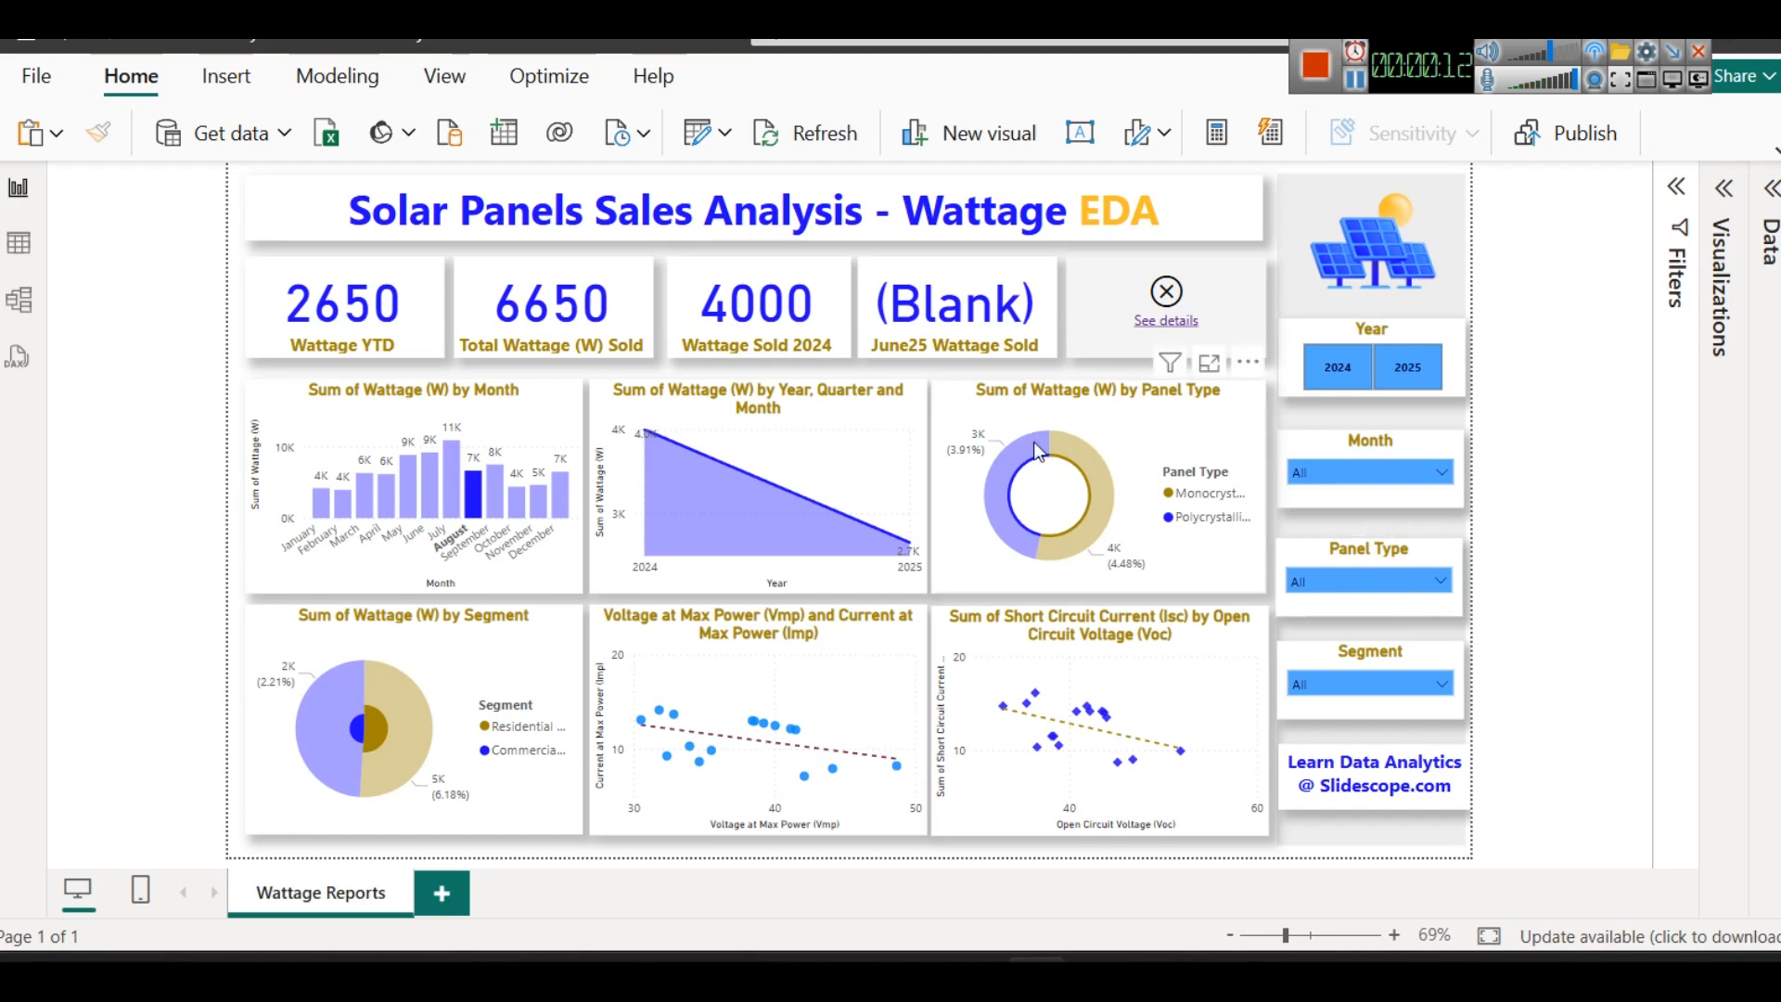
# - Filter the dashboard to the year 2024 and clear that filter again
pyautogui.click(1356, 382)
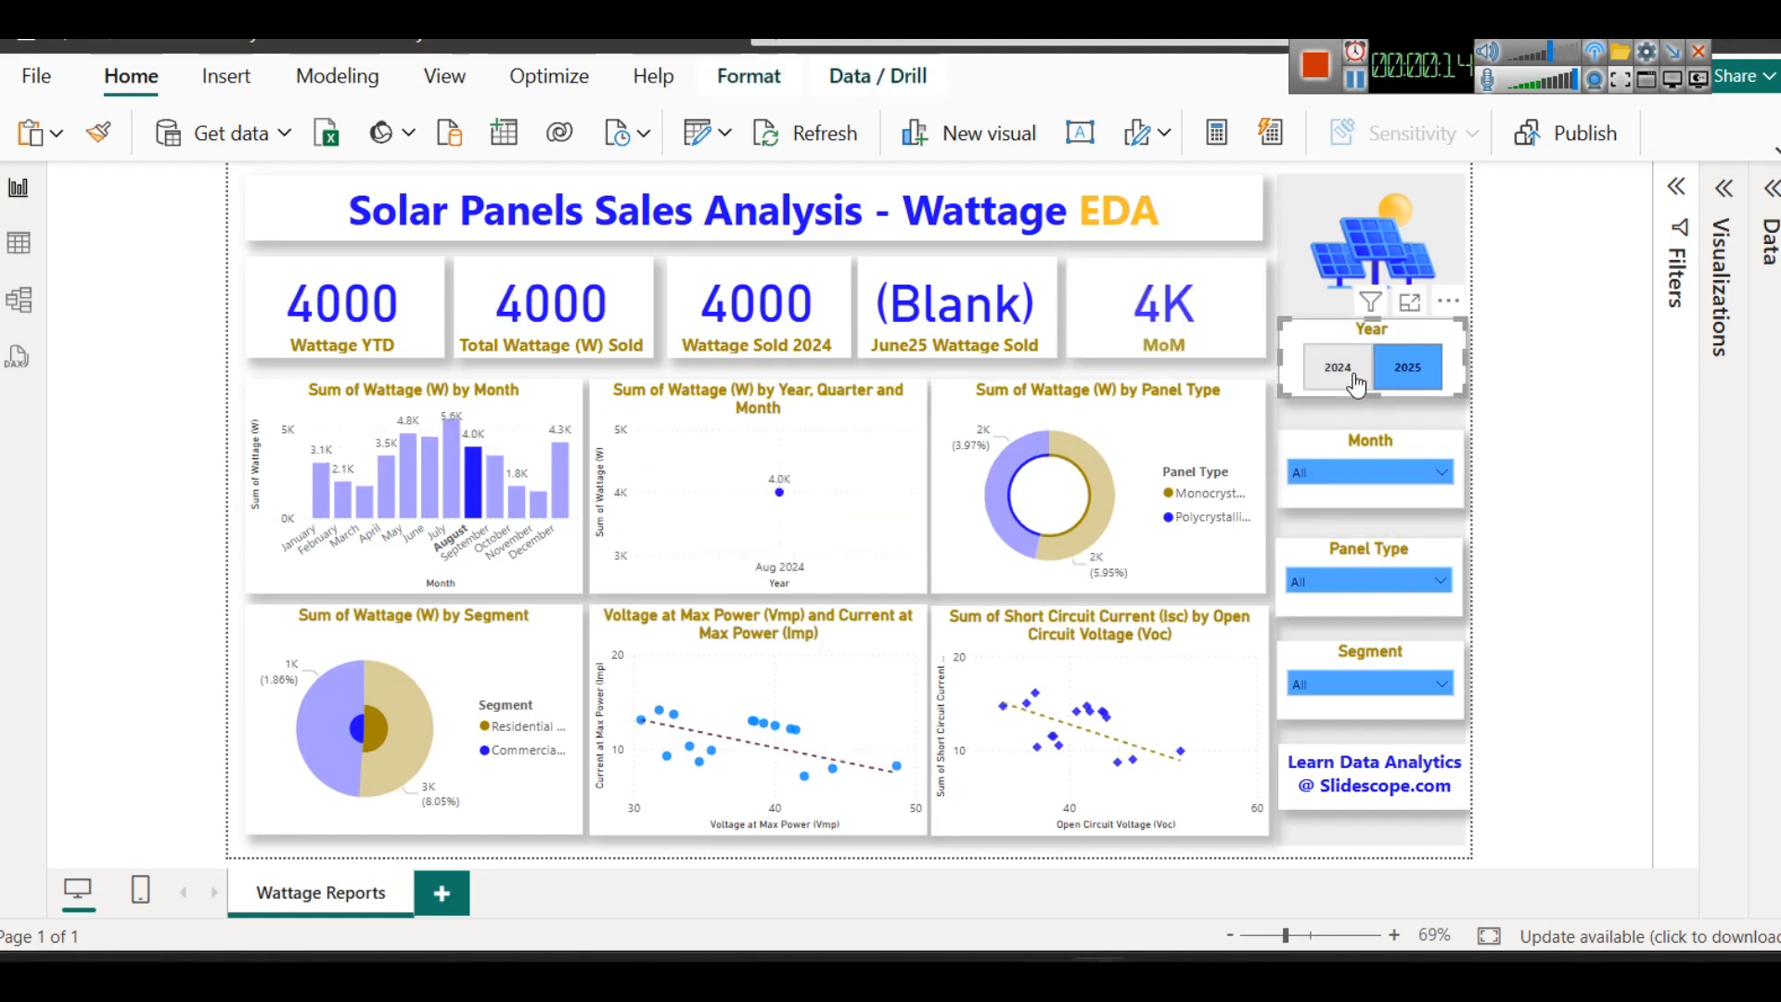
pyautogui.click(1356, 382)
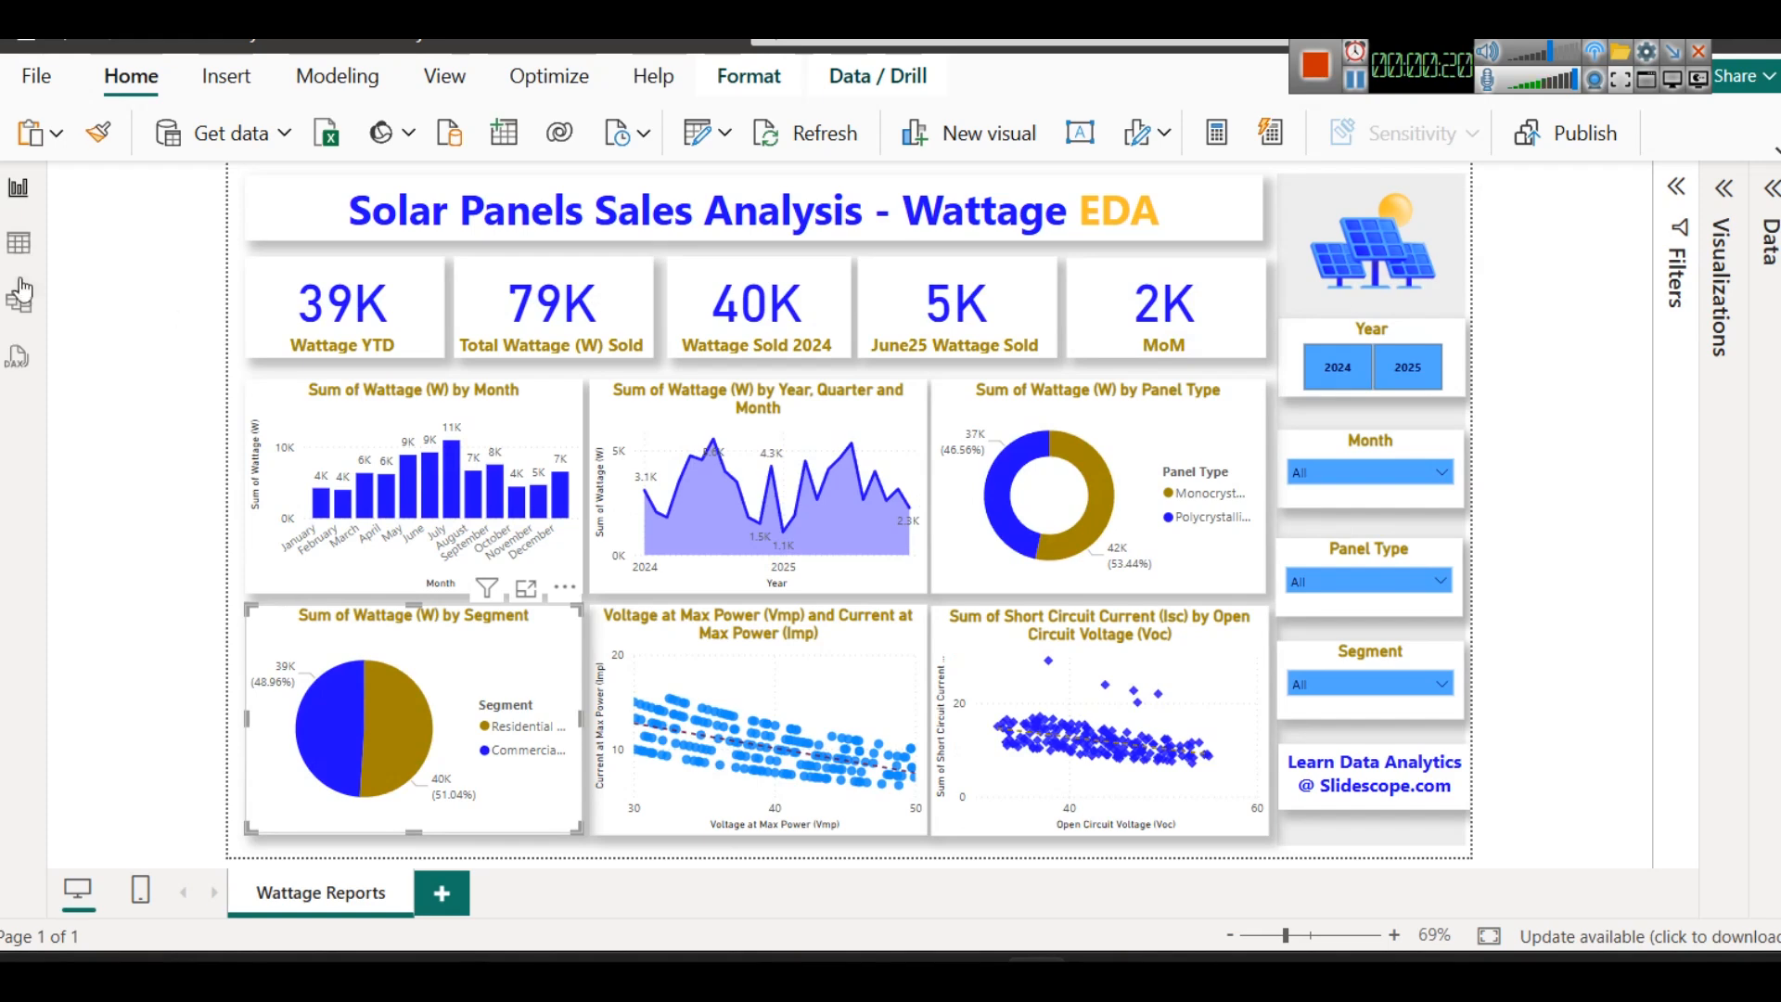
# - Look through all columns of the SolarPanelSales table, from Sale Date to Sales Amount (INR), and return to the report
pyautogui.click(19, 243)
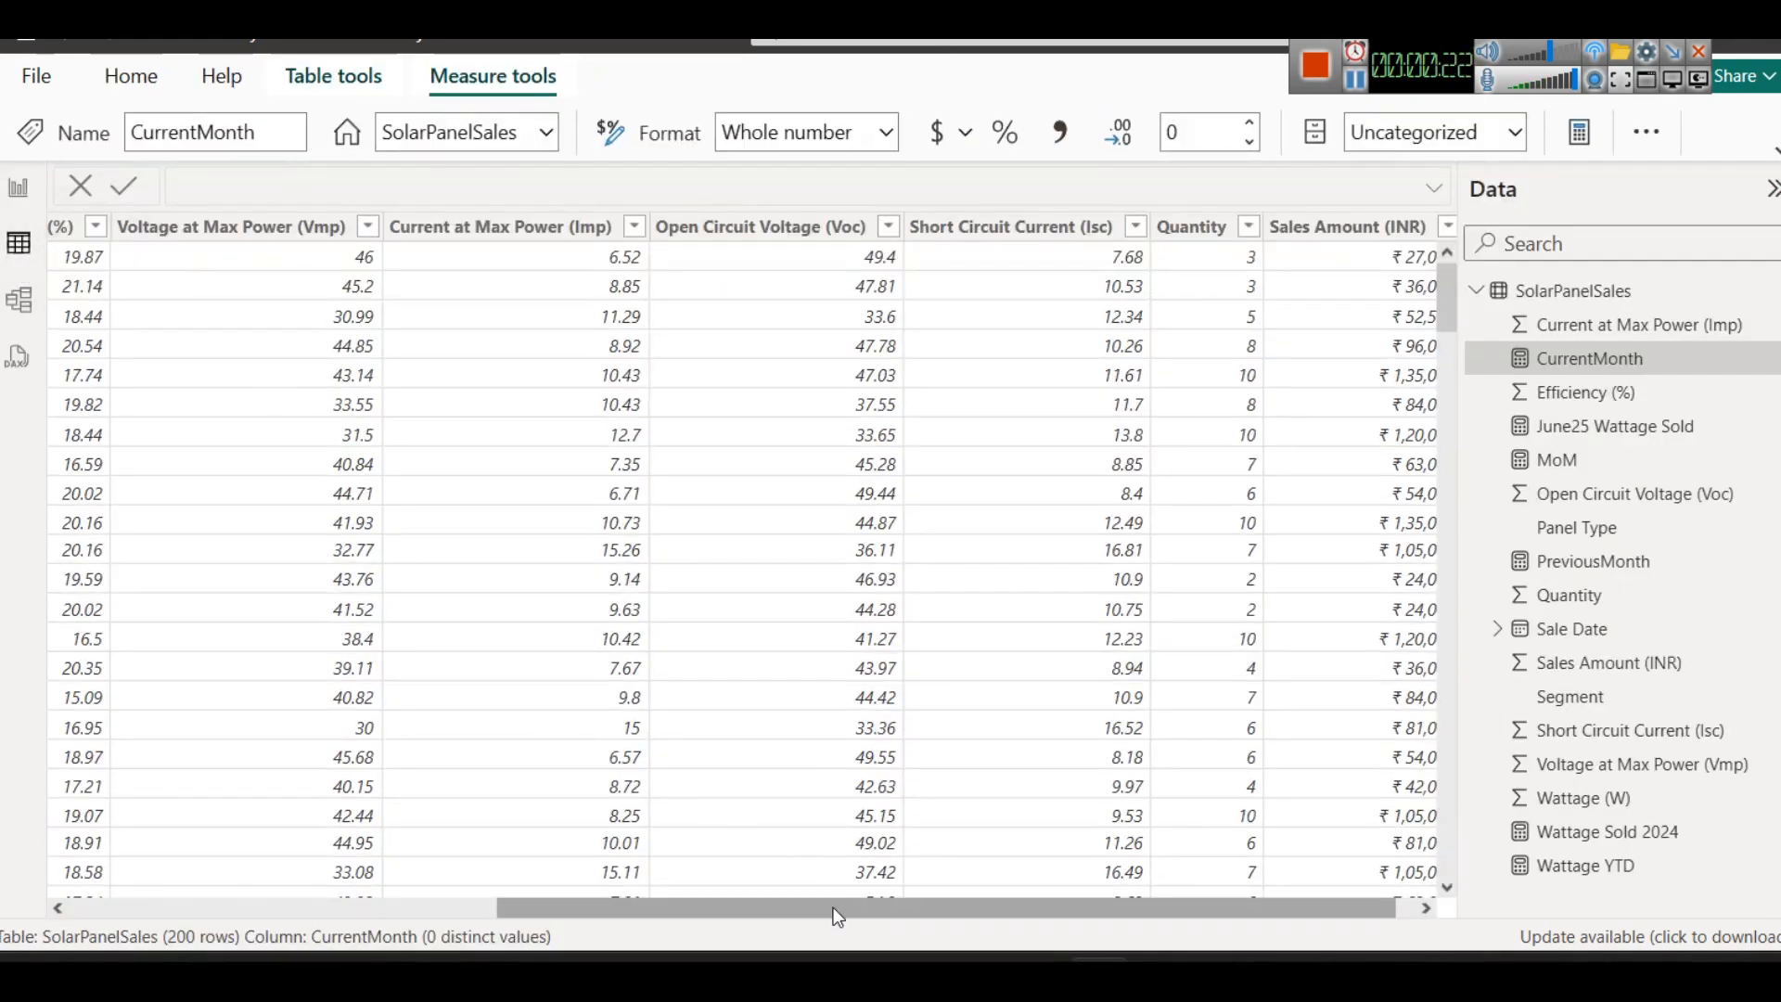
pyautogui.moveTo(792, 907); pyautogui.dragTo(189, 848)
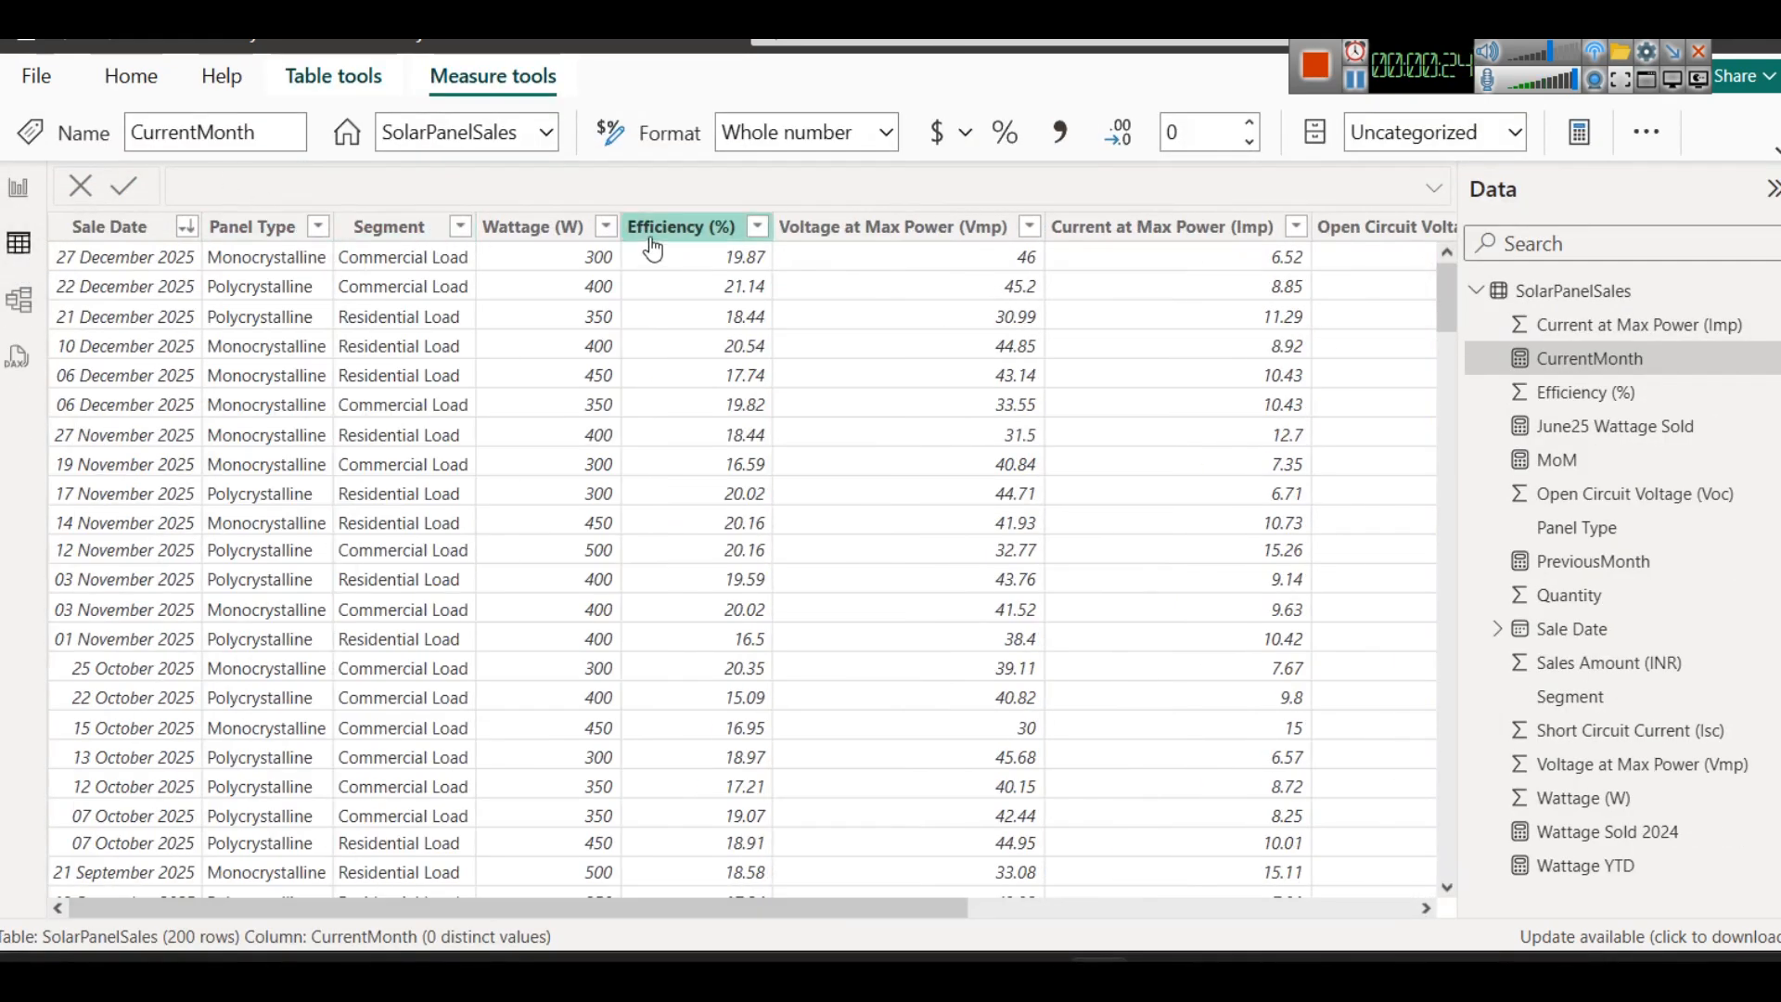
pyautogui.moveTo(916, 907); pyautogui.dragTo(1350, 914)
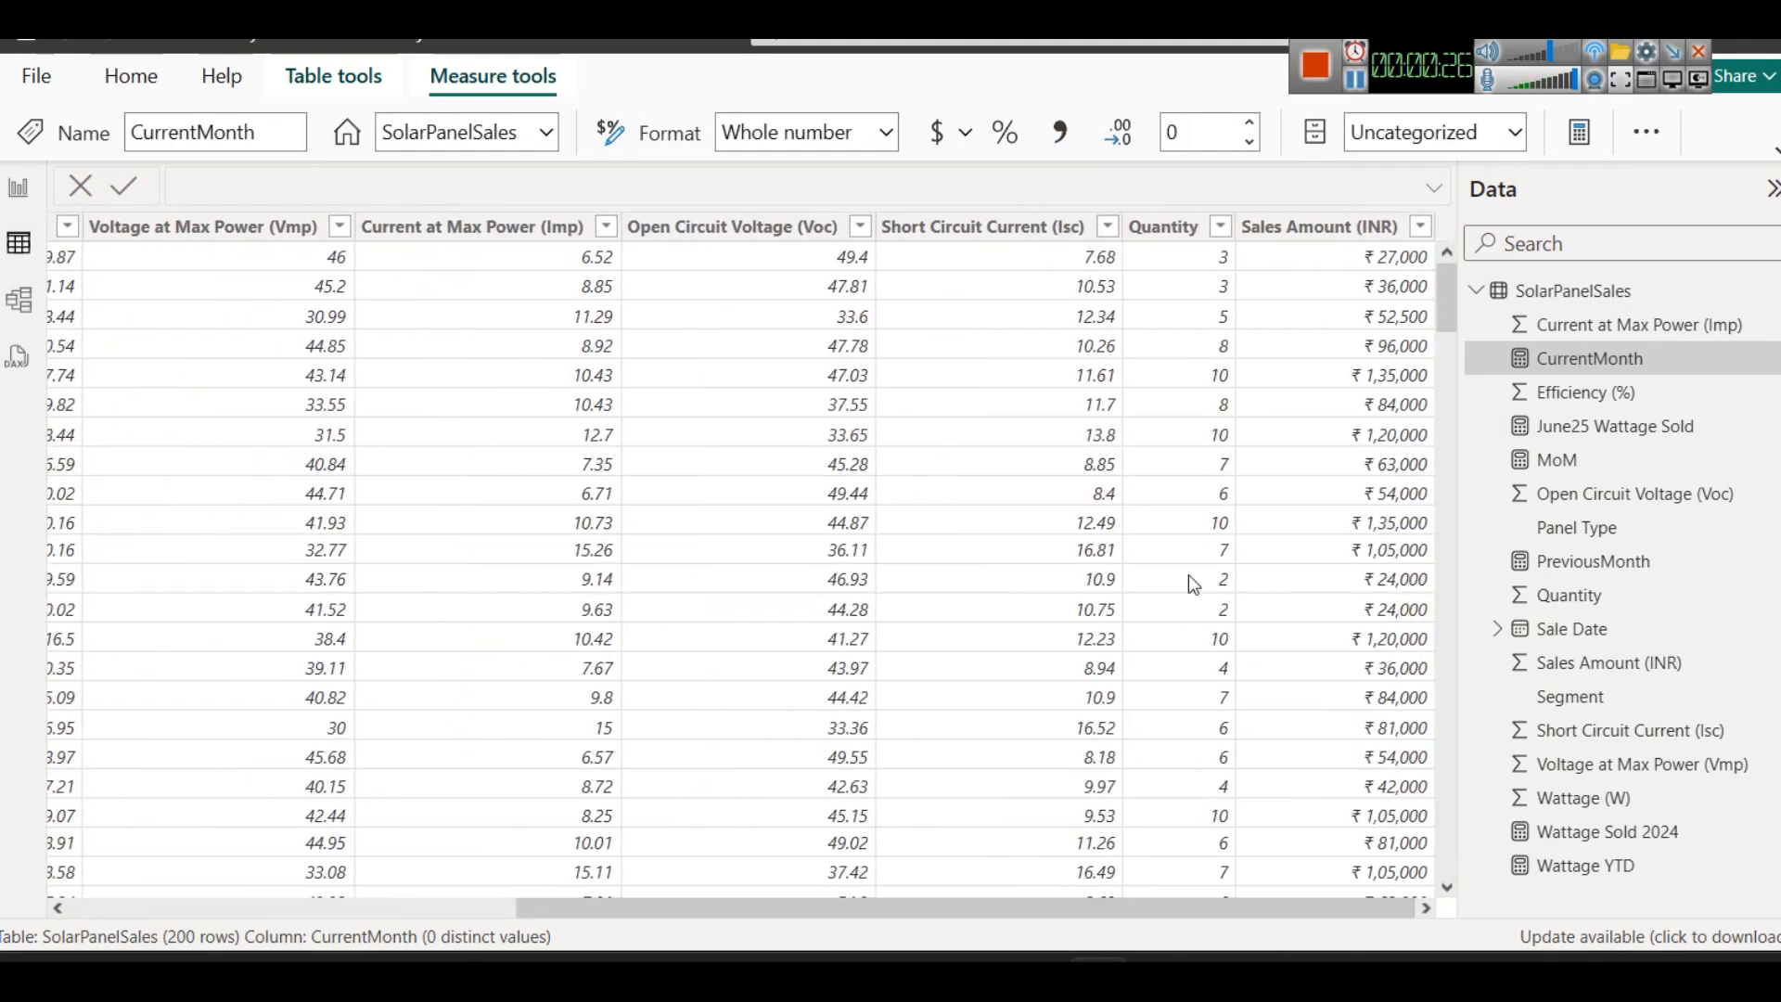
pyautogui.click(28, 186)
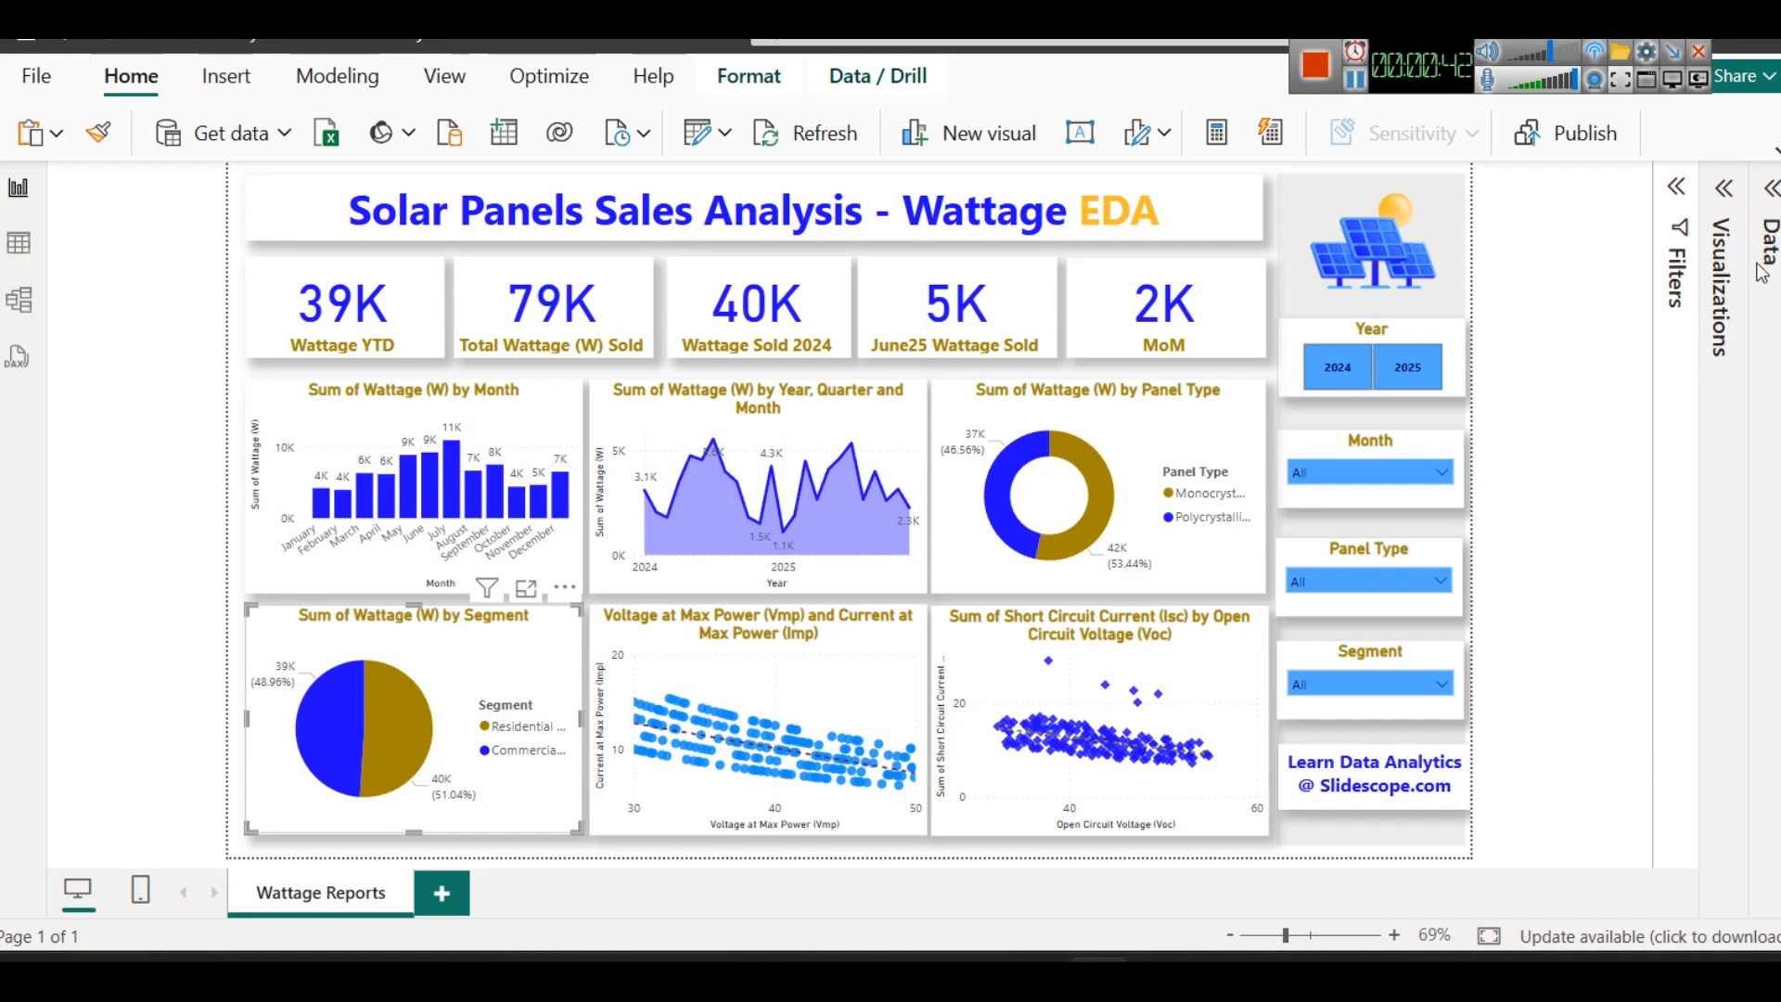
# - Inspect the DAX formulas of the PreviousMonth, Wattage Sold 2024, Wattage YTD, June25 Wattage Sold and CurrentMonth measures
pyautogui.click(1768, 193)
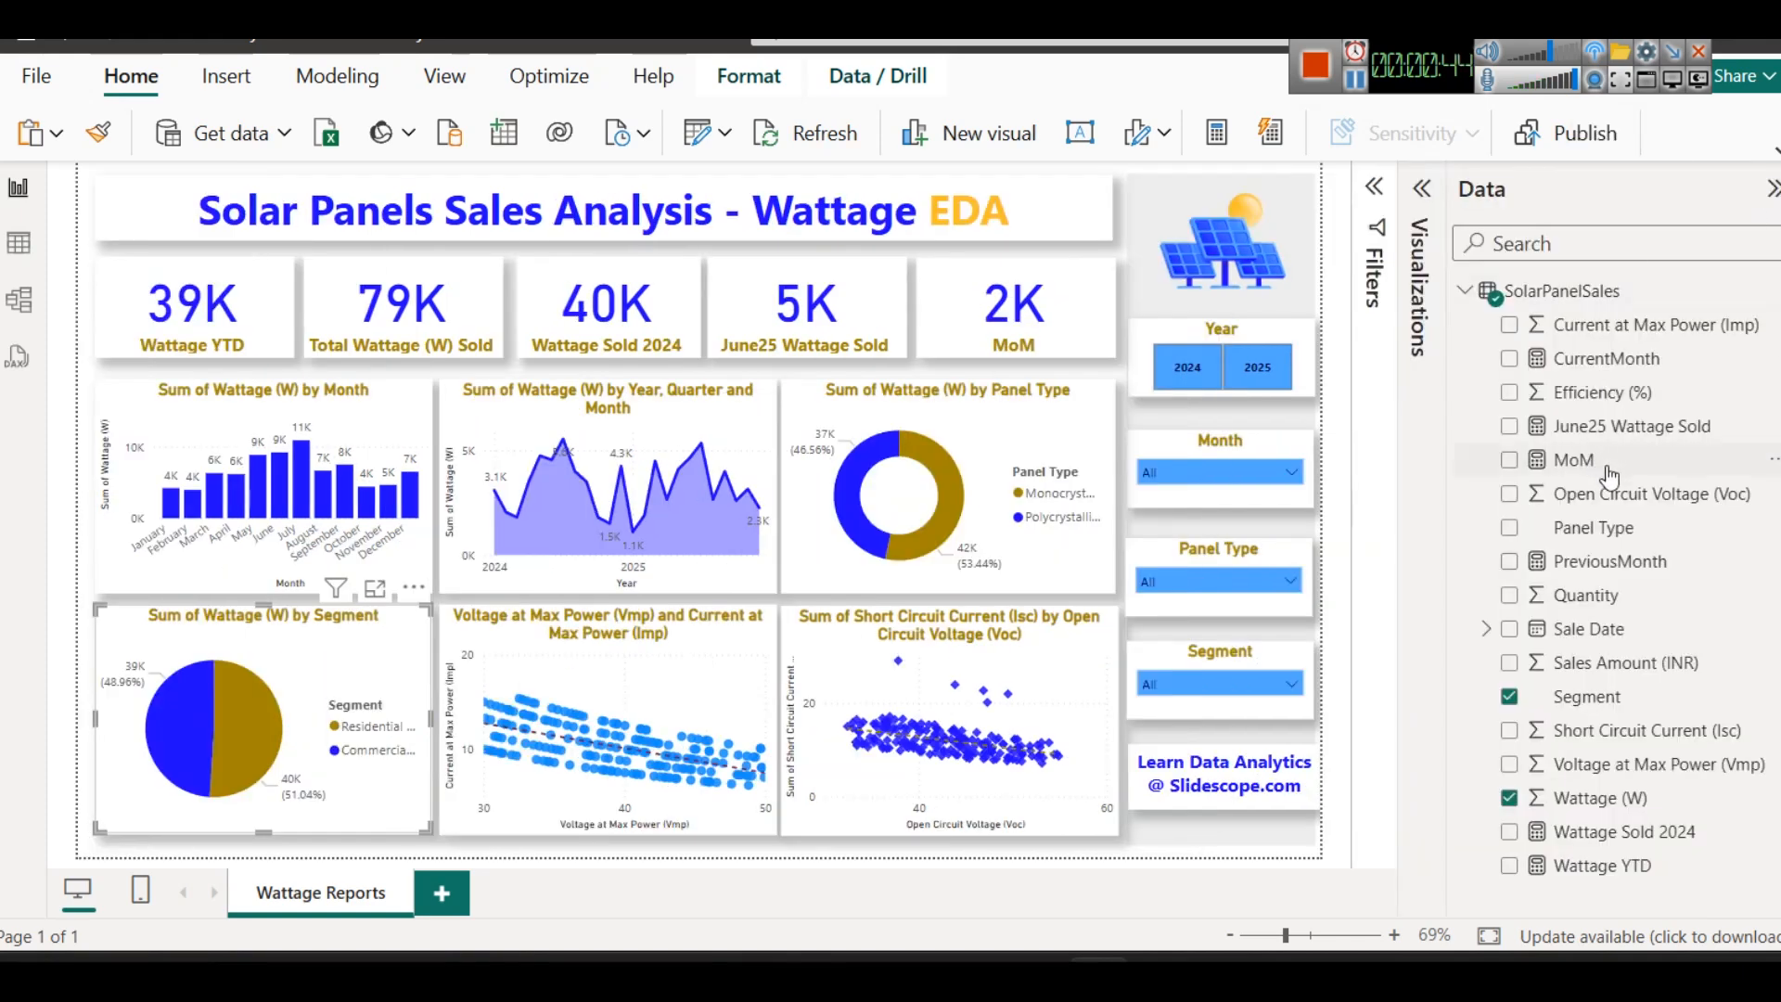
pyautogui.click(1582, 563)
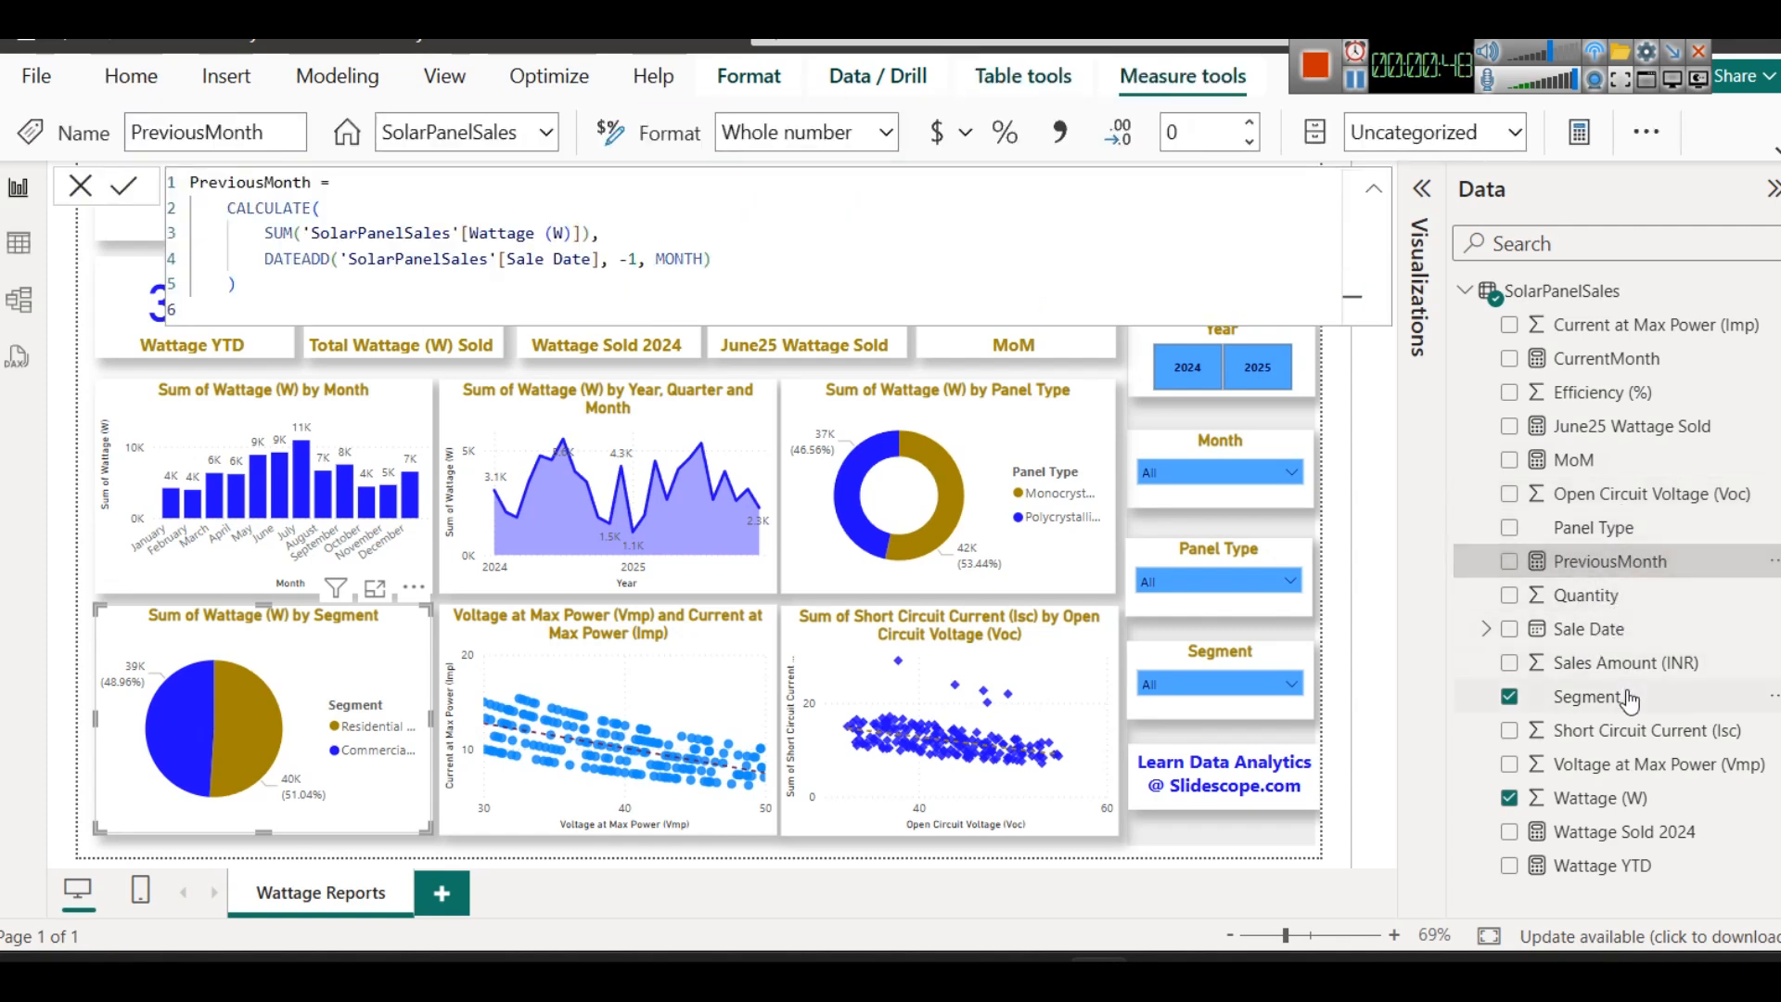
pyautogui.click(1605, 835)
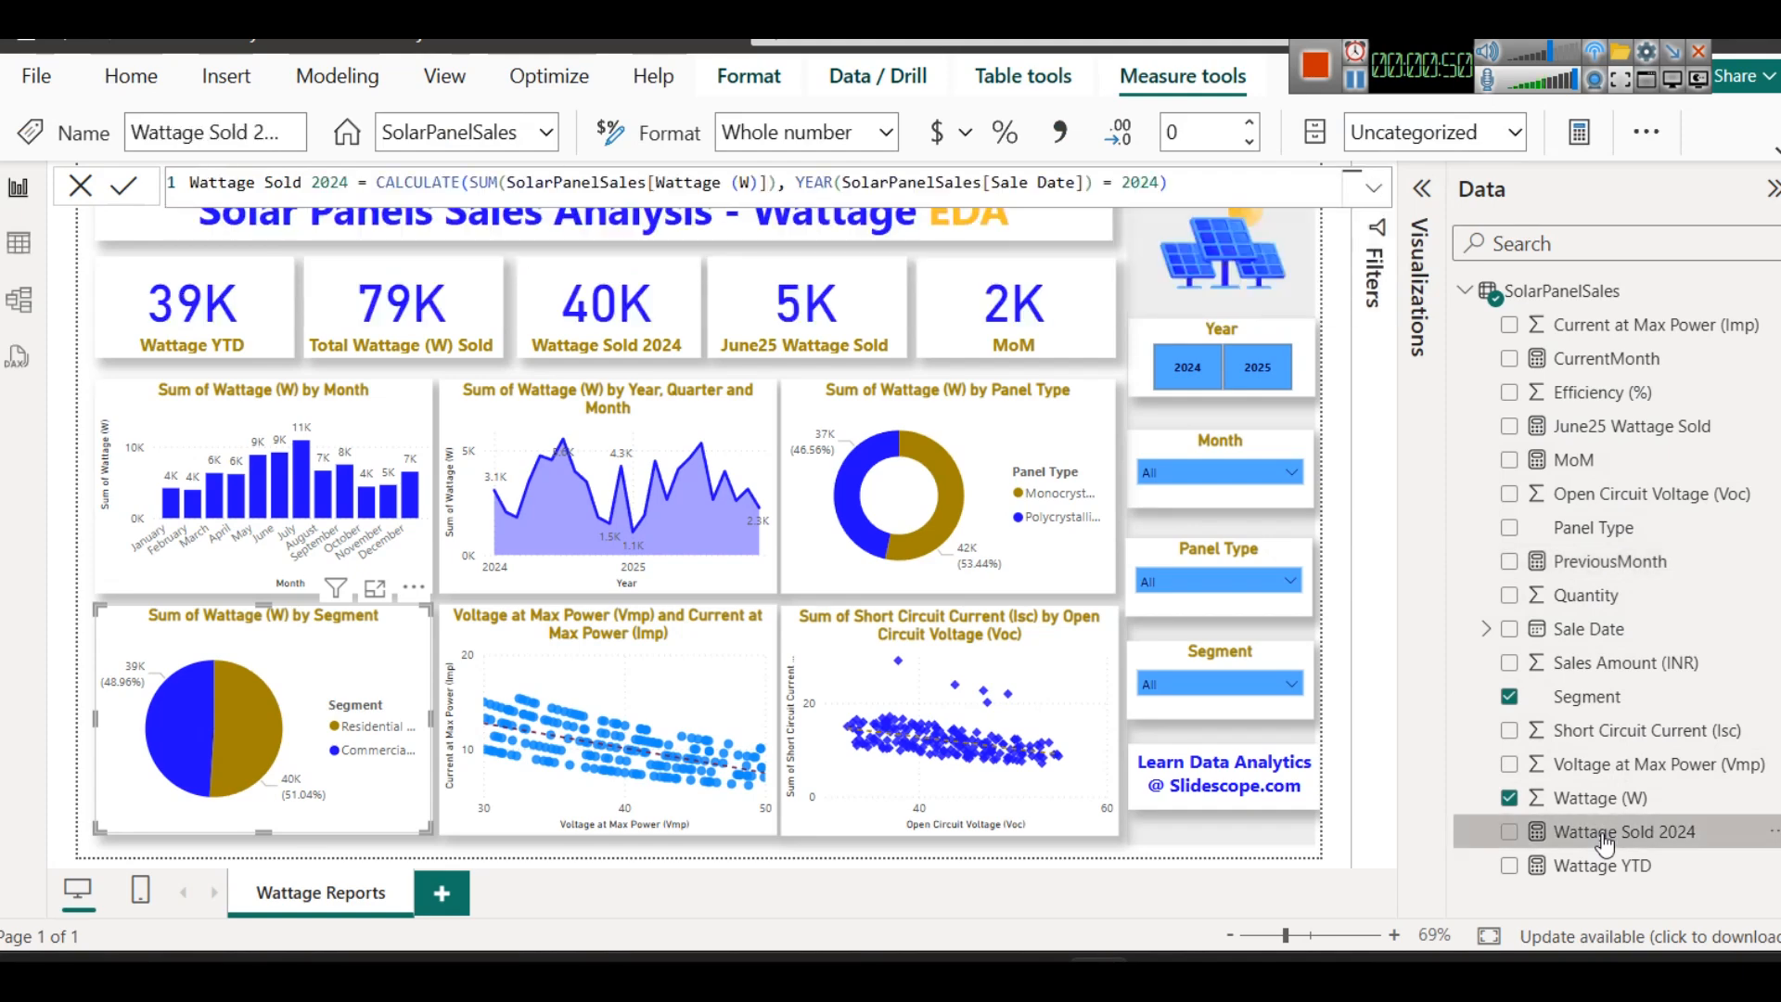
pyautogui.click(1609, 868)
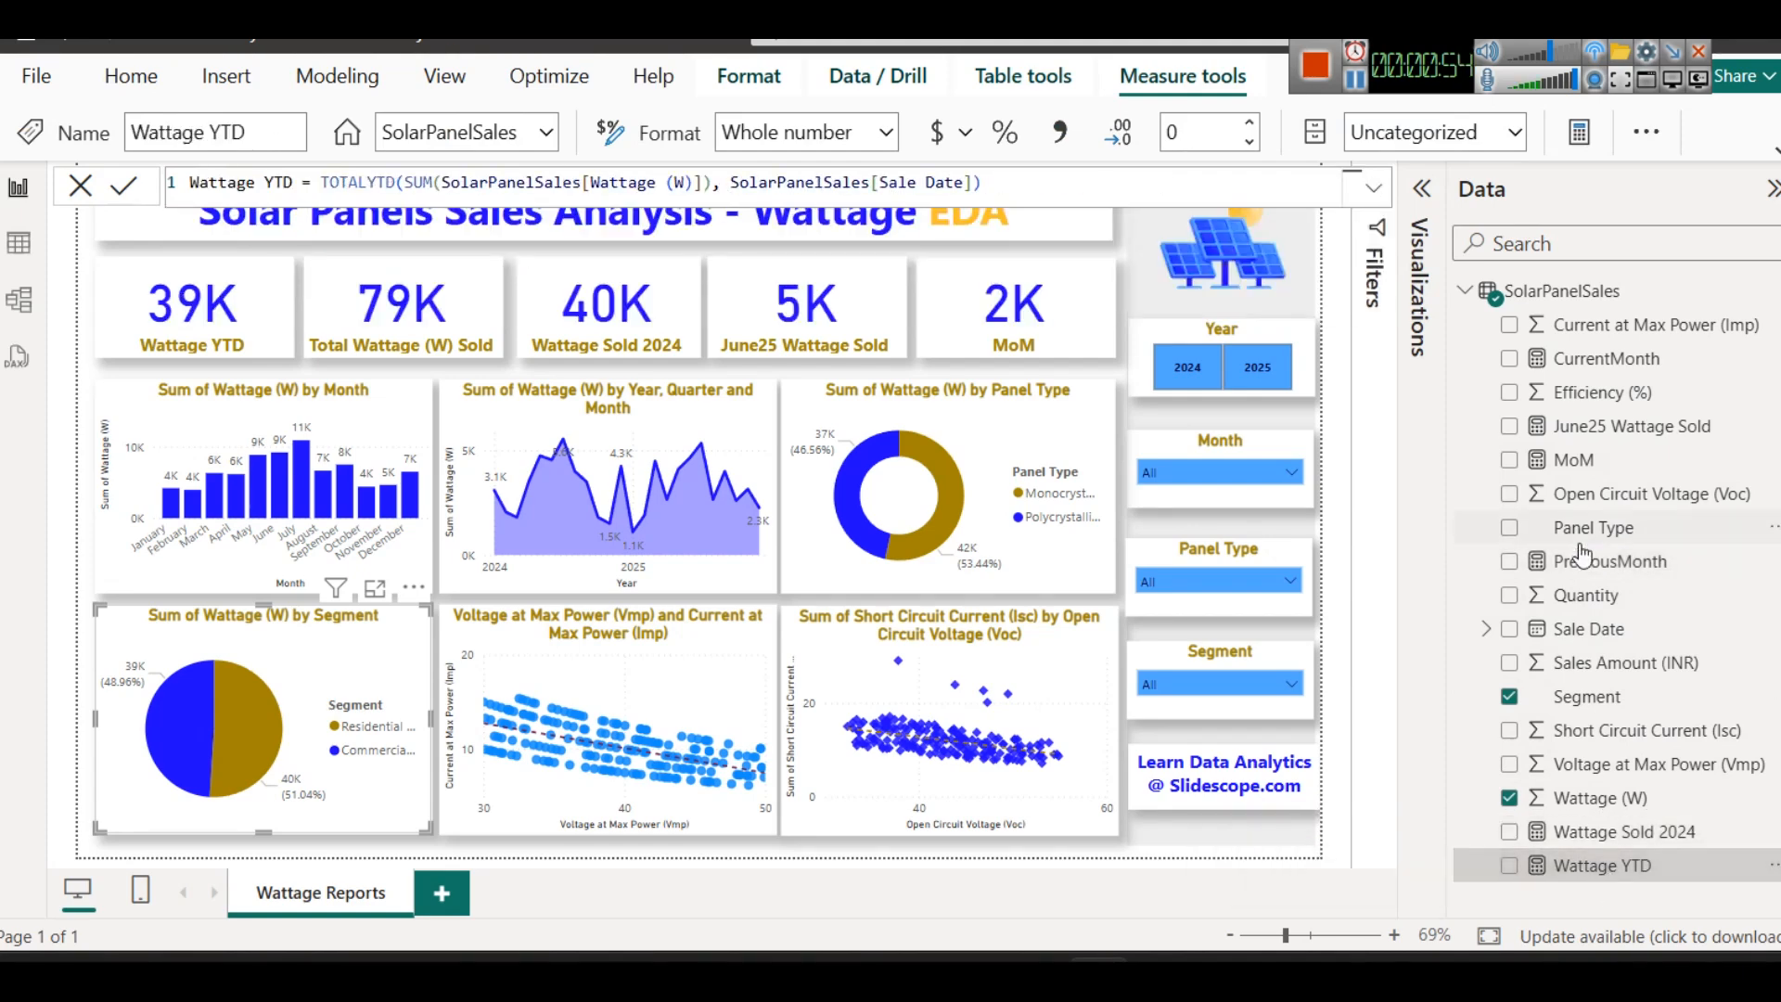
pyautogui.click(1602, 428)
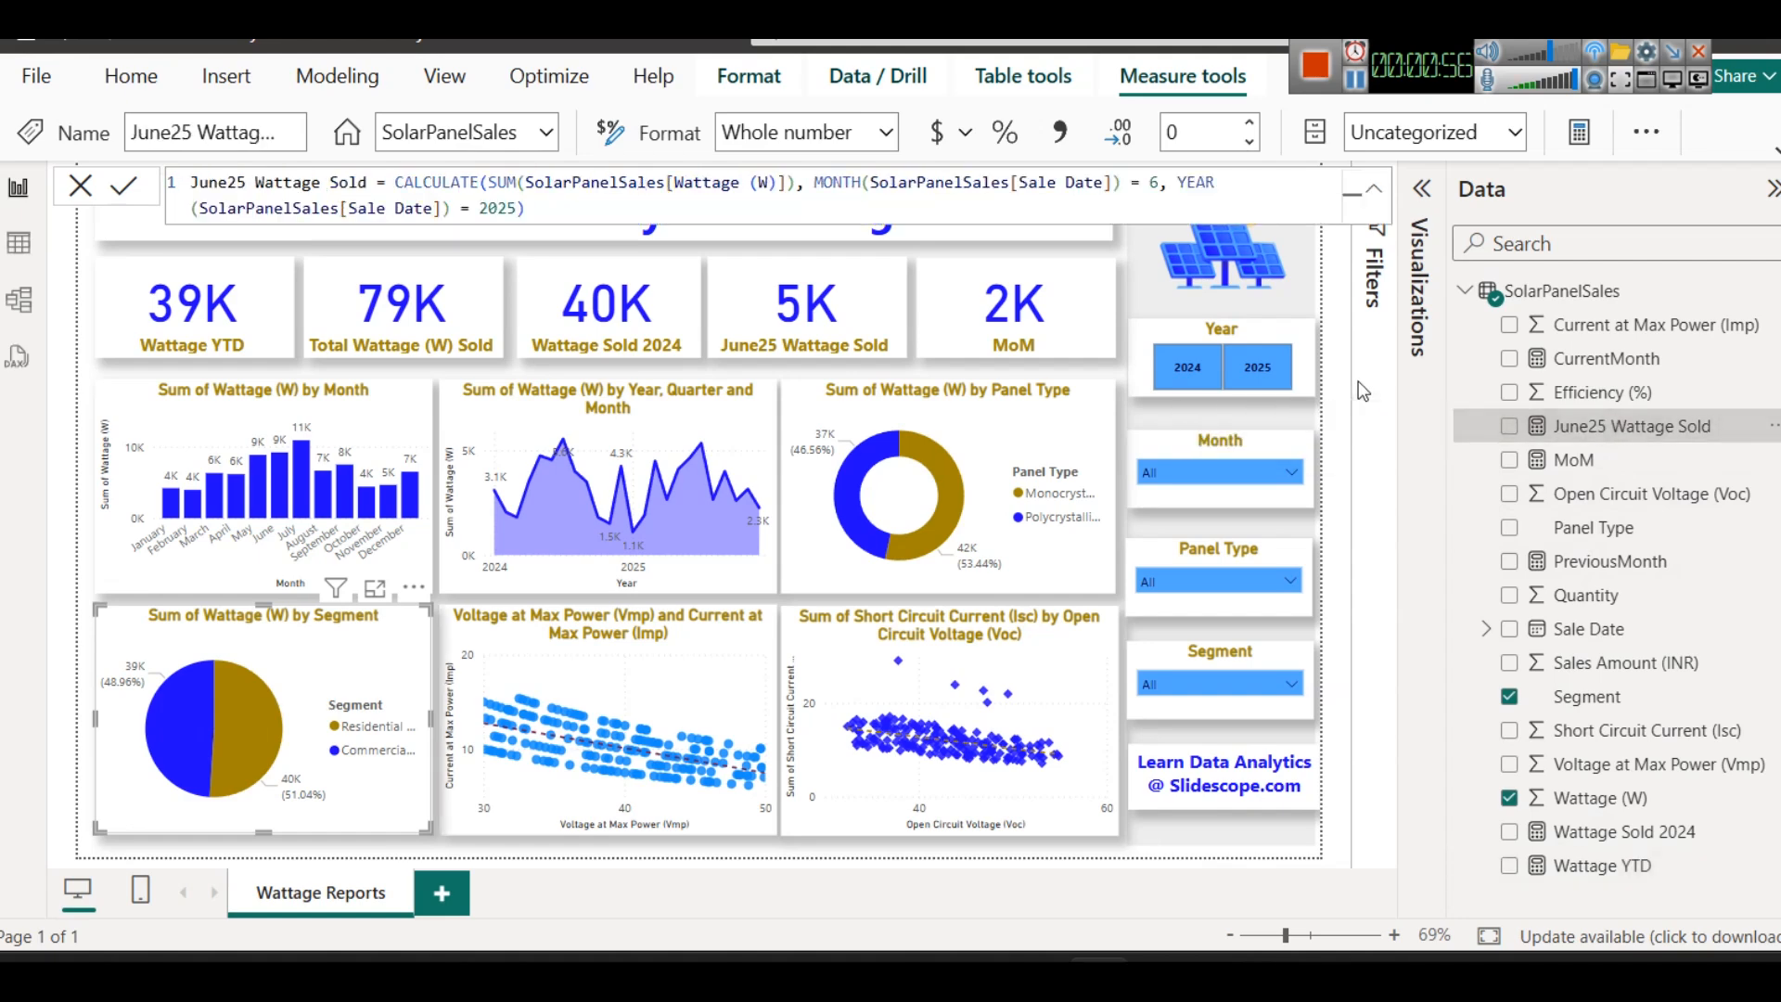
pyautogui.click(1601, 362)
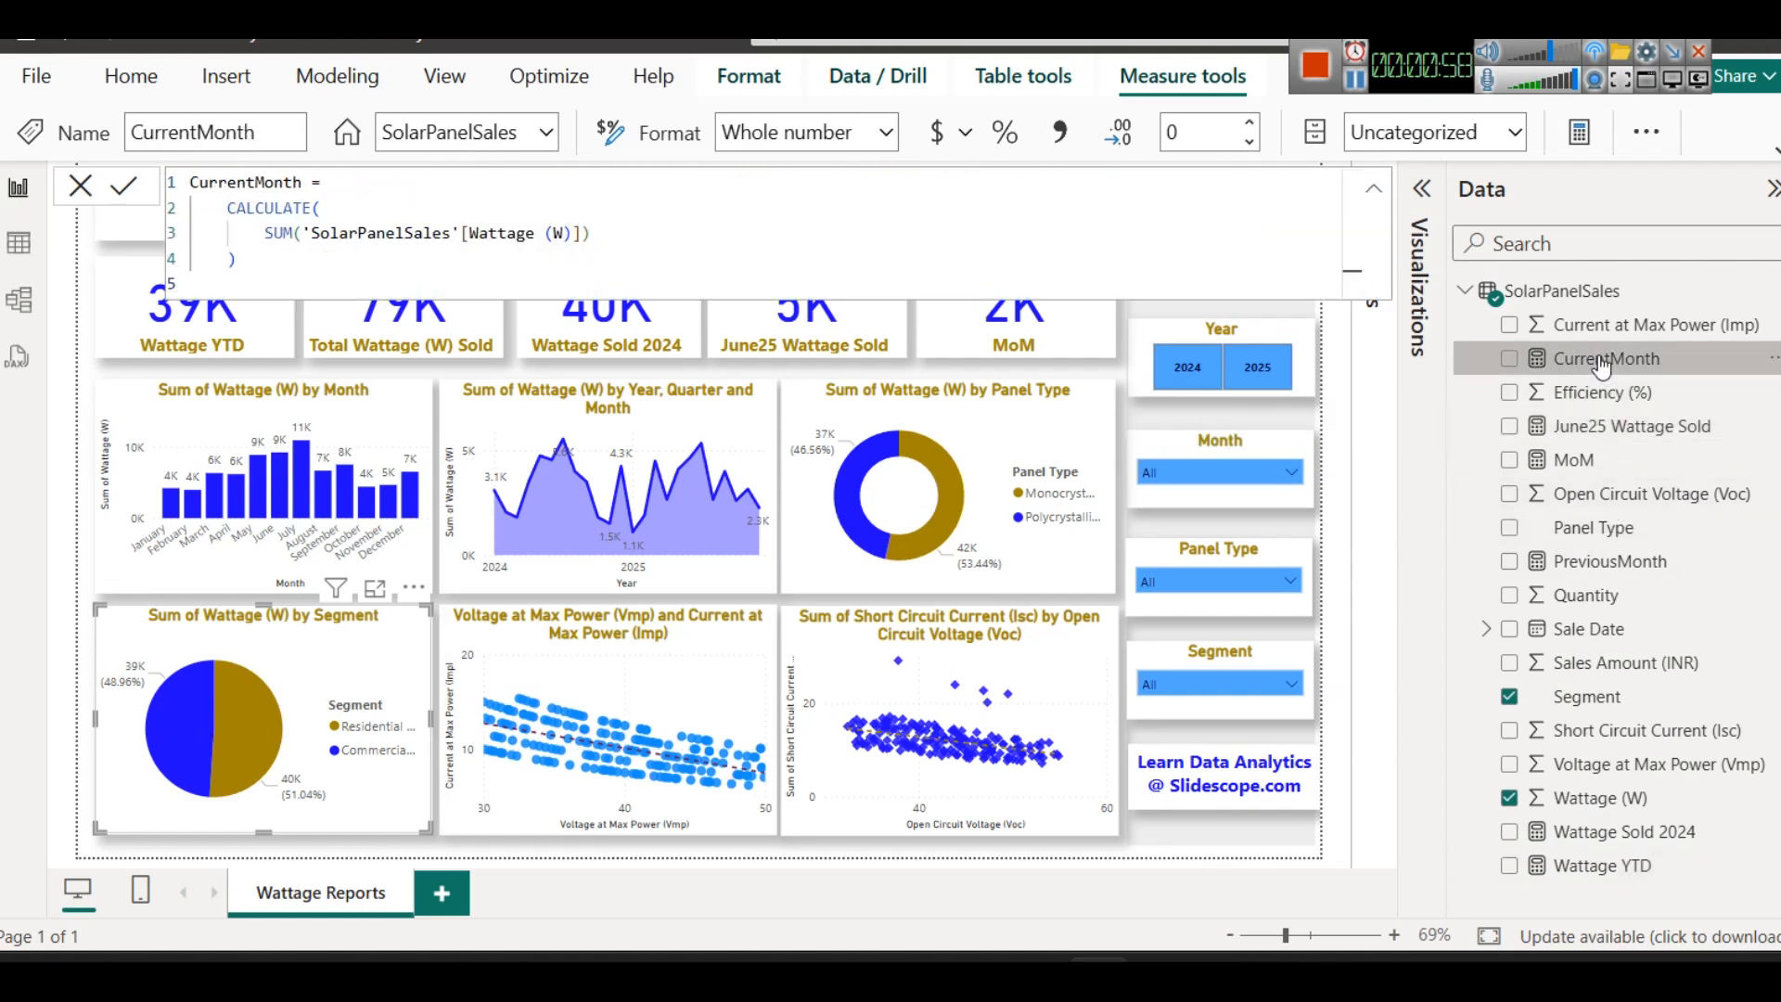
pyautogui.click(1410, 521)
# - Switch to the browser and read the DAX practice questions for the solar panel sales dataset on the Colorstech page
pyautogui.click(1360, 84)
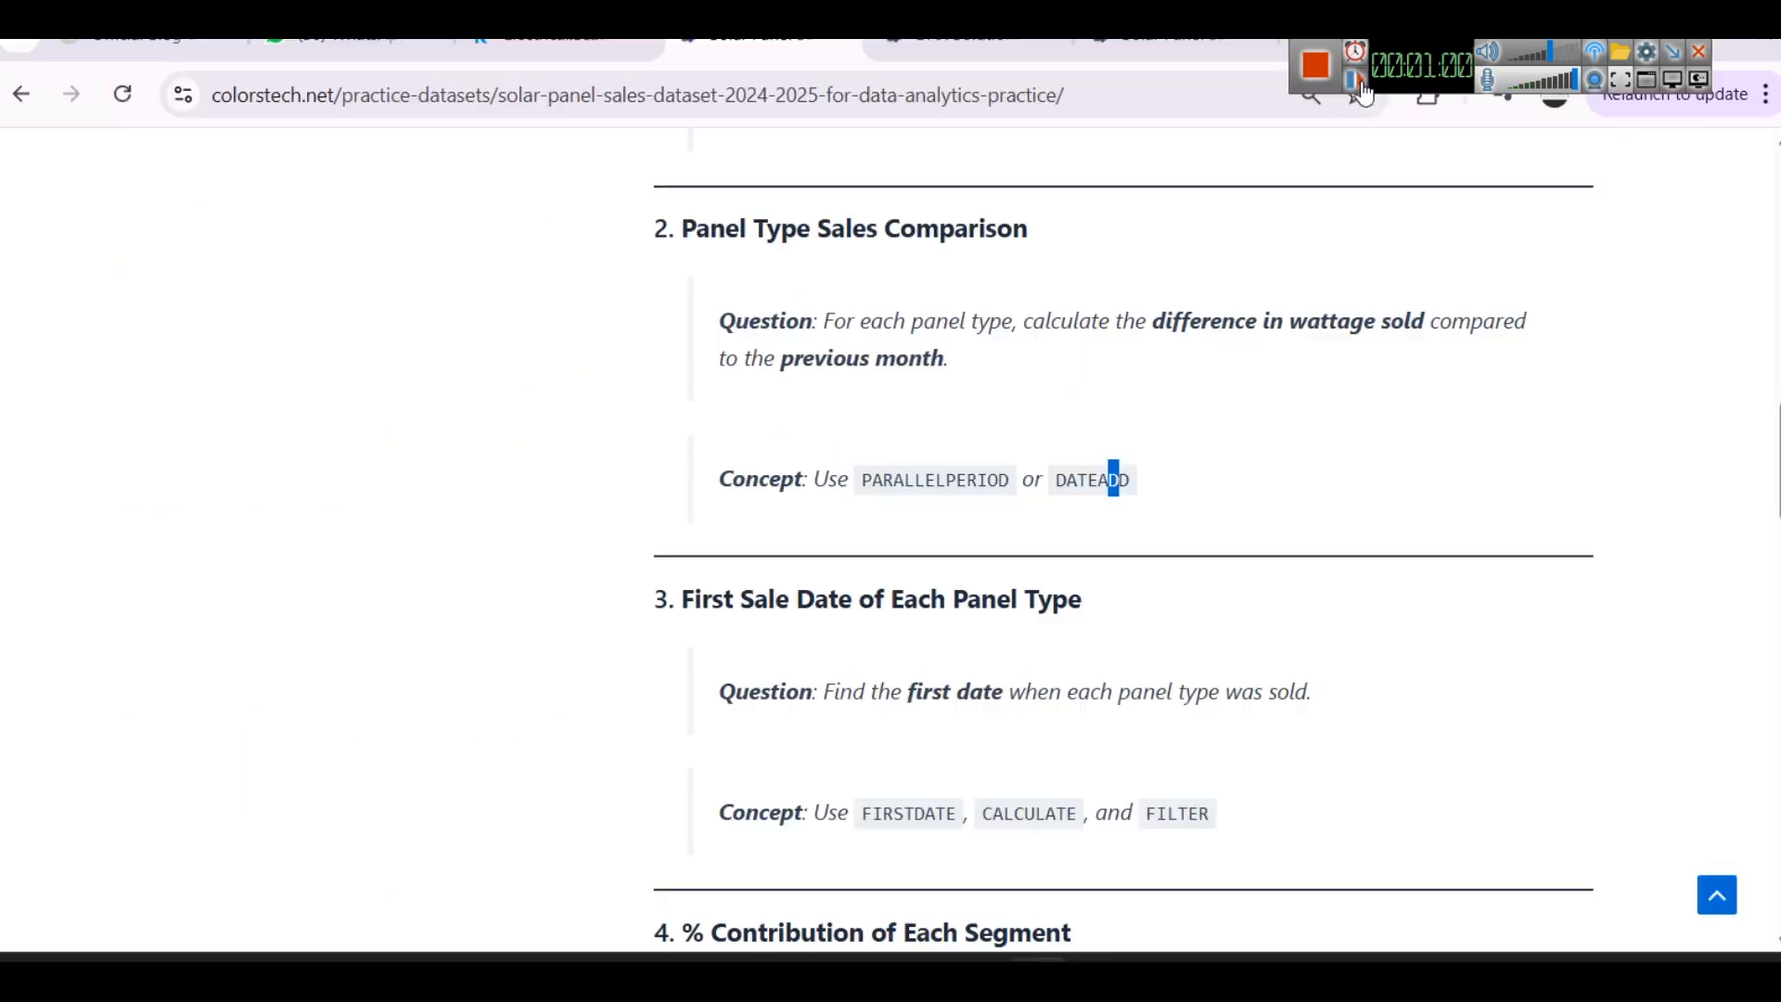
pyautogui.scroll(8, 1061, 390)
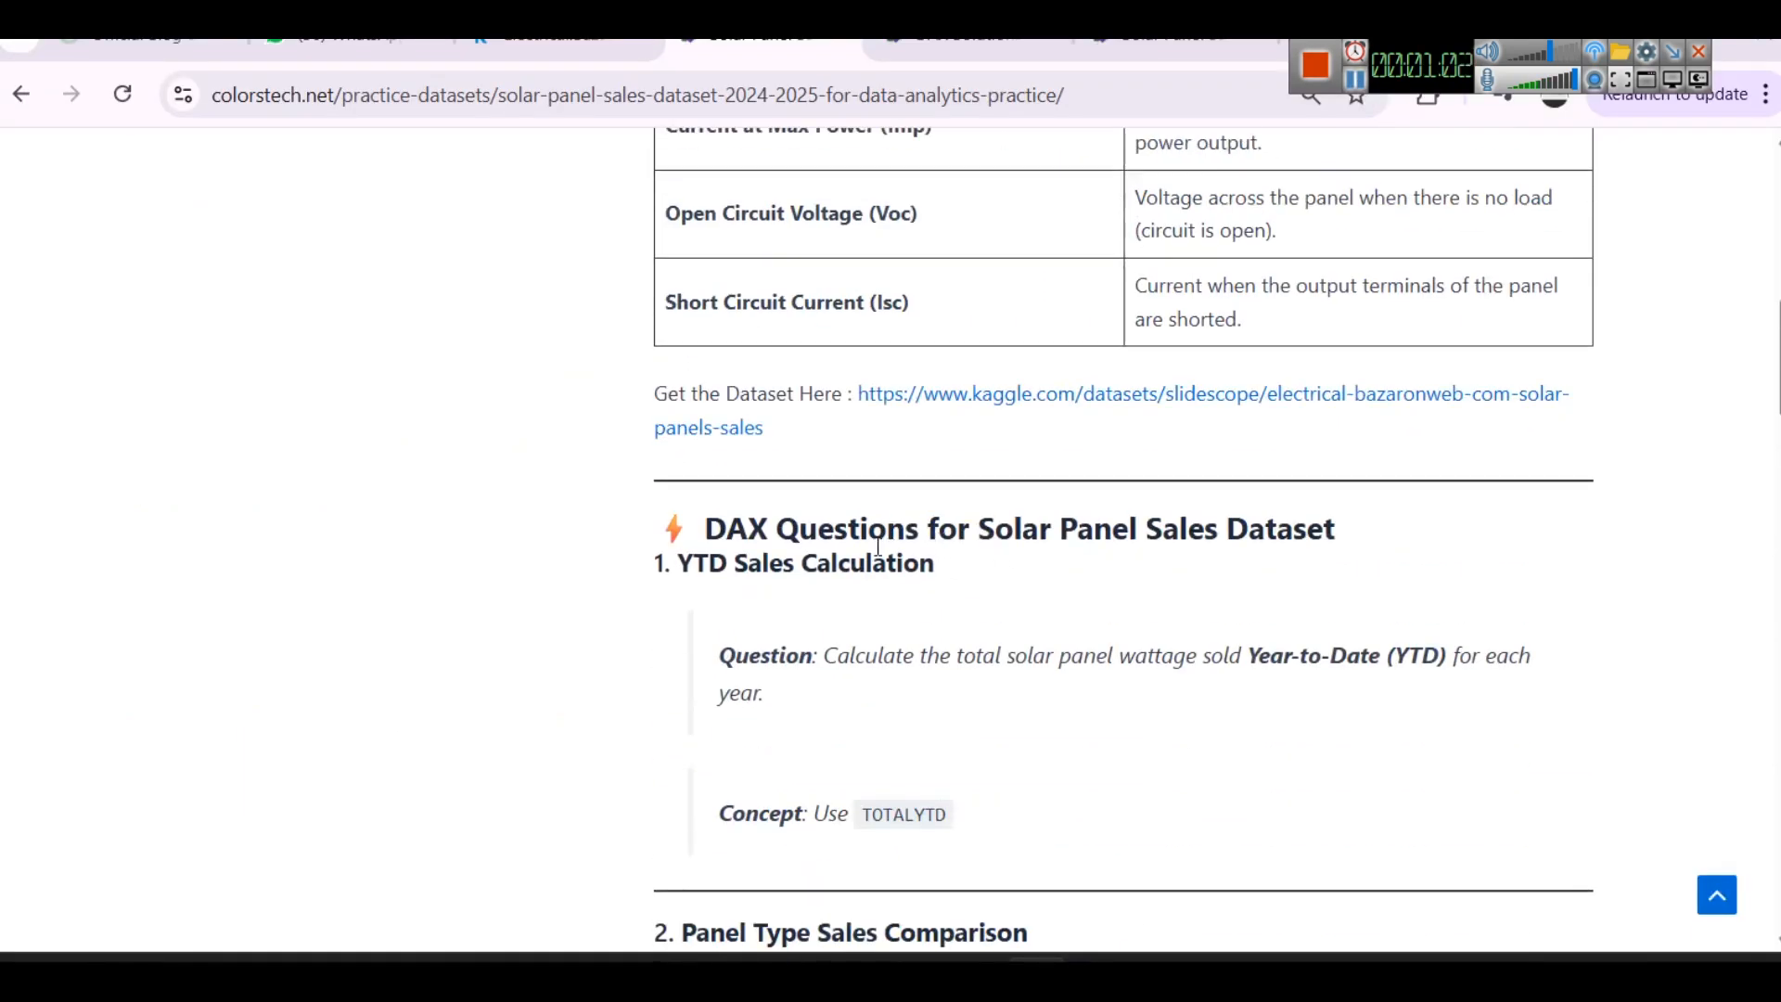
pyautogui.scroll(-3, 912, 556)
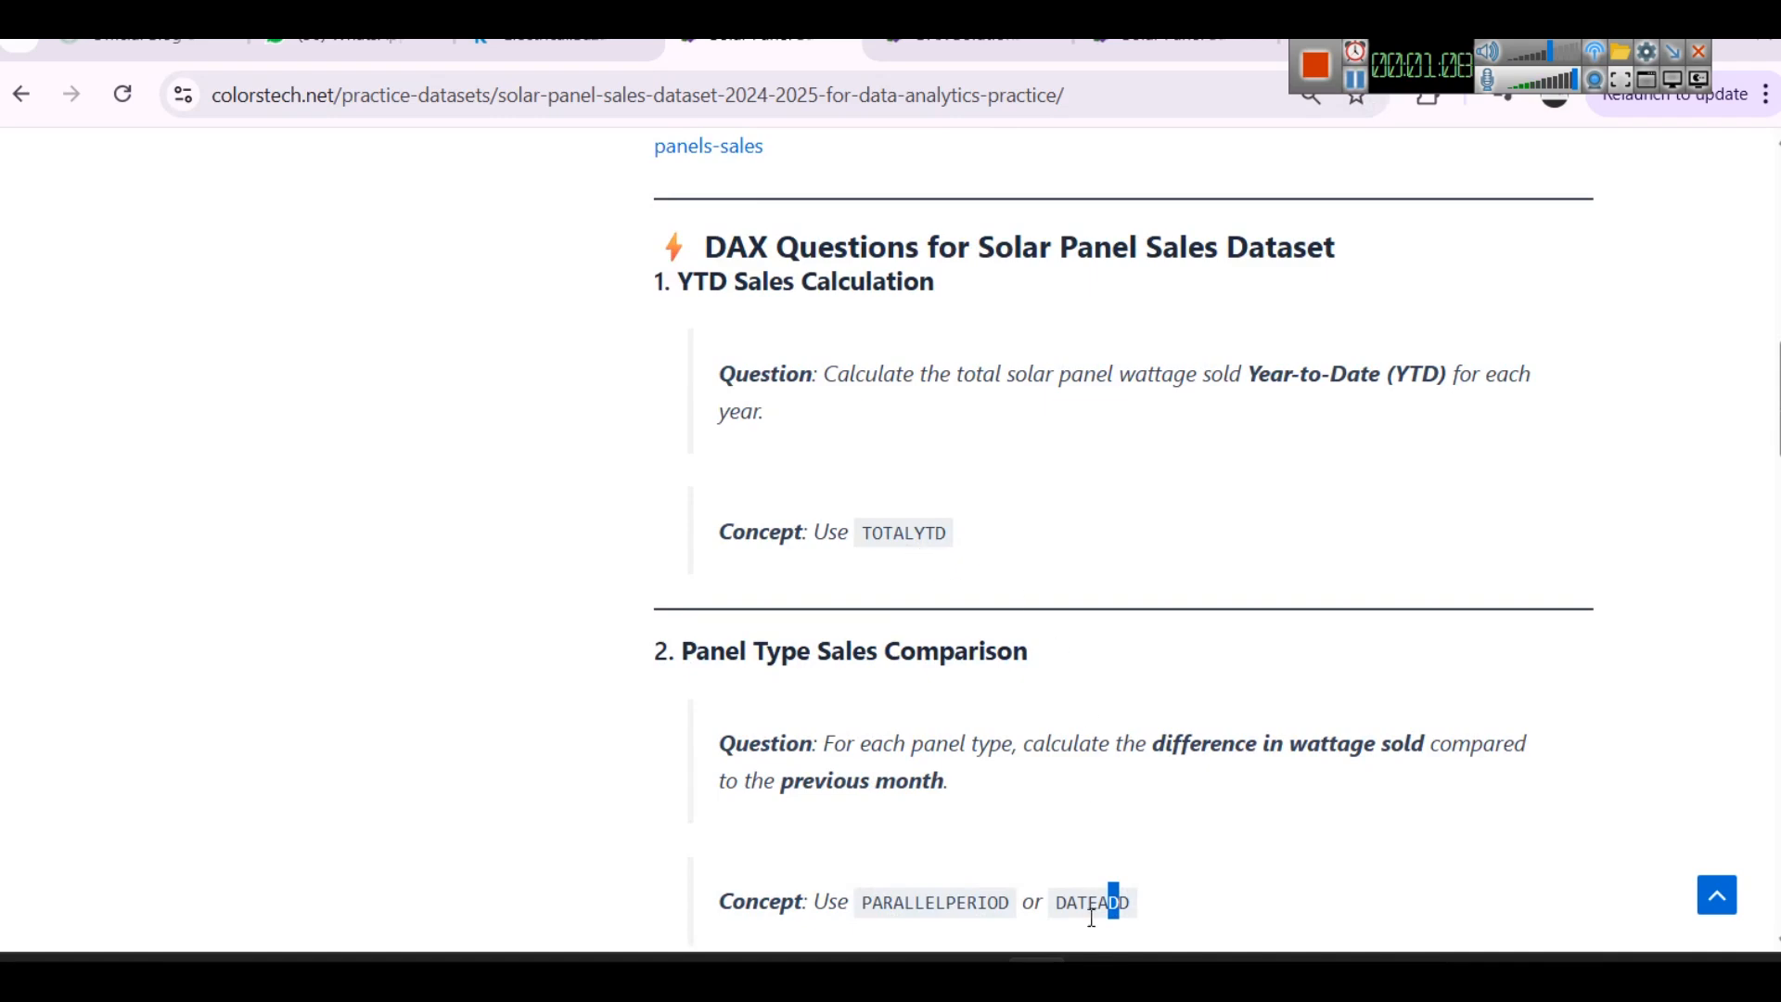
# - Switch back to Power BI Desktop, deselect the segment pie chart and collapse the Visualizations pane
pyautogui.click(1072, 868)
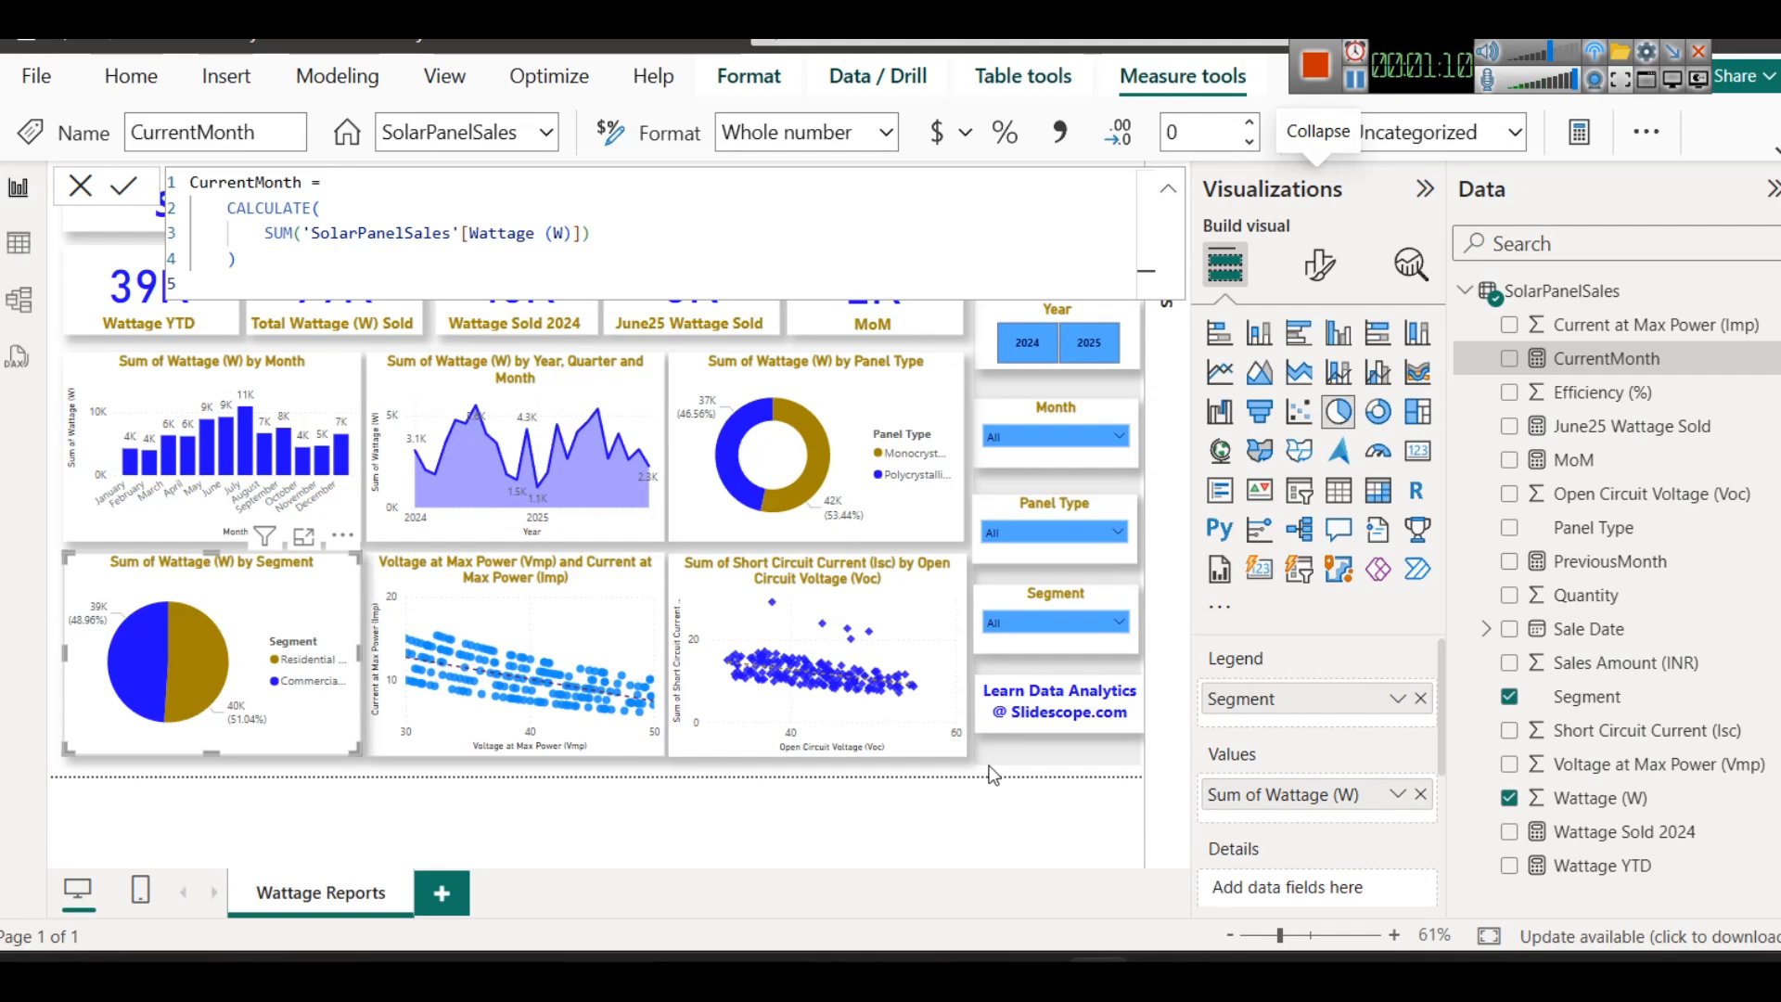
pyautogui.click(866, 764)
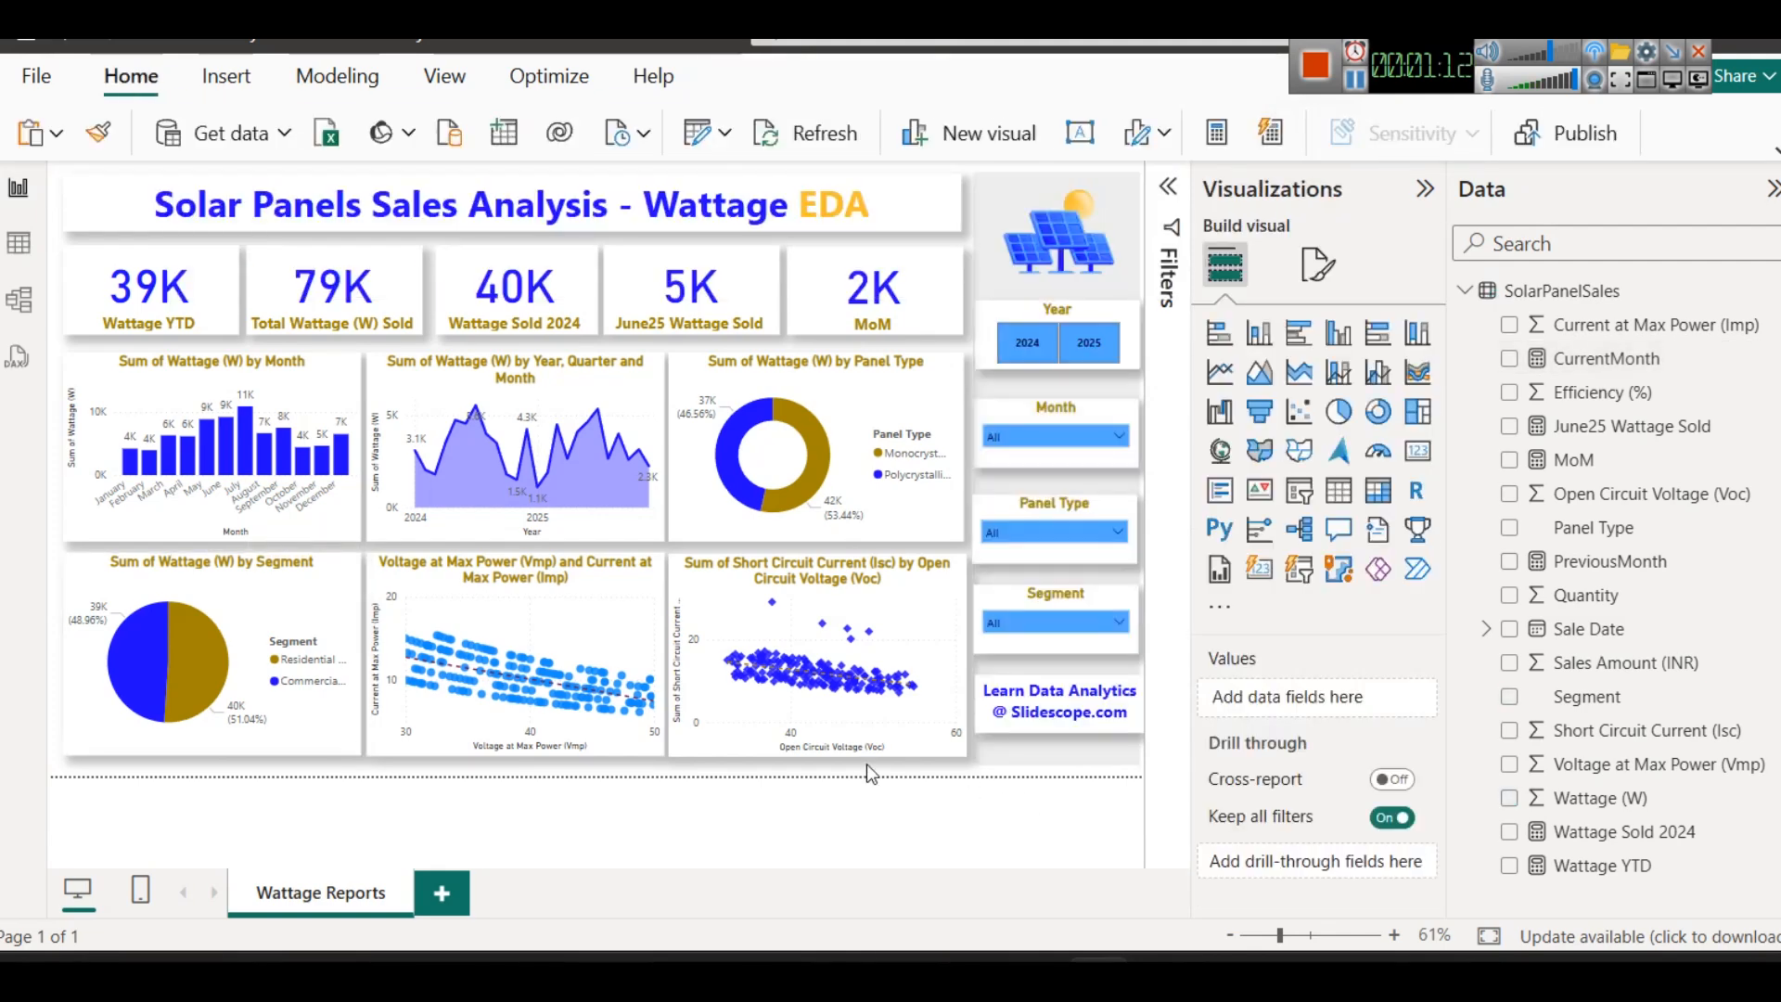
pyautogui.click(1424, 188)
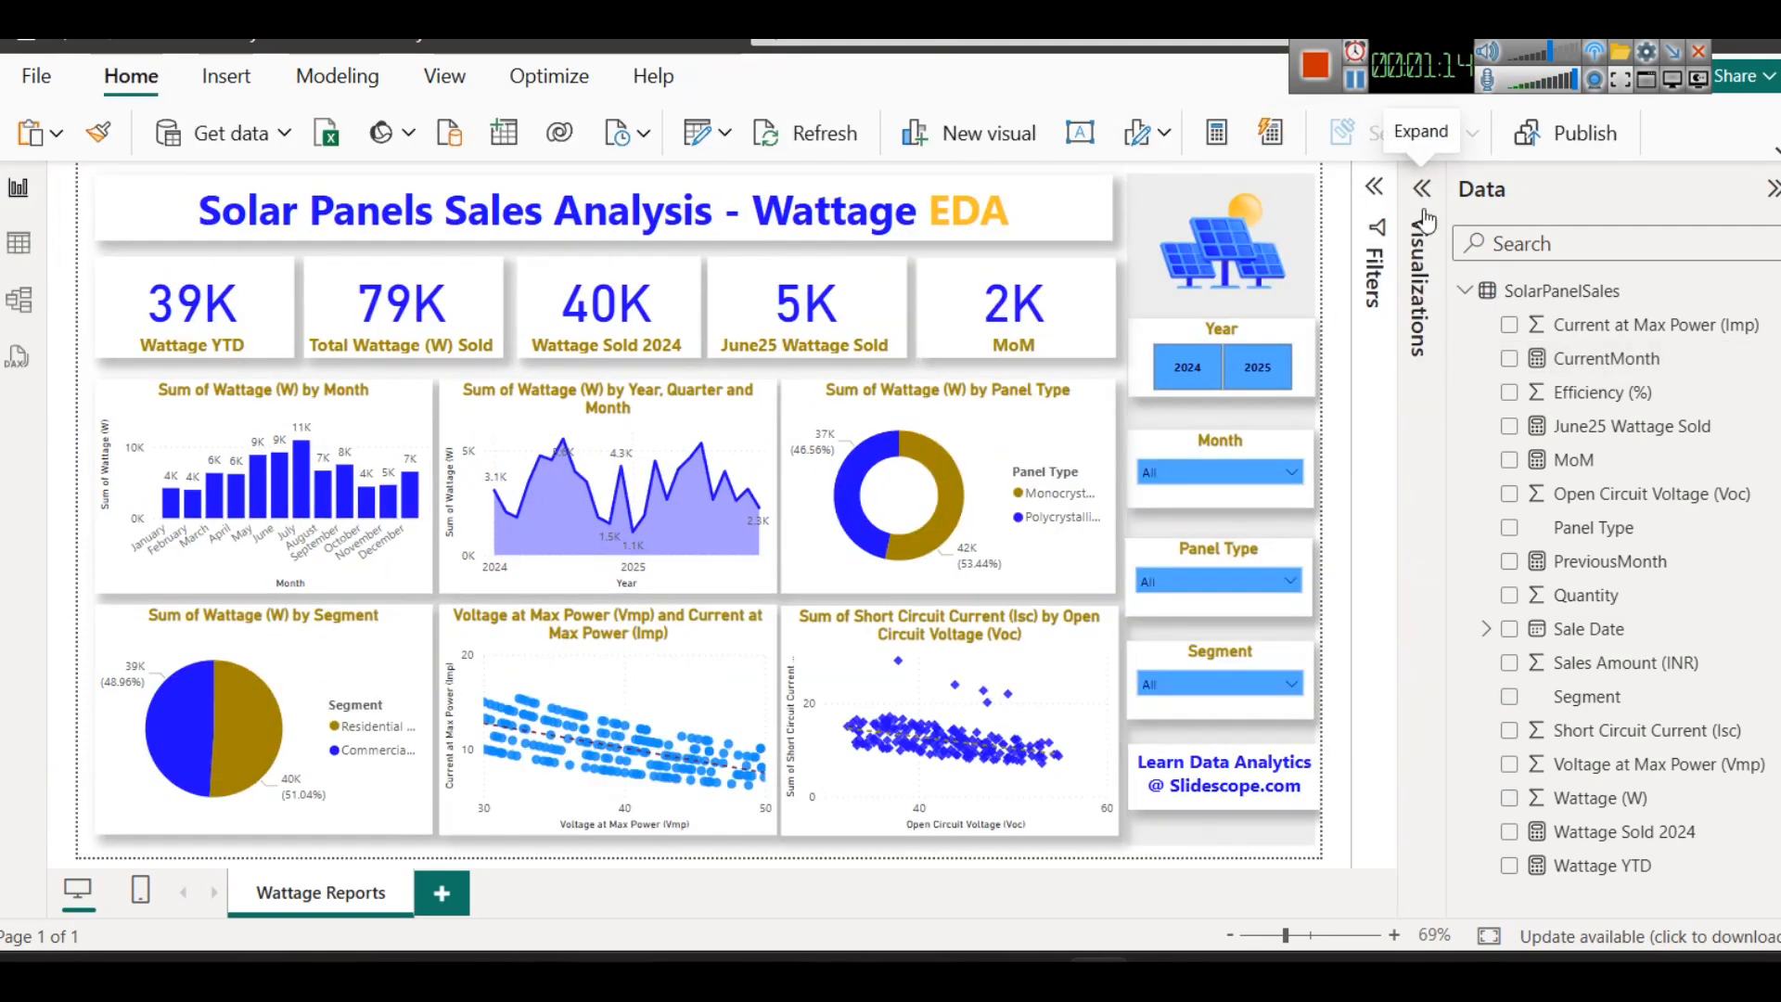
# - Switch to Notepad and read through the Wattage MoM Change DAX notes
pyautogui.moveTo(728, 974)
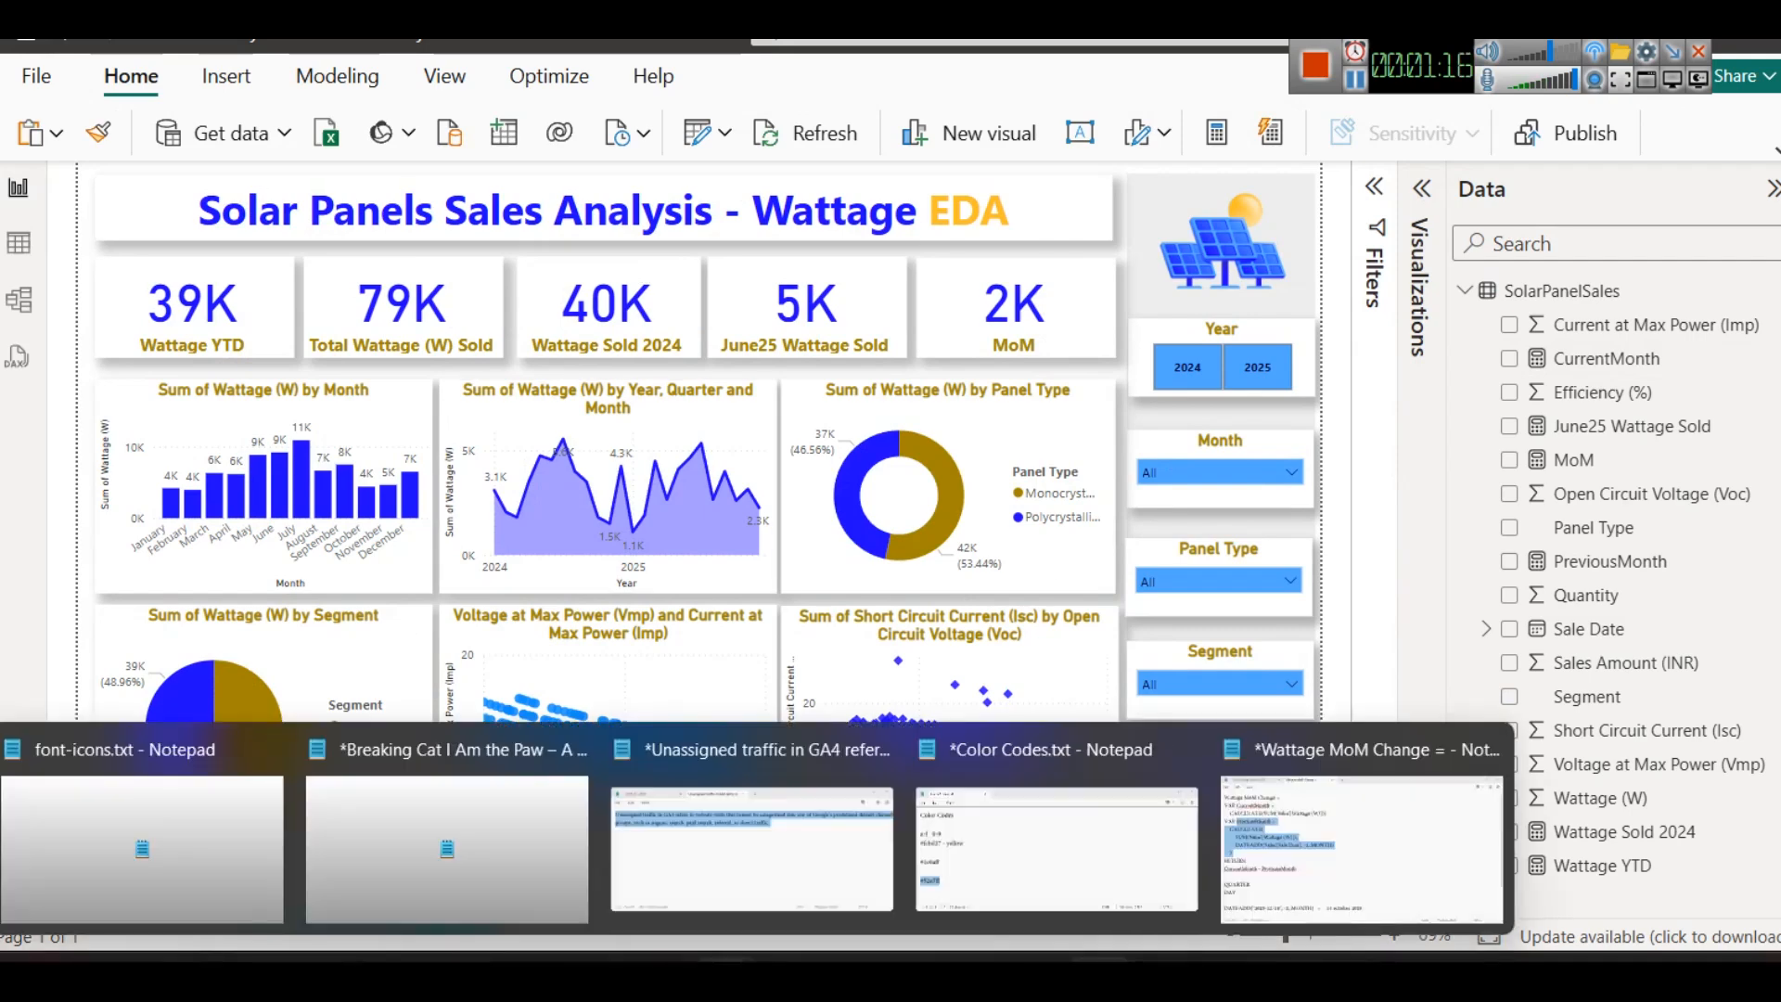
pyautogui.click(1313, 878)
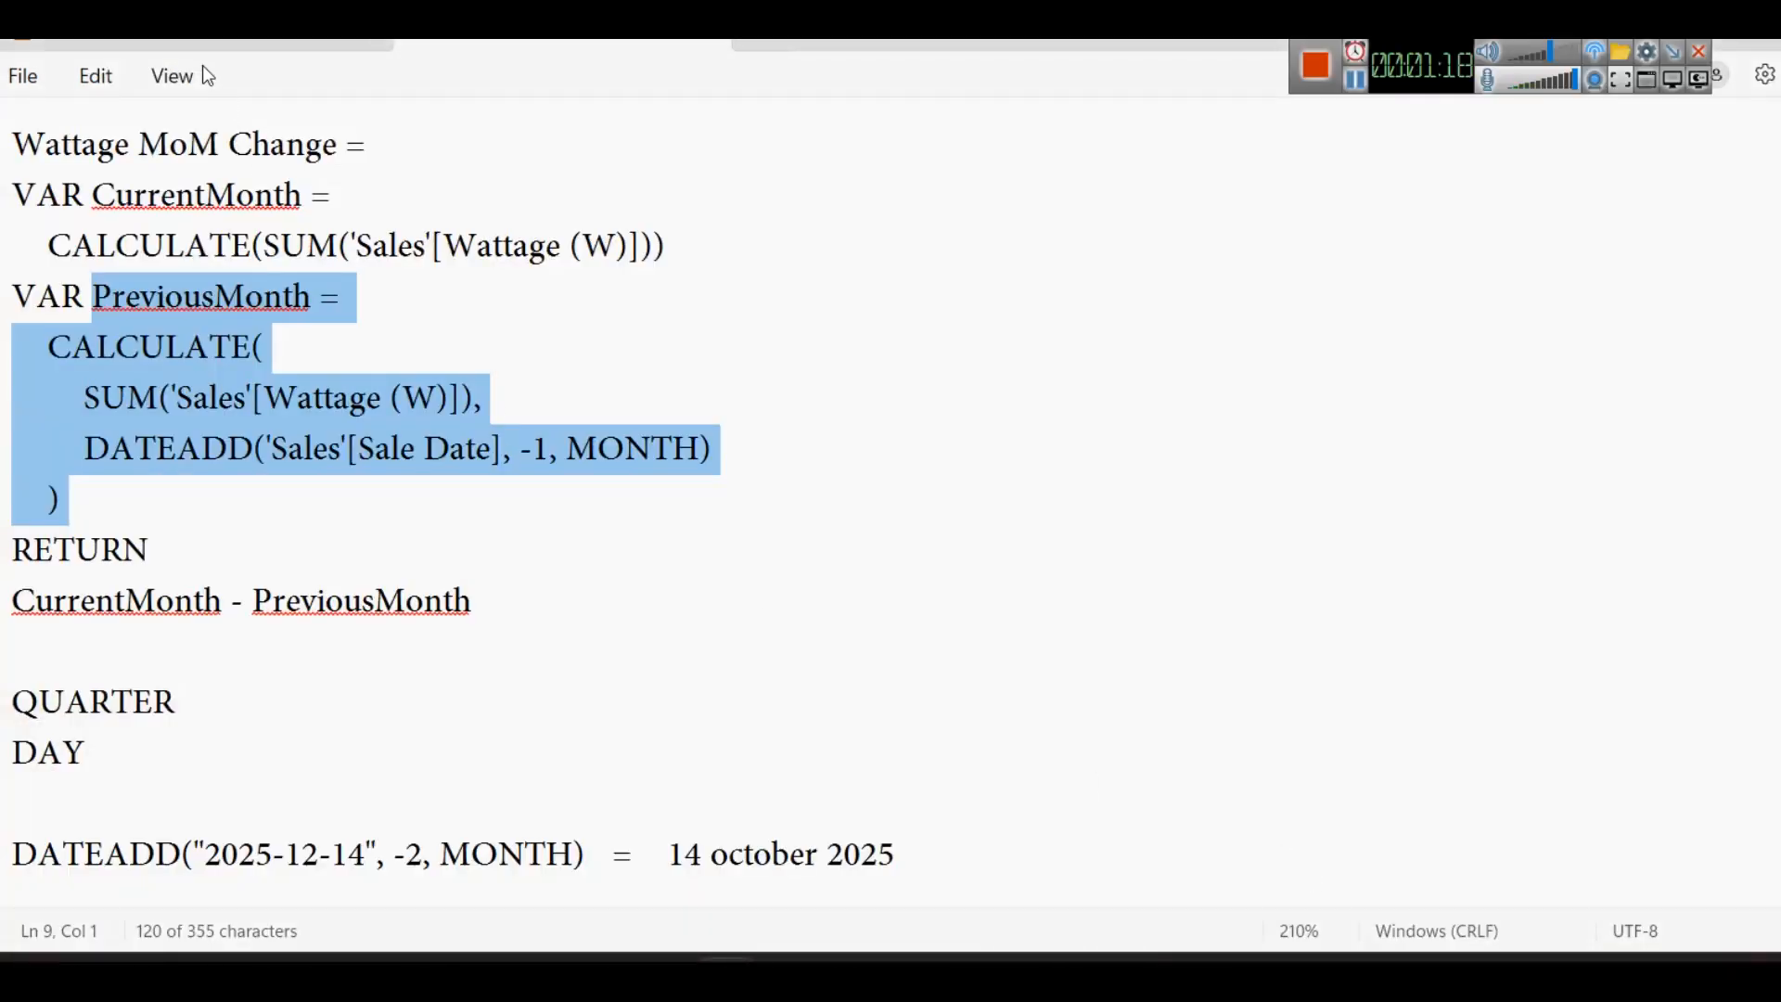
pyautogui.click(186, 41)
pyautogui.scroll(2, 285, 638)
pyautogui.scroll(-1, 286, 641)
pyautogui.scroll(-2, 286, 642)
# - Review the hex color codes in the Color Codes notes and return to the Power BI report
pyautogui.click(1355, 81)
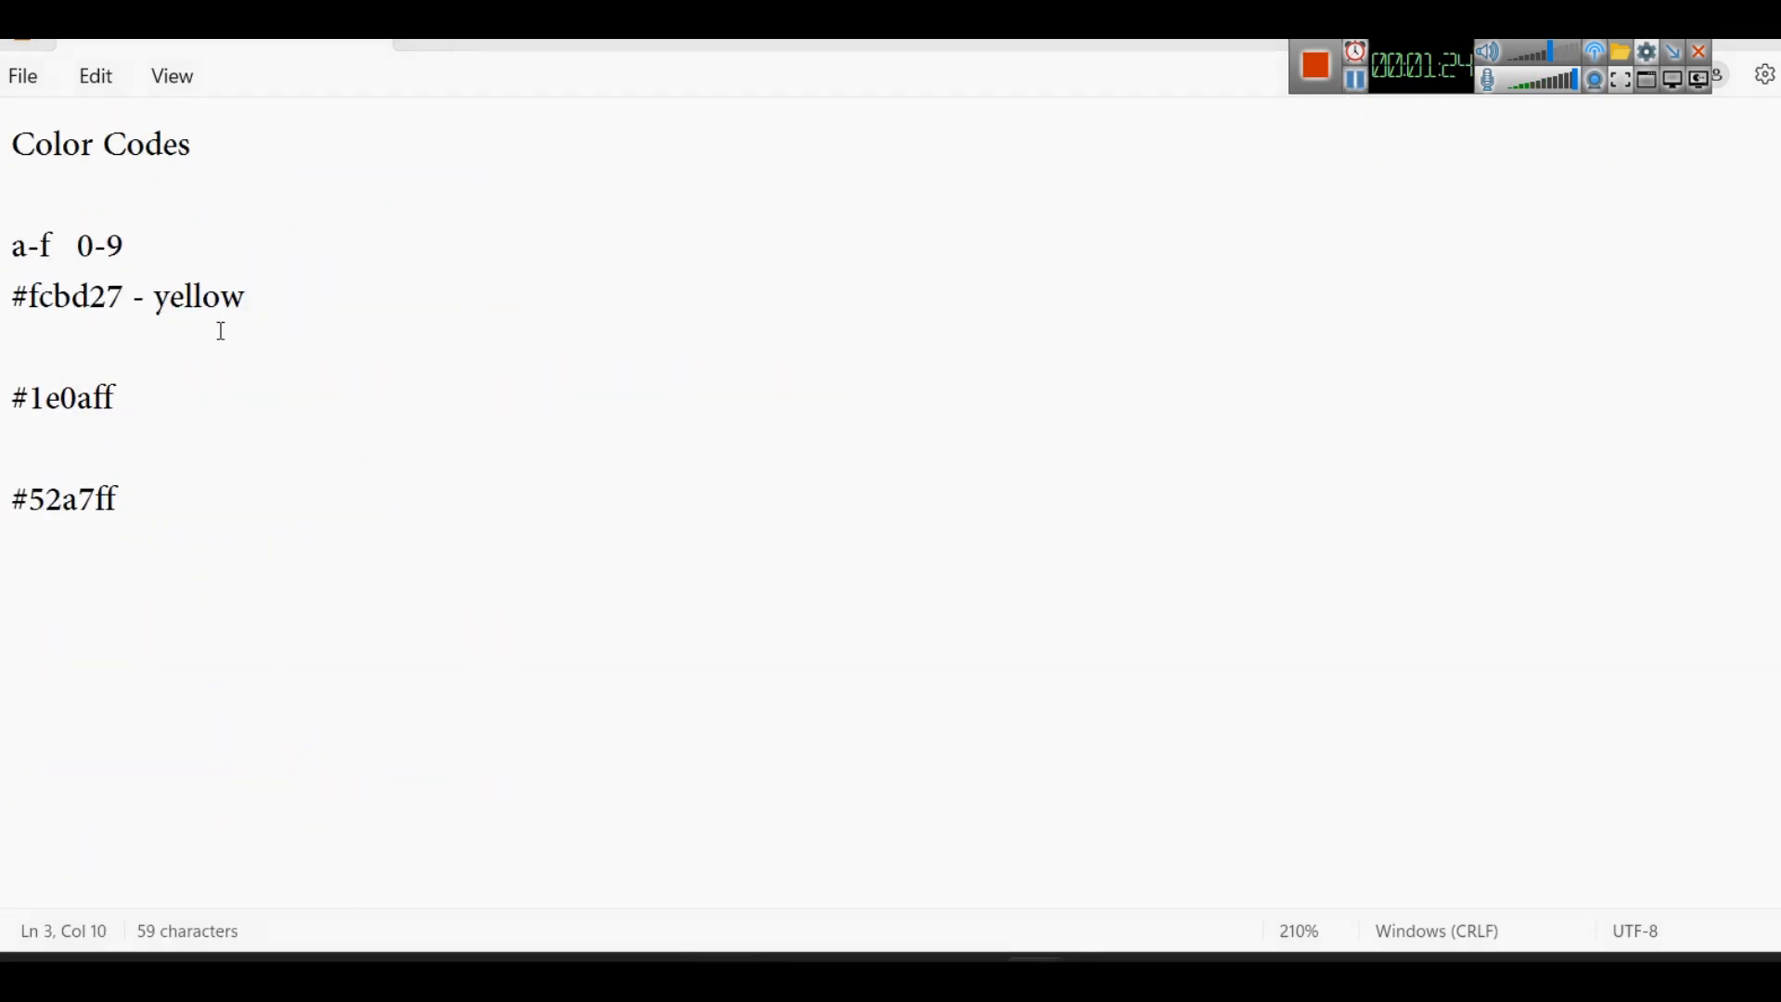
pyautogui.moveTo(283, 297); pyautogui.dragTo(59, 361)
pyautogui.click(154, 494)
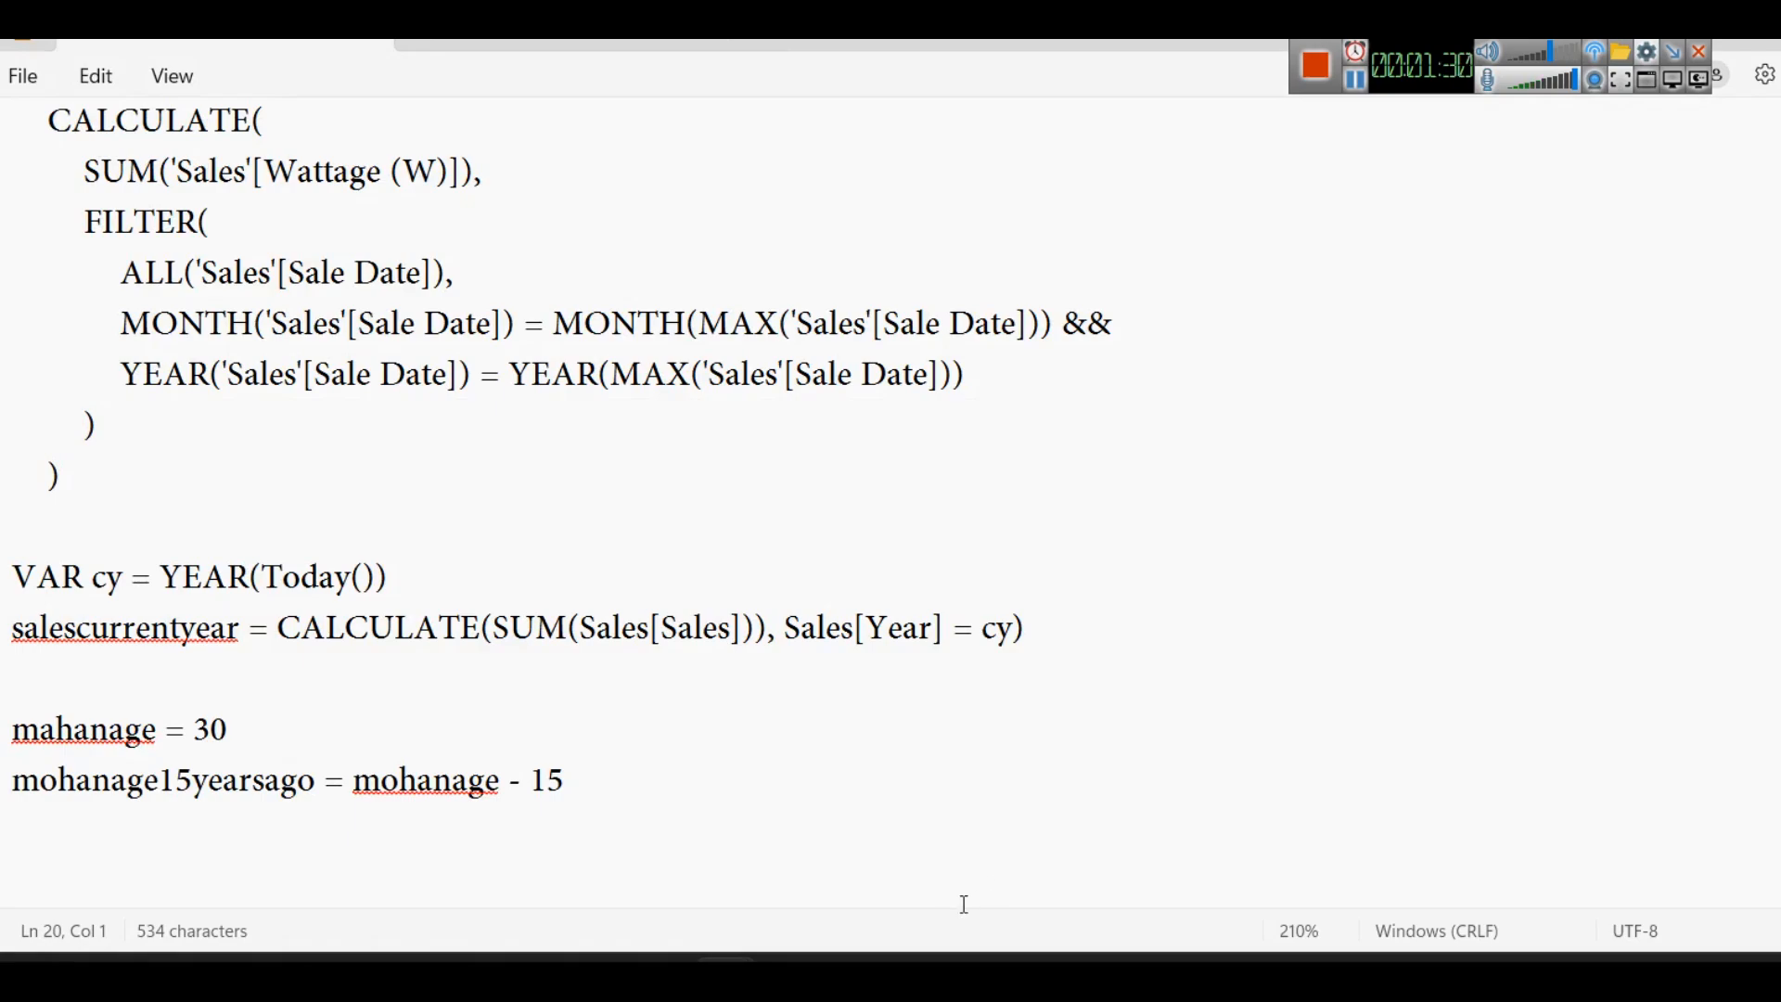
pyautogui.click(1101, 963)
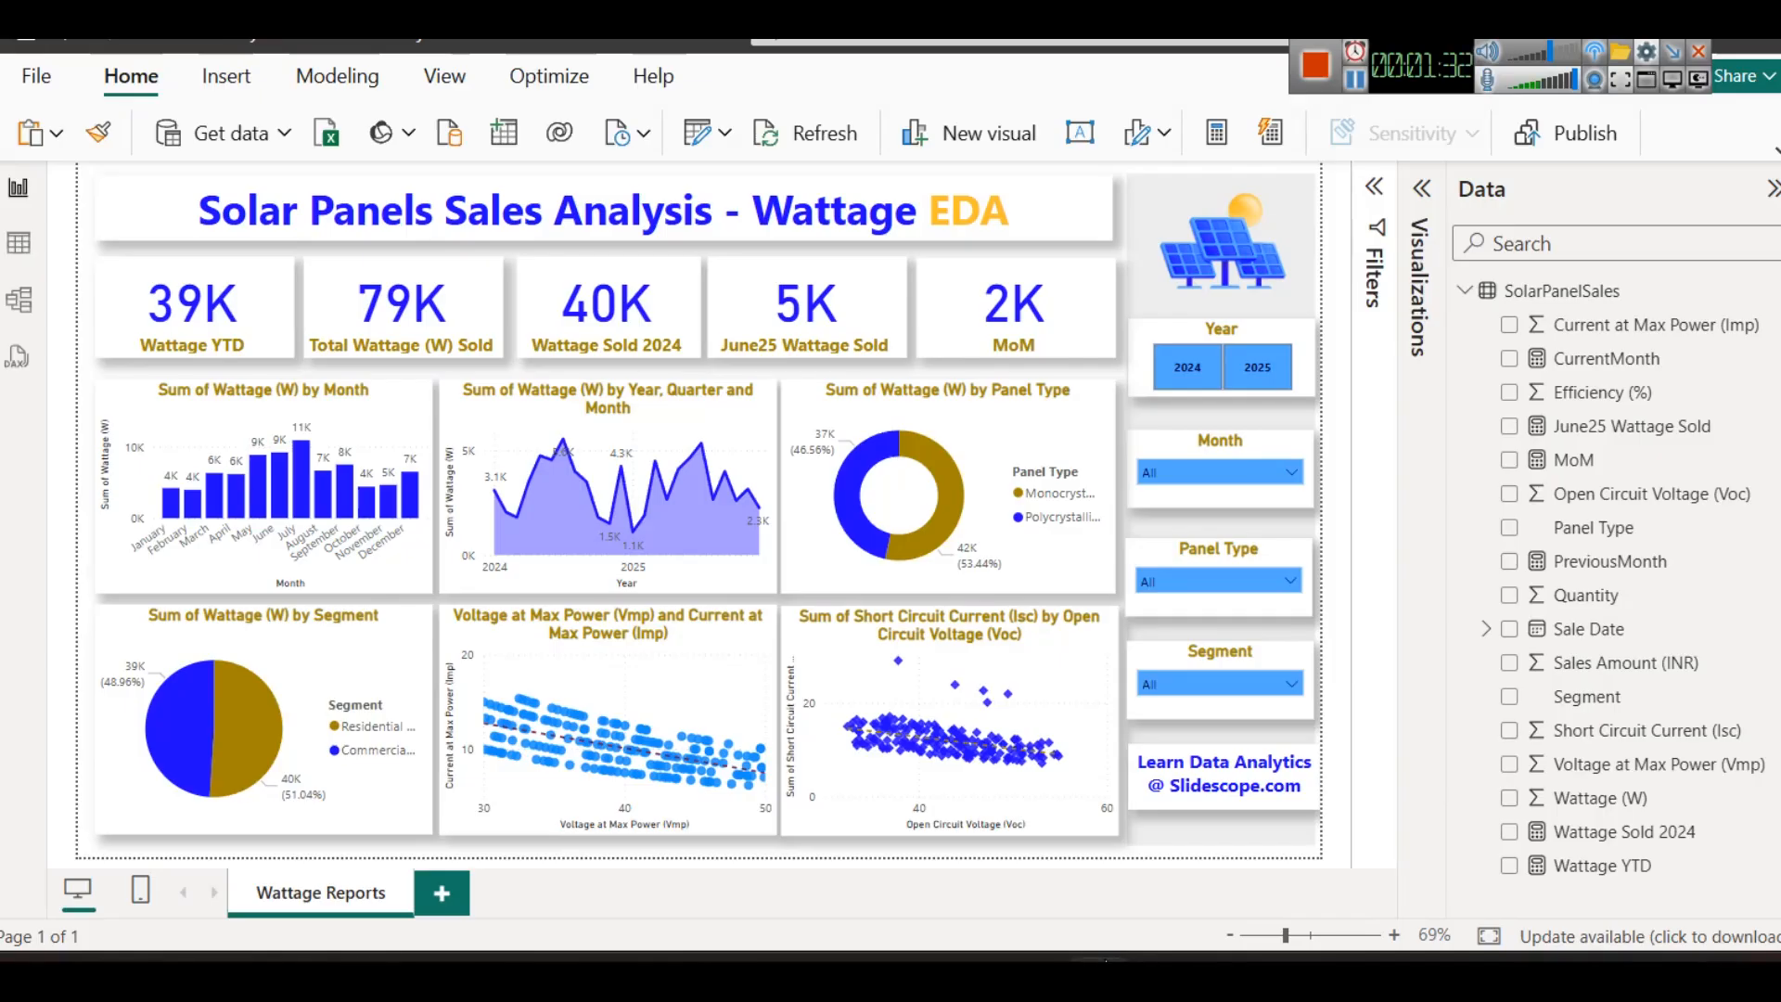
pyautogui.click(1215, 380)
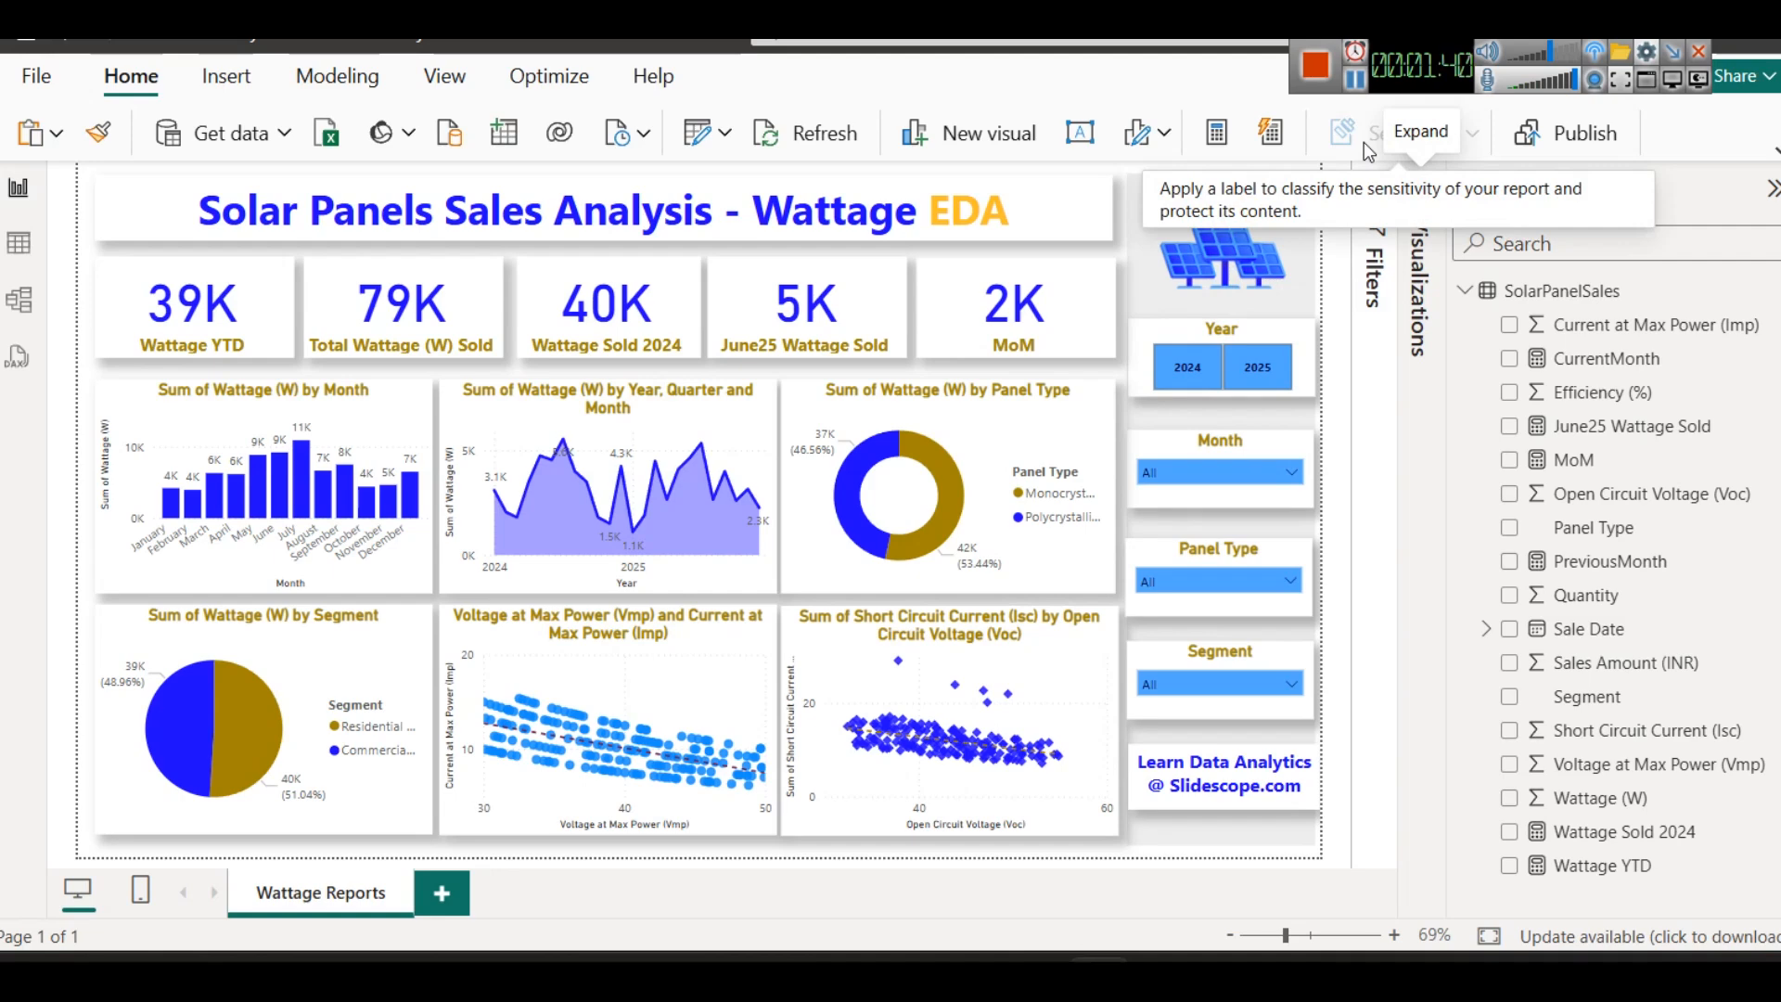
pyautogui.click(1317, 67)
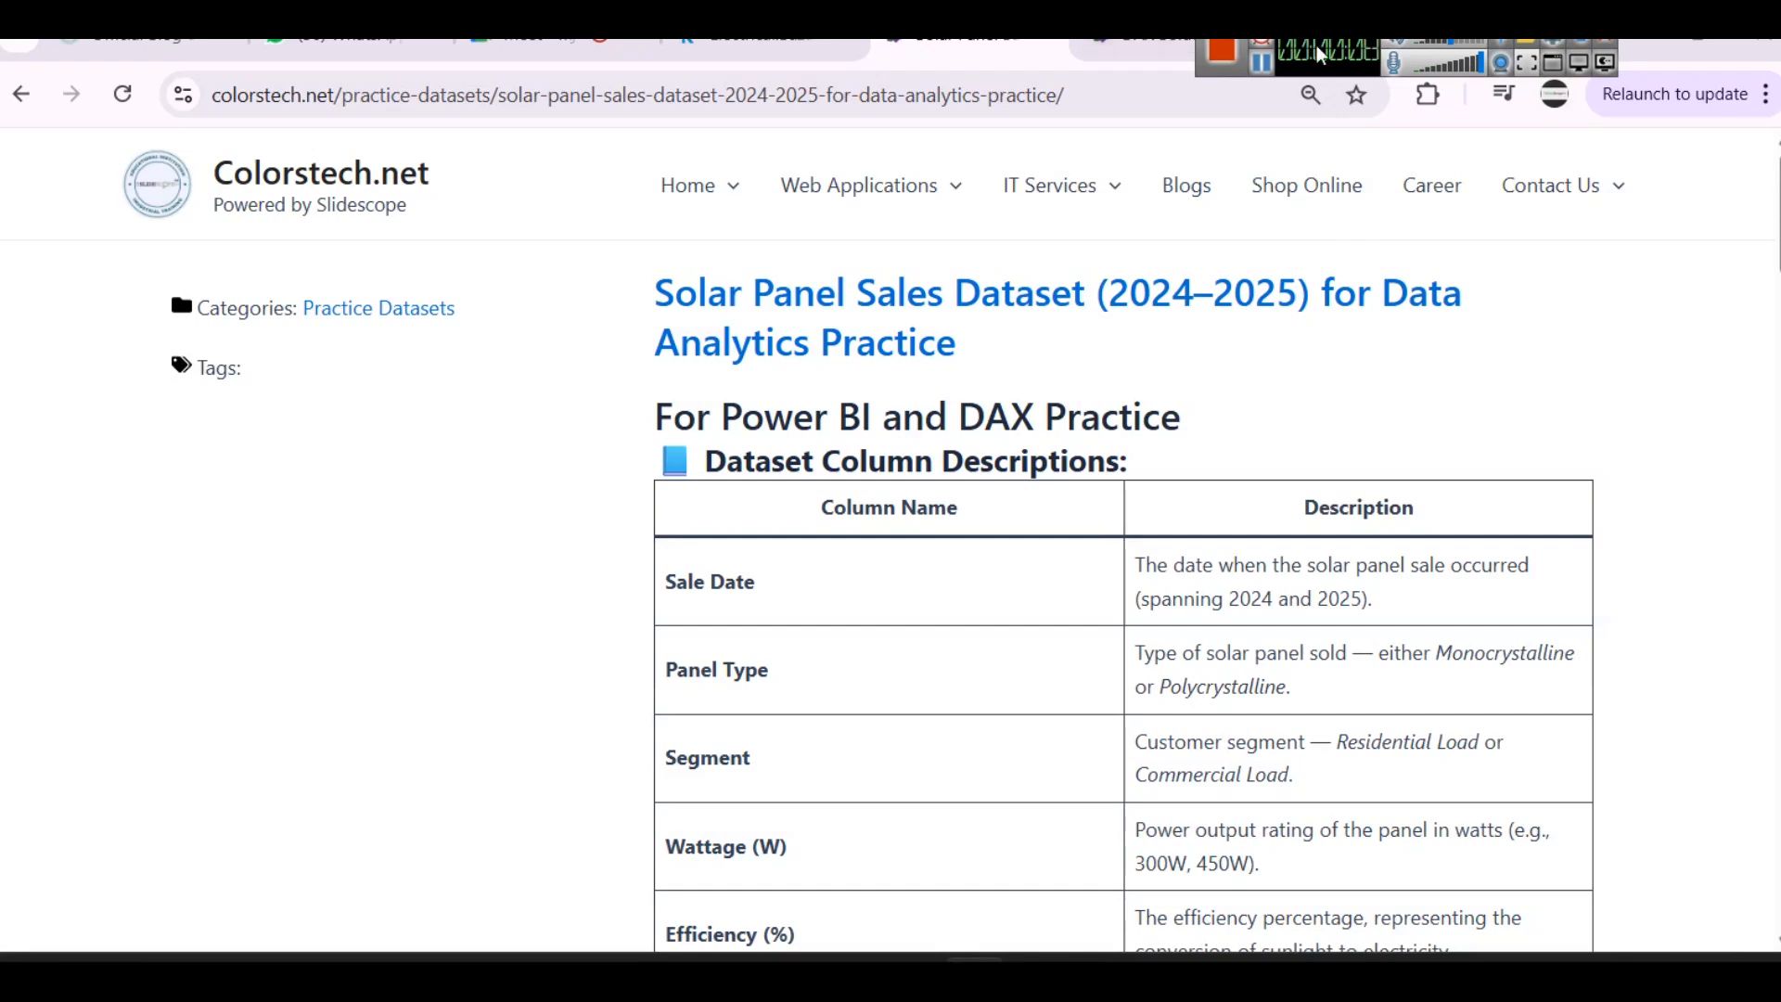
pyautogui.moveTo(1302, 37); pyautogui.dragTo(1415, 91)
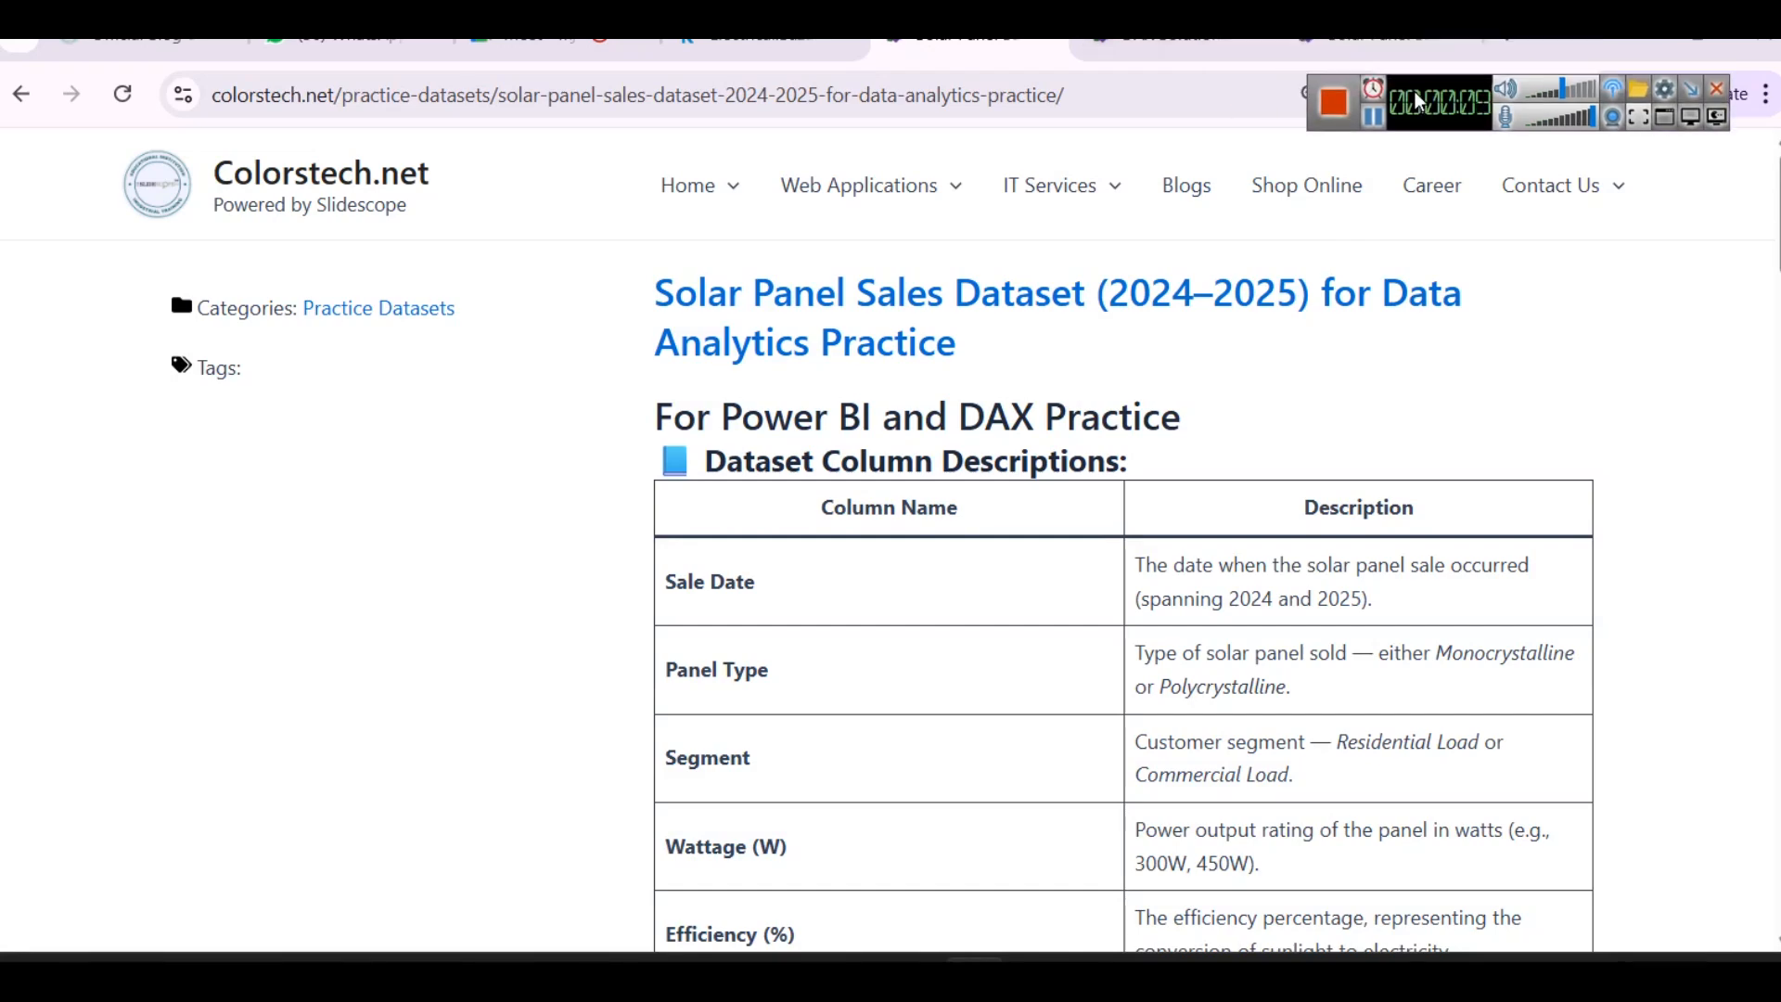
# - Examine the solar panel sales dataset on its Kaggle page and the column descriptions on the Colorstech page
pyautogui.click(787, 46)
pyautogui.scroll(2, 852, 187)
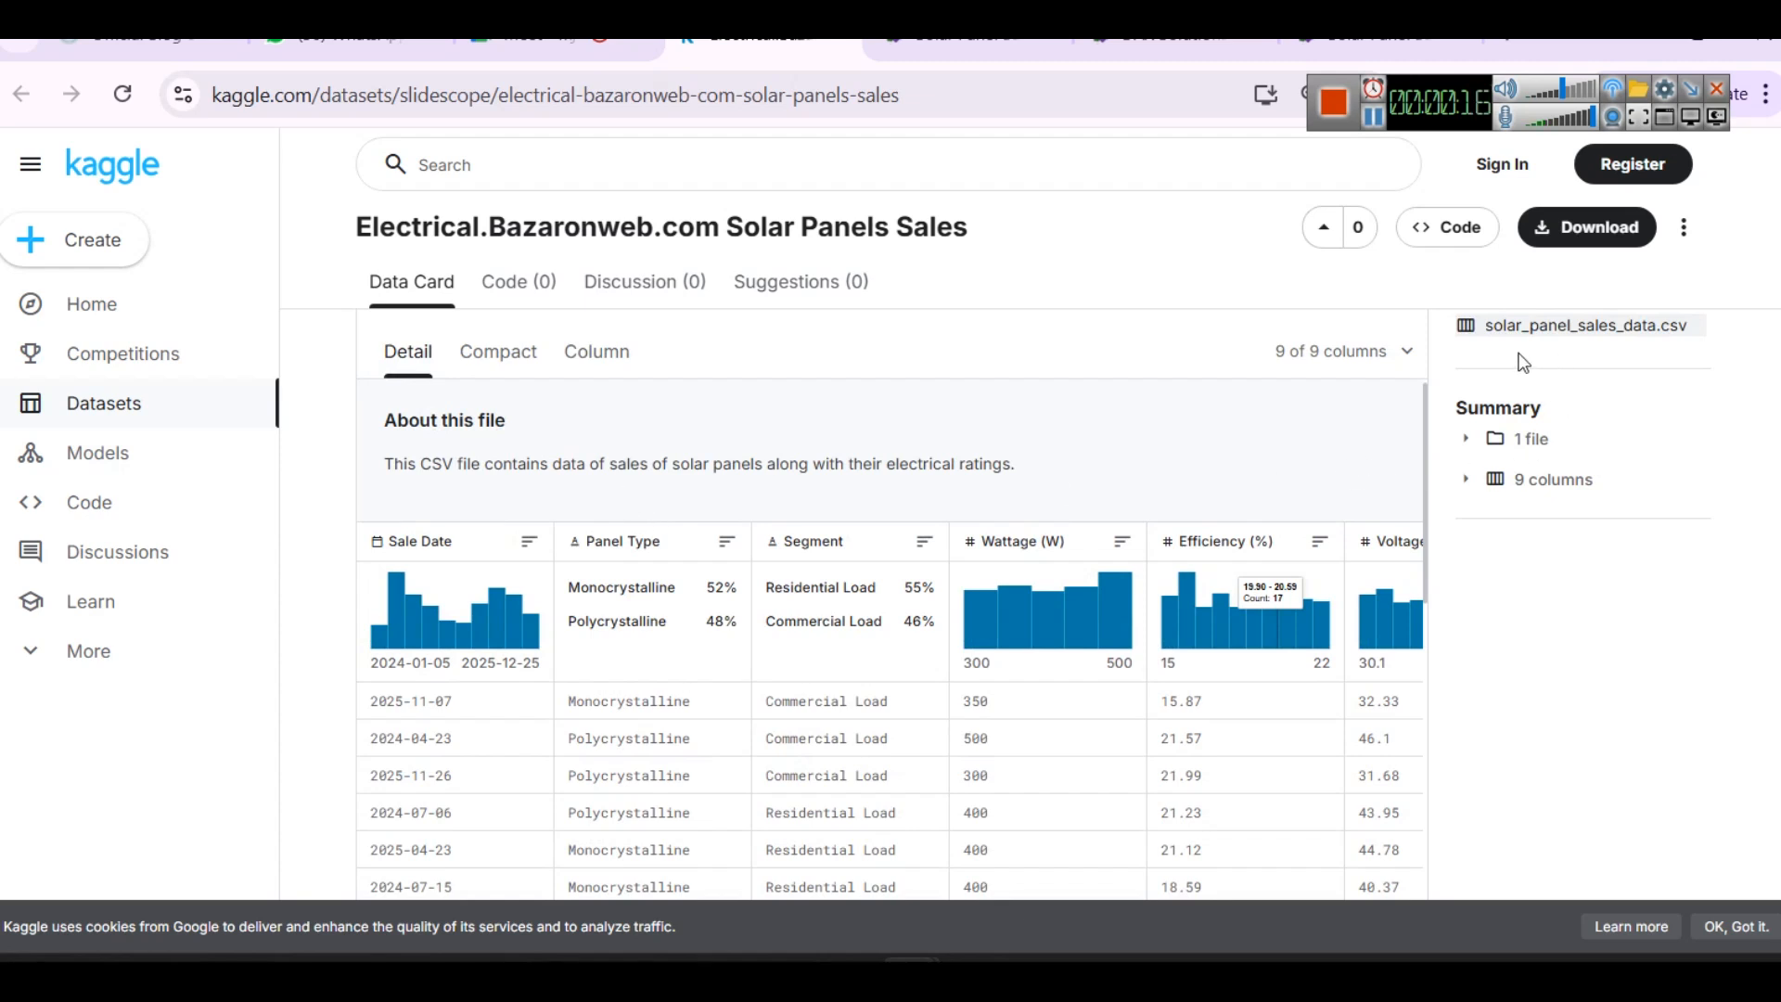
pyautogui.click(983, 43)
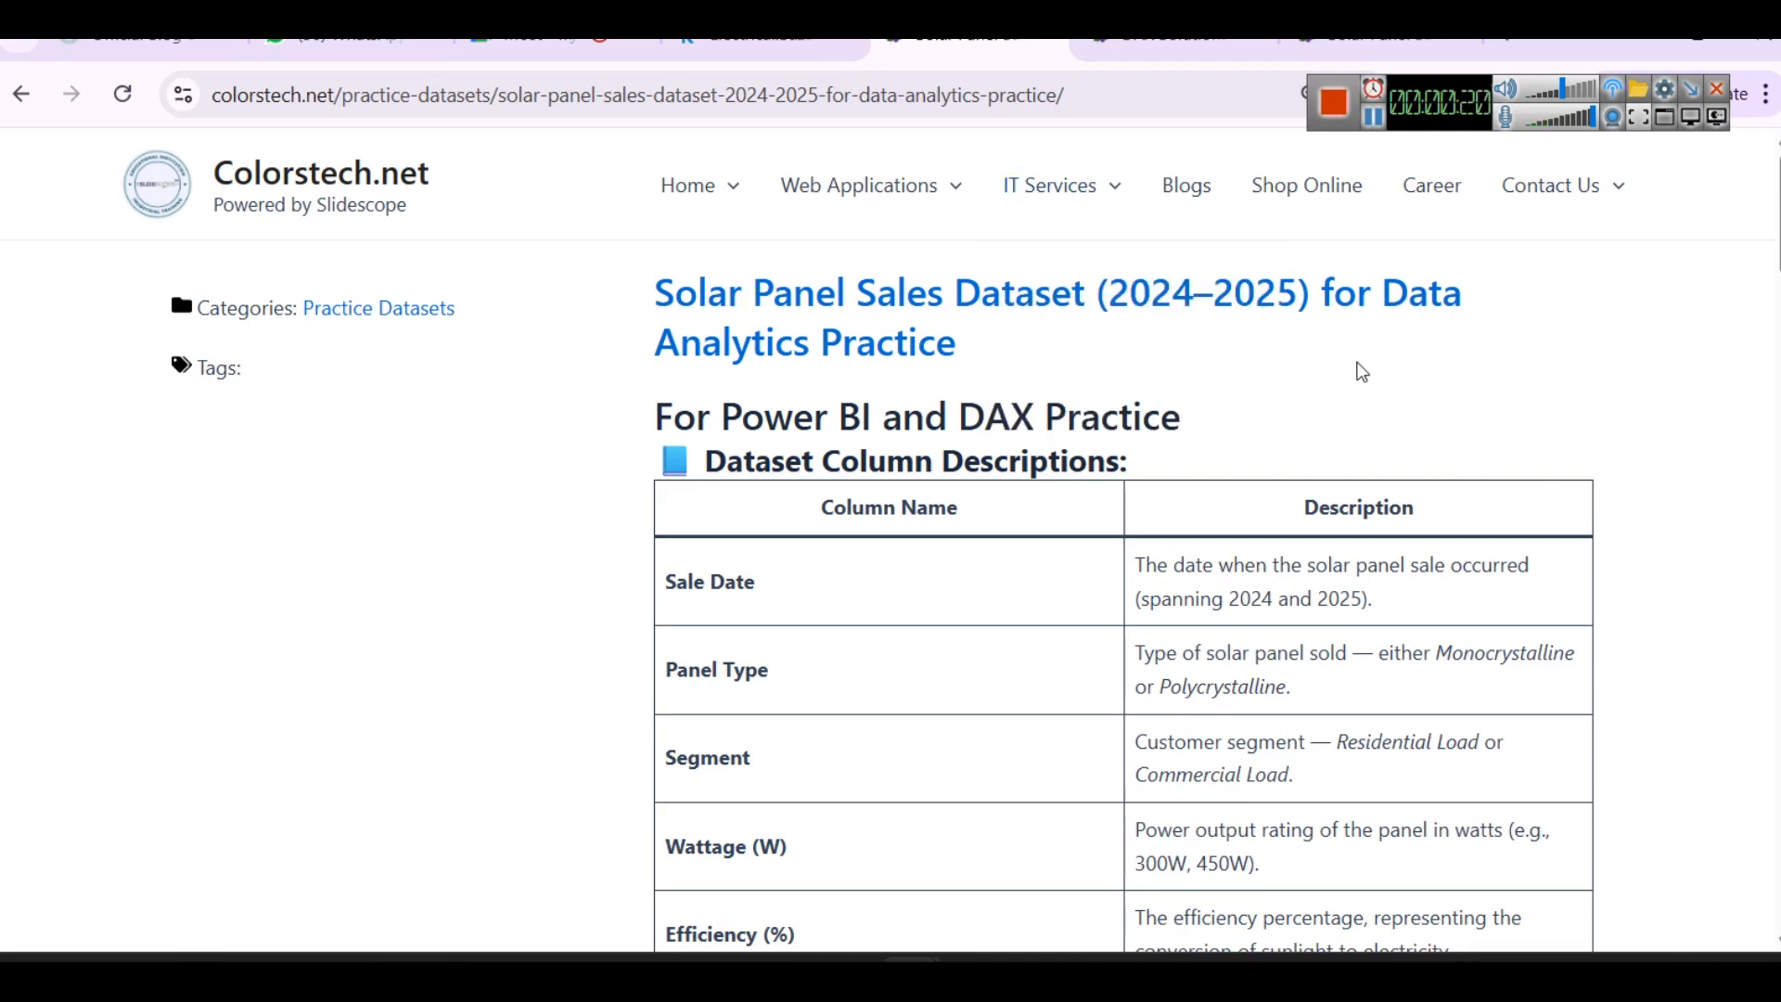
pyautogui.scroll(-3, 1425, 350)
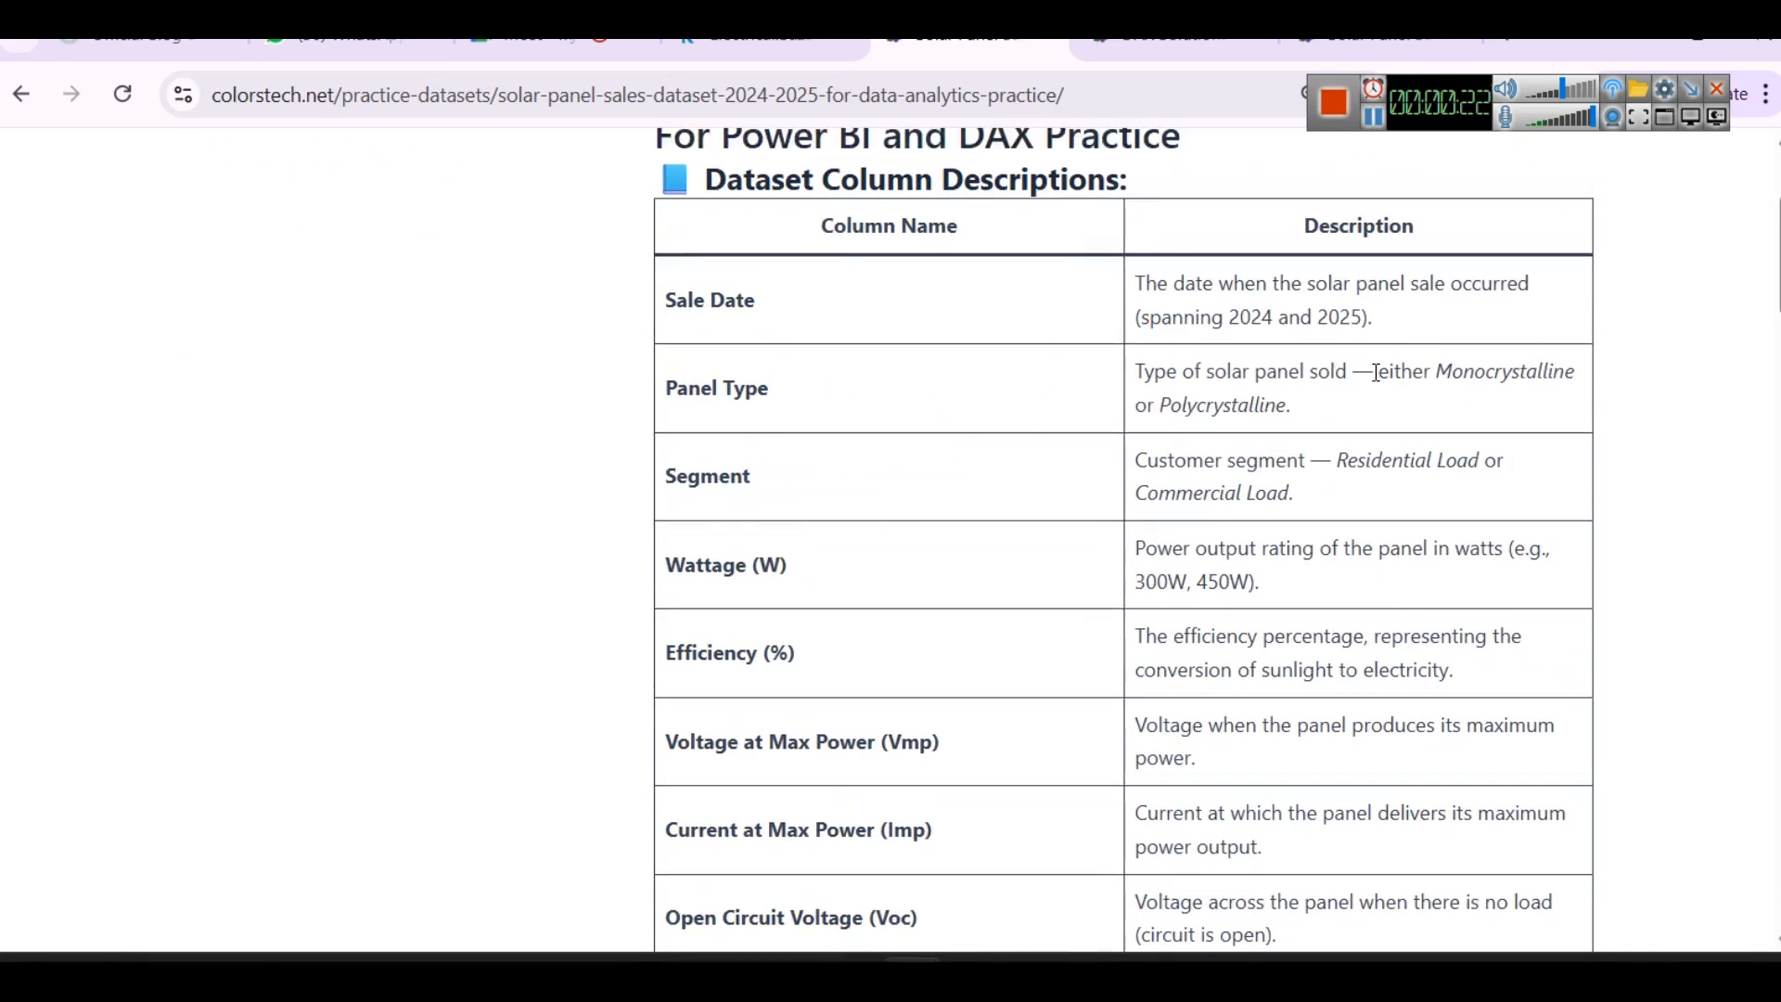
# - Switch to Excel and examine the Sale Date, Panel Type and Segment columns of solar_panel_sales_data.csv
pyautogui.moveTo(849, 969)
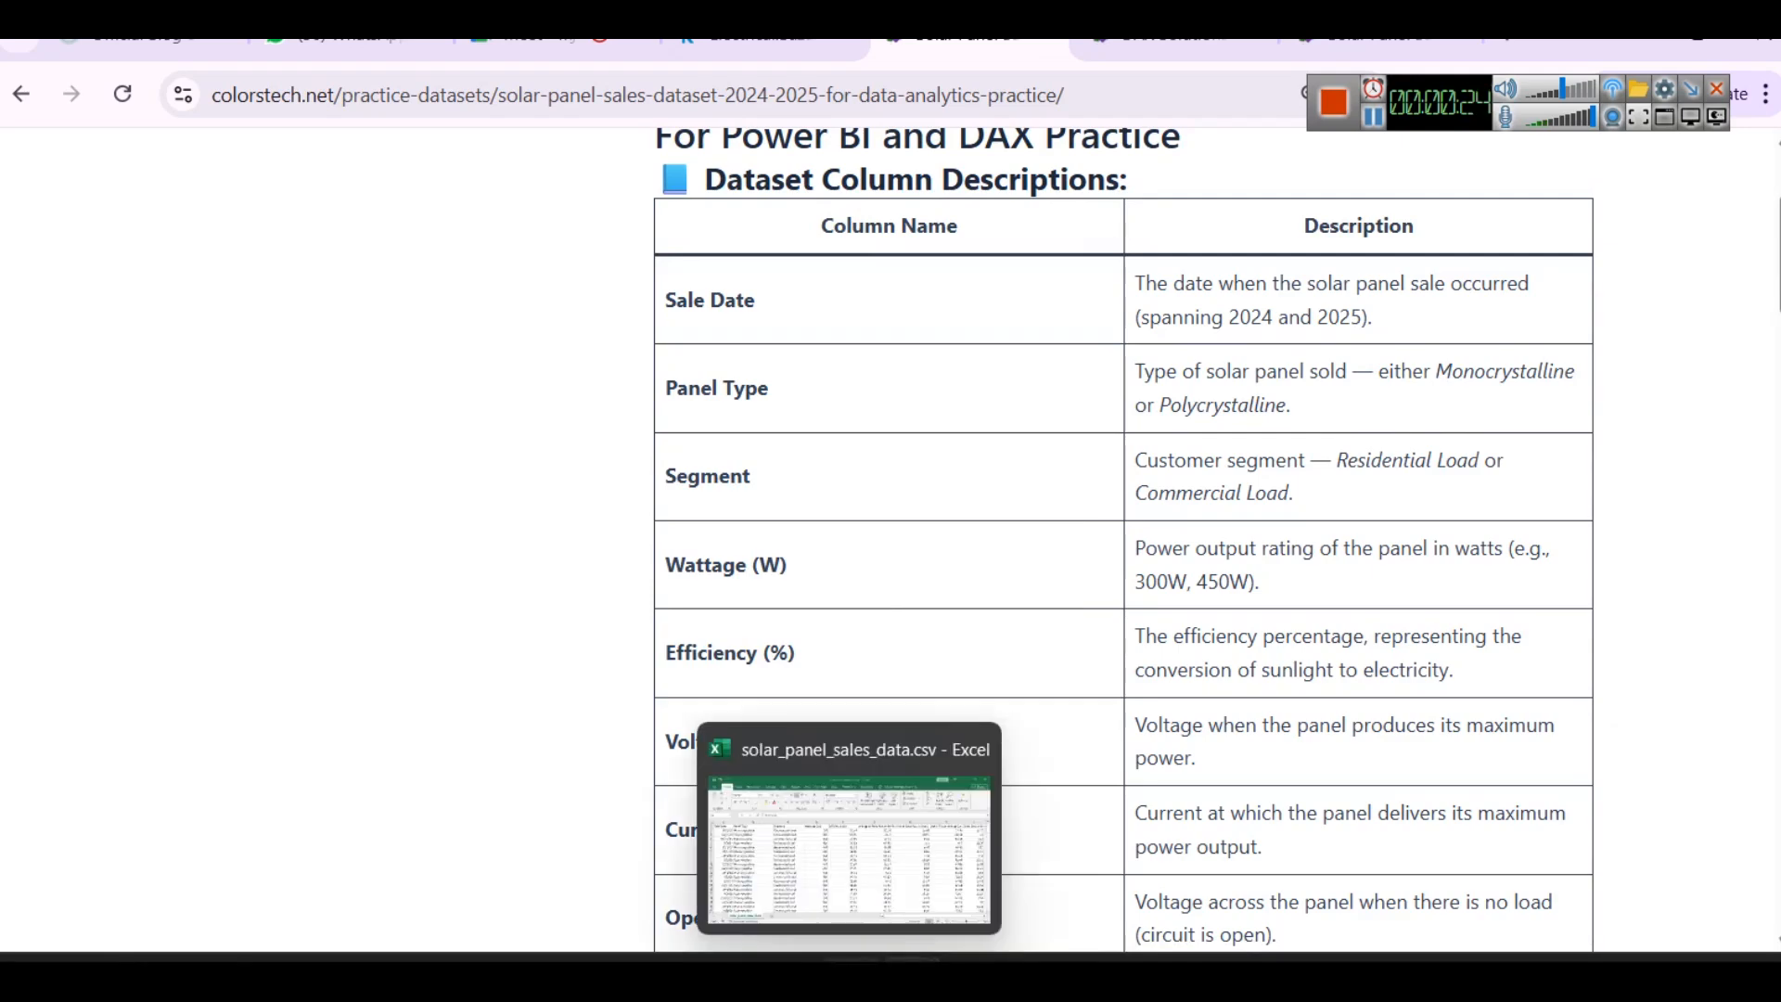
pyautogui.click(852, 844)
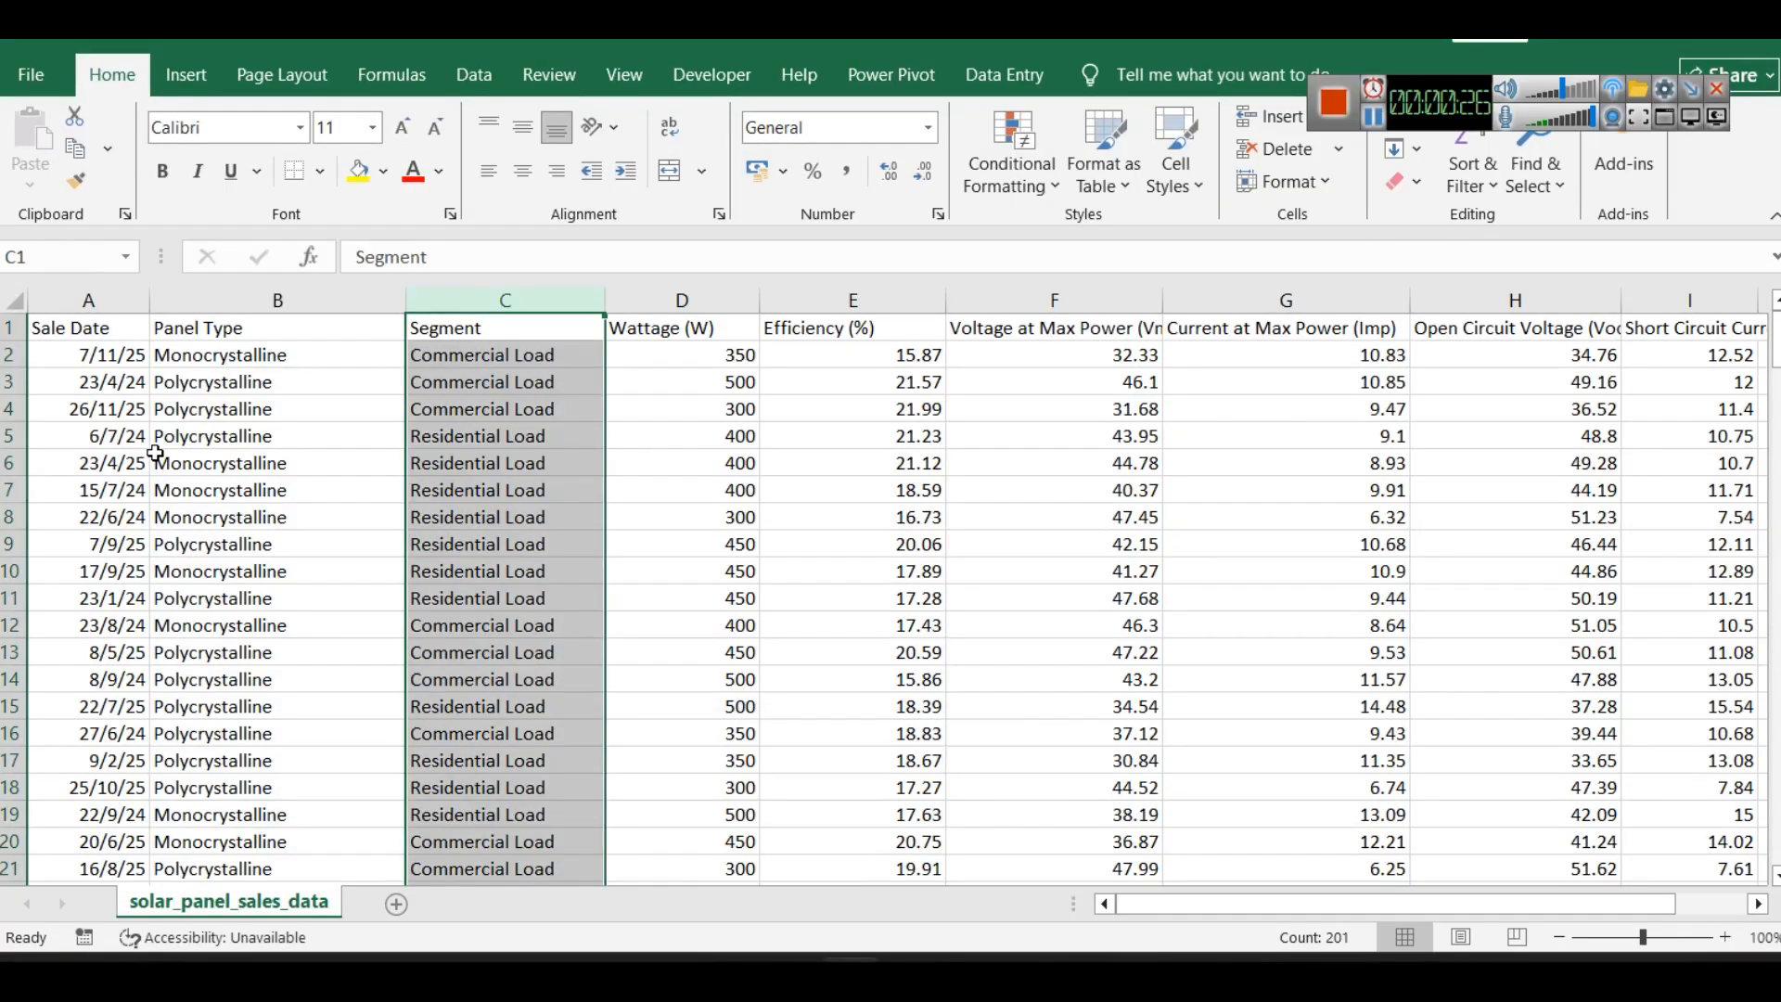
pyautogui.click(87, 299)
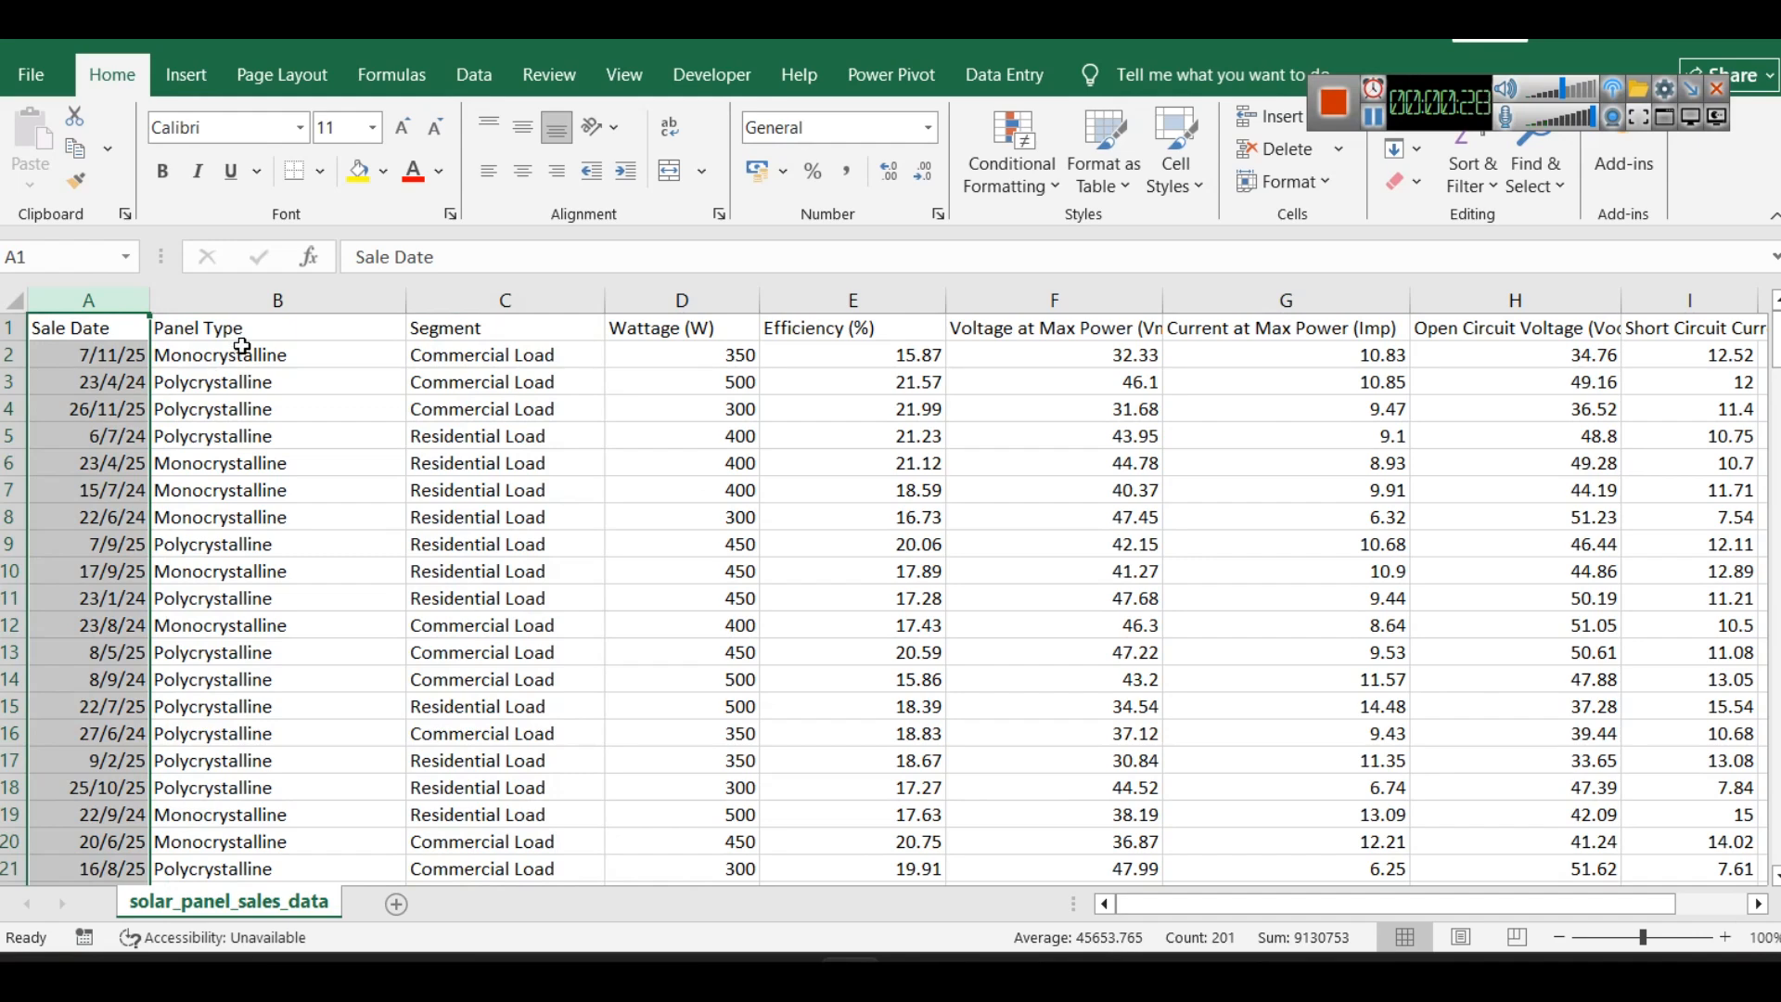
pyautogui.click(248, 298)
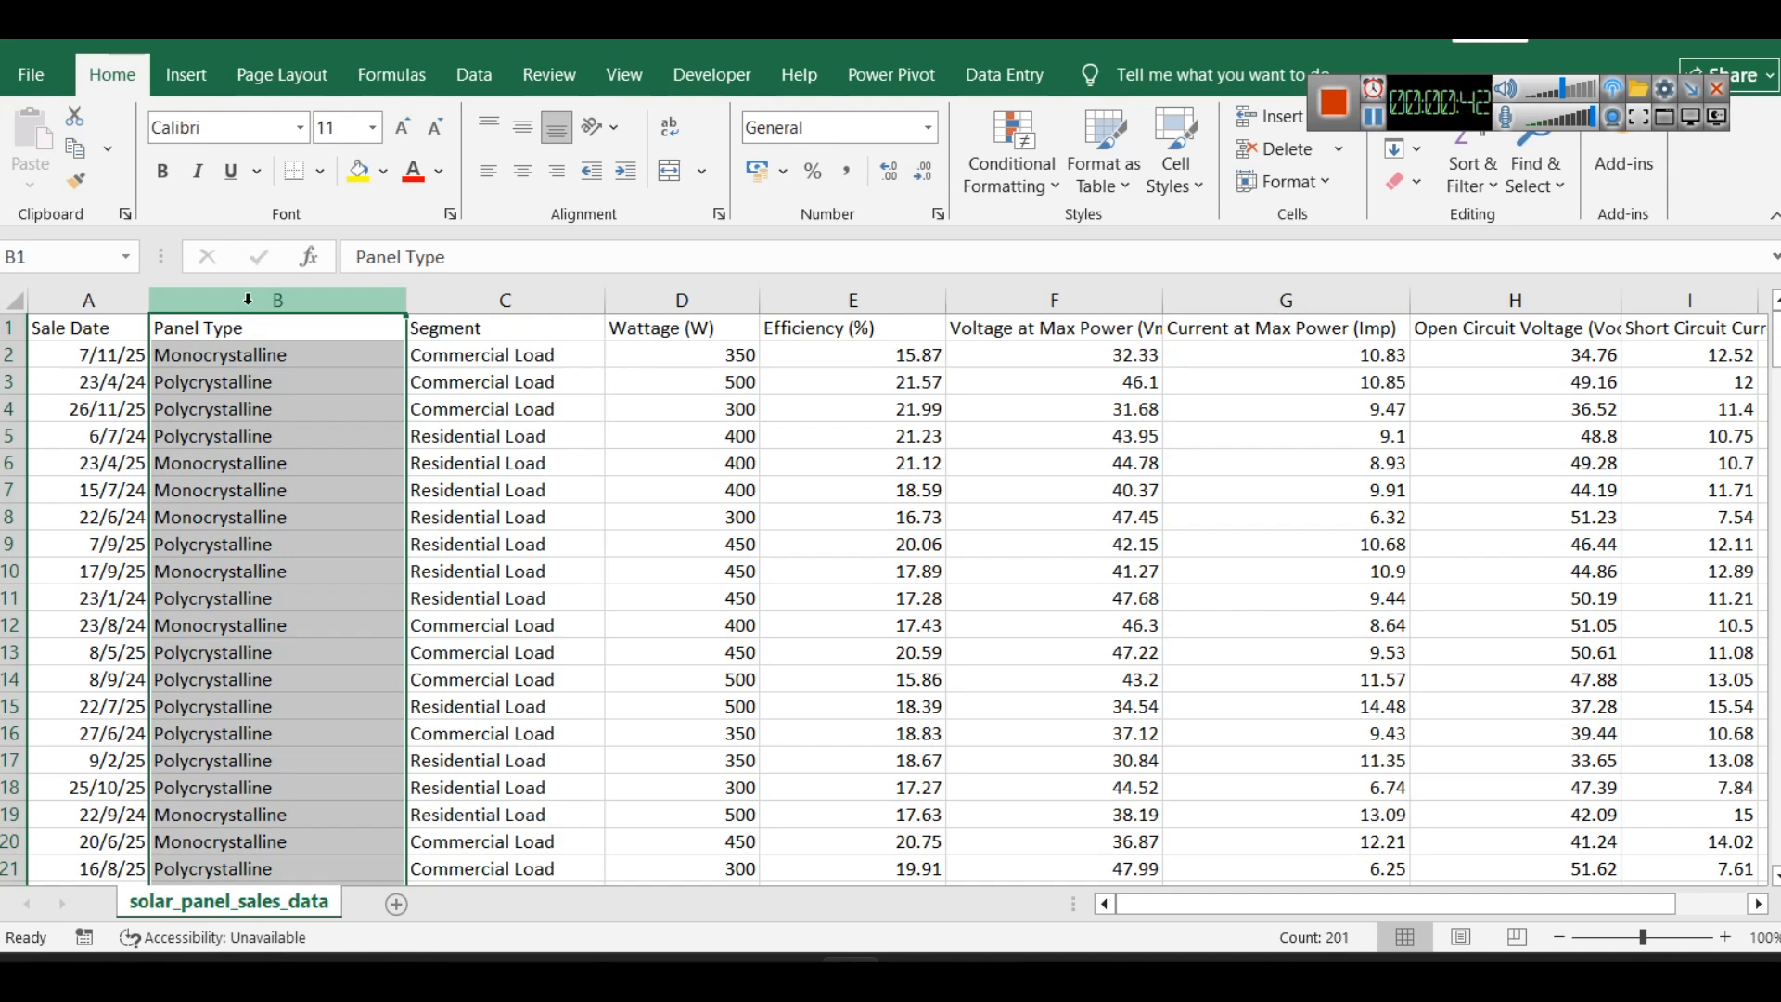
pyautogui.click(445, 300)
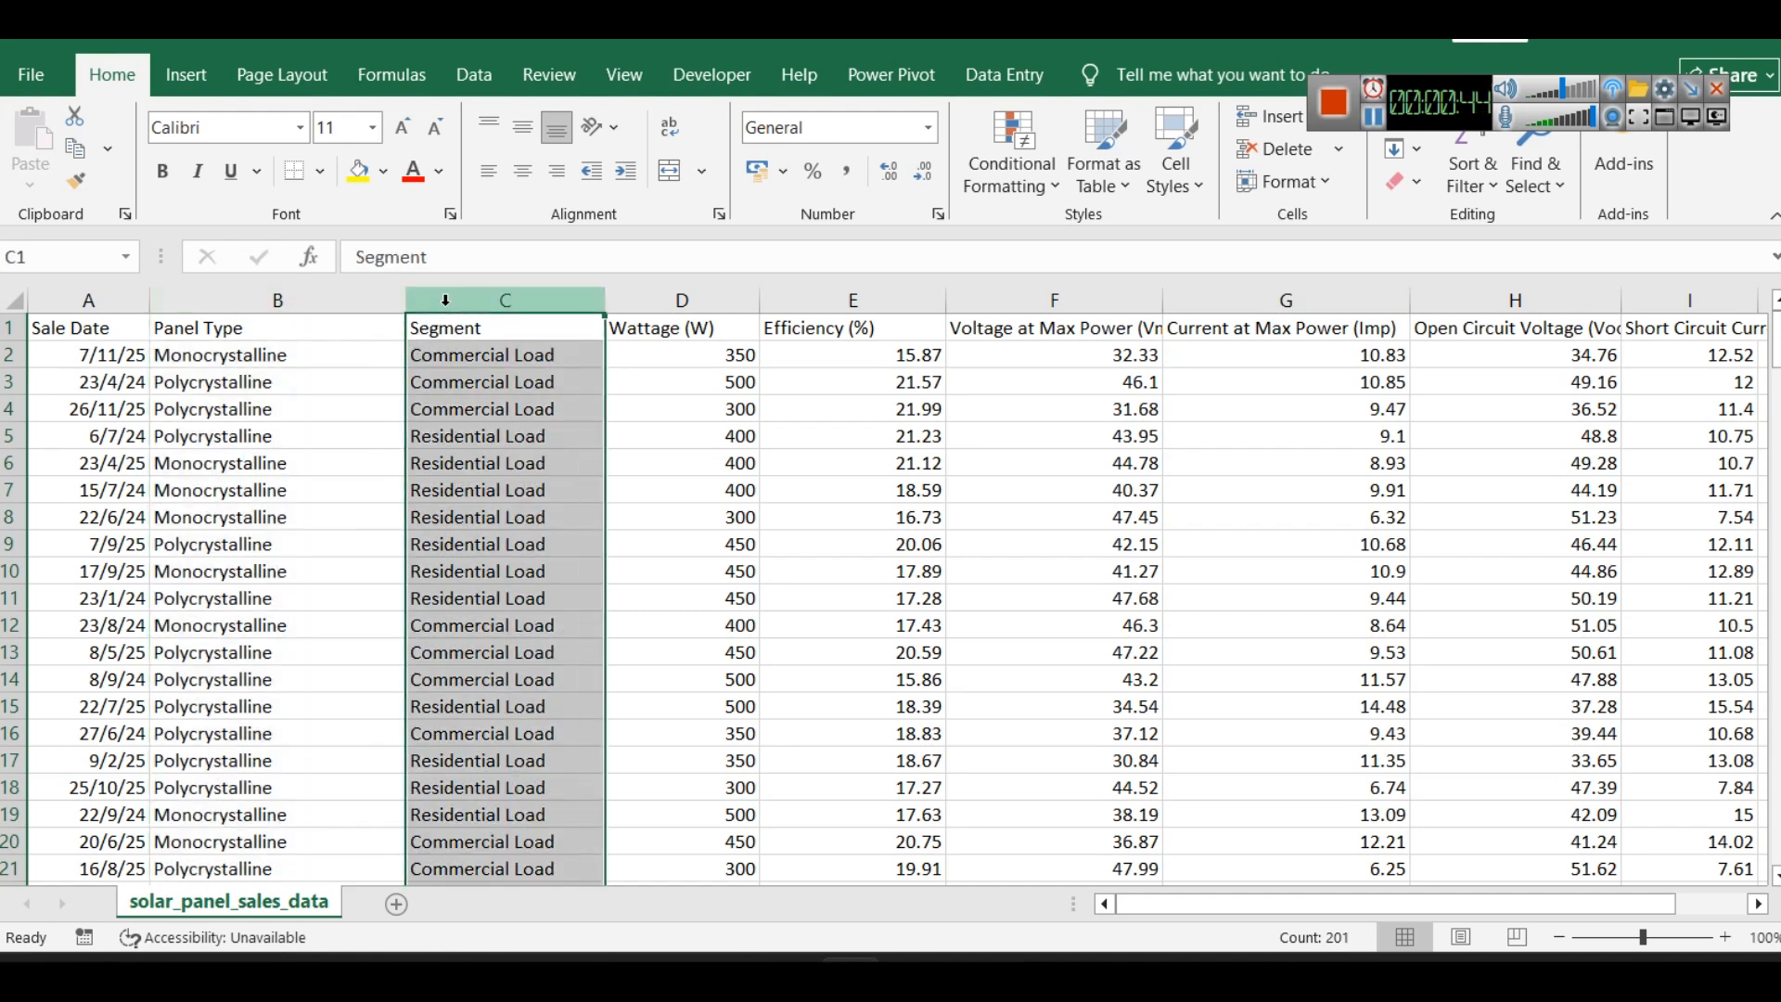
pyautogui.click(472, 478)
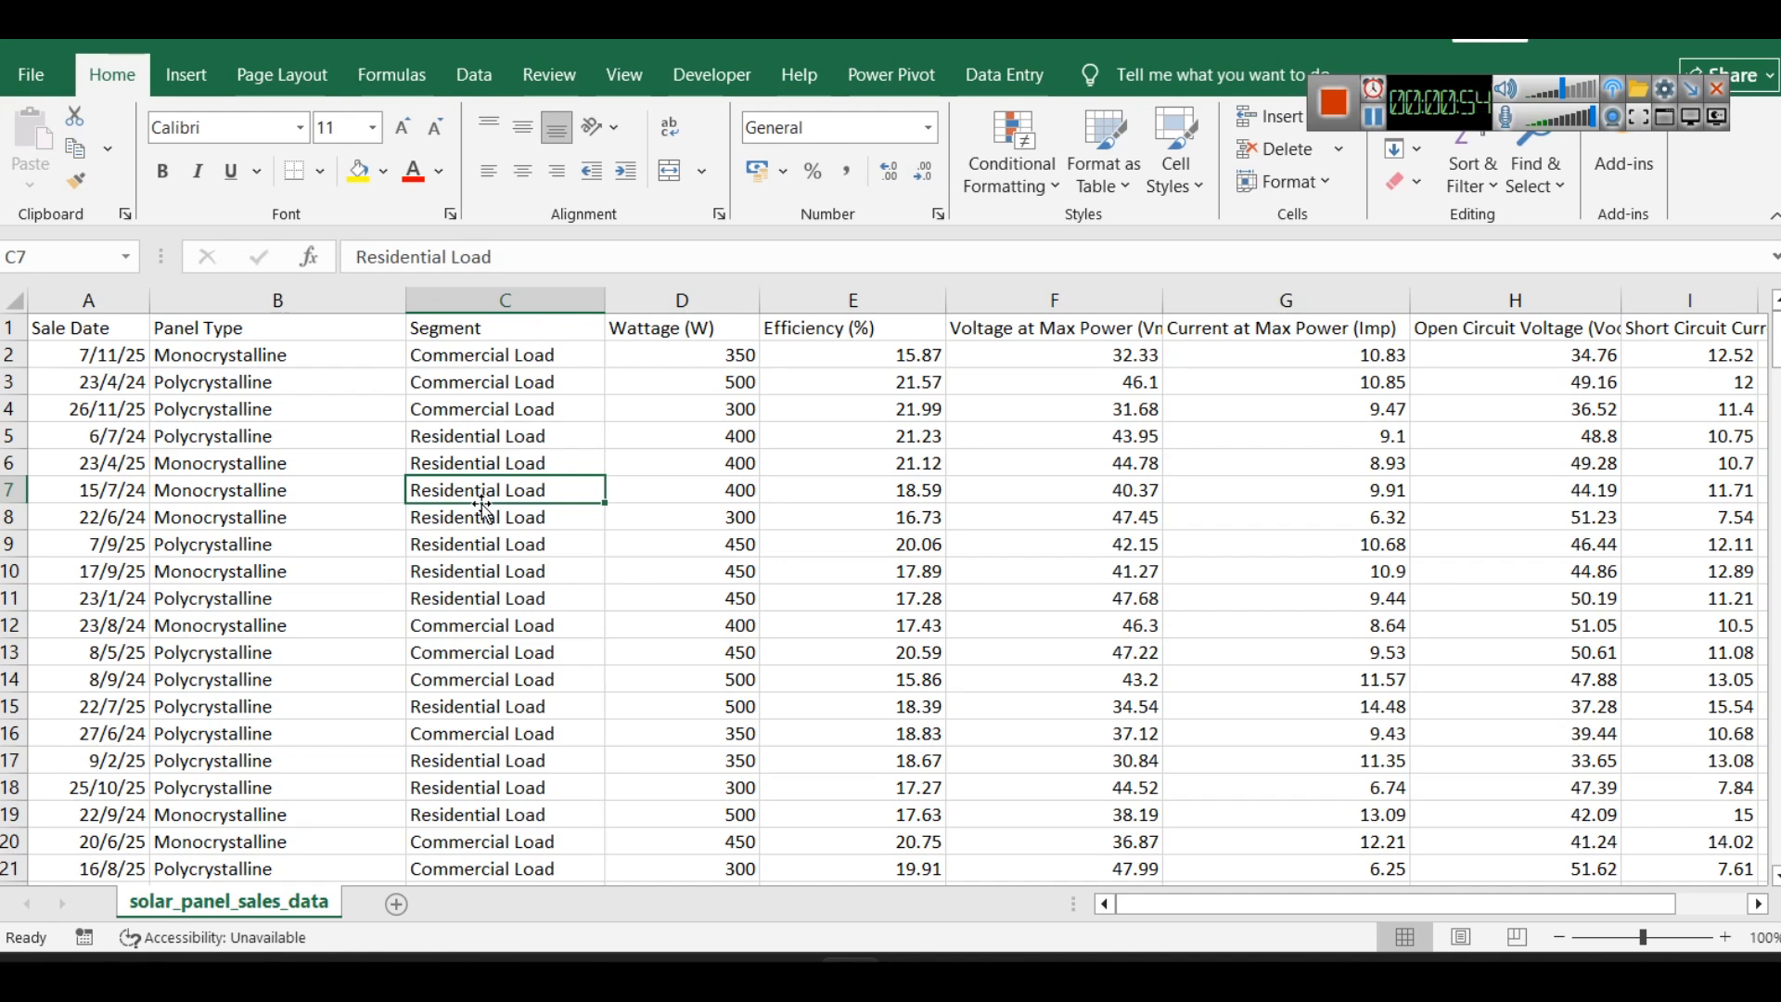
pyautogui.click(1374, 117)
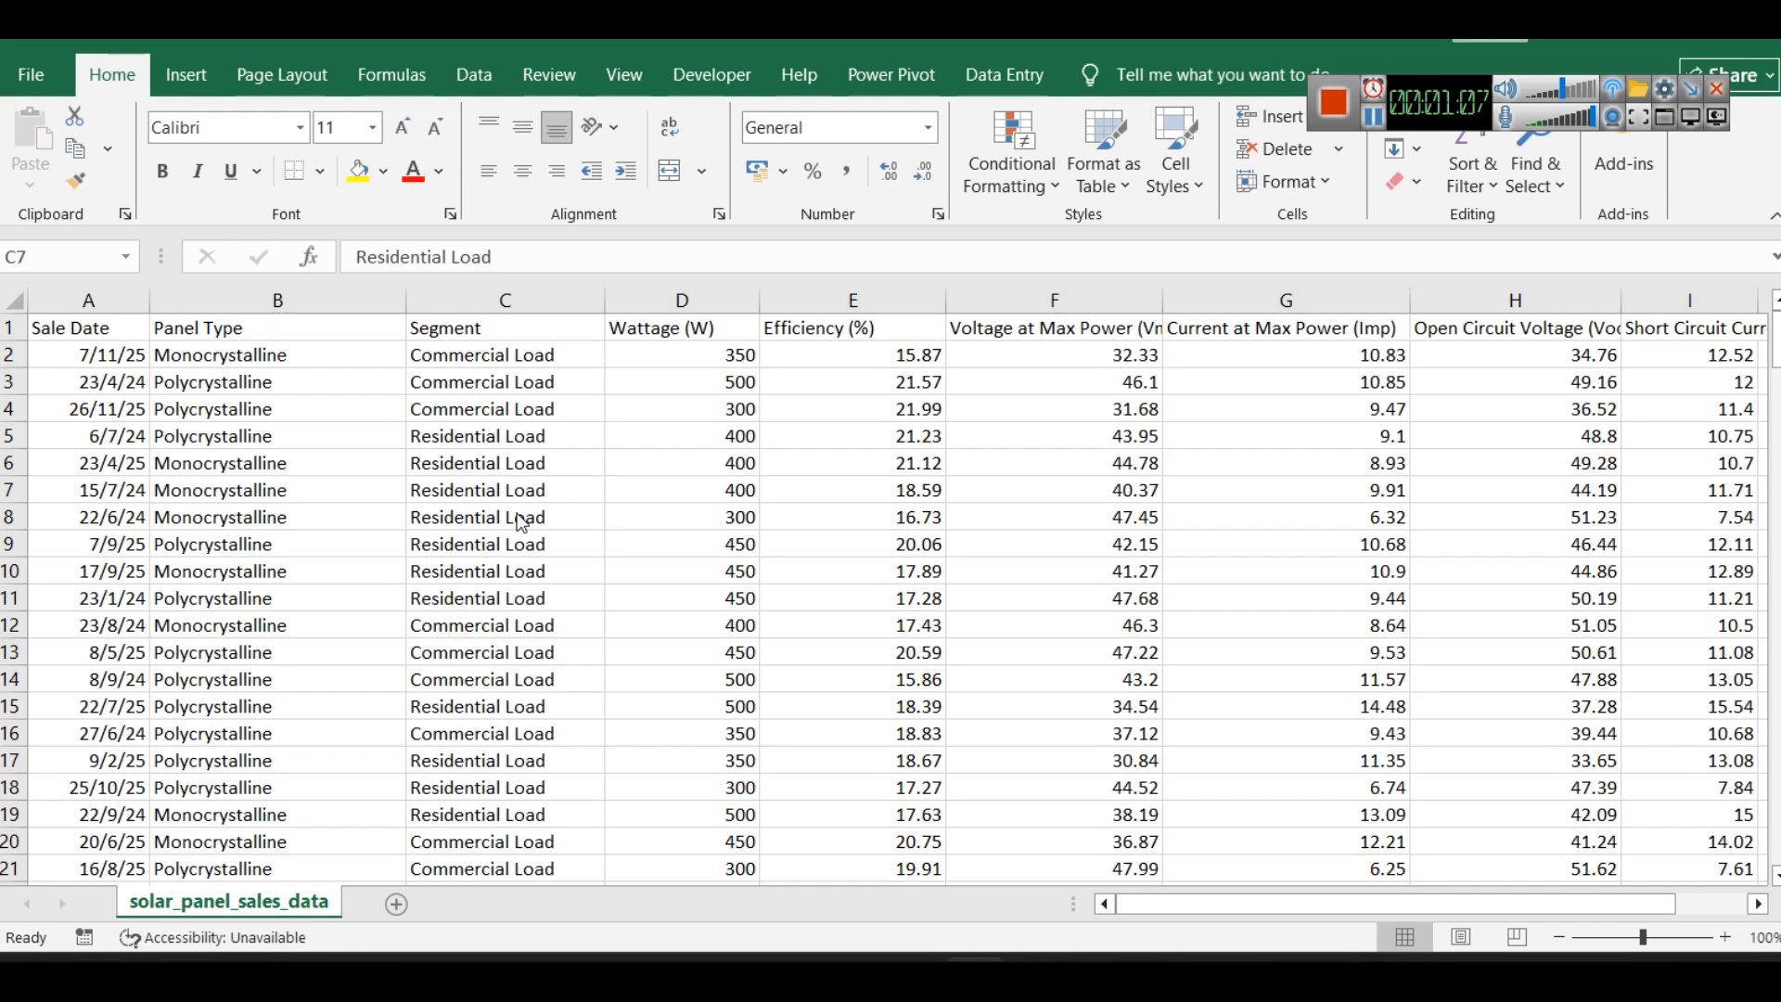
# - Examine the Wattage and Efficiency columns, and widen the Voltage at Max Power (Vmp) column so its full header can be read
pyautogui.click(675, 295)
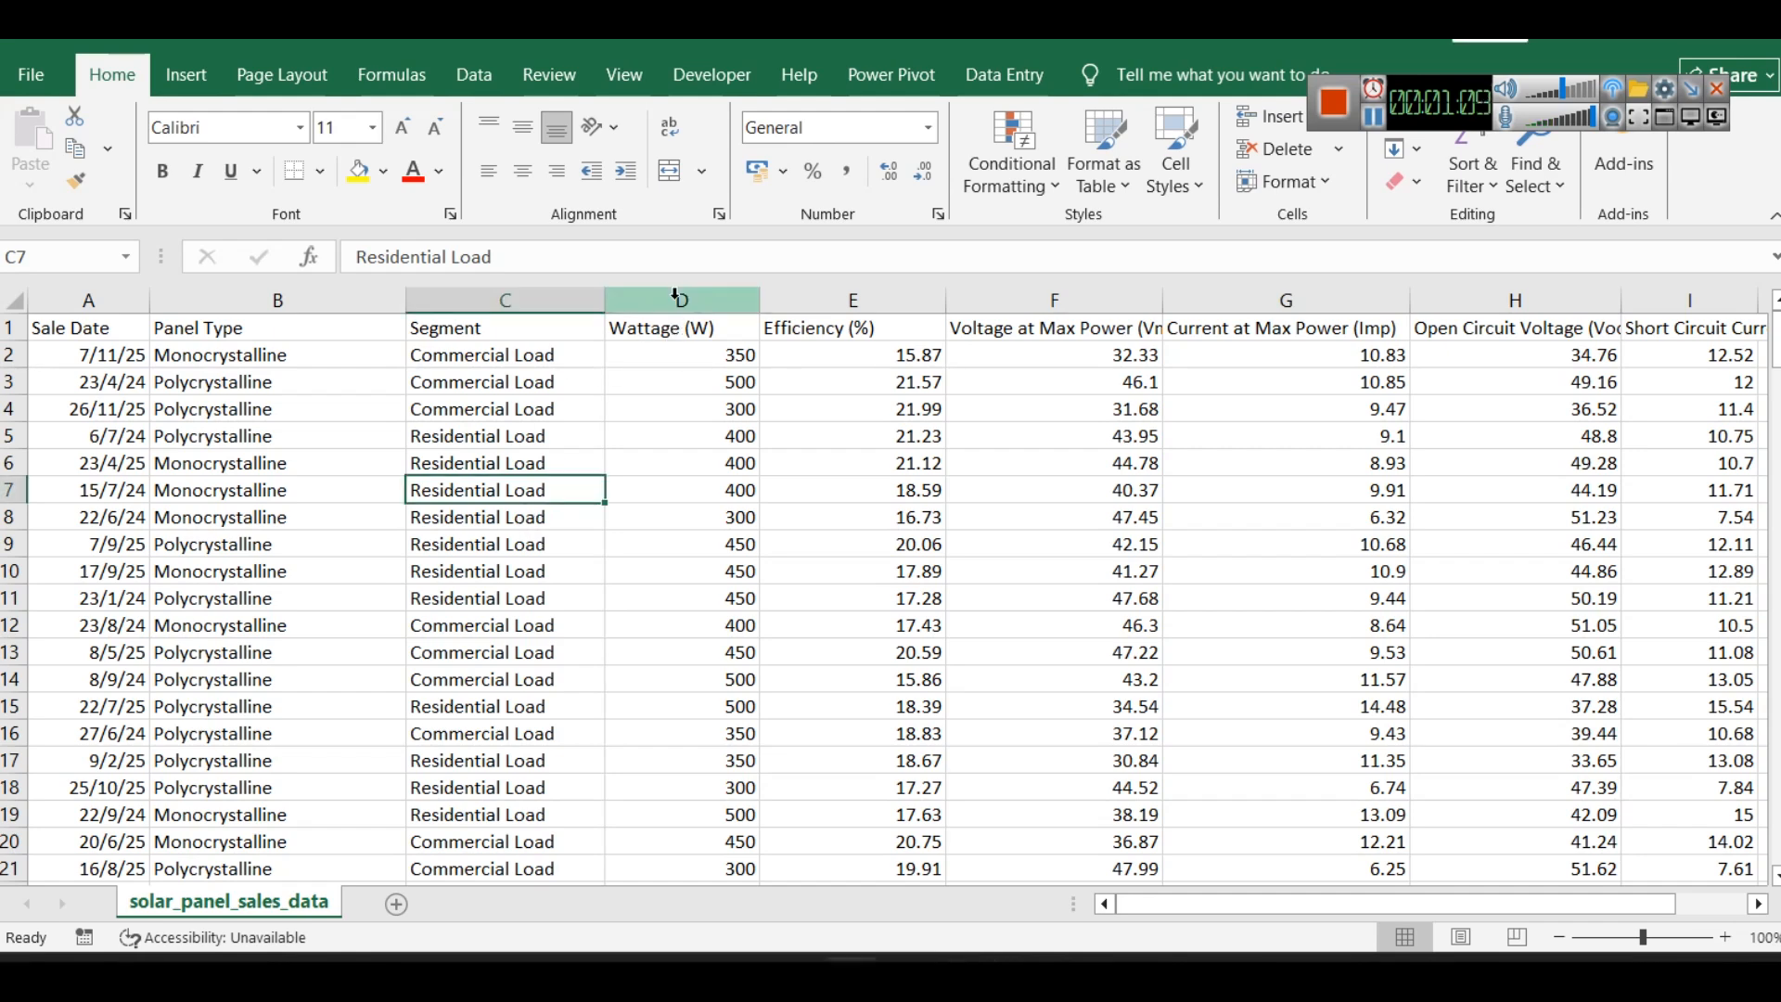
pyautogui.click(675, 295)
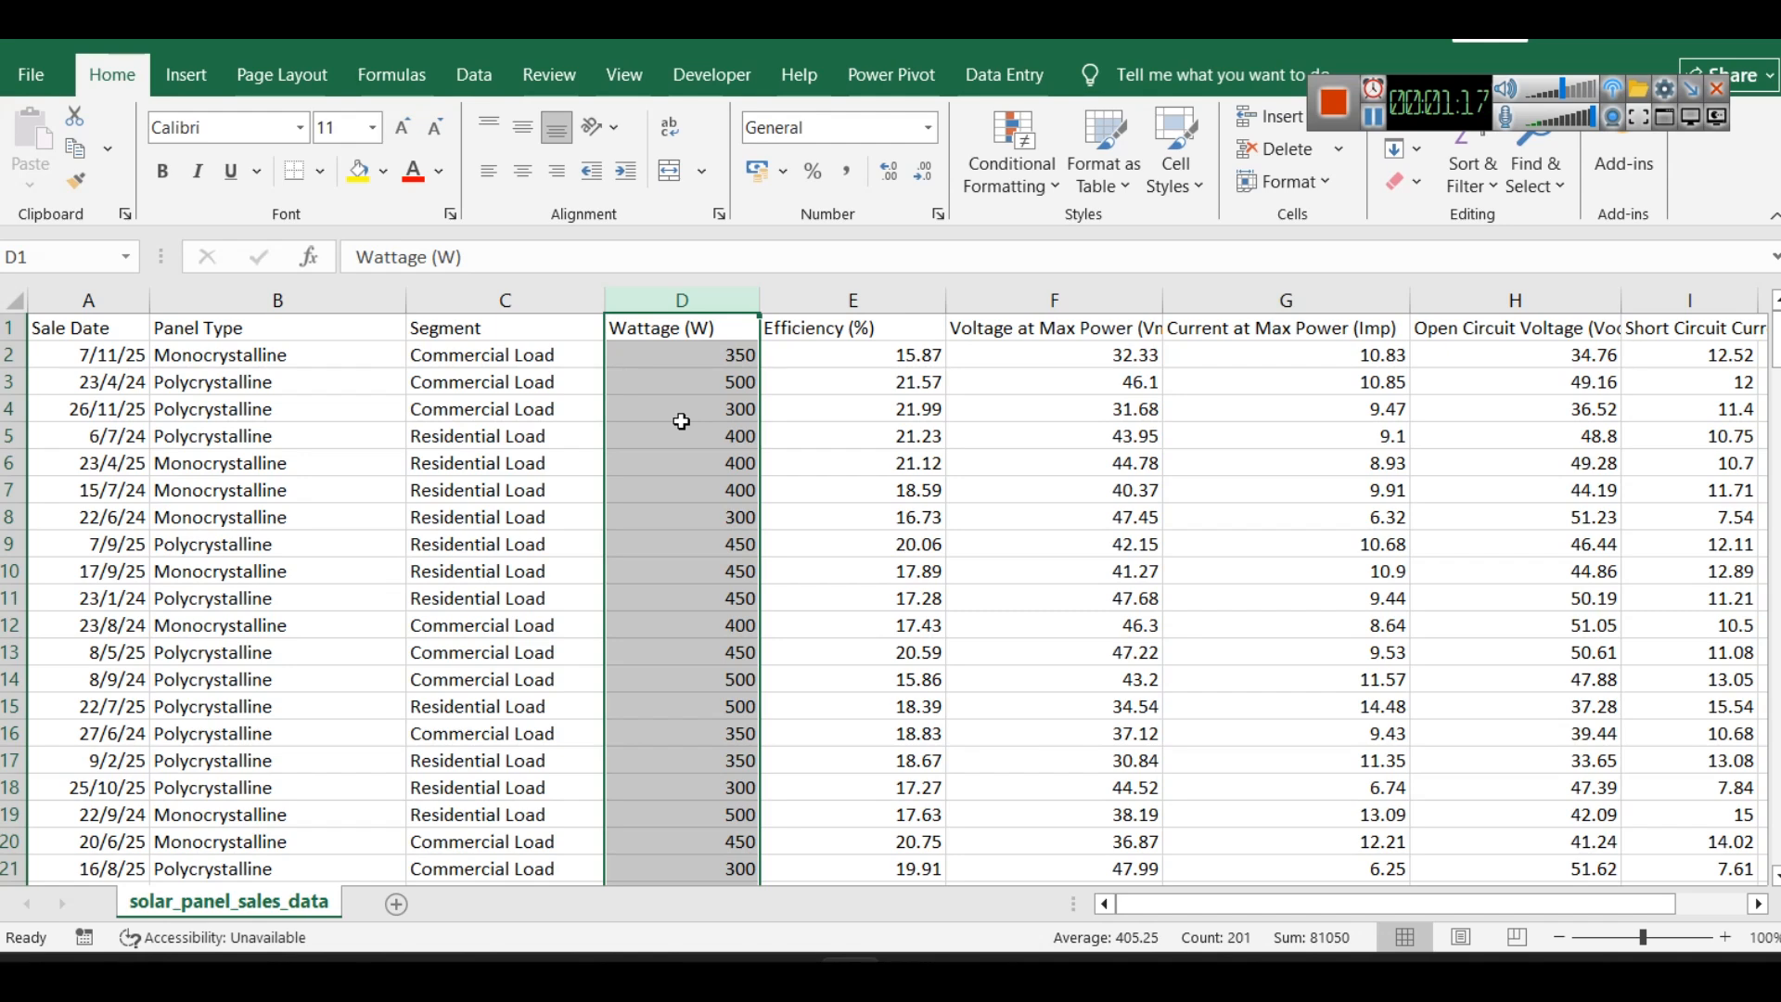
pyautogui.click(852, 299)
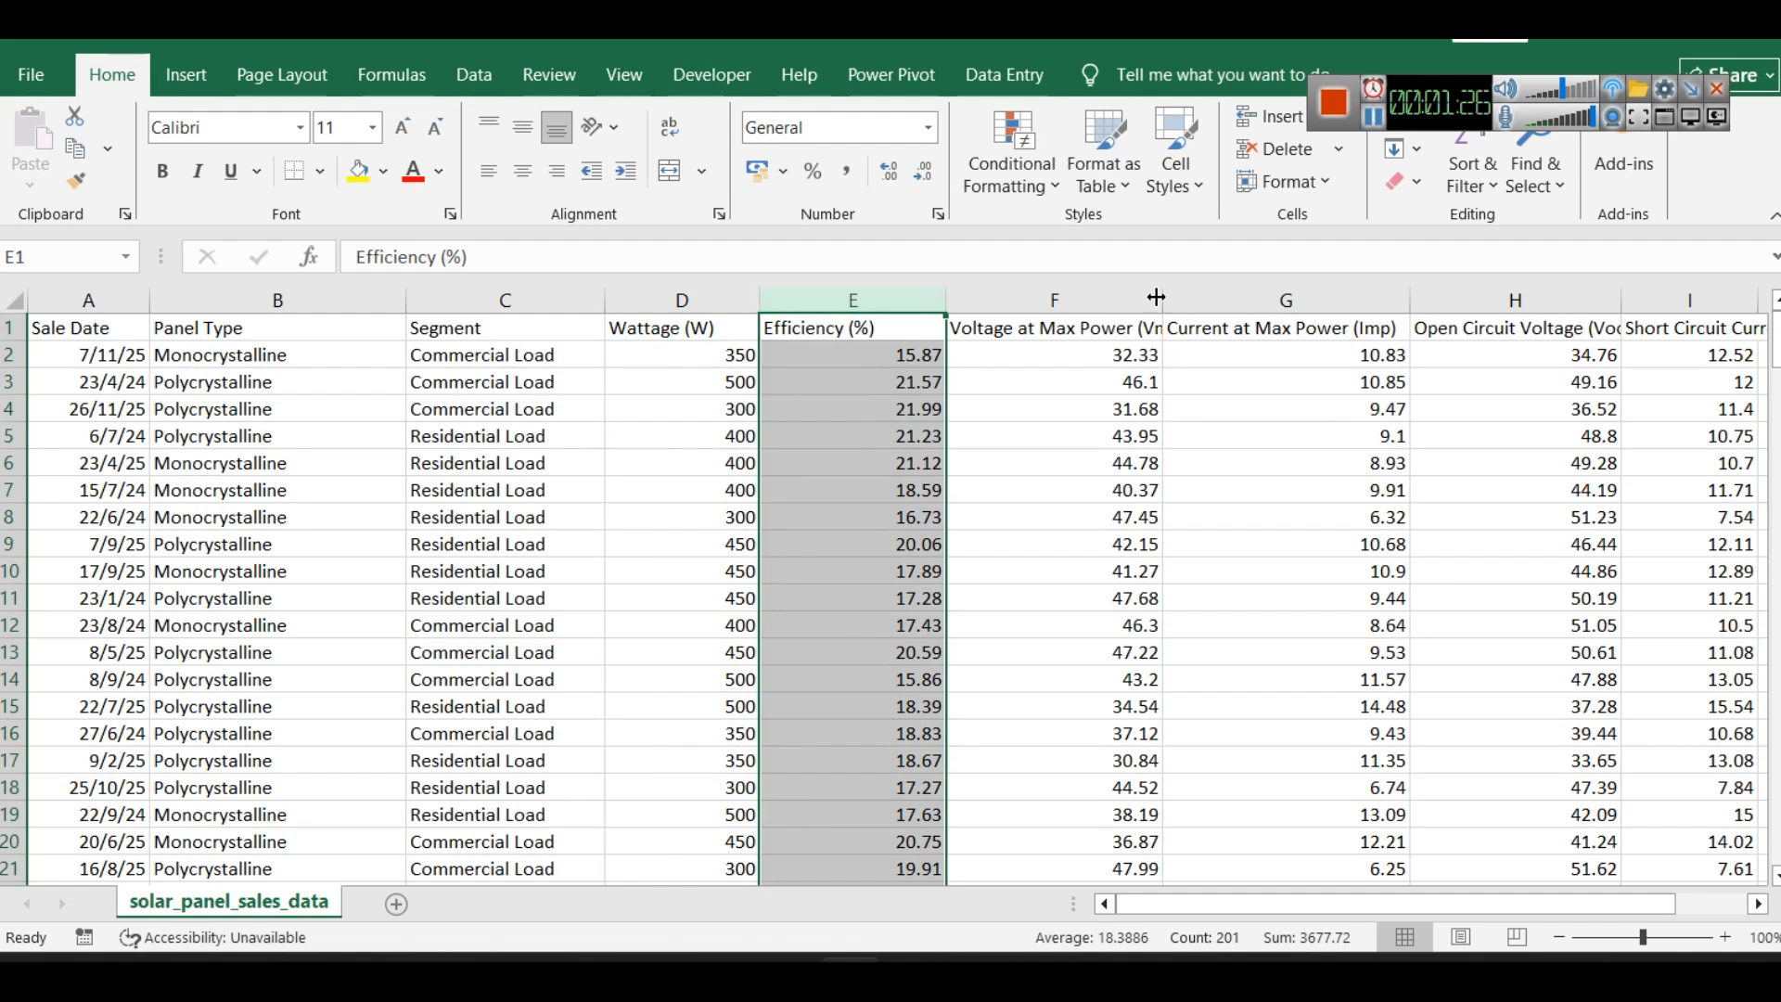
pyautogui.moveTo(1162, 306); pyautogui.dragTo(1245, 307)
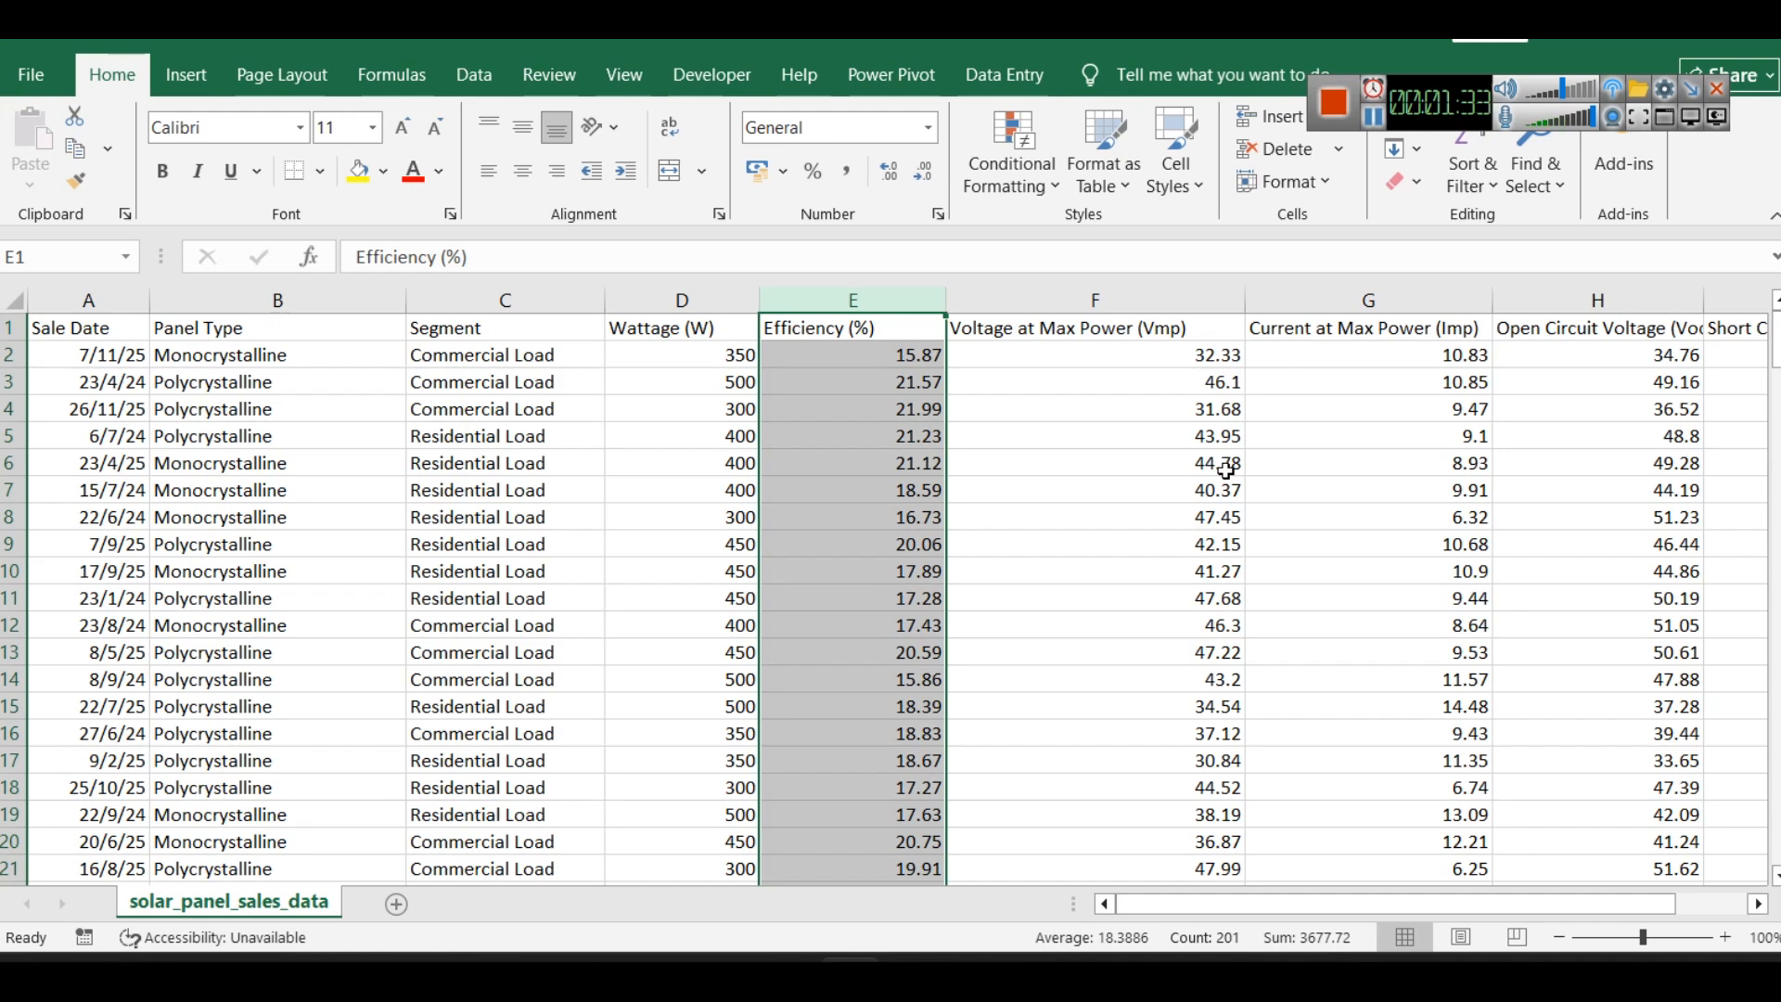
pyautogui.click(1171, 438)
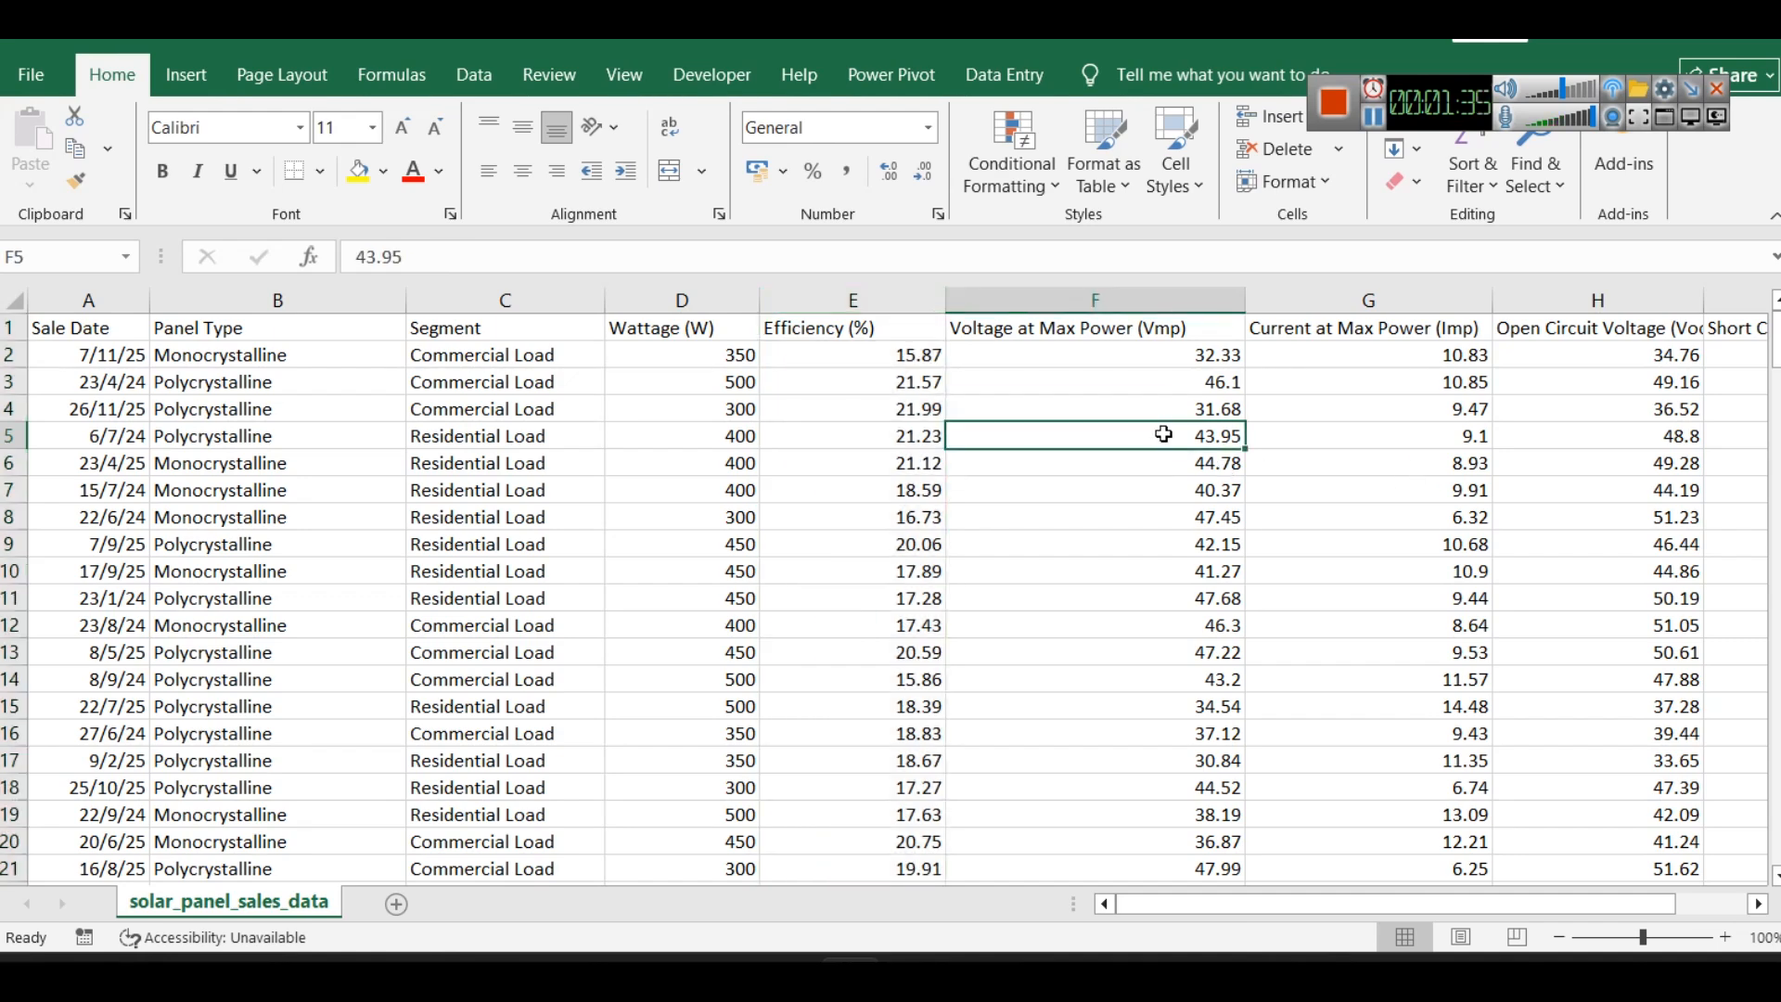
pyautogui.click(1091, 303)
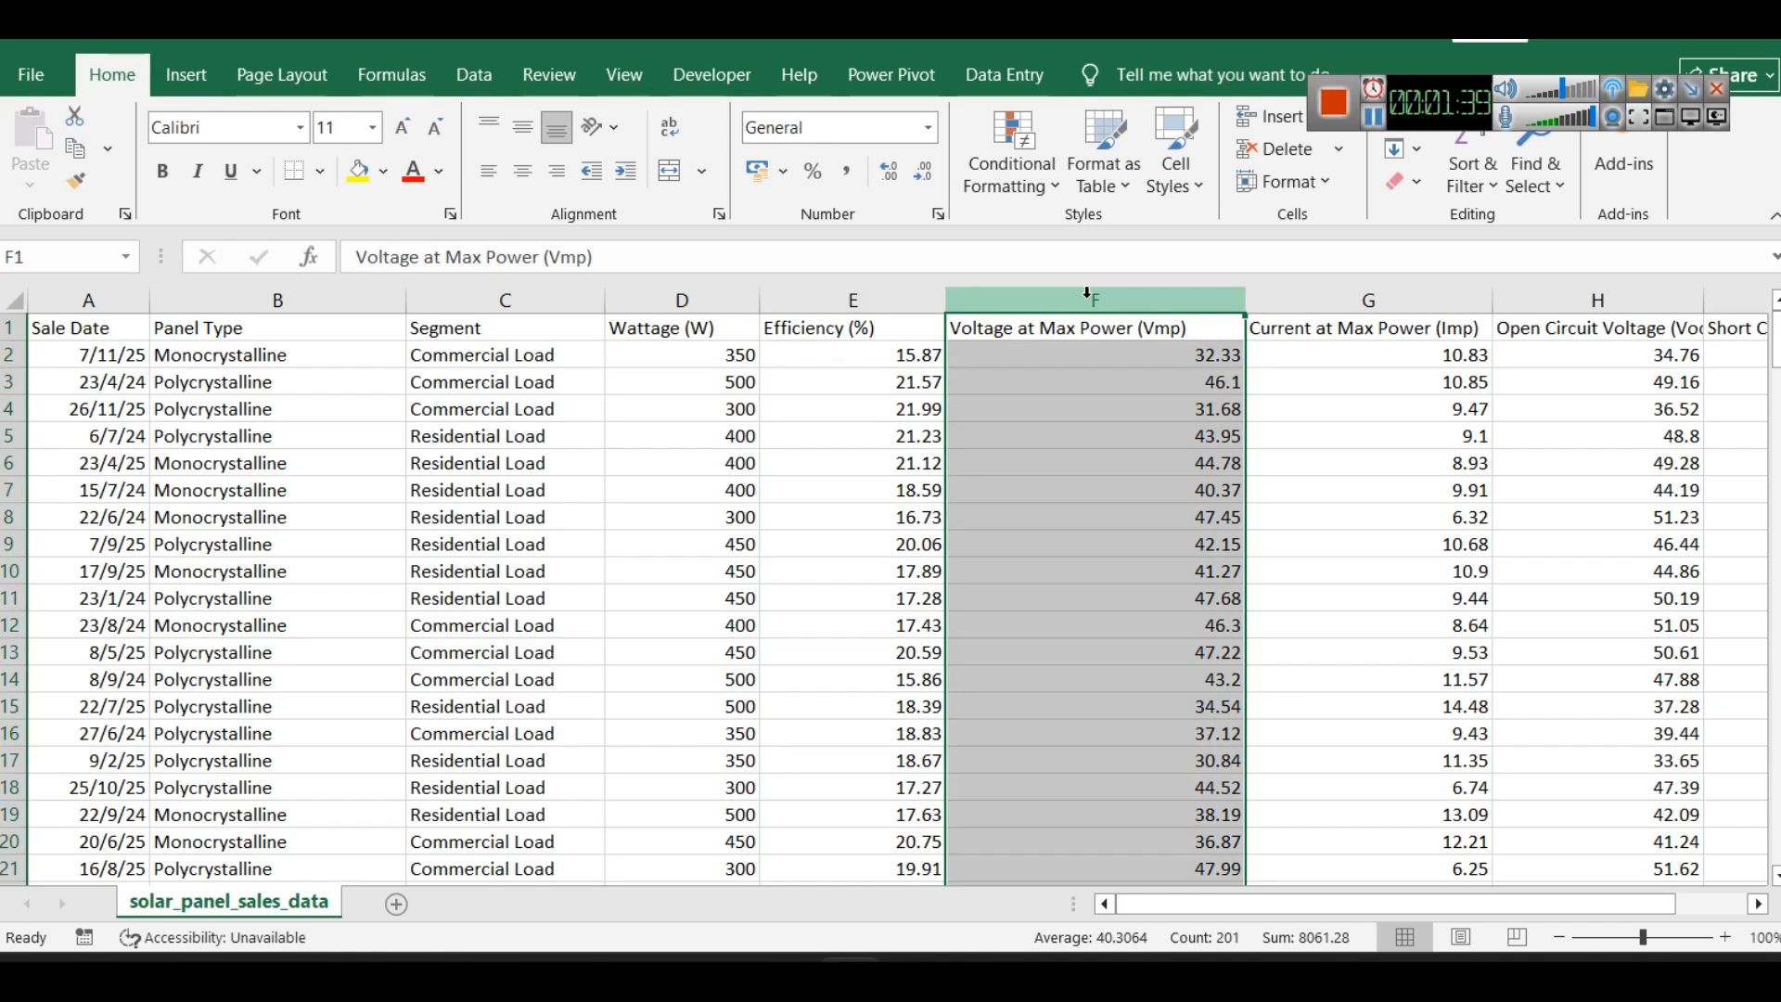
# - Examine the Current at Max Power, Open Circuit Voltage and Short Circuit Current columns in turn
pyautogui.click(1345, 302)
pyautogui.moveTo(1405, 898); pyautogui.dragTo(1563, 906)
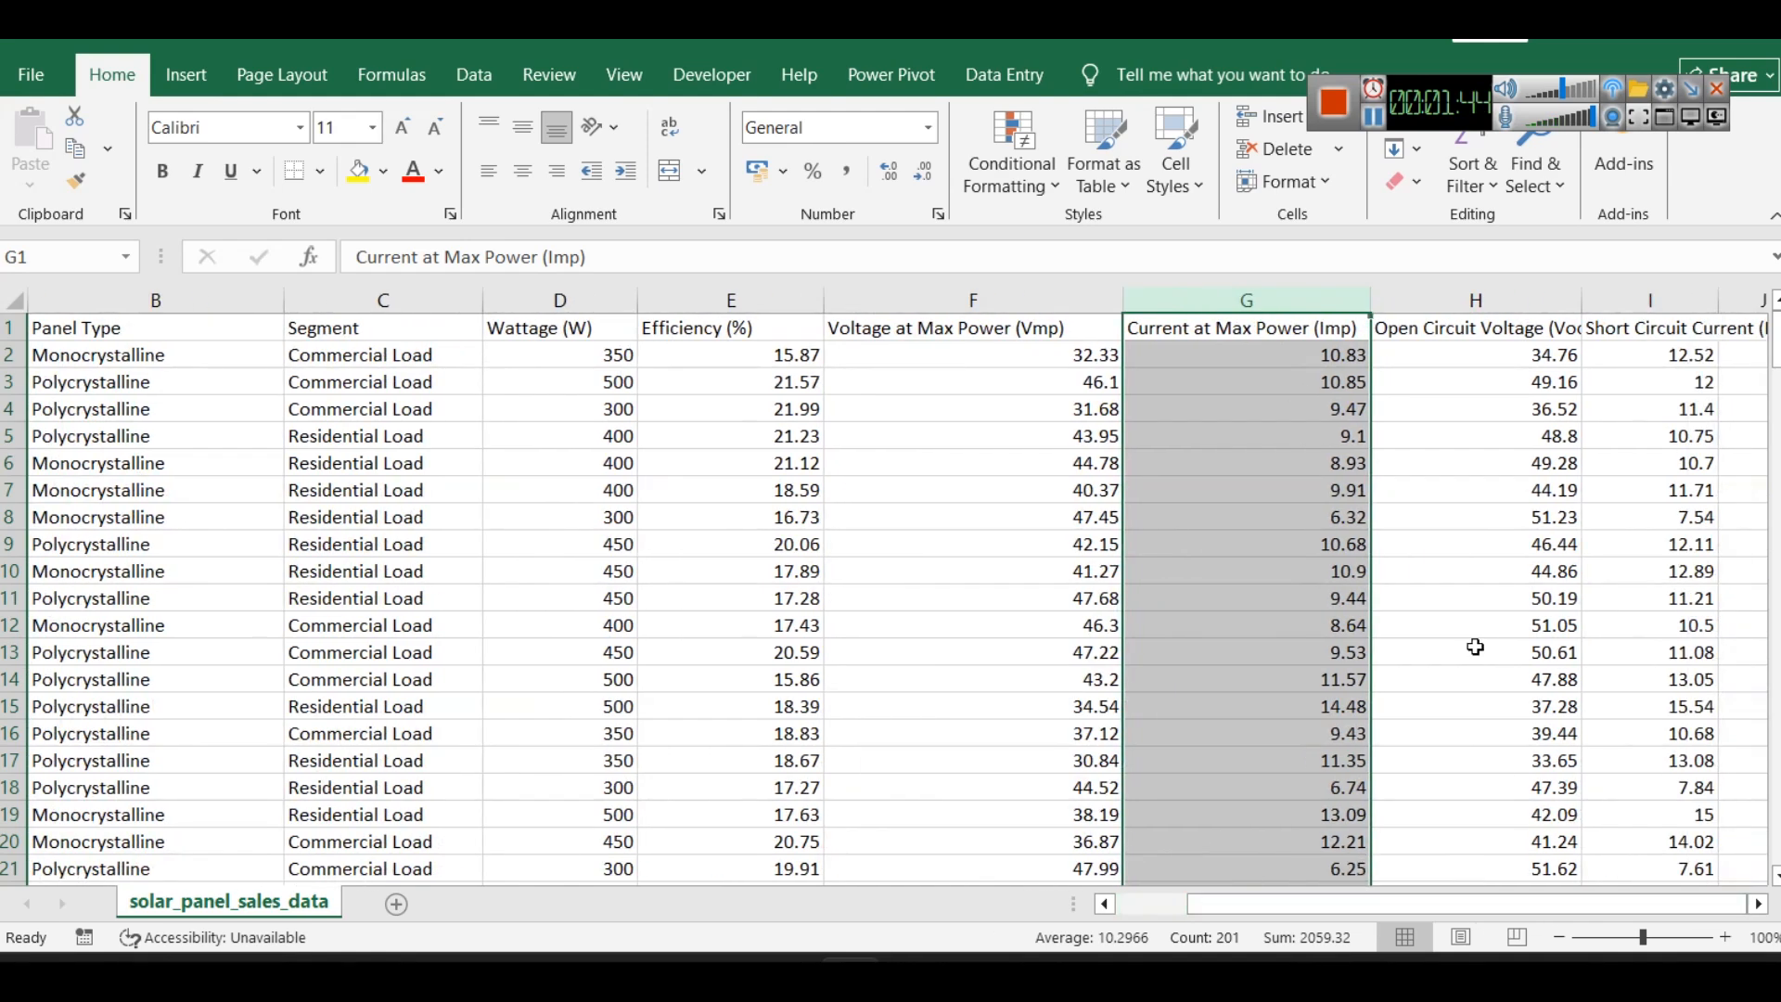
pyautogui.click(1475, 299)
pyautogui.click(1642, 300)
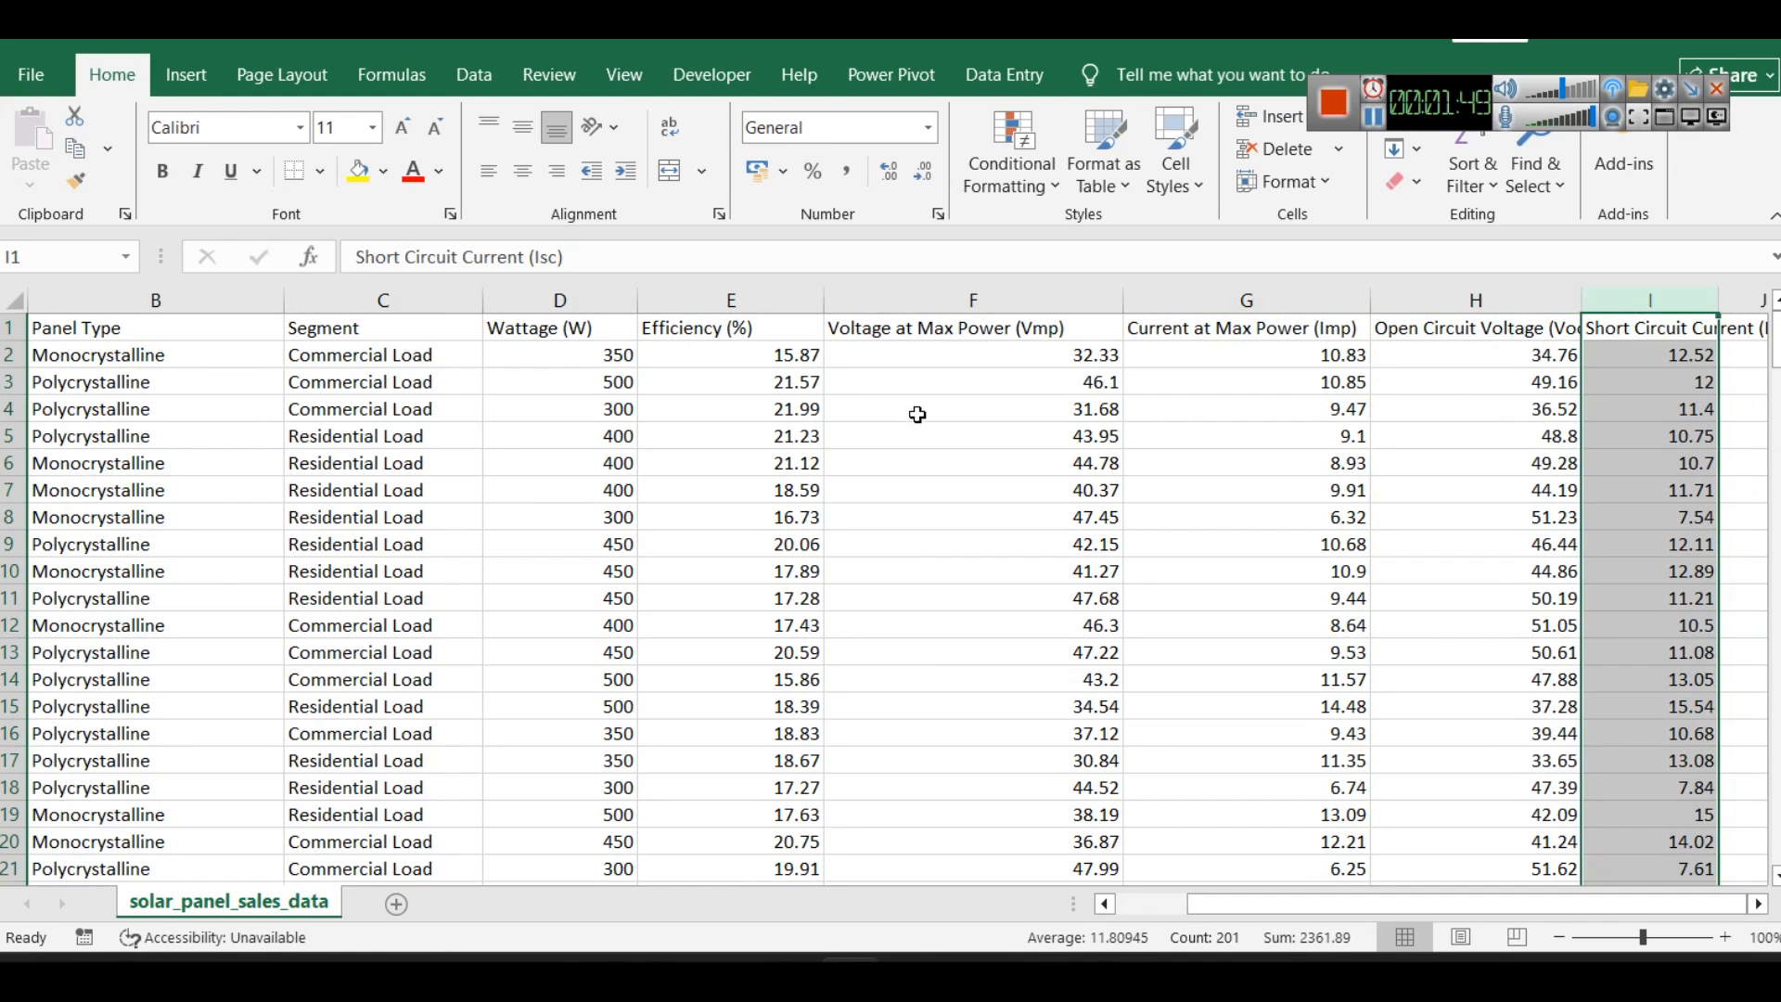
# - Compare the wattage of the first two panel records with their voltage and current, and slightly widen the Short Circuit Current column
pyautogui.click(616, 361)
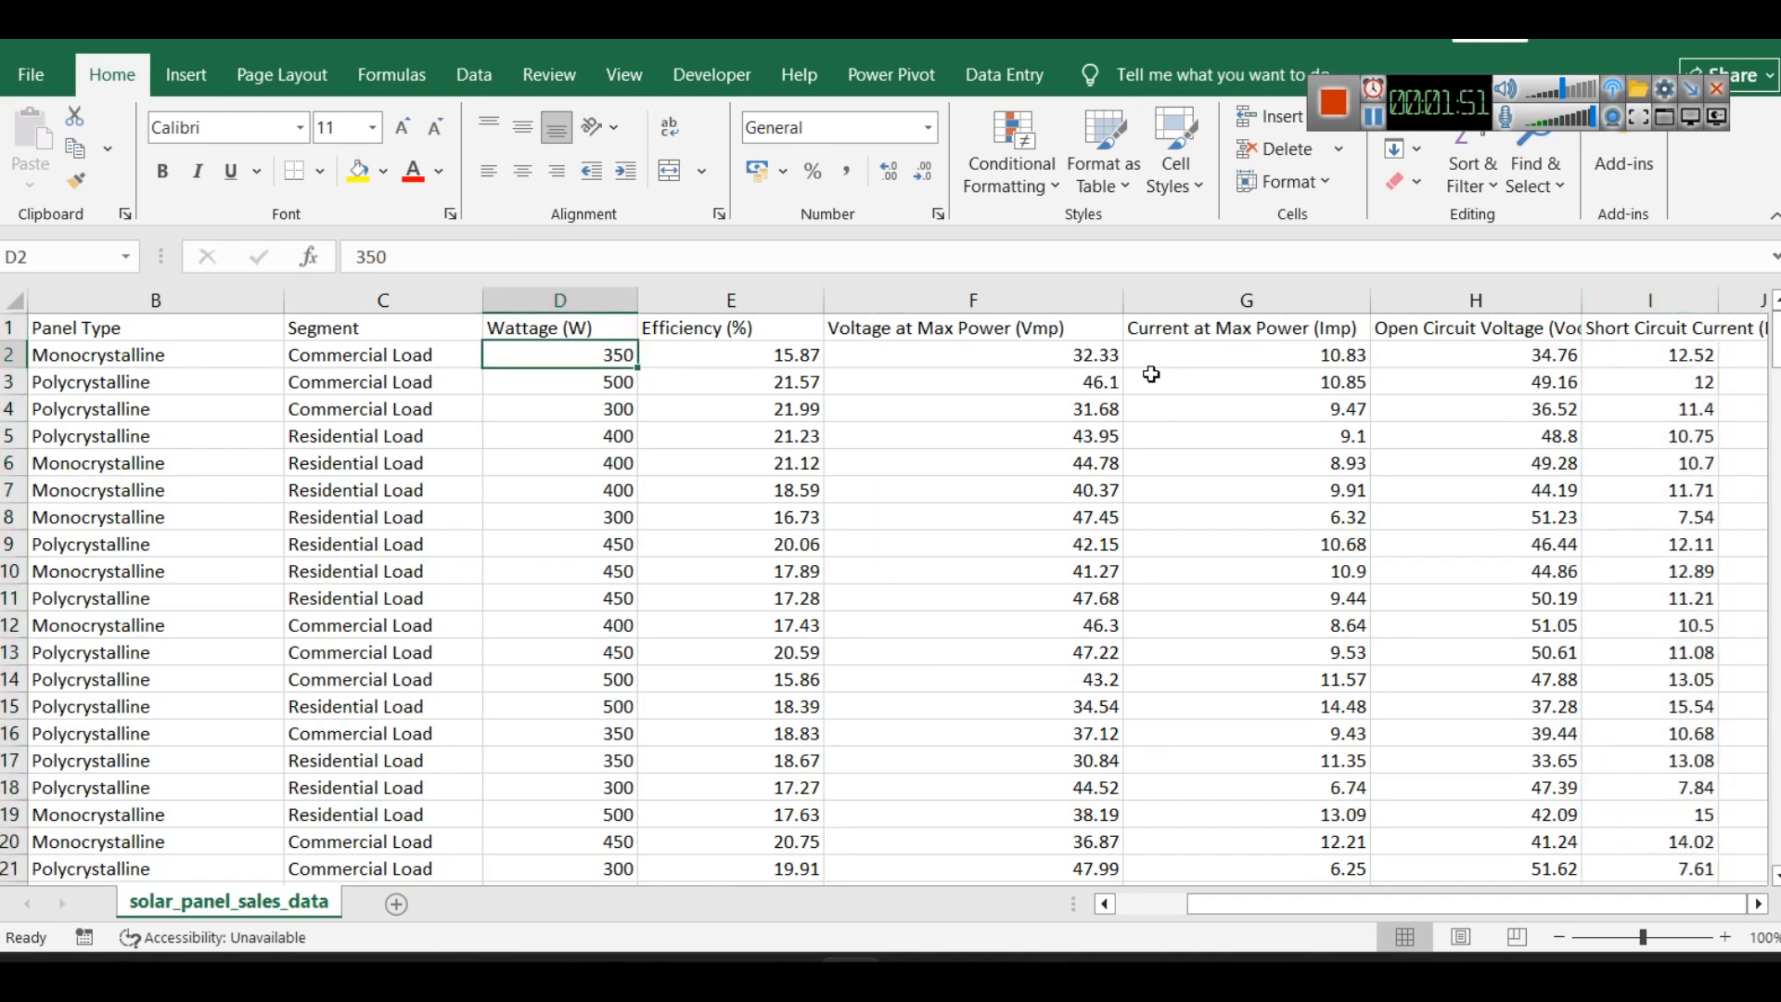
pyautogui.click(1097, 386)
pyautogui.click(1336, 389)
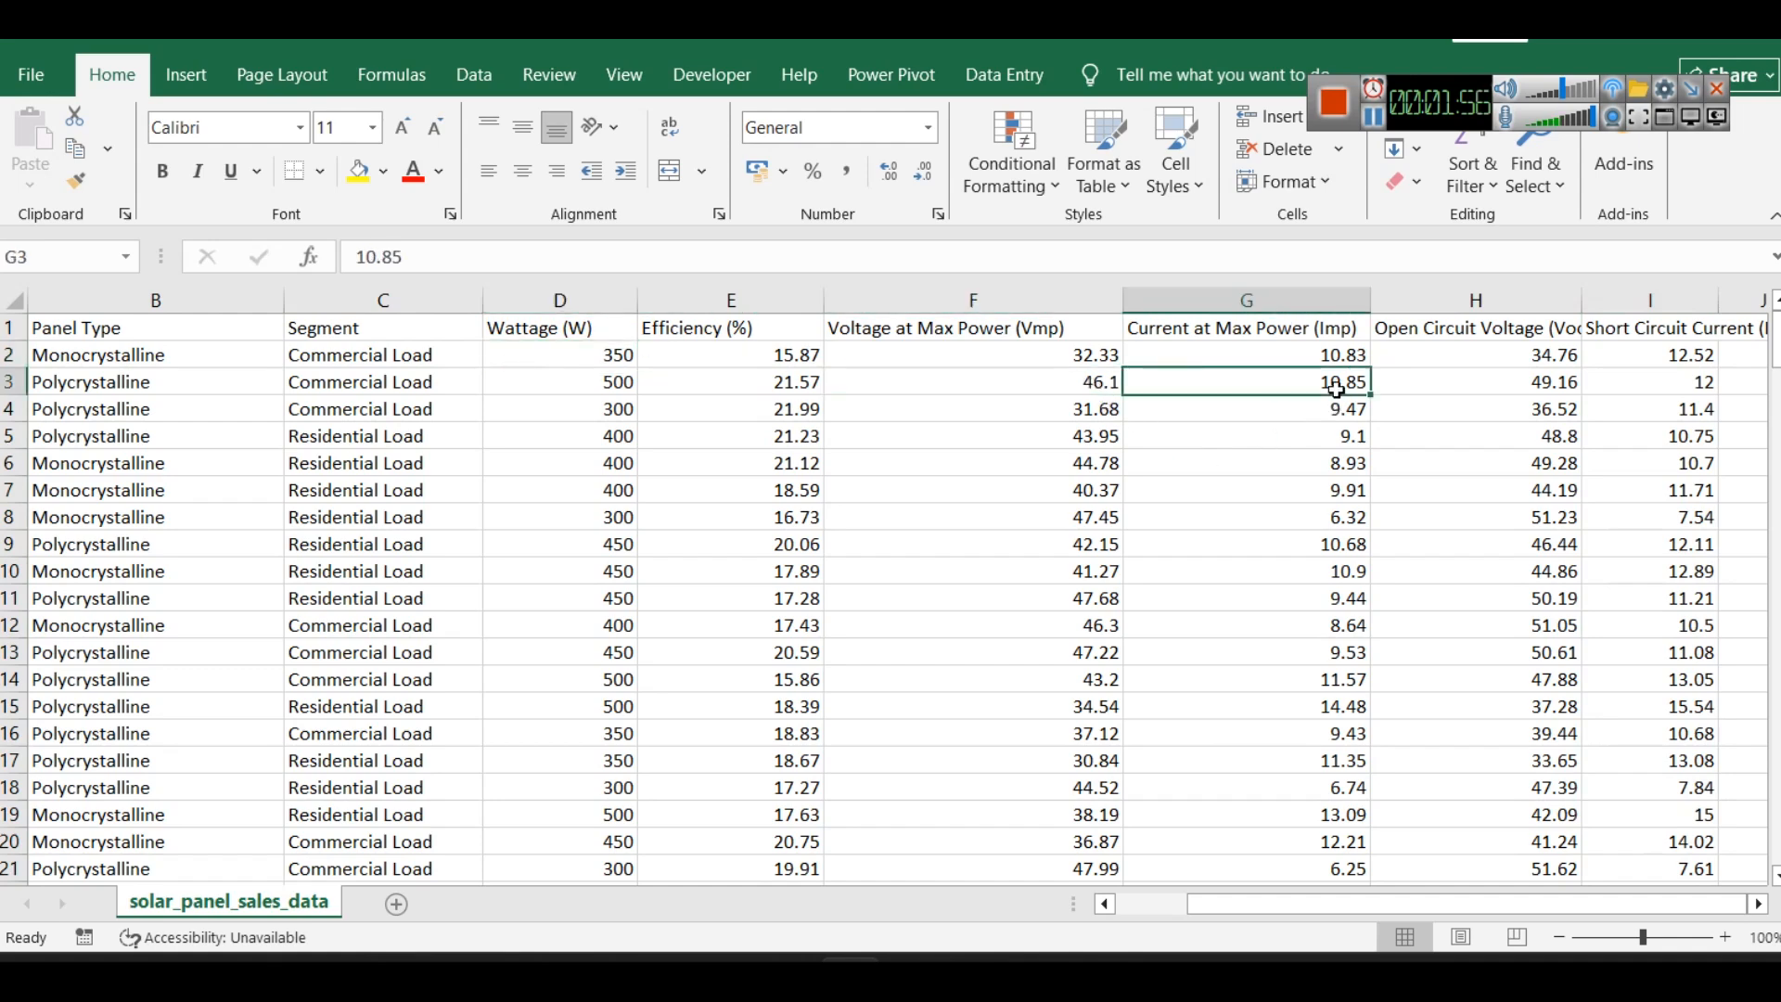
pyautogui.keyDown('ctrl'); pyautogui.click(1094, 378); pyautogui.keyUp('ctrl')
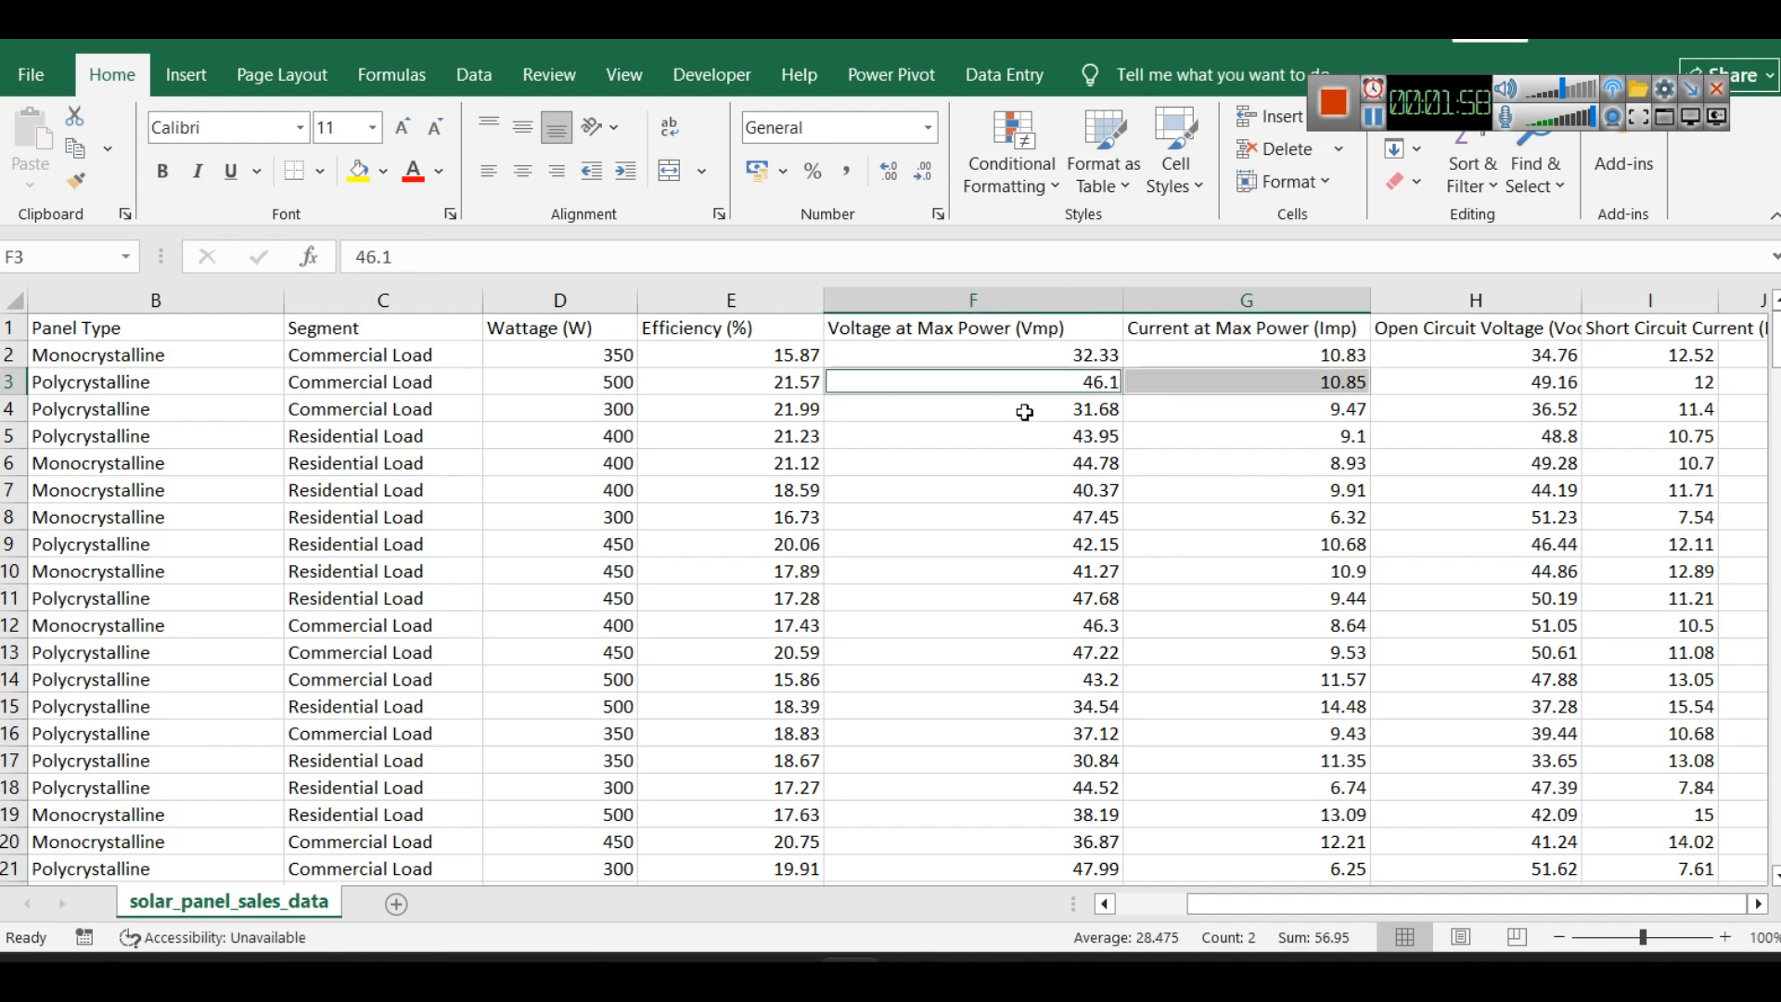
pyautogui.click(607, 378)
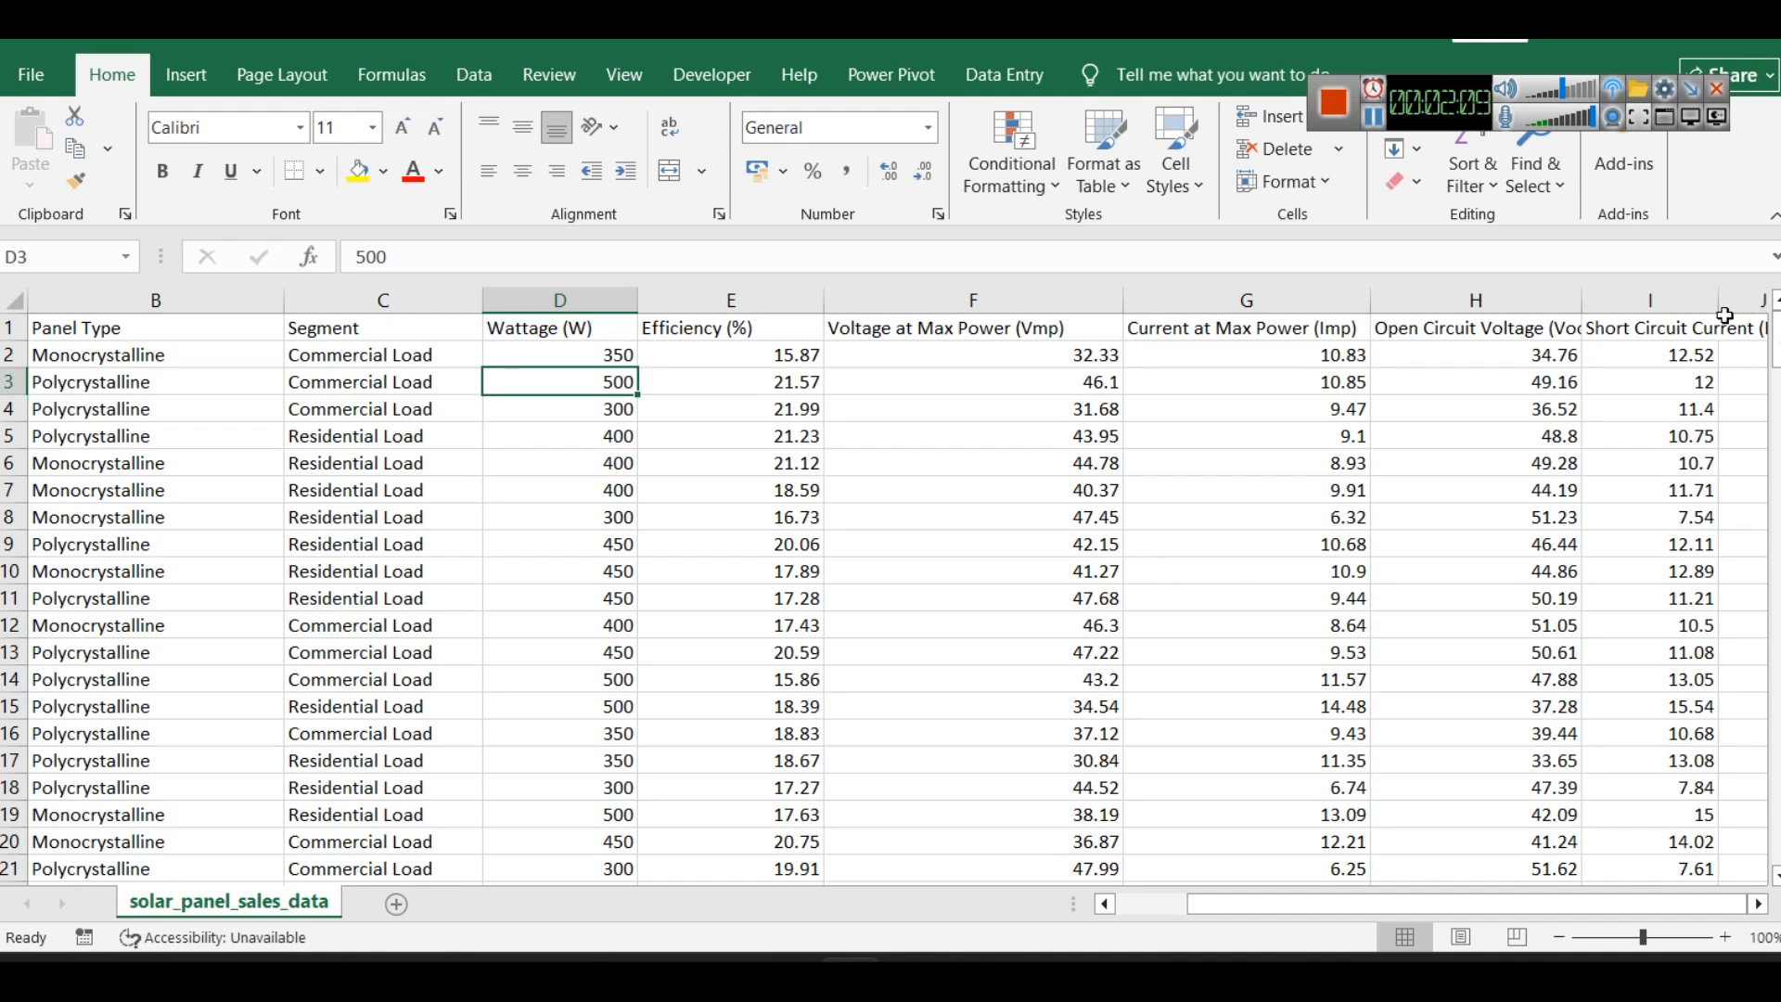
pyautogui.moveTo(1719, 306); pyautogui.dragTo(1743, 306)
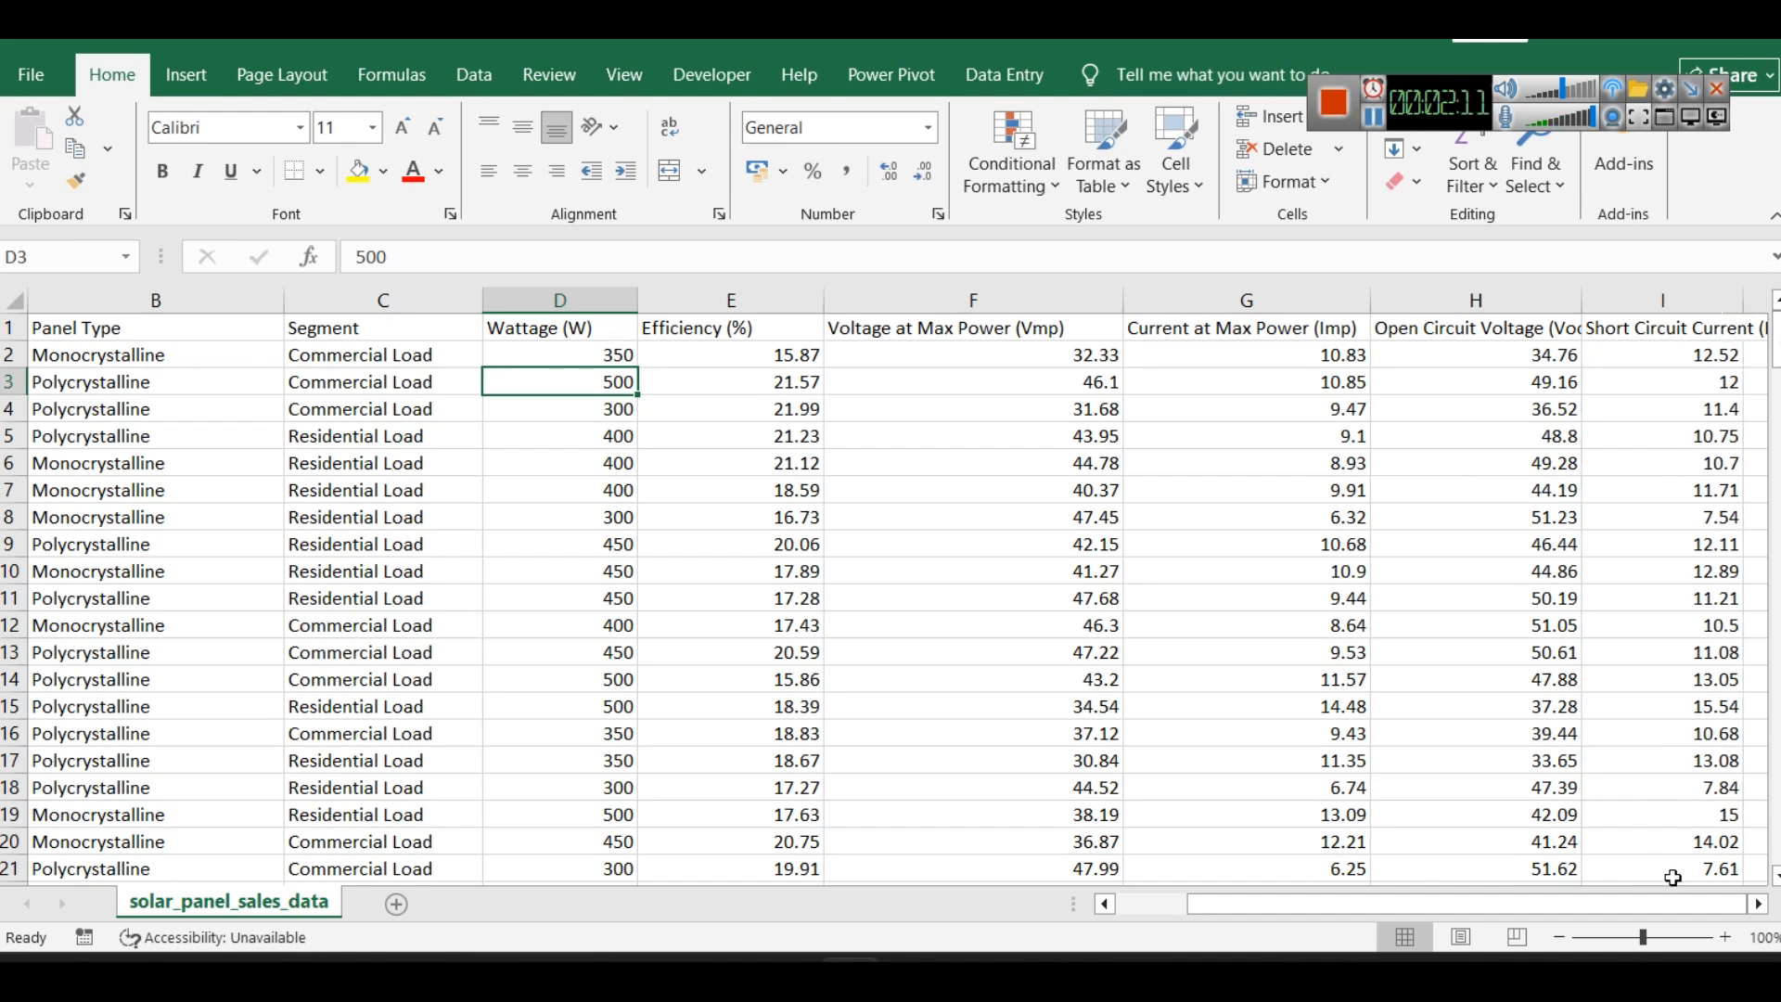
pyautogui.moveTo(1660, 904); pyautogui.dragTo(1609, 921)
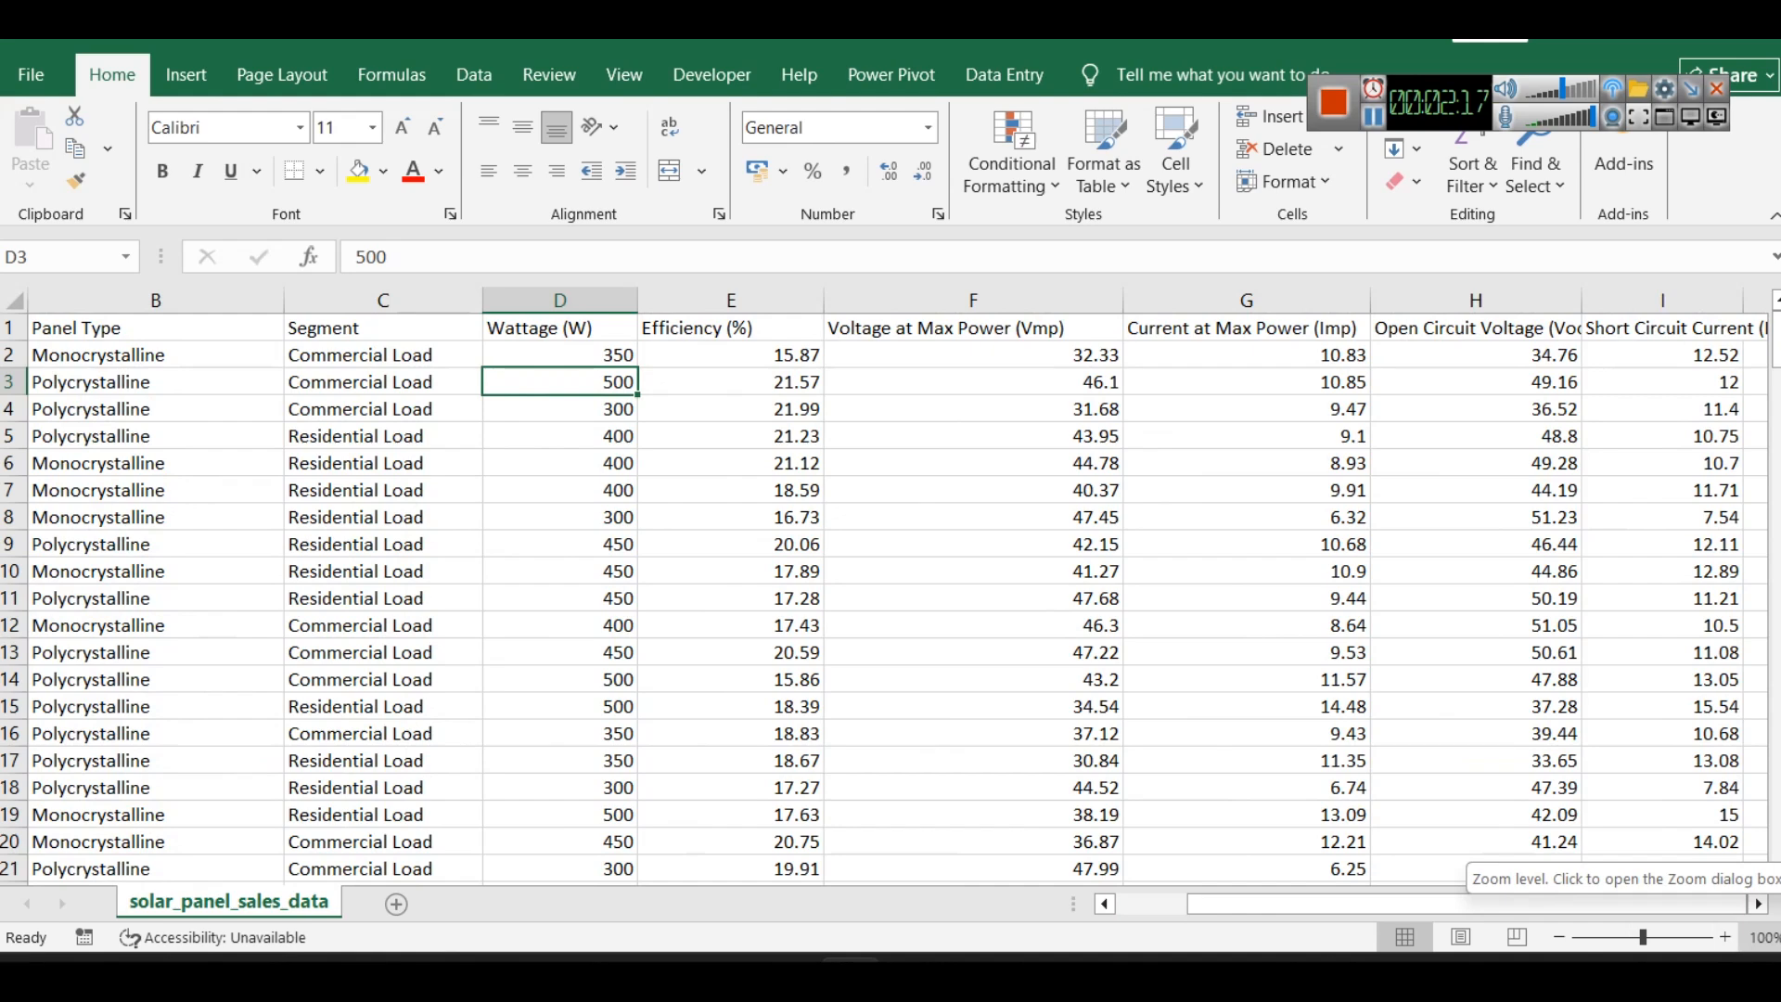
pyautogui.click(1152, 911)
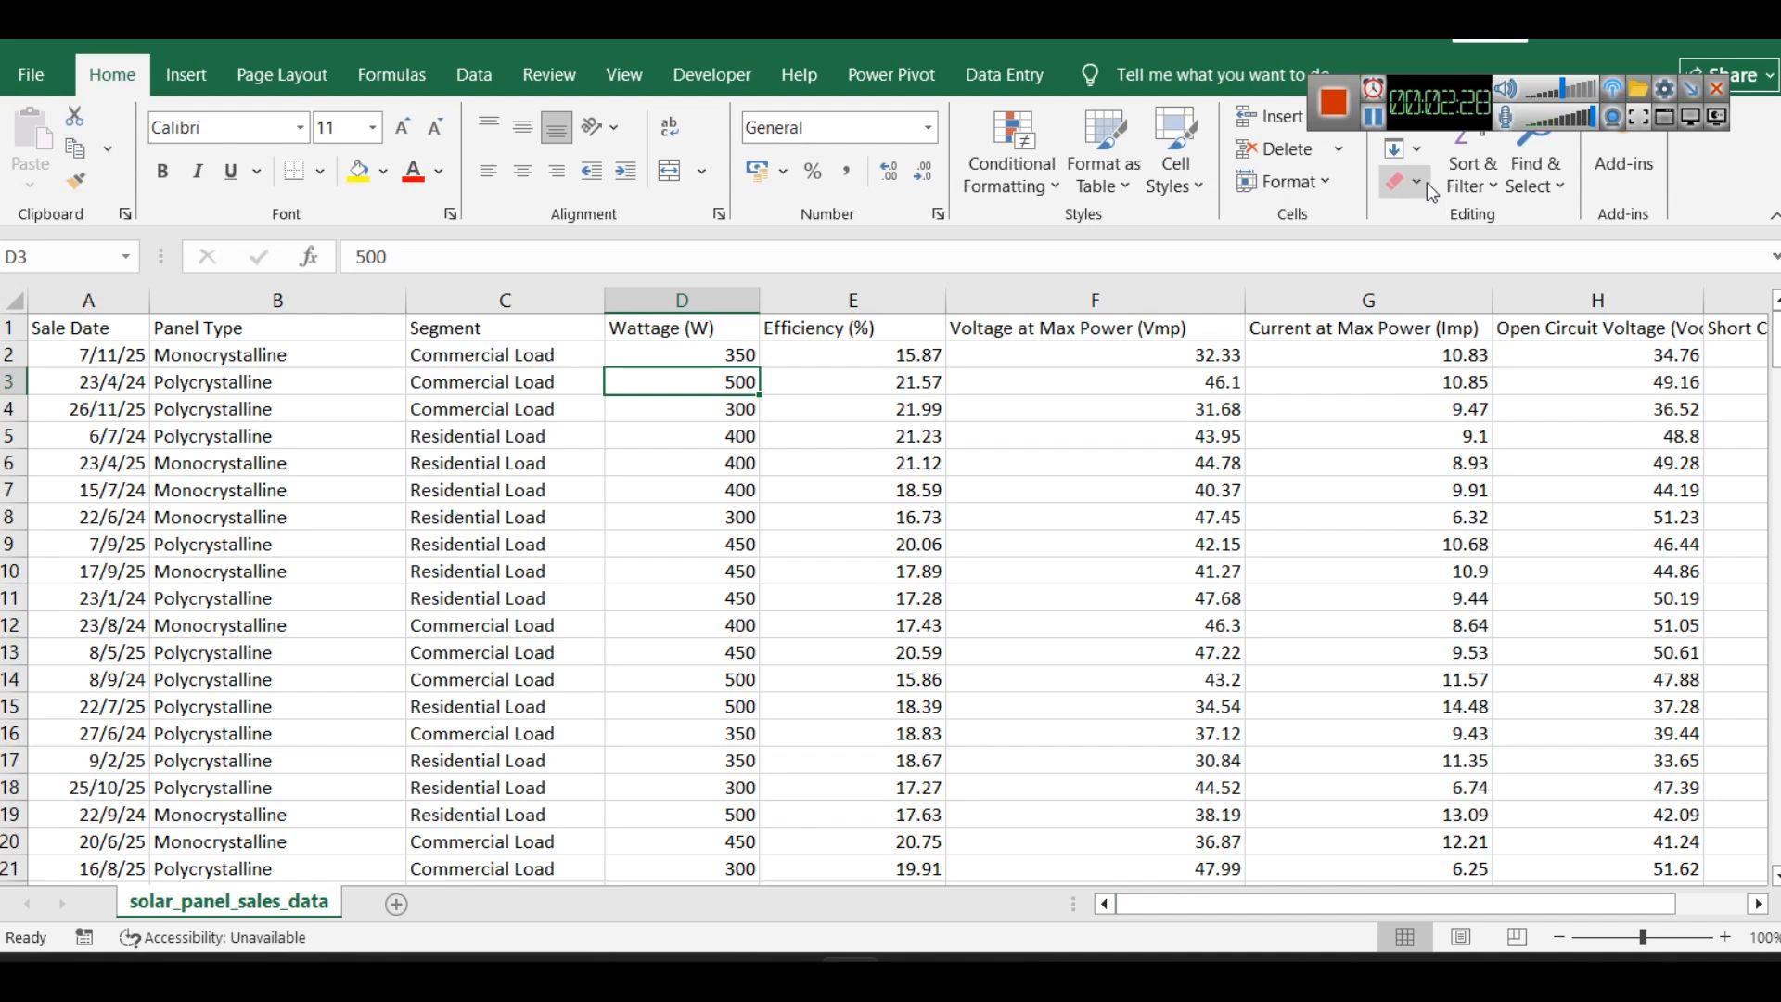
# - Switch to Chrome and read through the DAX questions for the solar panel sales dataset on the Colorstech page
pyautogui.moveTo(911, 973)
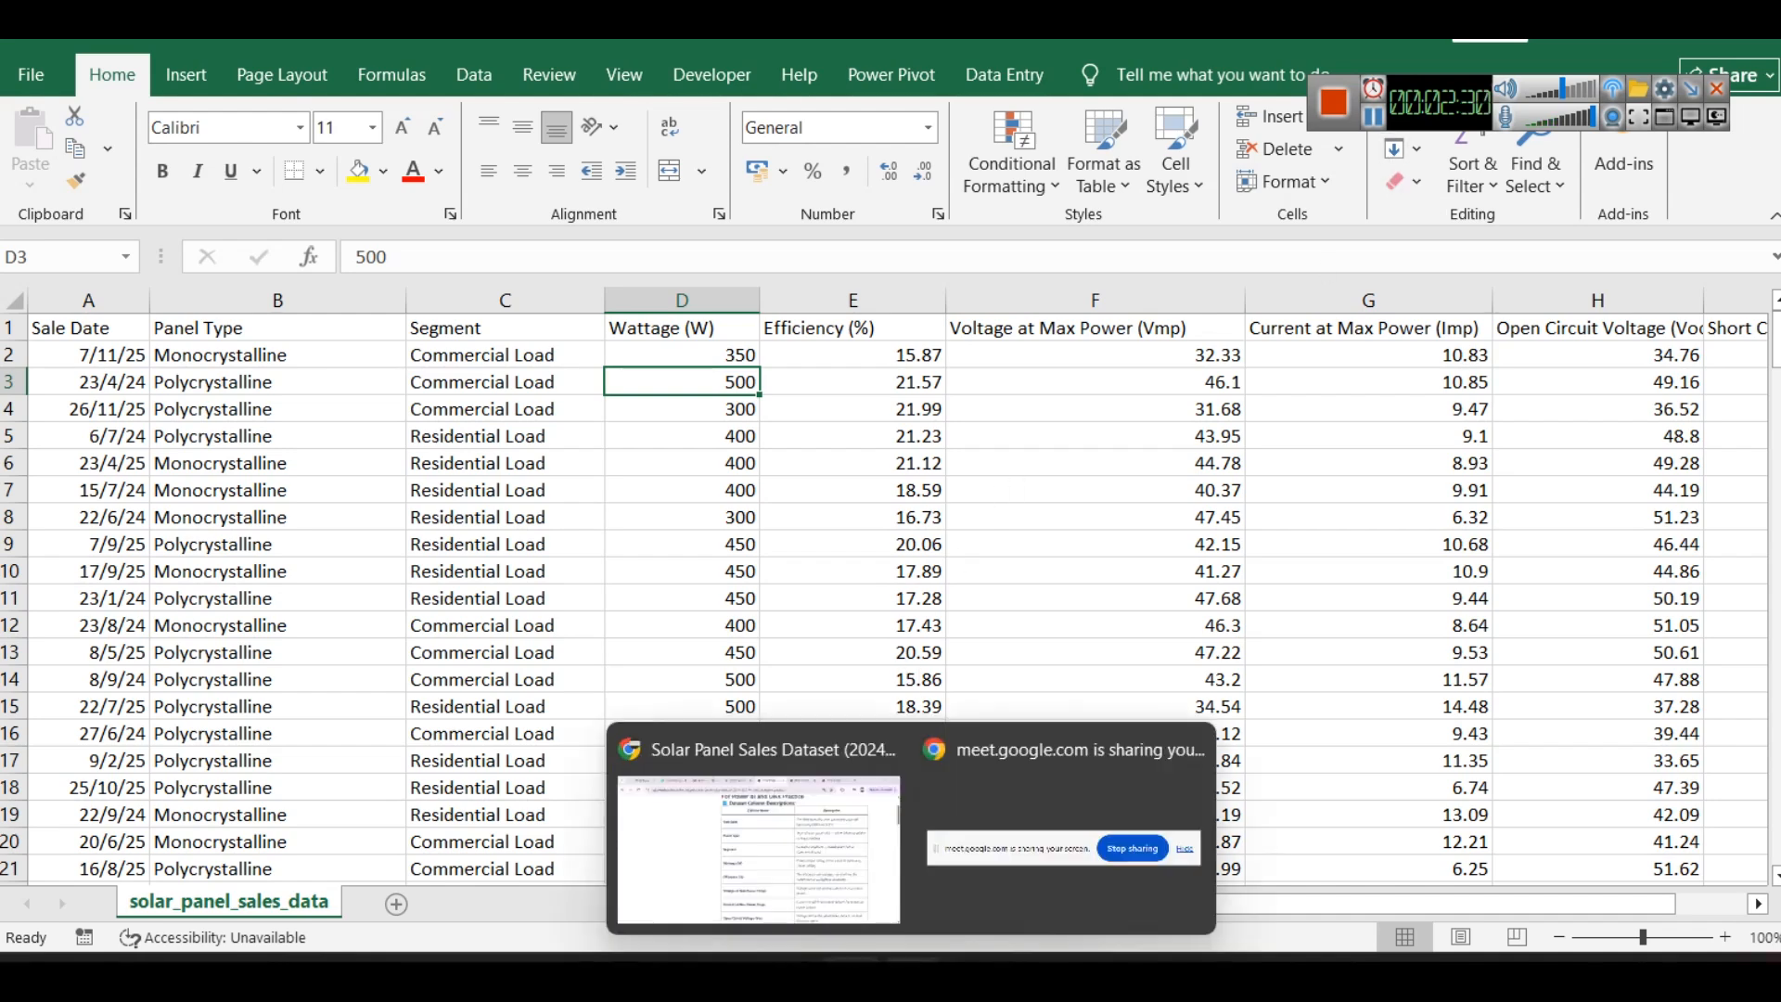
pyautogui.click(860, 854)
pyautogui.scroll(-10, 955, 612)
pyautogui.scroll(8, 933, 569)
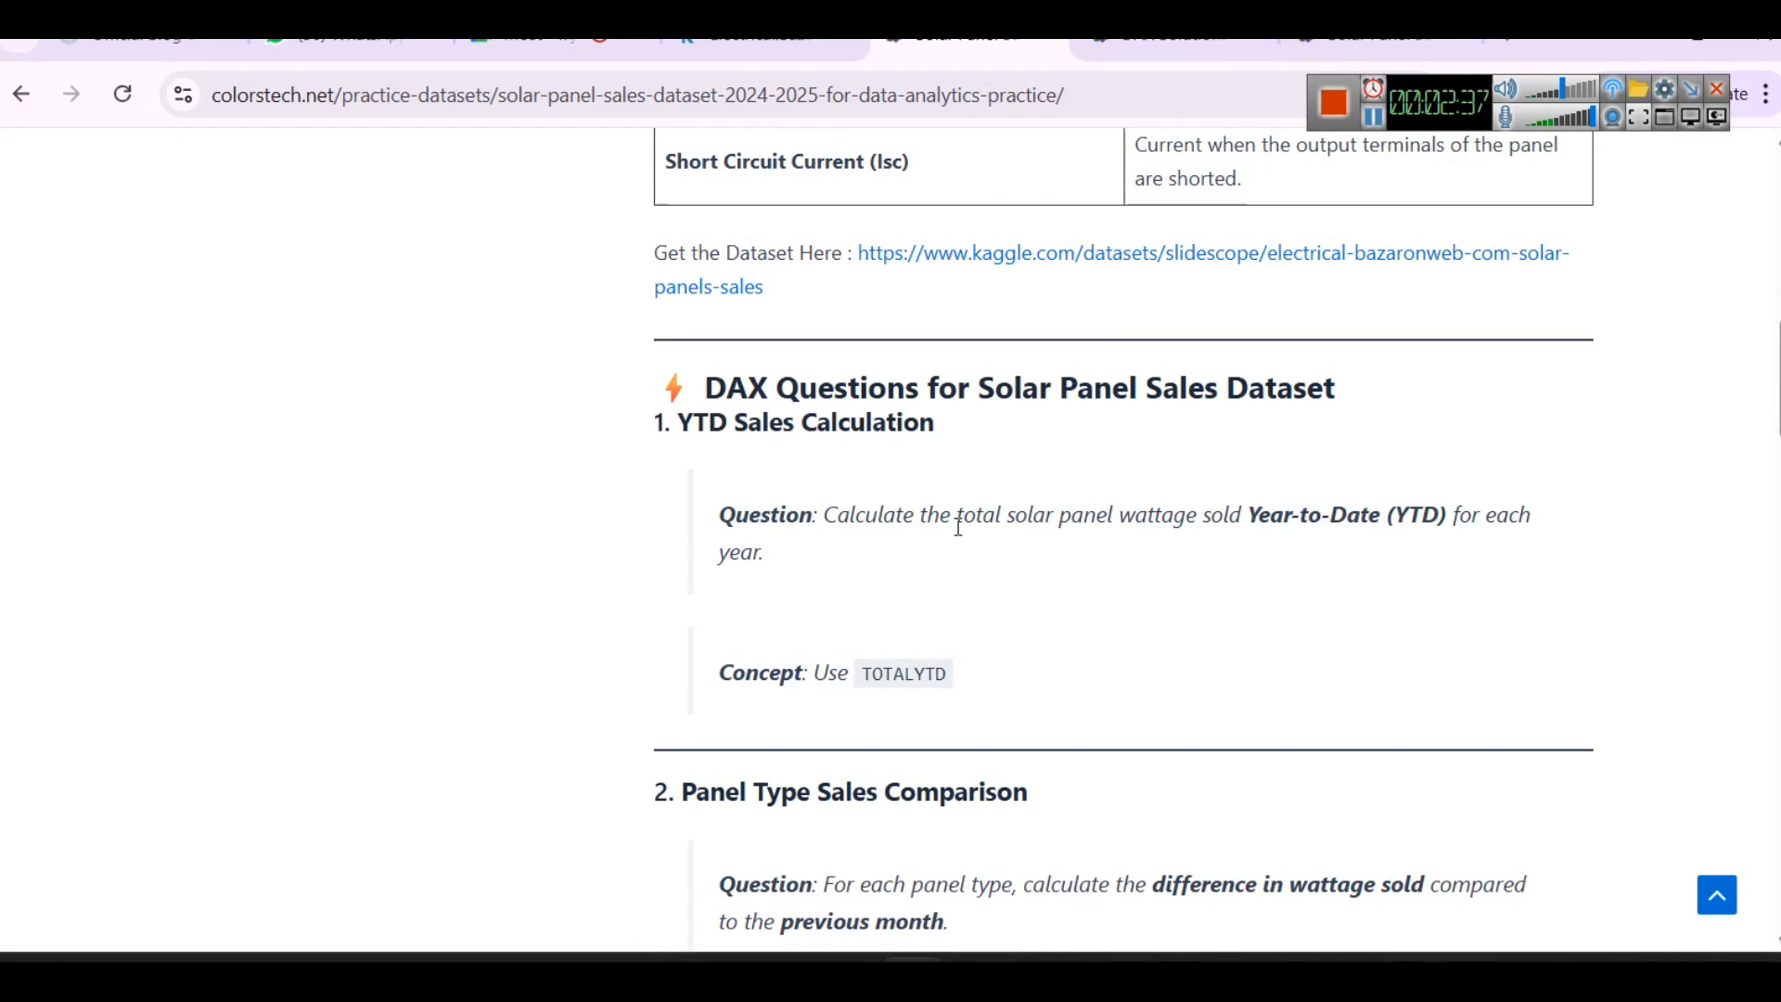
pyautogui.scroll(-3, 828, 489)
pyautogui.scroll(-6, 943, 566)
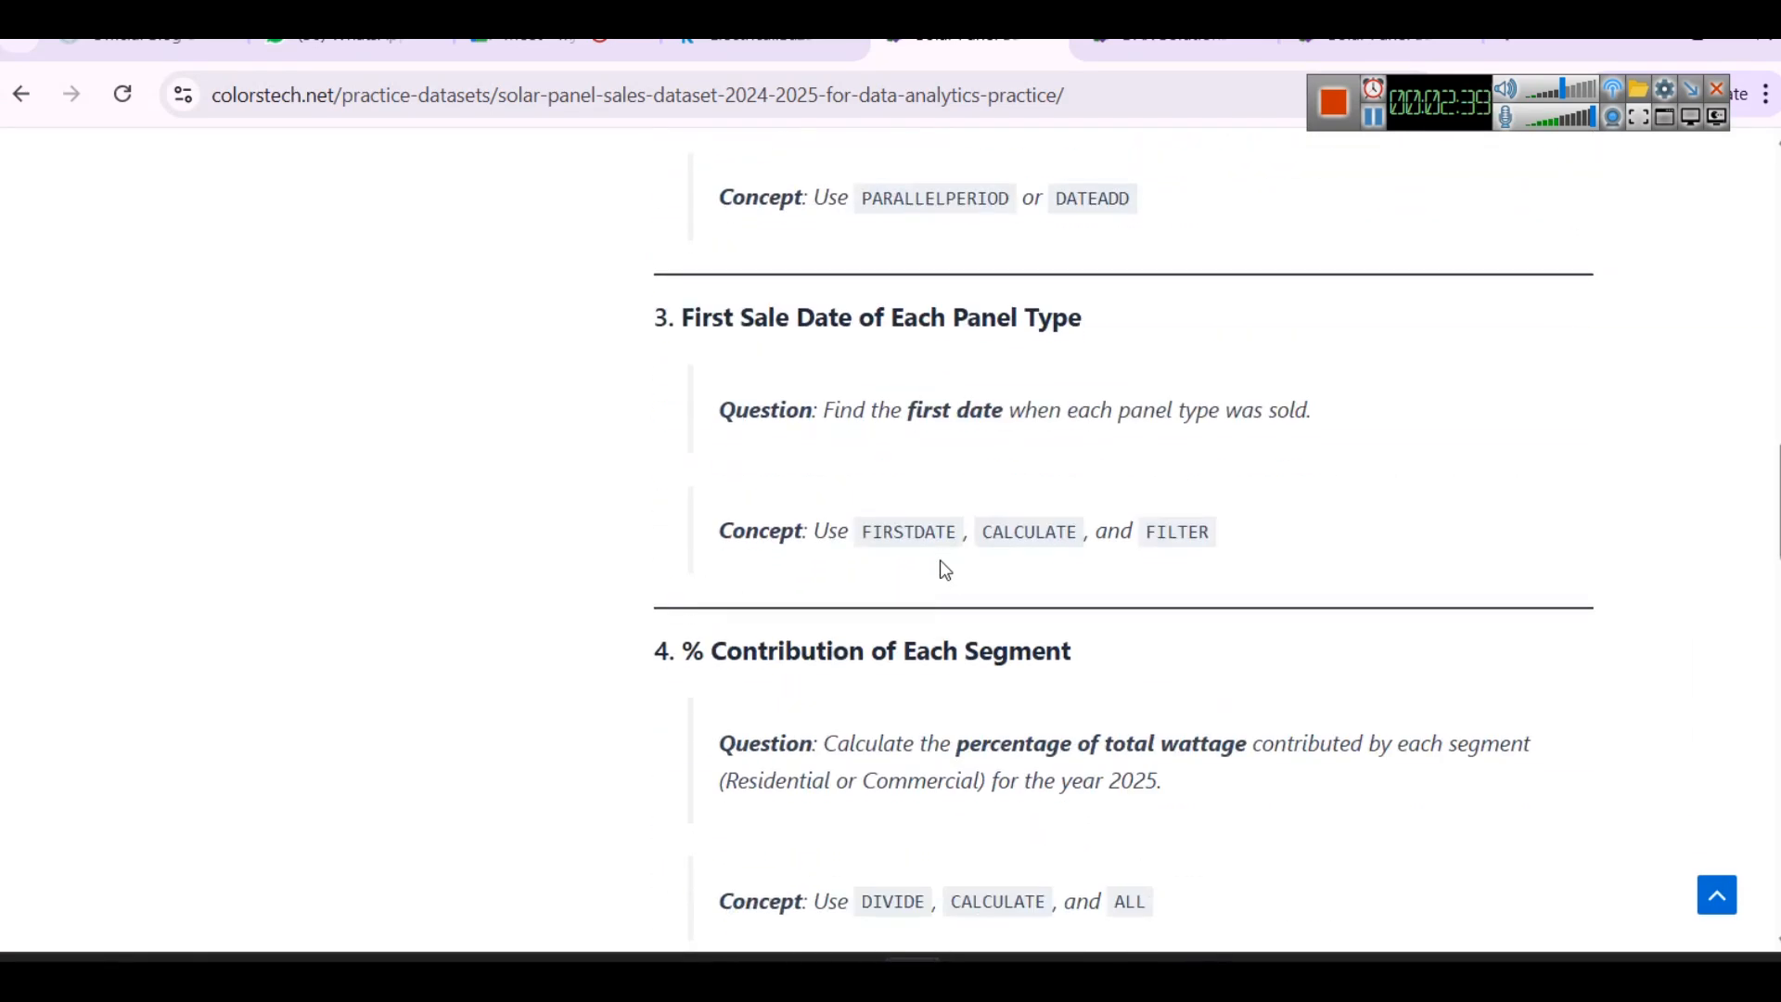
pyautogui.scroll(-12, 936, 568)
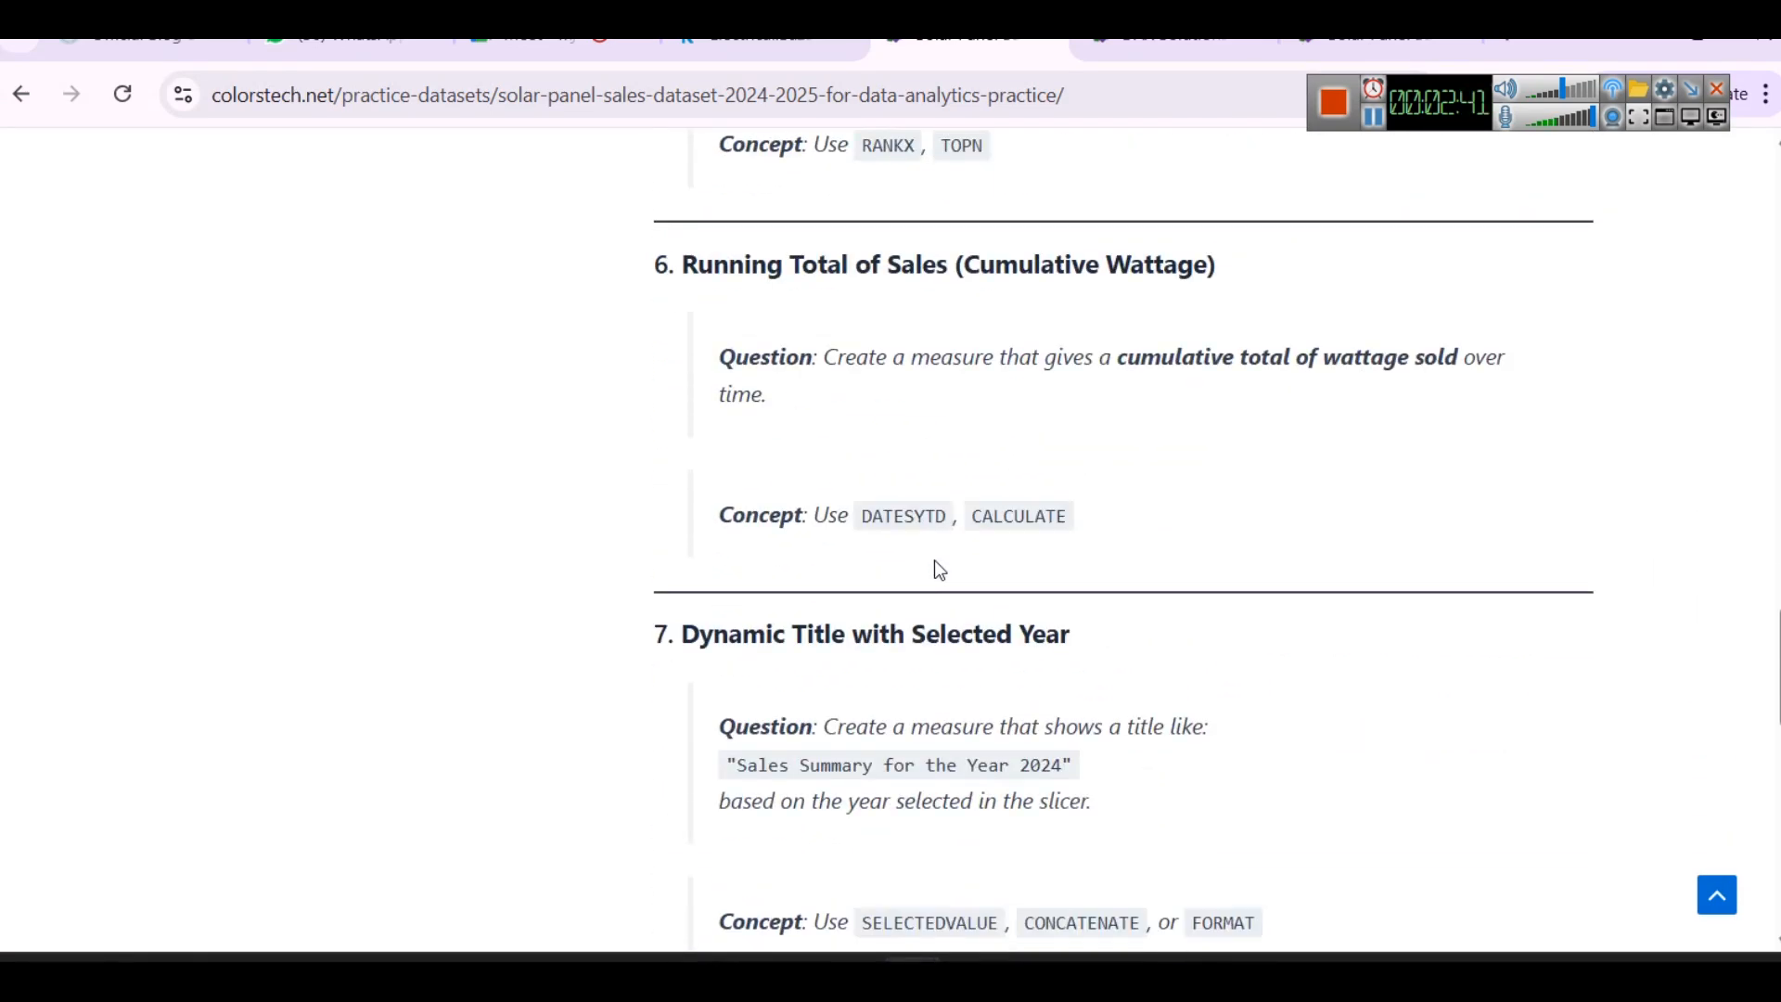
pyautogui.click(1372, 116)
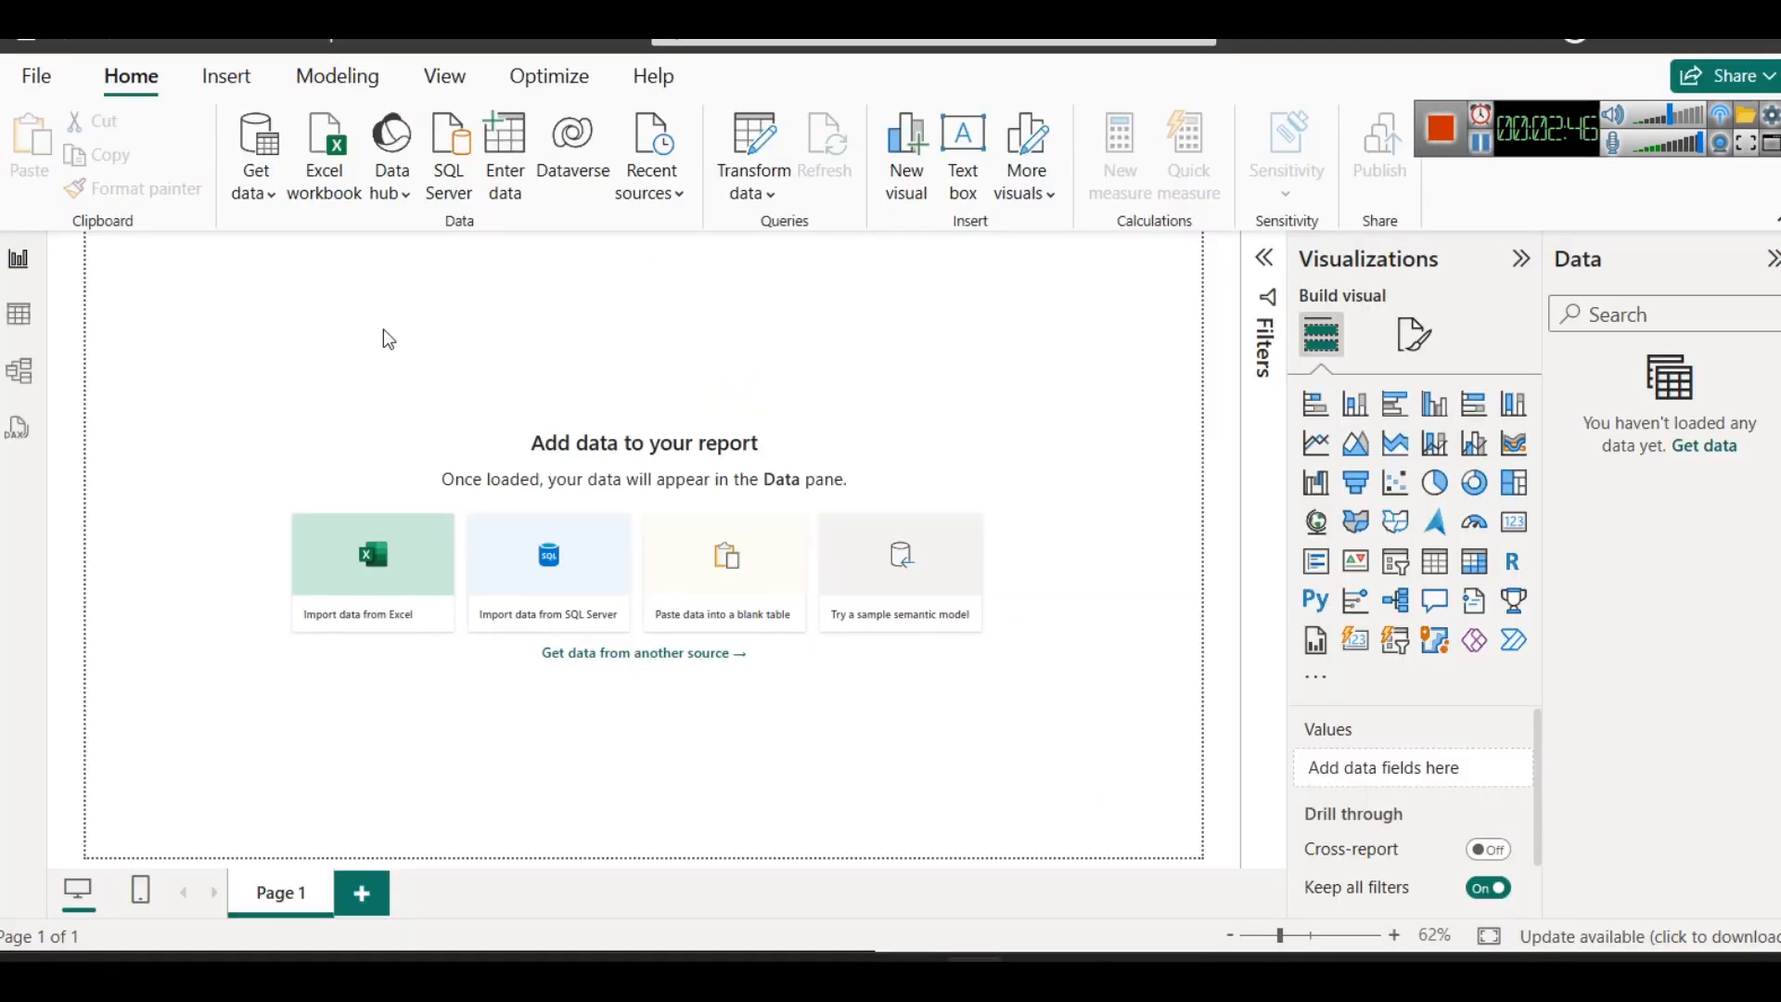
# - Switch to the solar_panel_sales_data_with_sales workbook in Excel, widen Short Circuit Current, and examine the Quantity and Sales Amount (INR) columns
pyautogui.moveTo(849, 974)
pyautogui.click(882, 882)
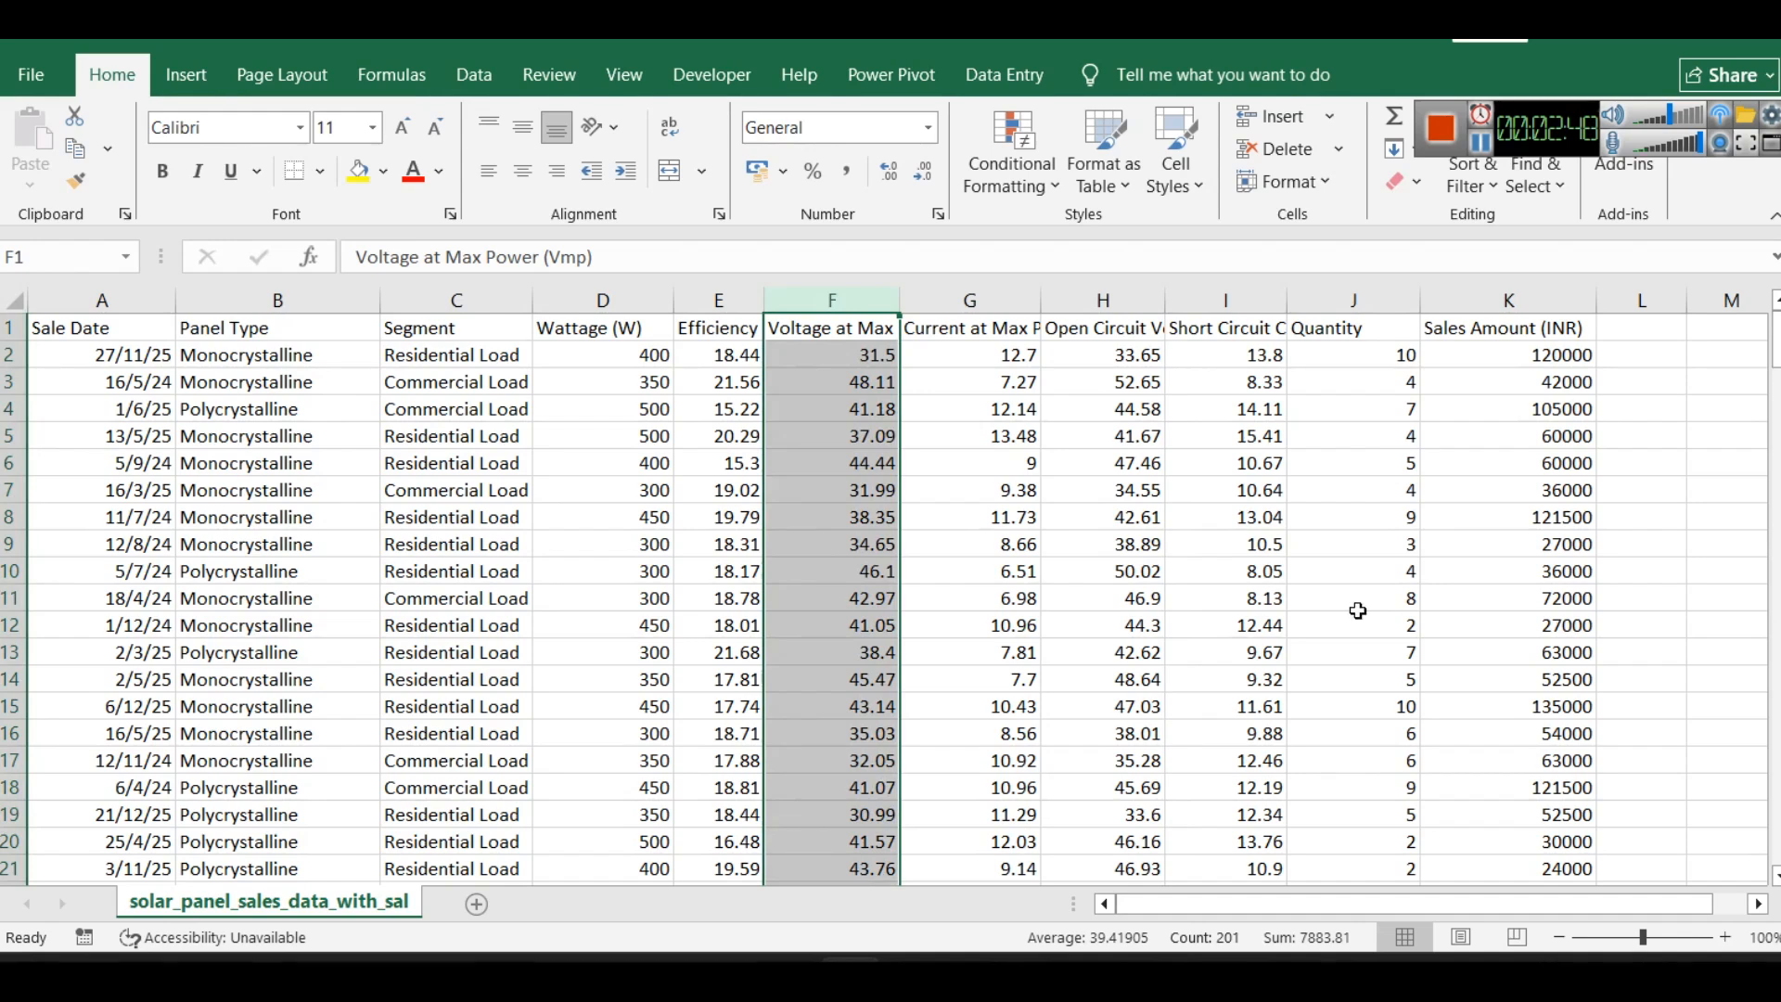
pyautogui.moveTo(1287, 300); pyautogui.dragTo(1321, 299)
pyautogui.click(1356, 414)
pyautogui.click(1391, 297)
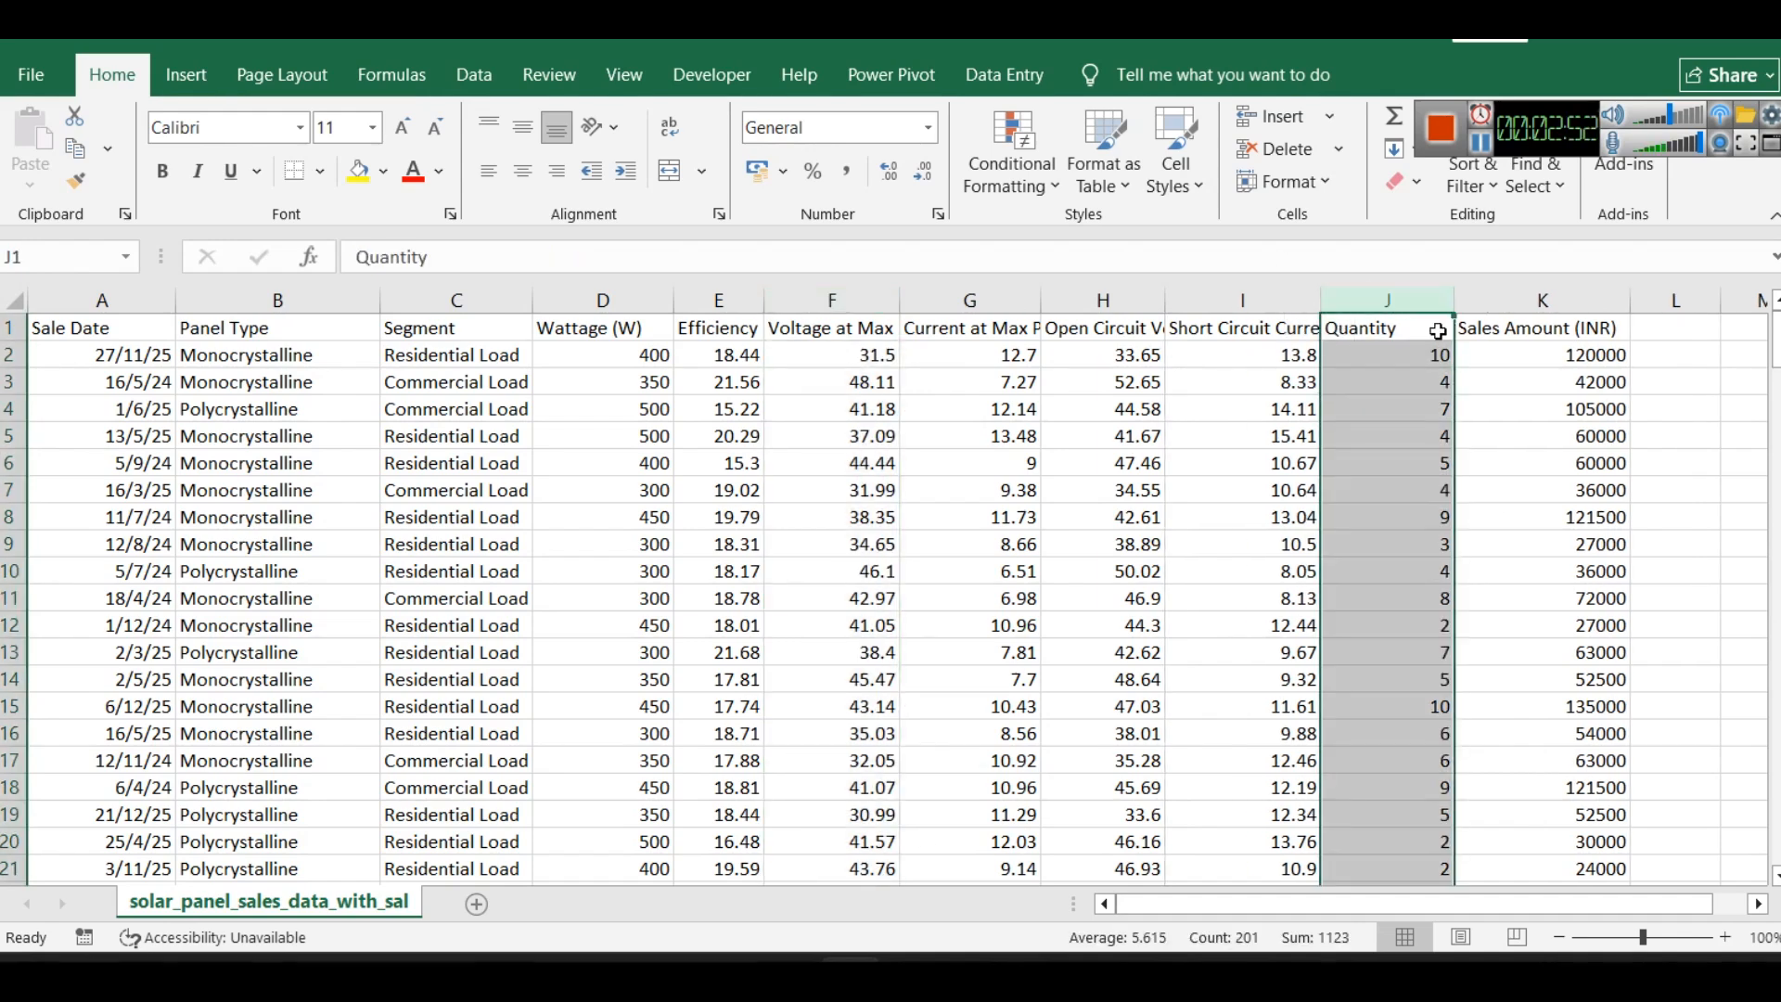
pyautogui.click(1483, 290)
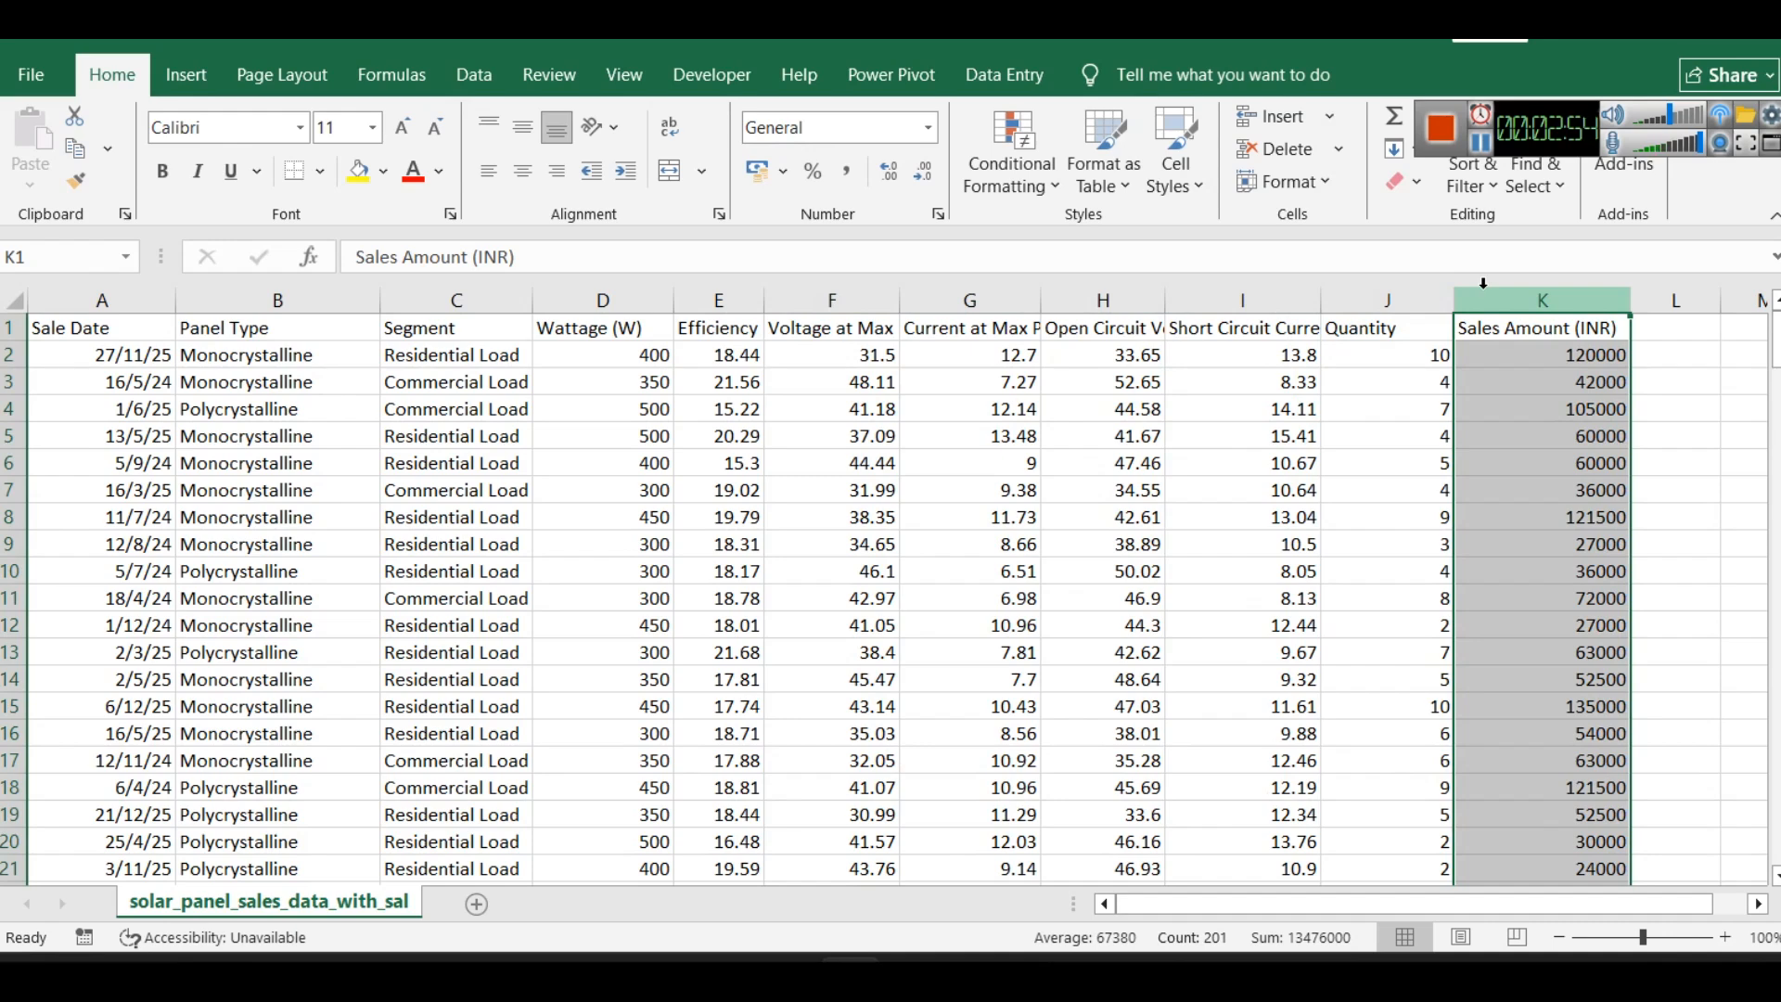
# - Switch to the blank Power BI report and load solar_panel_sales_data_with_sales.csv as a Text/CSV data source
pyautogui.click(1634, 31)
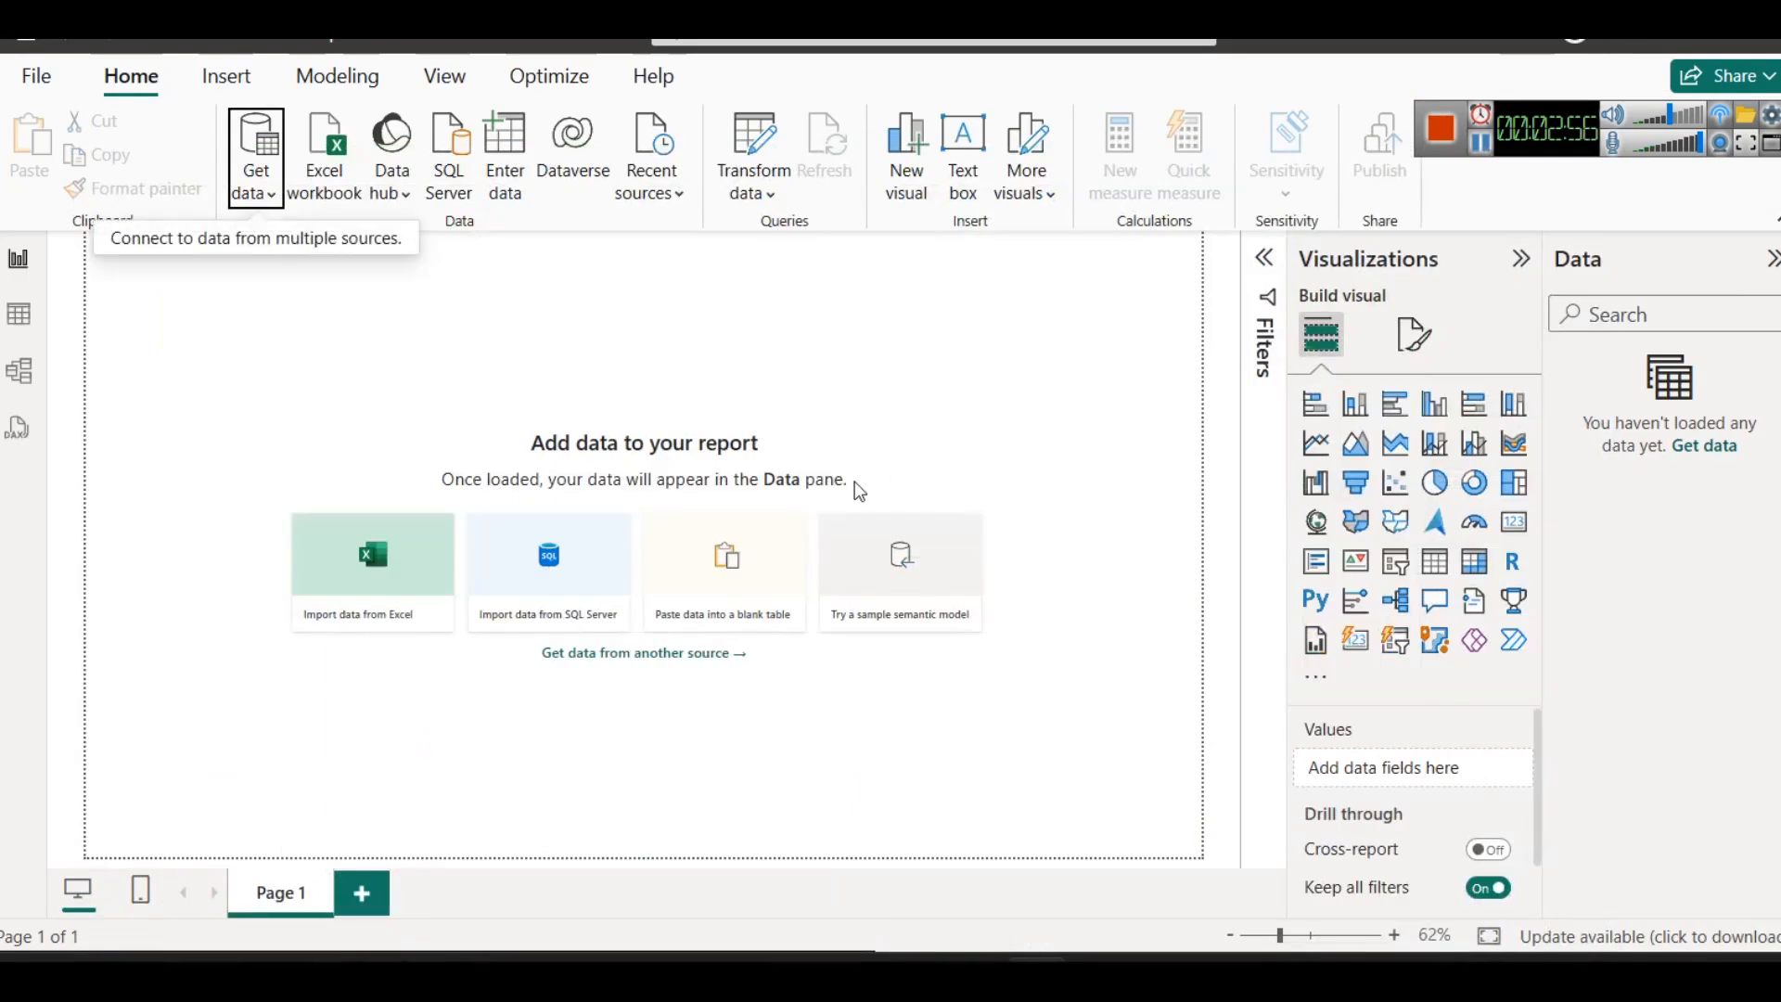
pyautogui.click(274, 203)
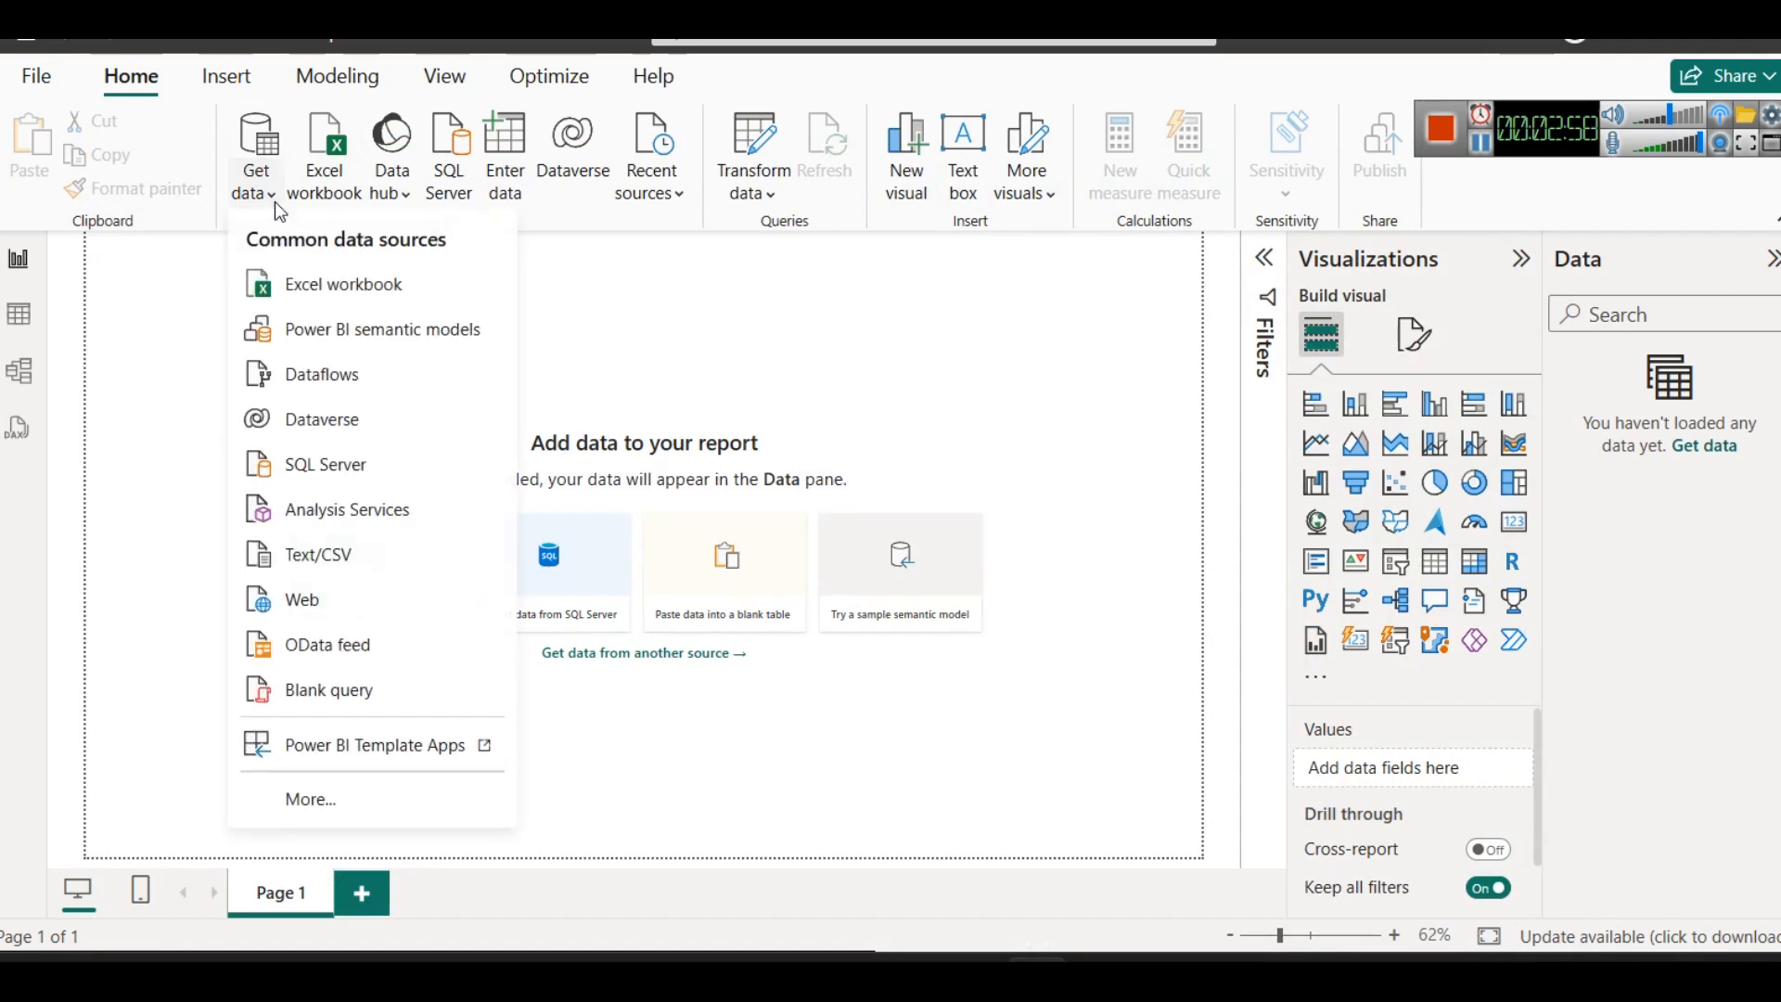
pyautogui.click(377, 555)
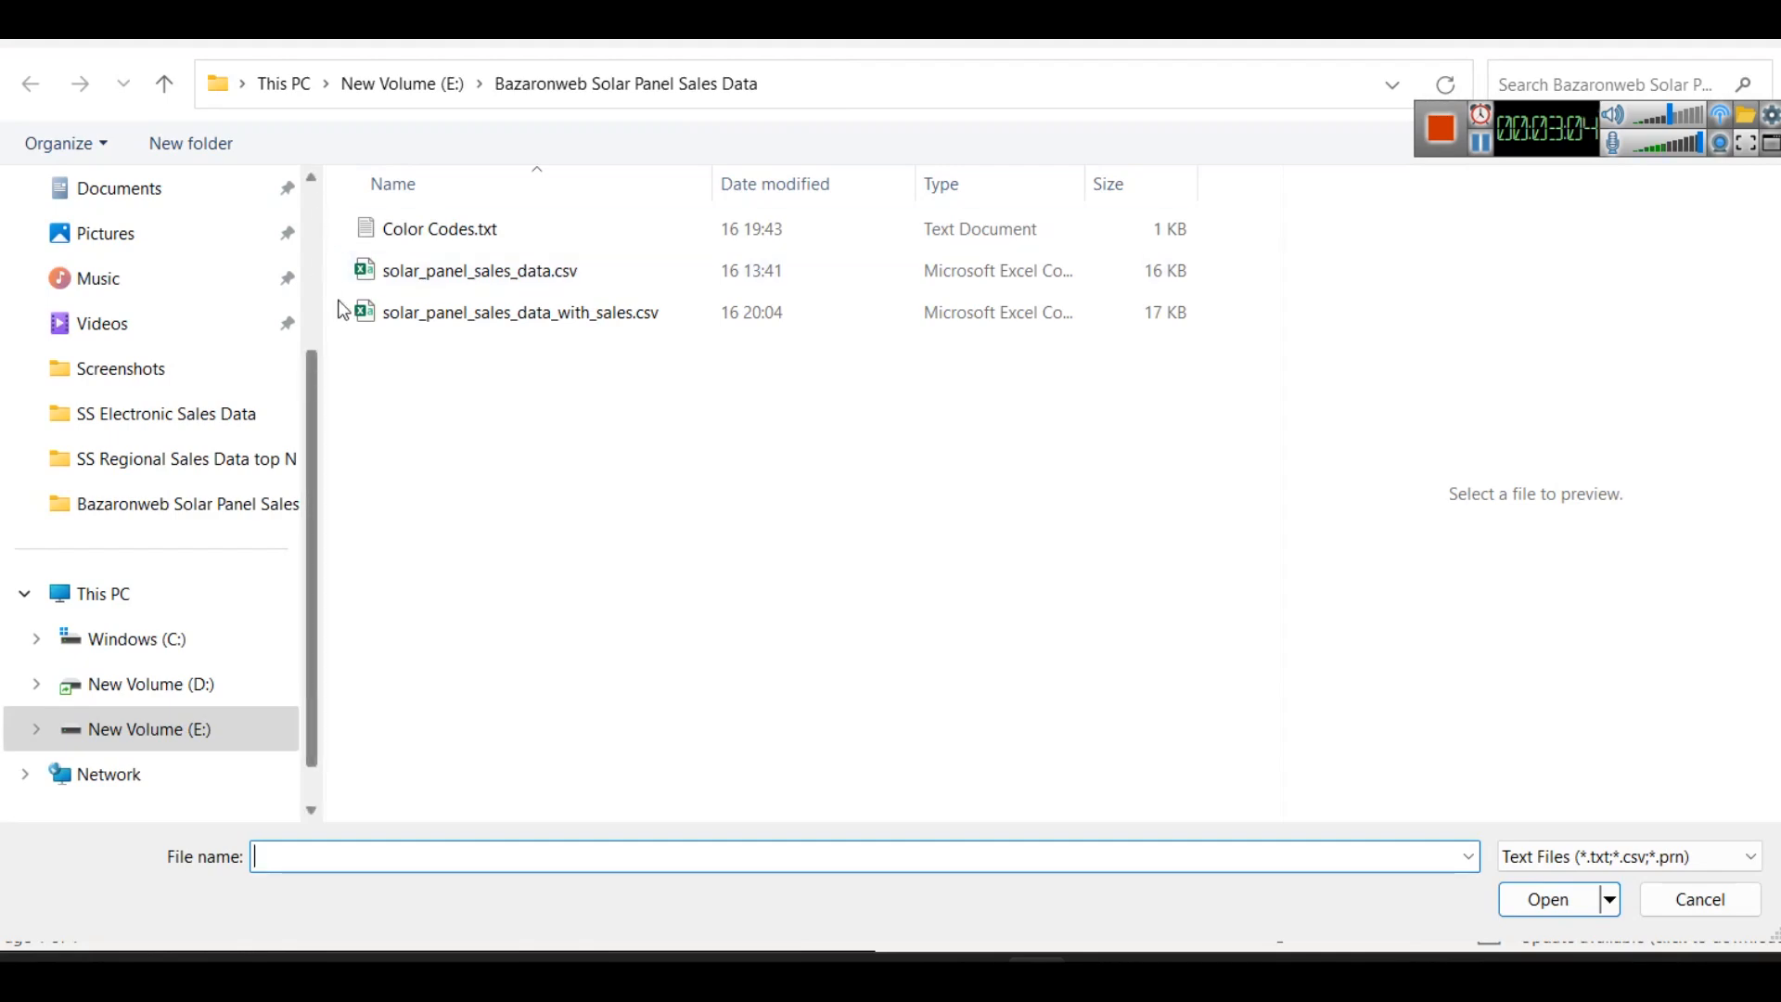
pyautogui.click(425, 308)
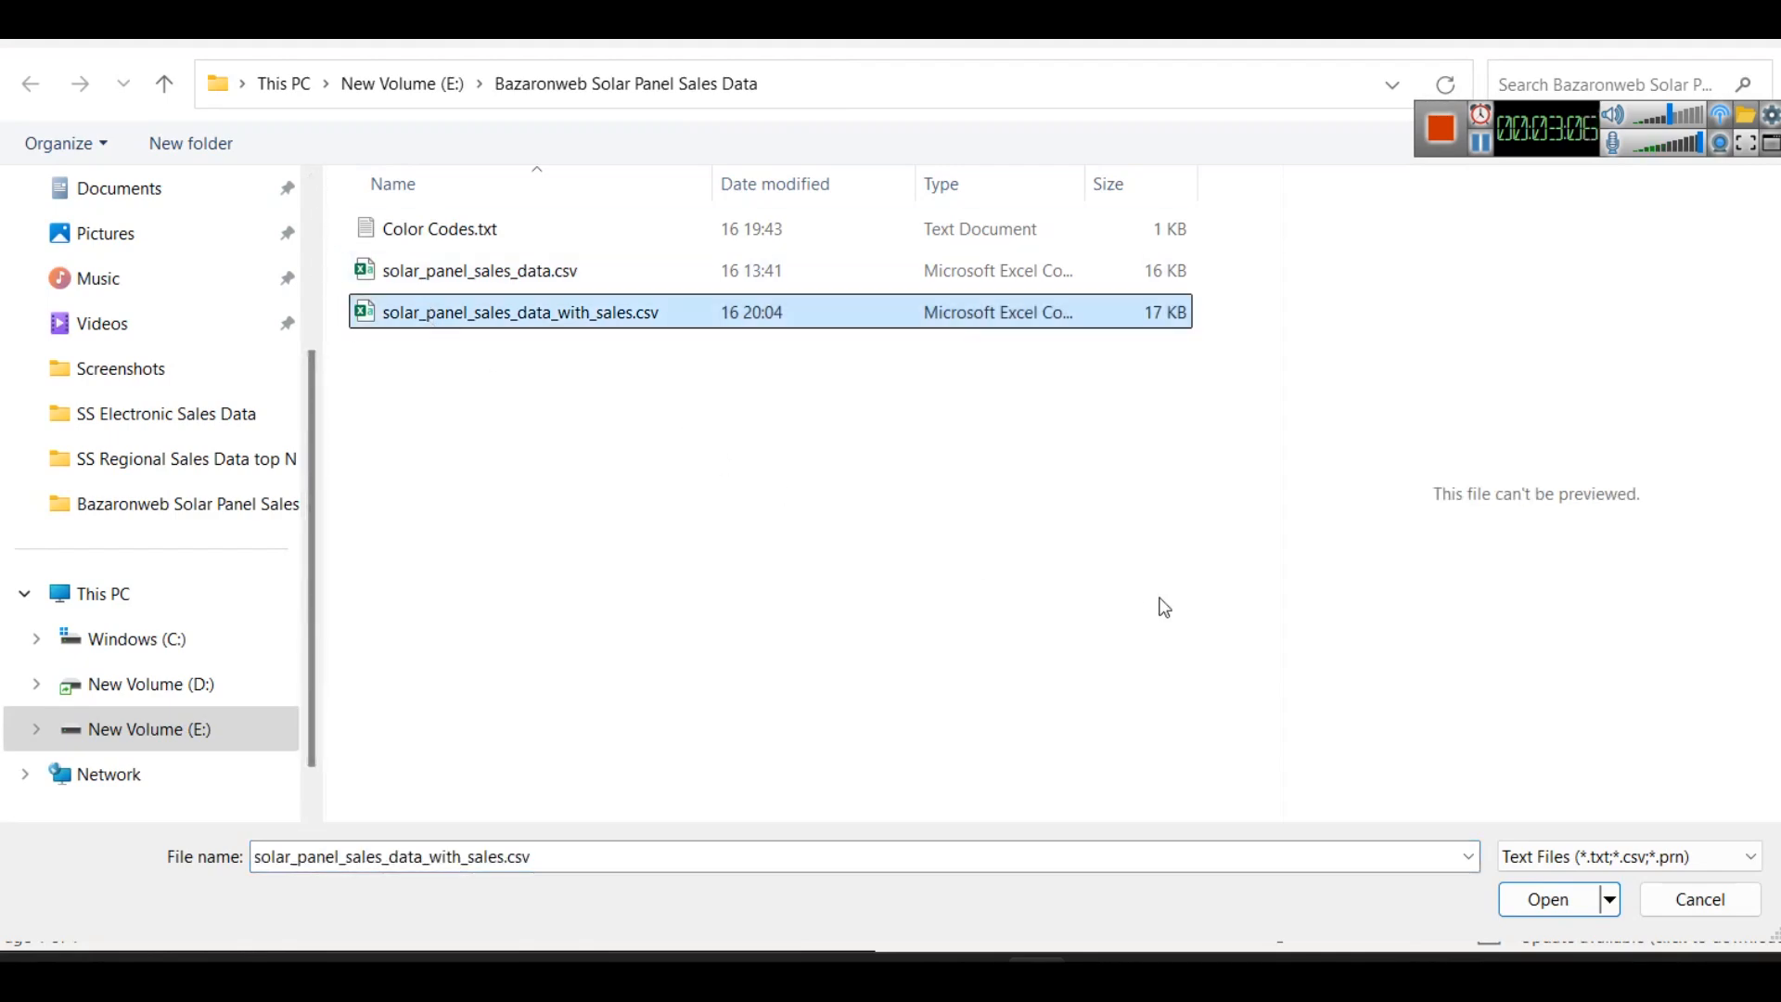
pyautogui.click(1572, 901)
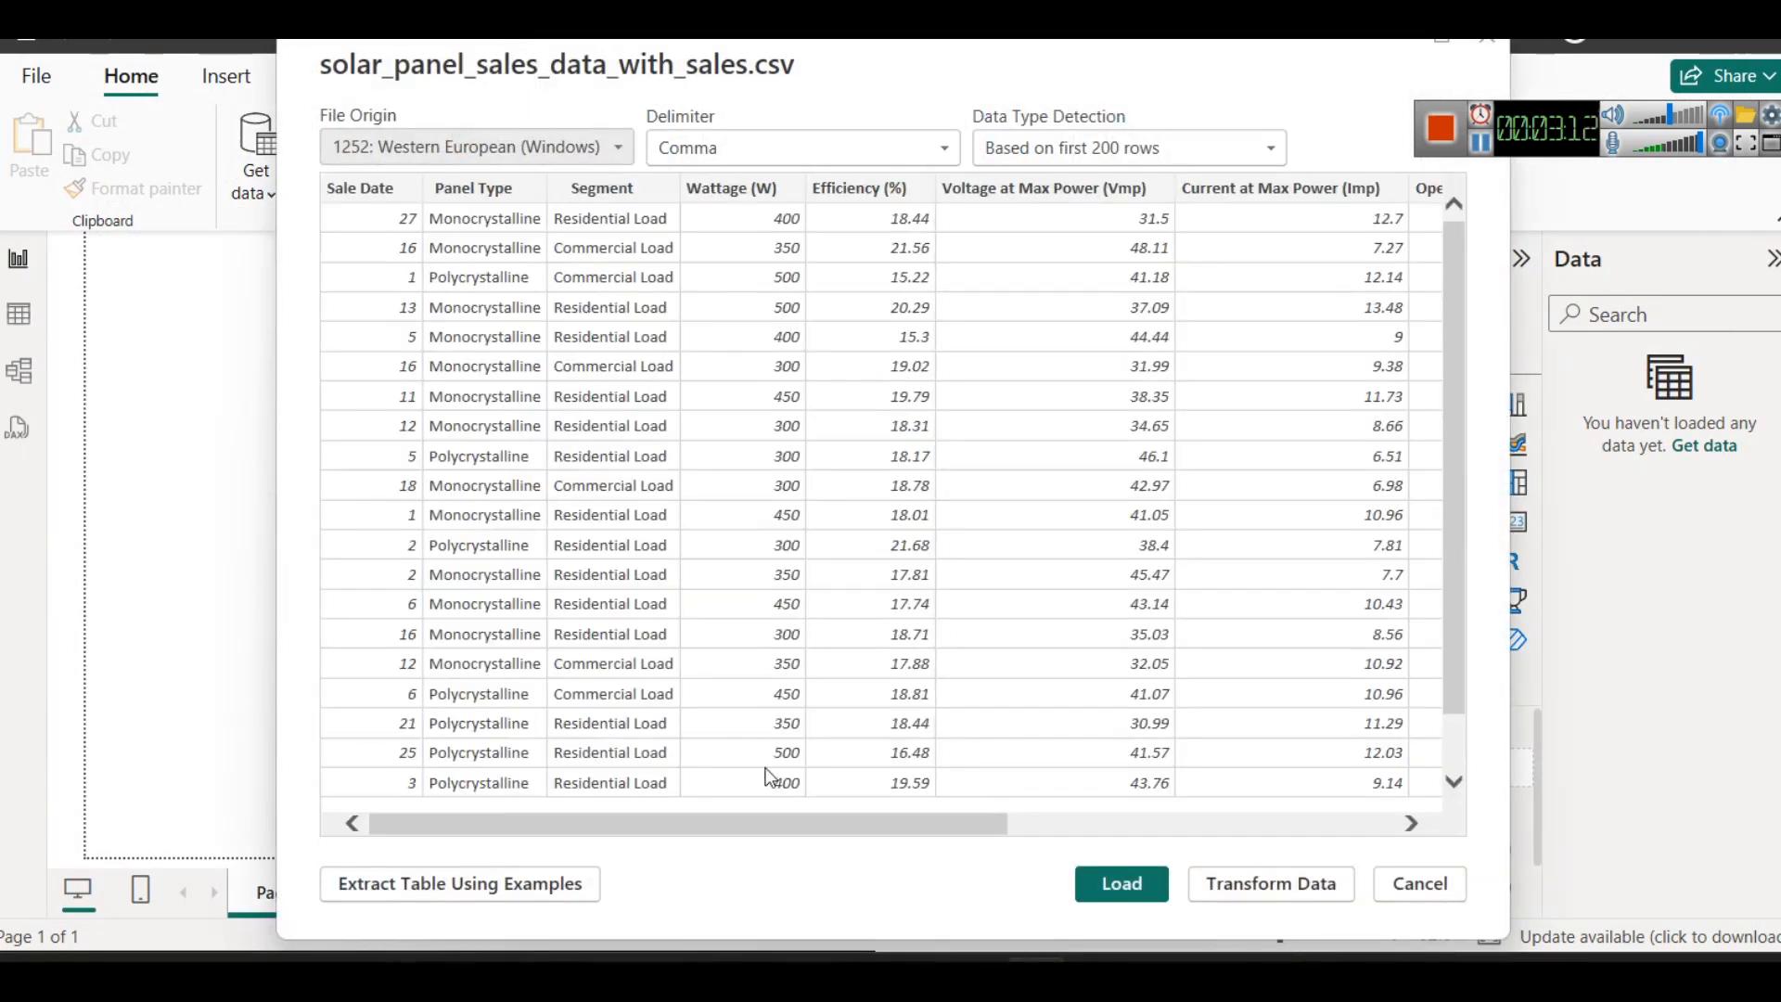
pyautogui.moveTo(768, 825); pyautogui.dragTo(448, 835)
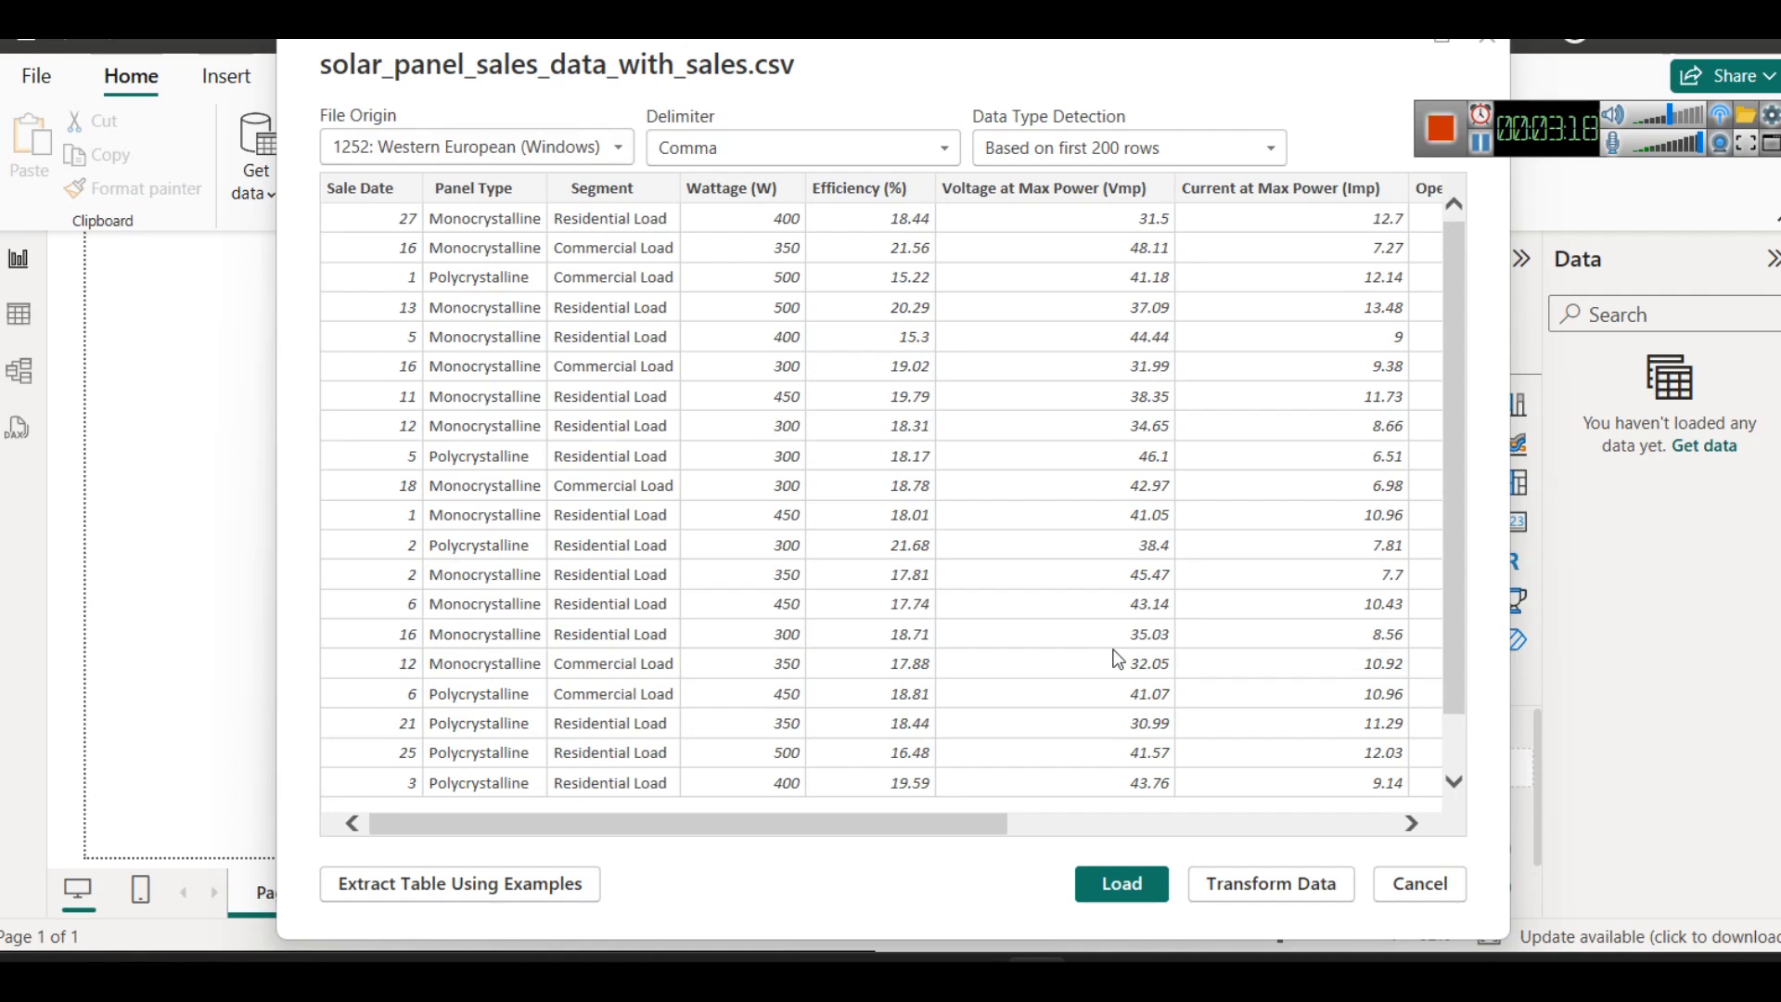
pyautogui.click(1108, 886)
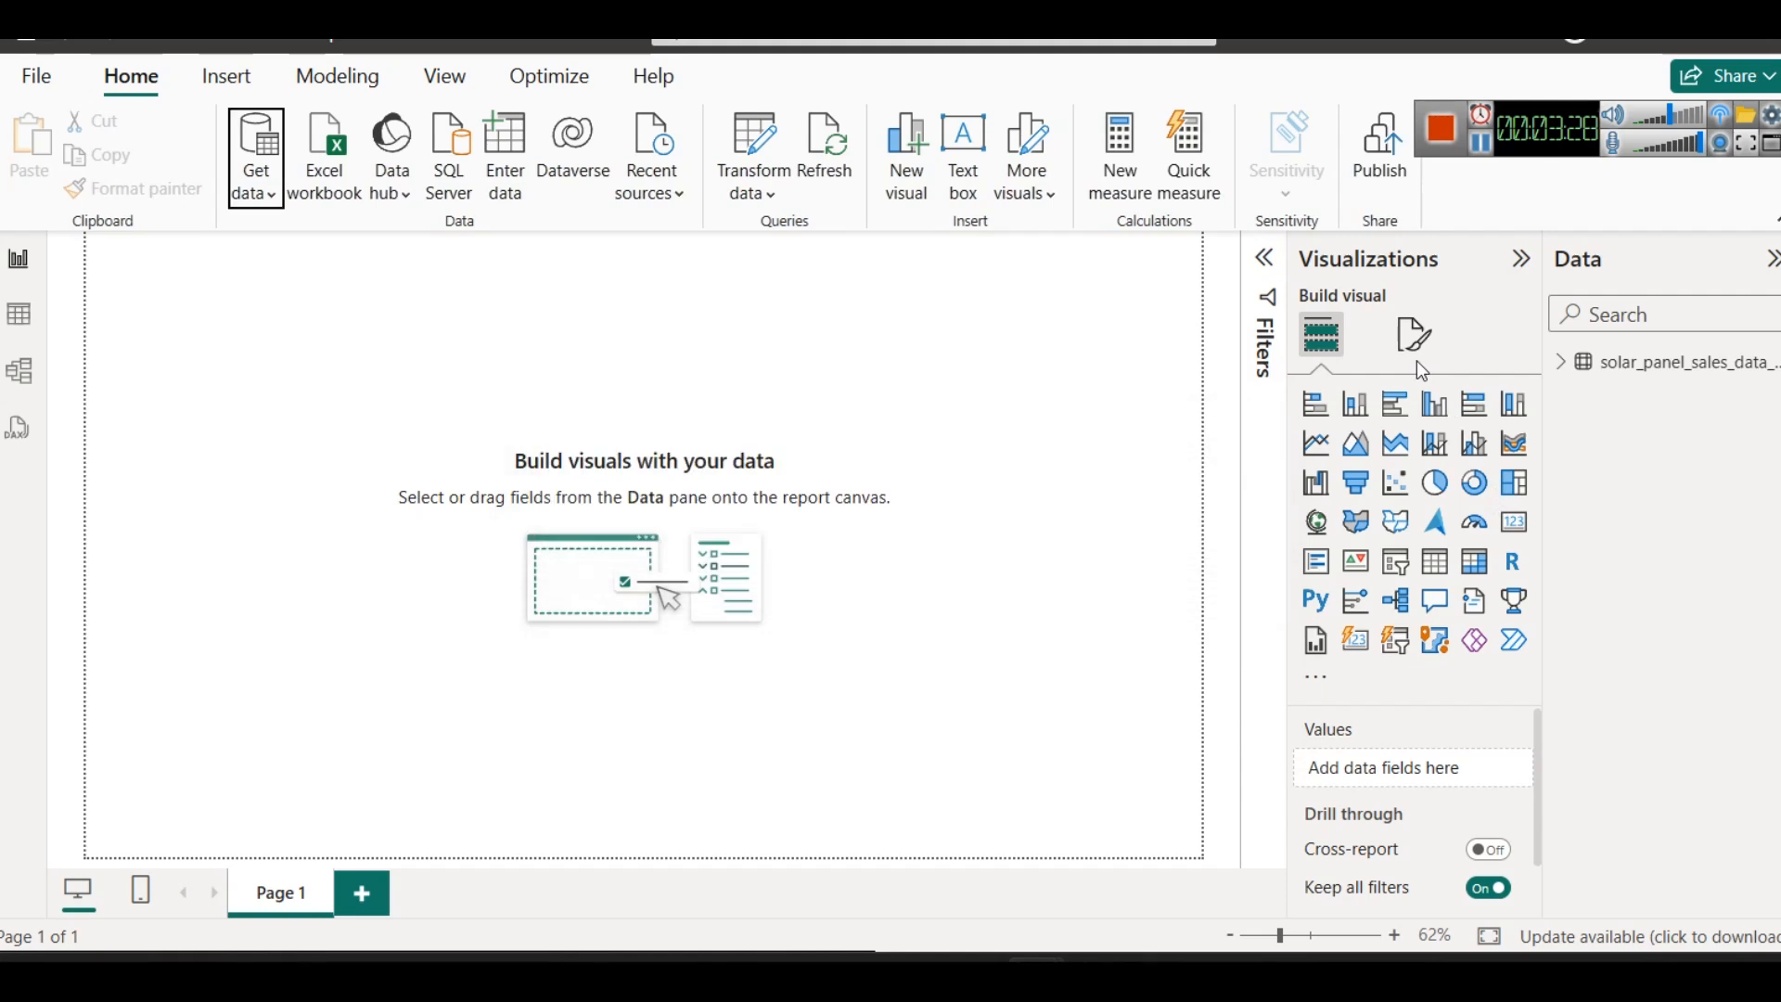
# - Expand the loaded table's field list and review its data in Table view through to the Sales Amount (INR) column
pyautogui.click(1561, 366)
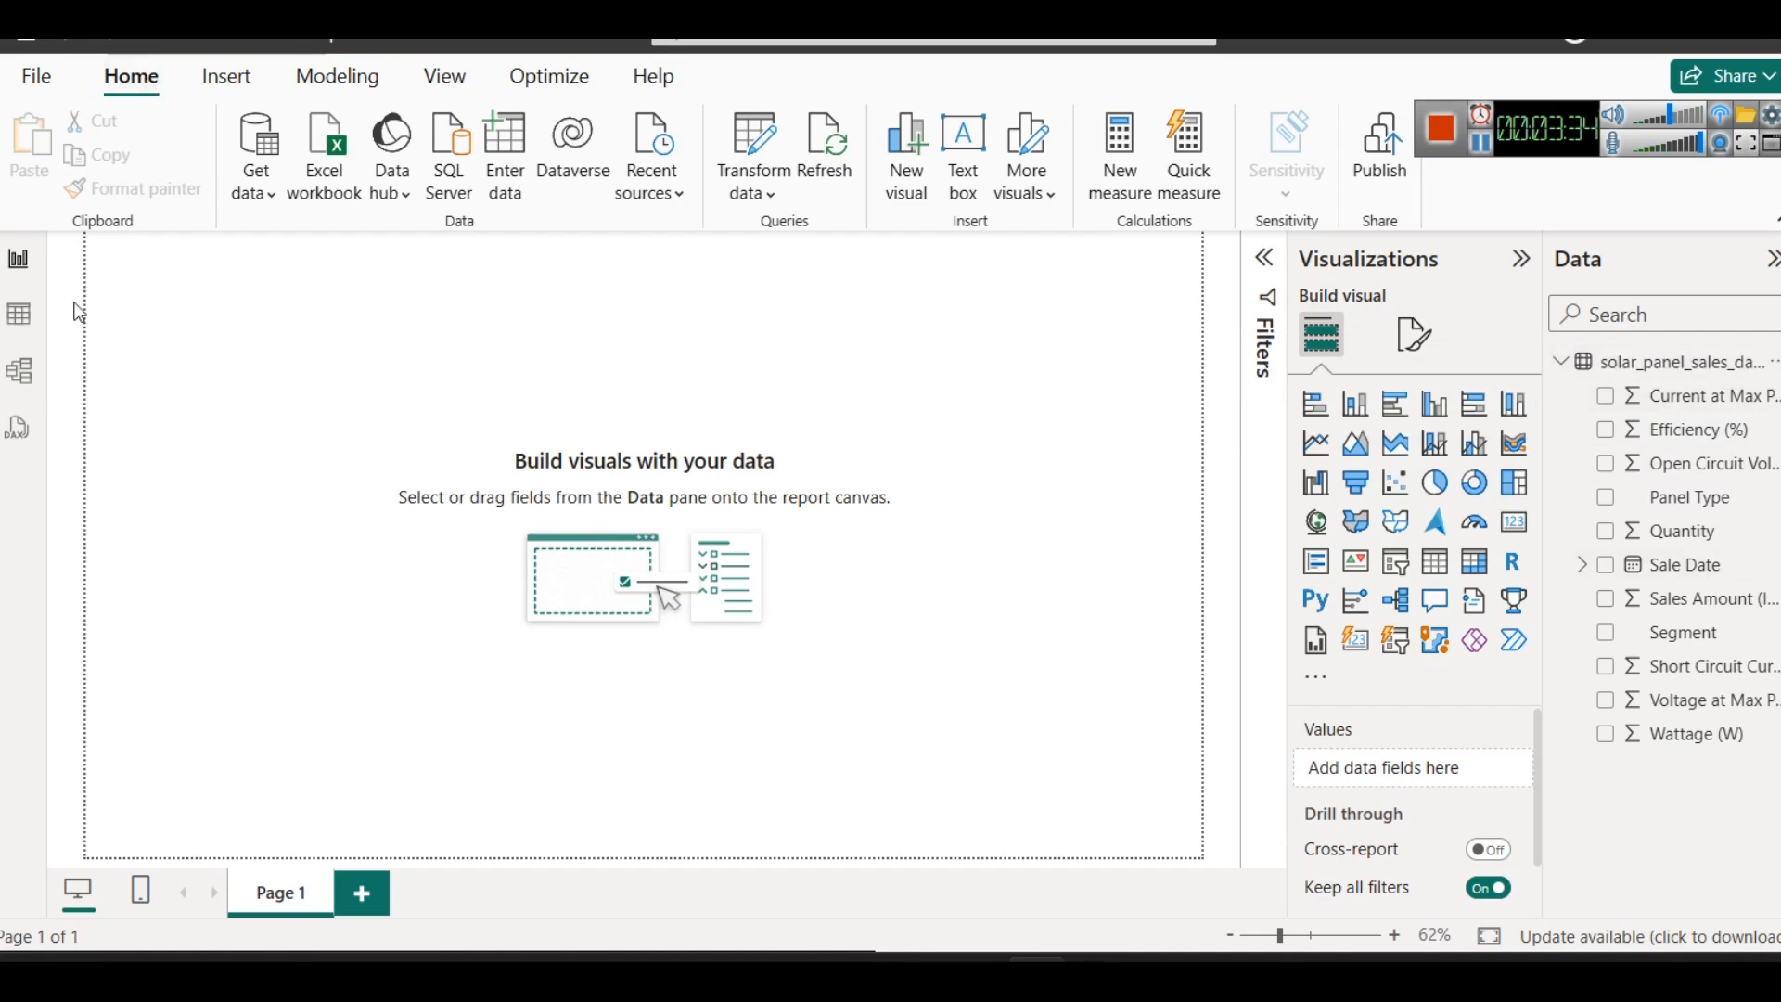
pyautogui.click(24, 320)
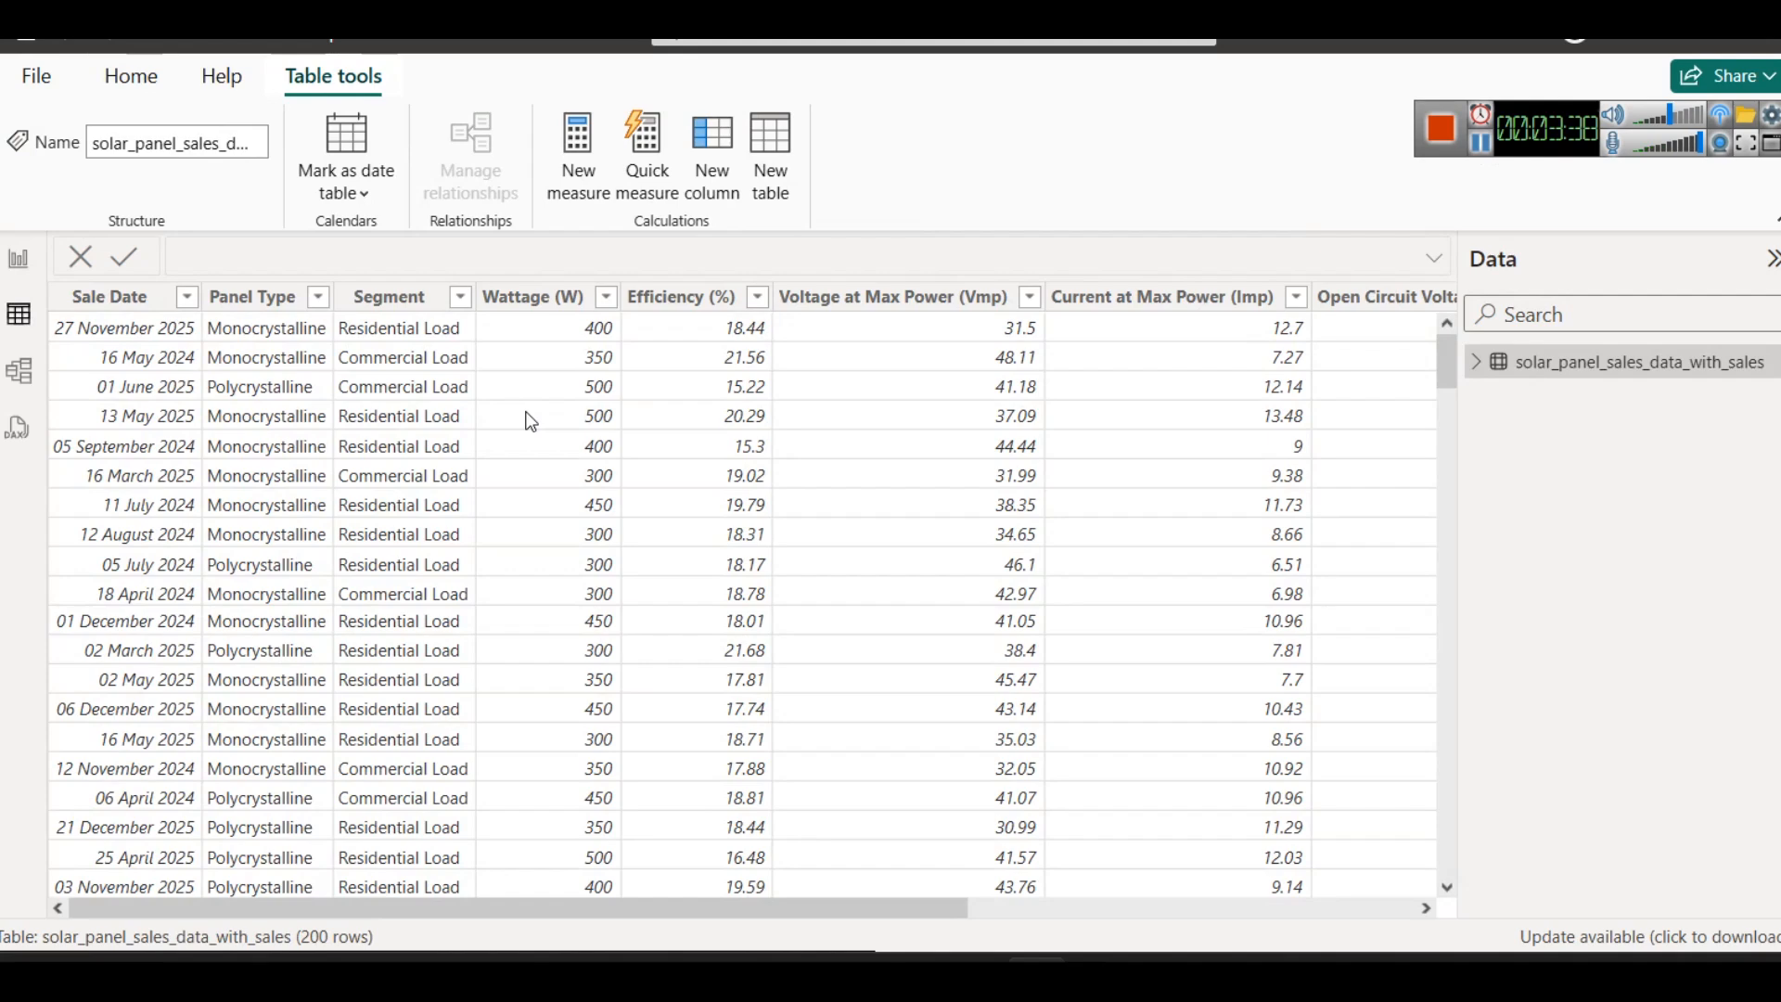
pyautogui.click(1052, 909)
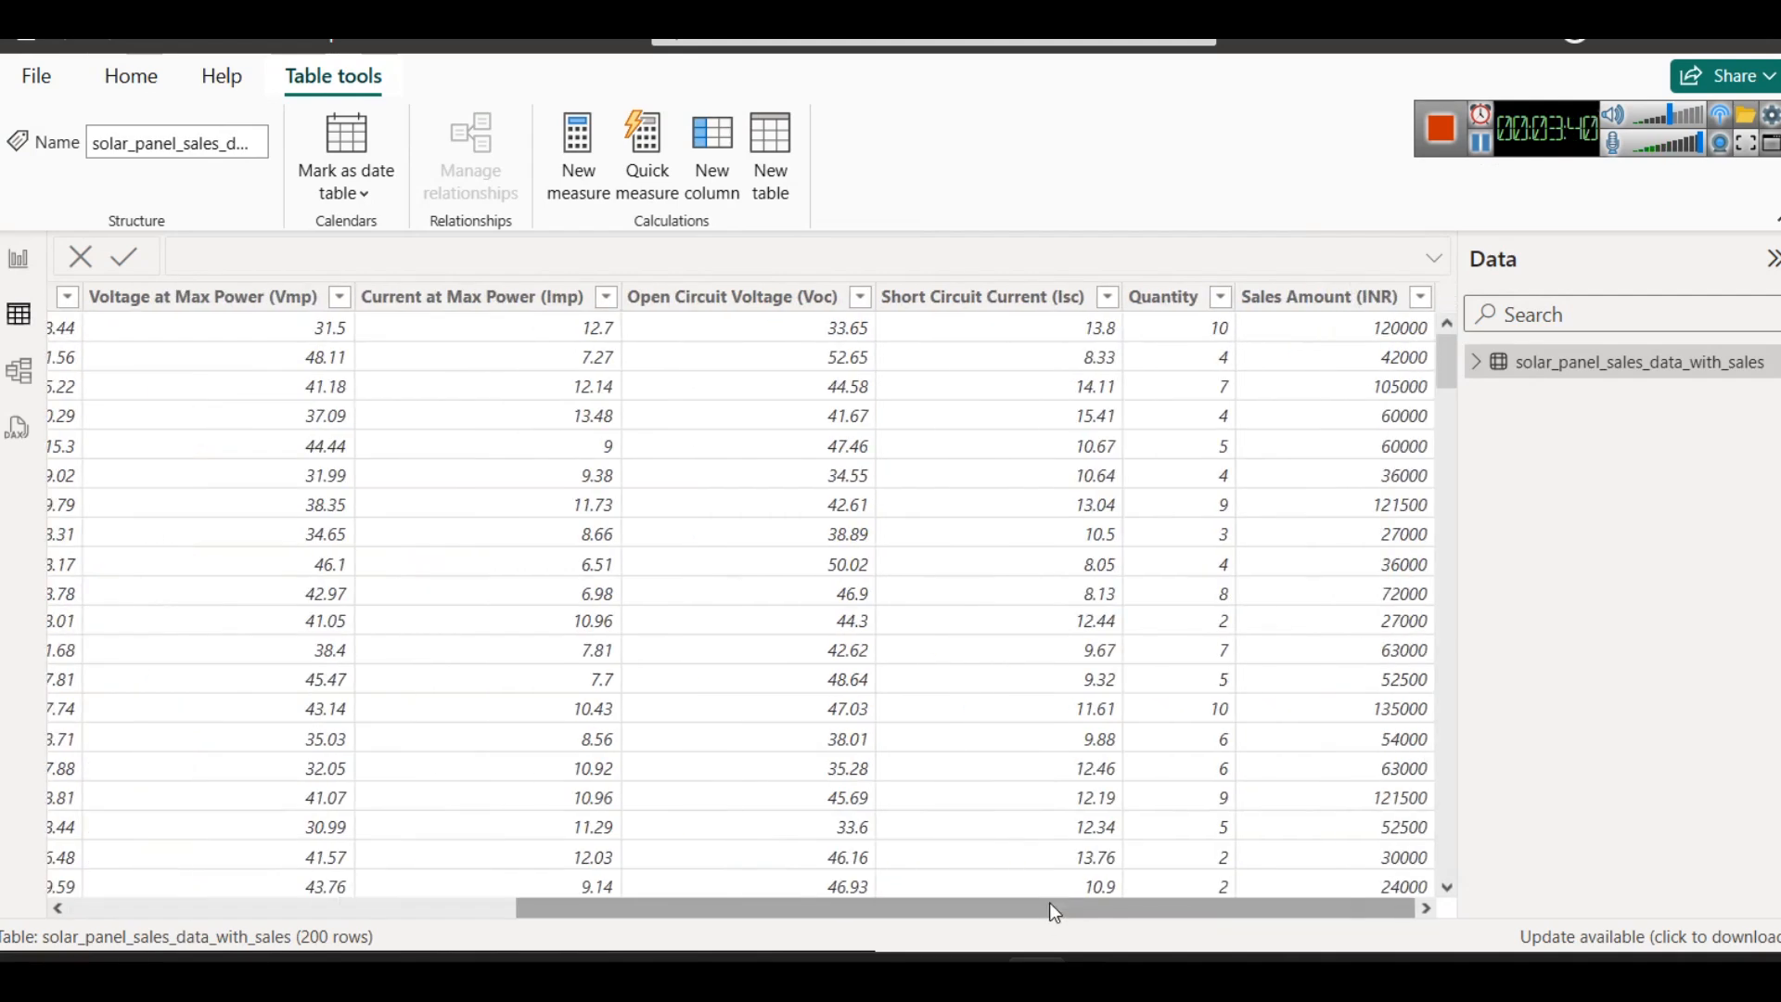
# - Format the Sales Amount (INR) column as currency using the ₹ Assamese (India) symbol
pyautogui.click(1321, 298)
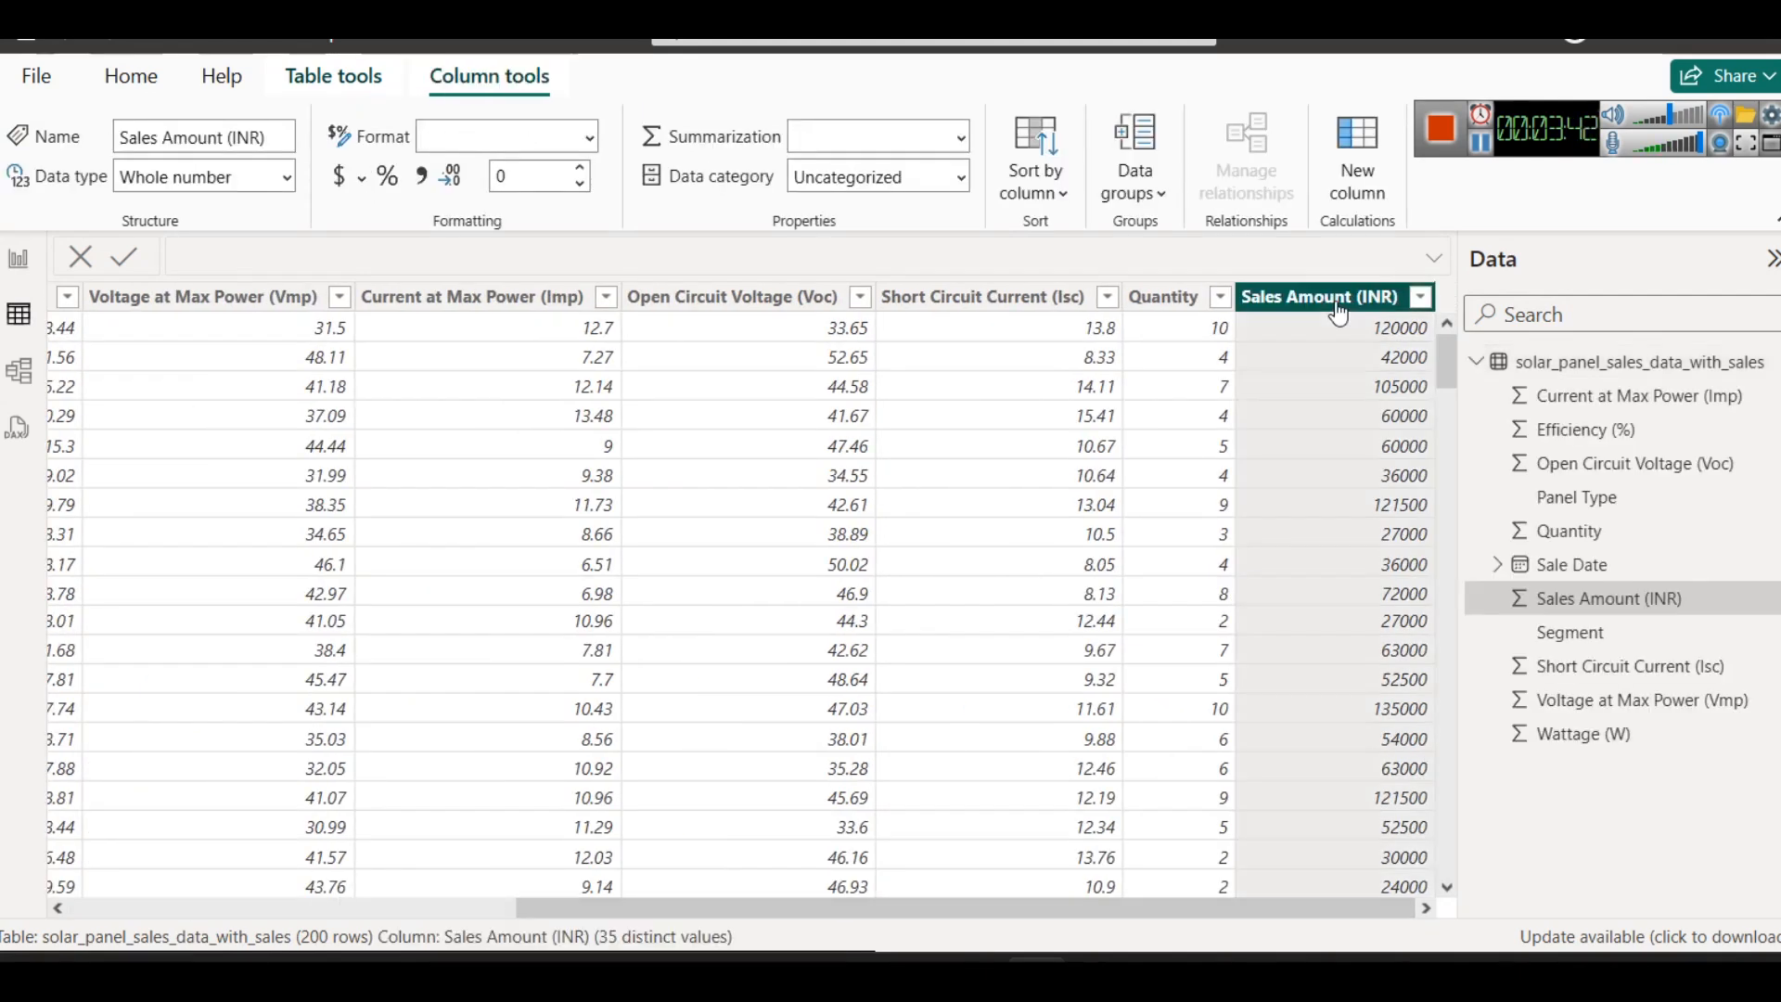
pyautogui.click(362, 178)
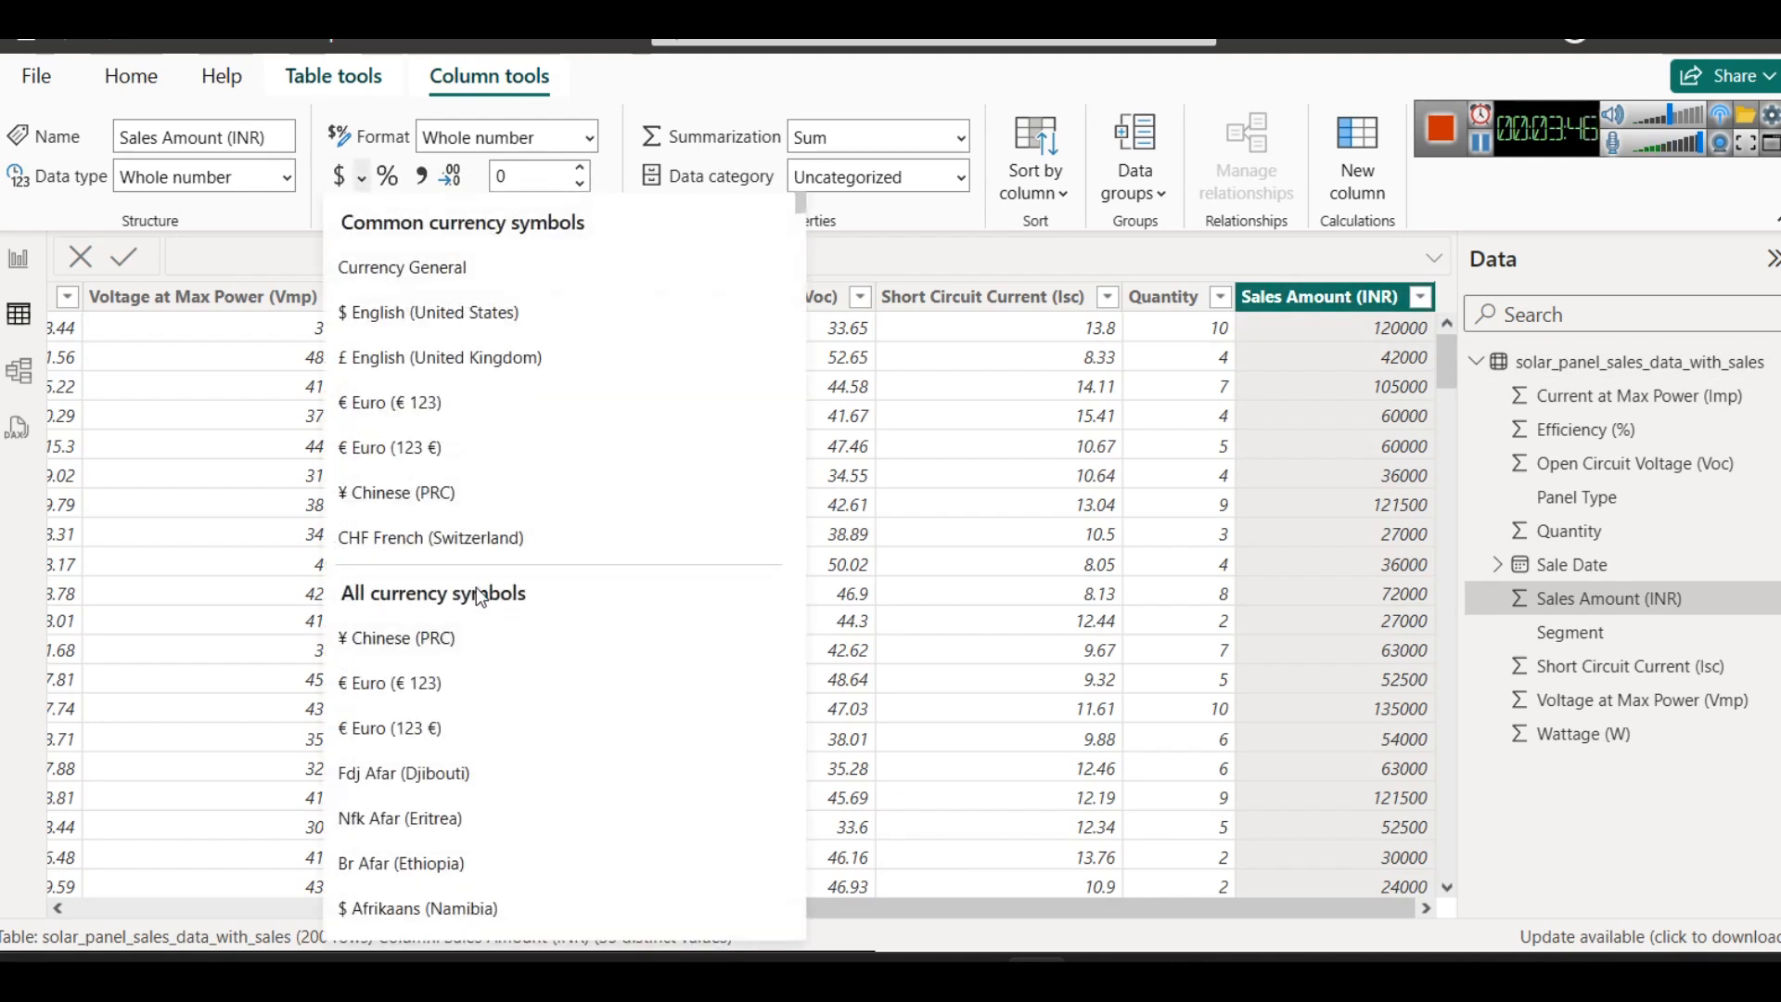
pyautogui.scroll(-5, 480, 596)
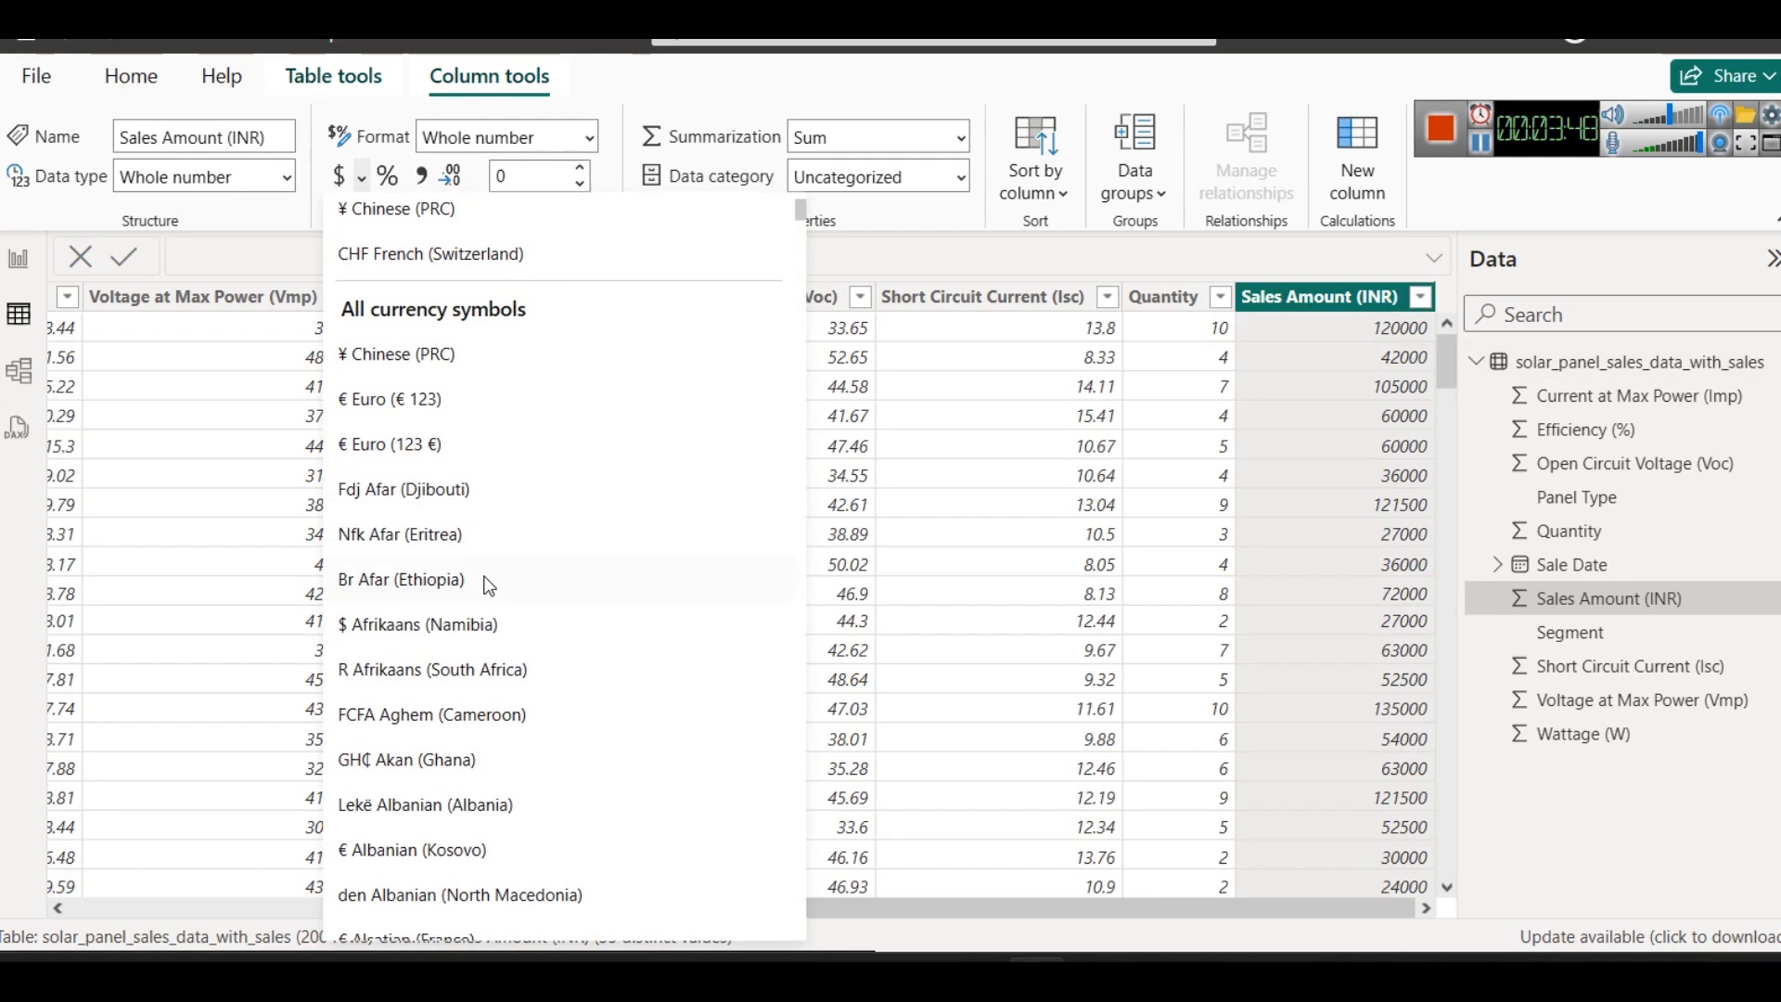
pyautogui.scroll(-8, 489, 585)
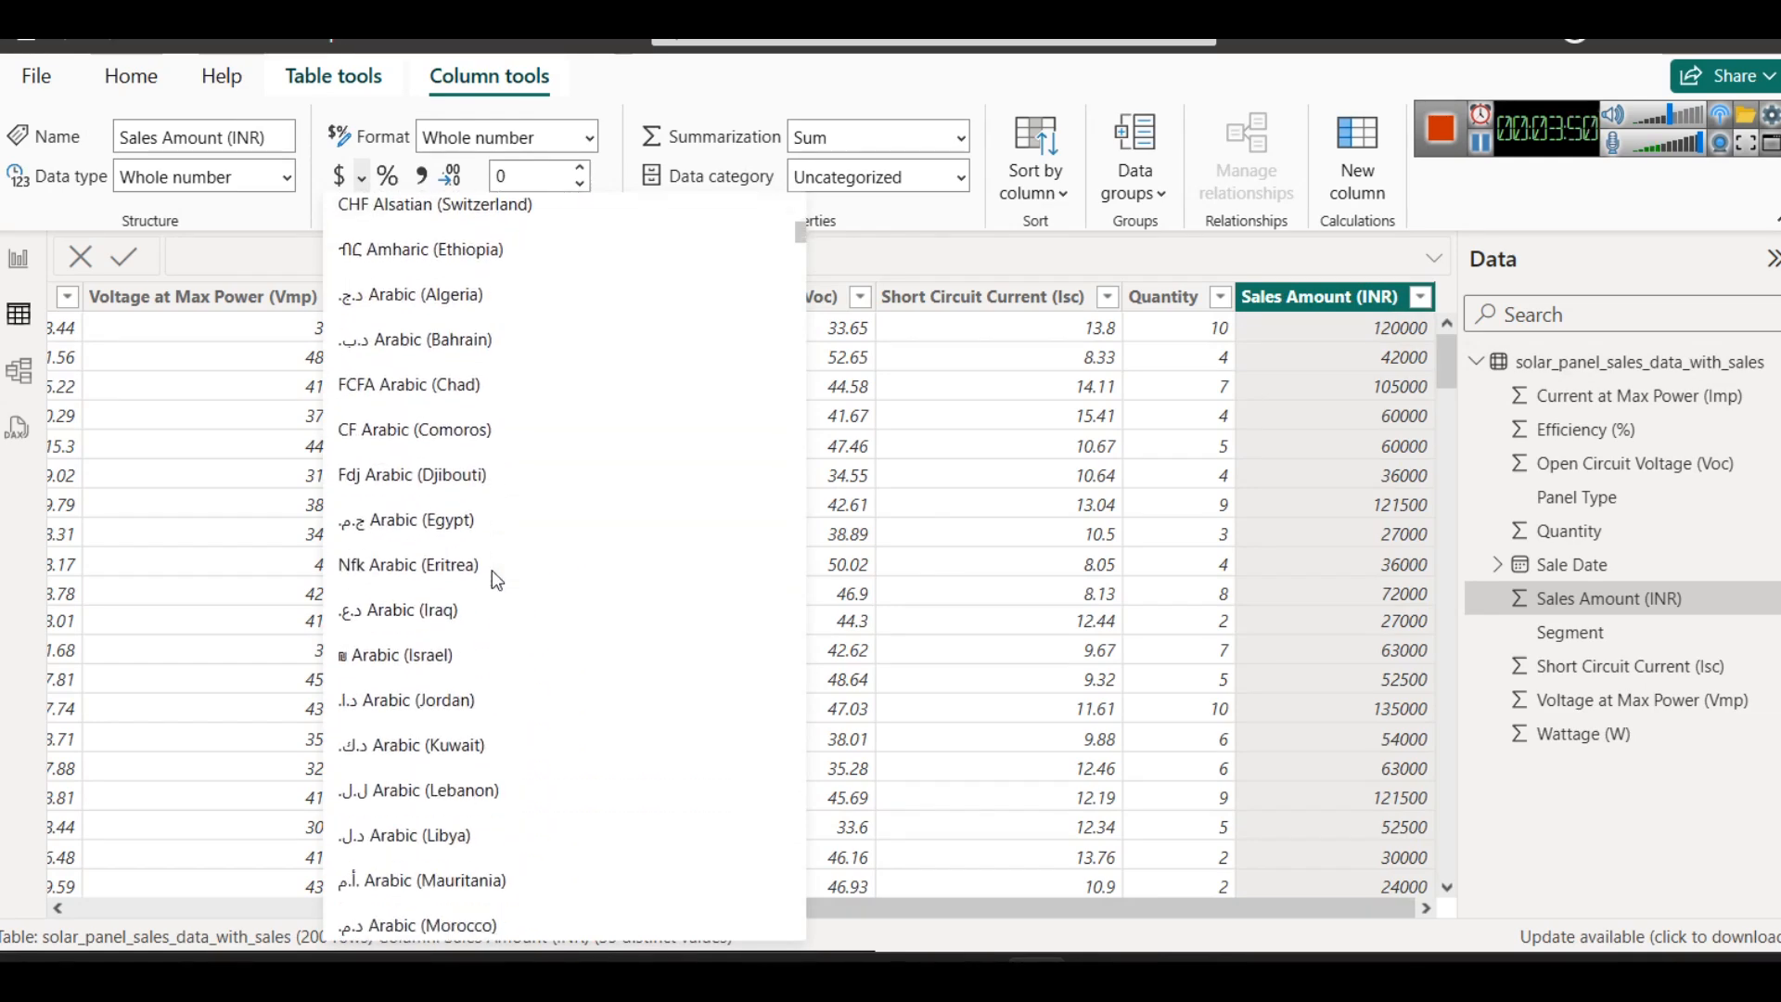
pyautogui.scroll(-5, 497, 578)
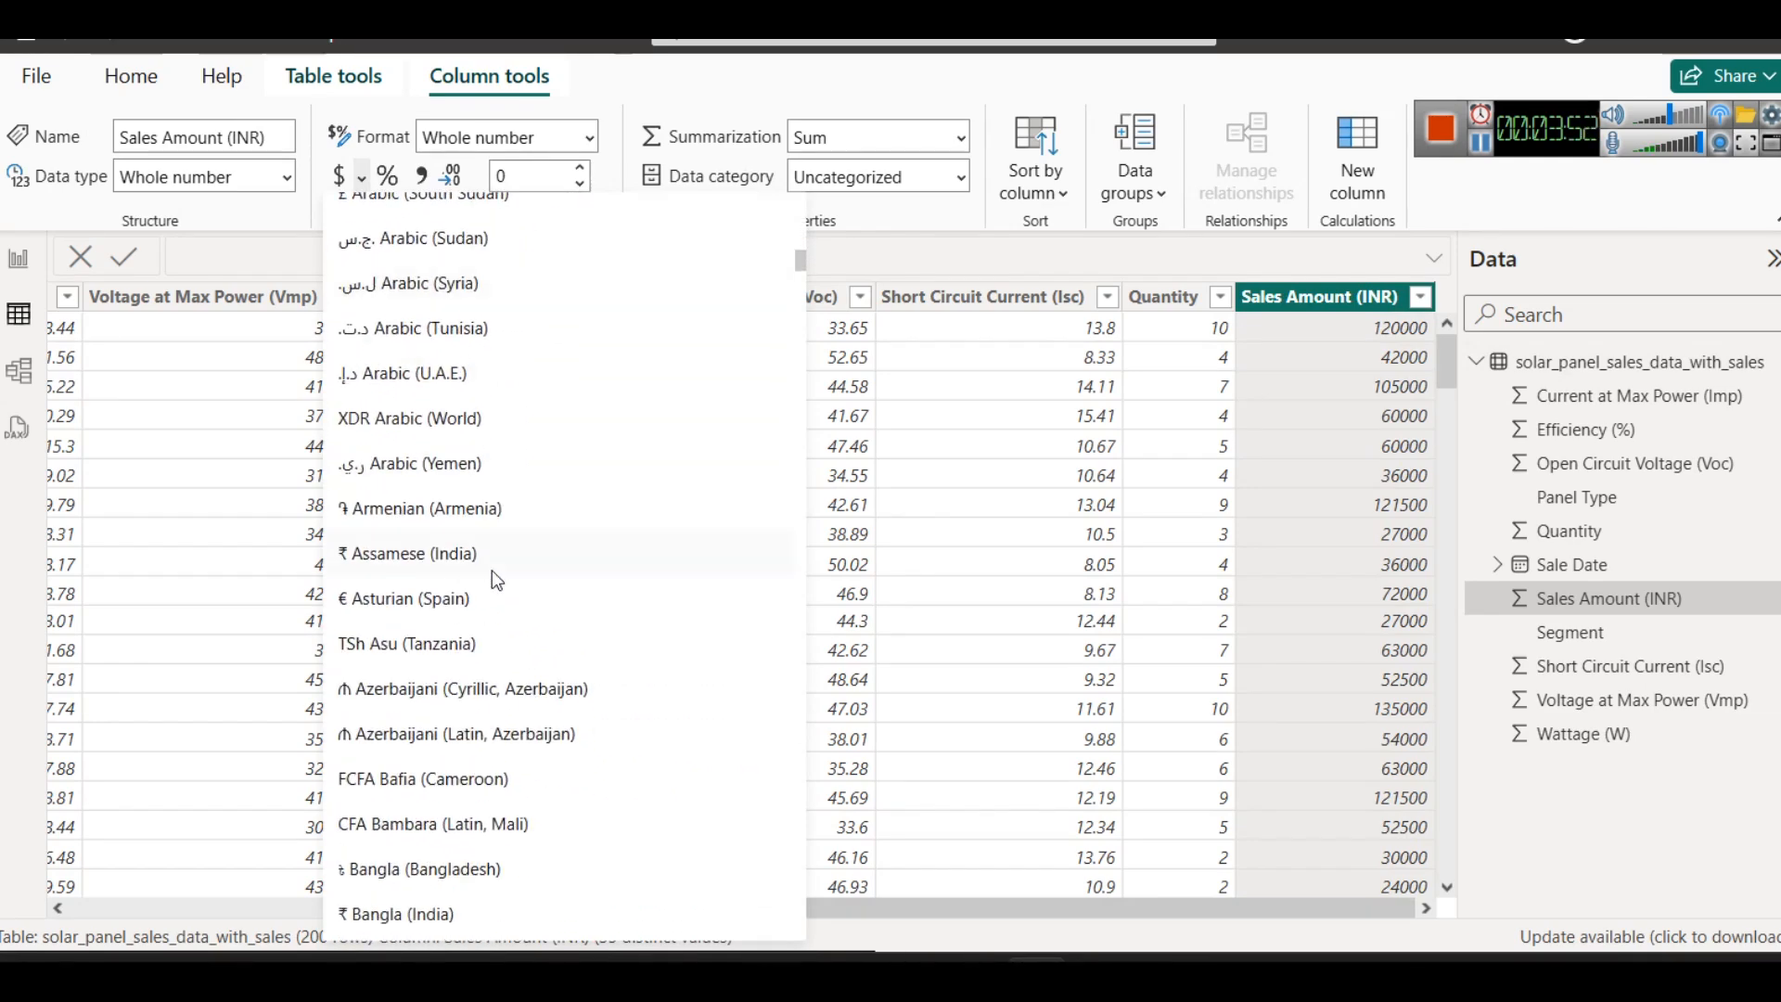
pyautogui.click(443, 567)
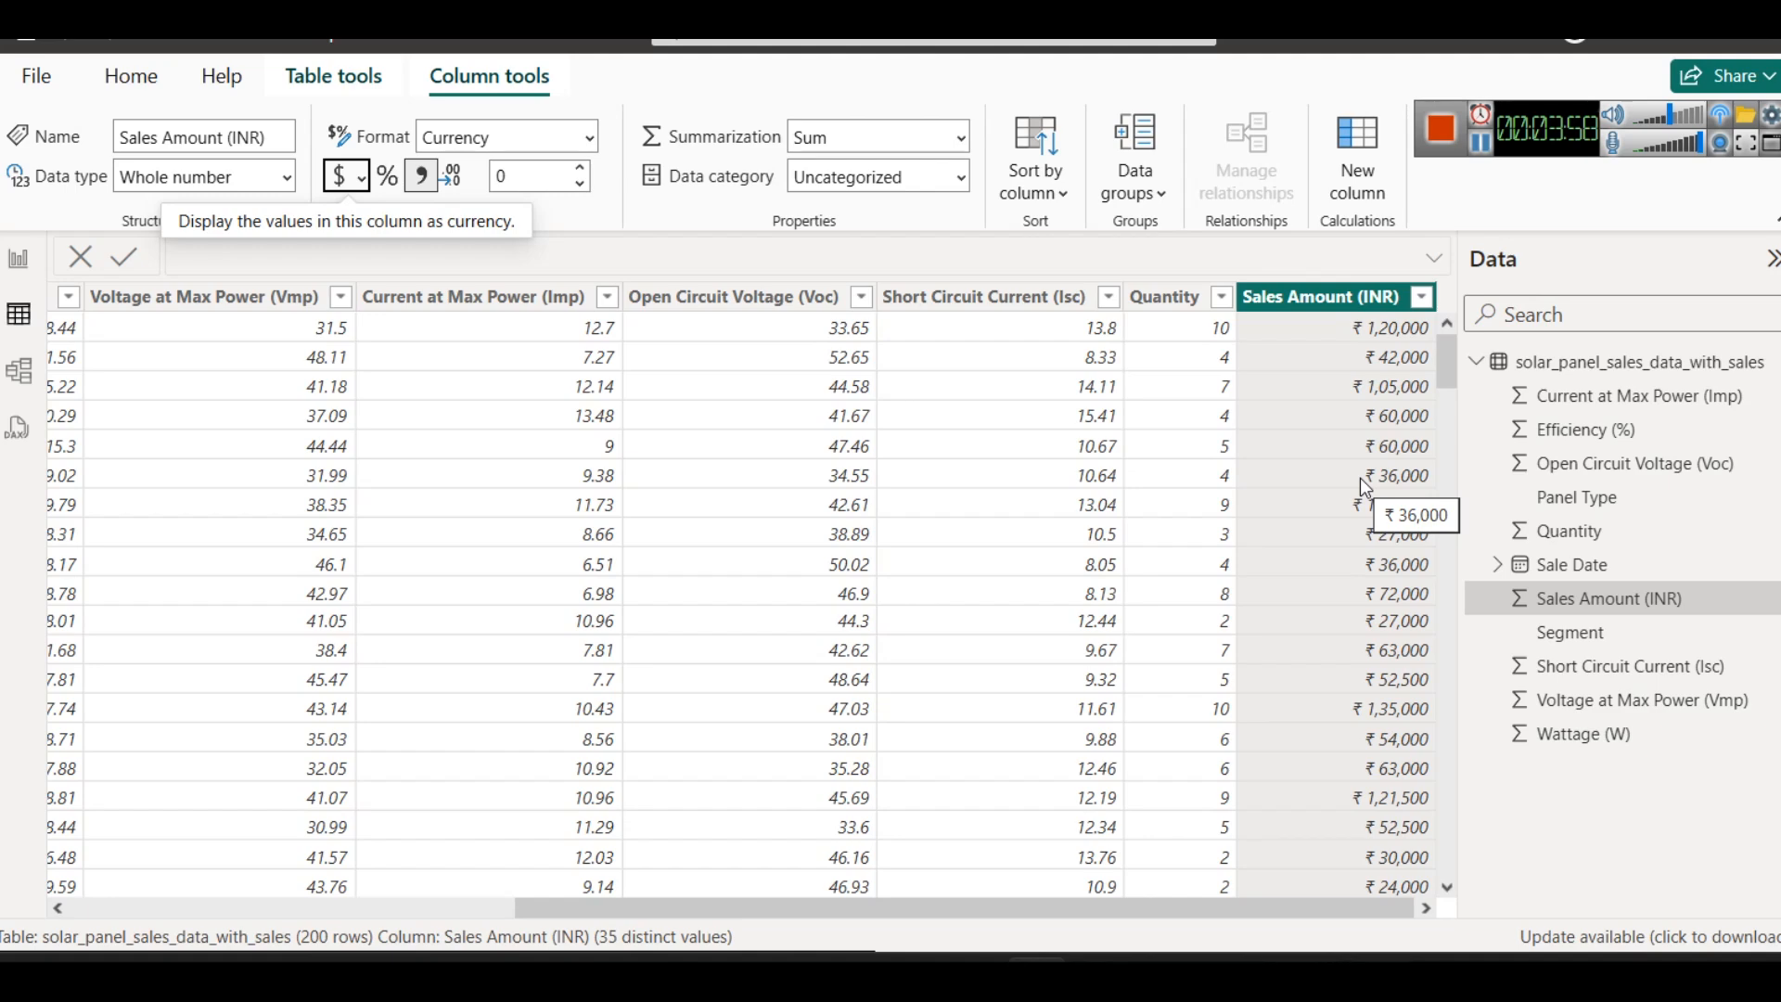
# - Try the percentage format on the Efficiency (%) column and return it to the General format
pyautogui.moveTo(1210, 901); pyautogui.dragTo(782, 799)
pyautogui.click(653, 301)
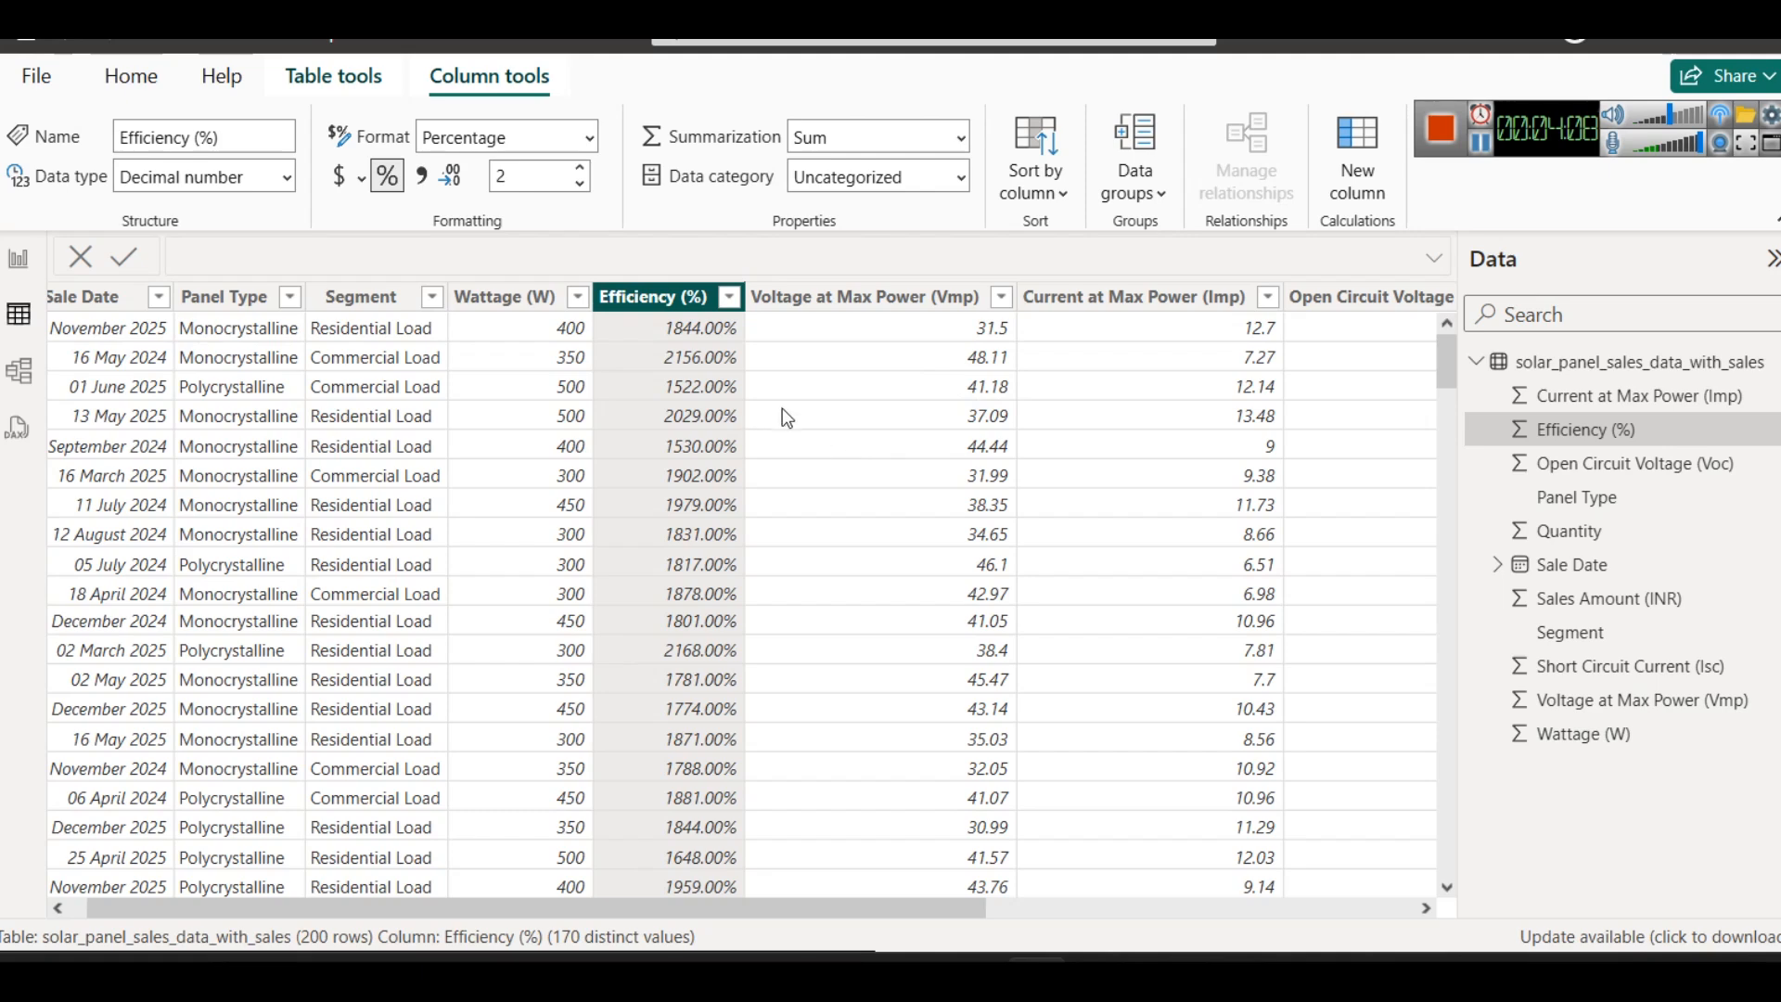
pyautogui.click(386, 177)
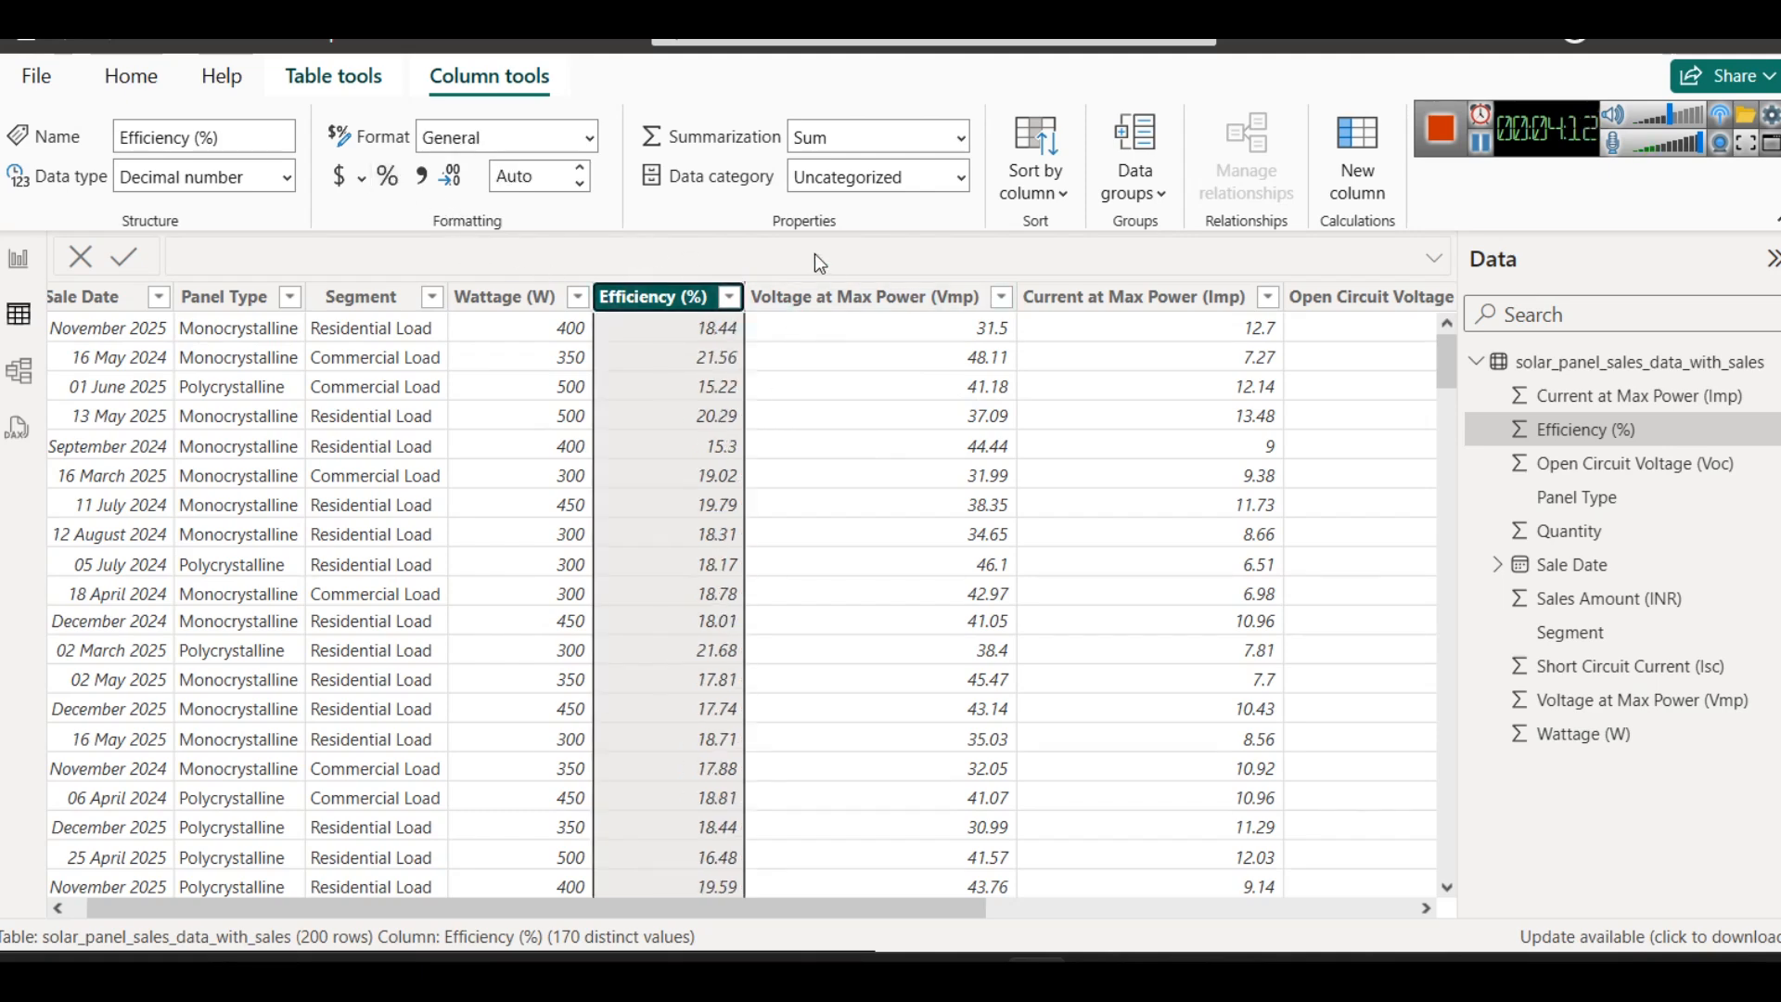
# - Add a shallow text box at the top of the blank report page with the title "Solar Panels Sales Analysis"
pyautogui.click(18, 258)
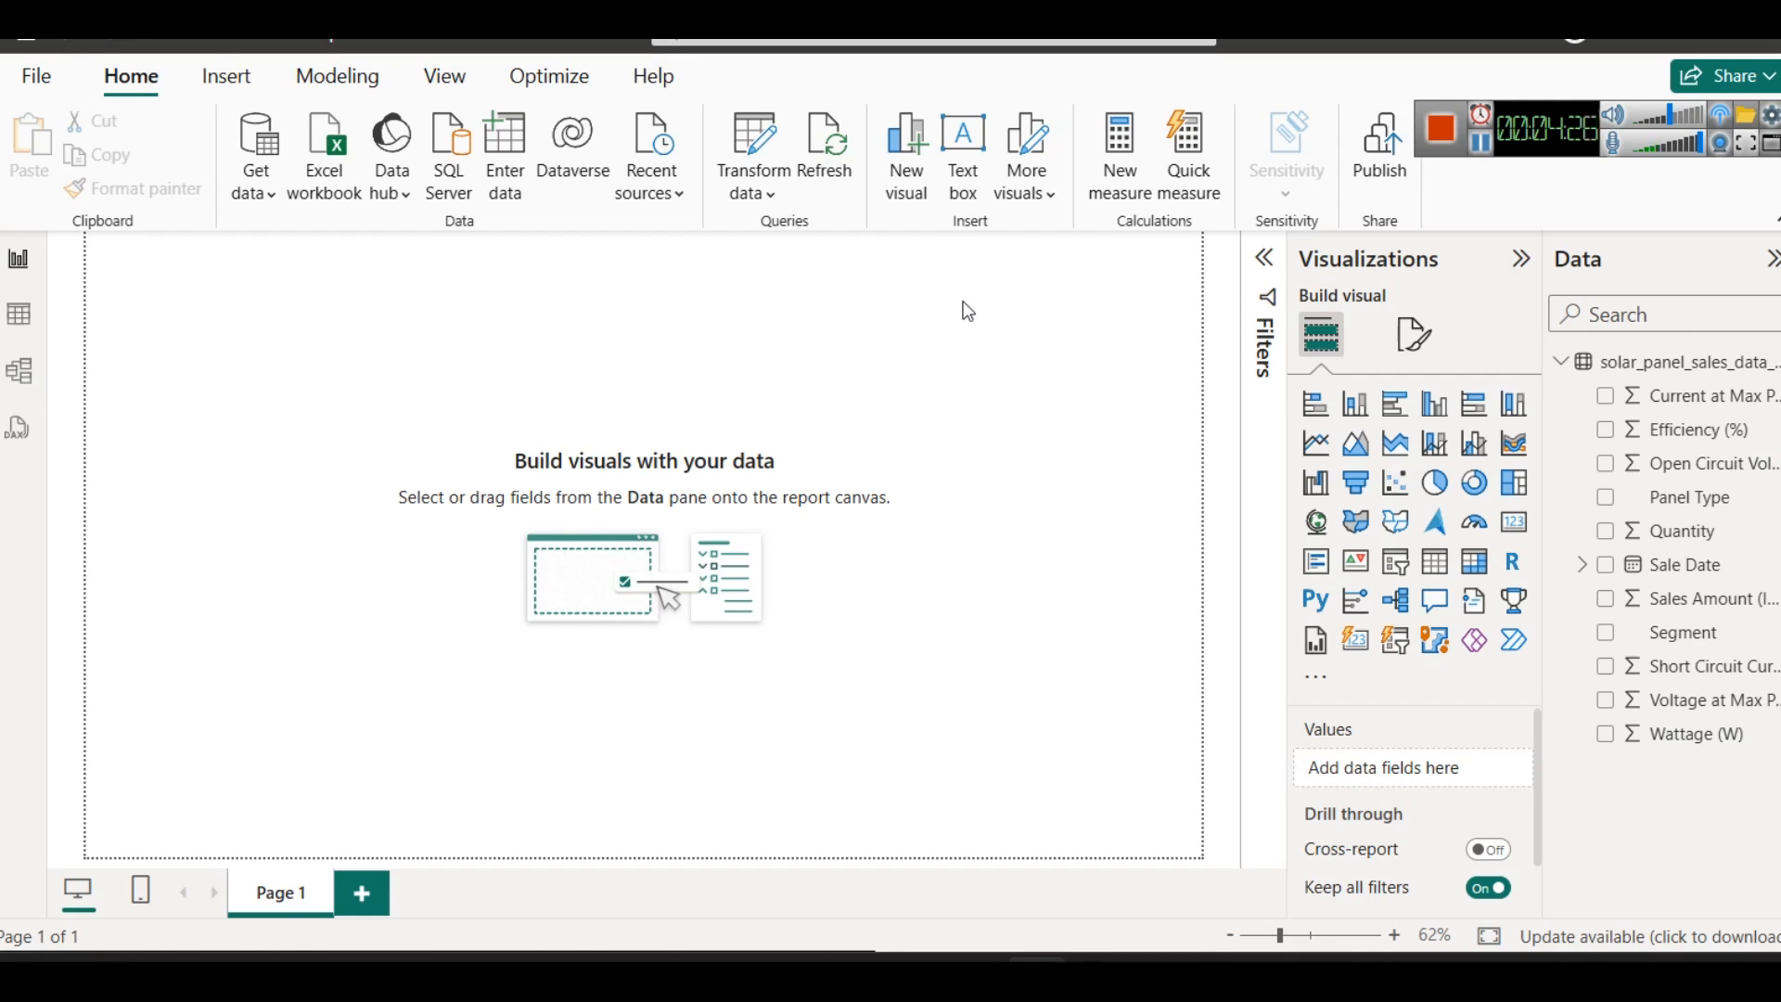
pyautogui.click(964, 153)
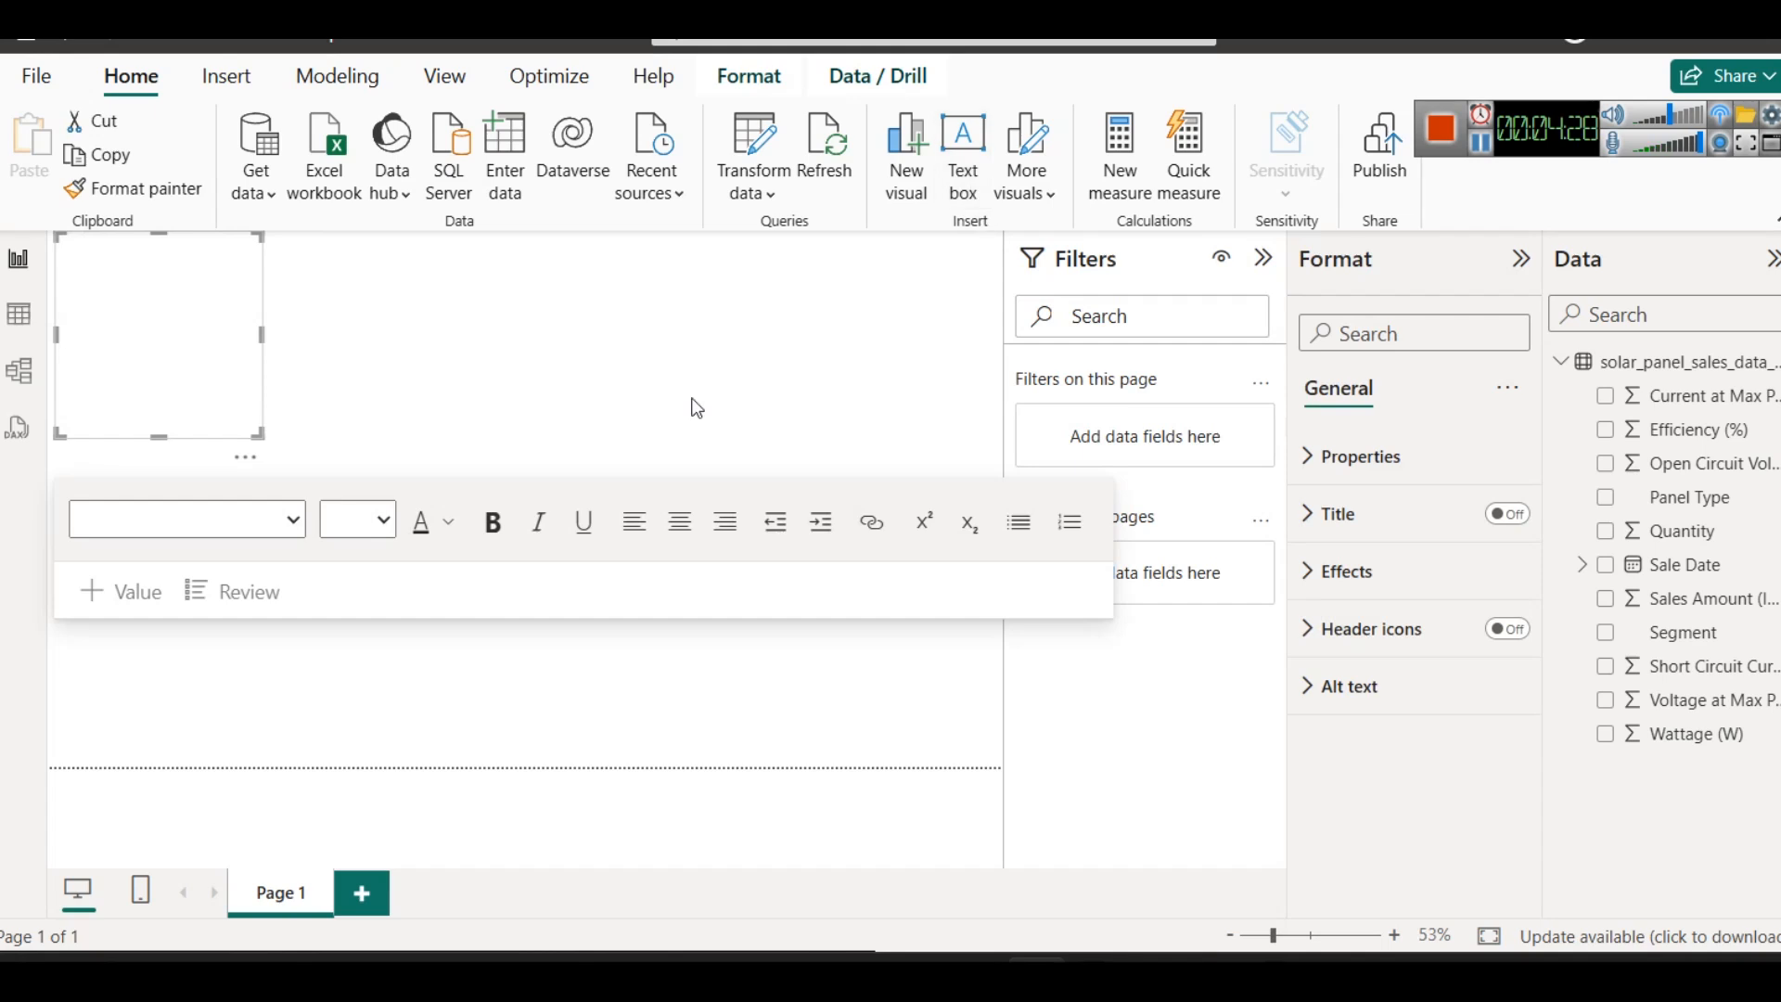
pyautogui.moveTo(160, 433); pyautogui.dragTo(151, 302)
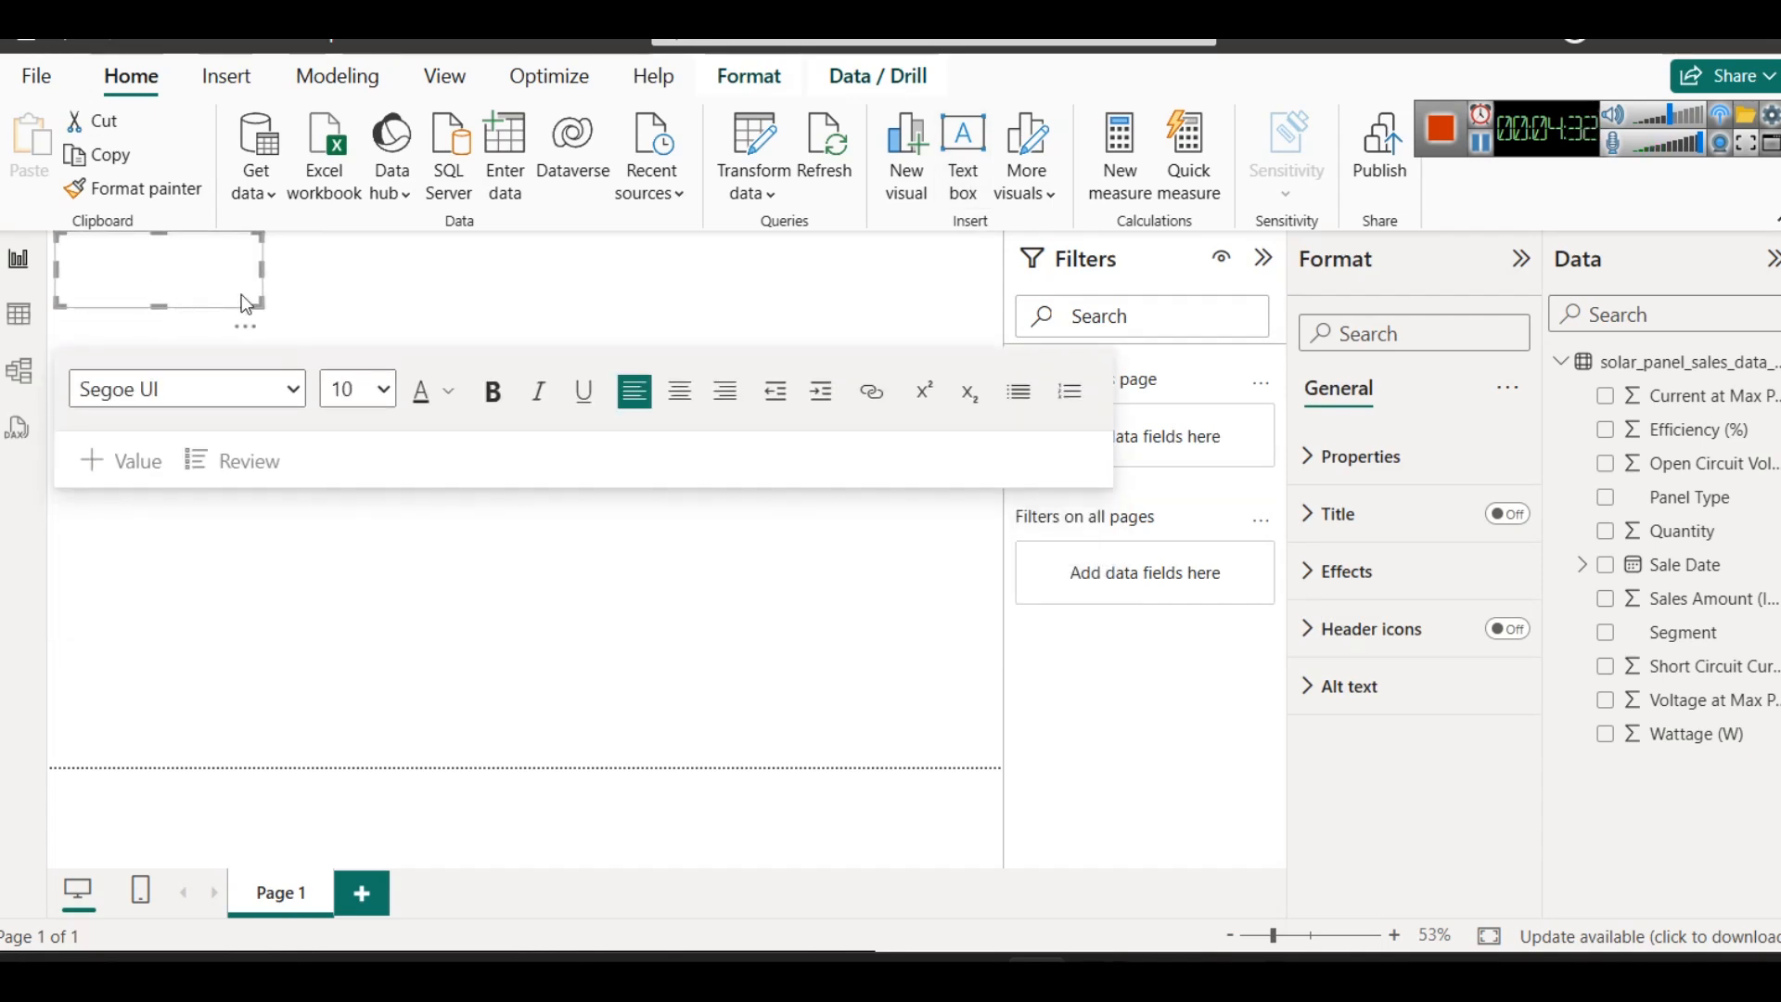
pyautogui.write('Solar Pan')
pyautogui.write('els Sales')
pyautogui.write(' Dat')
pyautogui.press('BackSpace')
pyautogui.press('BackSpace')
pyautogui.write('Analysis')
# - Widen the title text box across most of the report page and nudge it slightly inward from the page corner
pyautogui.moveTo(265, 274); pyautogui.dragTo(844, 301)
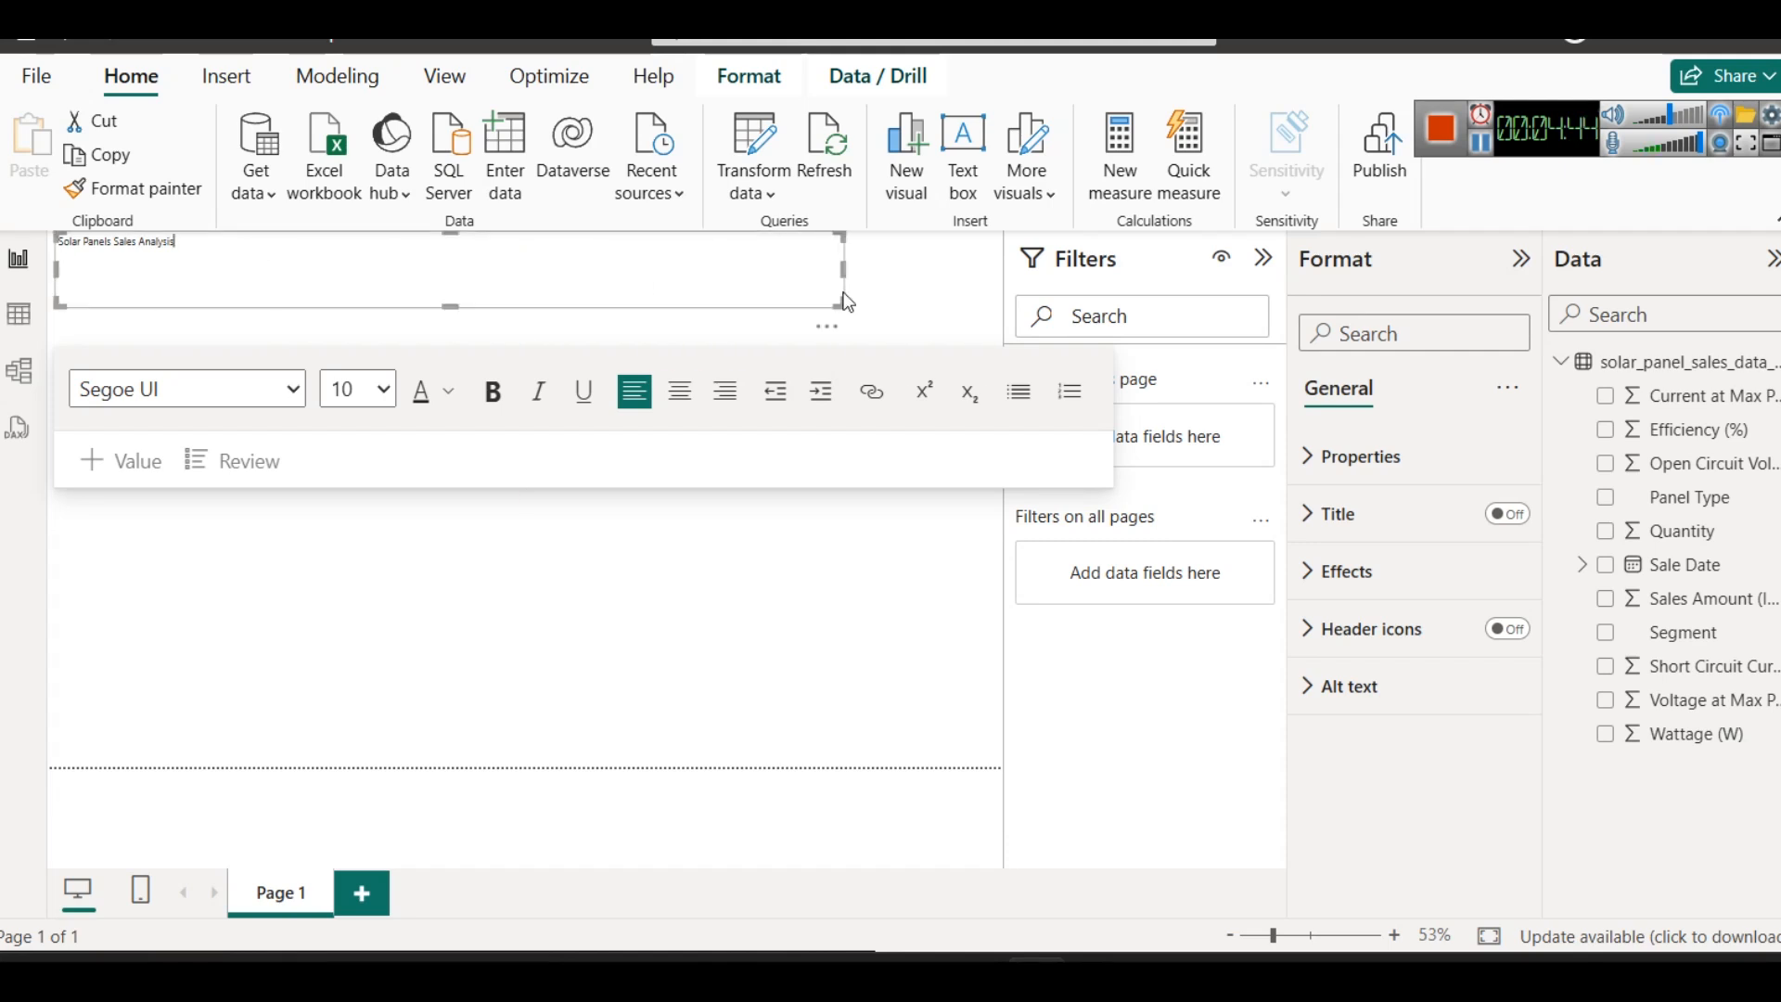
pyautogui.click(775, 325)
pyautogui.click(770, 315)
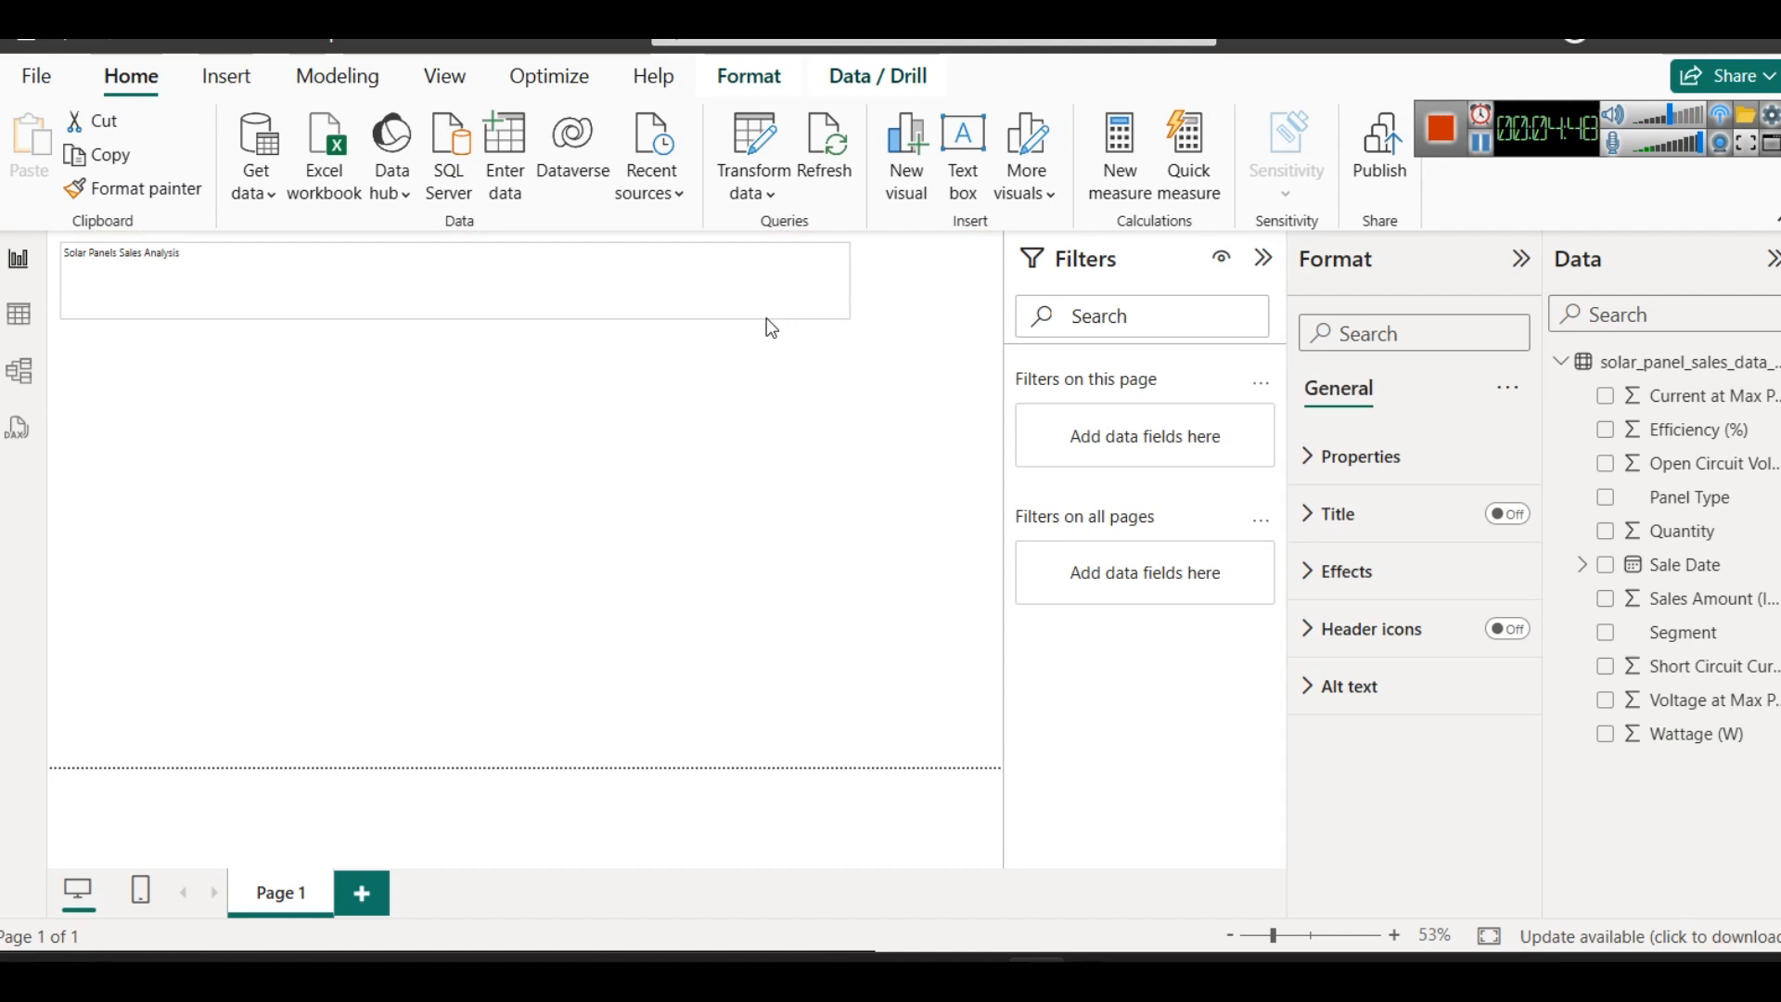
pyautogui.click(926, 310)
# - Format the title text at size 32, bold and centred, and shorten its text box slightly
pyautogui.click(334, 259)
pyautogui.hotkey('ctrl', 'a')
pyautogui.click(364, 401)
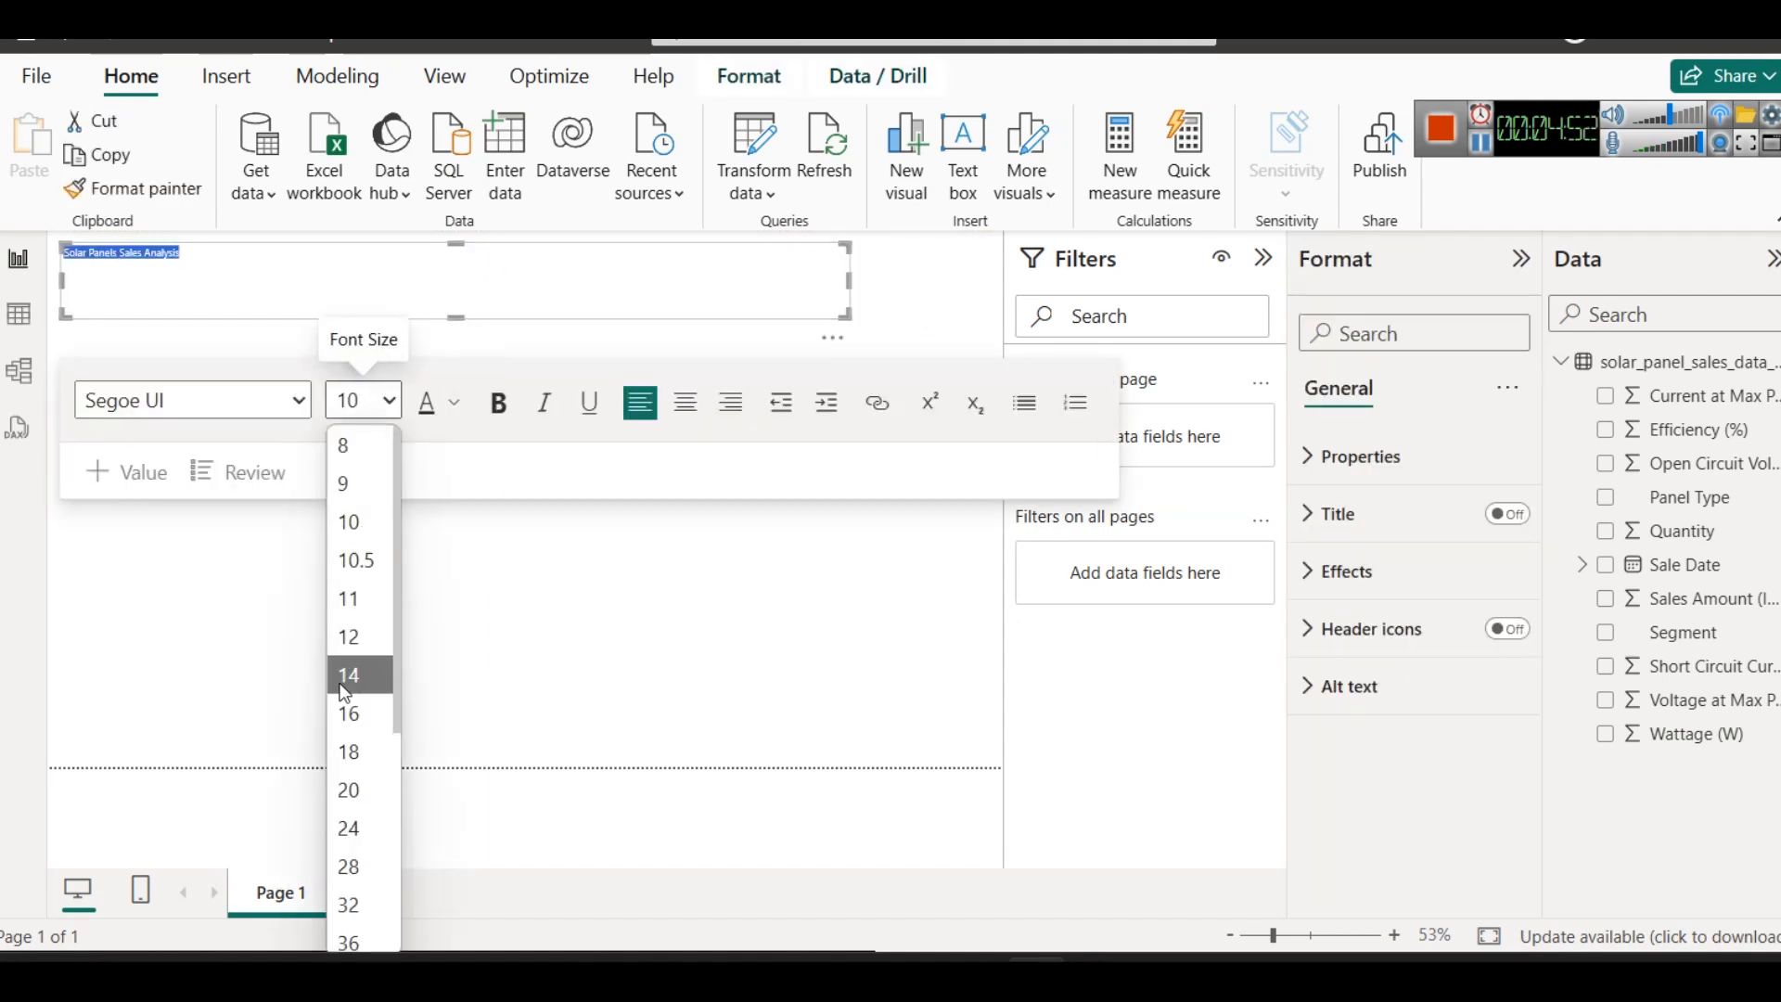
pyautogui.click(361, 901)
pyautogui.click(500, 405)
pyautogui.click(454, 405)
pyautogui.click(591, 406)
pyautogui.click(686, 403)
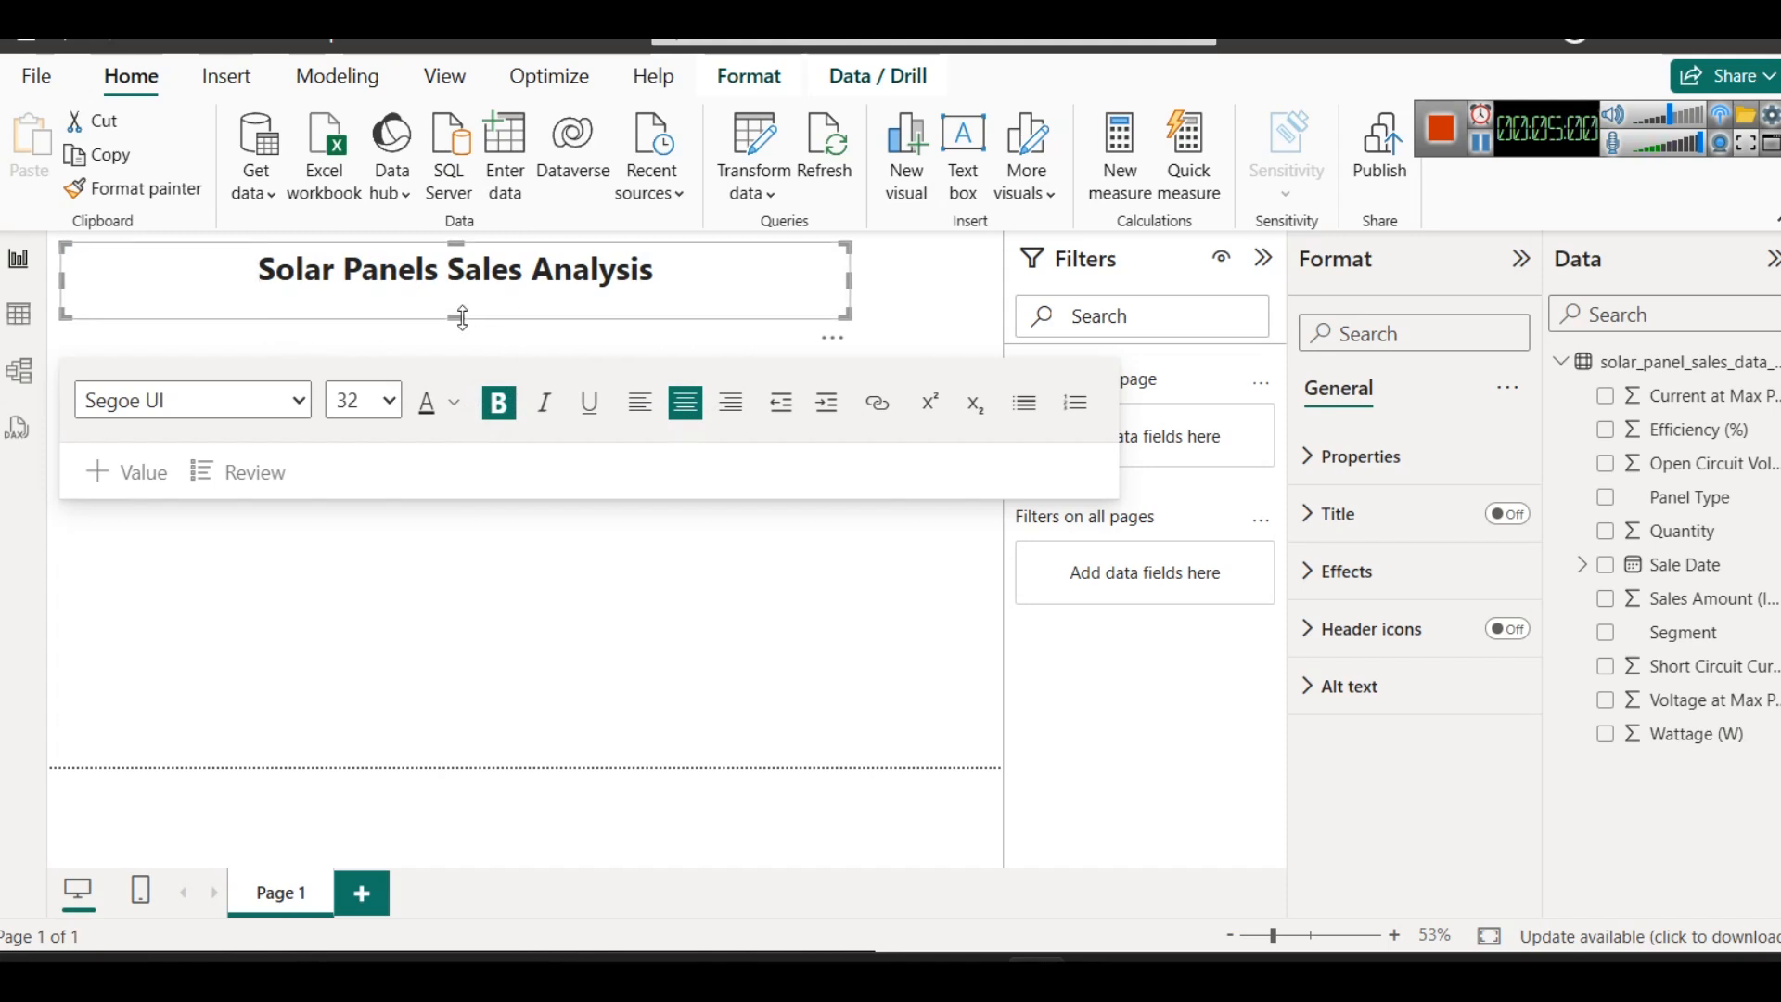
pyautogui.moveTo(456, 316); pyautogui.dragTo(456, 304)
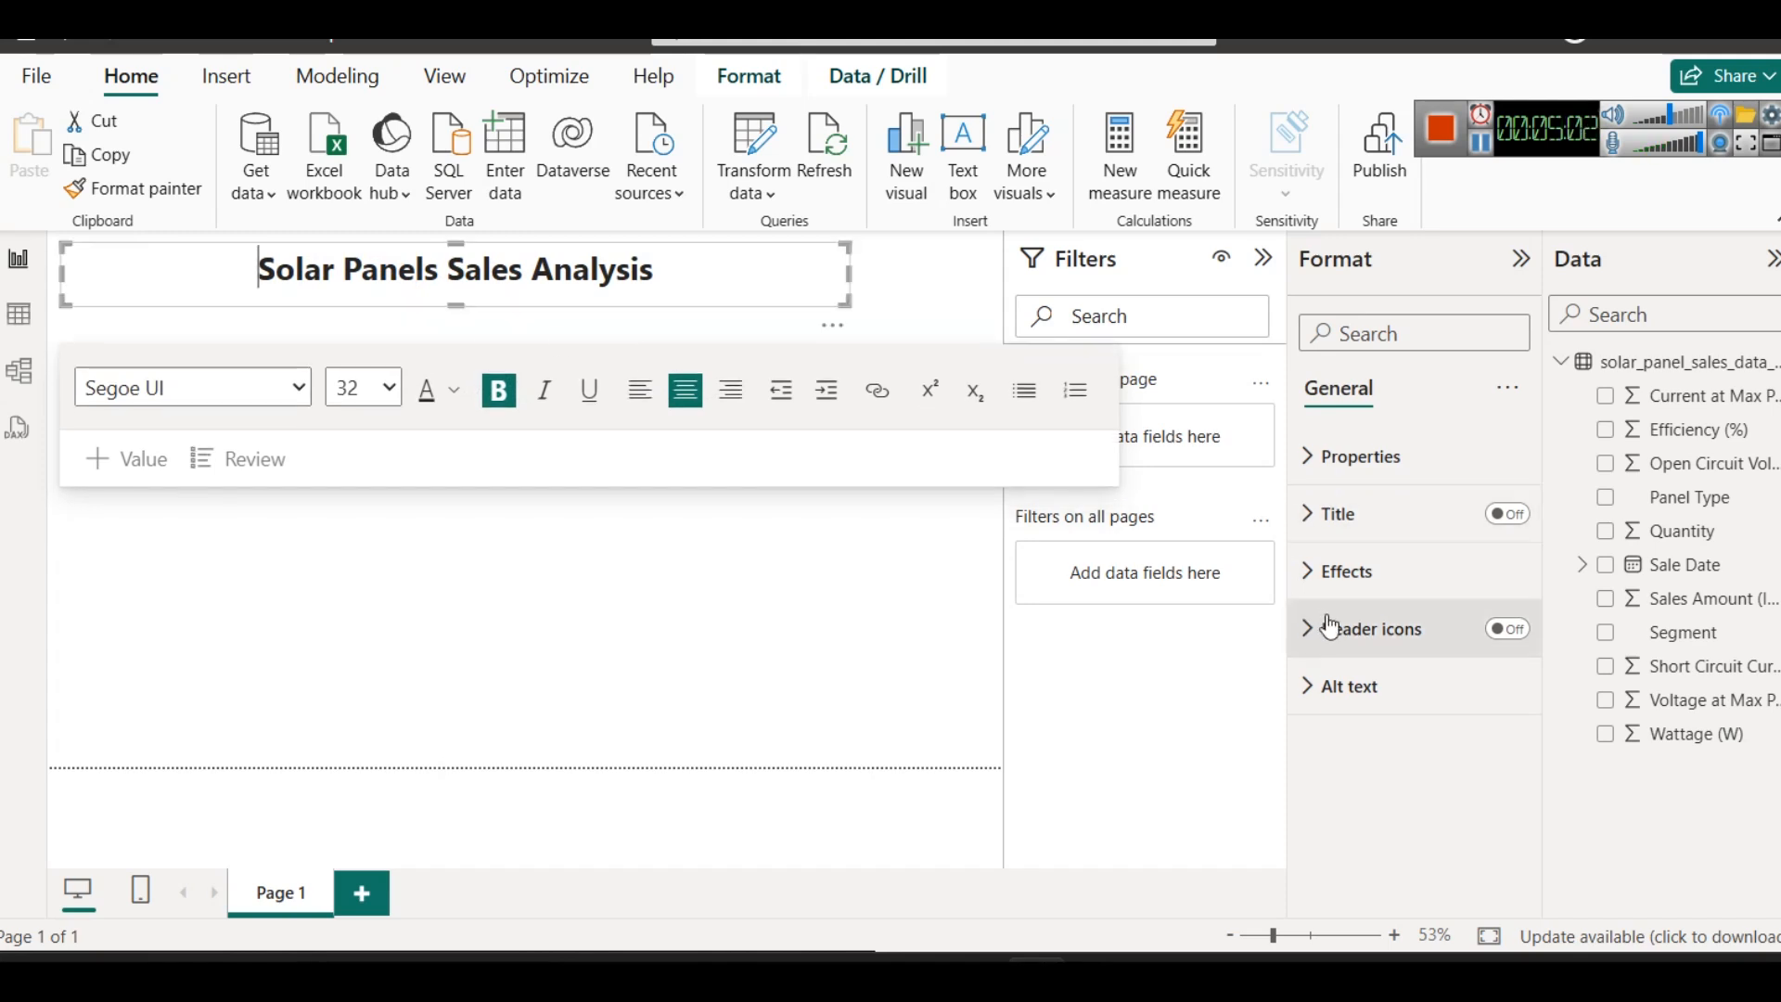
# - Turn on the shadow for the title text box and collapse the Filters pane
pyautogui.click(1356, 575)
pyautogui.scroll(-3, 1371, 676)
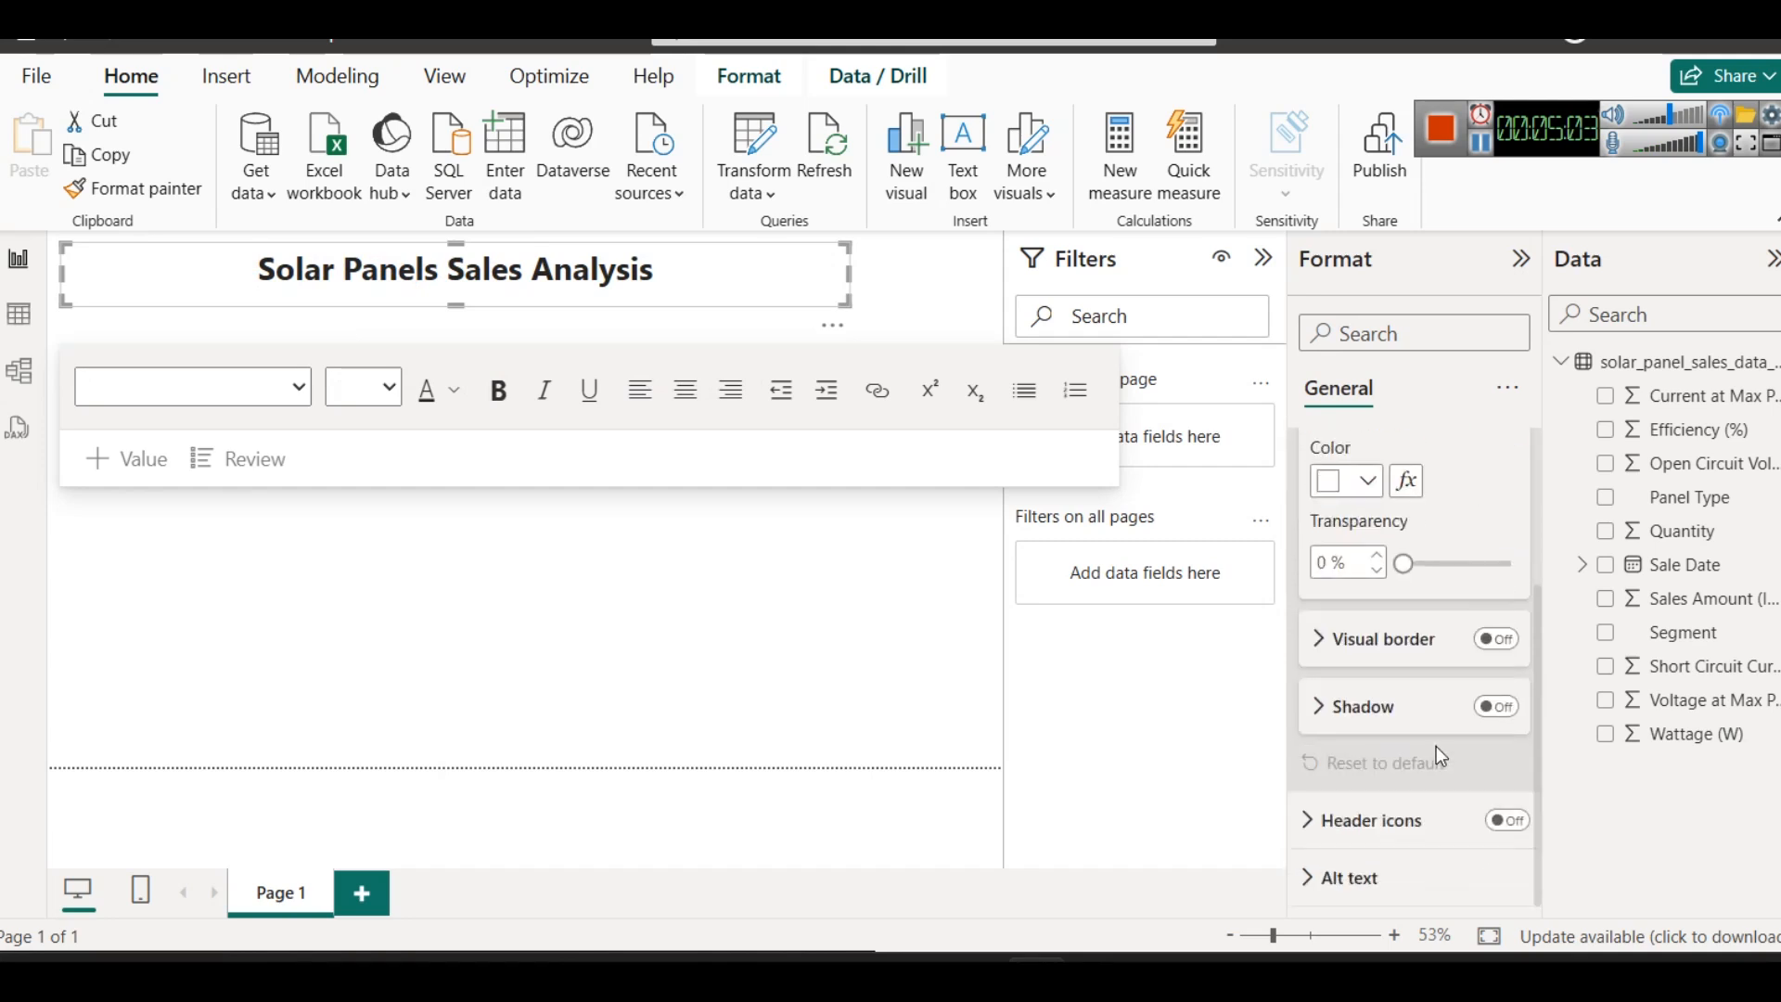
pyautogui.click(1502, 720)
pyautogui.click(555, 625)
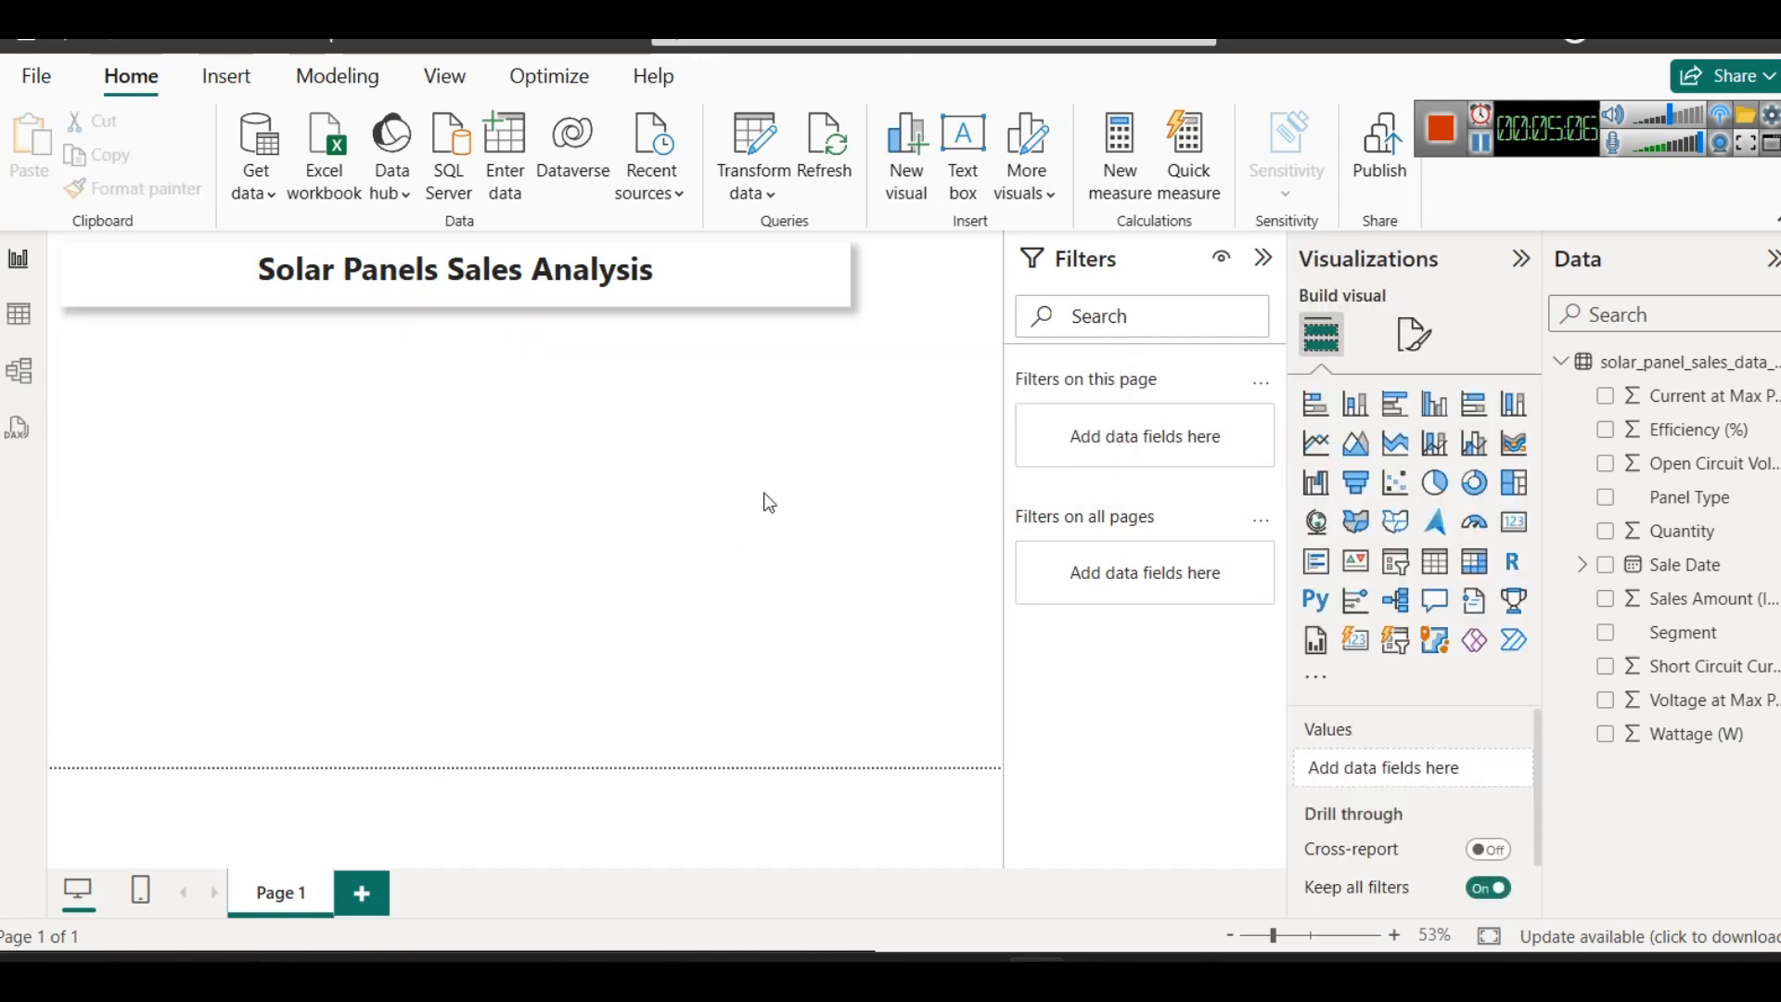
pyautogui.click(999, 278)
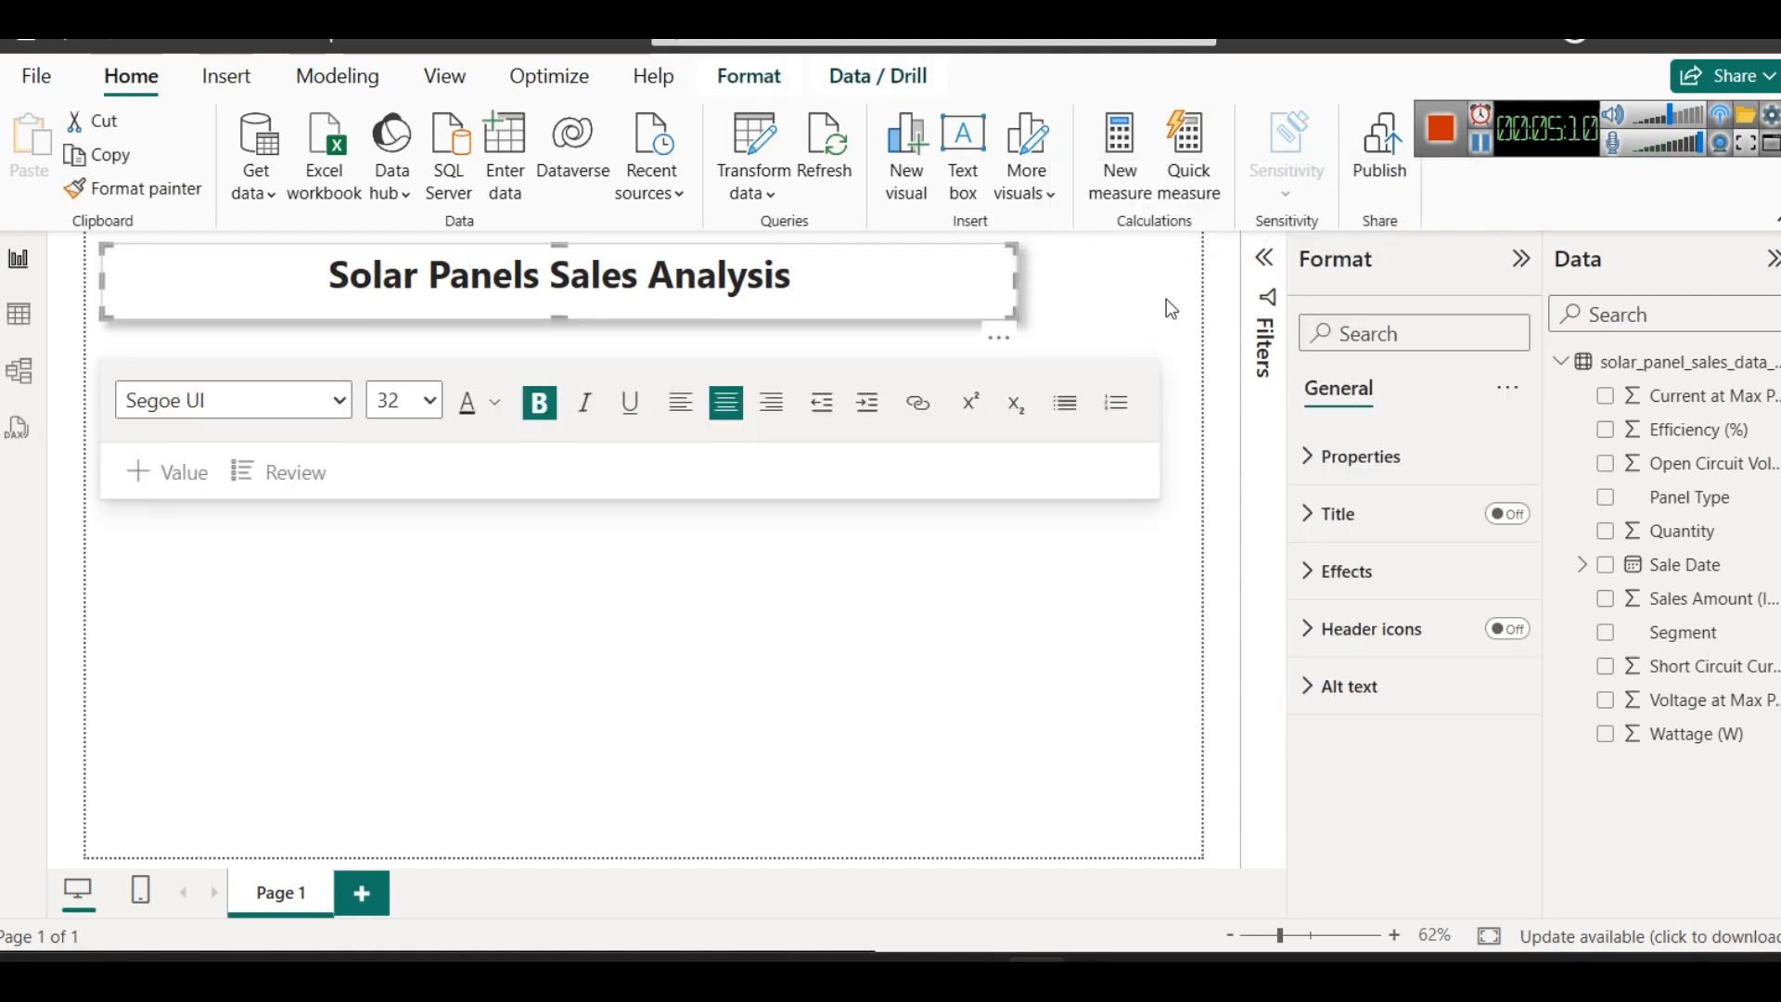
pyautogui.click(1159, 297)
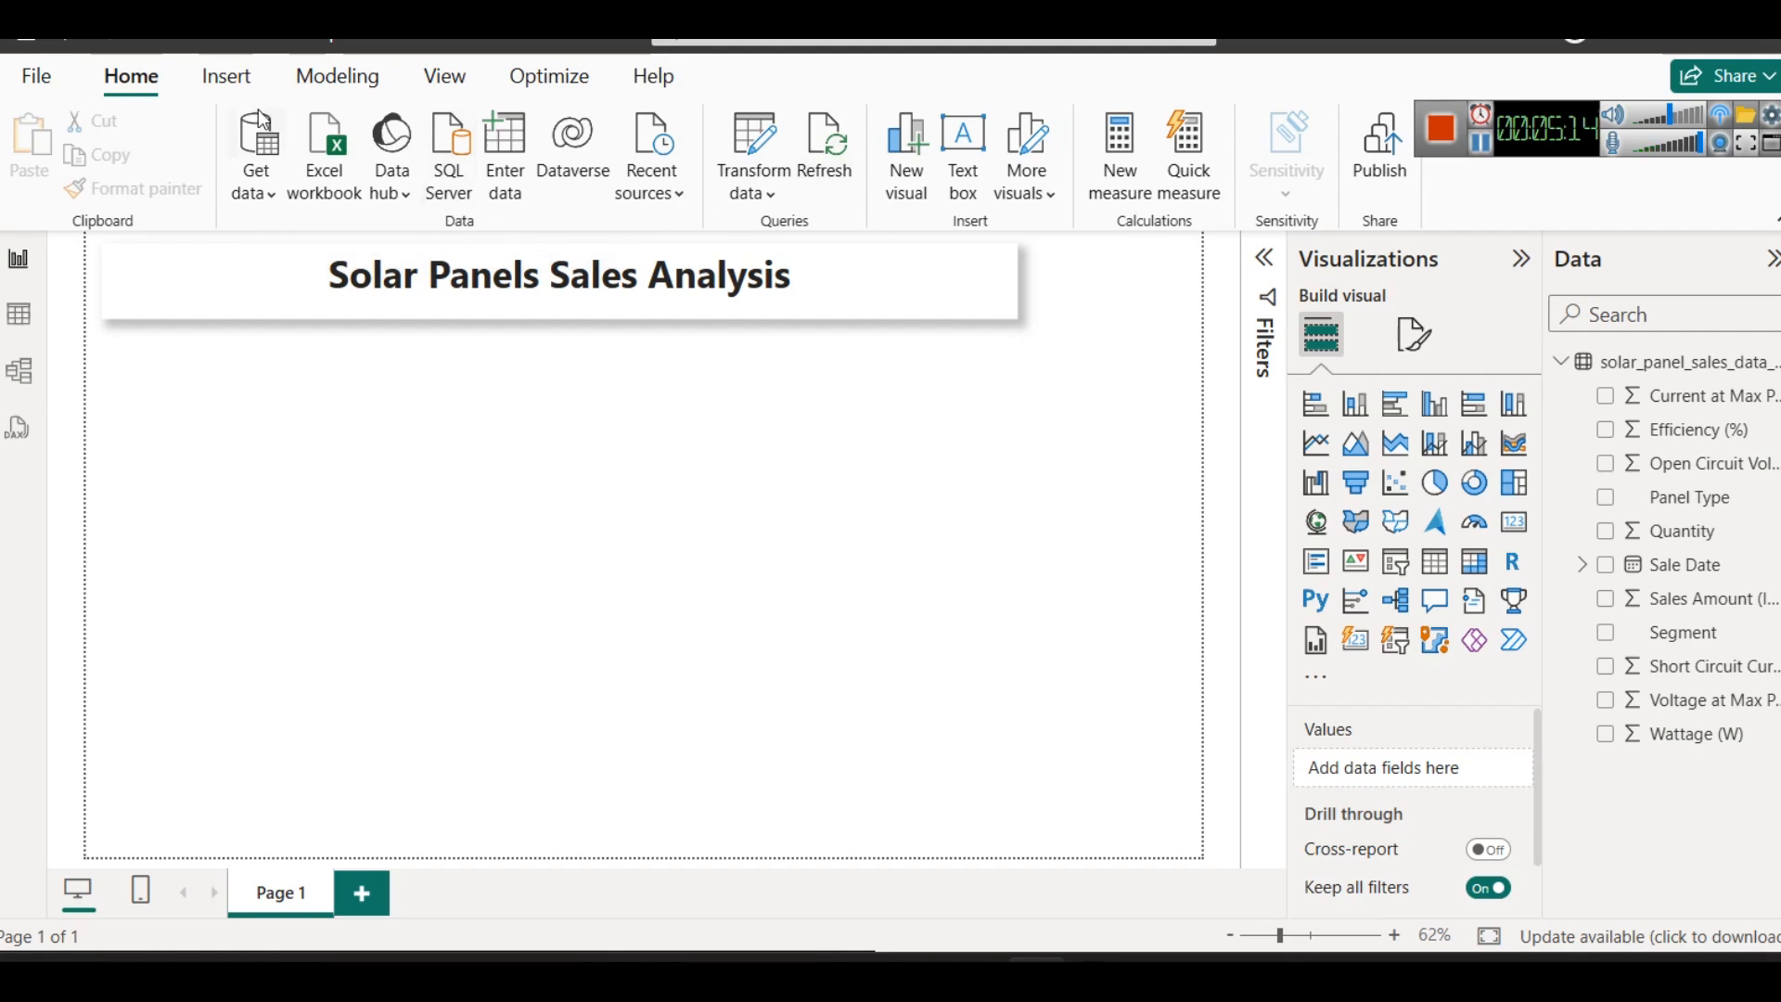
# - Insert the image solar-panel-sales.png from the Bazaronweb Solar Panel Sales Data folder onto the report page
pyautogui.click(226, 76)
pyautogui.click(982, 190)
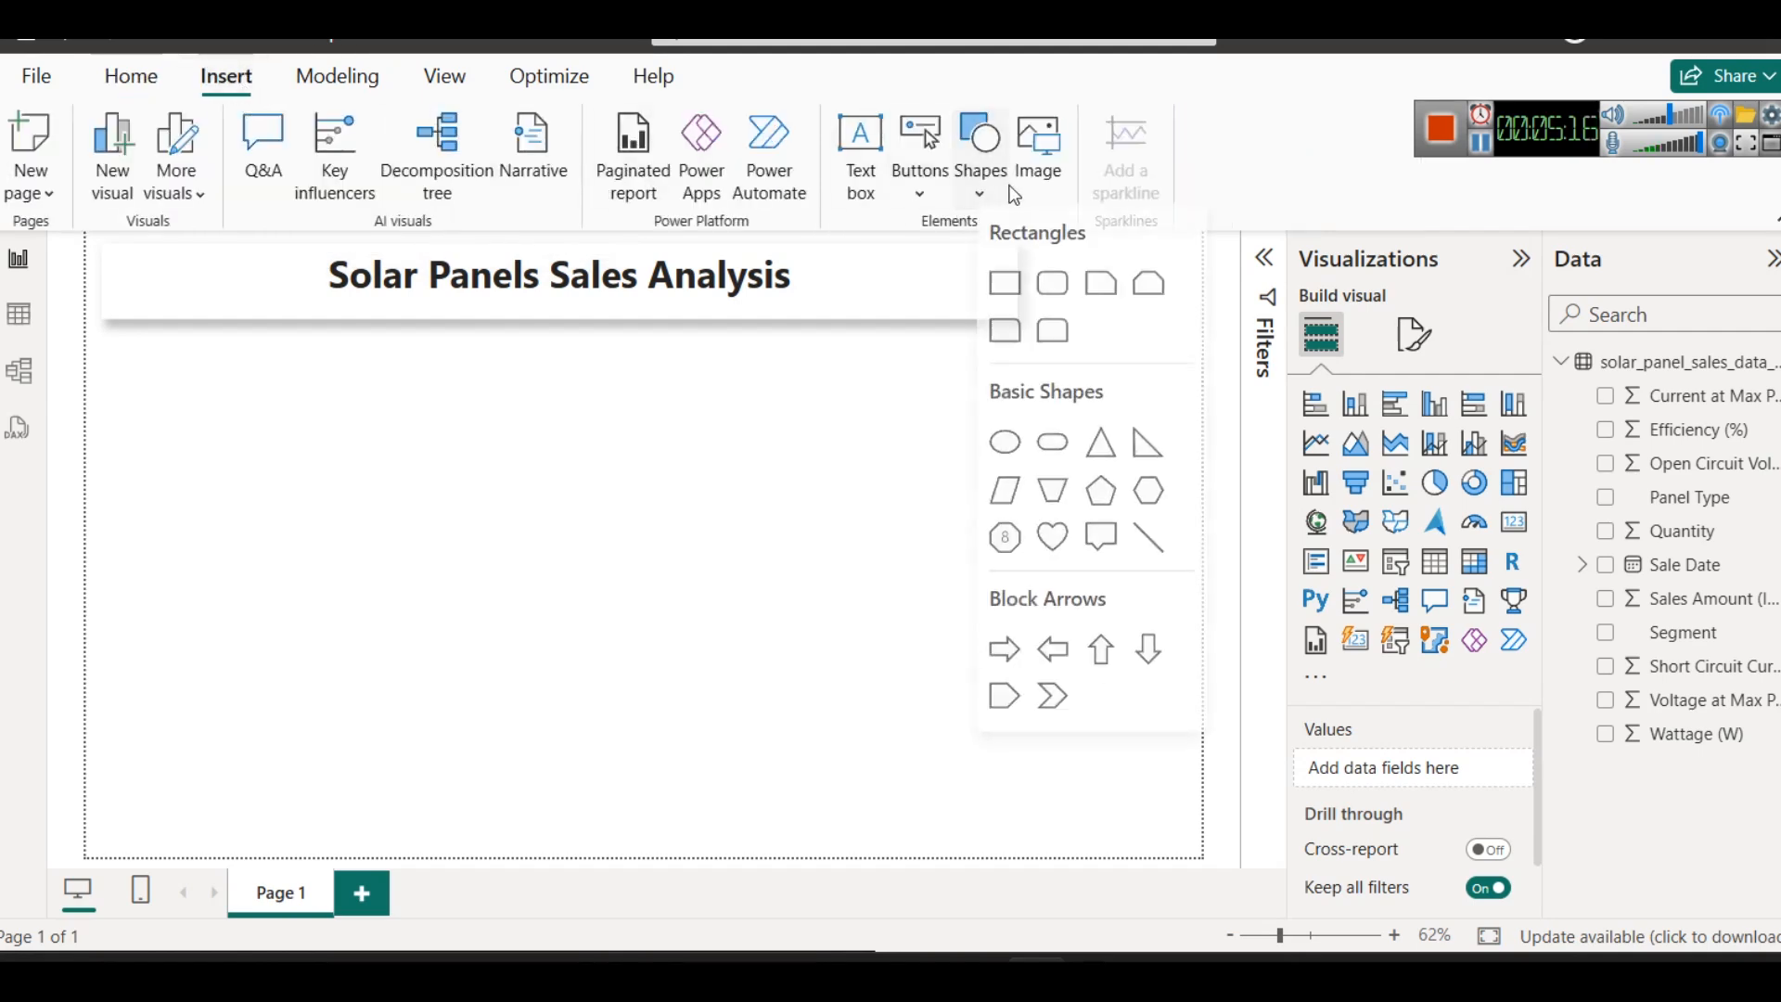
pyautogui.click(1057, 181)
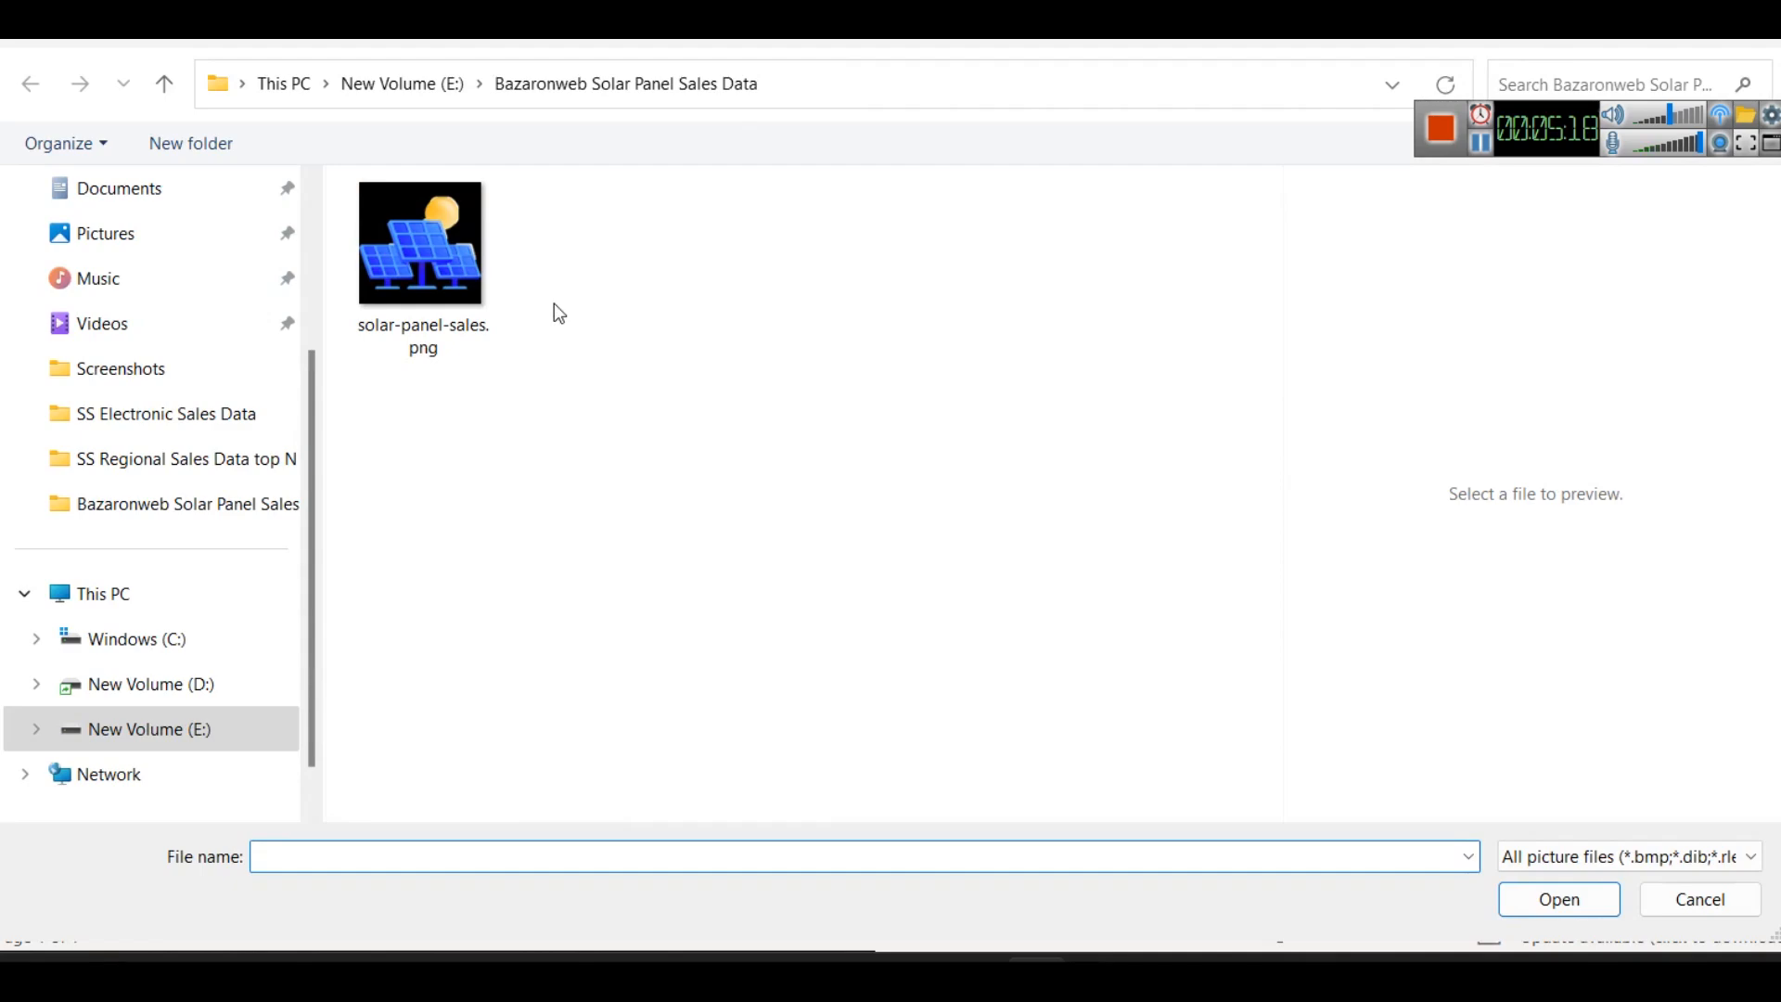
pyautogui.click(434, 282)
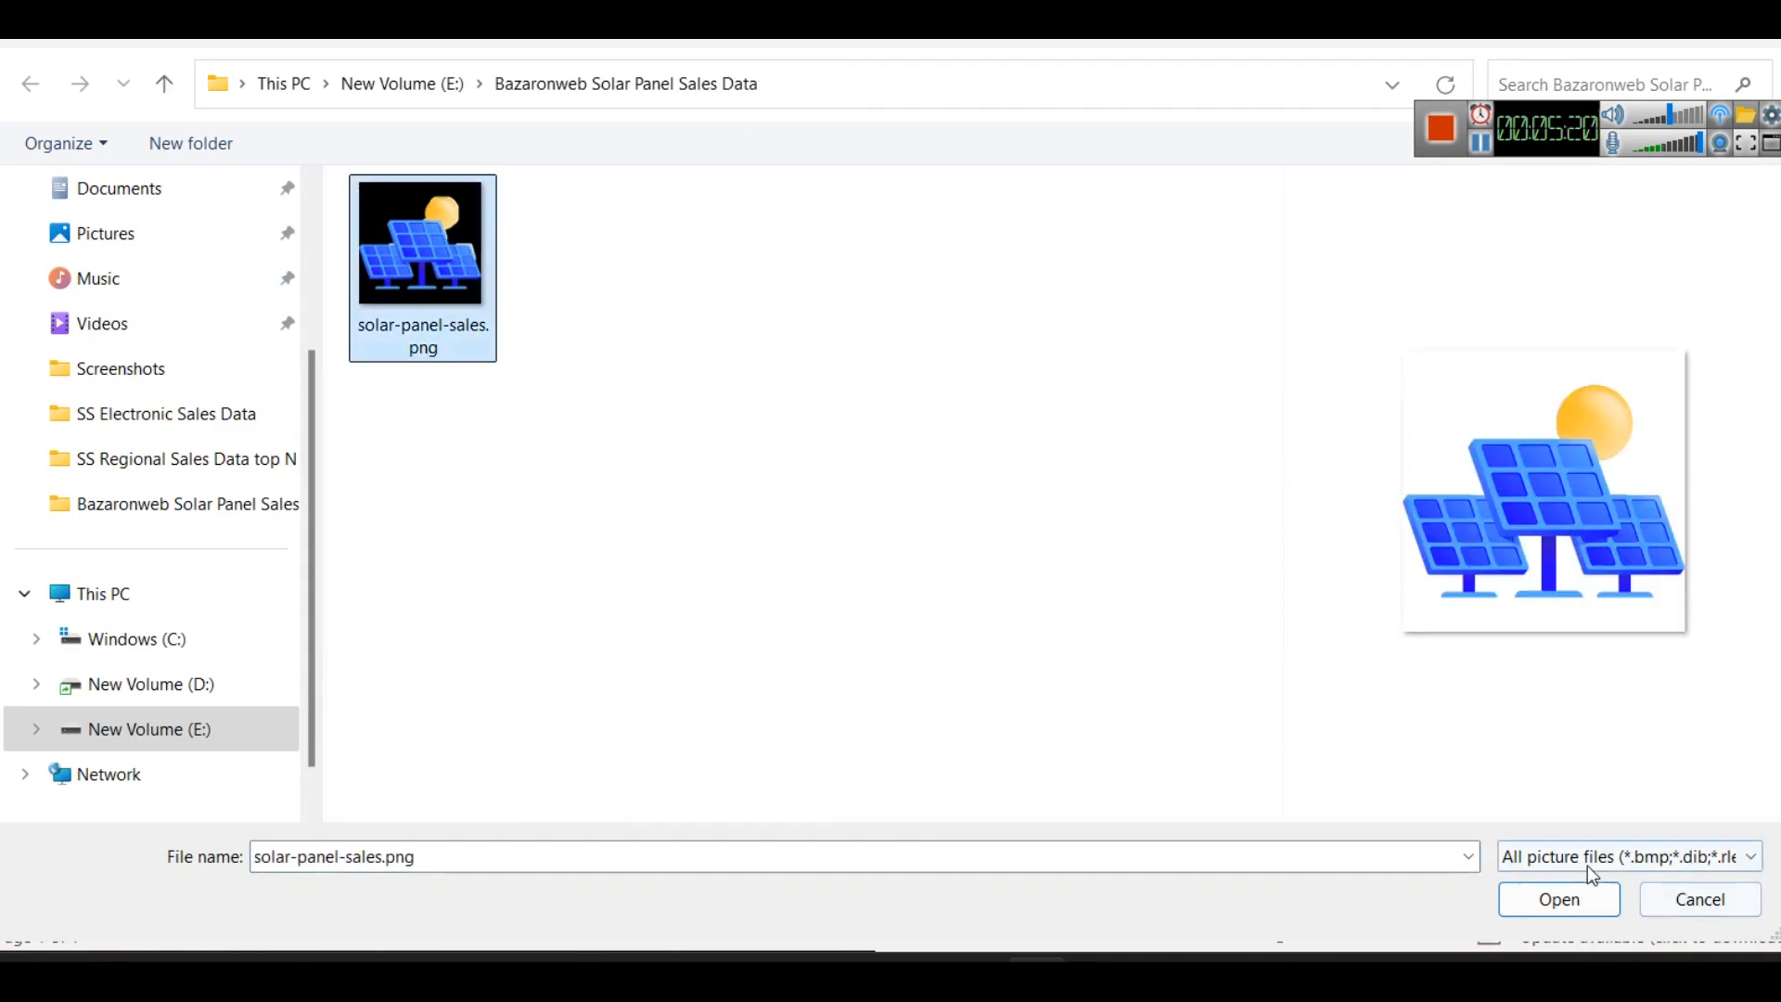
pyautogui.click(1562, 898)
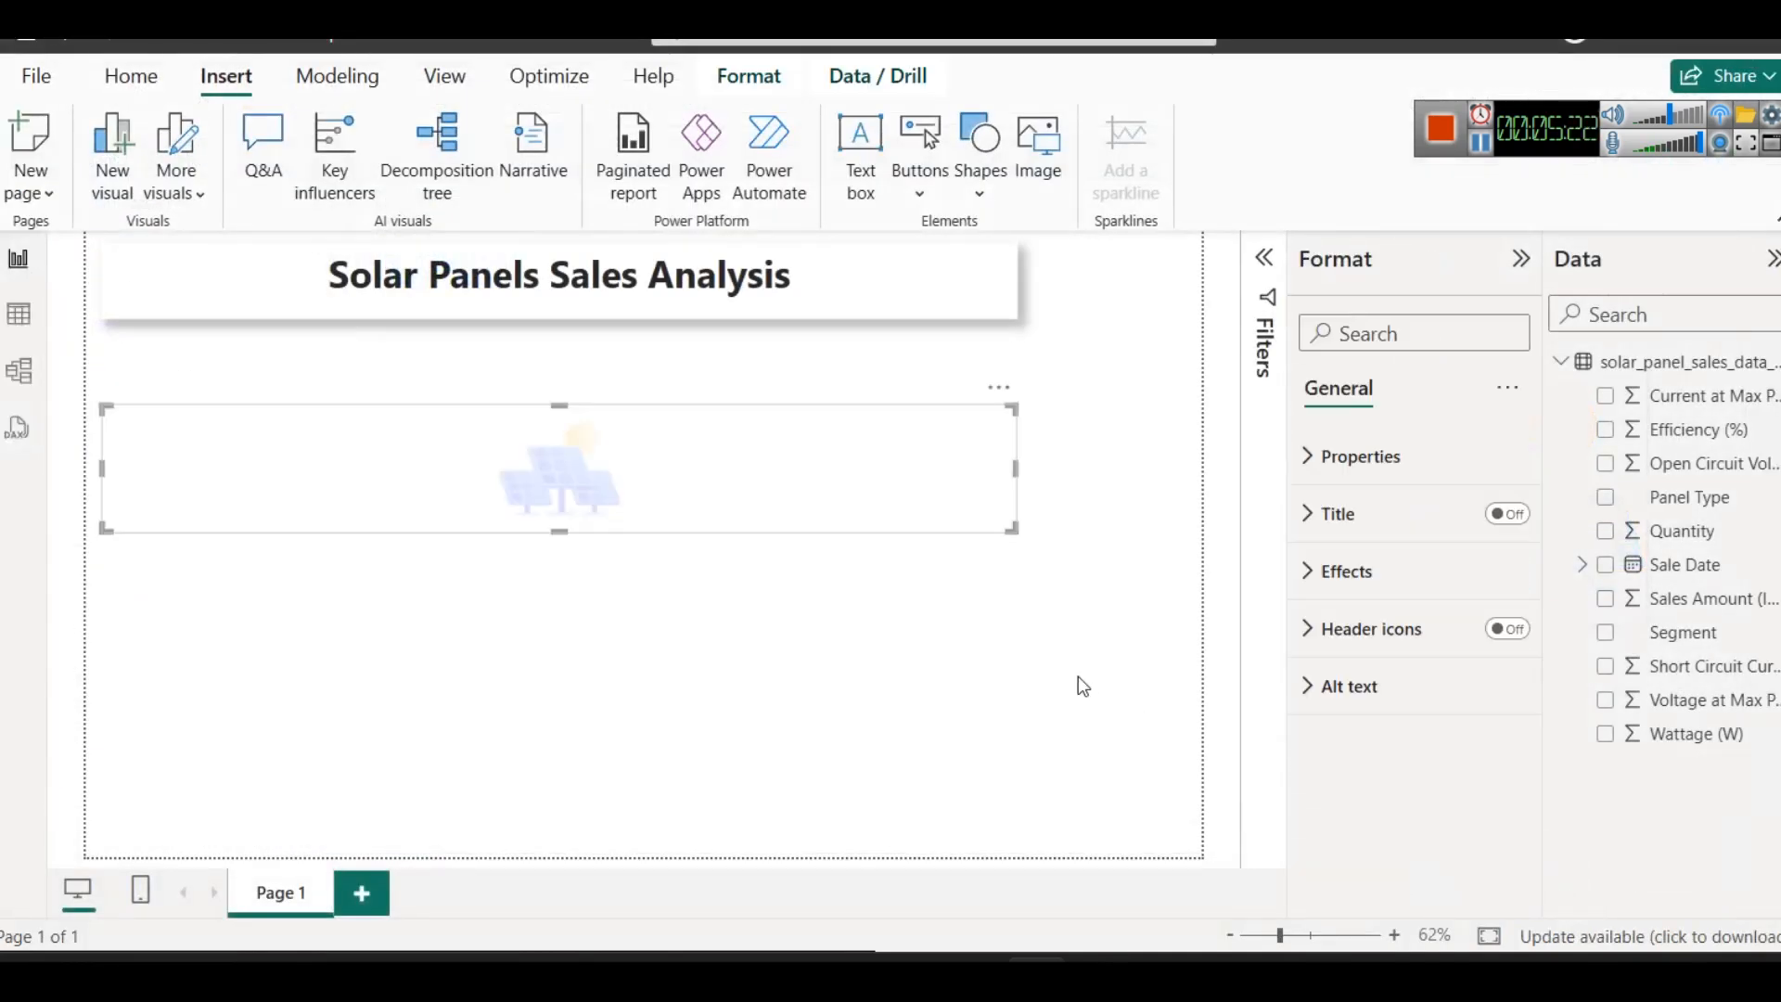
# - Narrow the solar panel image's frame and move it to the page's upper-right corner beside the title
pyautogui.click(98, 470)
pyautogui.click(147, 477)
pyautogui.moveTo(100, 467); pyautogui.dragTo(879, 468)
pyautogui.moveTo(980, 494); pyautogui.dragTo(1141, 329)
pyautogui.click(1059, 499)
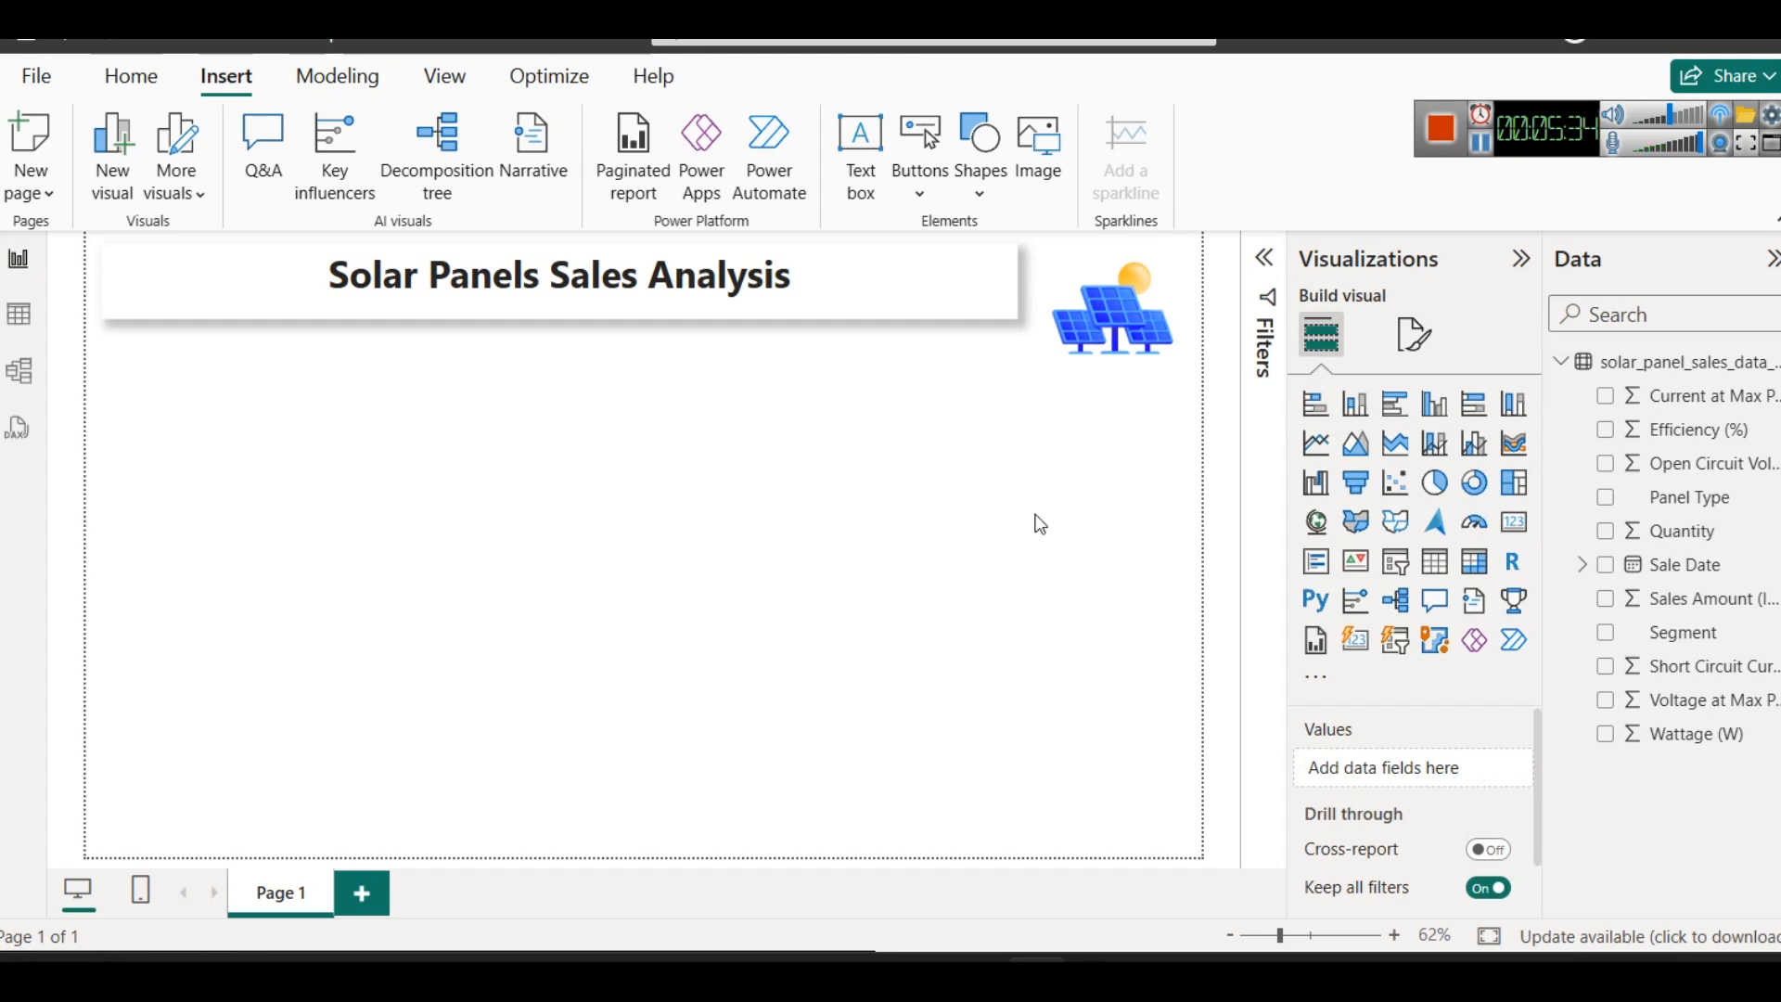
# - Narrow the title text box slightly to leave a wider gap before the solar panel image
pyautogui.click(1017, 271)
pyautogui.press('Escape')
pyautogui.click(1007, 286)
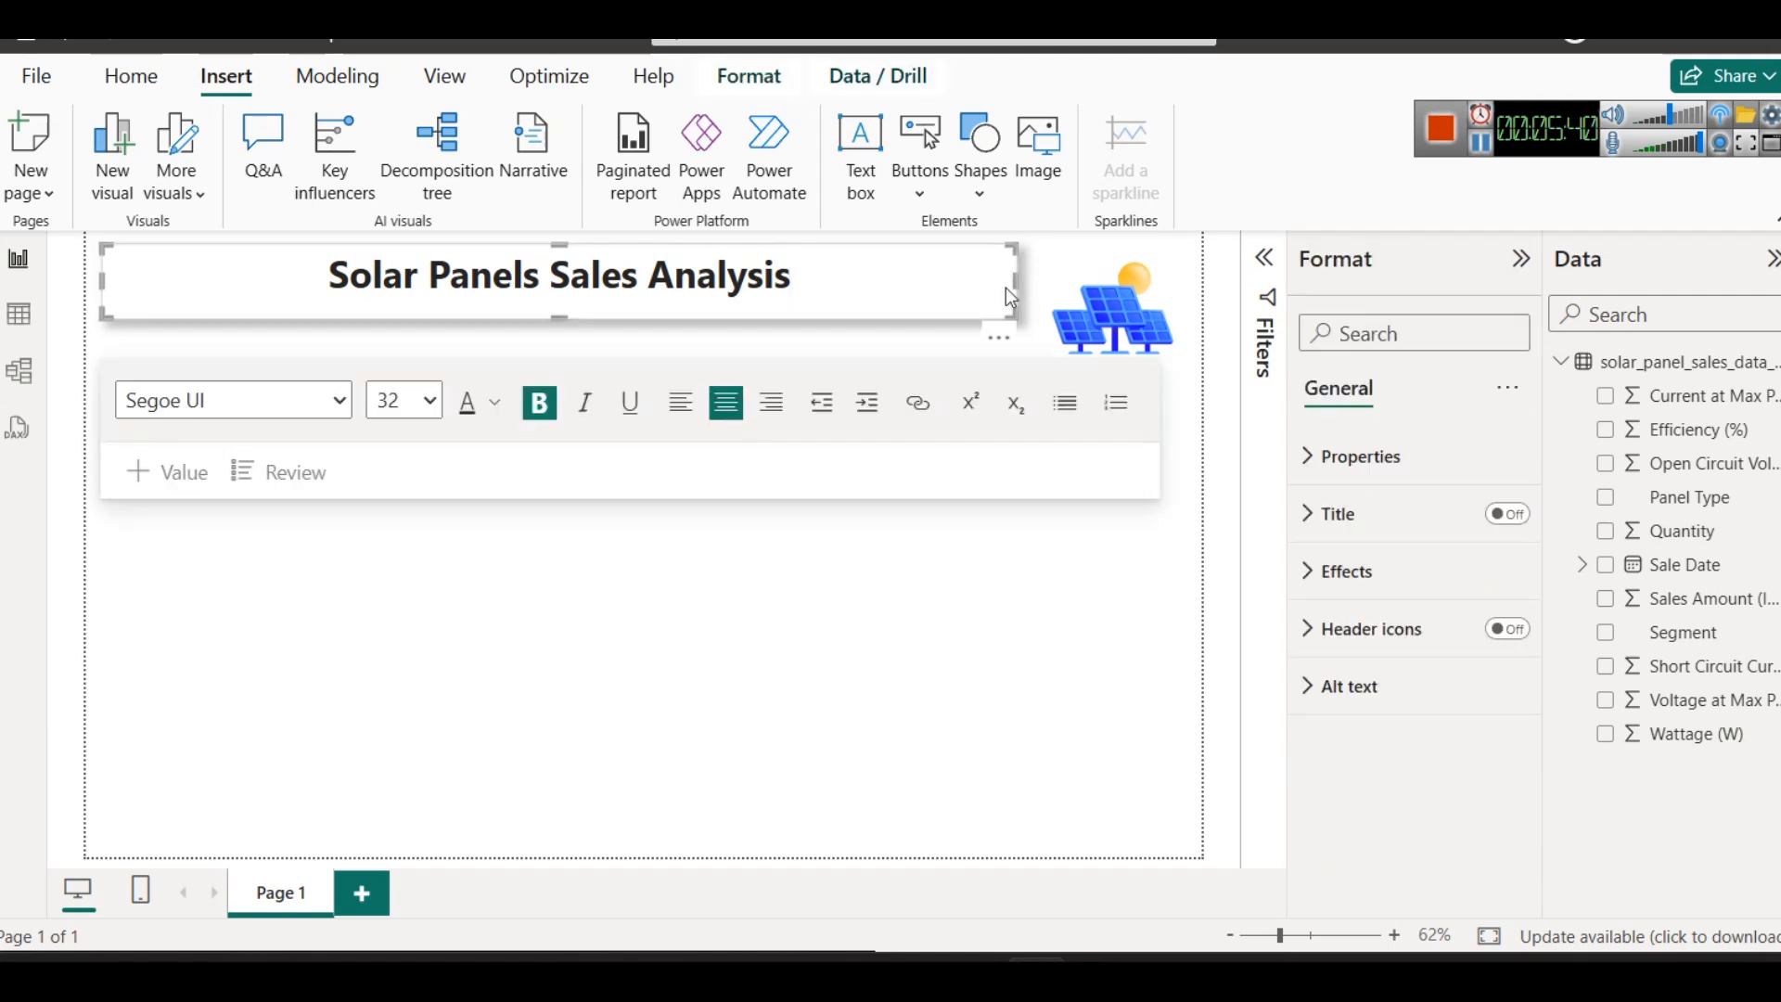
pyautogui.click(1082, 298)
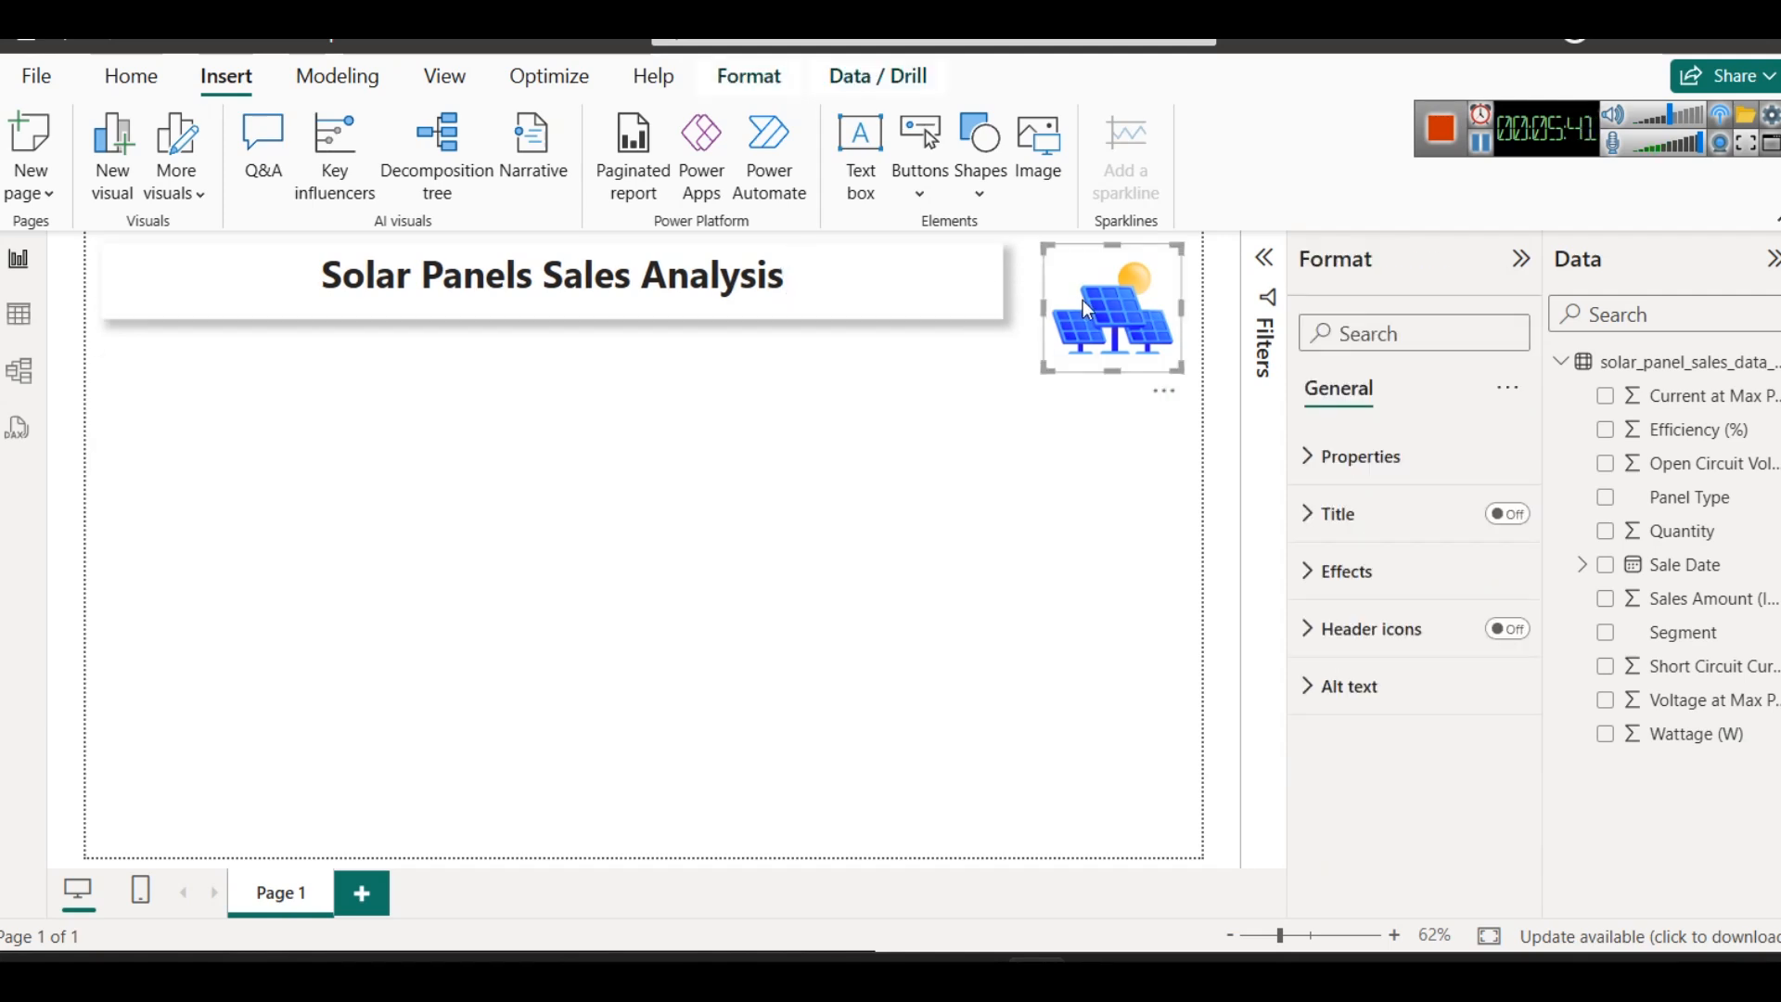
pyautogui.click(989, 473)
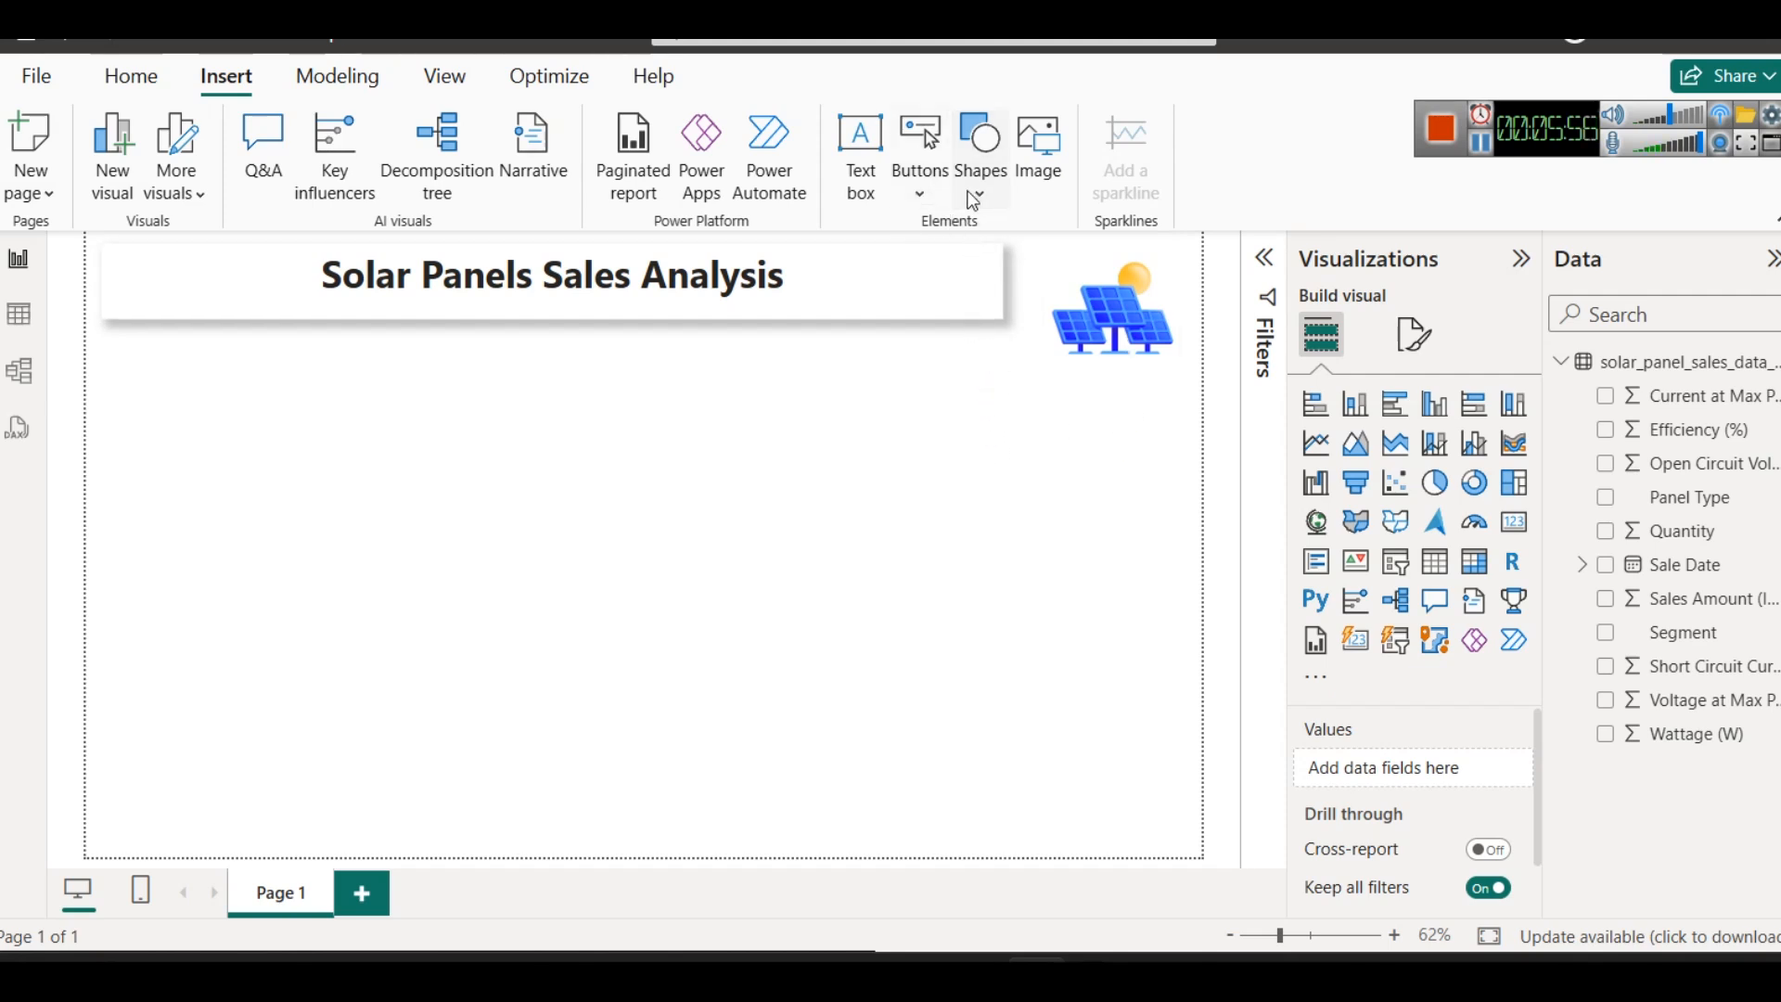
# - Insert a rectangle shape and reshape it into a tall vertical panel over the image along the page's right edge
pyautogui.click(979, 162)
pyautogui.click(993, 292)
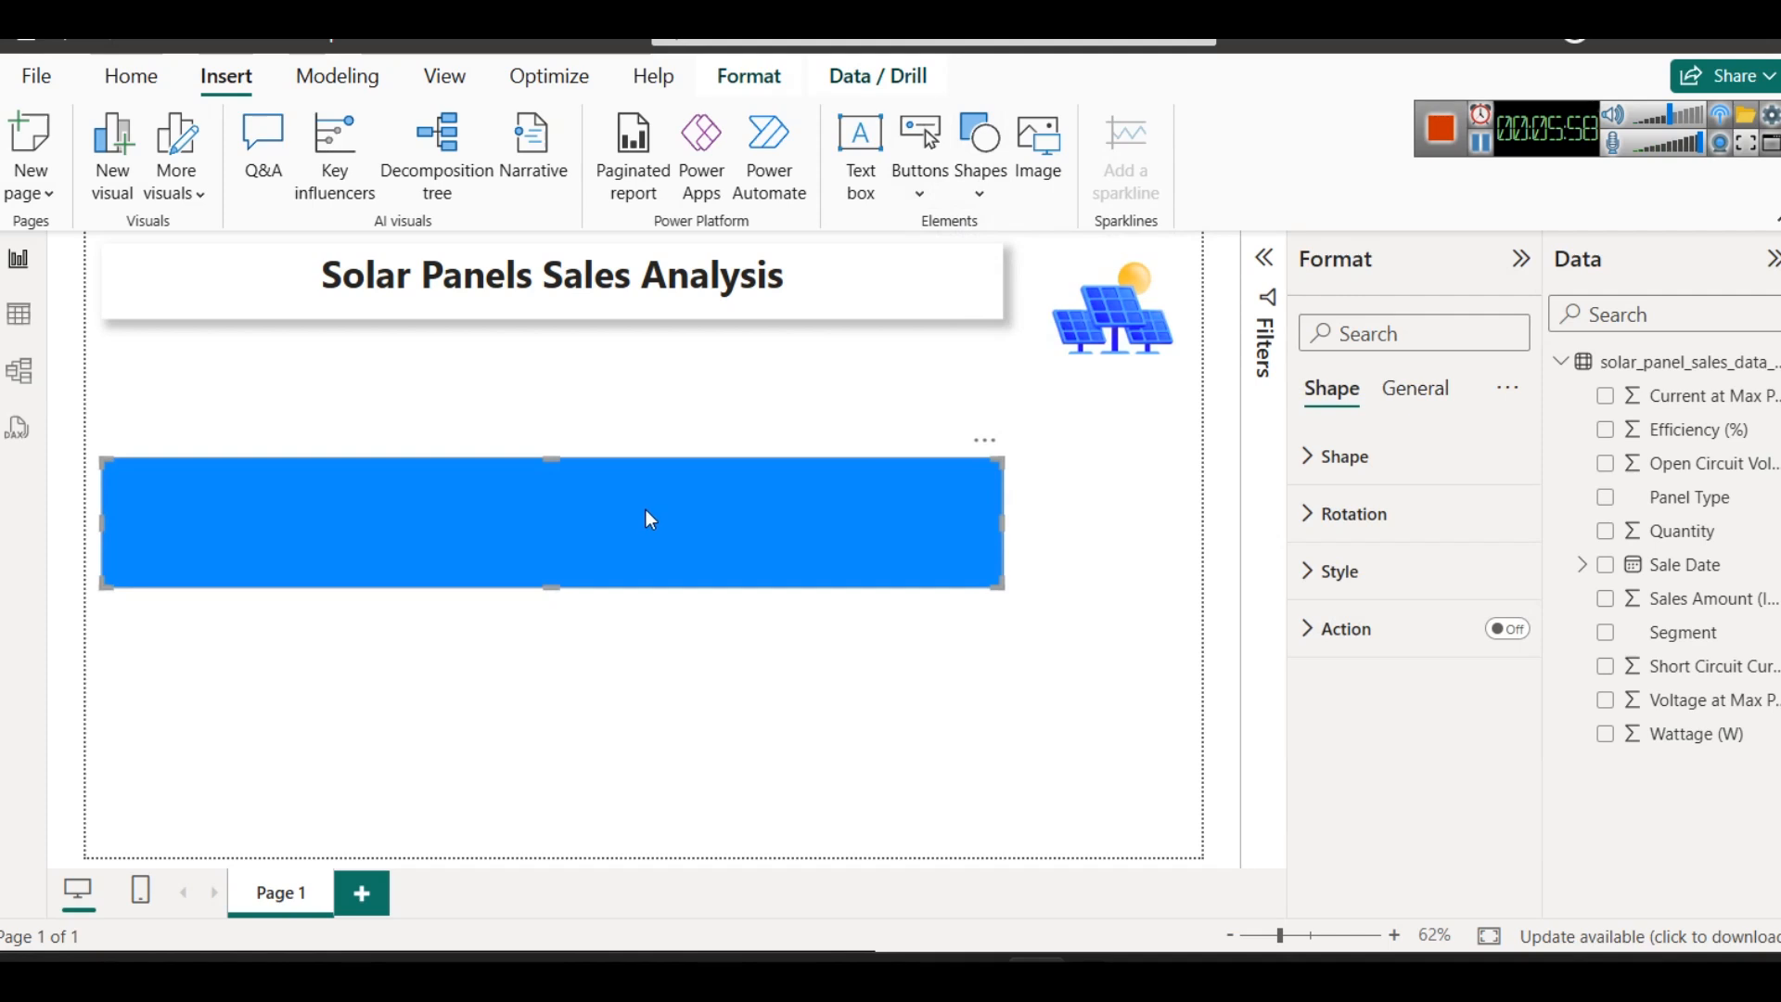
pyautogui.moveTo(647, 511); pyautogui.dragTo(878, 515)
pyautogui.moveTo(303, 526); pyautogui.dragTo(1098, 304)
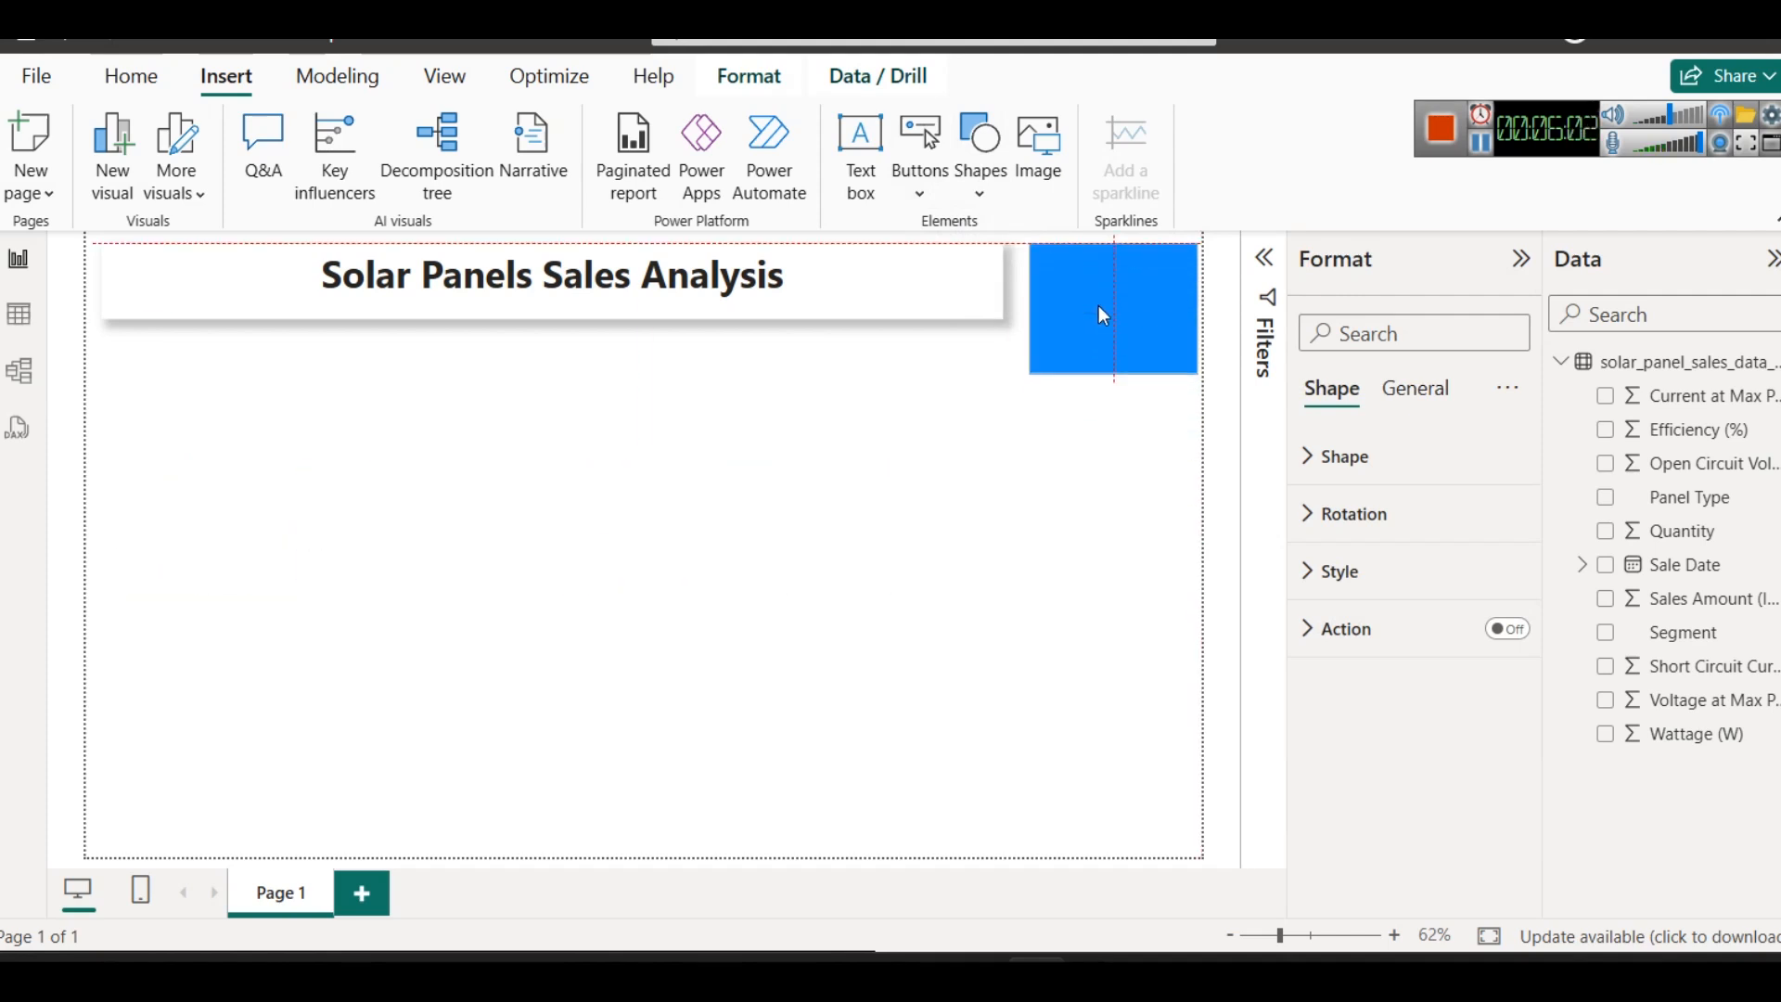
pyautogui.moveTo(1114, 372); pyautogui.dragTo(1115, 836)
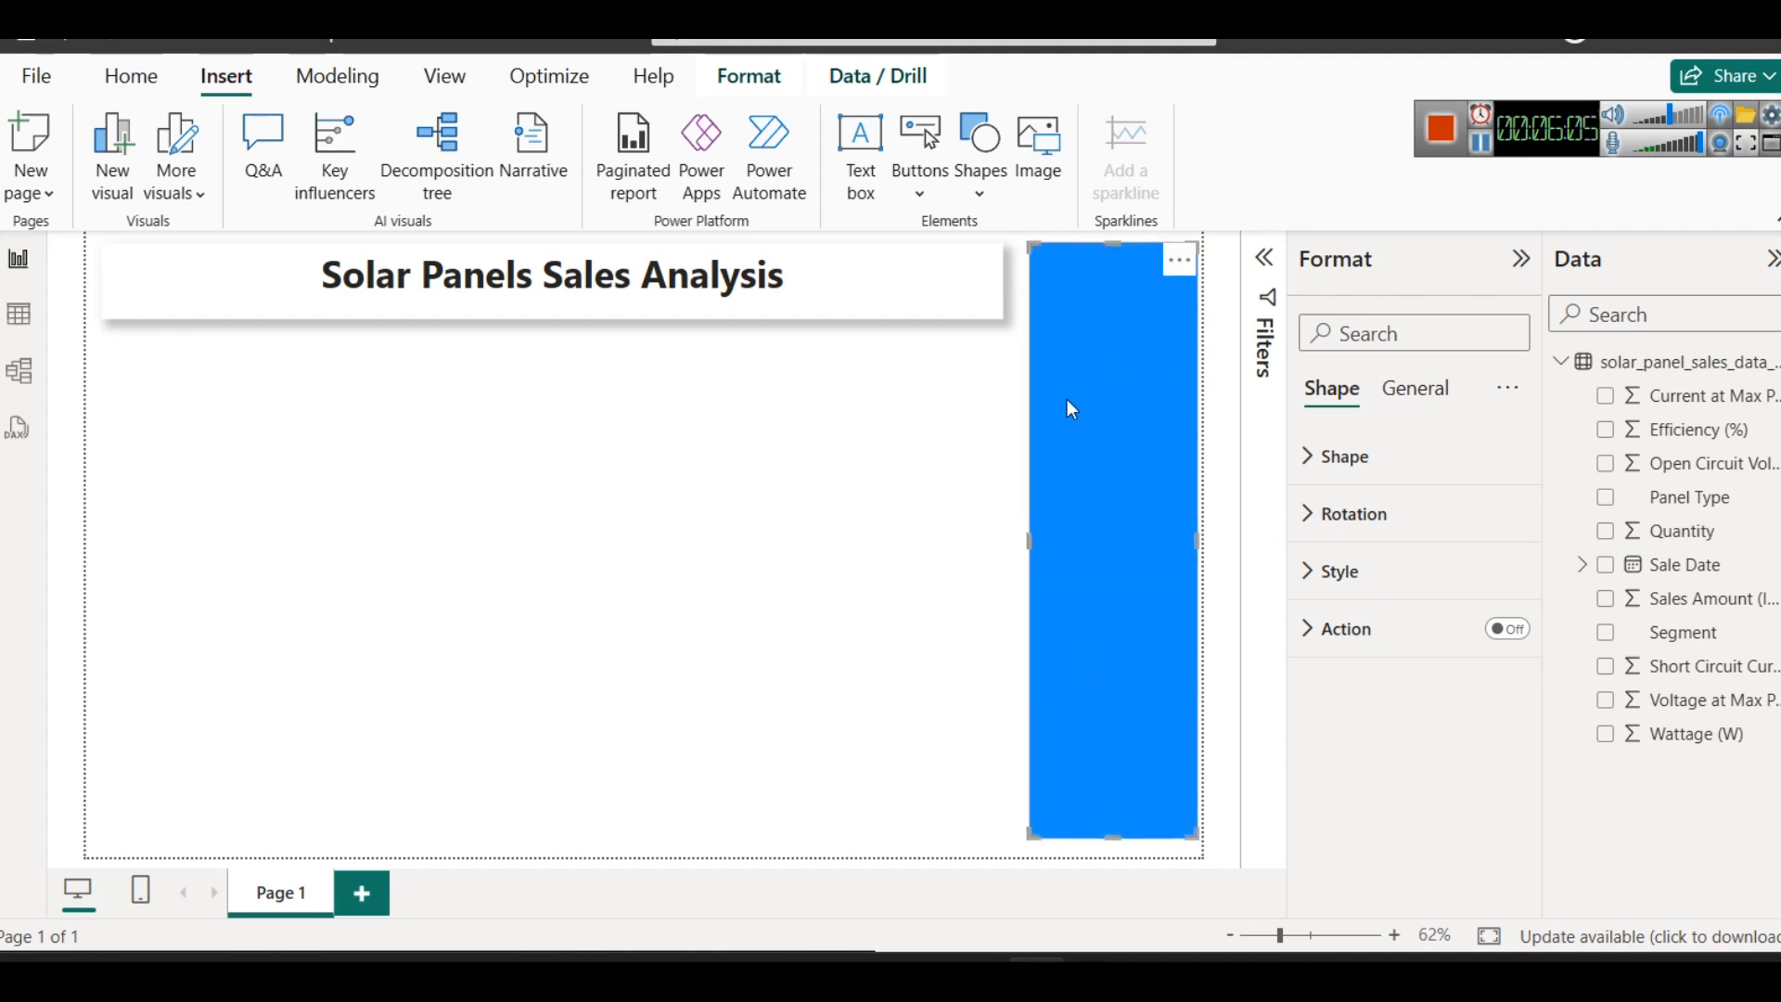
# - Change the vertical rectangle's fill to light grey and leave the shape selected
pyautogui.click(1343, 572)
pyautogui.scroll(-2, 1419, 761)
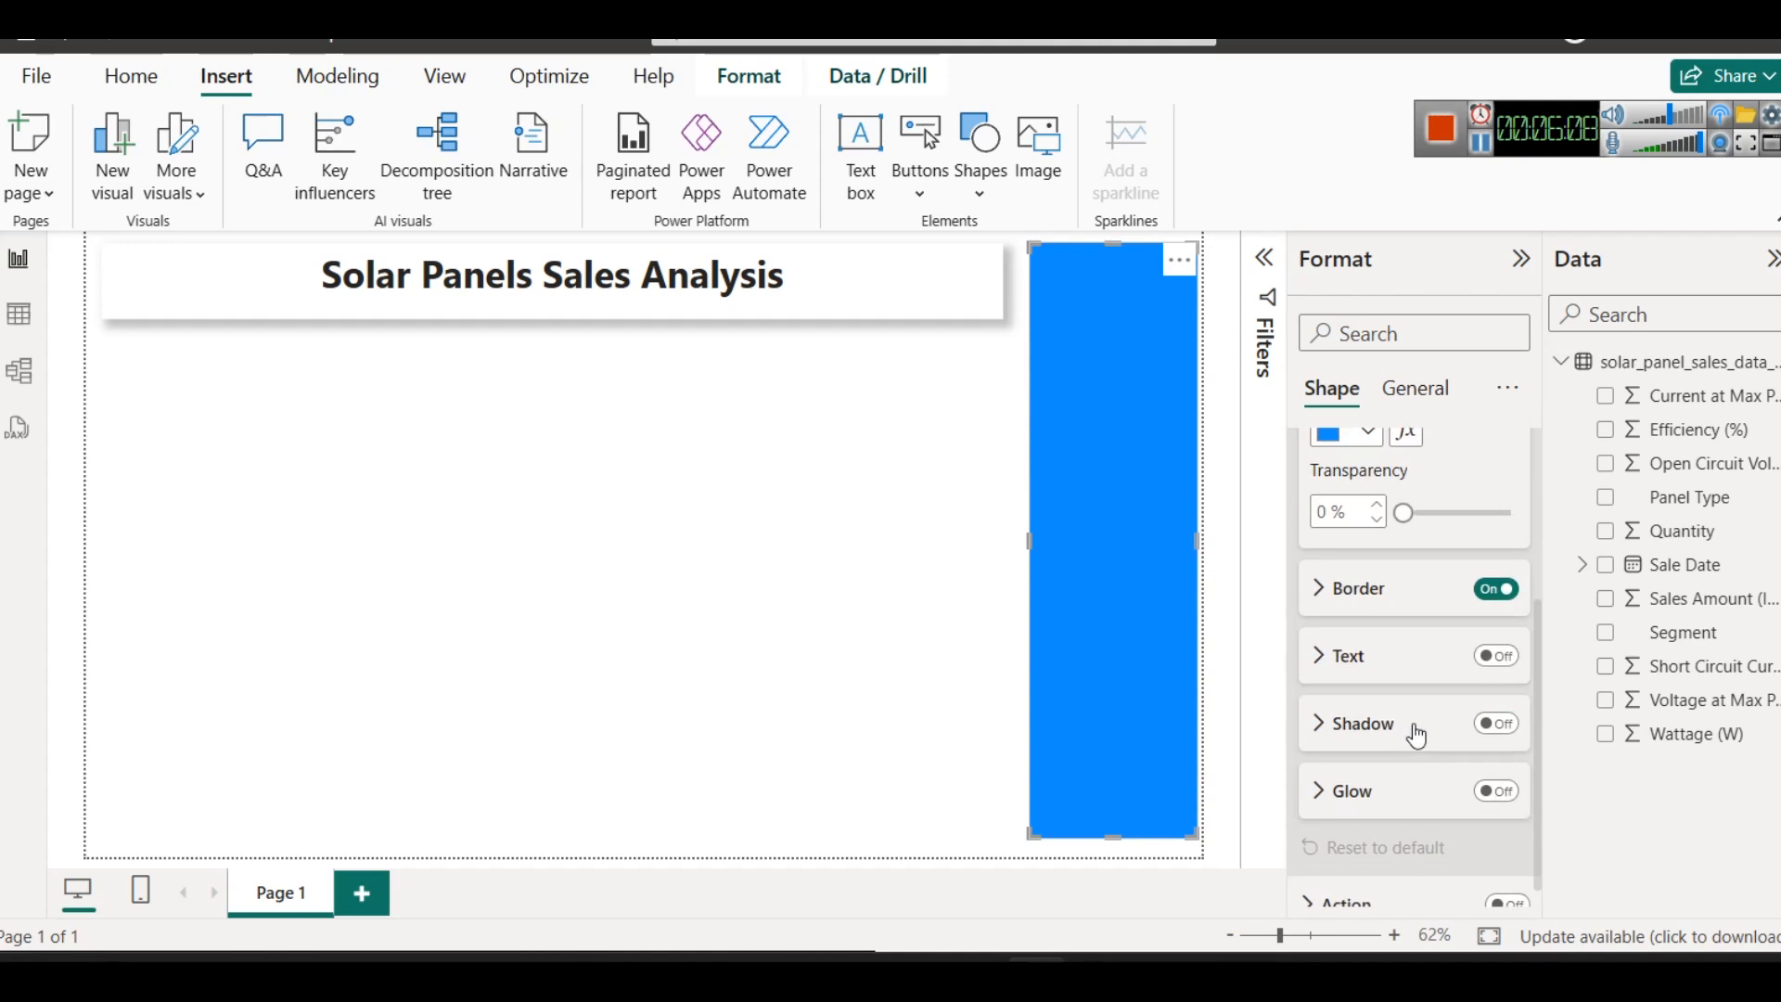
pyautogui.scroll(1, 1459, 616)
pyautogui.click(1342, 575)
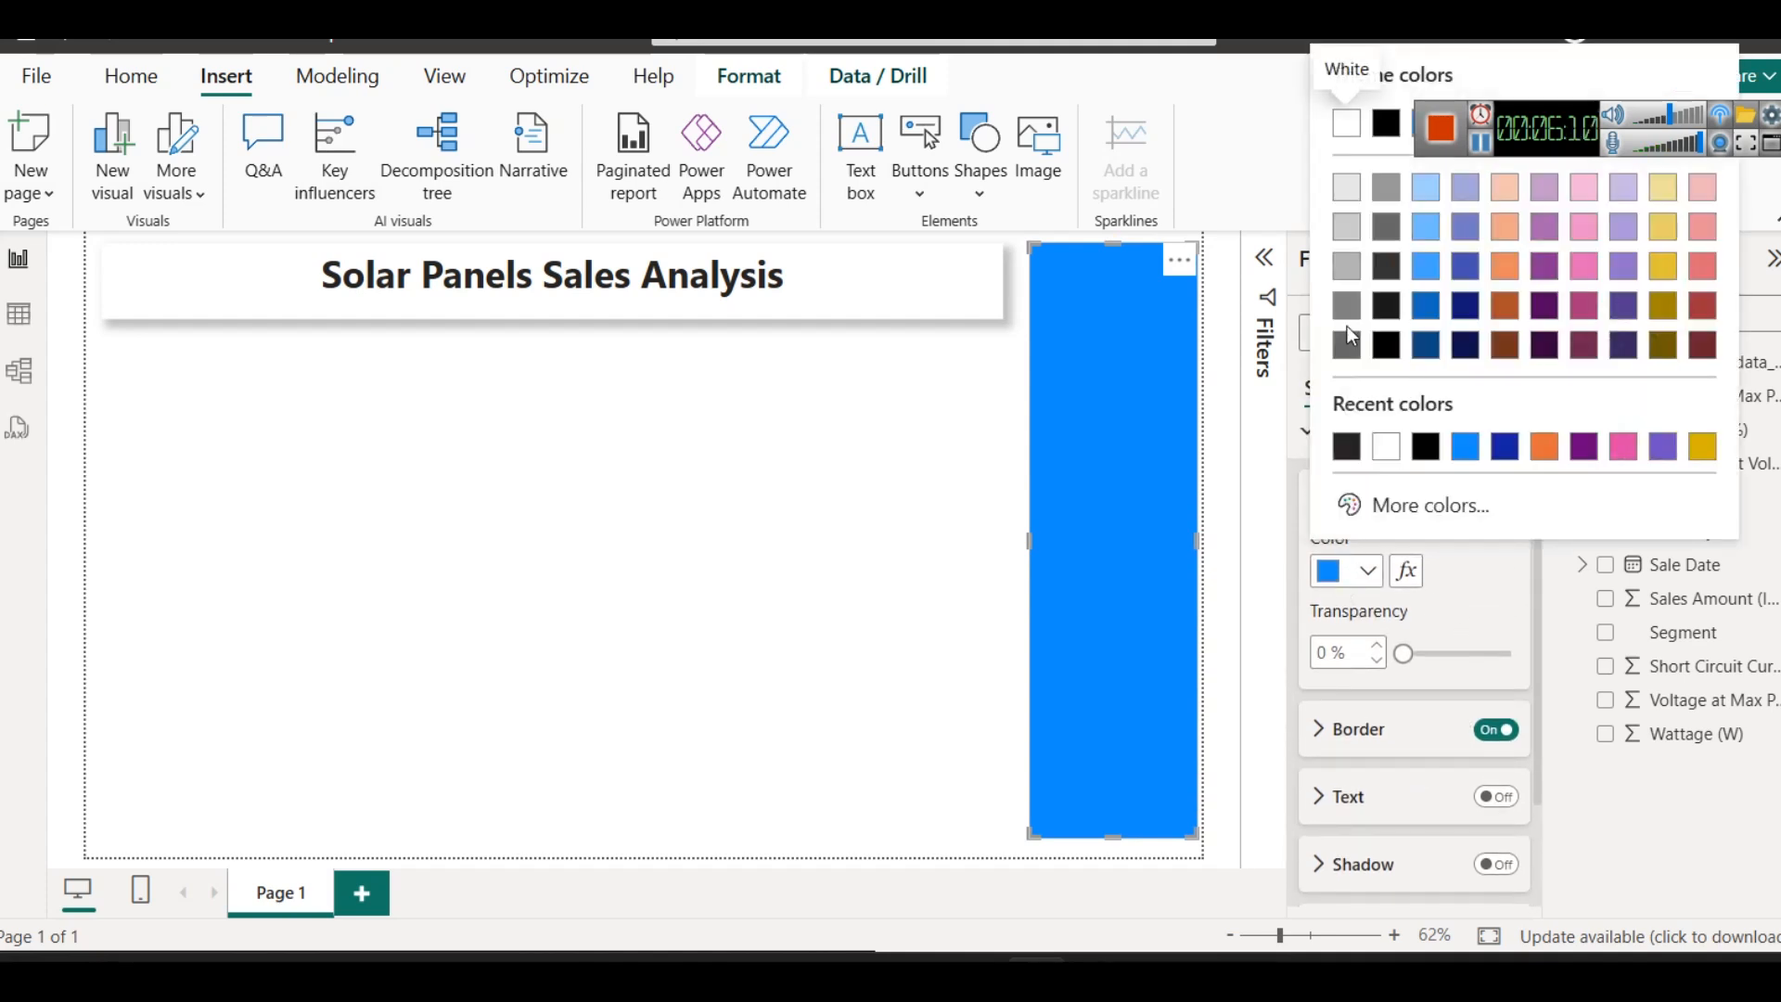
pyautogui.click(1337, 185)
pyautogui.click(659, 654)
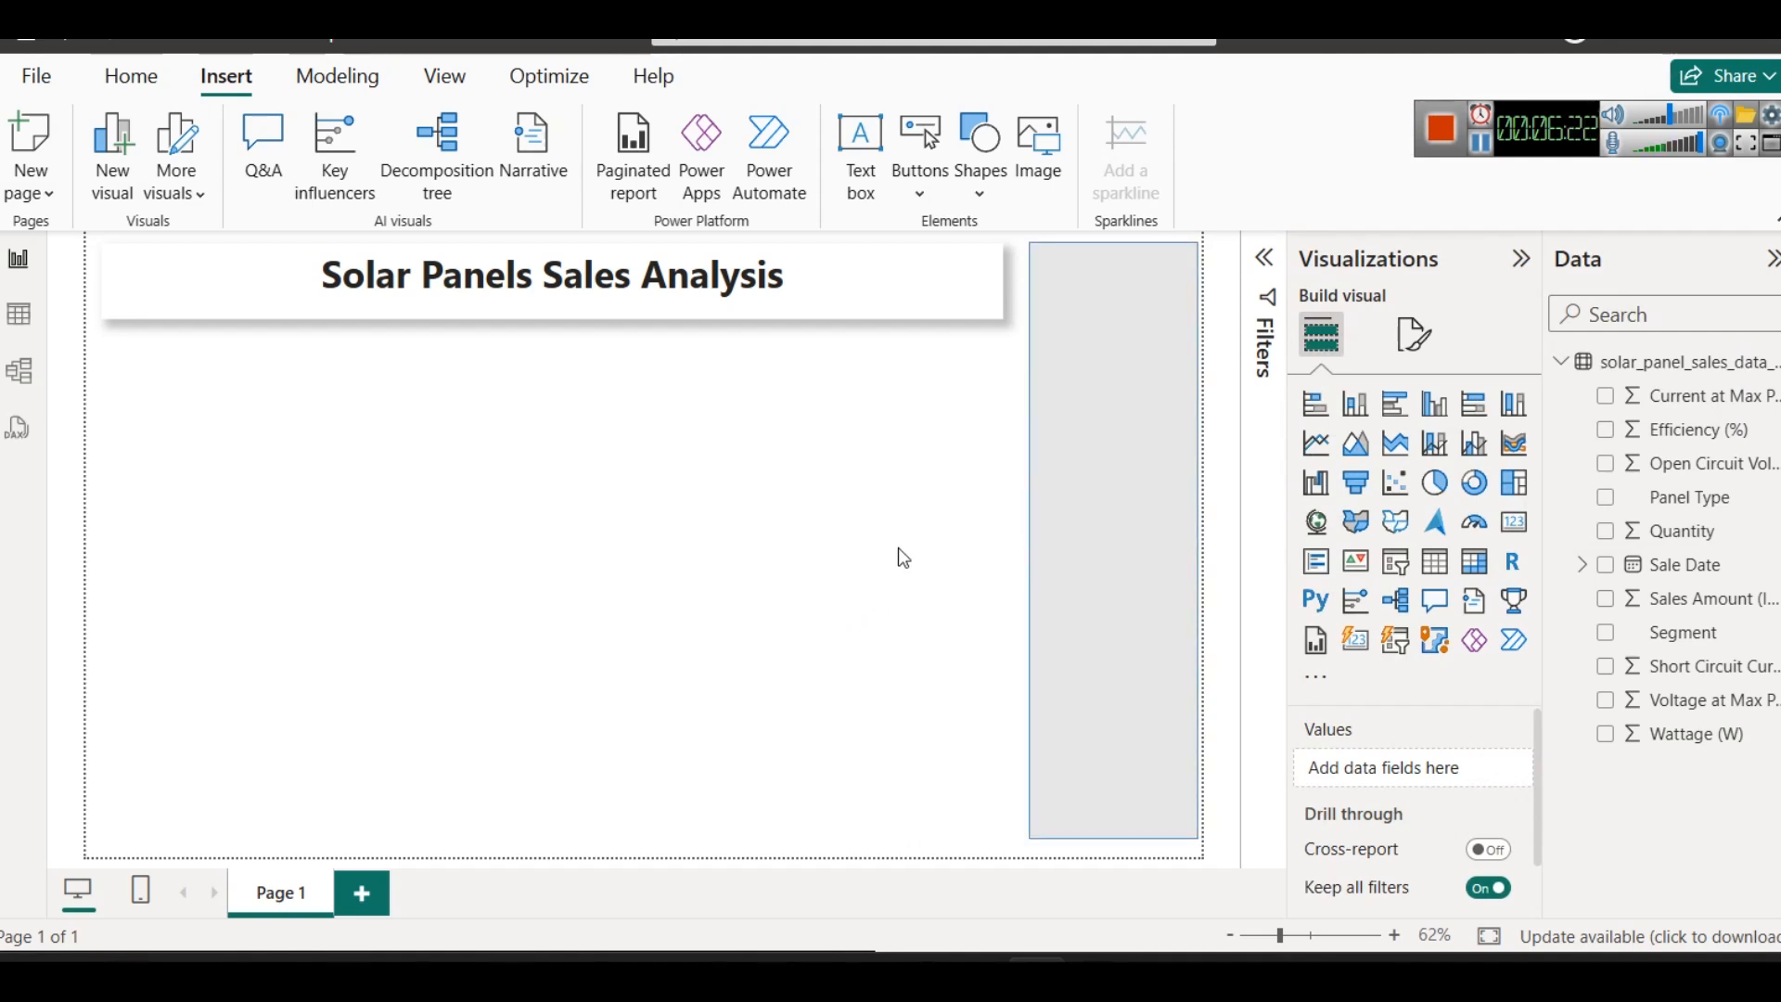
pyautogui.click(1112, 422)
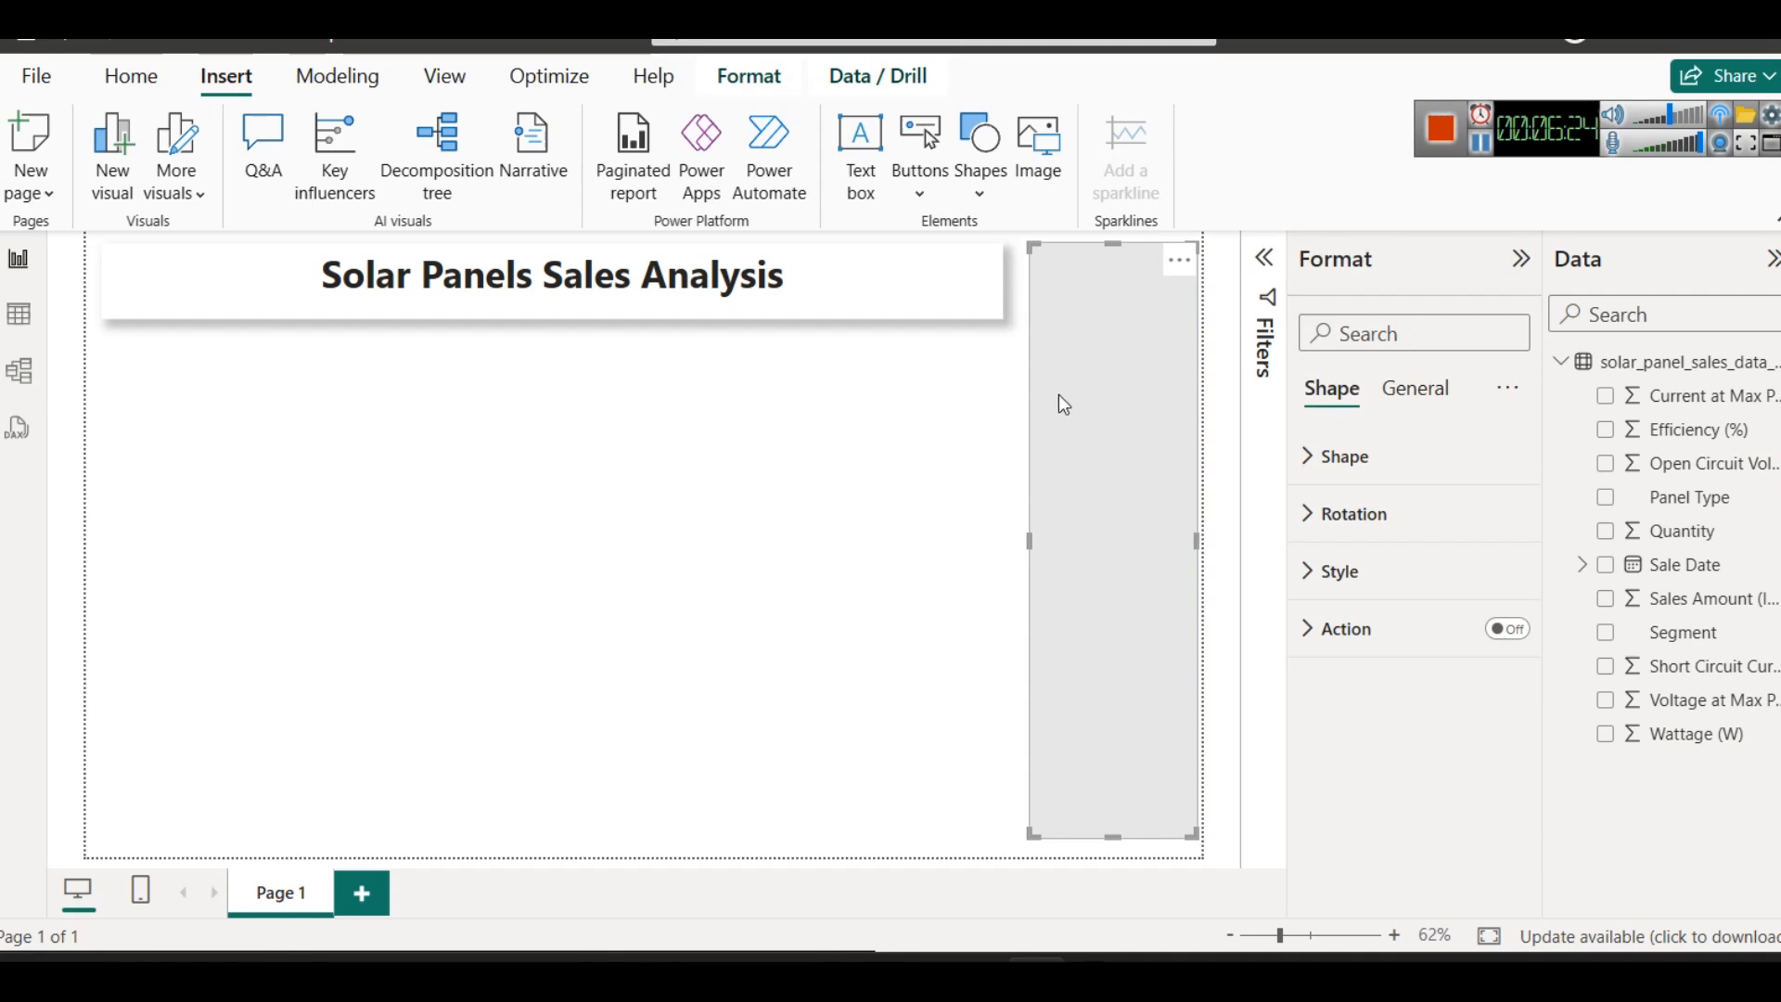
# - Send the light grey vertical rectangle backward so it sits behind the solar panel image
pyautogui.click(765, 82)
pyautogui.click(475, 199)
pyautogui.click(493, 285)
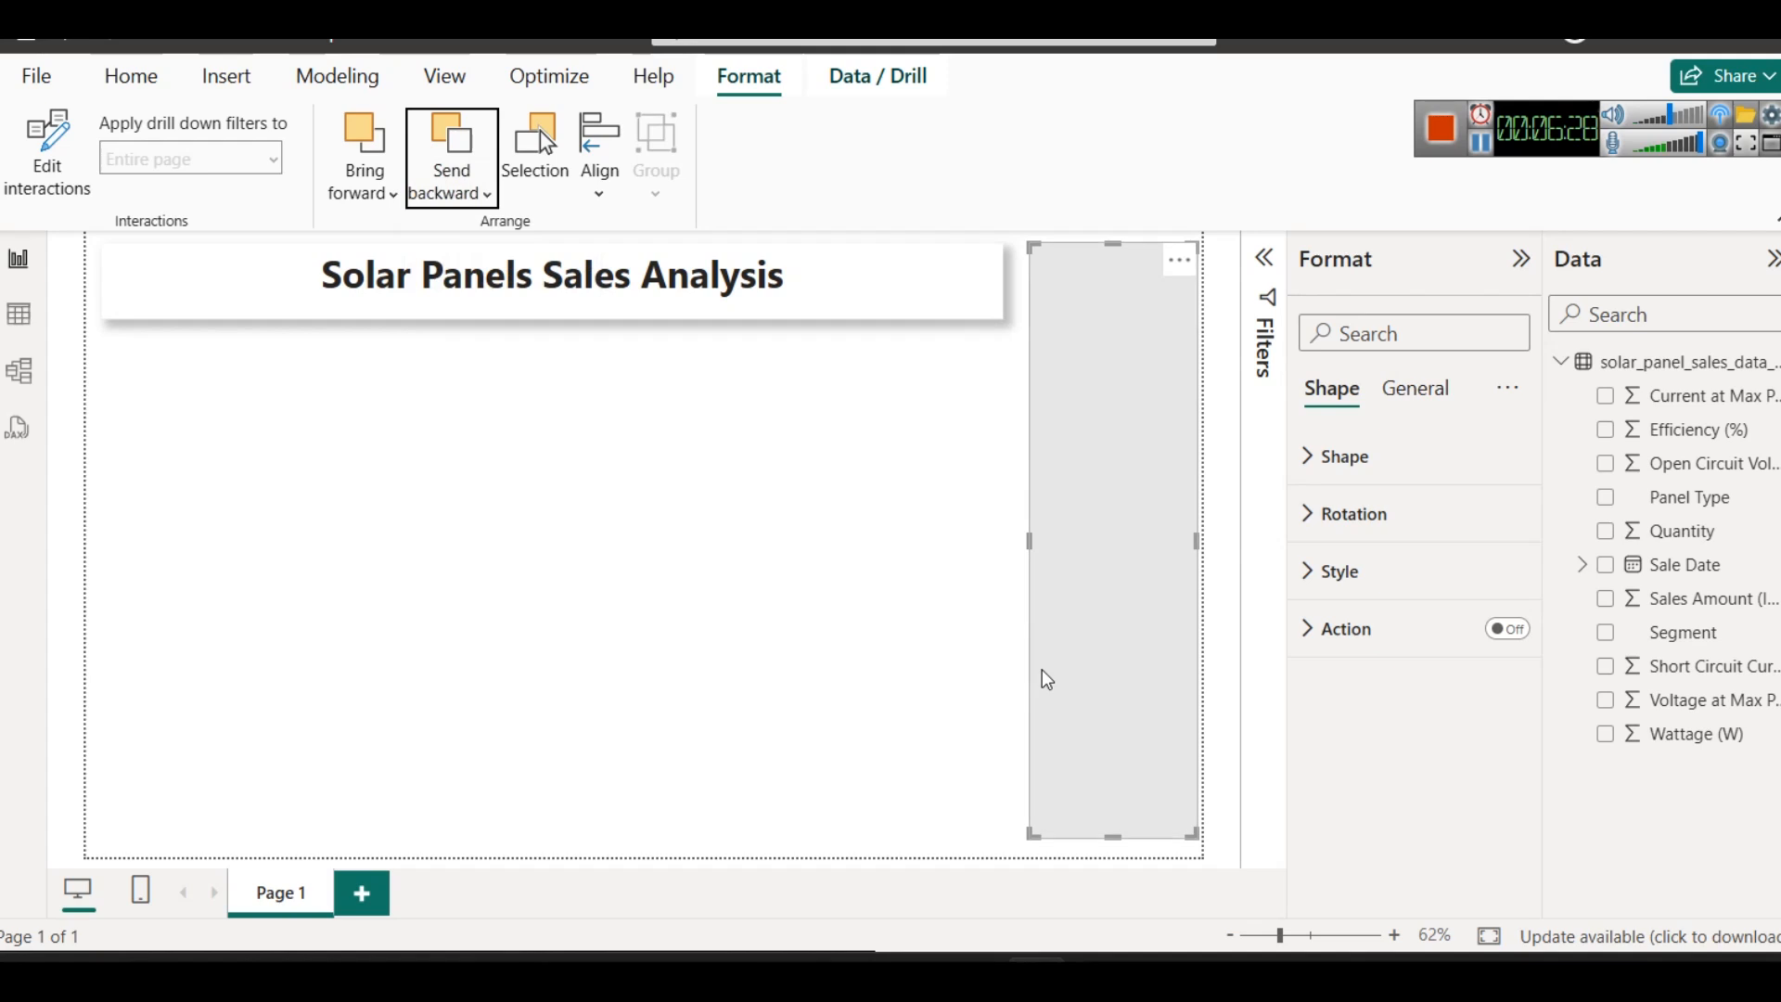
pyautogui.click(768, 600)
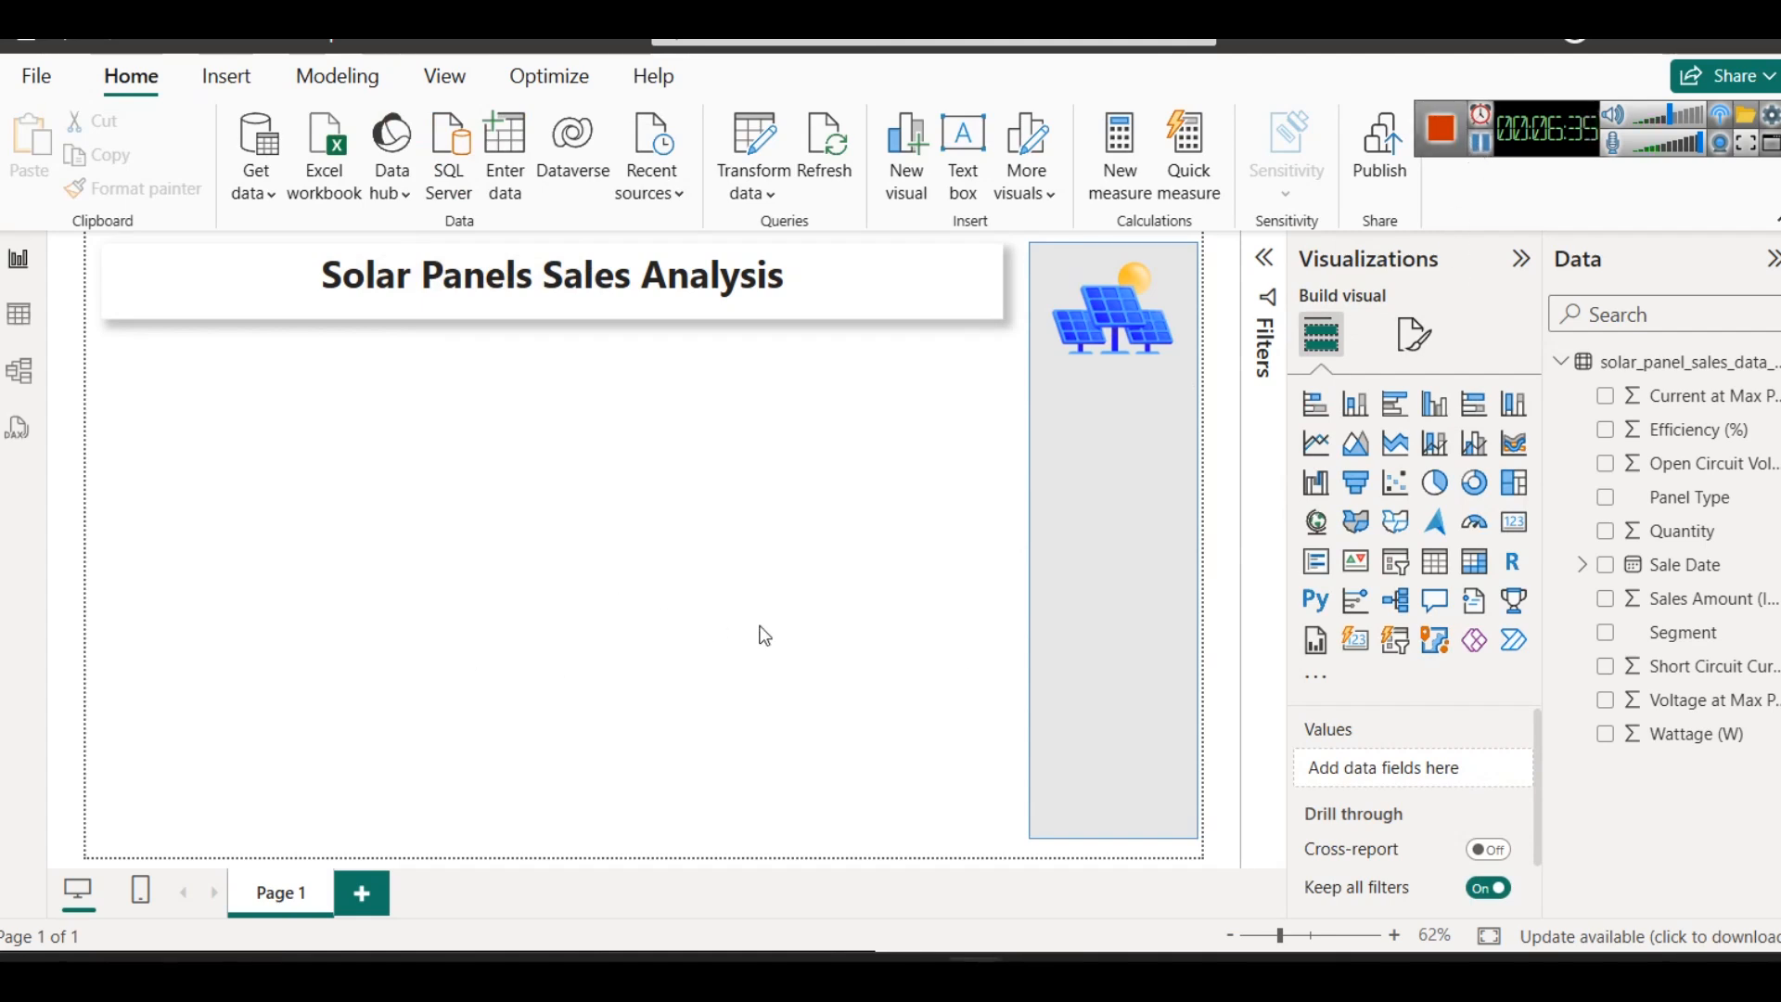
pyautogui.click(1096, 306)
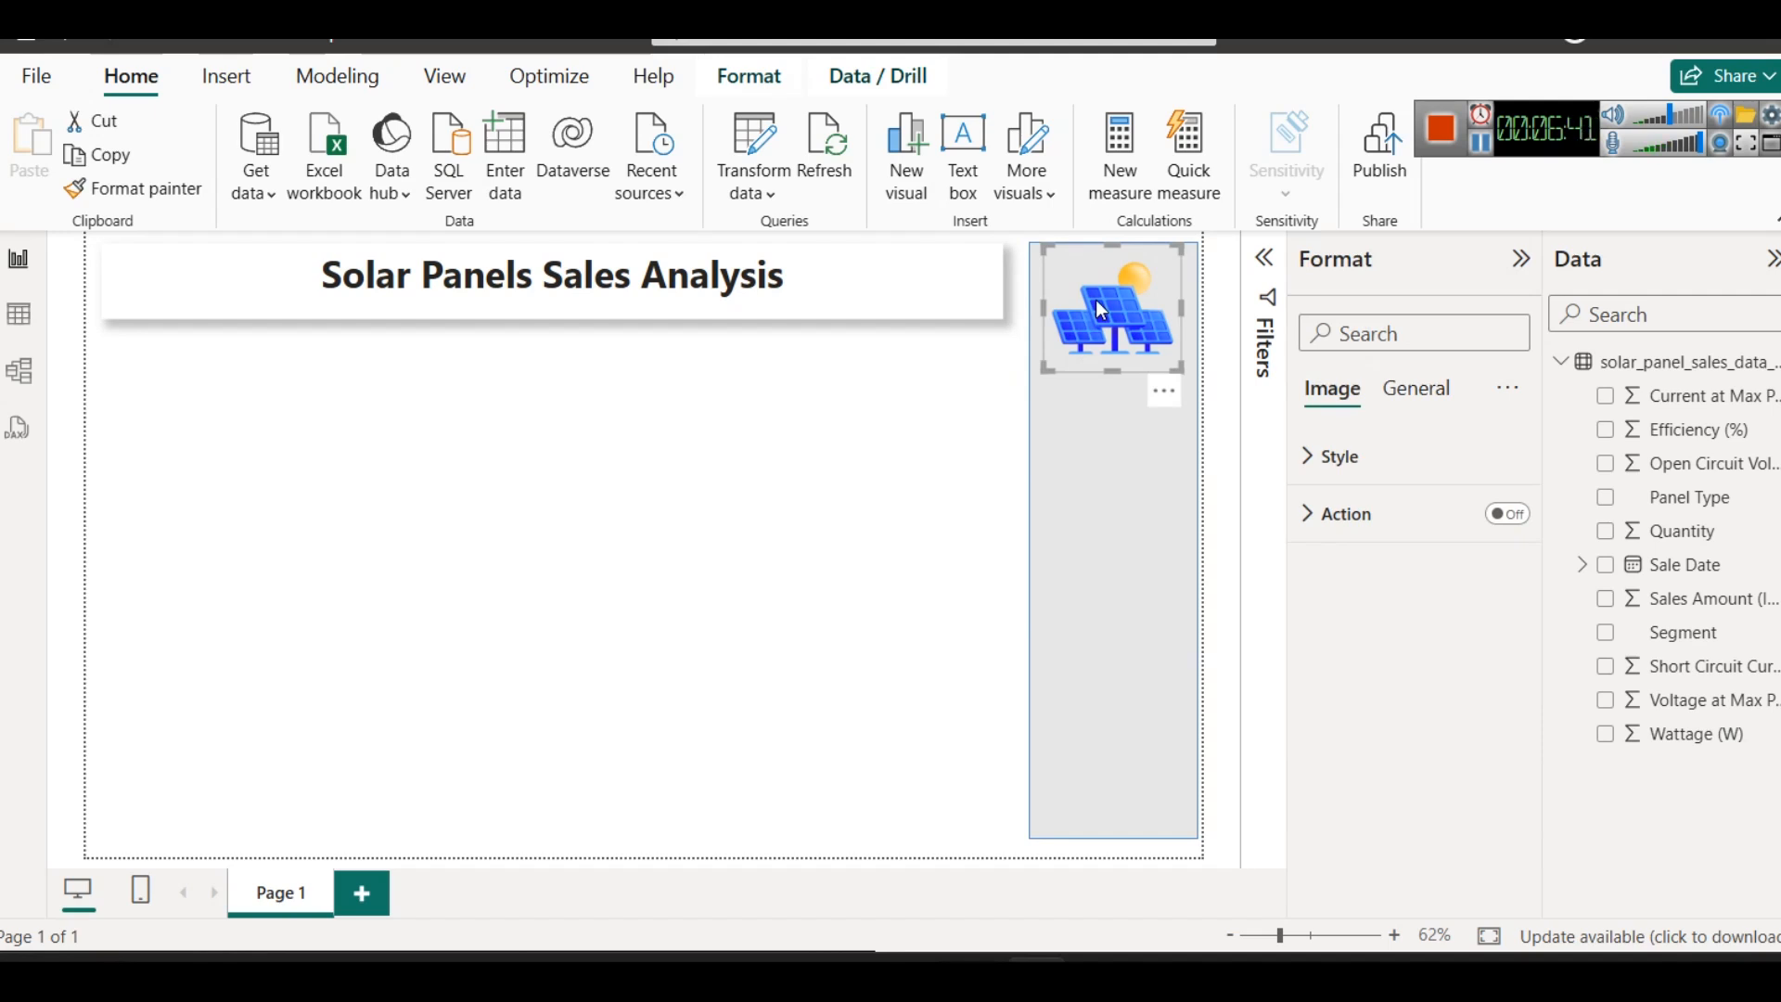
pyautogui.click(946, 435)
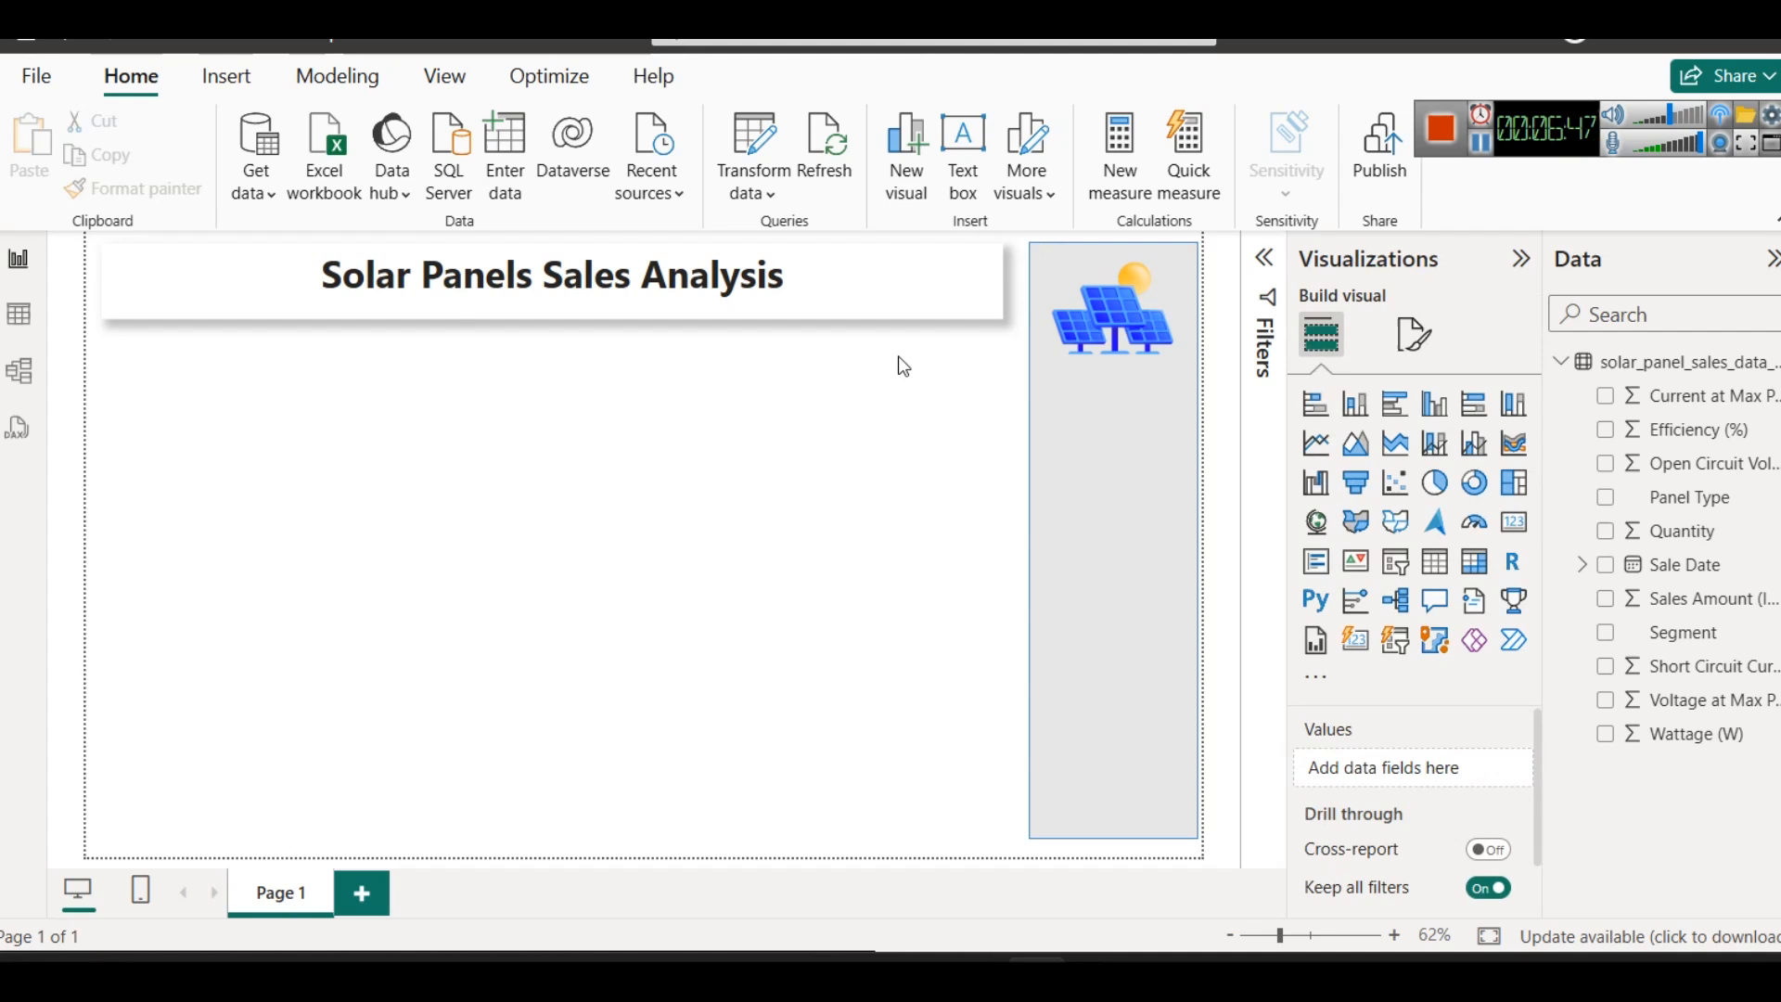
pyautogui.moveTo(419, 522); pyautogui.dragTo(703, 648)
pyautogui.moveTo(405, 449); pyautogui.dragTo(876, 740)
pyautogui.click(859, 303)
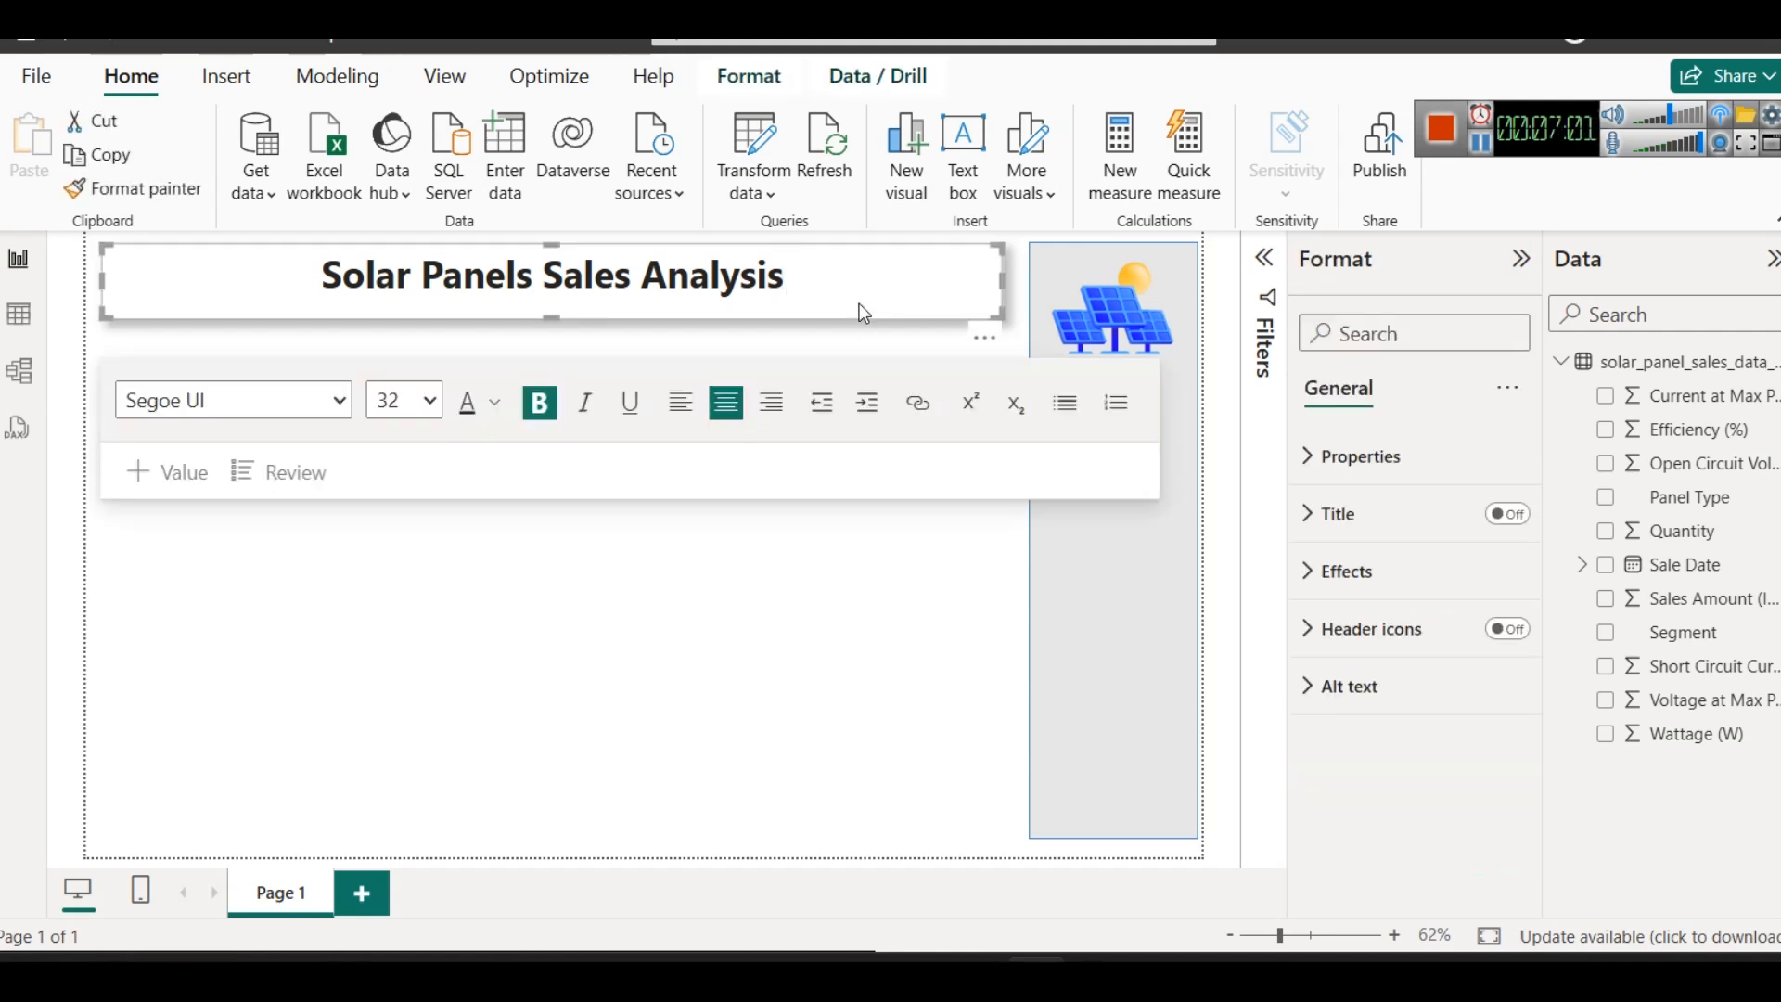
# - Move the solar panel image onto the middle of the title box and reduce its frame's height to fit
pyautogui.moveTo(1113, 315); pyautogui.dragTo(576, 178)
pyautogui.moveTo(585, 359); pyautogui.dragTo(586, 319)
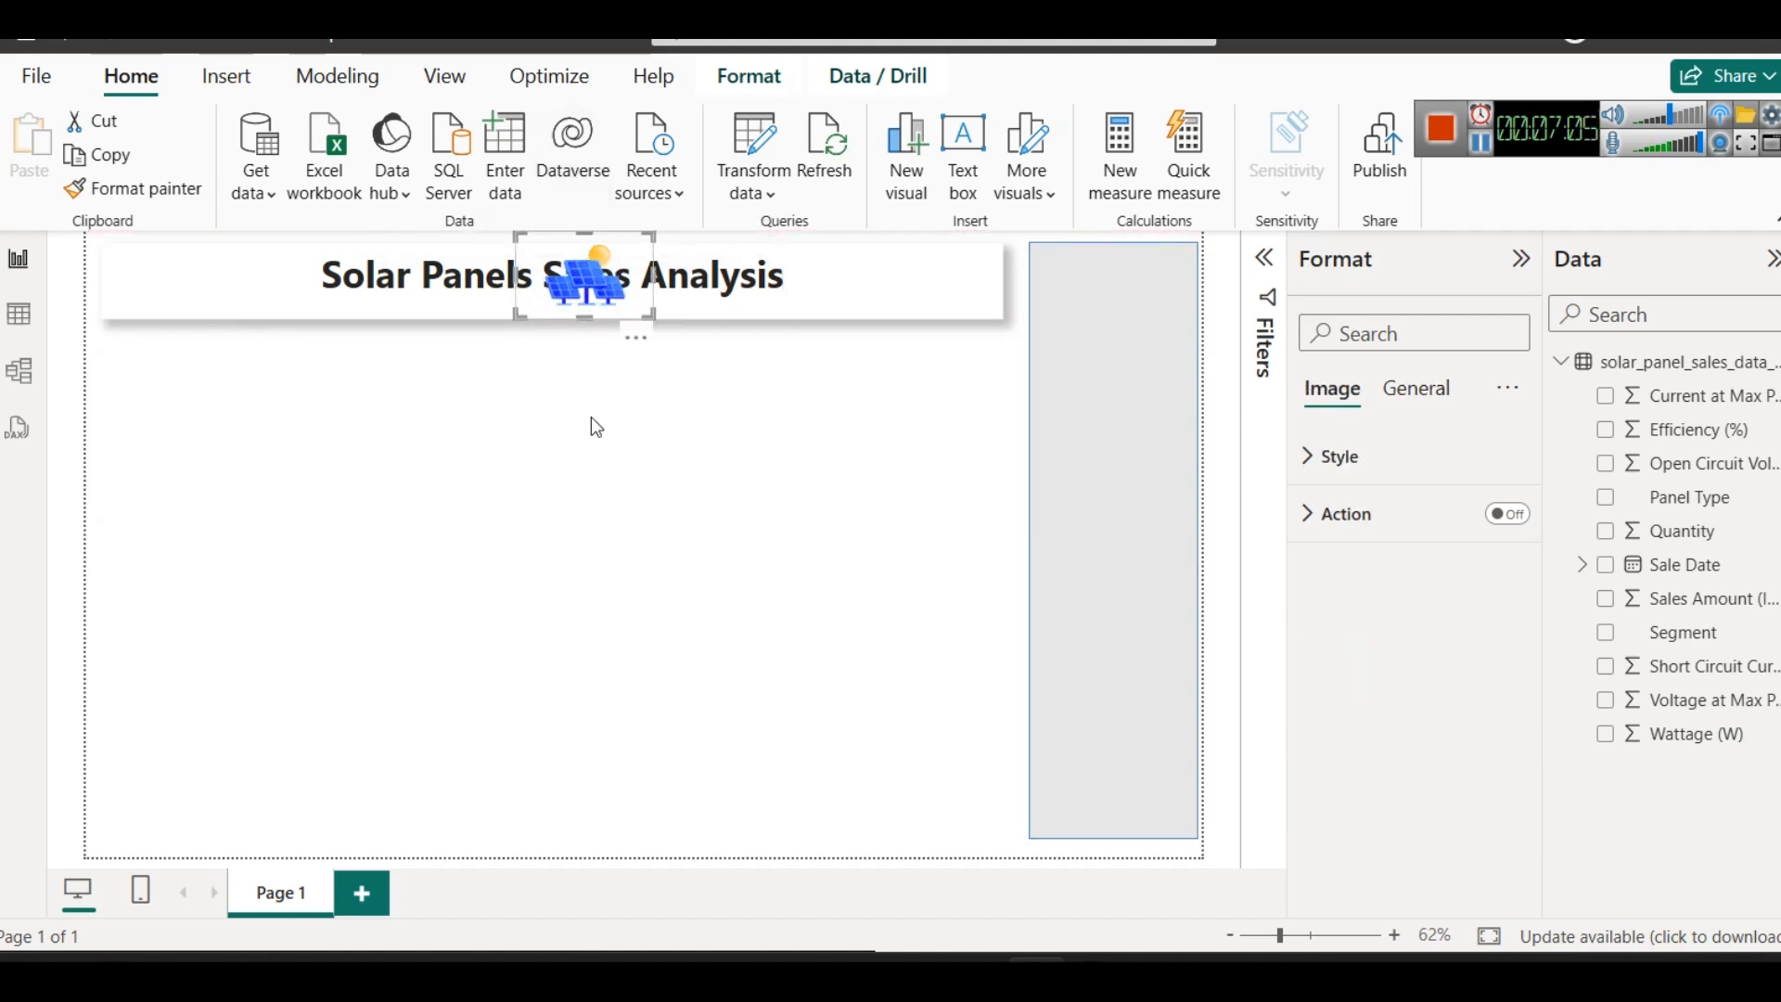
pyautogui.click(591, 416)
pyautogui.click(784, 273)
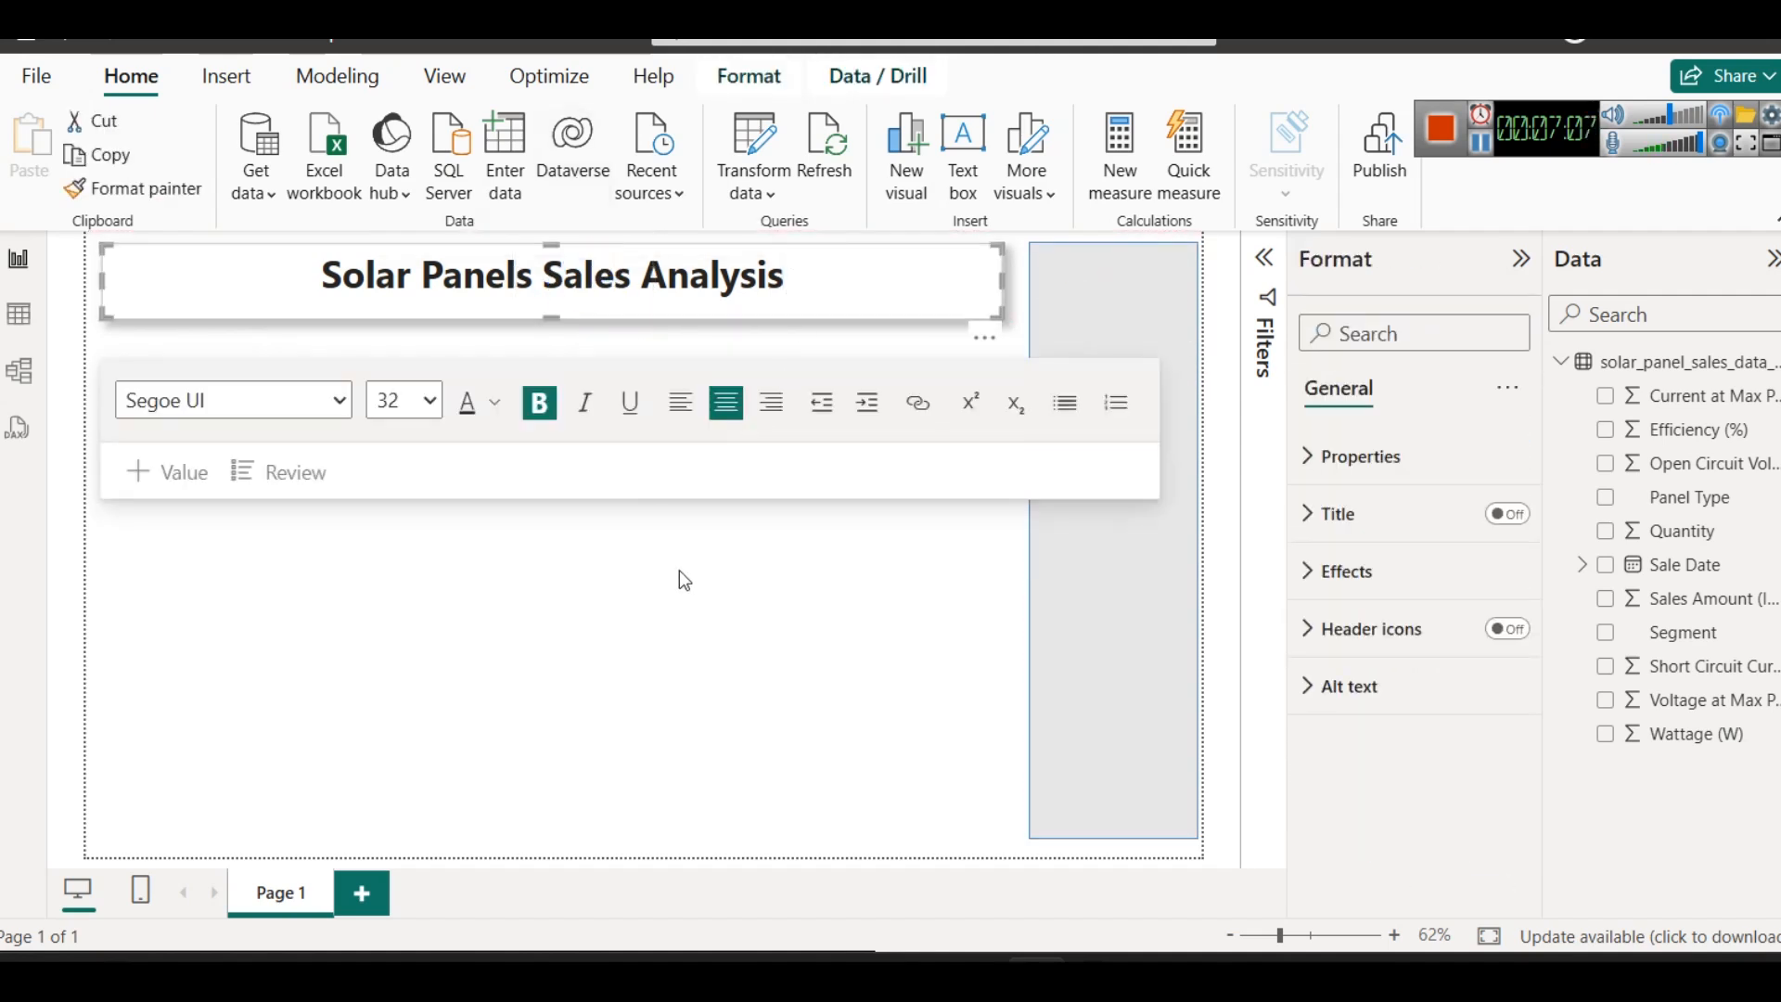
pyautogui.click(682, 579)
pyautogui.click(593, 264)
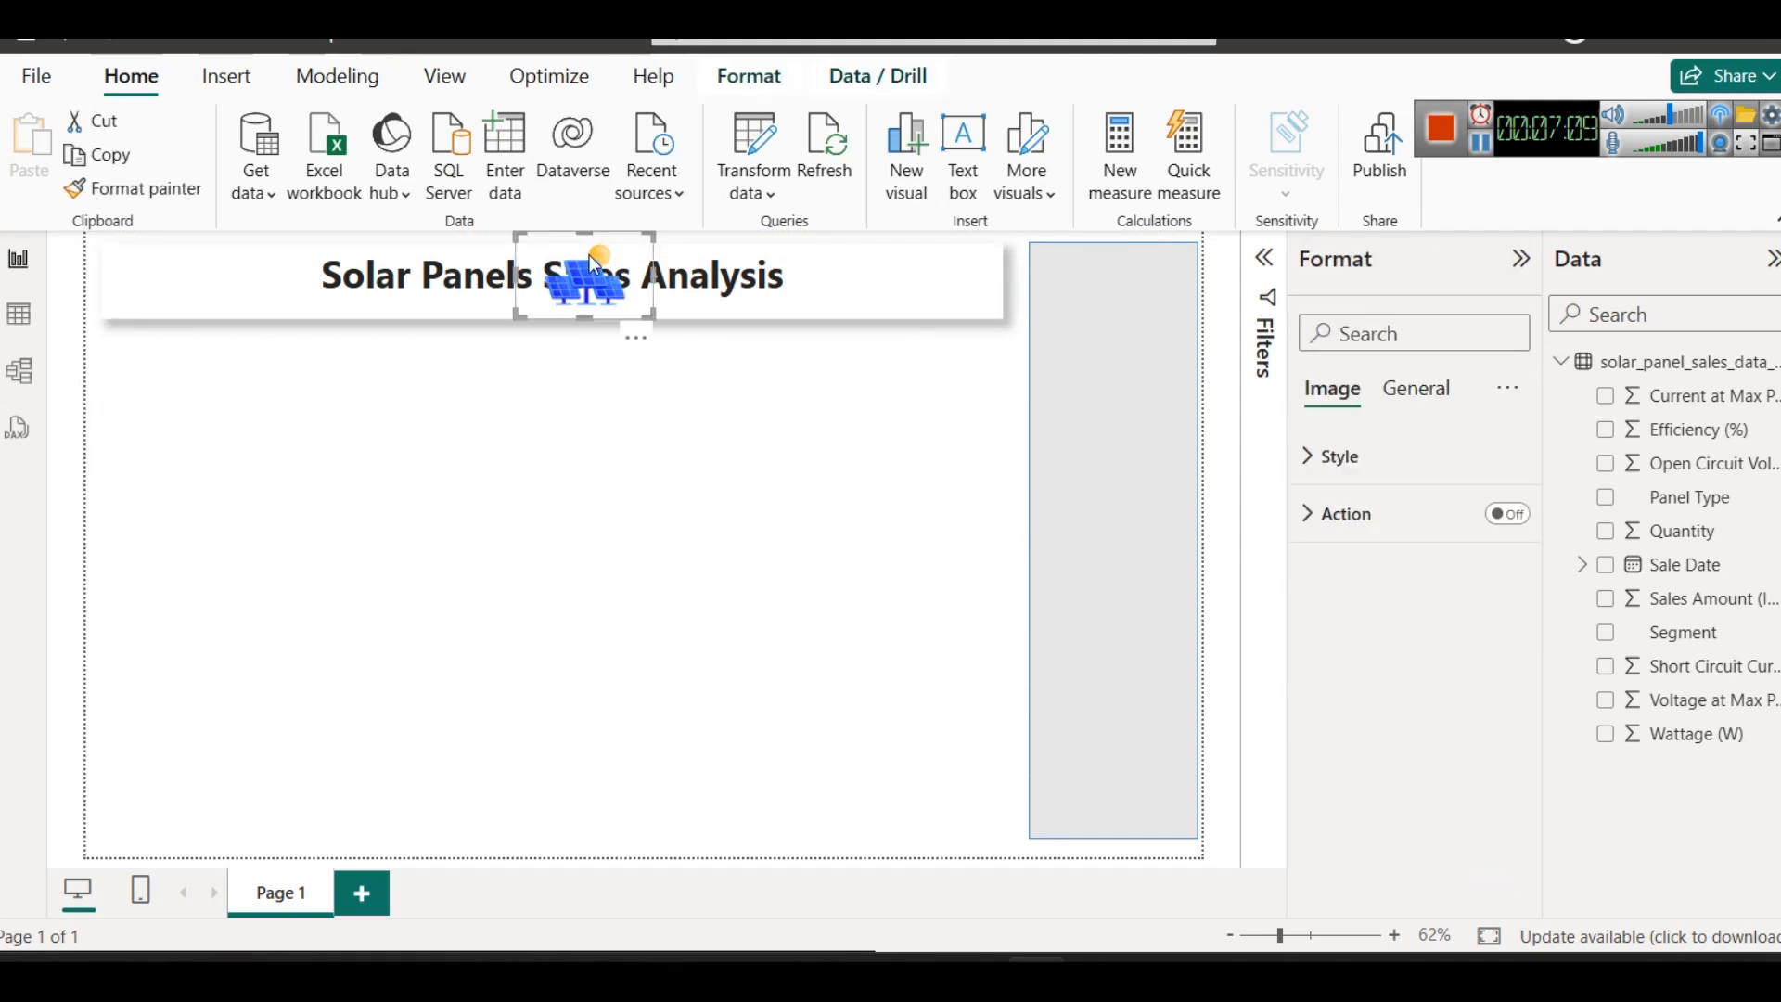
# - Bring the solar panel image forward and move it from the title back to the upper end of the grey rectangle
pyautogui.click(715, 82)
pyautogui.click(363, 181)
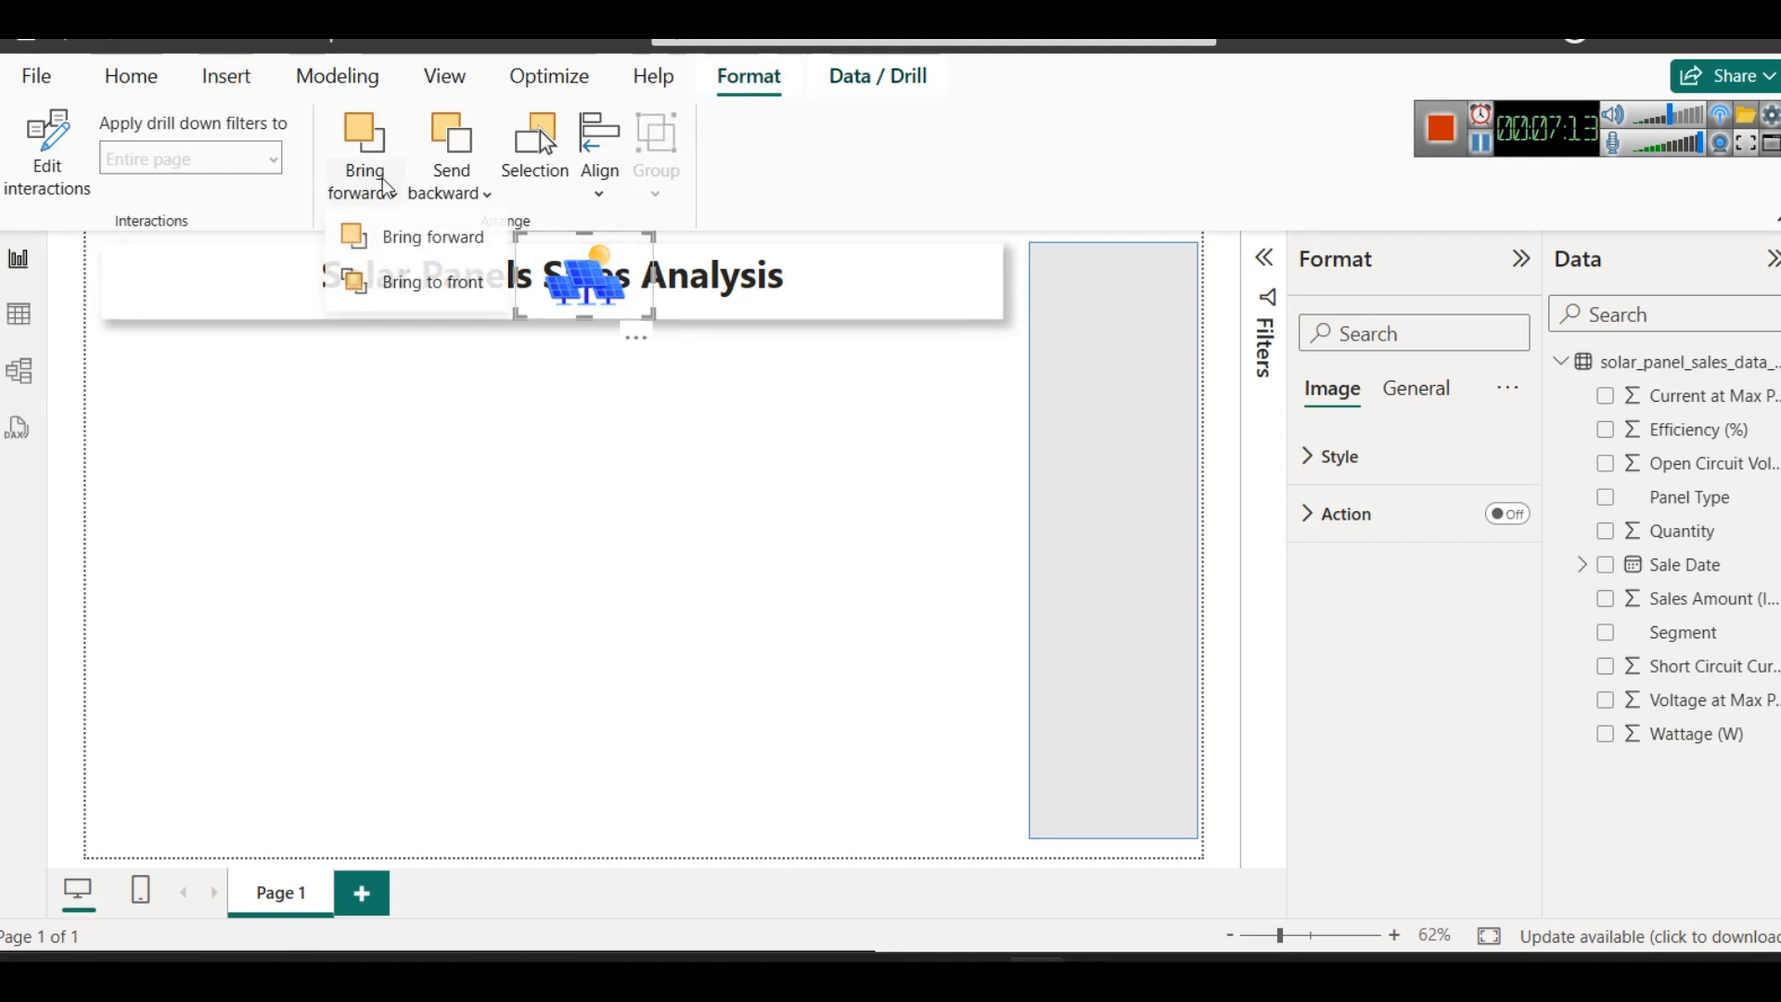
pyautogui.click(439, 242)
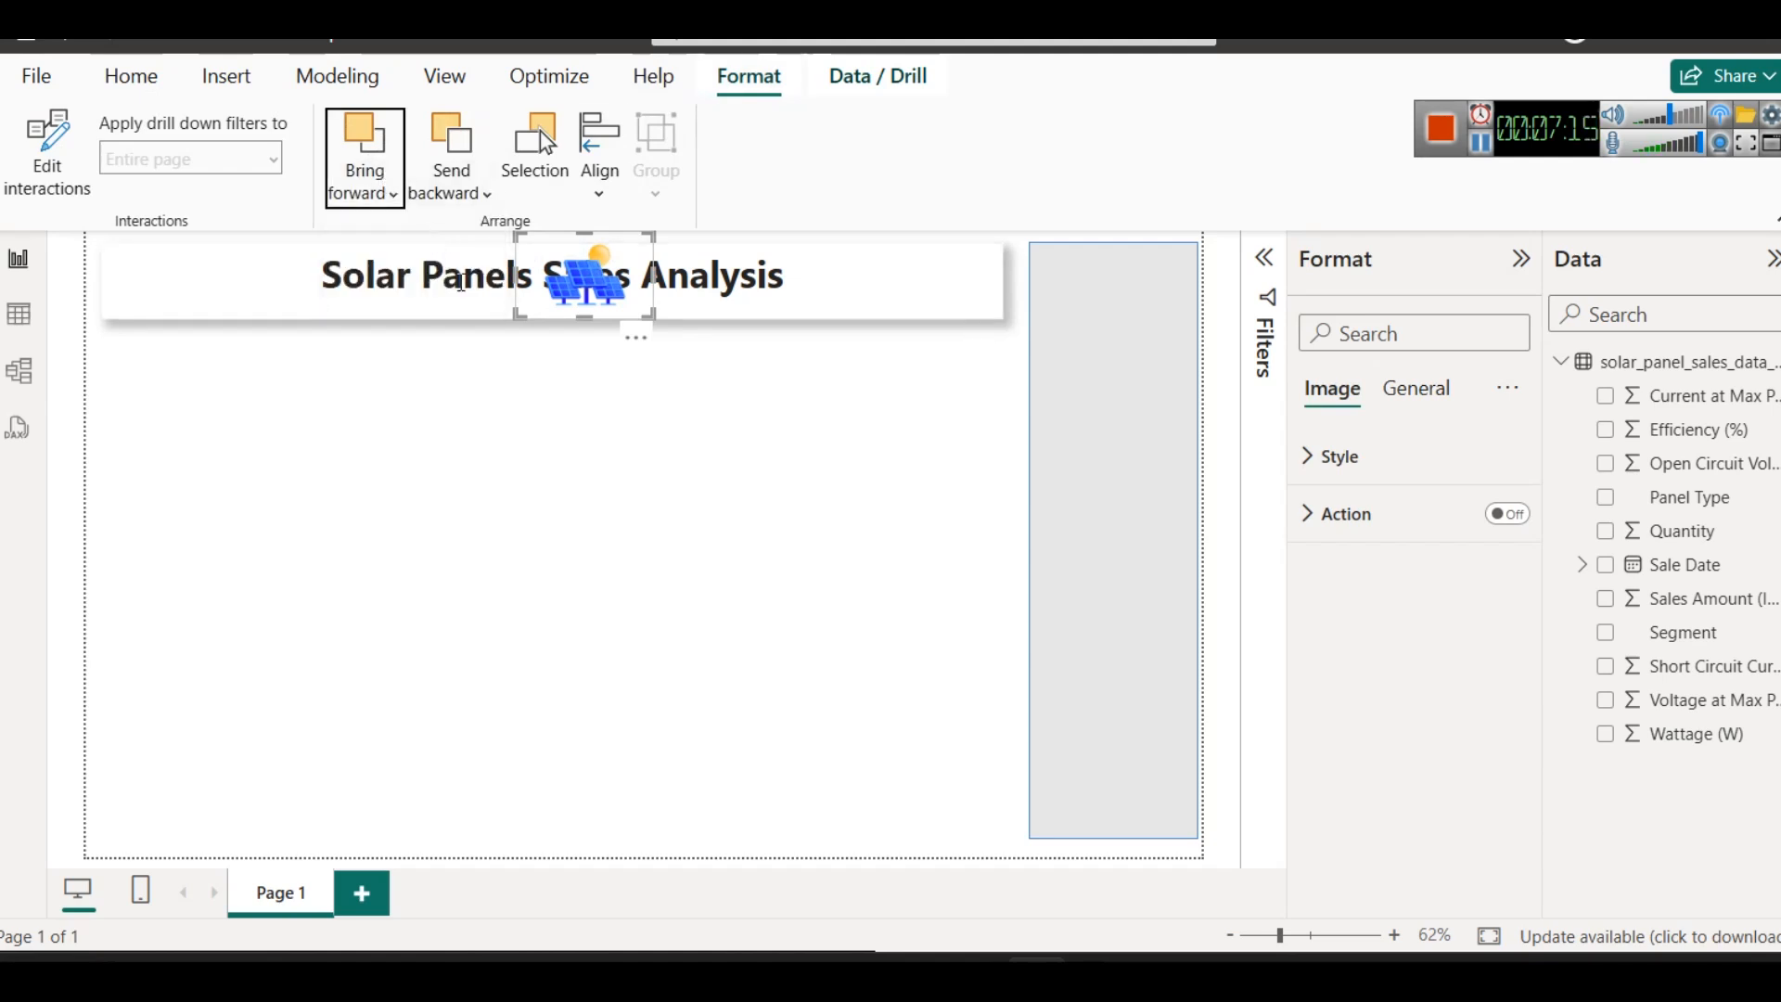
pyautogui.click(632, 423)
pyautogui.click(588, 297)
pyautogui.moveTo(588, 297); pyautogui.dragTo(1148, 315)
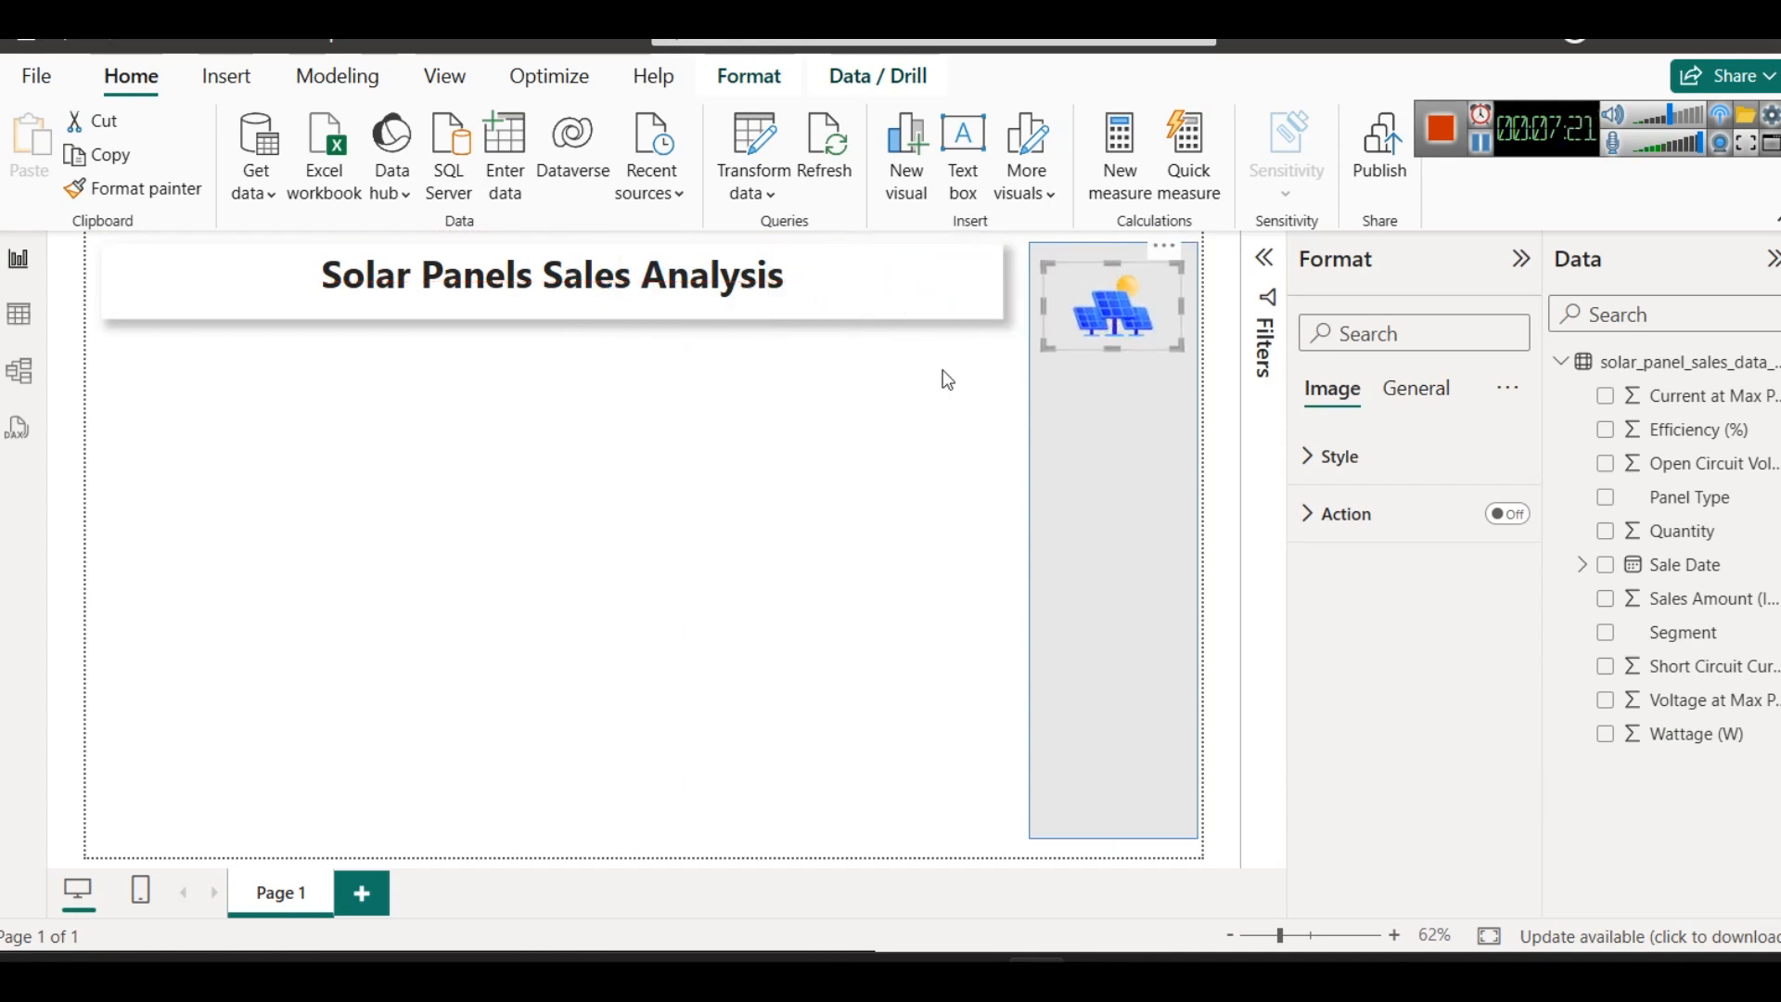
# - Send the grey vertical rectangle behind the solar panel image again
pyautogui.click(871, 402)
pyautogui.click(1150, 471)
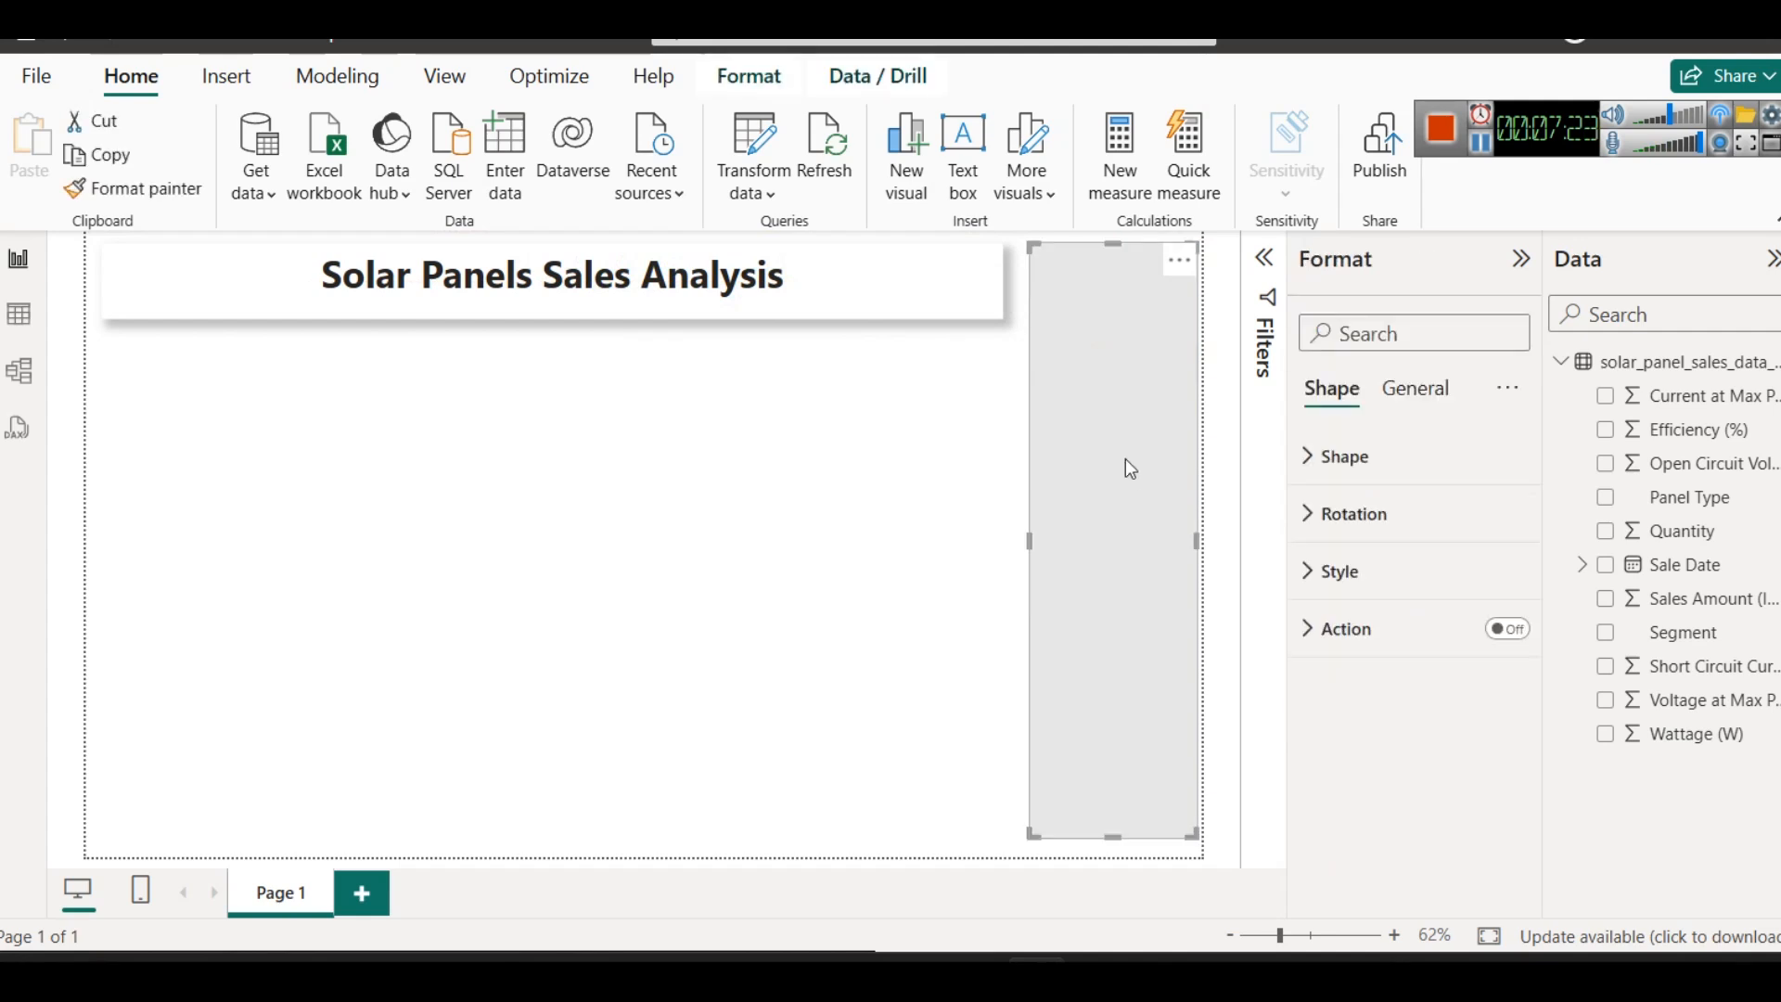
pyautogui.click(733, 85)
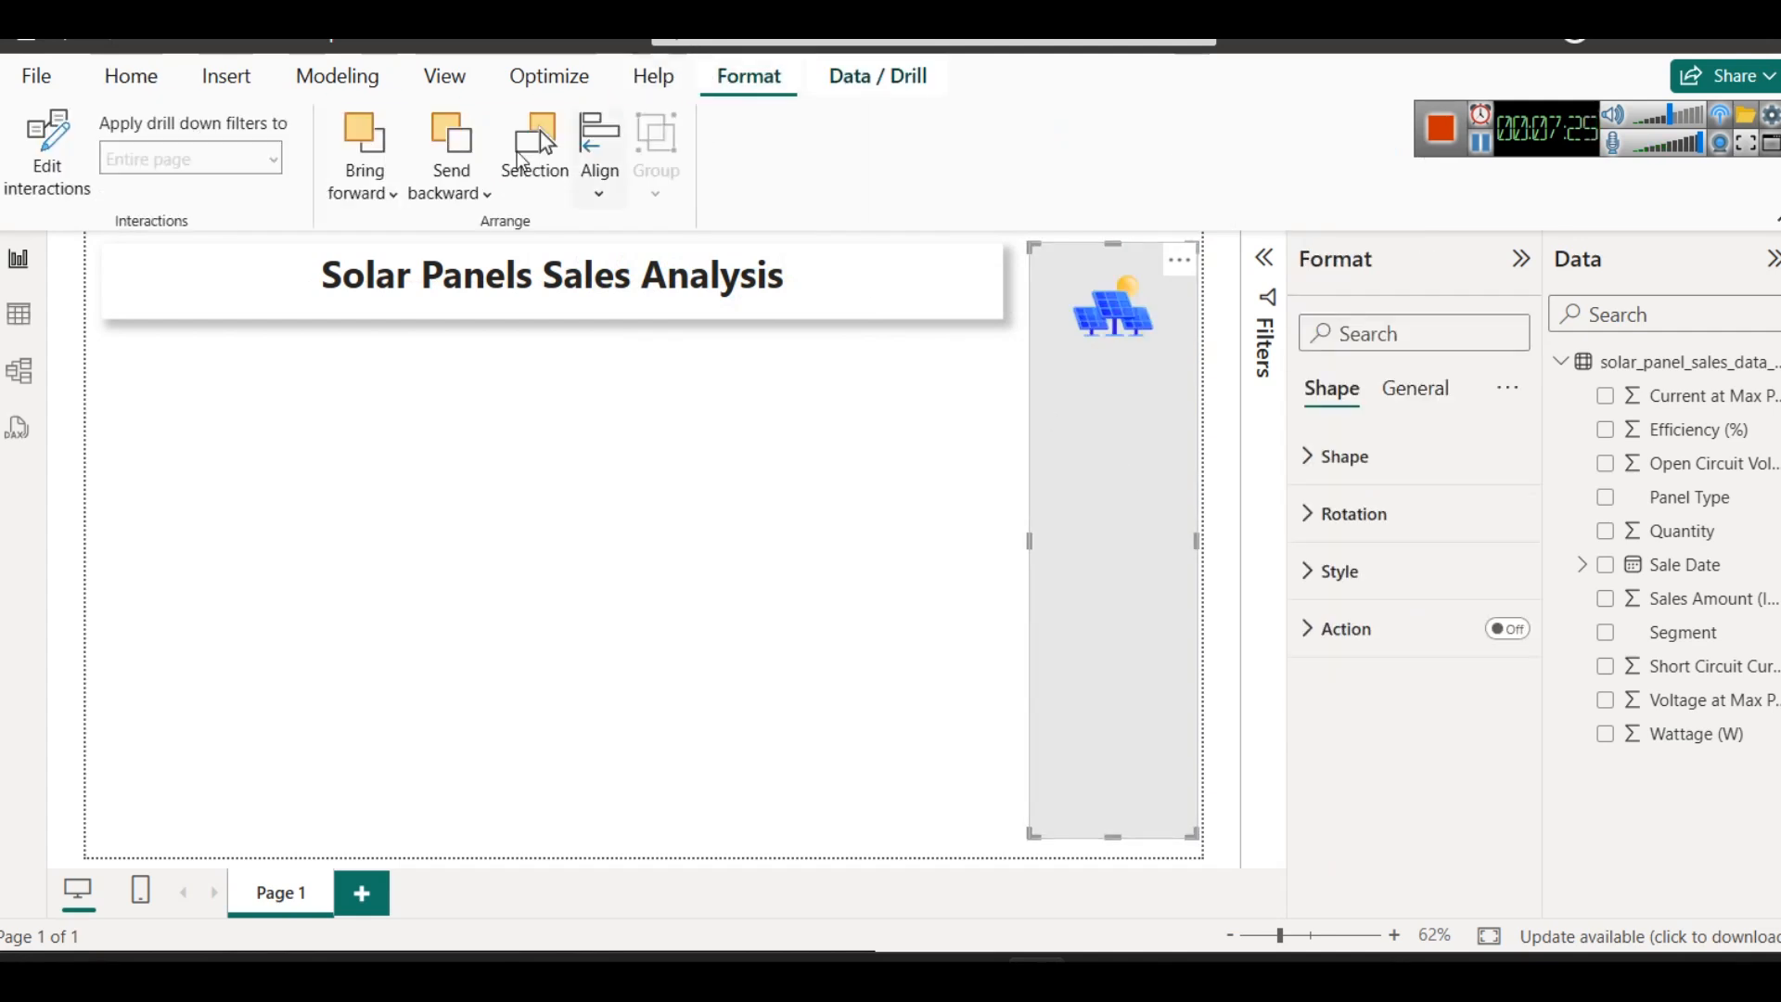
pyautogui.click(459, 185)
pyautogui.click(529, 287)
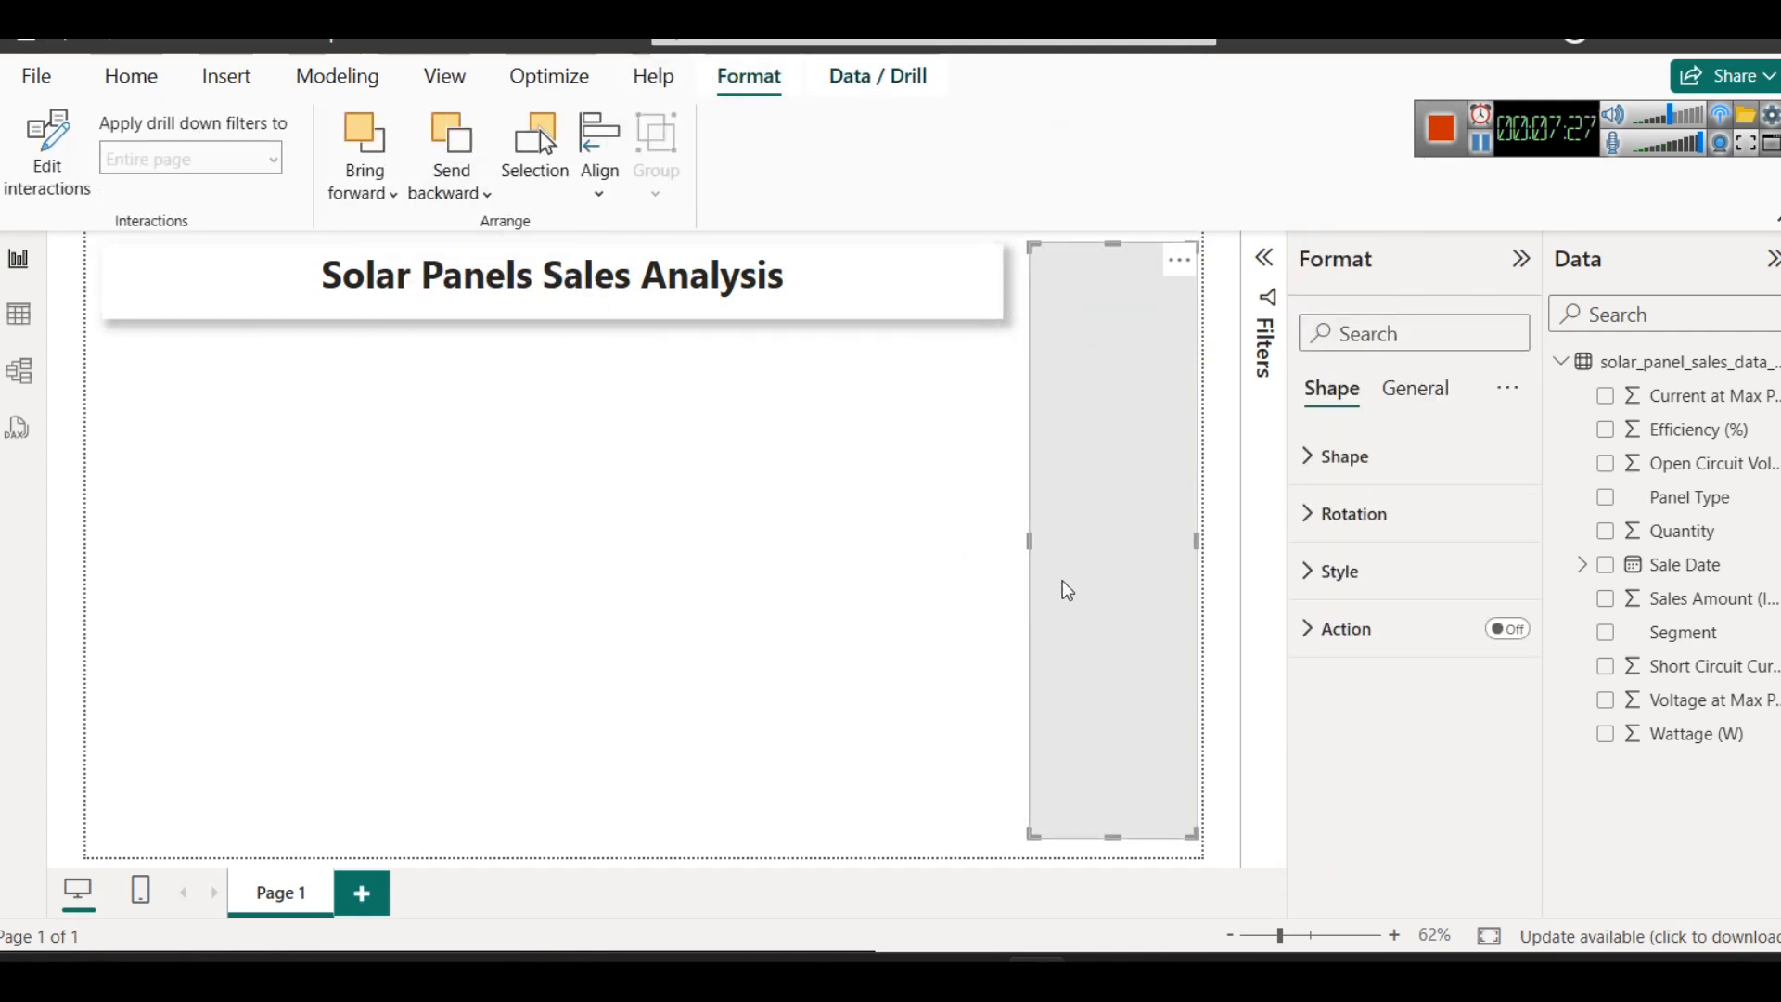
pyautogui.click(921, 536)
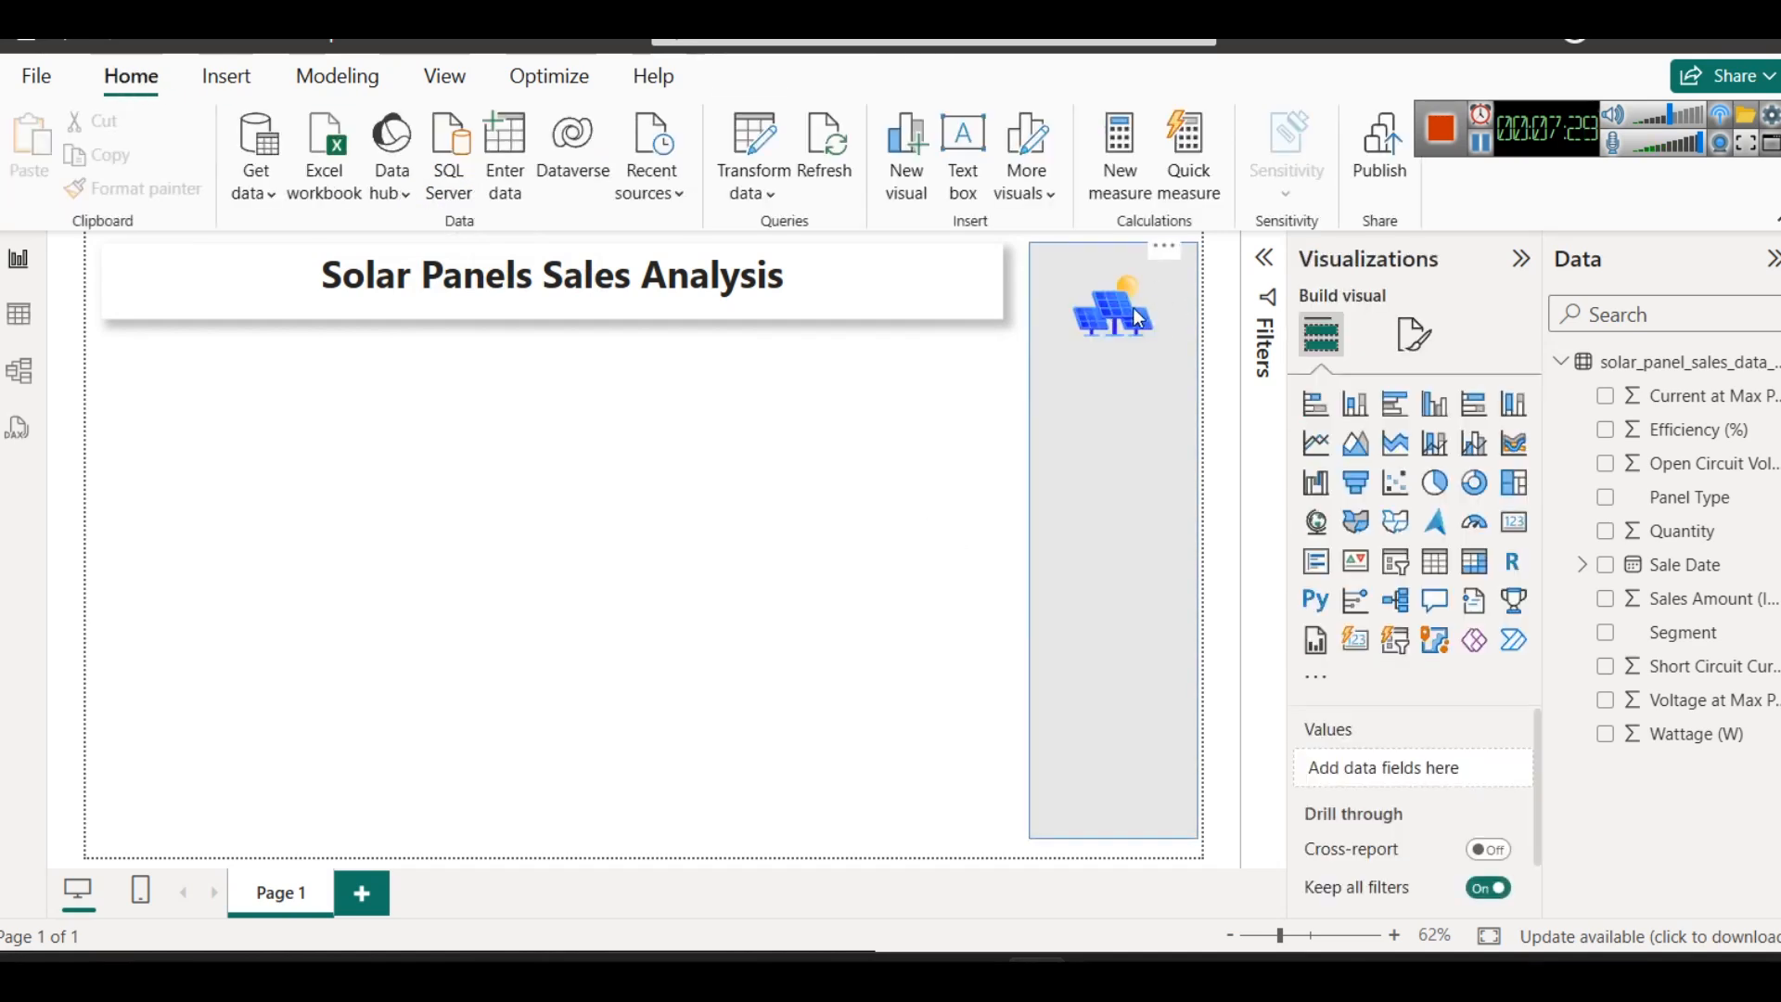
# - Slightly enlarge the solar panel image within the upper end of the grey rectangle
pyautogui.click(1104, 301)
pyautogui.moveTo(1104, 267)
pyautogui.mouseDown()
pyautogui.moveTo(1110, 242)
pyautogui.moveTo(1104, 358)
pyautogui.moveTo(1111, 286)
pyautogui.moveTo(1113, 301)
pyautogui.mouseUp()
pyautogui.click(863, 405)
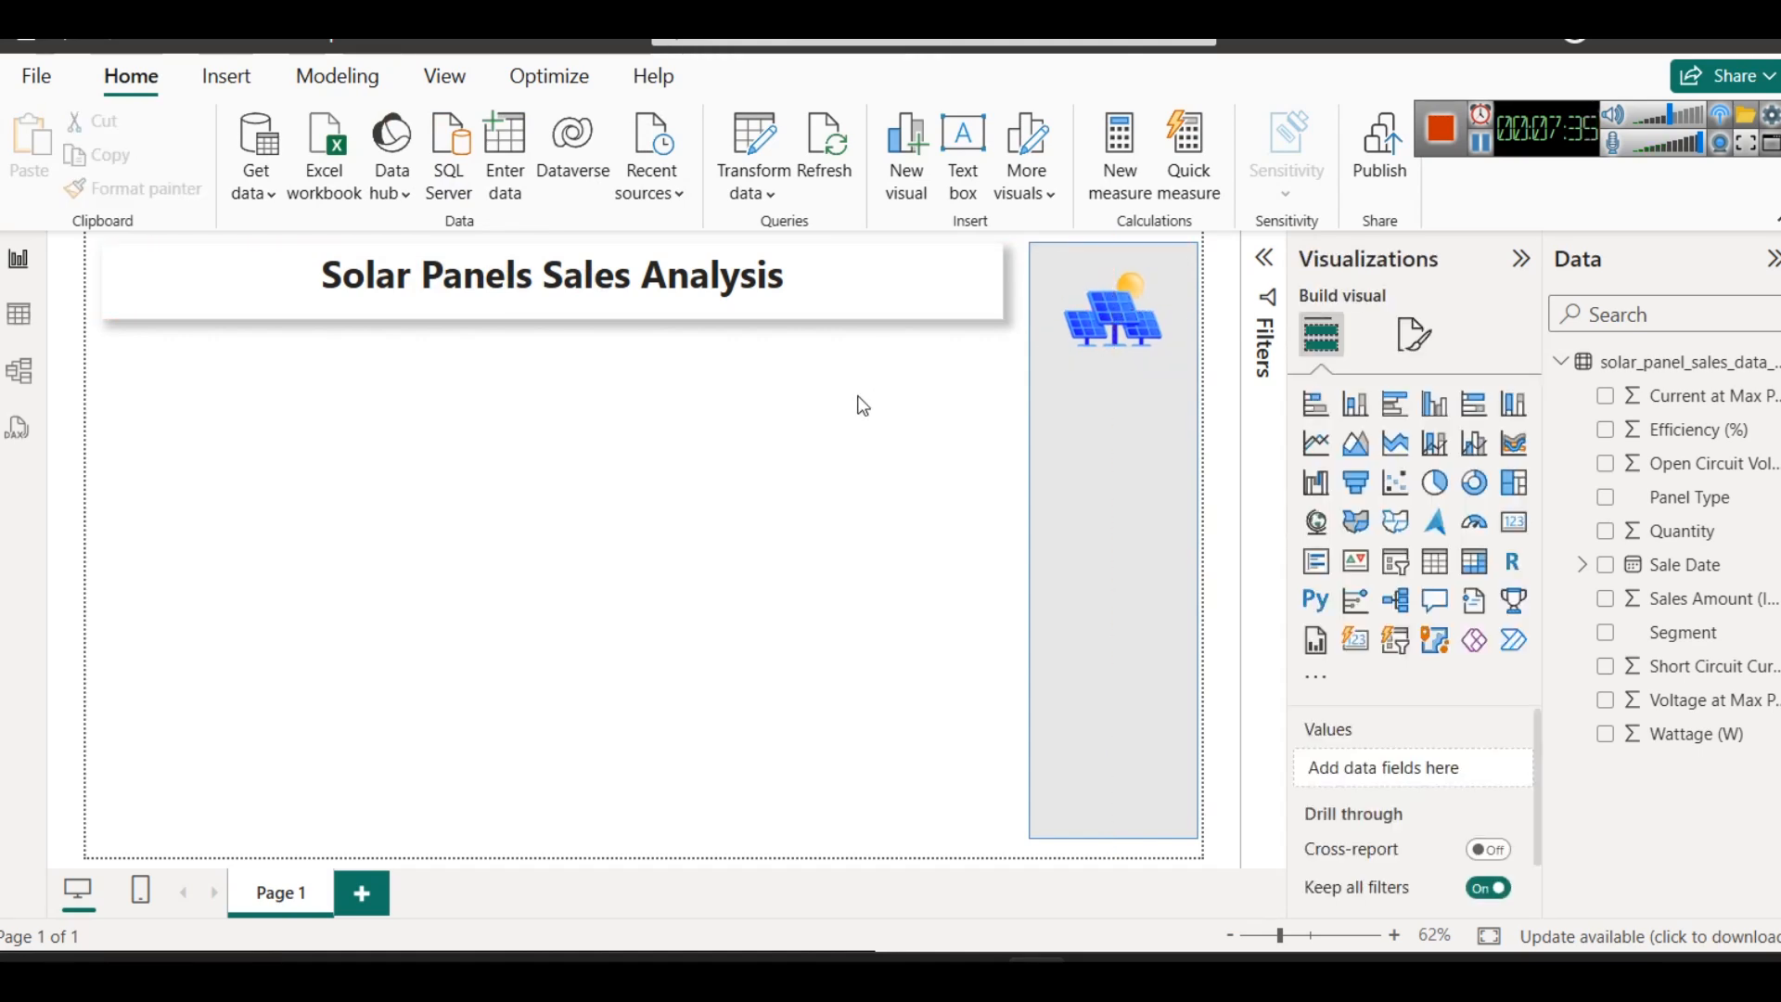
# - Increase the vertical rectangle's fill transparency to make its light grey paler
pyautogui.click(1115, 525)
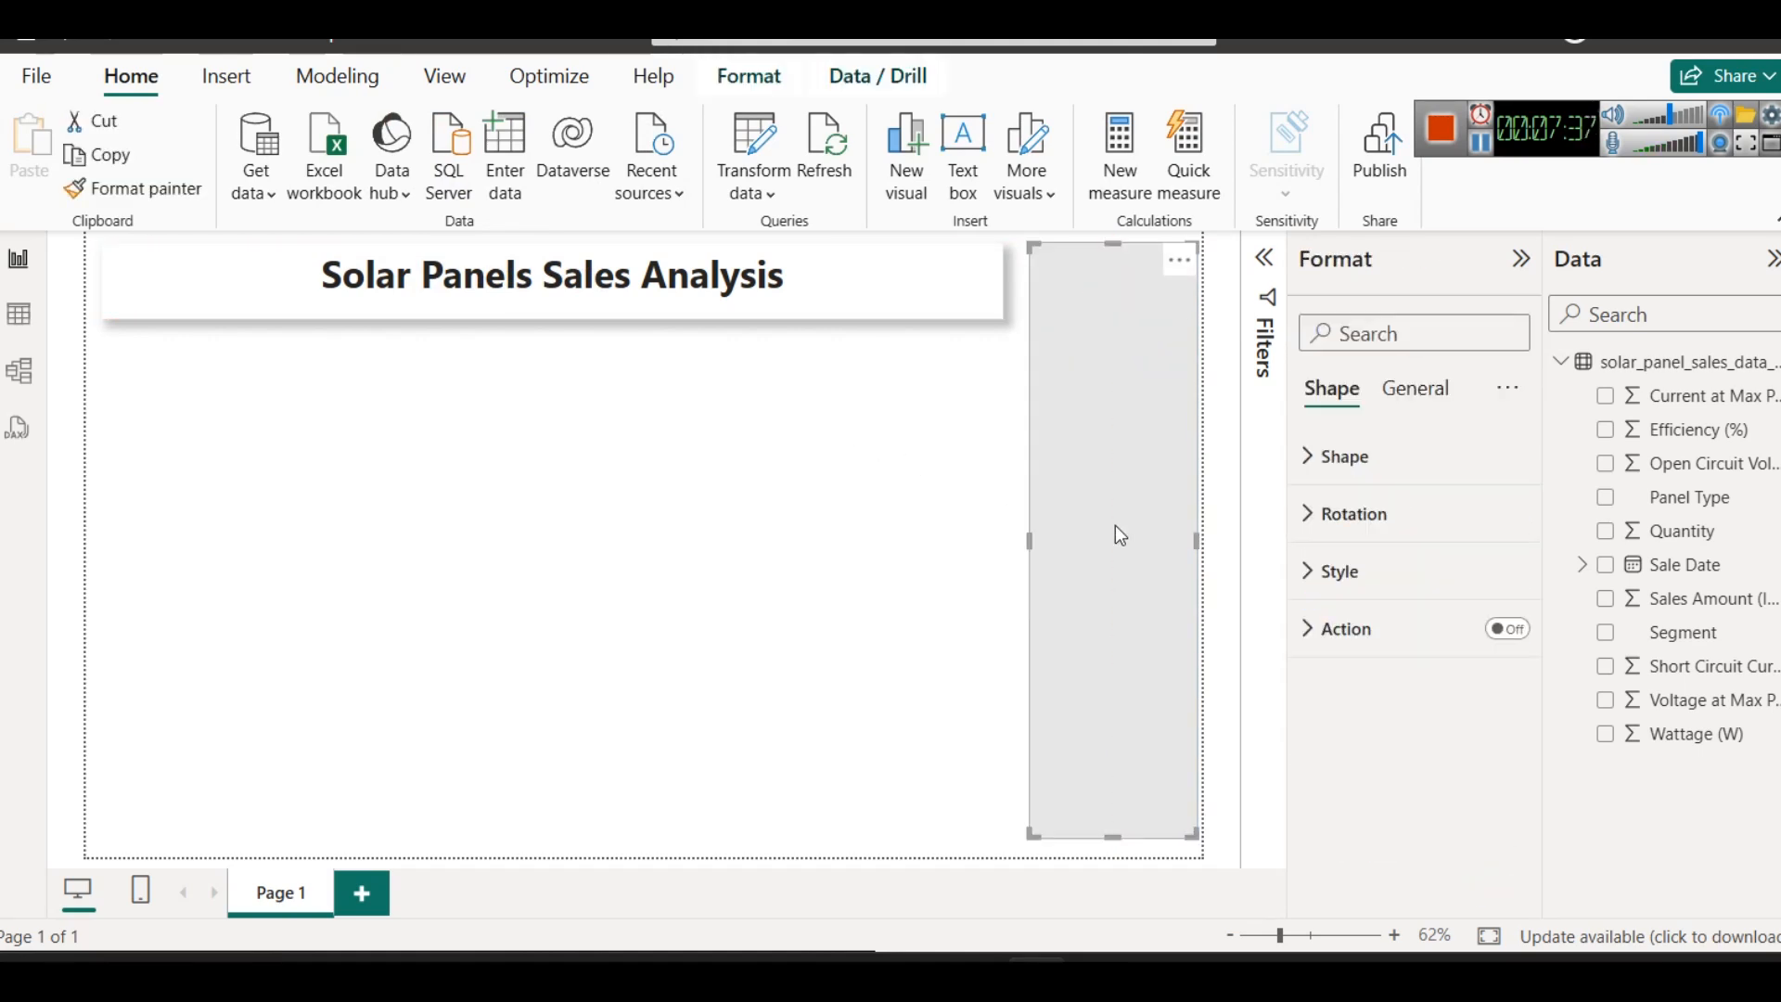
pyautogui.click(1340, 575)
pyautogui.click(1367, 713)
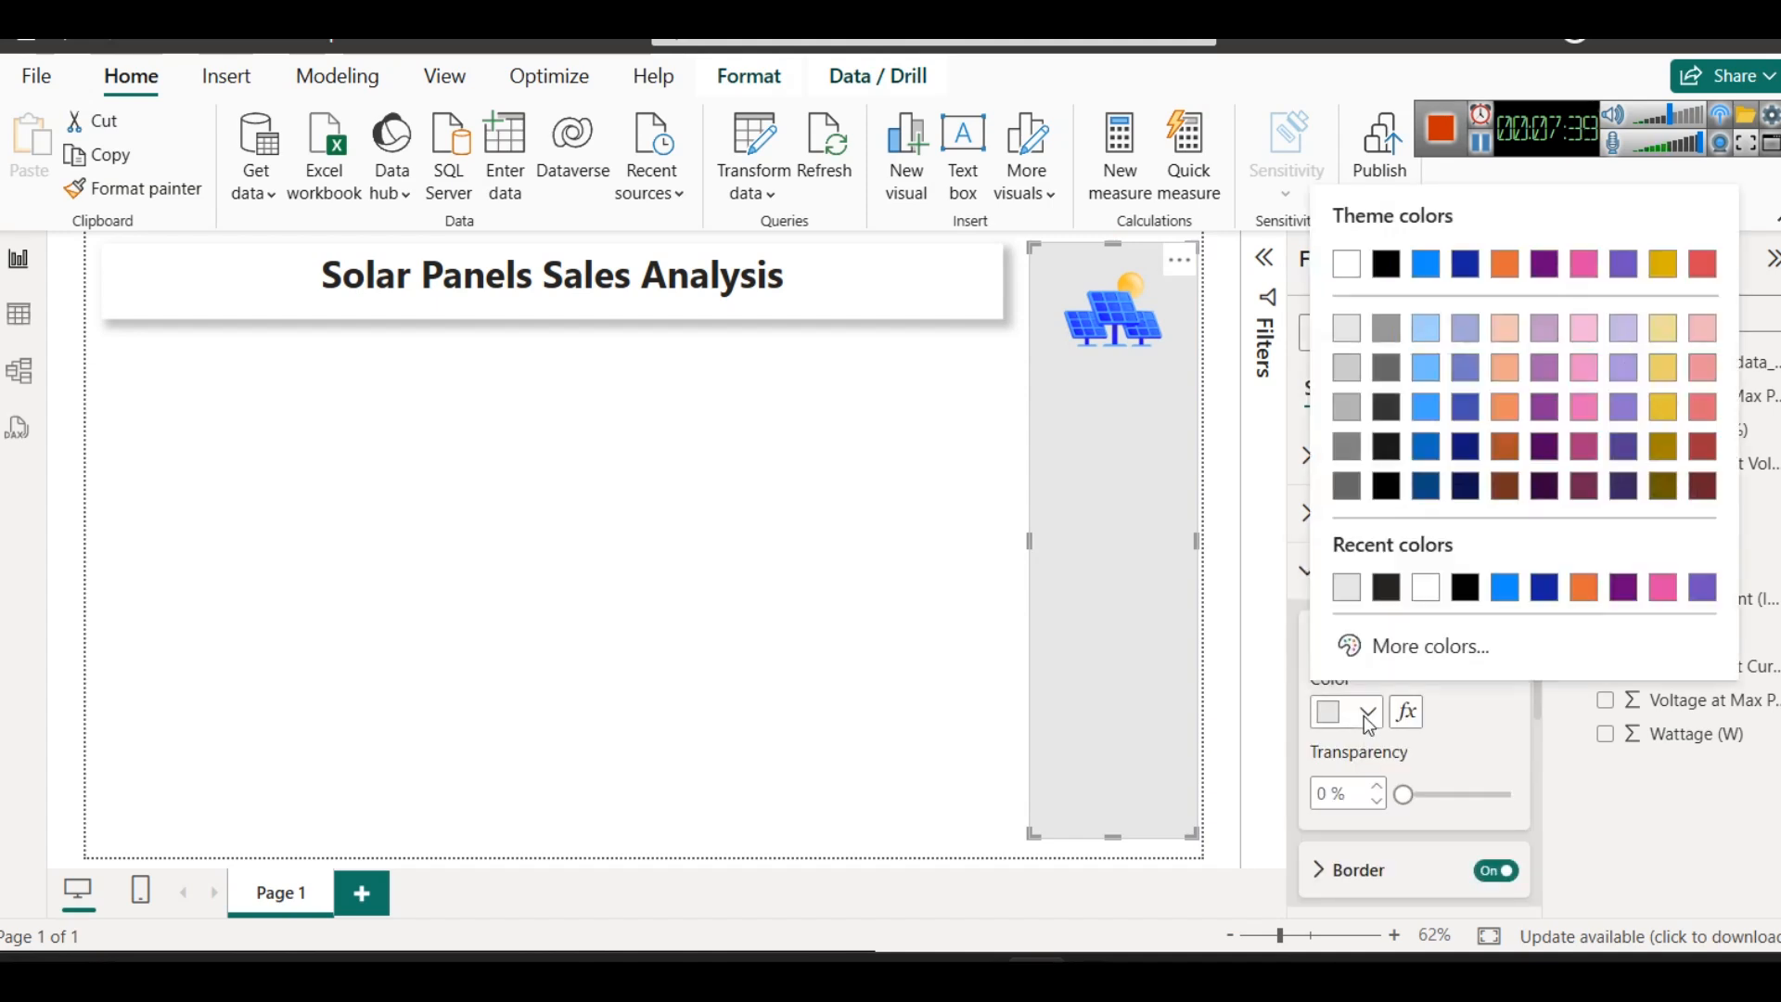
pyautogui.click(1410, 760)
pyautogui.click(1104, 494)
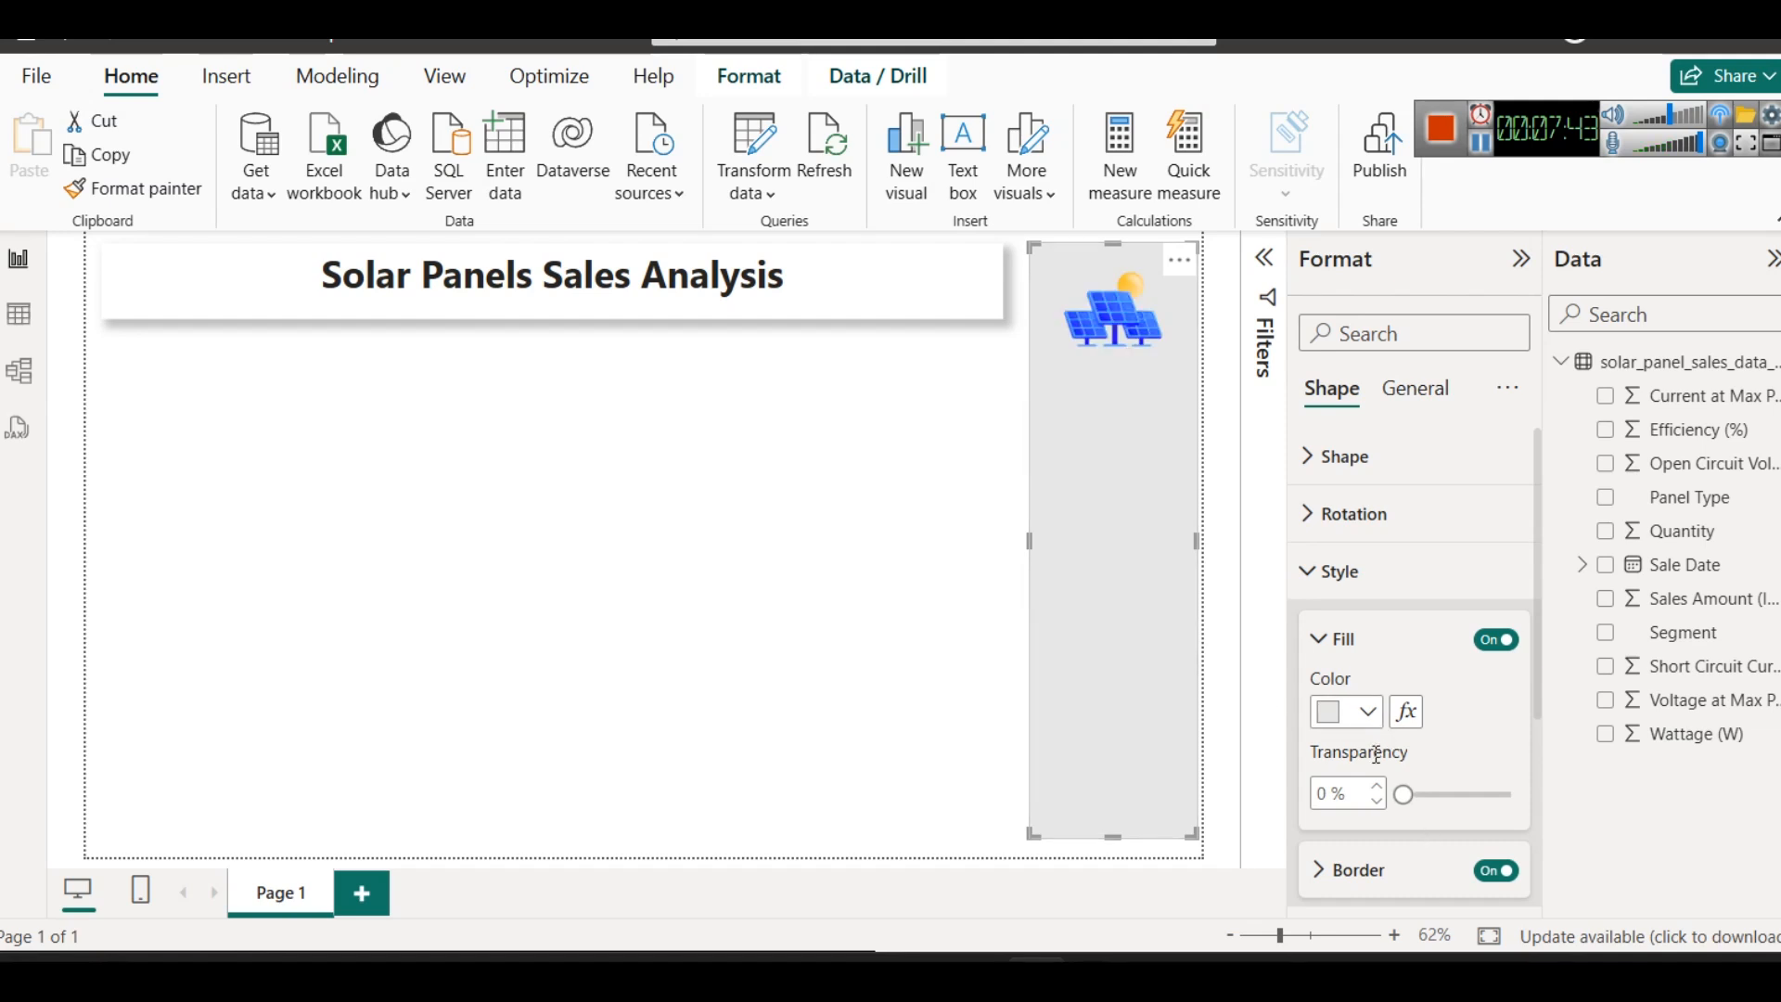
pyautogui.moveTo(1401, 795); pyautogui.dragTo(1447, 800)
pyautogui.click(662, 604)
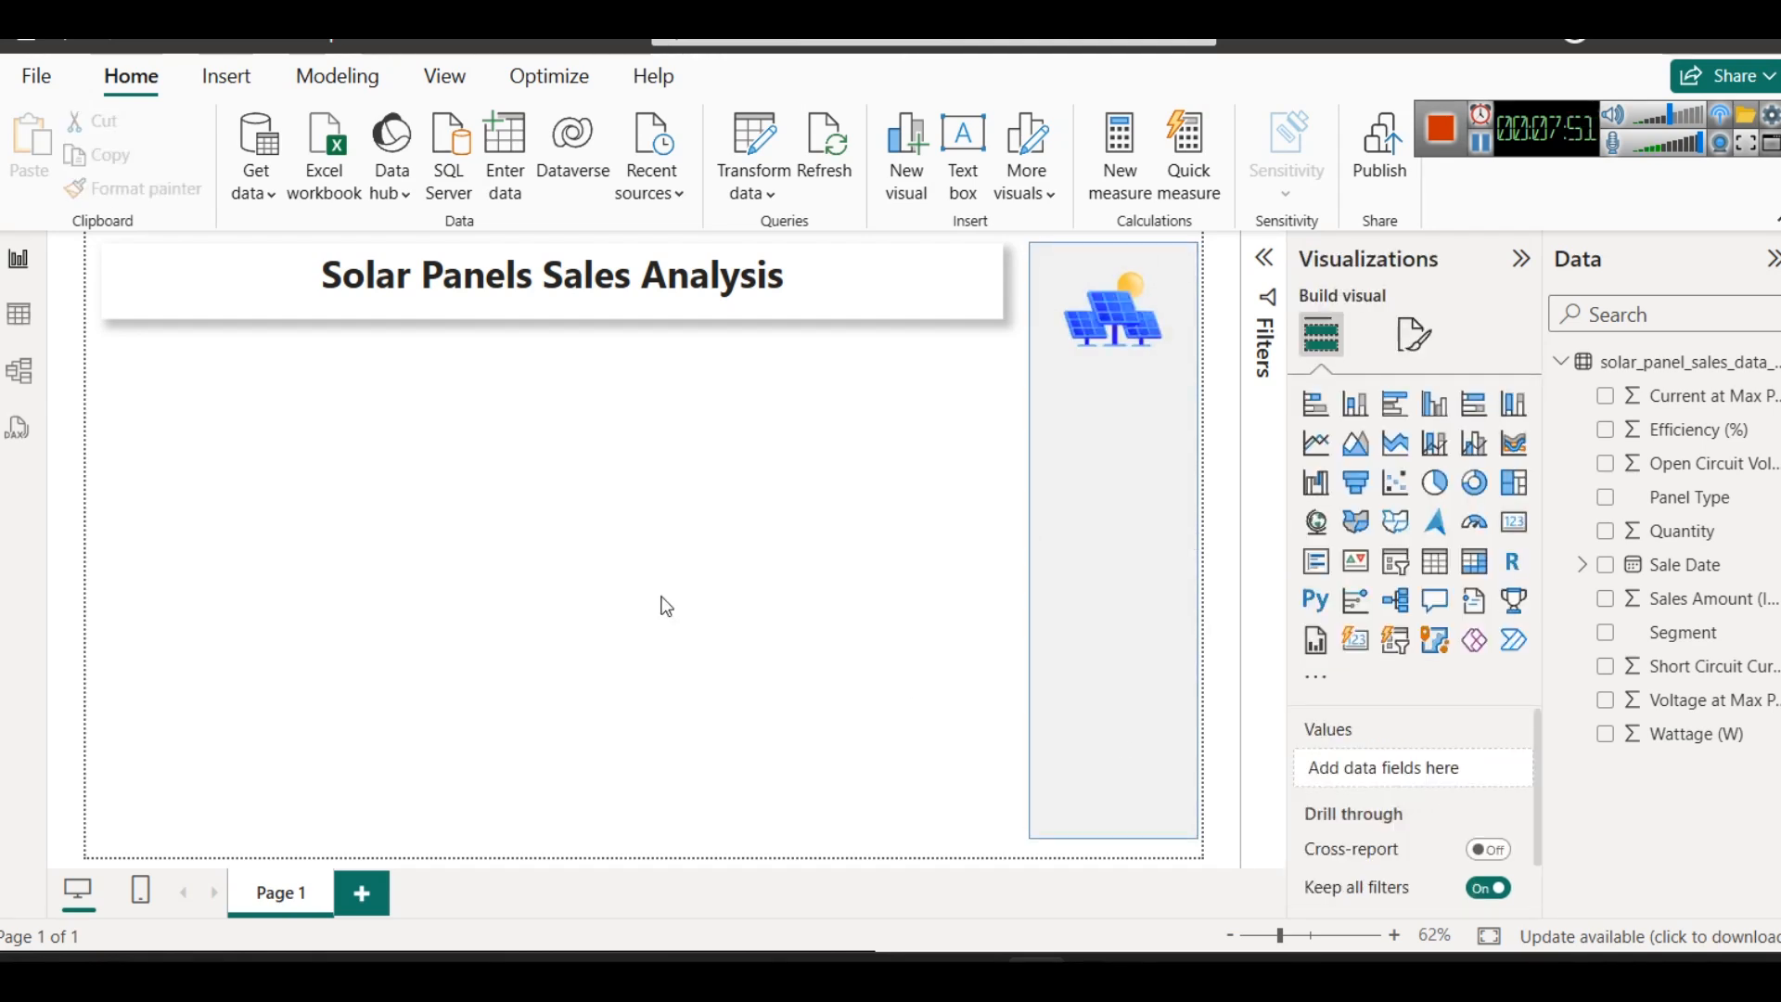
# - Extend the solar panel image's frame upward to the rectangle's upper edge
pyautogui.click(1120, 321)
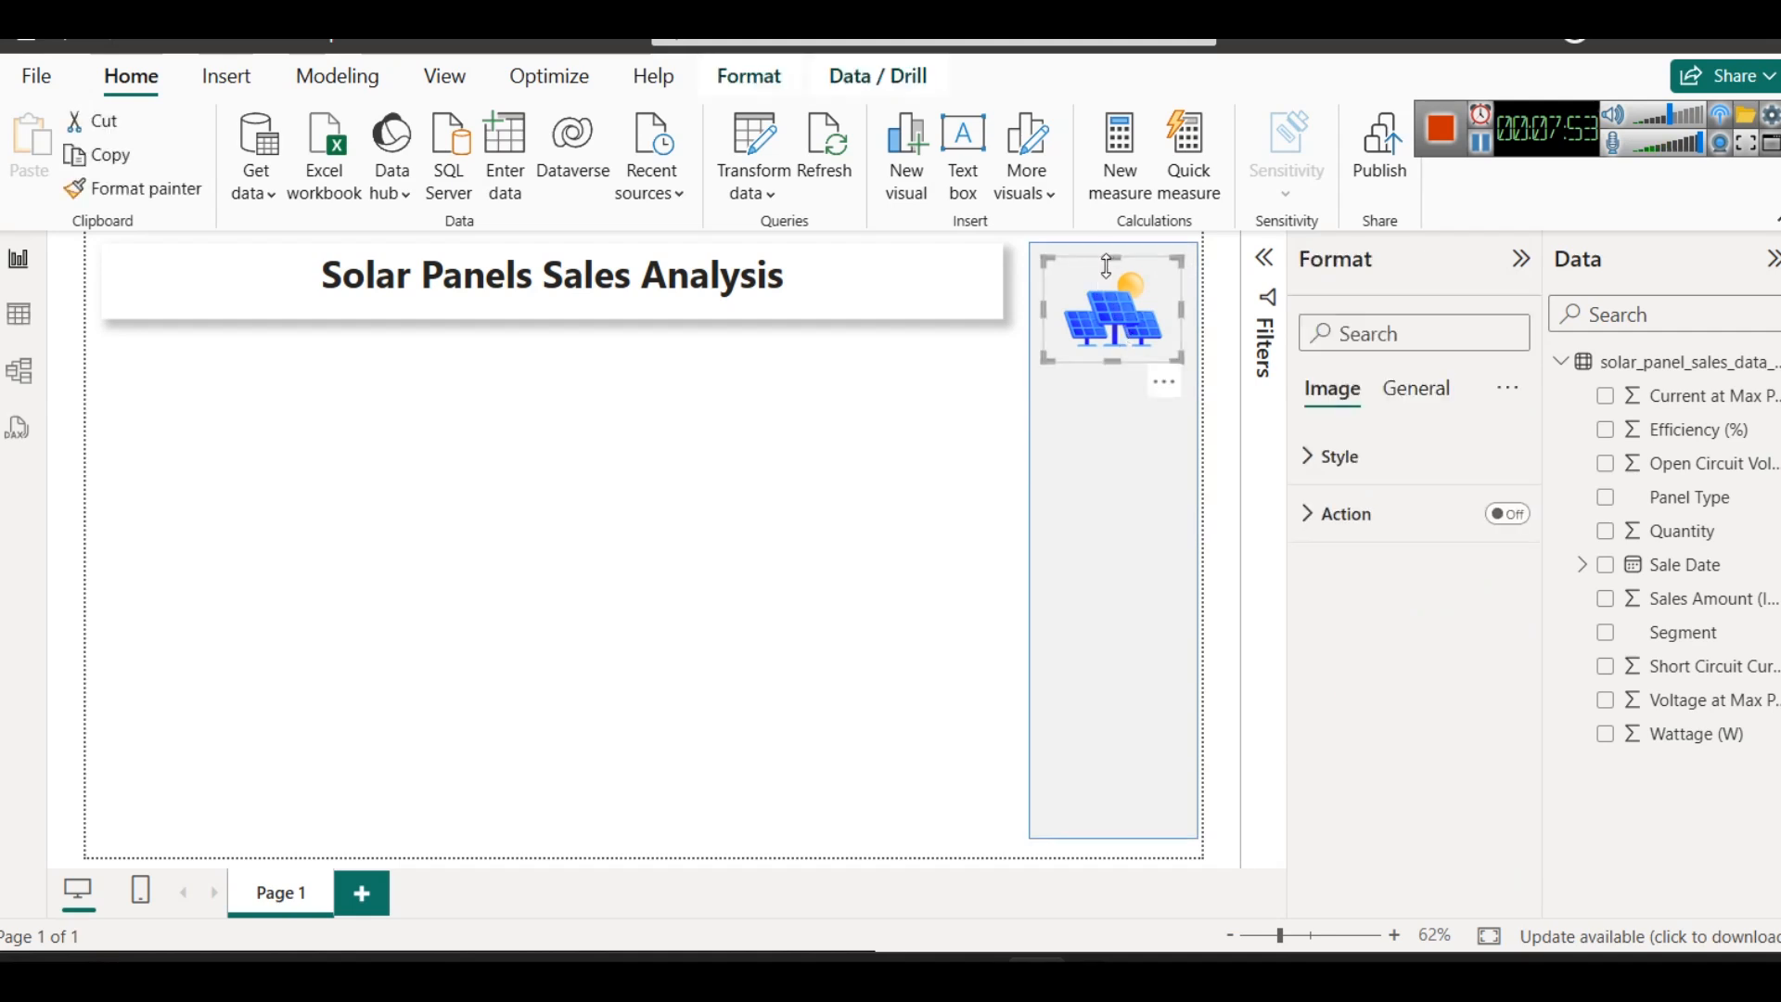
pyautogui.moveTo(1107, 267); pyautogui.dragTo(1119, 248)
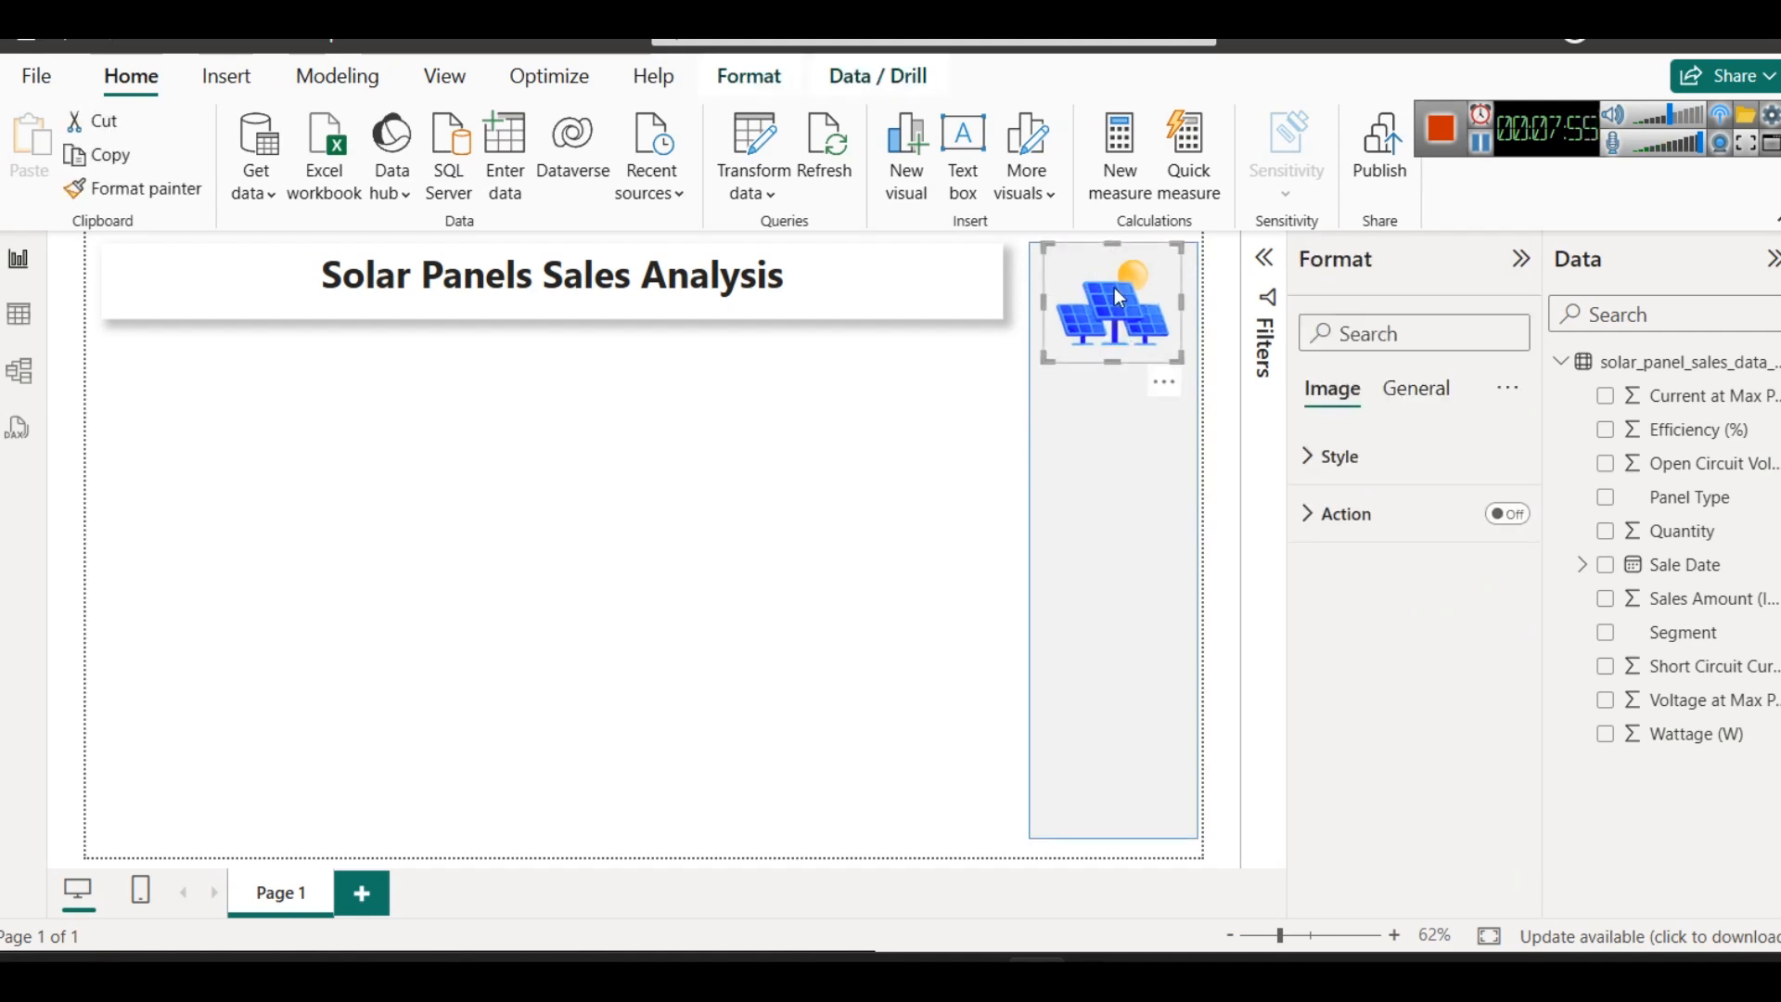
pyautogui.click(913, 448)
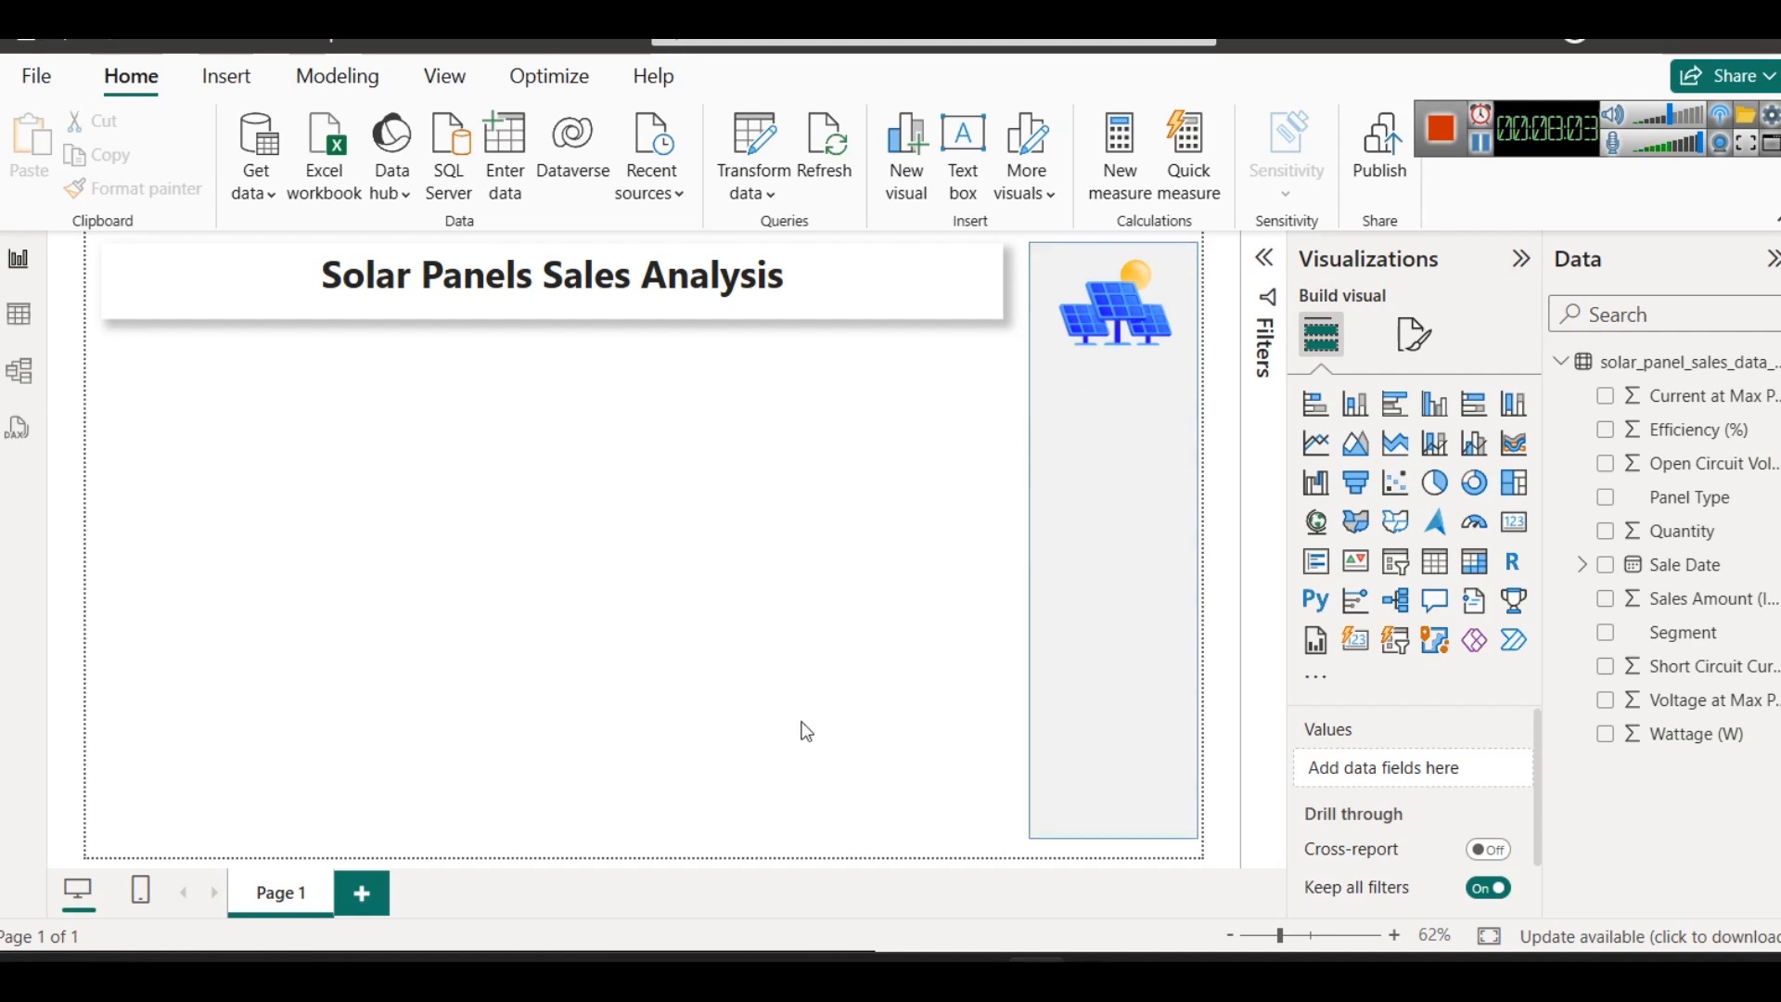
# - Switch to Color Codes.txt in Notepad, move its window clear of the page title and highlight the colour code #fcbd27
pyautogui.moveTo(657, 958)
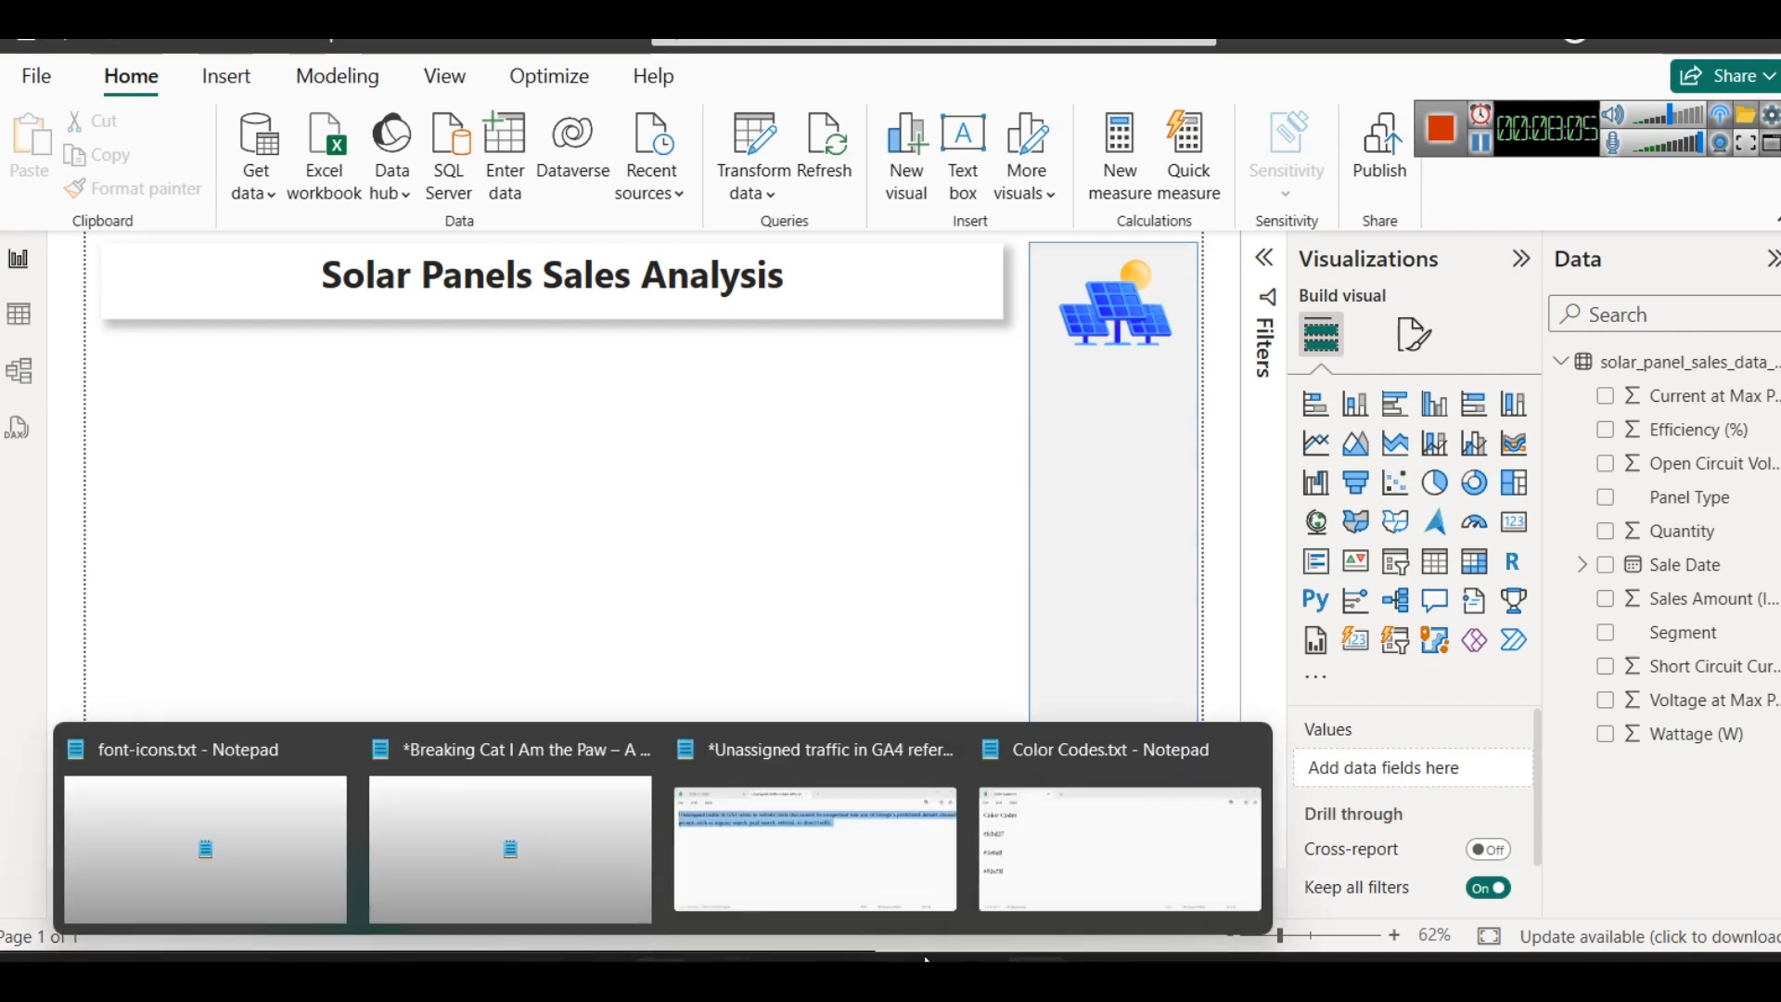
pyautogui.click(1119, 849)
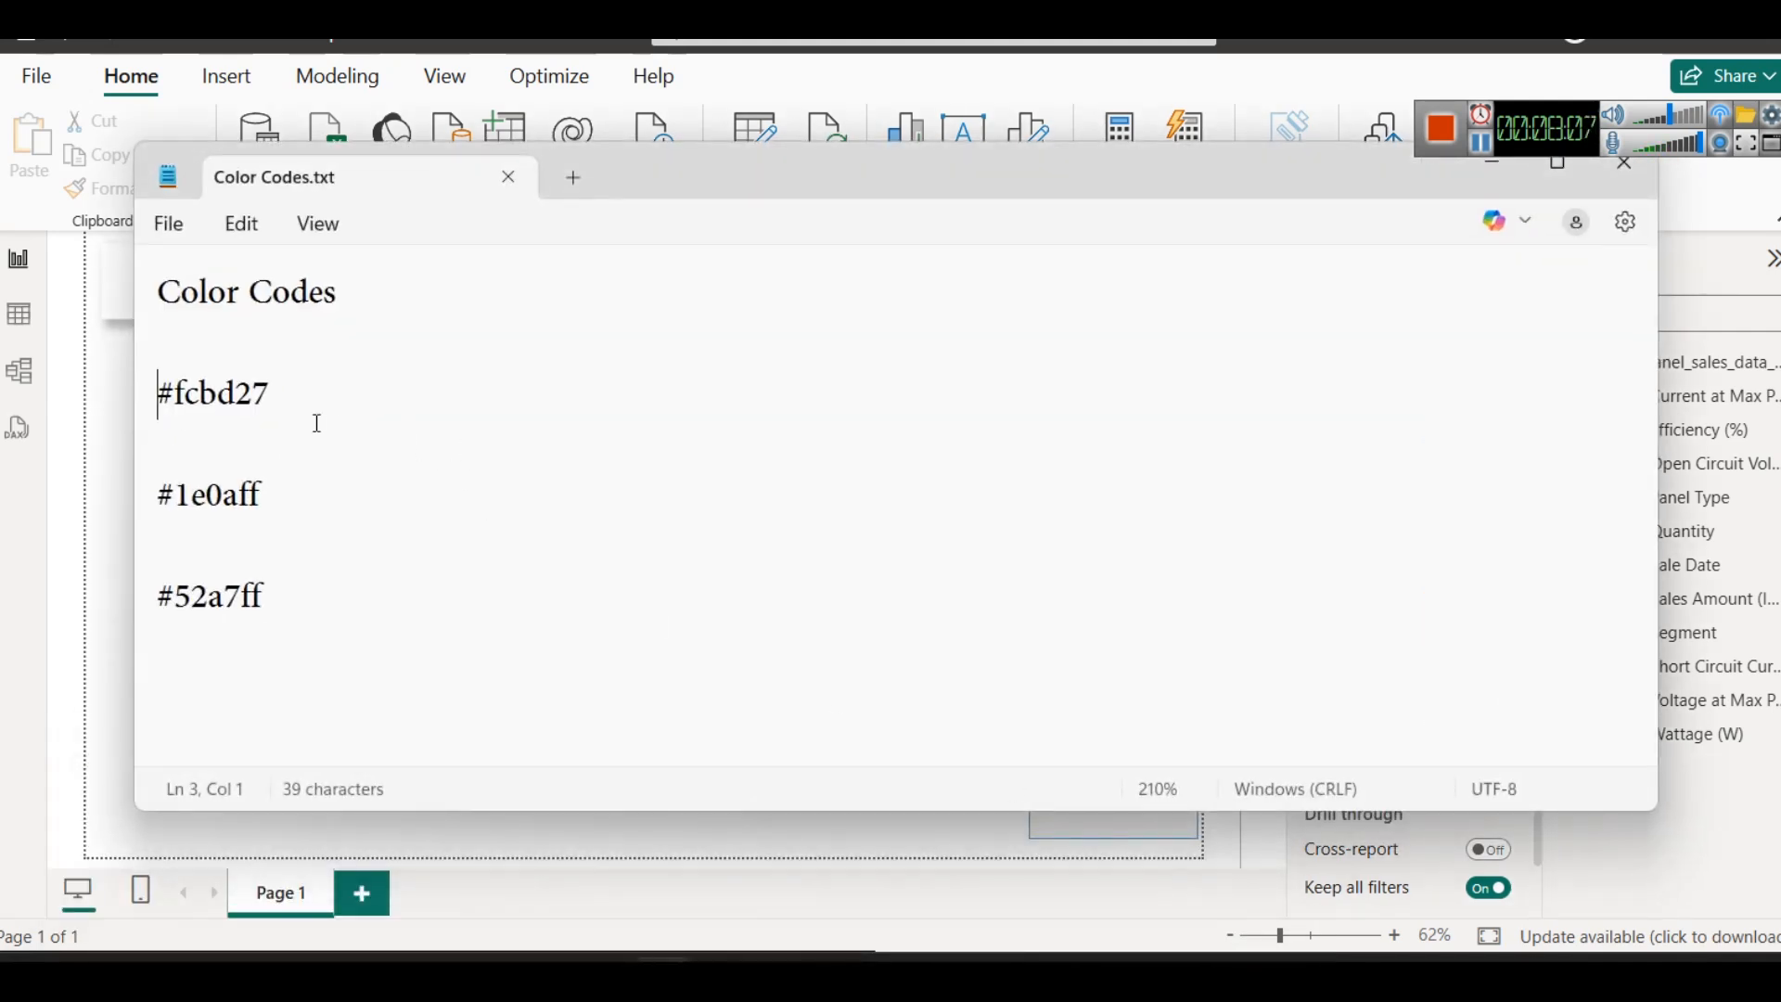
pyautogui.moveTo(651, 187); pyautogui.dragTo(1355, 421)
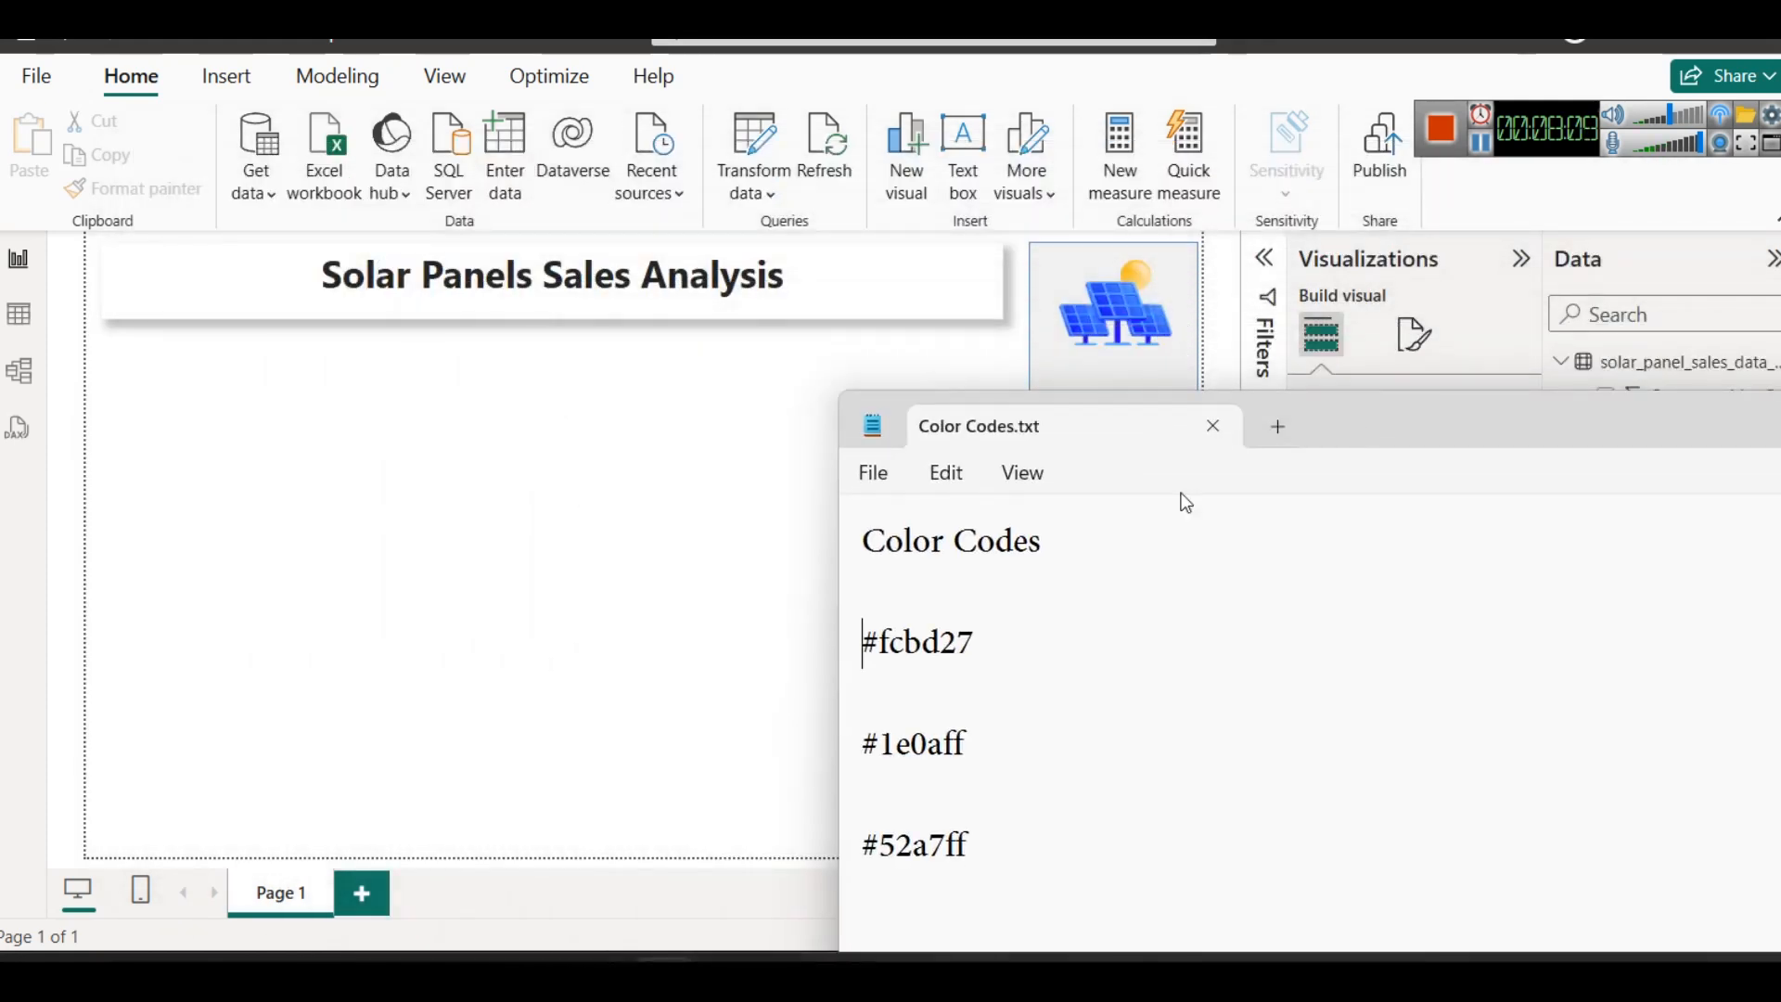
pyautogui.click(1014, 636)
pyautogui.moveTo(1014, 636); pyautogui.dragTo(847, 648)
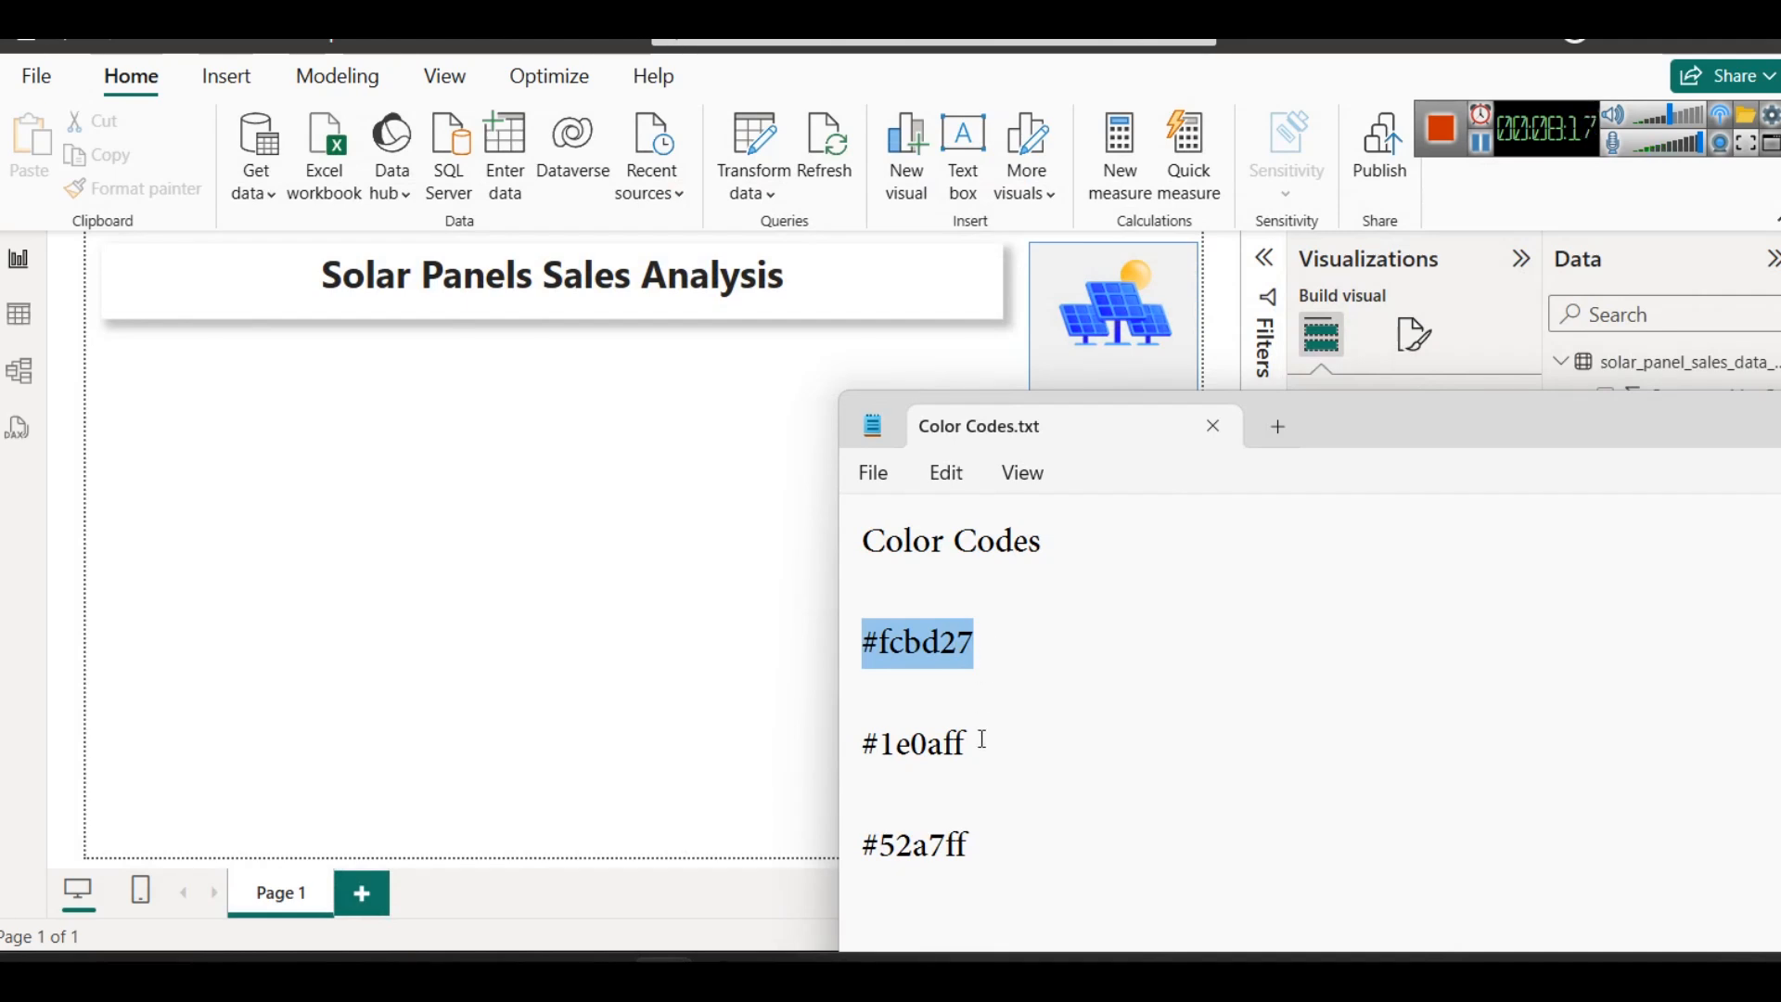
pyautogui.click(1006, 664)
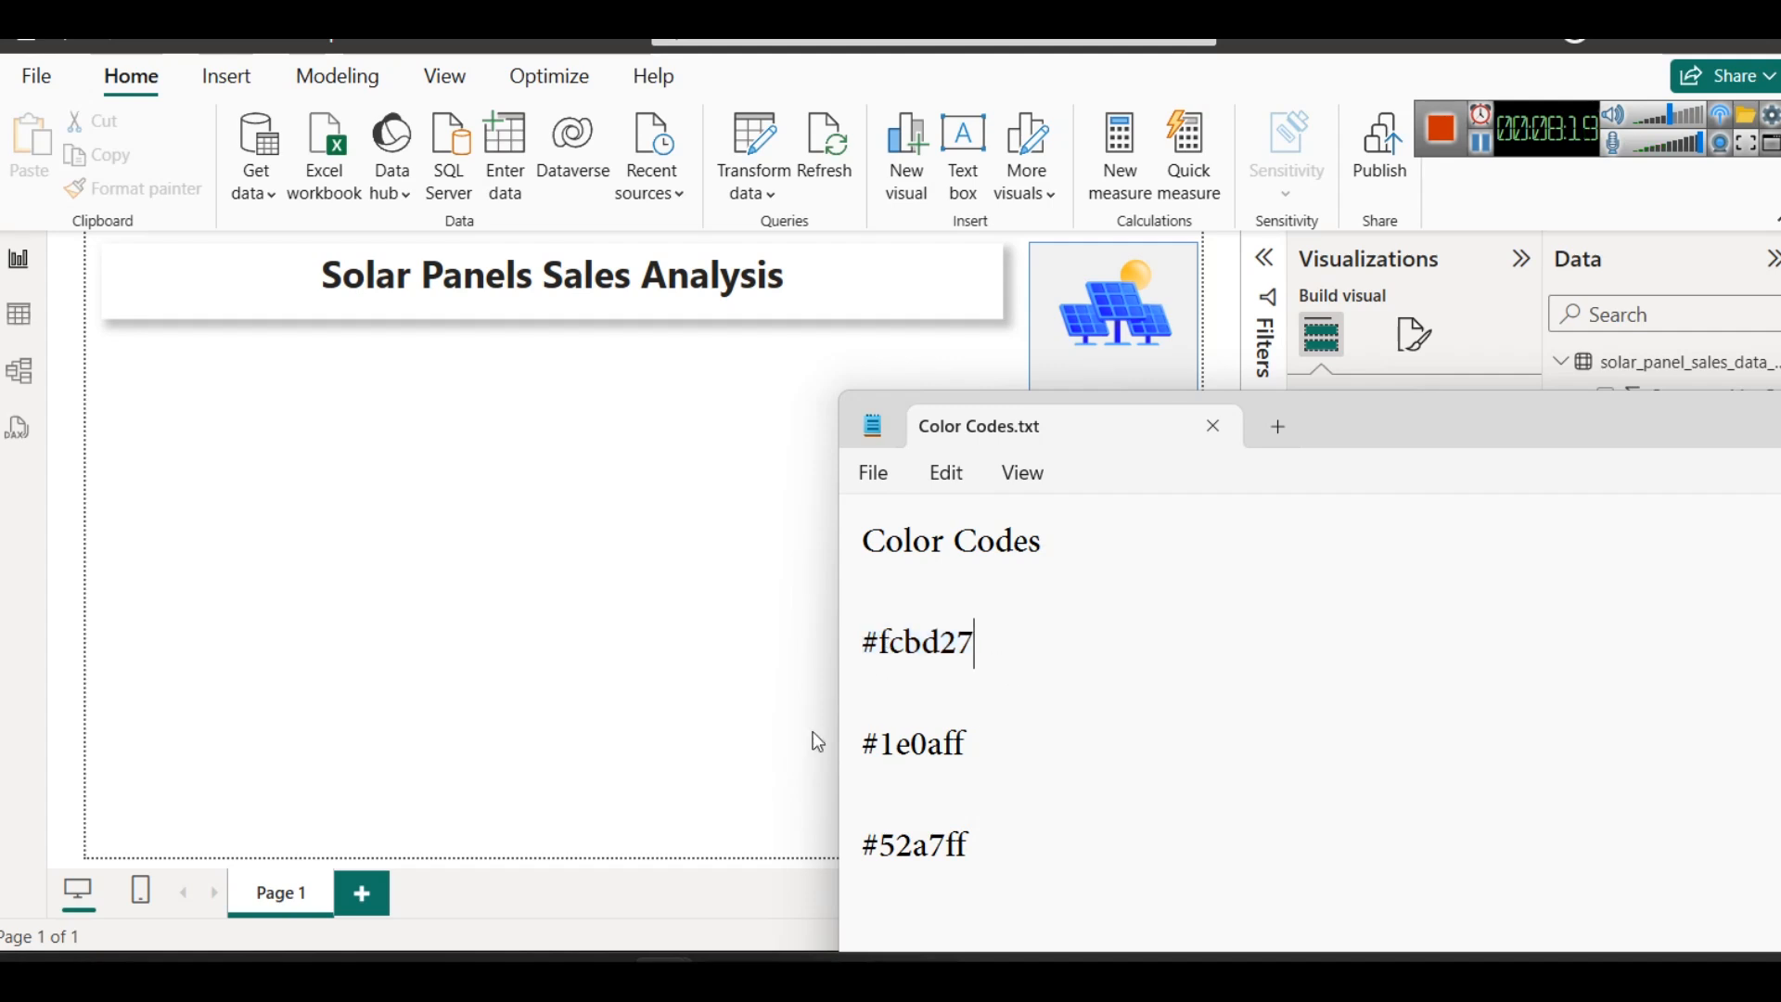
pyautogui.moveTo(877, 642); pyautogui.dragTo(927, 654)
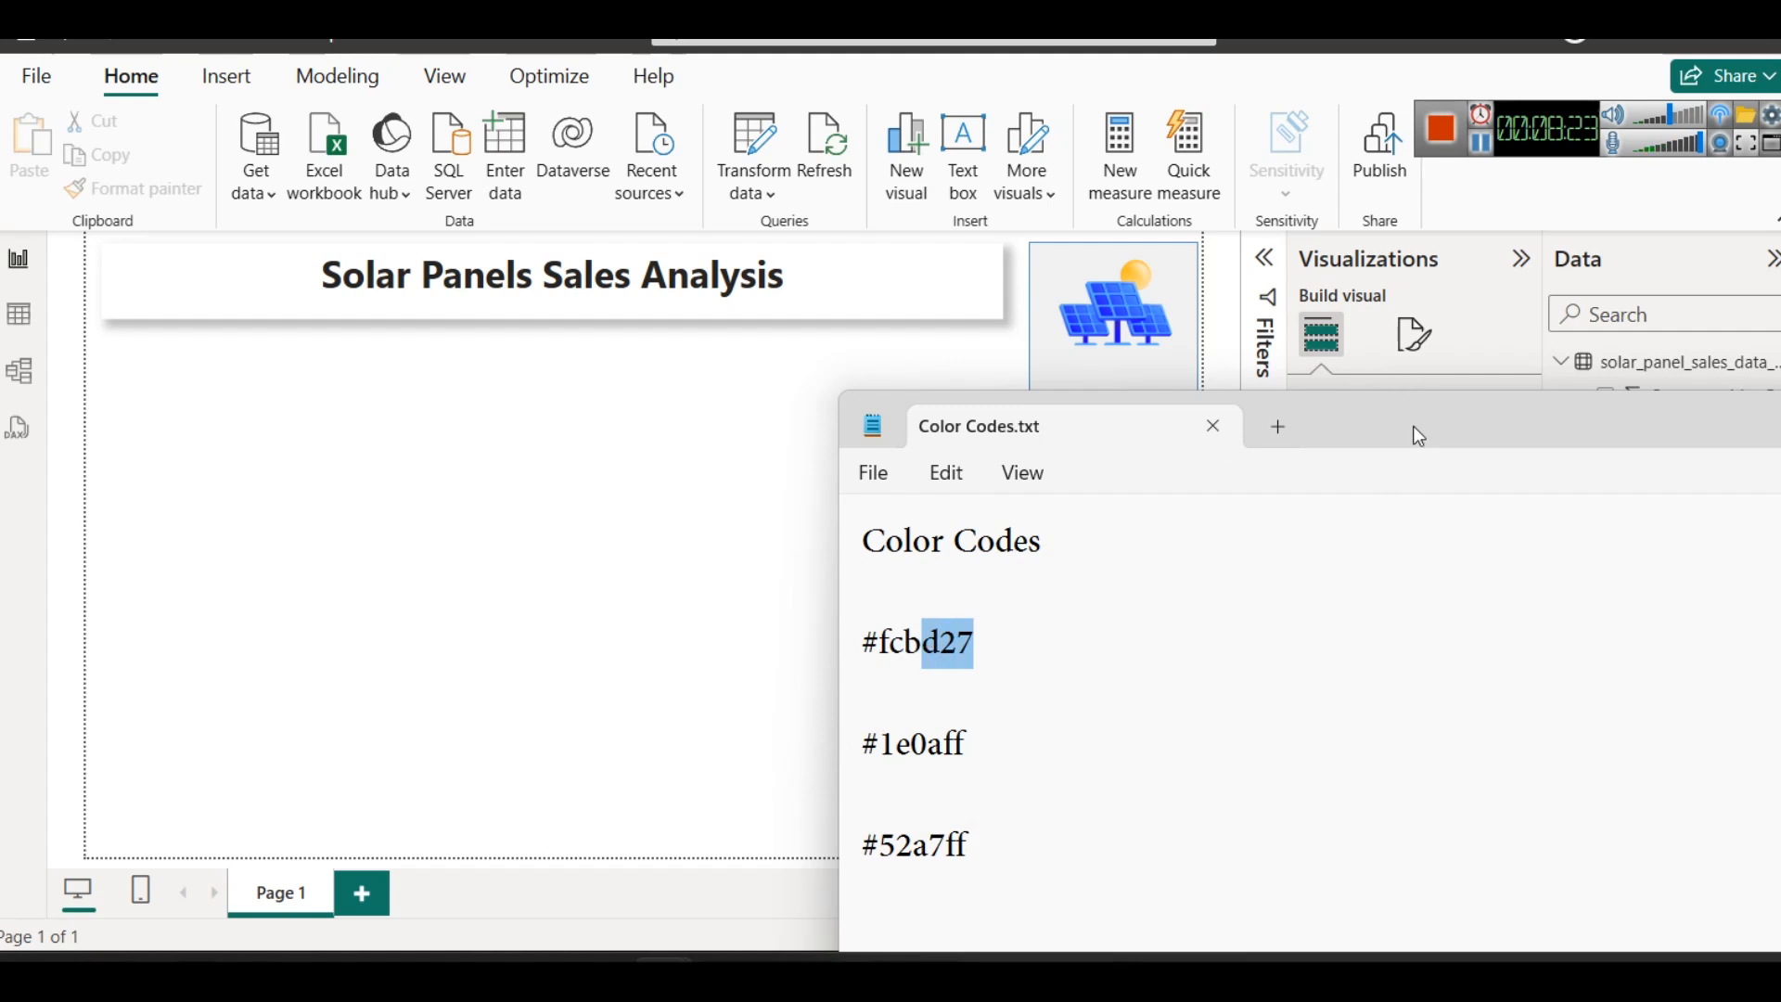
# - Shift the notes window up and add the line "#ffffff = white" below the Color Codes heading
pyautogui.moveTo(1412, 426); pyautogui.dragTo(1347, 295)
pyautogui.click(993, 452)
pyautogui.press('Return')
pyautogui.click(993, 451)
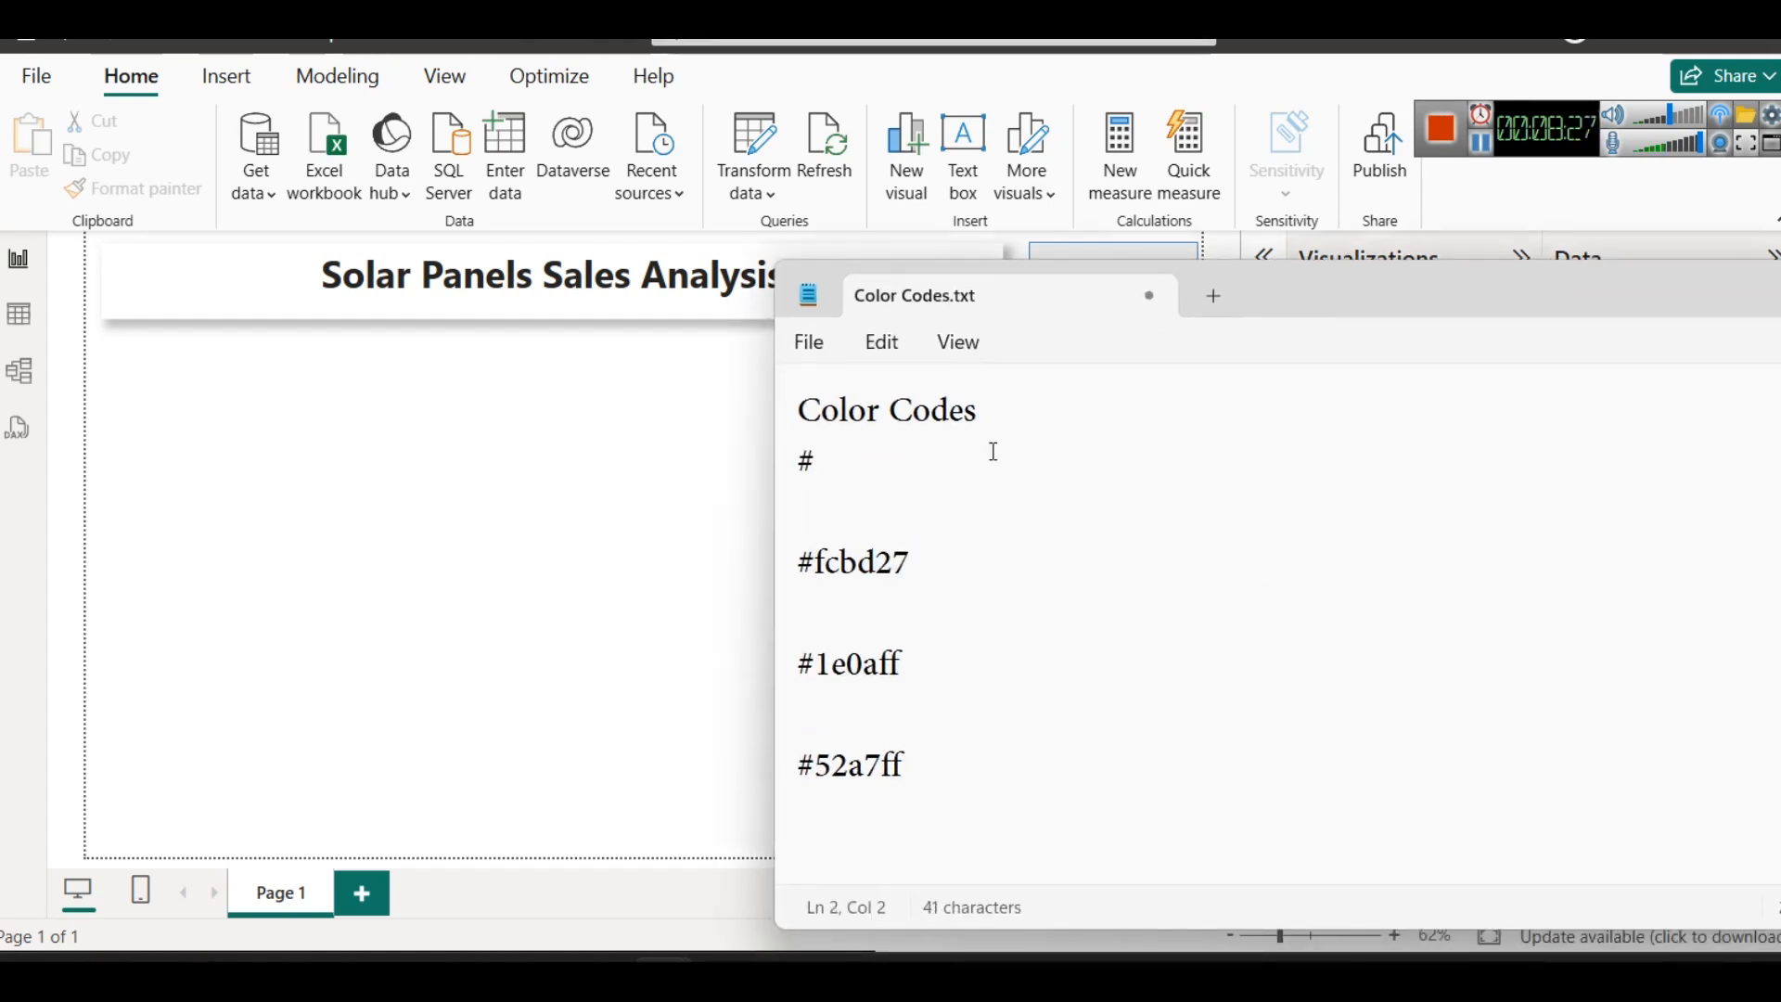
pyautogui.write('ffffff -')
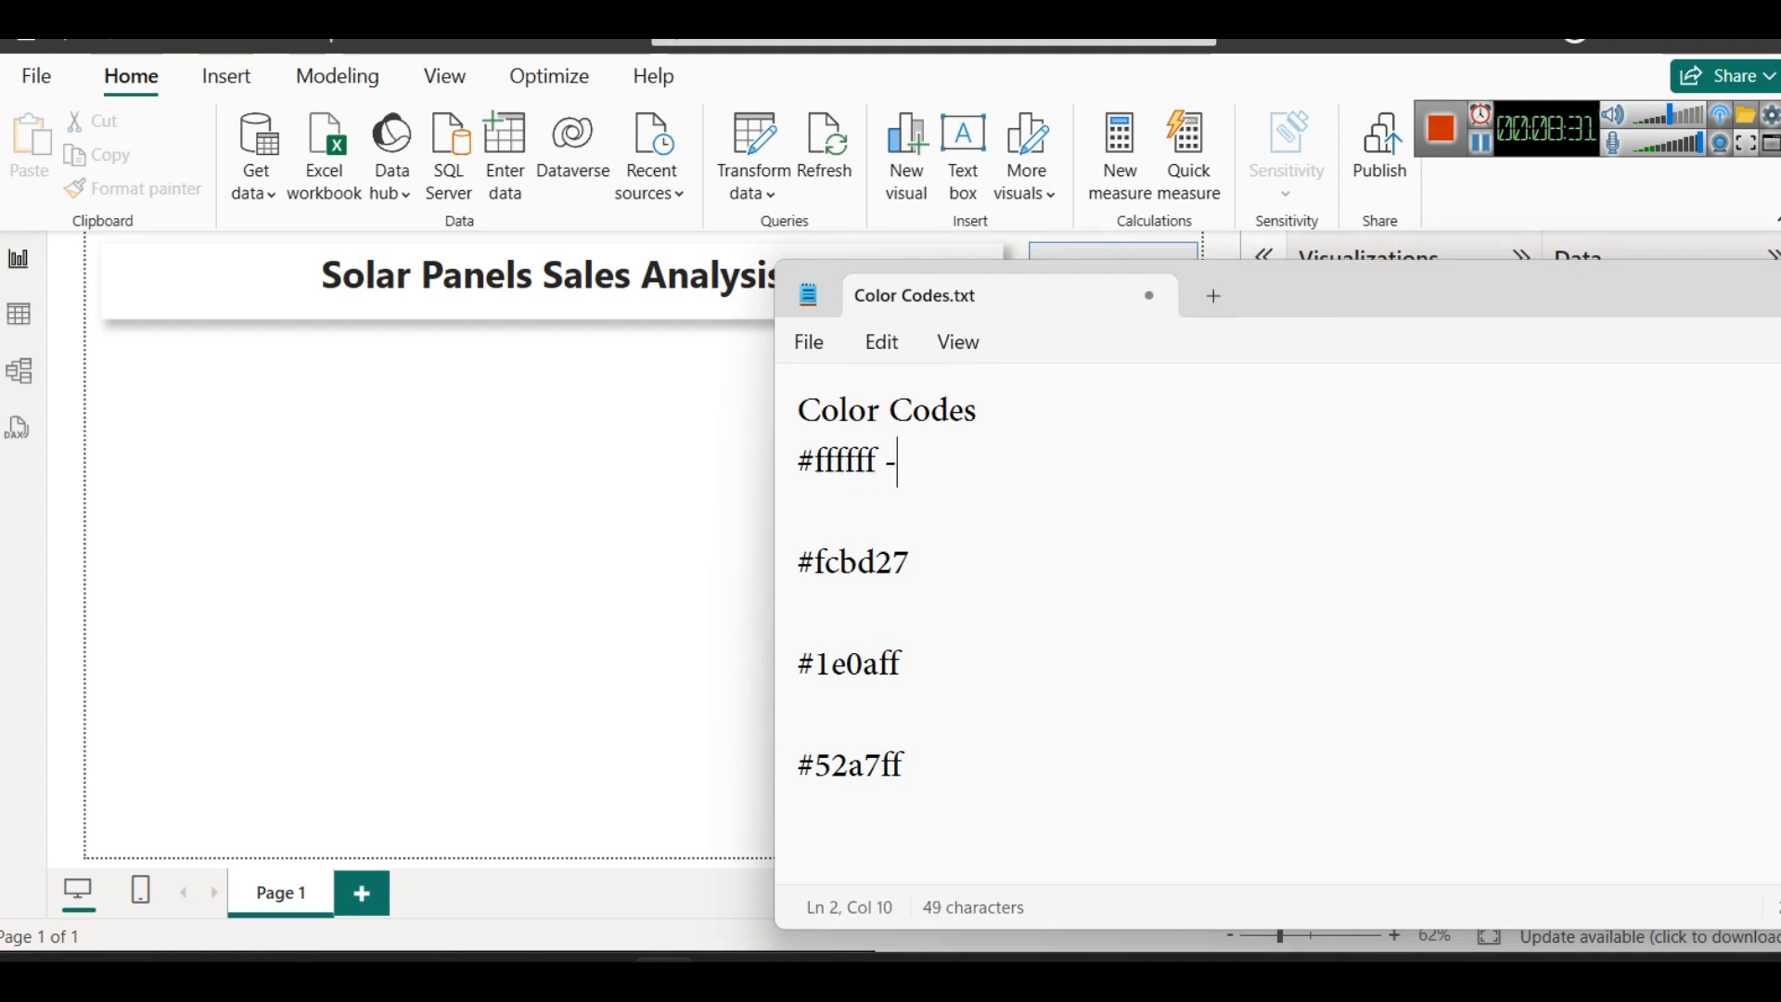
pyautogui.press('BackSpace')
pyautogui.write('= white')
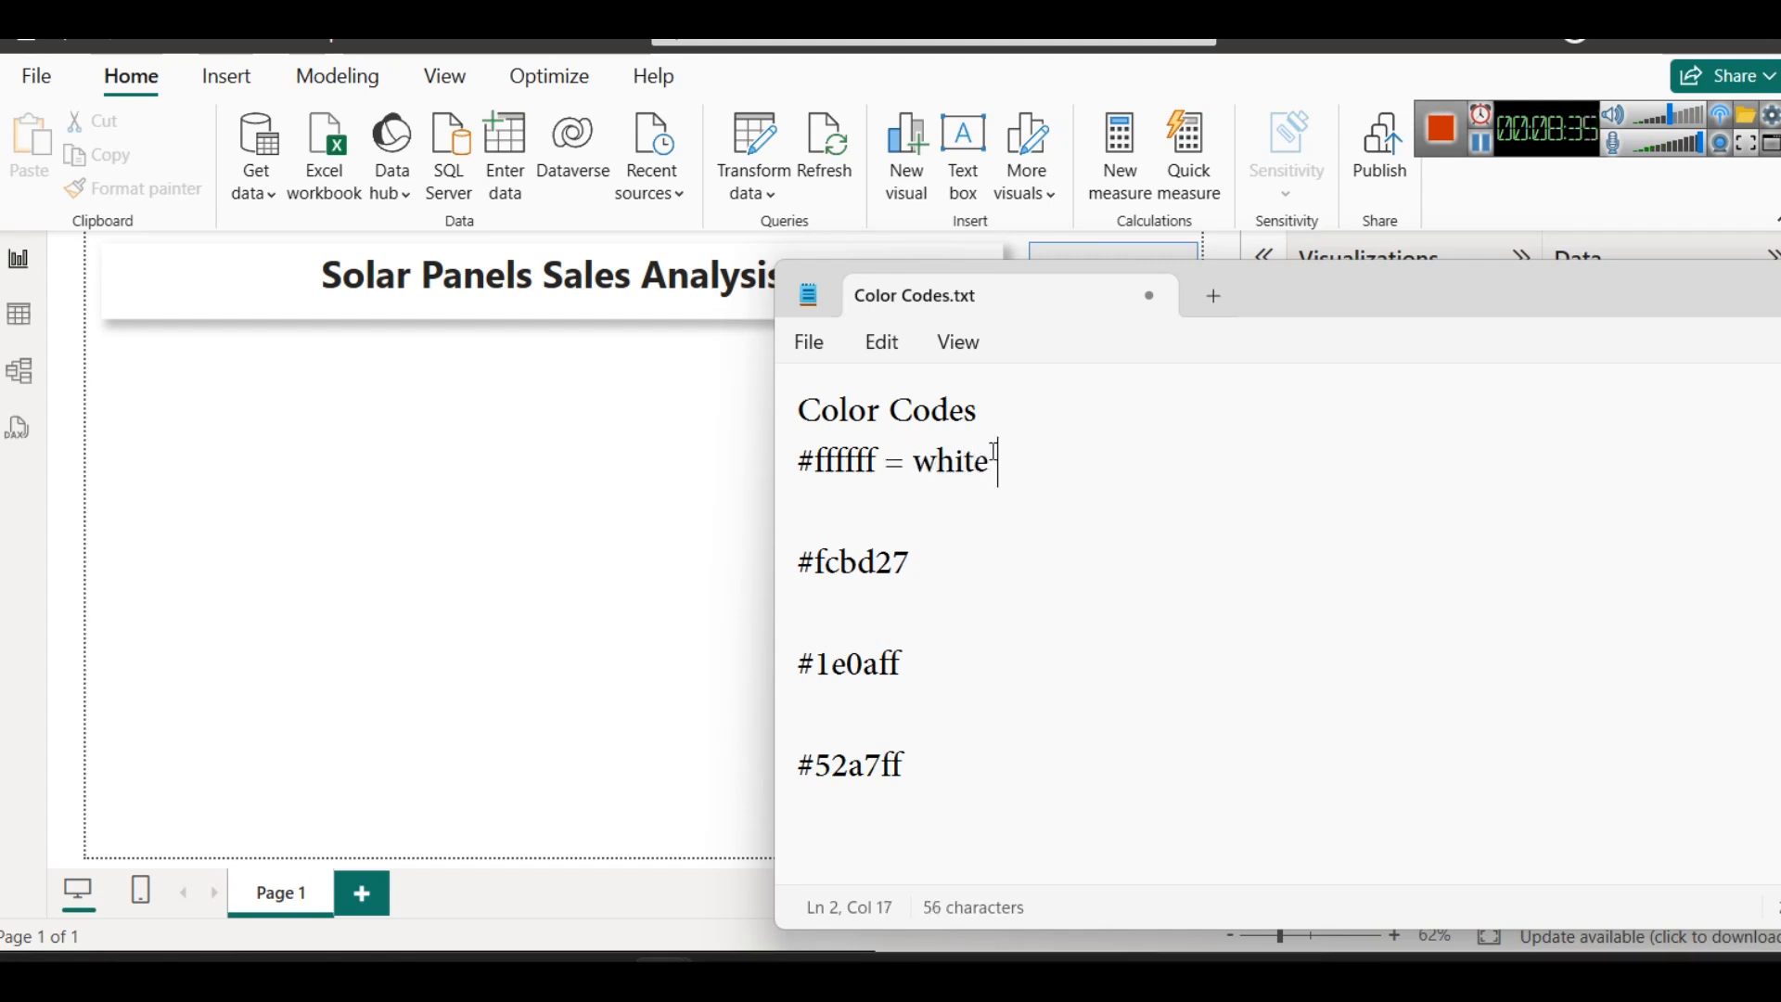
# - Remove "= white" from the #ffffff line and add the line "#000000 black" directly beneath it
pyautogui.press('BackSpace')
pyautogui.press('BackSpace')
pyautogui.press('BackSpace')
pyautogui.press('BackSpace')
pyautogui.press('BackSpace')
pyautogui.press('BackSpace')
pyautogui.press('BackSpace')
pyautogui.press('BackSpace')
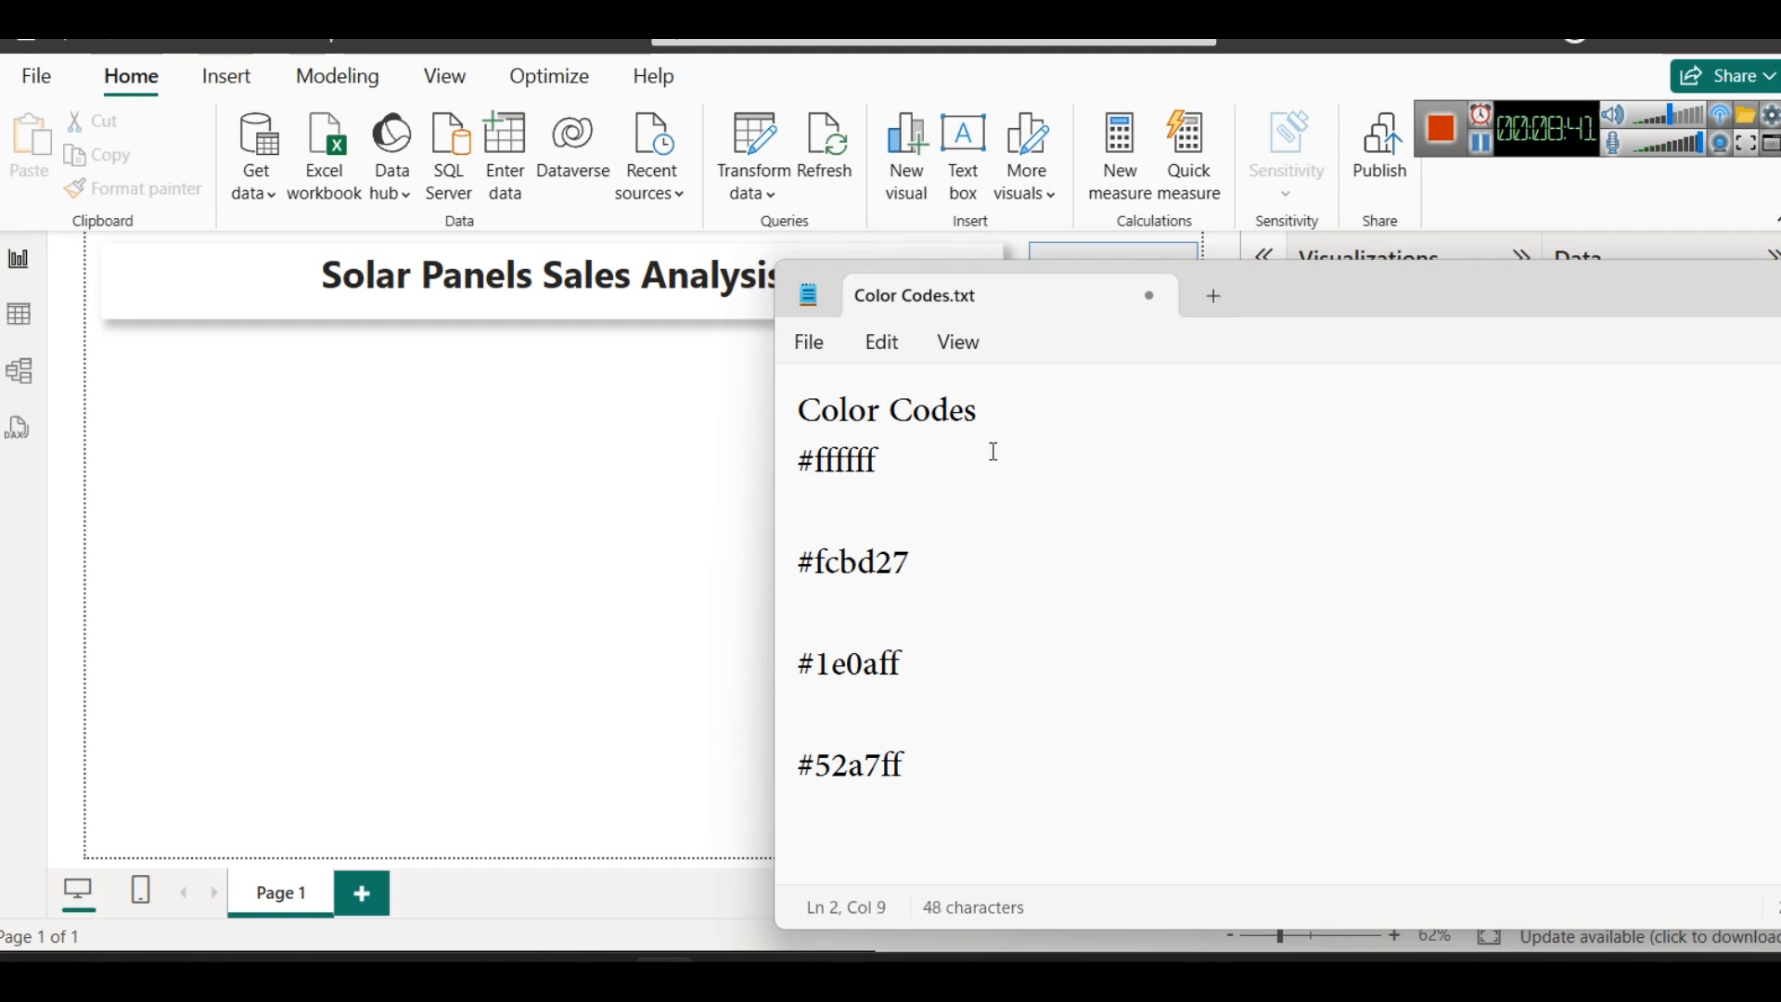
pyautogui.press('Return')
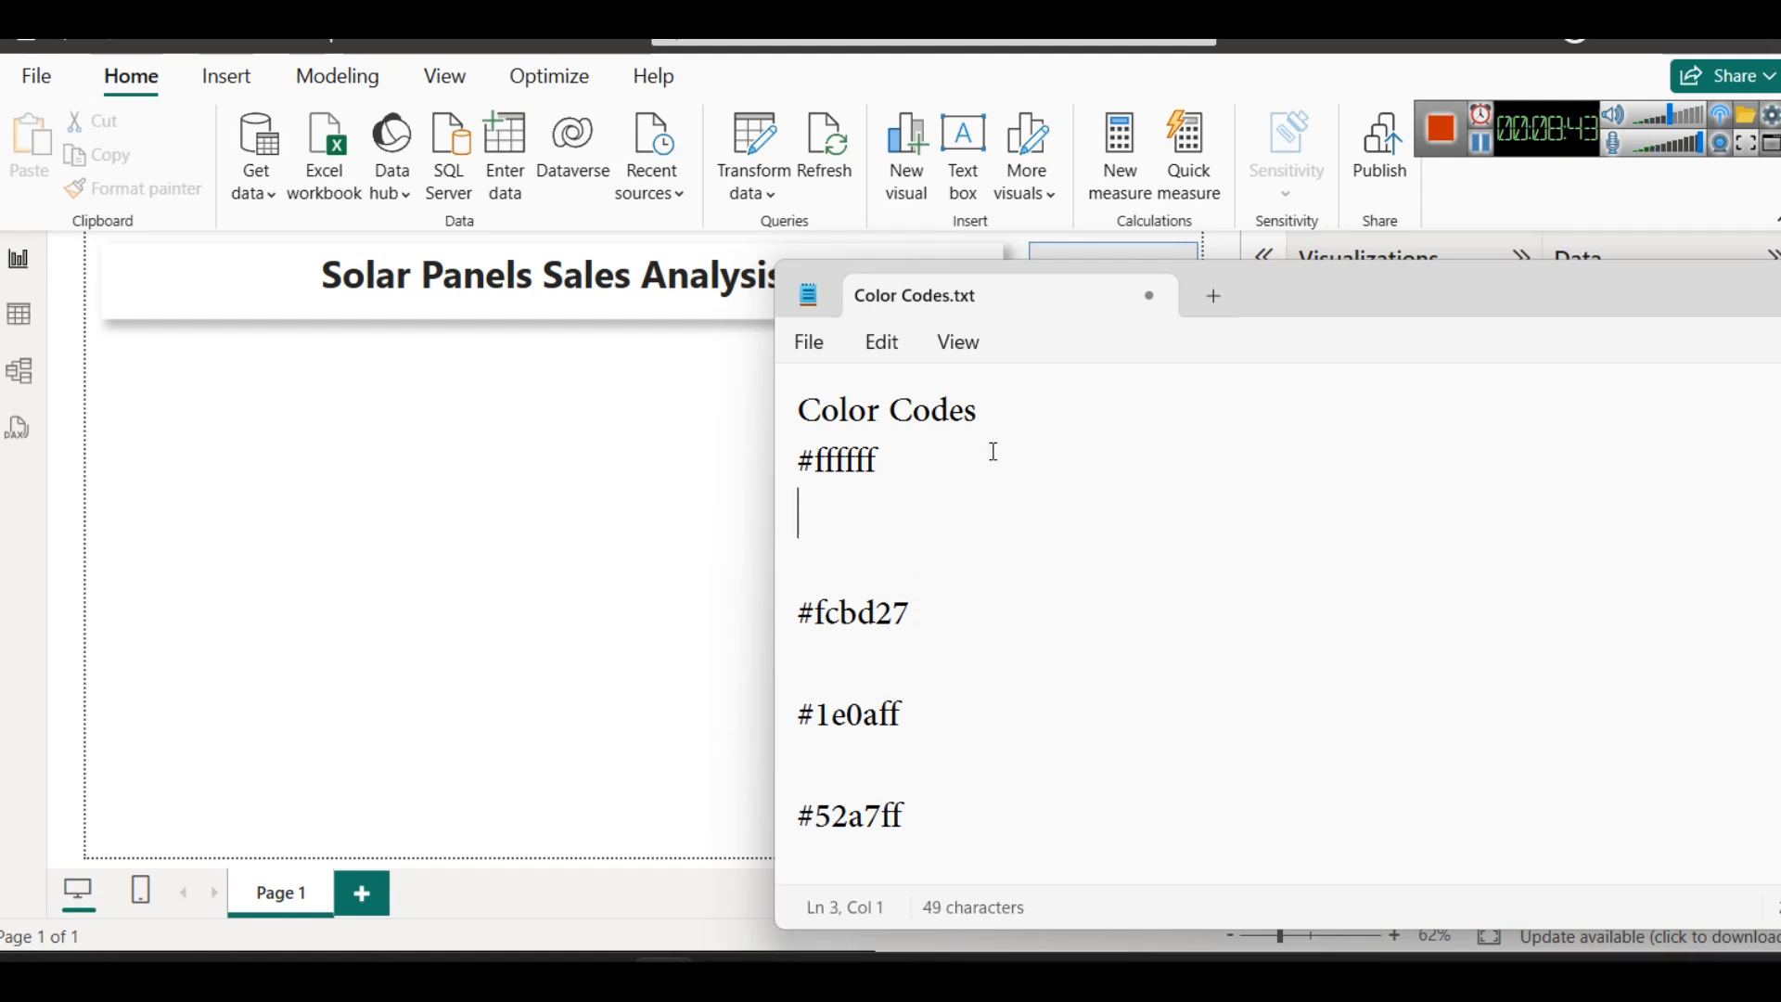
pyautogui.write('#000')
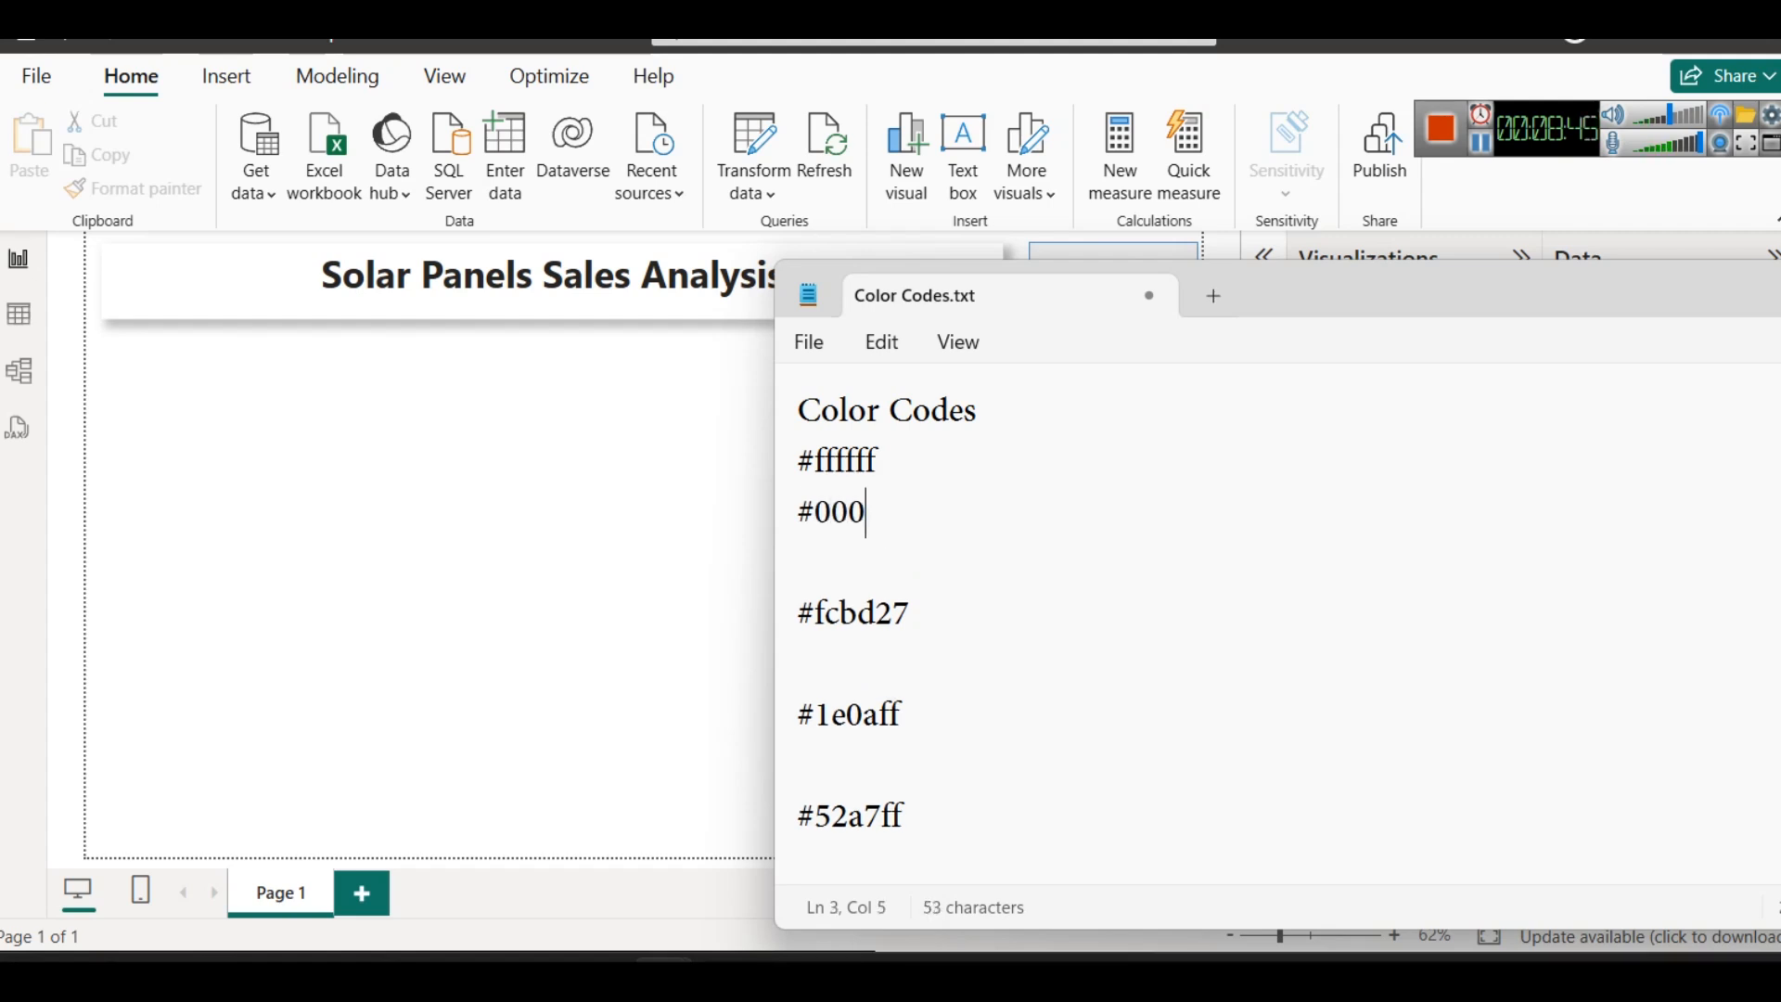
pyautogui.write('000')
pyautogui.hotkey('shift', 'Left')
pyautogui.hotkey('shift', 'Left')
pyautogui.hotkey('shift', 'Left')
pyautogui.press('Right')
pyautogui.write('black')
# - Add the label "- black" after the #ffffff code
pyautogui.click(994, 451)
pyautogui.write('- black')
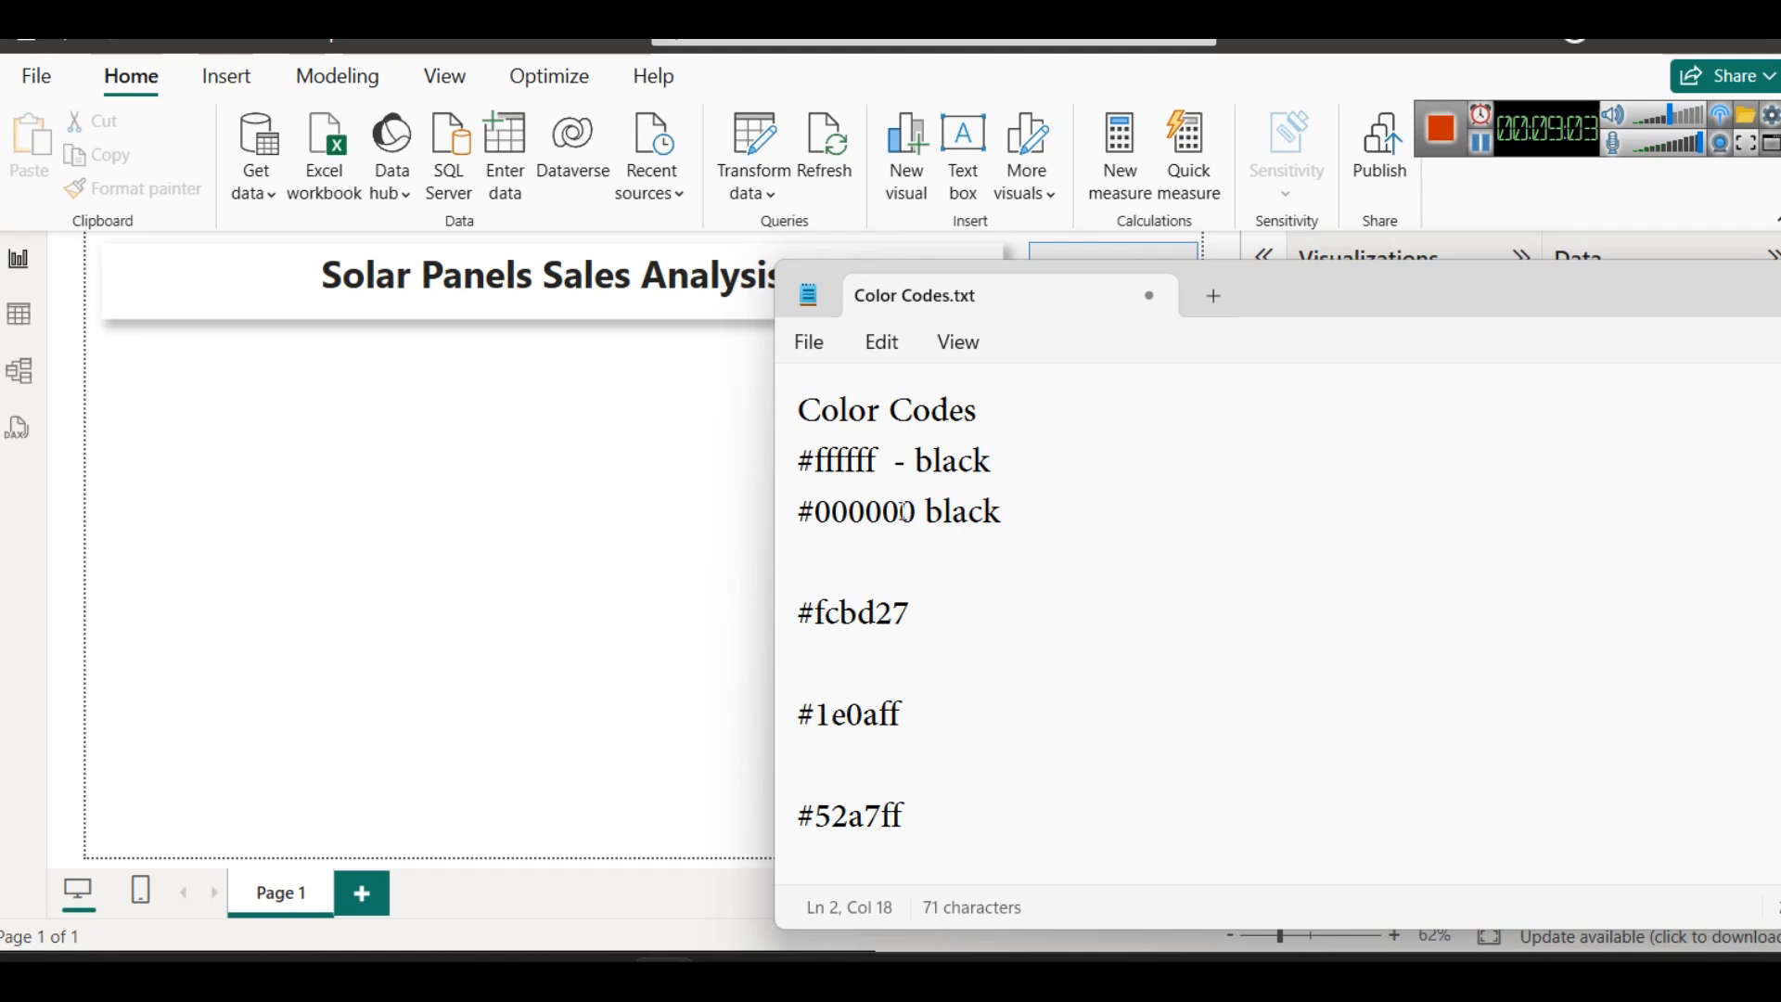
# - Add the line "a-f 0-9" above the #fcbd27 code and highlight that code's first character after the hash
pyautogui.moveTo(1051, 518); pyautogui.dragTo(804, 474)
pyautogui.click(1160, 609)
pyautogui.moveTo(817, 612); pyautogui.dragTo(971, 614)
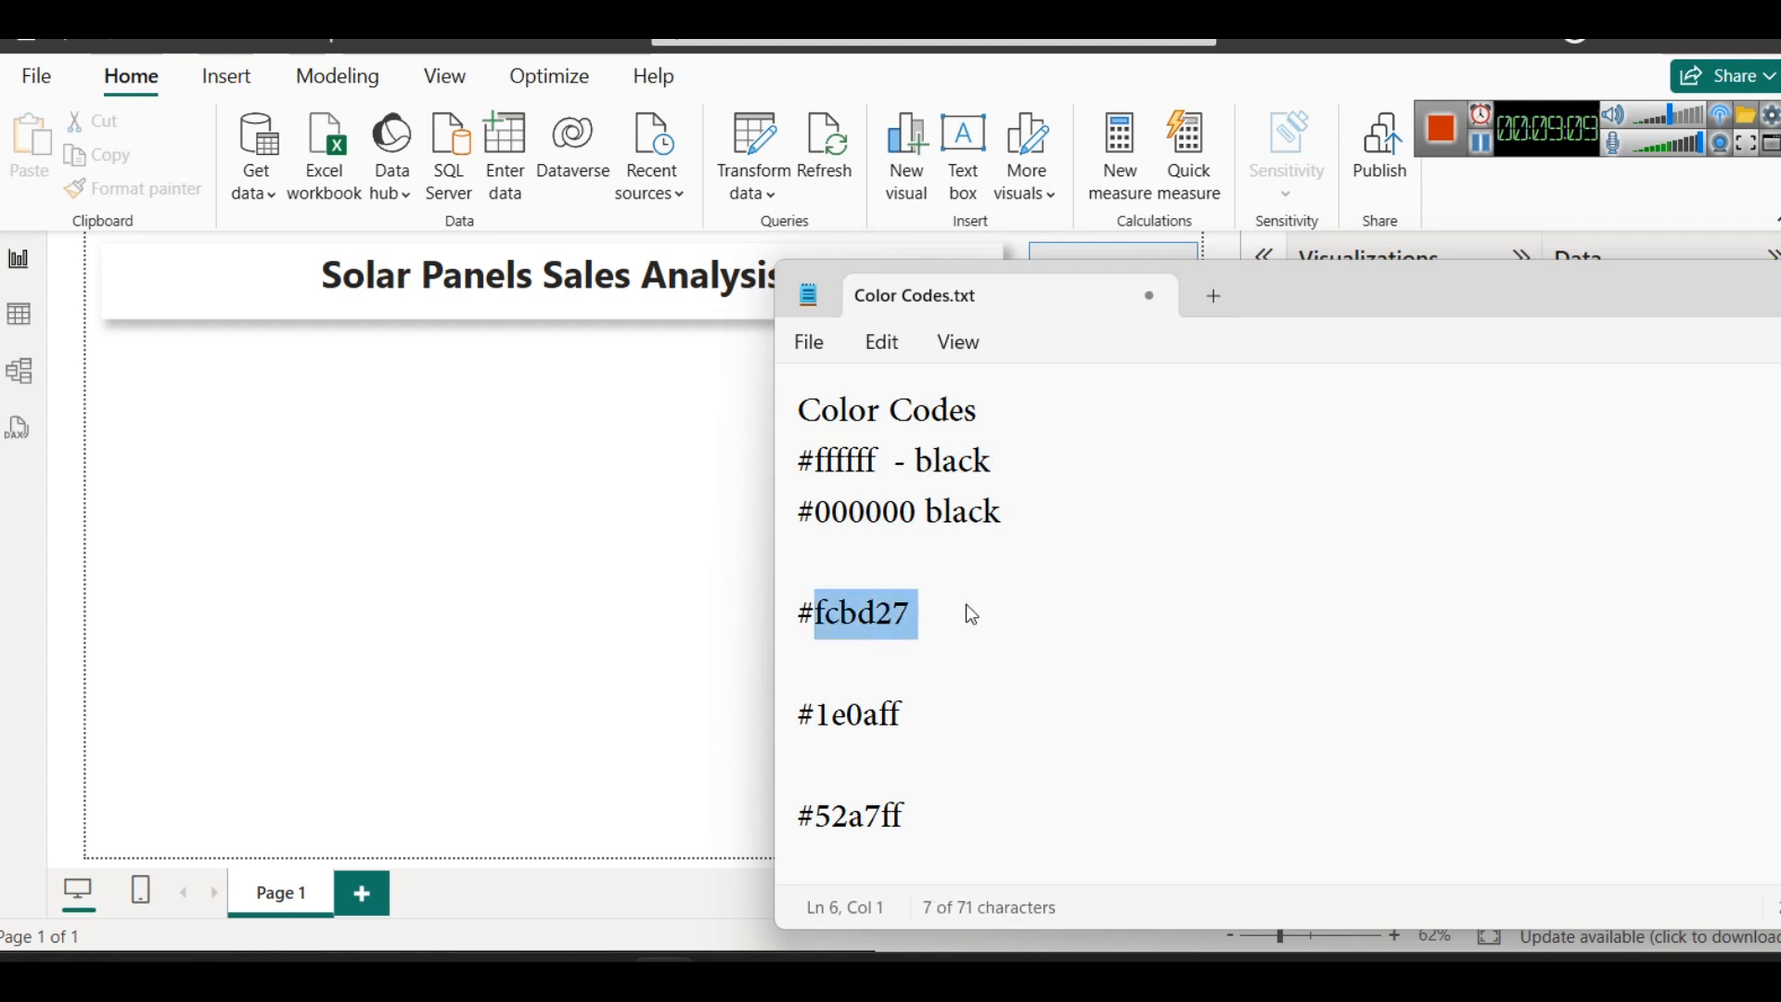
pyautogui.click(935, 629)
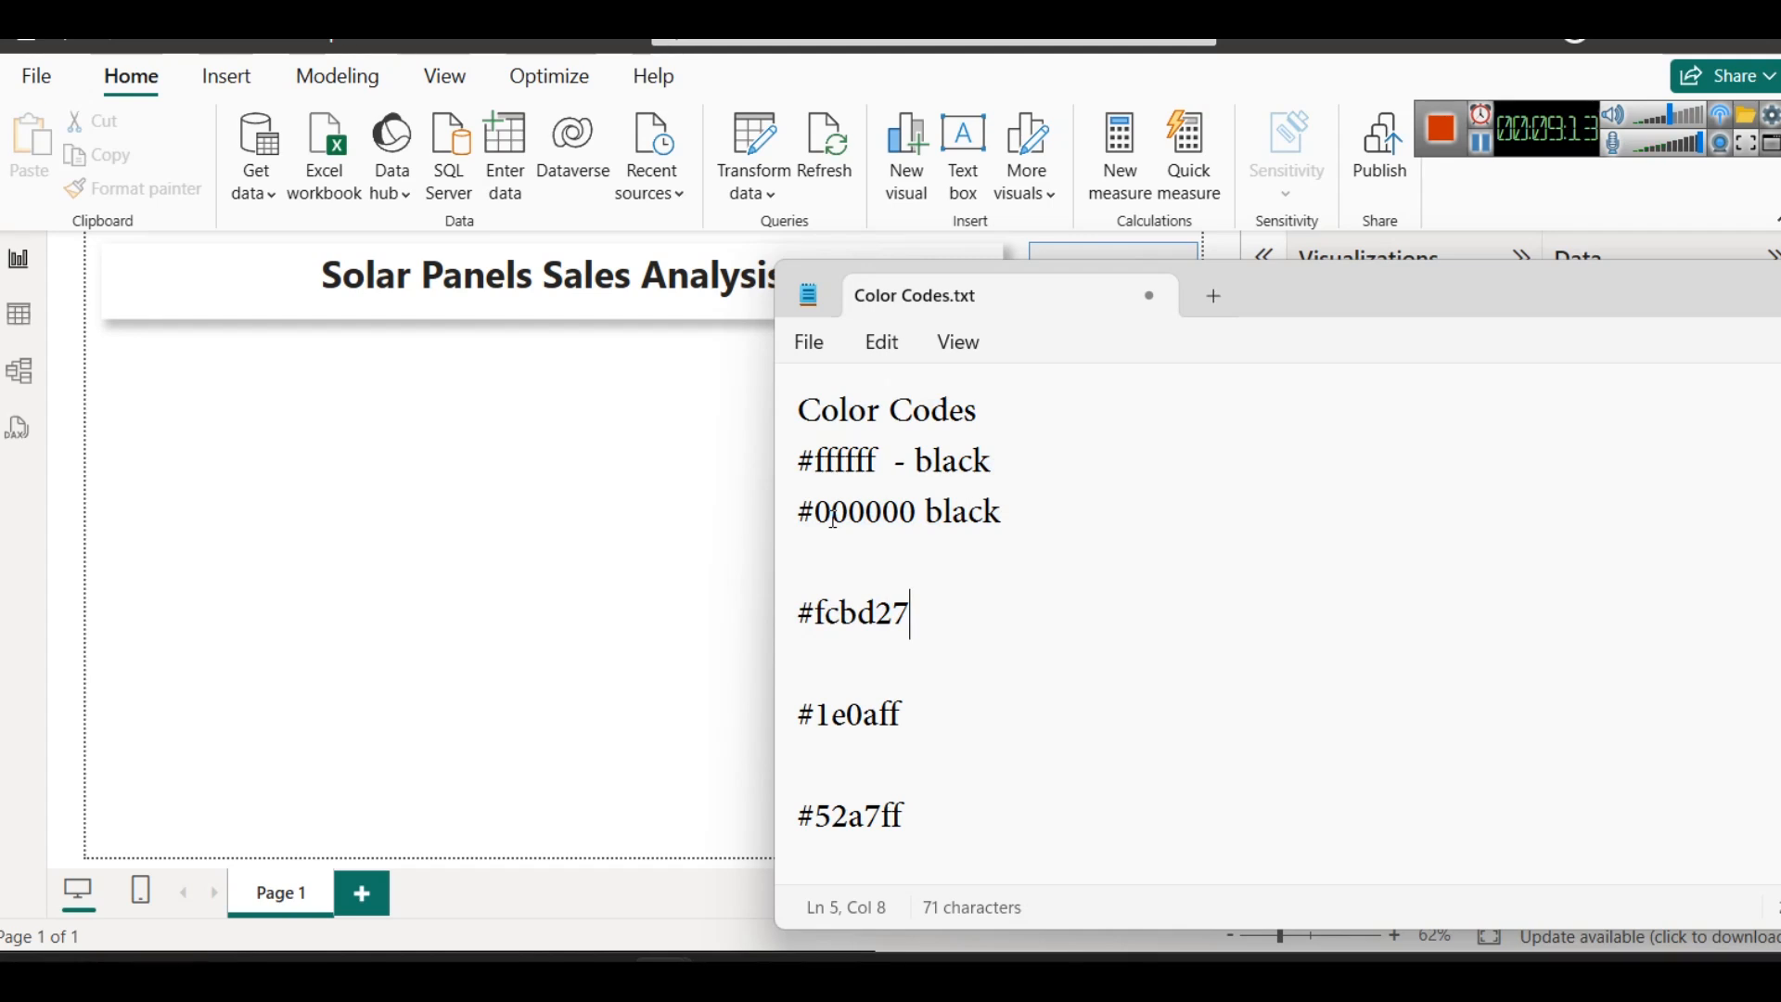
pyautogui.click(860, 580)
pyautogui.write('a-f   ')
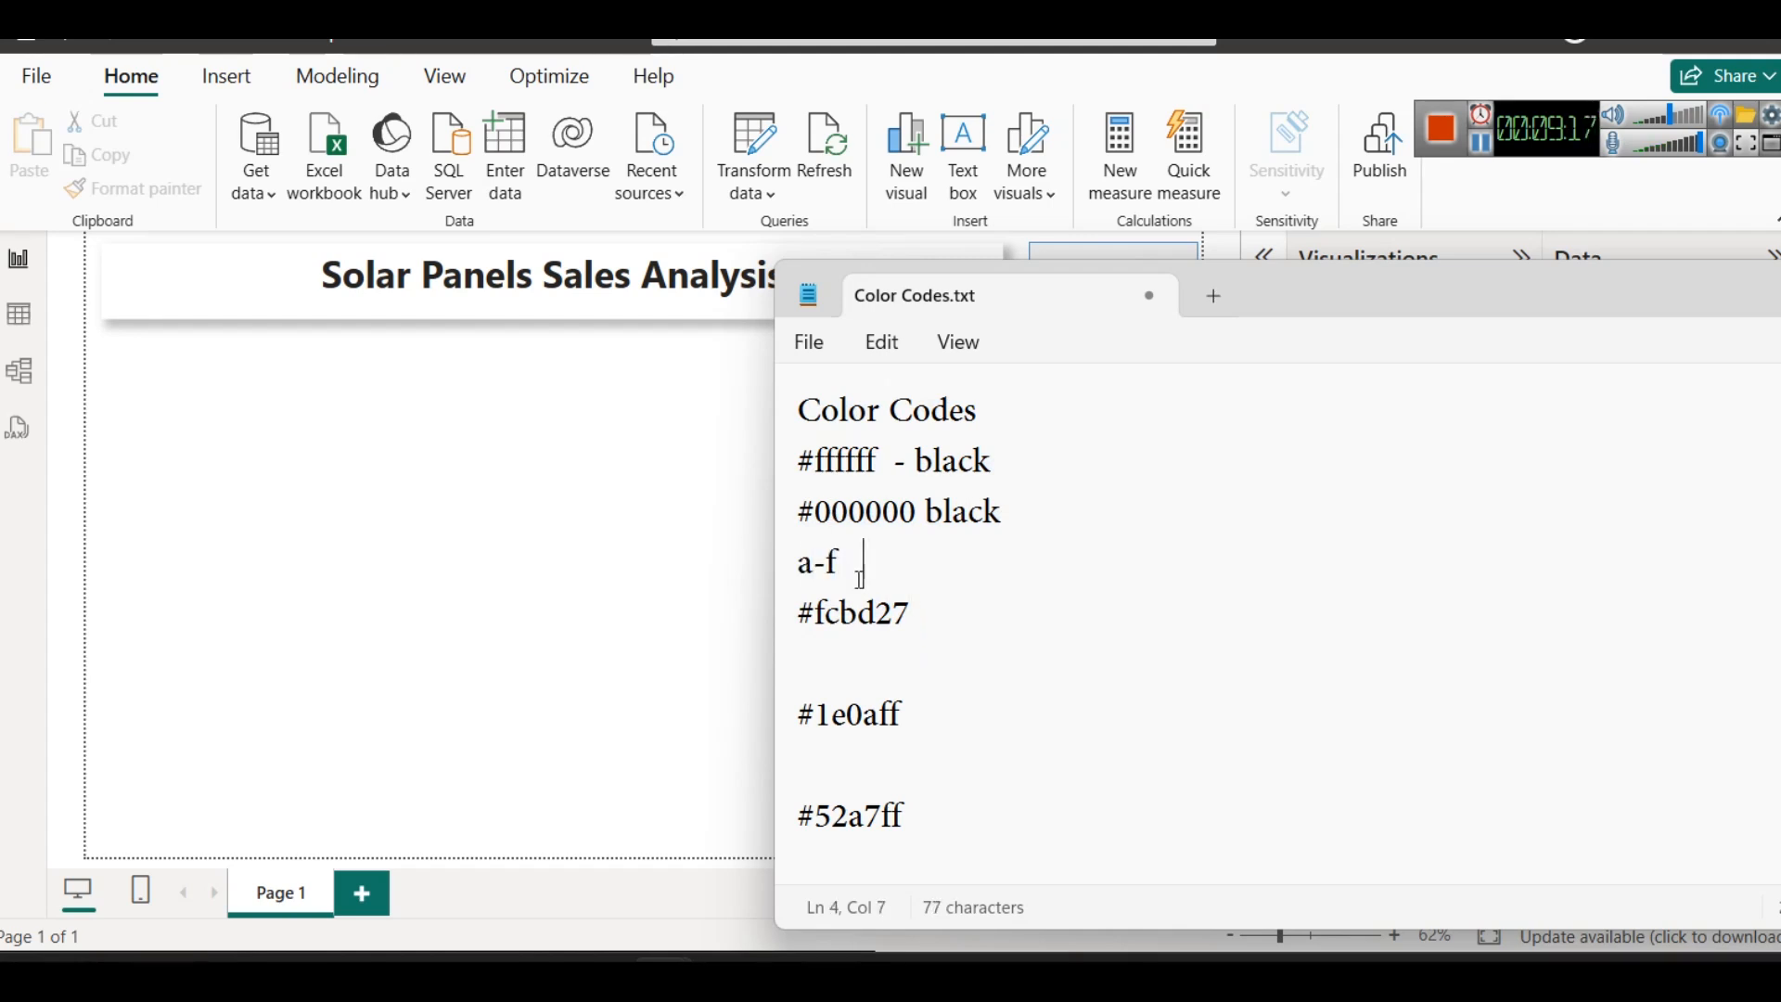
pyautogui.write('0-9')
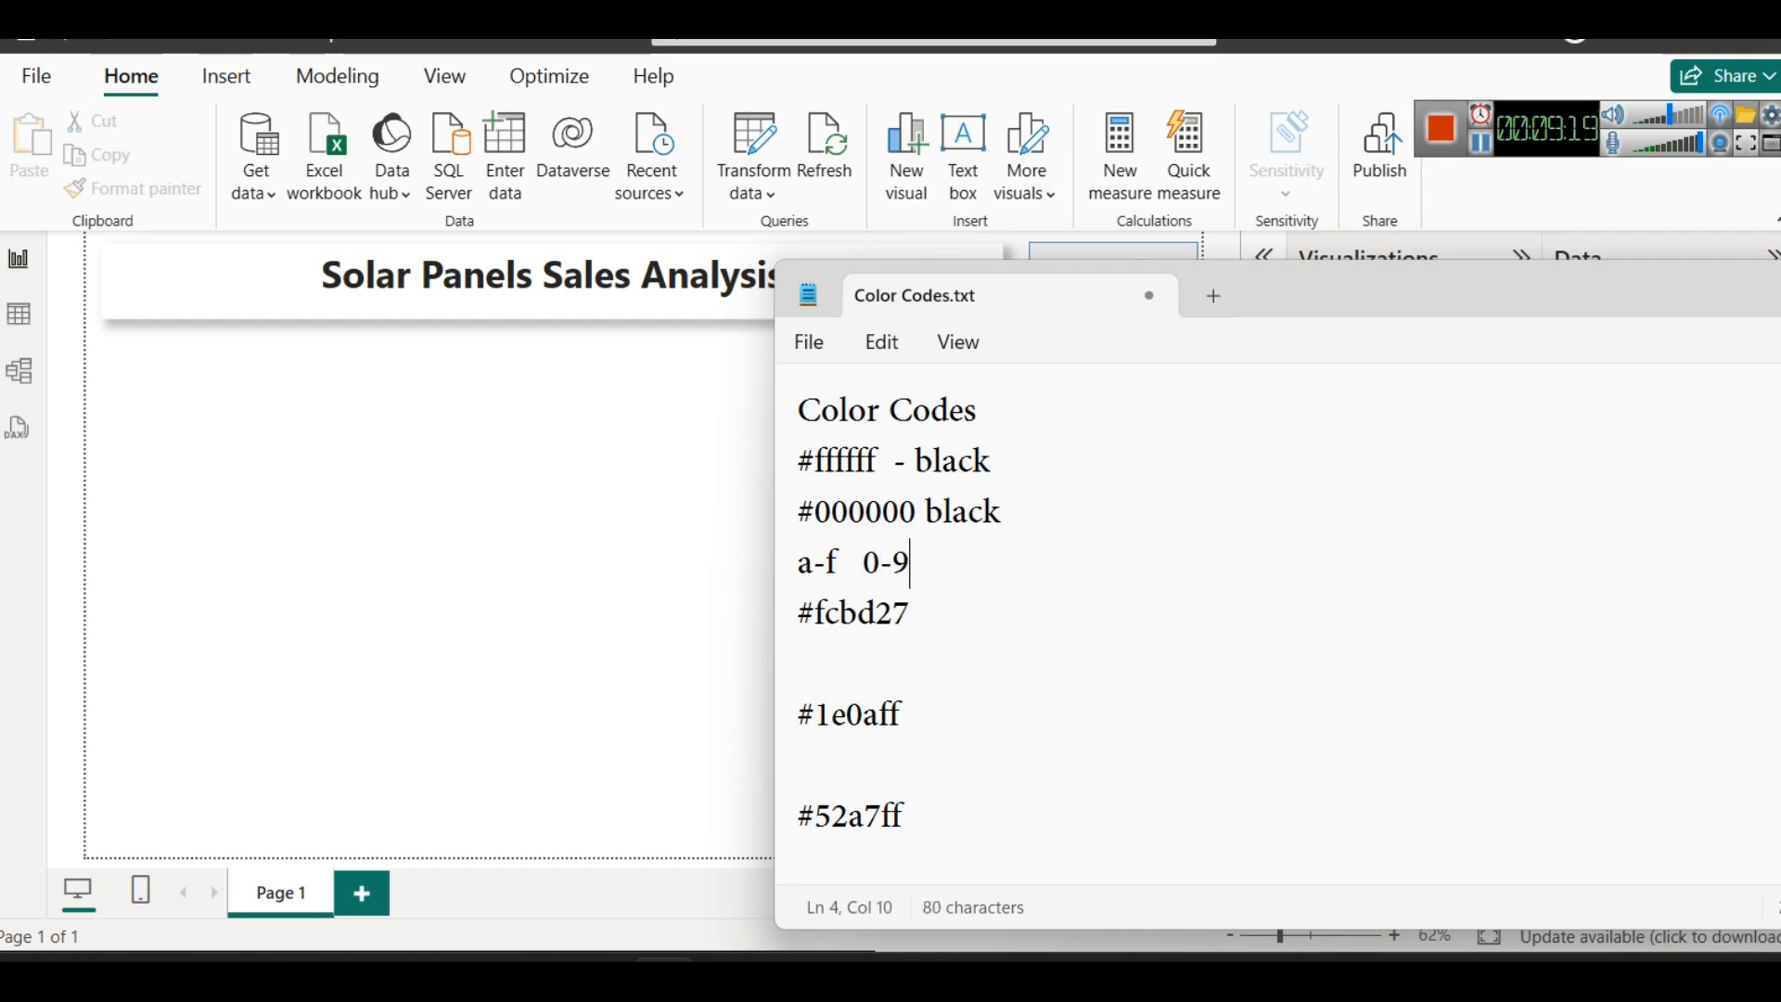
pyautogui.moveTo(813, 614); pyautogui.dragTo(823, 616)
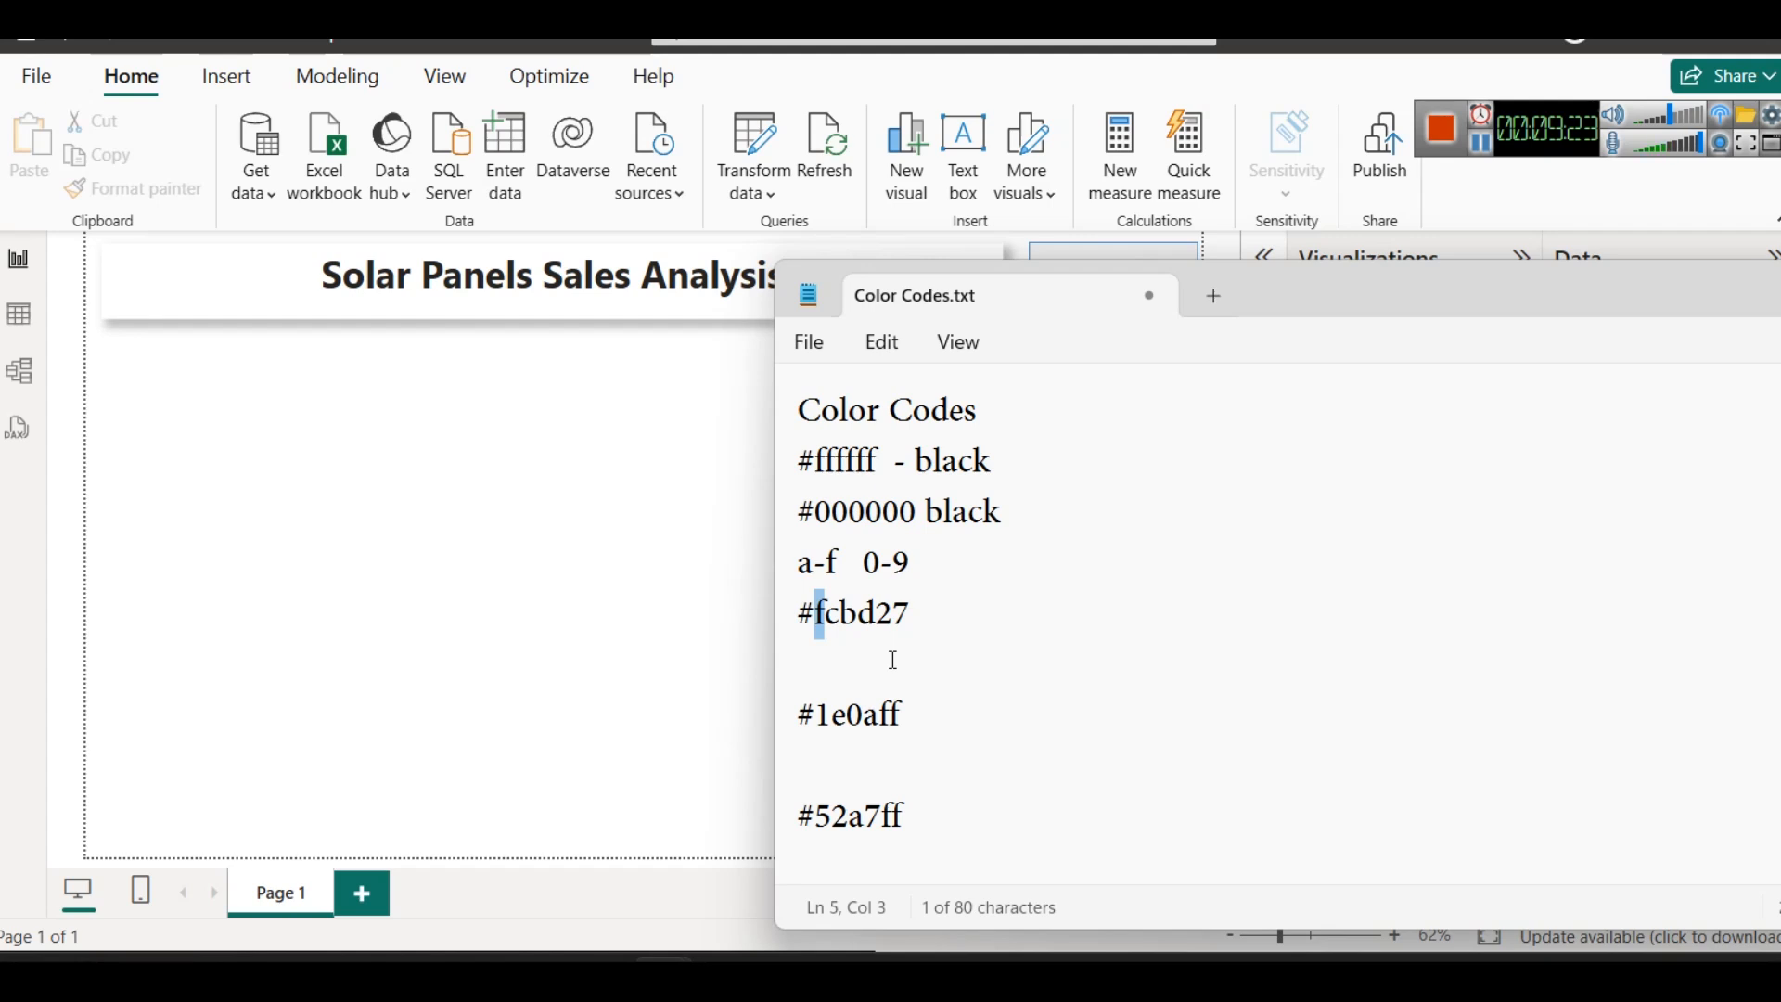
# - Delete the #ffffff and #000000 example lines from the colour notes
pyautogui.click(1048, 498)
pyautogui.hotkey('shift', 'Up')
pyautogui.hotkey('shift', 'Home')
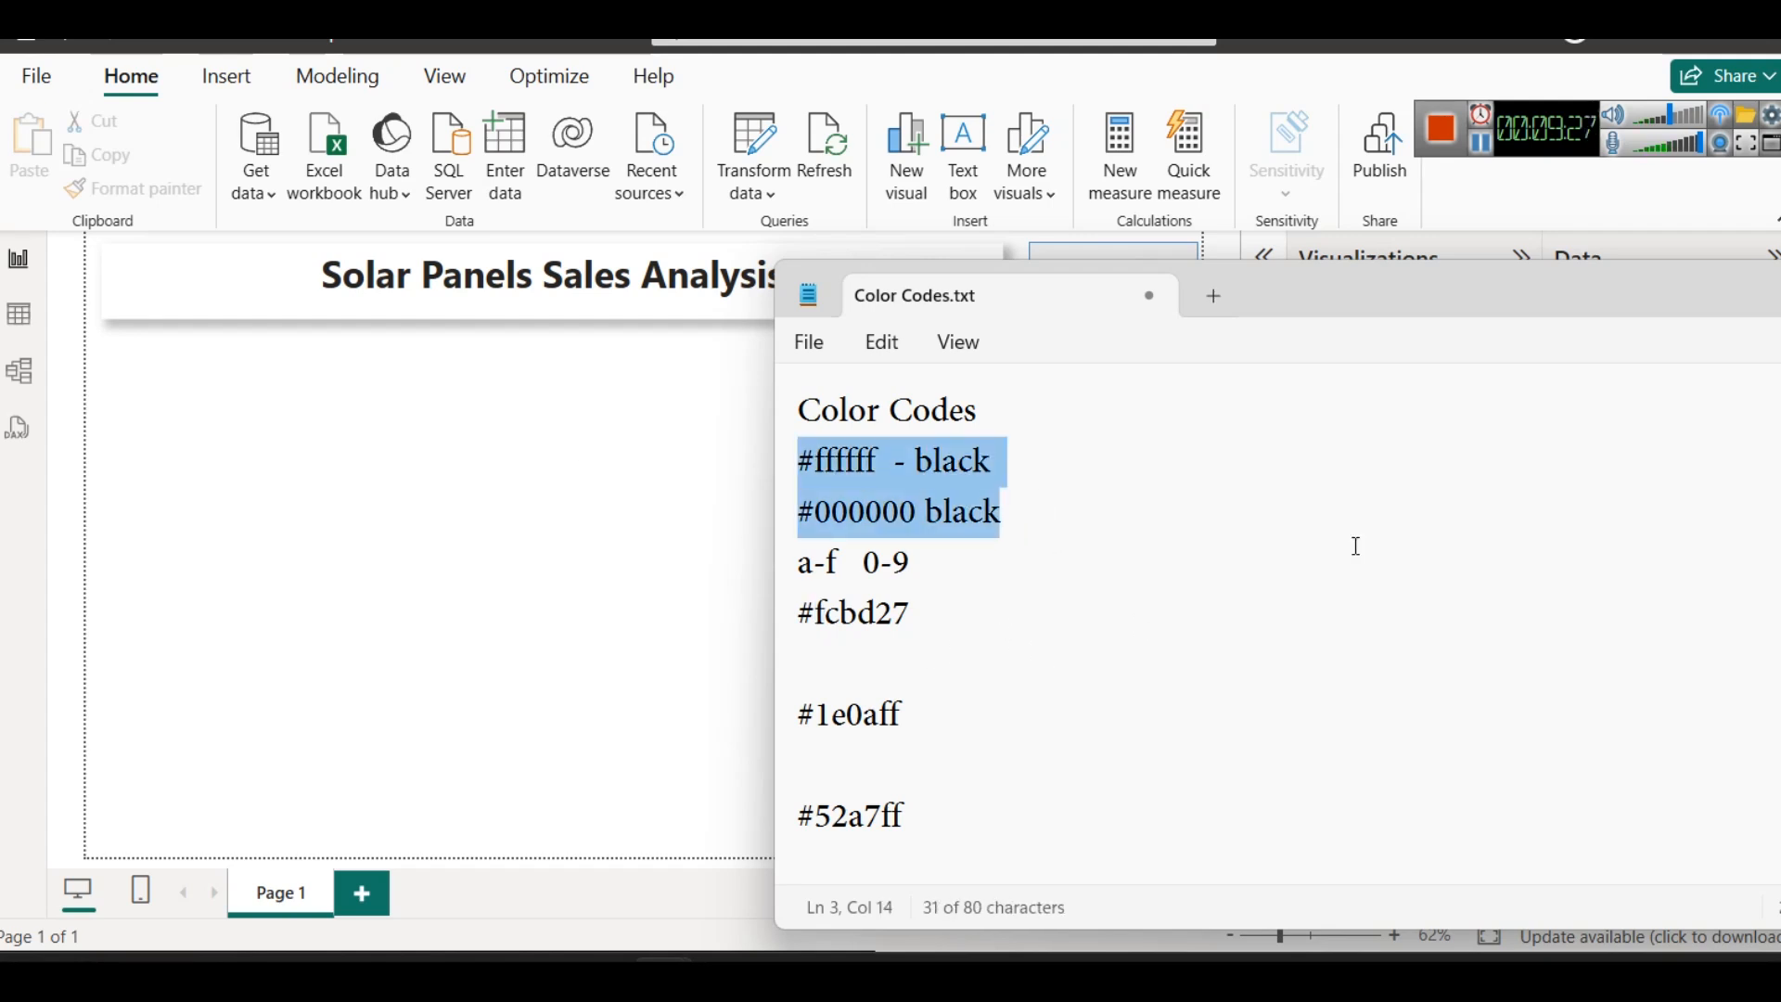
pyautogui.press('BackSpace')
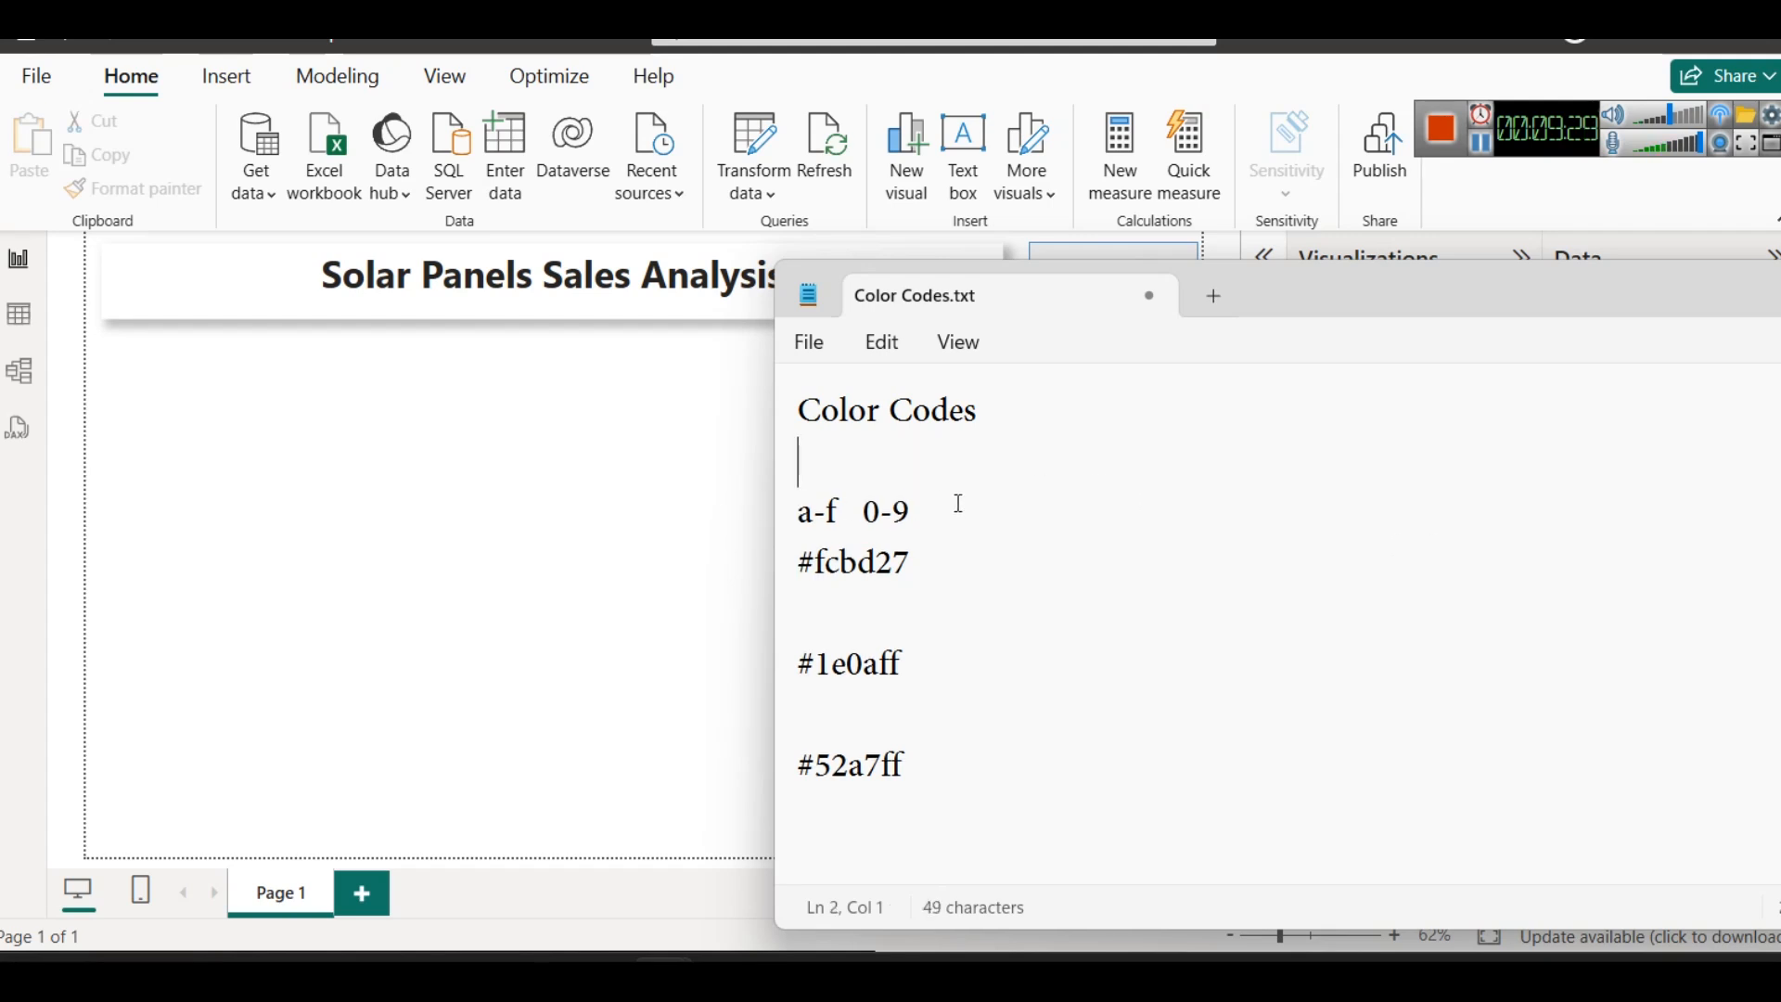
# - Copy the code #fcbd27 from the notes and apply it in Power BI as the page title's custom font colour
pyautogui.moveTo(954, 541); pyautogui.dragTo(778, 543)
pyautogui.hotkey('ctrl', 'c')
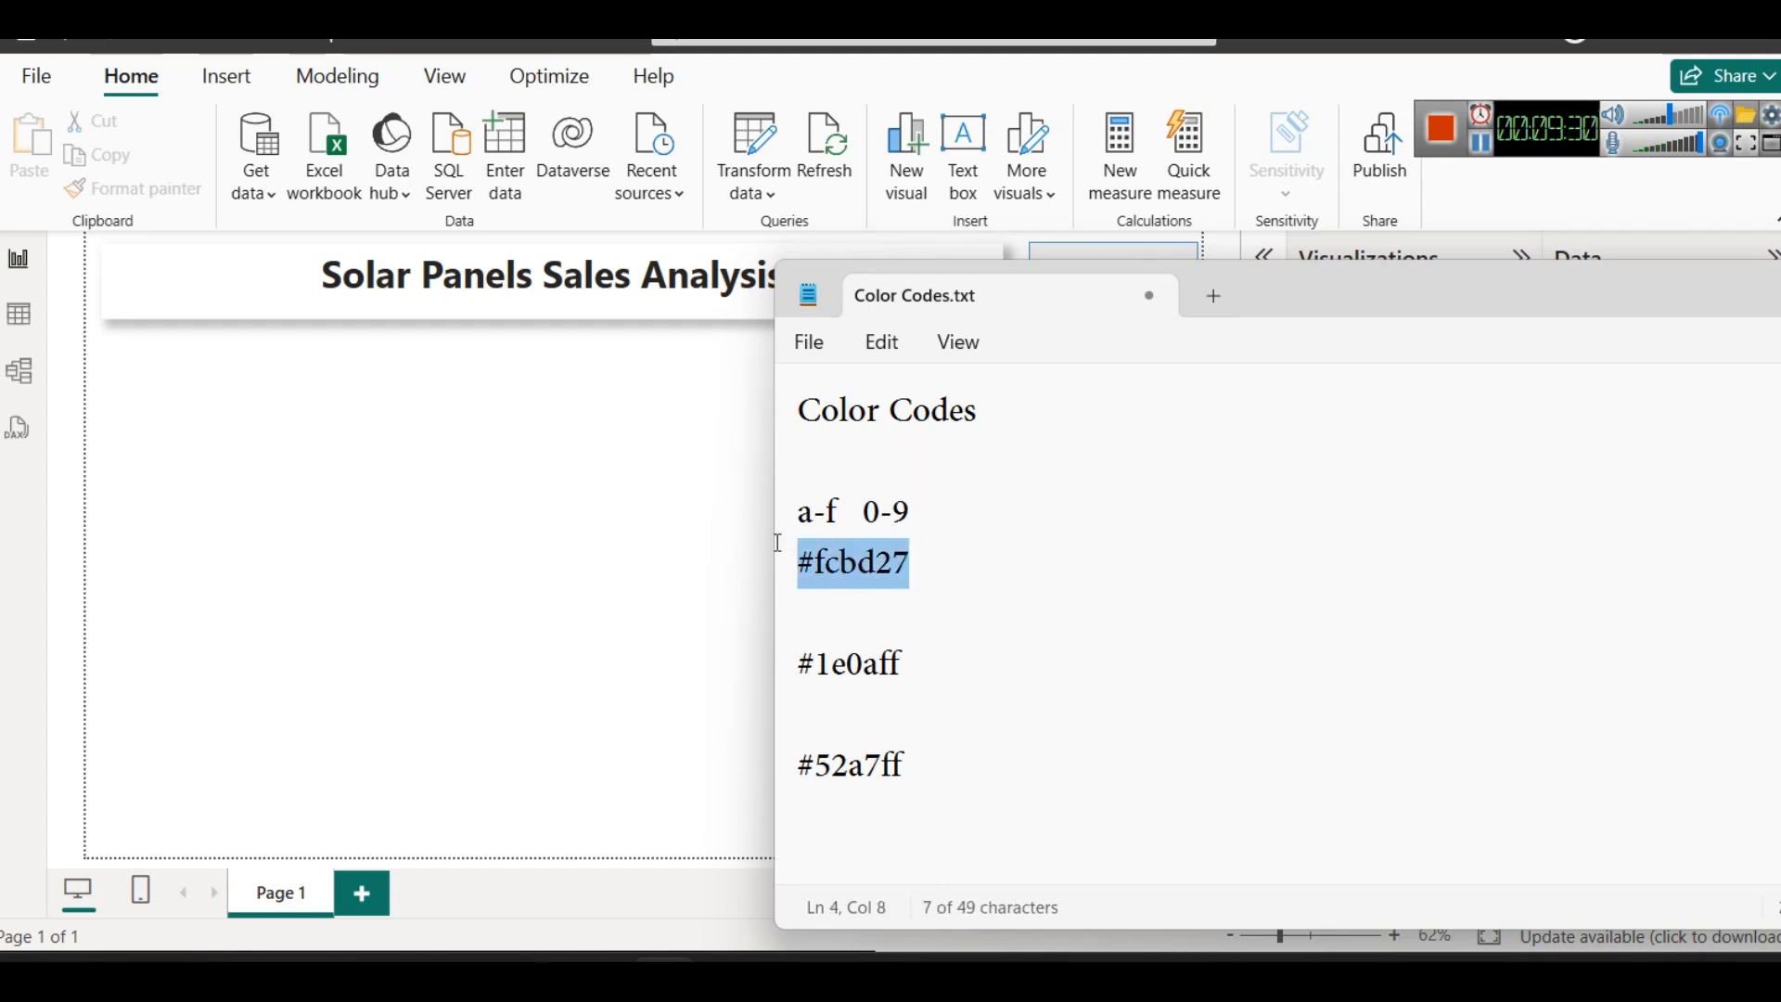
pyautogui.click(516, 502)
pyautogui.click(667, 318)
pyautogui.tripleClick(634, 286)
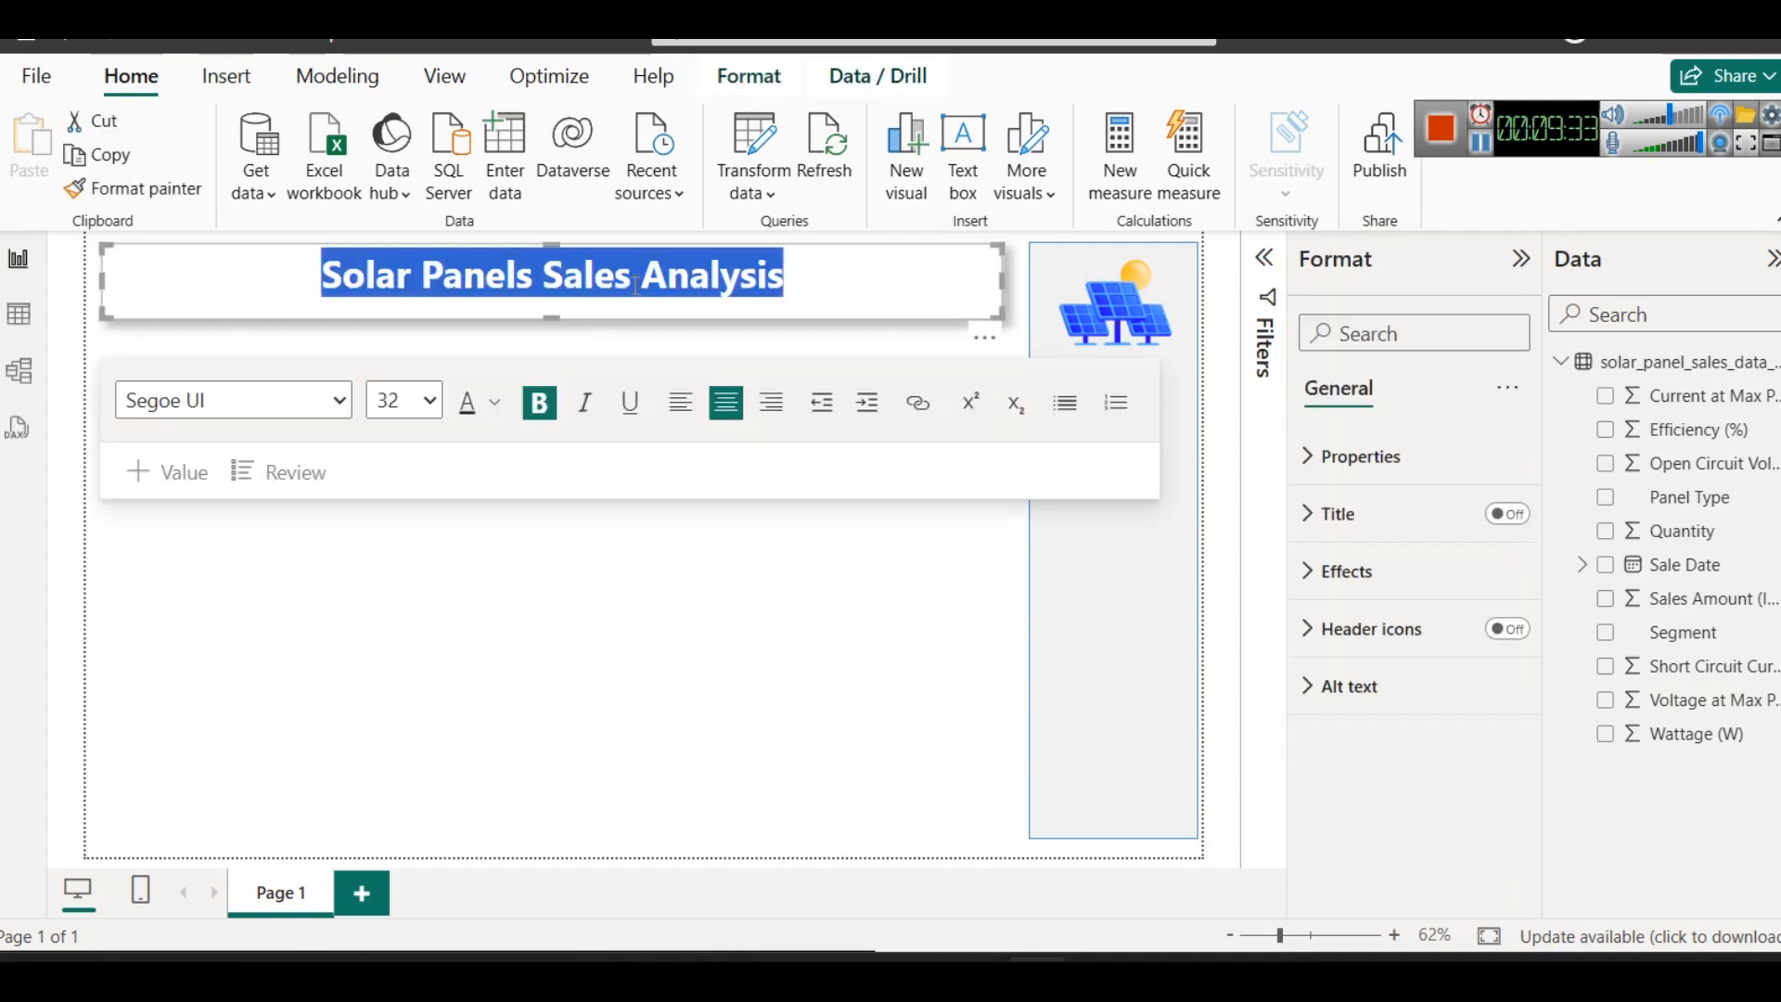
pyautogui.click(494, 402)
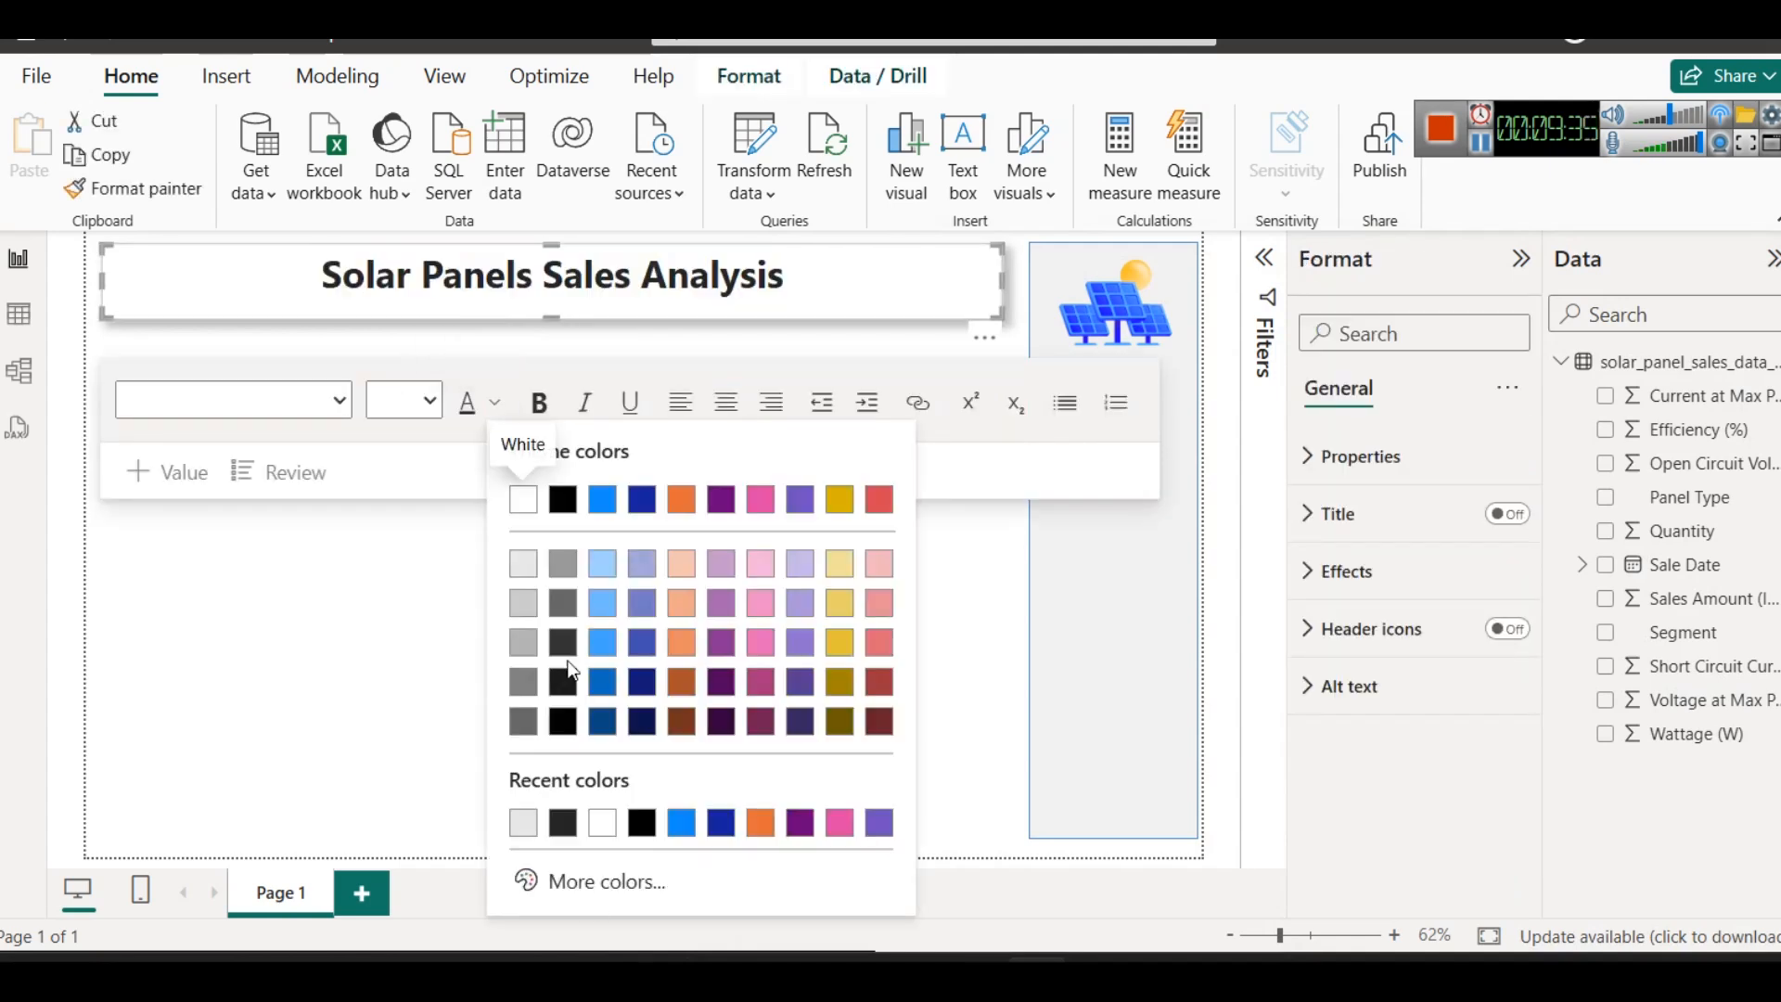
pyautogui.click(598, 881)
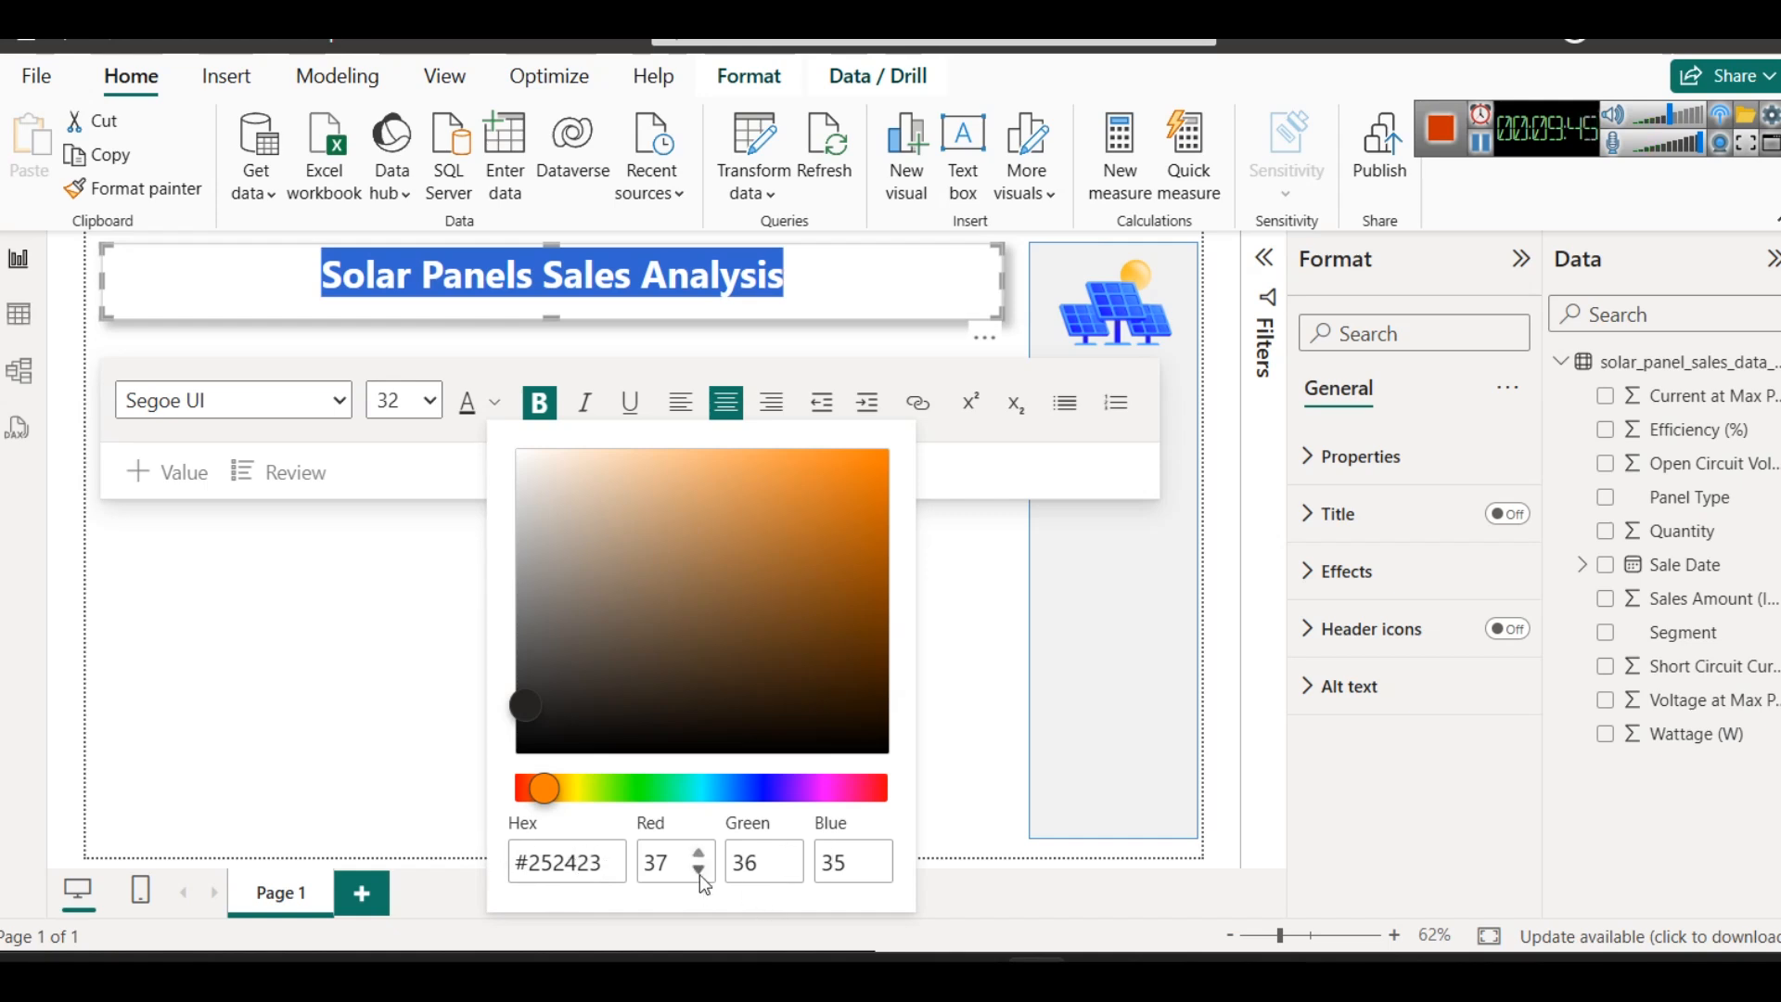
pyautogui.moveTo(668, 958)
pyautogui.click(1029, 890)
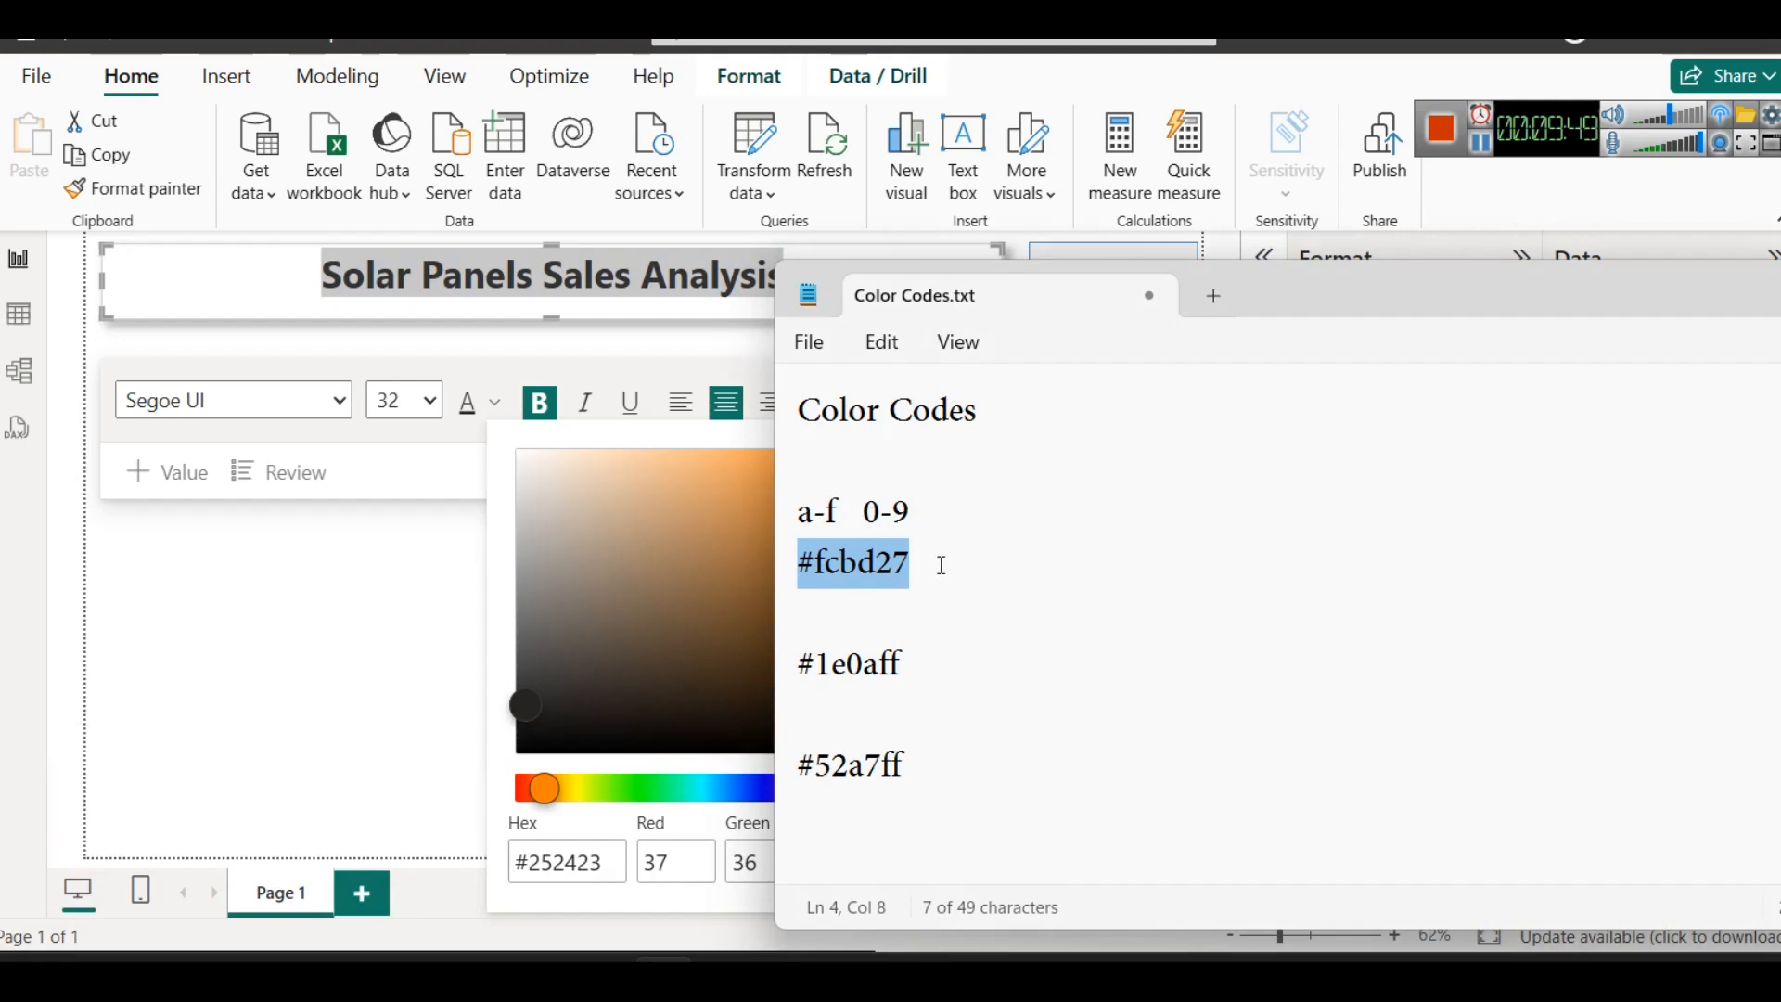
pyautogui.click(599, 861)
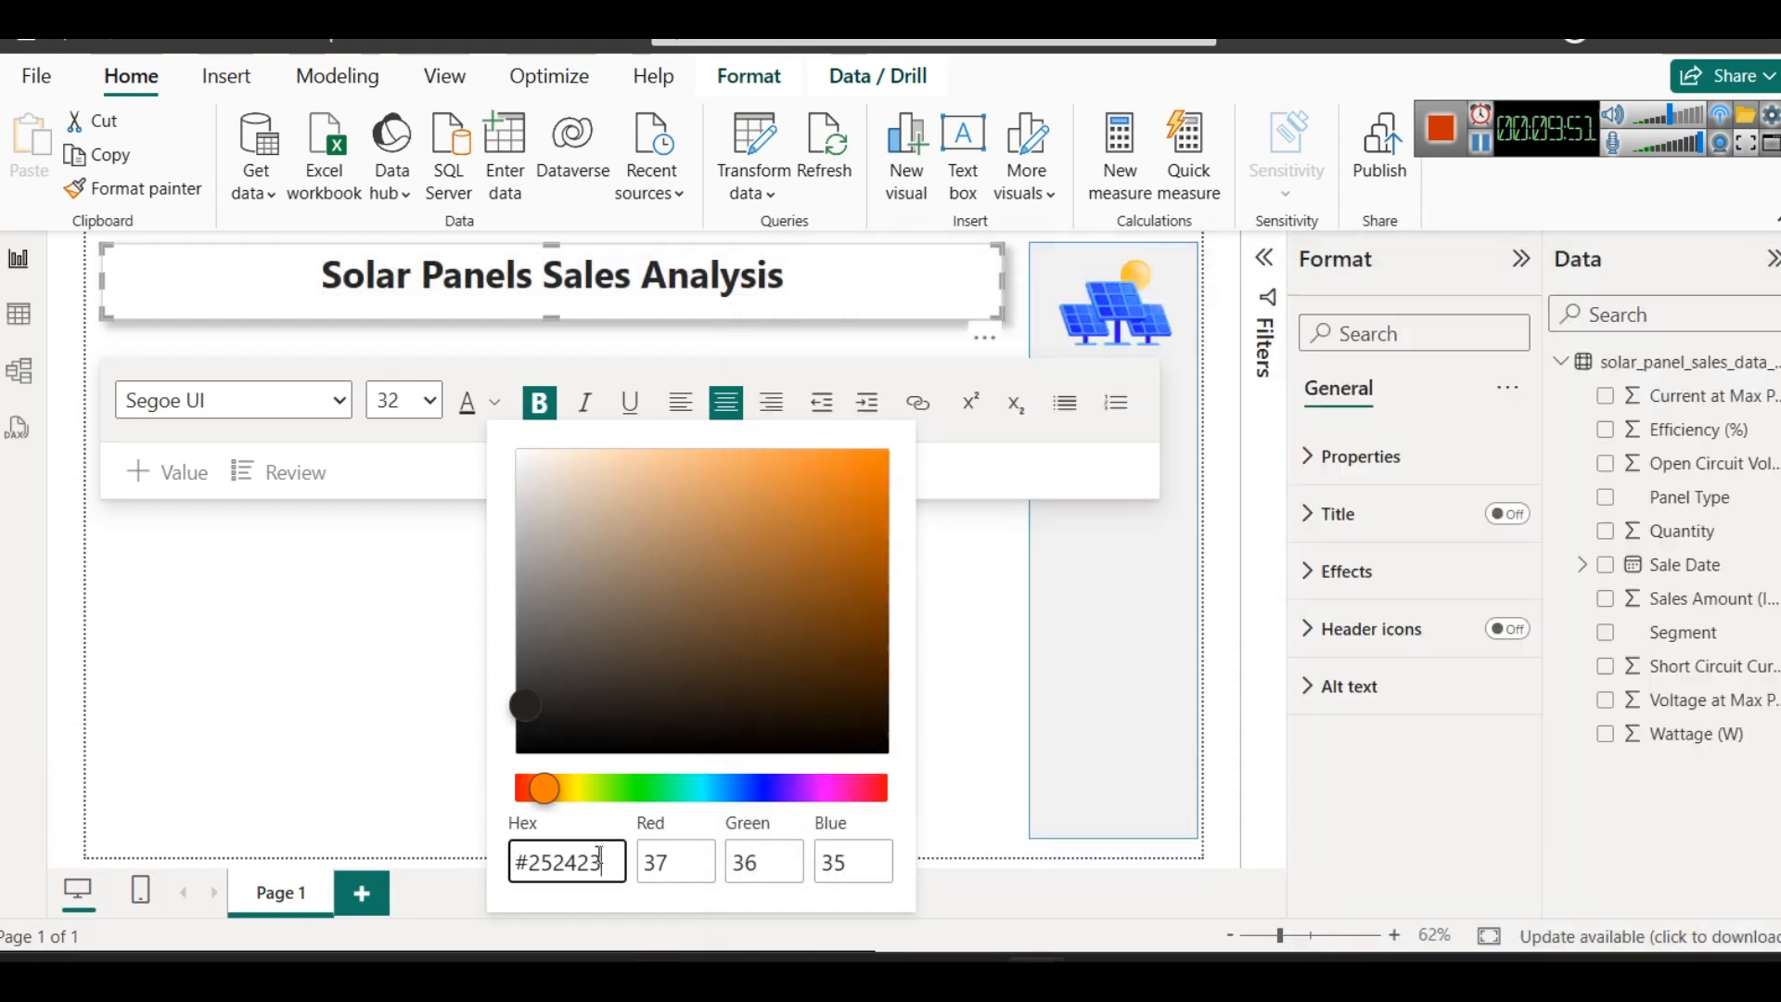
pyautogui.hotkey('ctrl', 'a')
pyautogui.hotkey('ctrl', 'v')
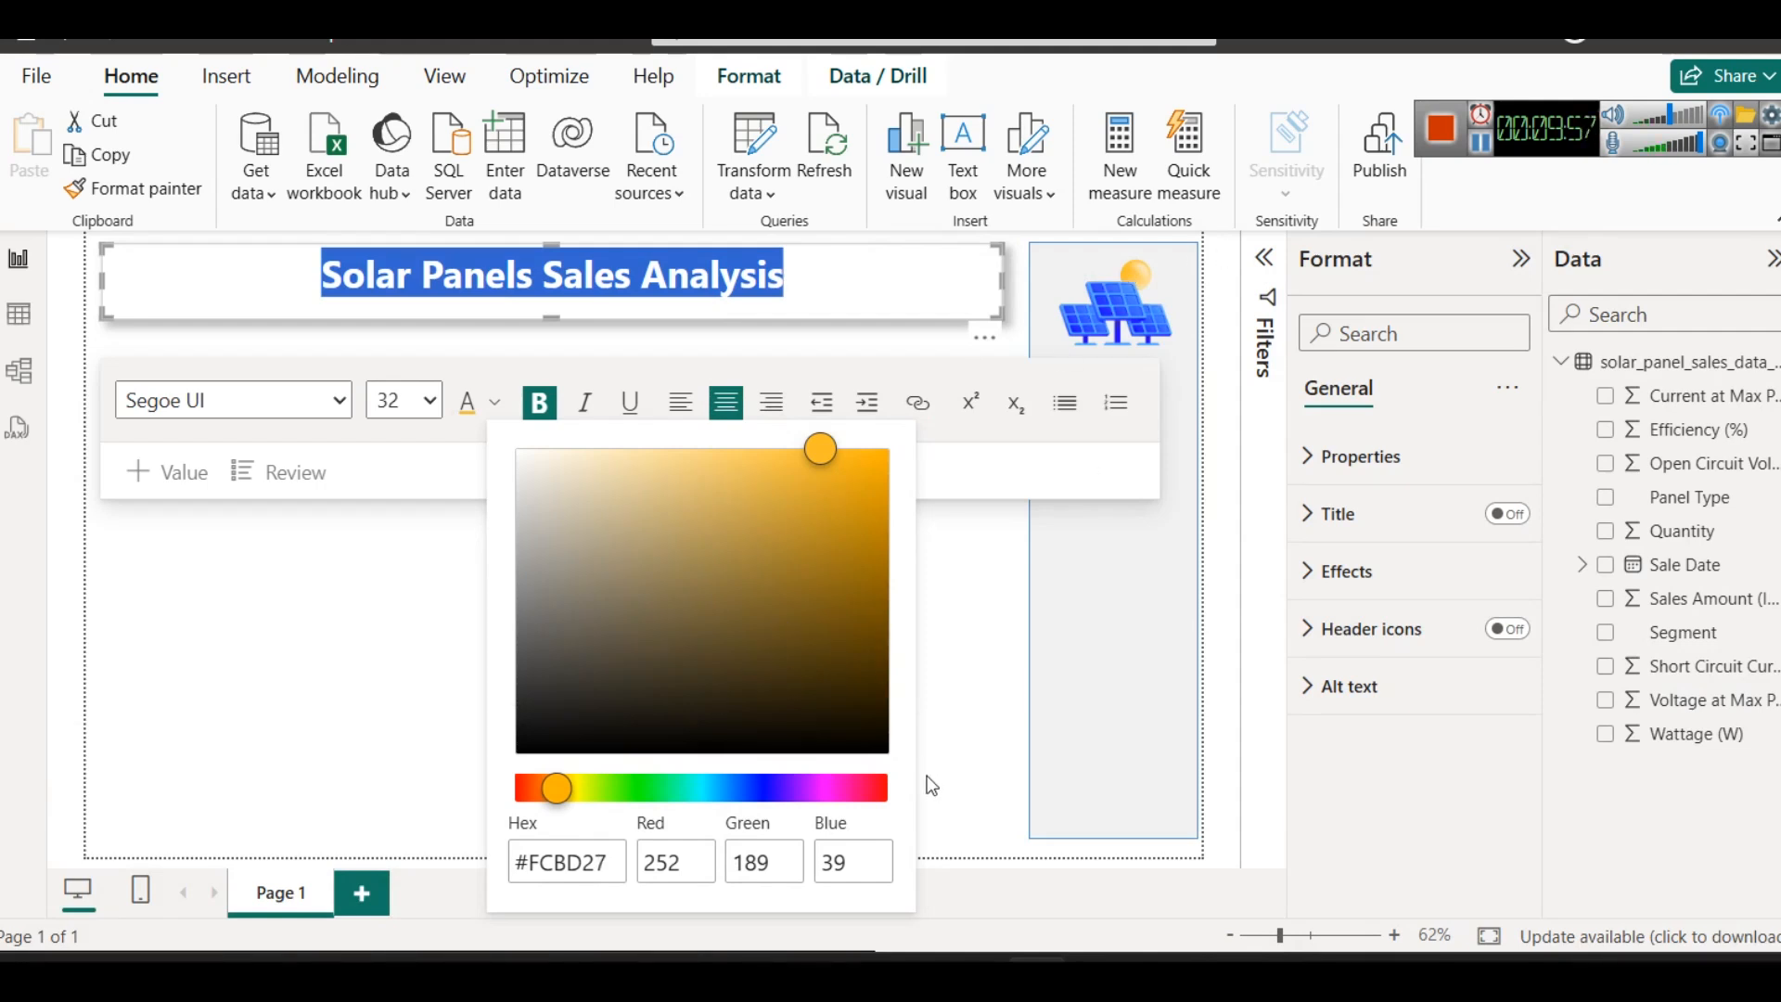
# - Switch to Color Codes.txt in Notepad and label the code #fcbd27 with "- yellow"
pyautogui.moveTo(665, 946)
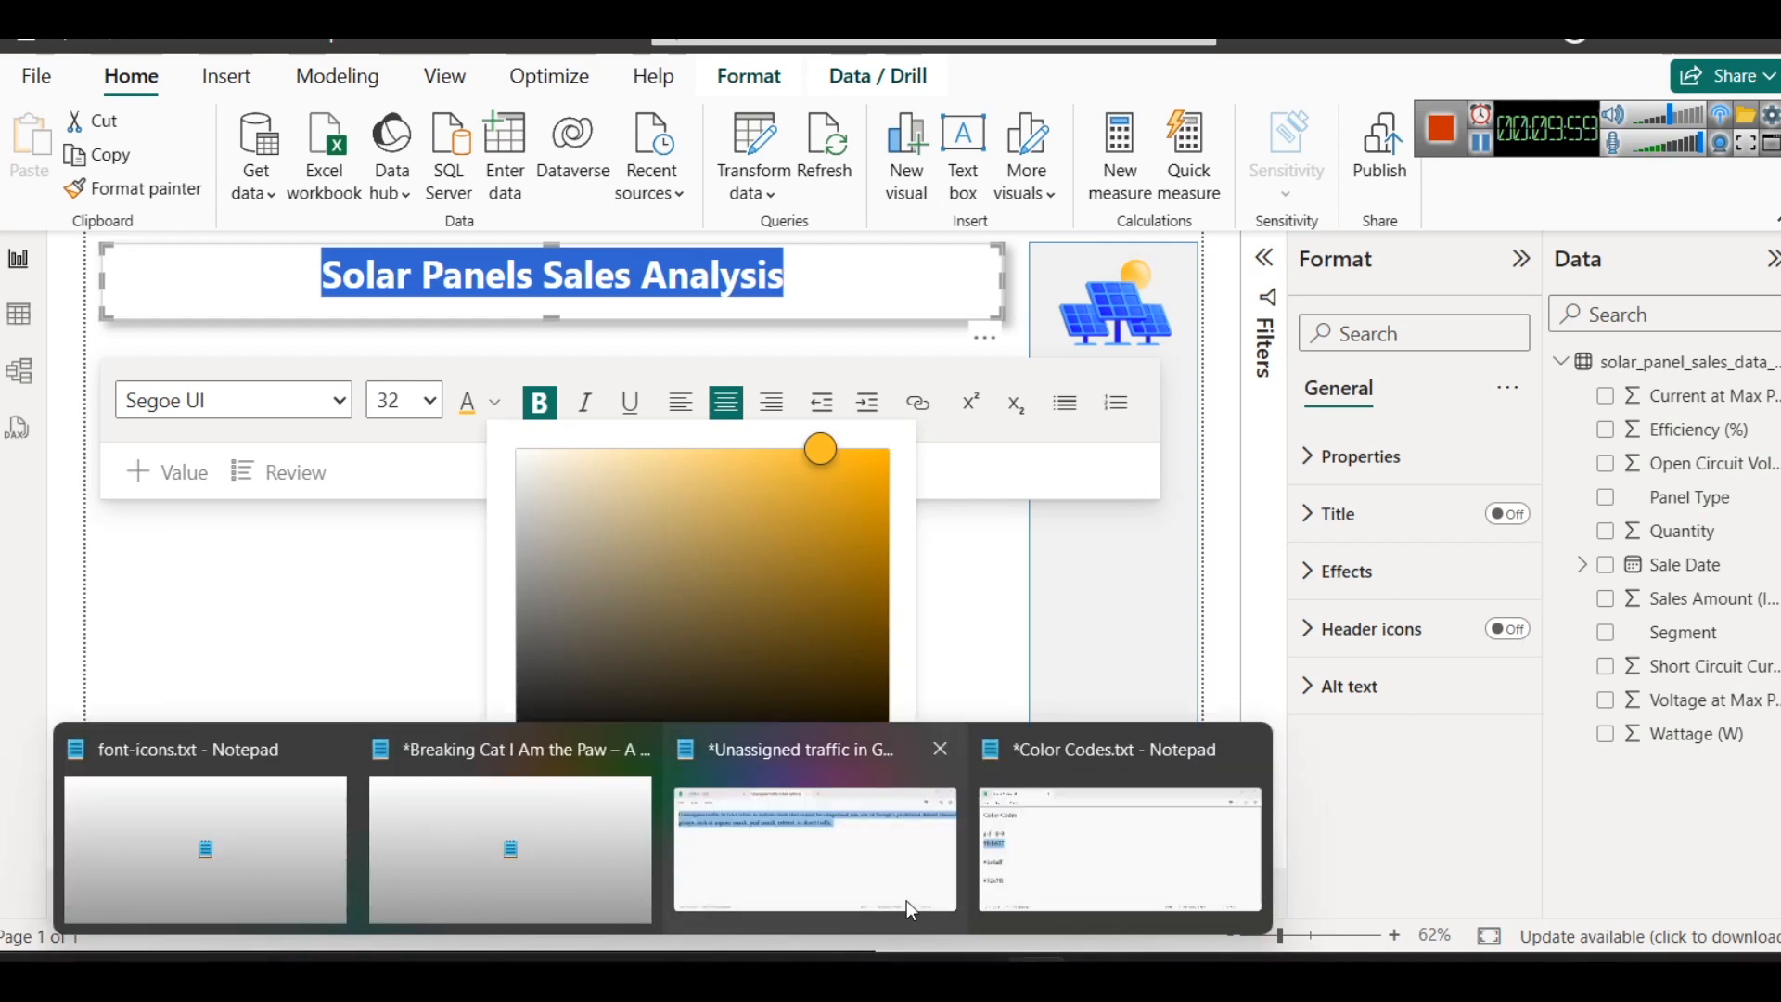
pyautogui.click(1131, 844)
pyautogui.click(1021, 553)
pyautogui.write('- ')
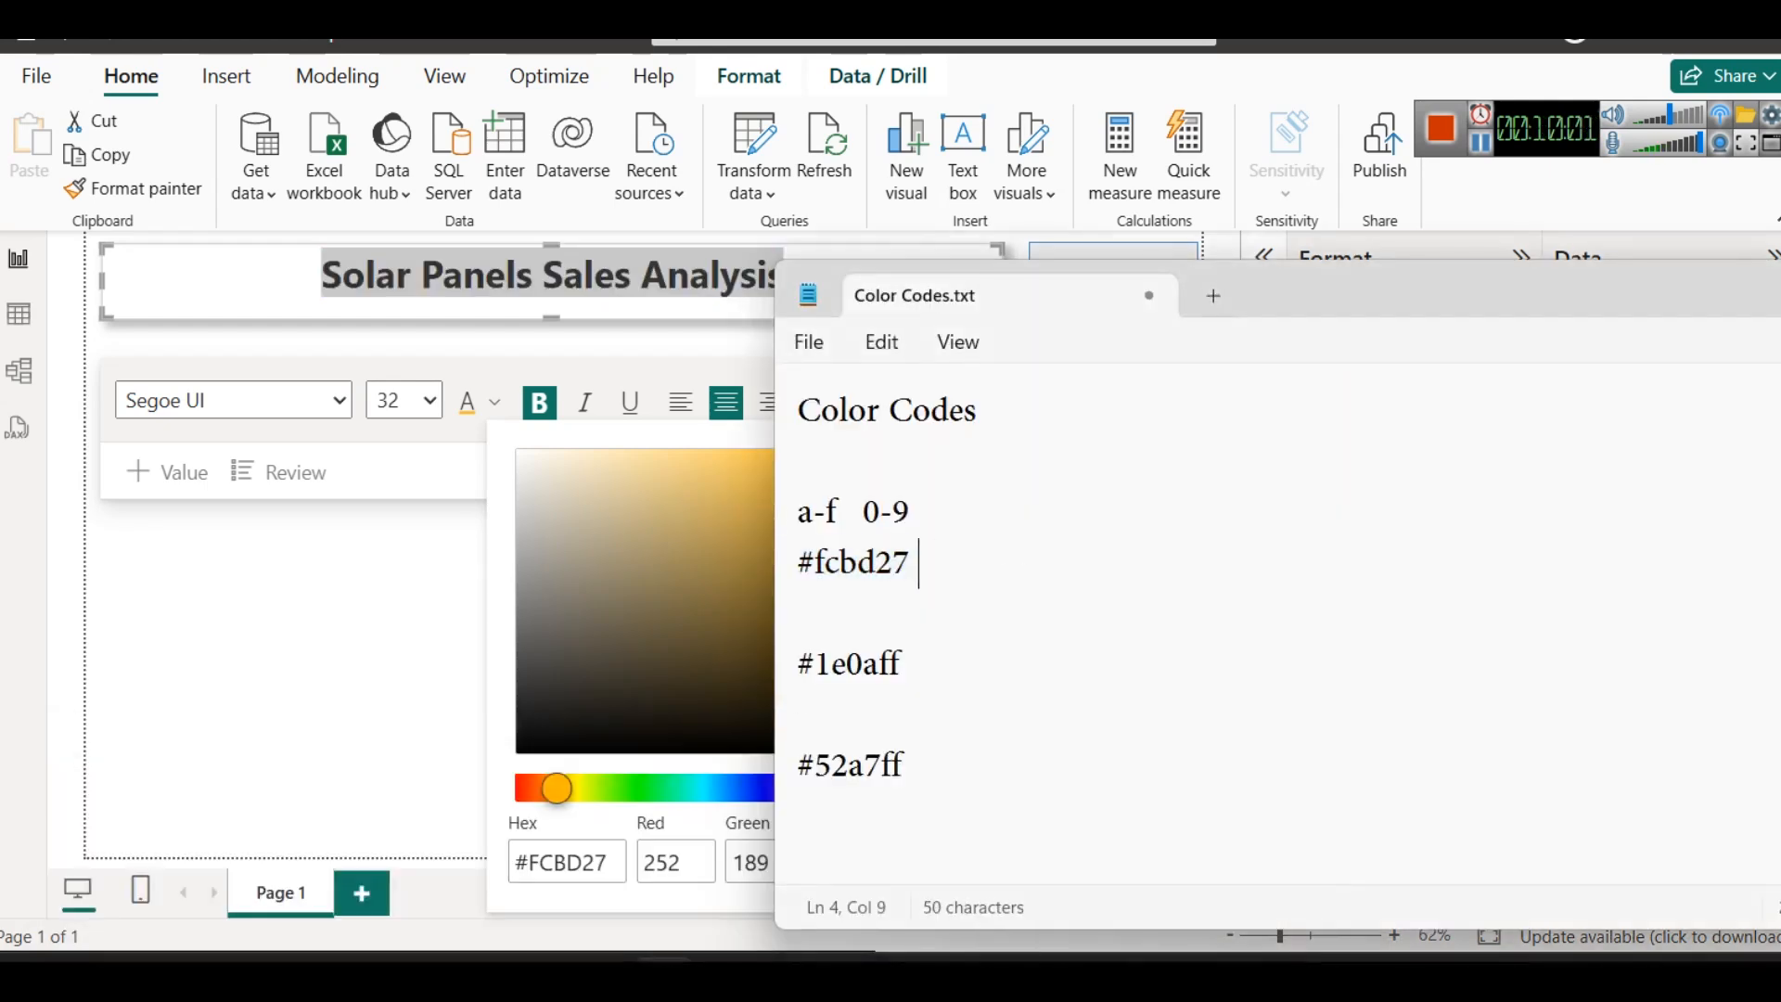
pyautogui.write('yellow')
# - Copy the code #1e0aff from the notes and set it as the page title's custom font colour in Power BI
pyautogui.click(1018, 650)
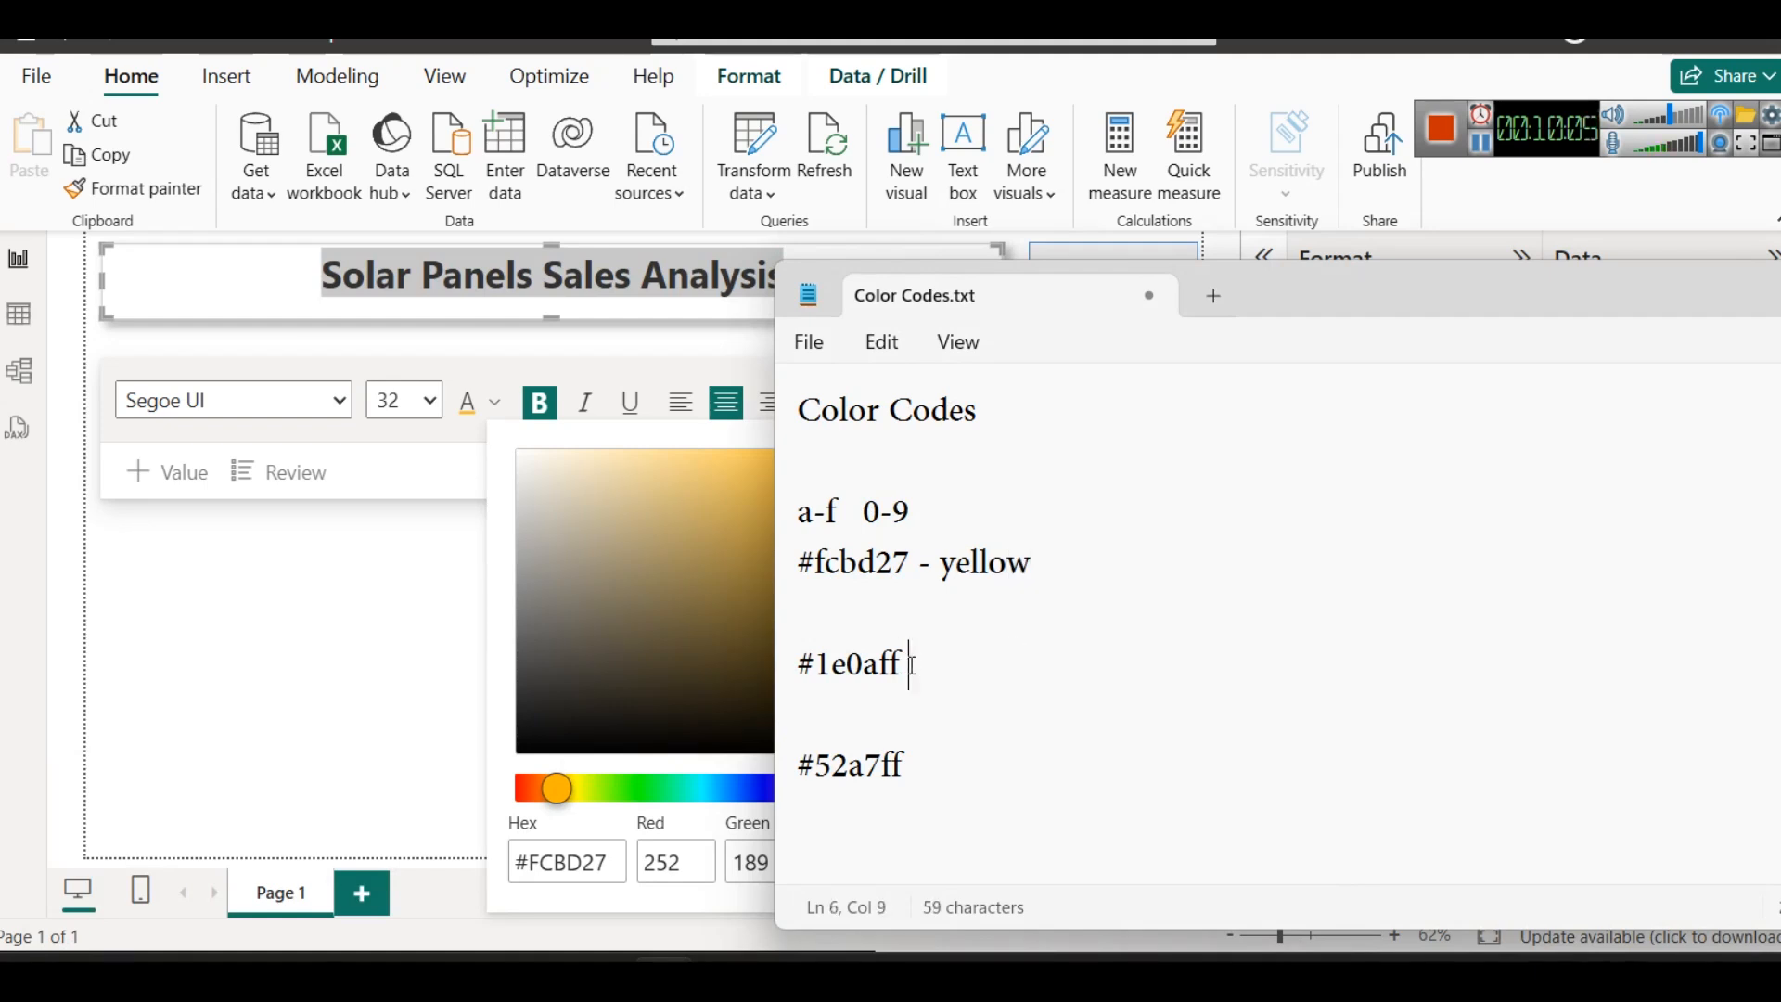
pyautogui.moveTo(912, 665); pyautogui.dragTo(781, 655)
pyautogui.tripleClick(573, 860)
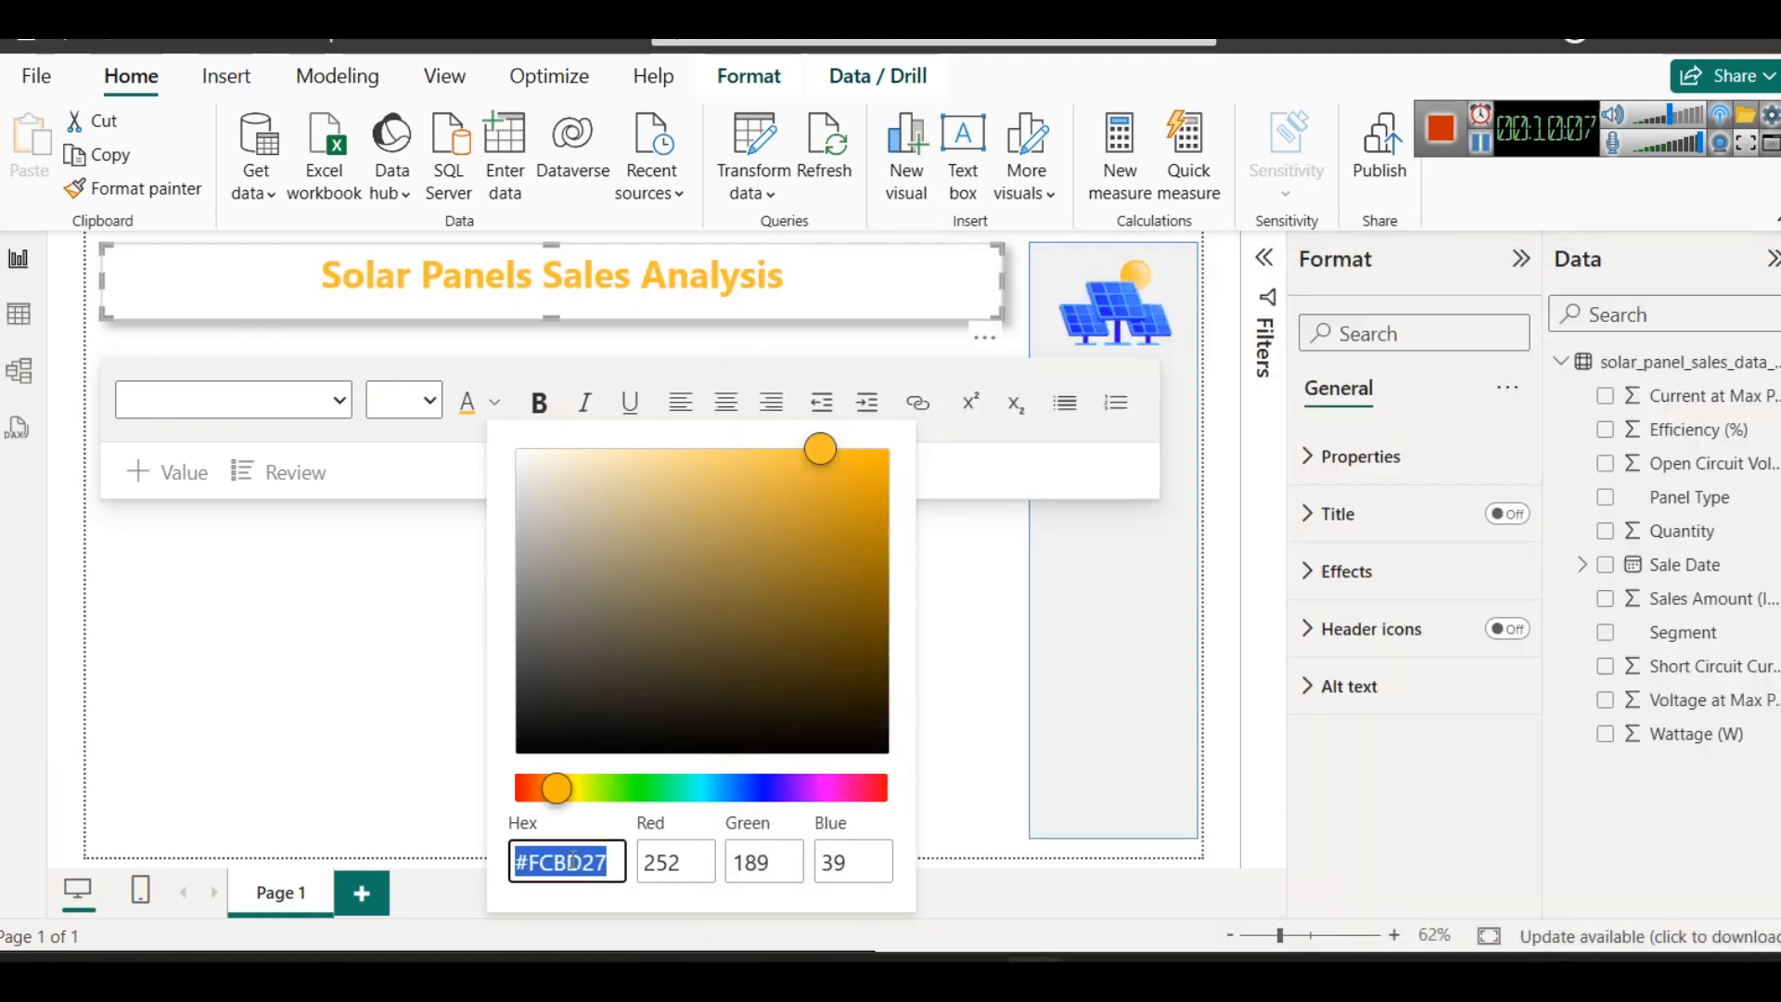
pyautogui.write('#1E0AFF')
pyautogui.click(933, 517)
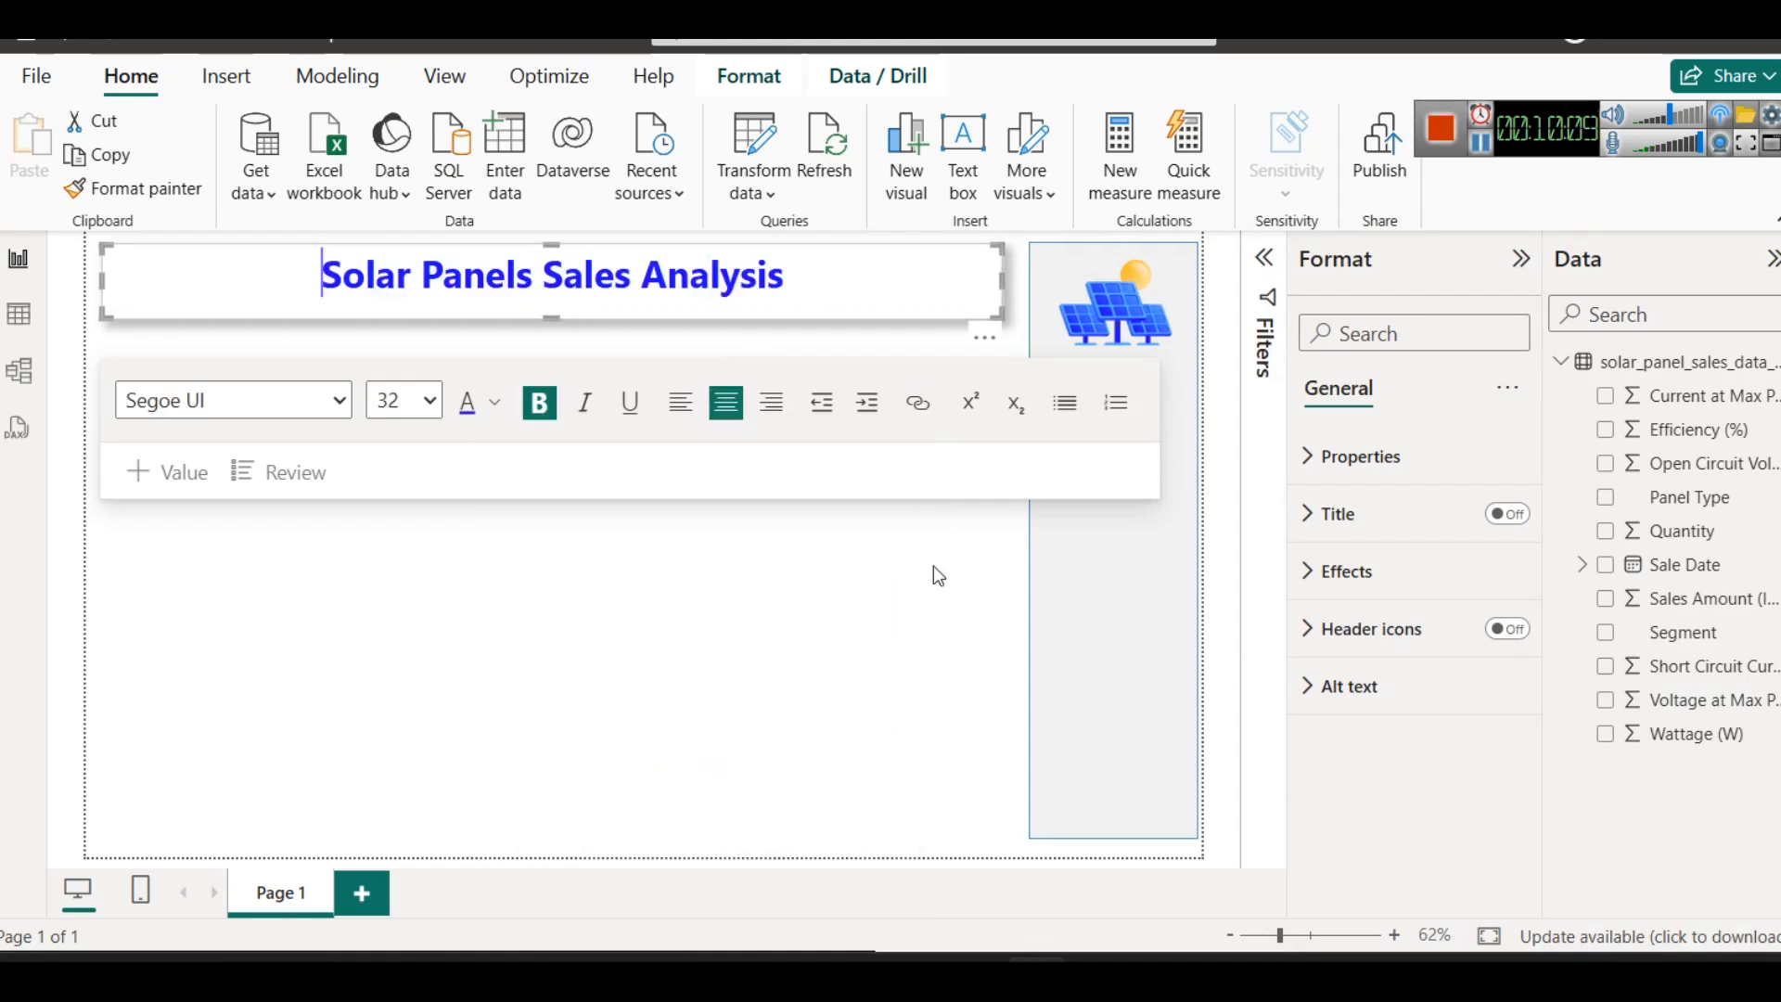
pyautogui.click(878, 640)
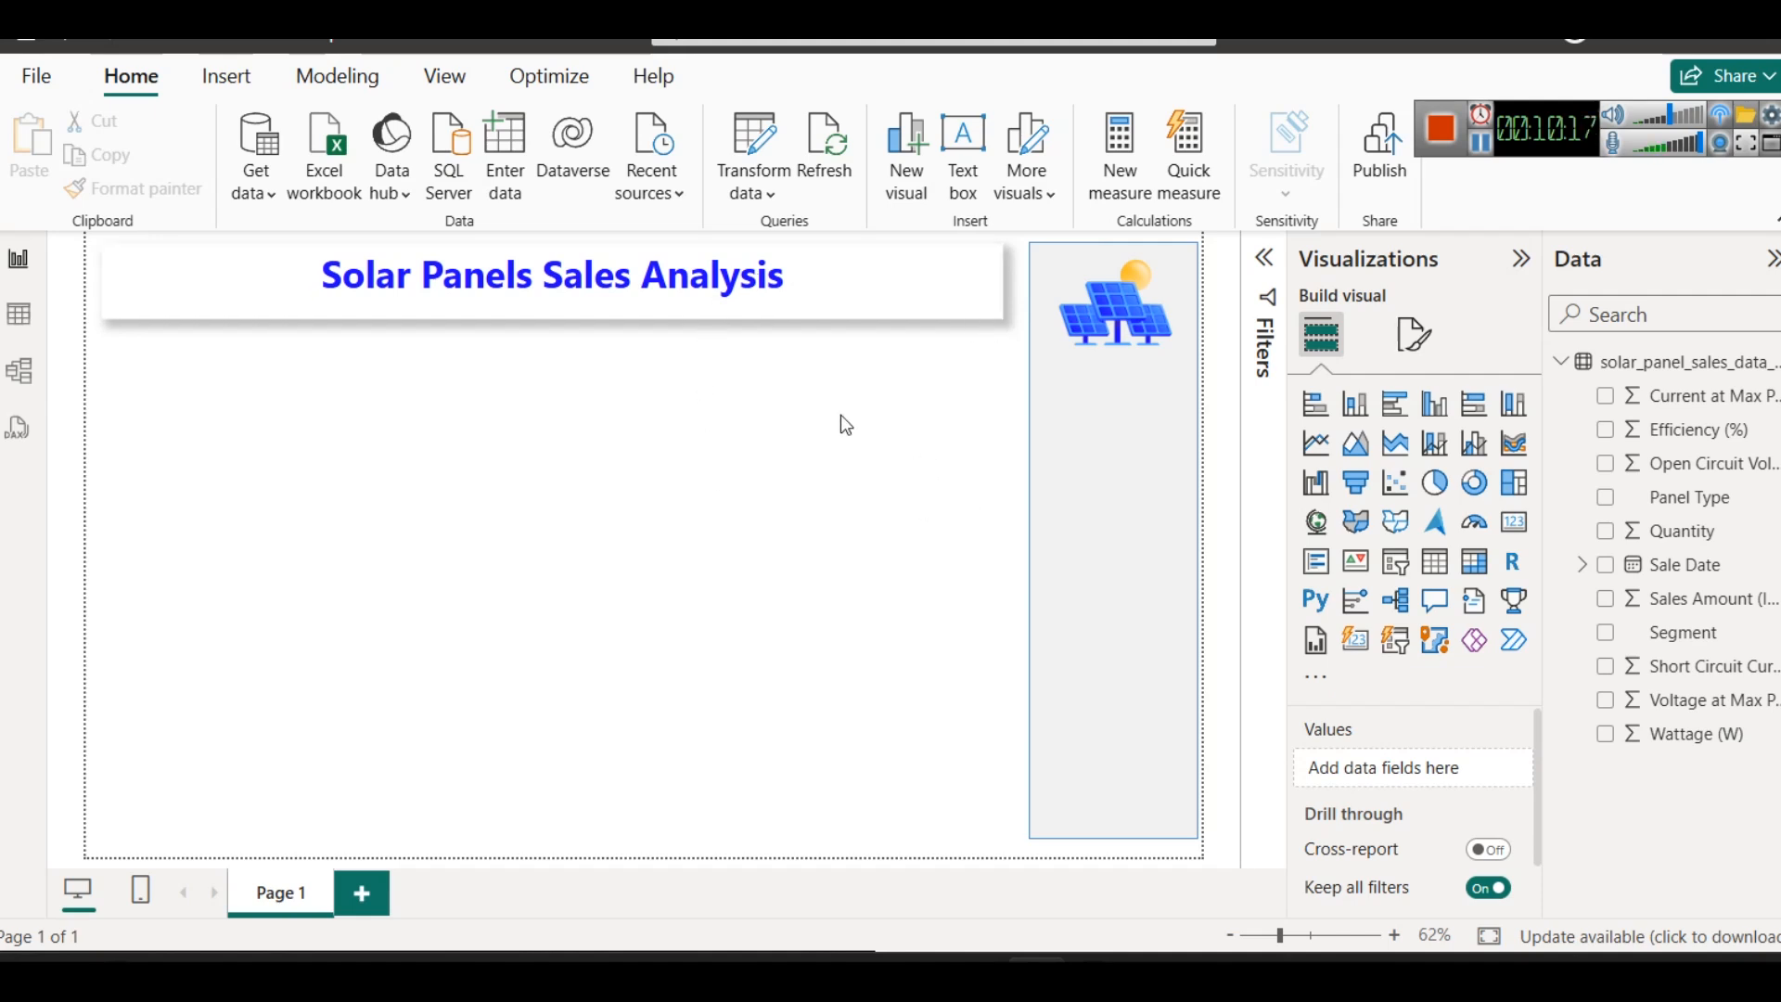
# - Append "- EDA" to the page title and colour the word EDA with a dark yellow theme shade
pyautogui.click(822, 262)
pyautogui.write('- EDA')
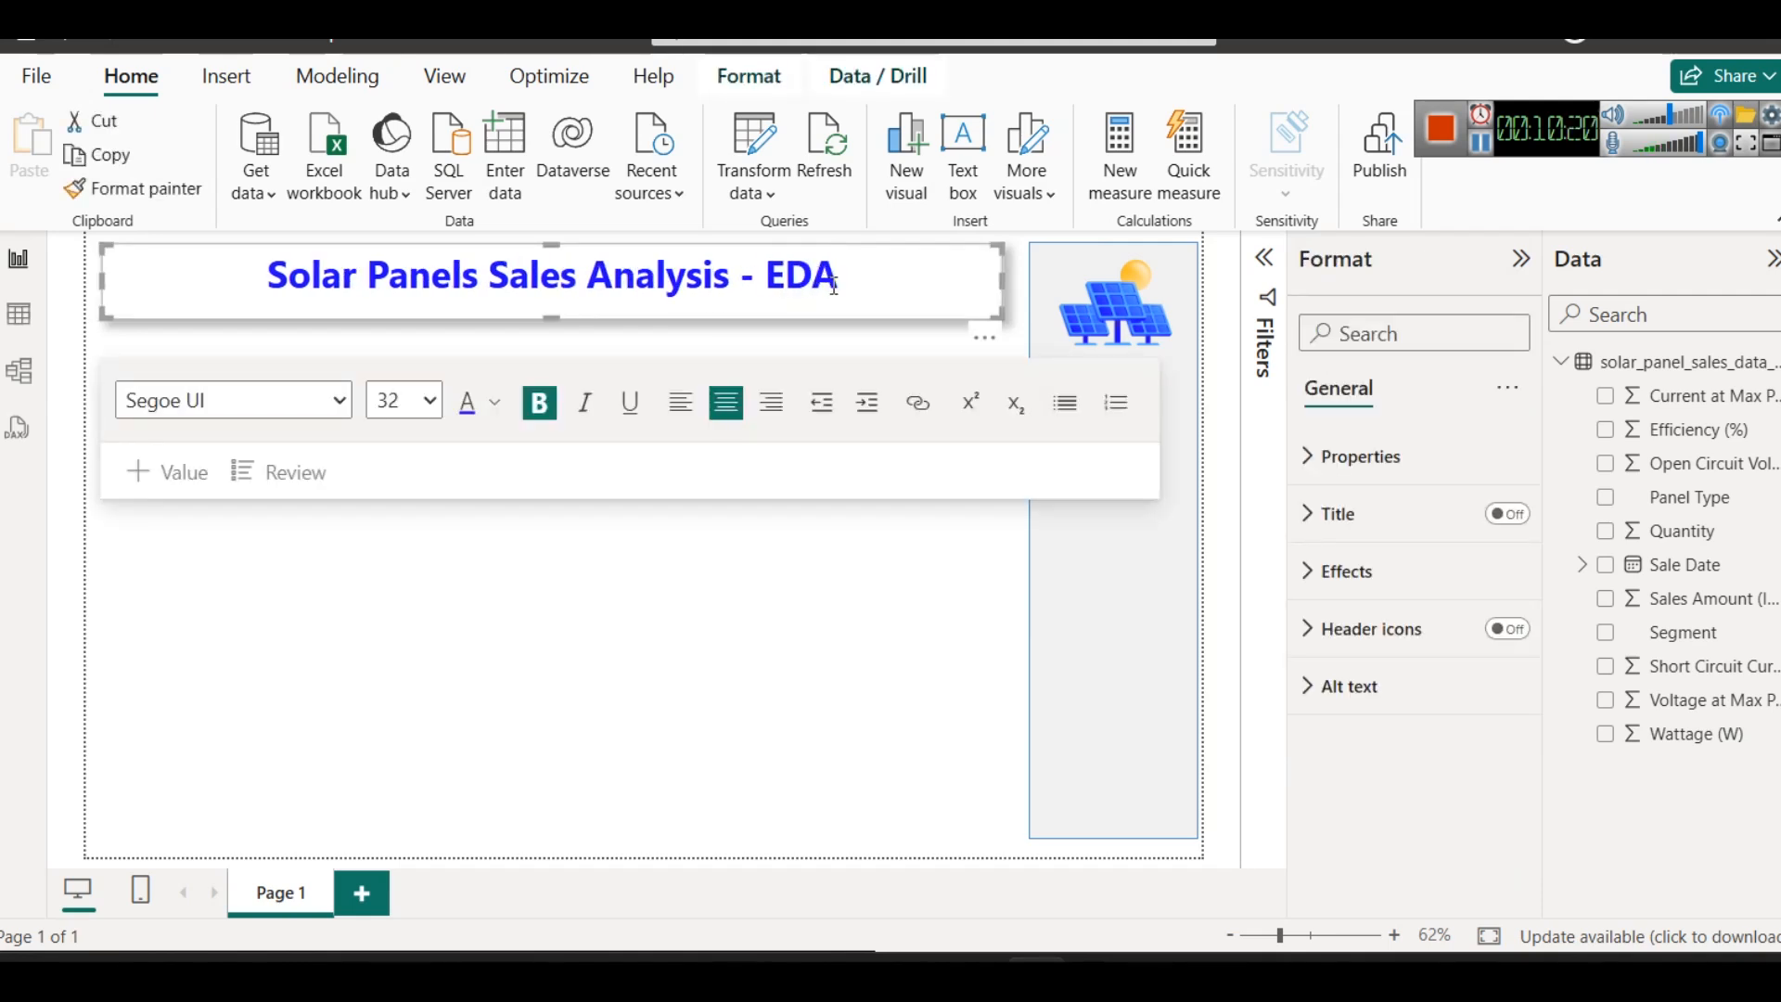
pyautogui.moveTo(833, 287); pyautogui.dragTo(763, 282)
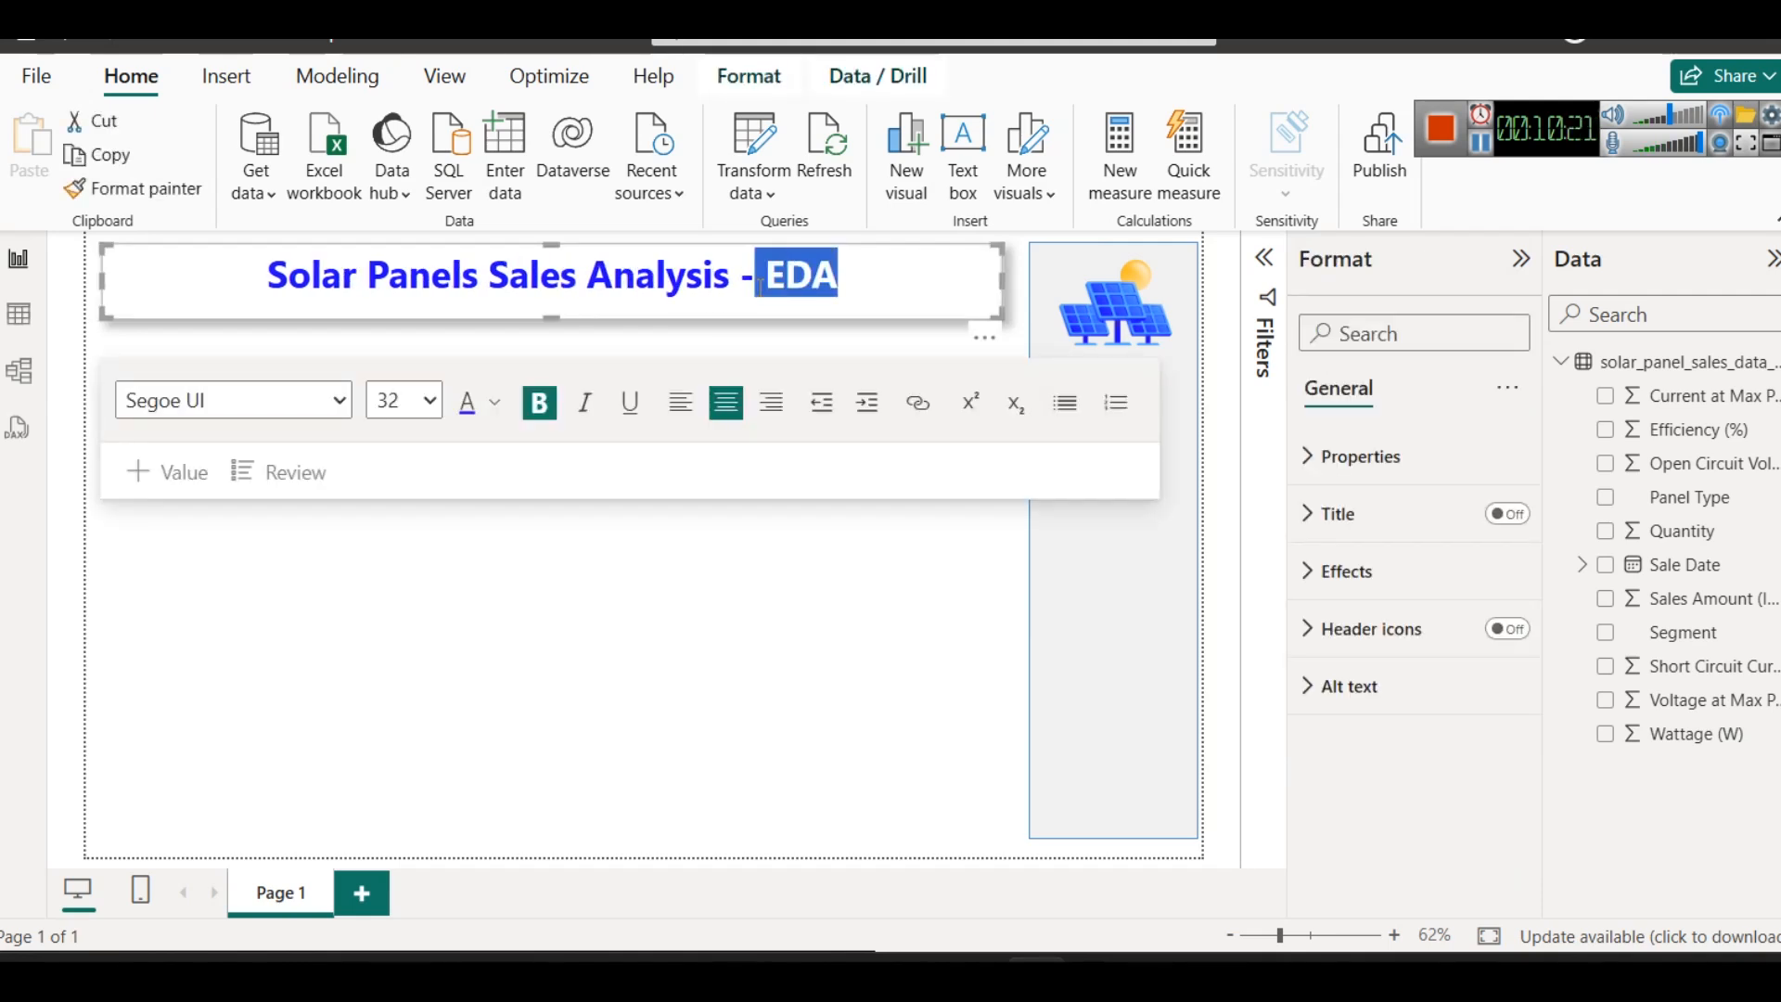
pyautogui.click(494, 401)
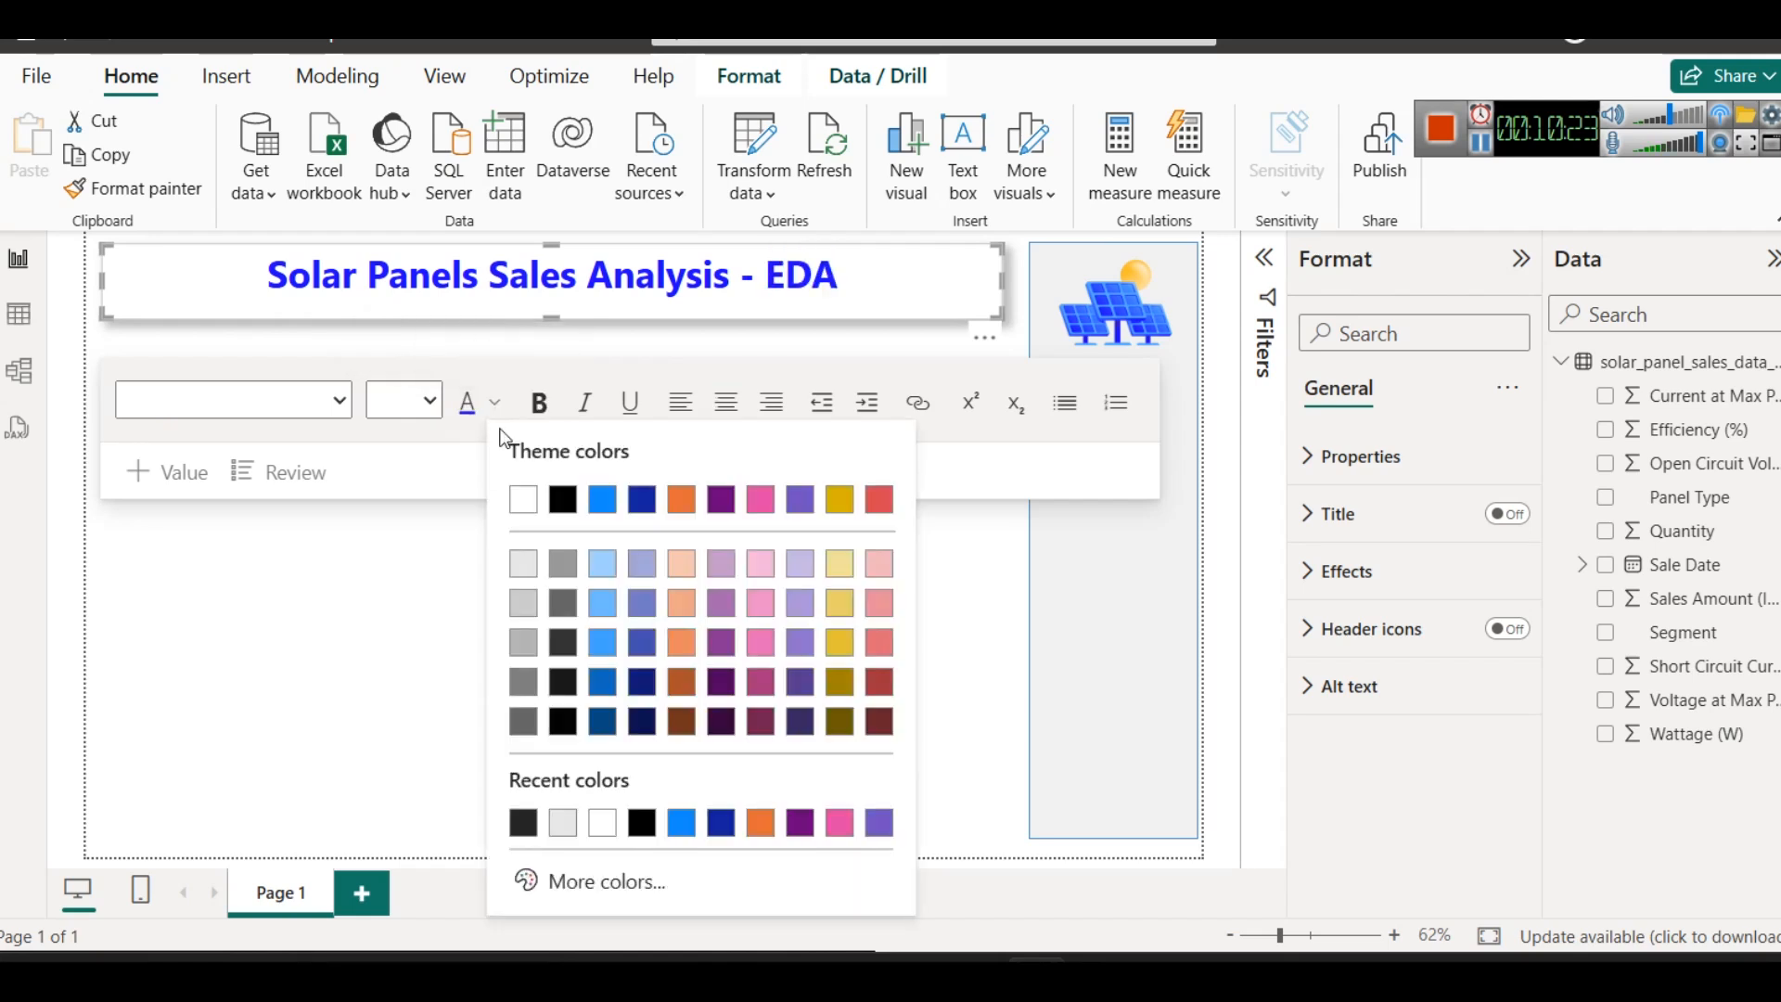
pyautogui.click(840, 677)
pyautogui.click(664, 640)
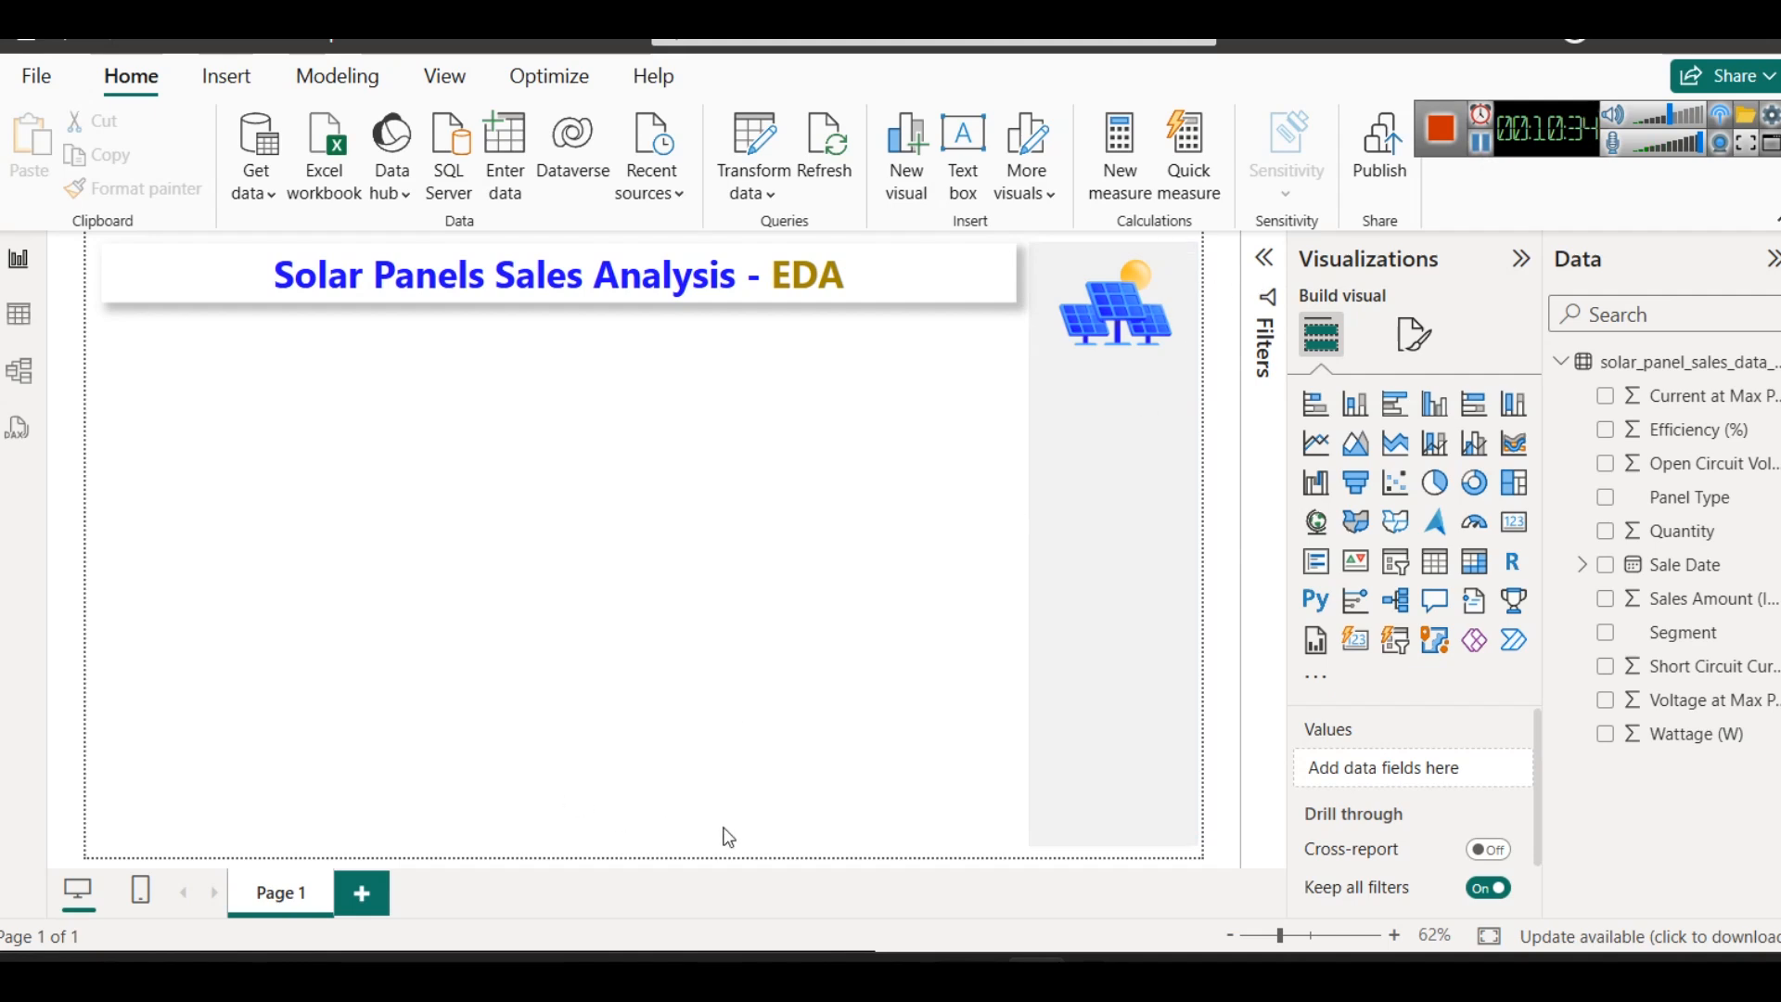
# - Copy the code #fcbd27 from Color Codes.txt and set it as the custom font colour of the title word EDA
pyautogui.doubleClick(822, 274)
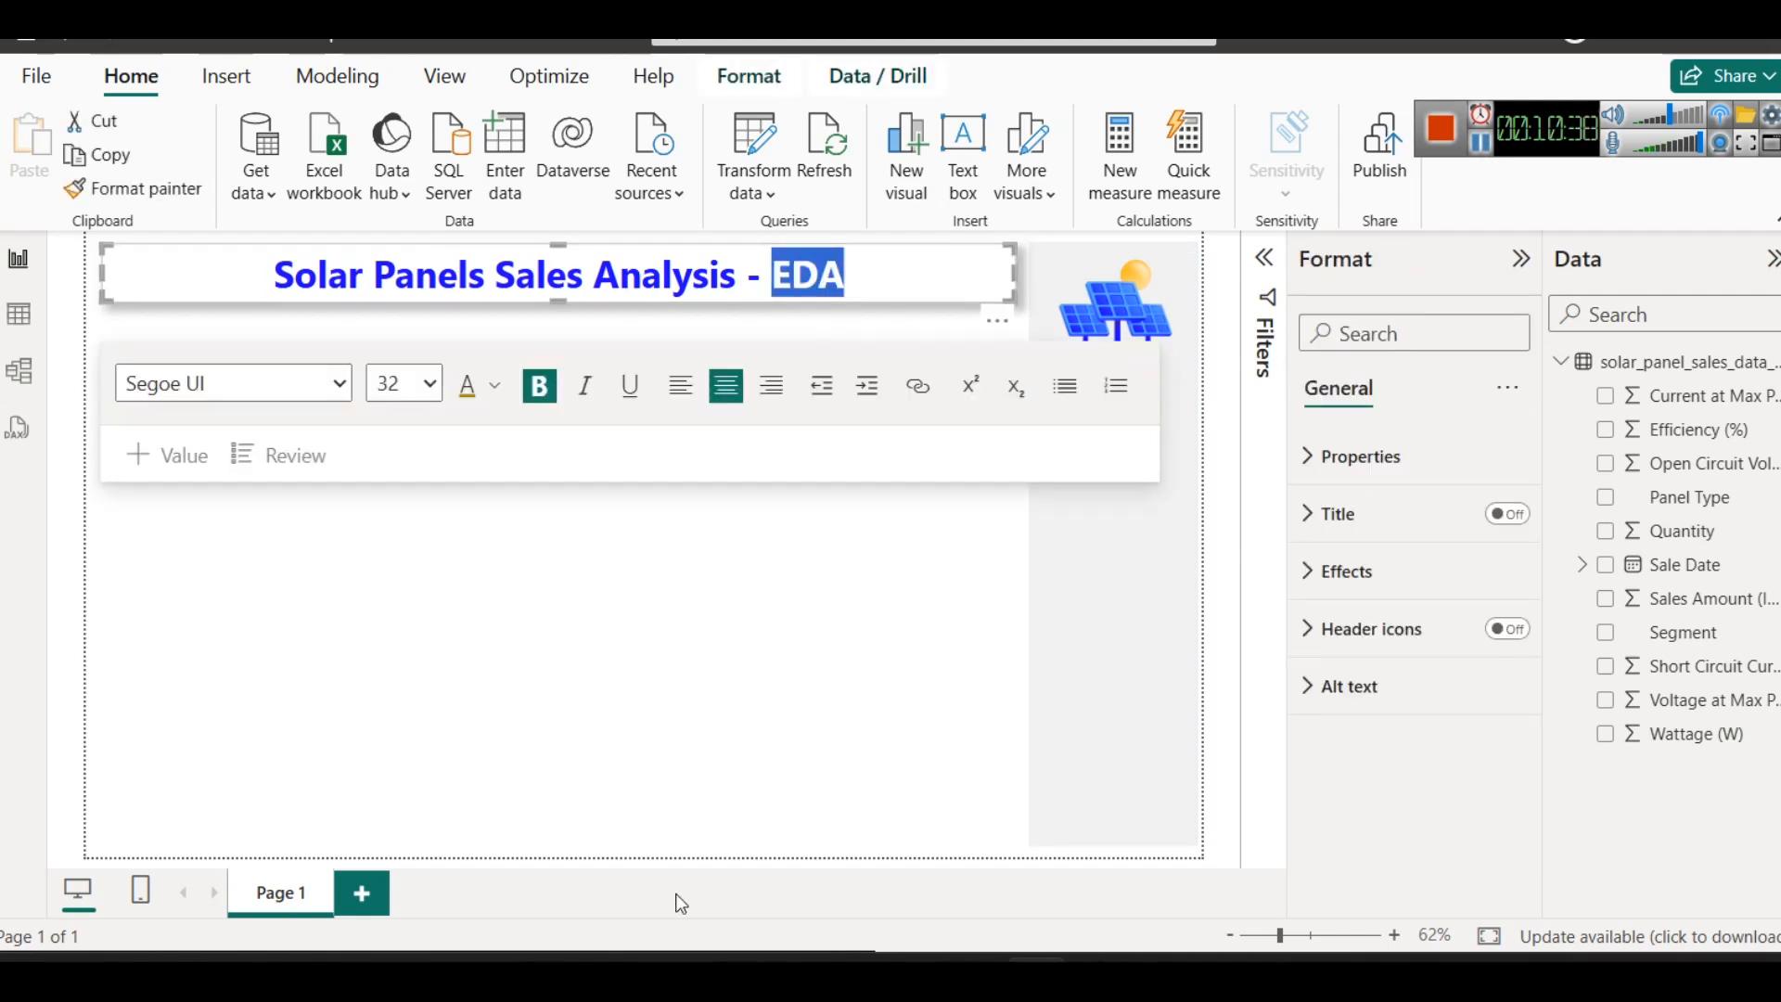
pyautogui.moveTo(663, 961)
pyautogui.click(1076, 896)
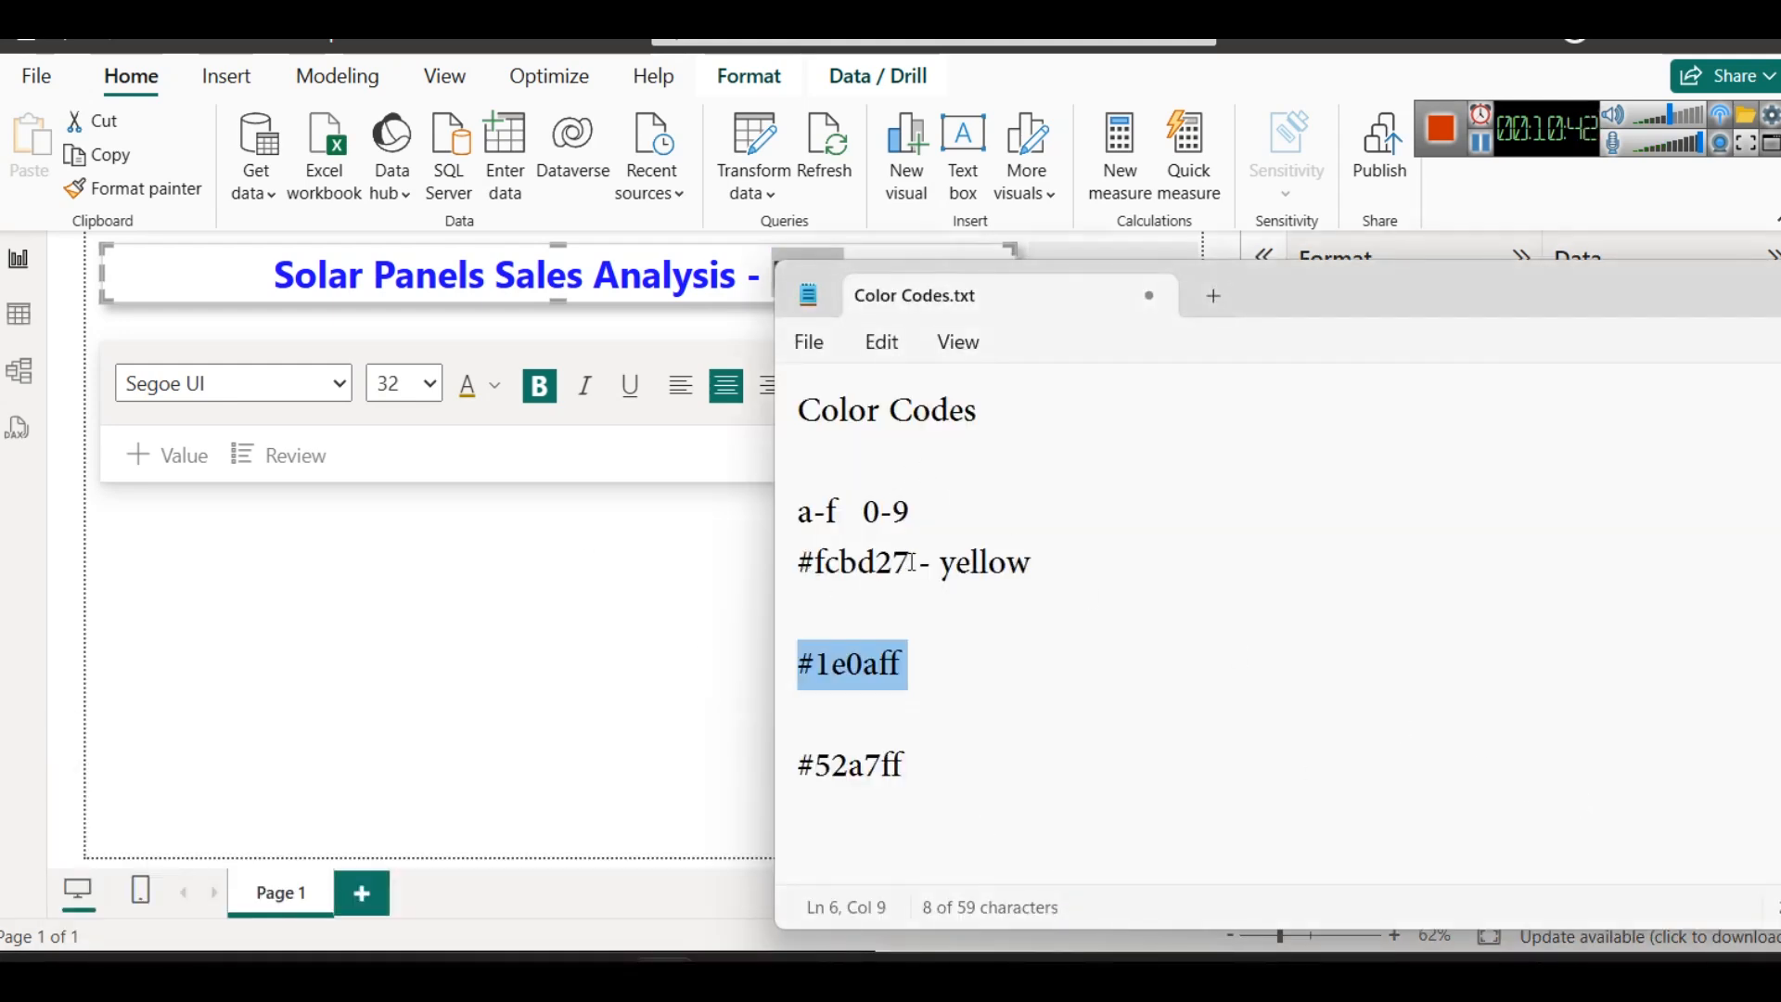
pyautogui.moveTo(912, 562); pyautogui.dragTo(798, 564)
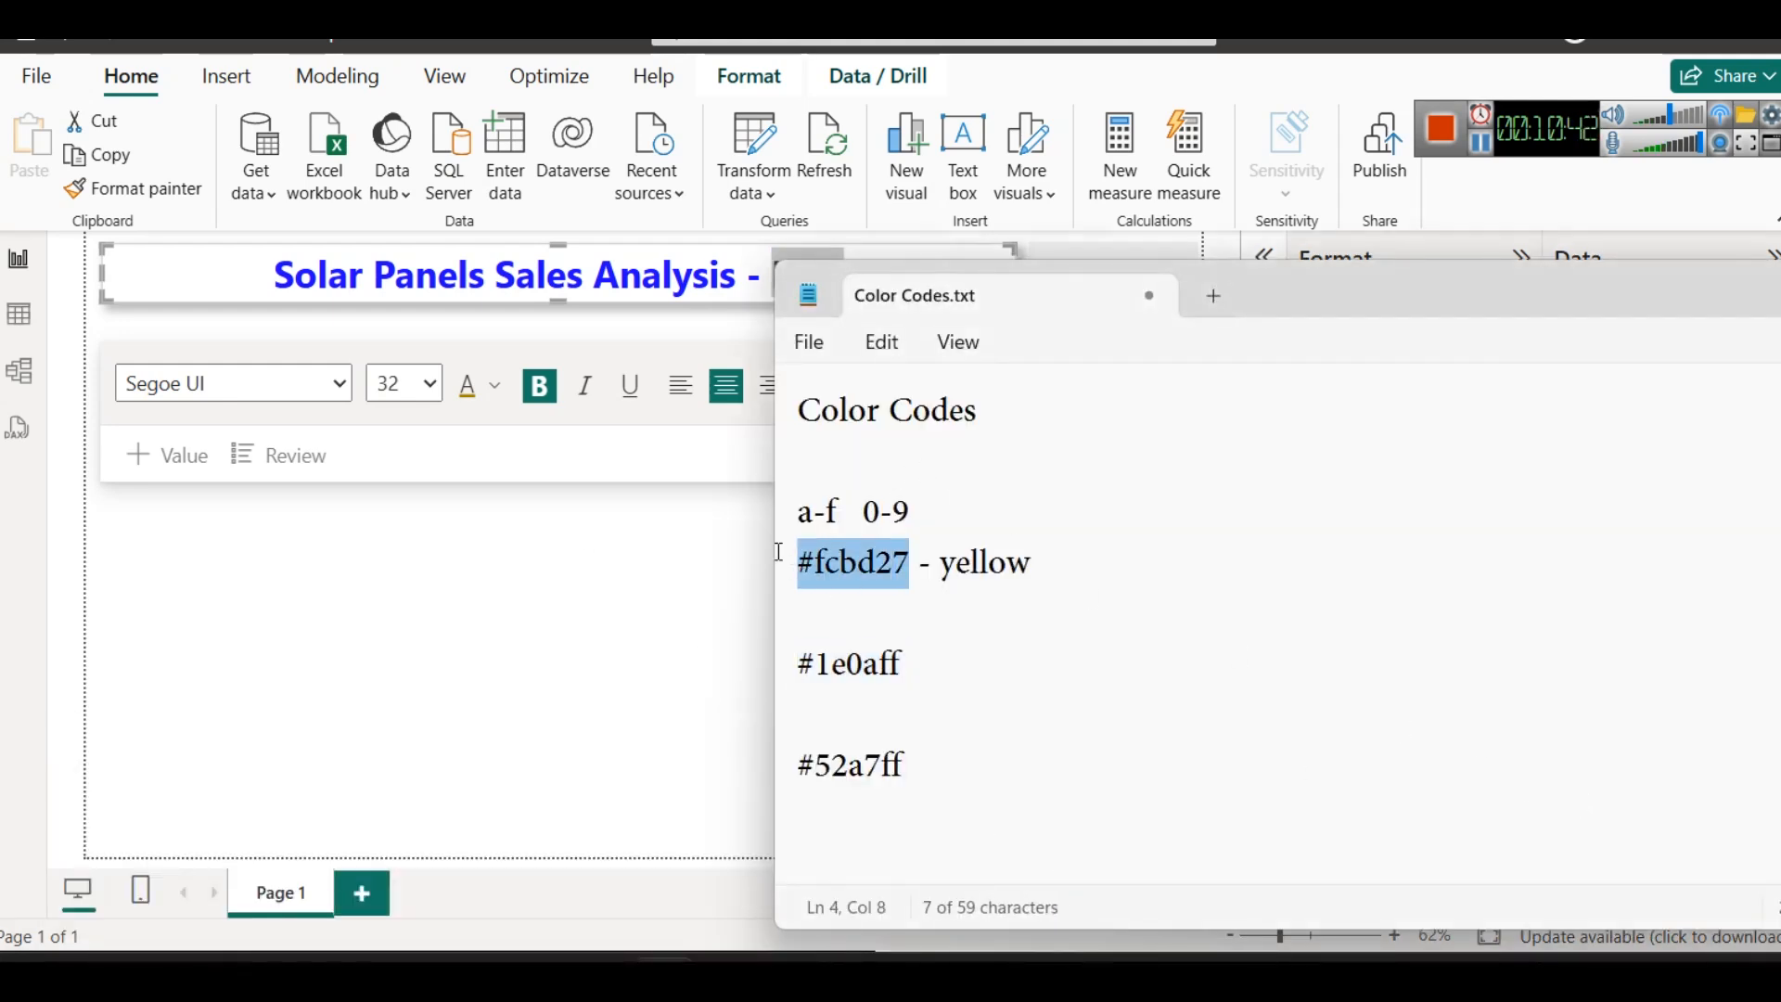
pyautogui.click(492, 394)
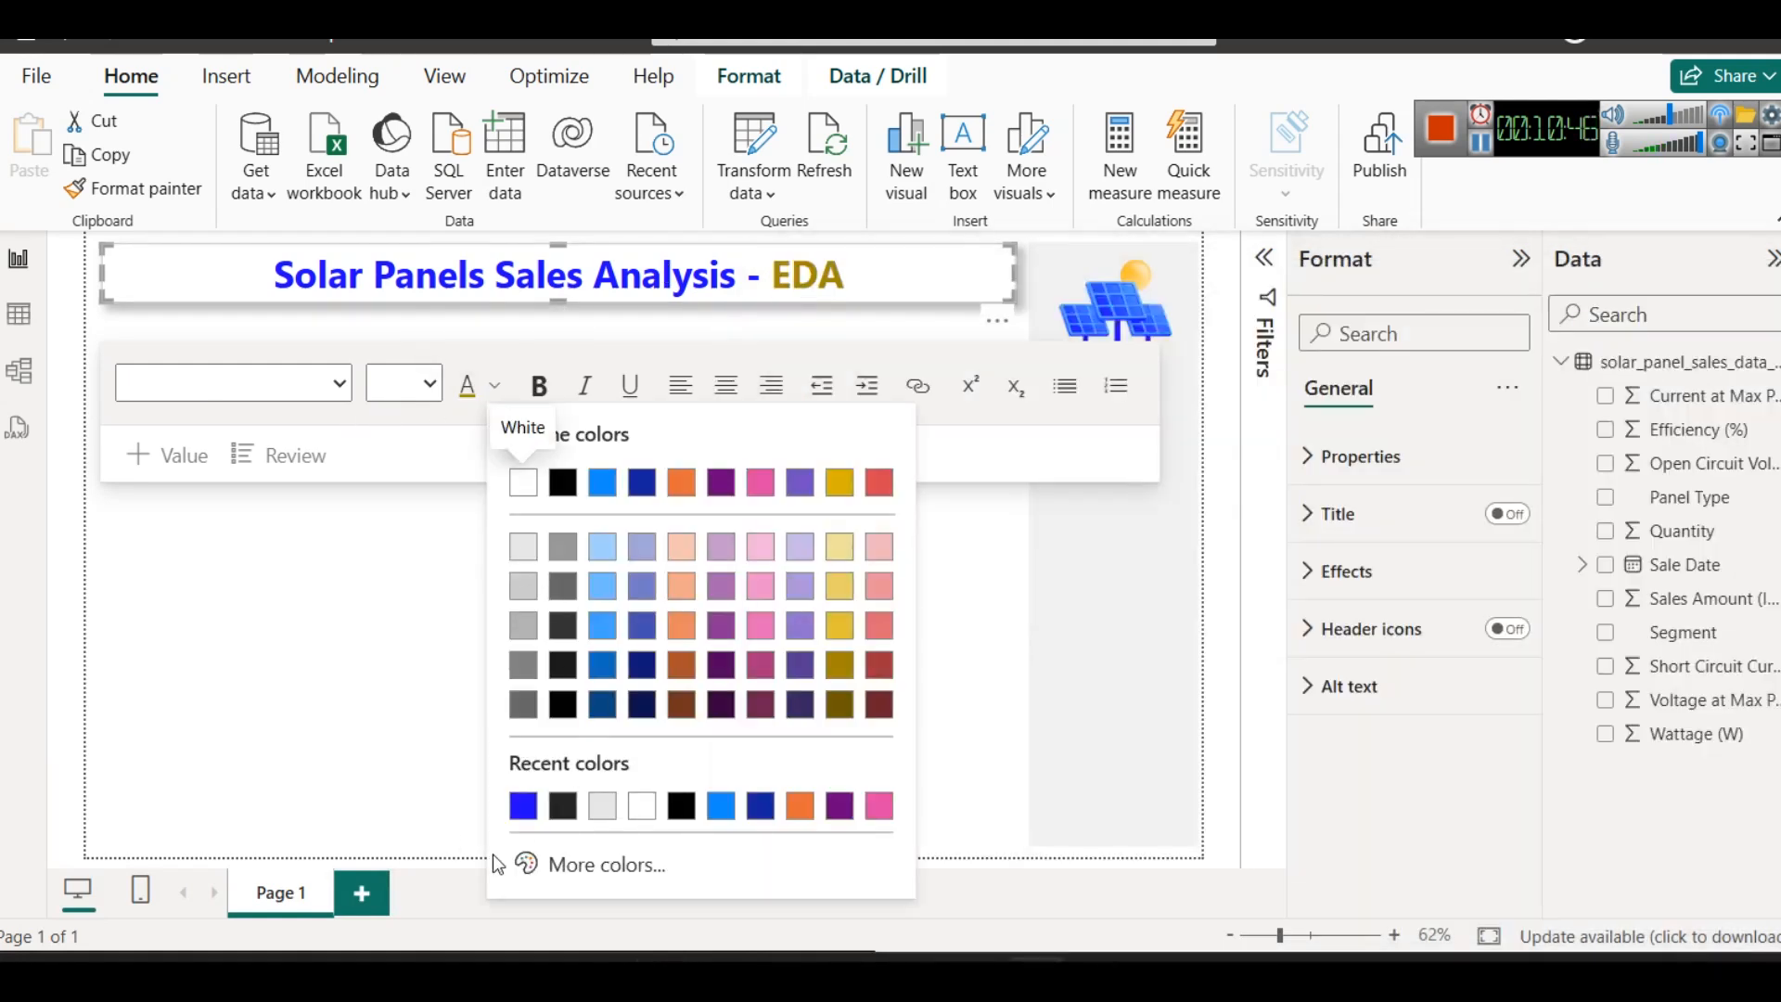
pyautogui.click(557, 863)
pyautogui.hotkey('ctrl', 'a')
pyautogui.write('#FCBD27')
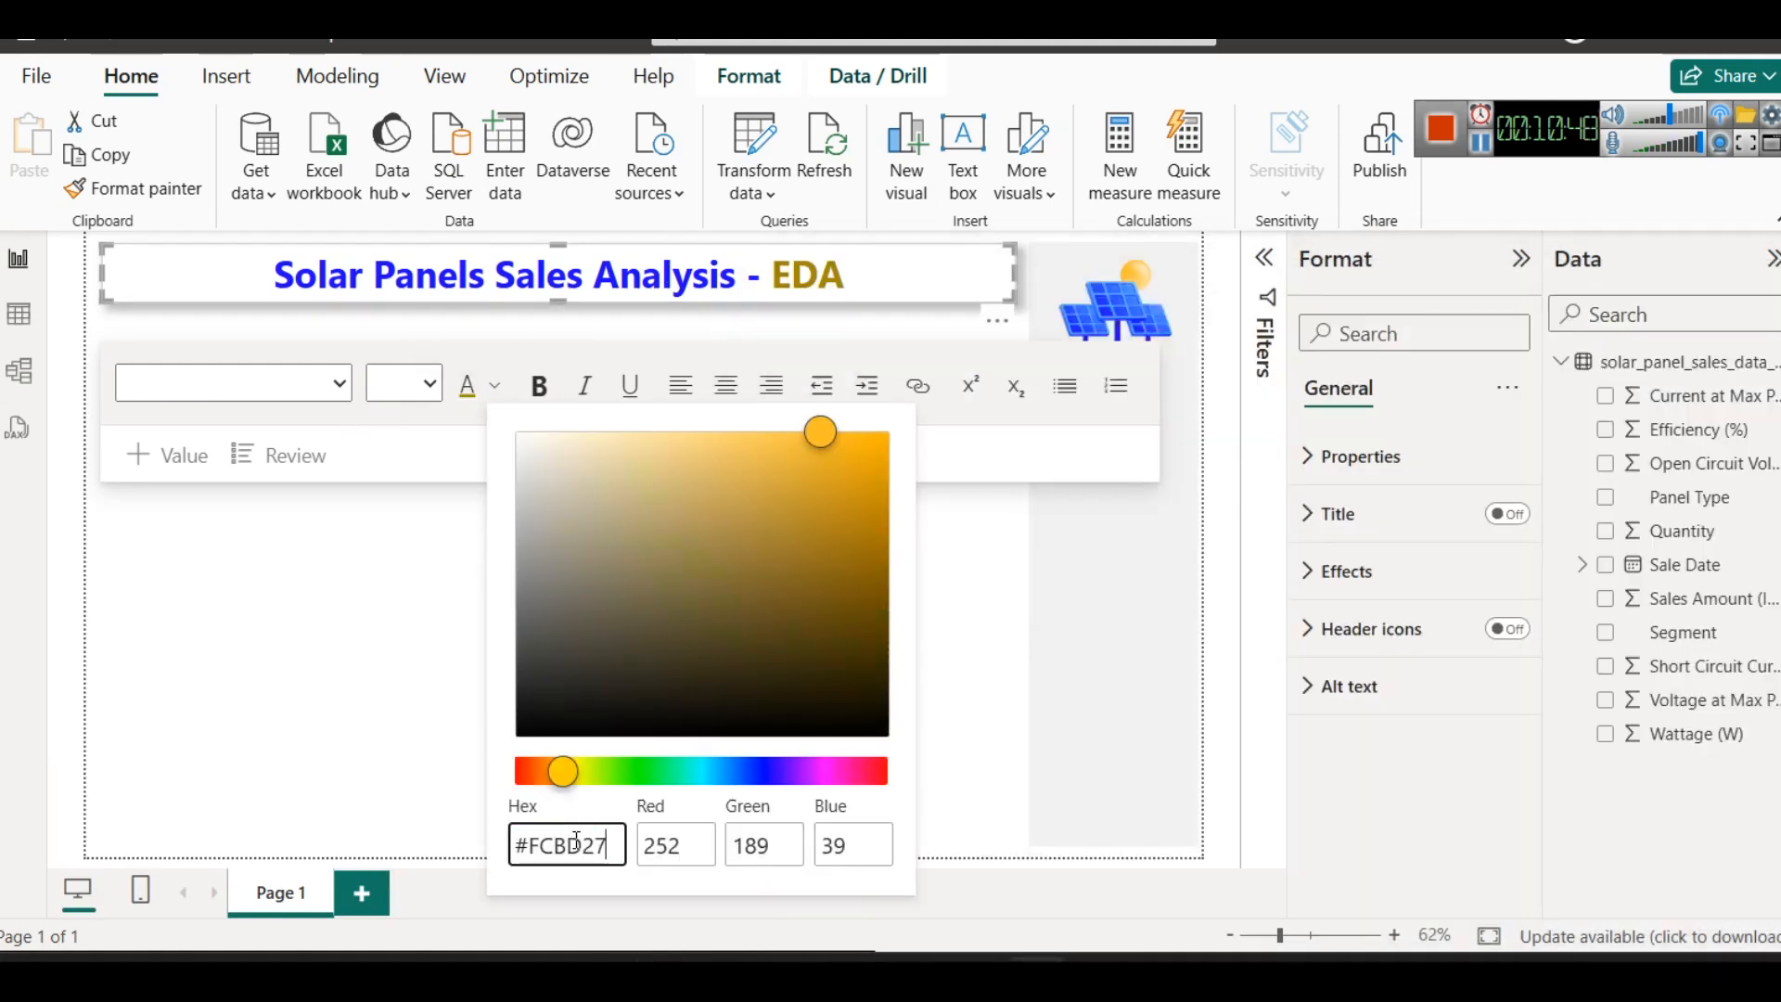
pyautogui.press('Return')
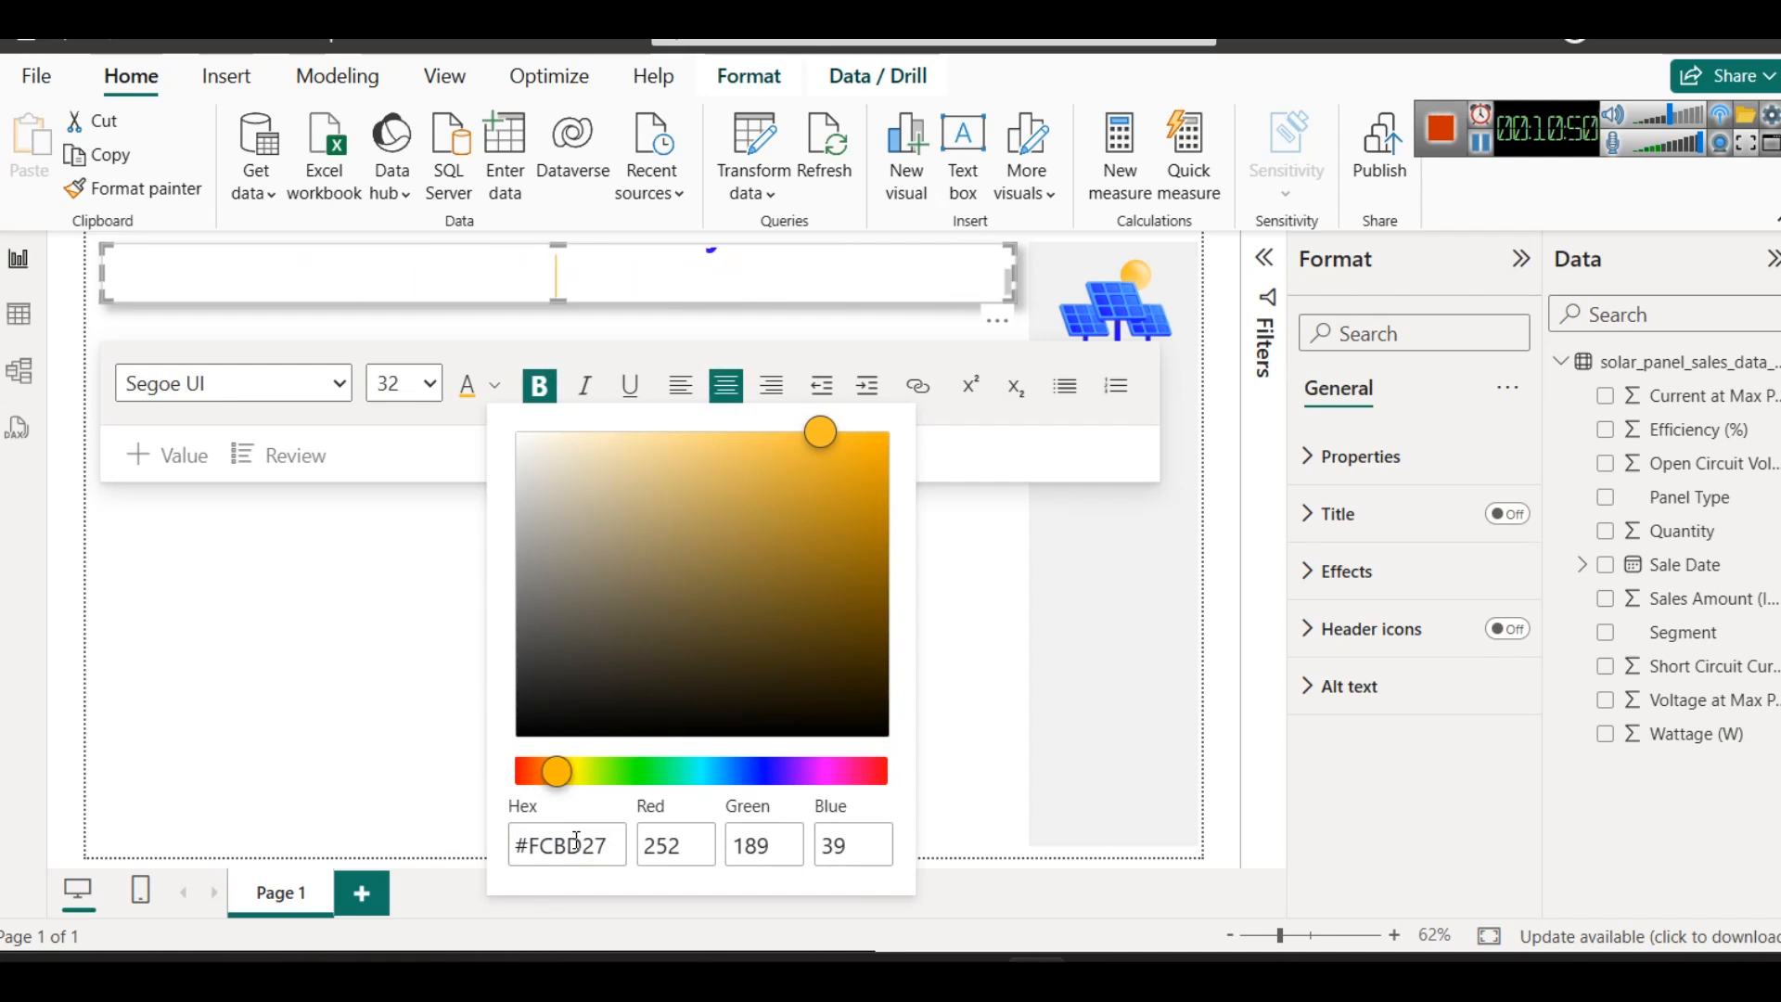
pyautogui.hotkey('ctrl', 'z')
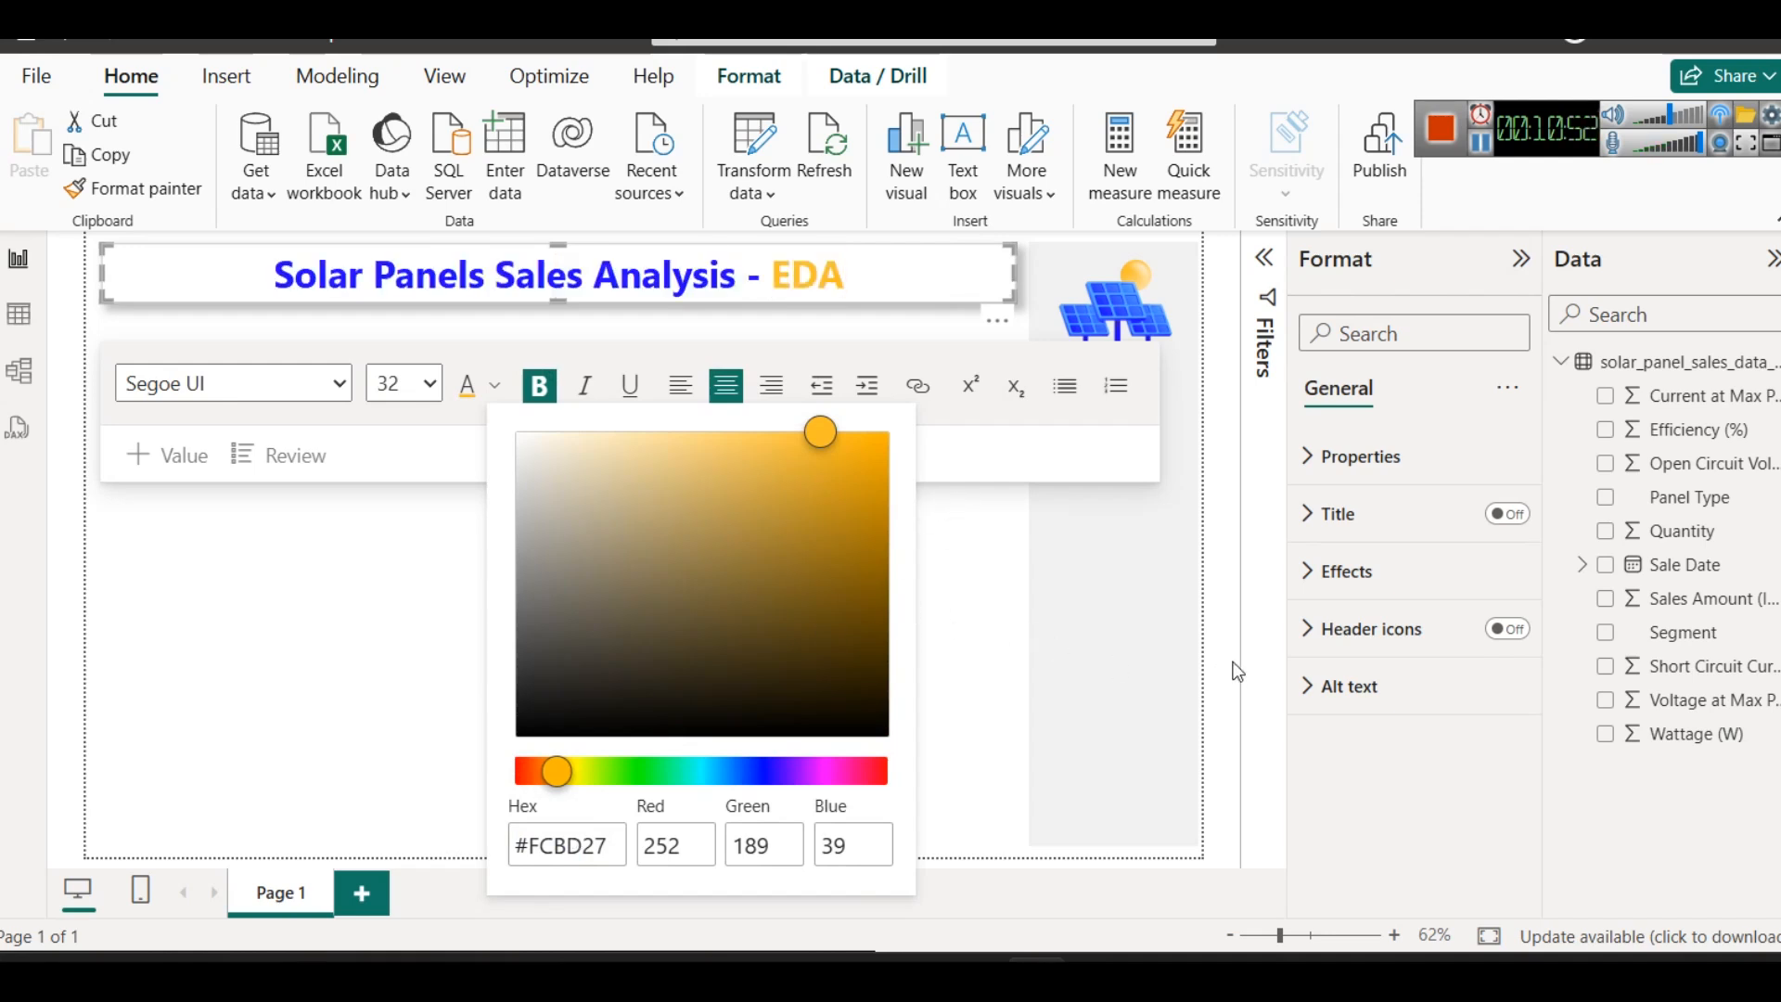
# - Switch to the DAX questions page in the browser and highlight the YTD Sales Calculation heading
pyautogui.click(1234, 672)
pyautogui.click(927, 627)
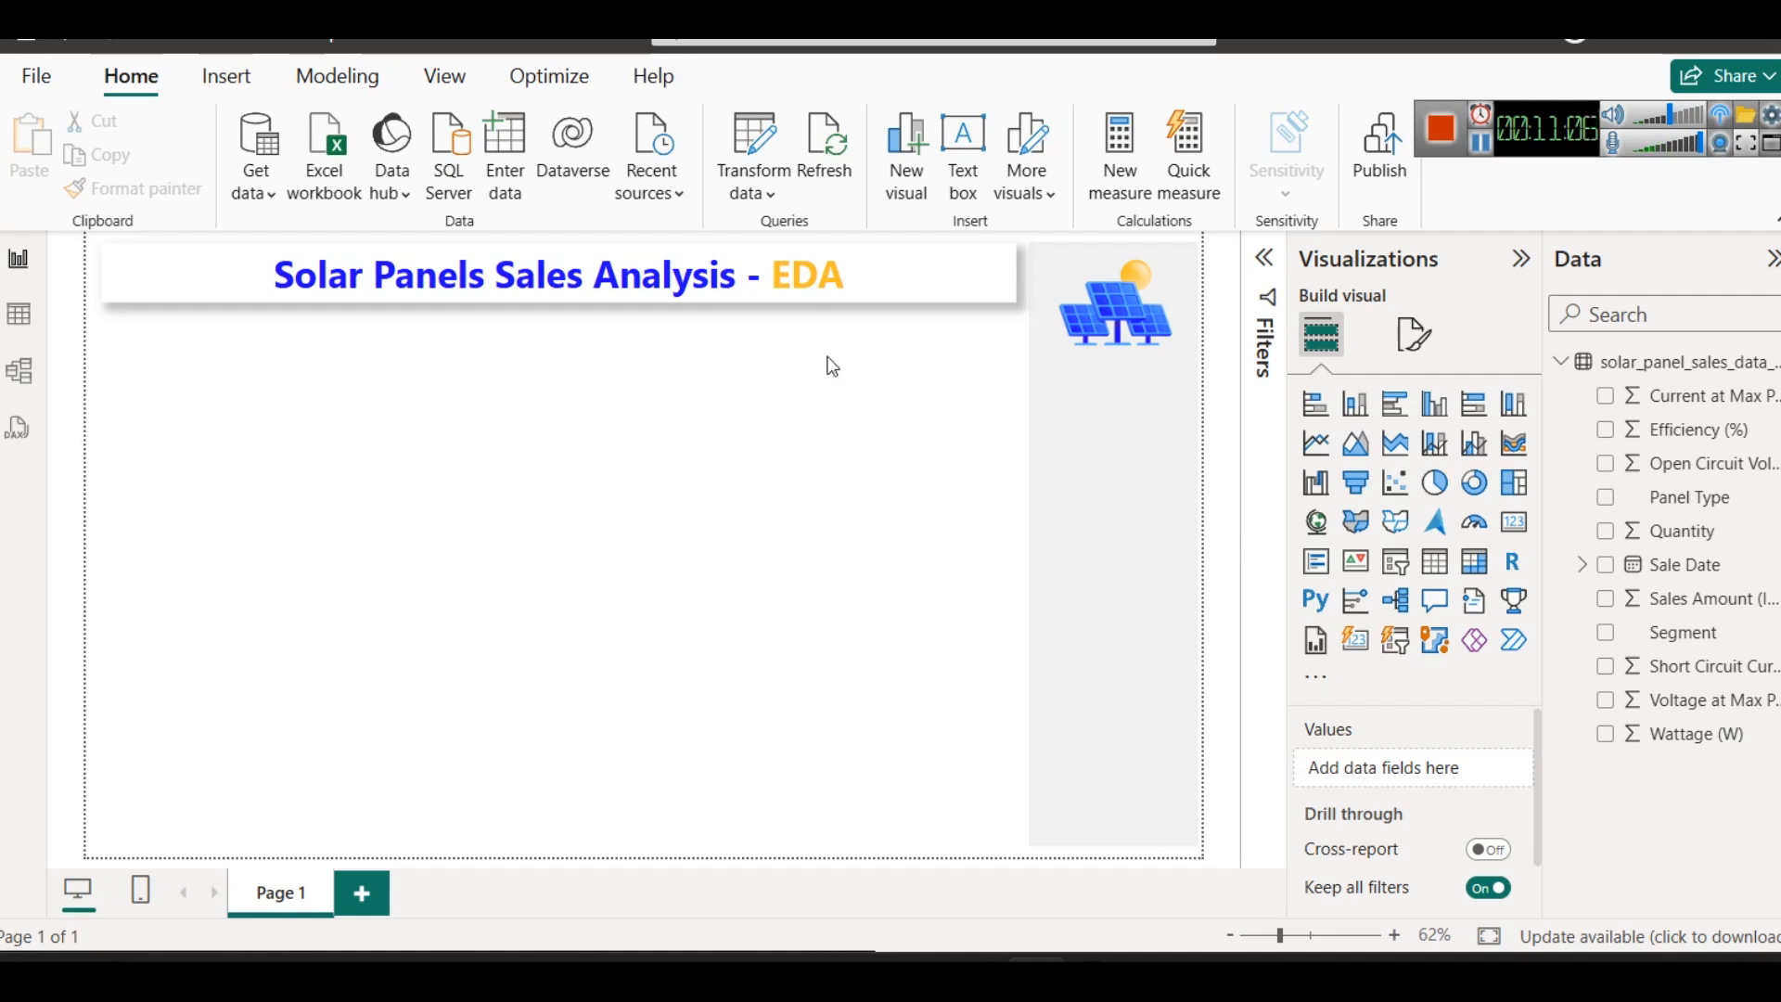
pyautogui.click(1482, 146)
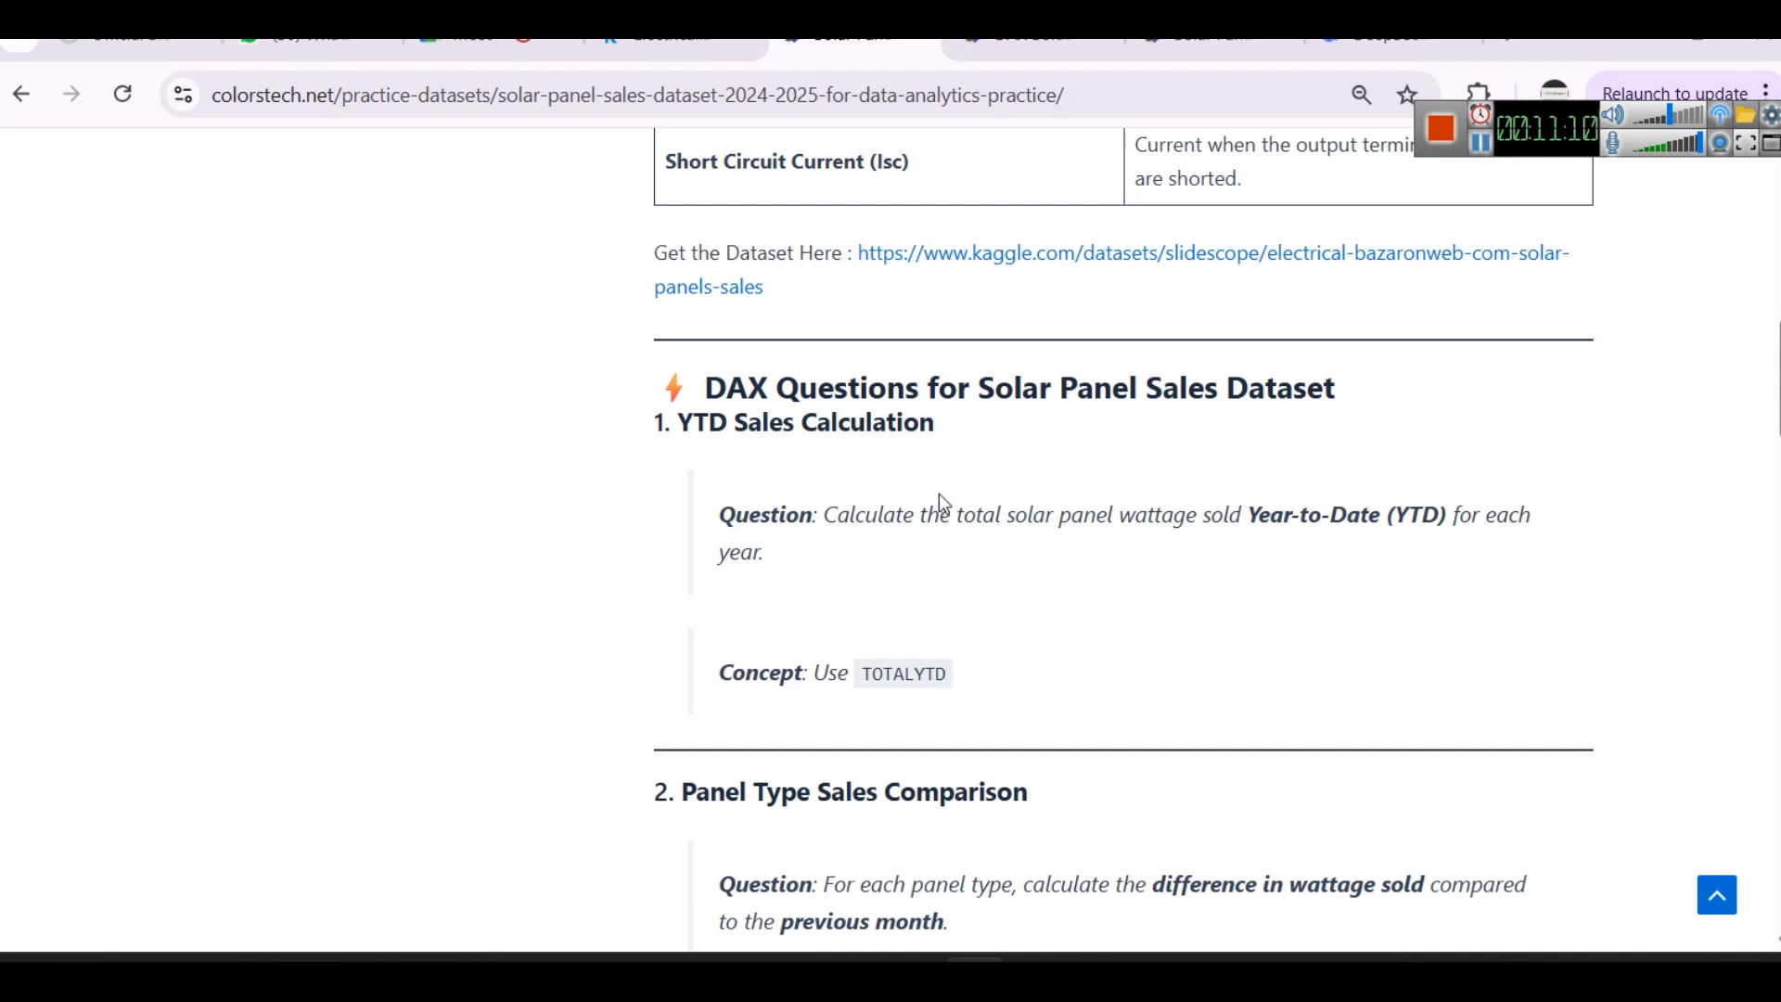
pyautogui.moveTo(677, 423); pyautogui.dragTo(1008, 437)
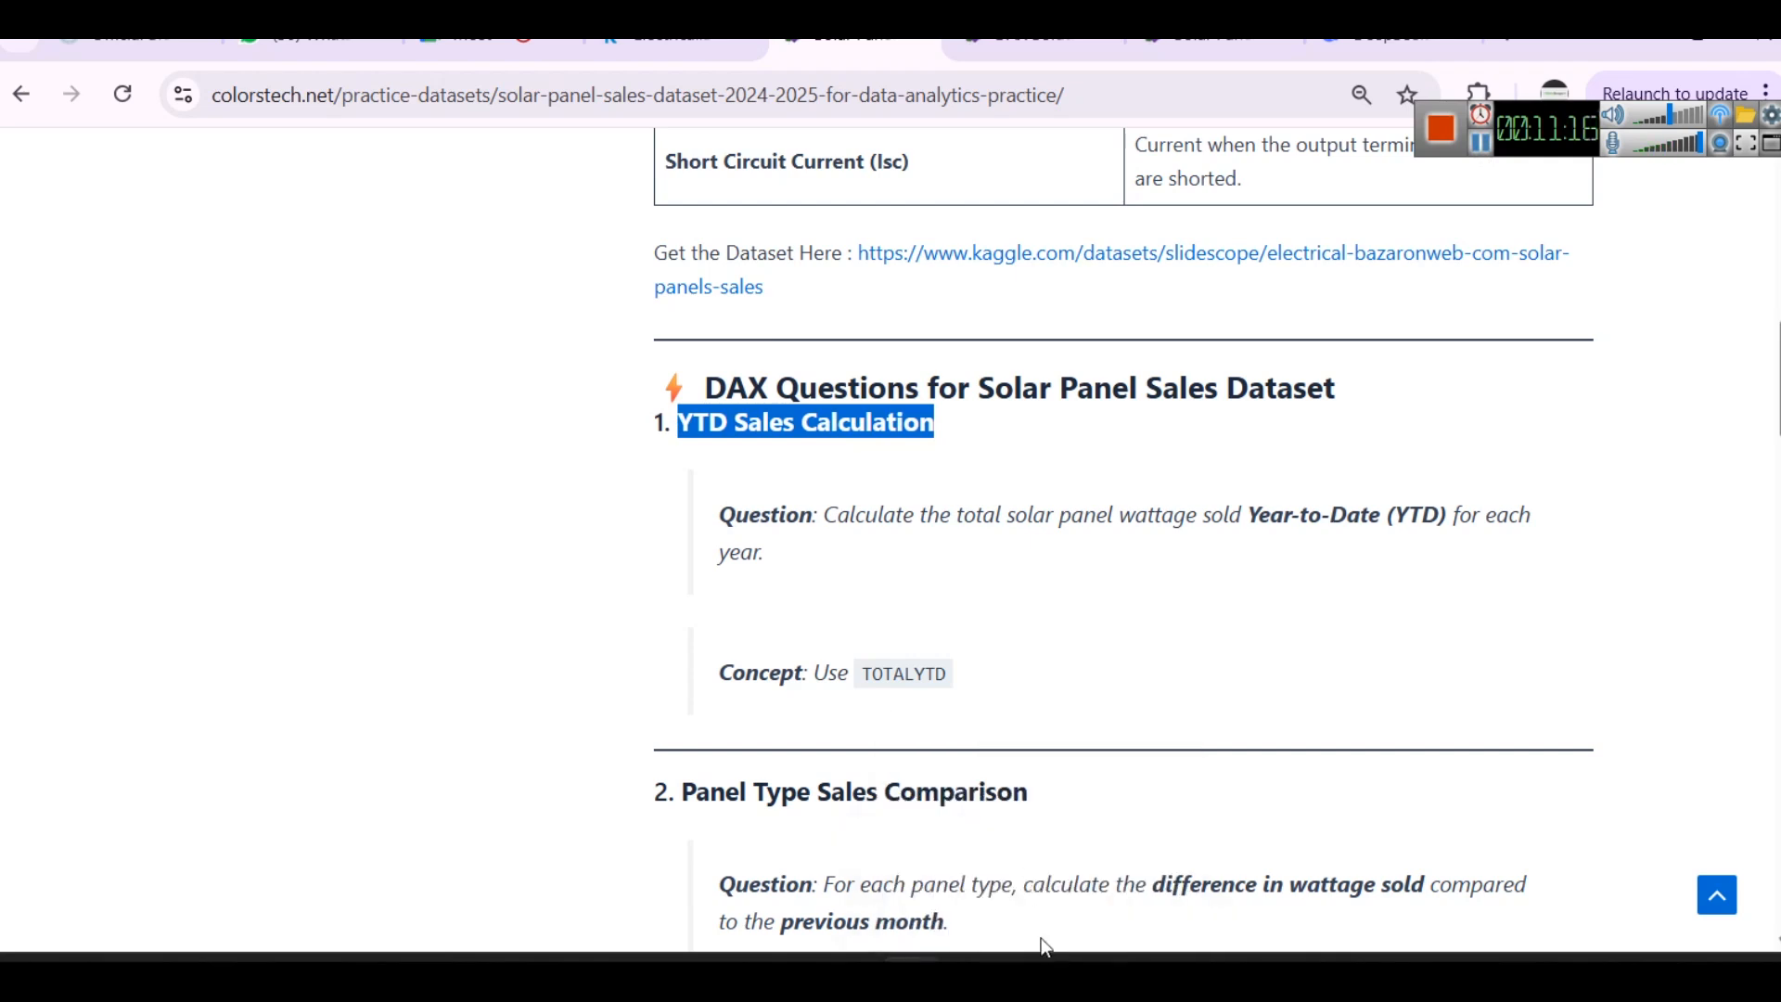
pyautogui.moveTo(1034, 974)
# - Return to Power BI, open the data table and sort it by Sale Date in descending order
pyautogui.click(1005, 866)
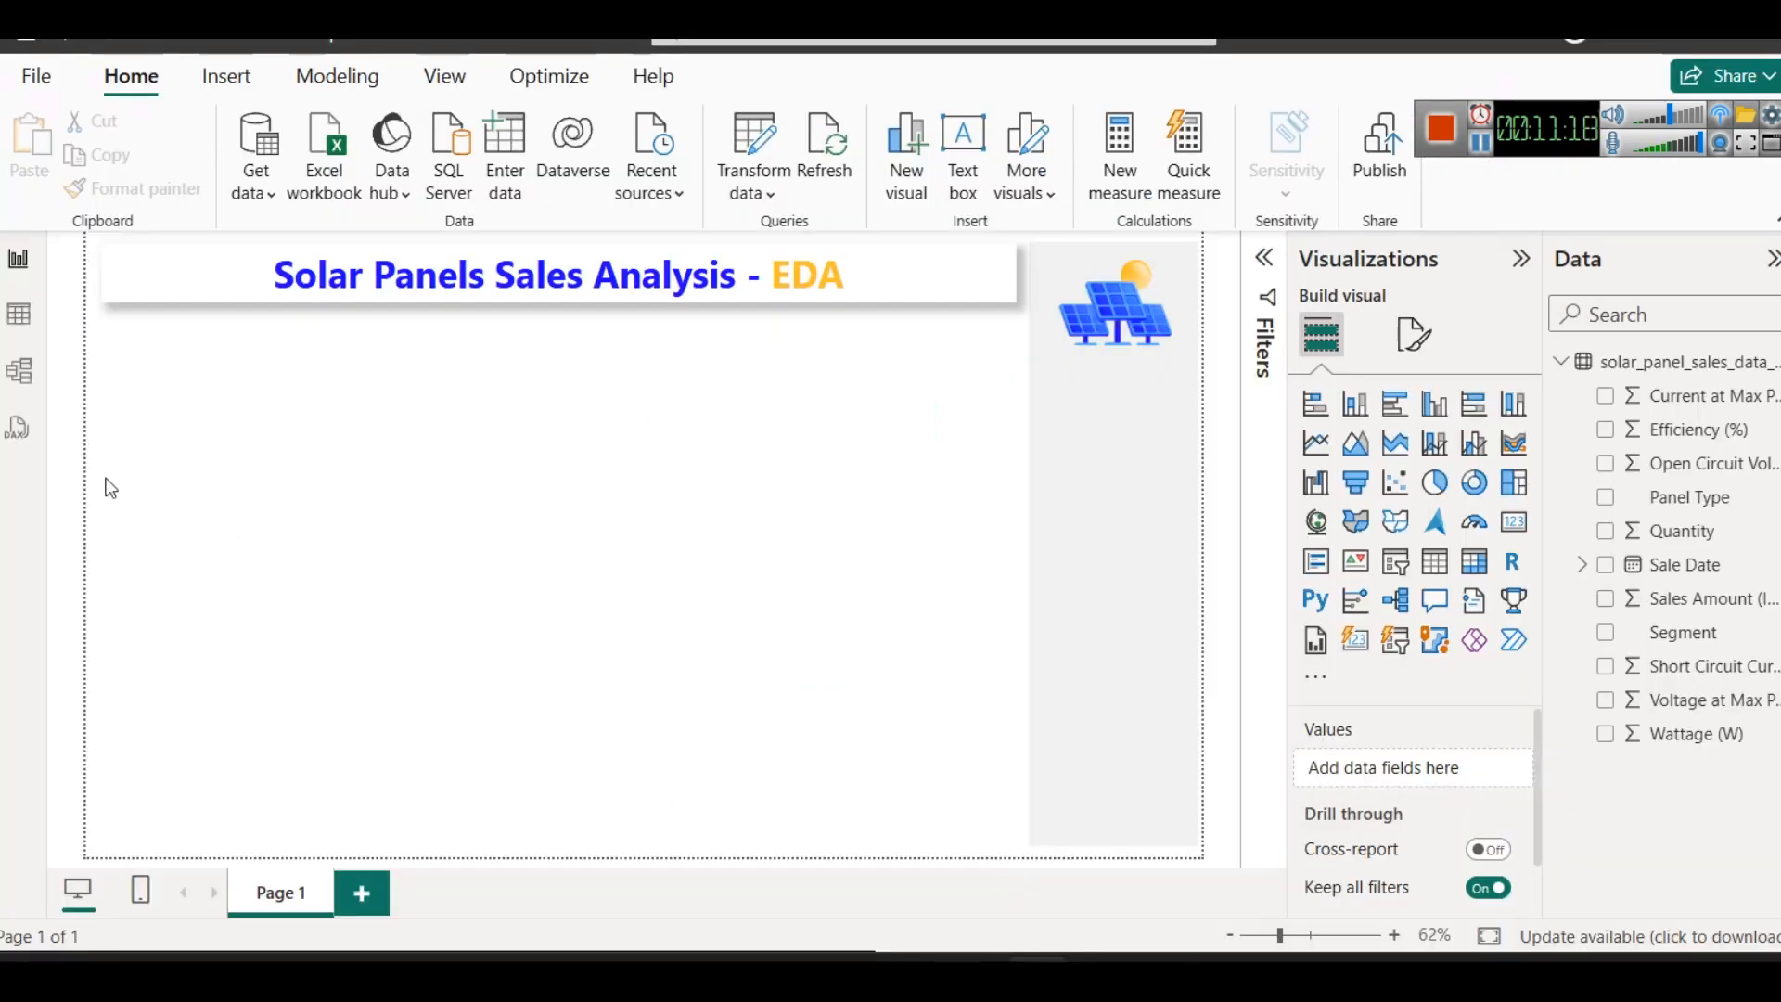
pyautogui.click(19, 324)
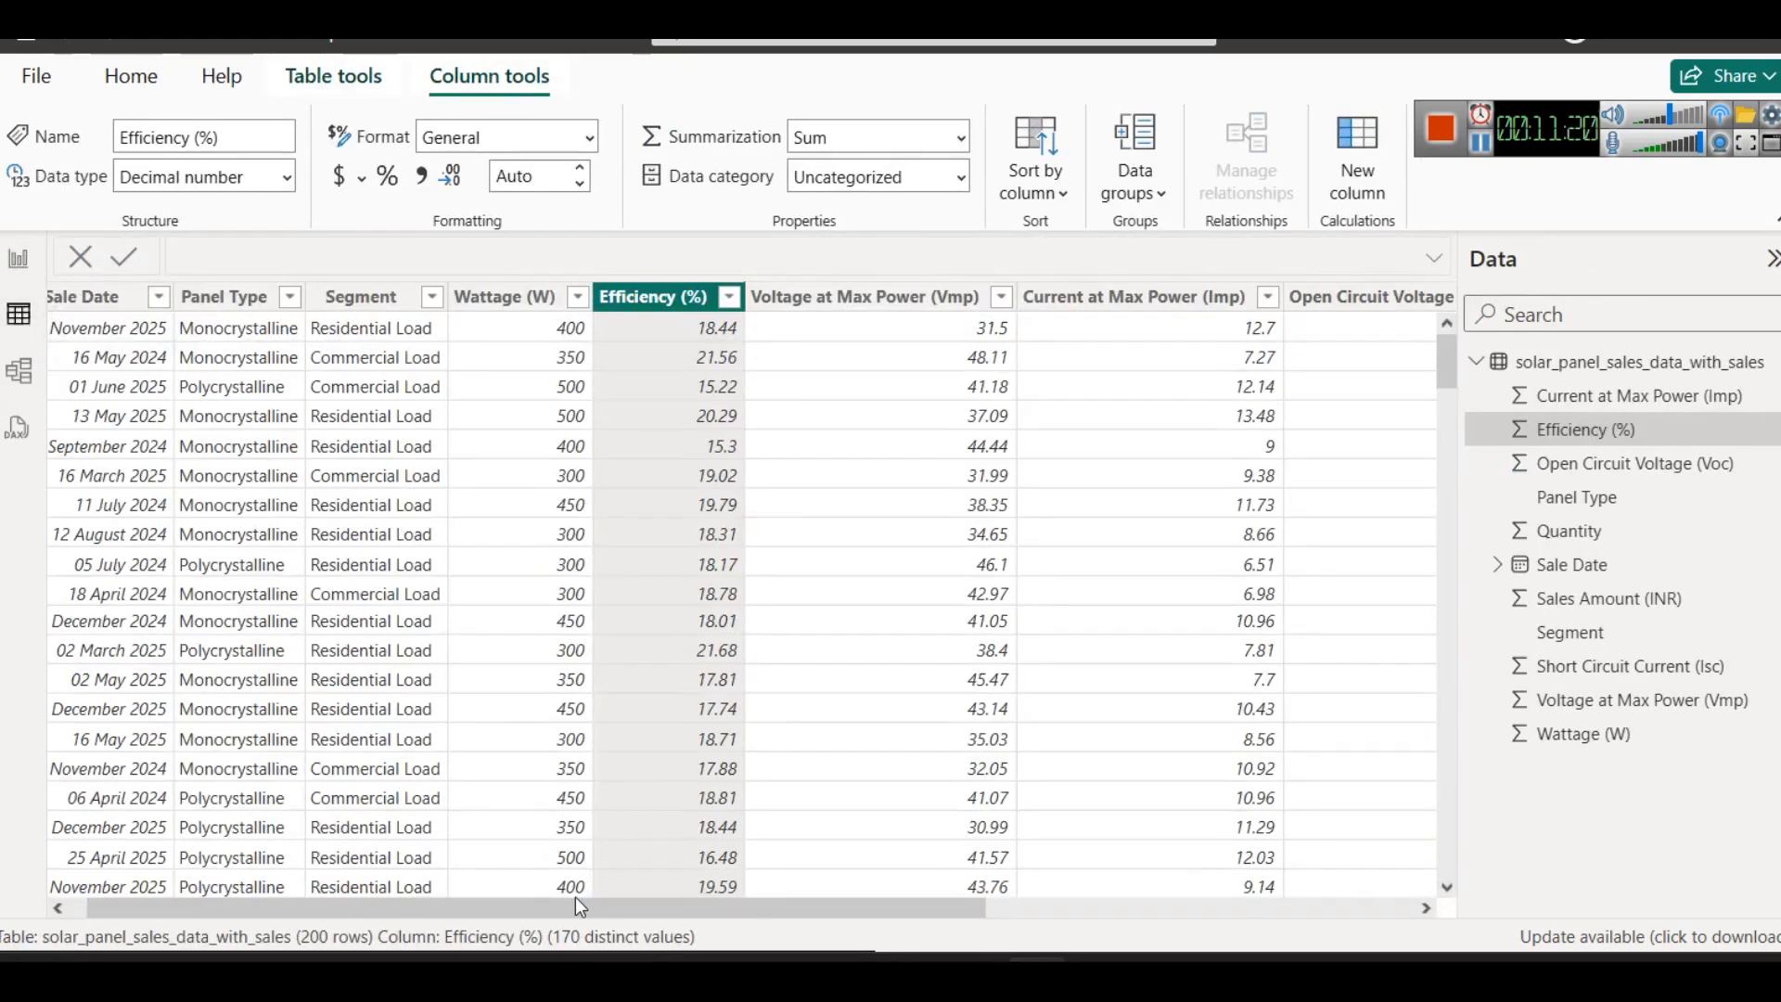
pyautogui.moveTo(575, 899); pyautogui.dragTo(237, 422)
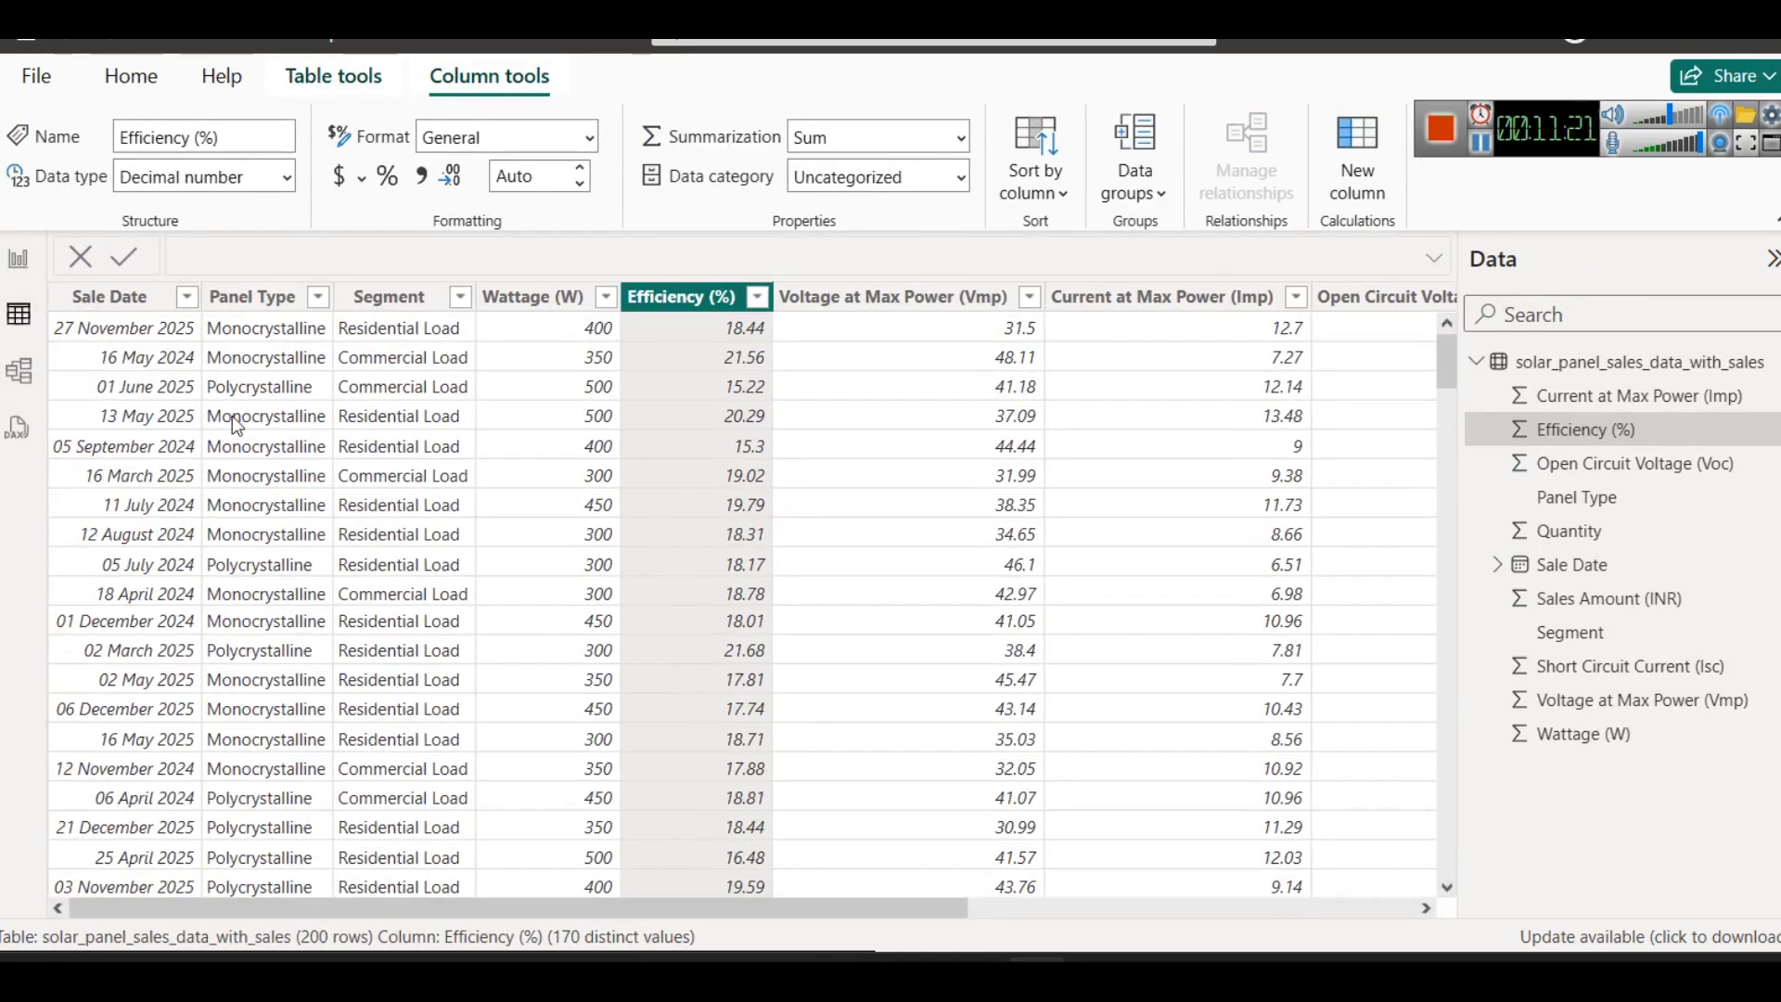
pyautogui.click(148, 297)
pyautogui.rightClick(152, 297)
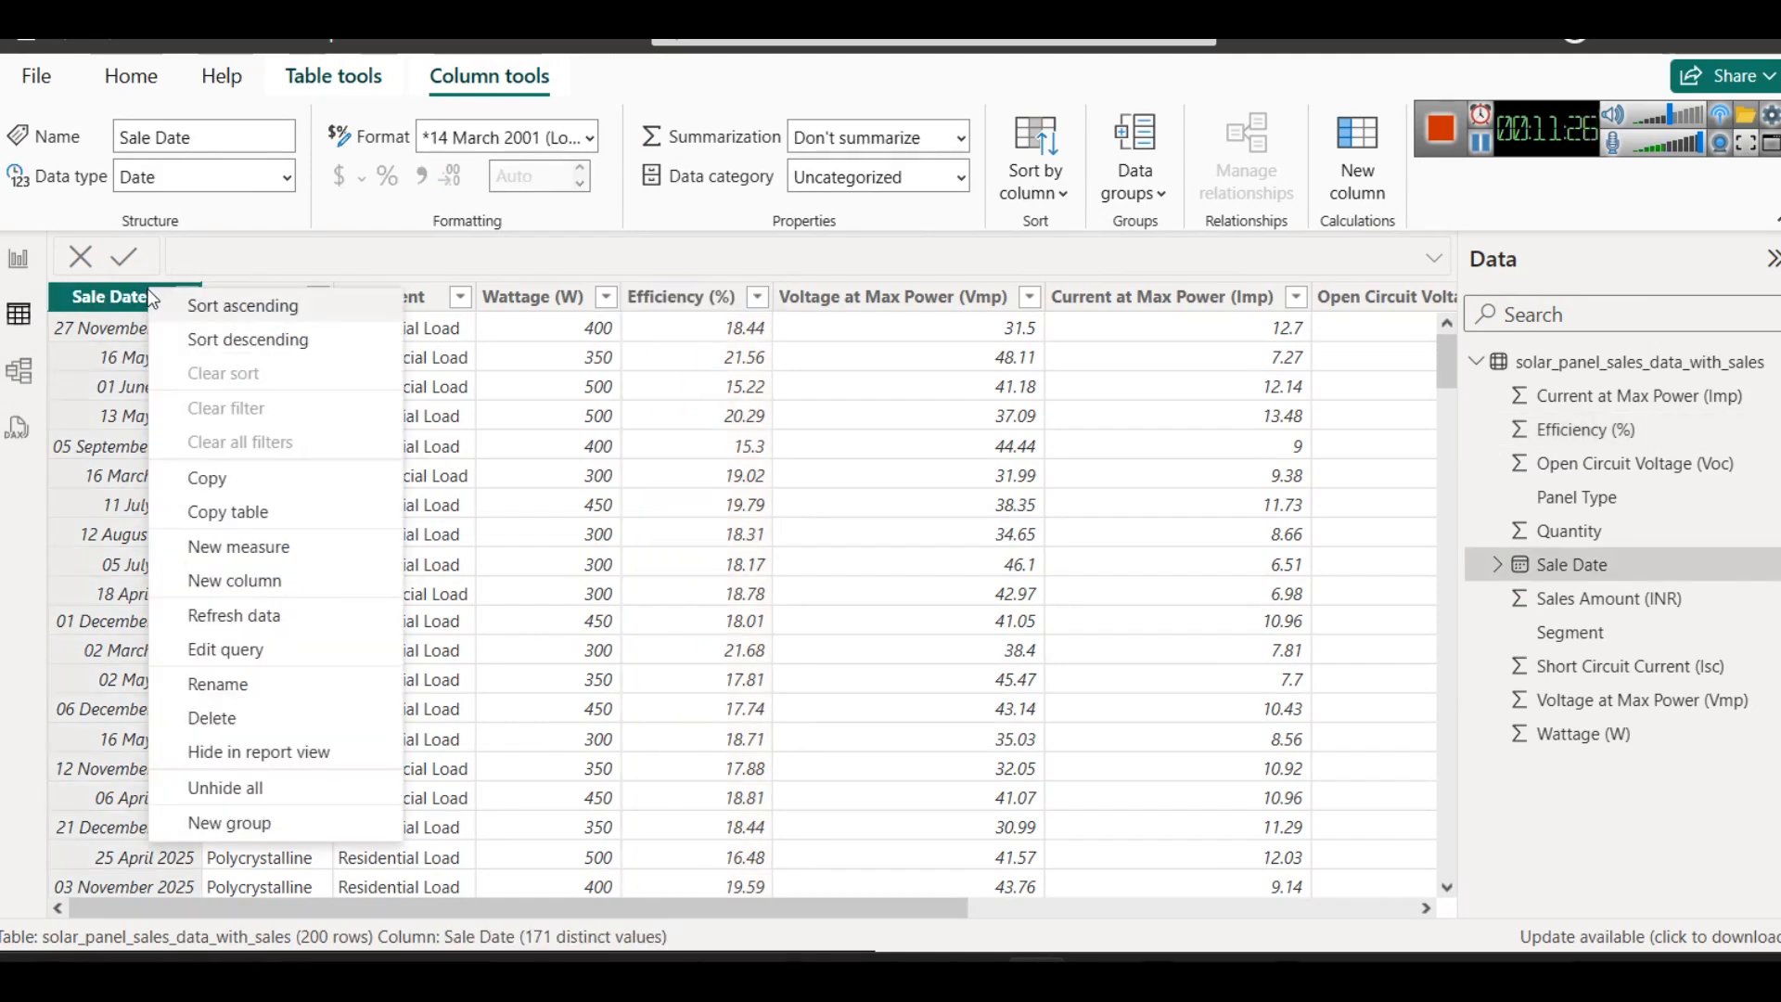
pyautogui.click(228, 341)
# - Examine the range of dates in the Sale Date column of the sorted table
pyautogui.scroll(-9, 165, 395)
pyautogui.scroll(9, 165, 395)
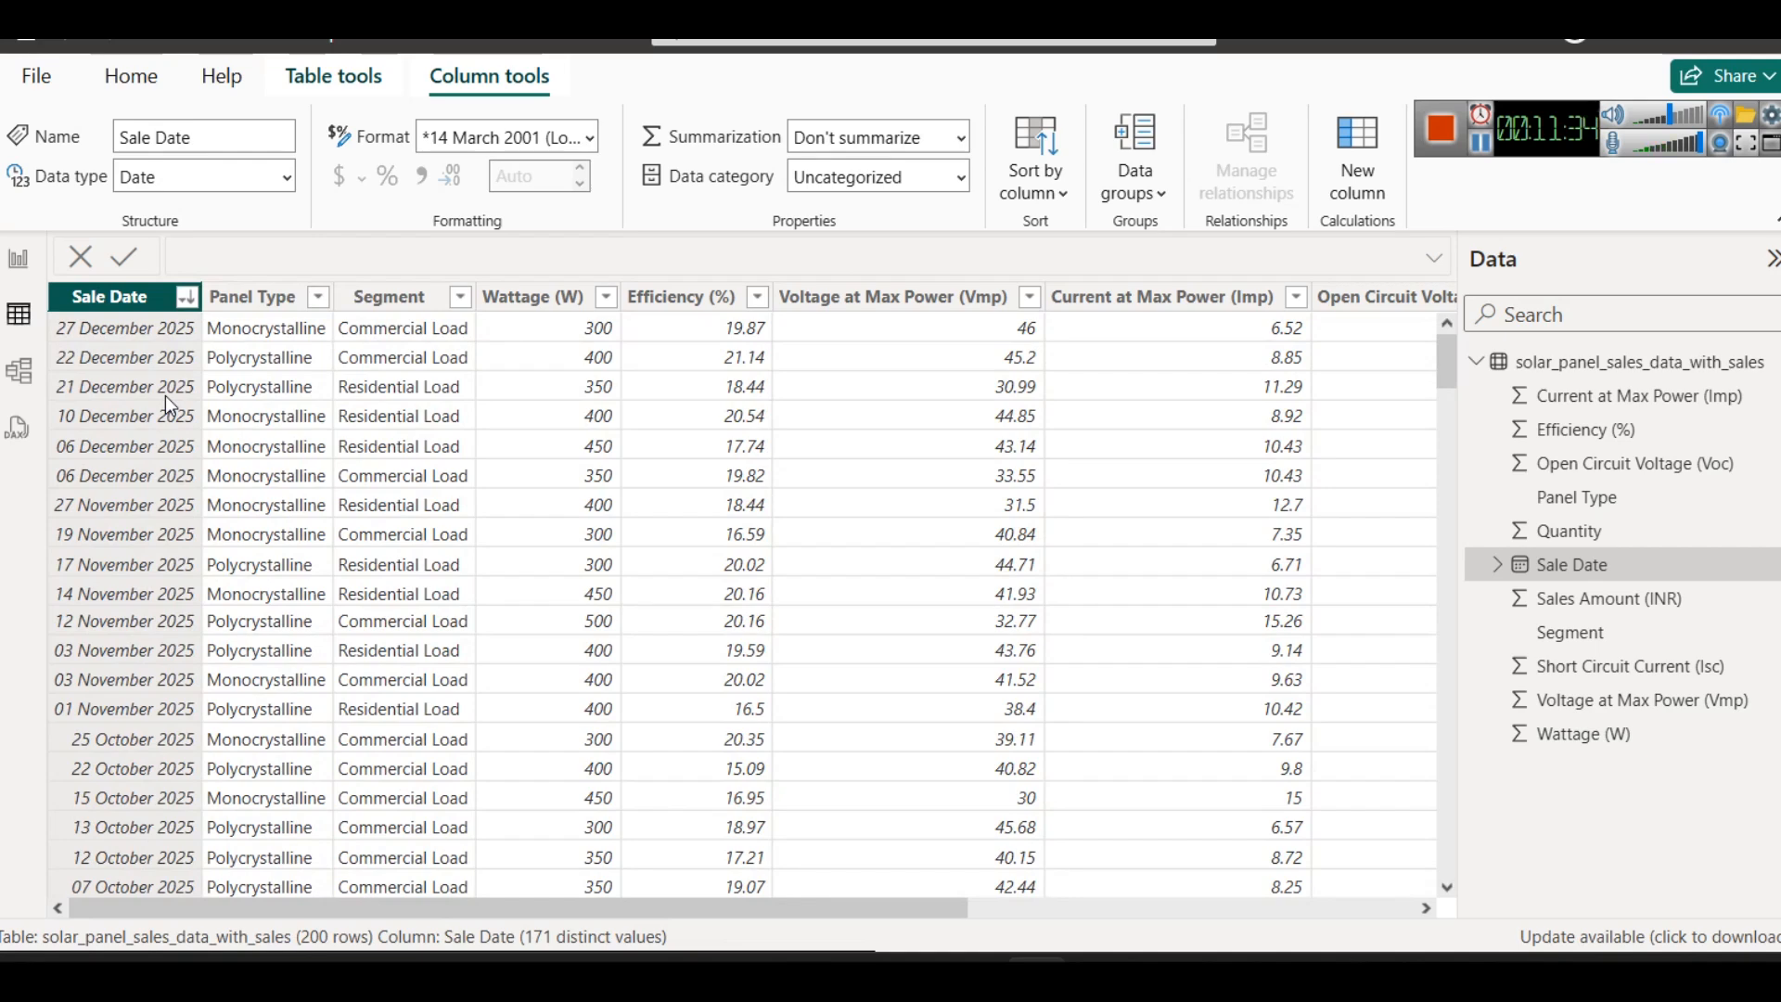
pyautogui.scroll(-2, 154, 465)
pyautogui.scroll(2, 154, 495)
pyautogui.scroll(-2, 153, 496)
pyautogui.scroll(2, 153, 496)
pyautogui.scroll(-8, 168, 593)
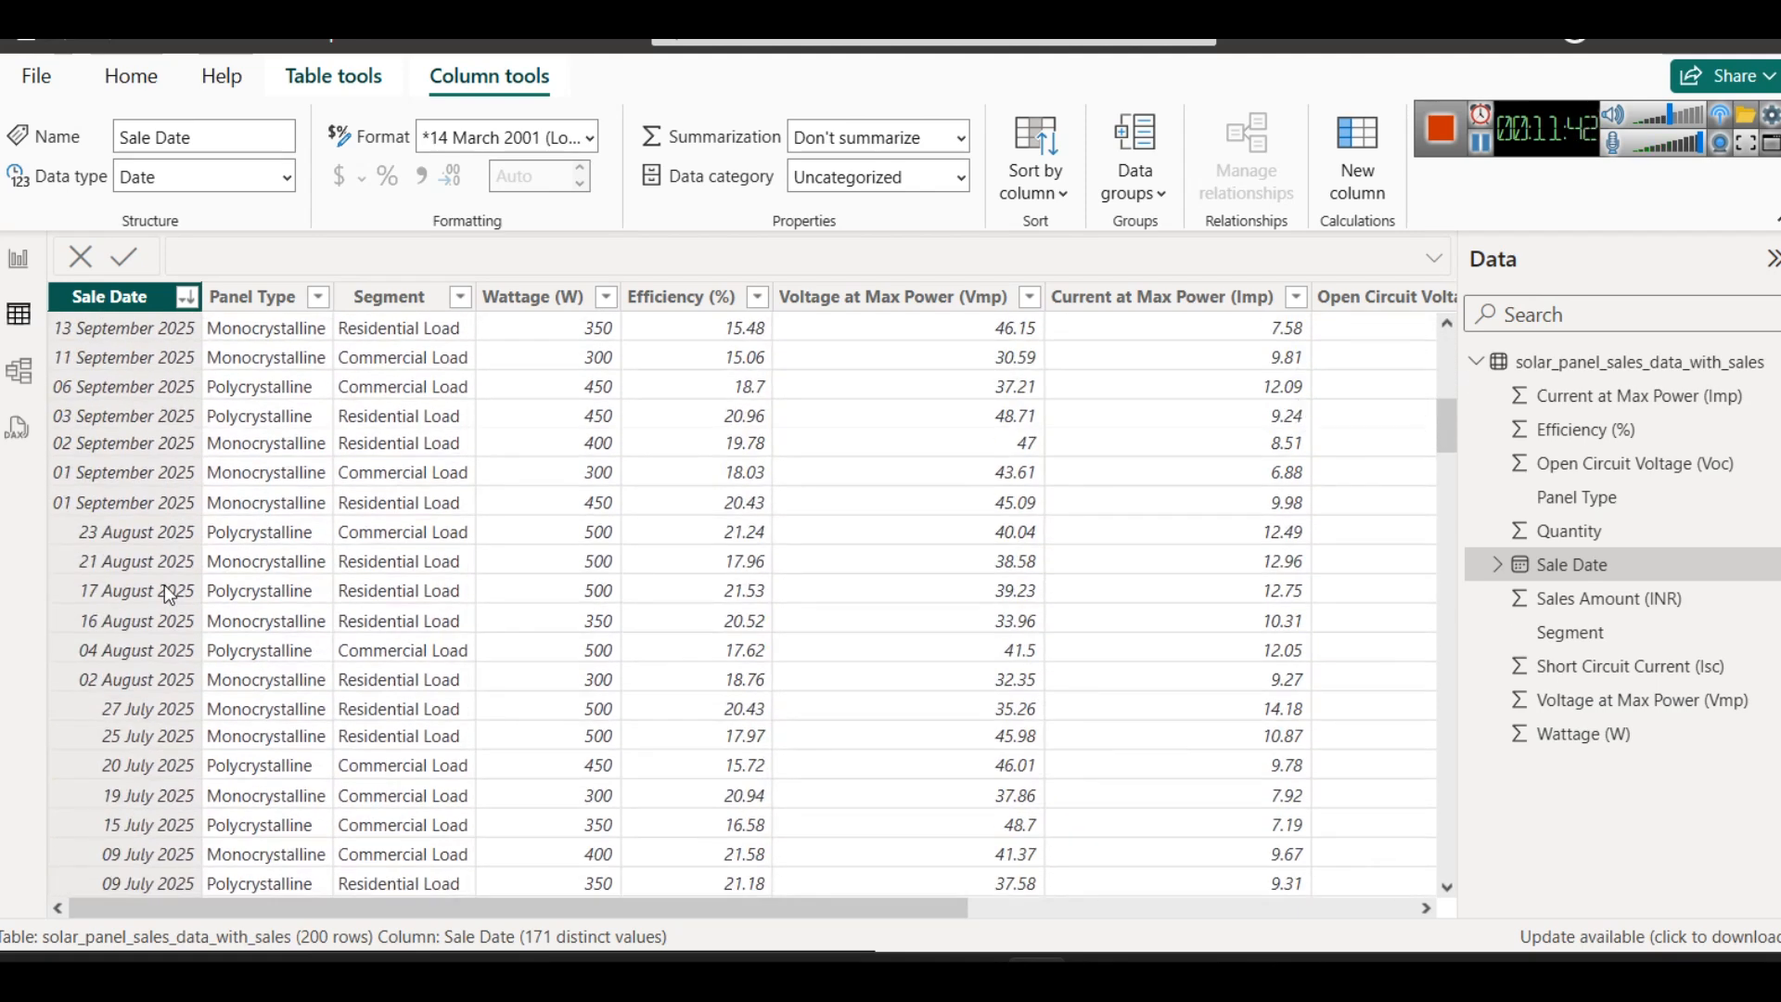
pyautogui.scroll(8, 167, 594)
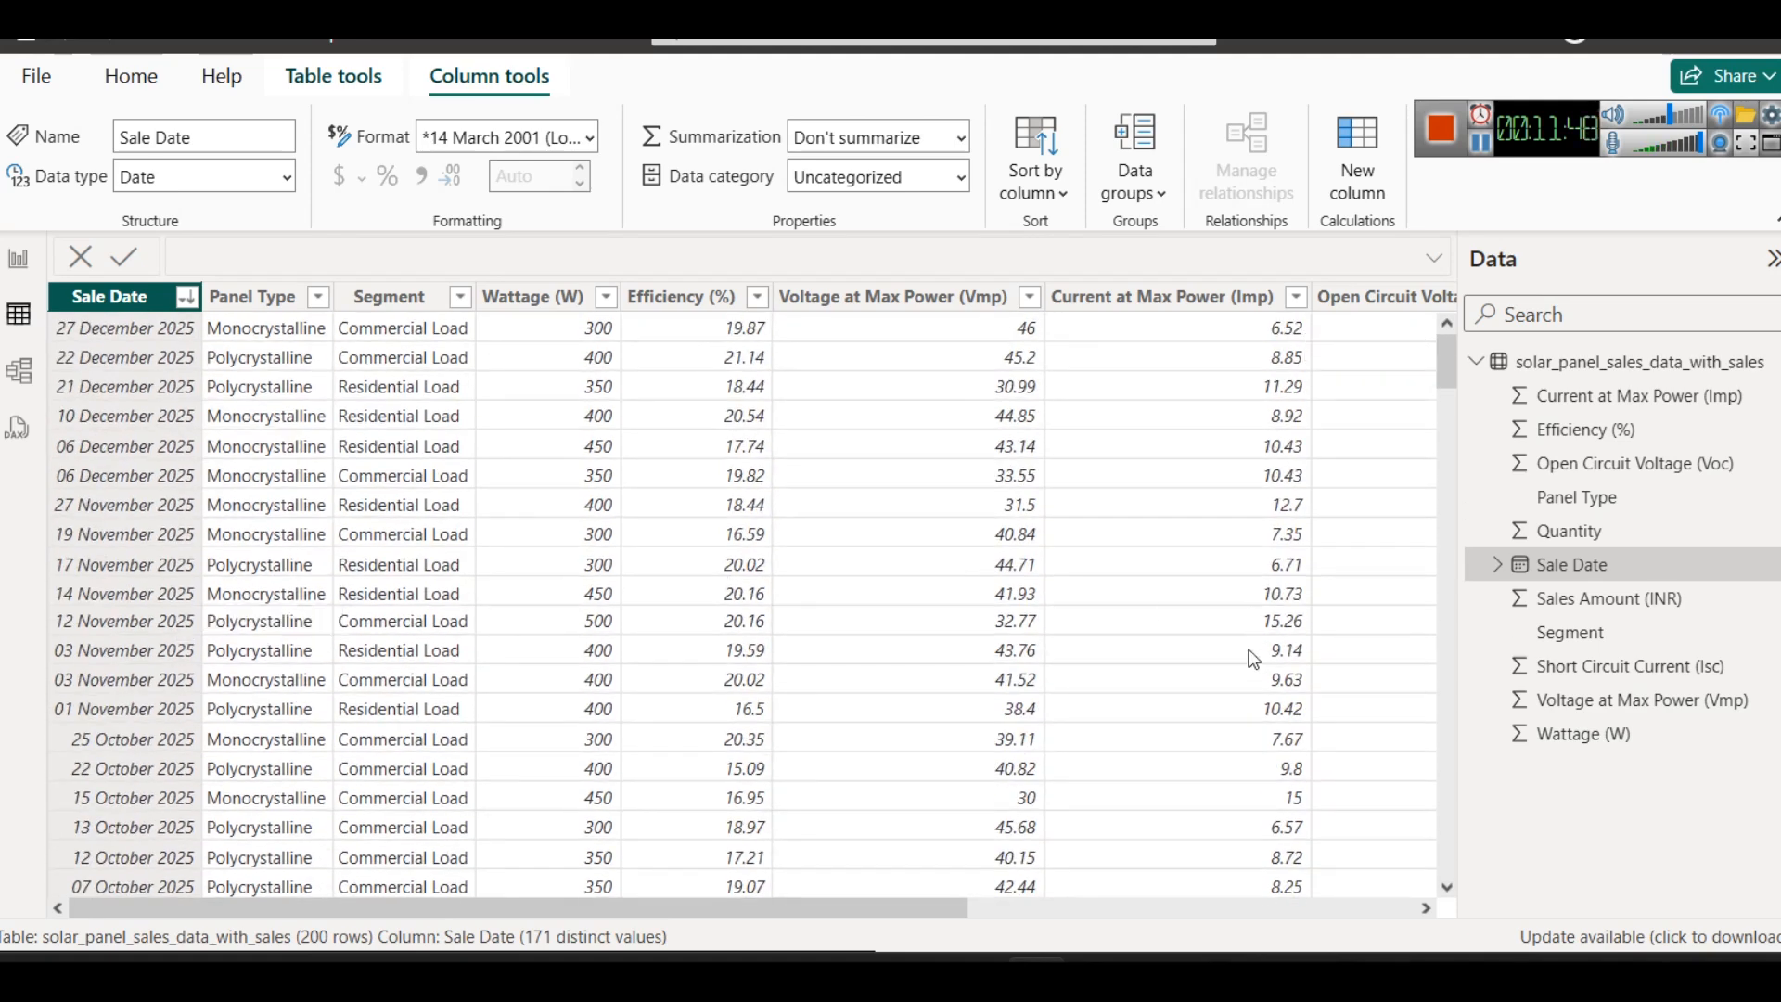
# - Switch to the browser and read the question on total solar panel wattage sold Year-to-Date, highlighting its key phrases
pyautogui.moveTo(905, 944)
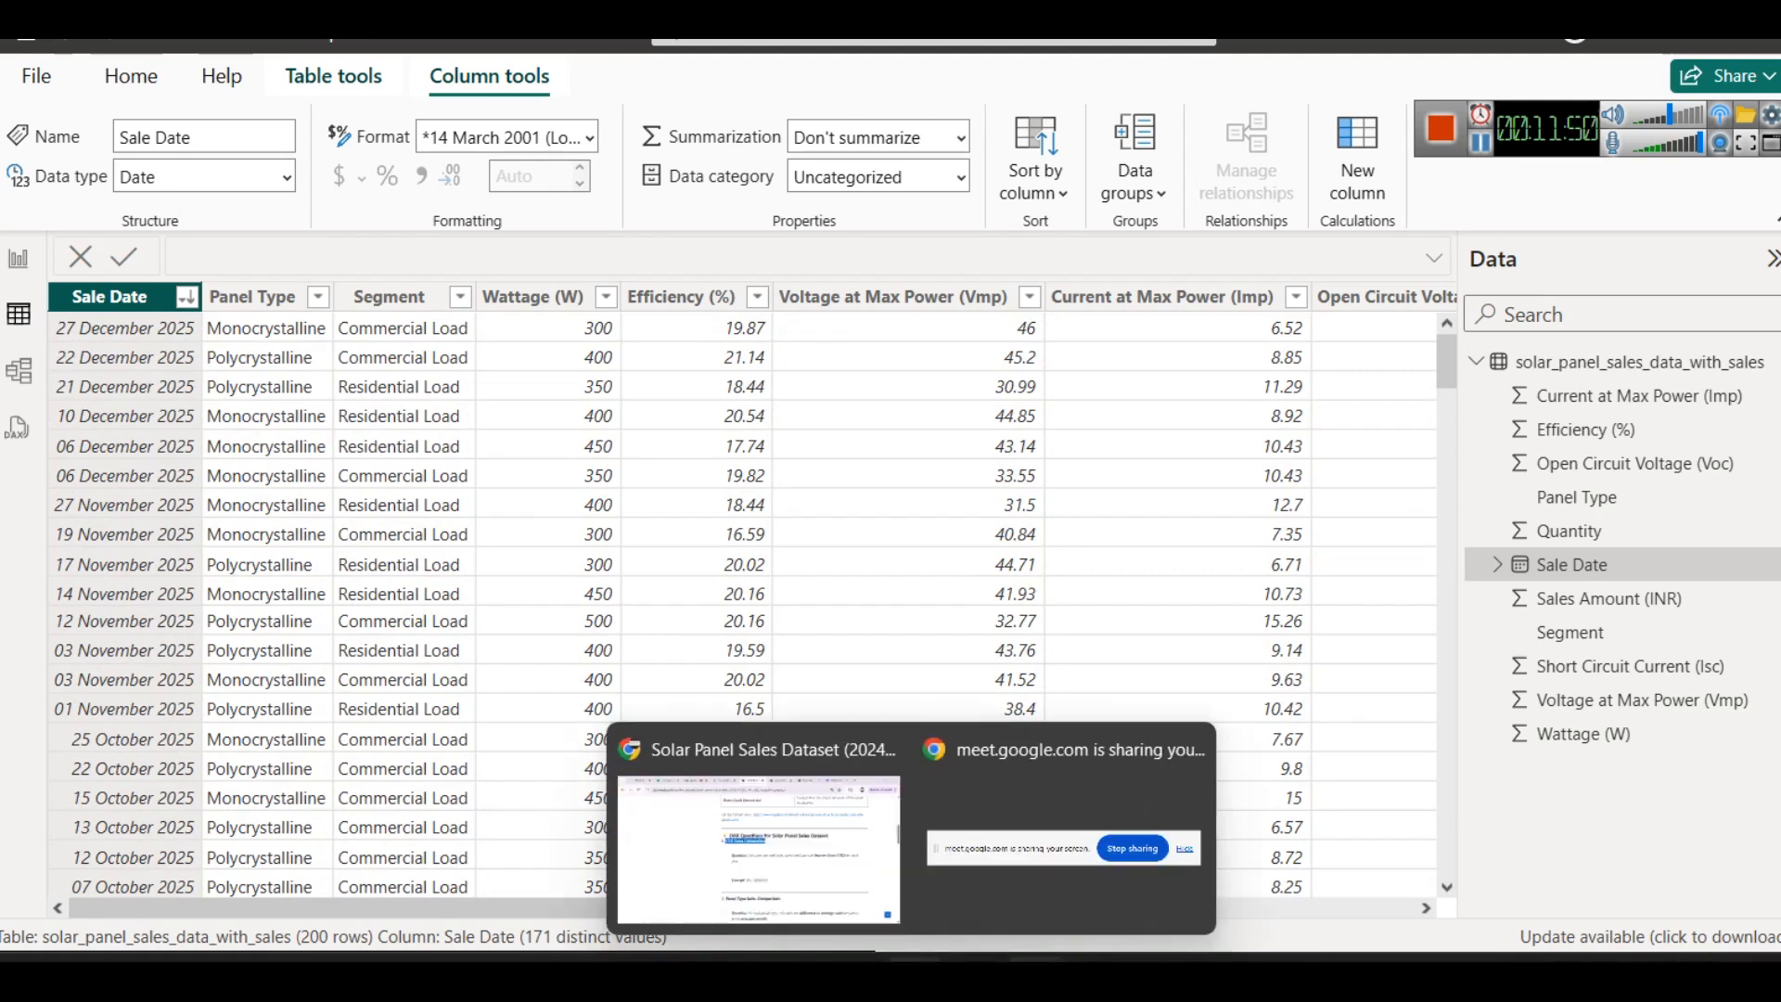
pyautogui.click(767, 831)
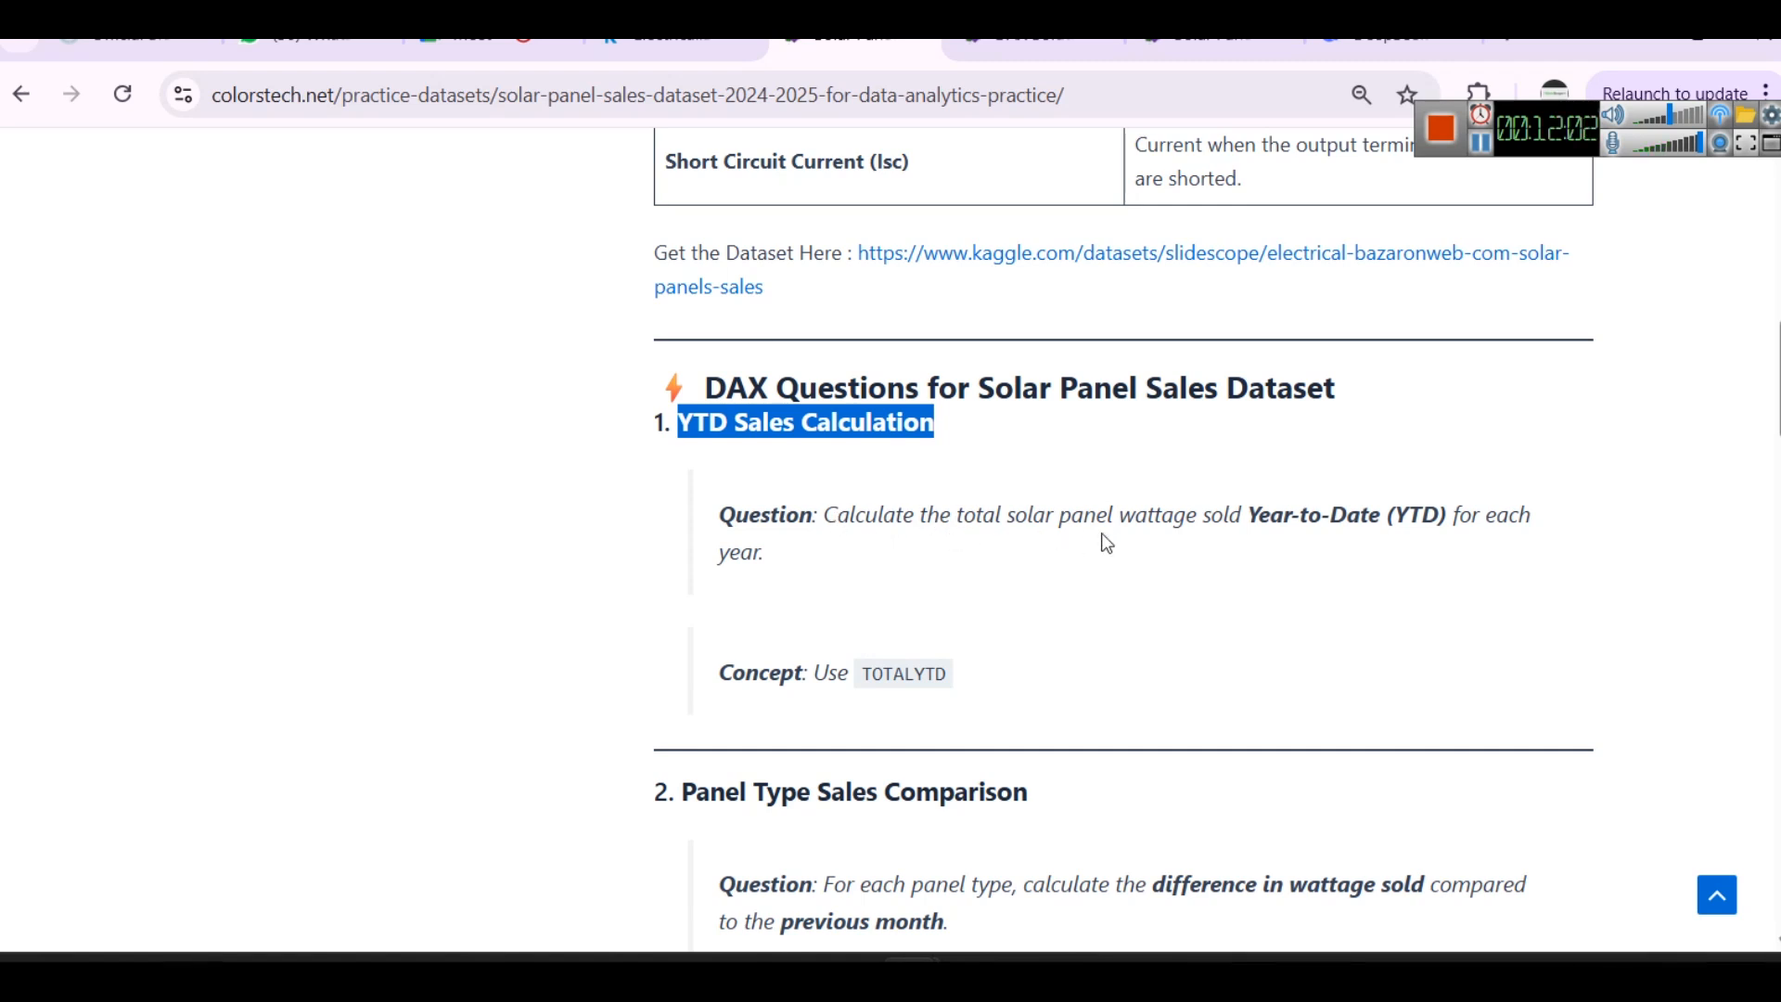
pyautogui.moveTo(1109, 513); pyautogui.dragTo(950, 515)
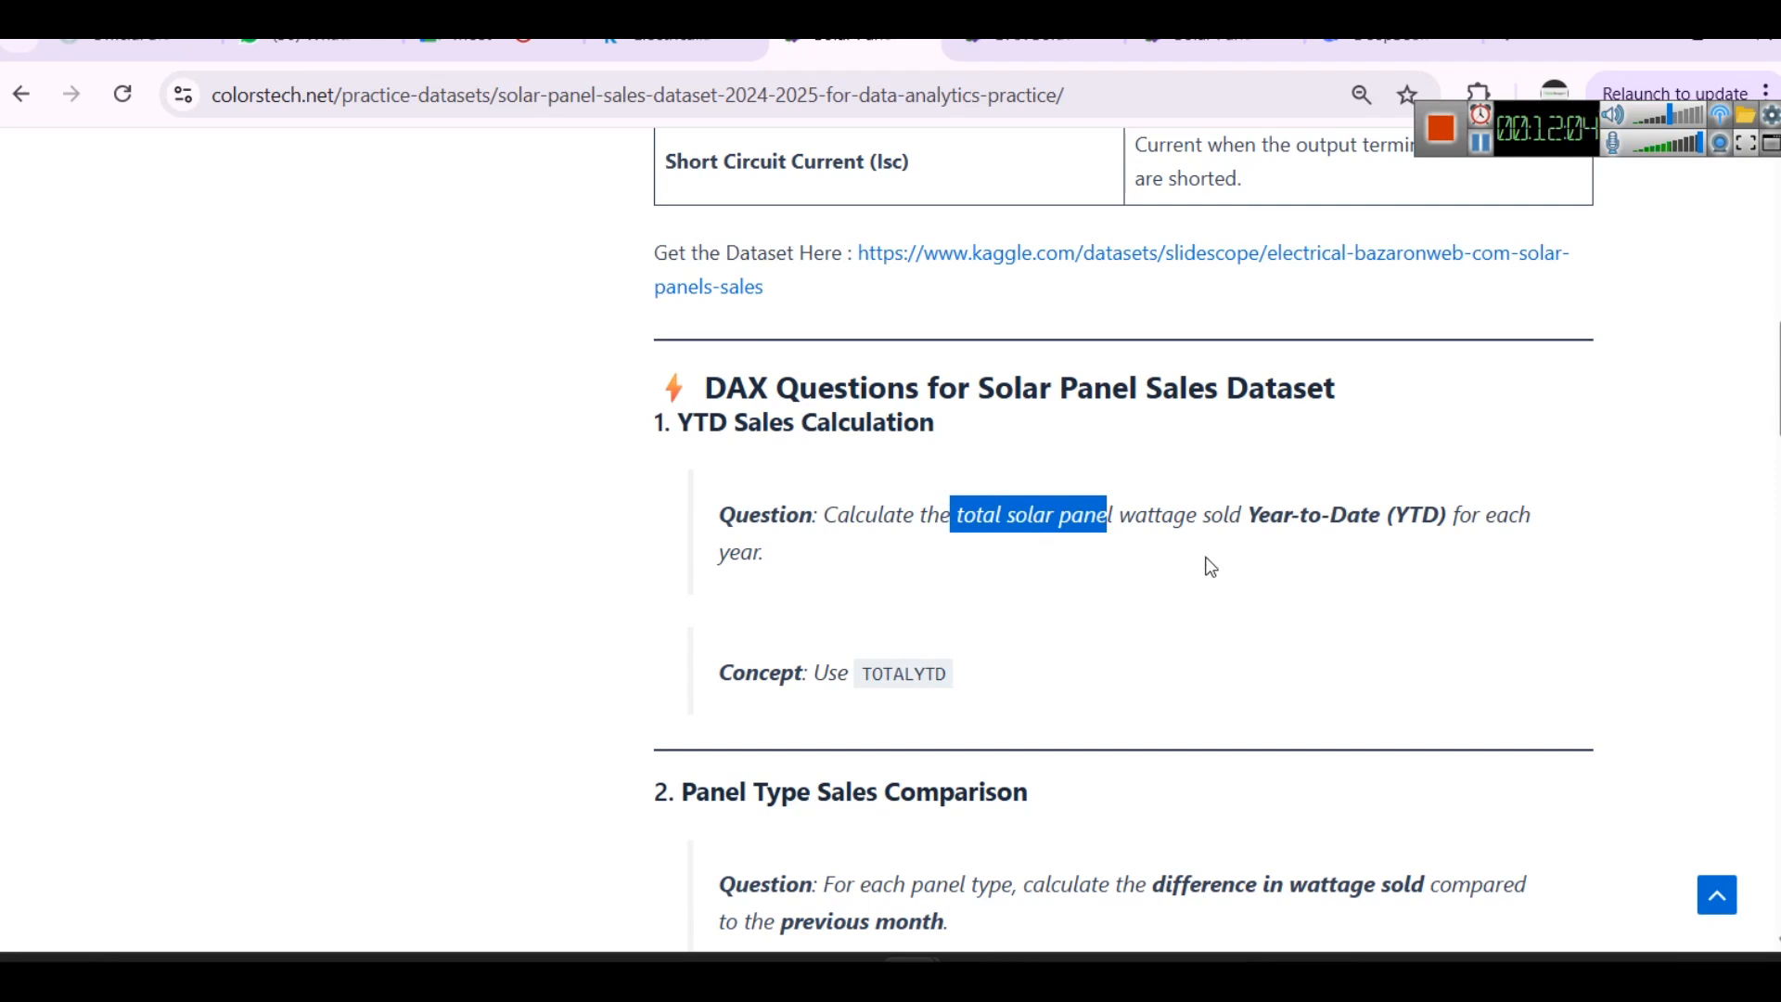
pyautogui.moveTo(1239, 513); pyautogui.dragTo(1545, 522)
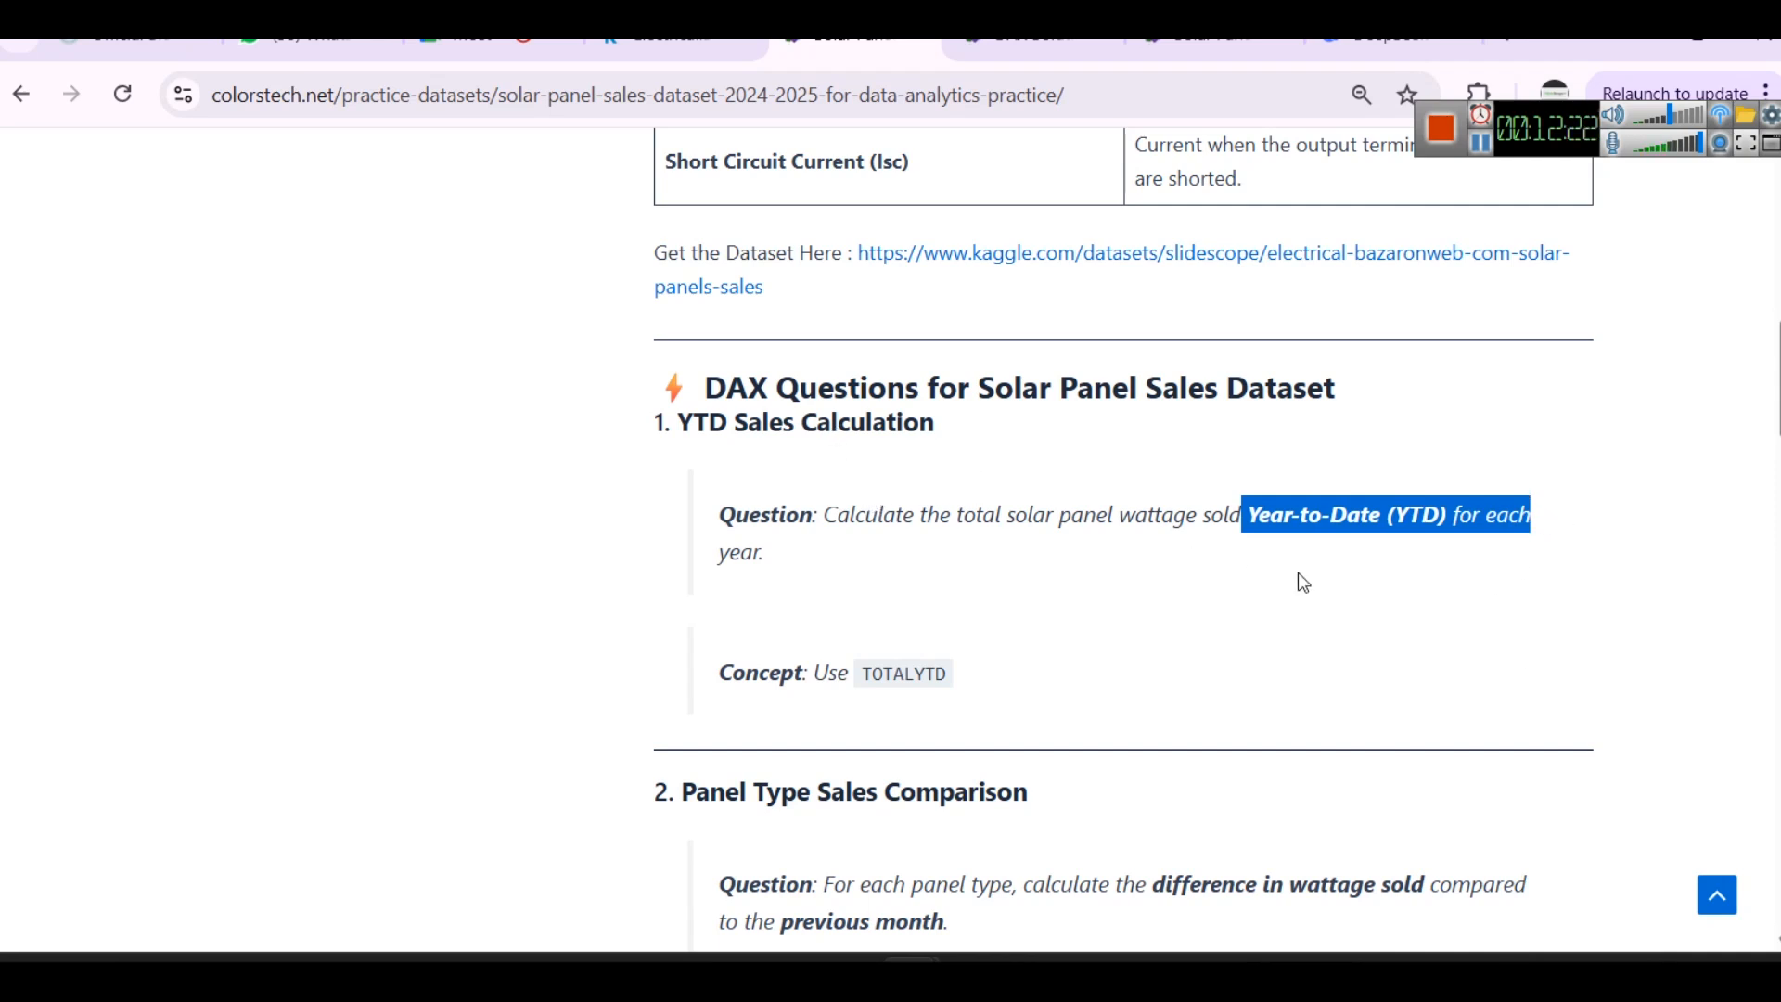
pyautogui.moveTo(1118, 515); pyautogui.dragTo(1212, 515)
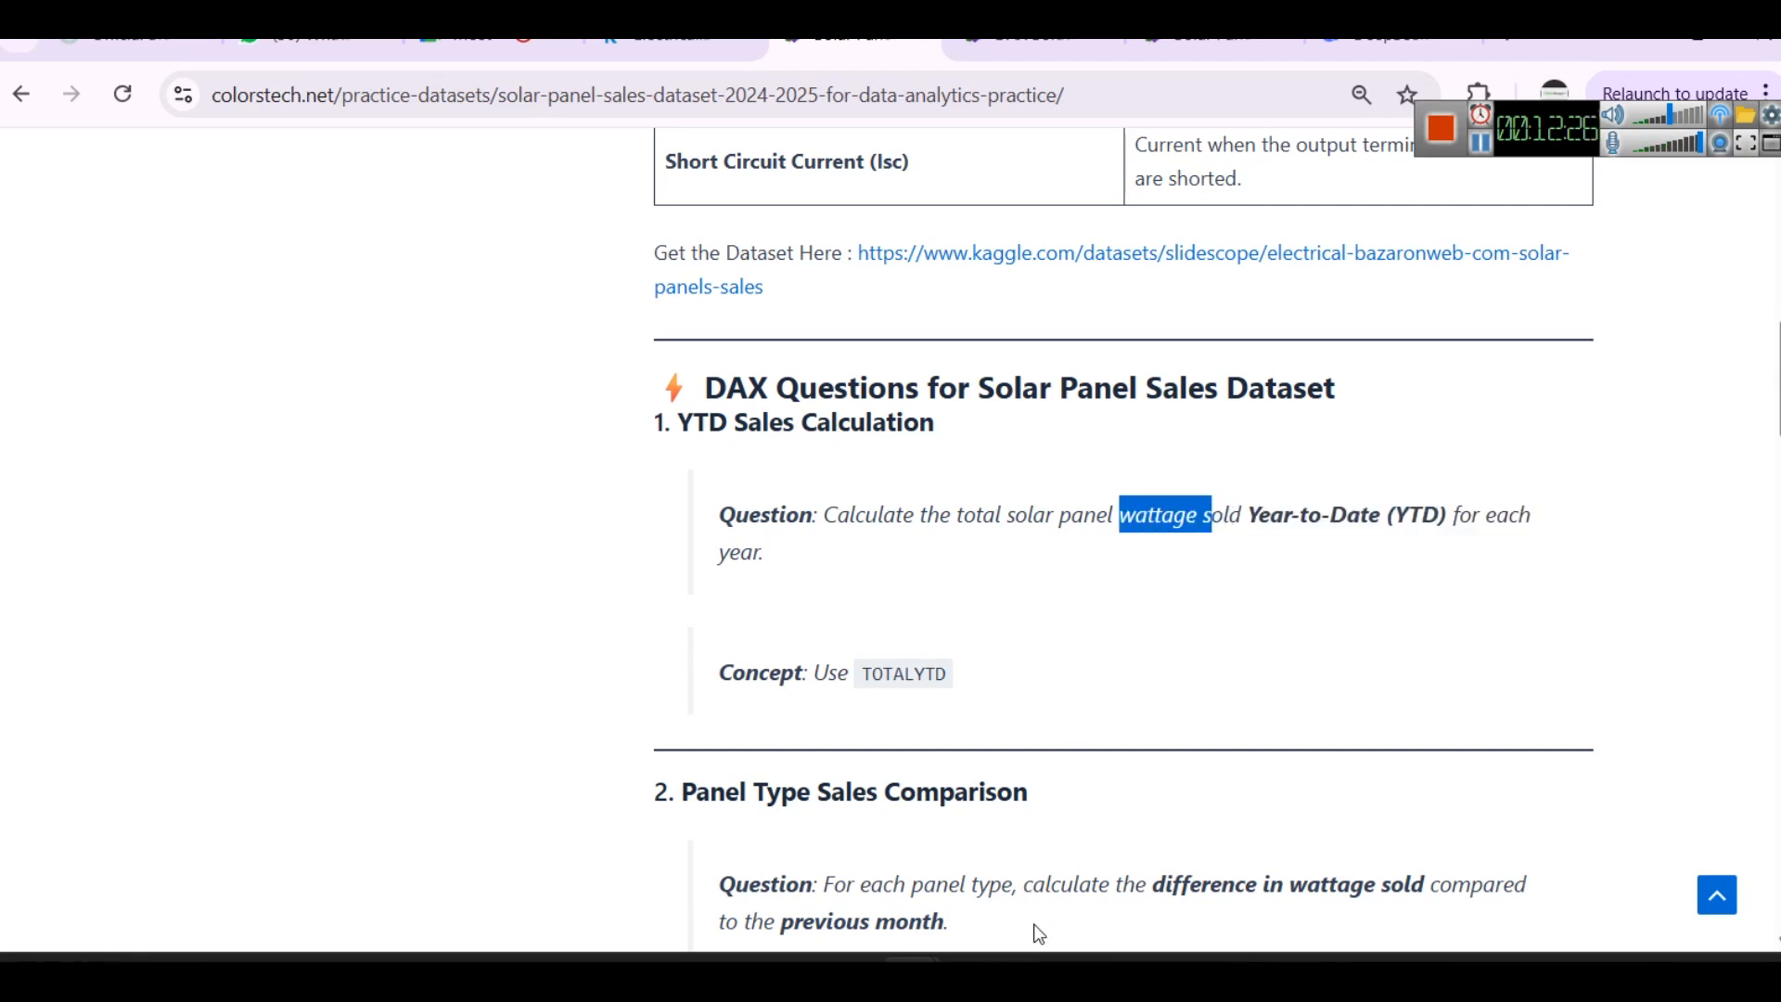
# - Return to the Power BI data table and inspect the Wattage (W) column
pyautogui.moveTo(1033, 928)
pyautogui.click(1032, 826)
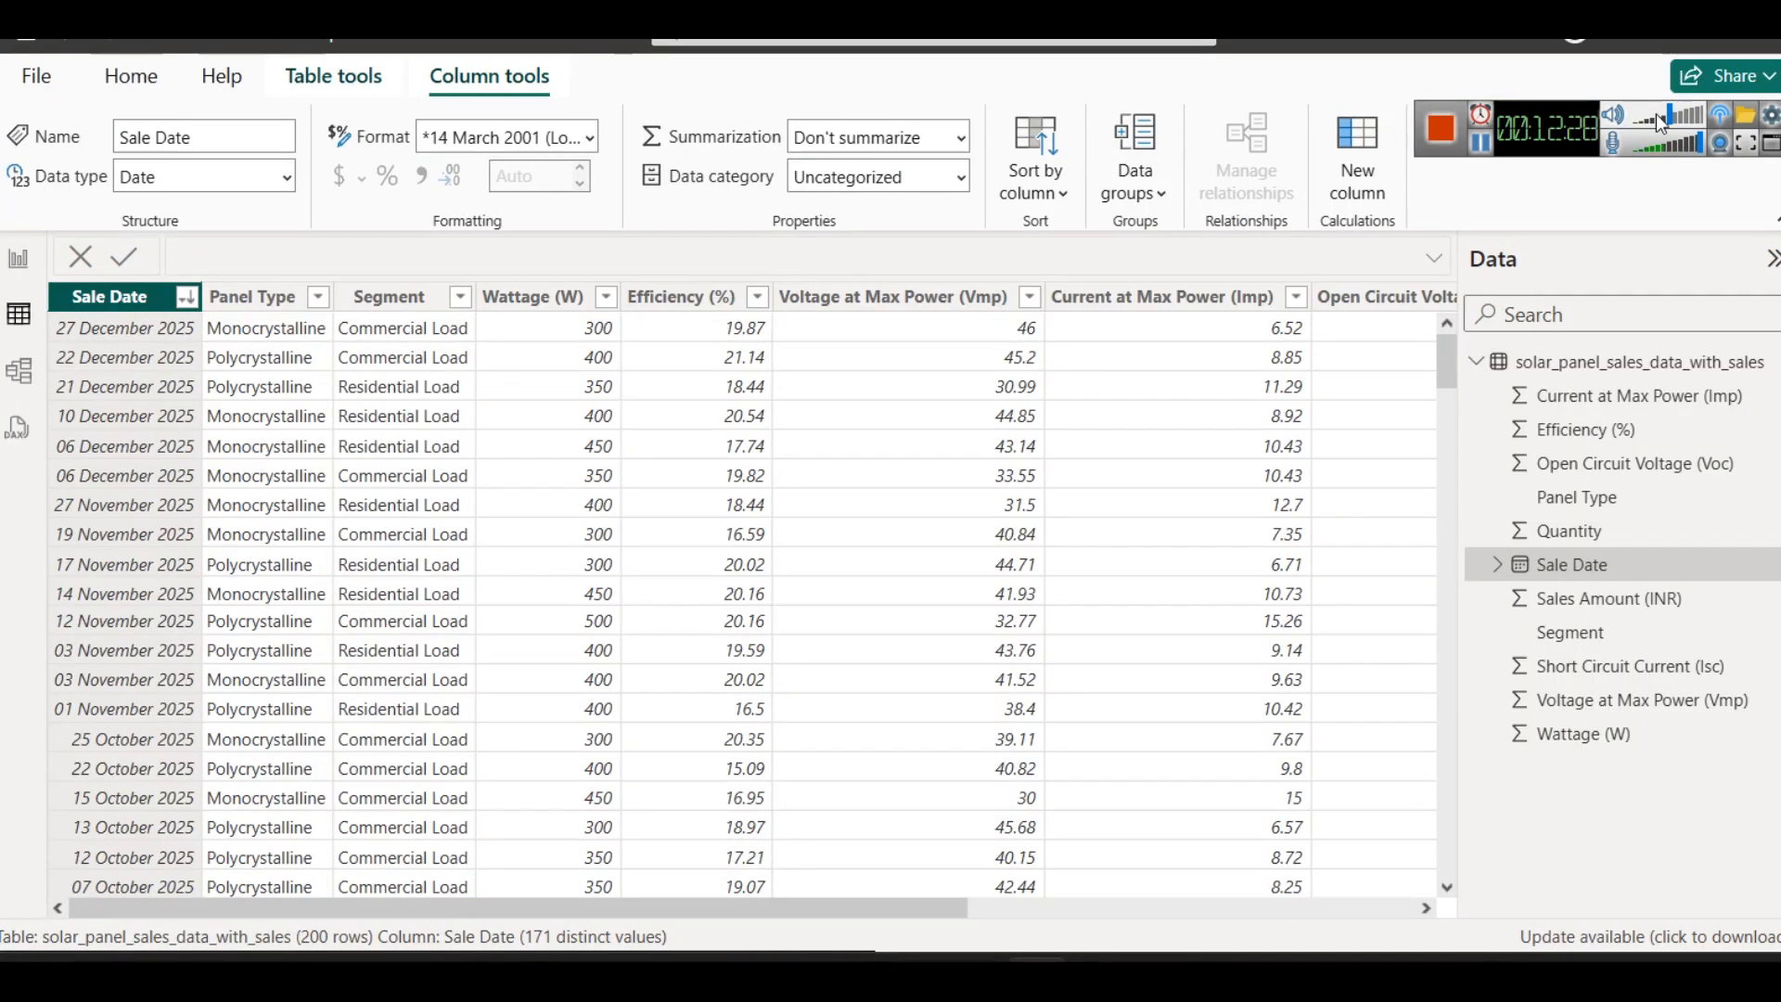
pyautogui.click(542, 299)
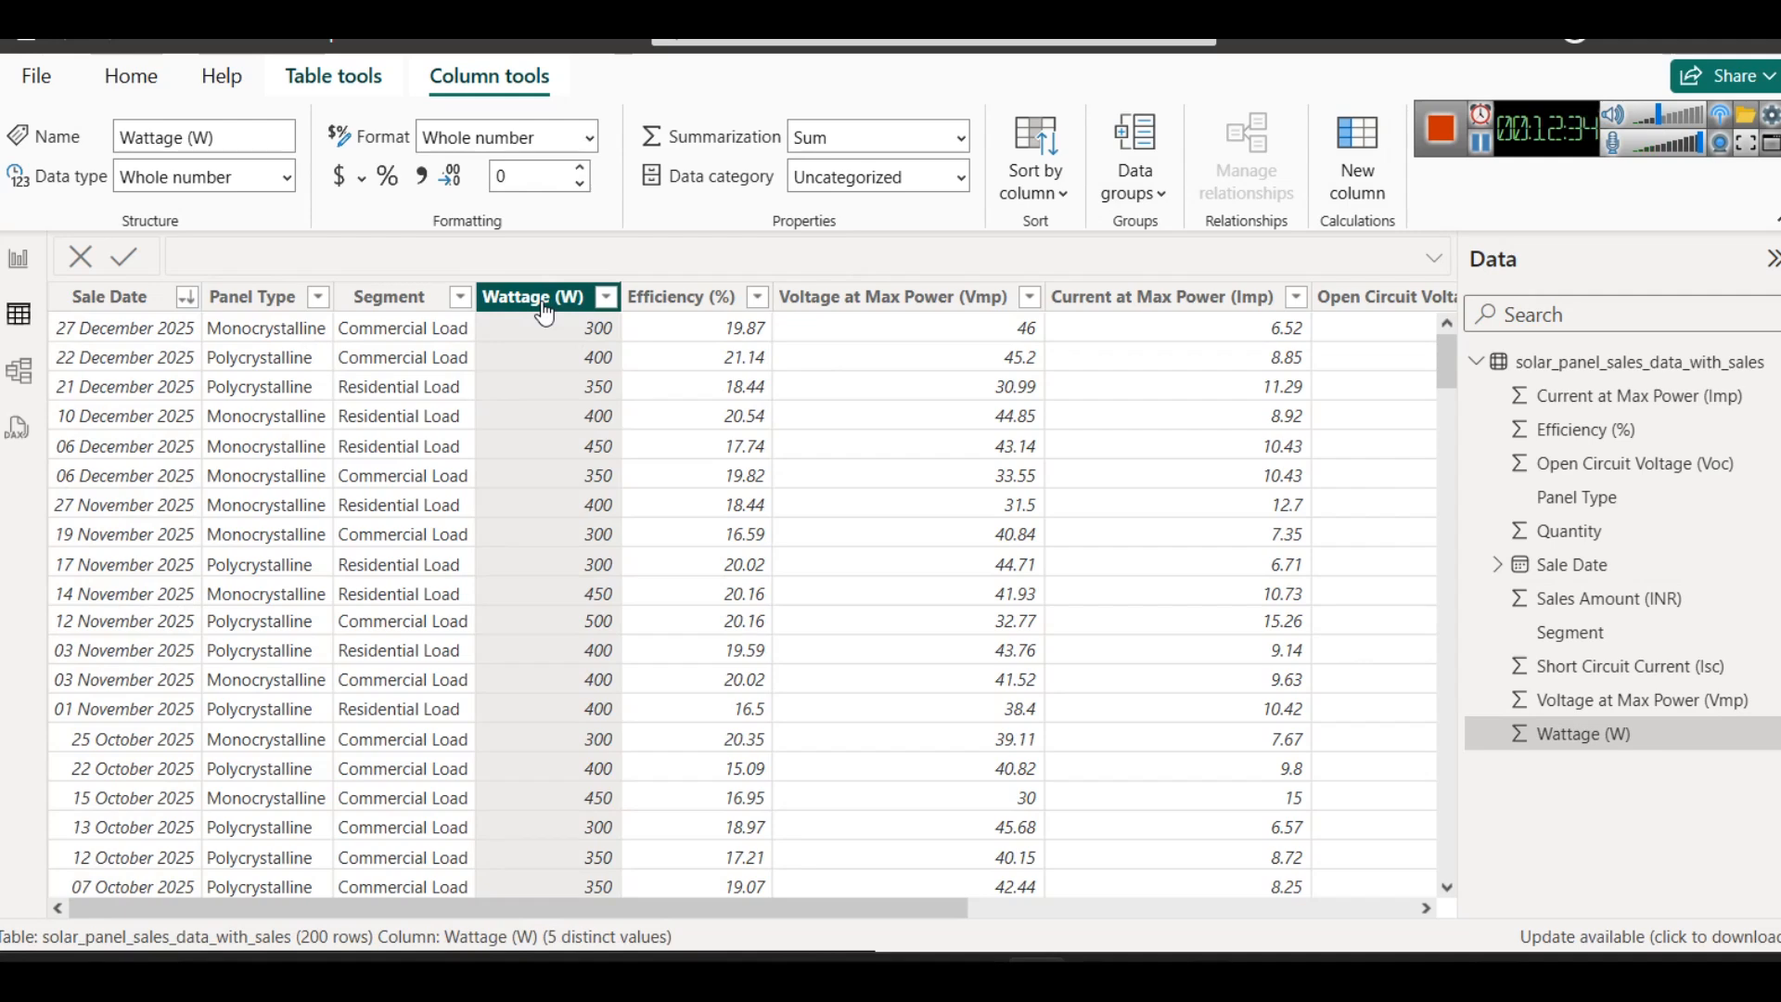
pyautogui.click(1239, 905)
pyautogui.moveTo(1032, 887); pyautogui.dragTo(593, 881)
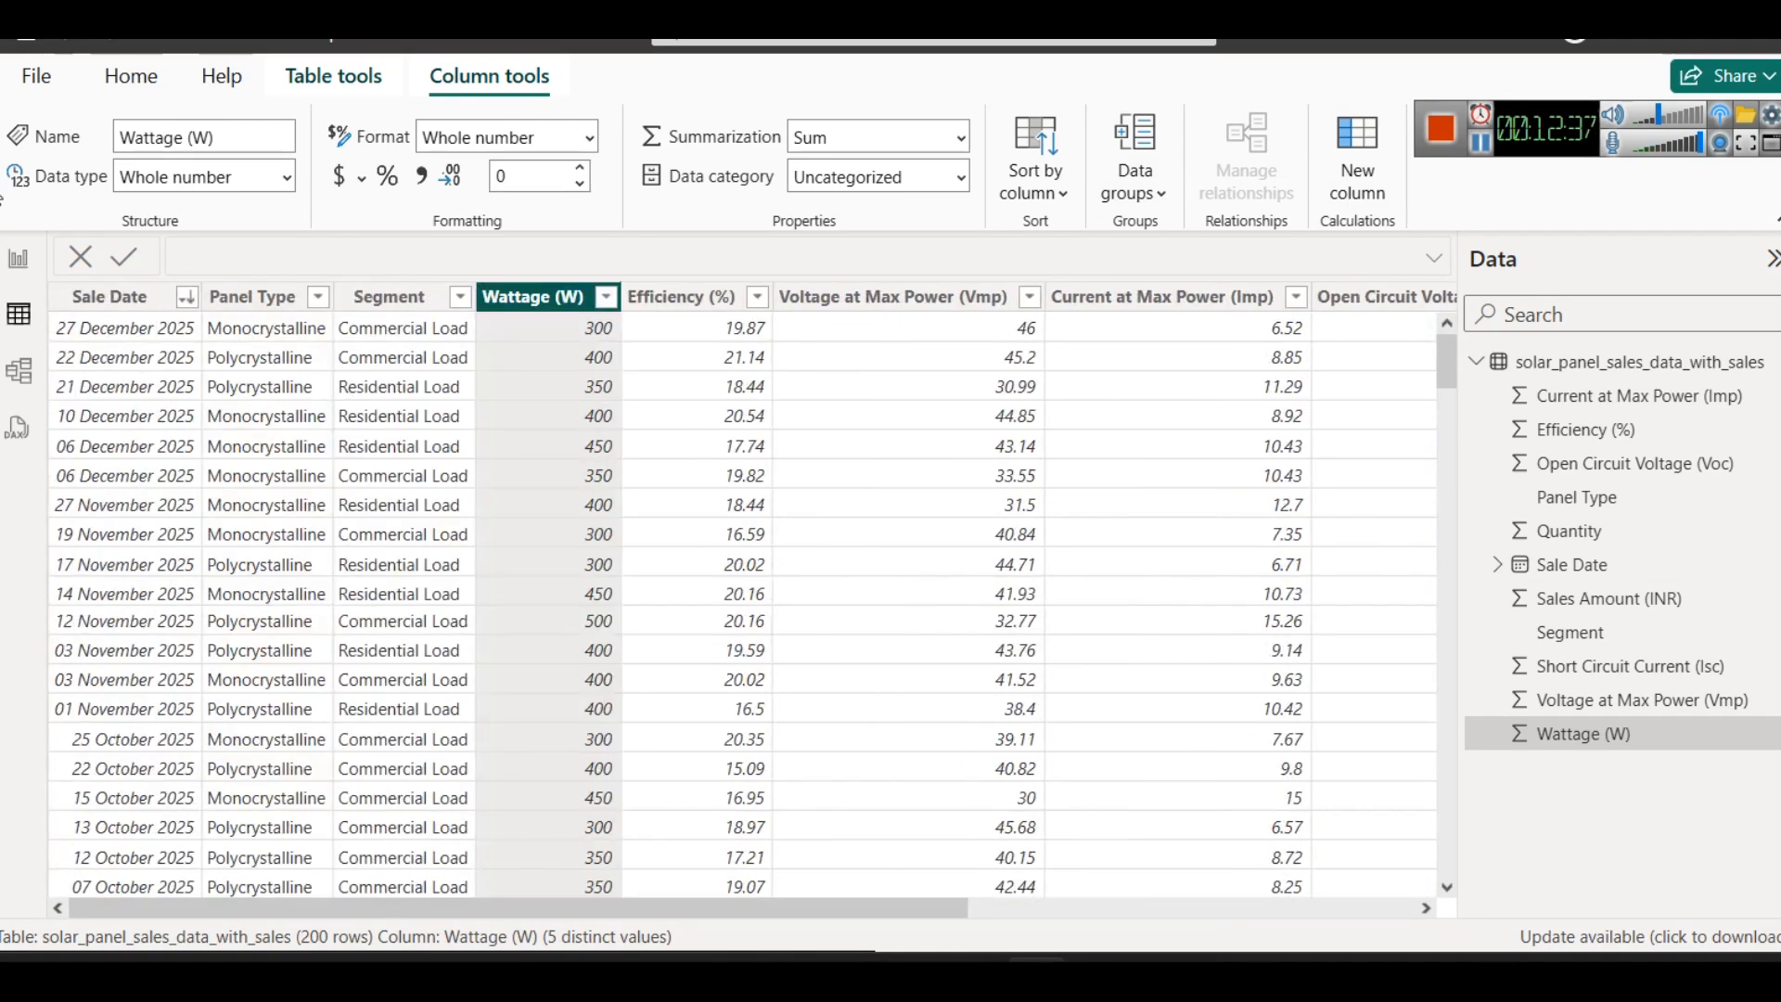
# - Go back to the report page and insert the word "Wattage" before EDA in the page title
pyautogui.click(17, 256)
pyautogui.doubleClick(526, 279)
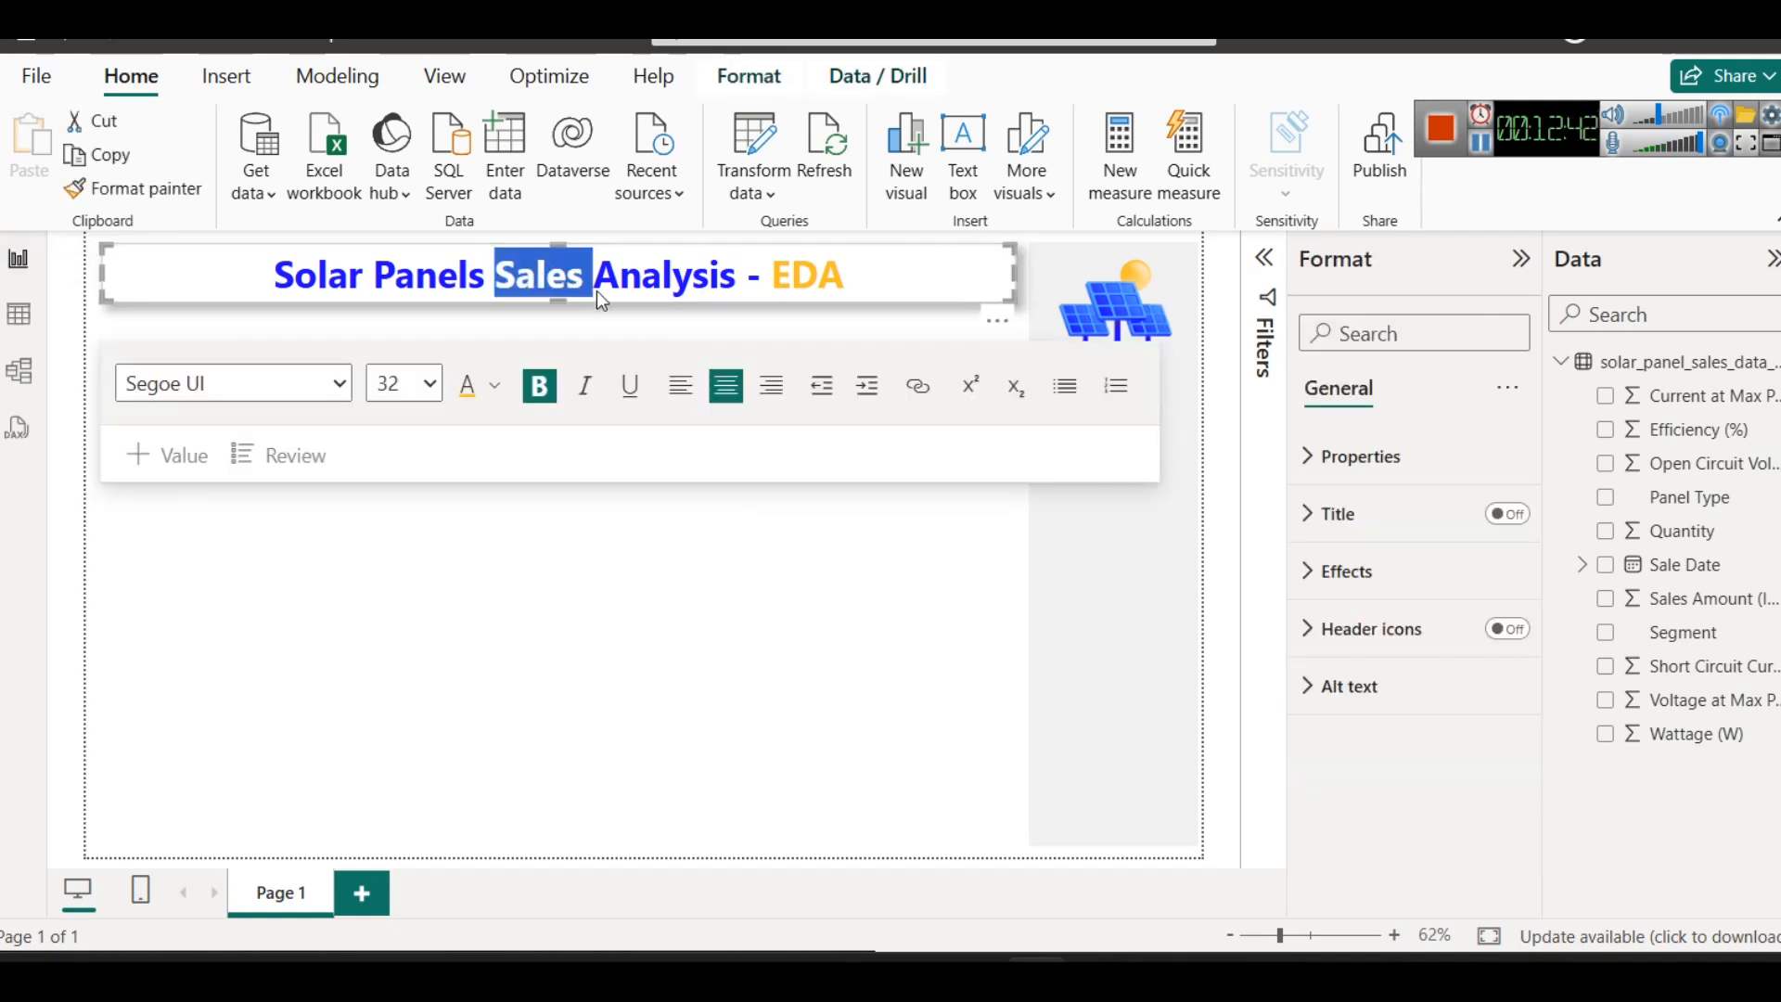
pyautogui.click(769, 278)
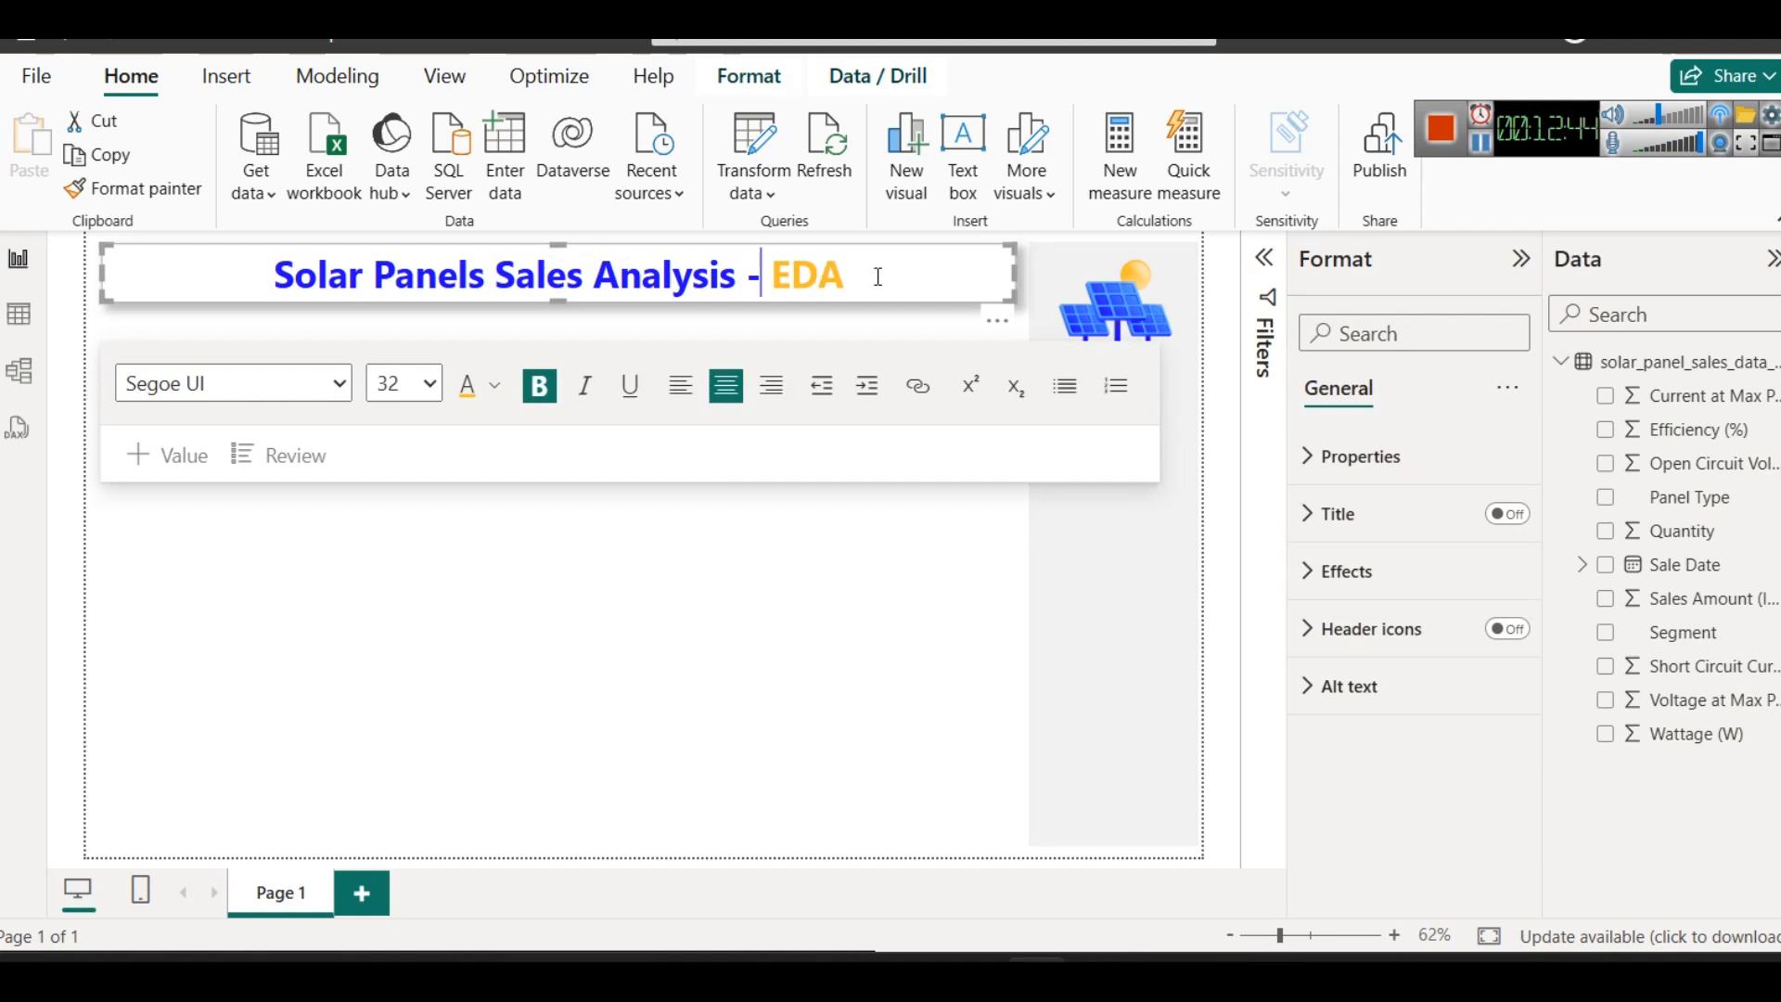
pyautogui.write('Wattag')
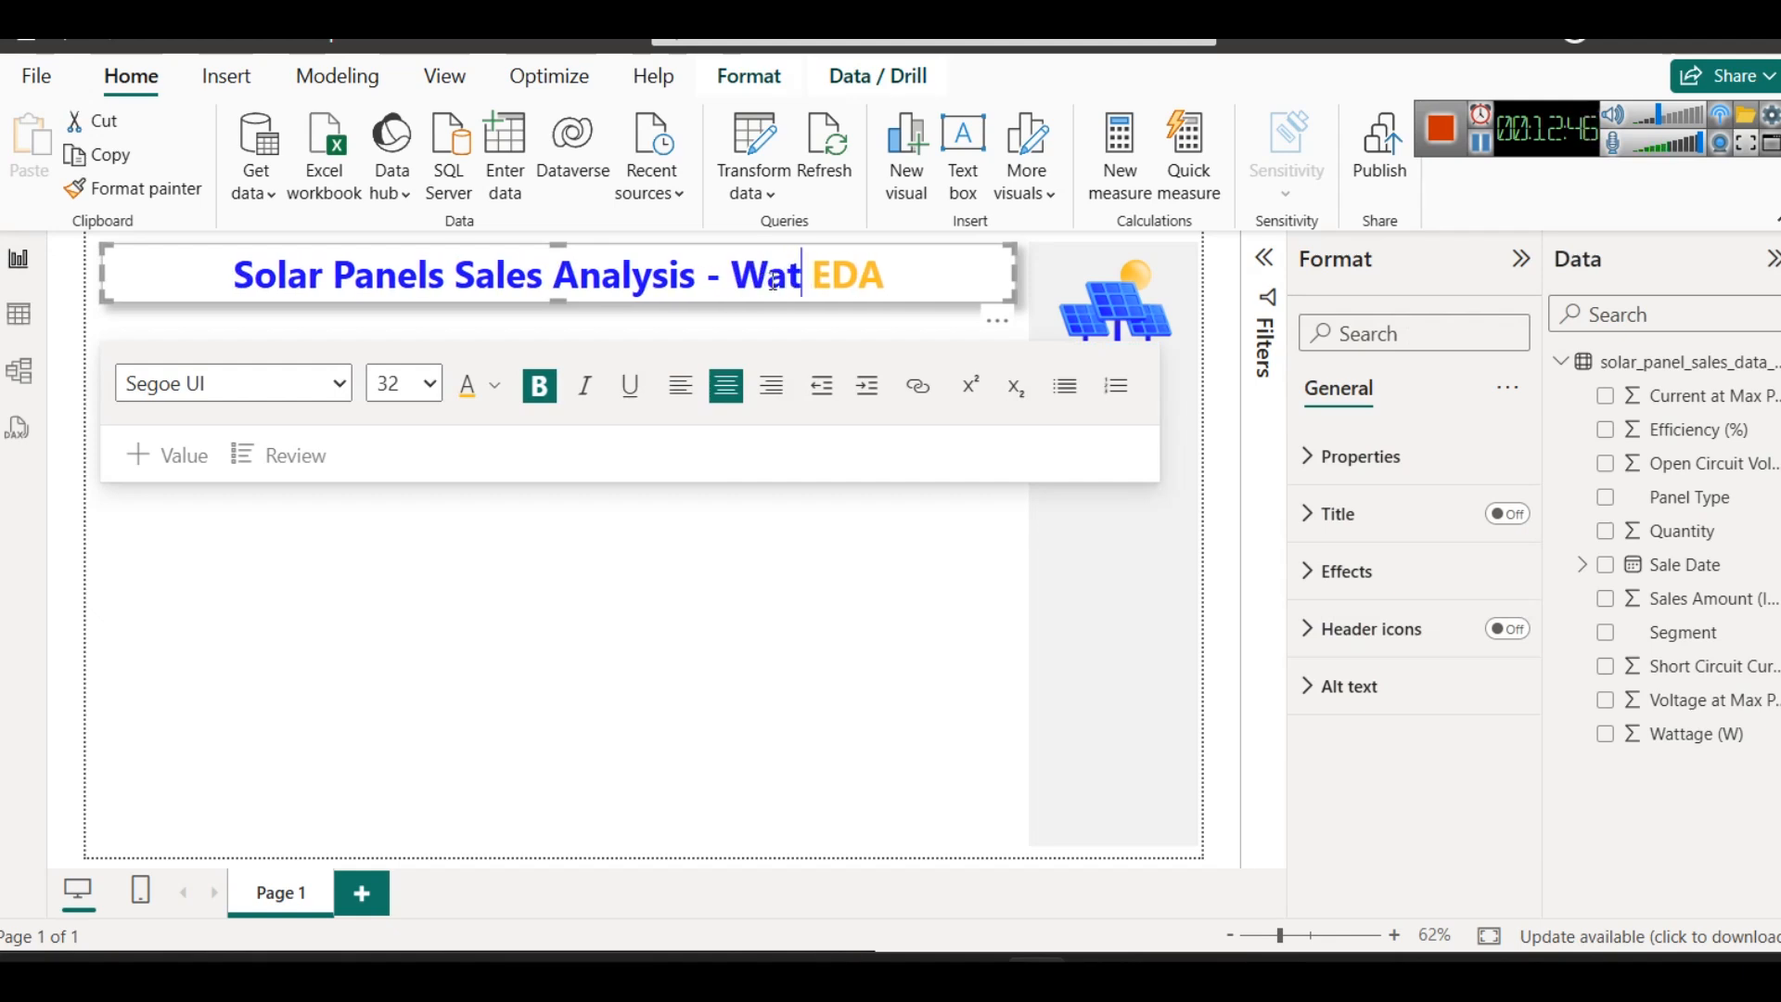
pyautogui.write('e')
pyautogui.click(733, 651)
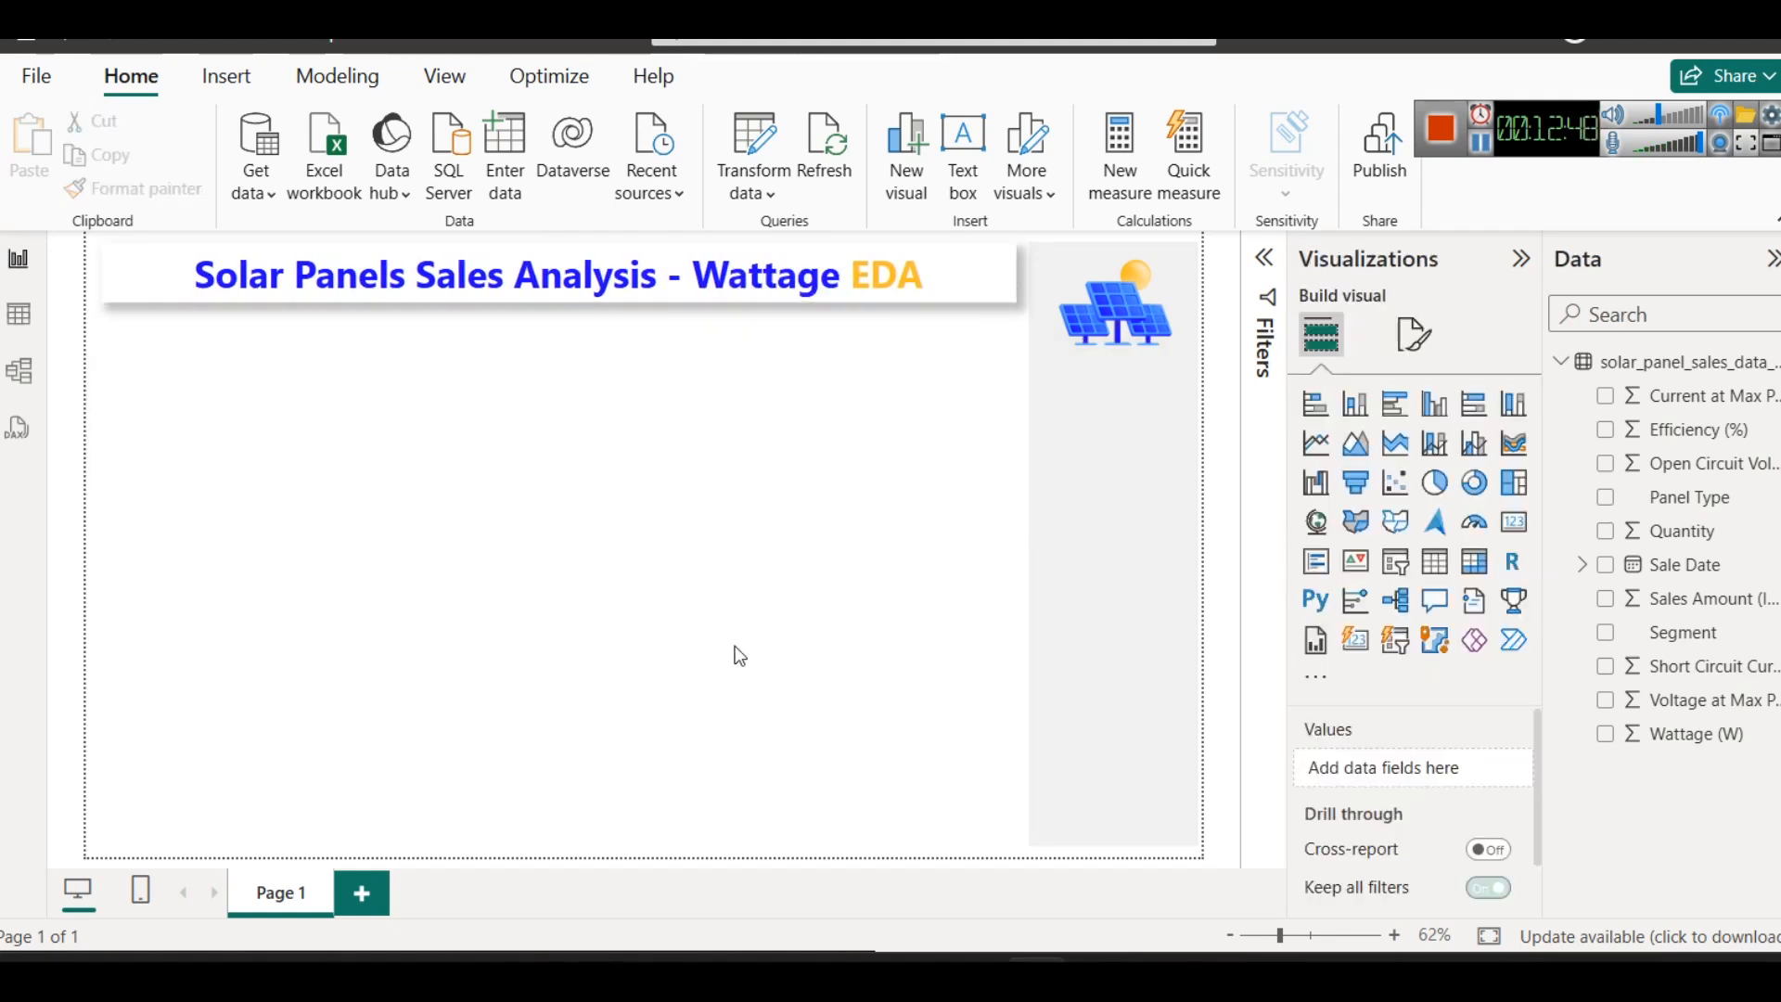
pyautogui.doubleClick(748, 275)
pyautogui.click(757, 609)
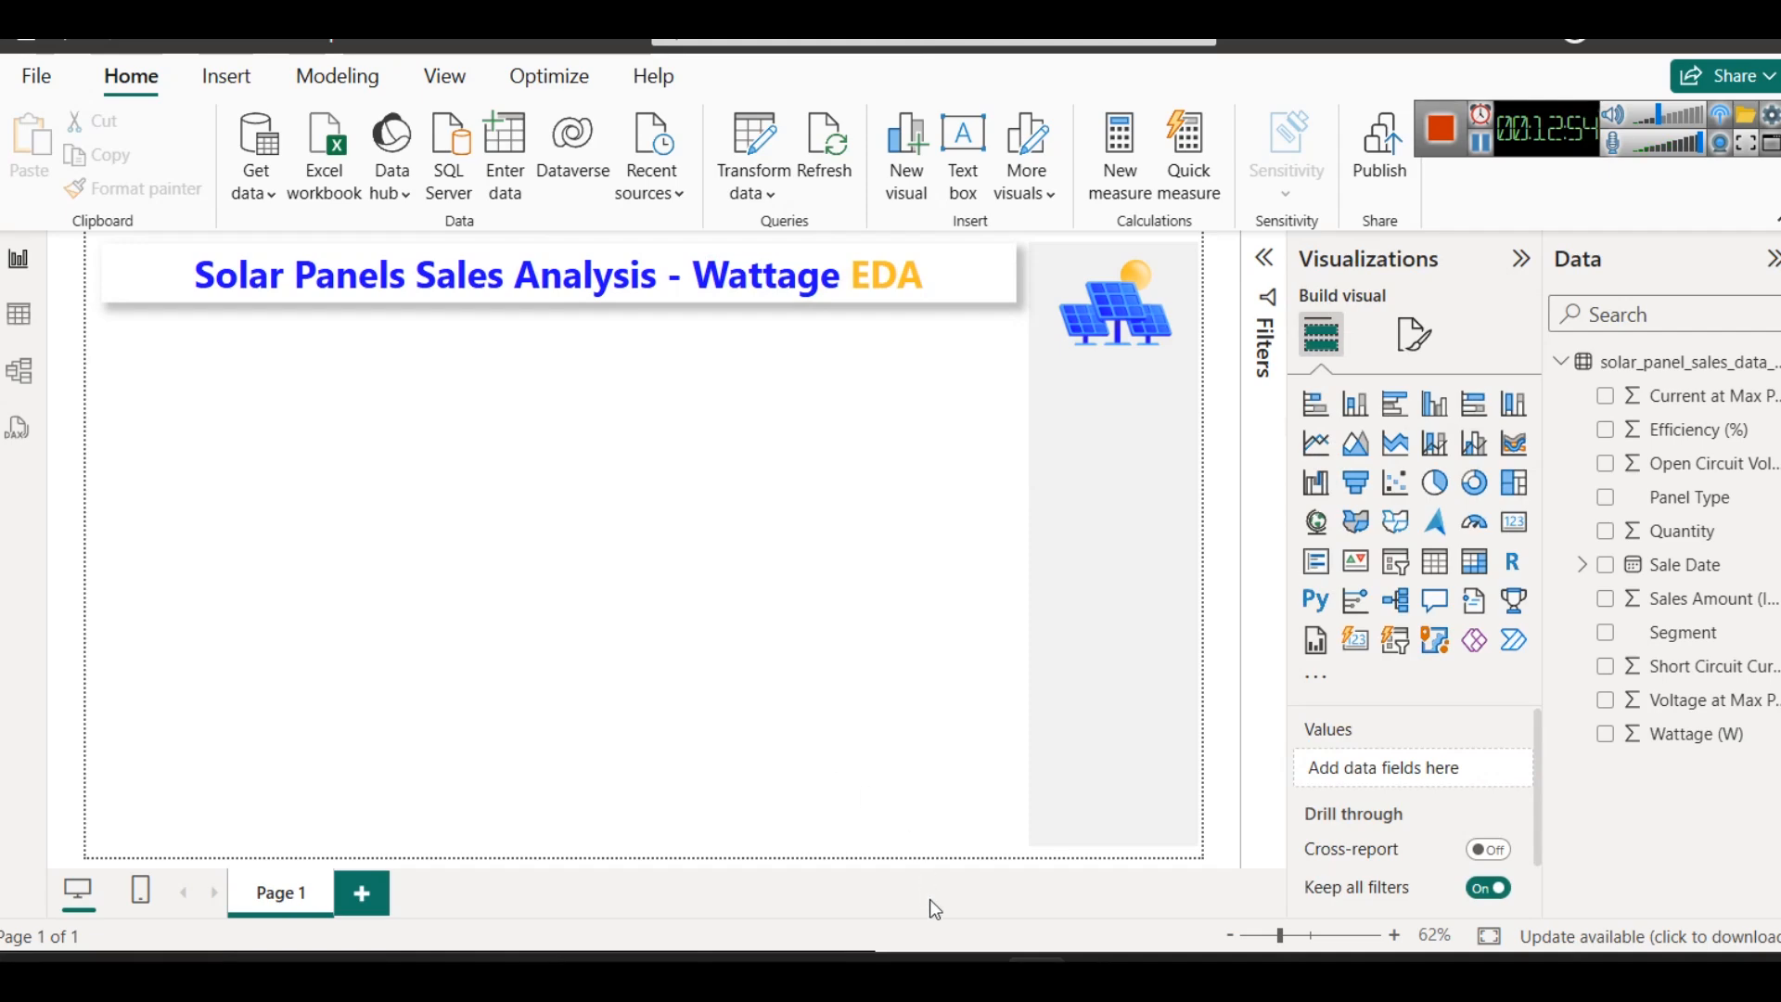
# - Switch to the browser and review the first two DAX questions, highlighting Year-to-Date (YTD) and the suggested TOTALYTD function
pyautogui.moveTo(930, 964)
pyautogui.click(760, 839)
pyautogui.scroll(-3, 903, 638)
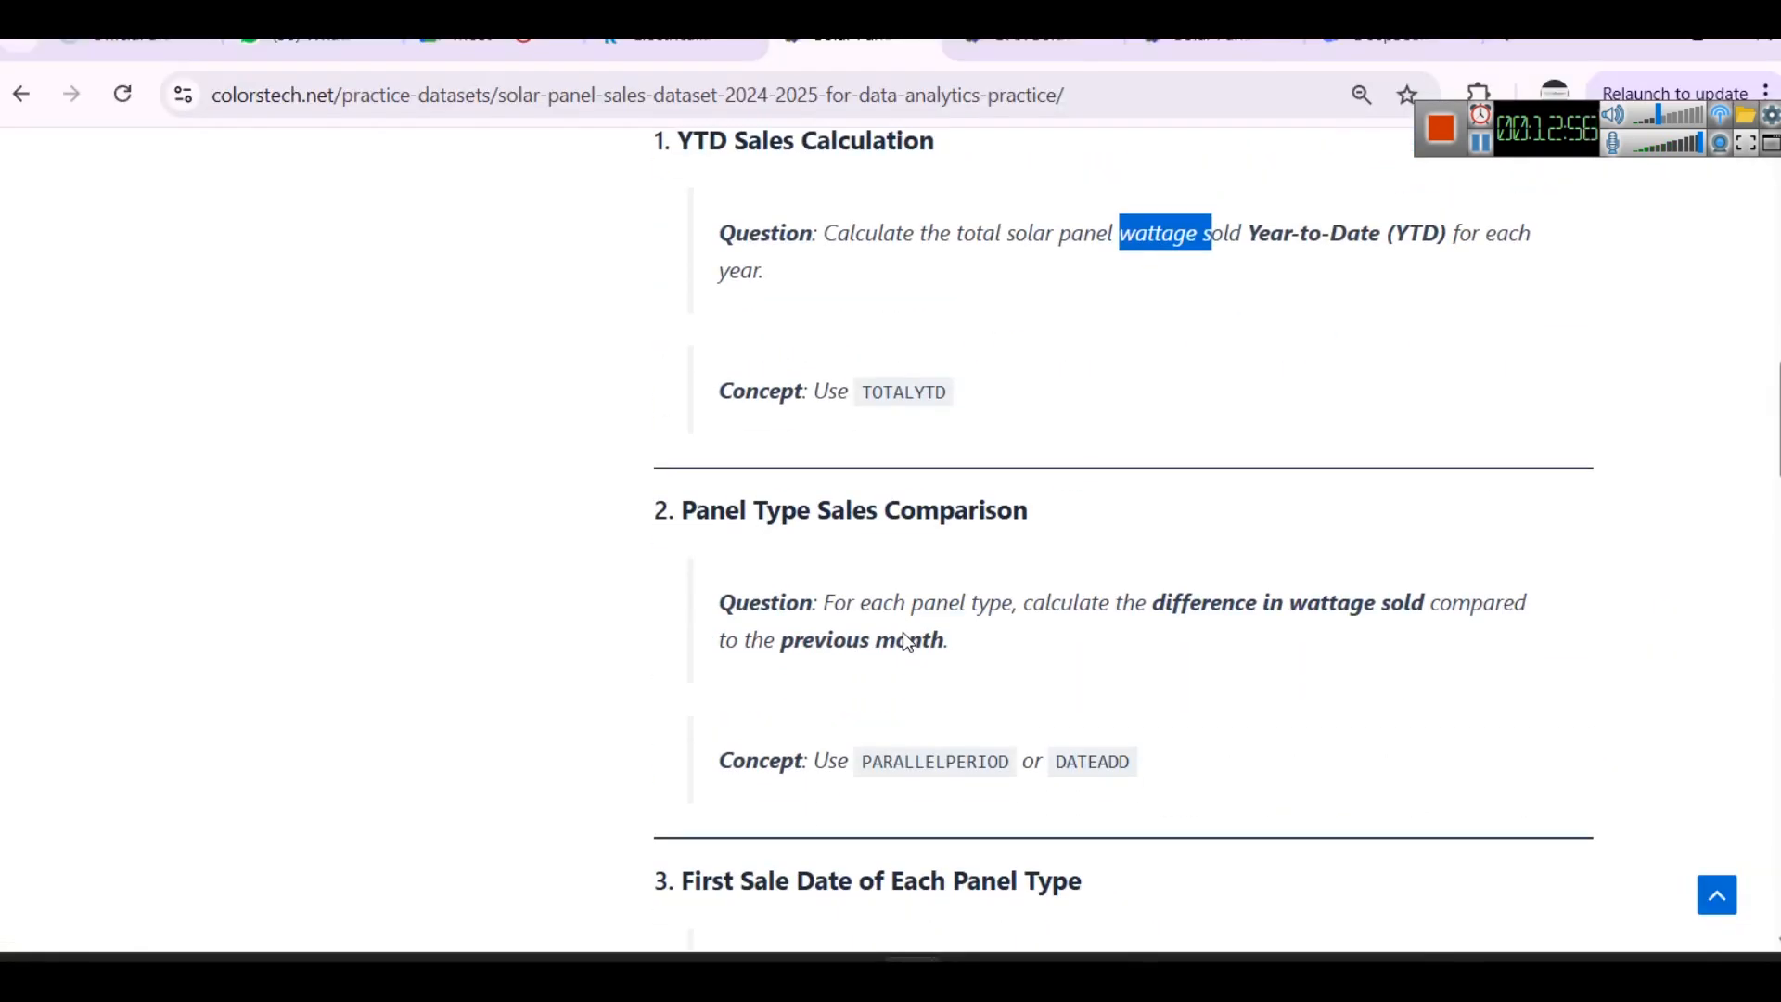
pyautogui.scroll(2, 906, 640)
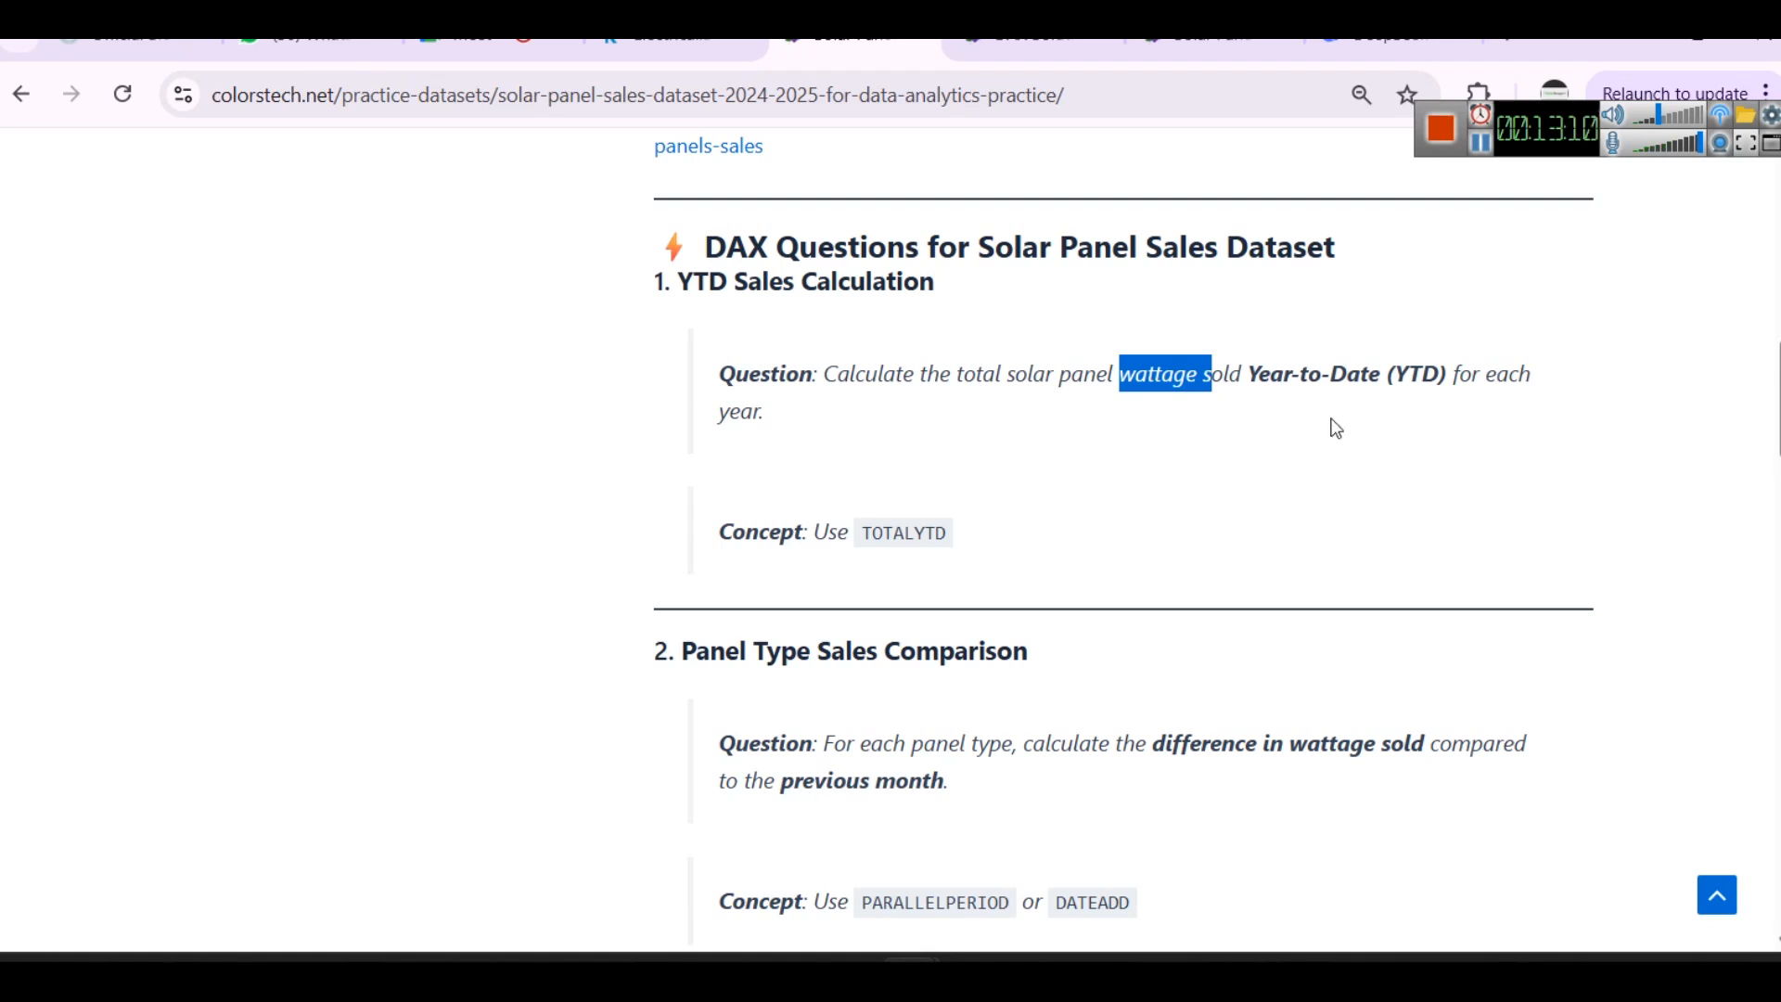
pyautogui.moveTo(1247, 374); pyautogui.dragTo(1510, 380)
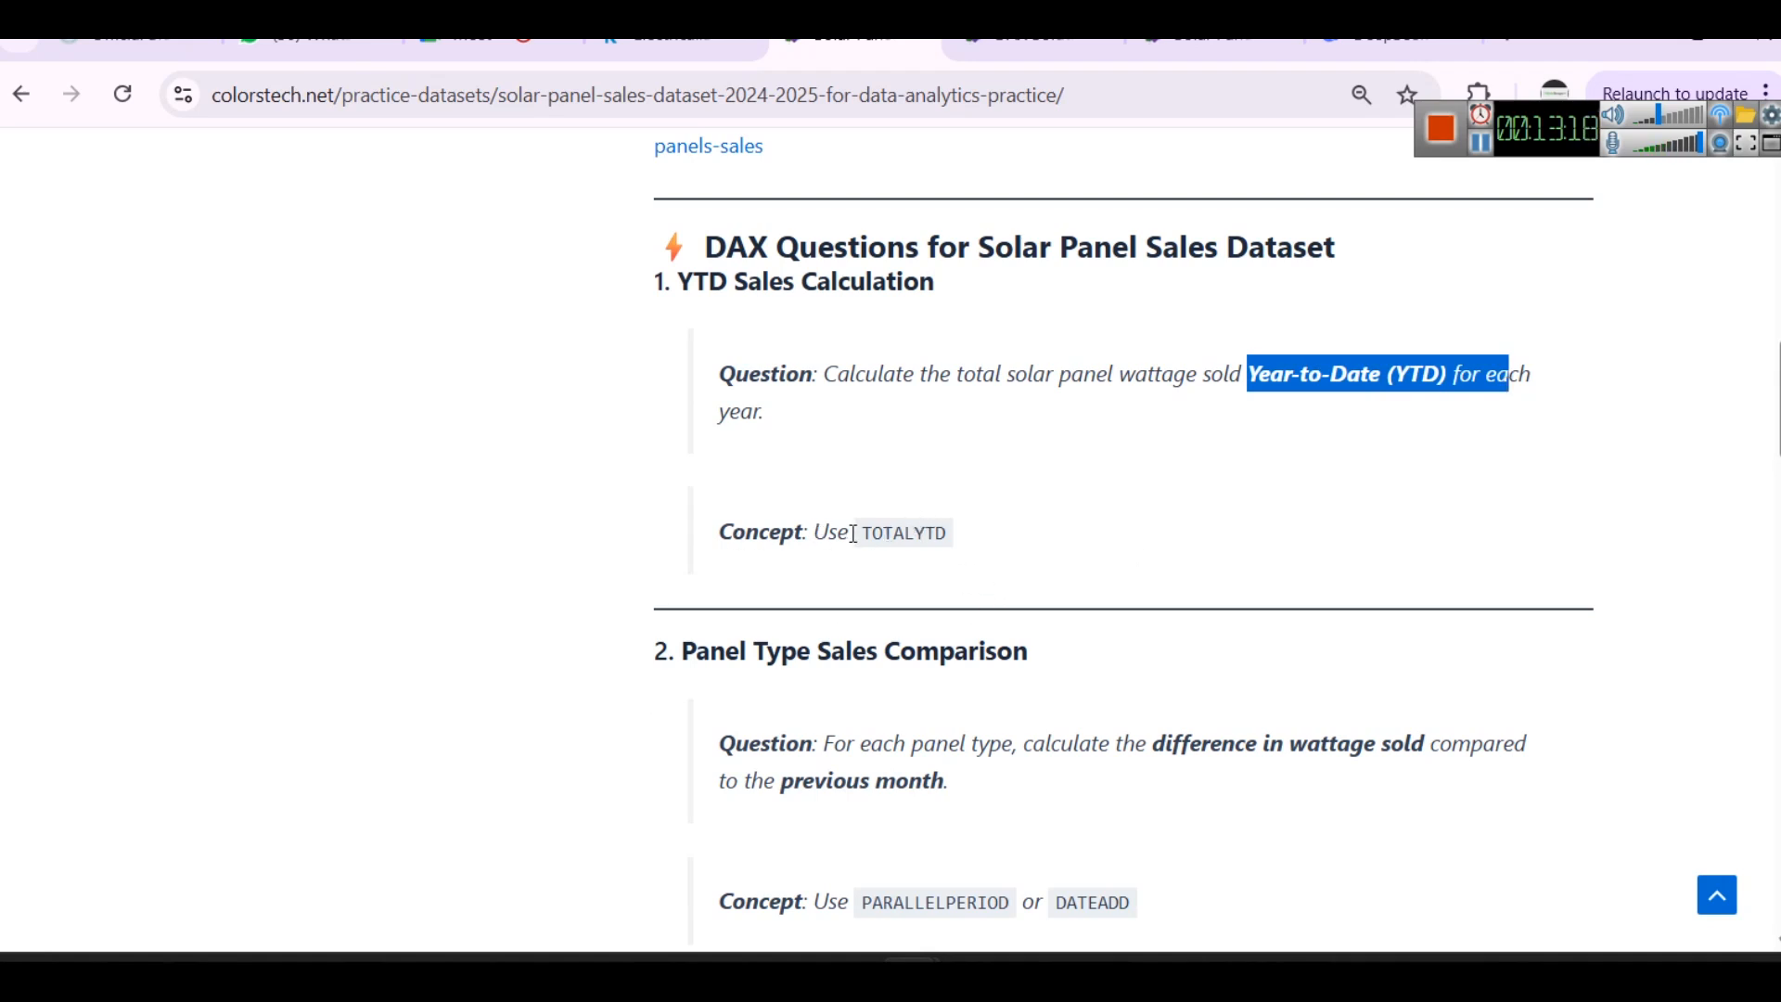
pyautogui.moveTo(872, 534); pyautogui.dragTo(925, 533)
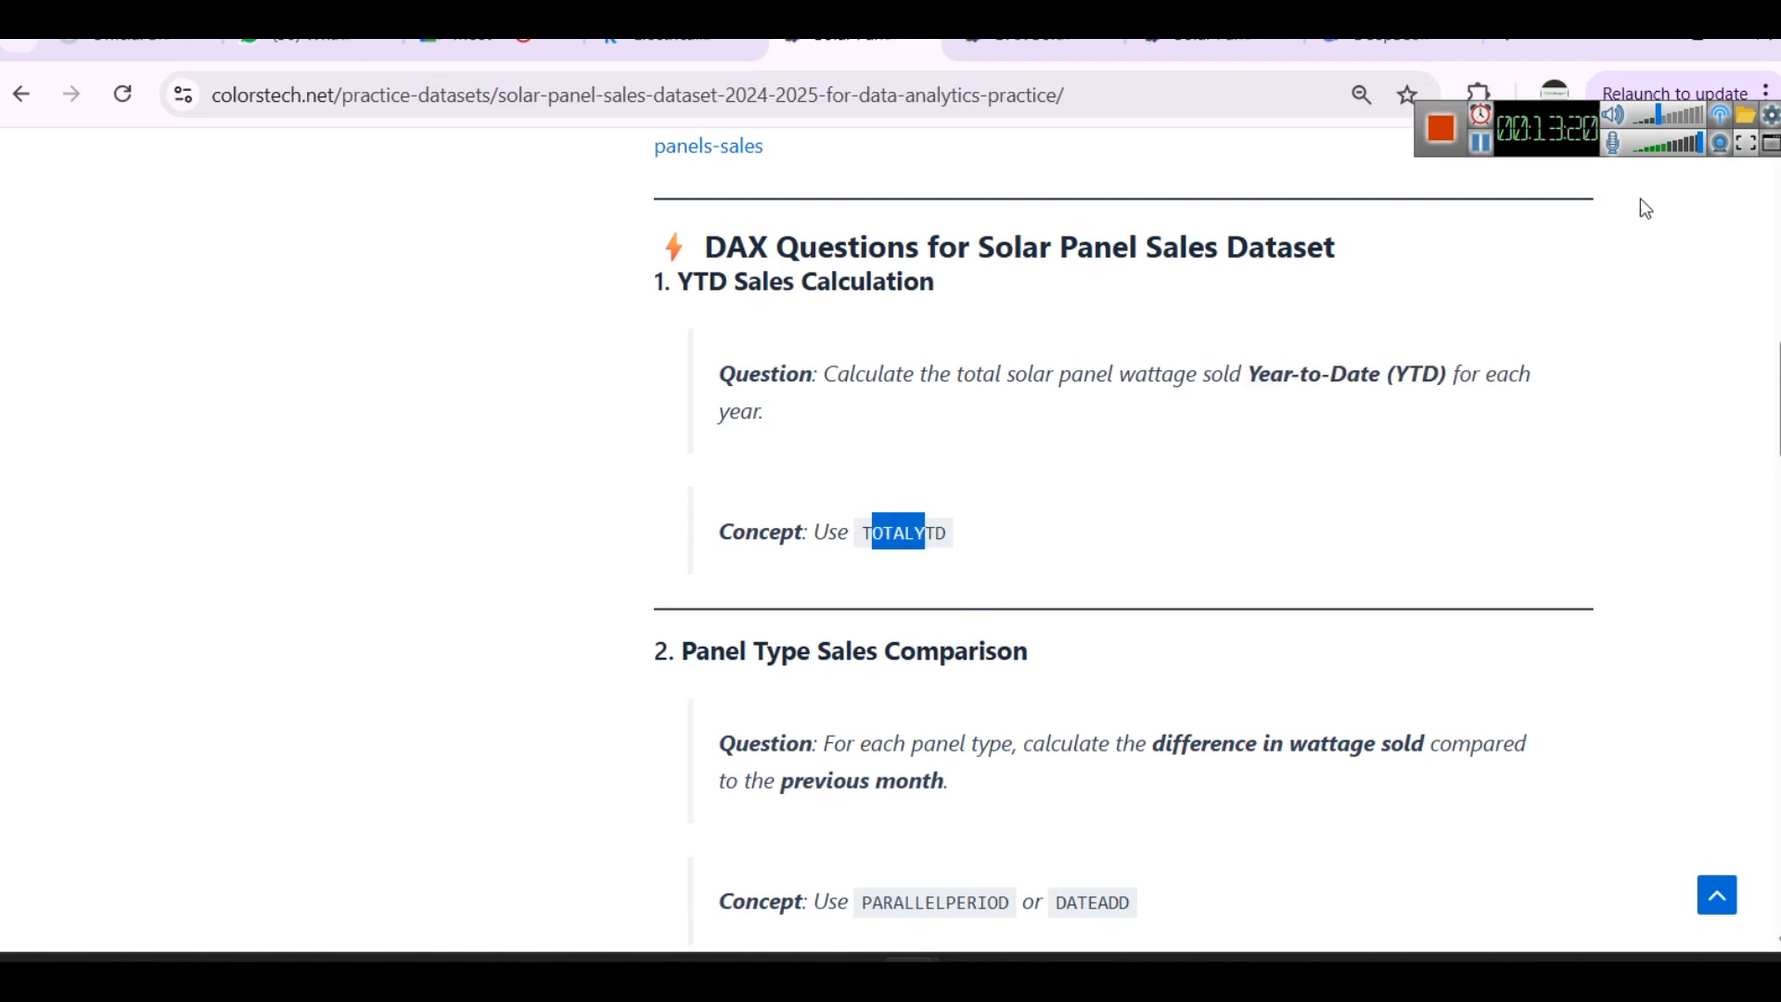
# - Open the DAX solutions page and study the Wattage YTD formula built with TOTALYTD
pyautogui.hotkey('ctrl', 'Tab')
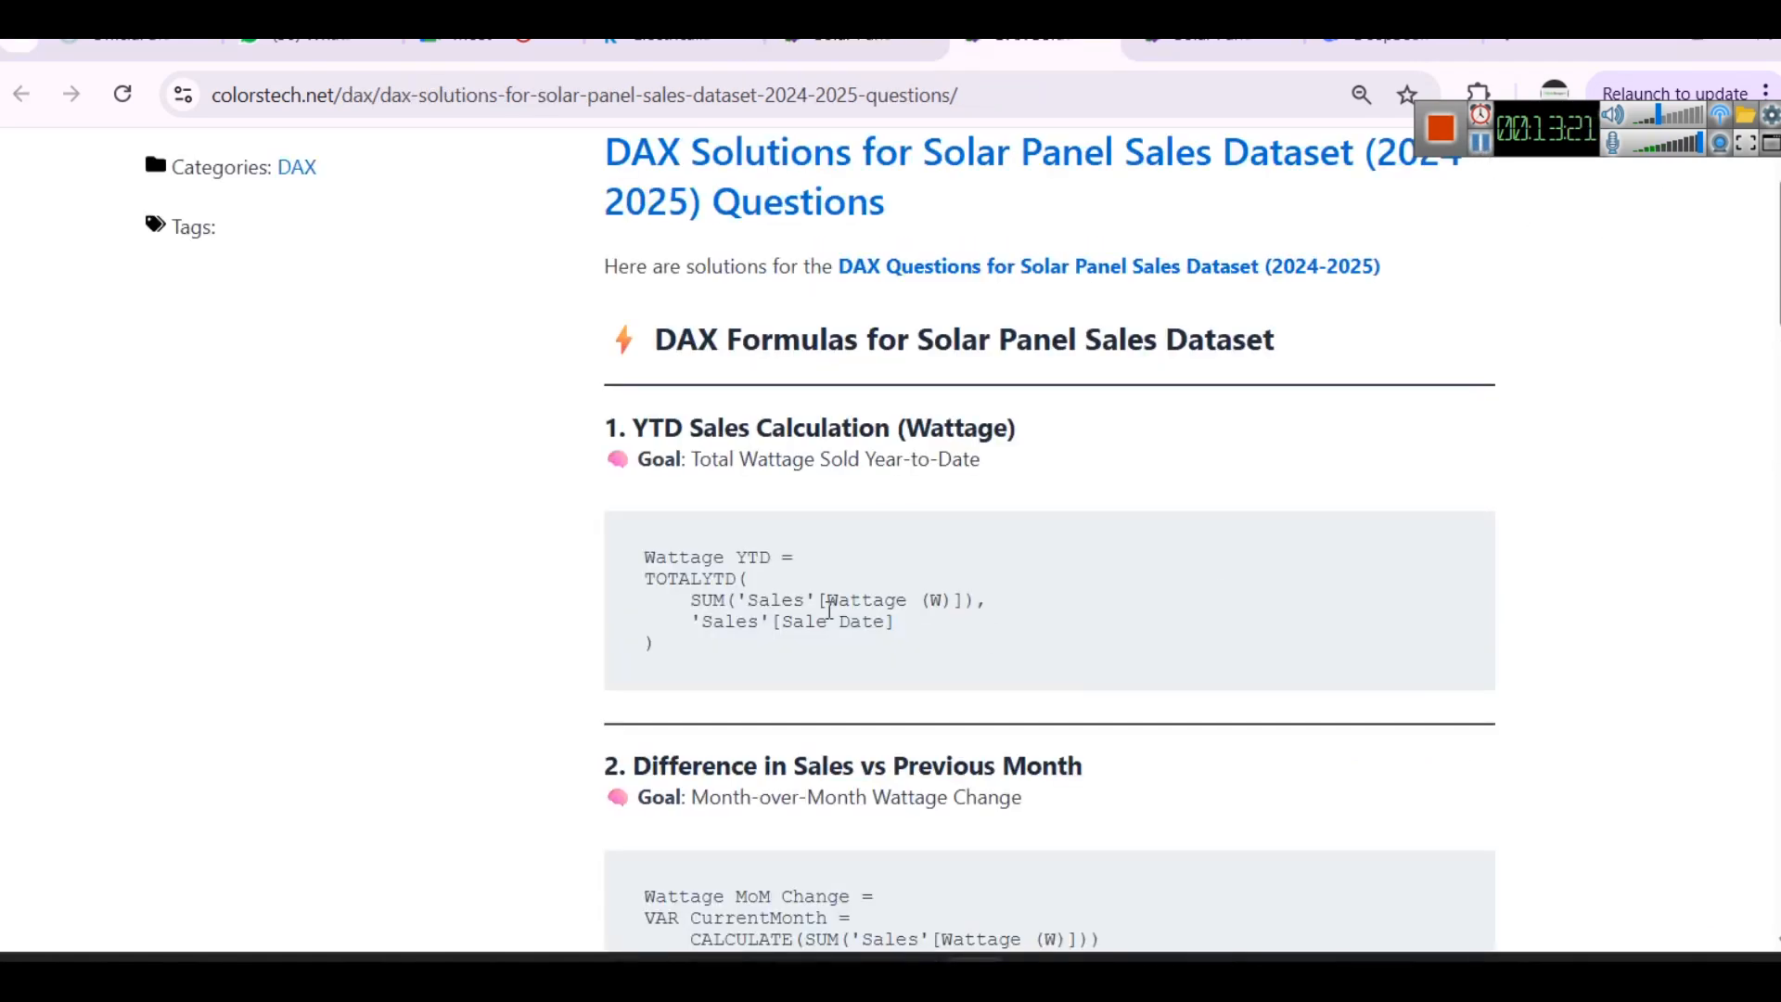
pyautogui.moveTo(638, 559); pyautogui.dragTo(926, 664)
pyautogui.click(991, 649)
pyautogui.moveTo(645, 579); pyautogui.dragTo(789, 582)
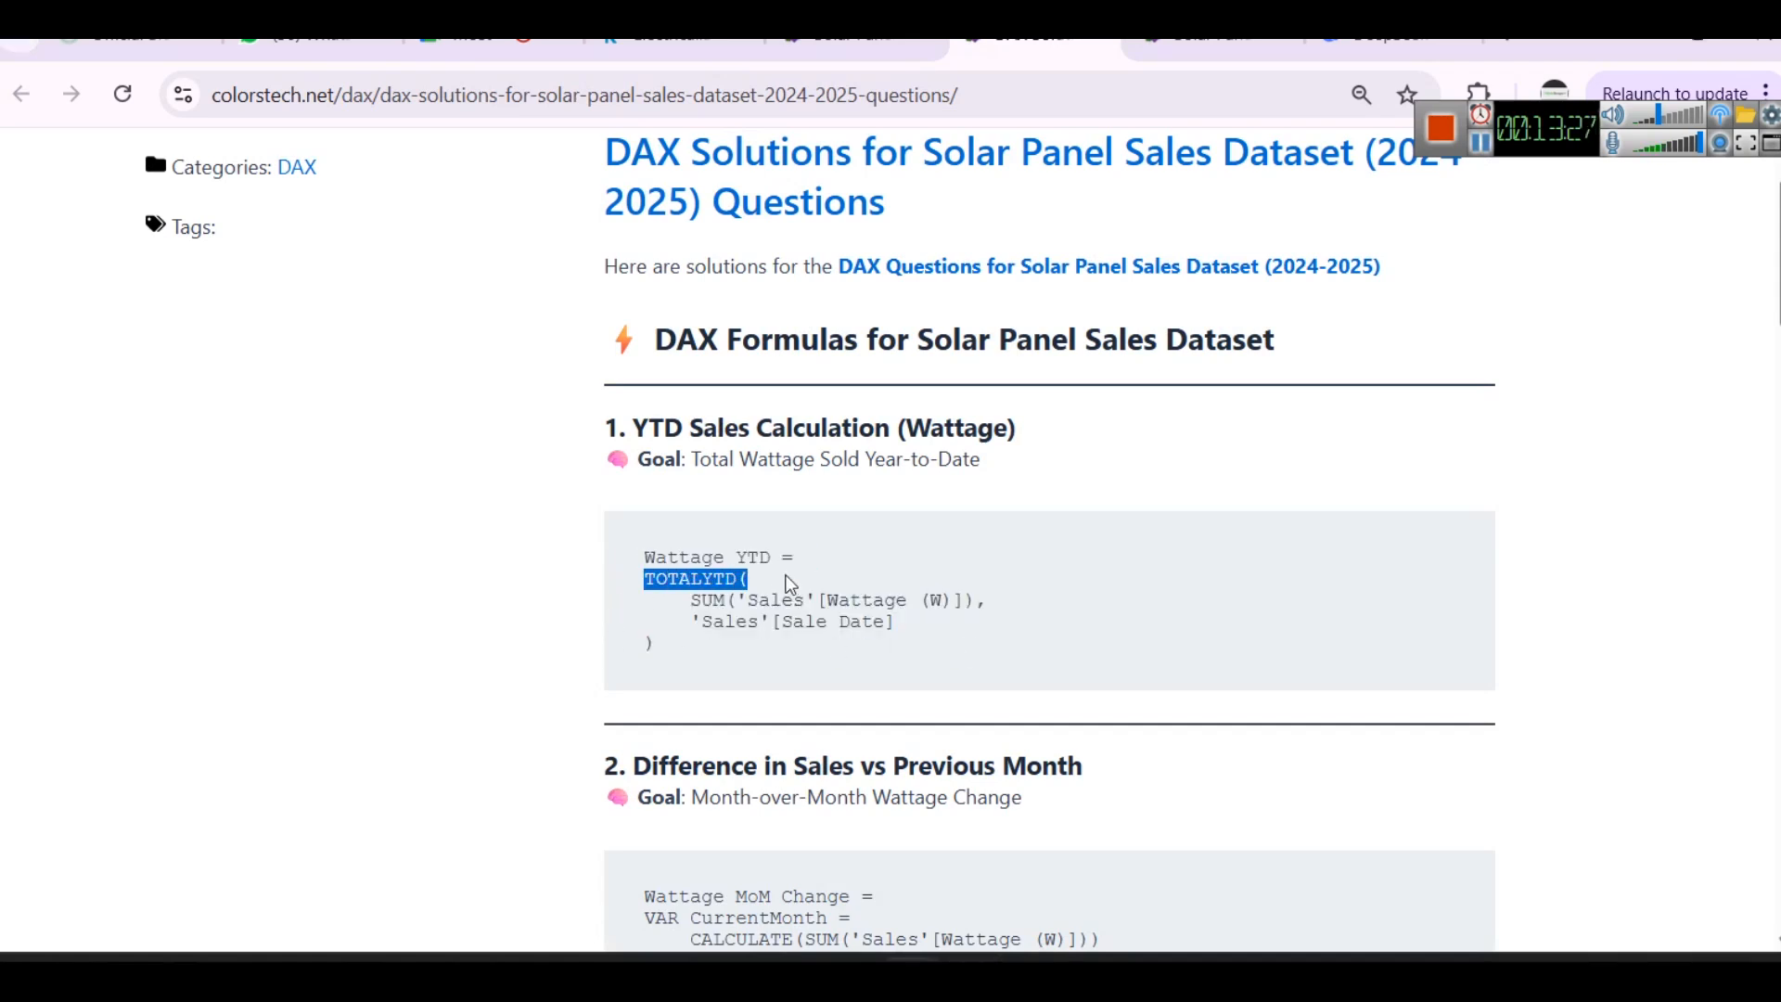
pyautogui.click(804, 628)
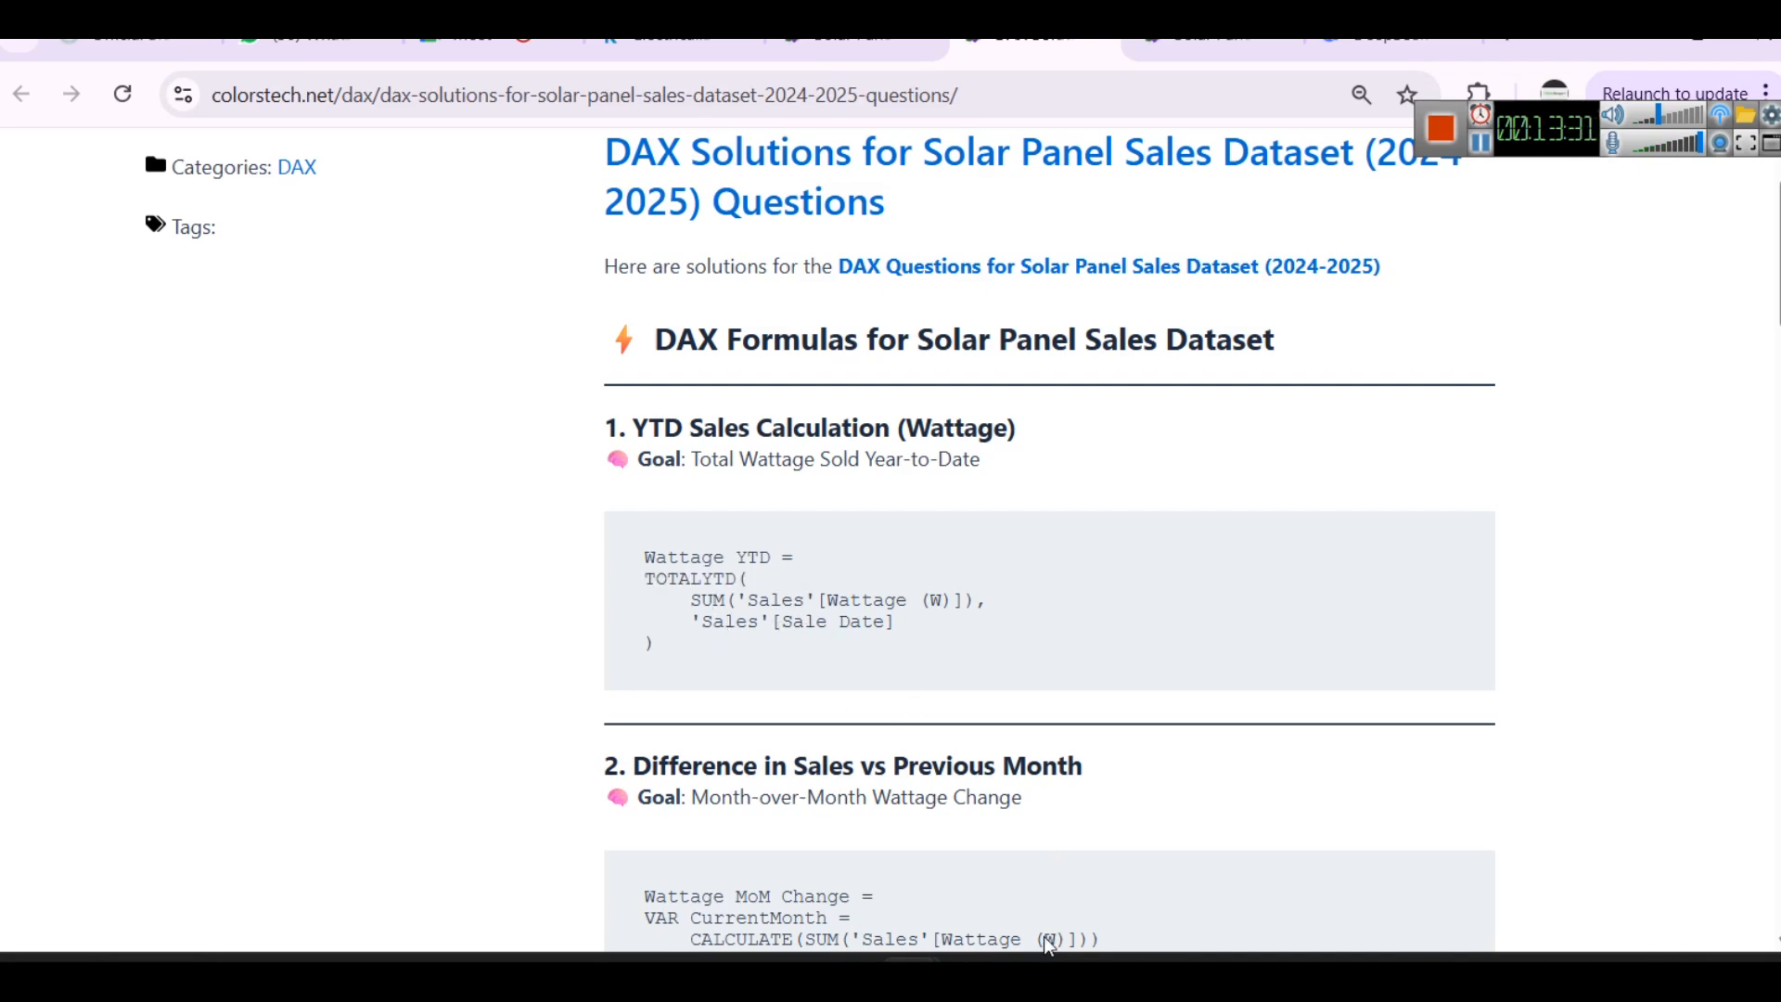
# - Switch back to Power BI and create a new measure named "Wattage YTD" in the solar panel sales table
pyautogui.click(964, 794)
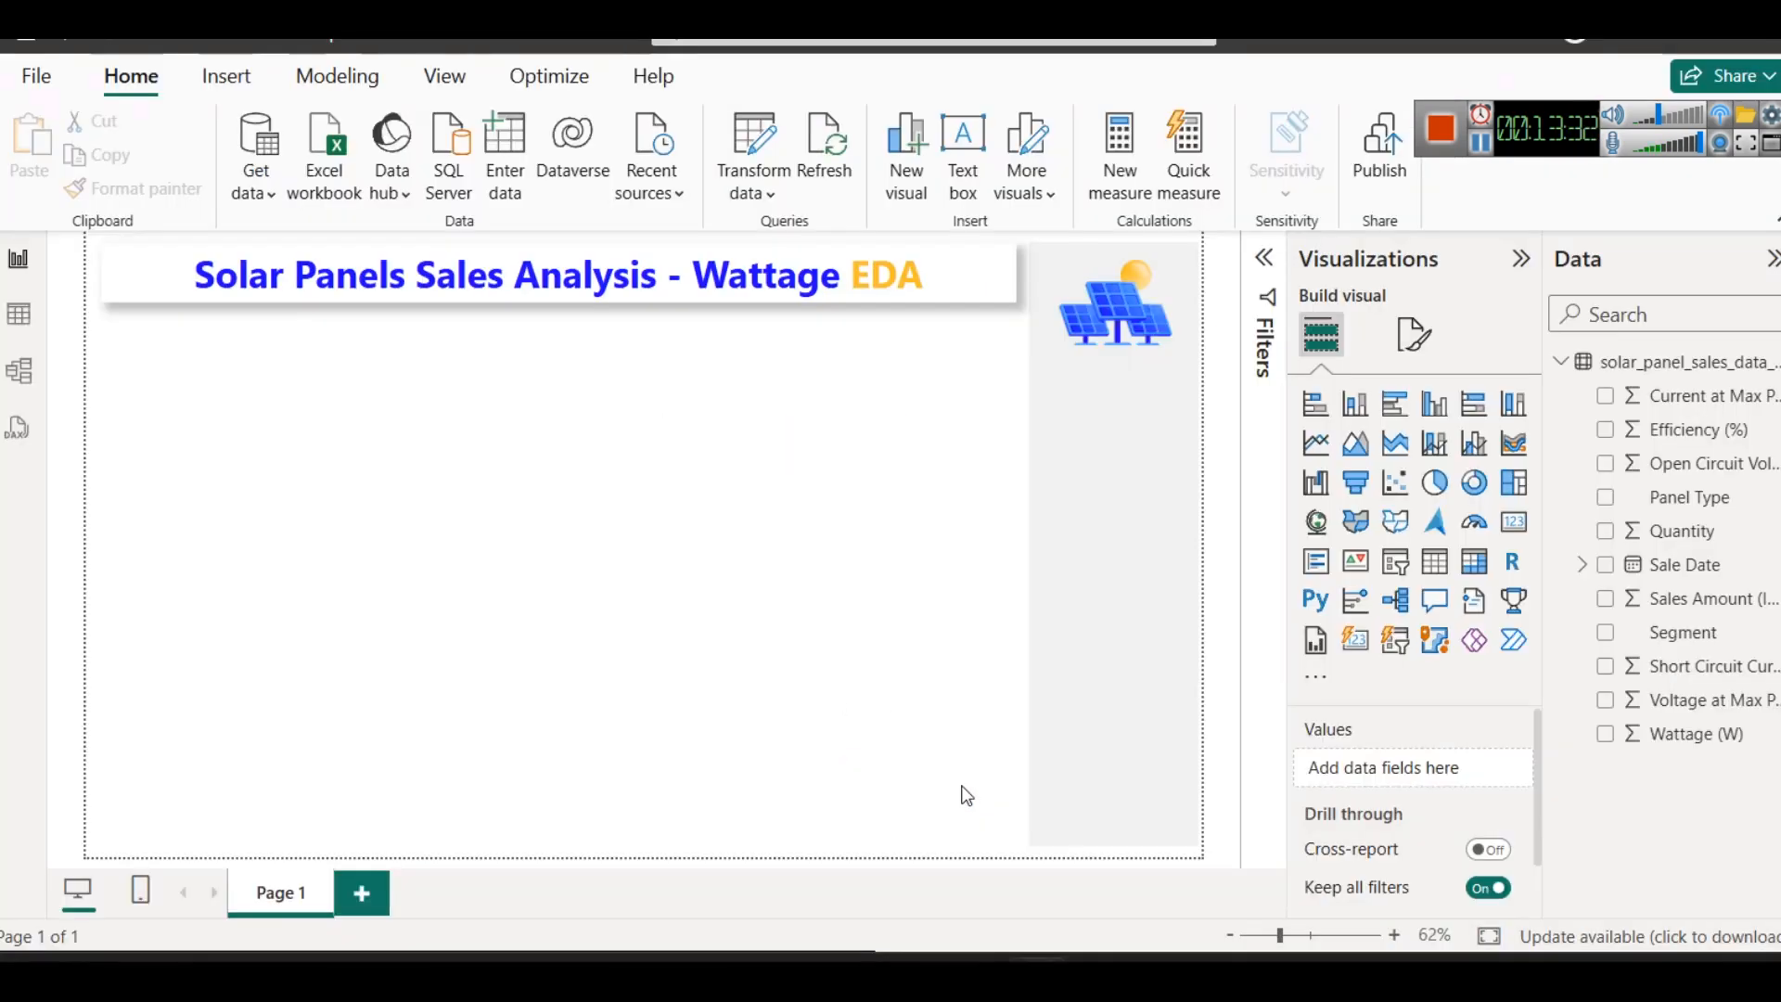
pyautogui.rightClick(1650, 362)
pyautogui.press('Escape')
pyautogui.doubleClick(221, 259)
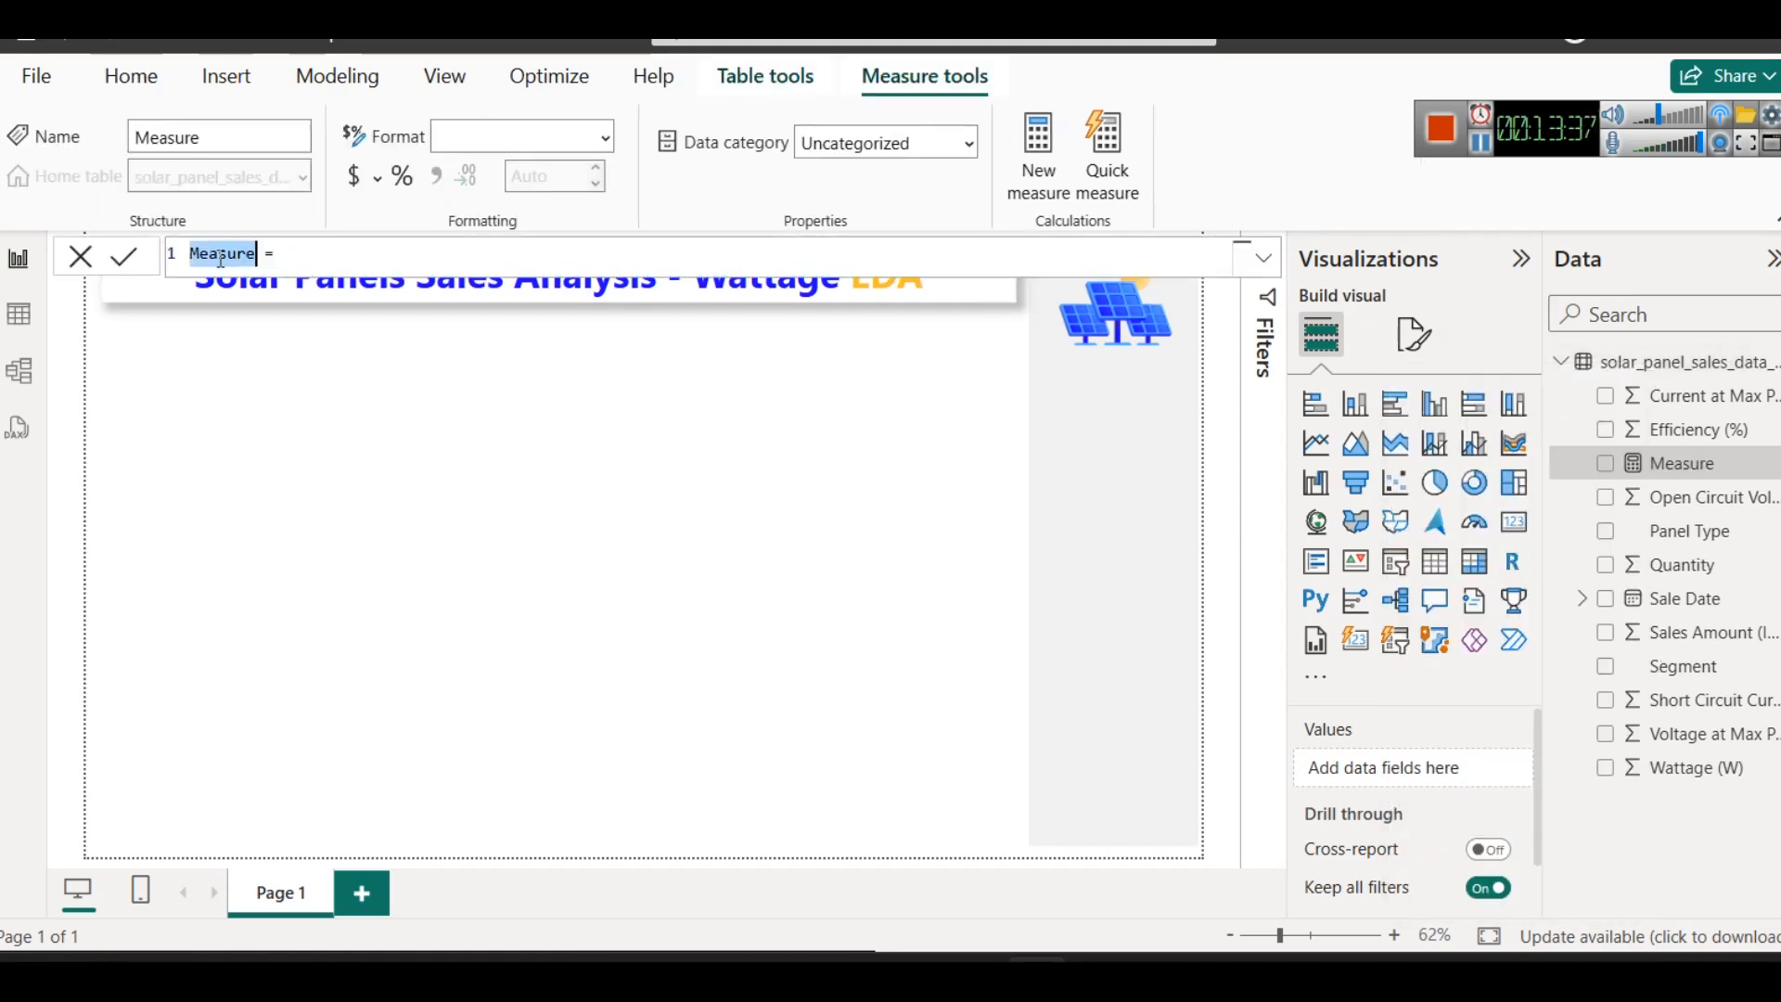
pyautogui.write('Wa')
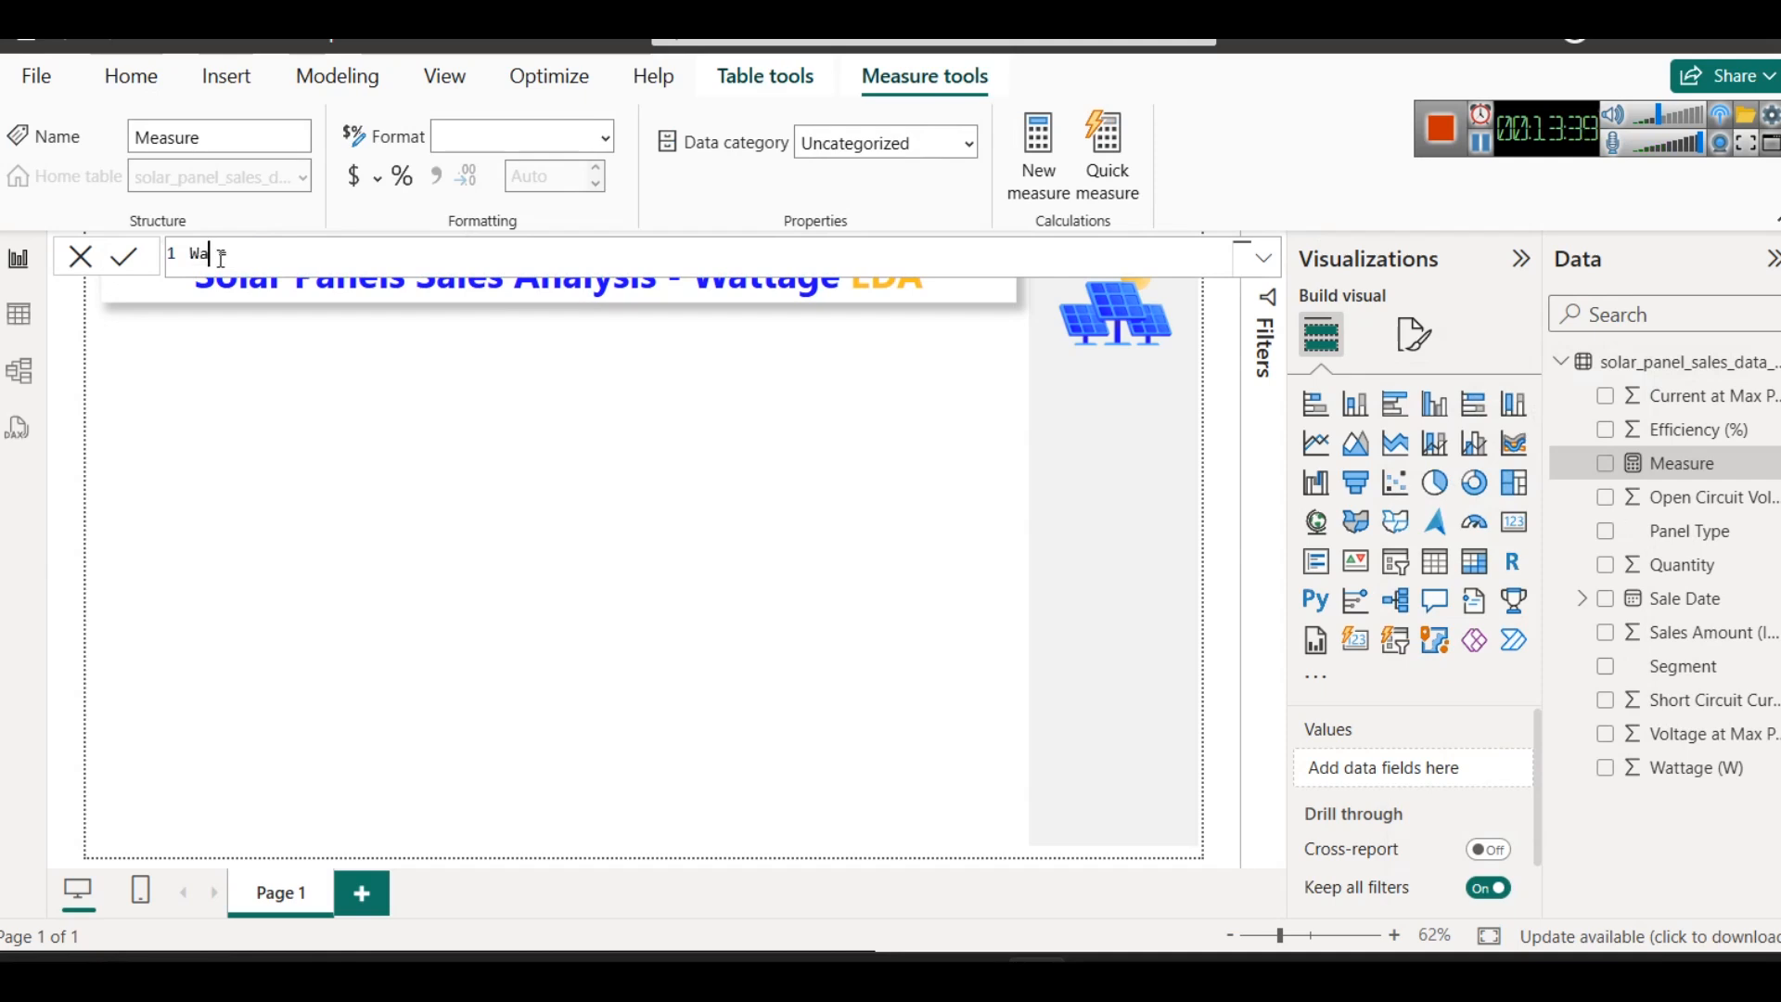
pyautogui.write('ttage YTD =')
pyautogui.click(323, 254)
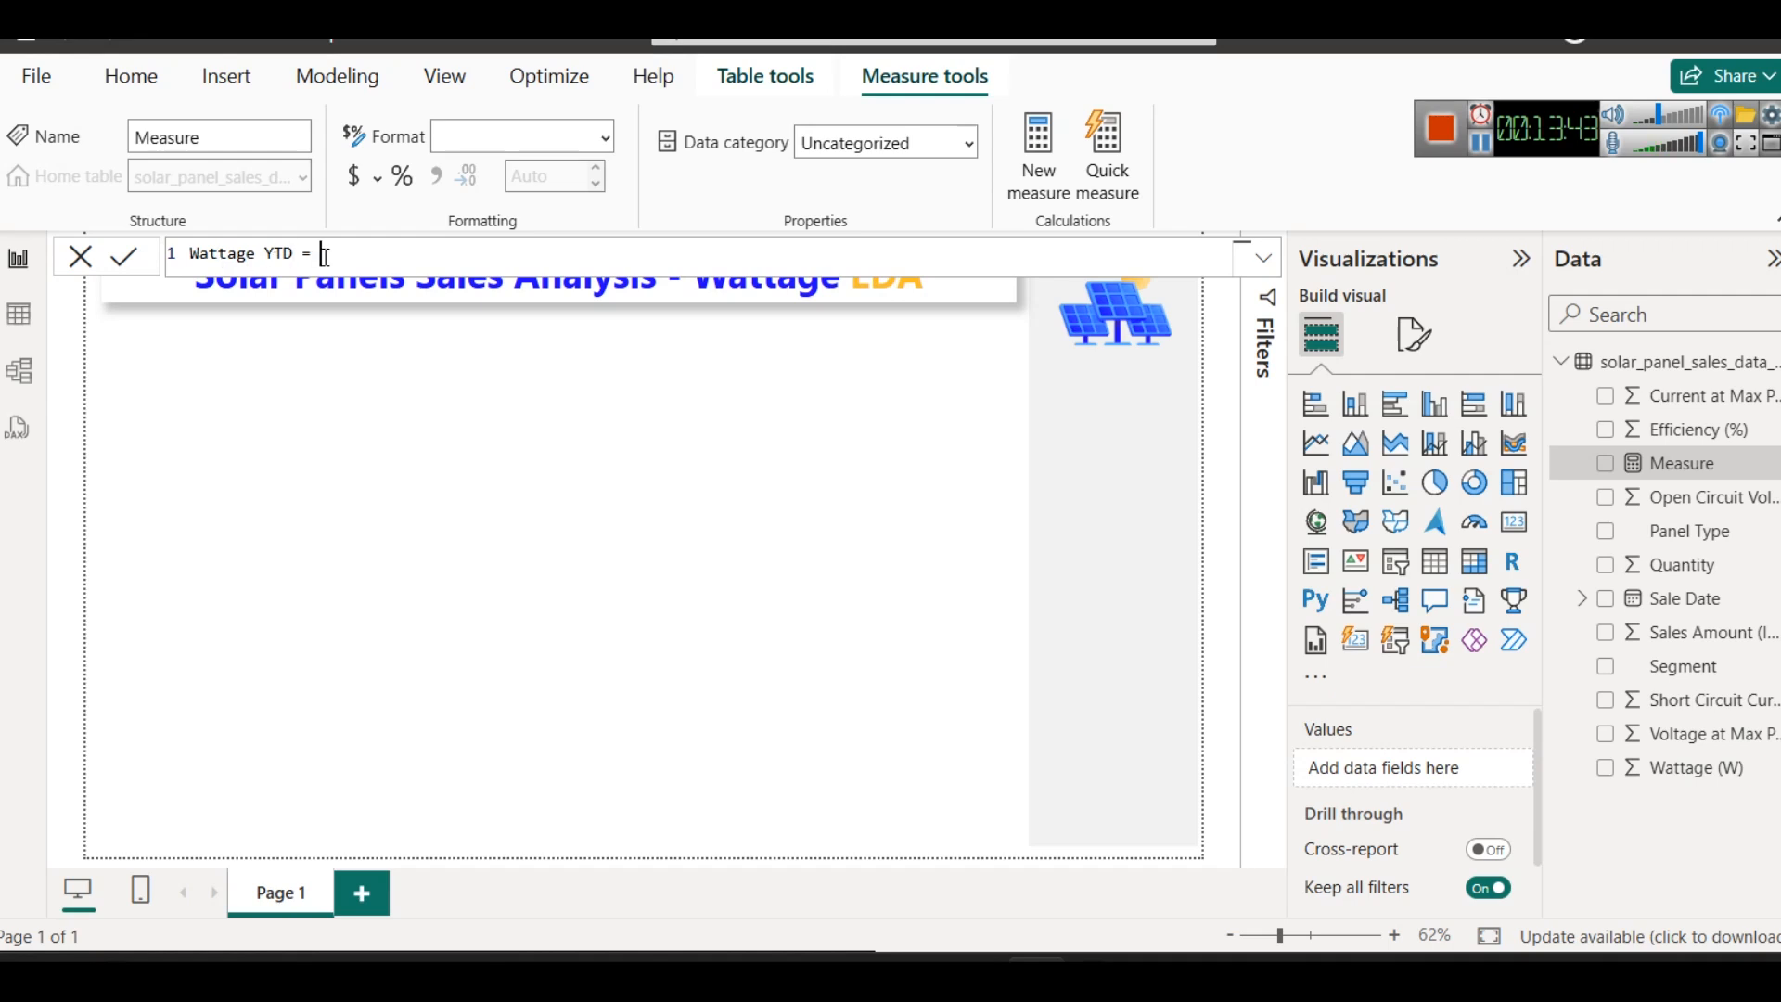
# - Start the Wattage YTD formula with TOTALYTD, using SUM(solar_panel_sales_data_with_sales[Wattage (W)]) as its expression
pyautogui.write('TOTAL')
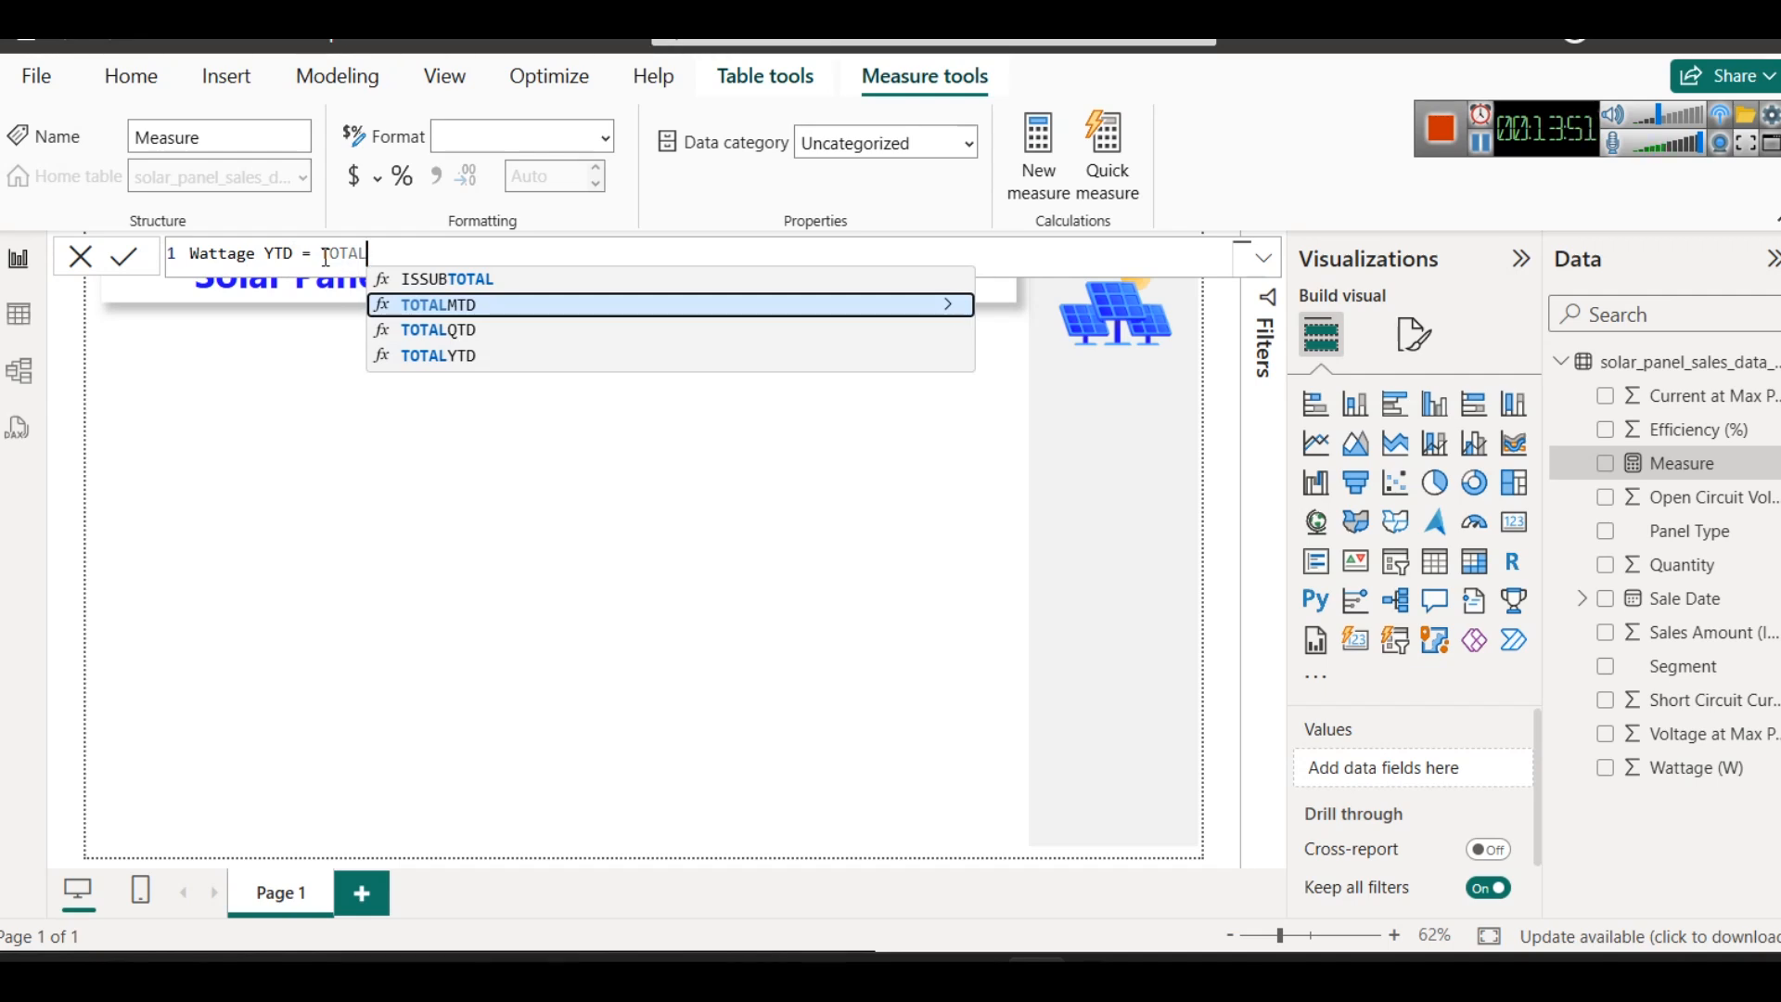
pyautogui.press('Down')
pyautogui.press('Down')
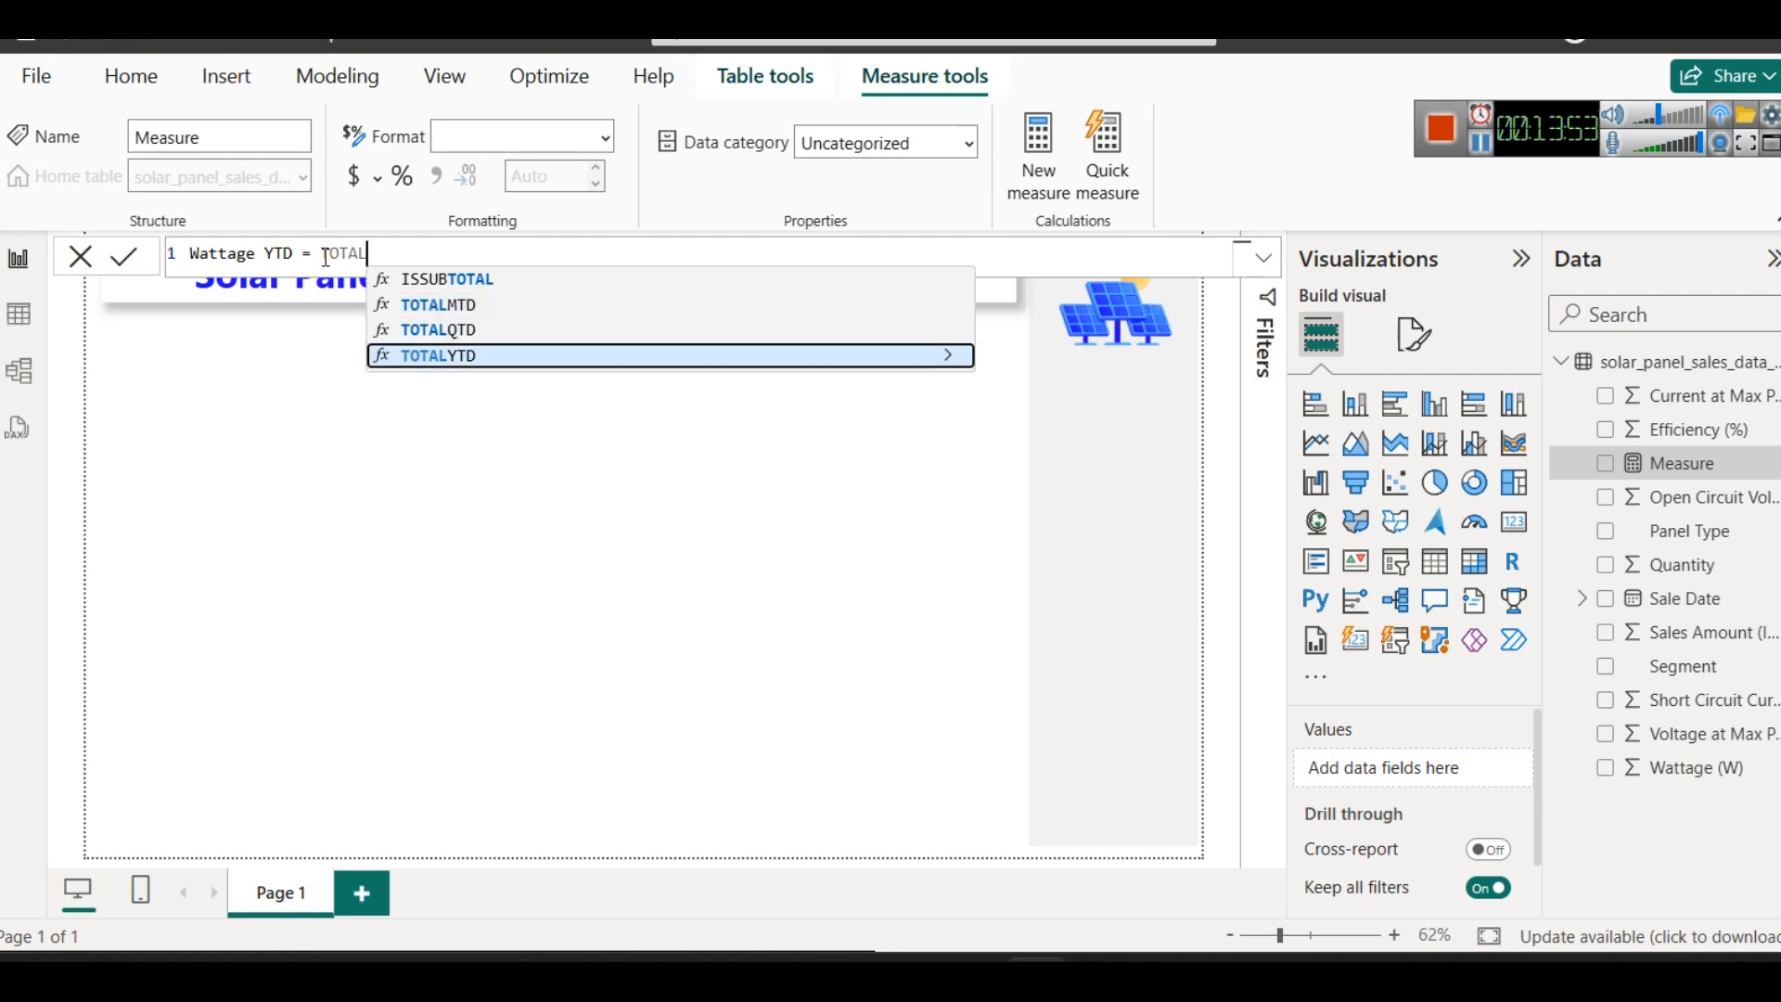
pyautogui.press('Up')
pyautogui.press('Down')
pyautogui.press('Tab')
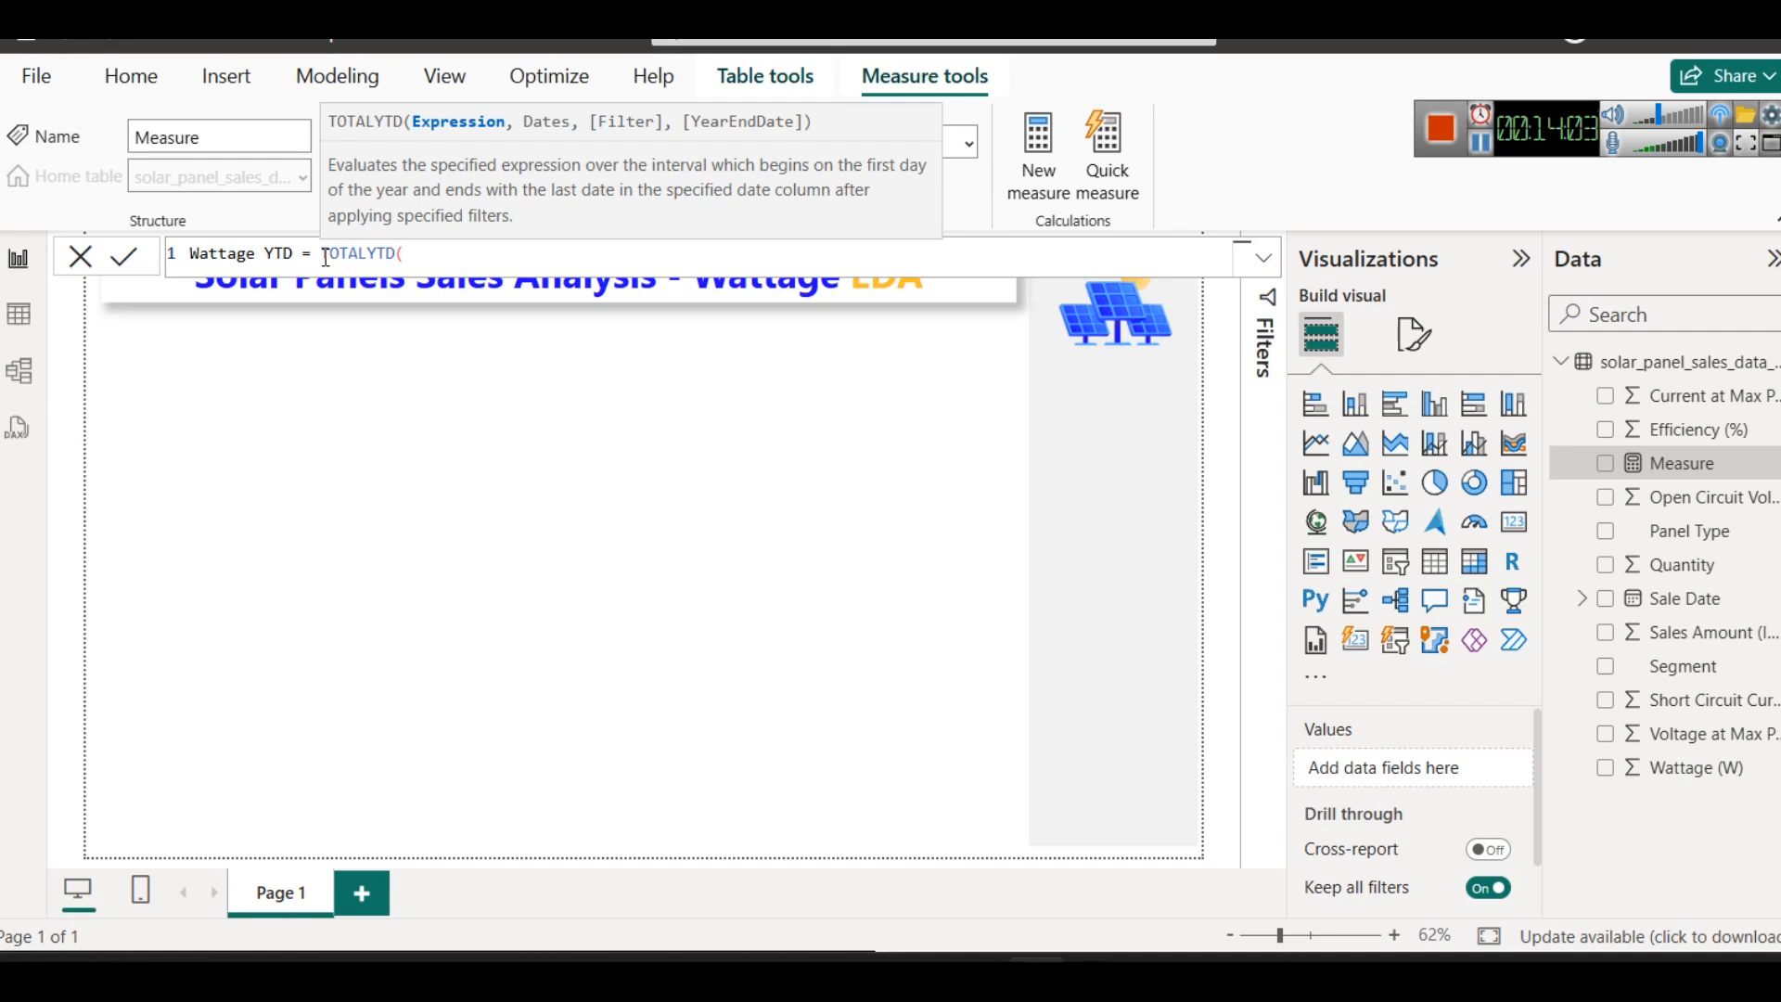
pyautogui.write('SUM')
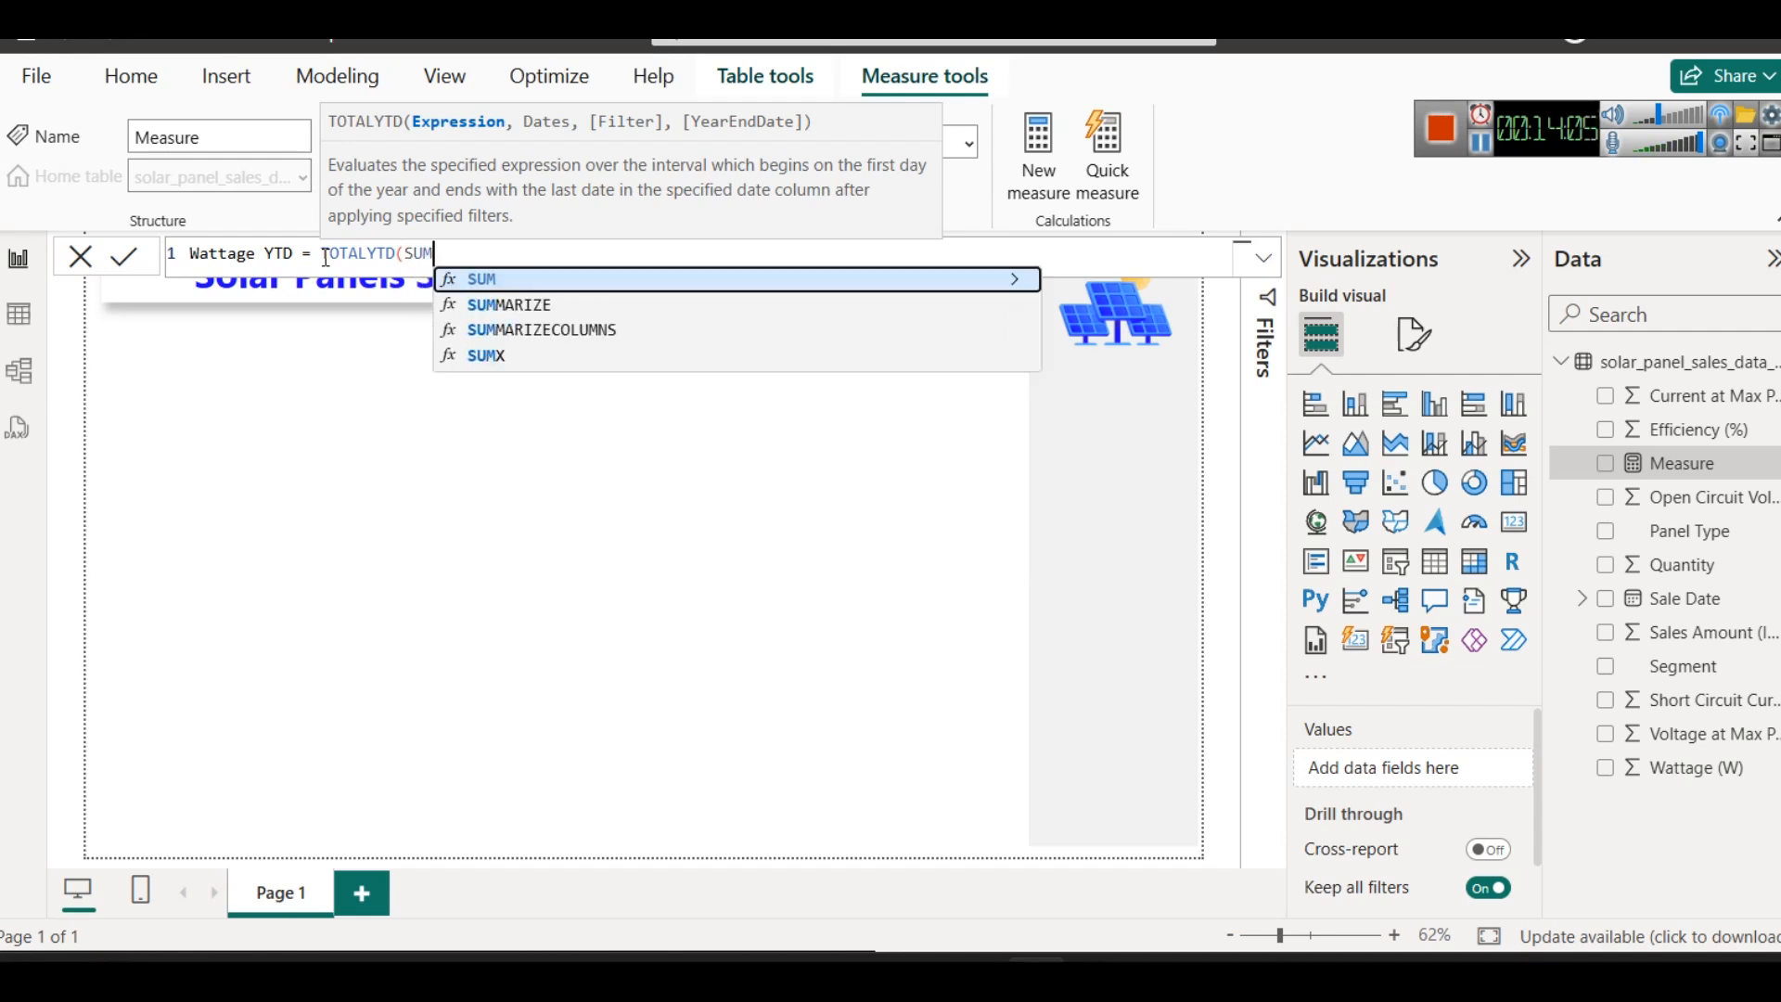
pyautogui.write('(watt')
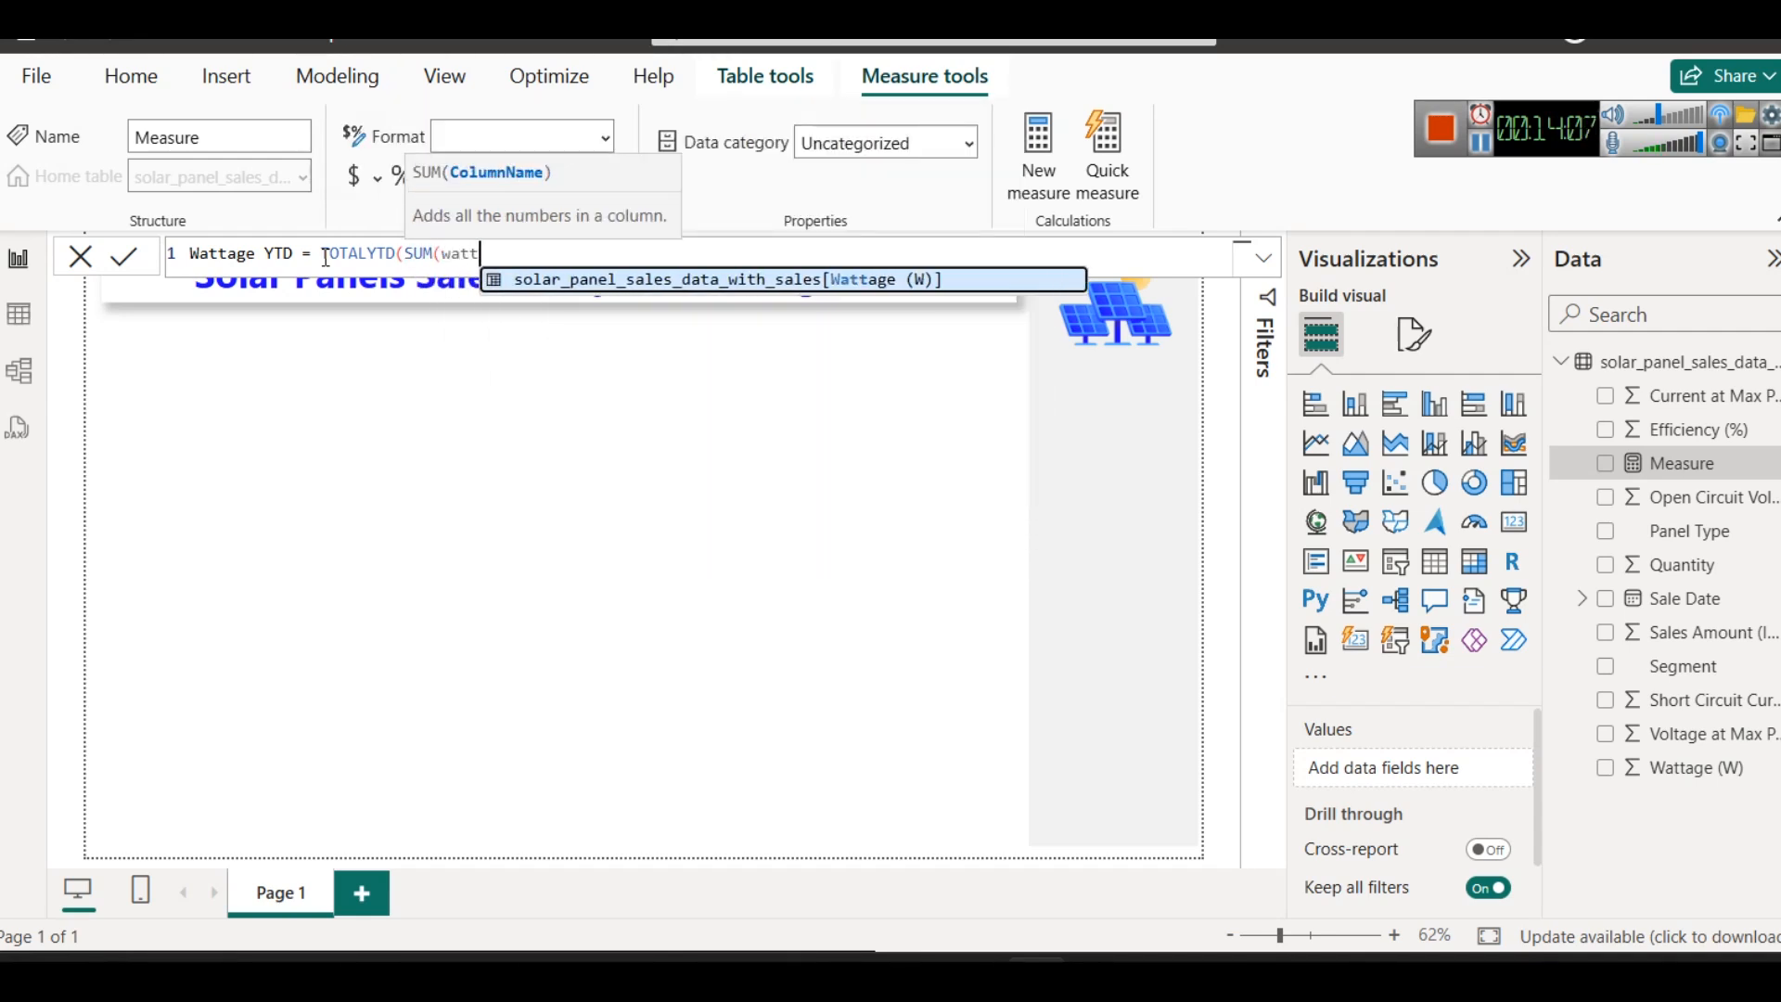
pyautogui.press('Tab')
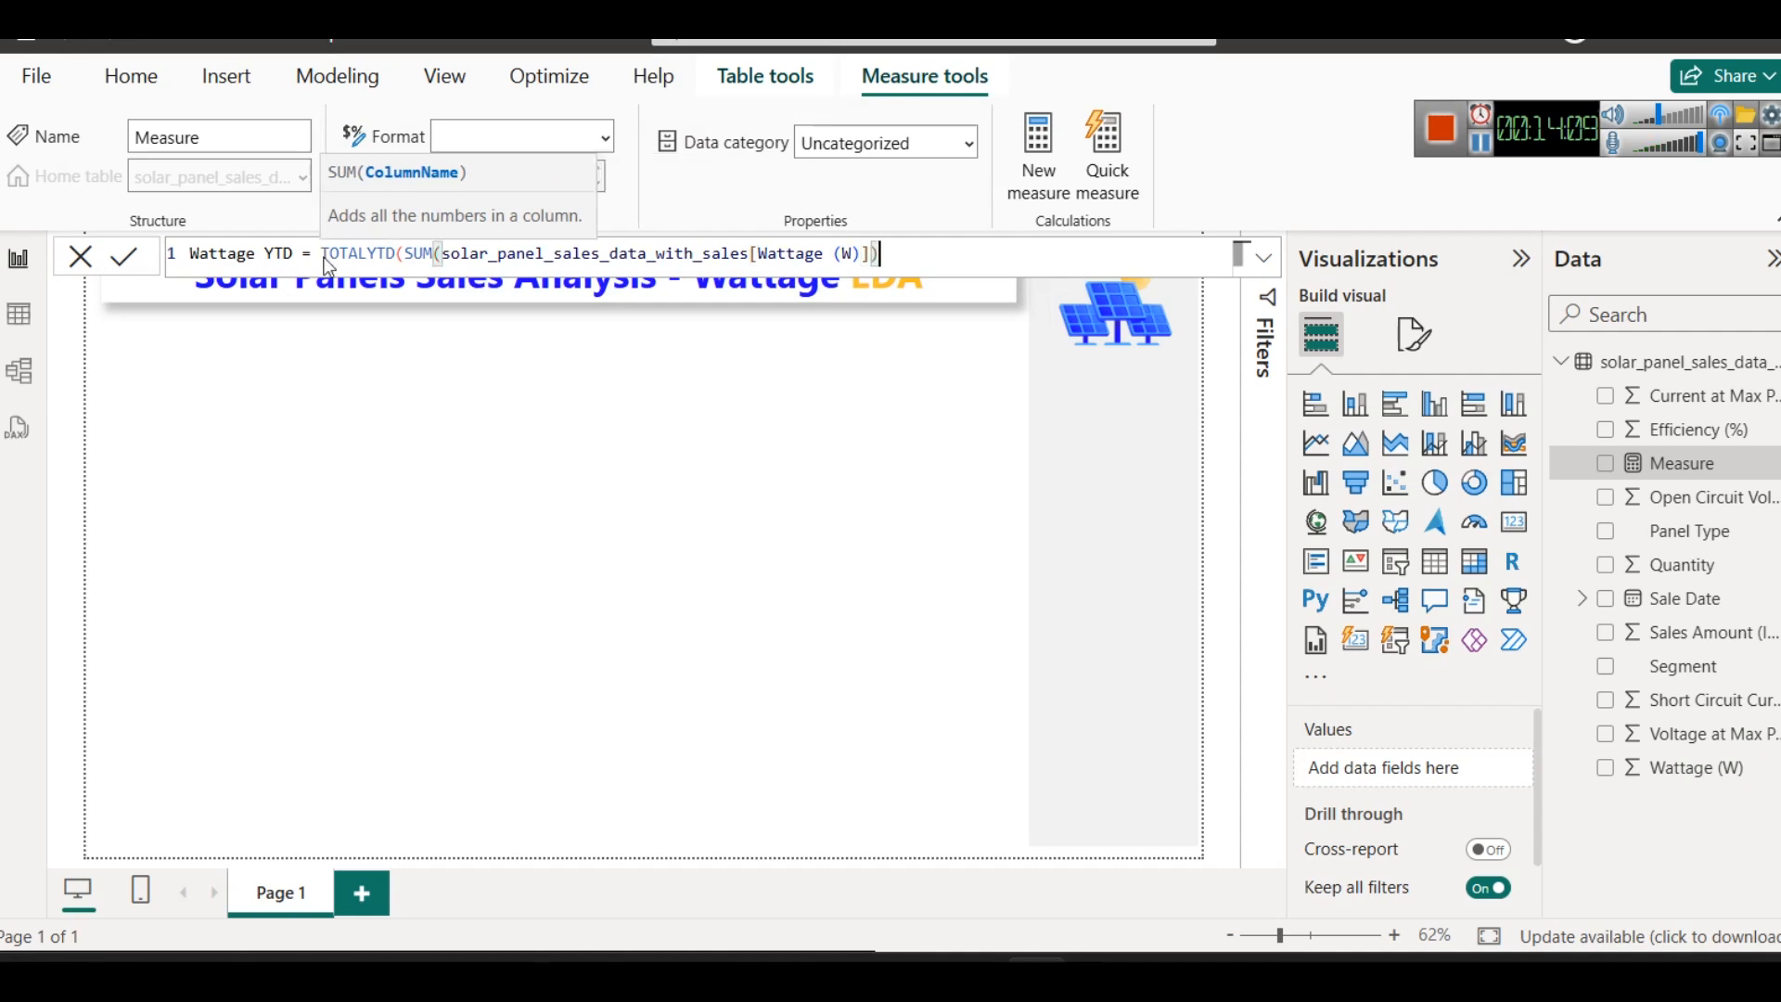
pyautogui.write(')')
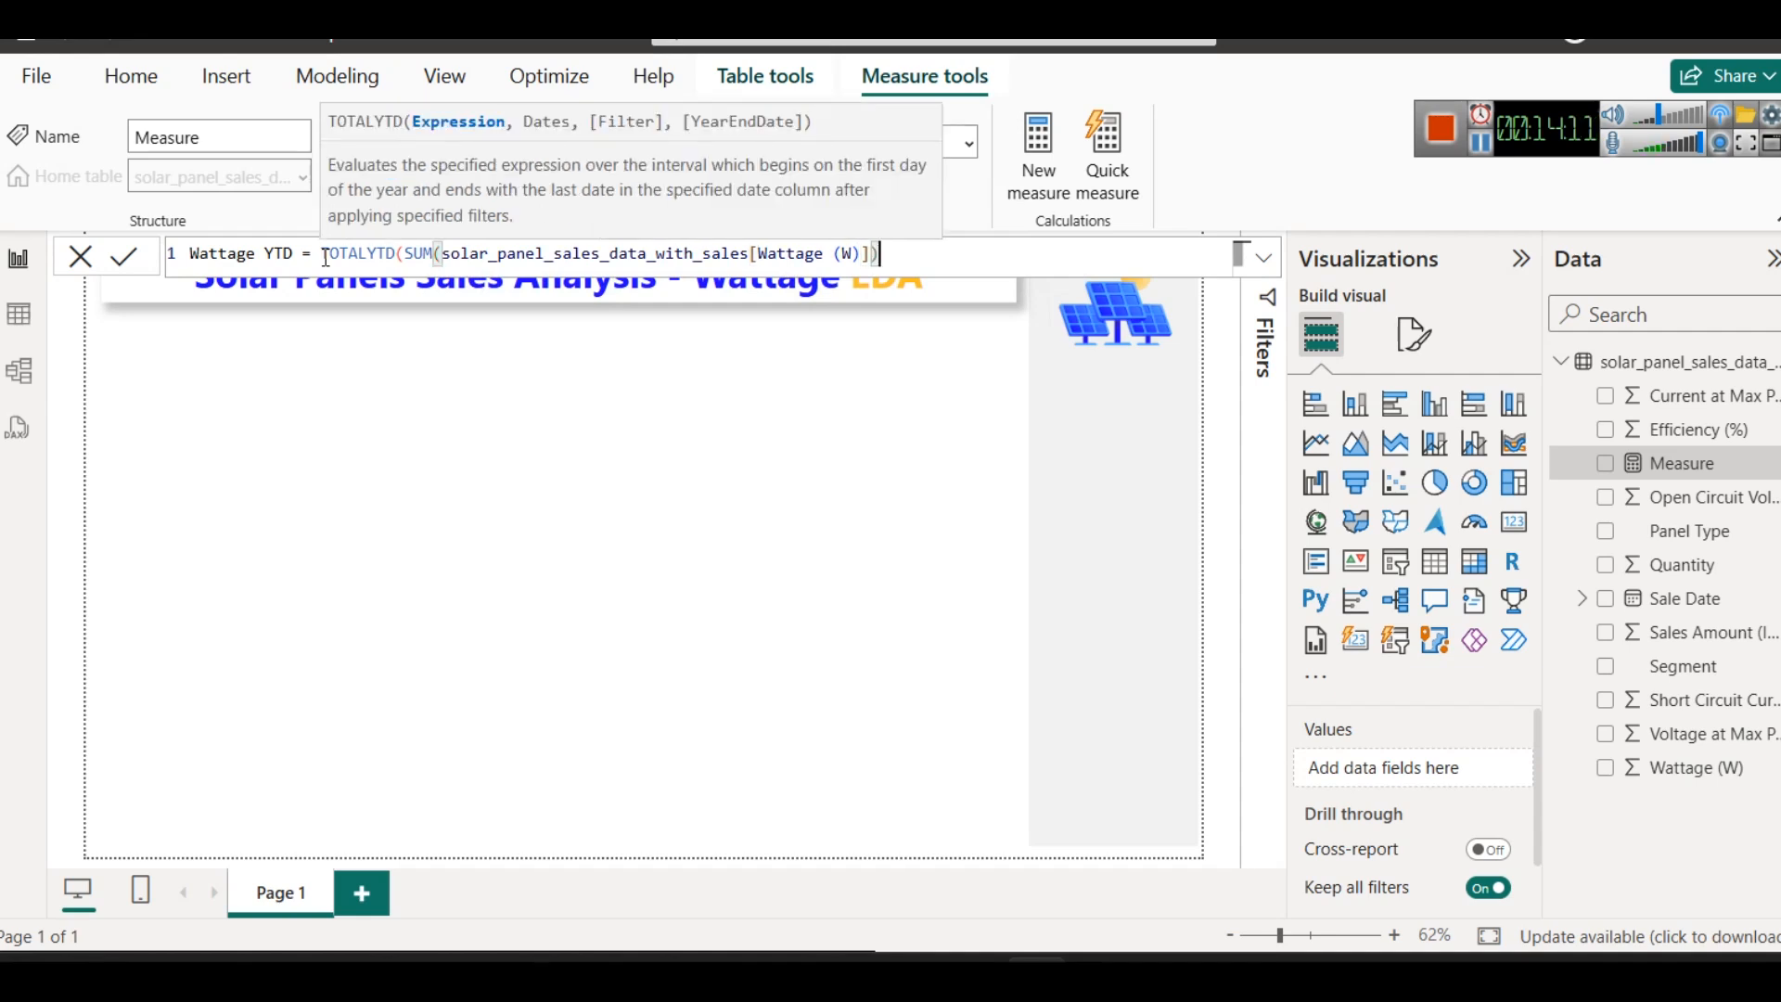
pyautogui.write(',')
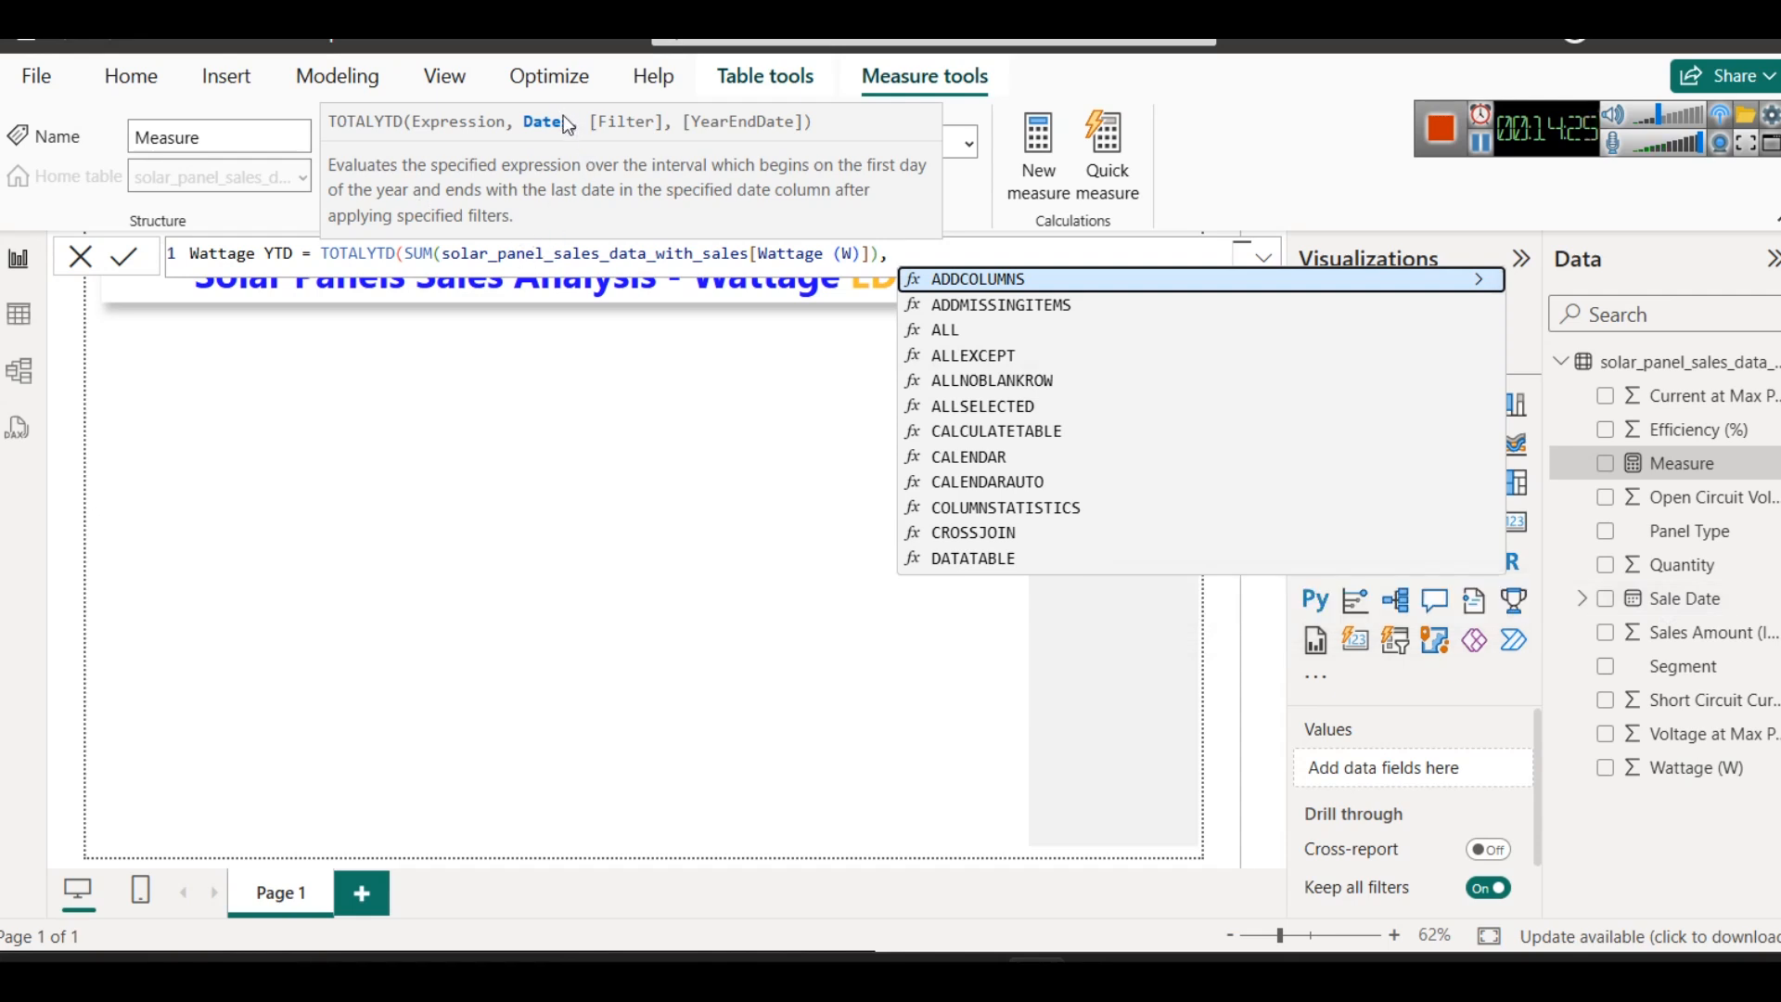
# - Enter Sales as the dates argument of TOTALYTD, close the parenthesis and commit the measure
pyautogui.write('Sales')
pyautogui.press('Up')
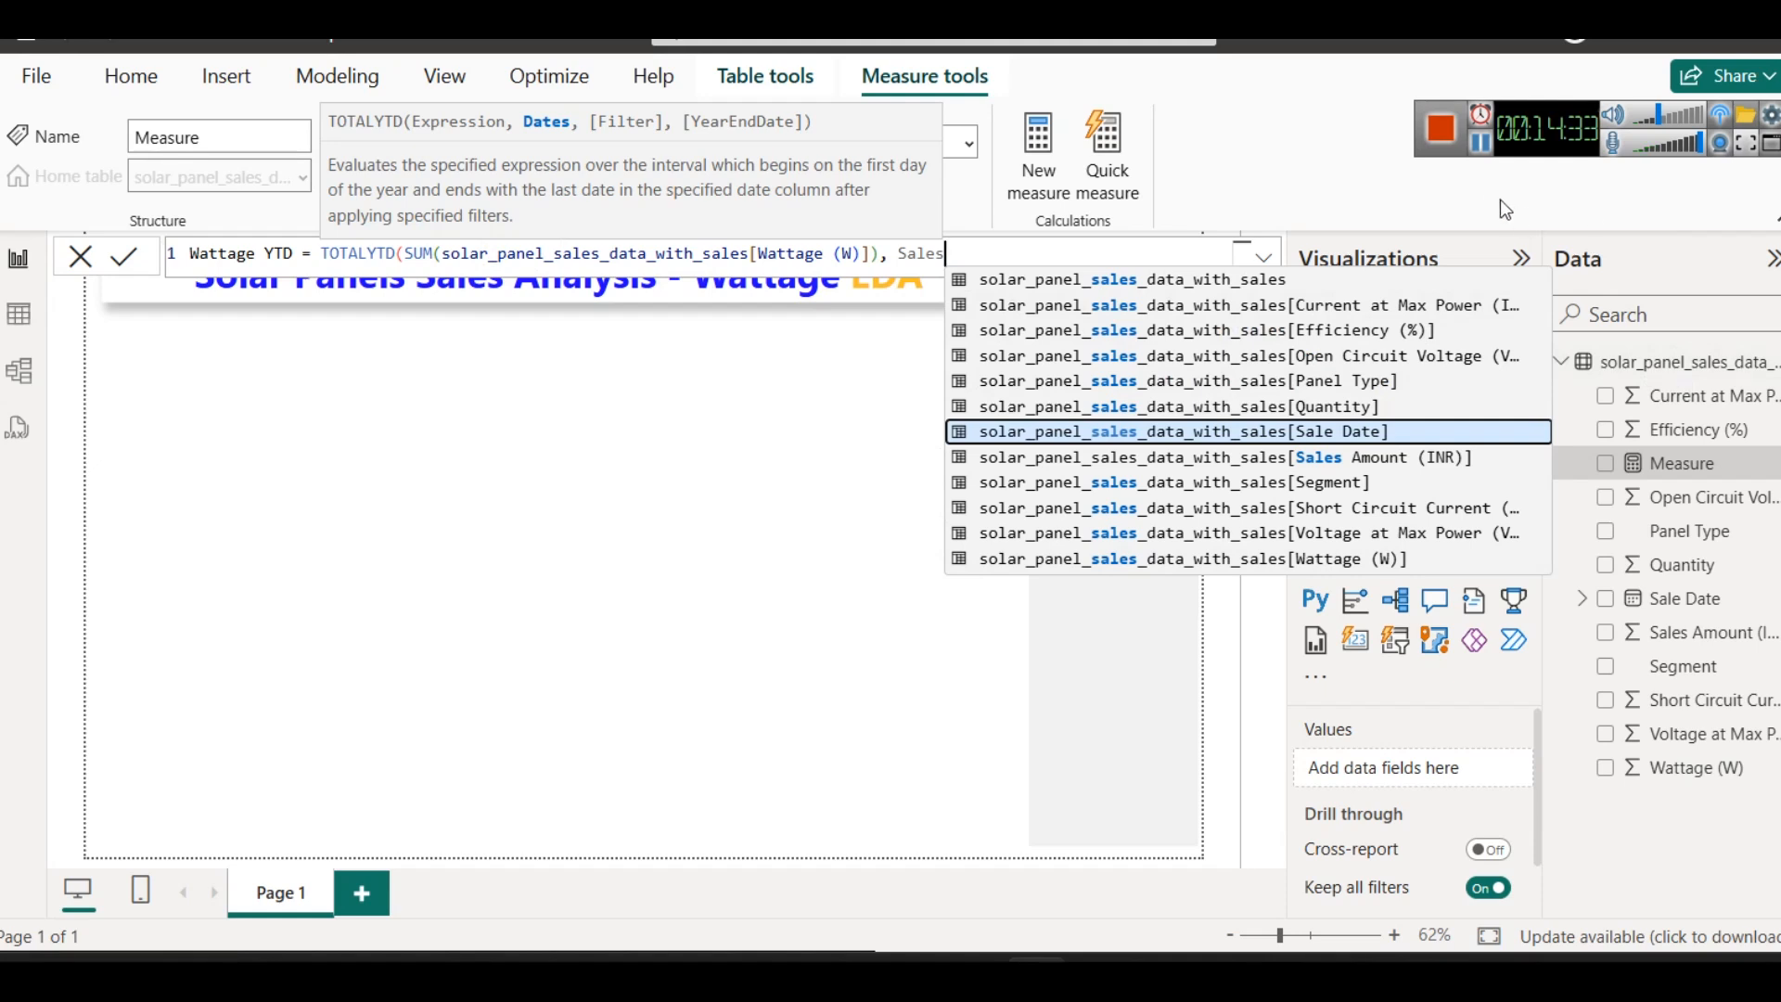
pyautogui.write(')')
pyautogui.press('Return')
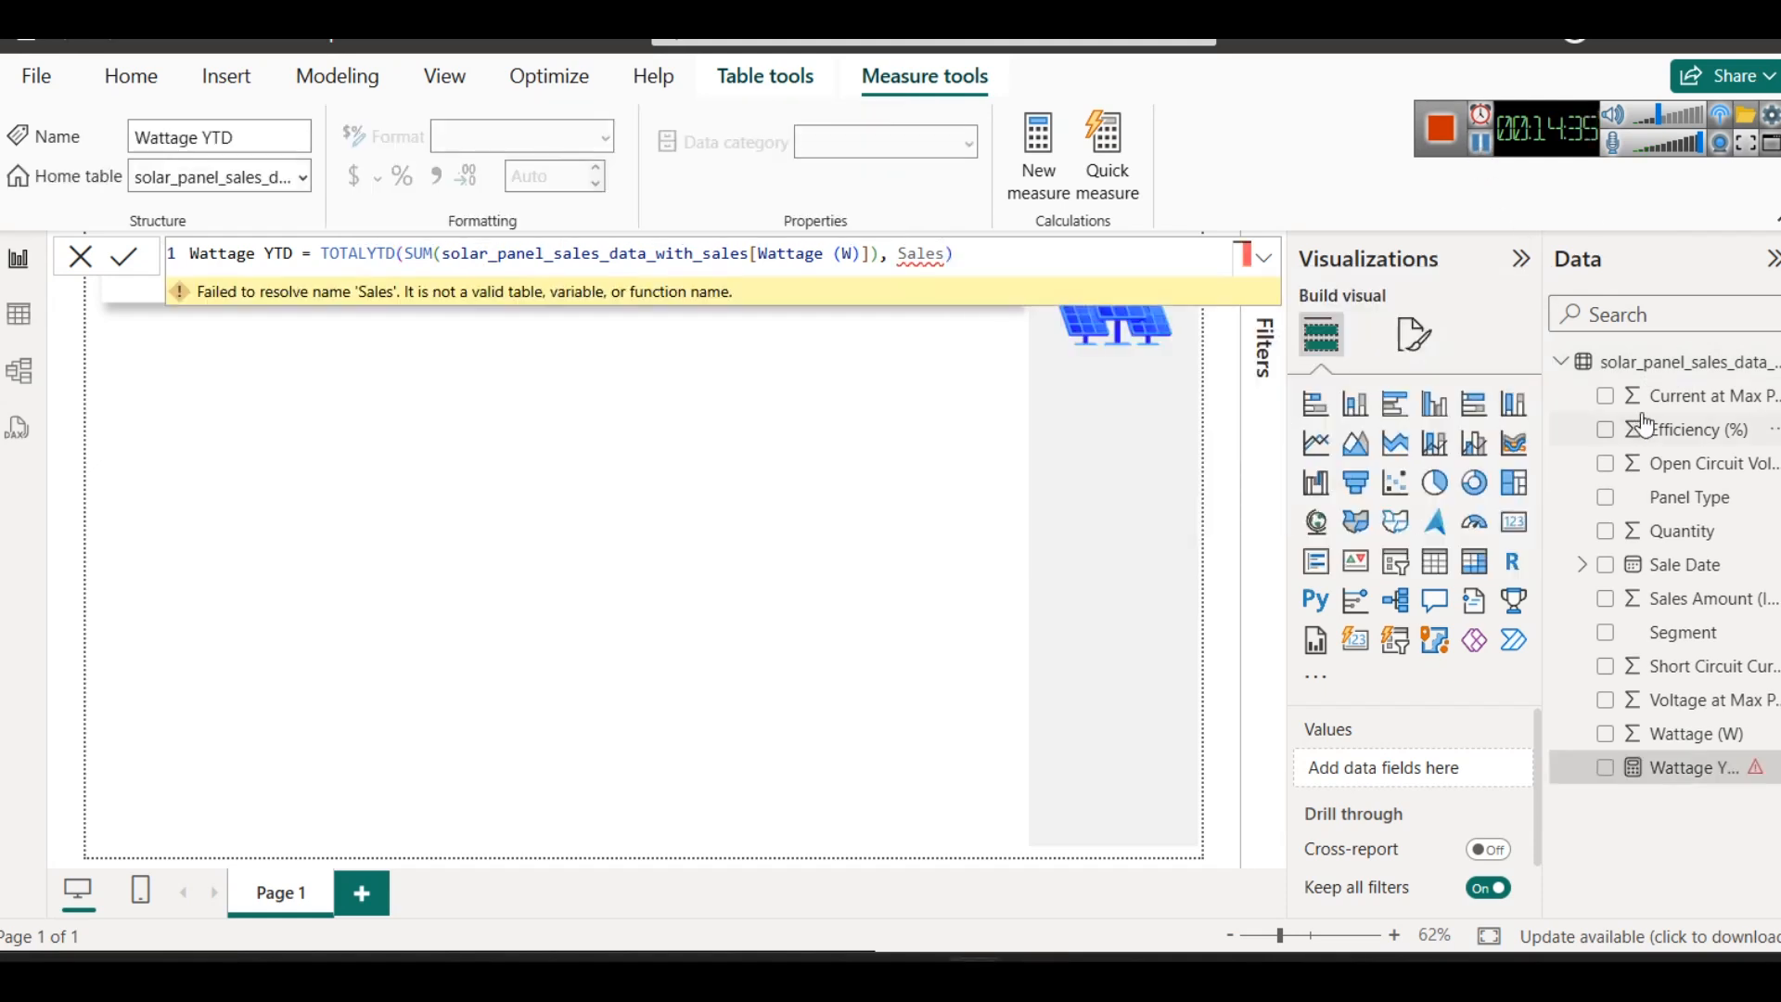
# - Rename the solar panel sales data table to "Sales"
pyautogui.rightClick(1653, 357)
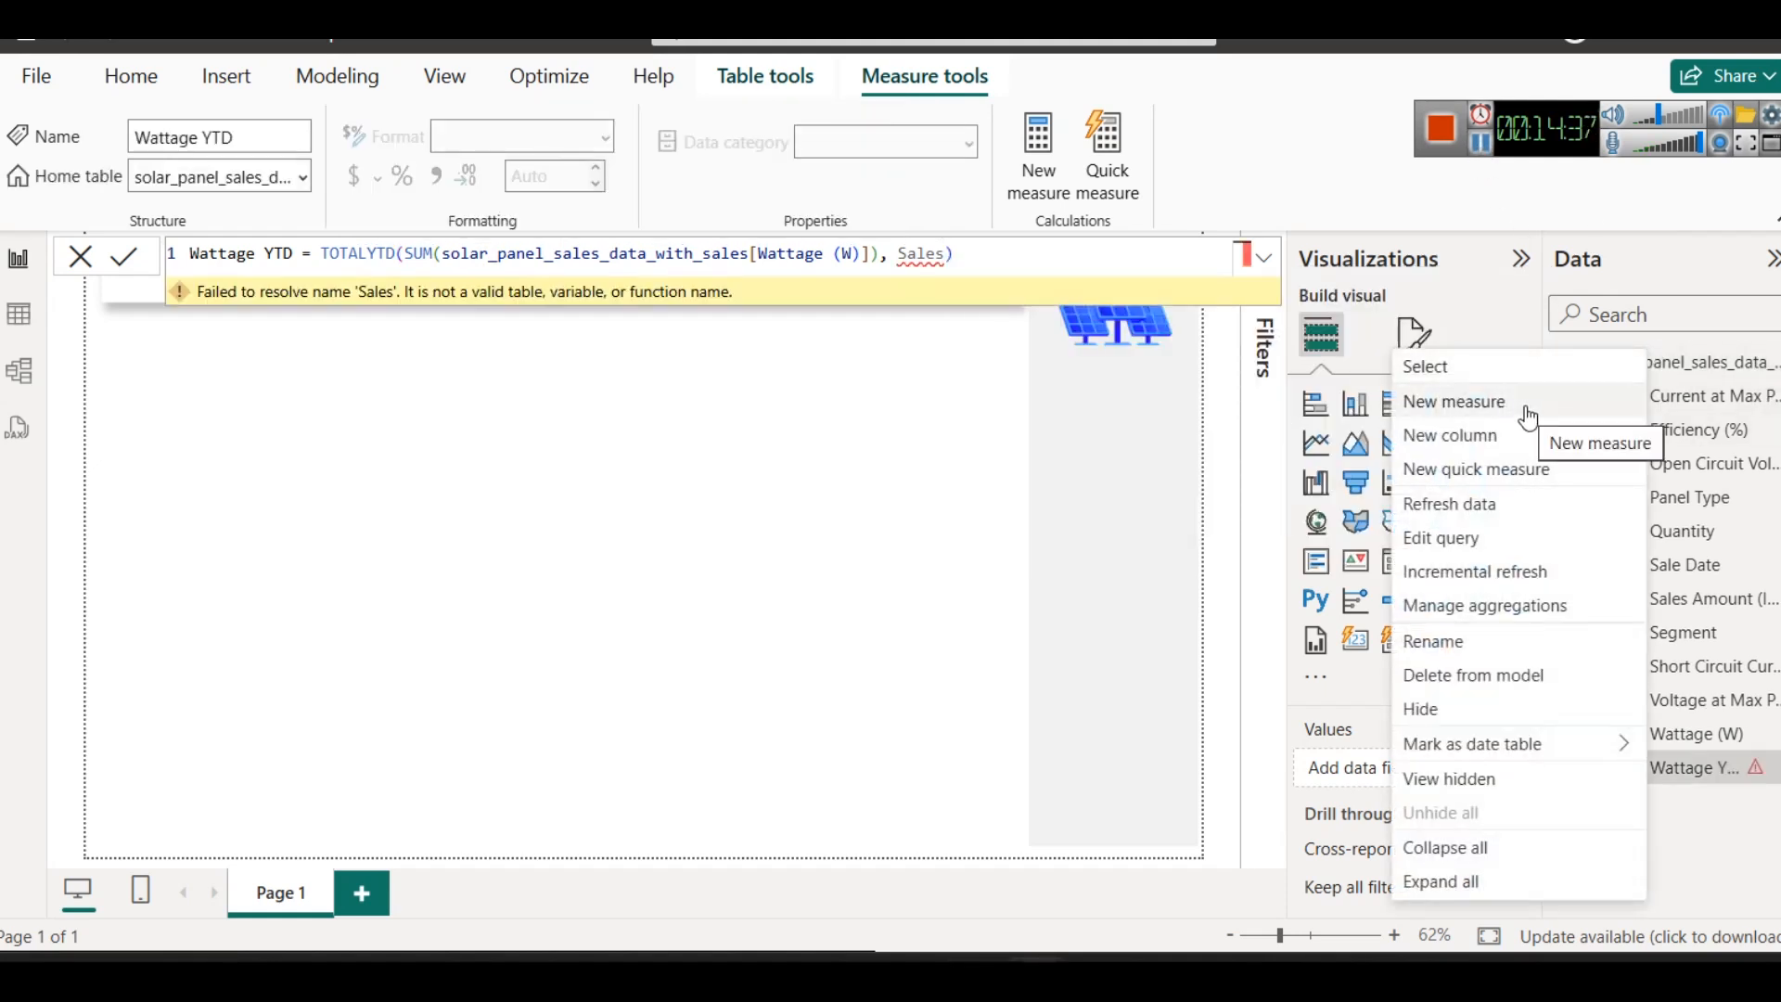
pyautogui.click(1440, 640)
pyautogui.write('Sales')
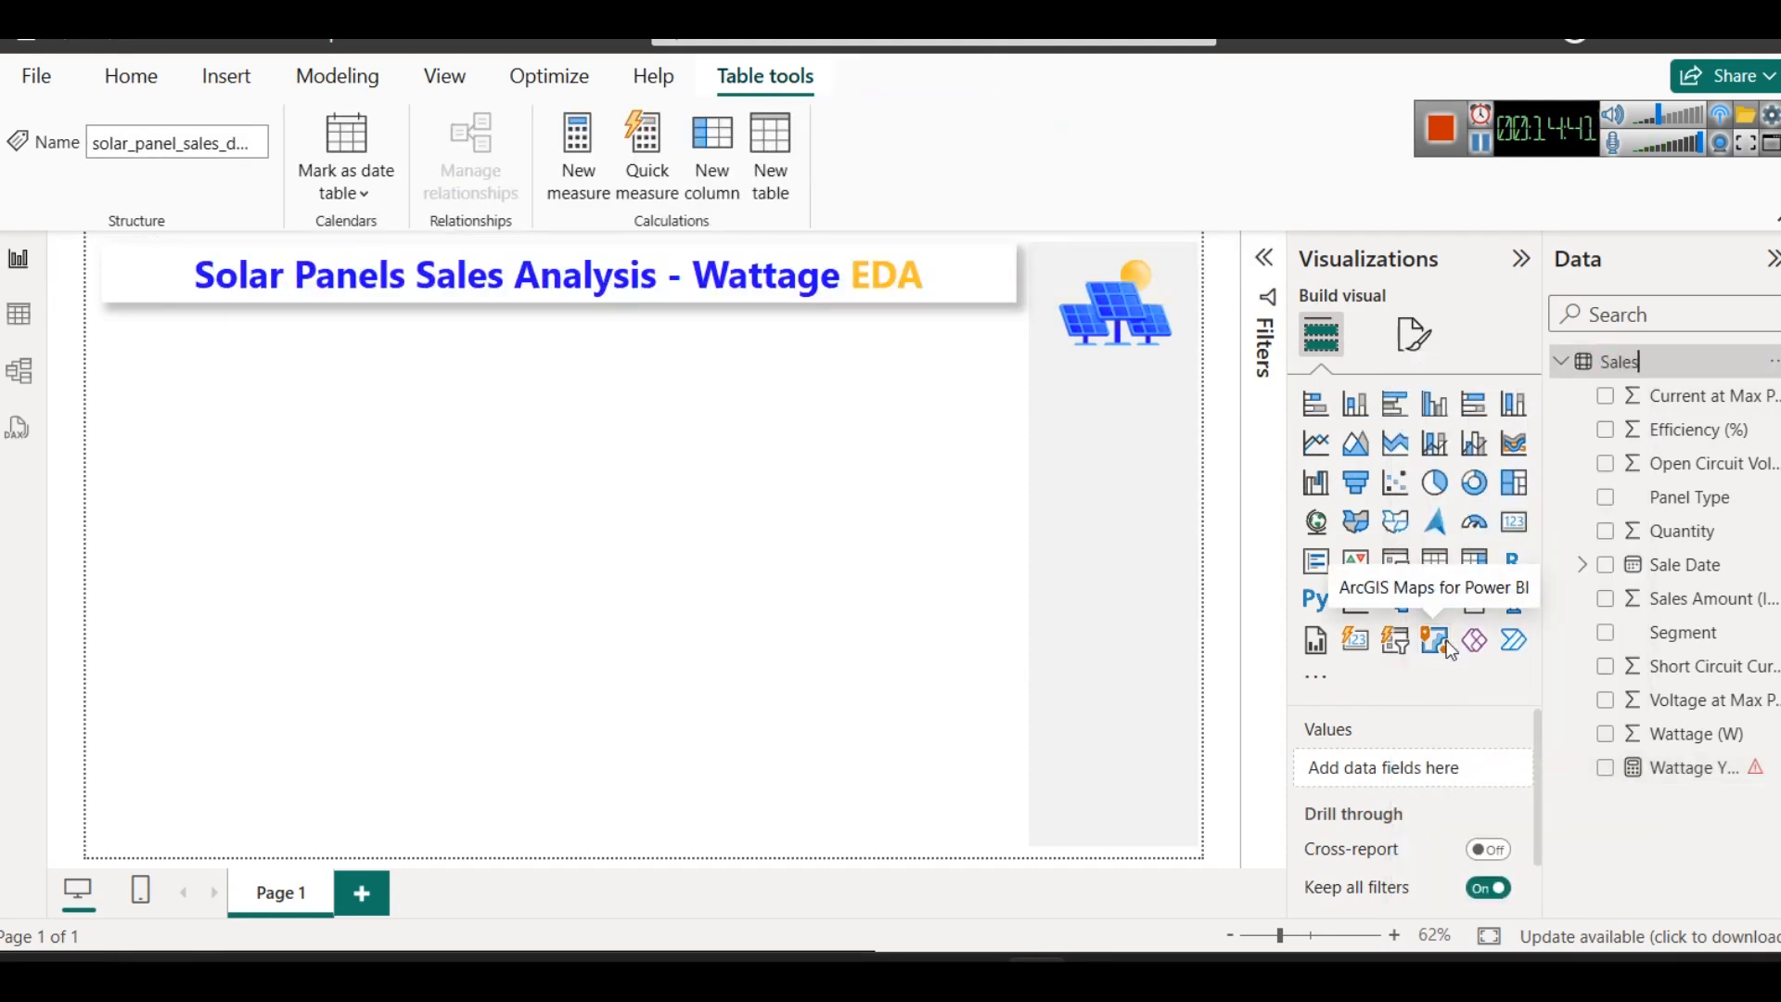
pyautogui.press('Return')
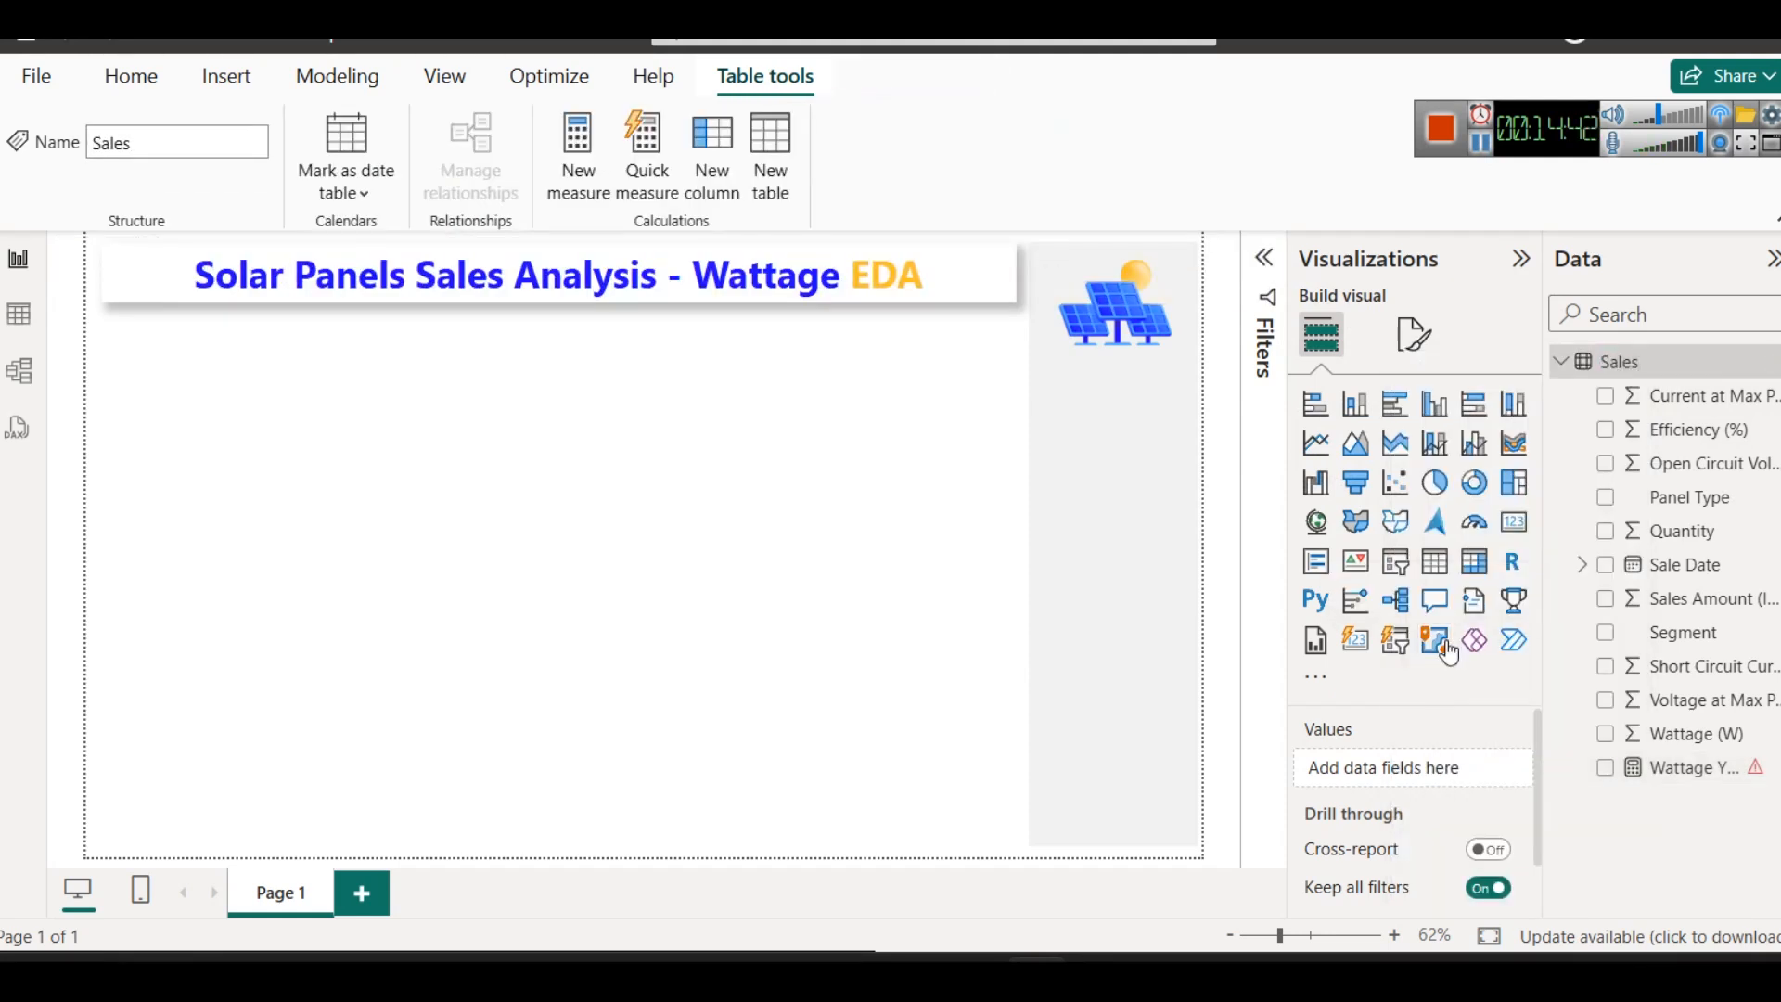
# - Reopen the Wattage YTD measure and replace the old table name inside SUM with Sales
pyautogui.click(1687, 769)
pyautogui.doubleClick(601, 253)
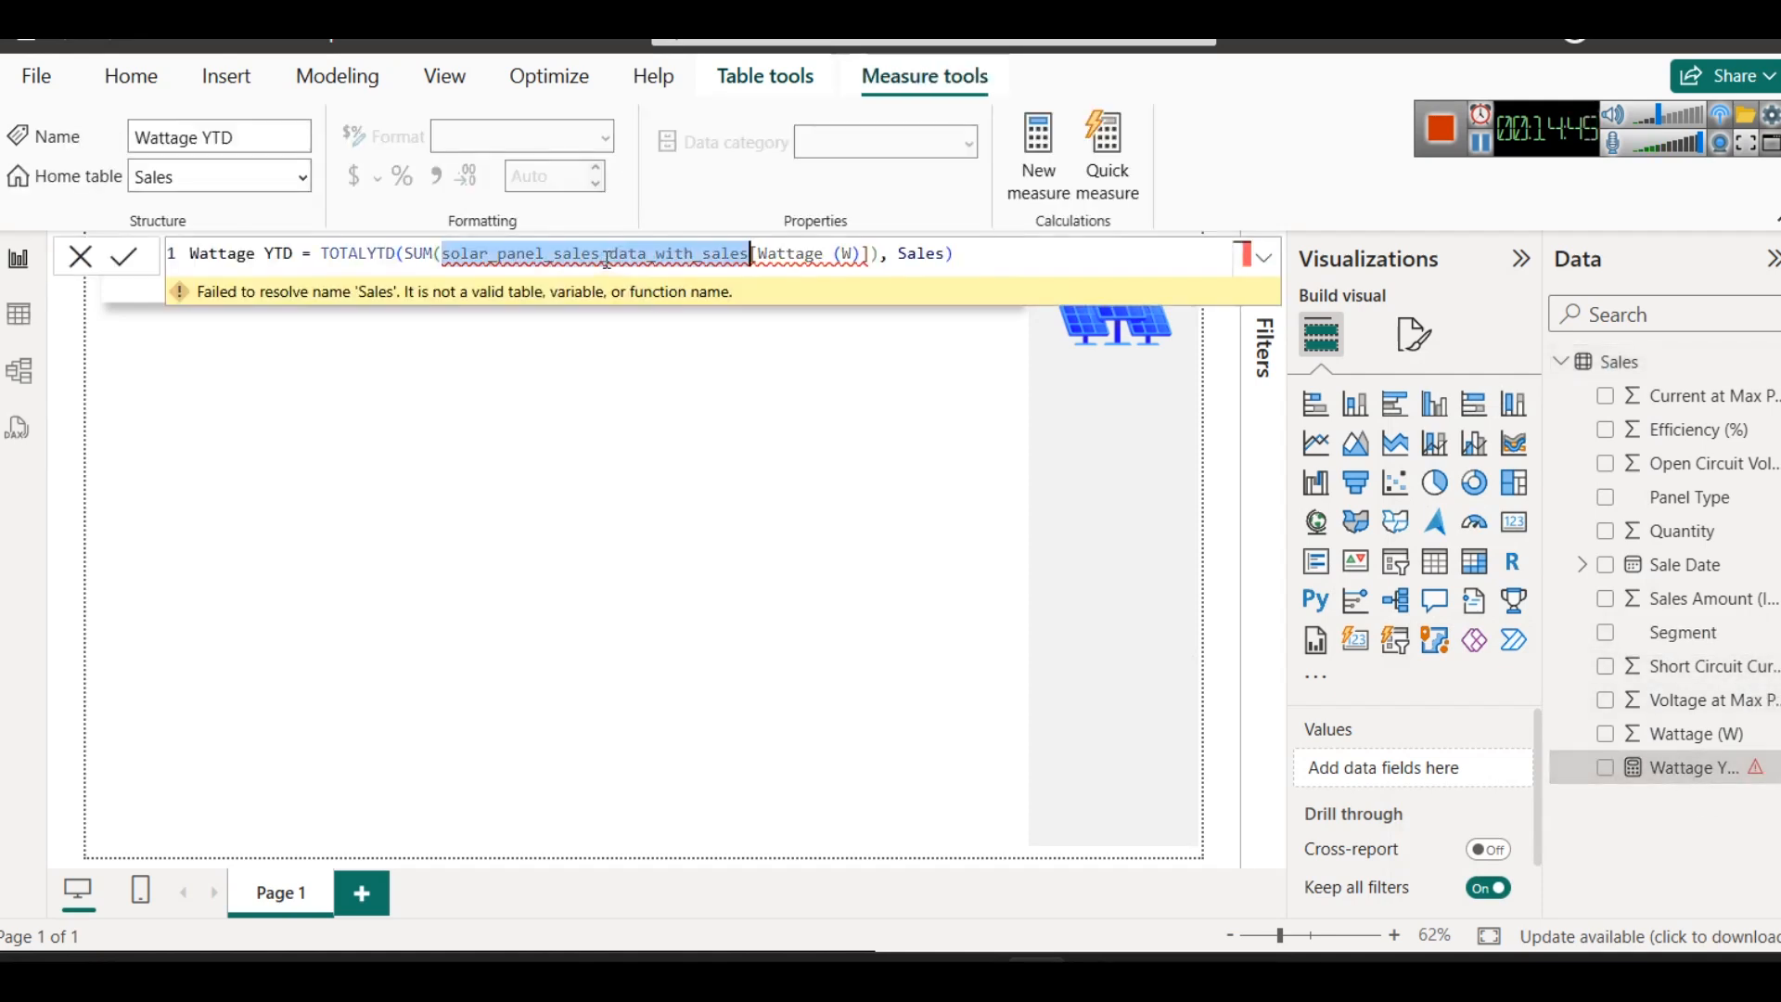
pyautogui.write('SAles')
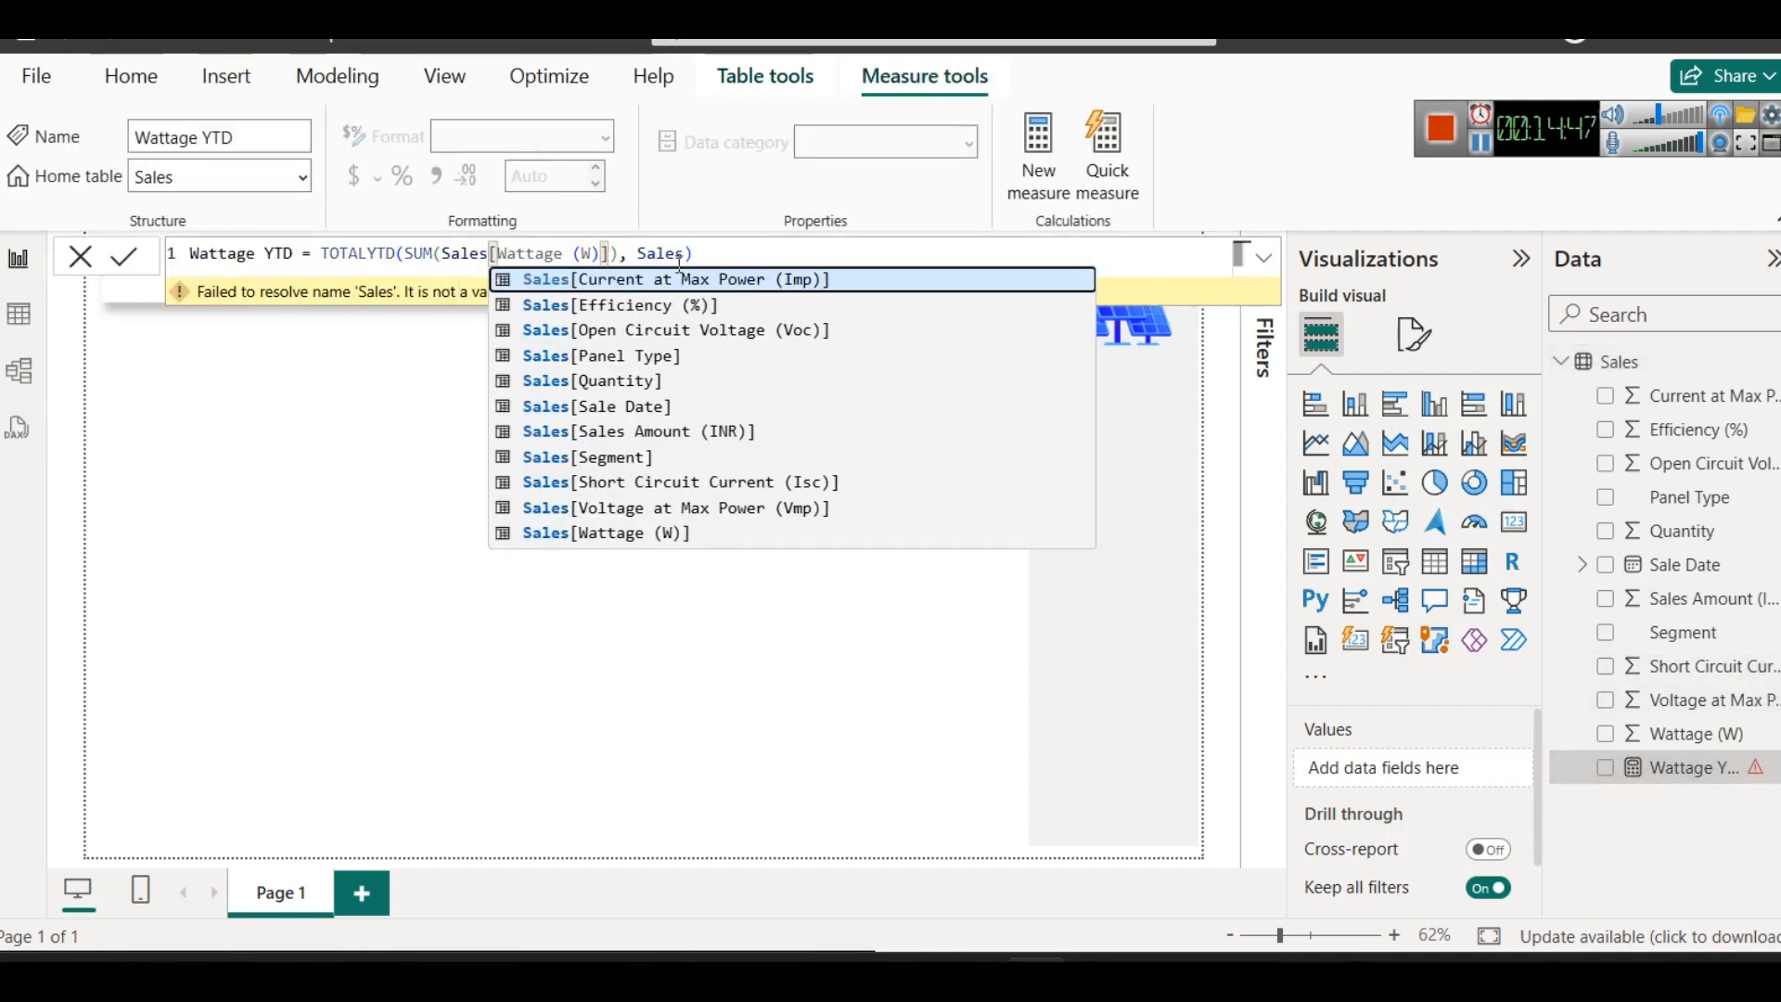
# - Complete the dates argument of the Wattage YTD formula as Sales[Sale Date] and commit the measure
pyautogui.click(690, 255)
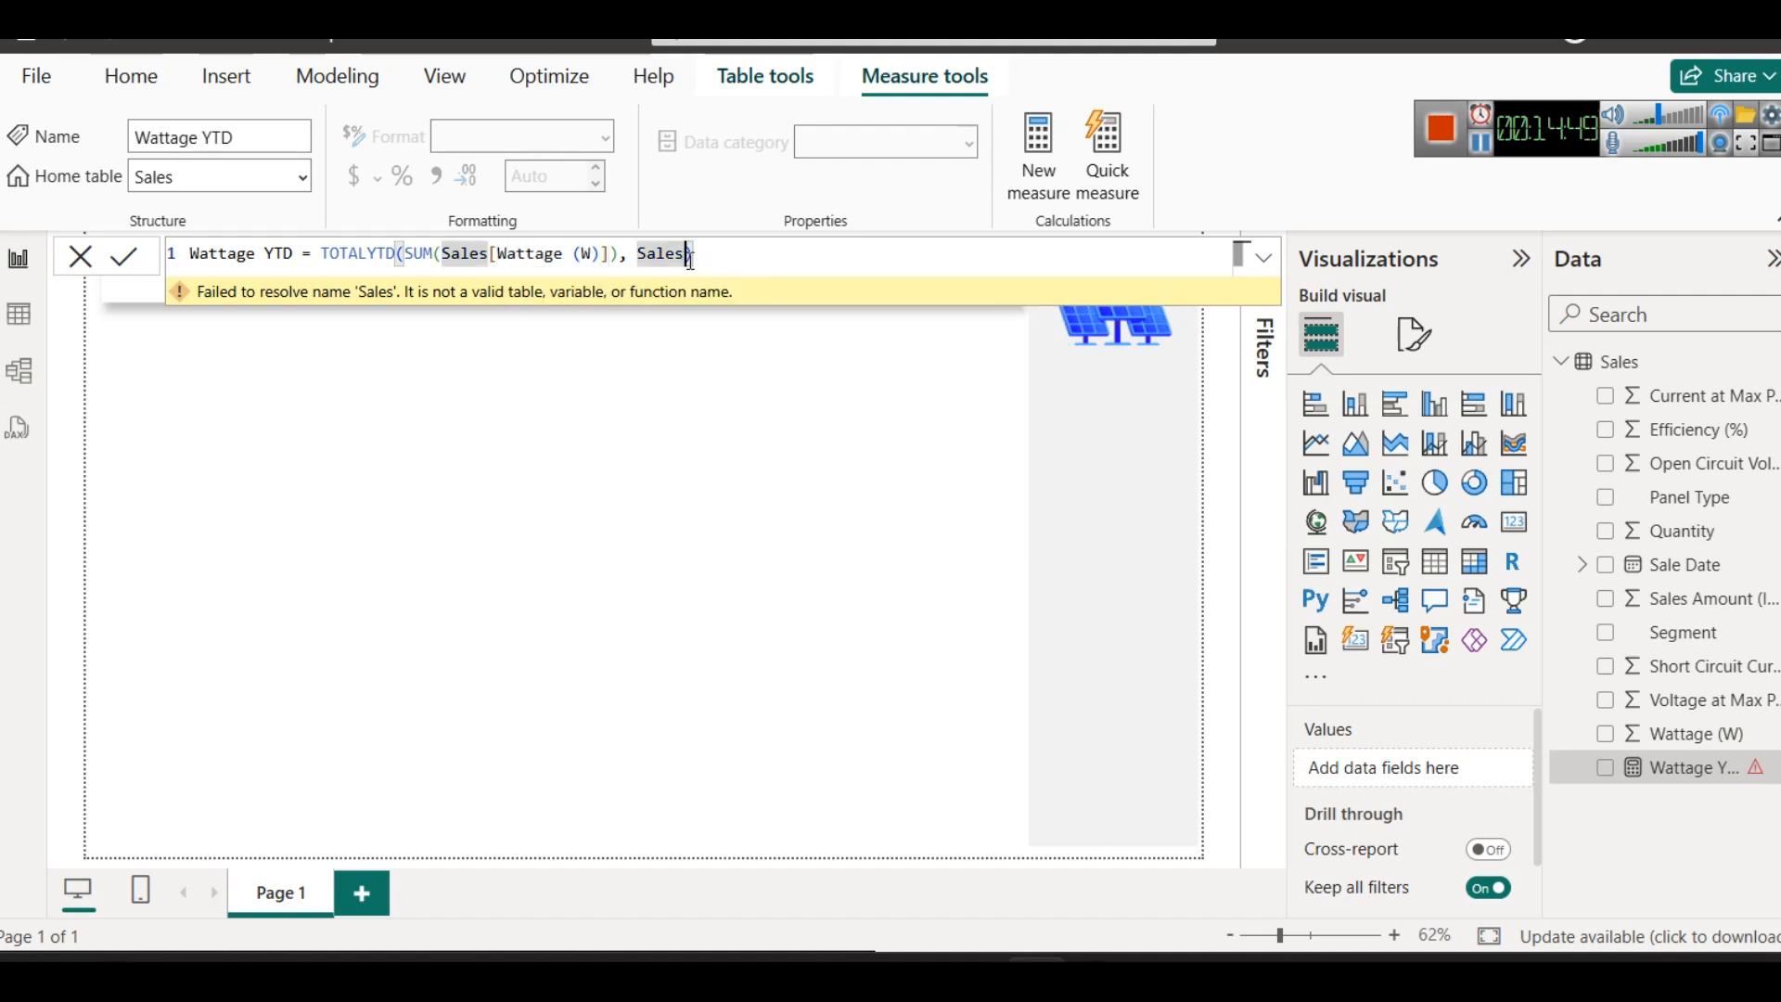
pyautogui.write('[')
pyautogui.press('Down')
pyautogui.press('Down')
pyautogui.press('Down')
pyautogui.press('Down')
pyautogui.press('Down')
pyautogui.press('Down')
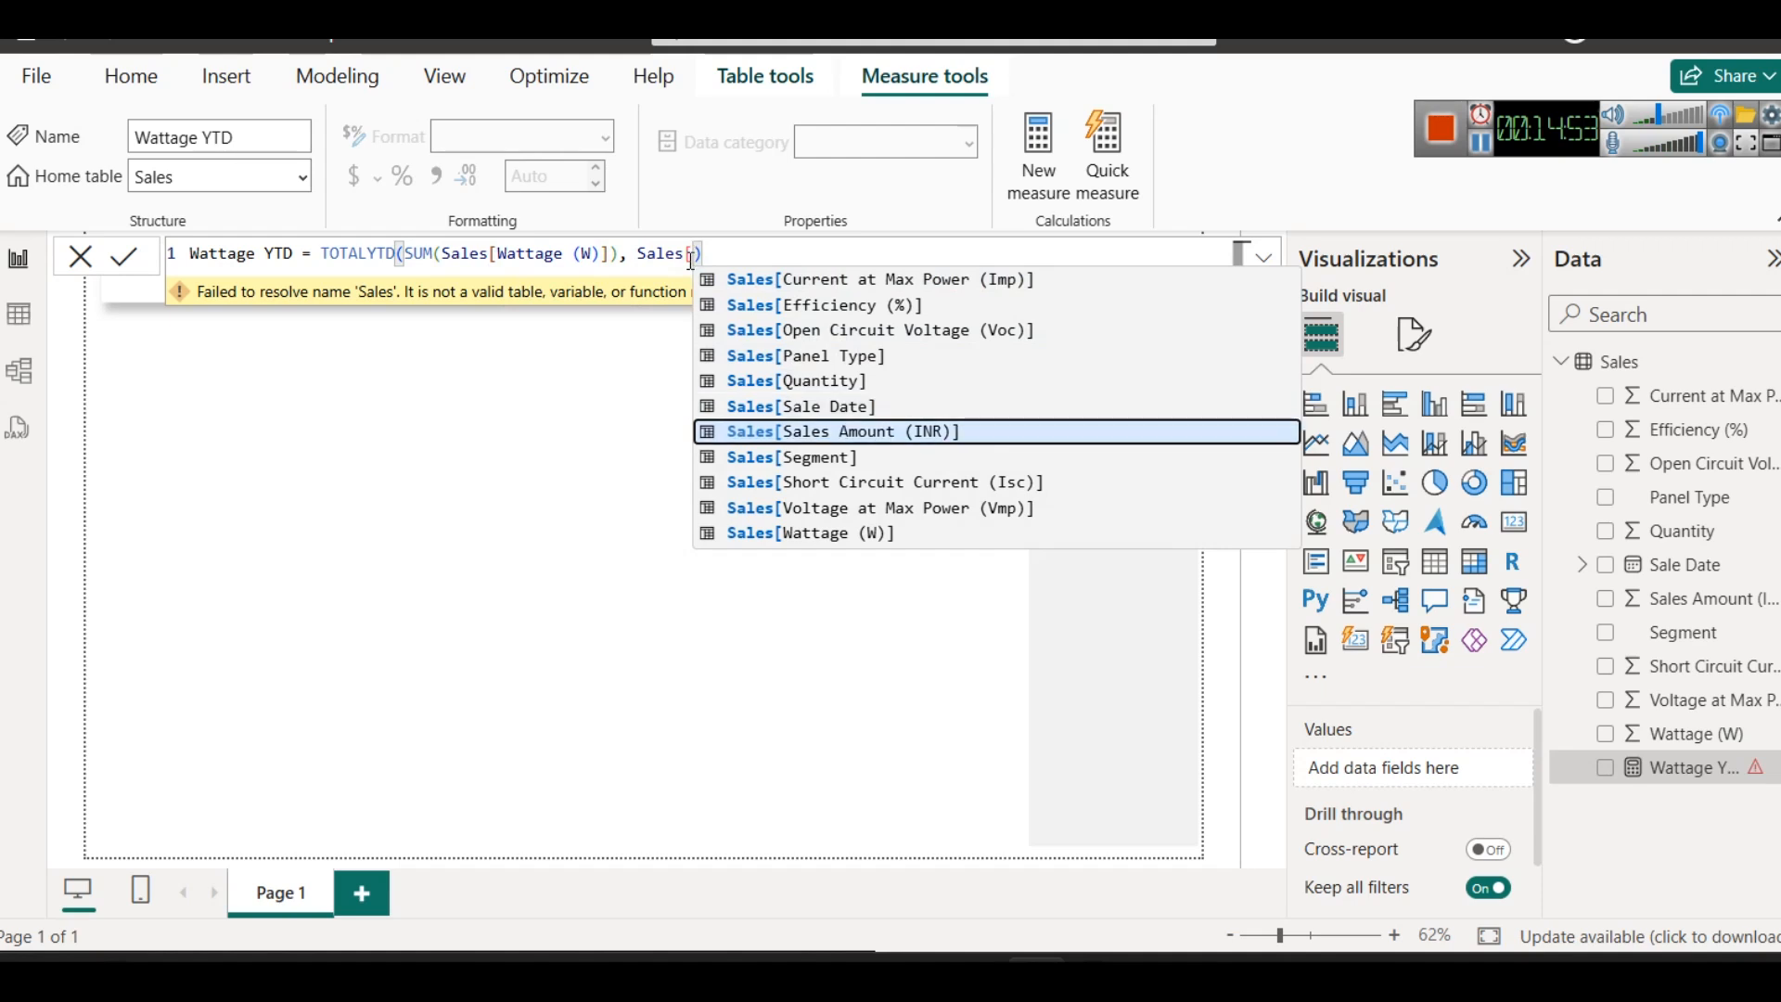
pyautogui.press('Up')
pyautogui.press('Tab')
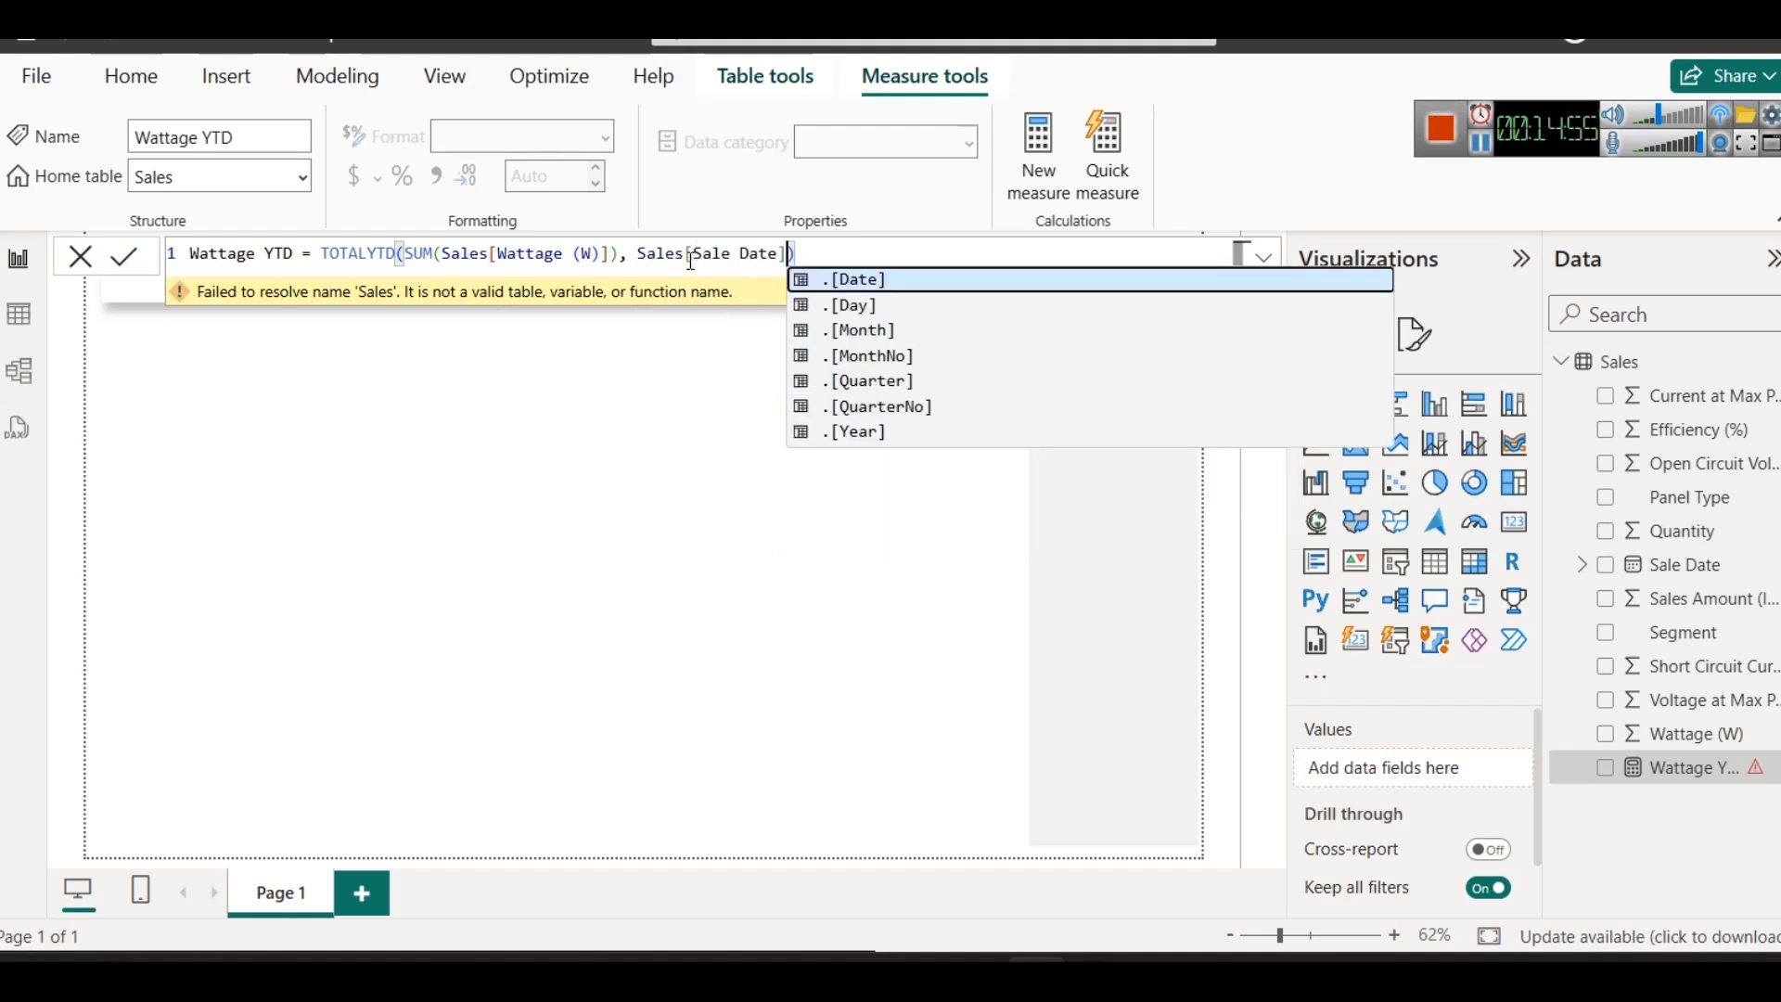
pyautogui.press('Right')
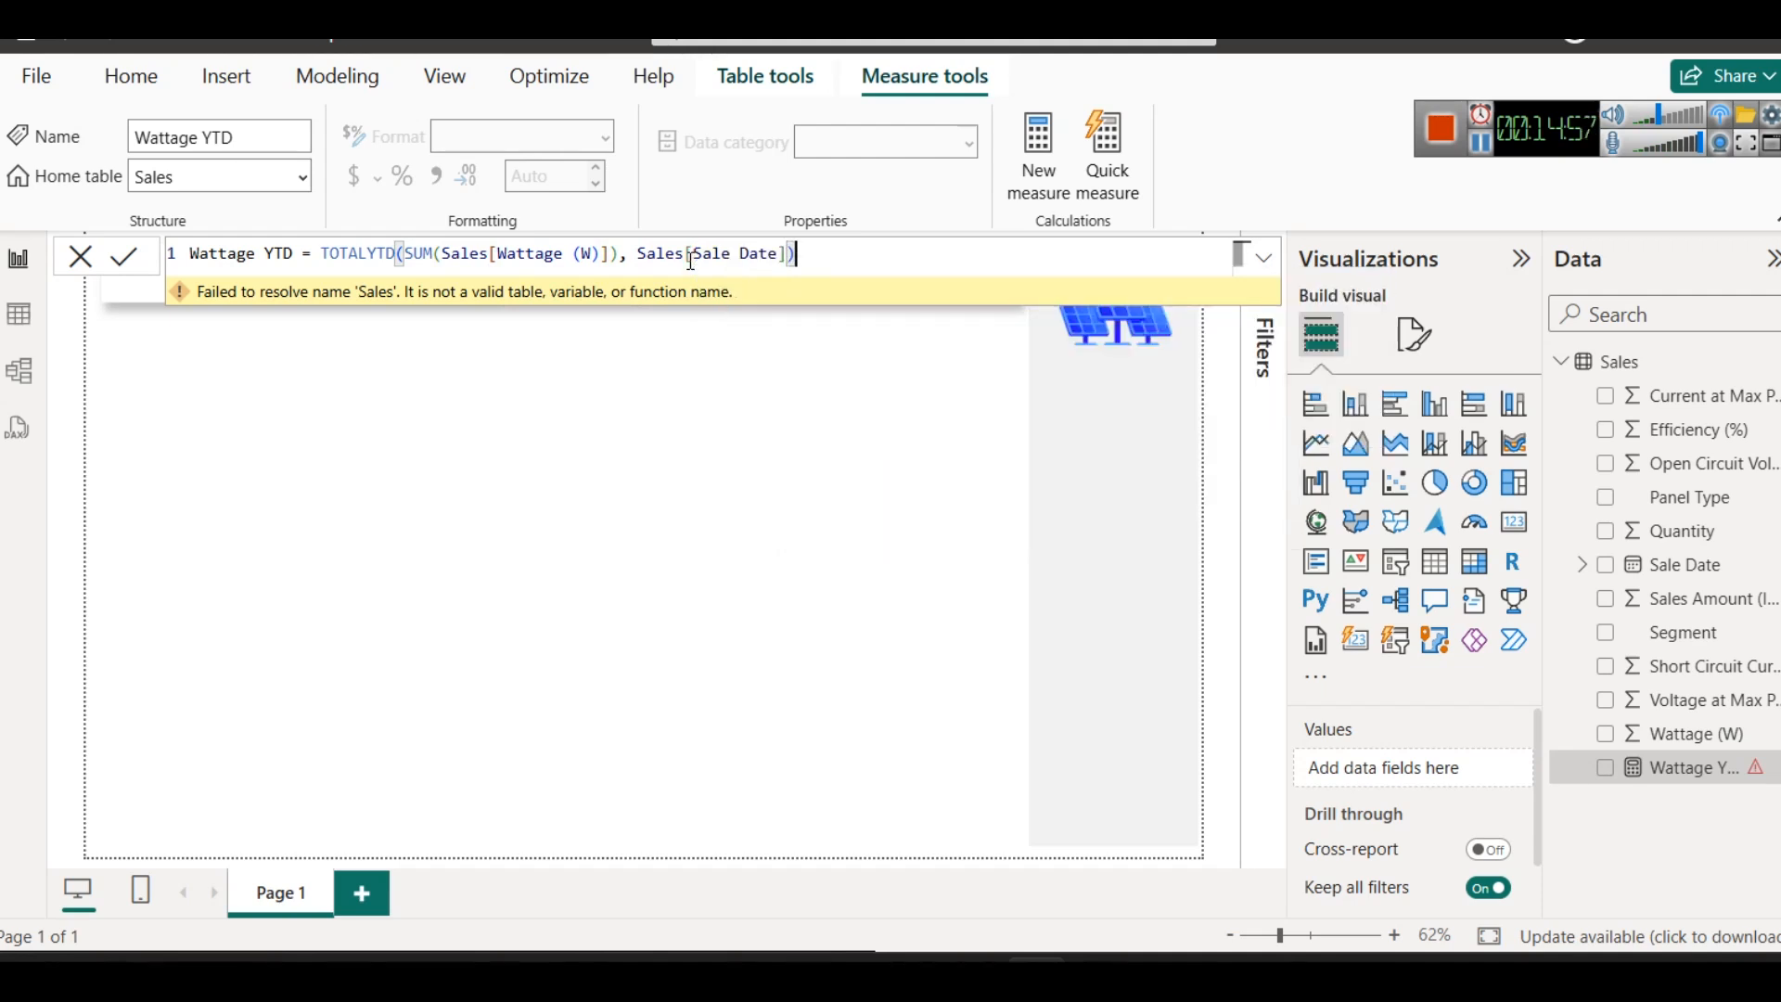
pyautogui.click(133, 261)
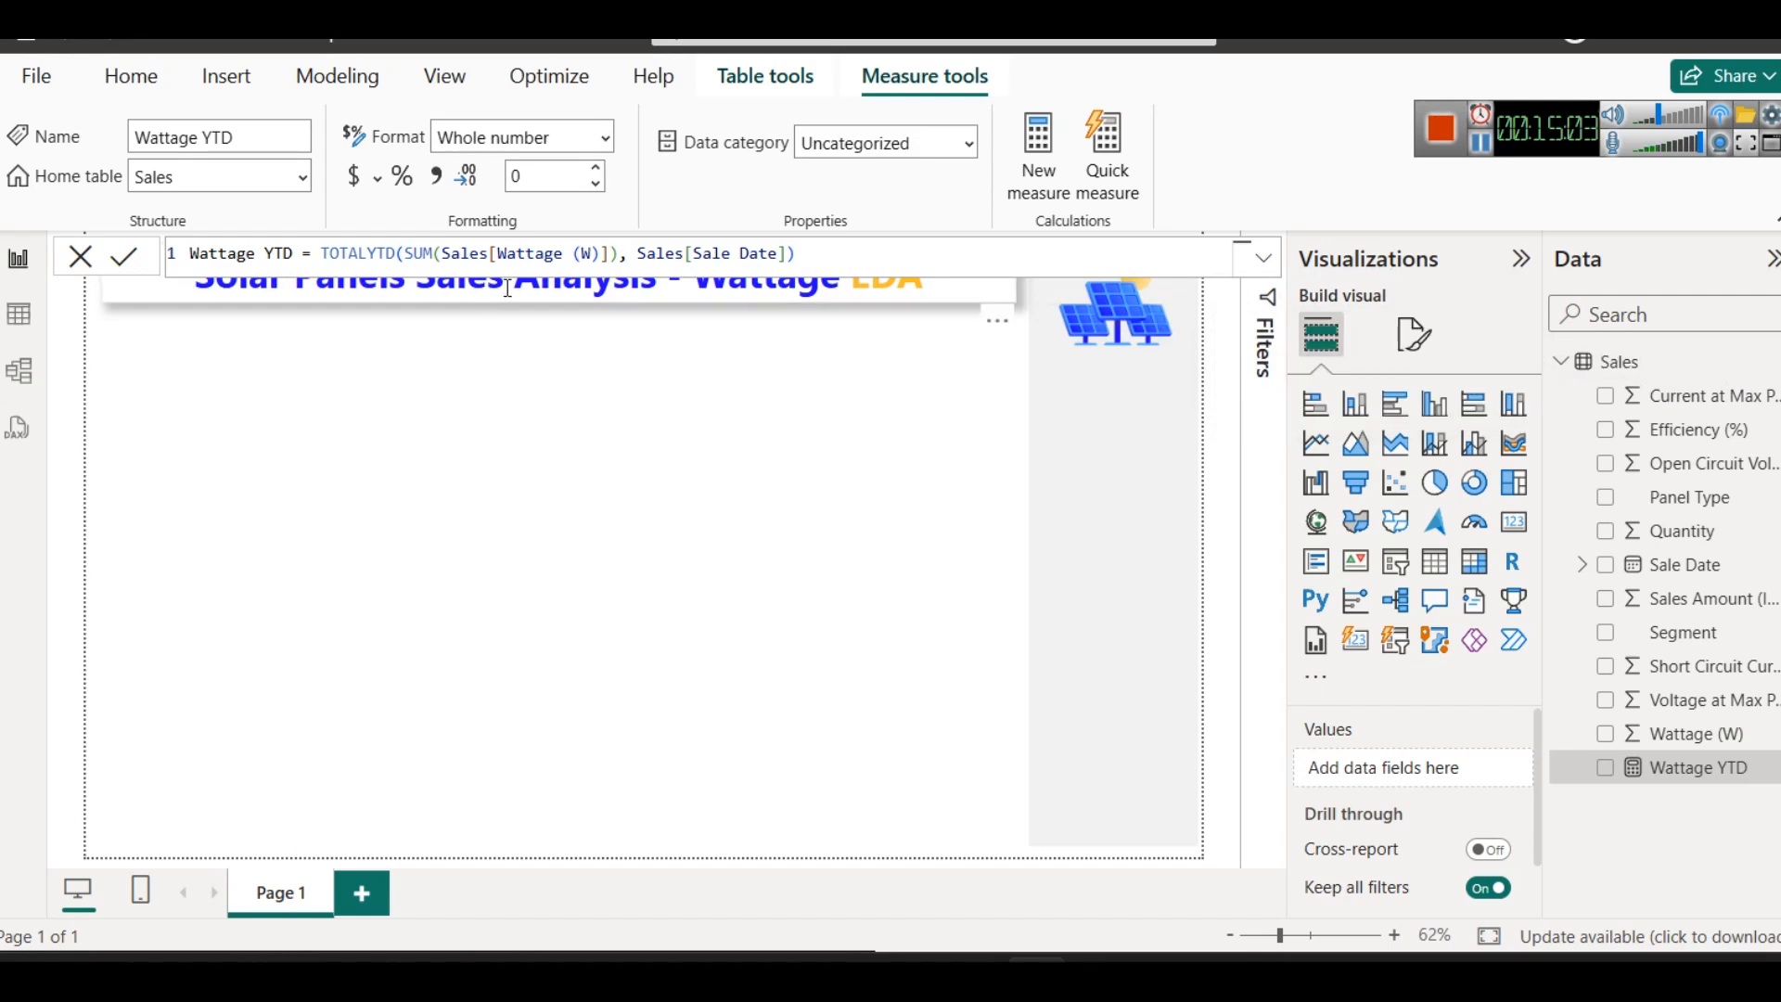
pyautogui.click(811, 262)
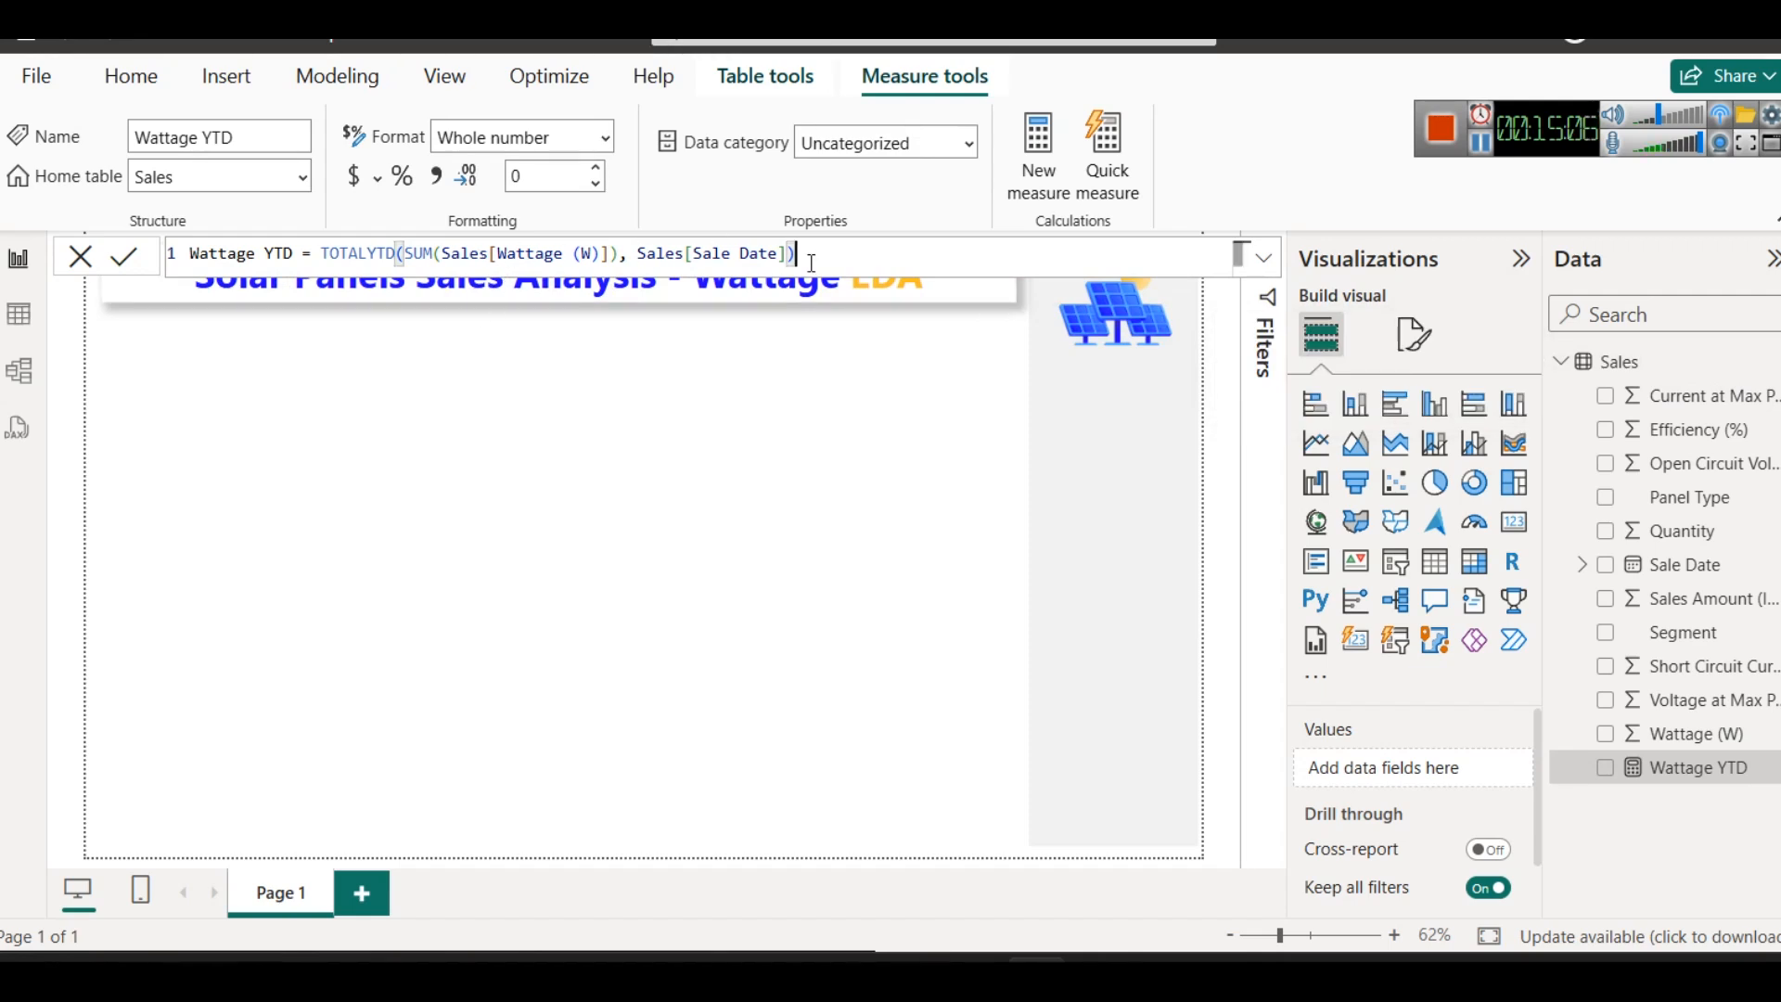
# - Rename the Sales table to "SolarPanelSales"
pyautogui.rightClick(1592, 357)
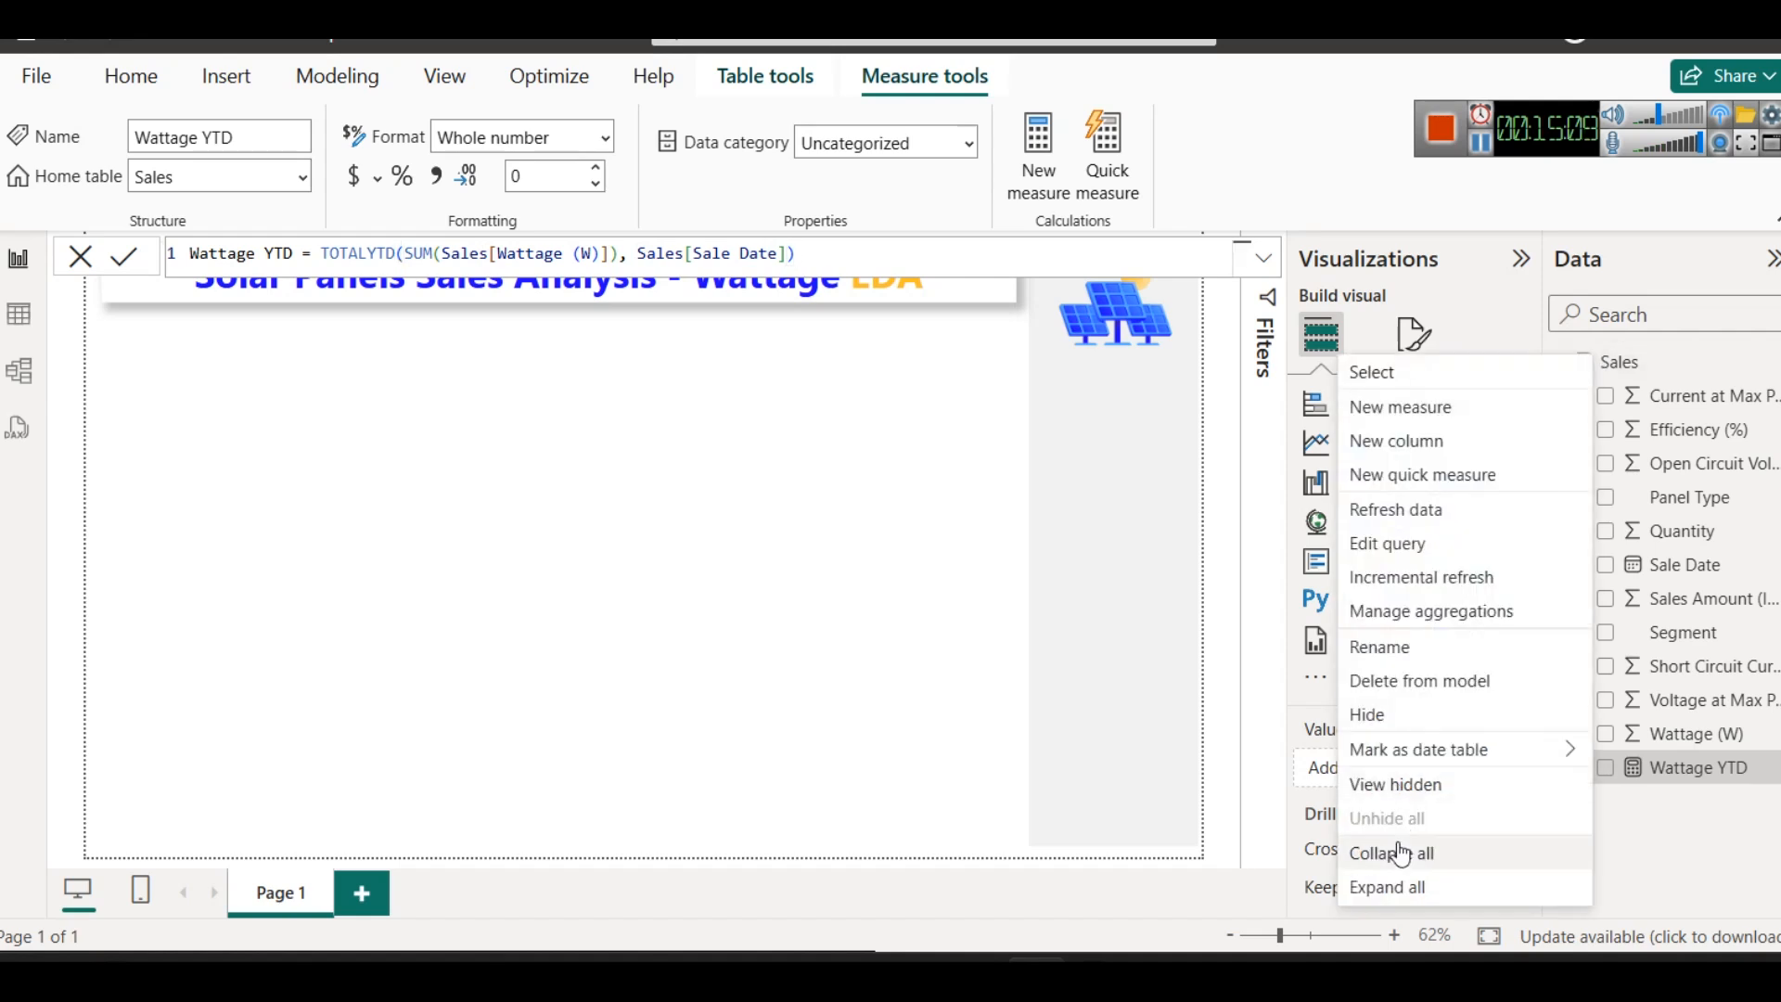
pyautogui.click(1392, 647)
pyautogui.press('Home')
pyautogui.write('Soa')
pyautogui.press('BackSpace')
pyautogui.write('lar')
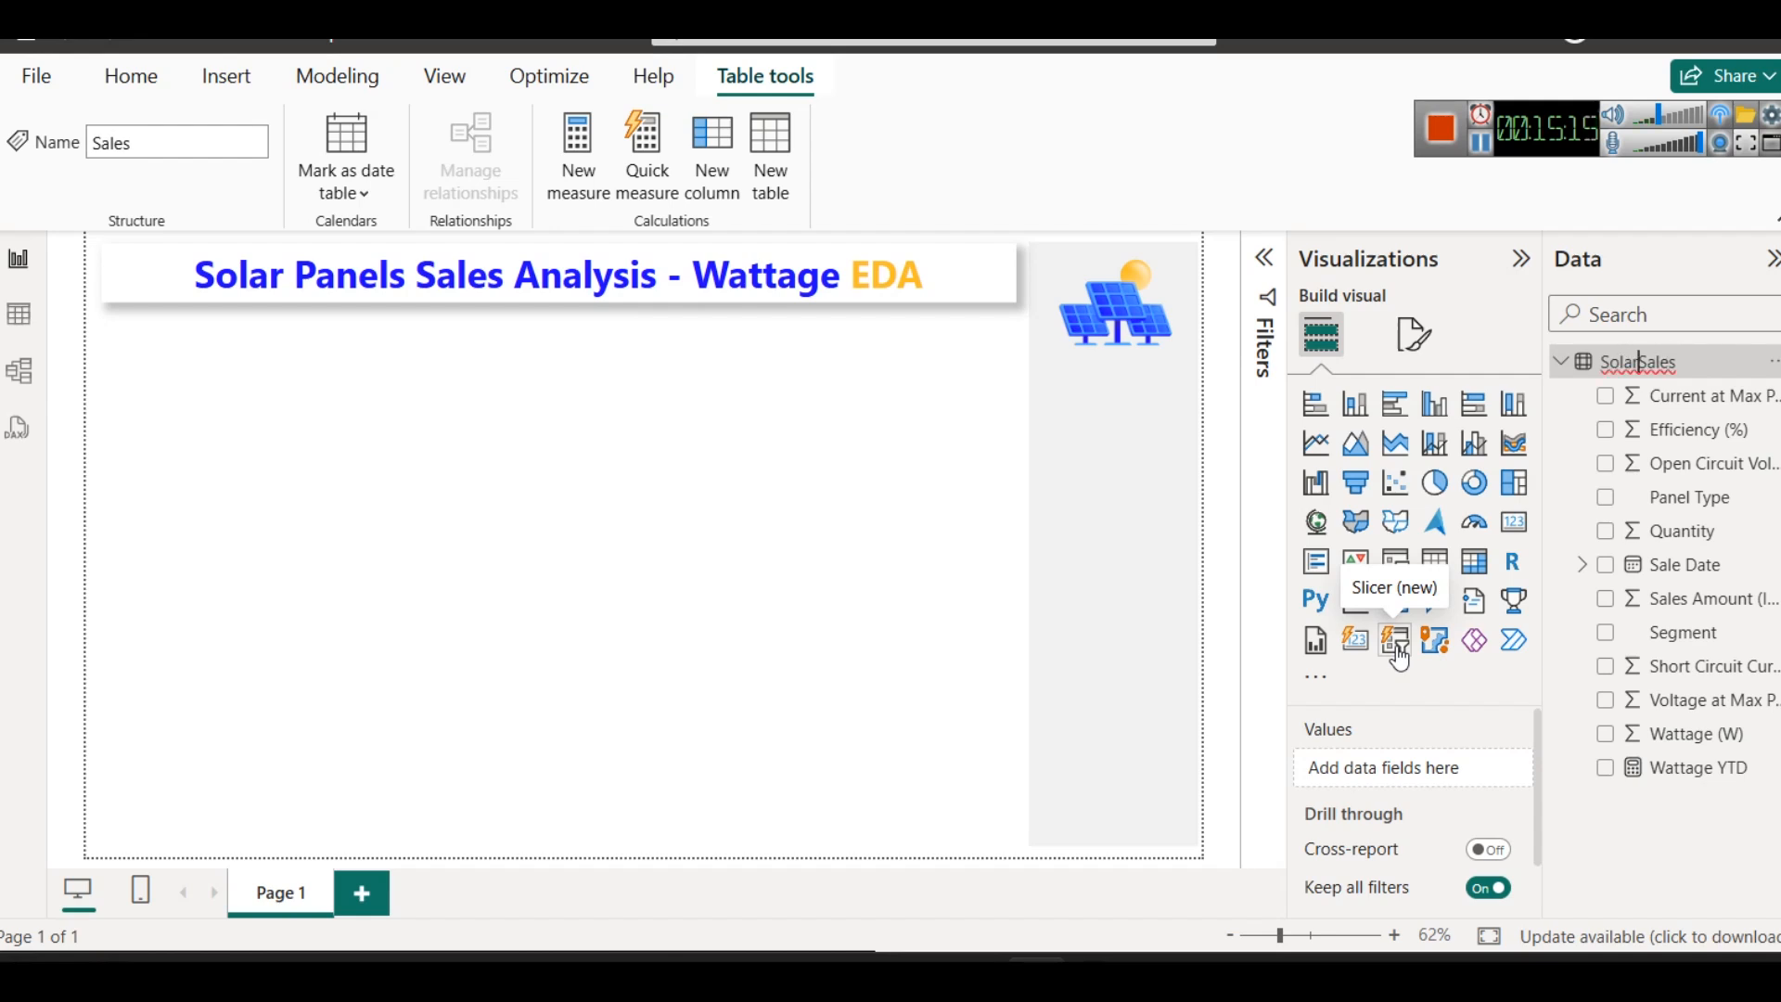
pyautogui.write('Panel')
pyautogui.press('Return')
# - Open the Wattage YTD measure, review its table references and TOTALYTD arguments, and return to the report canvas
pyautogui.click(1672, 766)
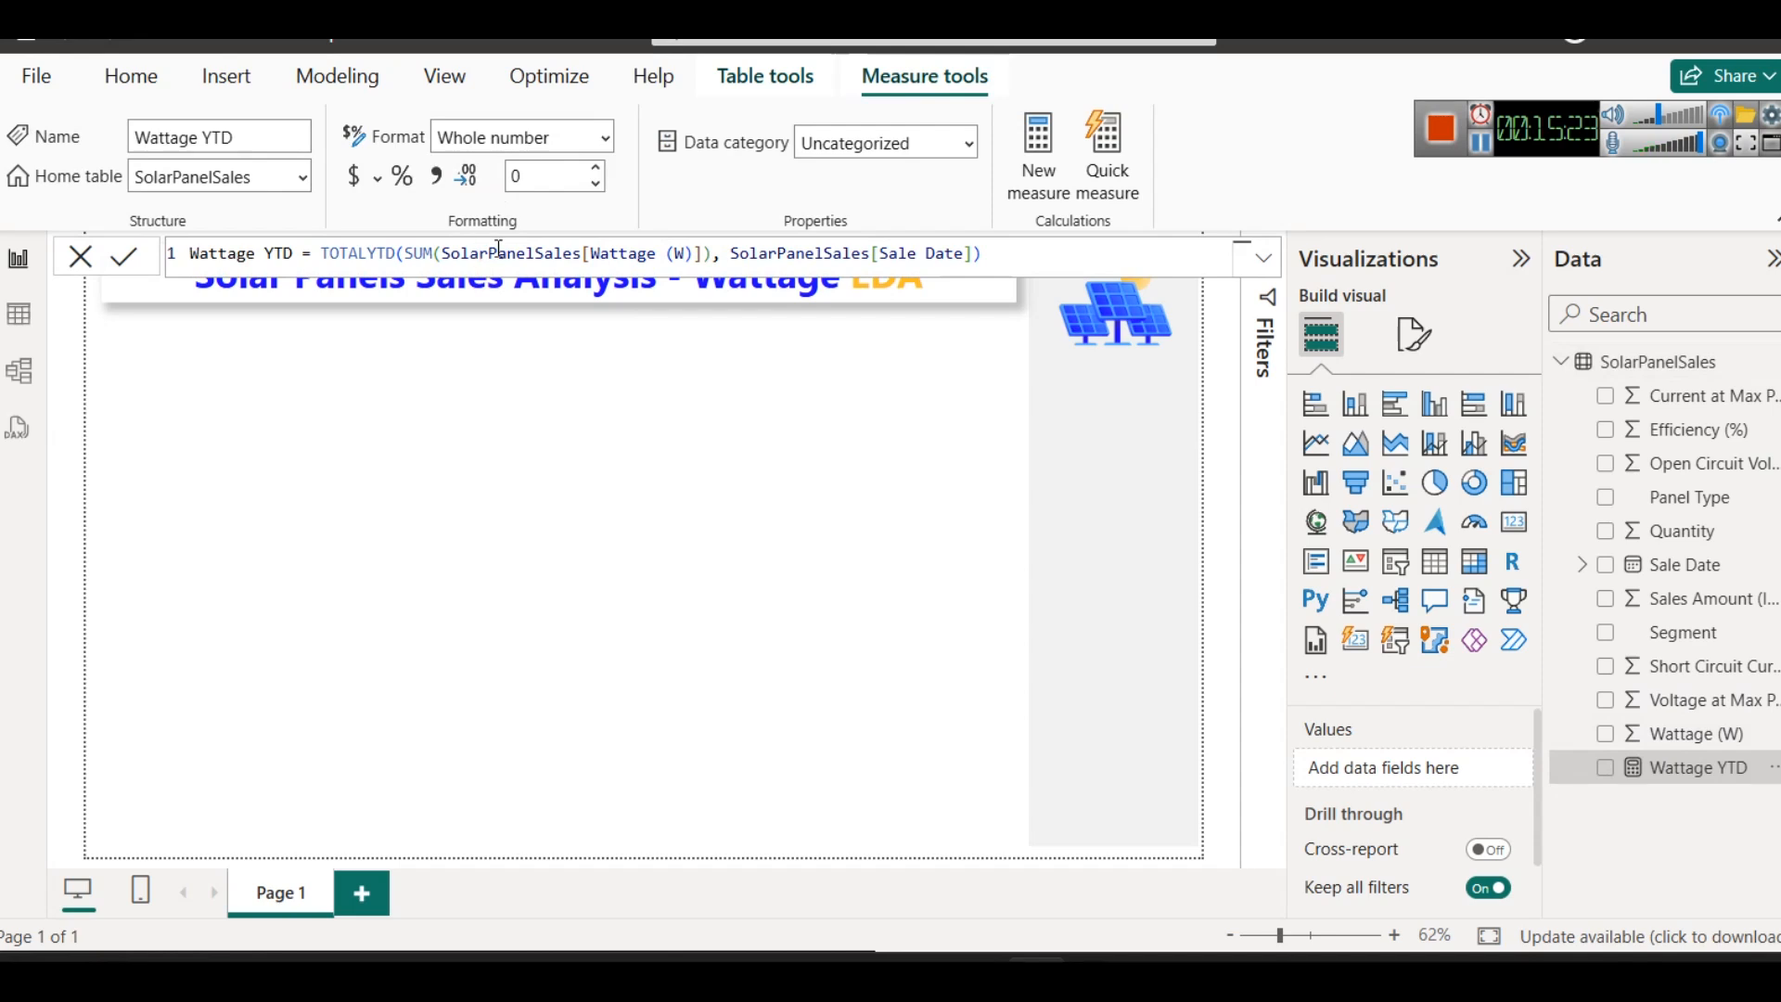
pyautogui.click(1010, 247)
pyautogui.click(1482, 151)
pyautogui.click(406, 256)
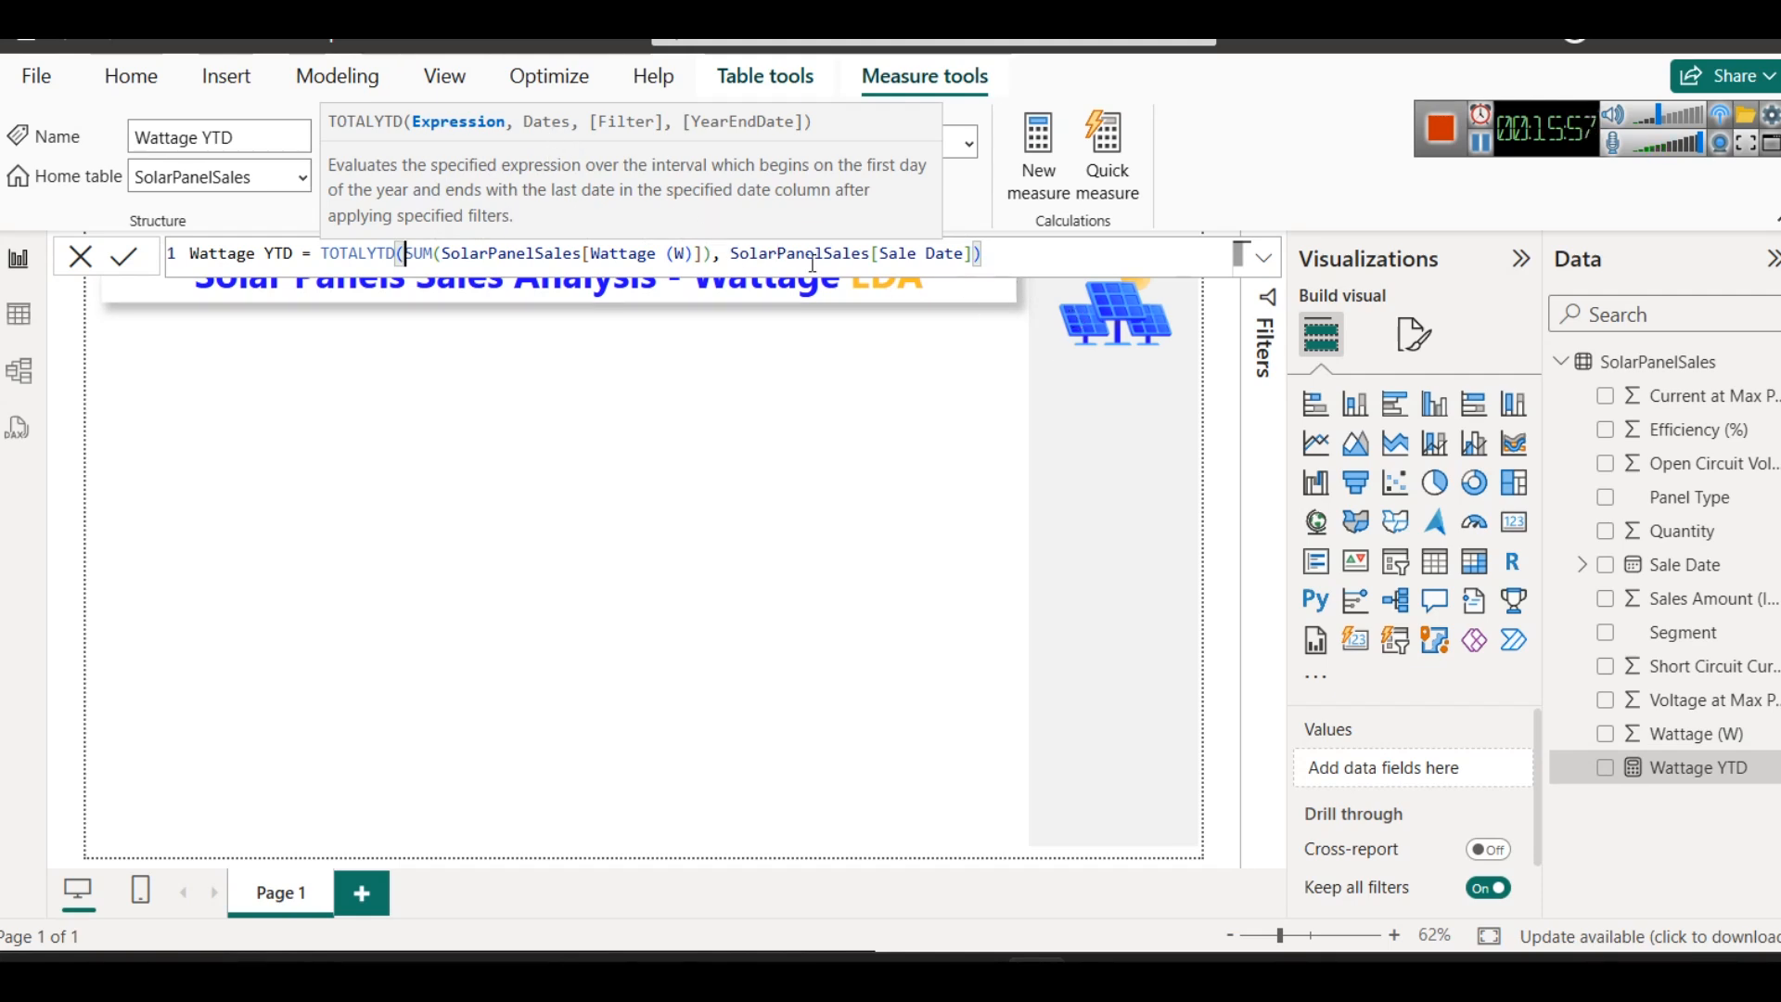
pyautogui.click(127, 266)
pyautogui.click(404, 433)
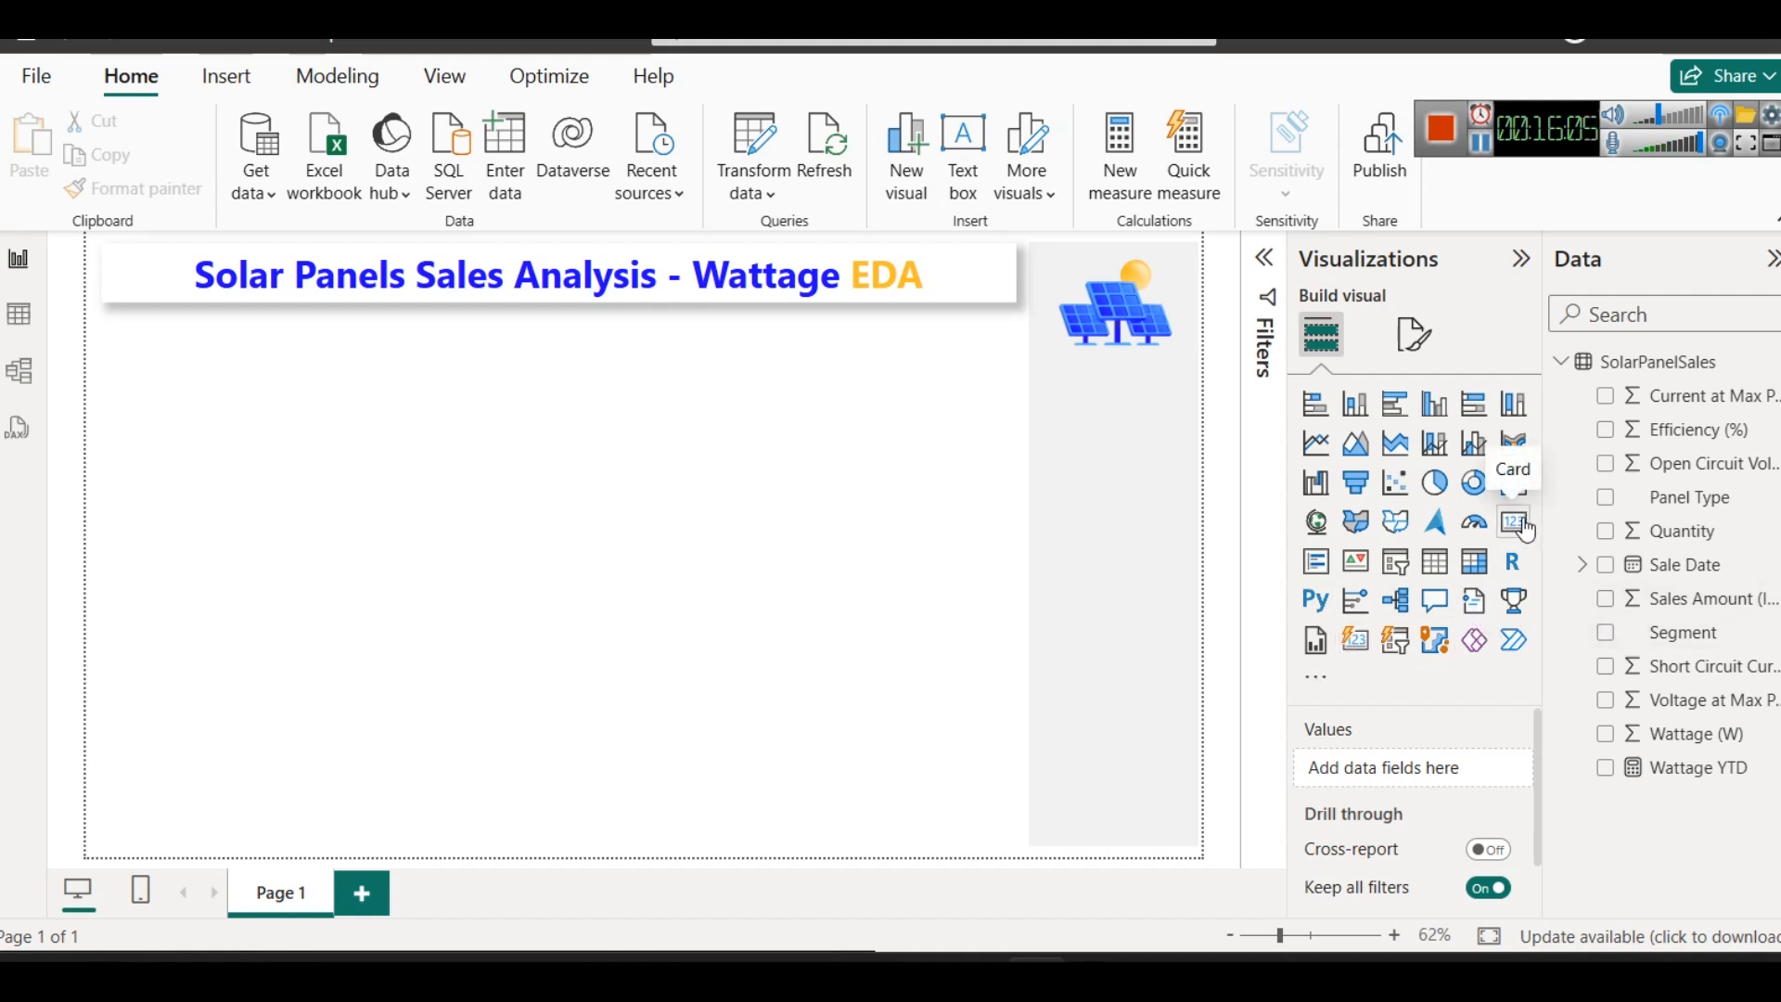
# - Add a small new-style card visual showing Wattage YTD directly below the left end of the page title, making it slightly taller
pyautogui.click(1357, 651)
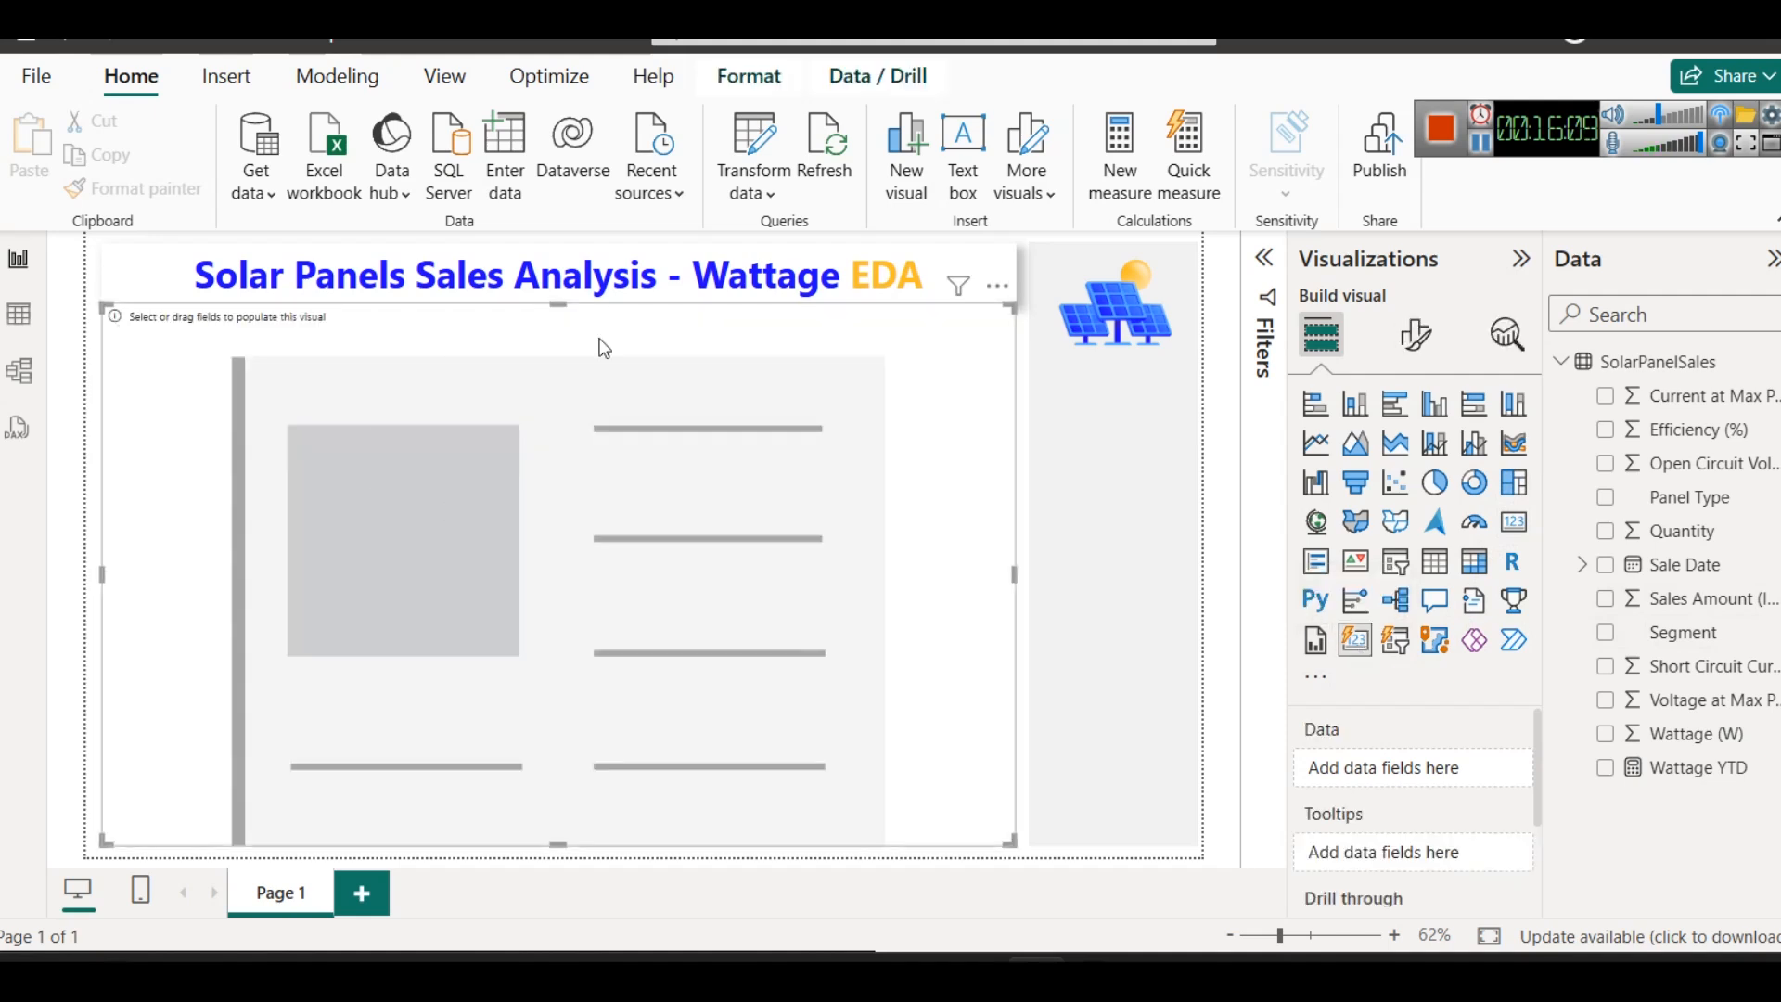
pyautogui.moveTo(610, 430); pyautogui.dragTo(942, 843)
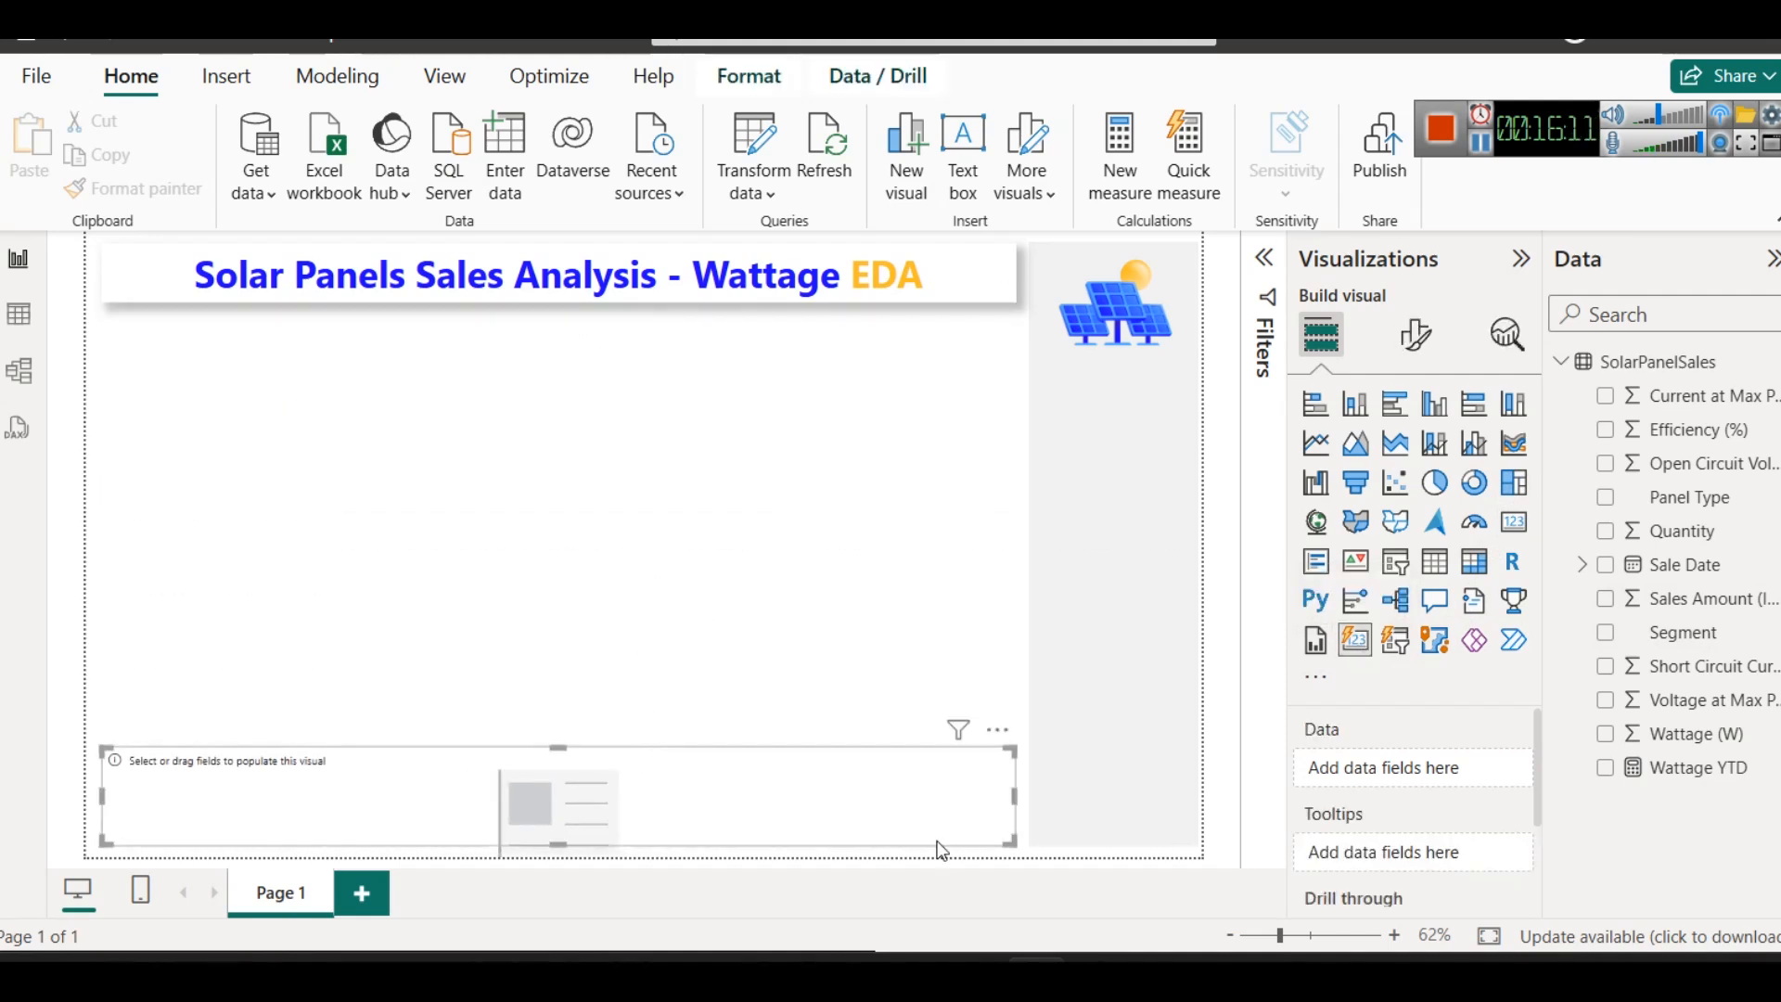
pyautogui.moveTo(1015, 788); pyautogui.dragTo(381, 742)
pyautogui.moveTo(294, 805); pyautogui.dragTo(297, 373)
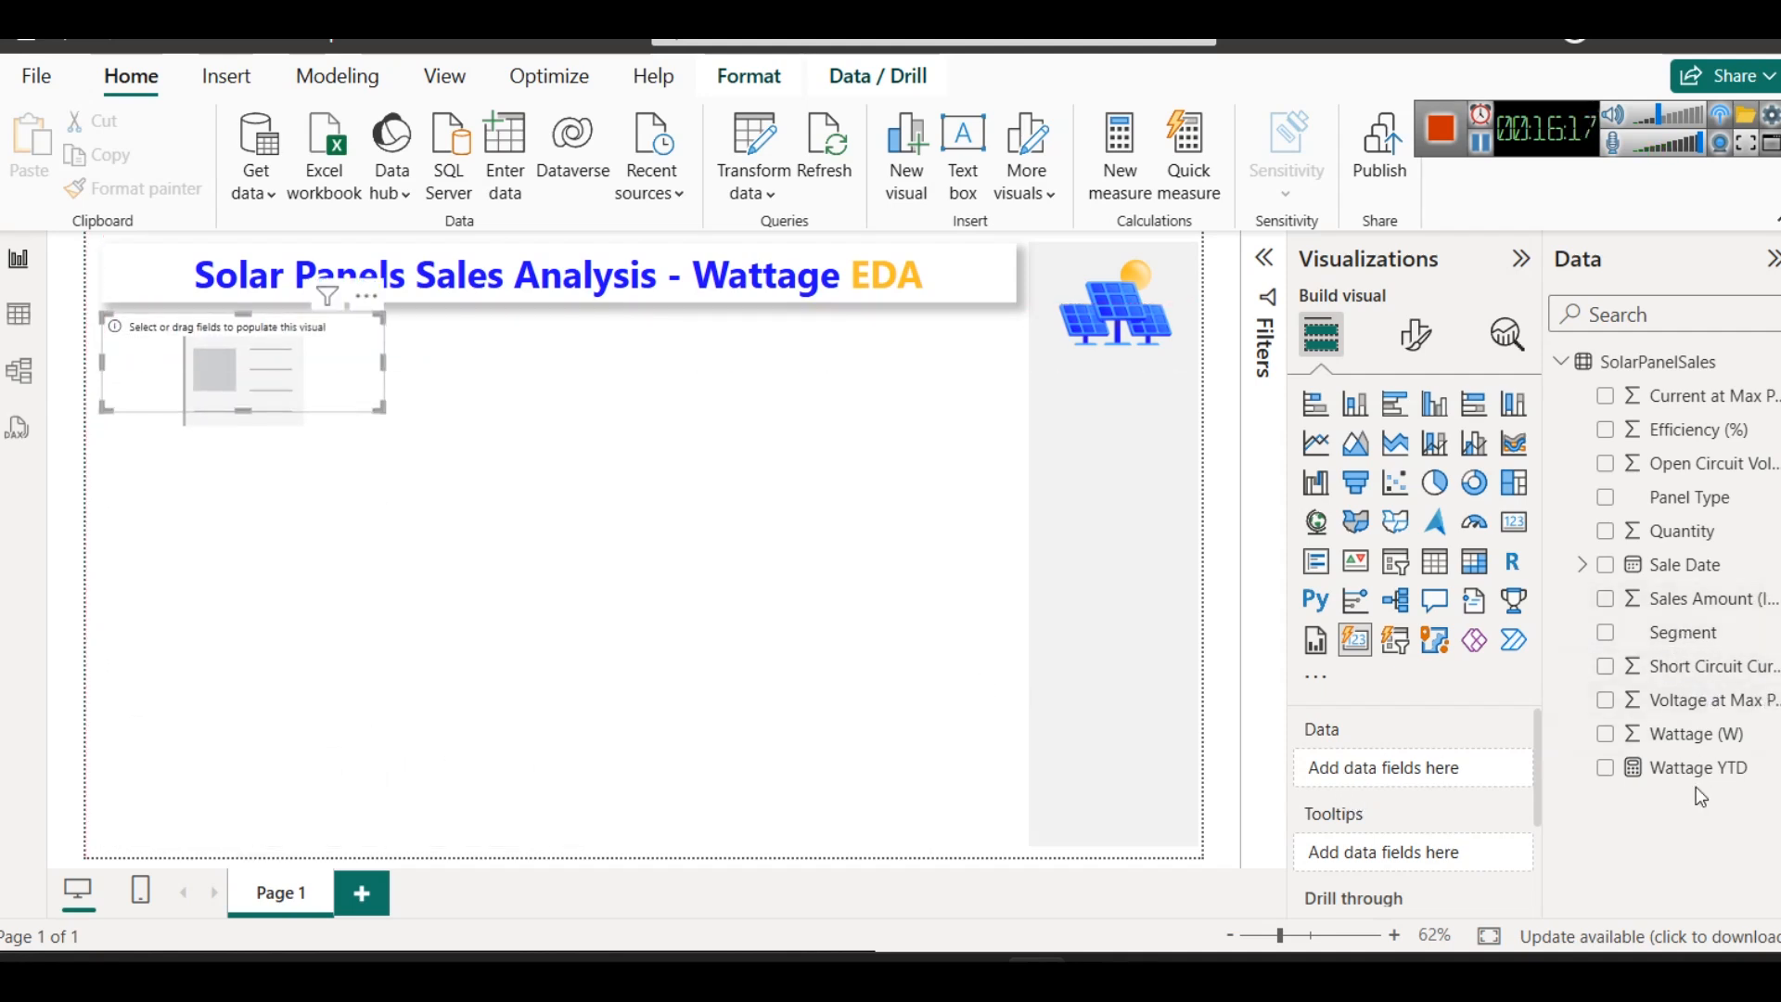
pyautogui.moveTo(1697, 767); pyautogui.dragTo(1433, 770)
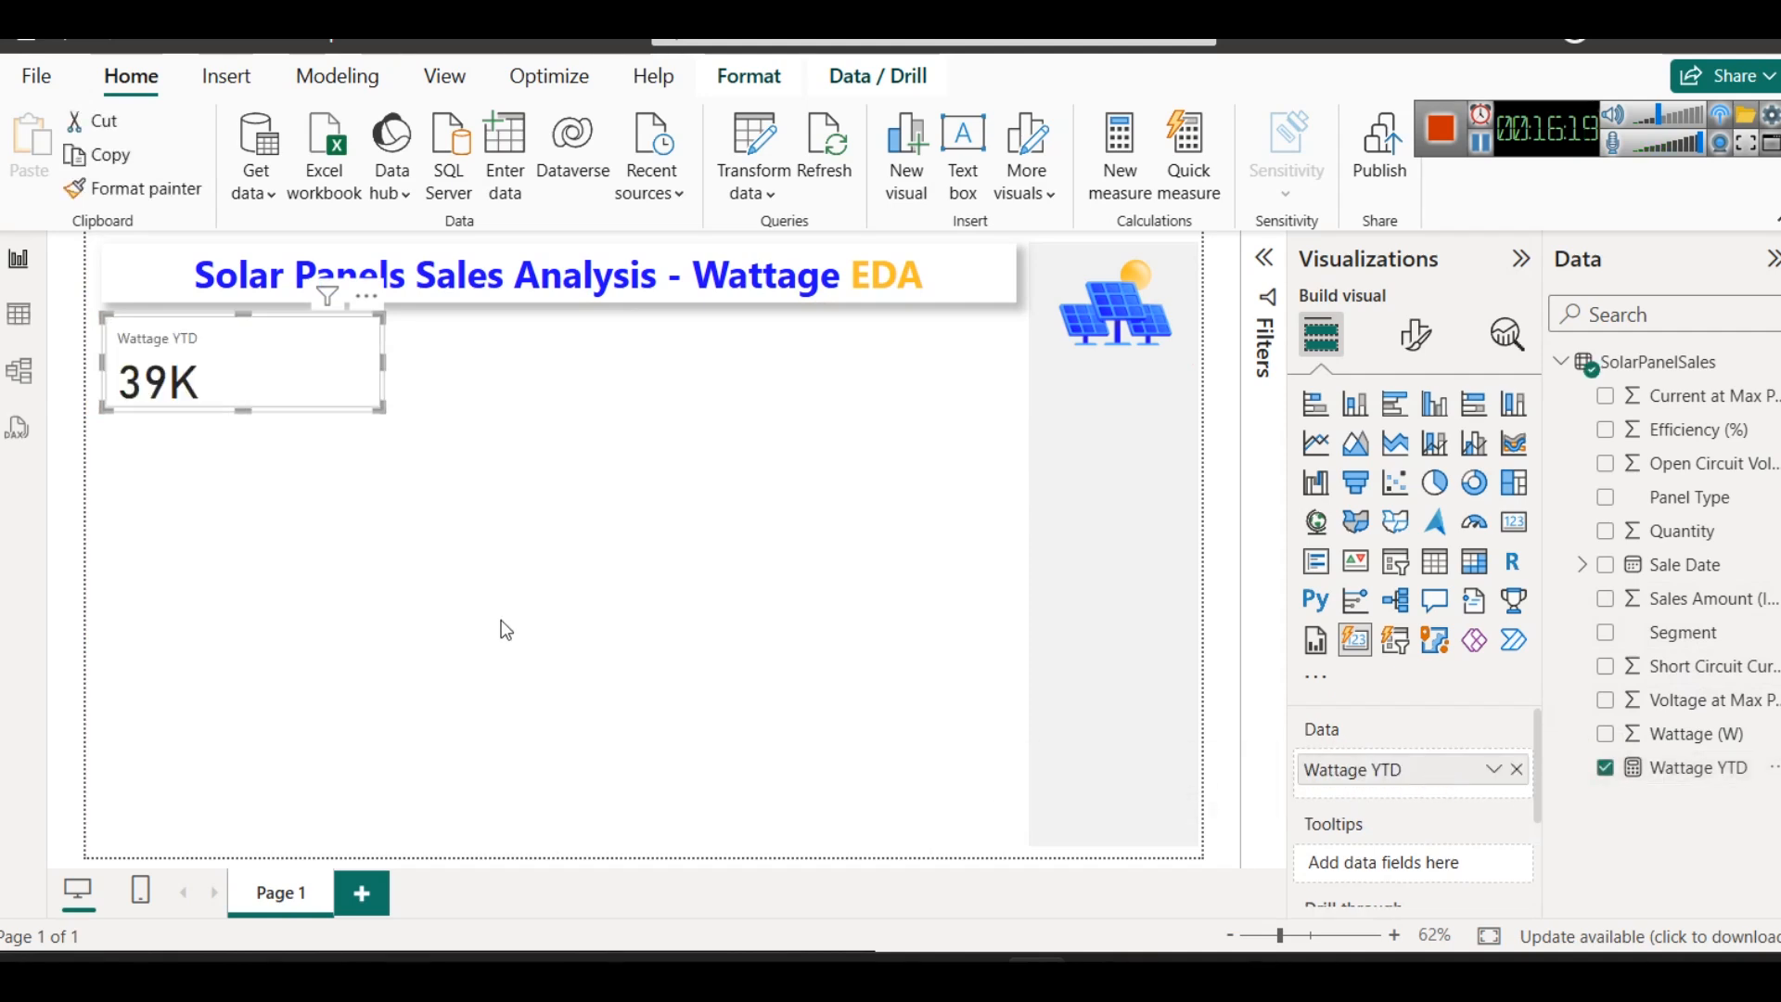
pyautogui.moveTo(244, 412); pyautogui.dragTo(243, 433)
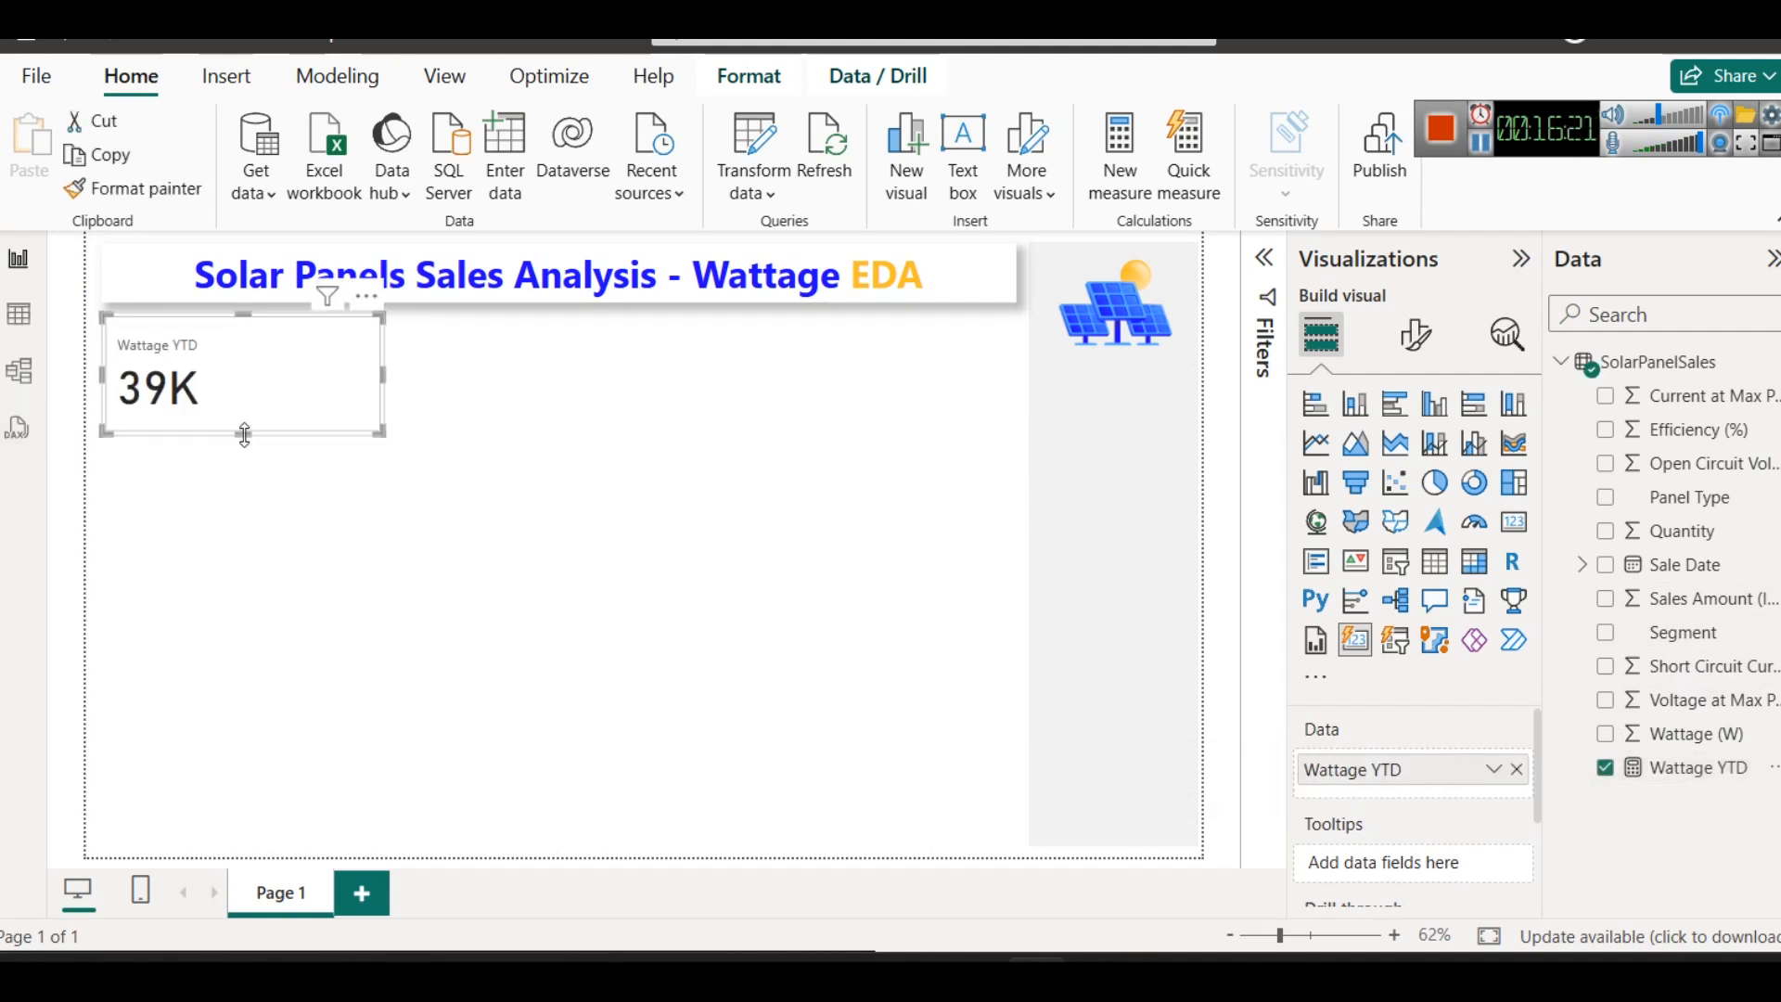
# - Narrow the Wattage YTD card visual to a width of about 234
pyautogui.moveTo(381, 371); pyautogui.dragTo(221, 356)
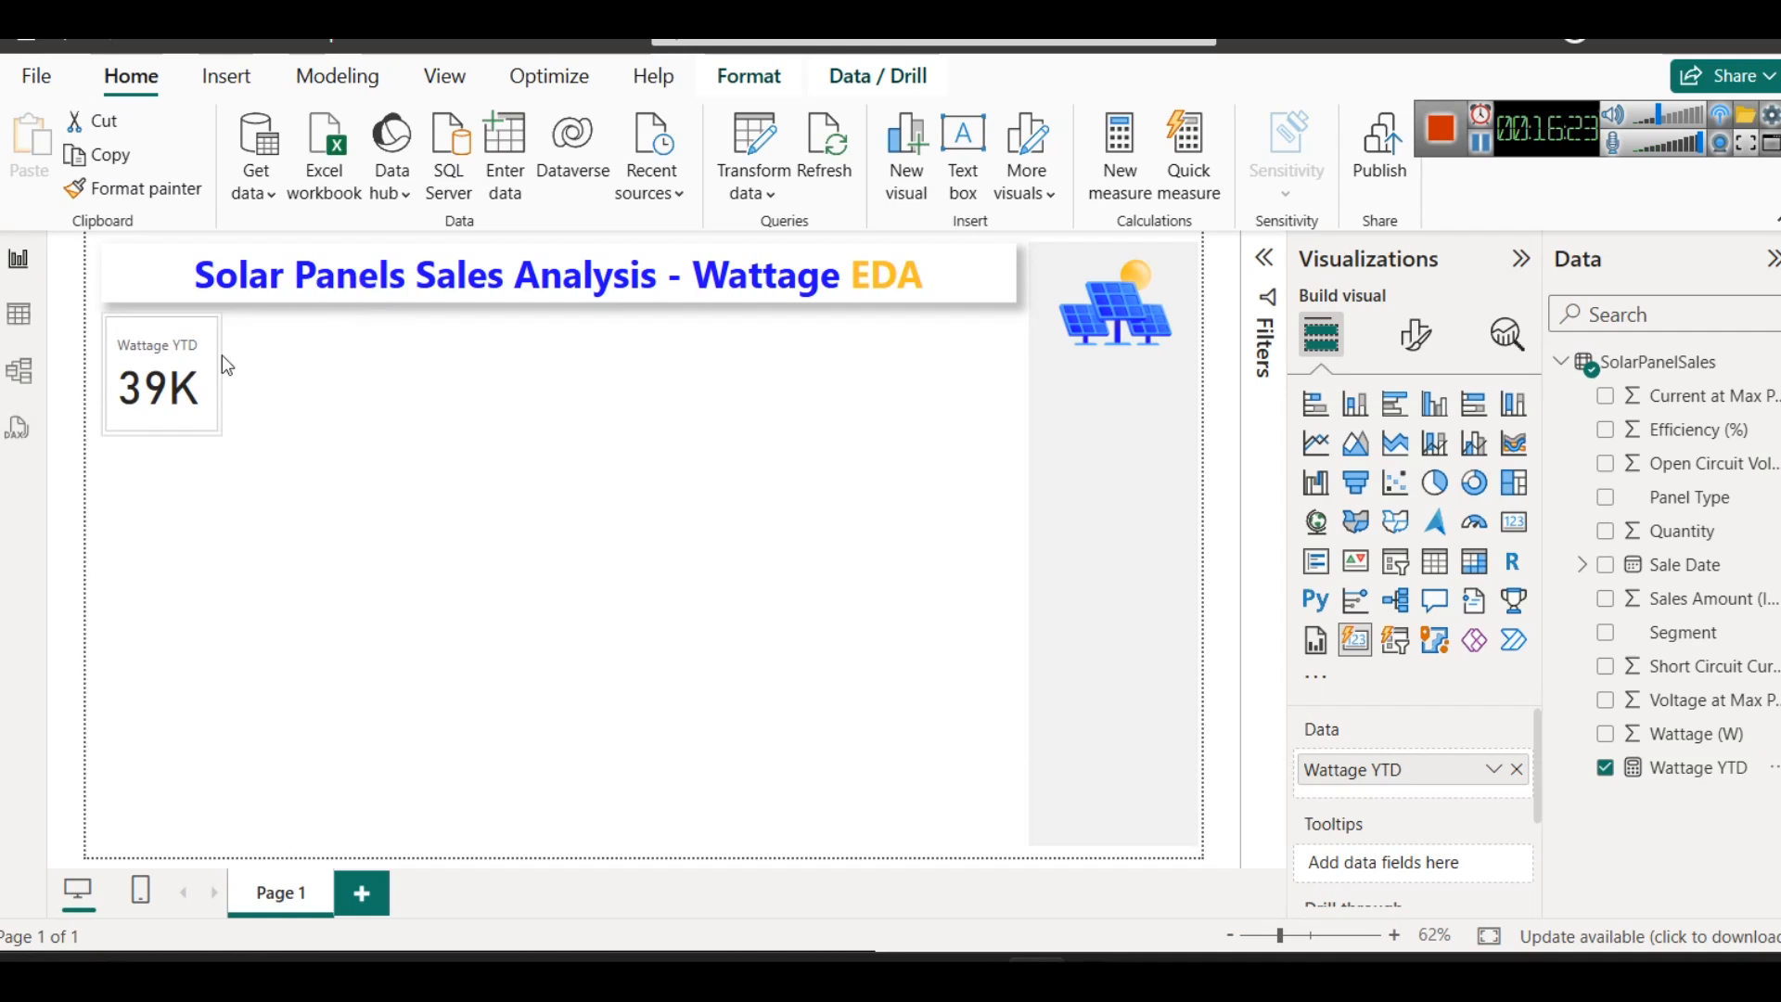
pyautogui.click(281, 432)
pyautogui.click(217, 376)
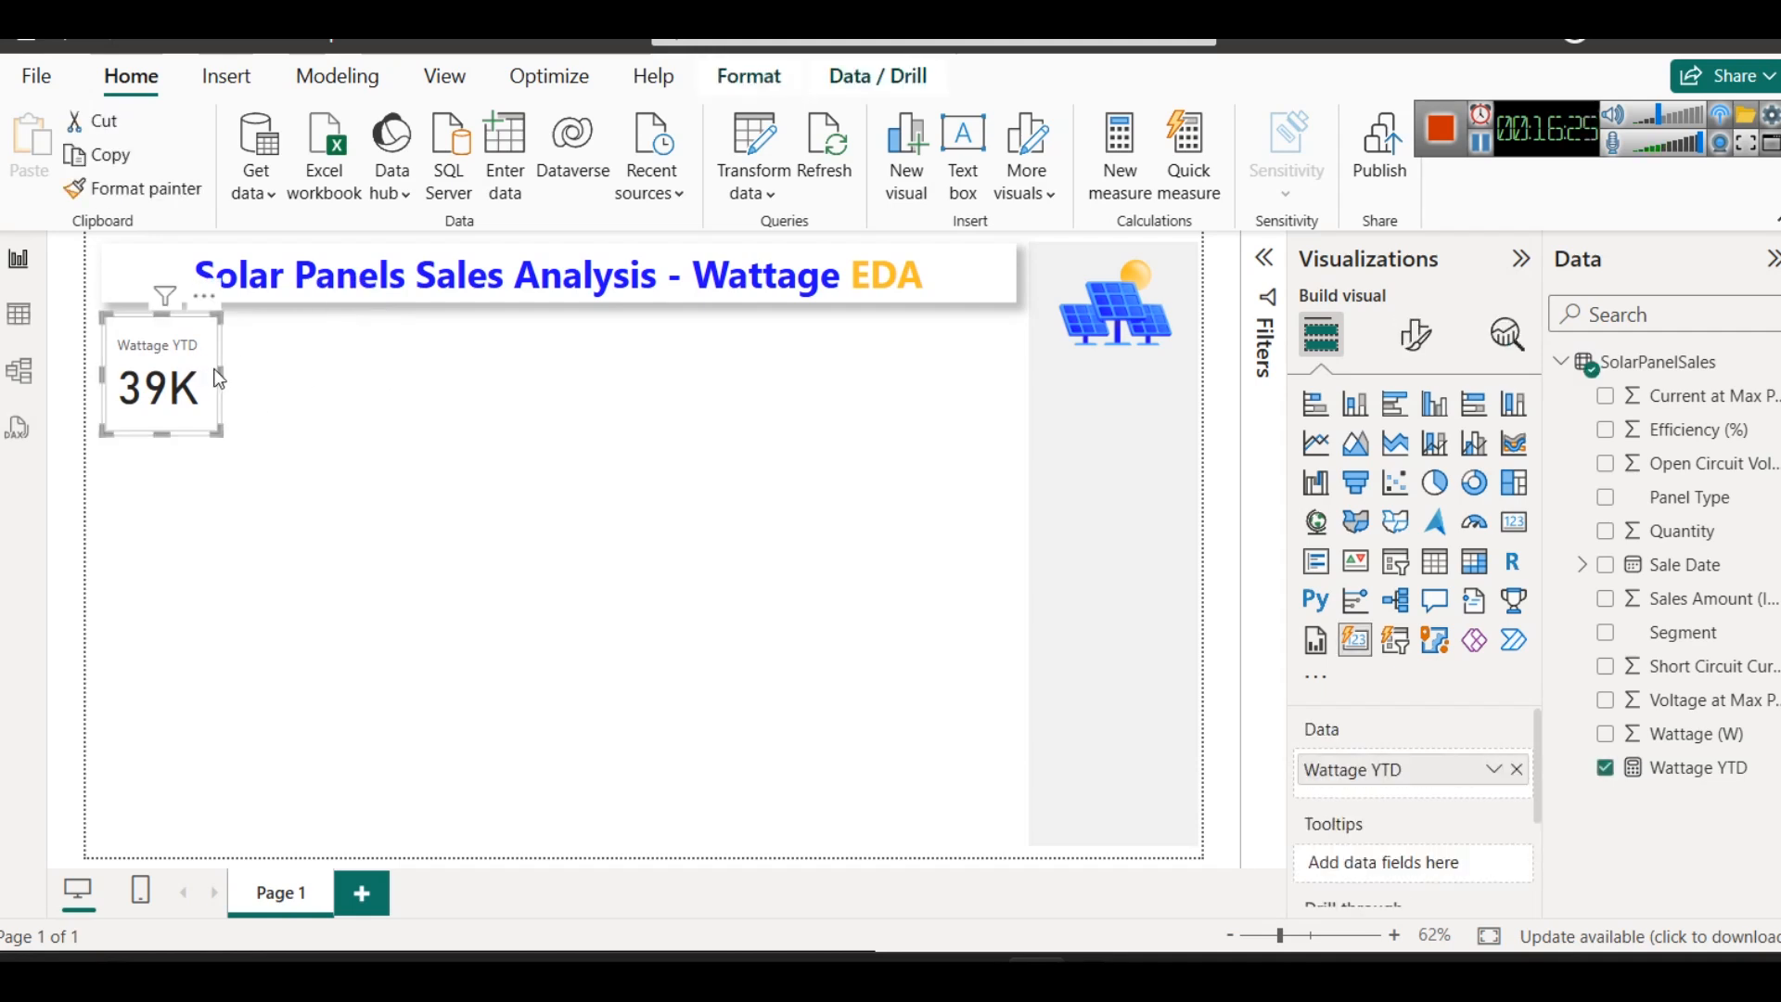
pyautogui.moveTo(219, 370); pyautogui.dragTo(267, 373)
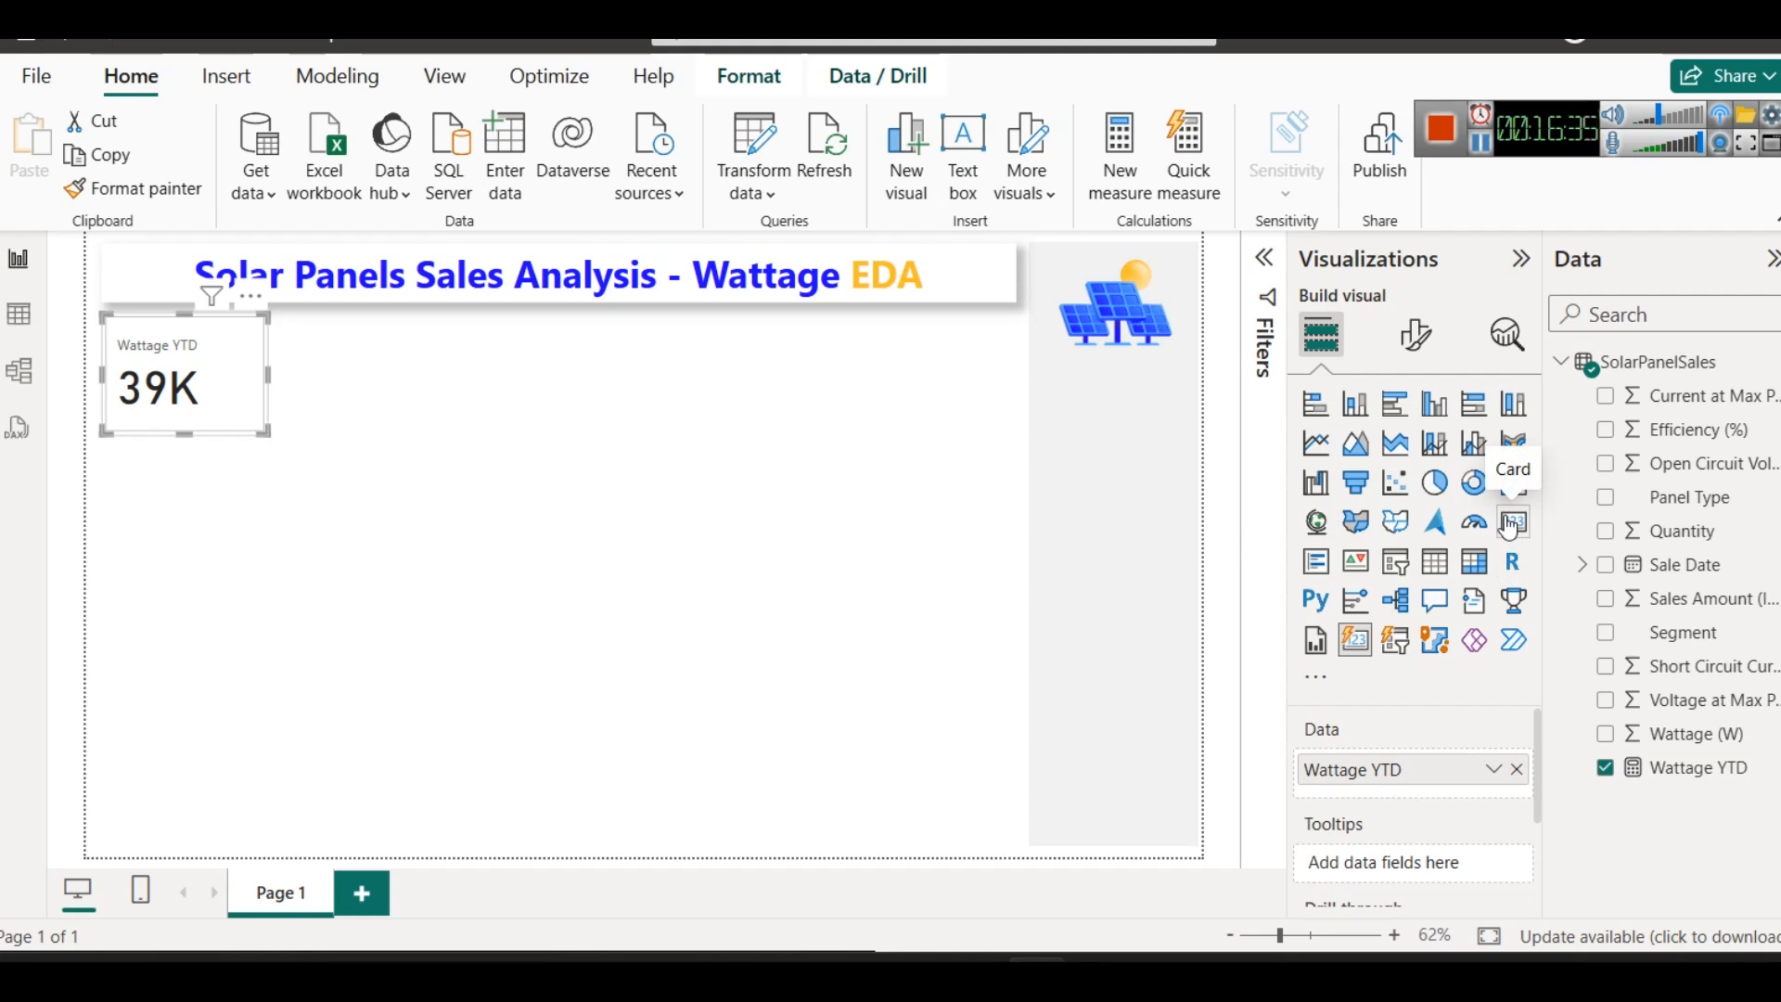
pyautogui.moveTo(266, 371); pyautogui.dragTo(304, 371)
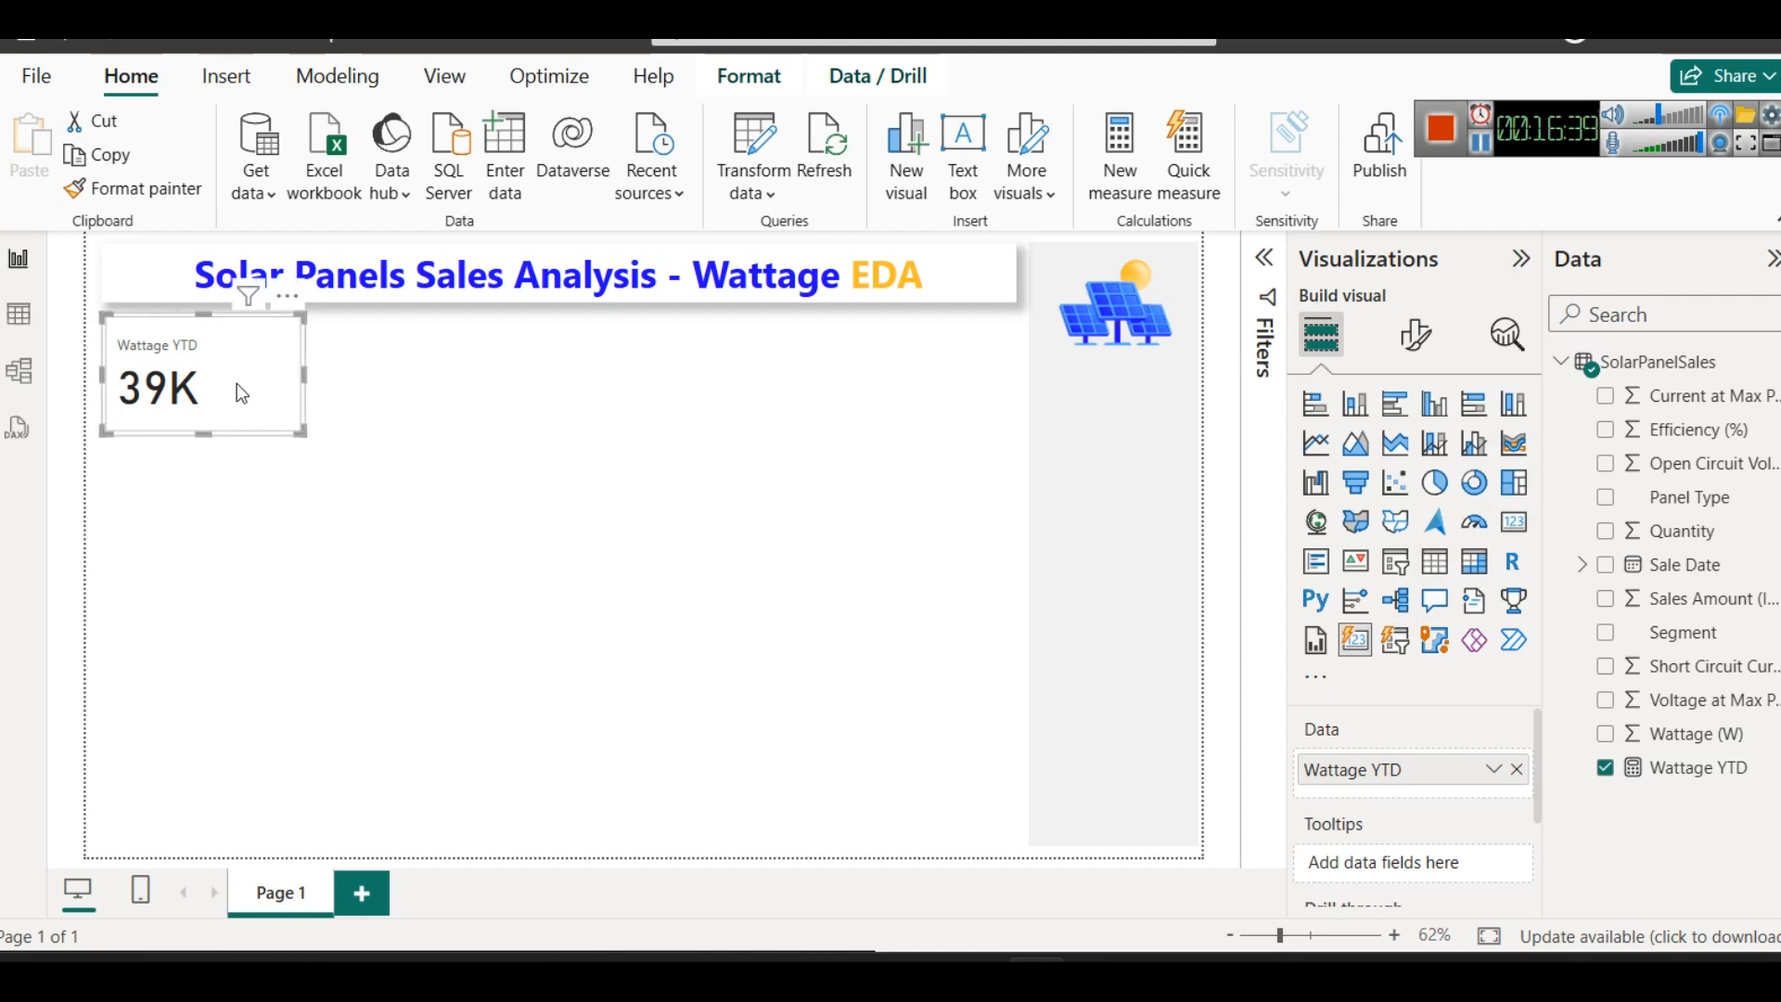
# - Set the left padding of the Wattage YTD card to 0 px
pyautogui.scroll(-3, 1324, 823)
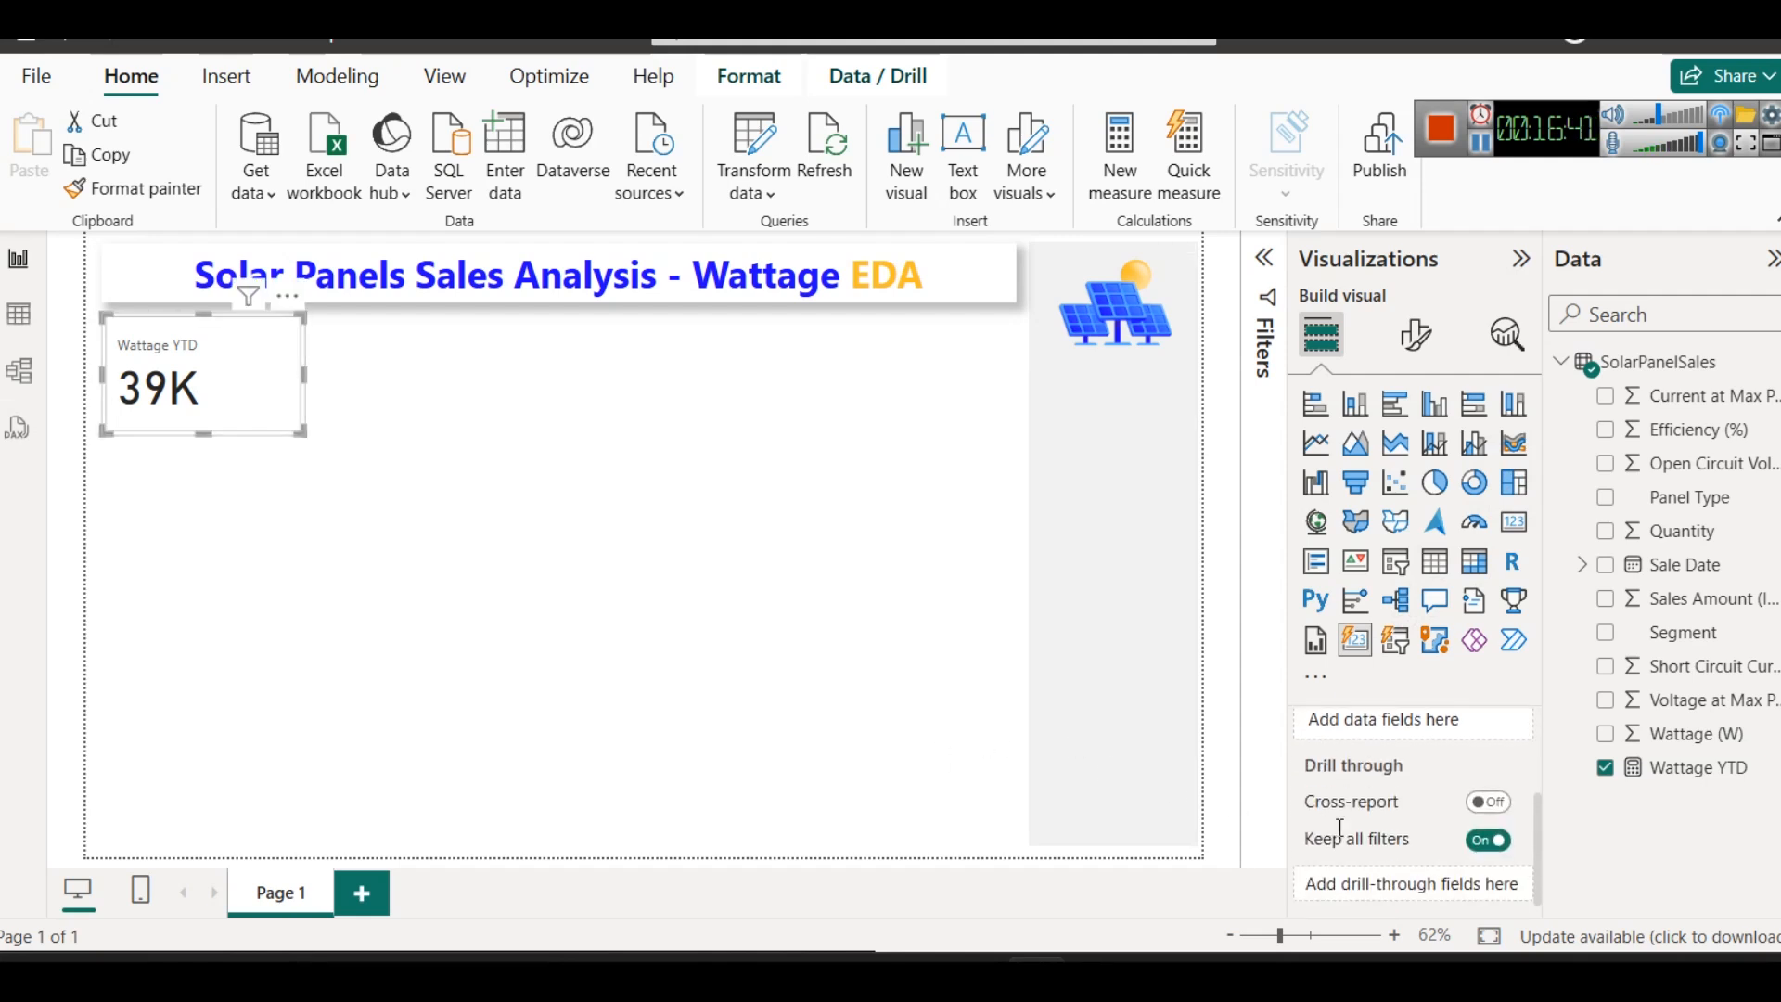
pyautogui.scroll(3, 1373, 816)
pyautogui.click(1415, 336)
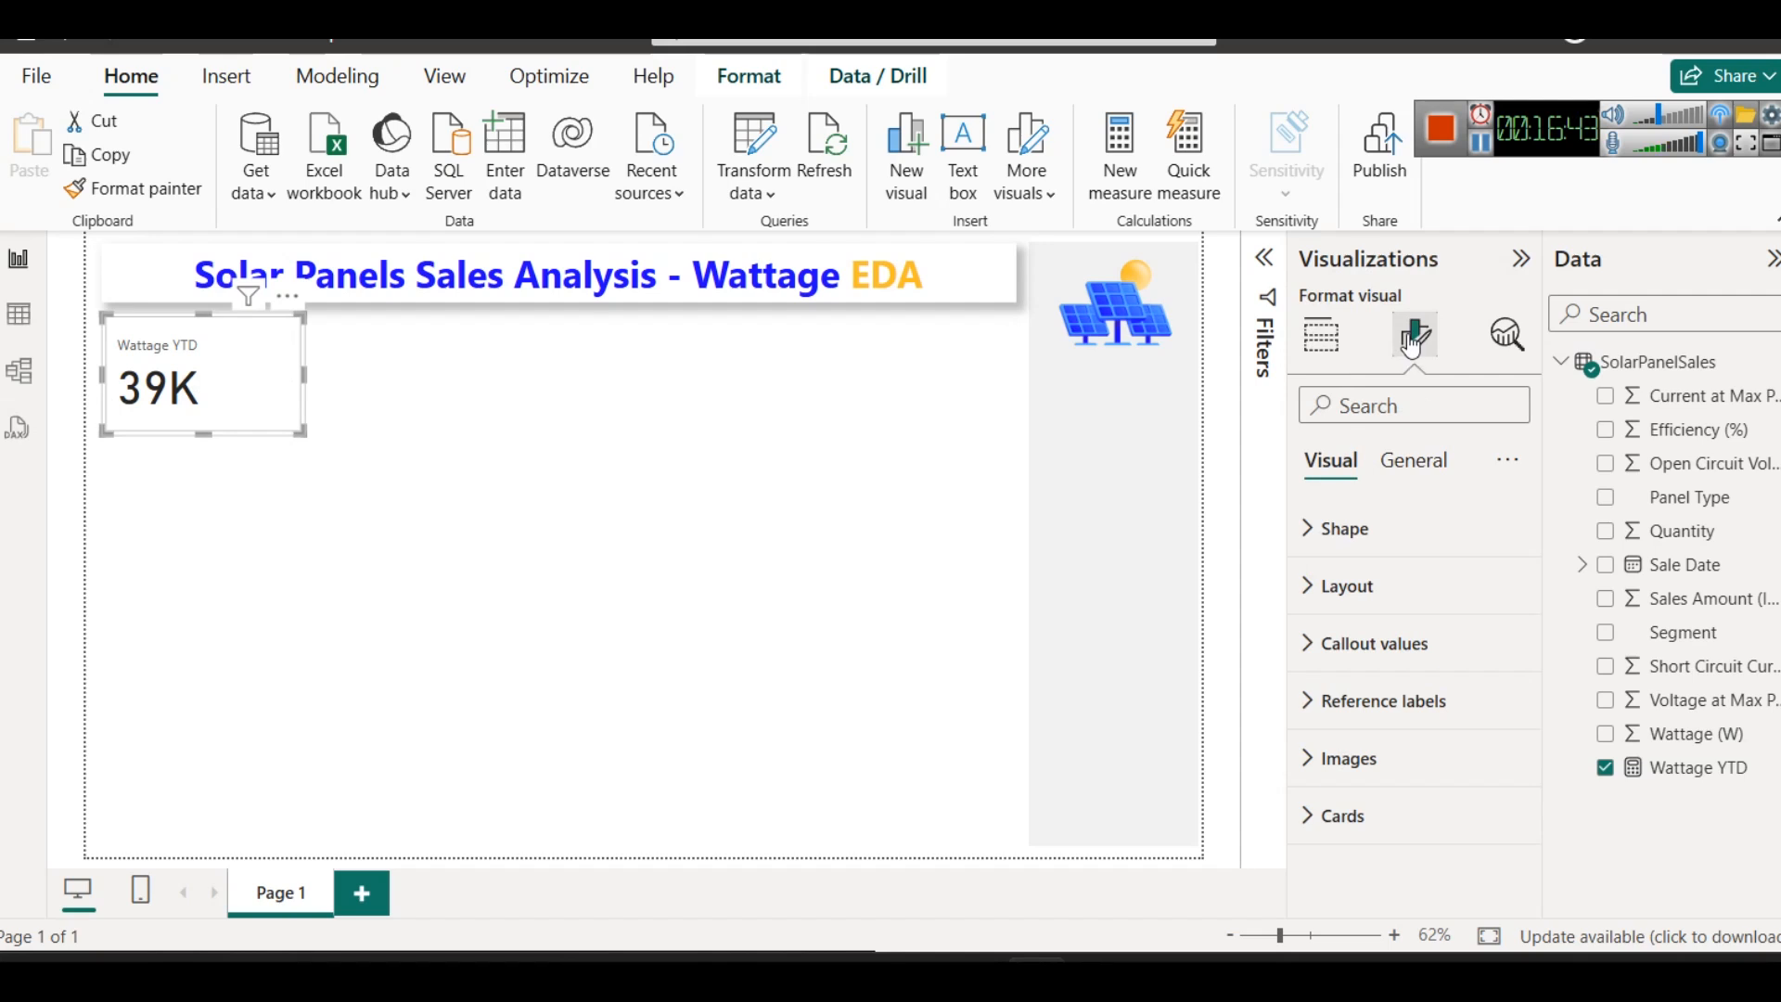
pyautogui.click(1437, 461)
pyautogui.click(1411, 528)
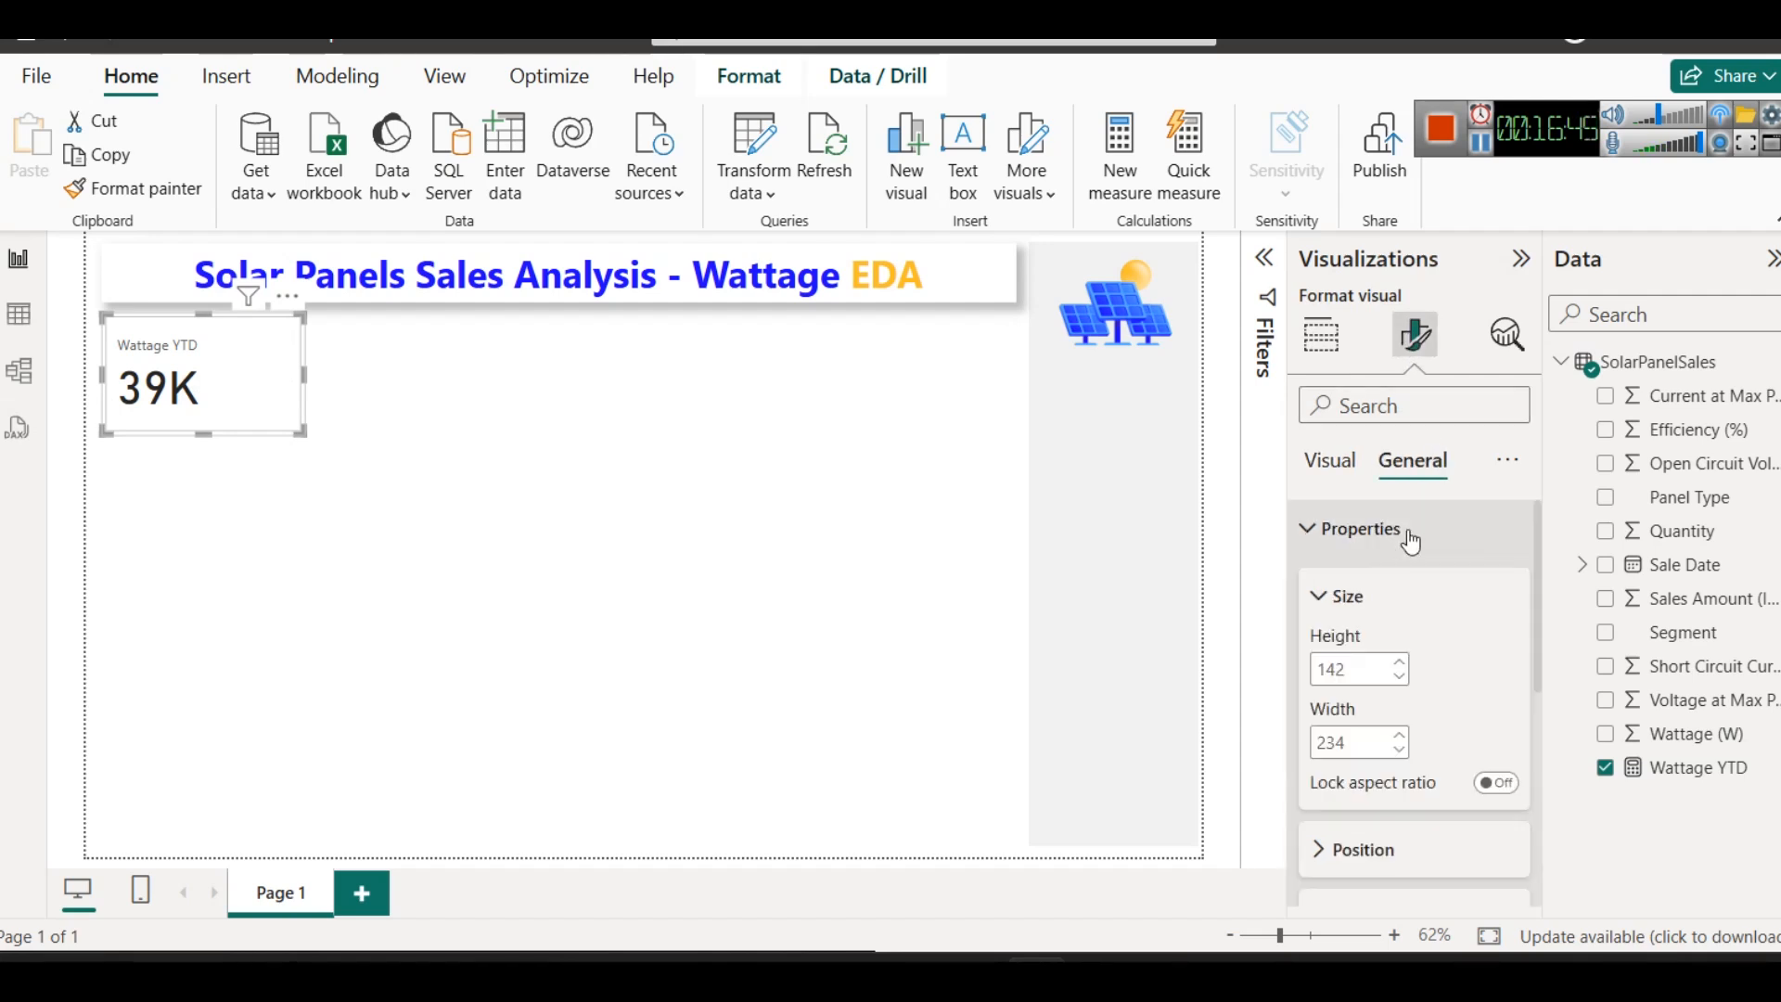
pyautogui.scroll(-5, 1347, 723)
pyautogui.scroll(2, 1363, 668)
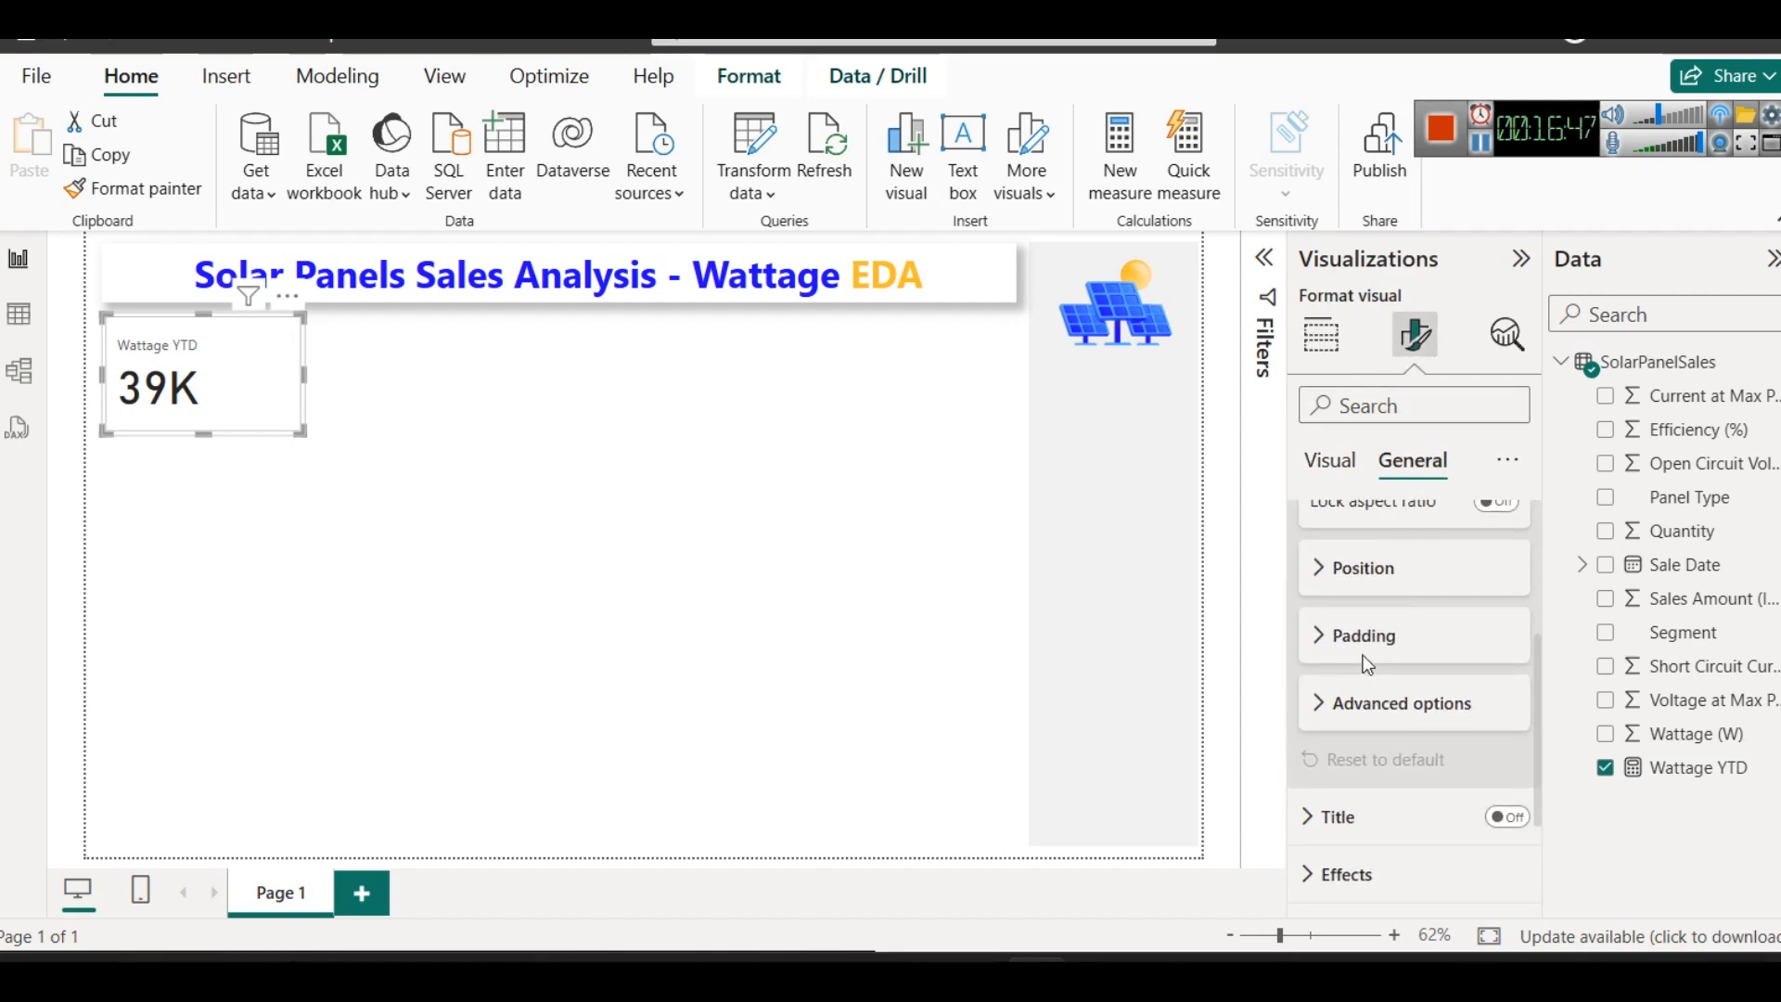
pyautogui.click(1361, 637)
pyautogui.click(1373, 728)
pyautogui.click(1374, 729)
pyautogui.click(1372, 730)
pyautogui.click(1372, 731)
pyautogui.click(1372, 731)
pyautogui.click(1371, 731)
pyautogui.doubleClick(1330, 736)
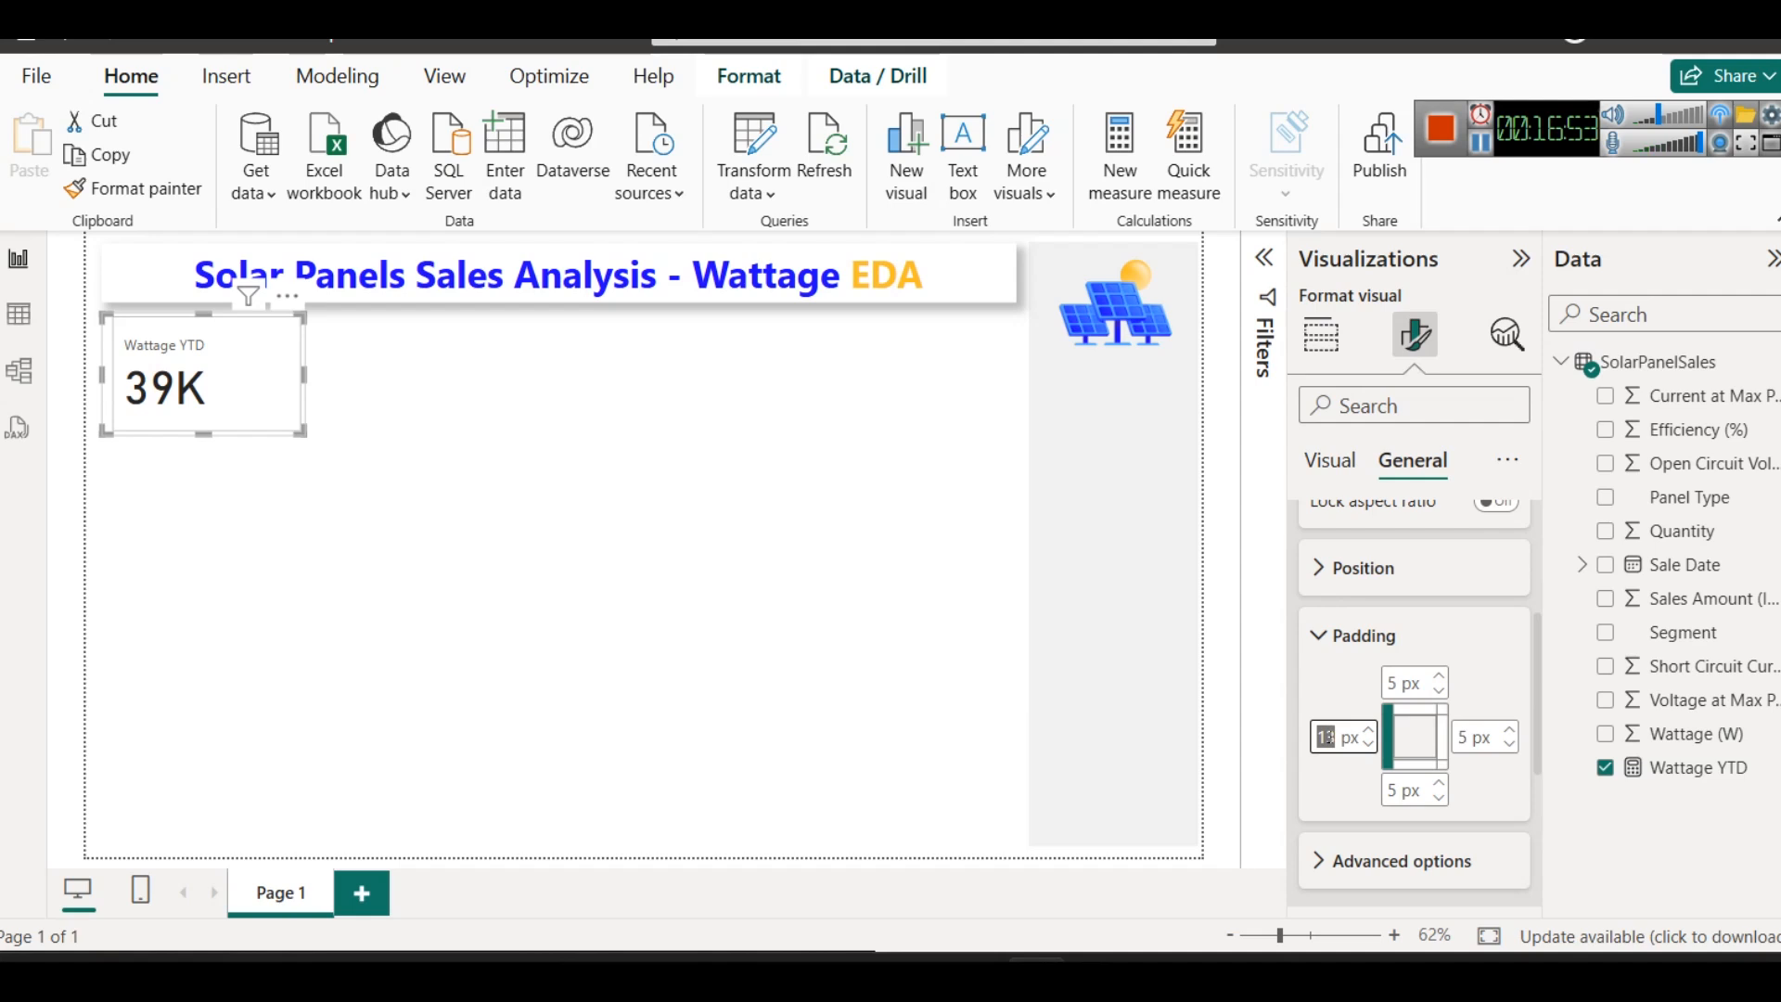
pyautogui.write('0')
pyautogui.click(69, 381)
# - Convert the Wattage YTD visual to the classic Card type and make it slightly shorter
pyautogui.click(237, 389)
pyautogui.click(1513, 521)
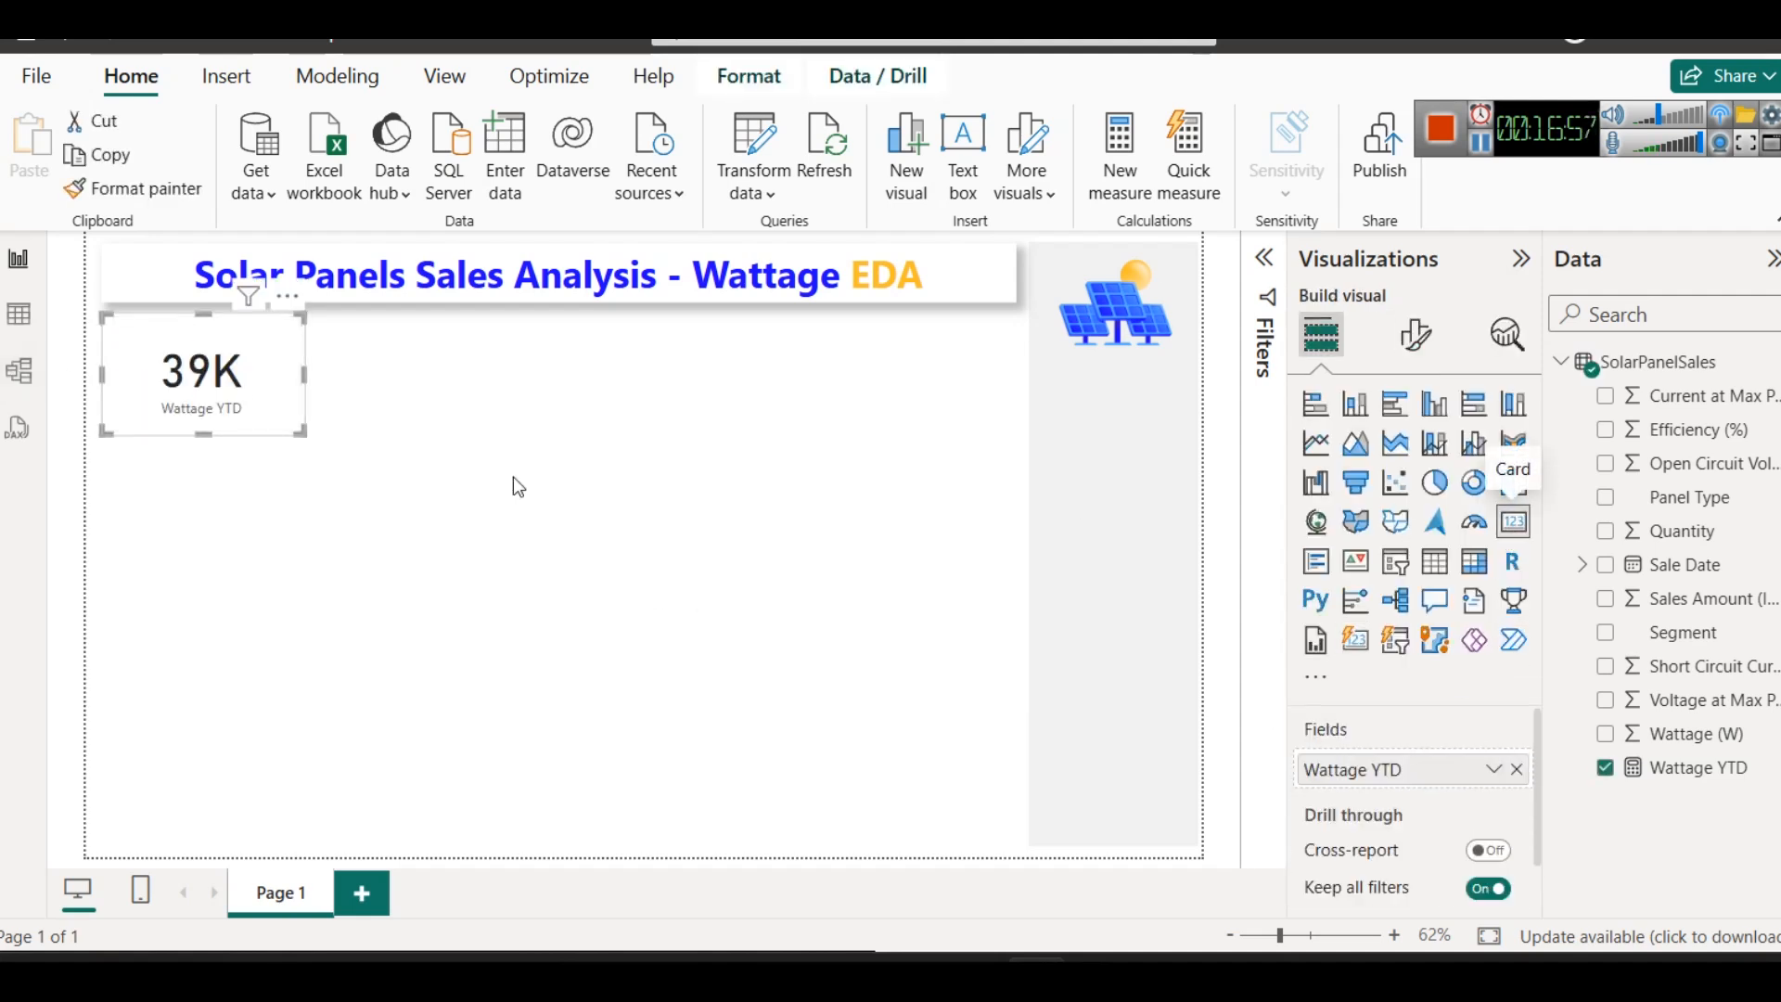
pyautogui.click(674, 503)
pyautogui.moveTo(213, 334)
pyautogui.mouseDown()
pyautogui.moveTo(204, 357)
pyautogui.moveTo(218, 375)
pyautogui.moveTo(232, 362)
pyautogui.mouseUp()
pyautogui.click(315, 473)
pyautogui.click(245, 388)
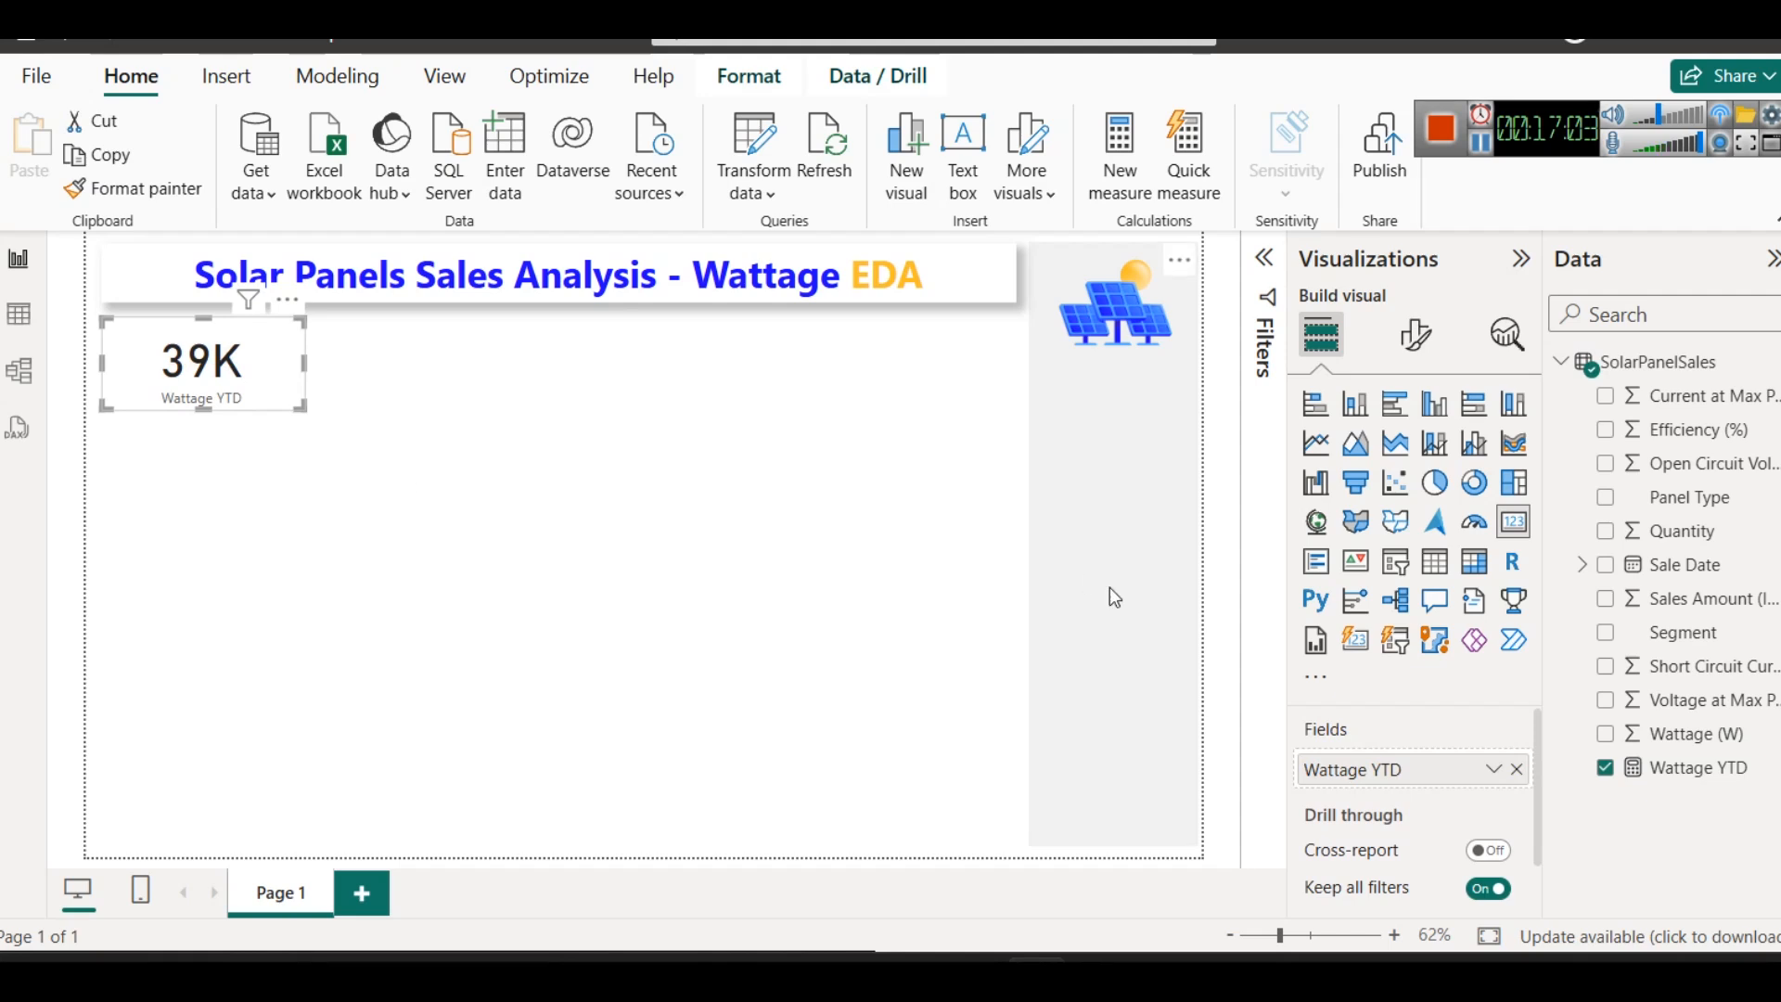
# - Turn on the shadow effect for the Wattage YTD card
pyautogui.click(1416, 335)
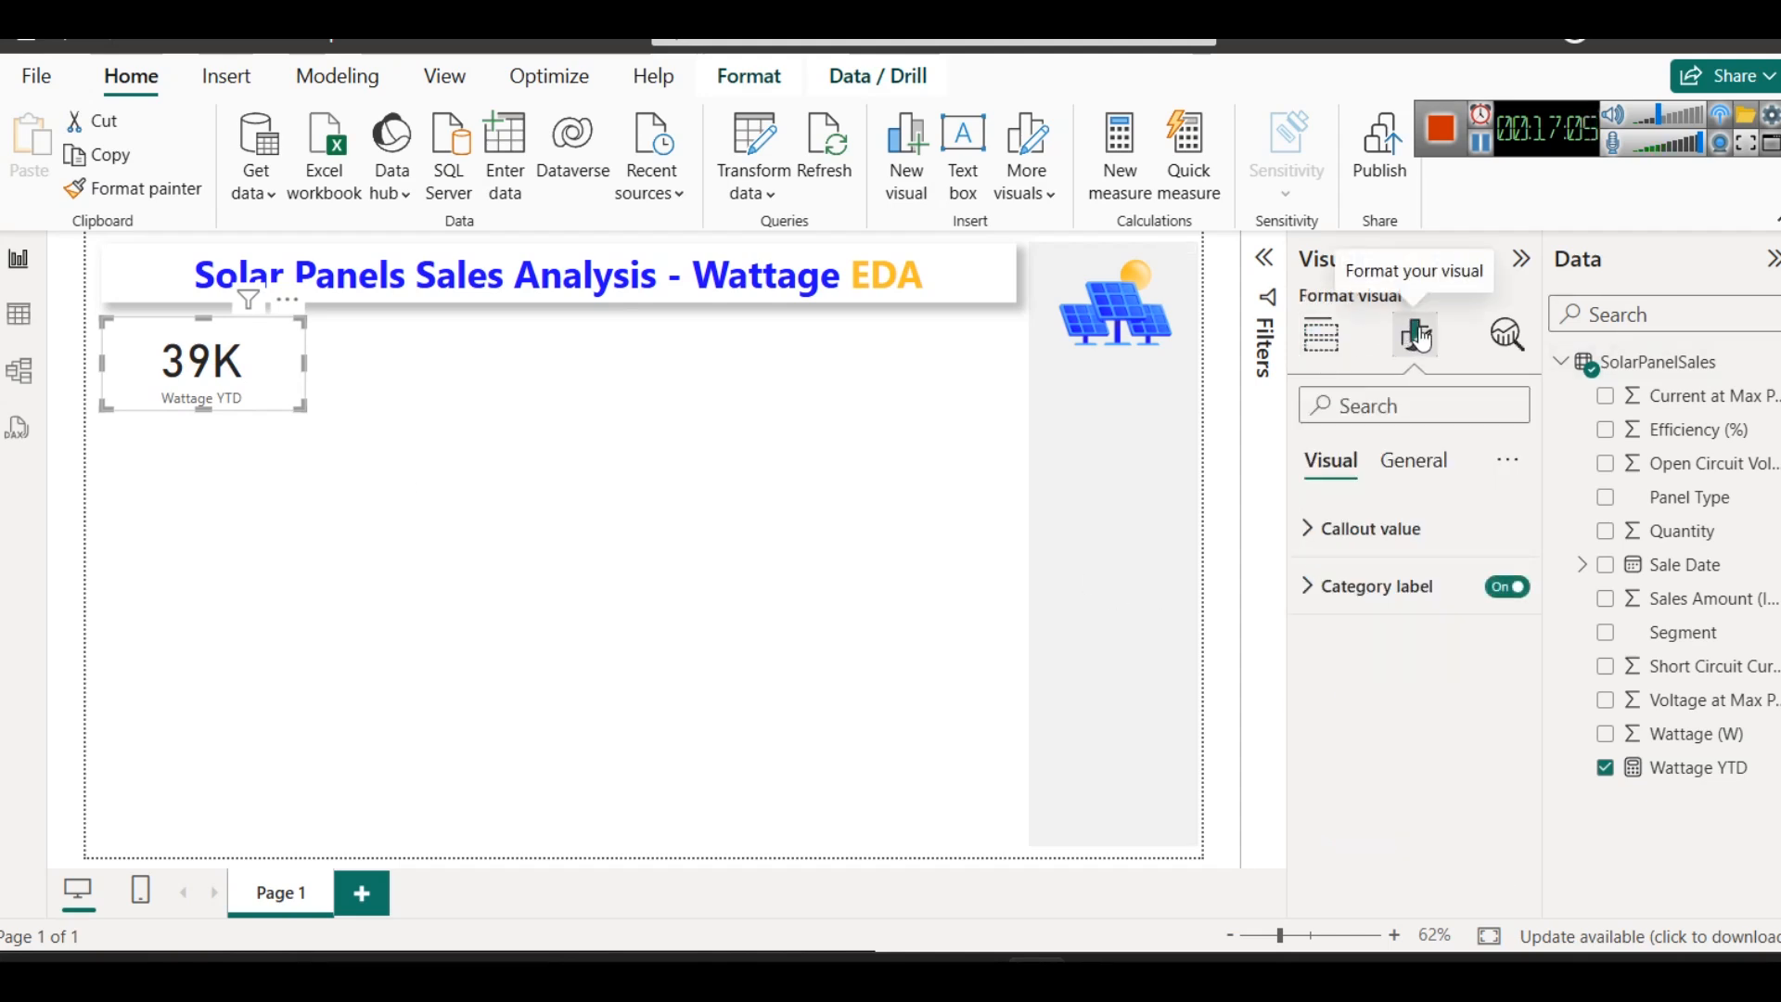
pyautogui.click(1412, 461)
pyautogui.click(1379, 645)
pyautogui.scroll(-4, 1454, 793)
pyautogui.click(1494, 648)
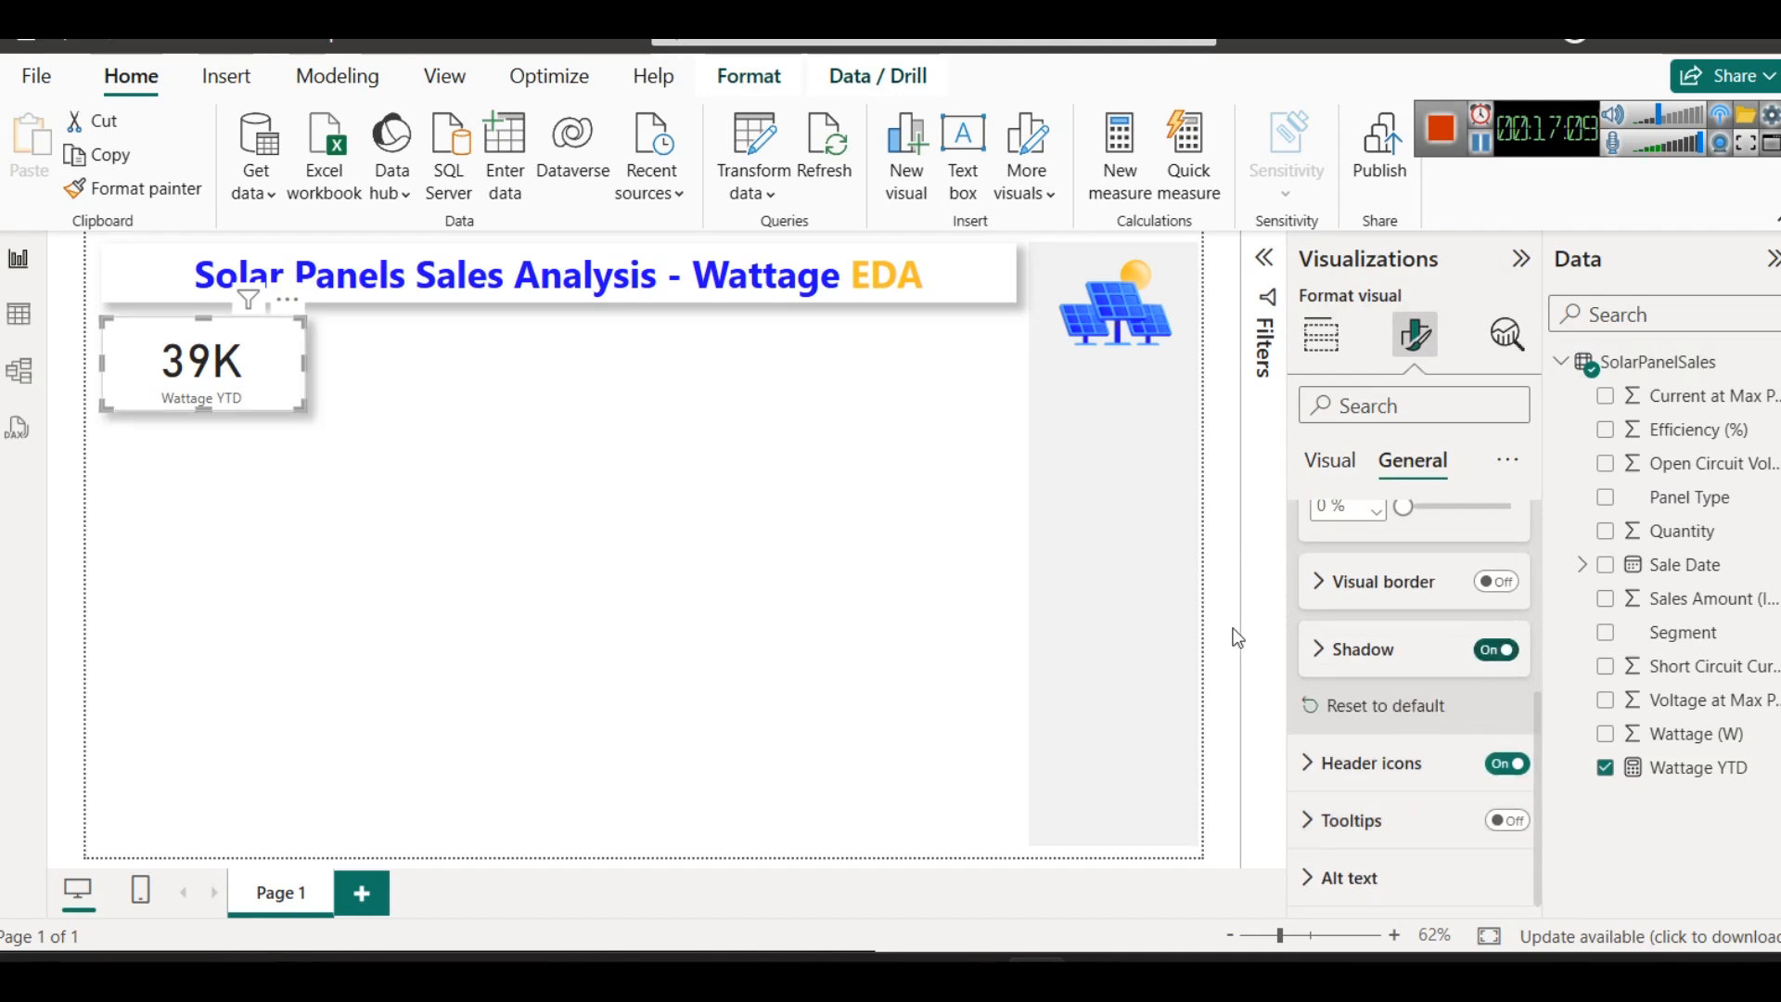
pyautogui.click(419, 486)
# - Set the callout value color of the Wattage YTD card to the recently used dark blue
pyautogui.click(190, 394)
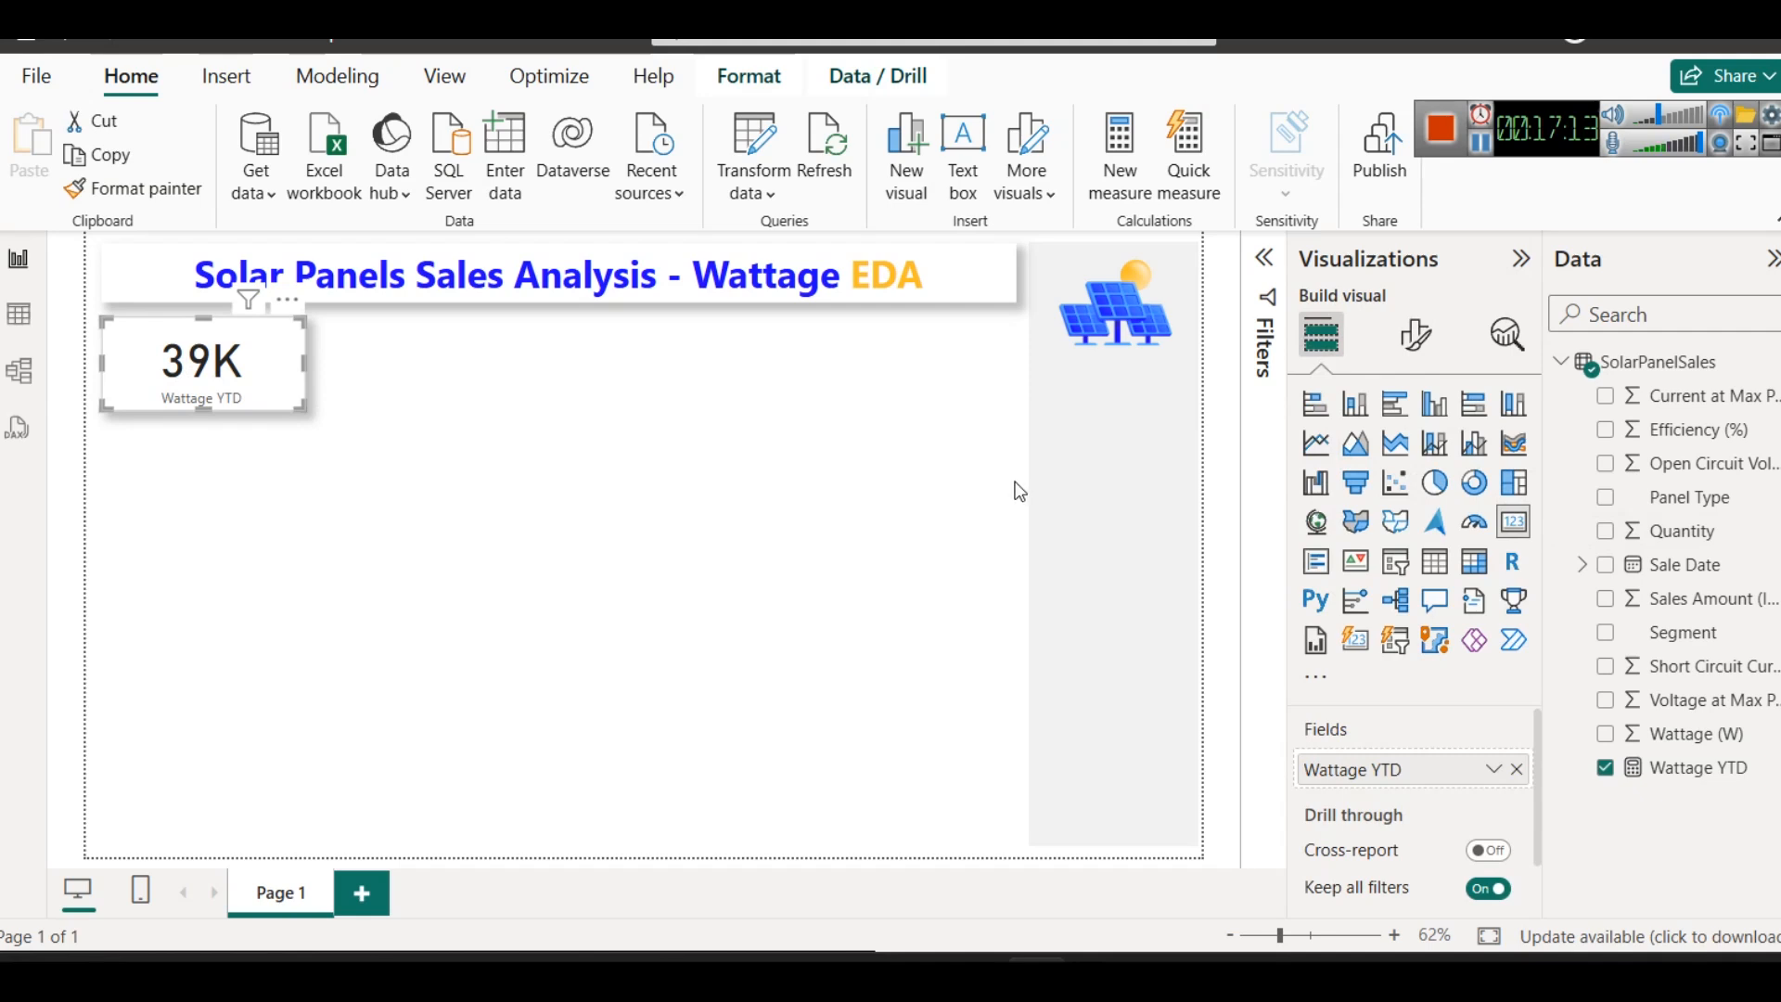
pyautogui.click(1414, 334)
pyautogui.click(1405, 530)
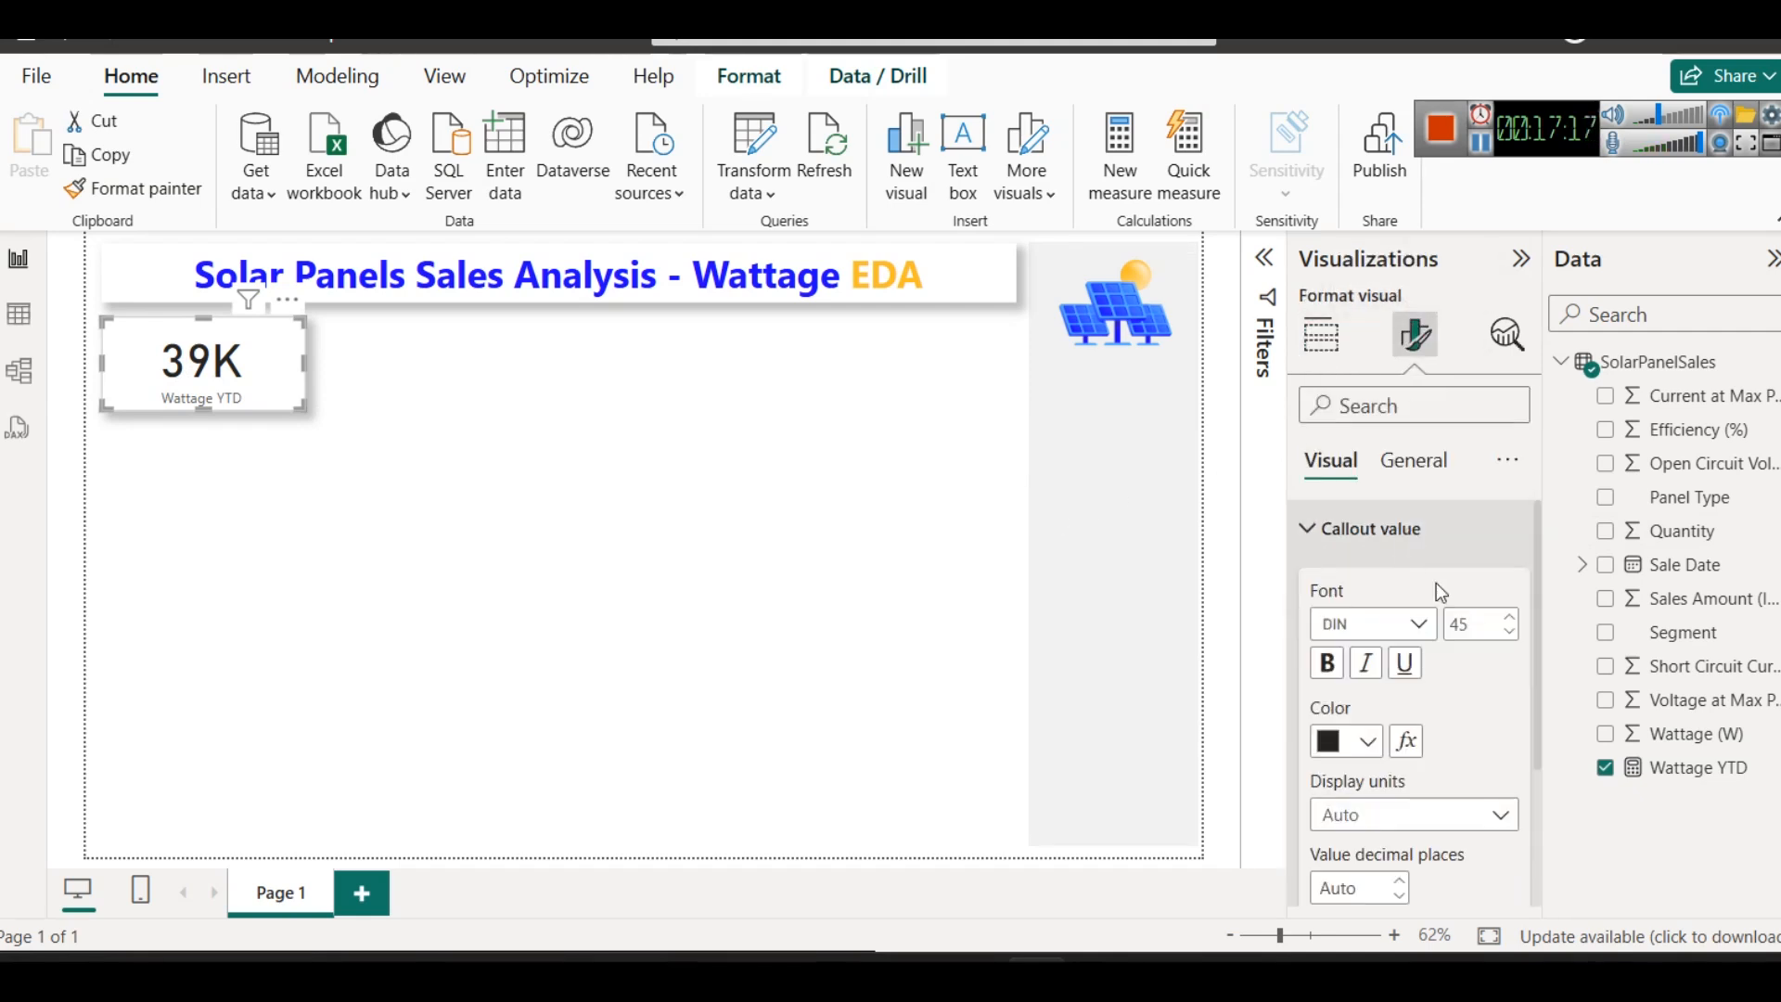
pyautogui.click(1365, 745)
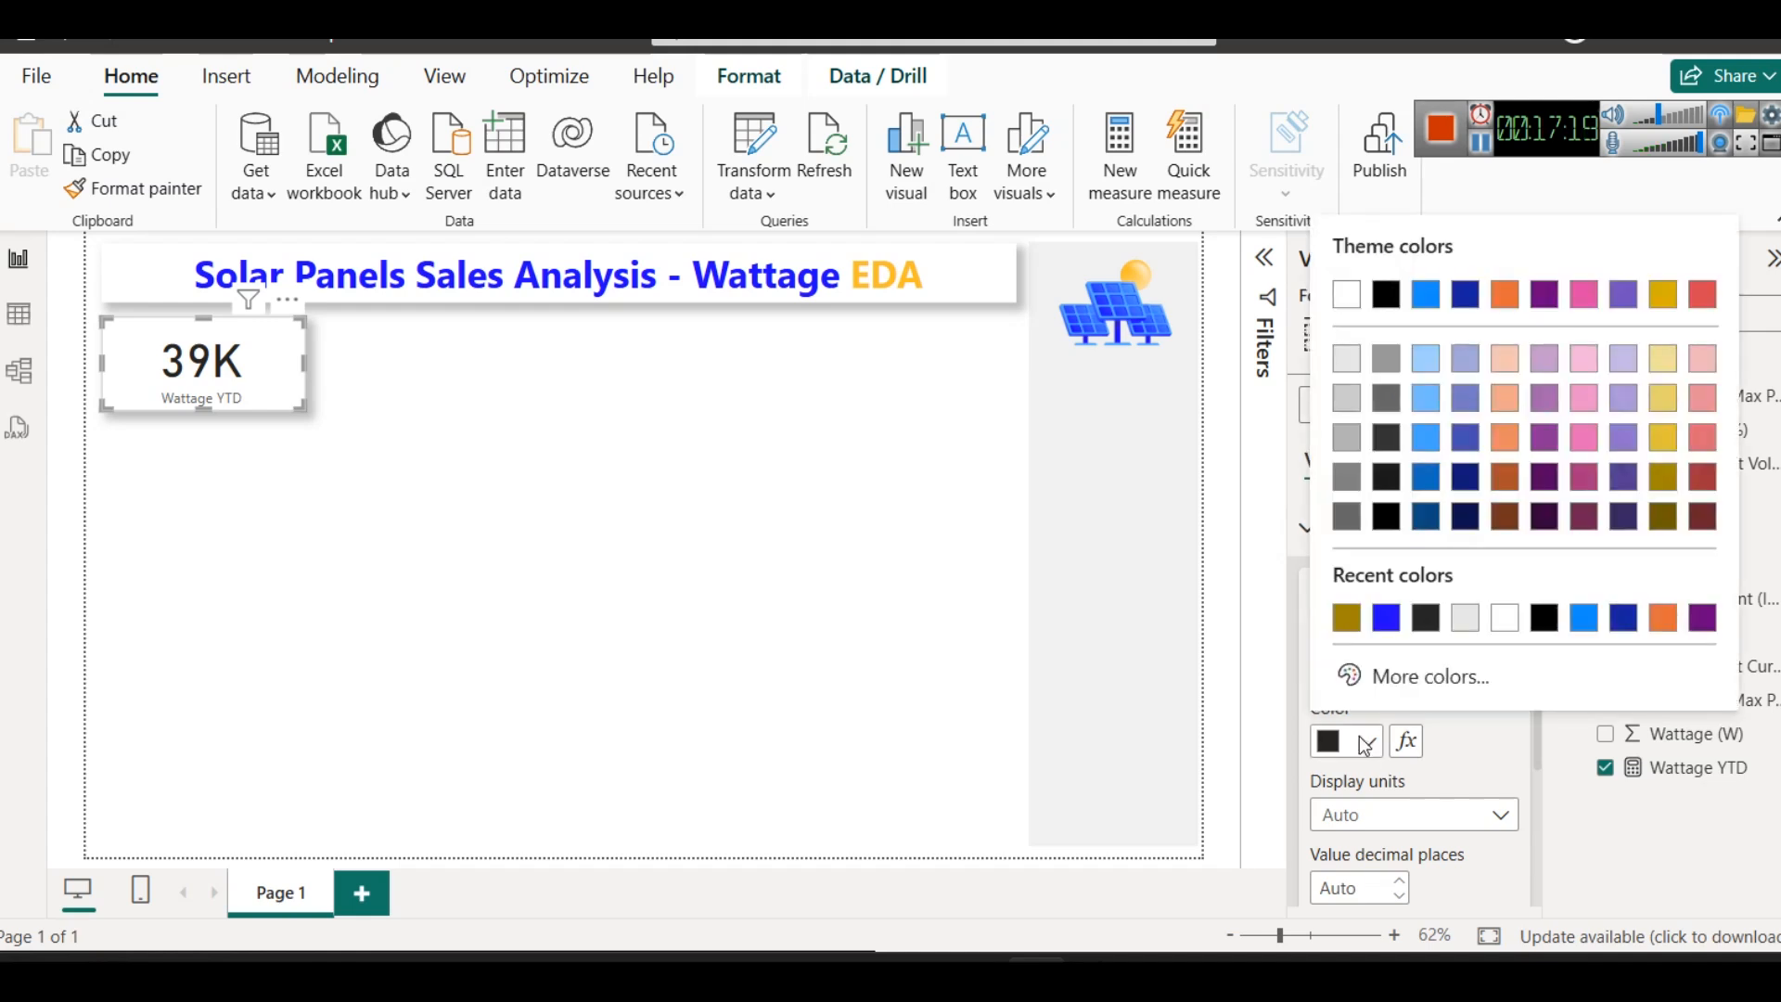
pyautogui.click(1390, 628)
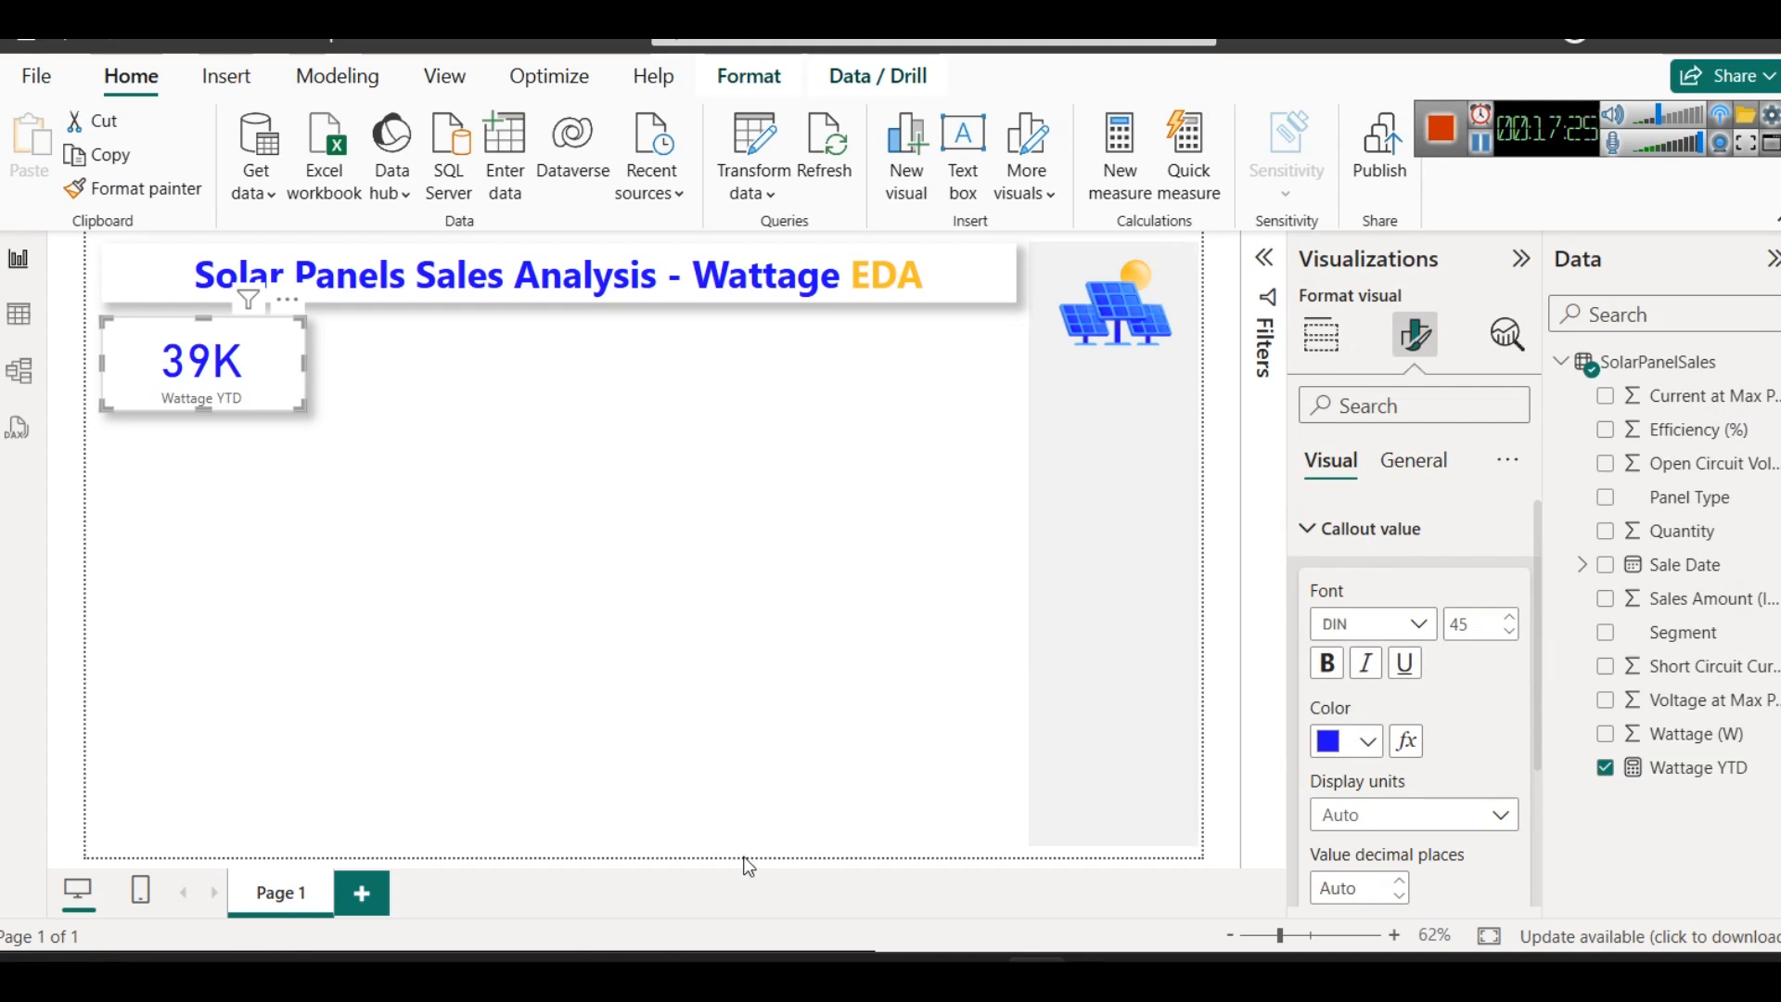
# - Copy the color code #52a7ff from Color Codes.txt in Notepad and return to the report
pyautogui.moveTo(664, 956)
pyautogui.click(1124, 876)
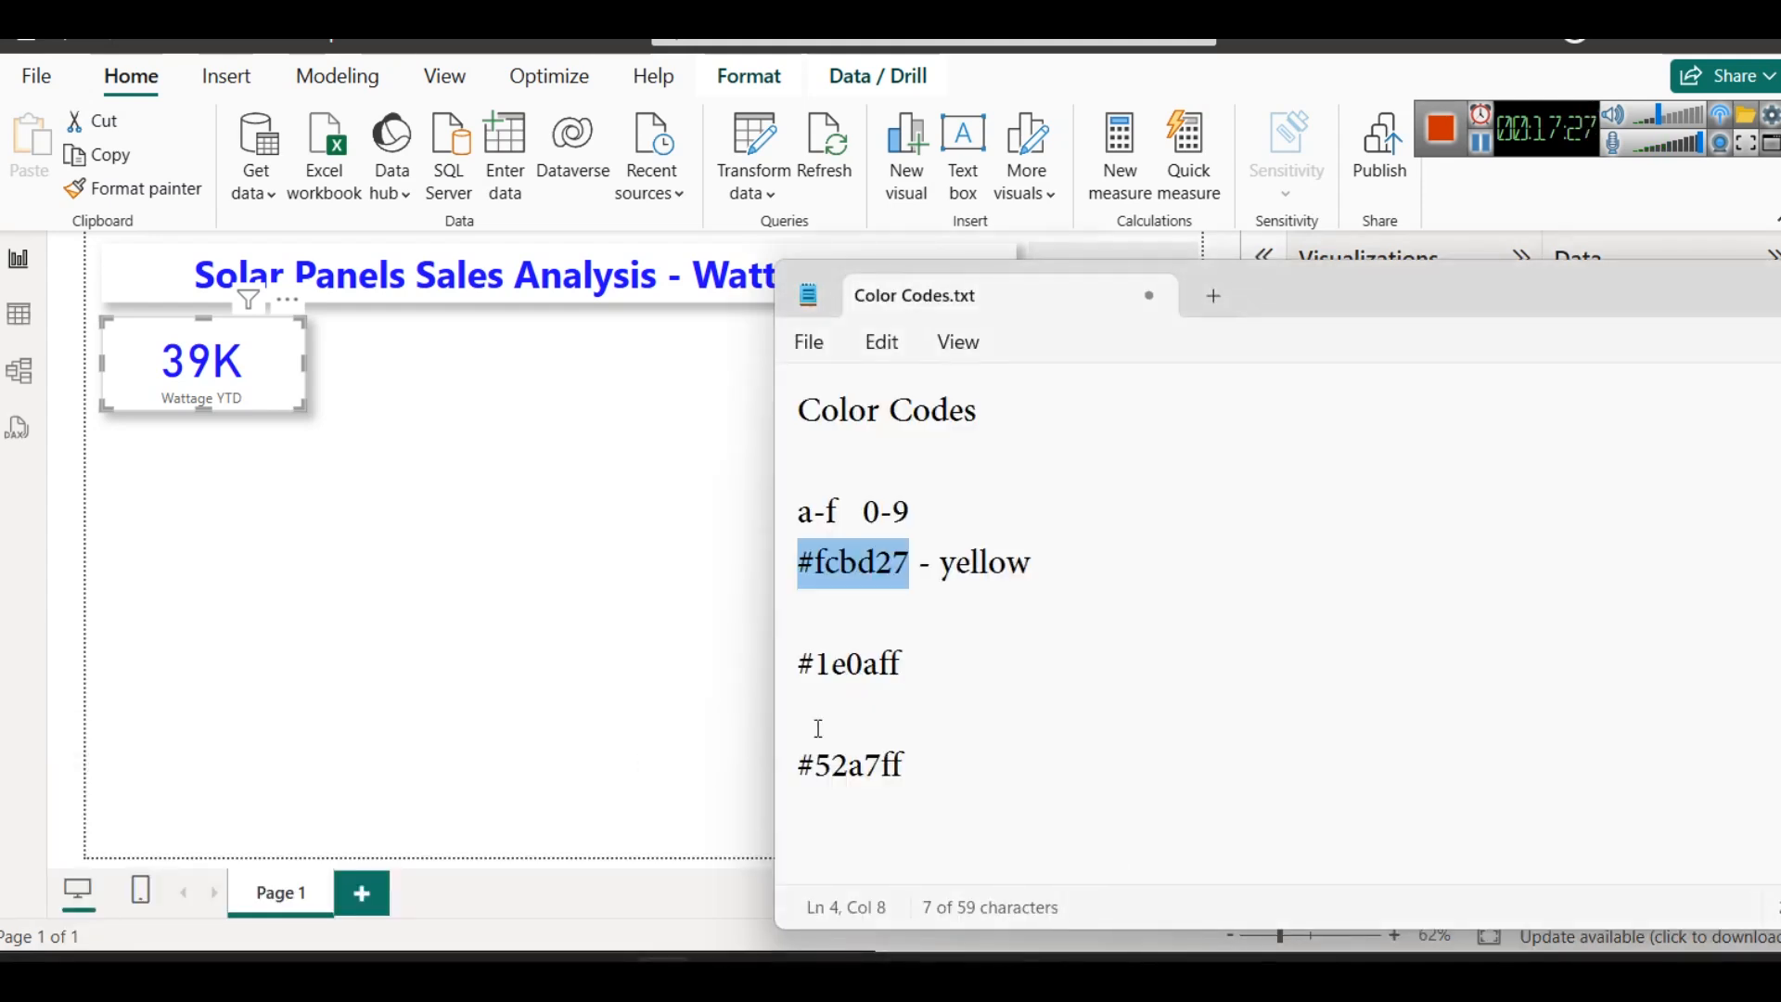
pyautogui.doubleClick(826, 766)
pyautogui.moveTo(911, 745); pyautogui.dragTo(752, 747)
pyautogui.click(422, 485)
# - Try the copied color #52A7FF on the callout value of the Wattage YTD card
pyautogui.click(270, 388)
pyautogui.click(1416, 341)
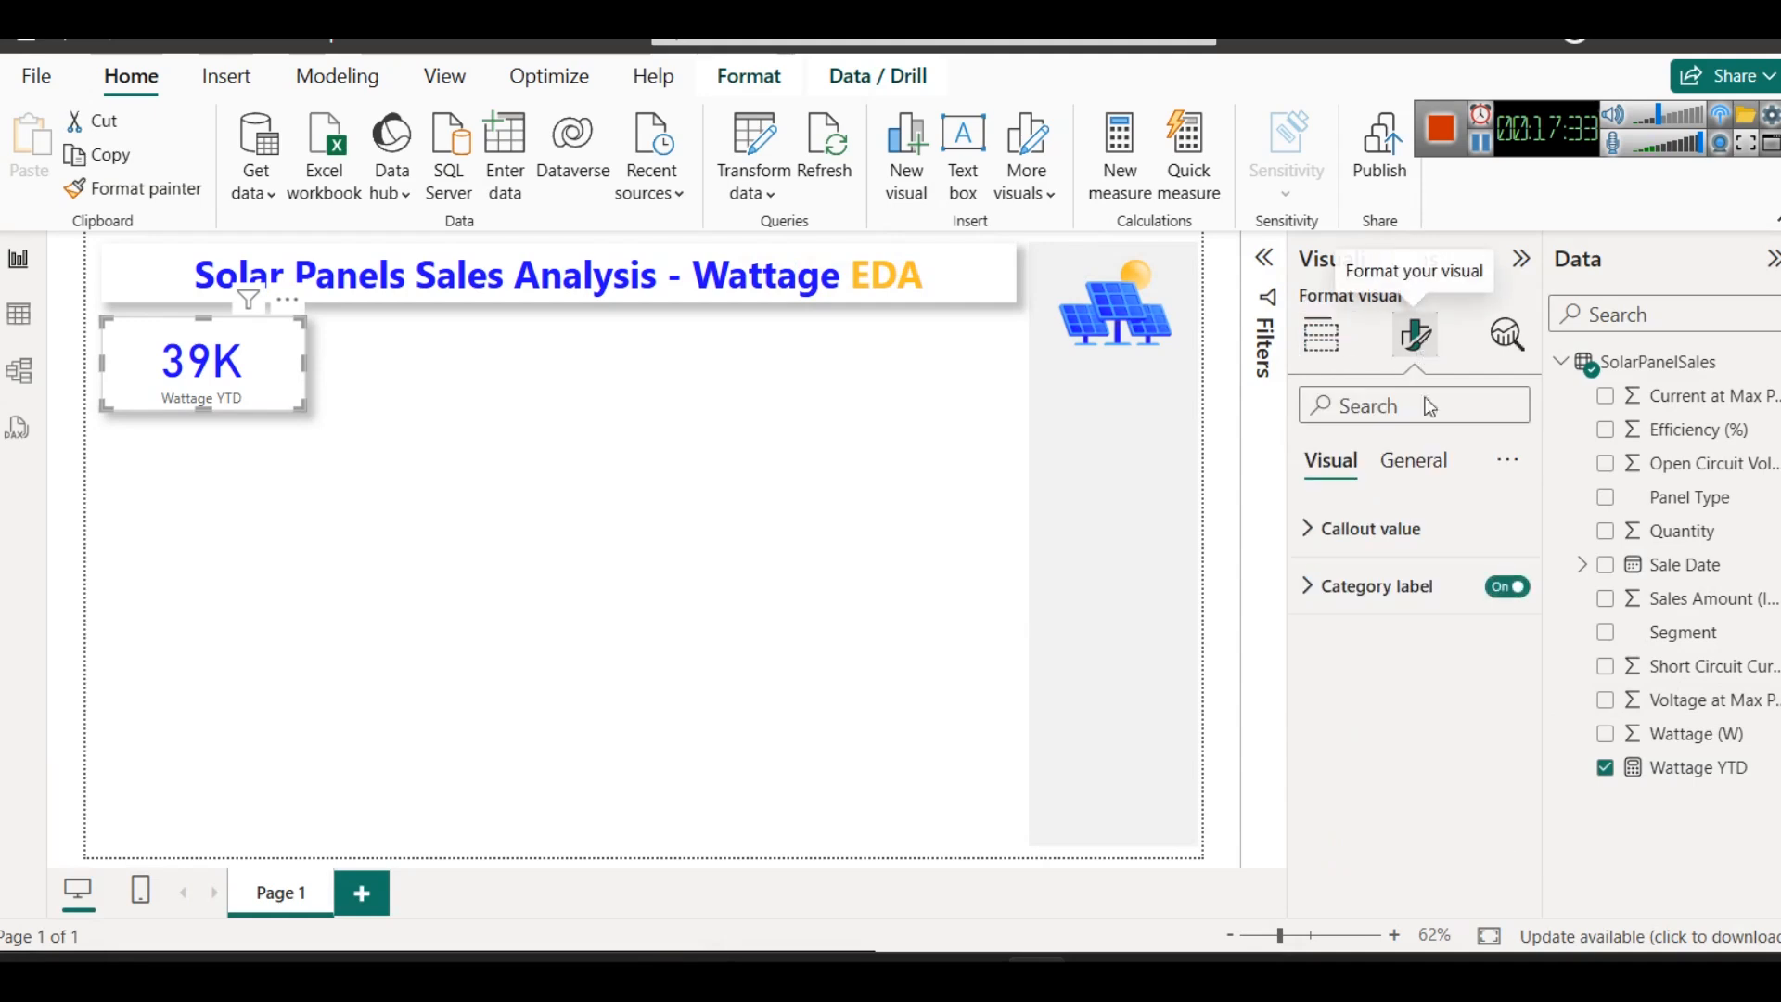
pyautogui.click(1400, 525)
pyautogui.click(1367, 740)
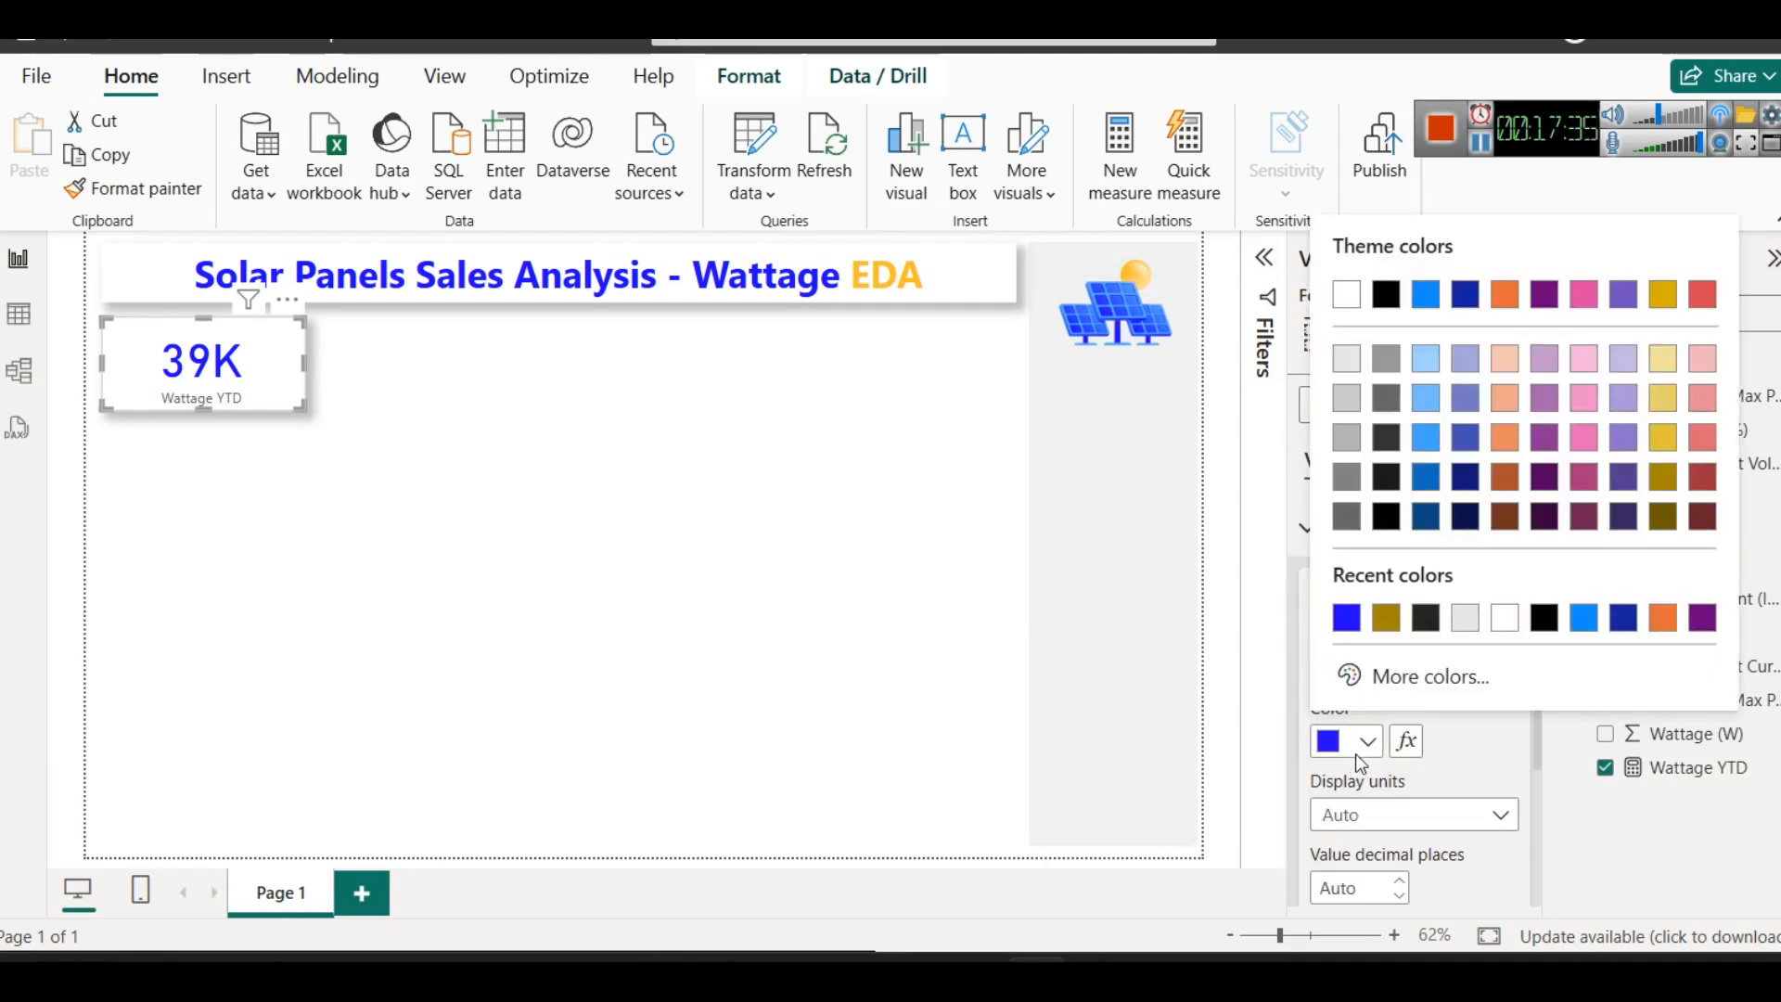
pyautogui.click(1412, 686)
pyautogui.write('#52A7FF')
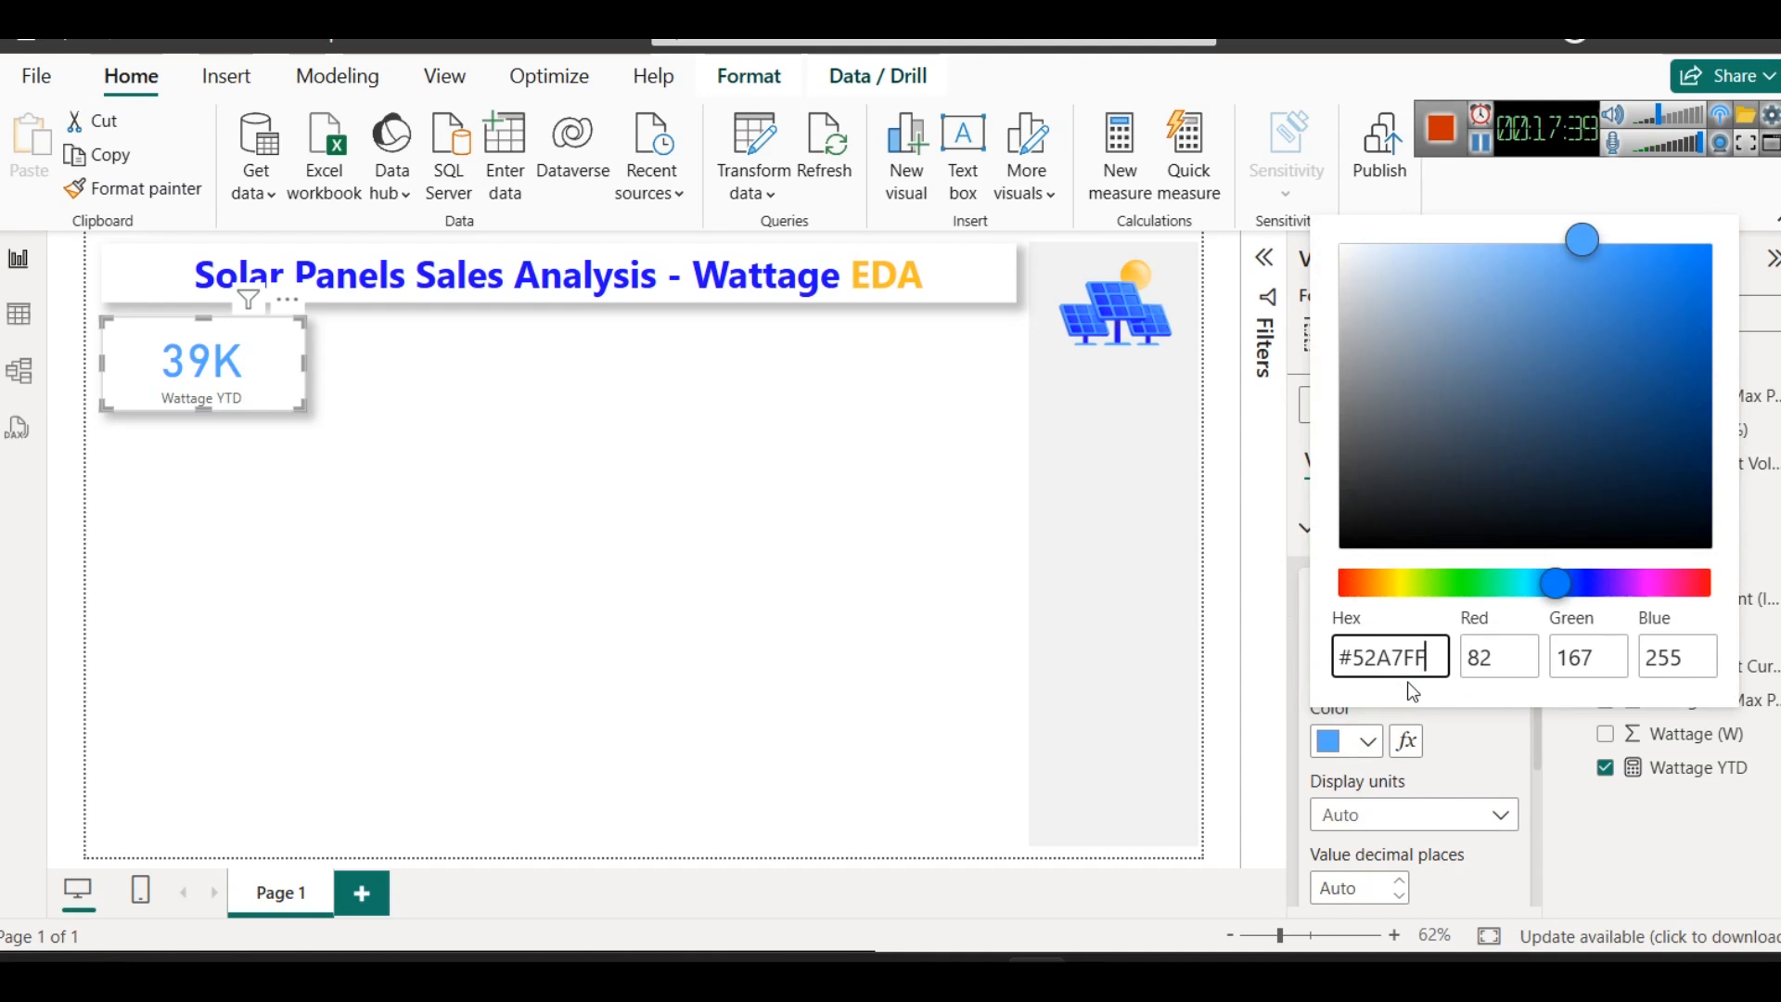
# - Change the callout value color back to the recently used dark blue
pyautogui.click(1541, 767)
pyautogui.click(1367, 740)
pyautogui.click(1393, 615)
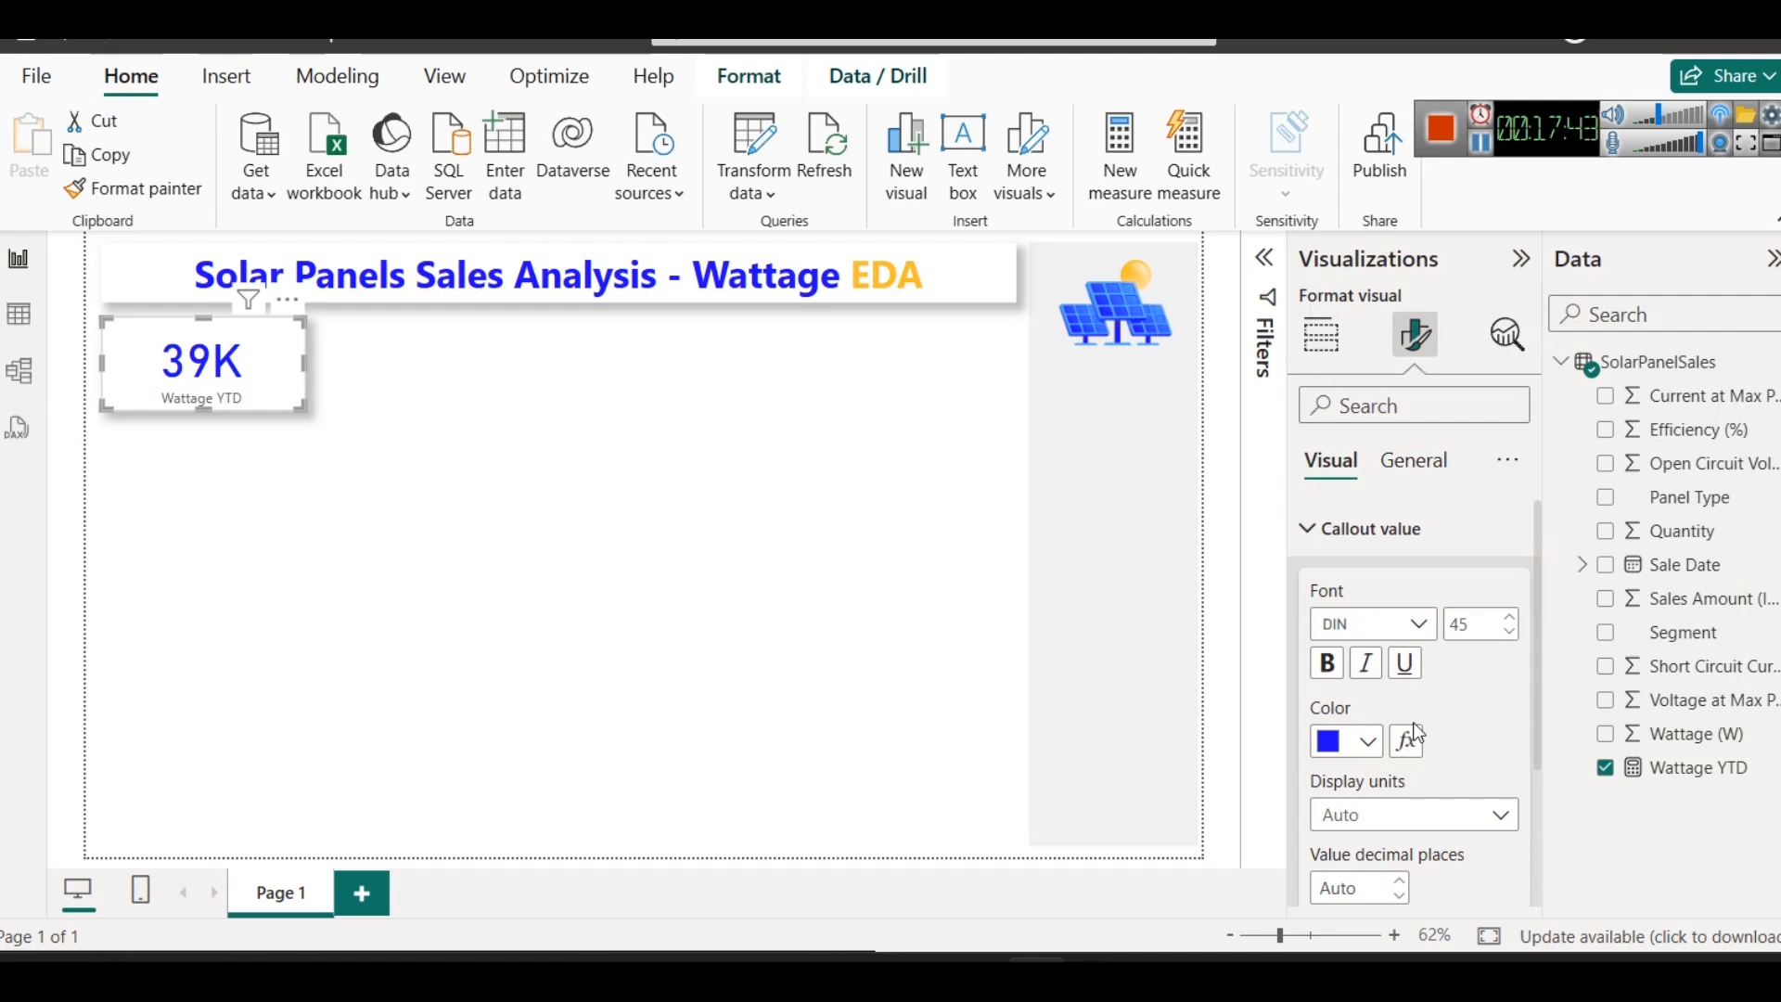
# - Set the category label color of the Wattage YTD card to the recently used dark gold
pyautogui.scroll(-2, 1407, 760)
pyautogui.click(1381, 878)
pyautogui.scroll(-3, 1335, 816)
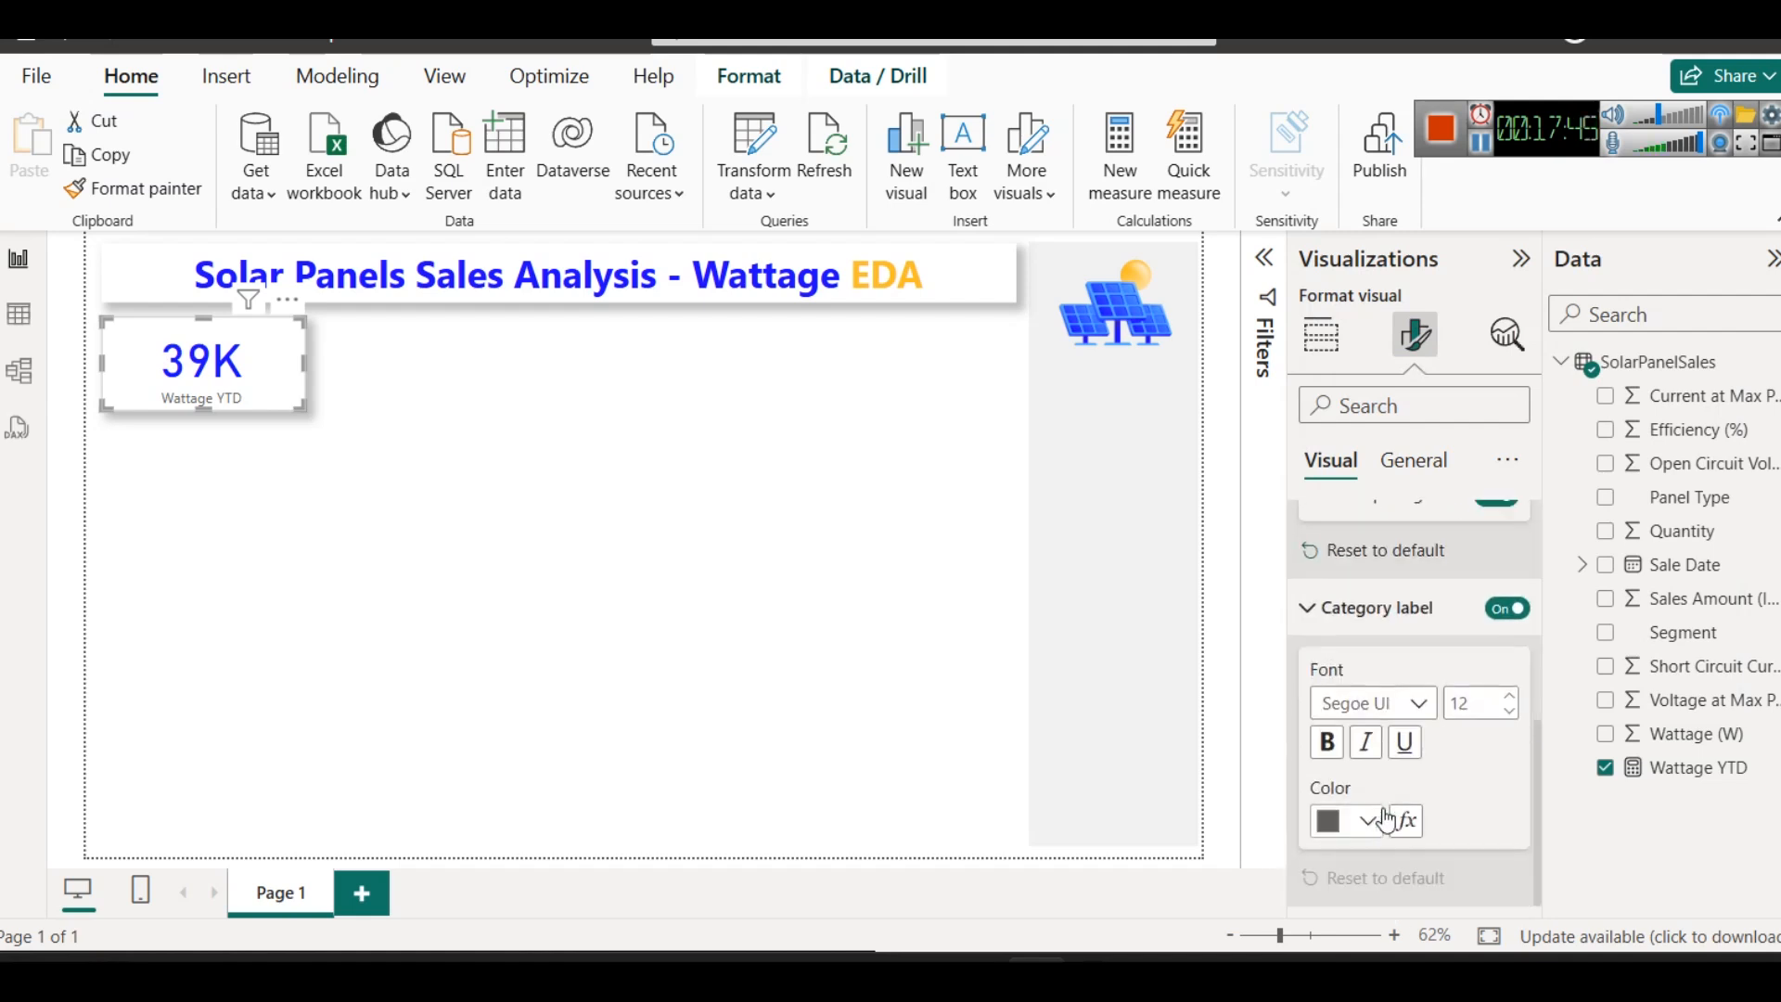
pyautogui.click(1354, 820)
pyautogui.click(1426, 696)
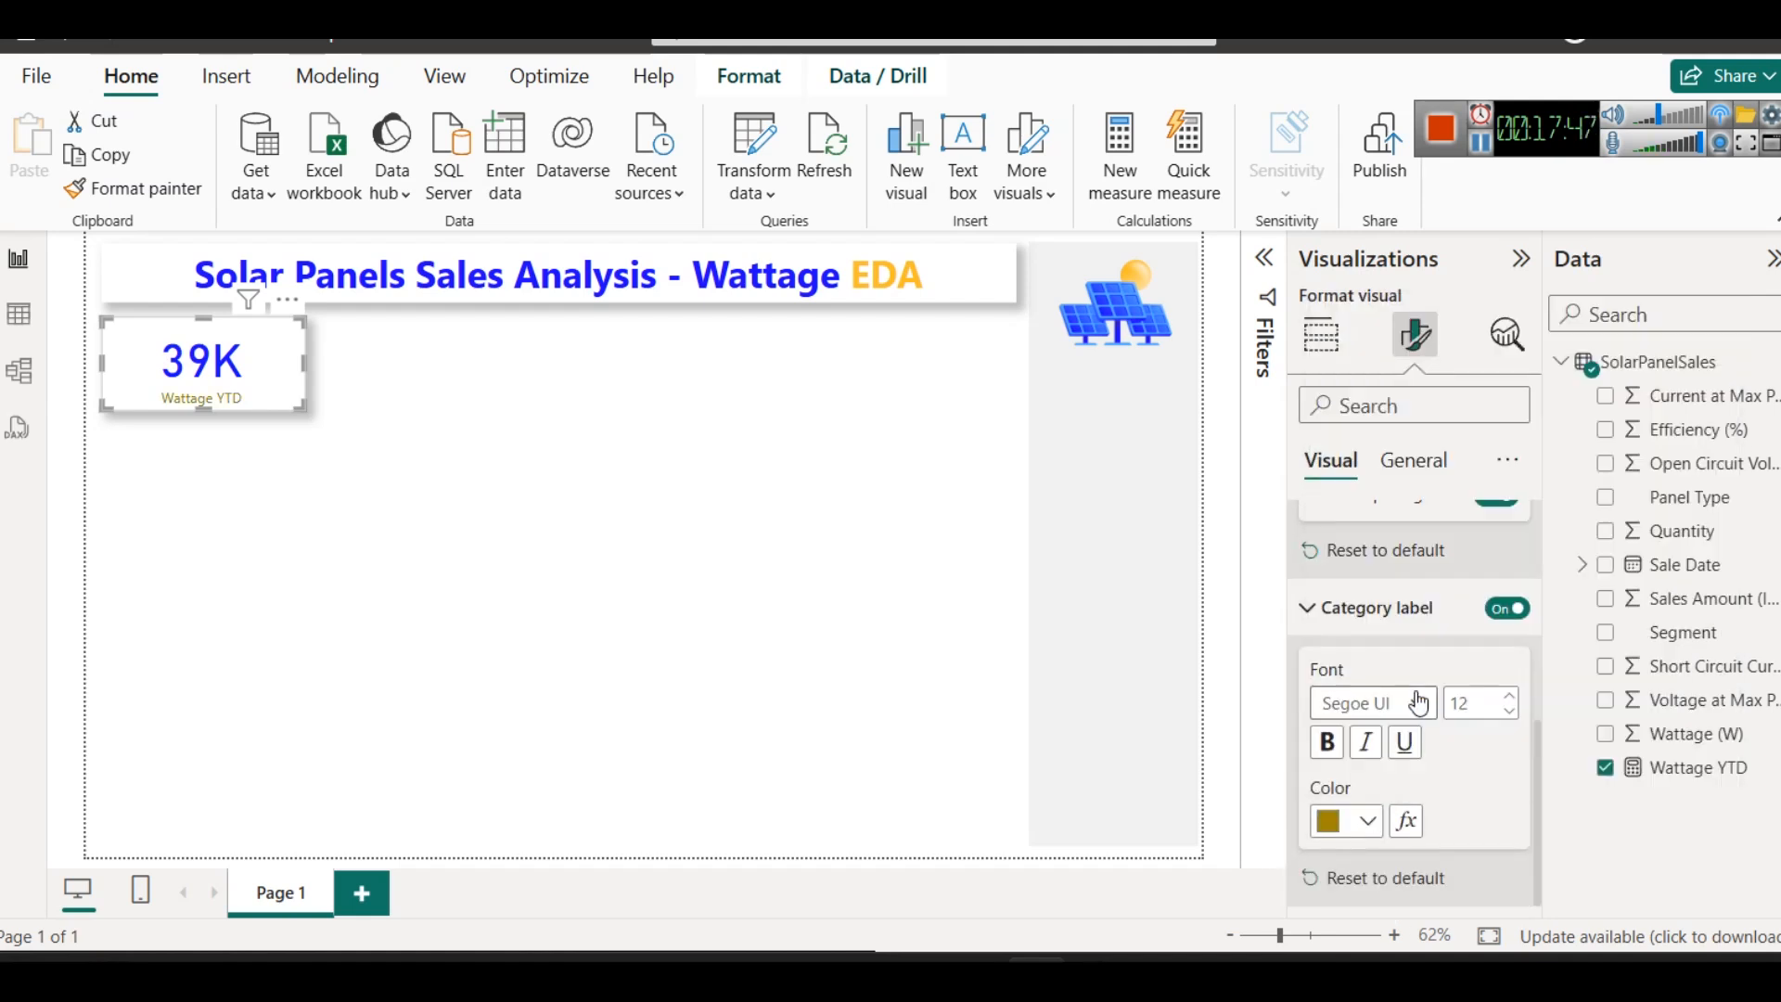
pyautogui.click(1371, 821)
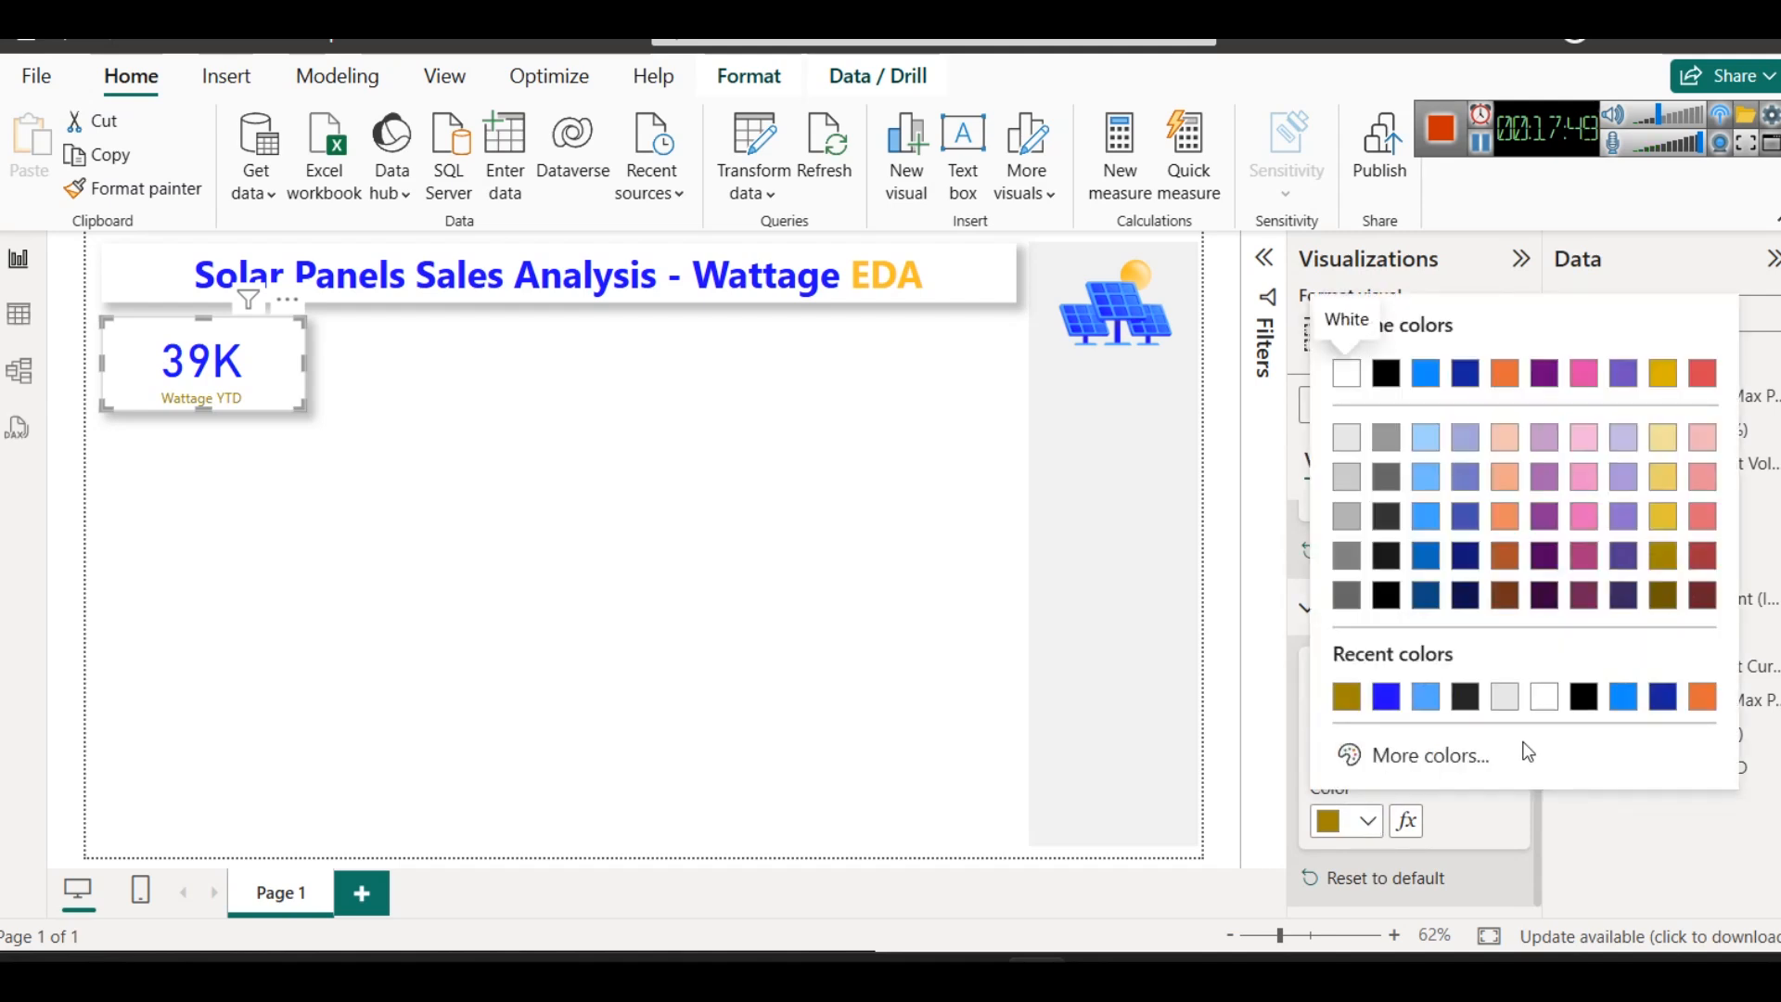
pyautogui.click(1493, 826)
# - Set the category label of the Wattage YTD card to font size 14 and bold
pyautogui.click(1508, 697)
pyautogui.click(1508, 696)
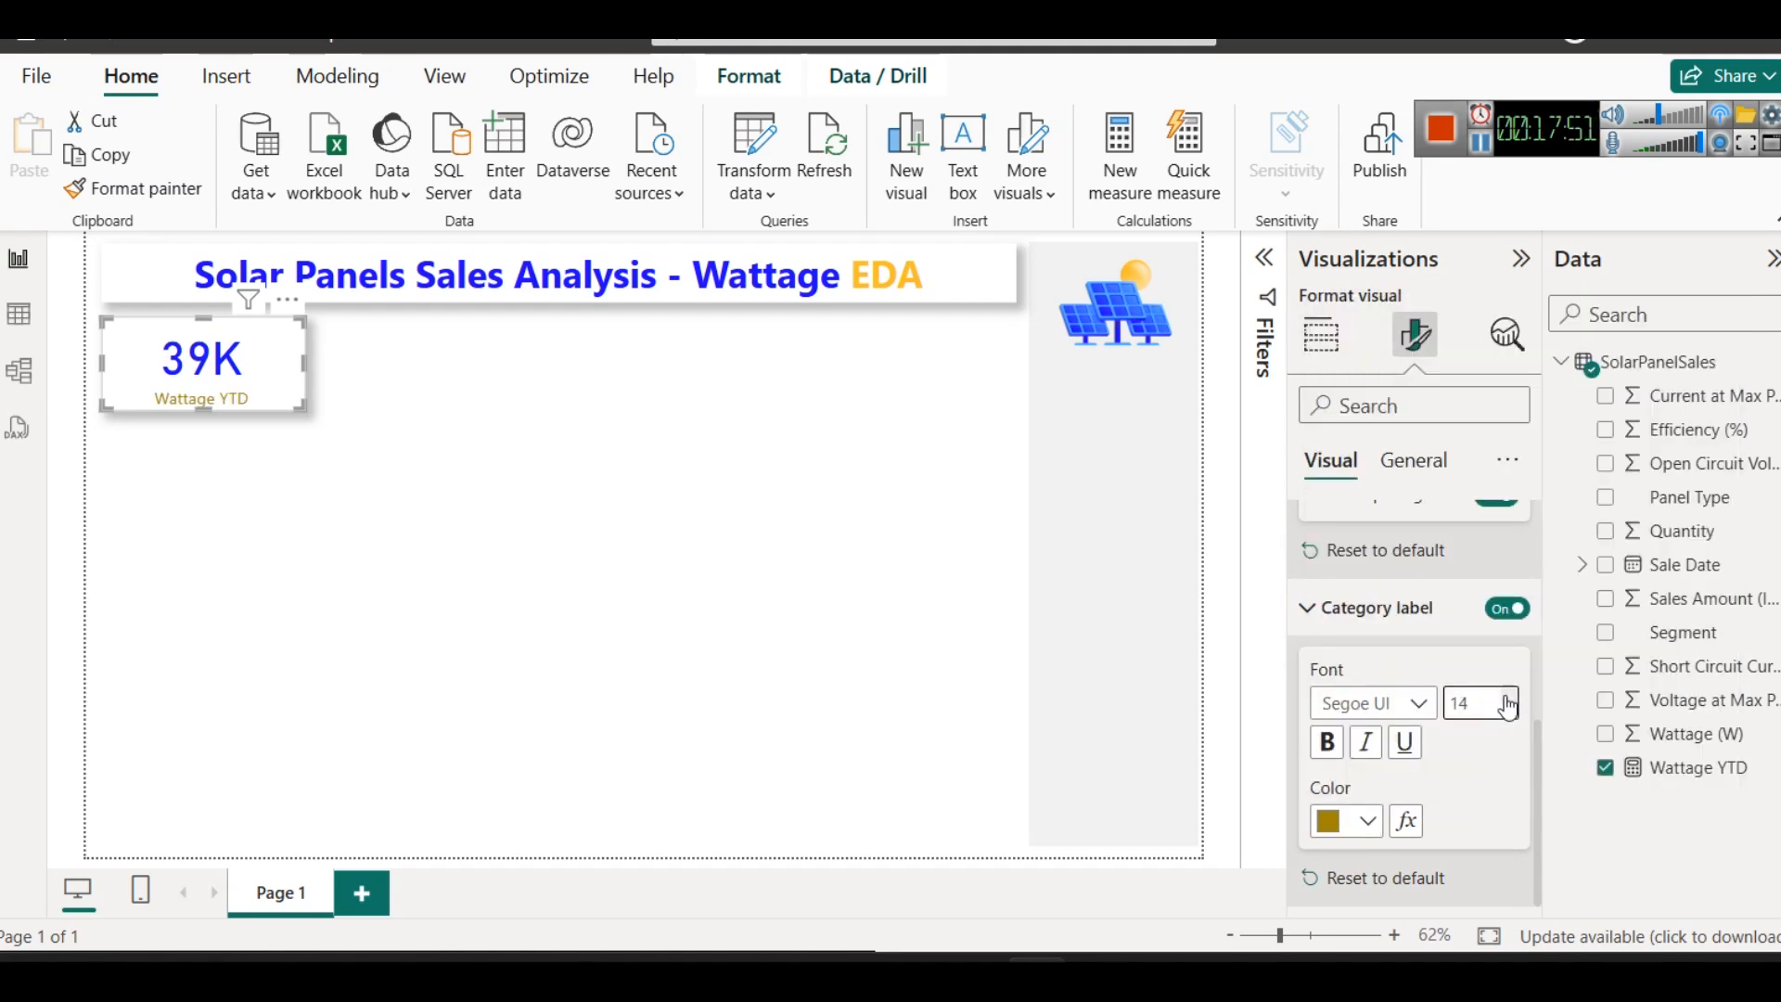
pyautogui.click(1327, 742)
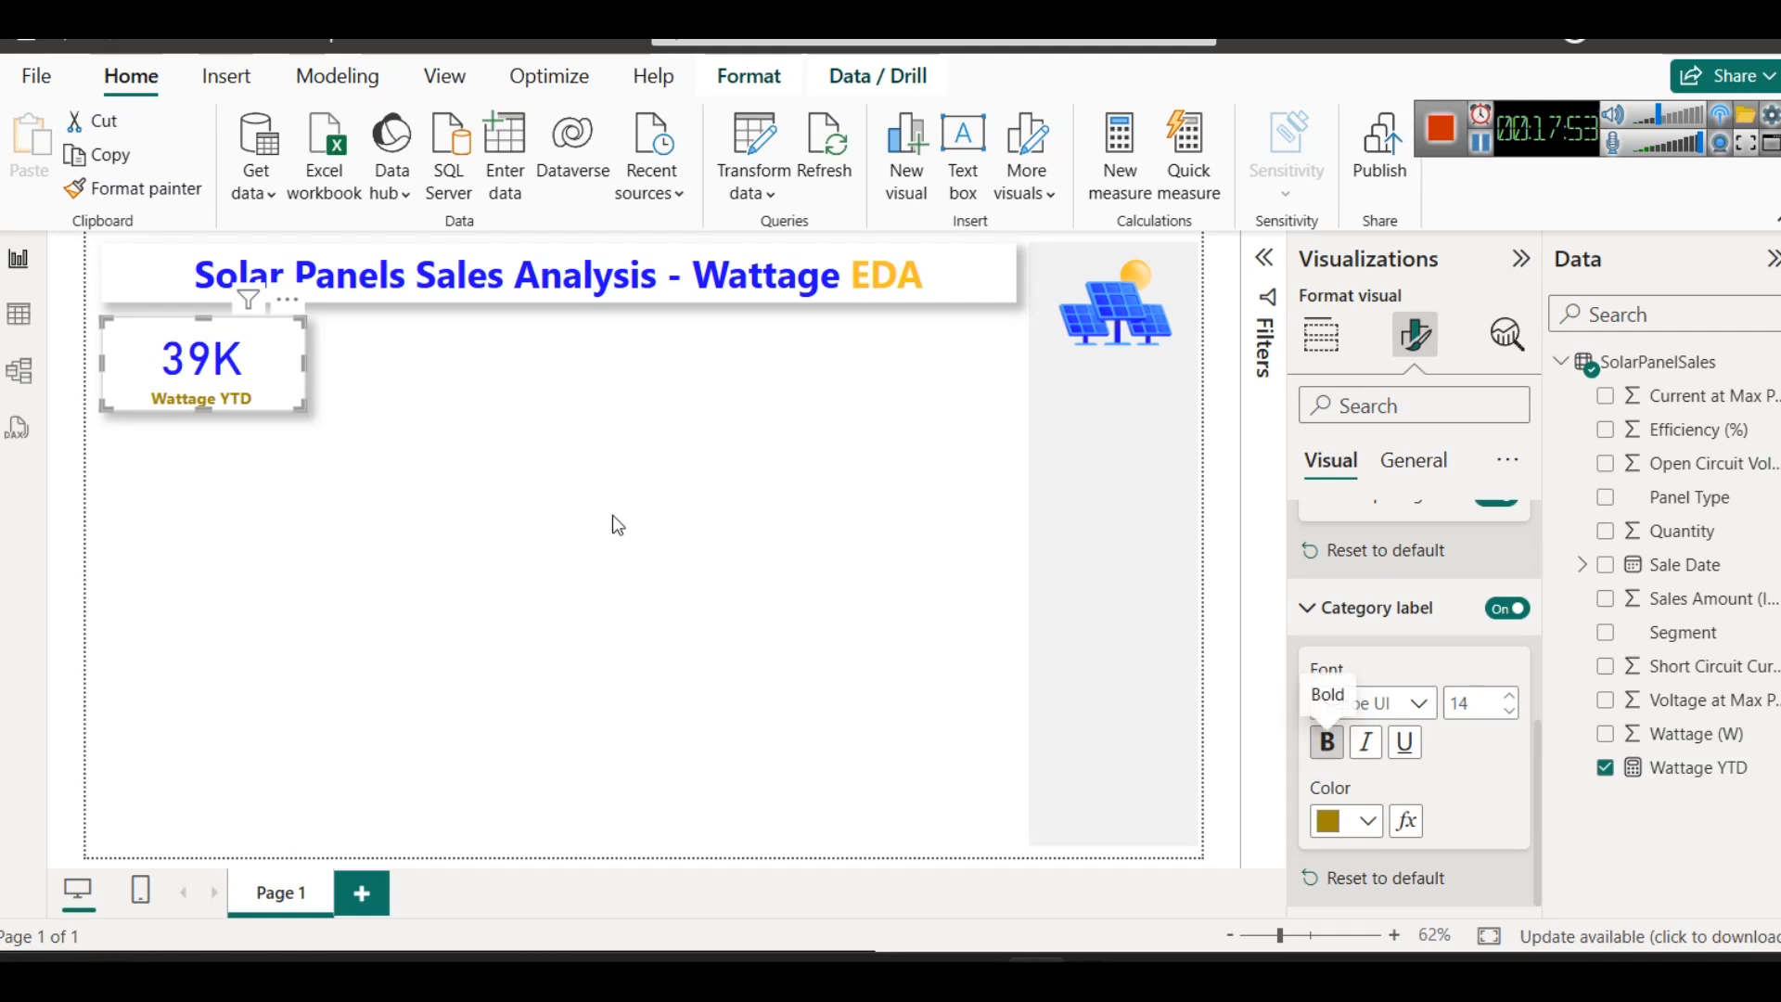
pyautogui.click(536, 372)
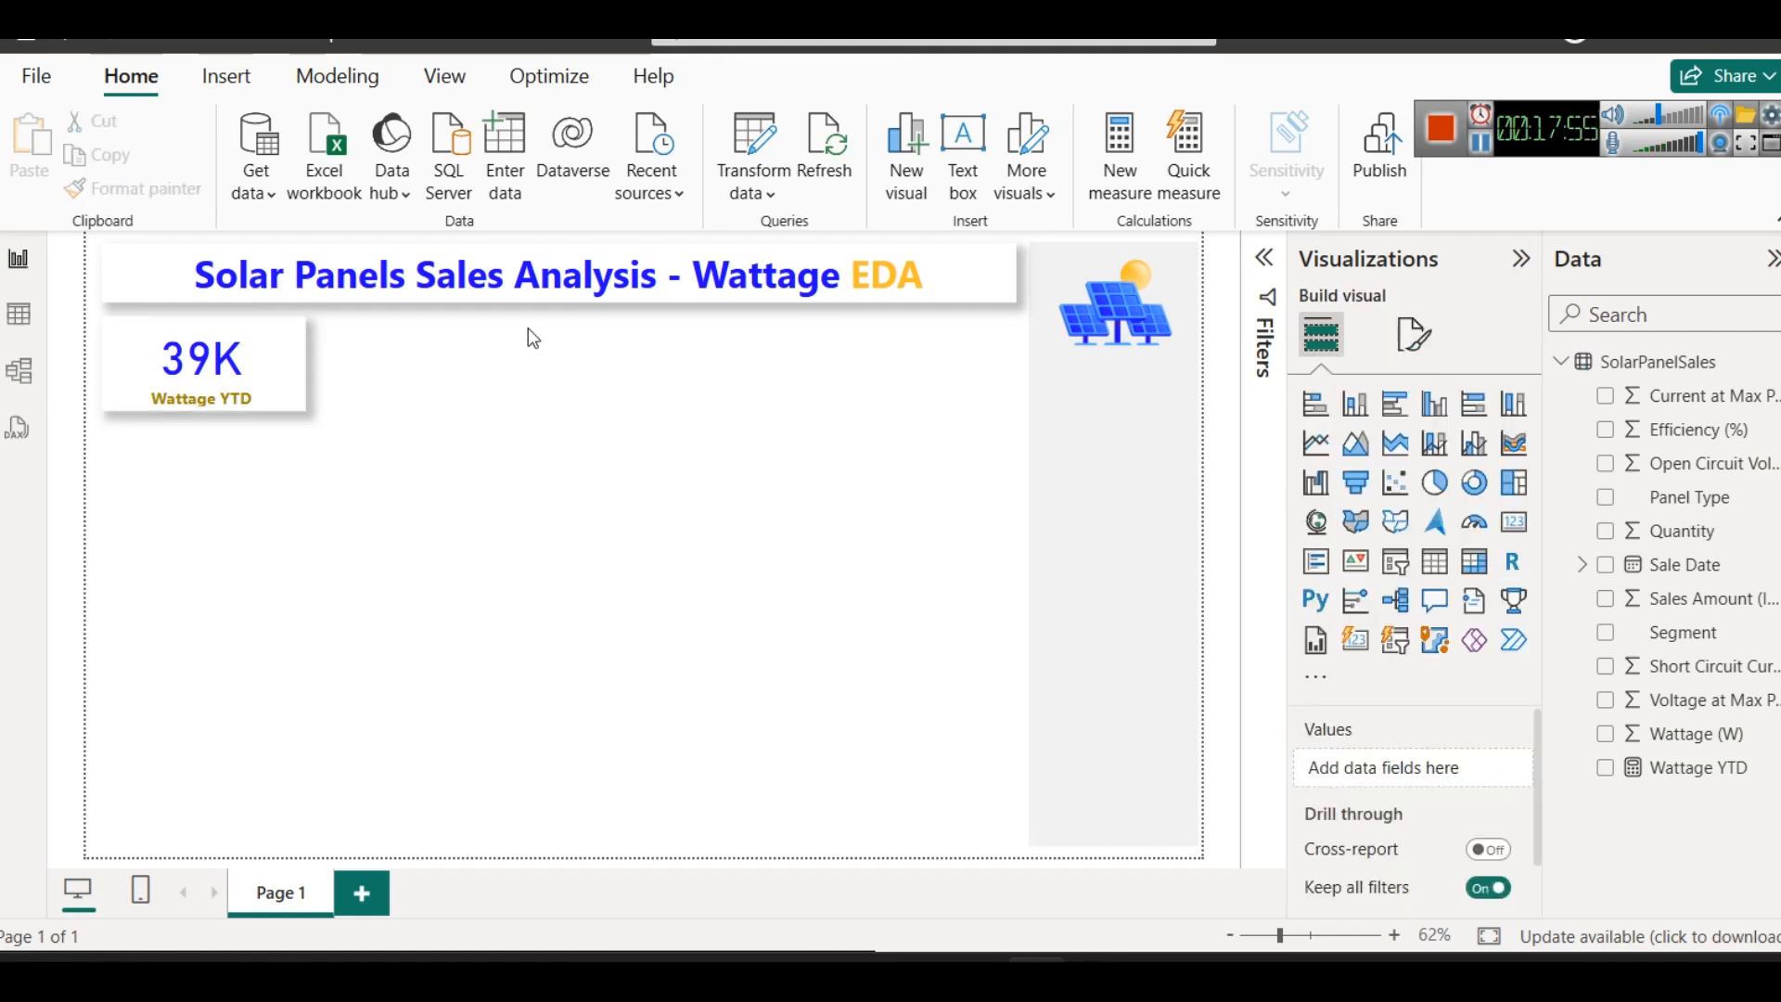
# - Make the Wattage YTD card slightly narrower while keeping its height
pyautogui.click(226, 380)
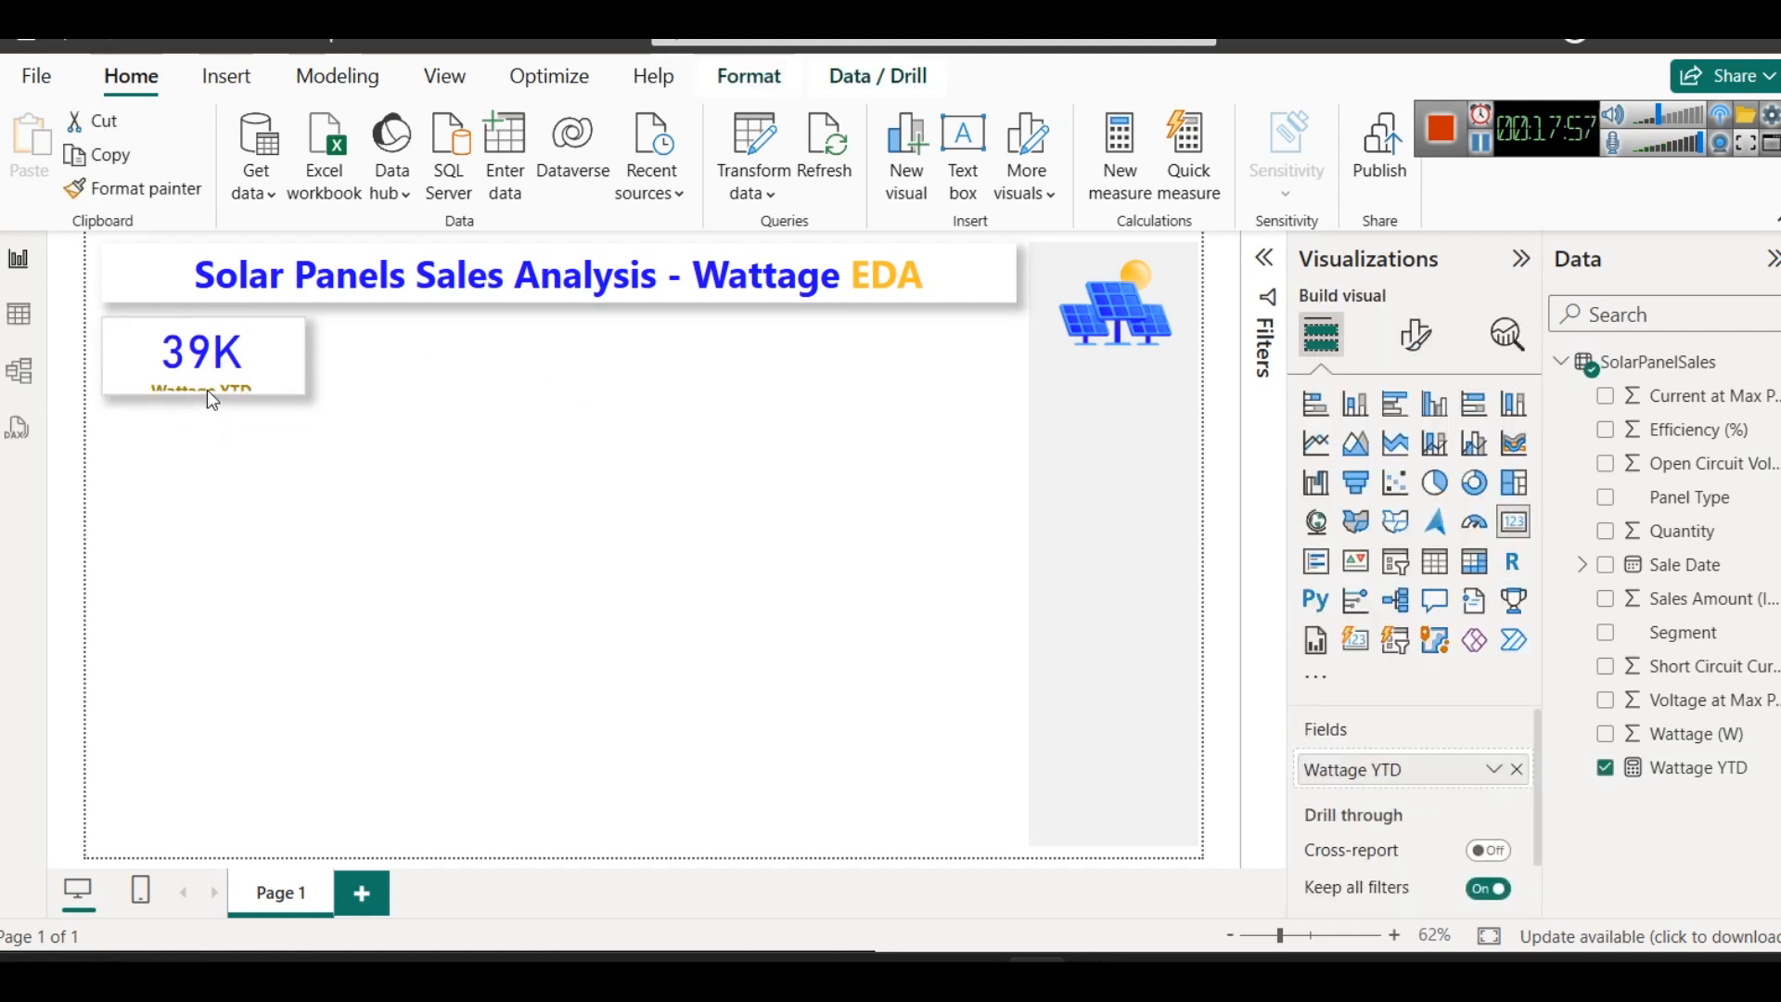
pyautogui.click(493, 384)
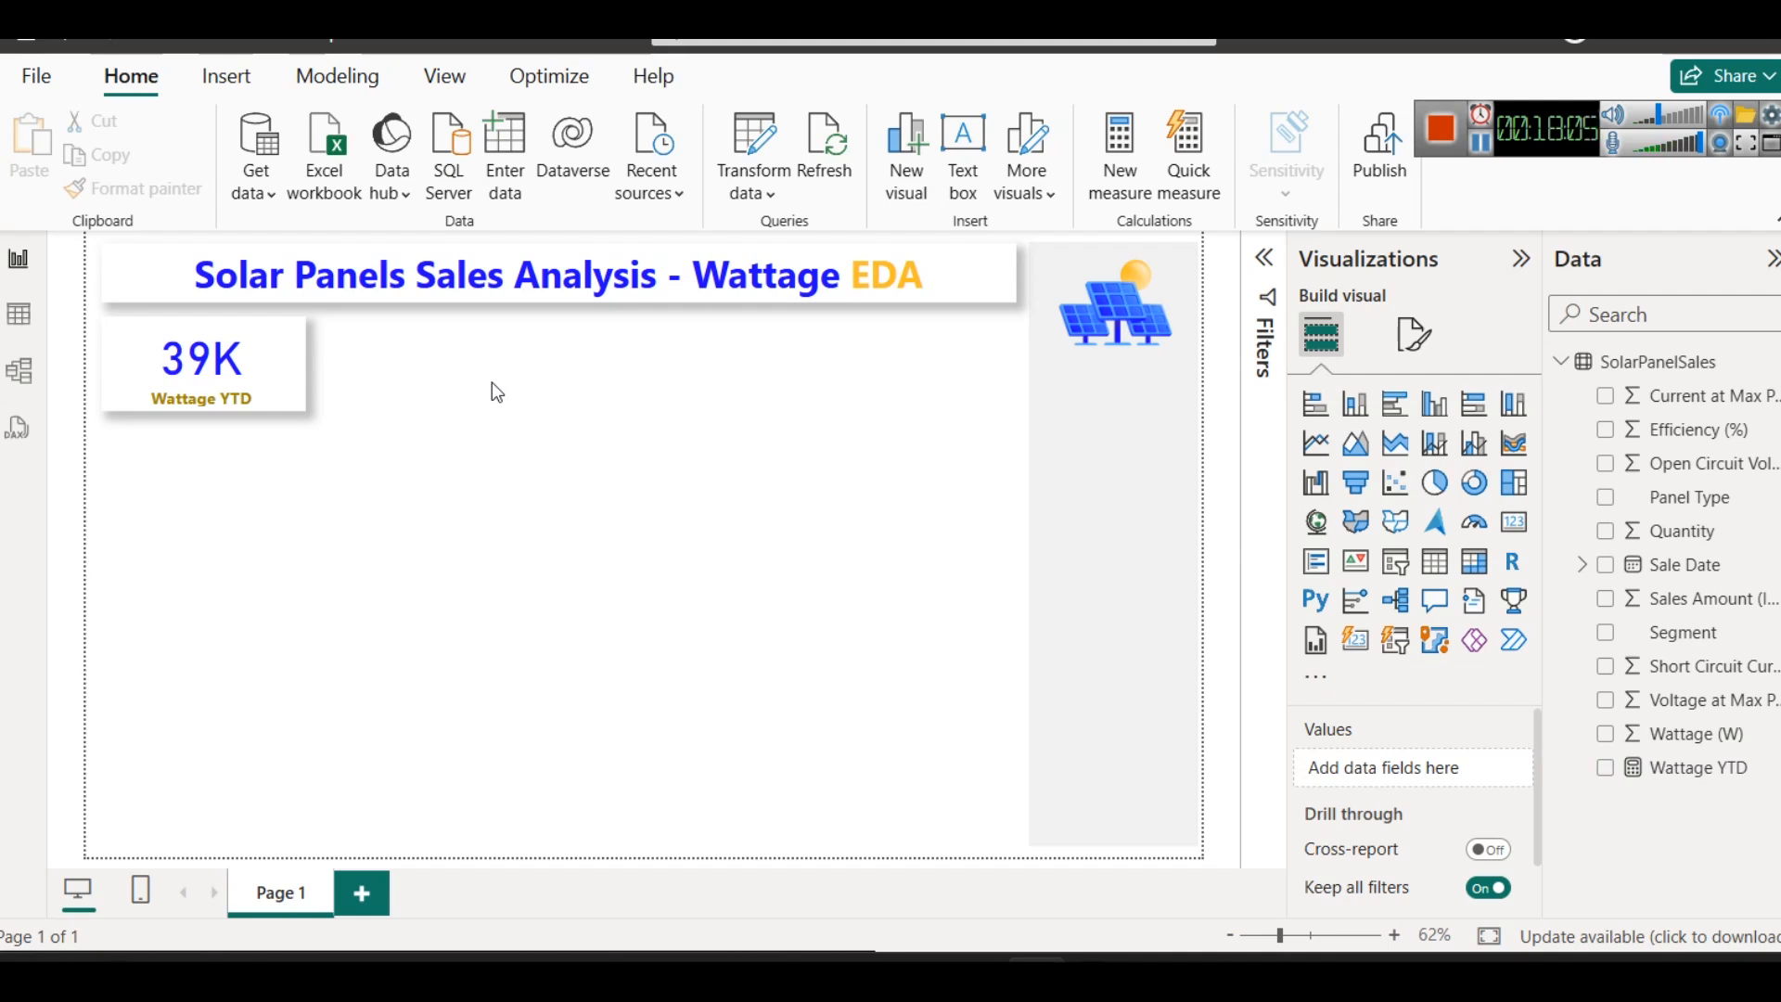
pyautogui.click(299, 367)
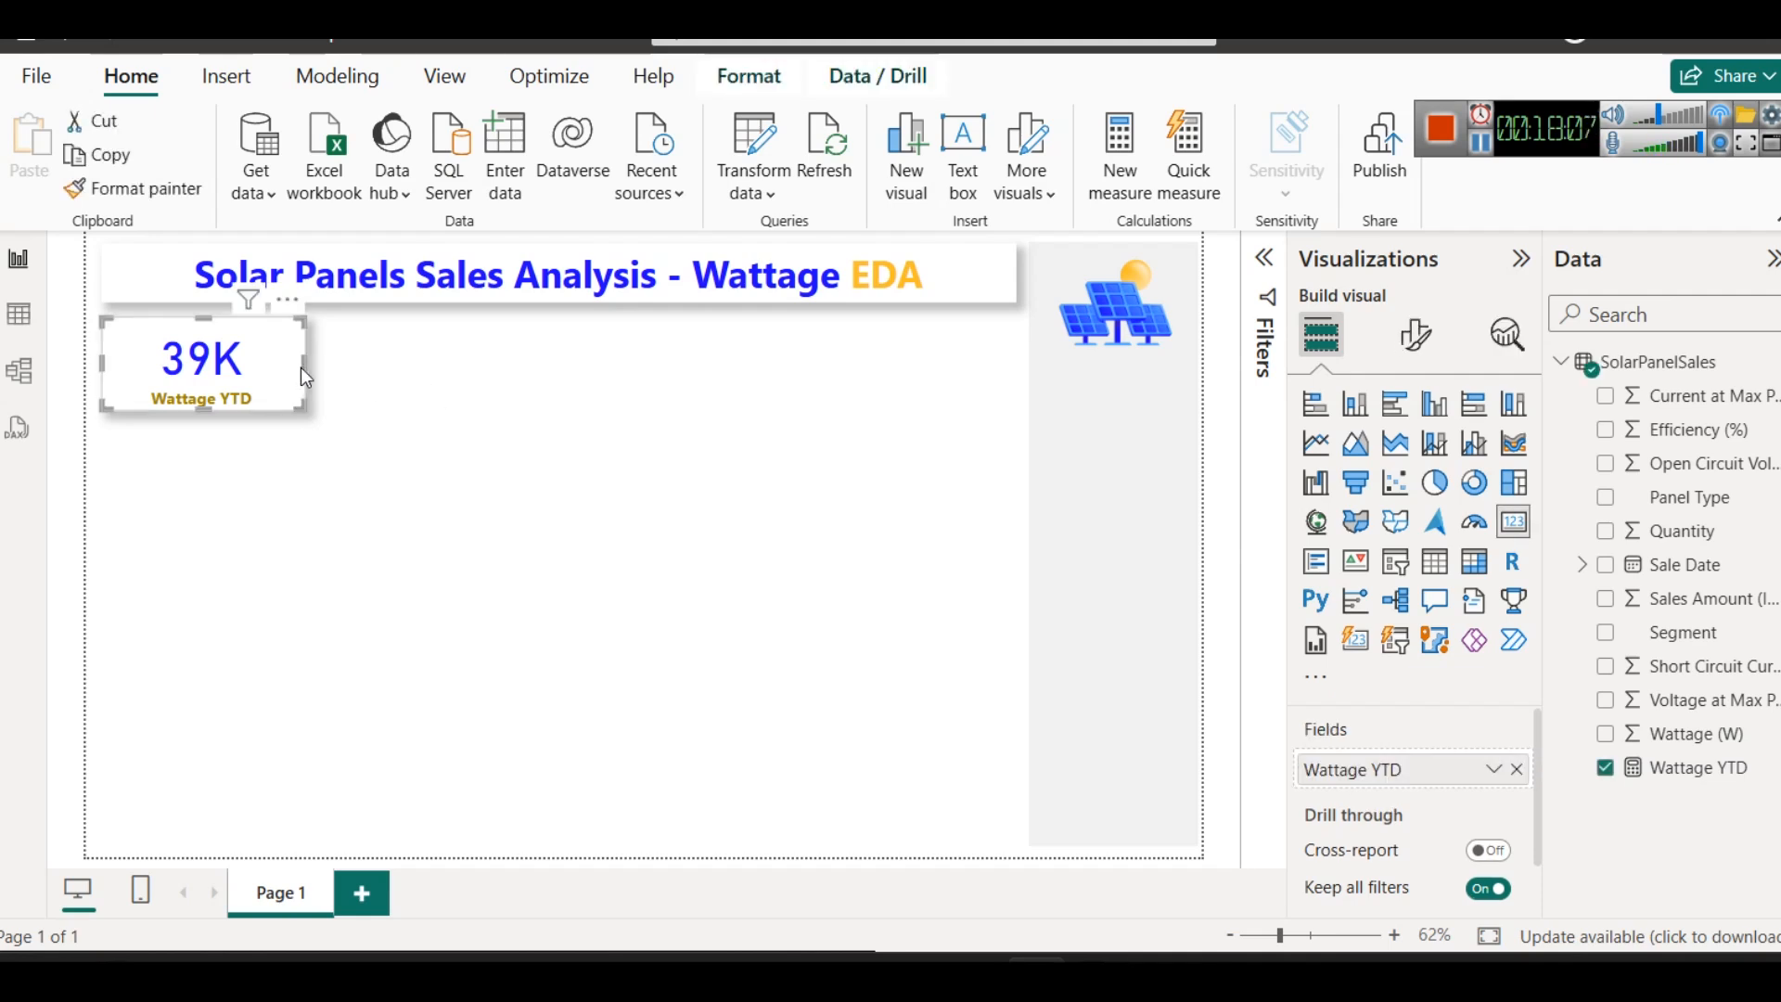
pyautogui.moveTo(301, 368); pyautogui.dragTo(280, 360)
pyautogui.click(318, 377)
# - Duplicate the Wattage YTD card and place the copy directly to the right of the original, aligned with it
pyautogui.click(225, 372)
pyautogui.hotkey('ctrl', 'c')
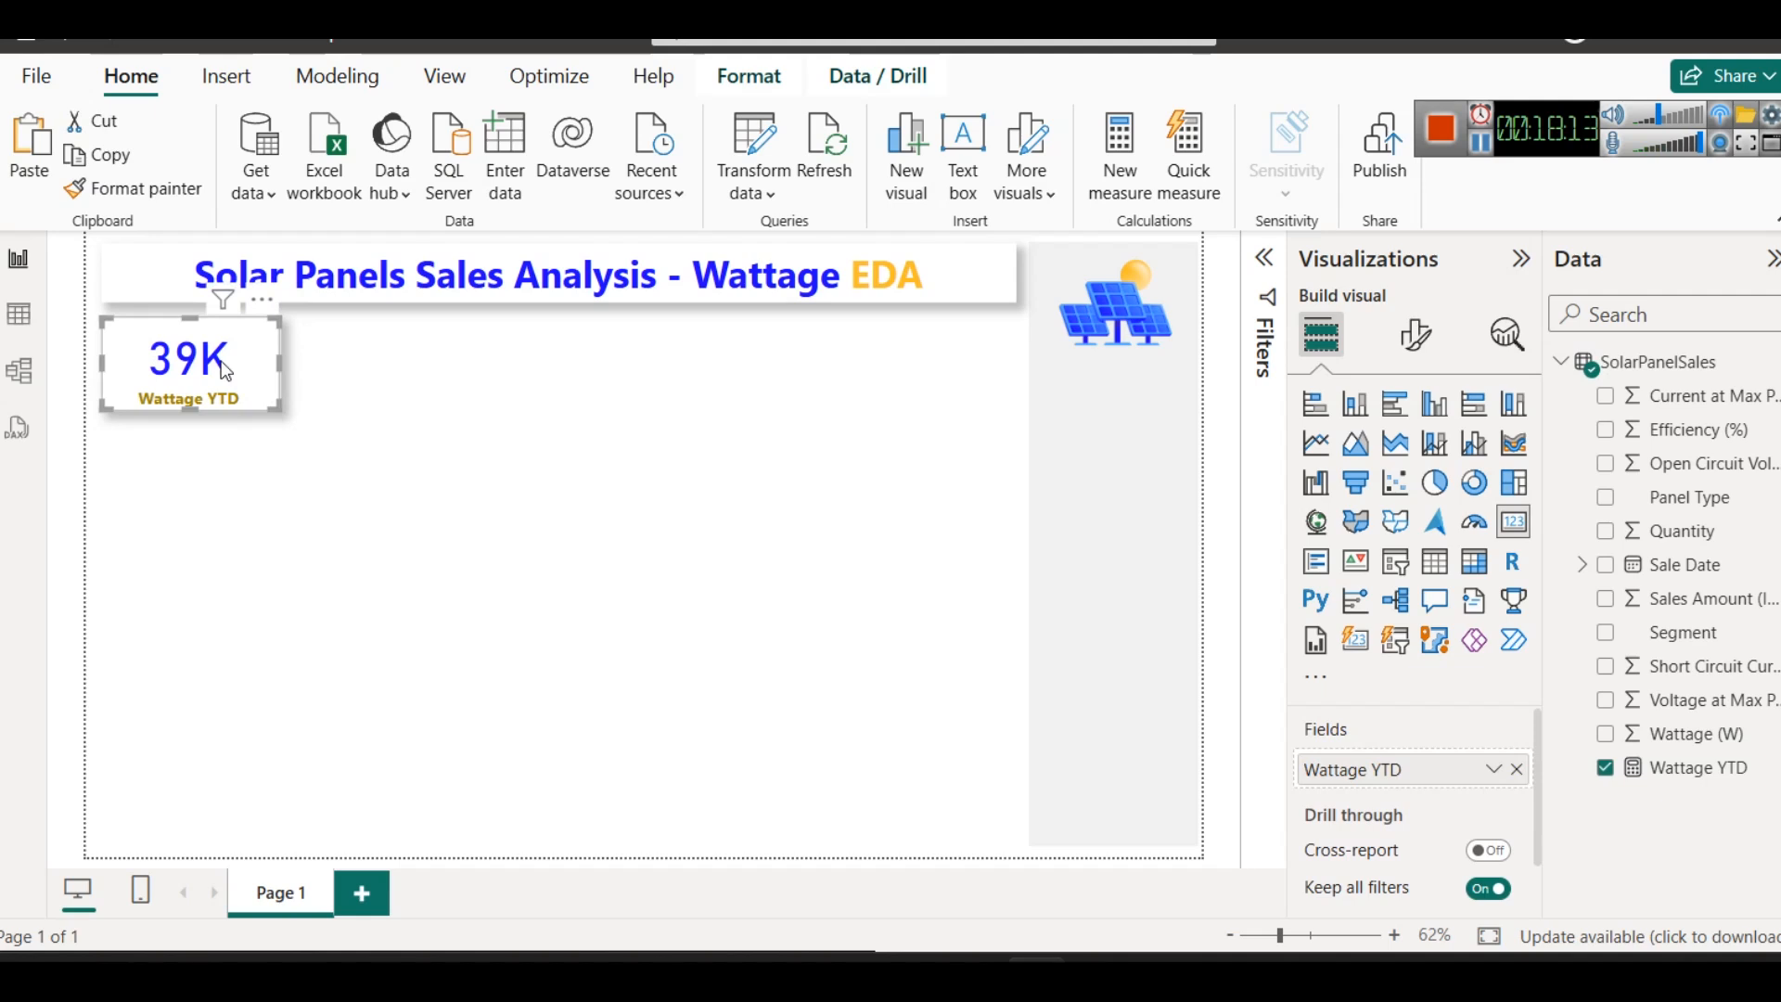
pyautogui.hotkey('ctrl', 'v')
pyautogui.moveTo(224, 370); pyautogui.dragTo(409, 362)
pyautogui.click(557, 481)
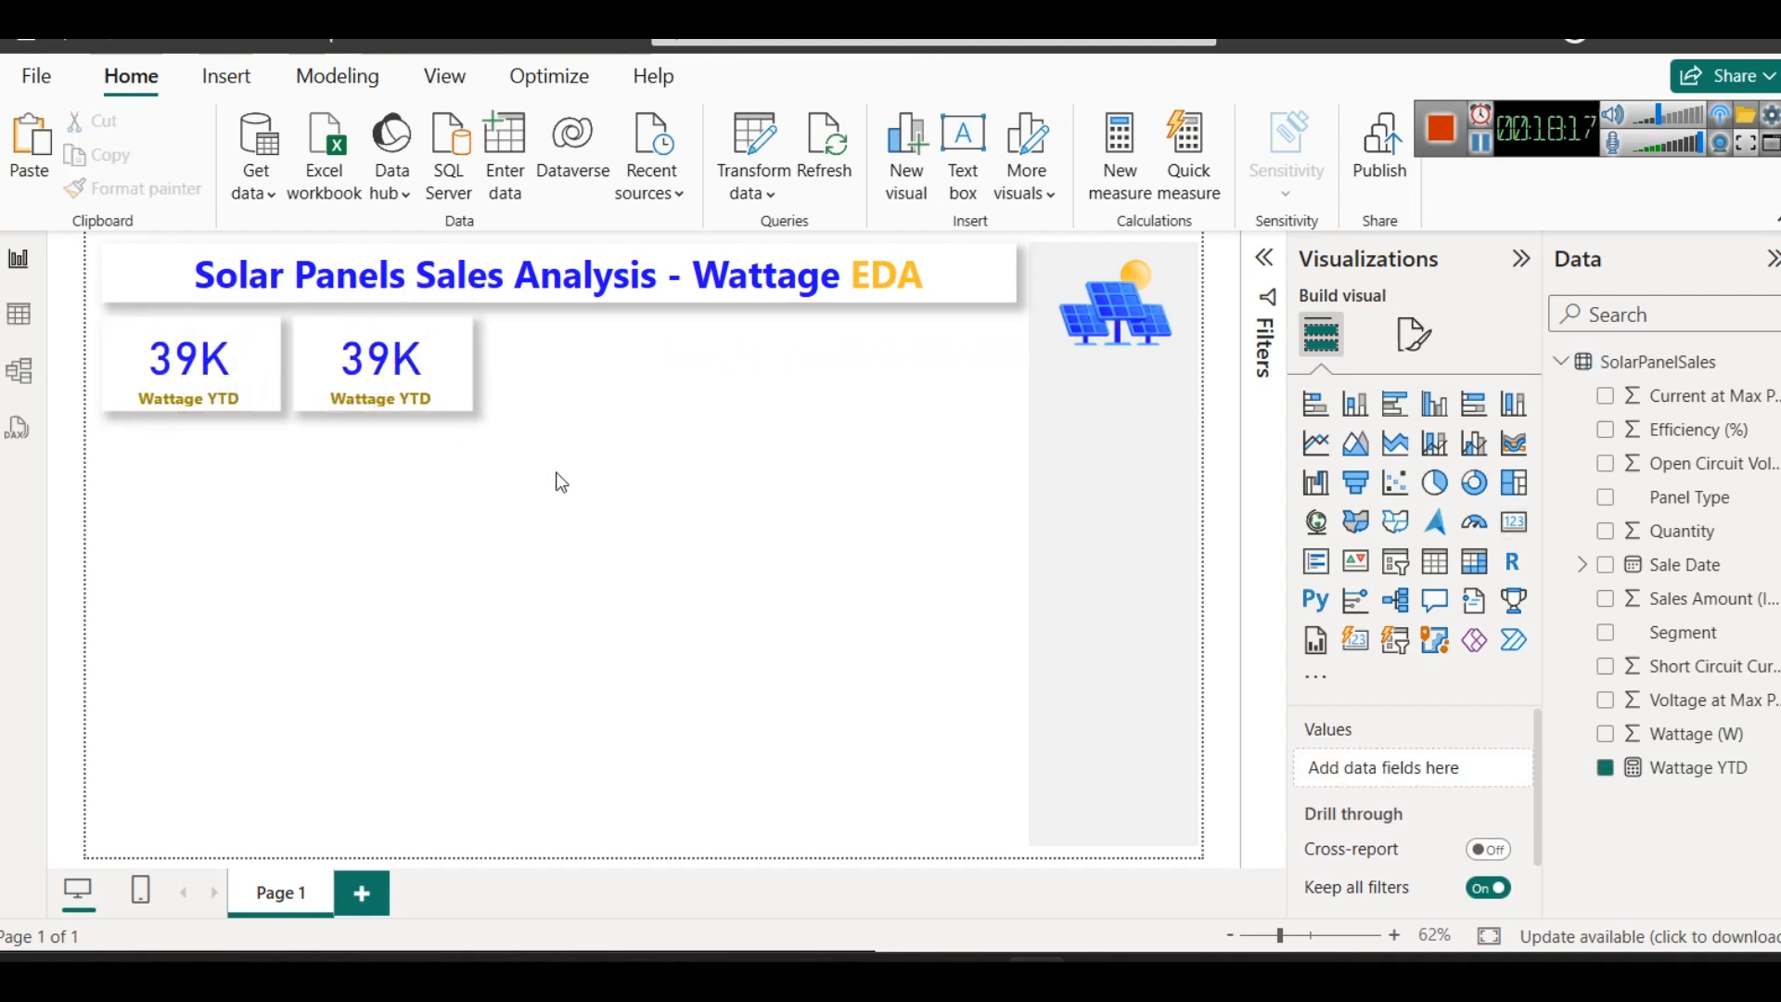
# - Remove the Wattage YTD field from the duplicated card and switch to the SolarPanelSales data table
pyautogui.click(427, 397)
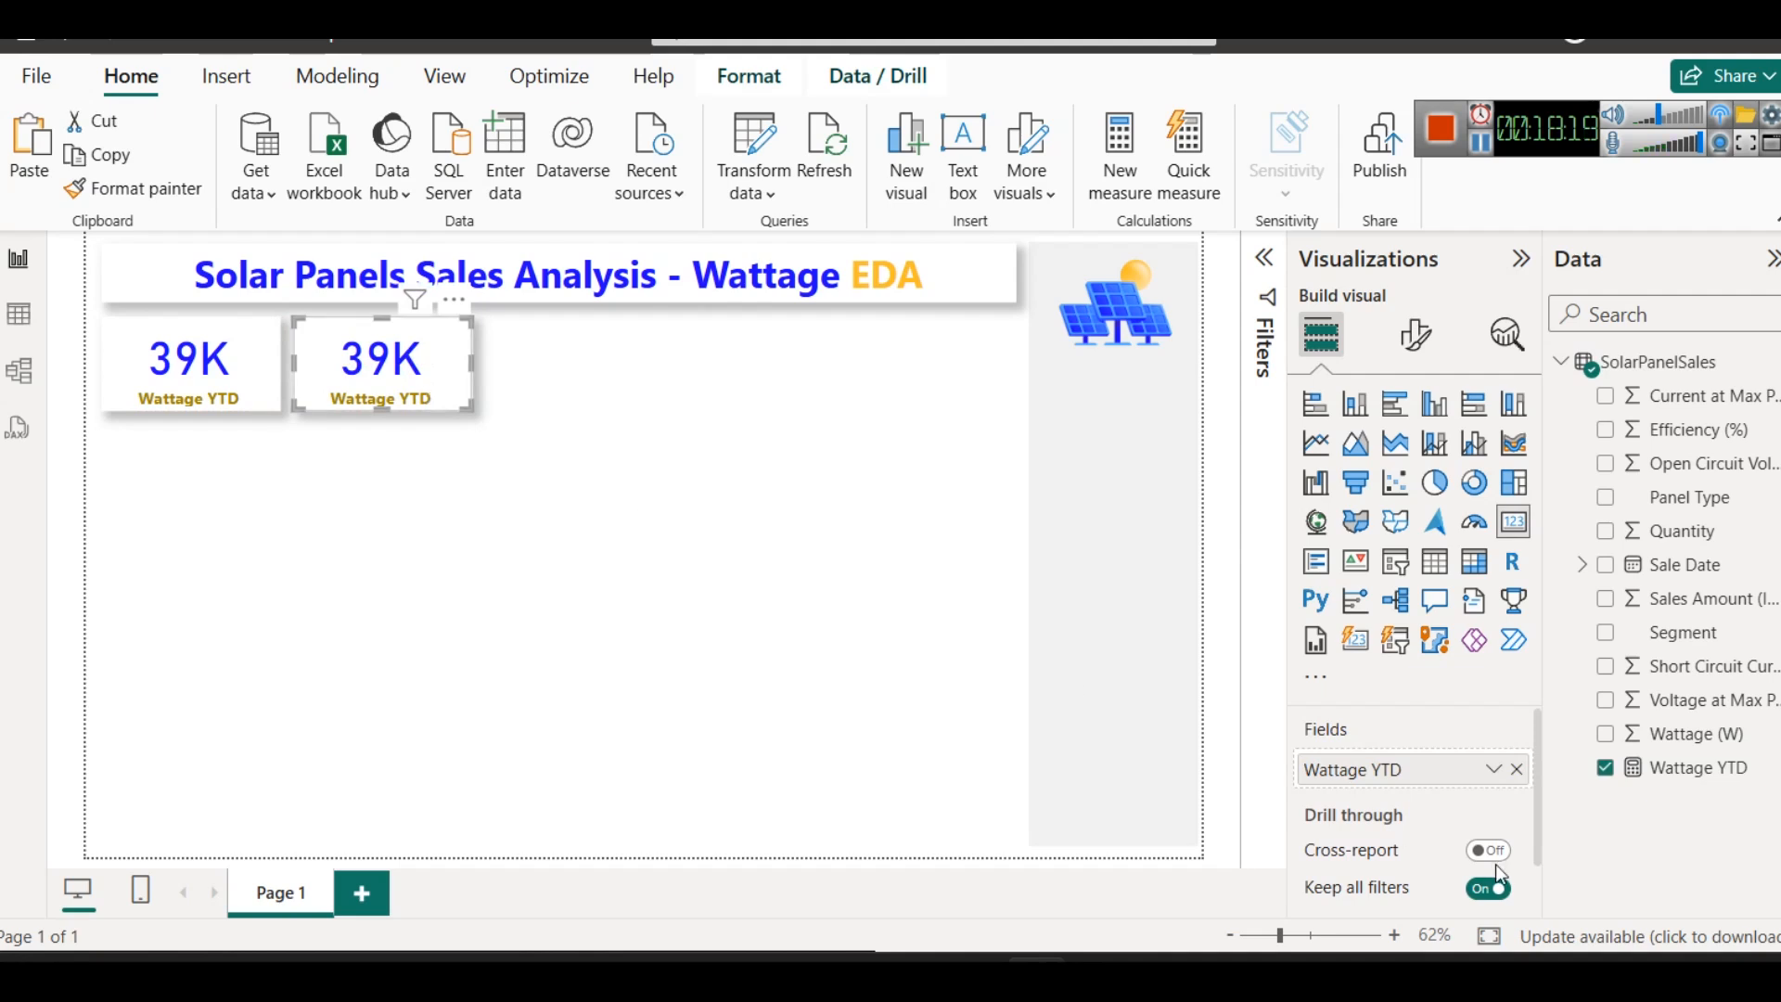
pyautogui.click(1515, 770)
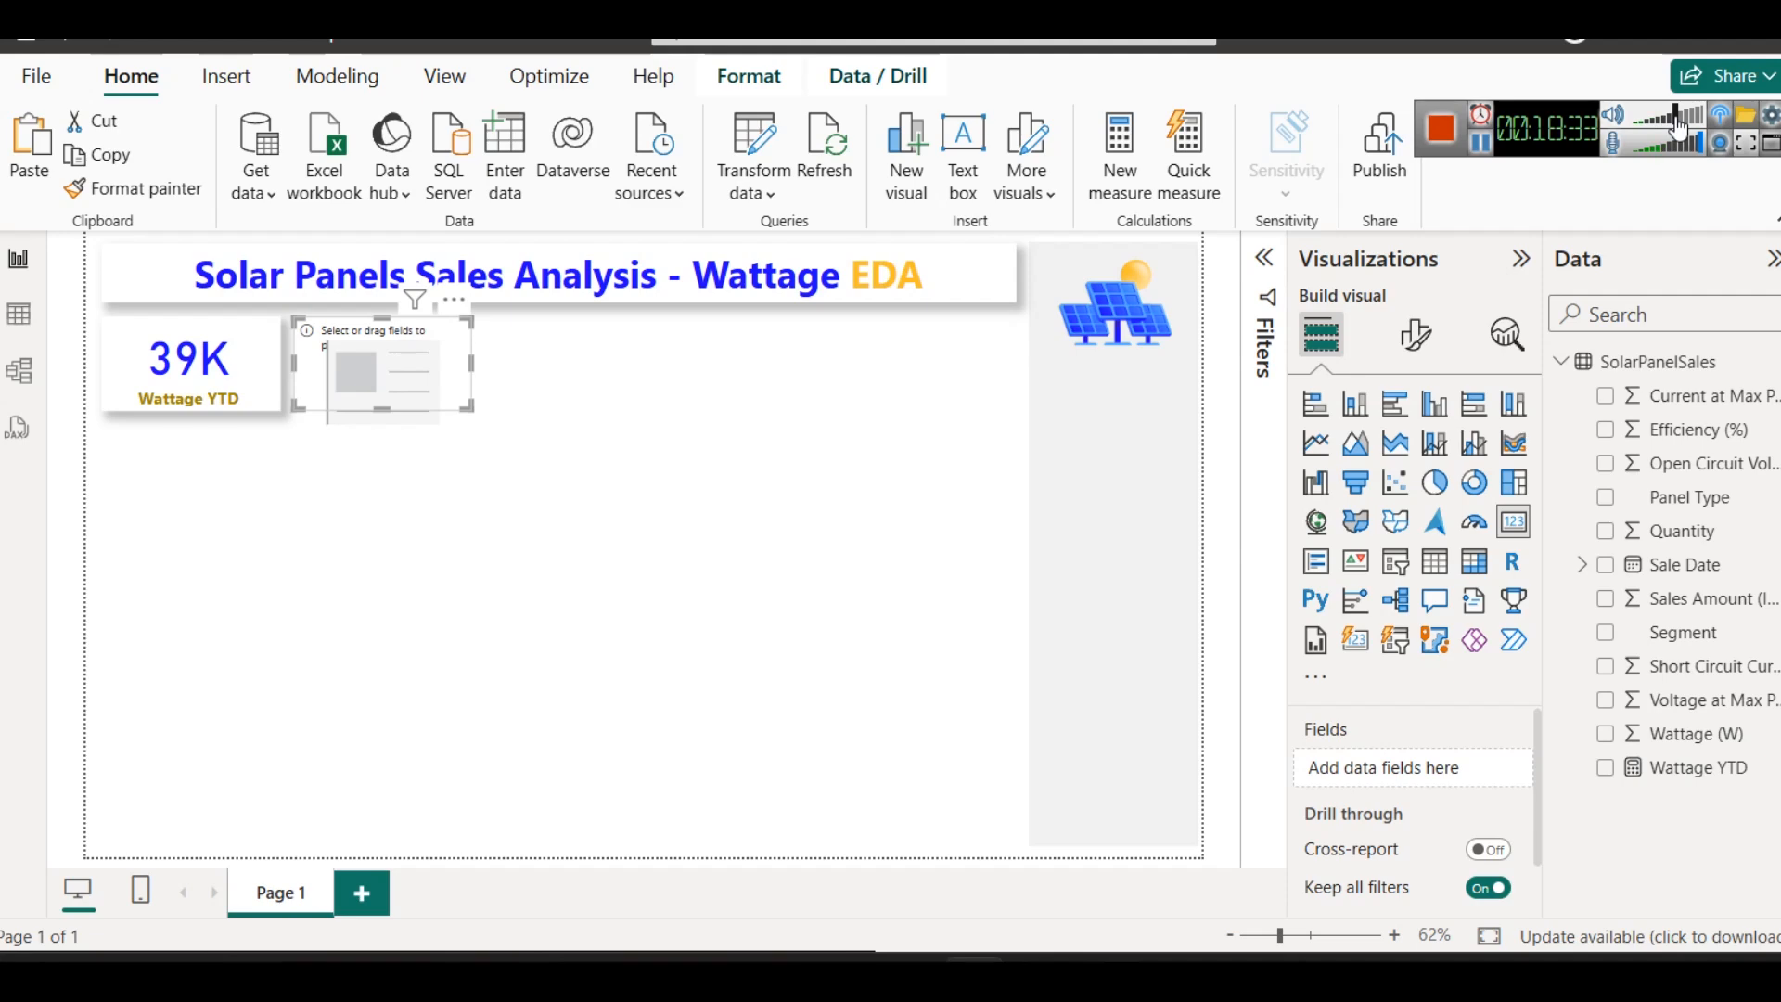
pyautogui.click(19, 313)
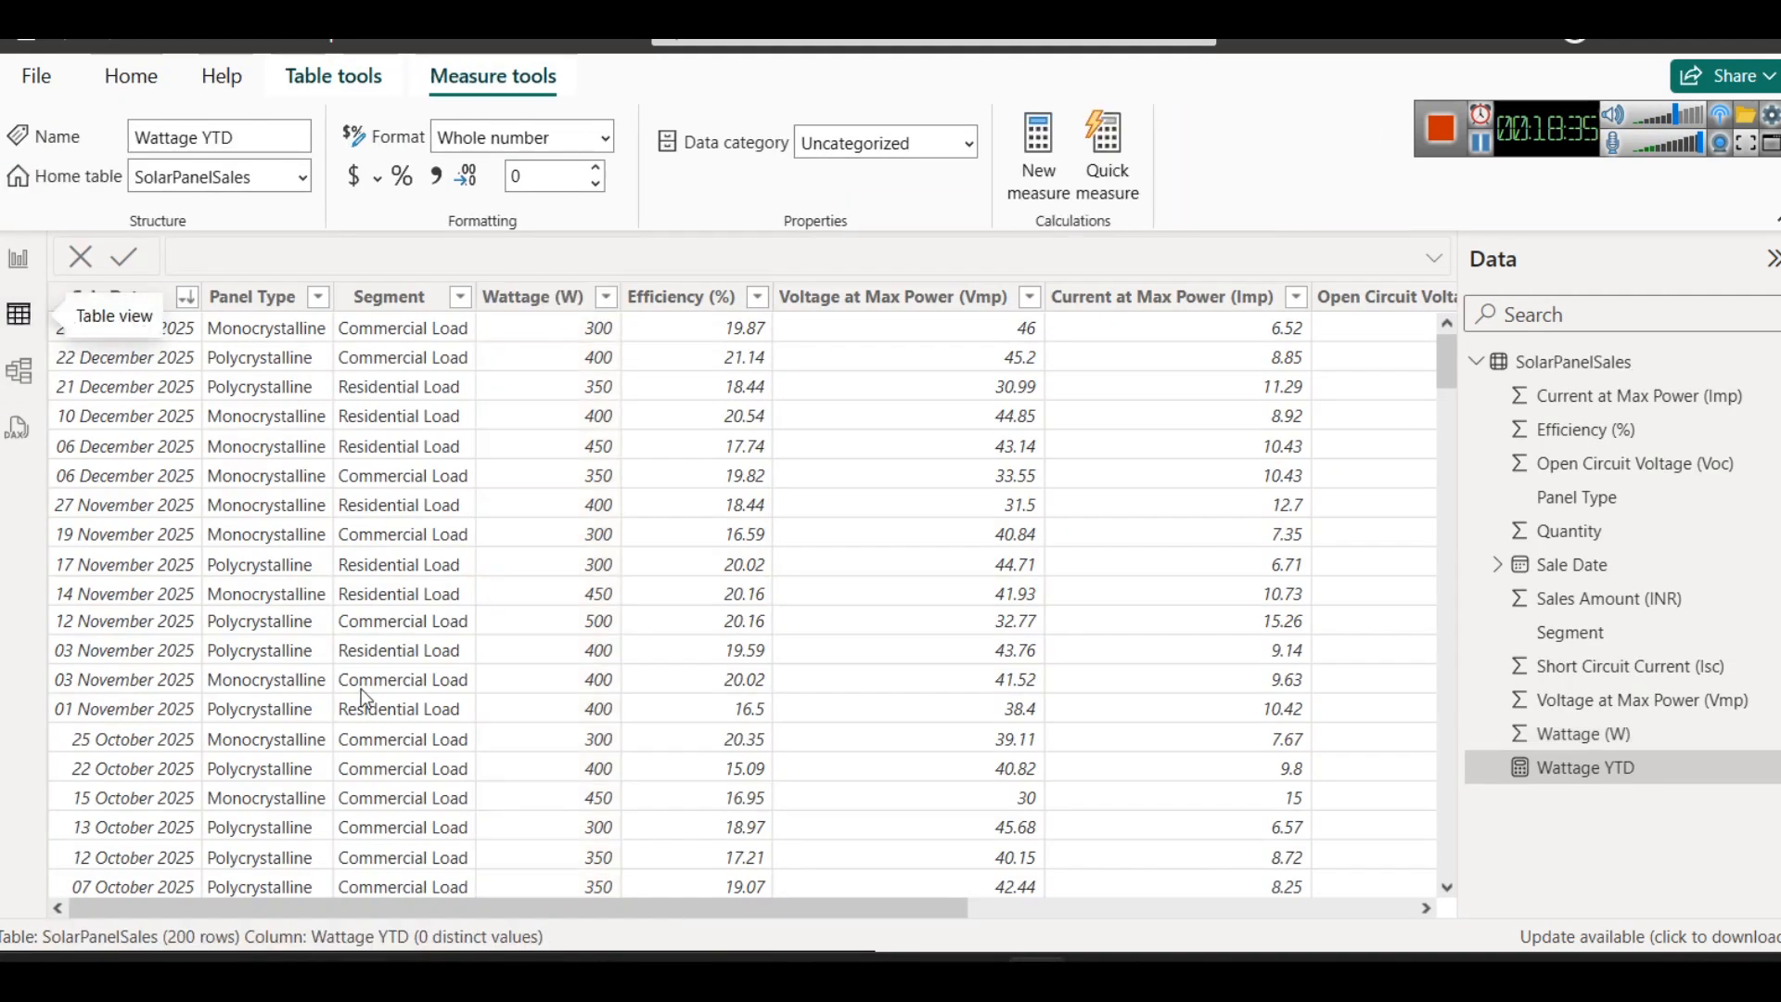
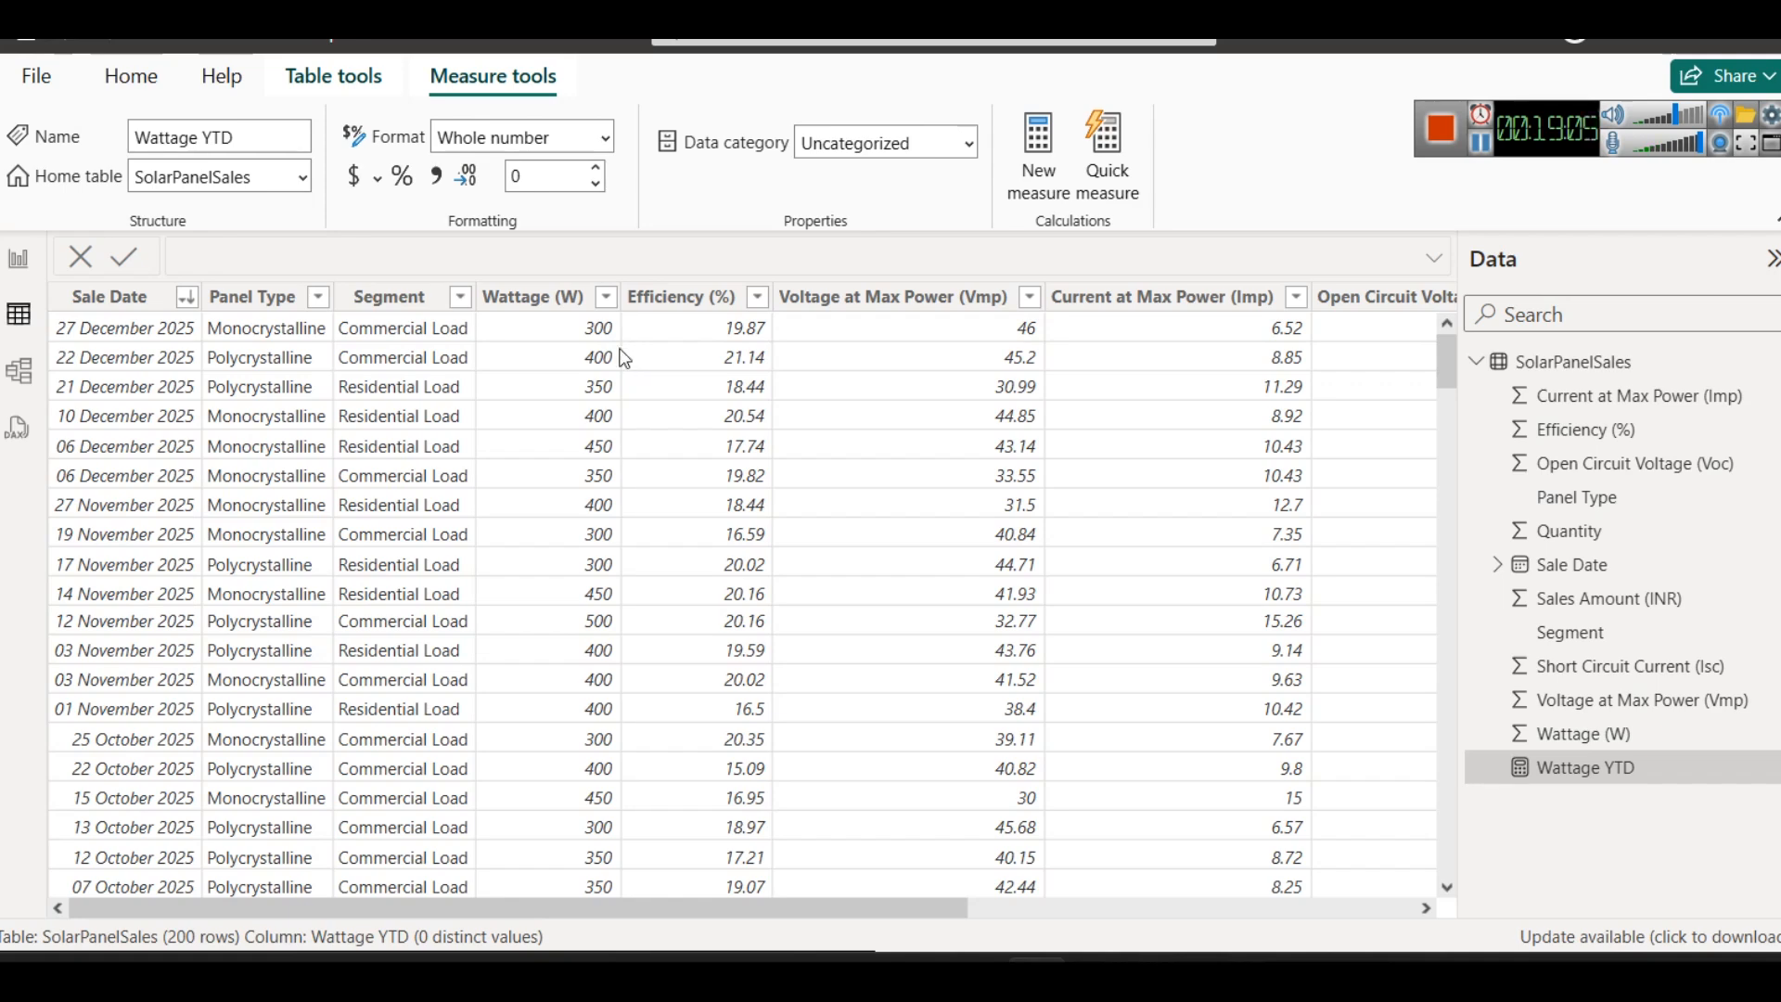
# - Return to the report page and inspect the DAX formula of the Wattage YTD measure
pyautogui.click(17, 278)
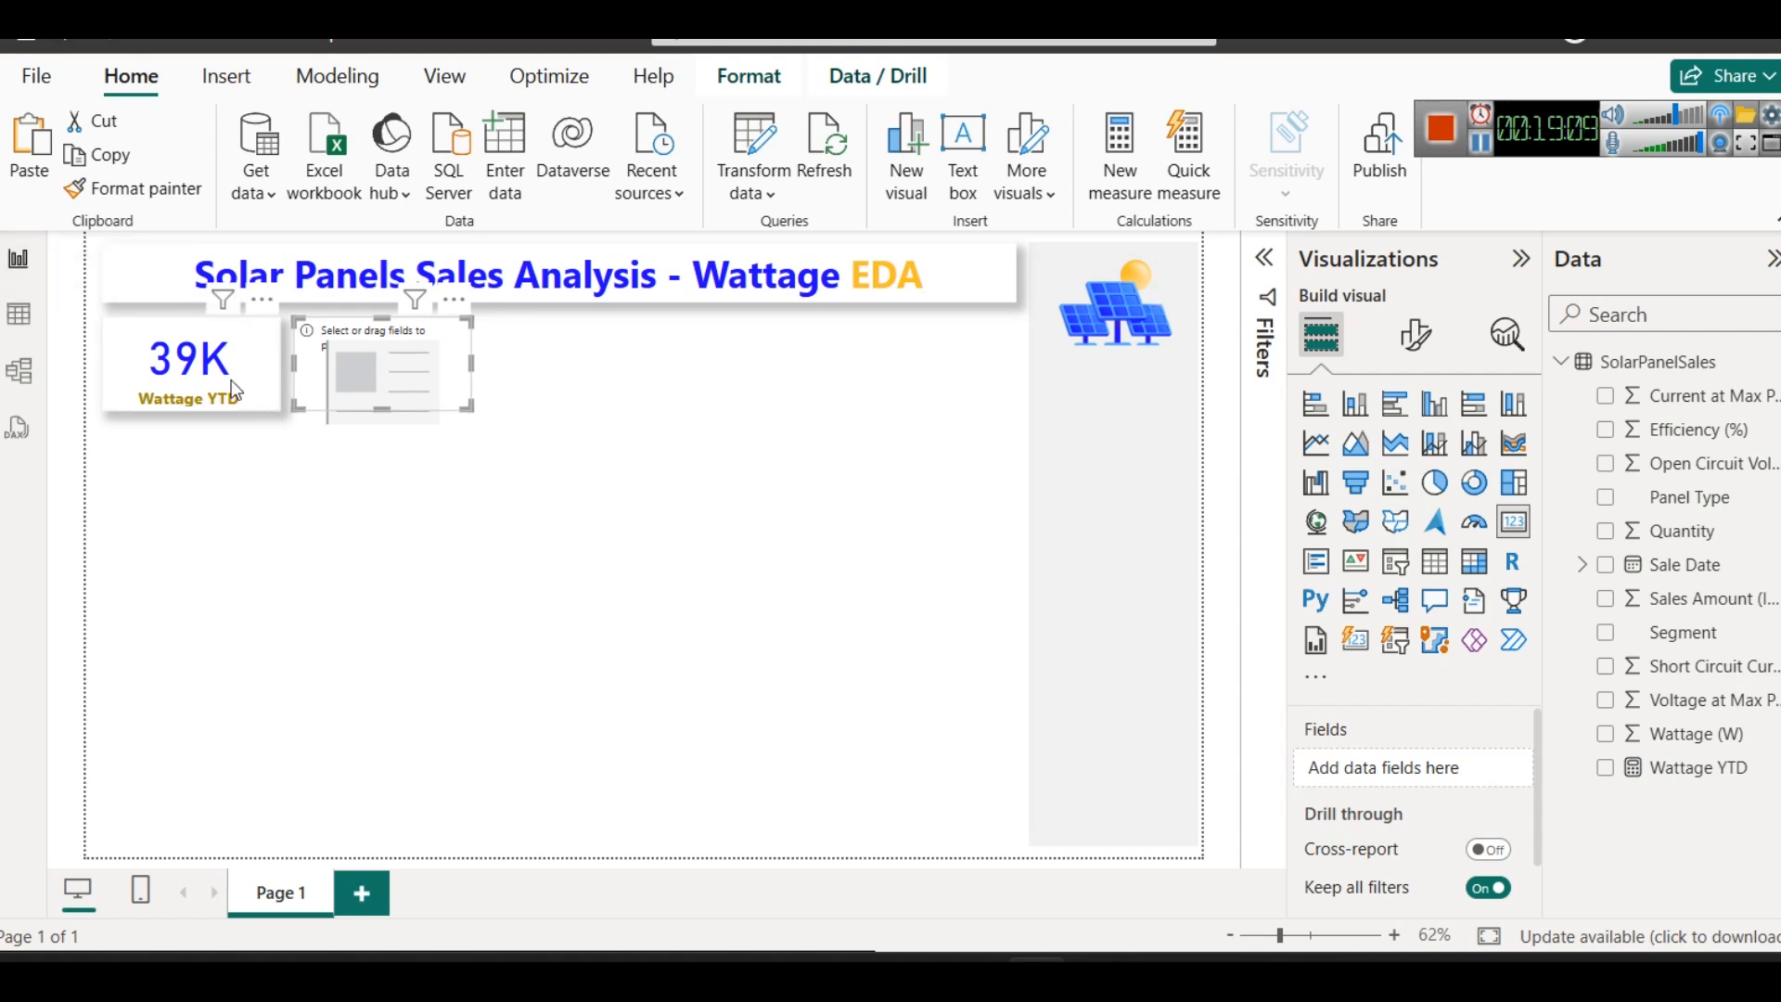
pyautogui.click(242, 403)
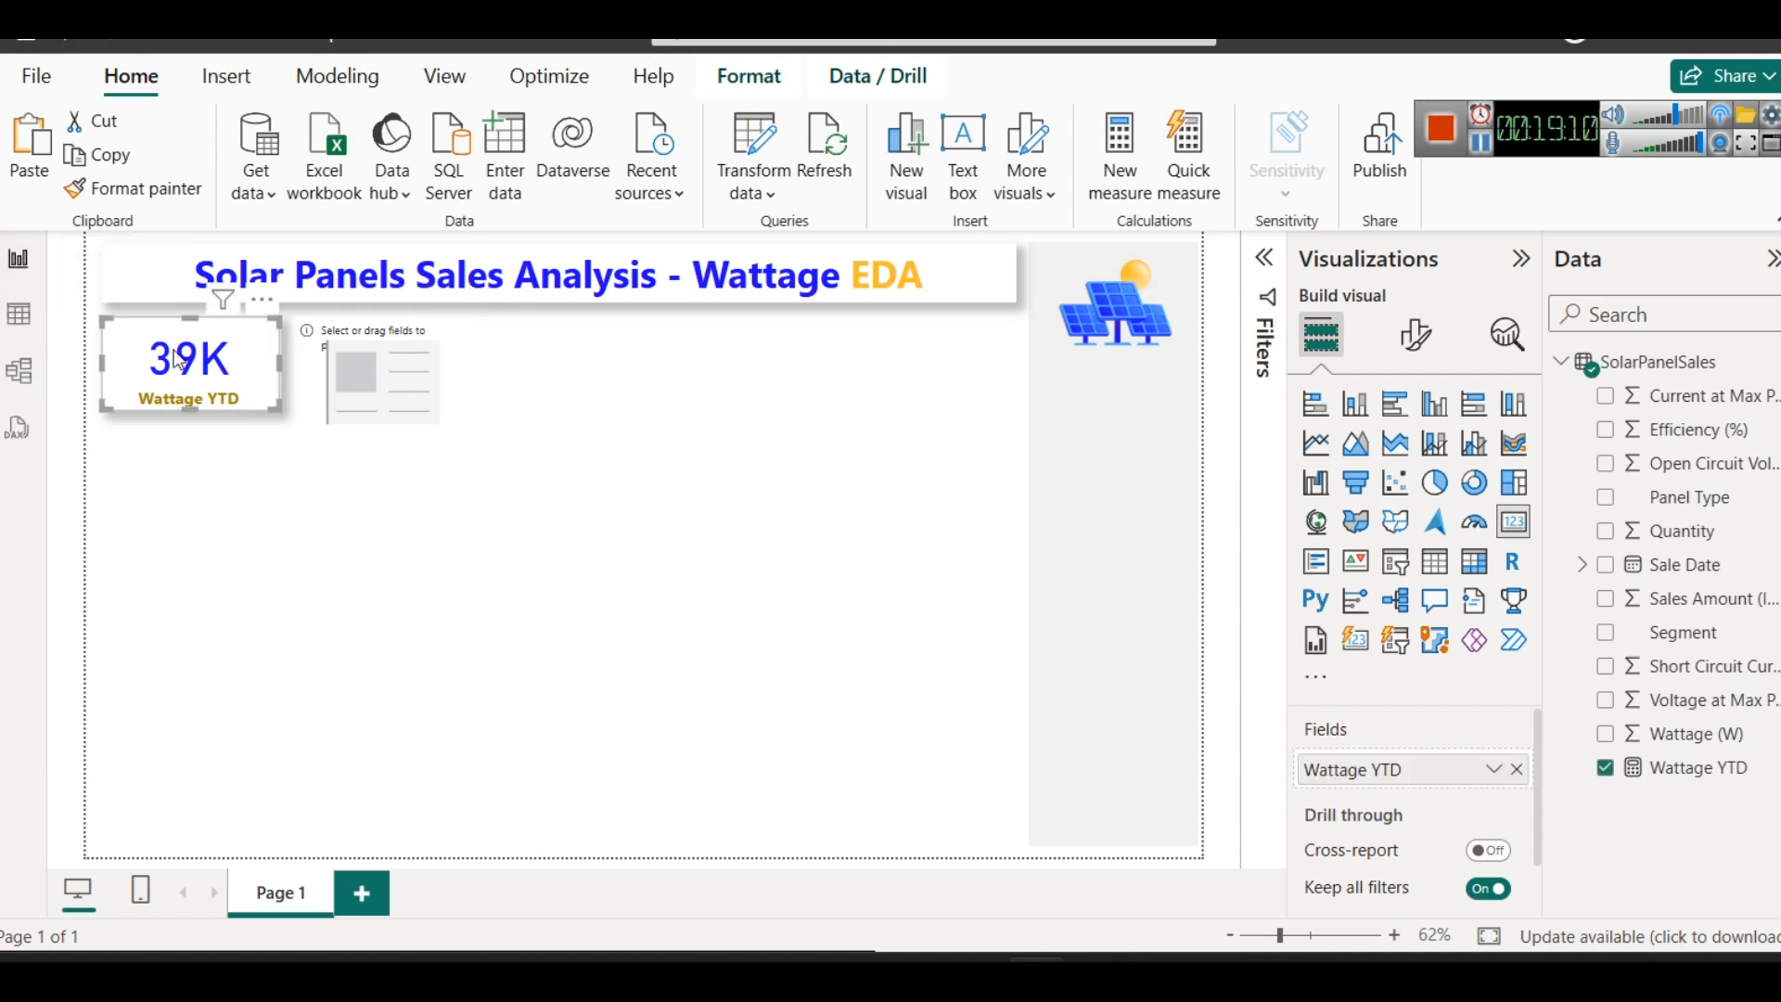
pyautogui.click(1718, 770)
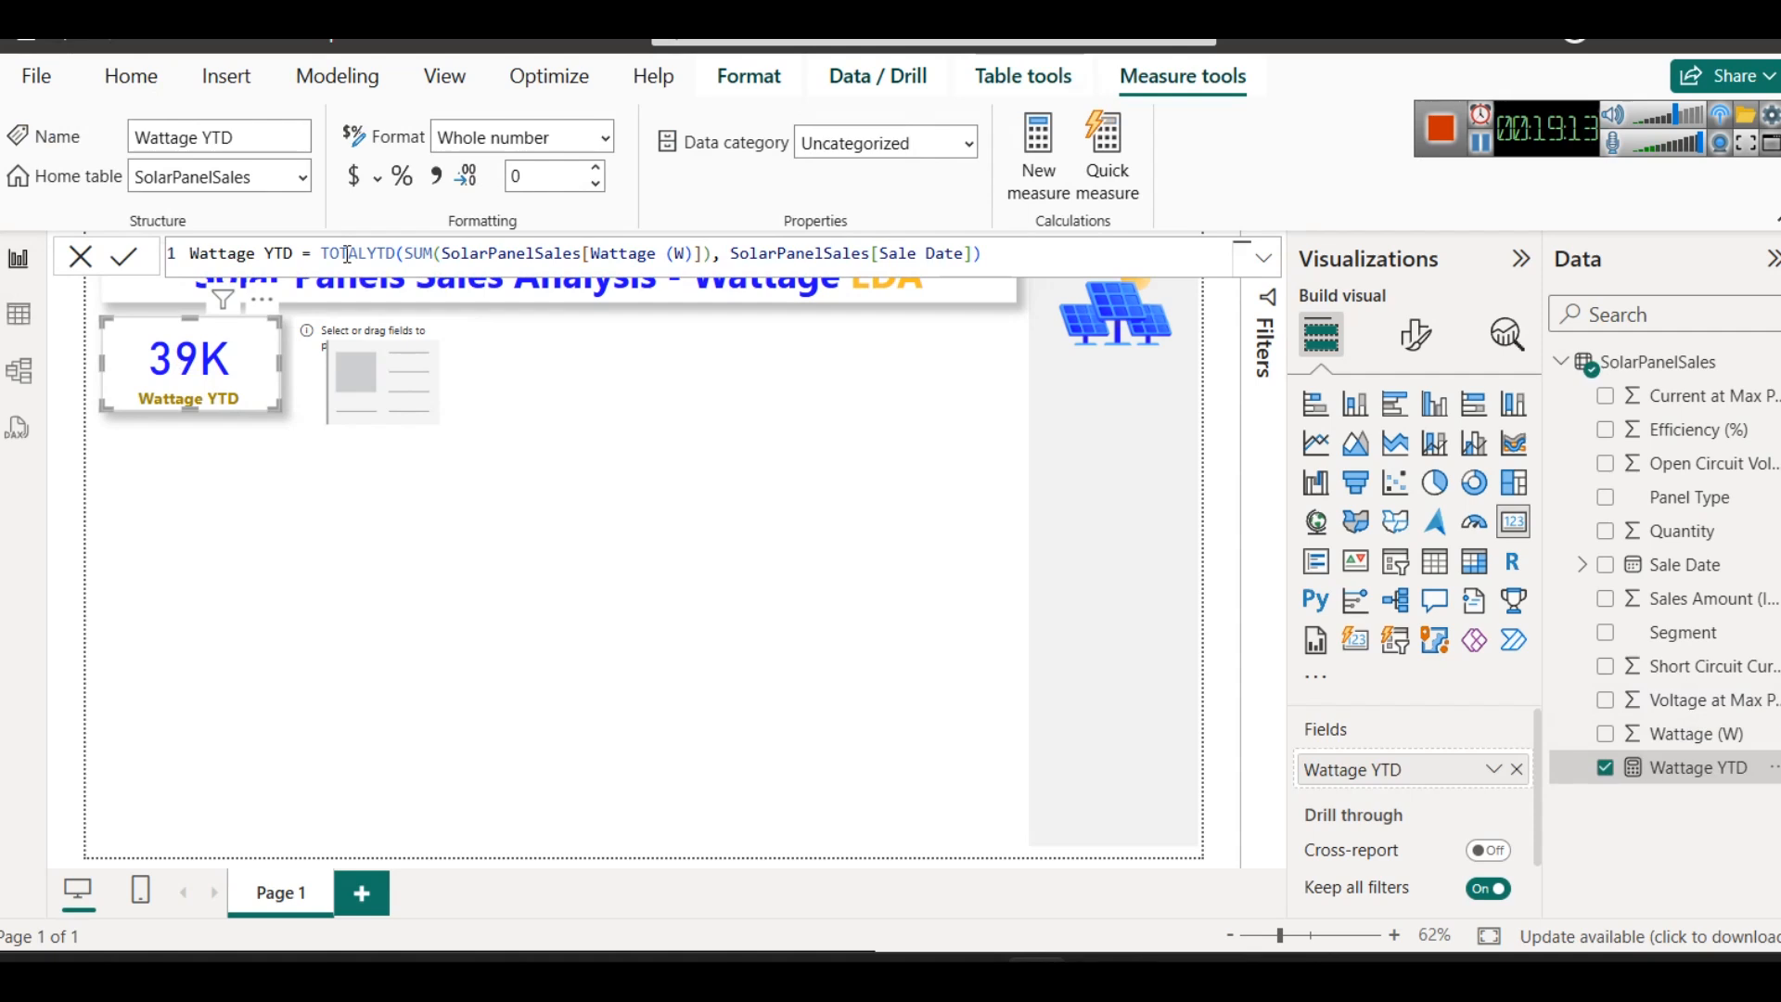
# - Add the Wattage (W) field to the empty duplicated card and rename it for this visual as Total Wattage (W)
pyautogui.click(390, 371)
pyautogui.moveTo(1665, 733); pyautogui.dragTo(1426, 746)
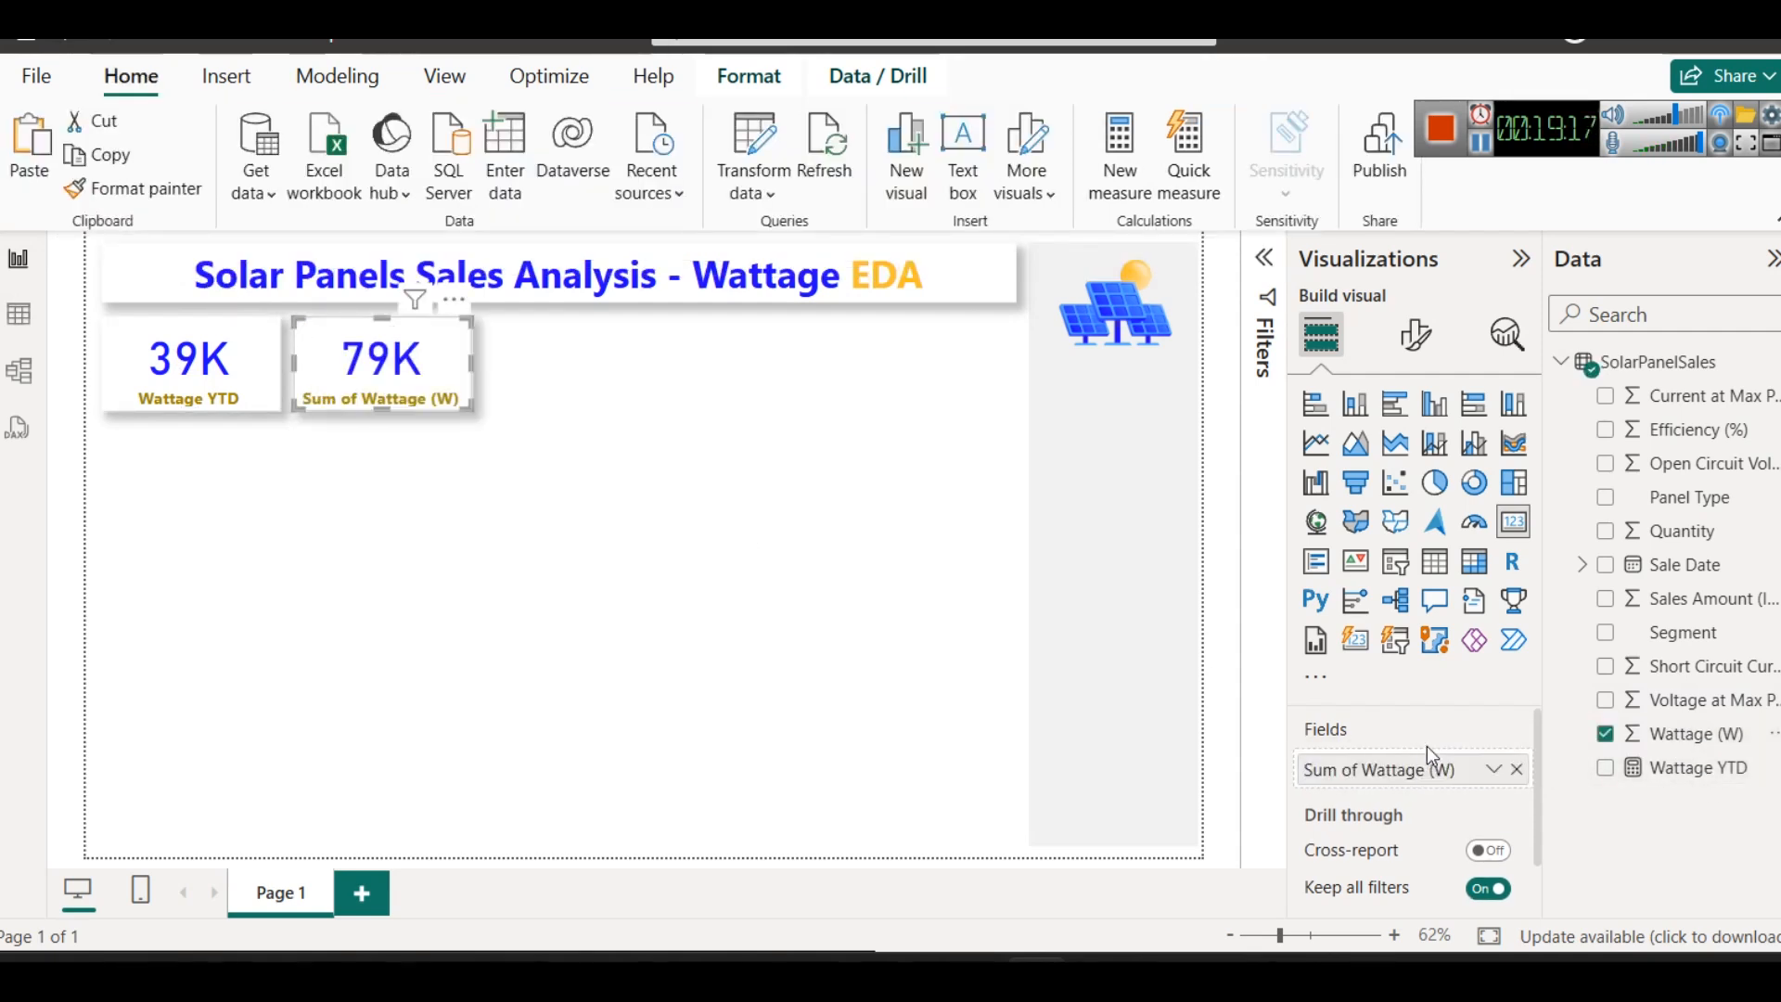
pyautogui.click(1494, 769)
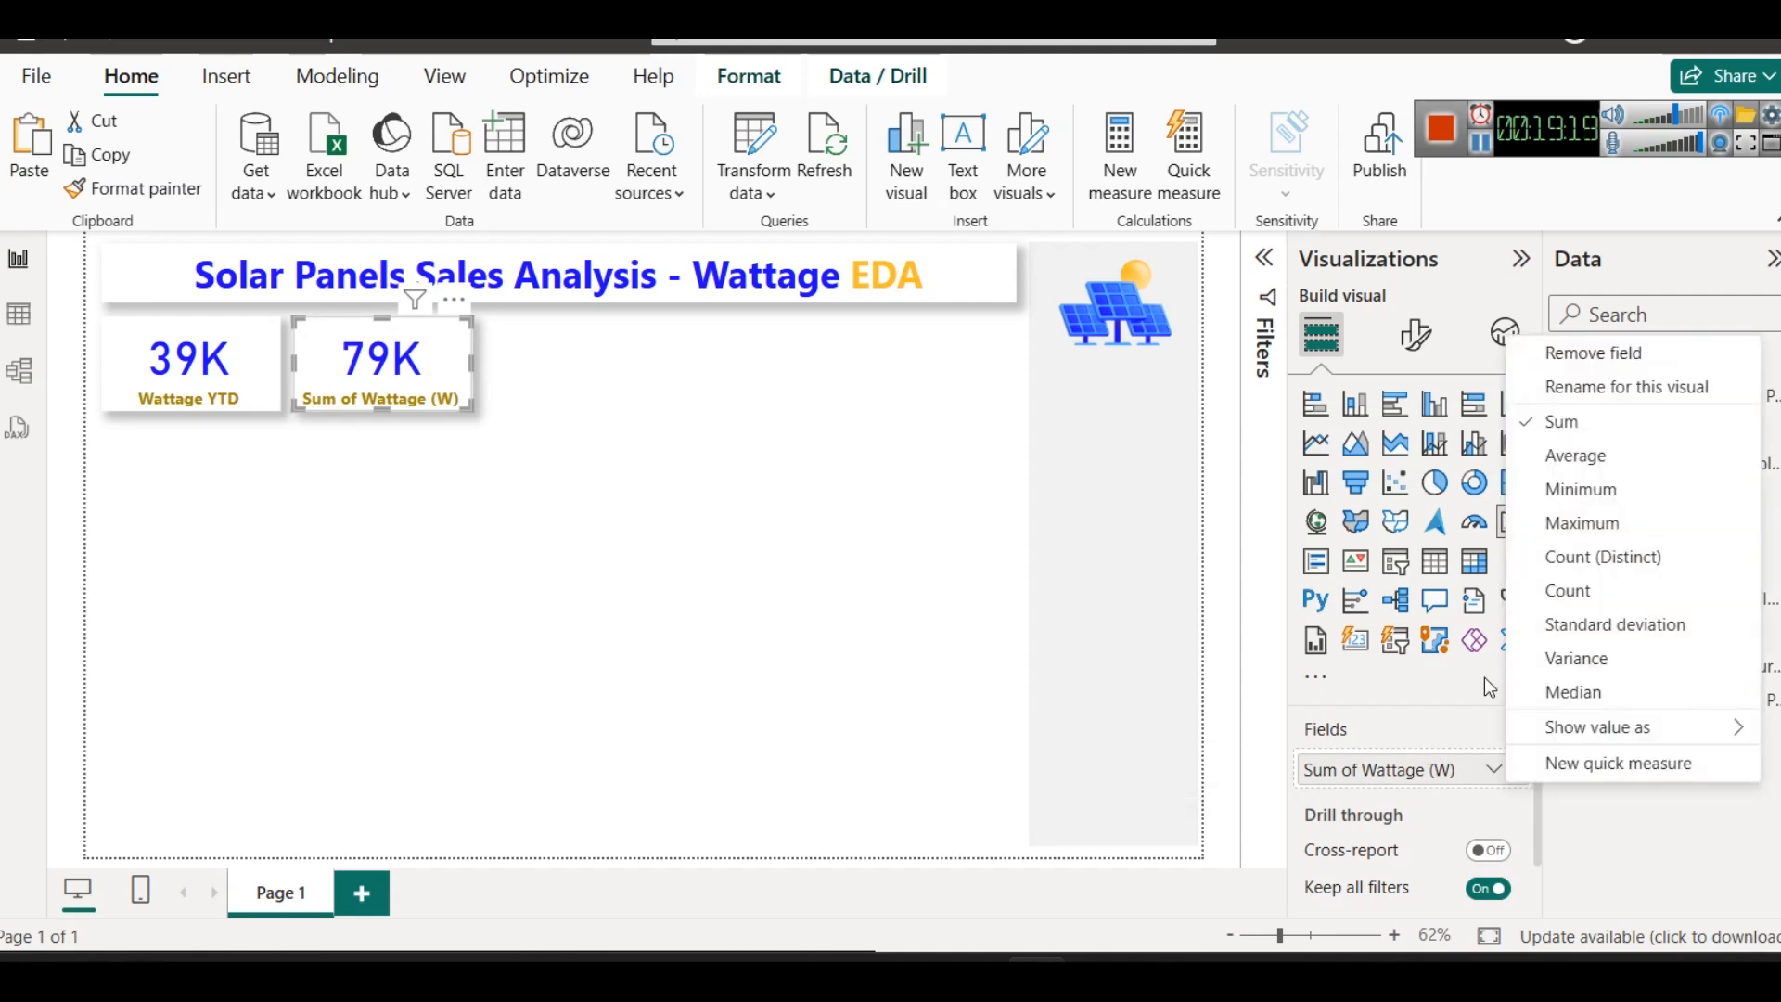
pyautogui.click(1587, 388)
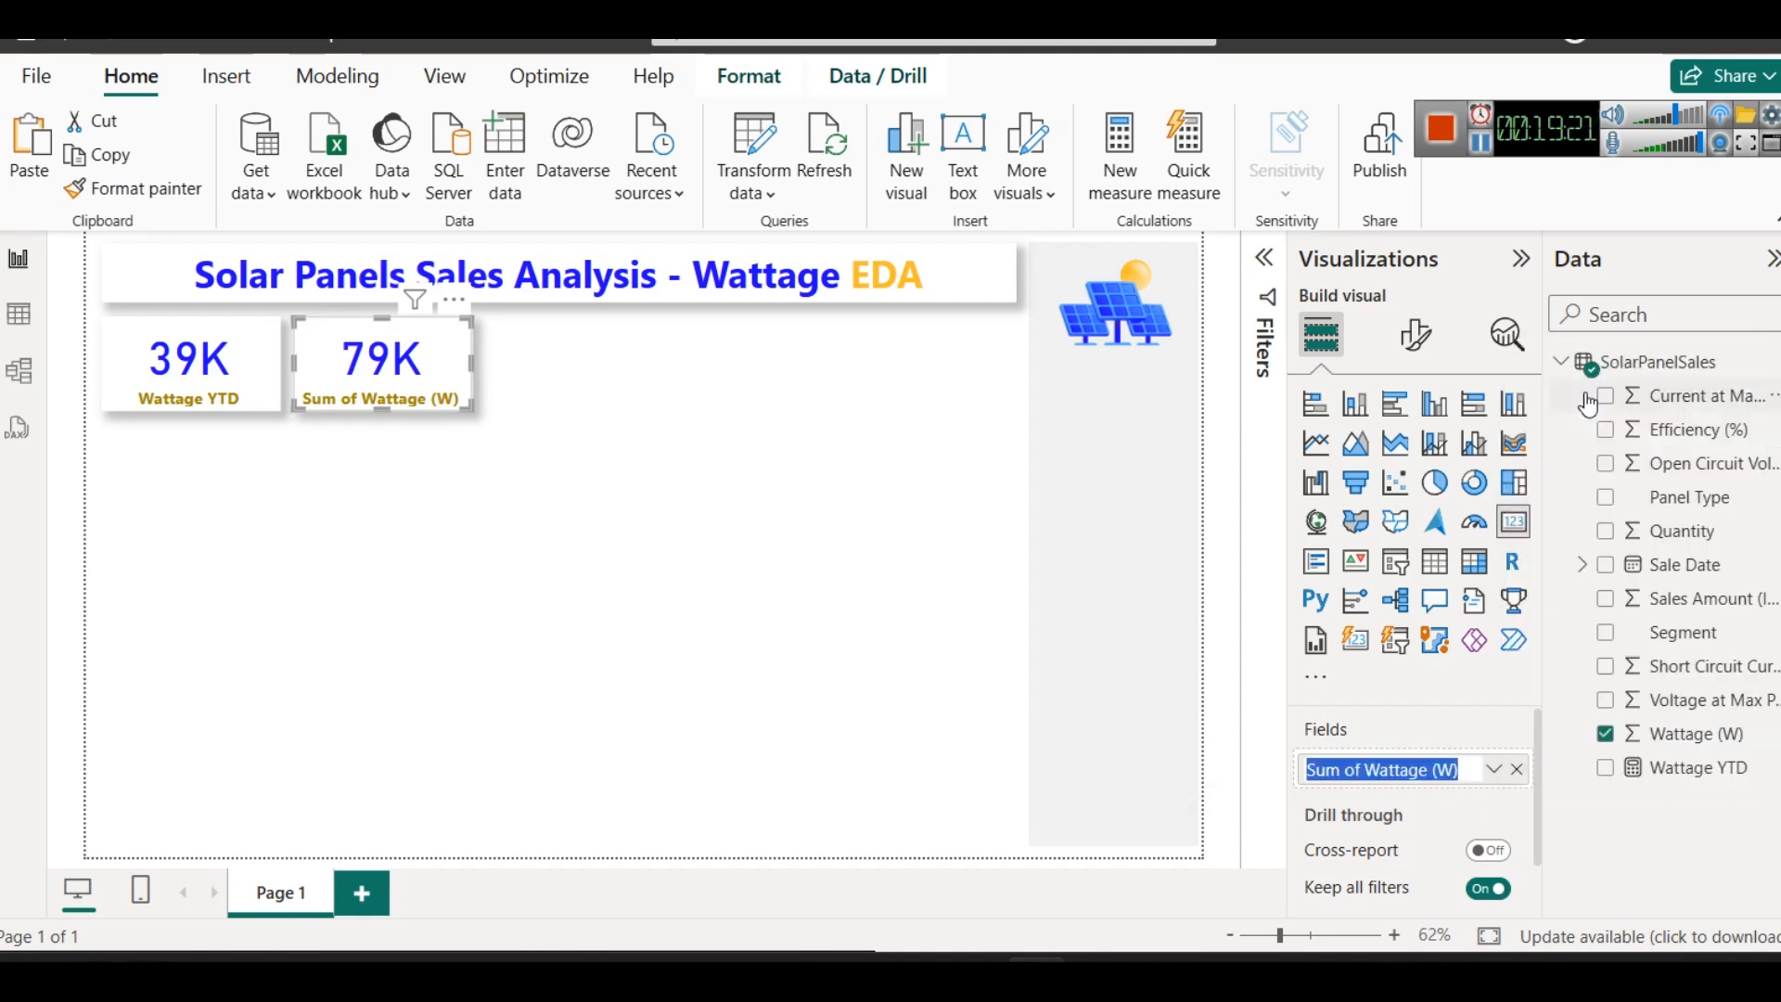
pyautogui.press('Home')
pyautogui.hotkey('shift', 'Right')
pyautogui.hotkey('shift', 'Right')
pyautogui.hotkey('shift', 'Right')
pyautogui.hotkey('shift', 'Right')
pyautogui.hotkey('shift', 'Right')
pyautogui.hotkey('shift', 'Right')
pyautogui.write('Total')
pyautogui.press('Return')
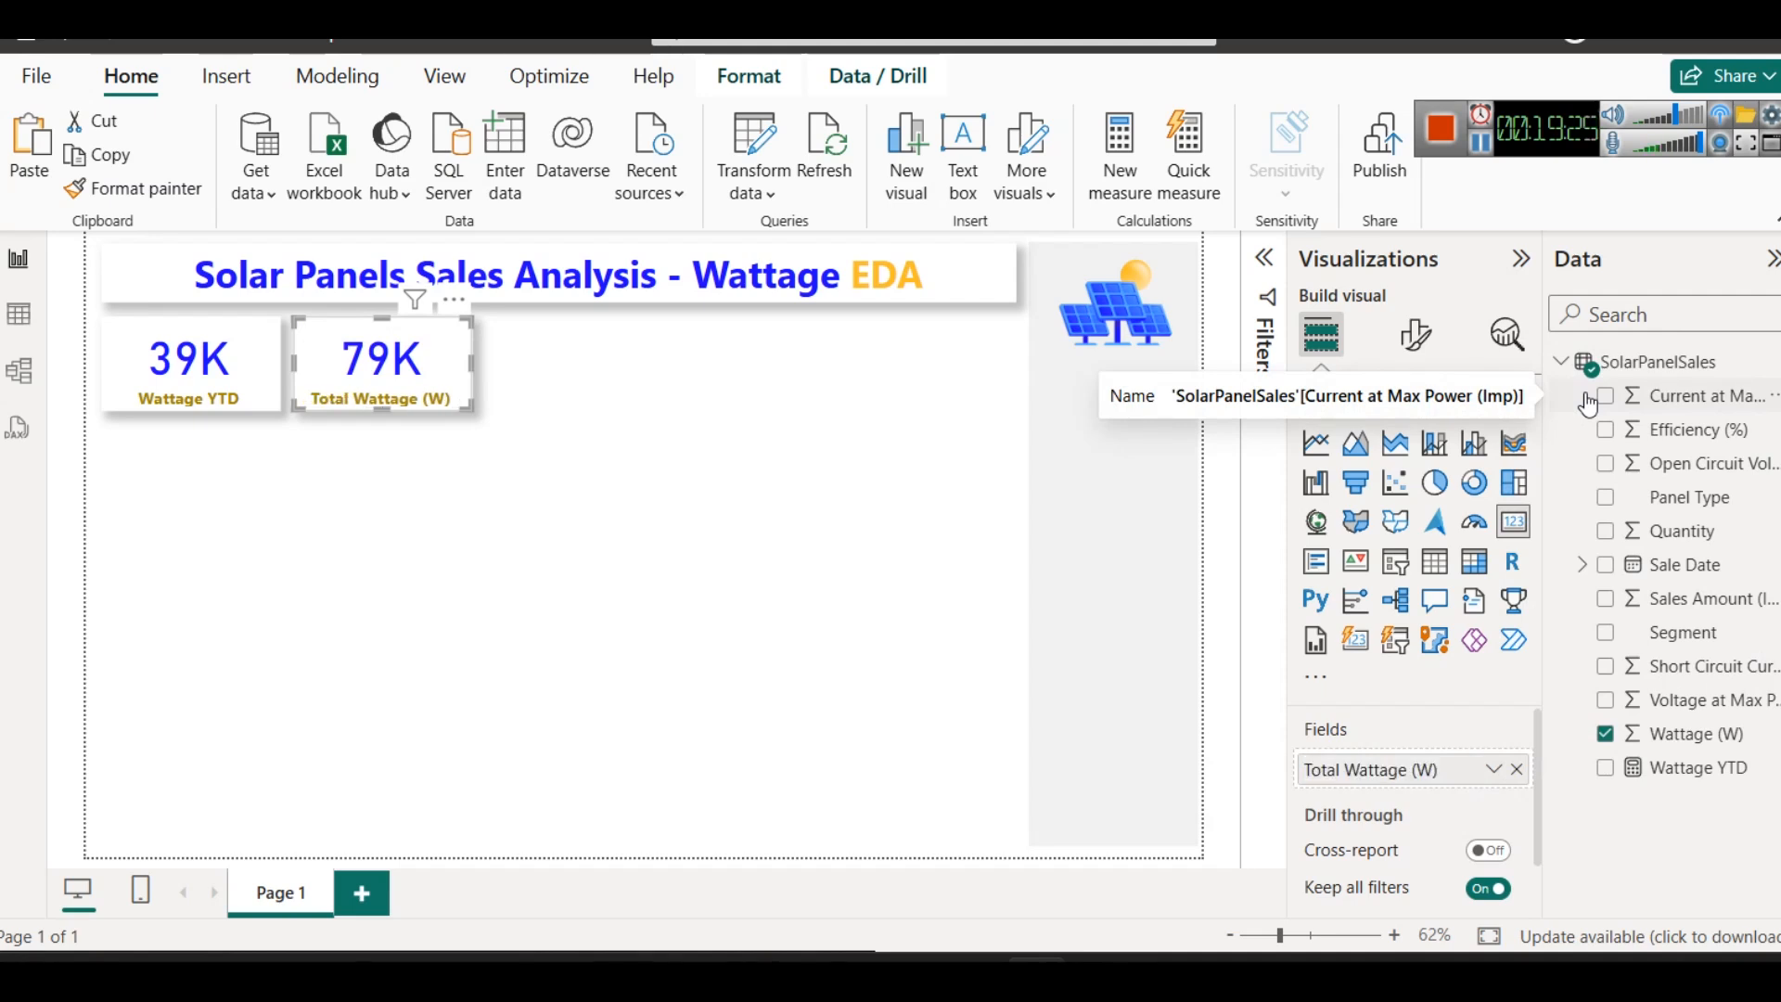
# - Extend the second card's field name to Total Wattage (W) Sold
pyautogui.click(1493, 770)
pyautogui.click(1558, 388)
pyautogui.press('End')
pyautogui.write('Sold')
pyautogui.press('Return')
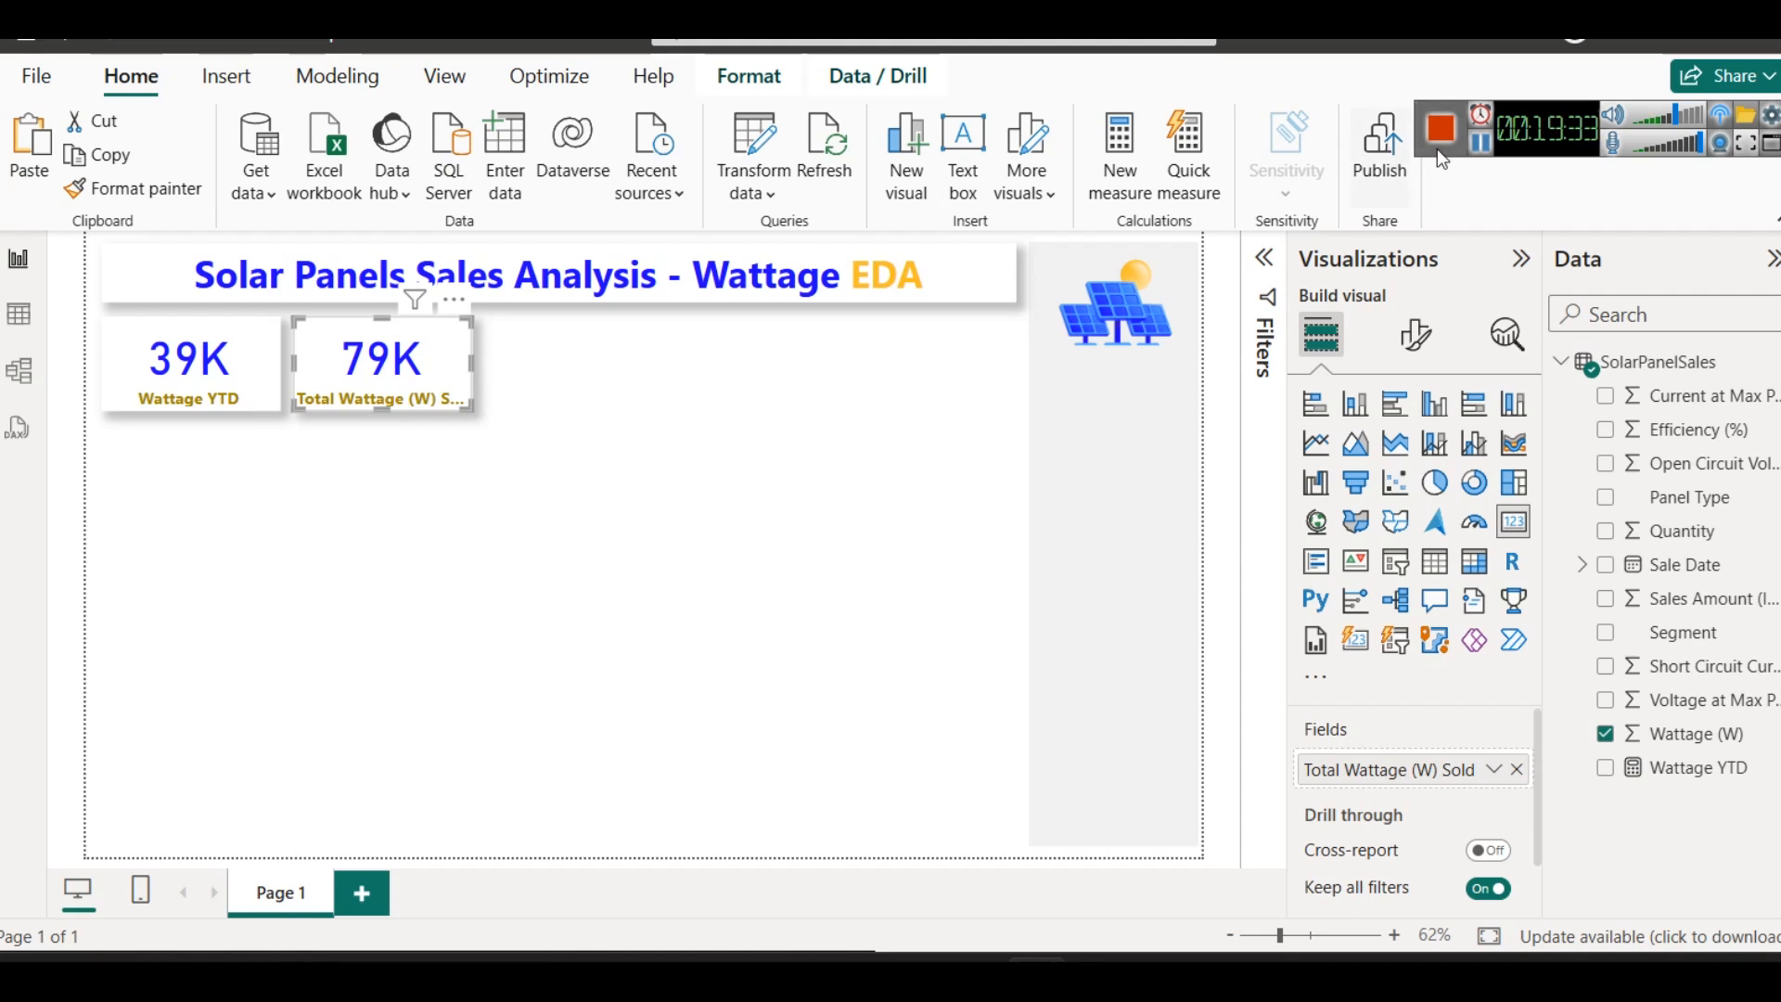
# - Set the Total Wattage (W) Sold card's category label to font size 13 and match the Wattage YTD card's label to it
pyautogui.click(1414, 334)
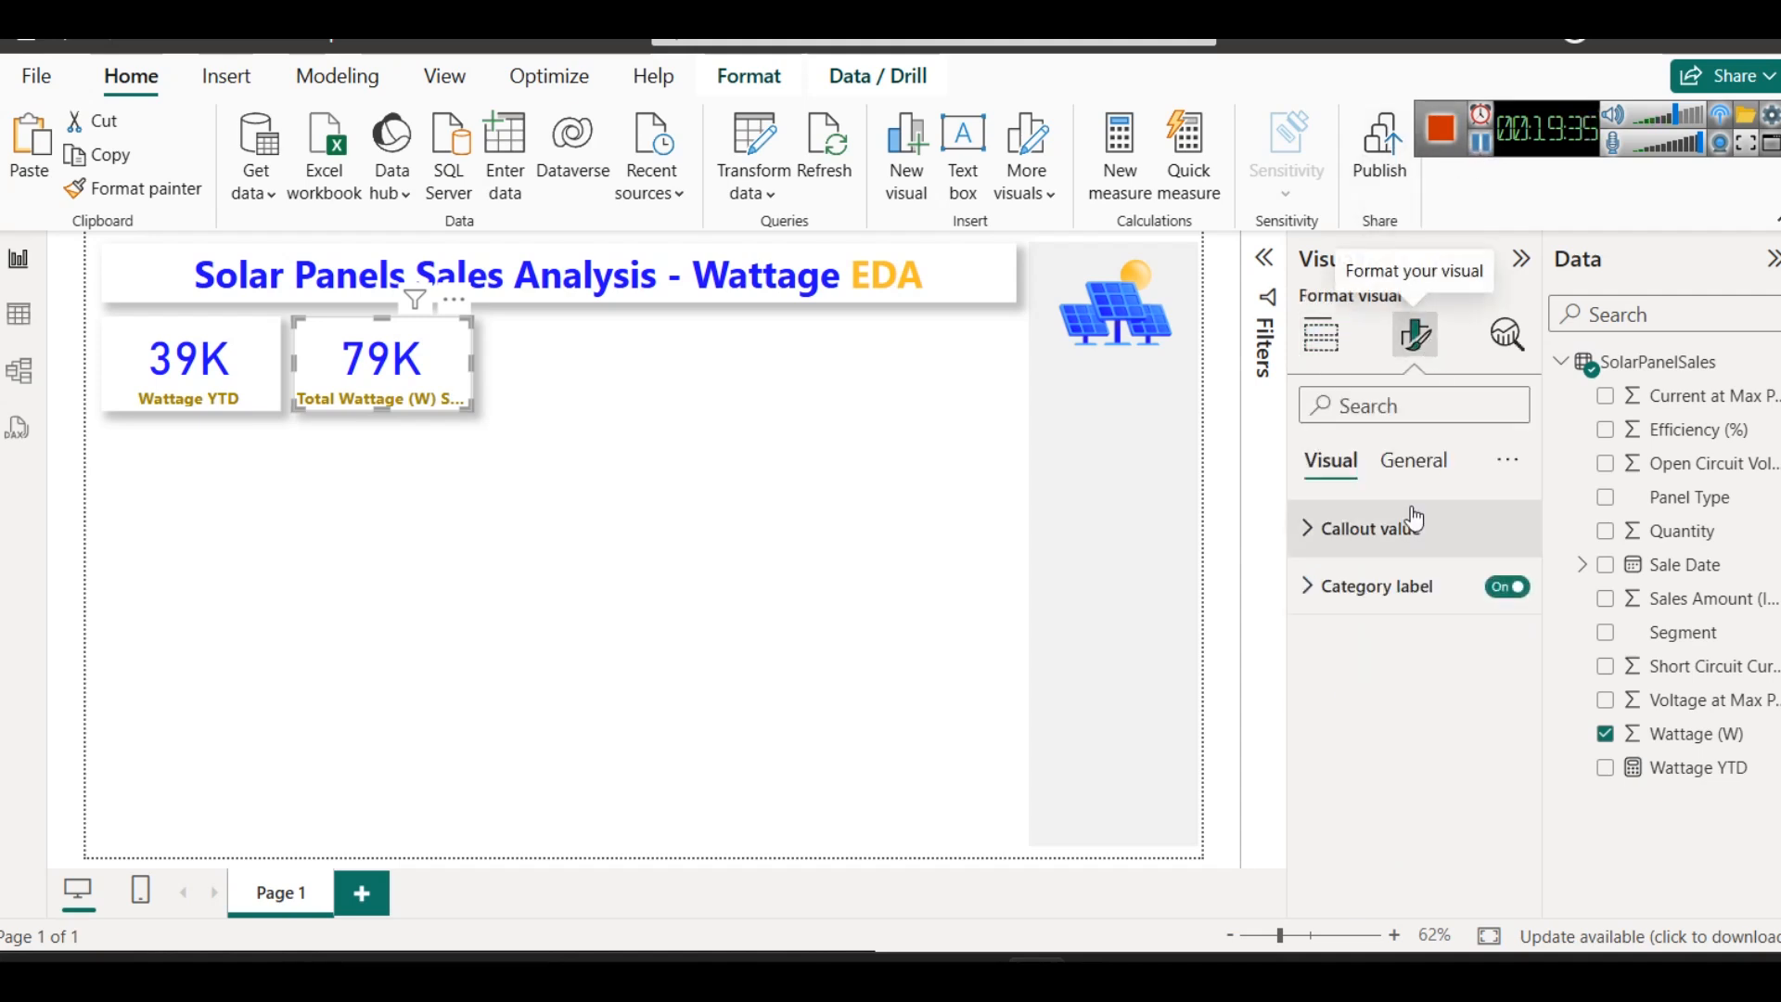
pyautogui.click(1406, 580)
pyautogui.click(1406, 579)
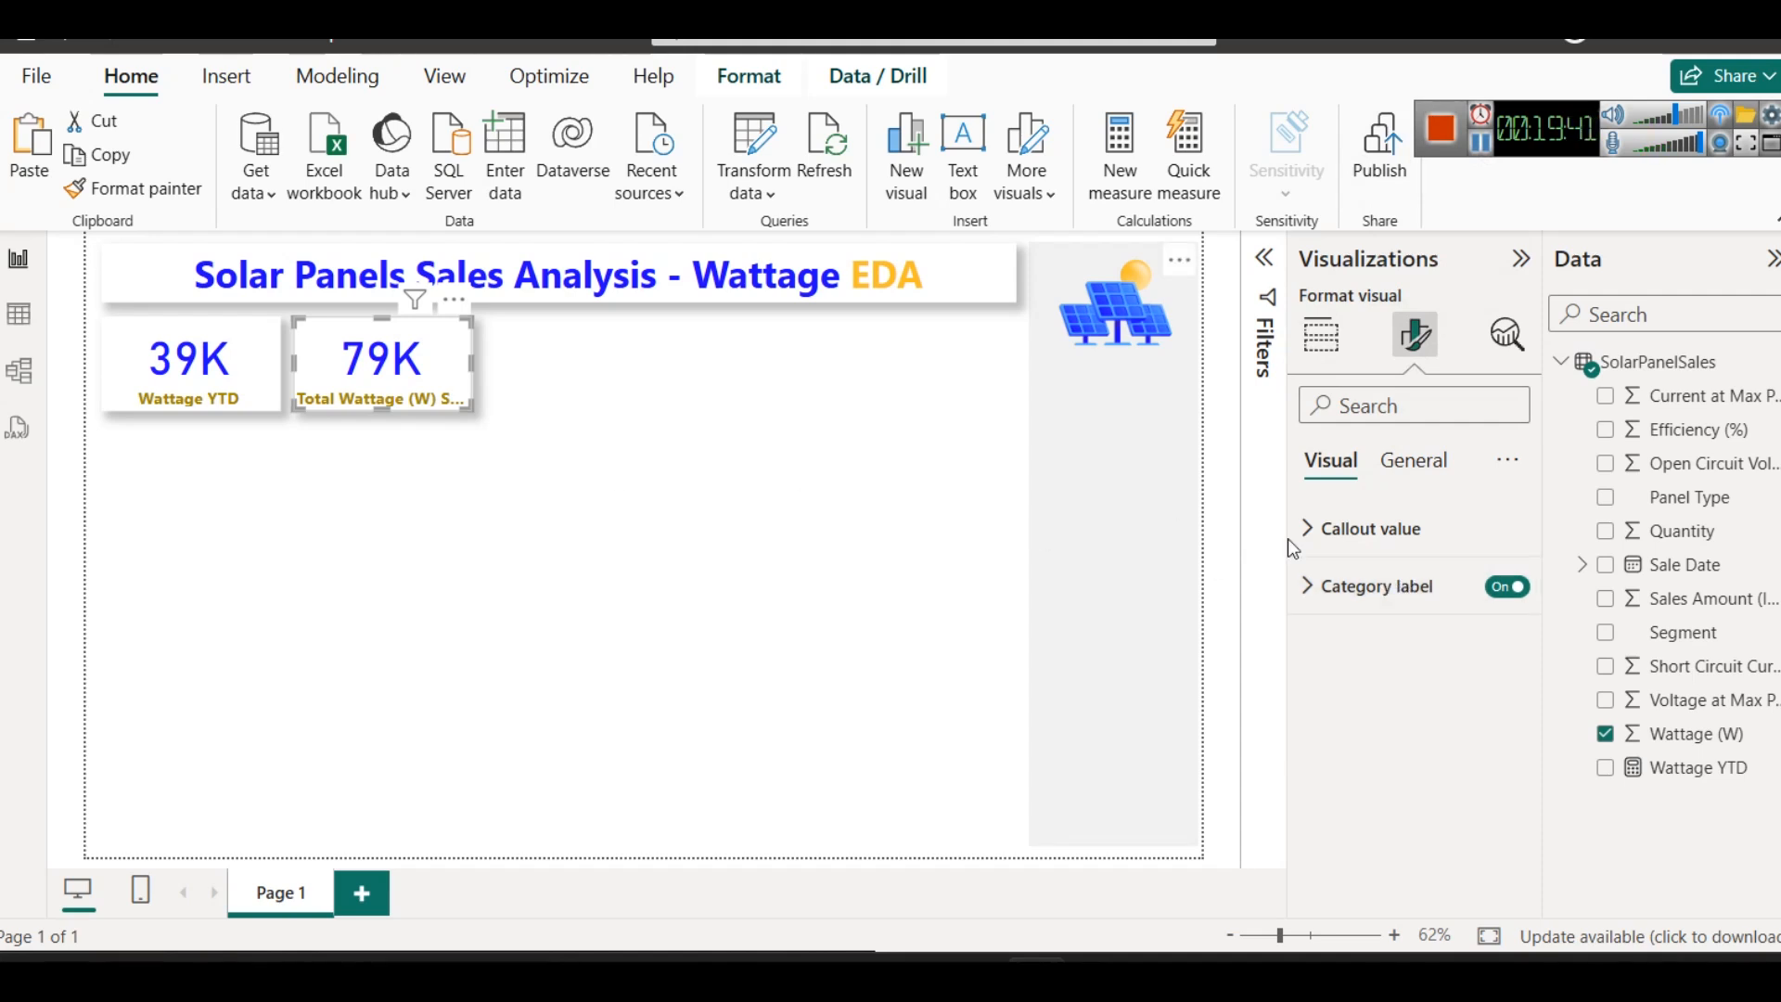
pyautogui.click(1343, 585)
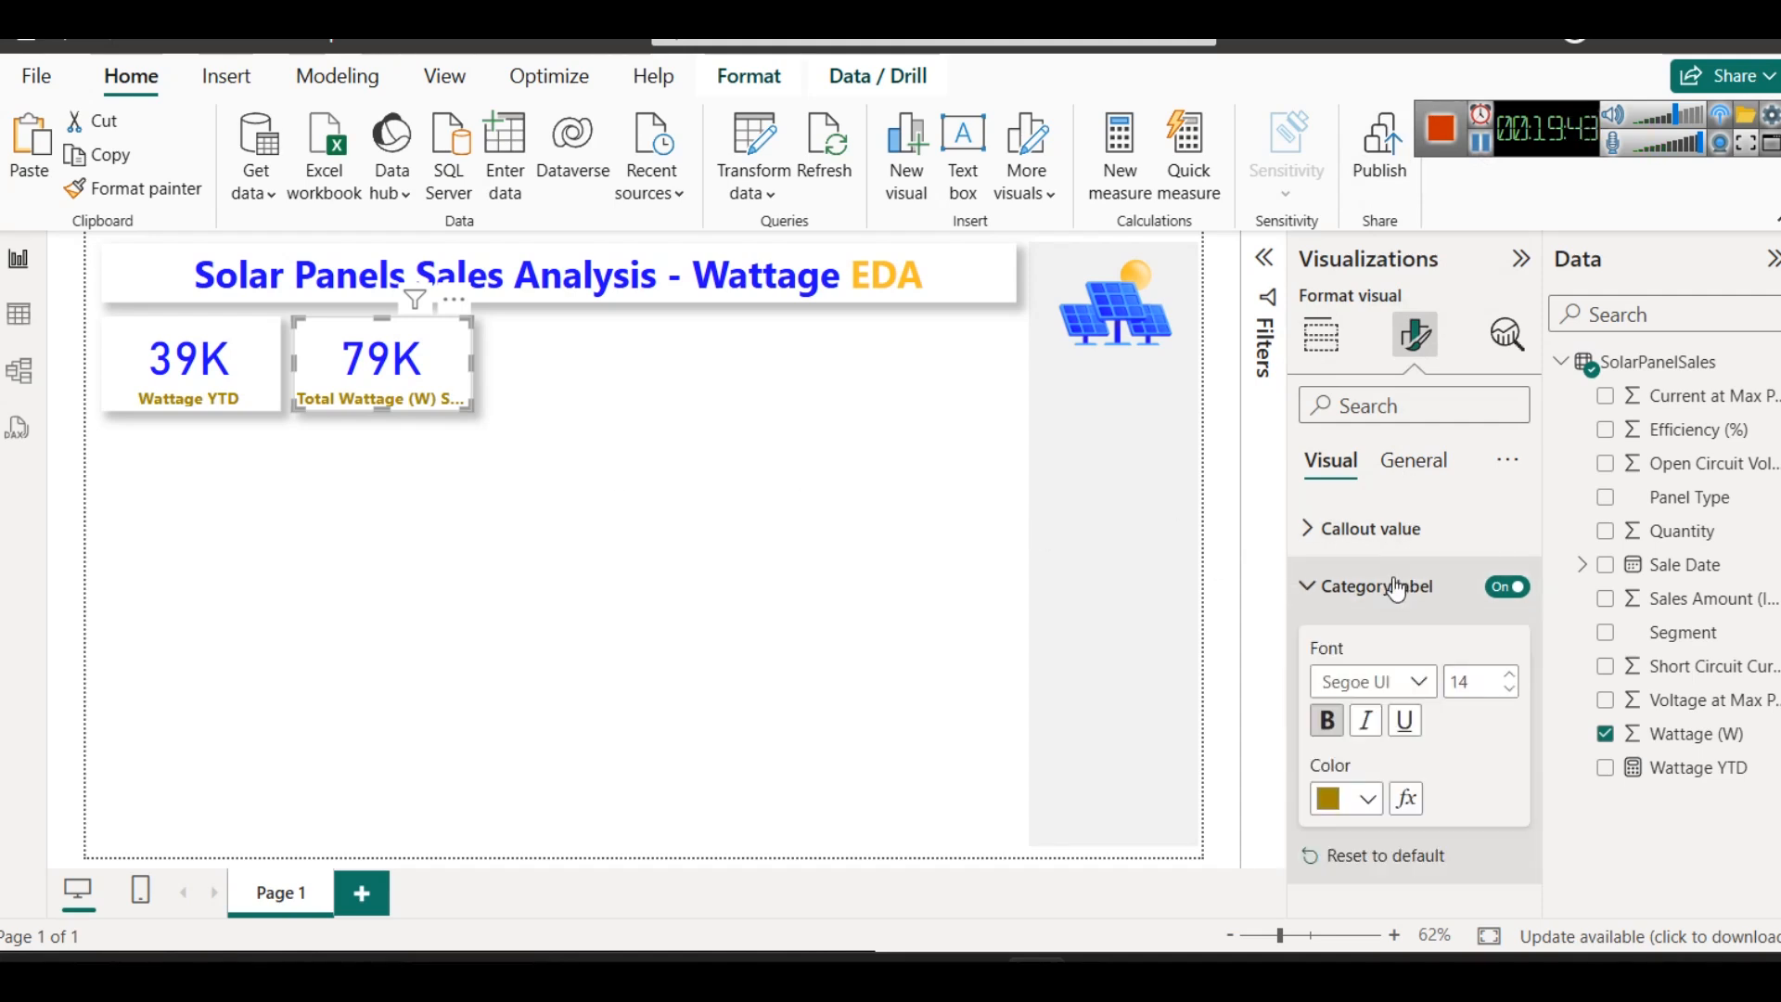
pyautogui.click(1508, 690)
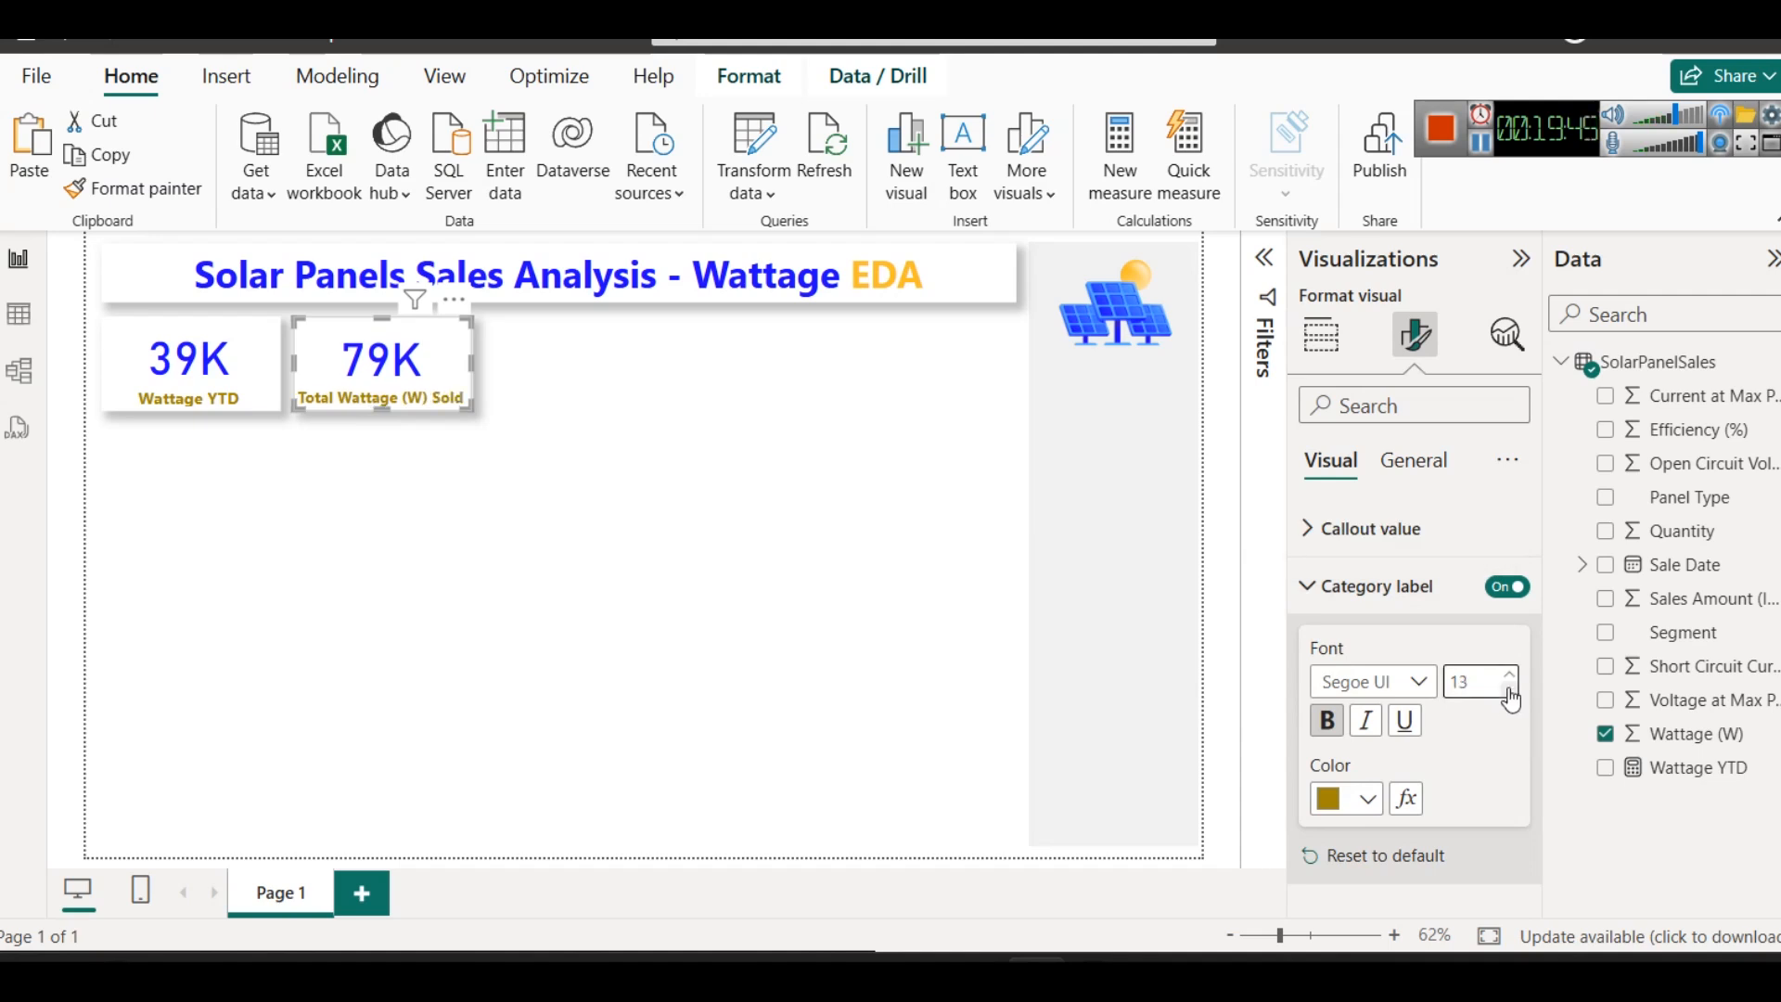
pyautogui.click(111, 388)
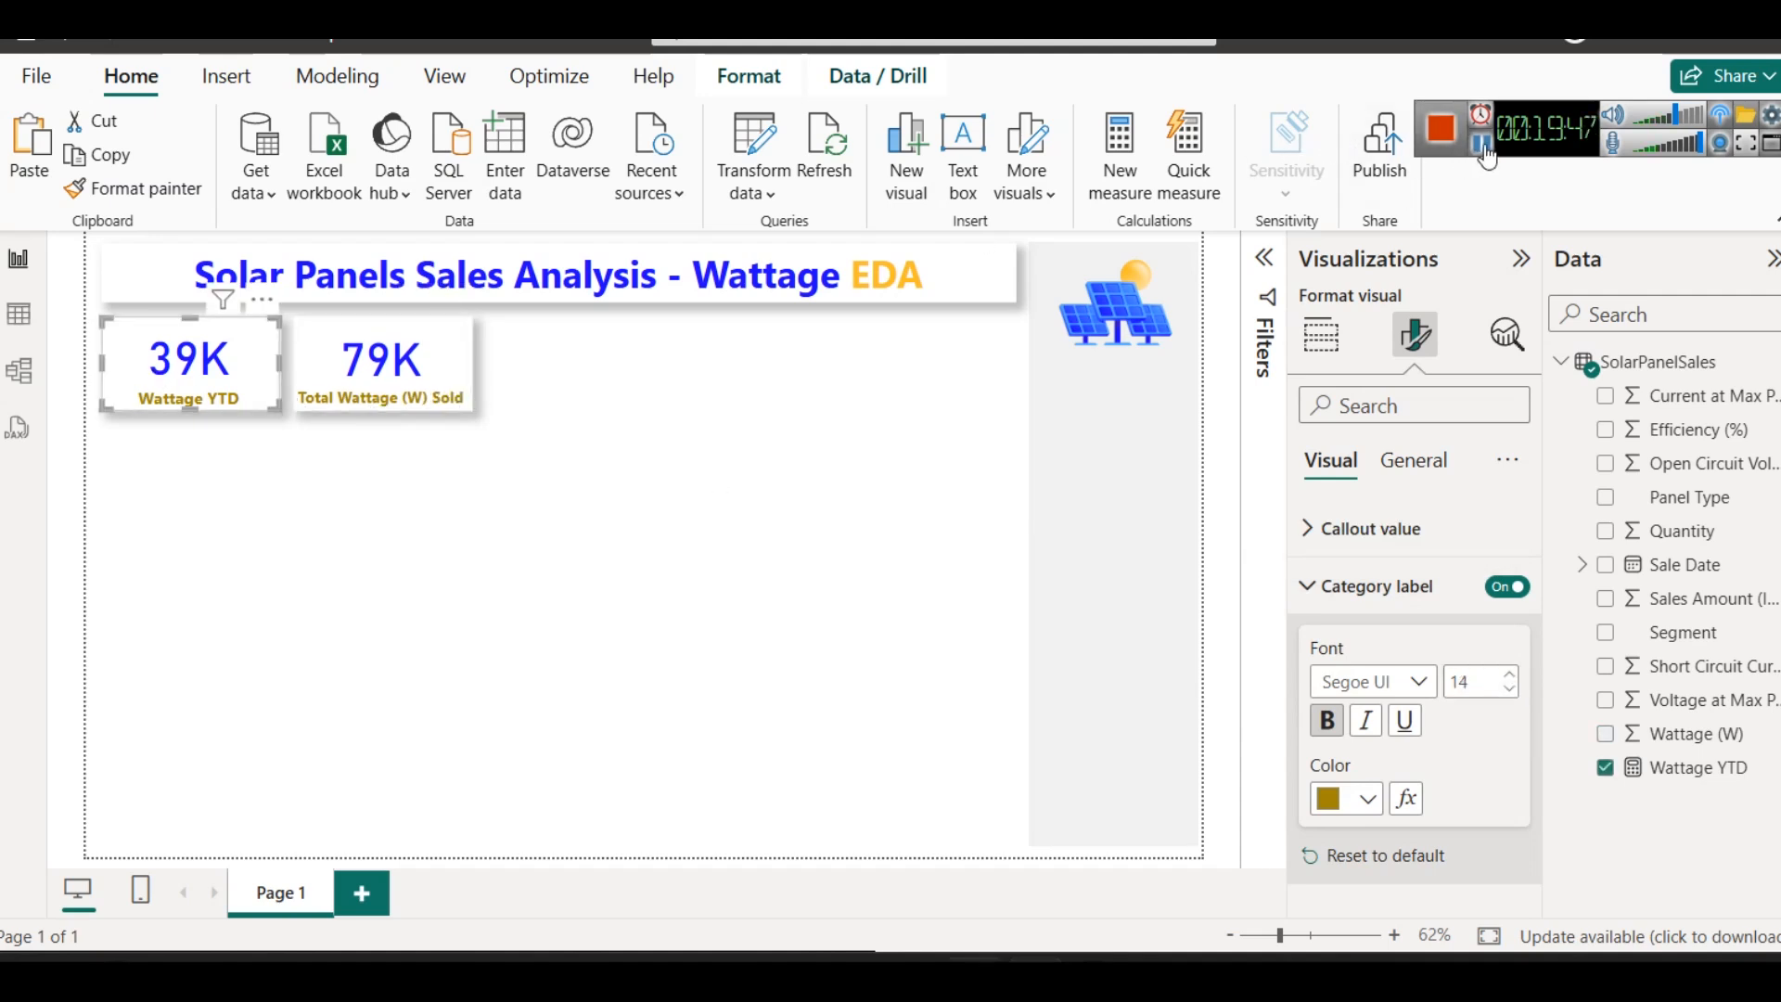
pyautogui.click(637, 494)
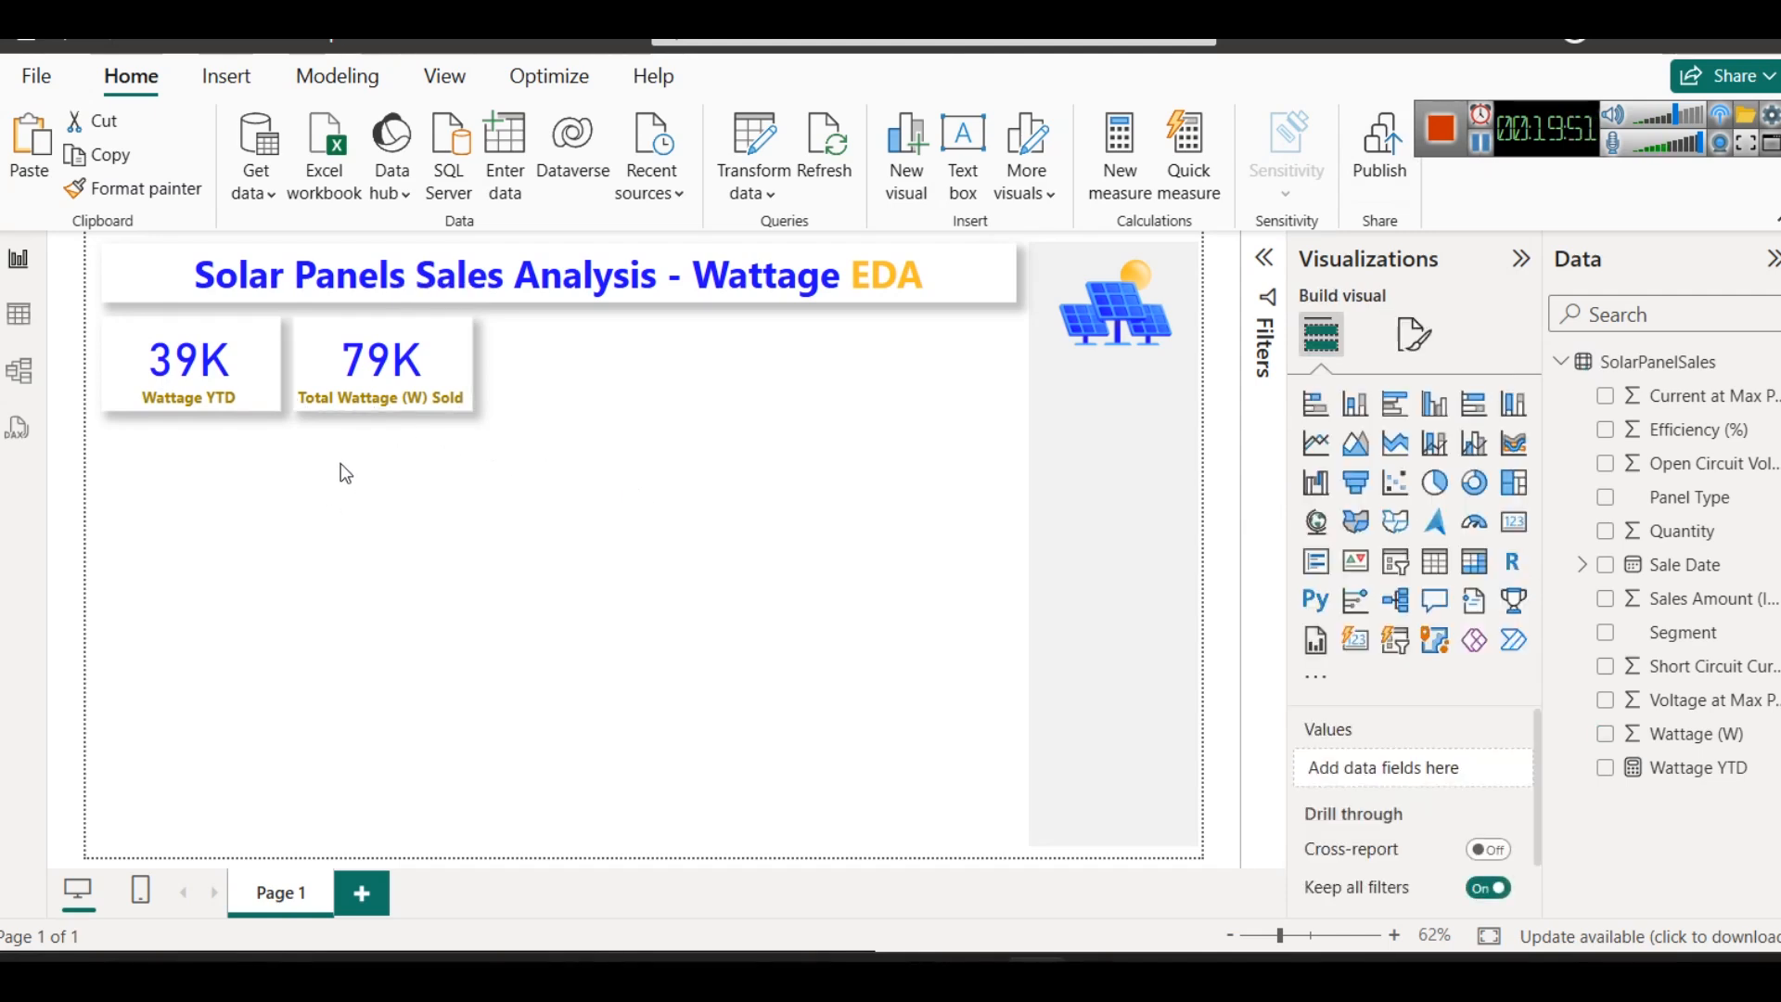
pyautogui.click(466, 369)
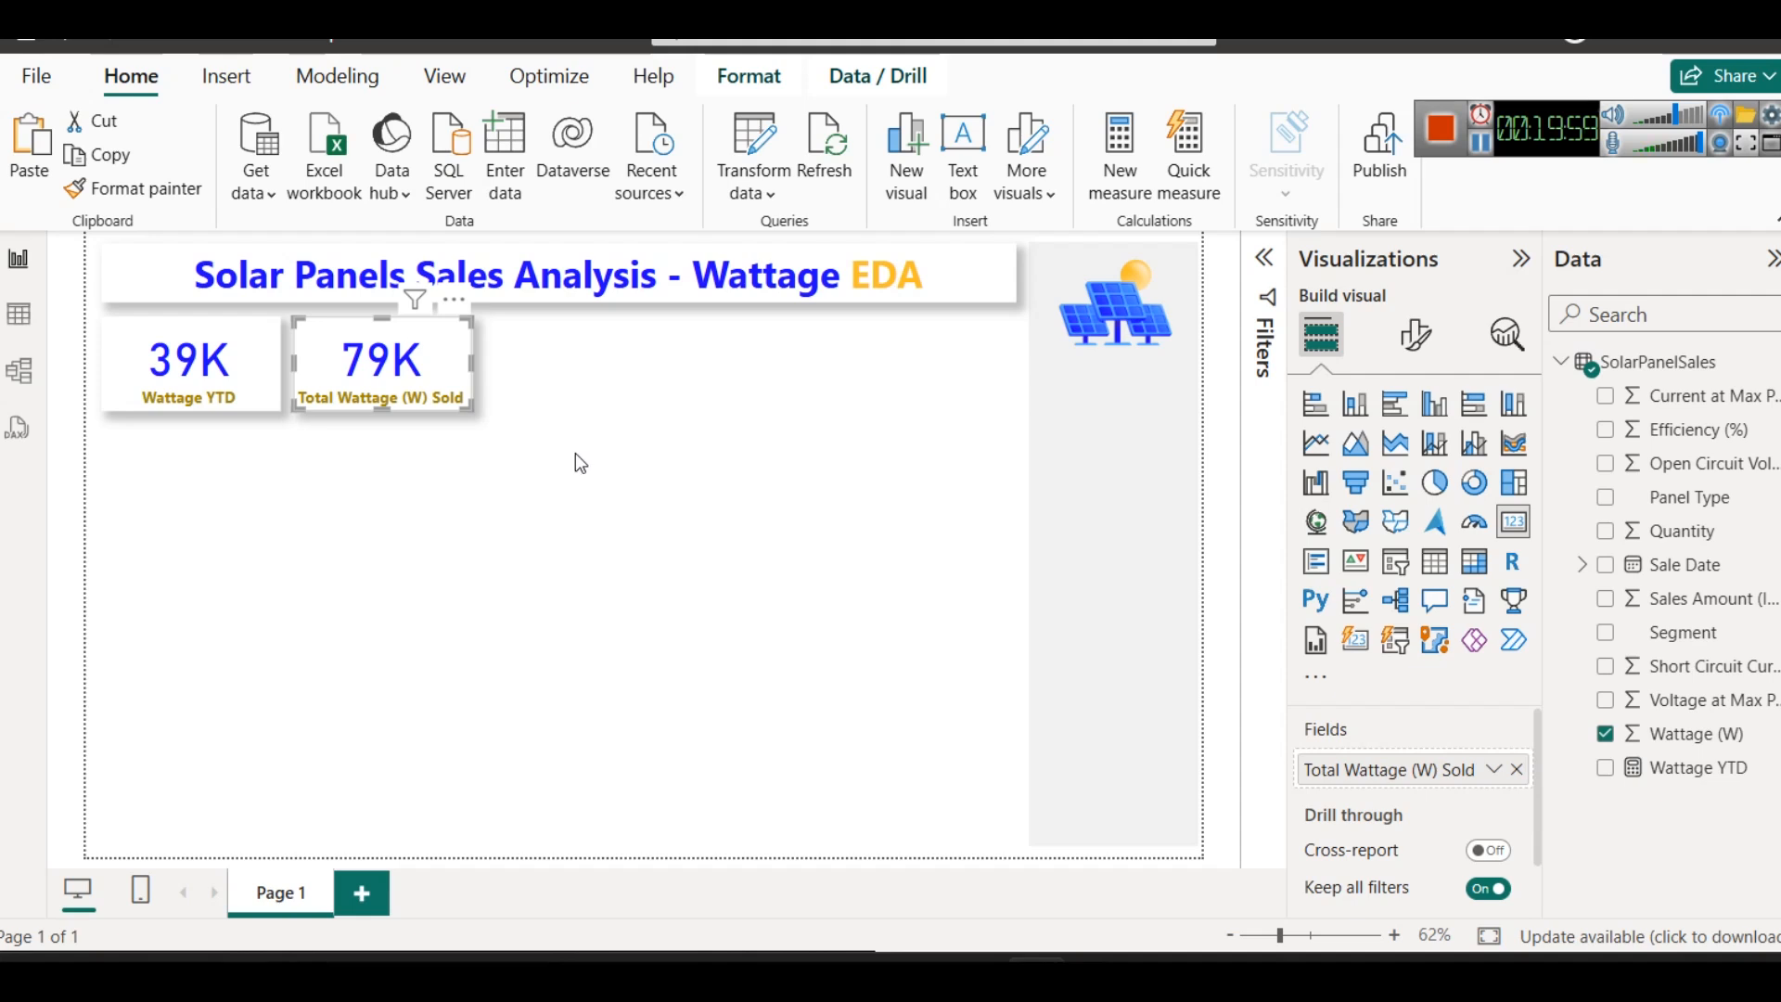
pyautogui.click(593, 514)
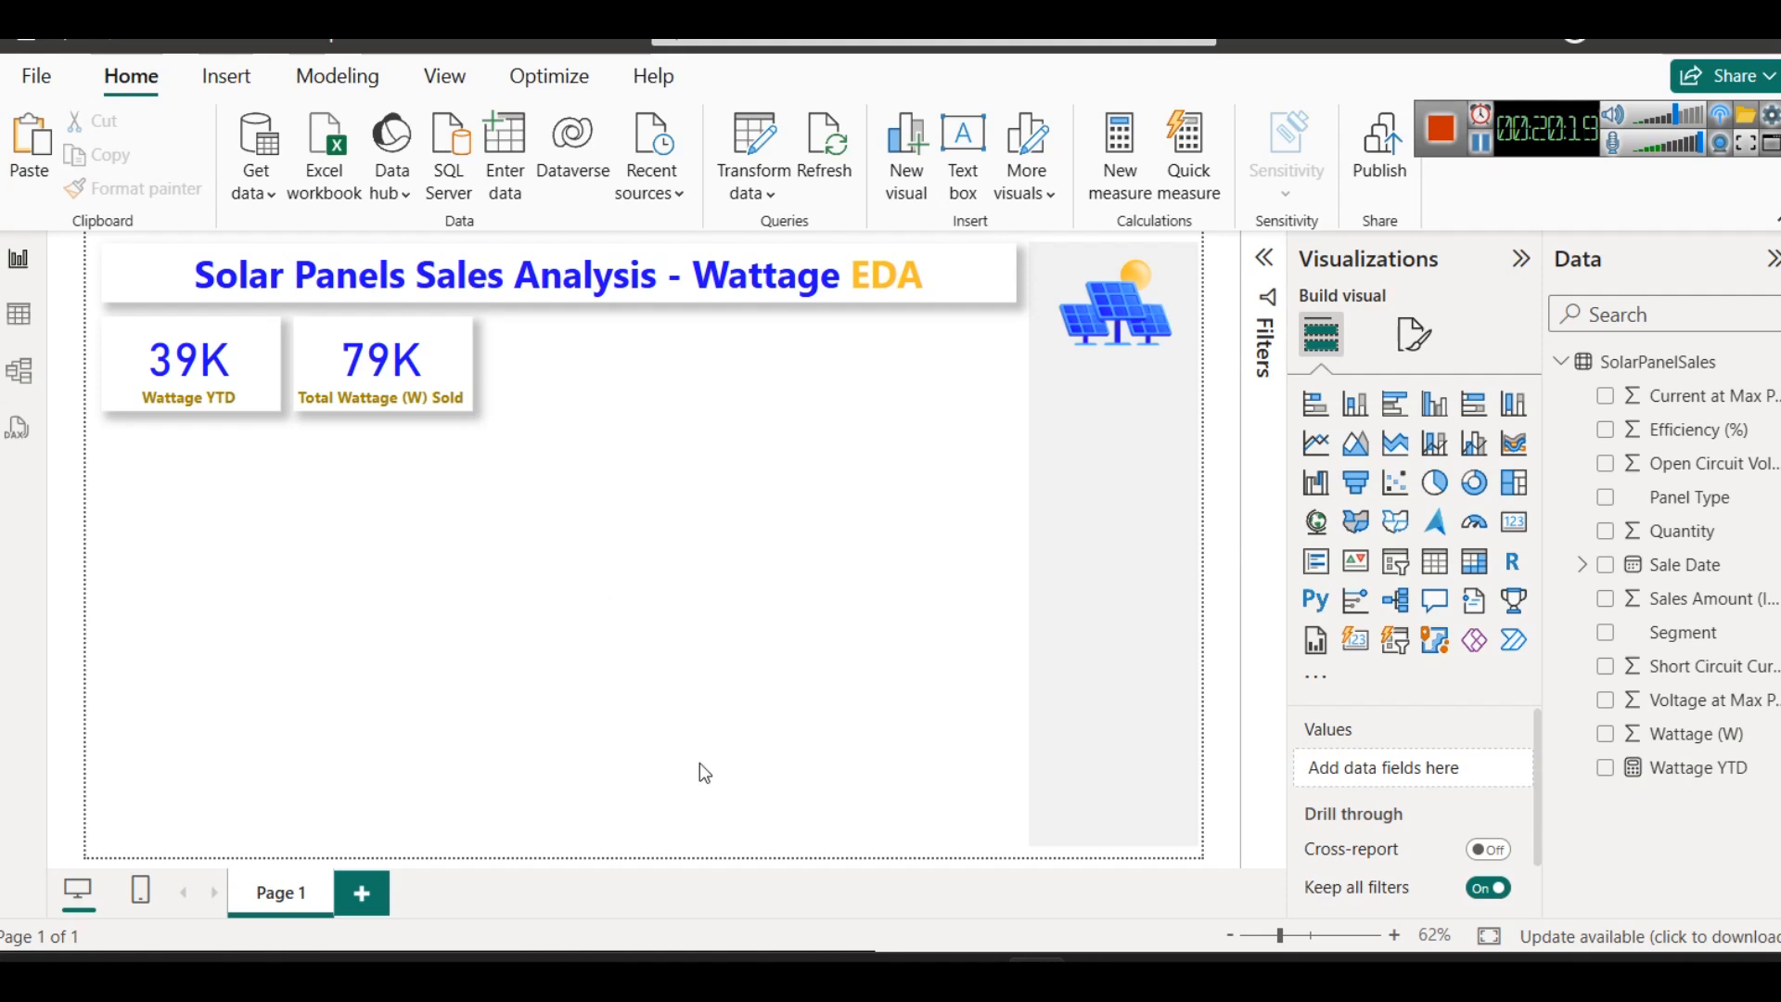
pyautogui.click(827, 882)
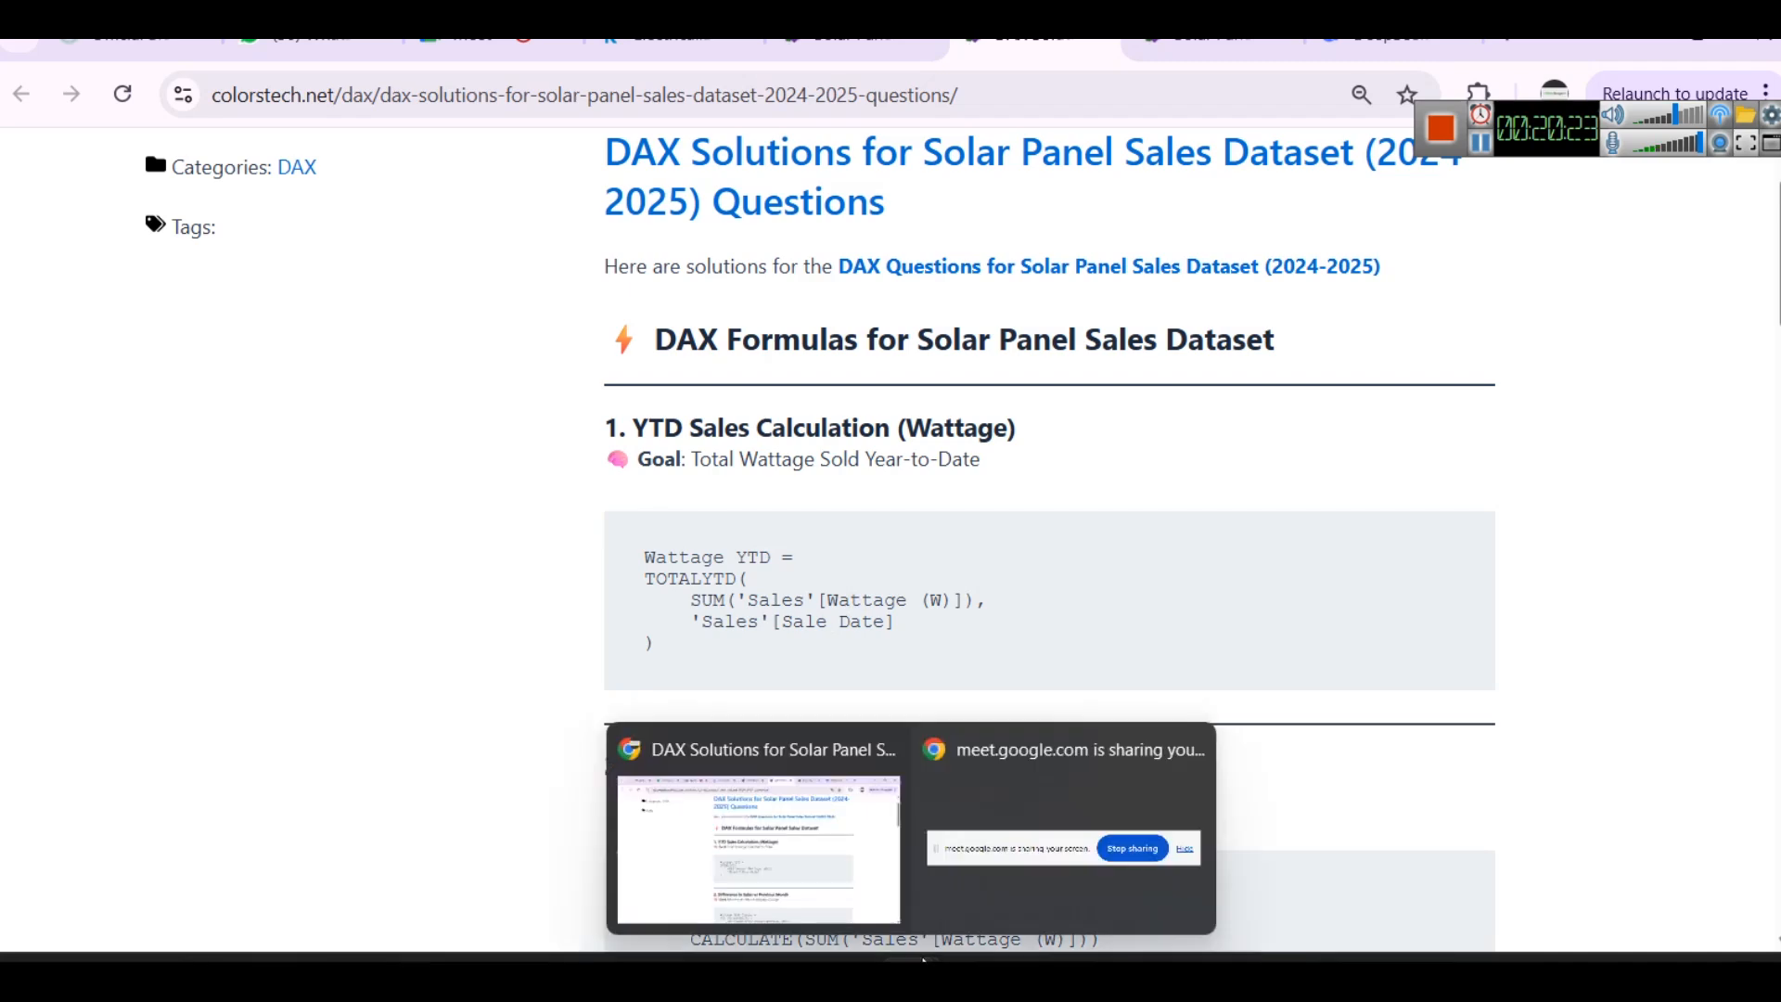
pyautogui.click(1697, 38)
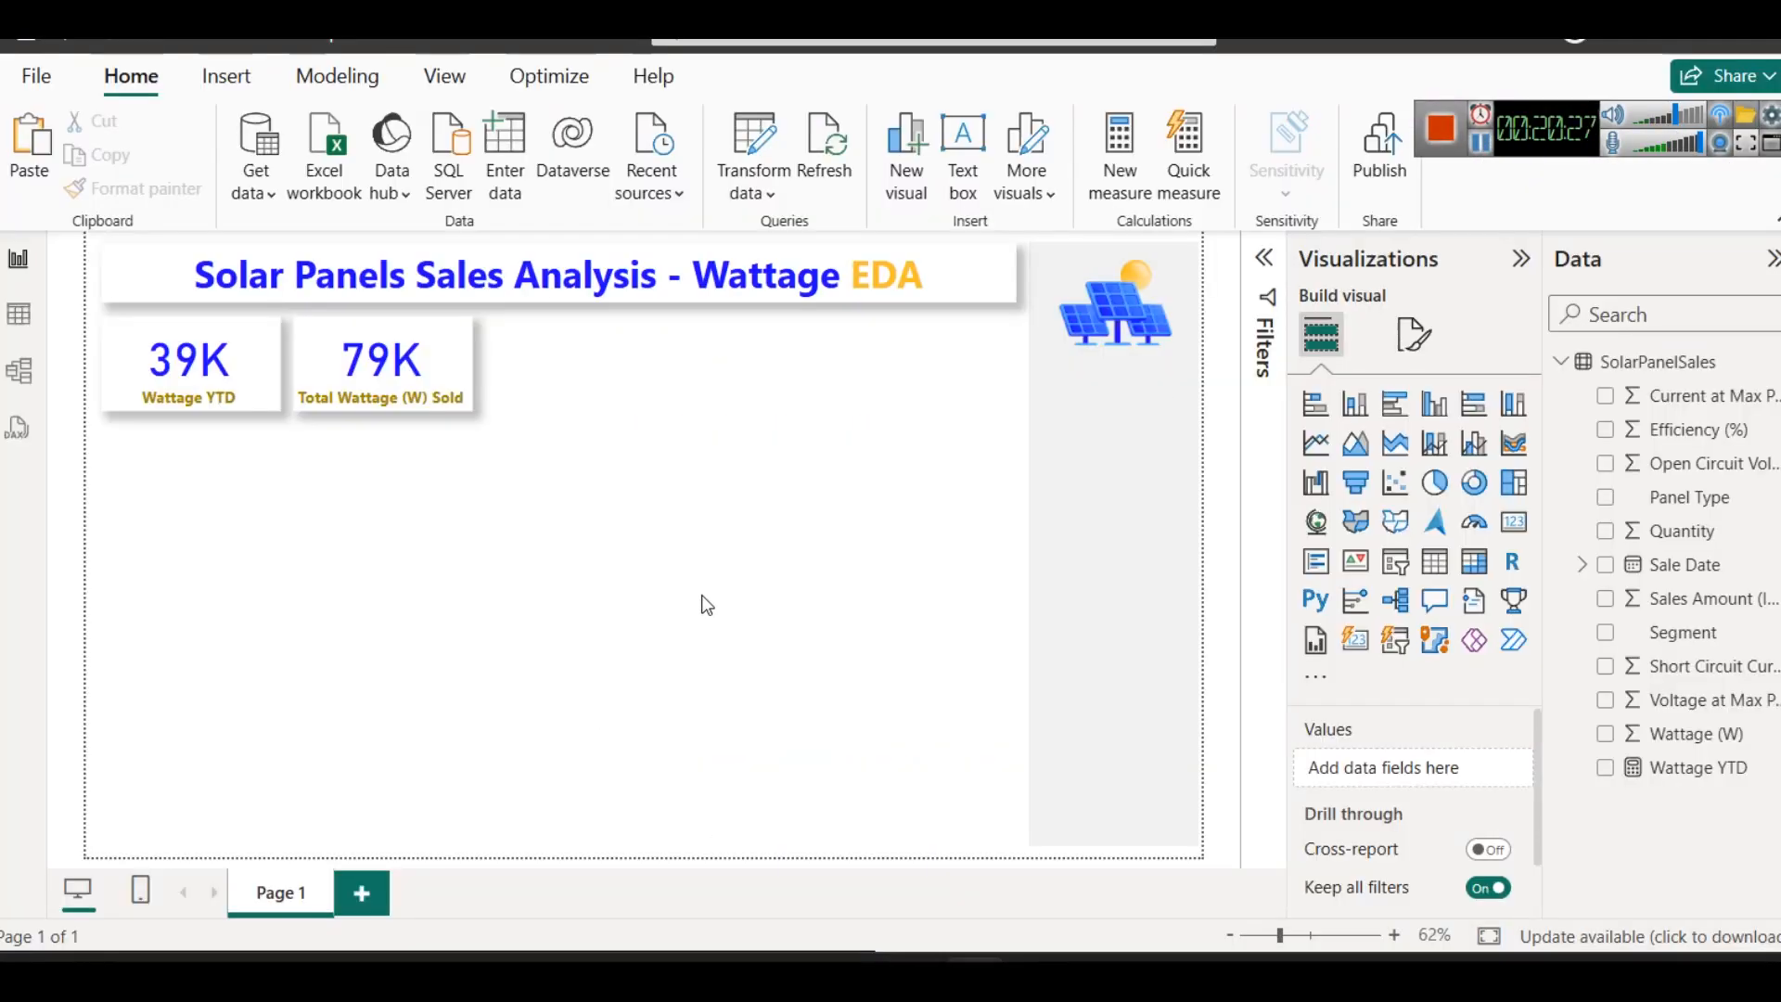
# - Open Notepad and write the question "Total Wattage Sold in 2024 ?" on the first line
pyautogui.press('super+r')
pyautogui.write('n')
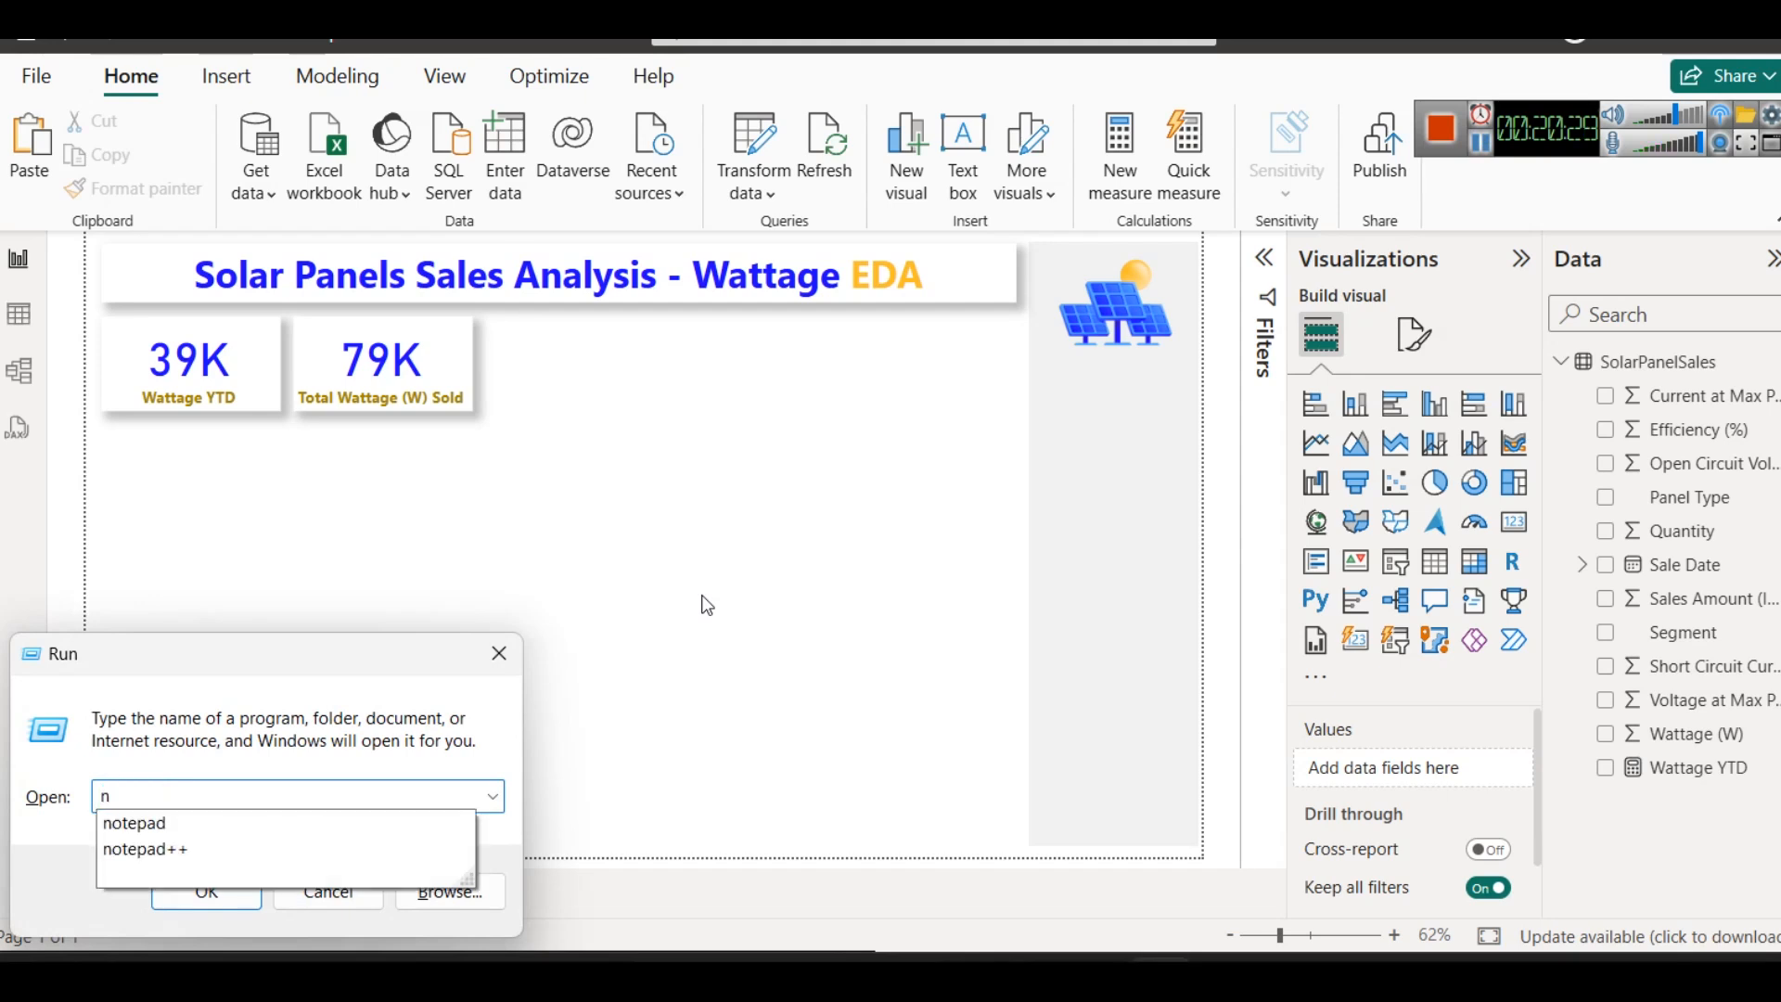
pyautogui.press('Down')
pyautogui.press('Return')
pyautogui.write('Total Wattage Sold in 2024 ?')
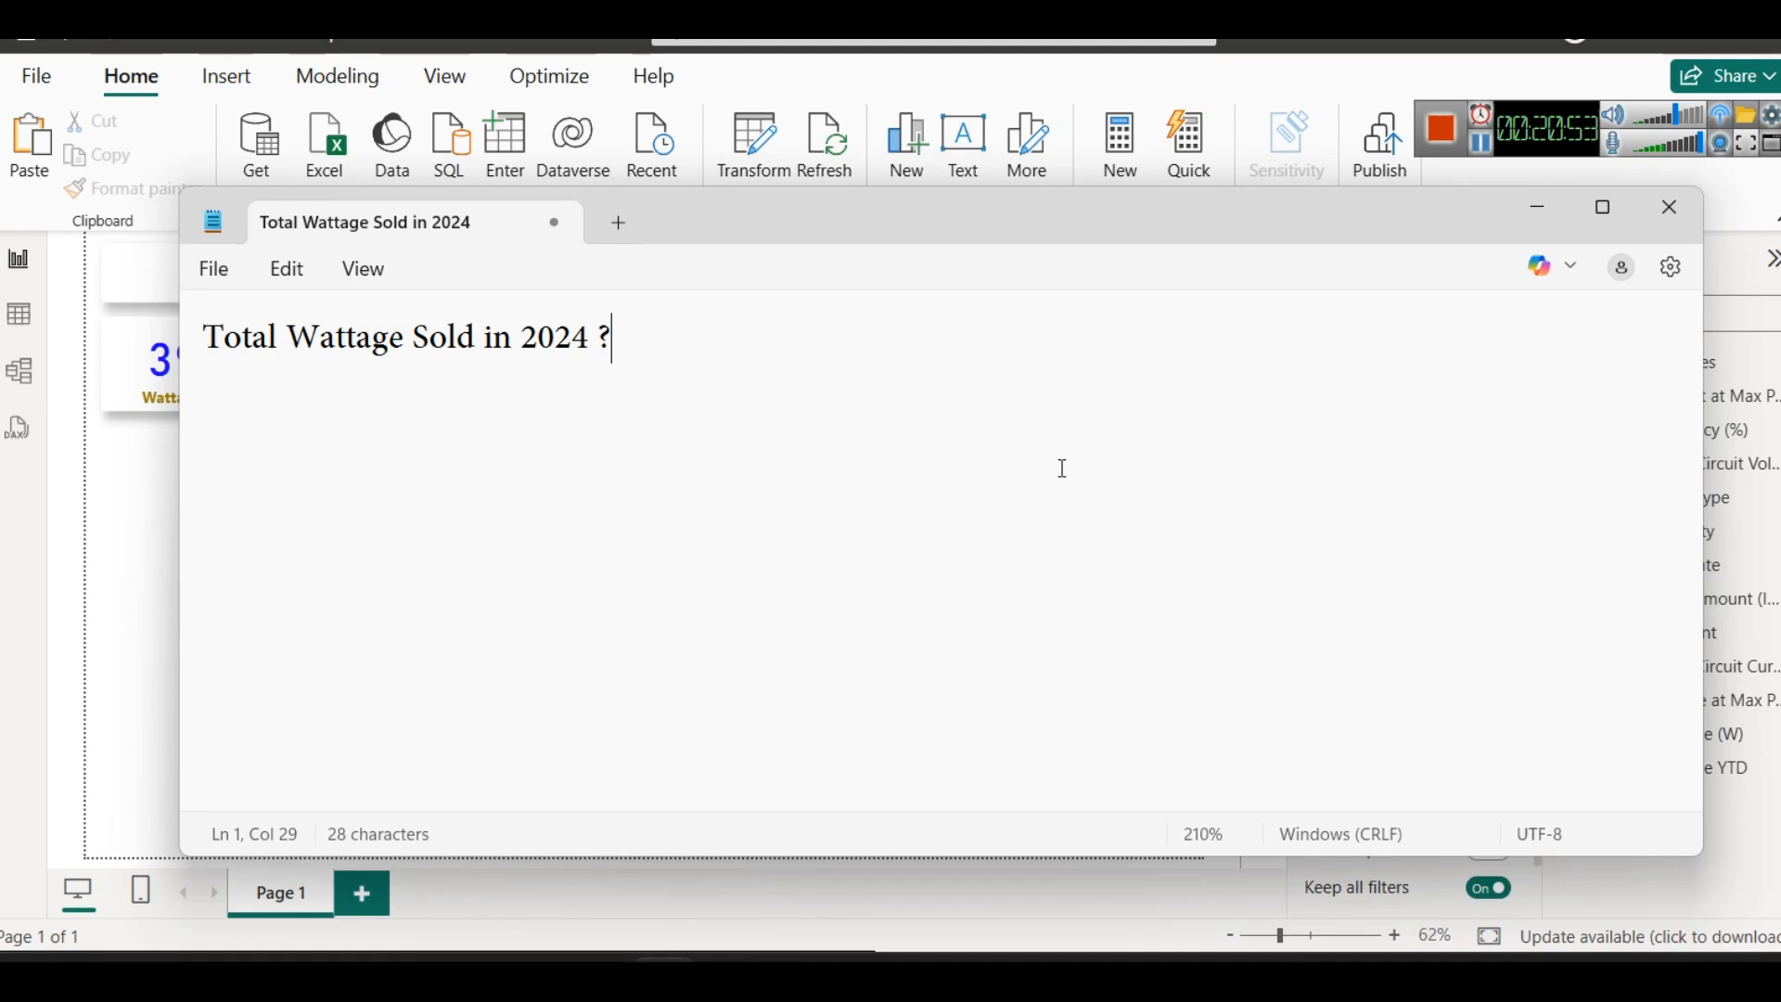
# - Write the filter condition Sales[Year] = 2024 below the question, leaving one blank line between them
pyautogui.press('Return')
pyautogui.press('Return')
pyautogui.write('Sa')
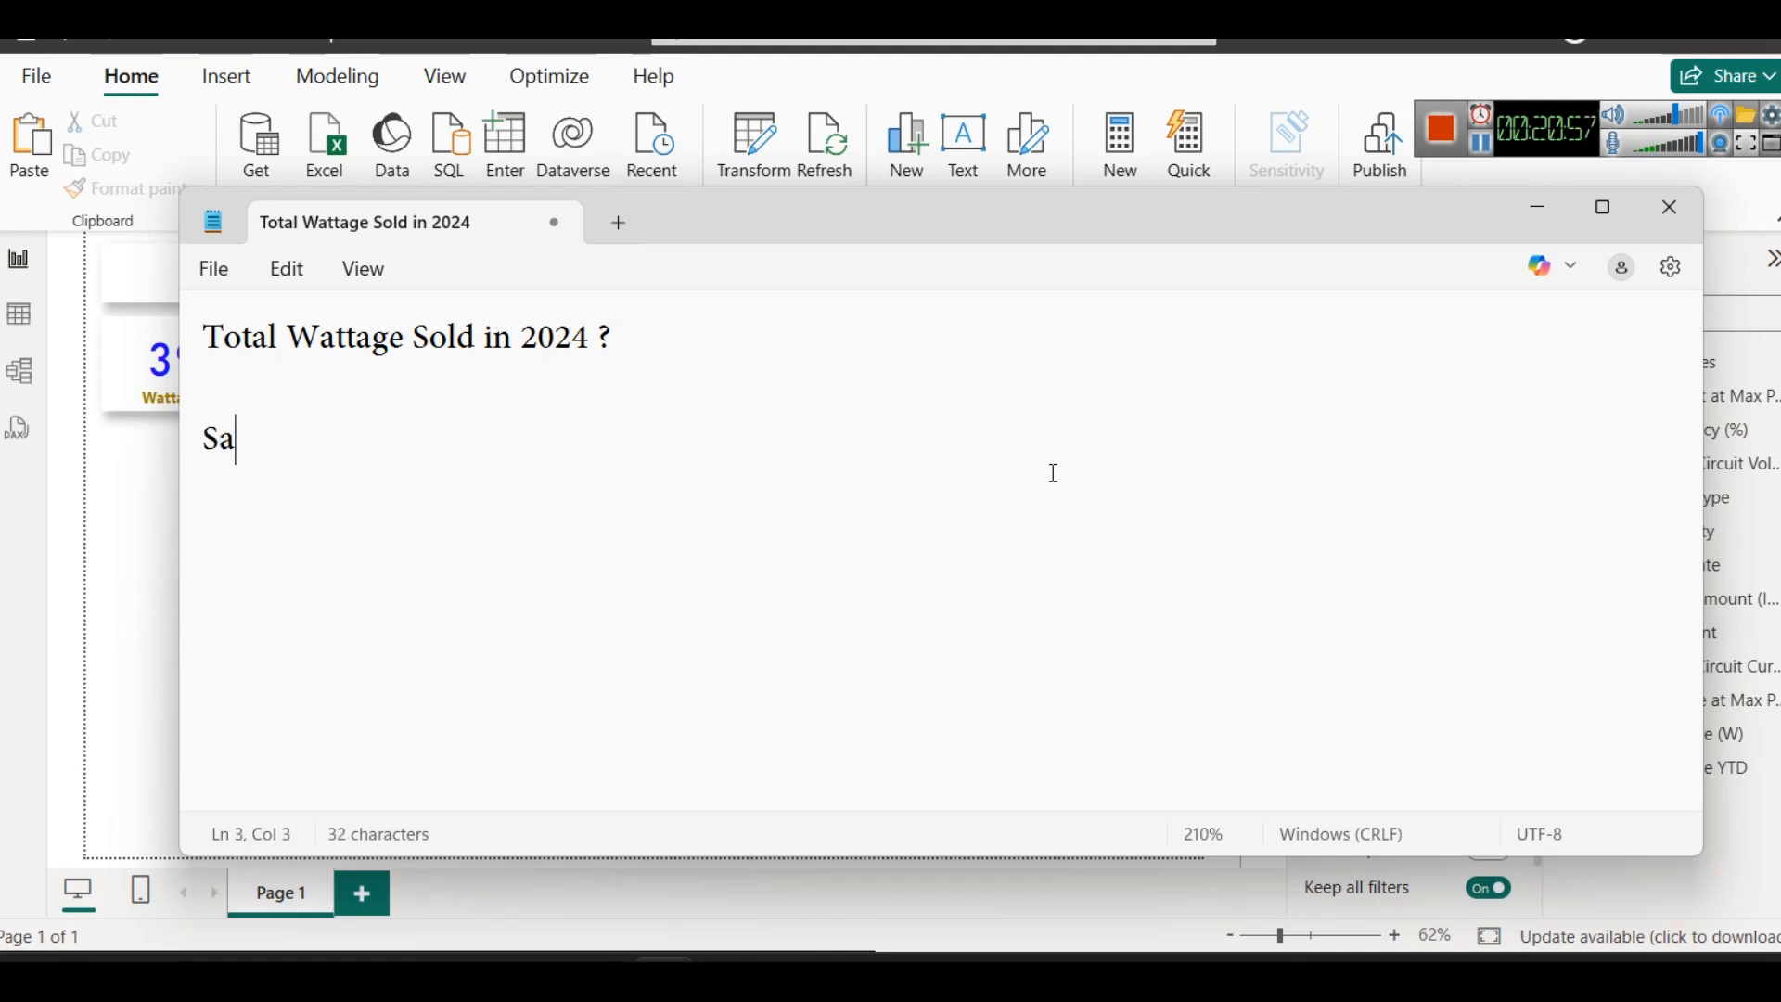
pyautogui.write('les[Yeat')
pyautogui.press('BackSpace')
pyautogui.write('r] = ')
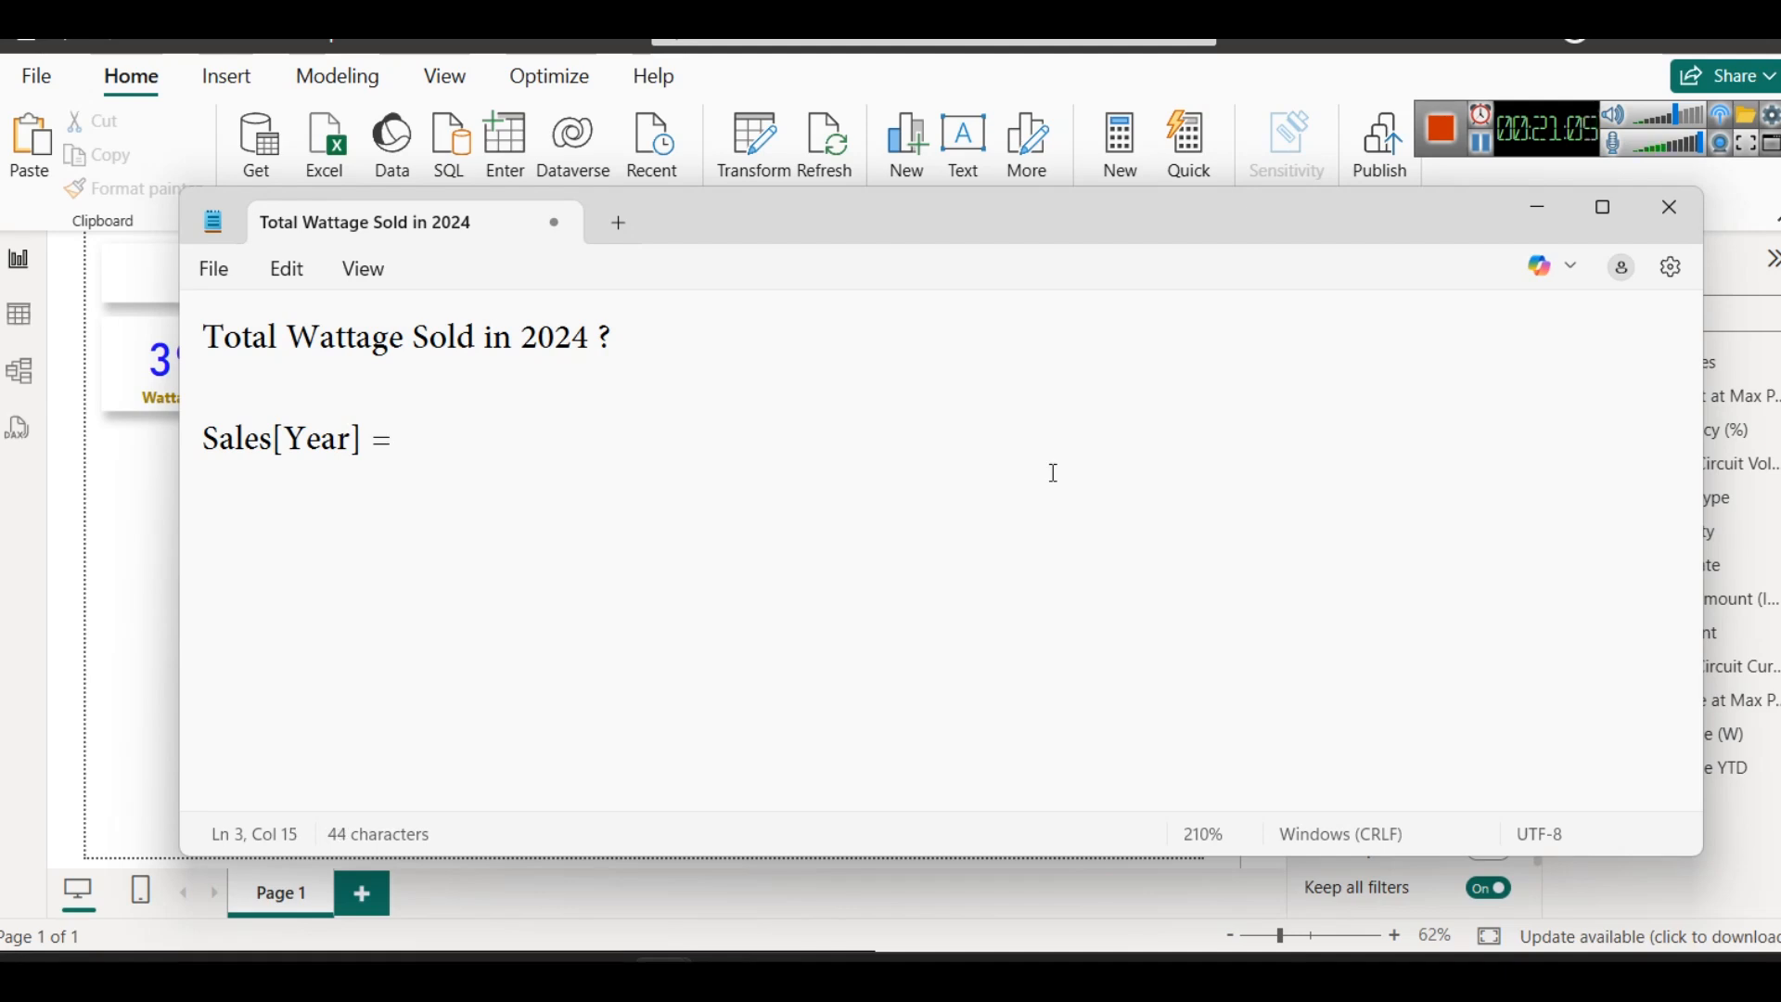
pyautogui.write('22')
pyautogui.press('BackSpace')
pyautogui.write('04')
pyautogui.press('BackSpace')
pyautogui.write('24')
# - Write the expression SUM(Sales[Watts]) on the blank line above the filter condition
pyautogui.press('Up')
pyautogui.write('SUM(Wa')
pyautogui.press('BackSpace')
pyautogui.press('BackSpace')
pyautogui.write('Sales[Watts')
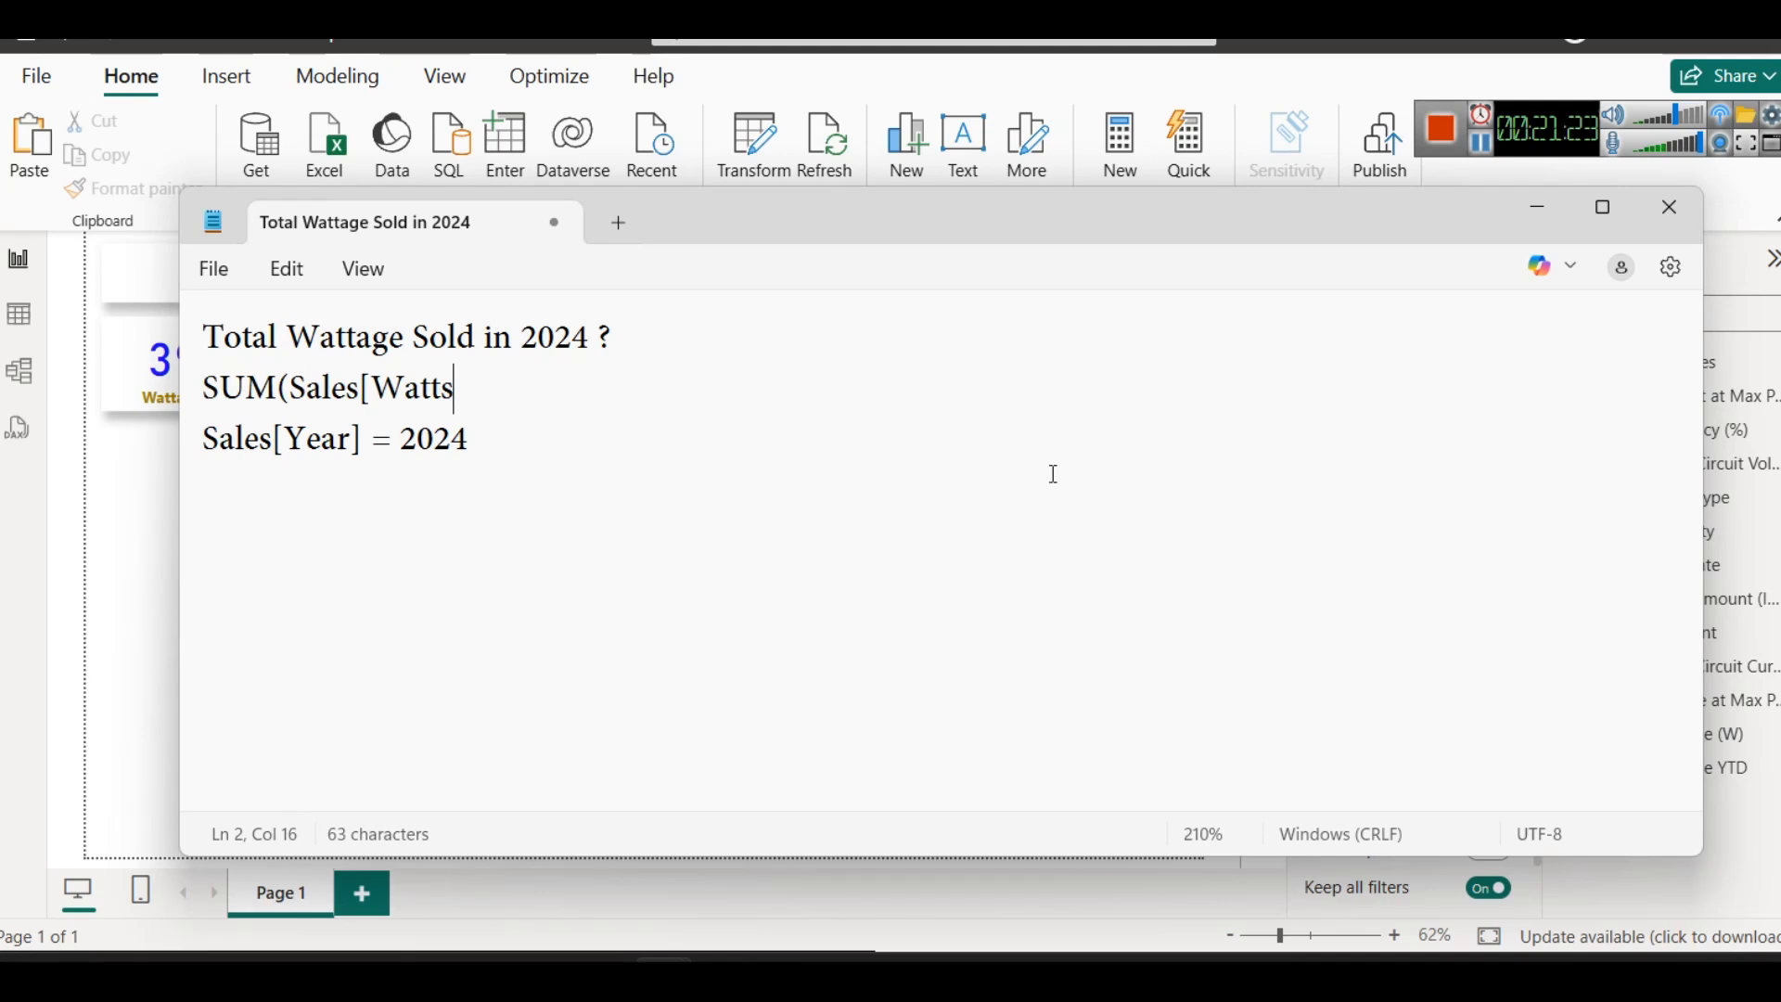
pyautogui.write(']0')
pyautogui.press('BackSpace')
pyautogui.write(')')
# - Join the sum expression and the year condition on one line, separated by a comma
pyautogui.press('Right')
pyautogui.press('BackSpace')
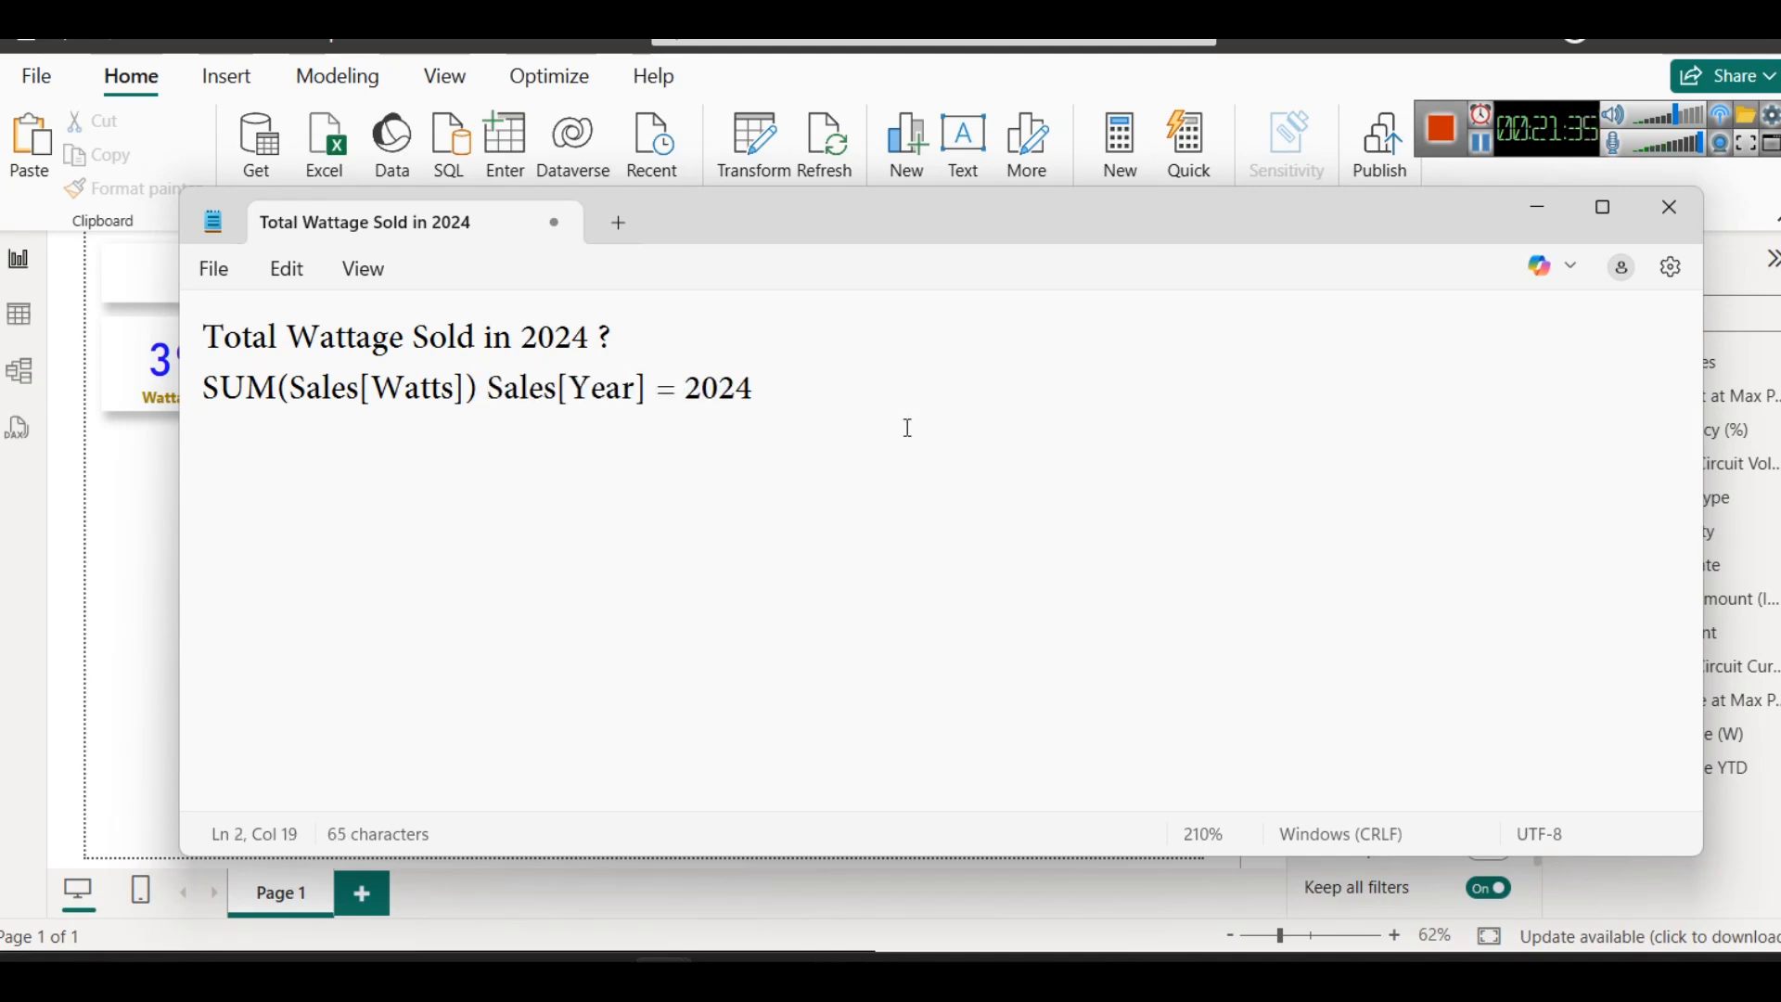
pyautogui.write(',')
pyautogui.press('End')
# - Write CALCULATE two lines below the expression, and minimize Notepad to get back to the Power BI report
pyautogui.press('Return')
pyautogui.press('Return')
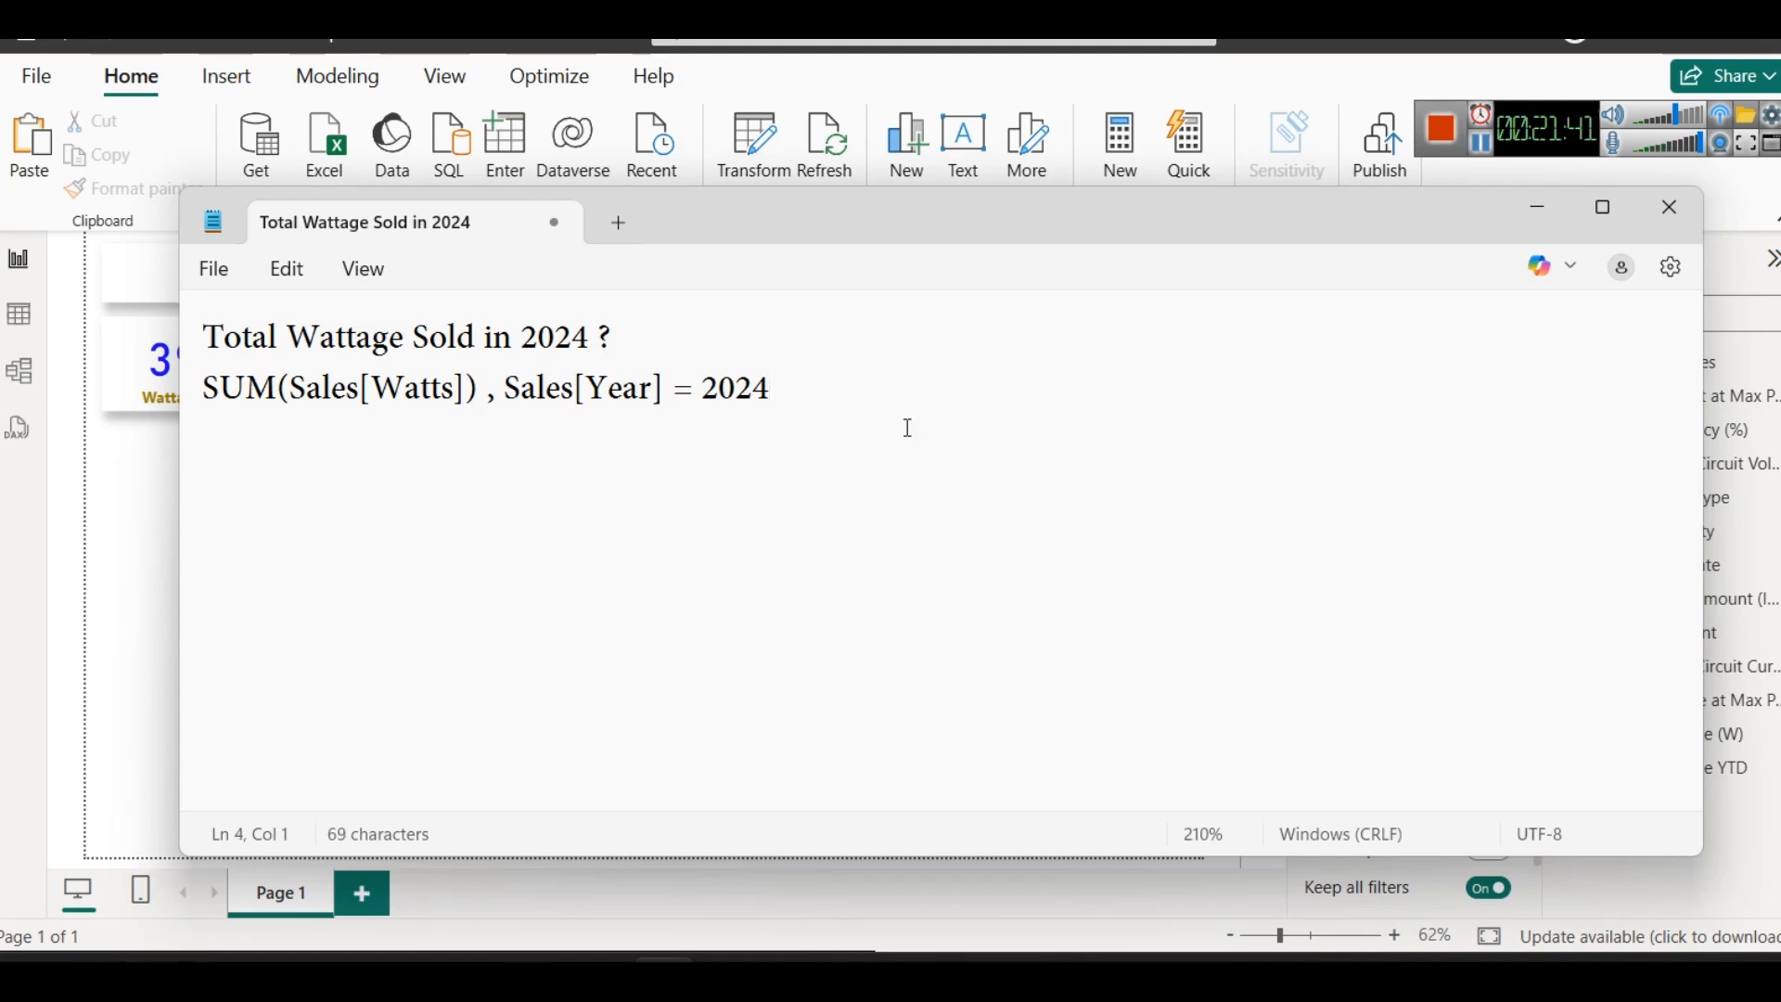
pyautogui.write('CALCULATE')
pyautogui.press('BackSpace')
pyautogui.write('TE')
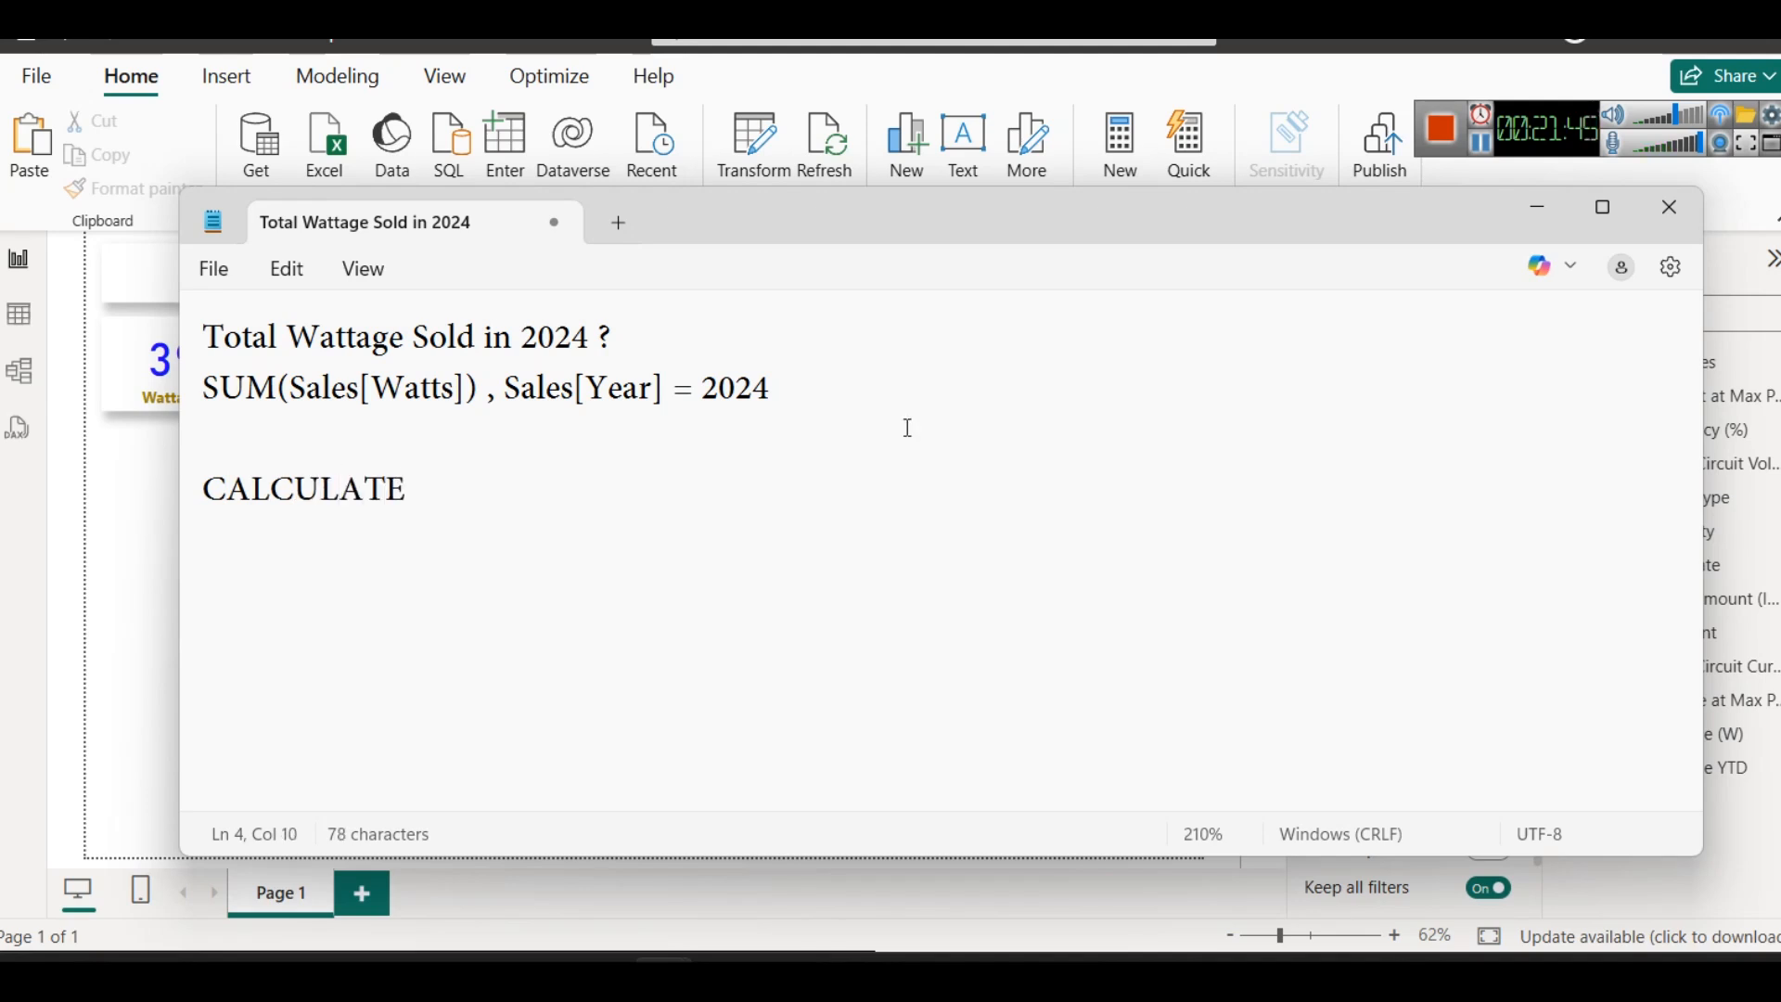
pyautogui.click(1536, 210)
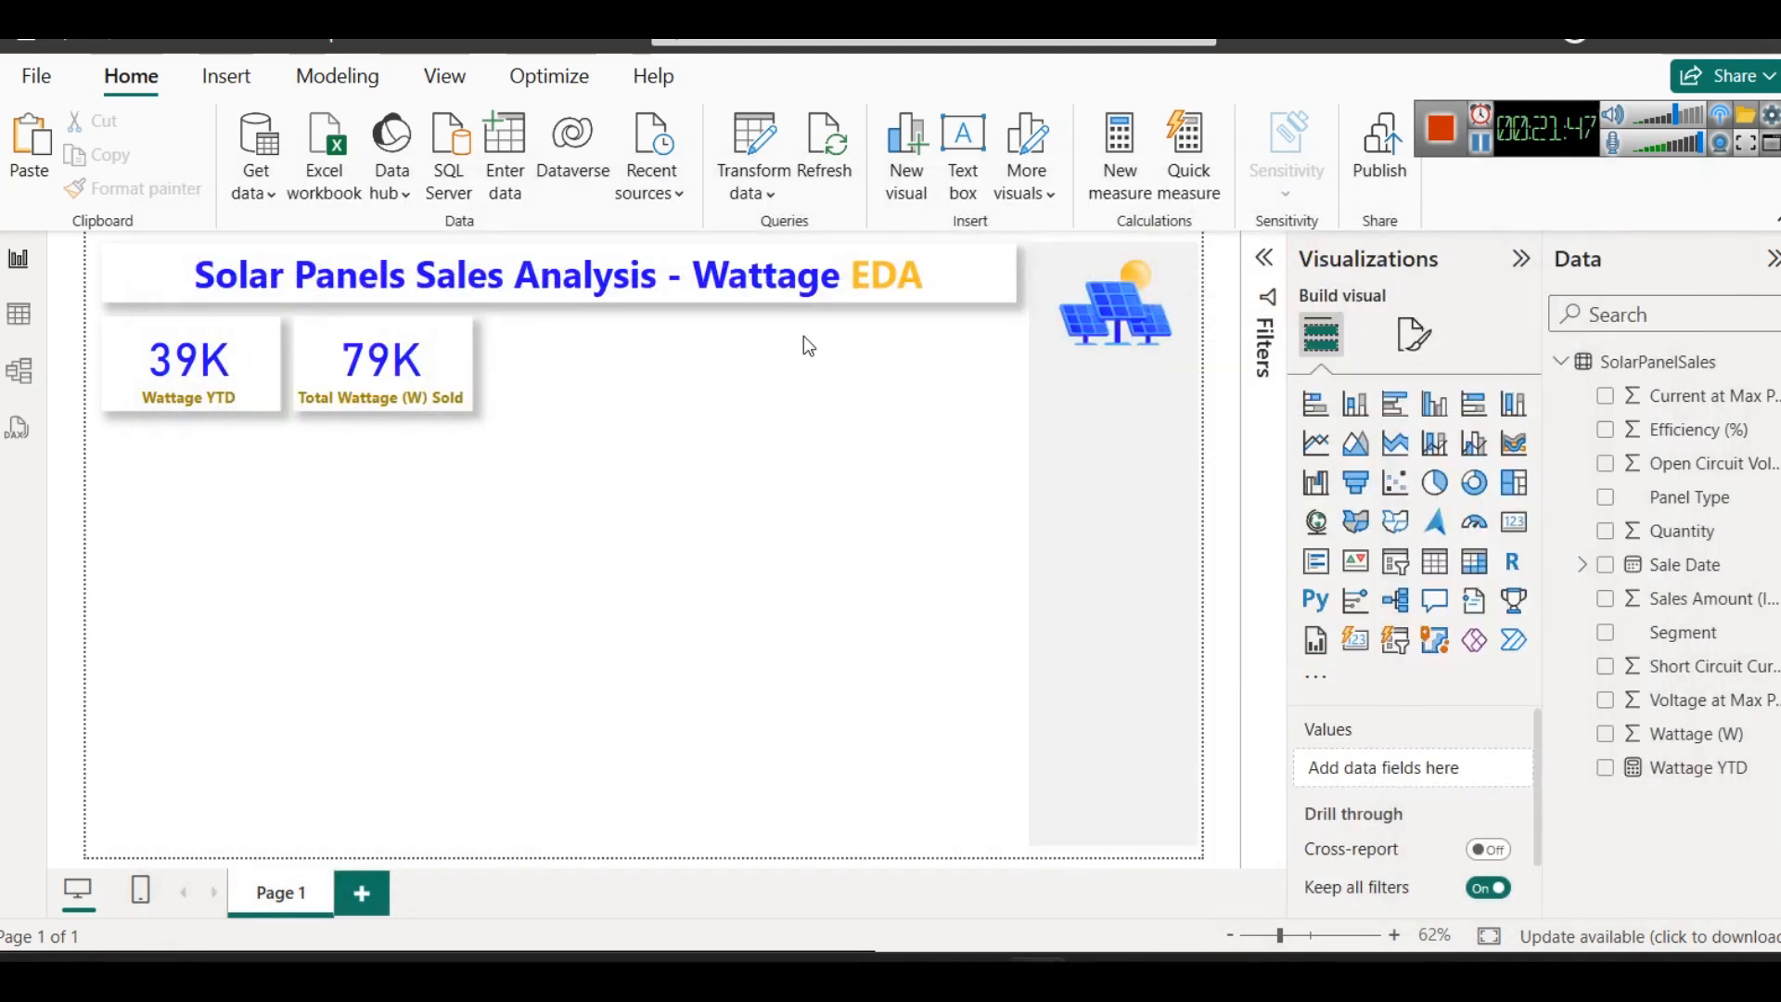
# - Create a new measure in the SolarPanelSales table and name it Wattage Sold 2024
pyautogui.rightClick(1632, 365)
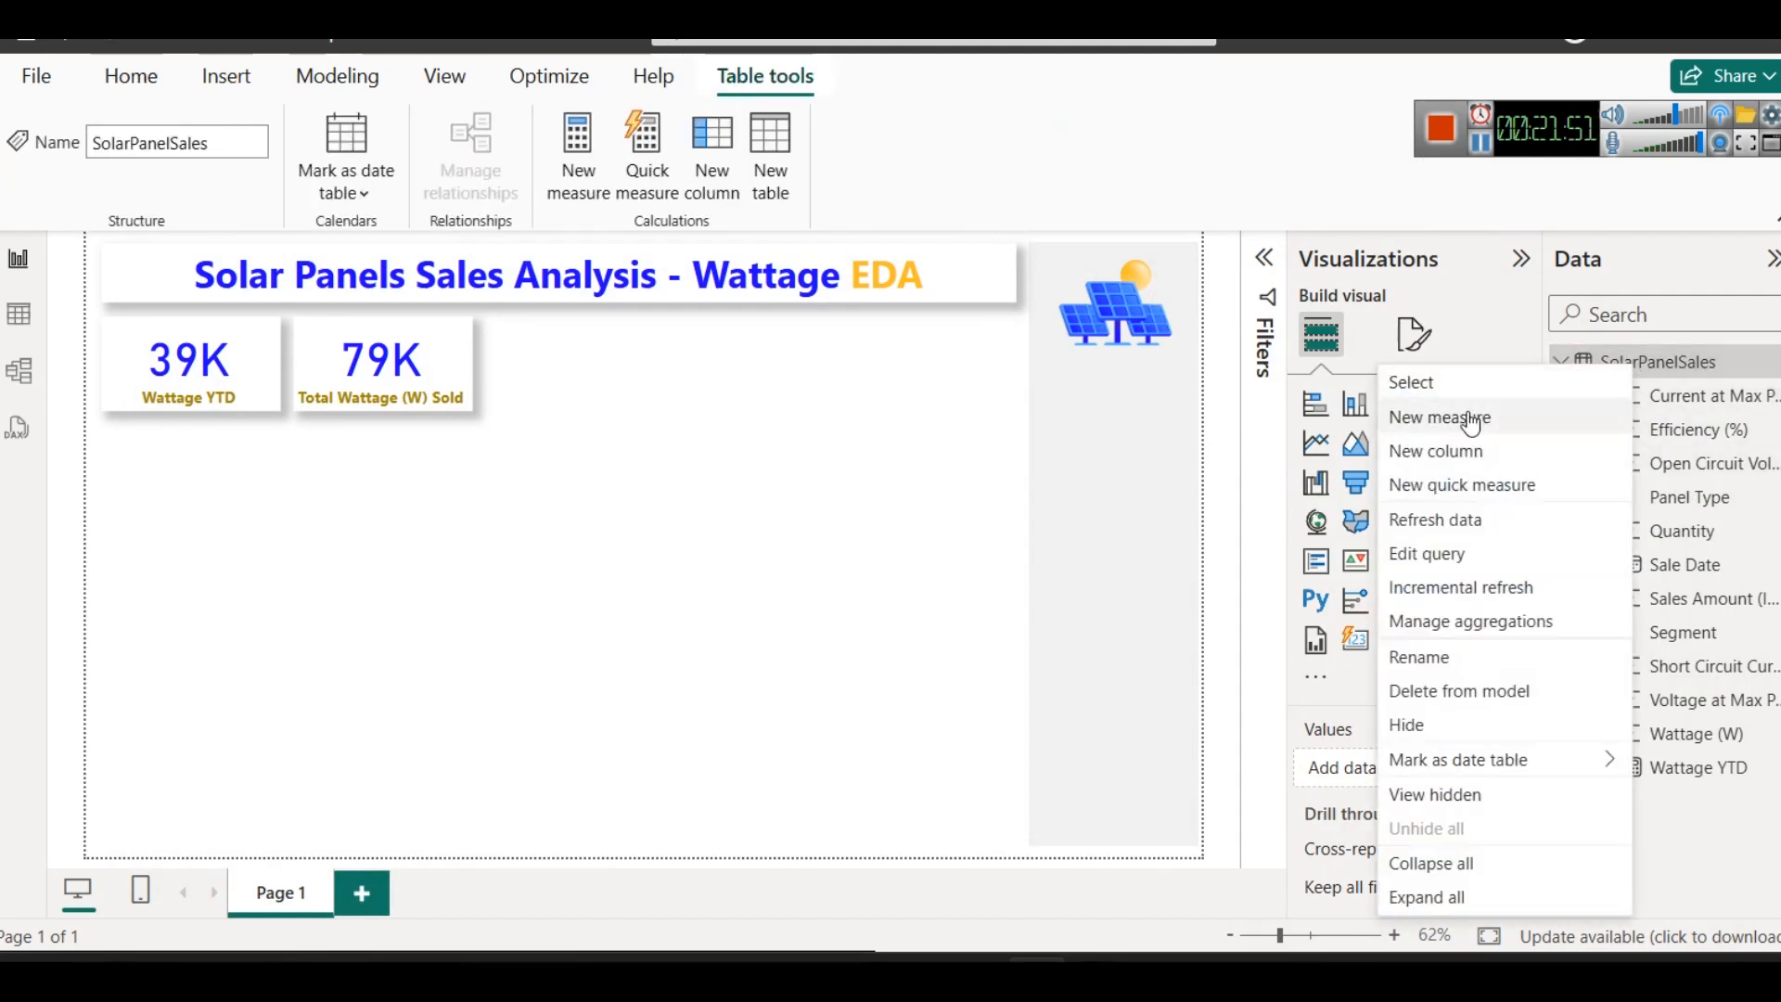
pyautogui.click(1475, 431)
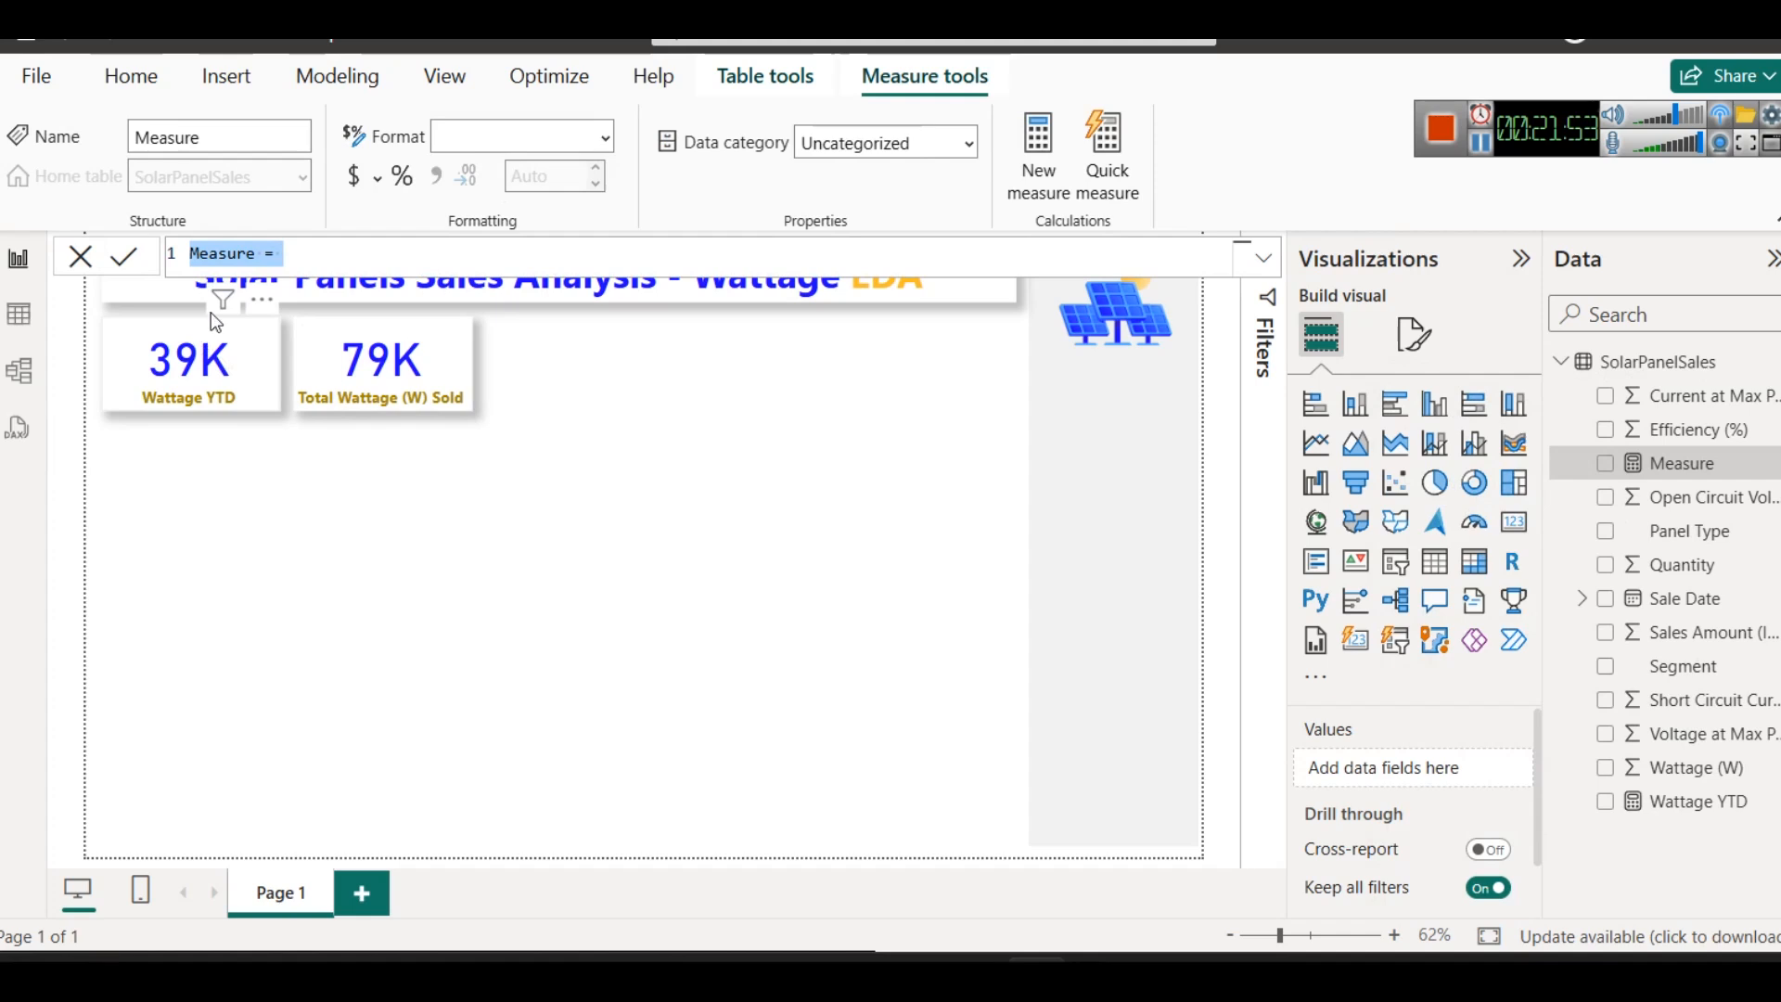
pyautogui.doubleClick(238, 254)
pyautogui.write('Wattage Sold 2204')
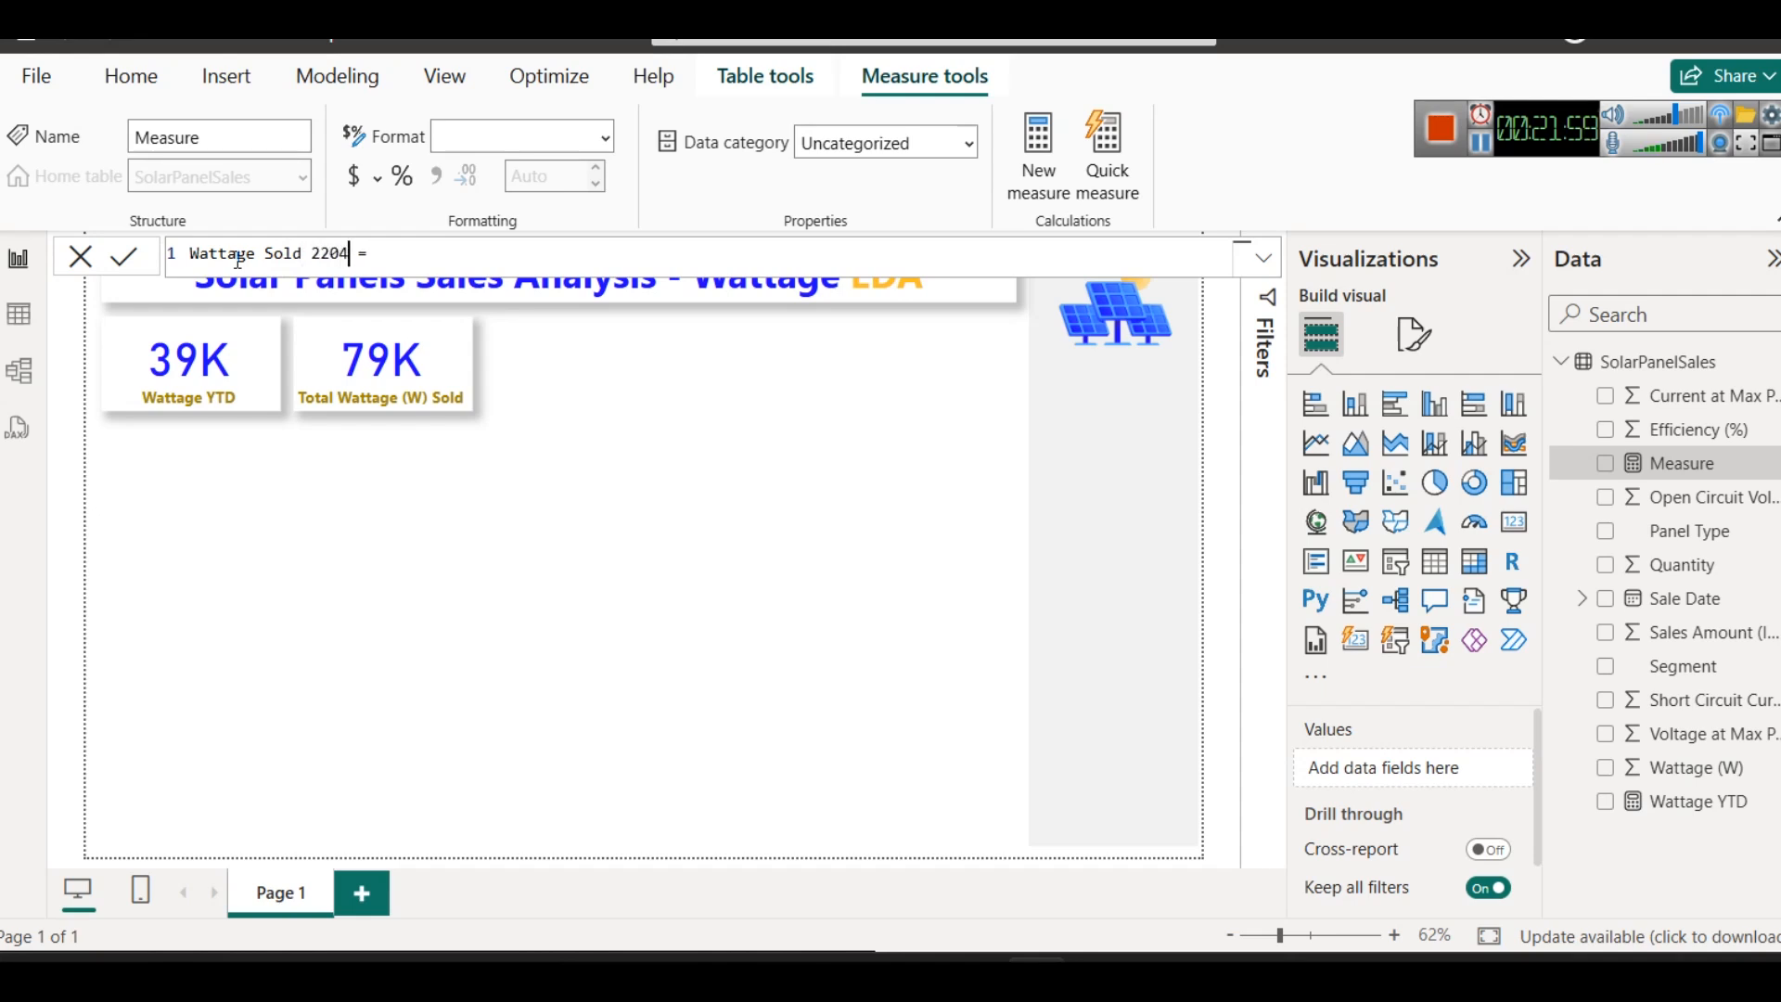
pyautogui.press('BackSpace')
pyautogui.press('BackSpace')
pyautogui.press('BackSpace')
pyautogui.write('024')
# - Start the Wattage Sold 2024 formula with CALCULATE(SUM(SolarPanelSales[Wattage (W)])
pyautogui.press('End')
pyautogui.write('calc')
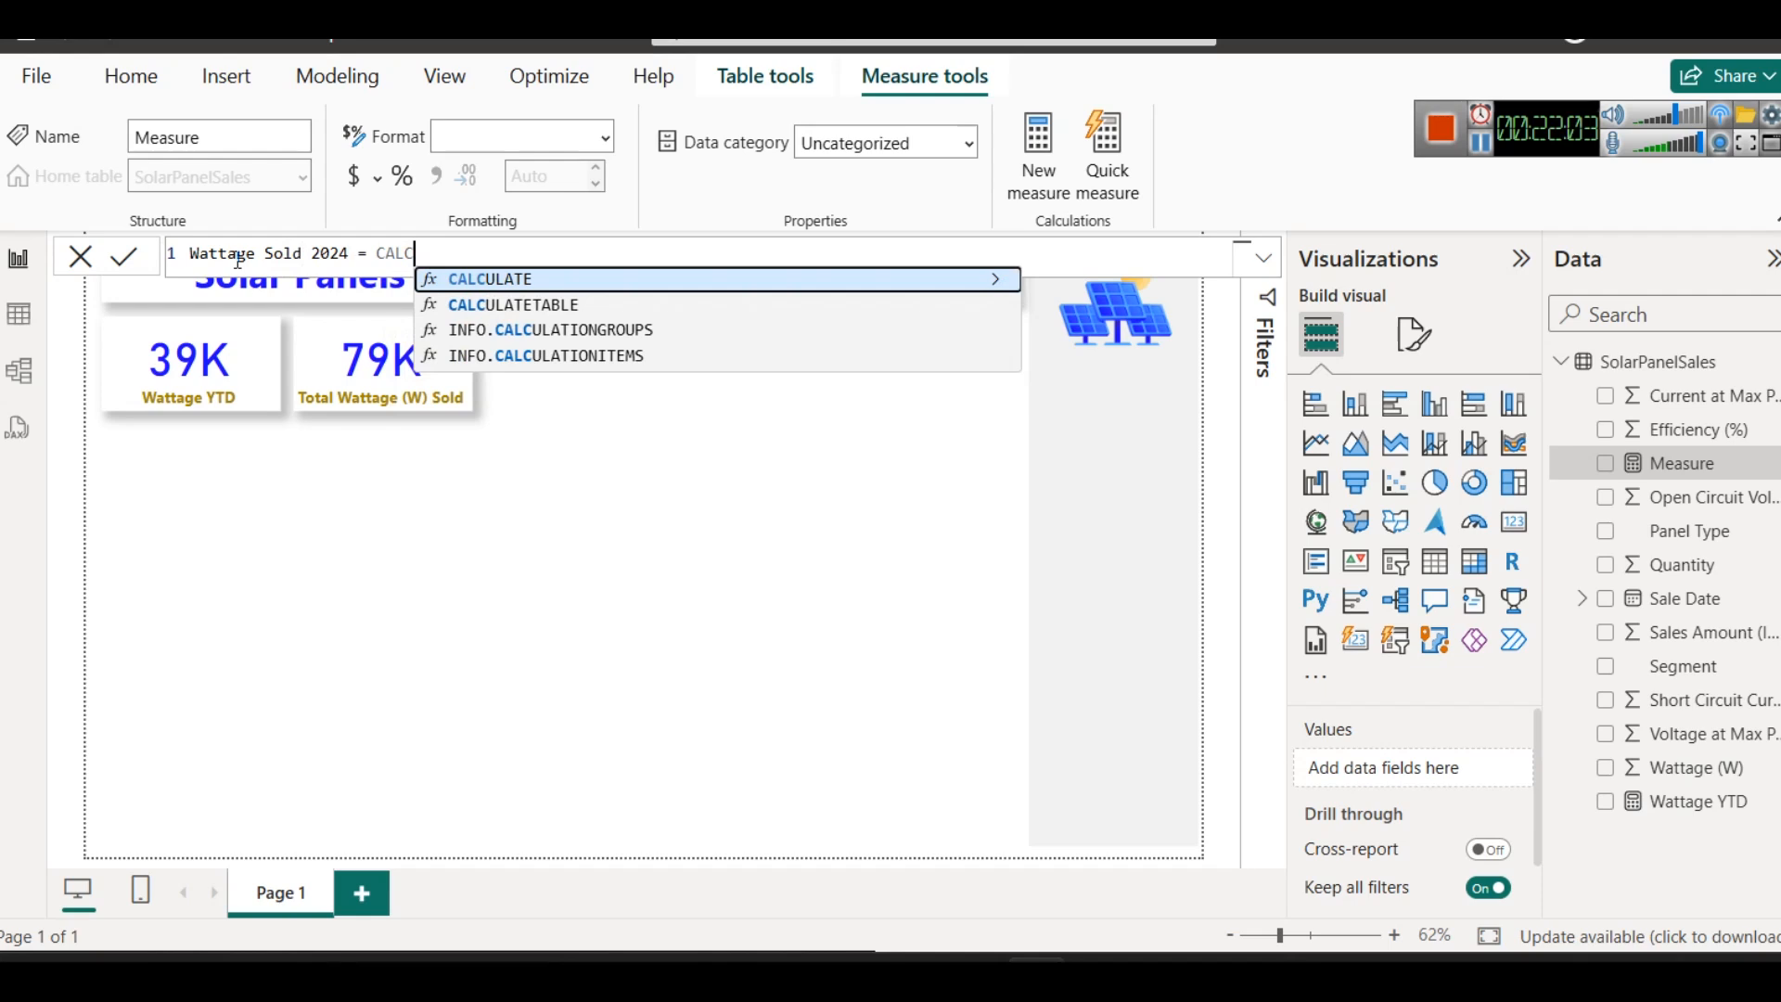
pyautogui.press('Tab')
pyautogui.write('SU')
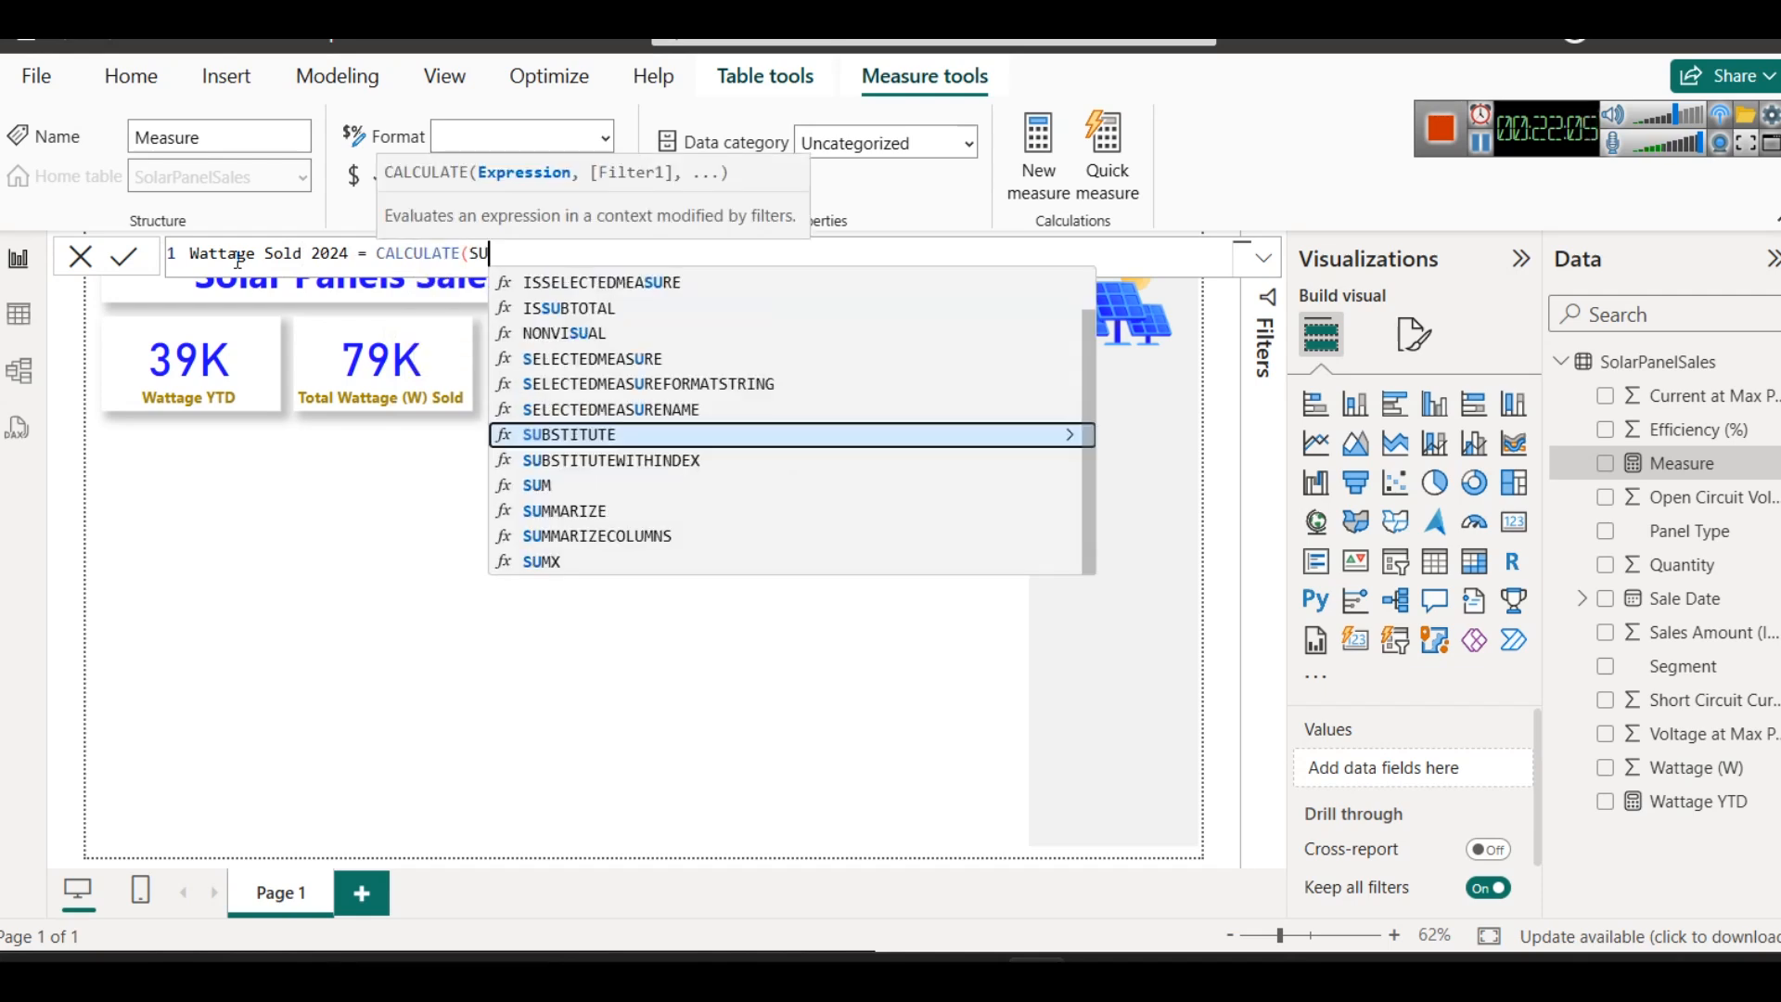
pyautogui.click(1481, 146)
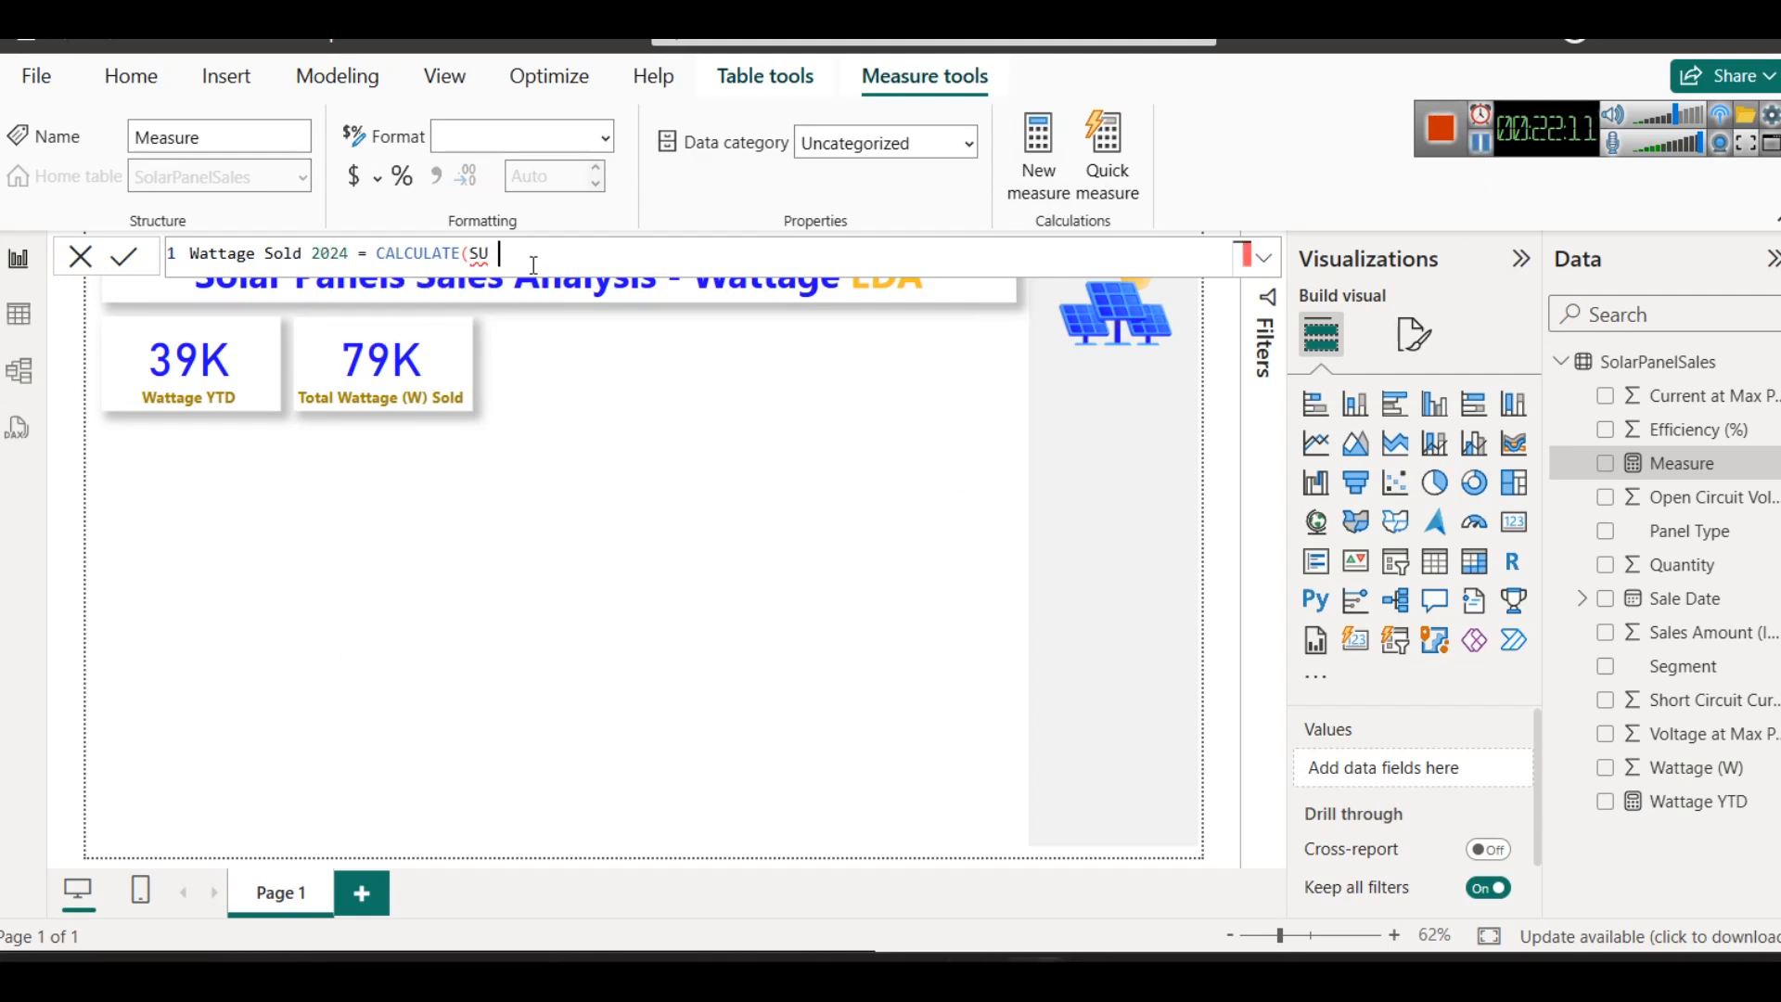
pyautogui.write('M')
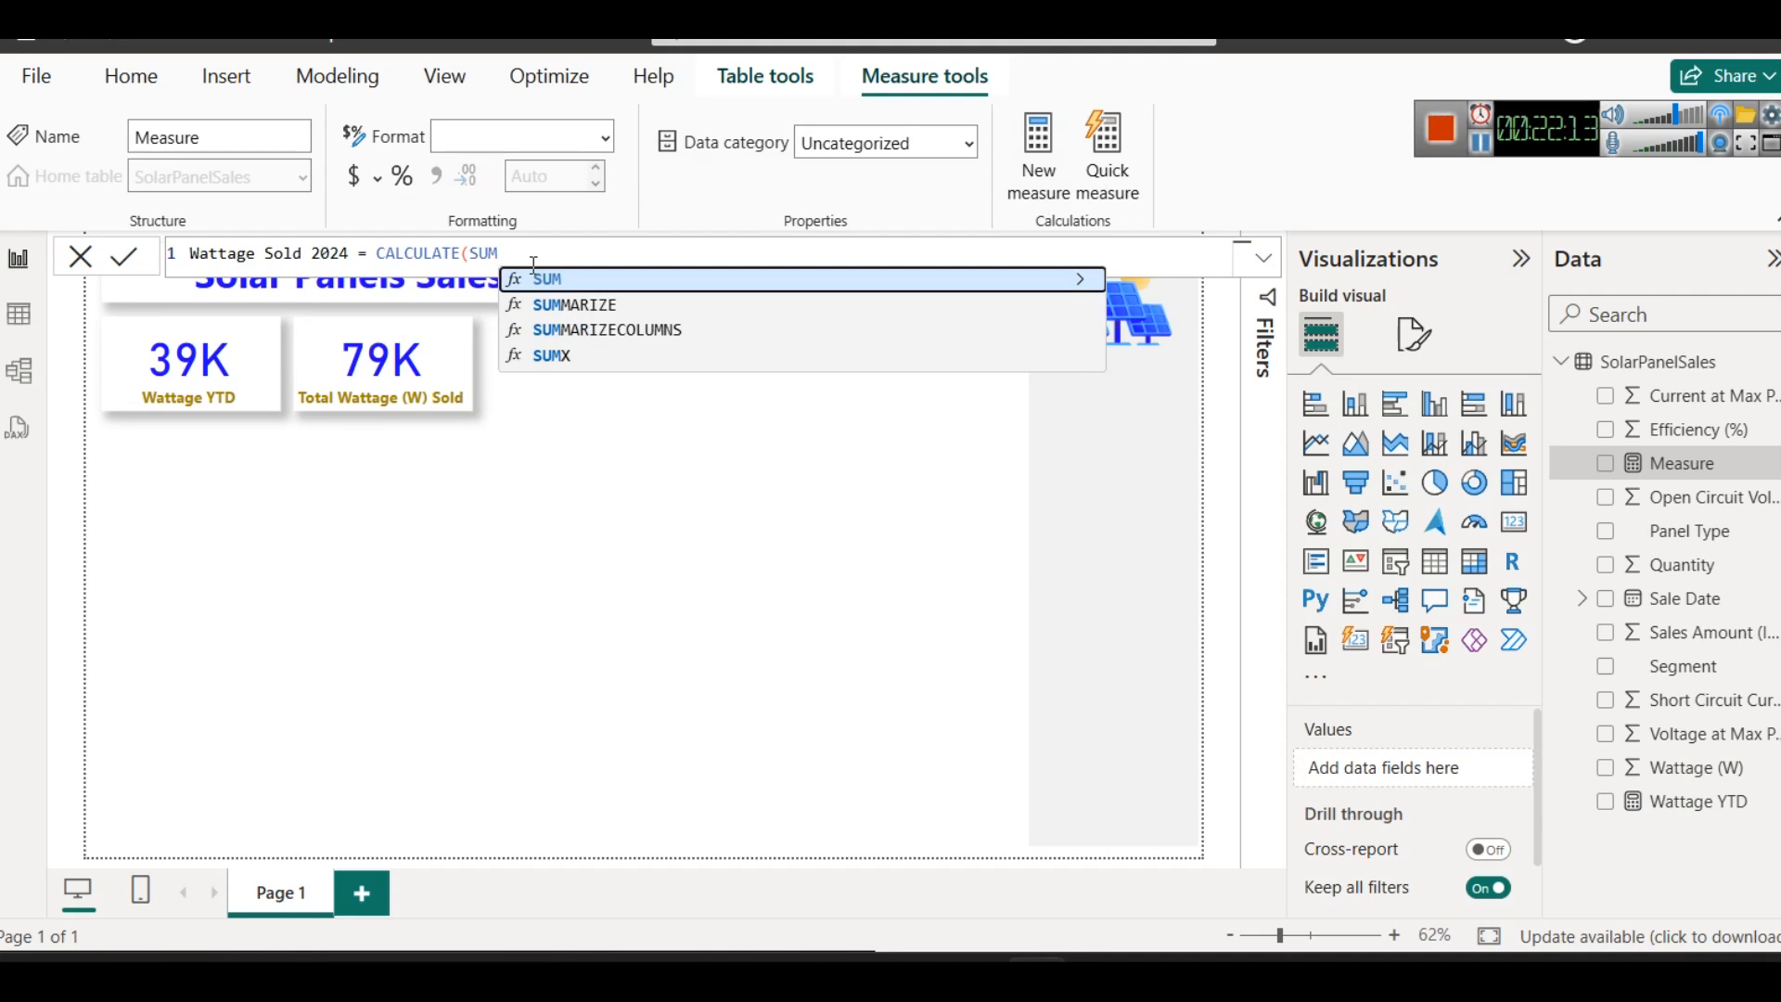
pyautogui.write('(')
pyautogui.press('Down')
pyautogui.press('Down')
pyautogui.press('Down')
pyautogui.press('Down')
pyautogui.press('Down')
pyautogui.press('Down')
pyautogui.press('Down')
pyautogui.press('Down')
pyautogui.press('Down')
pyautogui.press('Down')
pyautogui.press('Down')
pyautogui.press('Tab')
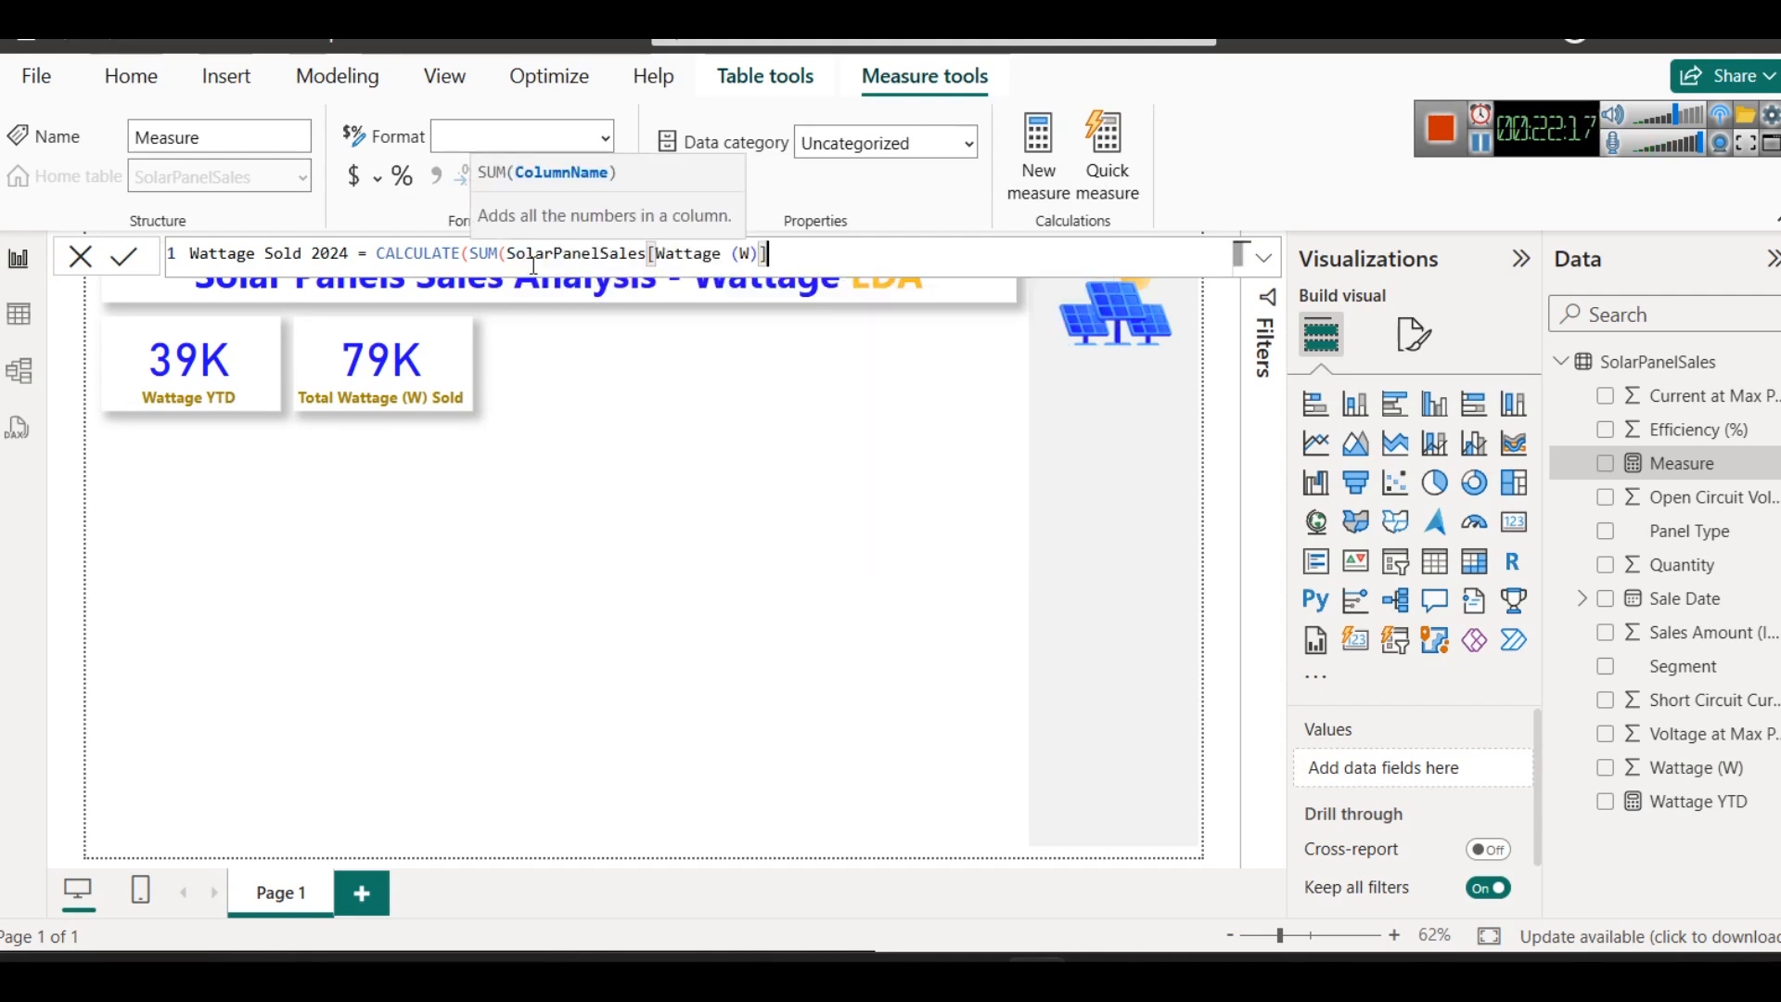
pyautogui.write(')')
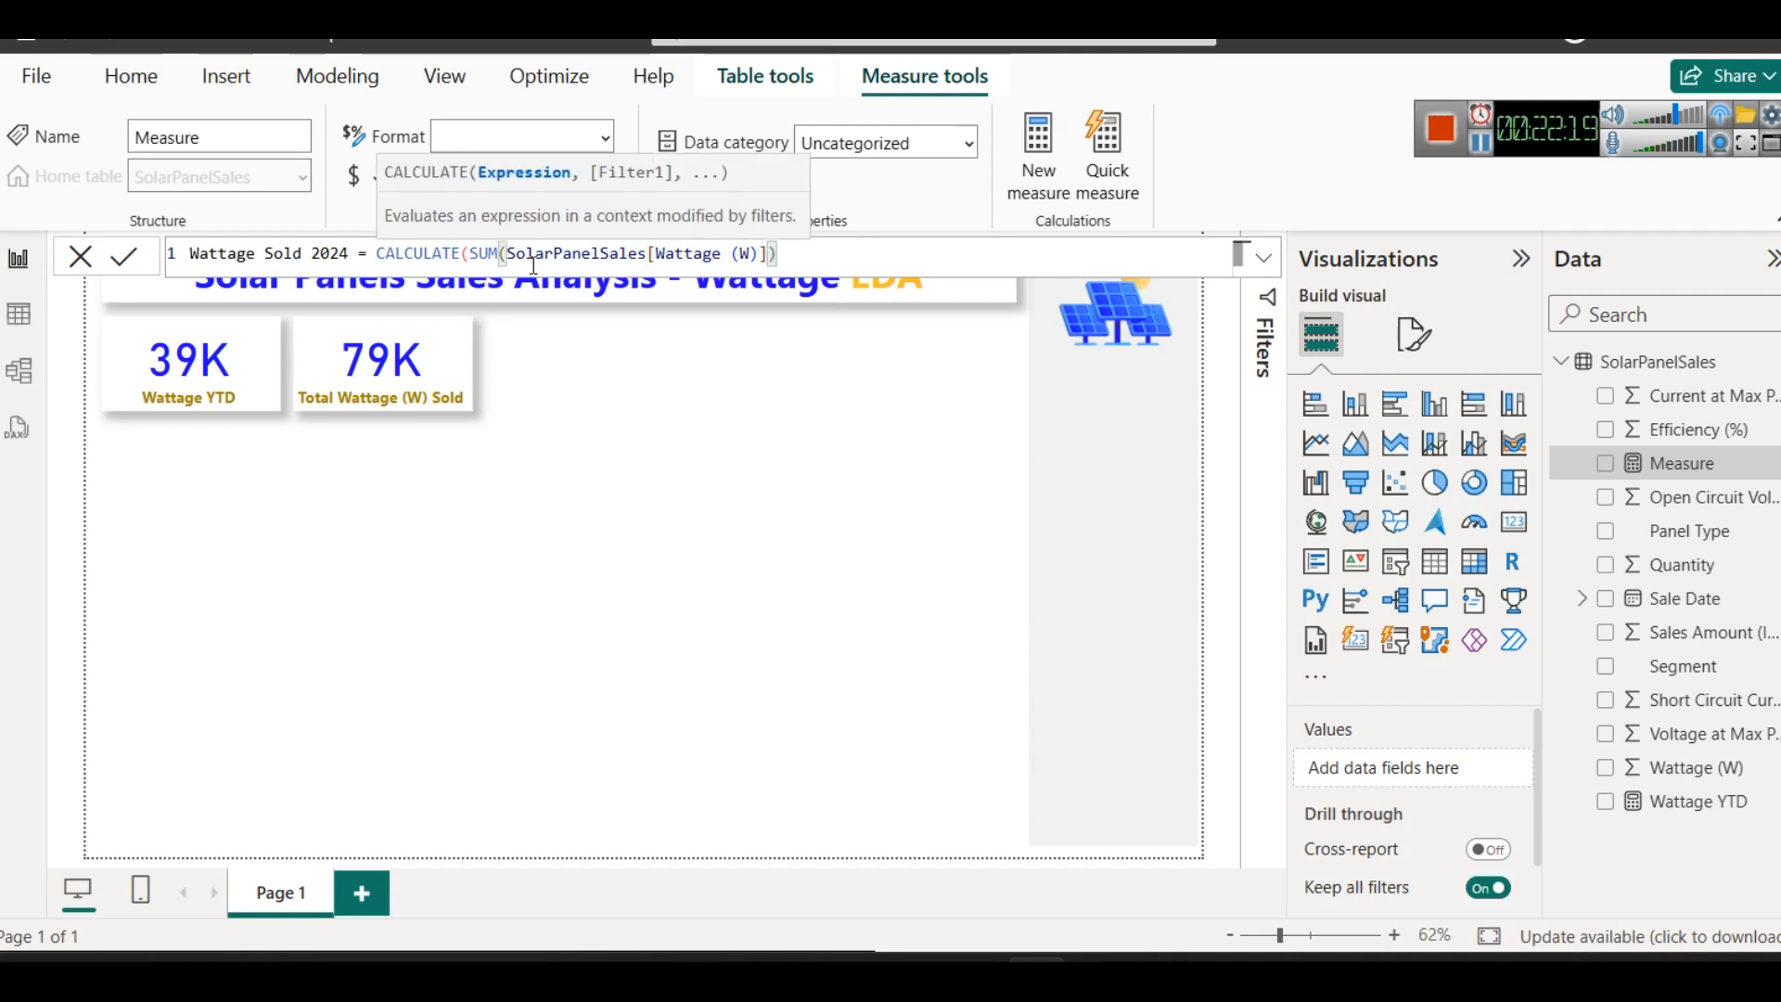
pyautogui.write(',')
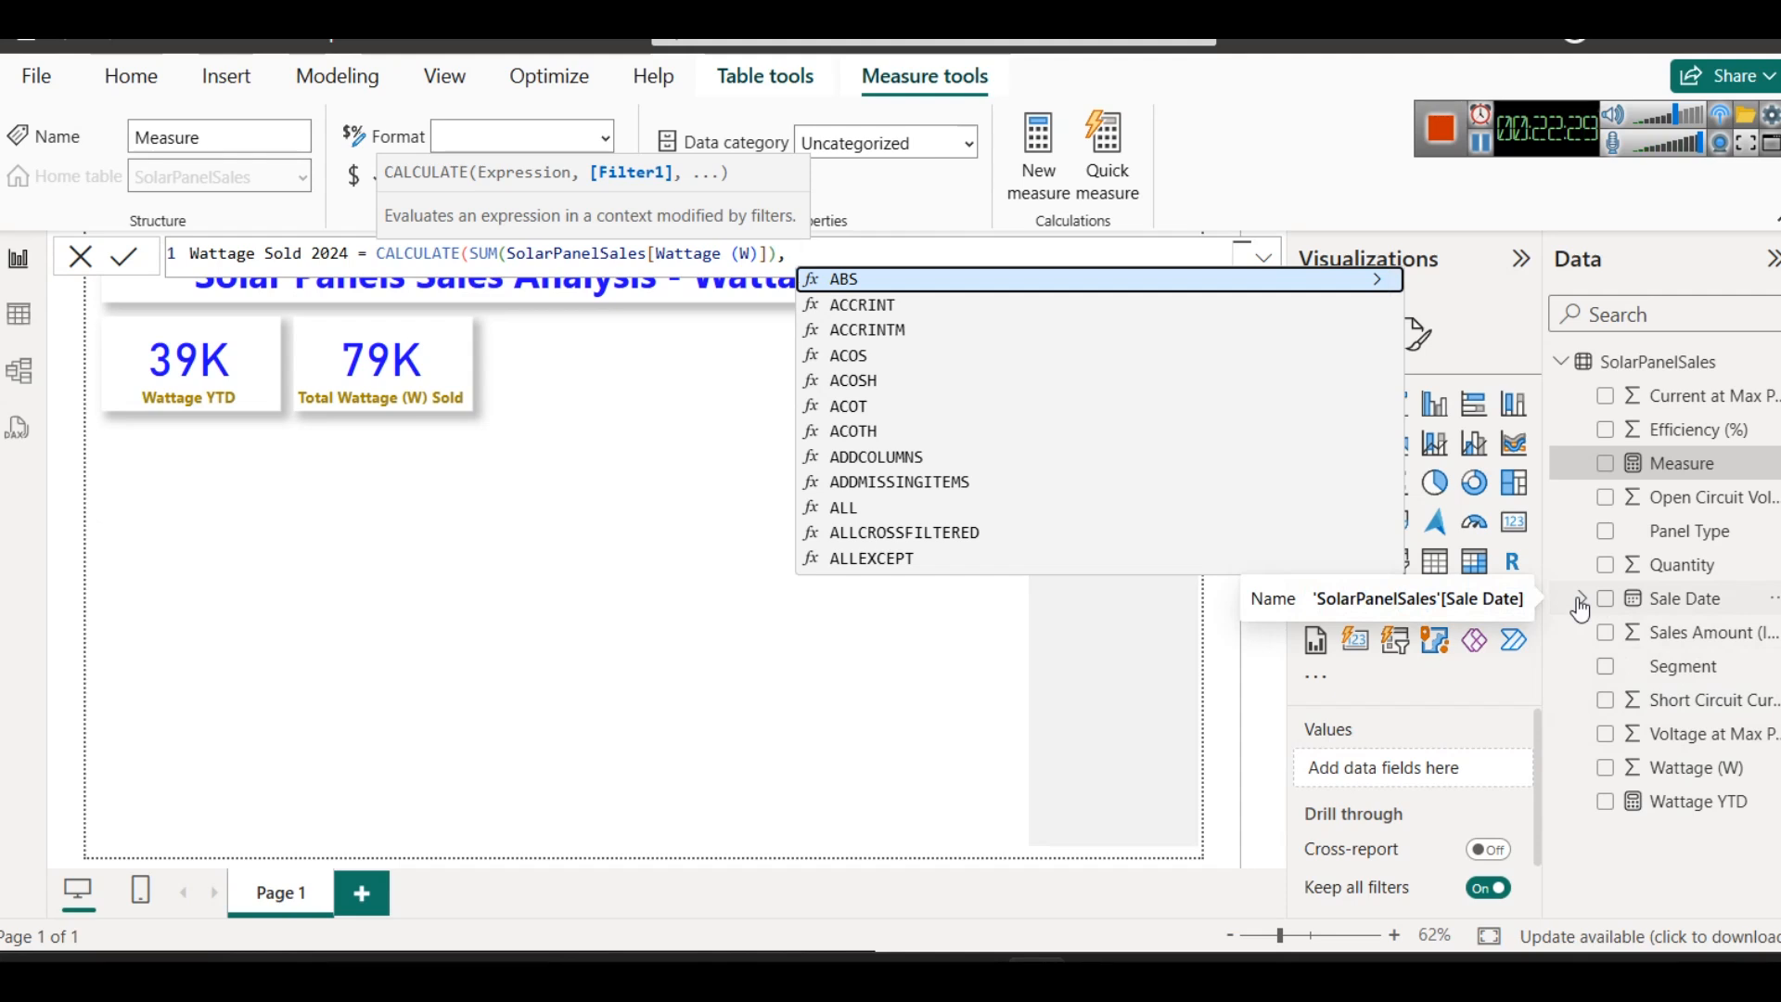
# - Add the filter YEAR(SolarPanelSales[Sale Date]) = 2024 as the second CALCULATE argument and commit the measure
pyautogui.write('YEAR(')
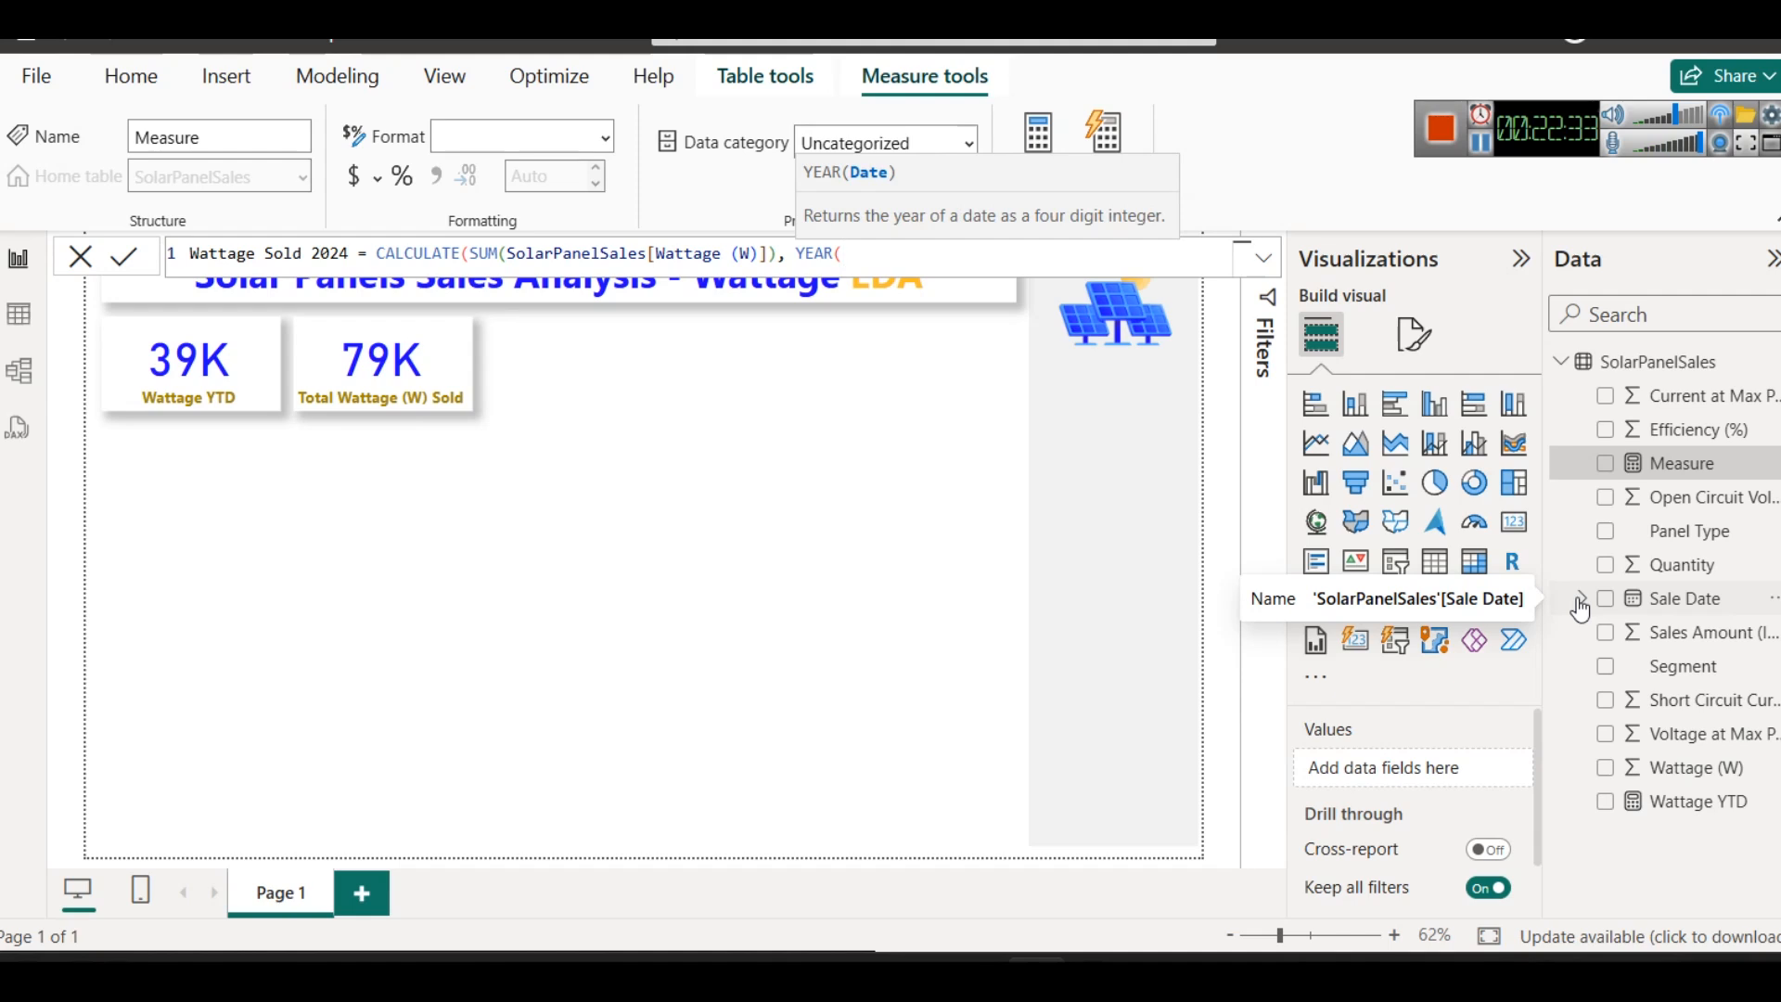
pyautogui.write('Sa')
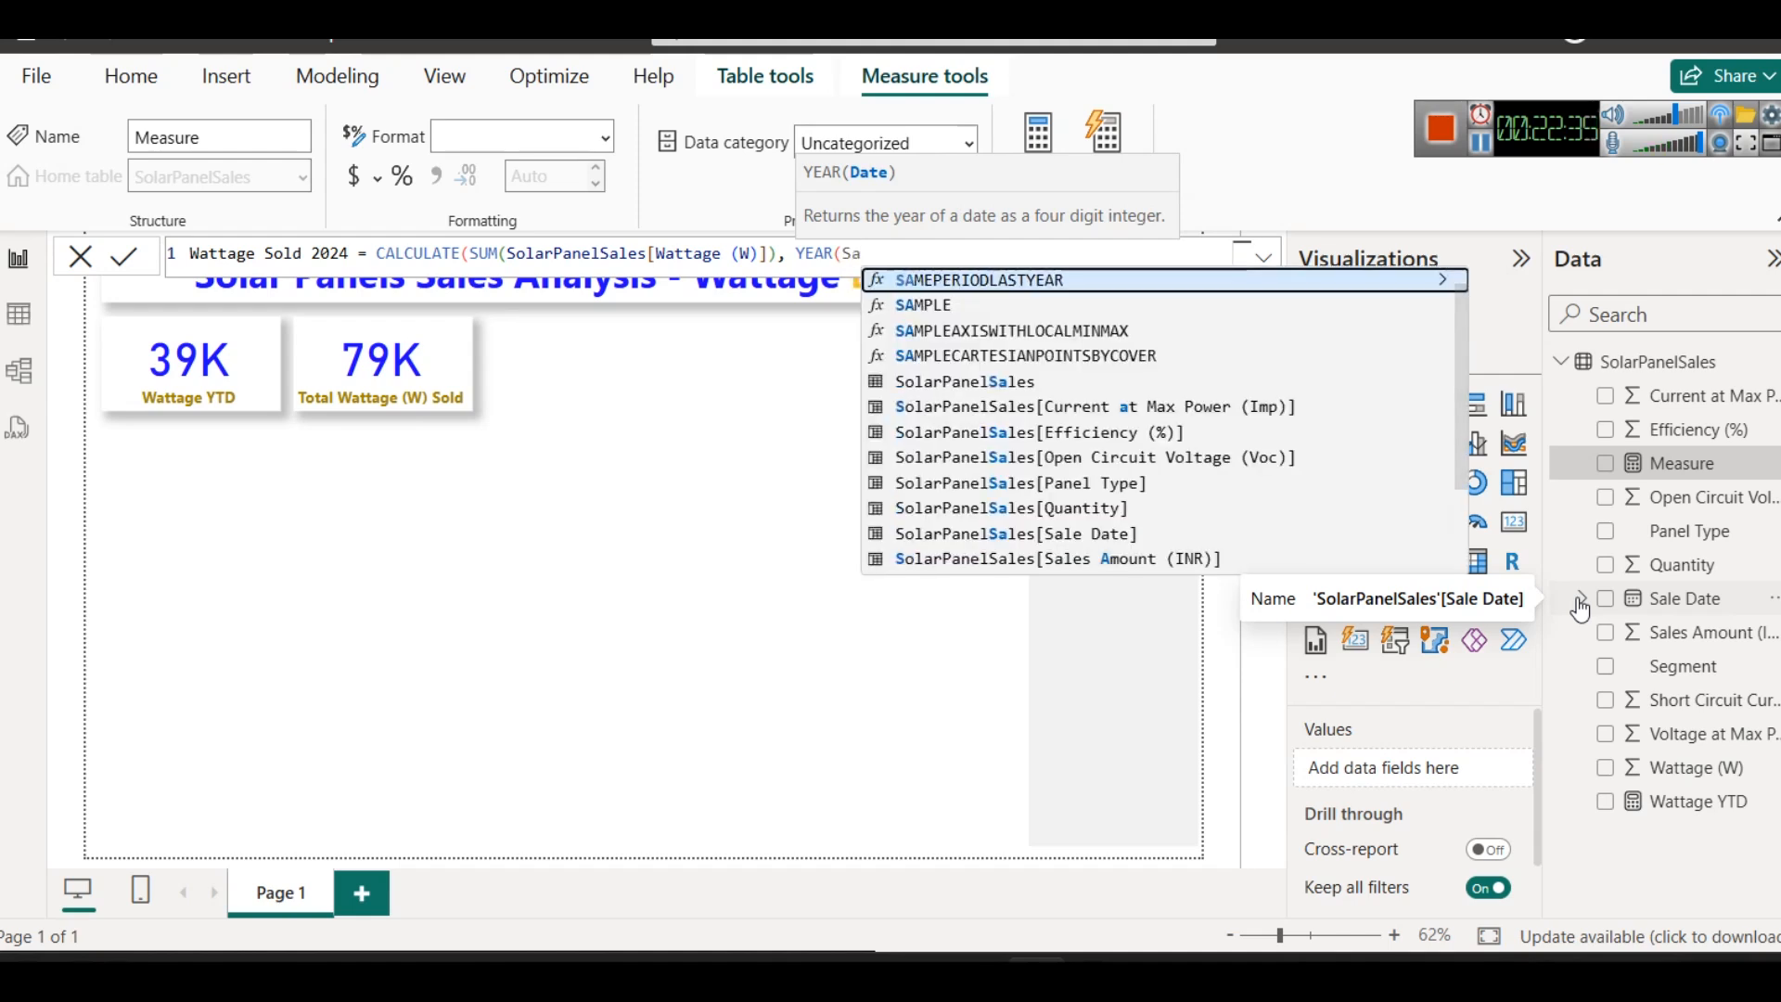
pyautogui.press('Down')
pyautogui.press('Down')
pyautogui.press('Down')
pyautogui.press('Down')
pyautogui.press('Down')
pyautogui.press('Down')
pyautogui.press('Down')
pyautogui.press('Down')
pyautogui.press('Down')
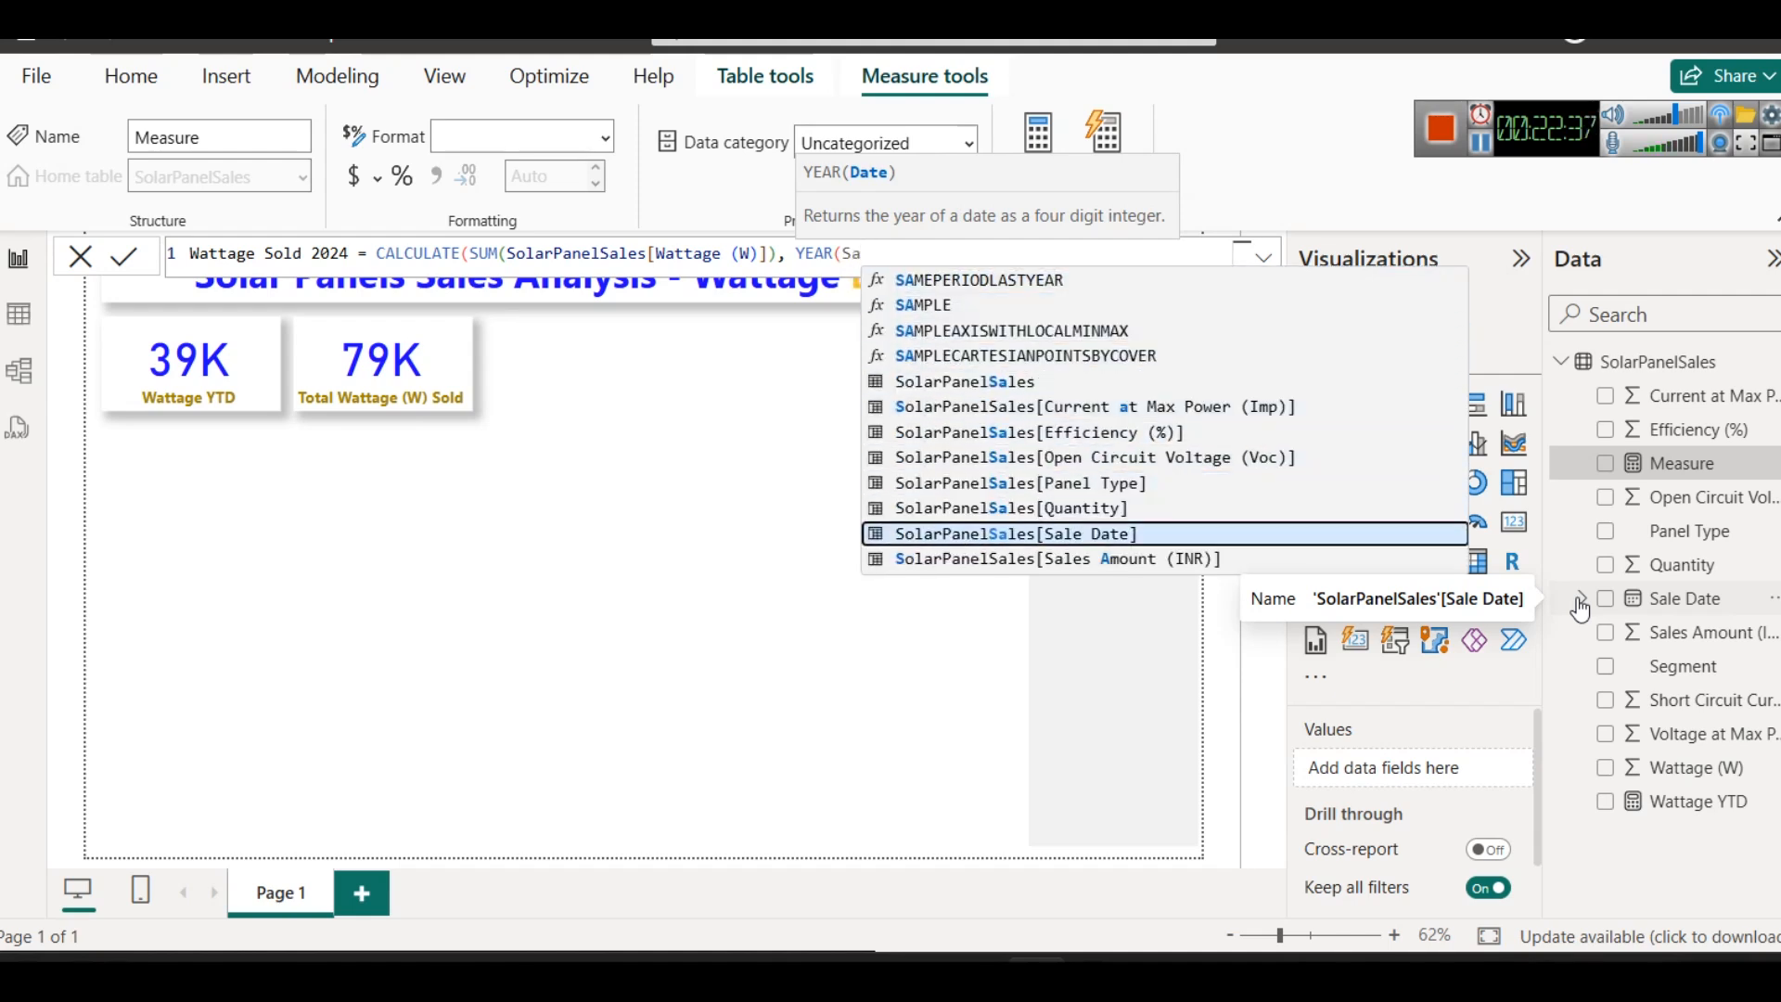
pyautogui.press('Tab')
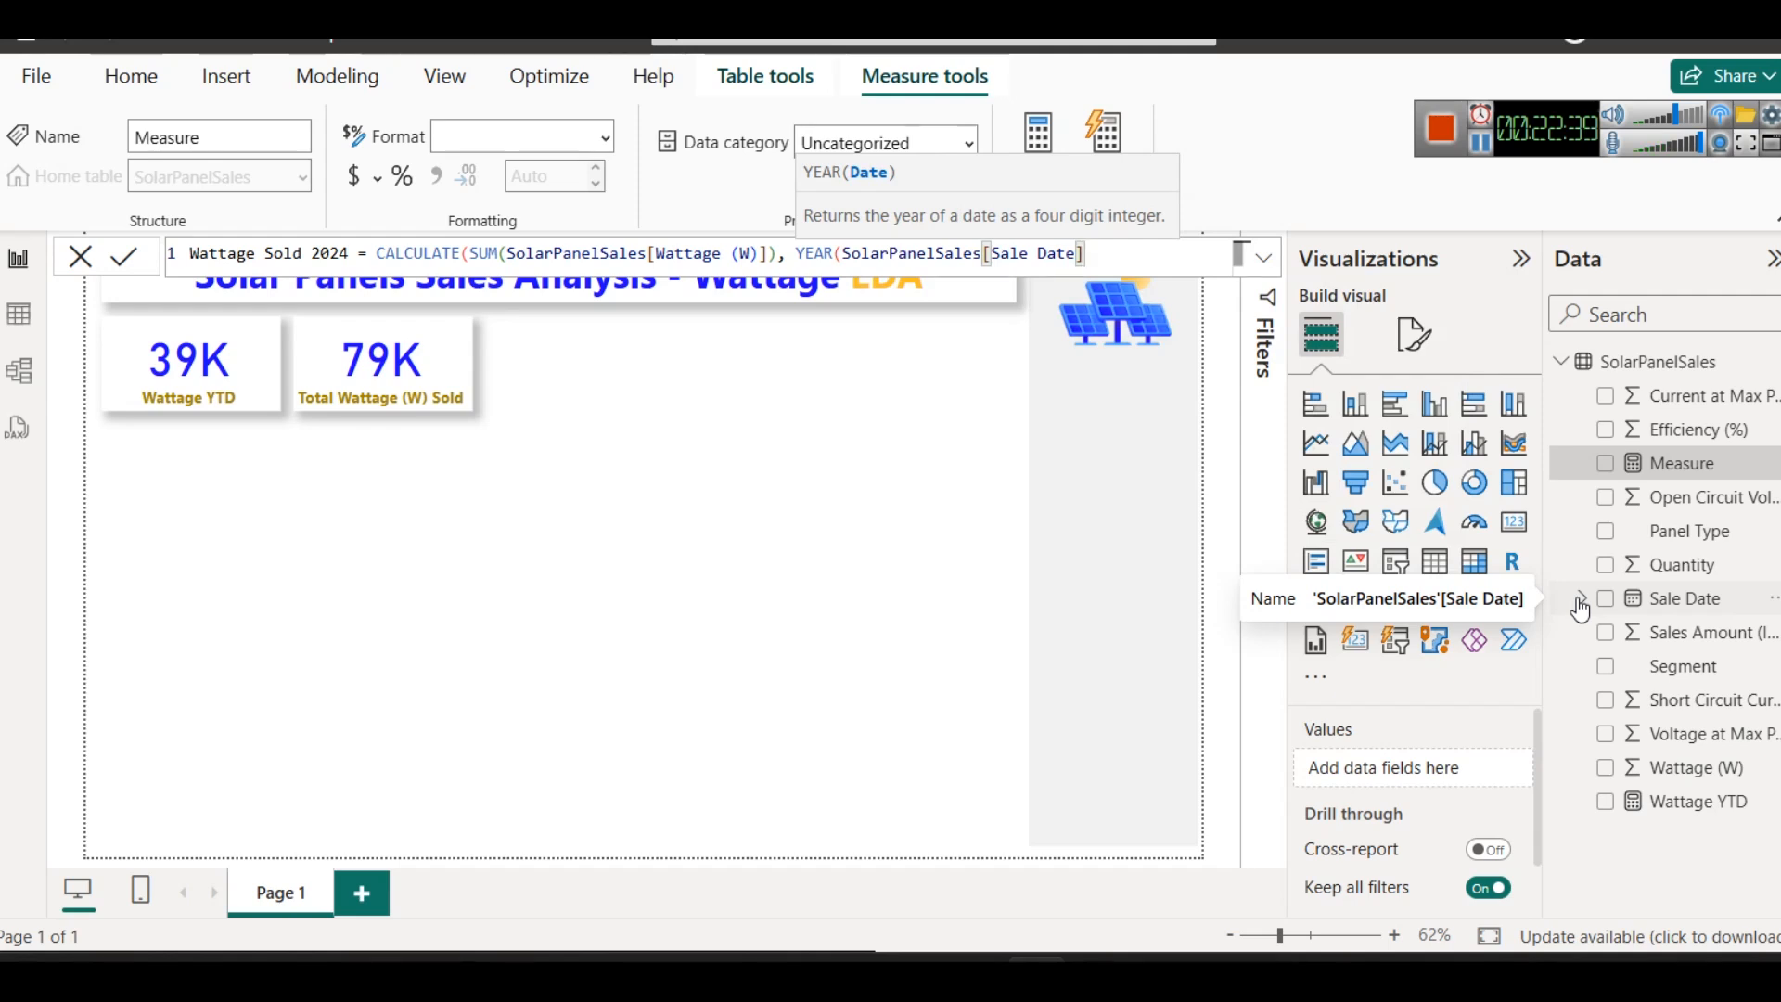
pyautogui.write(')')
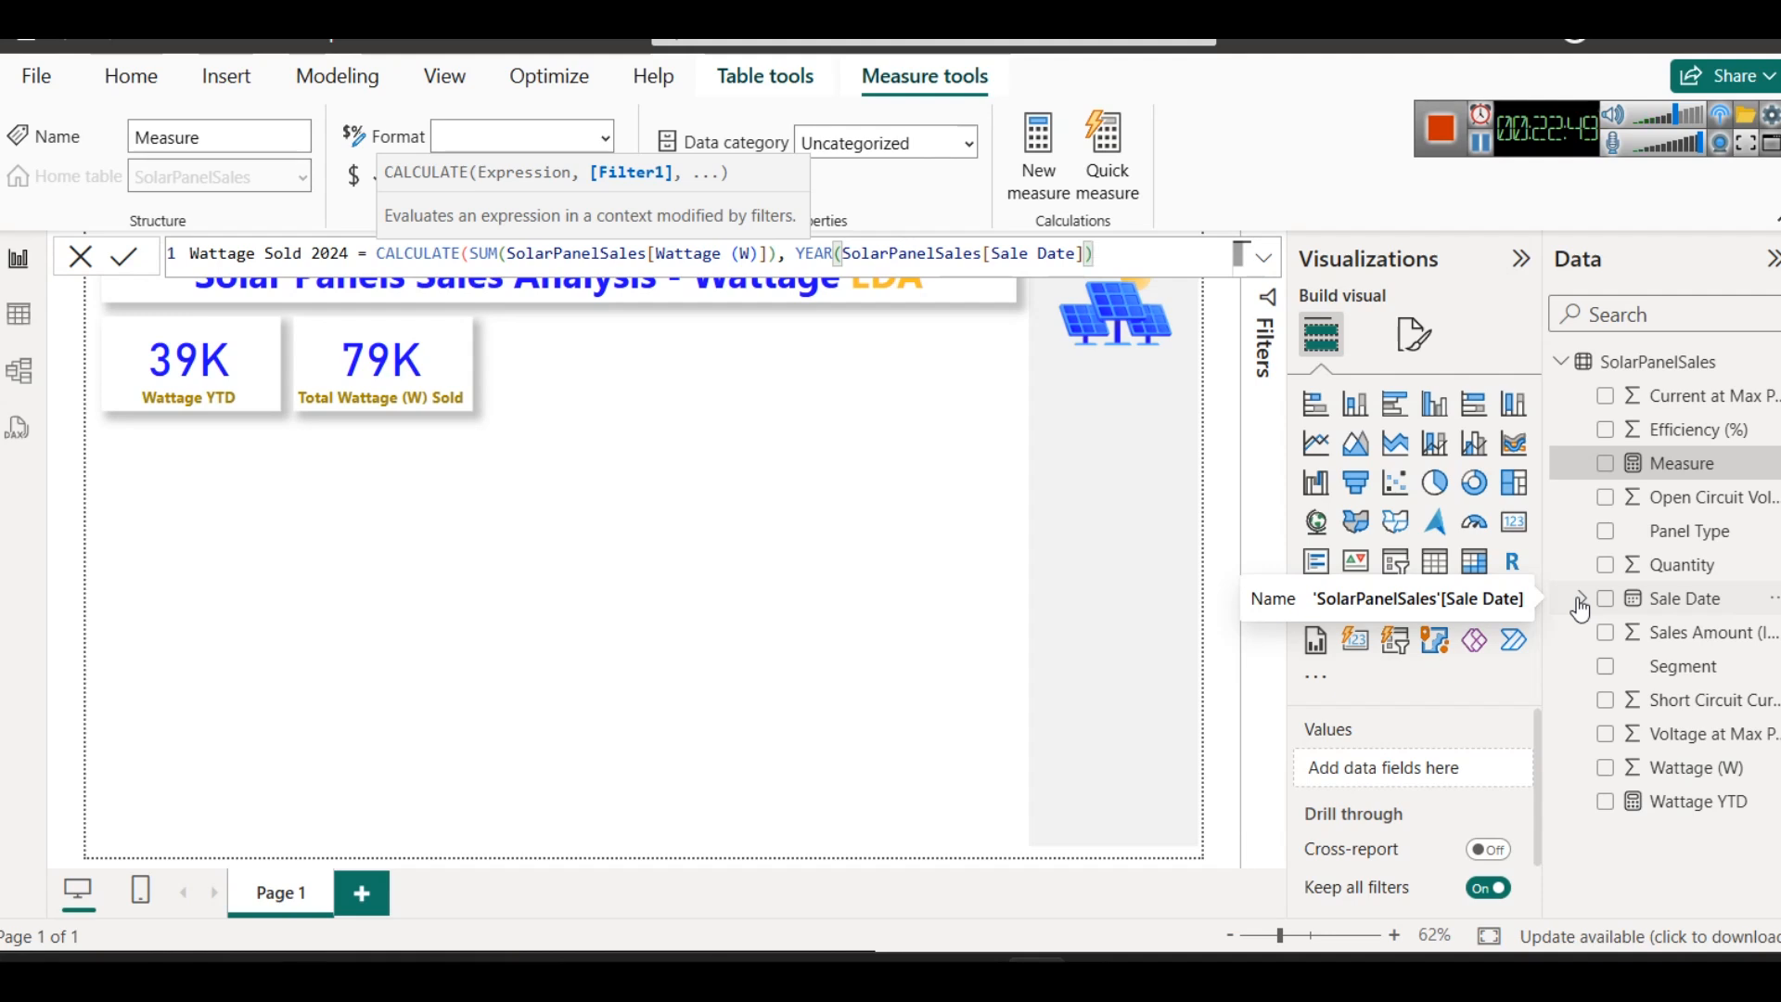
pyautogui.write('= 2024)')
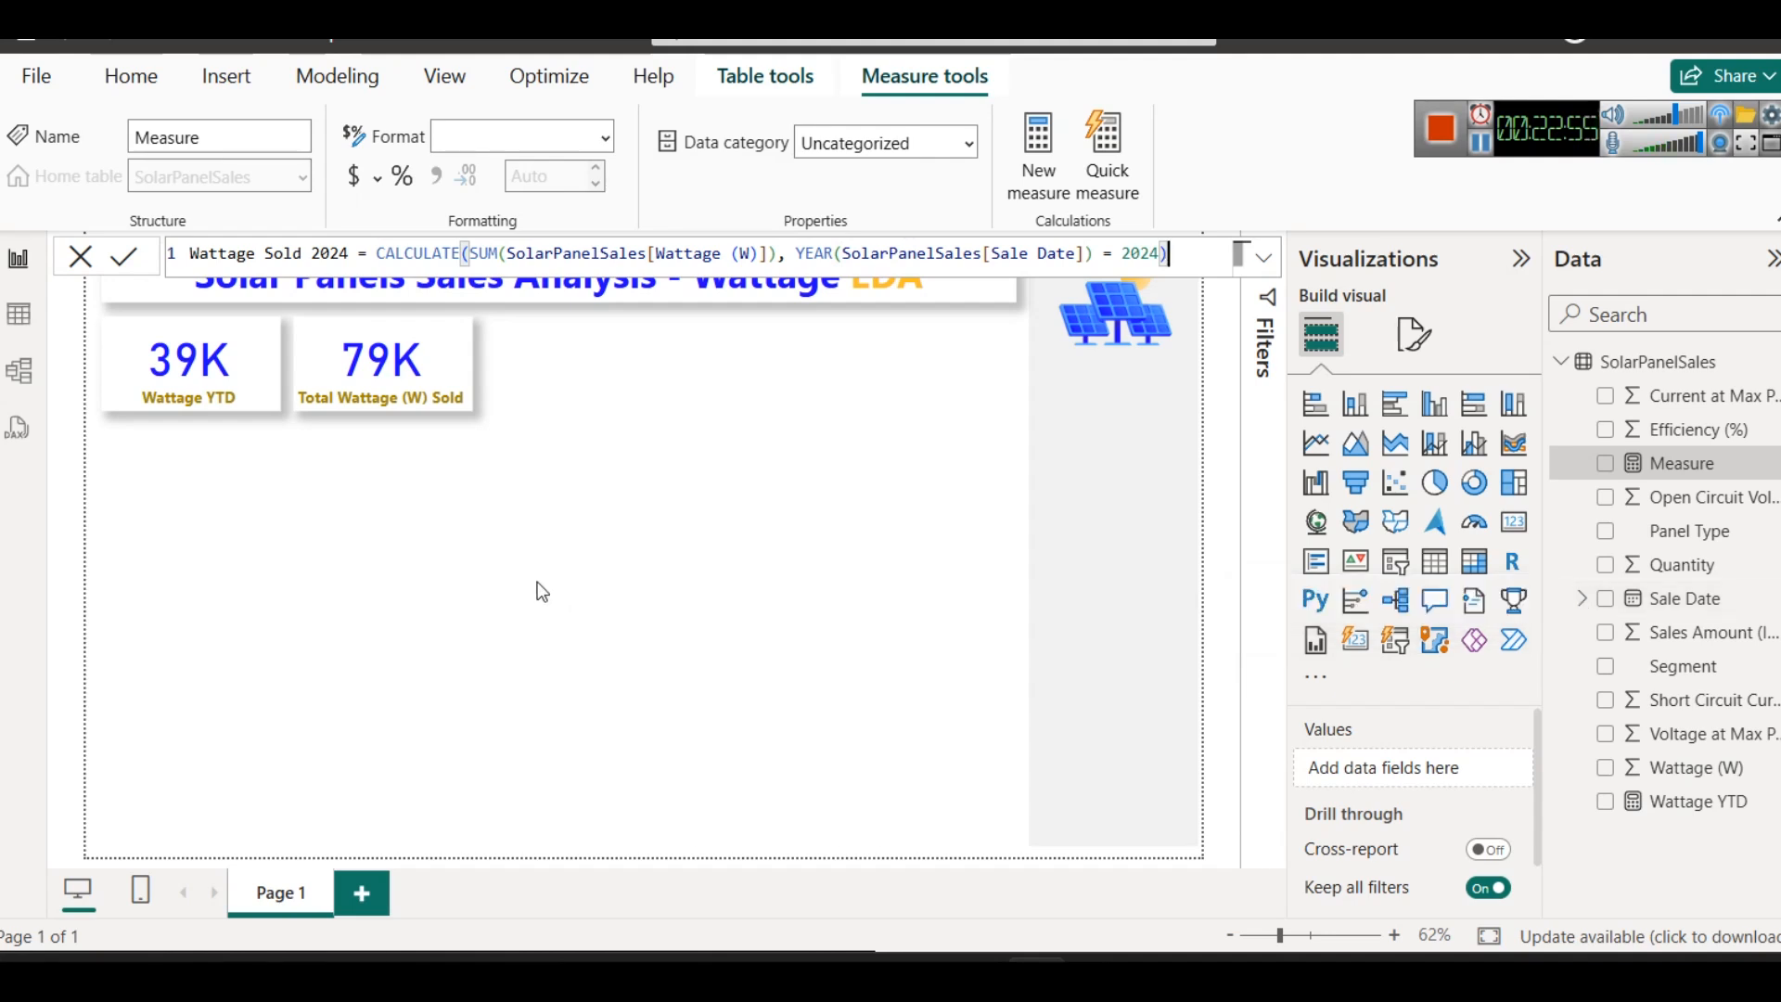
pyautogui.click(113, 268)
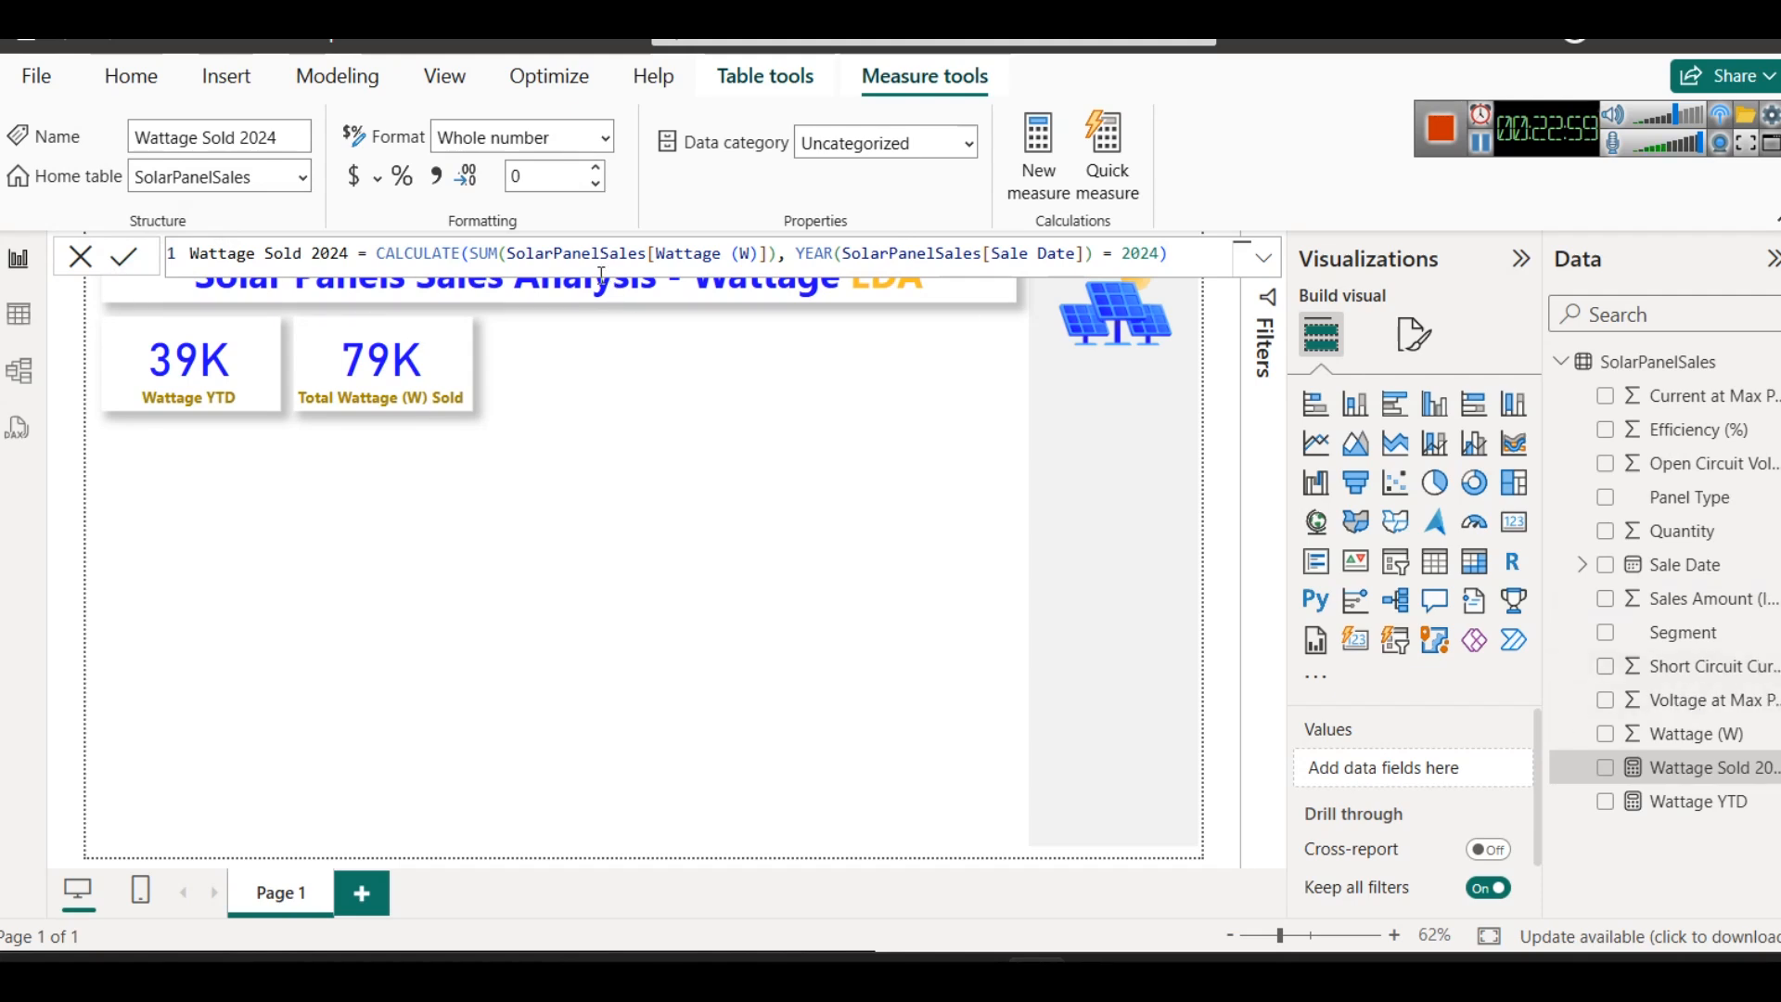
# - Remove the YEAR function around SolarPanelSales[Sale Date] in the measure's filter and commit the formula
pyautogui.click(841, 261)
pyautogui.press('BackSpace')
pyautogui.press('BackSpace')
pyautogui.press('BackSpace')
pyautogui.press('BackSpace')
pyautogui.press('BackSpace')
pyautogui.click(1052, 257)
pyautogui.press('BackSpace')
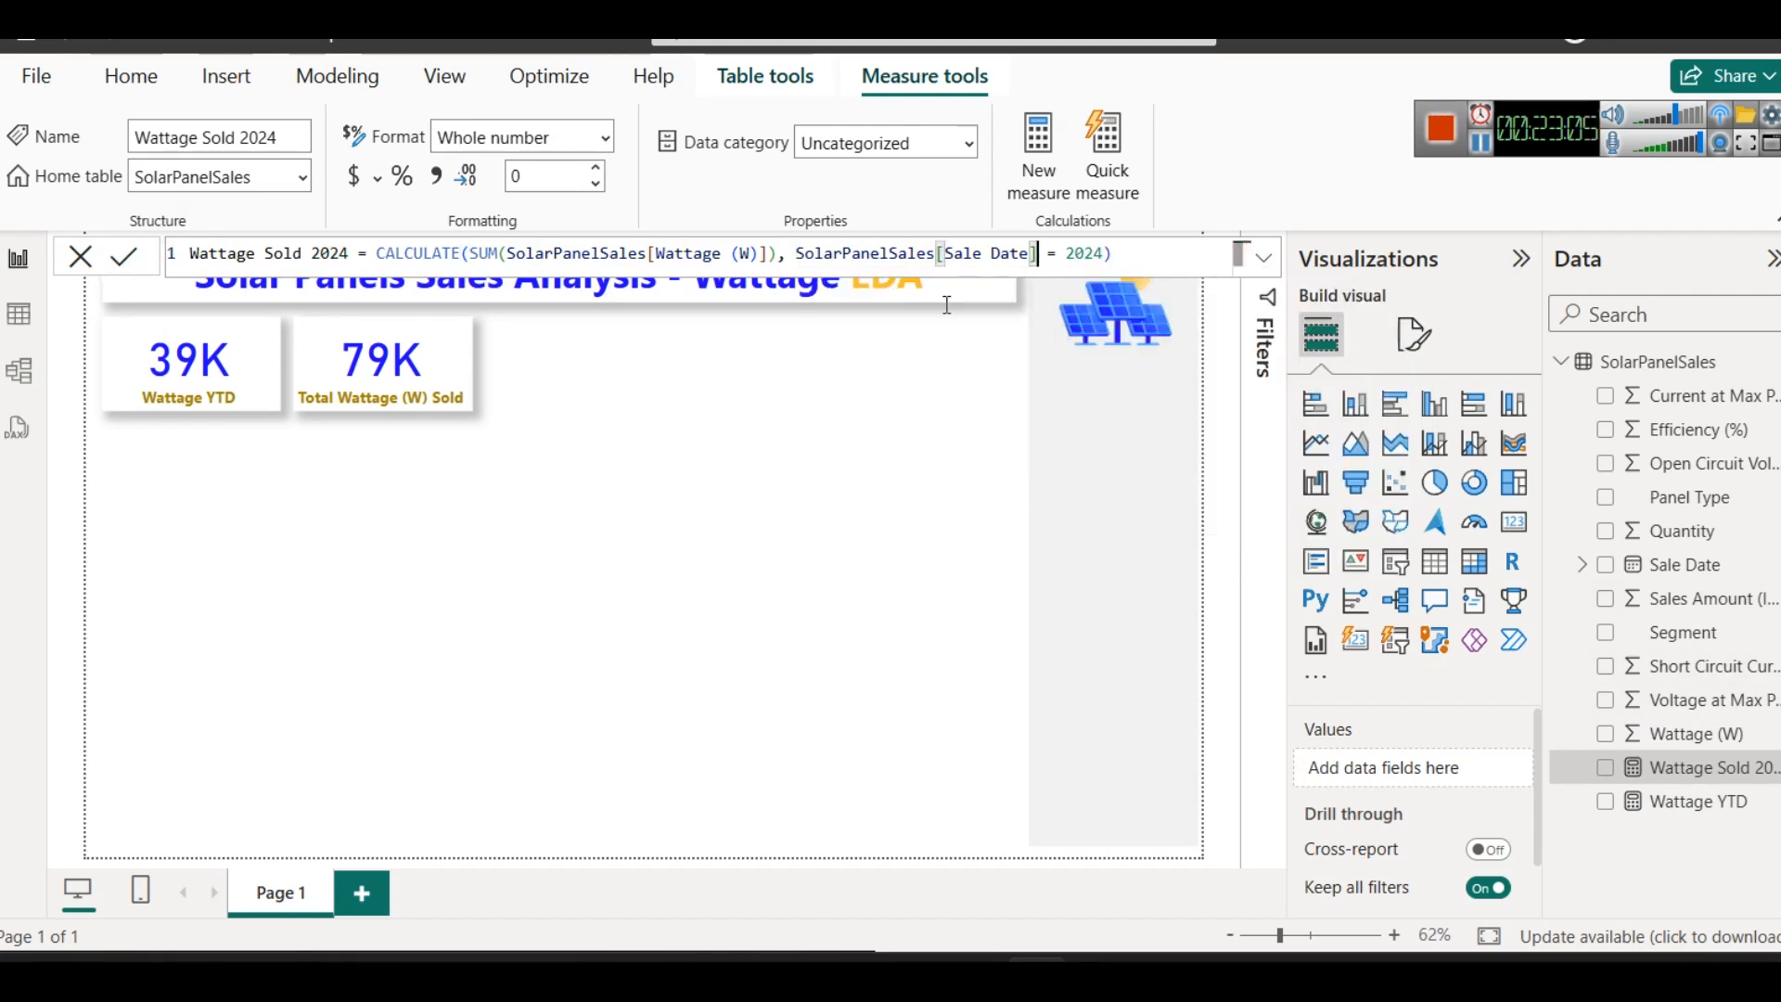
pyautogui.click(129, 248)
# - Duplicate the Total Wattage (W) Sold card, place the copy beside it, and replace its field with Wattage Sold 2024
pyautogui.click(409, 345)
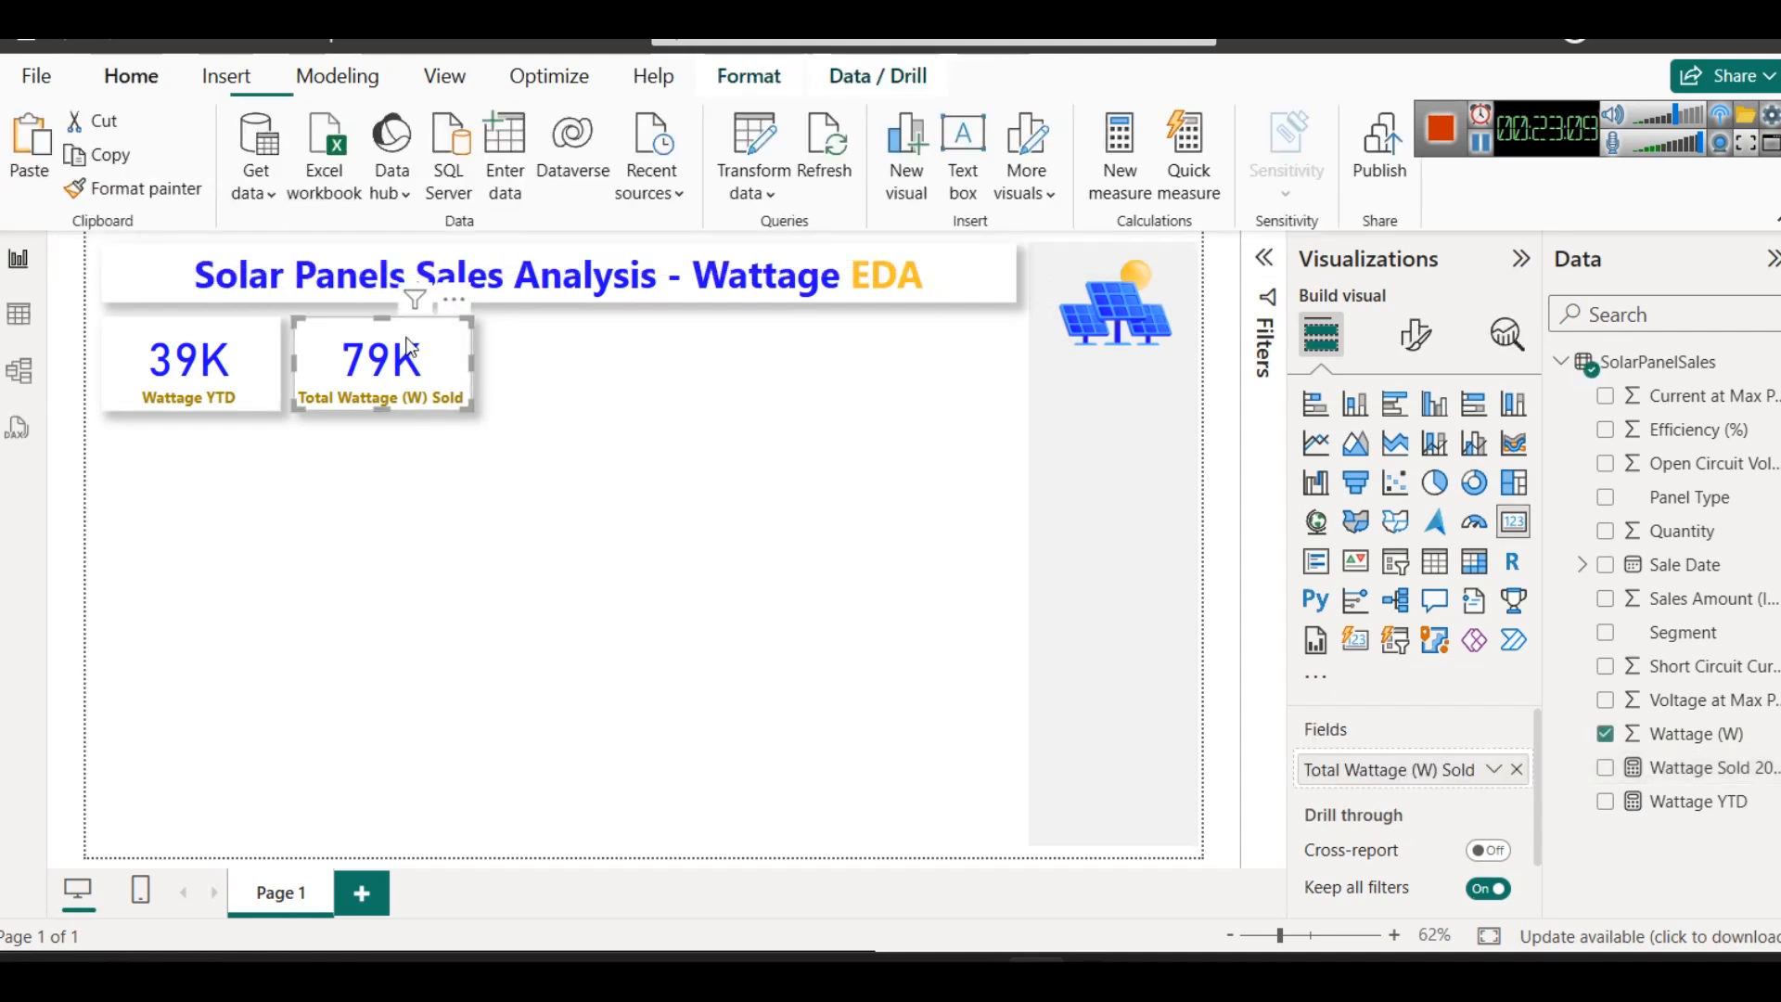
pyautogui.hotkey('ctrl', 'c')
pyautogui.hotkey('ctrl', 'v')
pyautogui.moveTo(409, 345); pyautogui.dragTo(603, 353)
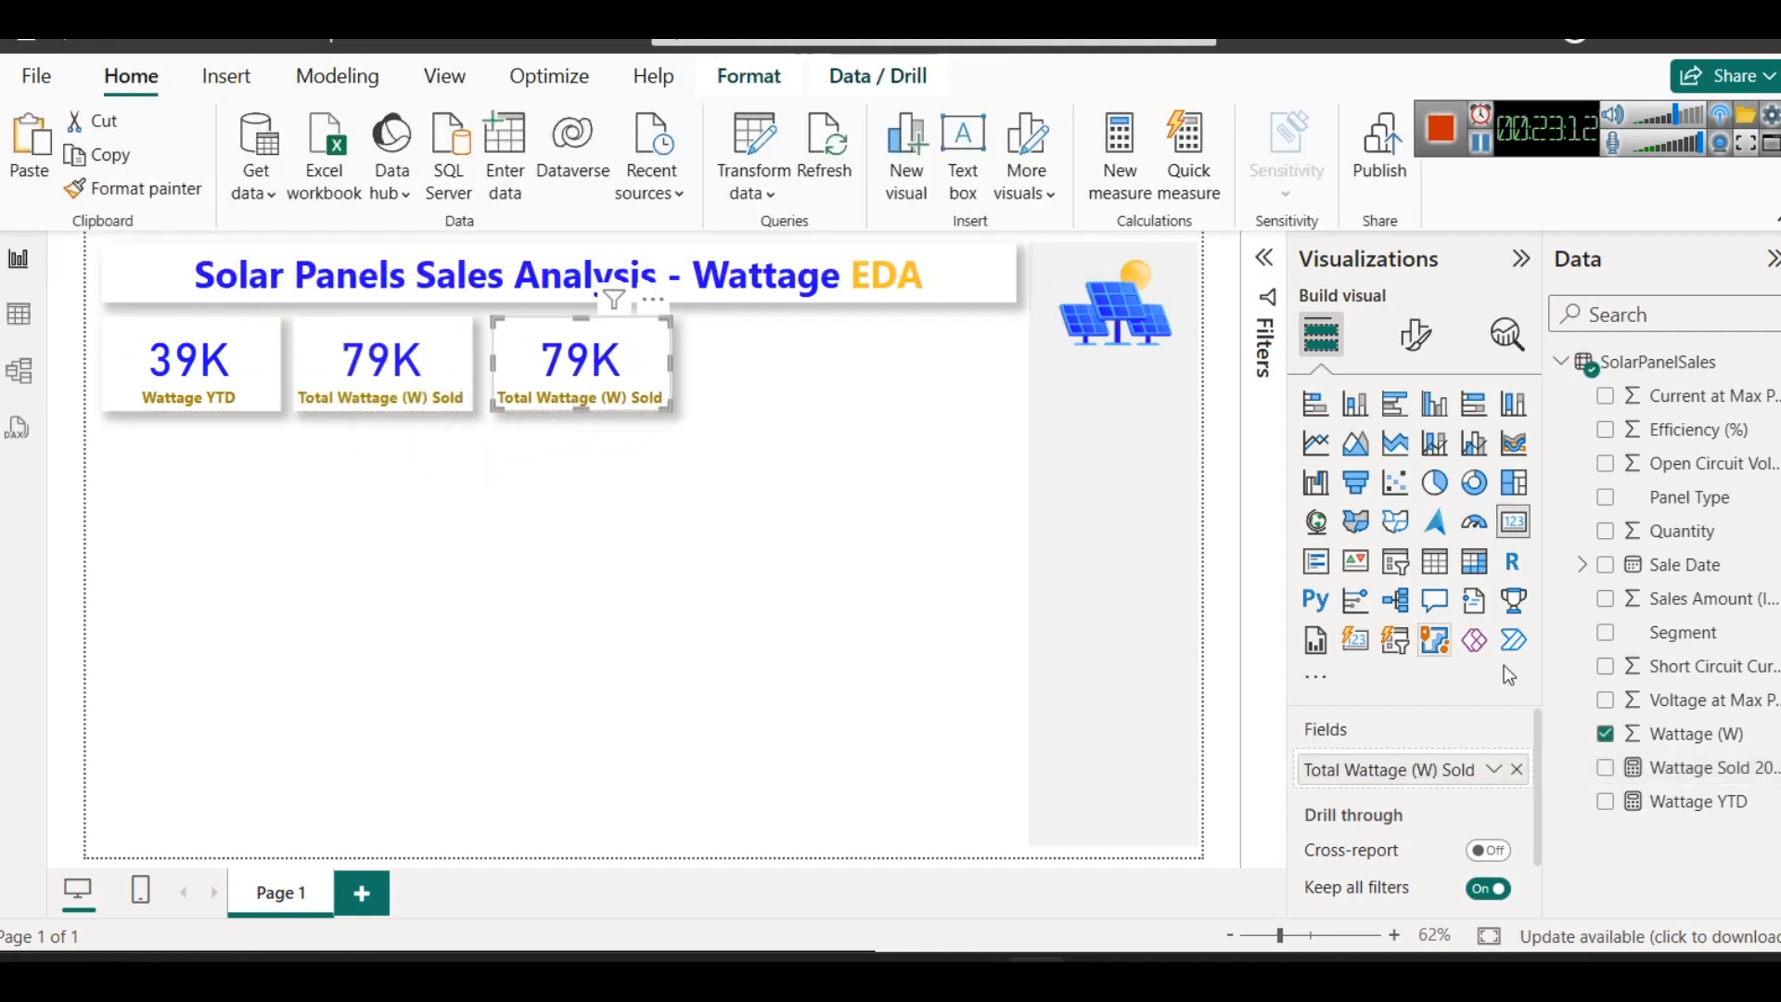
pyautogui.click(1517, 770)
pyautogui.moveTo(1726, 768); pyautogui.dragTo(1460, 770)
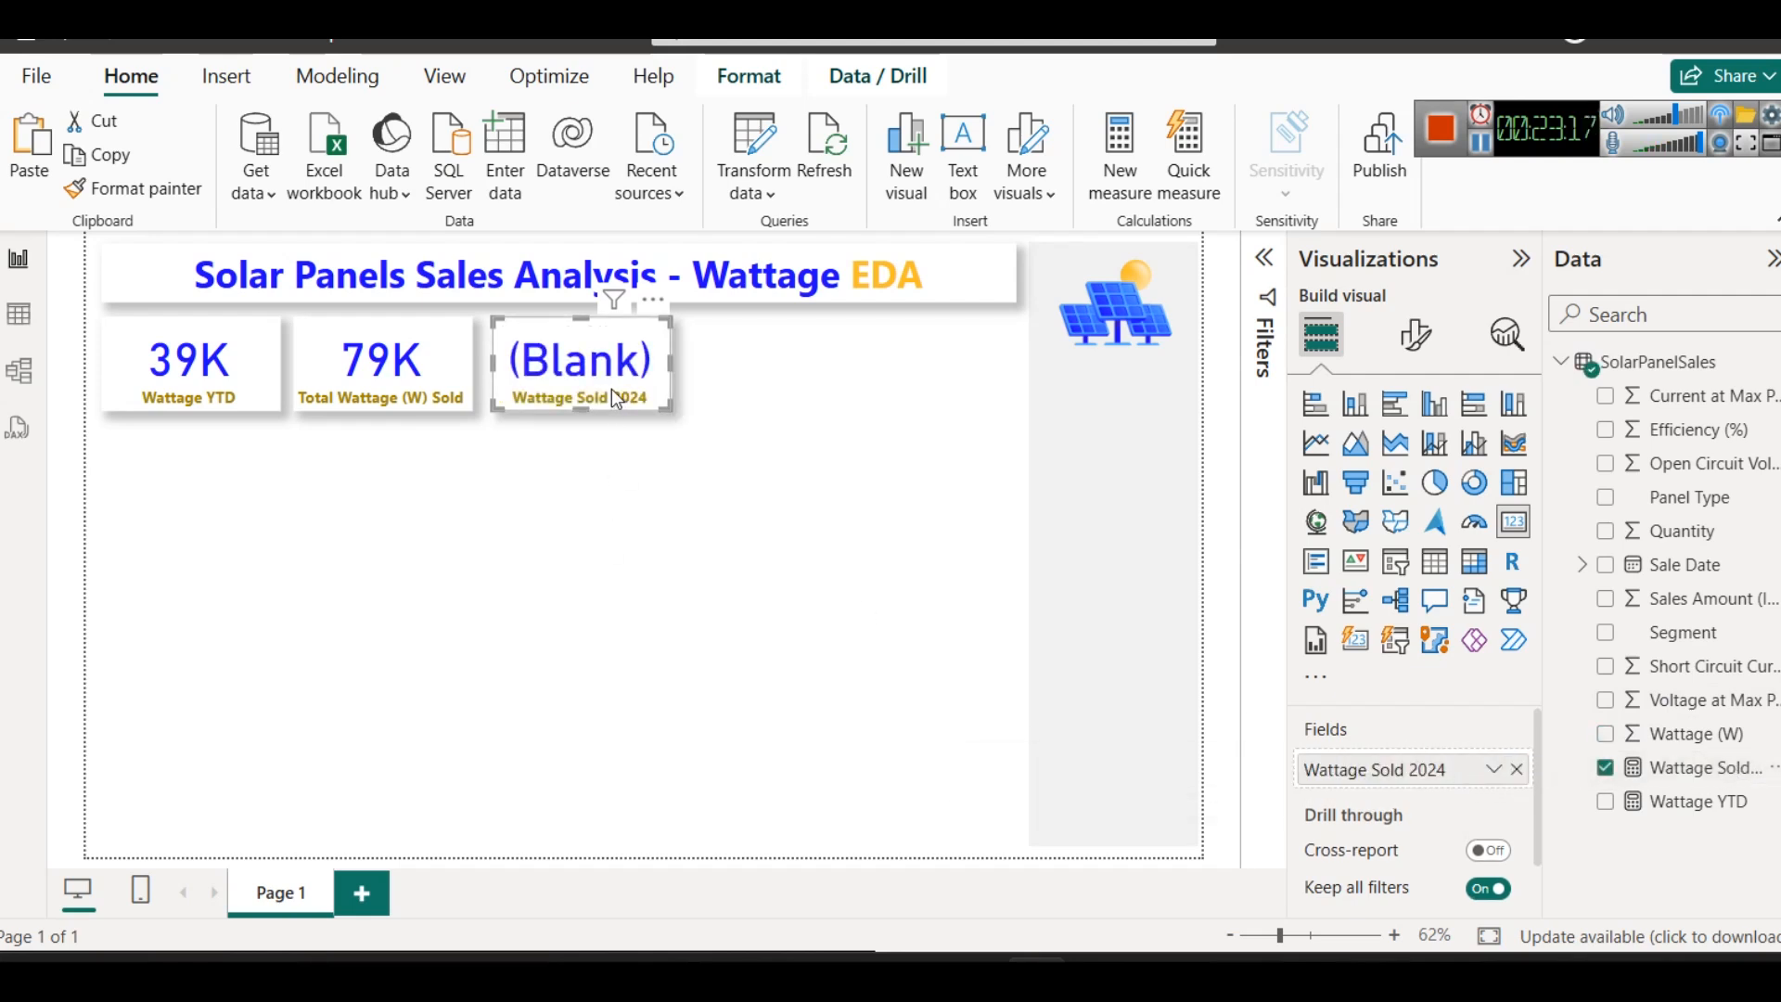
# - Wrap SolarPanelSales[Sale Date] in YEAR() in the Wattage Sold 2024 measure's filter and commit the formula
pyautogui.click(1721, 766)
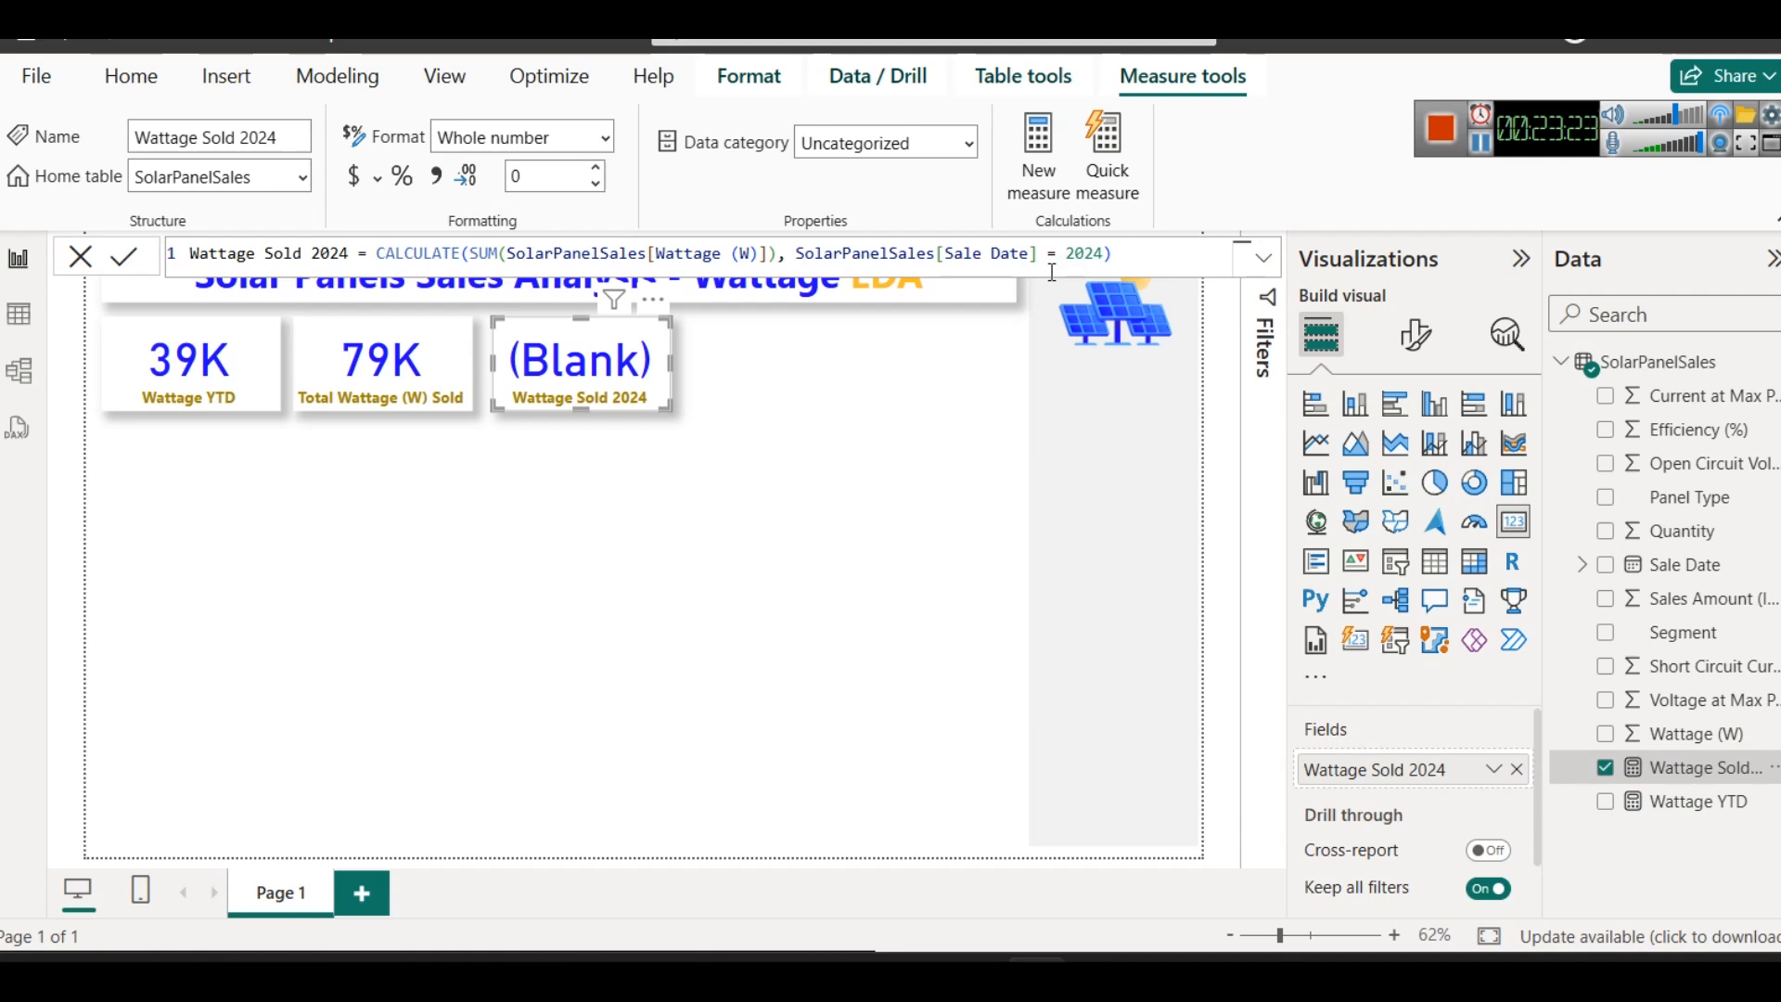
pyautogui.click(791, 252)
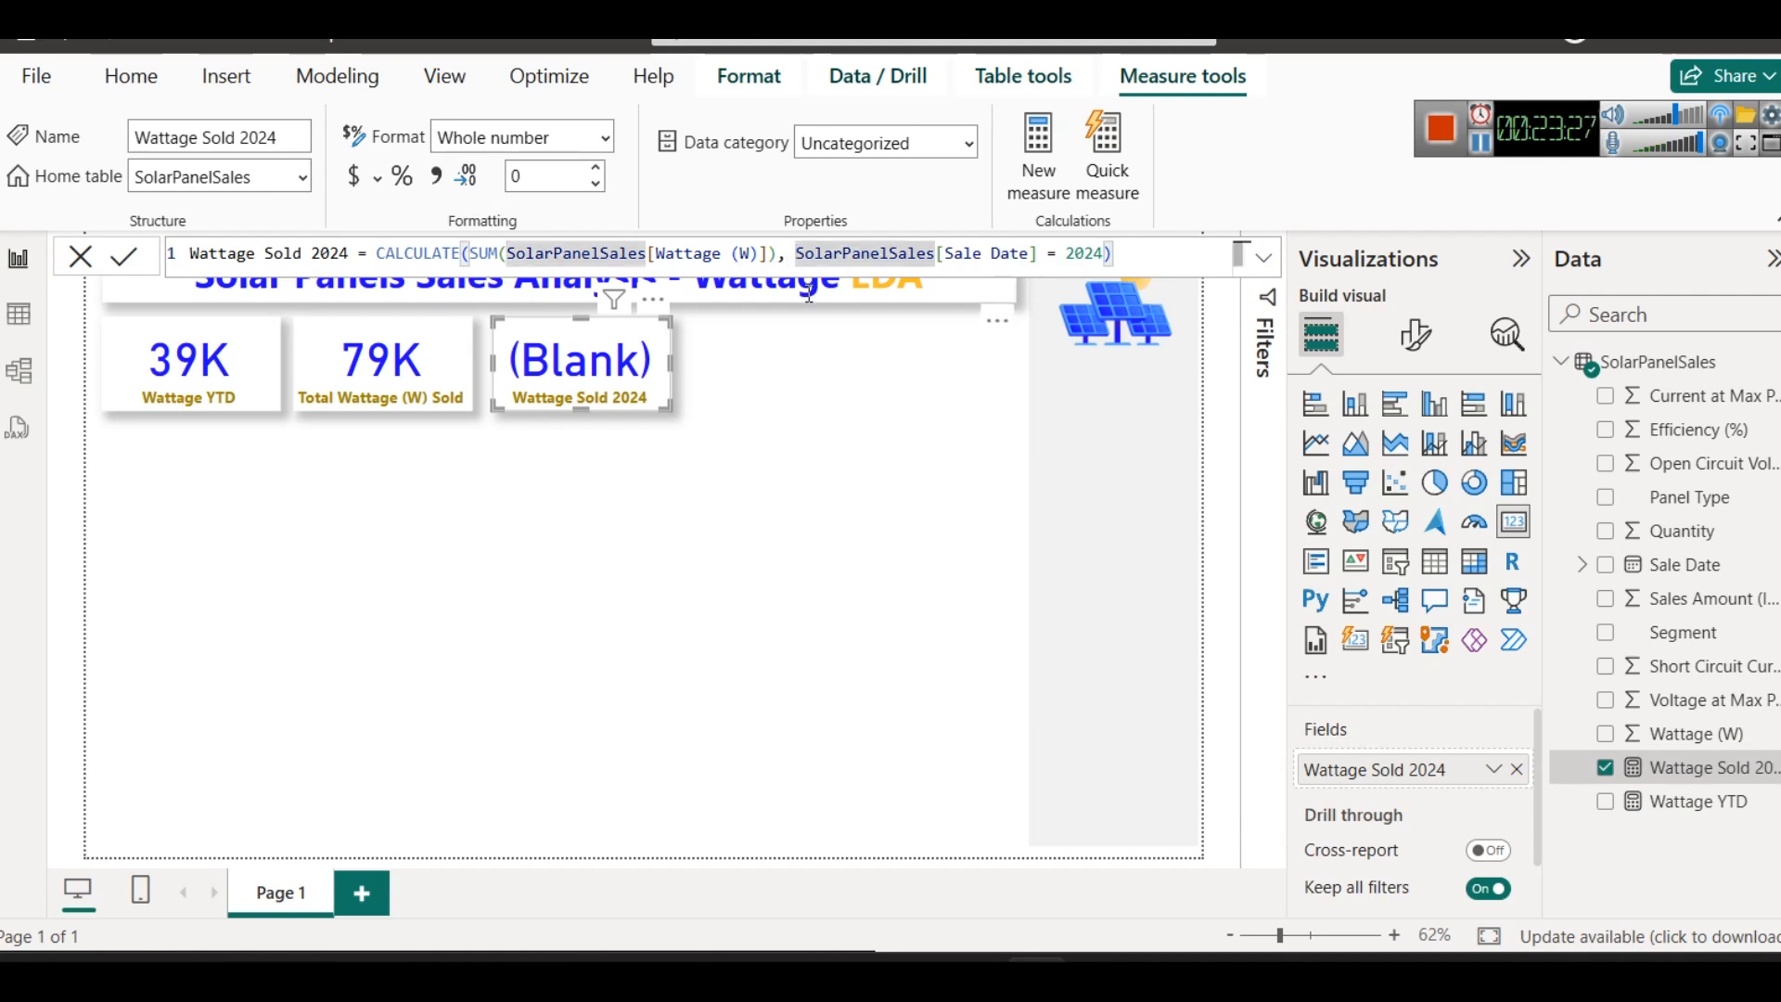
pyautogui.write('YEAR(')
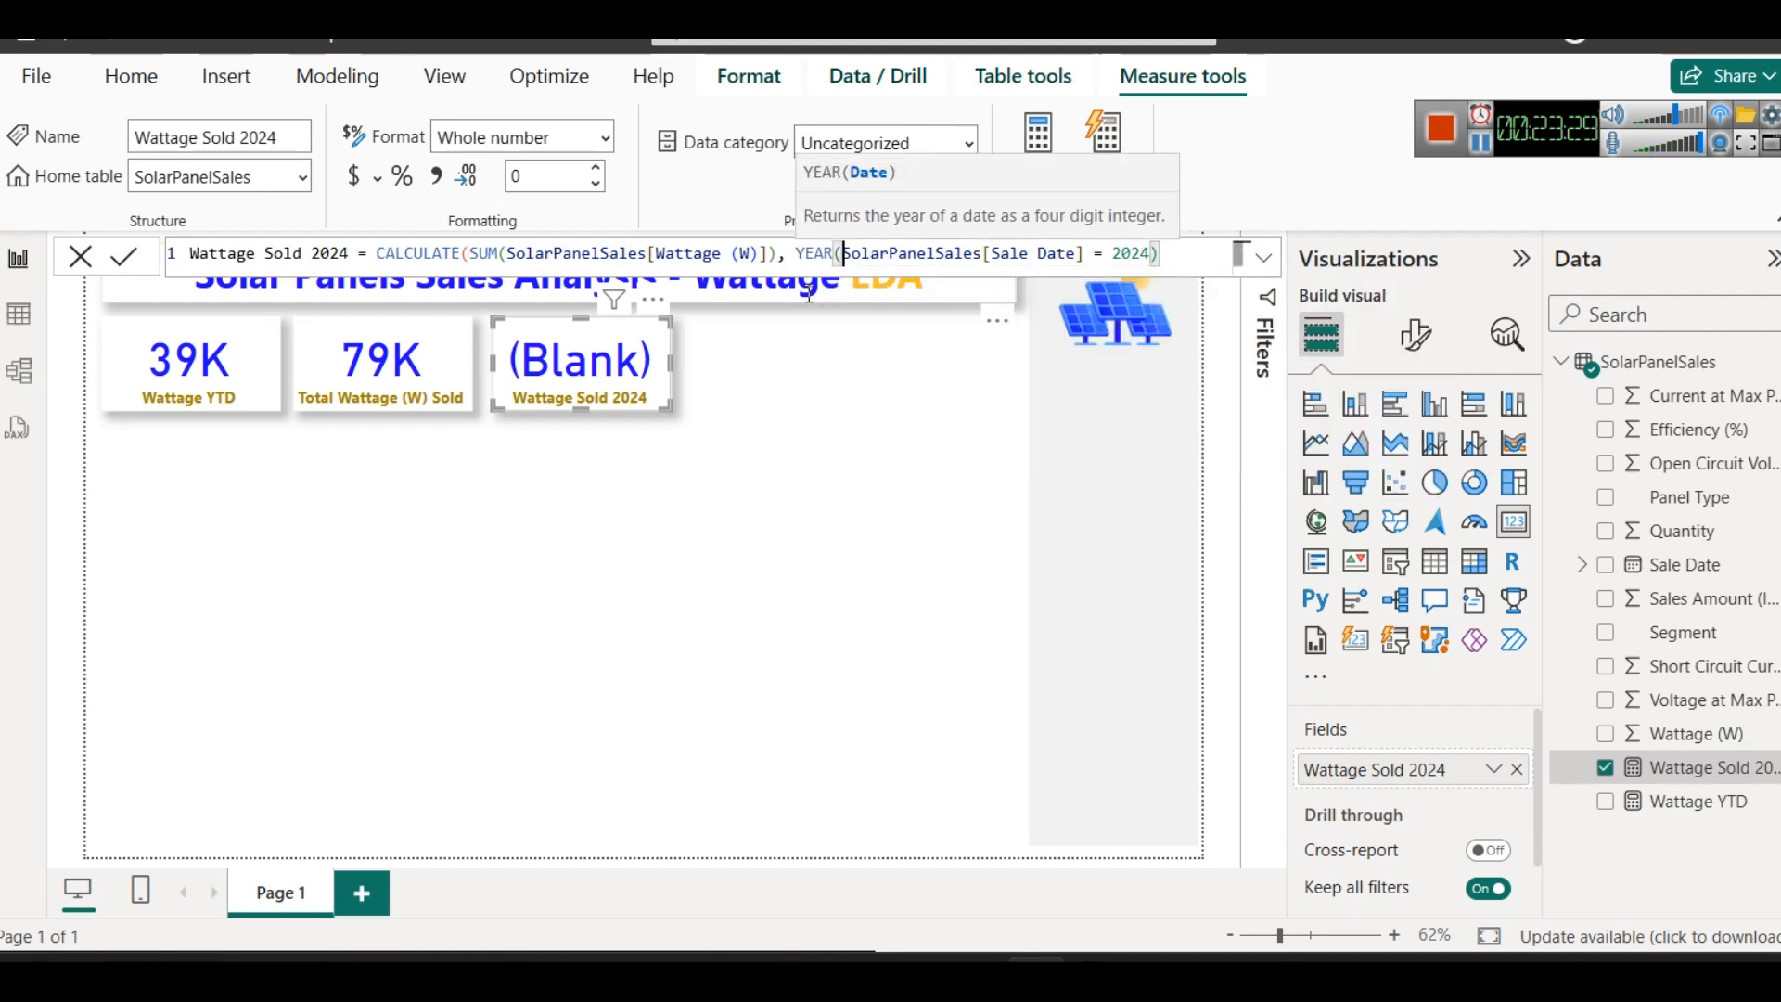
pyautogui.click(1085, 252)
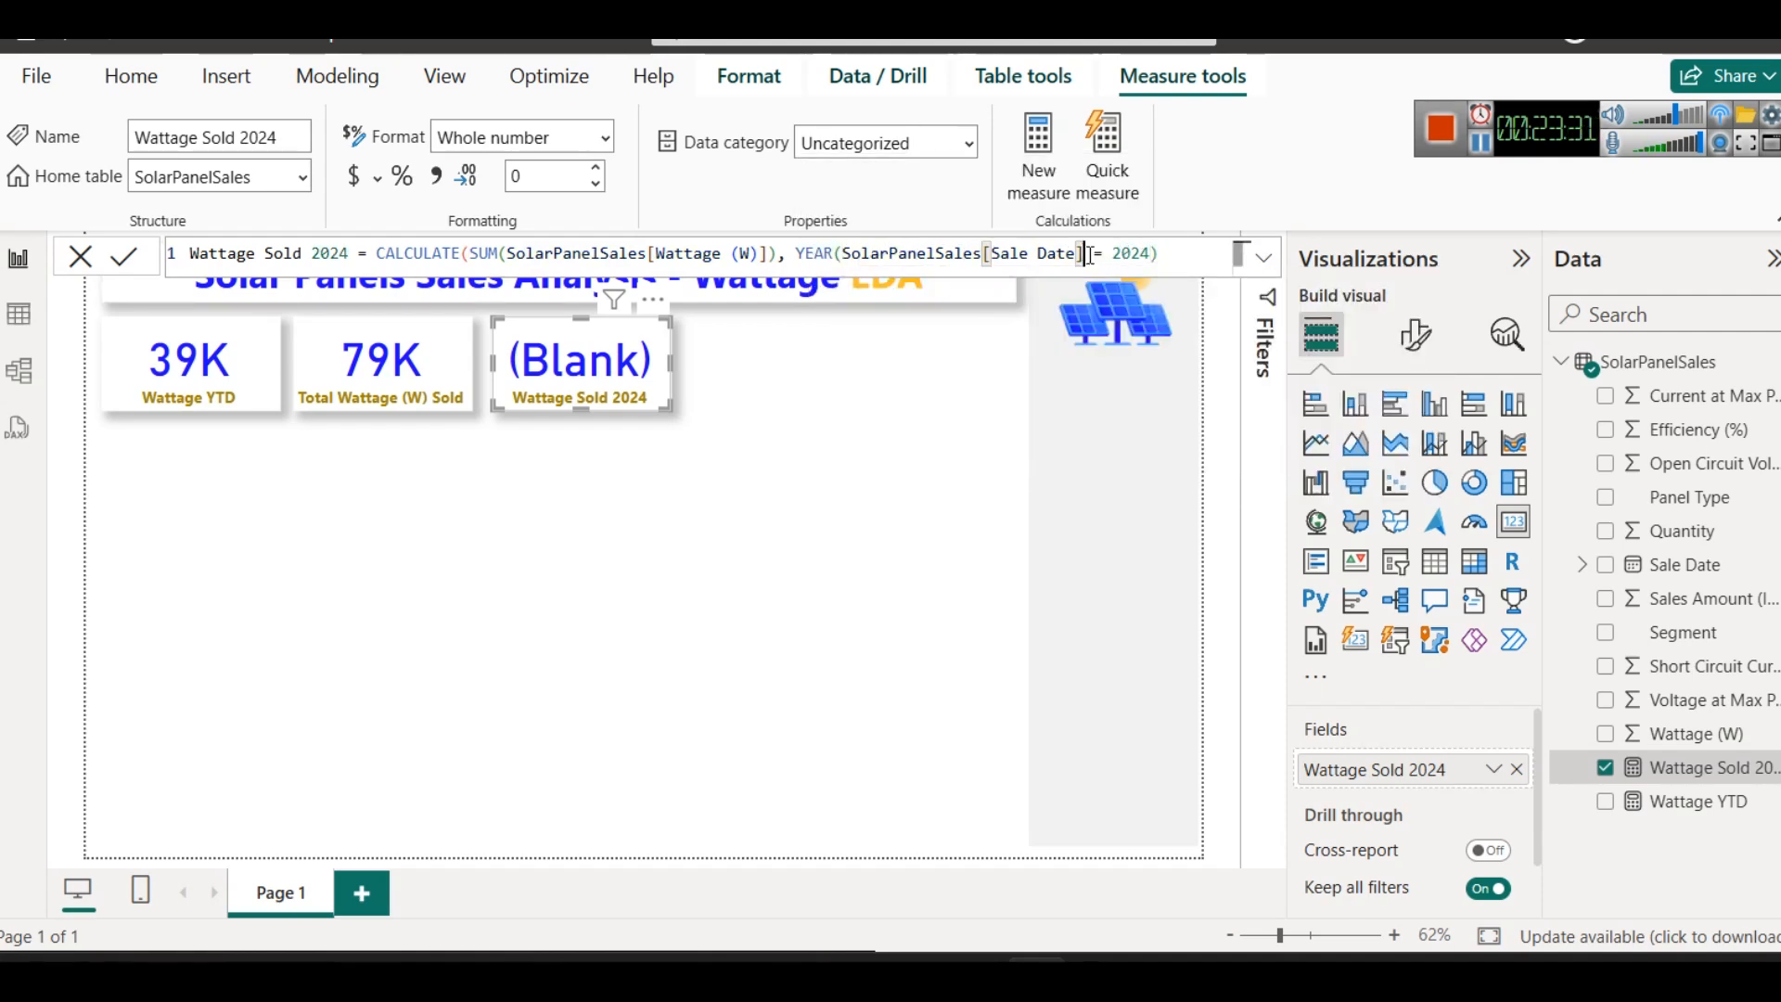
pyautogui.write(')')
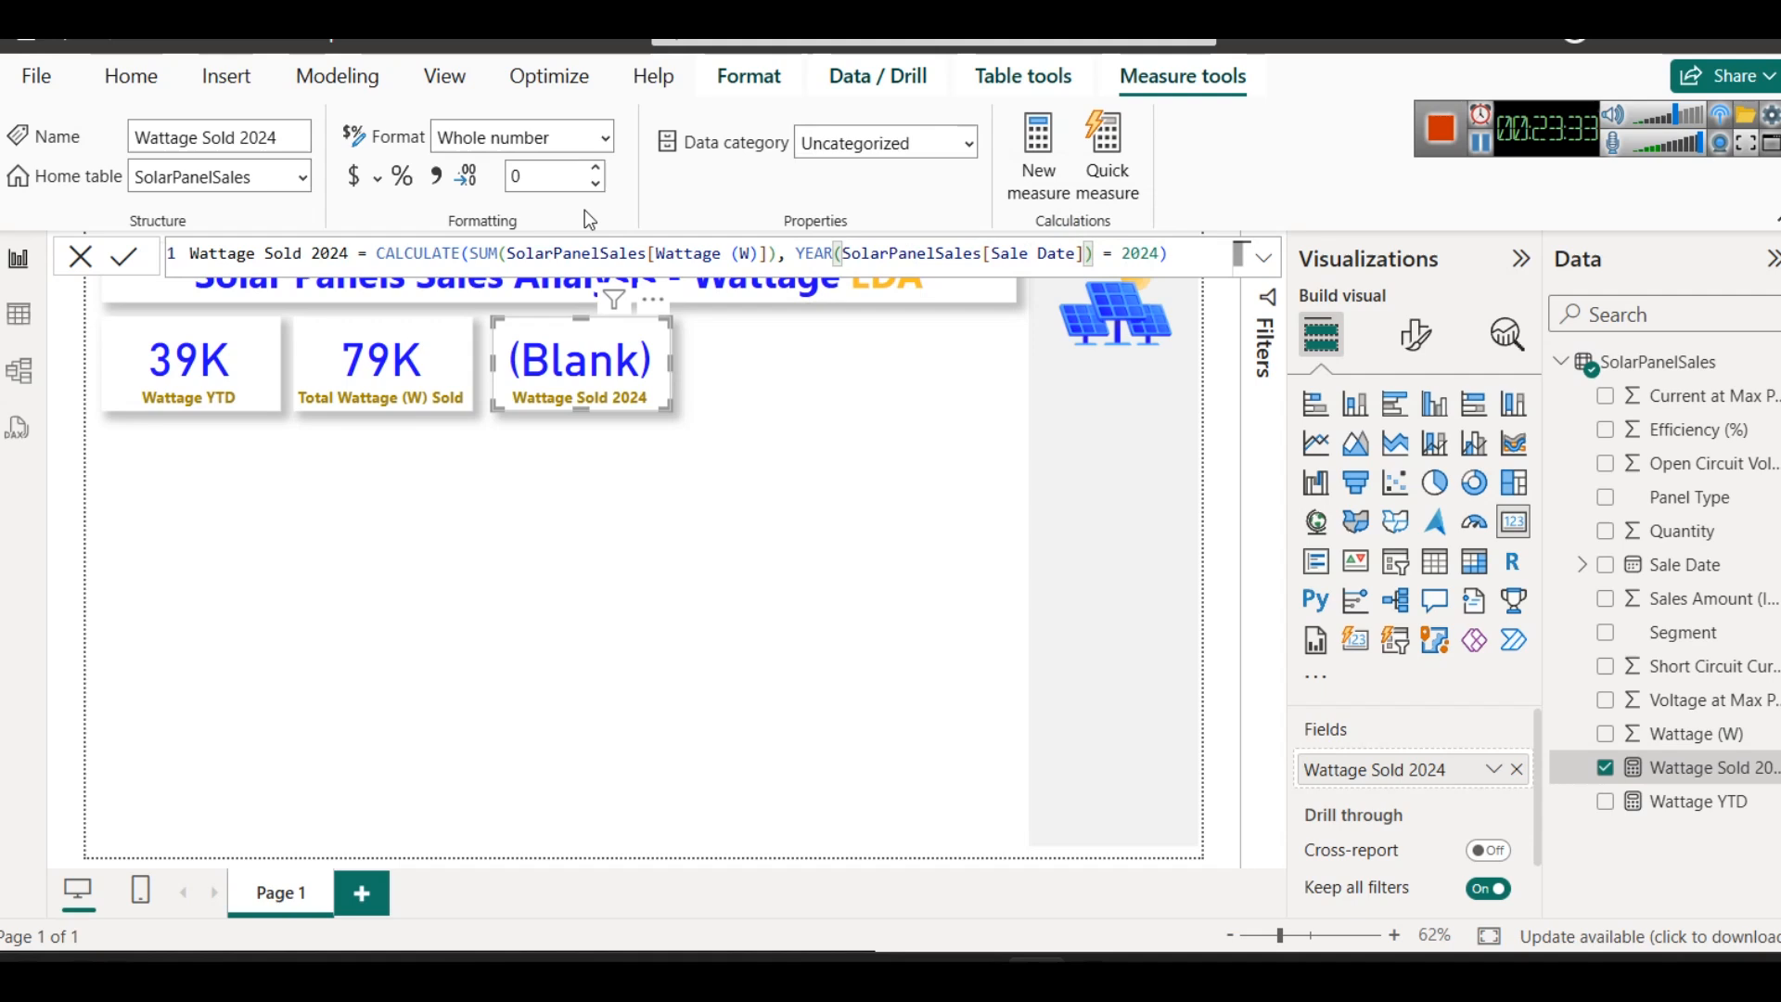
pyautogui.click(131, 263)
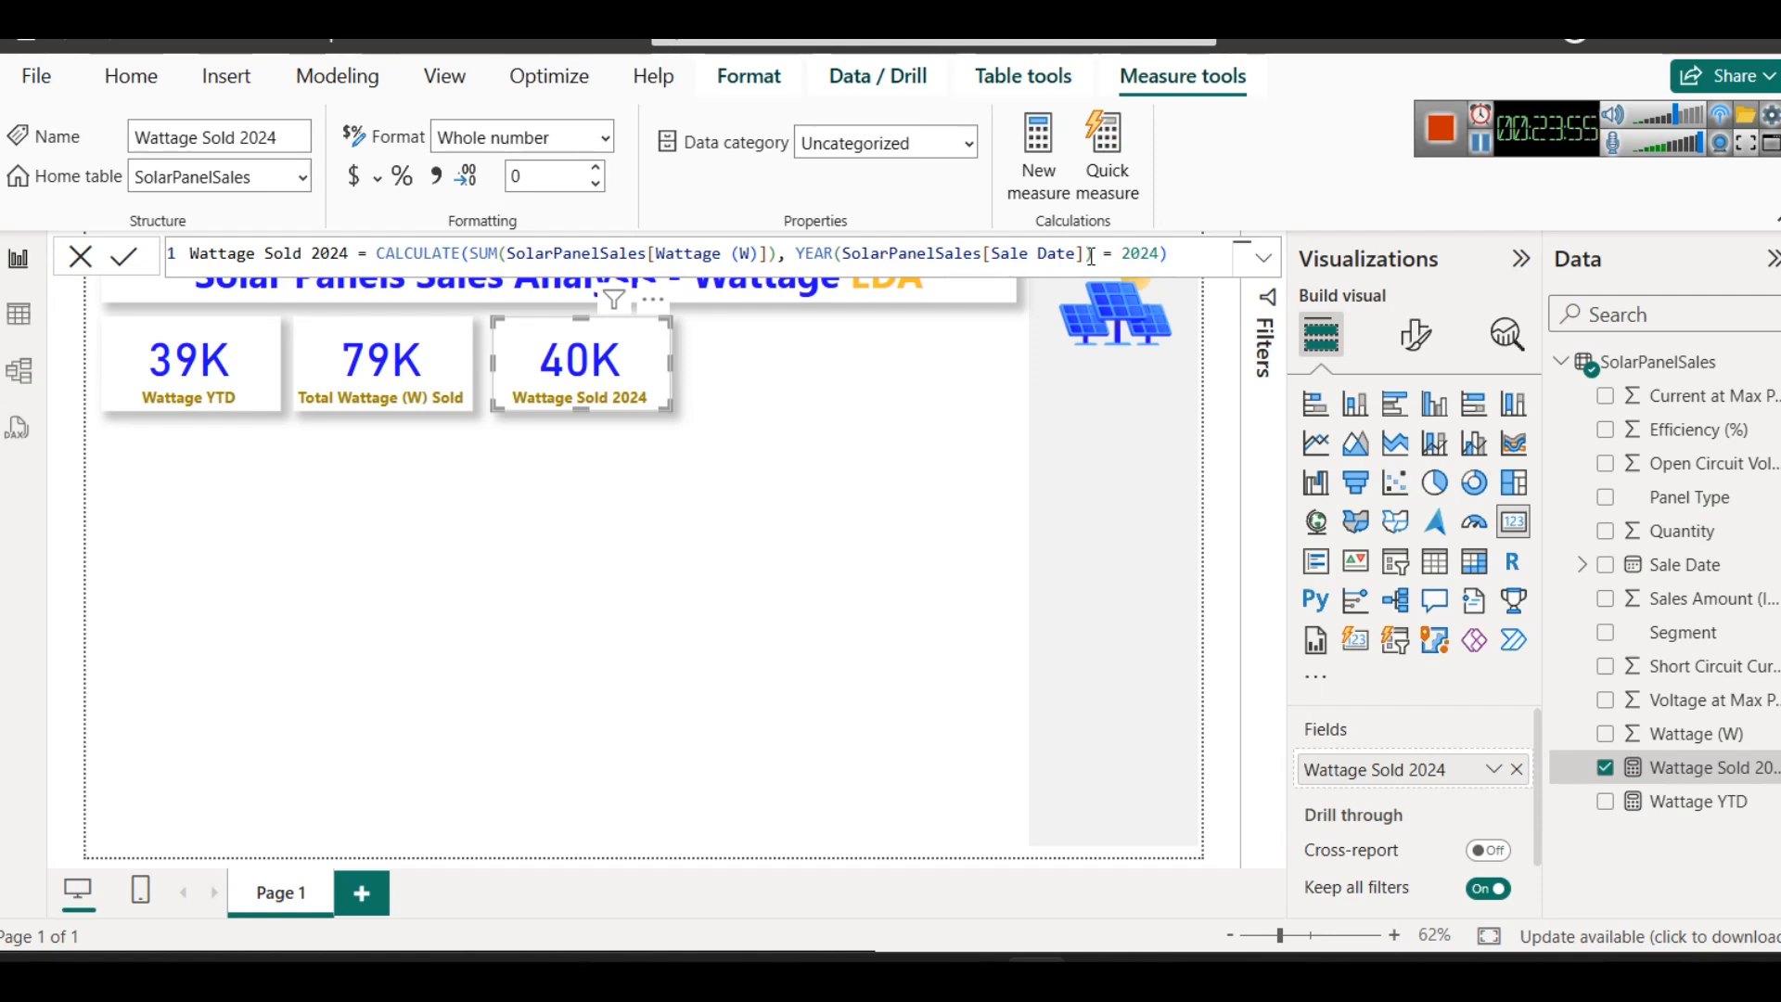
# - Examine the YEAR condition and the SUM expression in the Wattage Sold 2024 formula
pyautogui.moveTo(796, 255); pyautogui.dragTo(1092, 255)
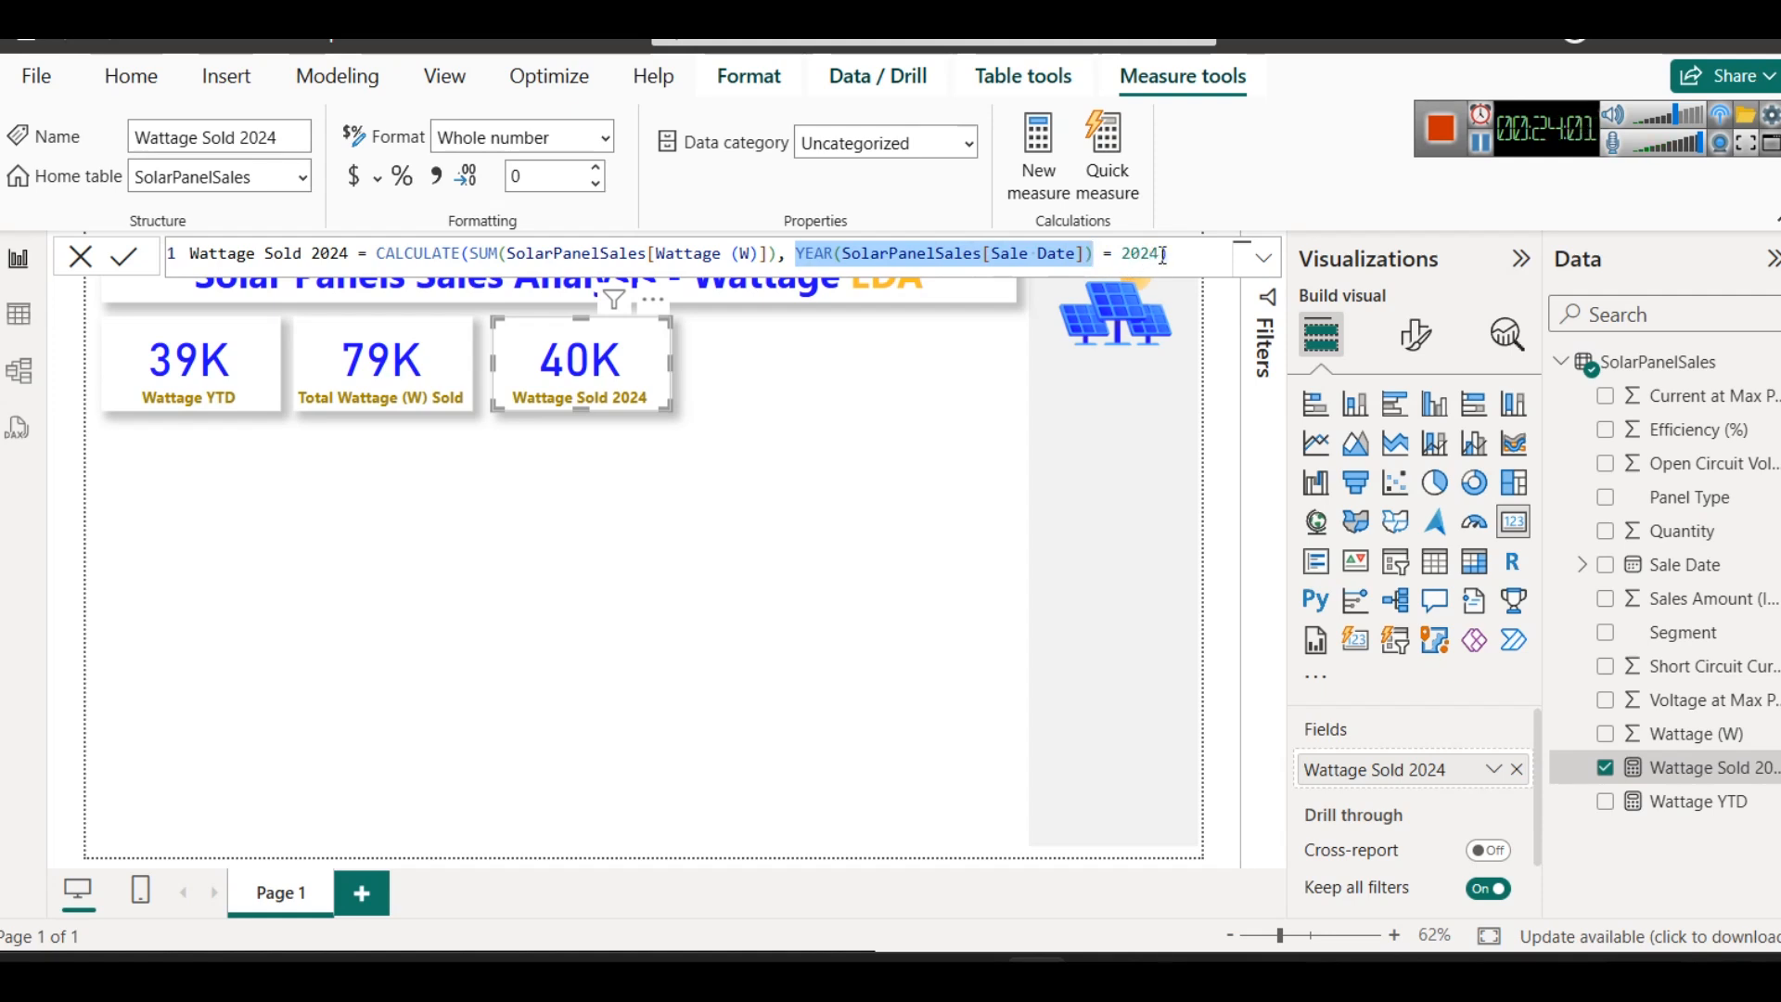
pyautogui.moveTo(1160, 255); pyautogui.dragTo(471, 254)
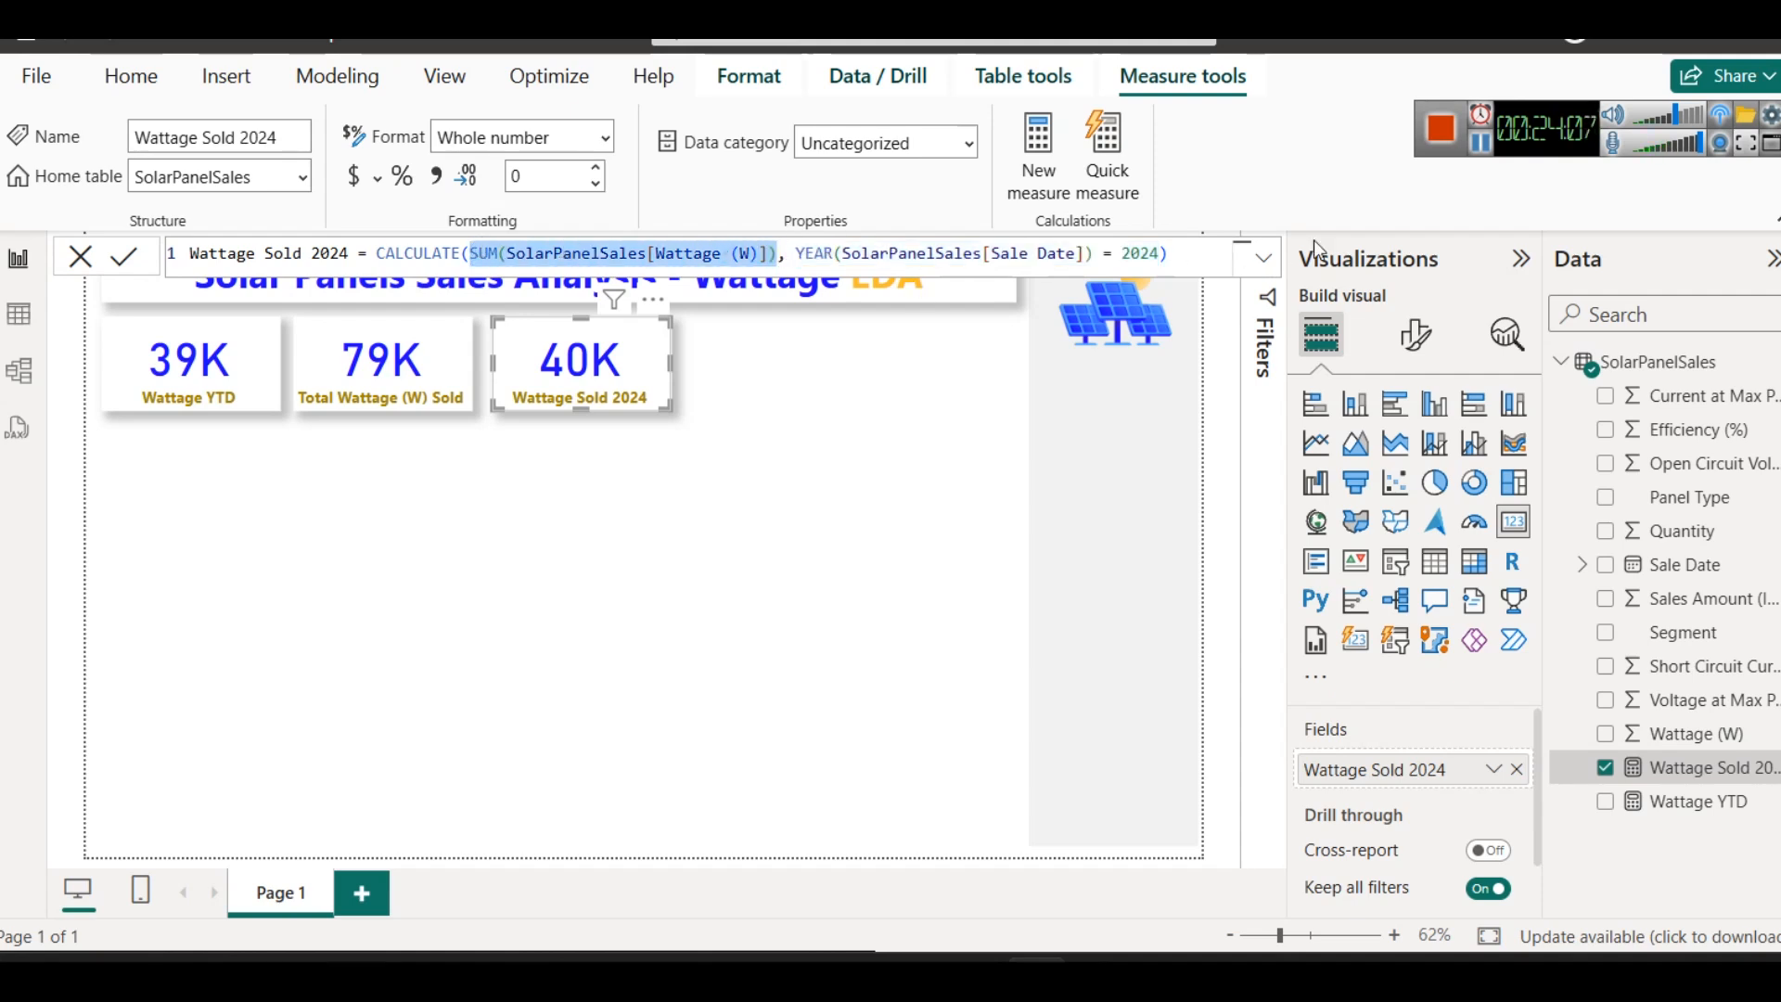
pyautogui.click(1479, 143)
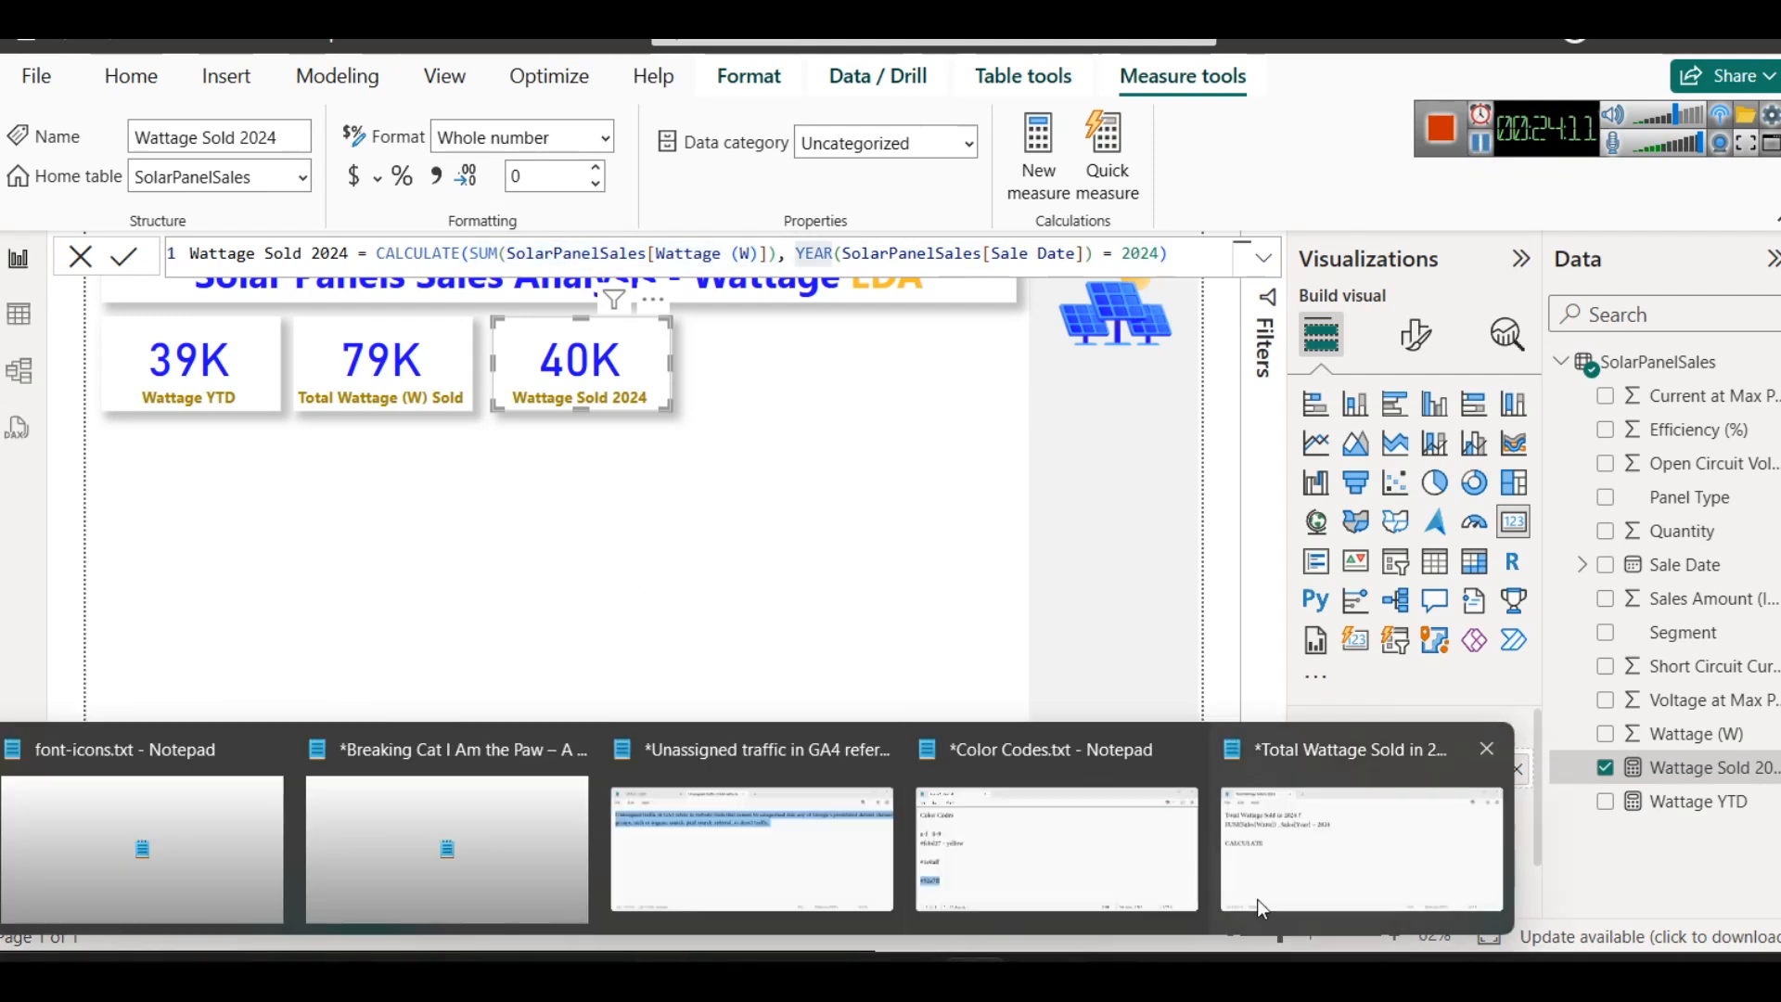
# - Switch to the Total Wattage Sold in 2024 note in Notepad and replace CALCULATE with the sample date 2024-12-23
pyautogui.click(1317, 897)
pyautogui.press('BackSpace')
pyautogui.press('BackSpace')
pyautogui.press('BackSpace')
pyautogui.press('BackSpace')
pyautogui.press('BackSpace')
pyautogui.press('BackSpace')
pyautogui.press('BackSpace')
pyautogui.press('BackSpace')
pyautogui.press('BackSpace')
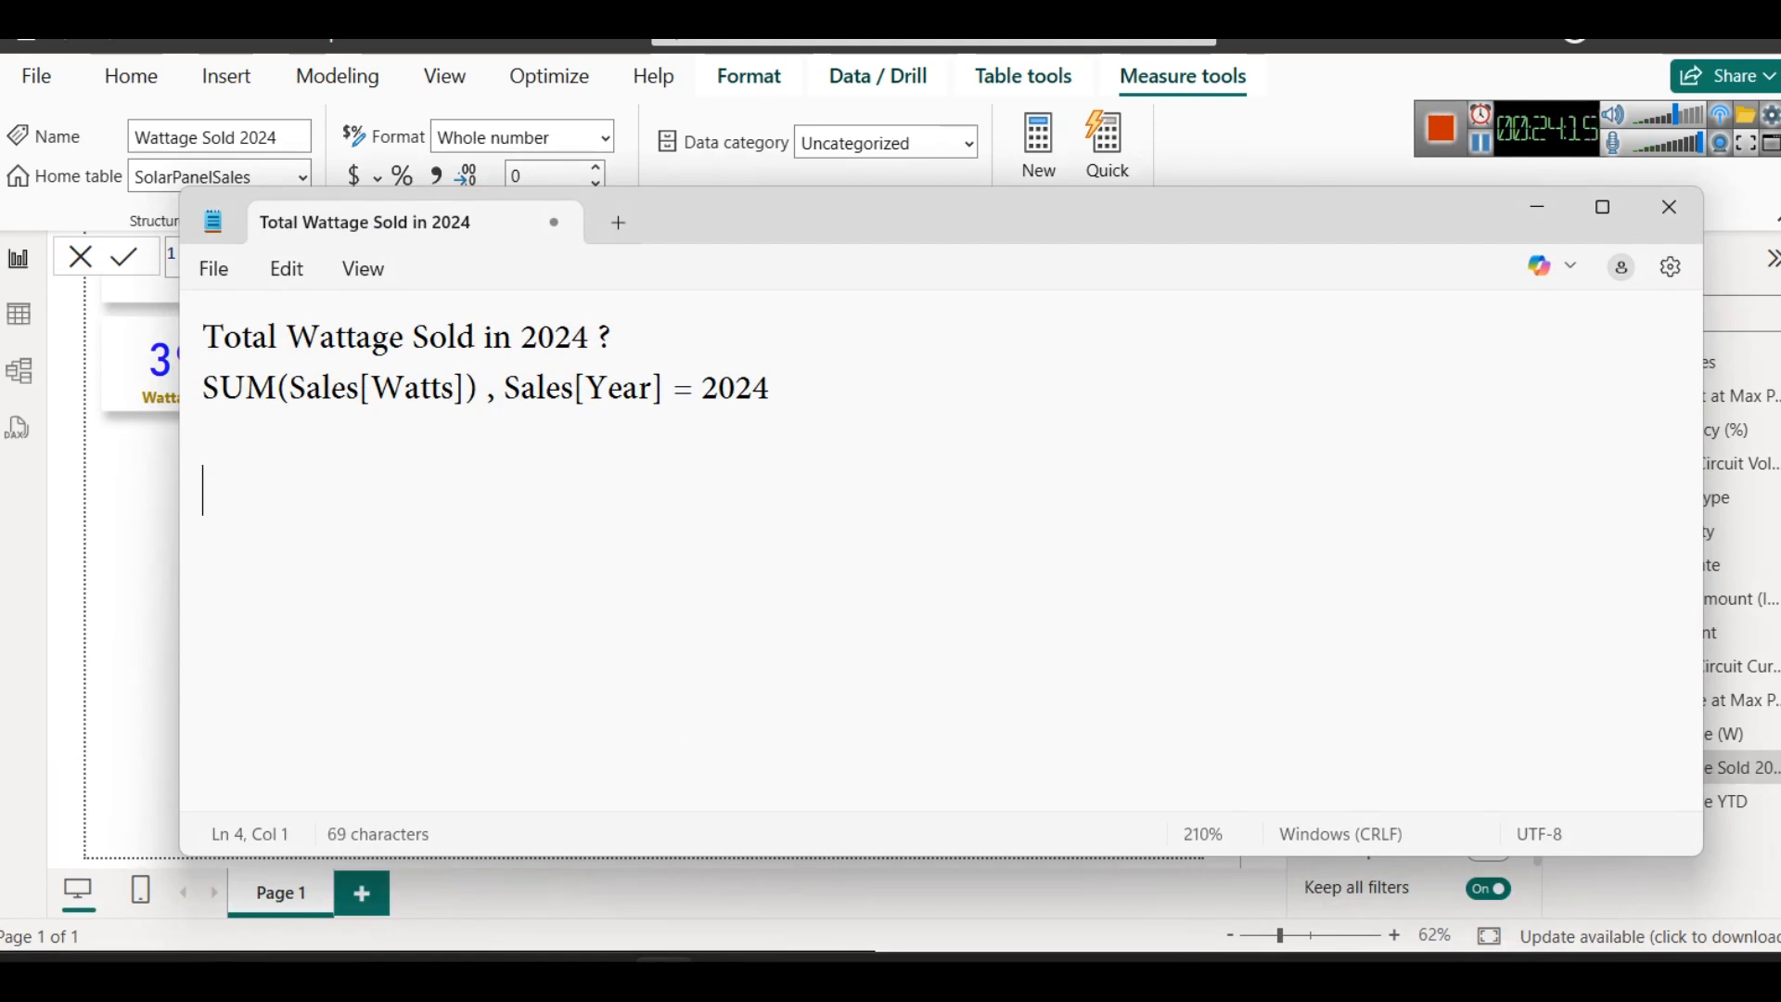
pyautogui.write('2024-')
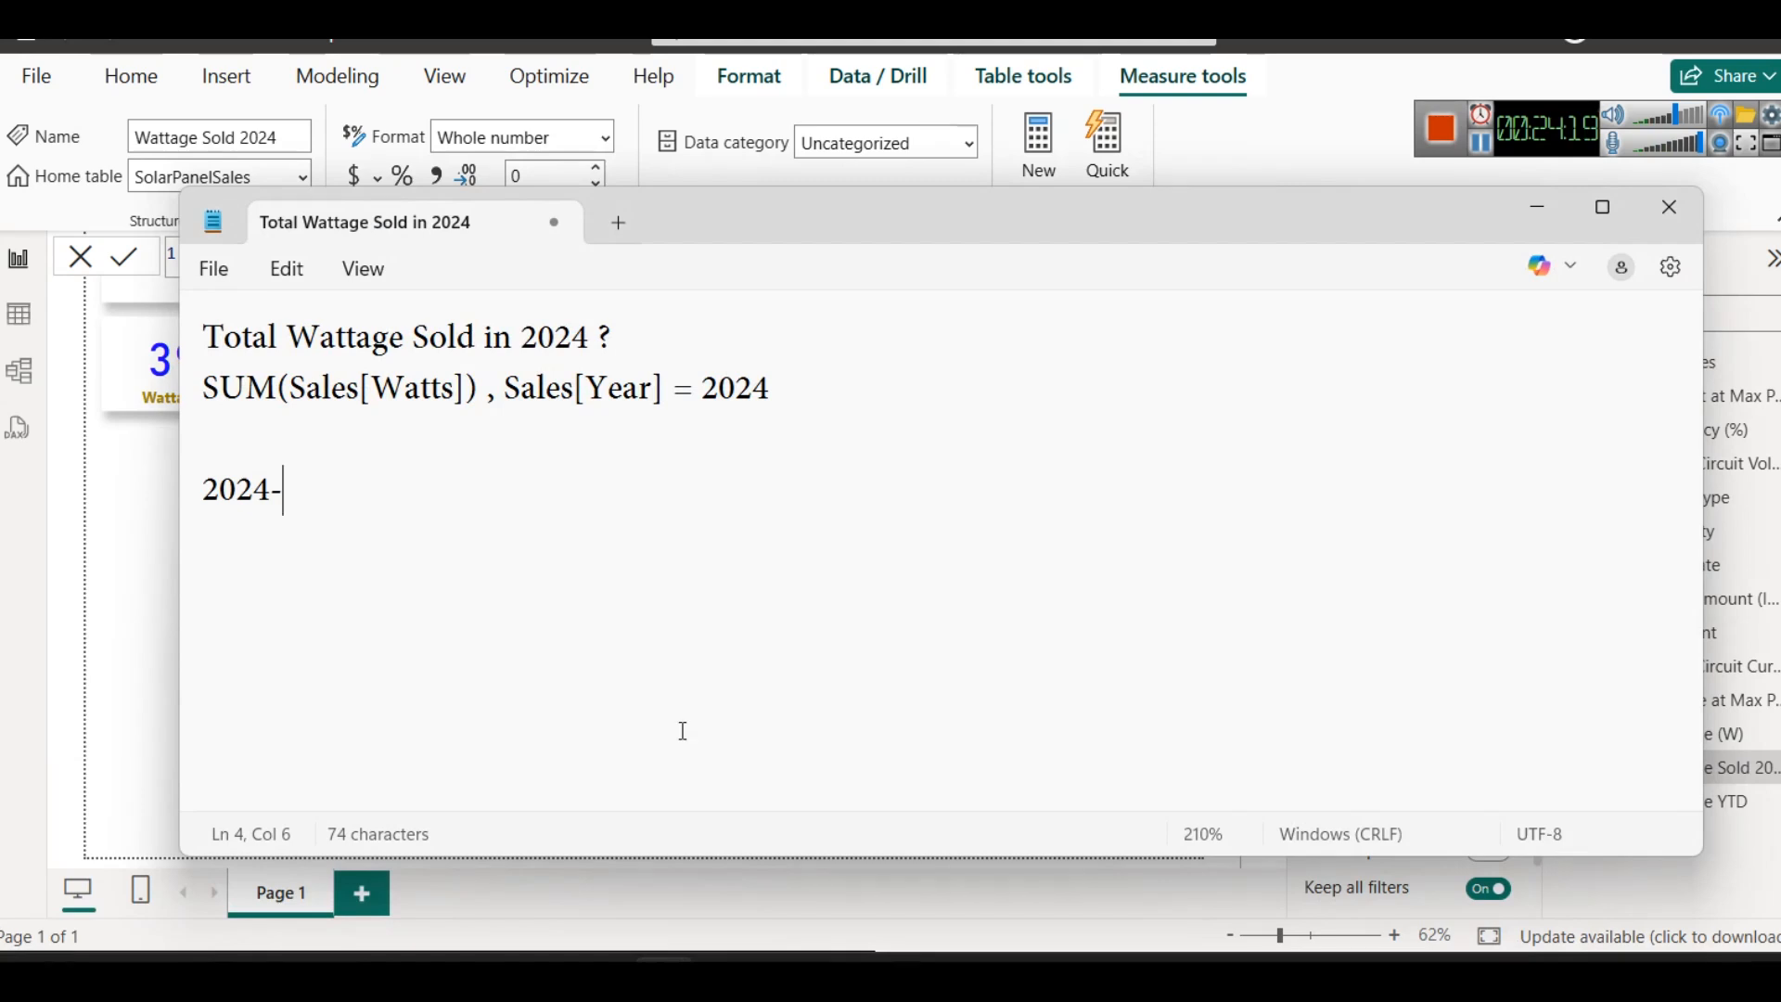
pyautogui.write('12-23')
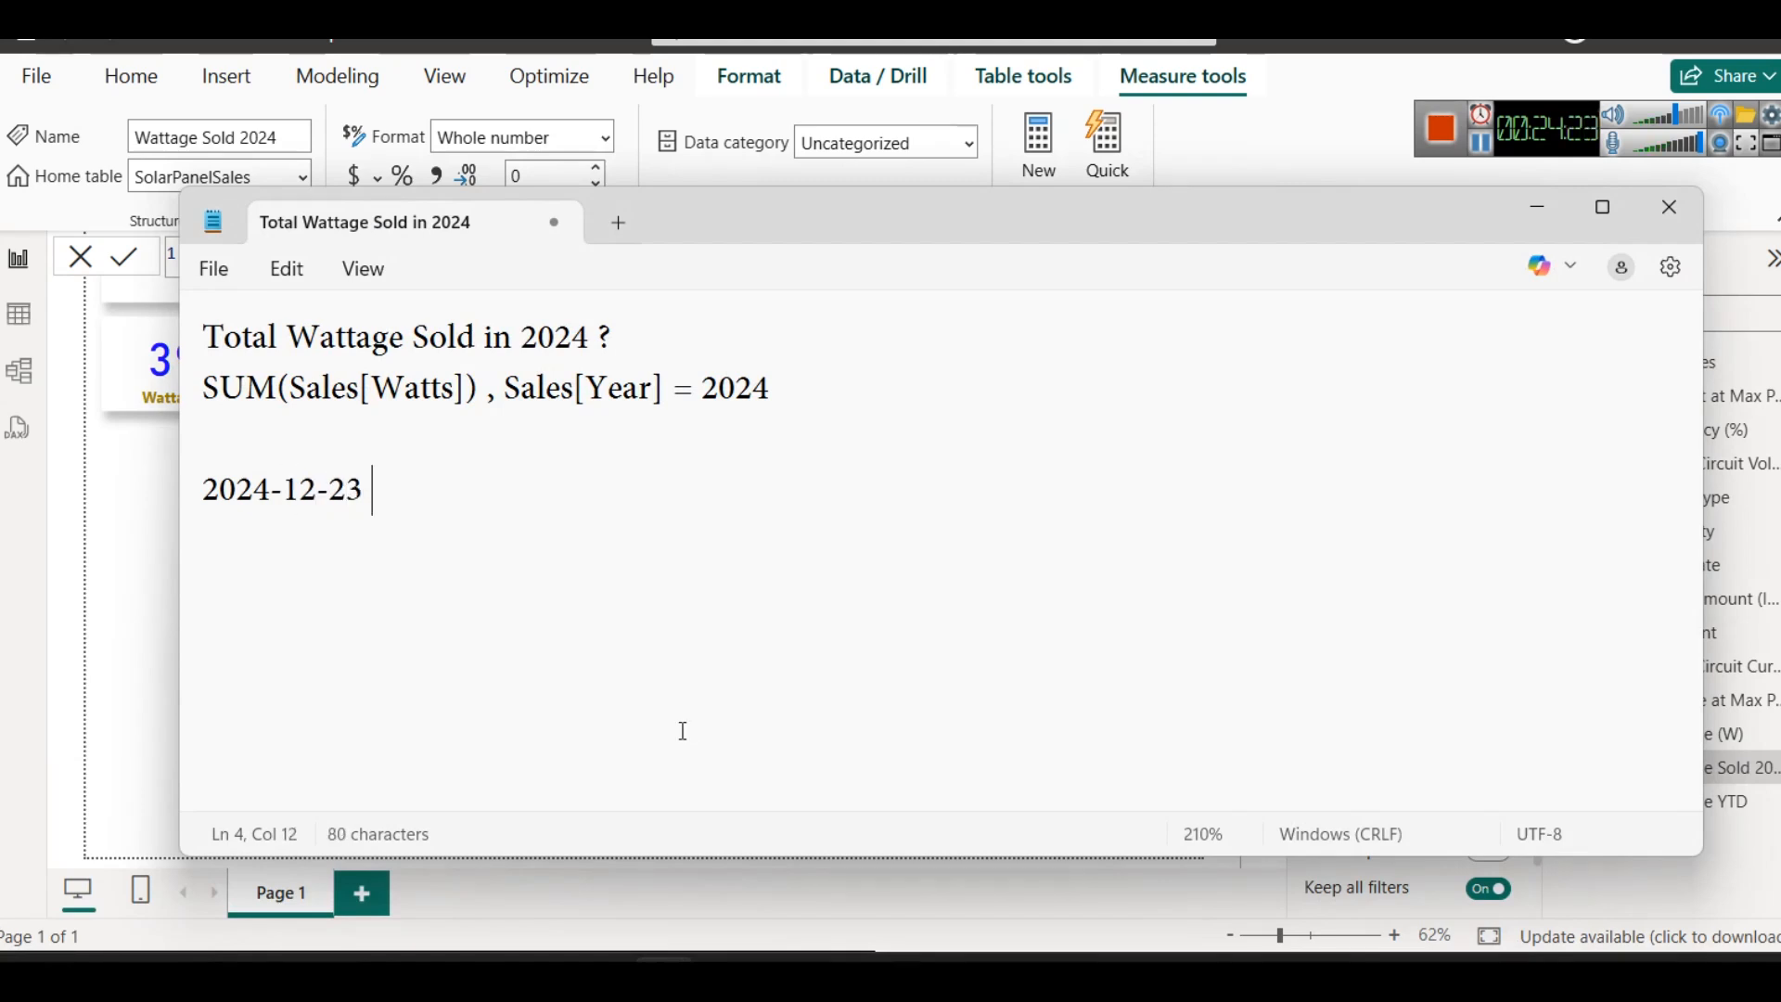
# - Move the Notepad window clear of the measure formula and cards, and compare the note's sum expression and year condition with the formula
pyautogui.moveTo(1045, 230); pyautogui.dragTo(1116, 517)
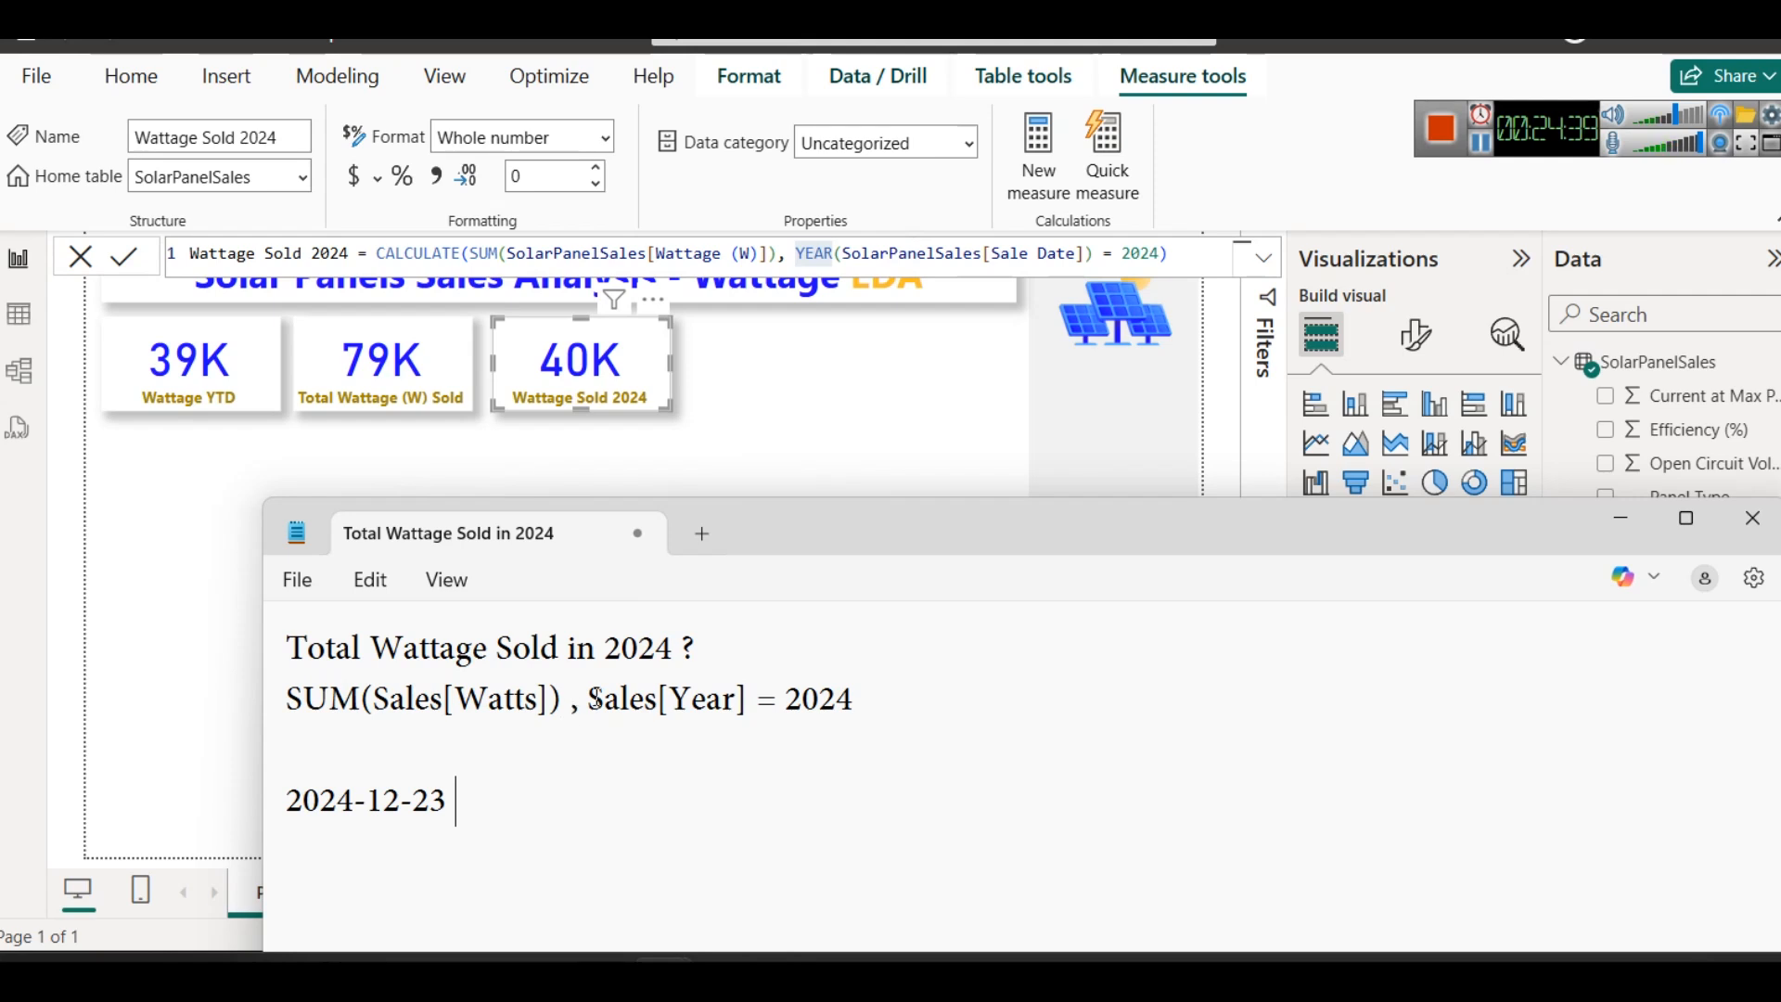
pyautogui.moveTo(588, 700); pyautogui.dragTo(998, 698)
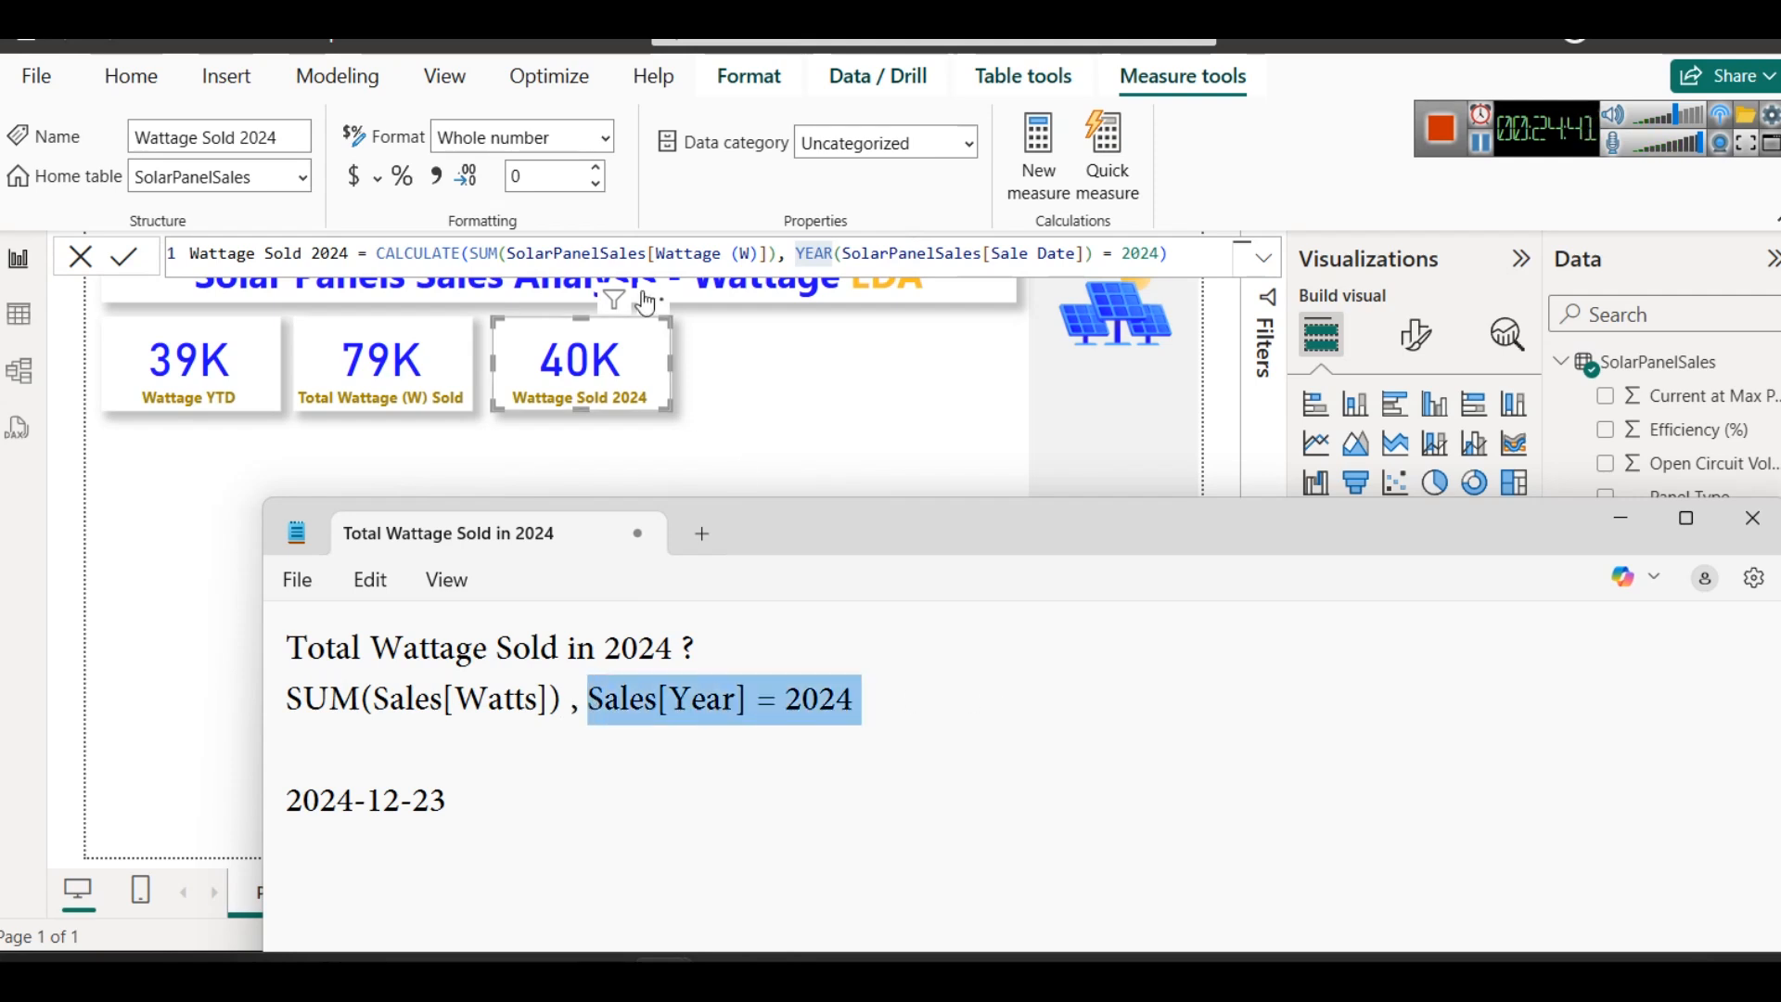
pyautogui.moveTo(573, 697); pyautogui.dragTo(285, 701)
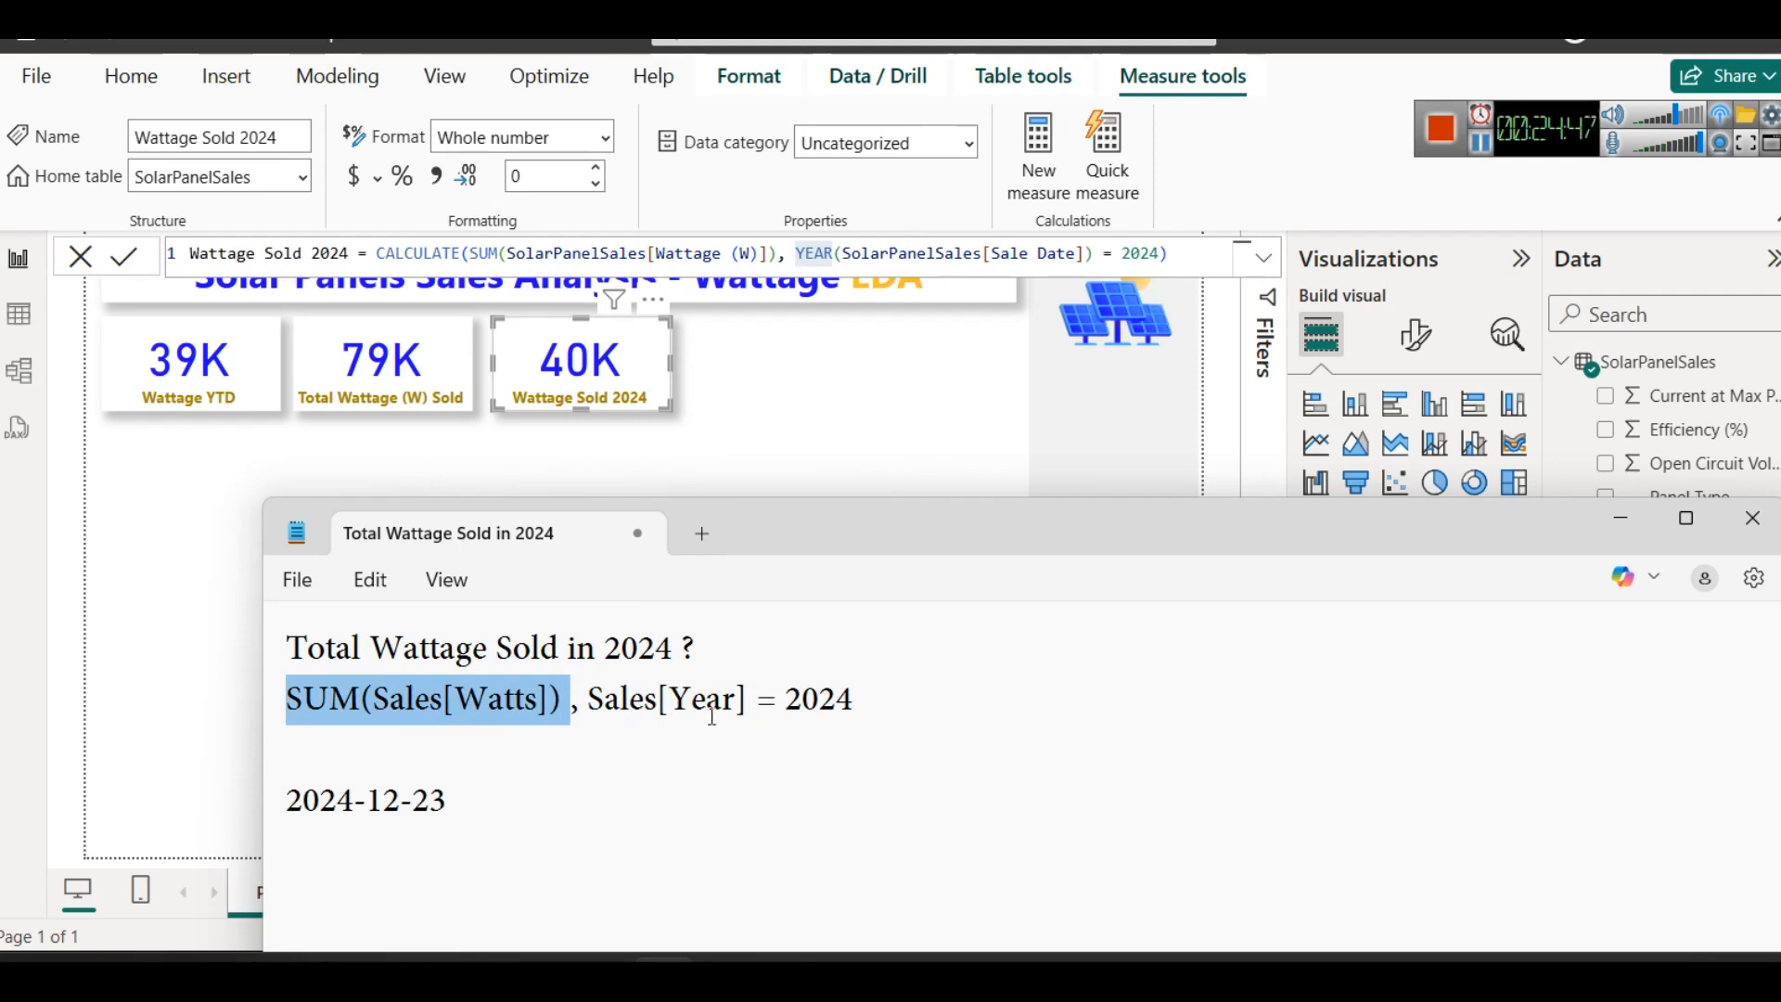
pyautogui.moveTo(588, 698); pyautogui.dragTo(941, 702)
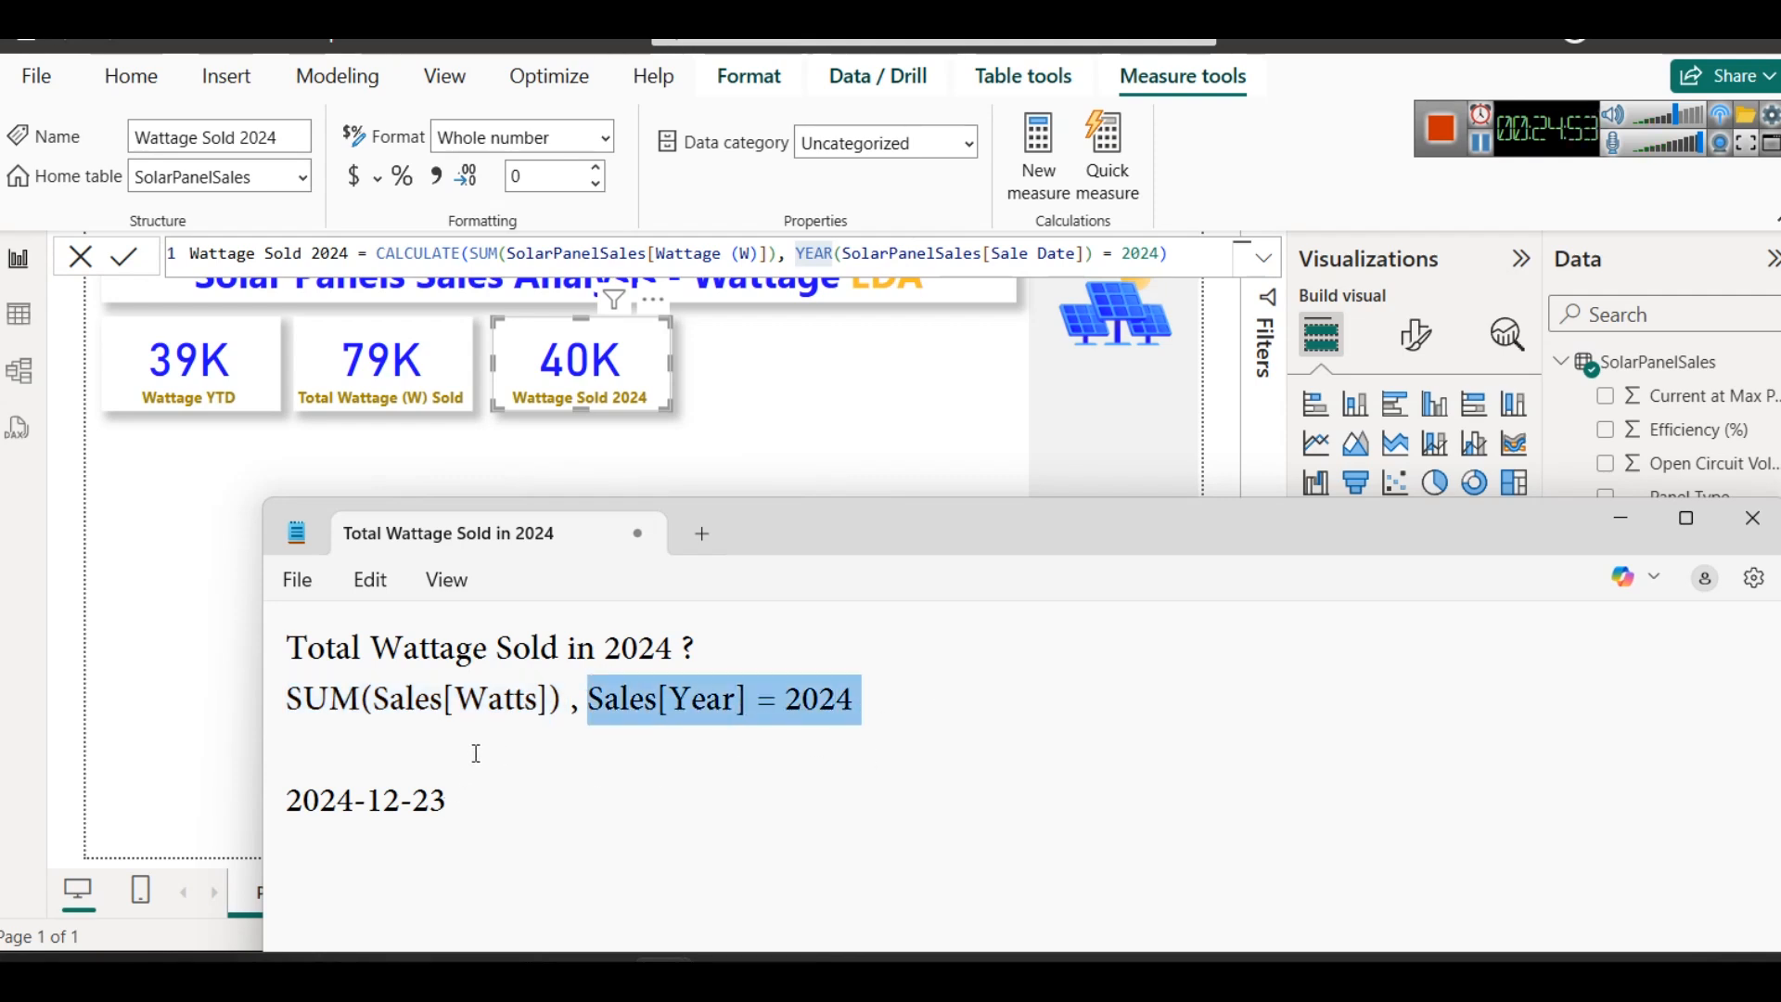
pyautogui.moveTo(561, 702); pyautogui.dragTo(258, 683)
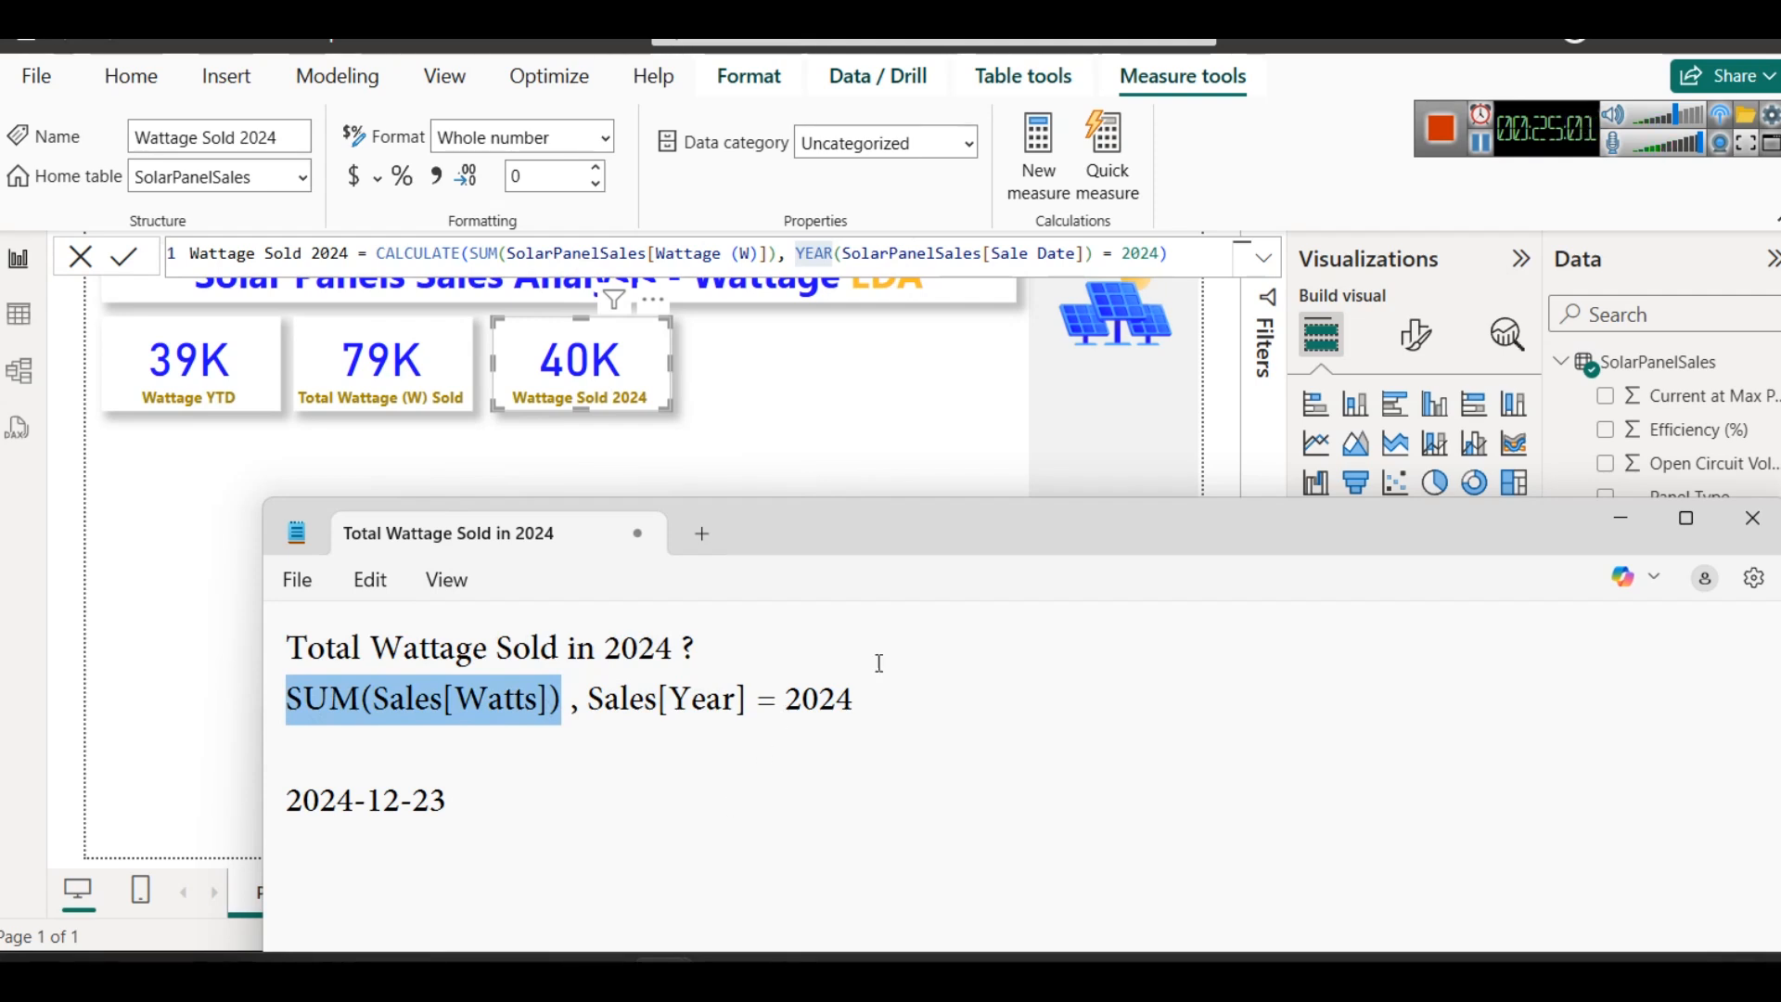
# - Put the note away, show the SolarPanelSales table data in Power BI and select its Sale Date column
pyautogui.click(1620, 517)
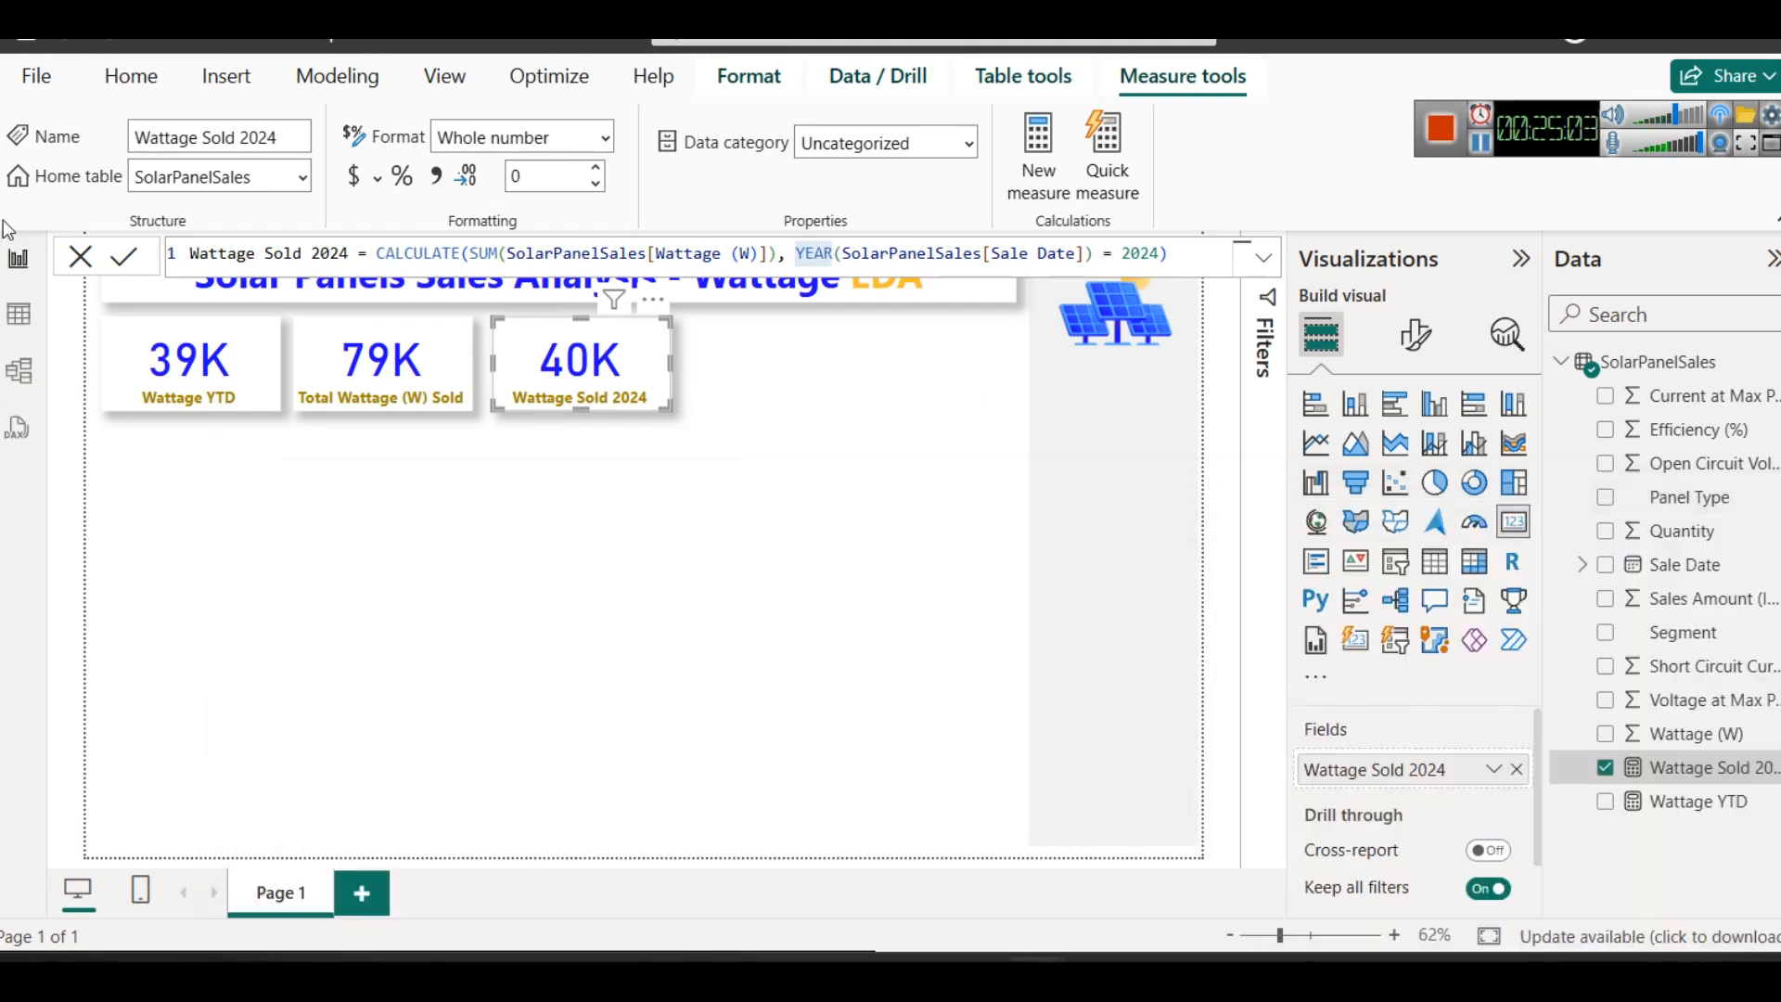
pyautogui.click(18, 314)
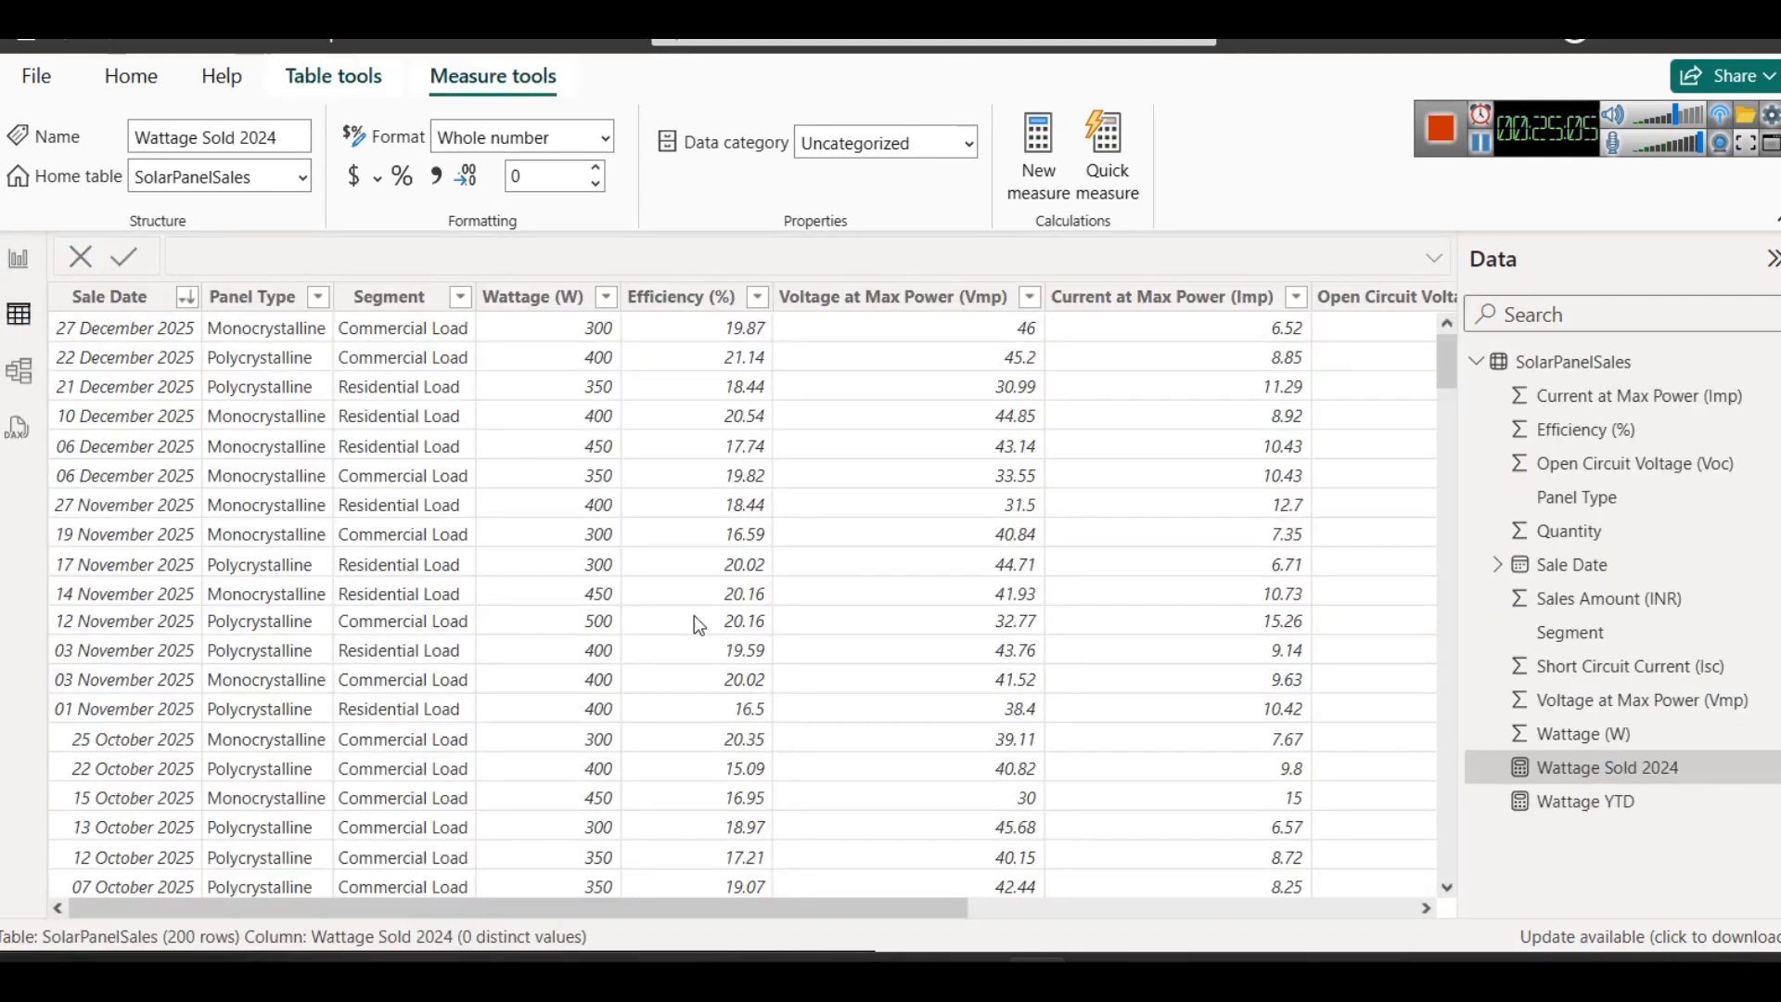
pyautogui.click(107, 295)
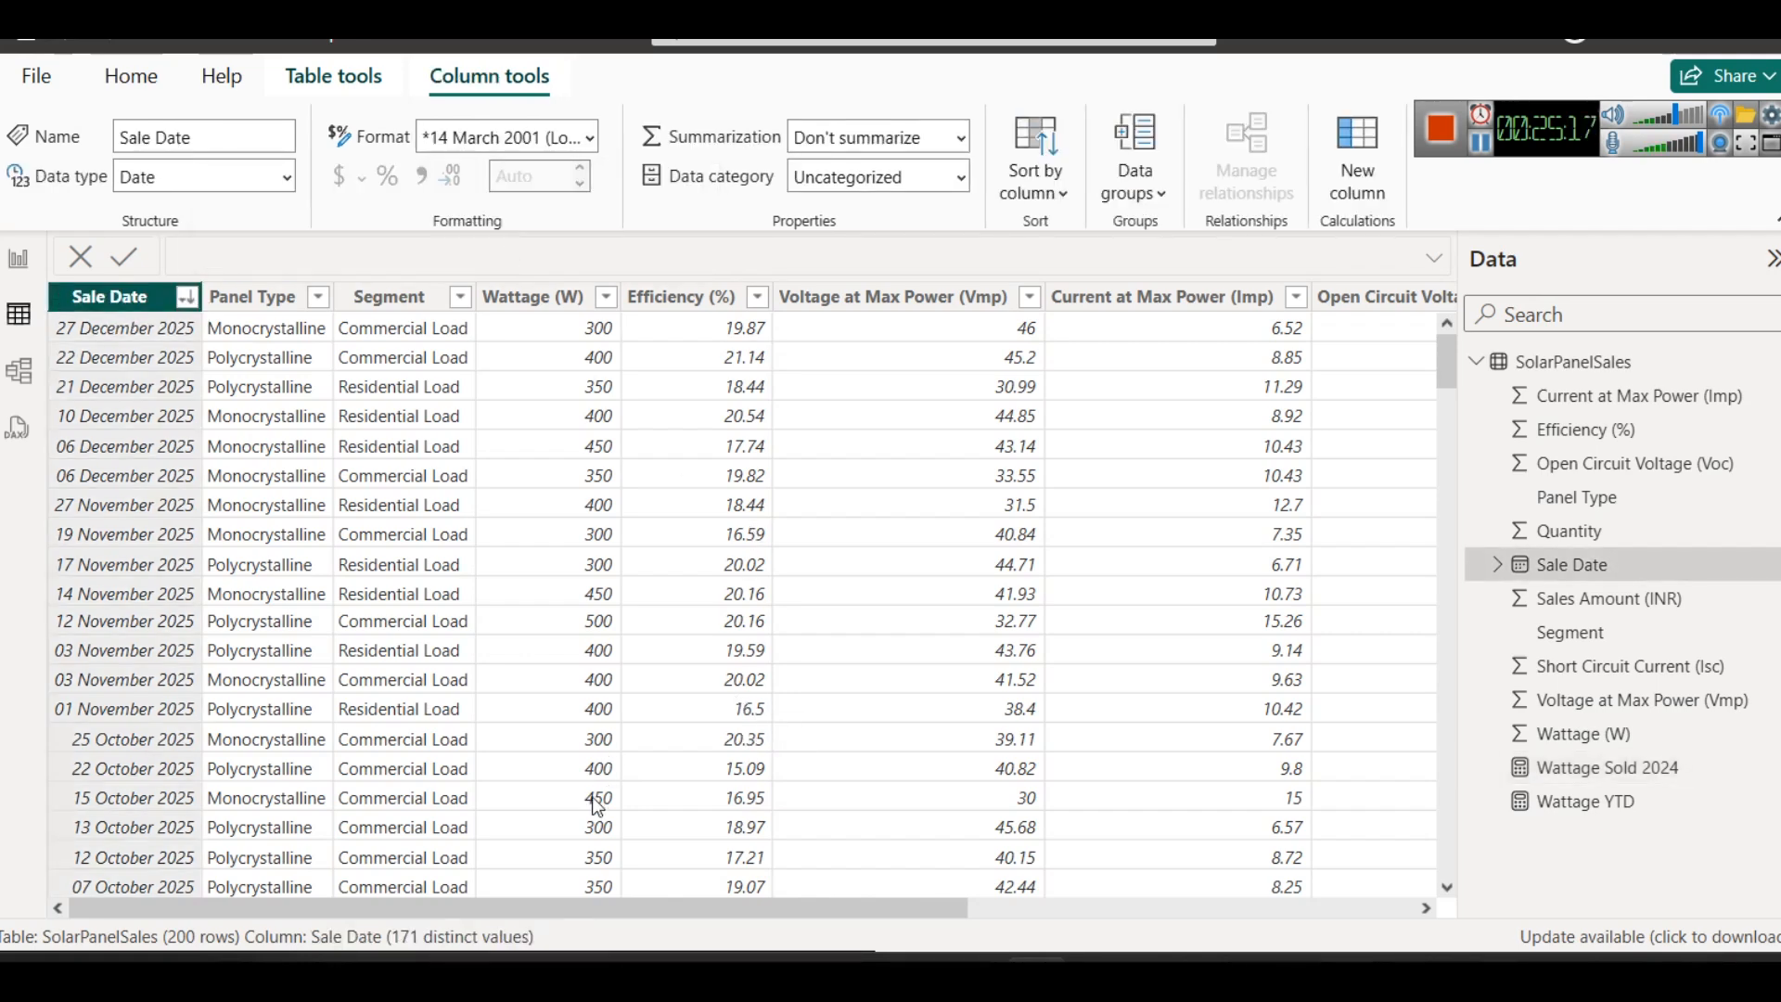
# - In the Total Wattage Sold in 2024 note in Notepad, add the line YEAR-Month-Day below the sample date and append = 2024 to the date
pyautogui.moveTo(665, 970)
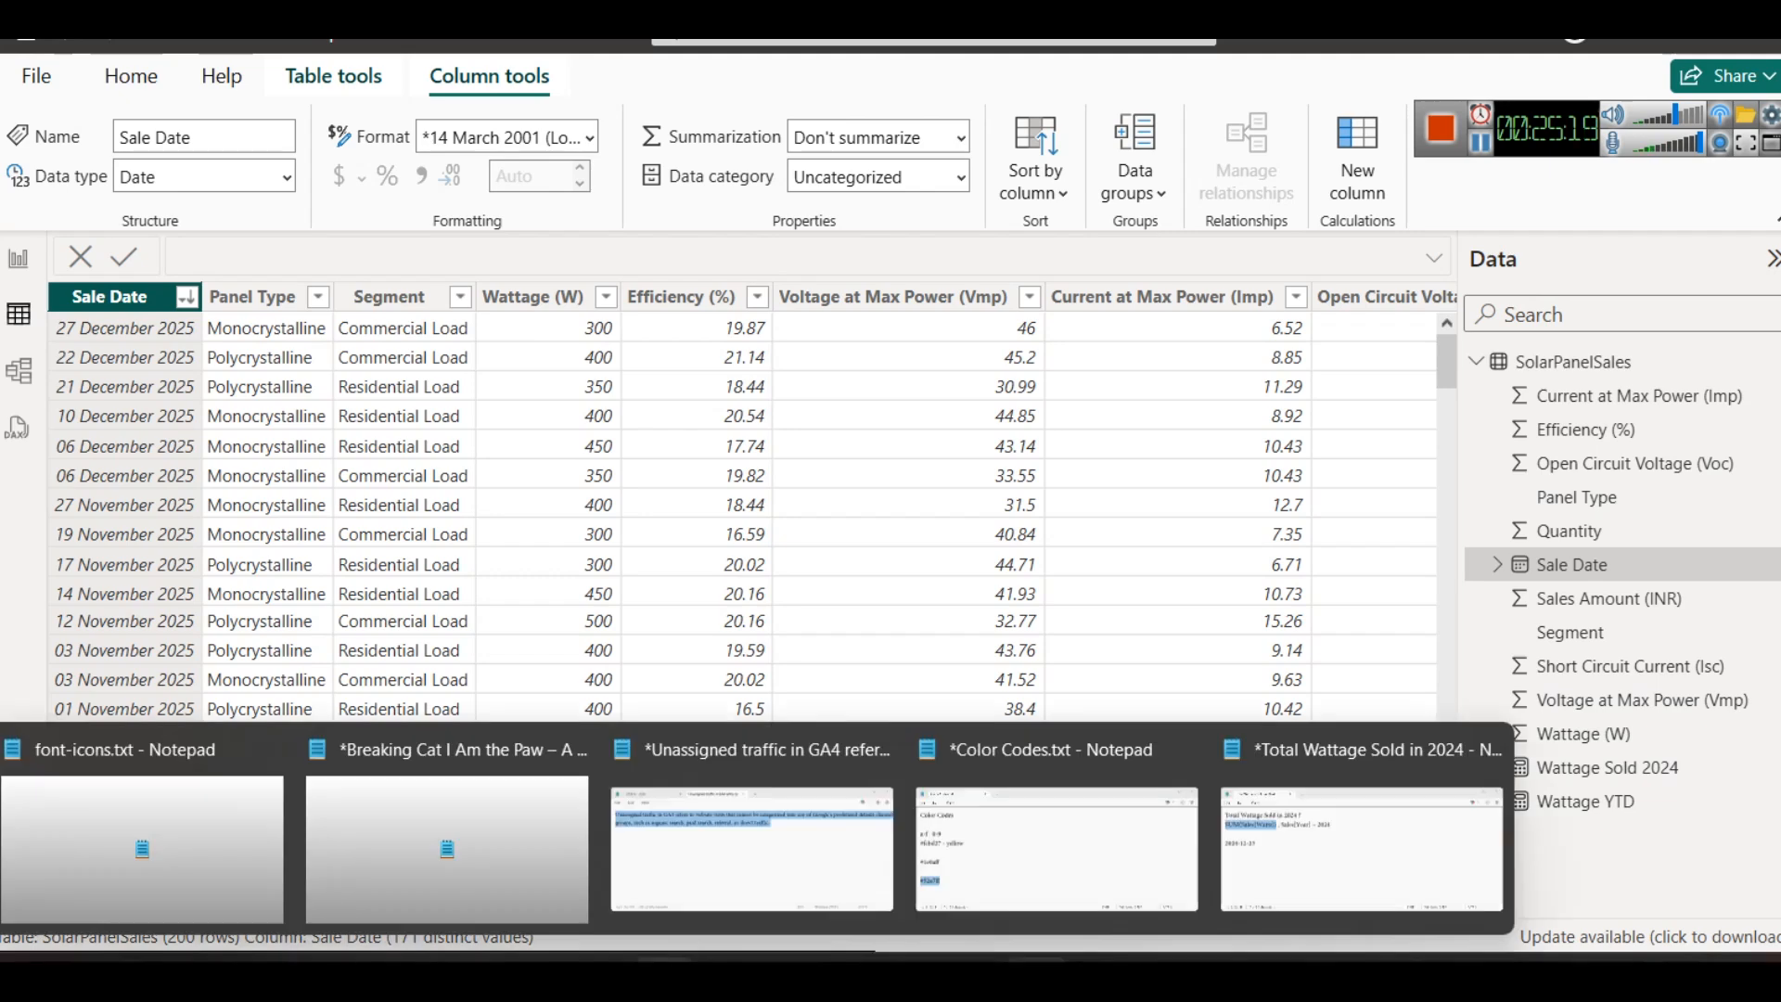
pyautogui.click(1483, 853)
pyautogui.moveTo(734, 521); pyautogui.dragTo(770, 381)
pyautogui.click(737, 678)
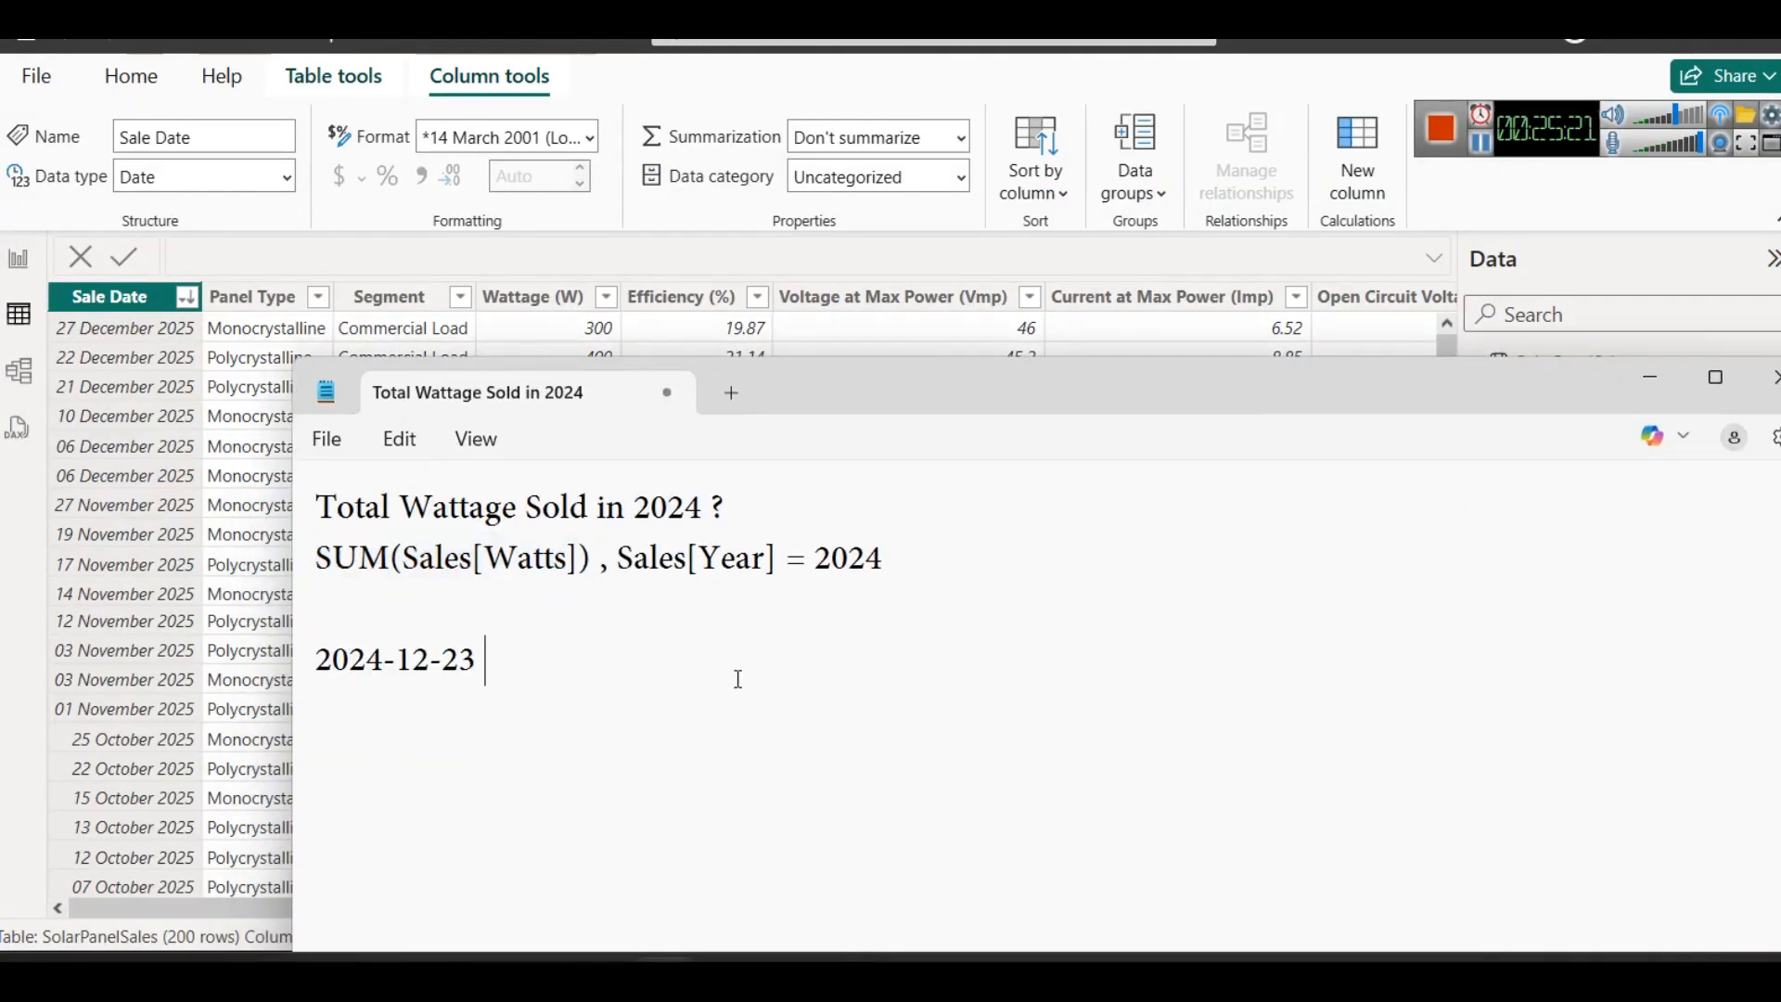
pyautogui.press('Return')
pyautogui.press('Return')
pyautogui.write('YEAR-Mo')
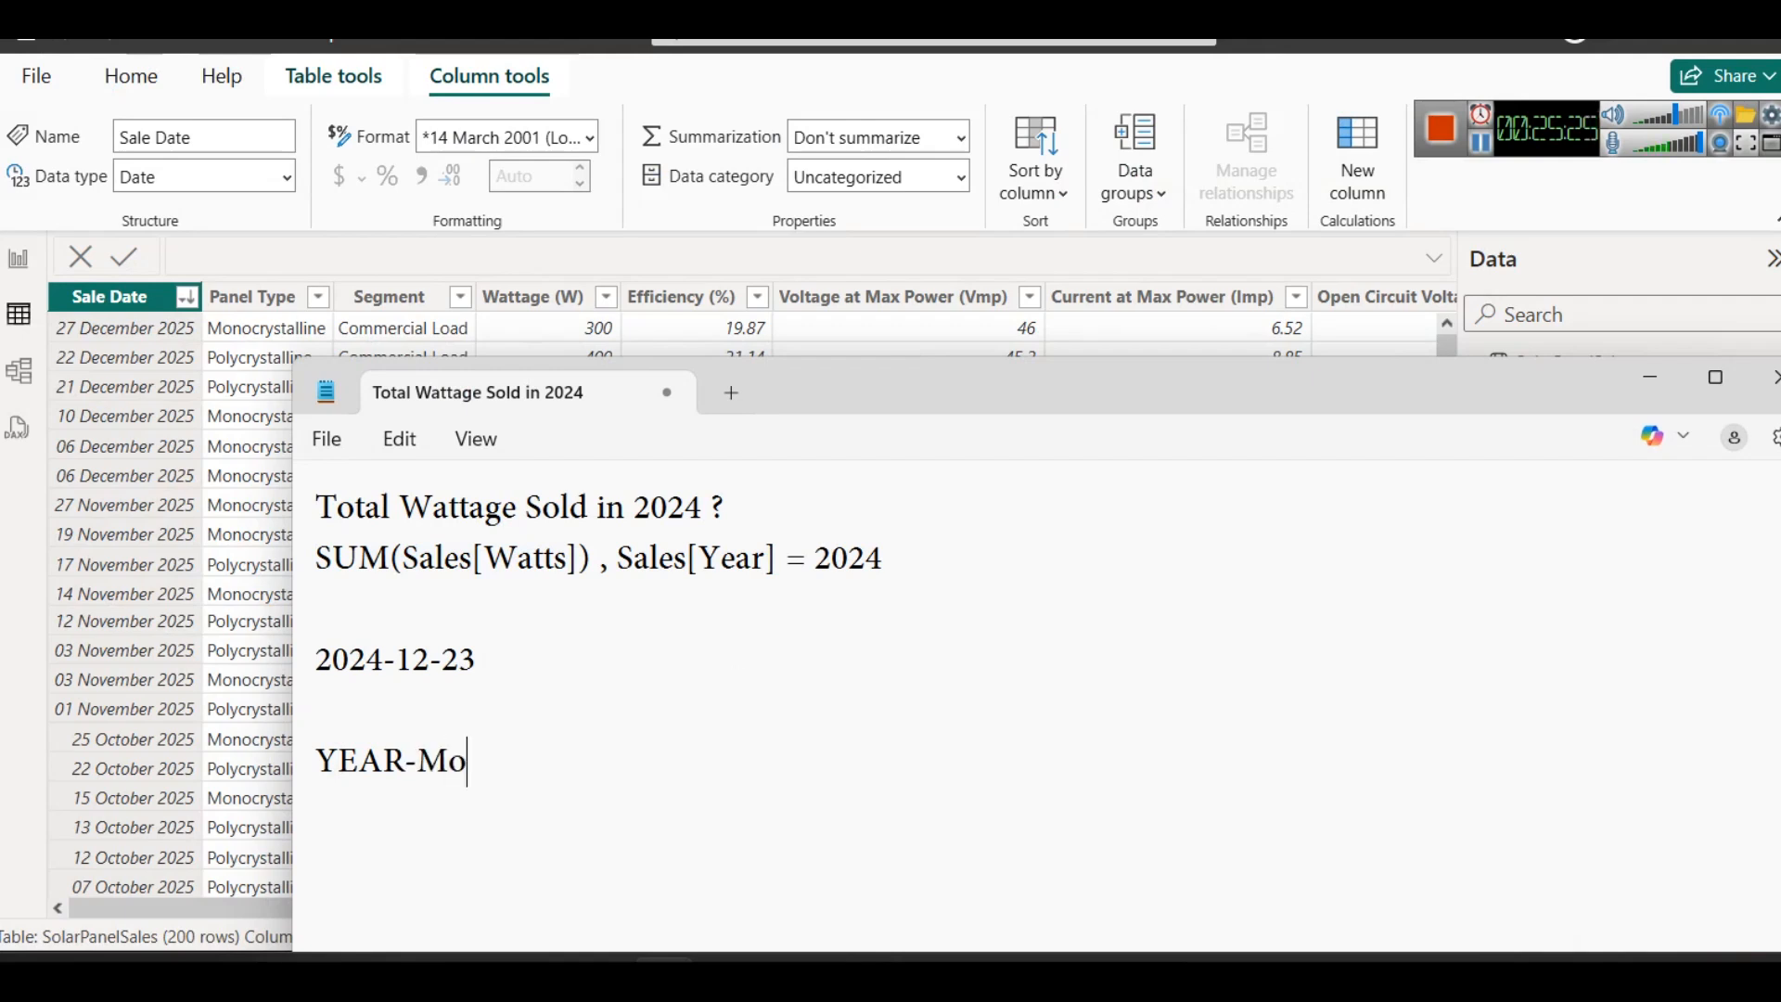
pyautogui.write('nth-Day')
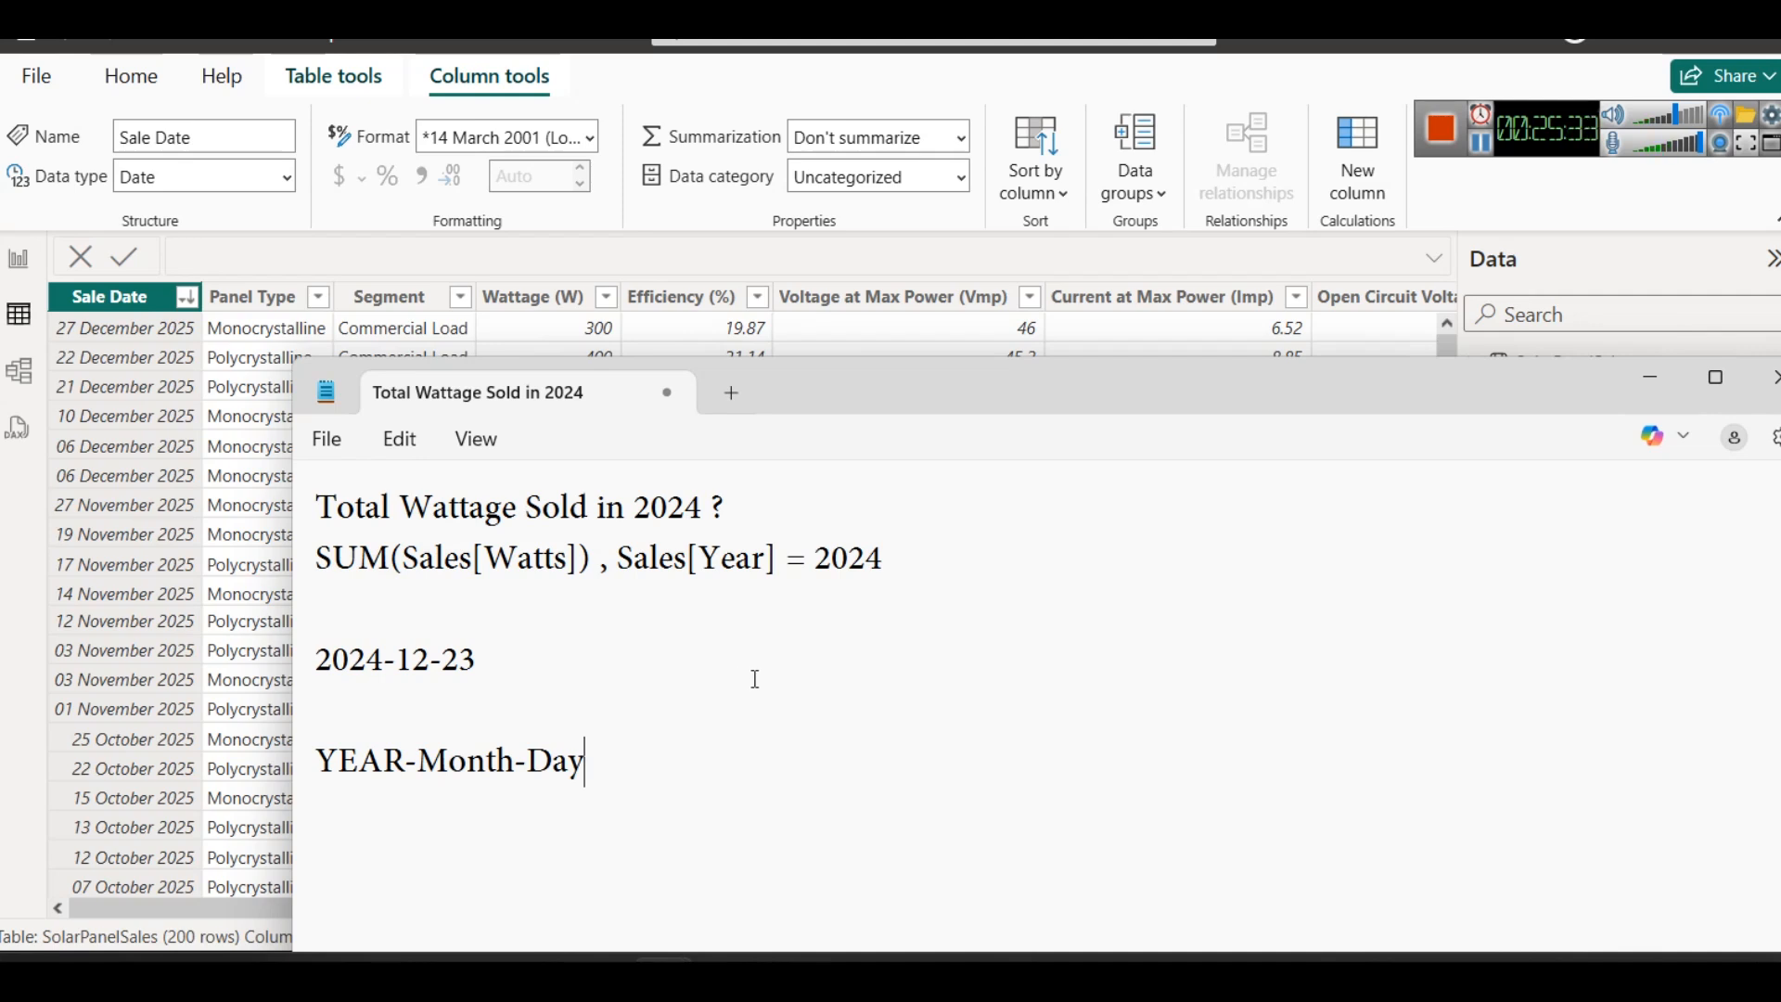
pyautogui.click(822, 638)
pyautogui.write('= 2024')
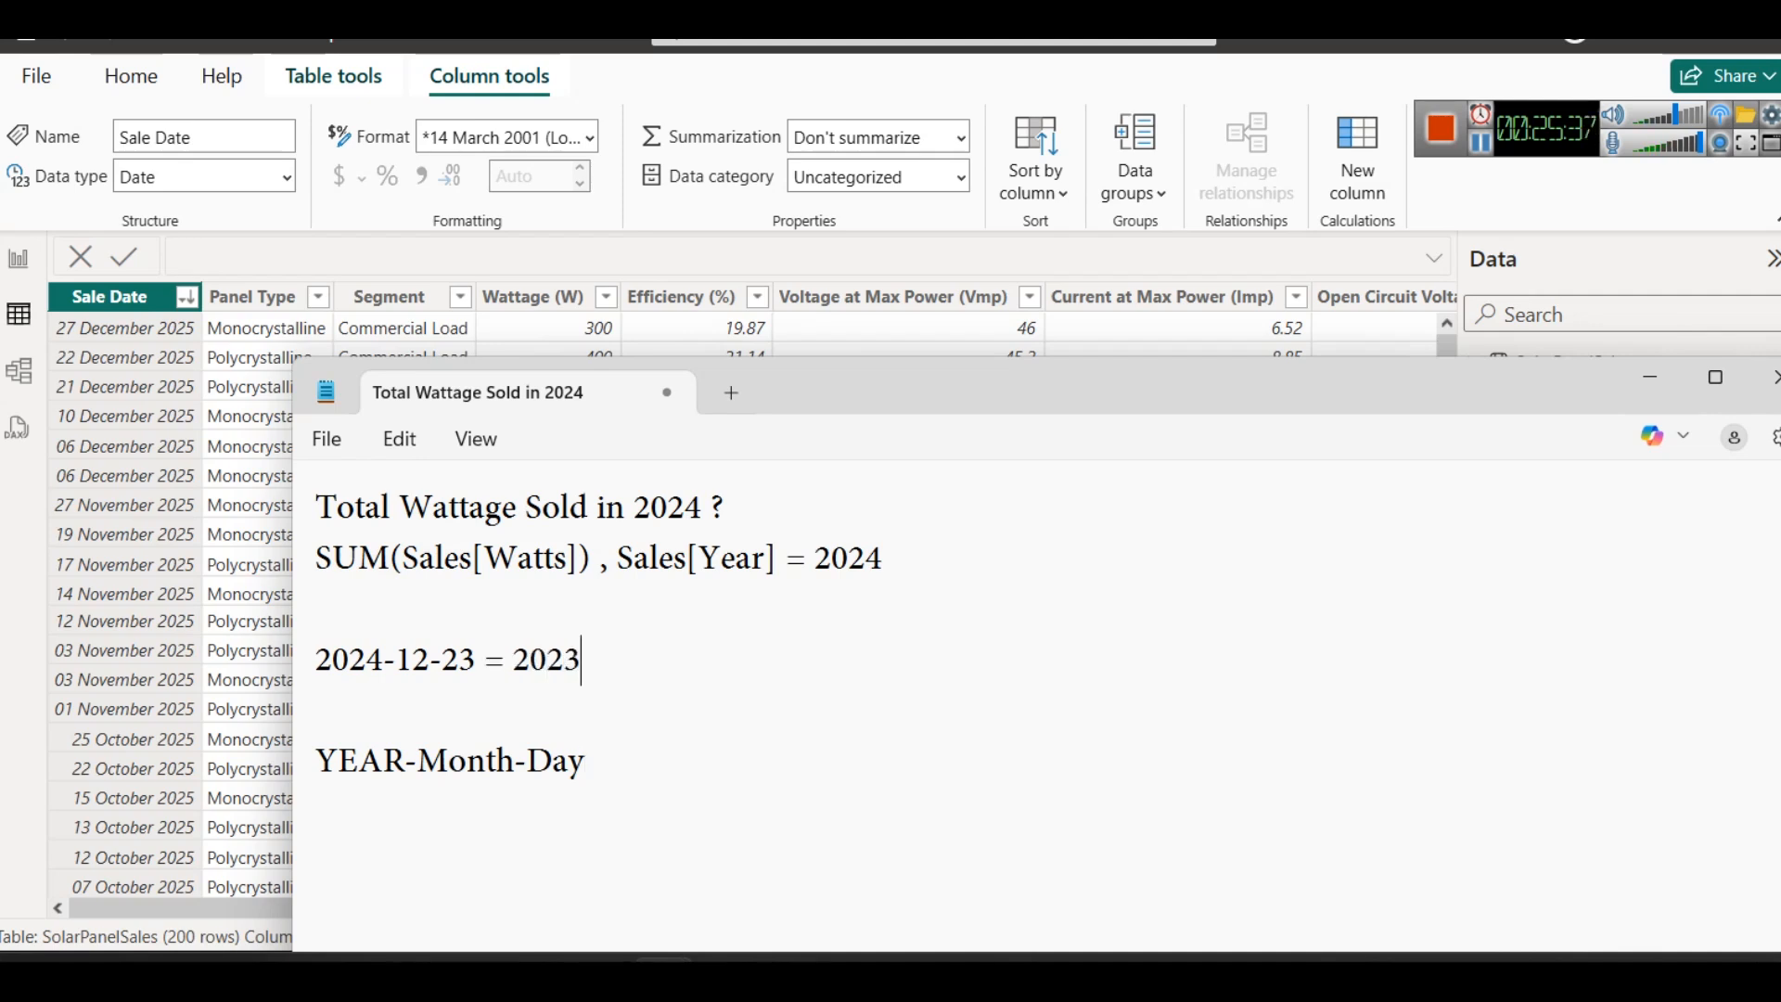
pyautogui.press('Left')
pyautogui.press('Left')
pyautogui.press('Left')
pyautogui.press('Left')
pyautogui.press('Return')
pyautogui.press('Return')
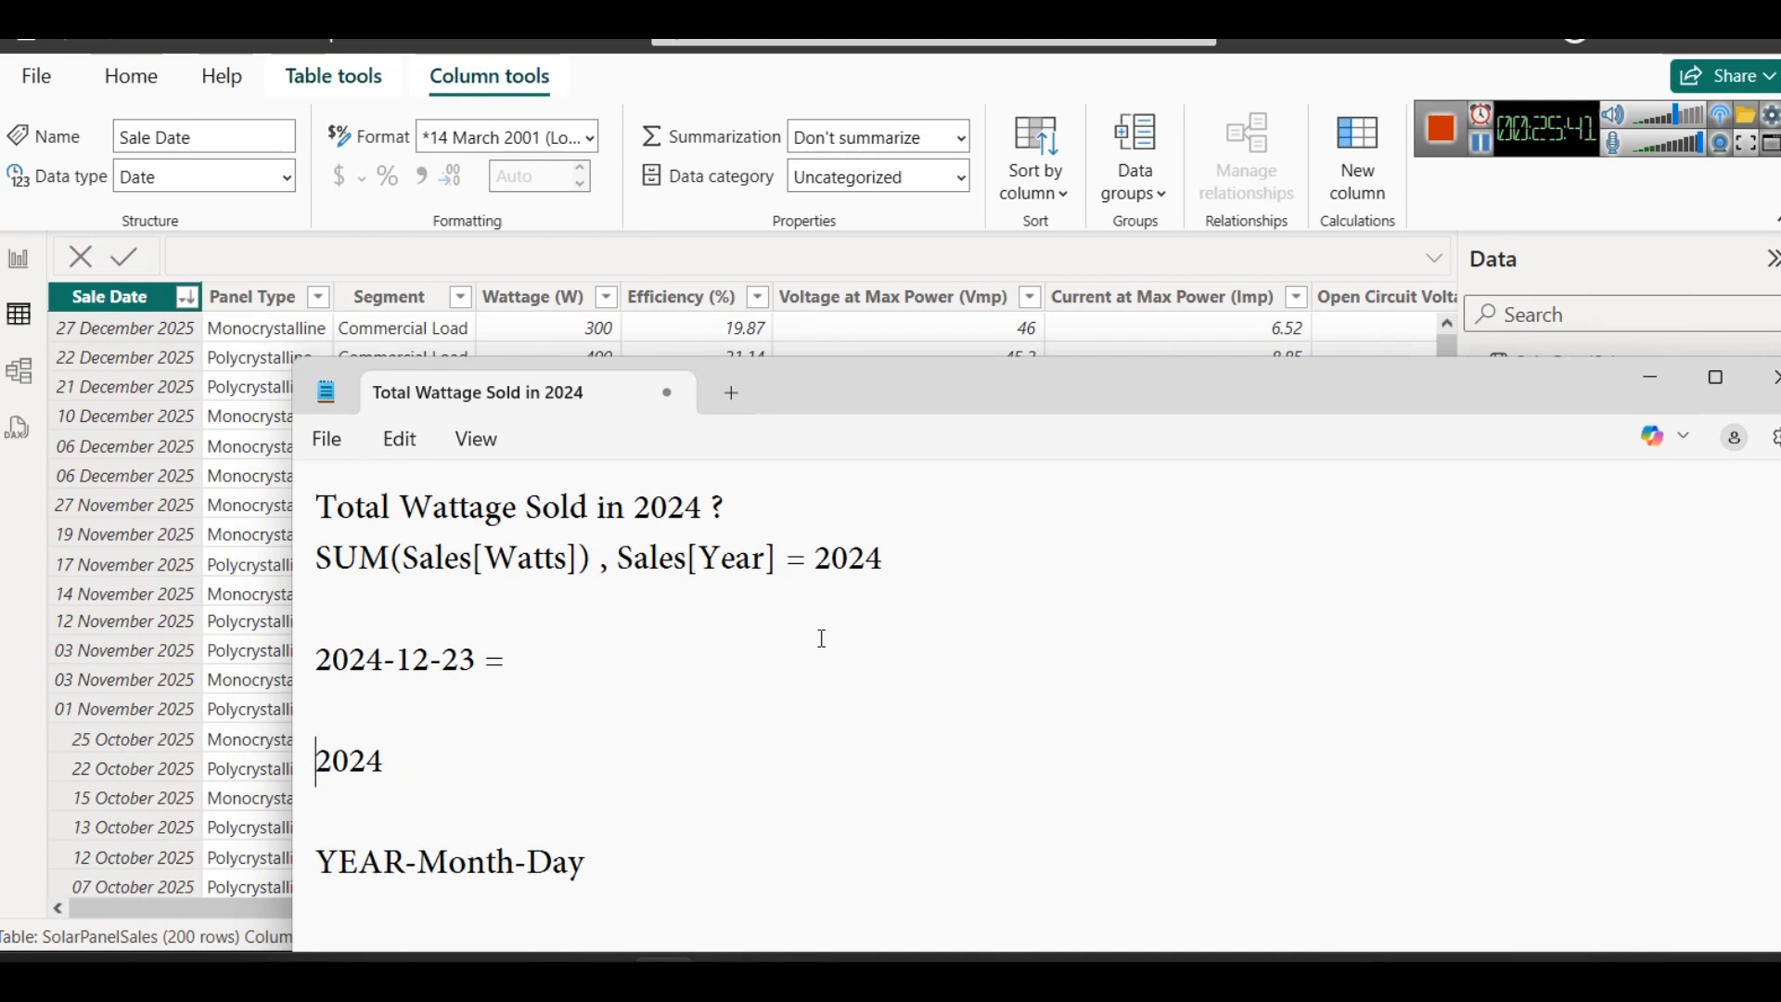
pyautogui.write('Data')
pyautogui.press('BackSpace')
pyautogui.press('BackSpace')
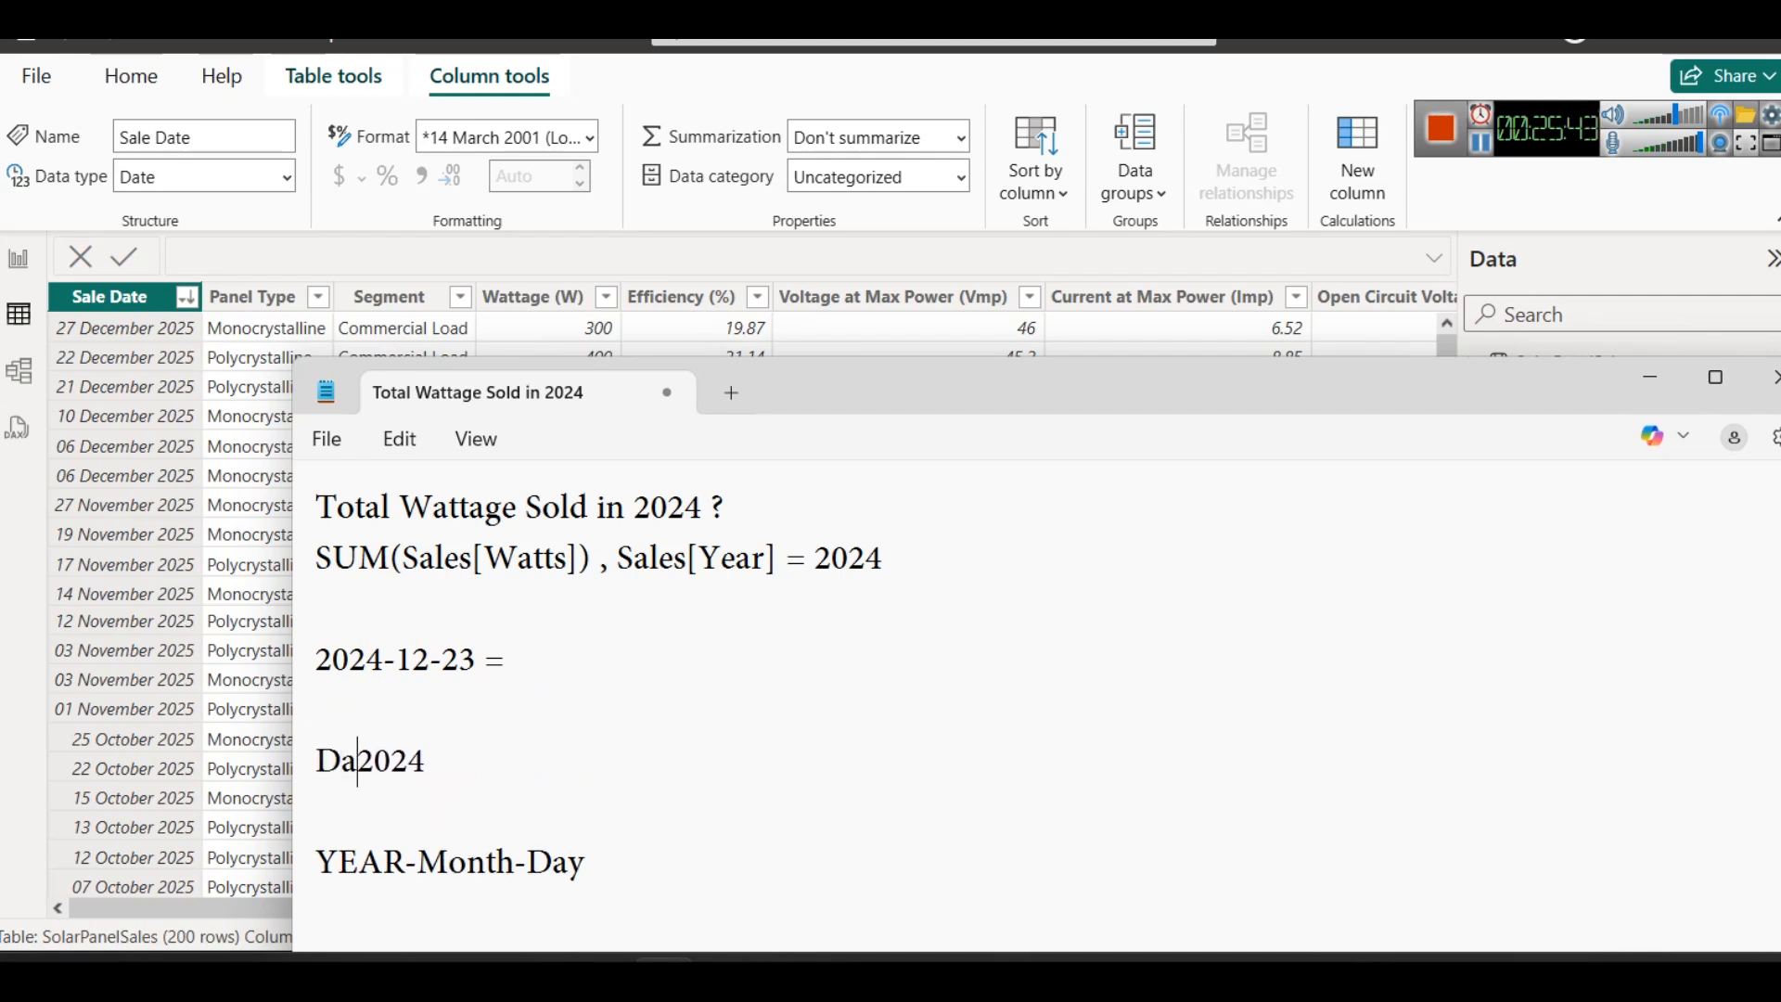
pyautogui.press('BackSpace')
pyautogui.press('BackSpace')
pyautogui.press('BackSpace')
pyautogui.press('BackSpace')
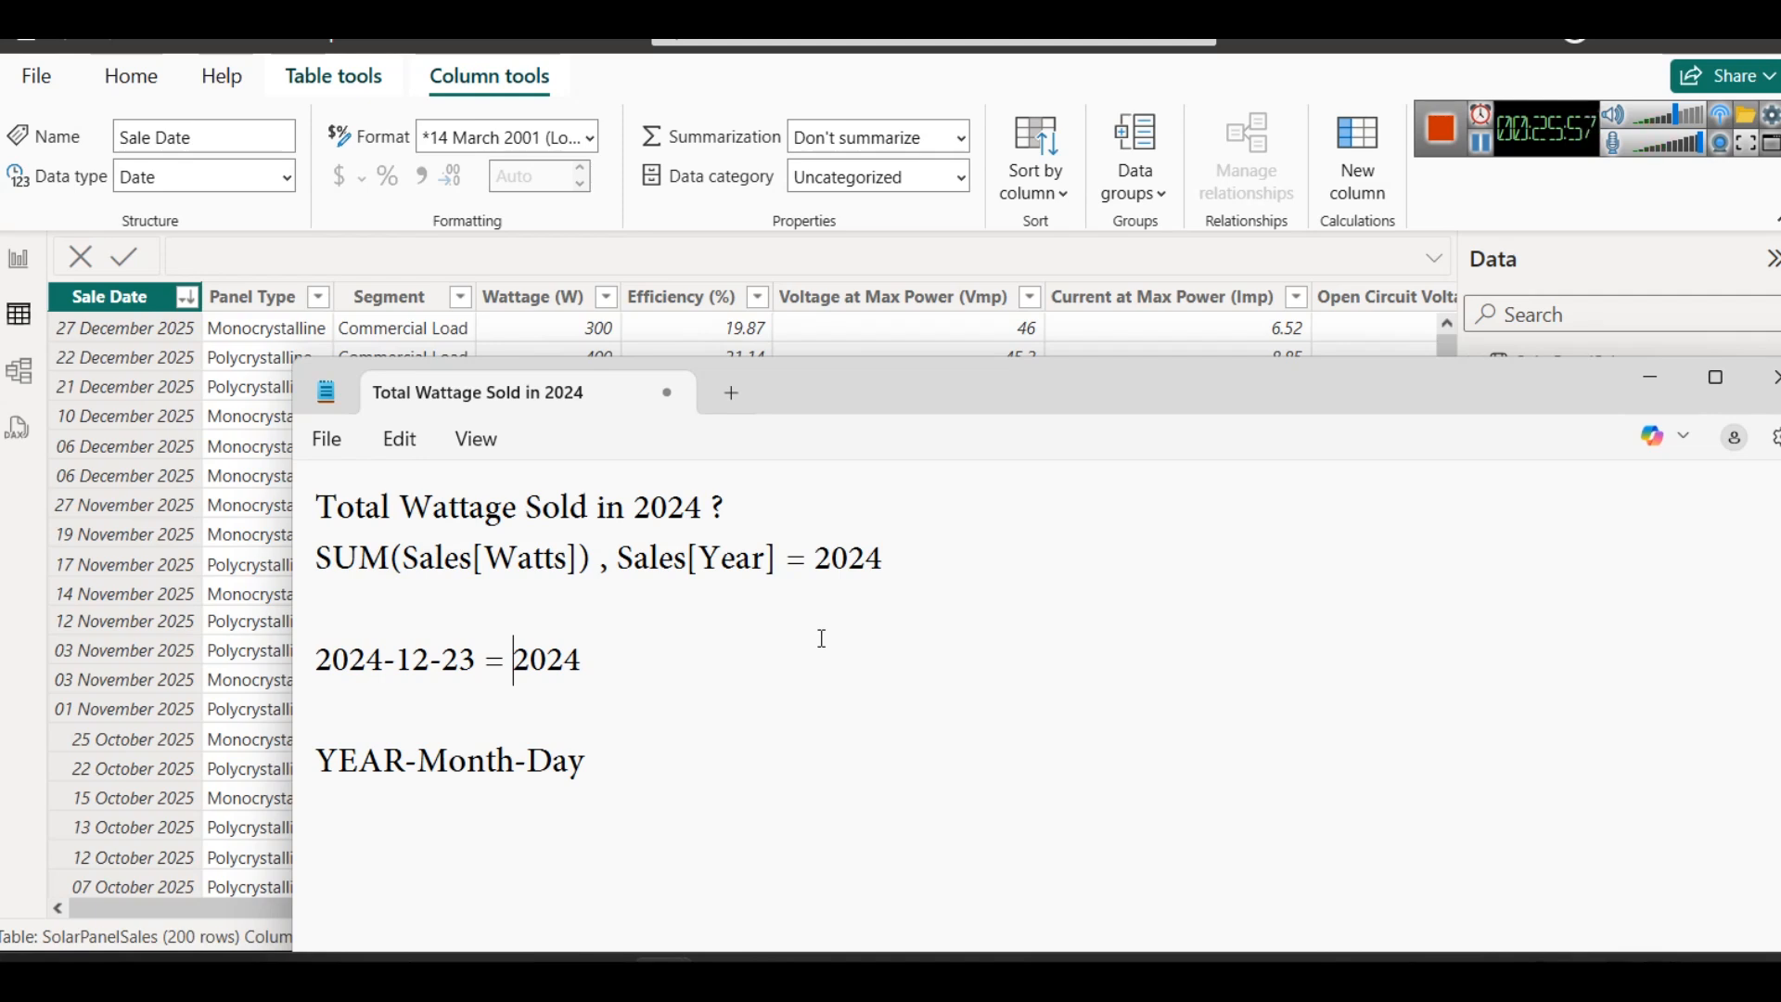
# - Wrap the sample date 2024-12-23 in YEAR() so the note's line reads YEAR(2024-12-23) = 2024
pyautogui.press('Left')
pyautogui.press('Left')
pyautogui.press('Left')
pyautogui.press('Left')
pyautogui.press('Left')
pyautogui.press('Left')
pyautogui.press('Left')
pyautogui.press('Left')
pyautogui.press('Left')
pyautogui.press('Left')
pyautogui.press('Left')
pyautogui.press('Left')
pyautogui.press('Left')
pyautogui.write('YEAR(')
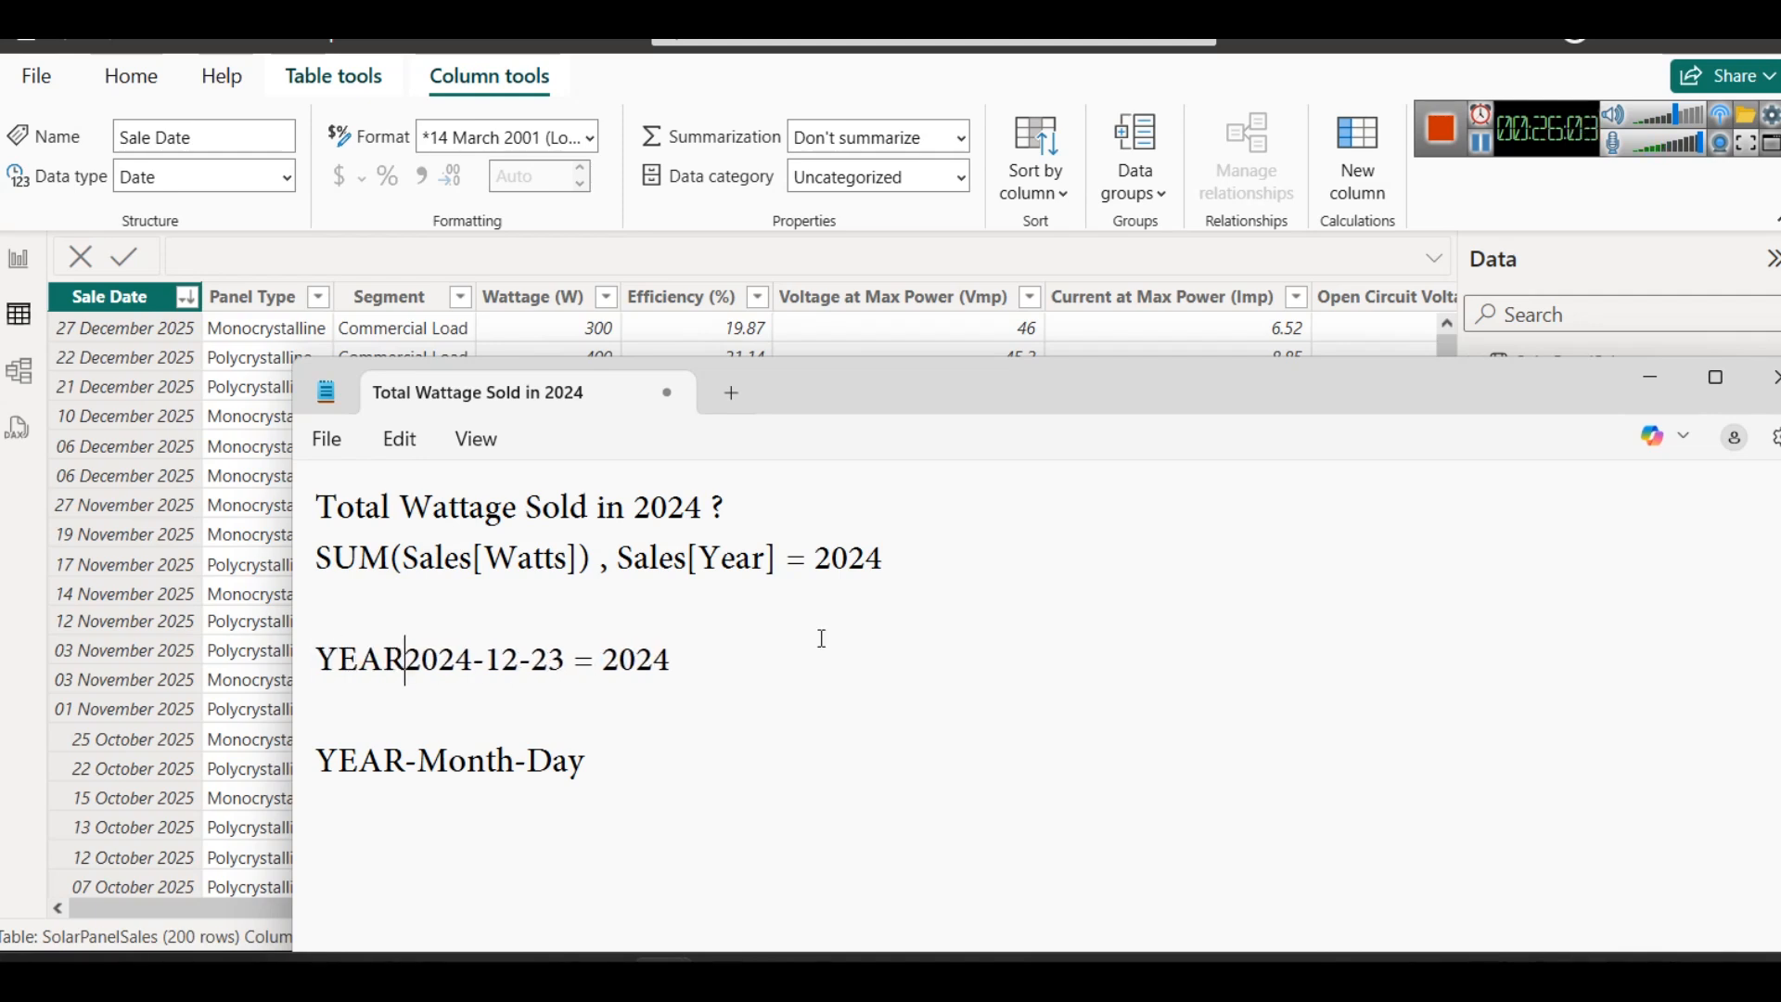
pyautogui.press('Right')
pyautogui.press('Right')
pyautogui.press('Right')
pyautogui.press('Right')
pyautogui.press('Right')
pyautogui.press('Right')
pyautogui.press('Right')
pyautogui.press('Right')
pyautogui.press('Right')
pyautogui.press('Right')
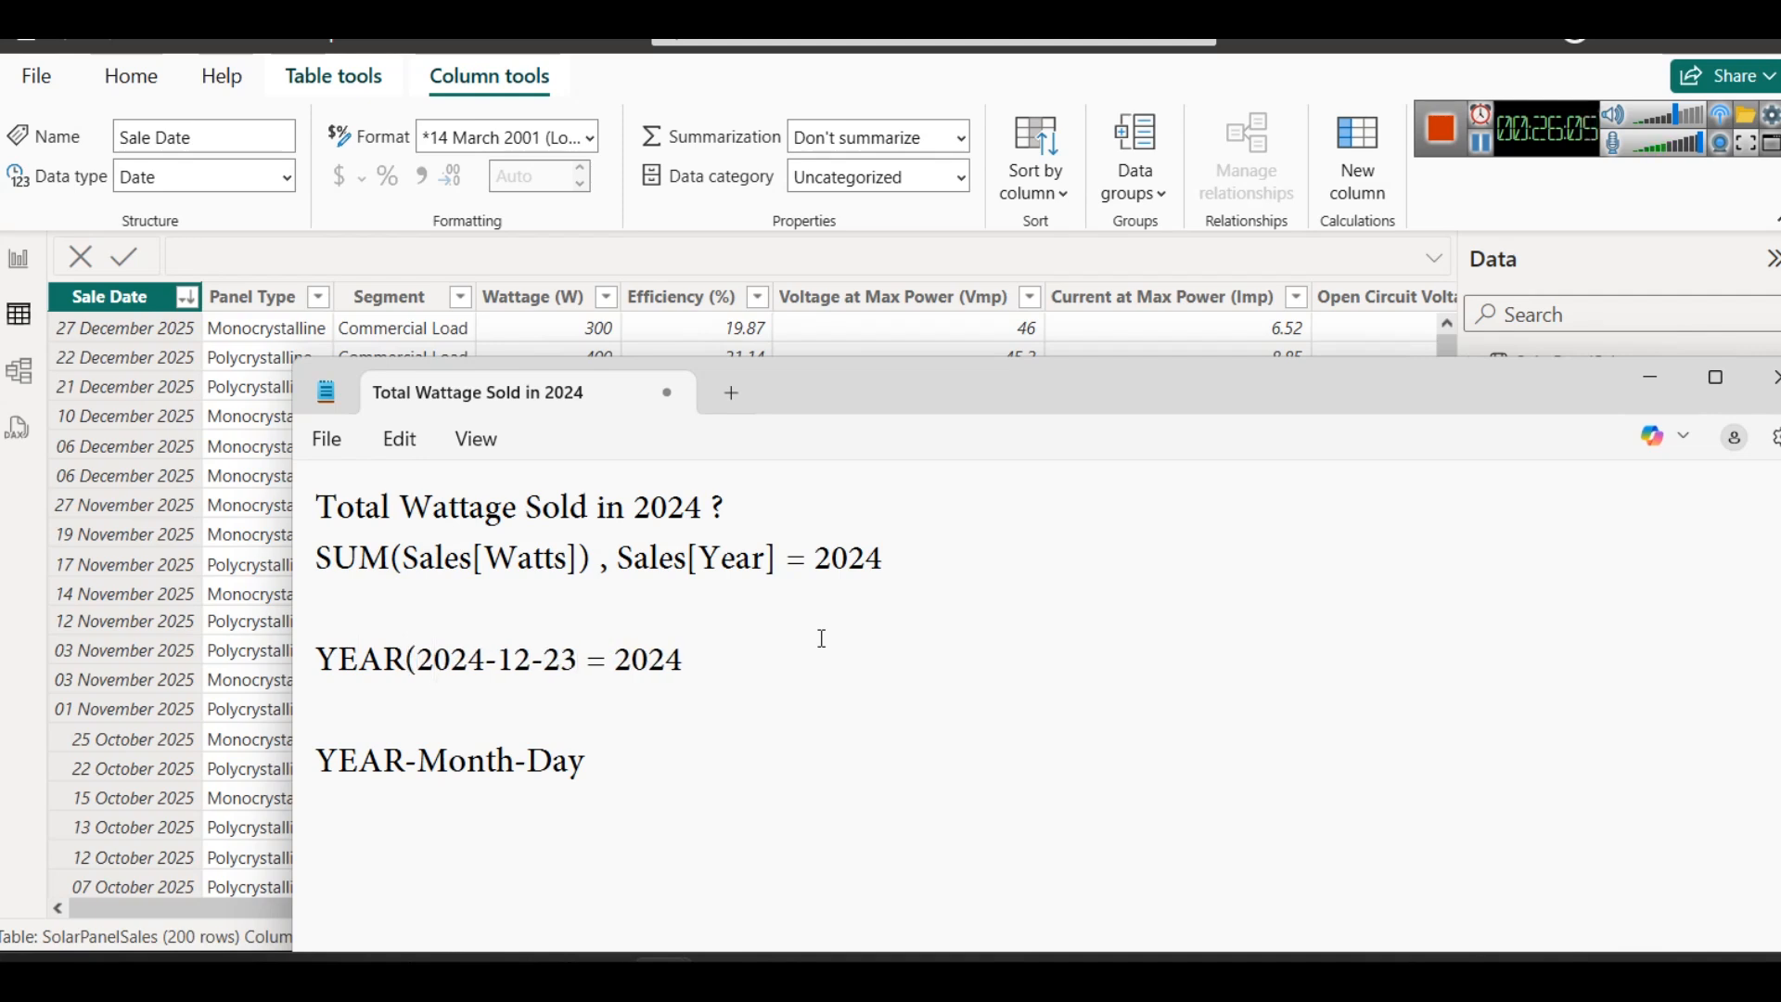
pyautogui.write(')')
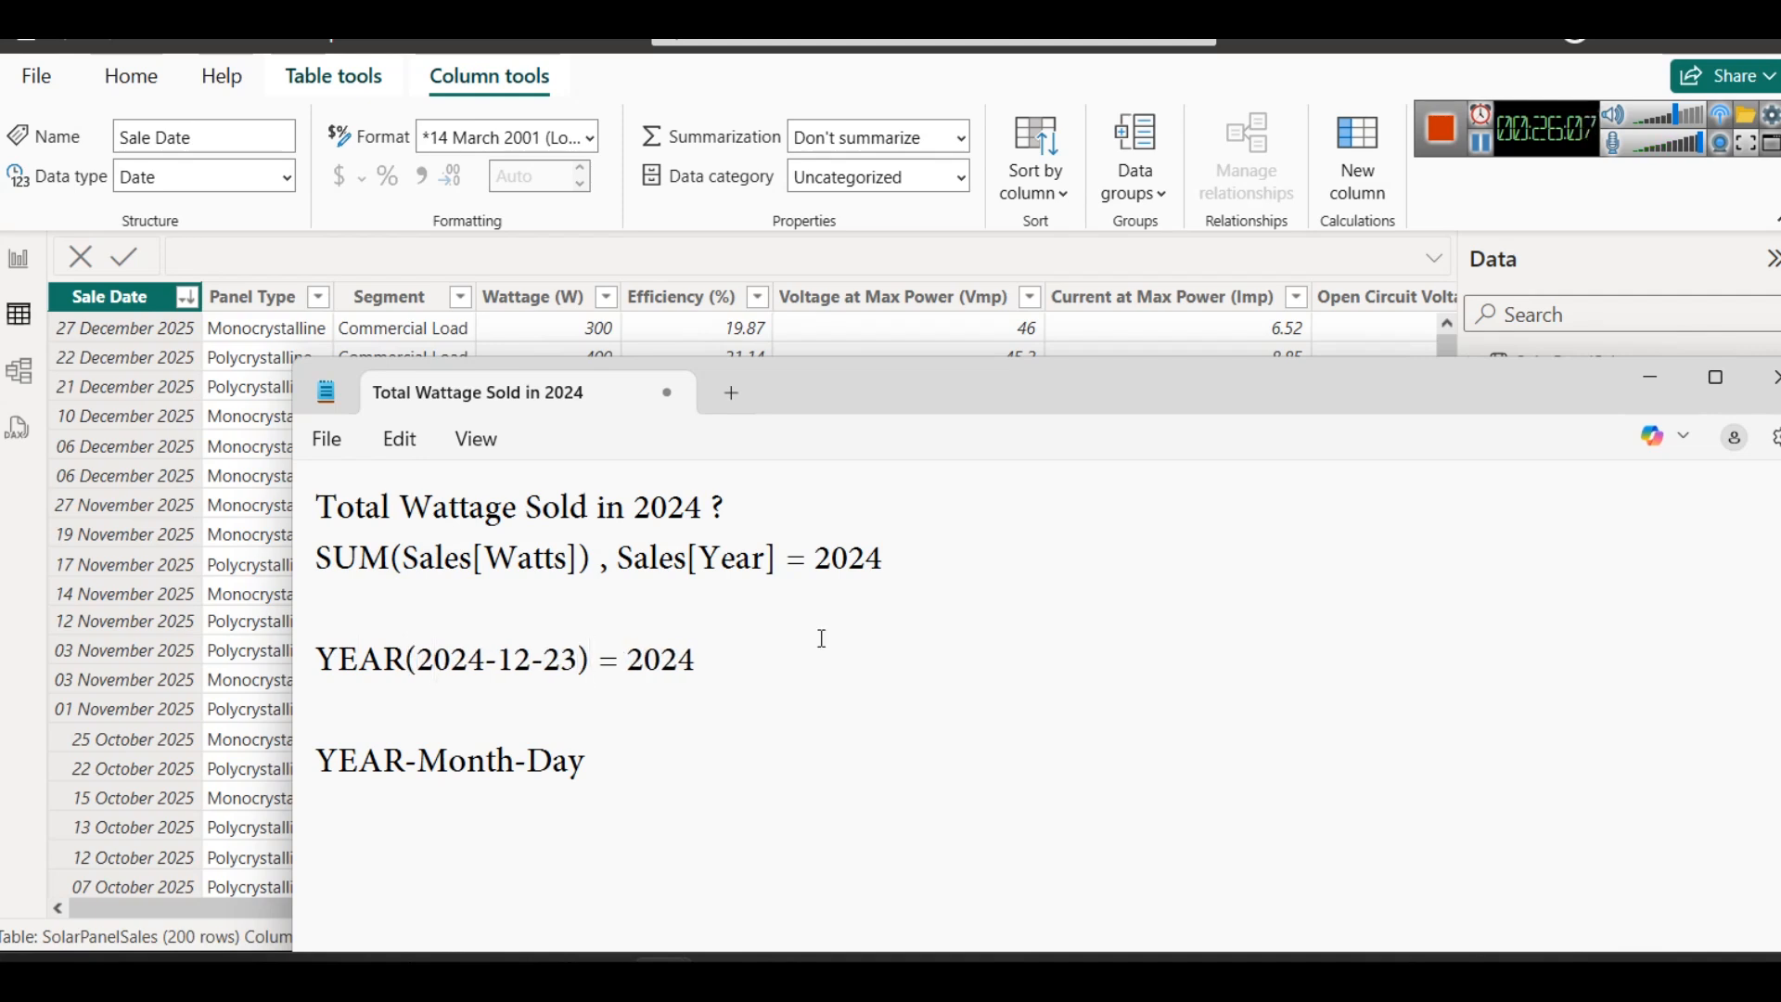
# - Compare the note's YEAR example and SUM(Sales[Watts]) expression with the 2024 dates in the Sale Date column
pyautogui.moveTo(579, 661); pyautogui.dragTo(416, 661)
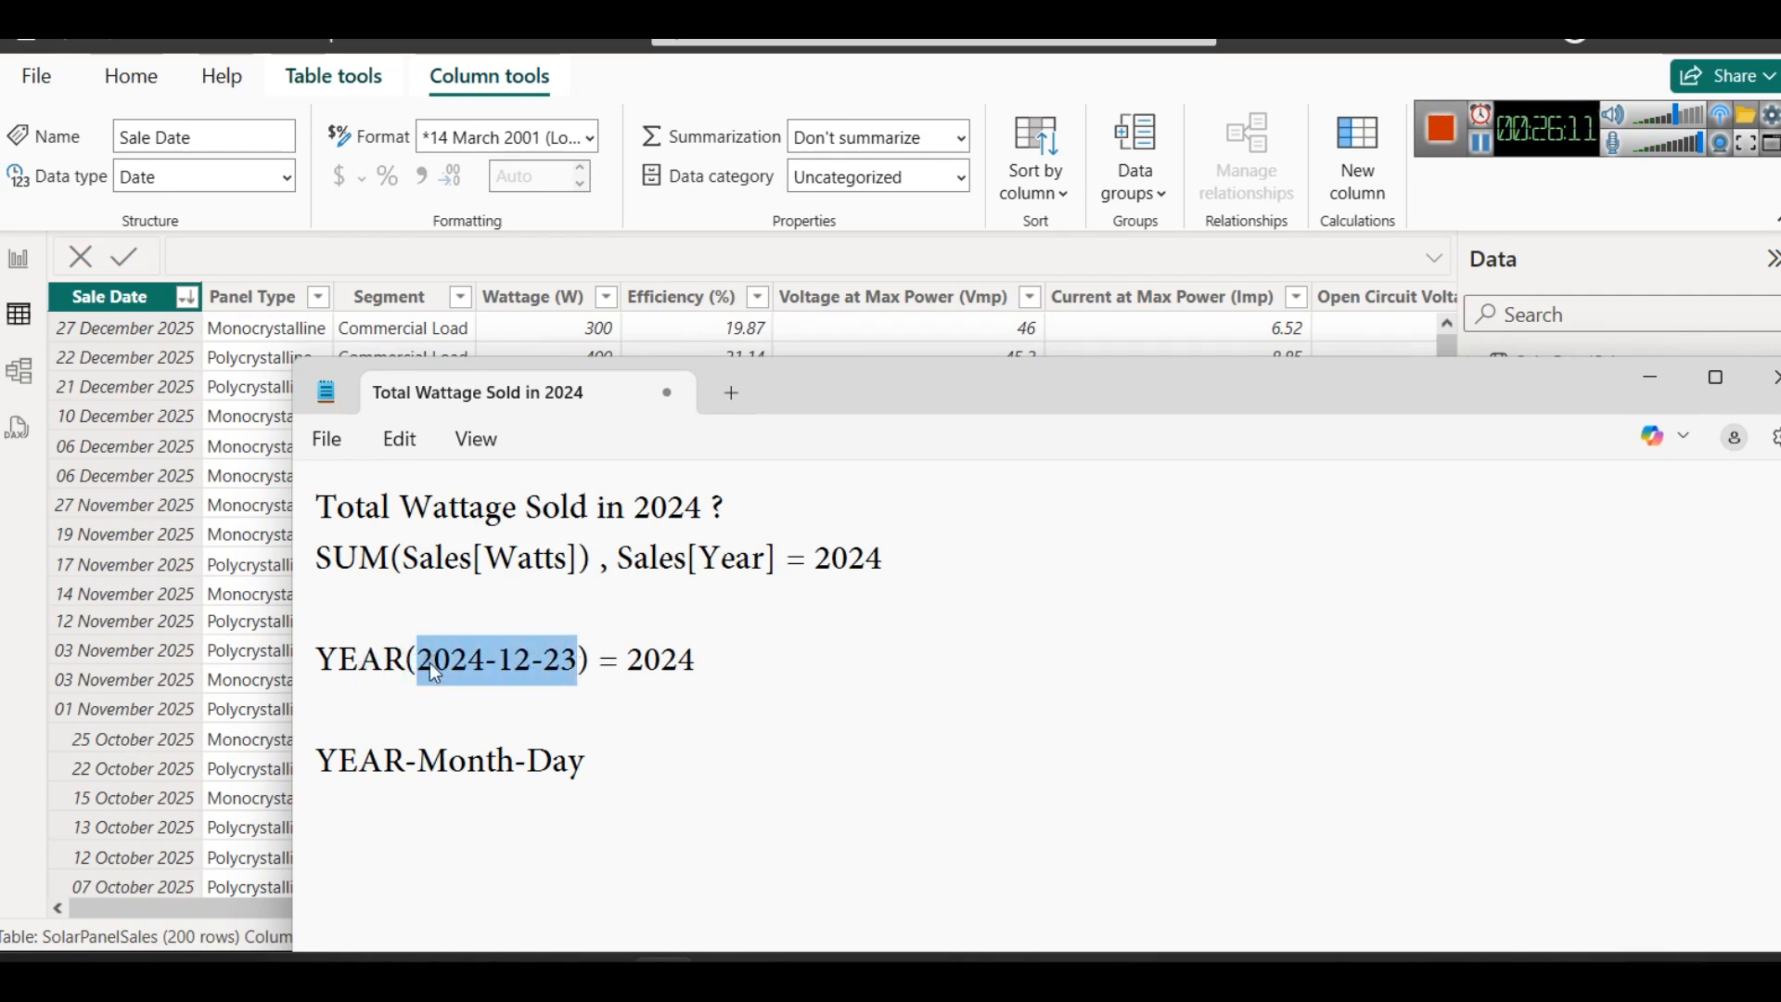
pyautogui.doubleClick(619, 665)
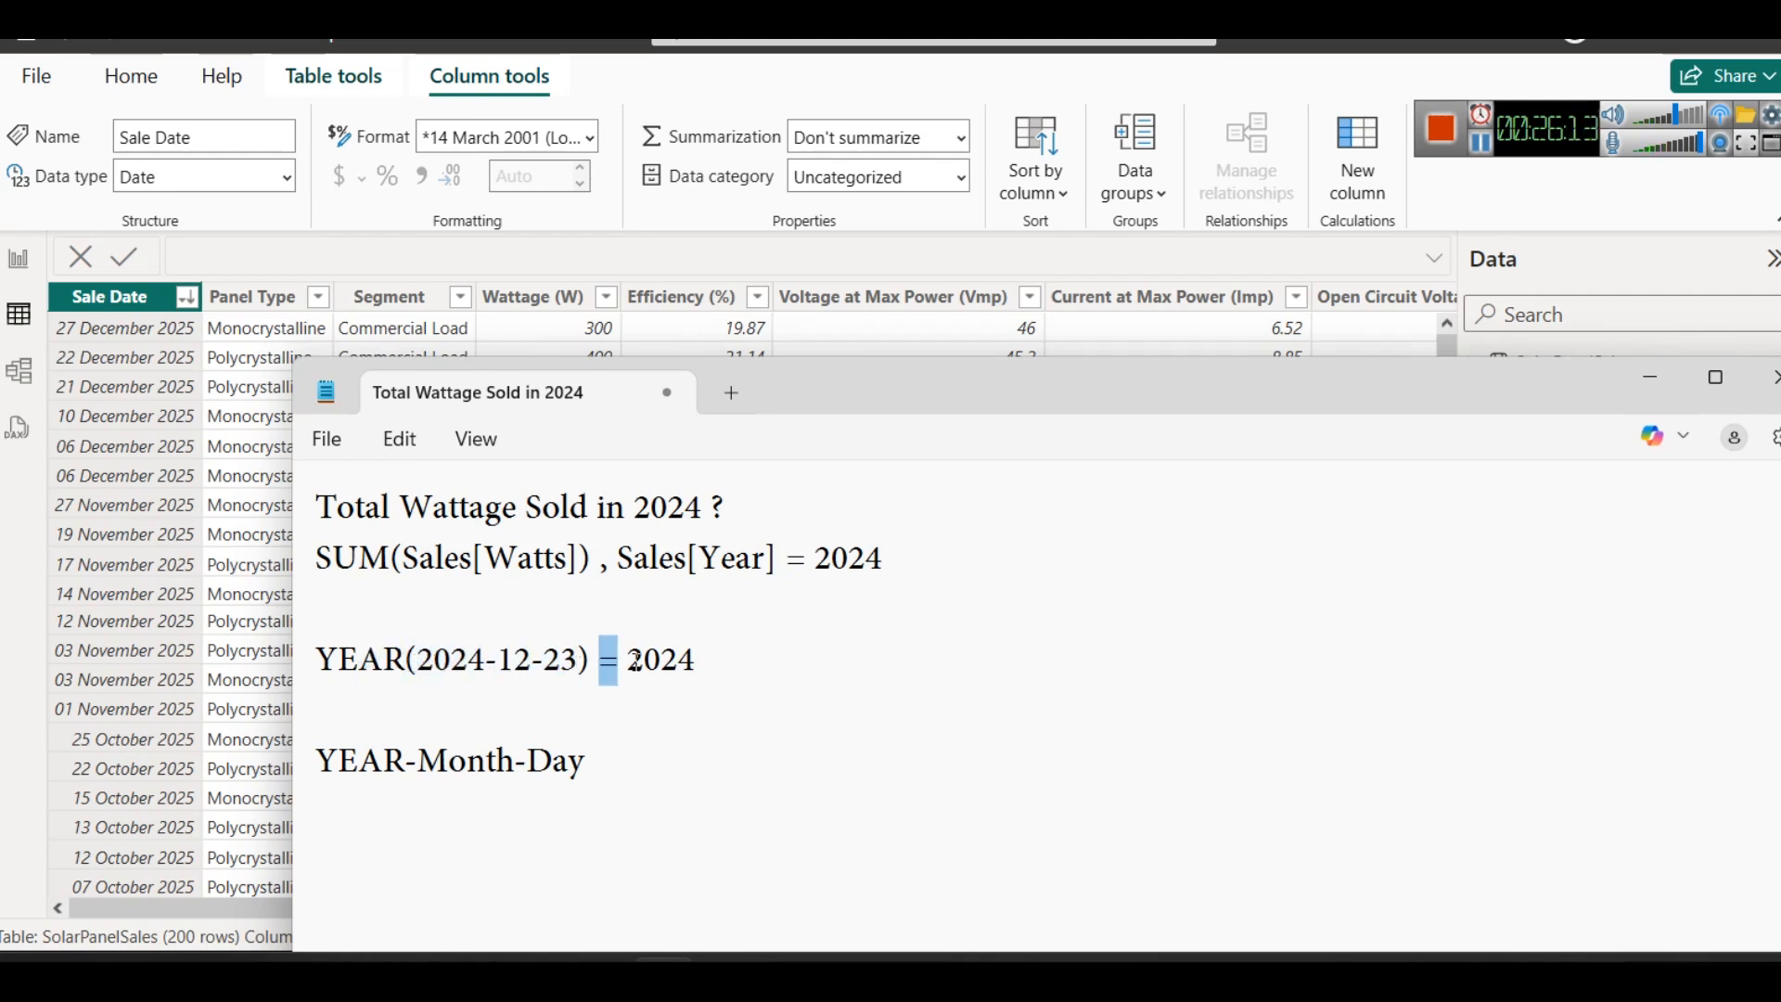
pyautogui.doubleClick(452, 666)
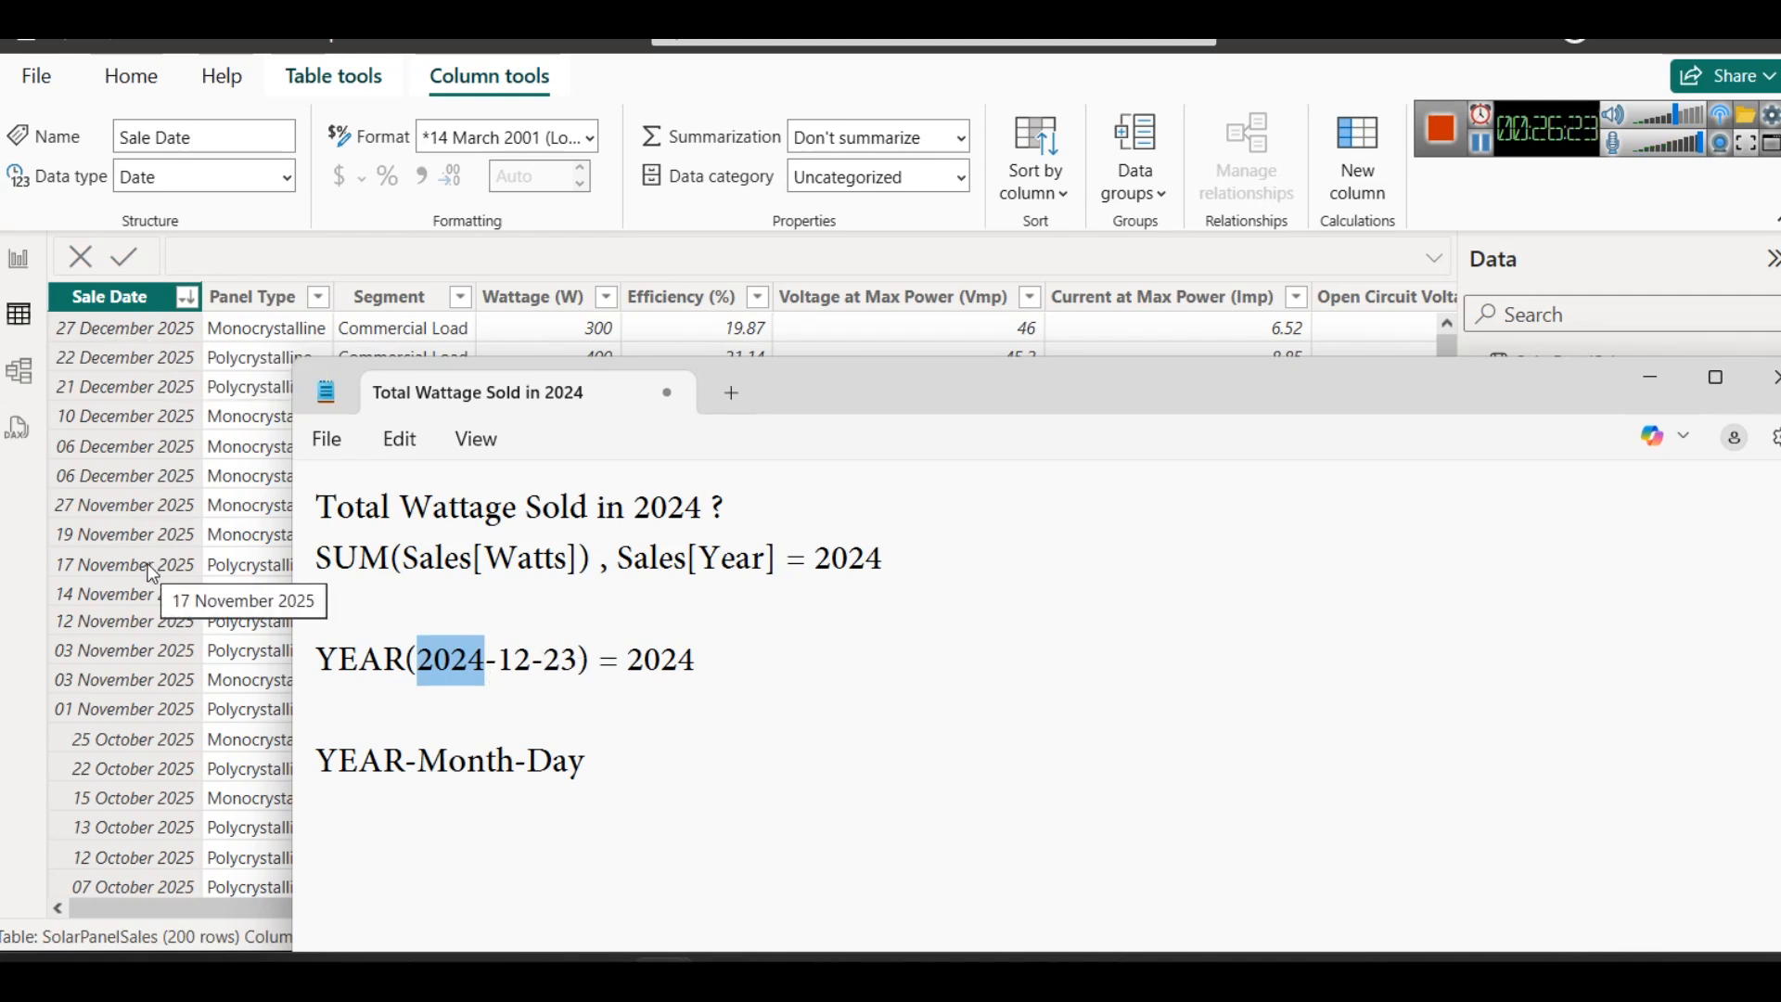
pyautogui.scroll(-20, 150, 570)
pyautogui.scroll(-15, 147, 564)
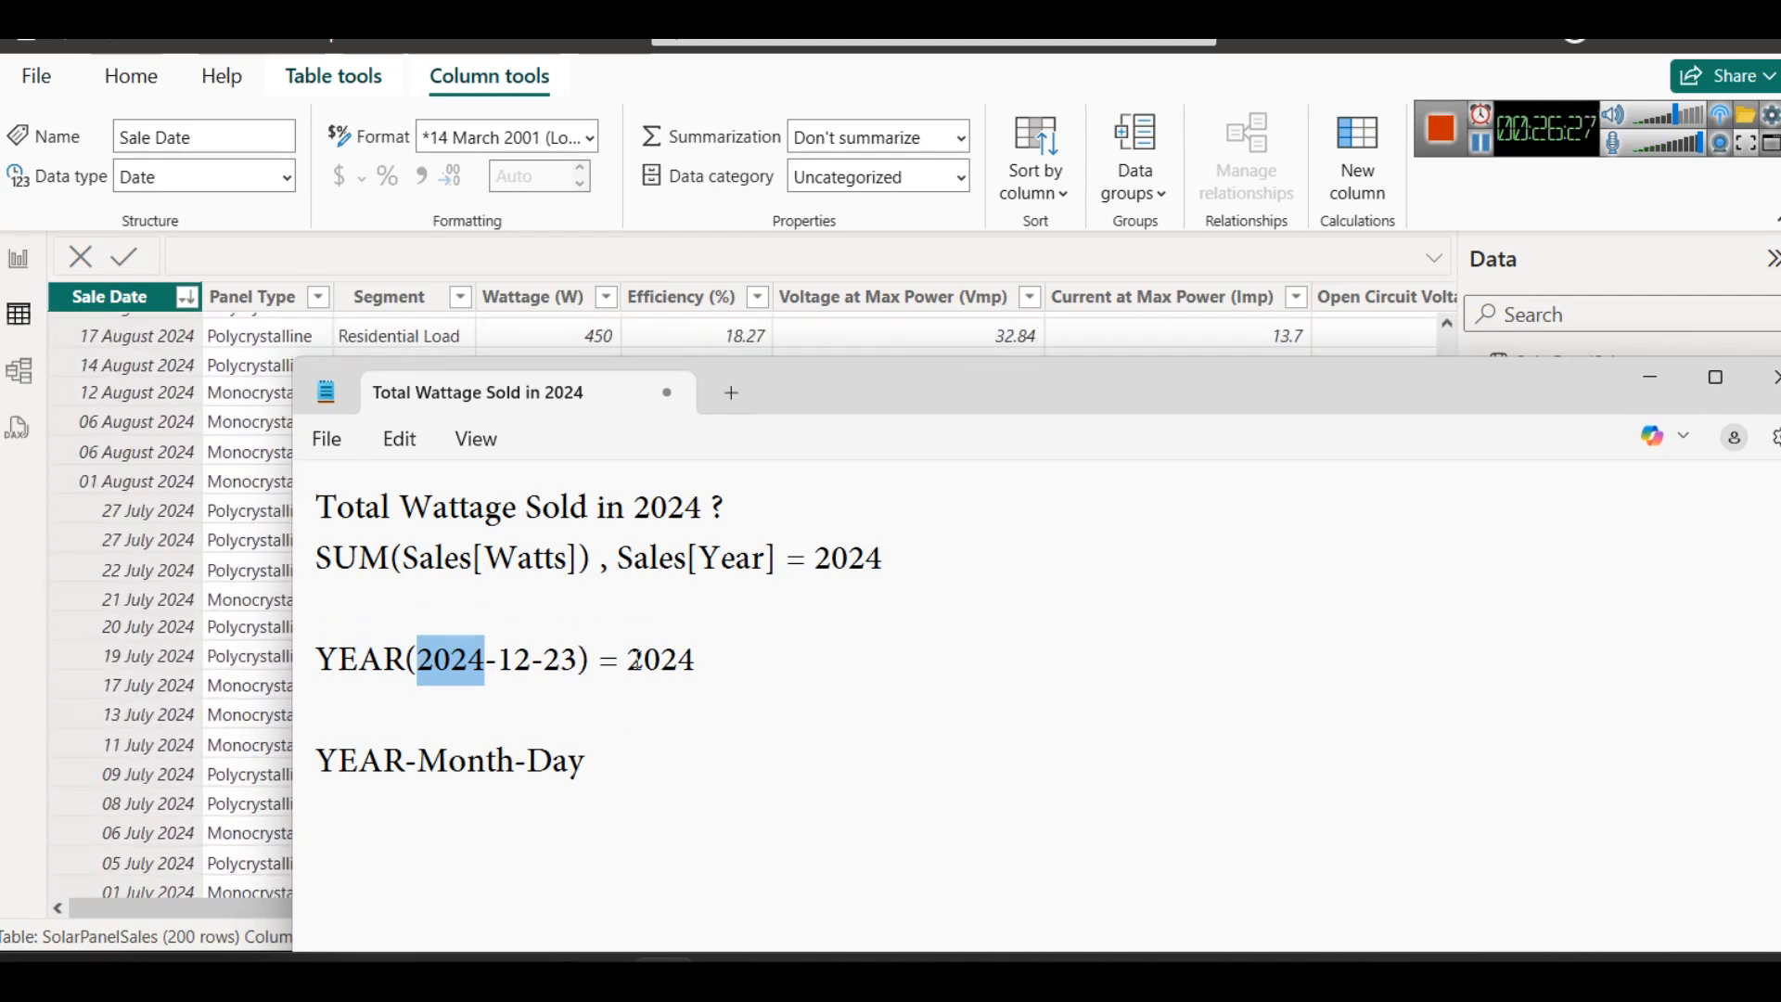
pyautogui.tripleClick(308, 571)
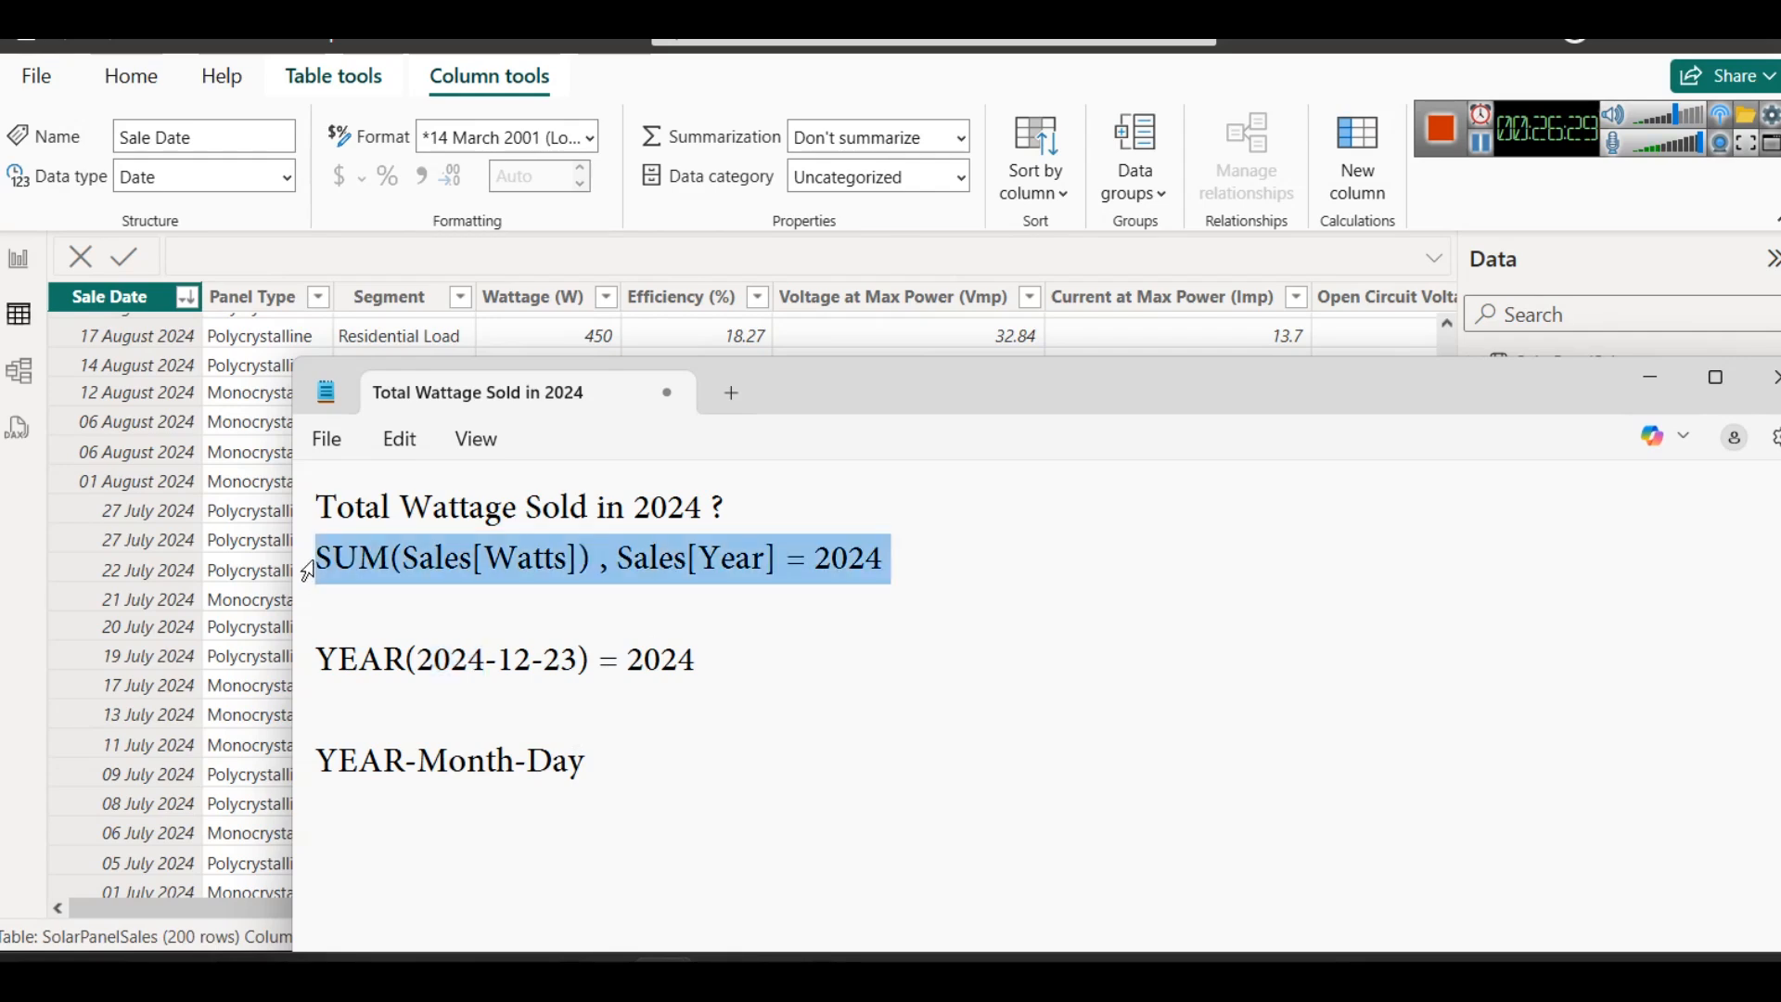
pyautogui.moveTo(601, 563); pyautogui.dragTo(289, 563)
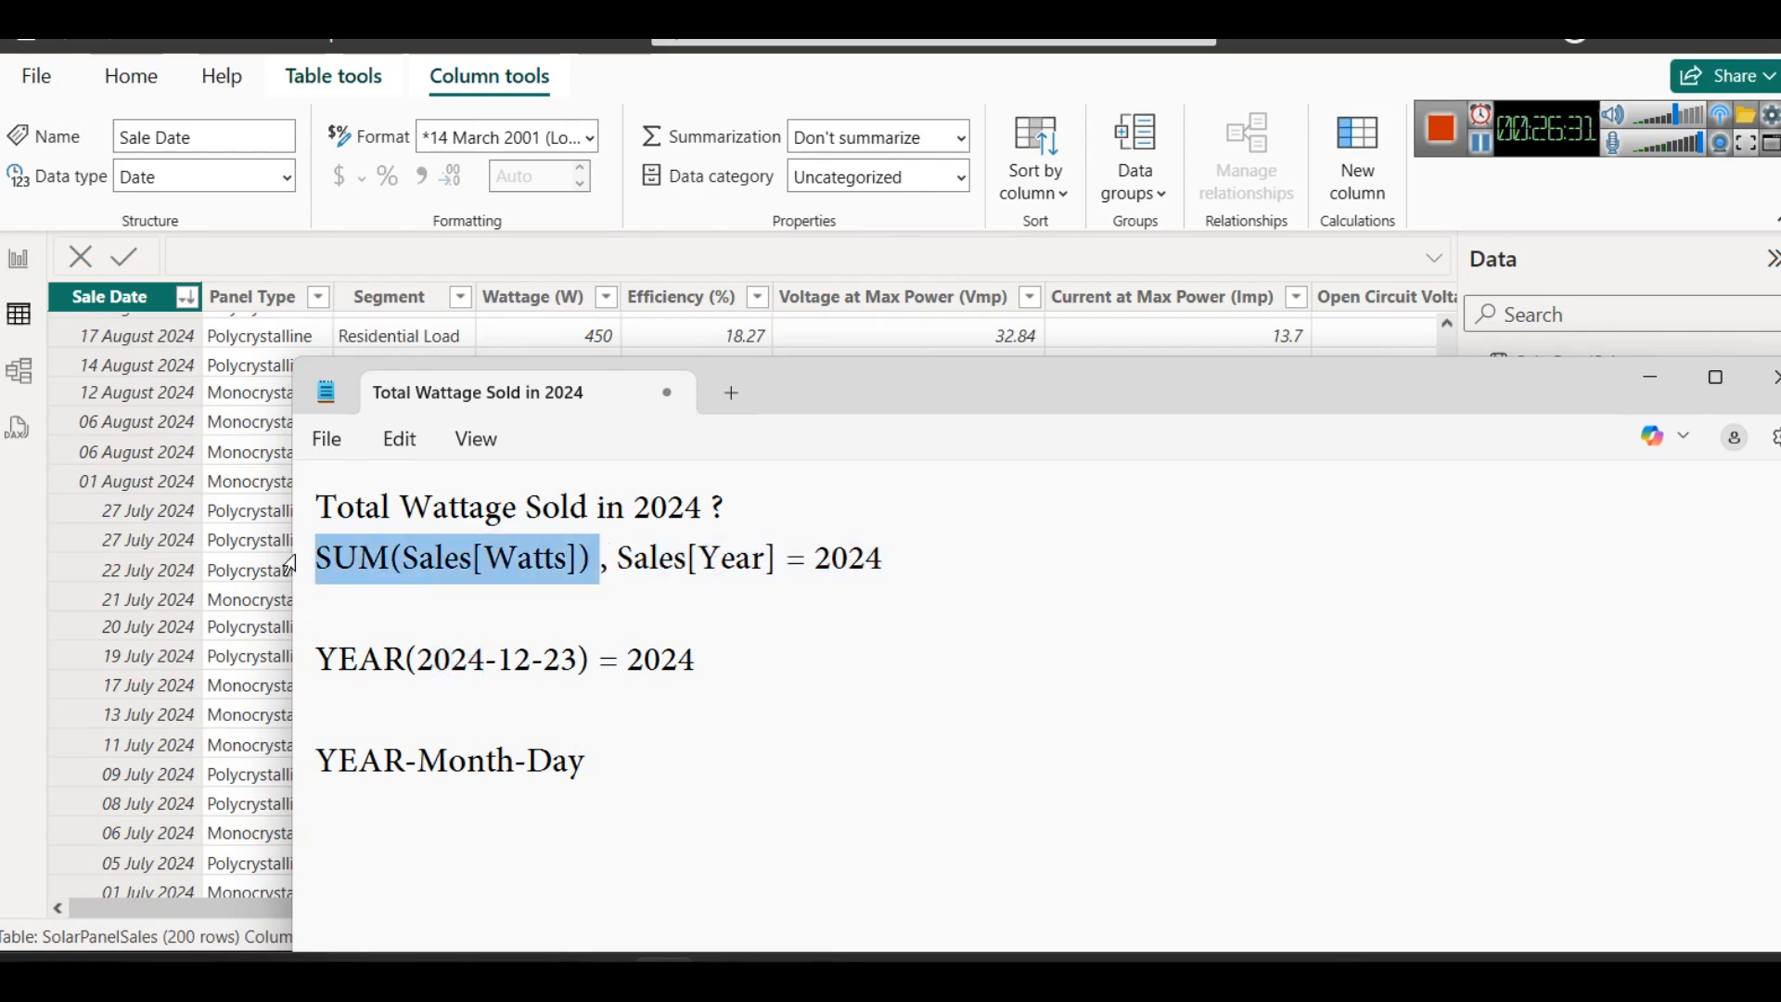
# - Return to the report page with its cards, and switch to the solar panel sales dataset practice questions in the browser
pyautogui.click(18, 258)
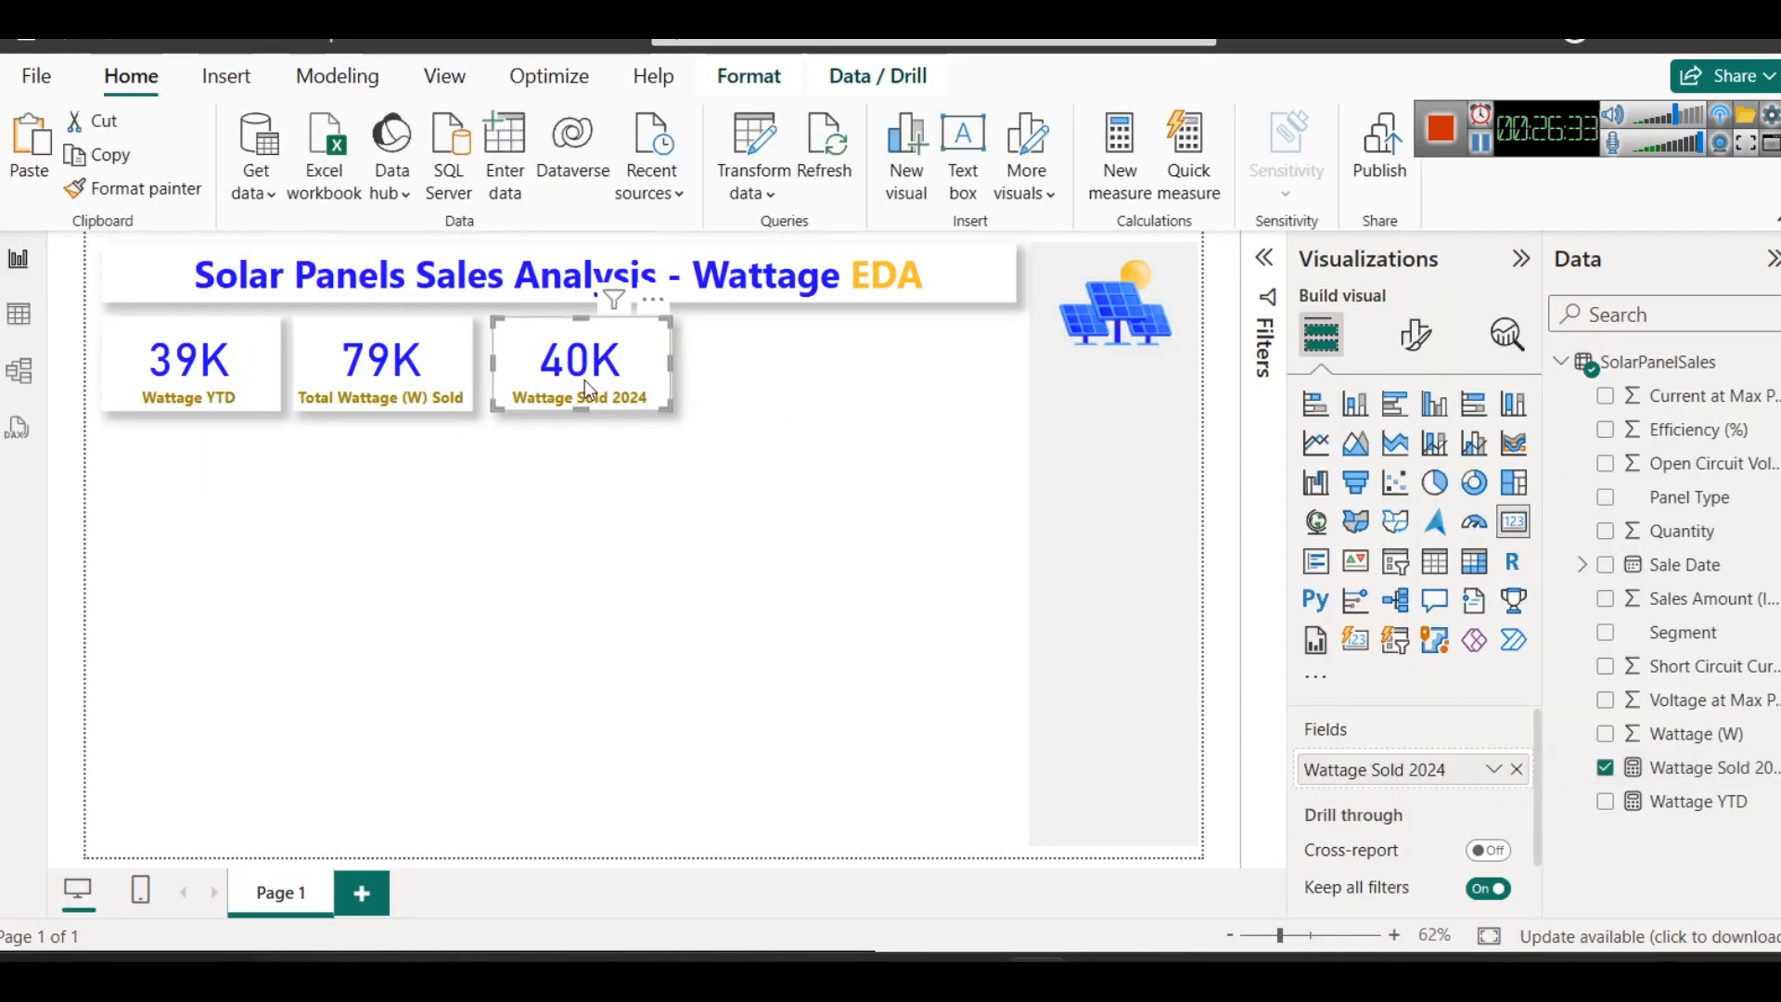
pyautogui.click(822, 482)
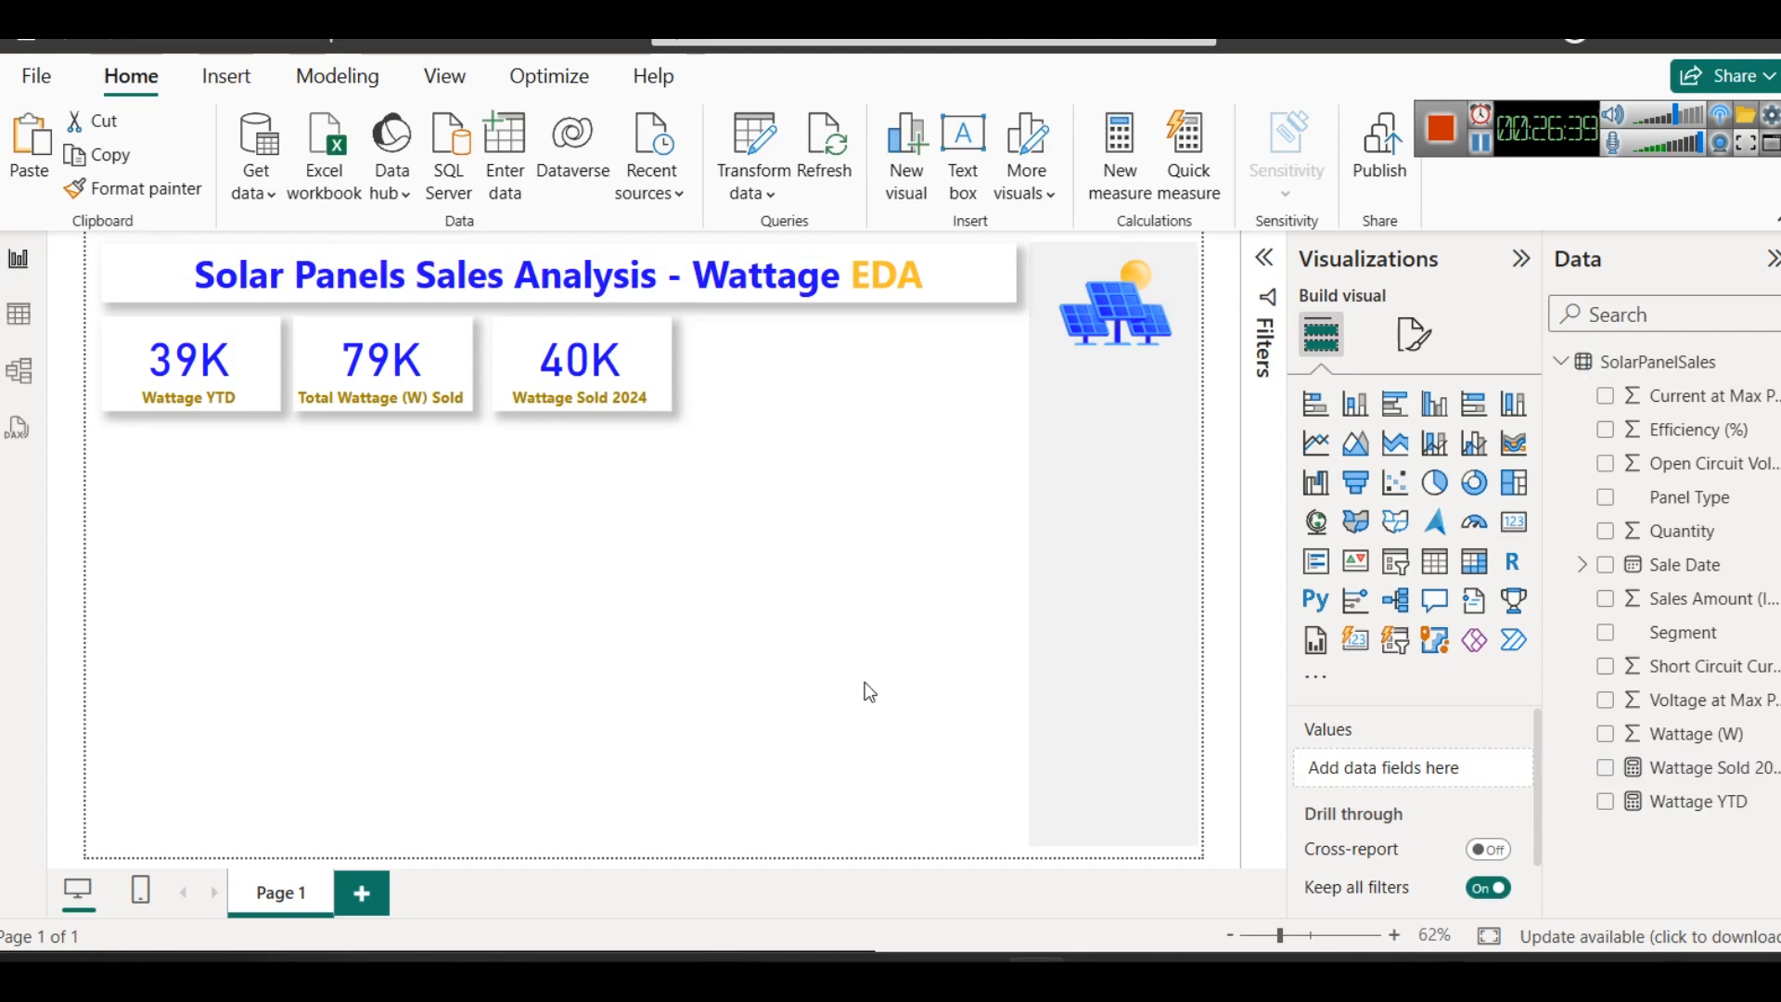
pyautogui.moveTo(914, 981)
pyautogui.click(760, 830)
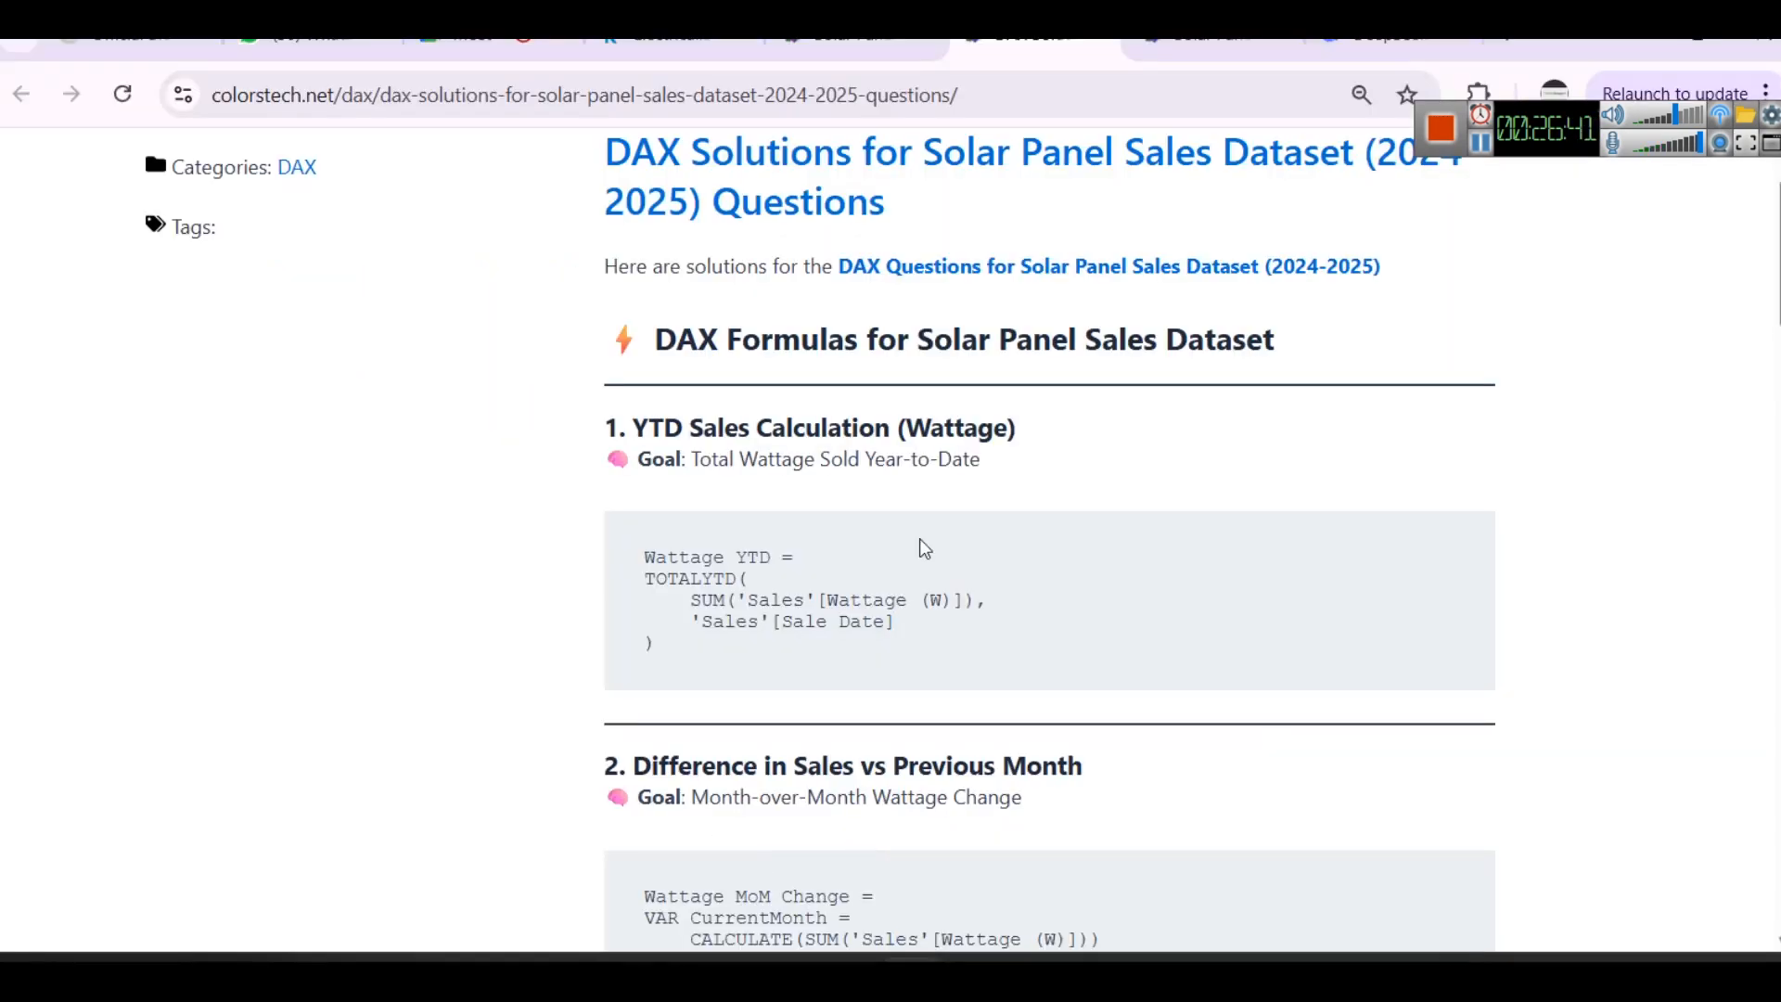
pyautogui.hotkey('ctrl', 'shift', 'Tab')
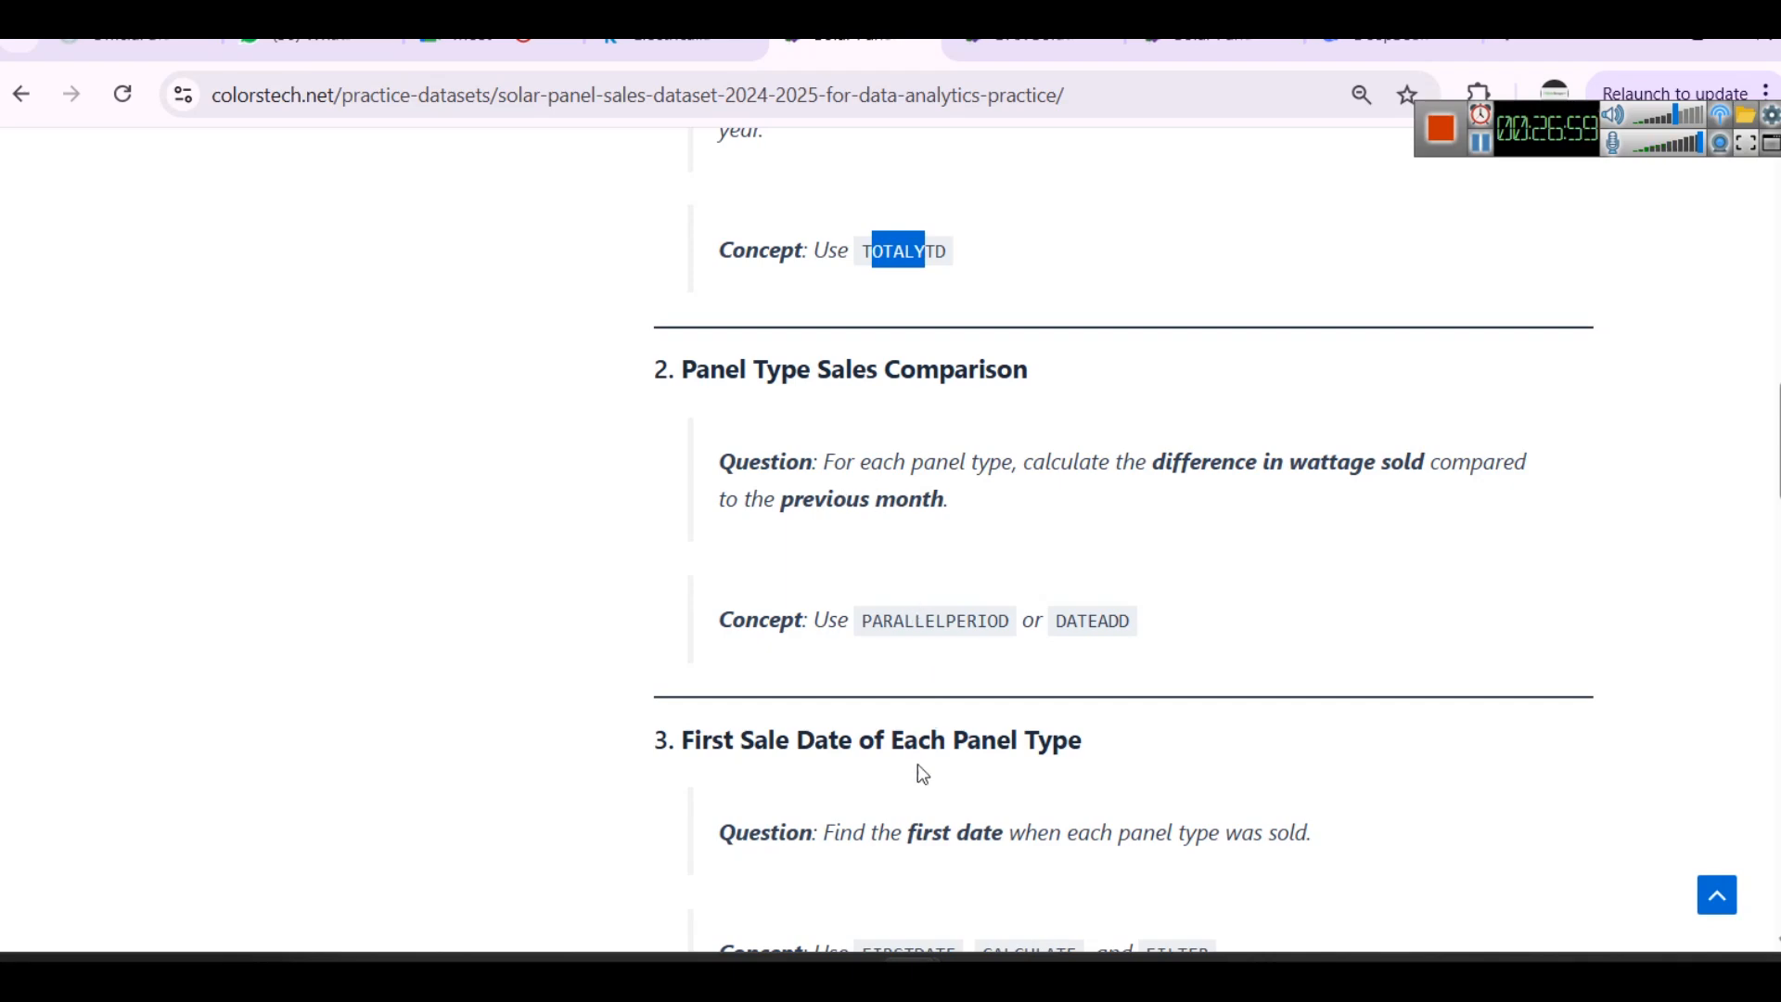
# - Check the Monocrystalline and Polycrystalline entries under Panel Type in the Excel dataset and return to the practice questions
pyautogui.click(852, 911)
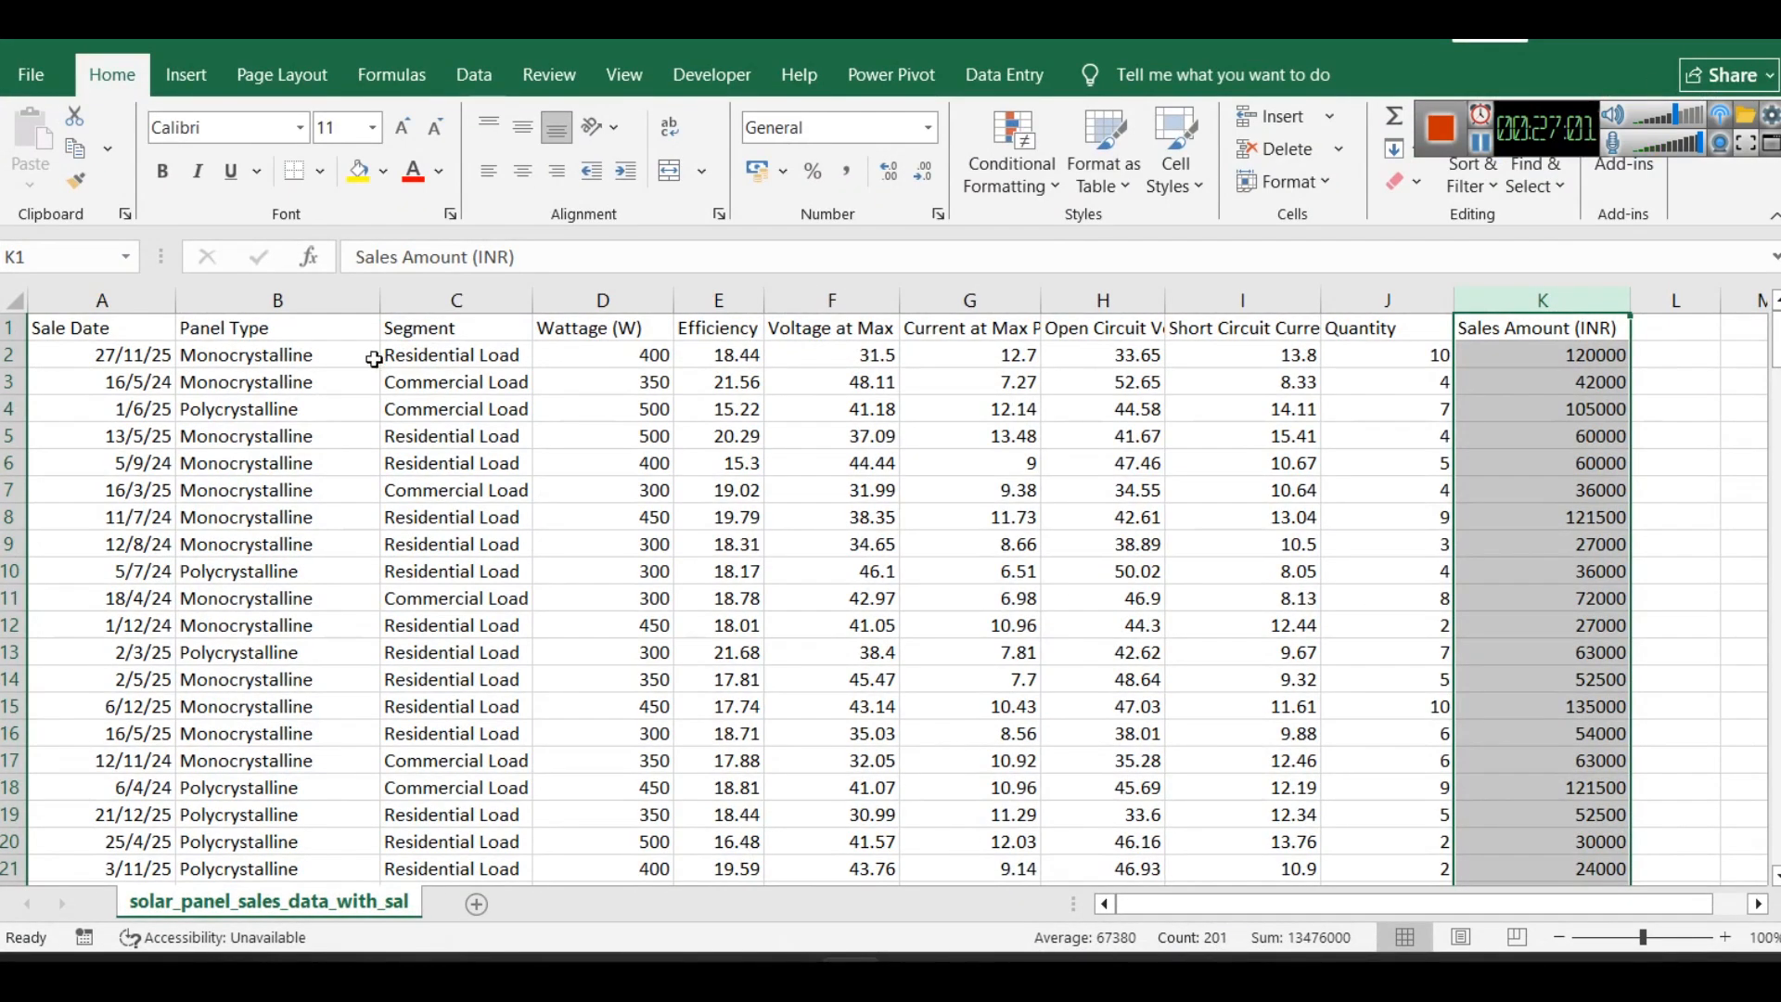
pyautogui.click(306, 354)
pyautogui.click(310, 412)
pyautogui.hotkey('alt', 'Tab')
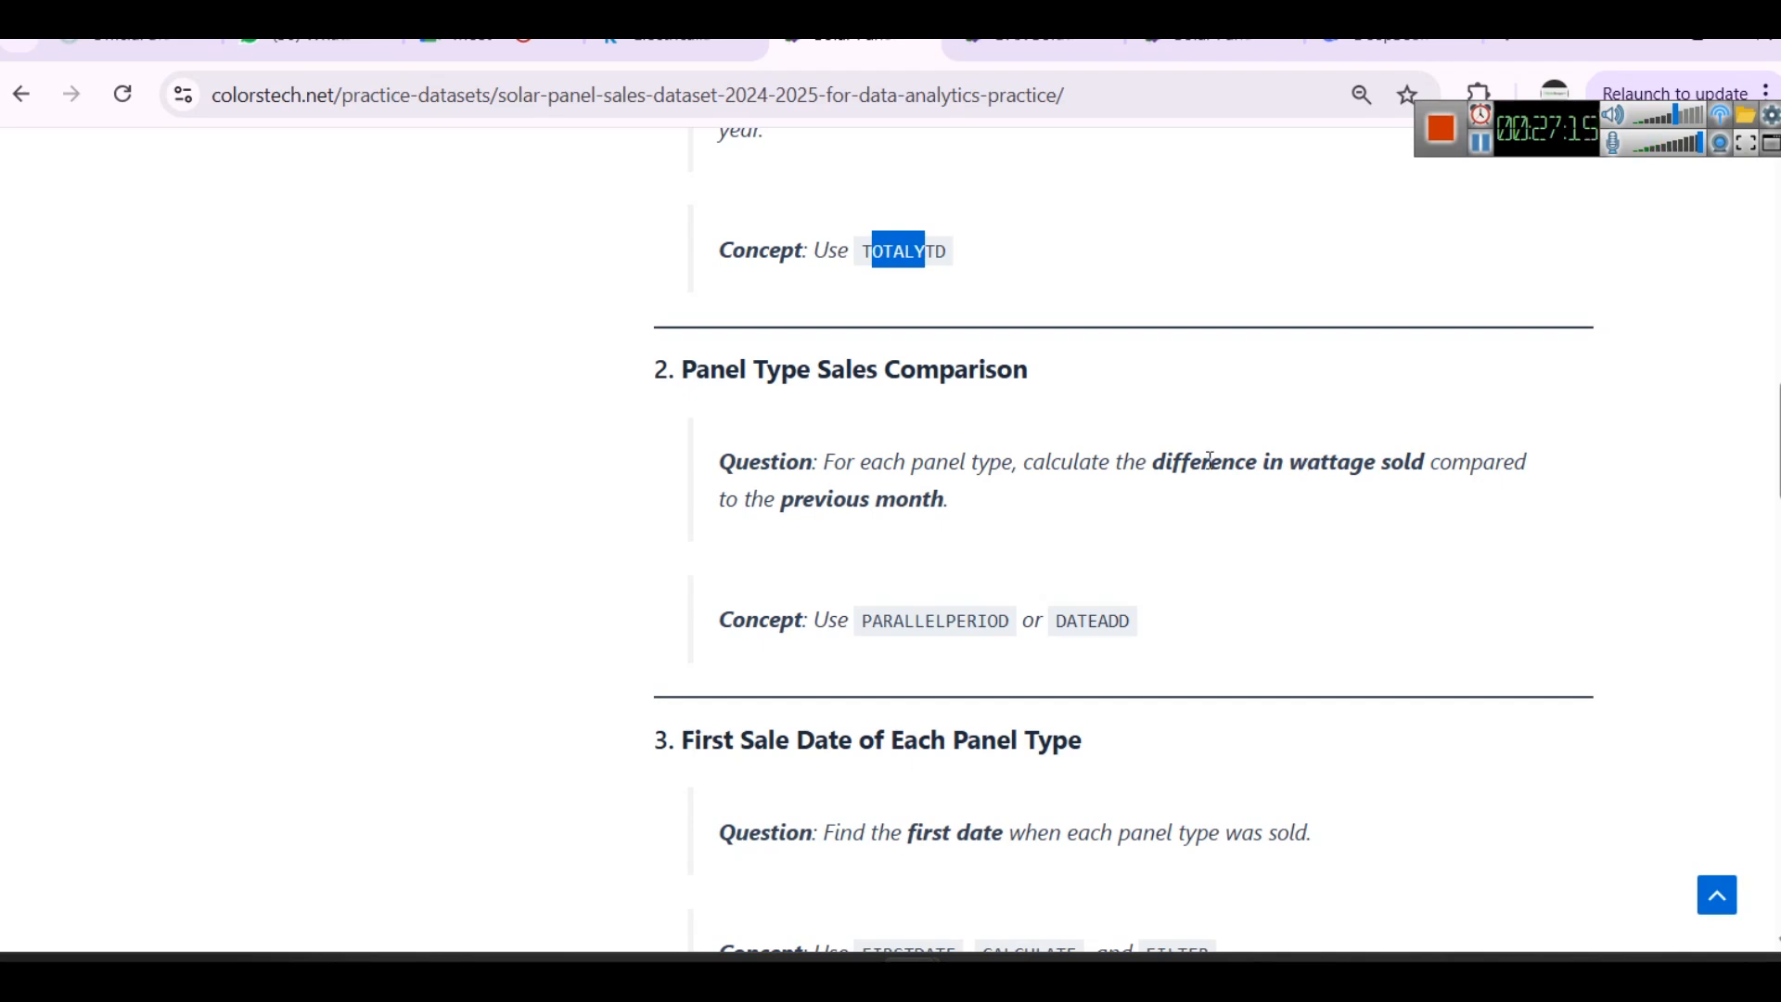
# - Read the Panel Type Sales Comparison question and its suggested PARALLELPERIOD and DATEADD functions
pyautogui.moveTo(1009, 461); pyautogui.dragTo(1201, 461)
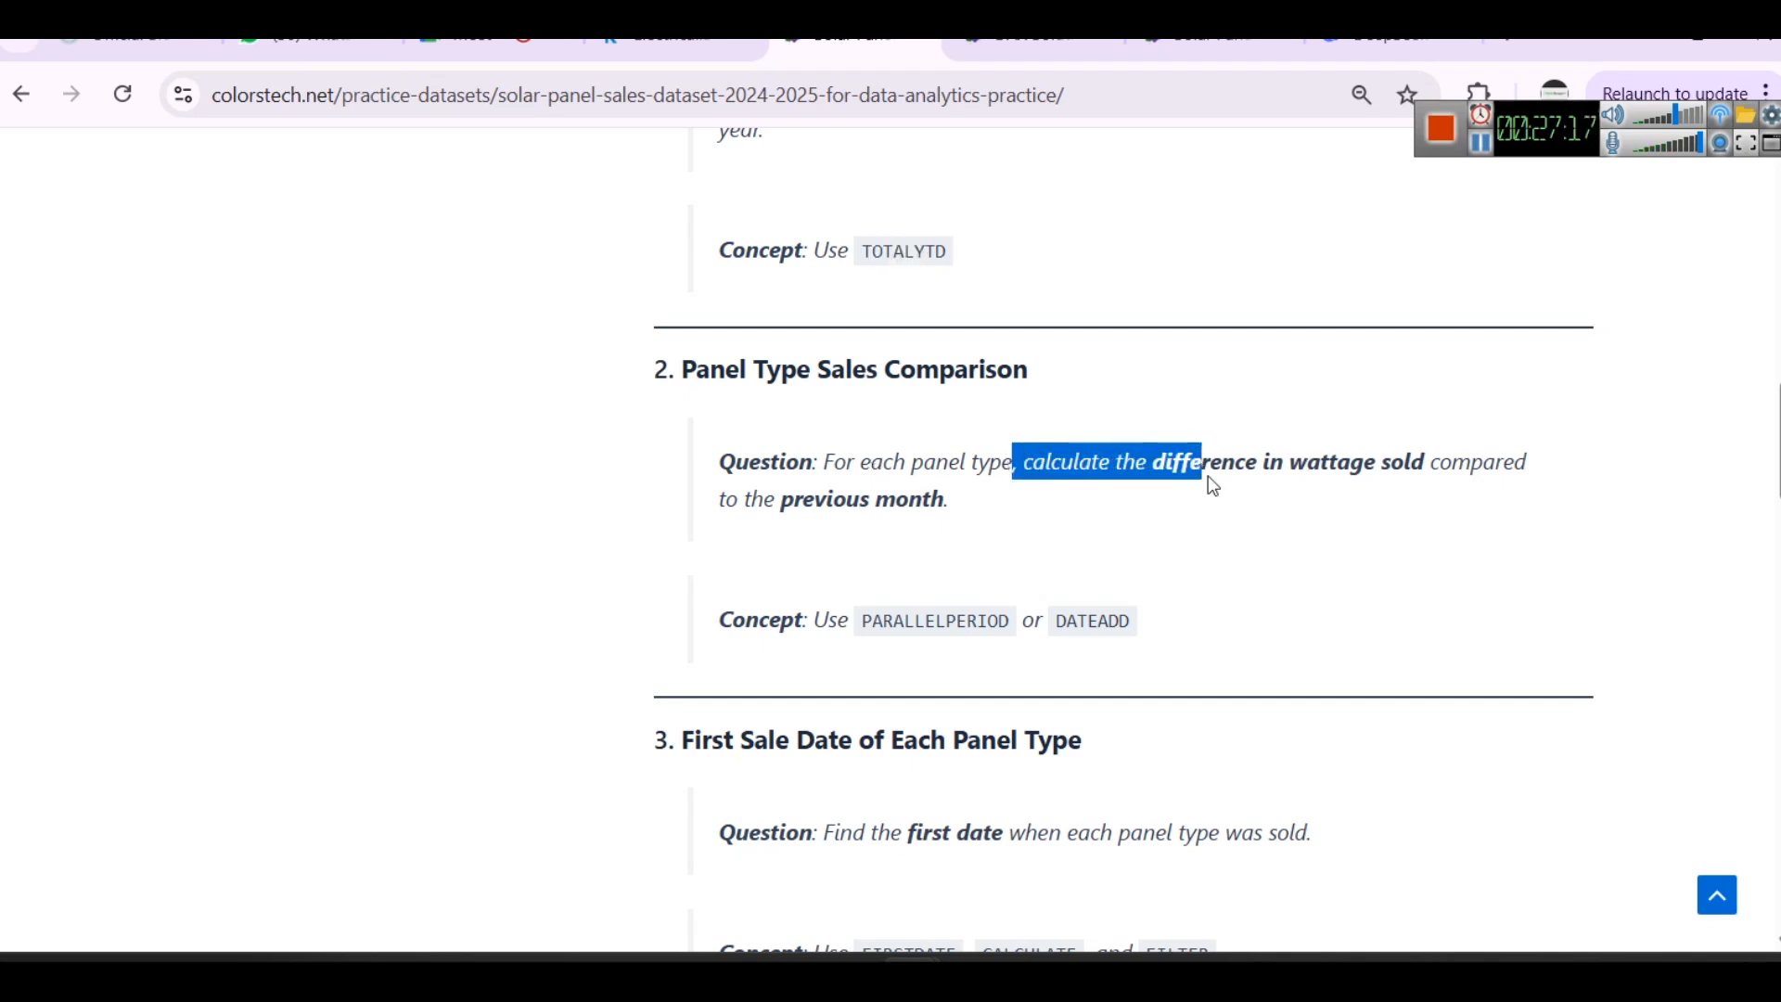
pyautogui.click(1211, 483)
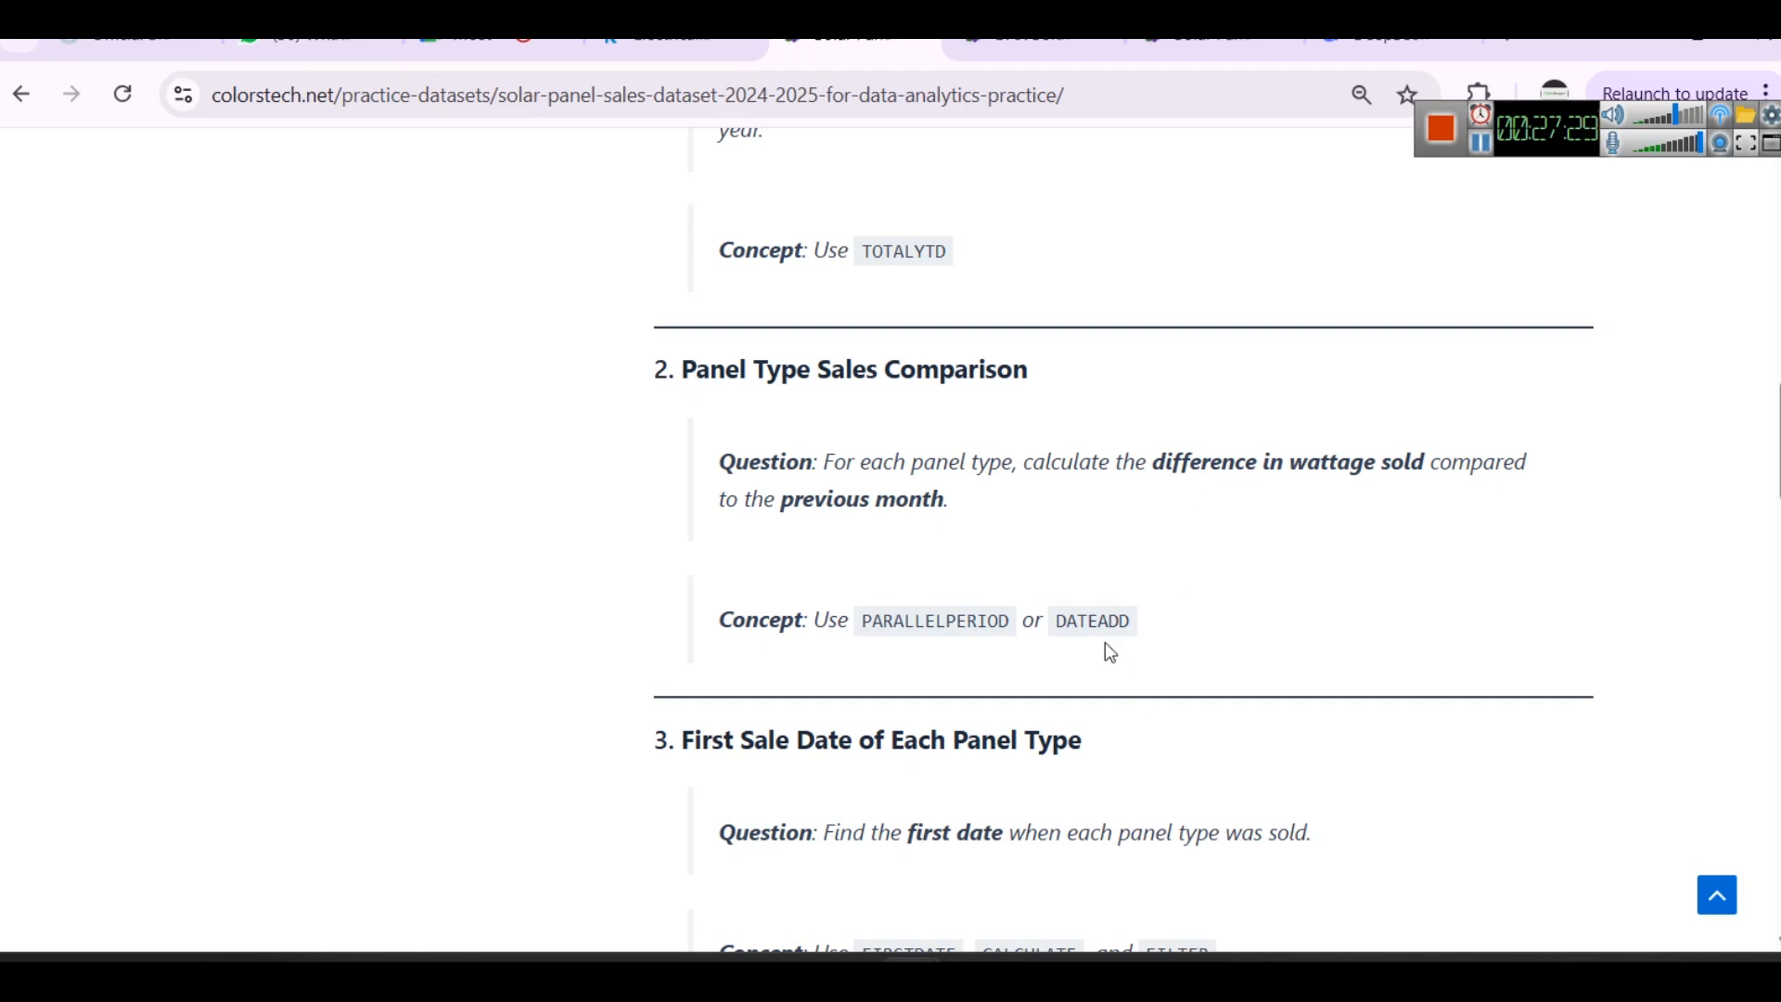
pyautogui.scroll(-1, 1105, 643)
pyautogui.moveTo(858, 481); pyautogui.dragTo(1010, 482)
pyautogui.moveTo(1120, 480); pyautogui.dragTo(1108, 480)
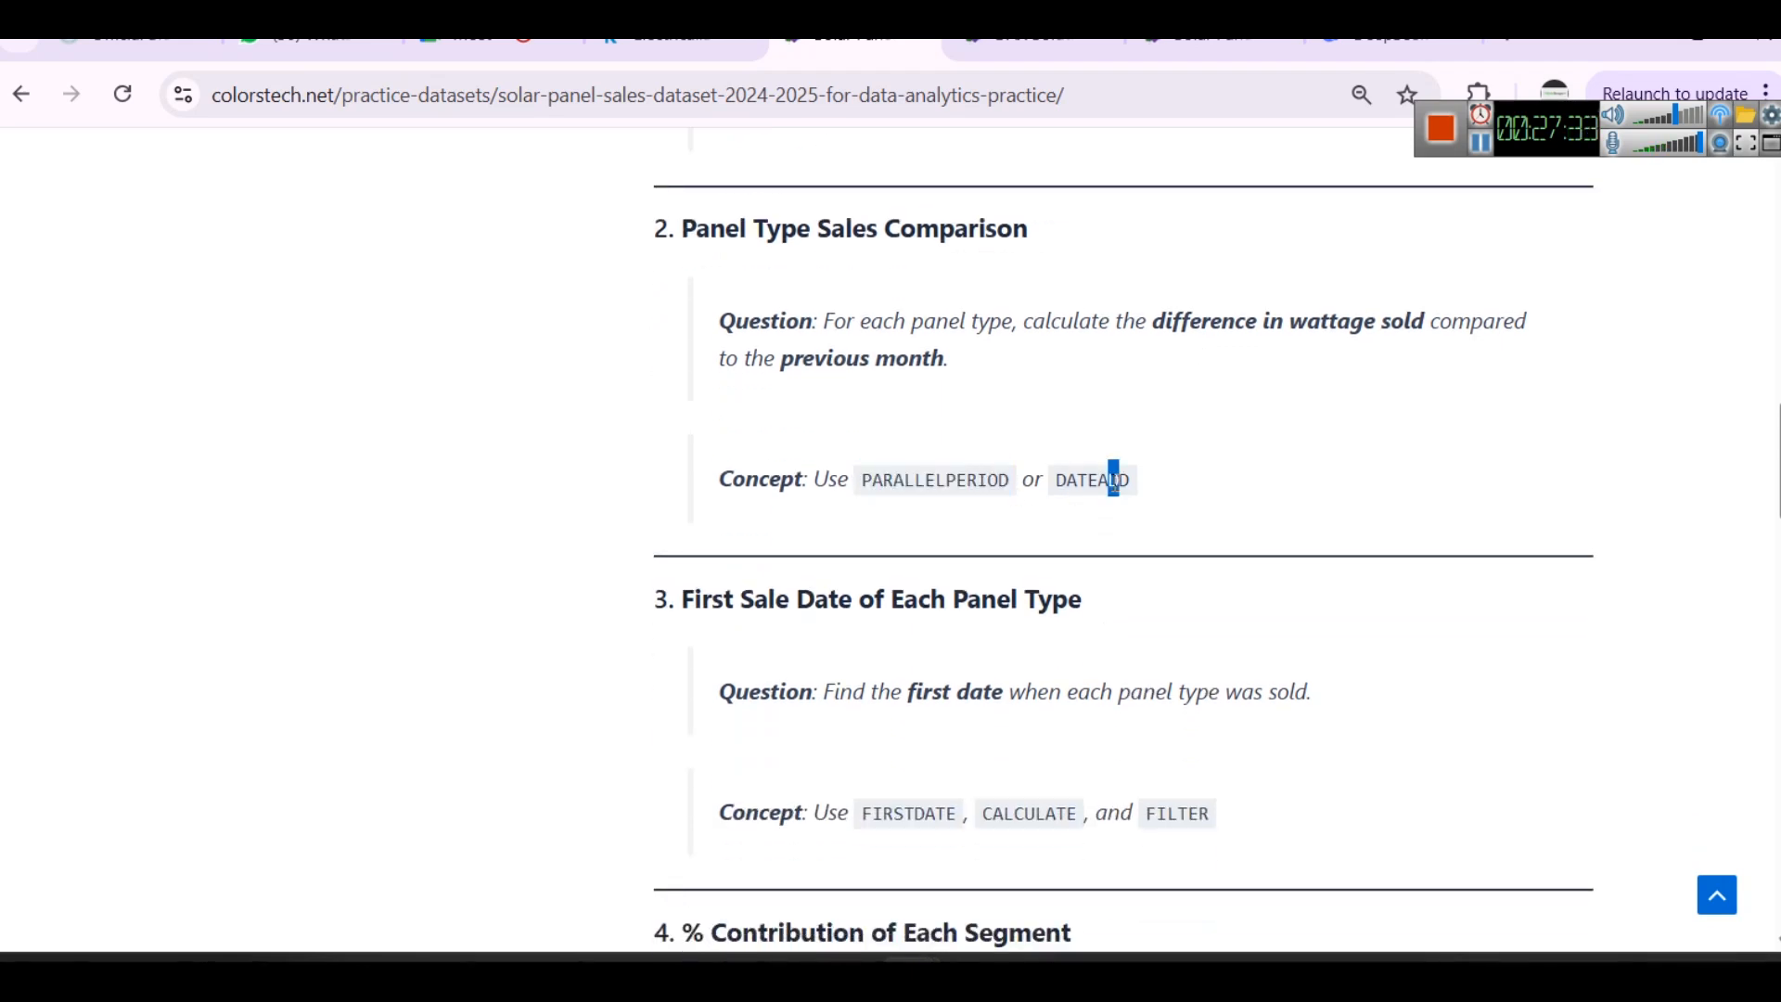
# - Switch to Power BI Desktop and create a new measure in the SolarPanelSales table
pyautogui.moveTo(1048, 969)
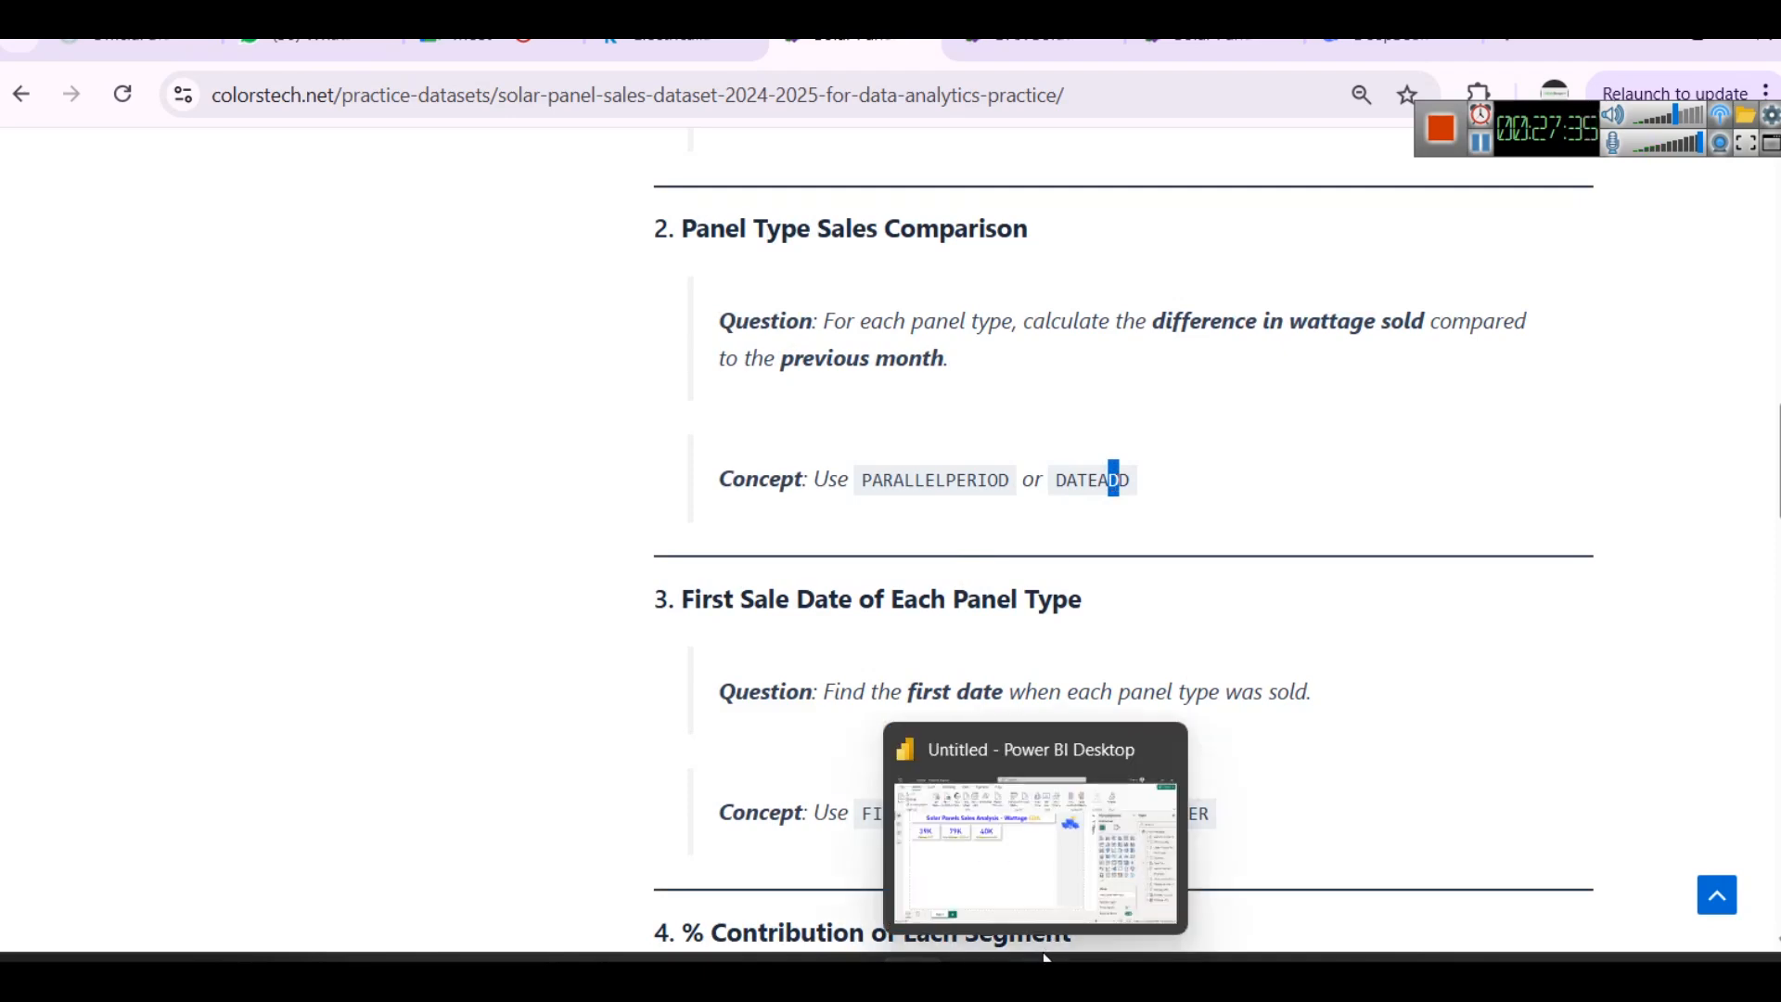
pyautogui.click(979, 833)
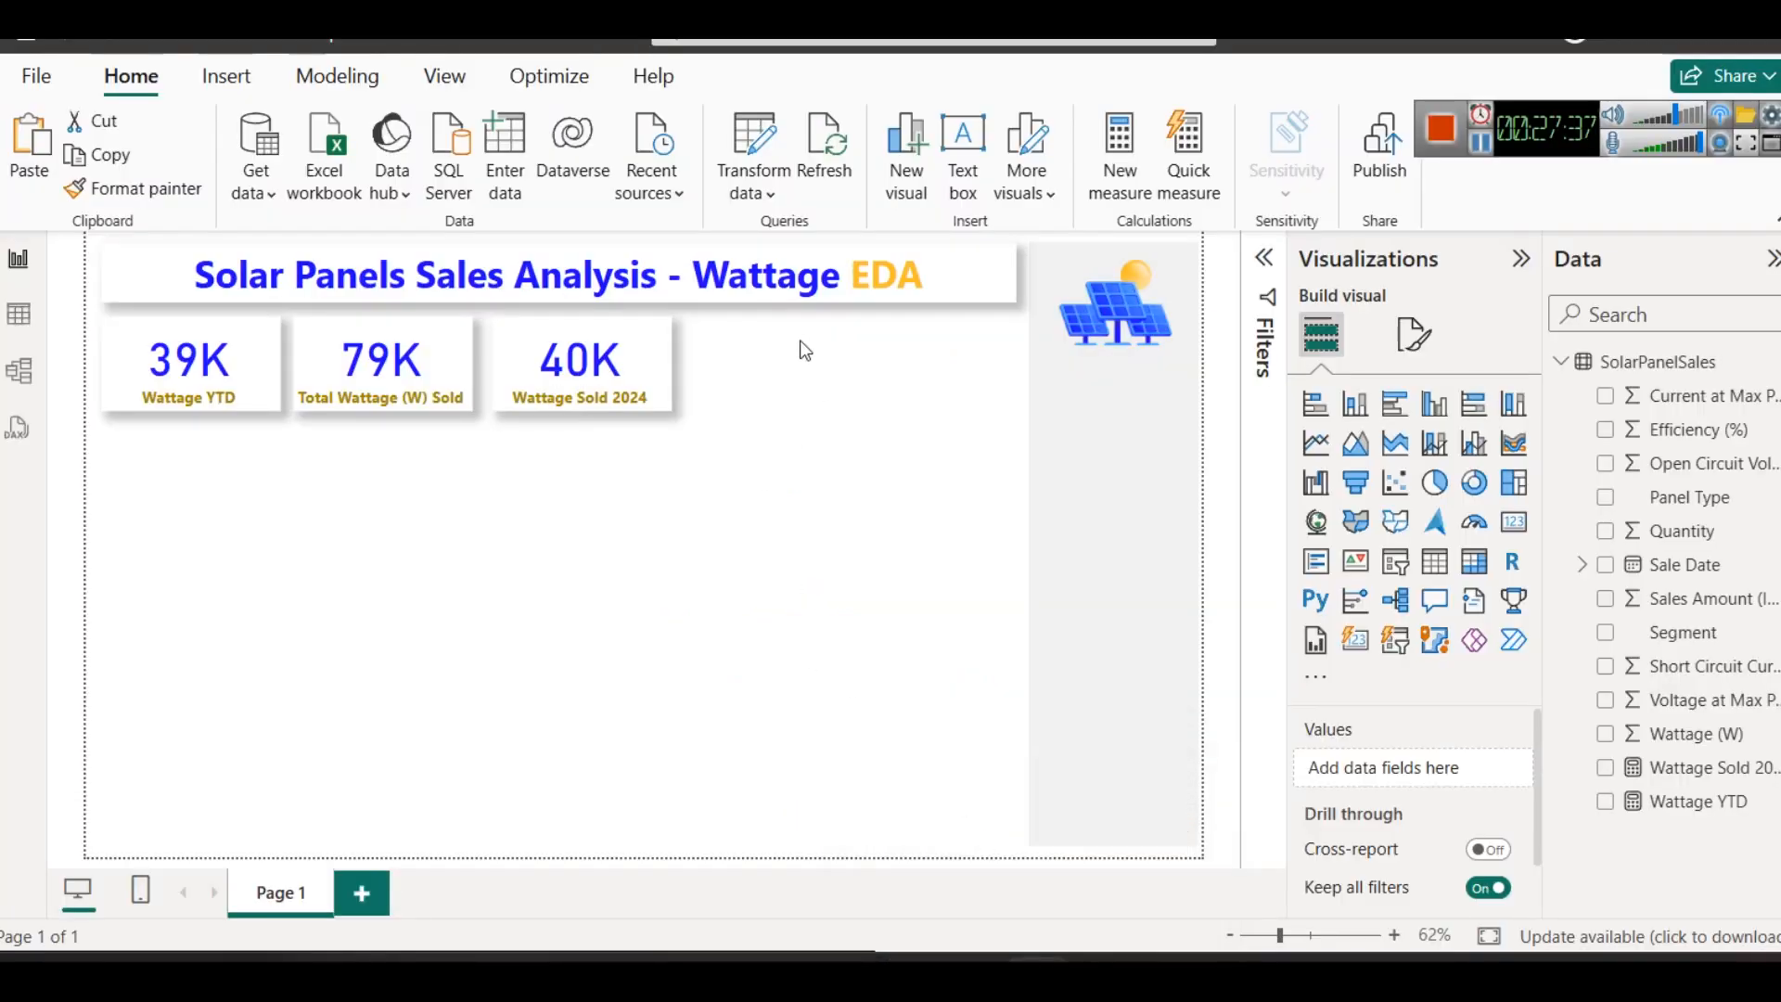
pyautogui.click(337, 76)
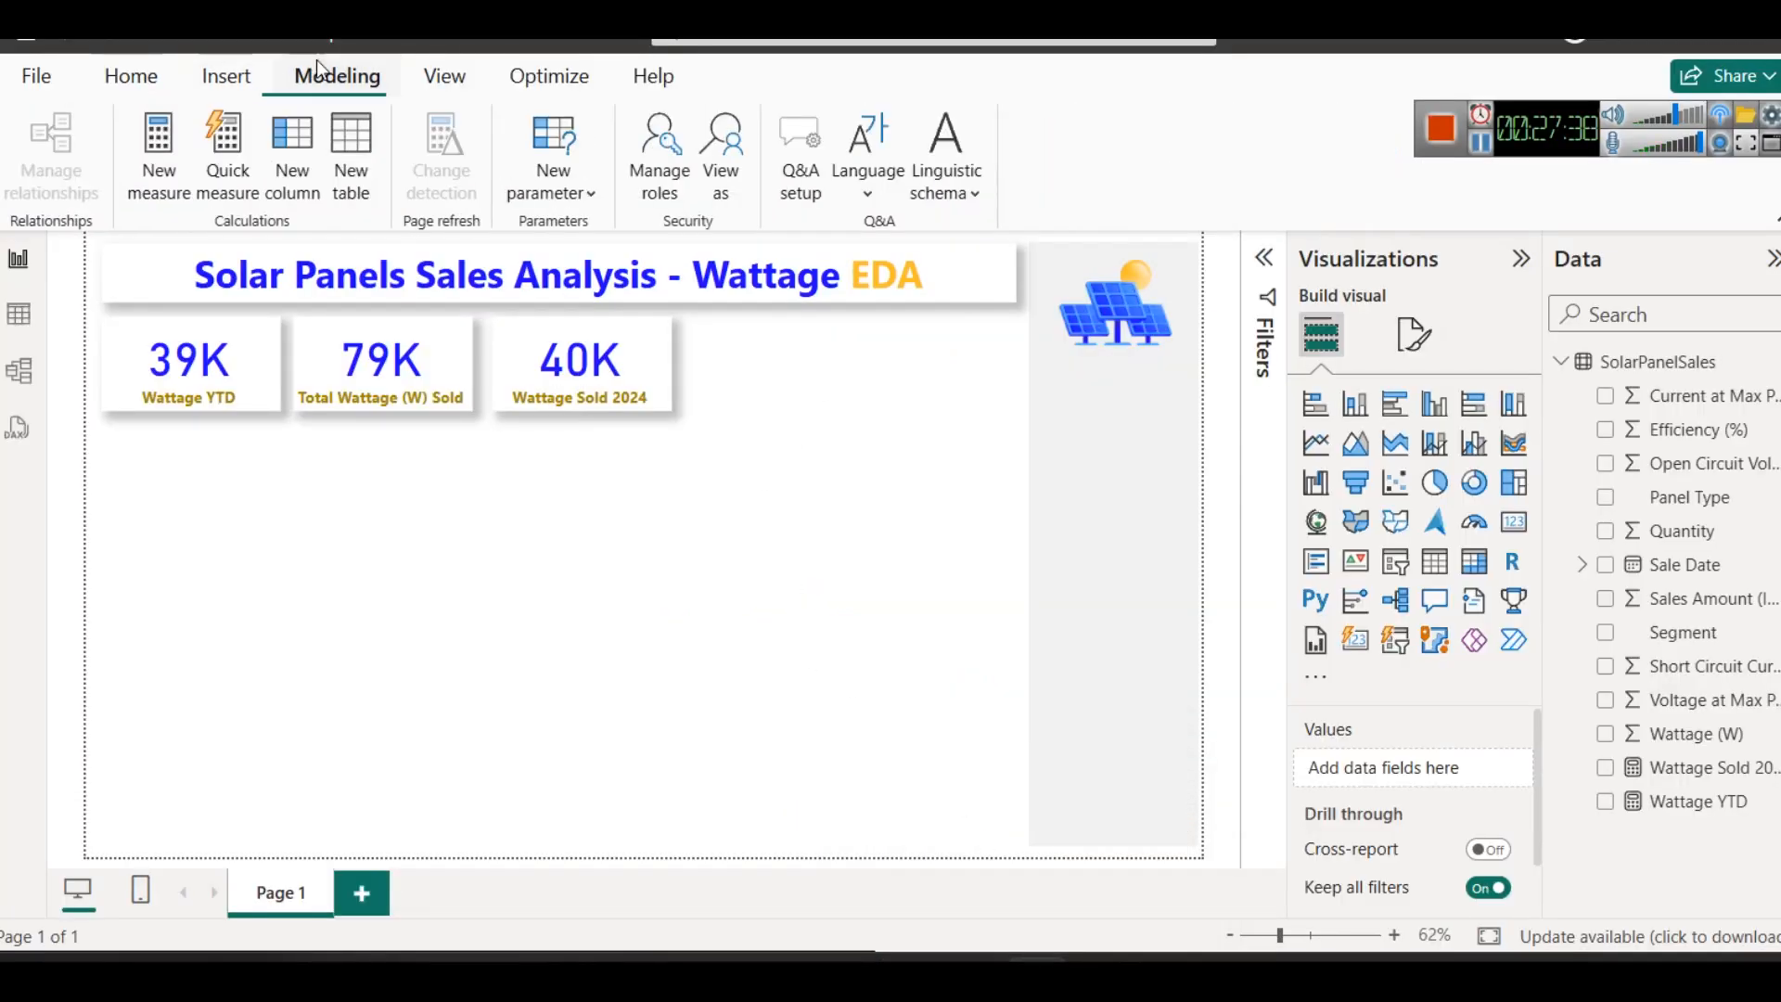
pyautogui.click(158, 182)
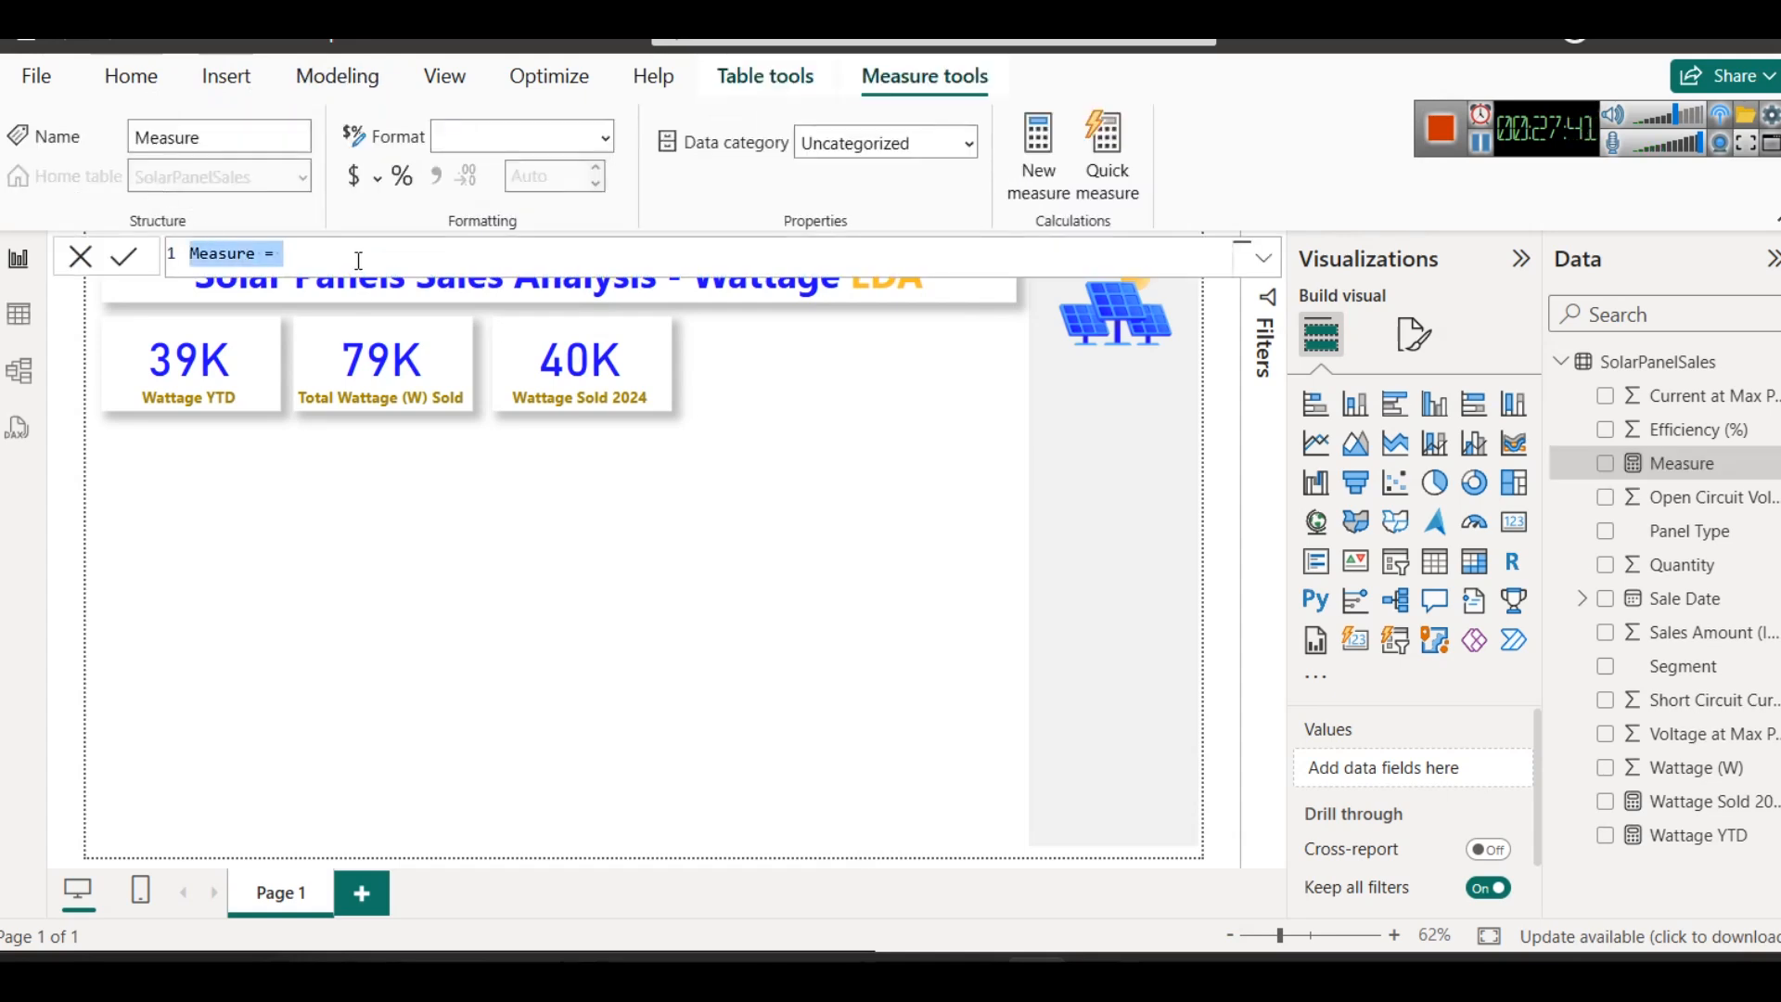
# - Try starting the measure's formula with PARALLELPERIOD( and erase it
pyautogui.write('PARALLELPERIOD(')
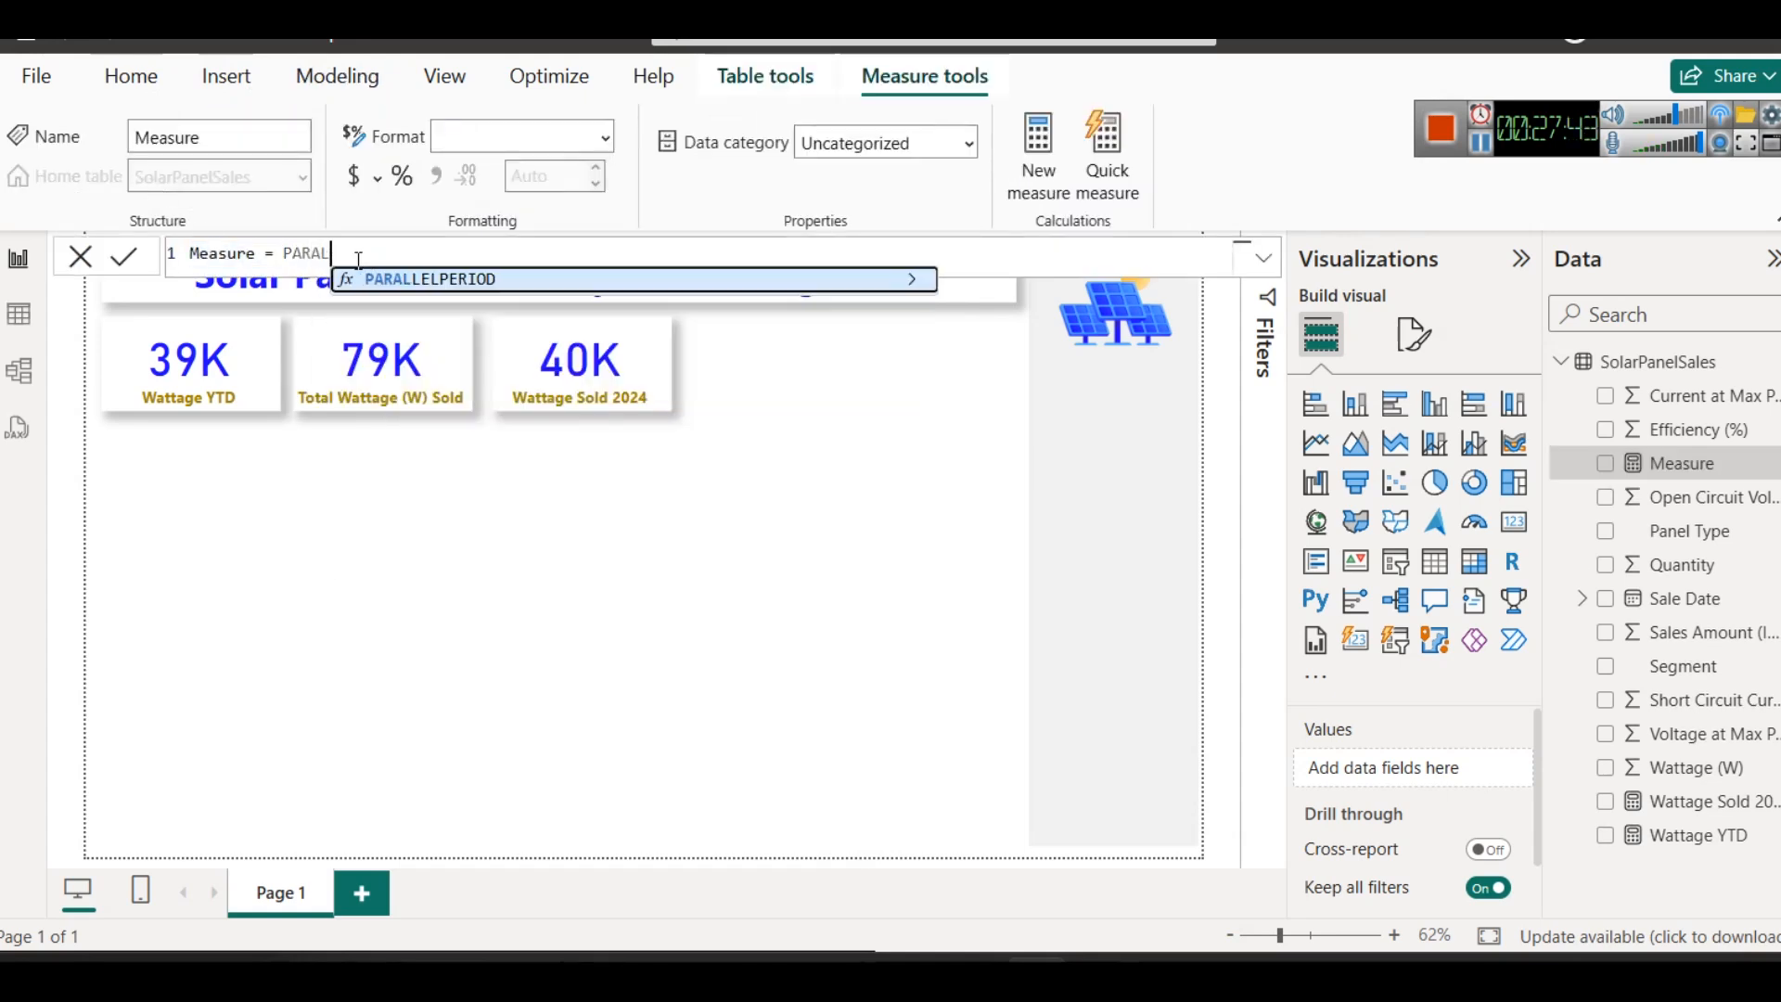
pyautogui.press('Tab')
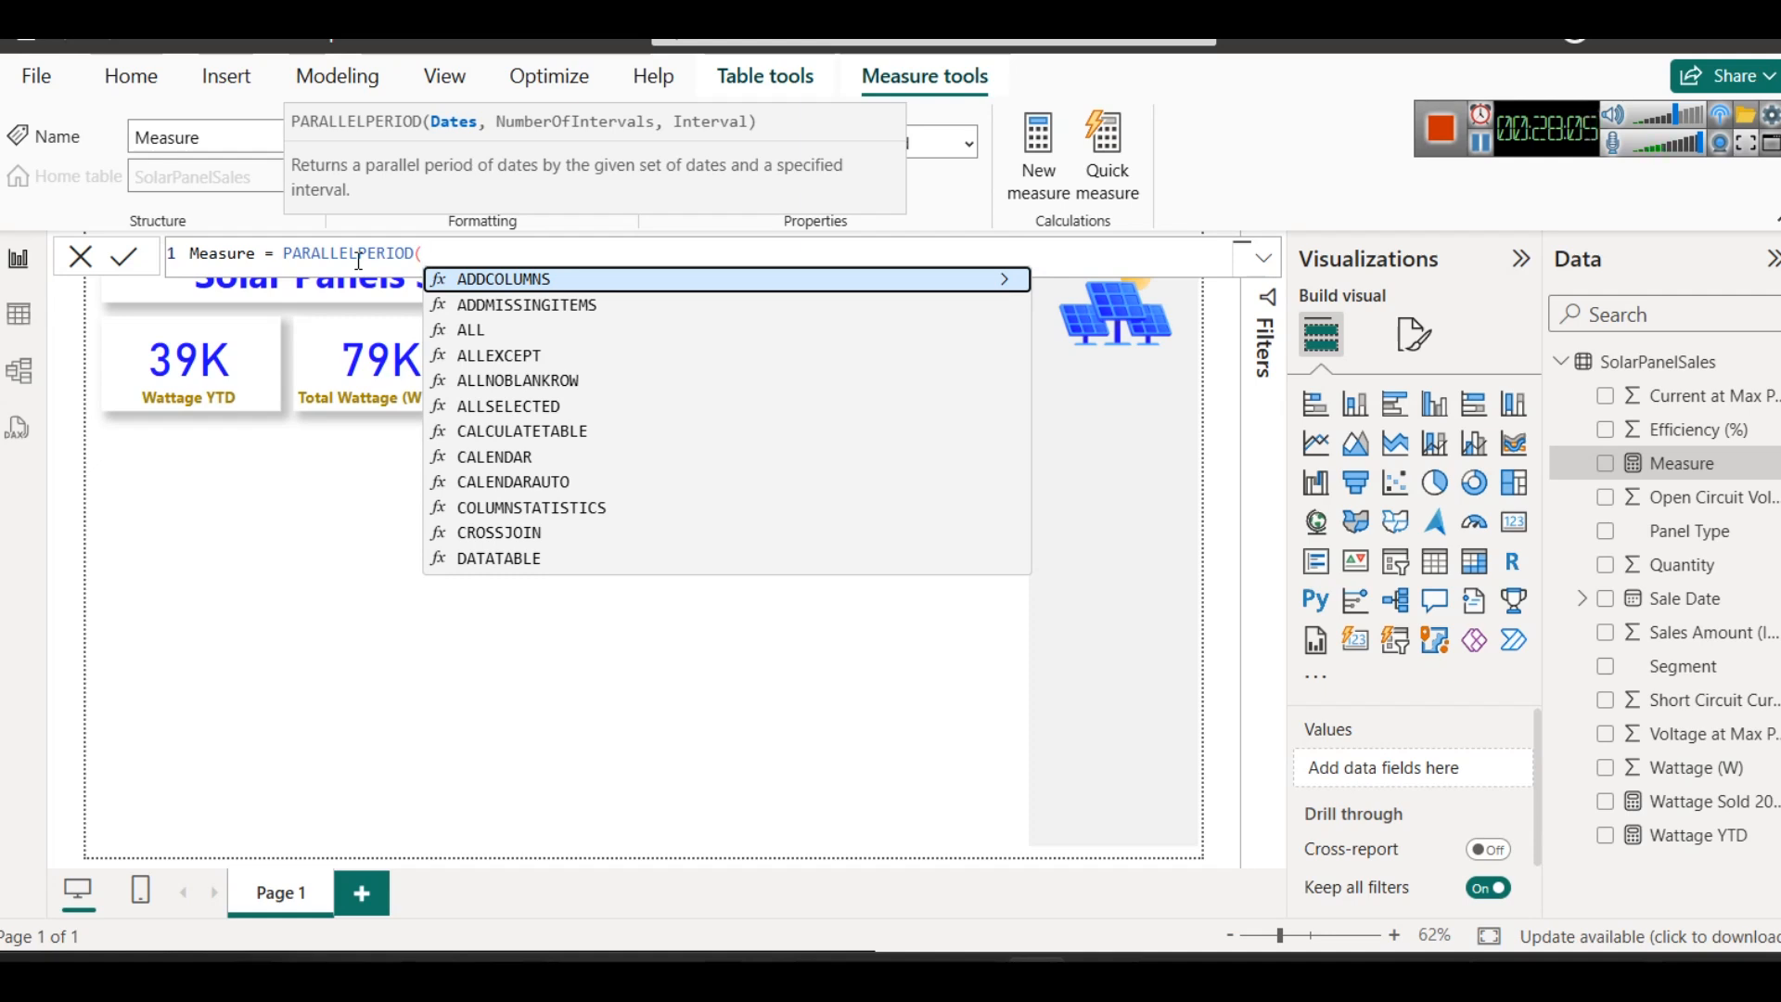
pyautogui.moveTo(425, 253); pyautogui.dragTo(241, 252)
pyautogui.press('BackSpace')
pyautogui.press('BackSpace')
pyautogui.press('BackSpace')
pyautogui.press('BackSpace')
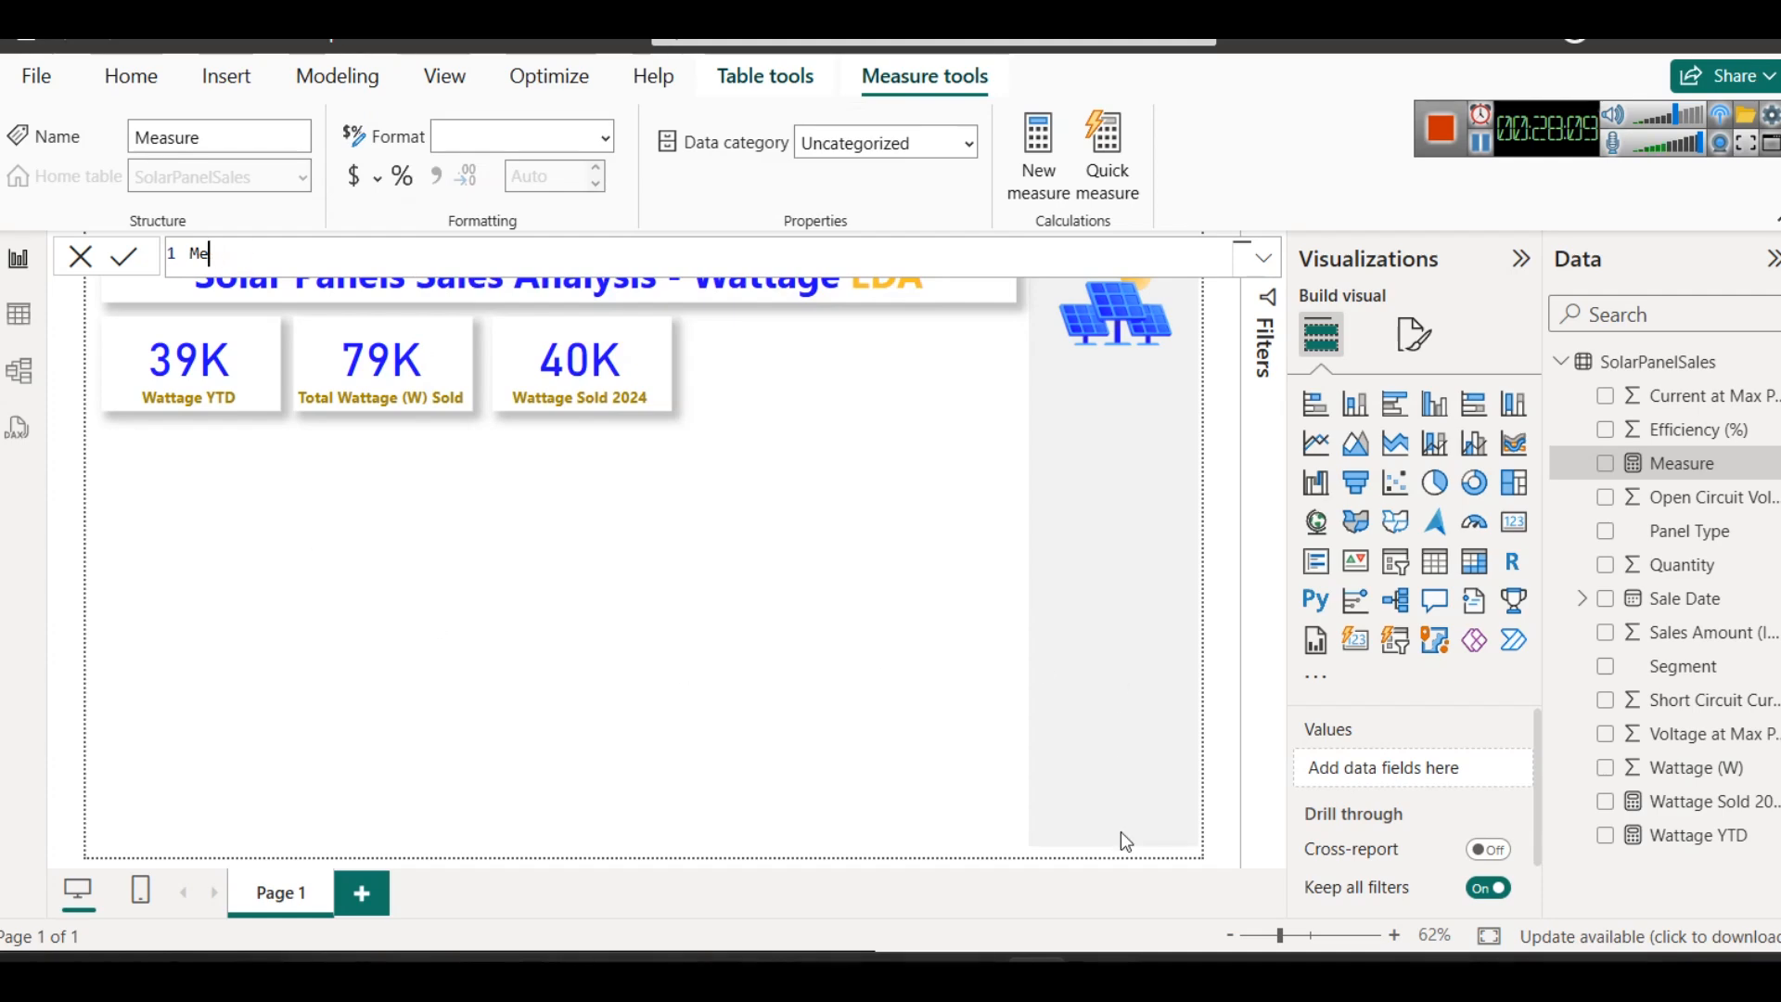
# - Open the DAX solutions page in the browser and examine the Wattage MoM Change formula, especially its CurrentMonth variable
pyautogui.moveTo(927, 969)
pyautogui.click(768, 848)
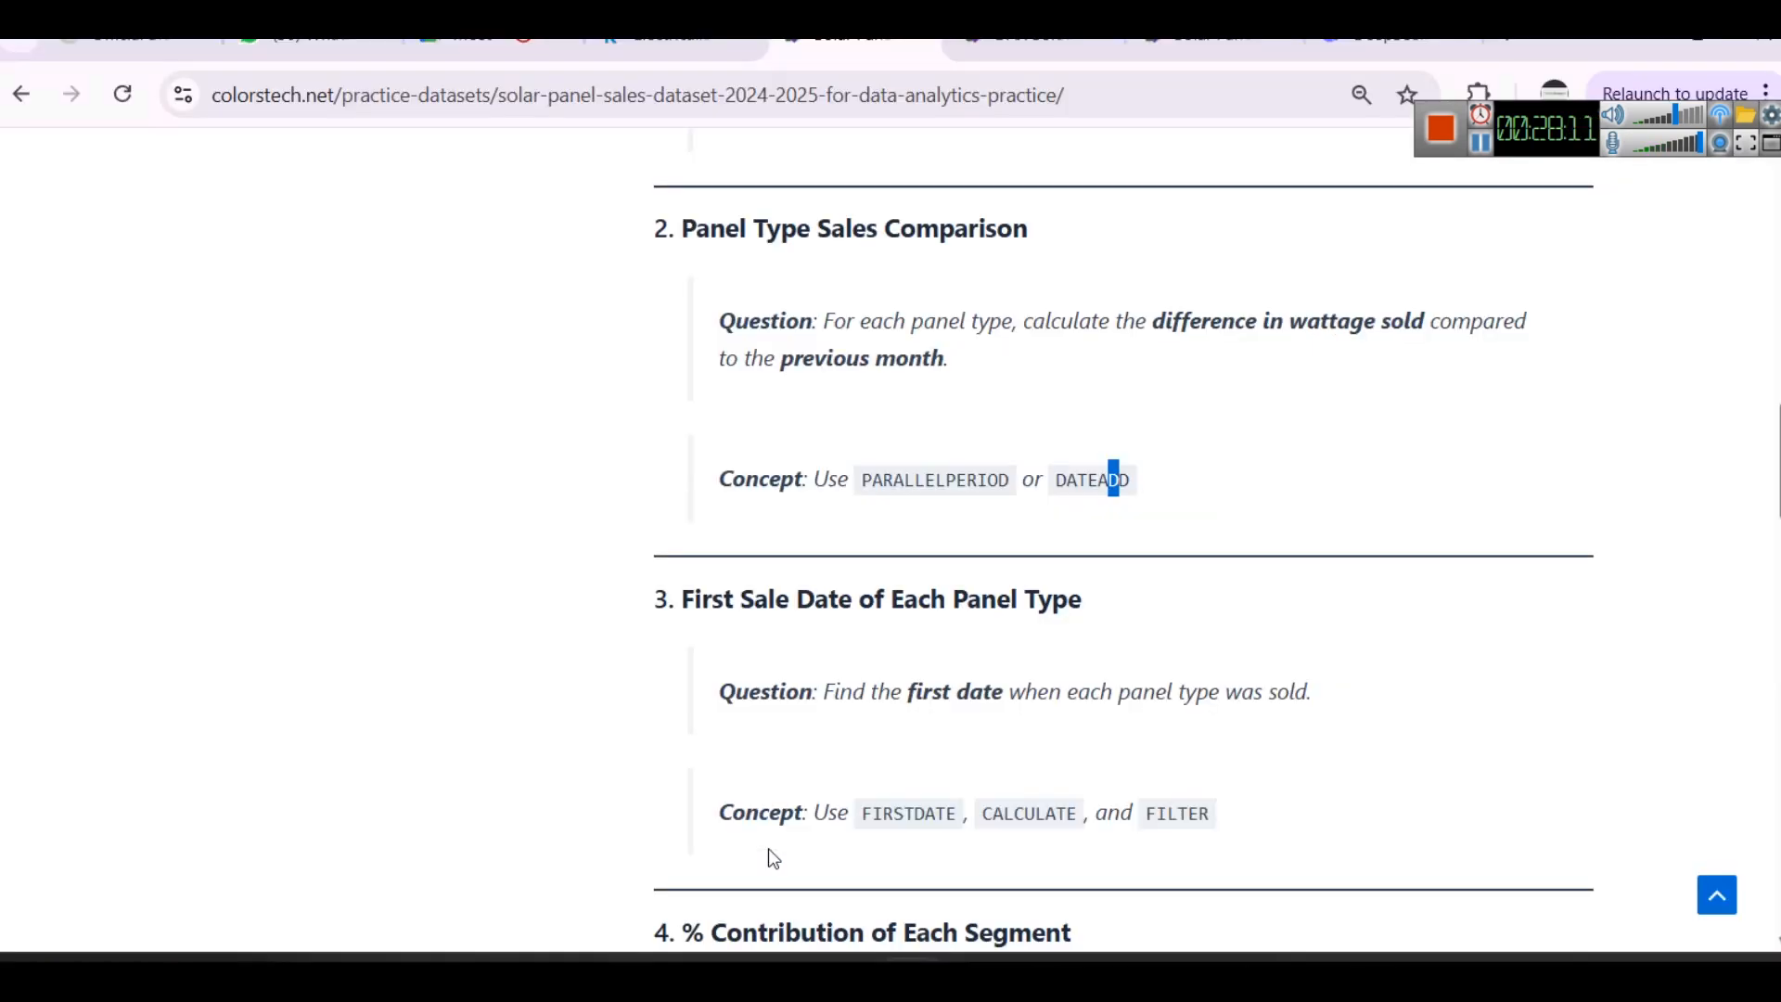
pyautogui.click(1062, 40)
pyautogui.scroll(-5, 894, 442)
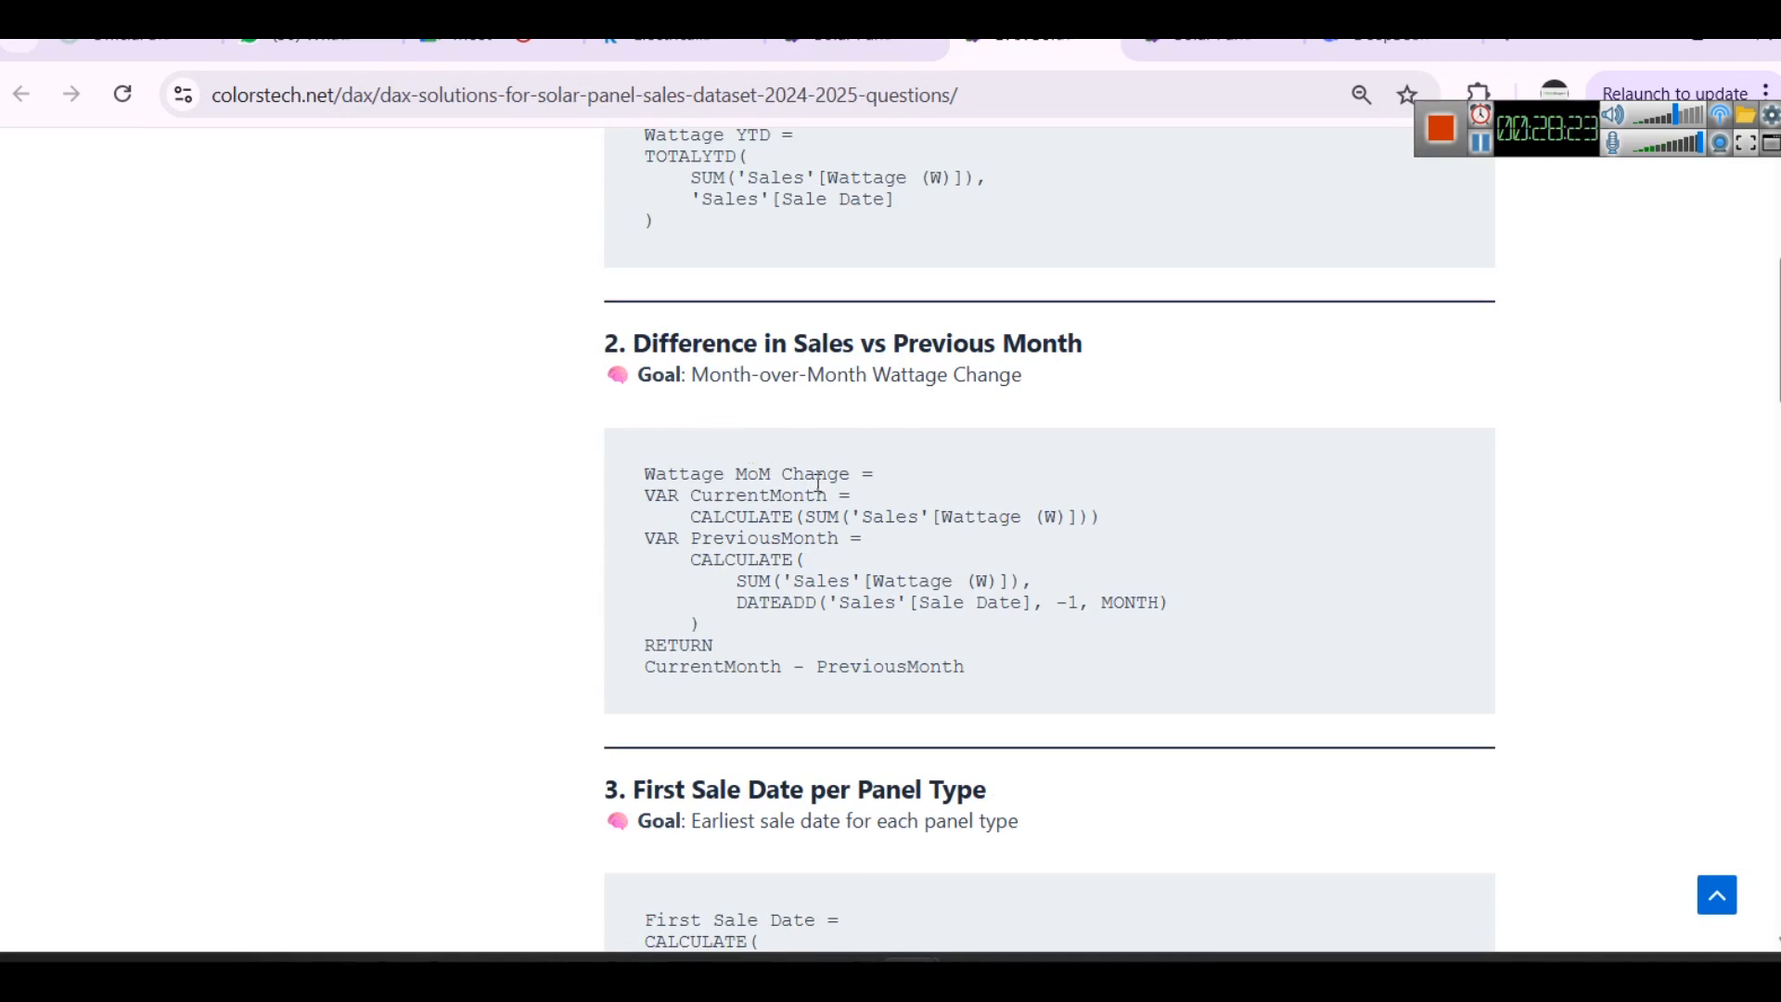
pyautogui.moveTo(633, 479); pyautogui.dragTo(868, 485)
pyautogui.click(937, 512)
pyautogui.moveTo(1095, 515); pyautogui.dragTo(627, 494)
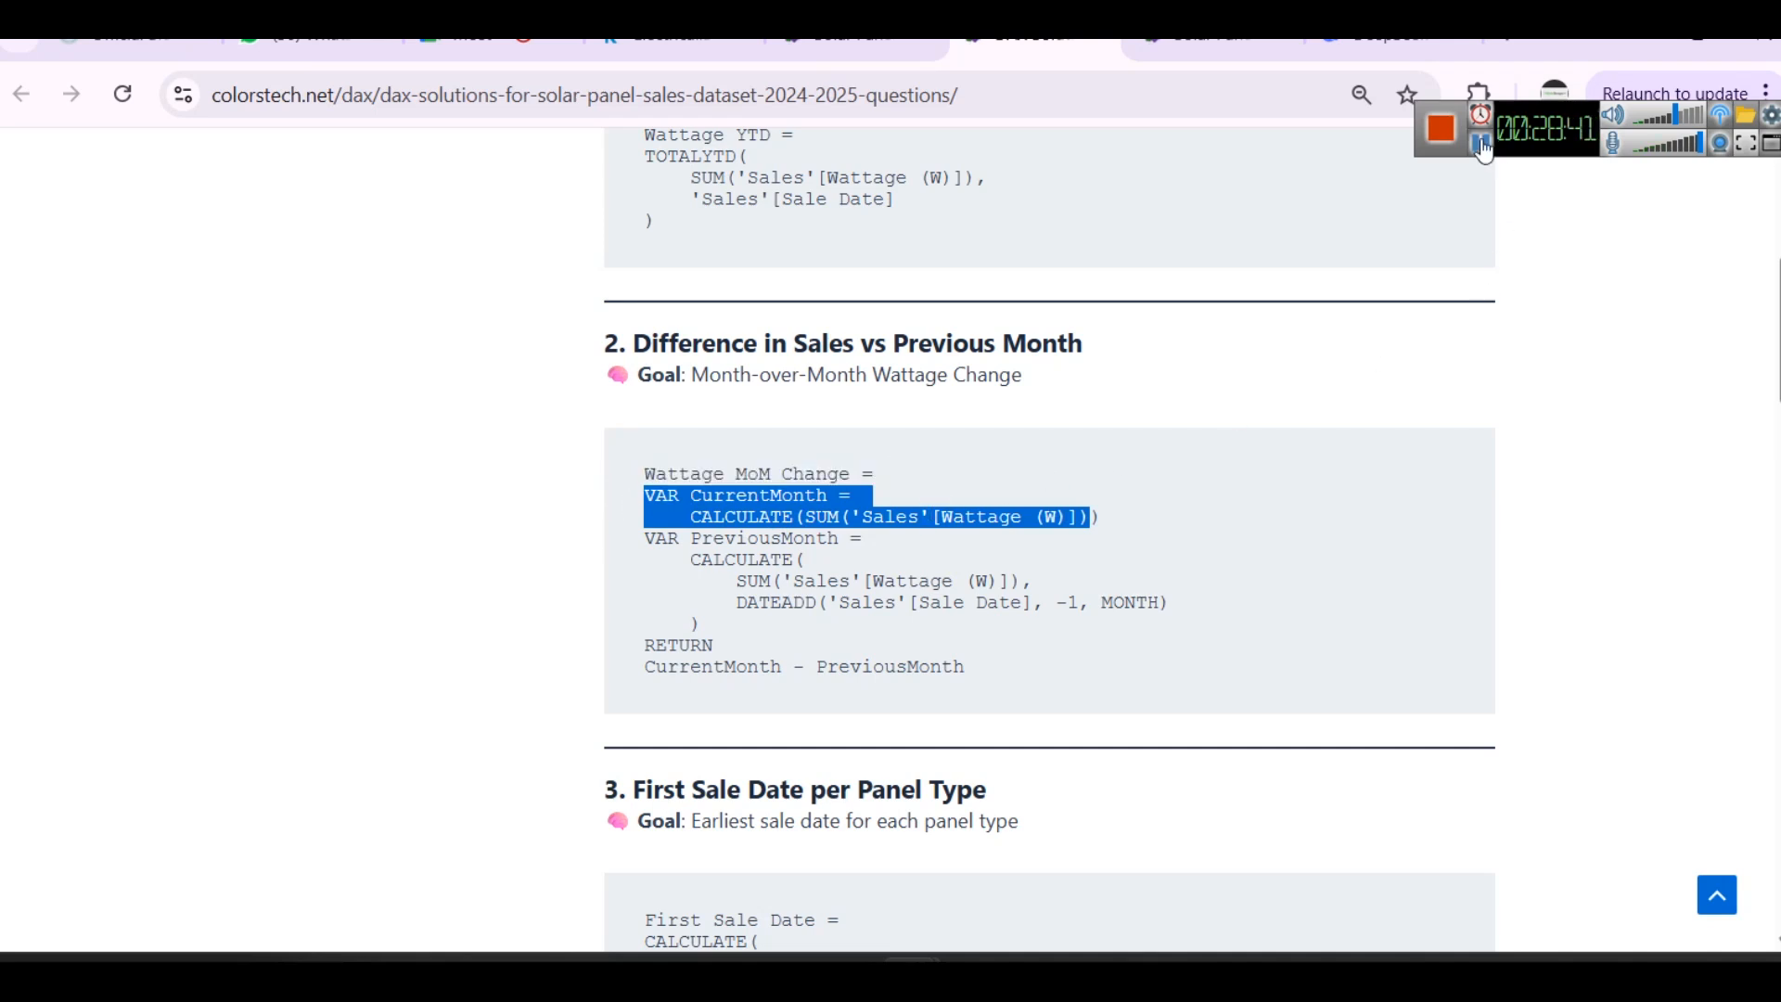
# - Switch to the Notepad note and paste the VAR CurrentMonth code with CALCULATE, SUM and FILTER below YEAR-Month-Day
pyautogui.hotkey('alt', 'Tab')
pyautogui.click(509, 517)
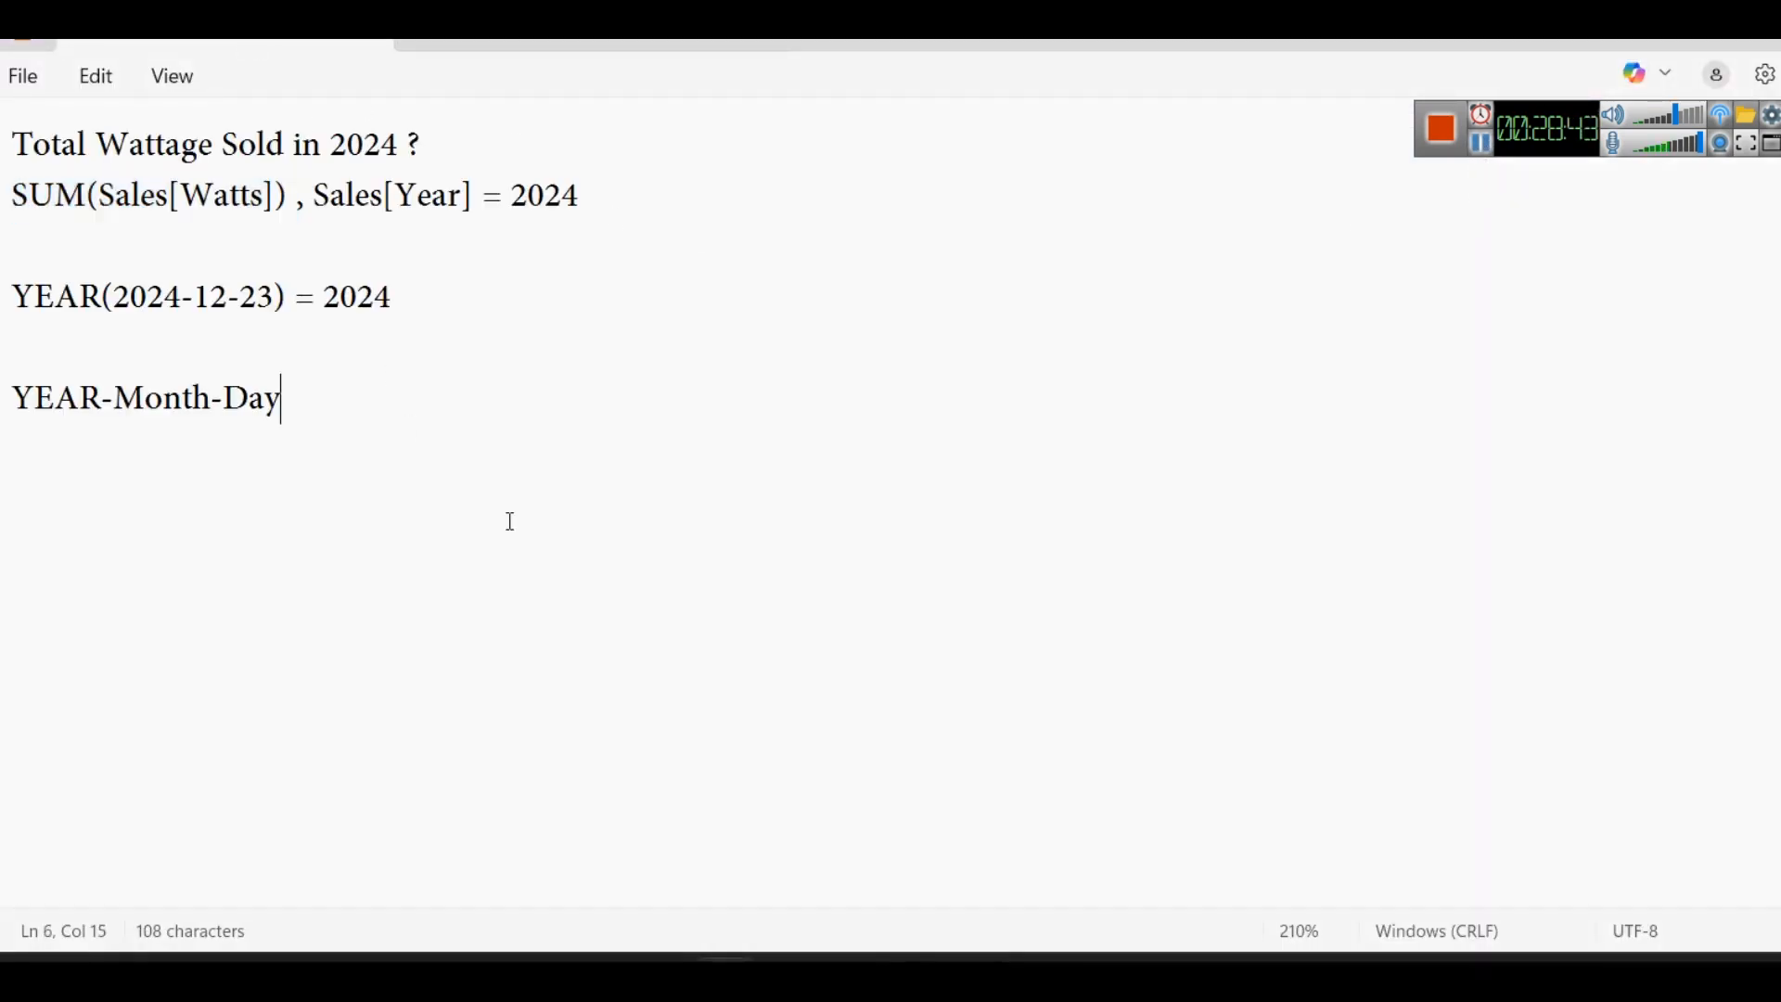
pyautogui.press('Return')
pyautogui.press('Return')
pyautogui.write("VAR CurrentMonth =     CALCULATE(         SUM('Sales'[Wattage (W)]),         FILTER(             ALL('Sales'[Sale Date]),             MONTH('Sales'[Sale Date]) = MONTH(MAX('Sales'[Sale Date])) &&             YEAR('Sales'[Sale Date]) = YEAR(MAX('Sales'[Sale Date]))         )     )")
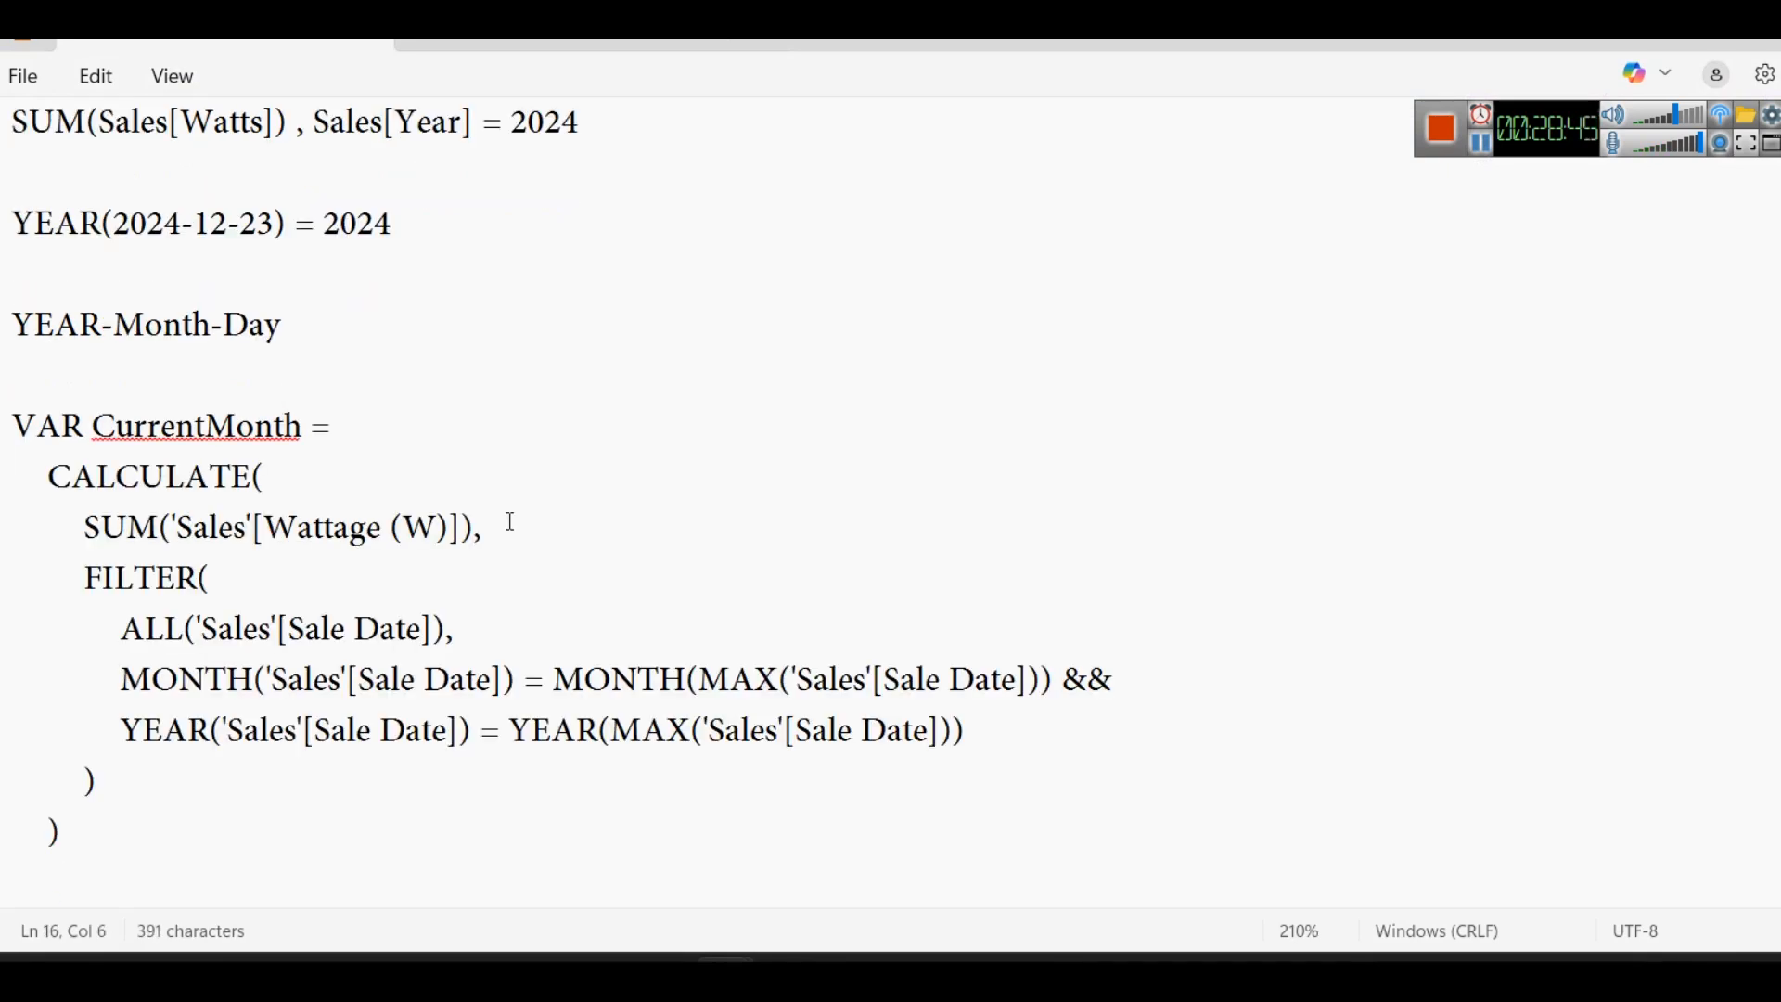
# - Examine the VAR keyword, the CurrentMonth name and the SUM('Sales'[Wattage (W)]) expression in the pasted code
pyautogui.doubleClick(168, 427)
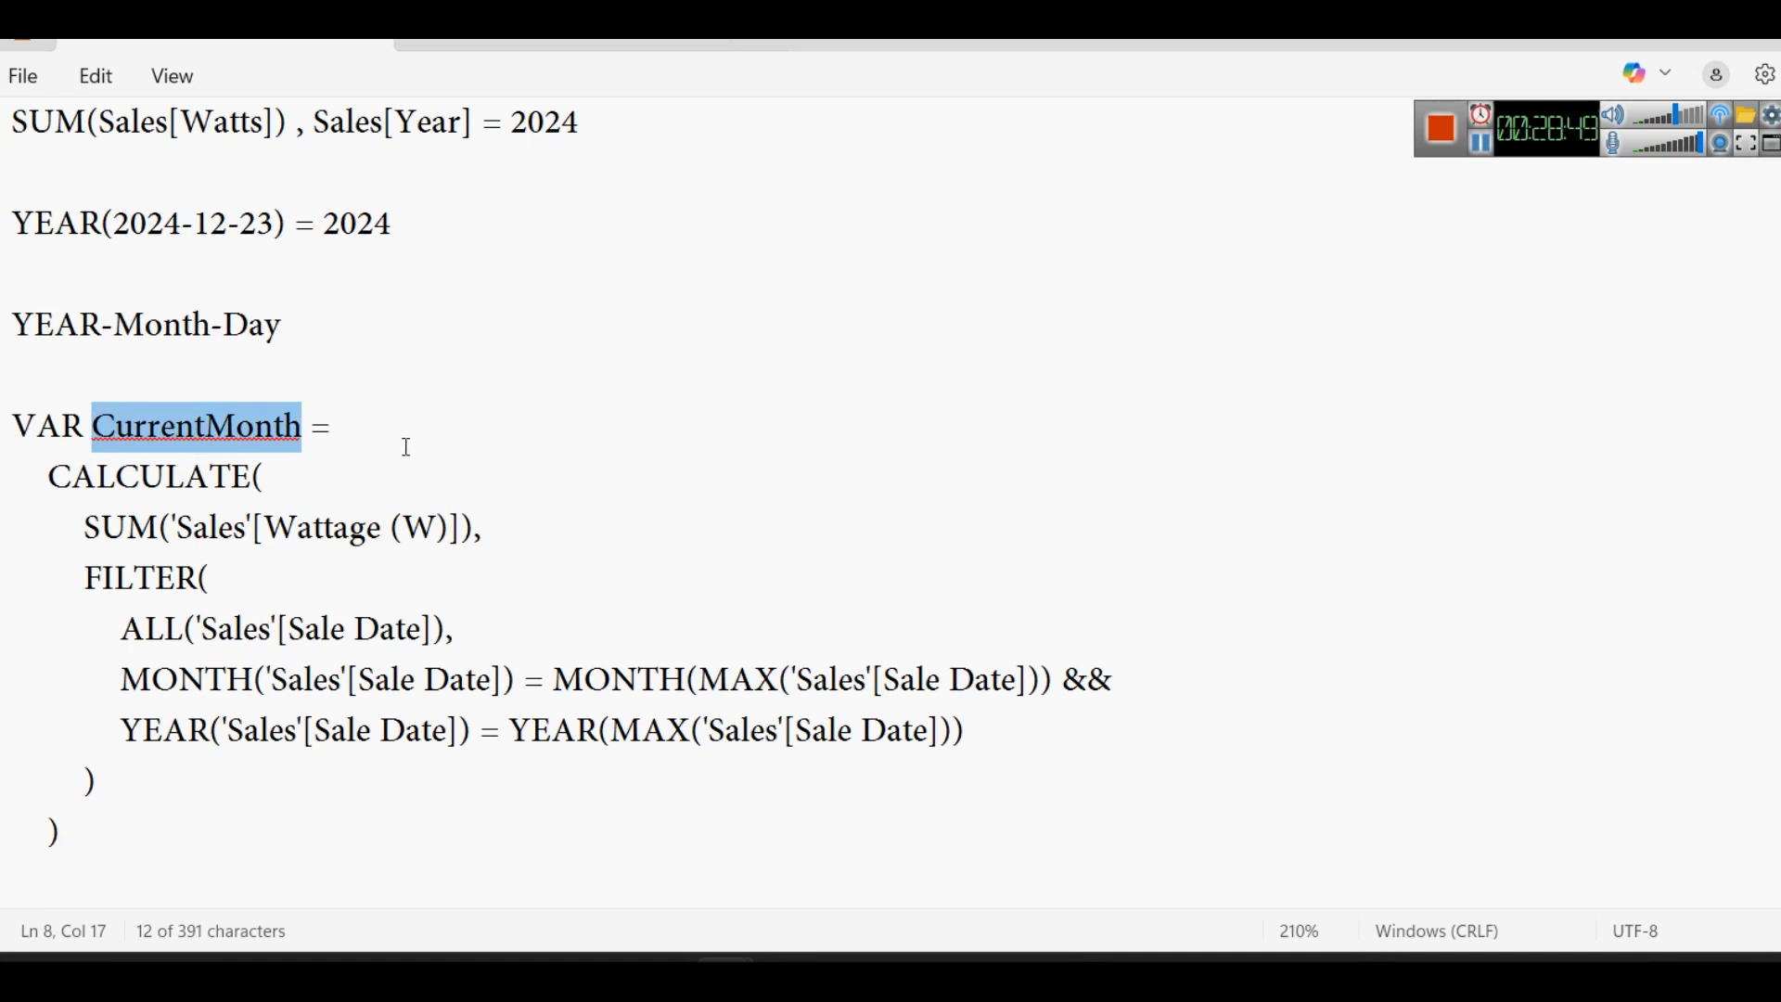
pyautogui.click(276, 470)
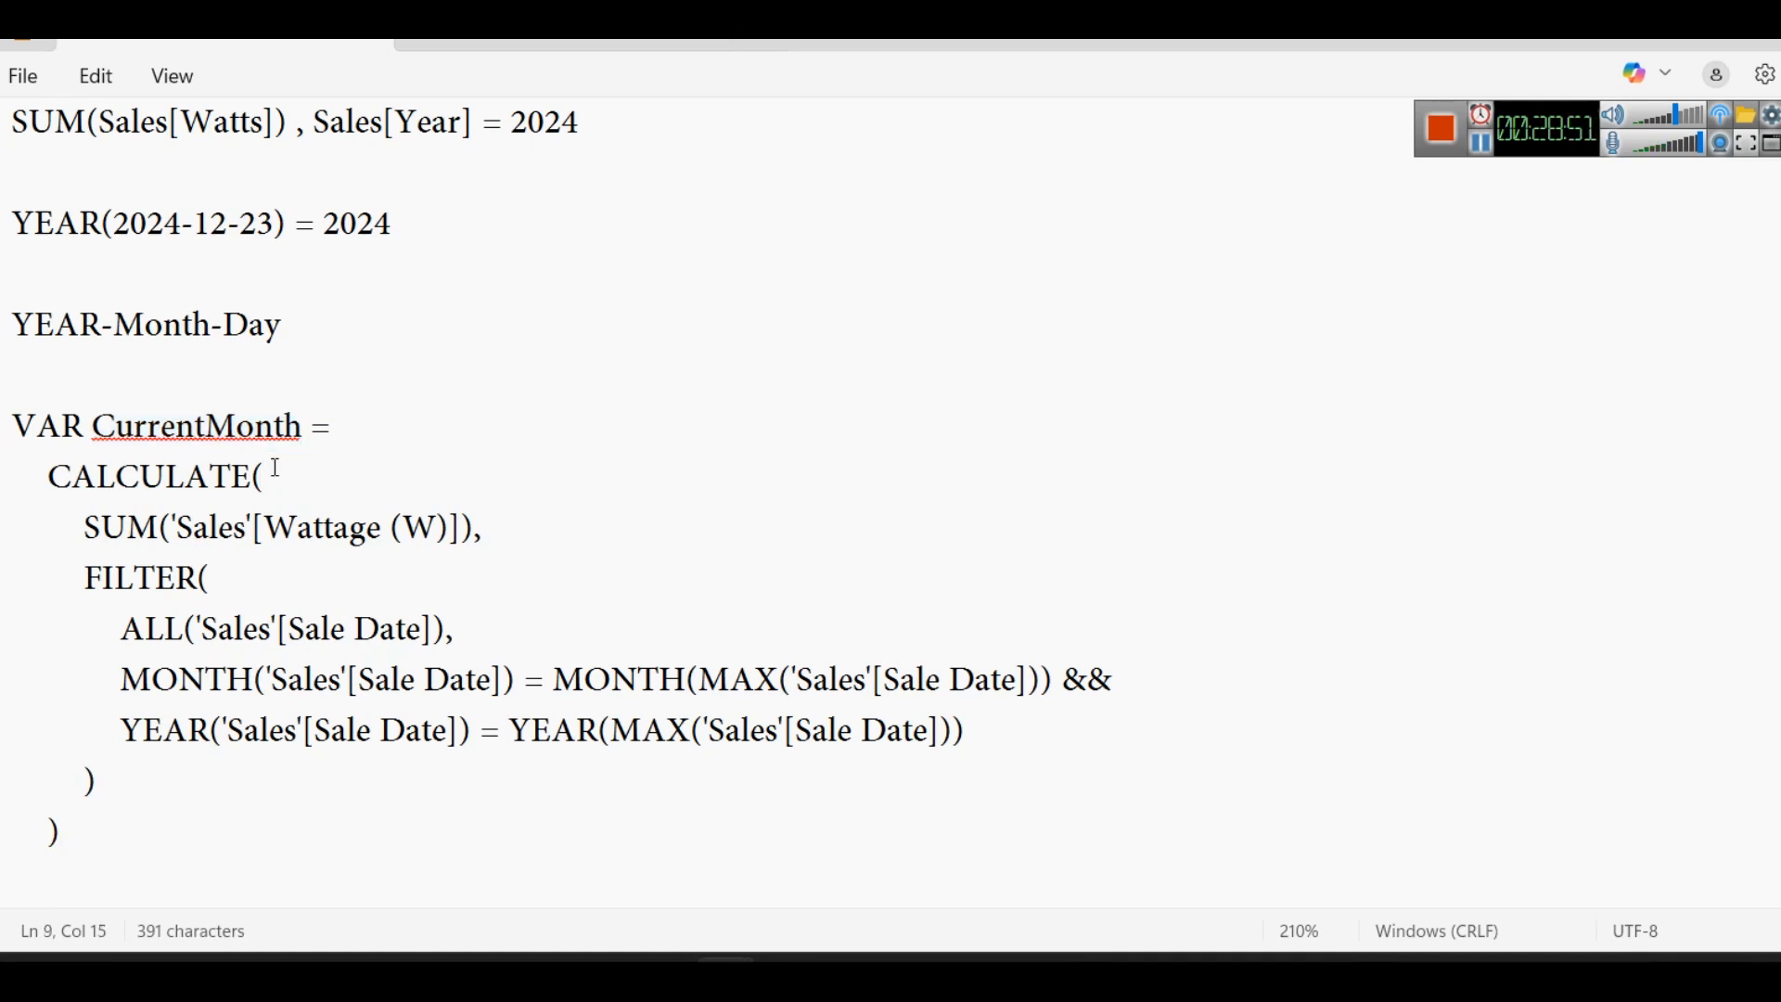
pyautogui.moveTo(85, 532); pyautogui.dragTo(380, 525)
pyautogui.click(509, 524)
pyautogui.moveTo(509, 525); pyautogui.dragTo(21, 443)
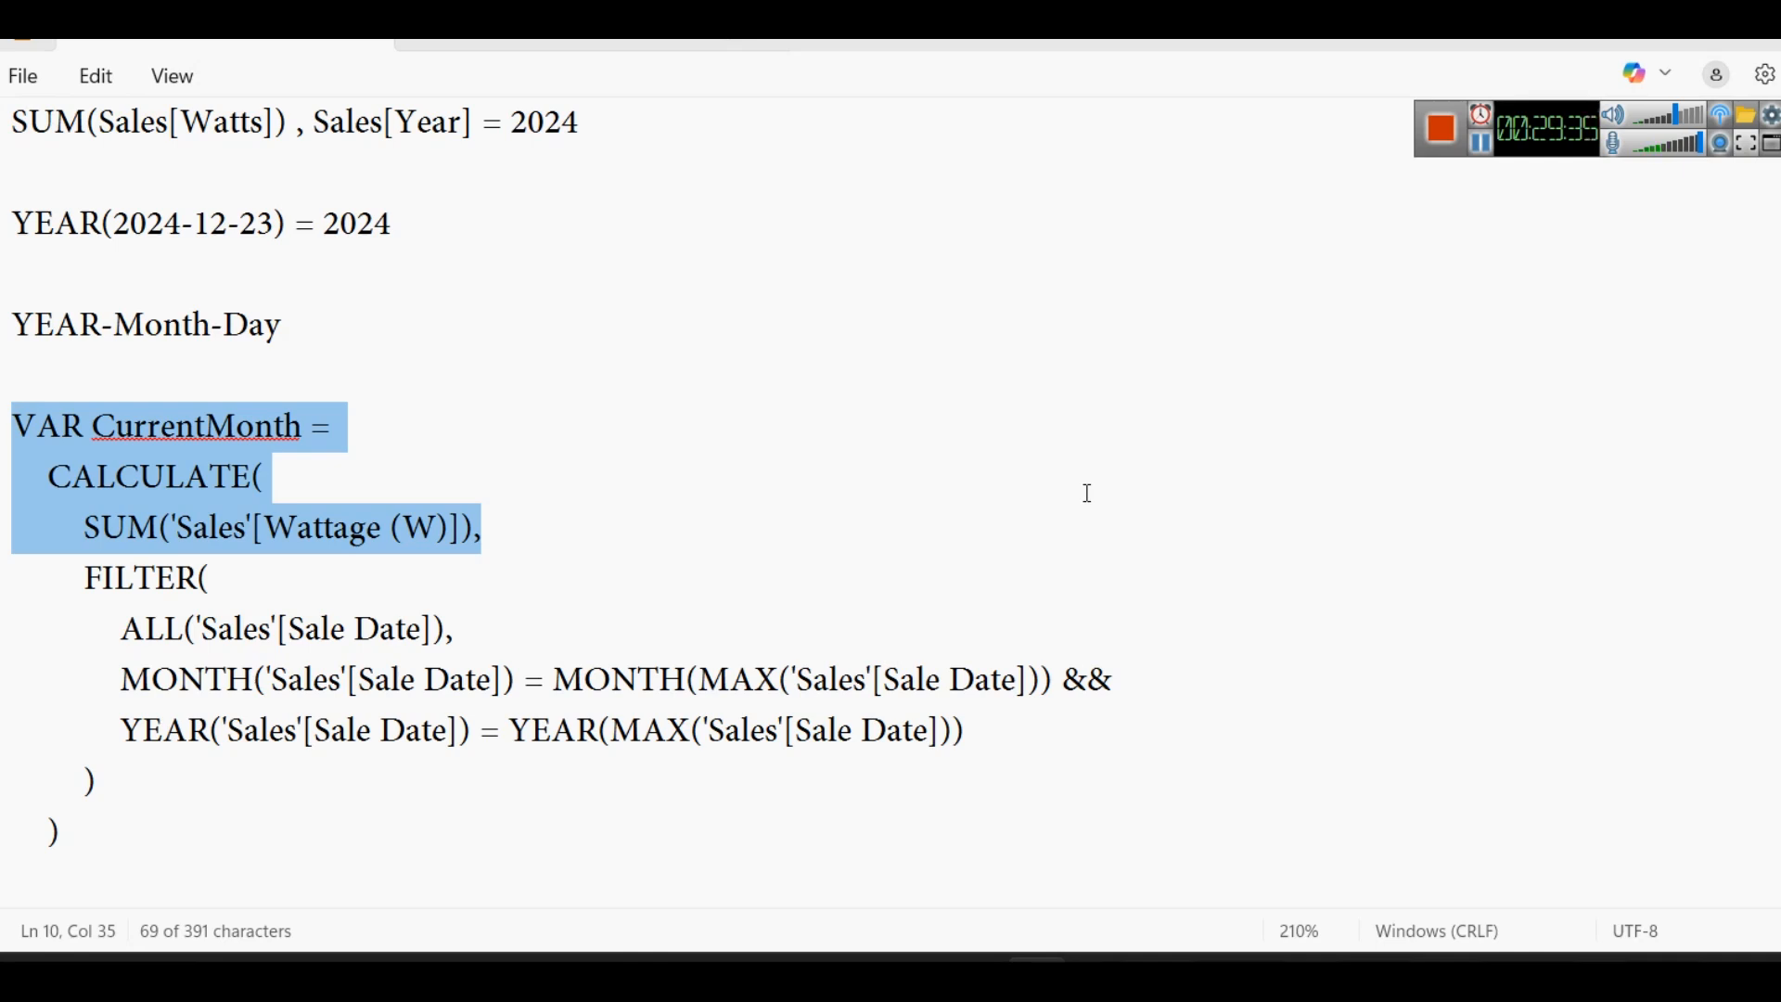
pyautogui.doubleClick(373, 517)
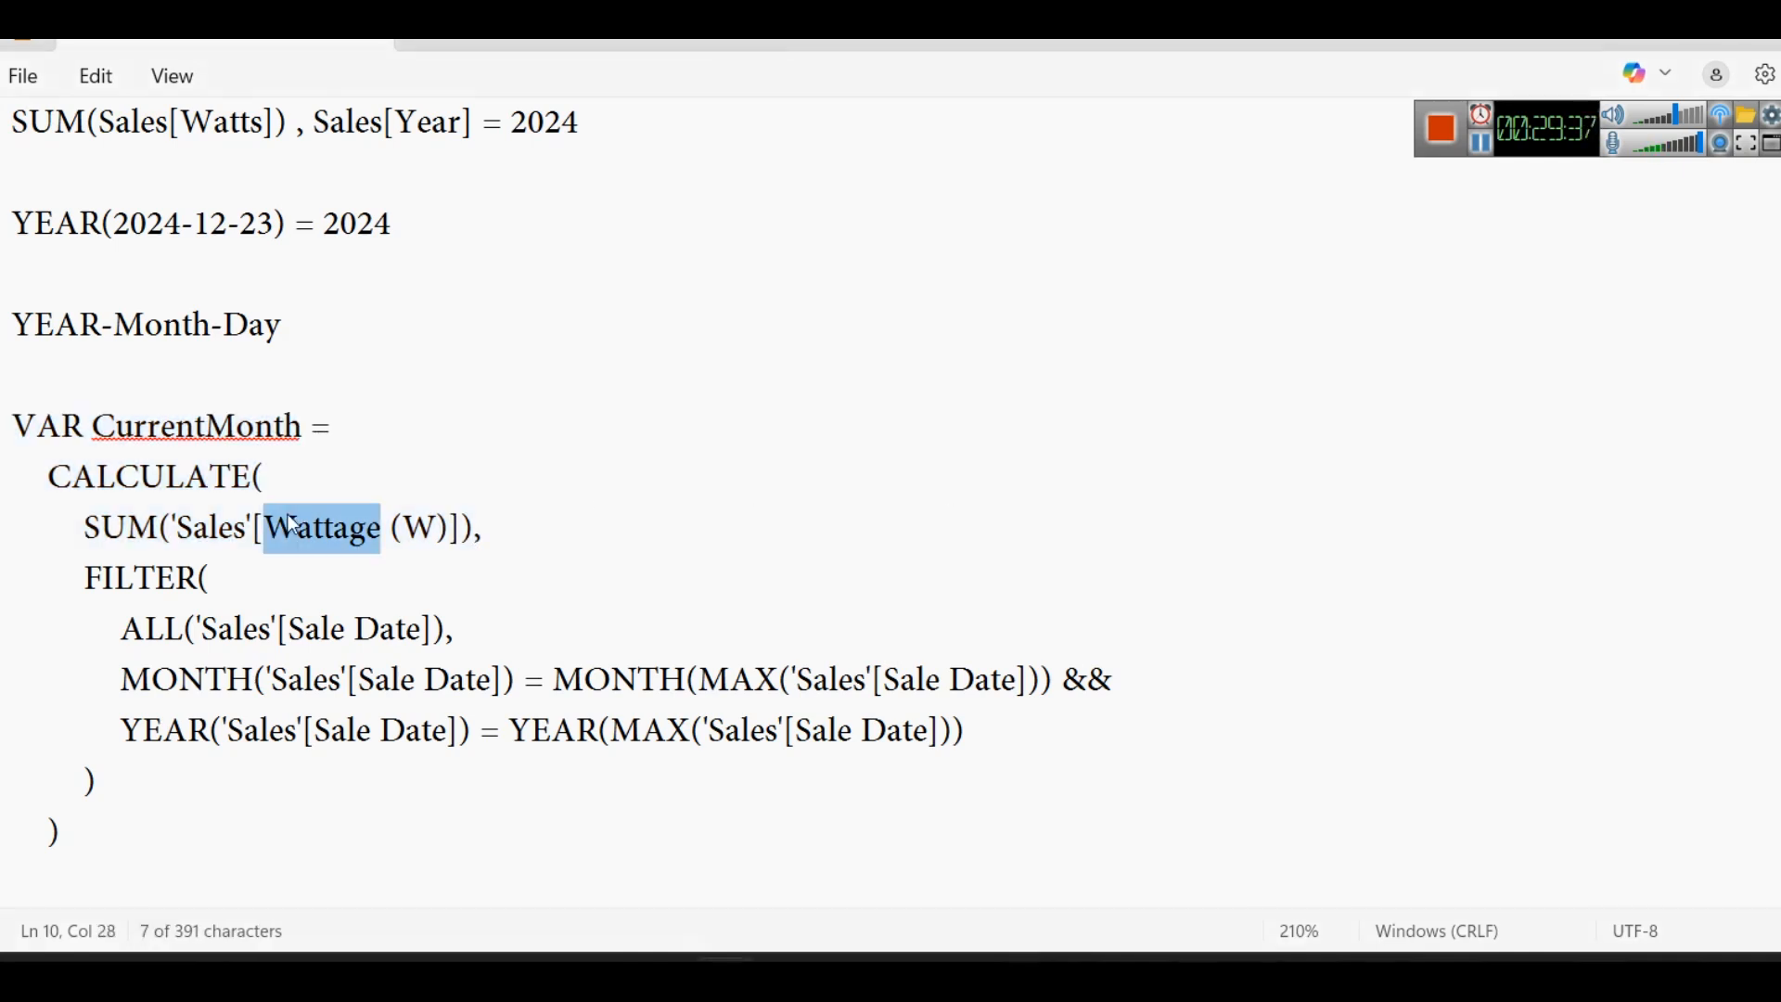
pyautogui.click(416, 524)
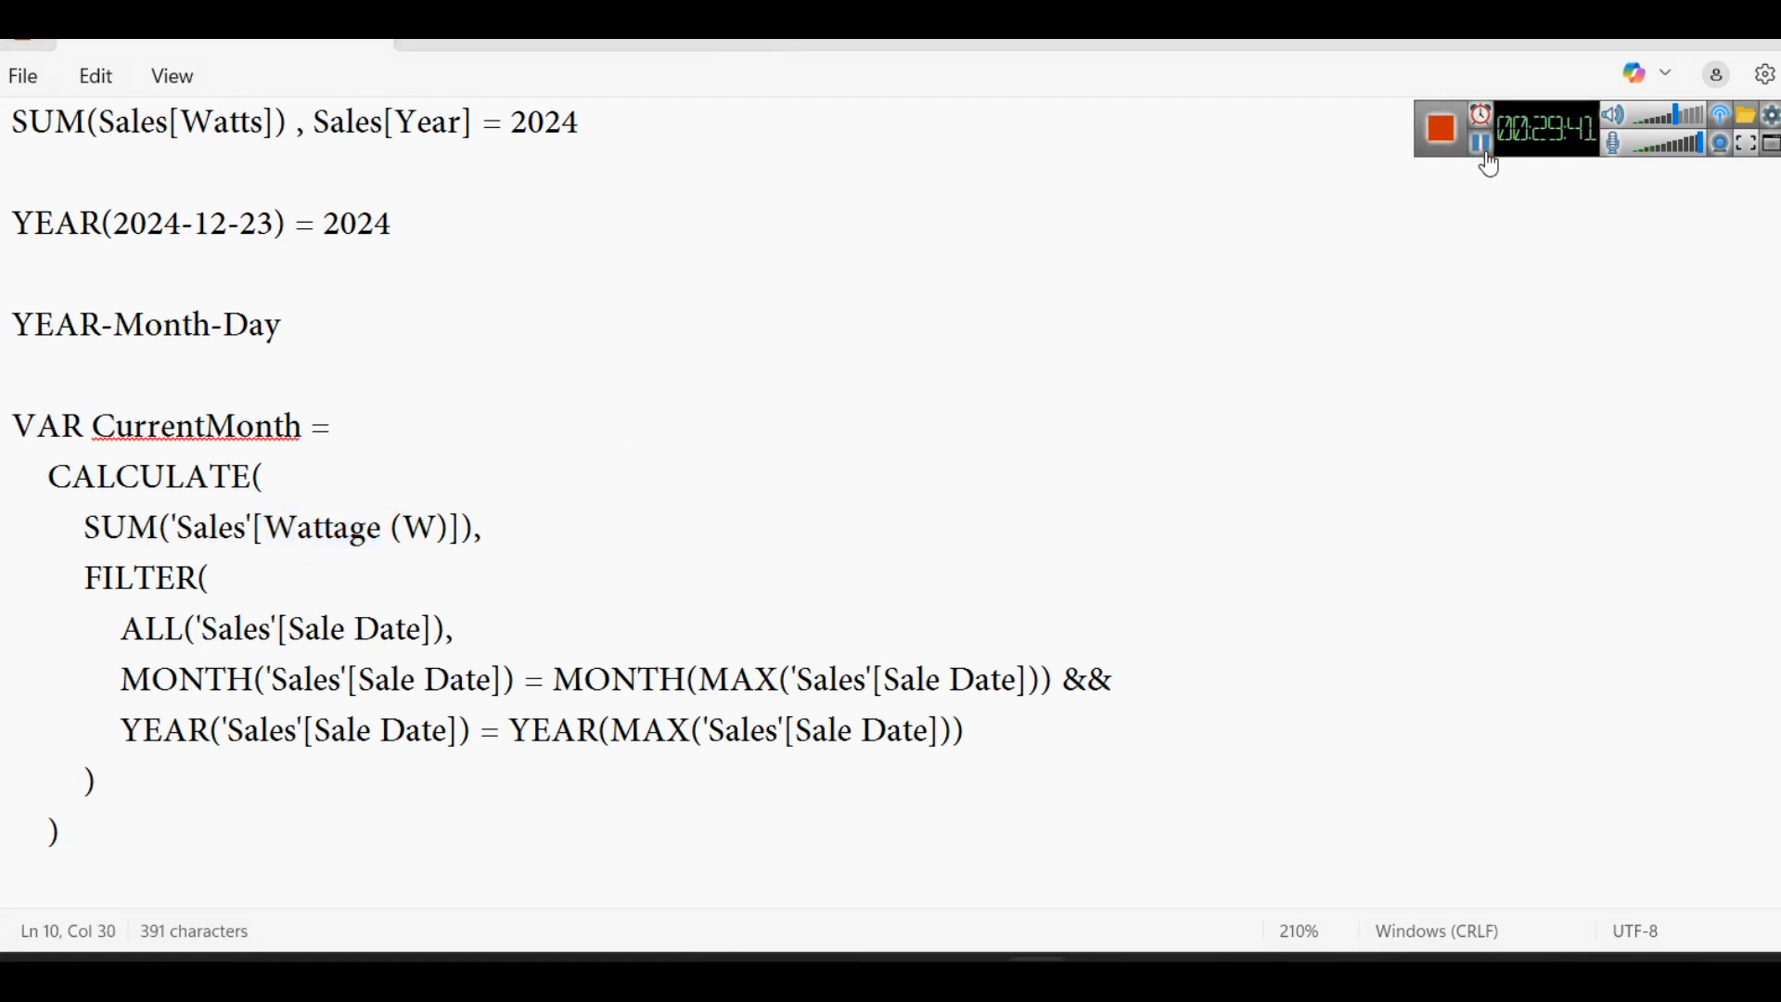
pyautogui.doubleClick(71, 432)
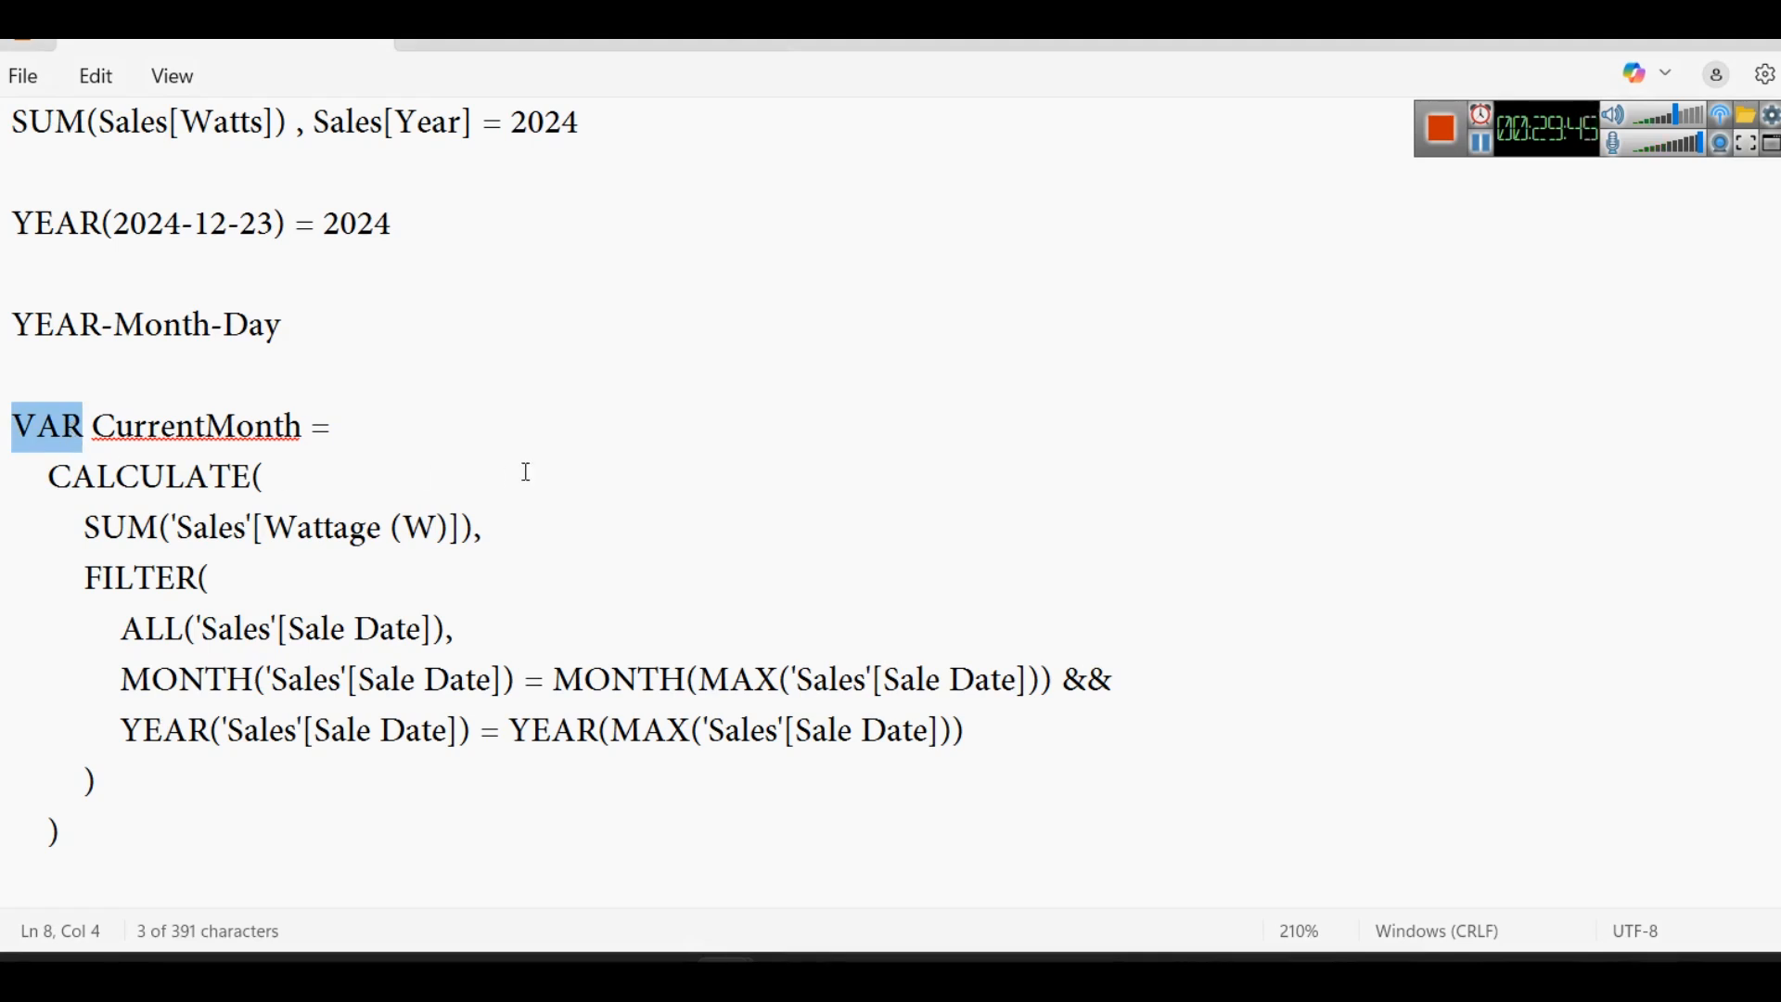
# - Try adding the word VARIABLE a few lines below the pasted code and erase it
pyautogui.scroll(1, 548, 487)
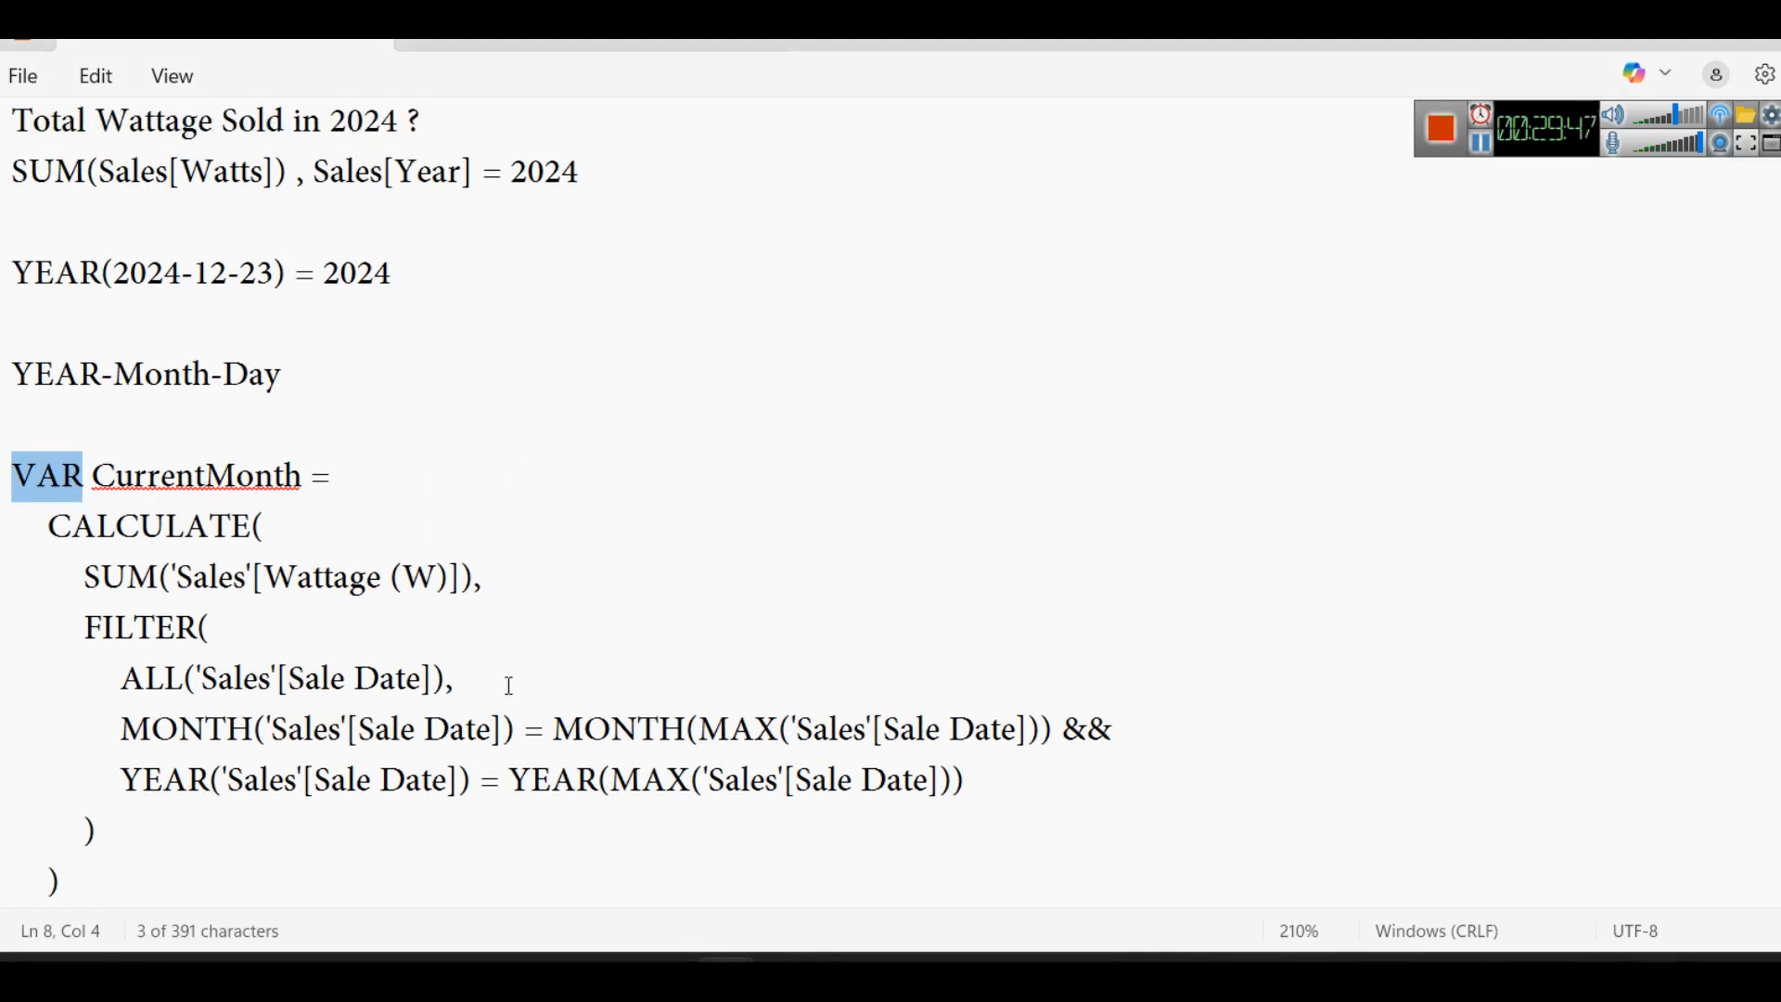
pyautogui.click(434, 872)
pyautogui.press('Return')
pyautogui.press('Return')
pyautogui.press('Return')
pyautogui.write('VARIABLE')
pyautogui.press('BackSpace')
pyautogui.press('BackSpace')
pyautogui.press('BackSpace')
pyautogui.press('BackSpace')
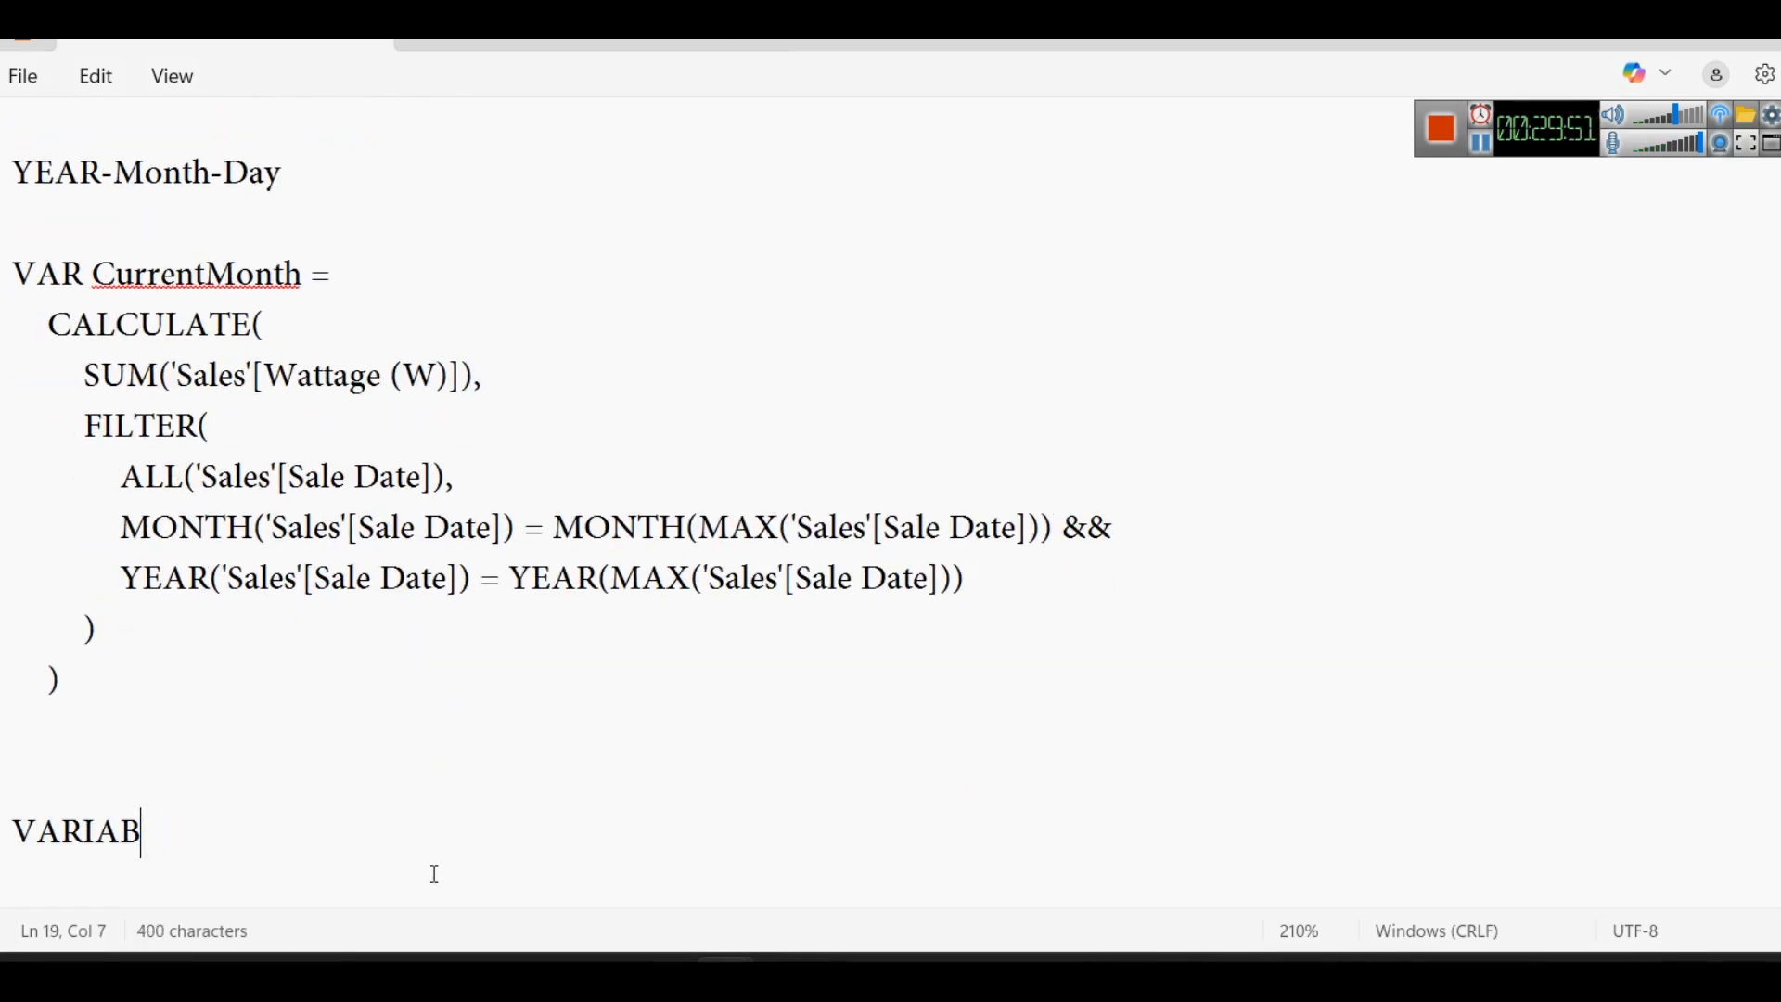
pyautogui.press('BackSpace')
pyautogui.press('BackSpace')
pyautogui.press('BackSpace')
pyautogui.press('BackSpace')
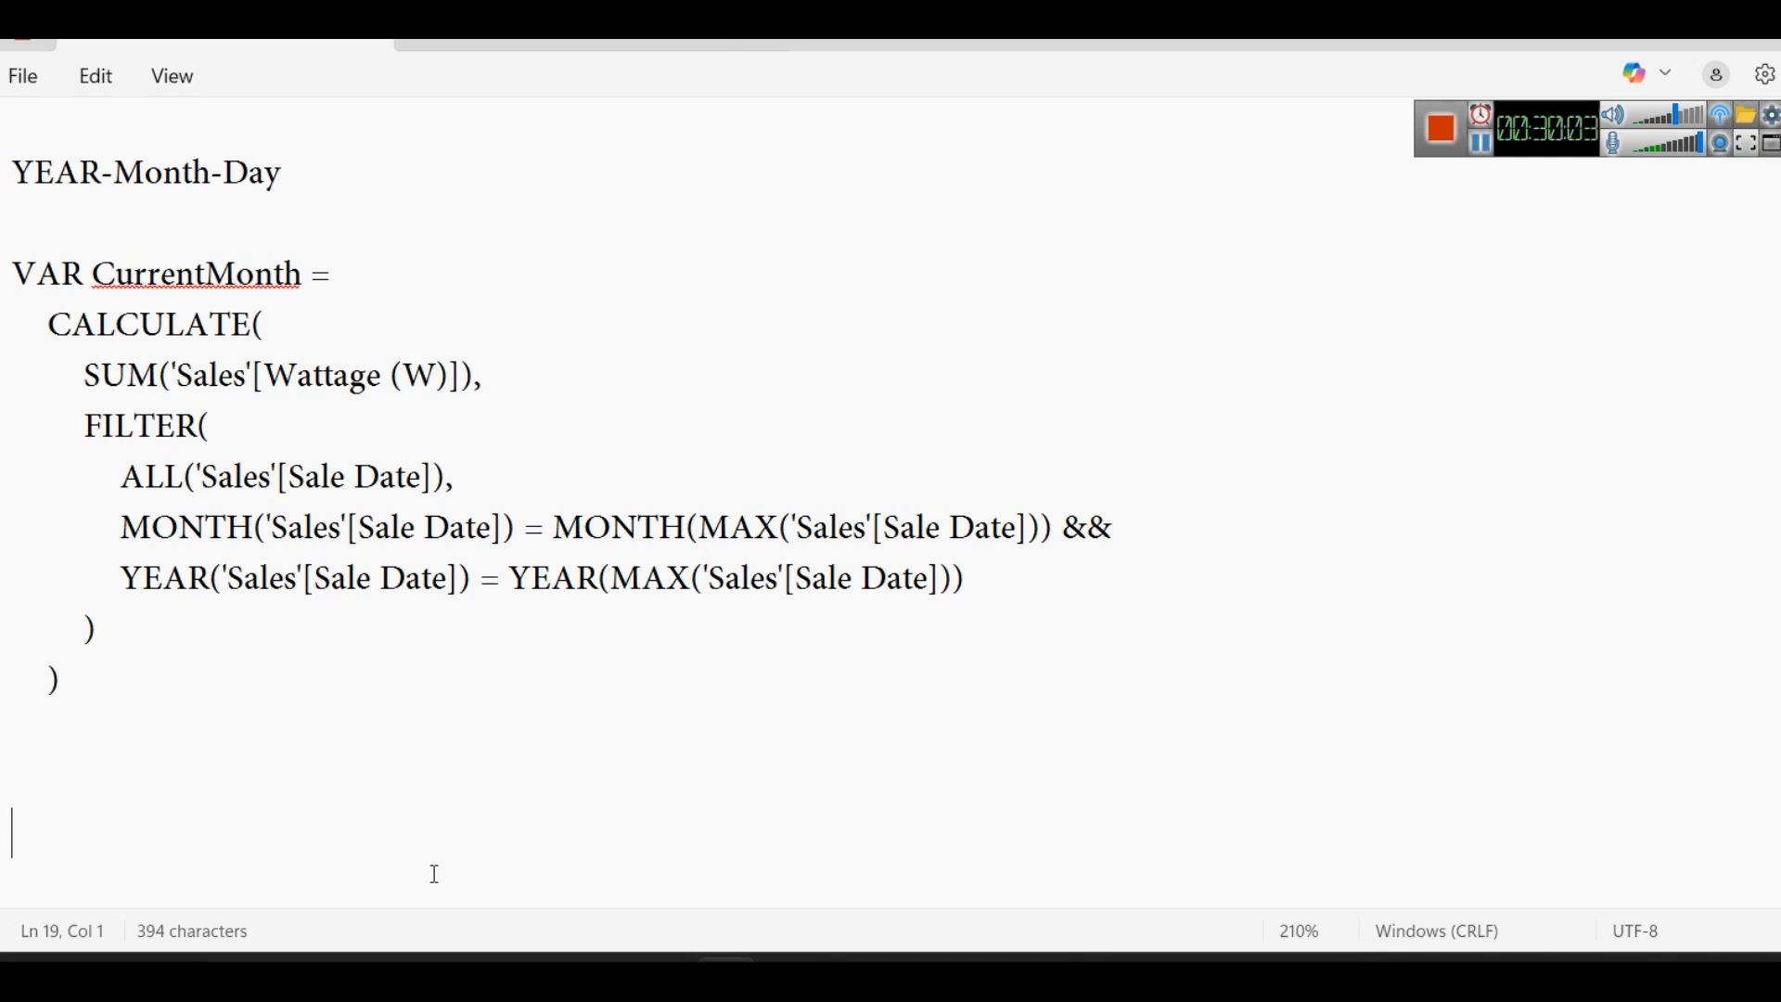
# - Write an example below the code that lets a person's age equal x, followed by x - 15 = 30
pyautogui.write('let age ')
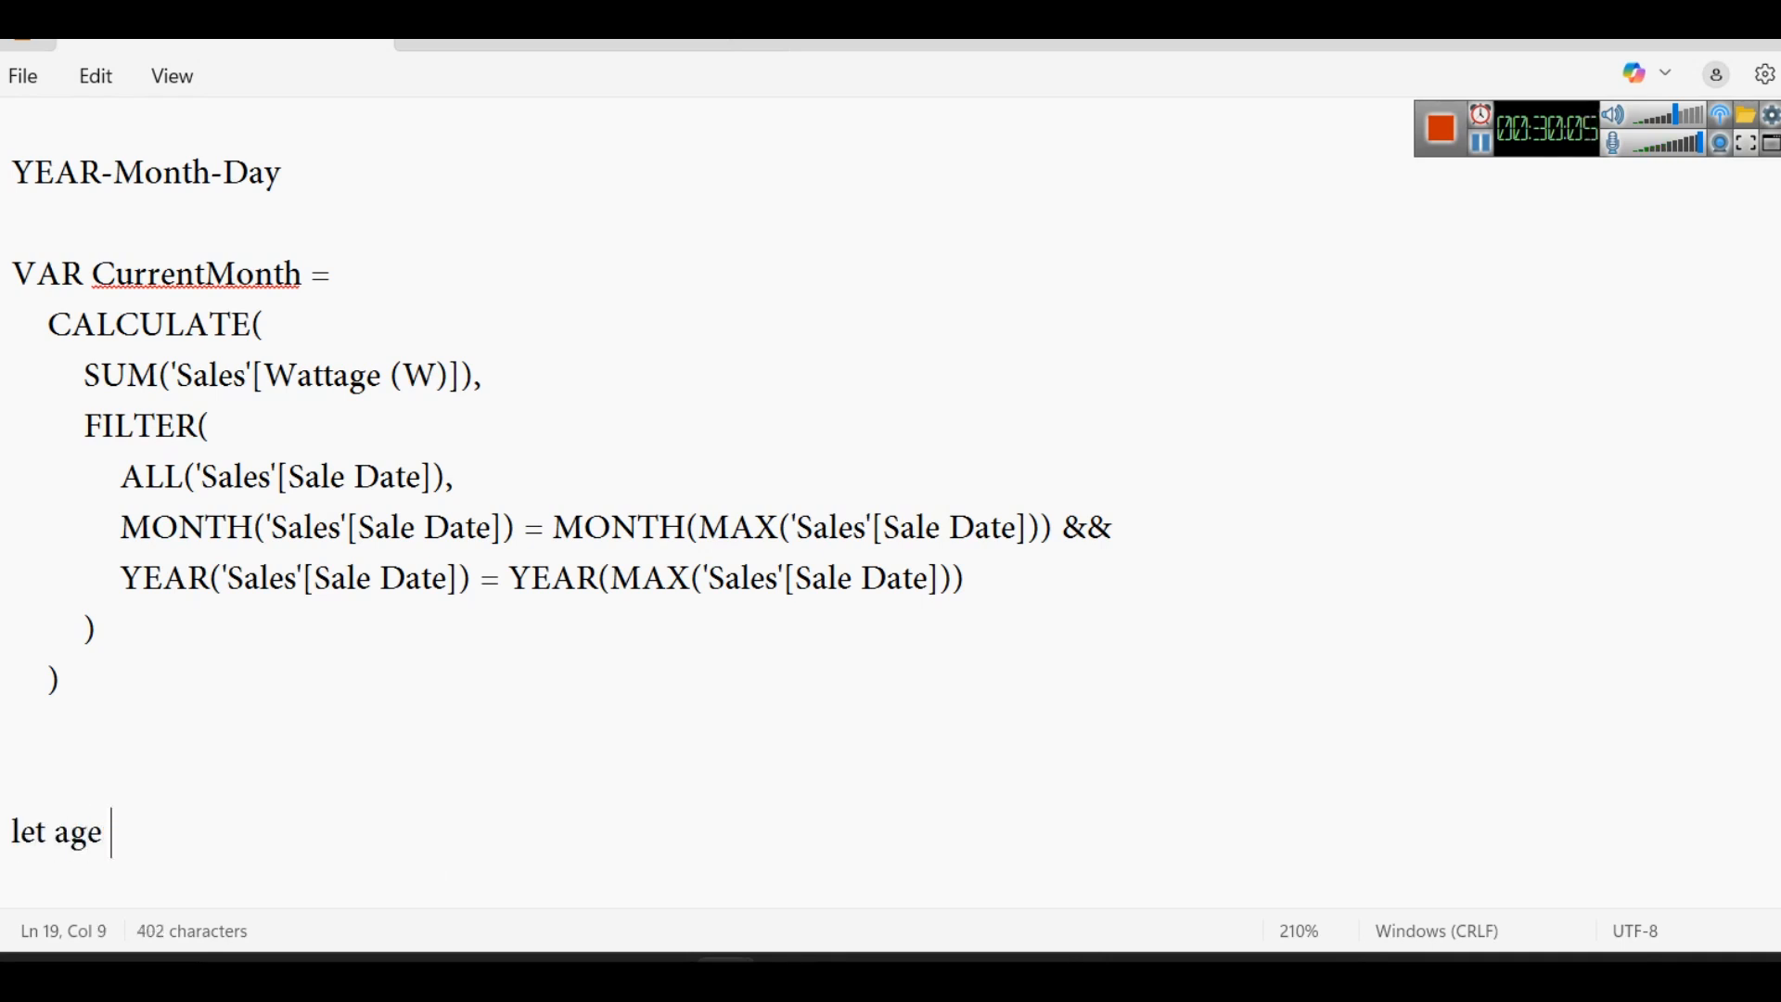
pyautogui.write('of mohan = x')
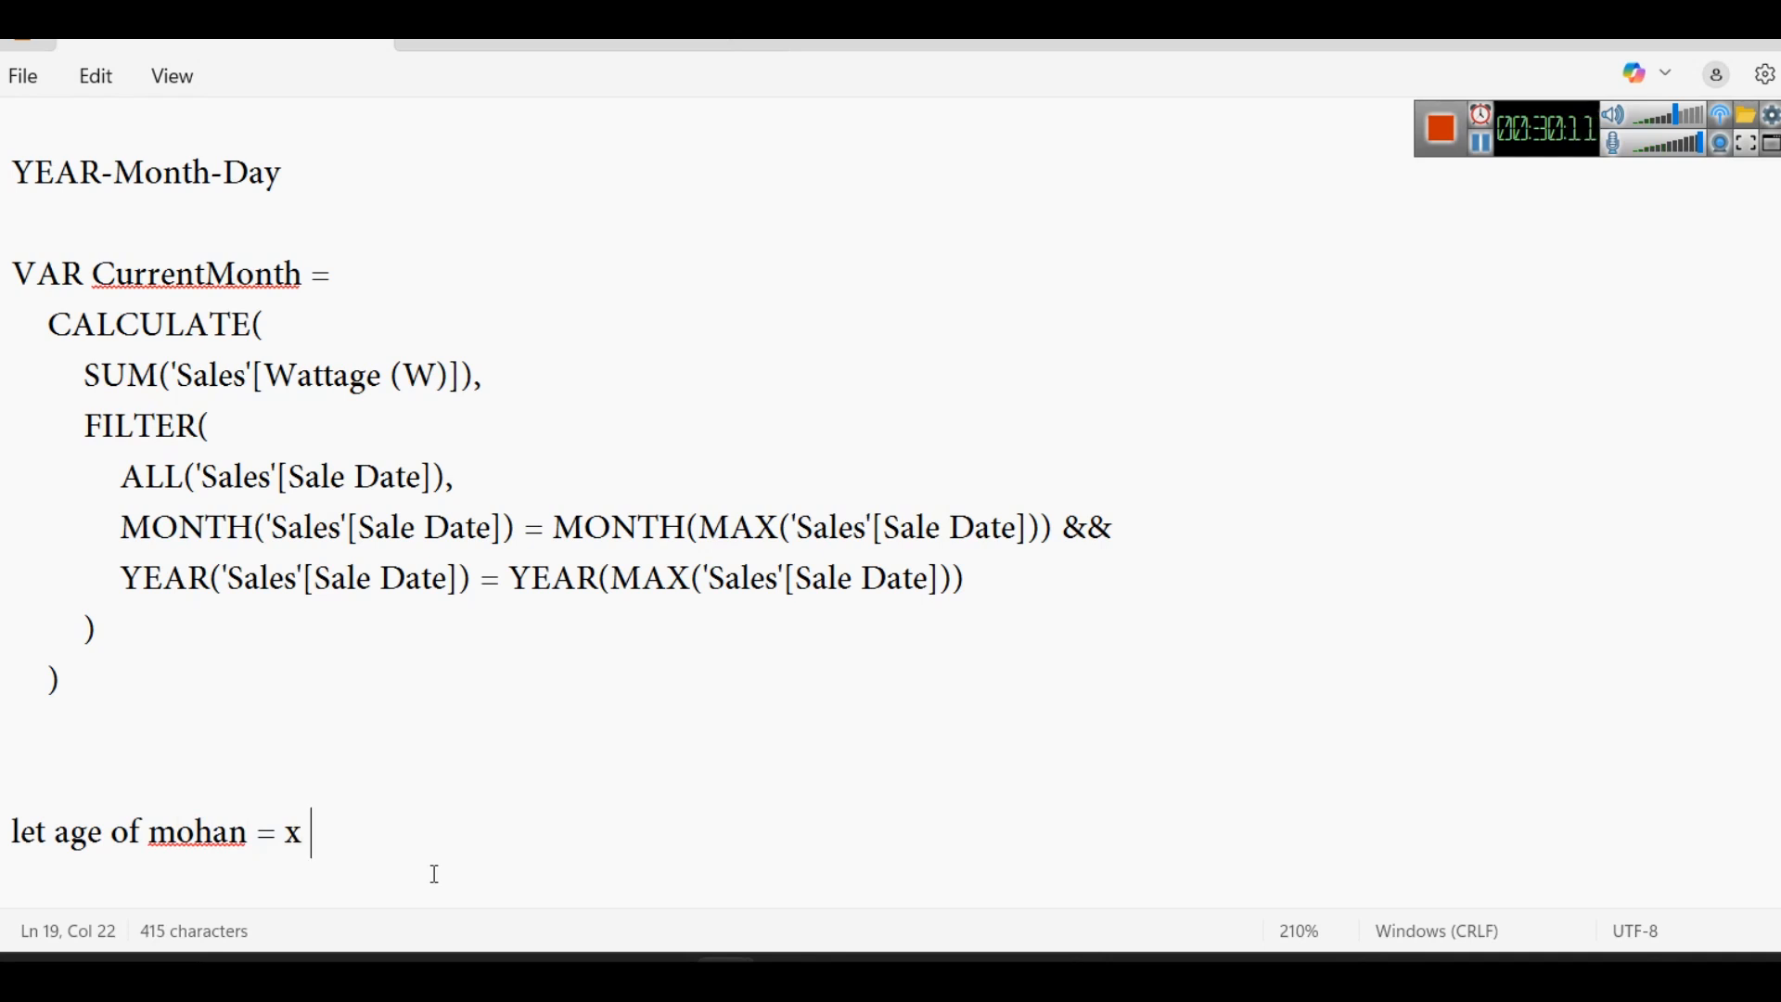
pyautogui.press('Return')
pyautogui.press('Return')
pyautogui.write('x - 15 ')
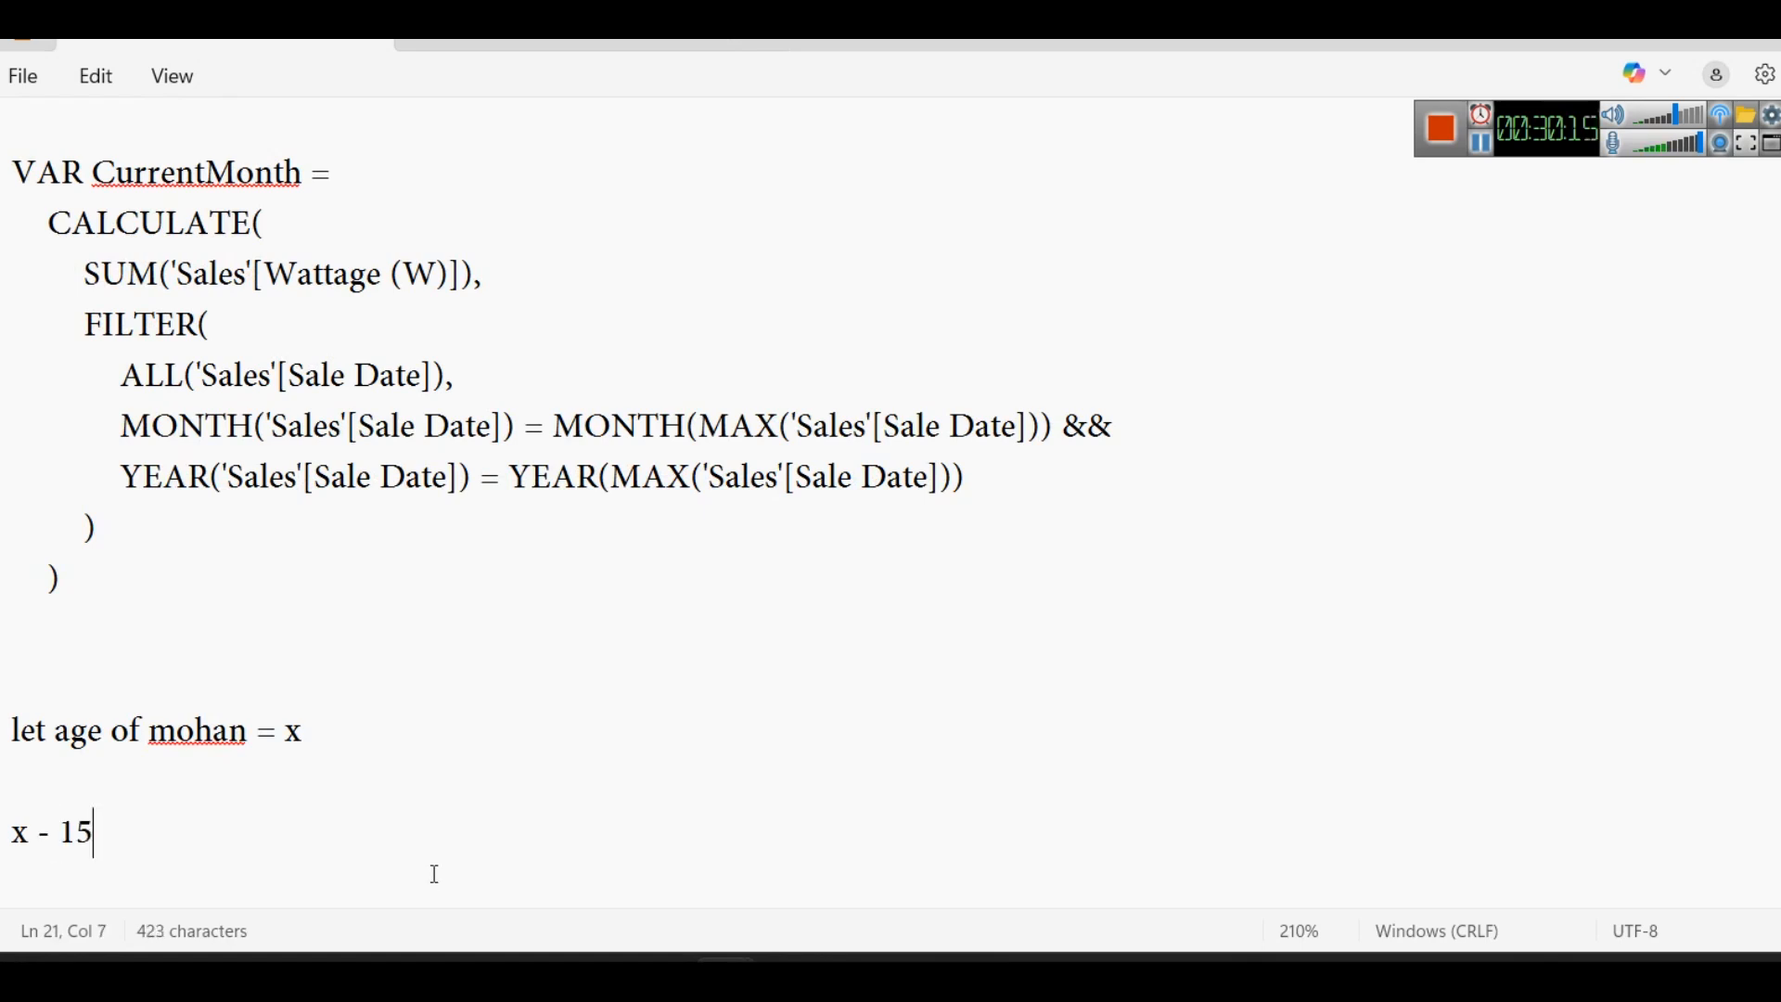
pyautogui.write('= ')
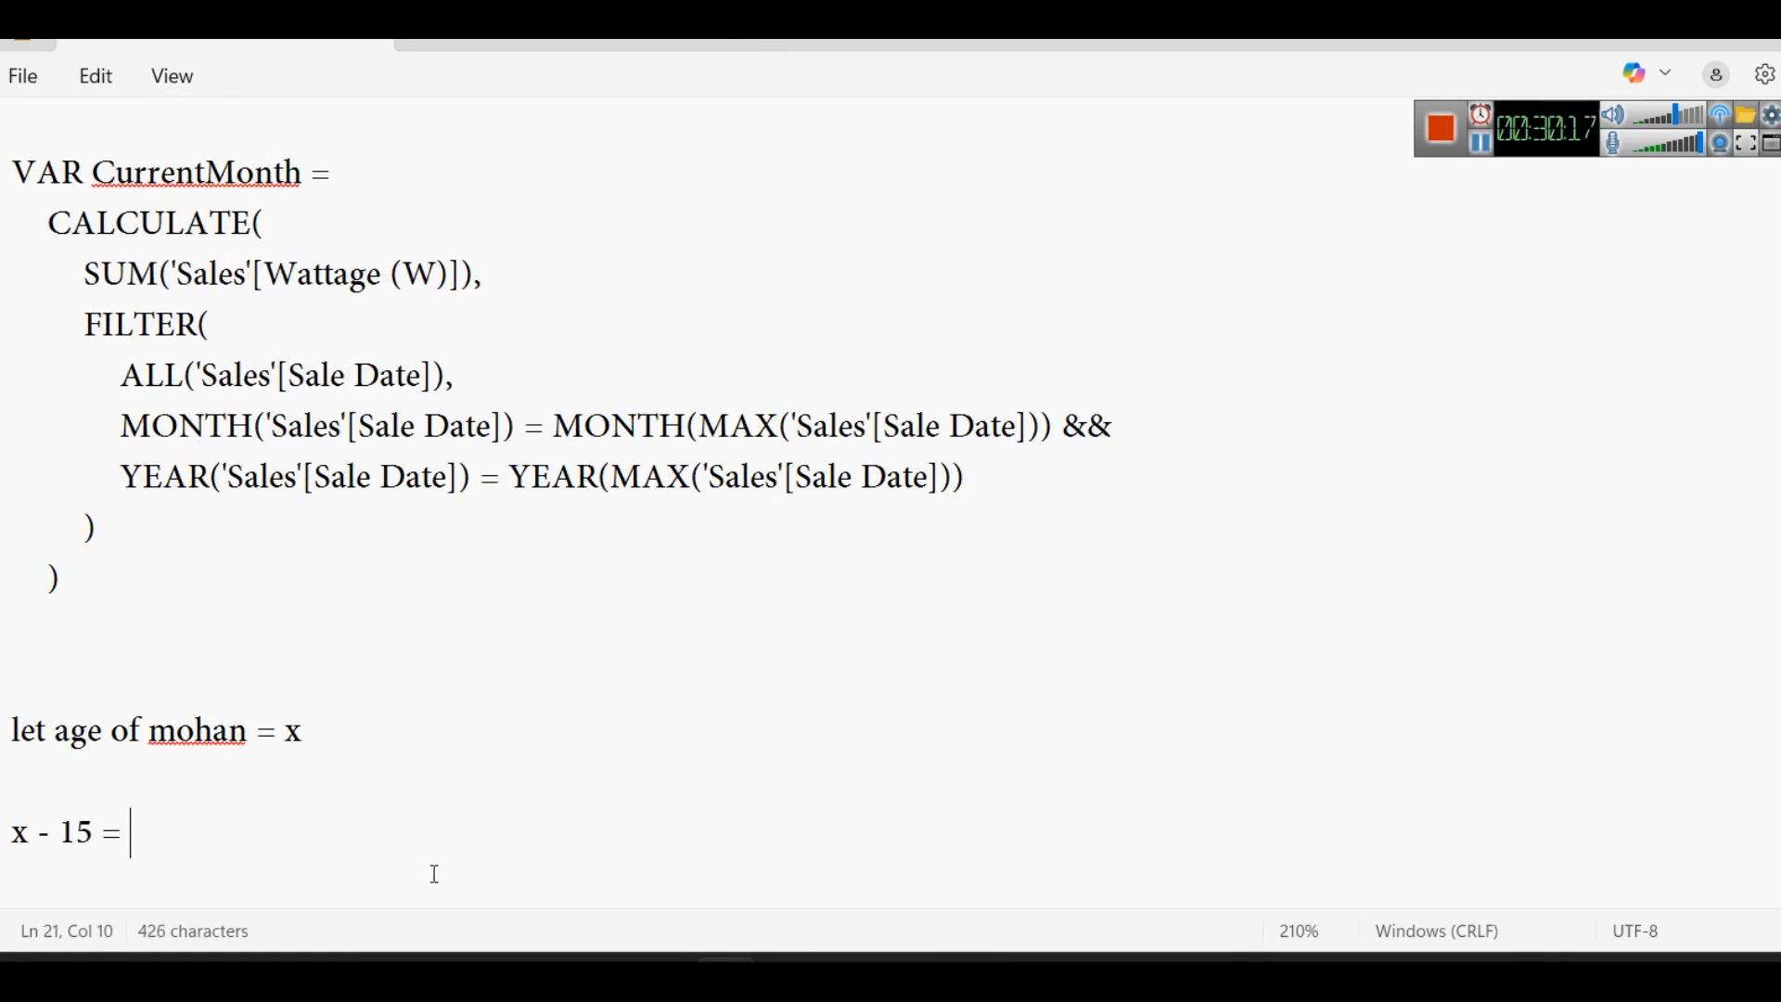
pyautogui.write('30')
pyautogui.press('Return')
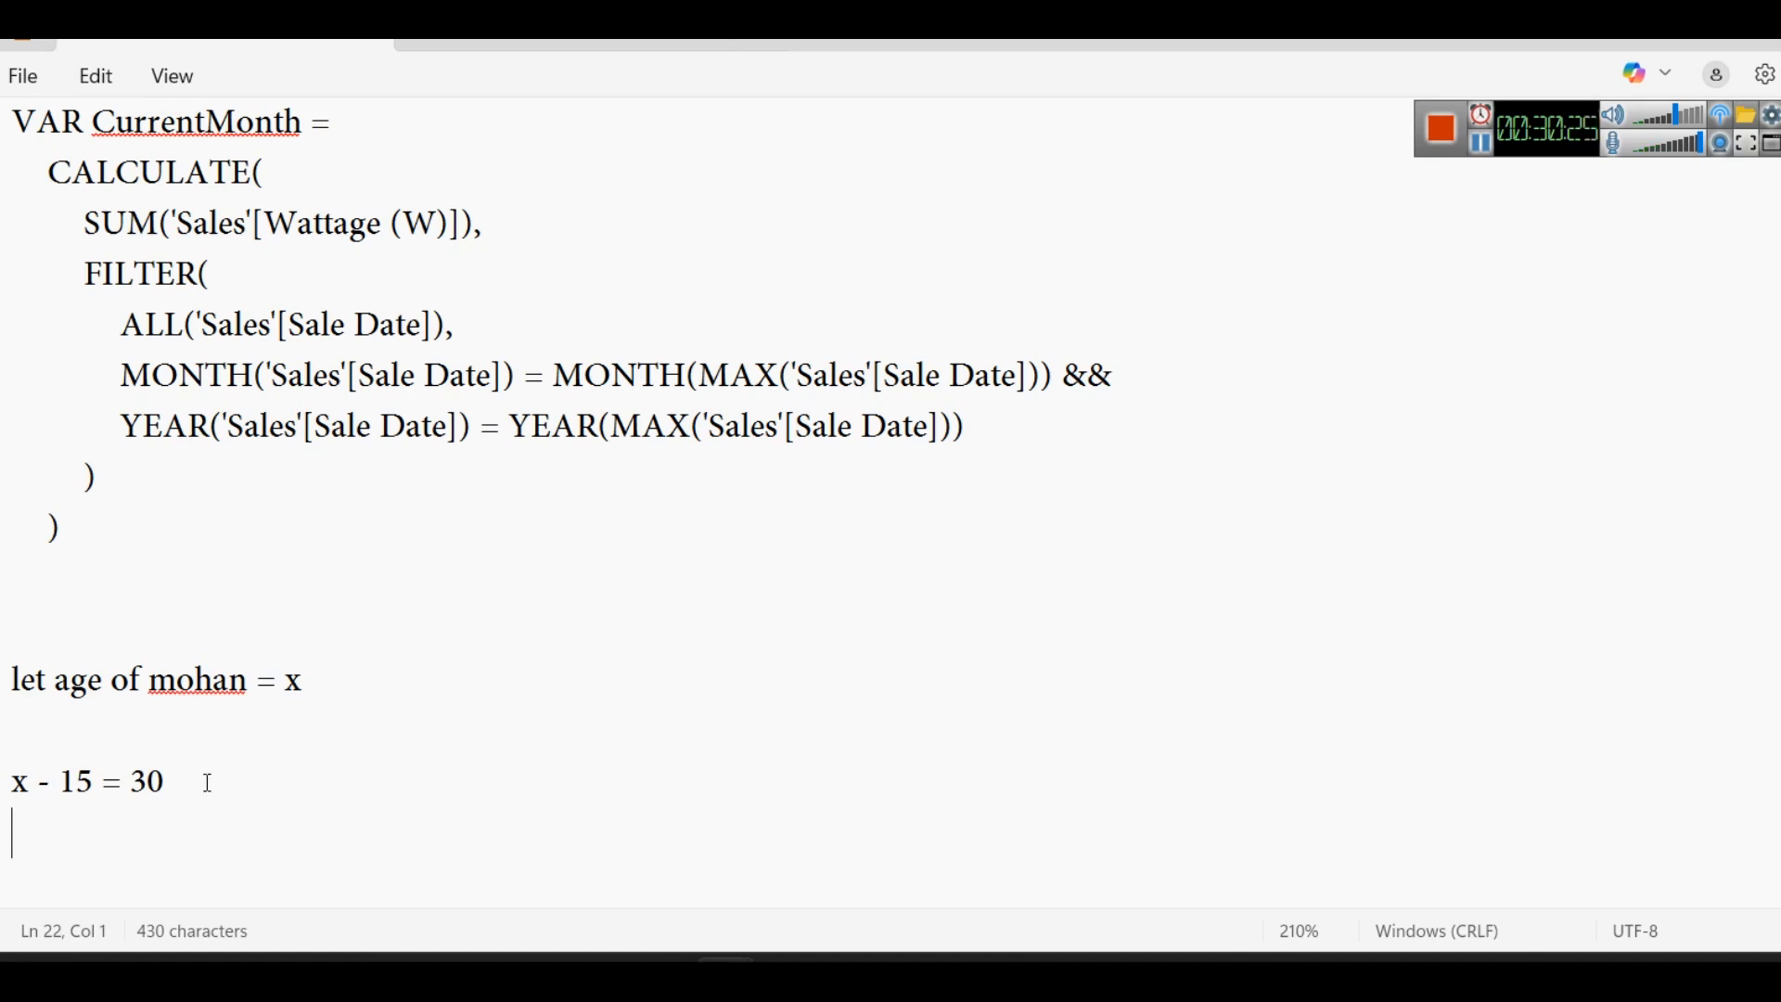
# - Highlight x in the age example and delete the whole example from the note
pyautogui.moveTo(284, 682); pyautogui.dragTo(307, 681)
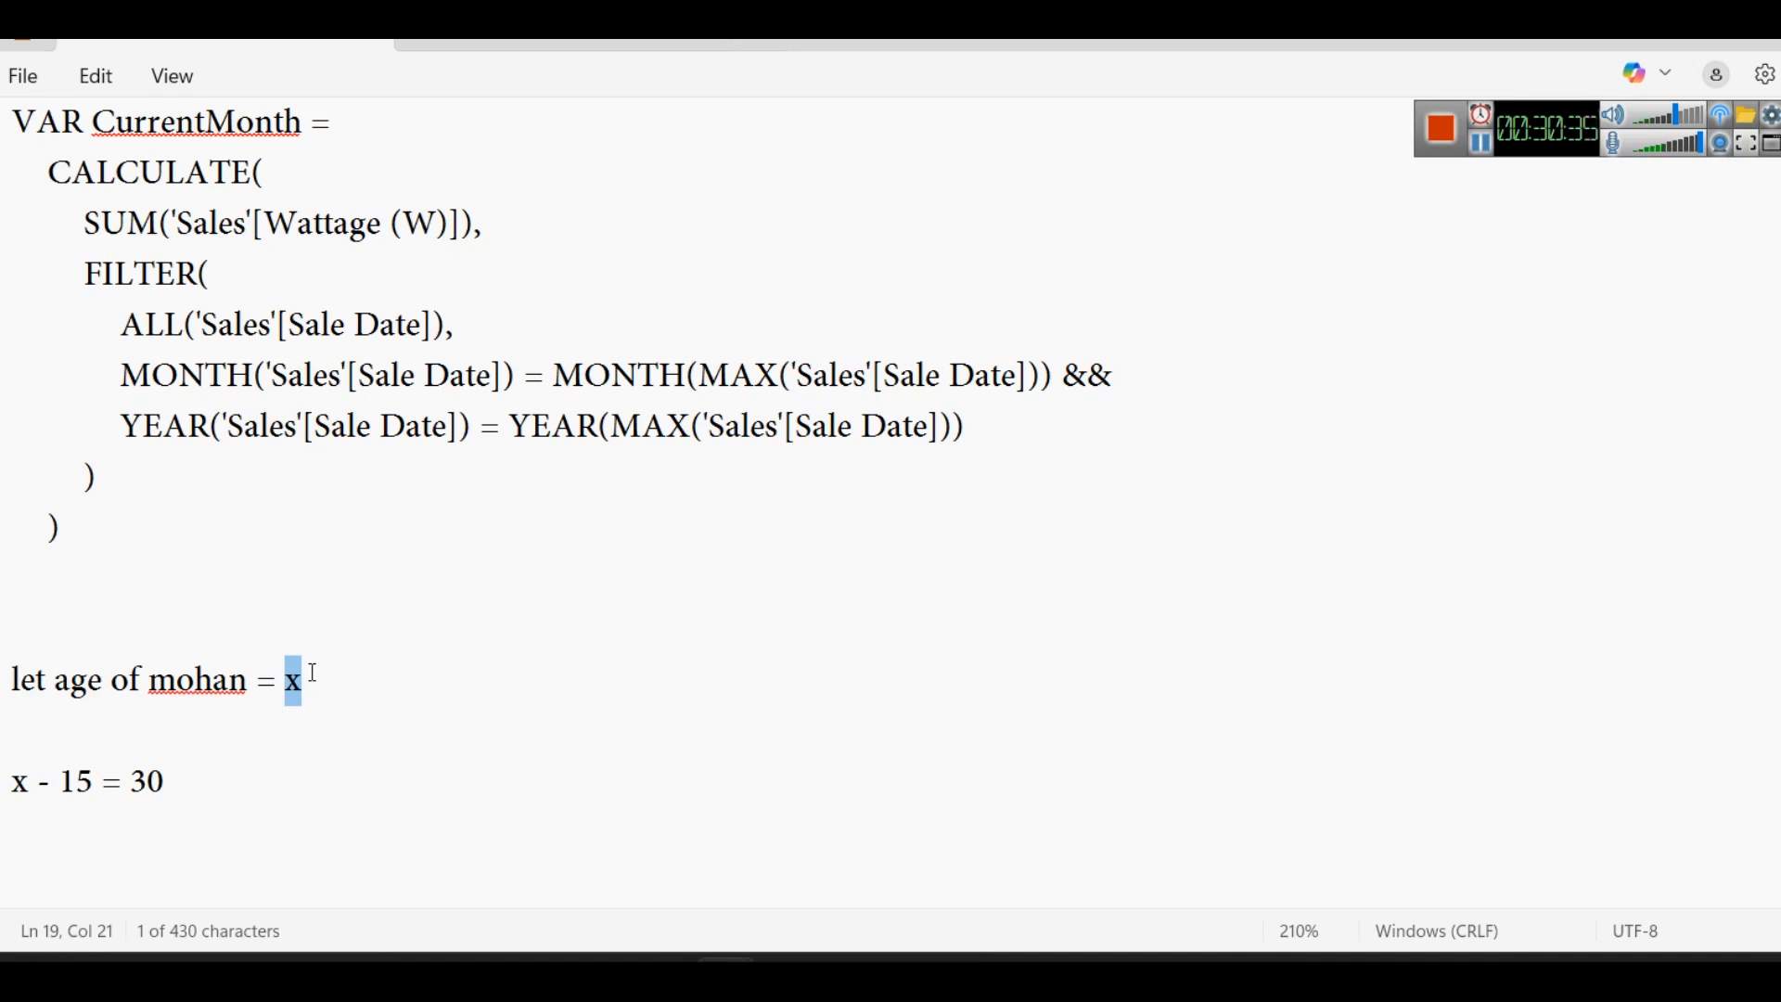
pyautogui.moveTo(250, 826); pyautogui.dragTo(15, 616)
pyautogui.press('Delete')
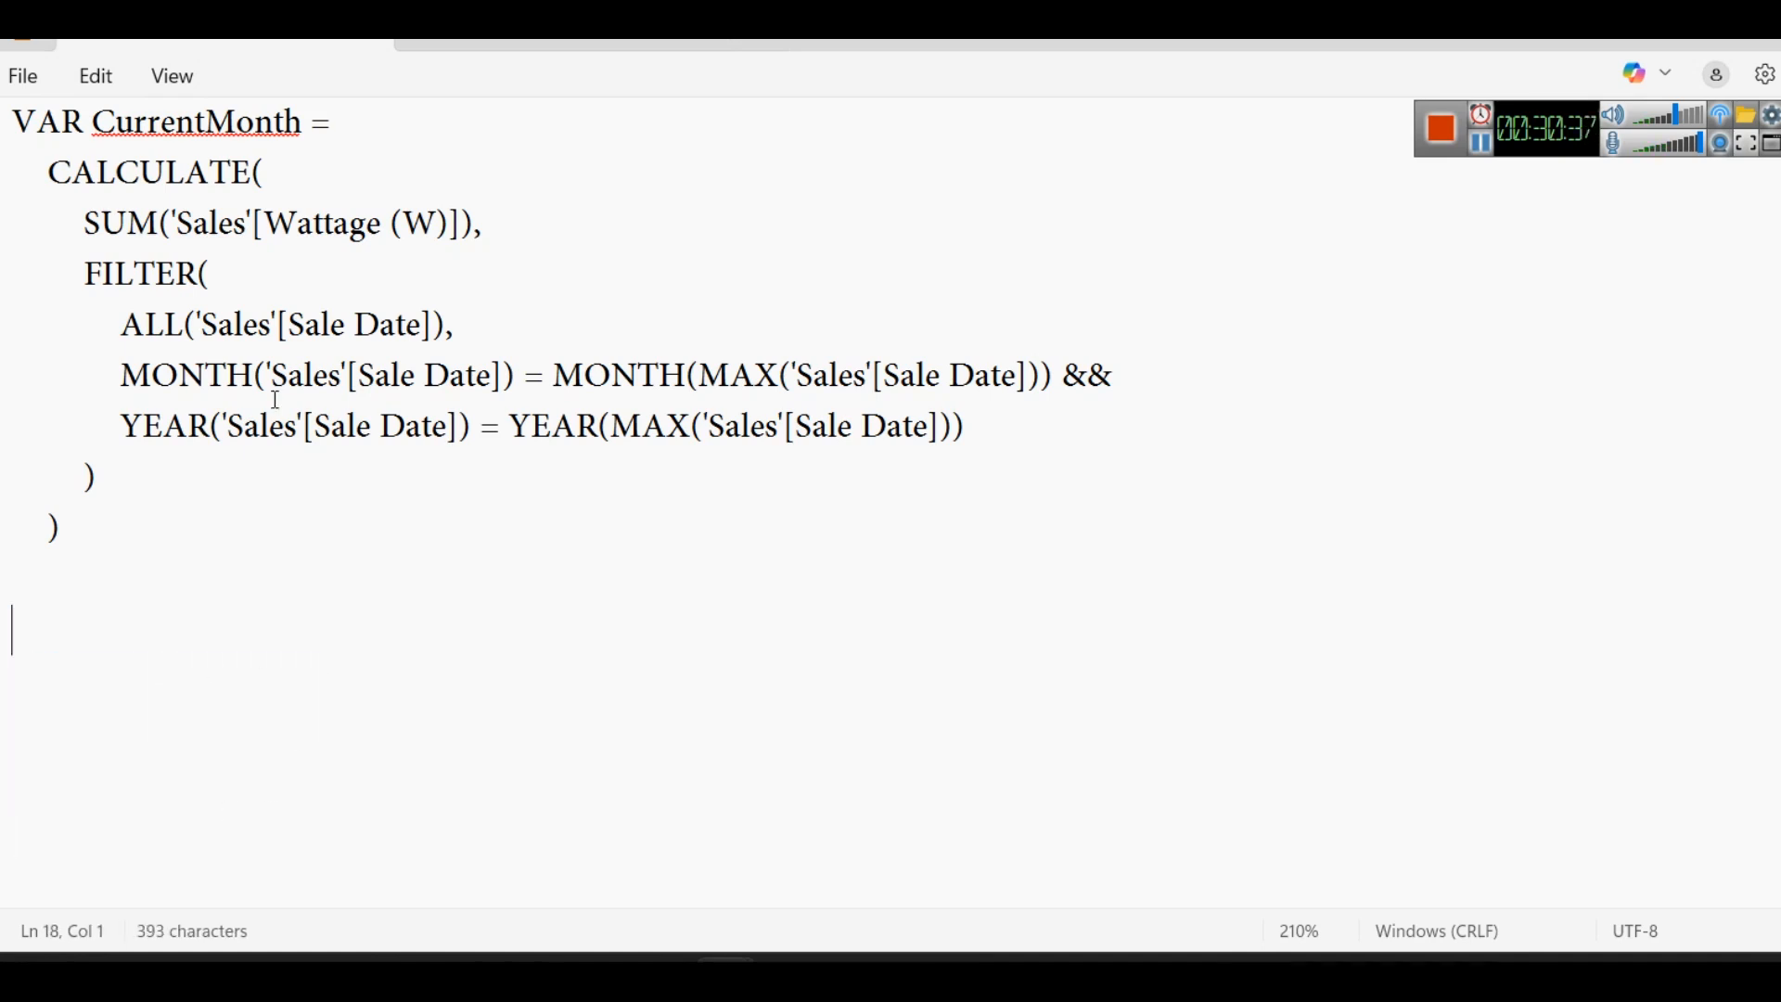
# - Examine the CurrentMonth variable declaration and the CALCULATE block assigned to it
pyautogui.scroll(3, 276, 399)
pyautogui.doubleClick(195, 411)
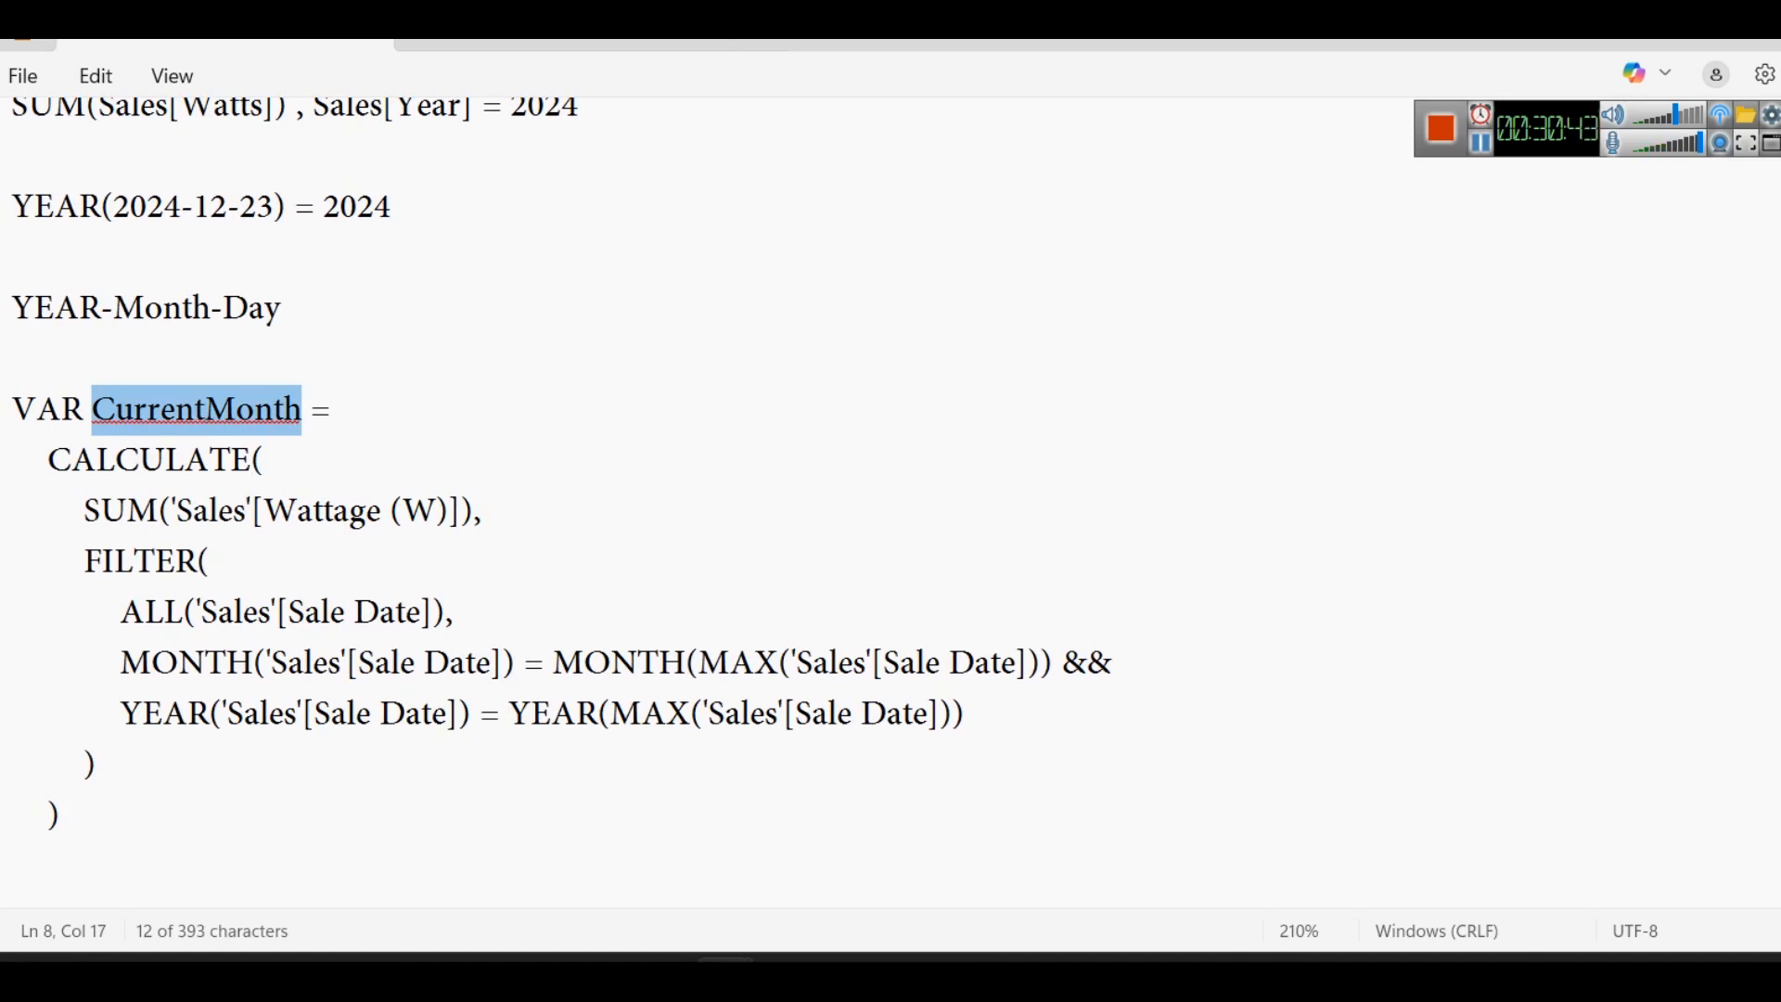
pyautogui.doubleClick(22, 401)
pyautogui.doubleClick(208, 405)
pyautogui.moveTo(99, 824); pyautogui.dragTo(21, 463)
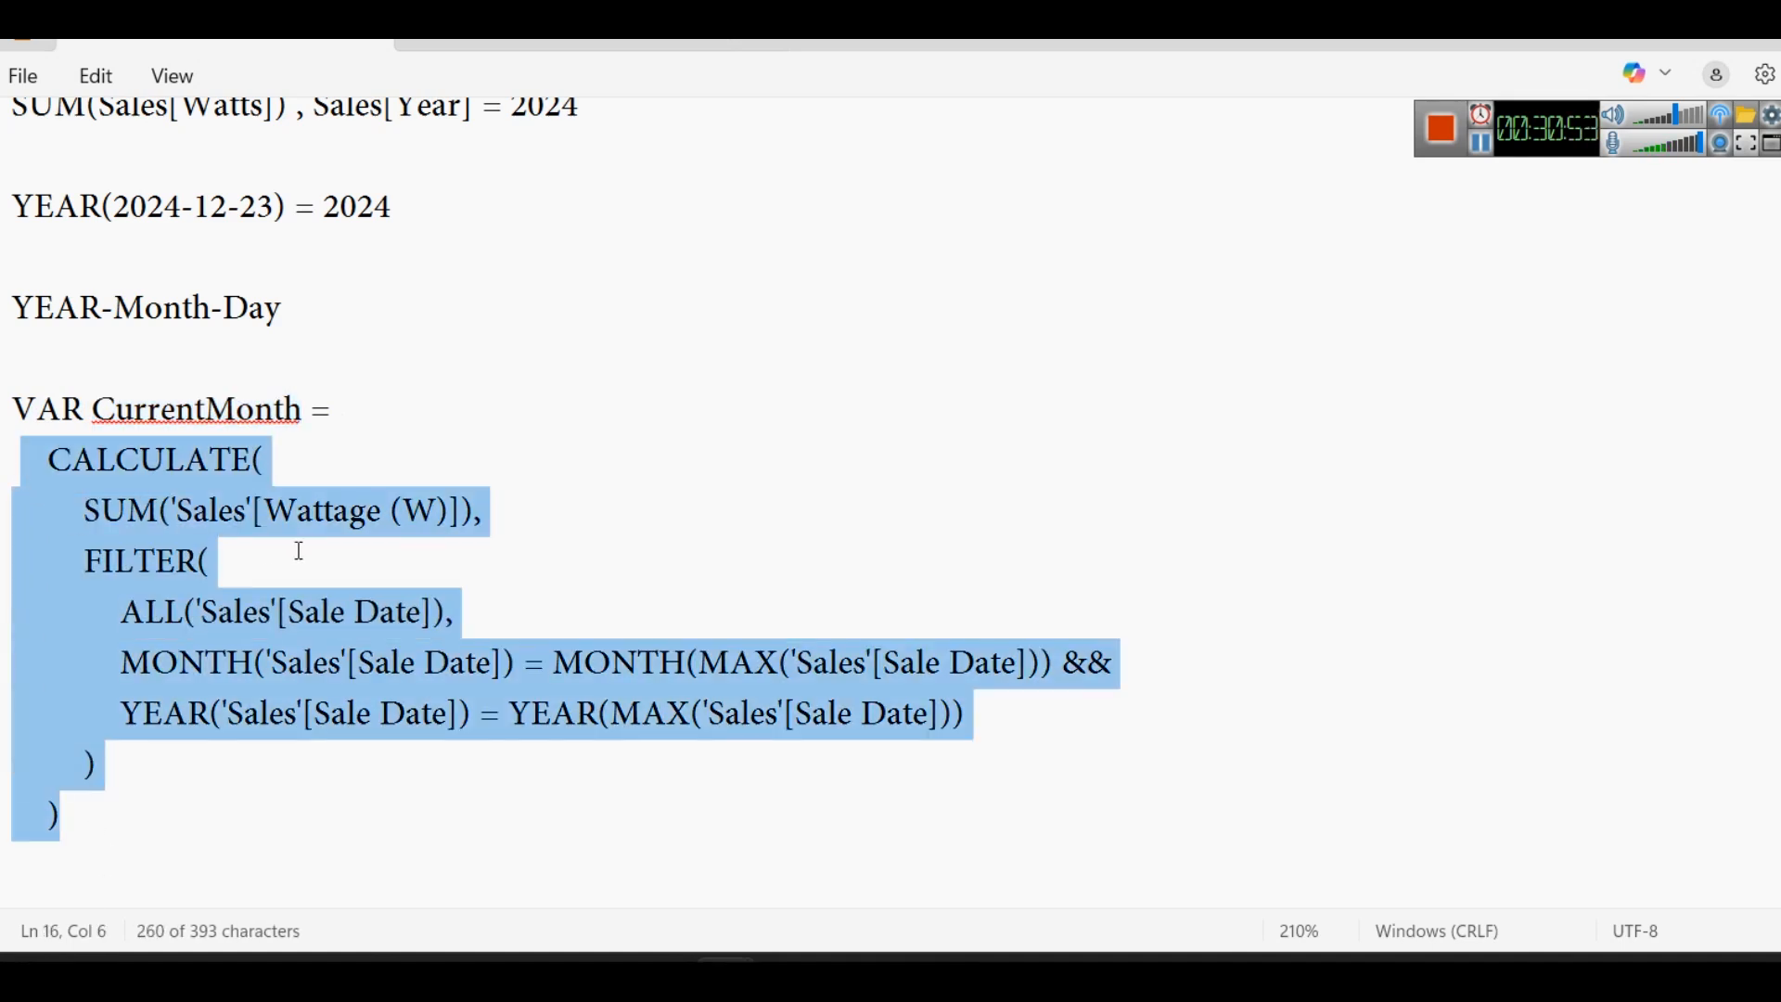
pyautogui.moveTo(306, 409); pyautogui.dragTo(13, 413)
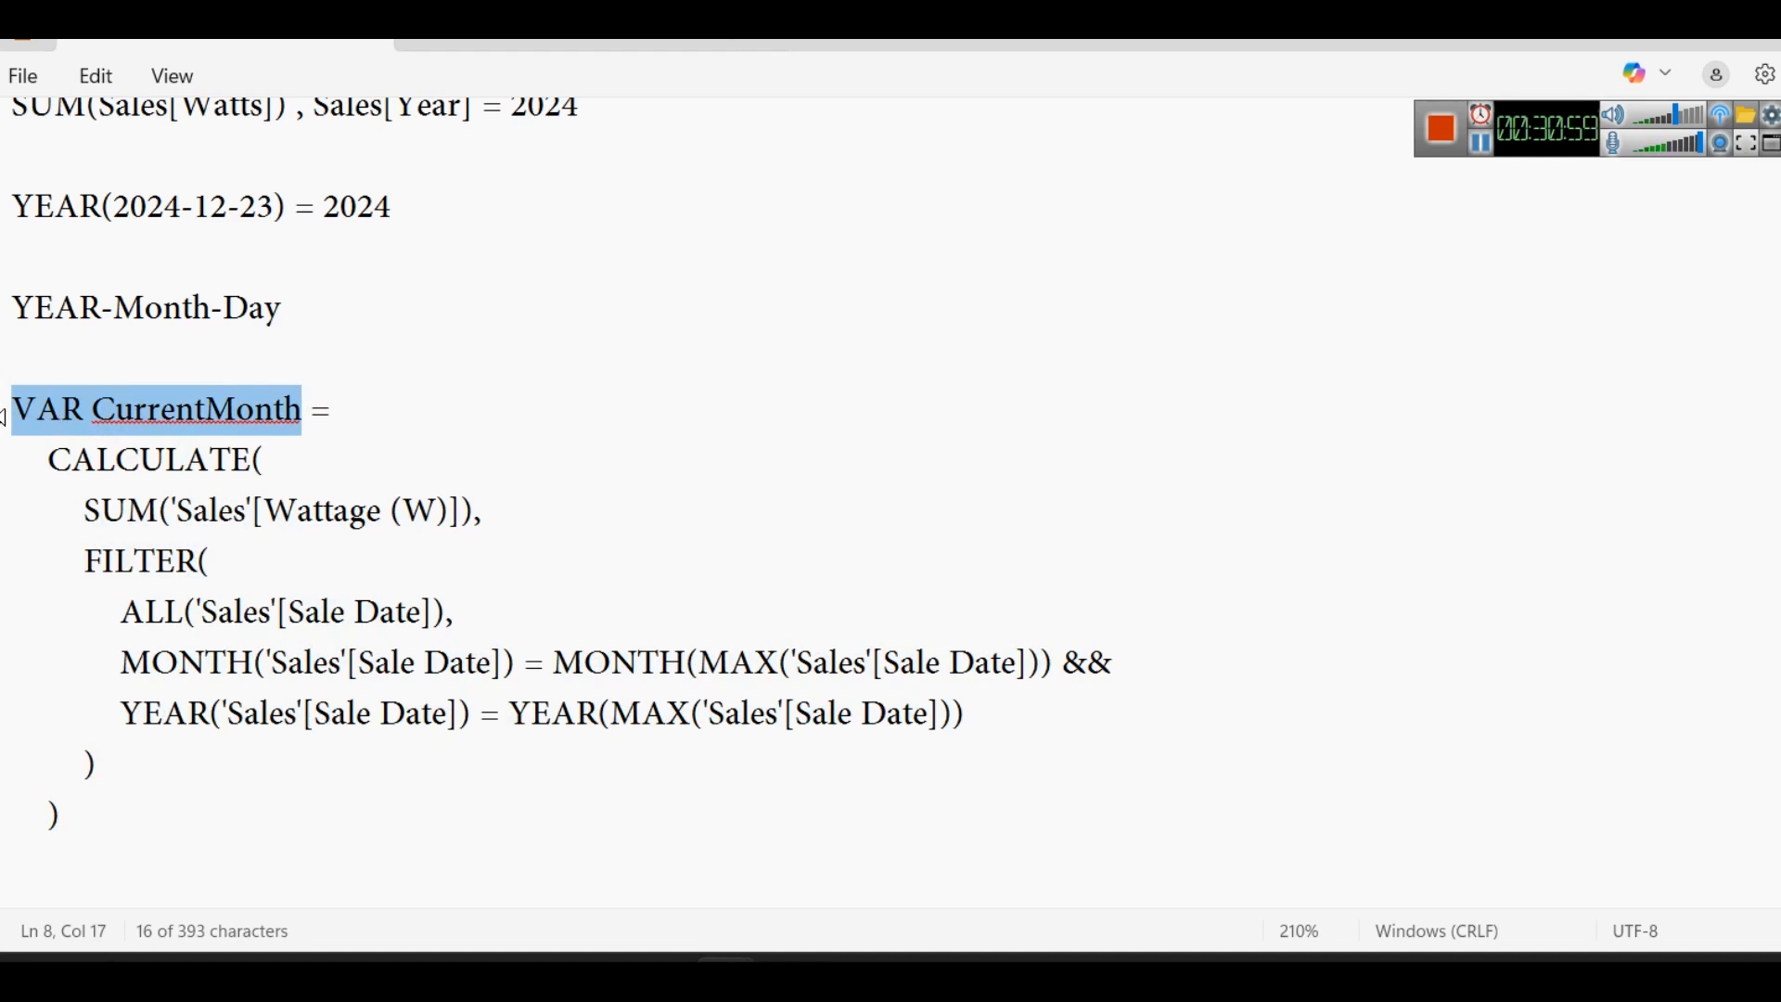
# - Try renaming the CurrentMonth variable to X and undo the change
pyautogui.doubleClick(232, 418)
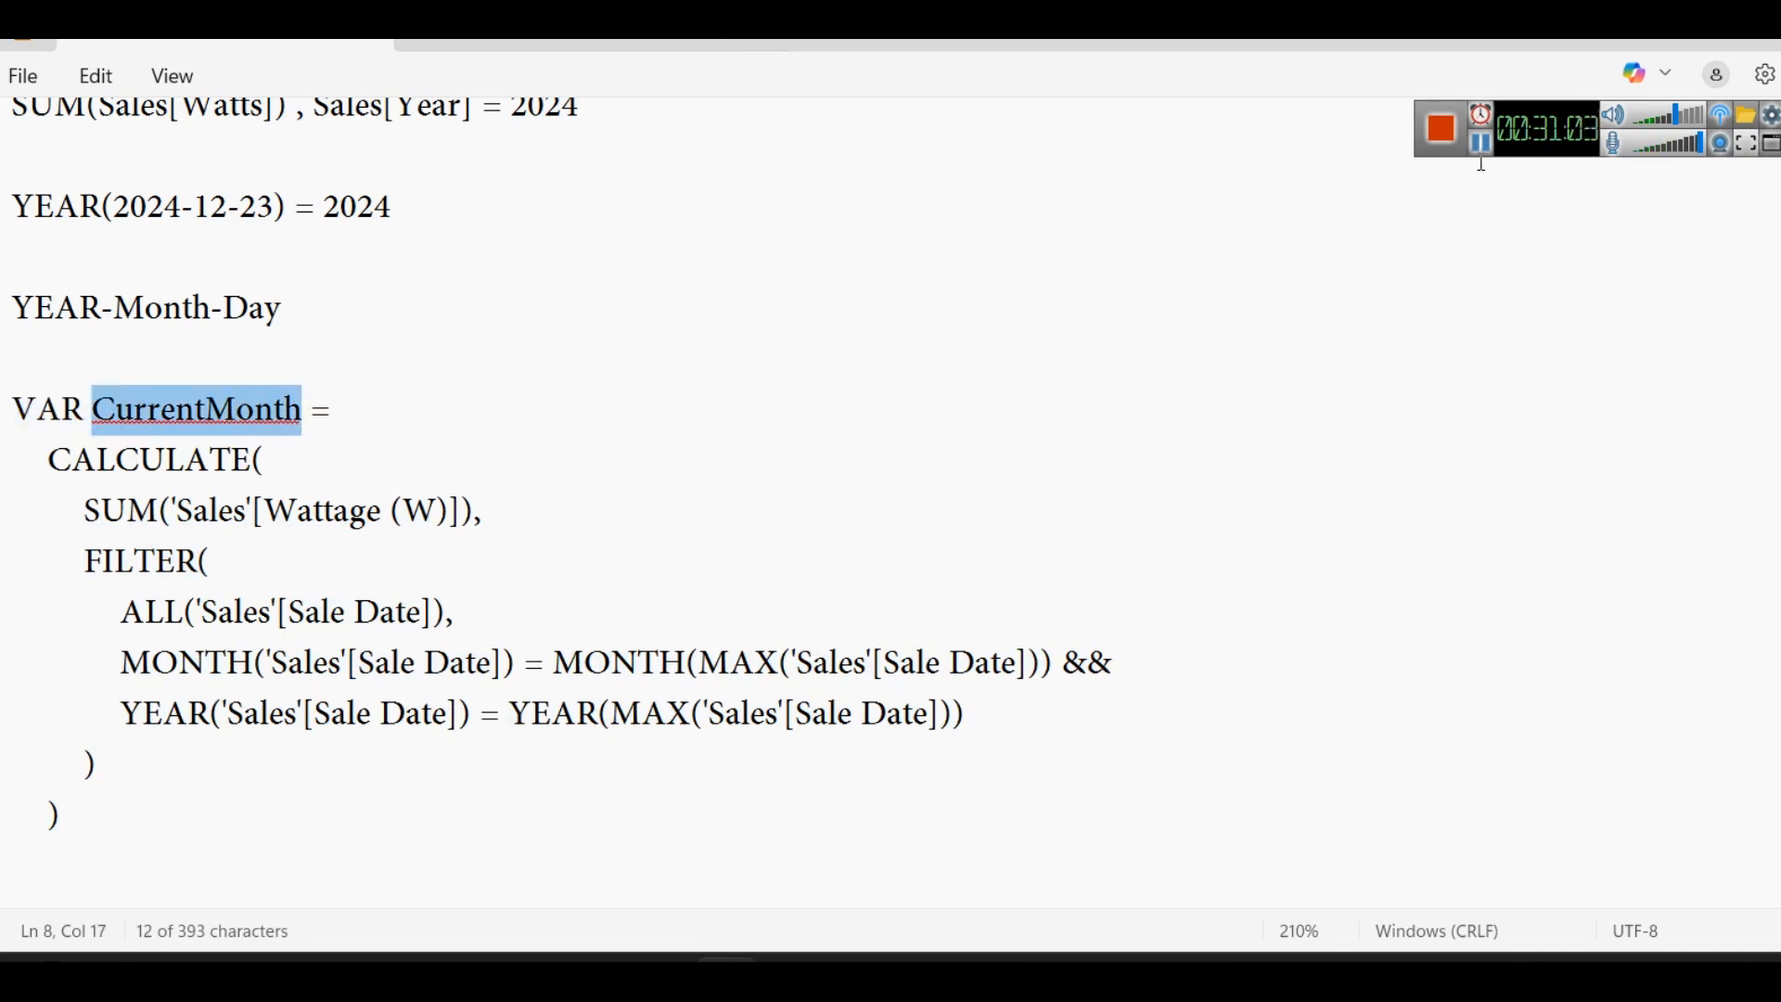
pyautogui.scroll(-1, 1226, 423)
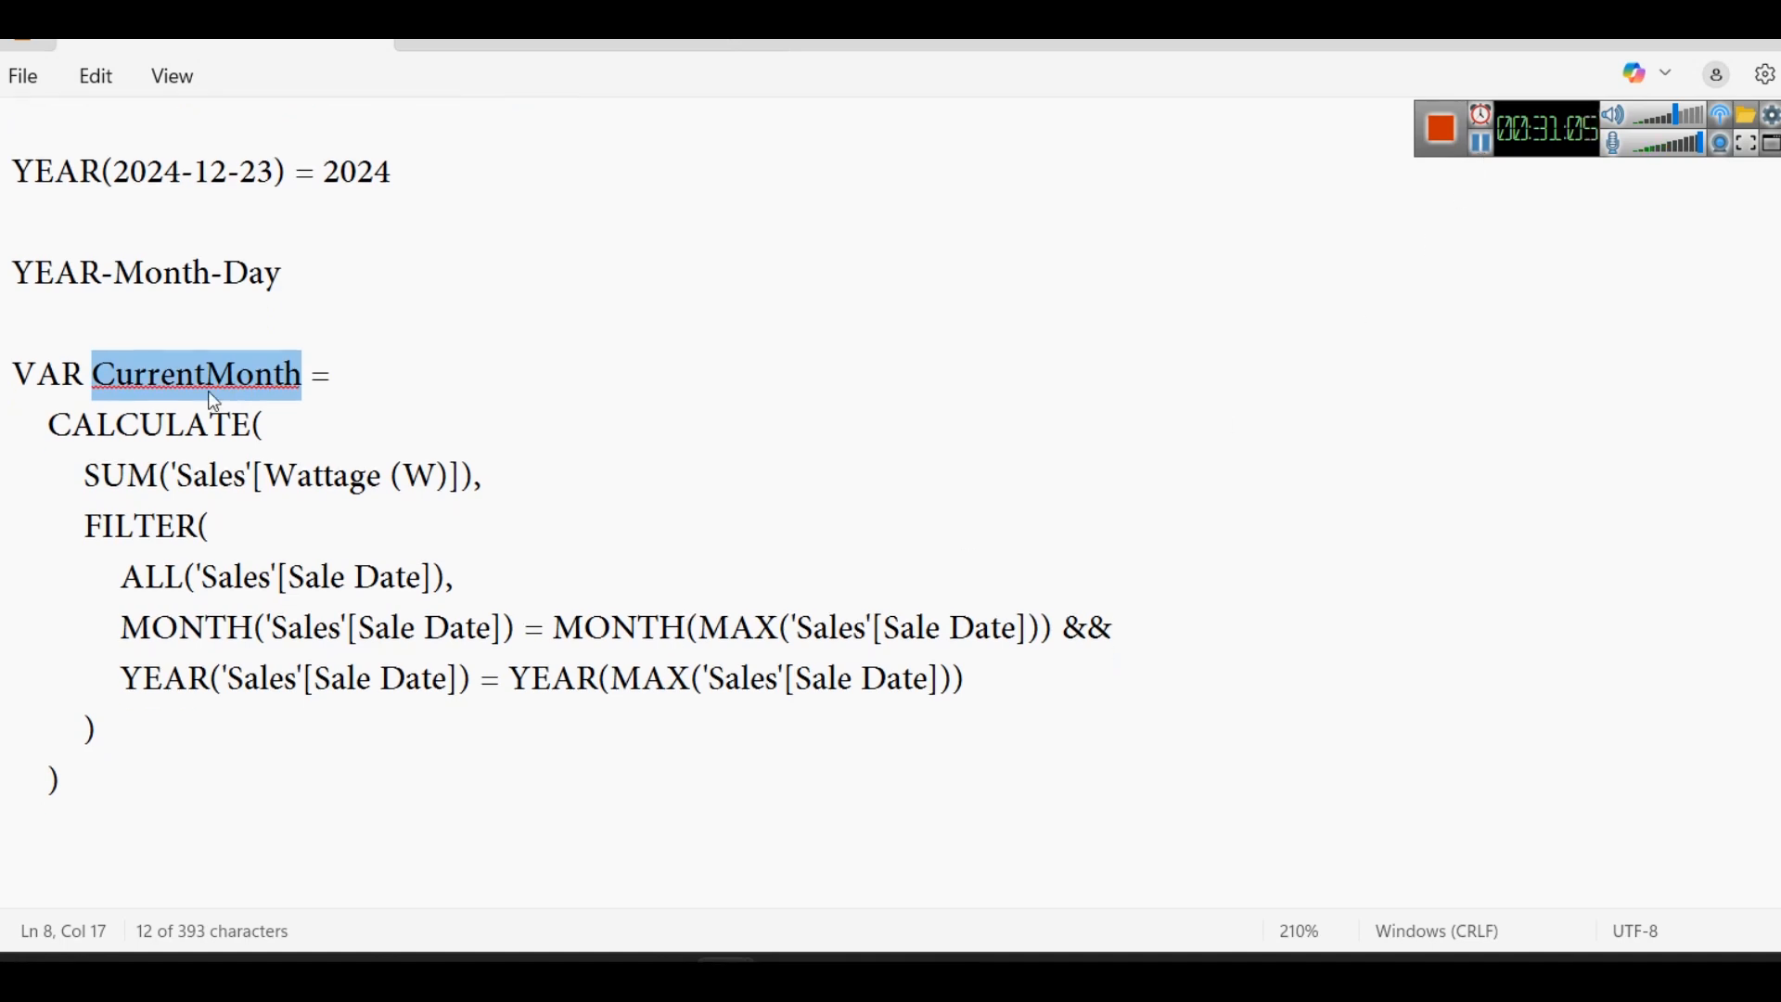
pyautogui.write('X')
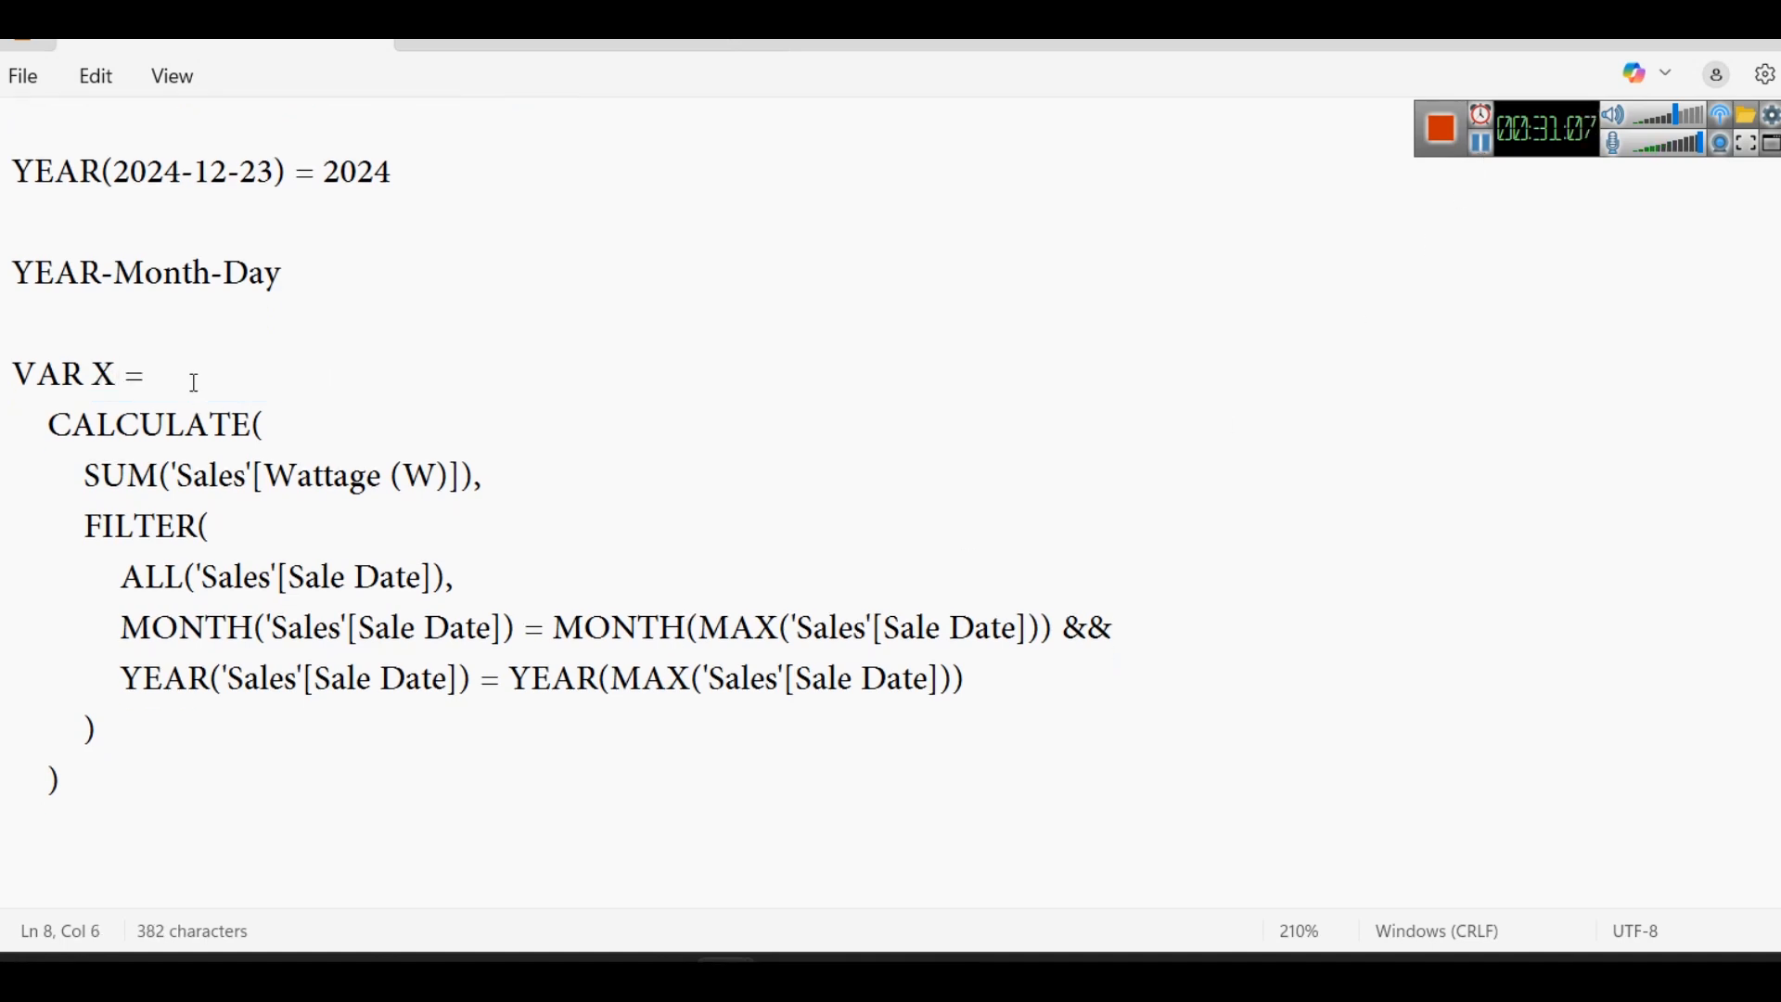
pyautogui.hotkey('ctrl', 'z')
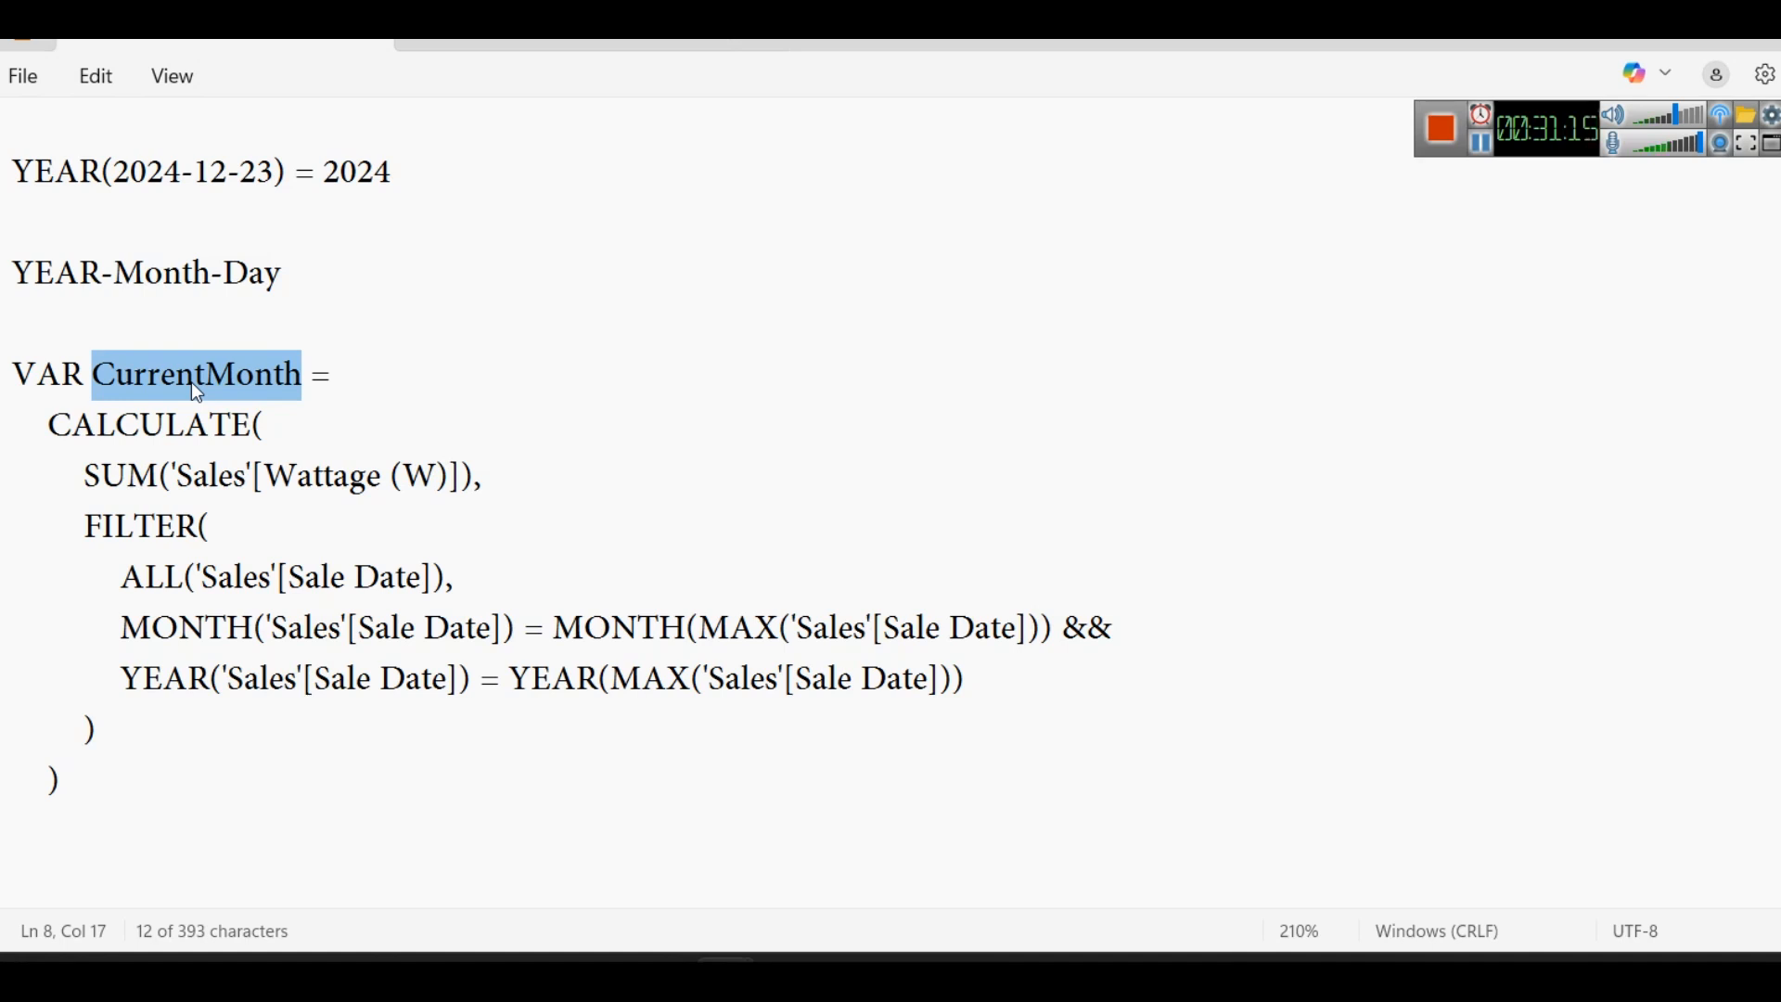
# - Examine the CALCULATE and SUM lines of the CurrentMonth variable and compare them with the YEAR(2024-12-23) example in the note
pyautogui.press('Left')
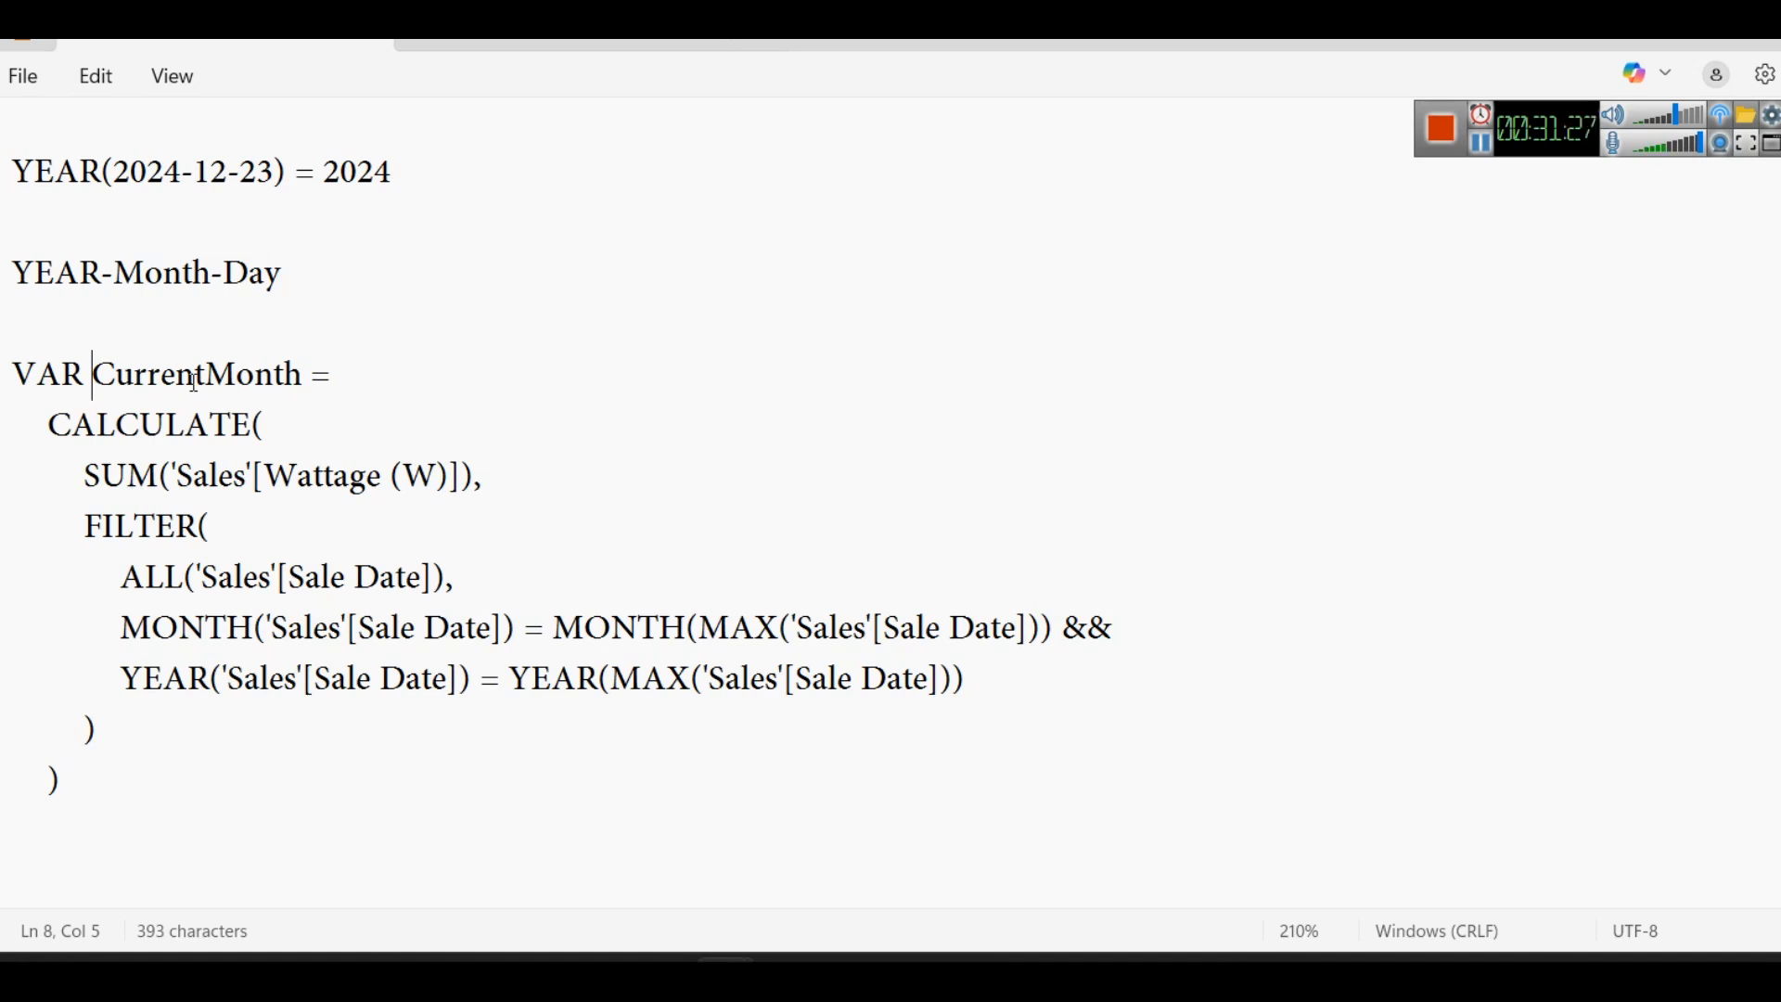
pyautogui.moveTo(266, 425); pyautogui.dragTo(46, 428)
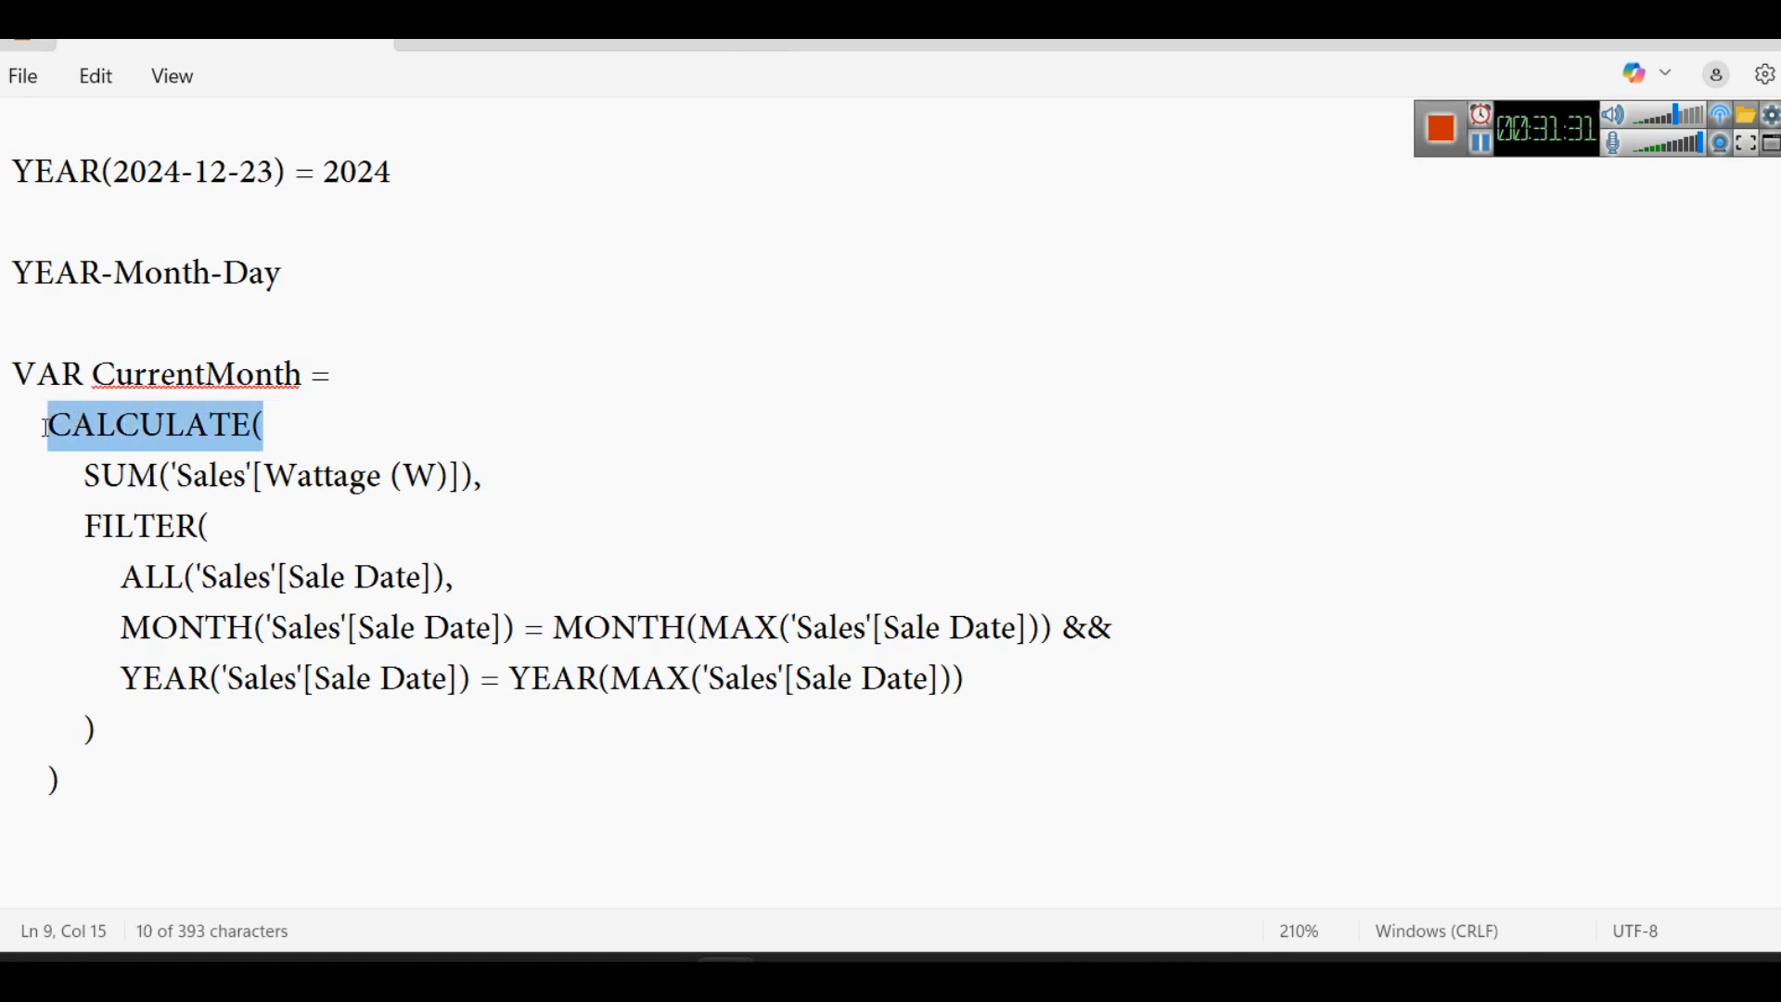
pyautogui.tripleClick(523, 456)
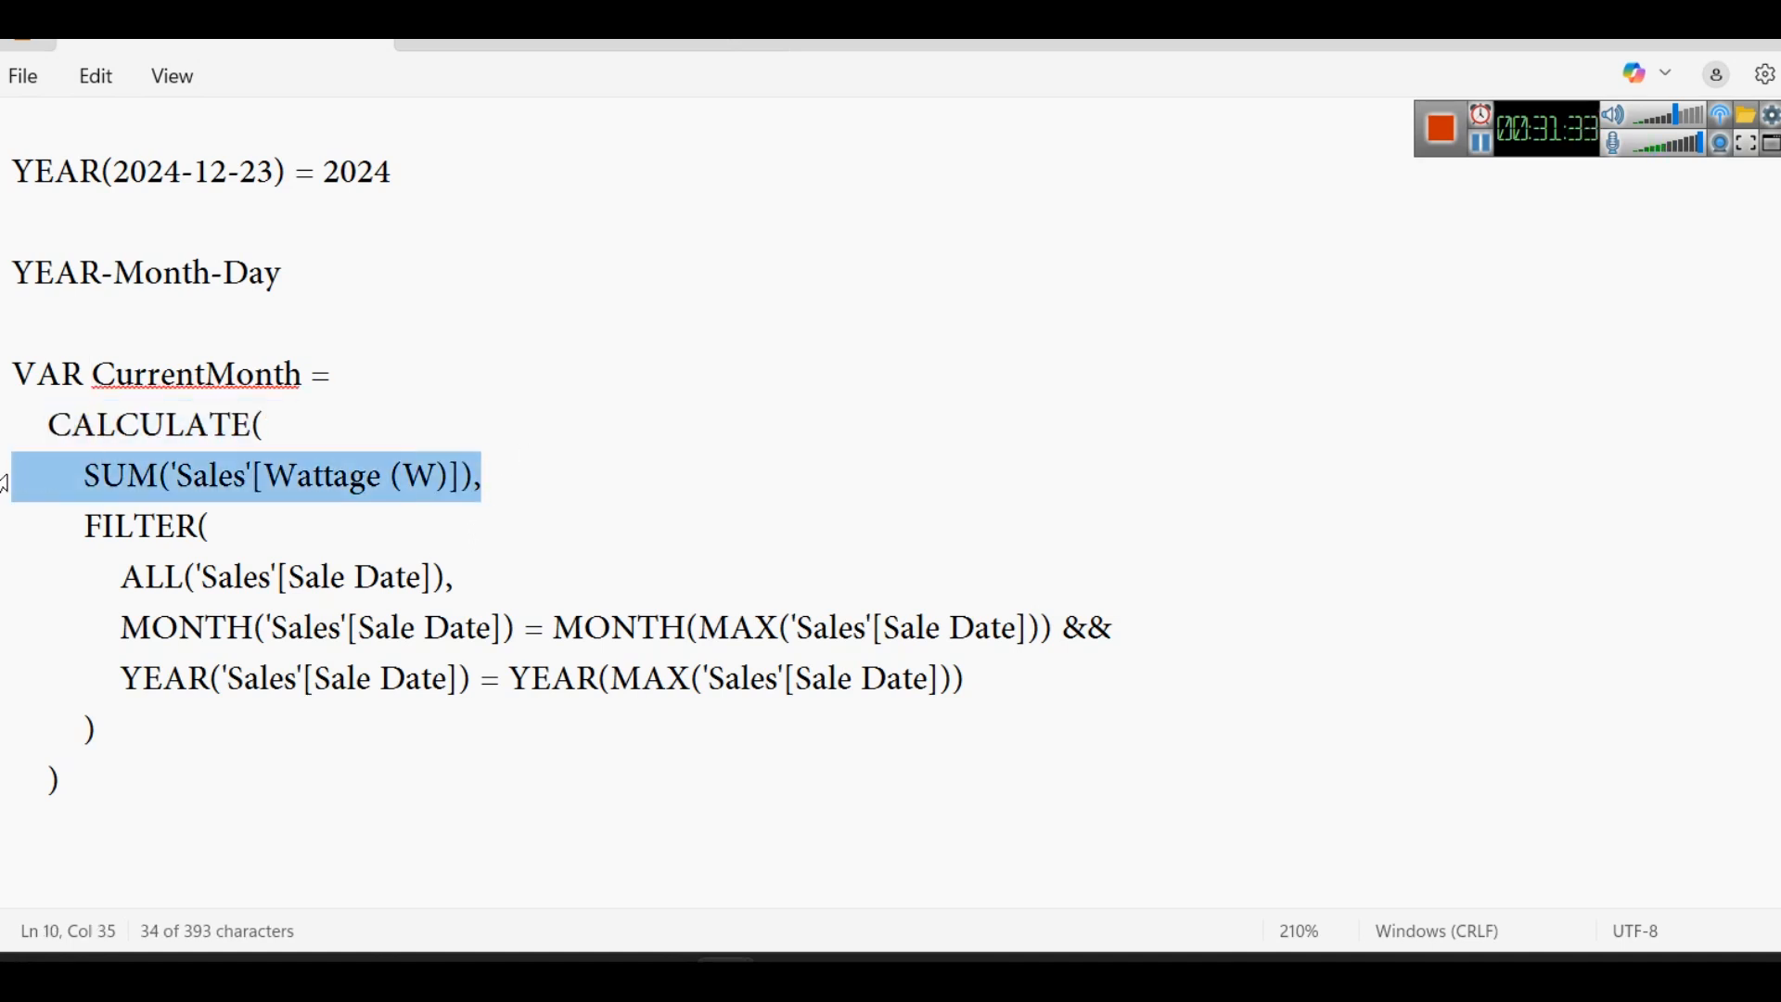
pyautogui.scroll(1, 387, 510)
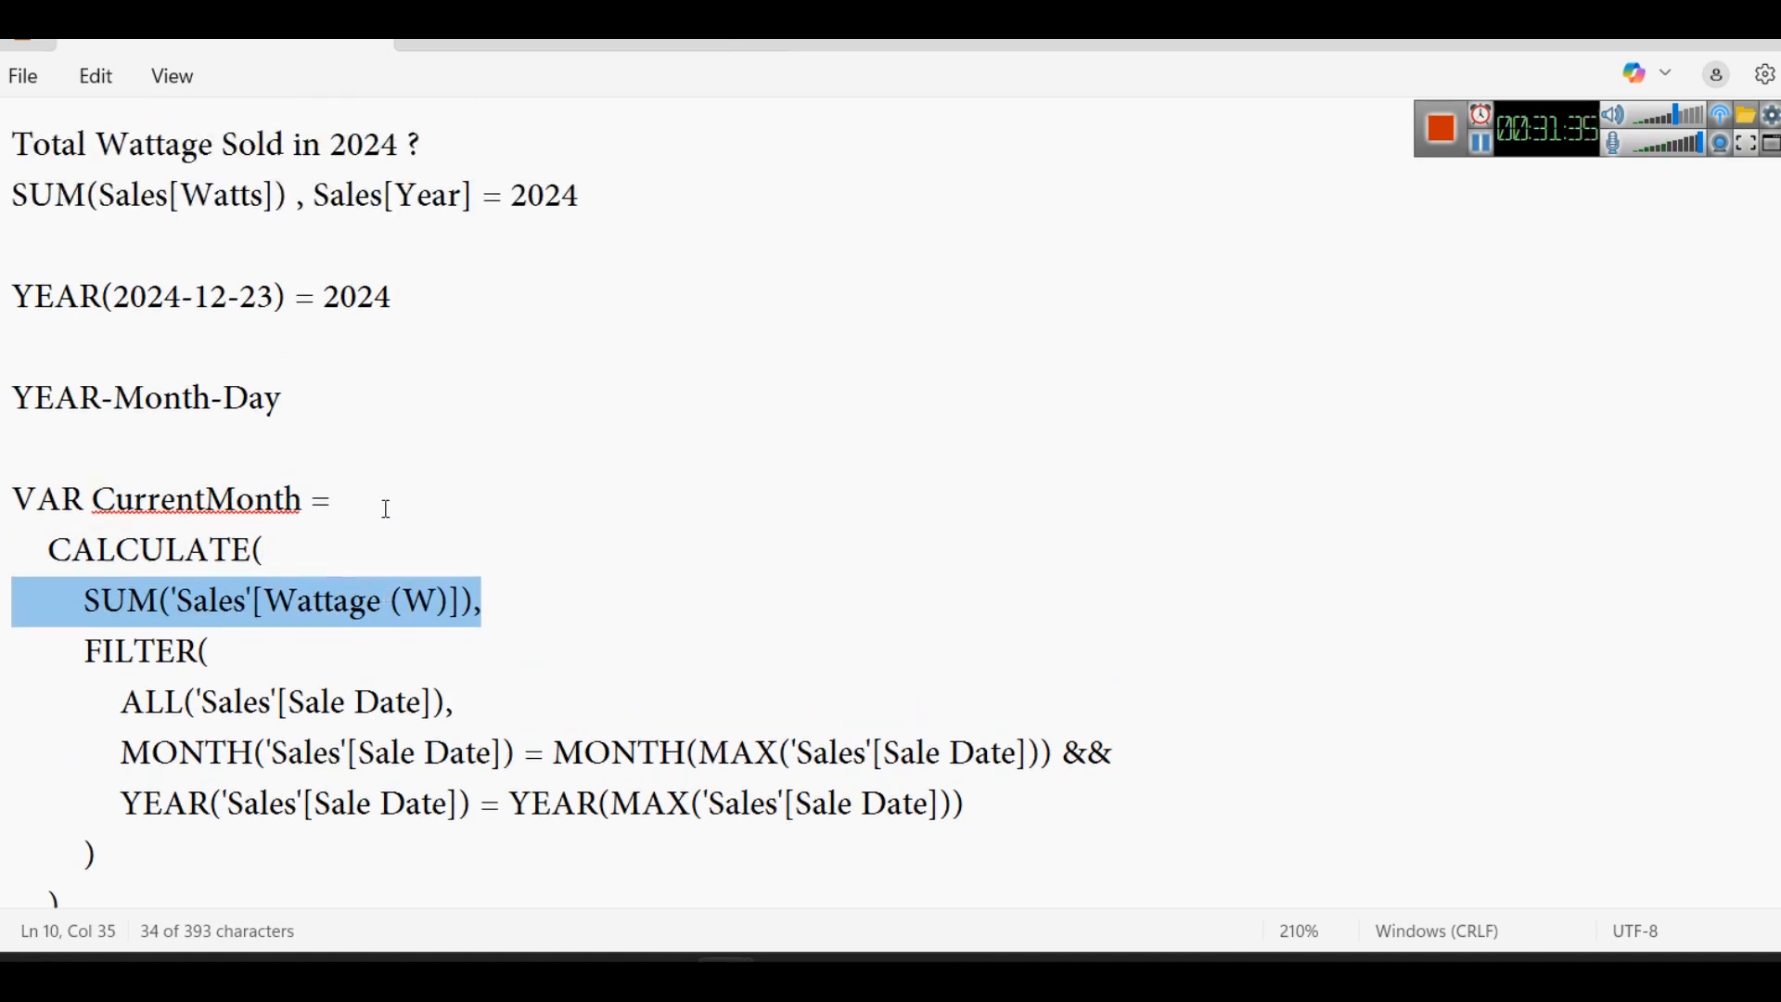
pyautogui.scroll(-1, 485, 337)
pyautogui.scroll(1, 501, 353)
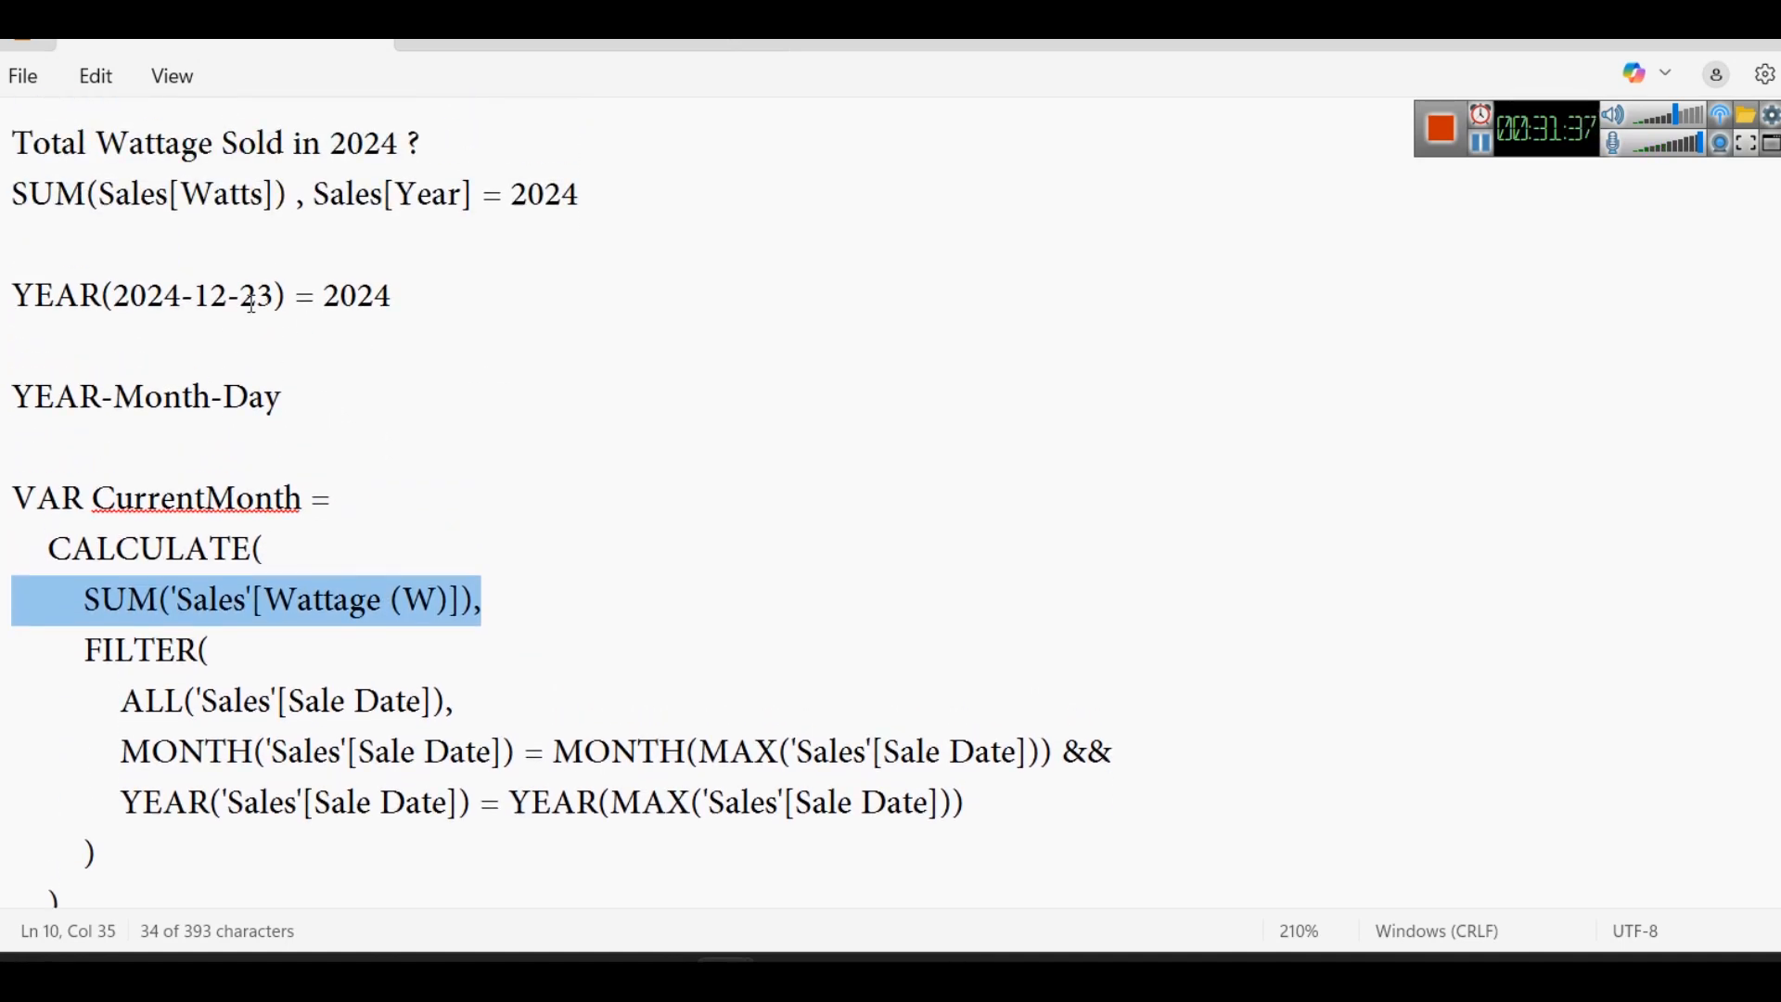
pyautogui.moveTo(409, 295); pyautogui.dragTo(10, 311)
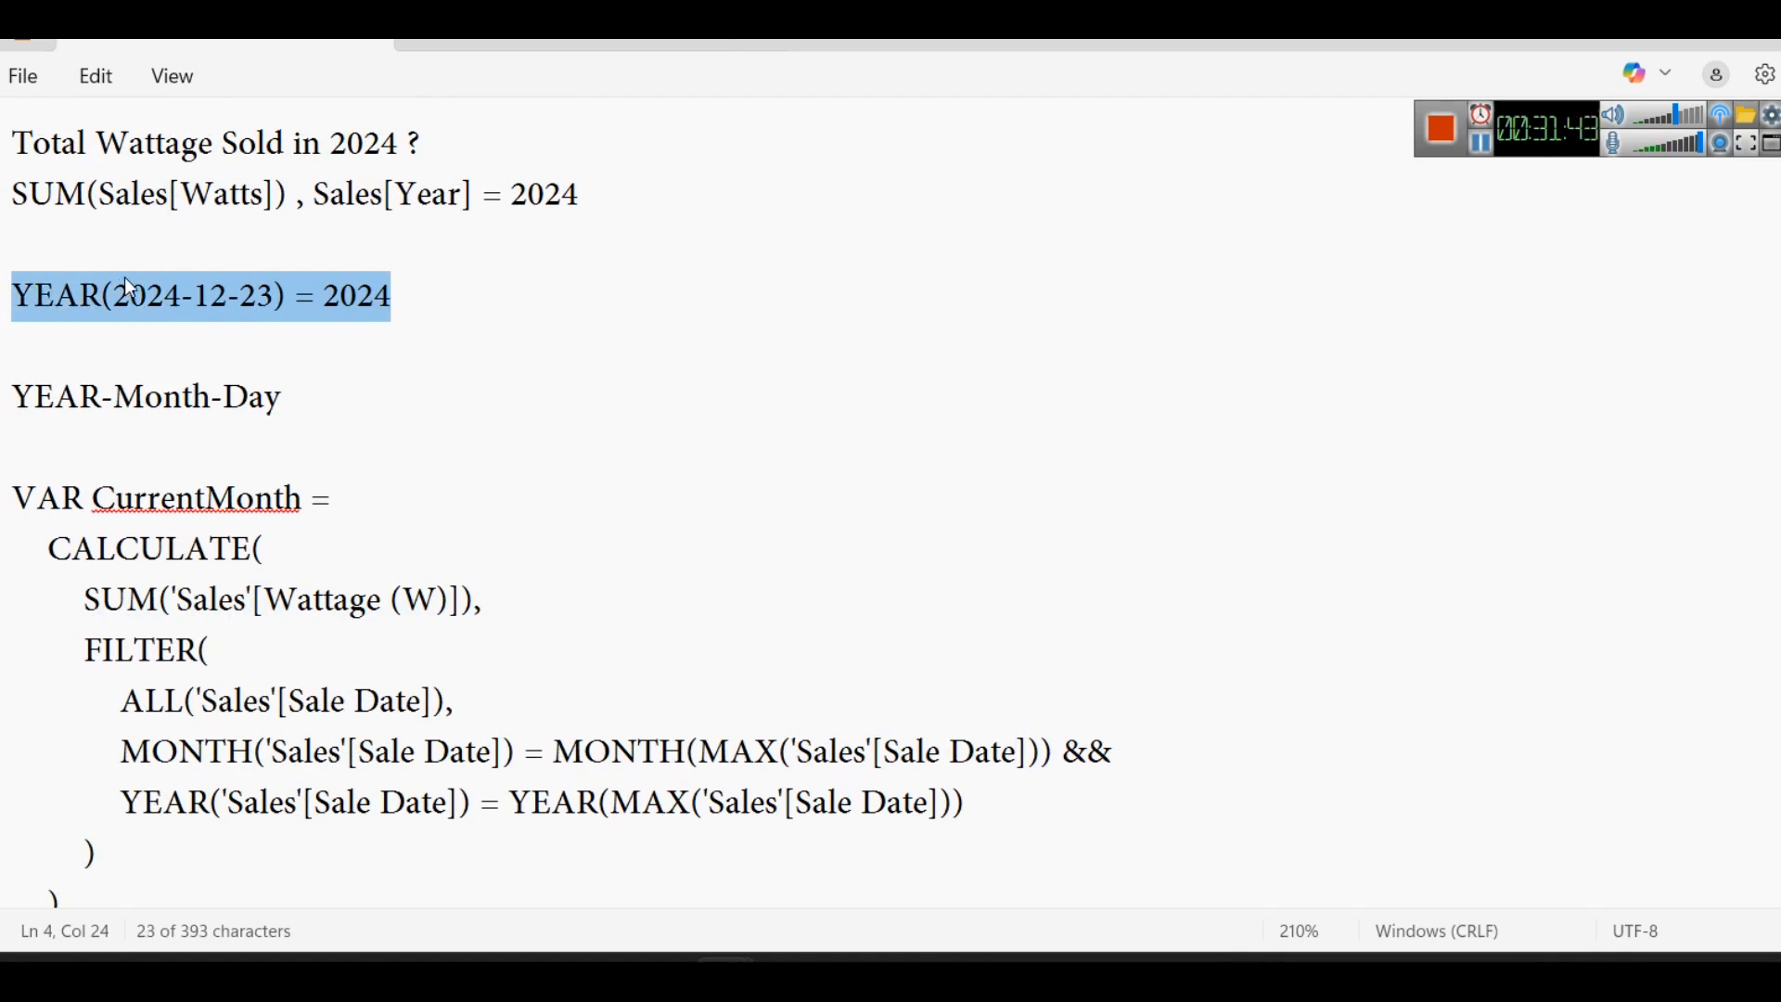
pyautogui.scroll(-1, 390, 491)
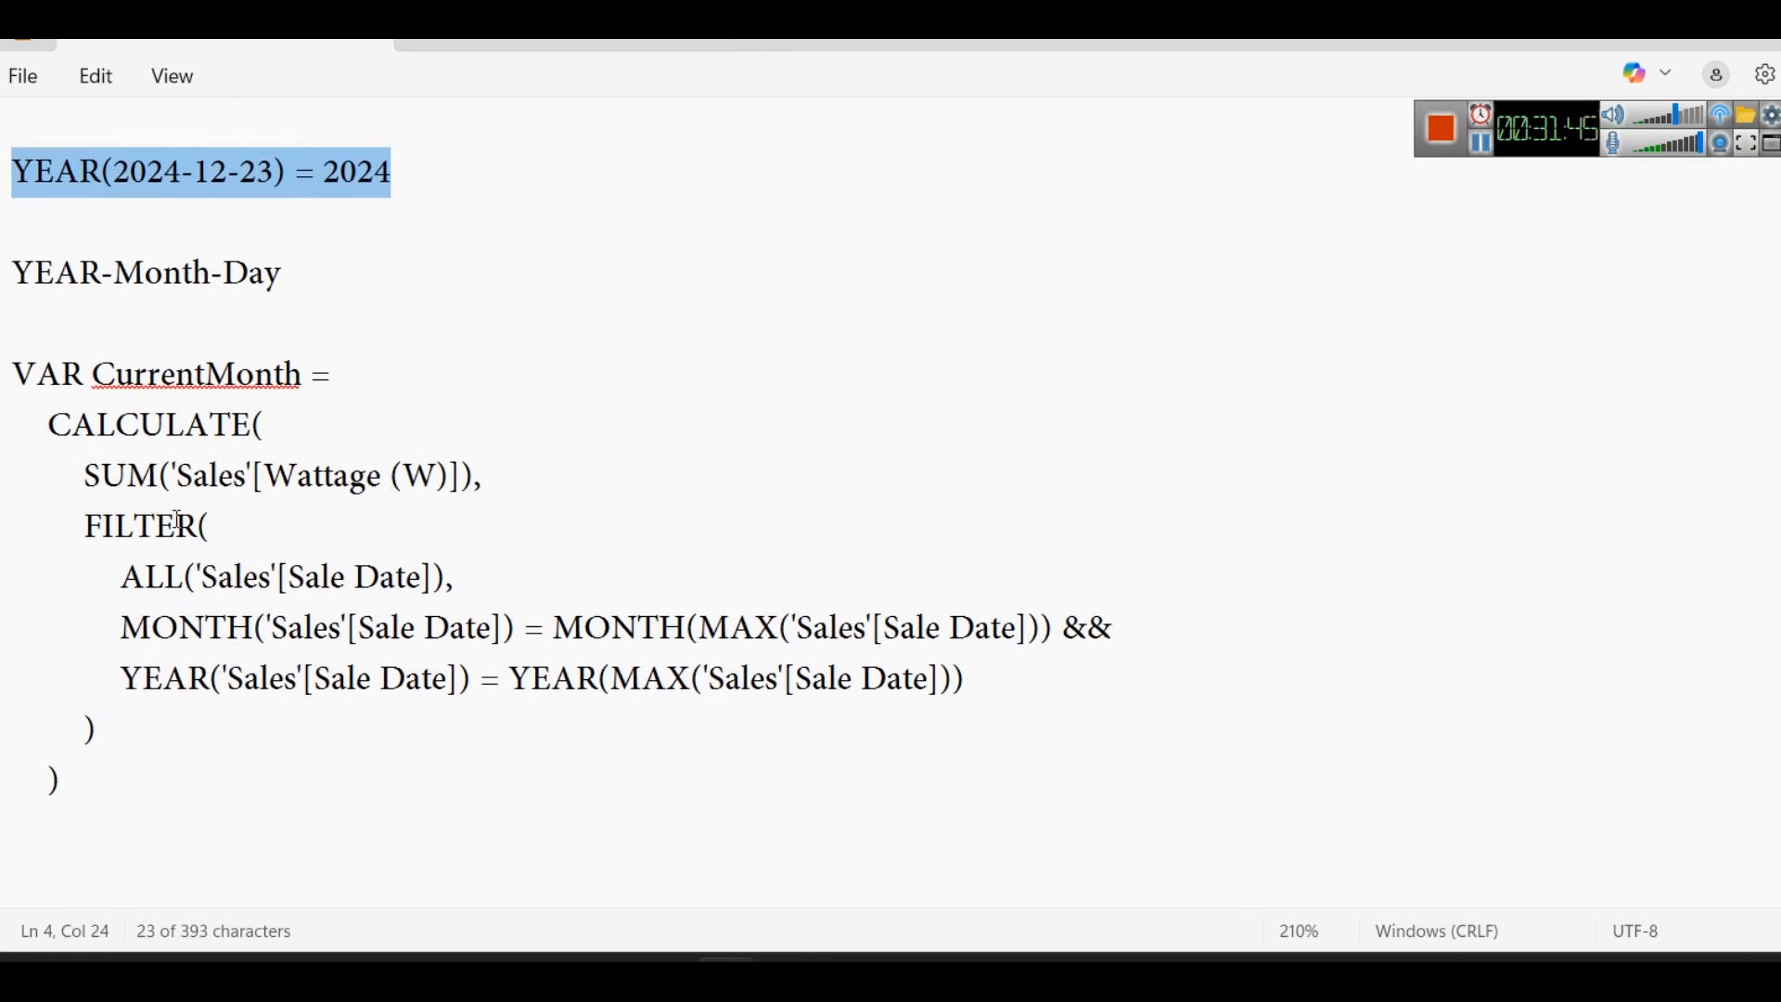
# - Examine the FILTER block's ALL line and the MONTH and MAX functions in its Sale Date condition
pyautogui.click(227, 527)
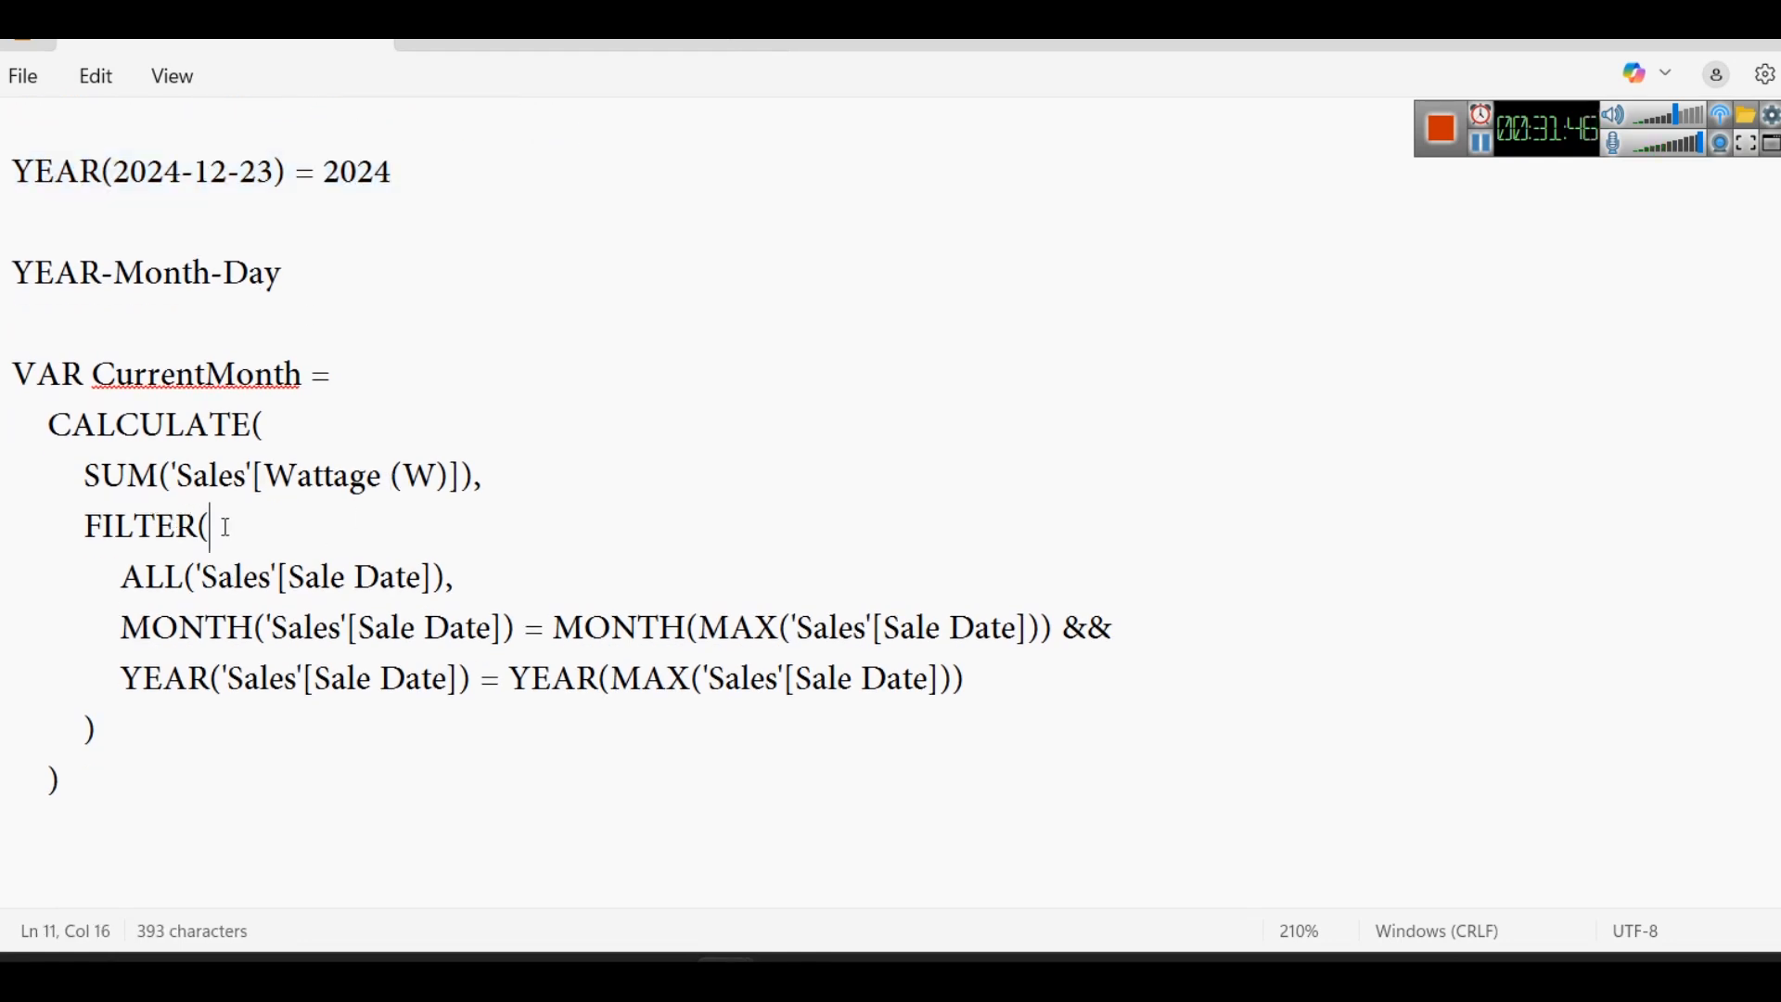
pyautogui.tripleClick(520, 576)
pyautogui.moveTo(121, 628); pyautogui.dragTo(507, 634)
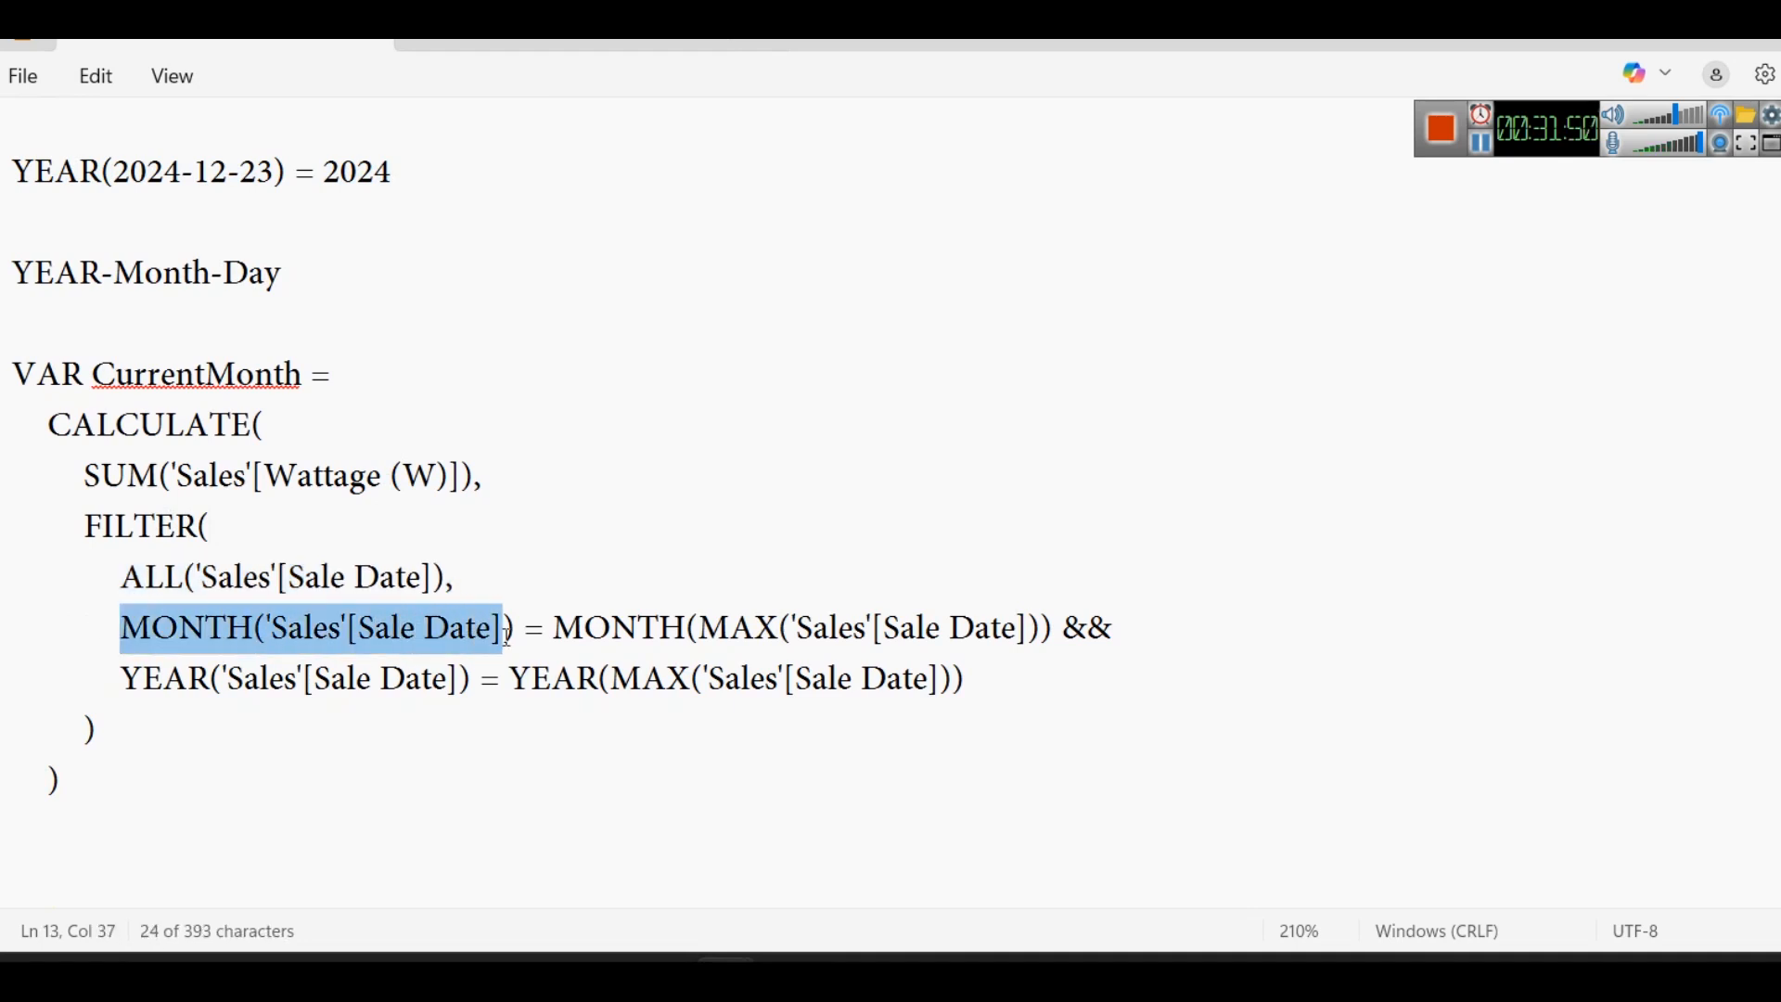
pyautogui.doubleClick(601, 630)
pyautogui.doubleClick(747, 630)
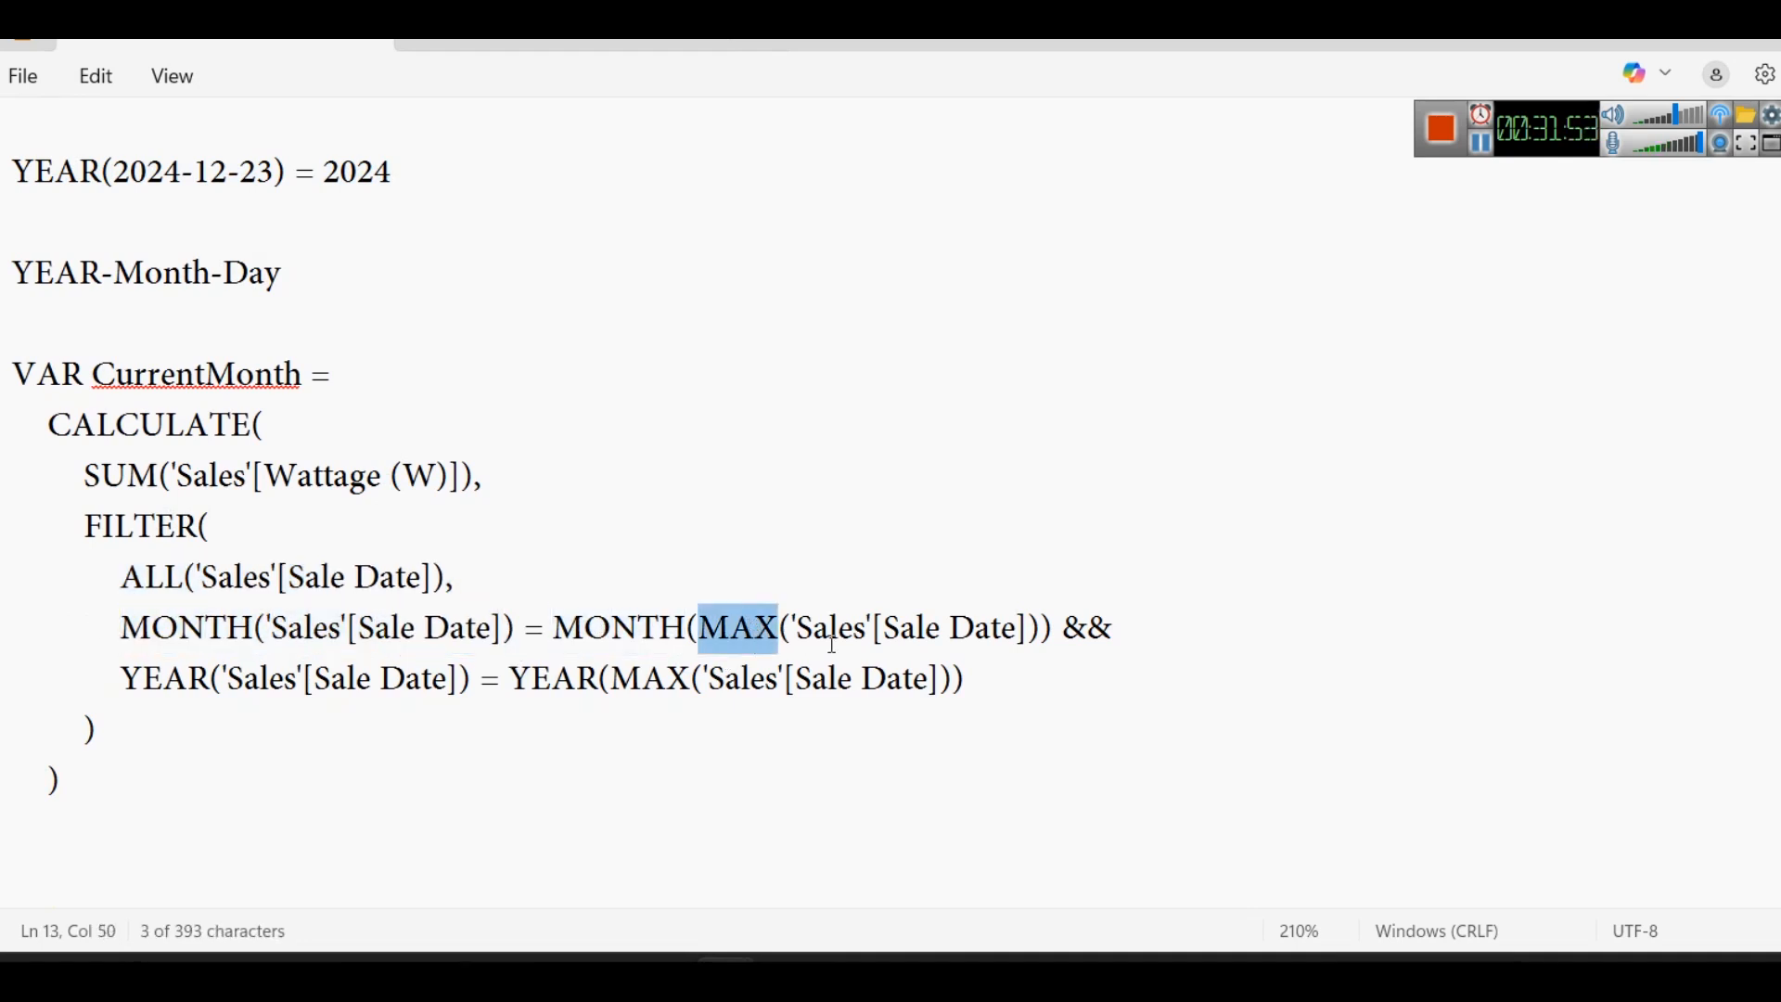
pyautogui.doubleClick(955, 627)
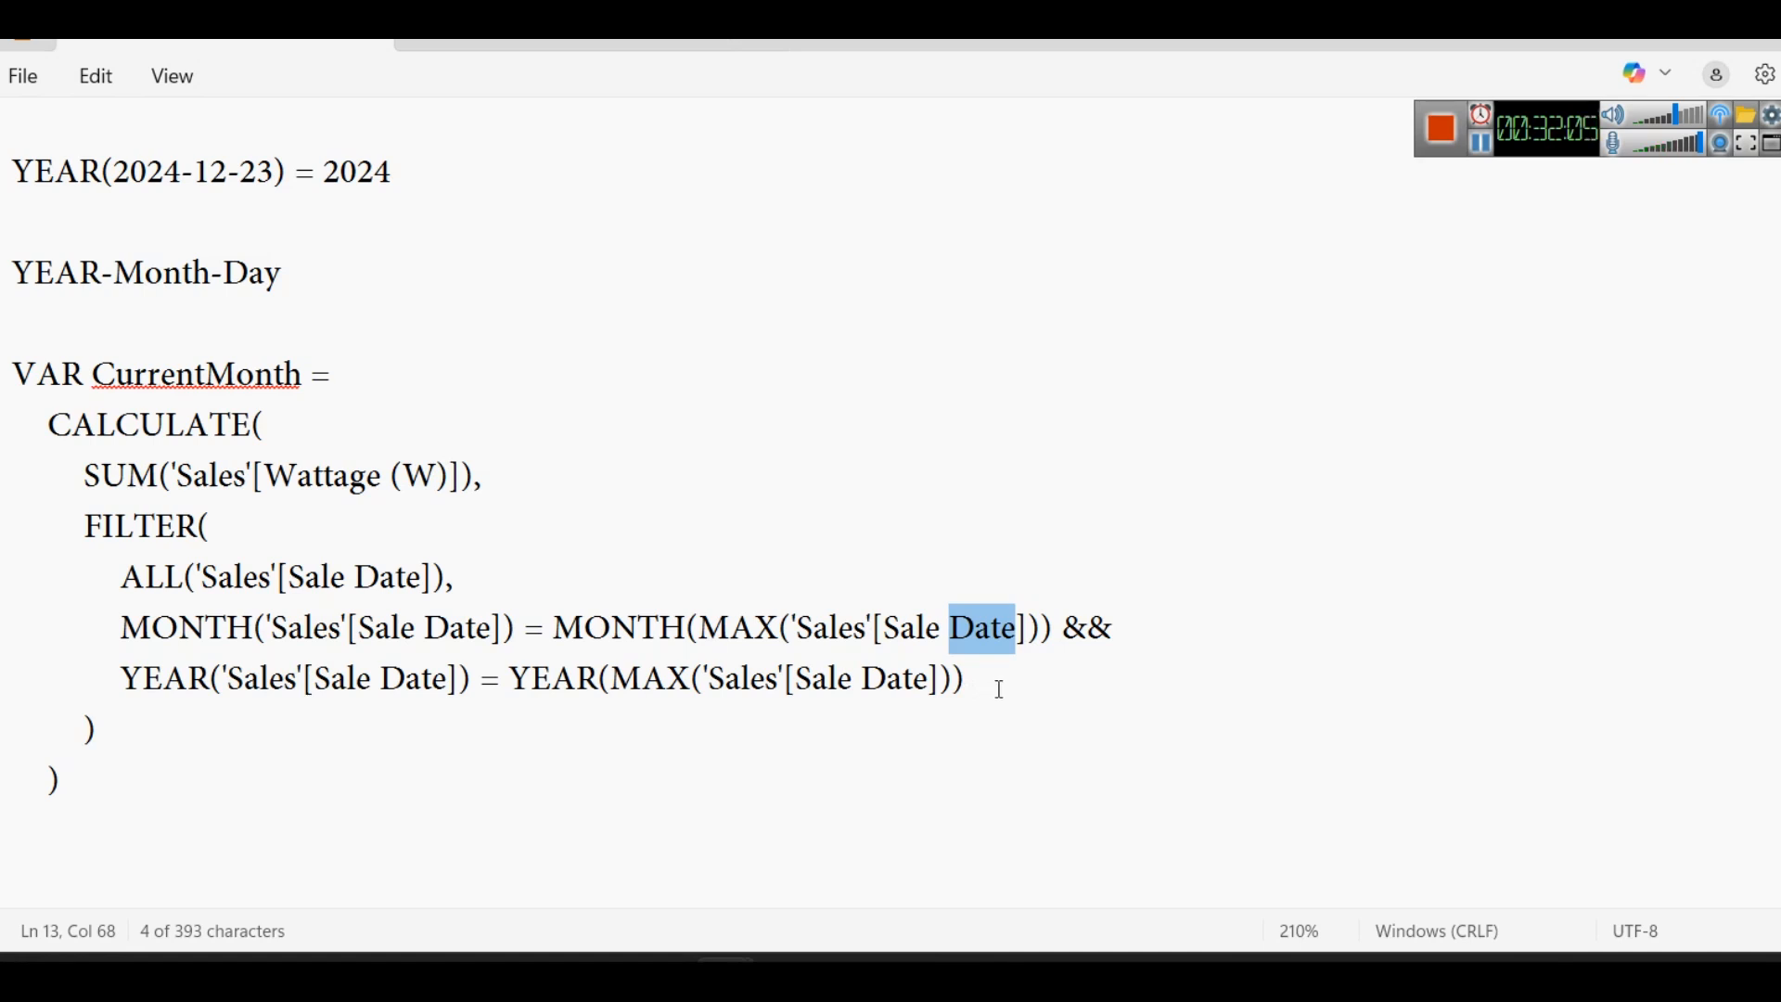
pyautogui.doubleClick(767, 626)
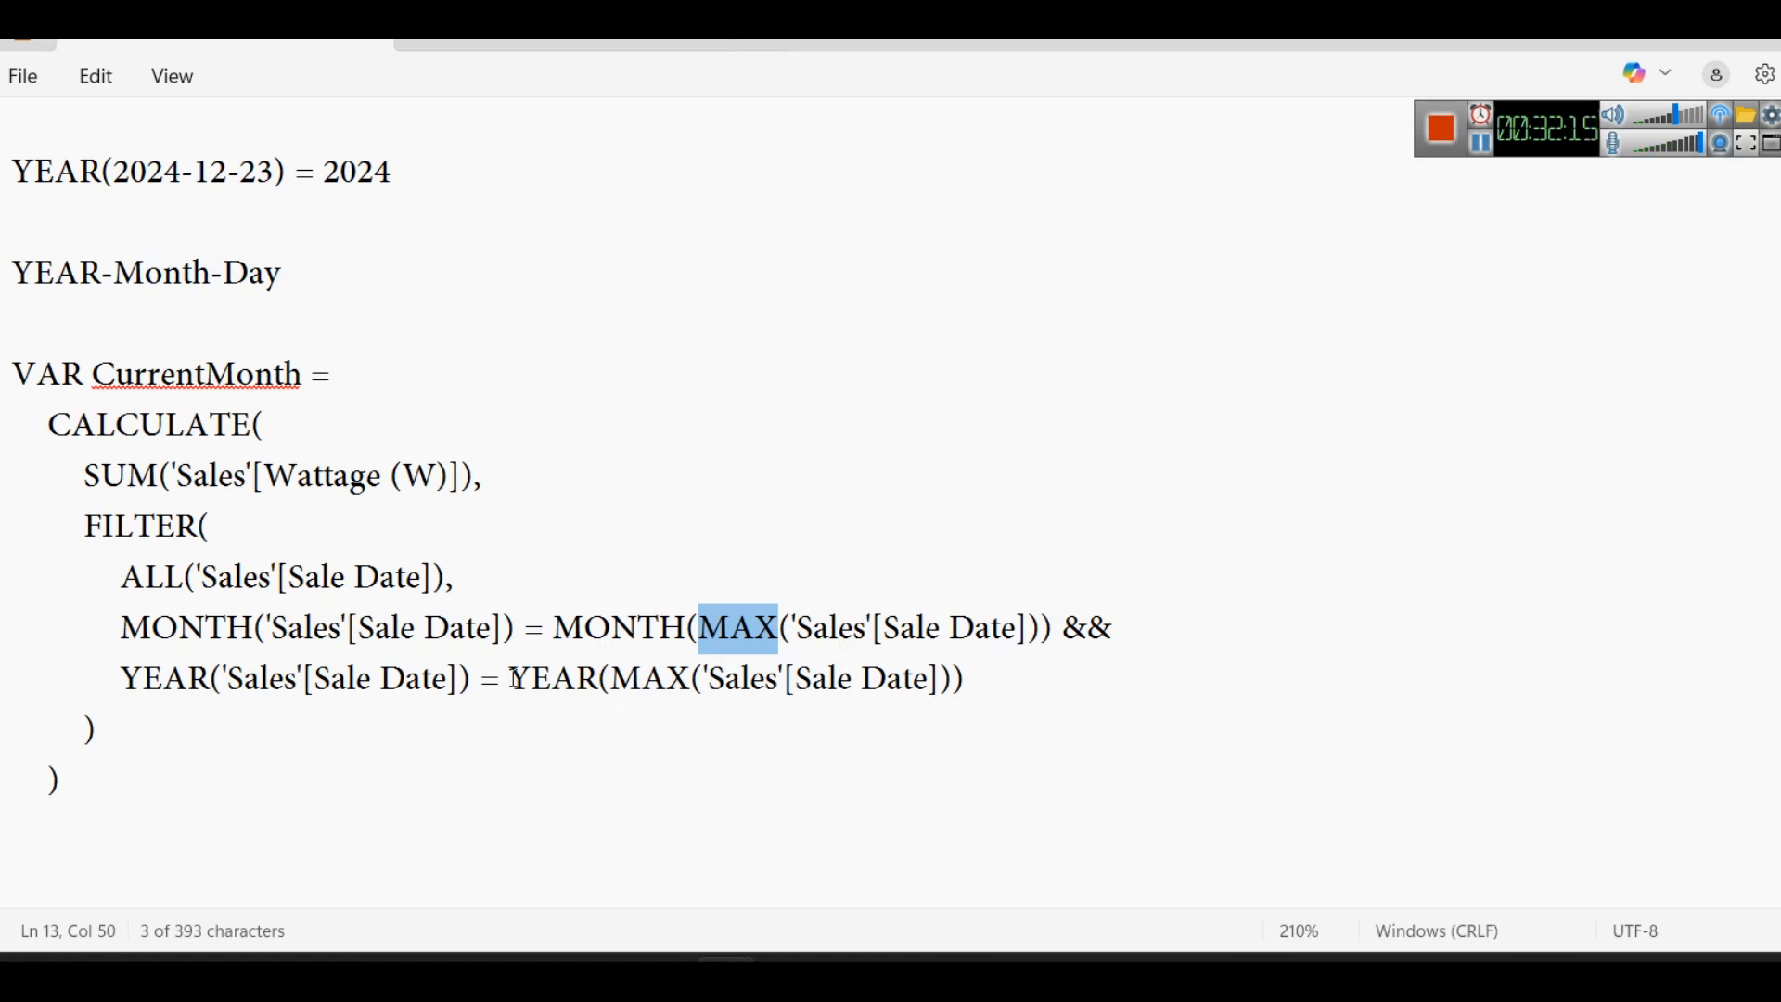
pyautogui.scroll(2, 492, 668)
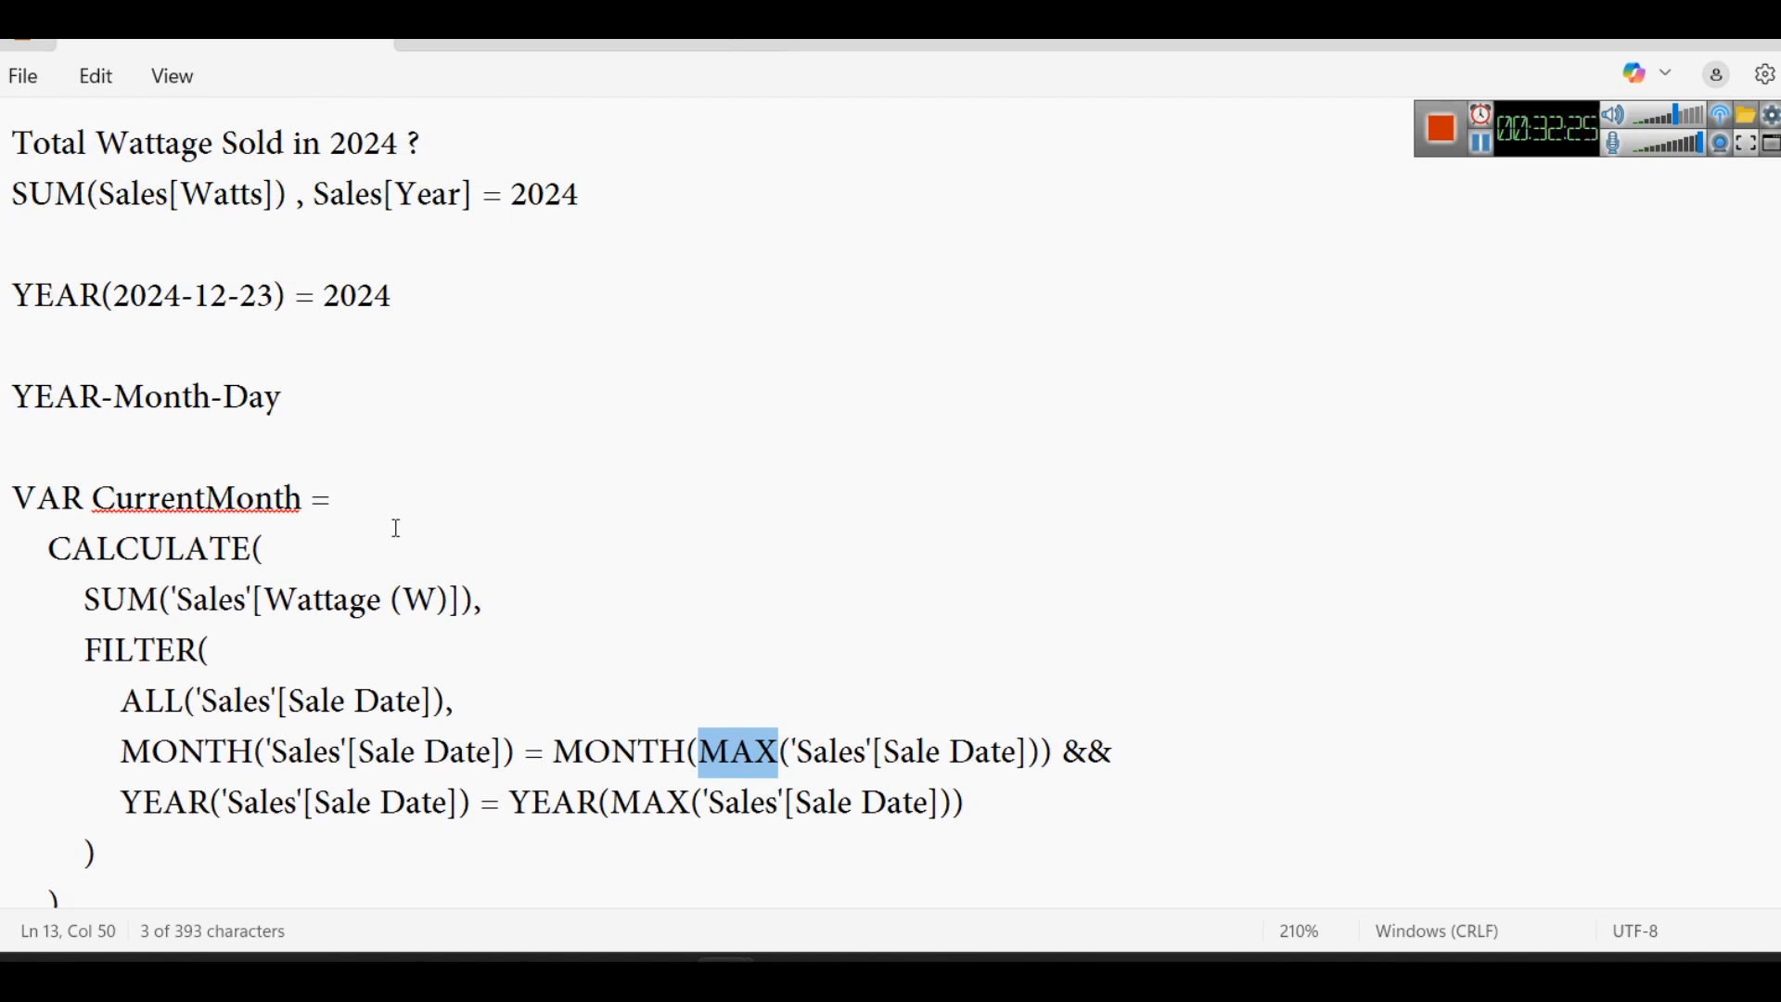
pyautogui.scroll(-2, 397, 528)
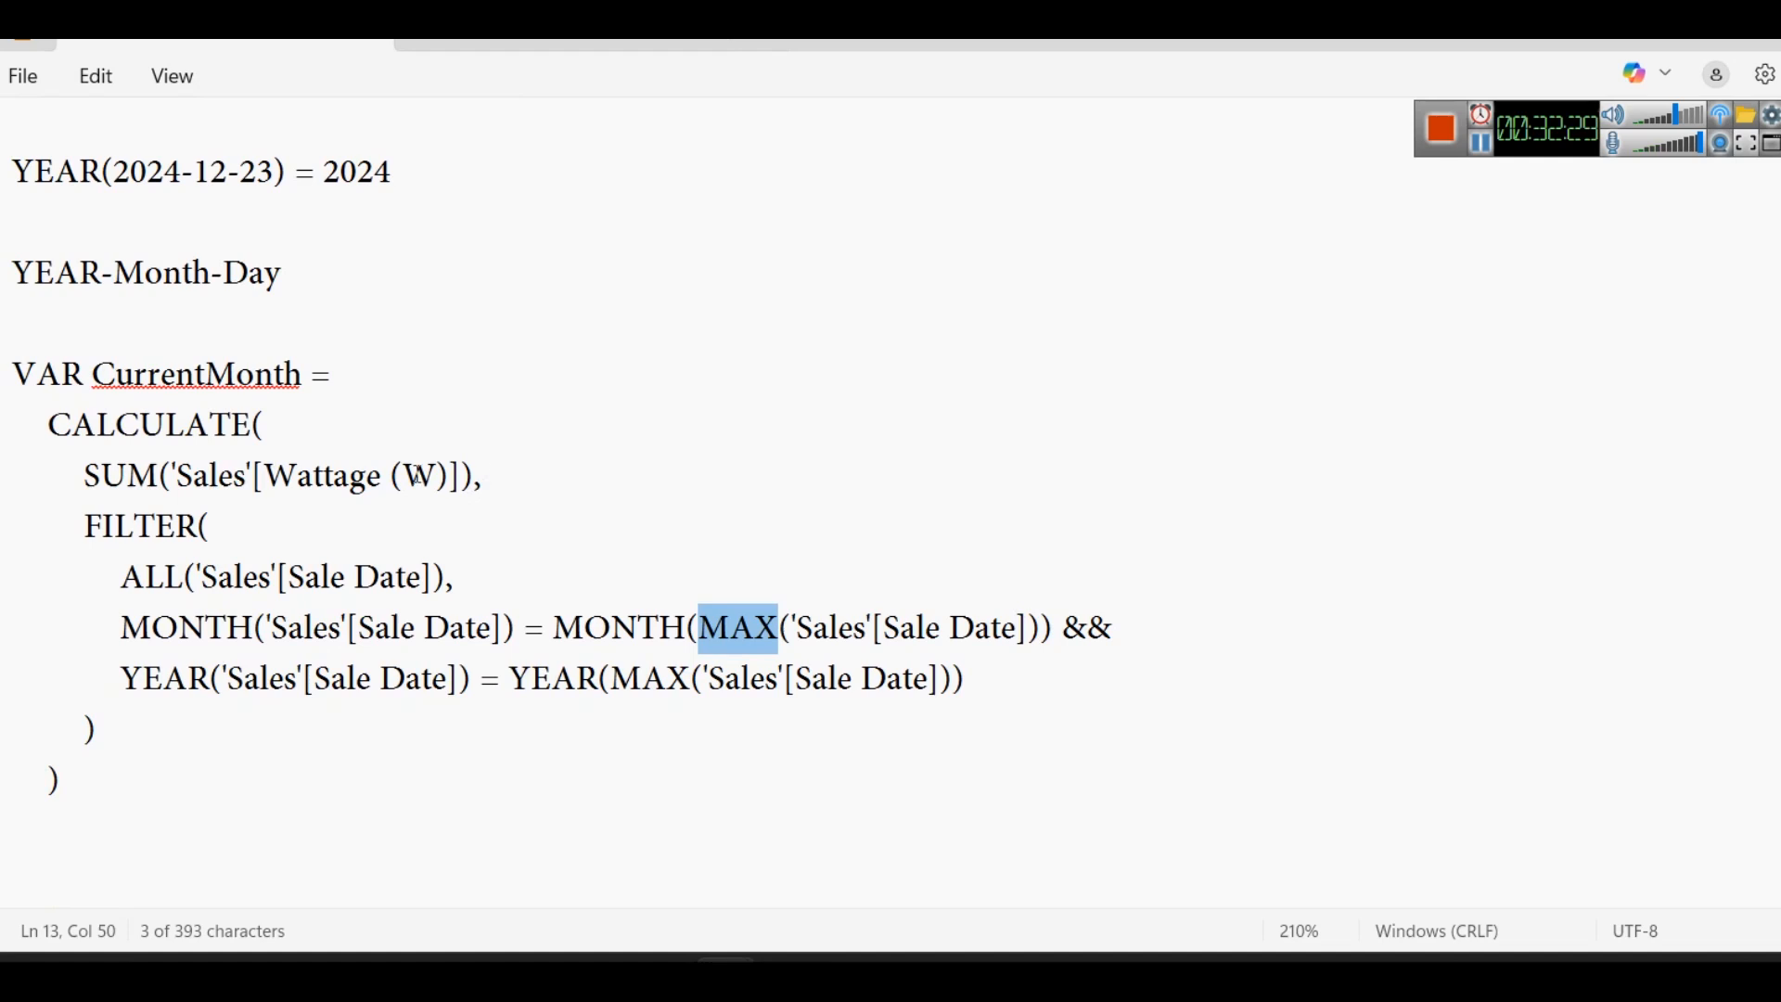
# - Switch to Power BI and replace the new measure's default name in the formula with June25 Wattage Sold
pyautogui.moveTo(1076, 974)
pyautogui.click(1052, 836)
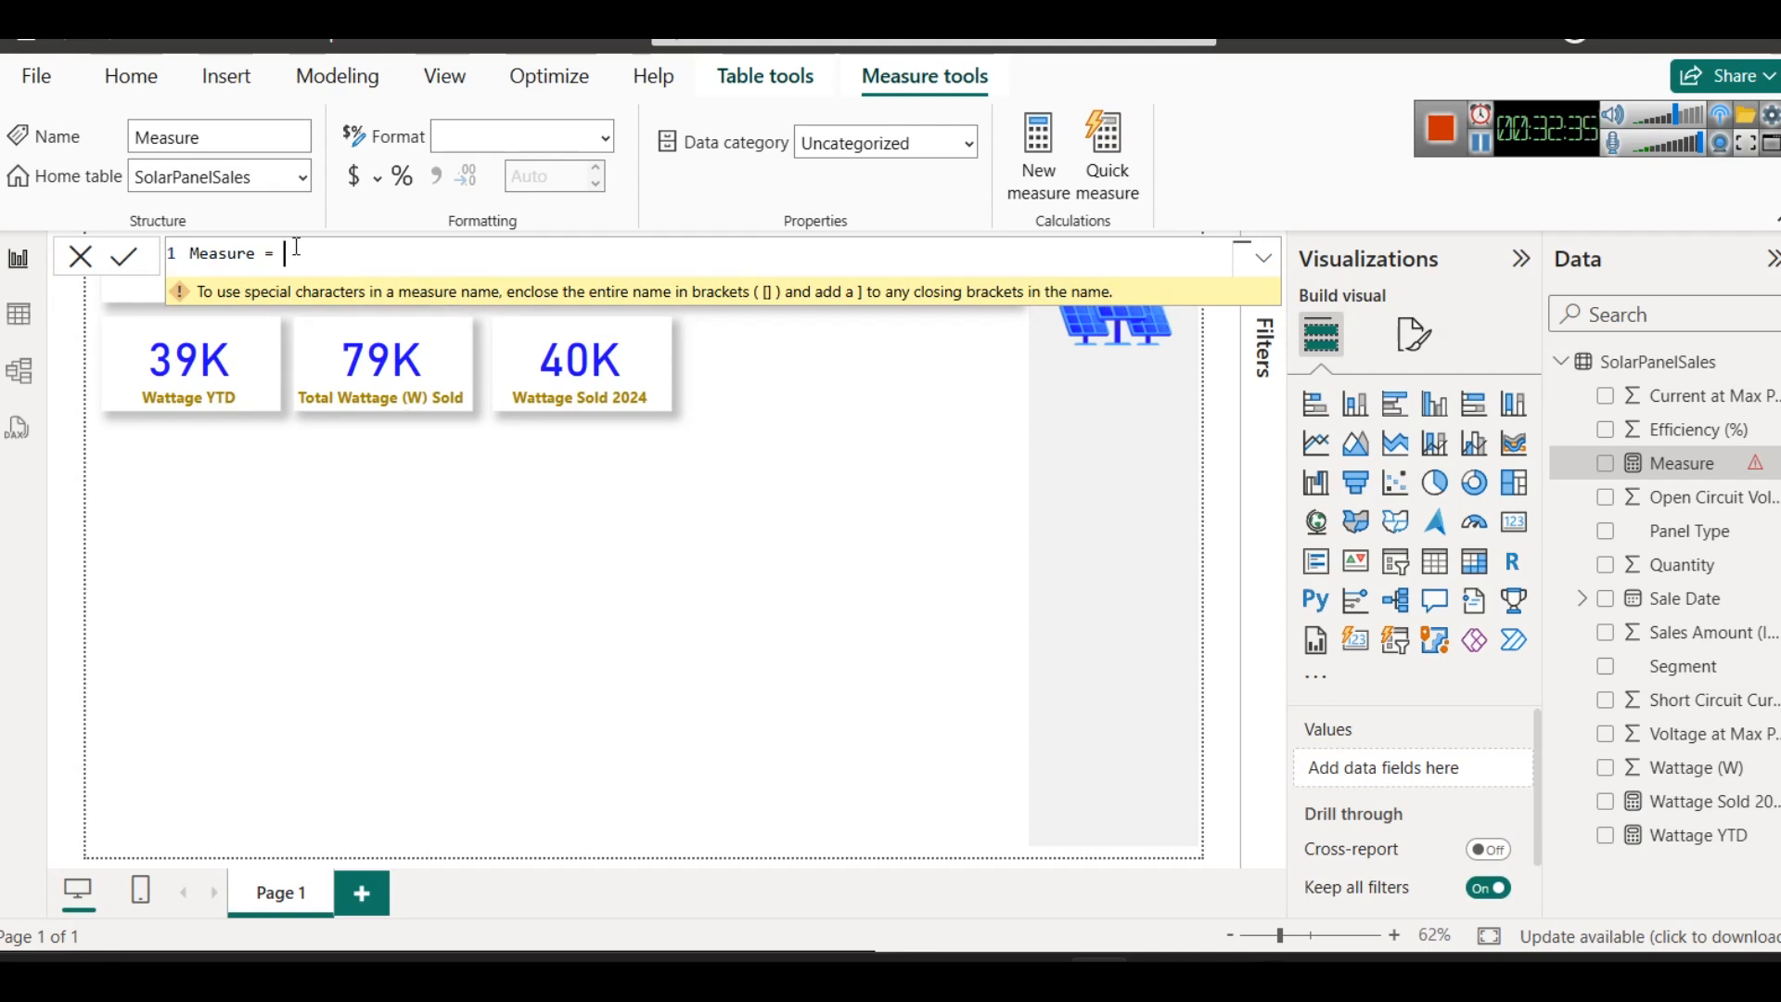
pyautogui.hotkey('ctrl', 'a')
pyautogui.press('BackSpace')
pyautogui.write('June')
pyautogui.hotkey('ctrl', 'a')
pyautogui.write('June25 Wattage Sold')
pyautogui.hotkey('ctrl', 'Left')
pyautogui.hotkey('ctrl', 'Left')
pyautogui.press('Left')
pyautogui.write('25')
pyautogui.press('Right')
pyautogui.press('End')
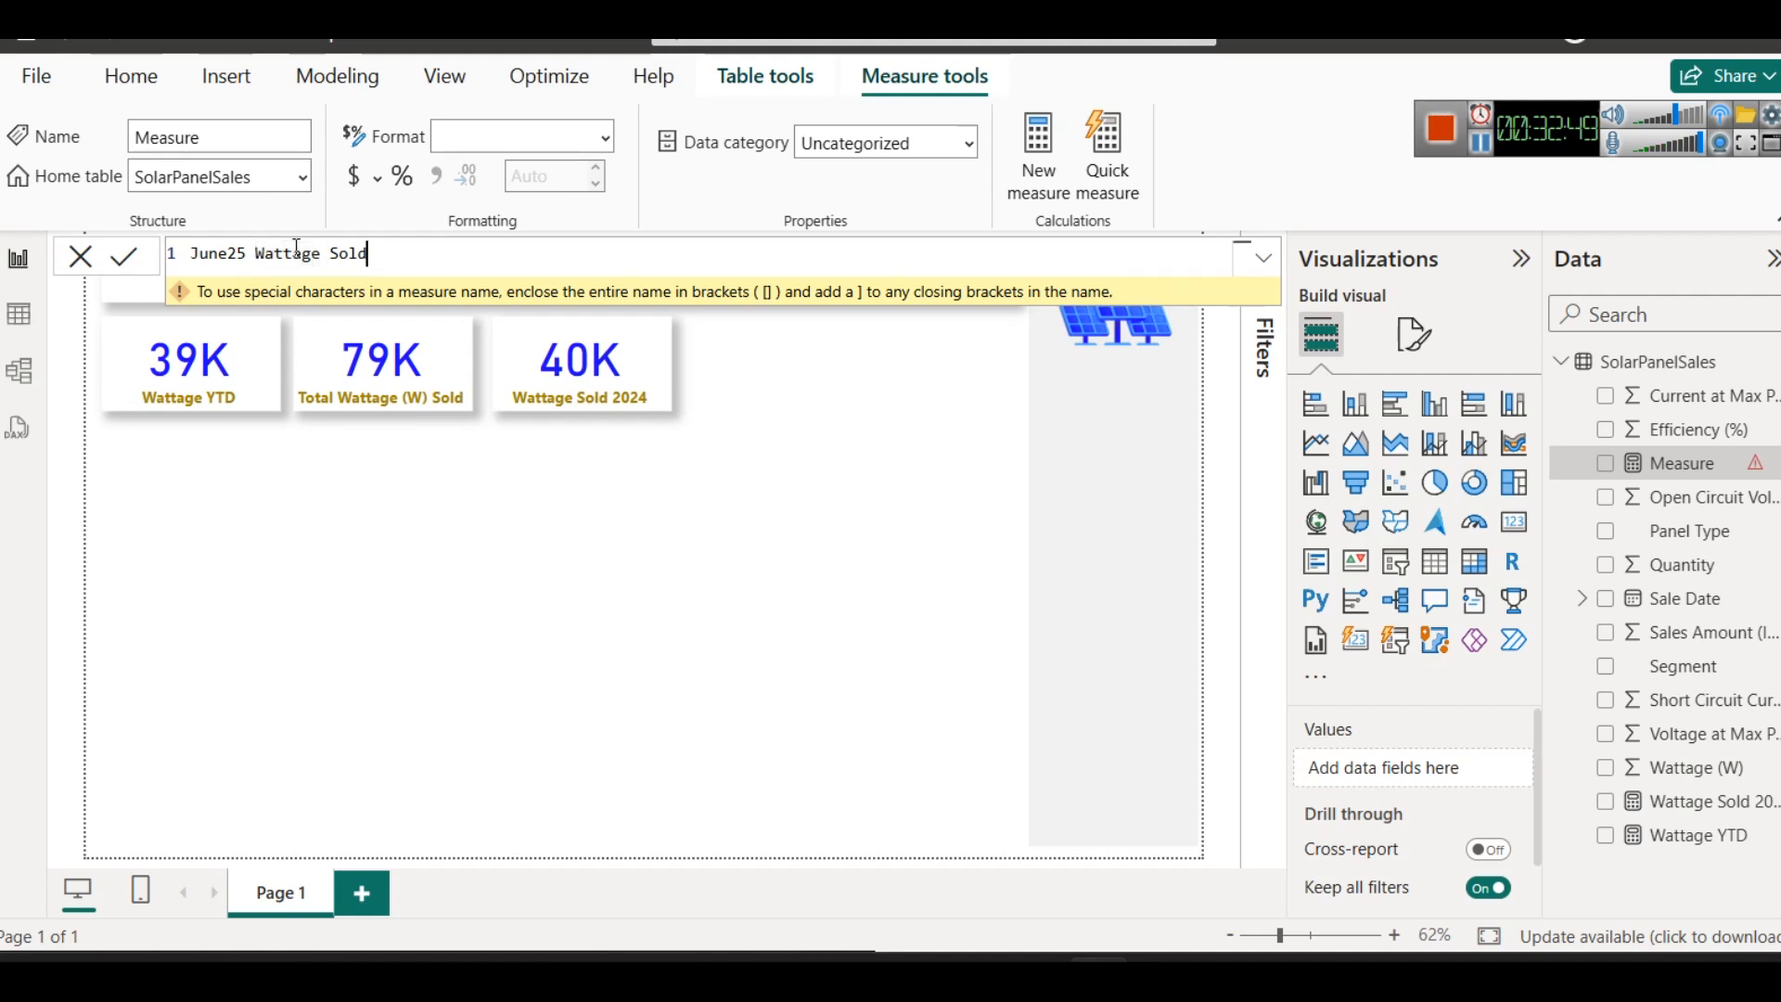
# - Begin the measure's formula with = CALCULATE(SUM(SolarPanelSales[Wattage (W)])
pyautogui.write('= CALCULATE(')
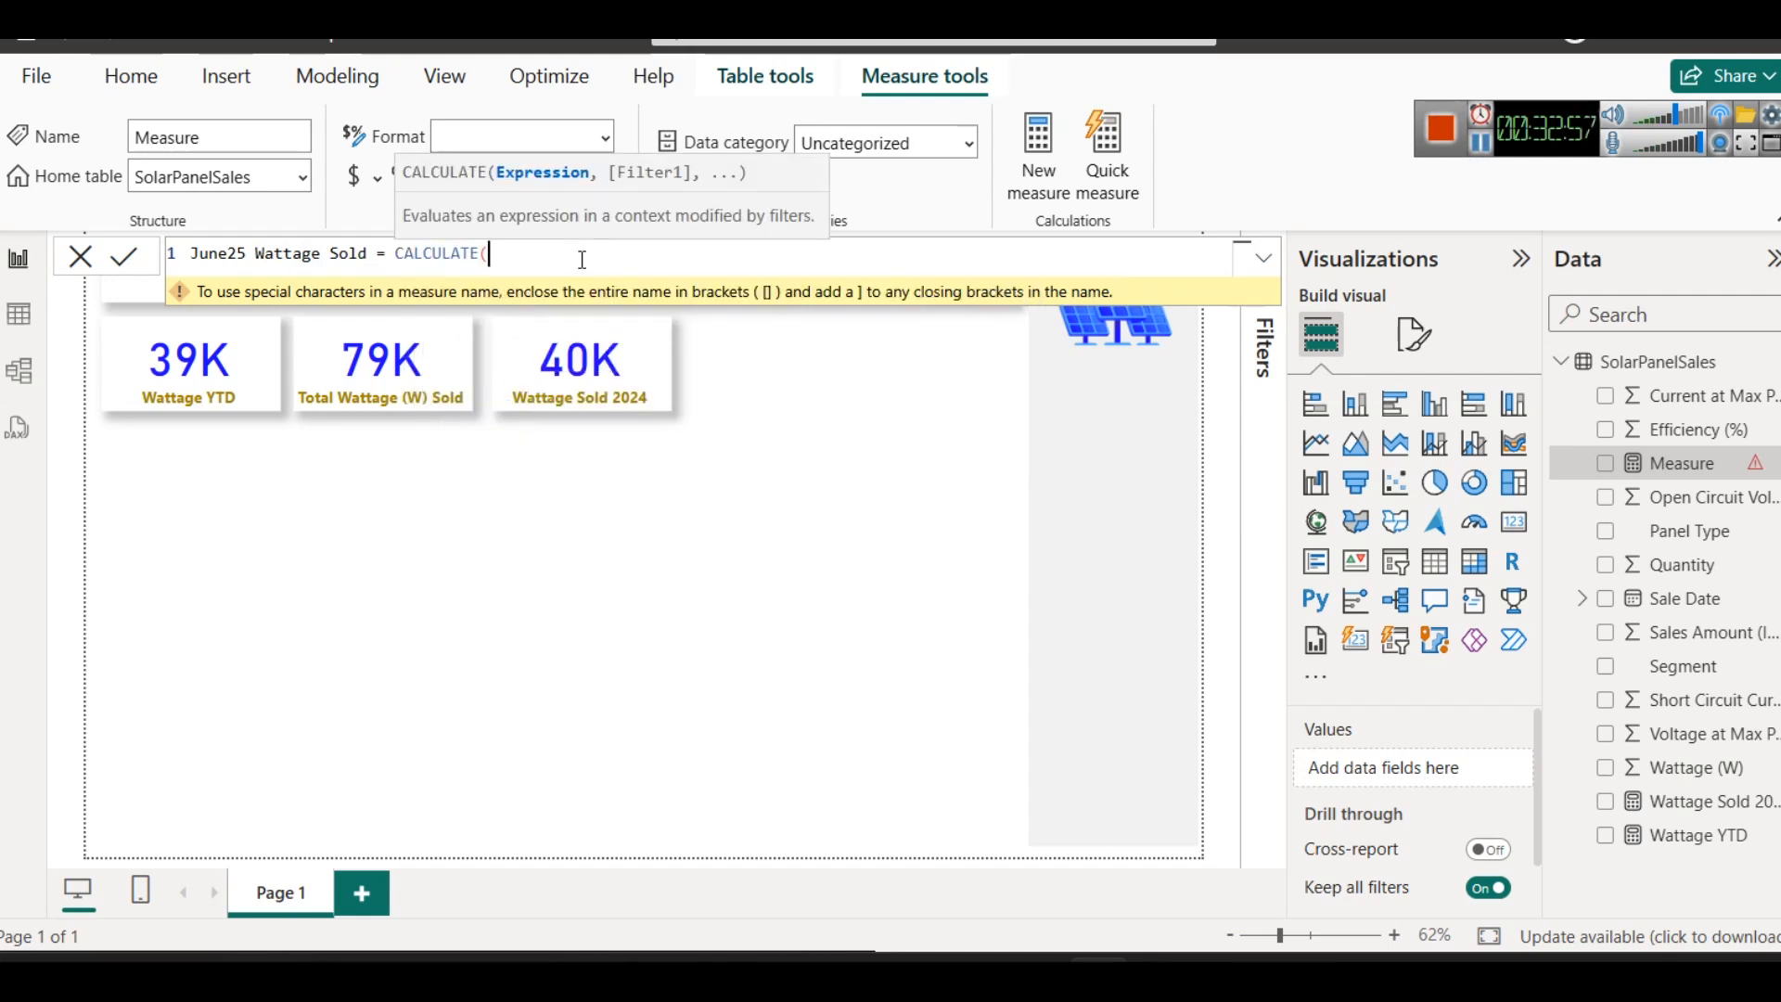
pyautogui.write('SUM(')
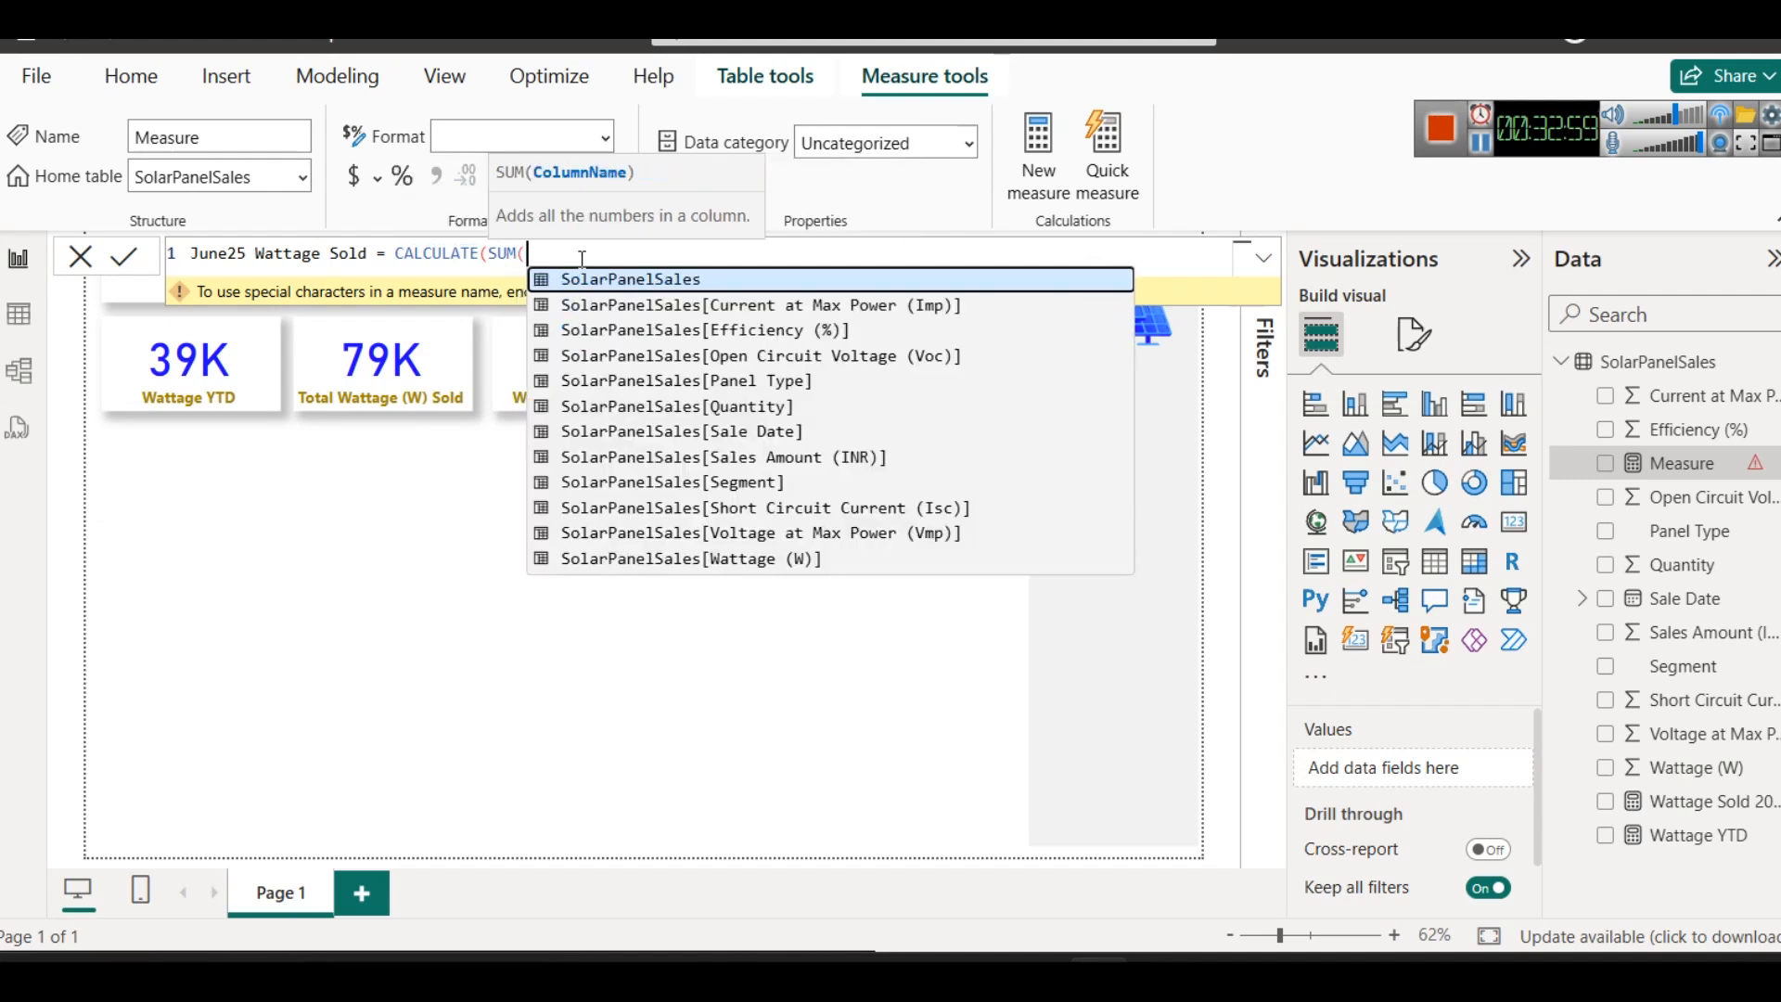
pyautogui.press('Down')
pyautogui.press('Down')
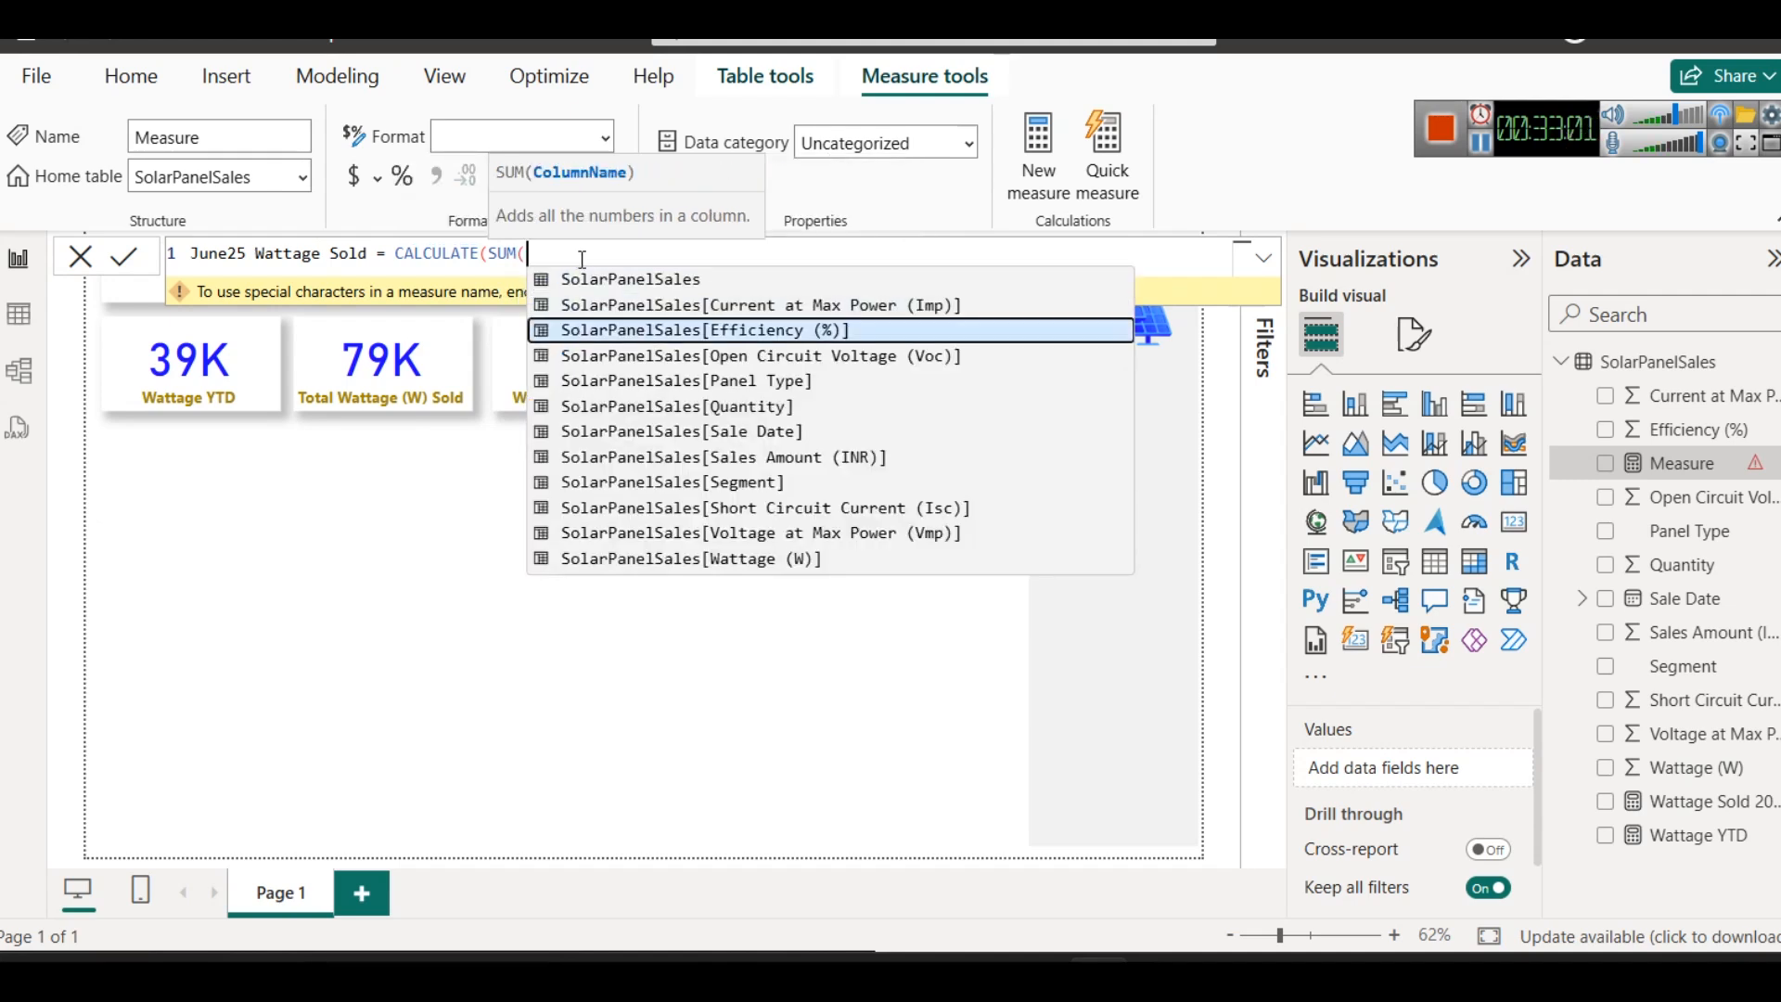
pyautogui.press('Down')
pyautogui.press('Down')
pyautogui.press('Down')
pyautogui.press('Down')
pyautogui.press('Down')
pyautogui.press('Down')
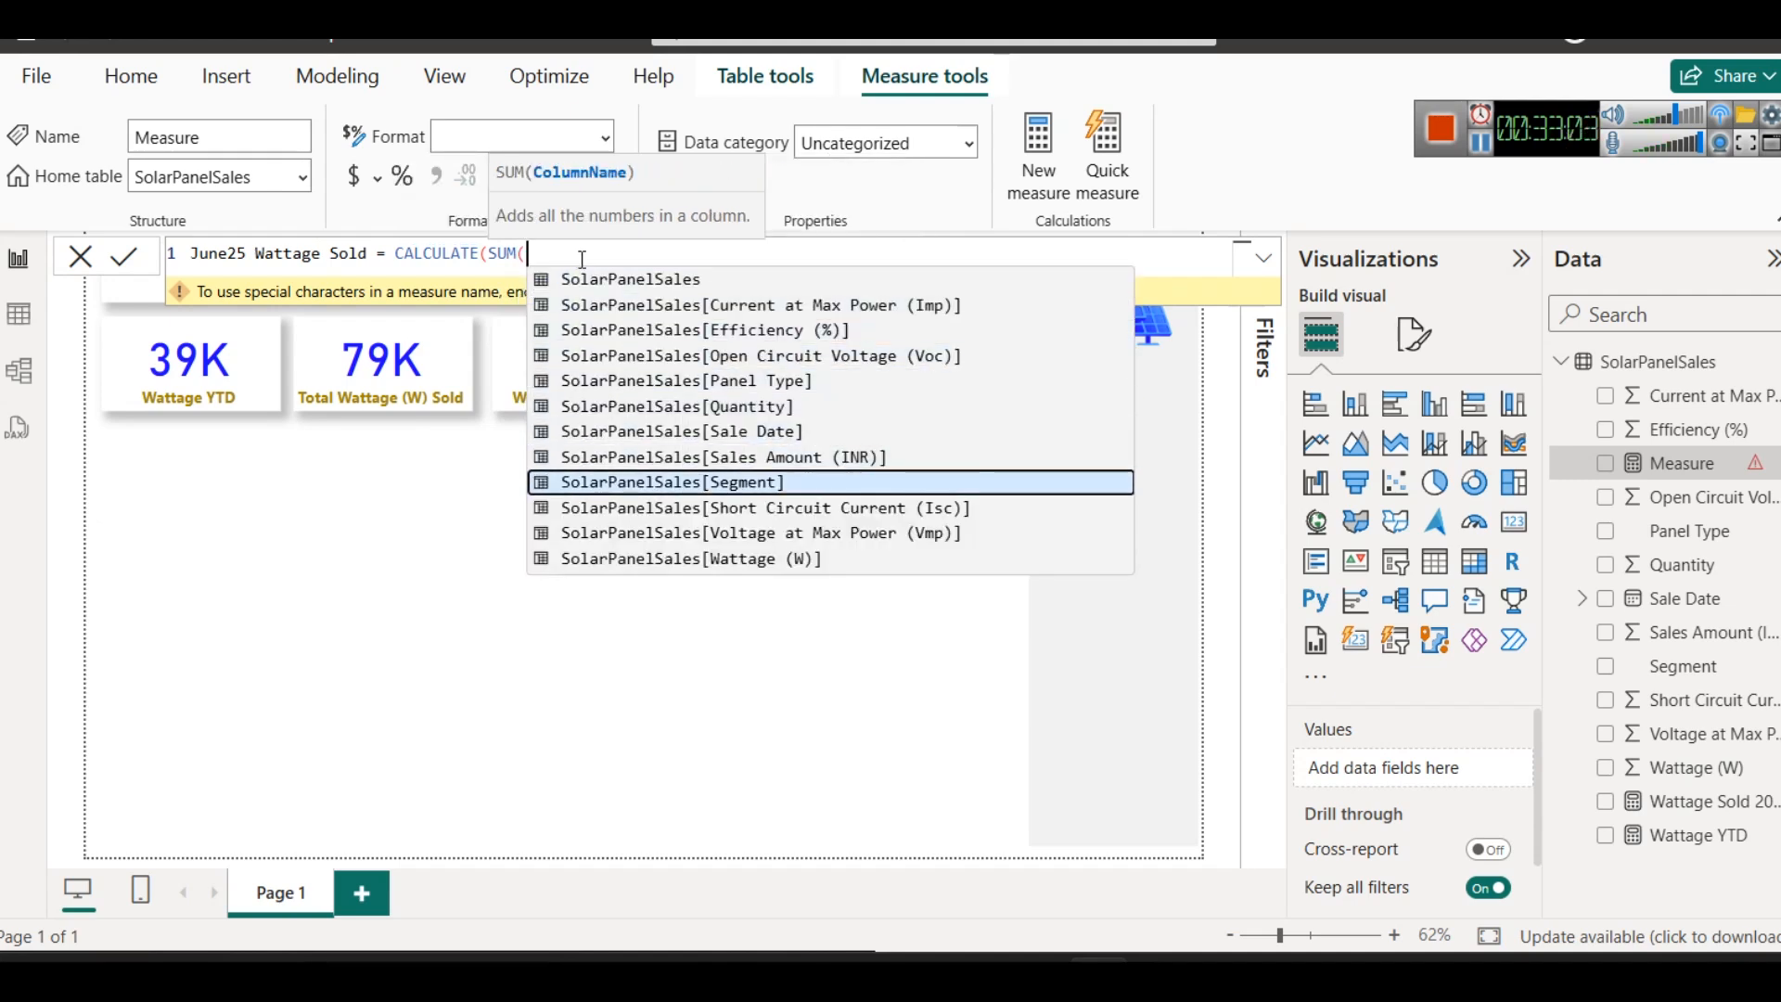
pyautogui.press('Down')
pyautogui.press('Down')
pyautogui.press('Down')
pyautogui.press('Tab')
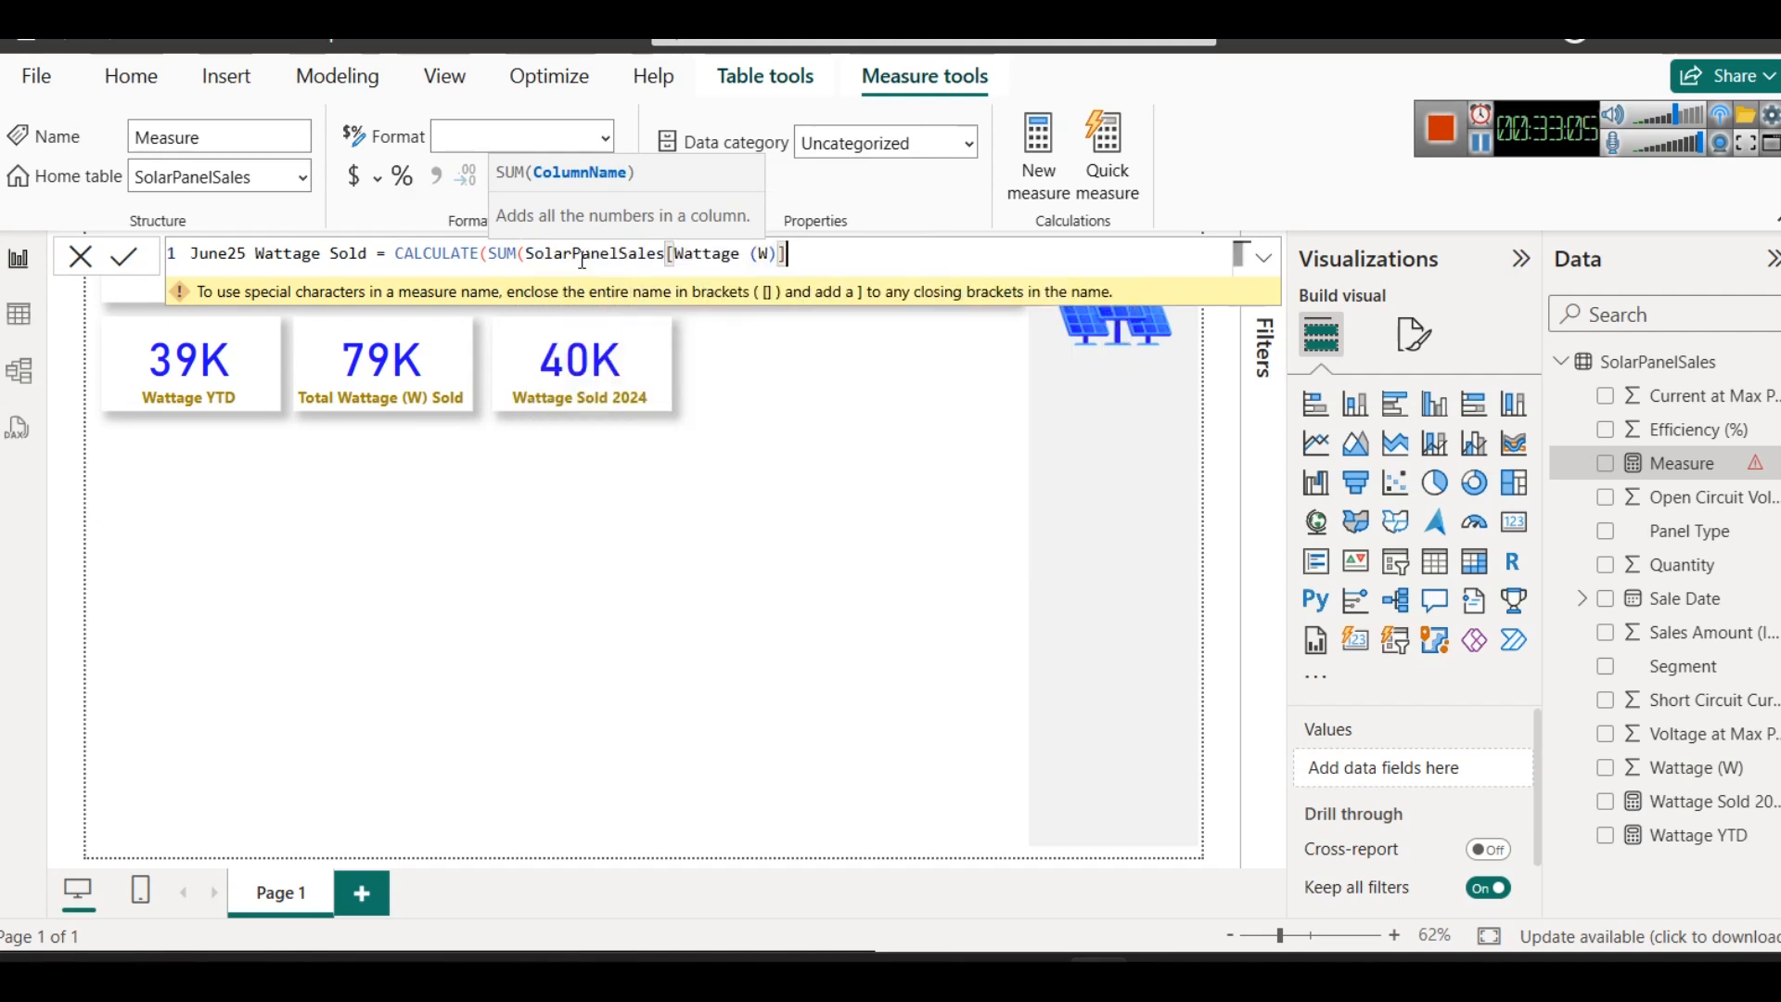
pyautogui.write(')')
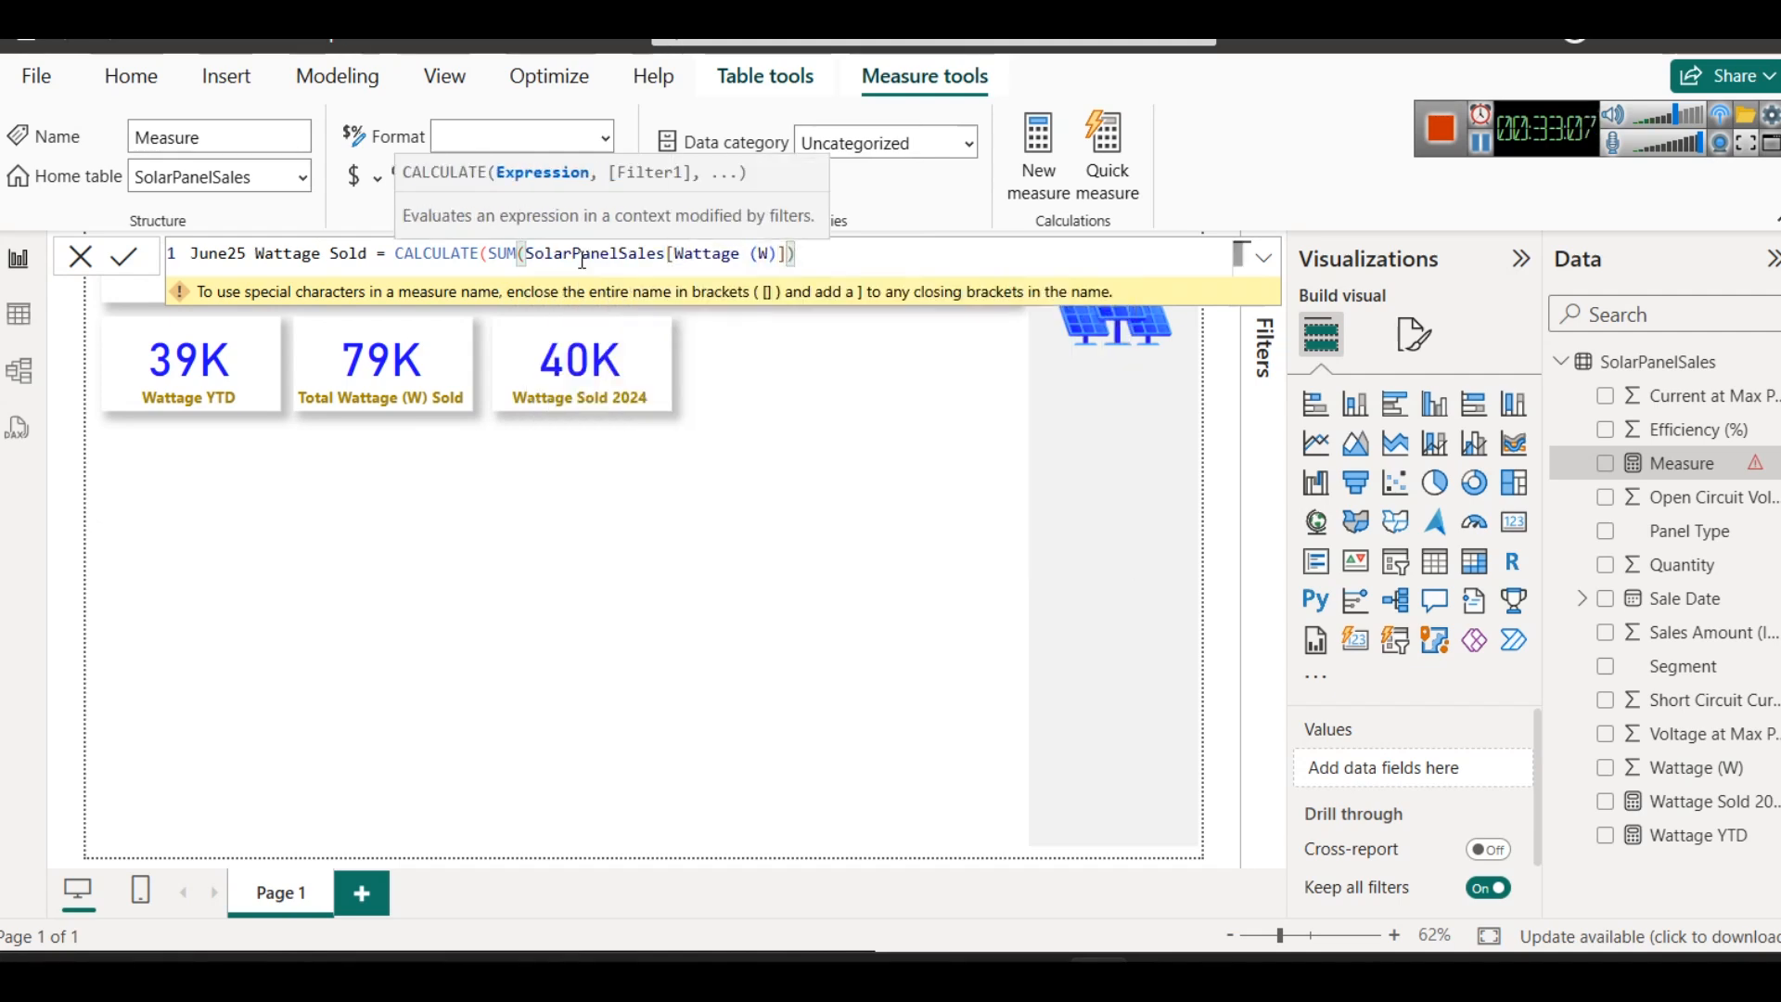
pyautogui.write(',')
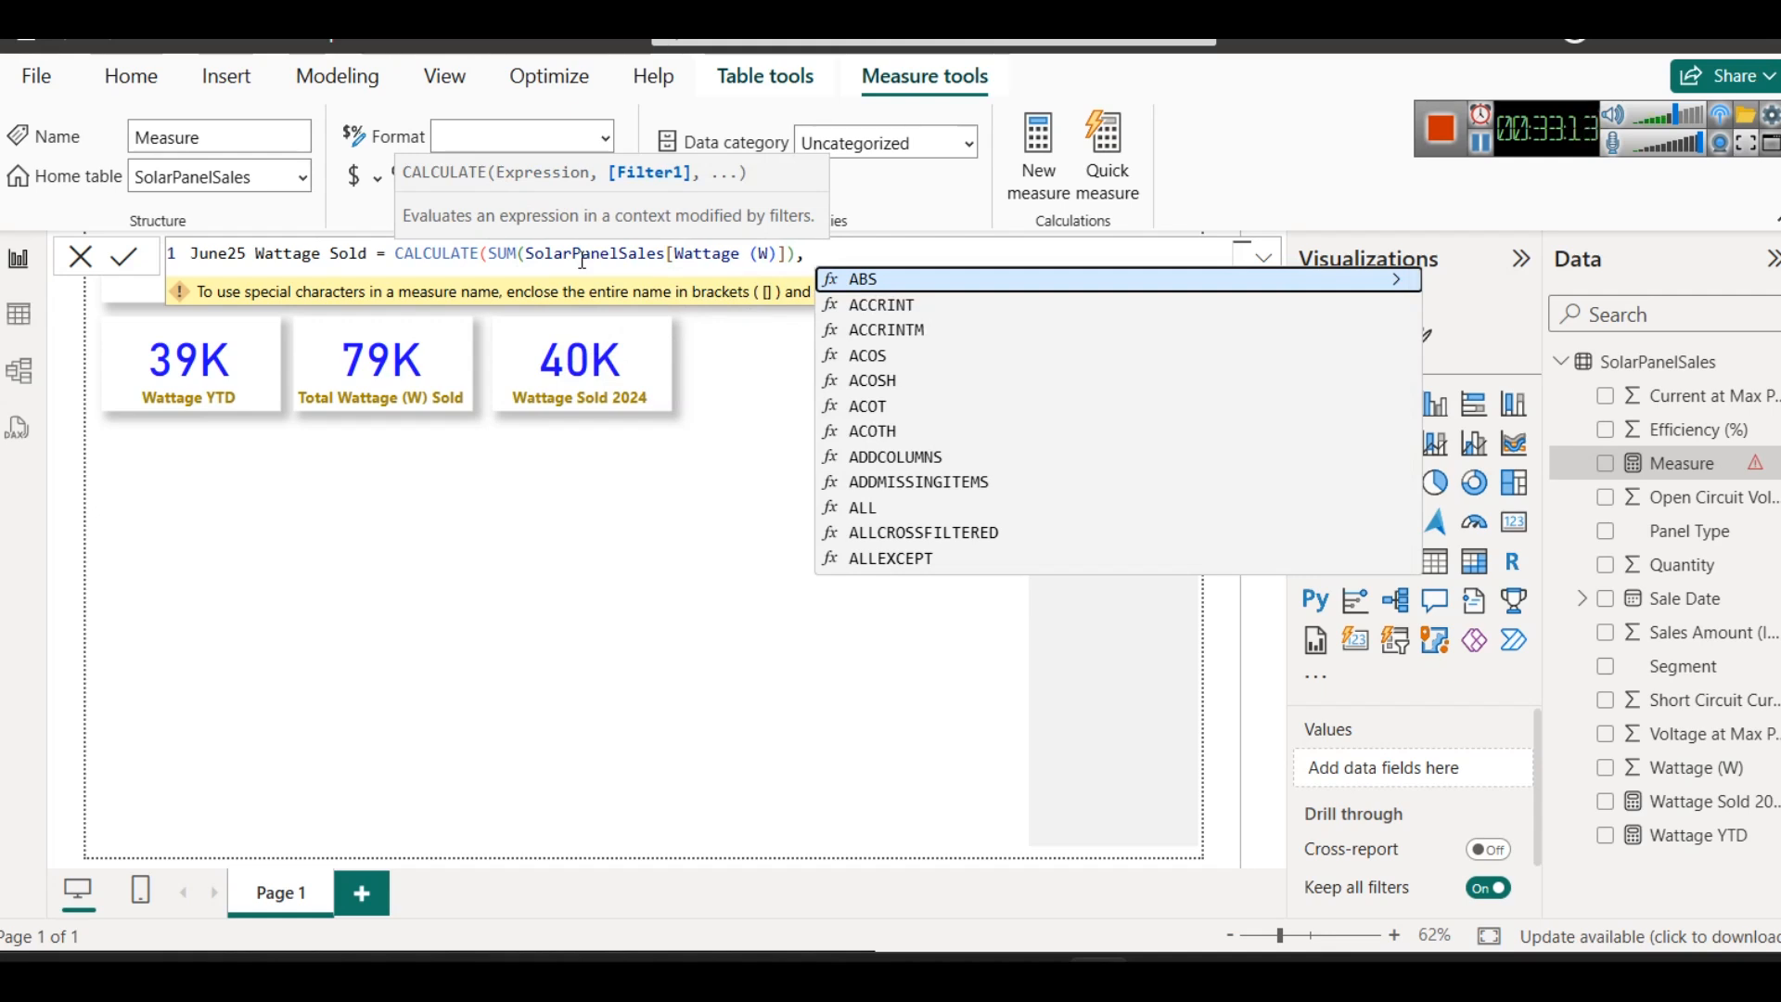
# - Add the filter MONTH(SolarPanelSales[Sale Date]) = 6 to the CALCULATE expression and begin a YEAR filter
pyautogui.write('MONTH(')
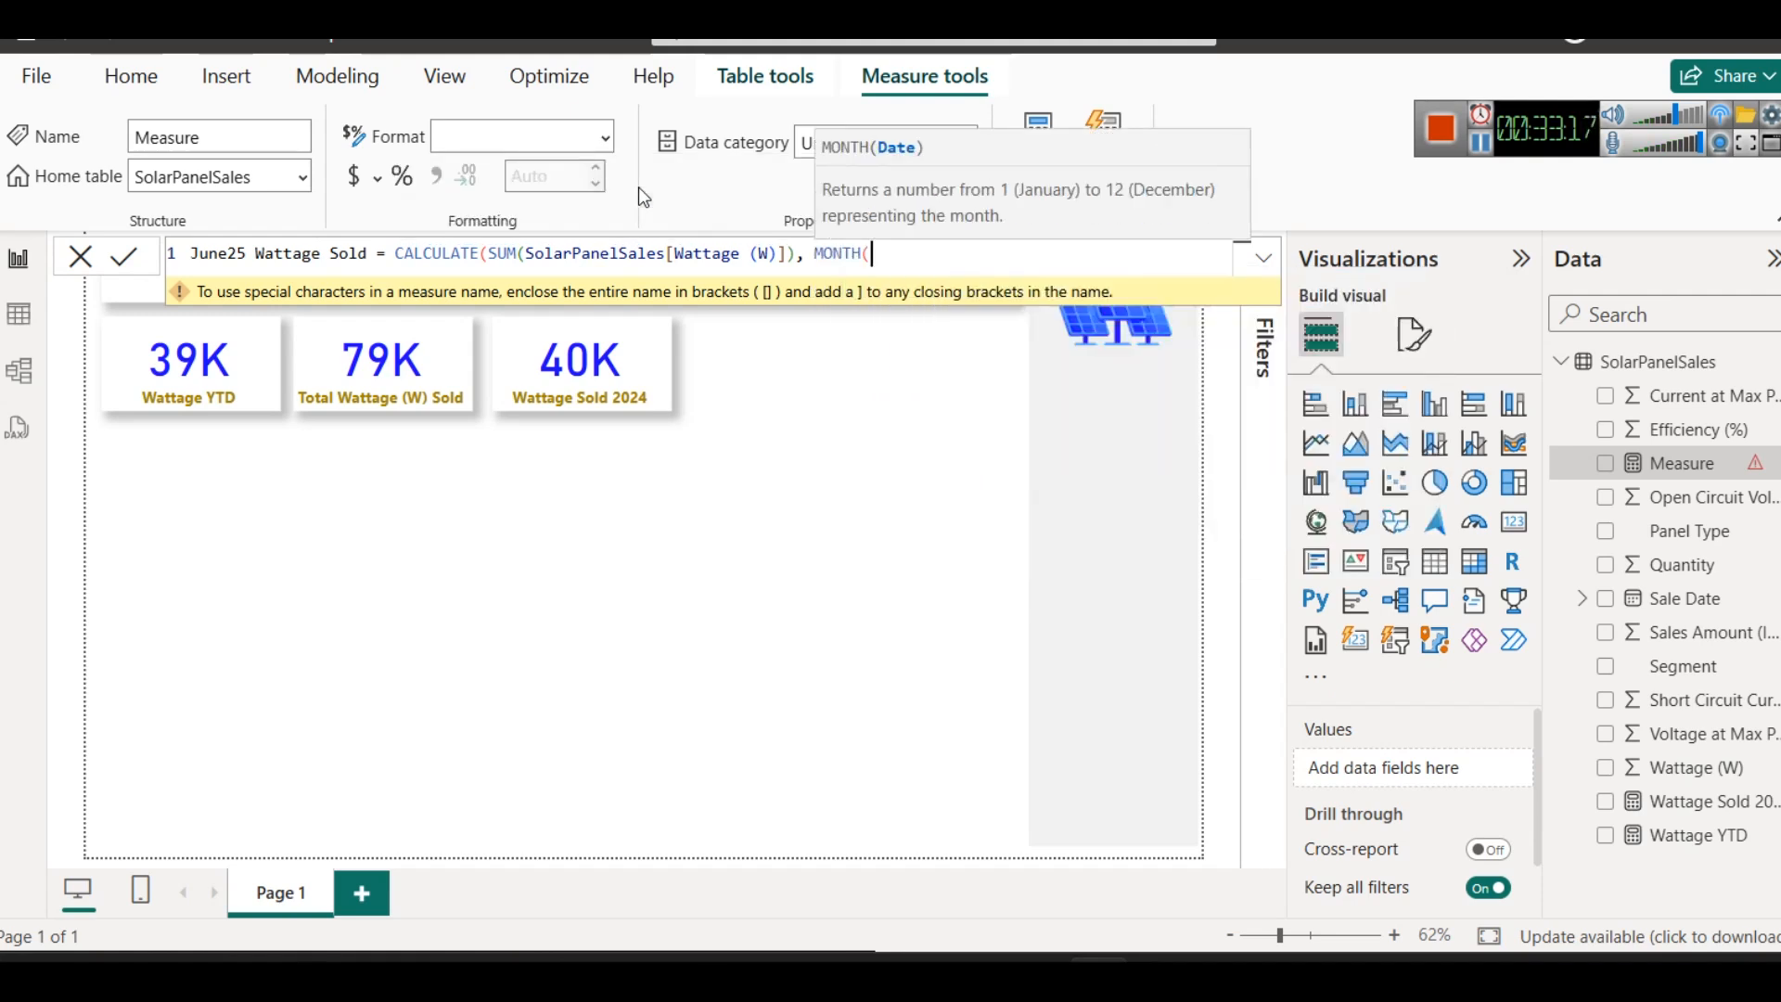
pyautogui.write('sales')
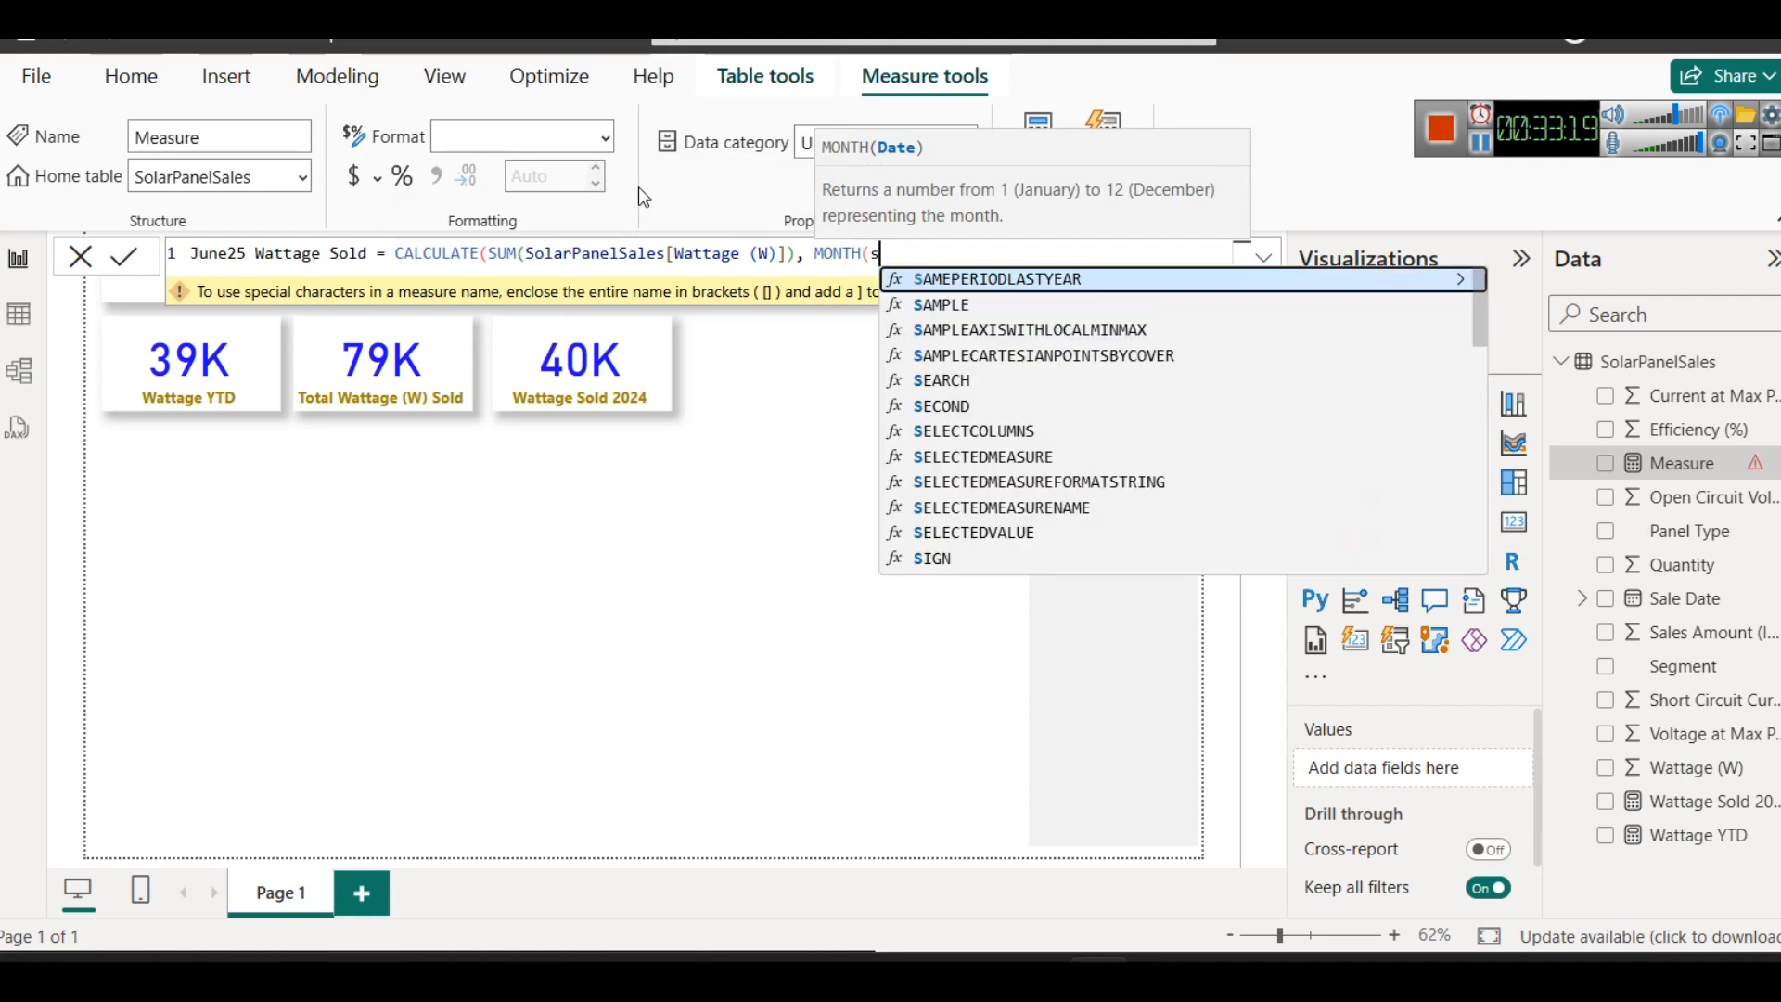
pyautogui.press('Tab')
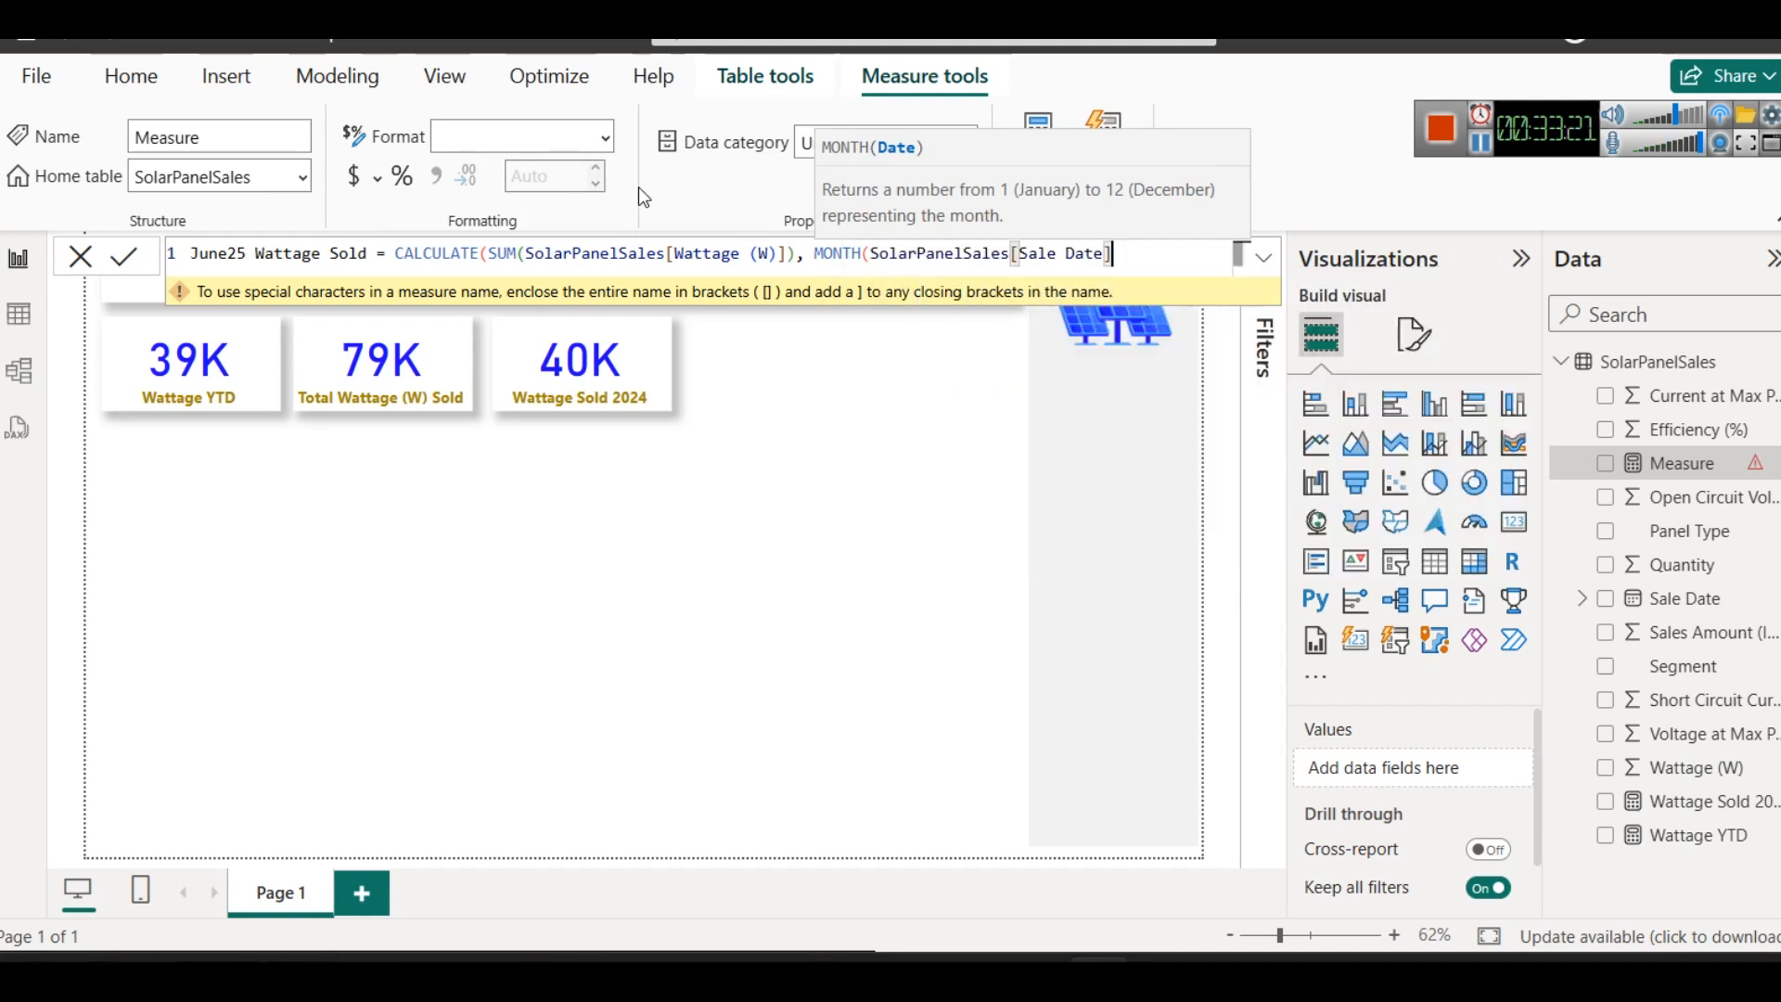
pyautogui.write(') = ')
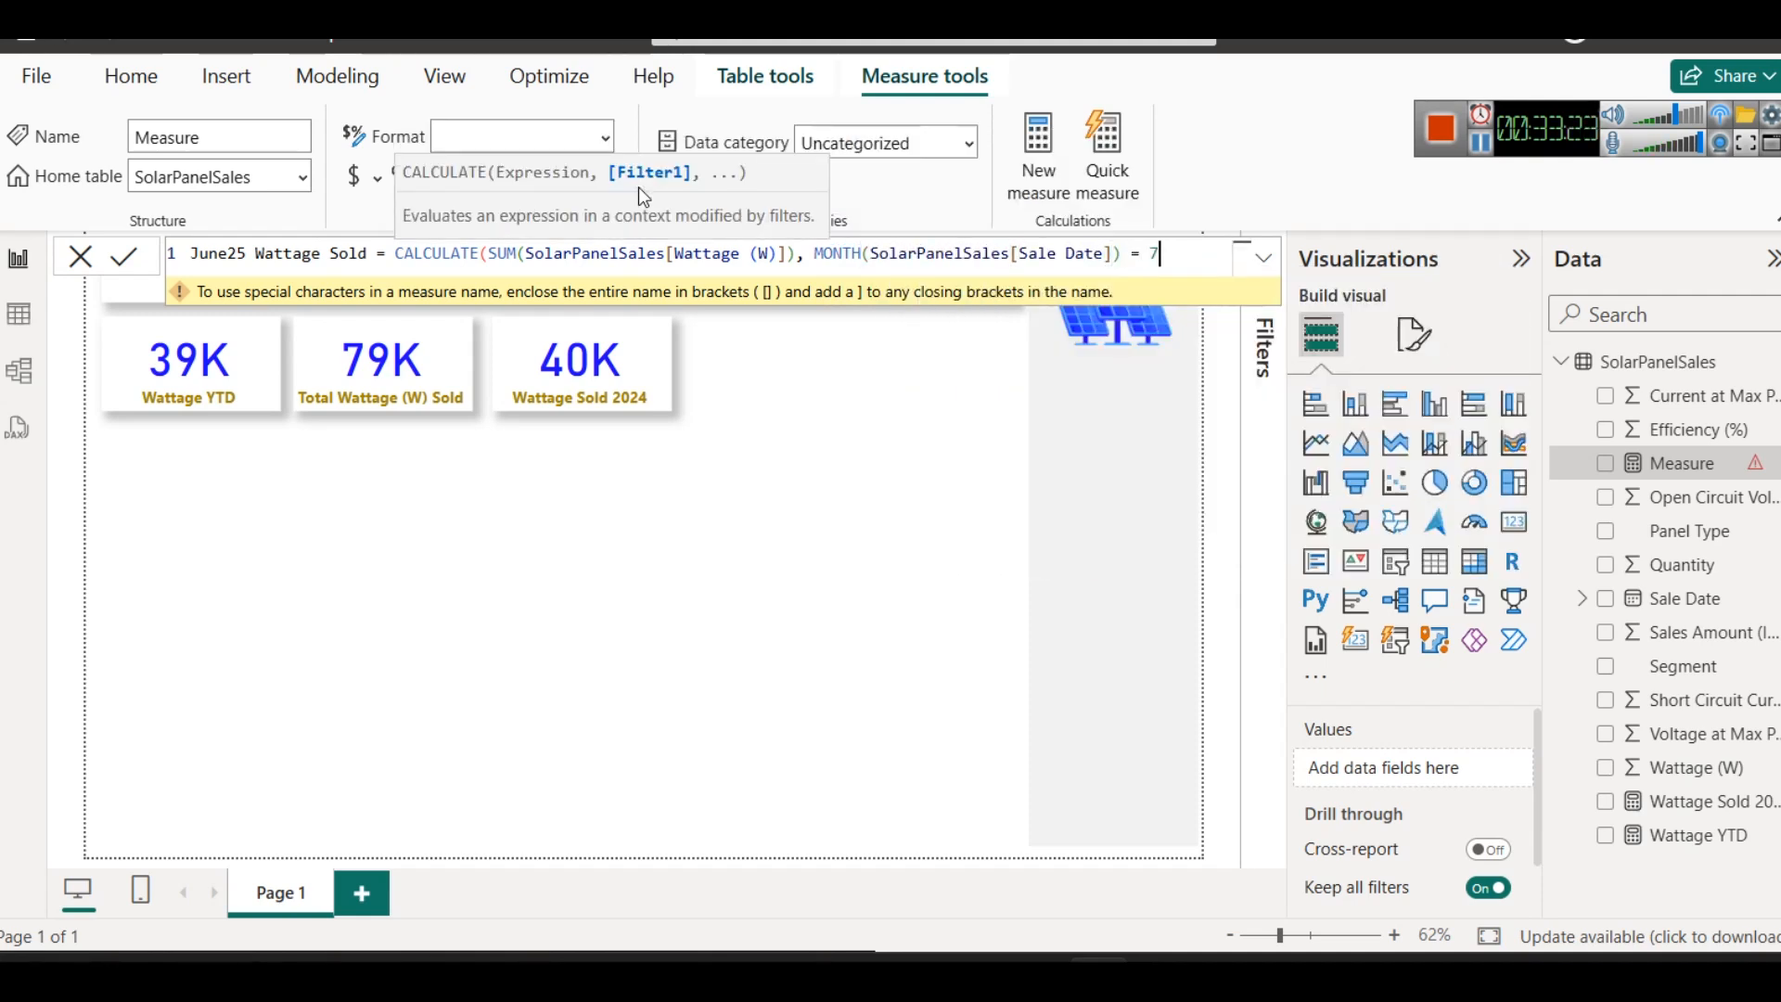
pyautogui.write('6,')
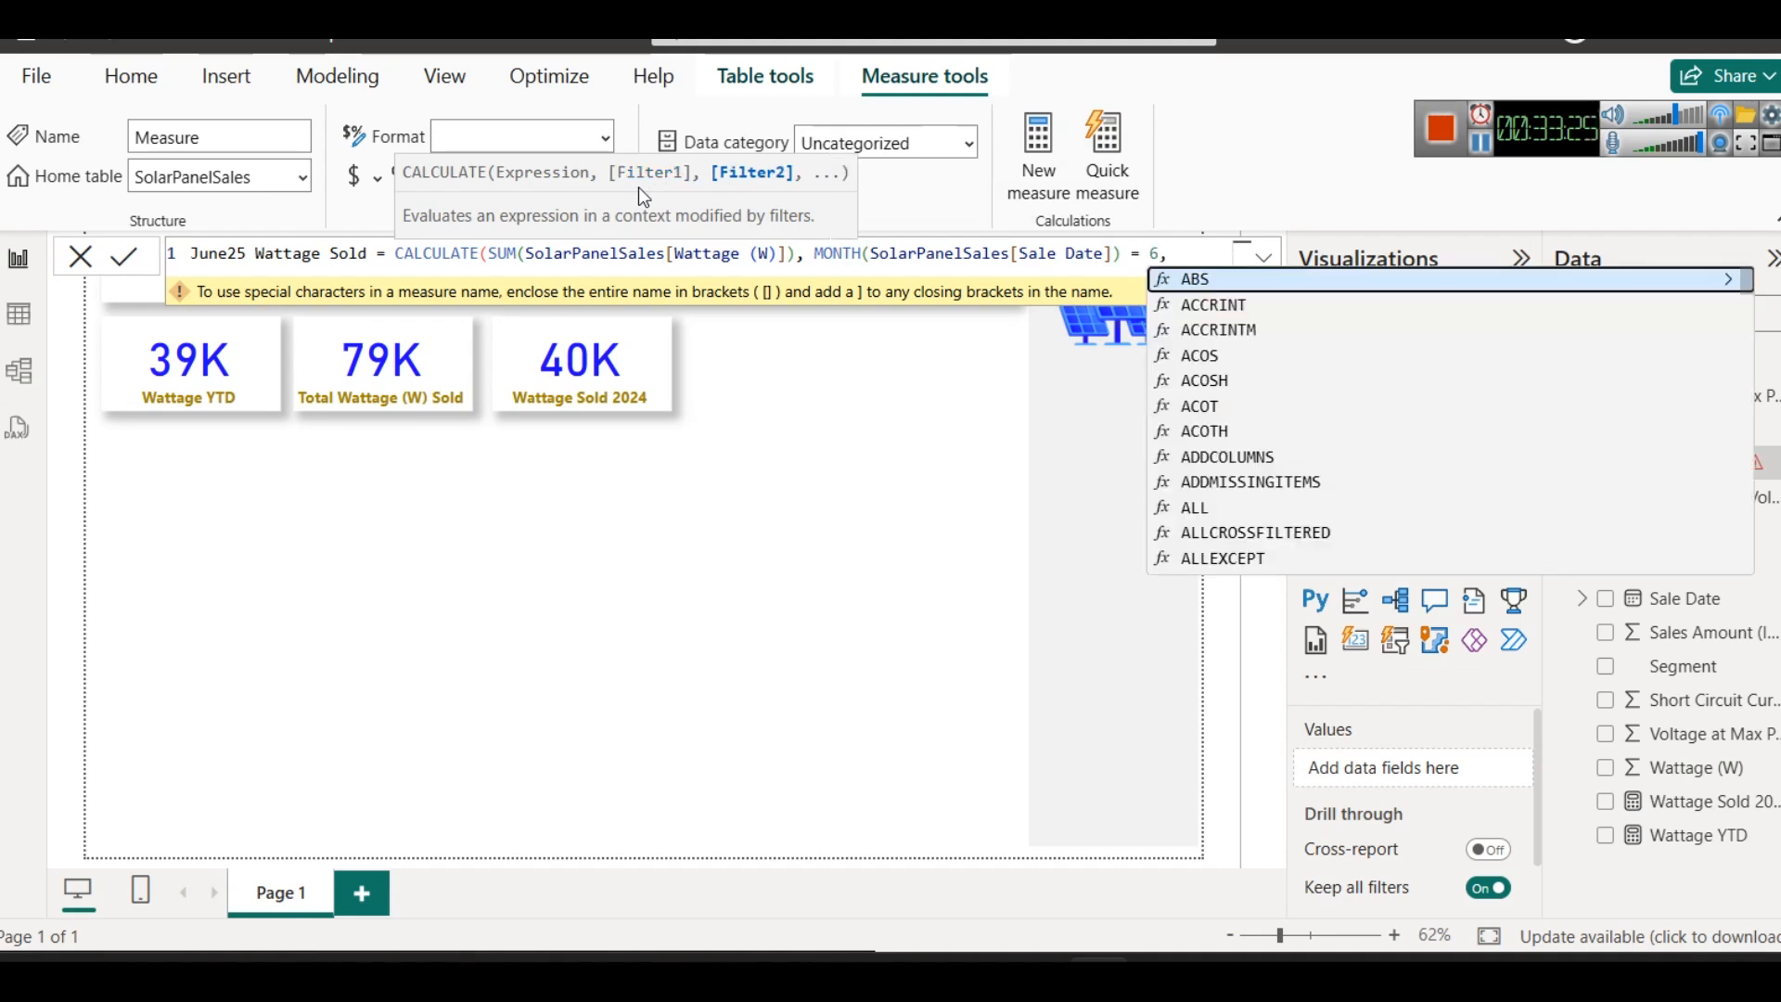
pyautogui.write(' YEAR(')
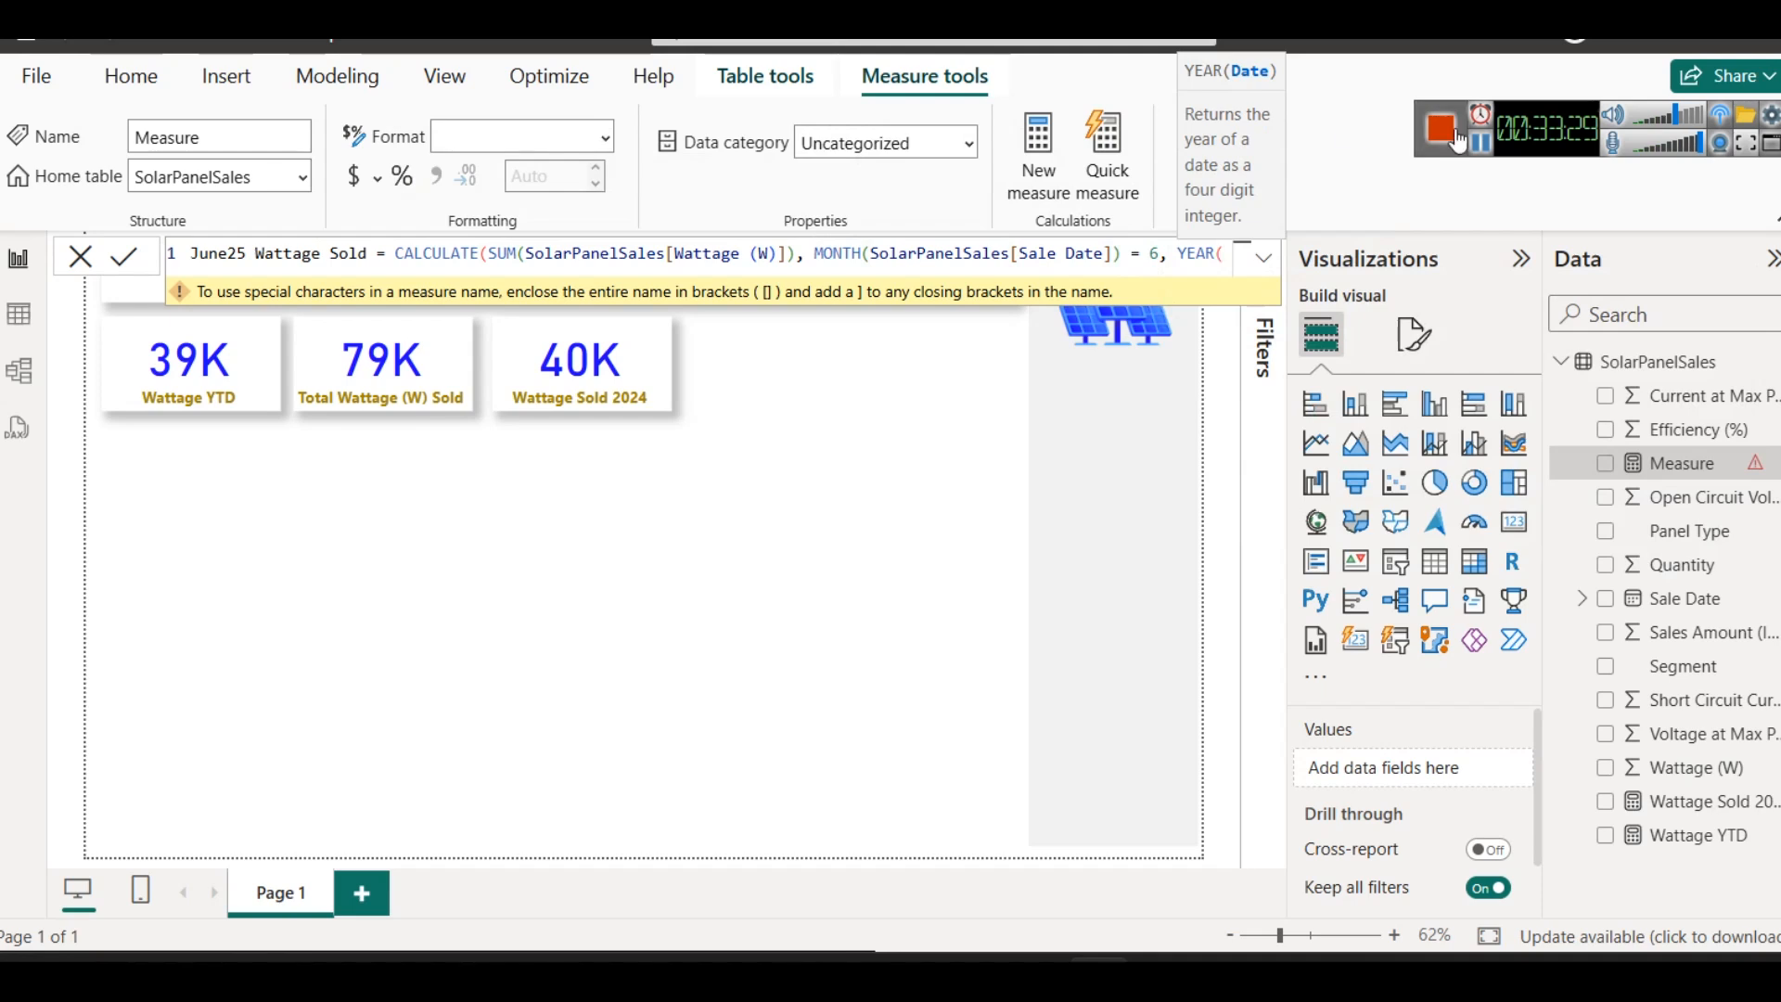
pyautogui.write('SolarPanelSales[Sale Date]) =')
# - Complete the second filter as YEAR(SolarPanelSales[Sale Date]) = 2025, close the CALCULATE function and commit the measure
pyautogui.click(565, 259)
pyautogui.click(532, 286)
pyautogui.write('2025')
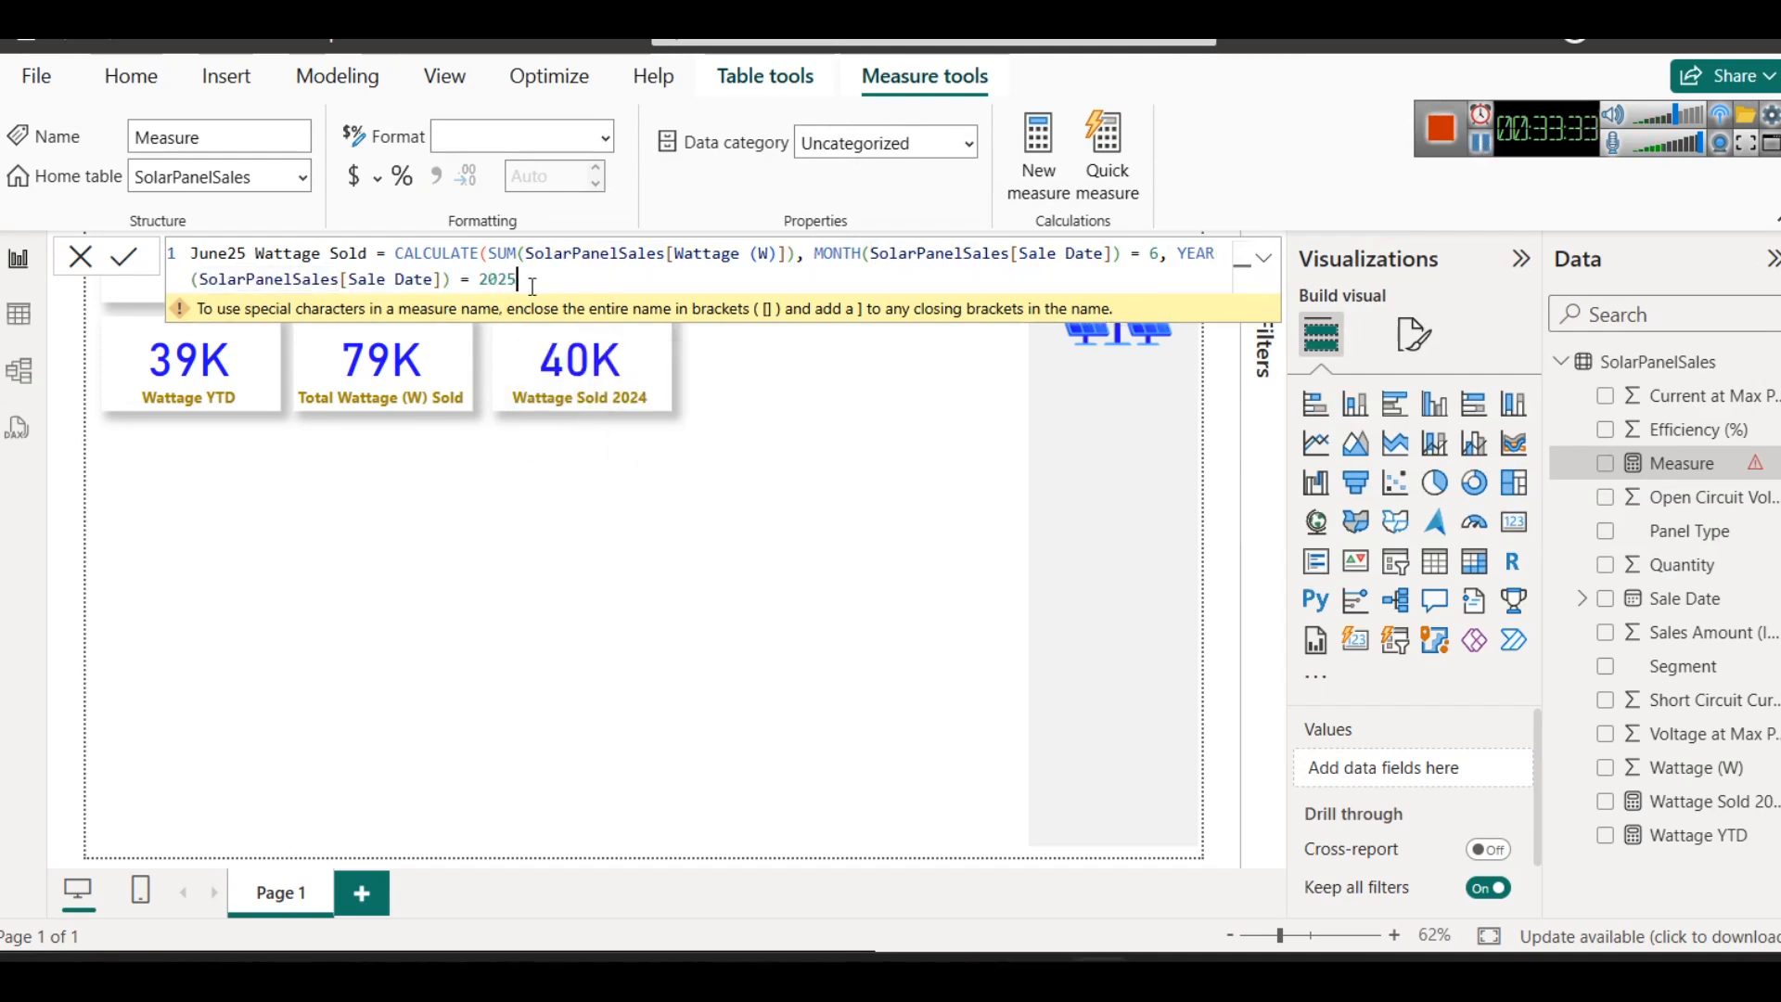
pyautogui.write(')')
pyautogui.moveTo(604, 321)
pyautogui.click(124, 265)
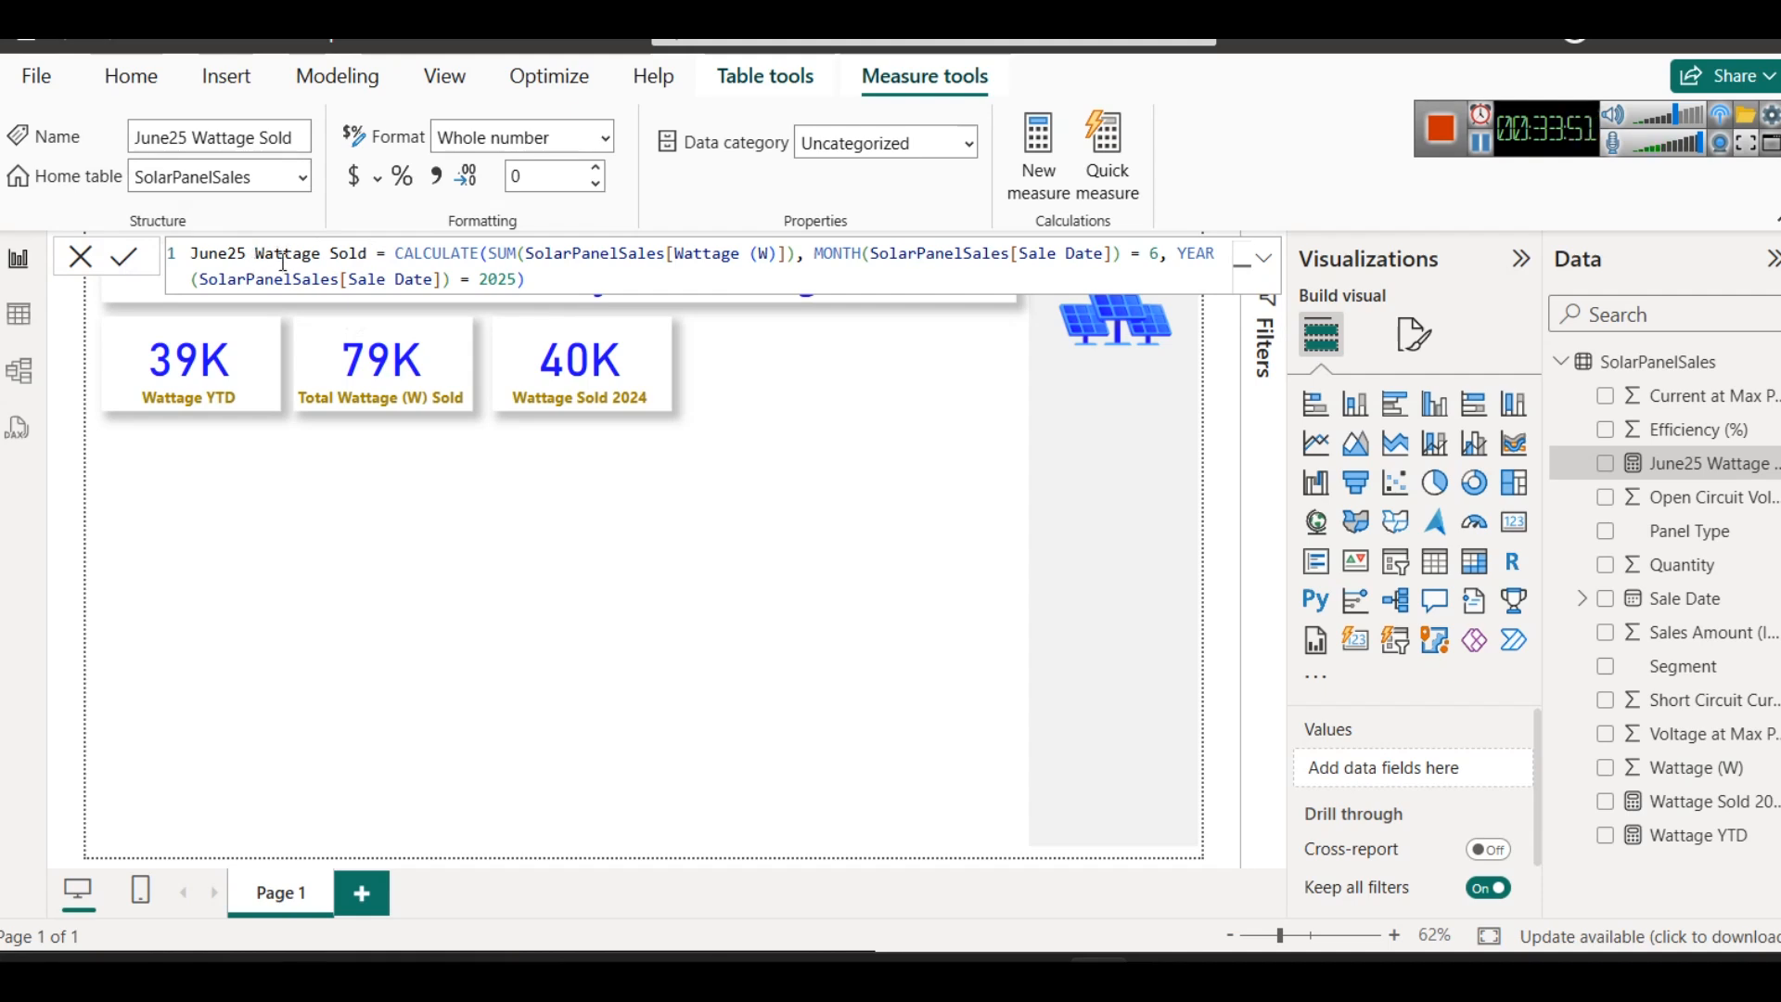
# - Duplicate the Wattage Sold 2024 card and place the copy to its right, aligned with the card row
pyautogui.click(758, 520)
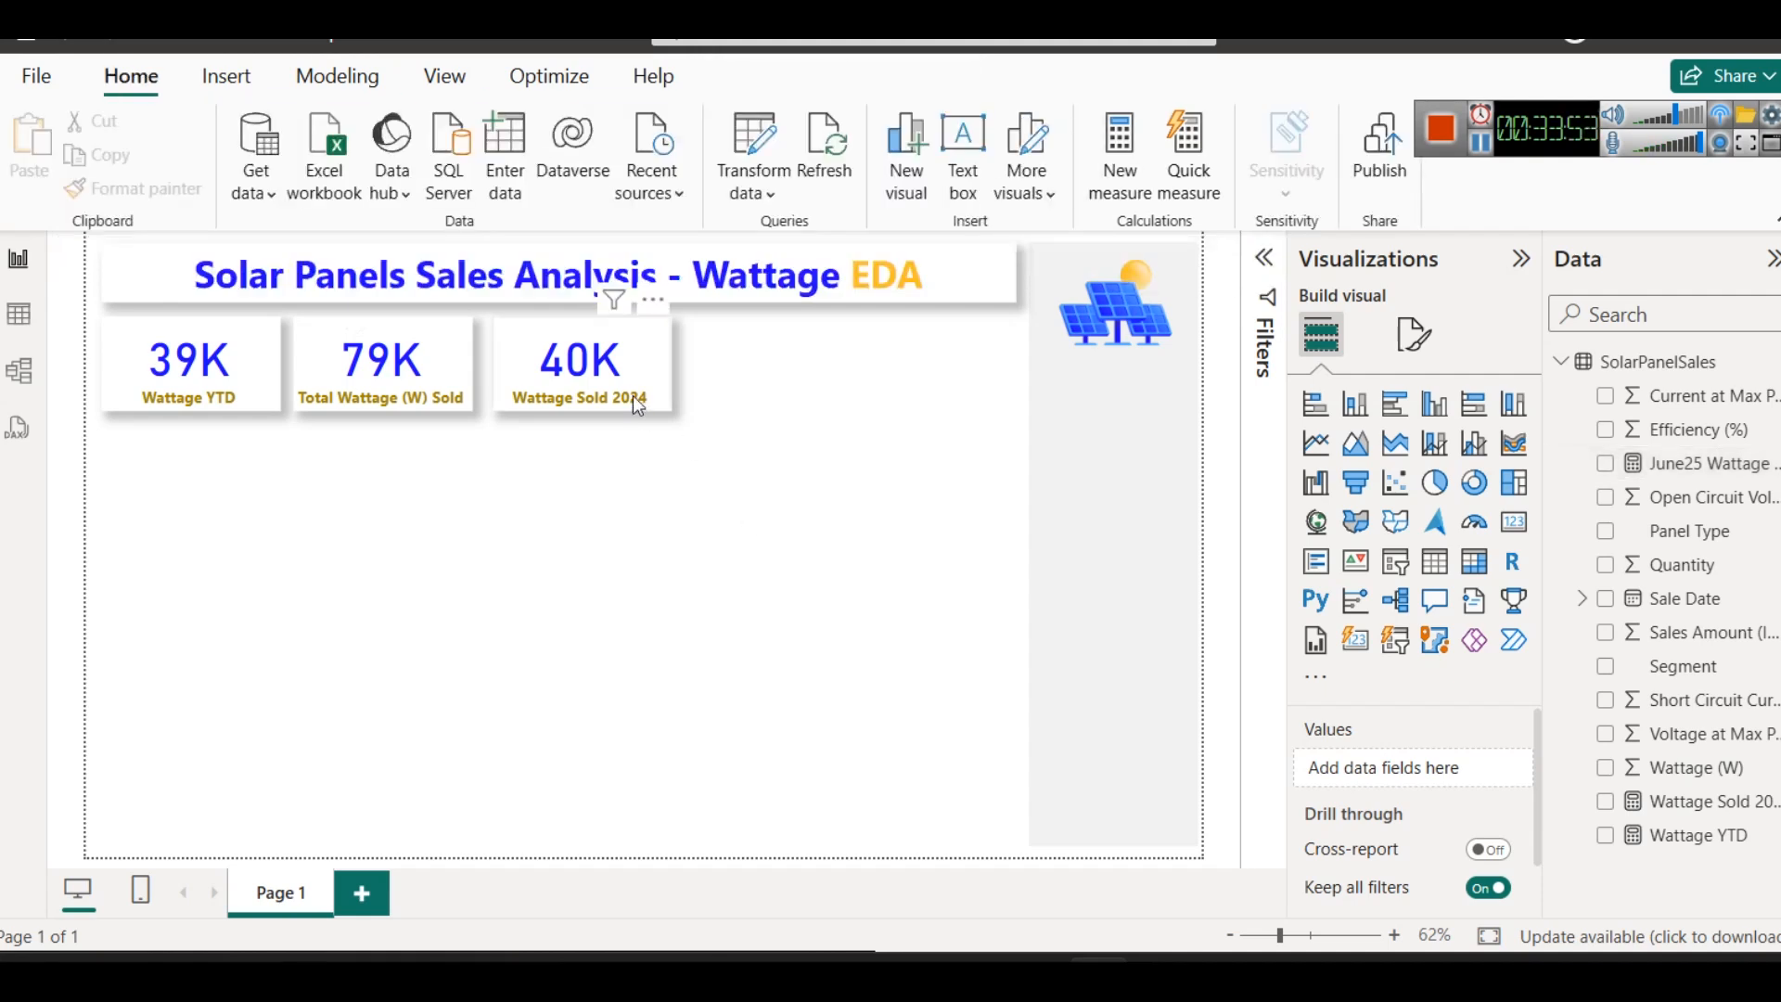
pyautogui.click(603, 376)
pyautogui.hotkey('ctrl', 'c')
pyautogui.hotkey('ctrl', 'v')
pyautogui.moveTo(598, 371); pyautogui.dragTo(795, 370)
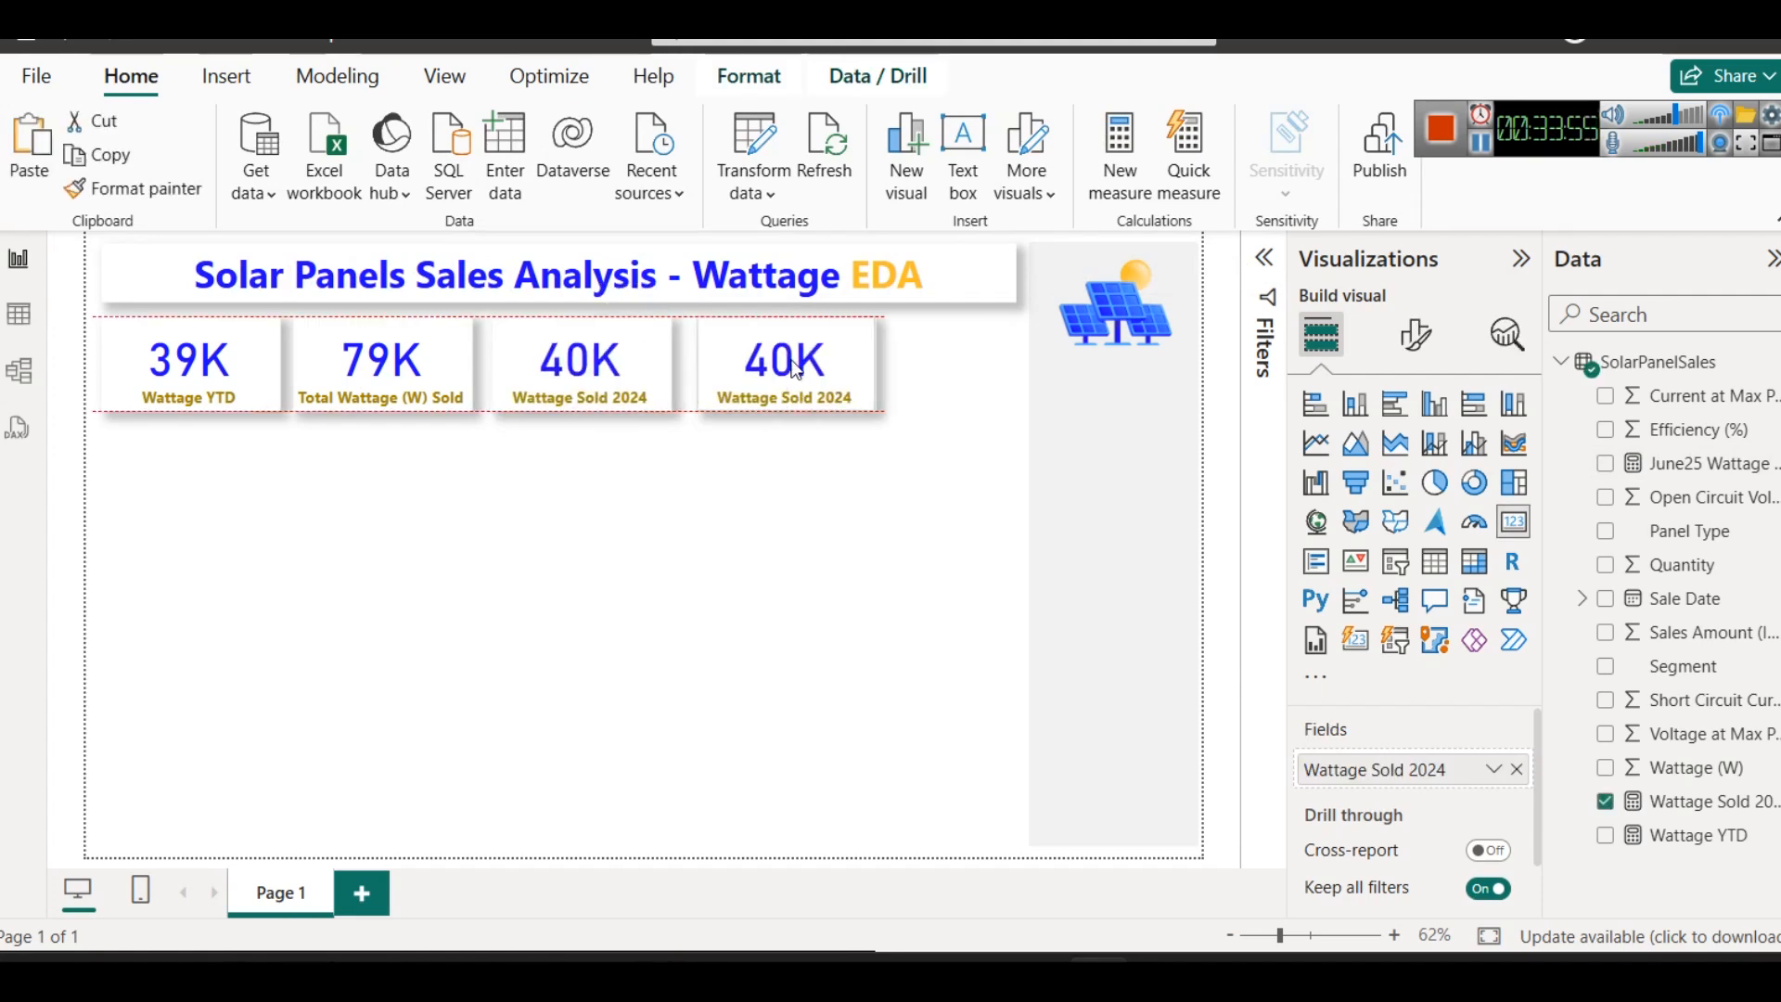
# - Replace the duplicated card's Wattage Sold 2024 field with the June25 Wattage Sold measure
pyautogui.click(1516, 769)
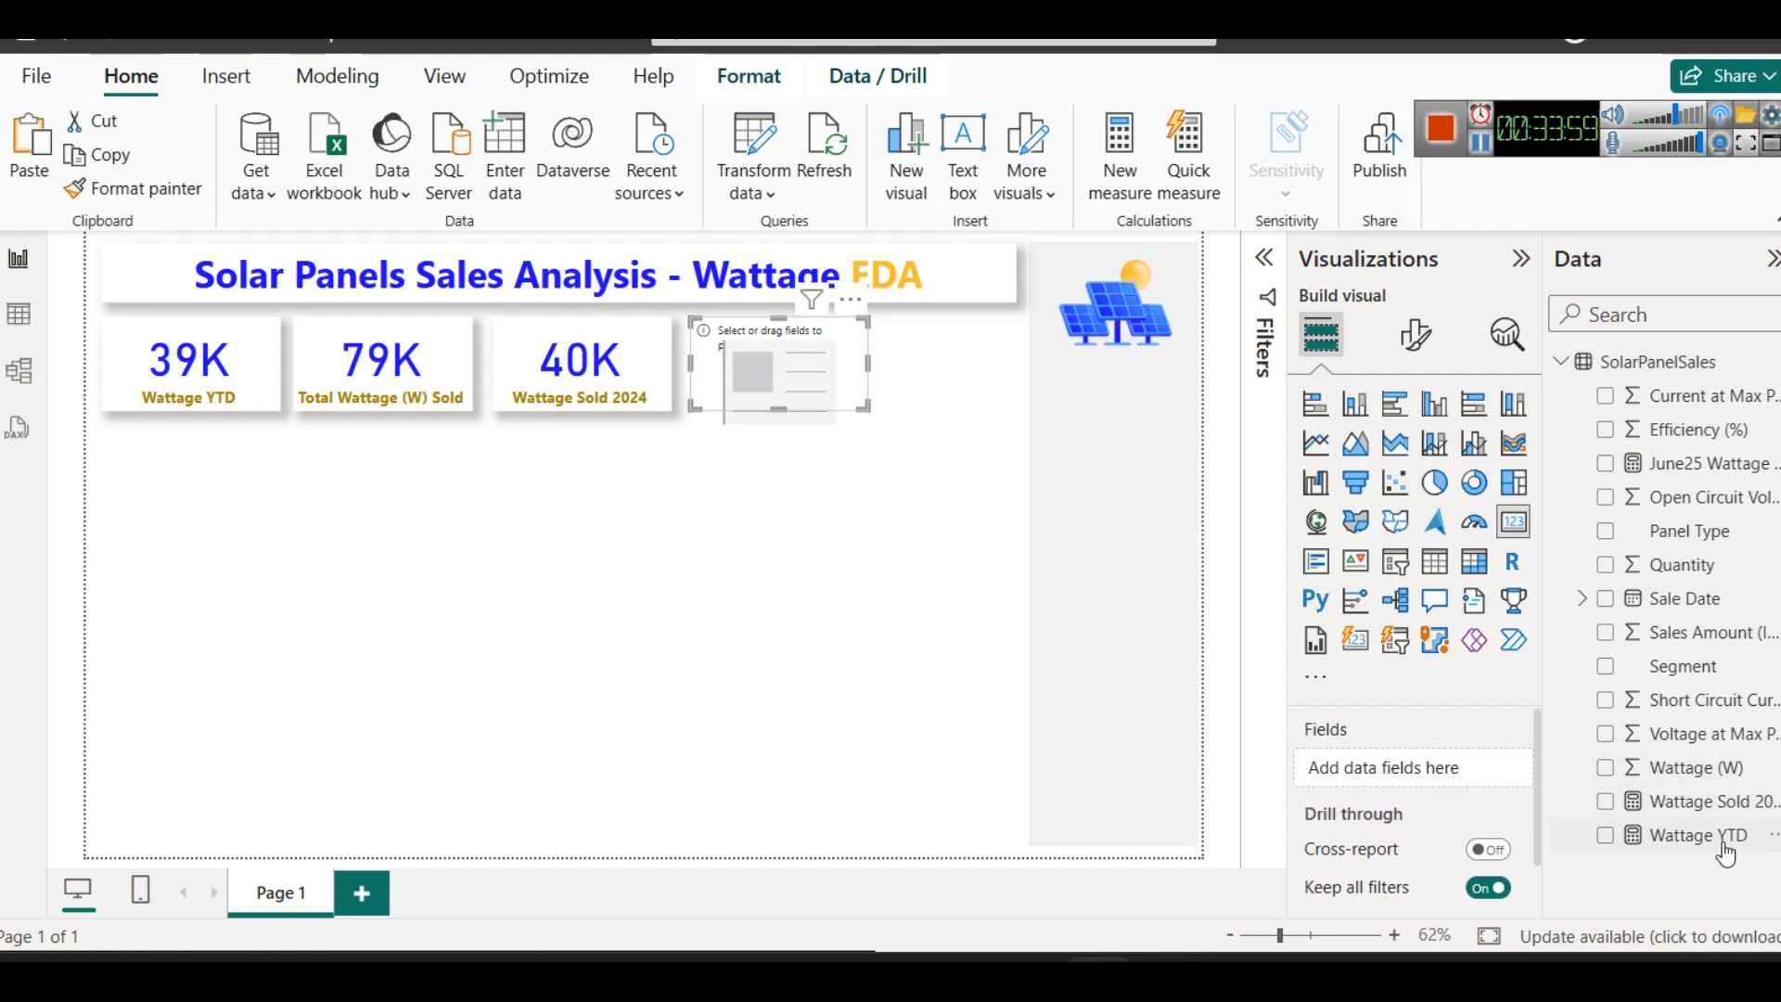
pyautogui.moveTo(1725, 803); pyautogui.dragTo(1390, 784)
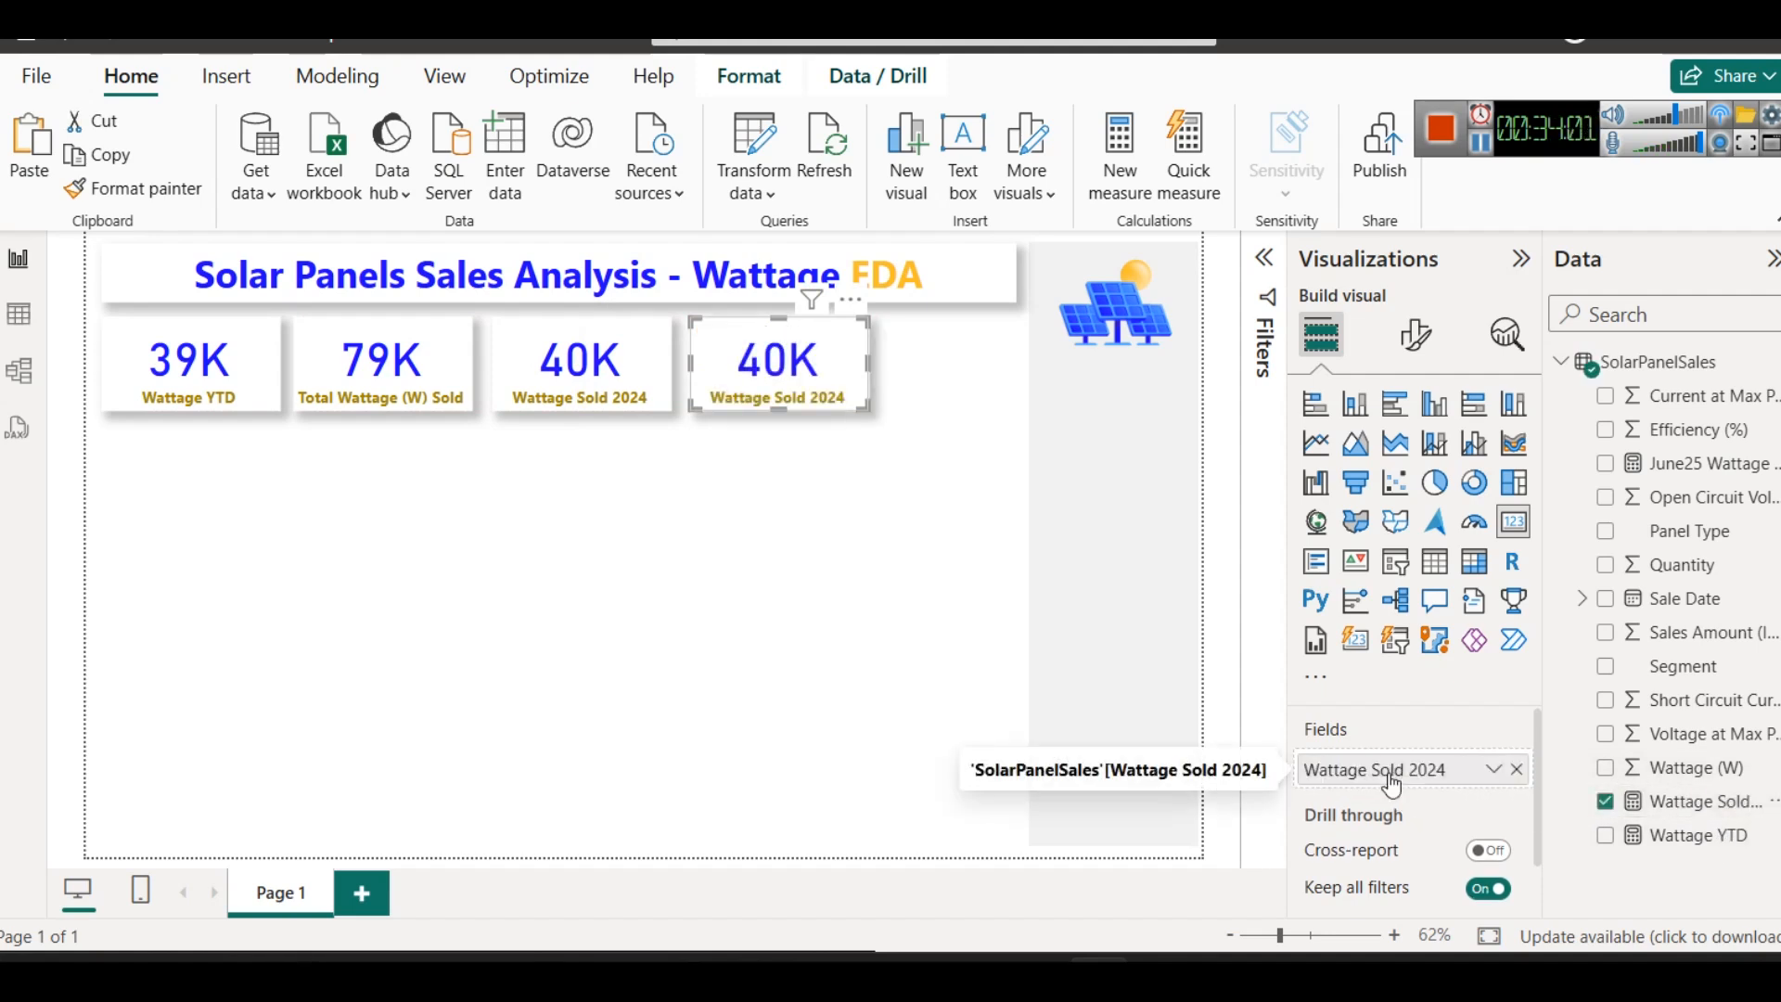
pyautogui.click(1515, 773)
pyautogui.moveTo(1715, 464); pyautogui.dragTo(1388, 771)
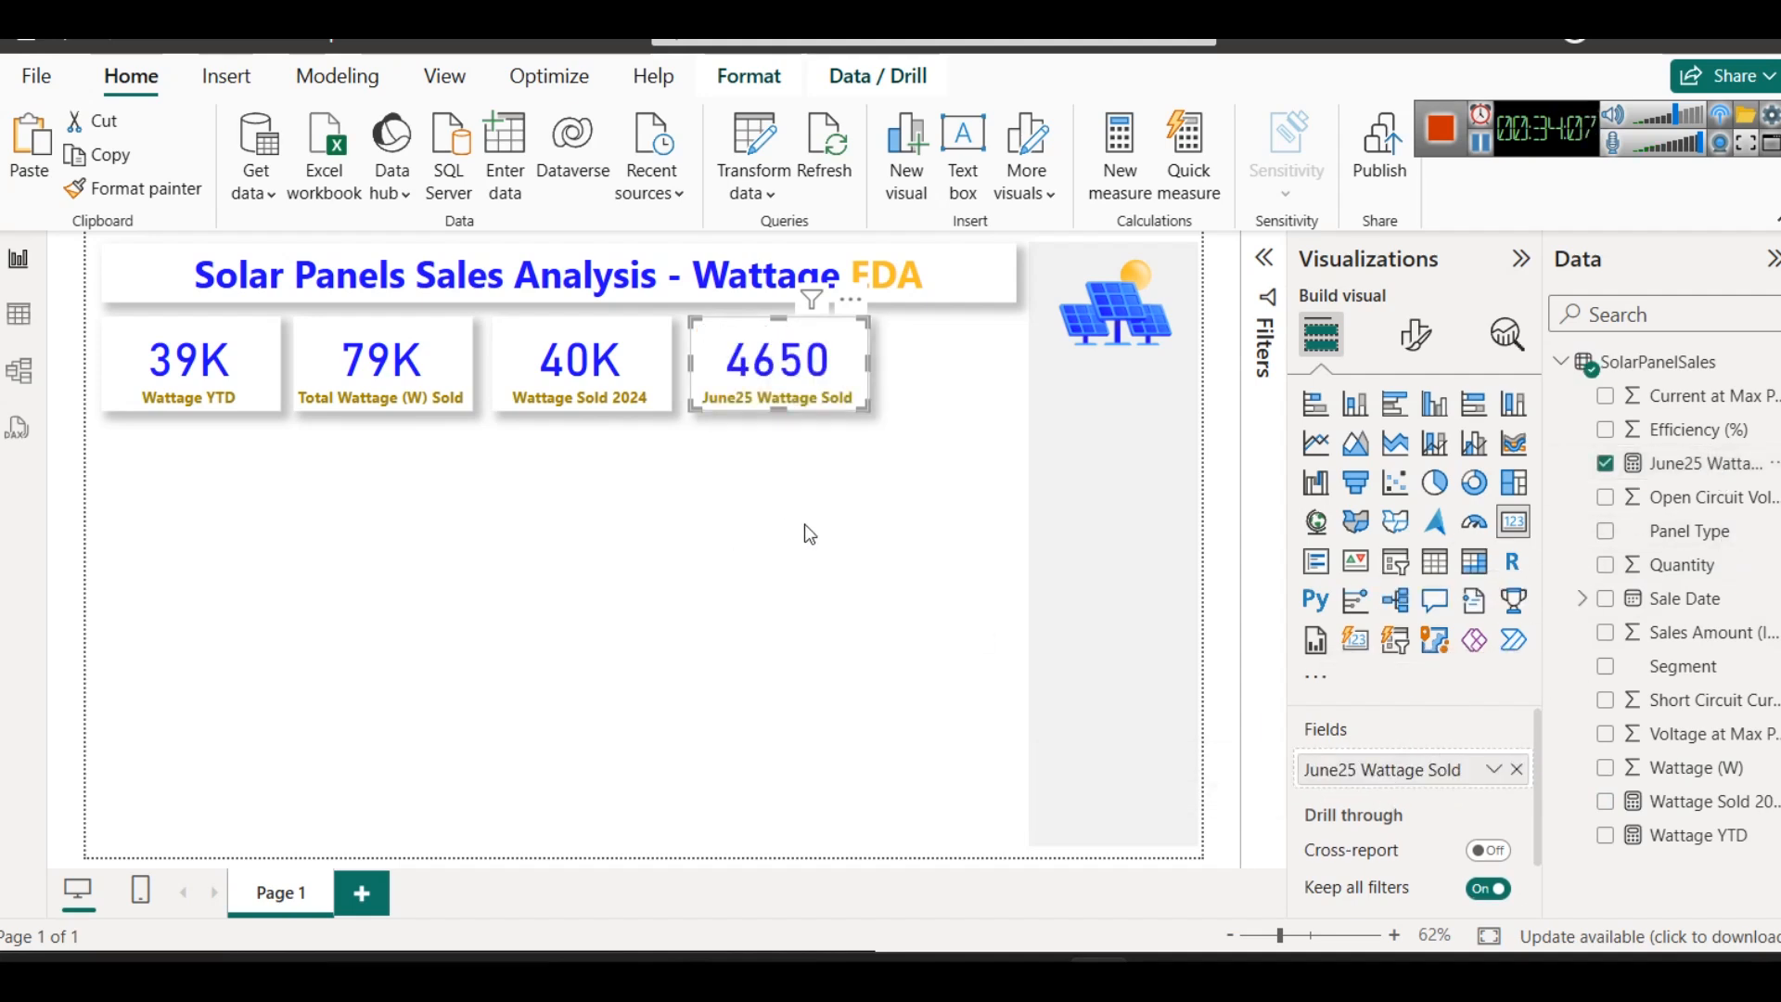
pyautogui.click(788, 479)
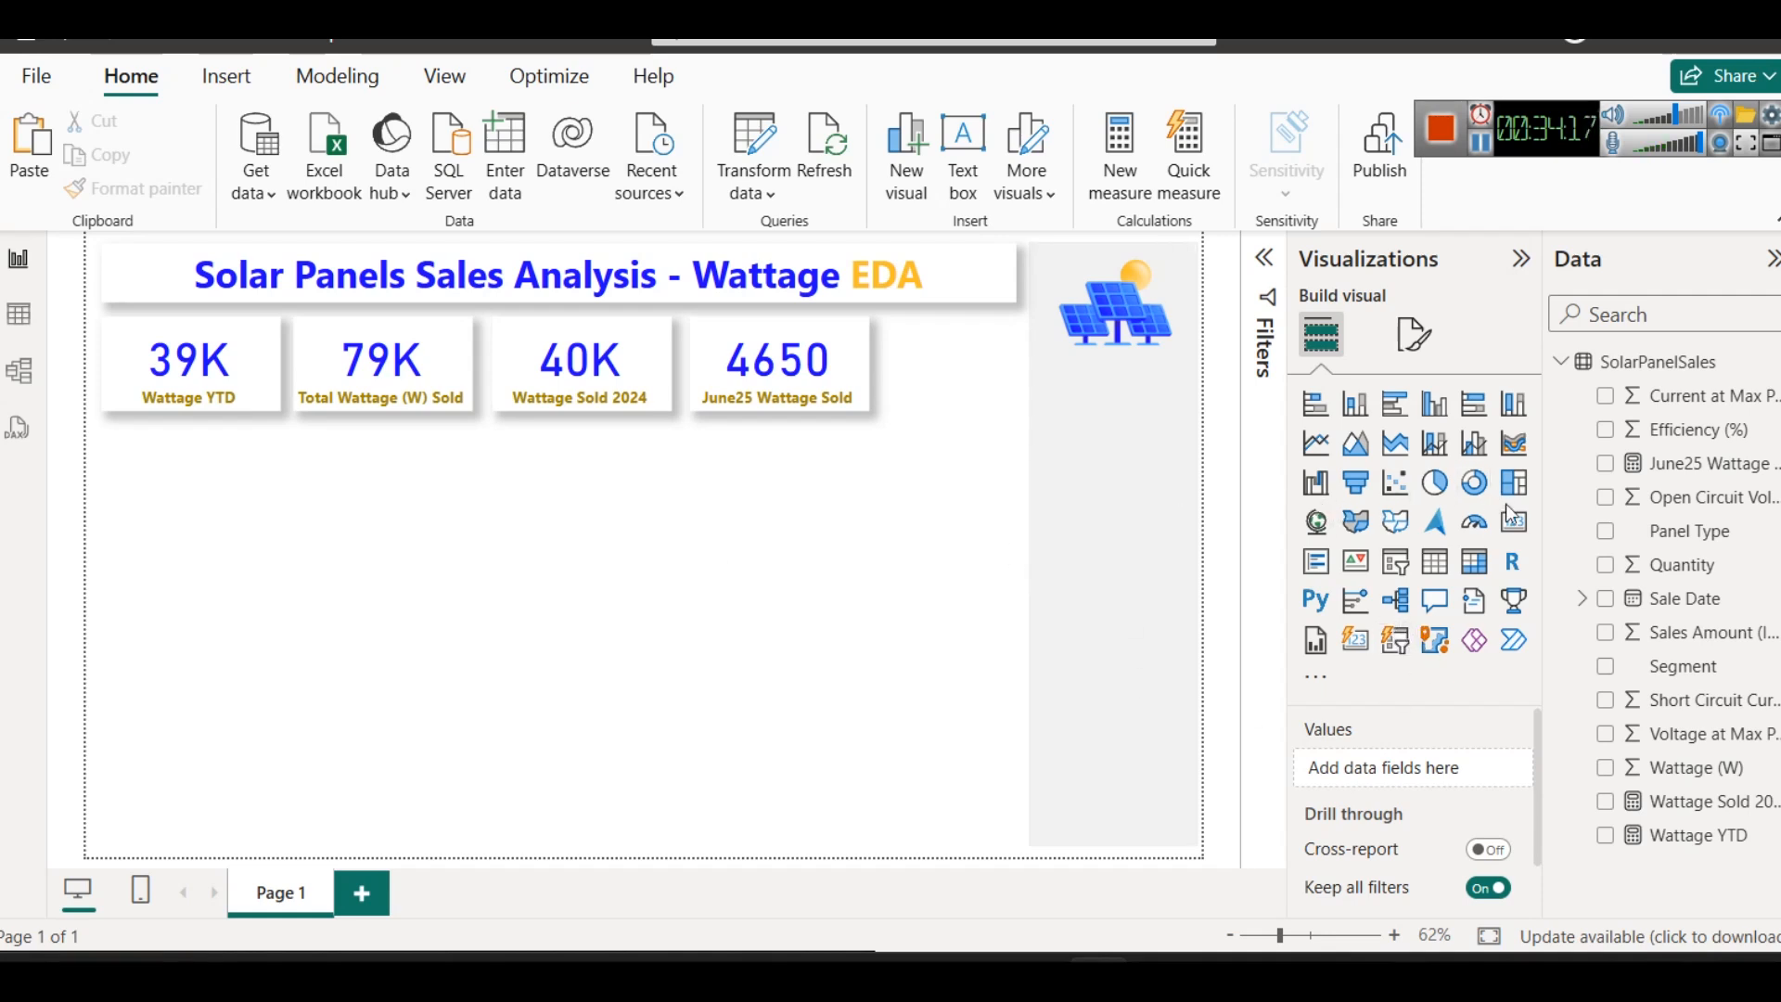
pyautogui.click(1308, 415)
pyautogui.moveTo(186, 419); pyautogui.dragTo(185, 435)
pyautogui.moveTo(191, 841); pyautogui.dragTo(235, 607)
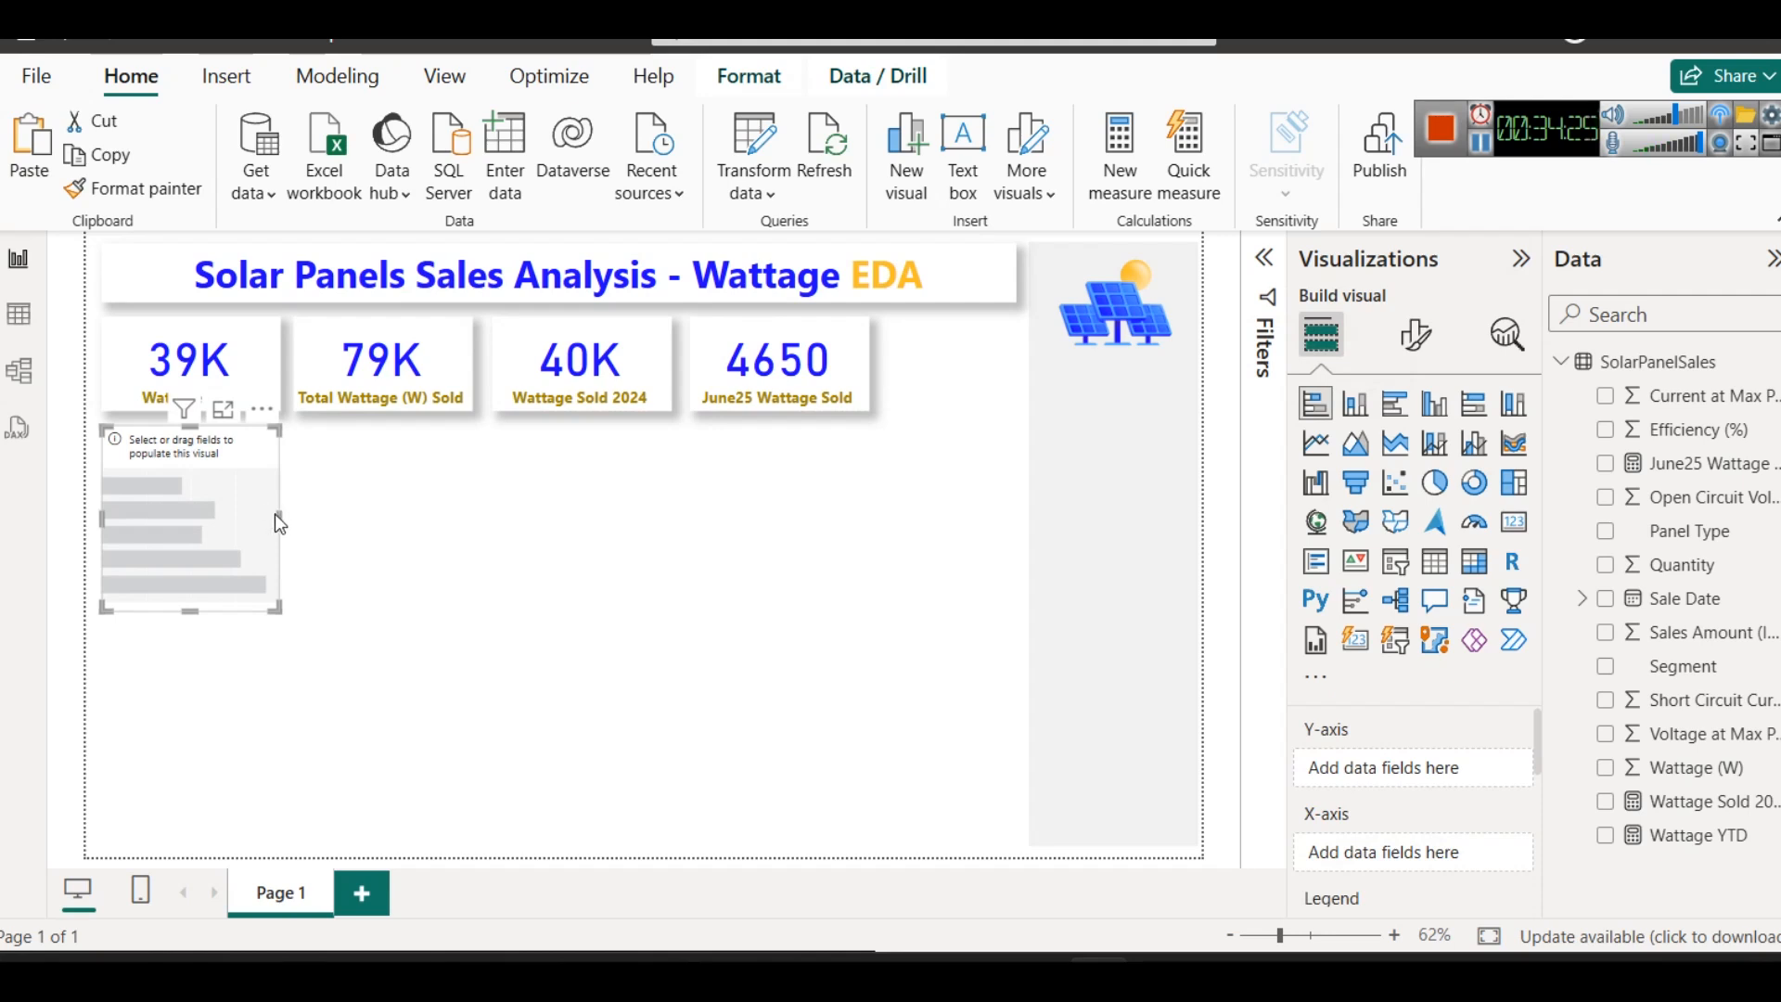
pyautogui.press('Delete')
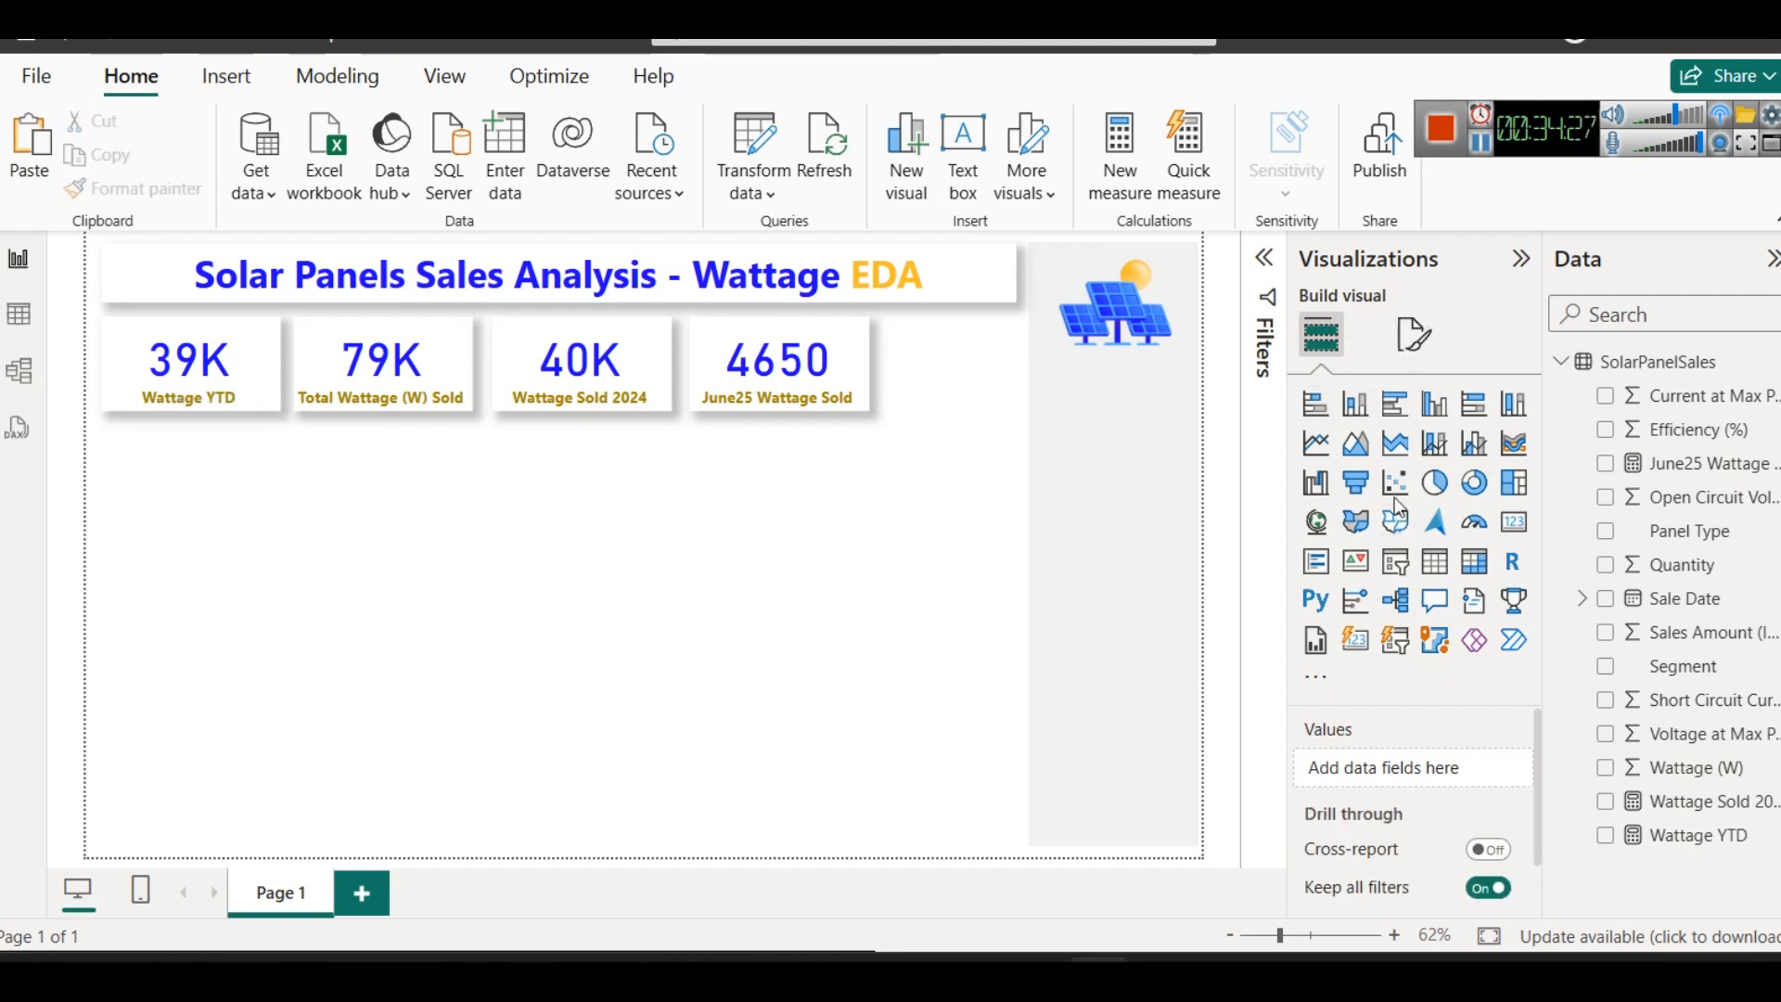
# - Add a stacked column chart beneath the first KPI cards, shortening its height and widening it under the second card
pyautogui.click(1355, 404)
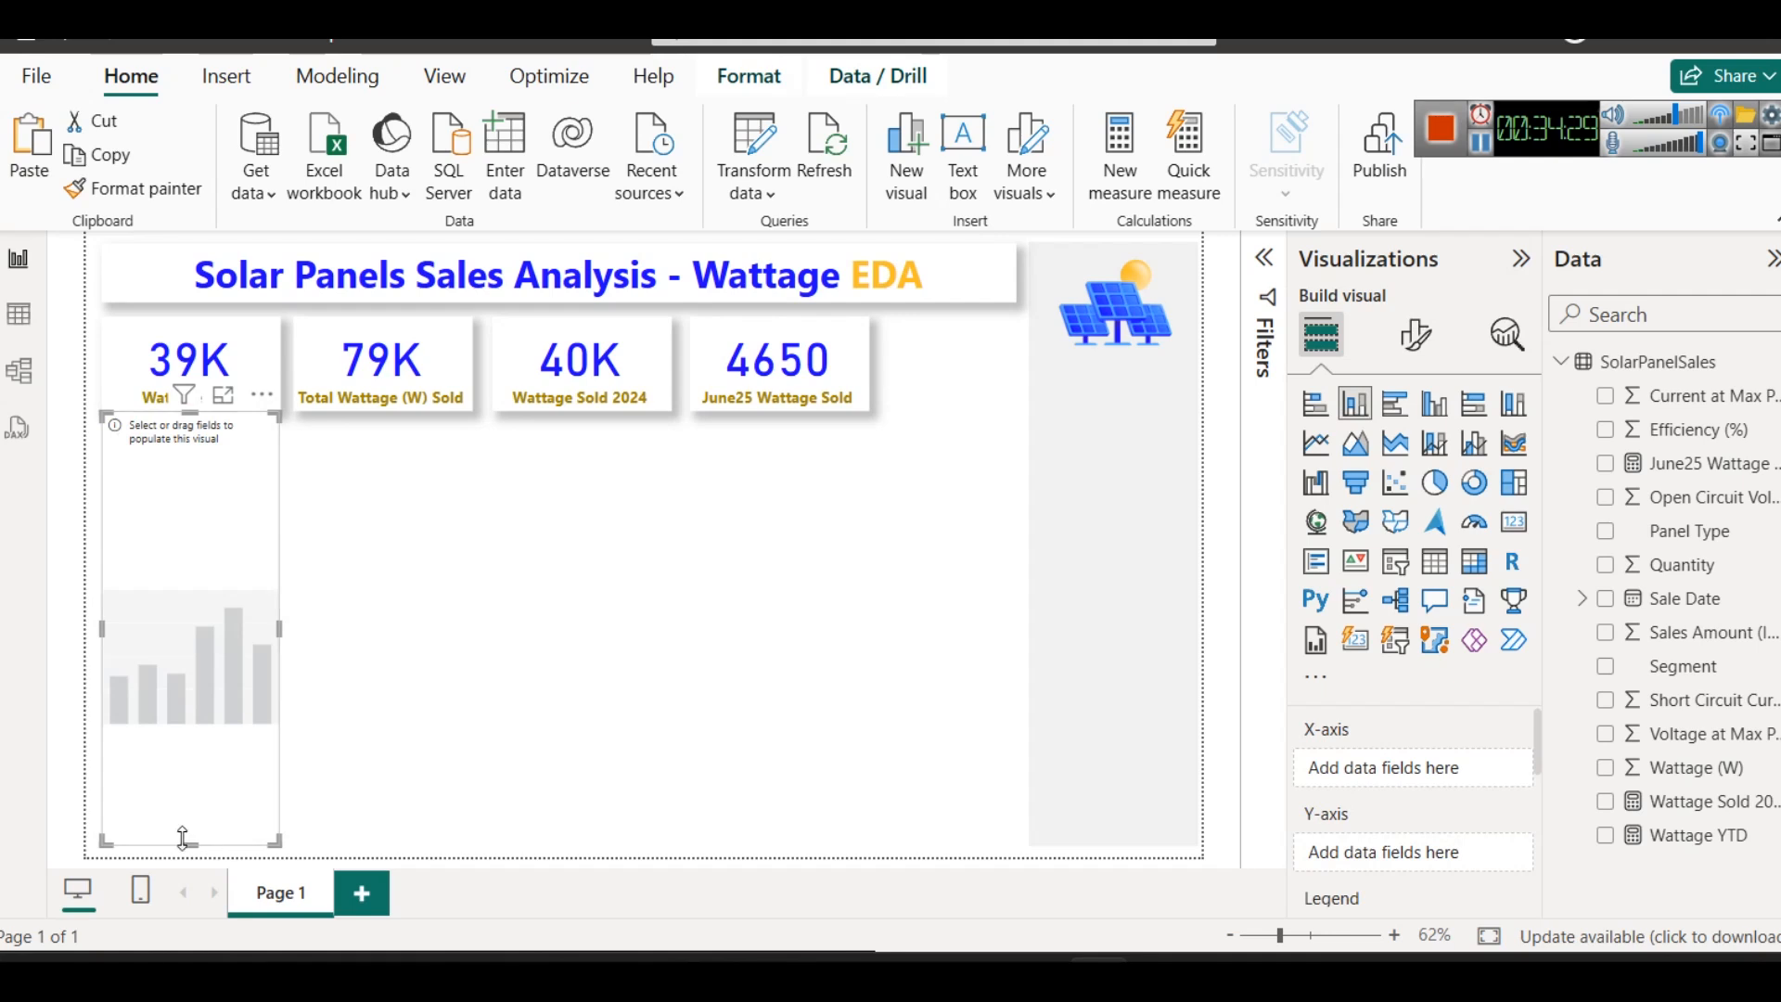
pyautogui.moveTo(182, 837); pyautogui.dragTo(186, 601)
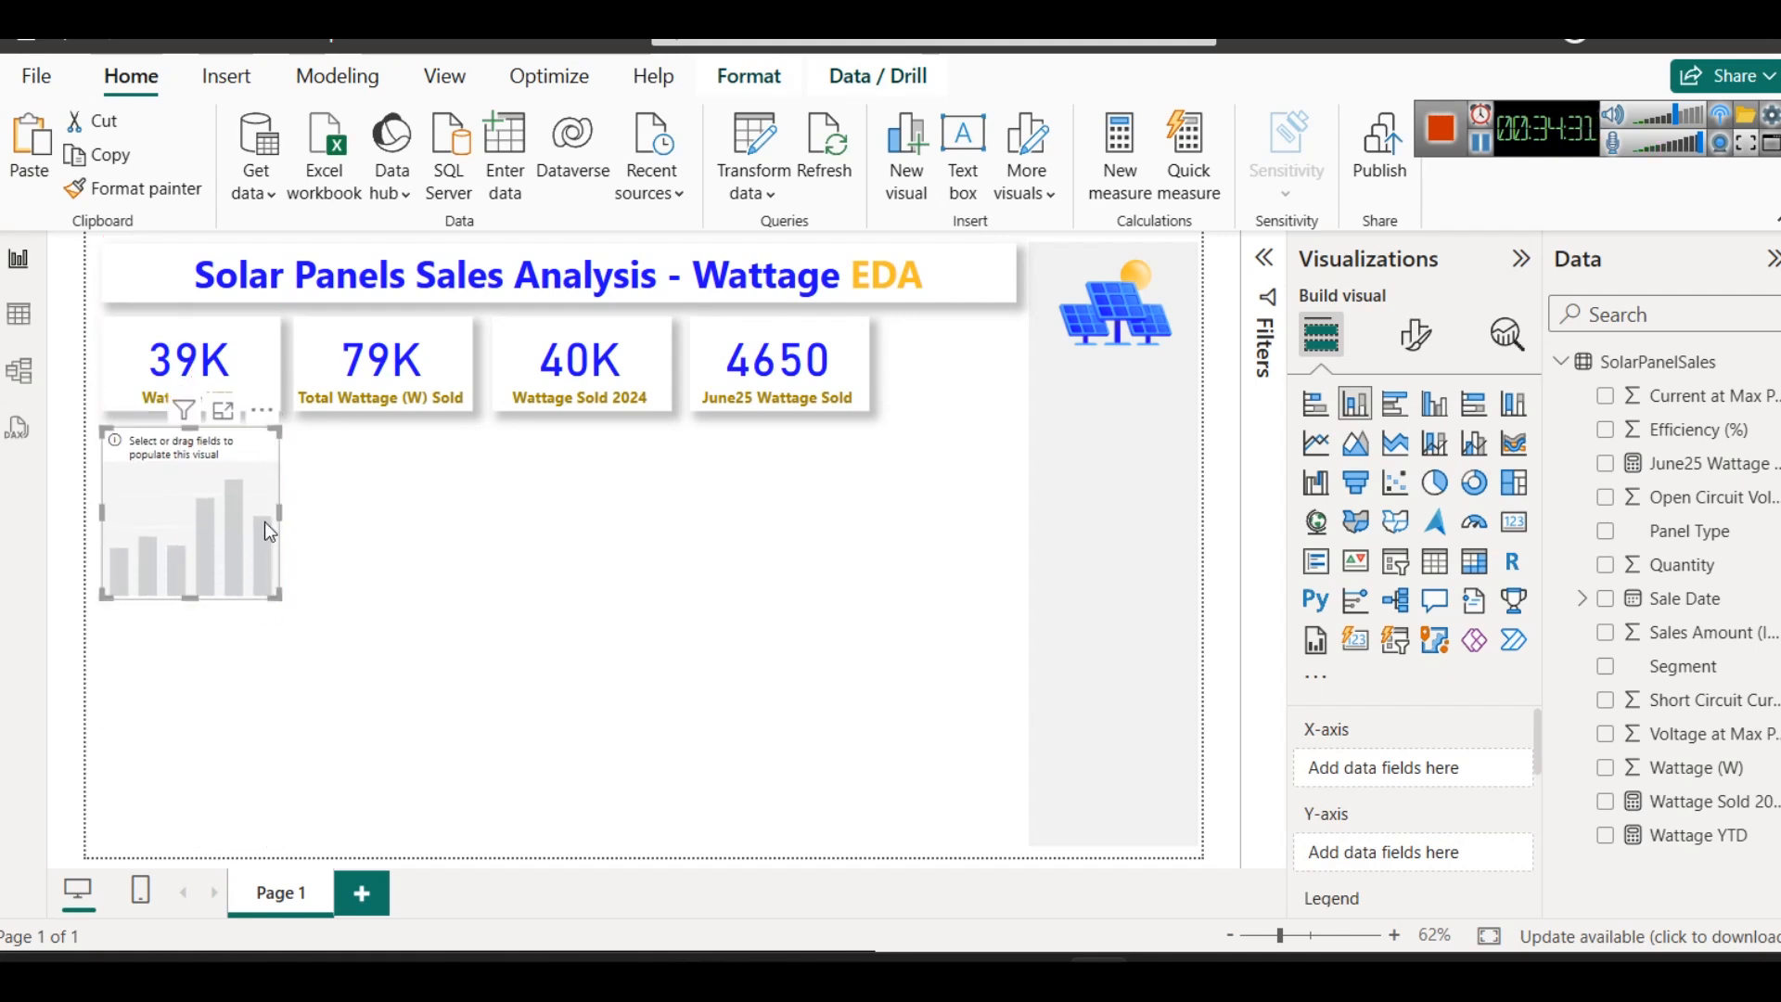
pyautogui.moveTo(278, 515); pyautogui.dragTo(386, 504)
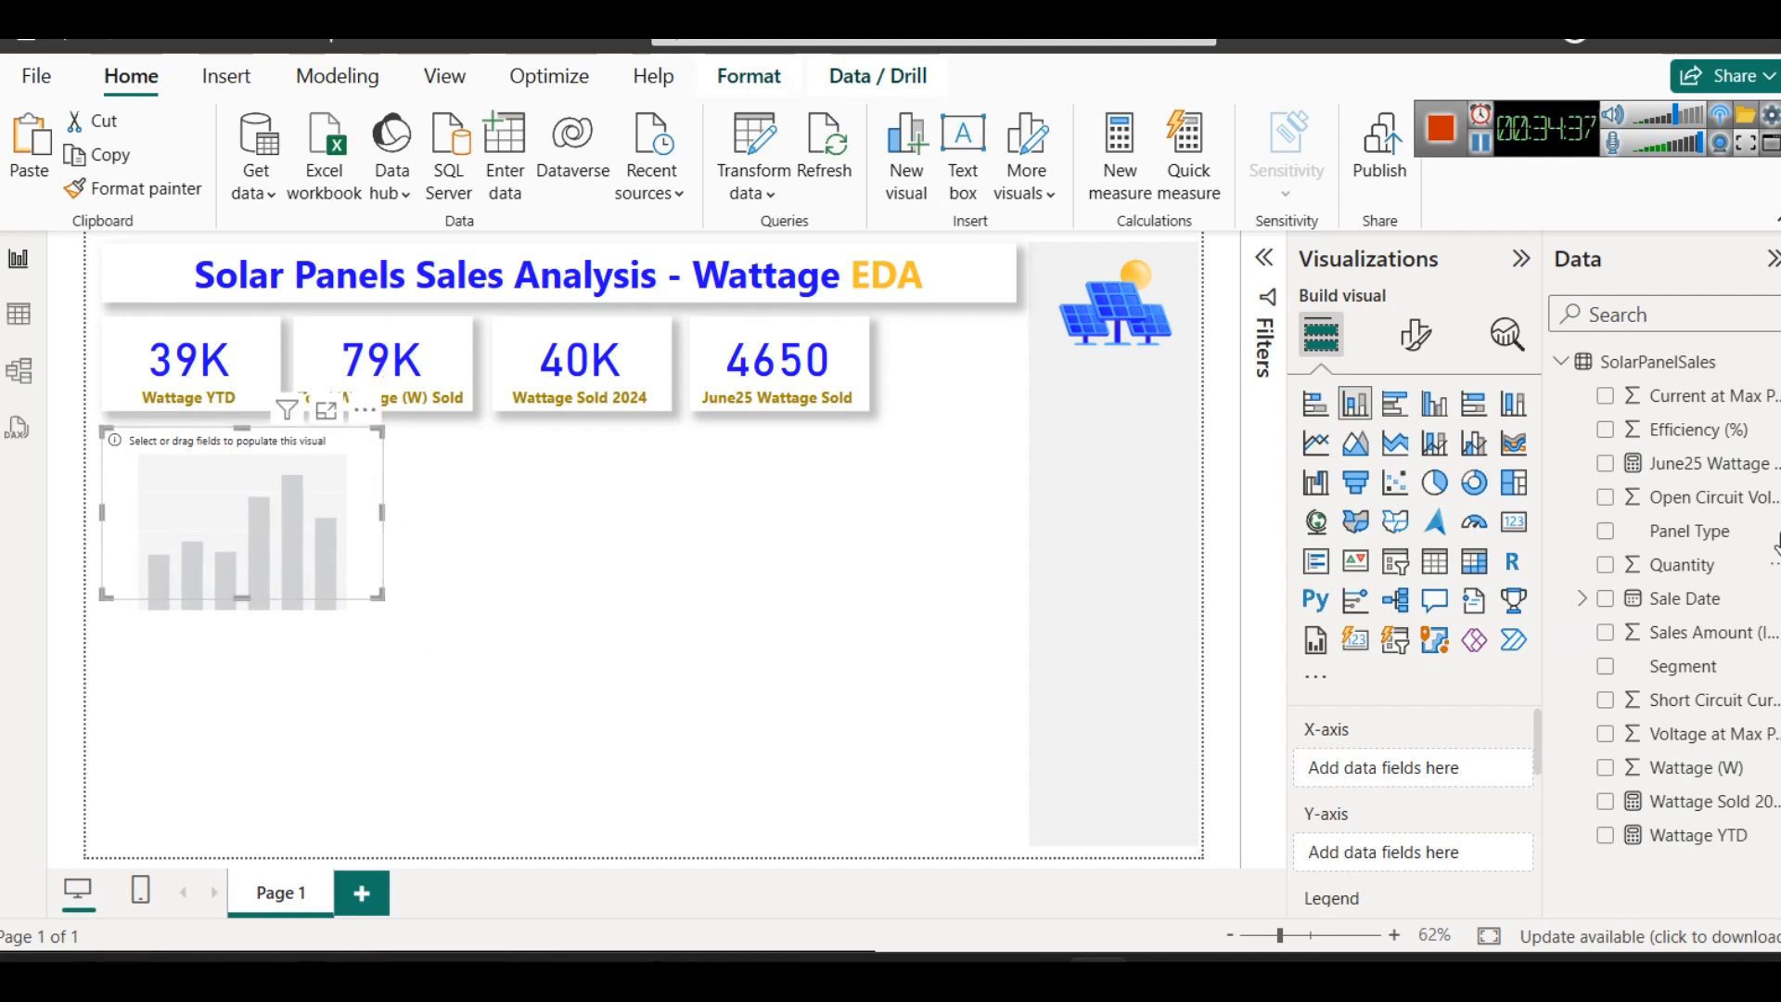
# - Plot the sum of Wattage (W) by Sale Date Month in the column chart and widen the chart slightly
pyautogui.click(1582, 598)
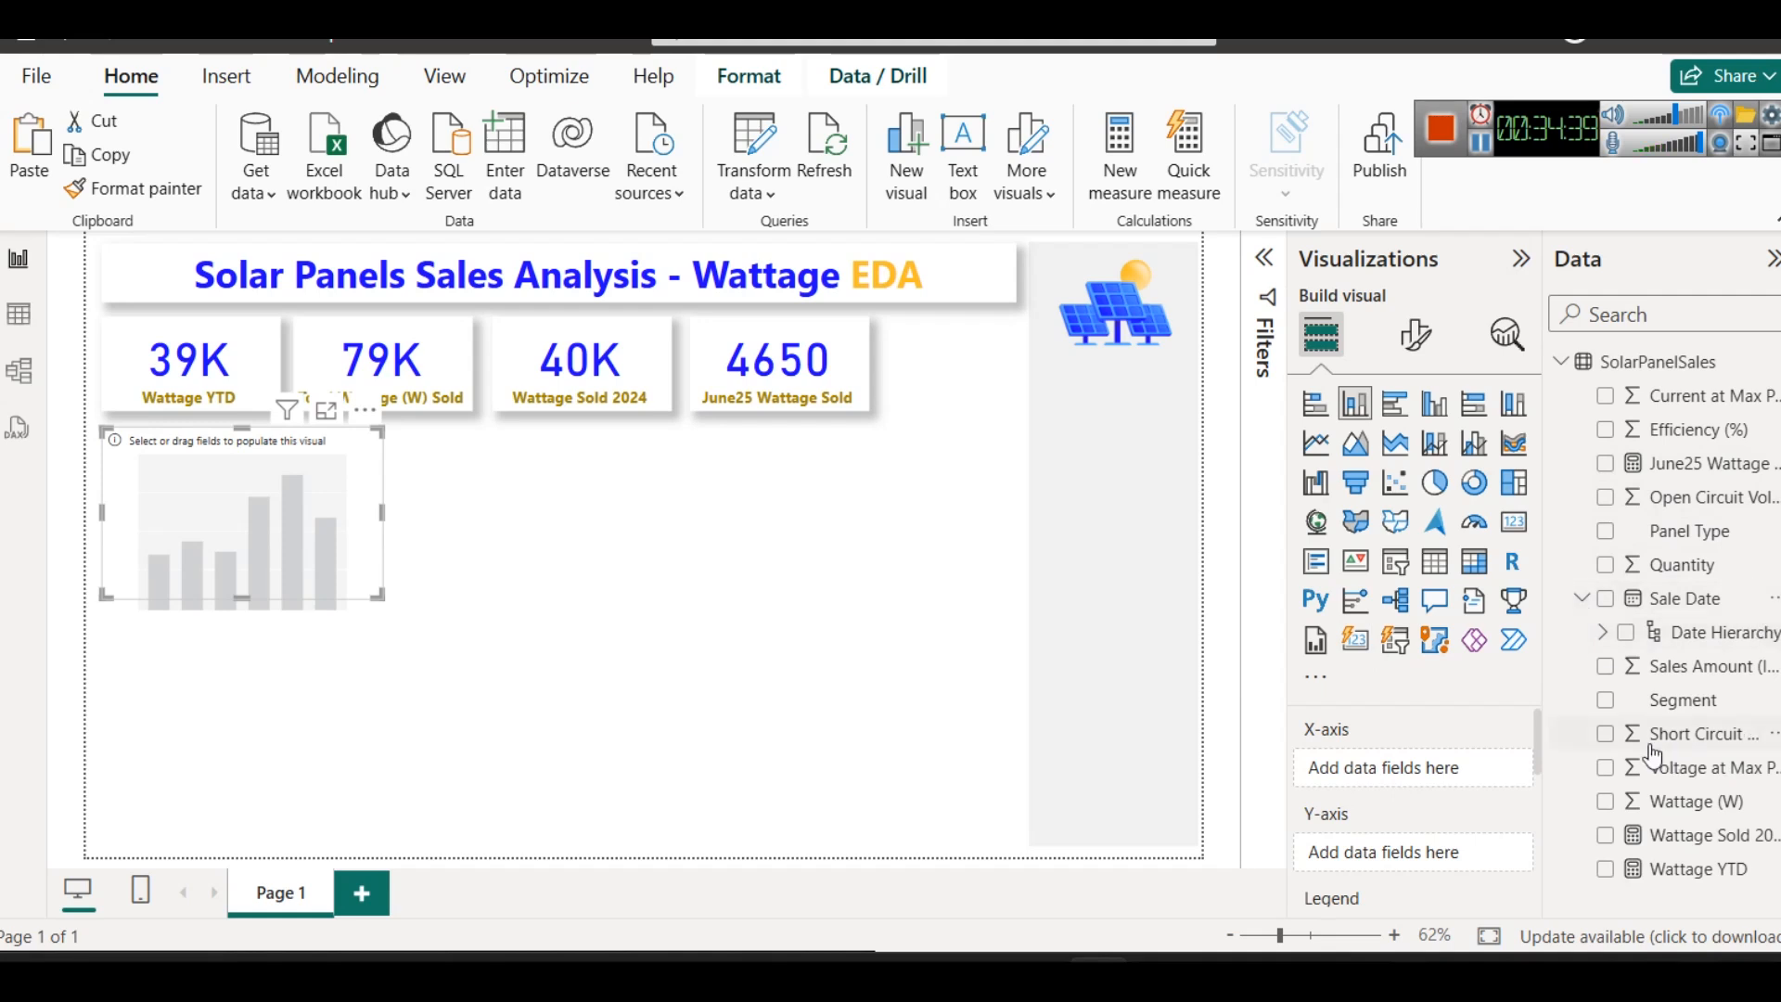
pyautogui.click(1602, 631)
pyautogui.moveTo(1714, 734); pyautogui.dragTo(1369, 784)
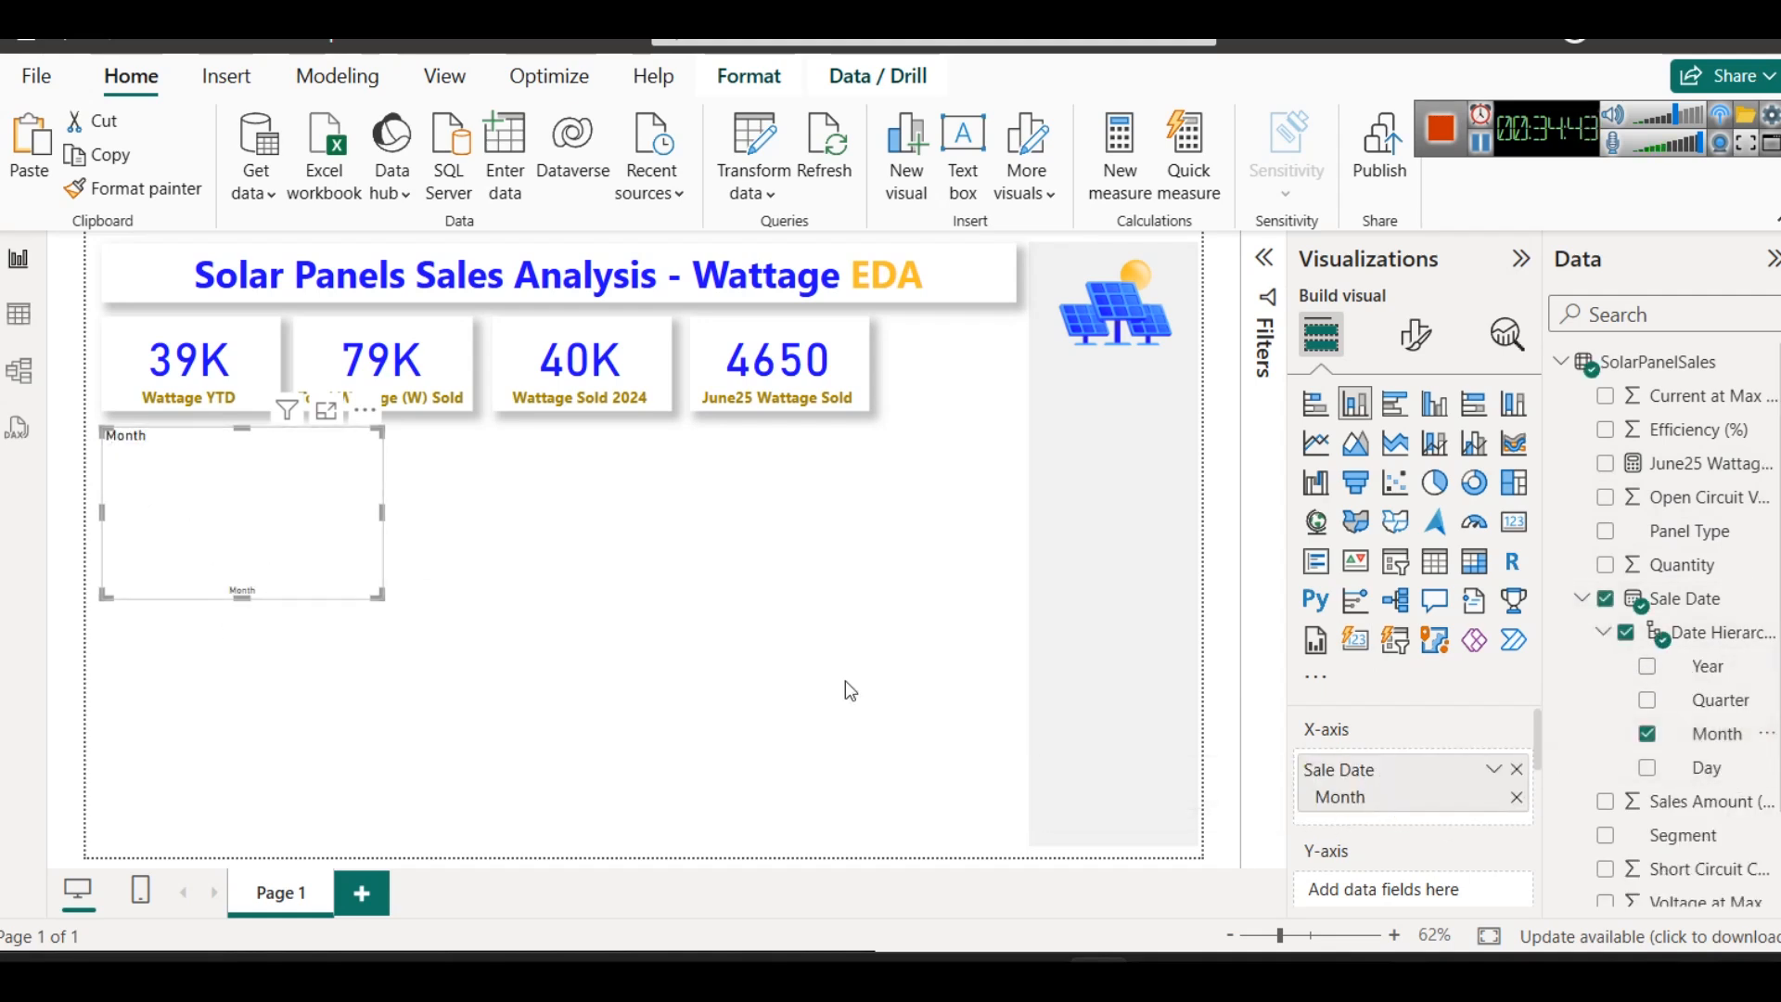
pyautogui.scroll(-2, 1373, 808)
pyautogui.scroll(-2, 1775, 816)
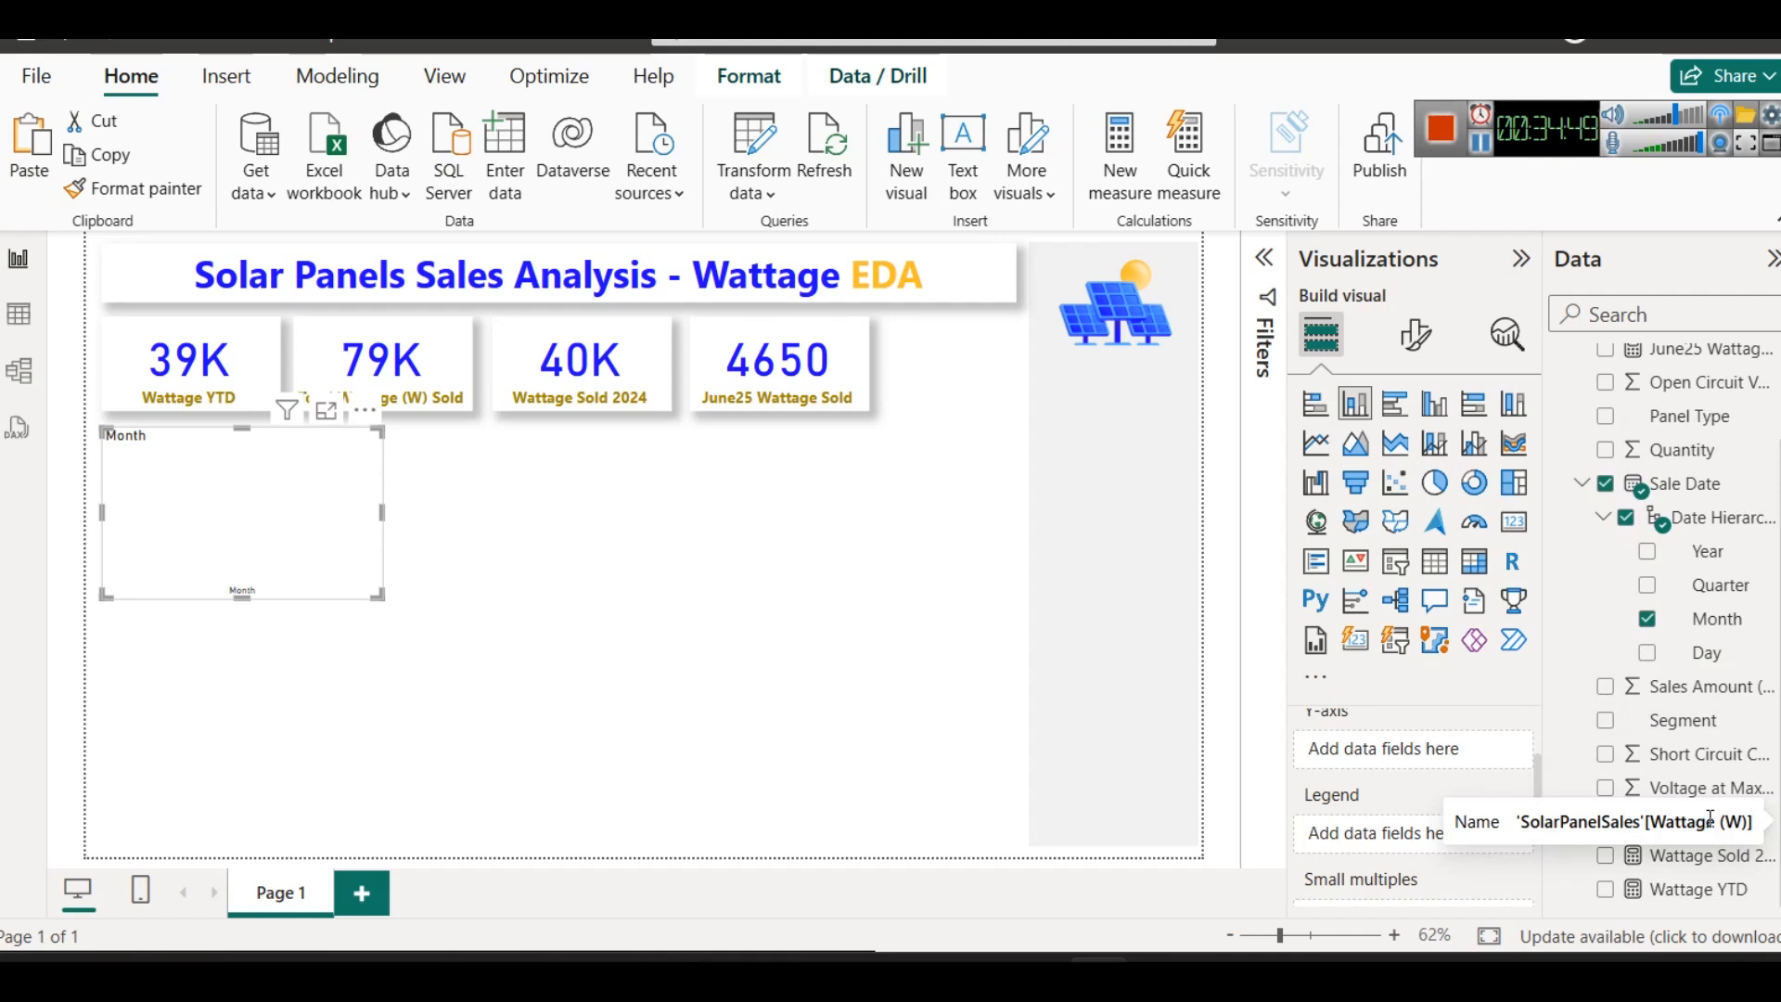
pyautogui.moveTo(1709, 820); pyautogui.dragTo(1473, 745)
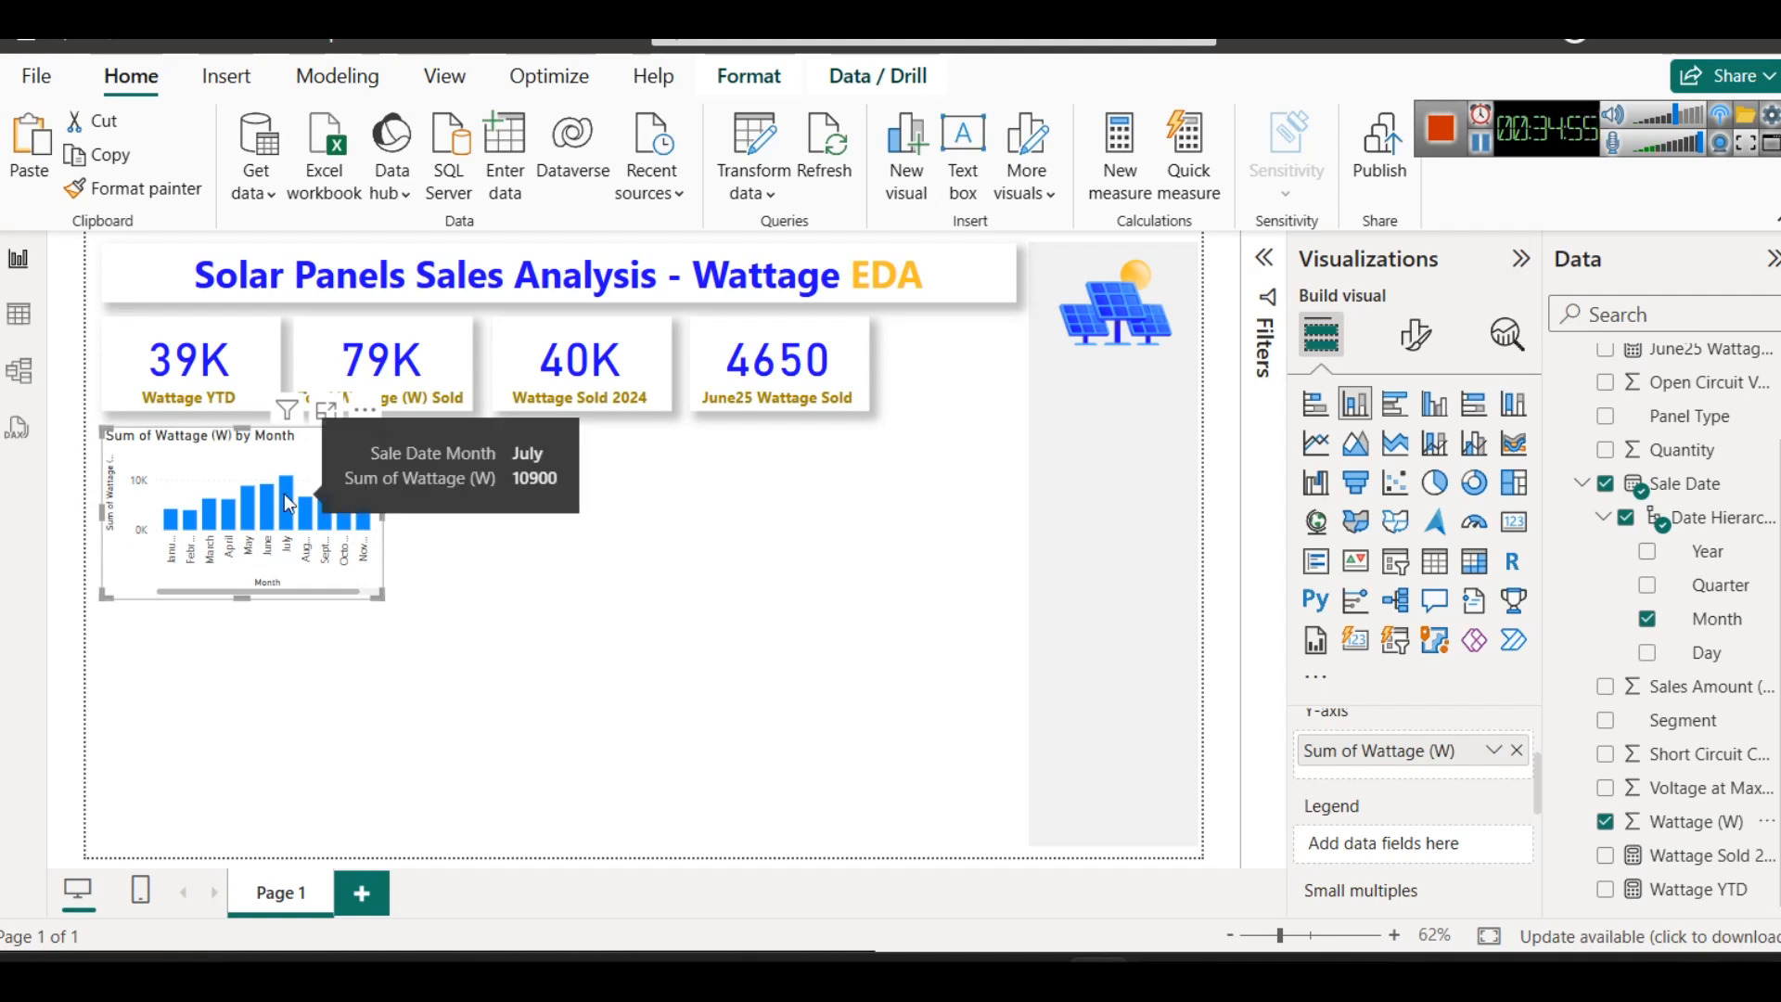
pyautogui.moveTo(383, 509); pyautogui.dragTo(403, 519)
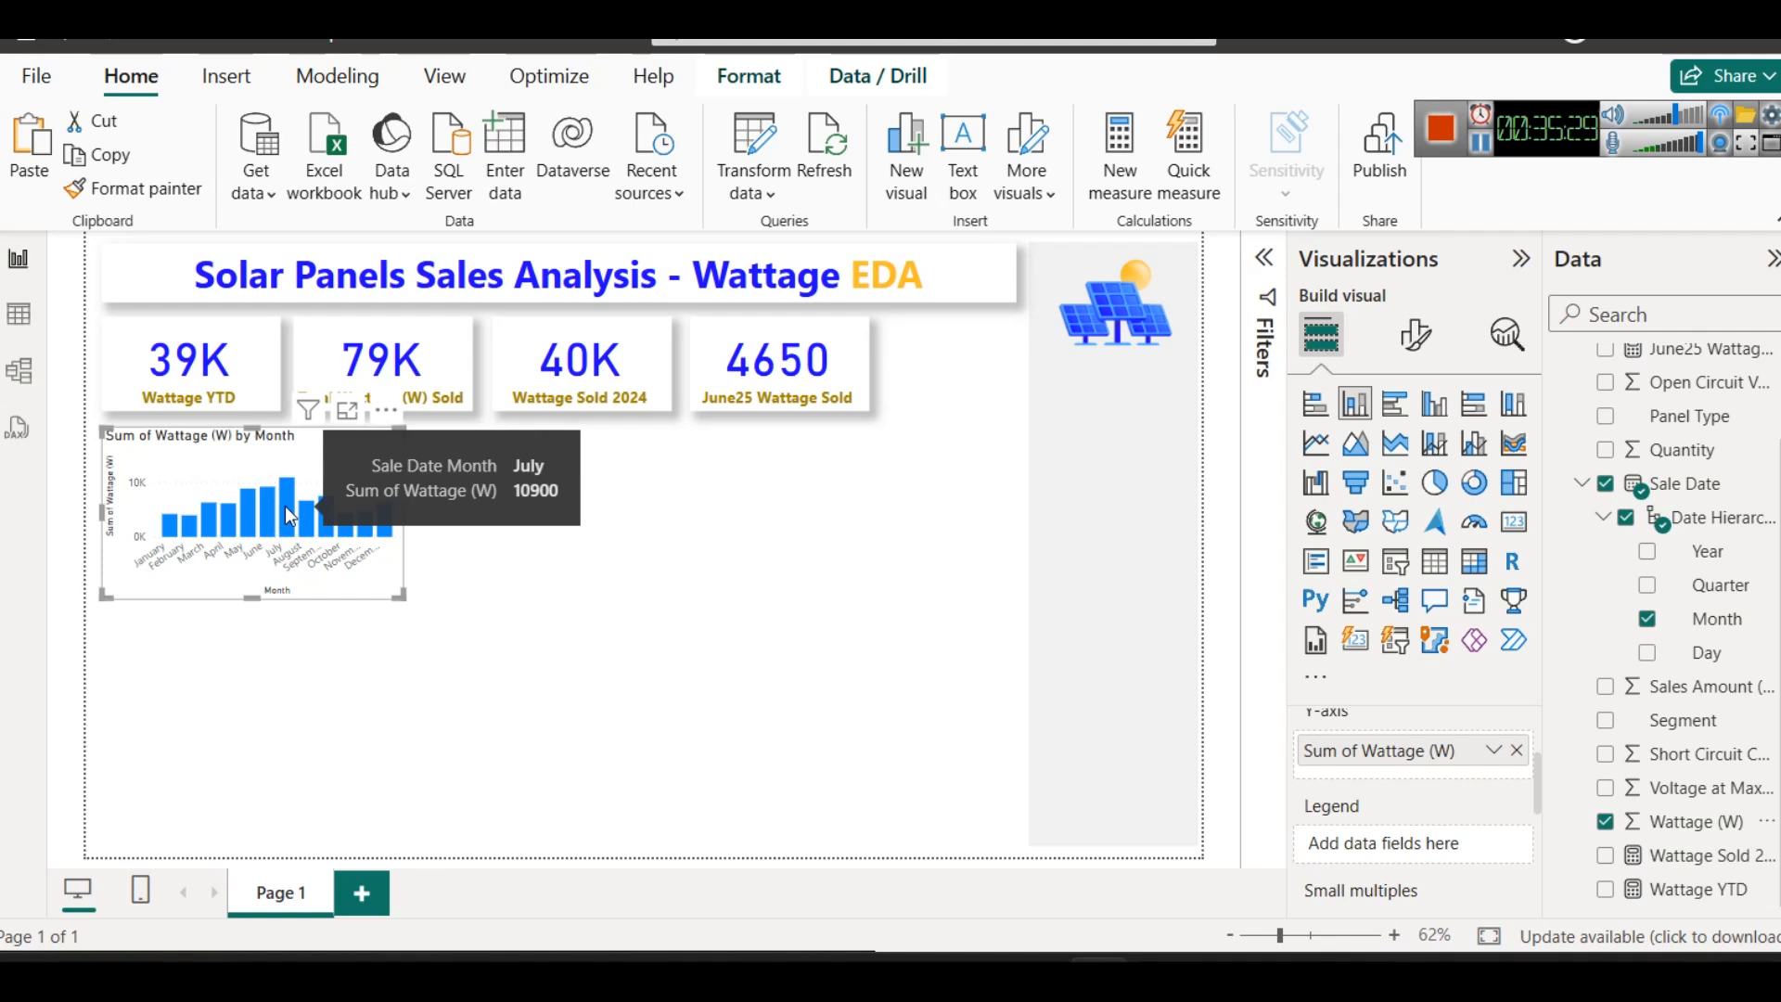
# - Format the column chart's title in the recently used dark gold, bold and horizontally centred
pyautogui.click(1414, 334)
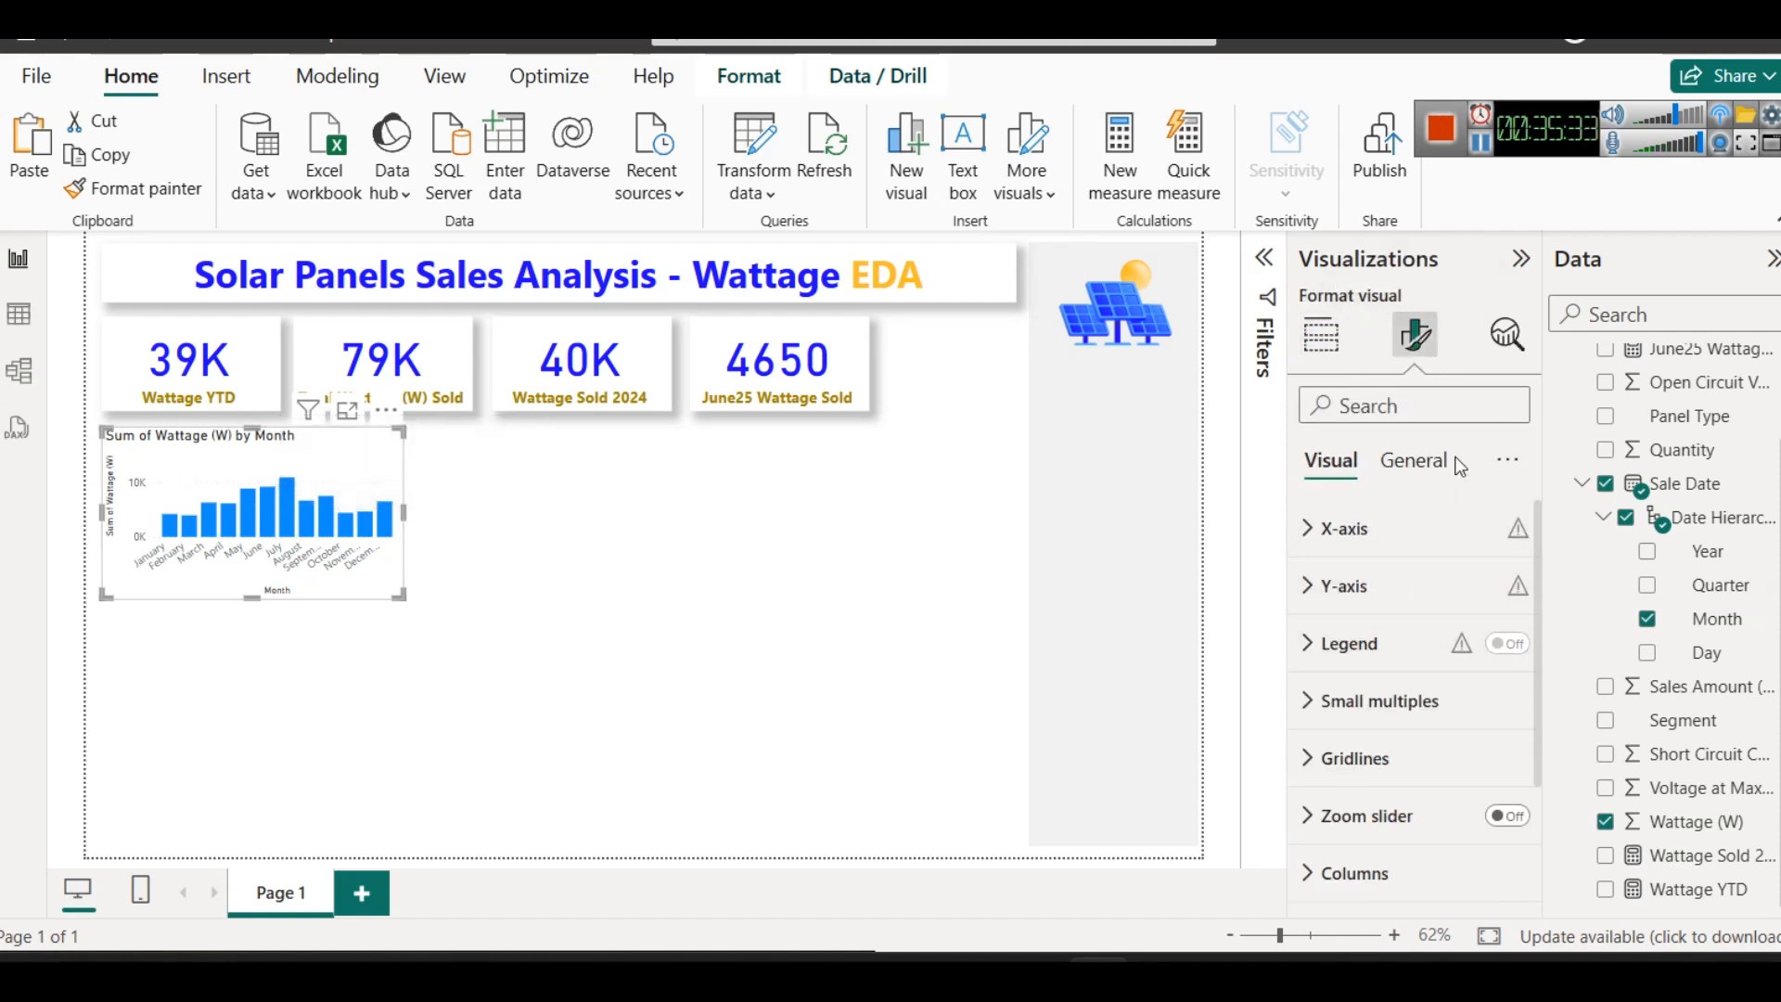
pyautogui.click(1411, 461)
pyautogui.click(1360, 605)
pyautogui.scroll(-3, 1421, 709)
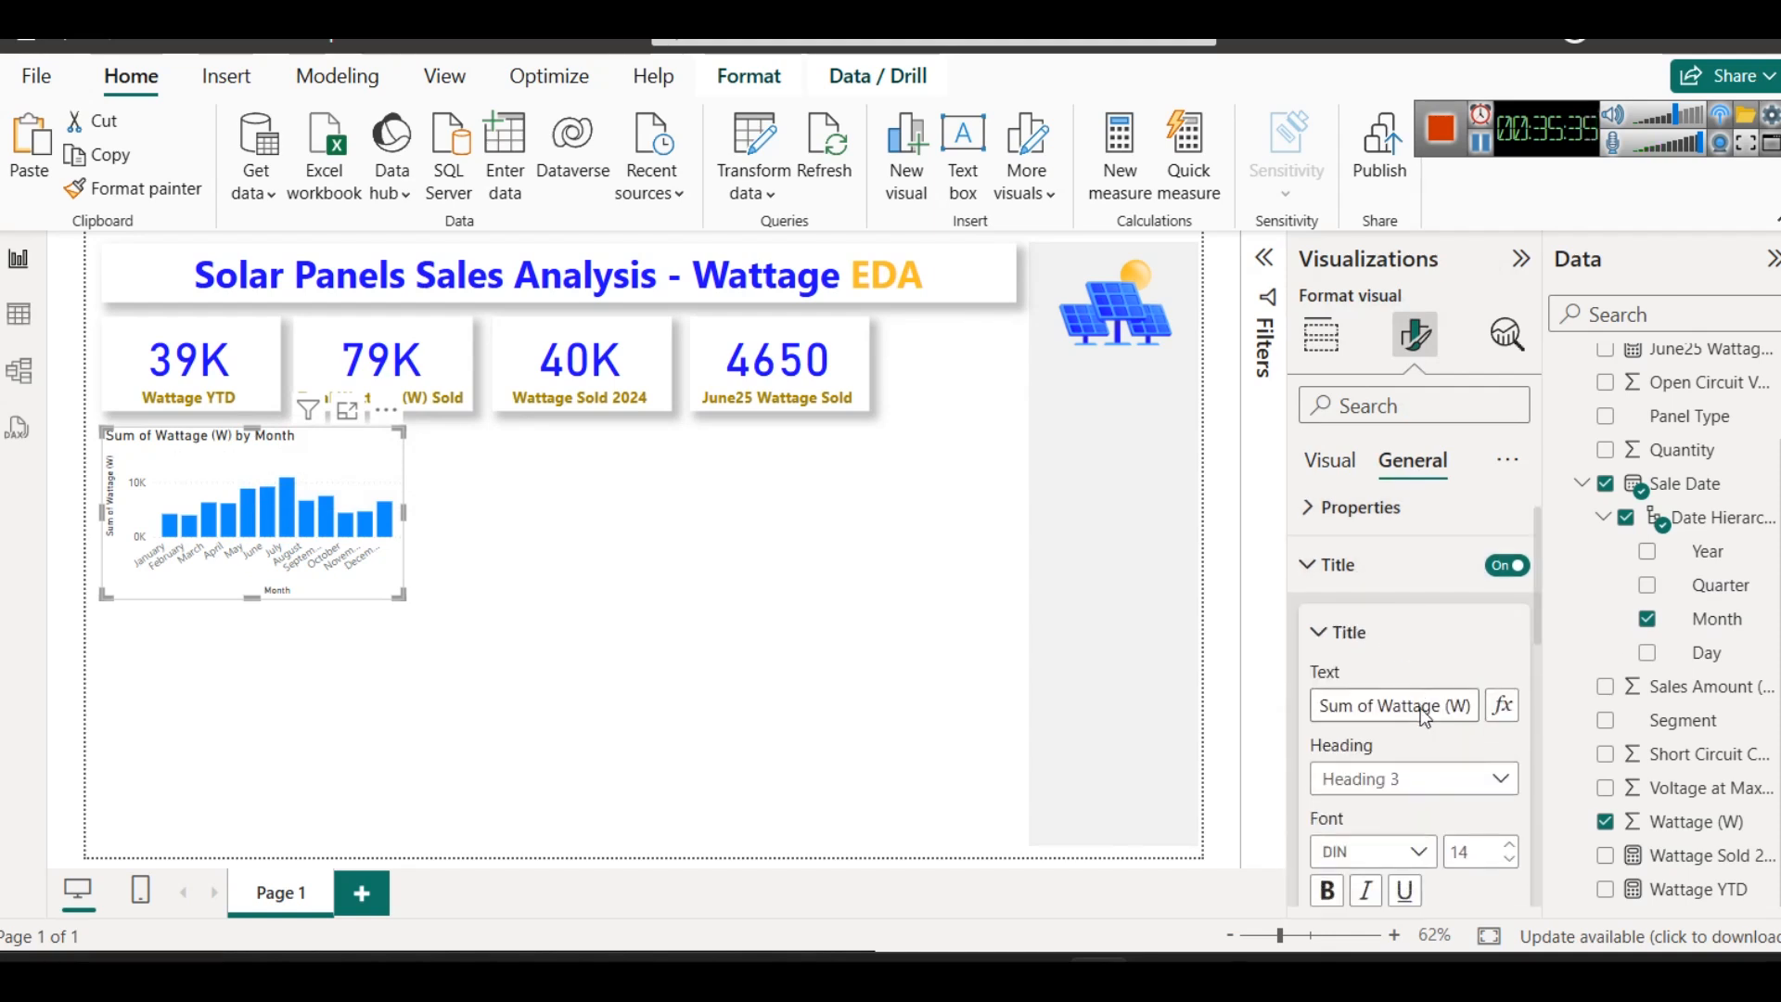
pyautogui.click(1367, 851)
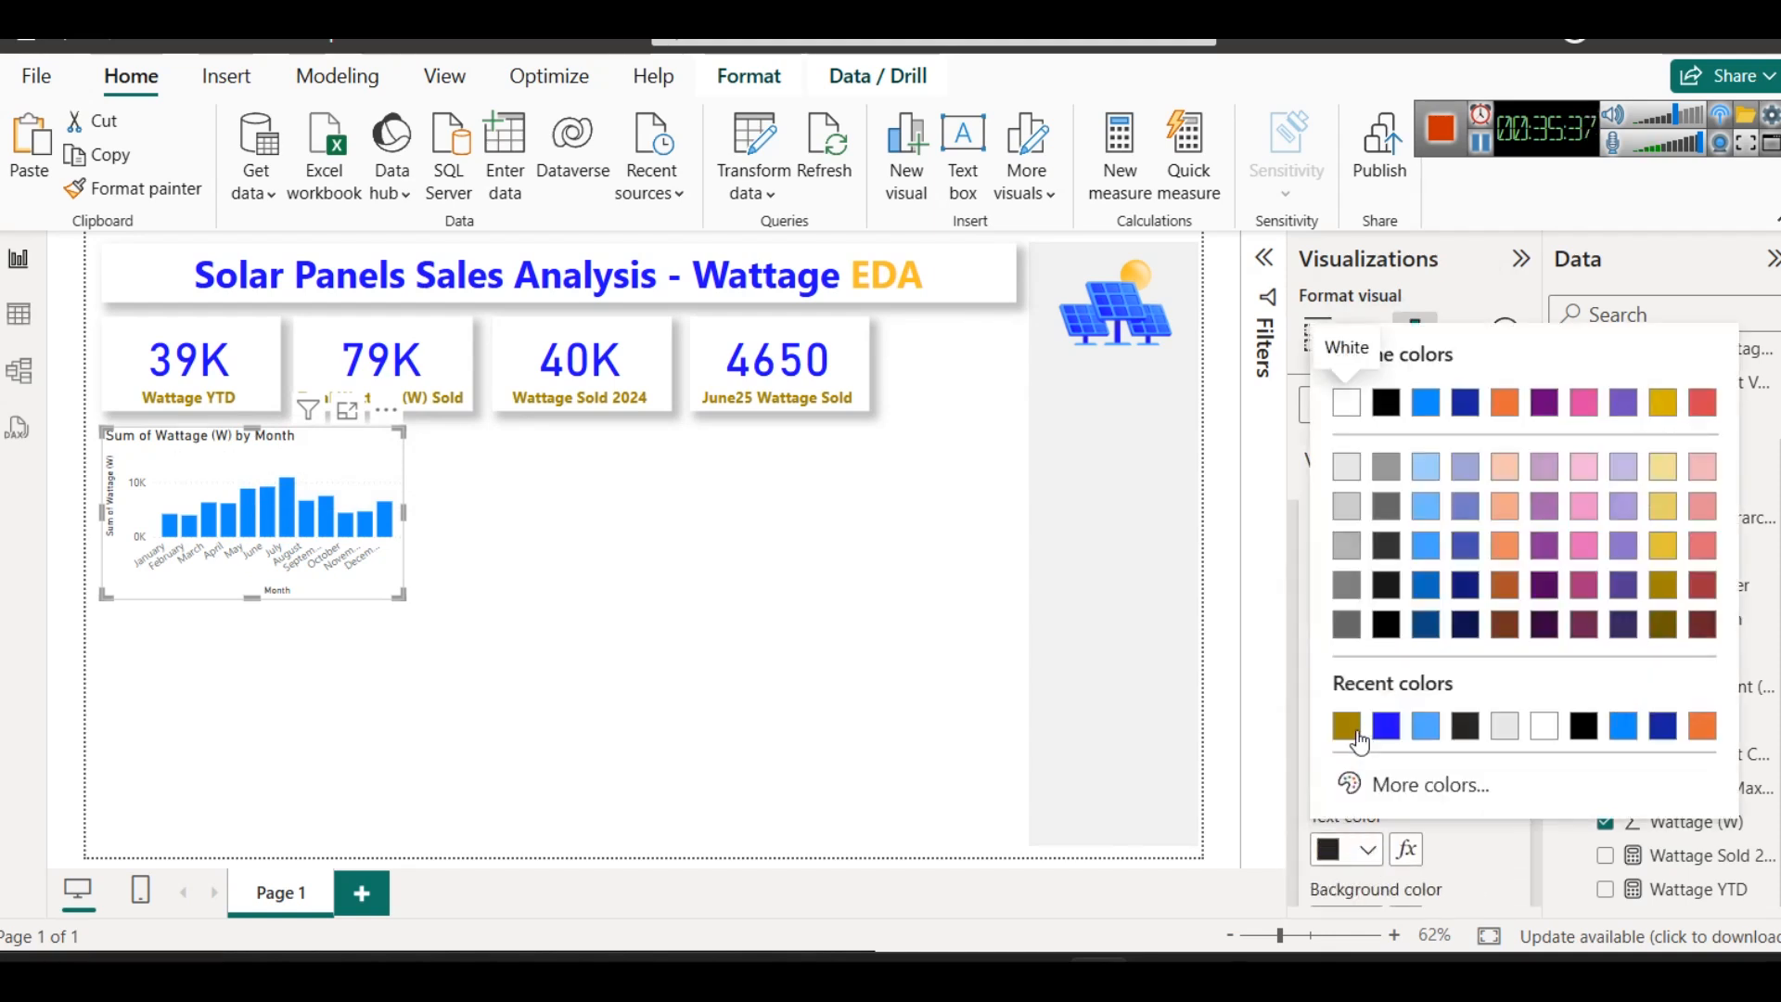
pyautogui.click(1354, 732)
pyautogui.click(1328, 770)
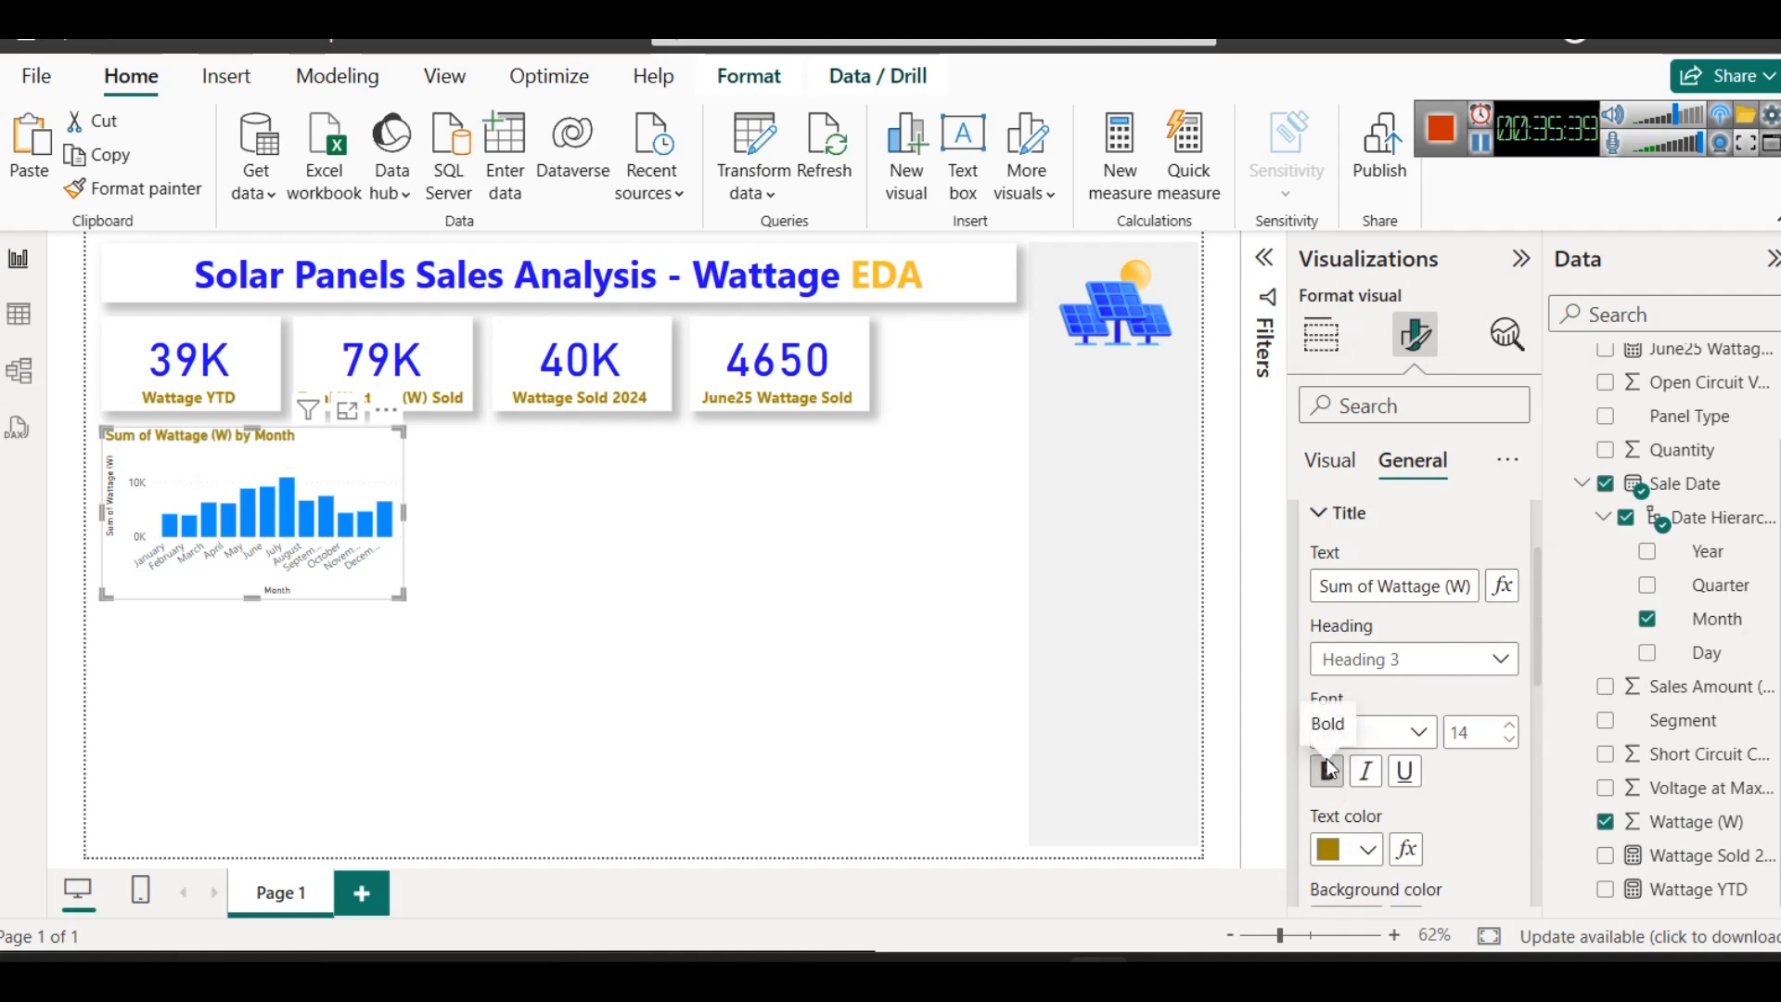
pyautogui.scroll(-1, 1422, 818)
pyautogui.scroll(-1, 1422, 818)
pyautogui.click(1365, 857)
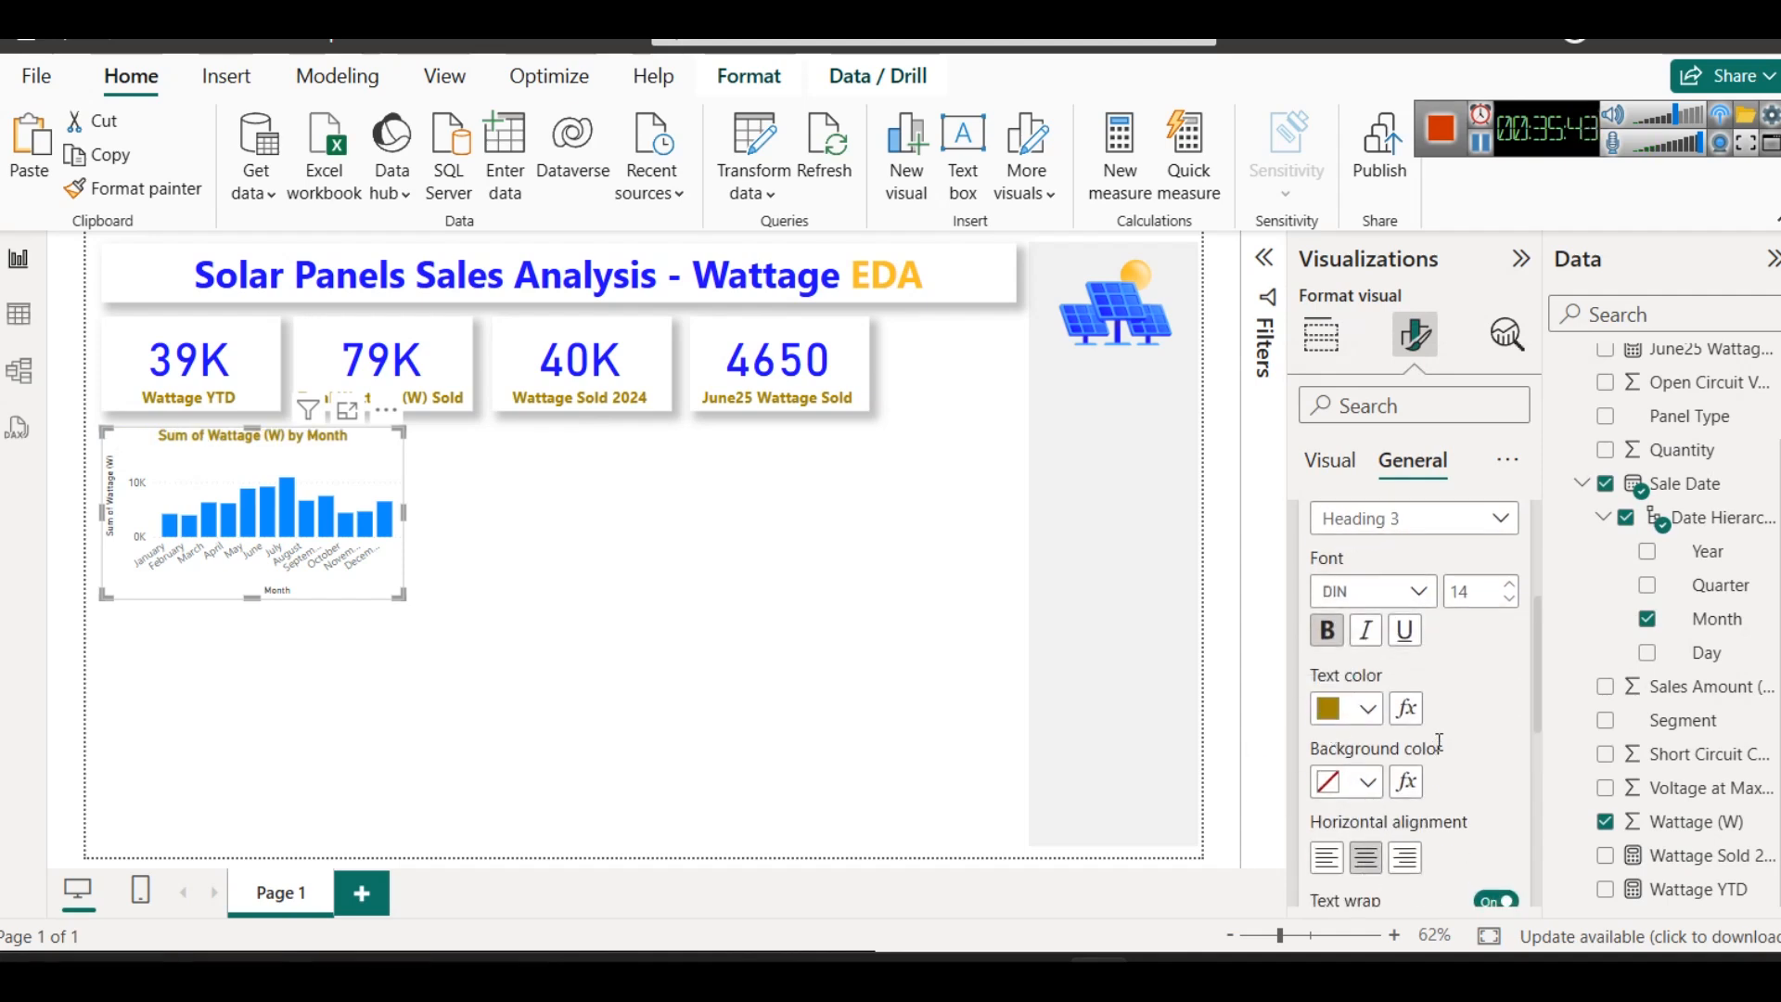
# - Turn on data labels for the monthly wattage column chart
pyautogui.scroll(4, 1439, 742)
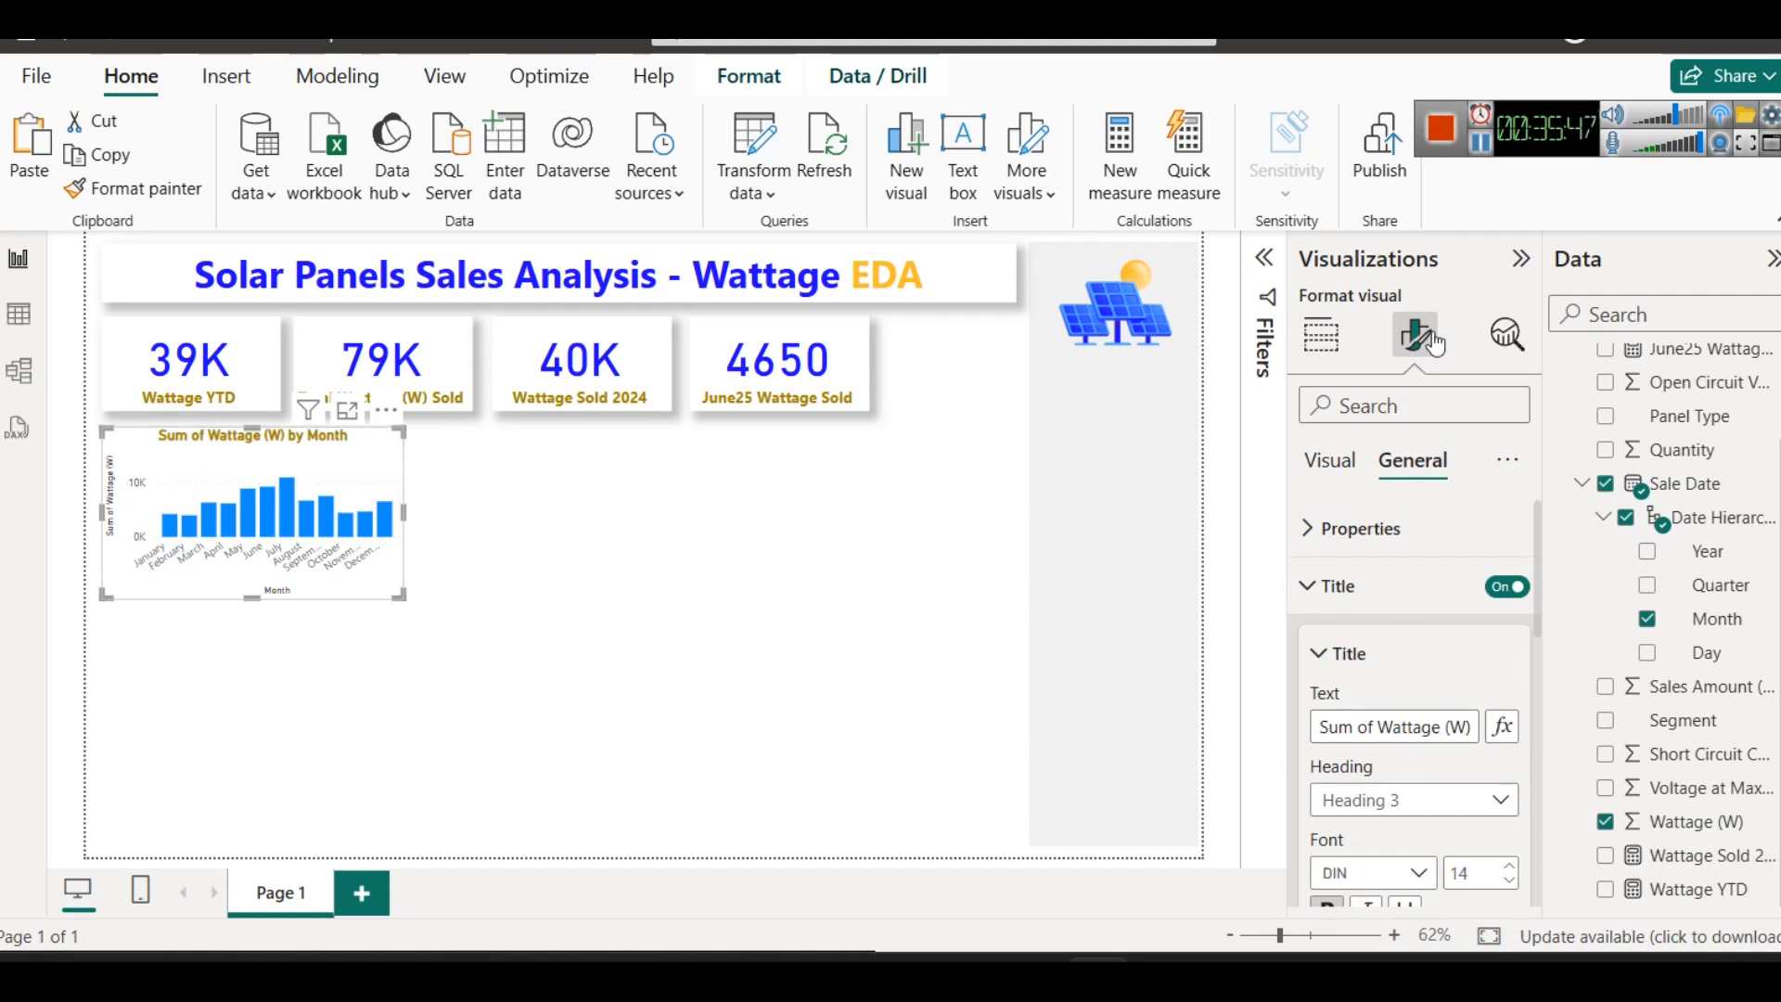
pyautogui.scroll(-10, 1429, 630)
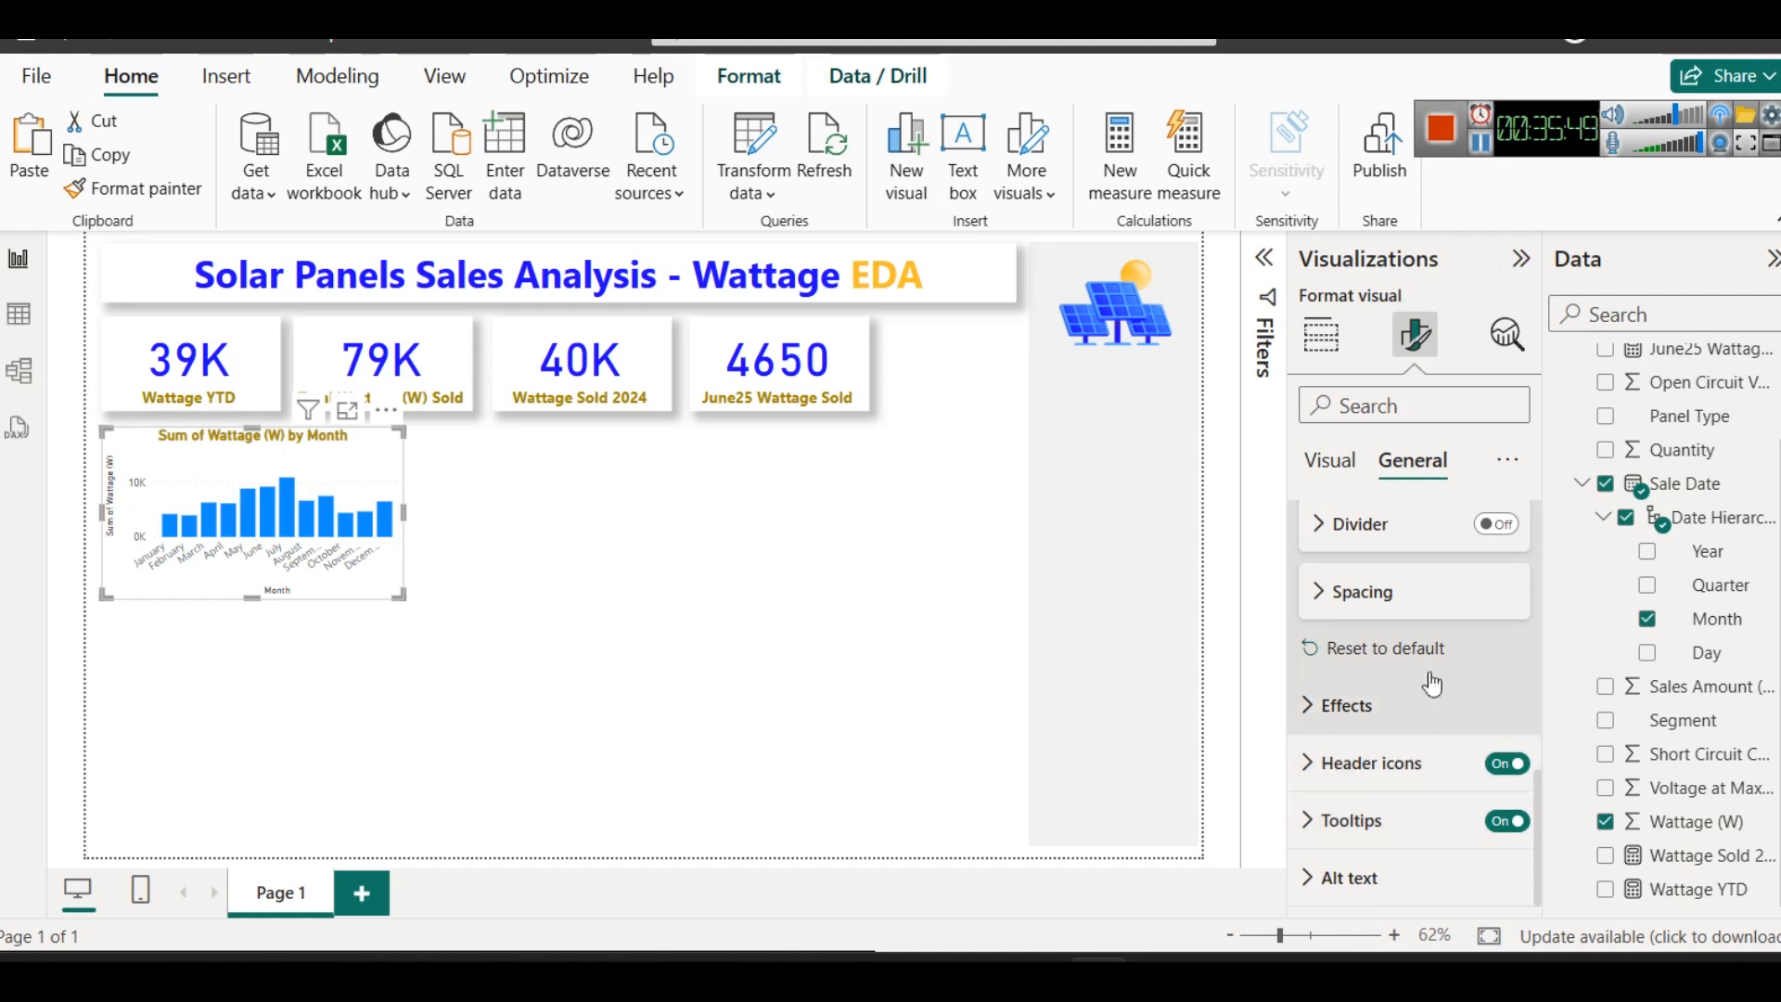
pyautogui.scroll(8, 1410, 566)
pyautogui.click(1318, 464)
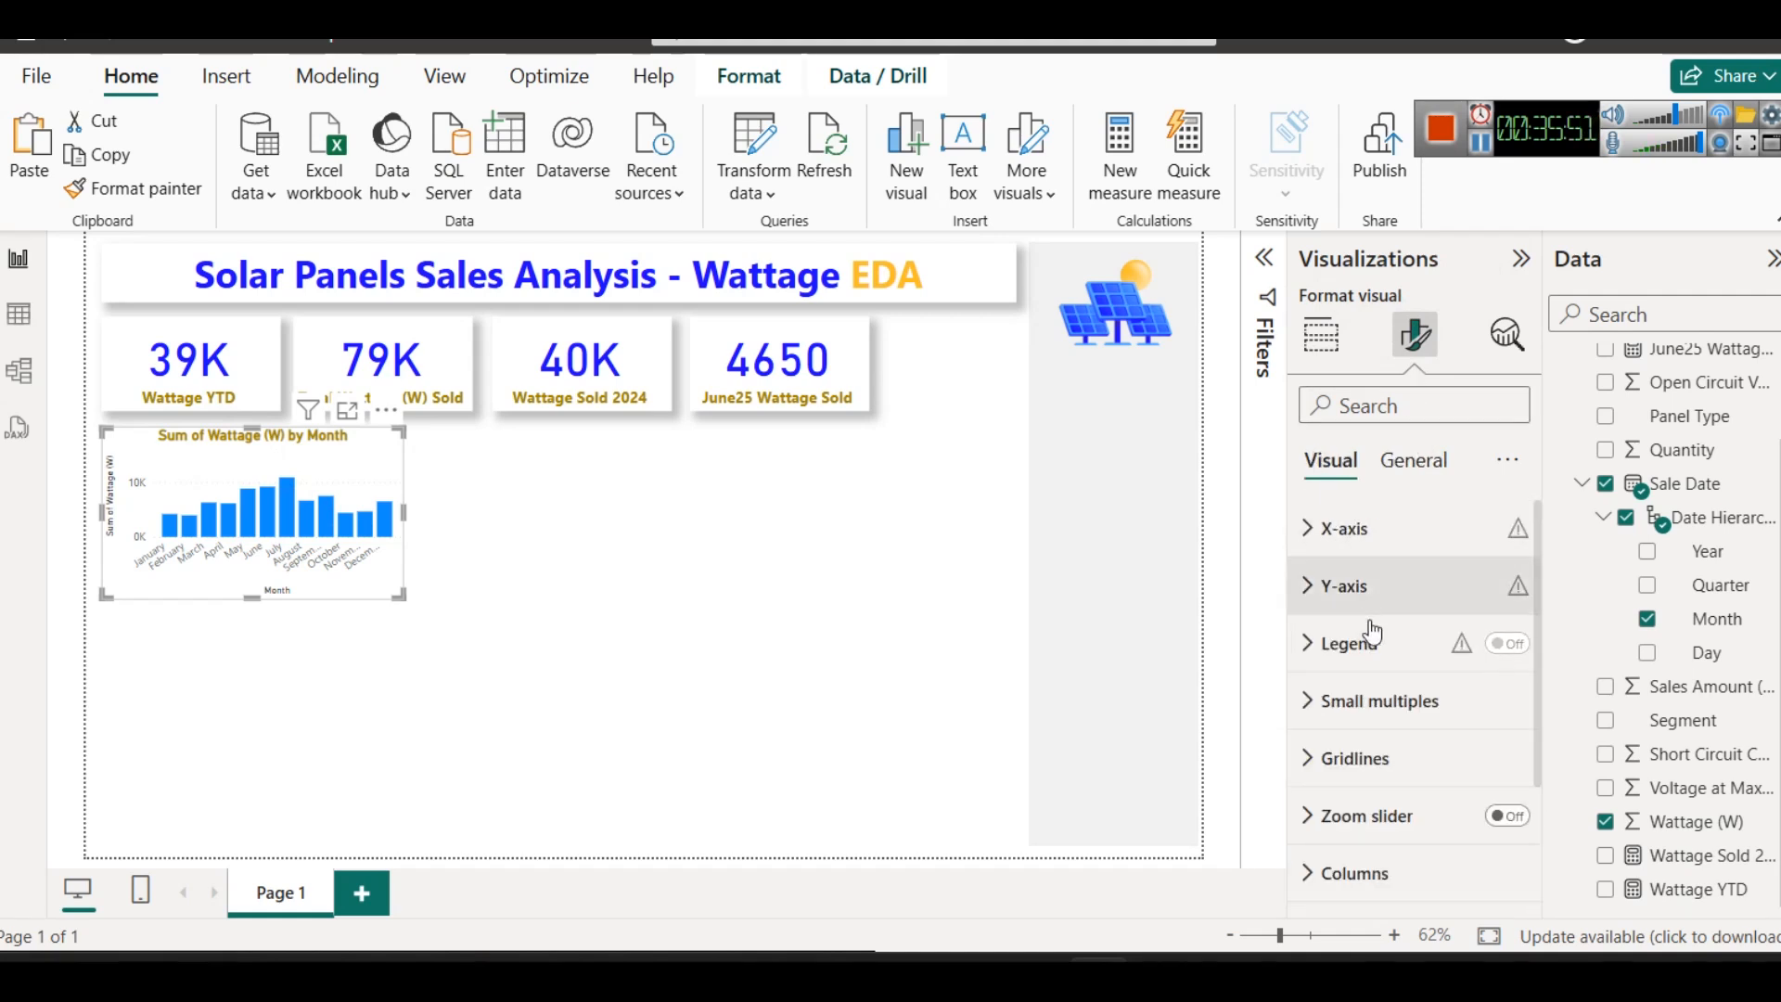
pyautogui.scroll(-3, 1372, 696)
pyautogui.click(1508, 764)
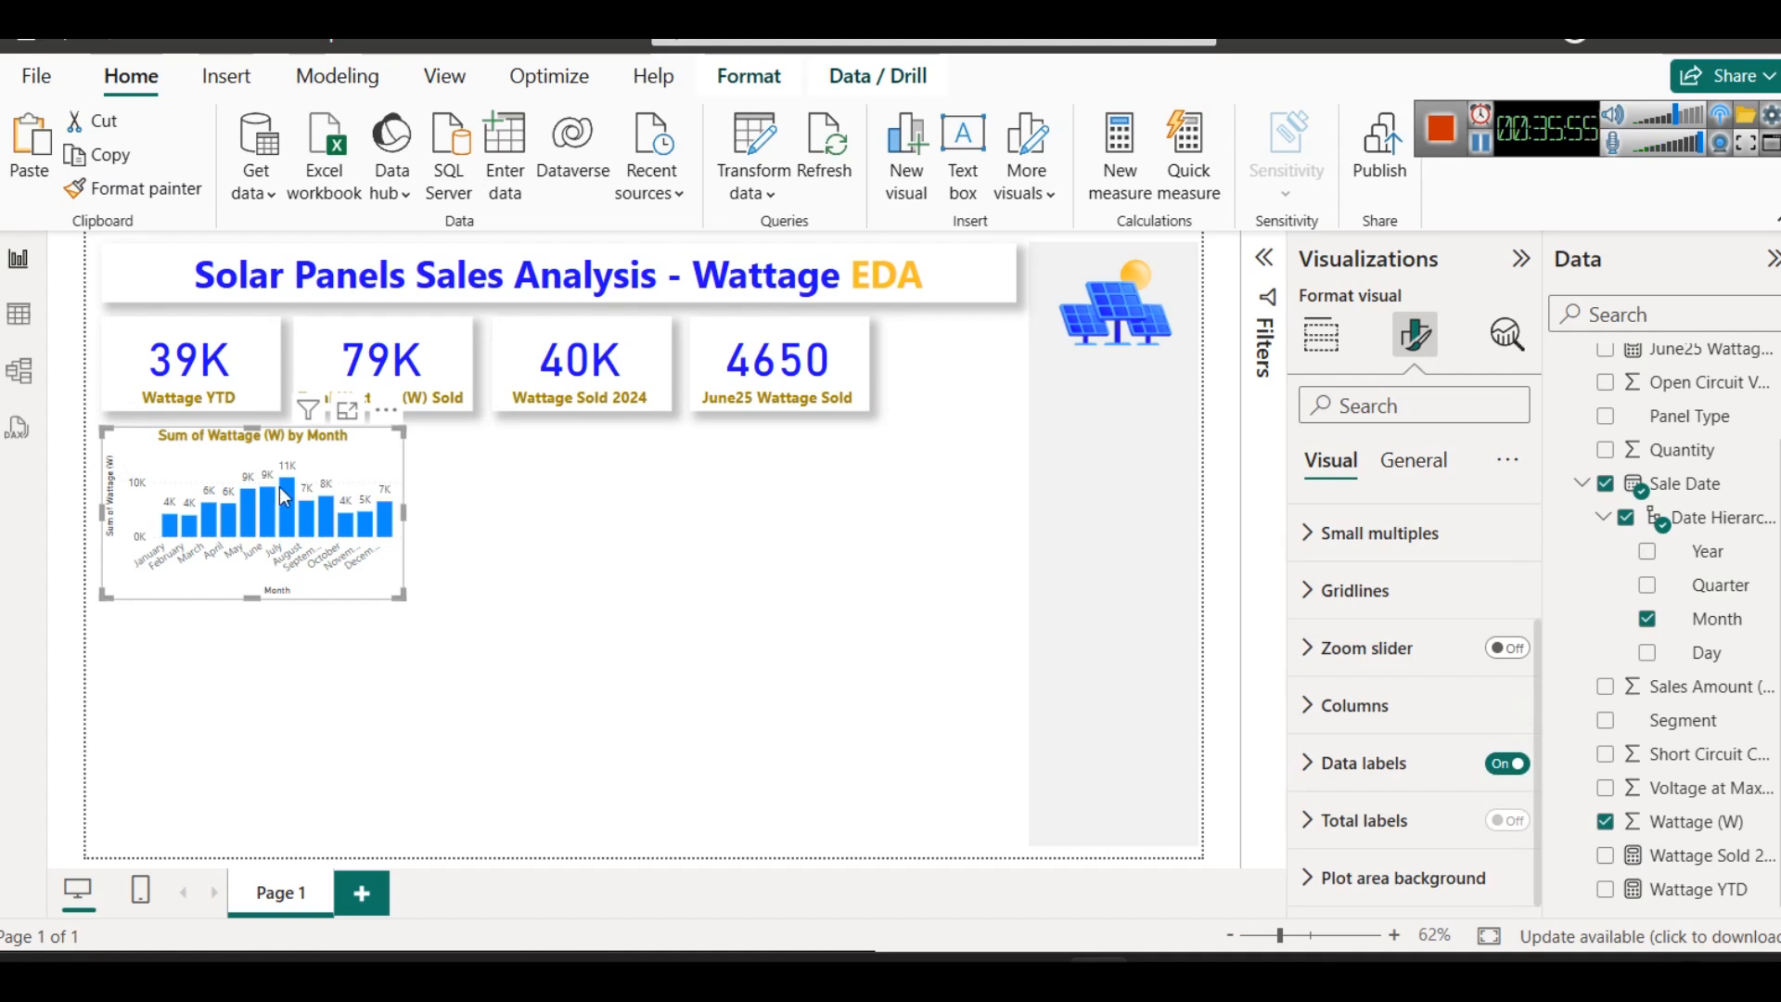
pyautogui.moveTo(291, 493)
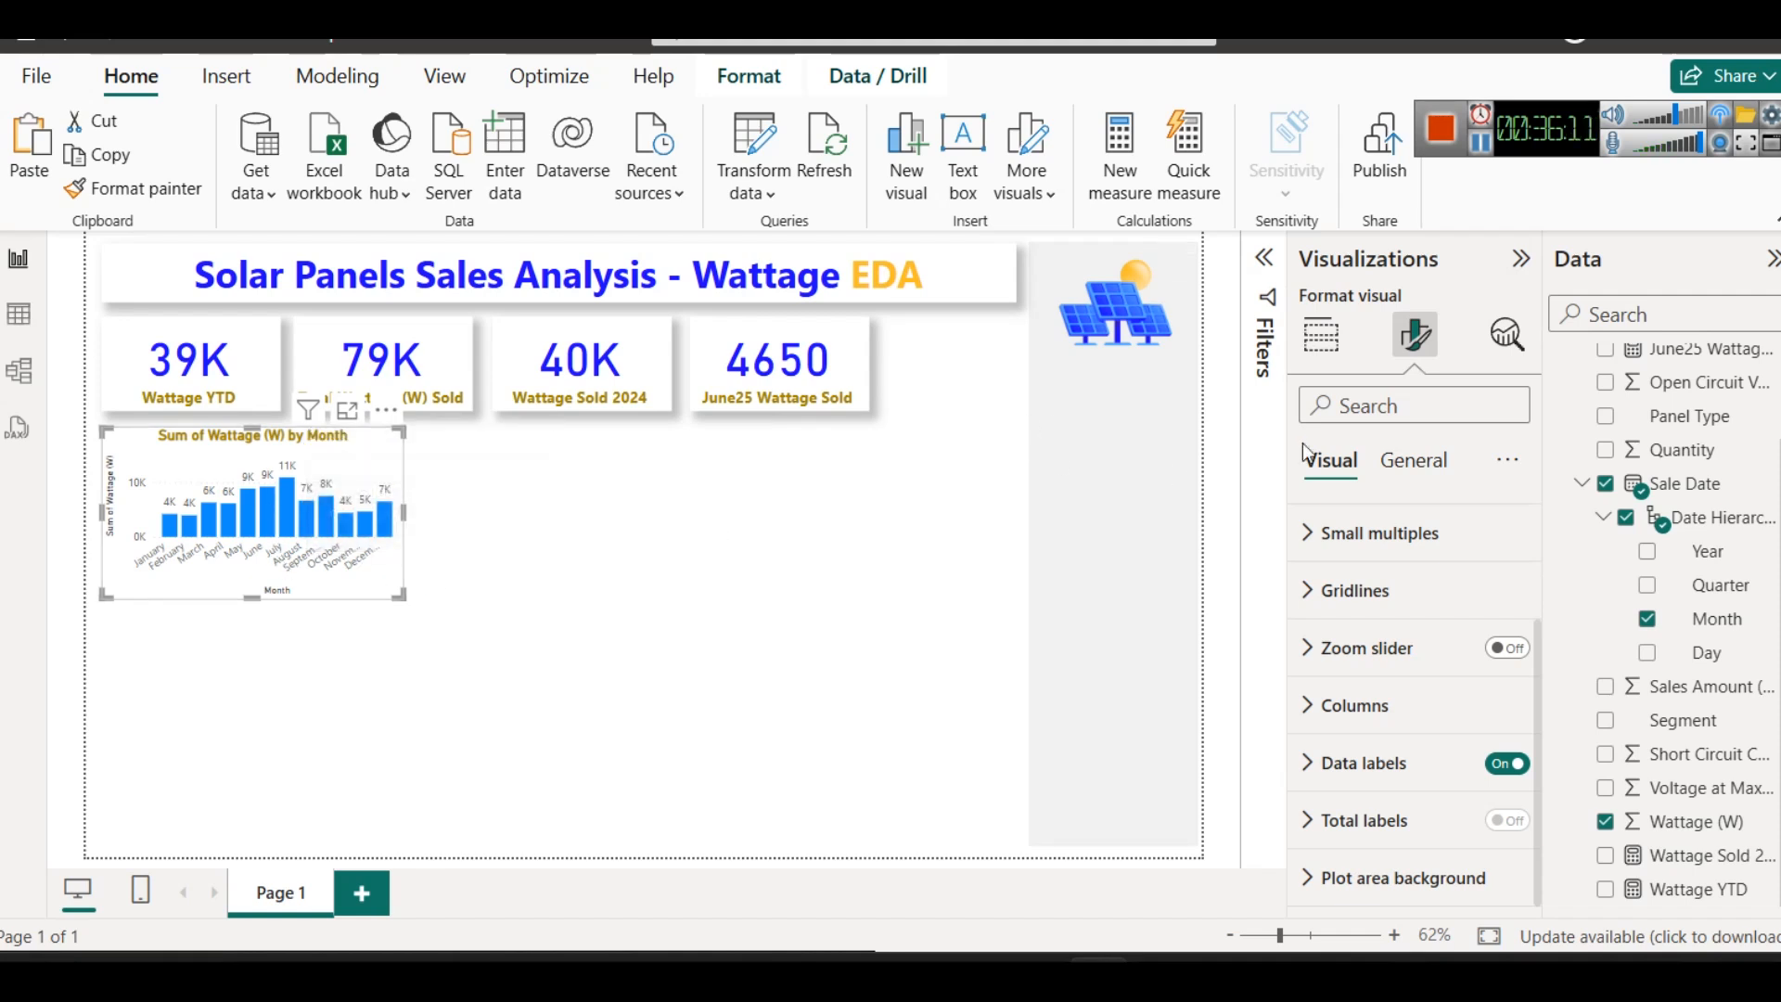
# - Turn on the shadow effect for the monthly wattage column chart and deselect the chart
pyautogui.click(1411, 461)
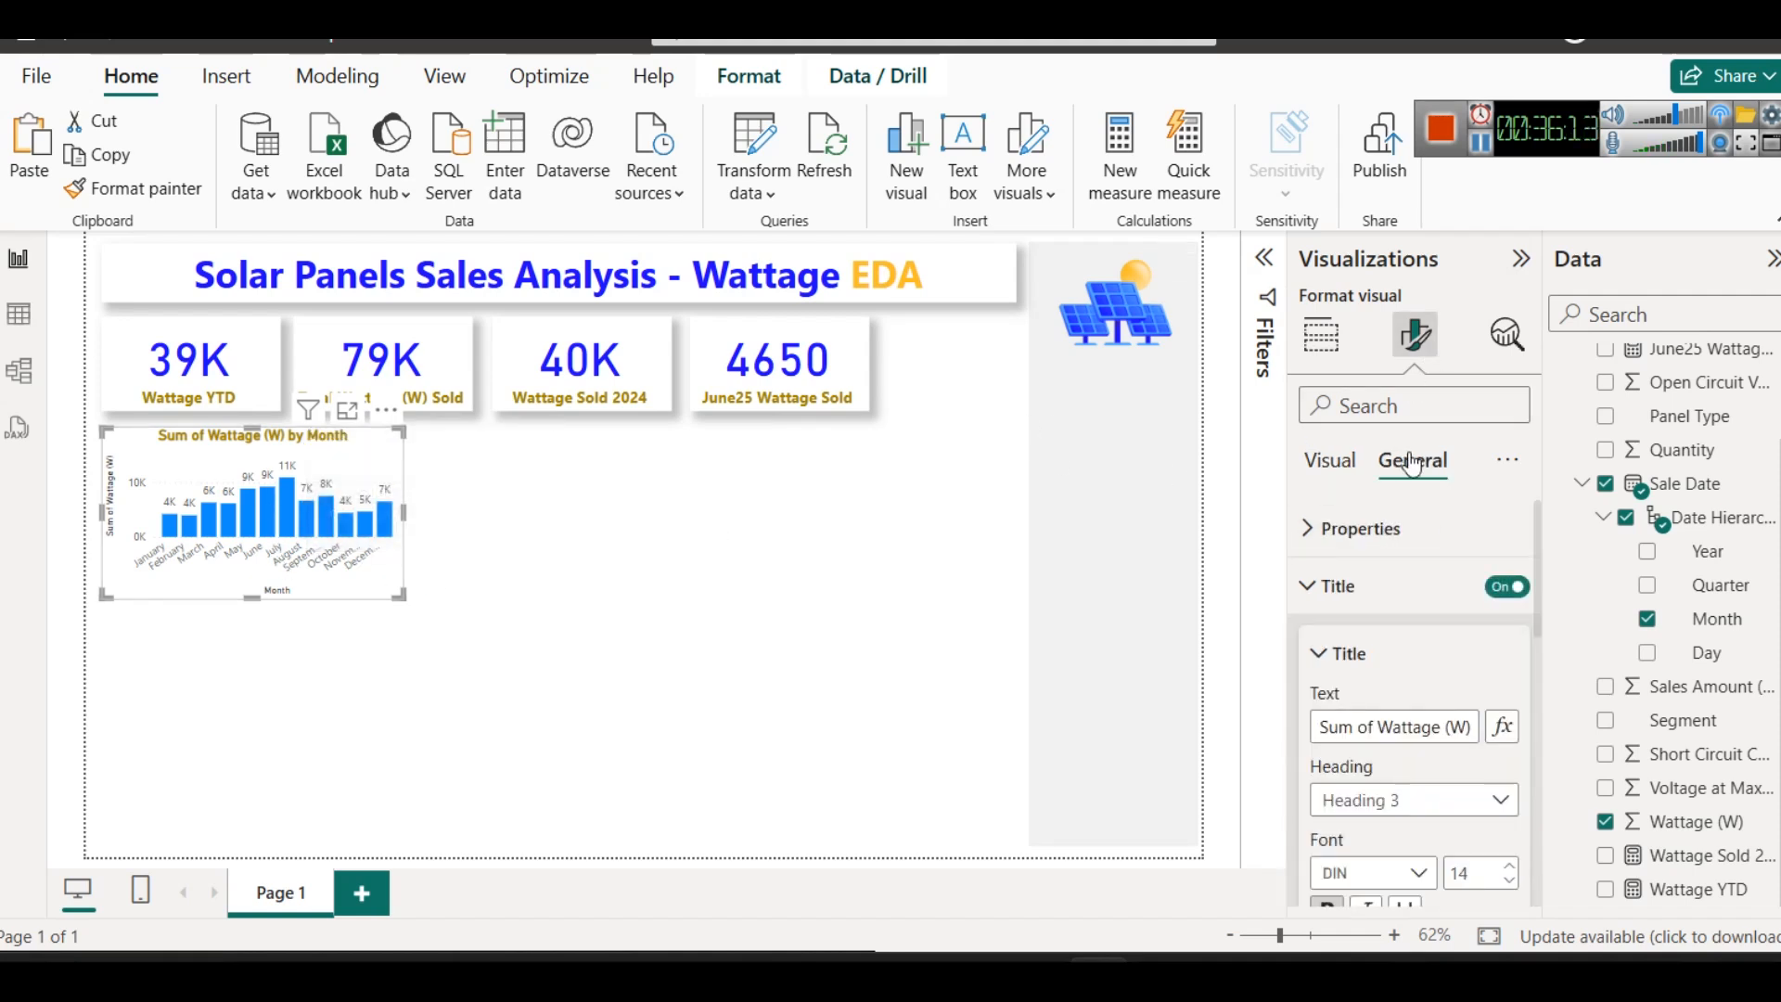
pyautogui.click(1326, 585)
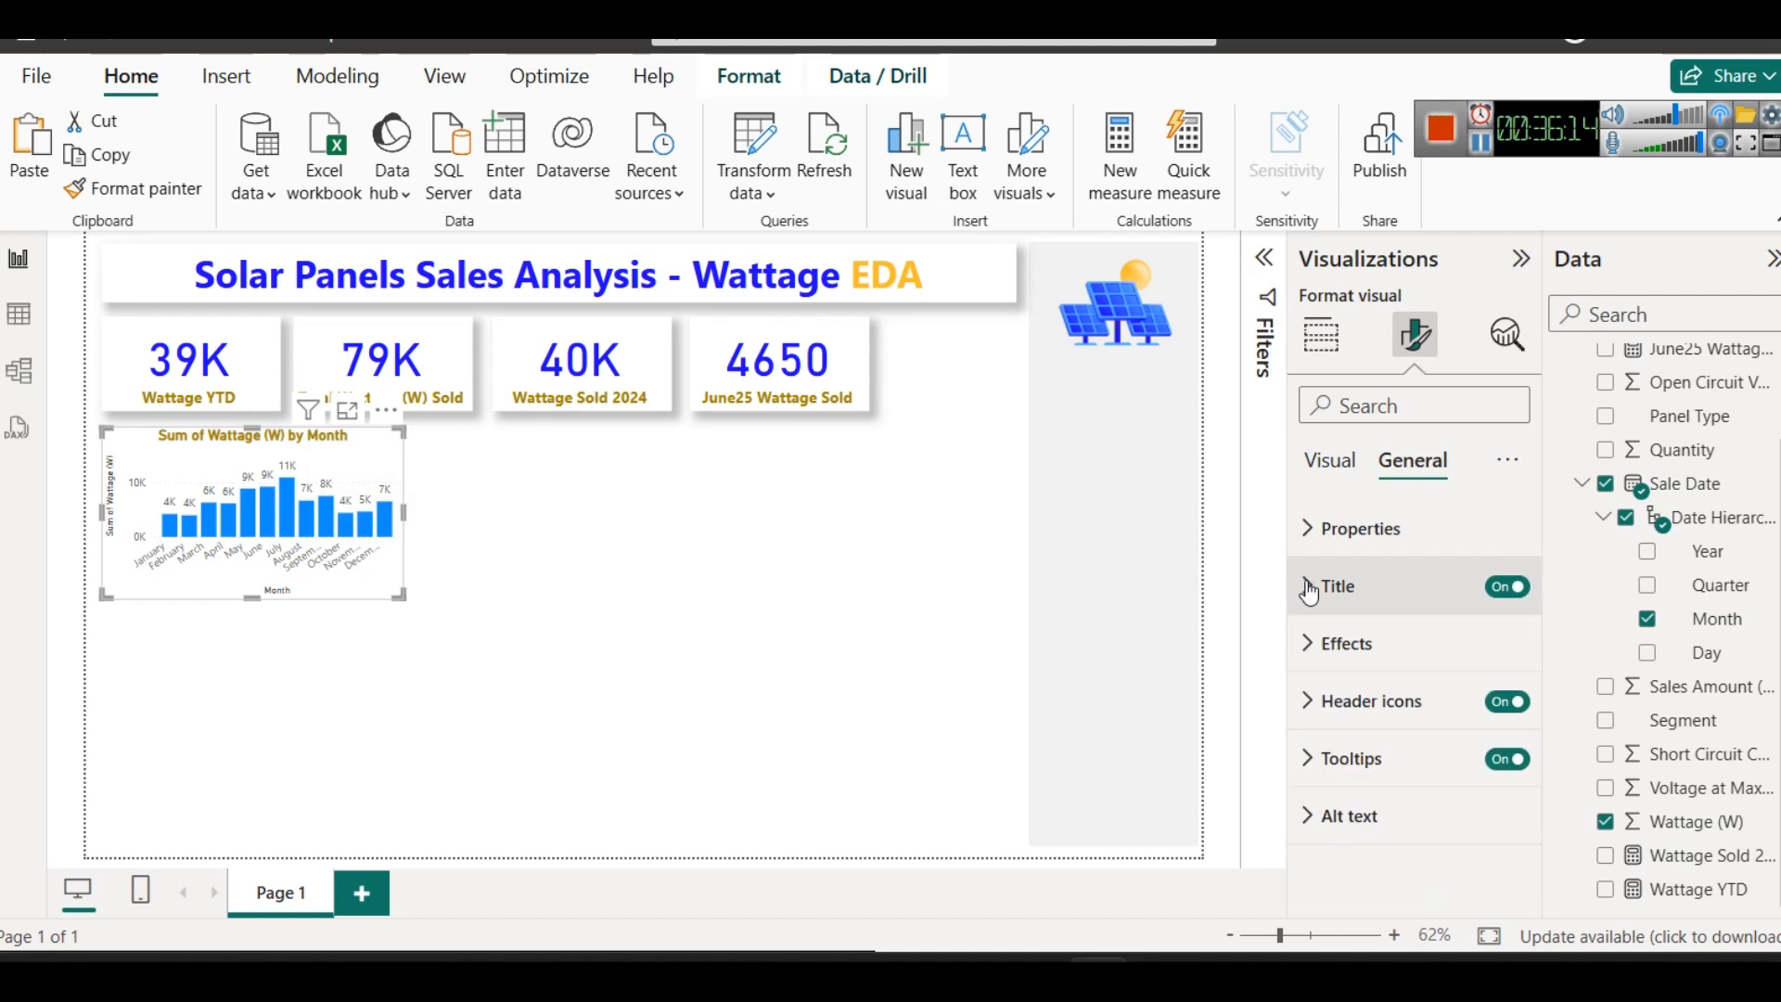
pyautogui.click(1400, 640)
pyautogui.scroll(-2, 1399, 727)
pyautogui.click(1495, 869)
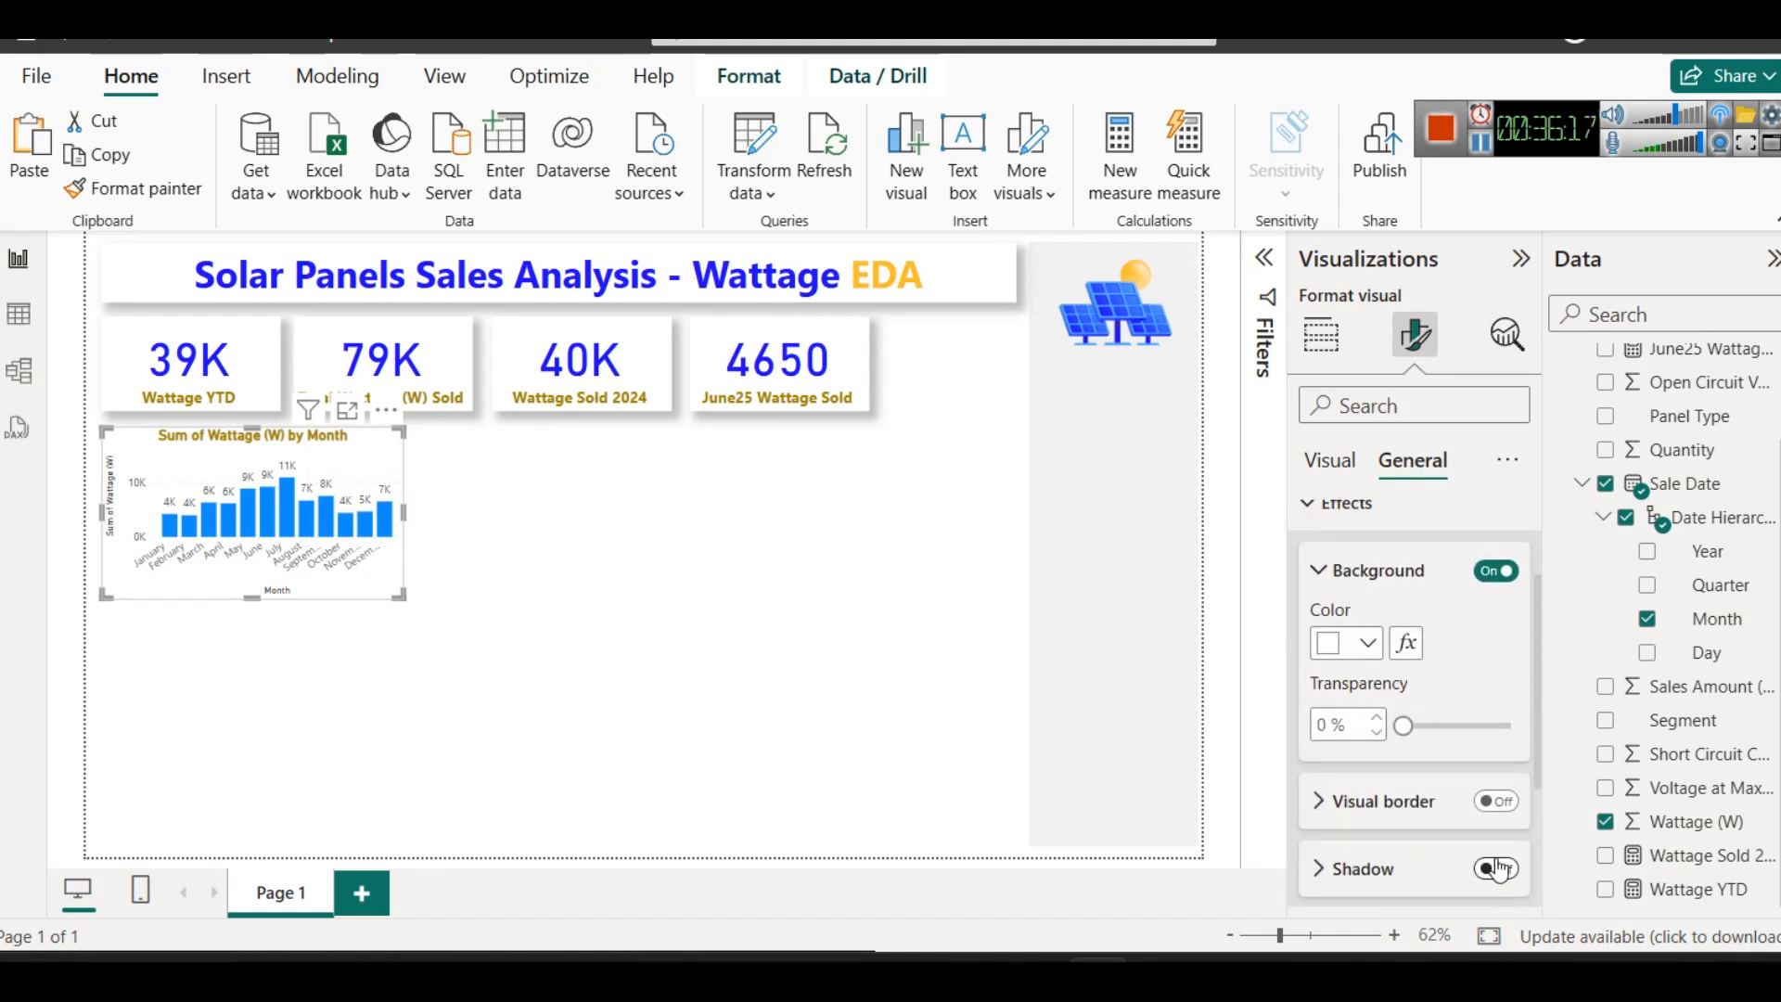
pyautogui.click(465, 569)
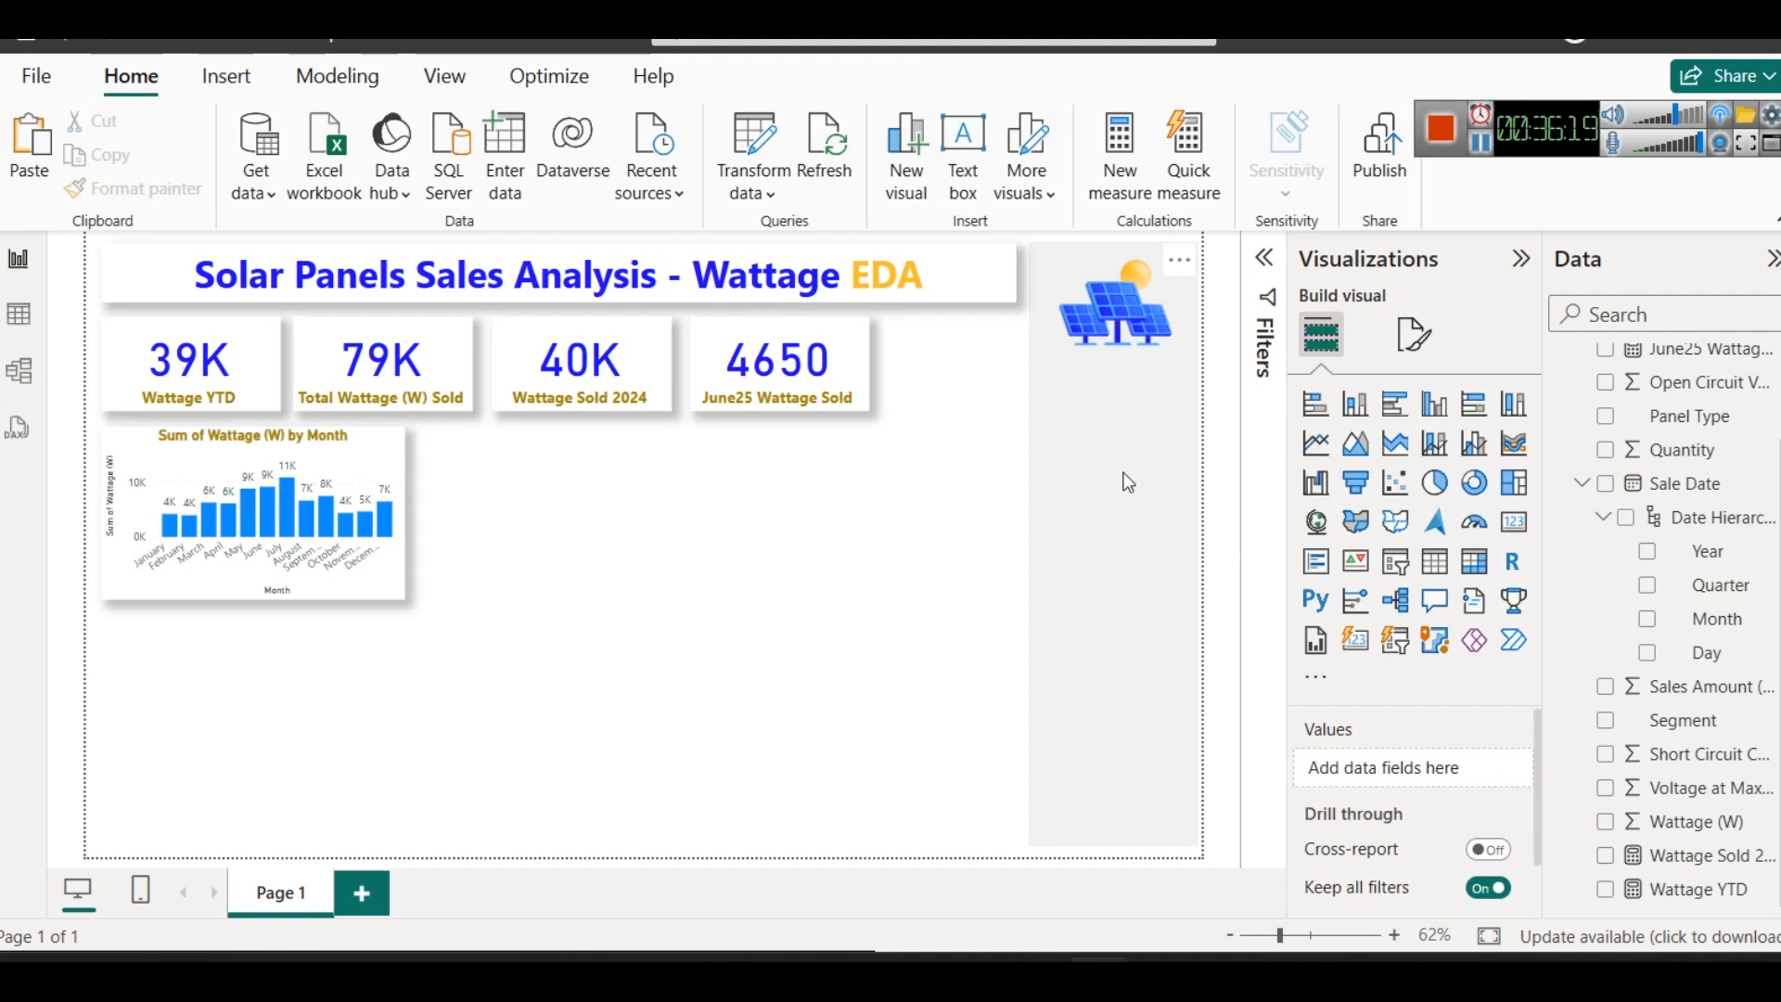
# - Add a slicer and resize it to fit the grey side strip beneath the solar panel image
pyautogui.click(1396, 563)
pyautogui.moveTo(246, 722); pyautogui.dragTo(1043, 513)
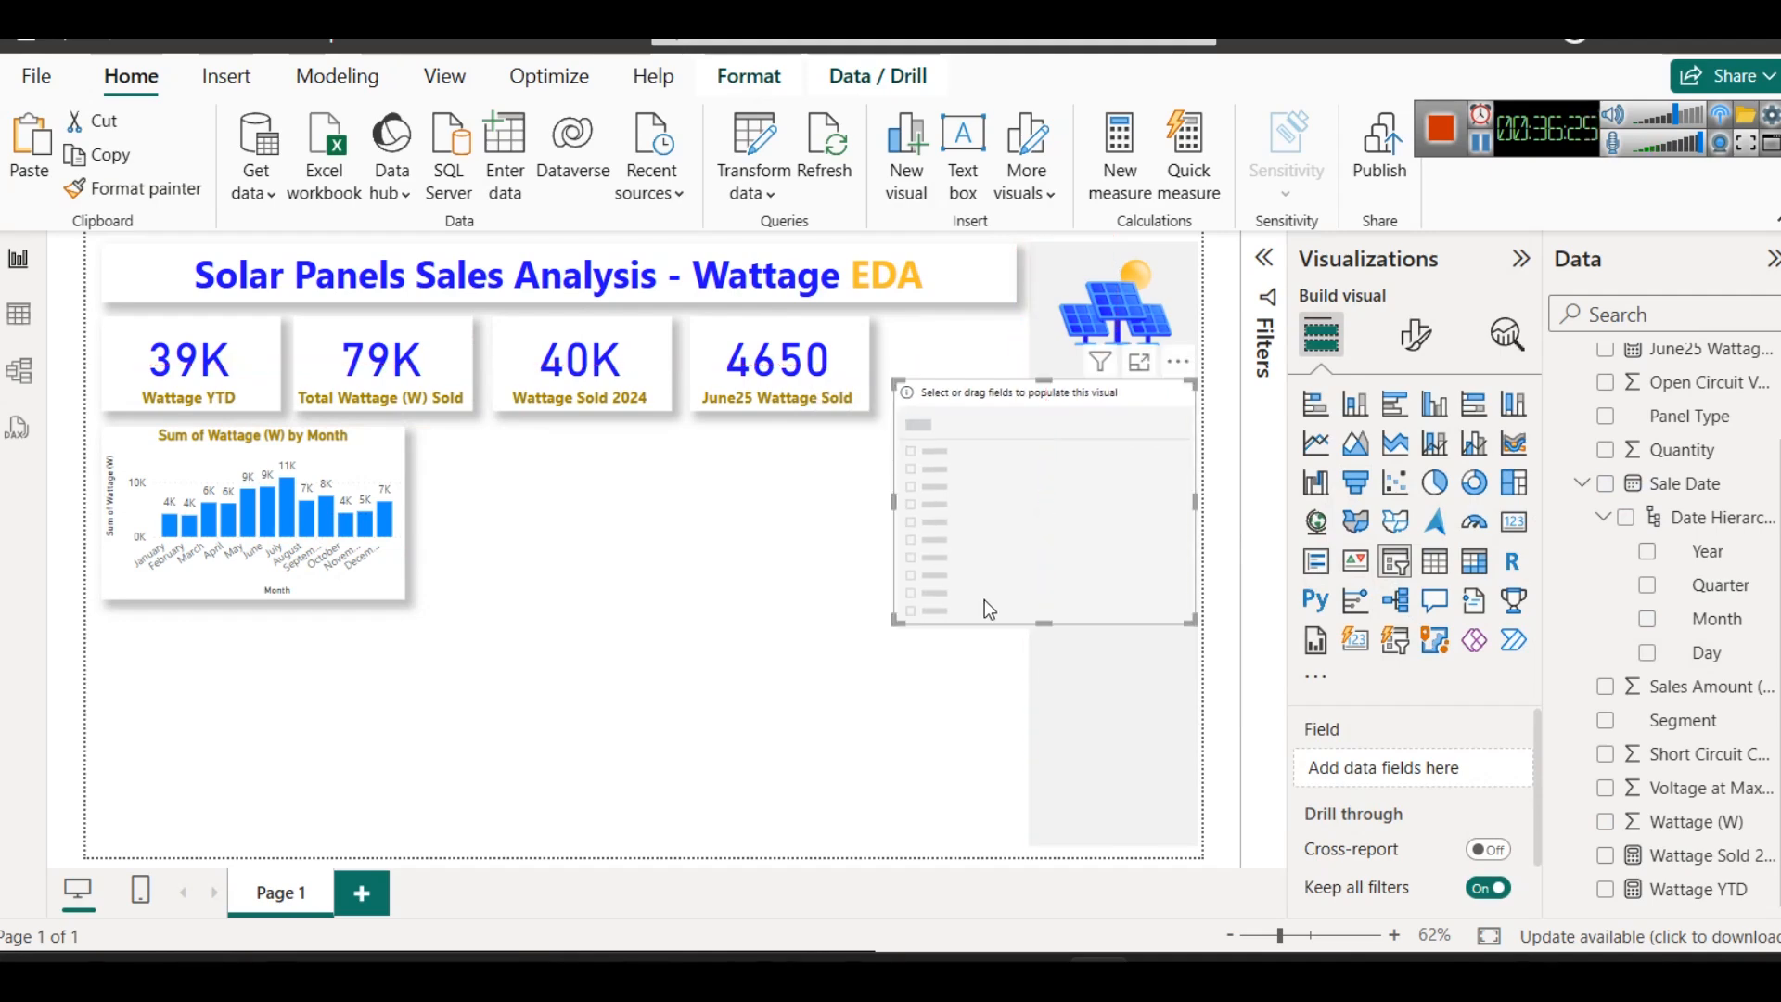
pyautogui.moveTo(891, 513); pyautogui.dragTo(1035, 455)
pyautogui.moveTo(1111, 621); pyautogui.dragTo(1109, 460)
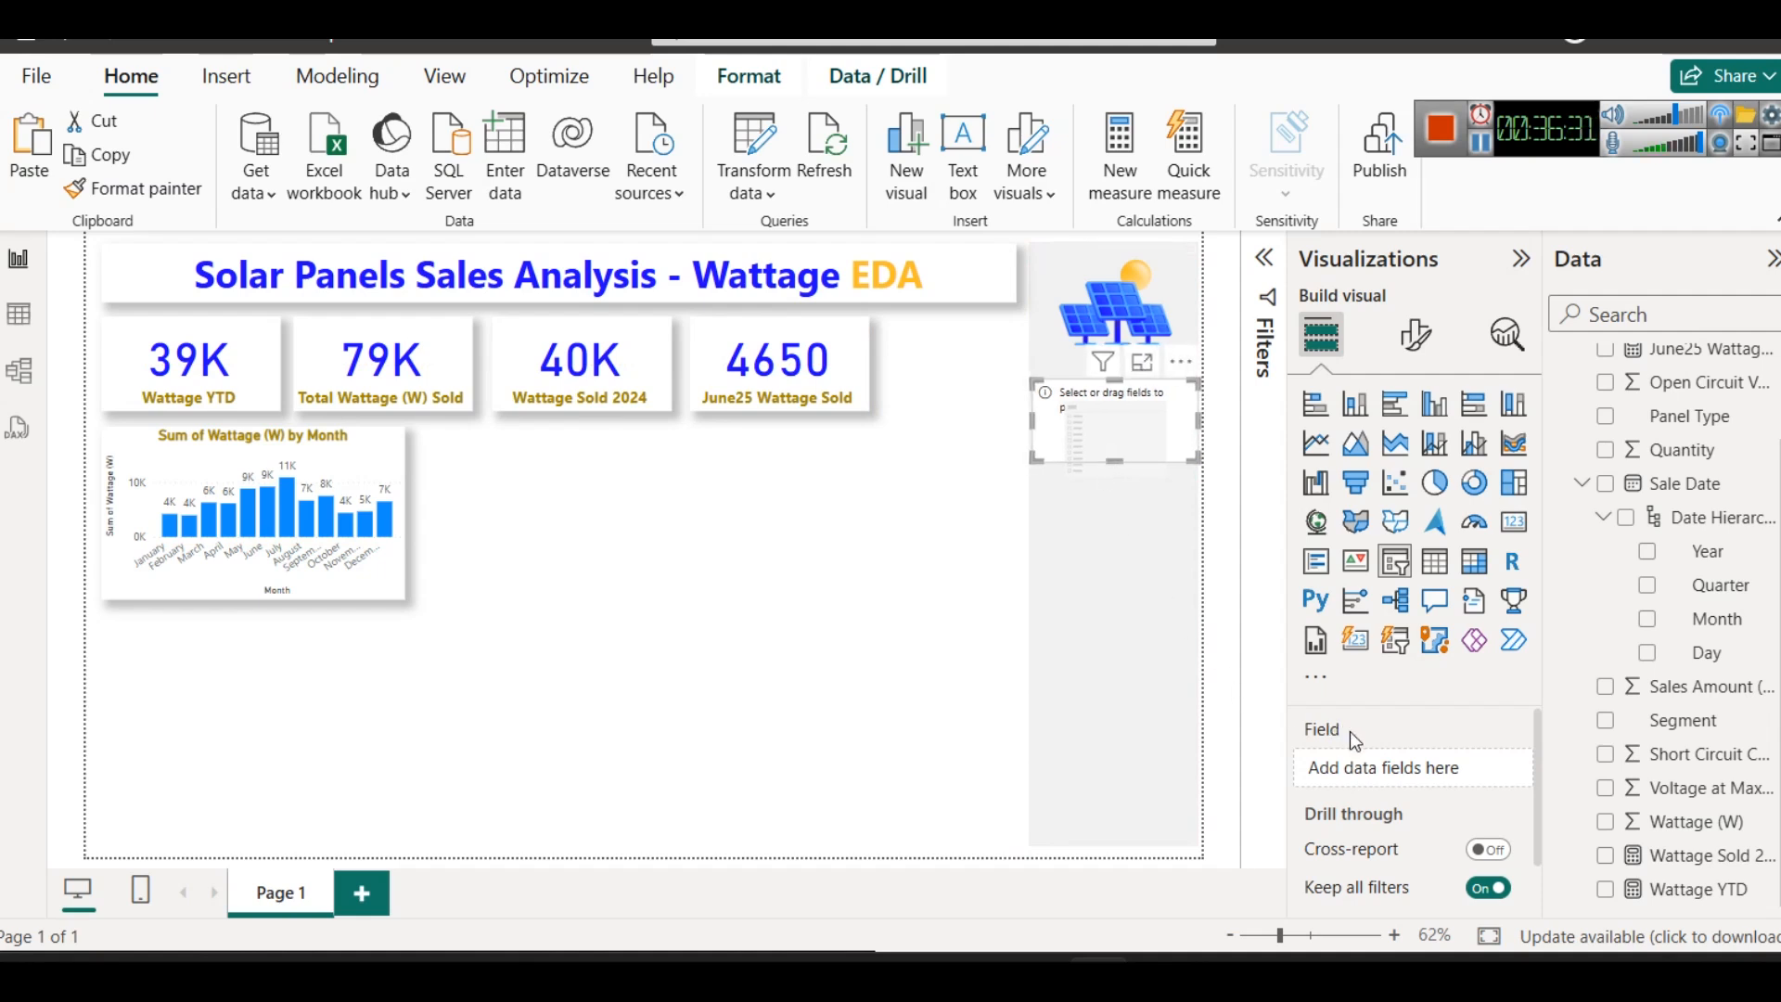
# - Assign the Sale Date Year to the slicer and narrow its range to 2025 only
pyautogui.moveTo(1686, 562); pyautogui.dragTo(1440, 762)
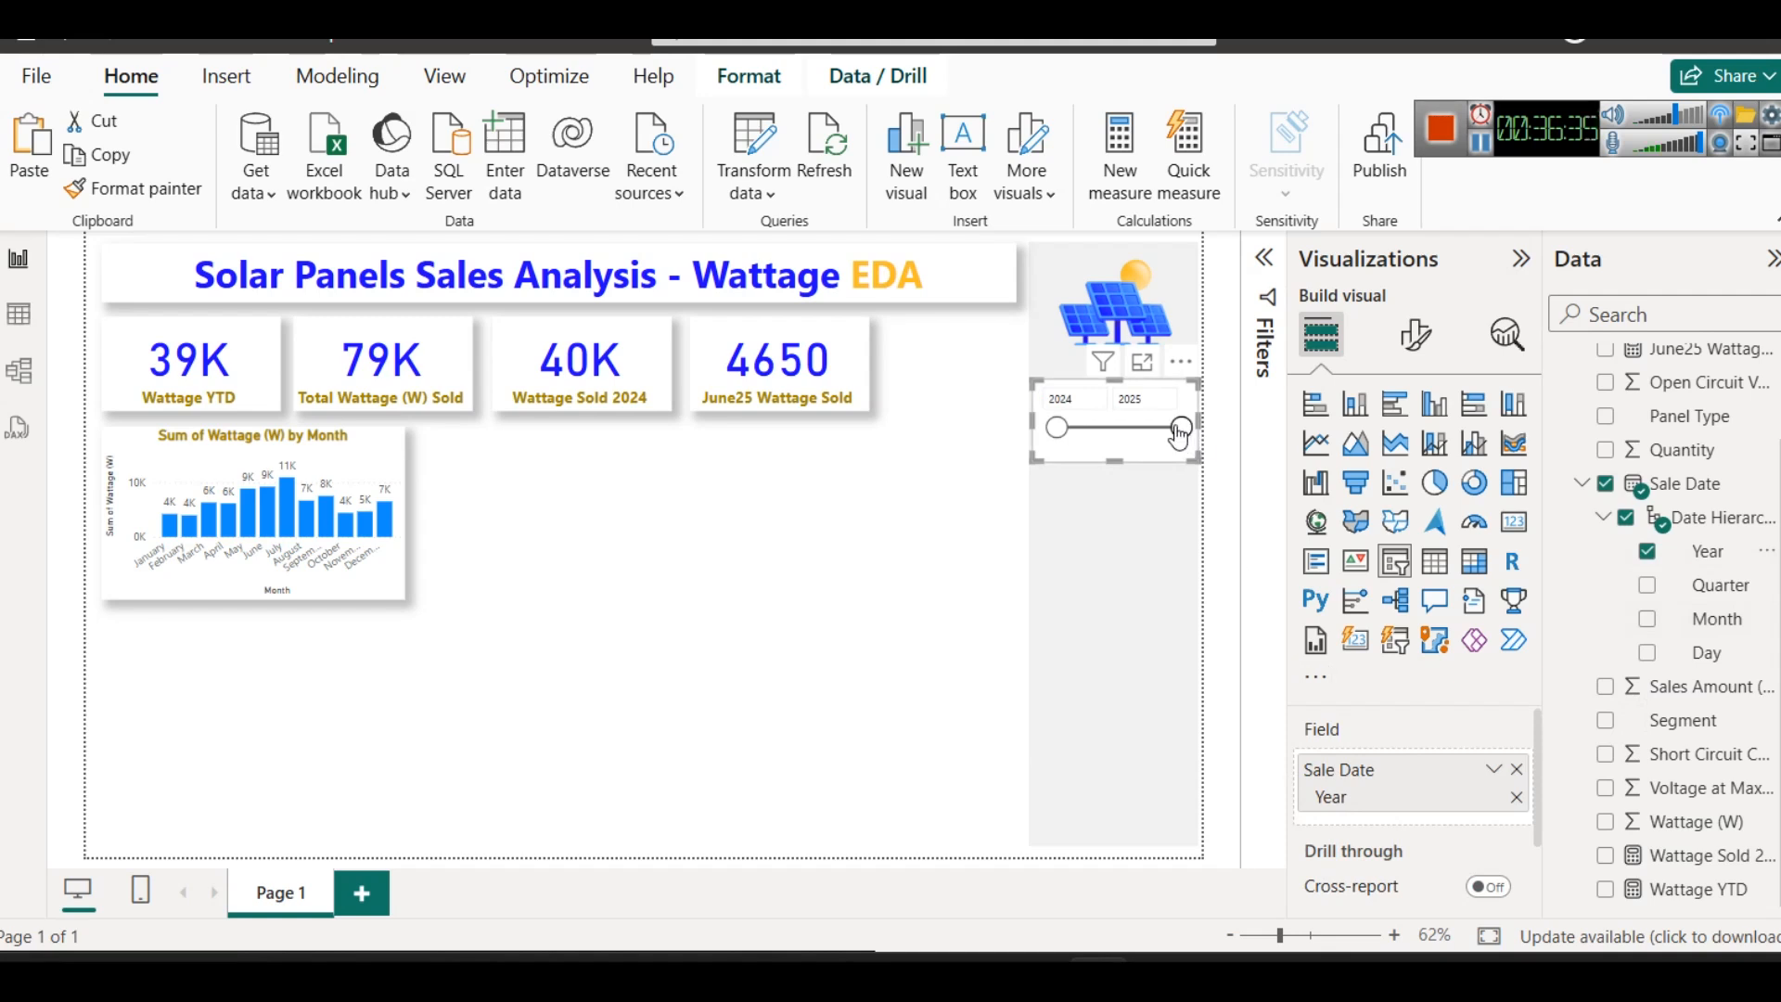
pyautogui.moveTo(1060, 431); pyautogui.dragTo(1127, 450)
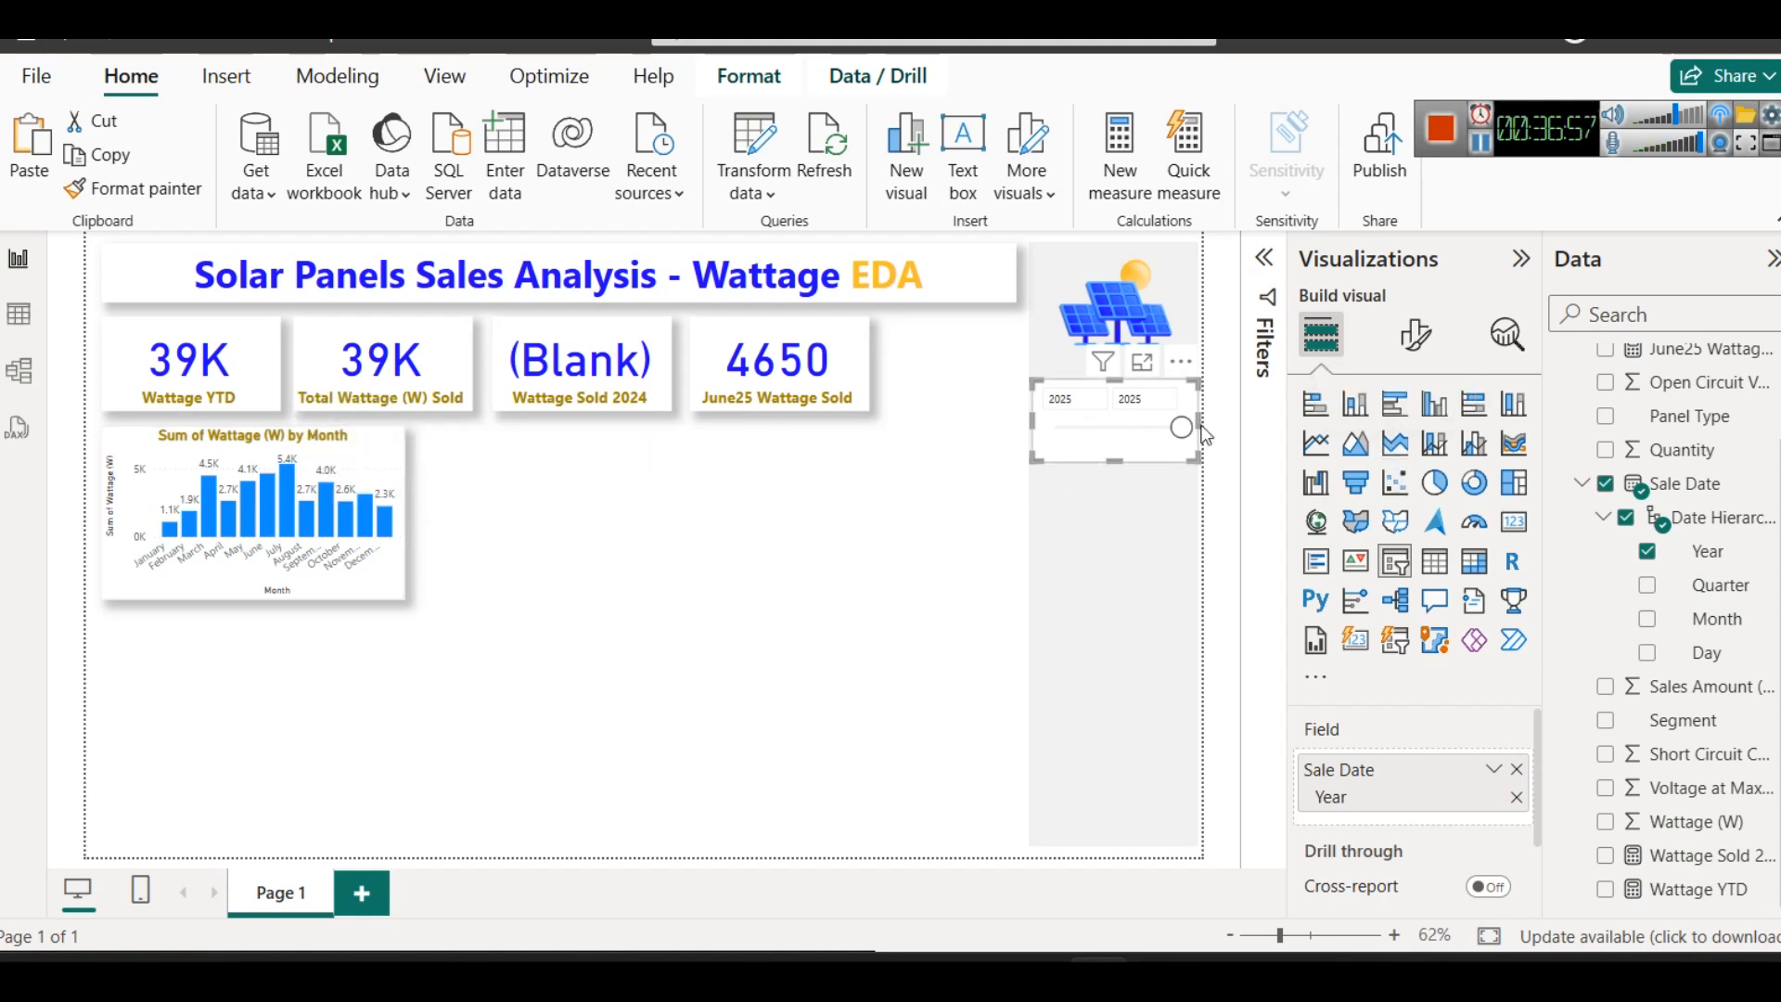
# - Change the Year slicer's style to Dropdown and reduce the slicer's height slightly
pyautogui.click(1416, 334)
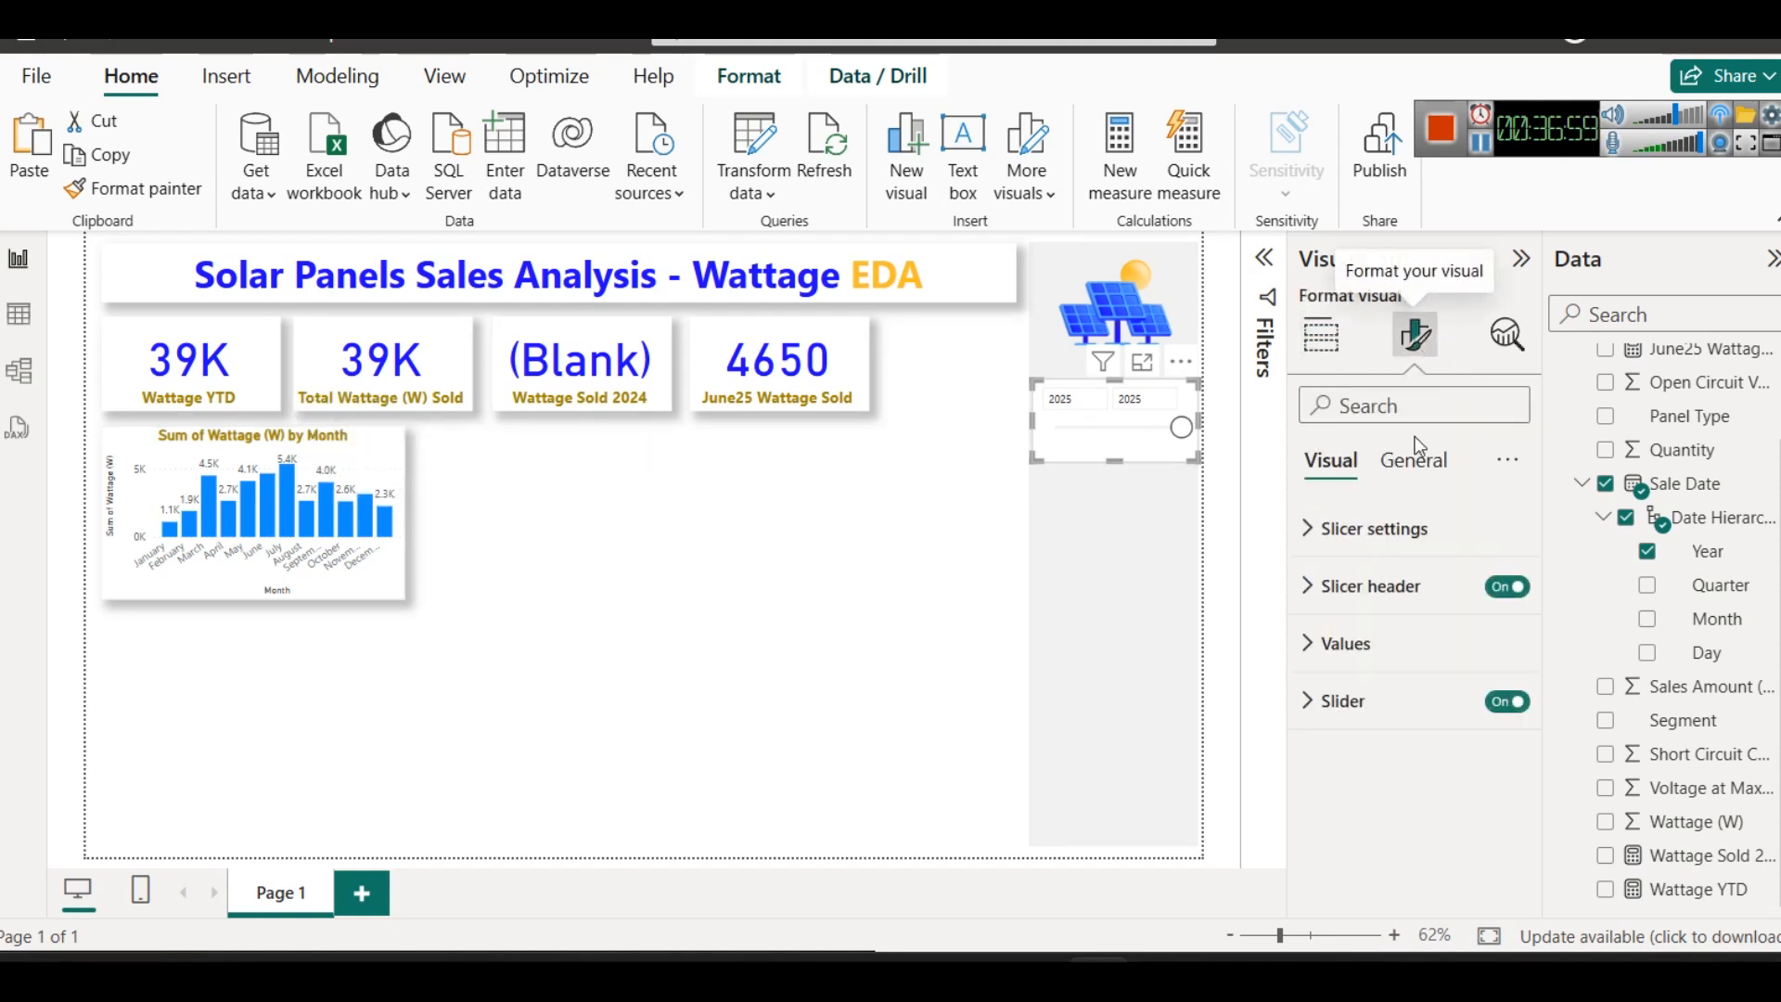
pyautogui.click(1419, 527)
pyautogui.click(1414, 669)
pyautogui.click(1364, 766)
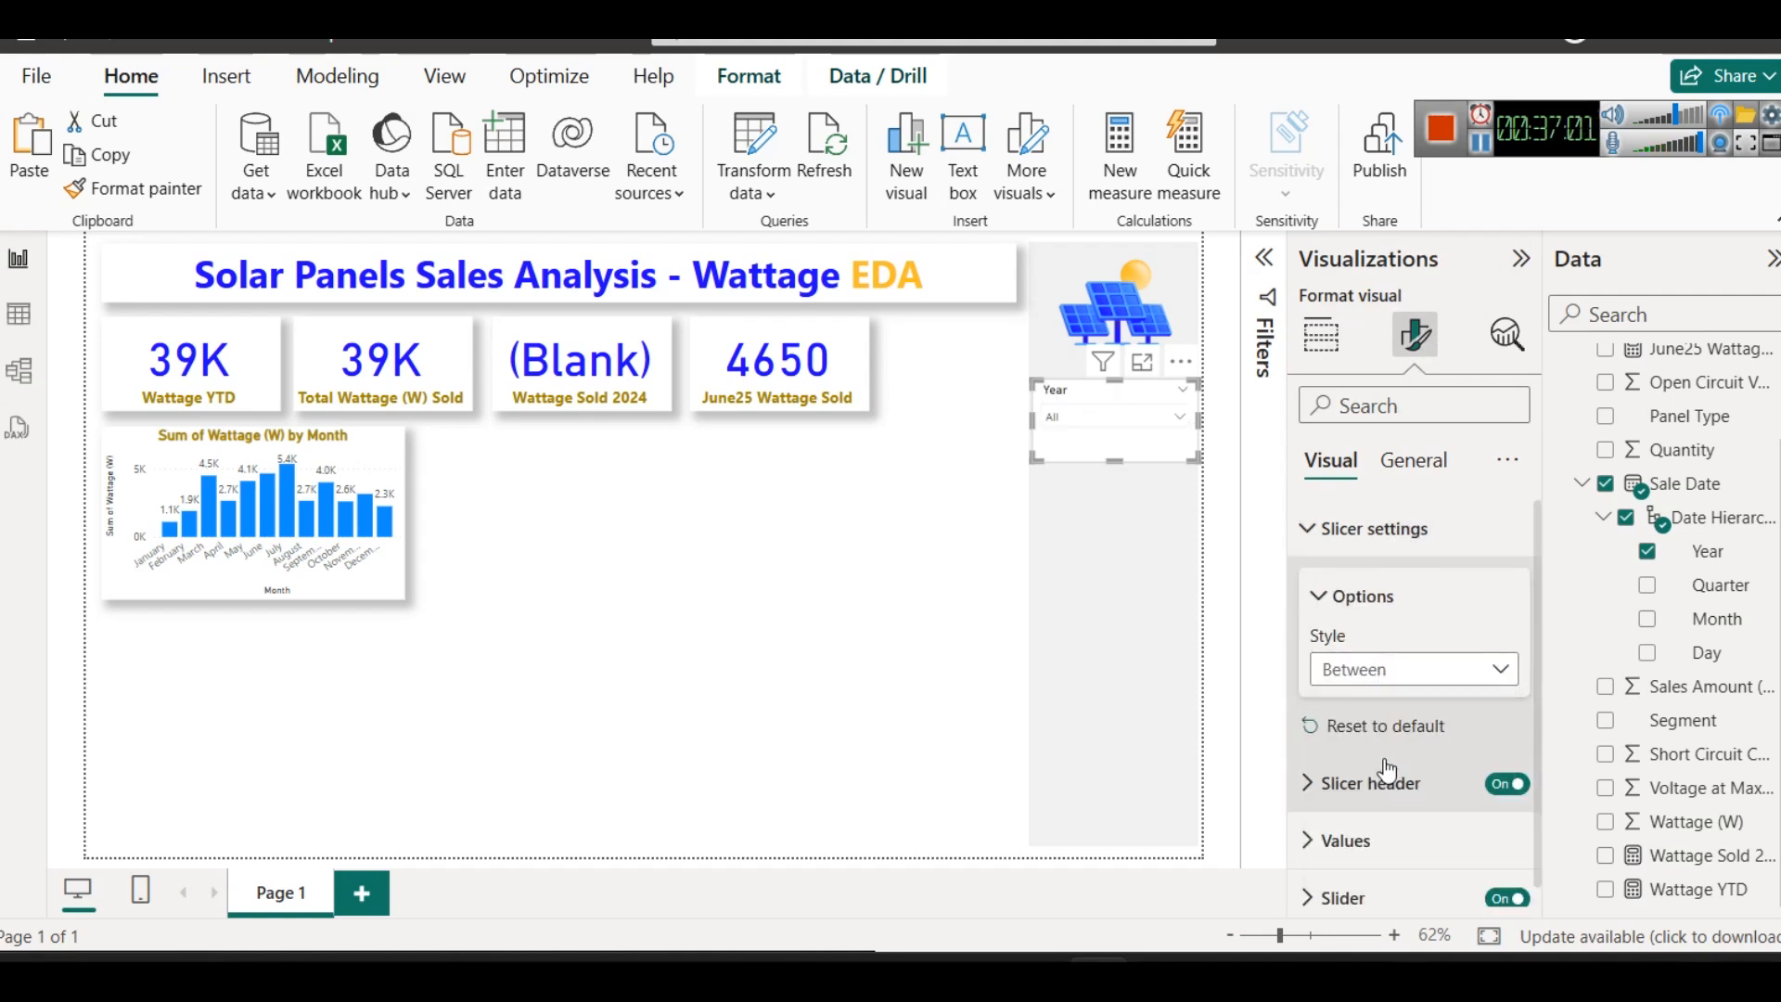
pyautogui.moveTo(1116, 451); pyautogui.dragTo(1115, 443)
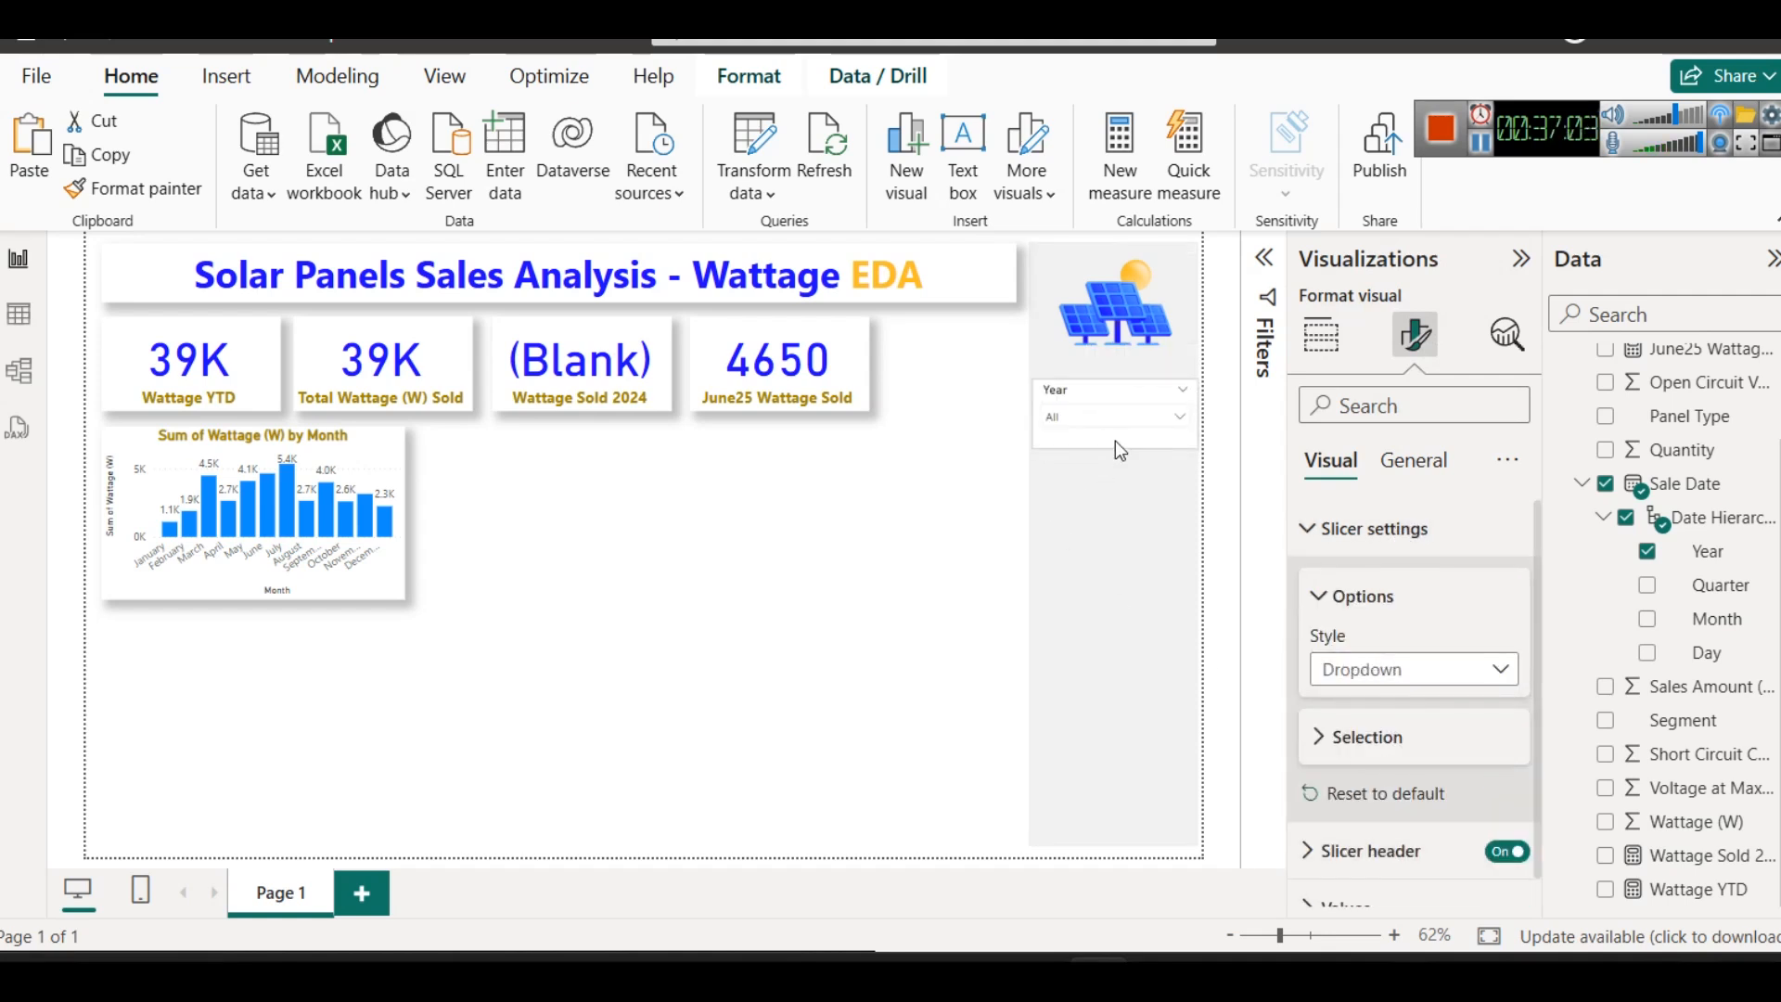
# - Change the Year slicer's style to Tile
pyautogui.click(1416, 687)
pyautogui.click(1361, 733)
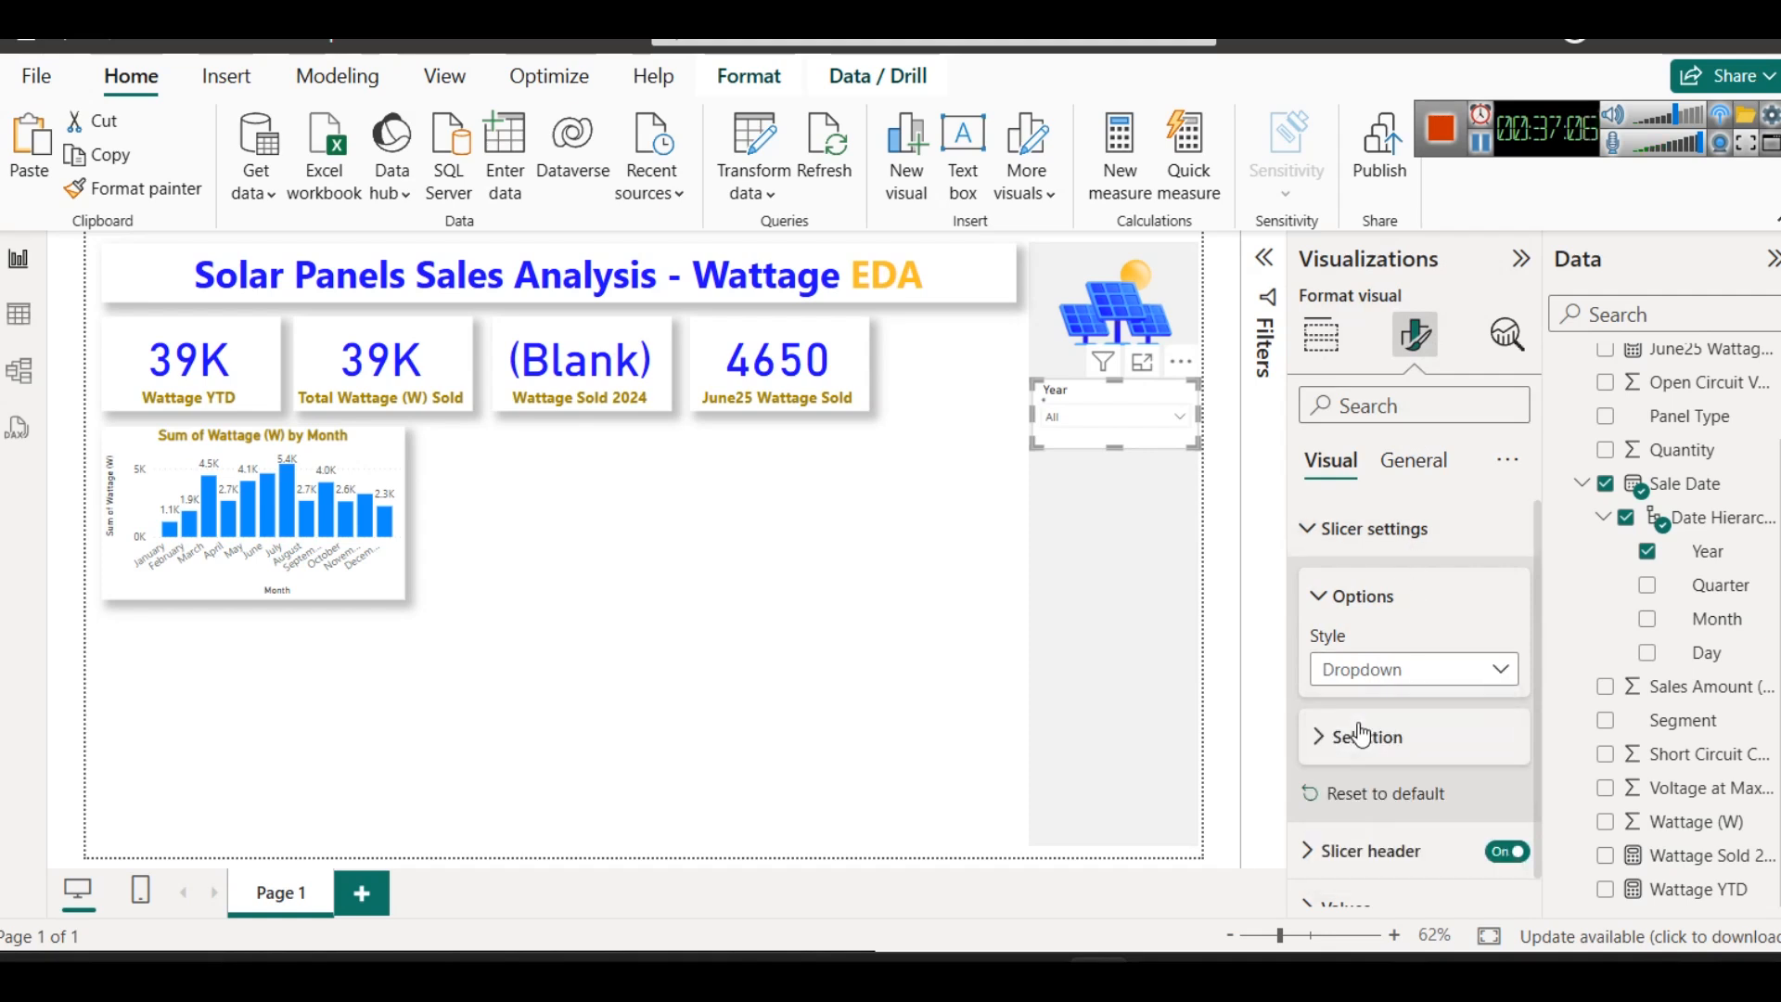
pyautogui.click(869, 541)
# - Set the background colour of the Year slicer's values to light blue
pyautogui.click(1093, 392)
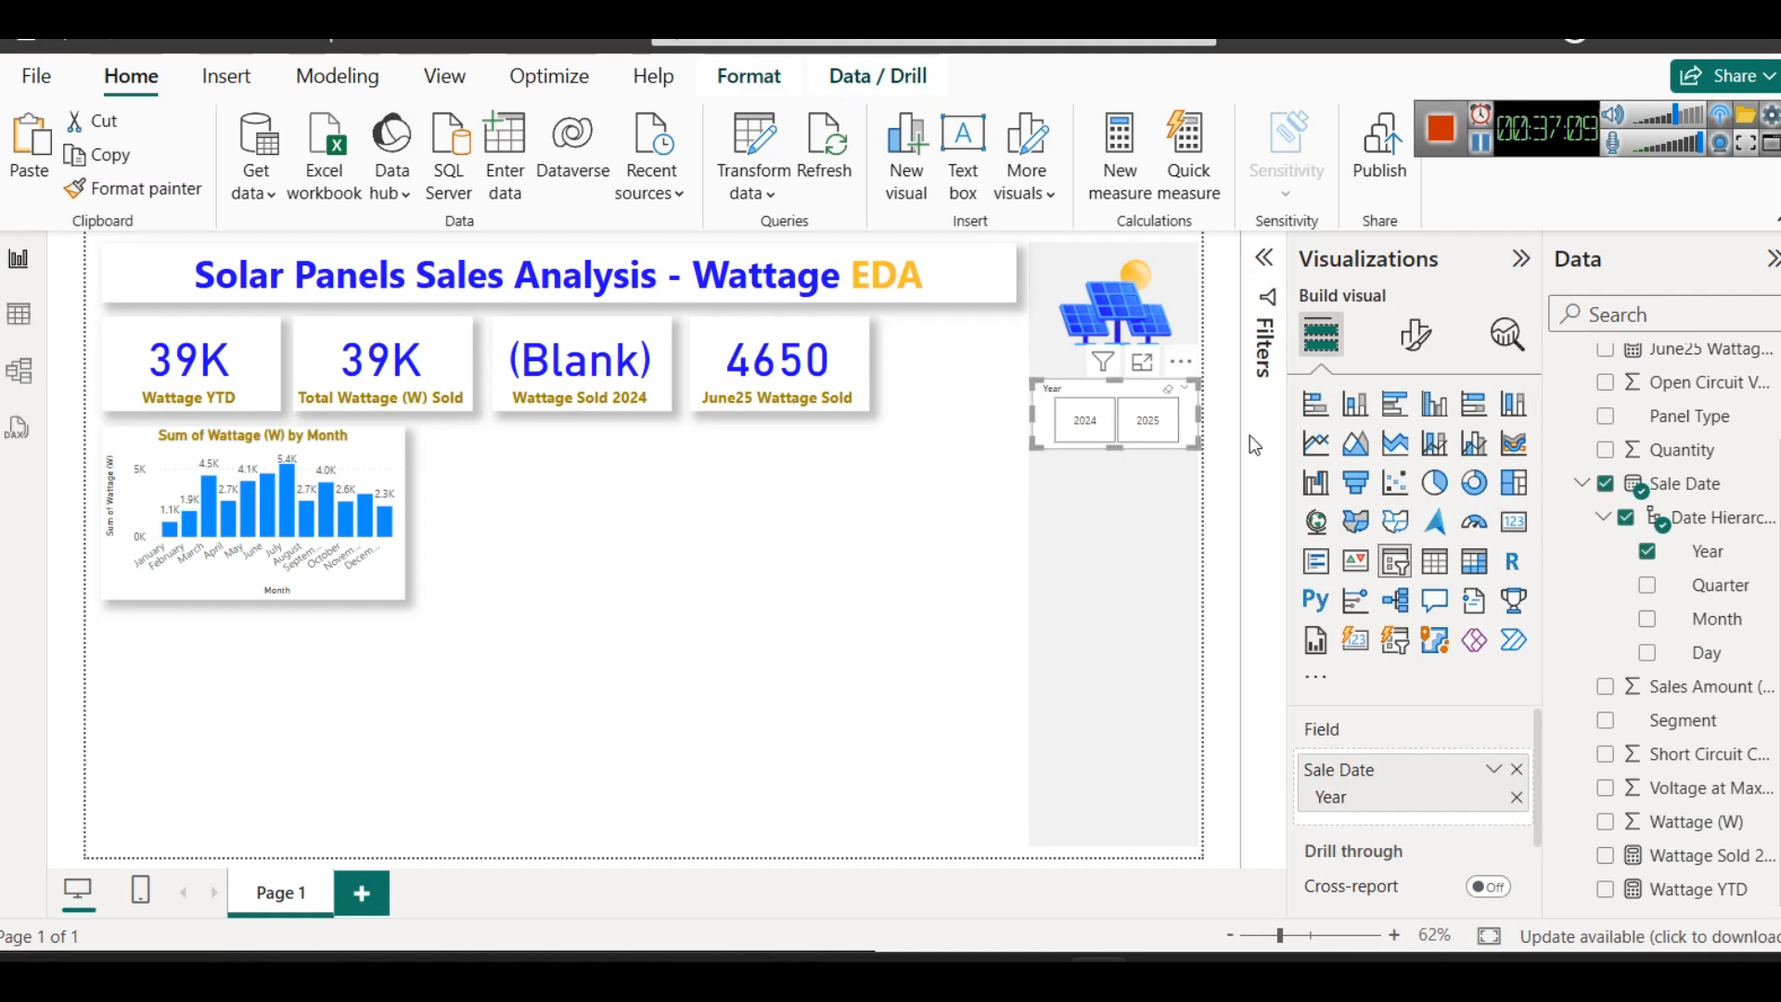
pyautogui.click(1413, 334)
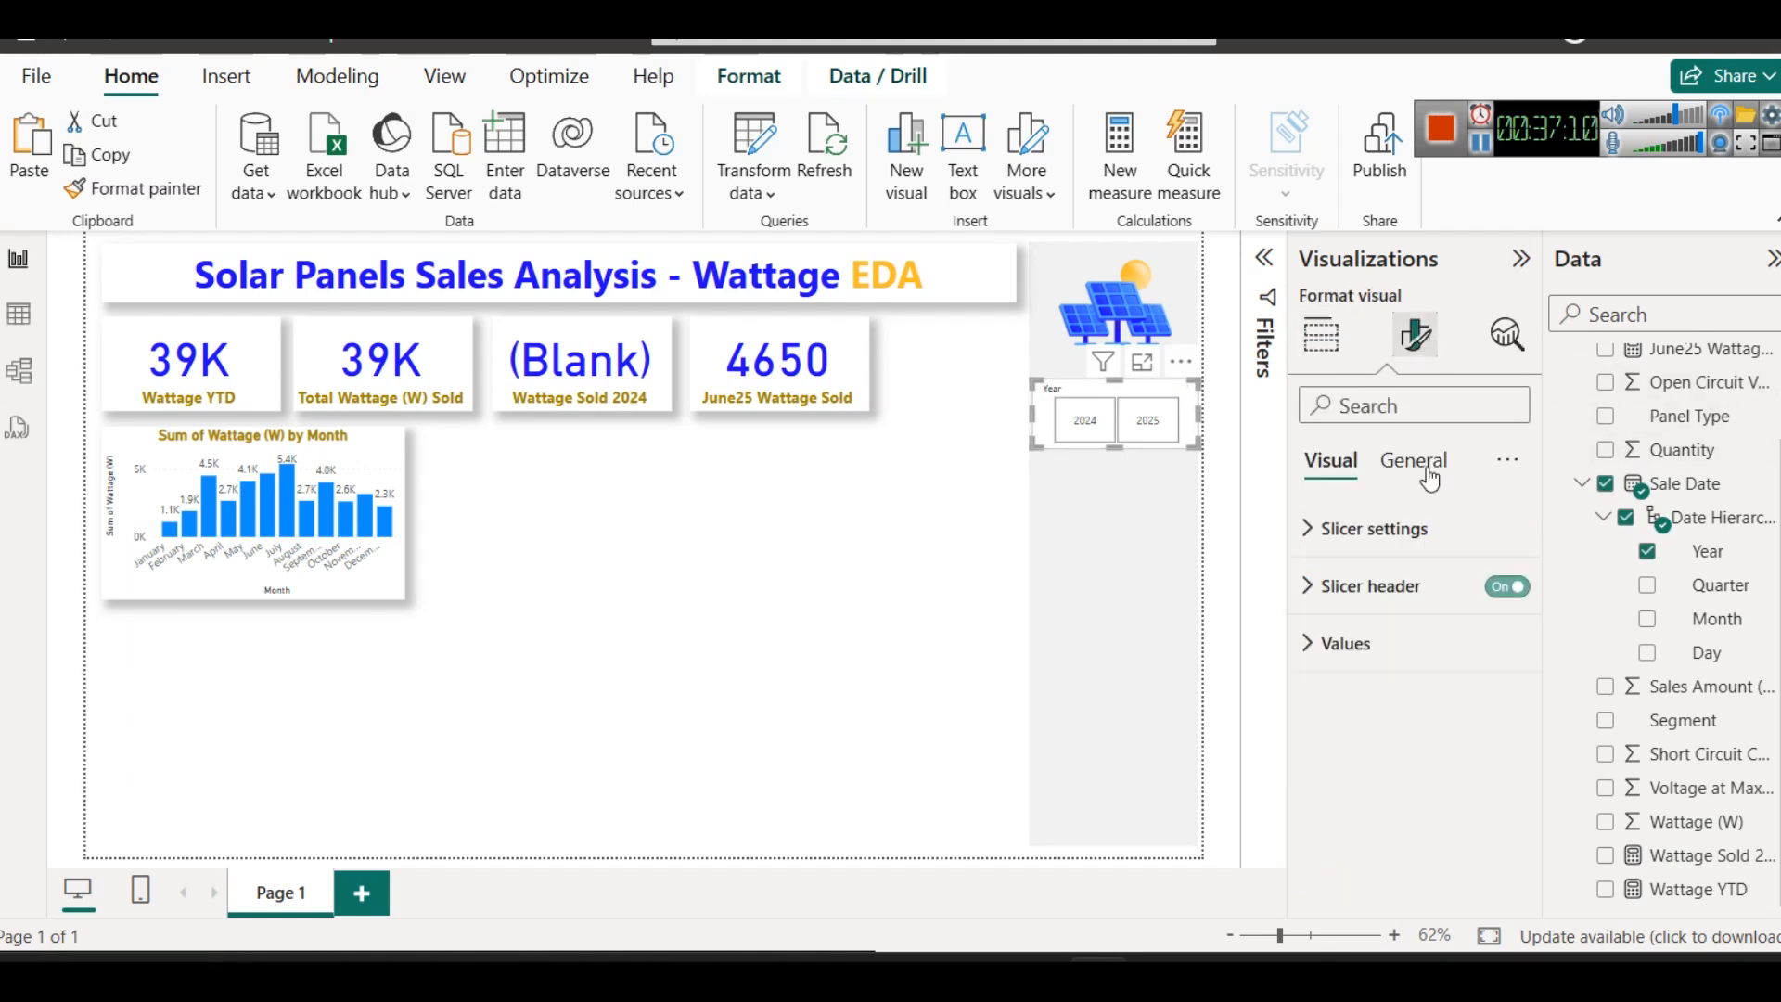
pyautogui.click(1387, 644)
pyautogui.scroll(-3, 1370, 682)
pyautogui.click(1375, 820)
pyautogui.scroll(-1, 1374, 820)
pyautogui.click(1359, 821)
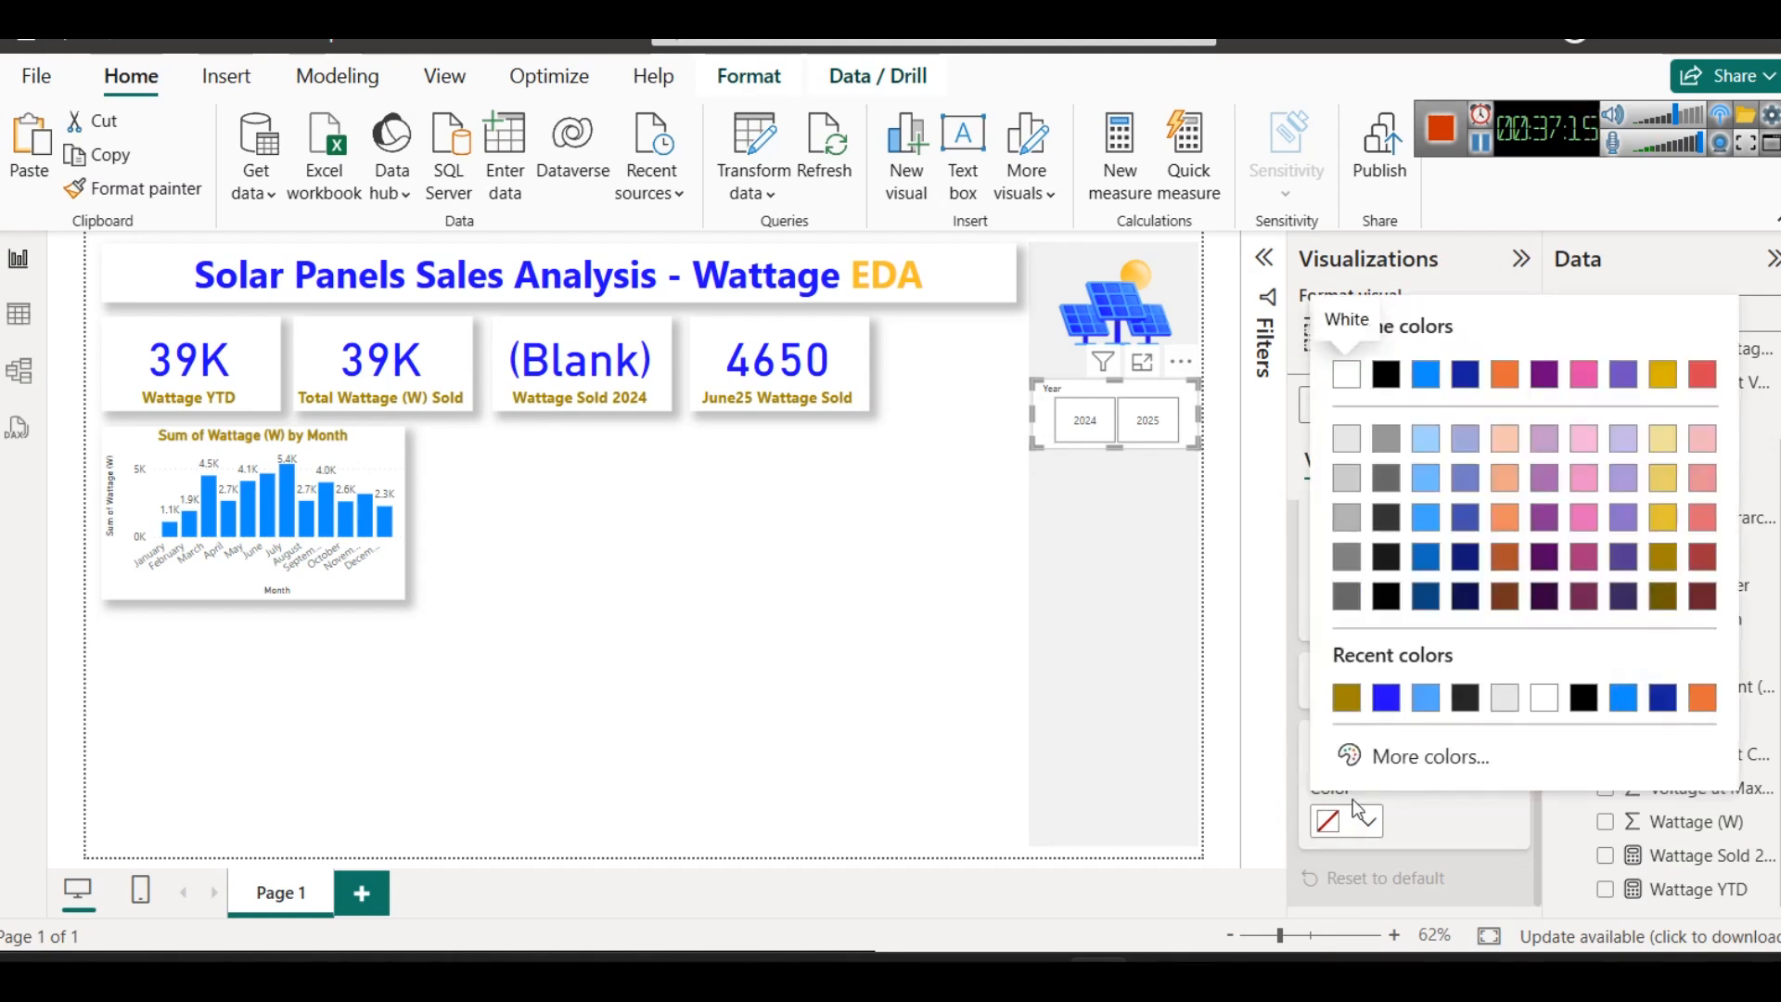
pyautogui.click(1426, 697)
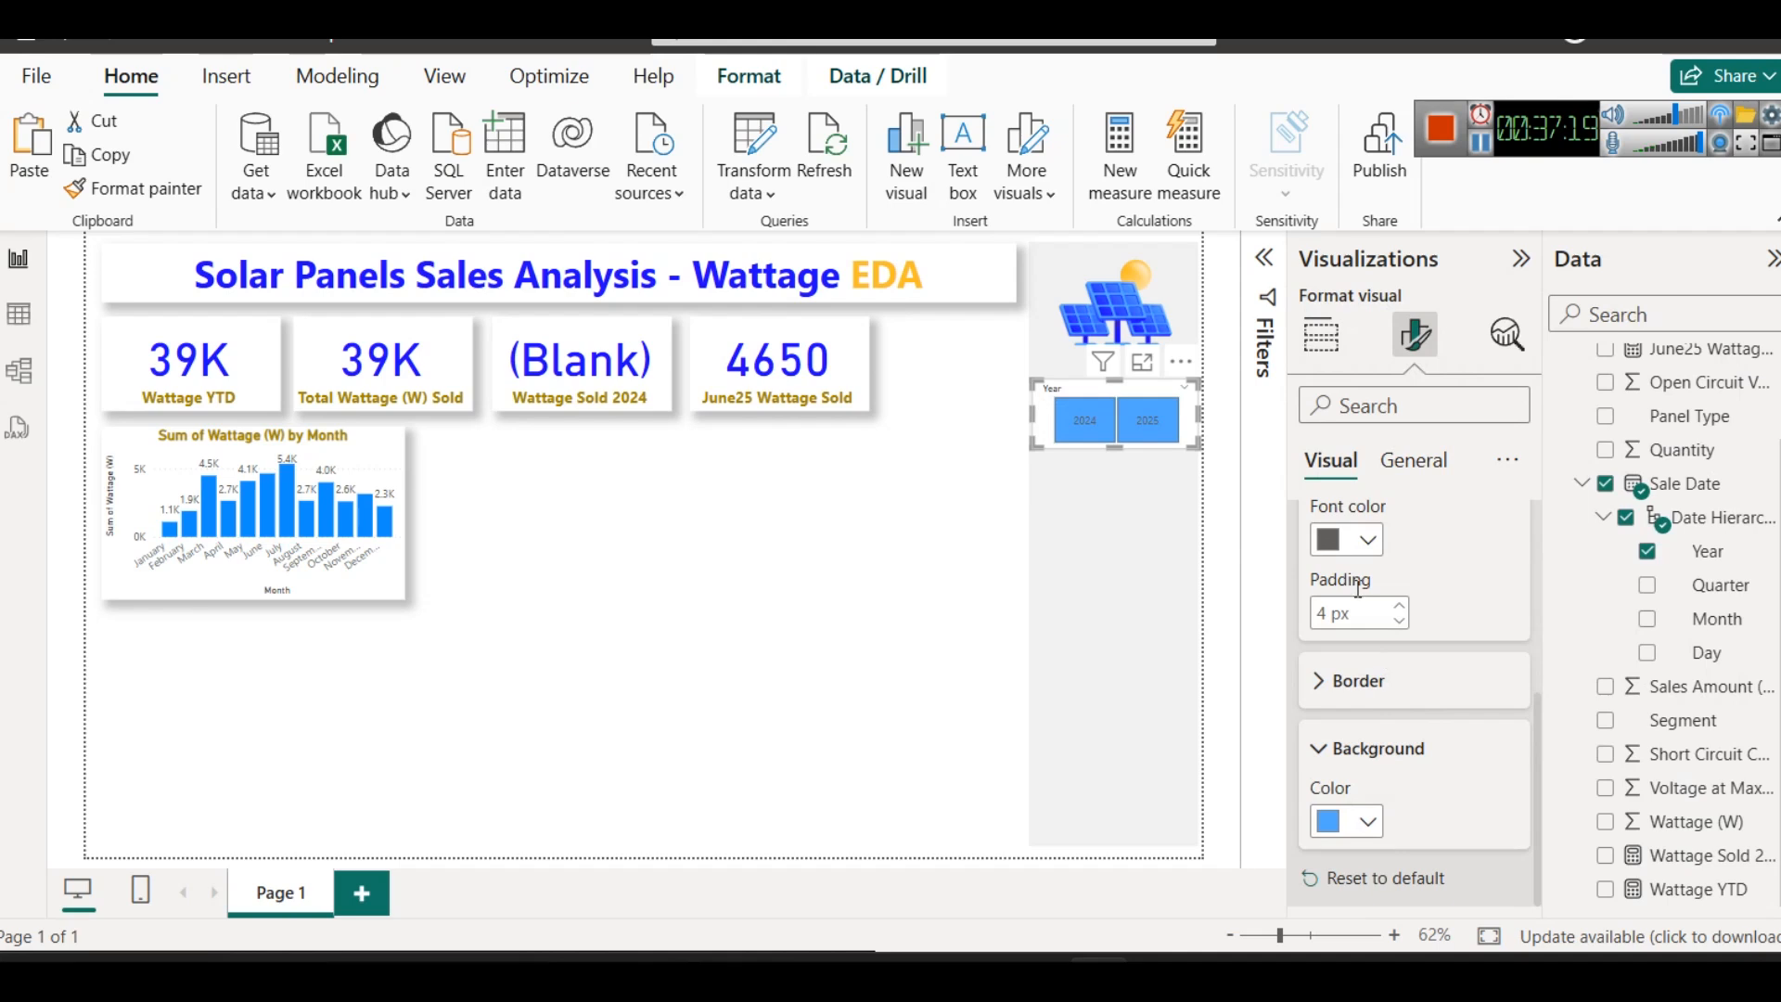
# - Make the Year slicer's value text bold and dark navy, and deselect the slicer
pyautogui.click(1347, 539)
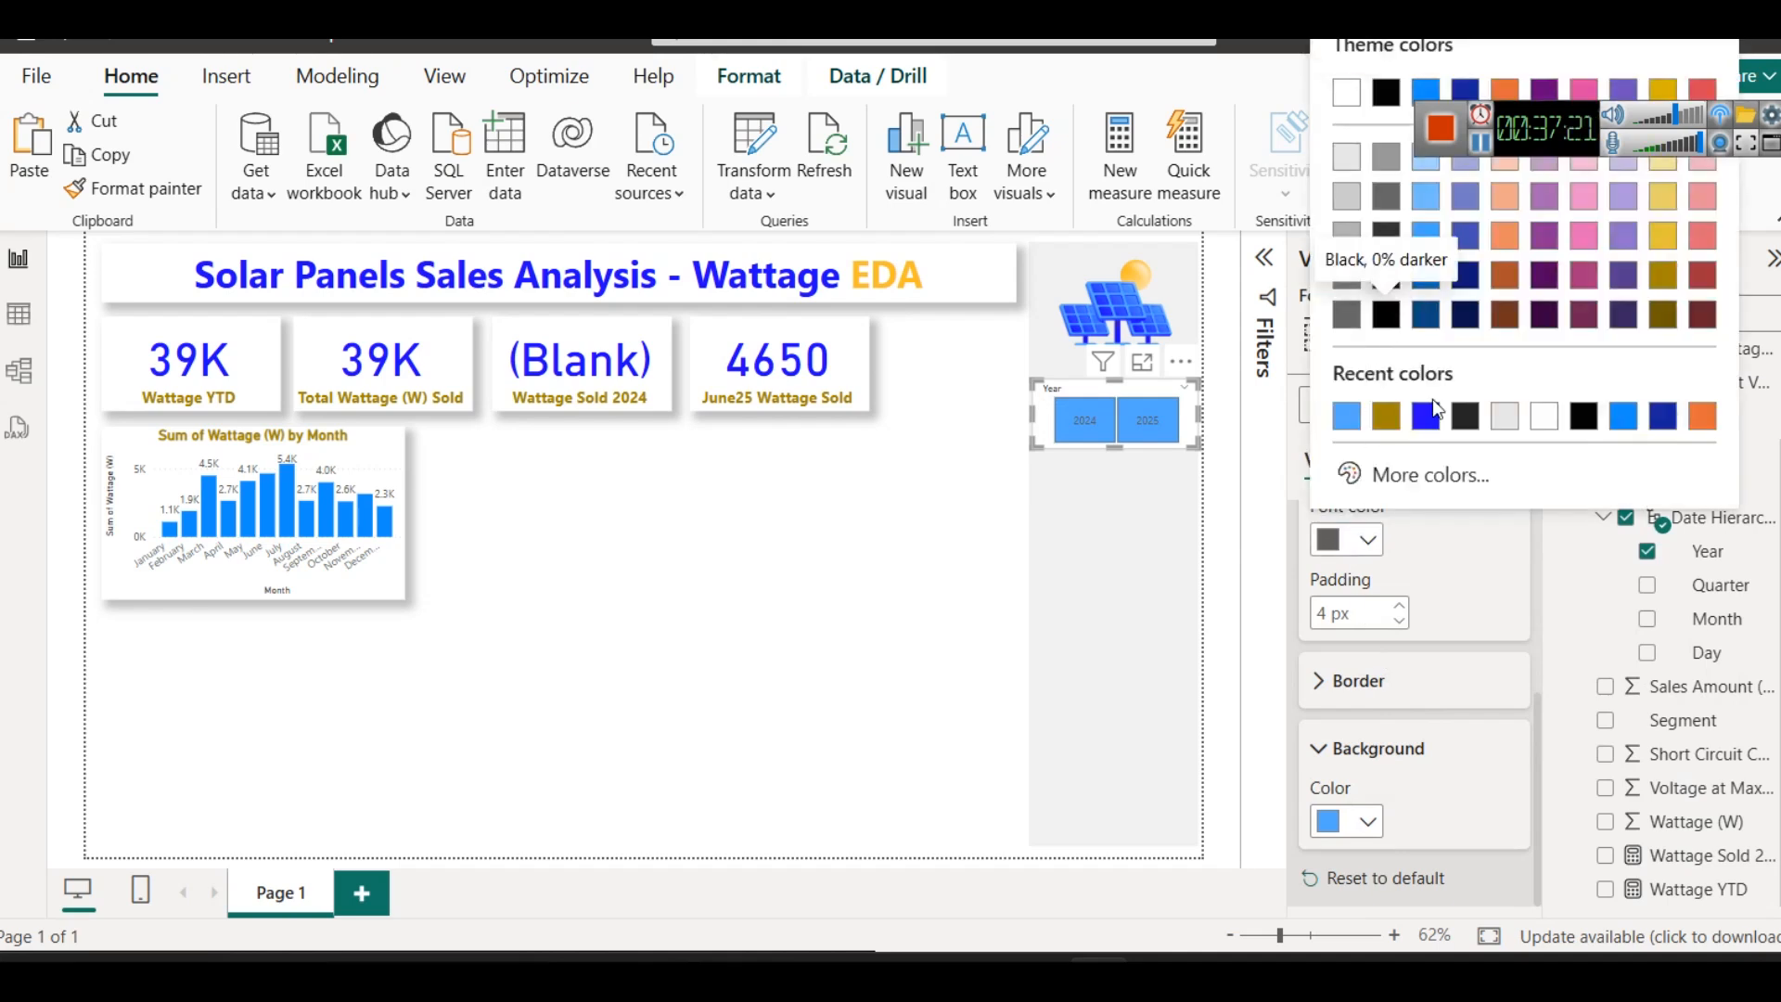
pyautogui.click(1465, 317)
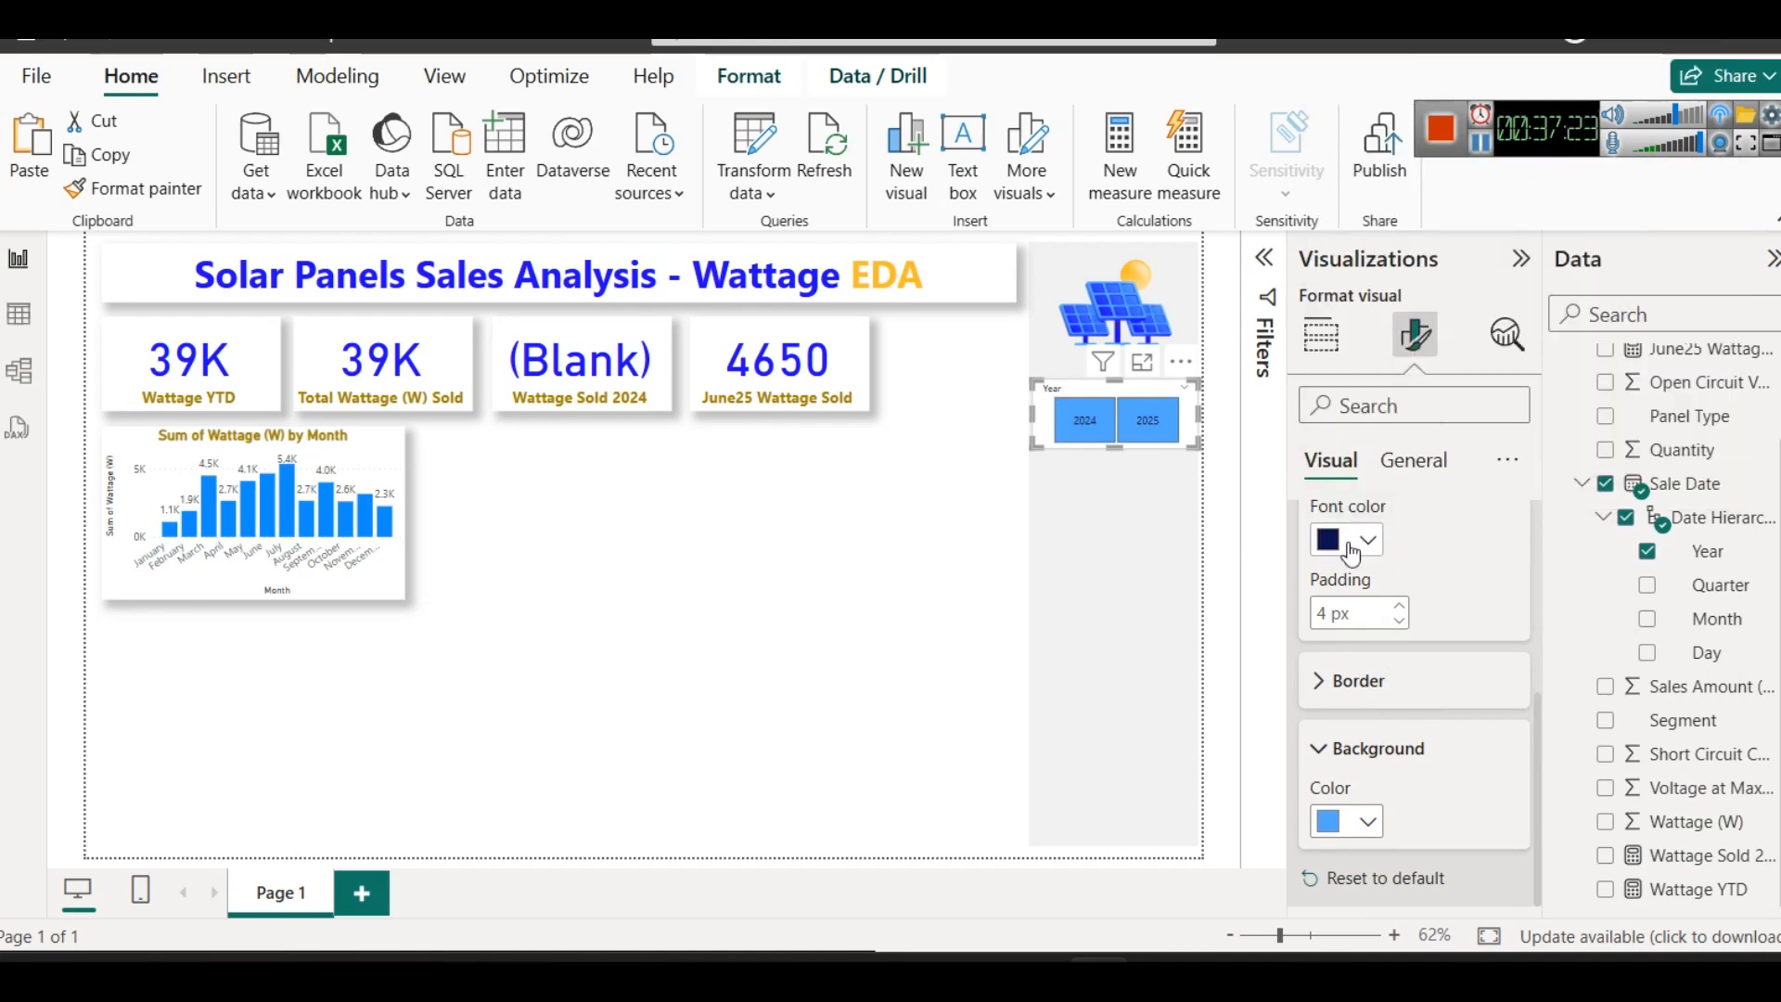
pyautogui.scroll(2, 1327, 684)
pyautogui.click(1328, 602)
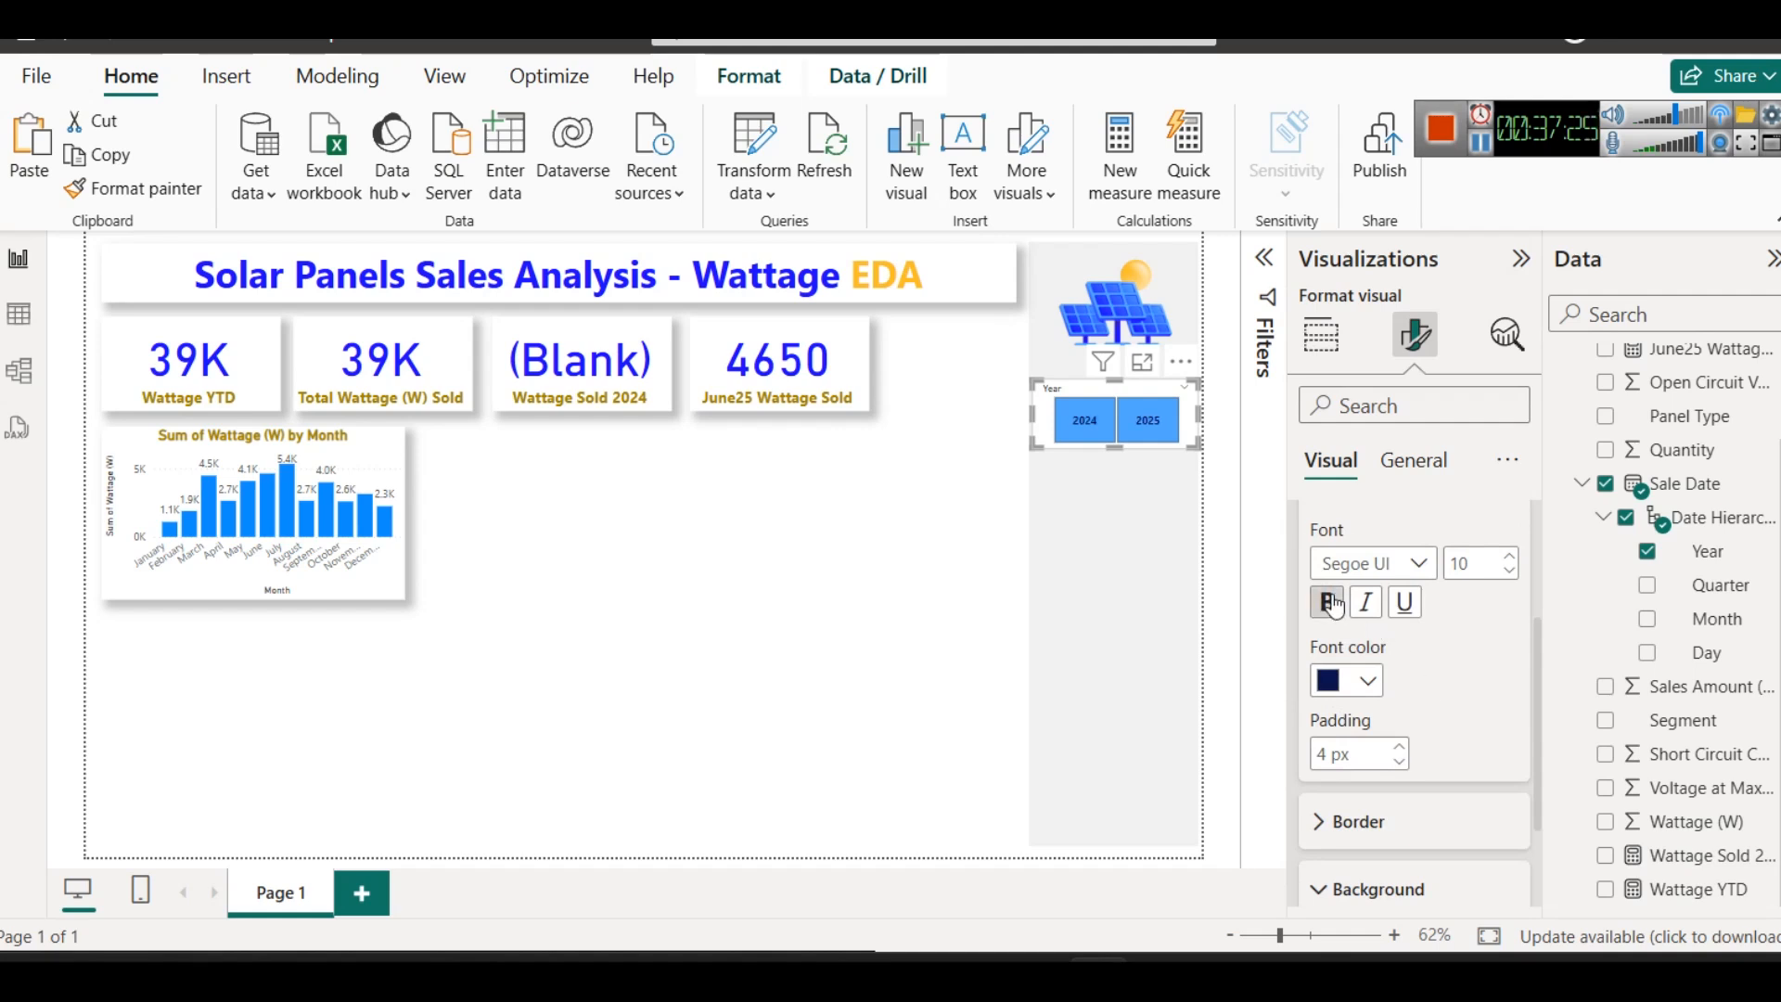
pyautogui.click(934, 501)
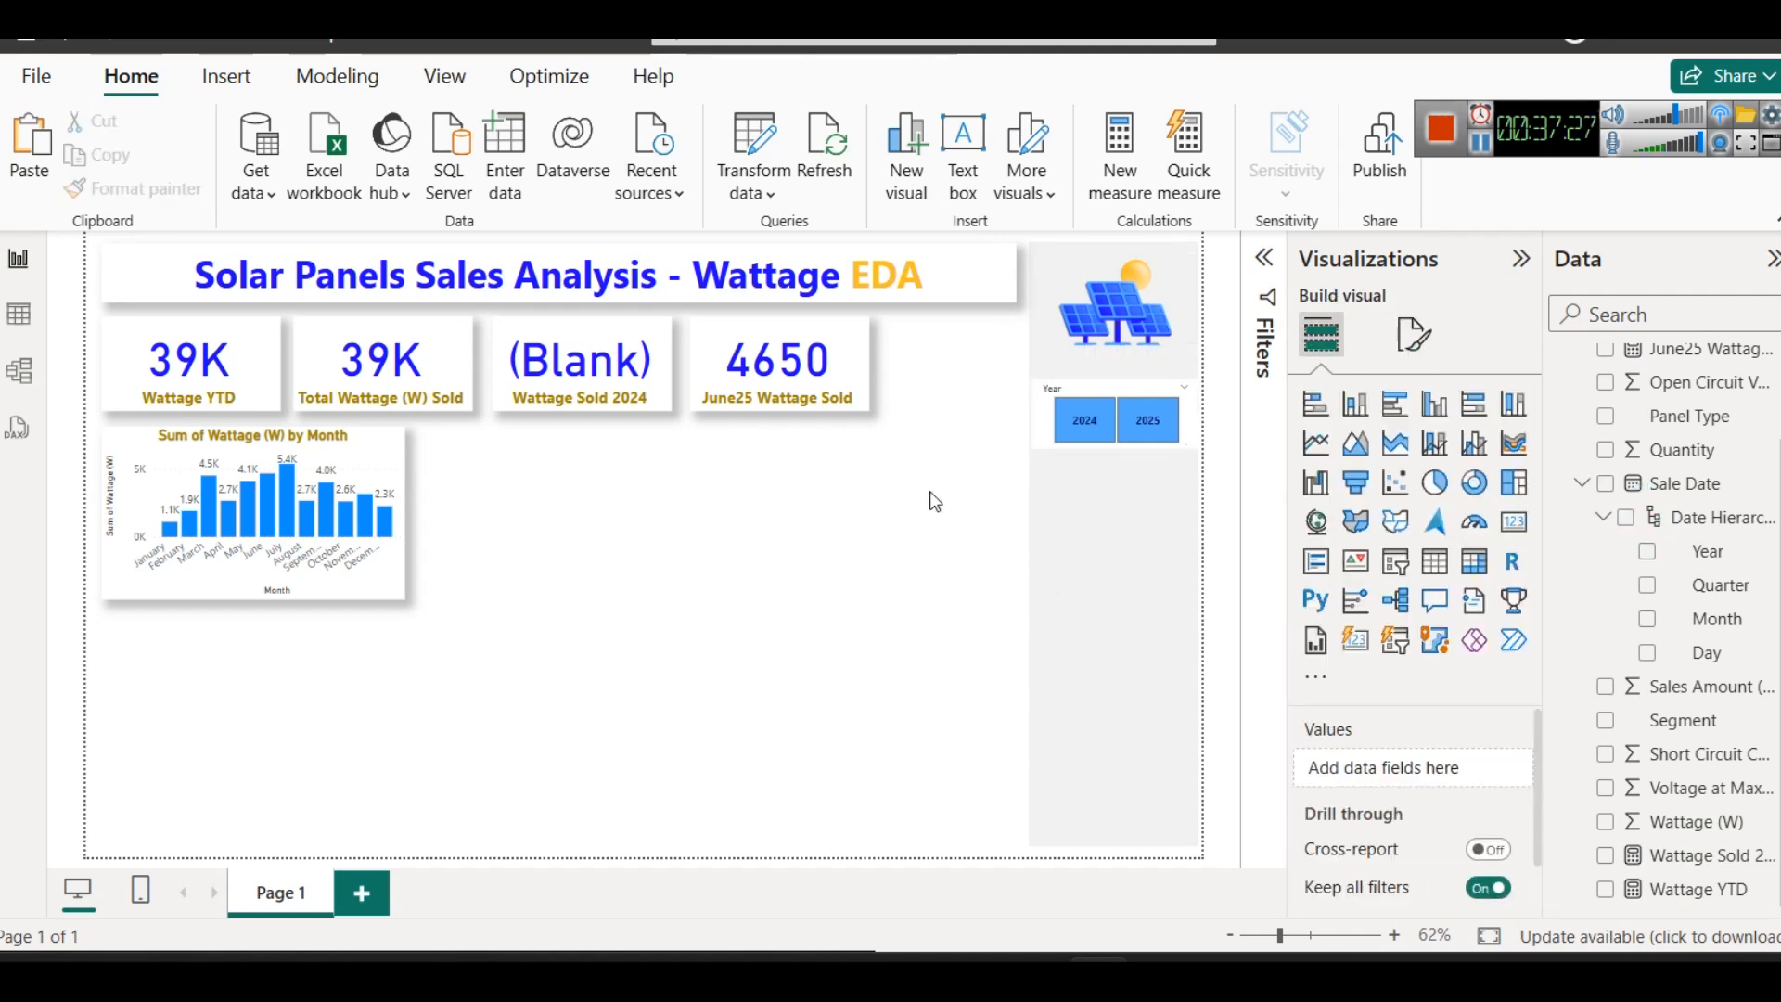
# - Try the 2025 and 2024 tiles of the Year slicer and leave no year selected
pyautogui.click(1172, 449)
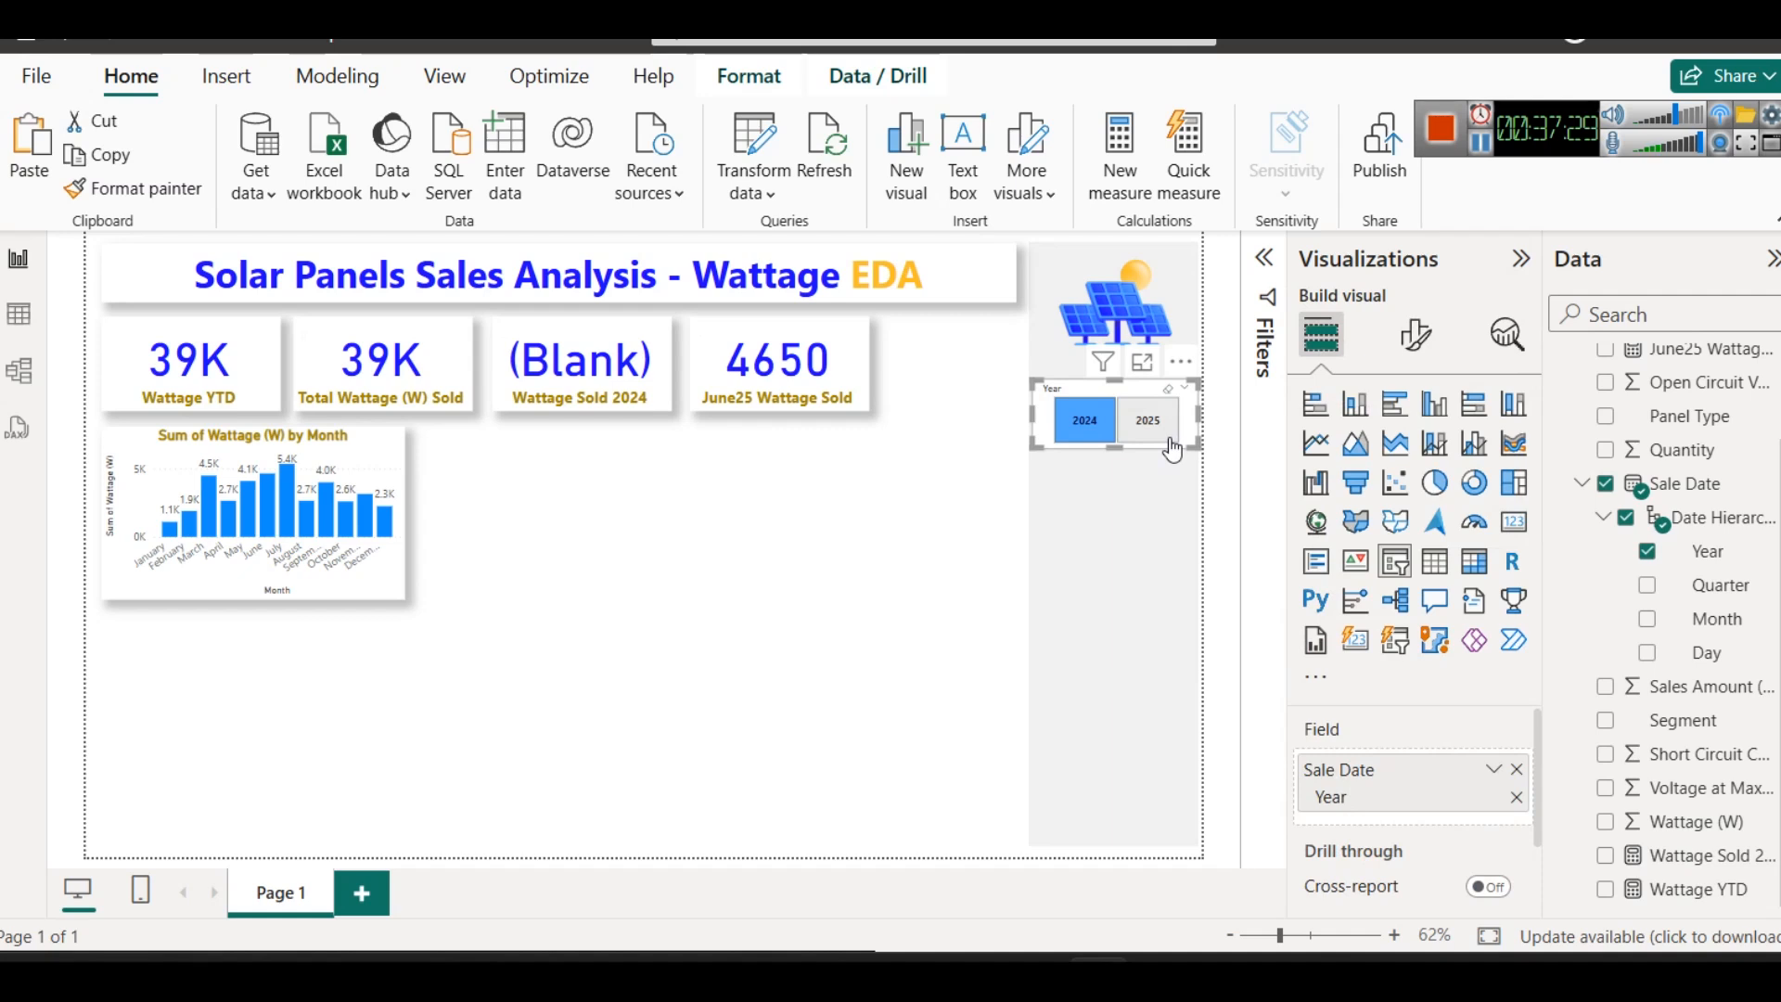
pyautogui.click(1169, 441)
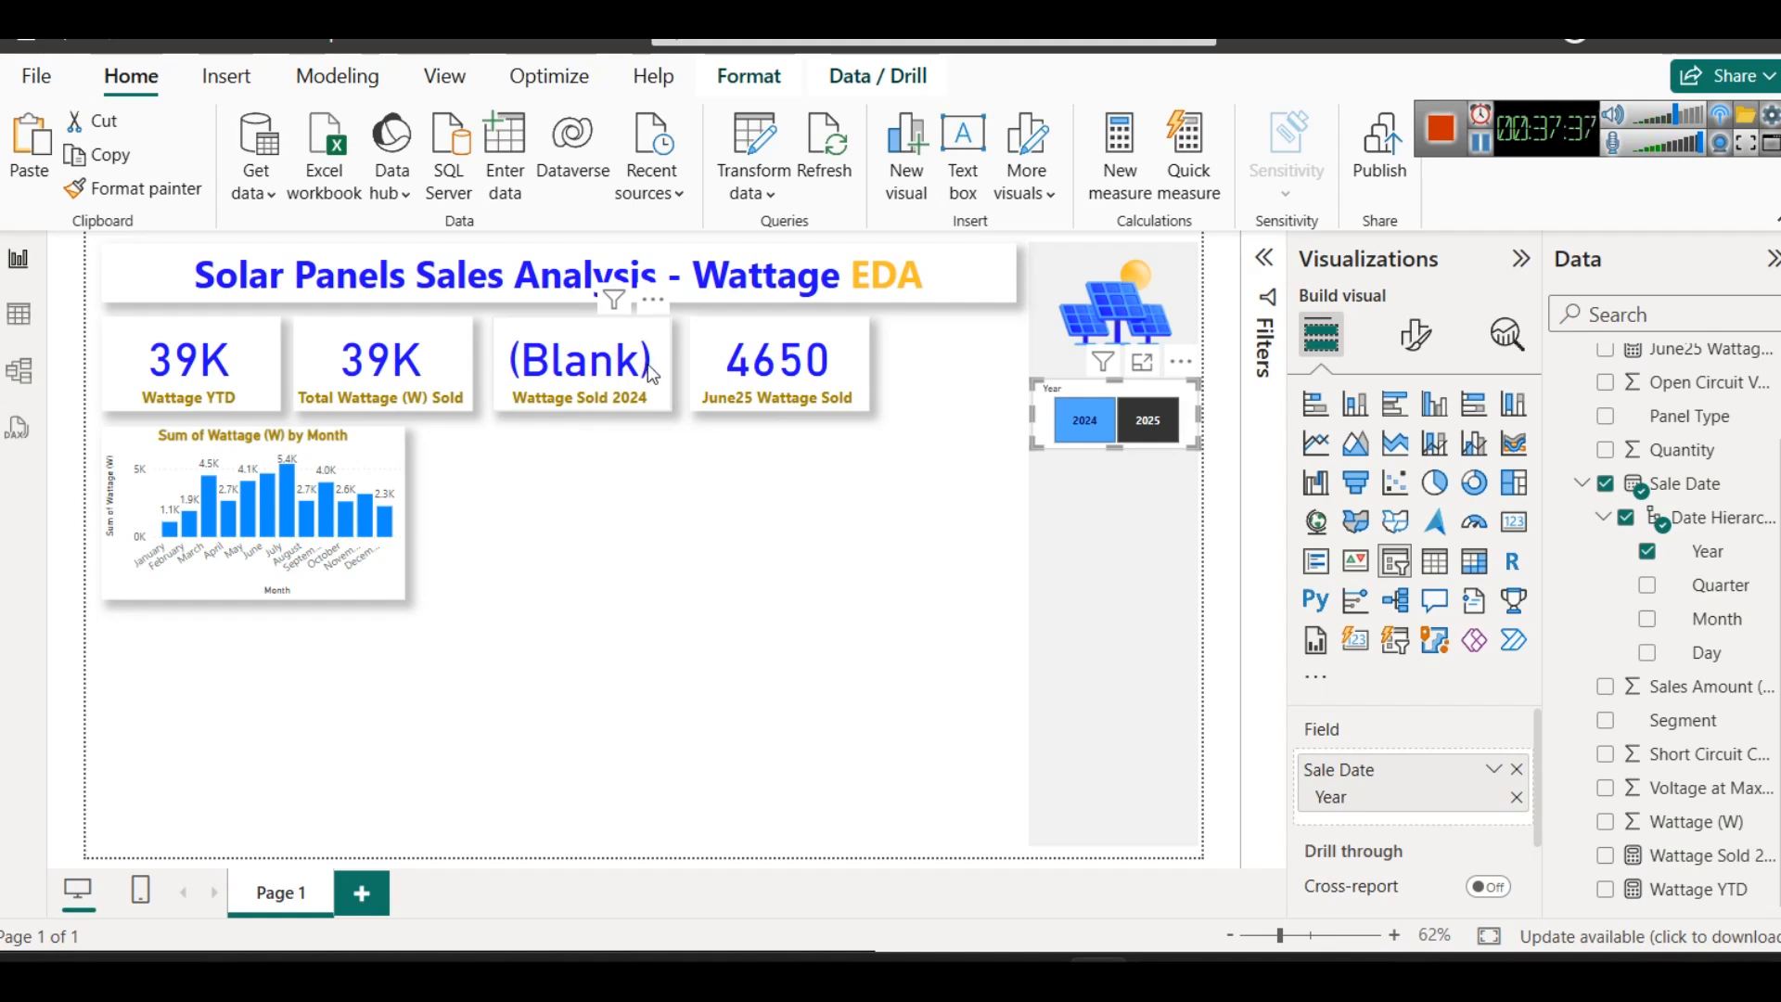
pyautogui.click(1147, 420)
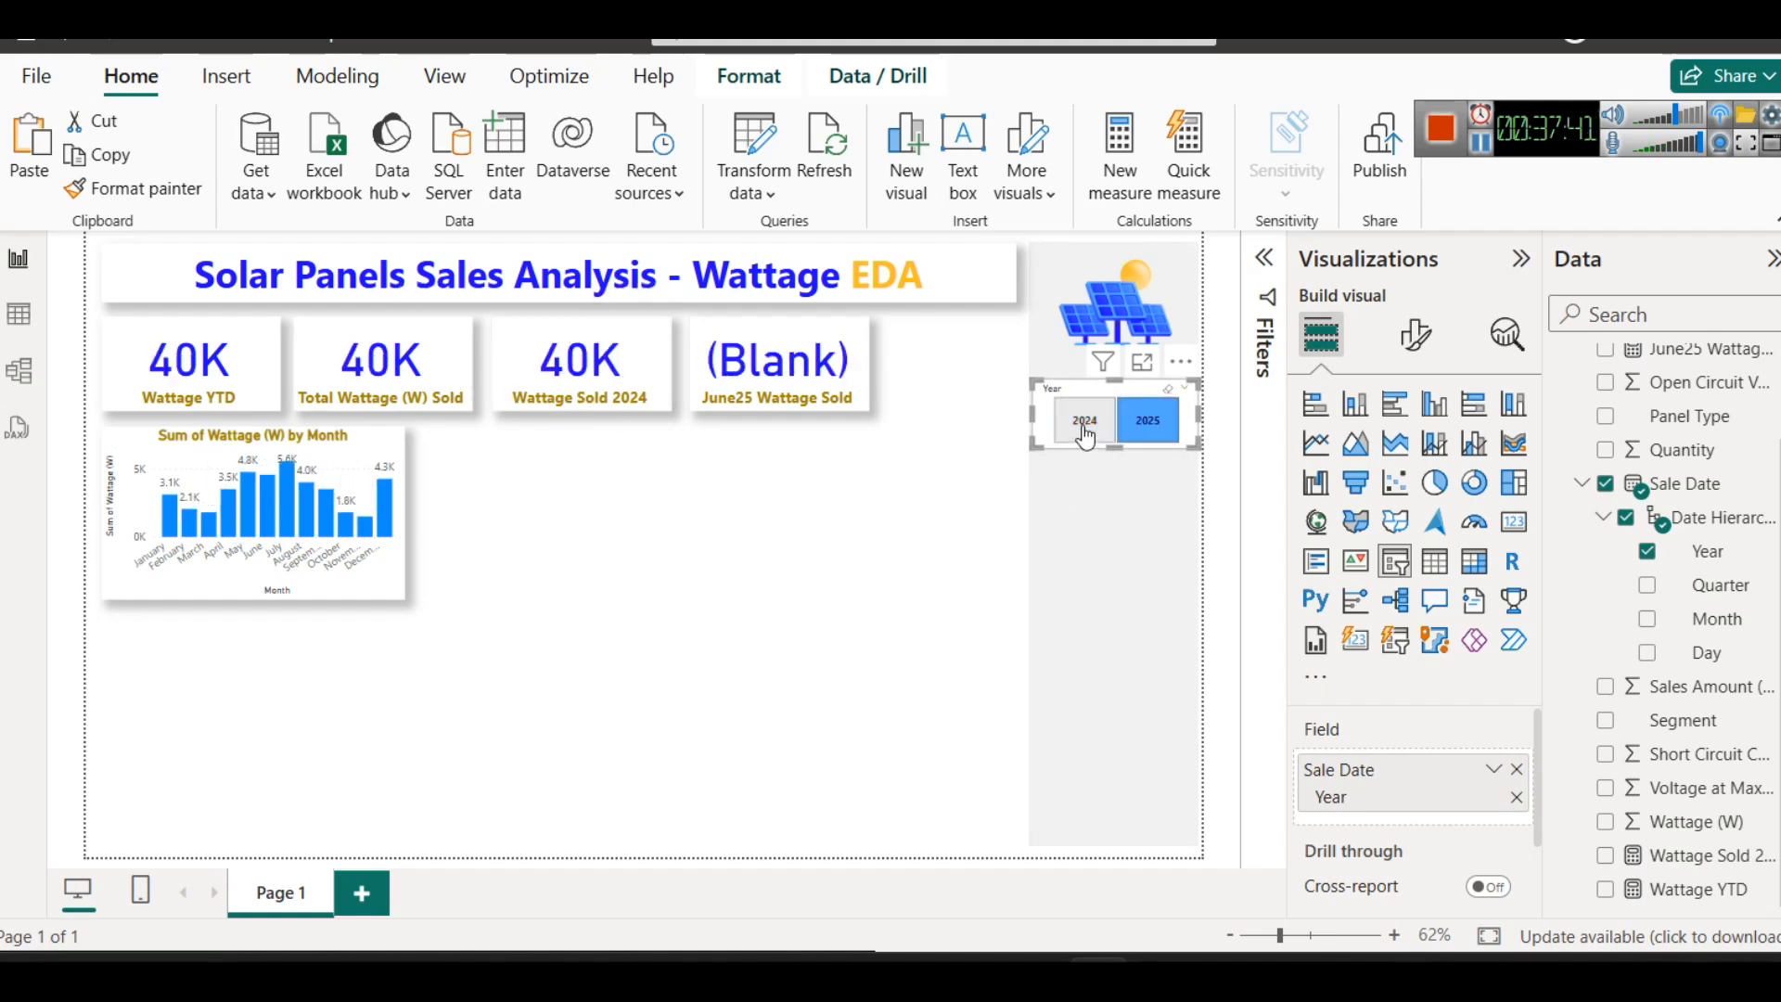
pyautogui.click(1084, 420)
pyautogui.click(855, 547)
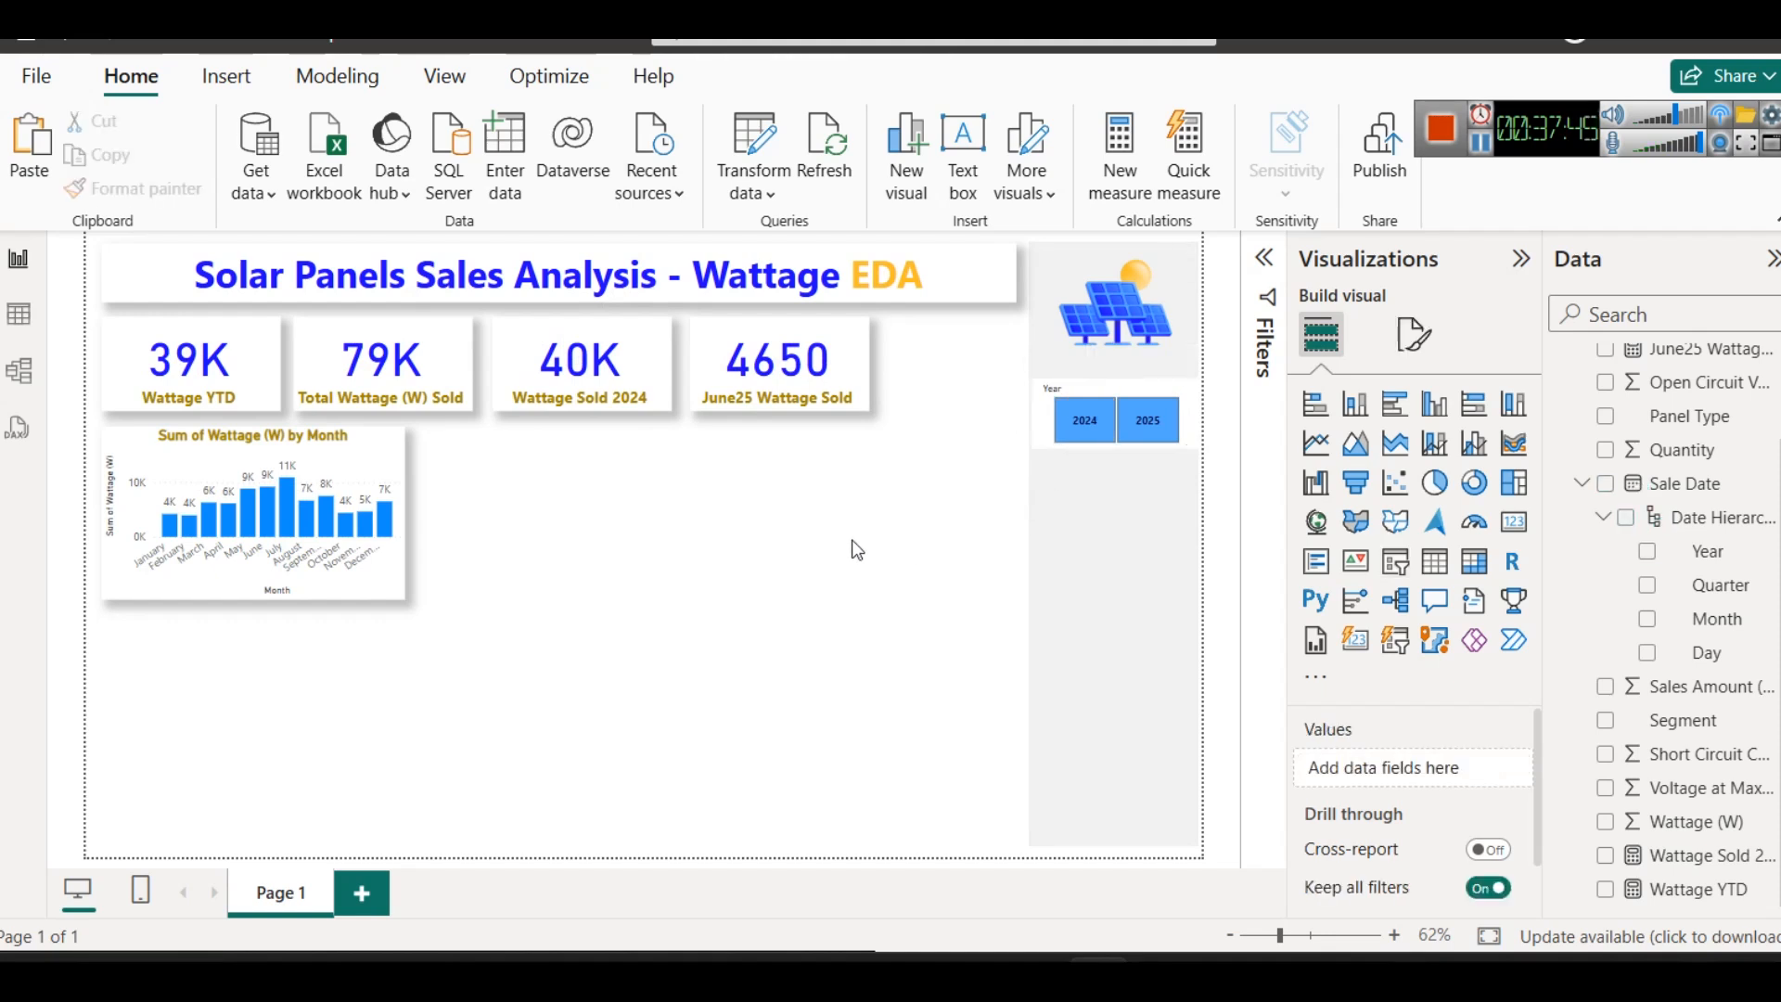
# - Turn on the shadow effect for the Year slicer and deselect it
pyautogui.click(1078, 388)
pyautogui.click(1419, 336)
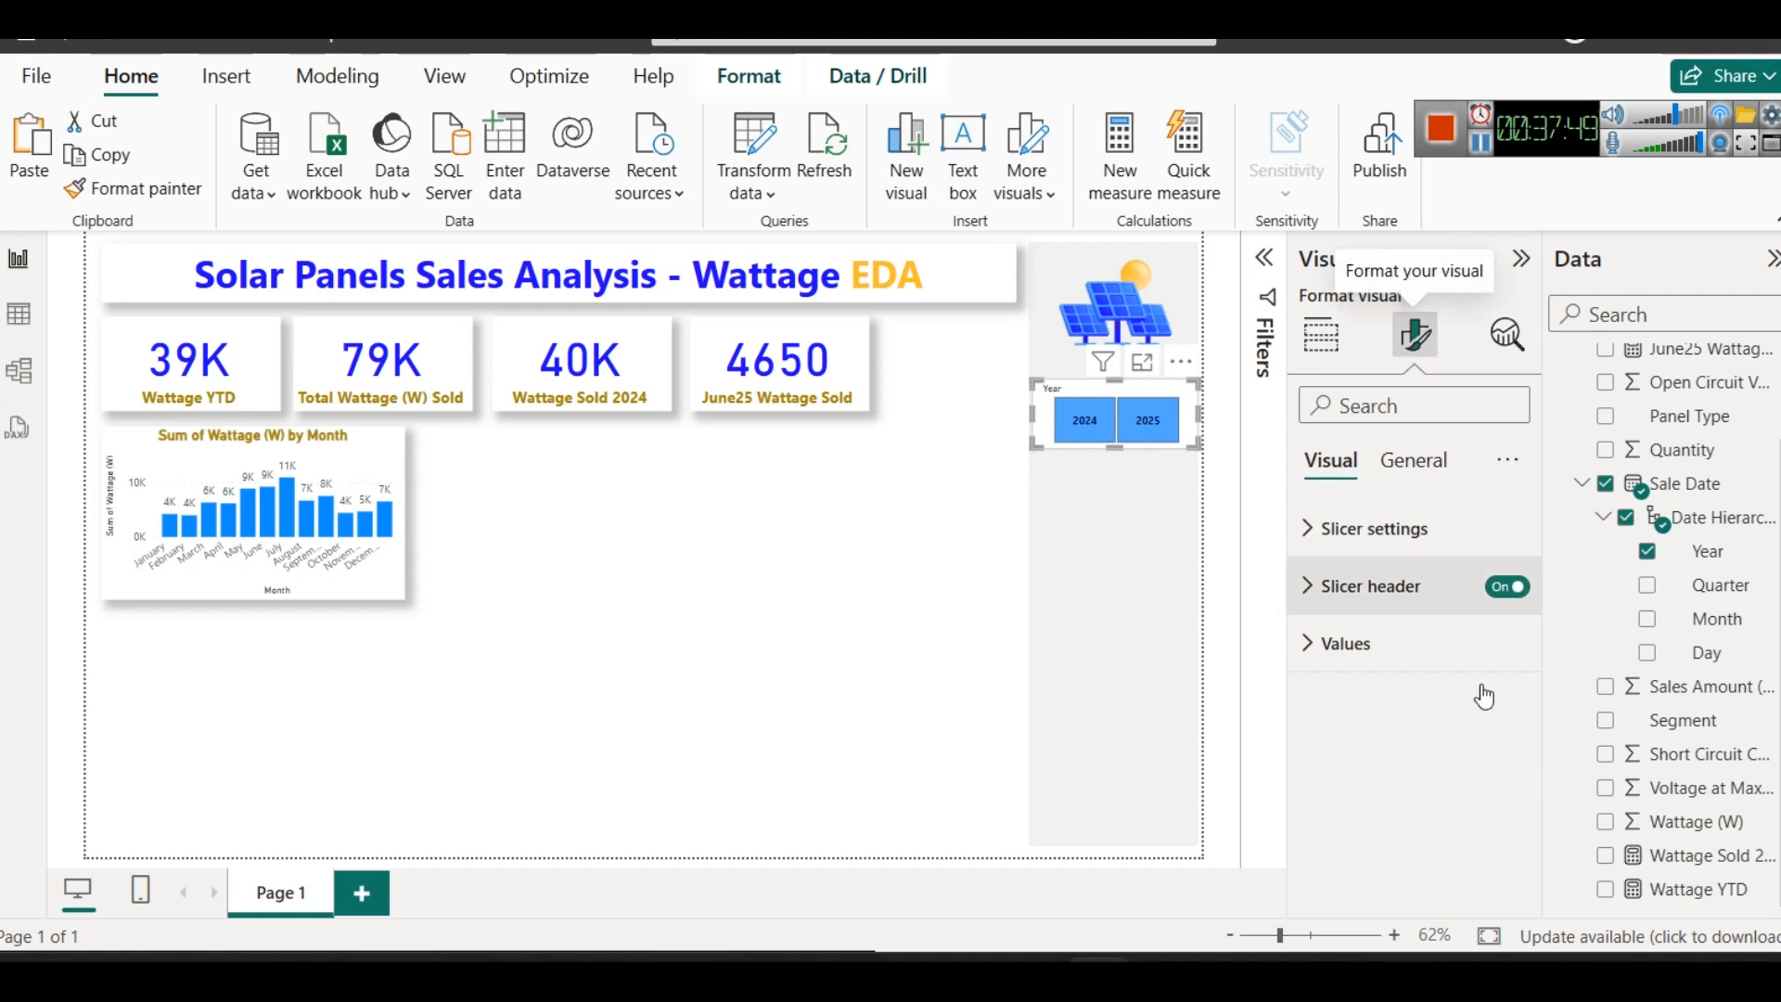
pyautogui.click(1411, 461)
pyautogui.click(1393, 643)
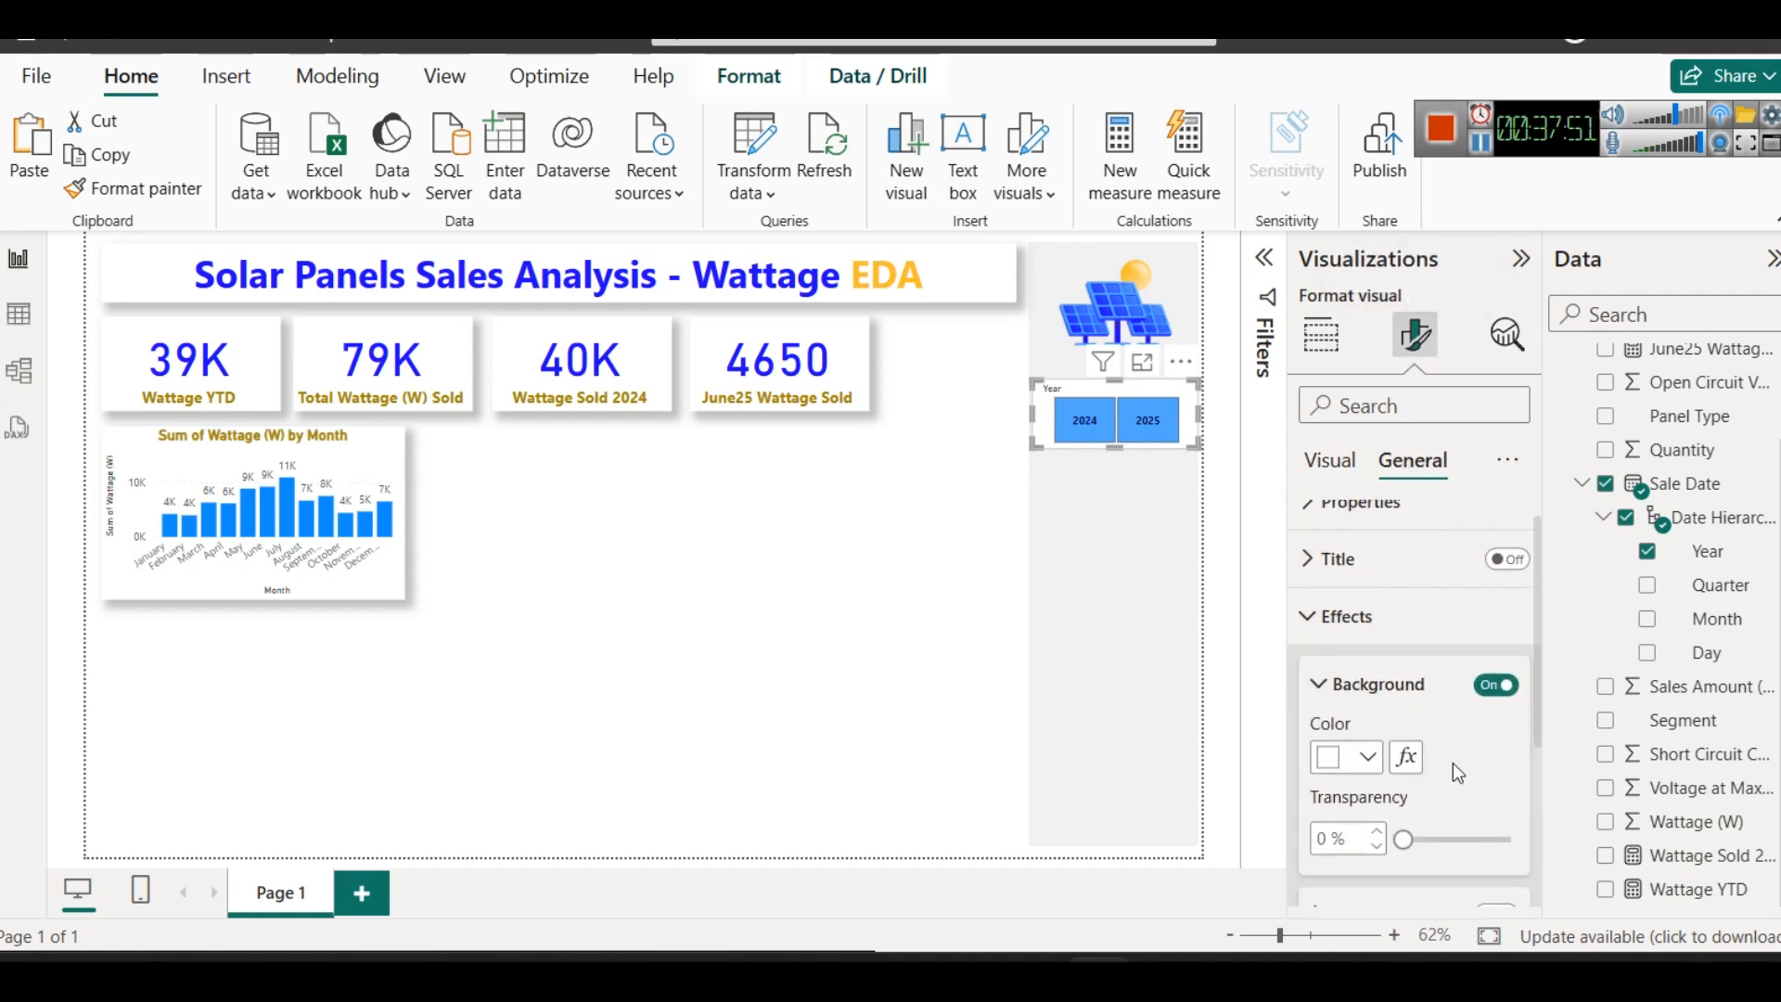
pyautogui.scroll(-3, 1452, 762)
pyautogui.click(1495, 728)
pyautogui.click(793, 639)
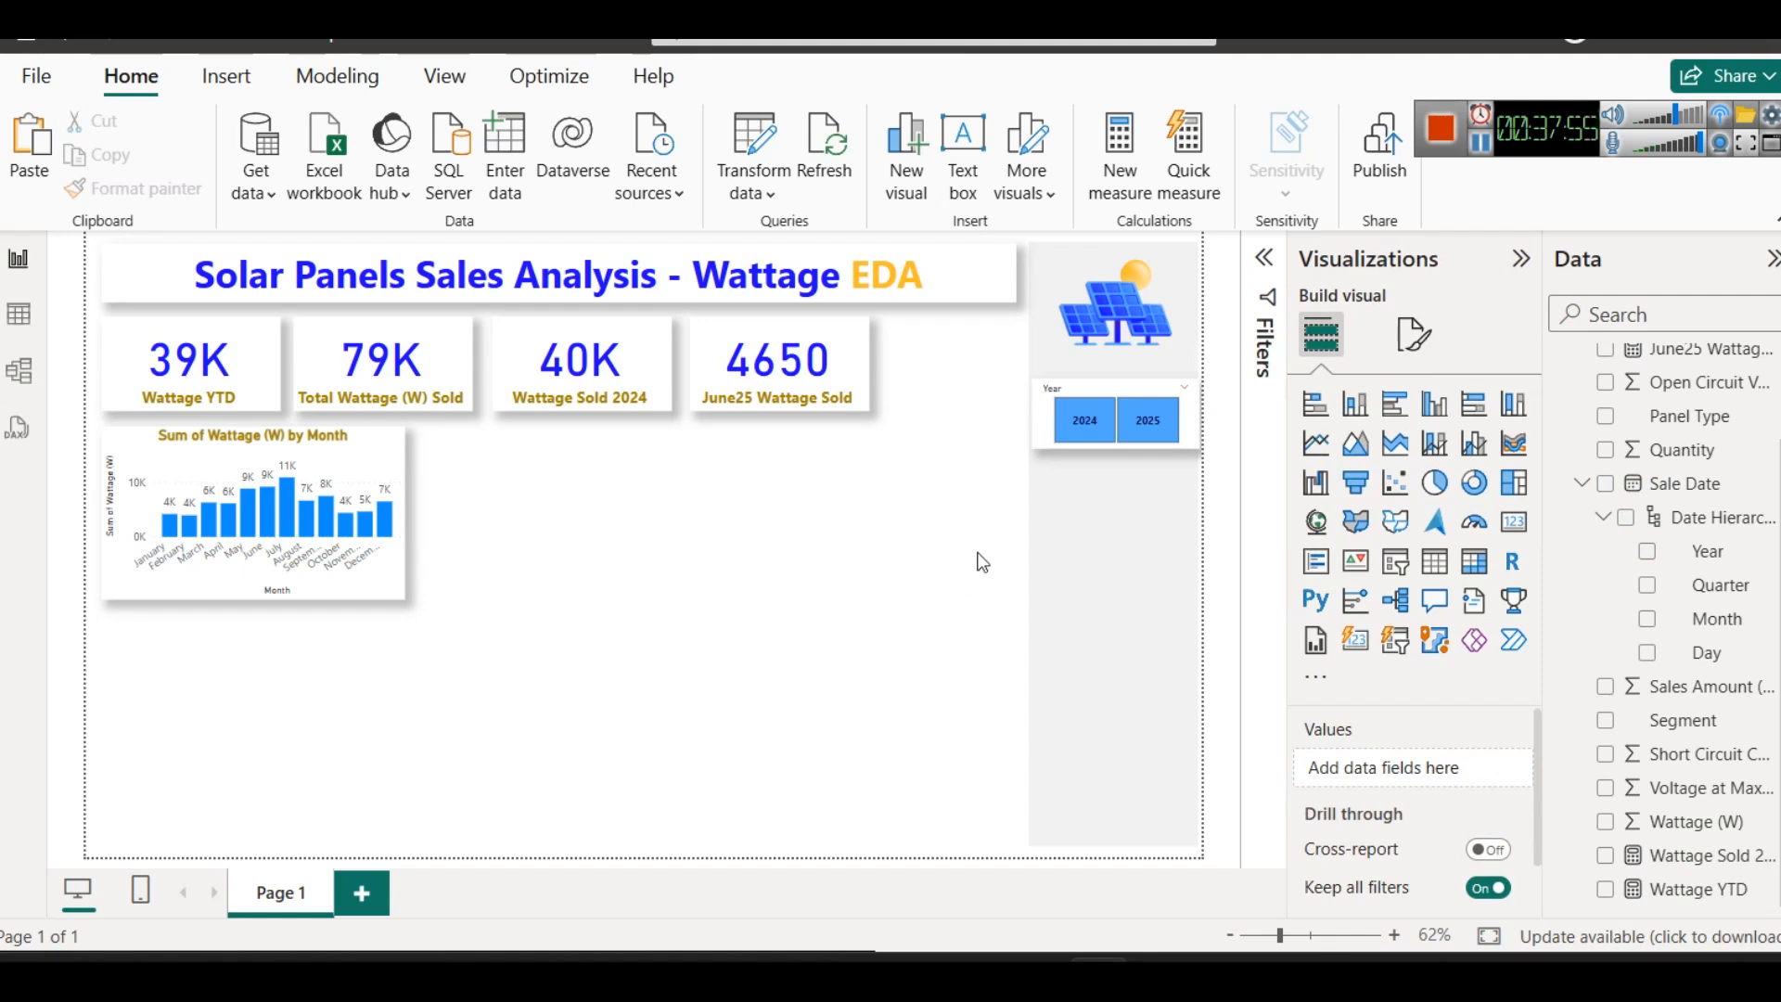
# - Nudge the Year slicer up slightly and set its header font size to 15
pyautogui.click(1094, 386)
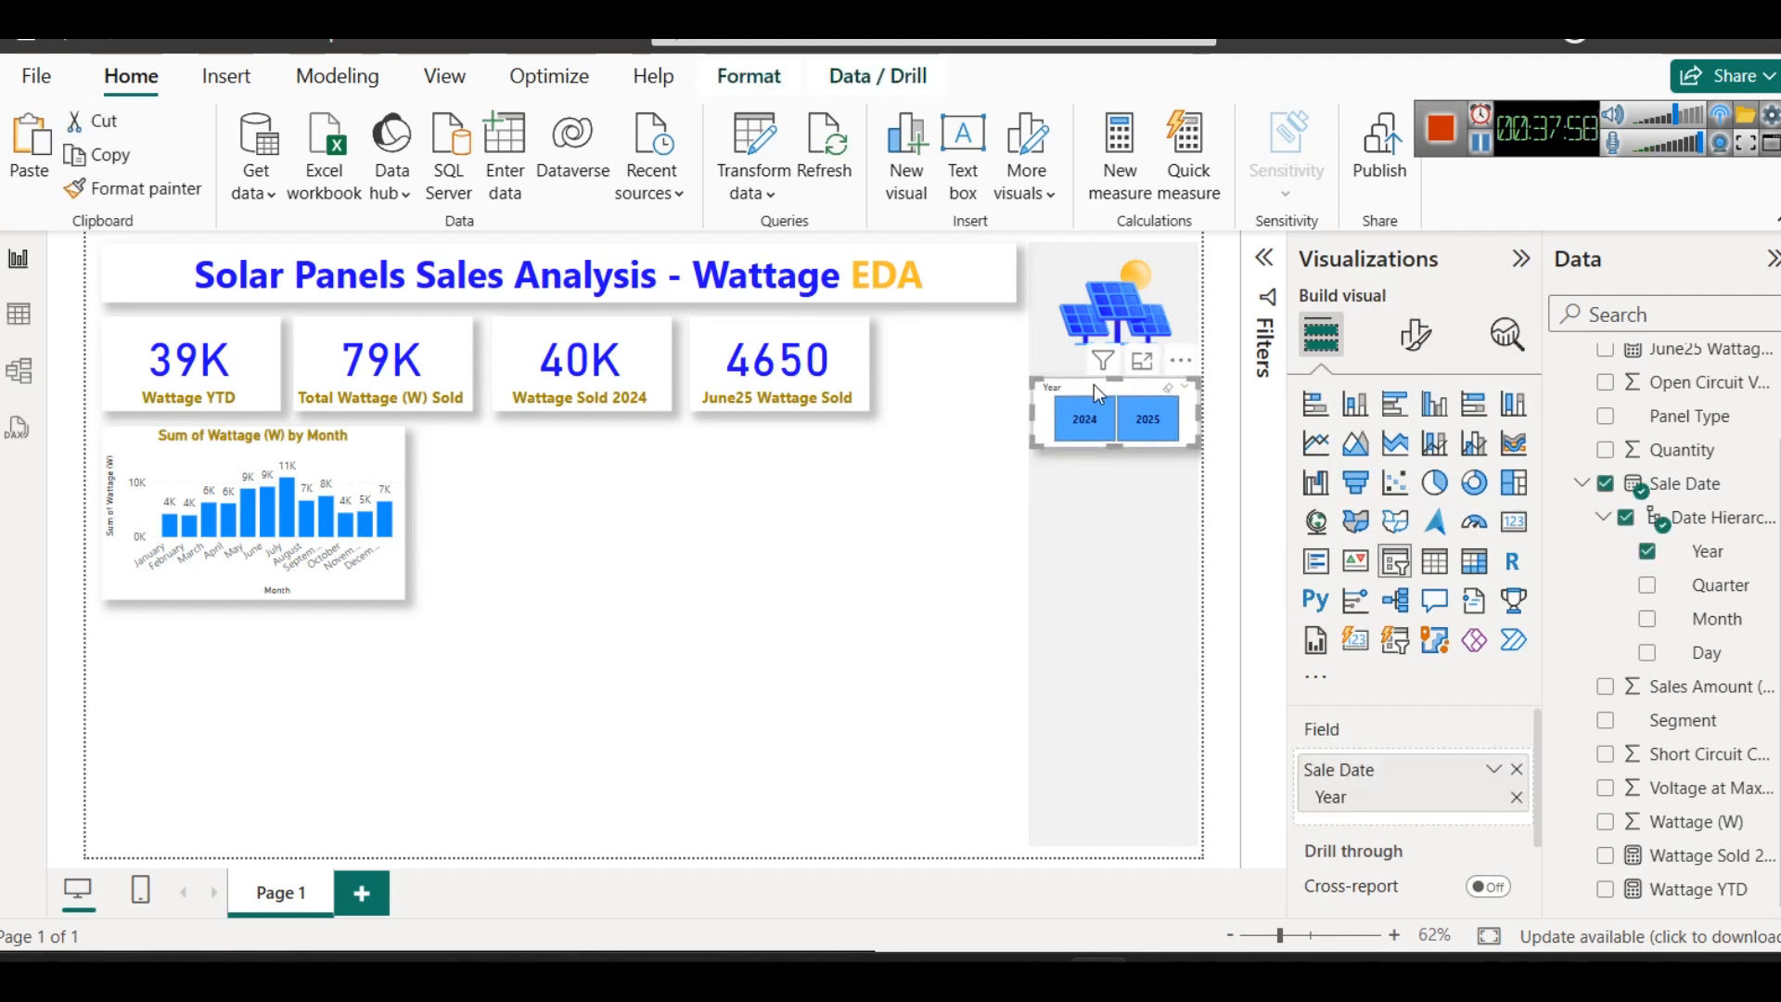
pyautogui.click(1415, 334)
pyautogui.click(1399, 586)
pyautogui.scroll(-2, 1512, 663)
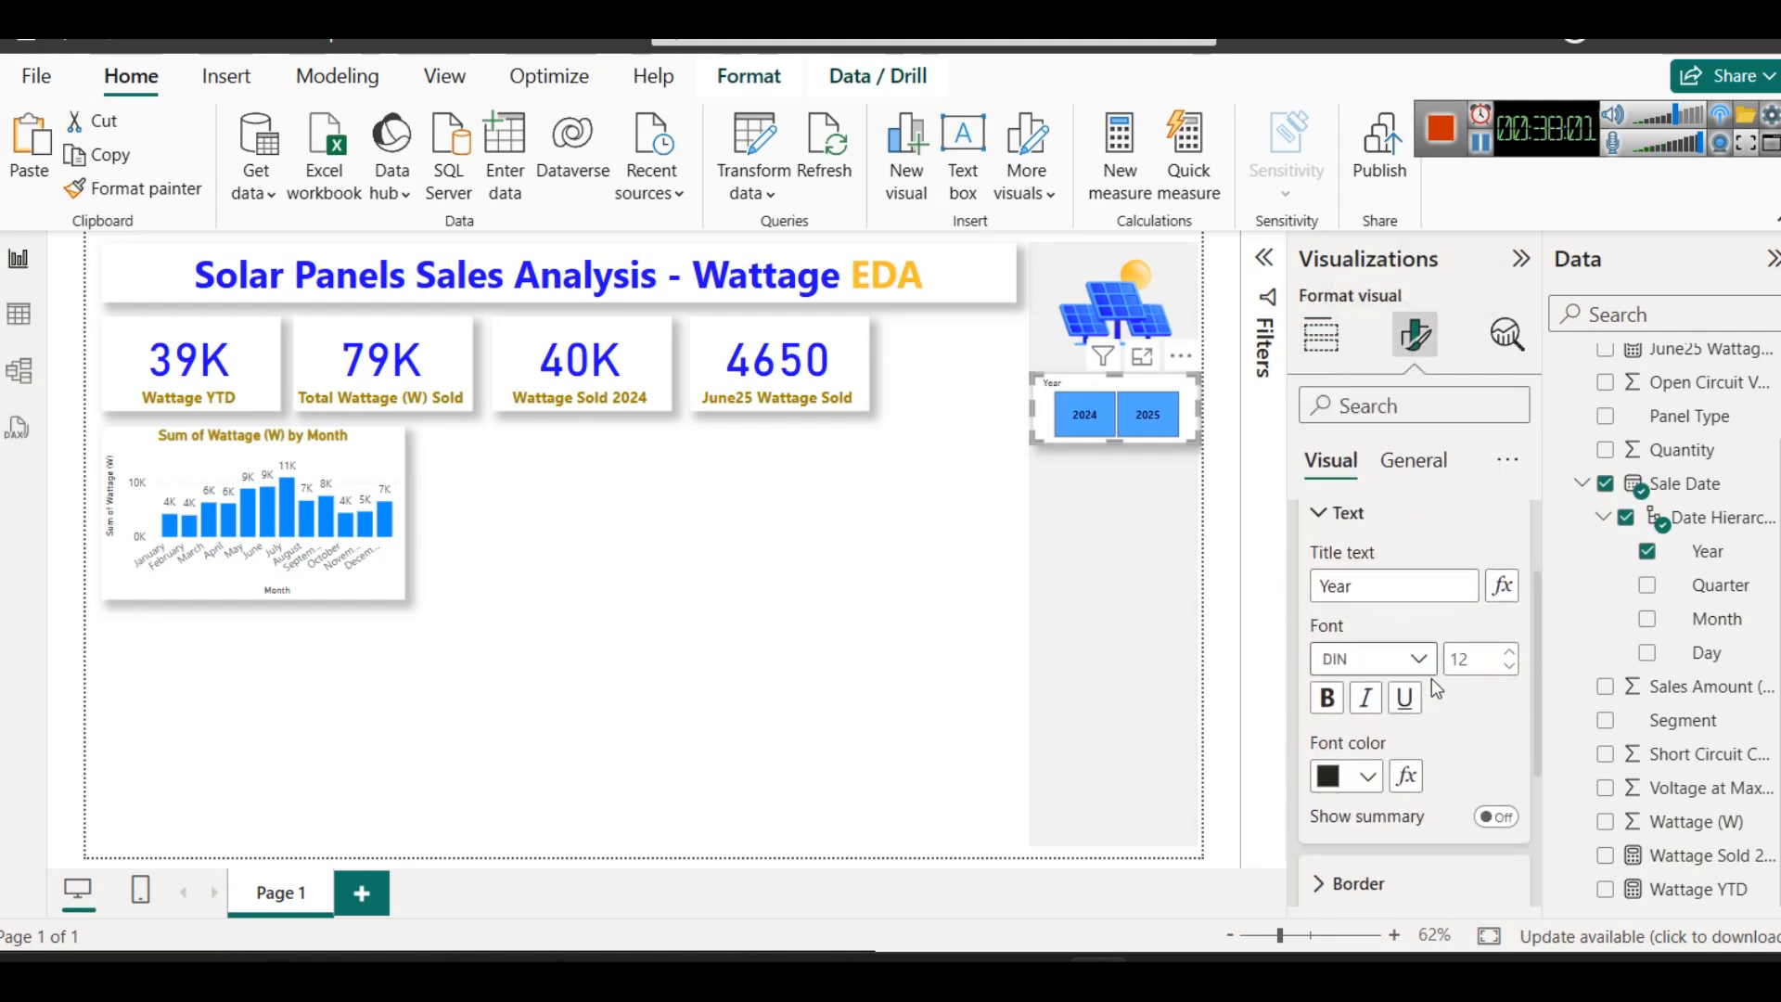
pyautogui.click(1509, 652)
pyautogui.click(1509, 652)
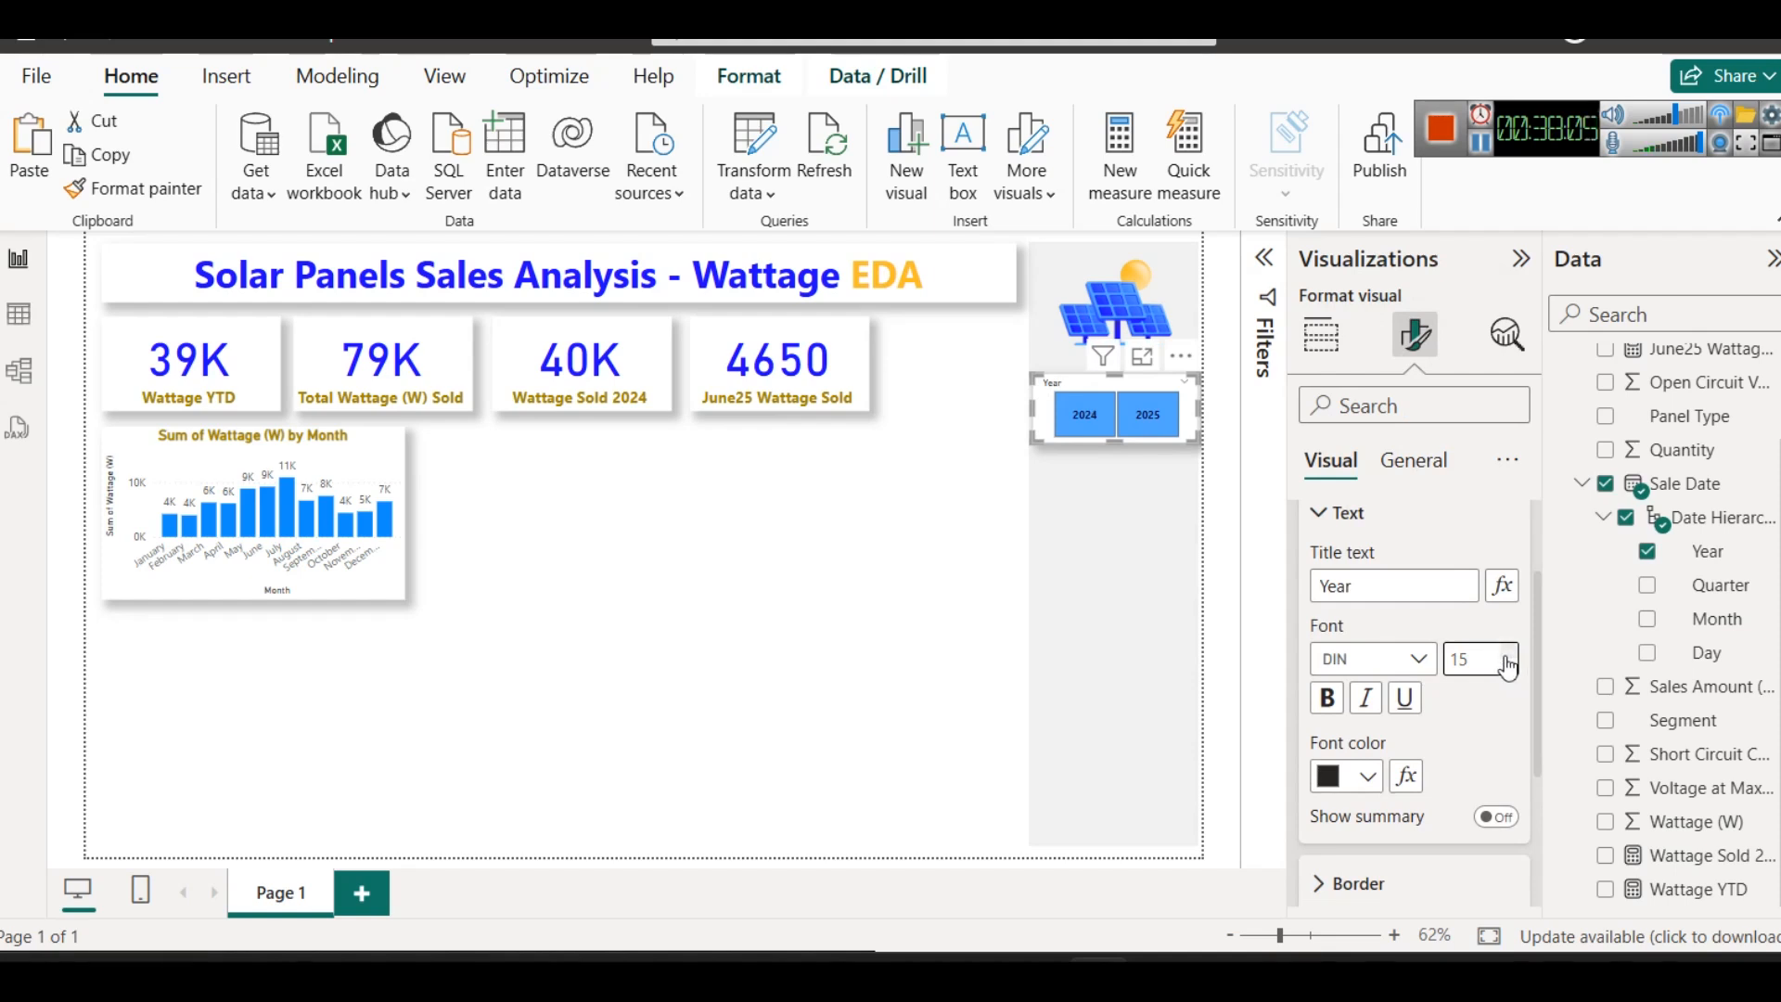
pyautogui.scroll(3, 1433, 705)
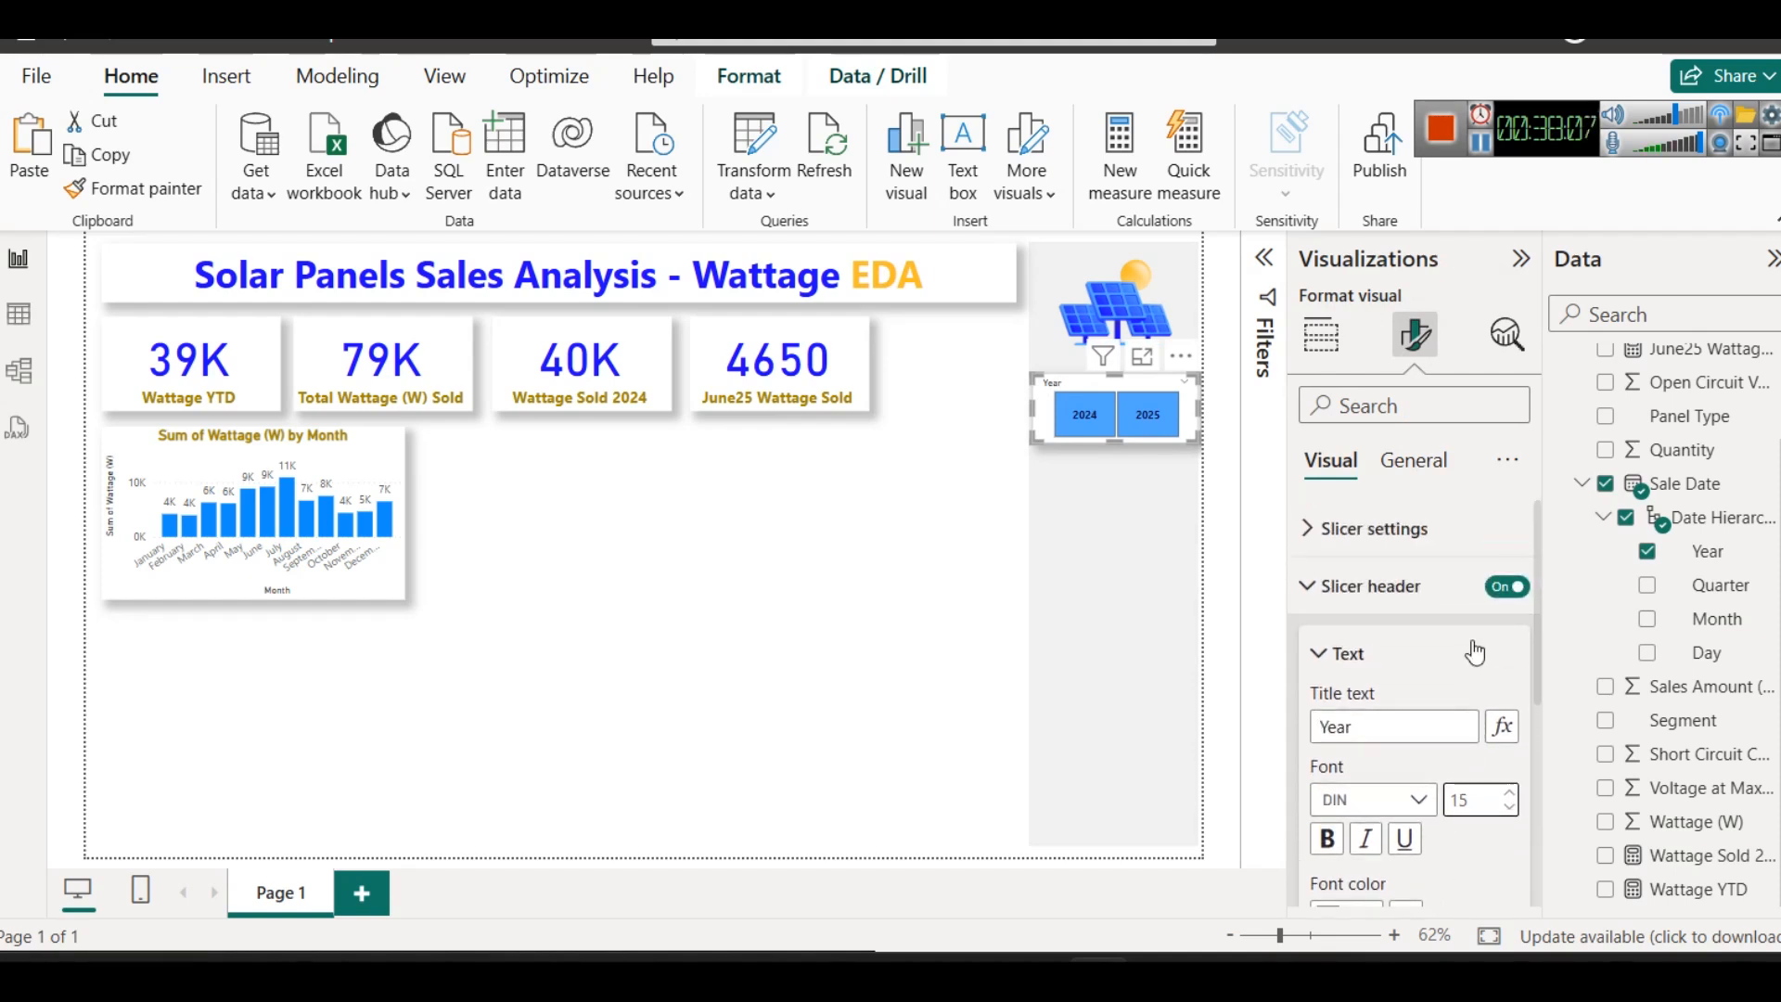
# - Turn off the Year slicer's header and turn on its title with the text "Year"
pyautogui.click(1504, 585)
pyautogui.click(1396, 468)
pyautogui.click(1507, 586)
pyautogui.click(1403, 604)
pyautogui.click(1374, 730)
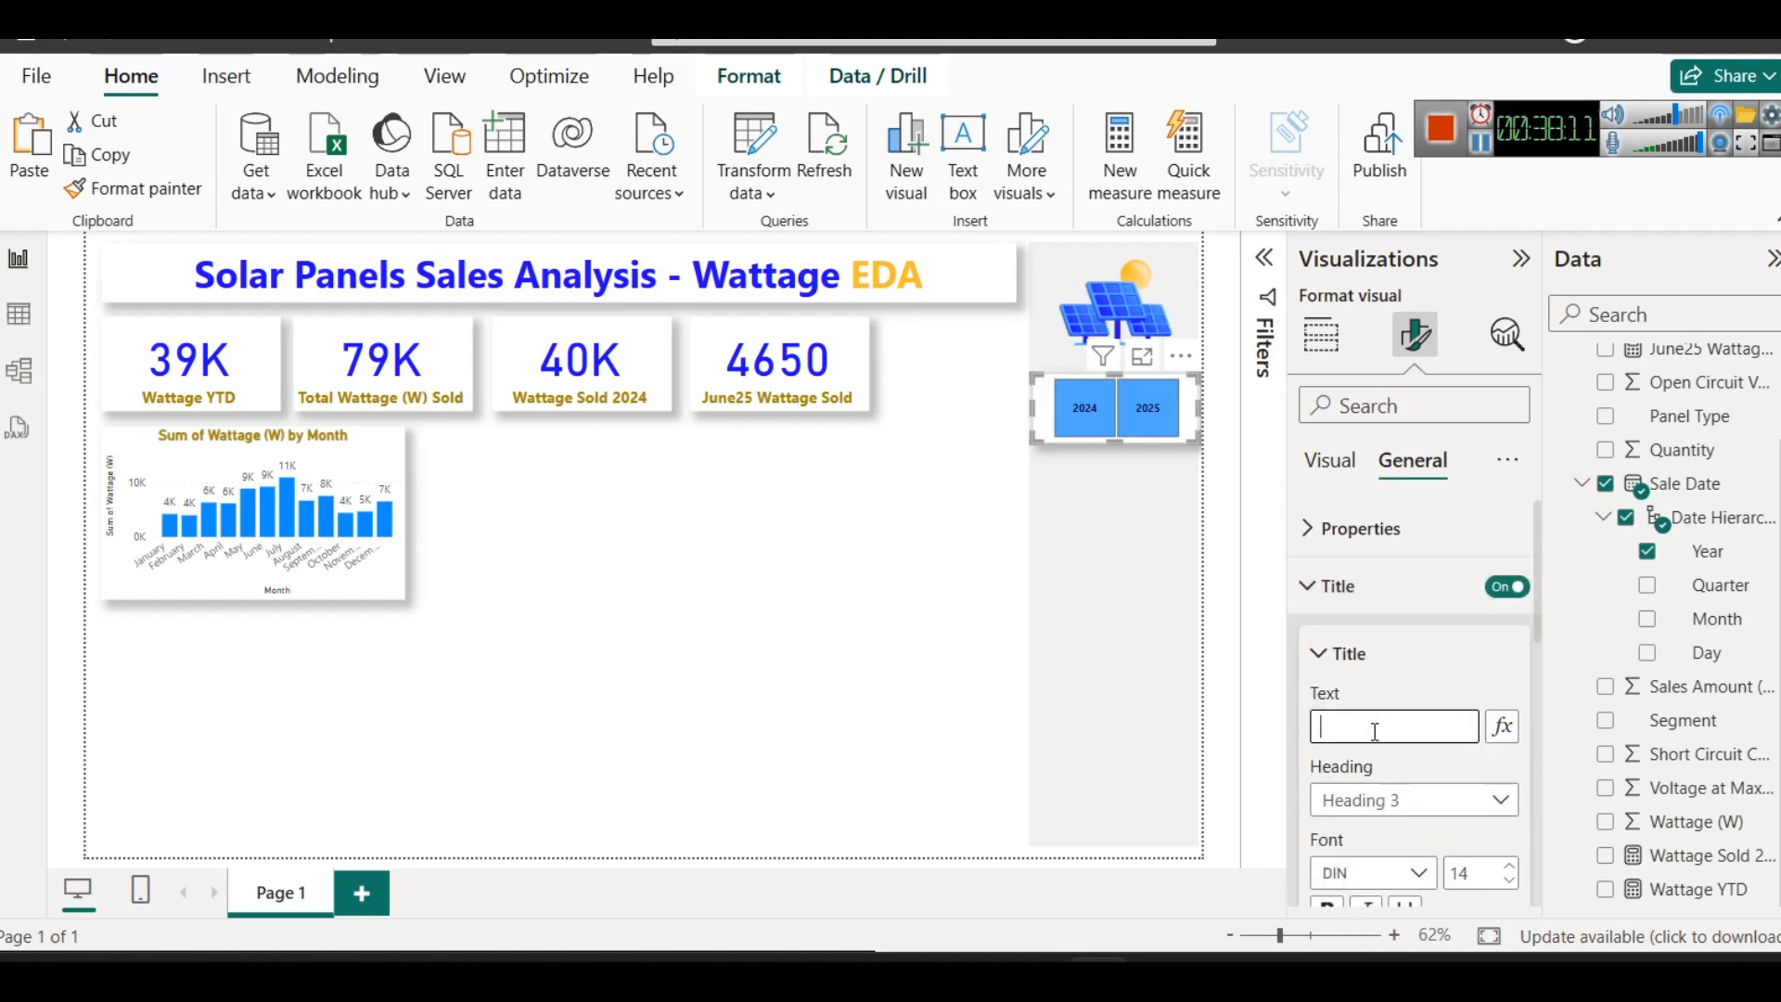
pyautogui.scroll(-3, 1354, 729)
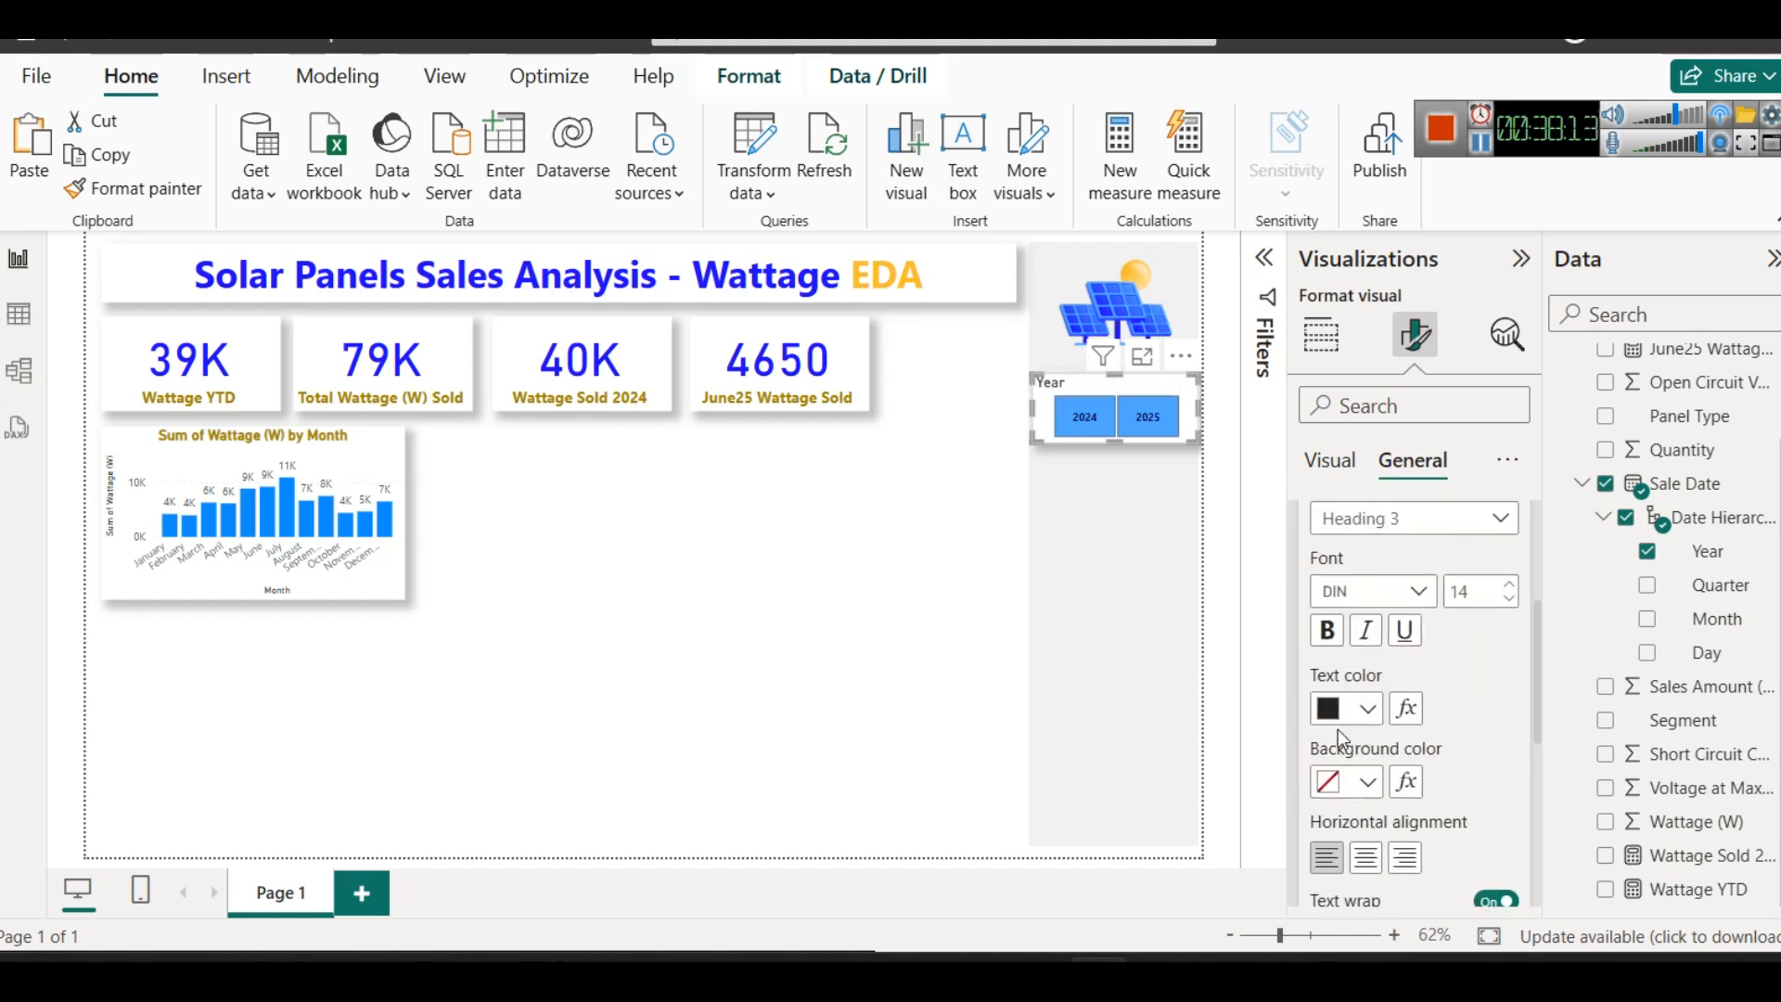
# - Format the Year slicer's title as bold, dark gold and centred, and deselect the slicer
pyautogui.click(1347, 708)
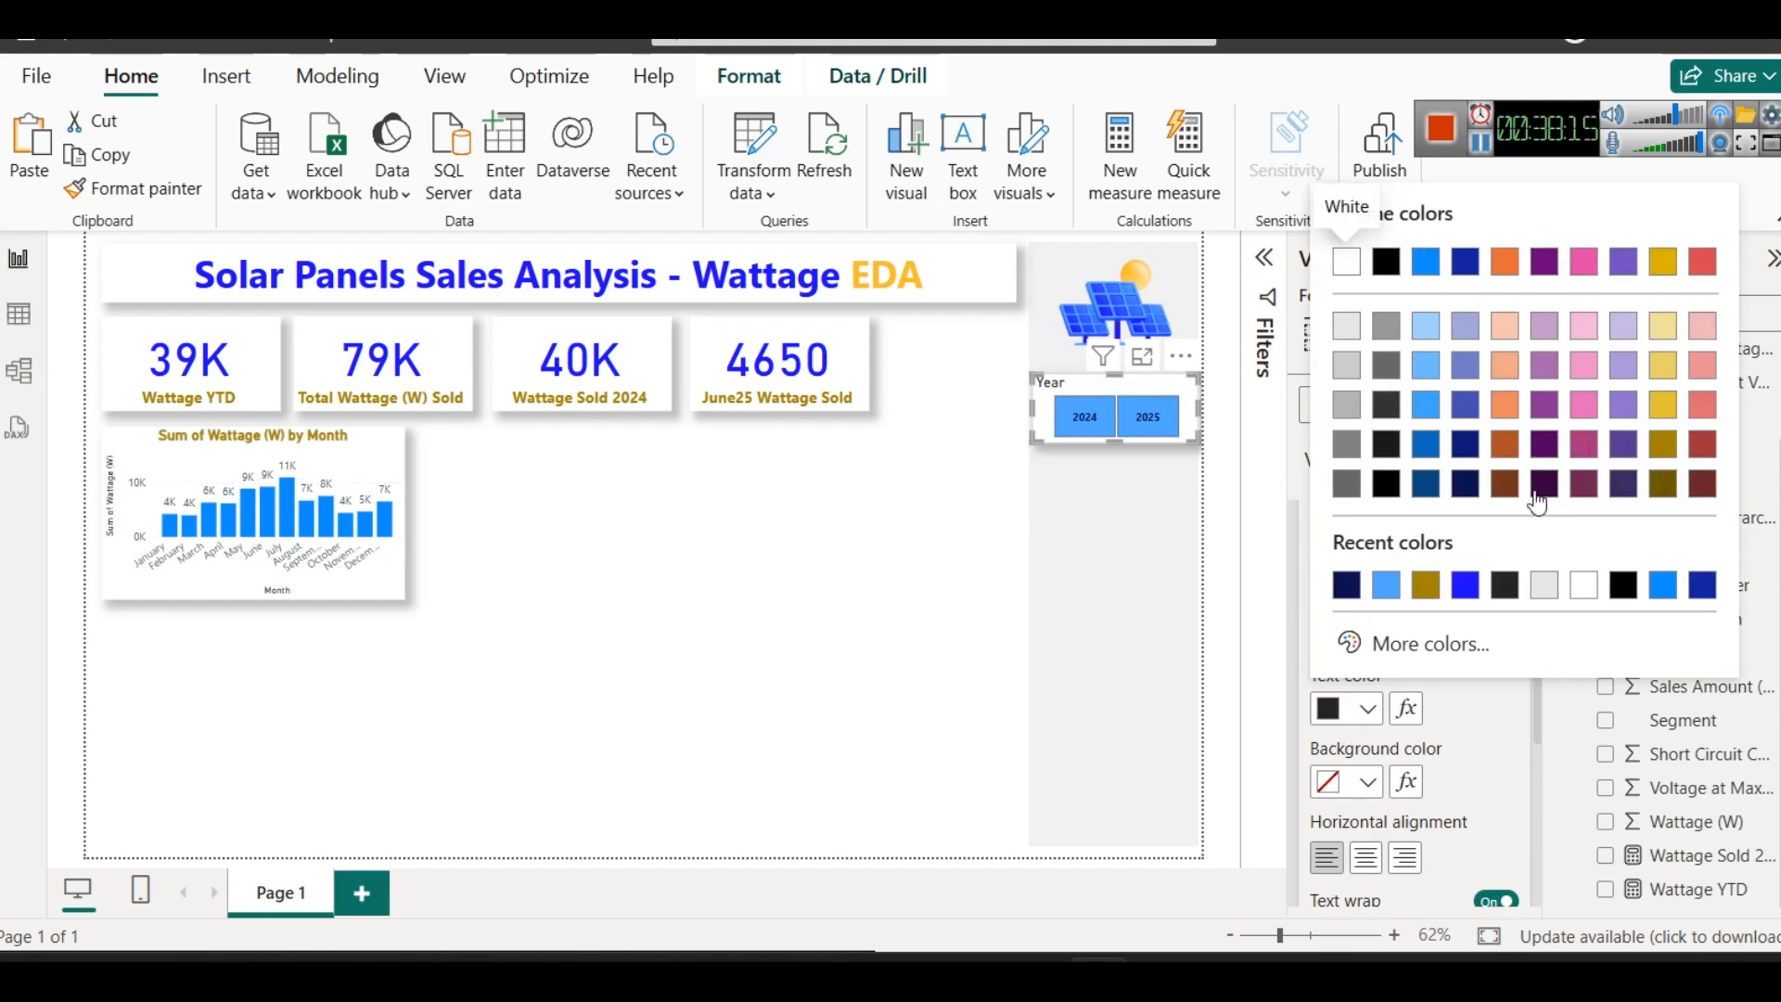
pyautogui.click(1425, 584)
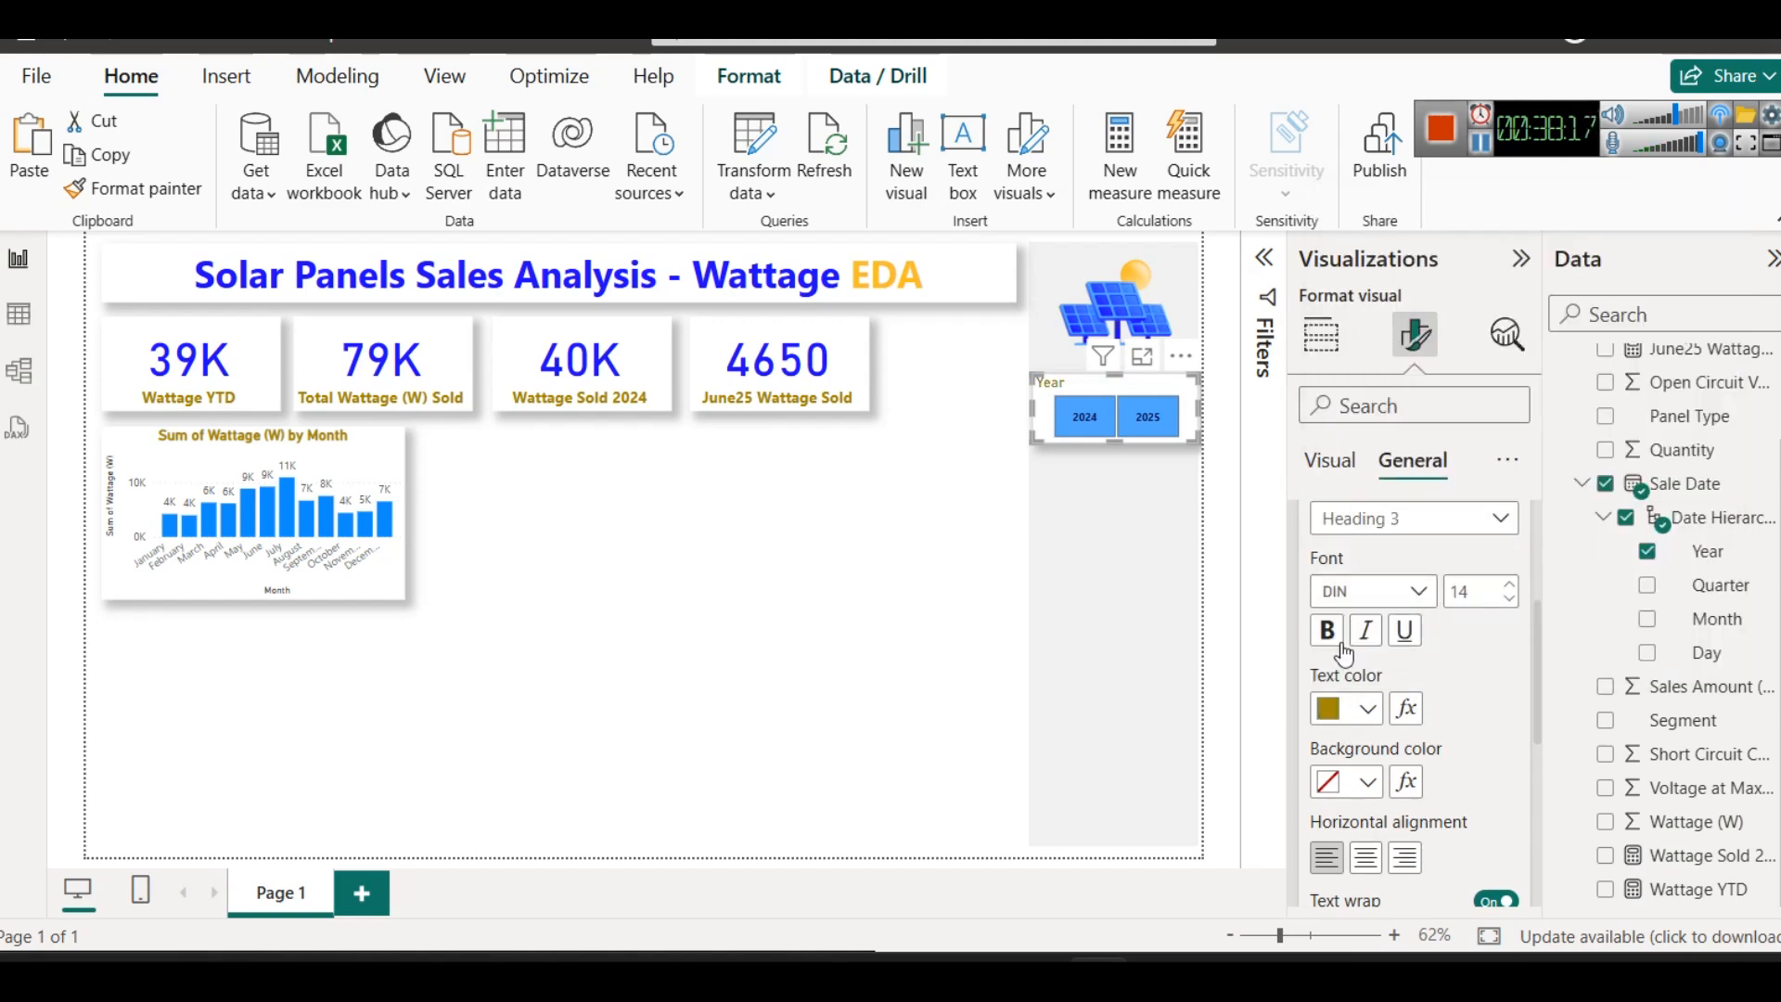
pyautogui.click(1364, 857)
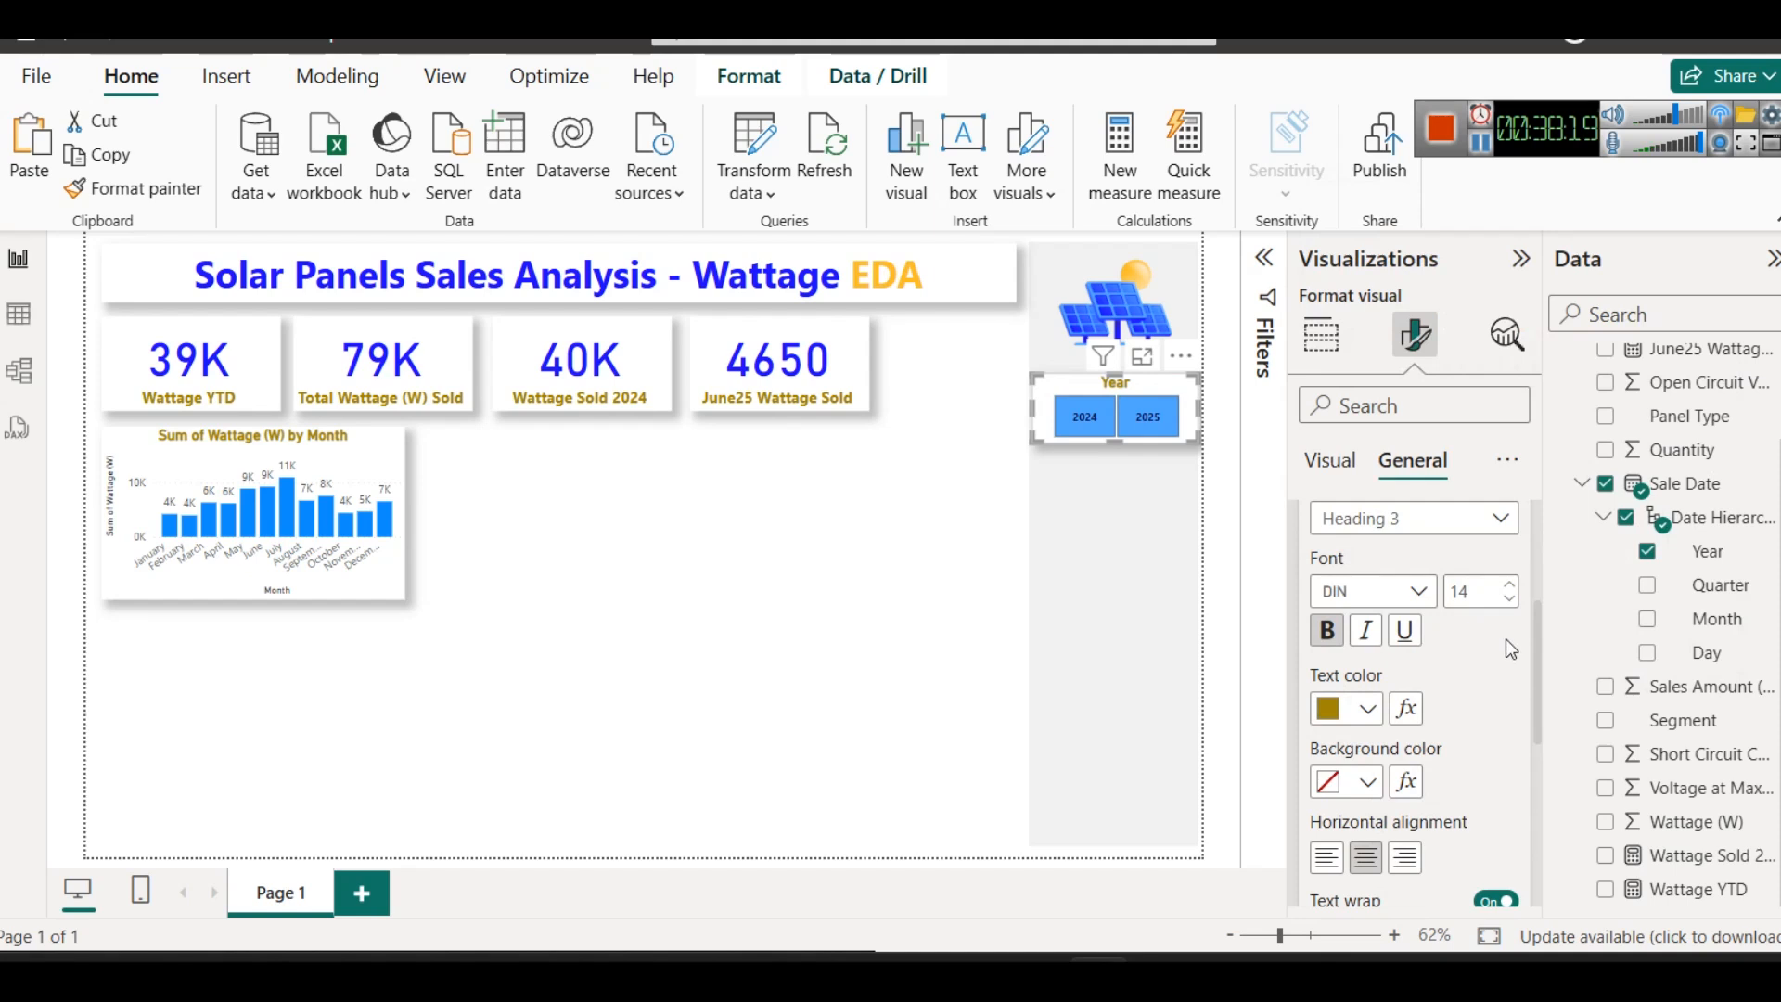
pyautogui.click(753, 566)
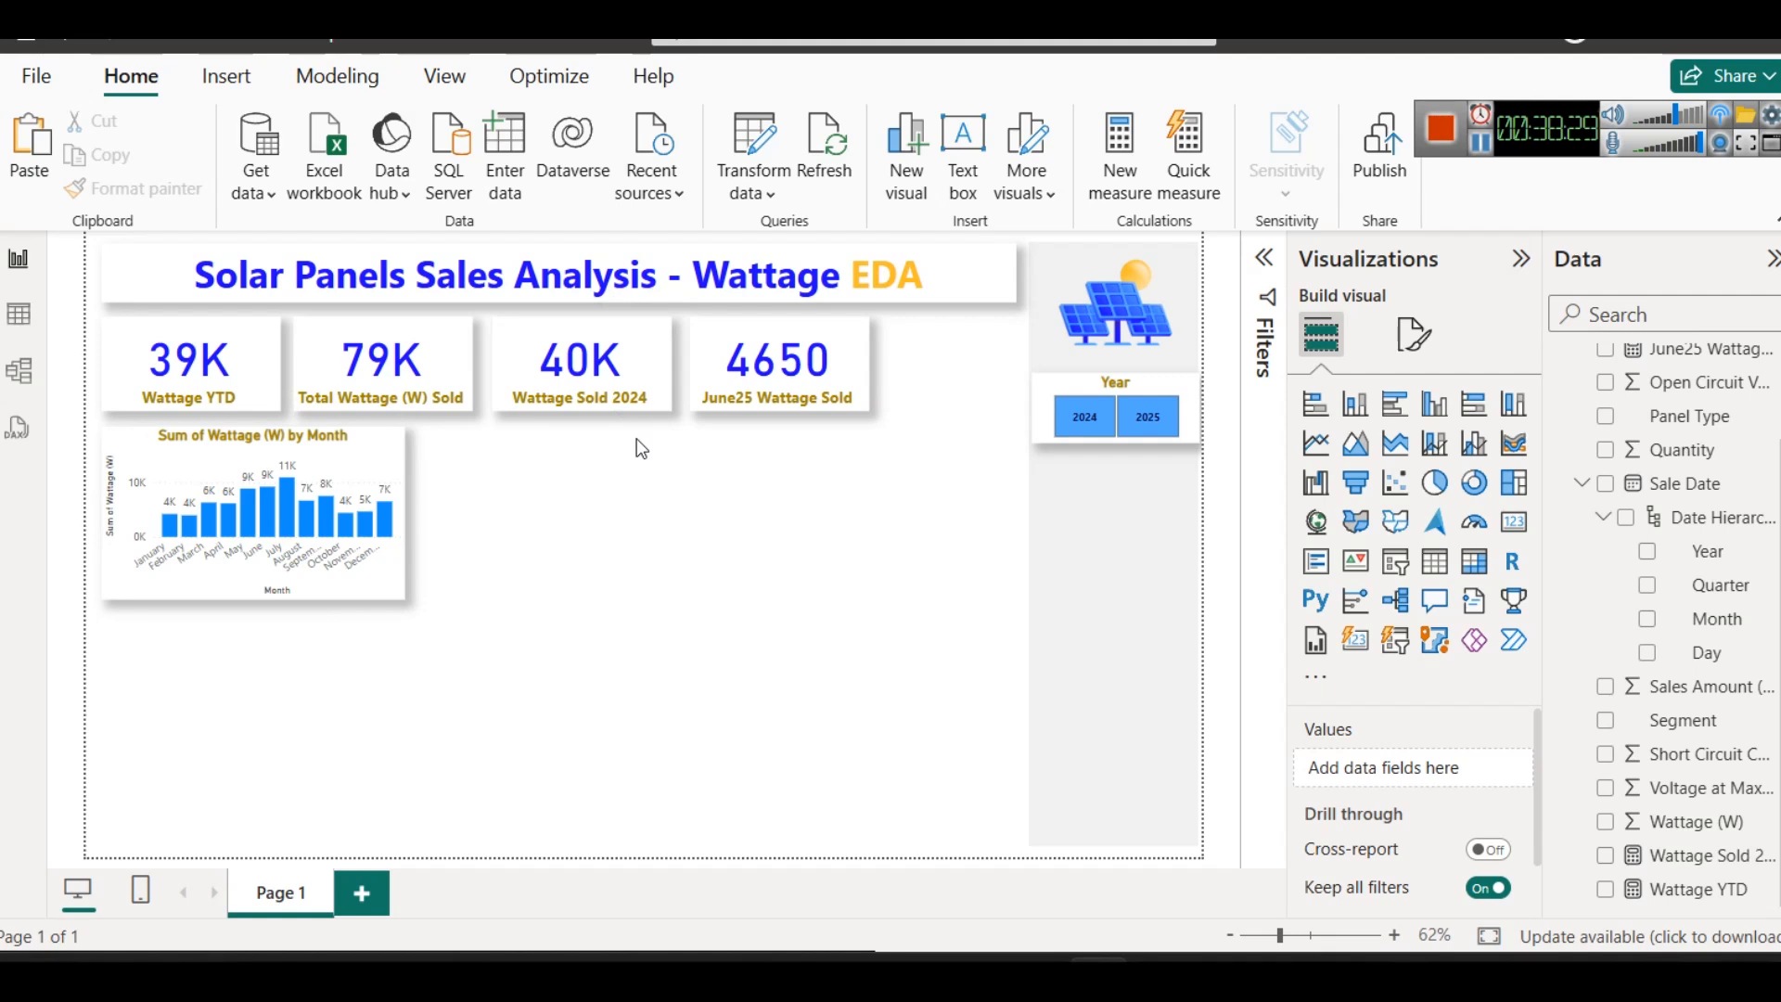
# - Narrow the Wattage Sold 2024 card slightly and move the June25 Wattage Sold card closer to it
pyautogui.click(576, 362)
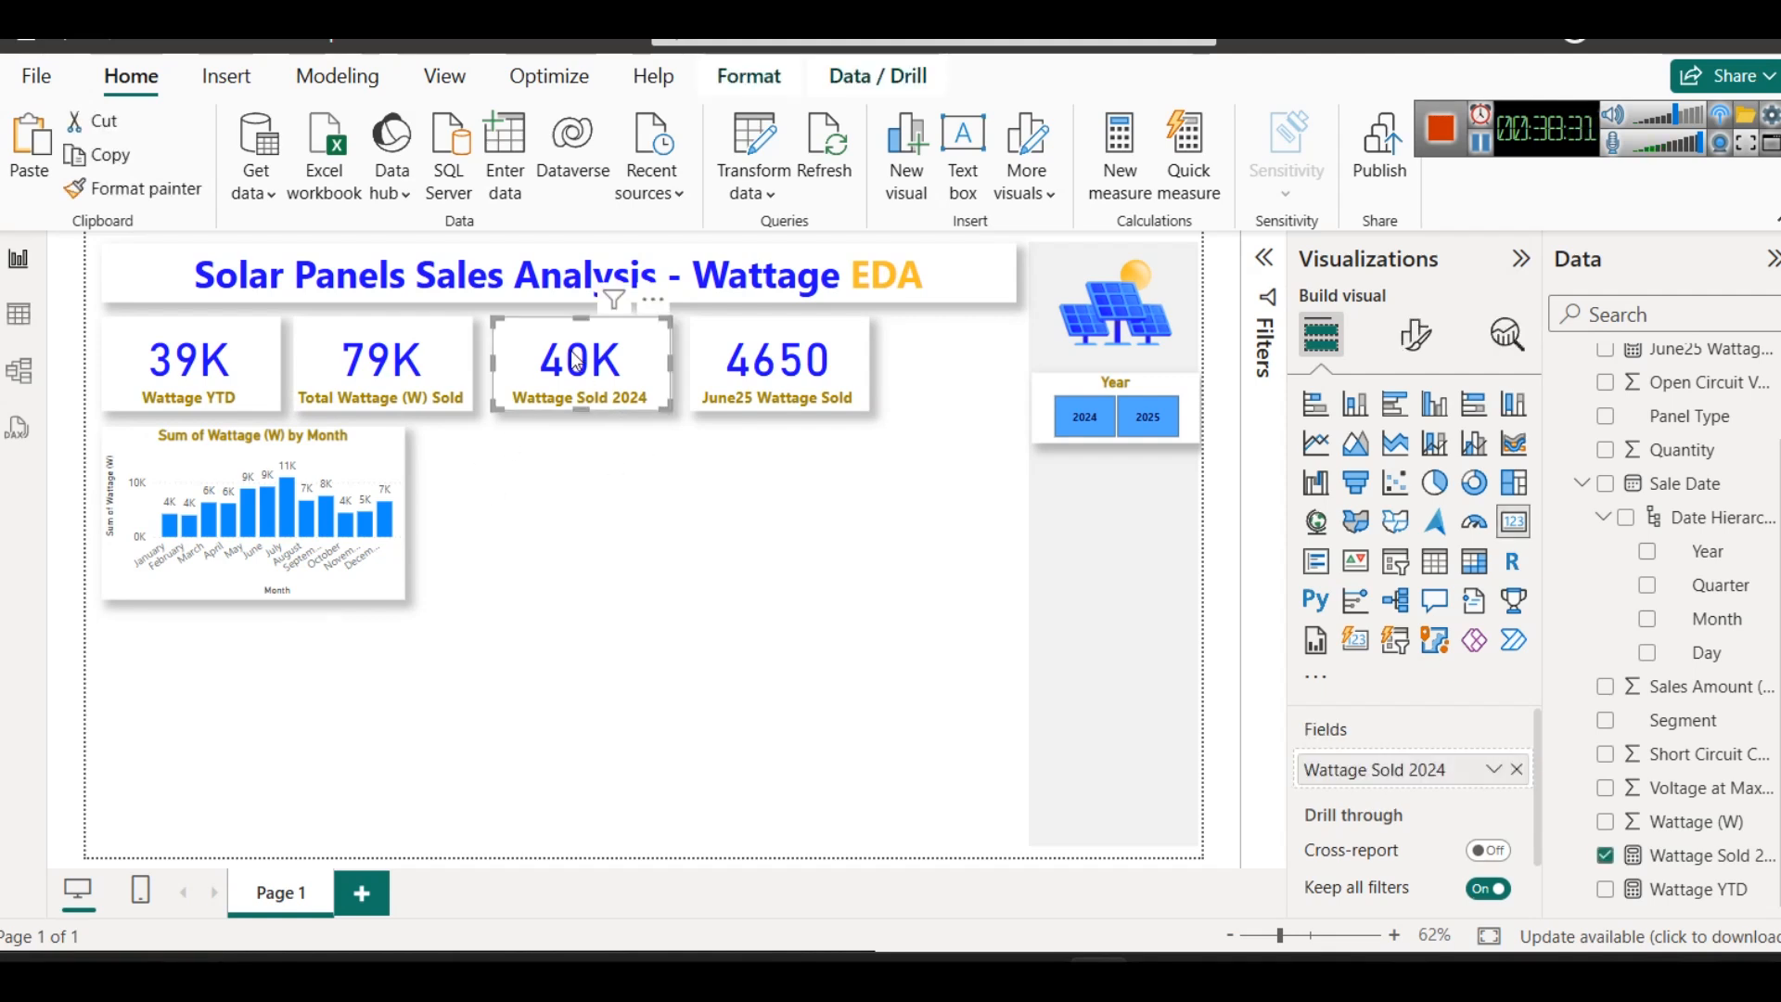
pyautogui.click(751, 374)
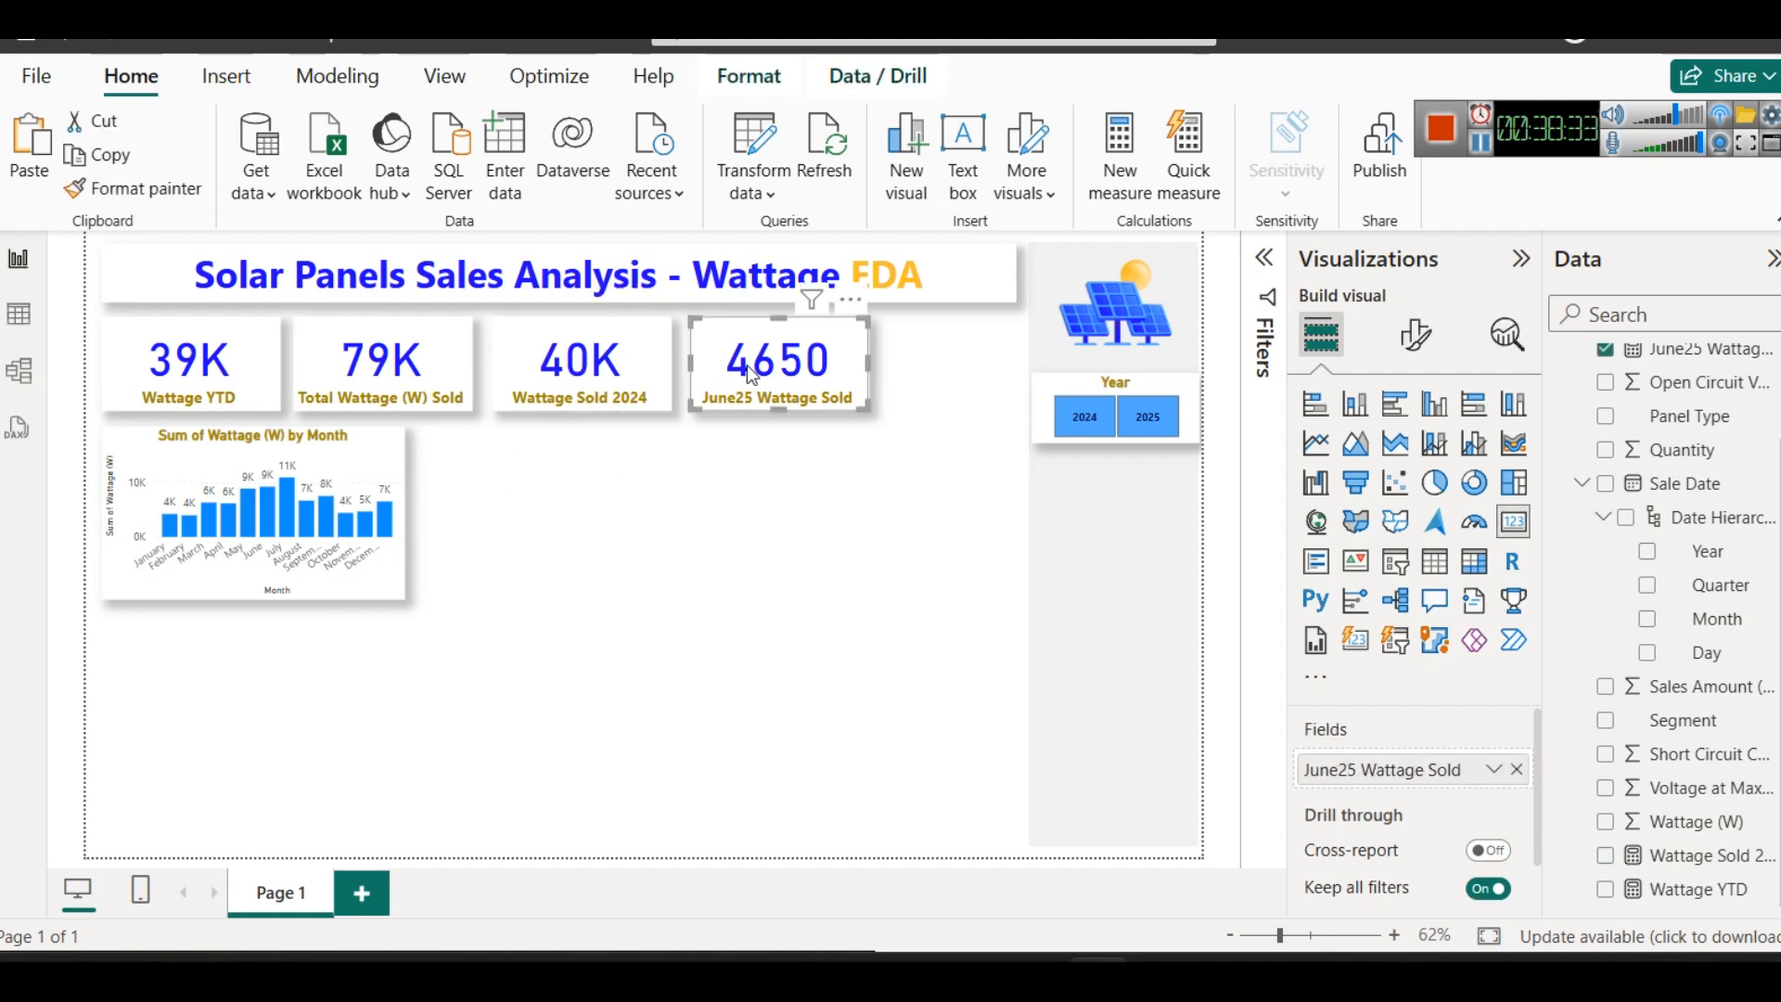
pyautogui.click(652, 350)
pyautogui.moveTo(671, 364); pyautogui.dragTo(710, 375)
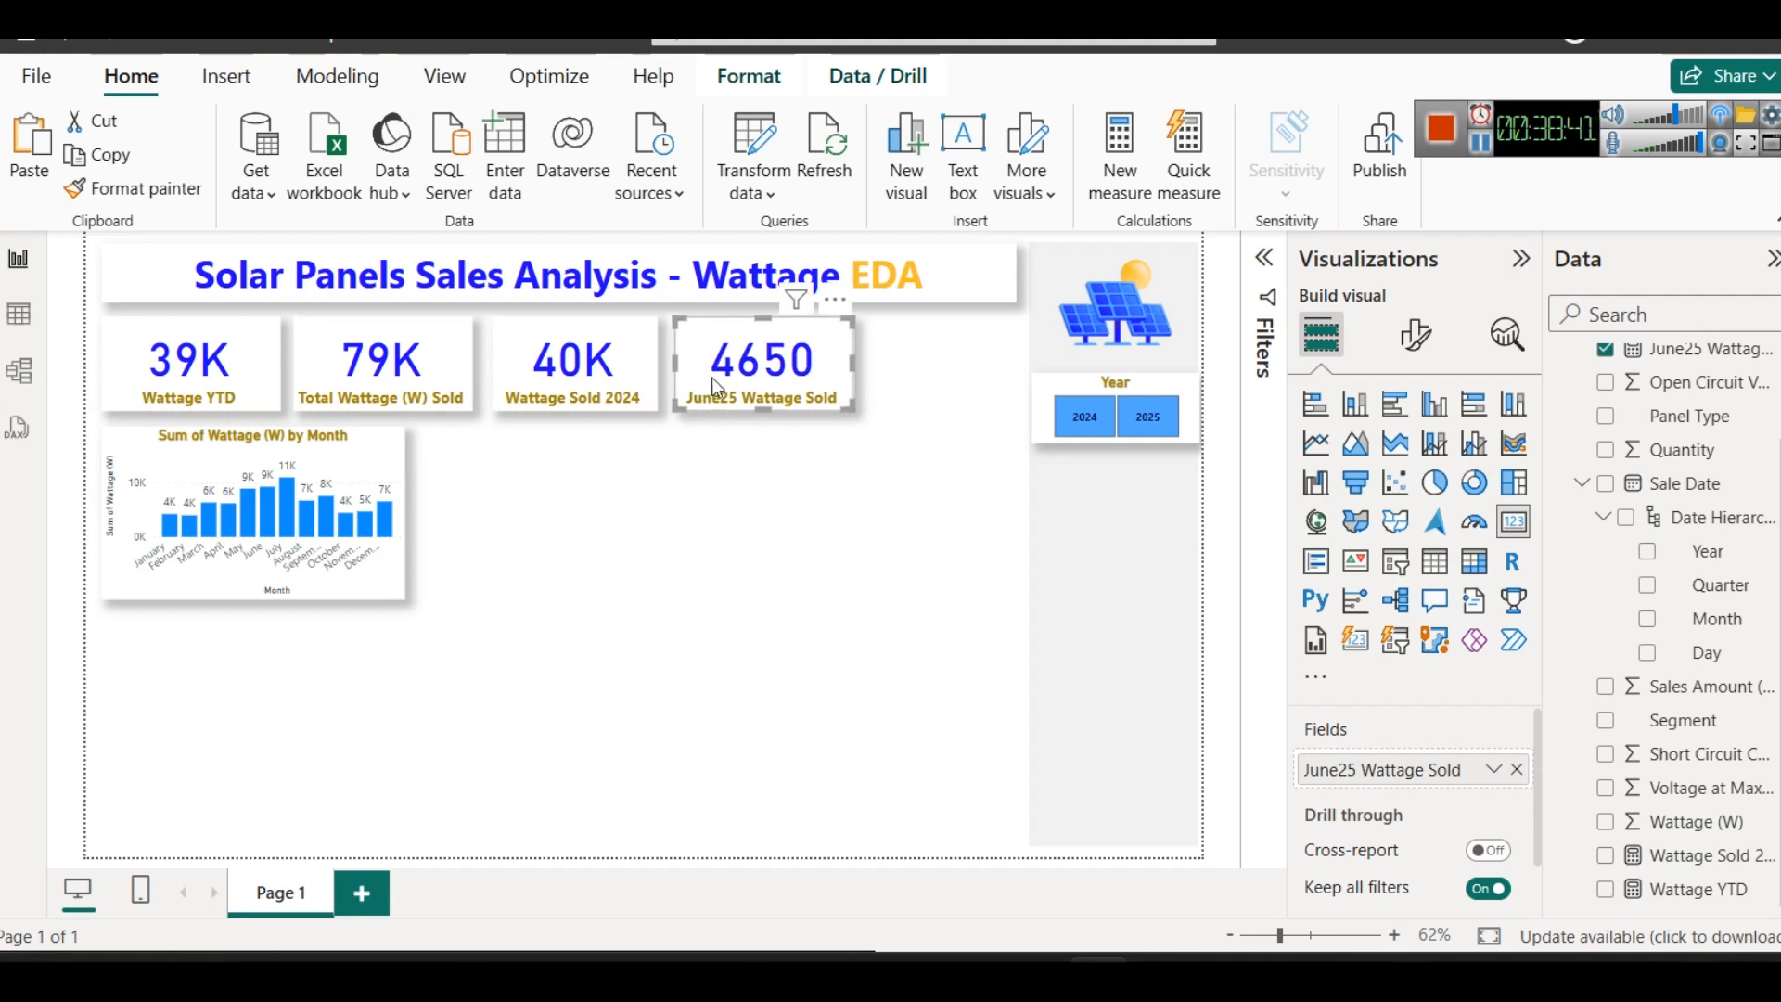
# - Set the callout value's display units to Thousands on the June25 Wattage Sold card
pyautogui.click(1414, 334)
pyautogui.click(1371, 527)
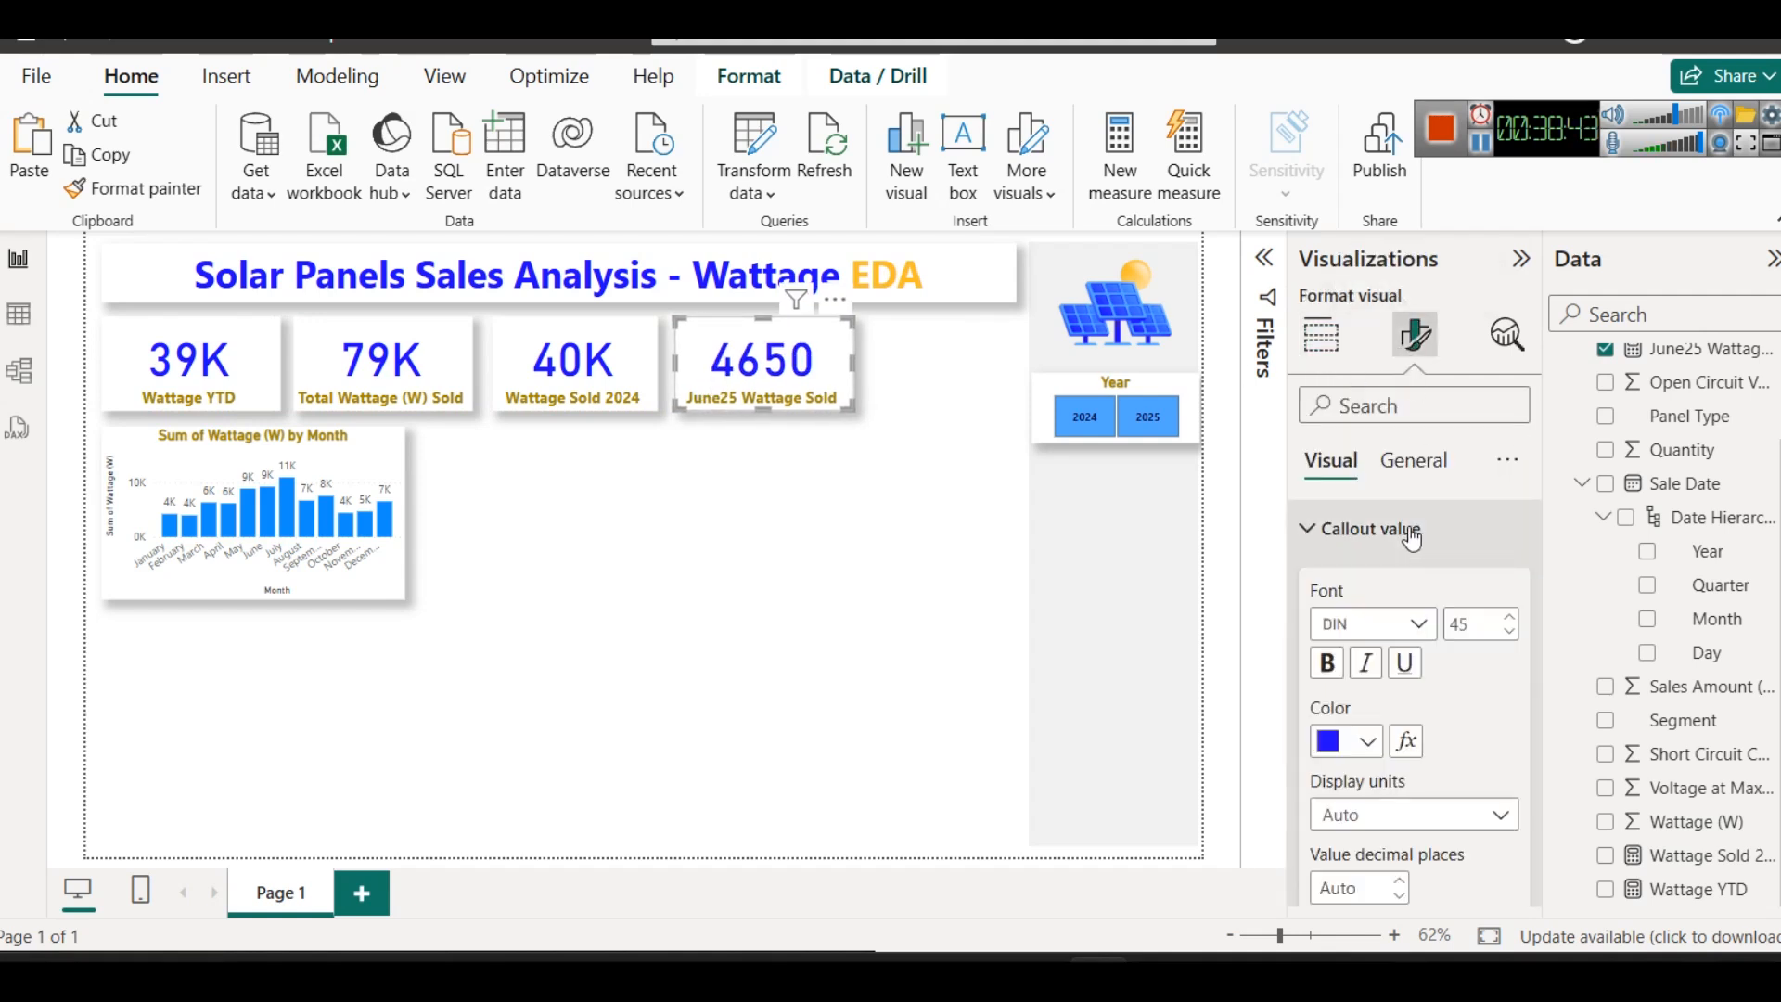
pyautogui.scroll(-2, 1404, 751)
pyautogui.click(1385, 675)
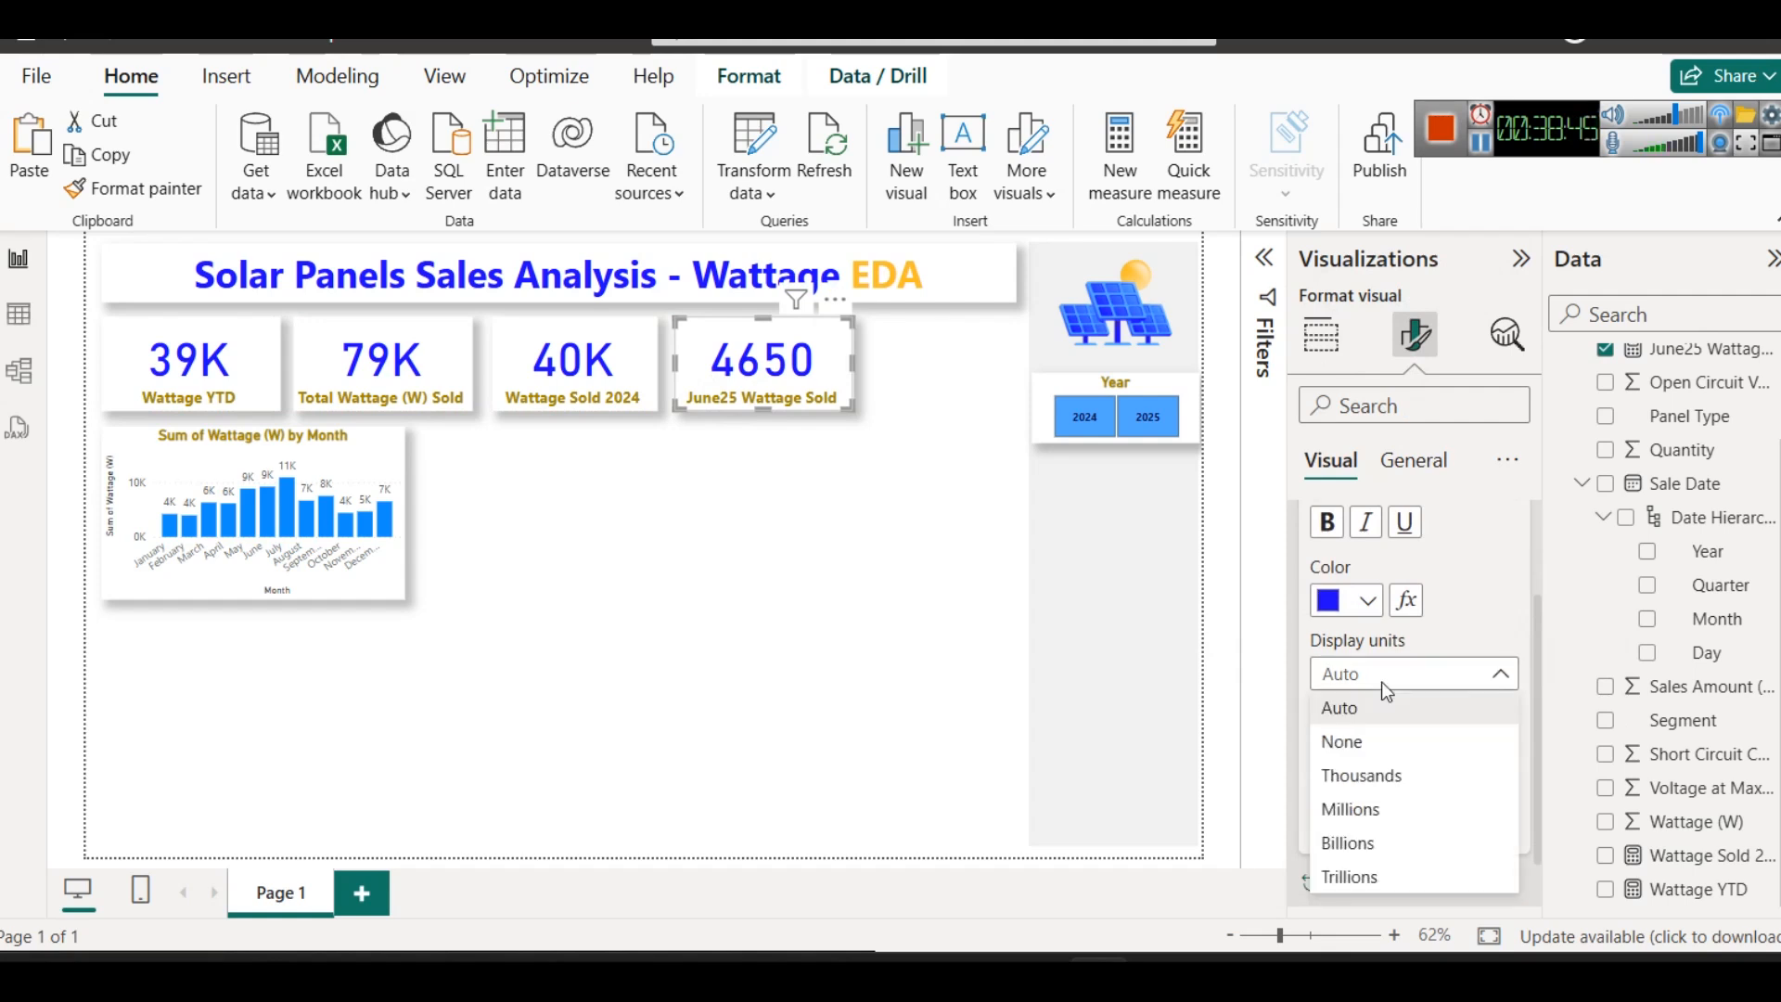
pyautogui.click(1382, 777)
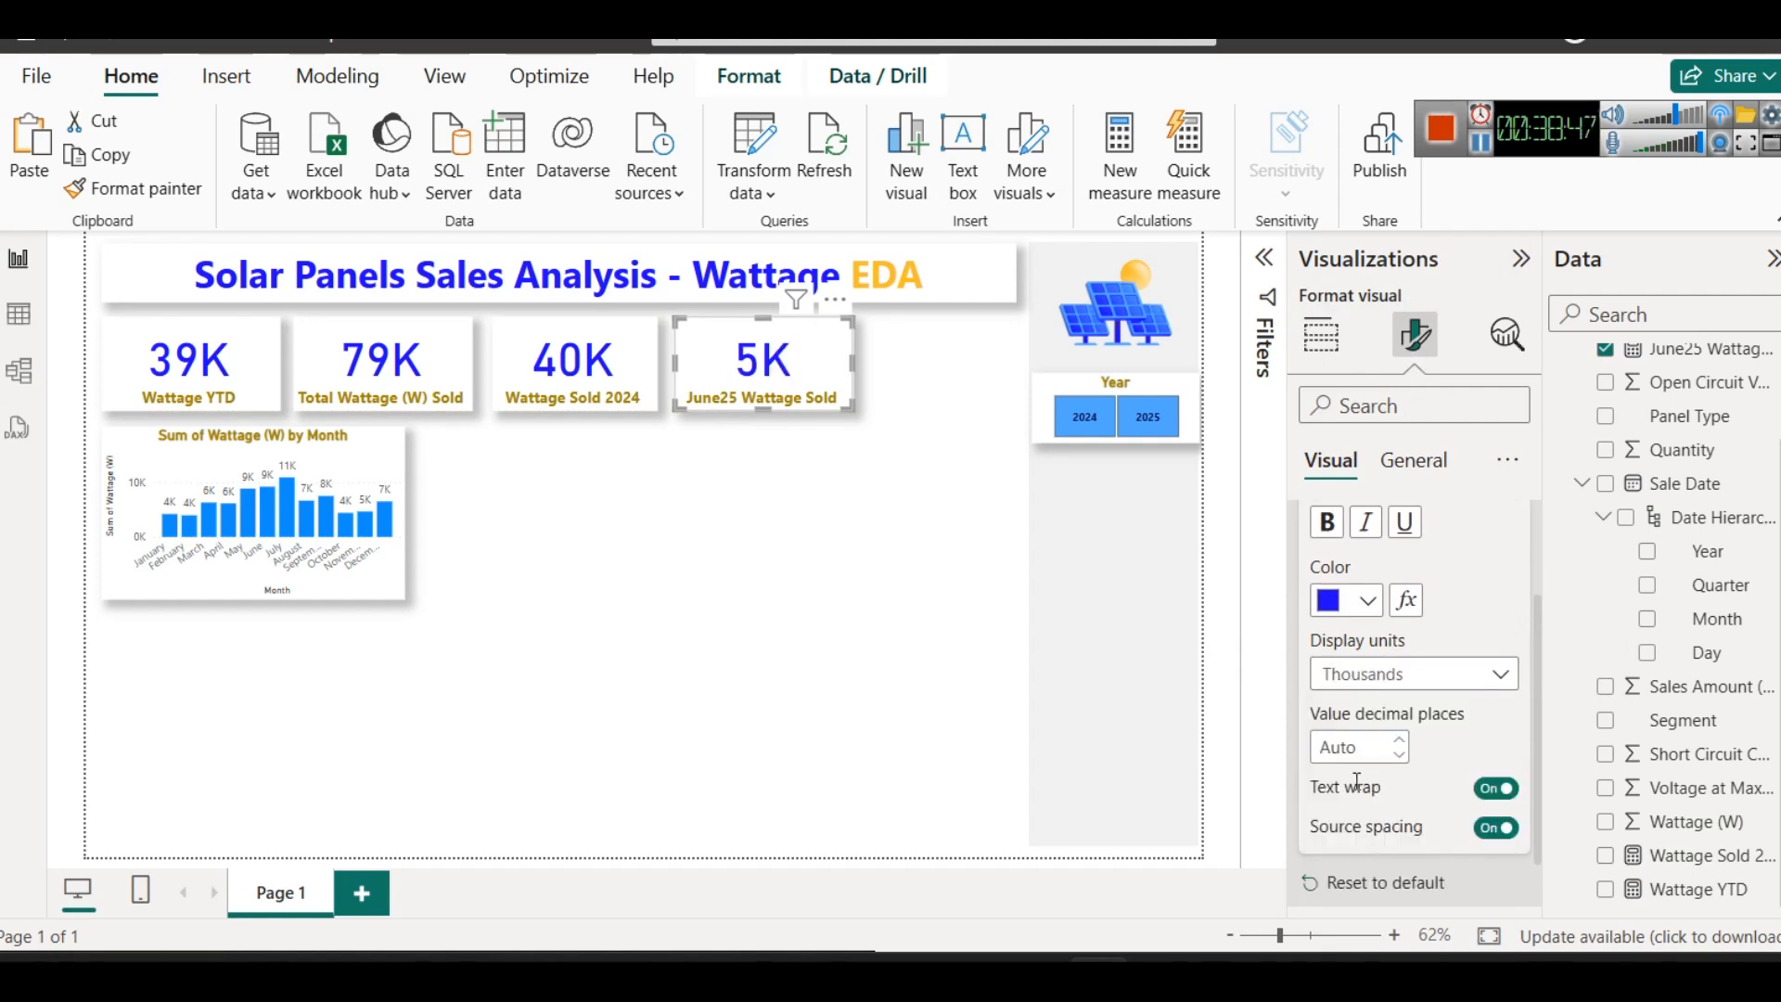
pyautogui.click(402, 371)
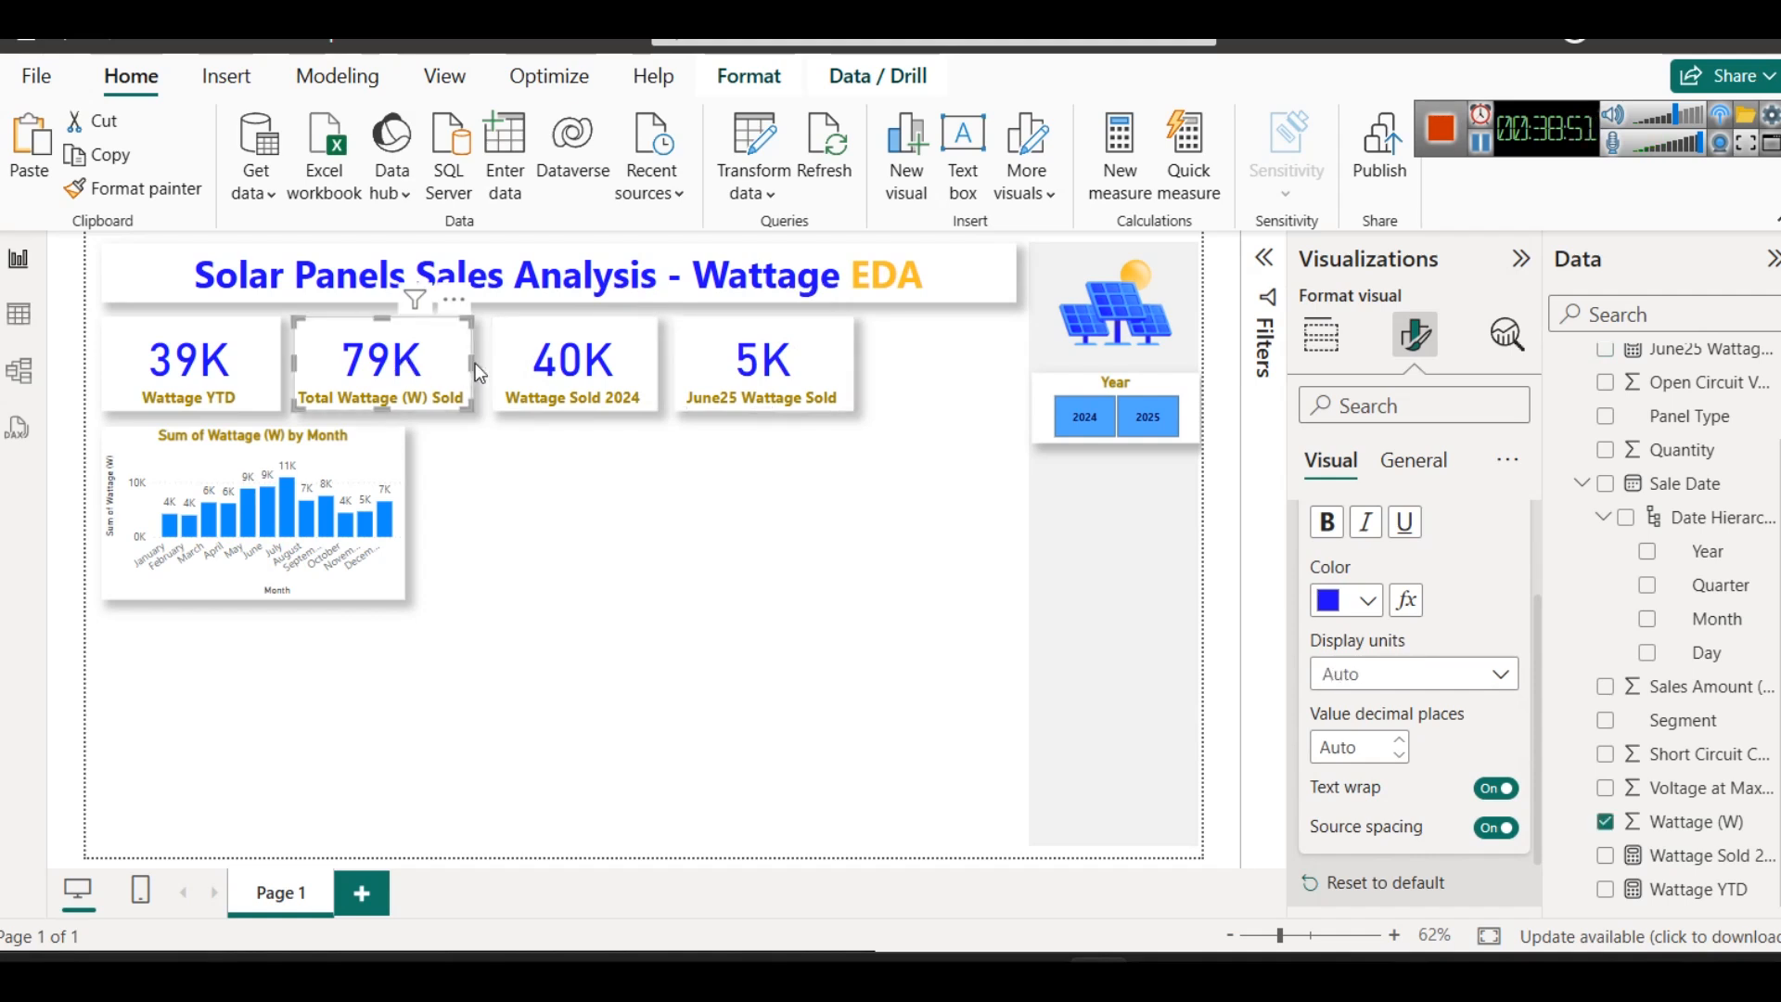
pyautogui.click(543, 510)
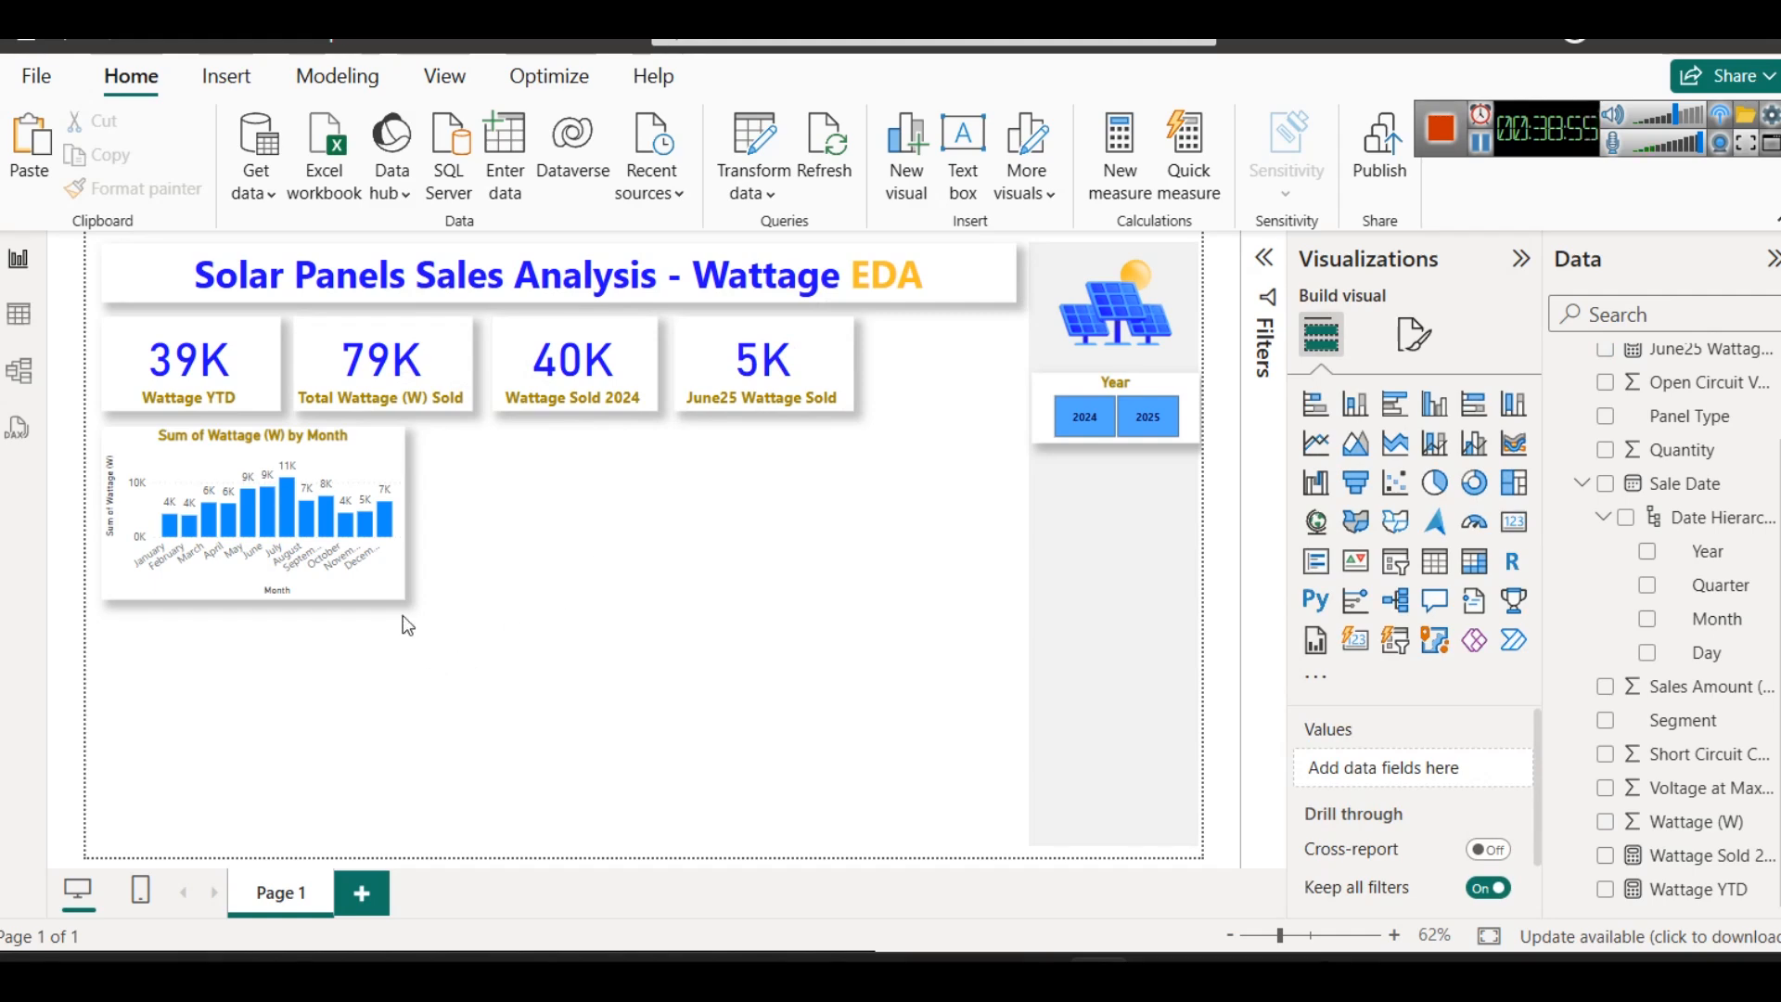
# - Check the DAX solutions page in the browser and switch to the "Total Wattage Sold in 2024" notes in Notepad
pyautogui.click(1480, 130)
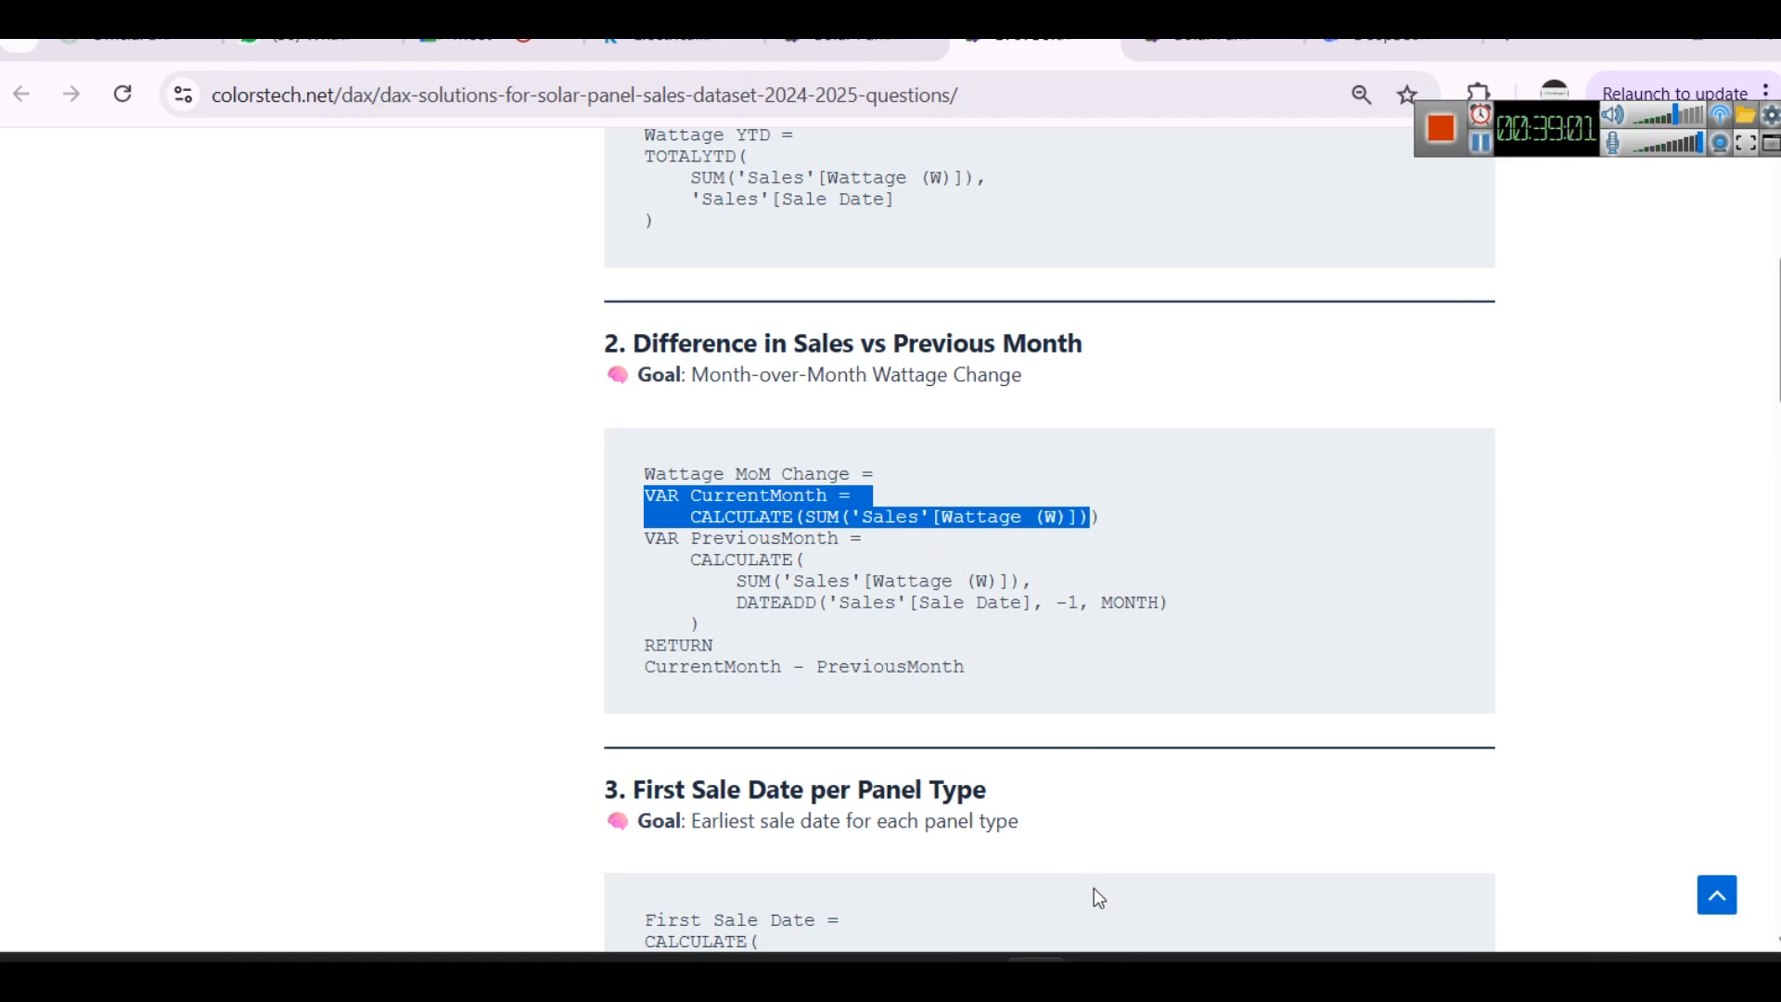
pyautogui.moveTo(1104, 973)
pyautogui.click(1063, 883)
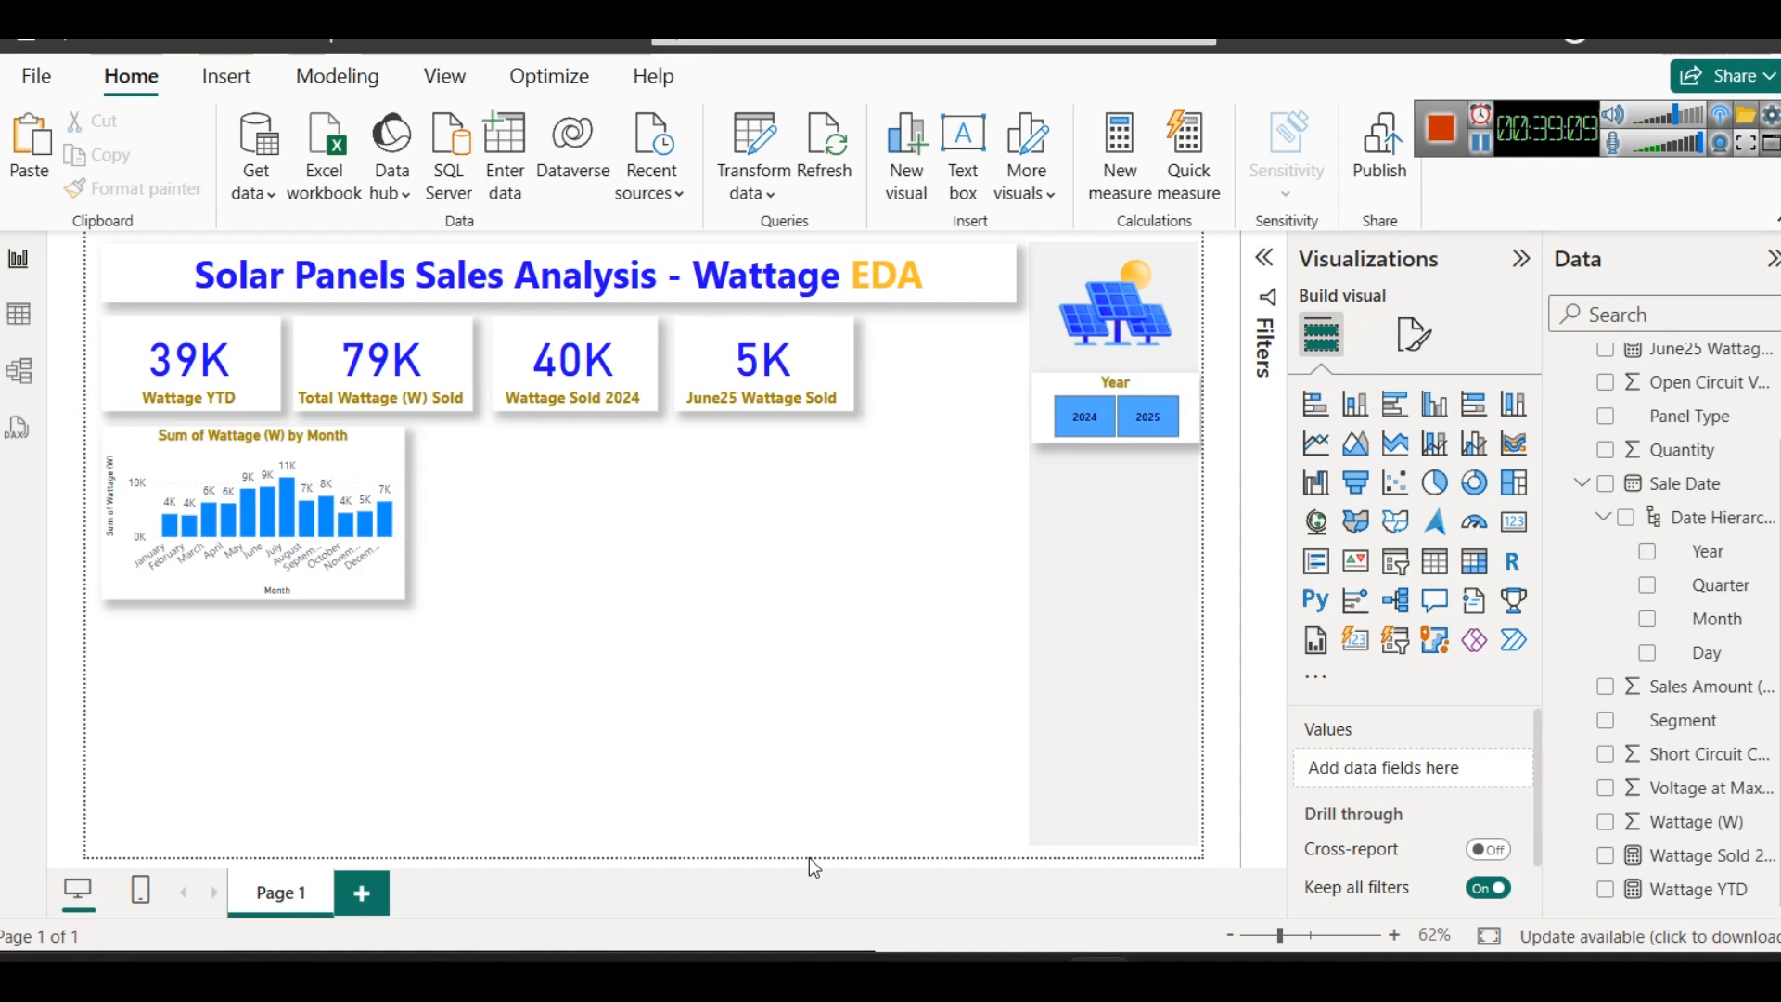
pyautogui.moveTo(745, 959)
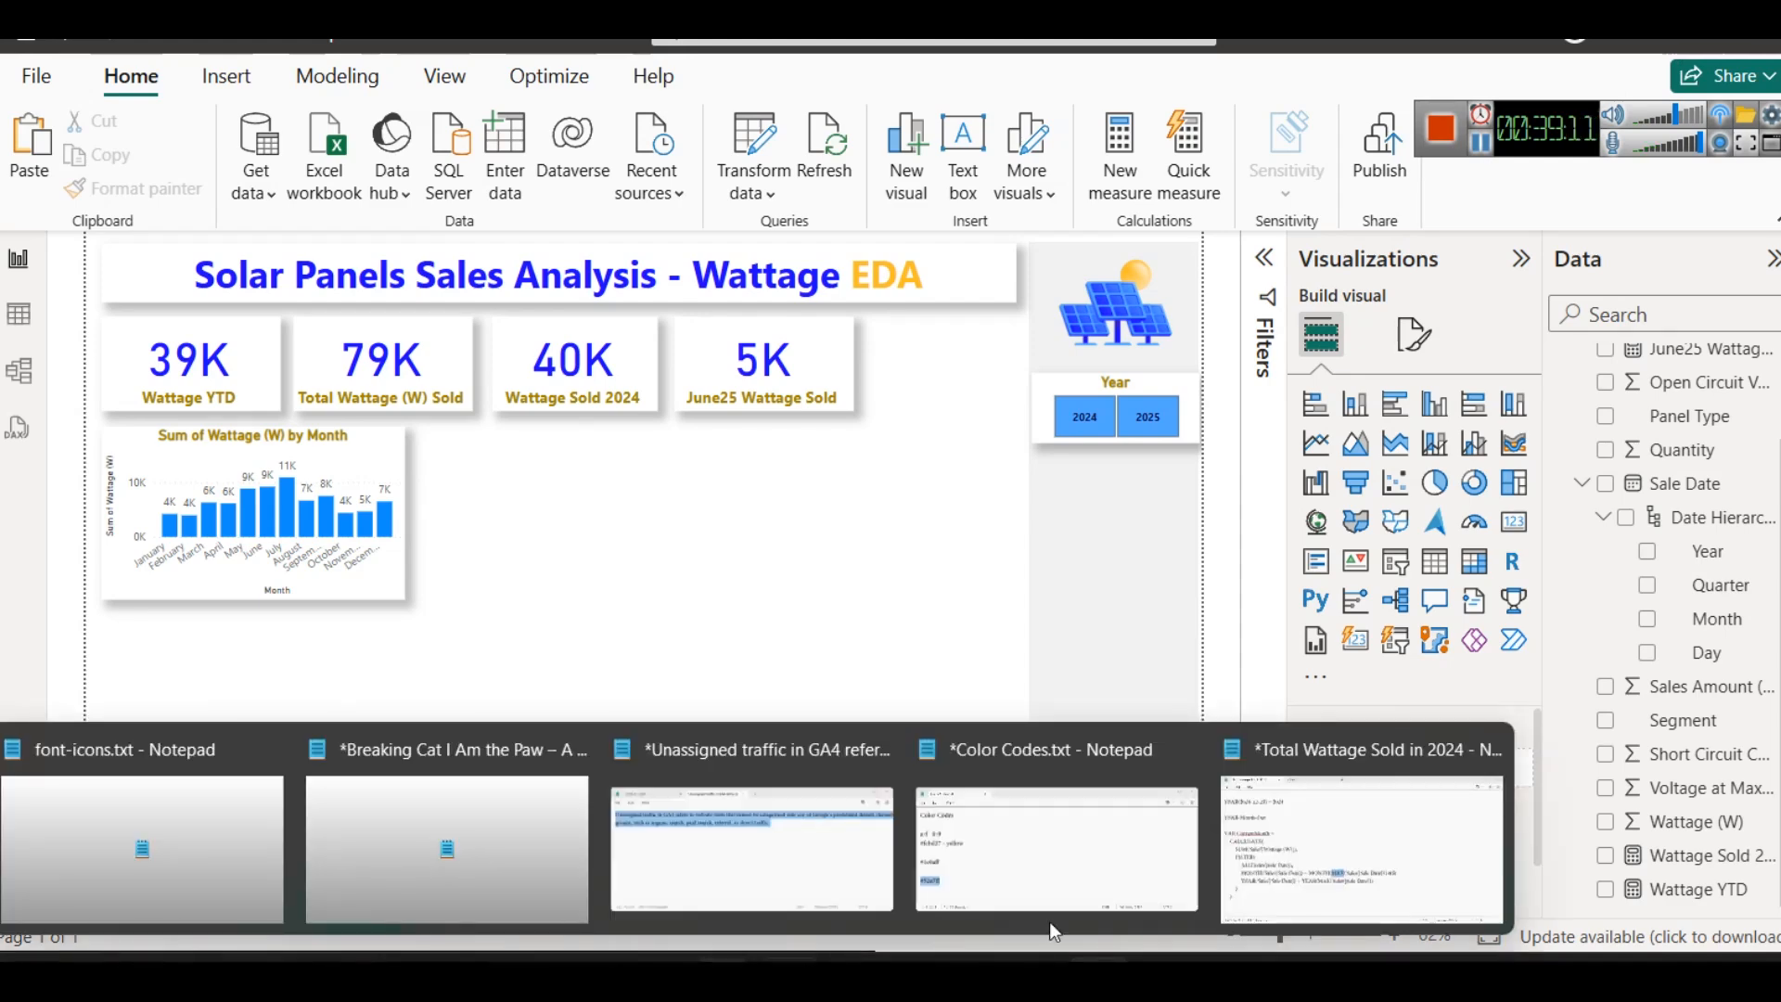
pyautogui.click(1343, 861)
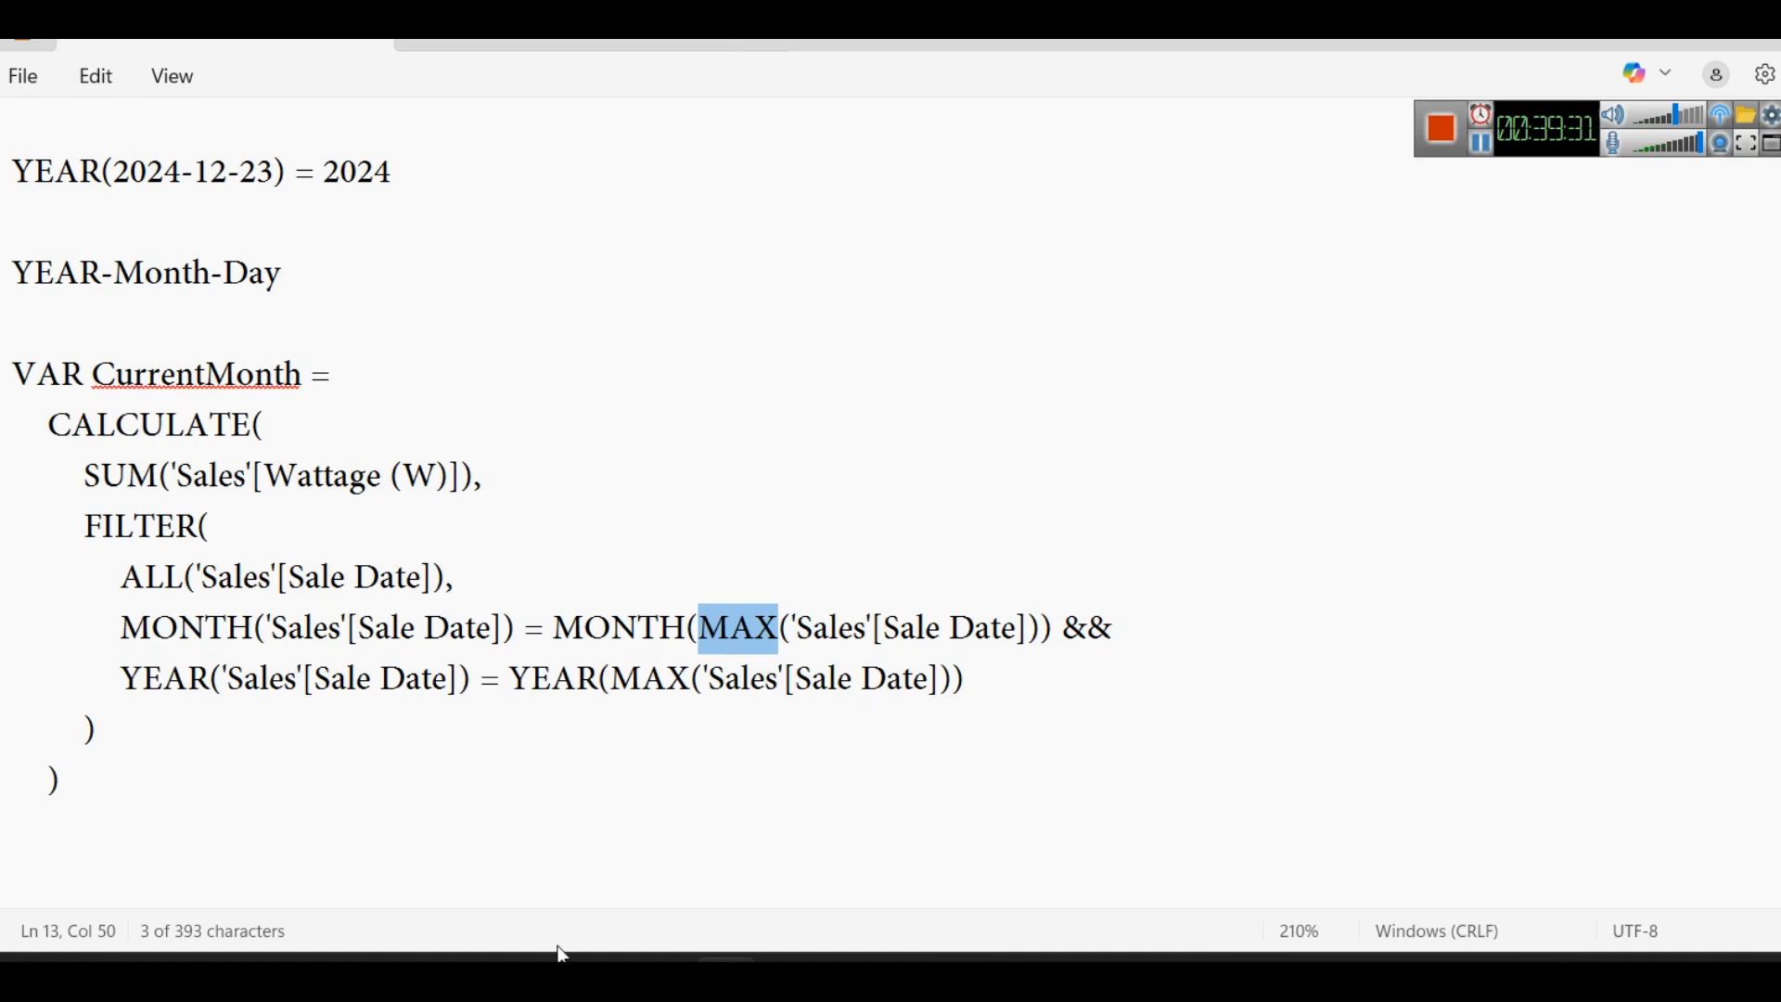
# - Add the line "cy = CURRENTYEAR()" below the CurrentMonth variable block, separated by a blank line
pyautogui.click(549, 857)
pyautogui.press('Return')
pyautogui.press('Return')
pyautogui.press('Up')
pyautogui.press('Up')
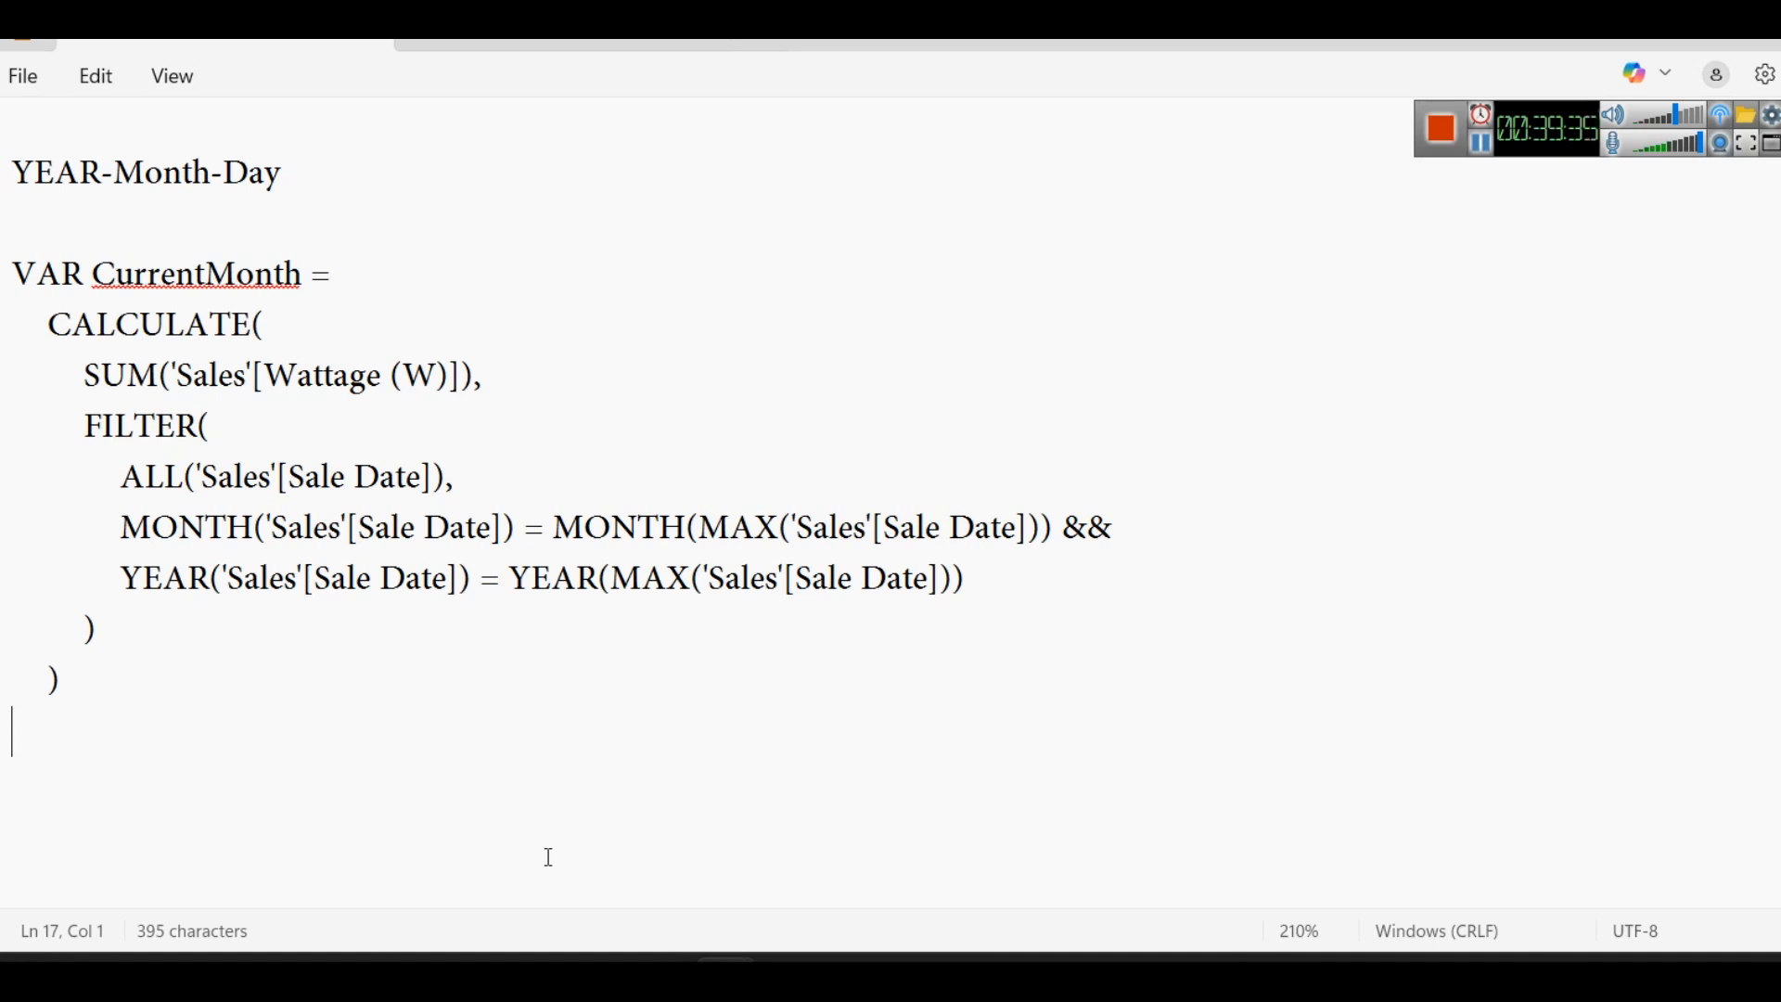
pyautogui.press('Return')
pyautogui.write('cy = CURR')
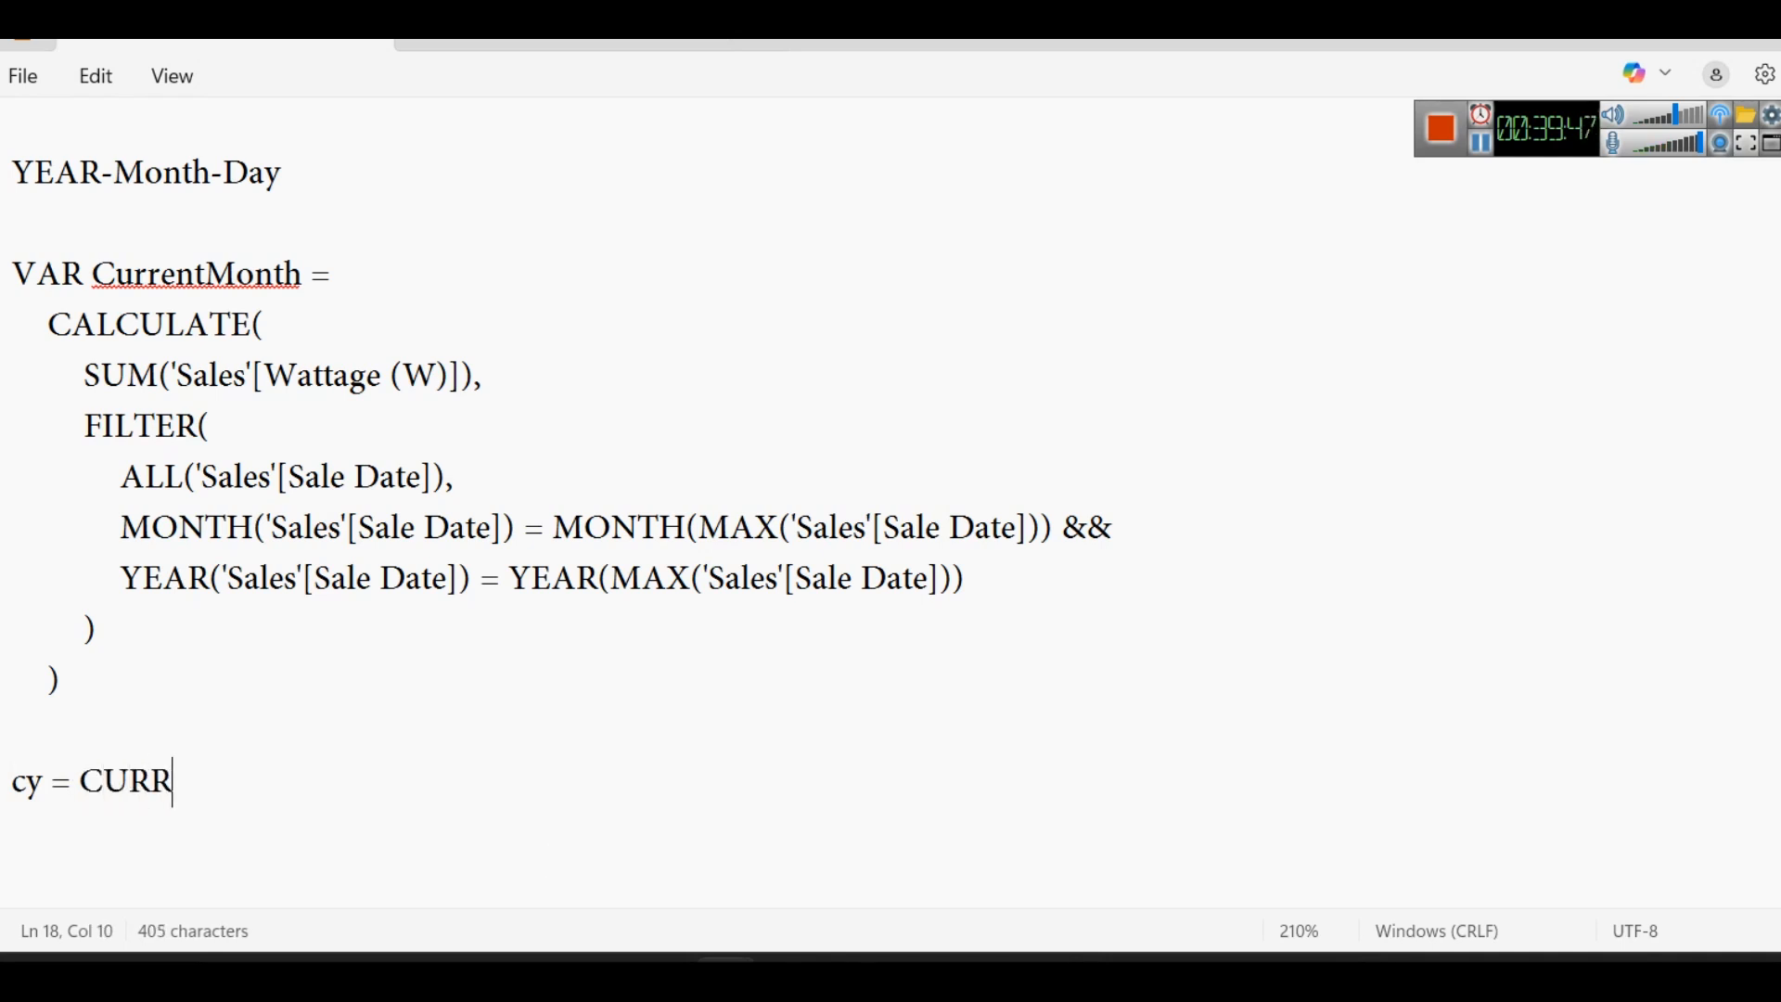
pyautogui.write('ENTYEARA')
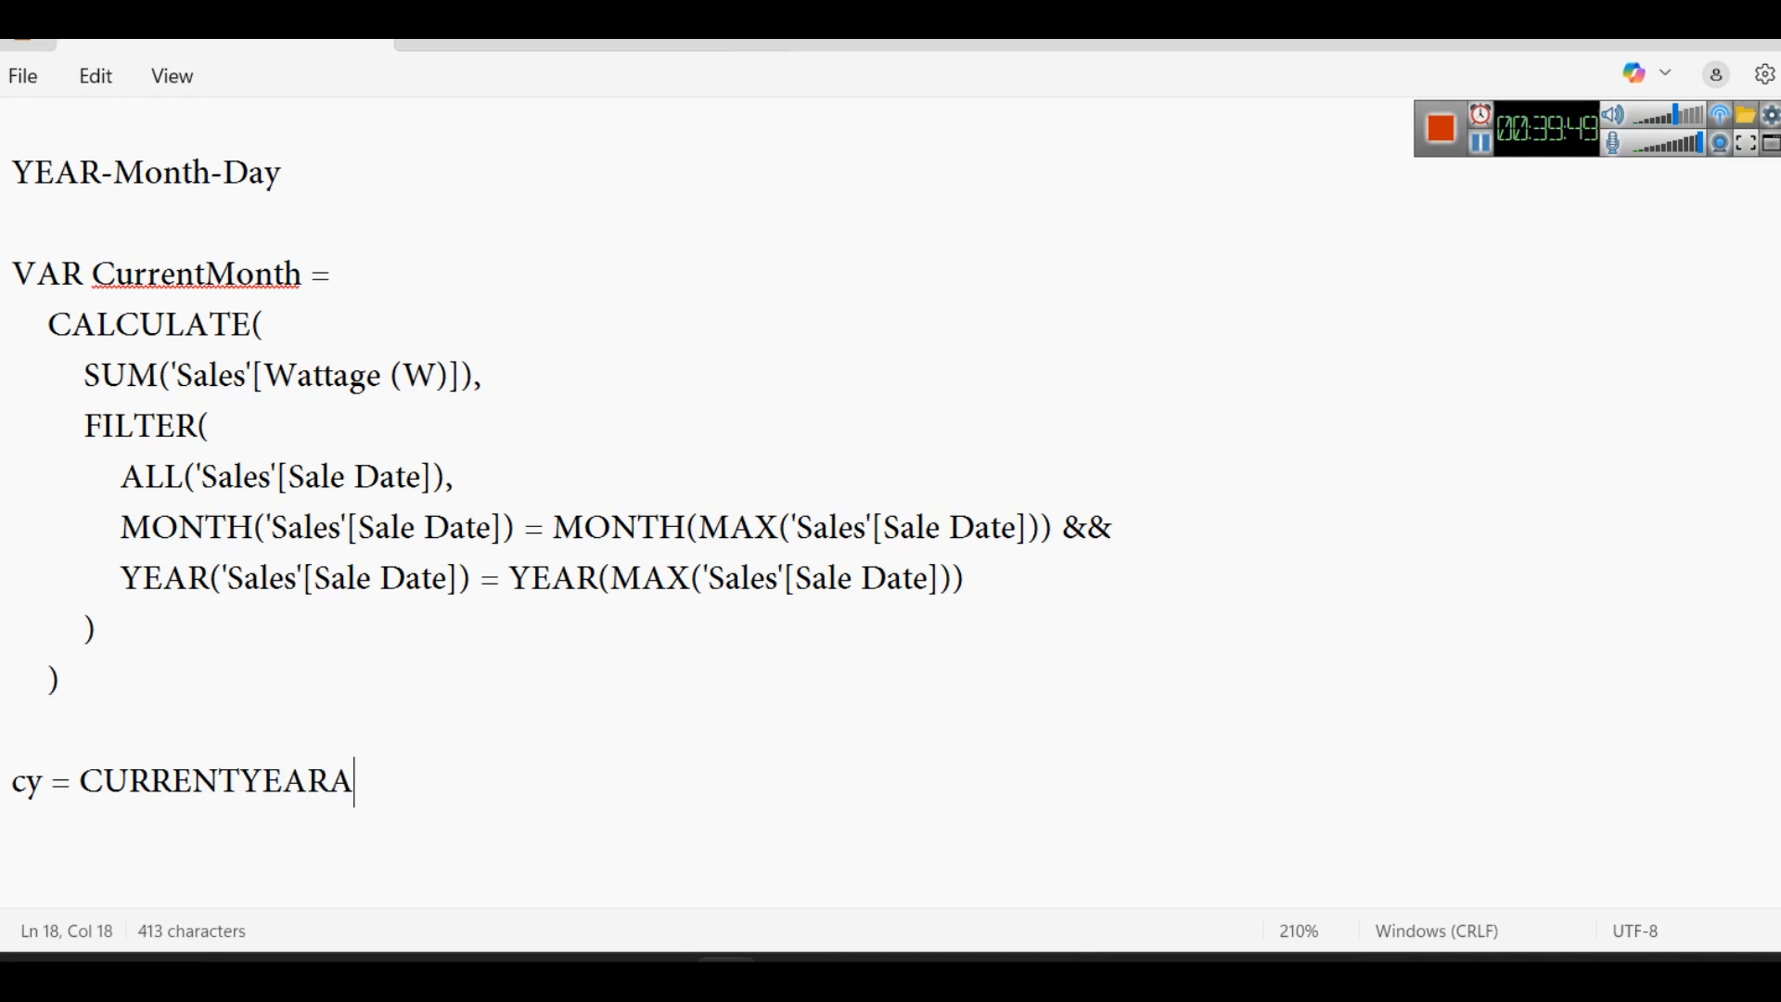
pyautogui.press('BackSpace')
pyautogui.write('()')
pyautogui.press('Return')
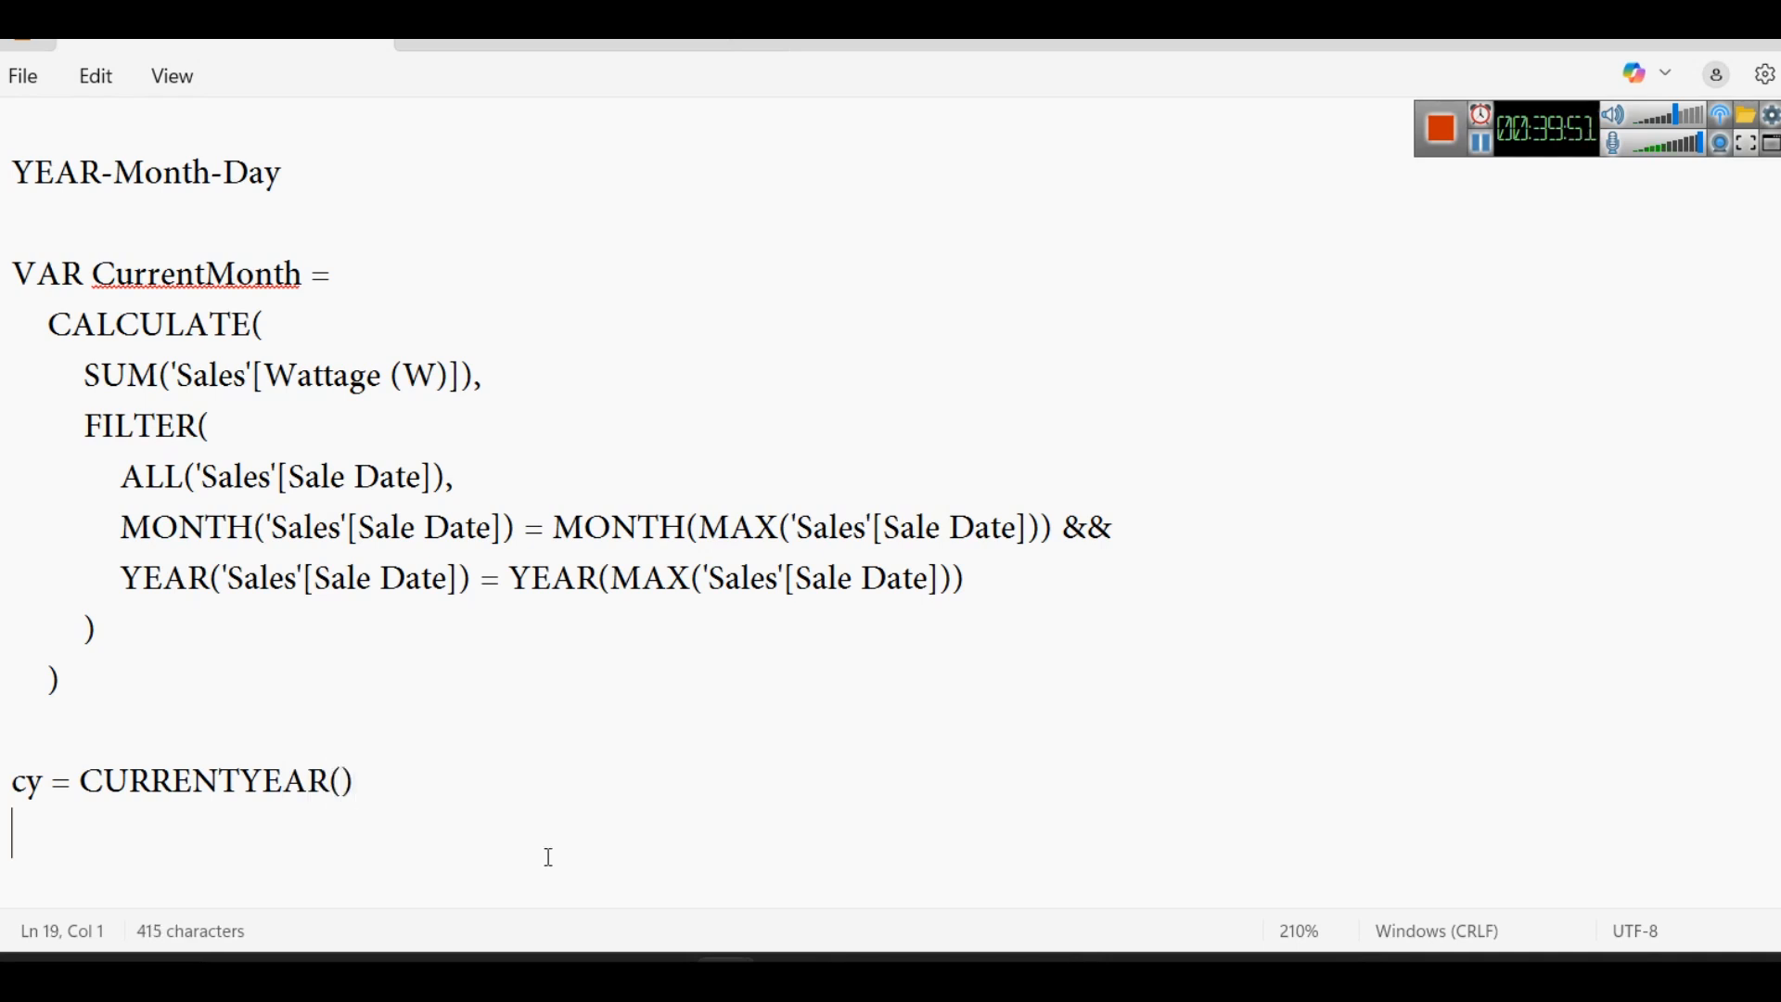
# - Start the next line with "salescurrentyear = CALCULATE(" beneath the cy line
pyautogui.scroll(-2, 433, 795)
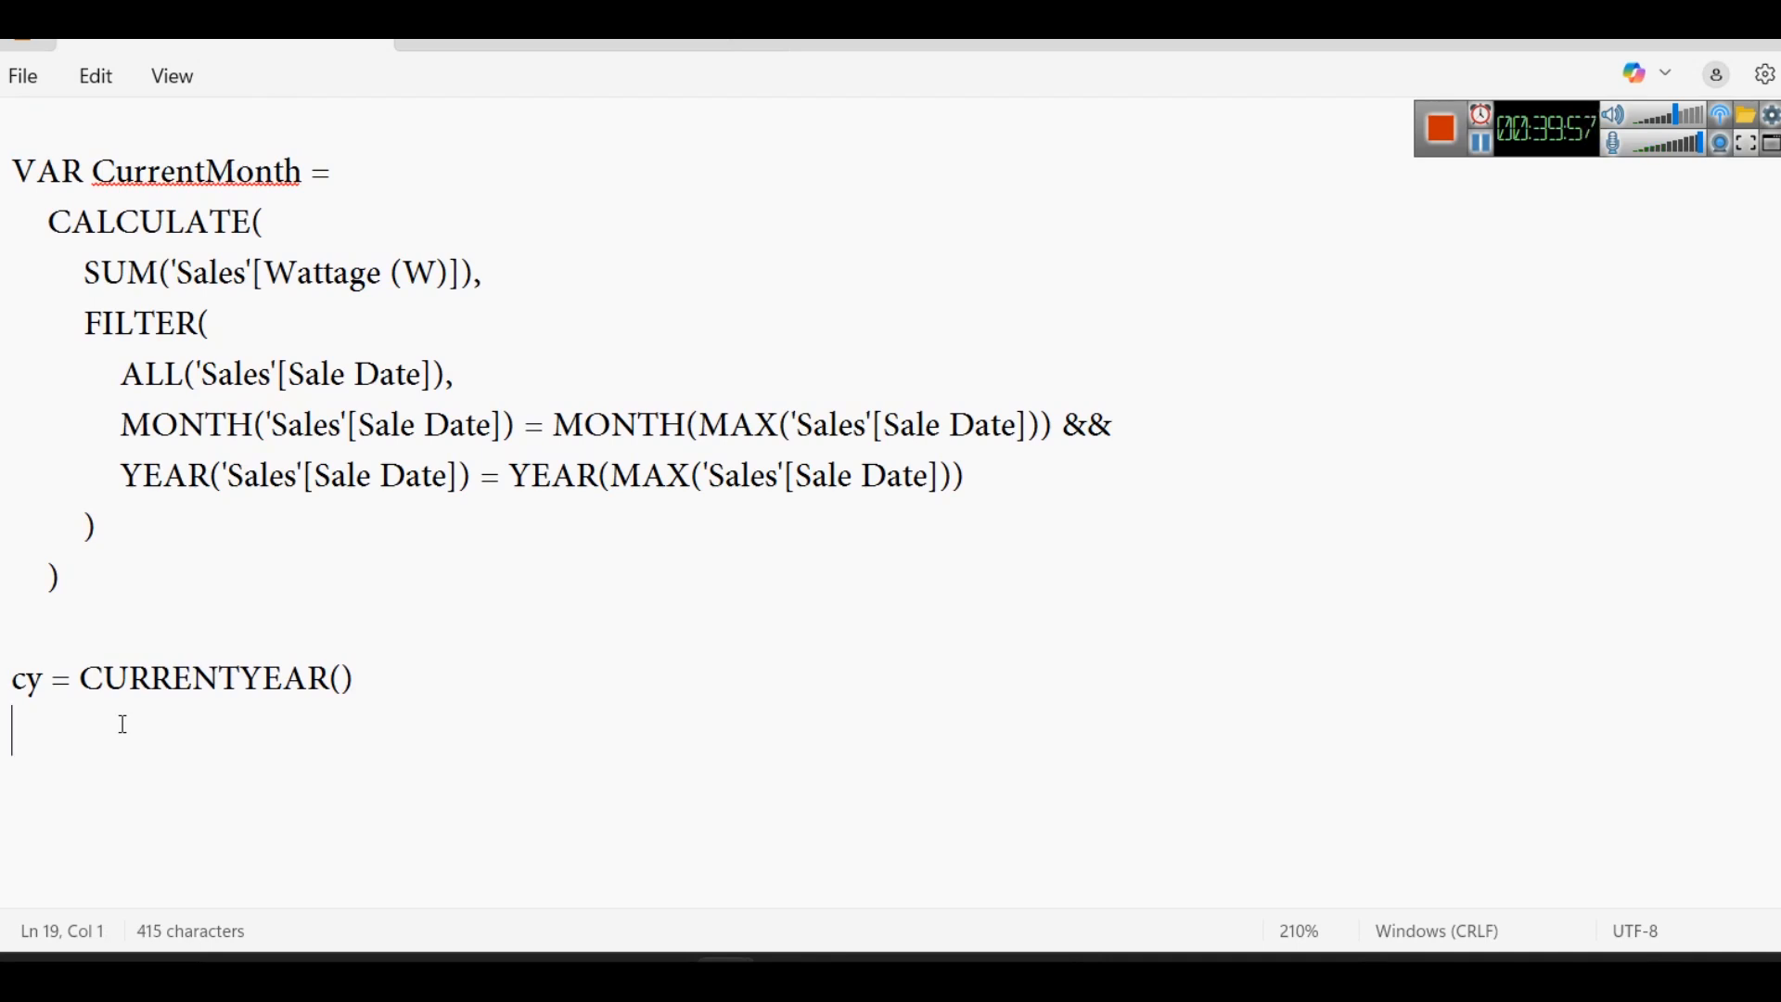
pyautogui.write('salescurrentyear = CAL')
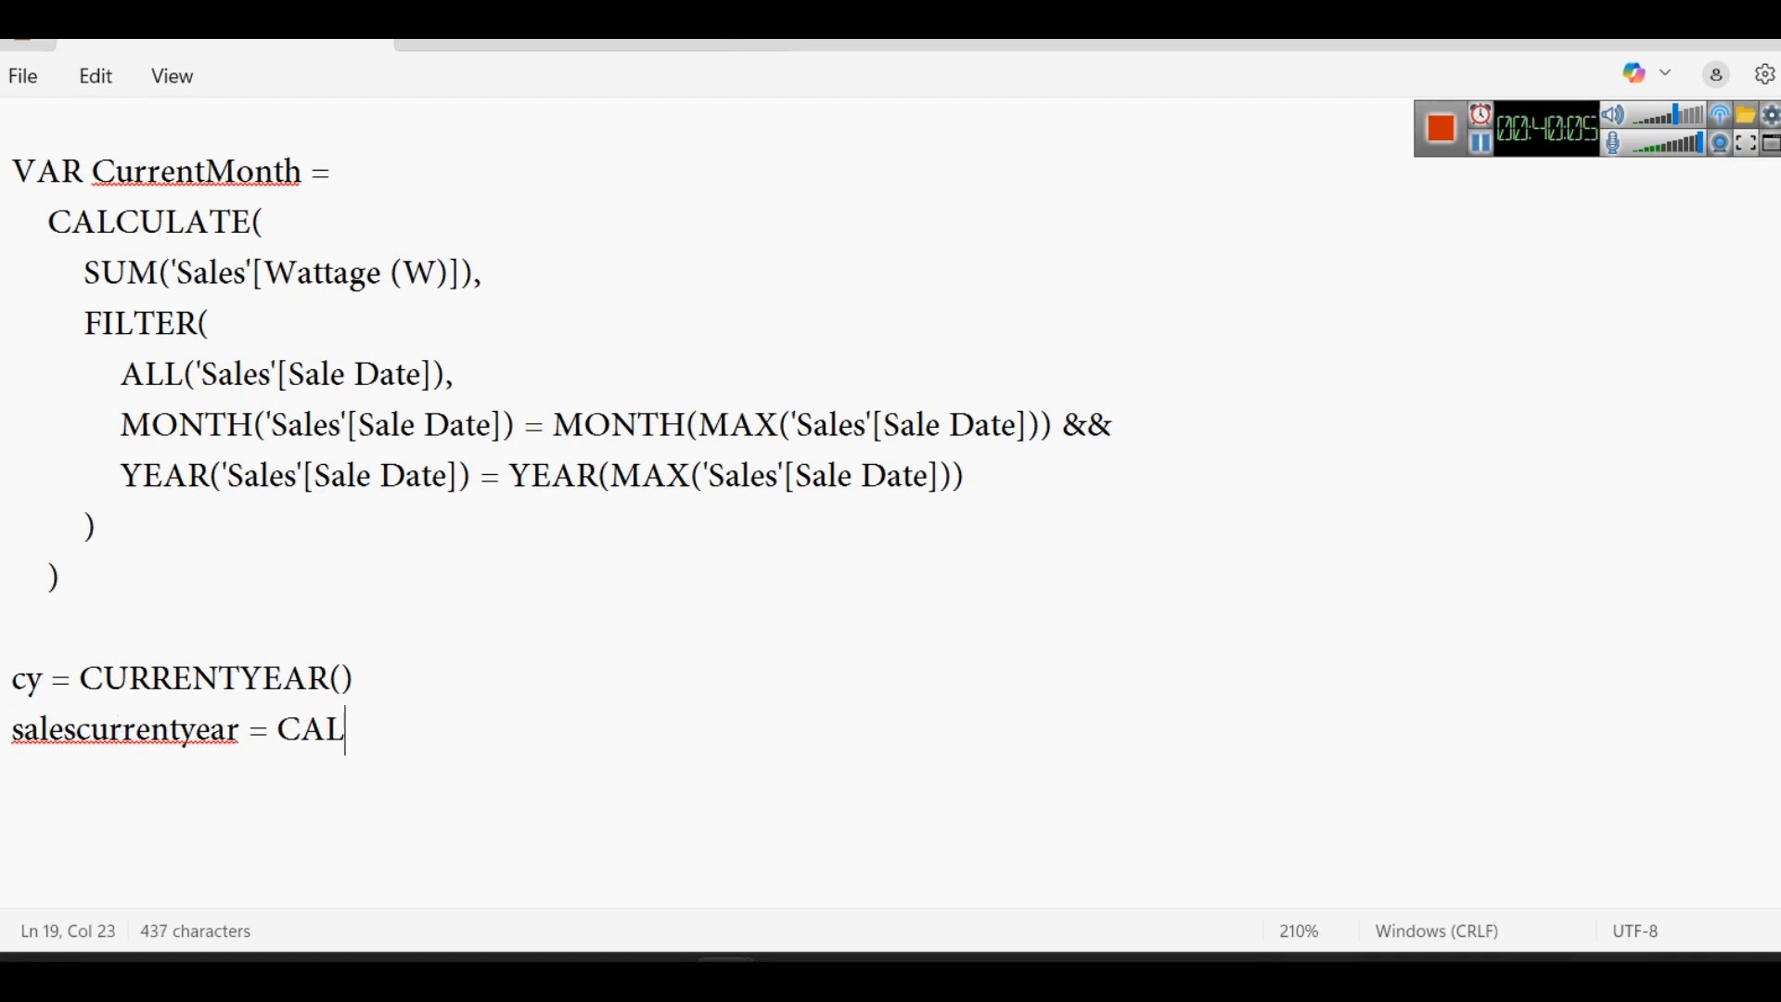
pyautogui.write('CULATE(')
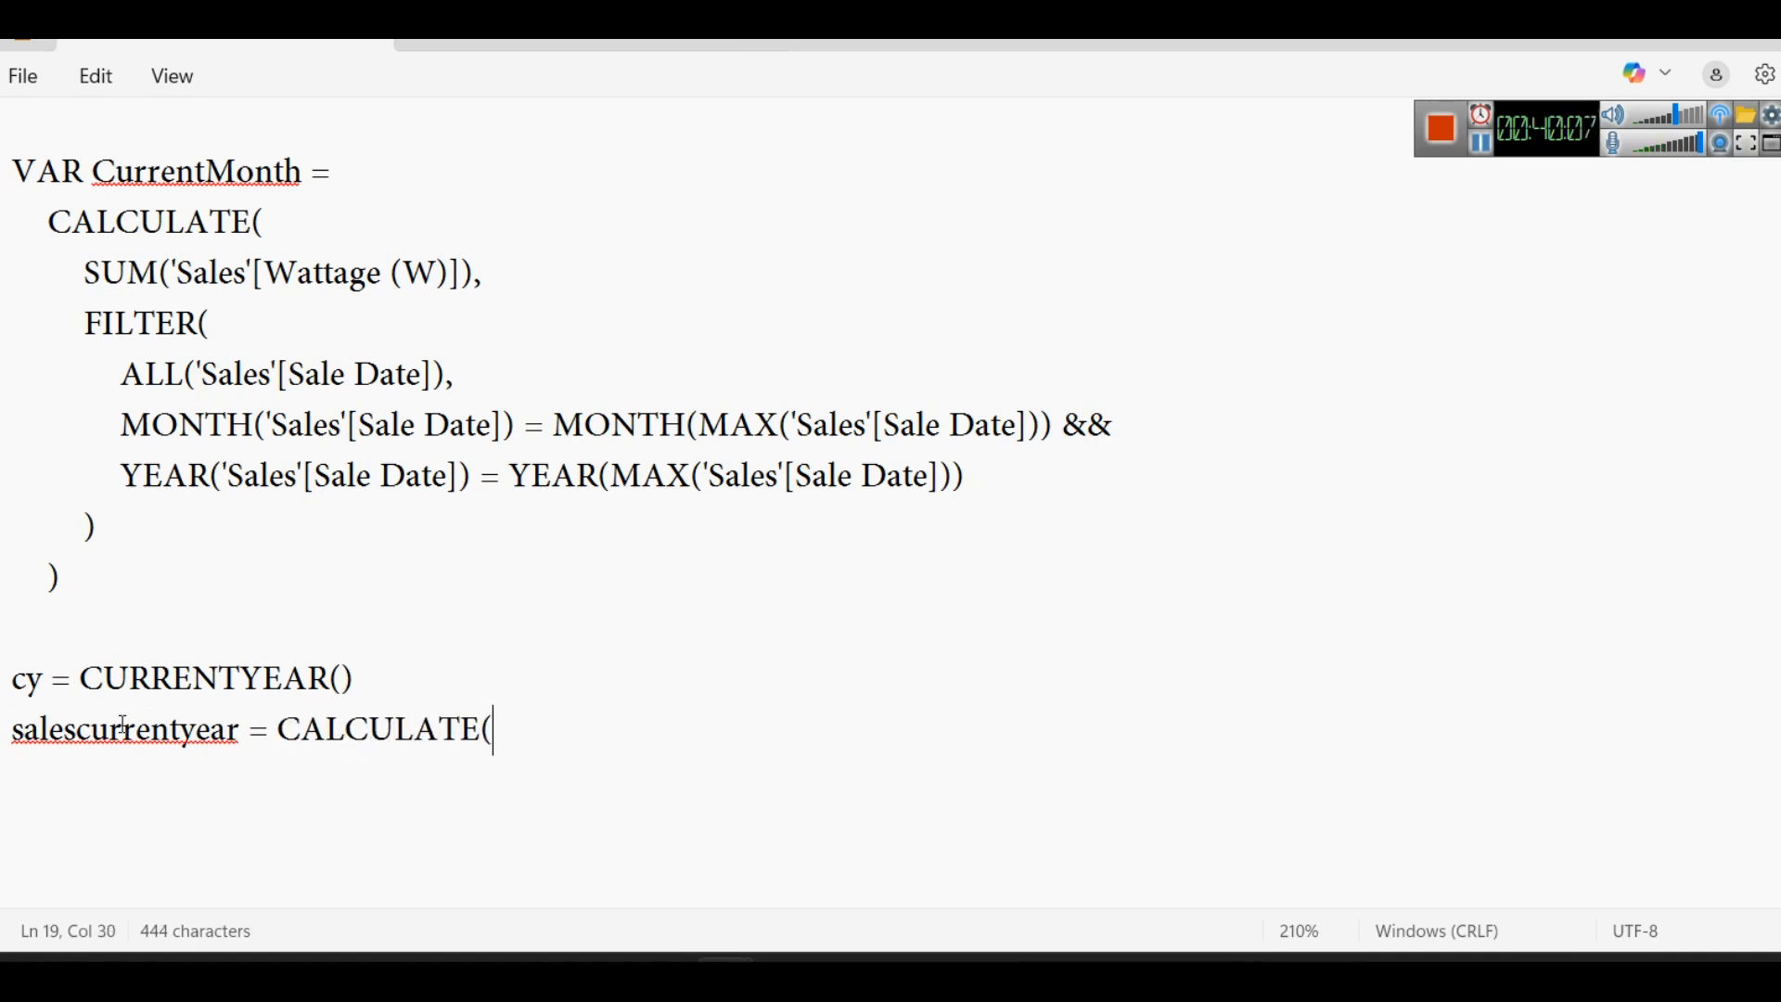
# - Prefix the cy line with the keyword VAR
pyautogui.press('Up')
pyautogui.press('Up')
pyautogui.press('Down')
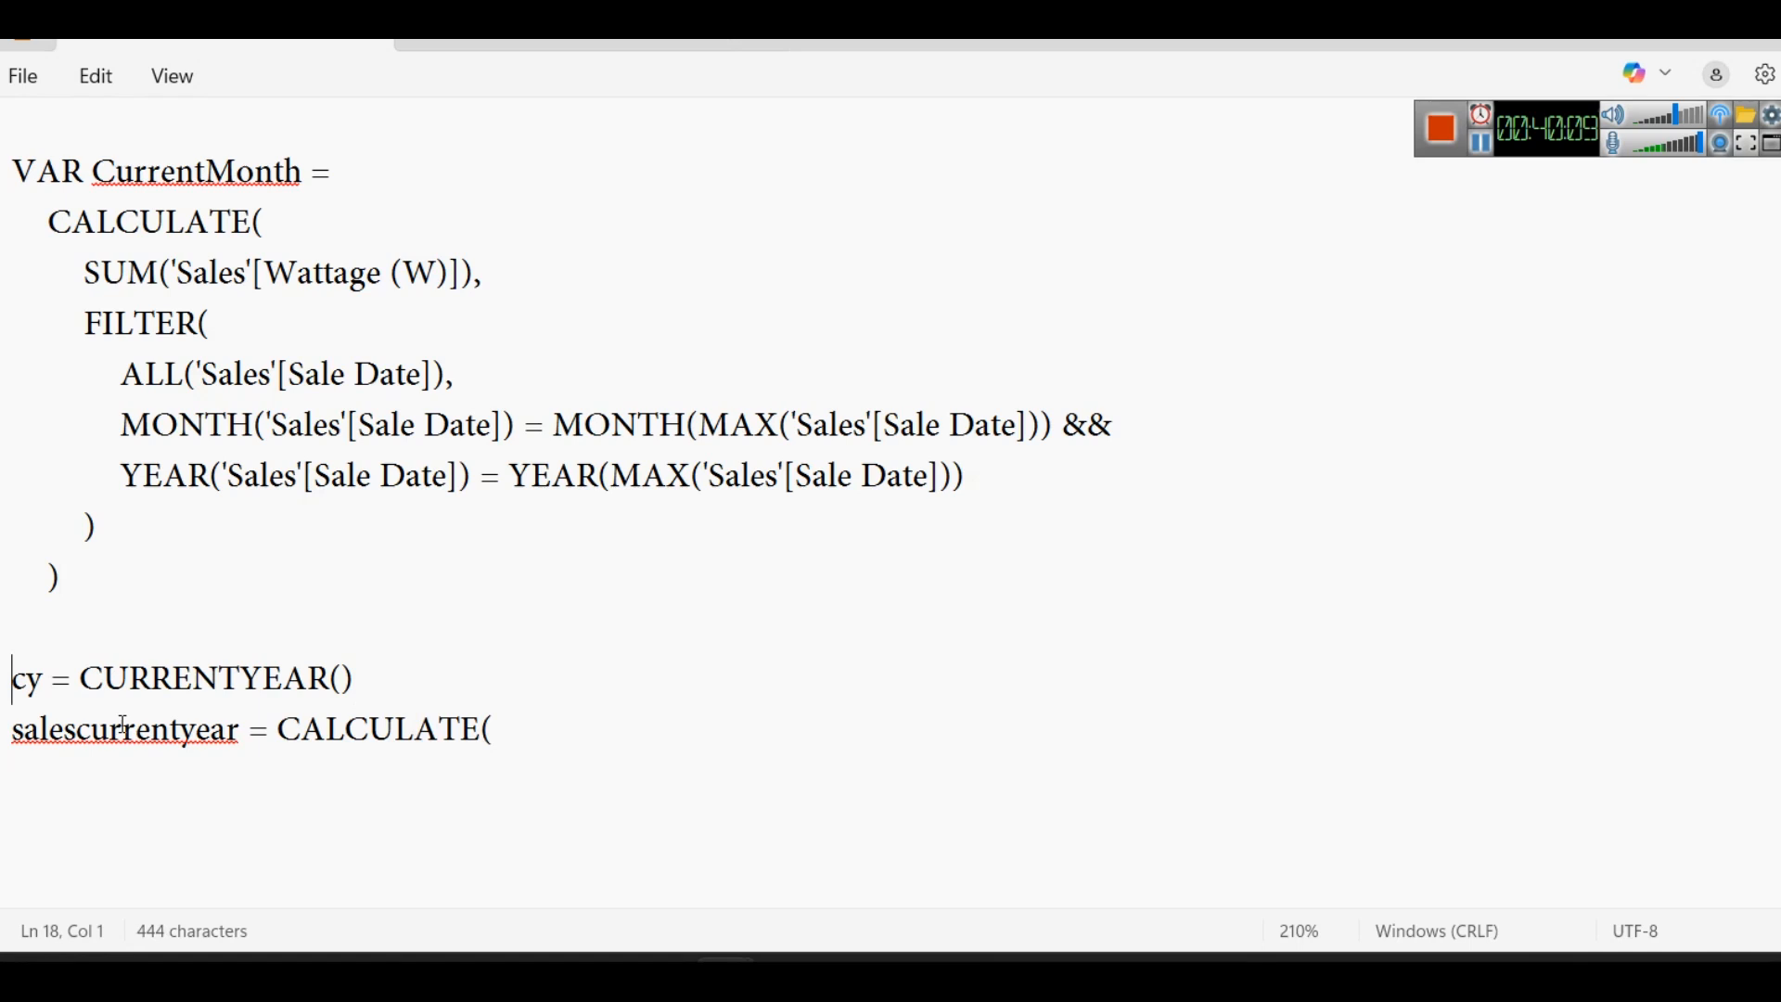
pyautogui.write('Var')
pyautogui.press('BackSpace')
pyautogui.press('BackSpace')
pyautogui.write('AR')
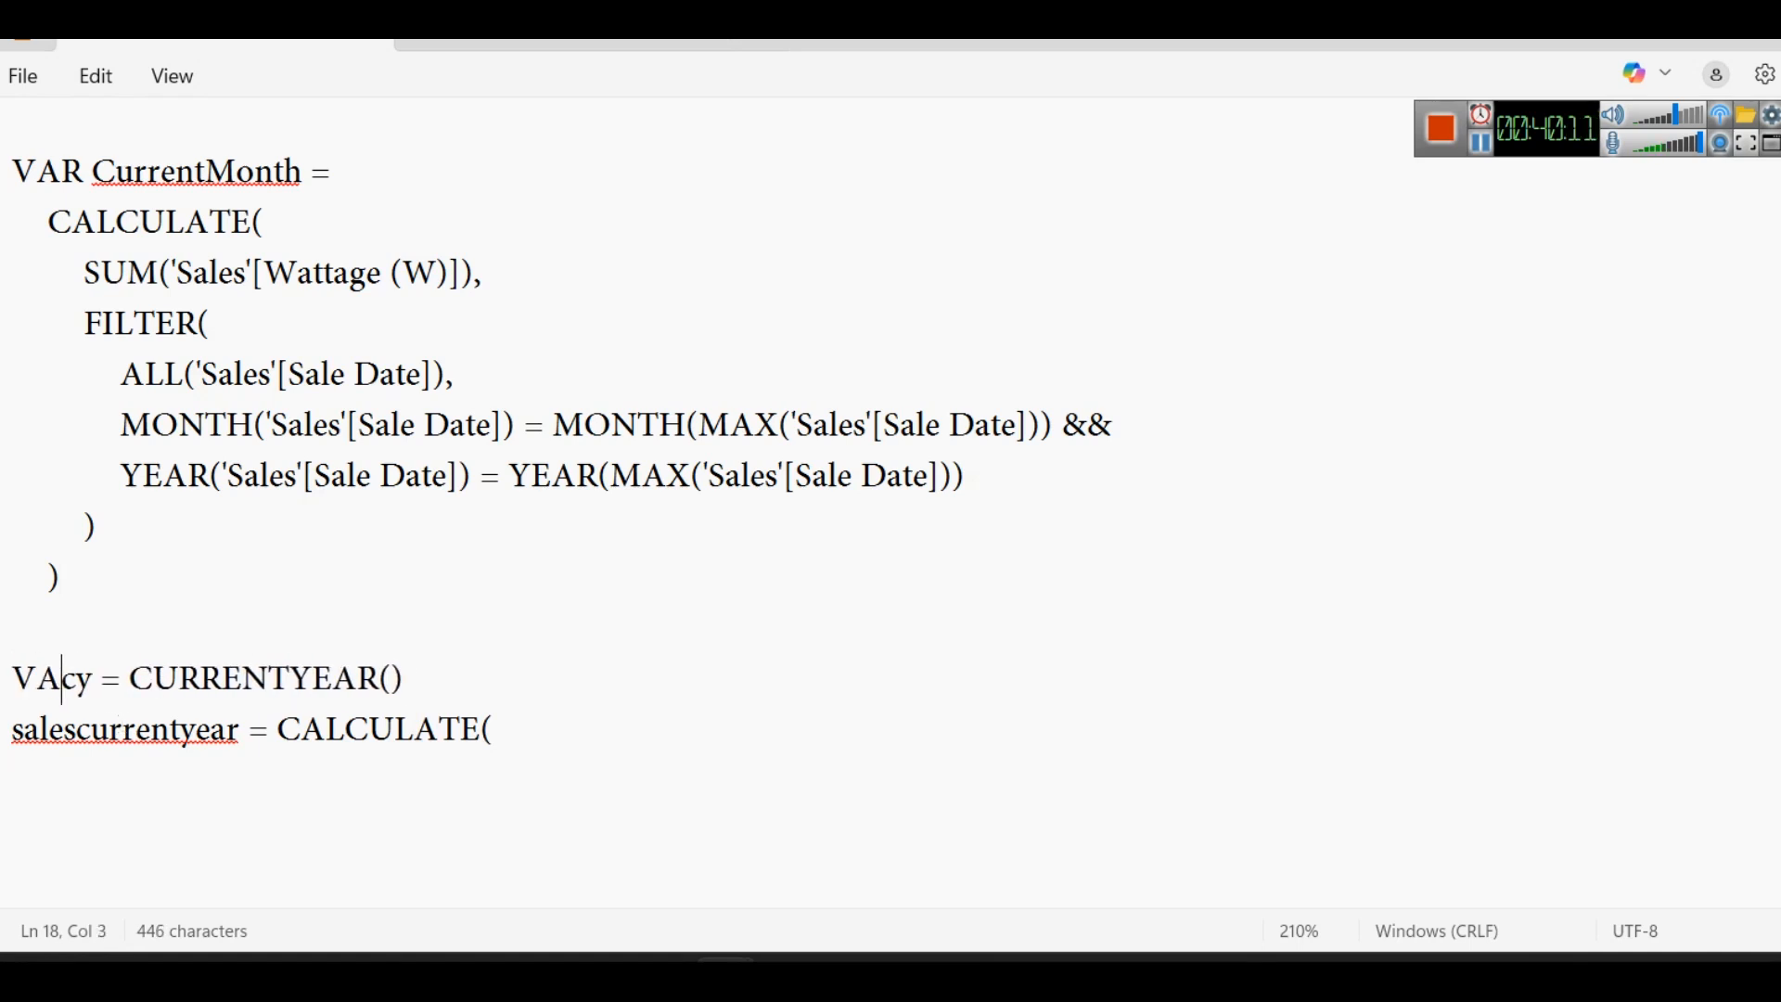
# - Complete the salescurrentyear formula with "SUM(Sales[Sales])), Sales[Year] = cy)"
pyautogui.click(522, 744)
pyautogui.write('SUM(SA')
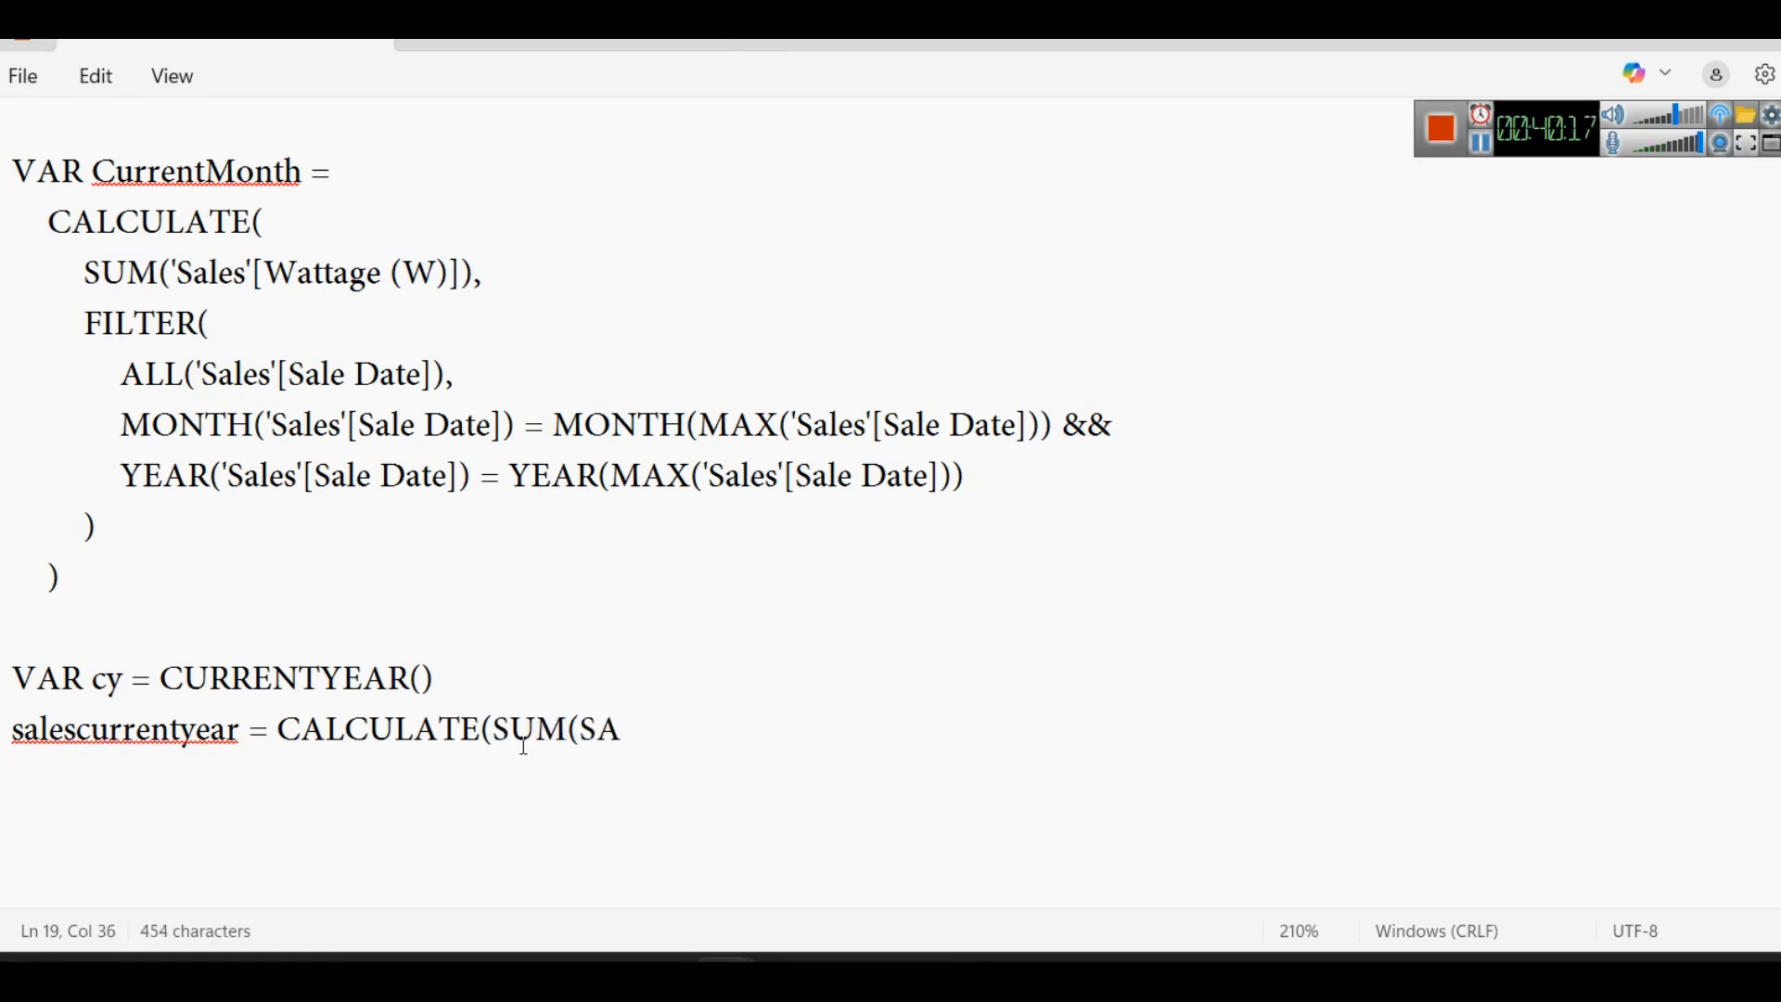
pyautogui.press('BackSpace')
pyautogui.write('a')
pyautogui.press('BackSpace')
pyautogui.write('ales')
pyautogui.write('[Sales')
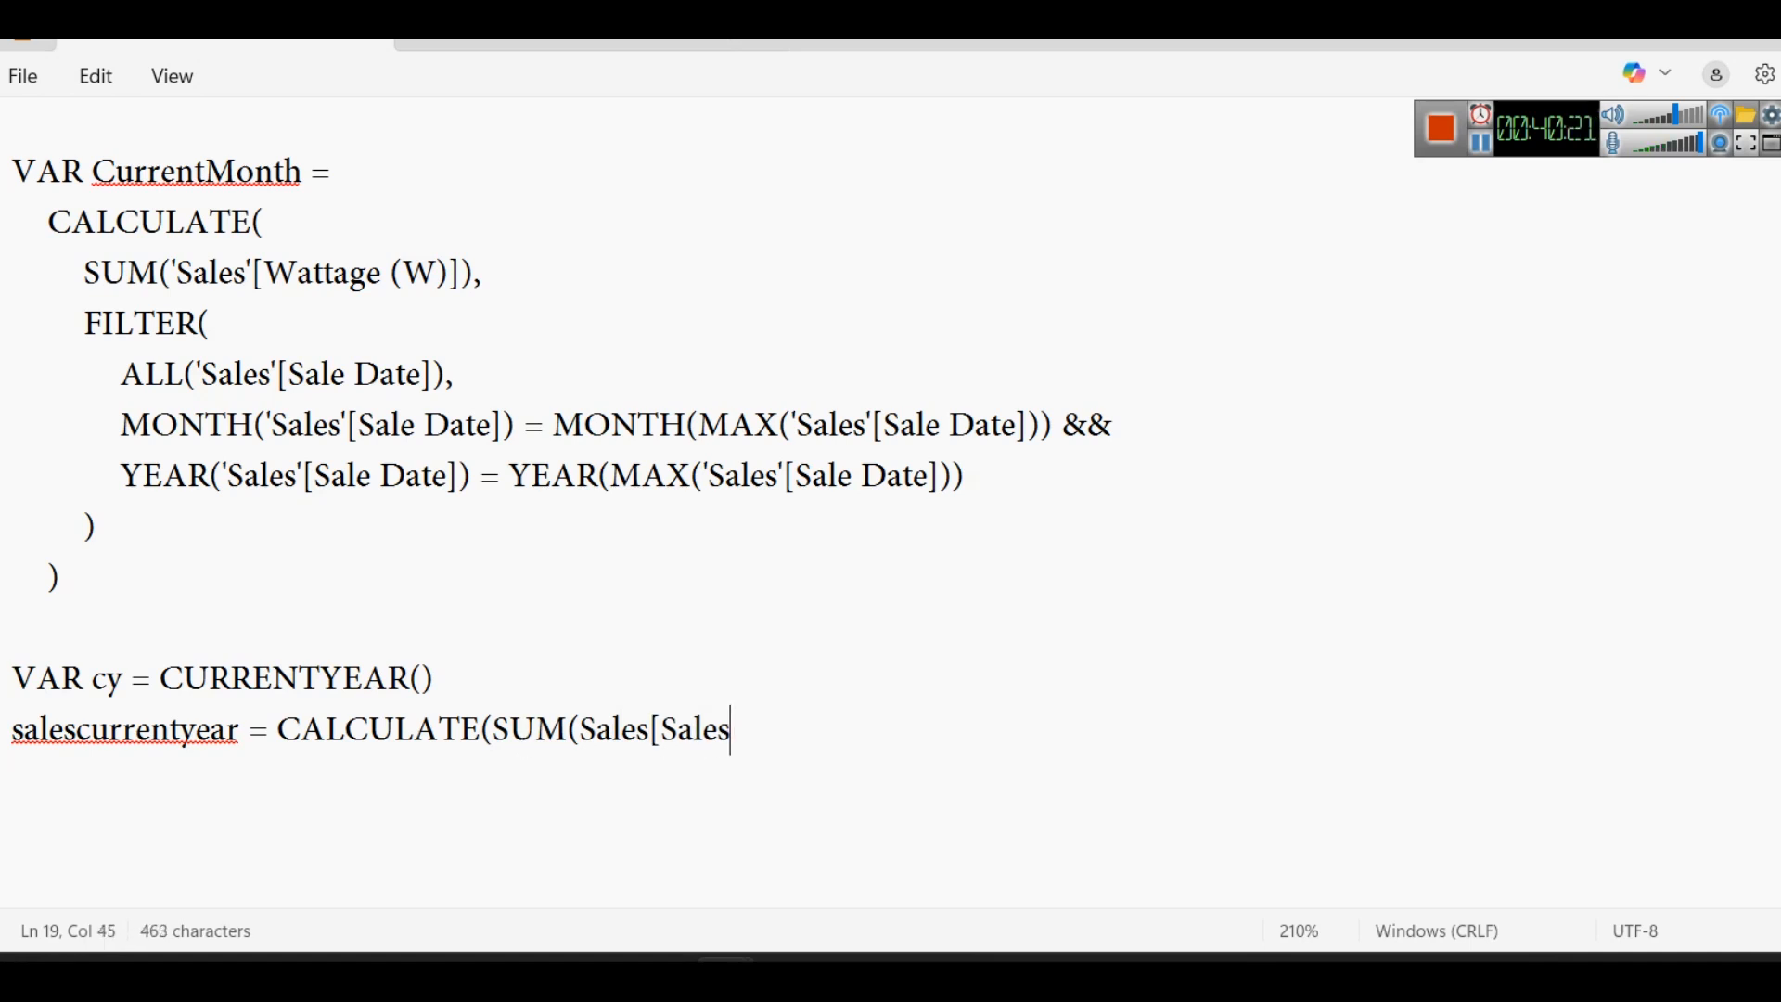
pyautogui.write(']')
pyautogui.write(')) ')
pyautogui.write('m')
pyautogui.press('BackSpace')
pyautogui.press('BackSpace')
pyautogui.write(',.')
pyautogui.press('BackSpace')
pyautogui.write('Sales[')
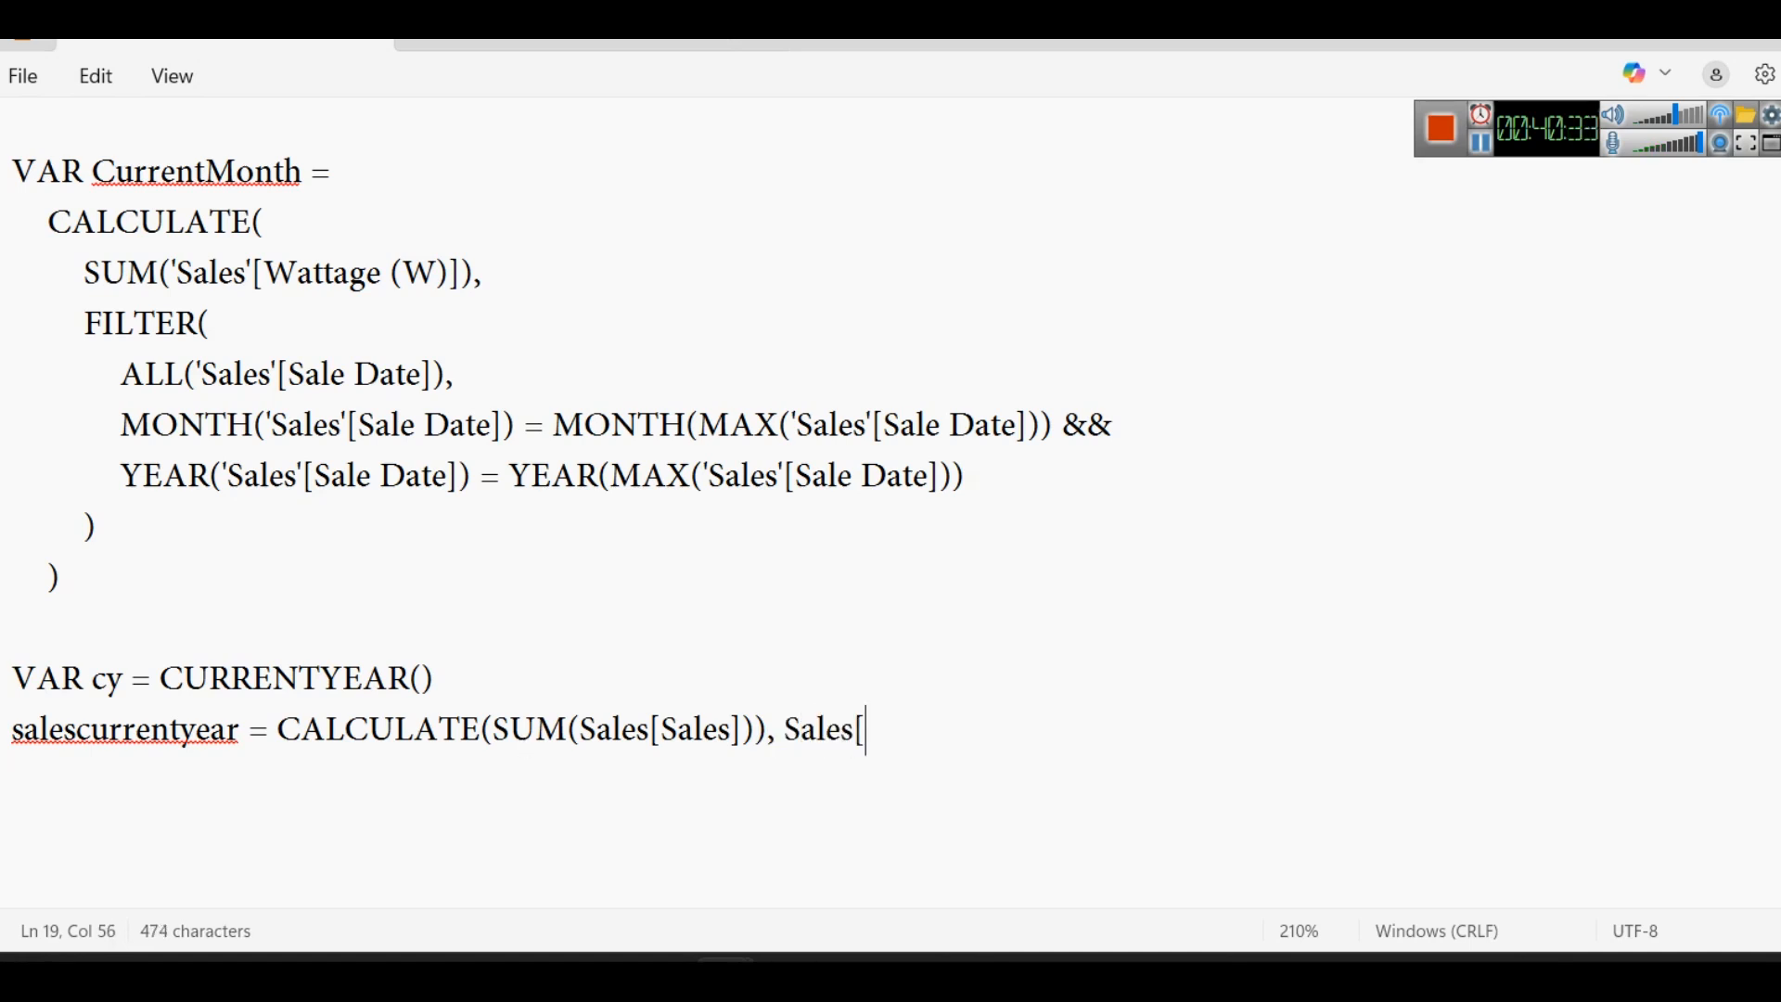
pyautogui.write('Year] = cy)')
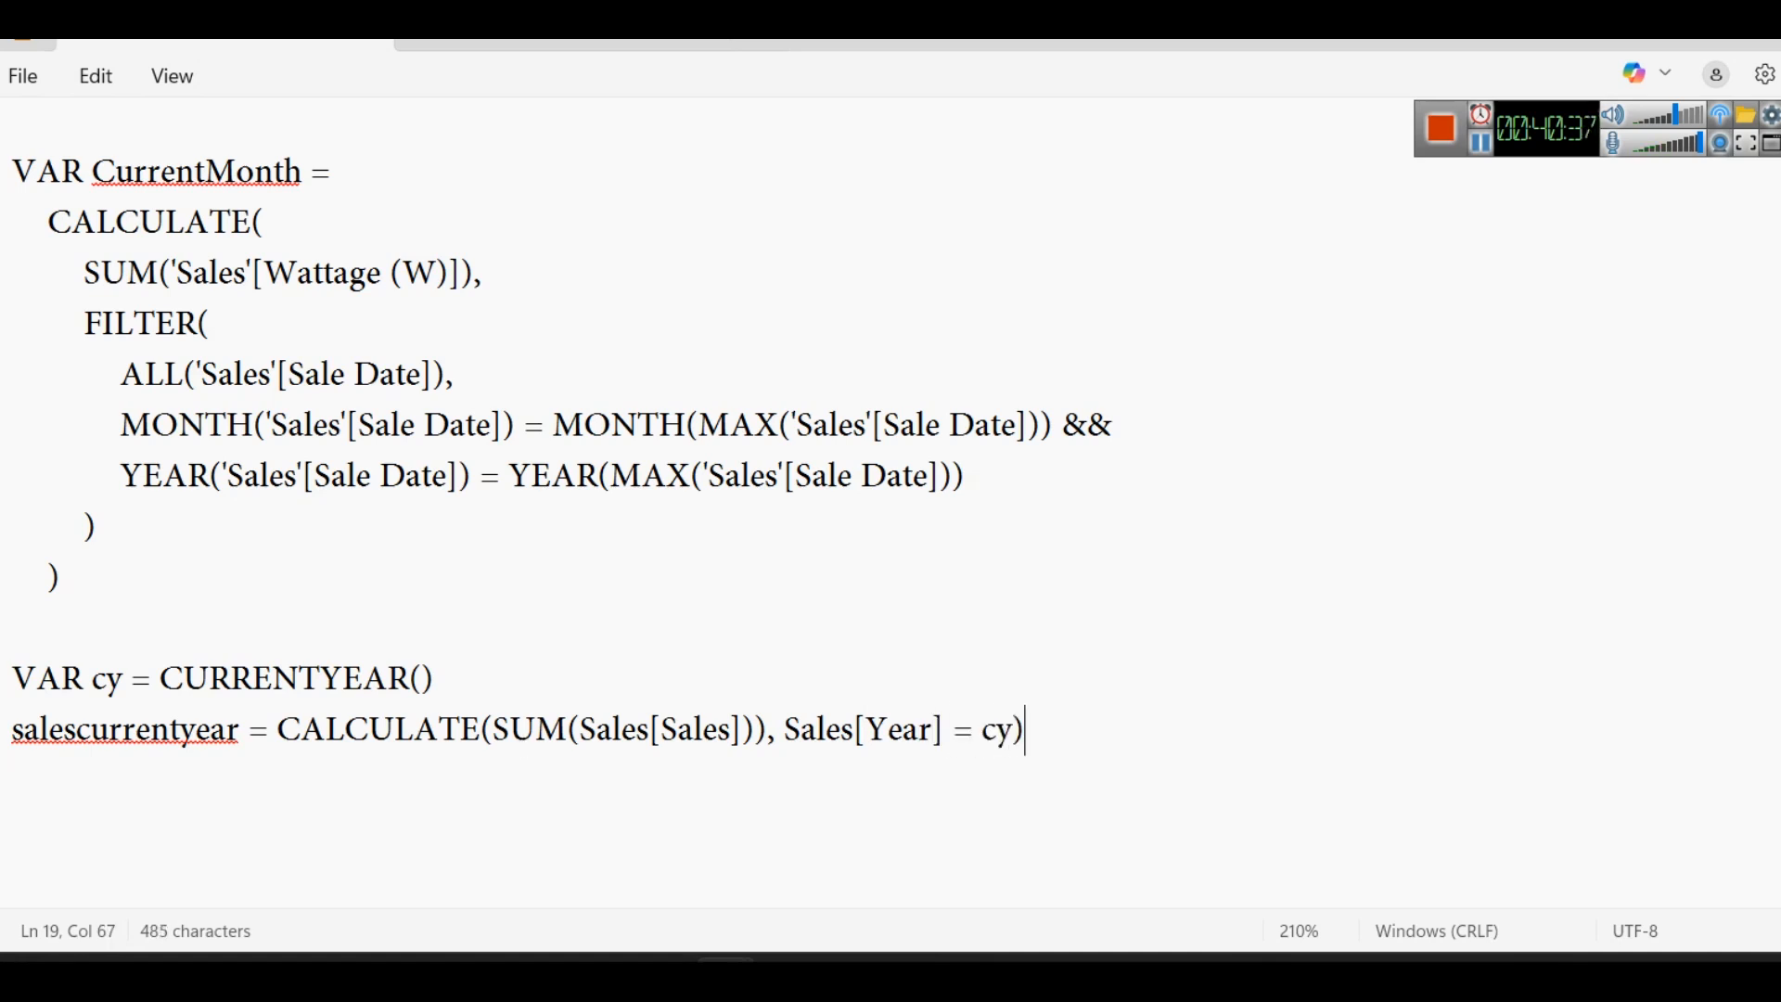
# - Replace CURRENTYEAR() in the VAR cy line with "YEAR(Today())"
pyautogui.doubleClick(1009, 742)
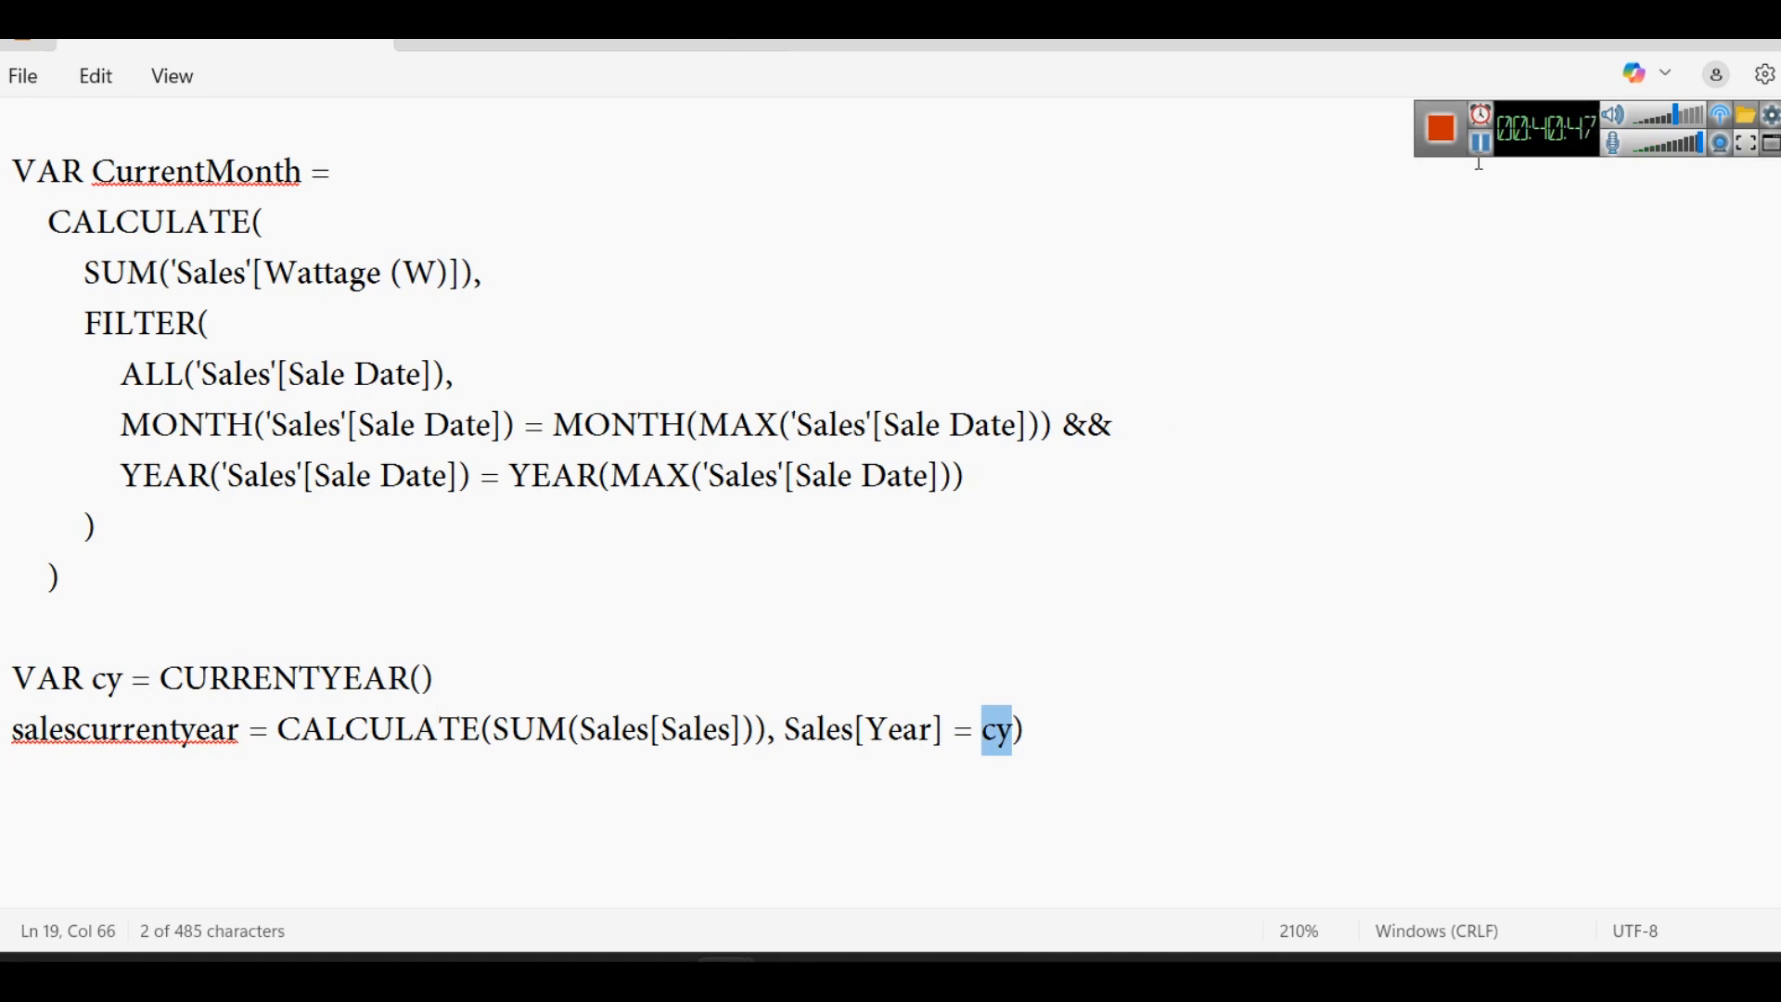
pyautogui.moveTo(432, 691); pyautogui.dragTo(175, 694)
pyautogui.write('YEAR')
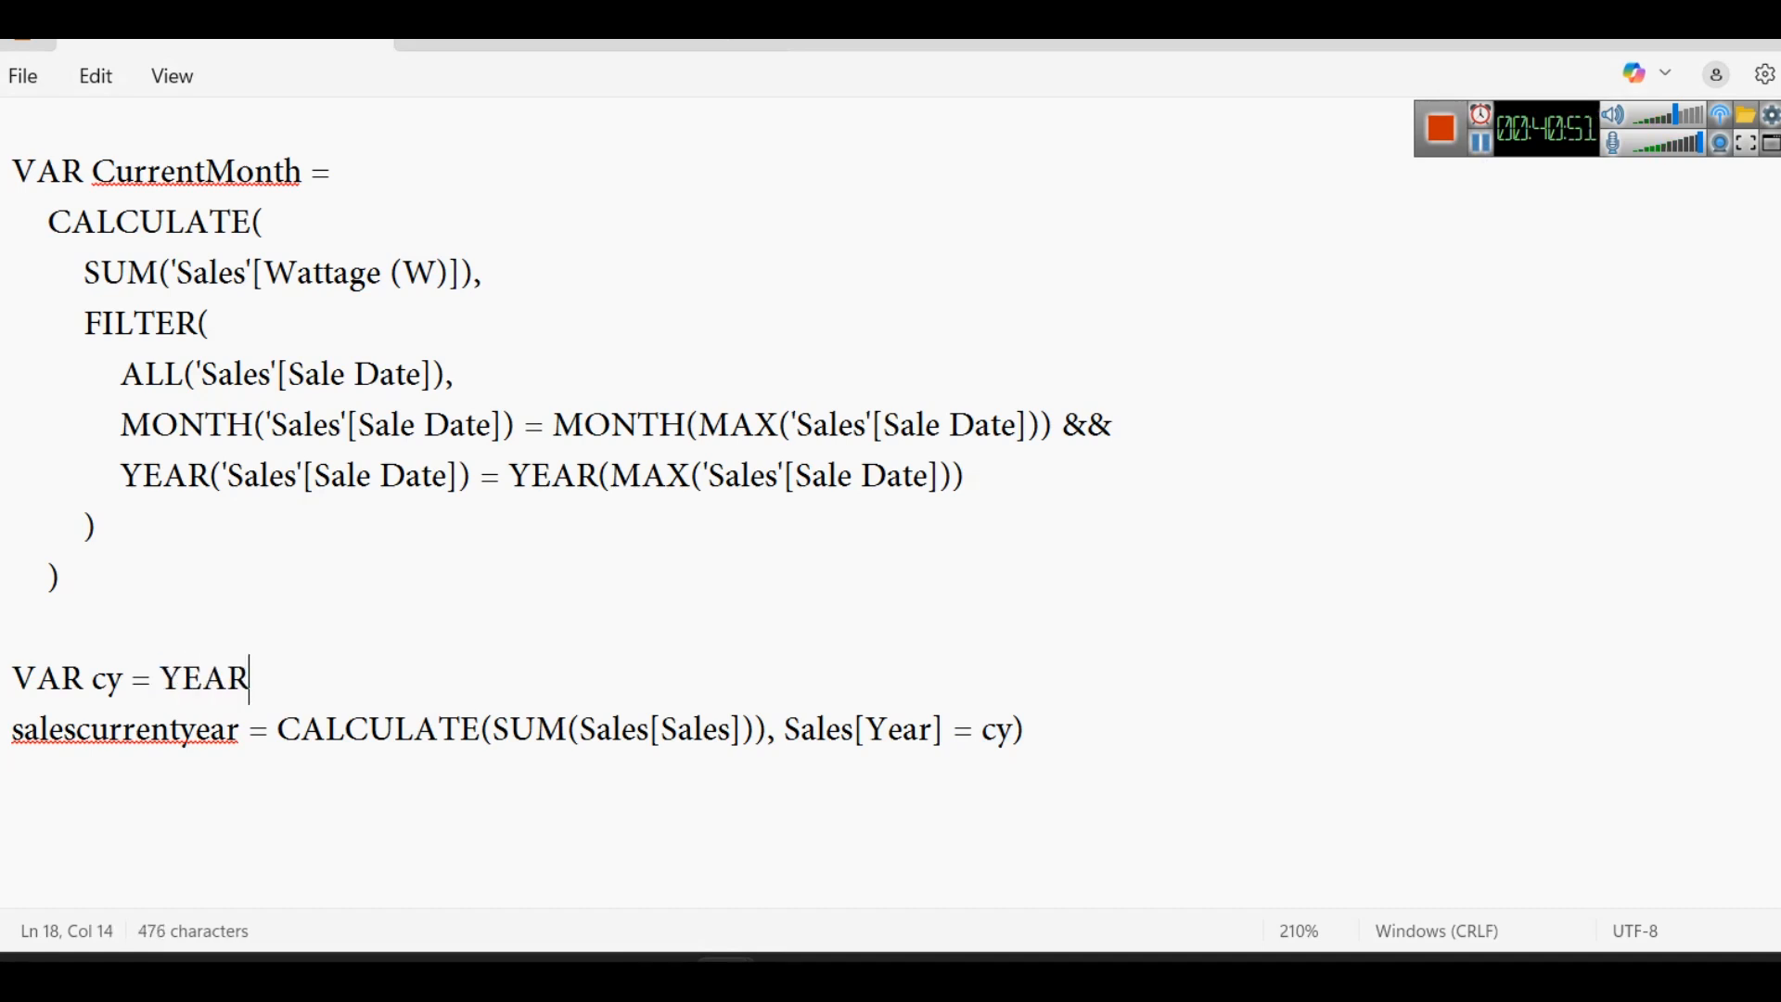
pyautogui.write('(Today')
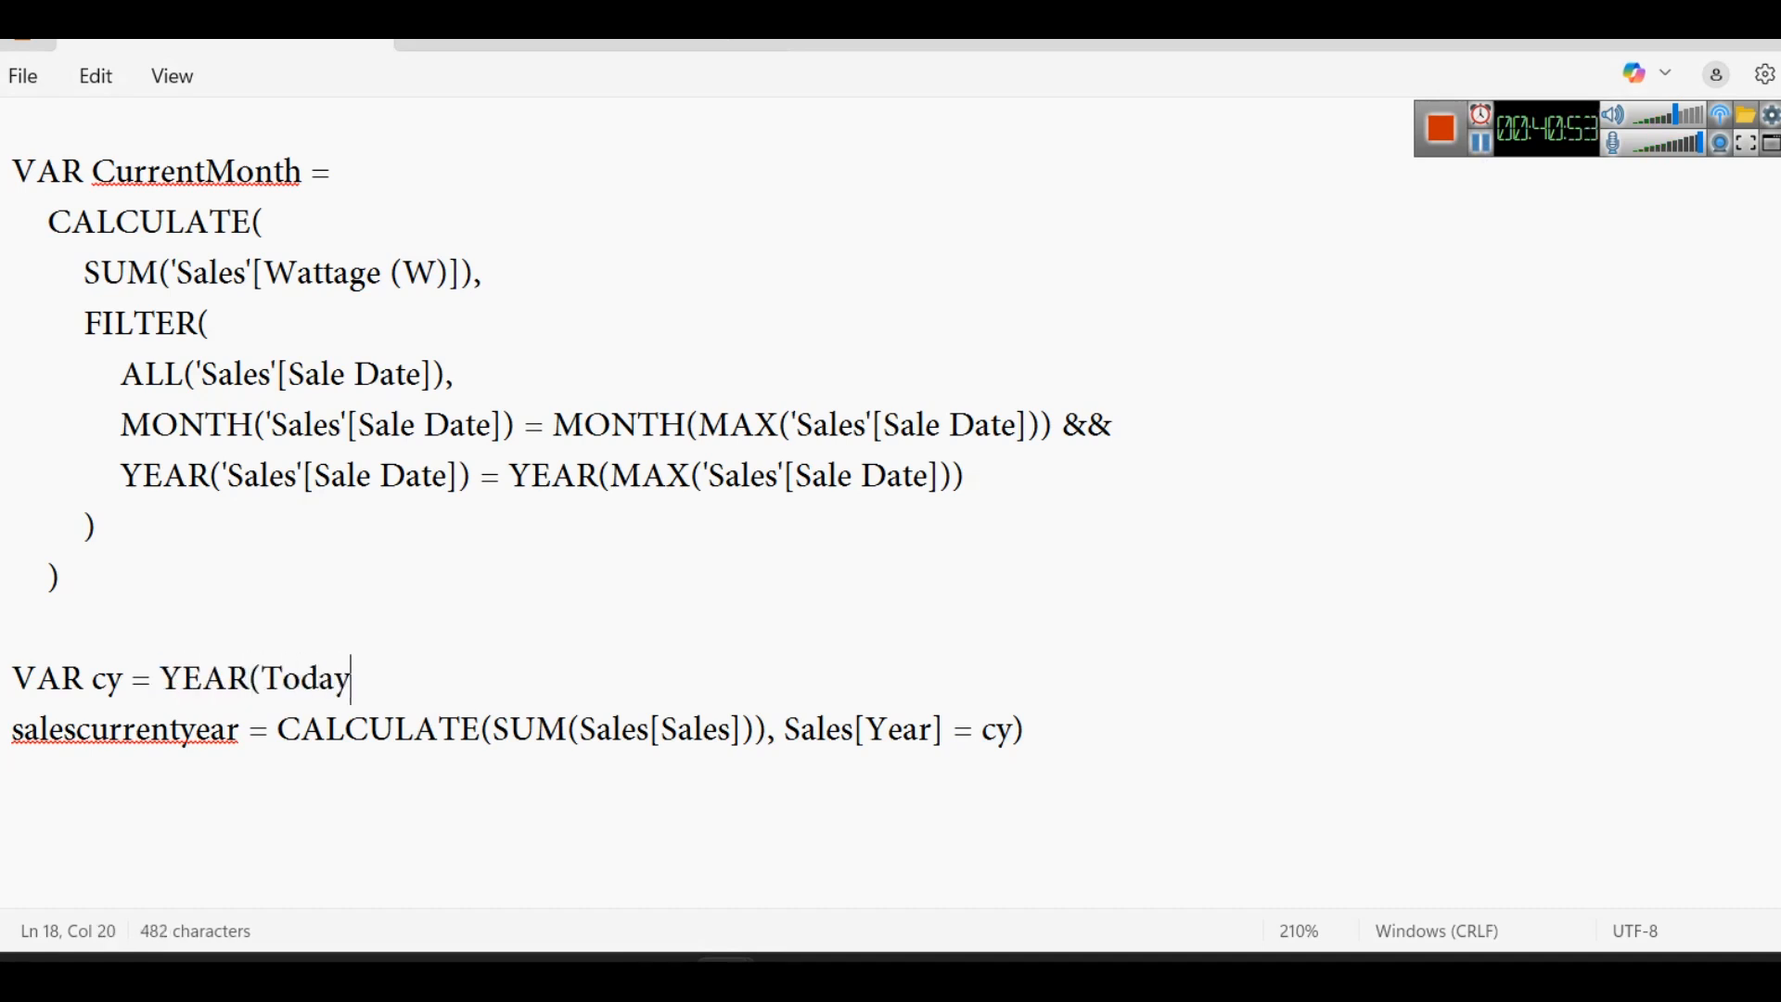
pyautogui.write('())')
# - Review the VAR cy definition, the salescurrentyear formula and the two-line age example that subtracts 15
pyautogui.moveTo(168, 677); pyautogui.dragTo(521, 640)
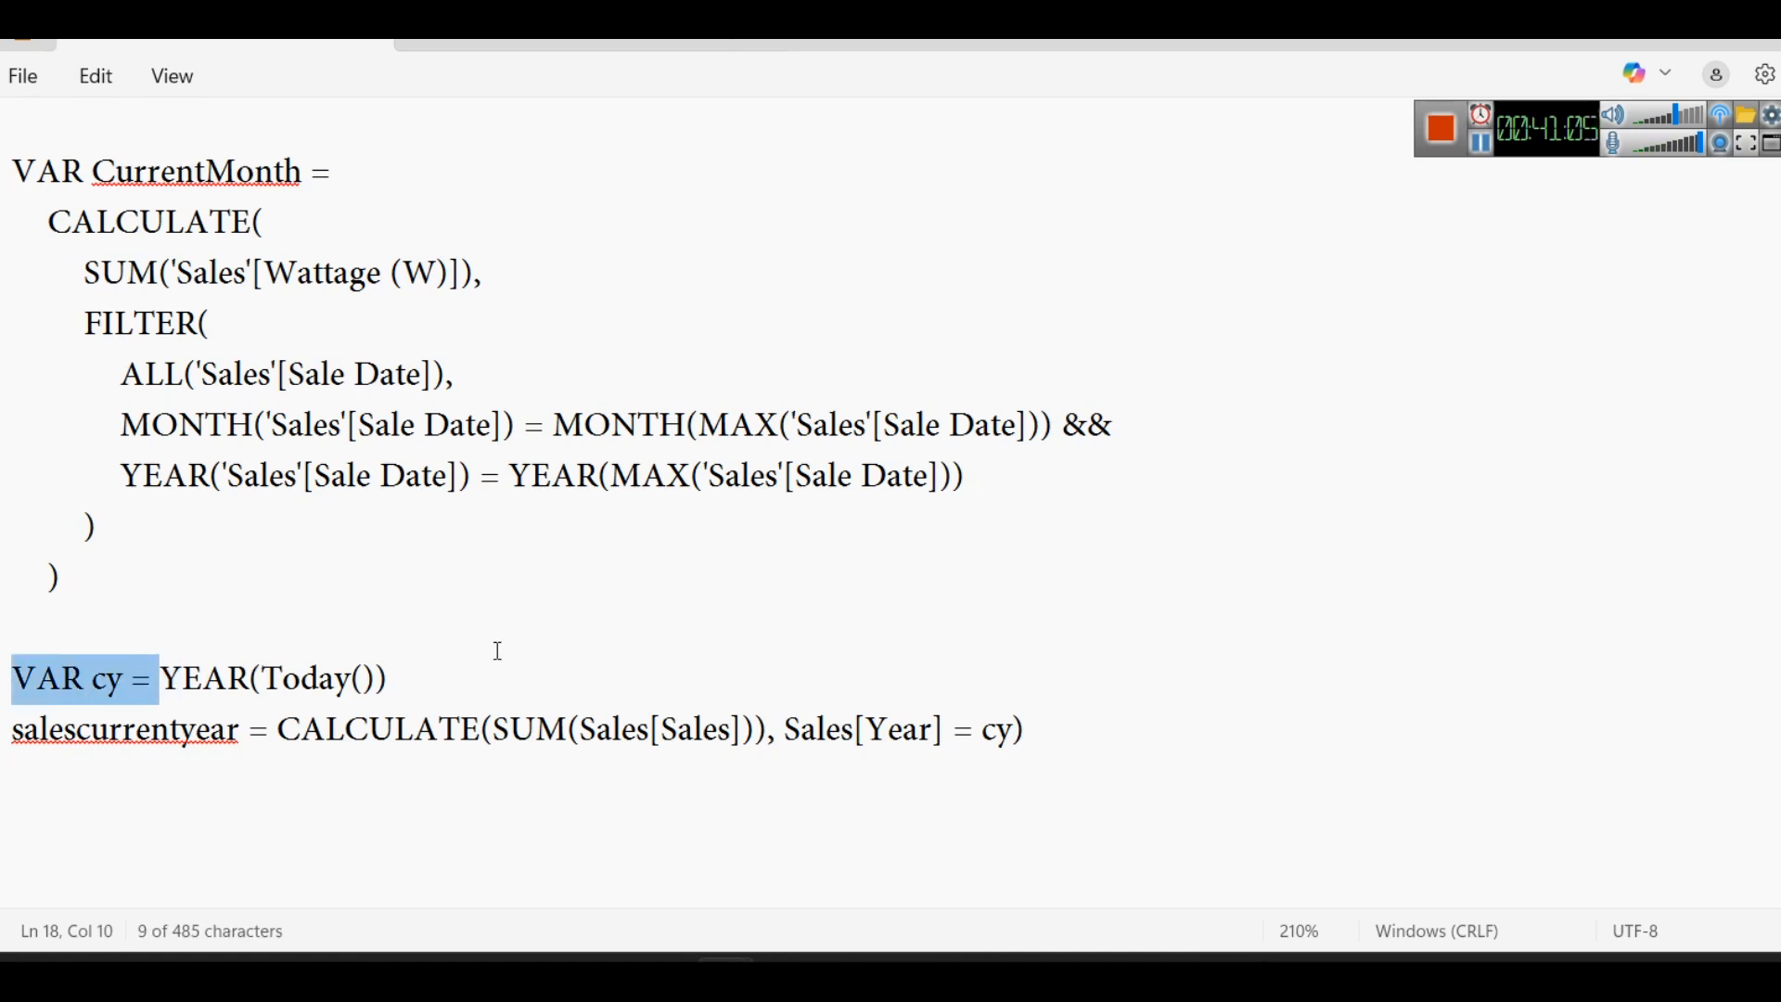
pyautogui.click(498, 649)
pyautogui.doubleClick(111, 686)
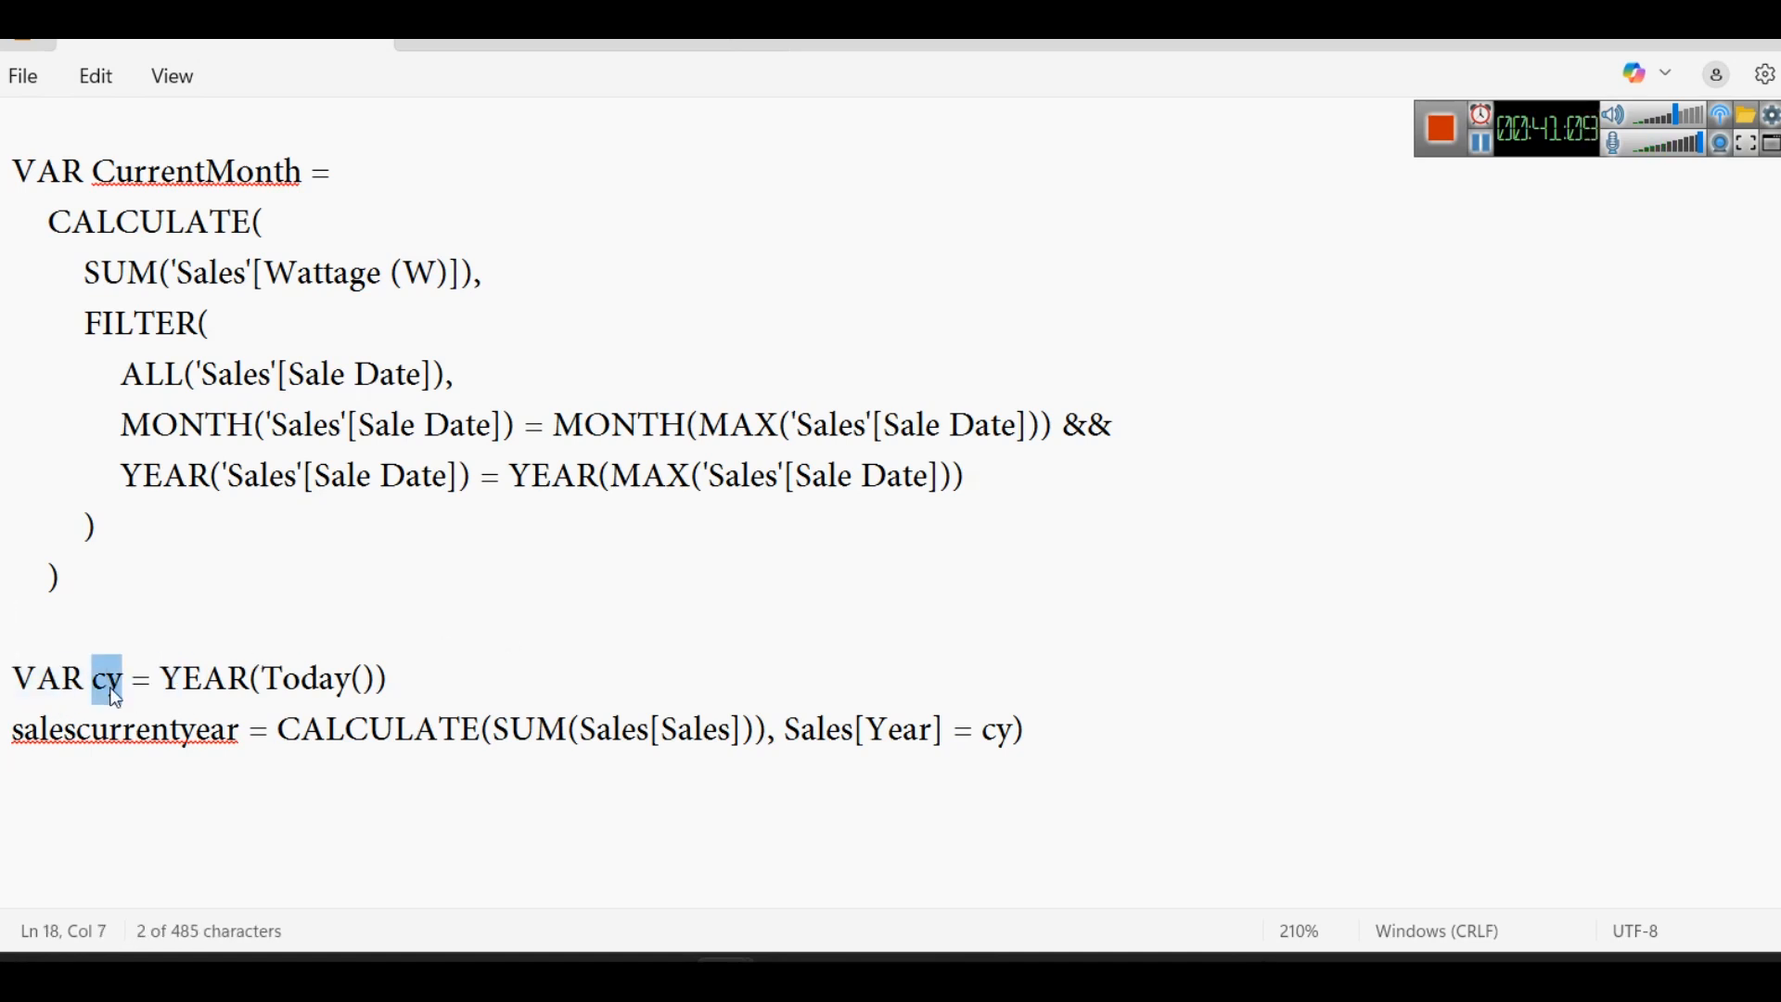
pyautogui.doubleClick(114, 732)
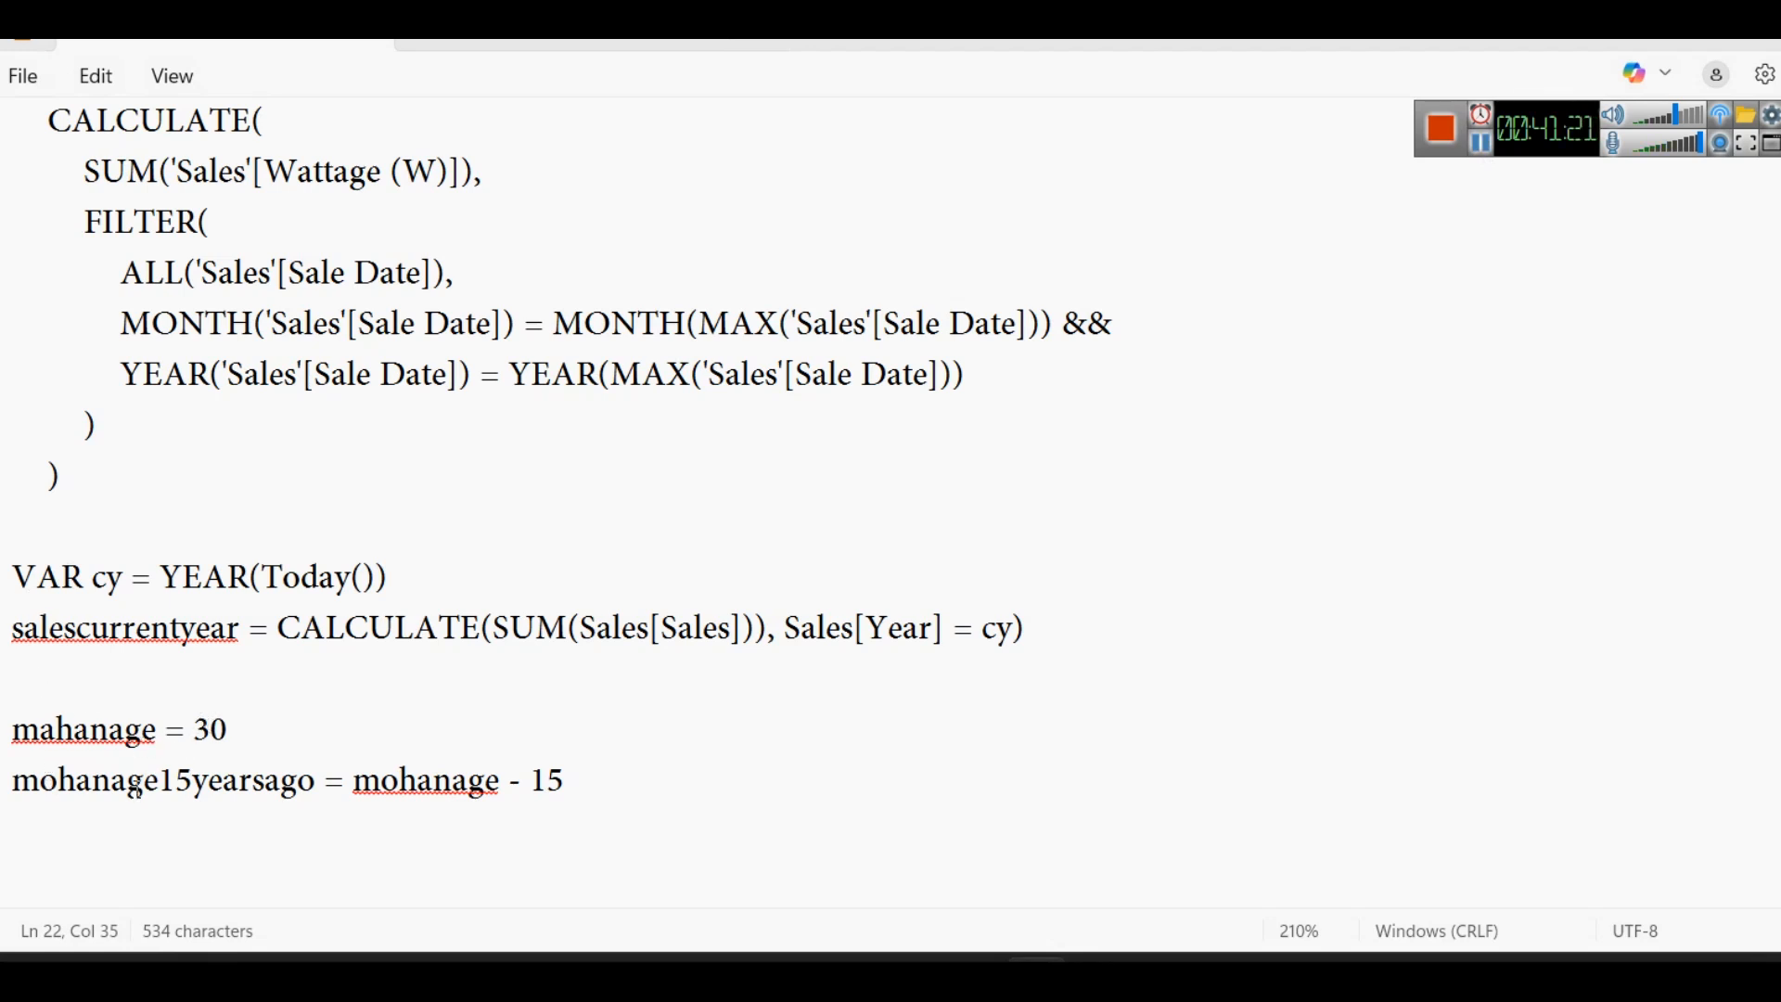
pyautogui.moveTo(153, 780); pyautogui.dragTo(318, 781)
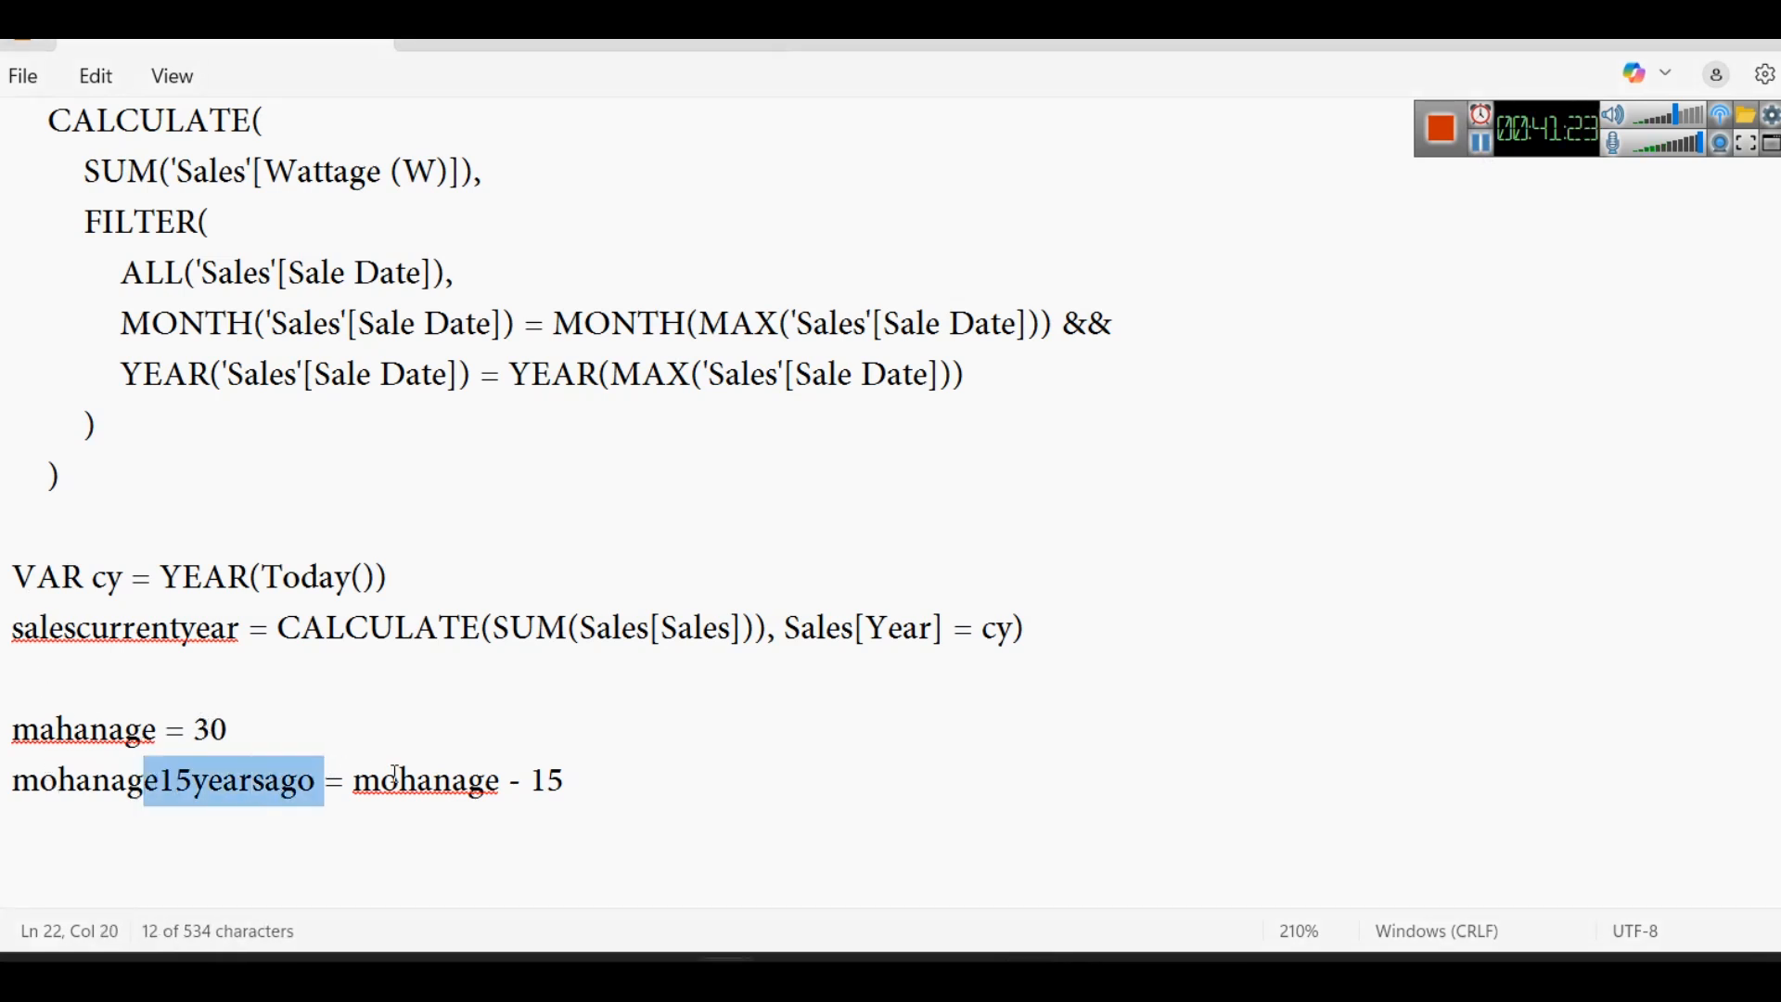
pyautogui.doubleClick(399, 784)
pyautogui.moveTo(604, 780); pyautogui.dragTo(530, 781)
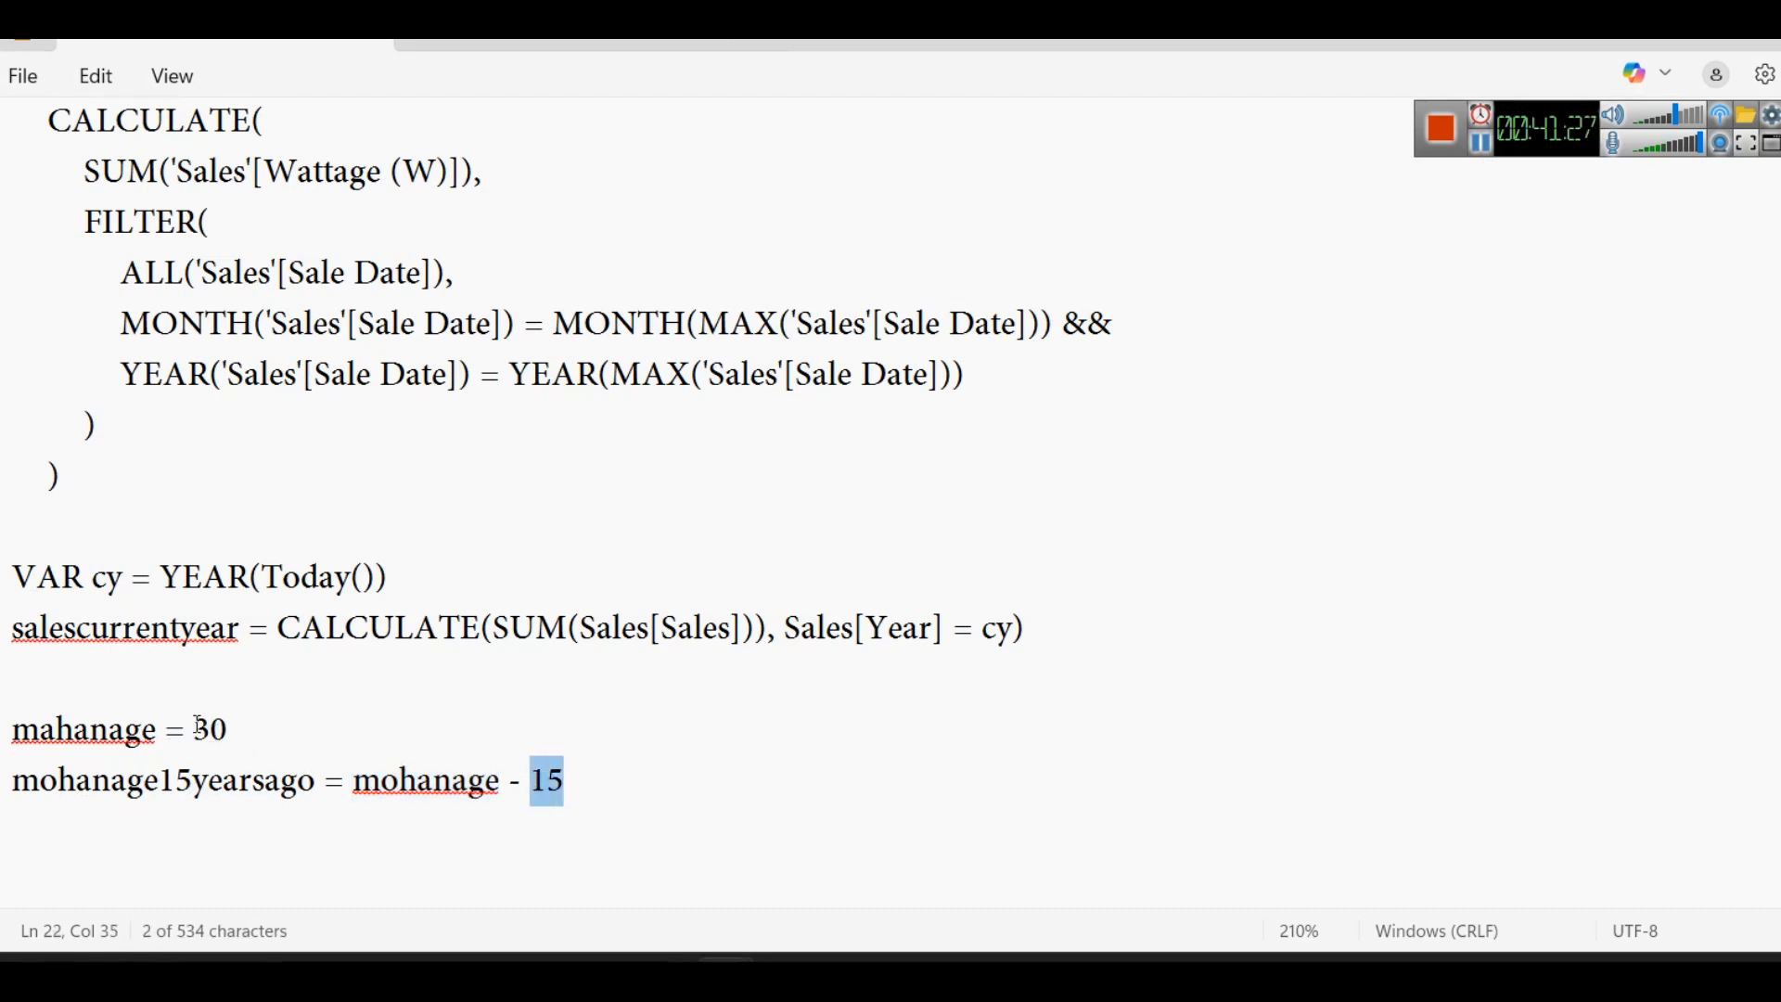
pyautogui.click(576, 781)
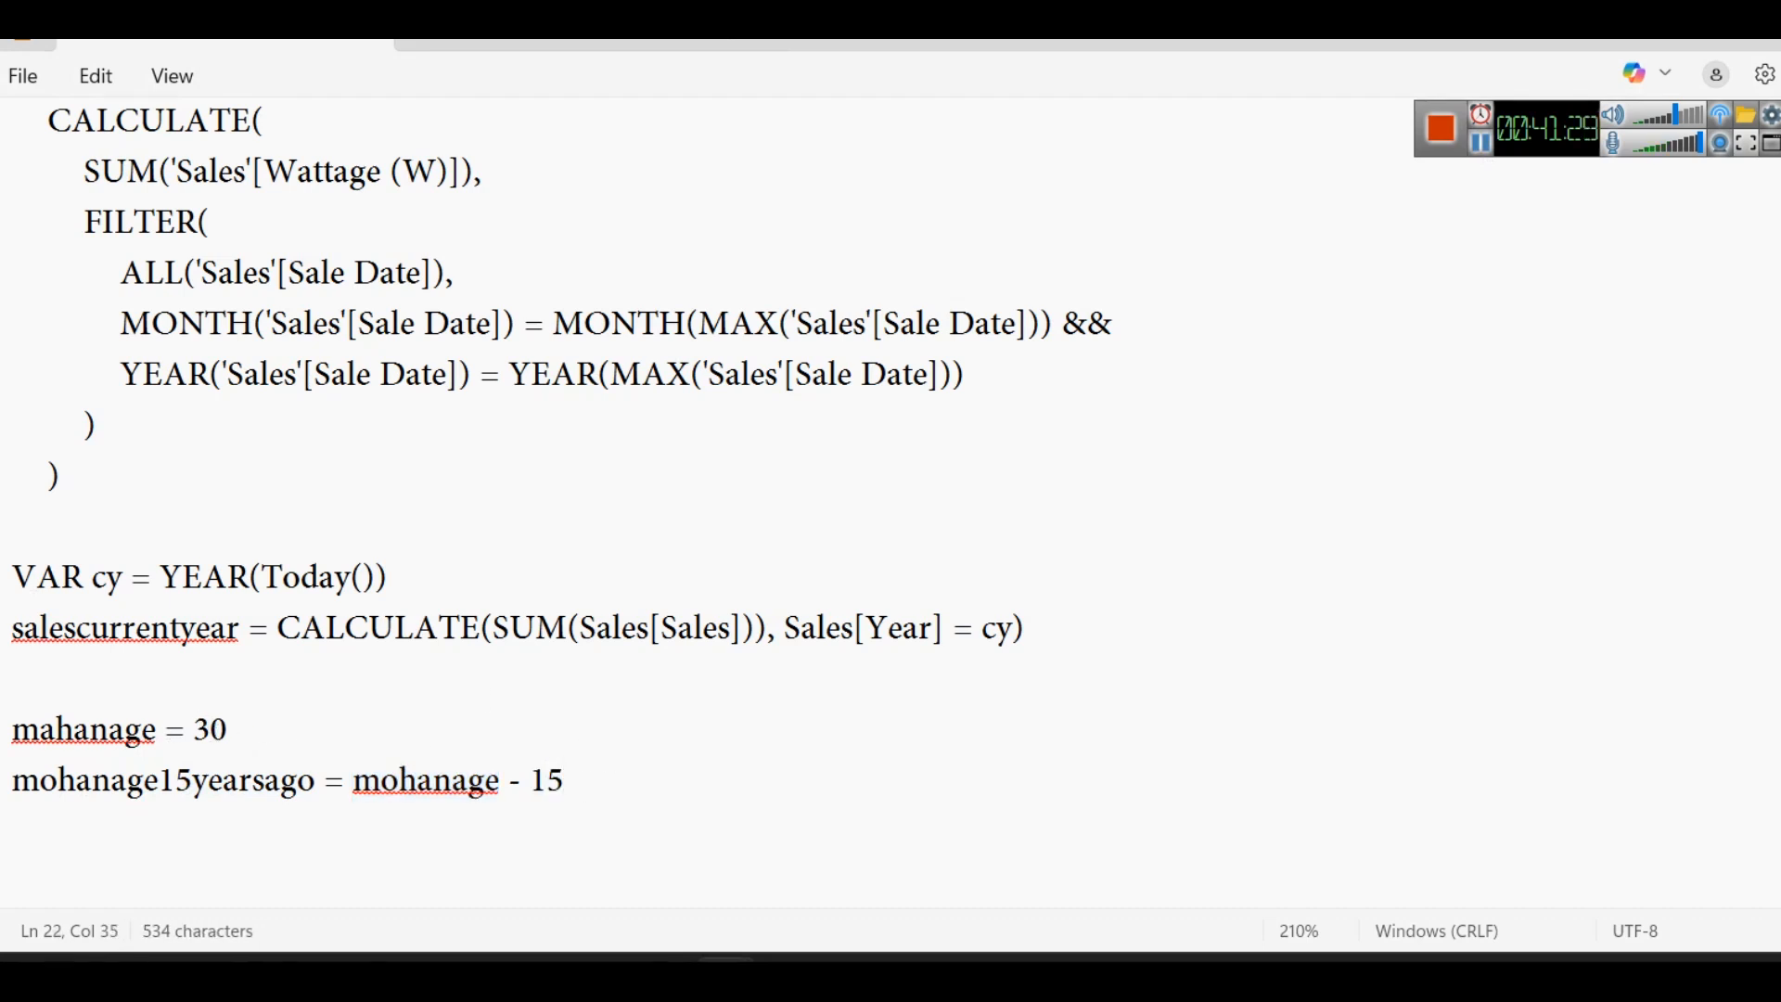
pyautogui.doubleClick(61, 575)
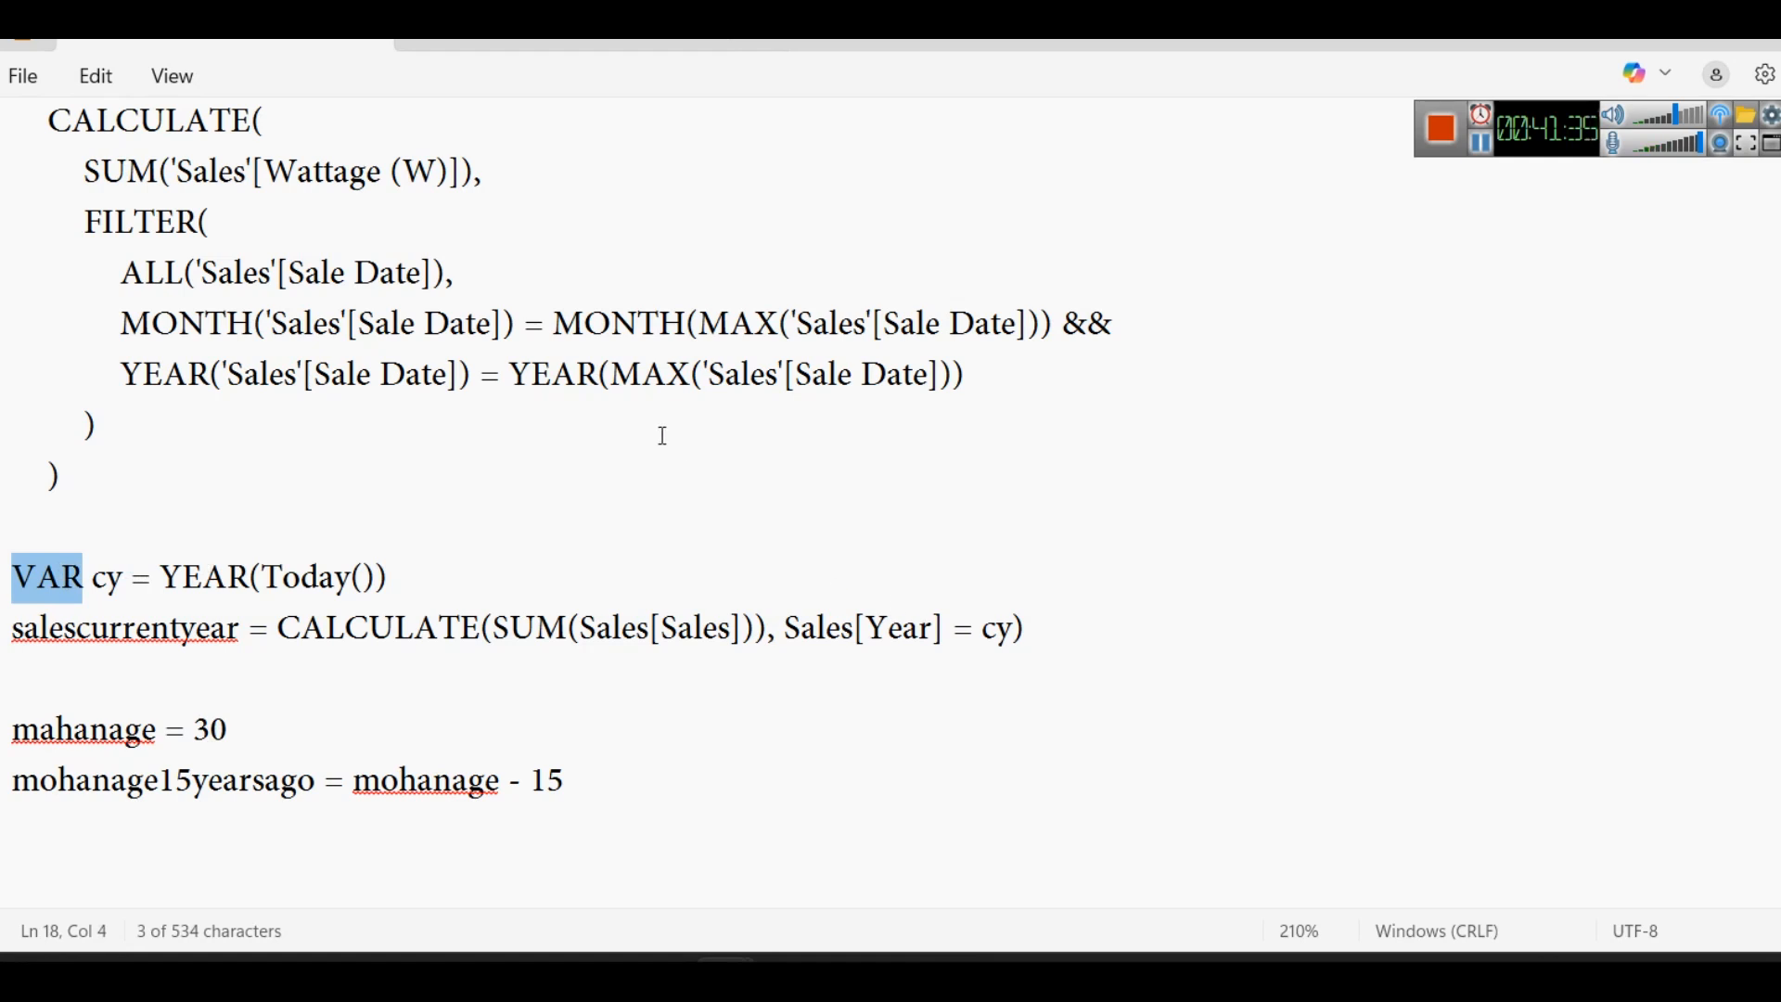
pyautogui.scroll(2, 663, 435)
pyautogui.scroll(-1, 671, 497)
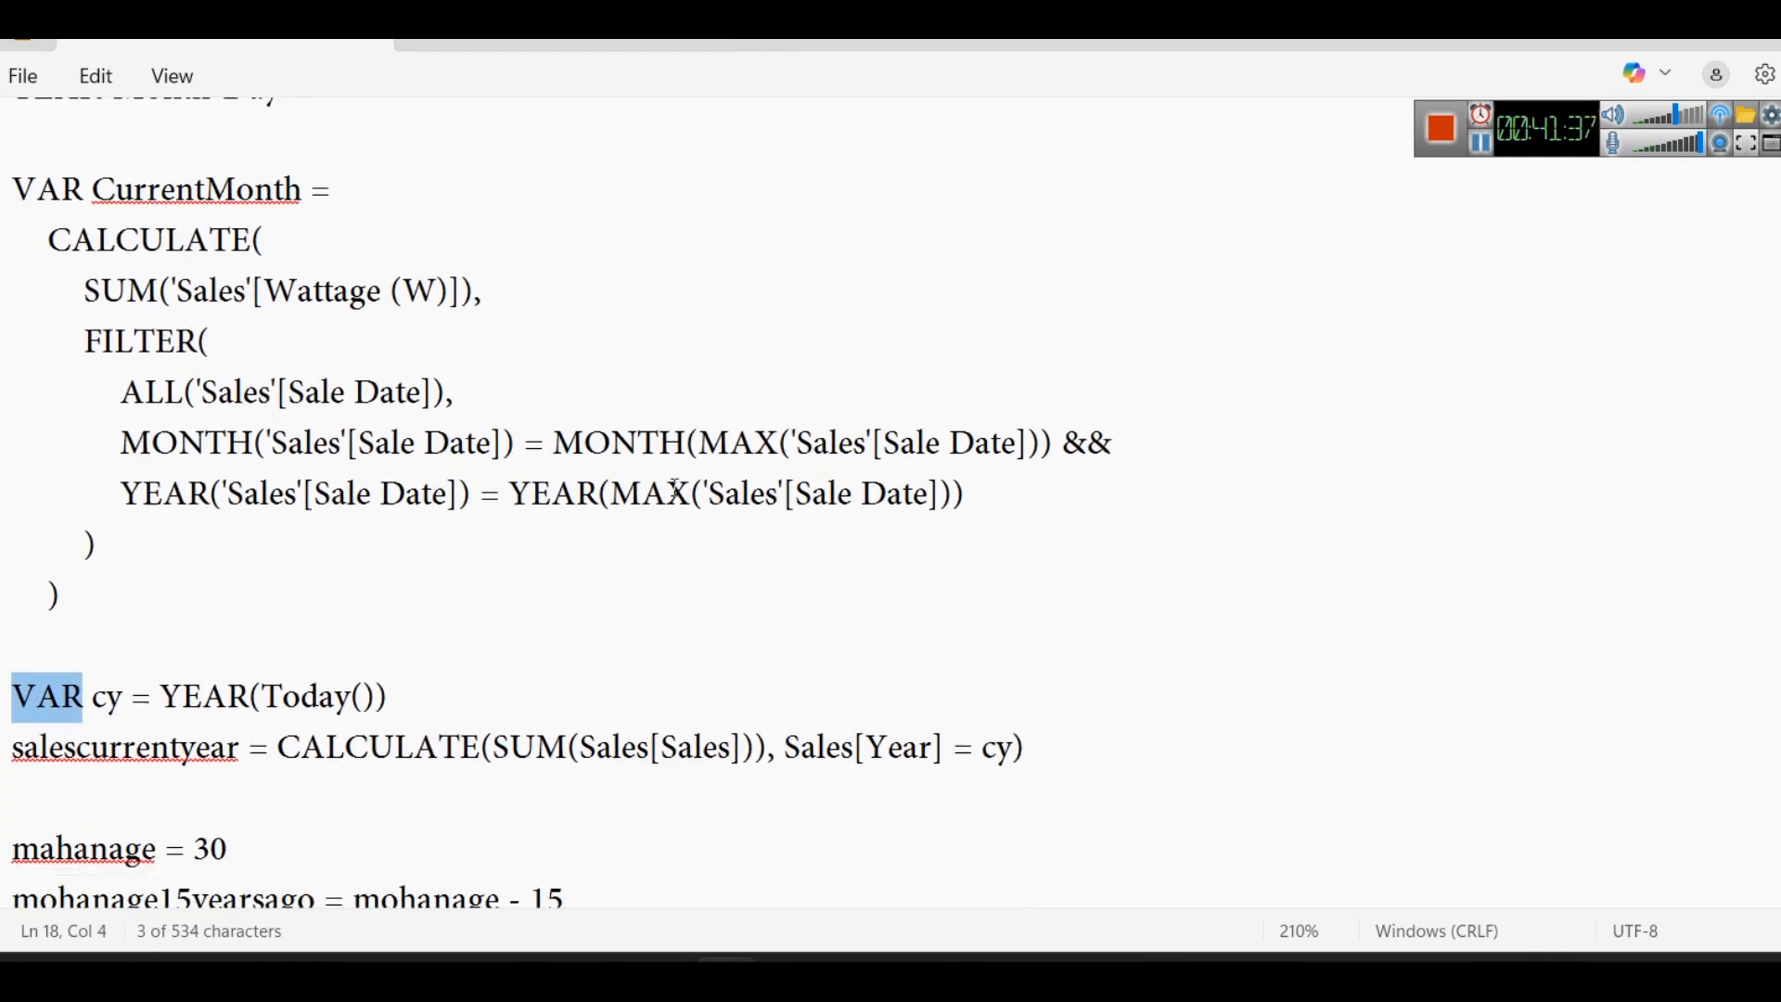
pyautogui.scroll(-1, 675, 489)
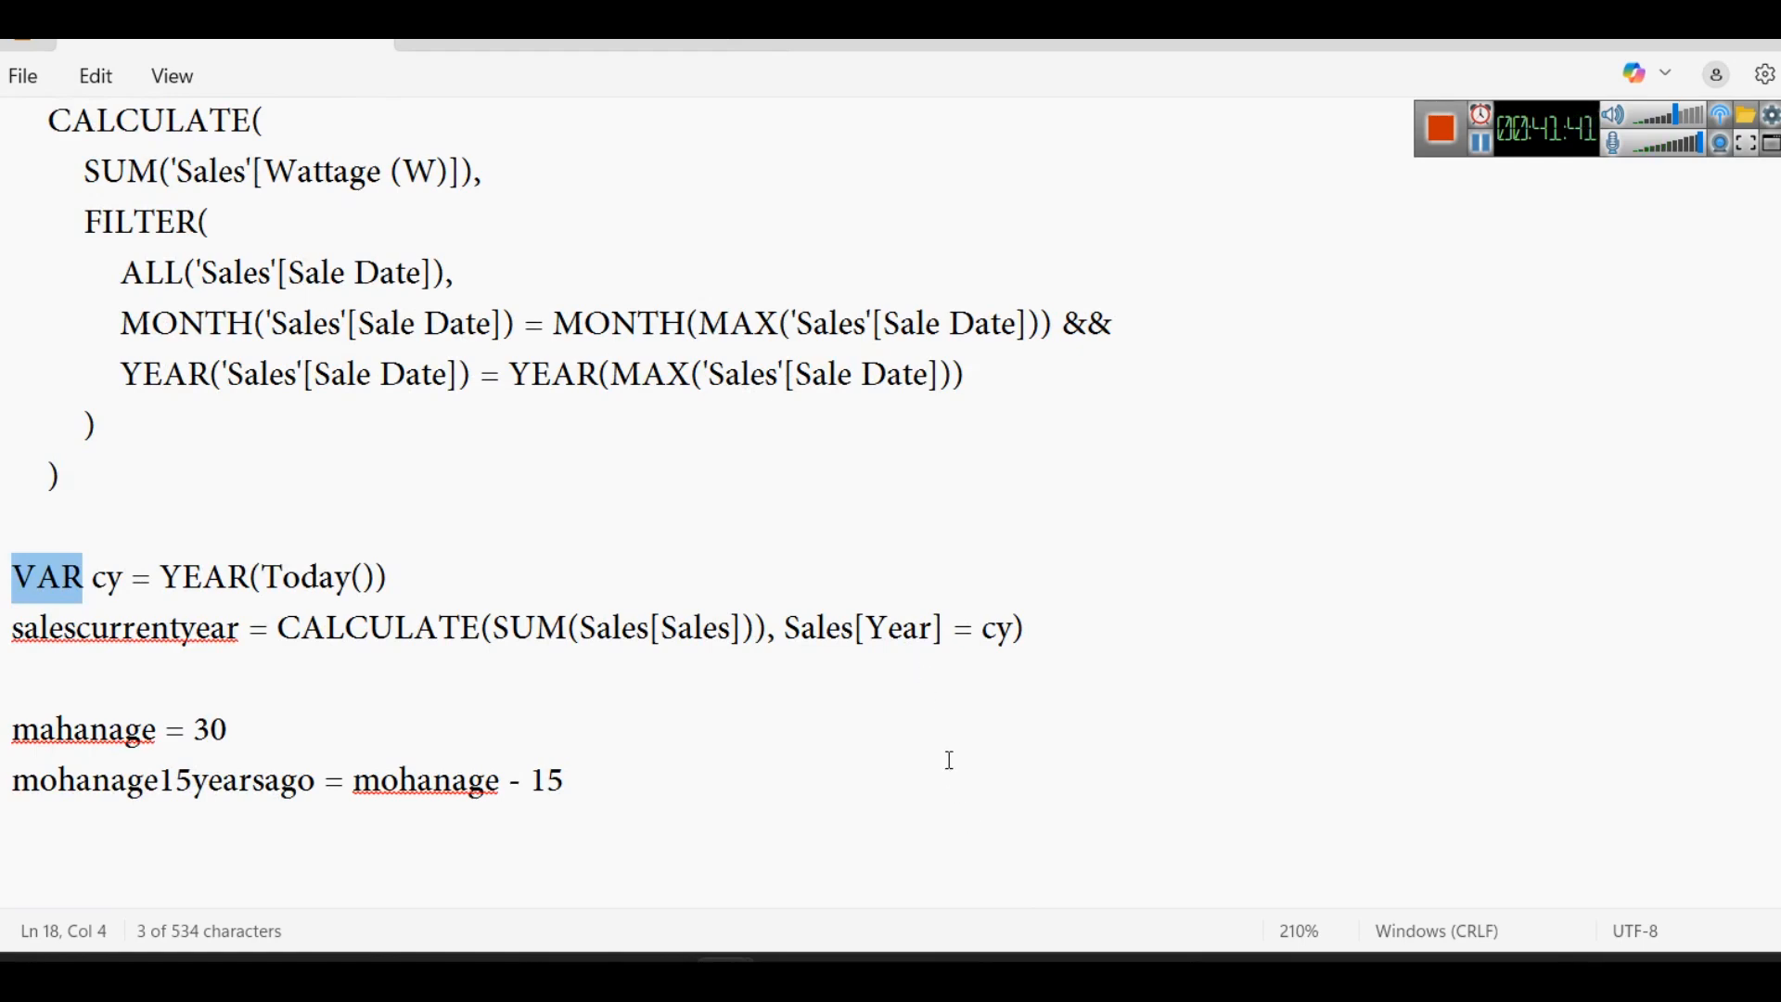
# - Switch to Power BI and open the June25 Wattage Sold measure's DAX formula
pyautogui.click(1091, 972)
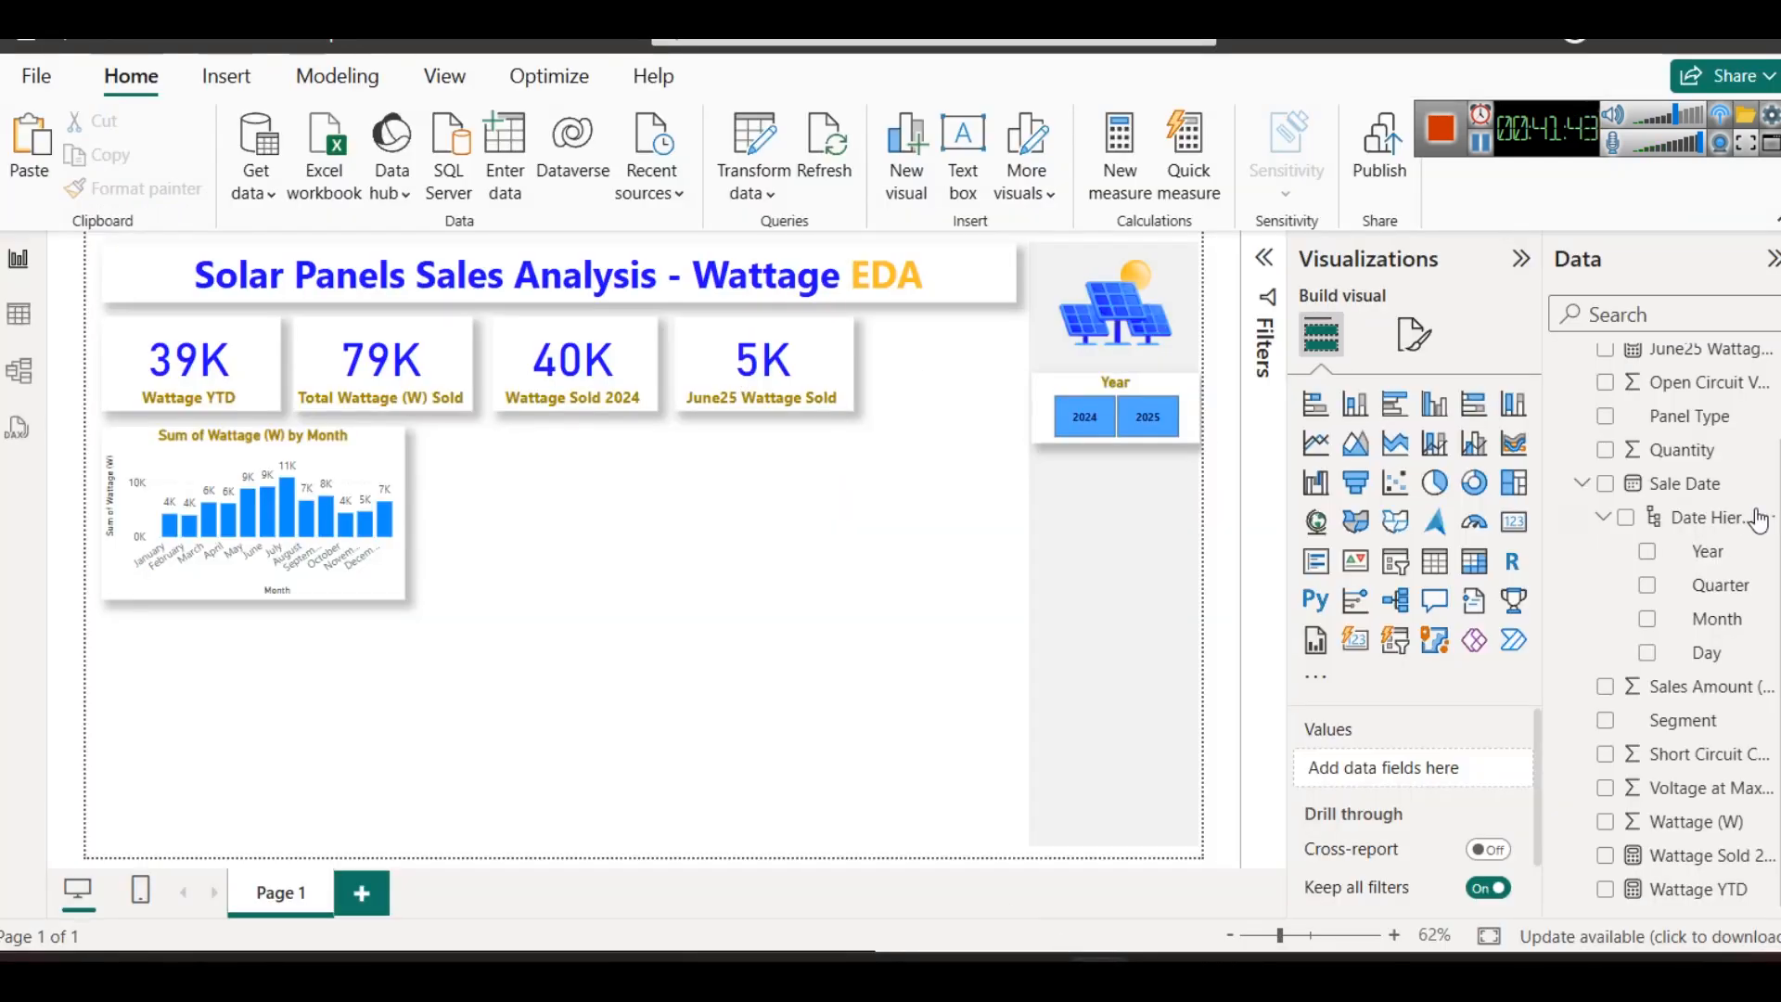
pyautogui.scroll(2, 1660, 631)
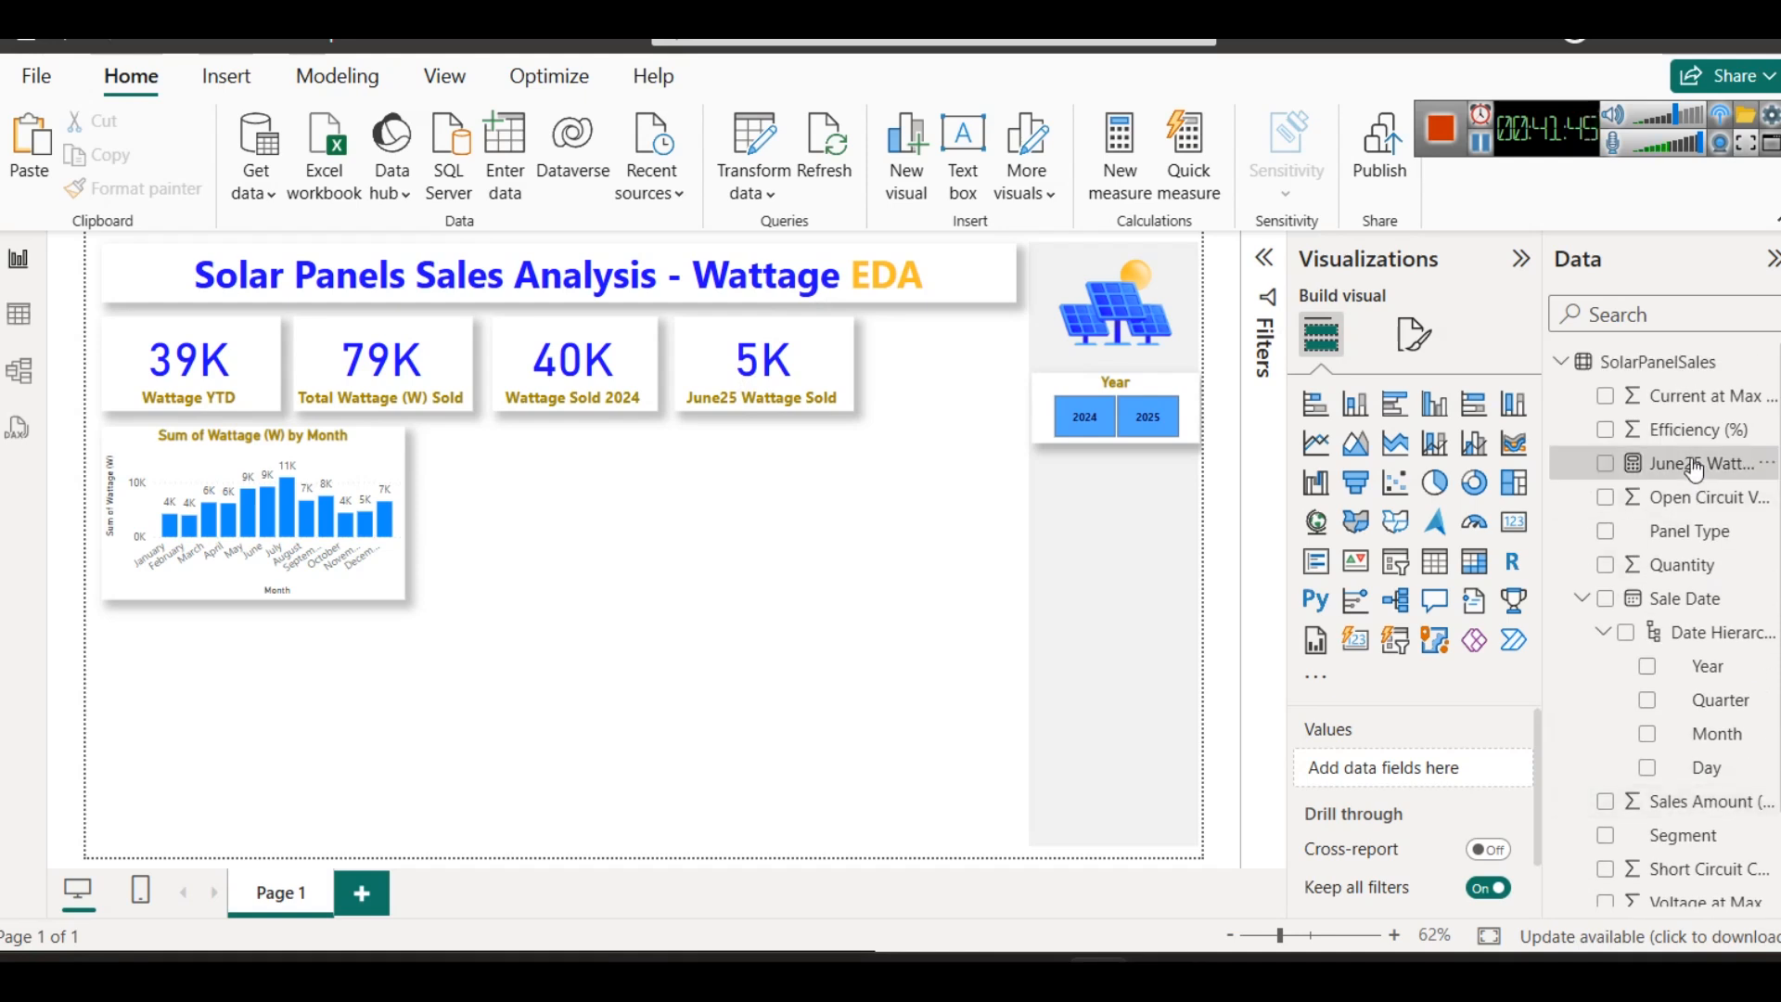
pyautogui.click(1683, 463)
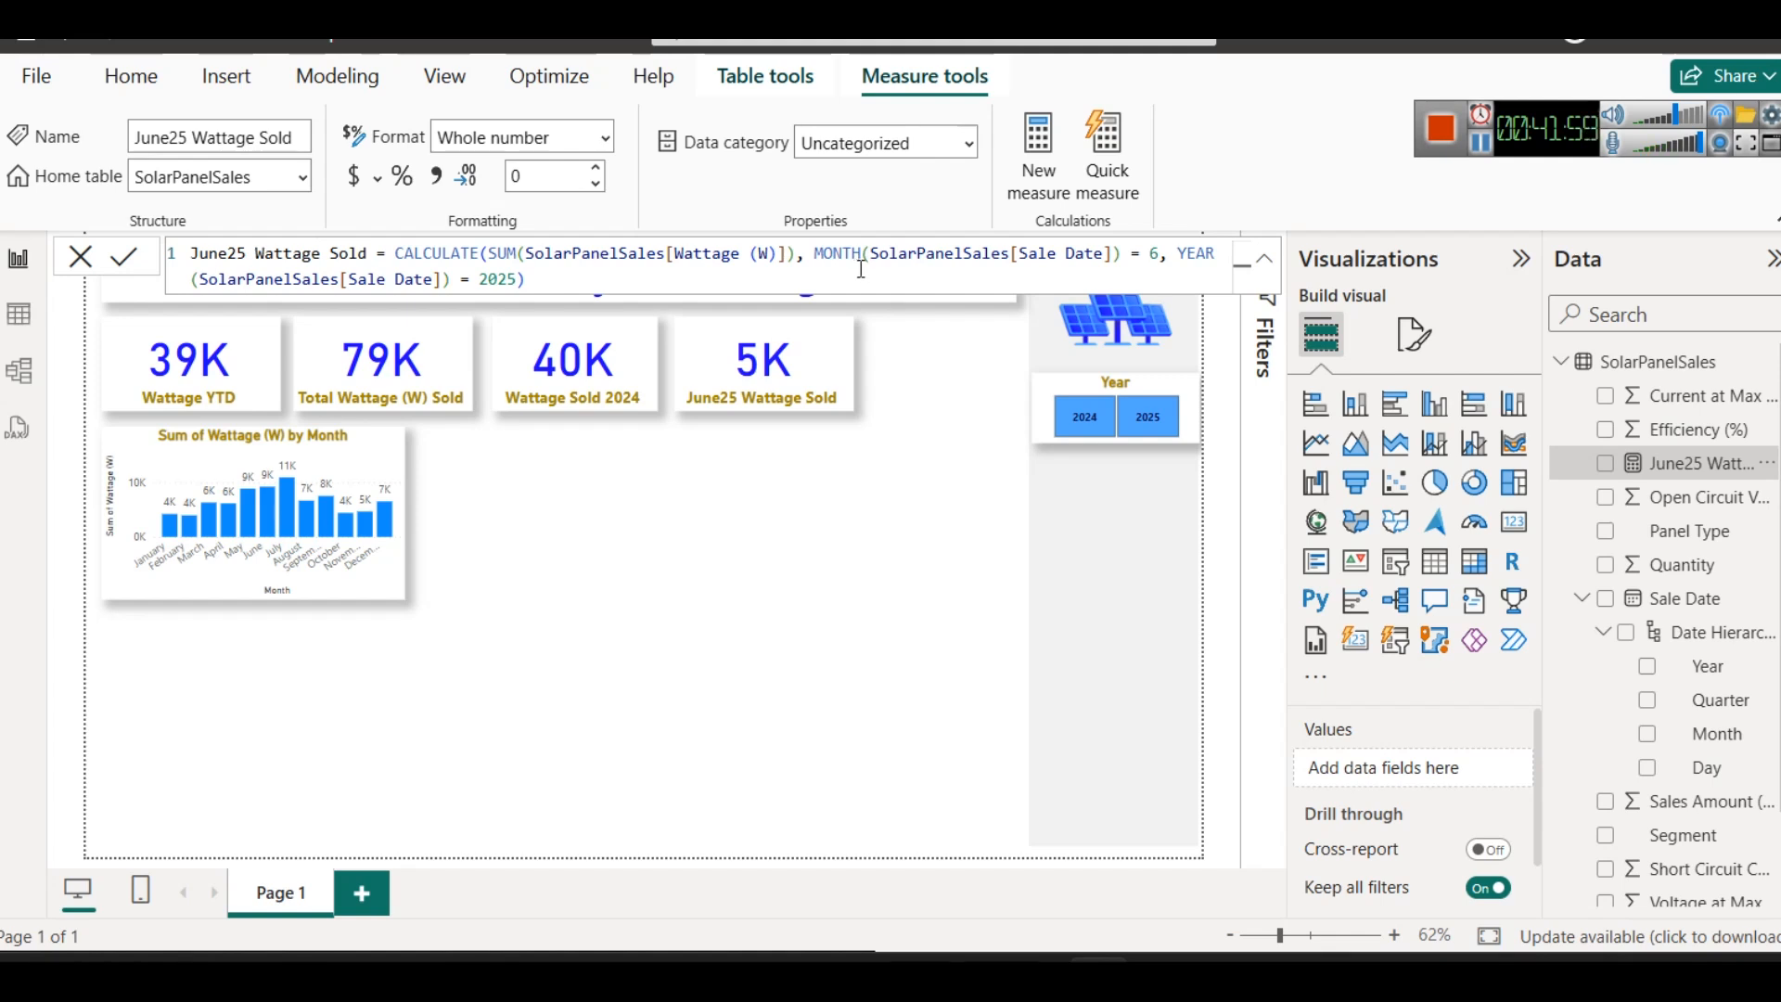
# - Try replacing SolarPanelSales[Sale Date] inside MONTH with TODAY() in the June25 Wattage Sold formula
pyautogui.moveTo(872, 253); pyautogui.dragTo(1113, 253)
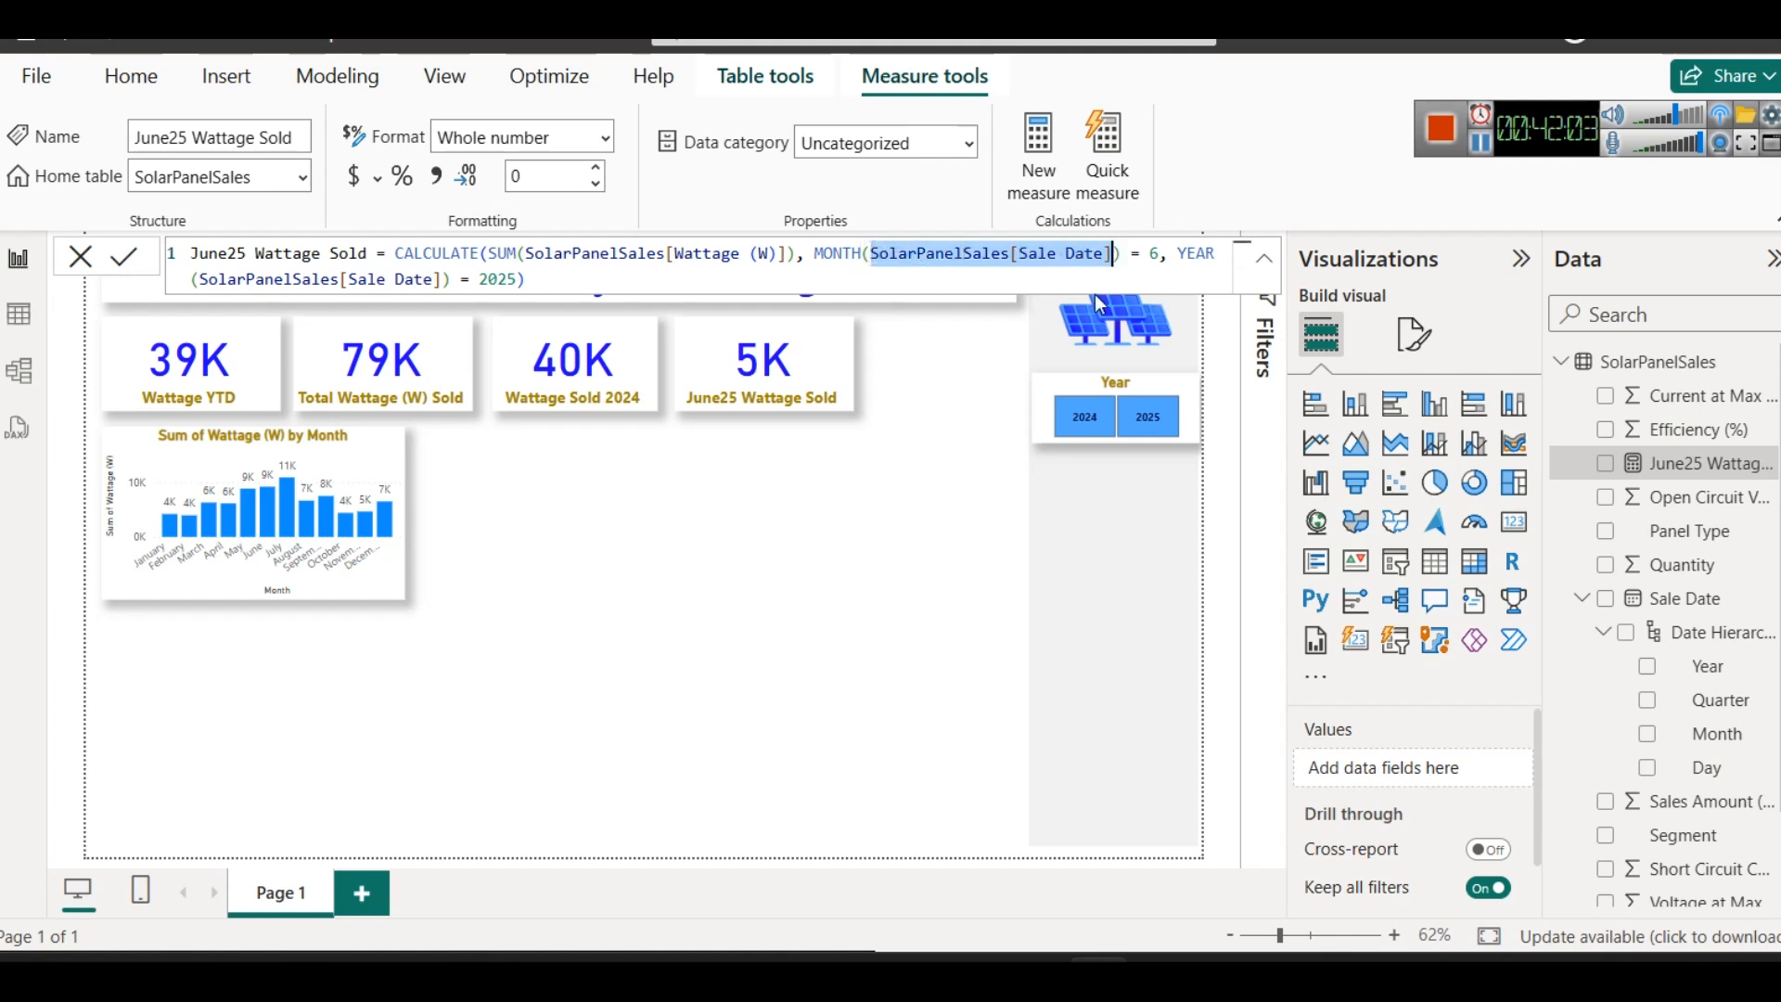
pyautogui.write('TODAY()')
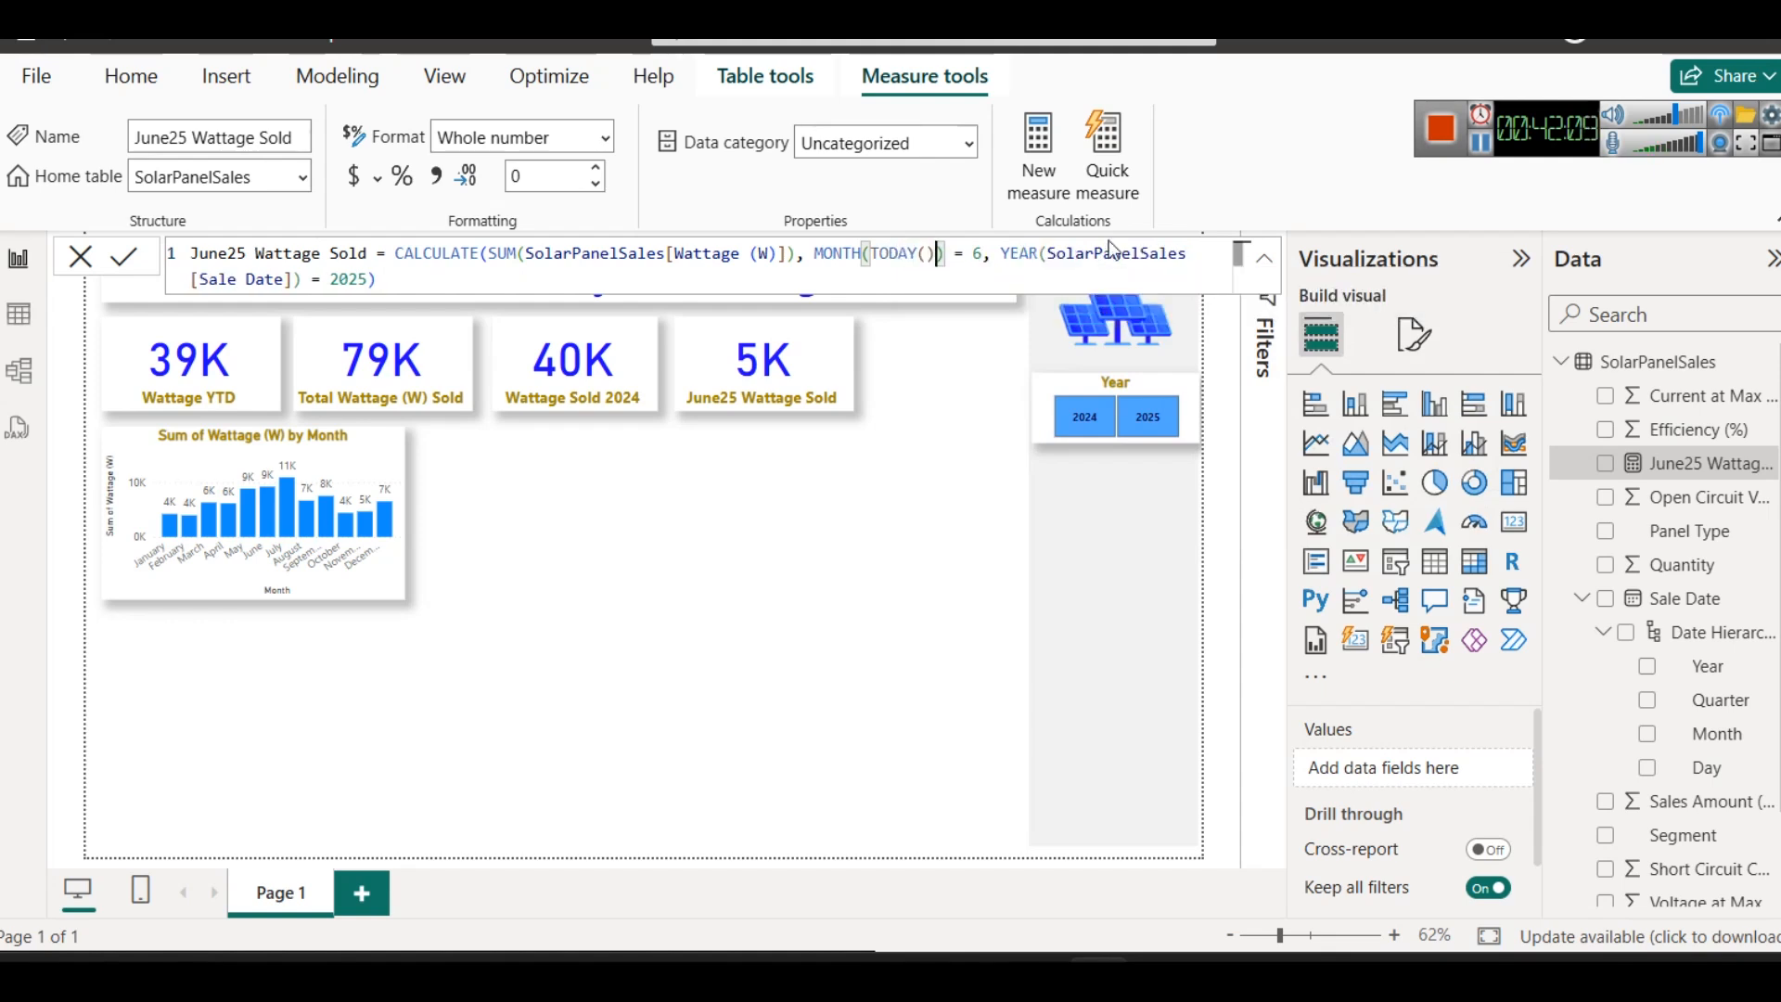
pyautogui.doubleClick(1110, 250)
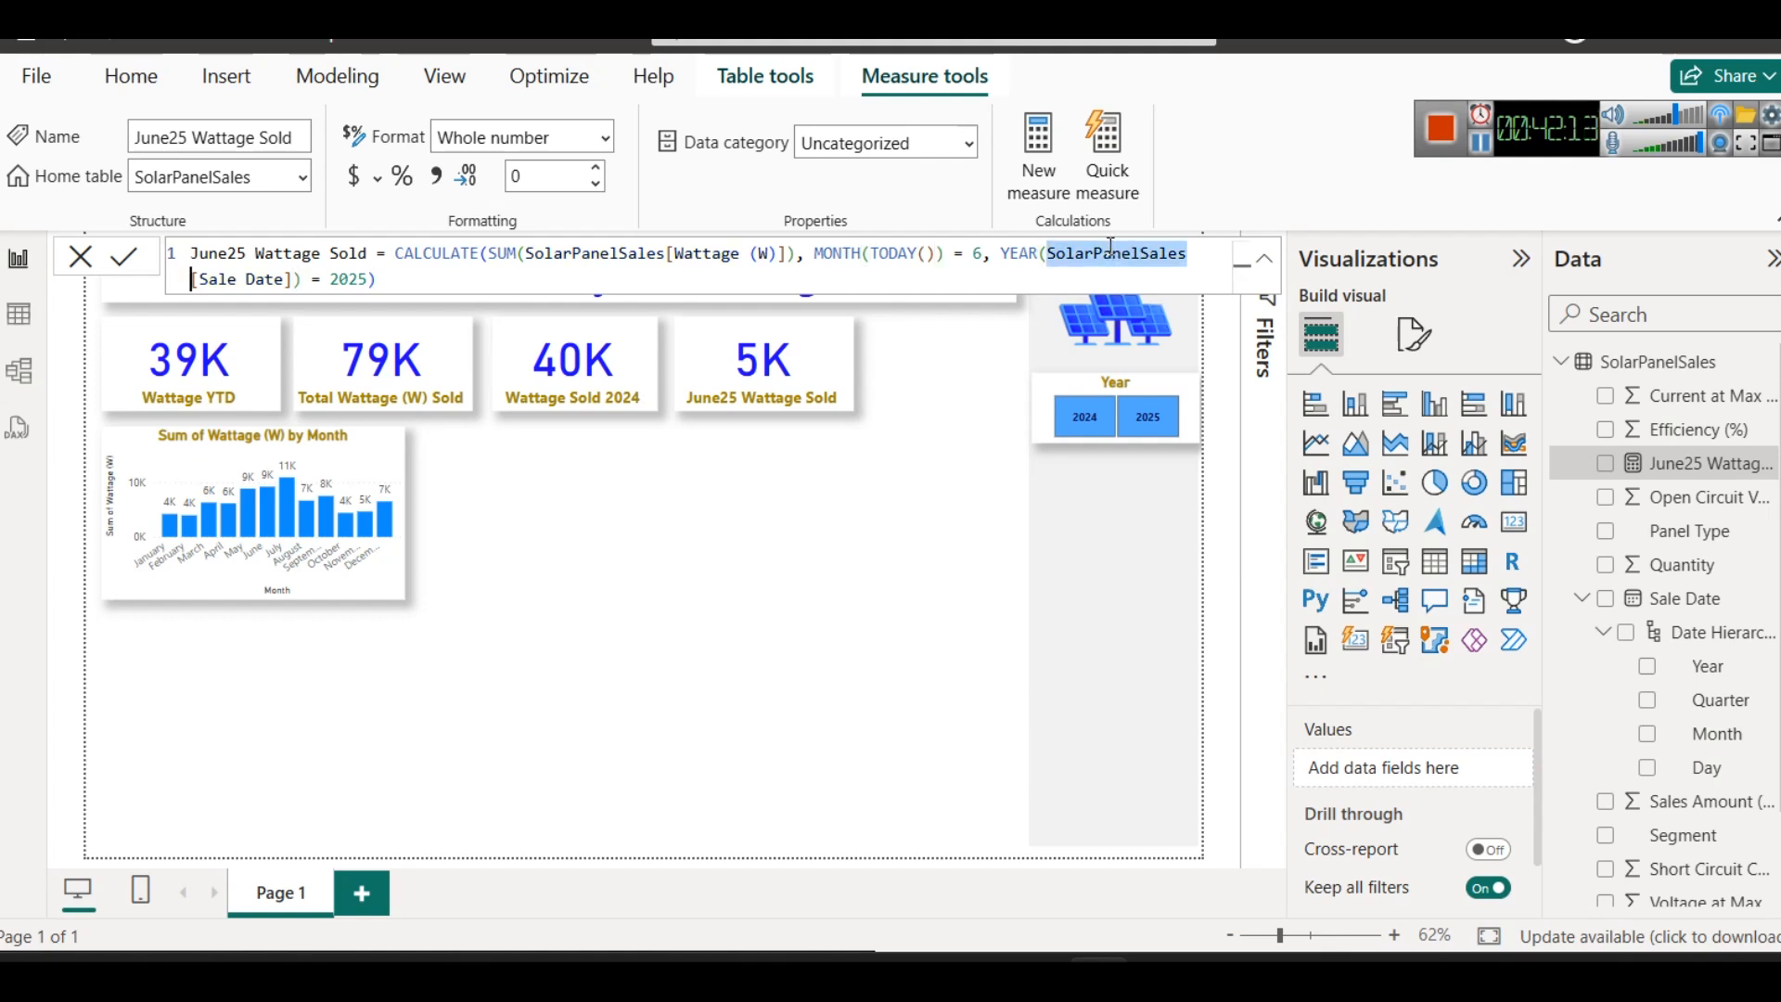
pyautogui.hotkey('ctrl', 'z')
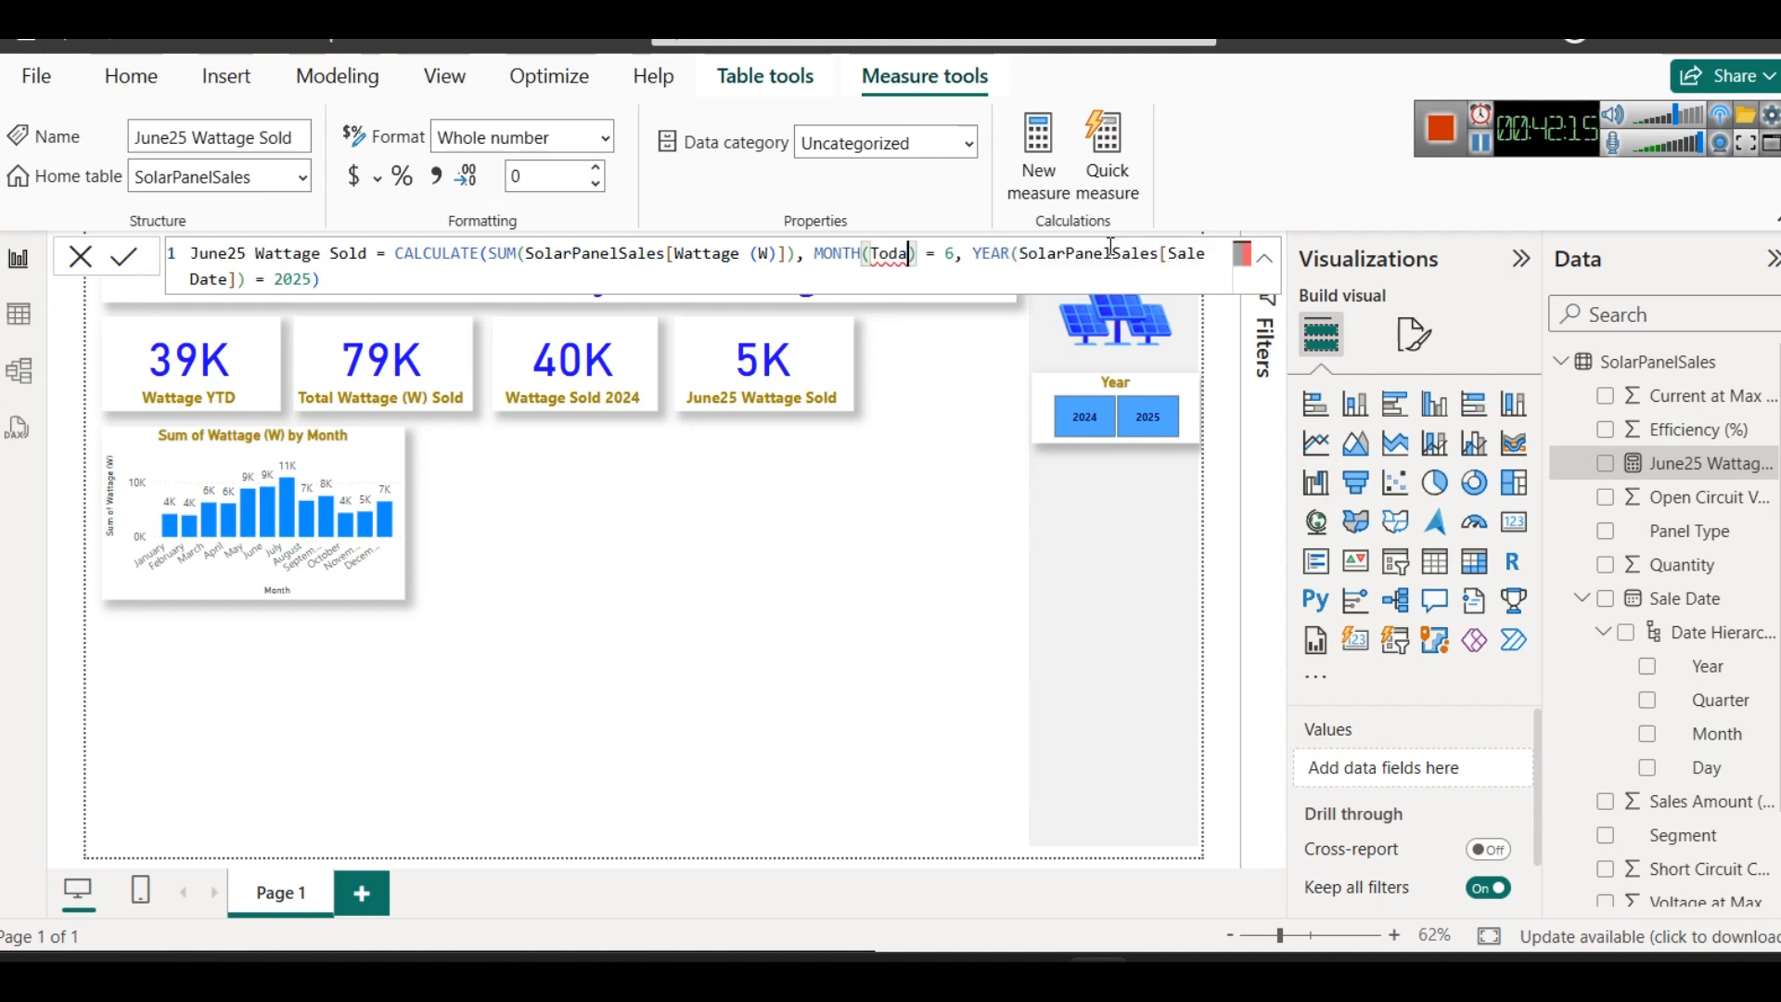
pyautogui.hotkey('ctrl', 'z')
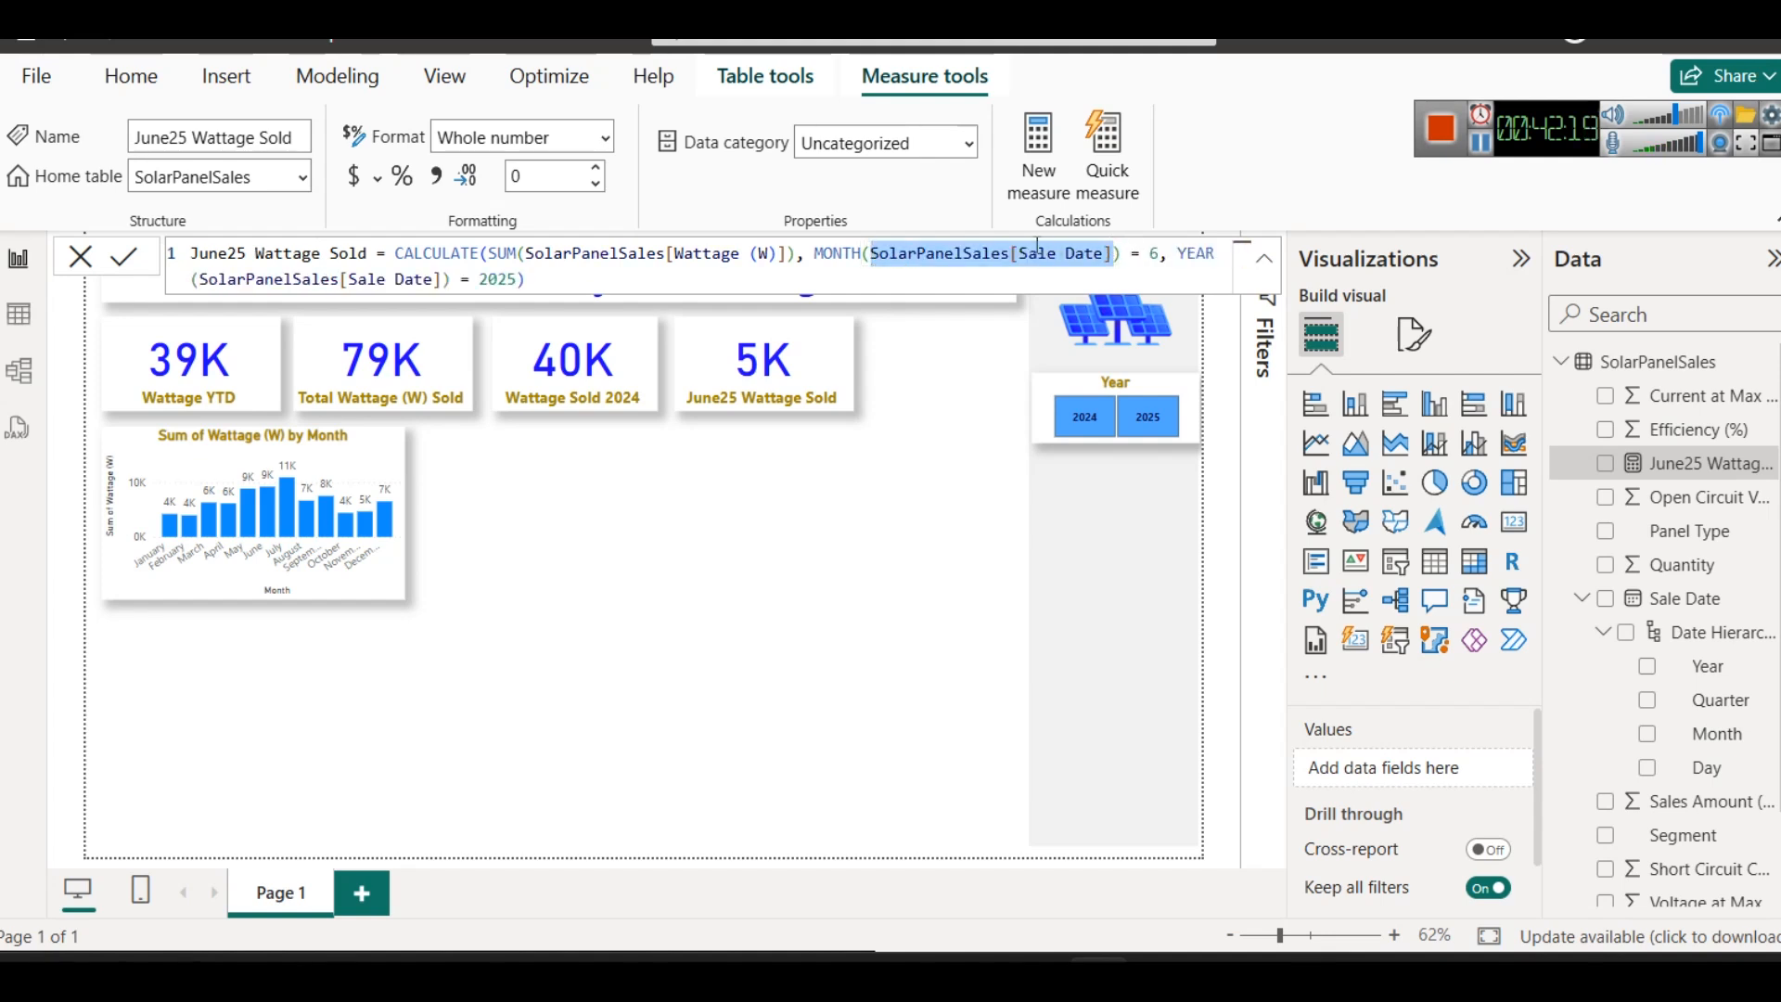
pyautogui.click(976, 284)
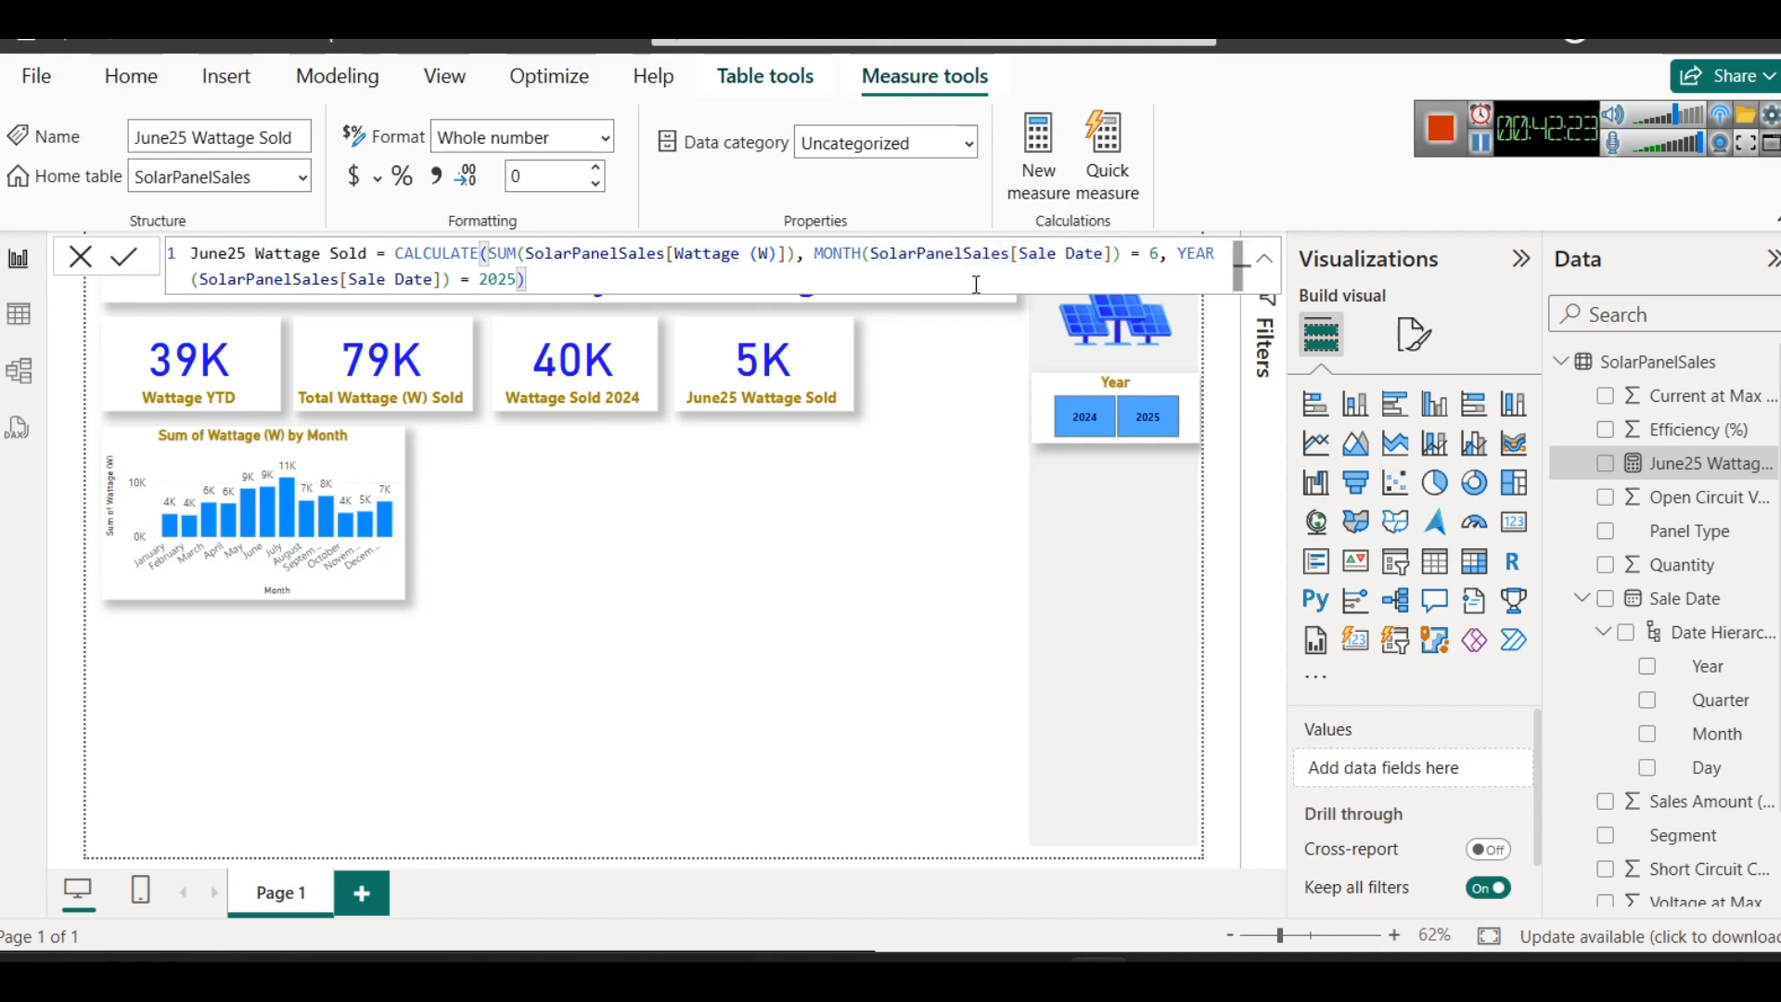
# - Switch to the notes and review the VAR CurrentMonth definition with its FILTER on sale month and year
pyautogui.click(799, 611)
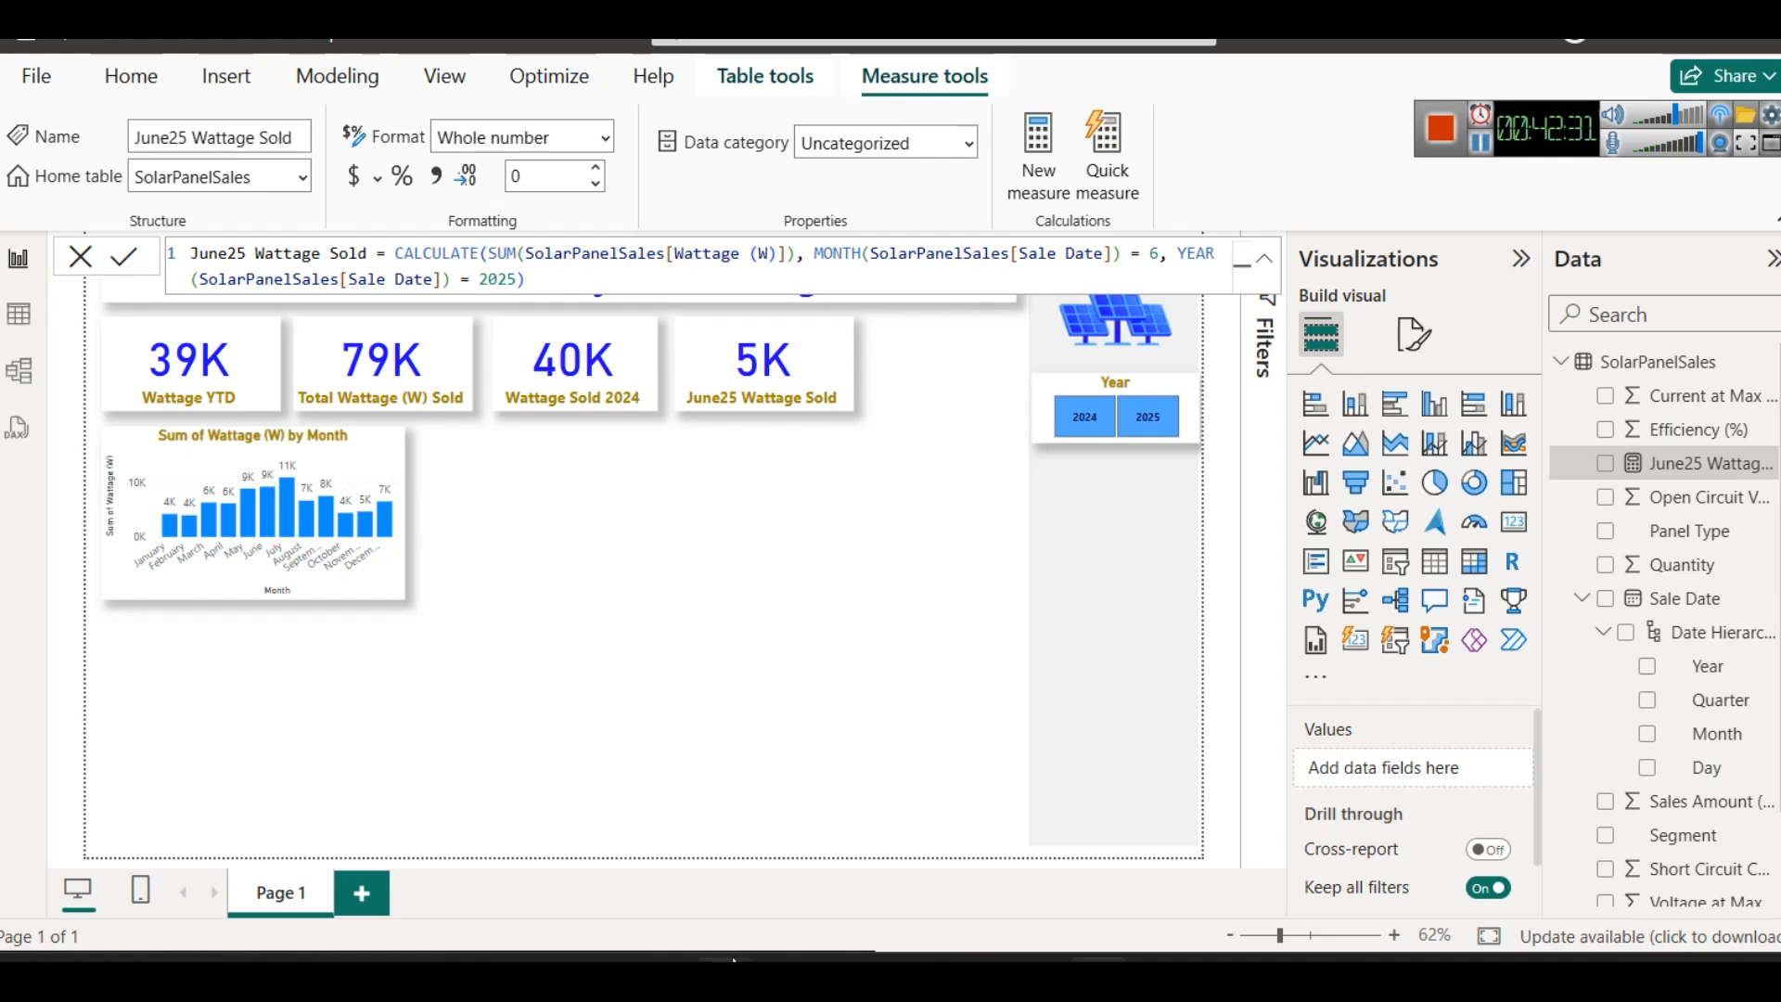
pyautogui.moveTo(732, 958)
pyautogui.click(1271, 848)
pyautogui.scroll(2, 477, 536)
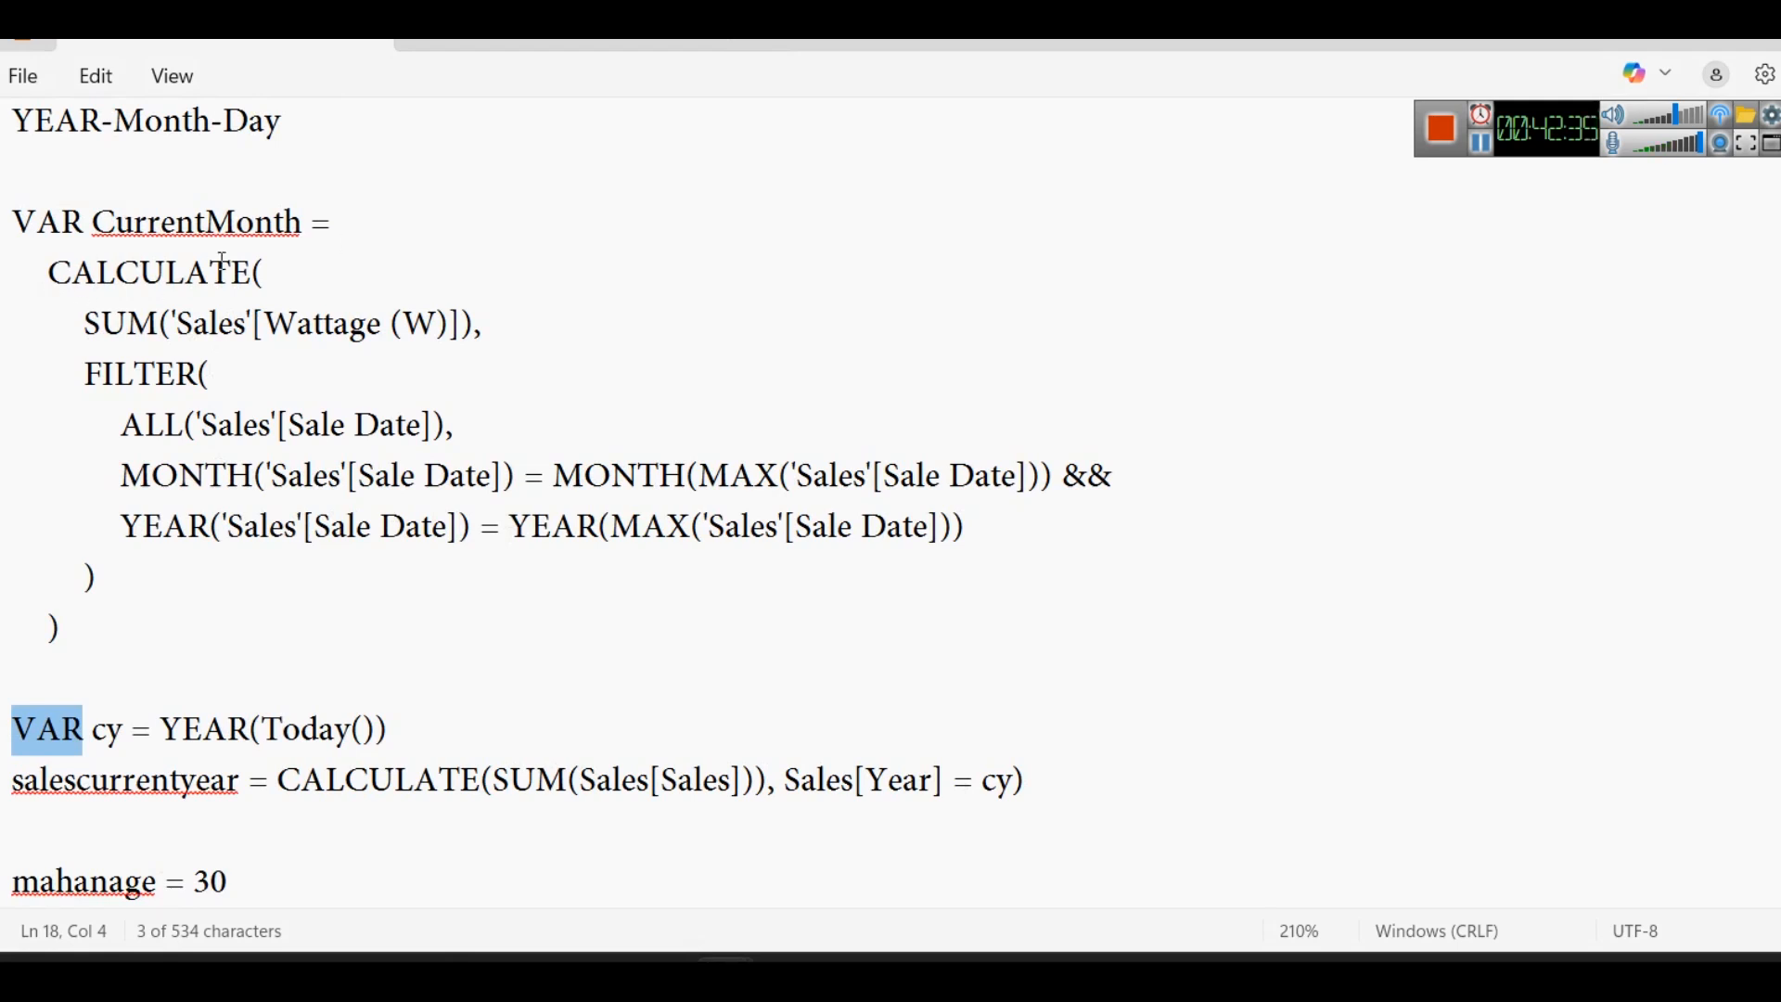
pyautogui.moveTo(37, 222); pyautogui.dragTo(236, 223)
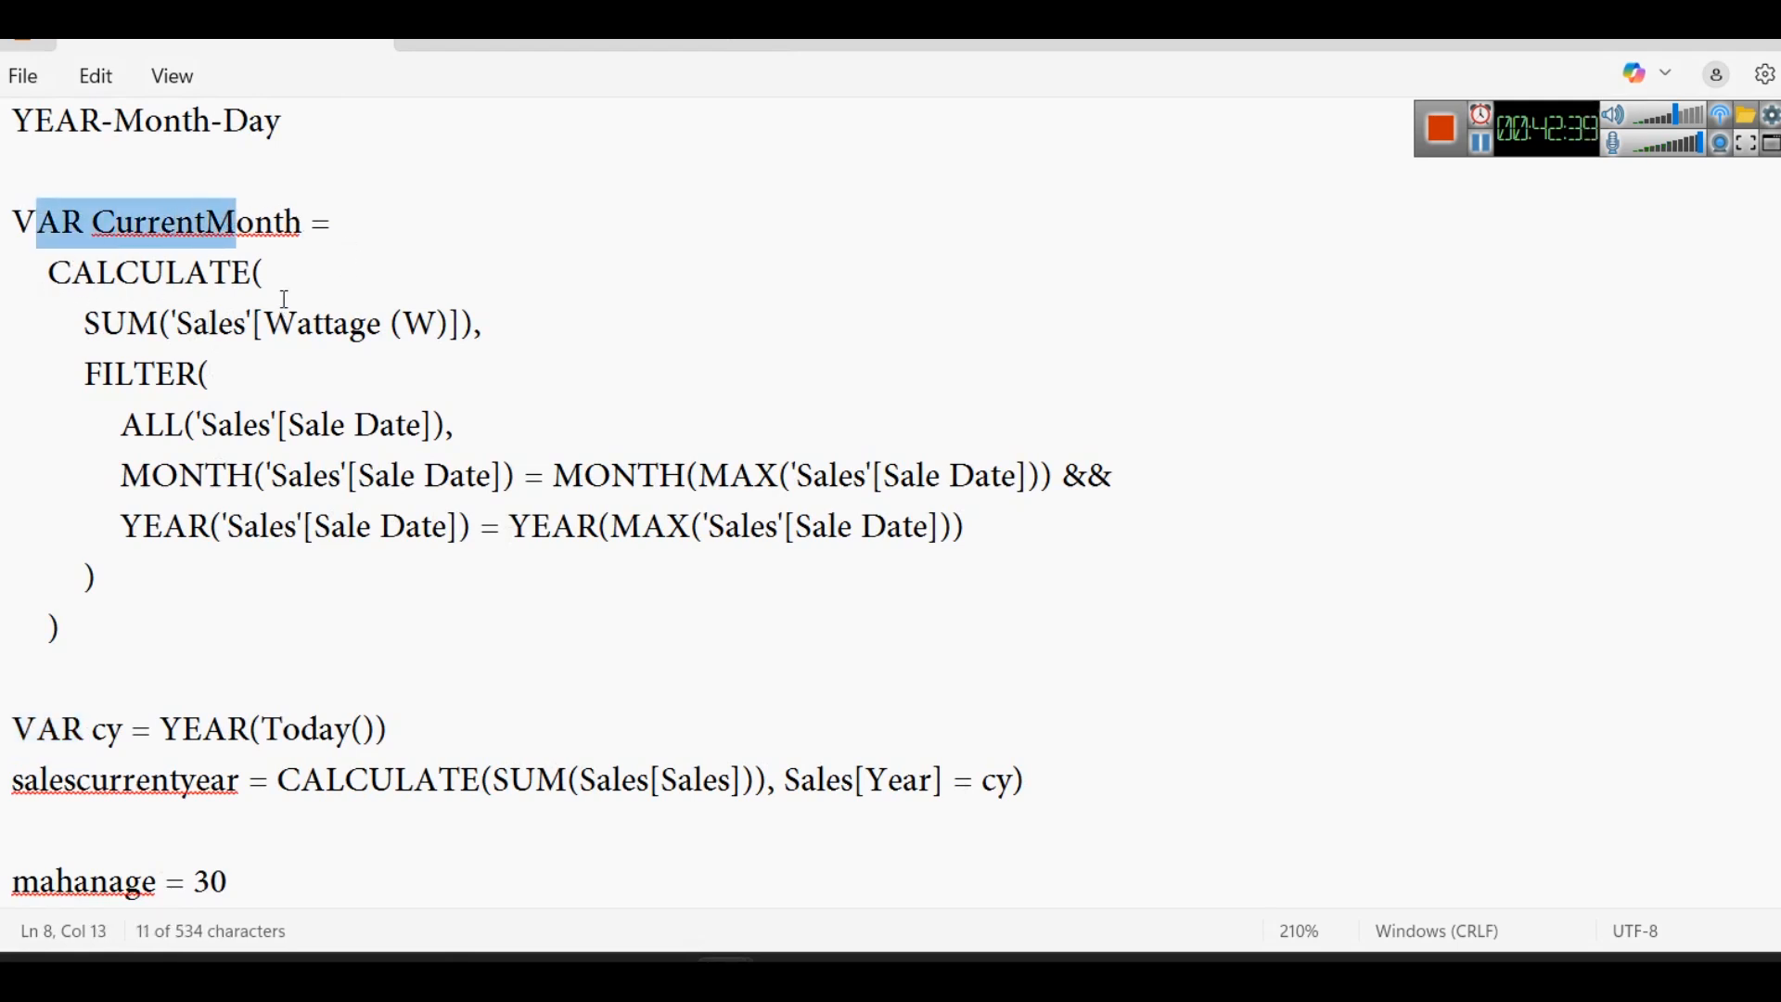
pyautogui.scroll(1, 283, 295)
pyautogui.scroll(-1, 283, 295)
pyautogui.scroll(2, 297, 478)
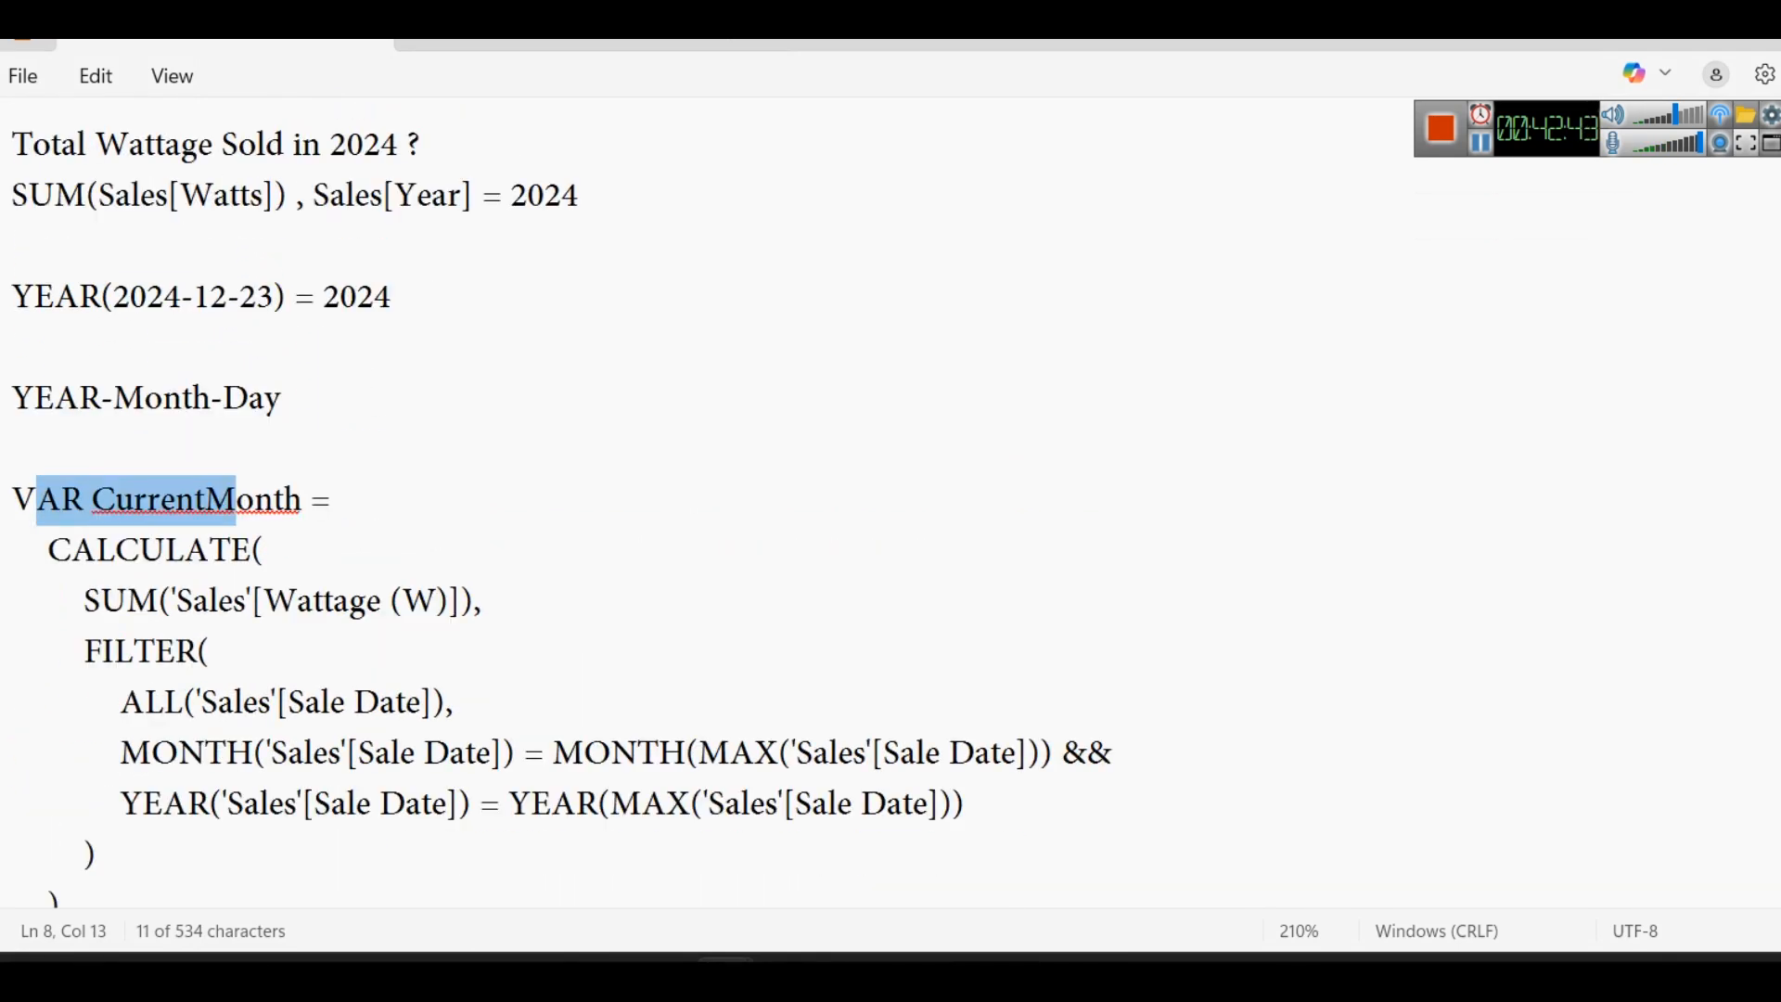
# - Paste the Wattage MoM Change formula with its CurrentMonth and PreviousMonth variables into the blank note and highlight the CurrentMonth definition
pyautogui.click(605, 44)
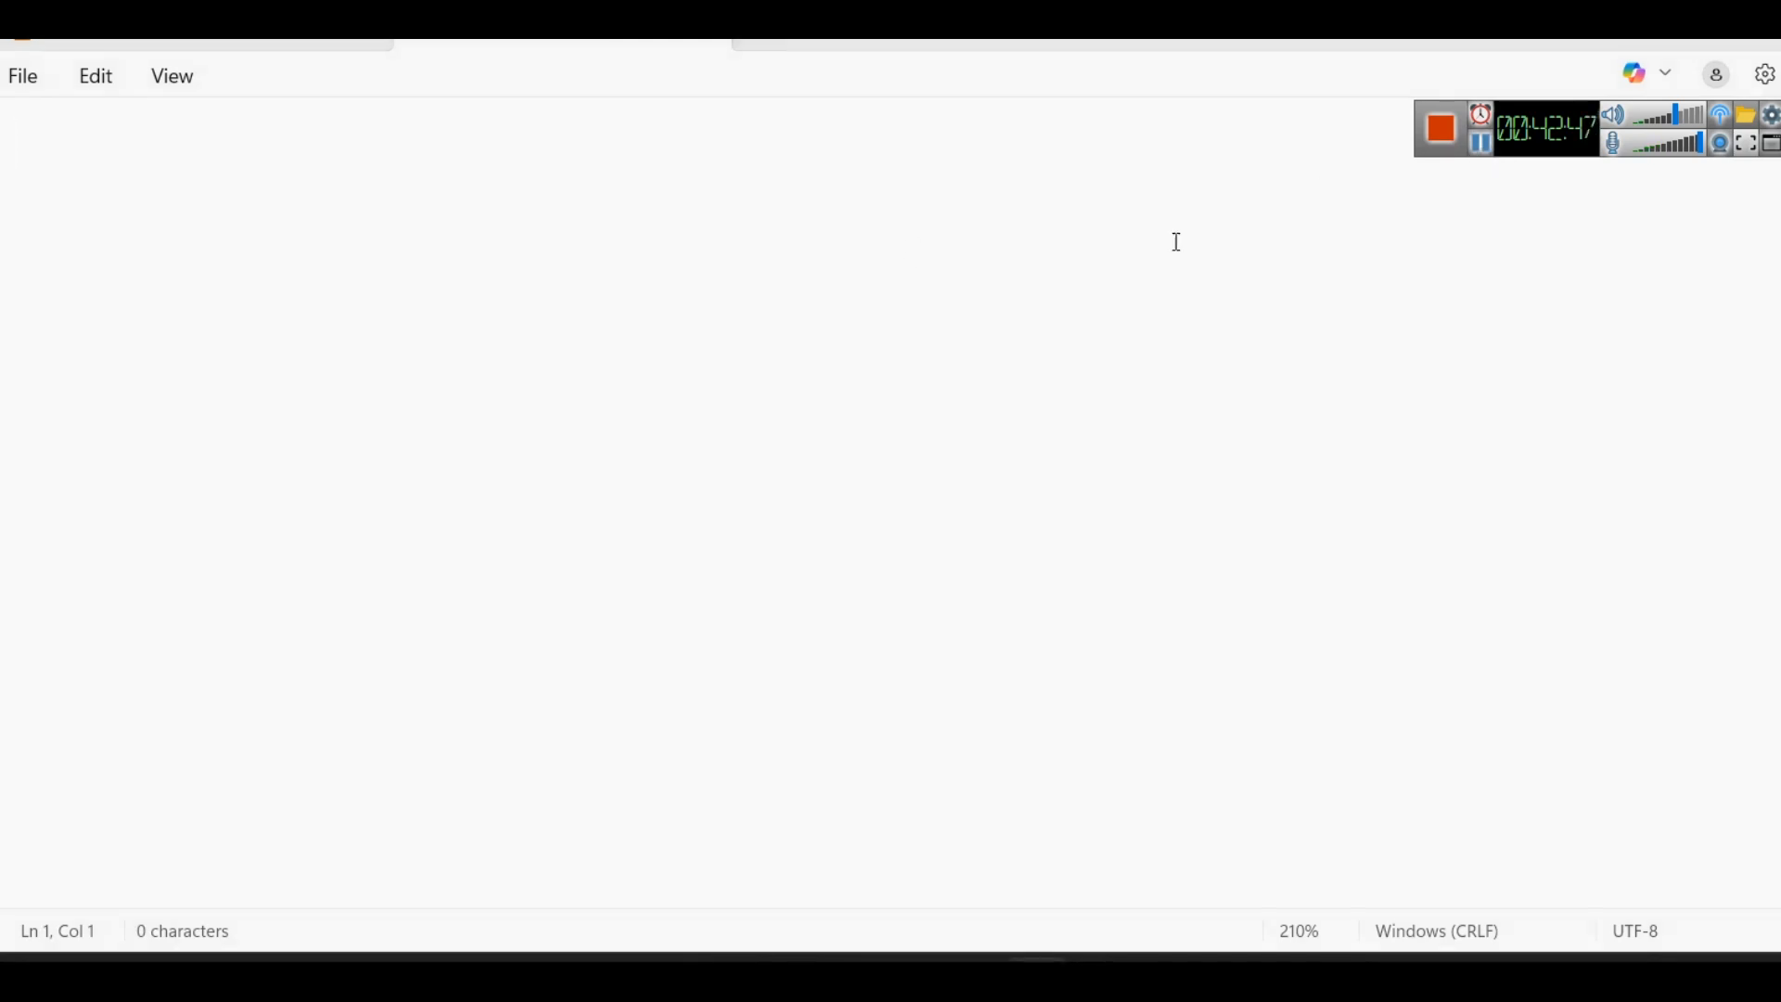
pyautogui.write("Wattage MoM Change = VAR CurrentMonth =     CALCULATE(SUM('Sales'[Wattage (W)])) VAR PreviousMonth =     CALCULATE(         SUM('Sales'[Wattage (W)]),         DATEADD('Sales'[Sale Date], -1, MONTH)     ) RETURN CurrentMonth - PreviousMonth")
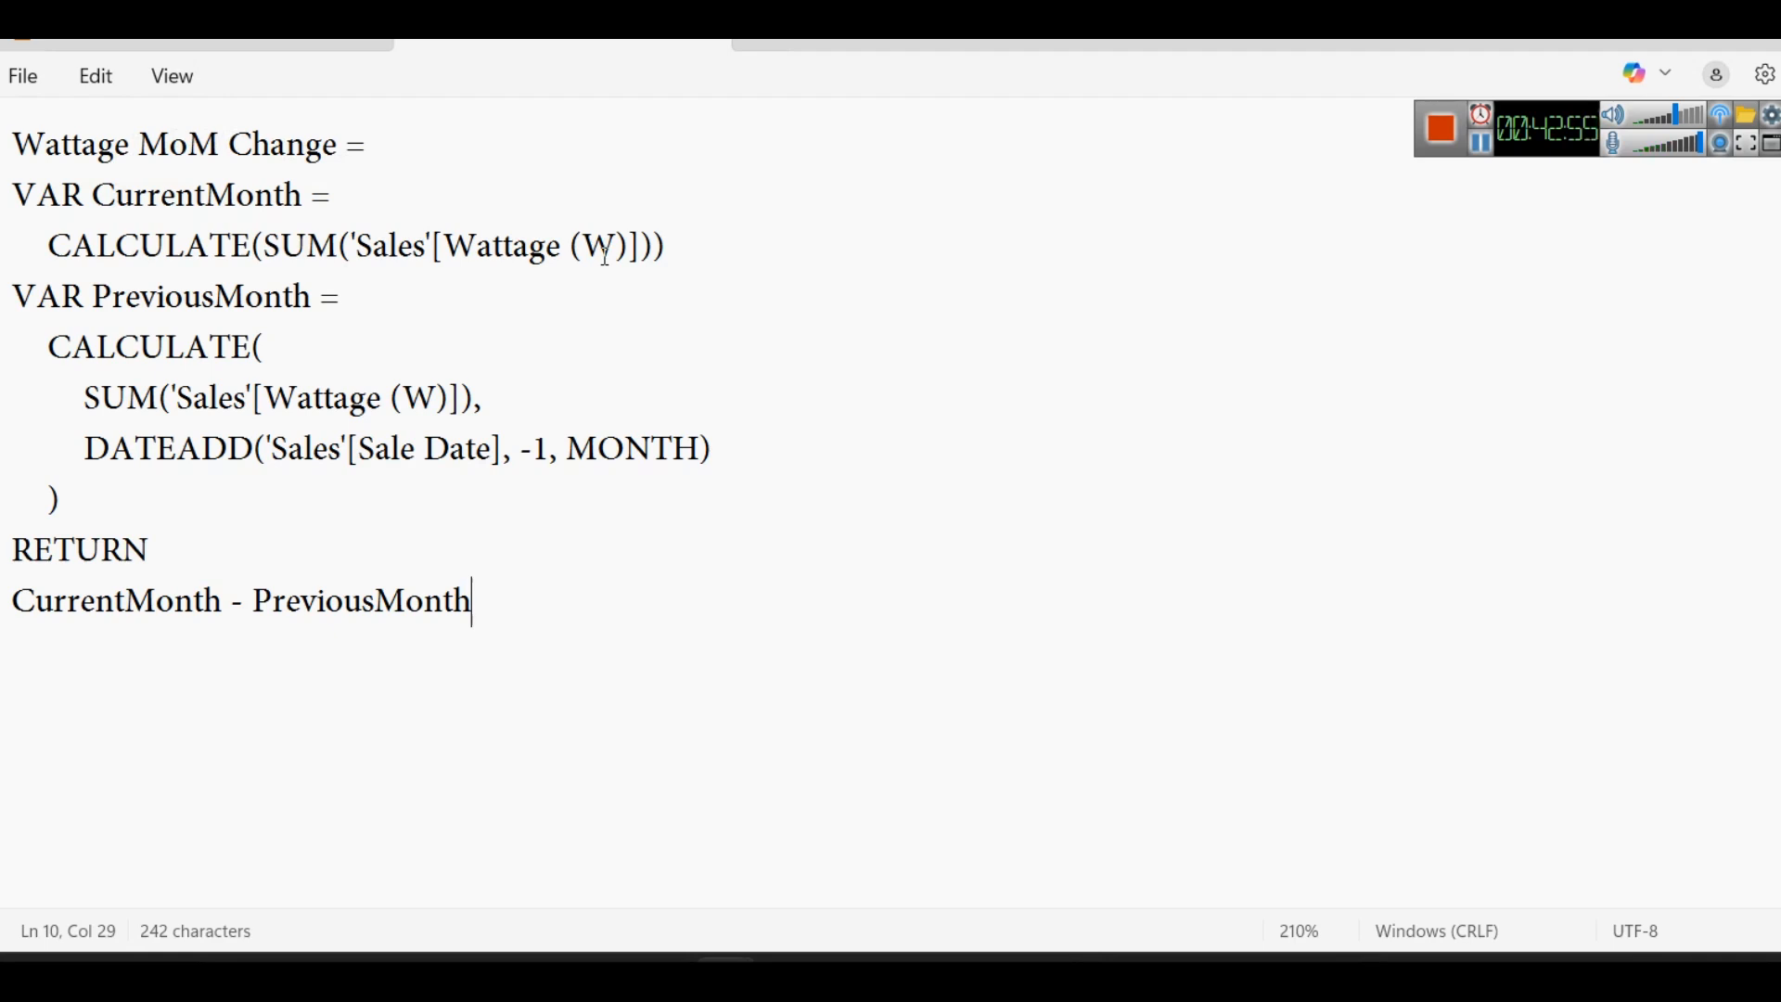
pyautogui.moveTo(68, 243); pyautogui.dragTo(304, 200)
pyautogui.moveTo(694, 241); pyautogui.dragTo(15, 196)
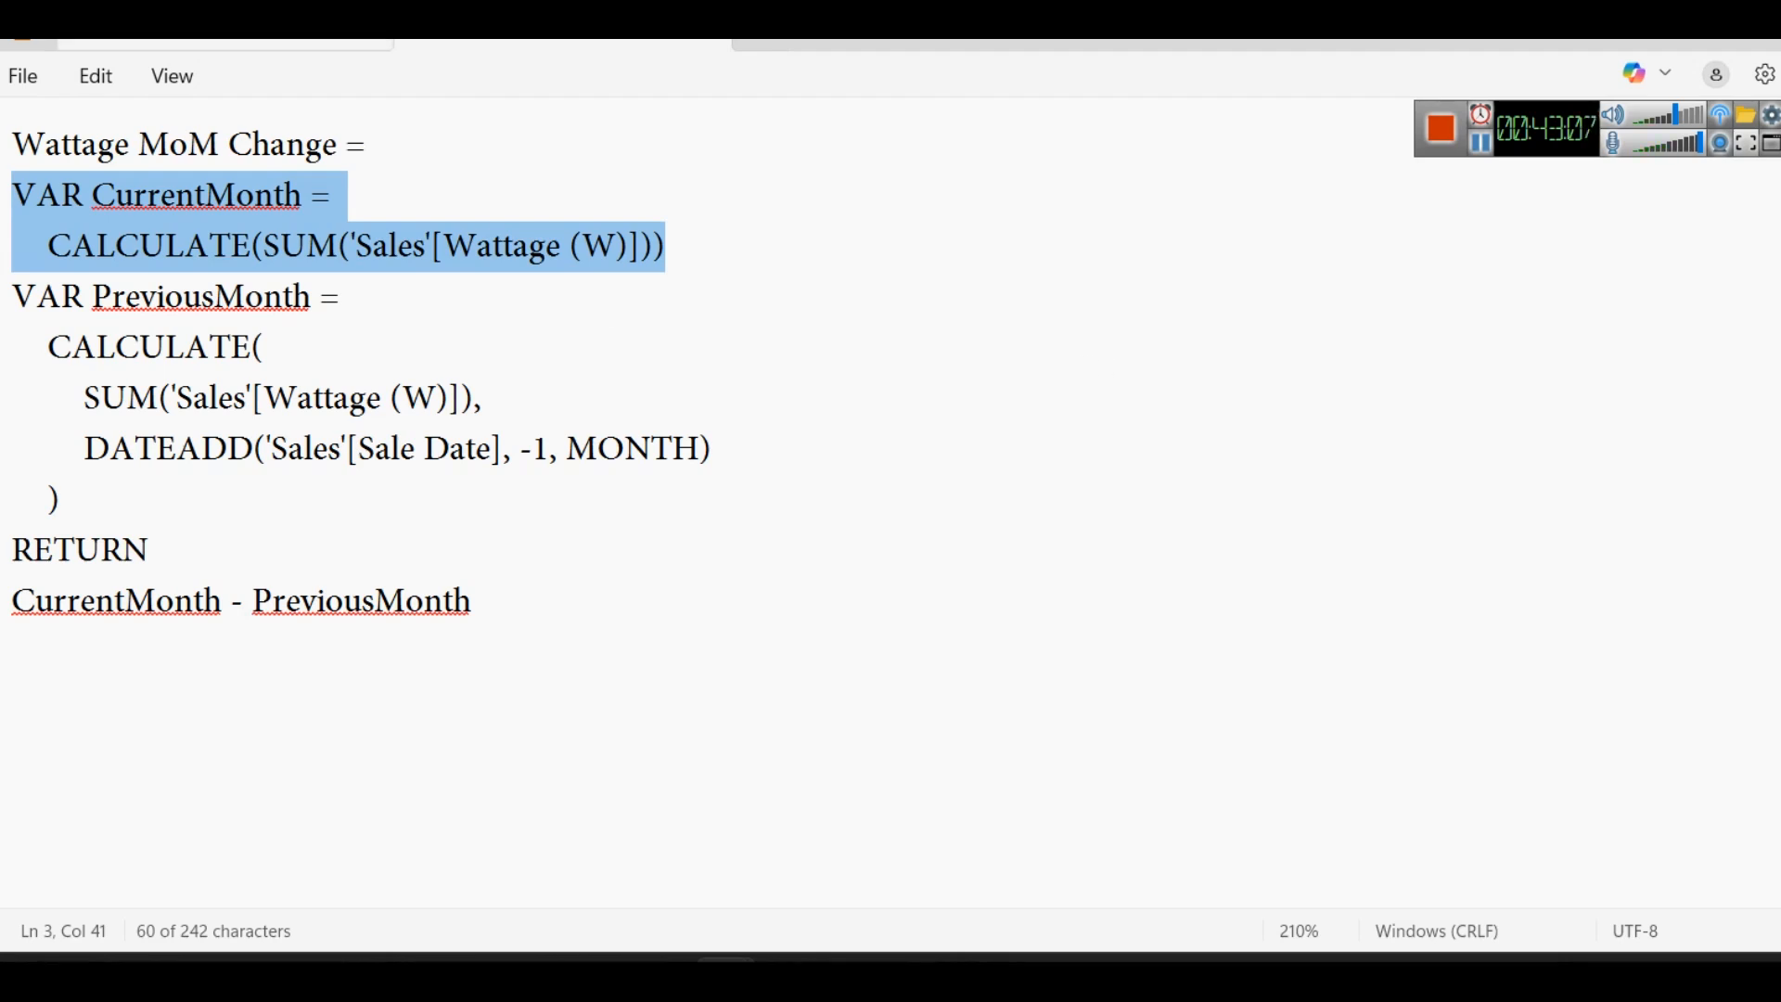
# - Compare the CurrentMonth variable with its FILTER version in the earlier notes and with the June25 Wattage Sold formula in Power BI
pyautogui.click(139, 44)
pyautogui.scroll(-3, 473, 502)
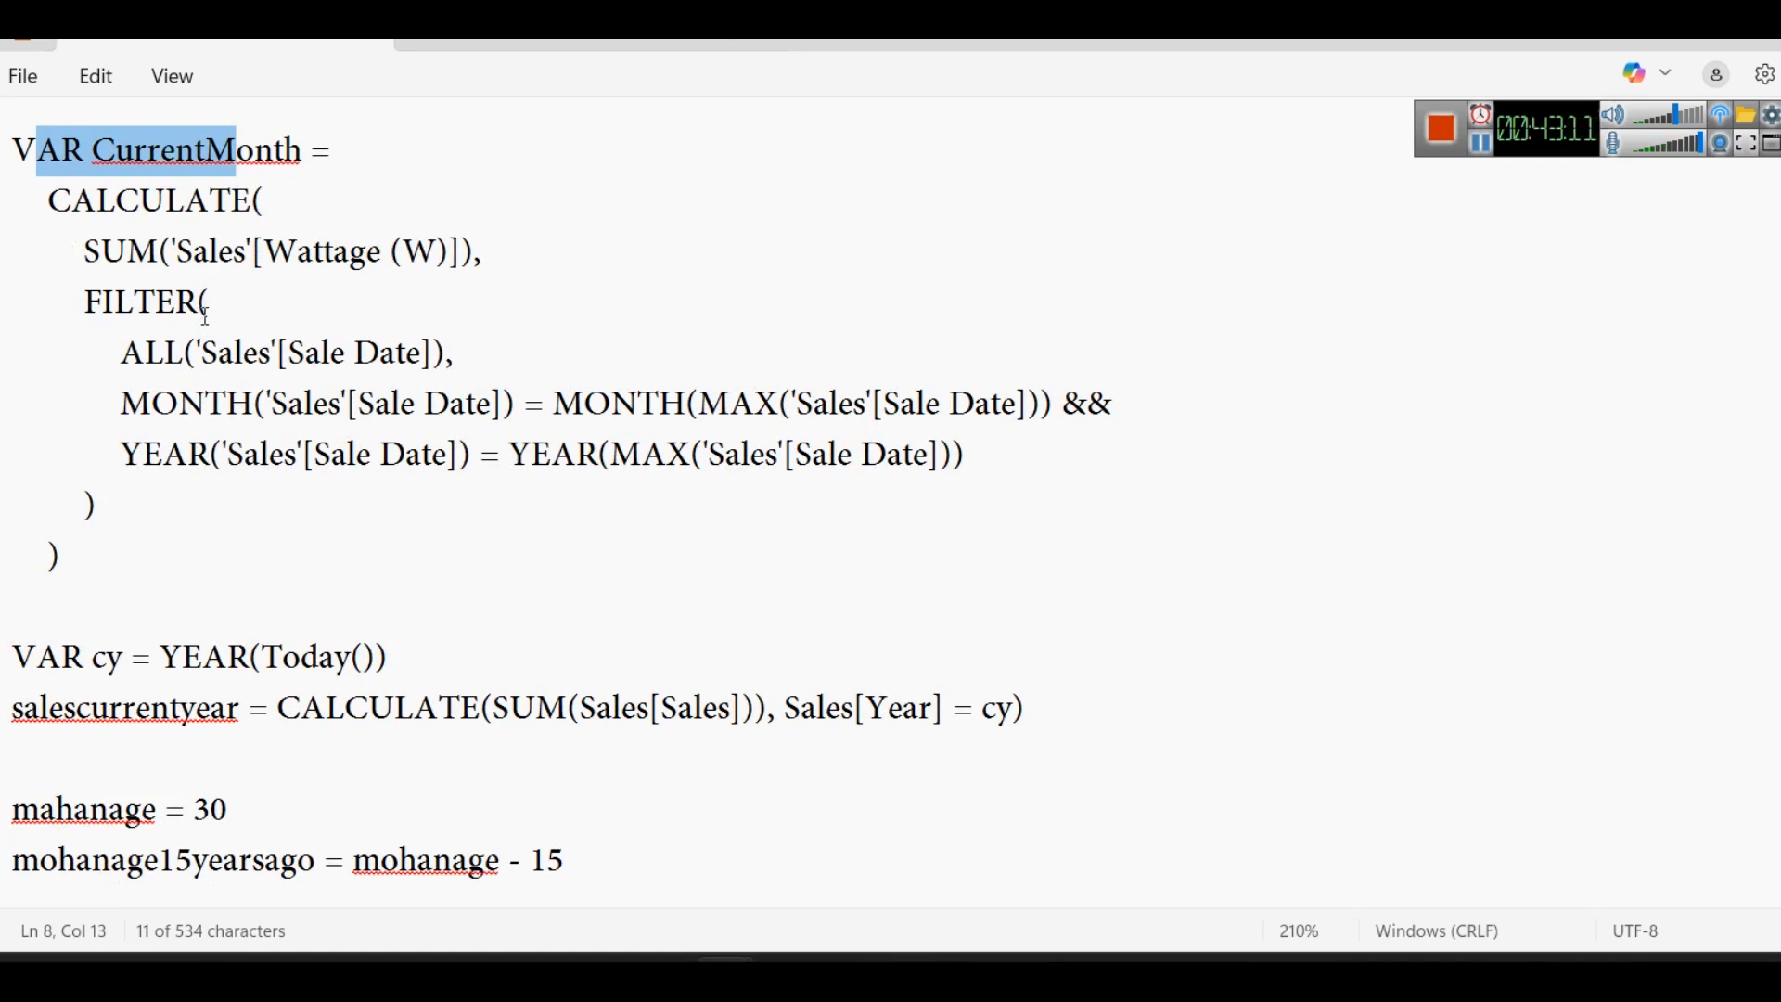
pyautogui.click(247, 287)
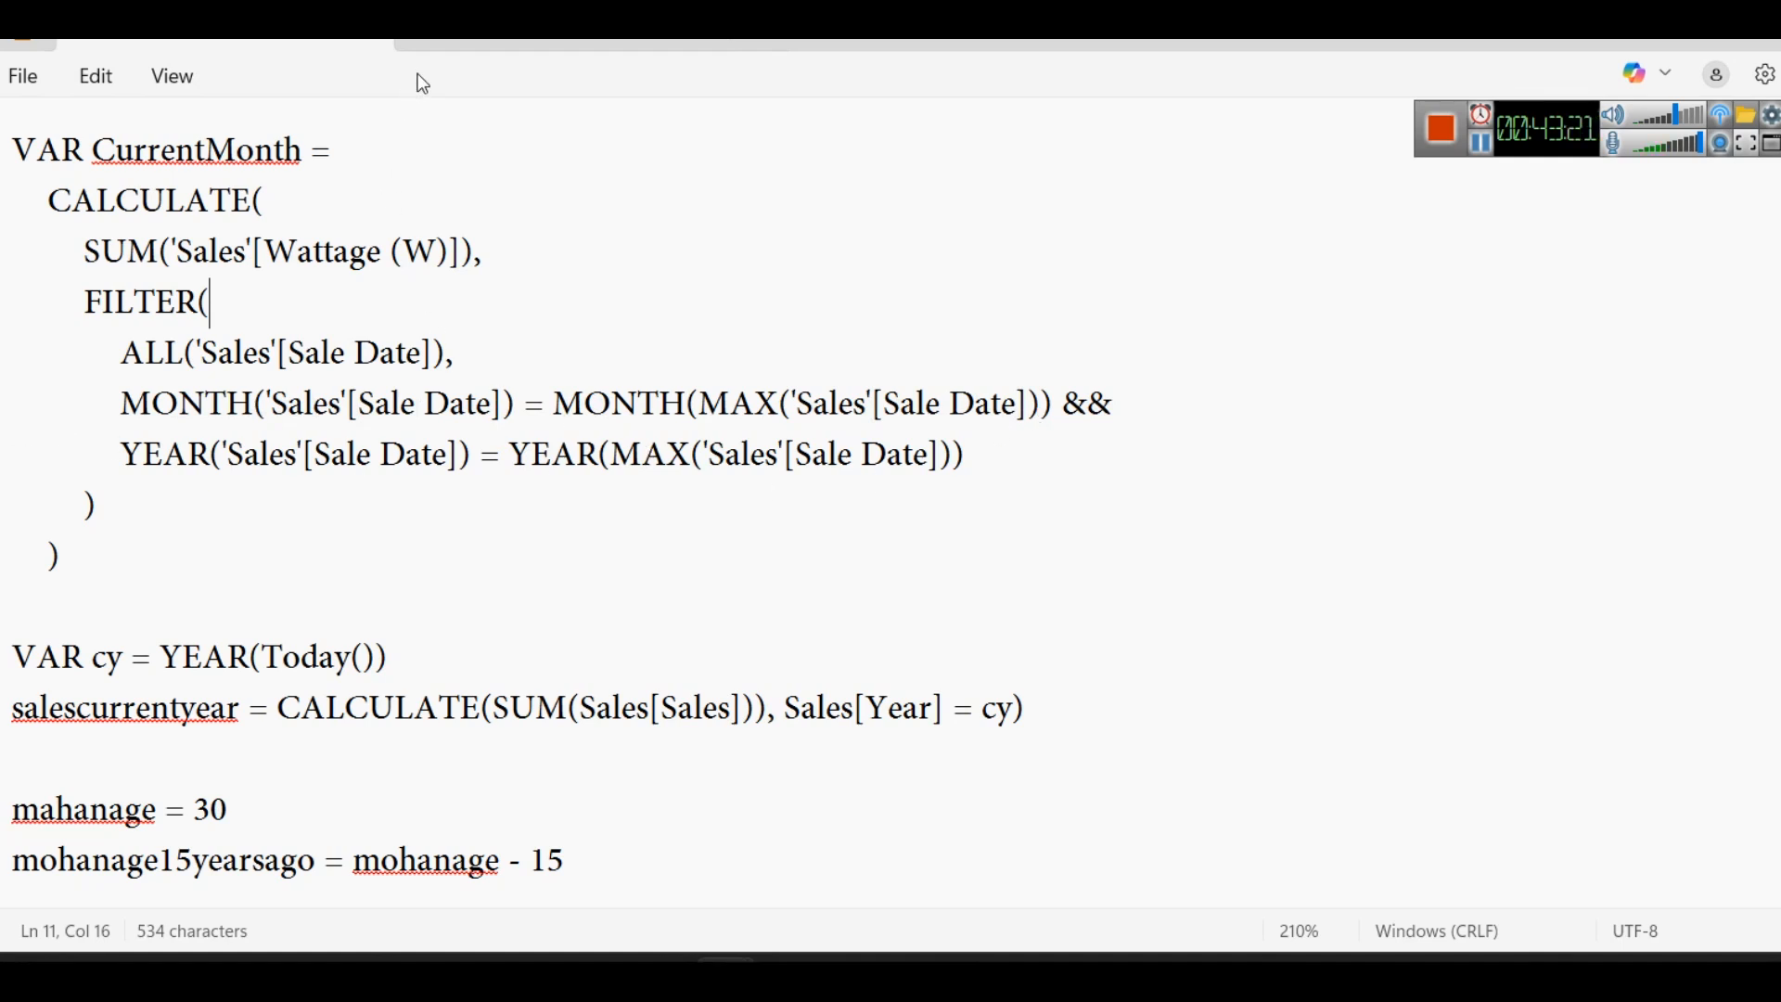
pyautogui.click(450, 49)
pyautogui.click(574, 342)
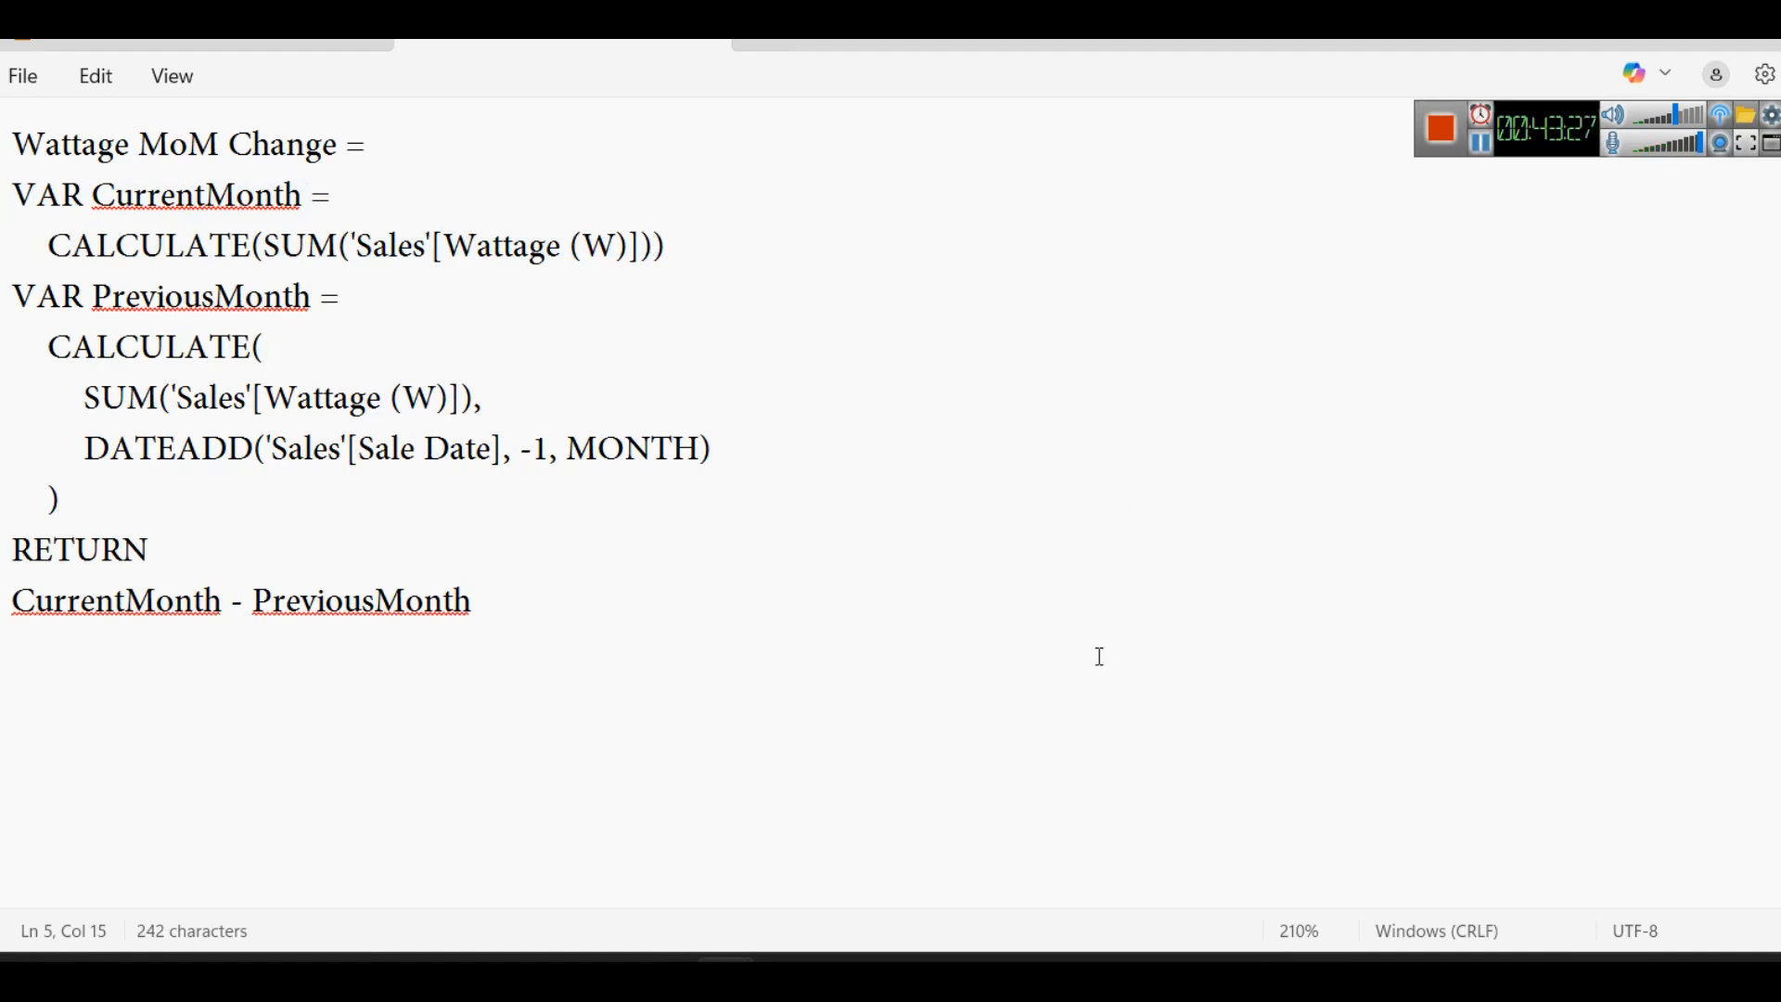
pyautogui.moveTo(1098, 979)
pyautogui.click(1088, 888)
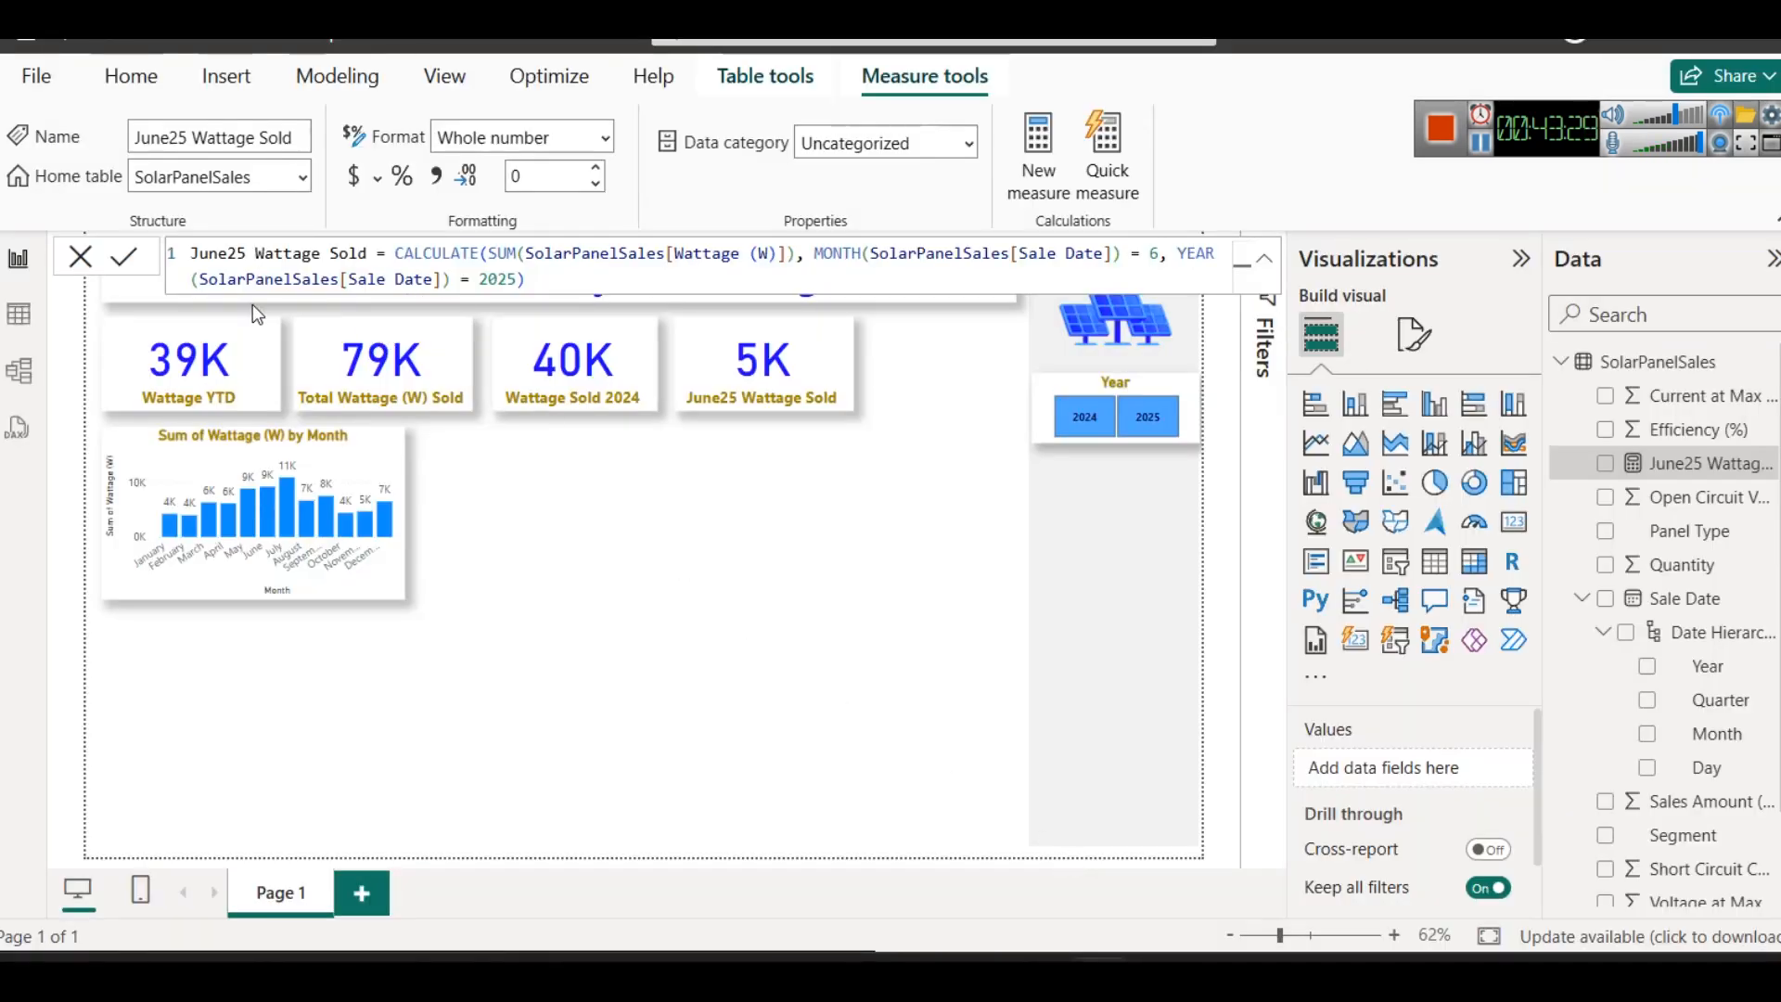
pyautogui.hotkey('ctrl', 'a')
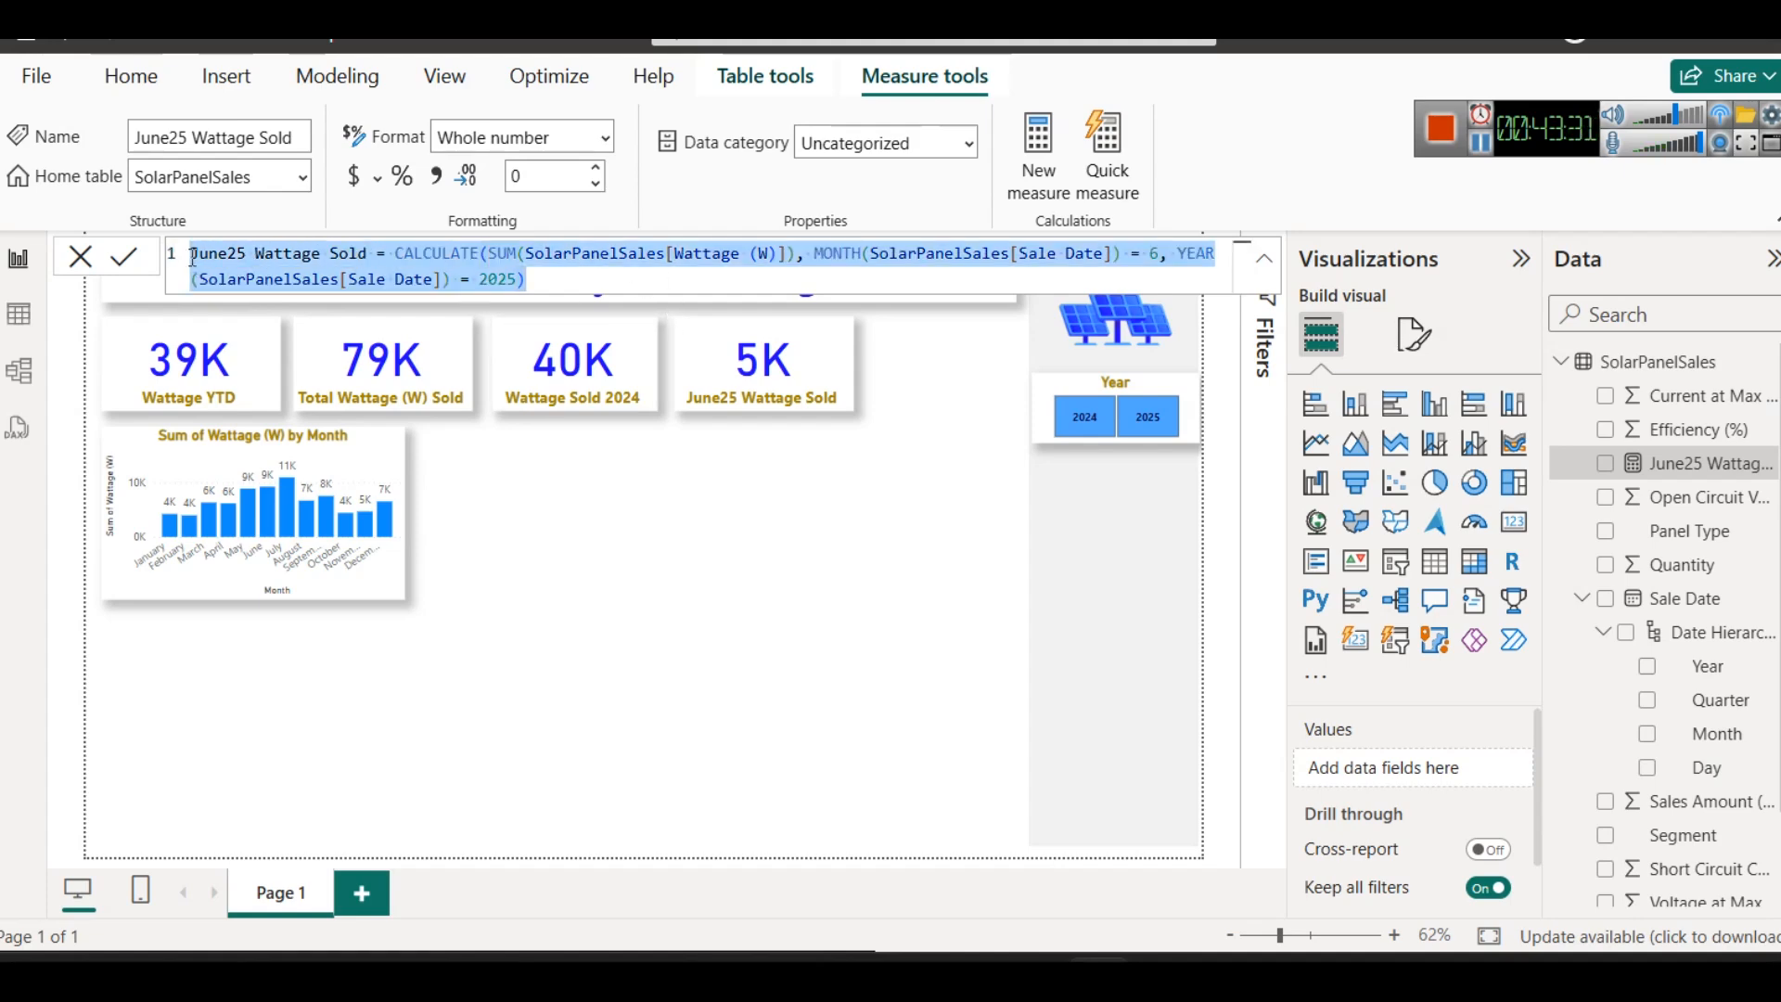
pyautogui.click(1170, 824)
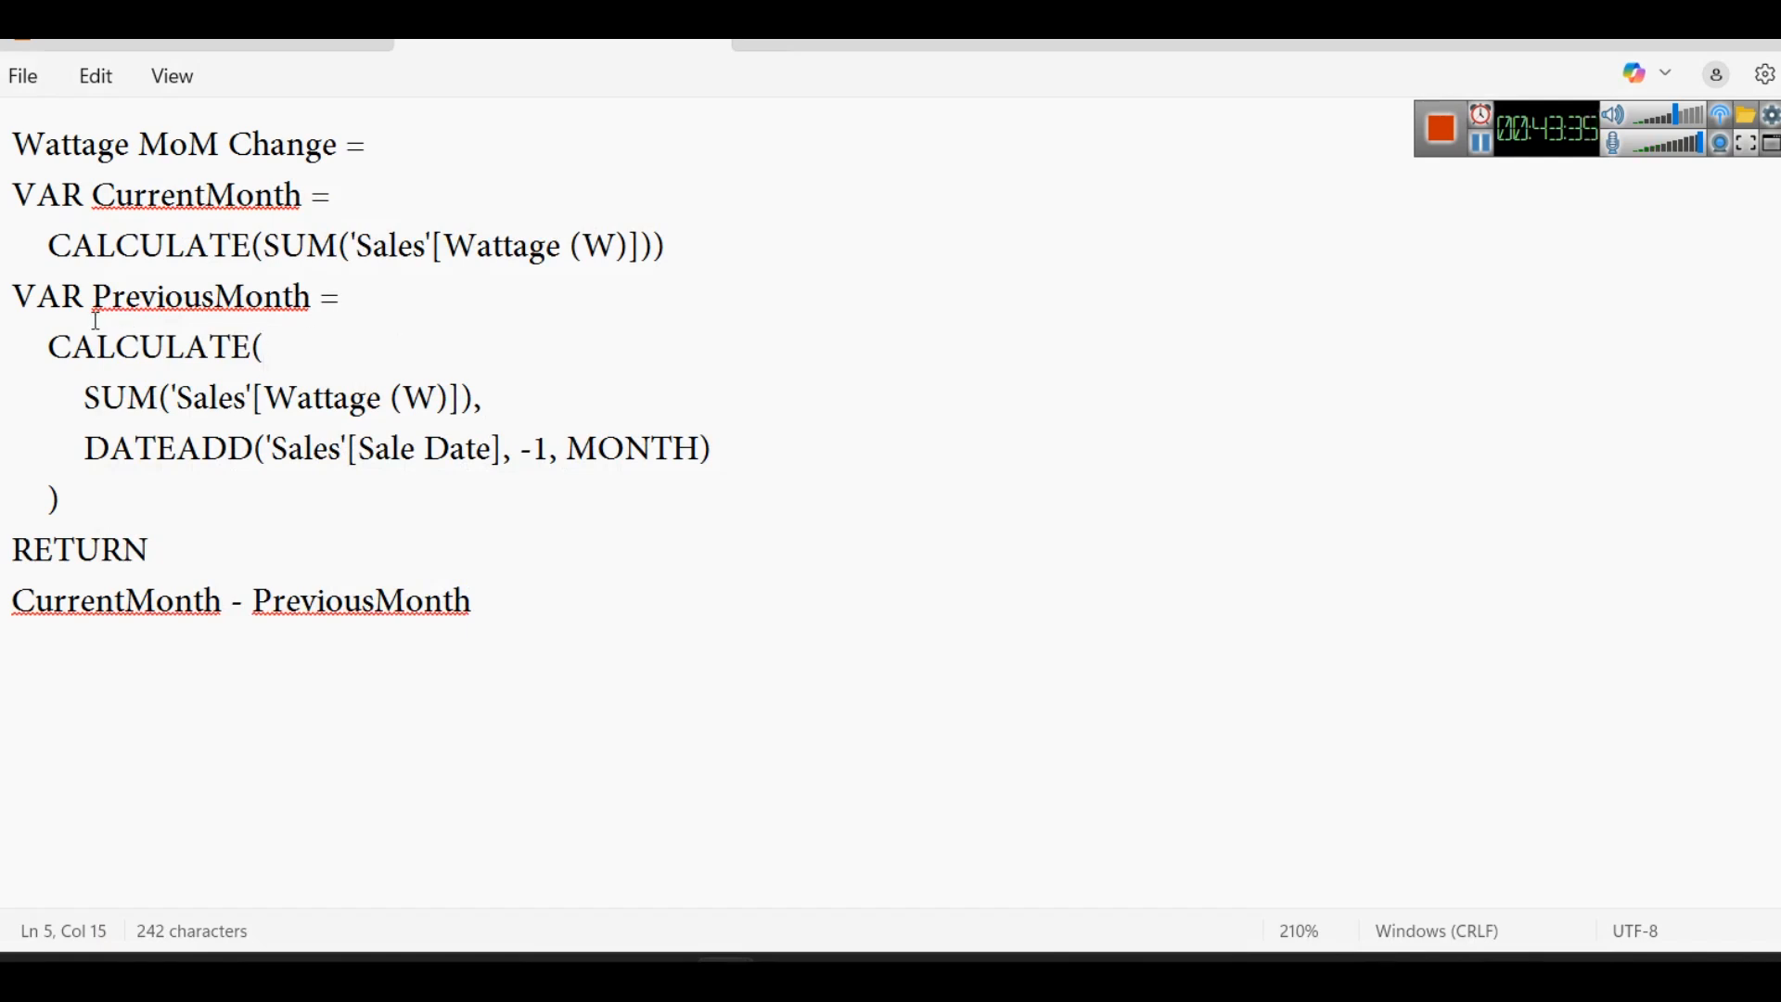
# - Examine the PreviousMonth variable and the DATEADD arguments in the MoM formula: the Sale Date column, -1 and MONTH
pyautogui.moveTo(108, 297); pyautogui.dragTo(312, 298)
pyautogui.click(327, 305)
pyautogui.click(296, 347)
pyautogui.doubleClick(188, 454)
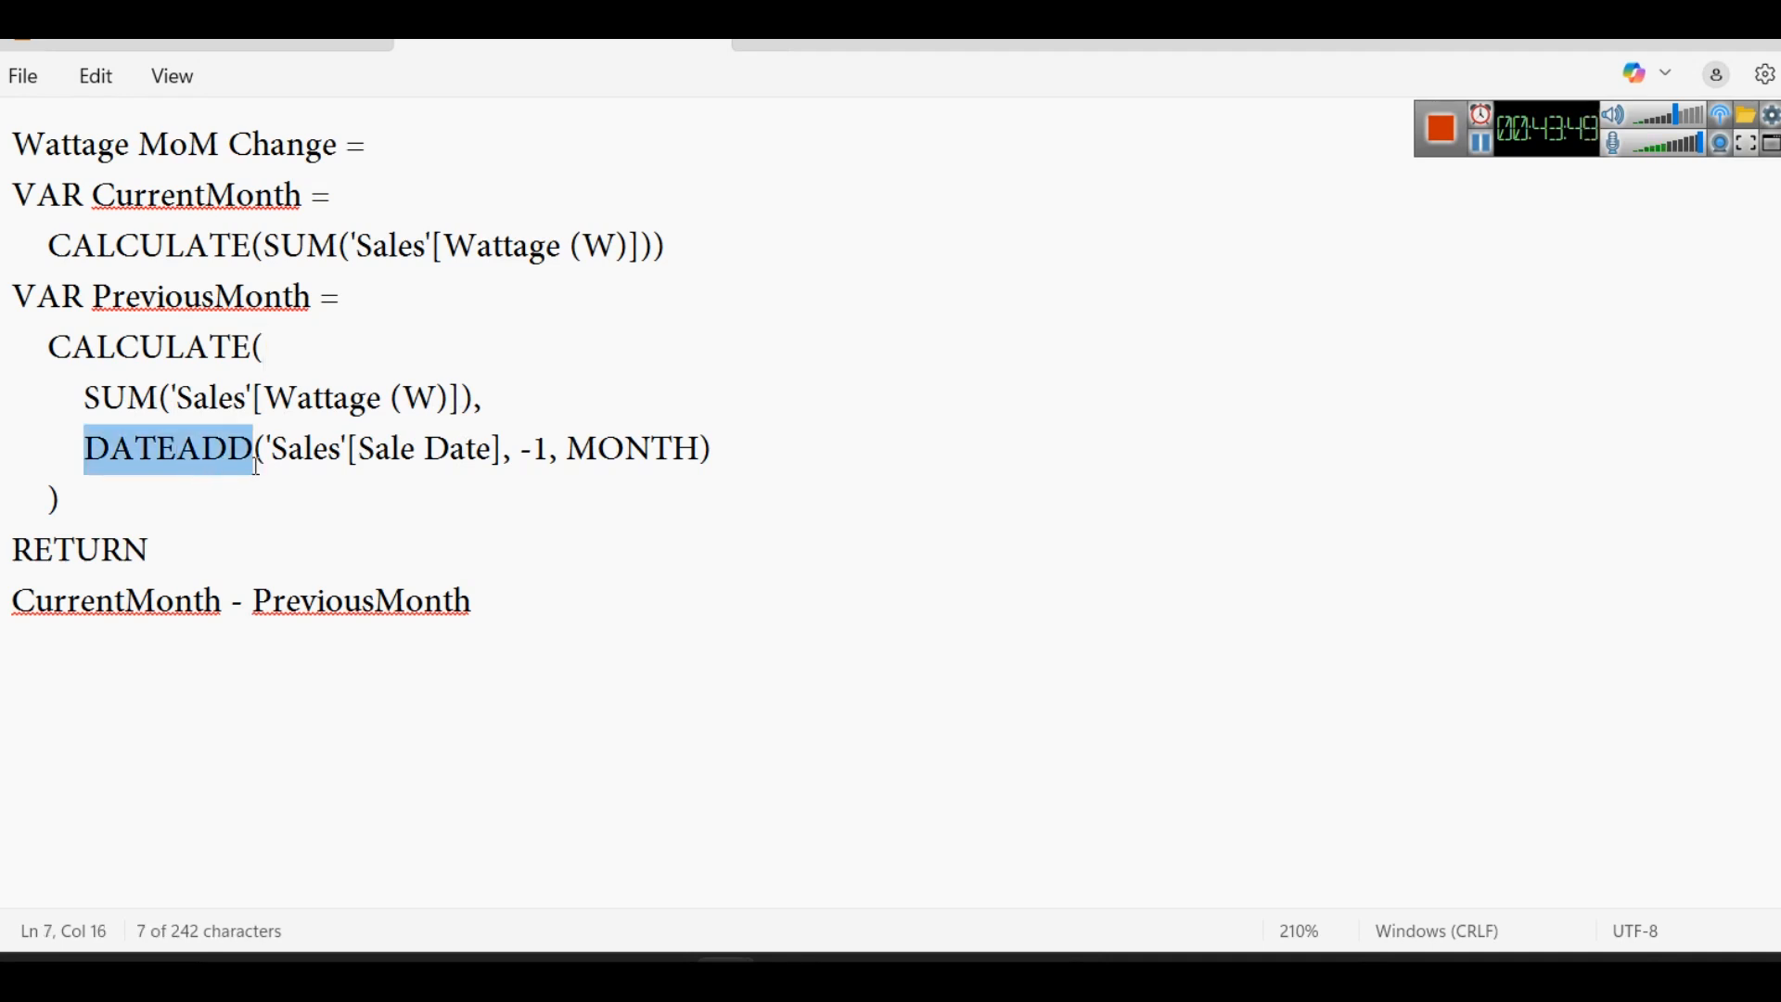
pyautogui.click(293, 454)
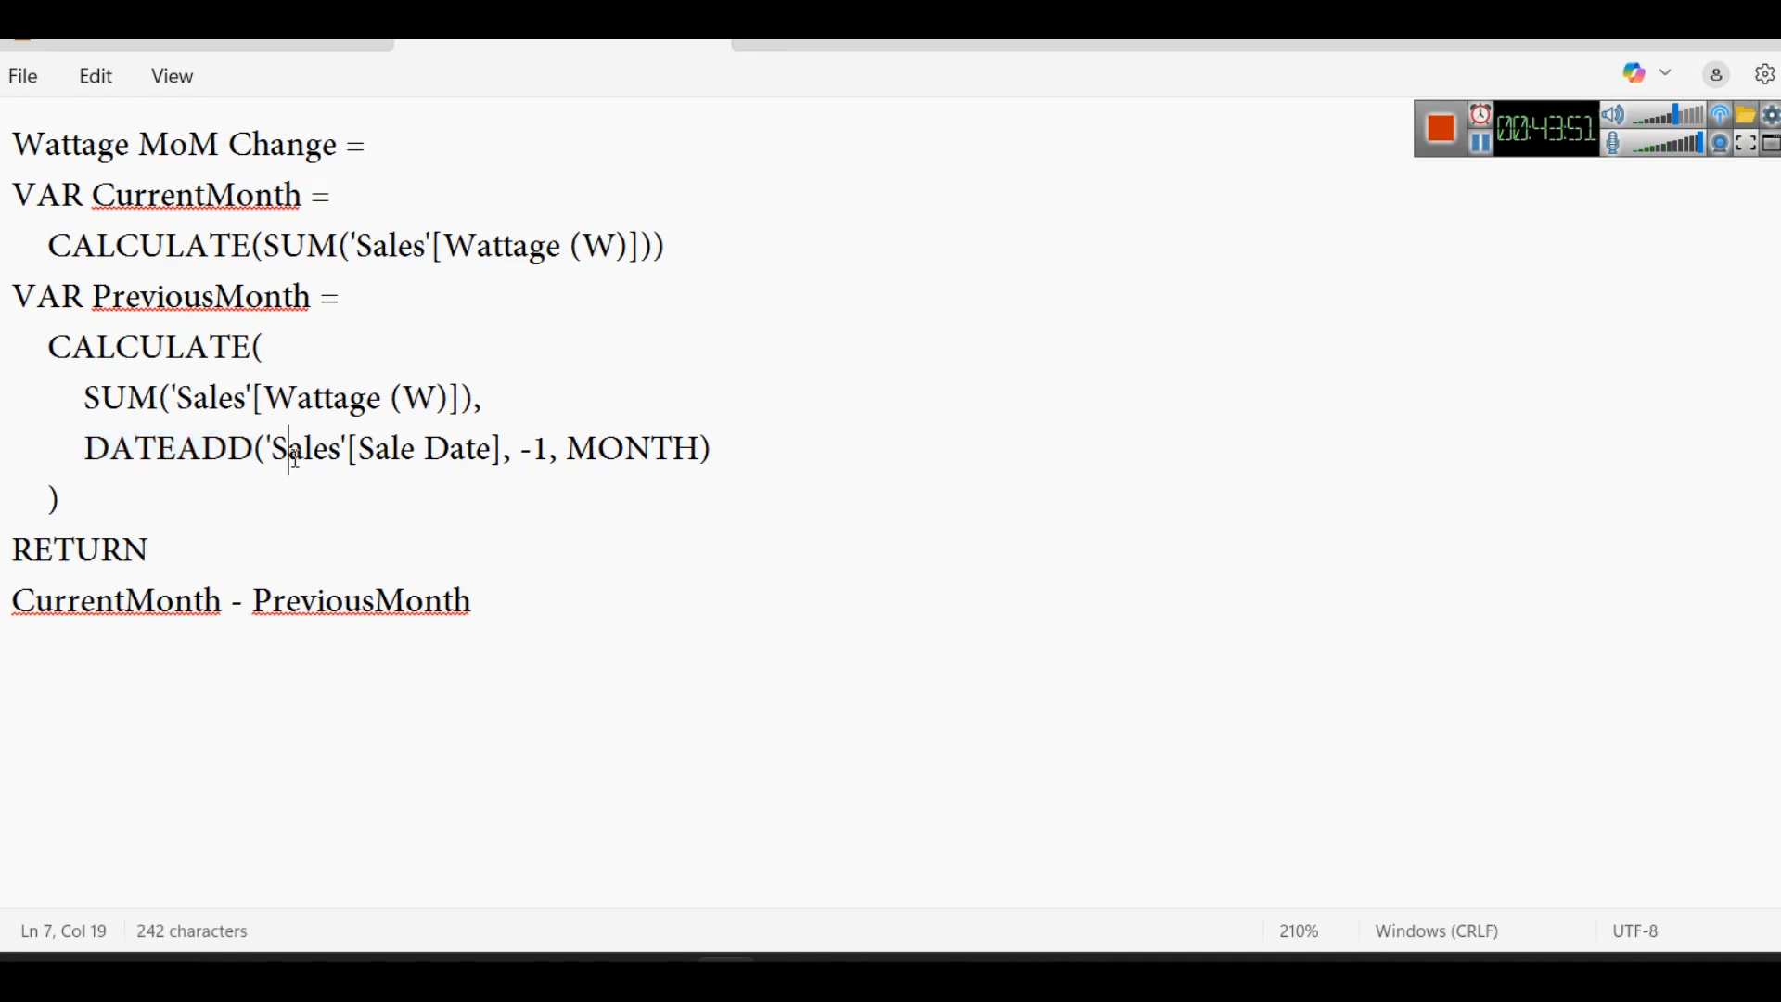
pyautogui.doubleClick(298, 455)
pyautogui.doubleClick(402, 456)
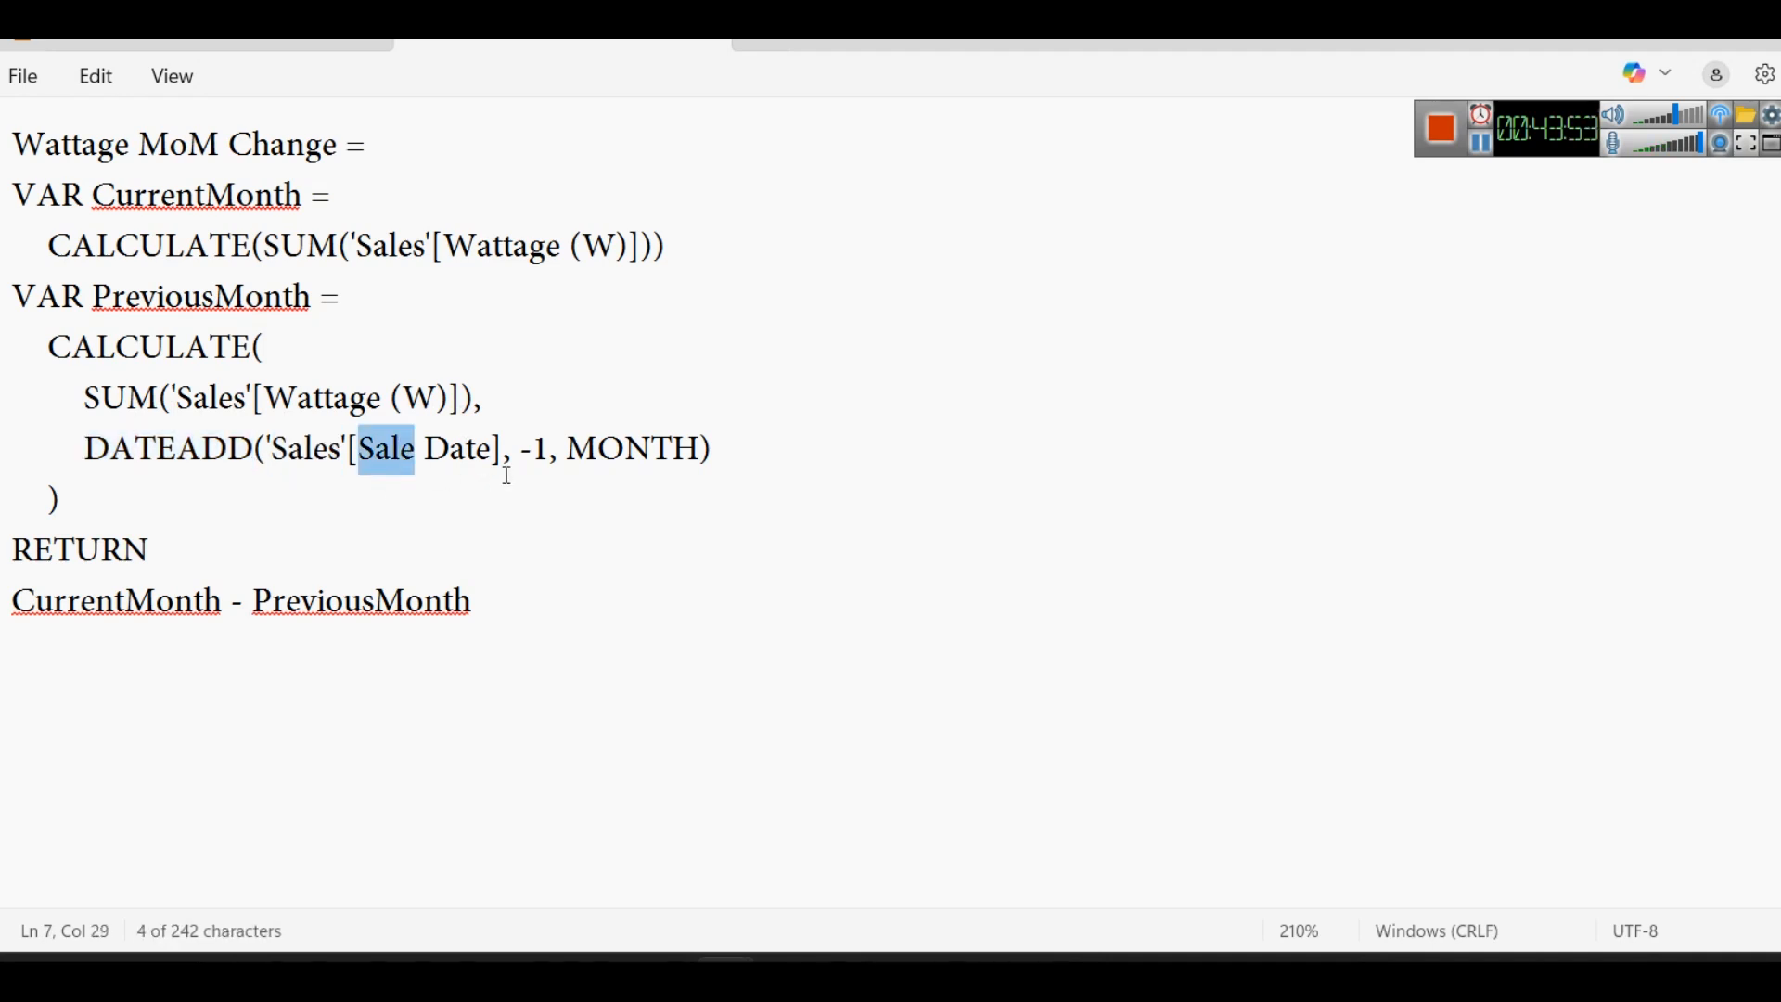
pyautogui.doubleClick(541, 449)
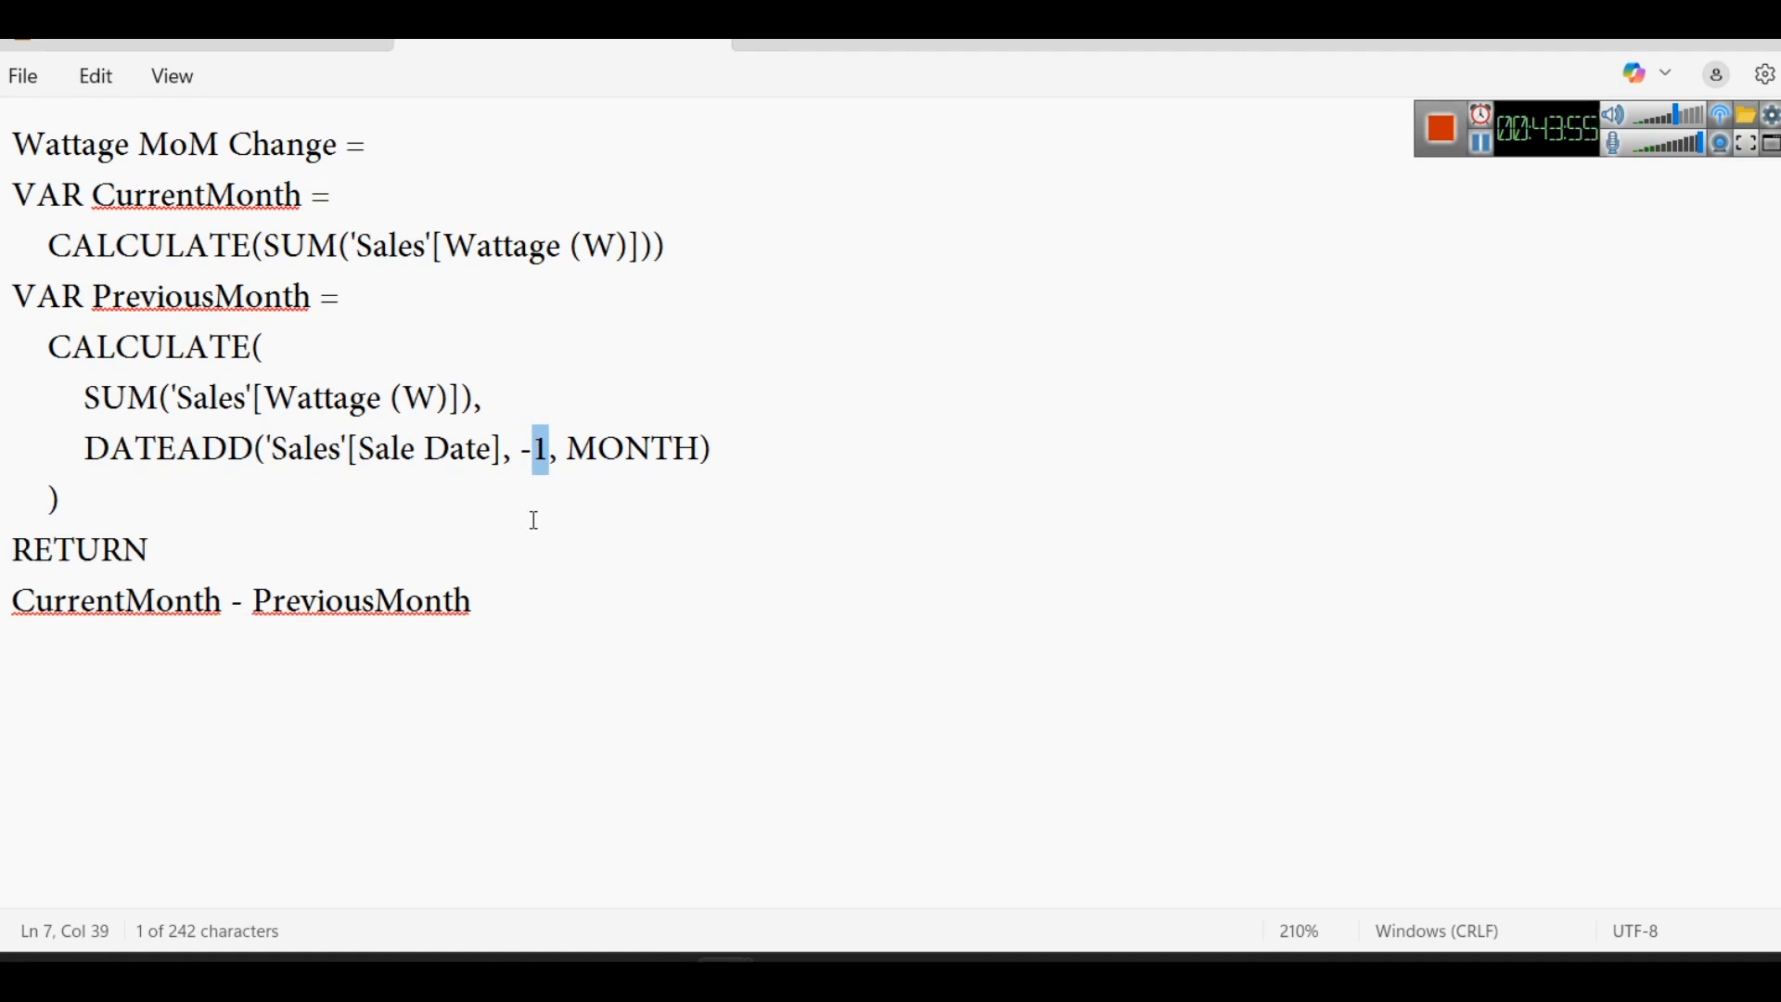
pyautogui.click(139, 458)
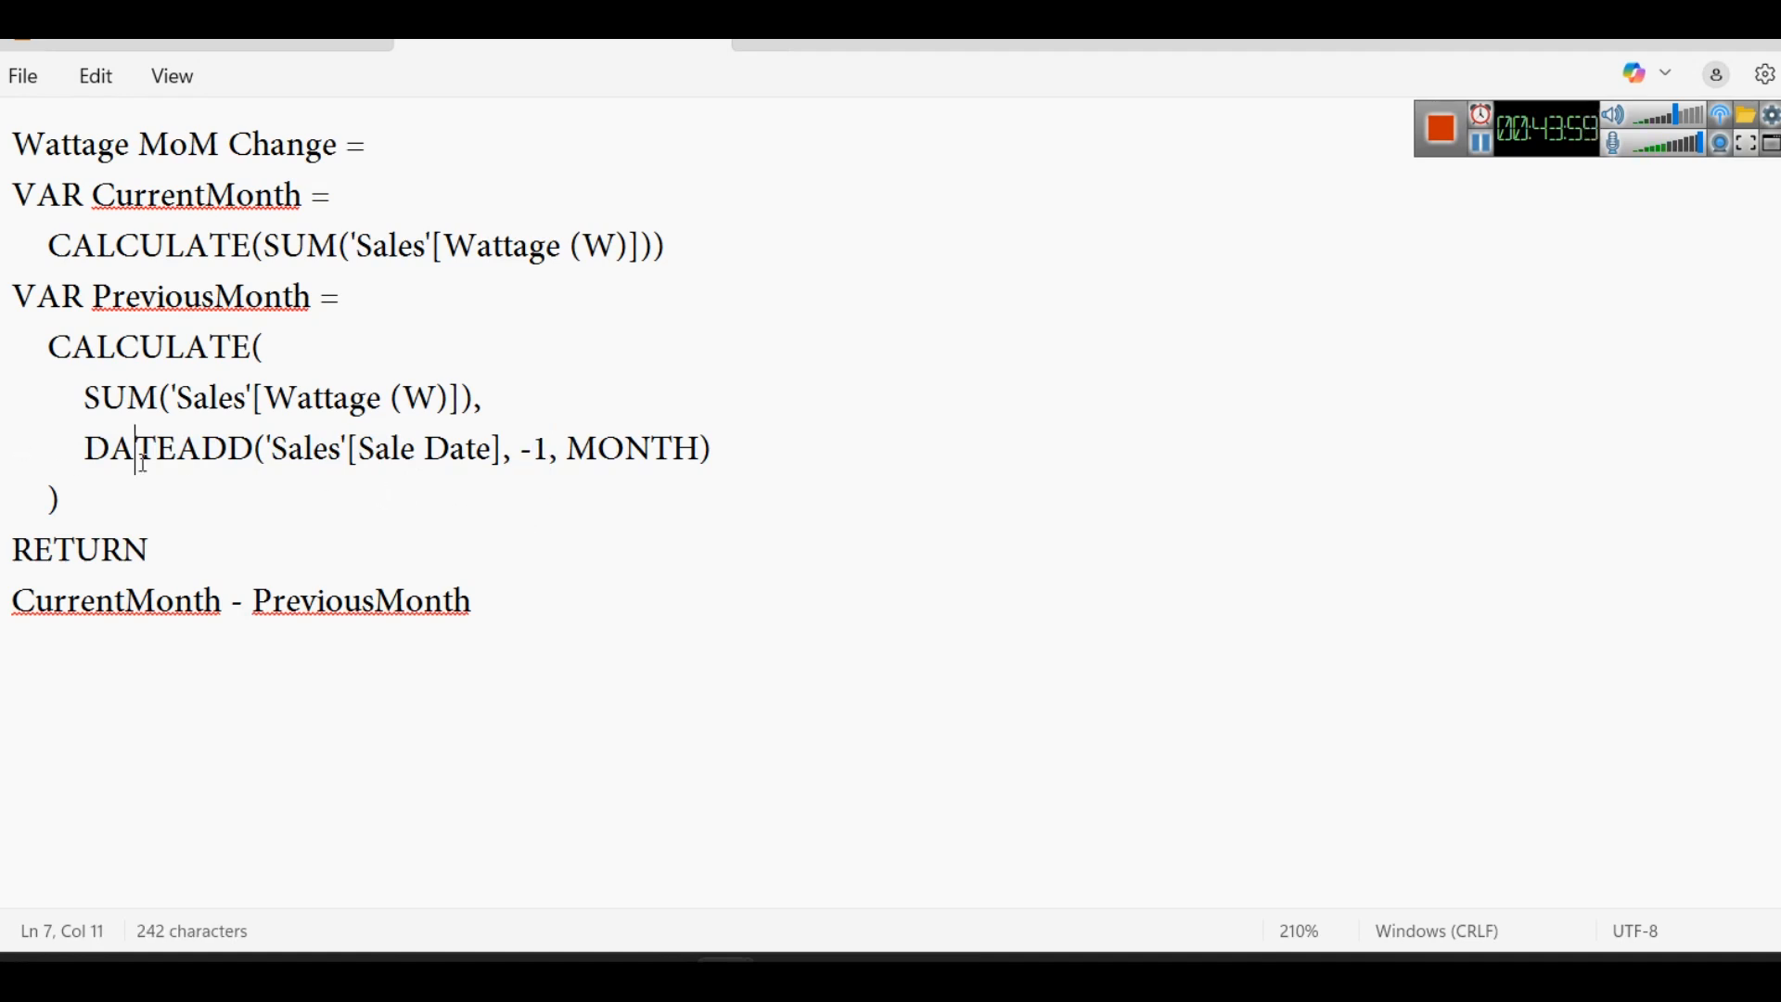
pyautogui.moveTo(537, 393); pyautogui.dragTo(949, 447)
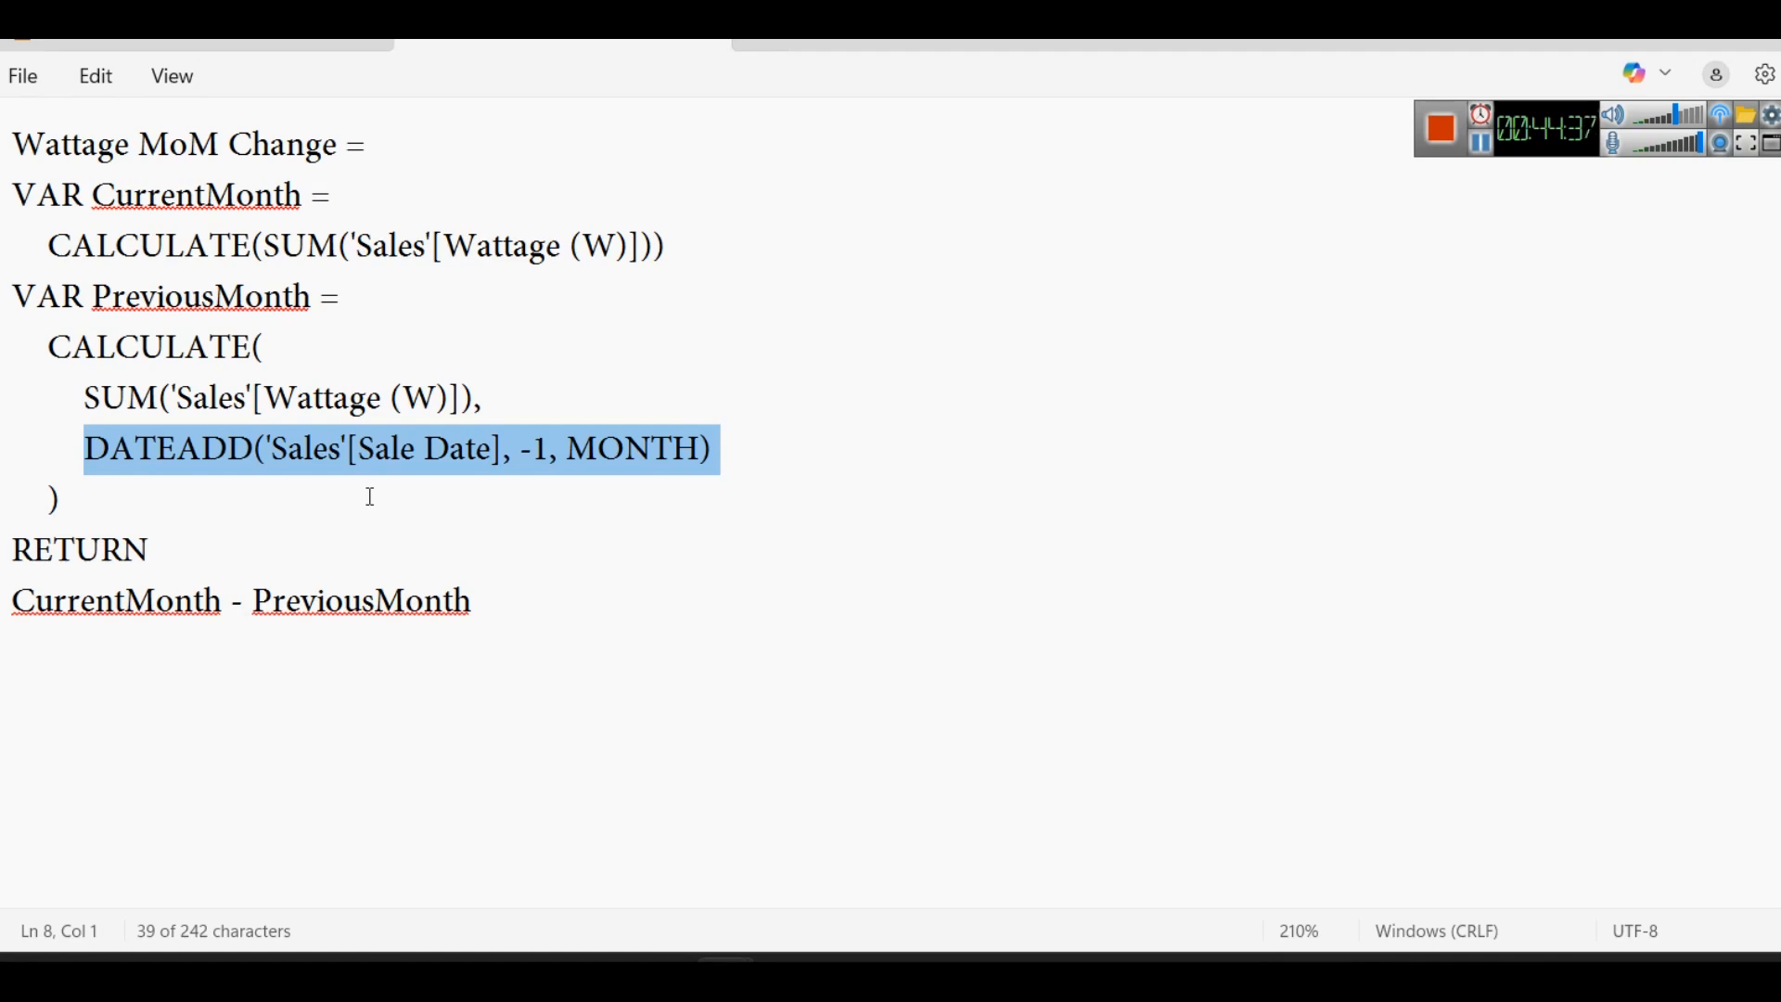
pyautogui.doubleClick(204, 436)
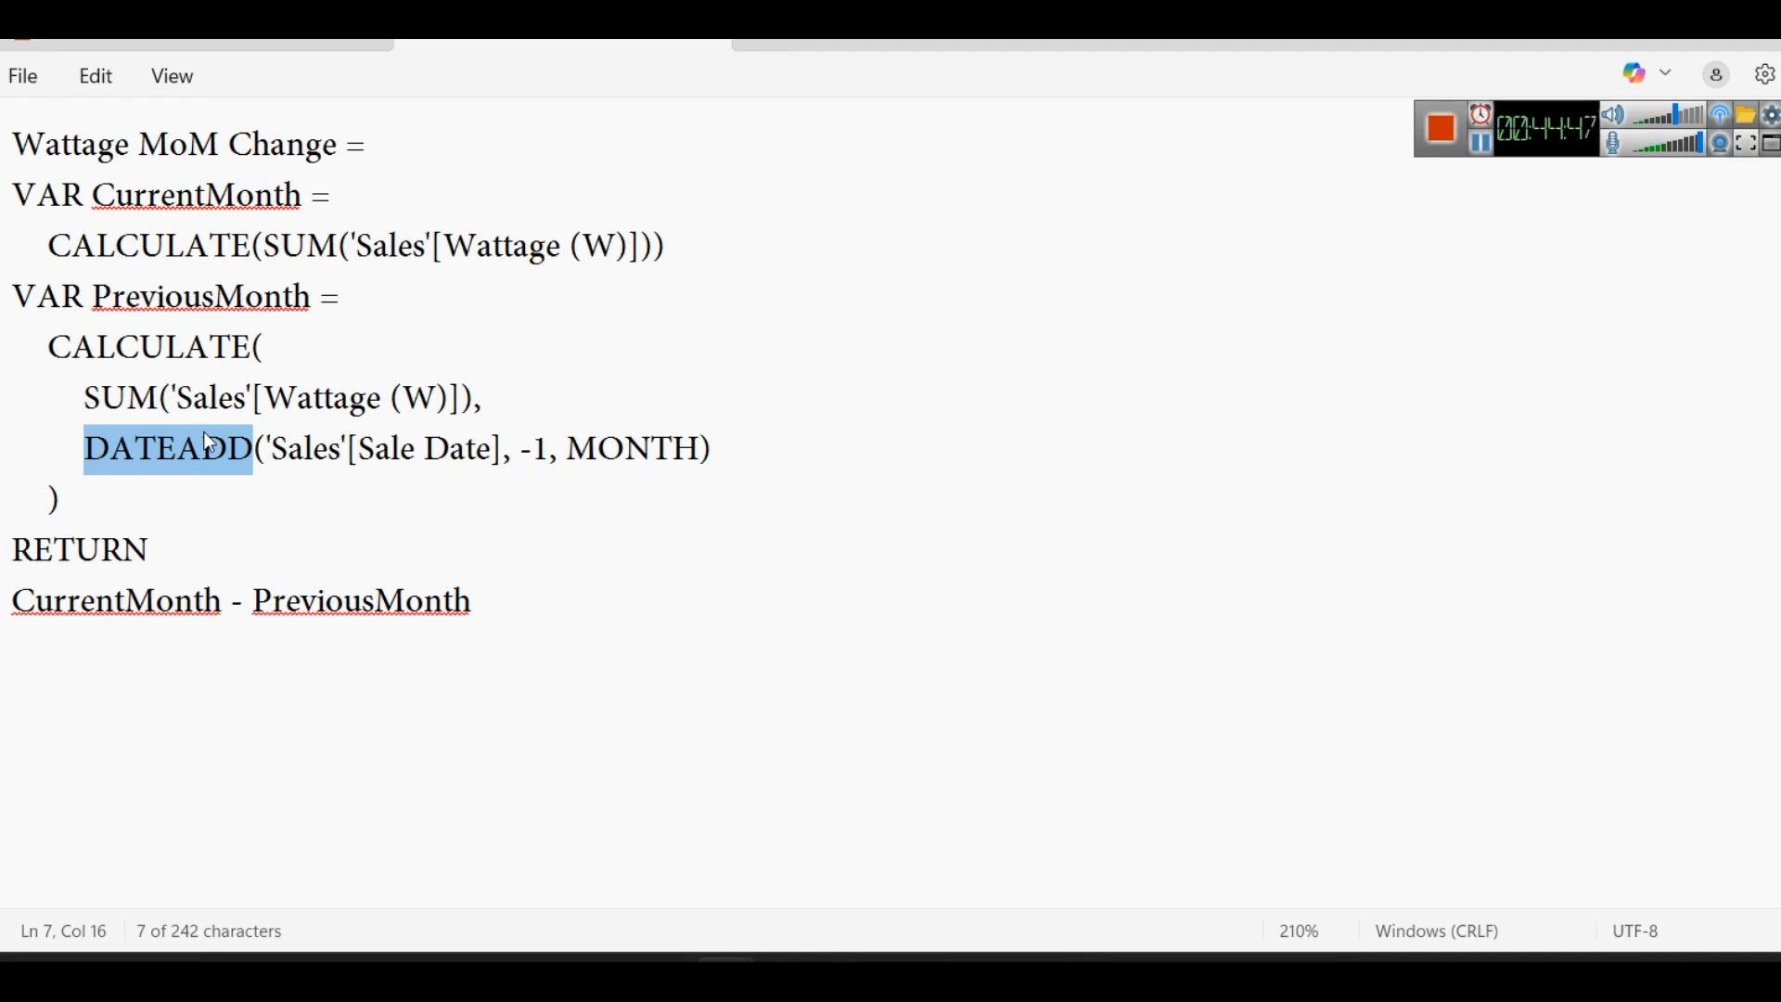
# - Add the example "DATEADD('2025-14-12', 2, DAY)" below the Wattage MoM Change formula, after two blank lines
pyautogui.click(882, 681)
pyautogui.press('Return')
pyautogui.press('Return')
pyautogui.press('Return')
pyautogui.write('DA')
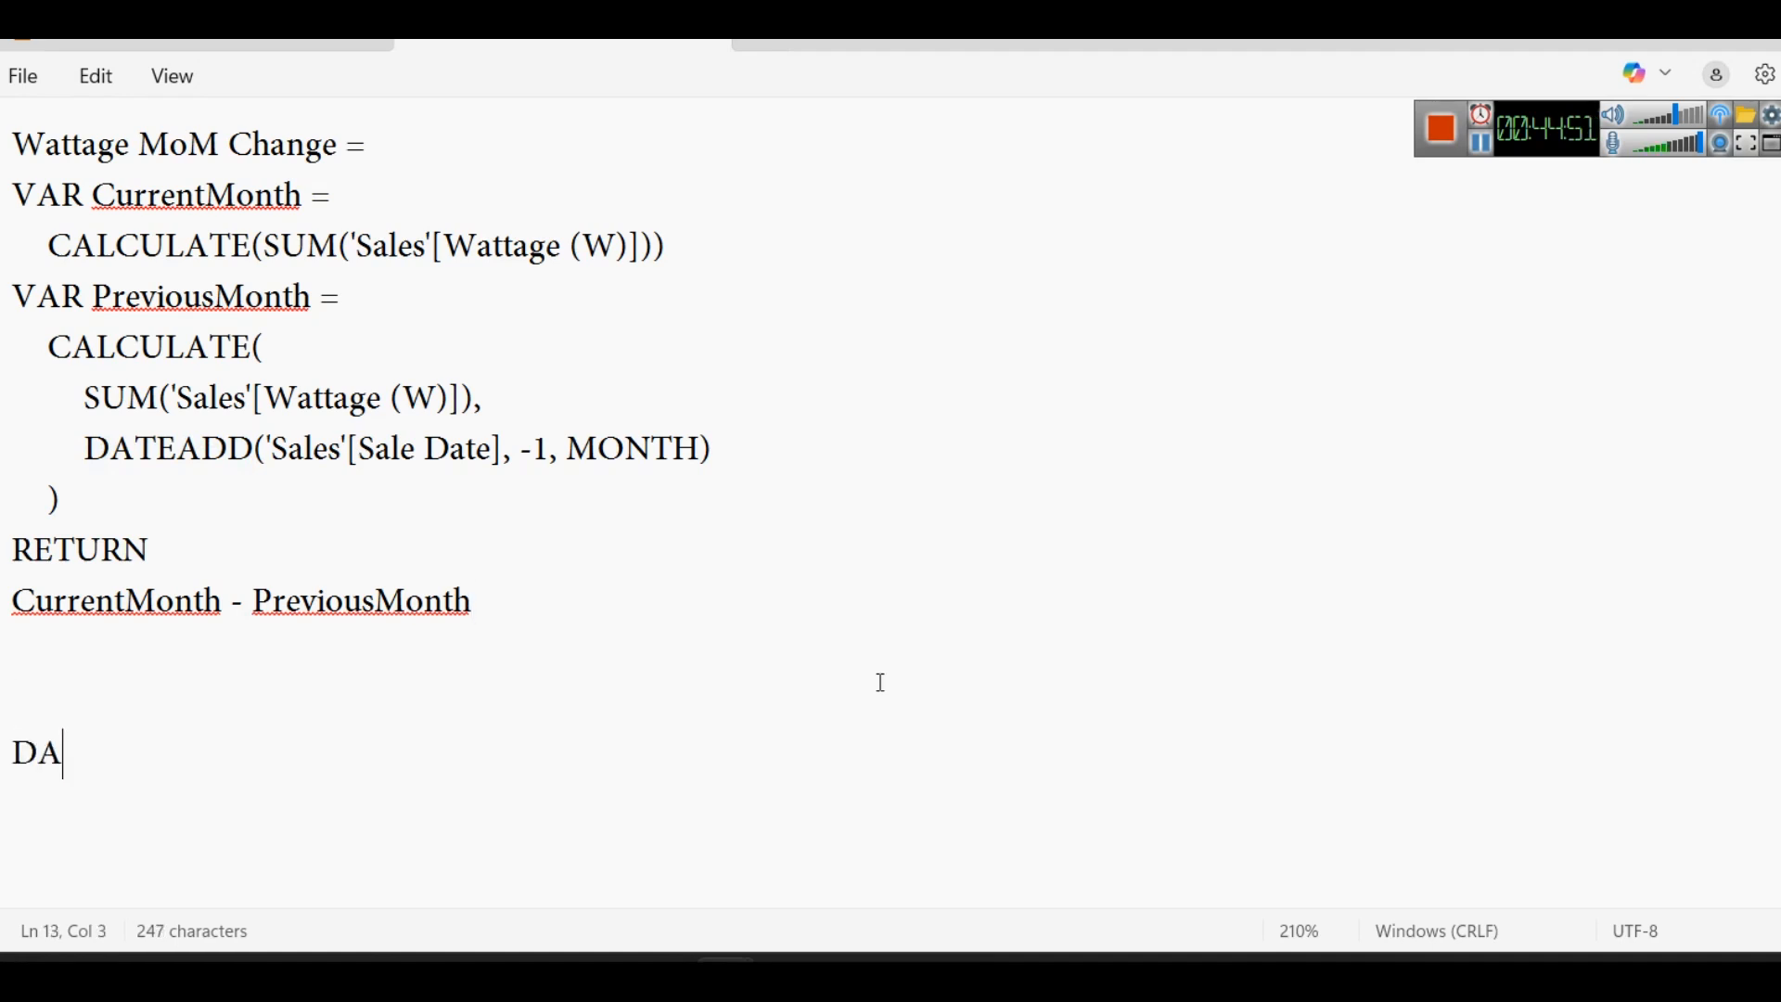
pyautogui.write("TEADD('")
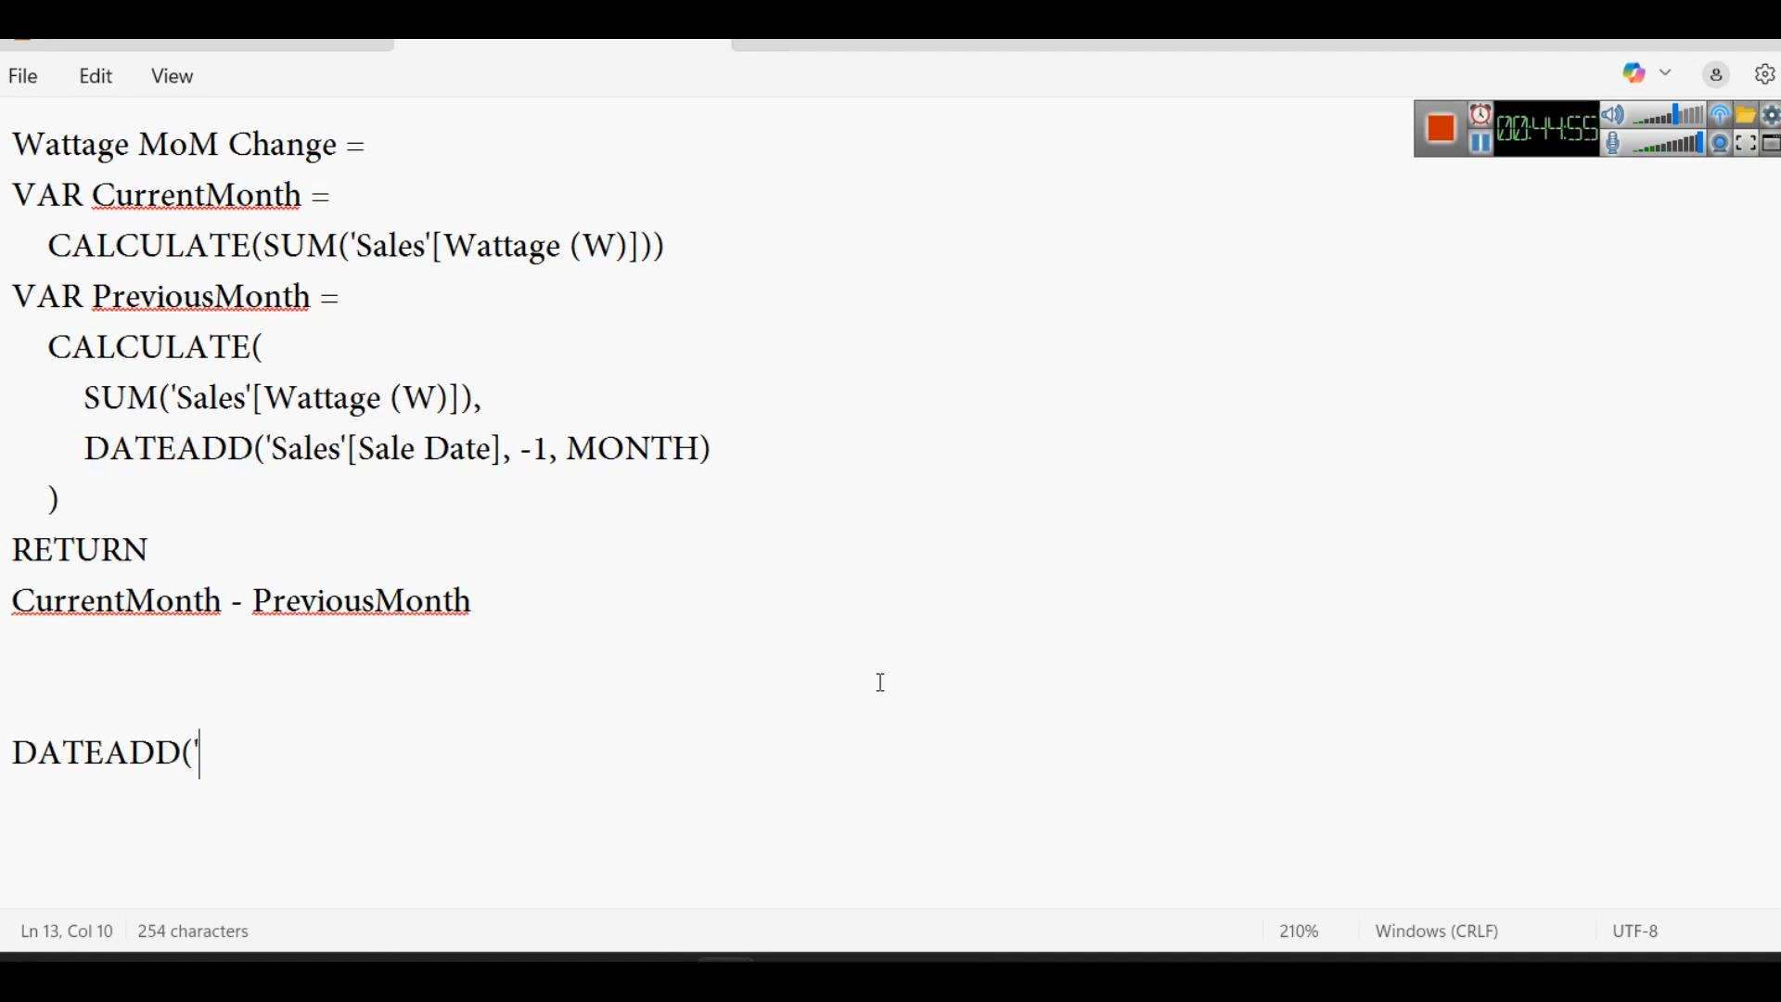
pyautogui.write('2025-14-')
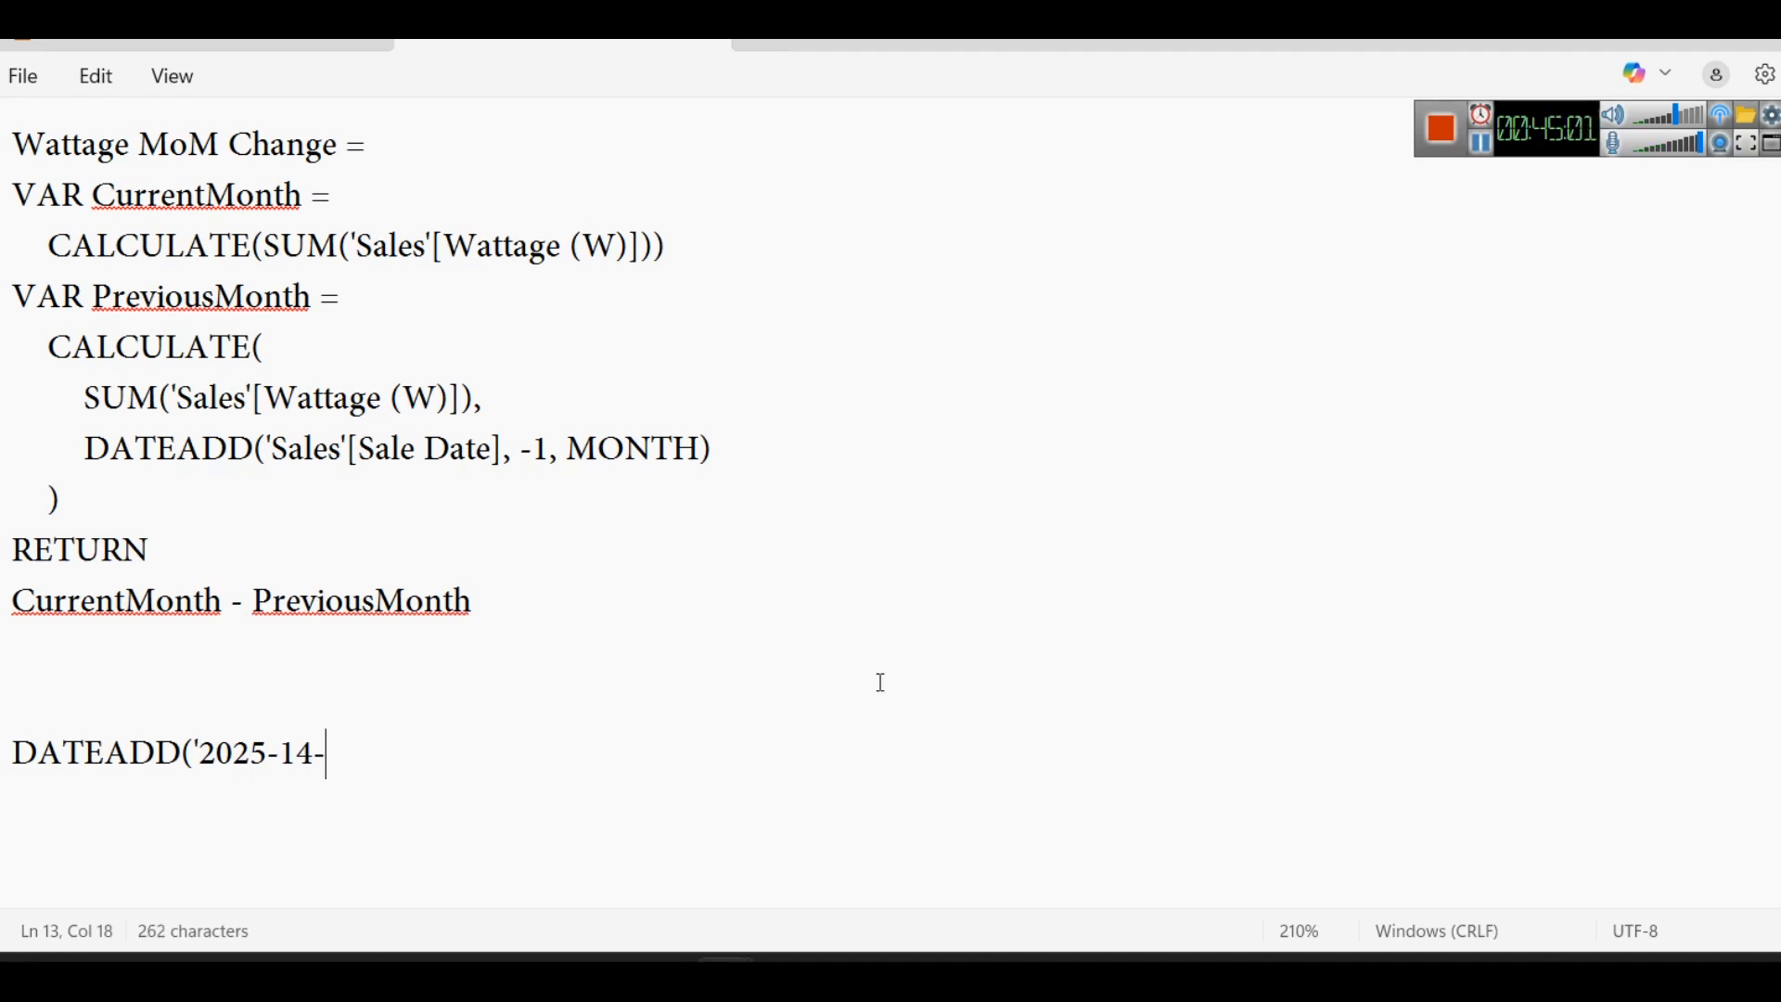
pyautogui.write('12')
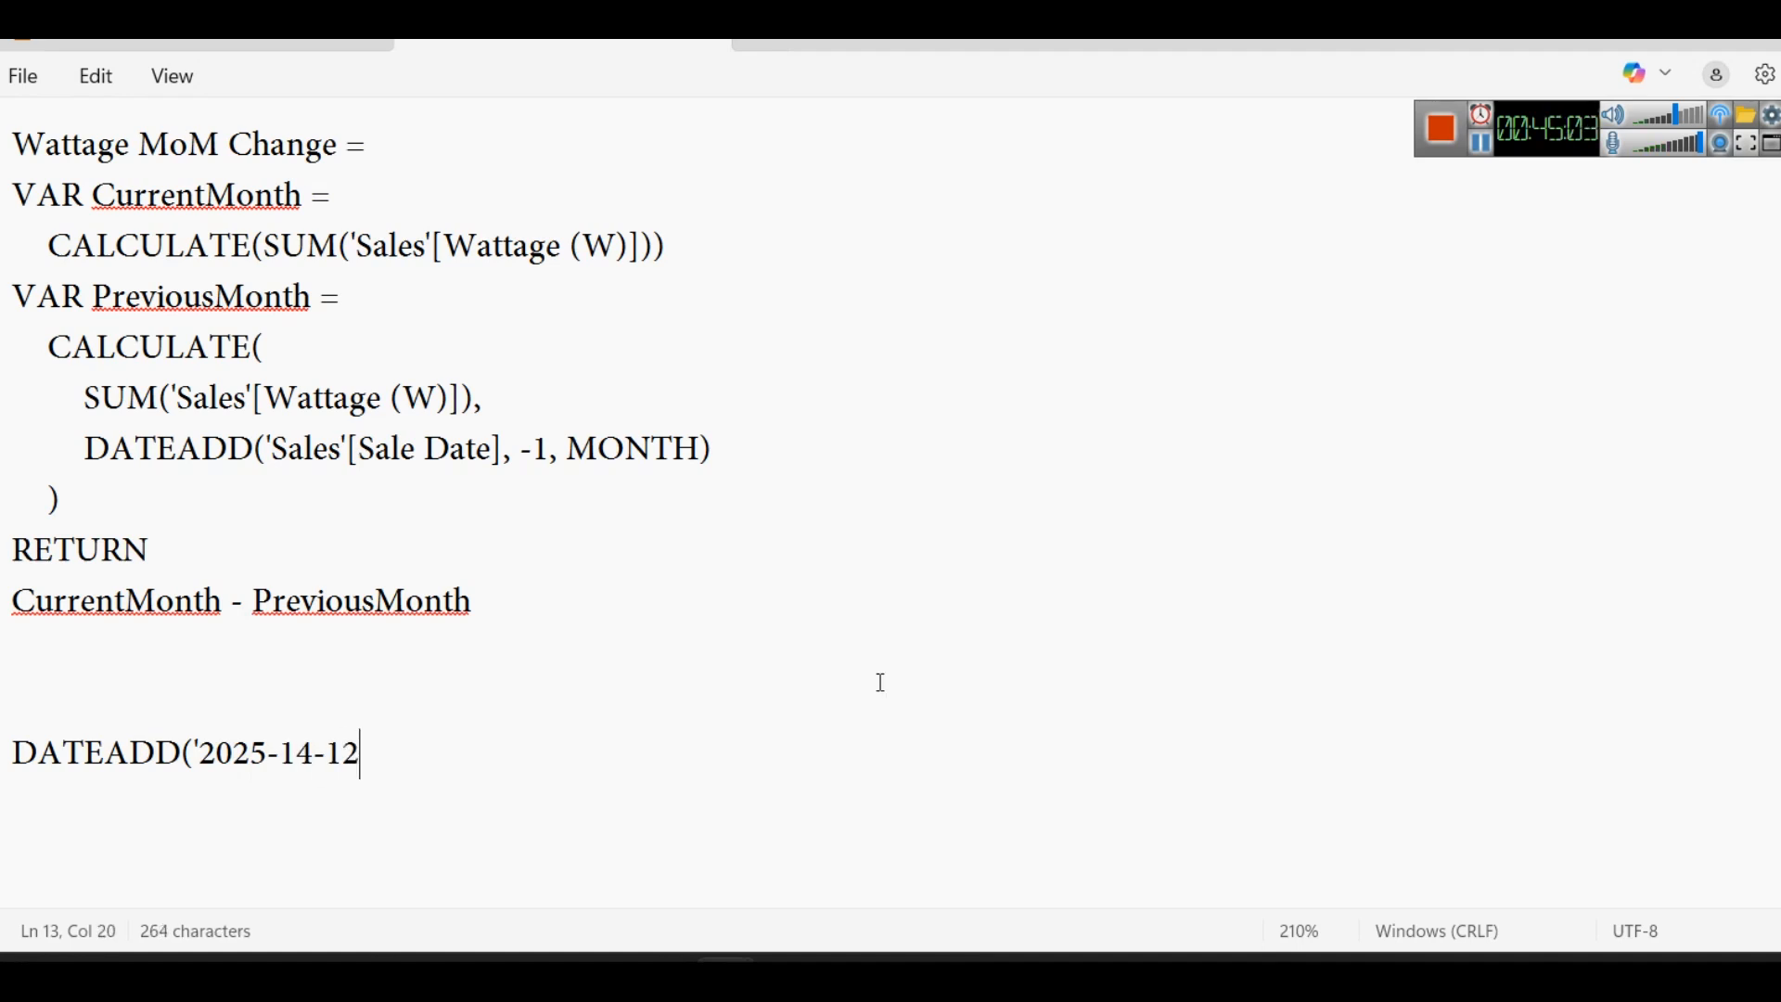
pyautogui.write("', 2,")
pyautogui.write('Dat')
pyautogui.press('BackSpace')
pyautogui.press('BackSpace')
pyautogui.write('AY)')
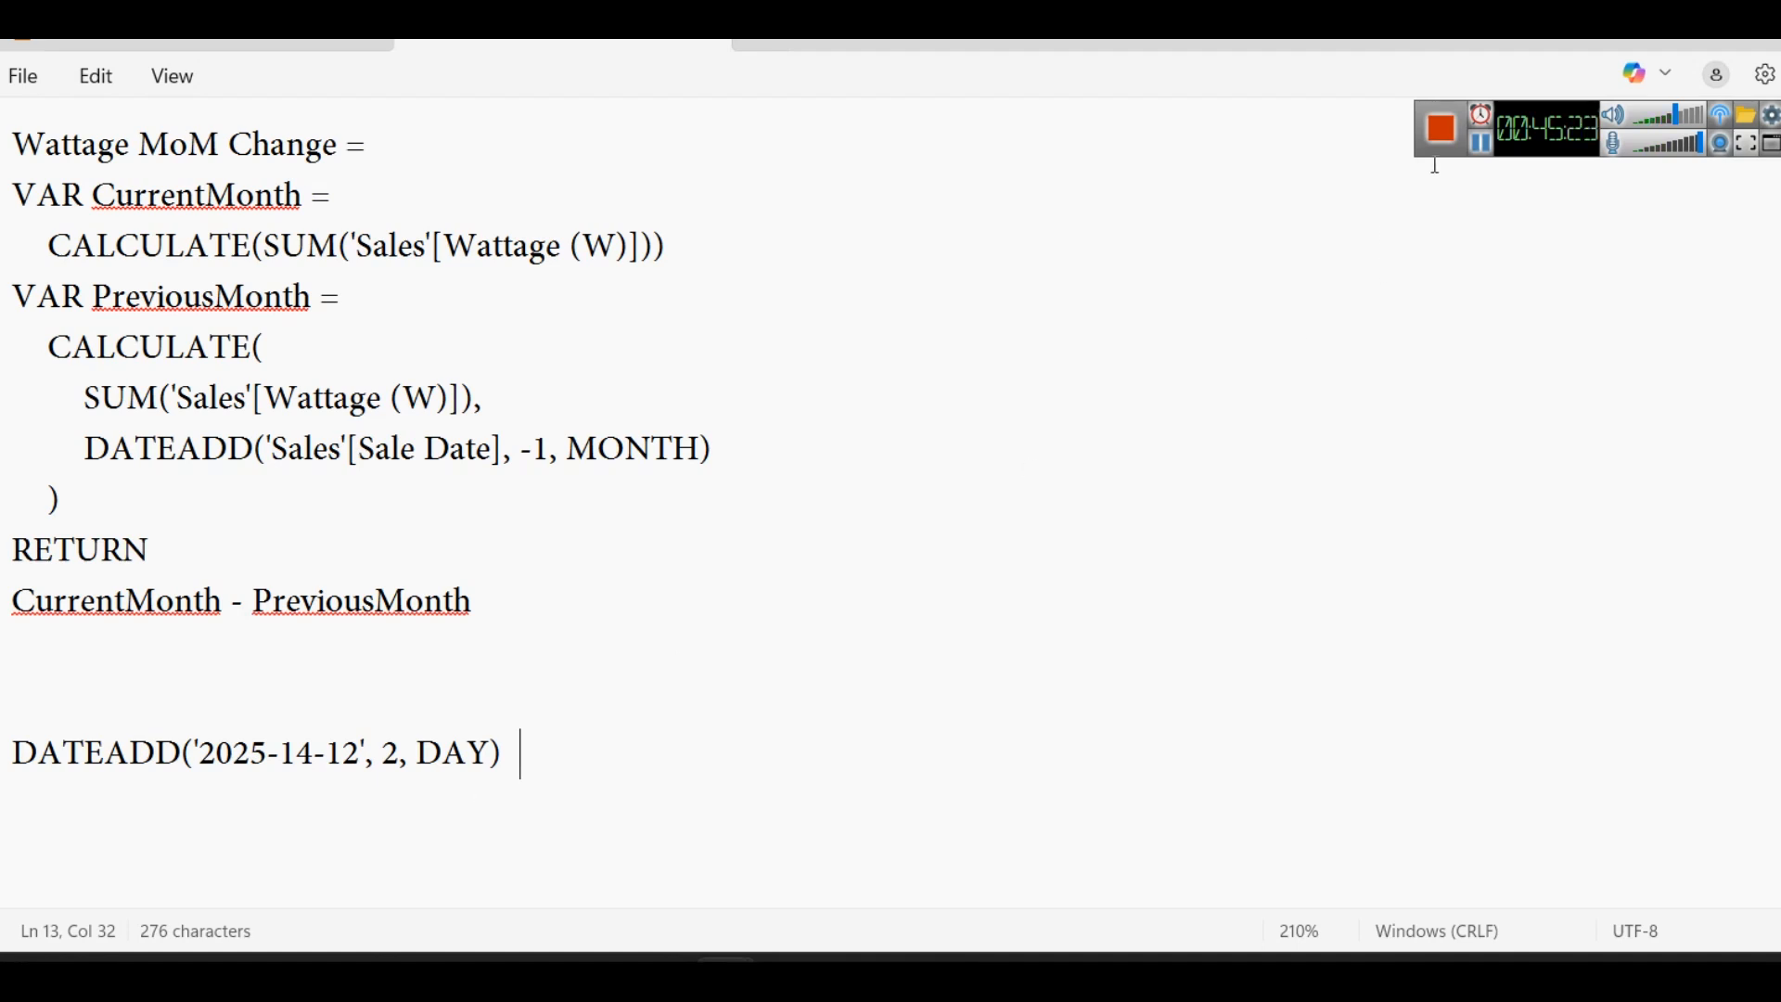
# - Correct the date in the DATEADD example to 2025-12-14
pyautogui.doubleClick(301, 755)
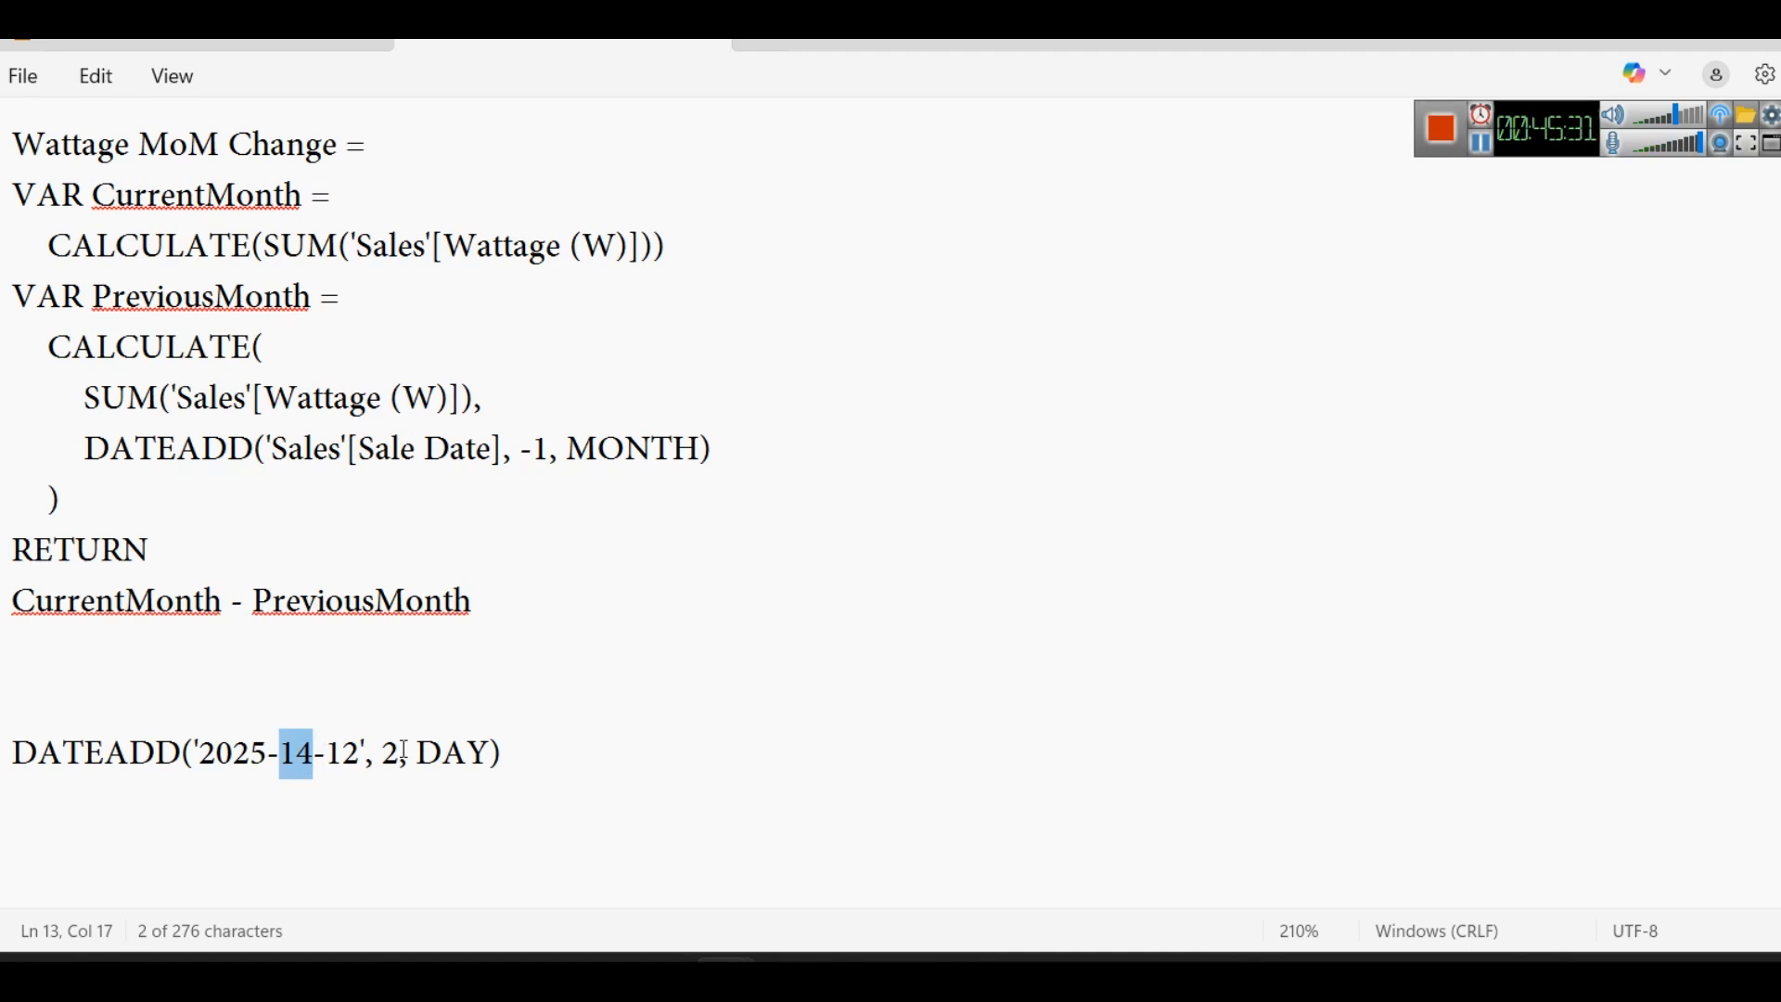
pyautogui.write('12')
pyautogui.hotkey('shift', 'Right')
pyautogui.hotkey('shift', 'Right')
pyautogui.write('15')
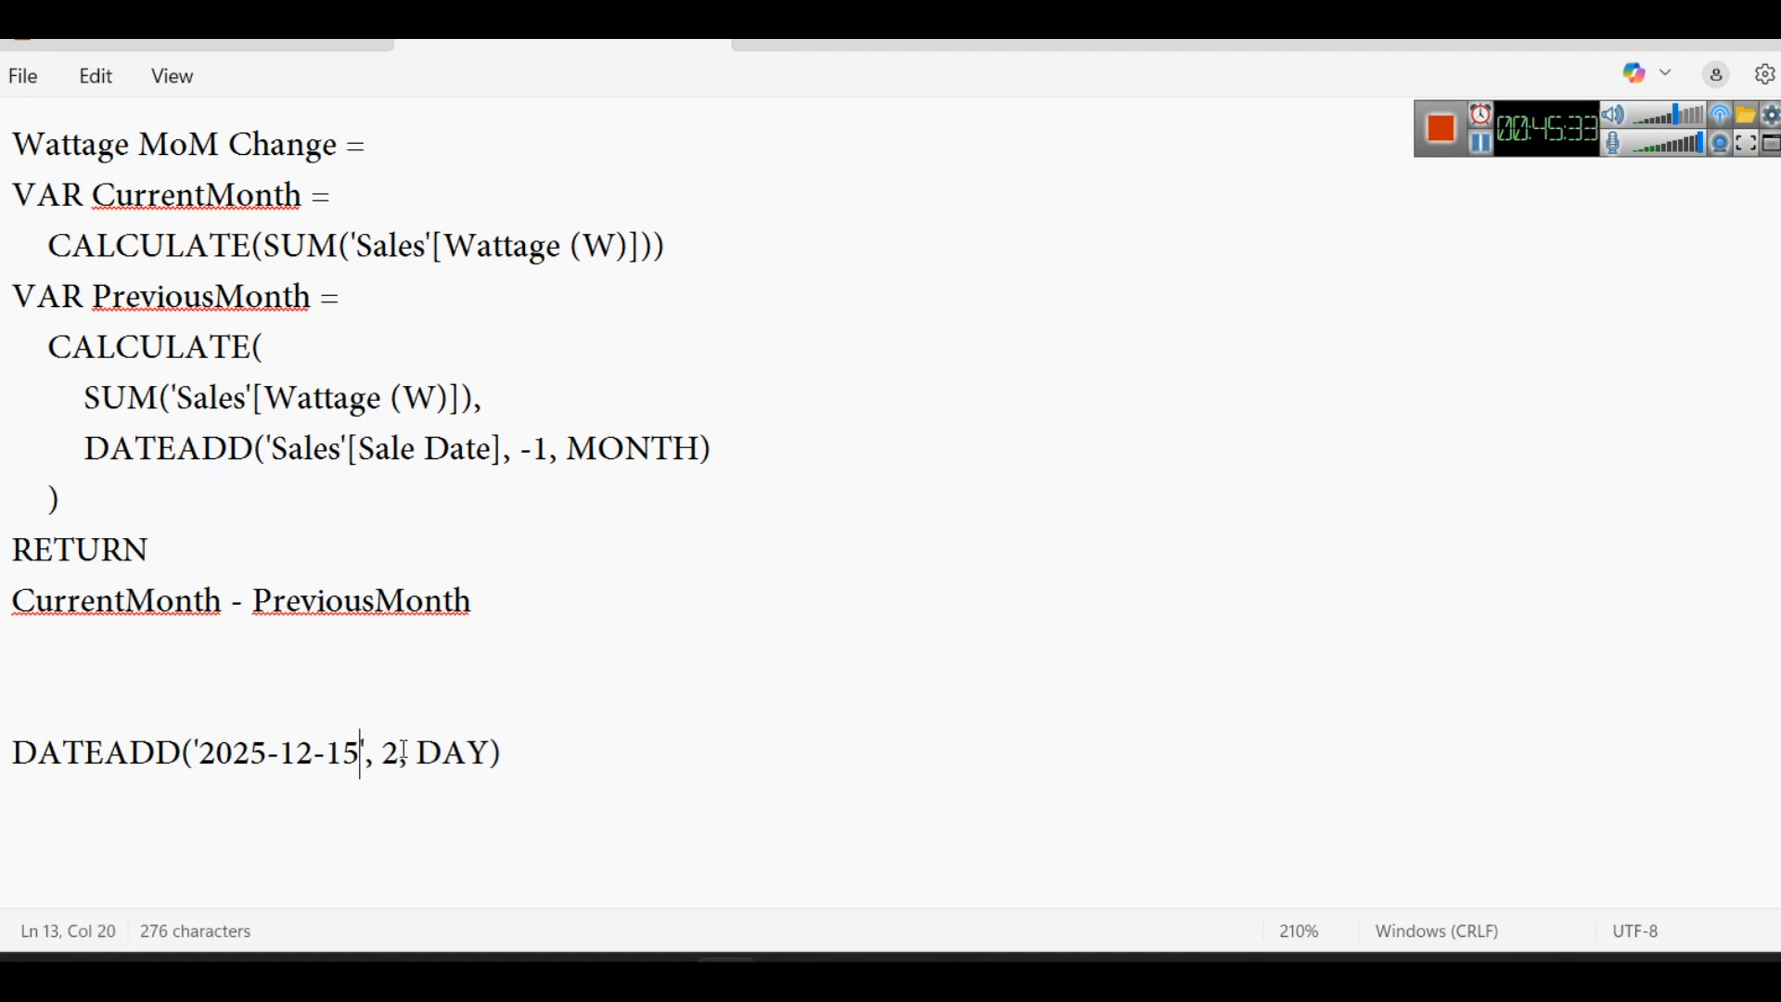
pyautogui.press('BackSpace')
pyautogui.write('4')
pyautogui.click(550, 762)
# - Change the number of days in the DATEADD example to -2 and highlight its DAY interval
pyautogui.doubleClick(341, 756)
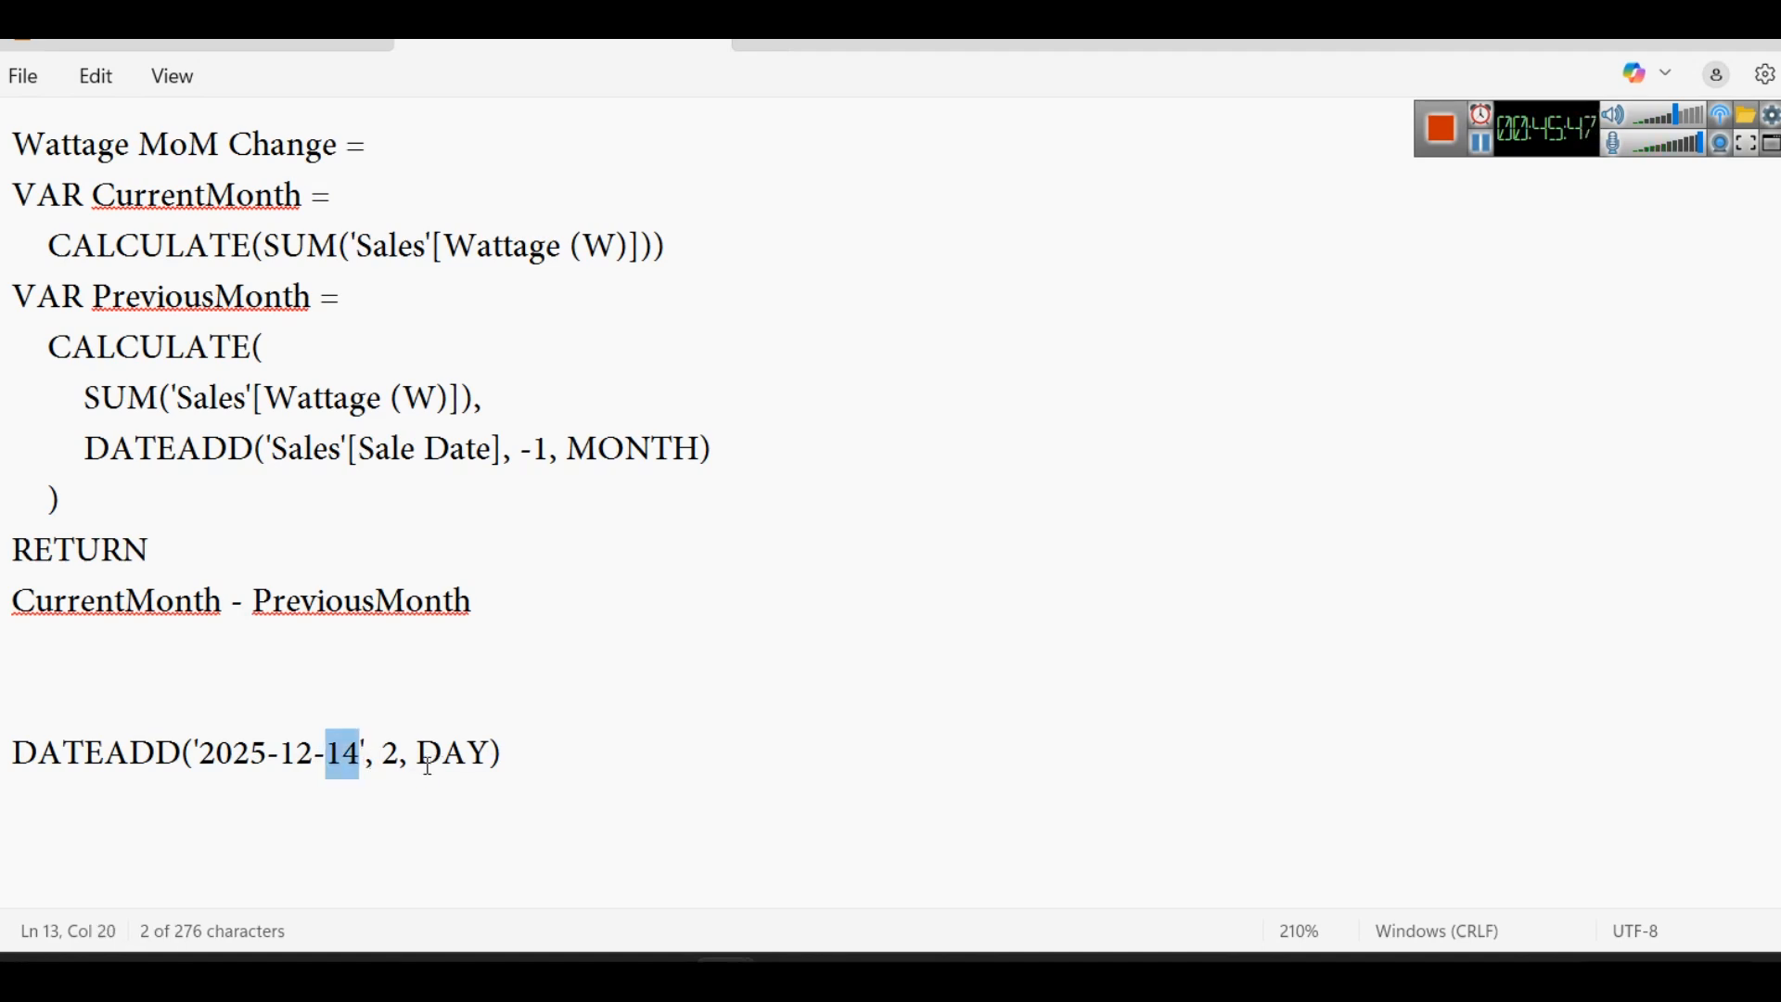
pyautogui.click(393, 800)
pyautogui.write('-')
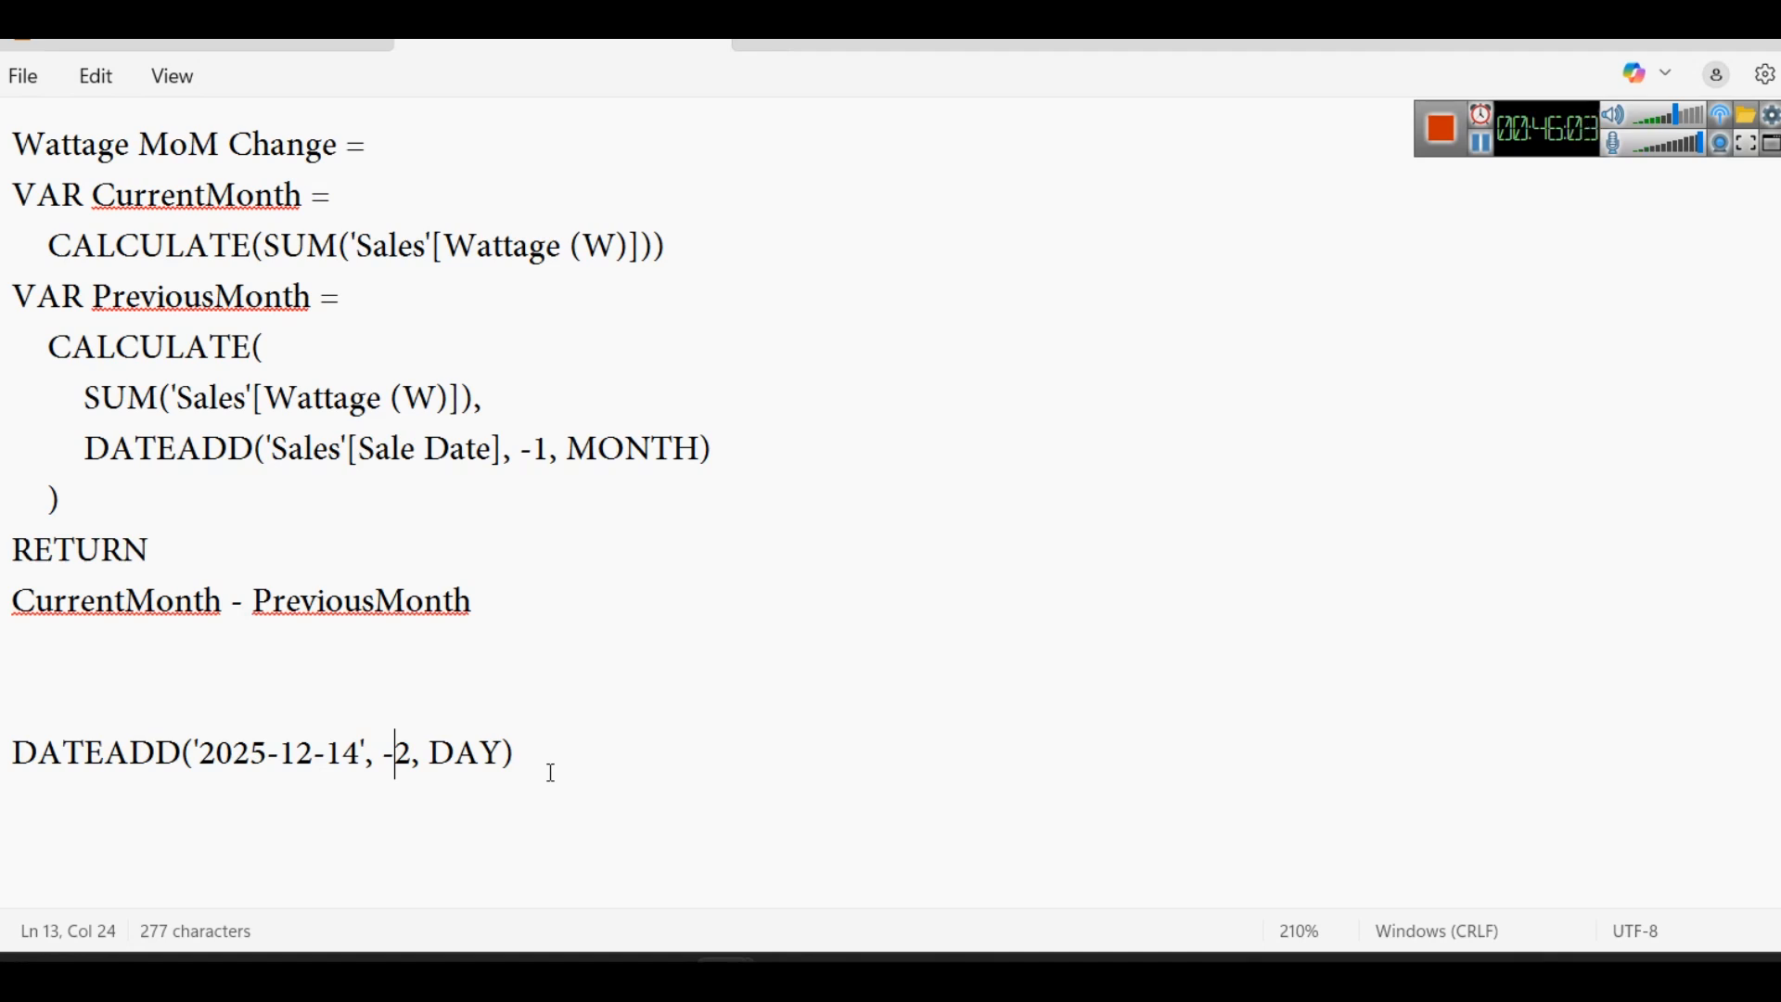
pyautogui.doubleClick(459, 753)
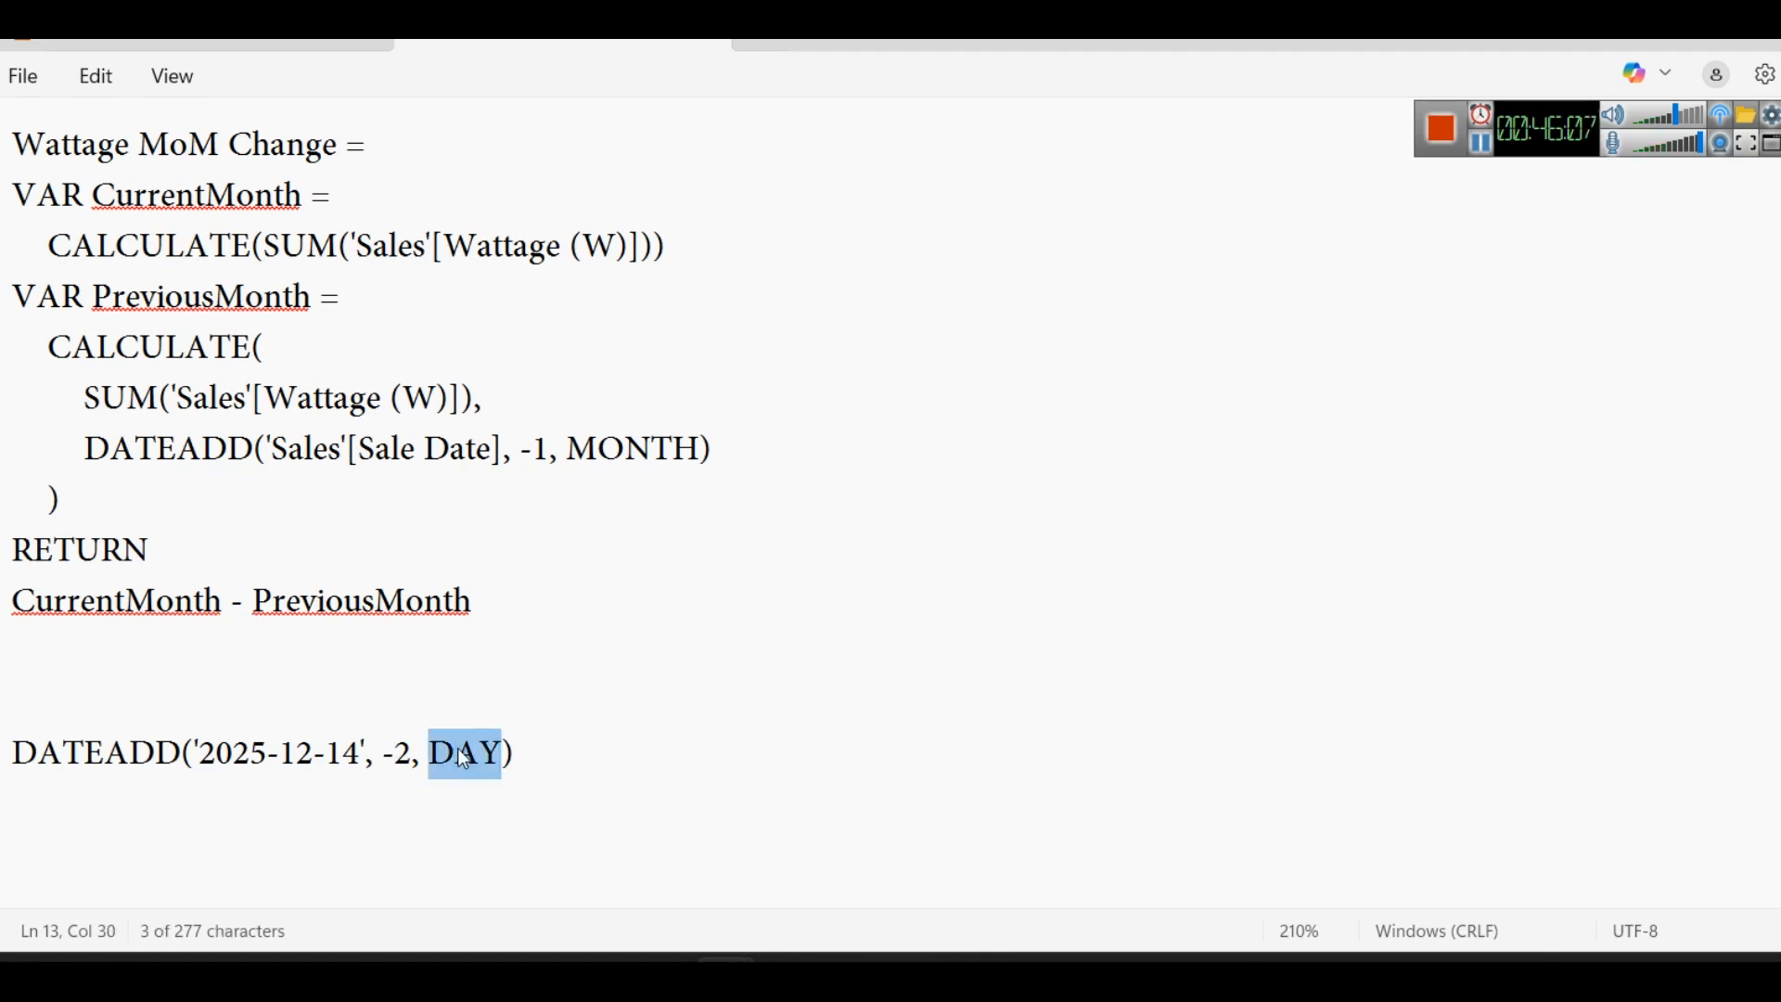
# - Switch to Power BI and create a new measure named AddDate from the notes' example DATEADD('2025-12-14', -2, DAY)
pyautogui.moveTo(668, 742); pyautogui.dragTo(14, 742)
pyautogui.hotkey('ctrl', 'c')
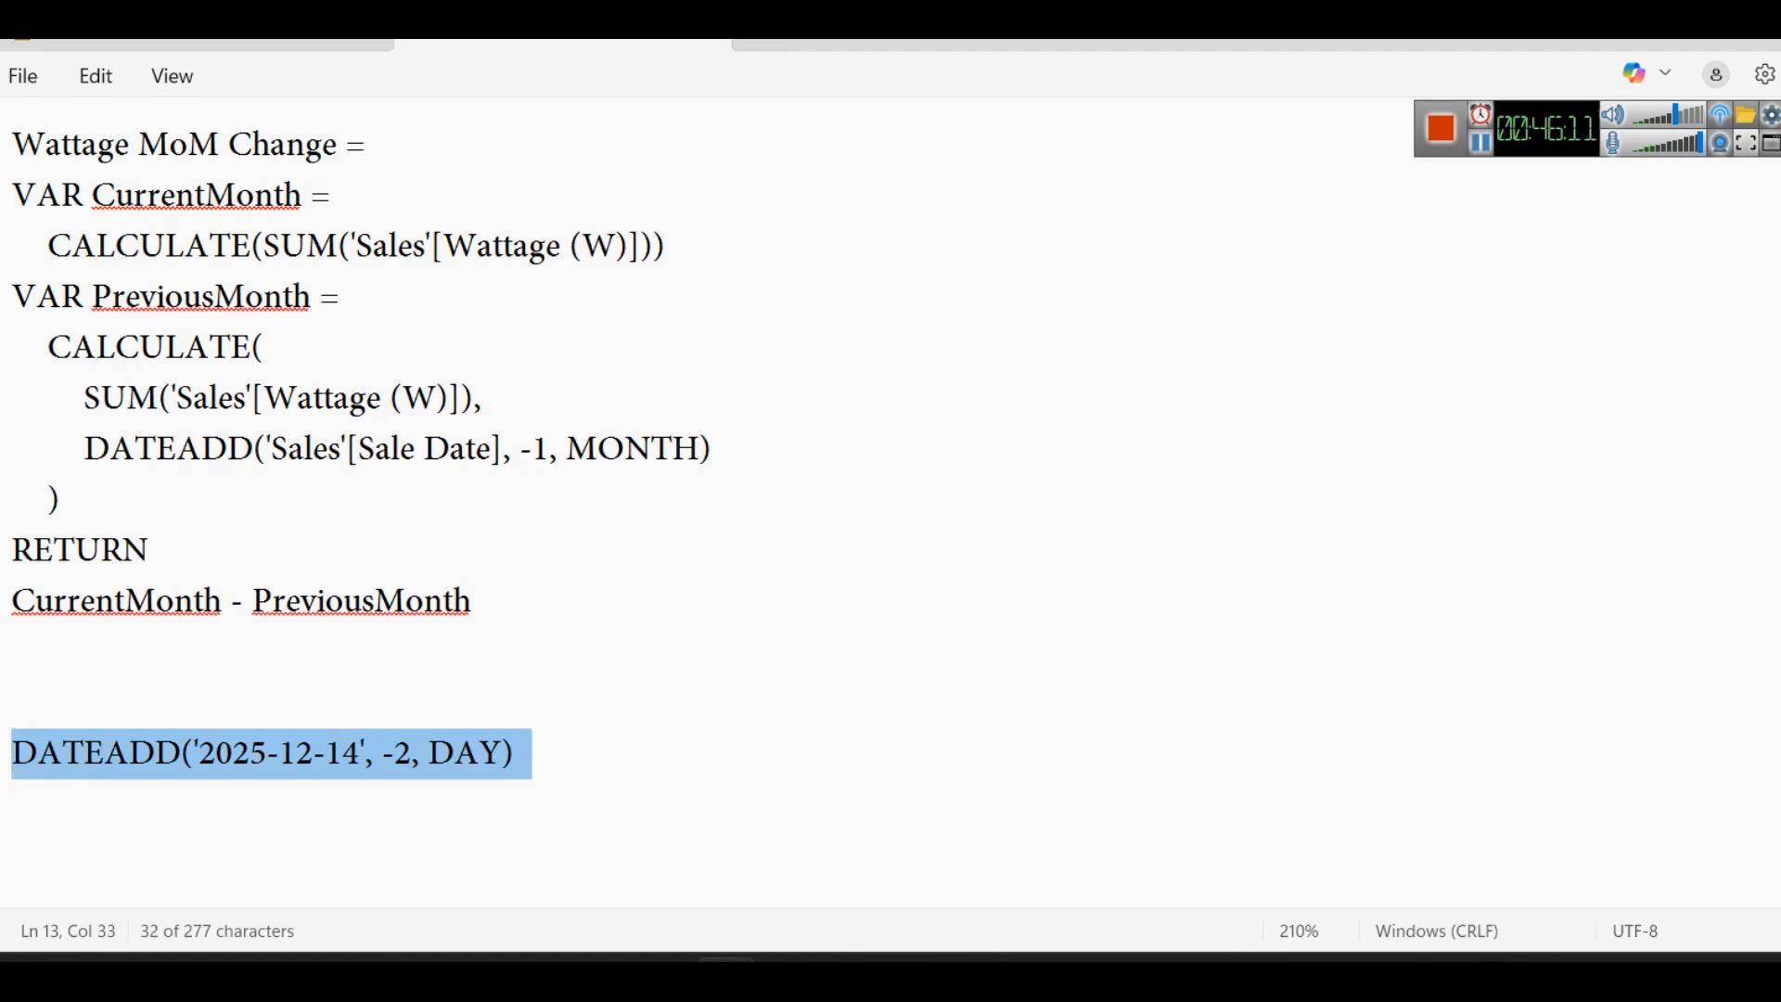
pyautogui.hotkey('alt', 'Tab')
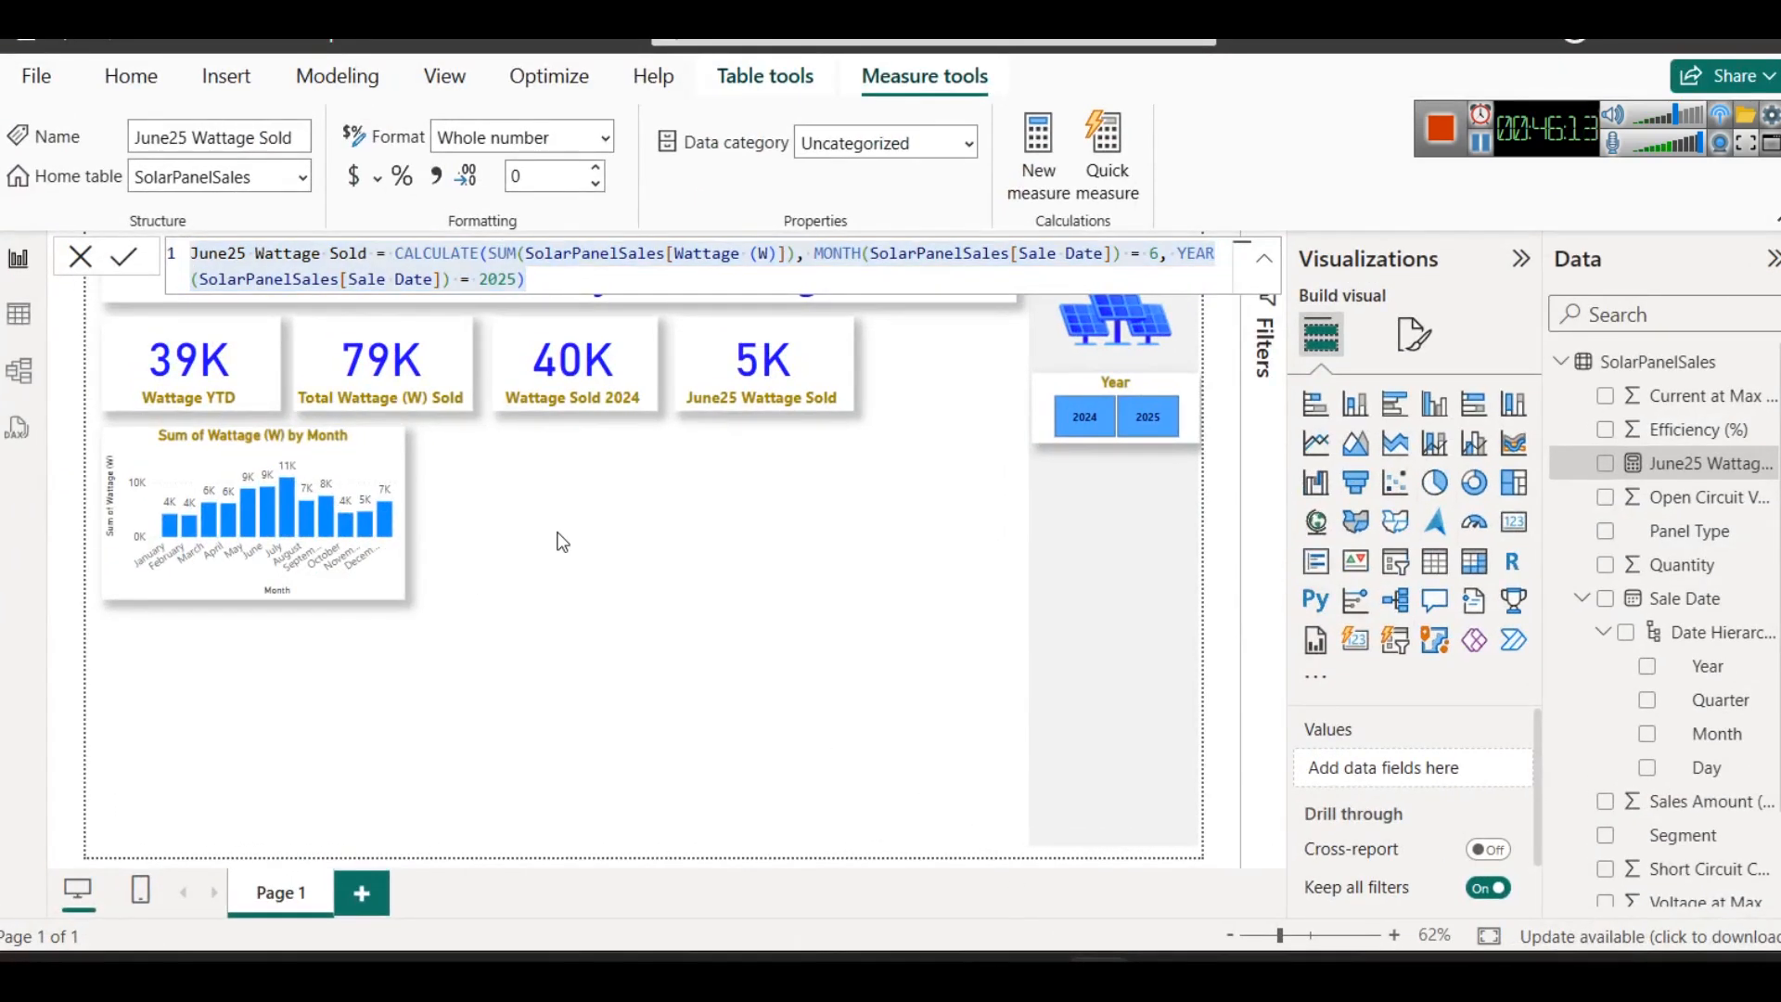
pyautogui.click(336, 76)
pyautogui.click(165, 191)
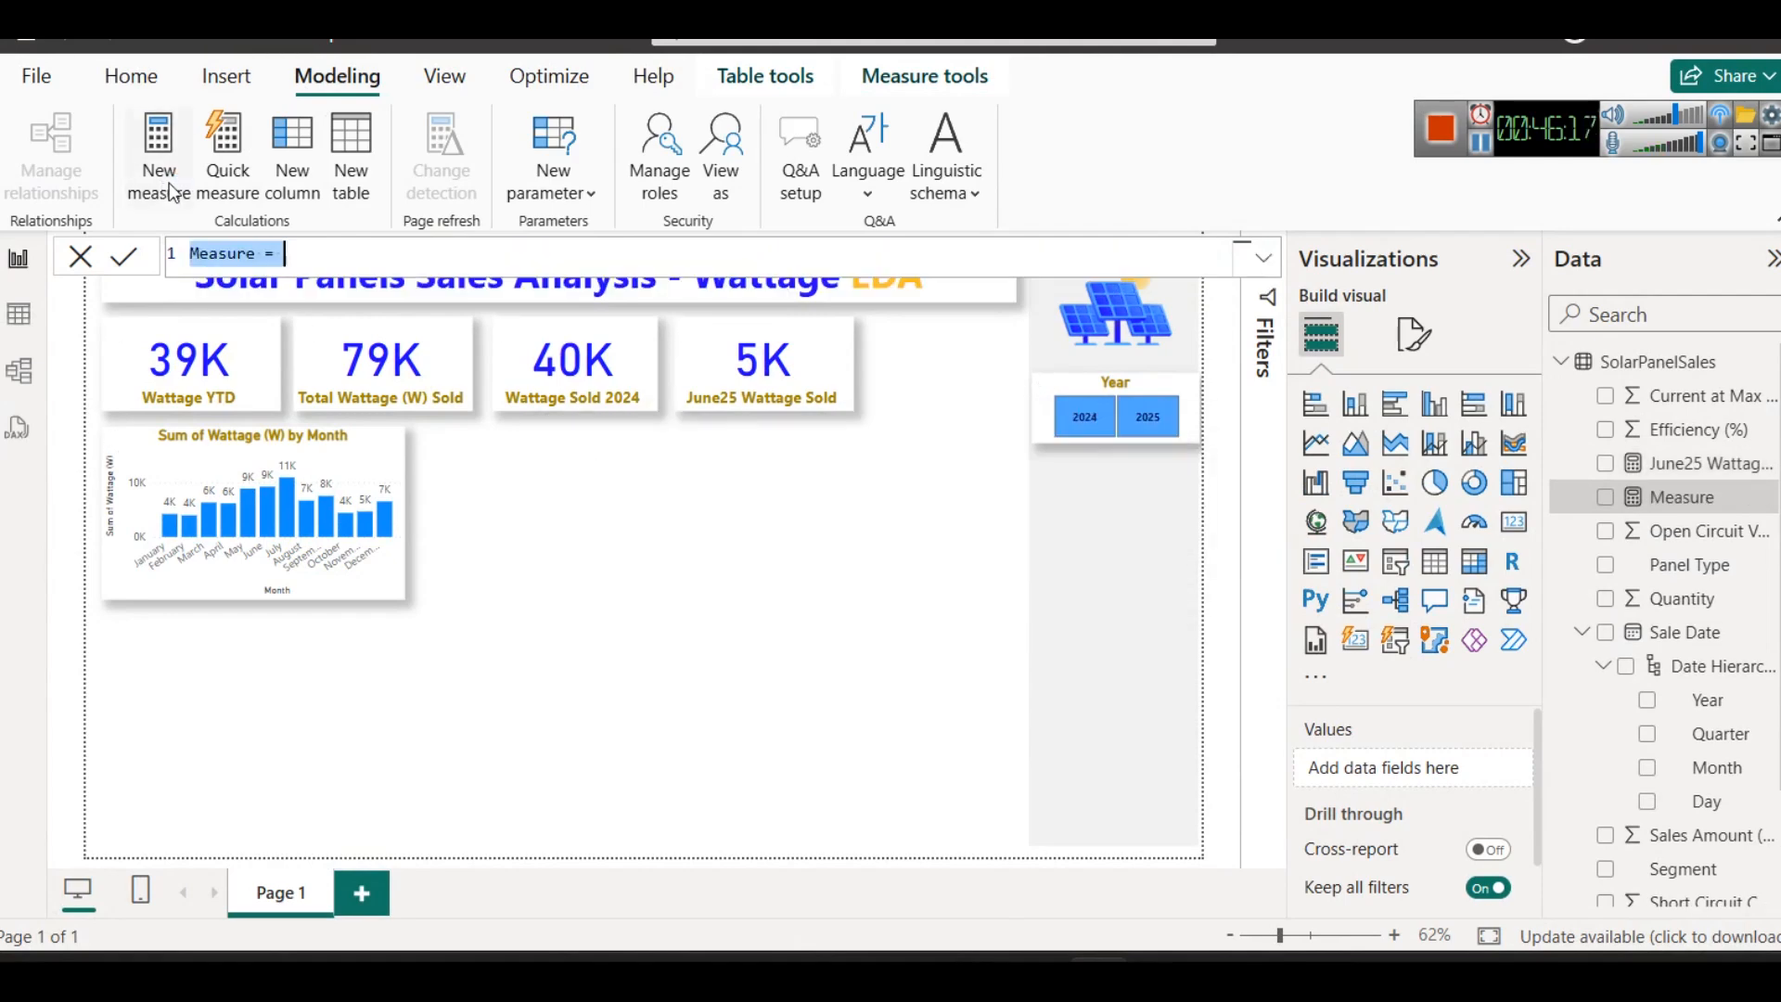
pyautogui.hotkey('ctrl', 'v')
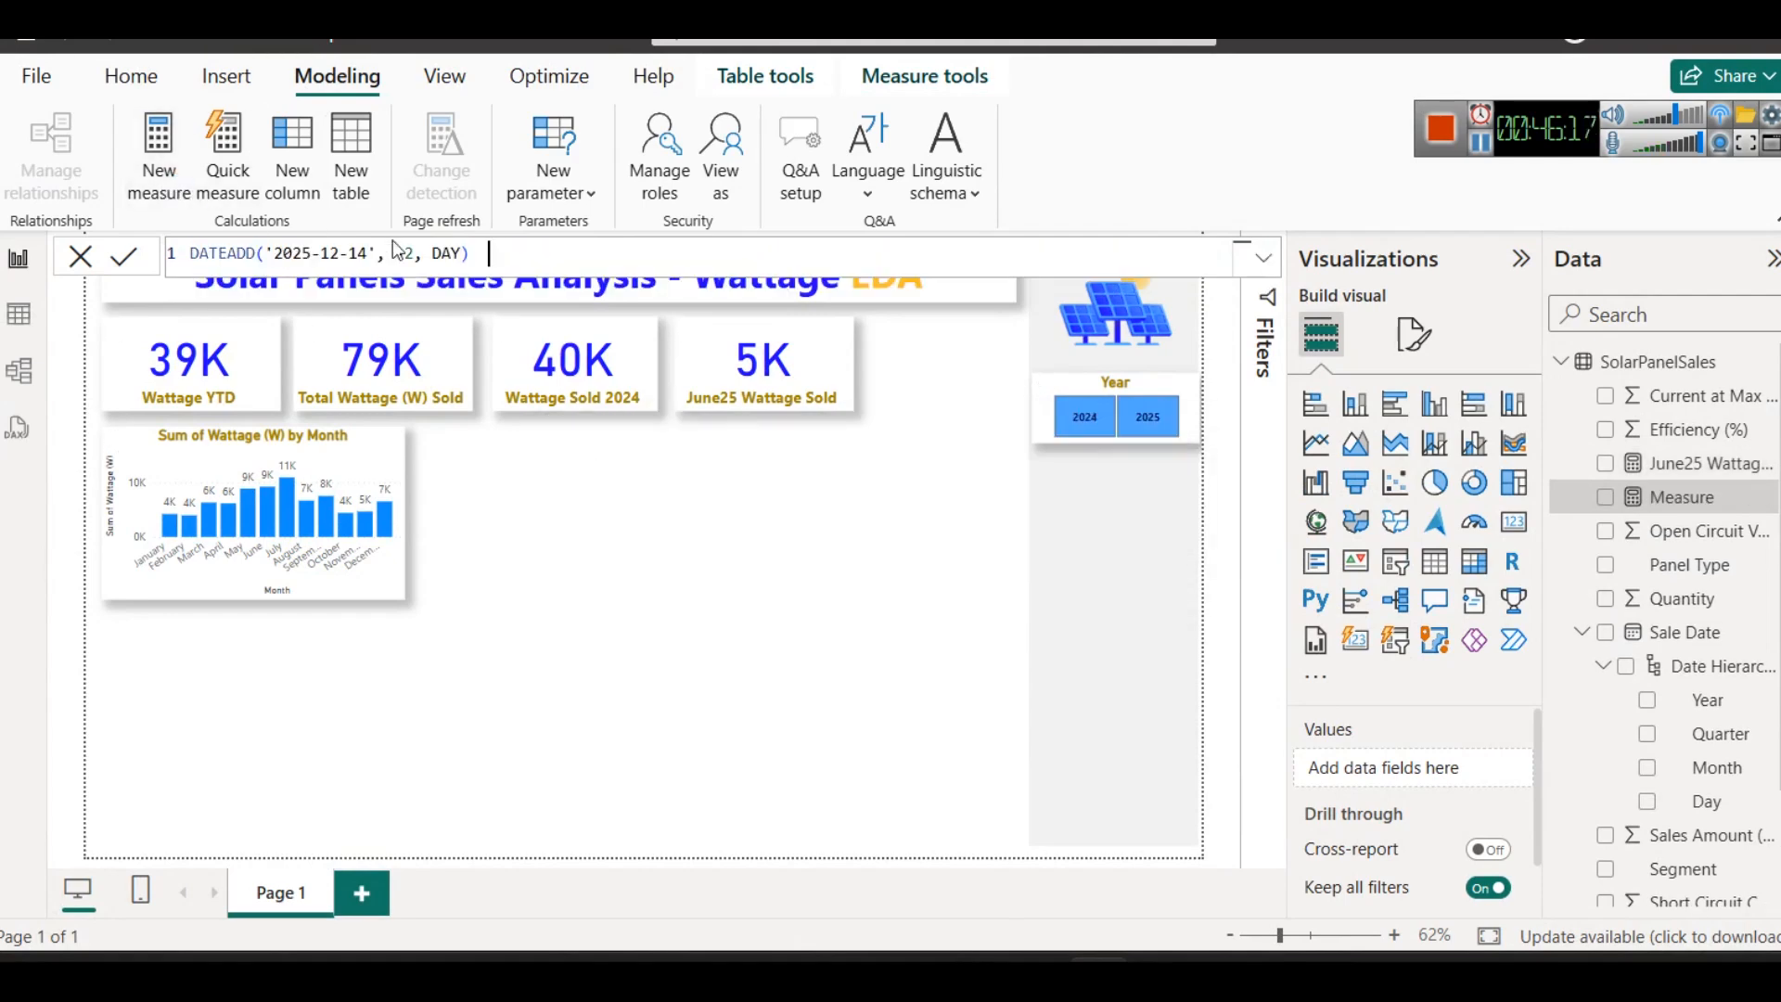
pyautogui.doubleClick(196, 248)
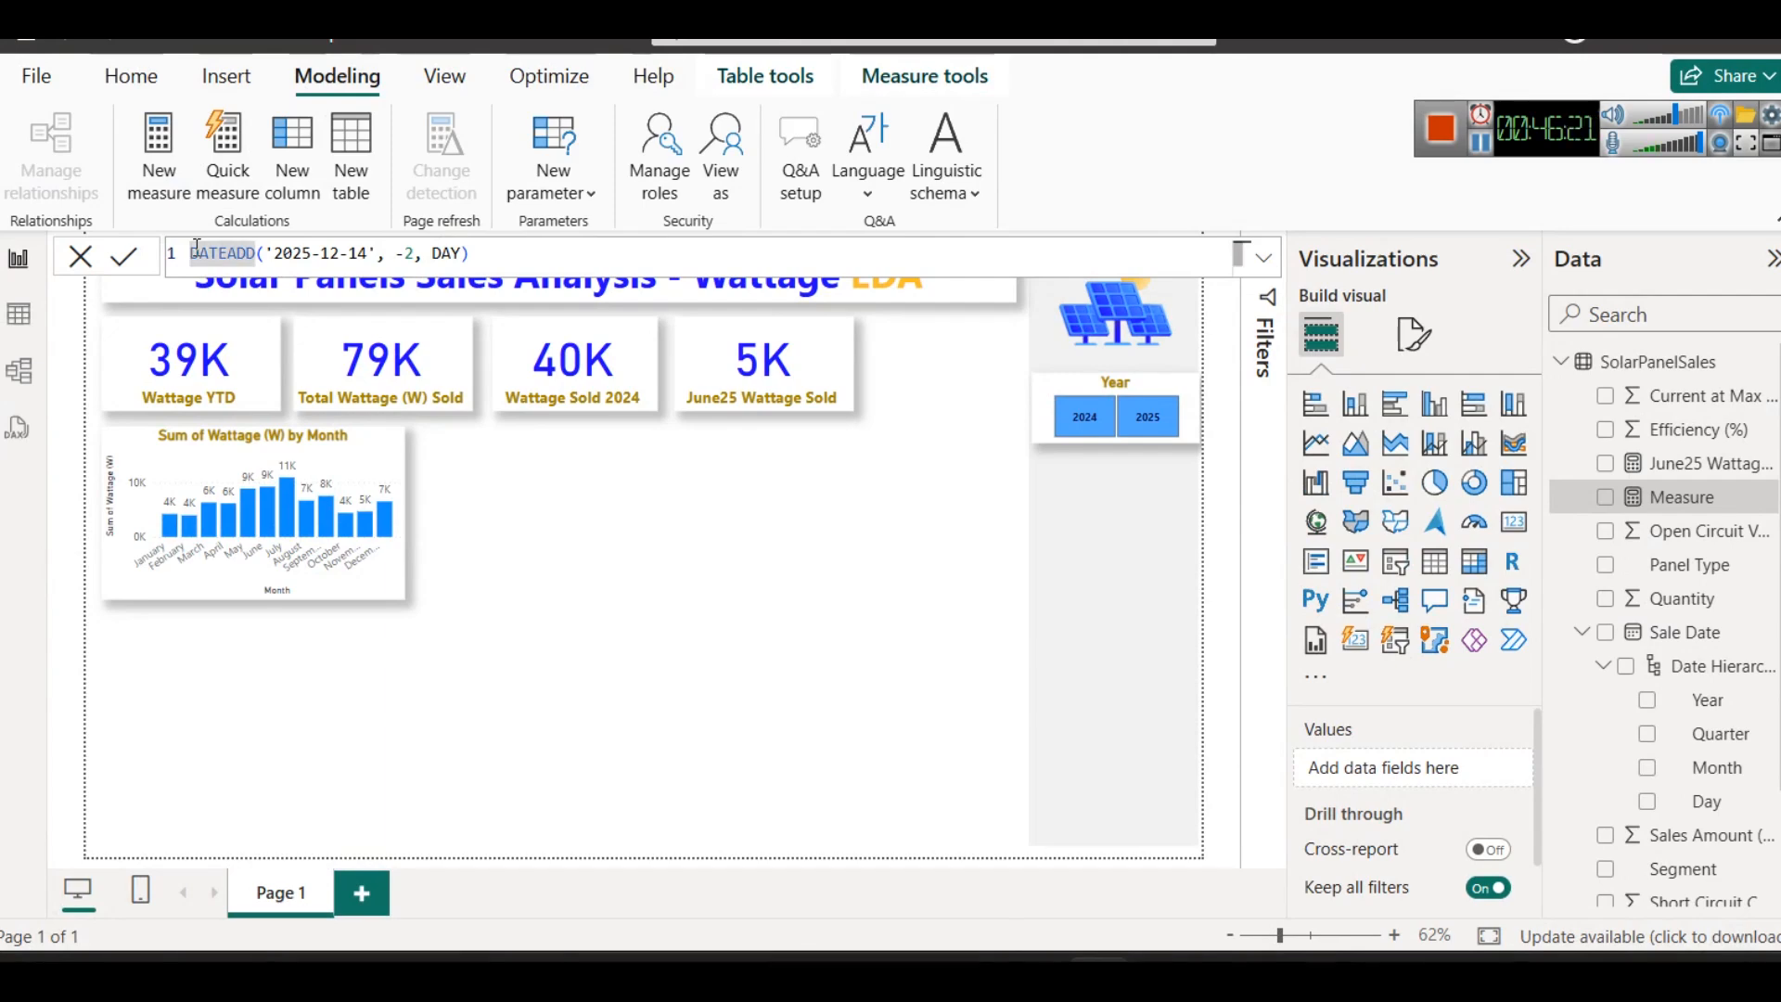
pyautogui.write('AddDat')
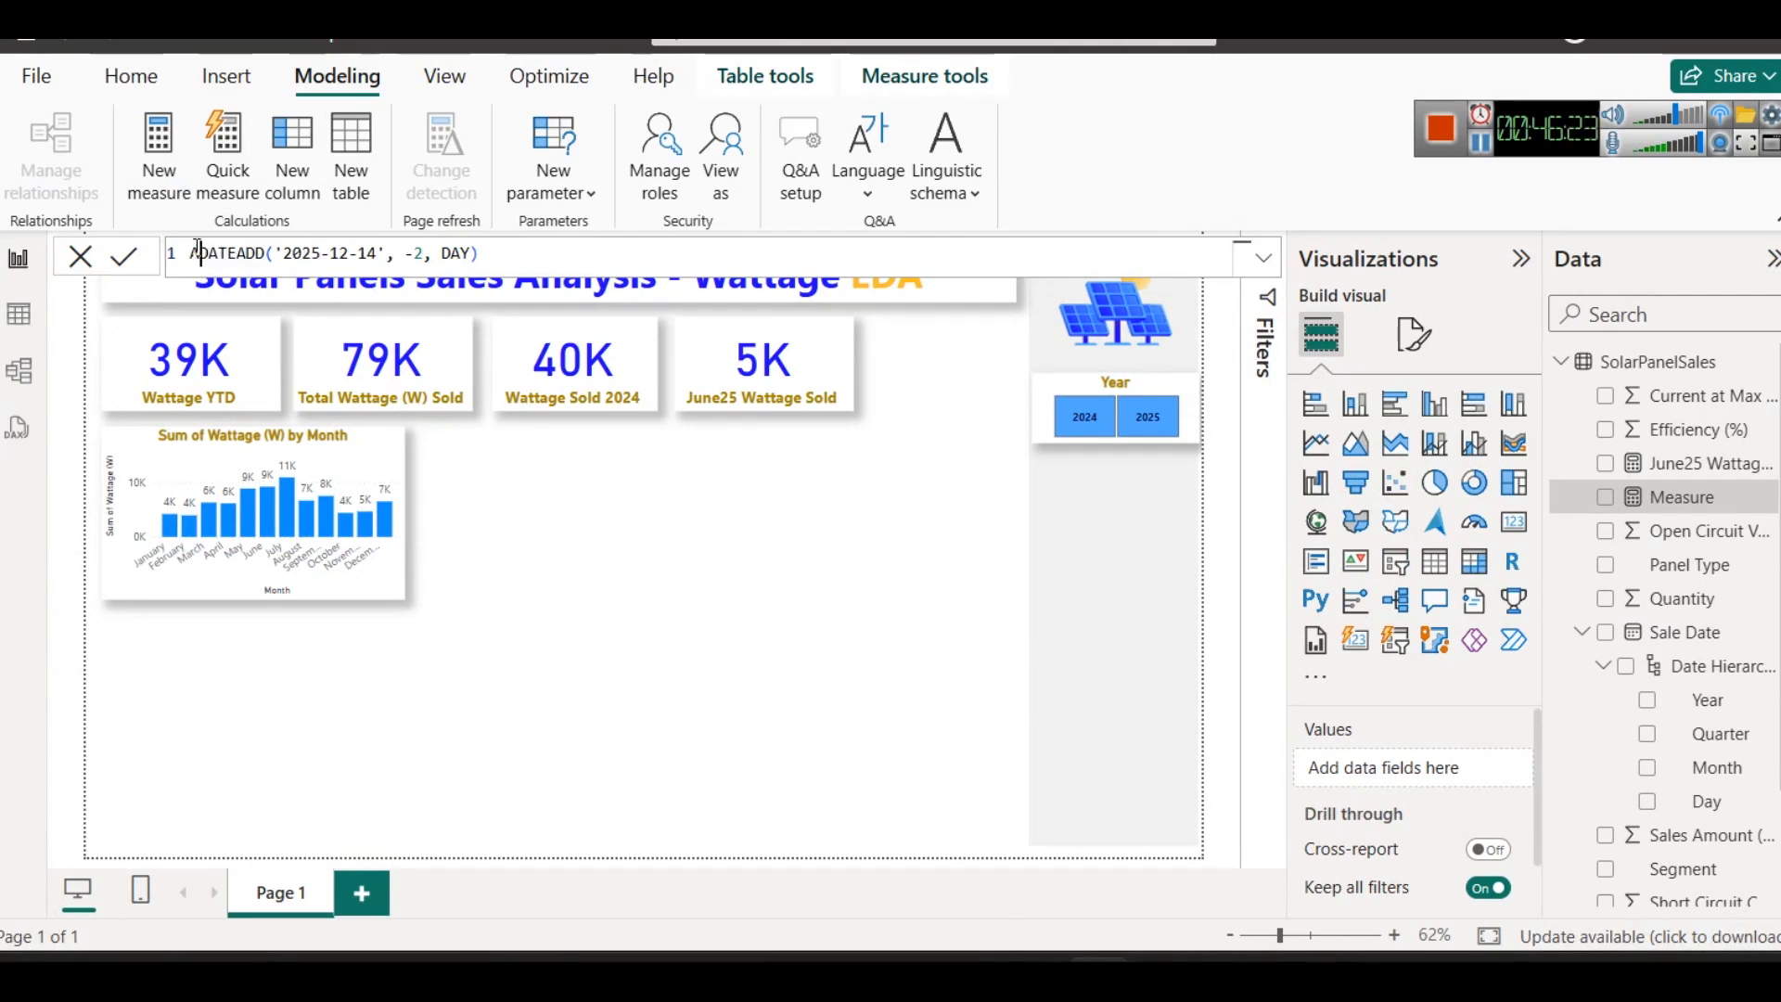
pyautogui.write('e =')
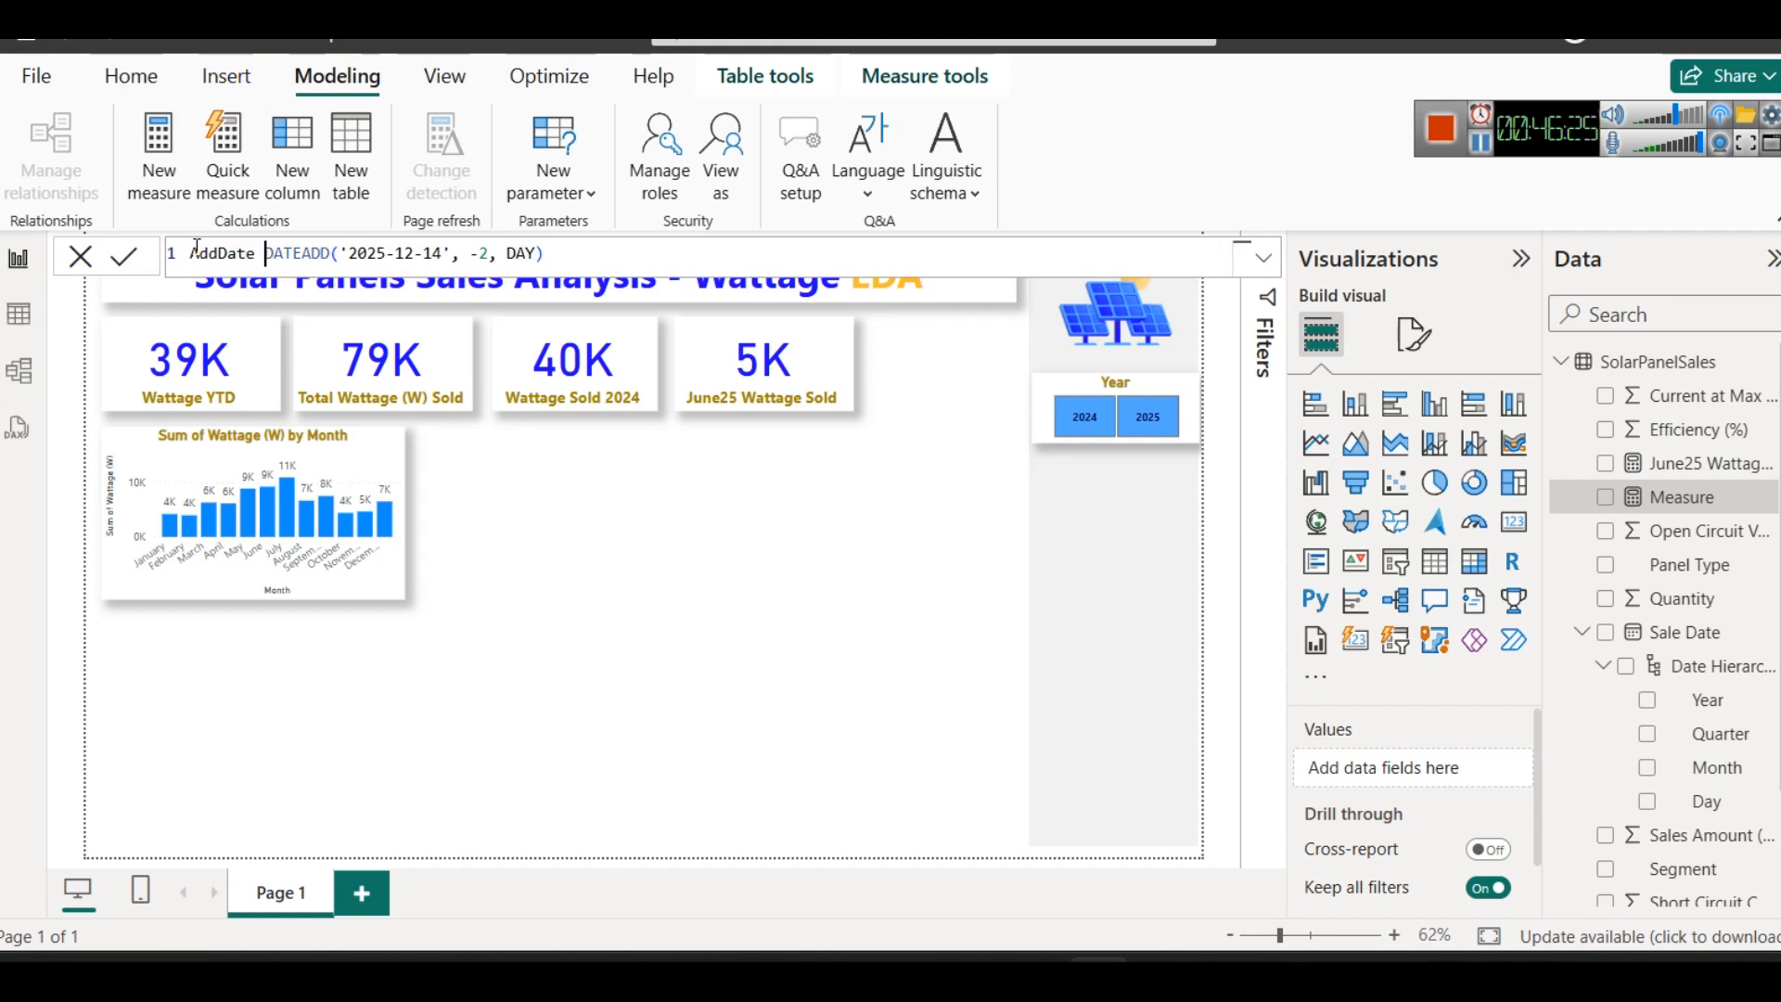
# - Replace the single quotes around 2025-12-14 in the AddDate formula with double quotes
pyautogui.click(370, 251)
pyautogui.press('BackSpace')
pyautogui.write('"')
pyautogui.press('Right')
pyautogui.press('Right')
pyautogui.press('Right')
pyautogui.press('Right')
pyautogui.press('Right')
pyautogui.press('Right')
pyautogui.press('Right')
pyautogui.press('Right')
pyautogui.press('Right')
pyautogui.press('Right')
pyautogui.hotkey('shift', 'Right')
pyautogui.write('"')
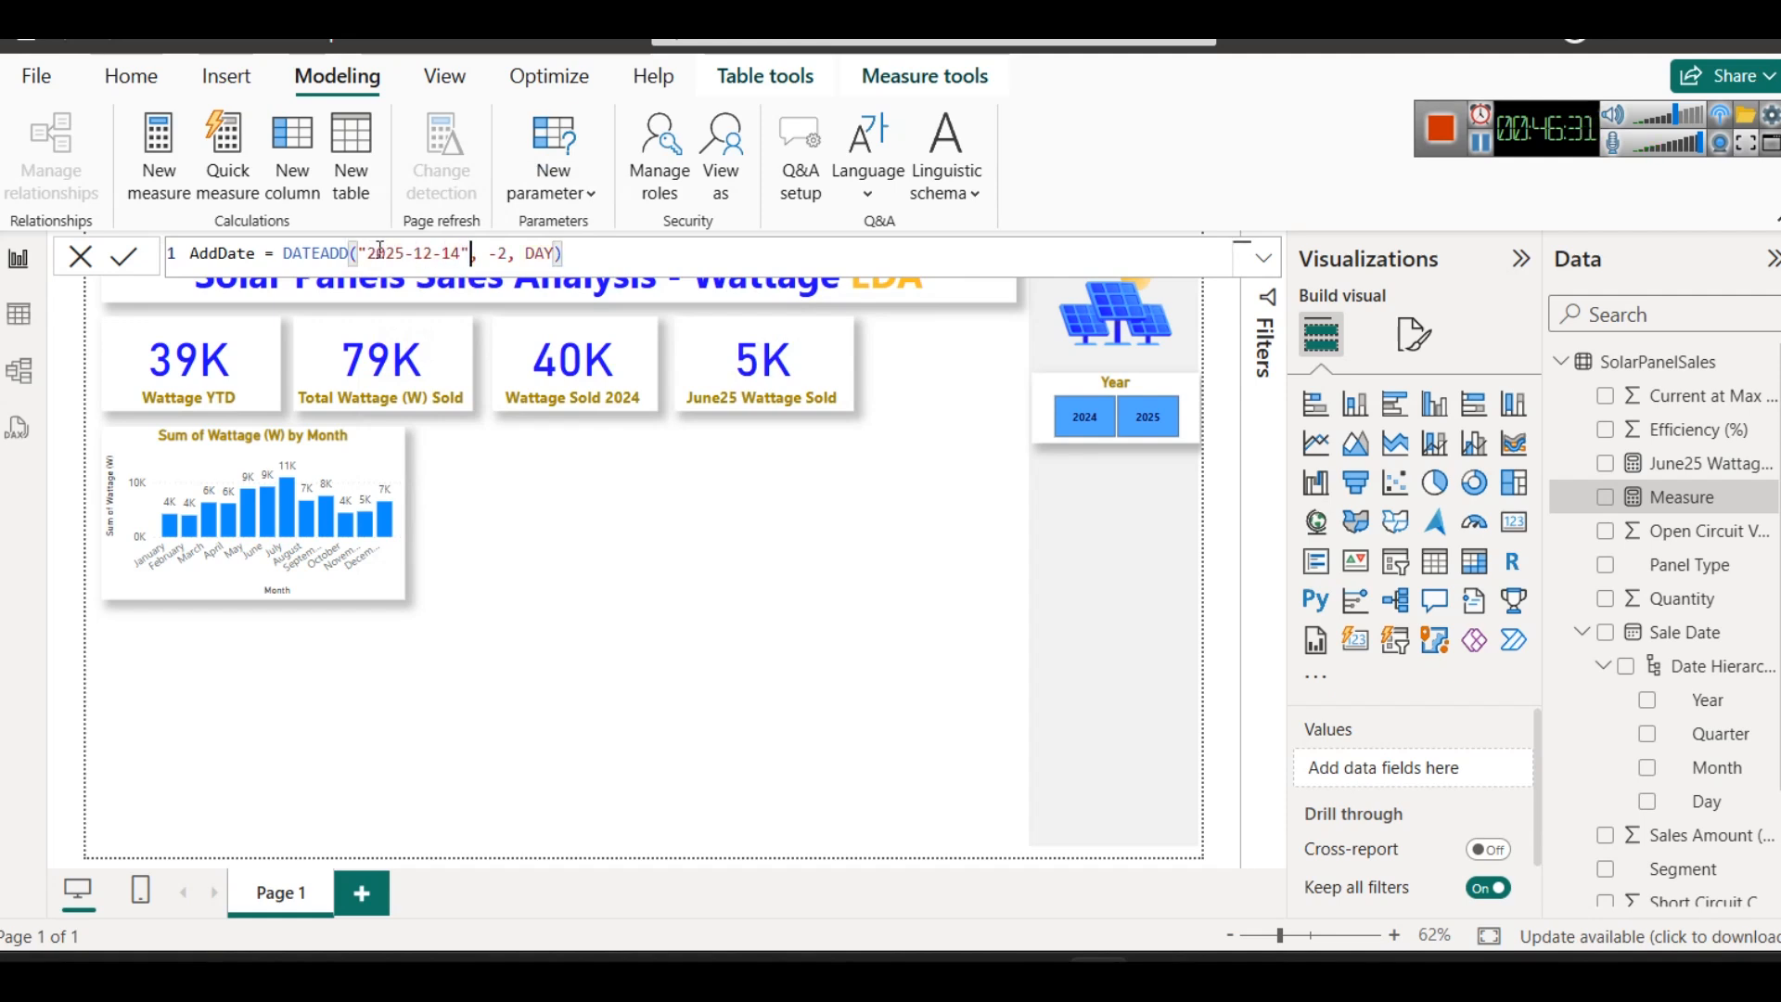
pyautogui.click(609, 256)
# - Wrap the quoted date in the AddDate formula in a DATE function with a closing parenthesis
pyautogui.click(354, 254)
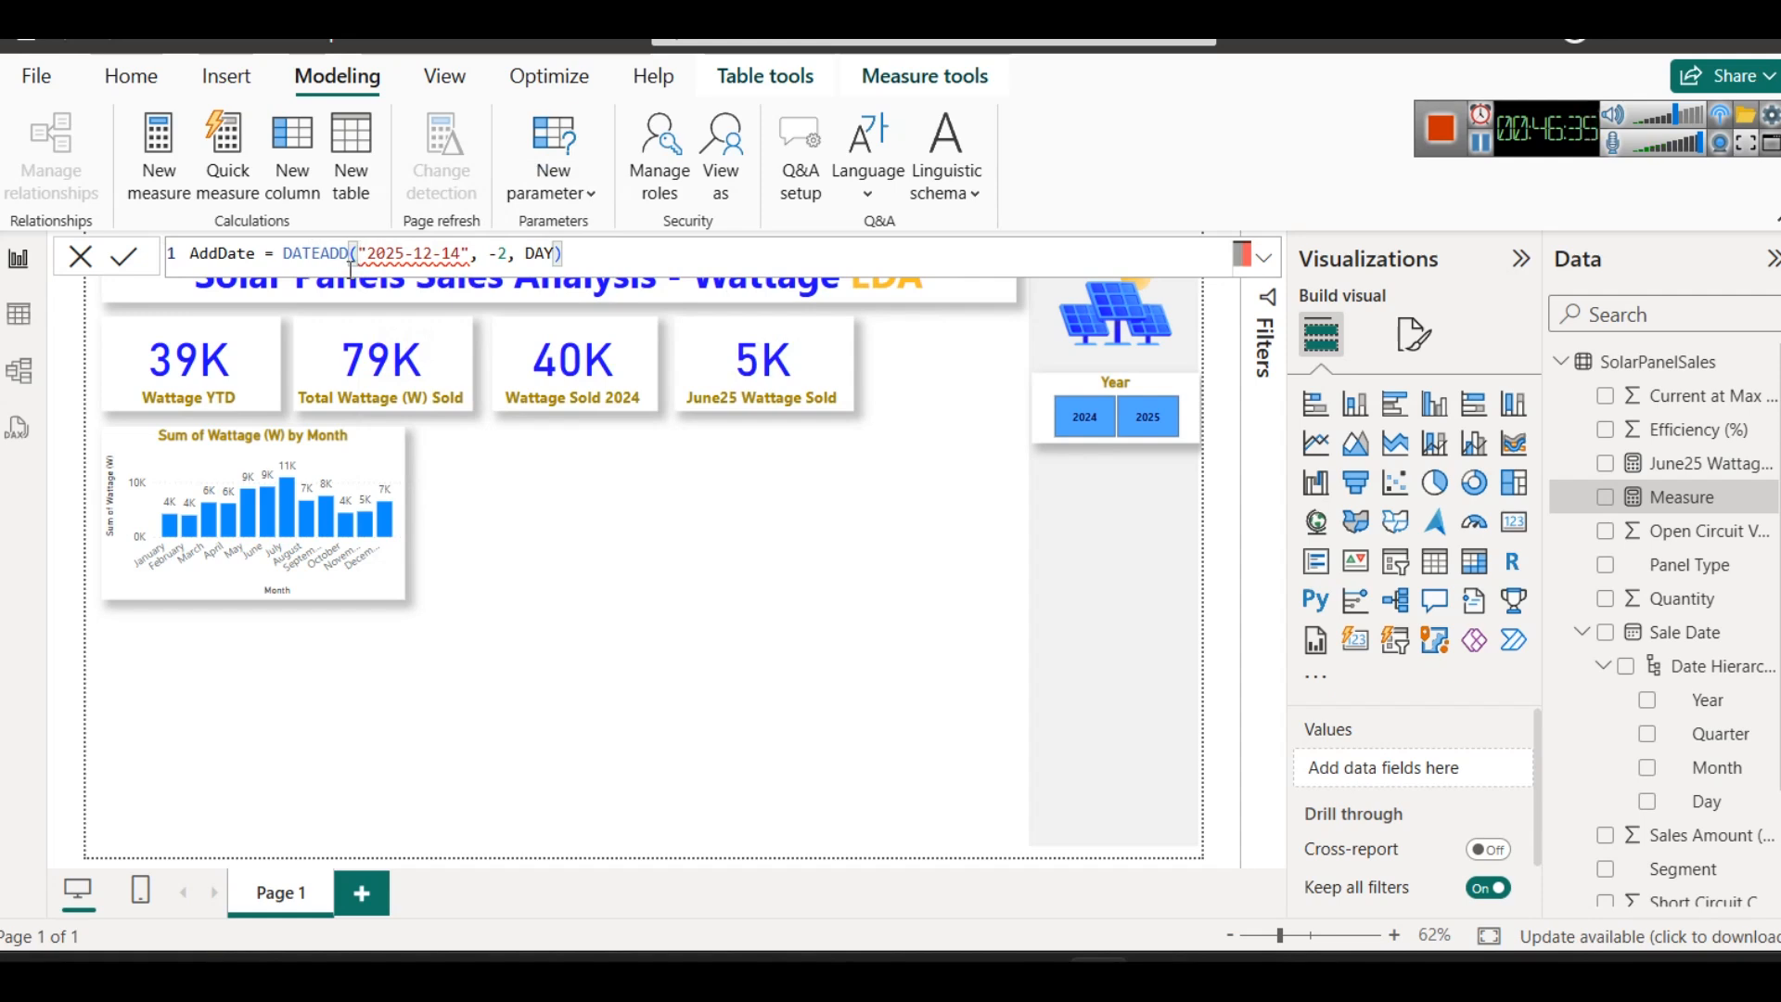
pyautogui.write('DATE')
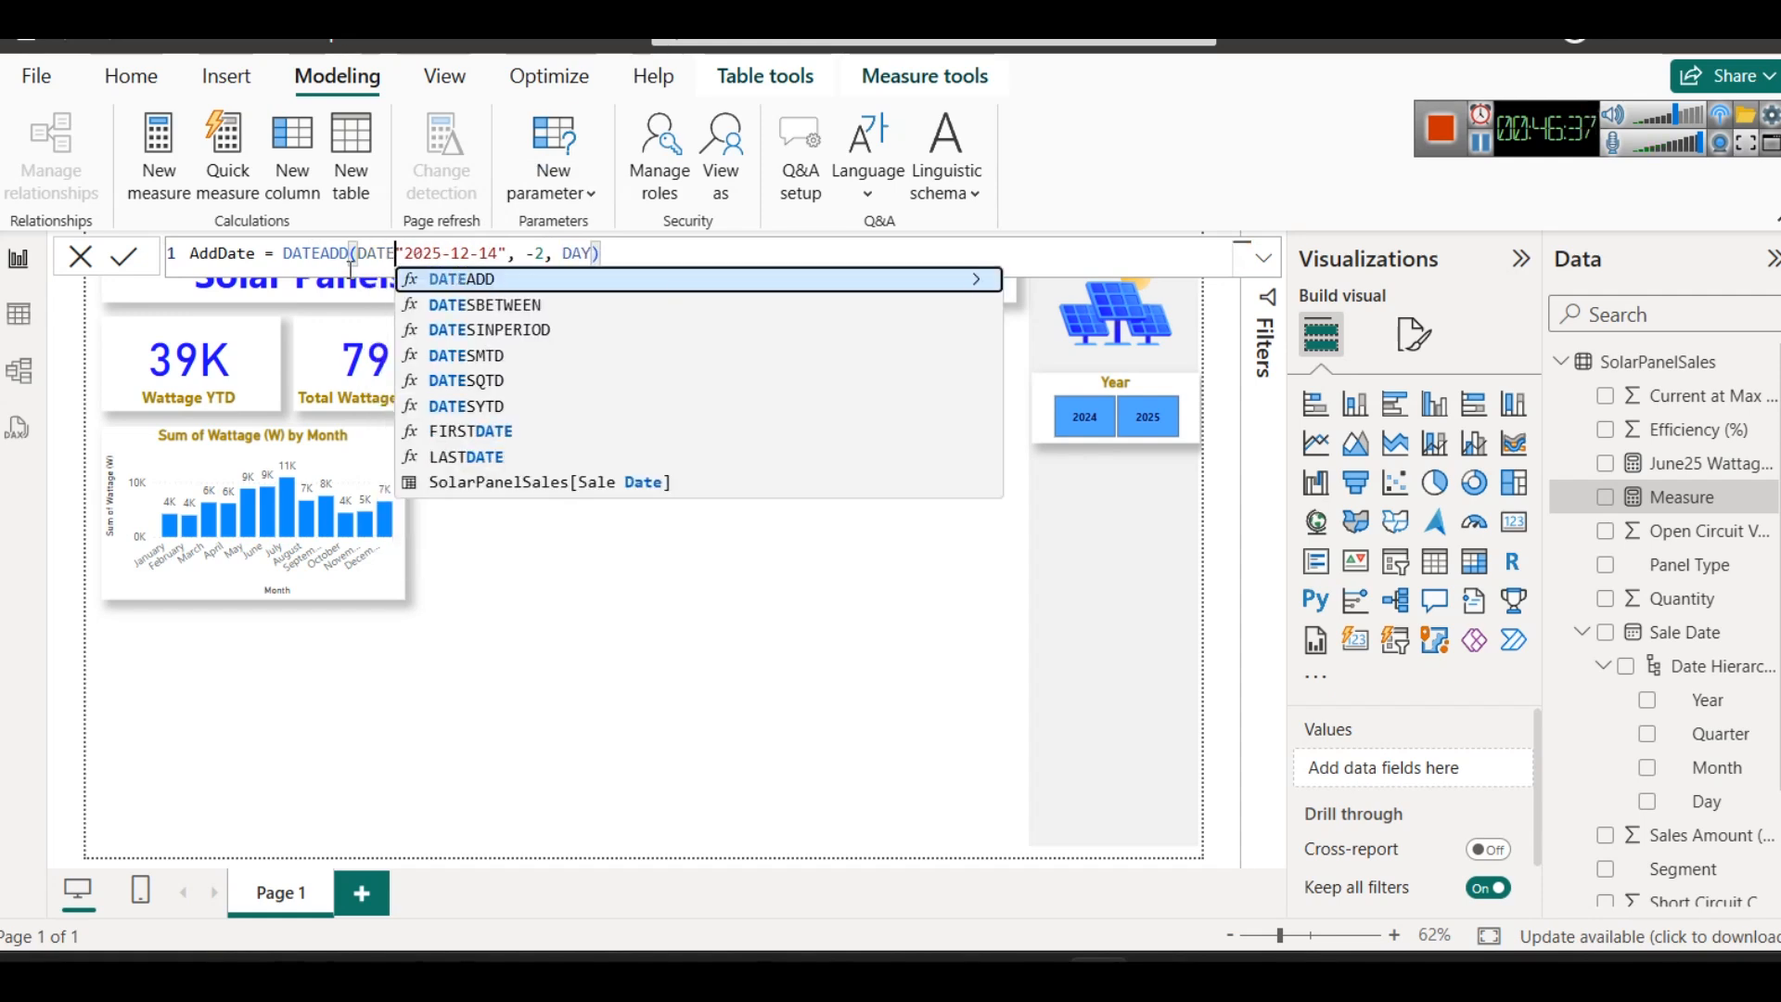
pyautogui.write('(')
pyautogui.press('Right')
pyautogui.press('Right')
pyautogui.press('Right')
pyautogui.press('Right')
pyautogui.press('Right')
pyautogui.press('Right')
pyautogui.press('Right')
pyautogui.press('Right')
pyautogui.press('Right')
pyautogui.press('Right')
pyautogui.press('Right')
pyautogui.press('Right')
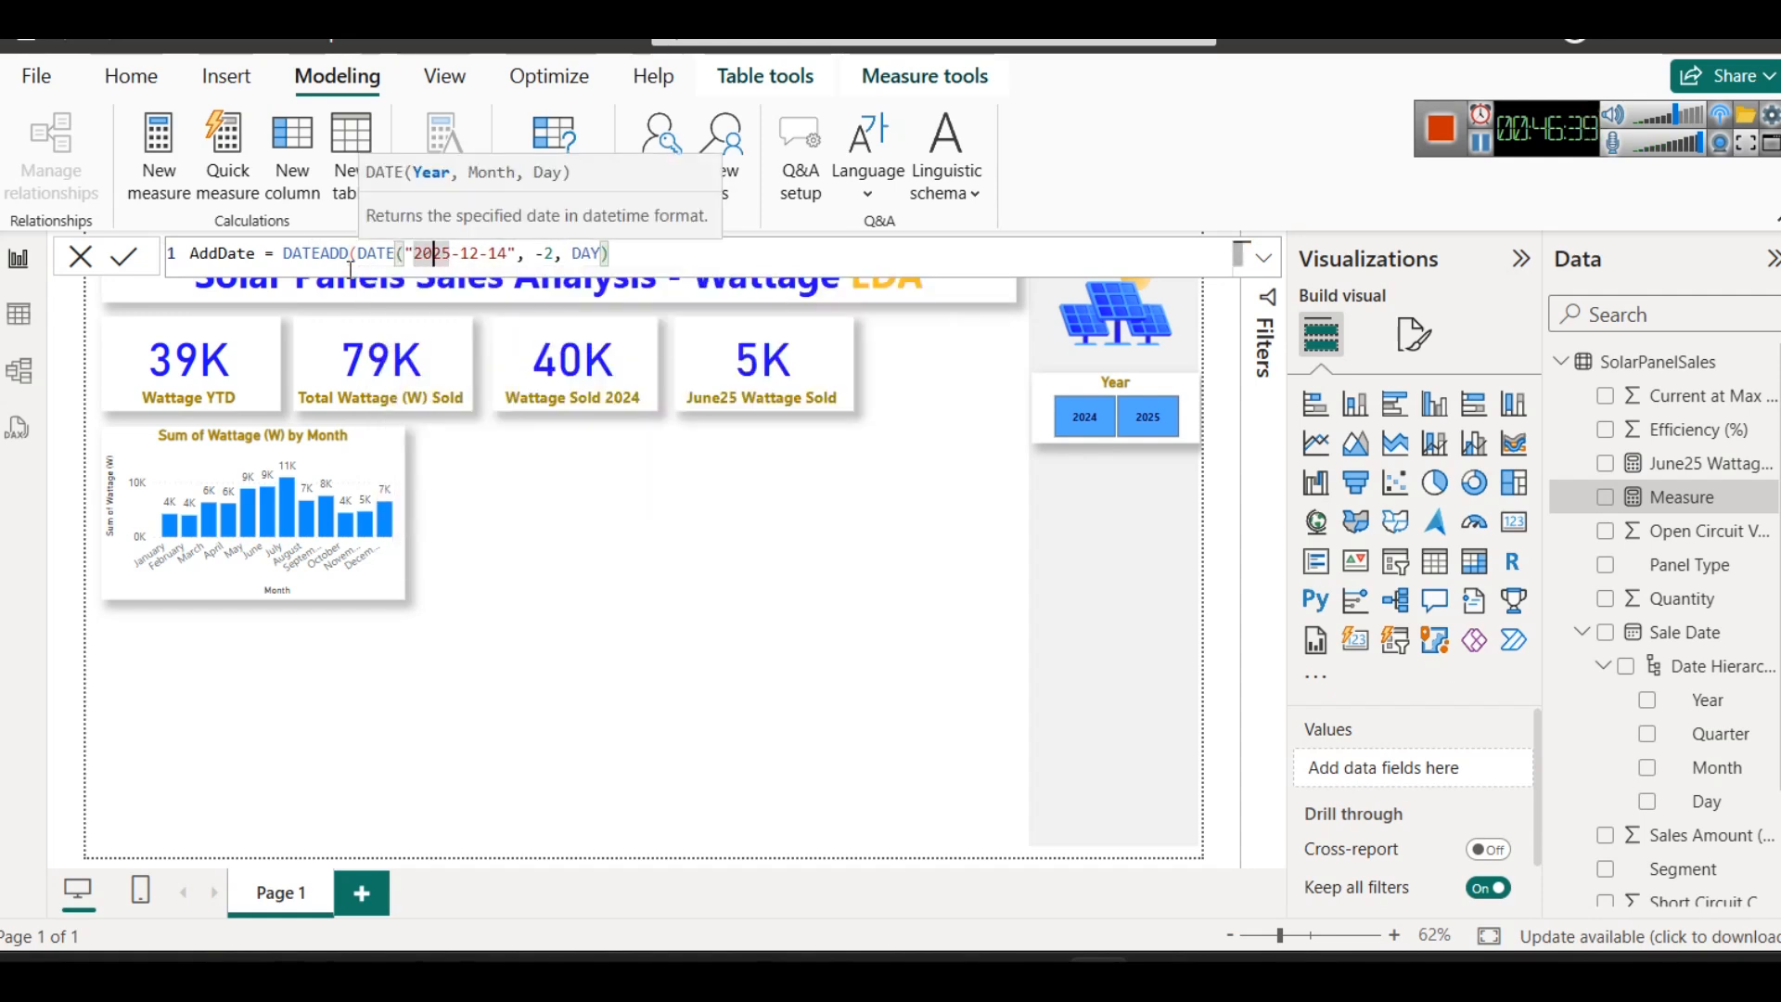
pyautogui.write('_')
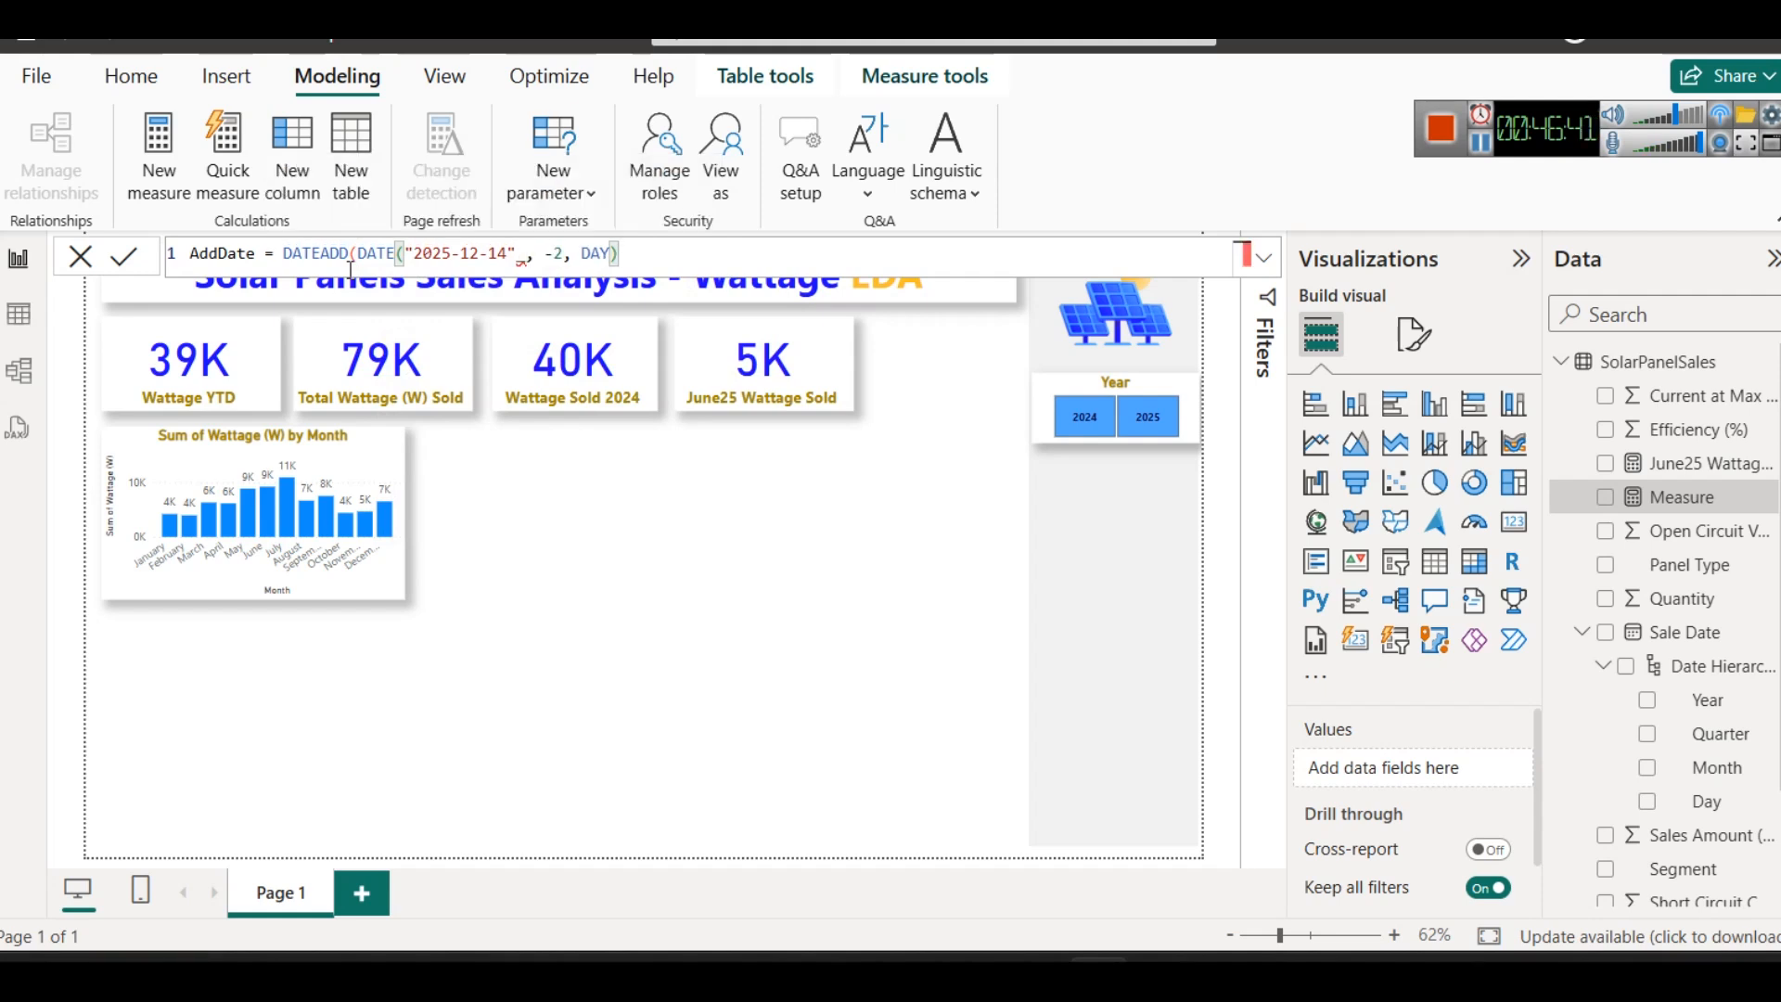
pyautogui.press('BackSpace')
pyautogui.write(')')
pyautogui.press('Left')
pyautogui.press('Left')
pyautogui.press('Left')
pyautogui.press('Left')
pyautogui.press('Left')
pyautogui.press('Left')
pyautogui.press('Left')
pyautogui.press('Left')
pyautogui.press('Left')
pyautogui.press('Left')
pyautogui.press('Left')
pyautogui.press('Left')
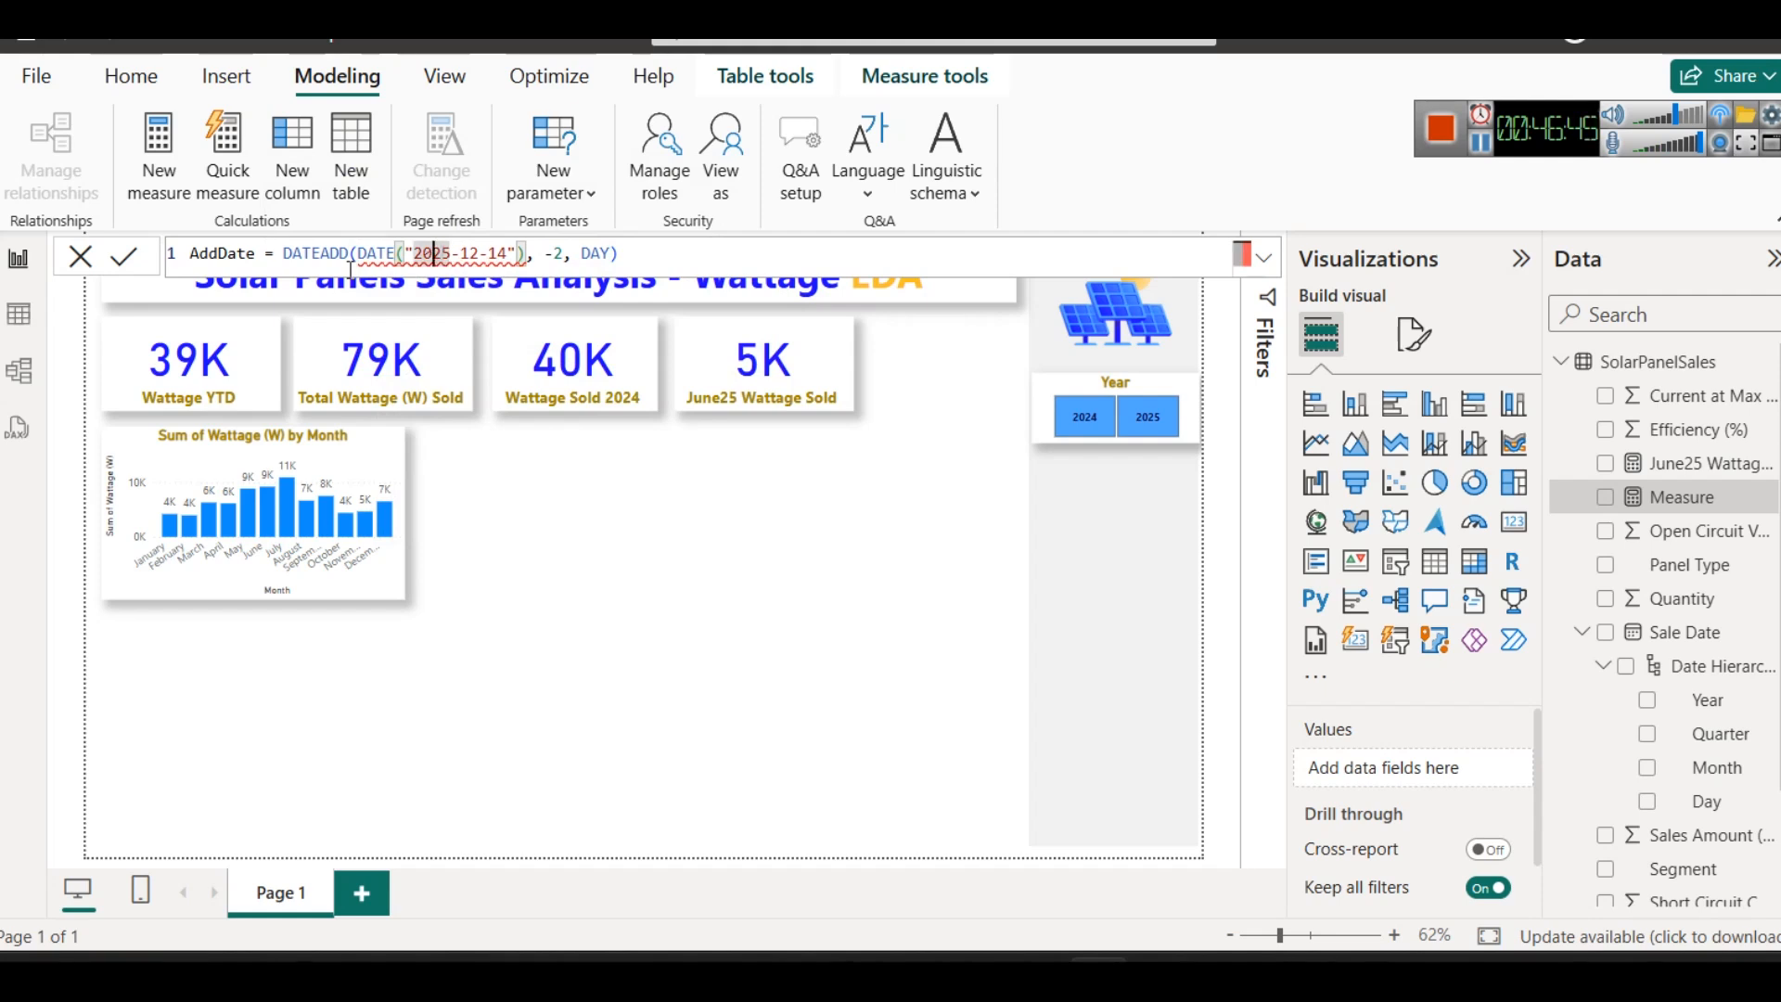
# - Rewrite the quoted date inside the DATE function as the separate numeric arguments 2025,12,14
pyautogui.press('BackSpace')
pyautogui.write('(')
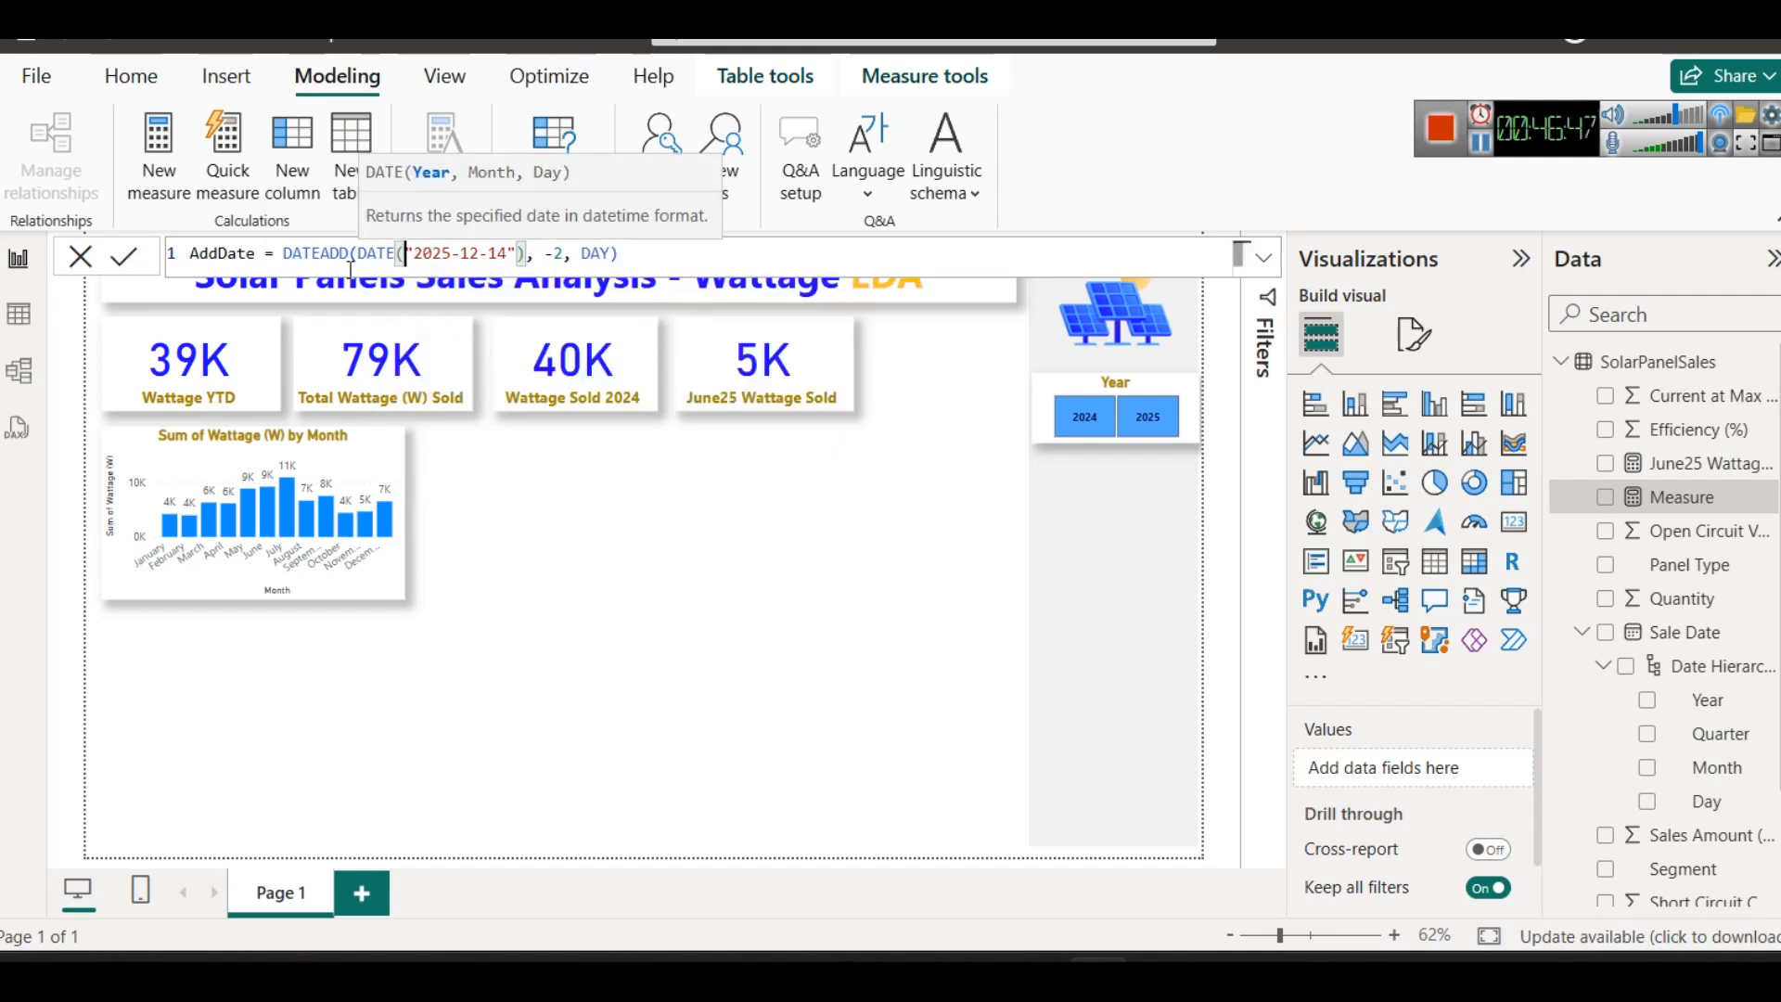
pyautogui.press('Delete')
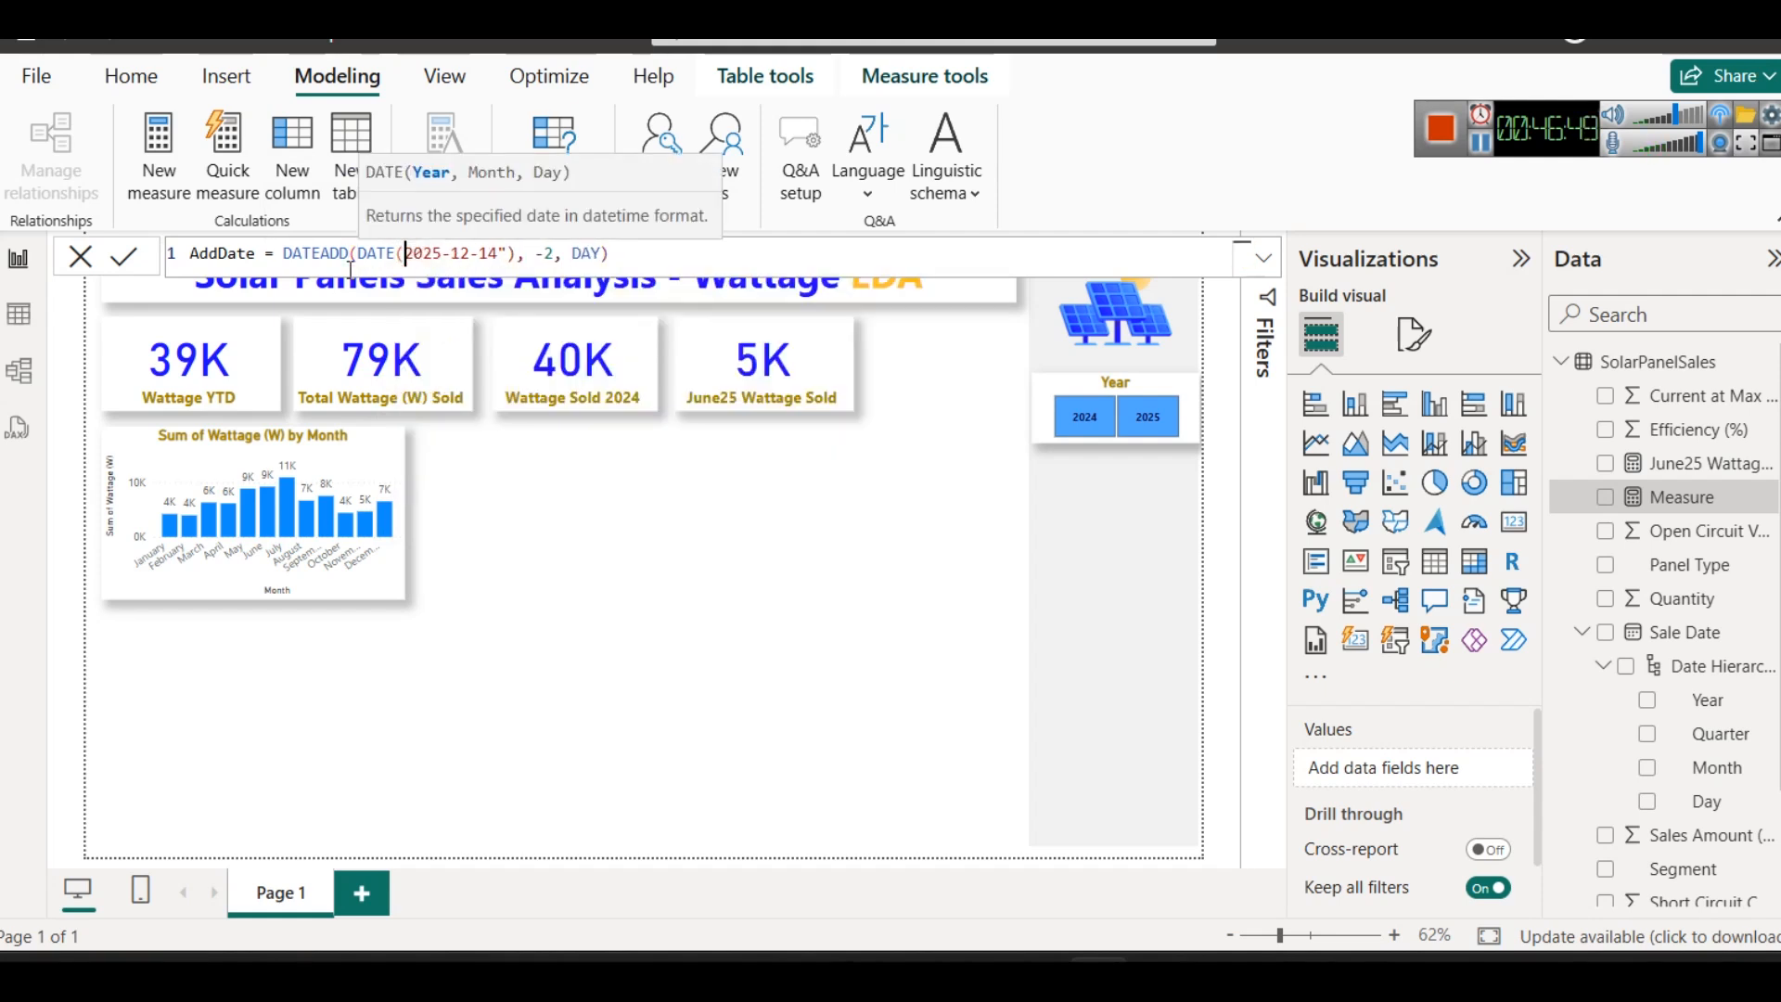
pyautogui.press('Right')
pyautogui.press('Right')
pyautogui.press('Right')
pyautogui.press('Right')
pyautogui.press('Delete')
pyautogui.write(',')
pyautogui.press('Right')
pyautogui.press('Right')
pyautogui.hotkey('shift', 'Right')
pyautogui.hotkey('shift', 'Right')
pyautogui.hotkey('shift', 'Right')
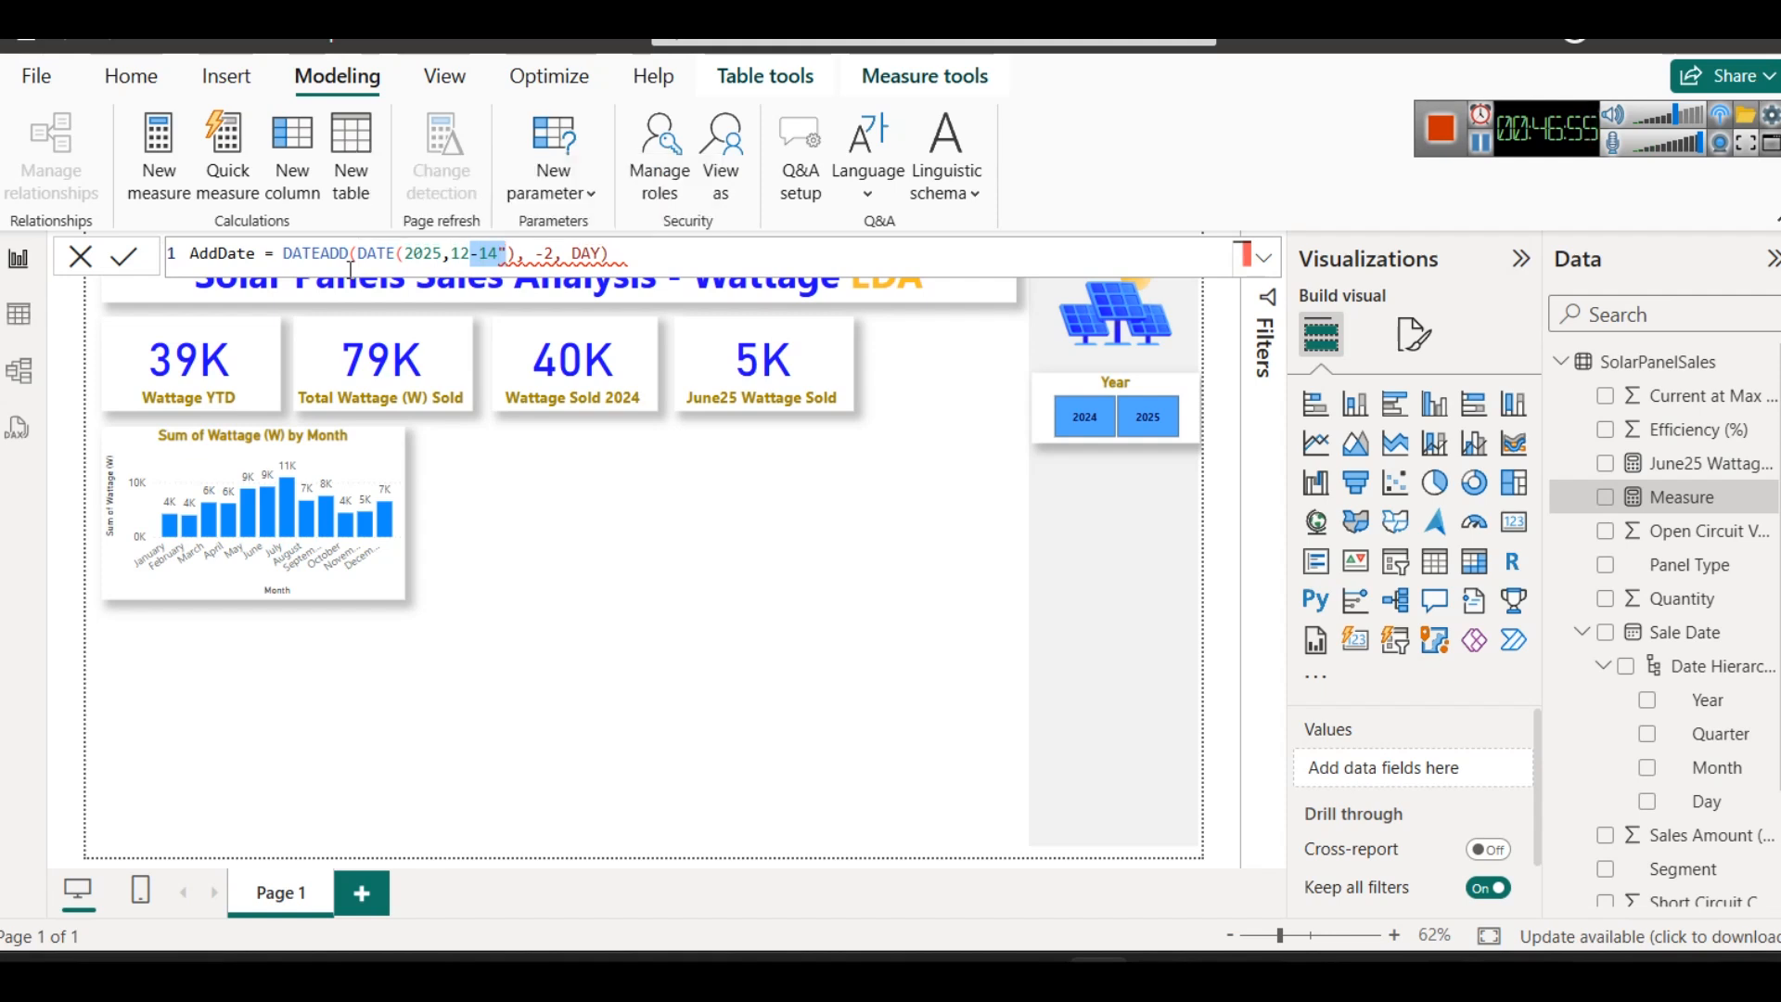
pyautogui.press('Delete')
pyautogui.press('Delete')
pyautogui.write(',14')
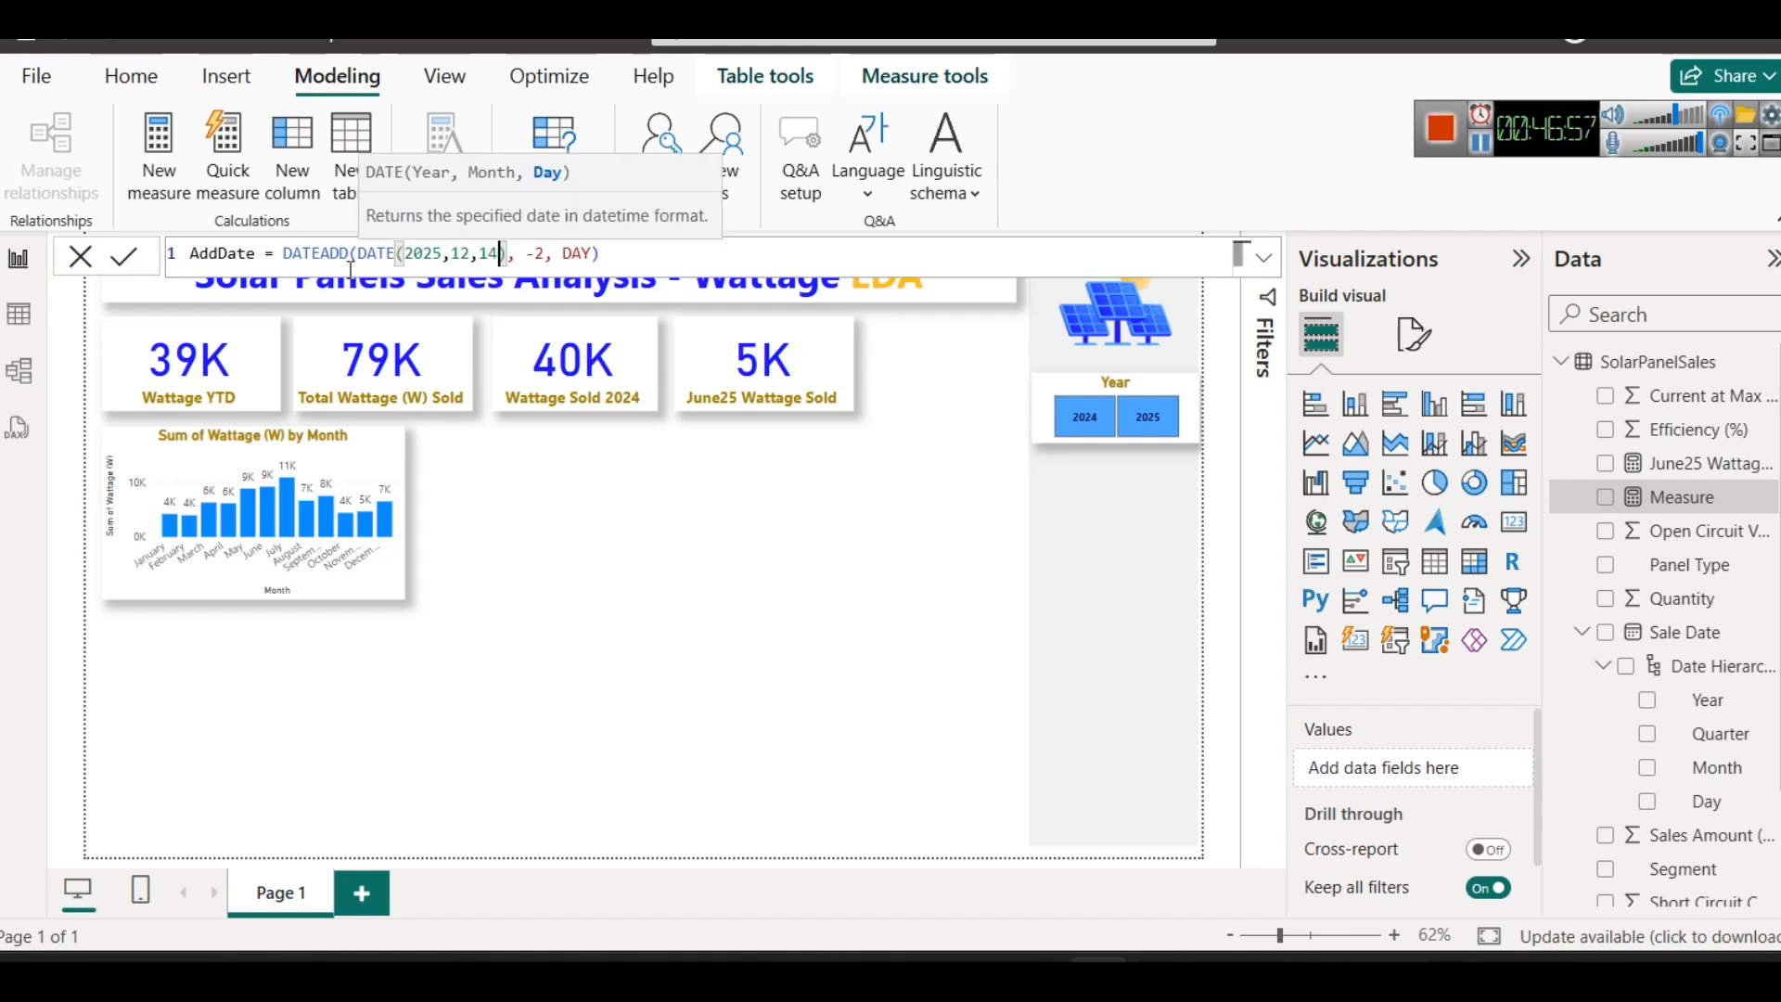
# - Try to commit the measure AddDate = DATEADD(DATE(2025,12,14), -2, DAY)
pyautogui.click(693, 258)
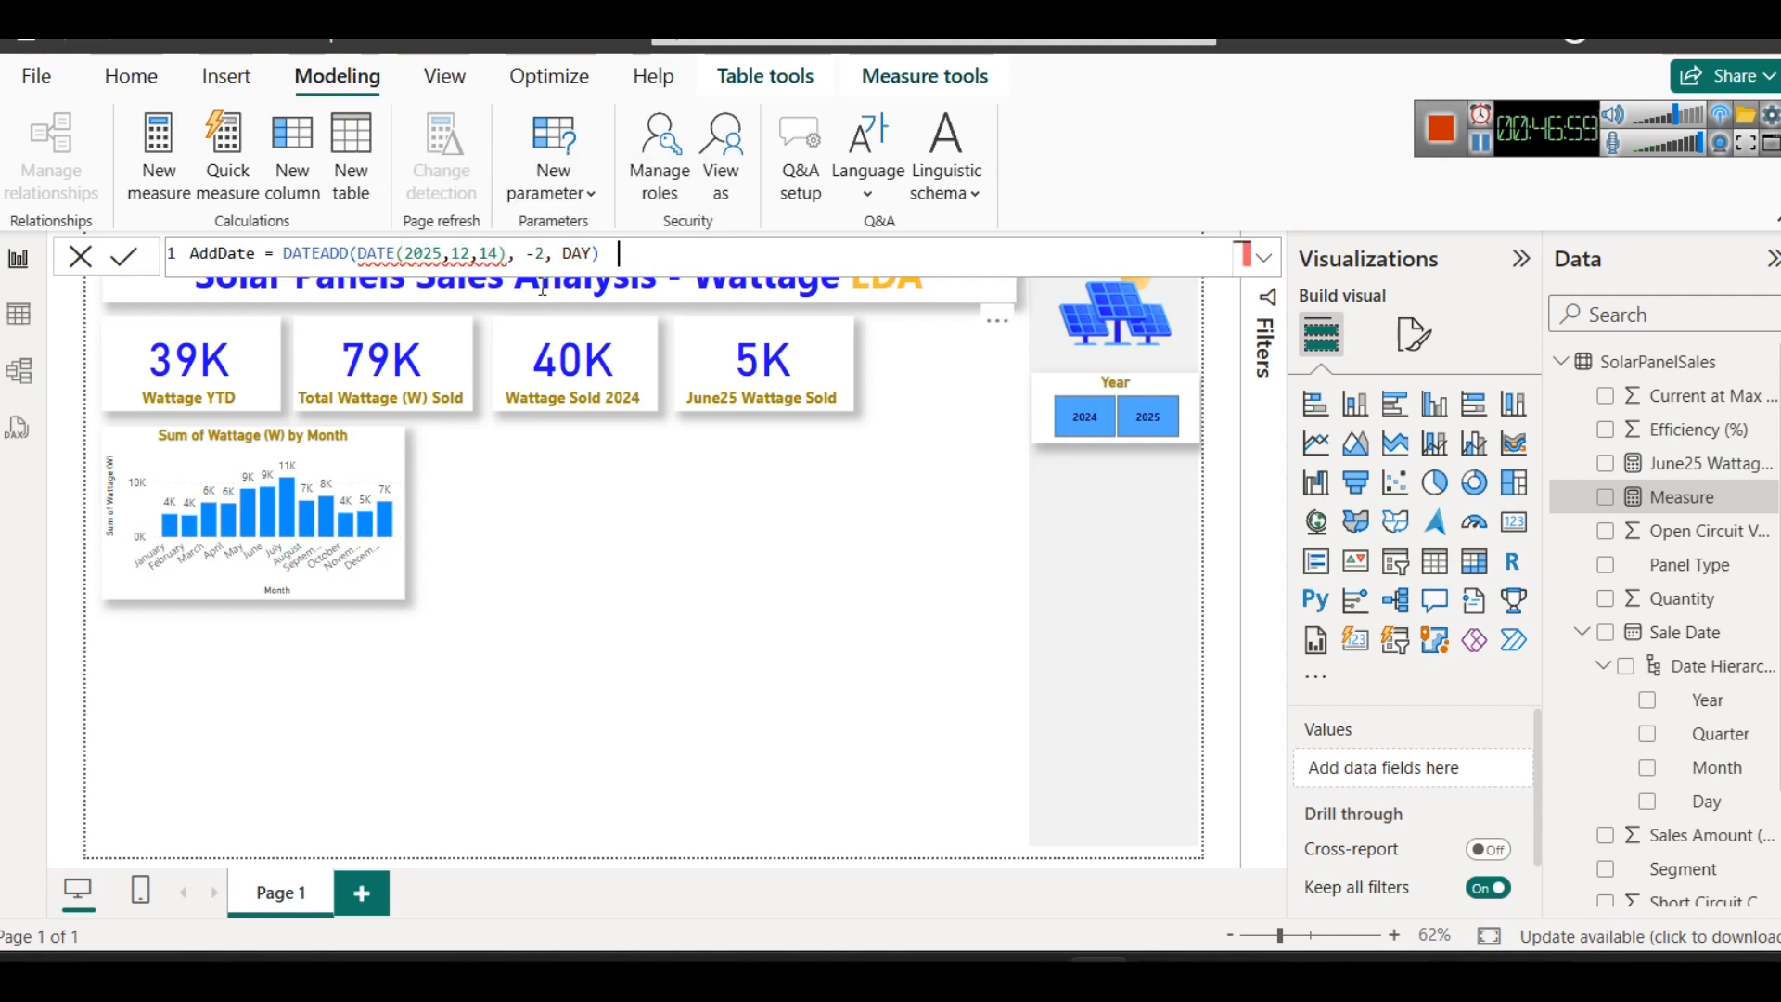
pyautogui.click(499, 256)
pyautogui.press('End')
pyautogui.click(130, 263)
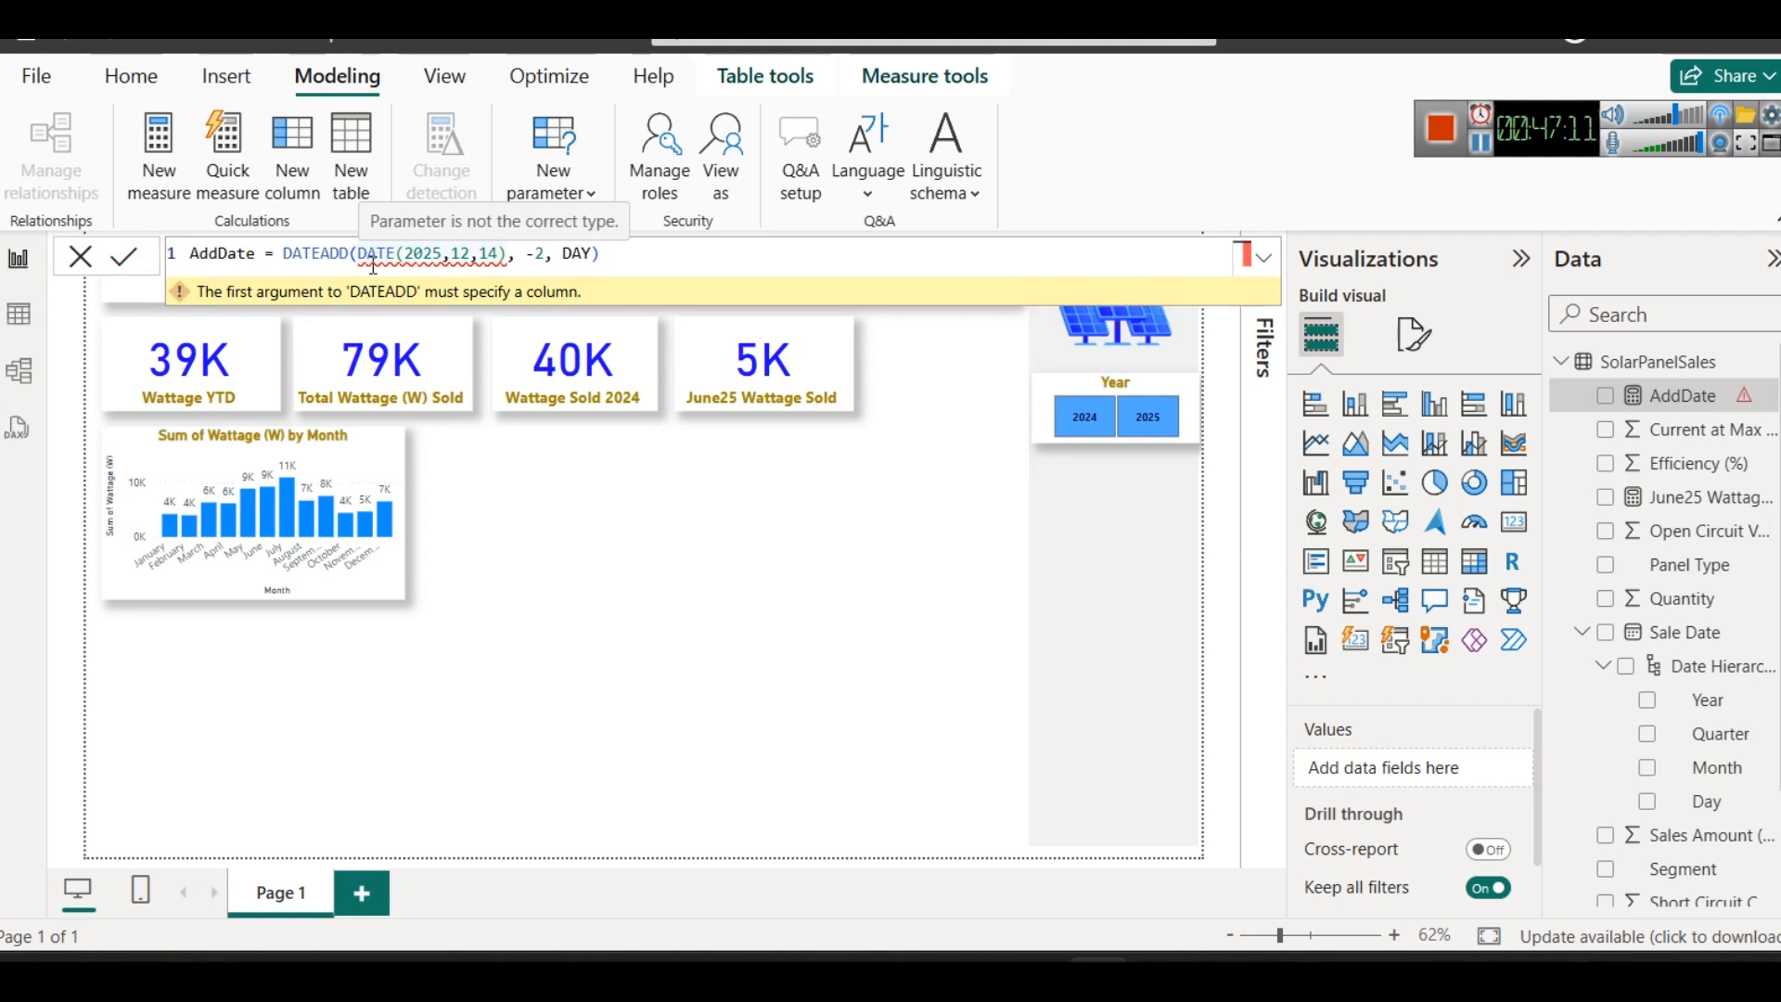
# - Remove the DAY interval from the AddDate formula, examine DATEADD's interval options and start re-entering DAY
pyautogui.click(636, 254)
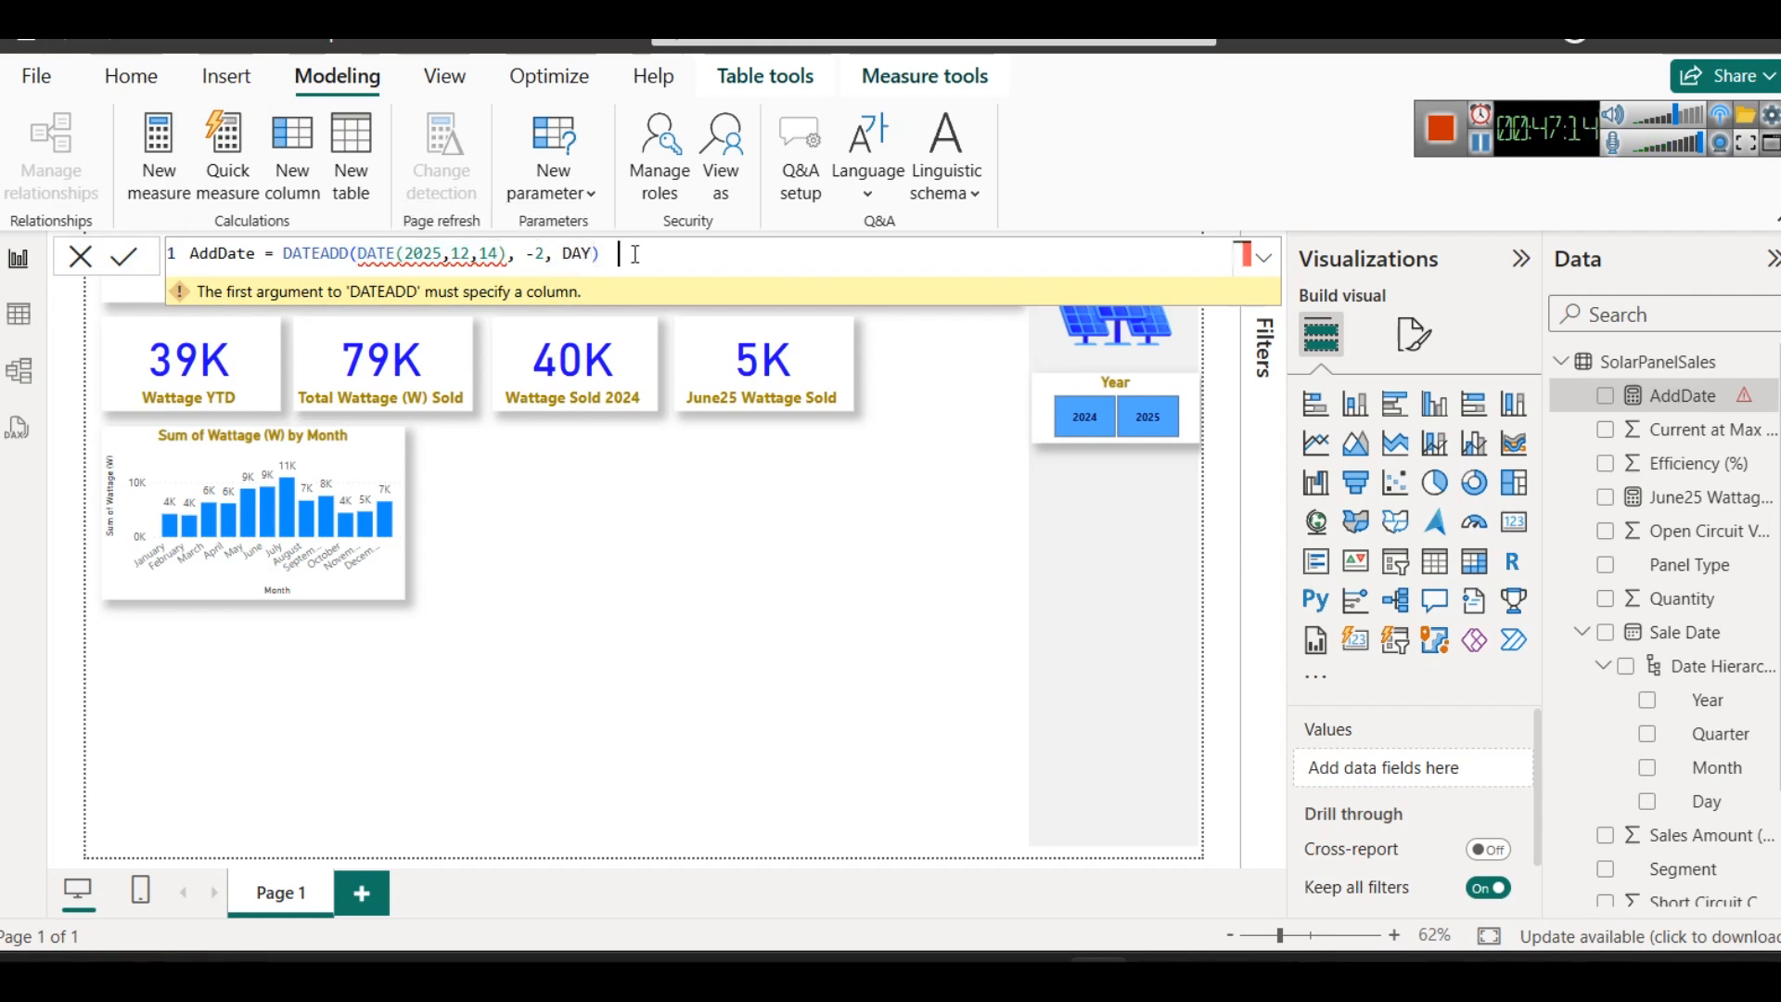
pyautogui.click(556, 257)
pyautogui.doubleClick(579, 257)
pyautogui.press('BackSpace')
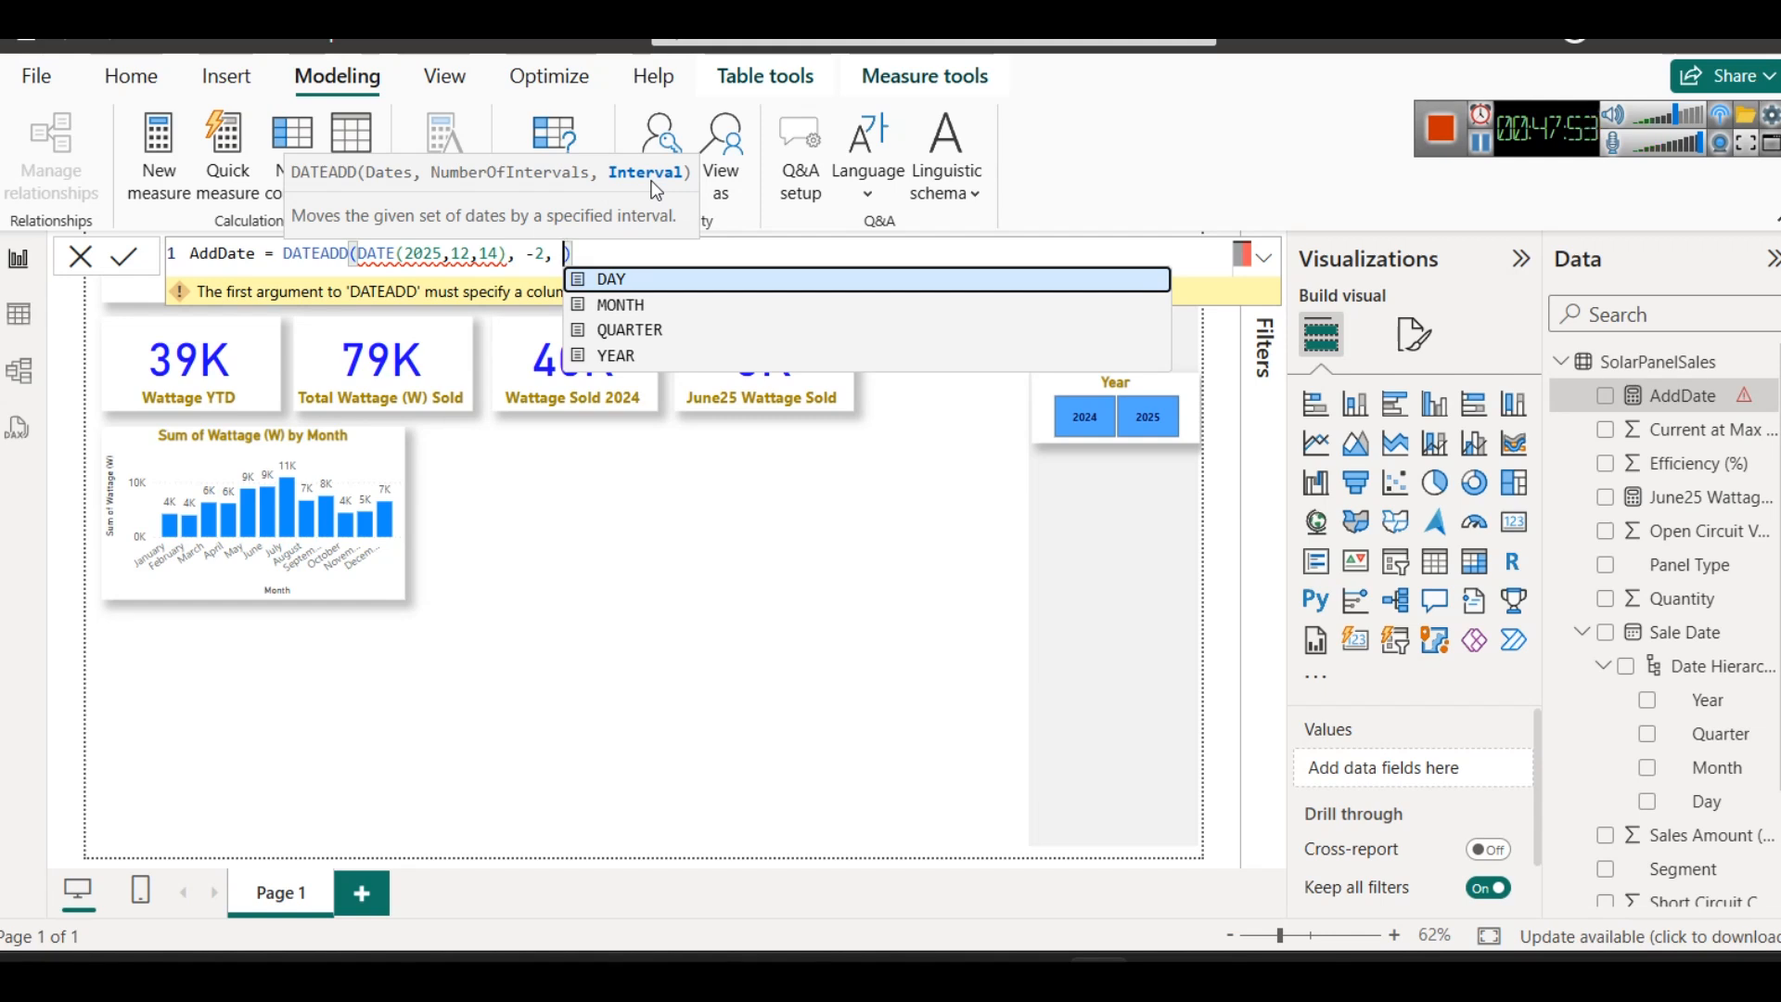
pyautogui.write('DA')
# - Clear the whole measure formula and replace it with "AddDate ="
pyautogui.hotkey('ctrl', 'a')
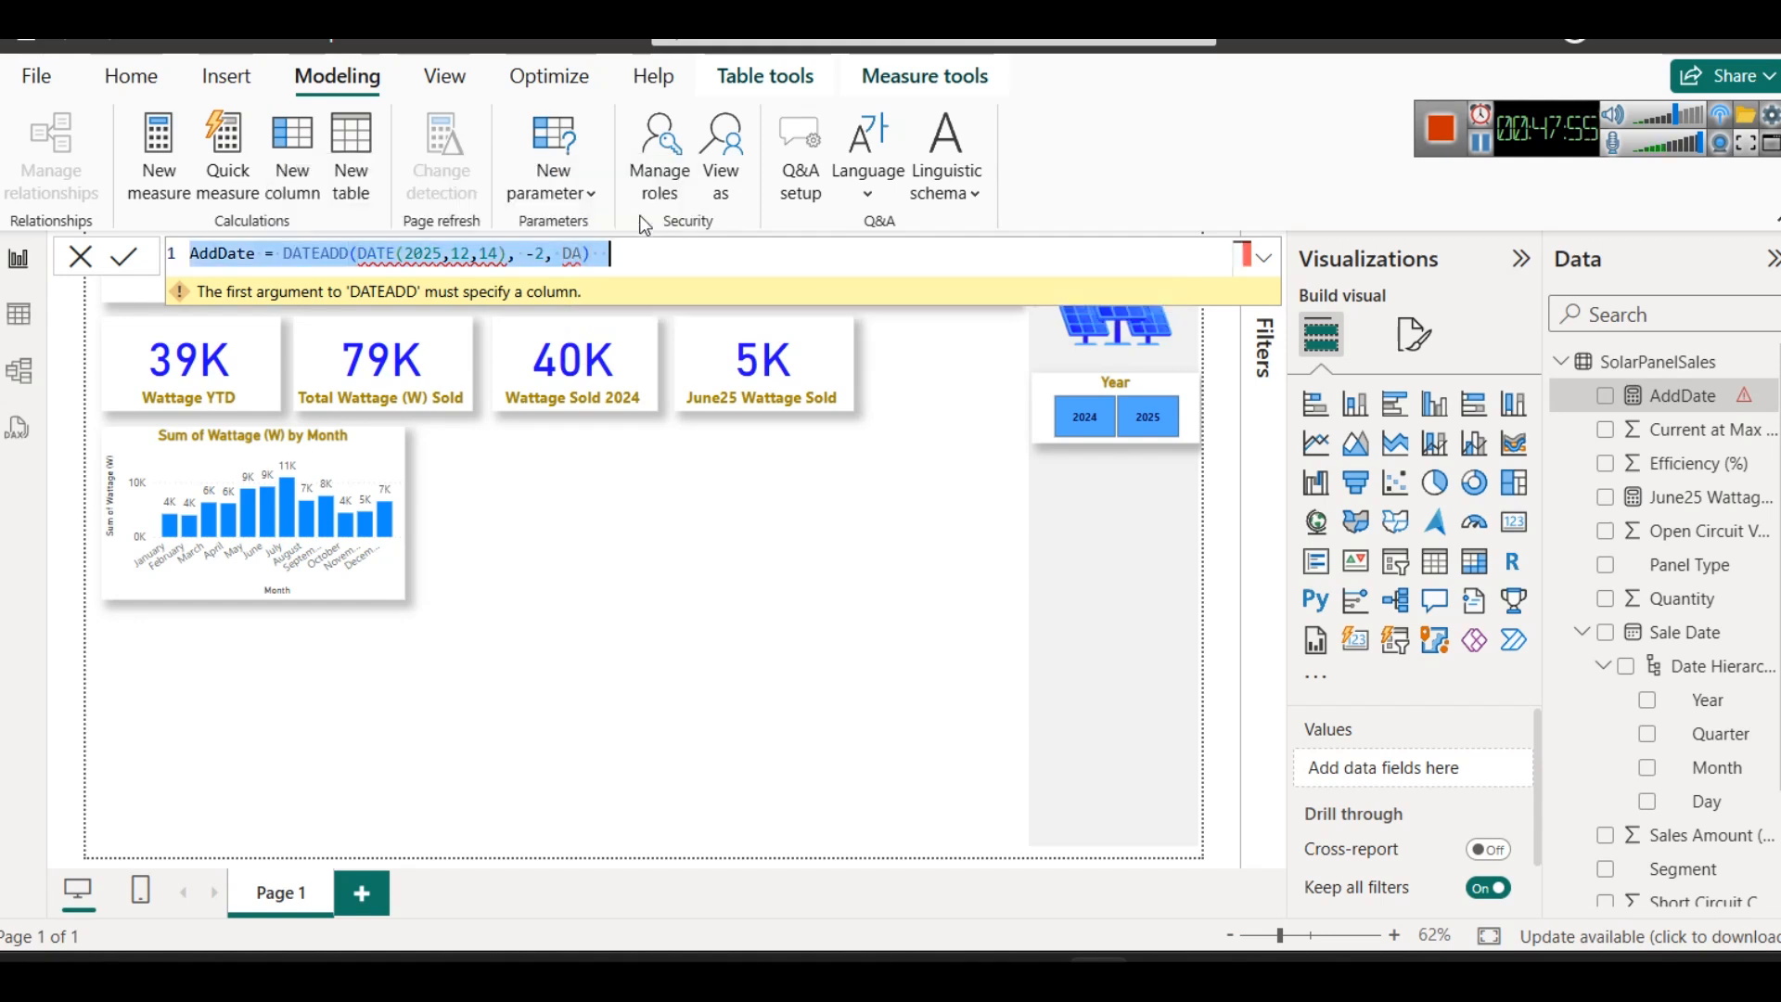
pyautogui.press('BackSpace')
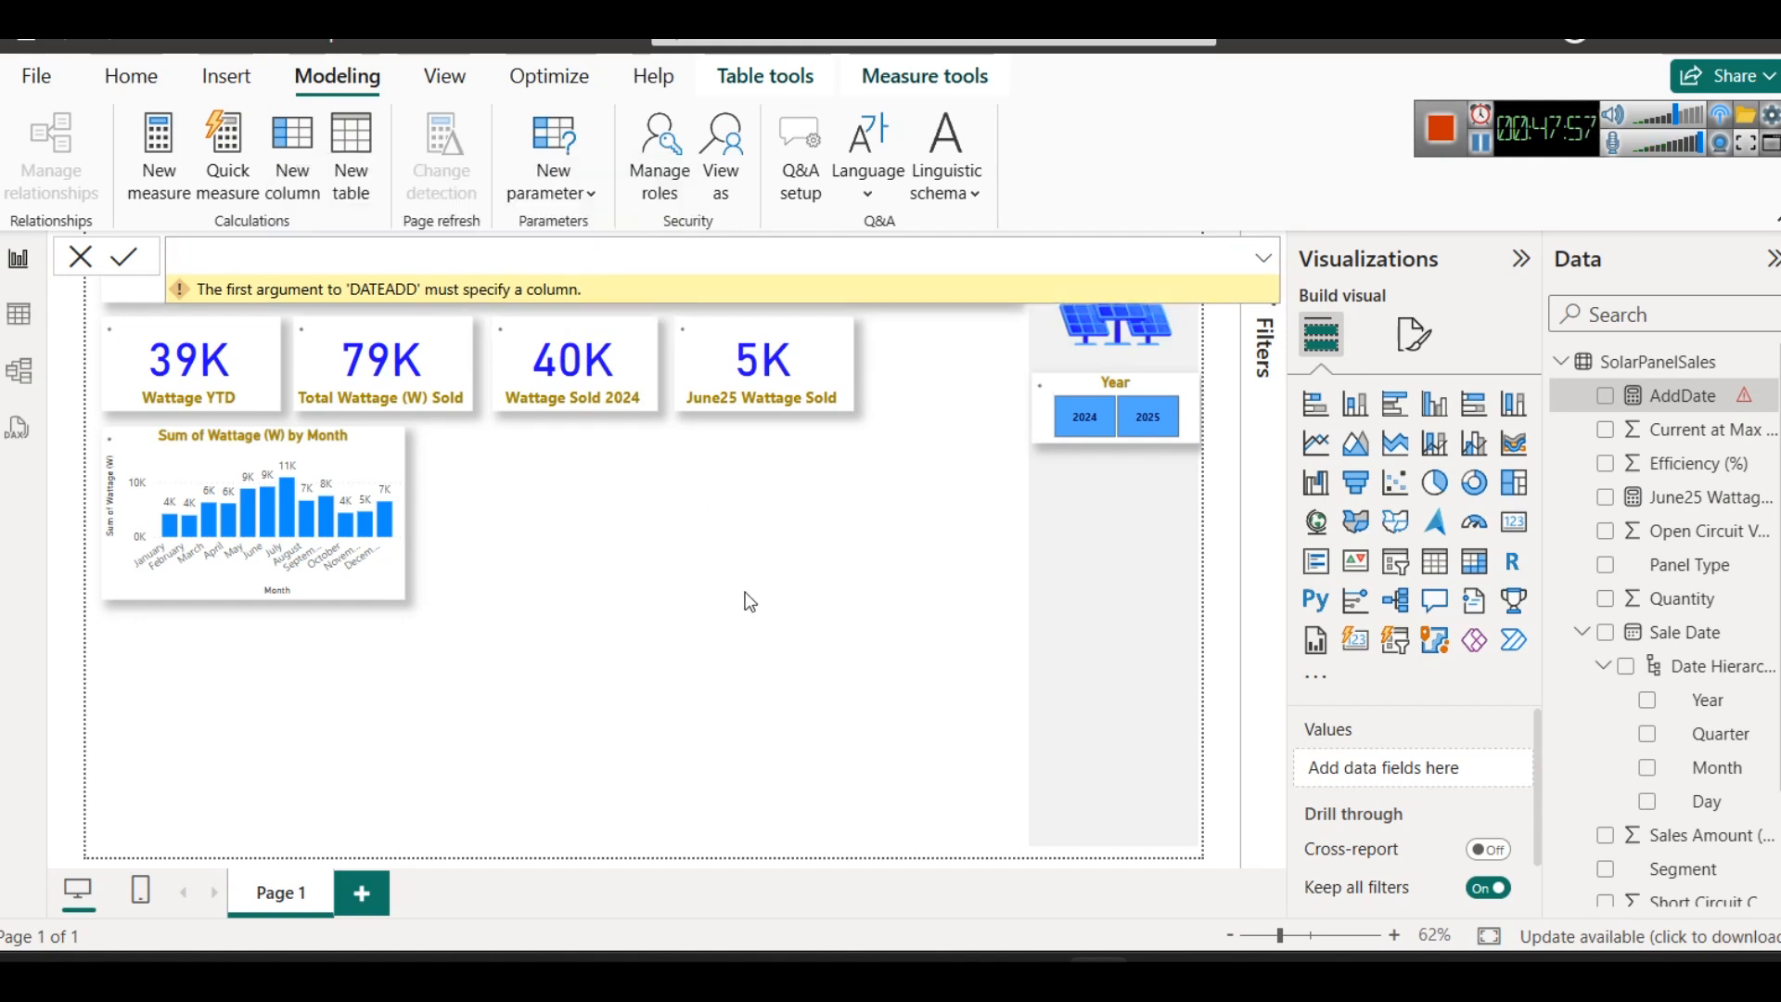
pyautogui.write('AddDate =')
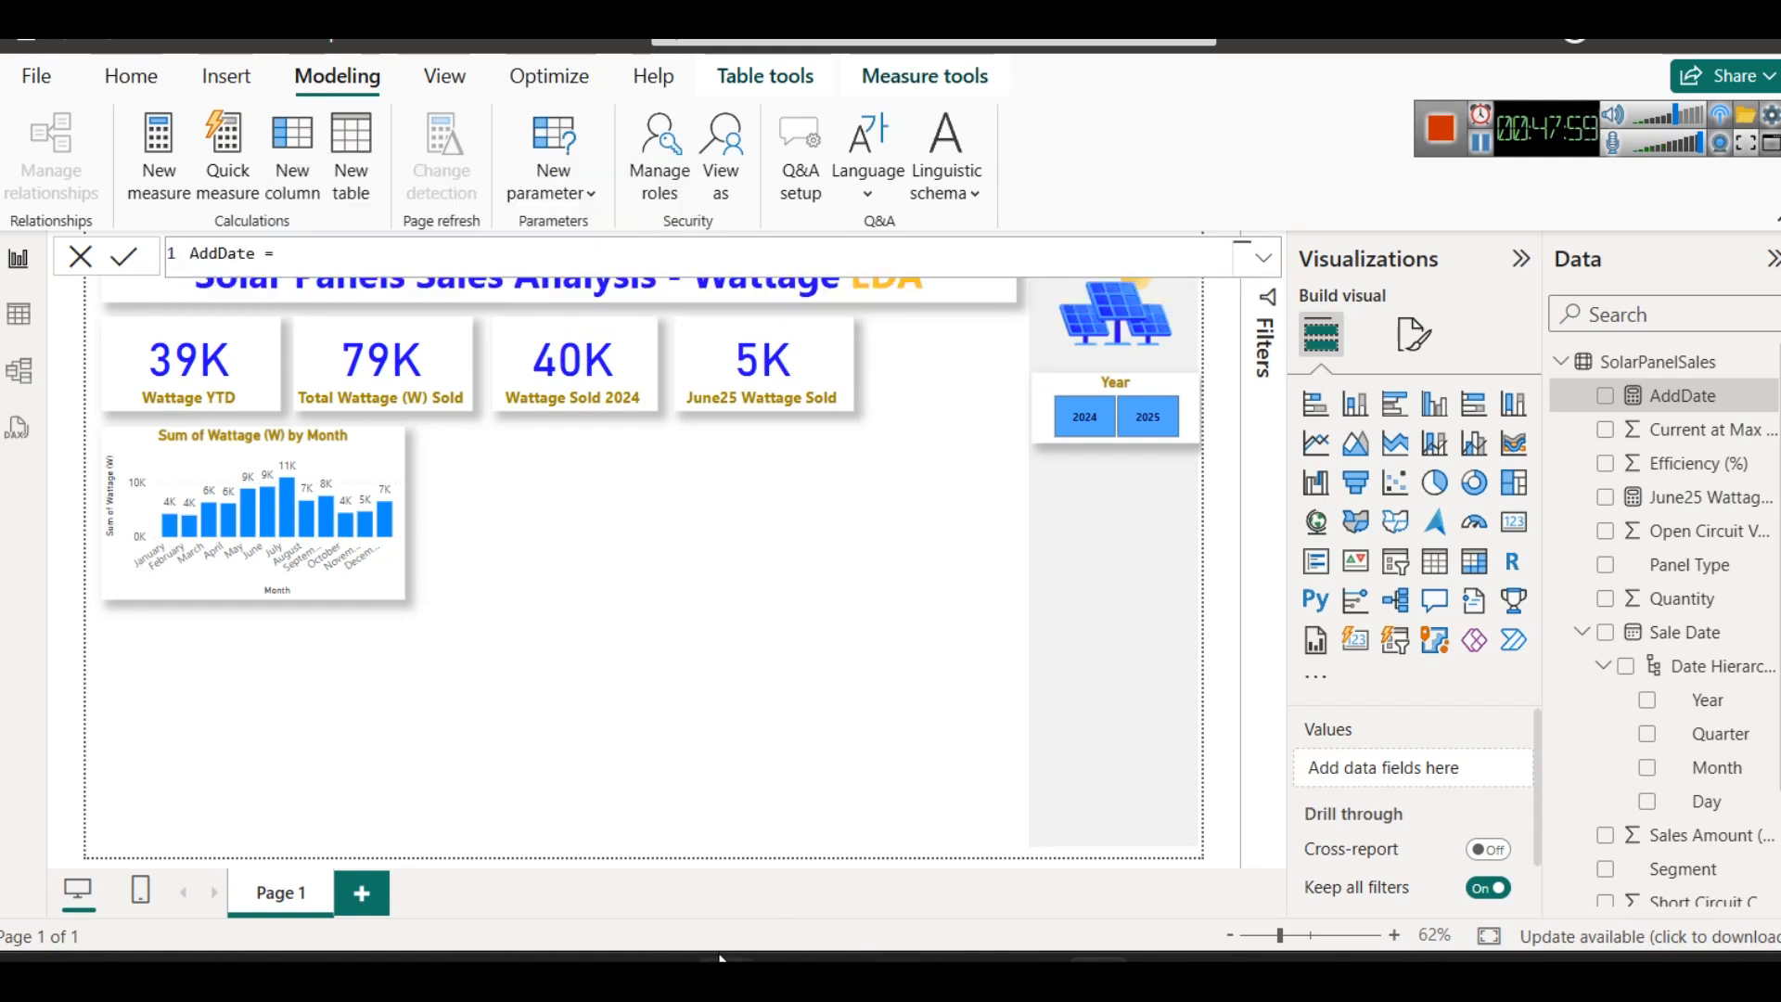
# - Switch back to the Notepad notes and enclose the DATEADD example's date in double quotes, with two new lines below the example
pyautogui.click(1059, 892)
pyautogui.press('Return')
pyautogui.press('Return')
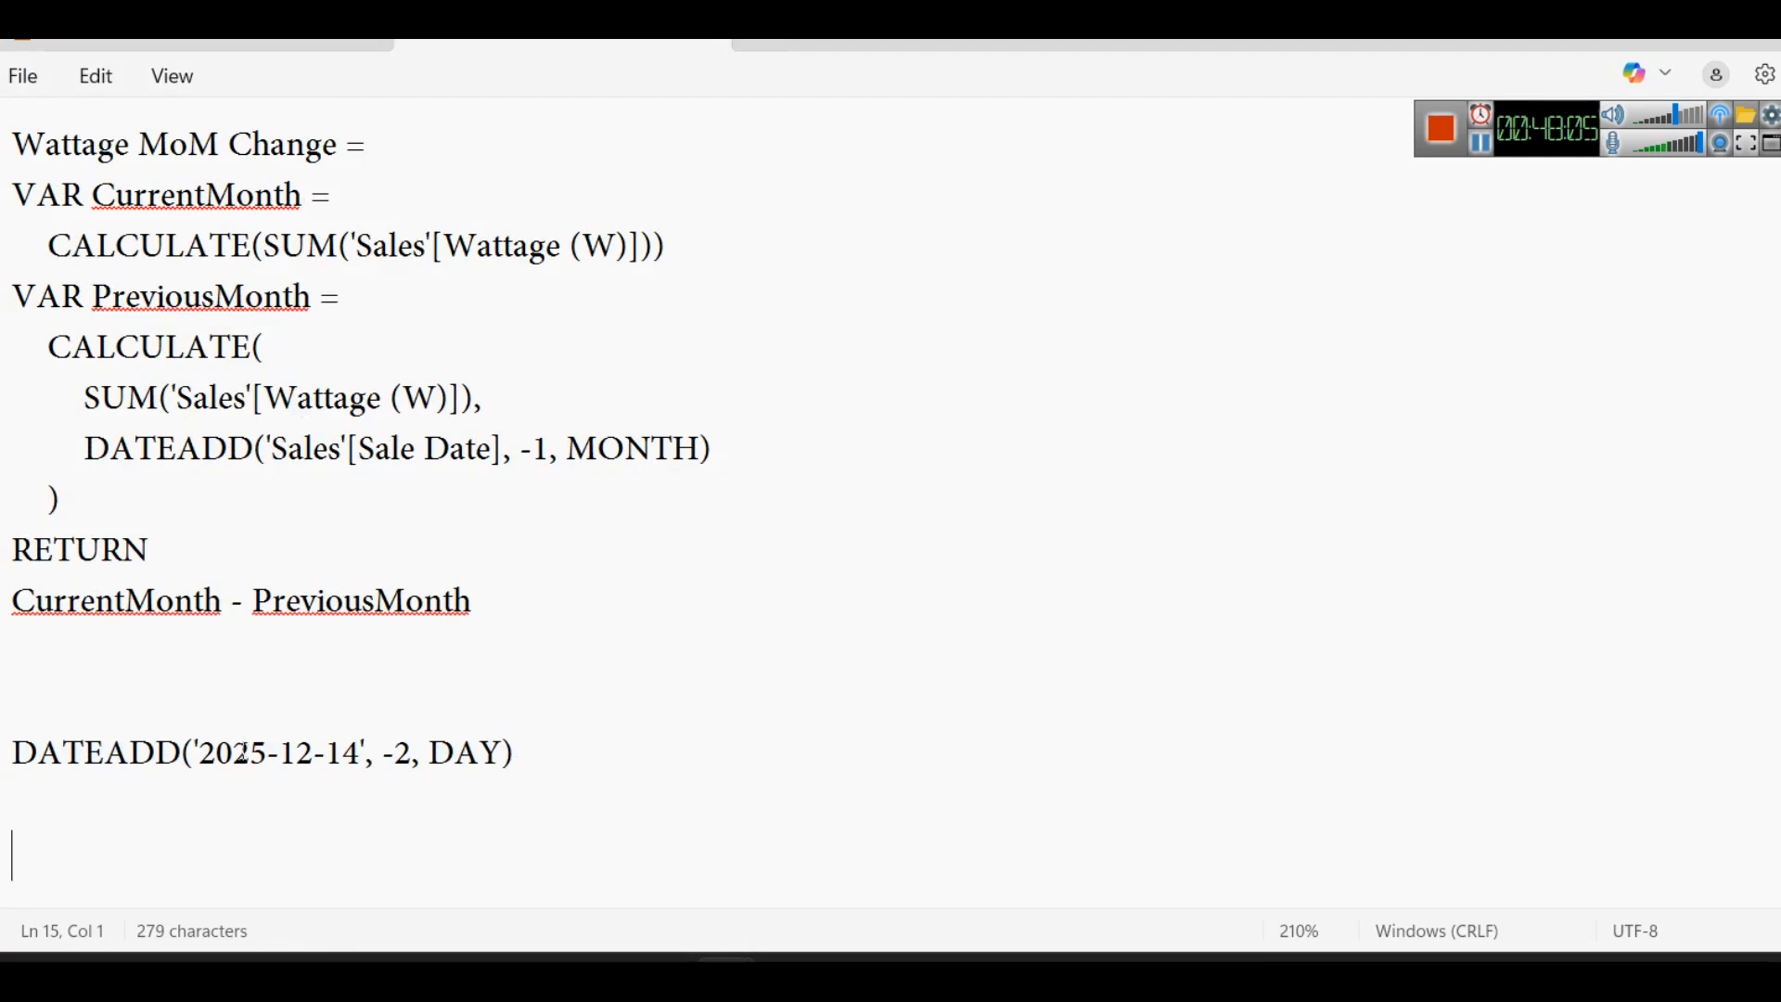
pyautogui.click(200, 750)
pyautogui.press('BackSpace')
pyautogui.write('"')
pyautogui.press('Right')
pyautogui.press('Right')
pyautogui.press('Right')
pyautogui.press('Right')
pyautogui.press('Right')
pyautogui.press('Right')
pyautogui.press('Right')
pyautogui.press('Right')
pyautogui.press('Right')
pyautogui.press('Right')
pyautogui.press('Right')
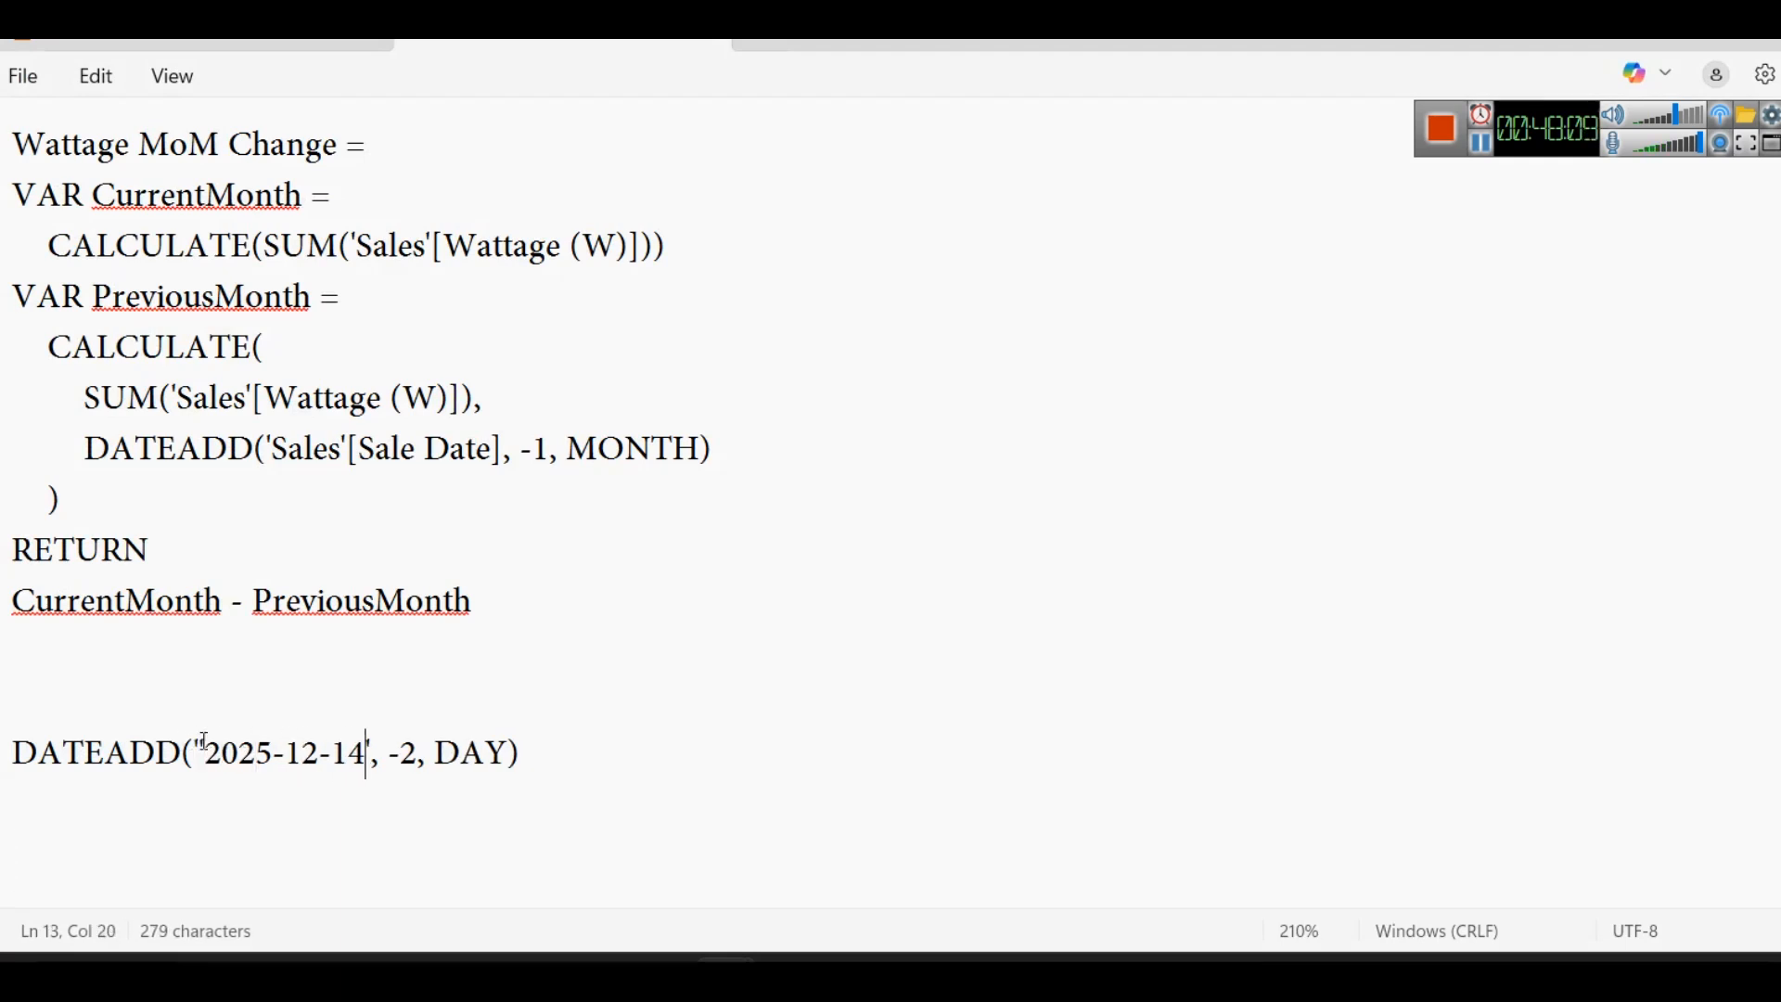
pyautogui.press('BackSpace')
pyautogui.write('"')
pyautogui.press('Home')
pyautogui.hotkey('shift', 'End')
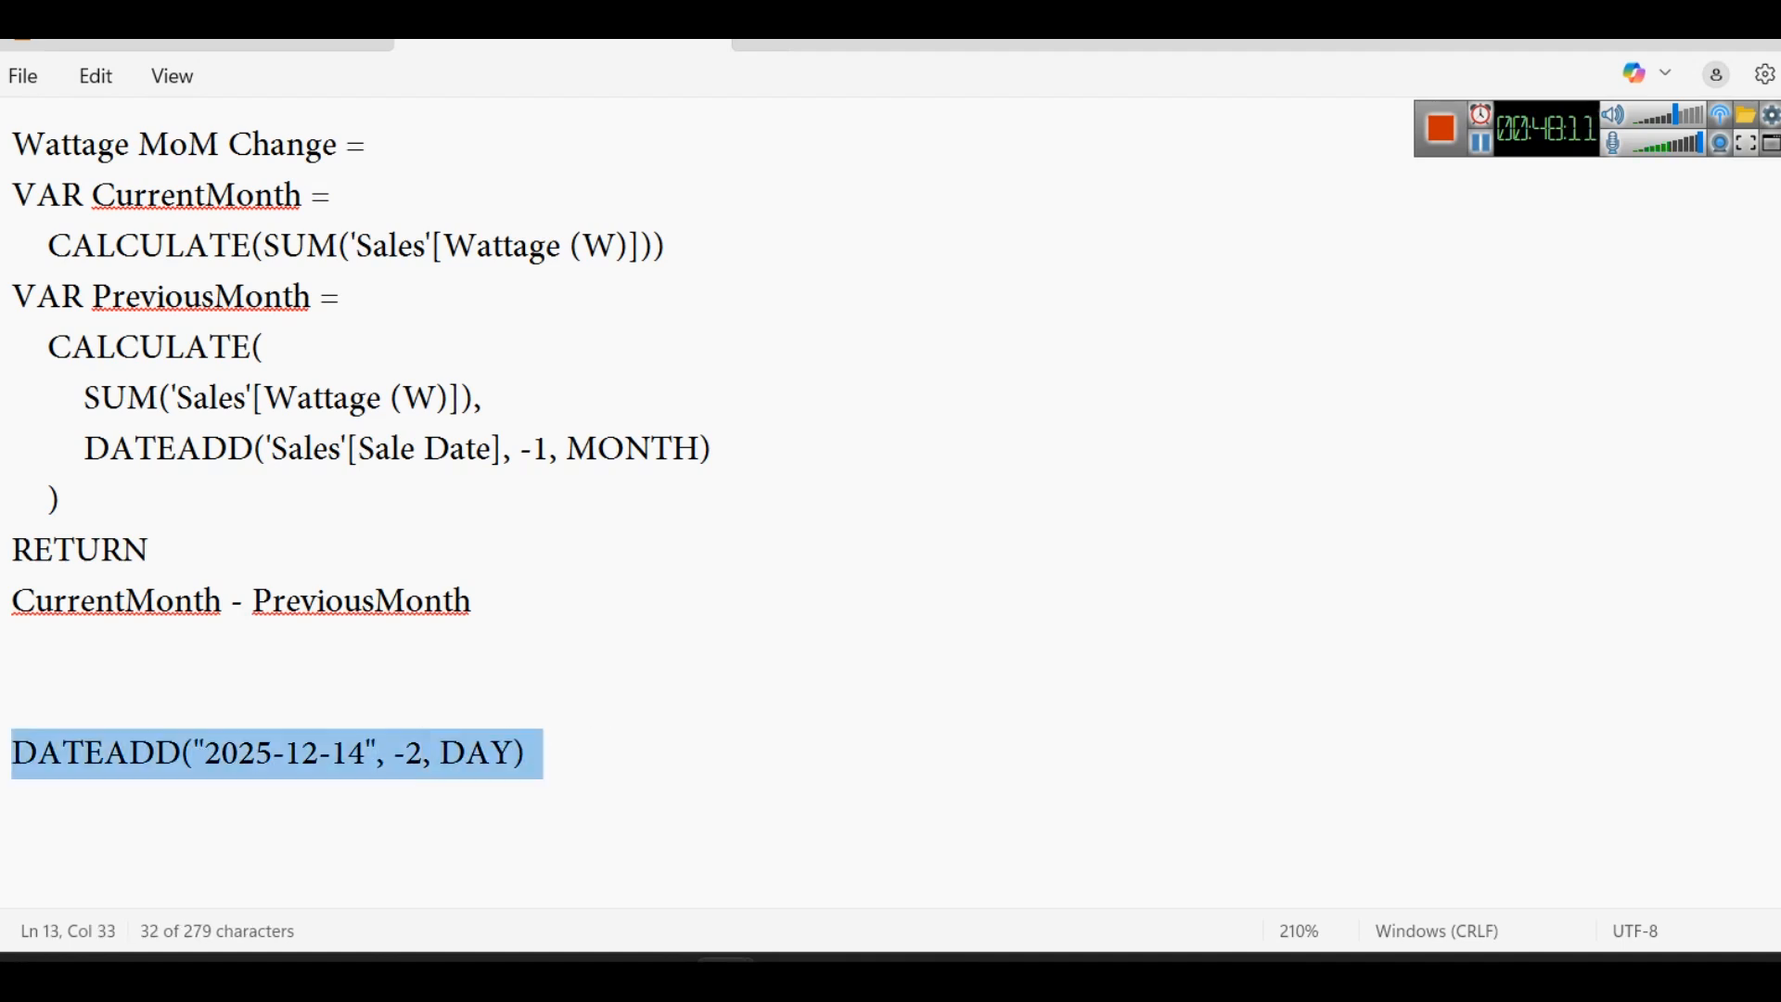
# - Append the result "= 12 december 2025" after the DATEADD example and highlight the whole line
pyautogui.click(712, 798)
pyautogui.click(728, 735)
pyautogui.press('Tab')
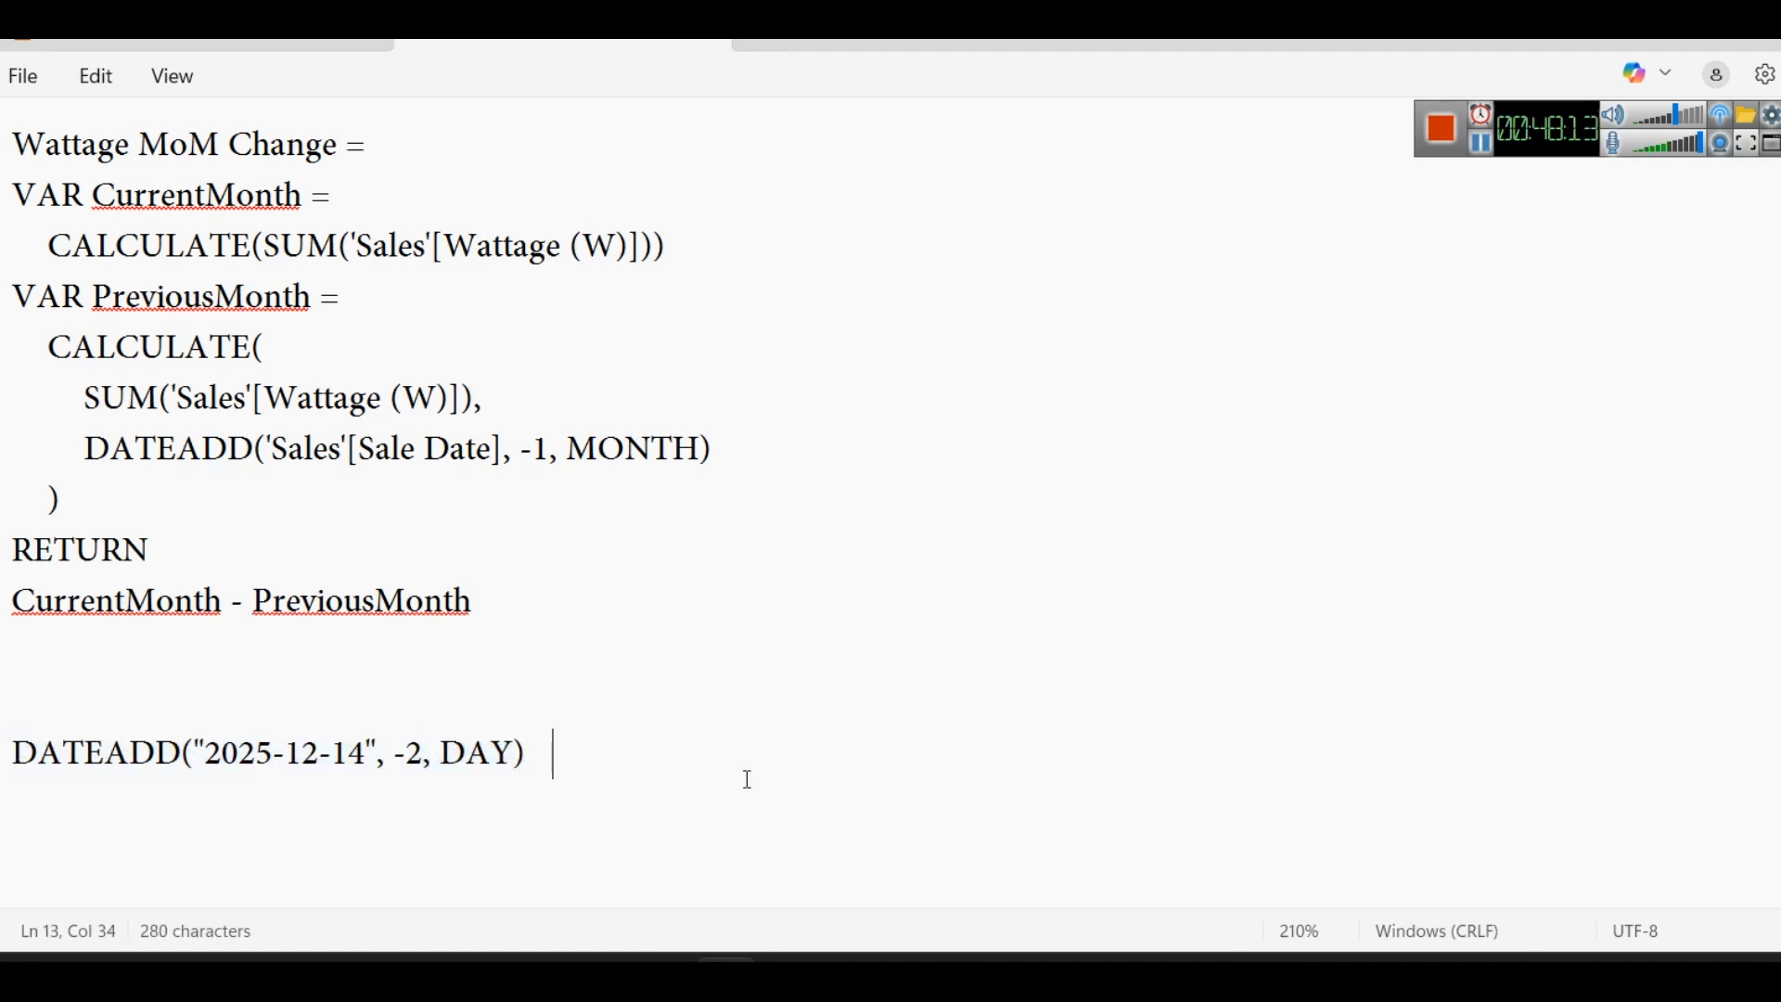
pyautogui.write('=    12 decemm')
pyautogui.press('BackSpace')
pyautogui.write('b')
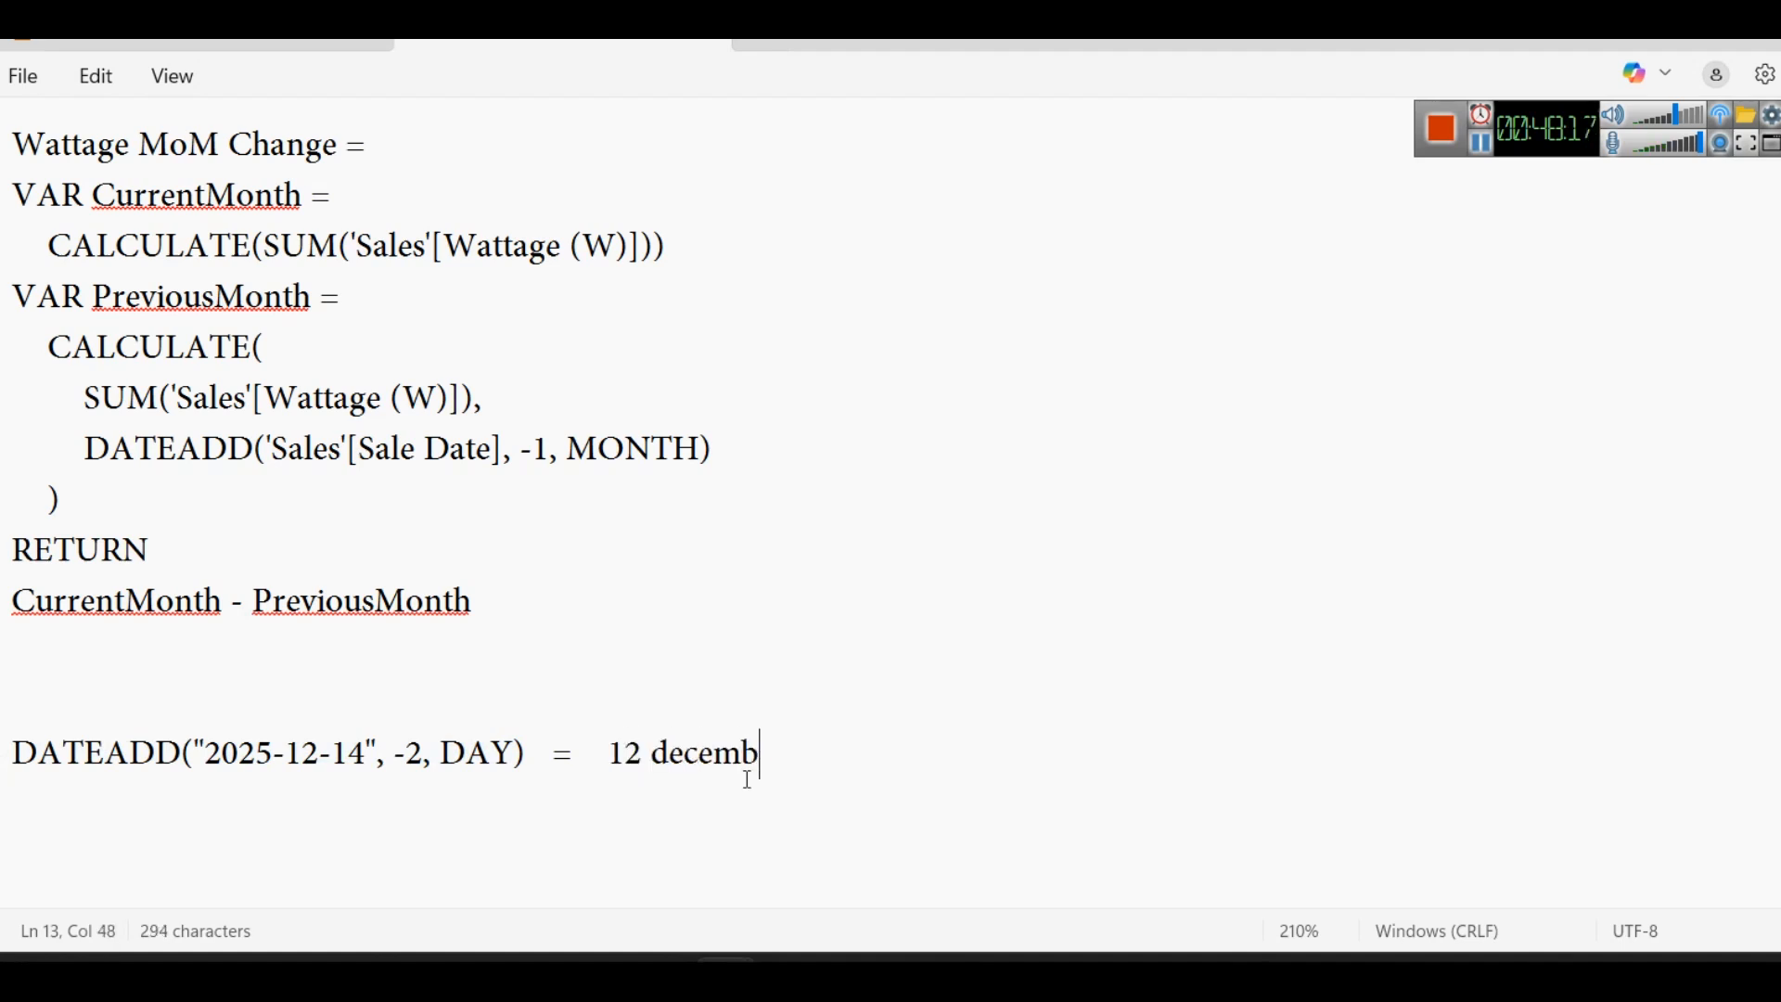
pyautogui.write('er 202')
pyautogui.press('BackSpace')
pyautogui.write('025')
pyautogui.moveTo(878, 747); pyautogui.dragTo(7, 769)
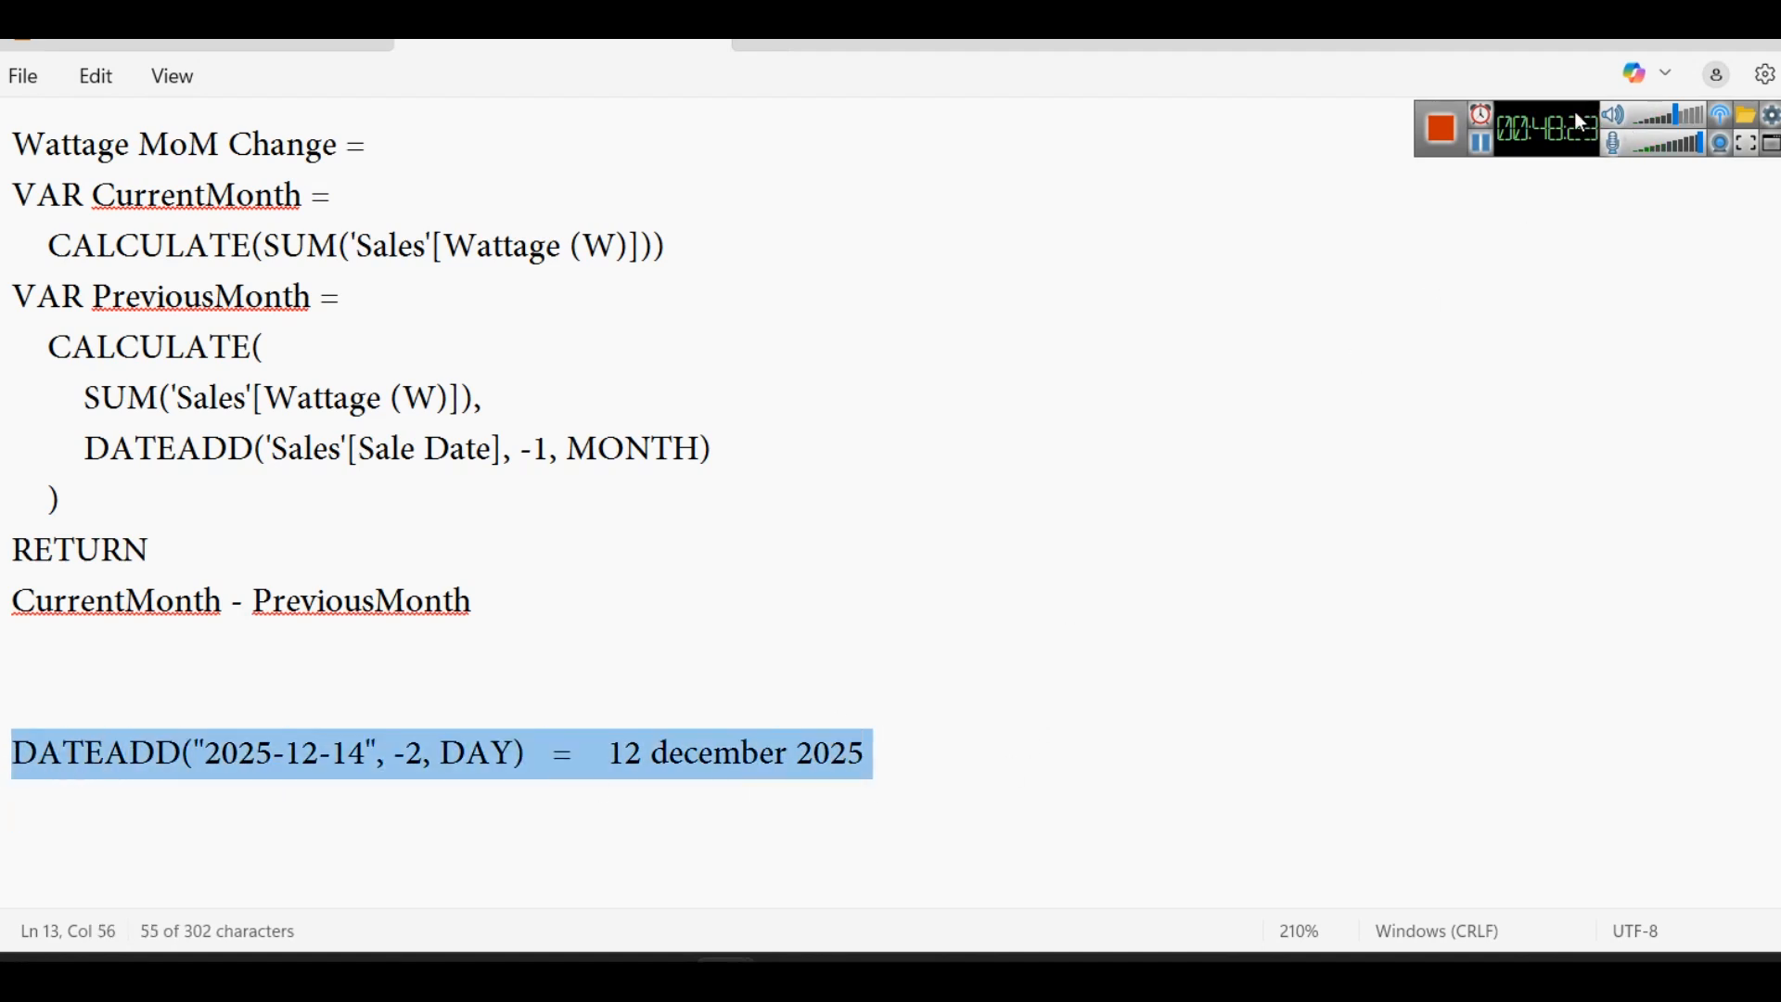
# - Set the DATEADD example's number of days to -2 and its result to "14 december 2025"
pyautogui.click(1481, 144)
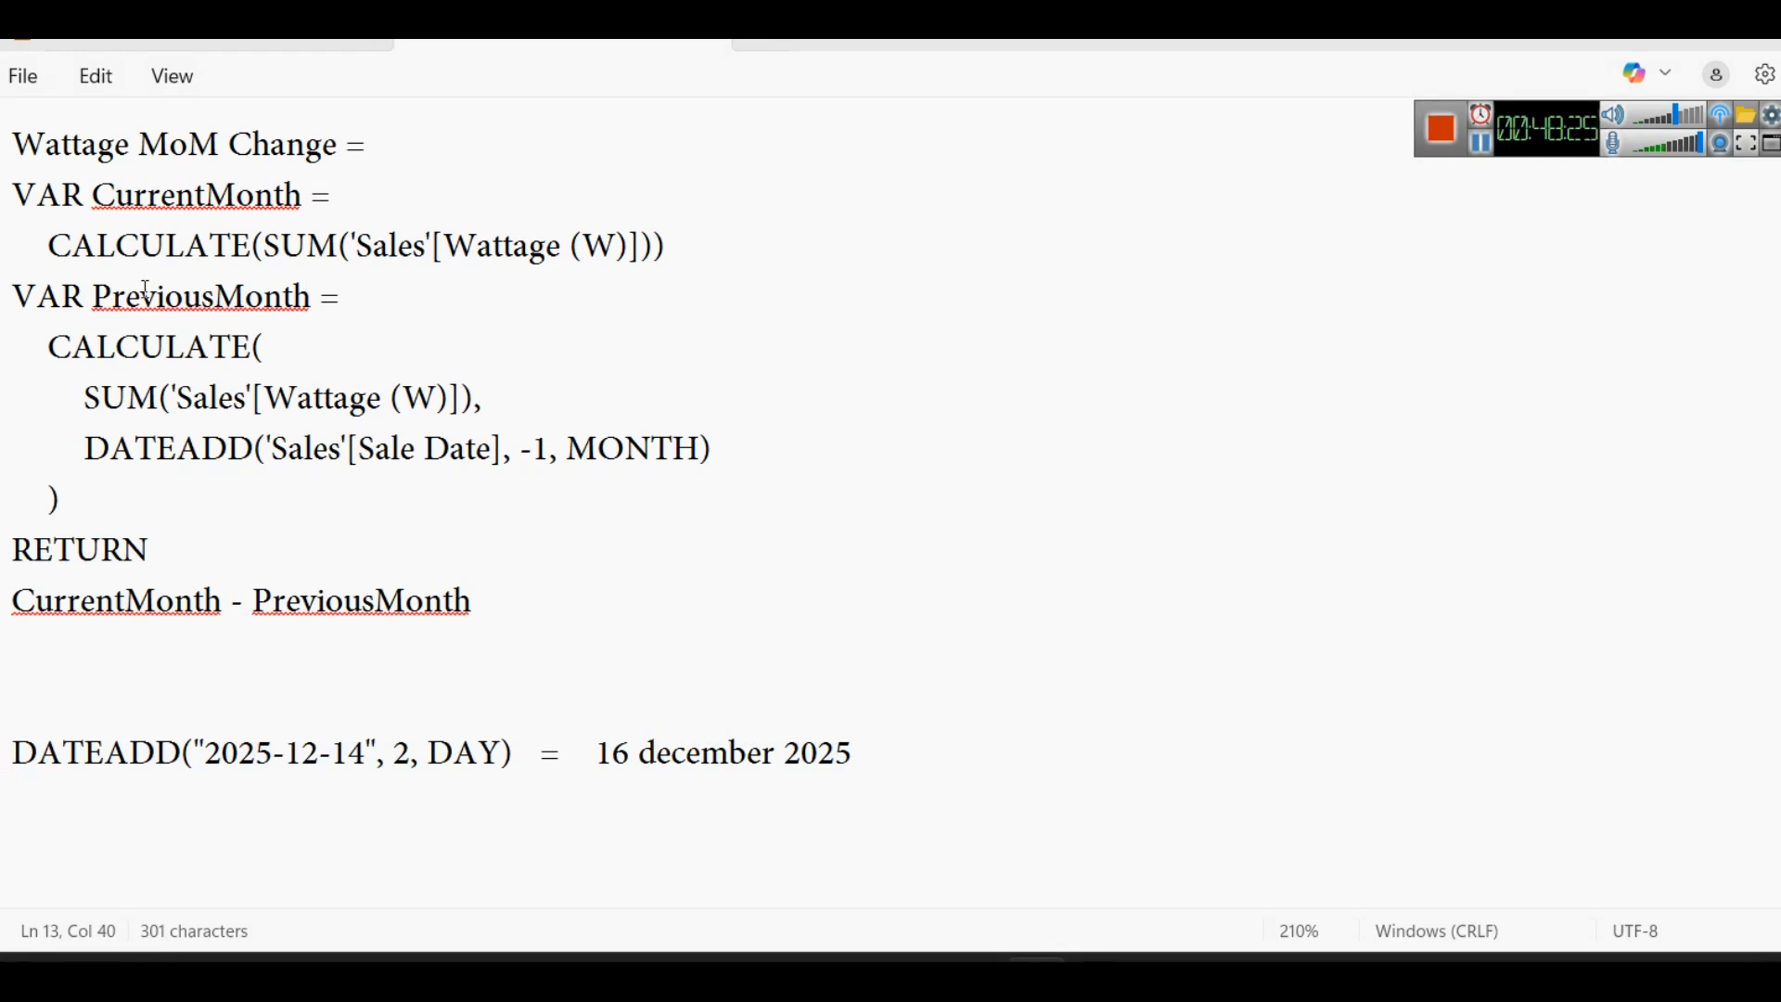
pyautogui.click(398, 765)
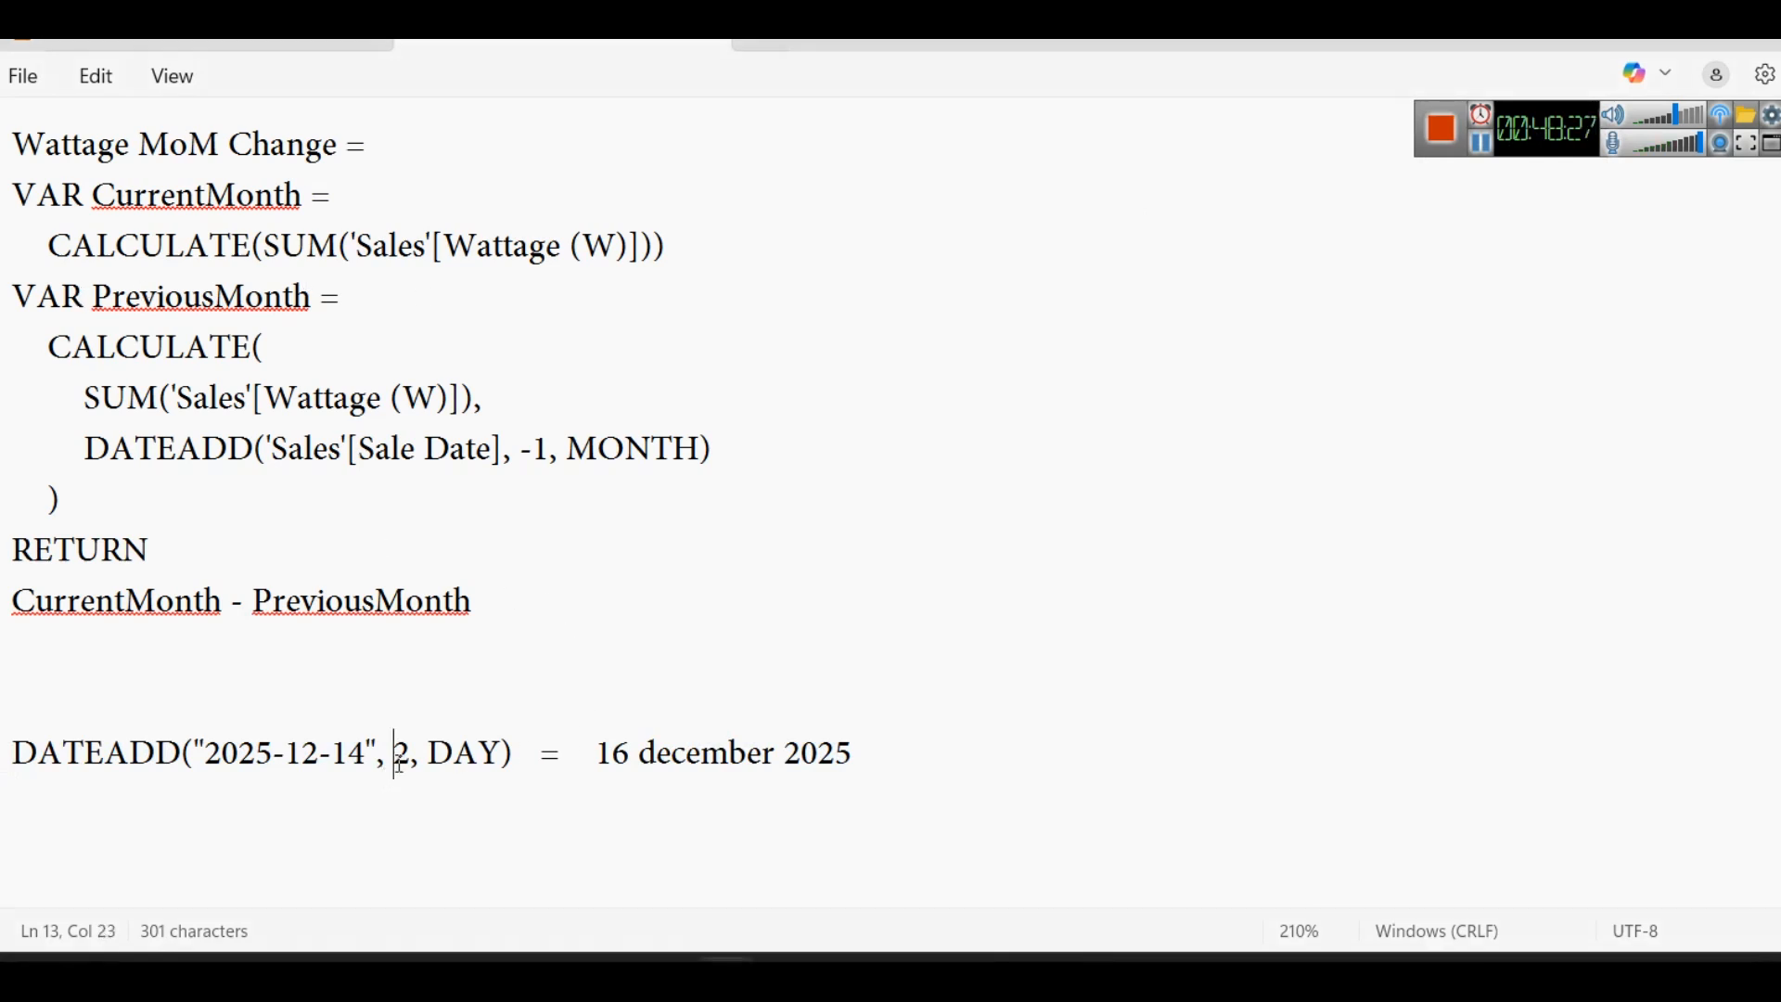
pyautogui.write('-')
pyautogui.moveTo(624, 756); pyautogui.dragTo(642, 759)
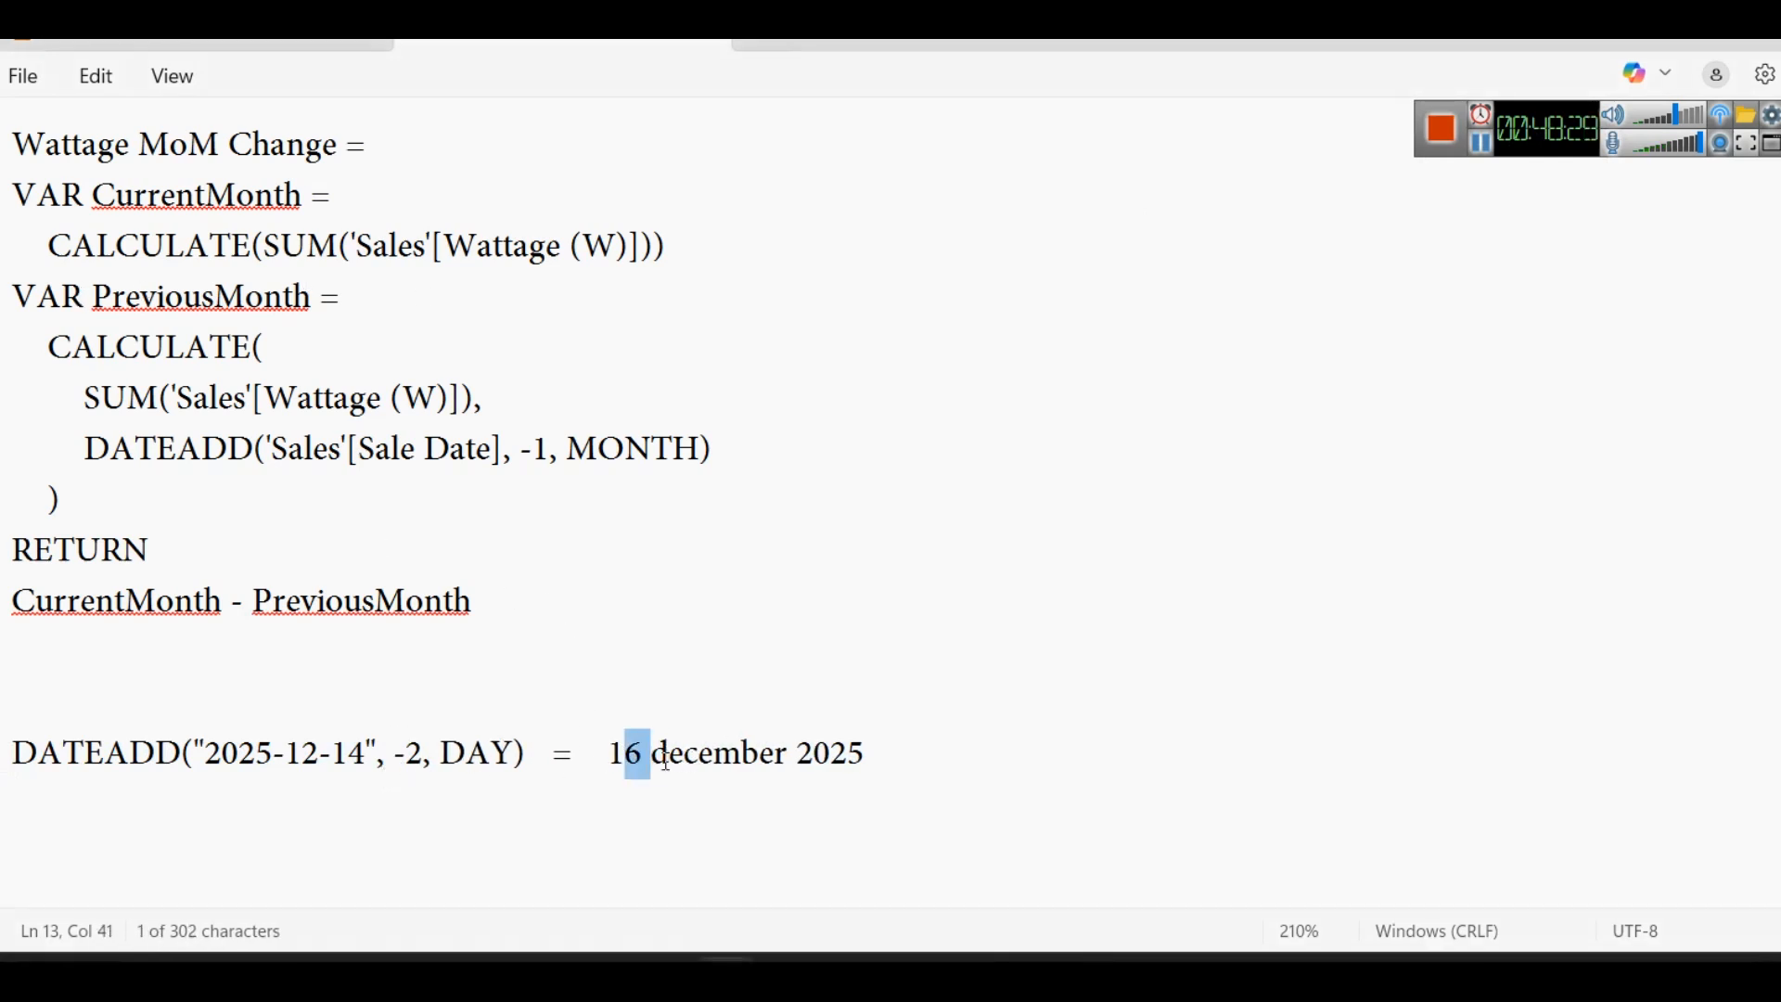
pyautogui.write('4')
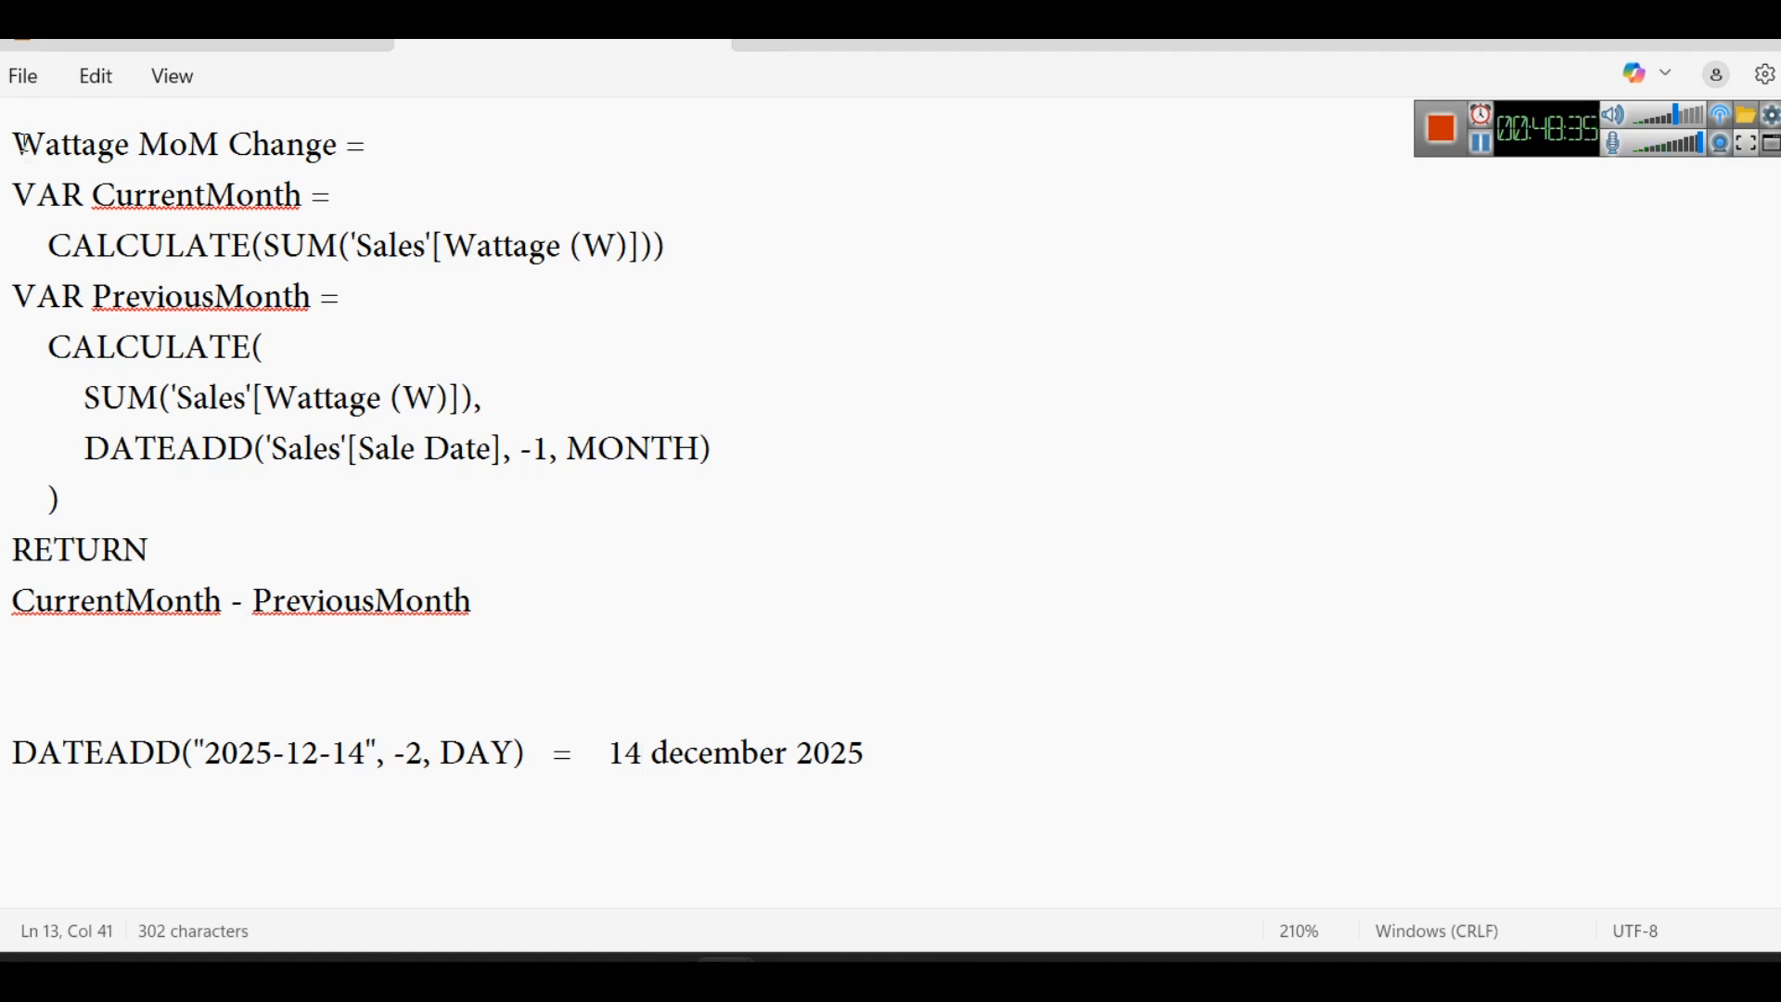
# - Highlight the measure name Wattage MoM Change at the start of the formula notes
pyautogui.moveTo(21, 145); pyautogui.dragTo(340, 130)
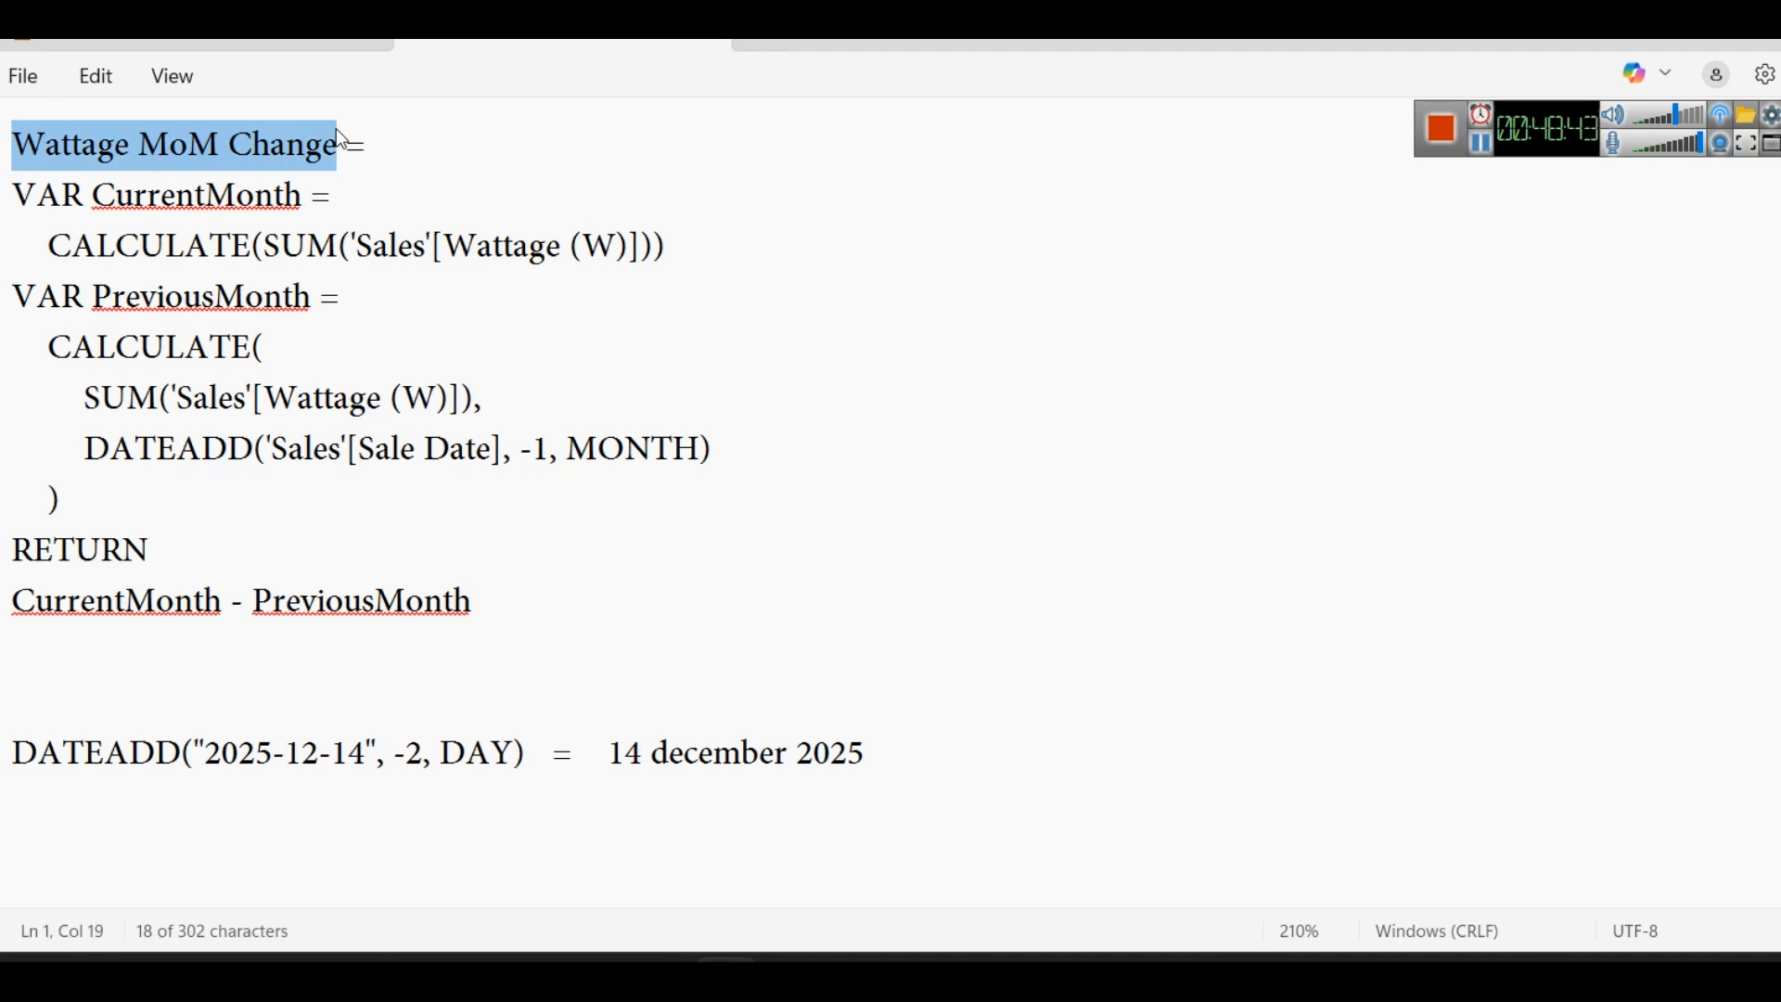
# - Add the example line "This month = 5000" below the DATEADD example, leaving an empty line between them
pyautogui.click(1139, 763)
pyautogui.press('Return')
pyautogui.press('Return')
pyautogui.write('This m')
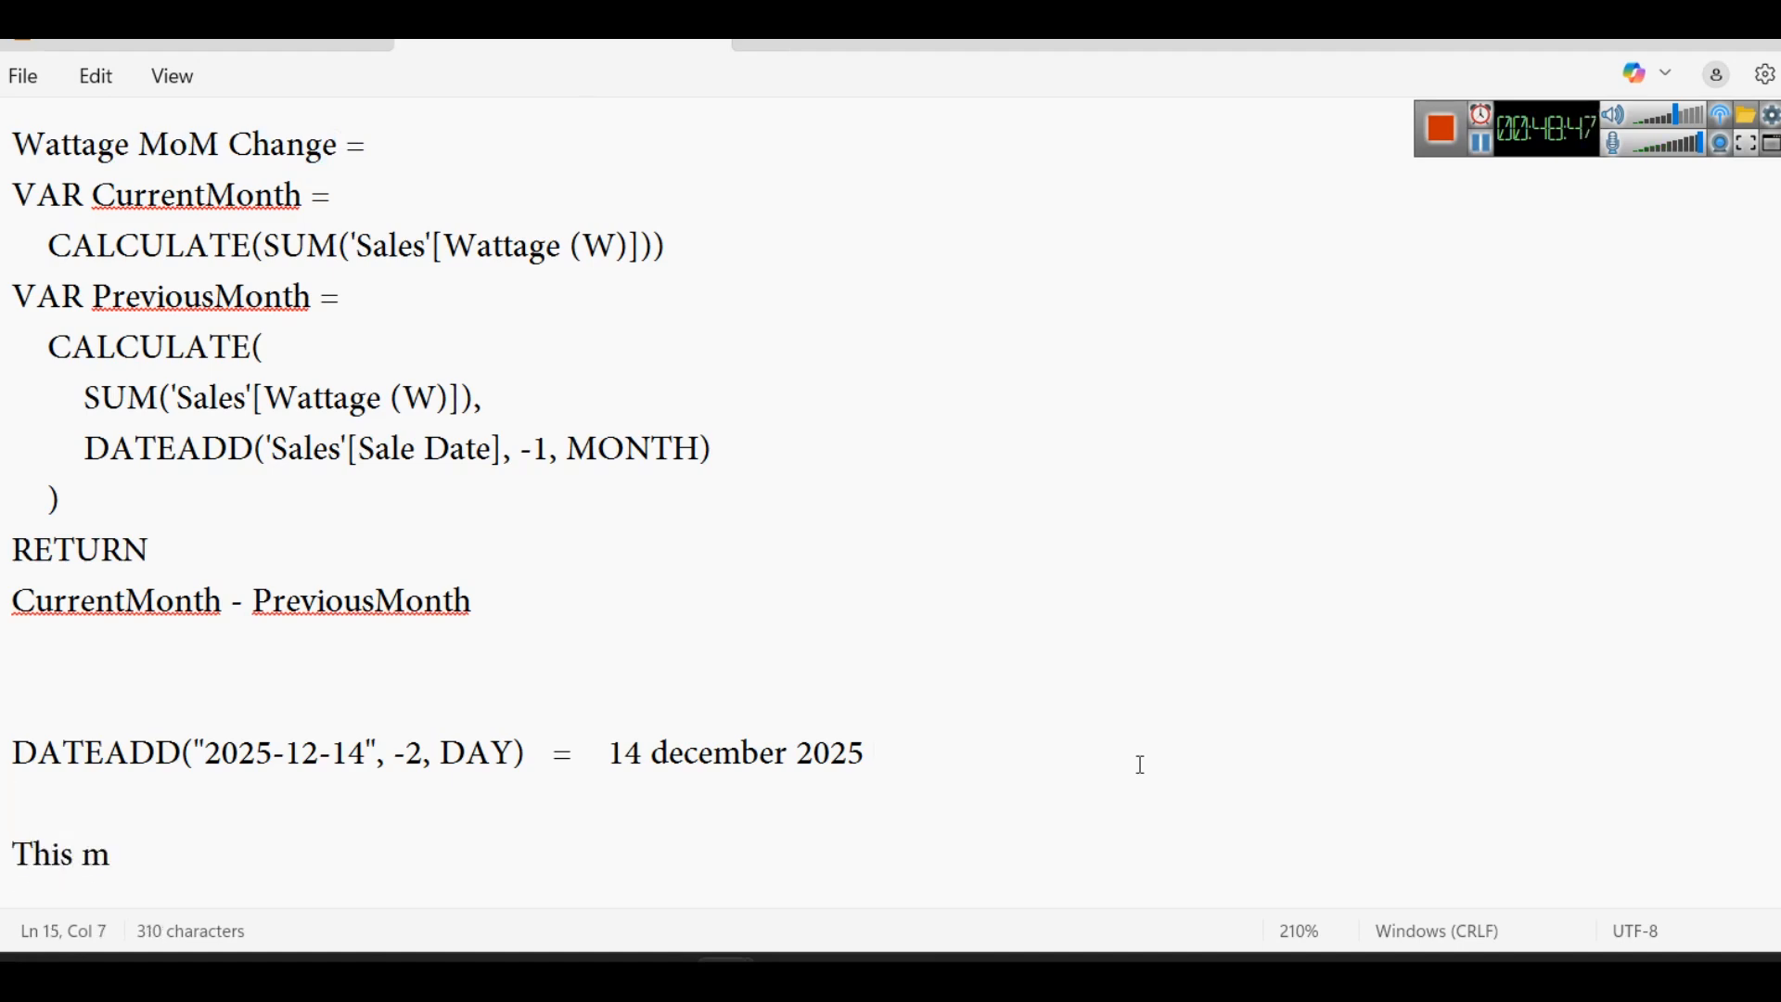
pyautogui.click(1098, 964)
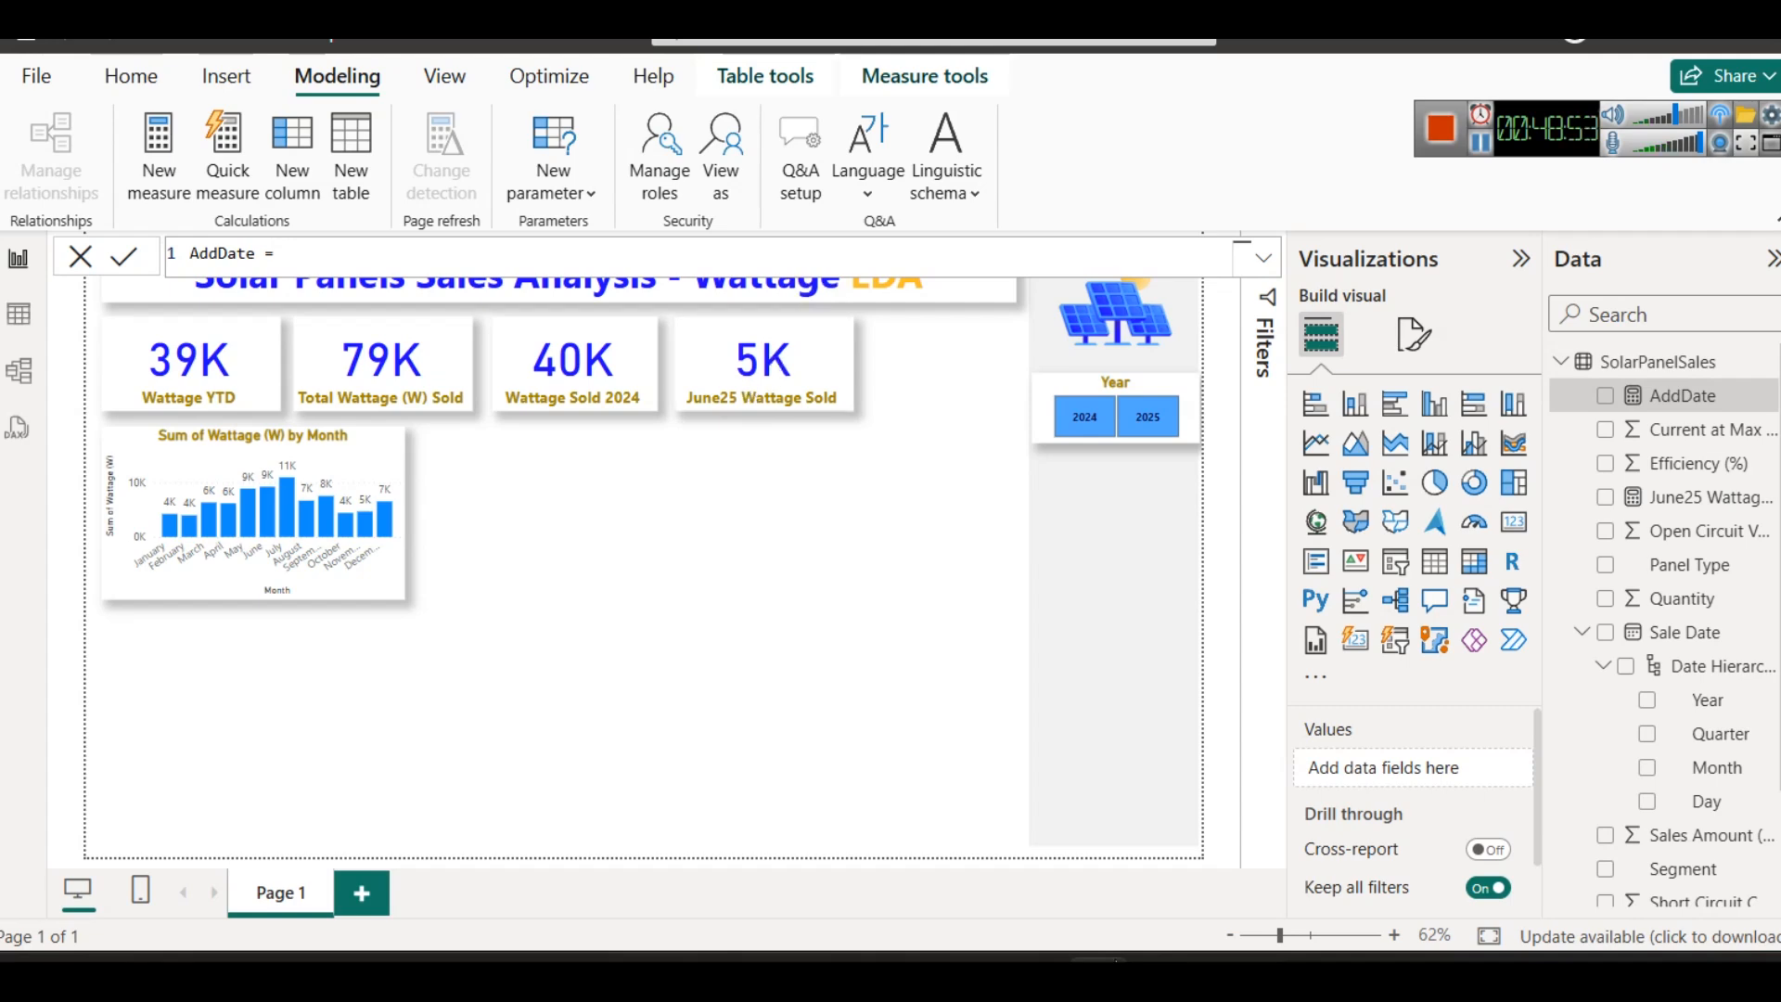
pyautogui.click(1113, 961)
pyautogui.write('onth = ')
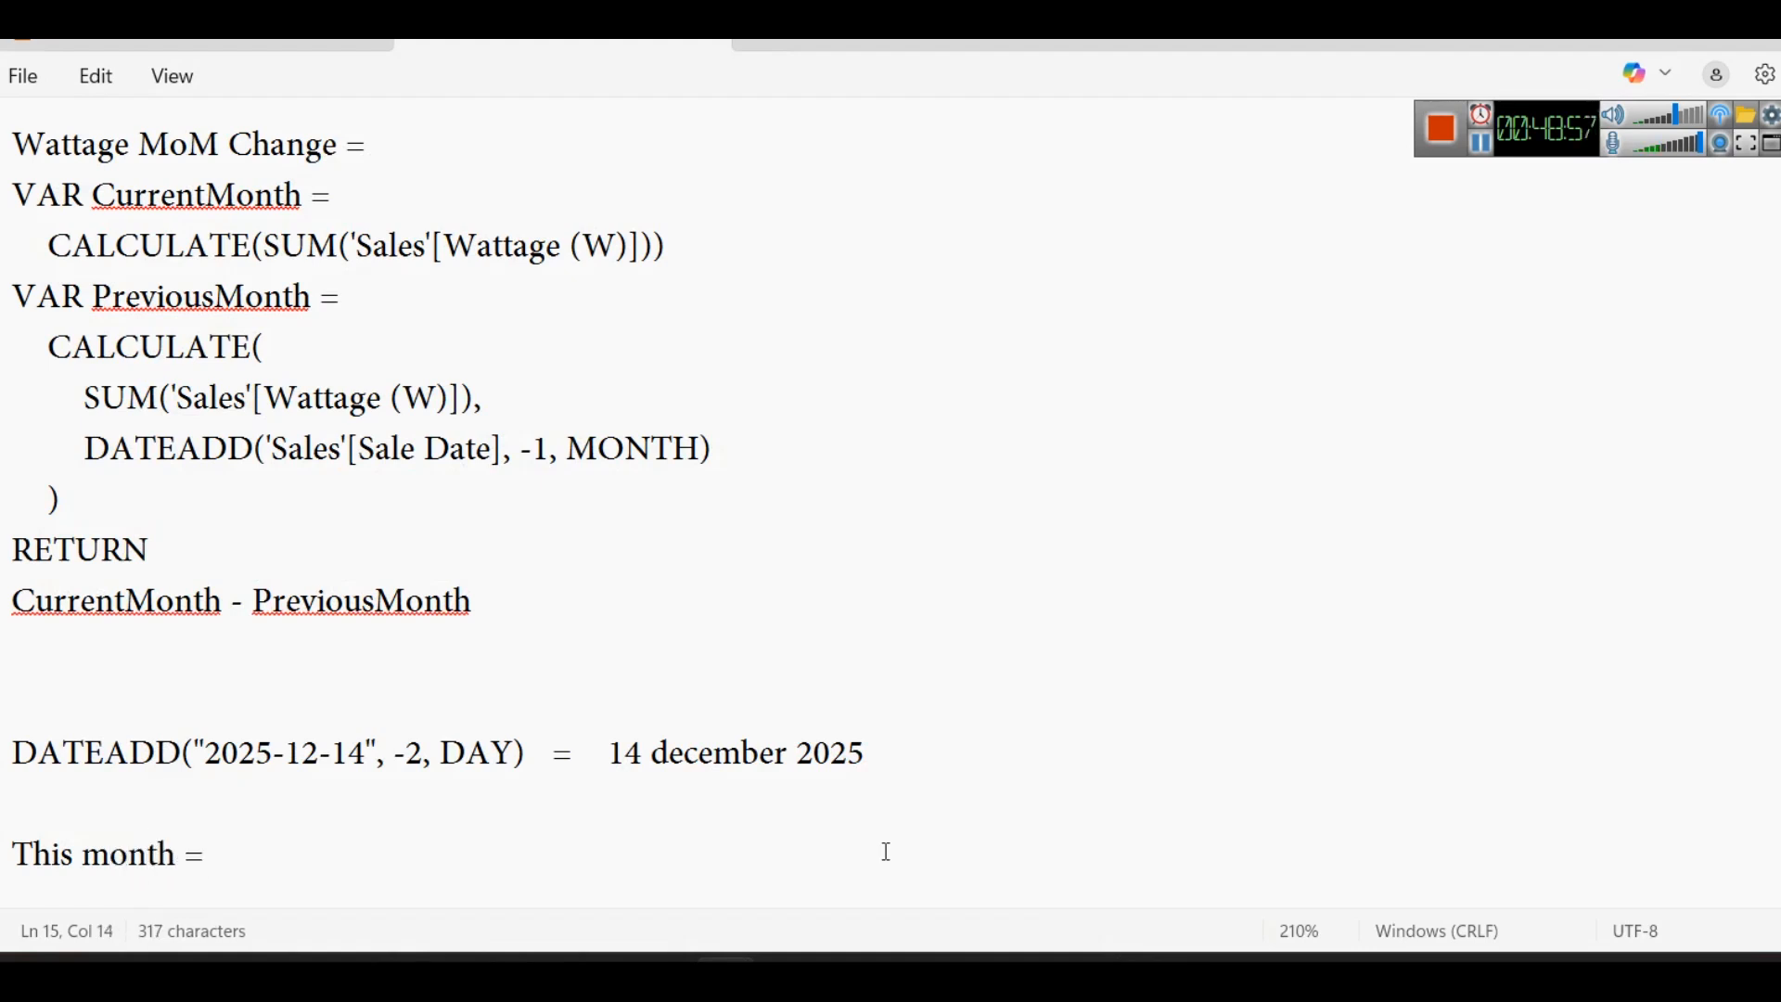
pyautogui.write('5000')
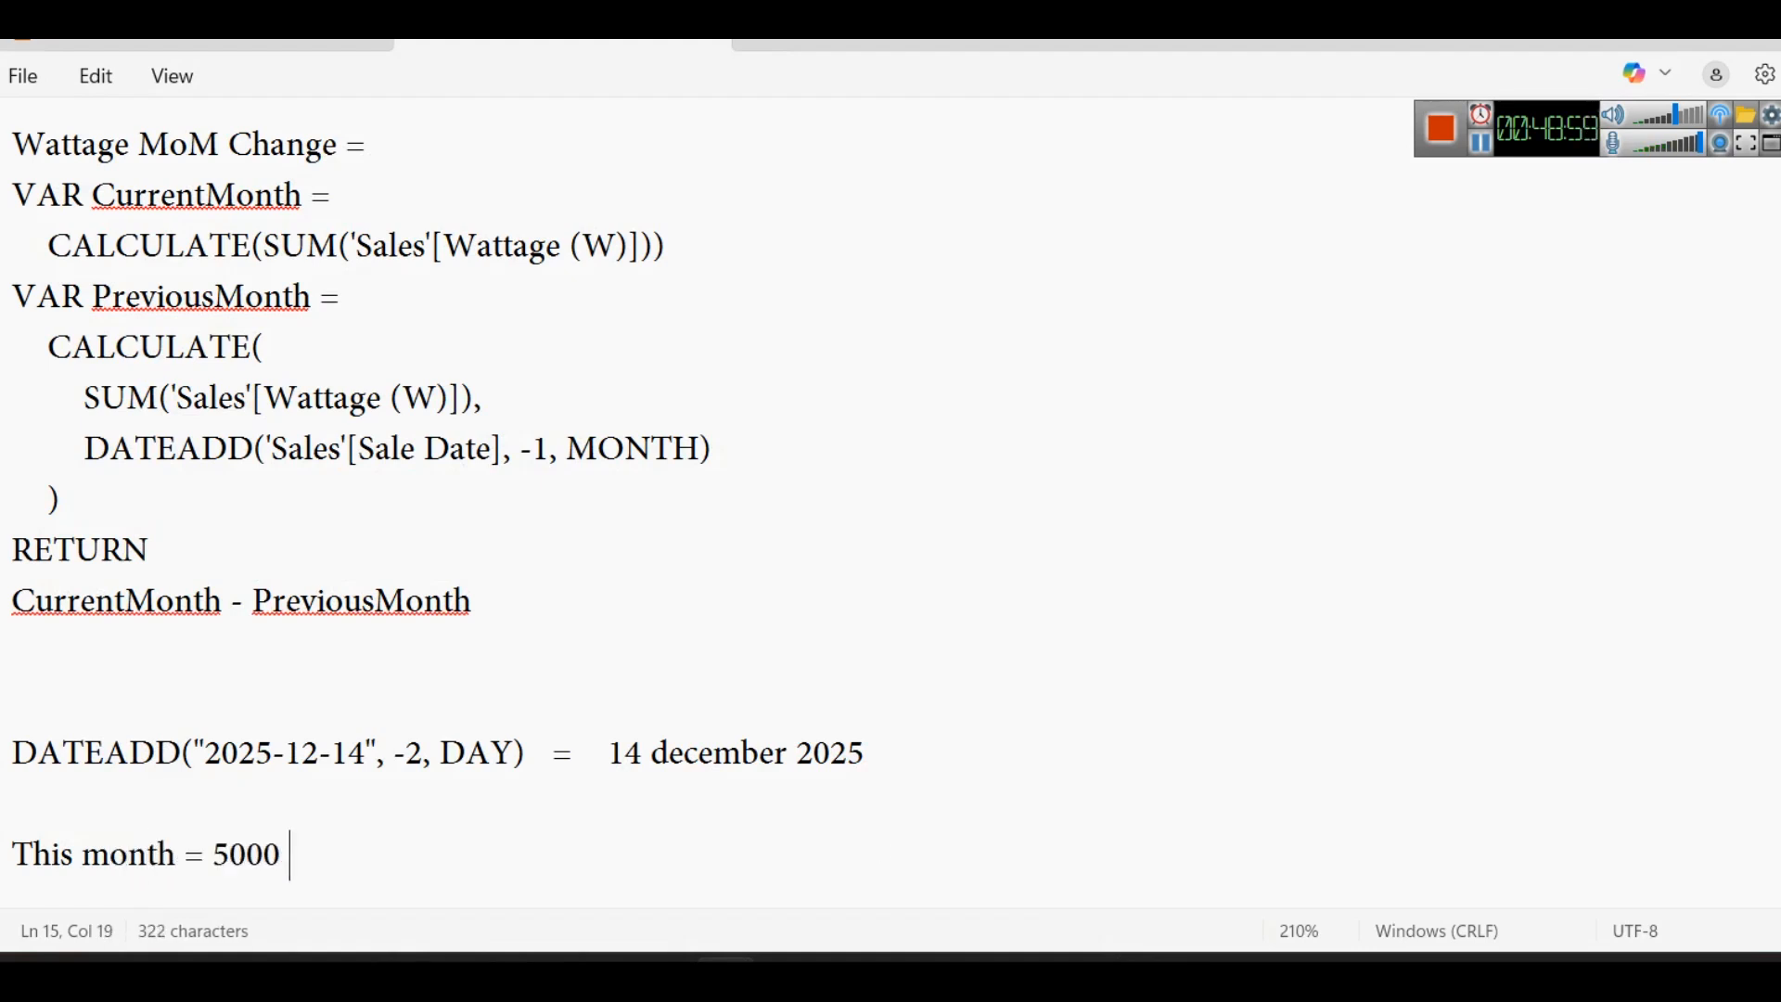
# - Add the line "Previous month = ?" directly under the This month example
pyautogui.press('Return')
pyautogui.write('P')
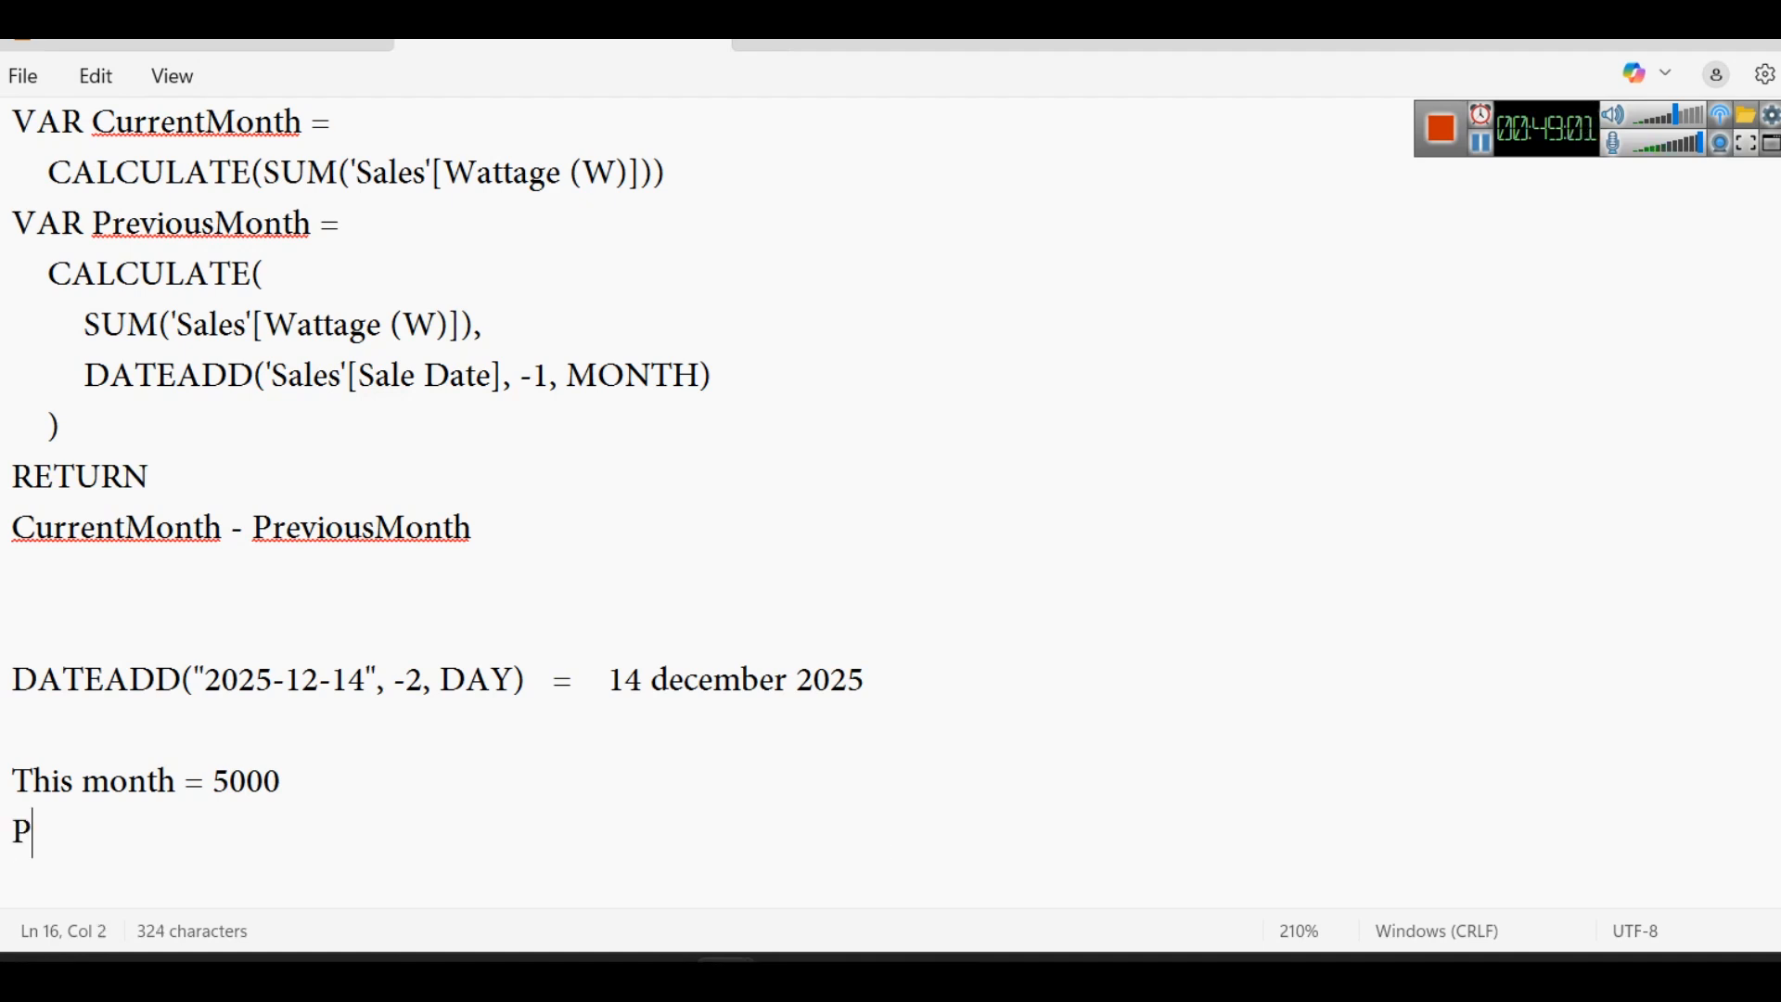
pyautogui.write('revious mnth')
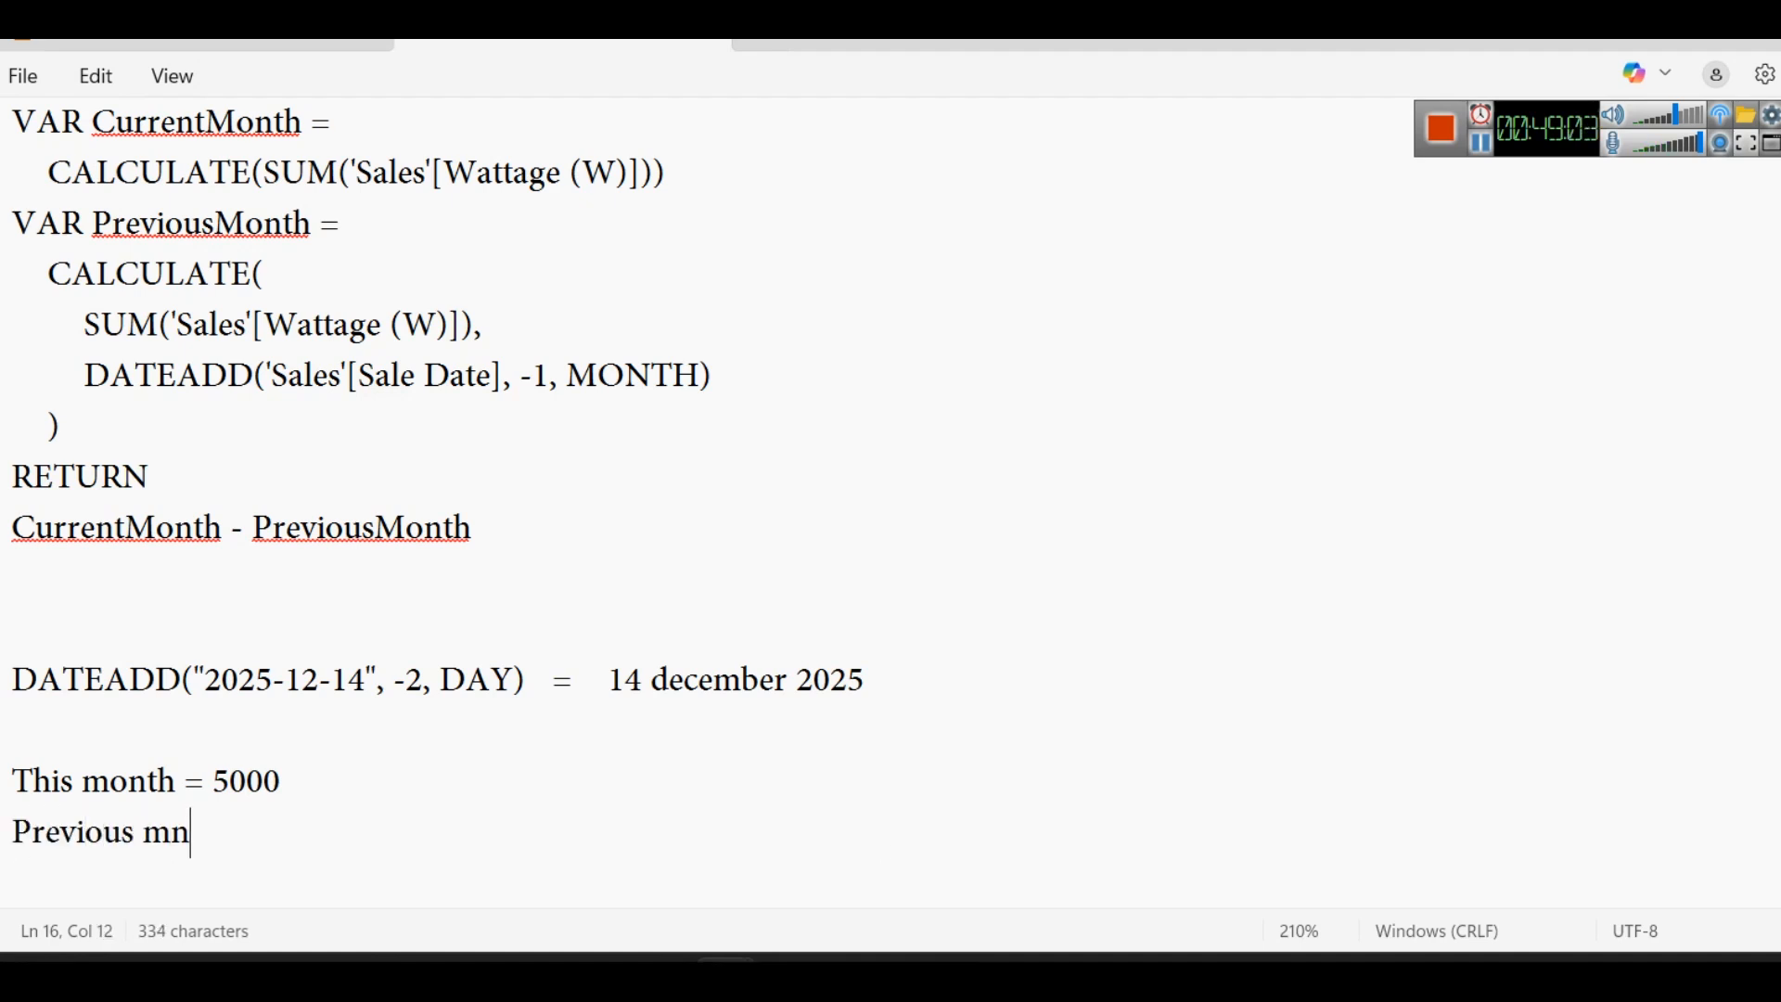
pyautogui.press('BackSpace')
pyautogui.press('BackSpace')
pyautogui.press('BackSpace')
pyautogui.write('onth = ?')
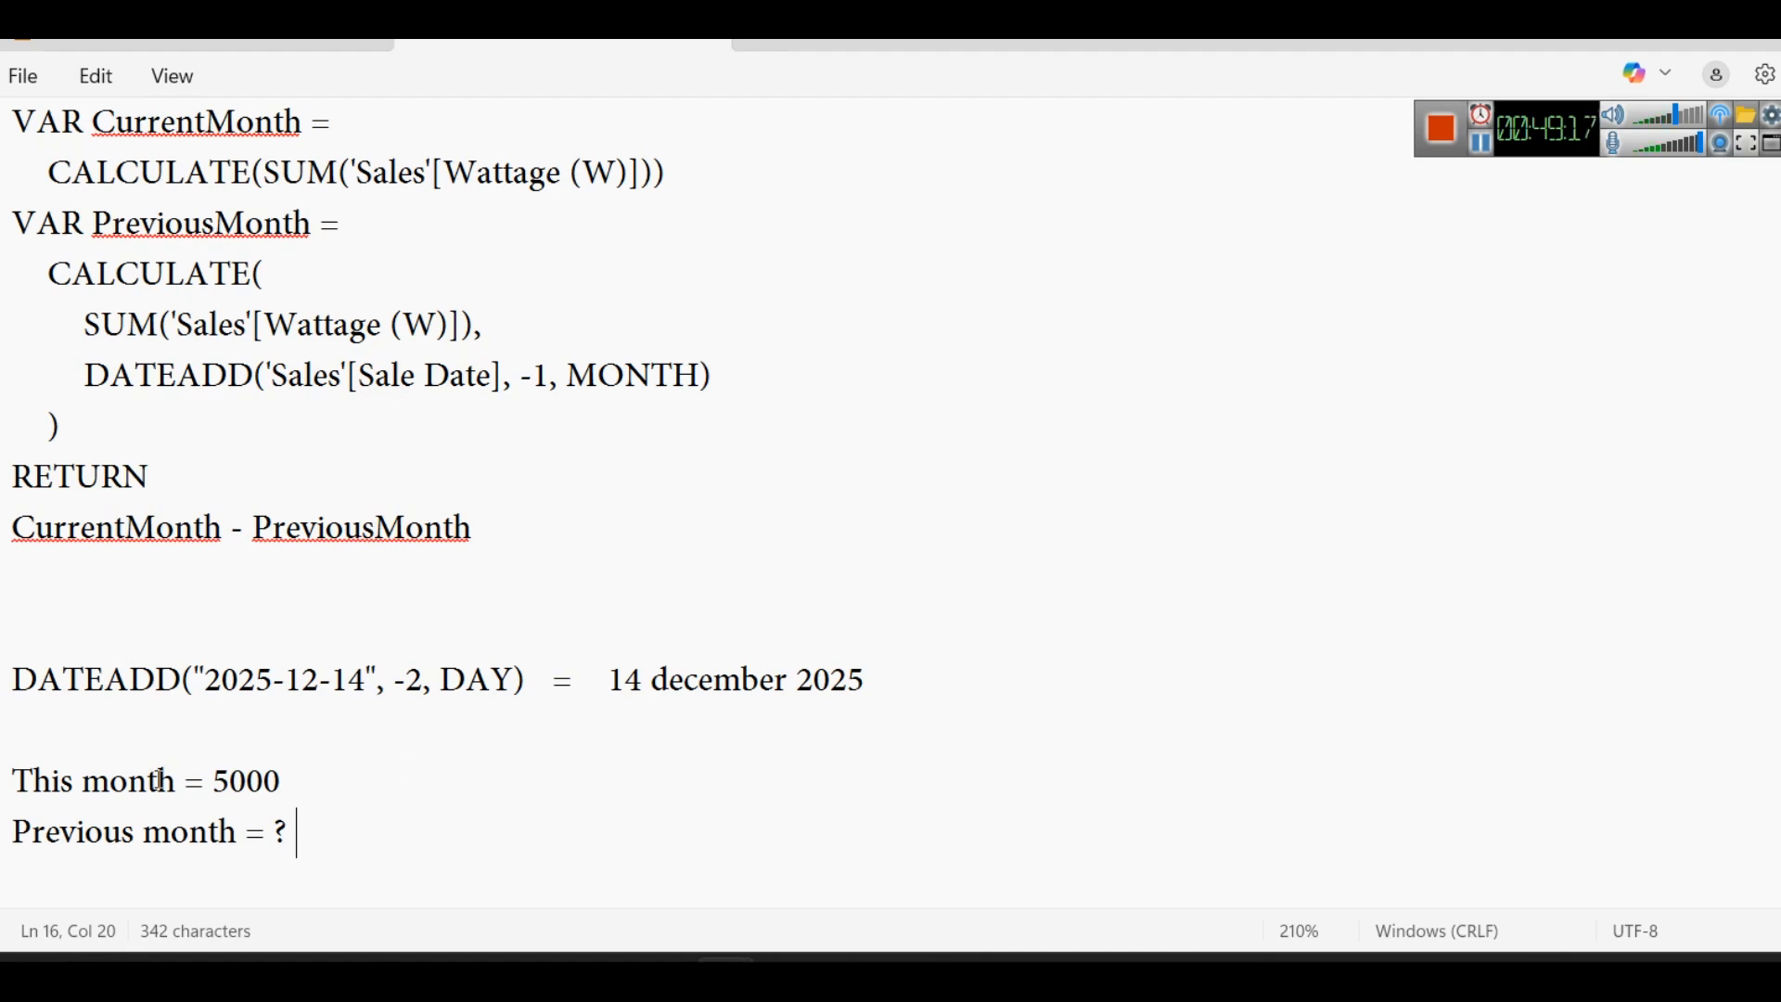
# - Highlight the interval MONTH in the DATEADD example and write QUARTER and DAY on two lines directly under the measure formula
pyautogui.scroll(1, 1484, 199)
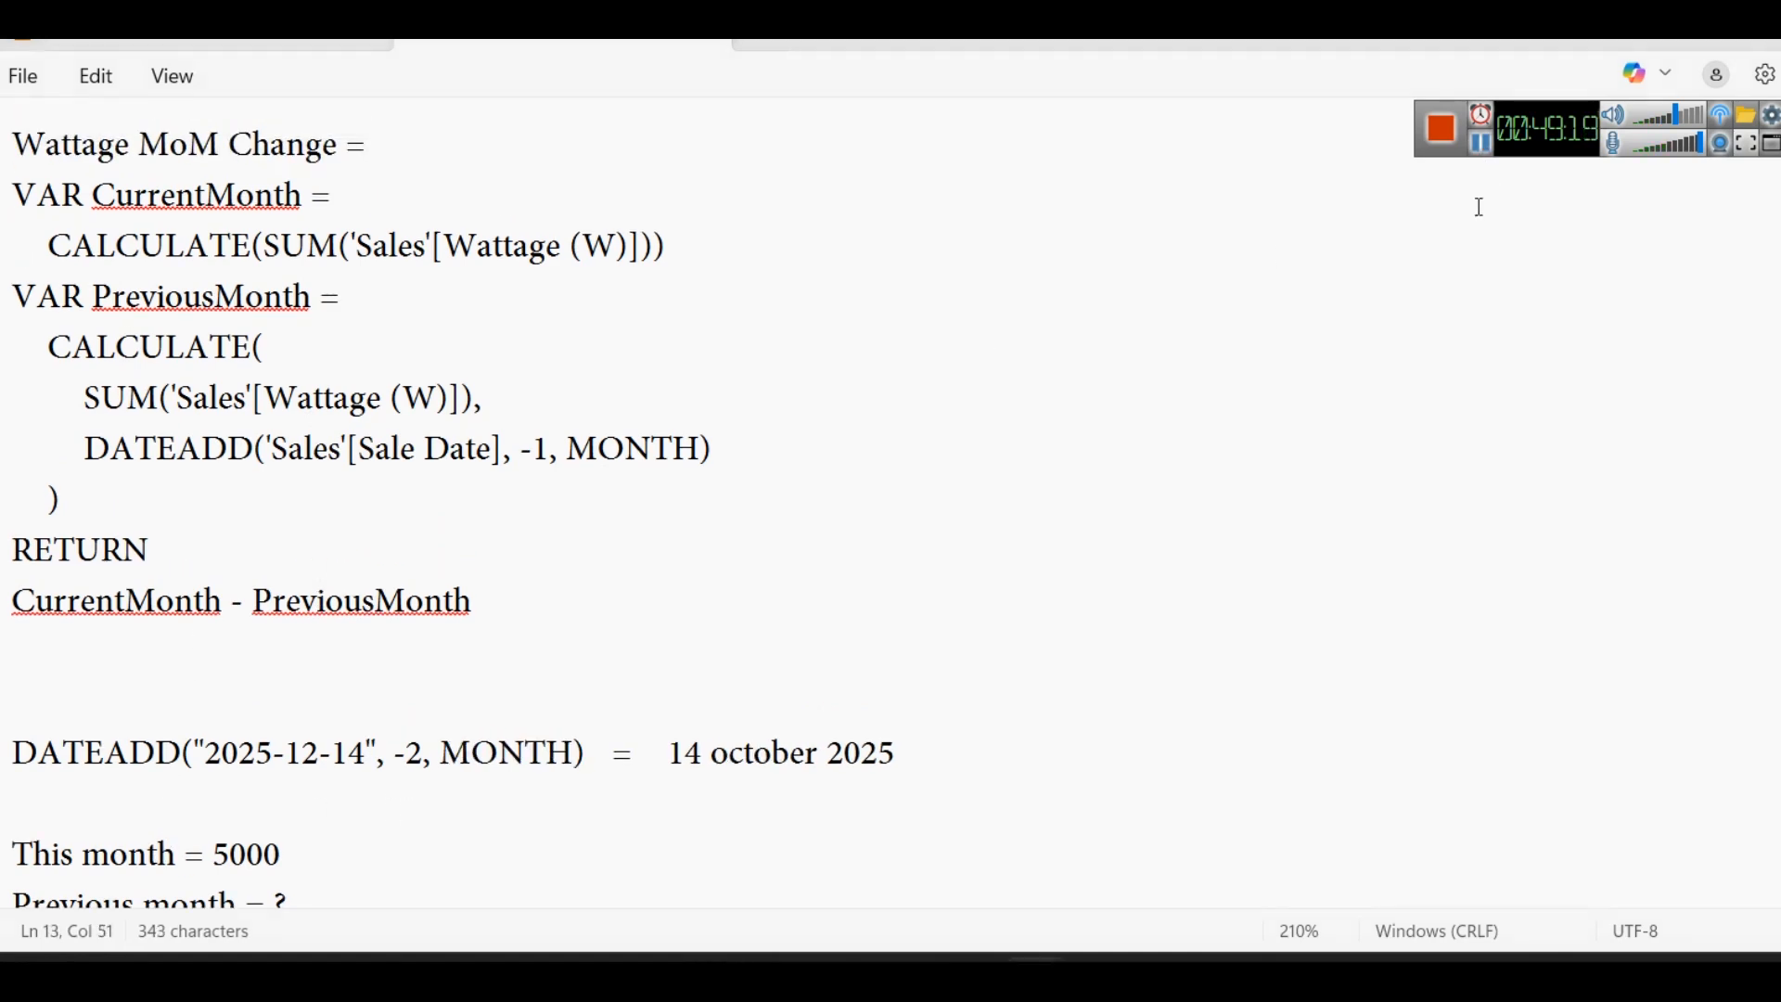
pyautogui.click(533, 763)
pyautogui.doubleClick(535, 766)
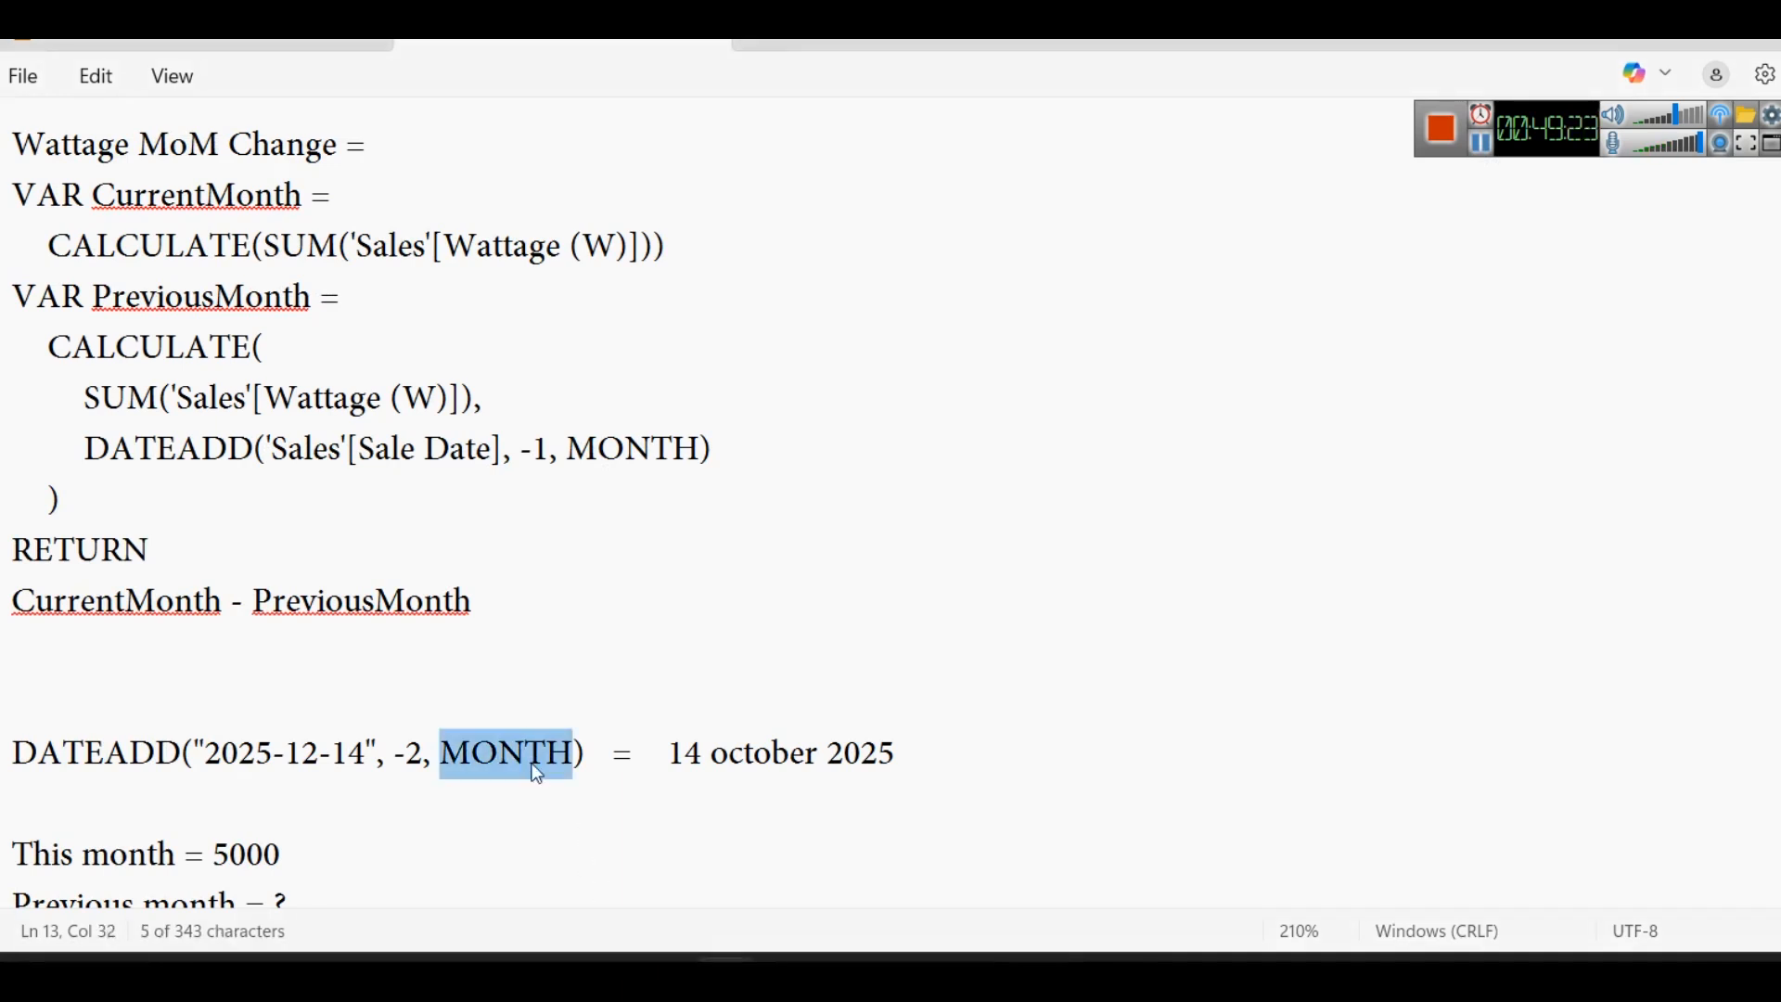
pyautogui.click(608, 676)
pyautogui.write('QUARTER')
pyautogui.press('Return')
pyautogui.write('DAY')
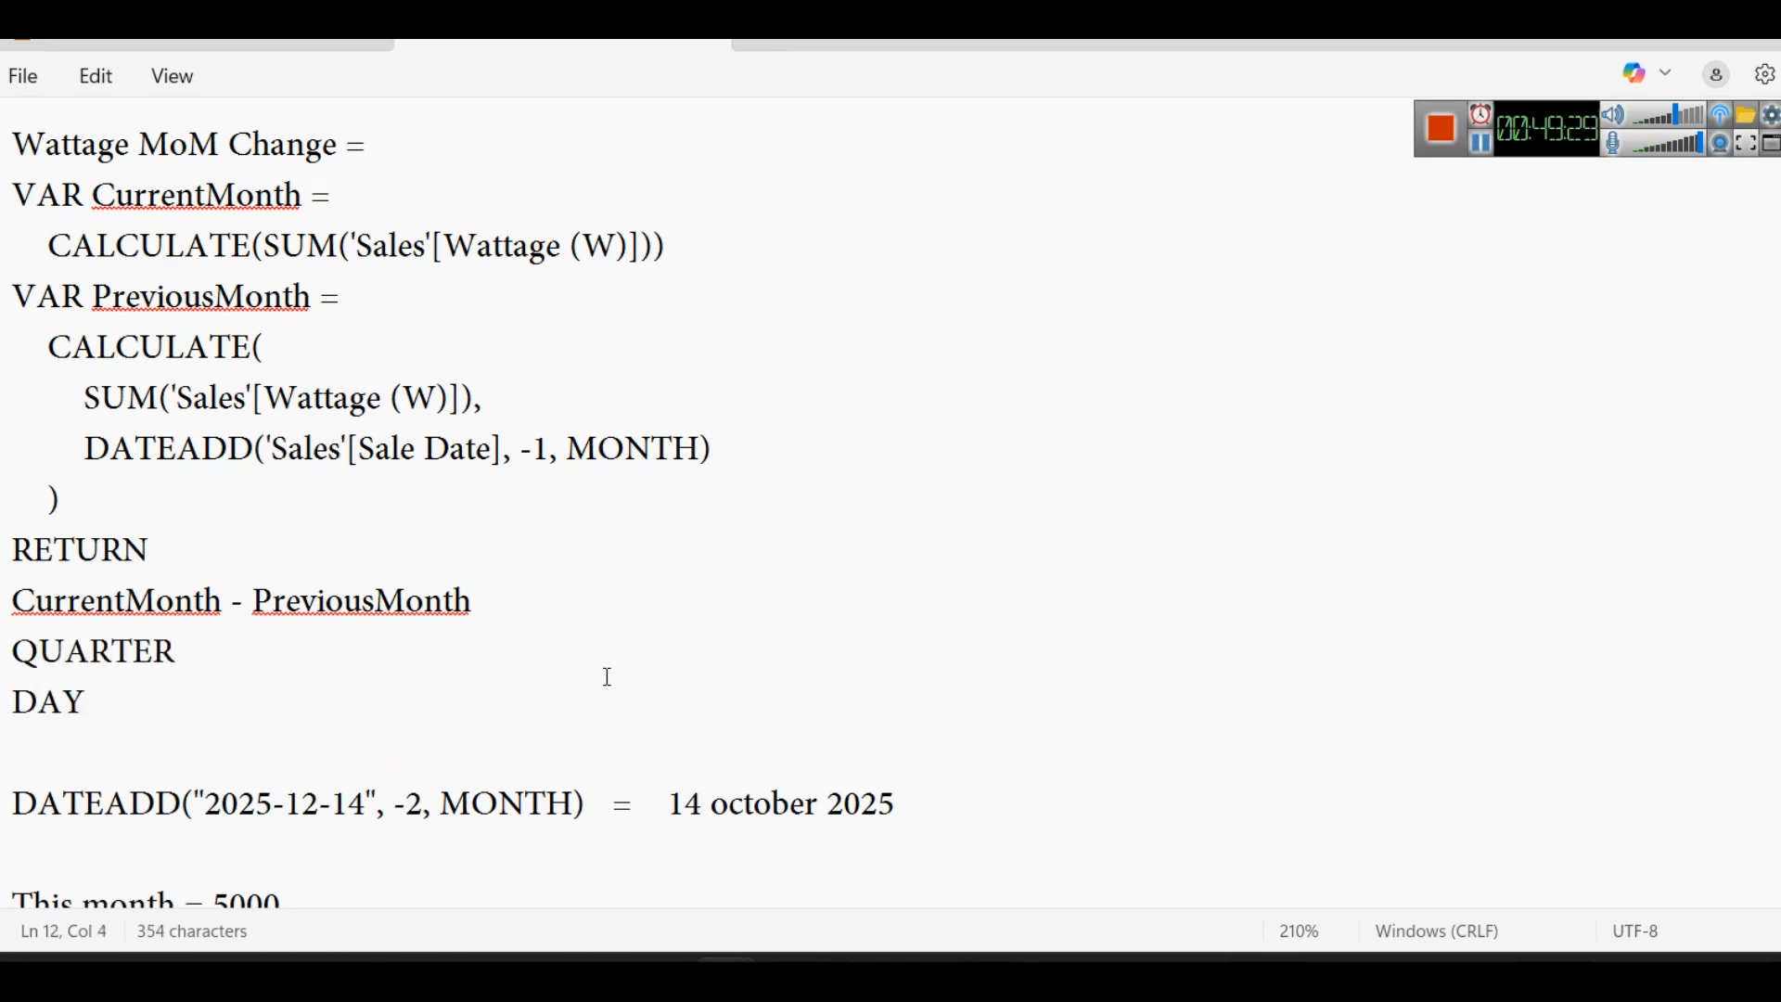
# - Examine the measure's DATEADD arguments, its whole DATEADD line and the CurrentMonth calculation by highlighting them in turn
pyautogui.click(485, 759)
pyautogui.click(526, 803)
pyautogui.moveTo(505, 448); pyautogui.dragTo(270, 445)
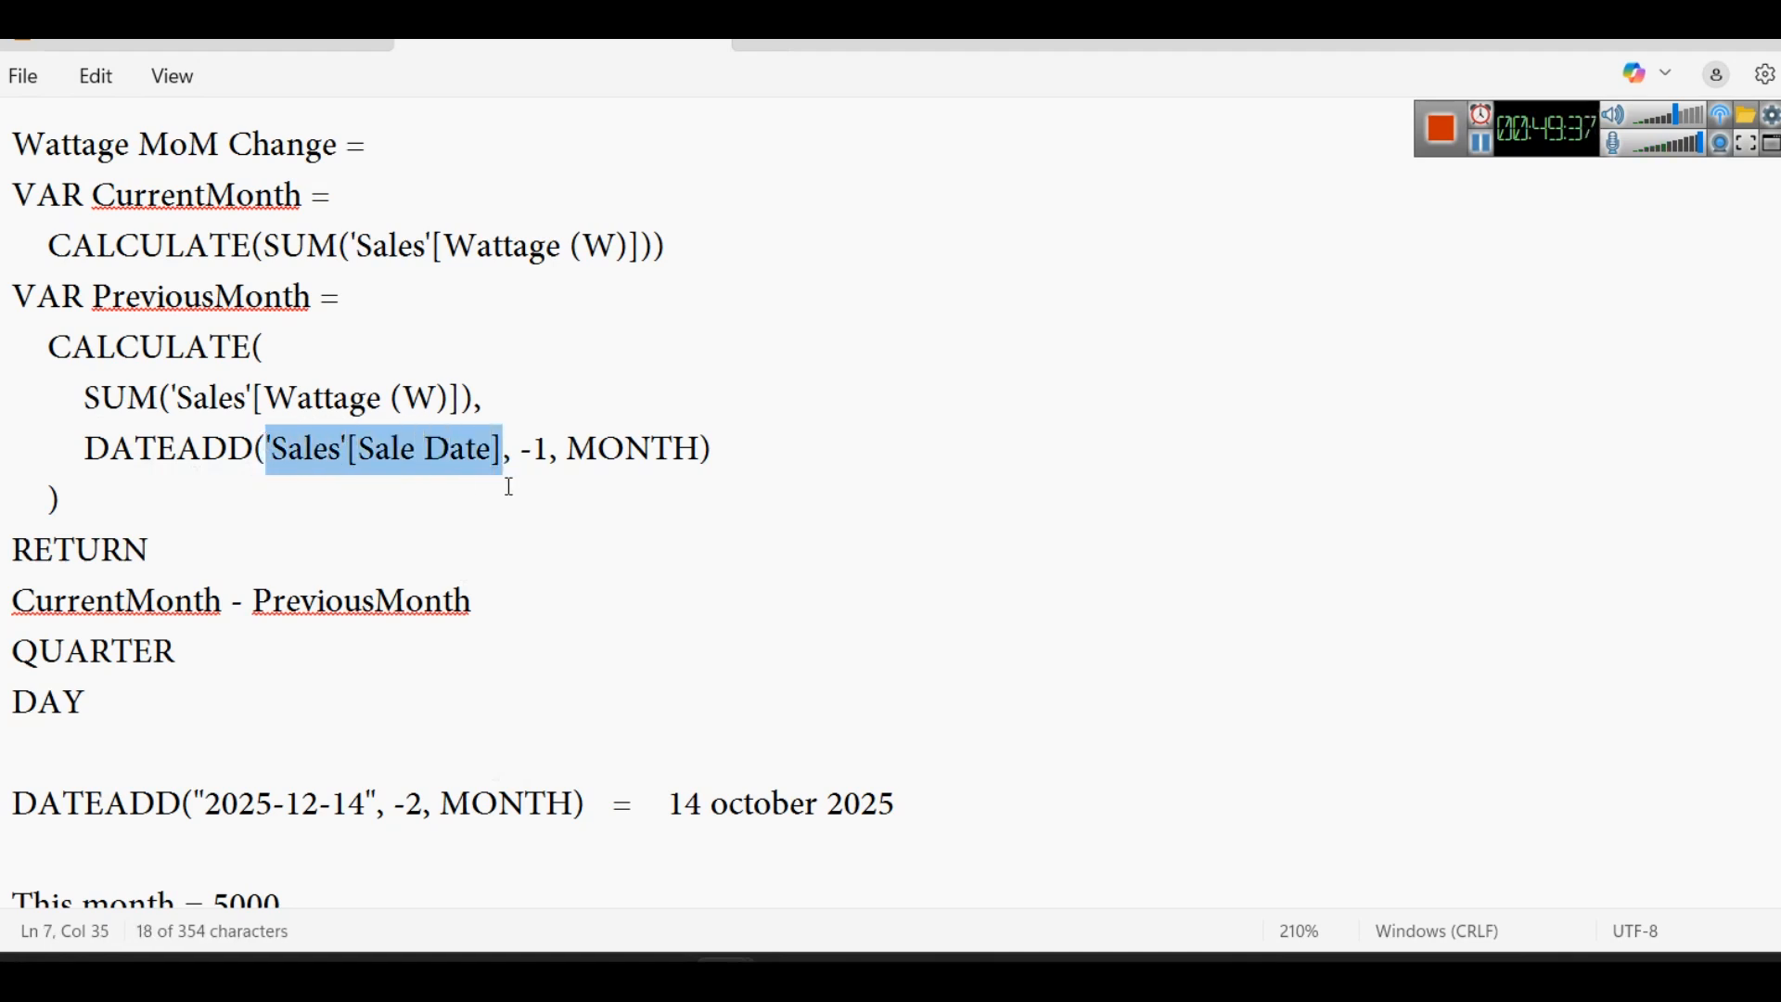
pyautogui.moveTo(520, 453); pyautogui.dragTo(541, 454)
pyautogui.doubleClick(603, 456)
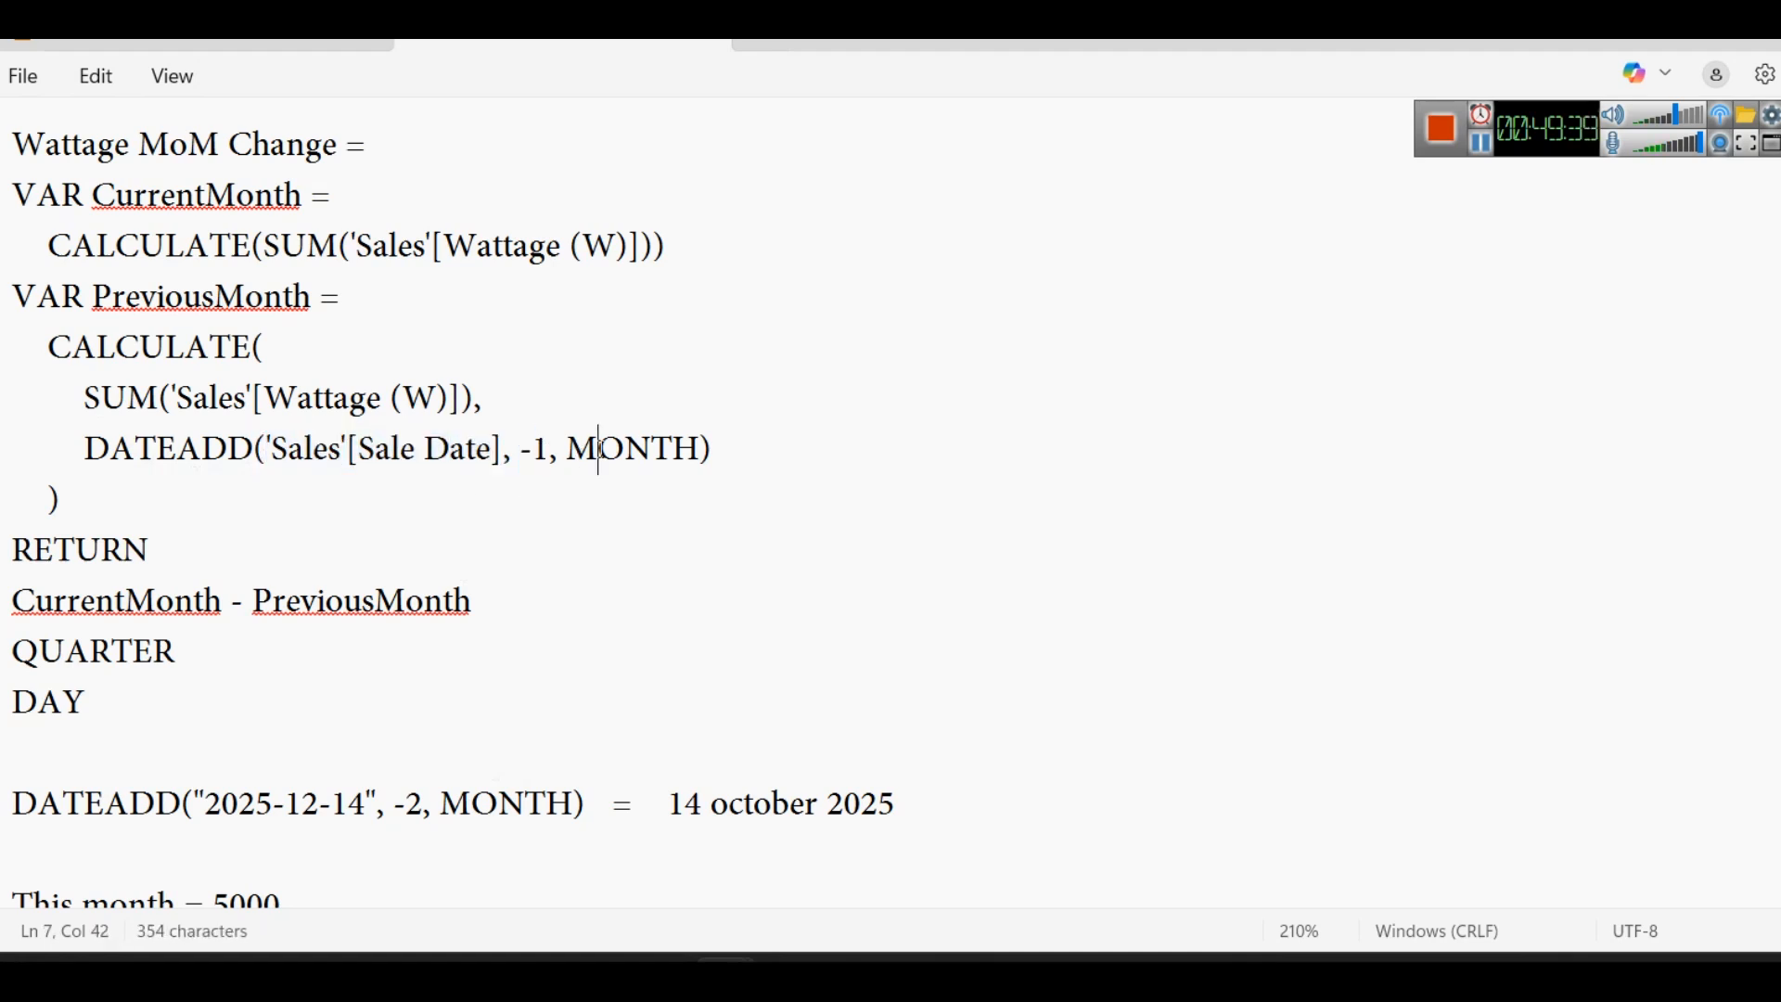
pyautogui.moveTo(736, 441); pyautogui.dragTo(19, 441)
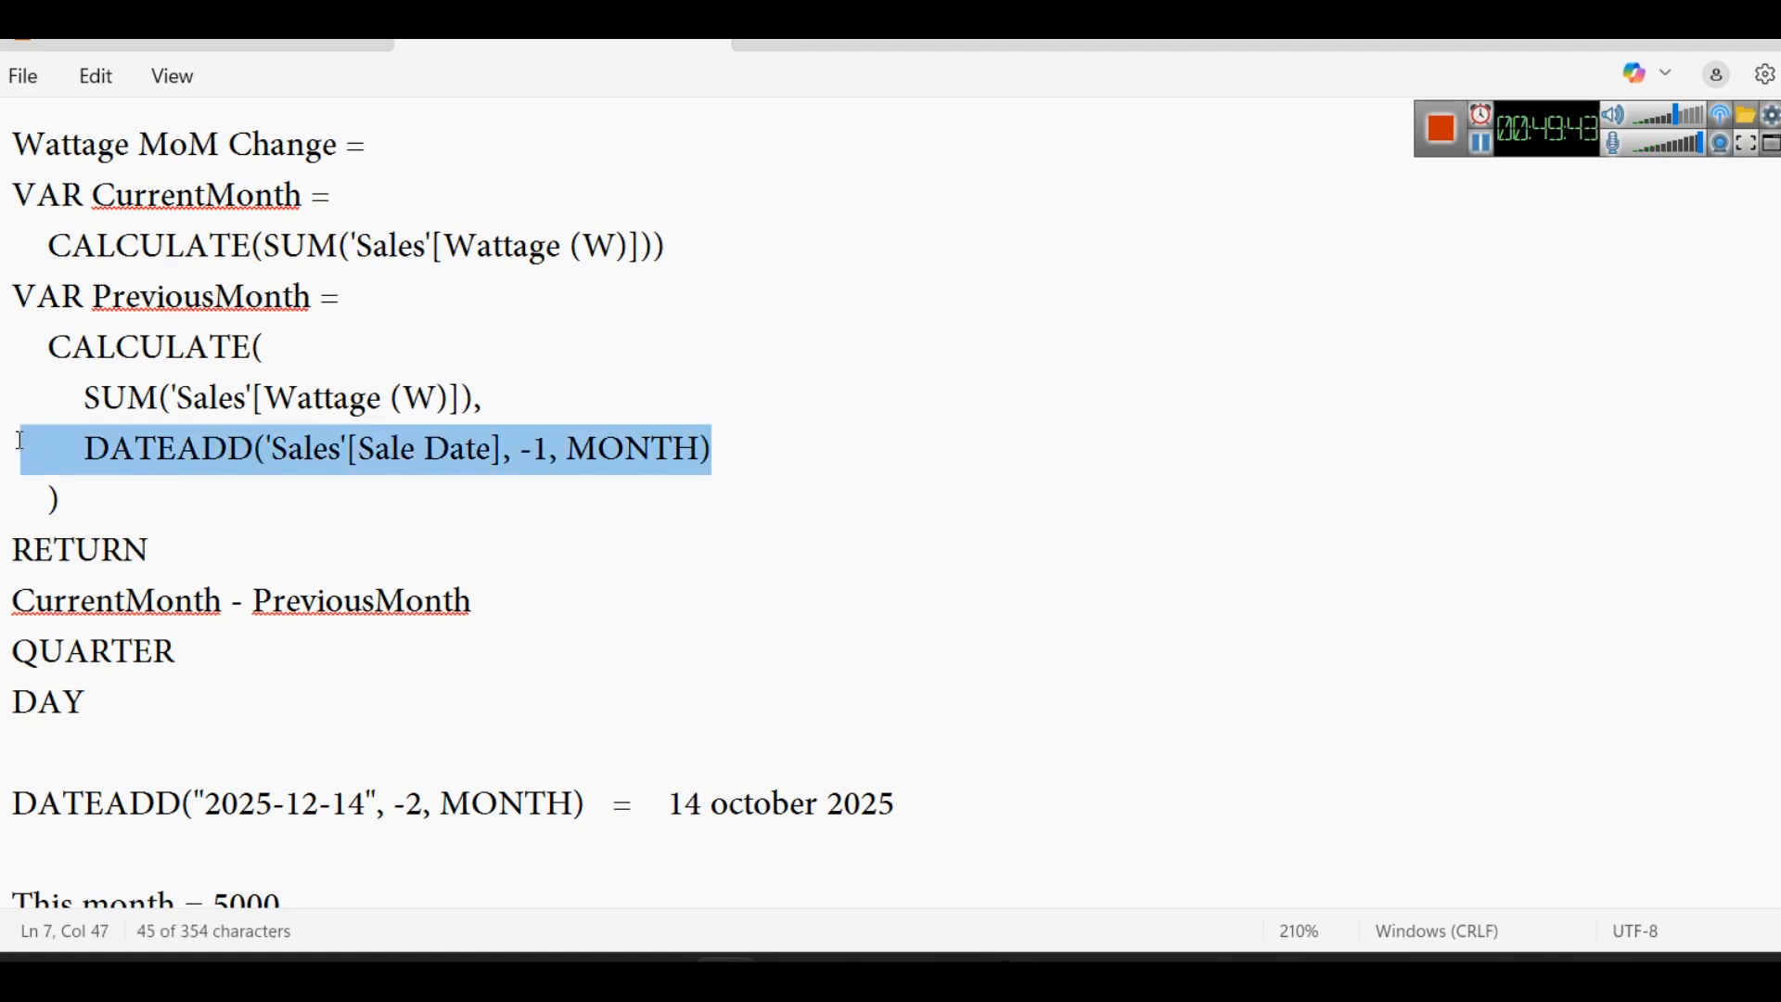
pyautogui.moveTo(675, 242); pyautogui.dragTo(8, 243)
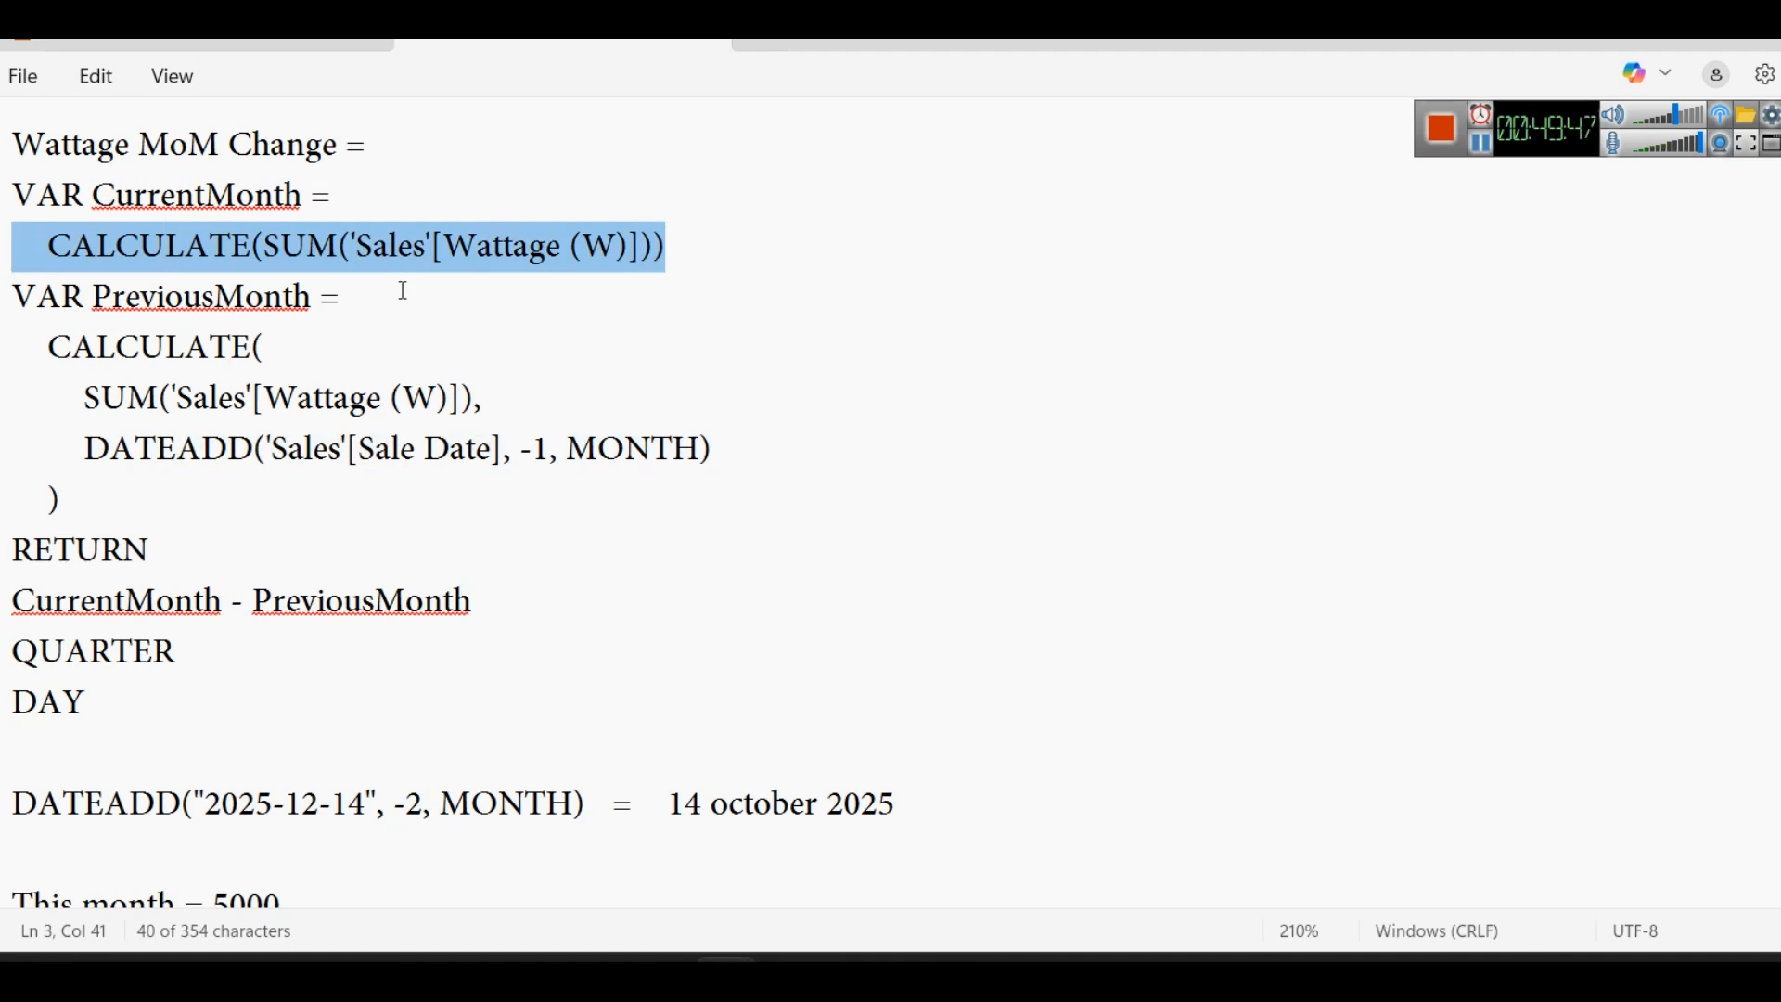
pyautogui.moveTo(755, 456); pyautogui.dragTo(53, 446)
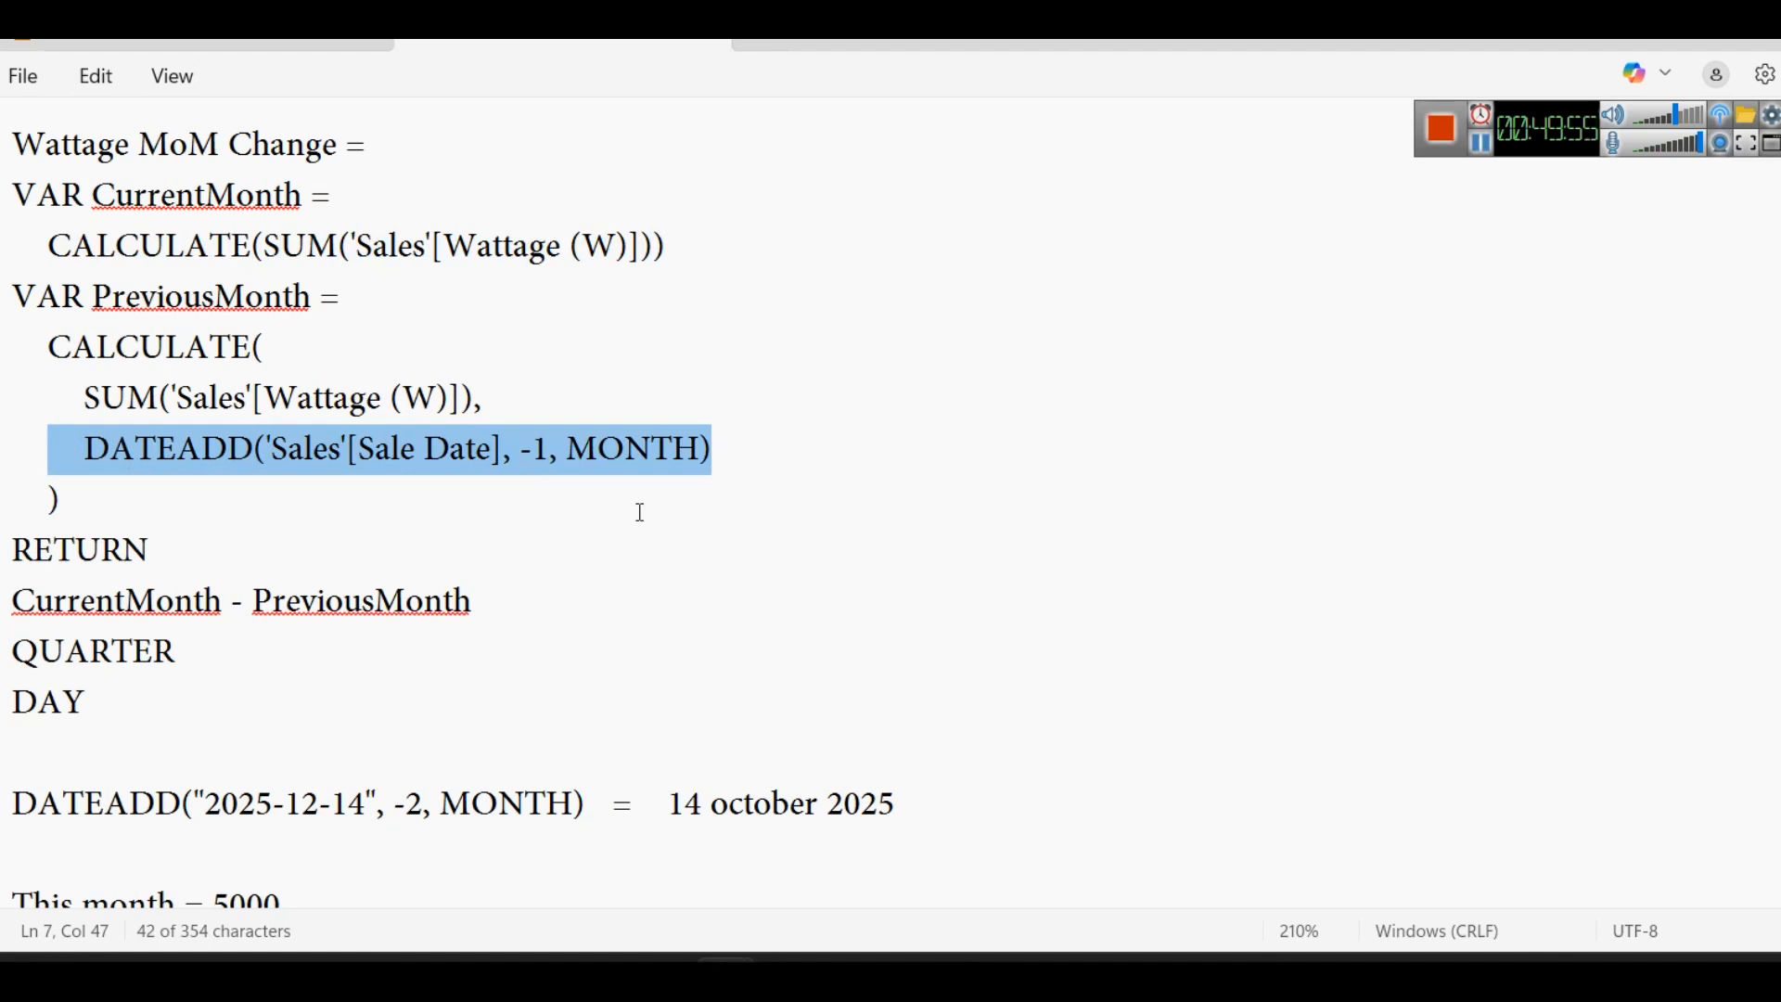
# - Insert an empty line after CurrentMonth - PreviousMonth, highlight that expression, and select the whole Wattage MoM Change formula
pyautogui.click(545, 601)
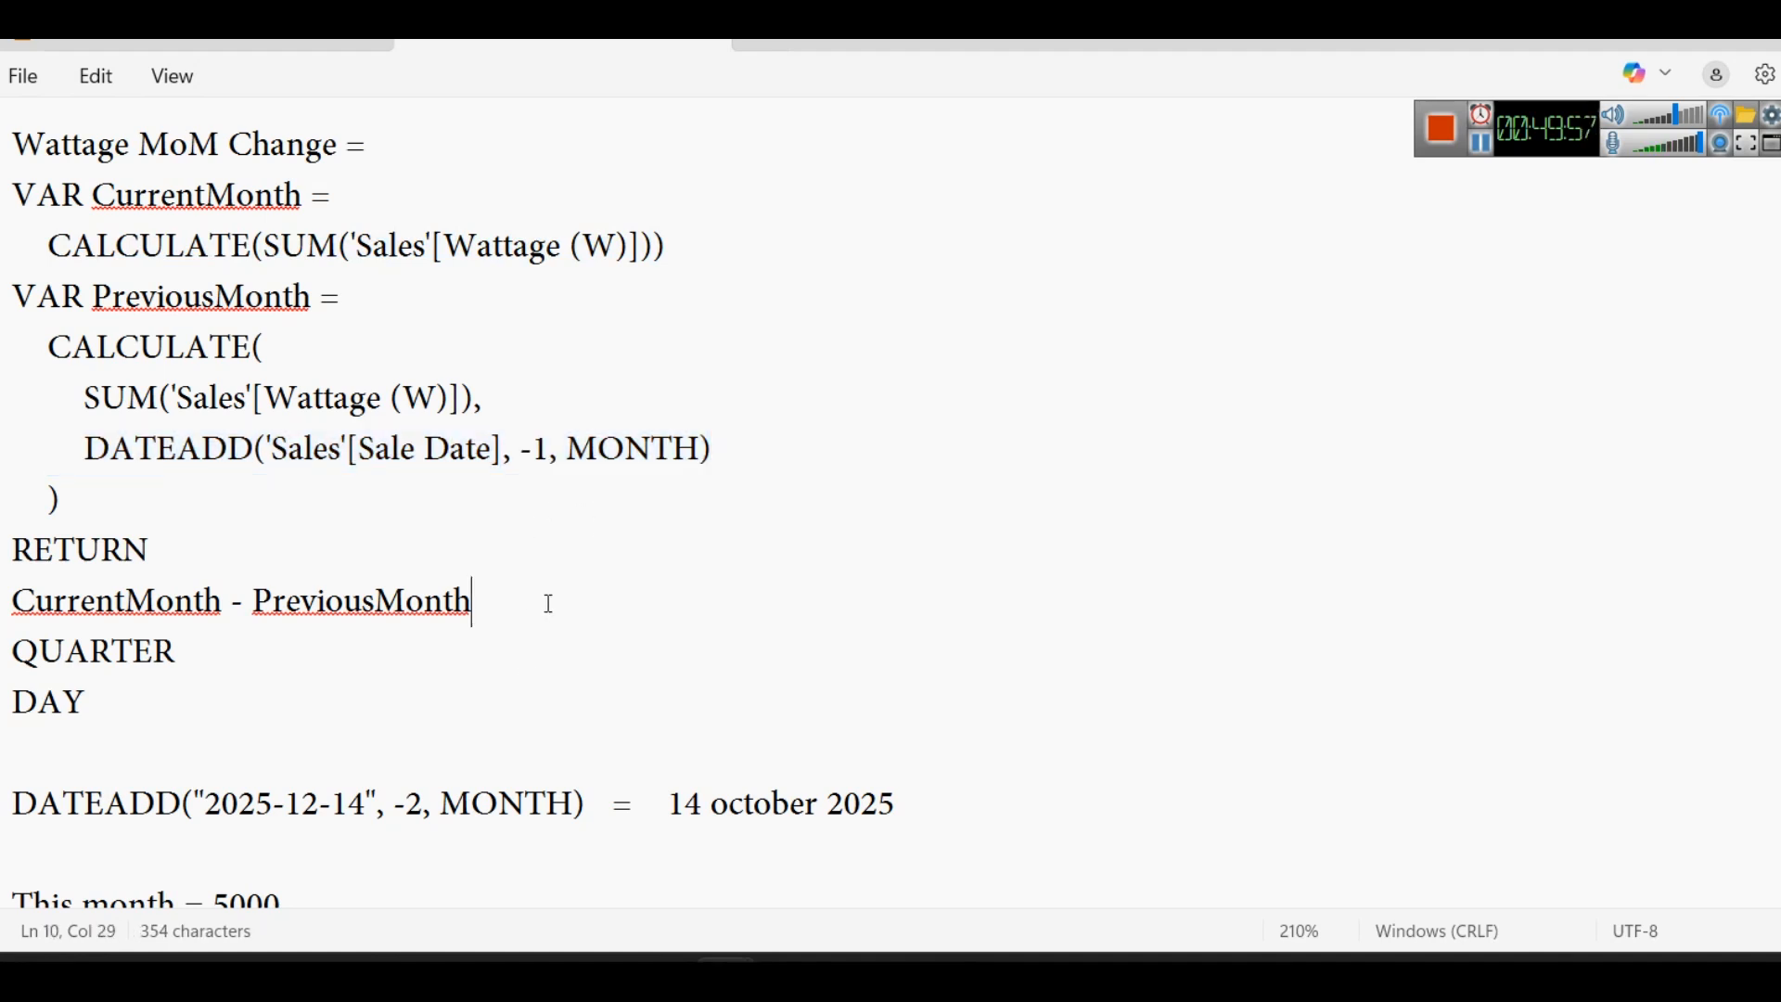
pyautogui.press('Return')
pyautogui.moveTo(482, 603); pyautogui.dragTo(12, 597)
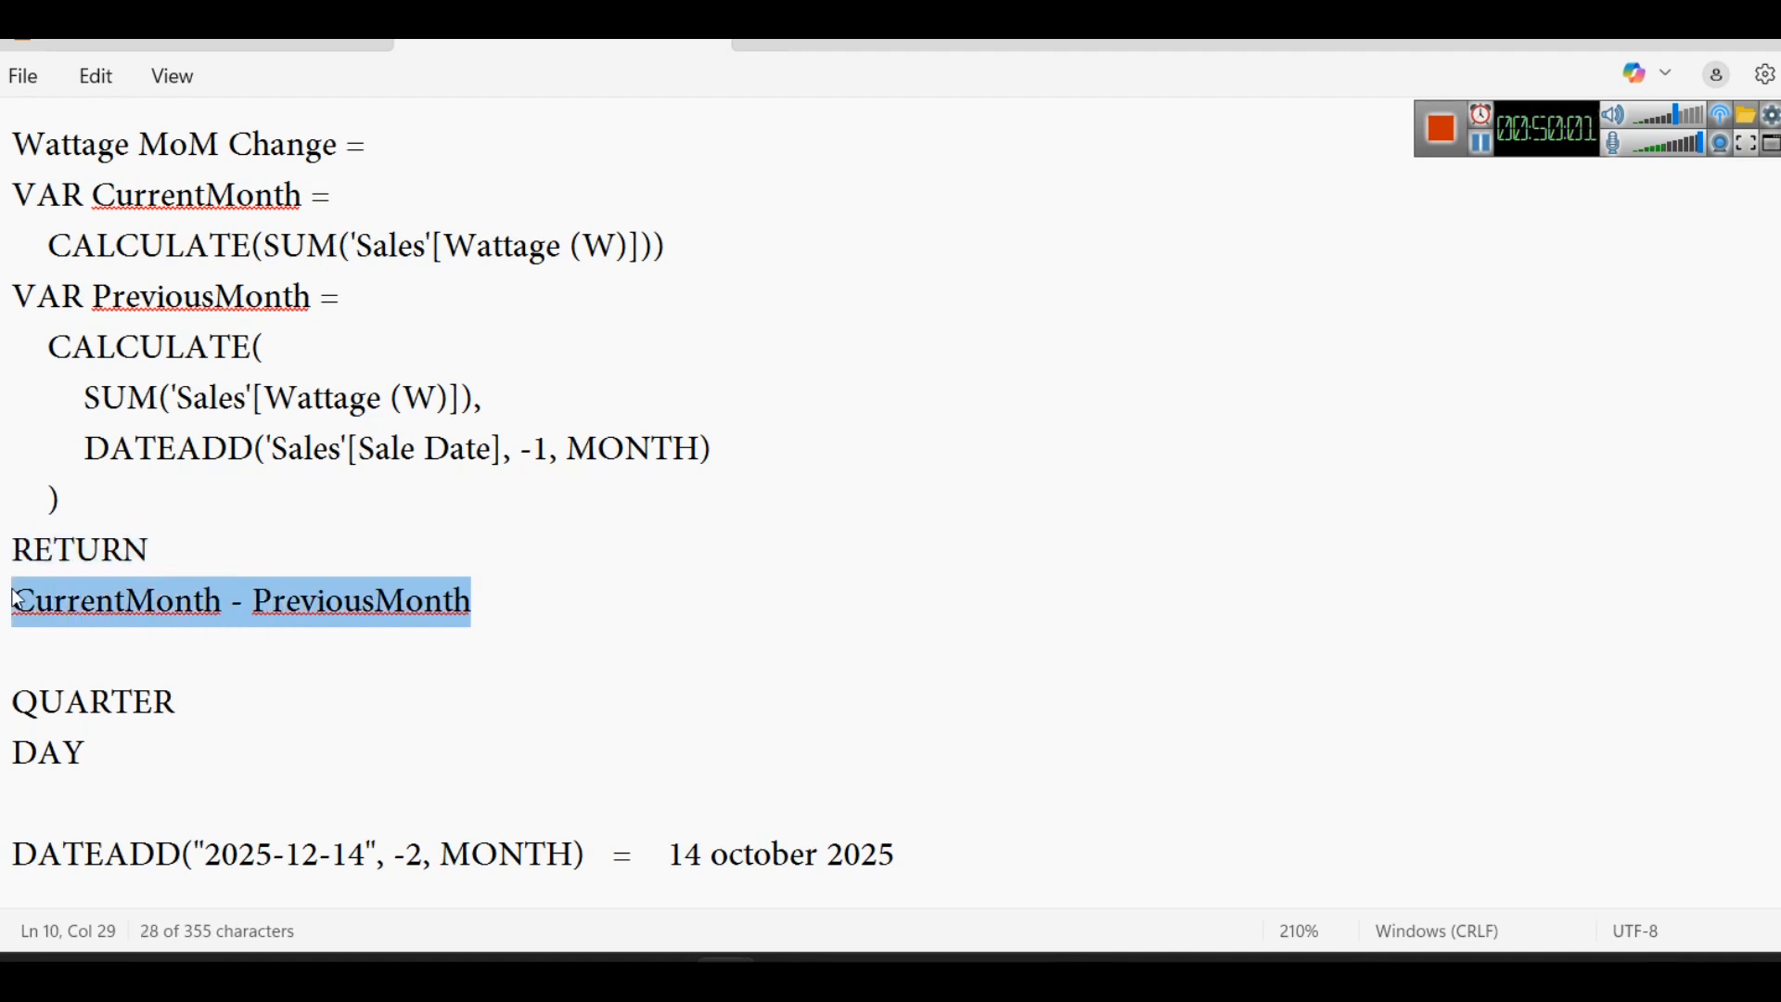
pyautogui.click(563, 620)
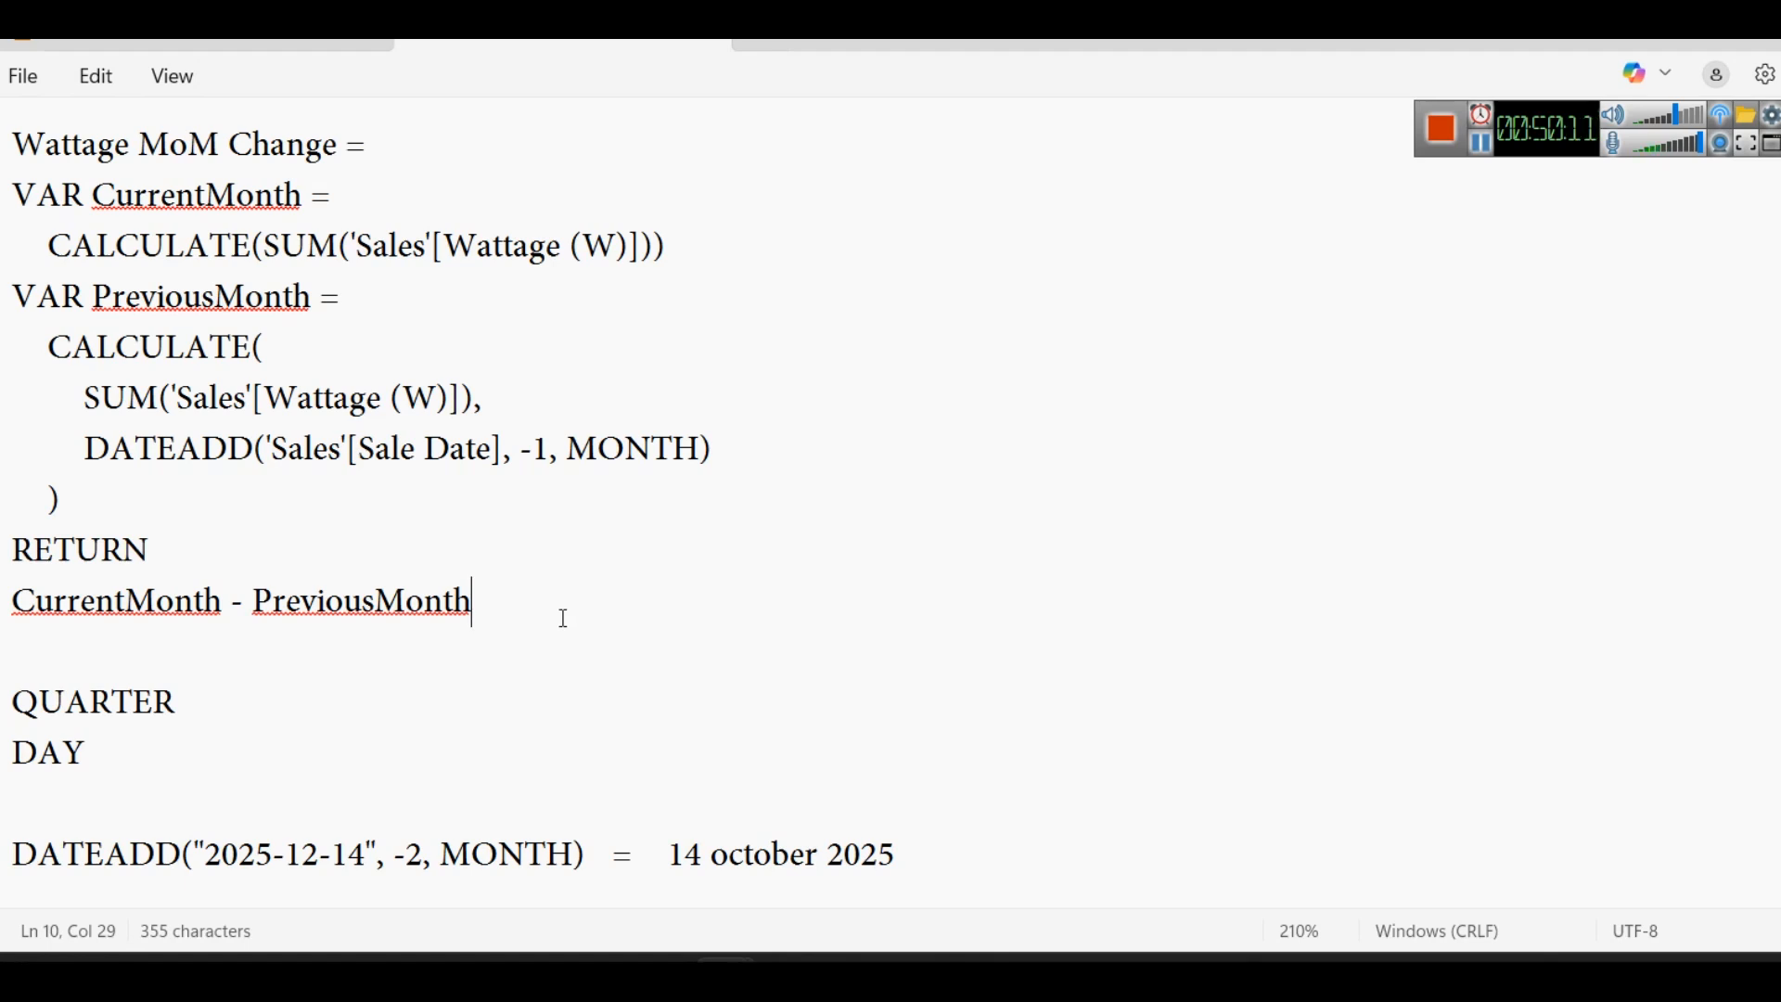
pyautogui.moveTo(561, 610); pyautogui.dragTo(11, 139)
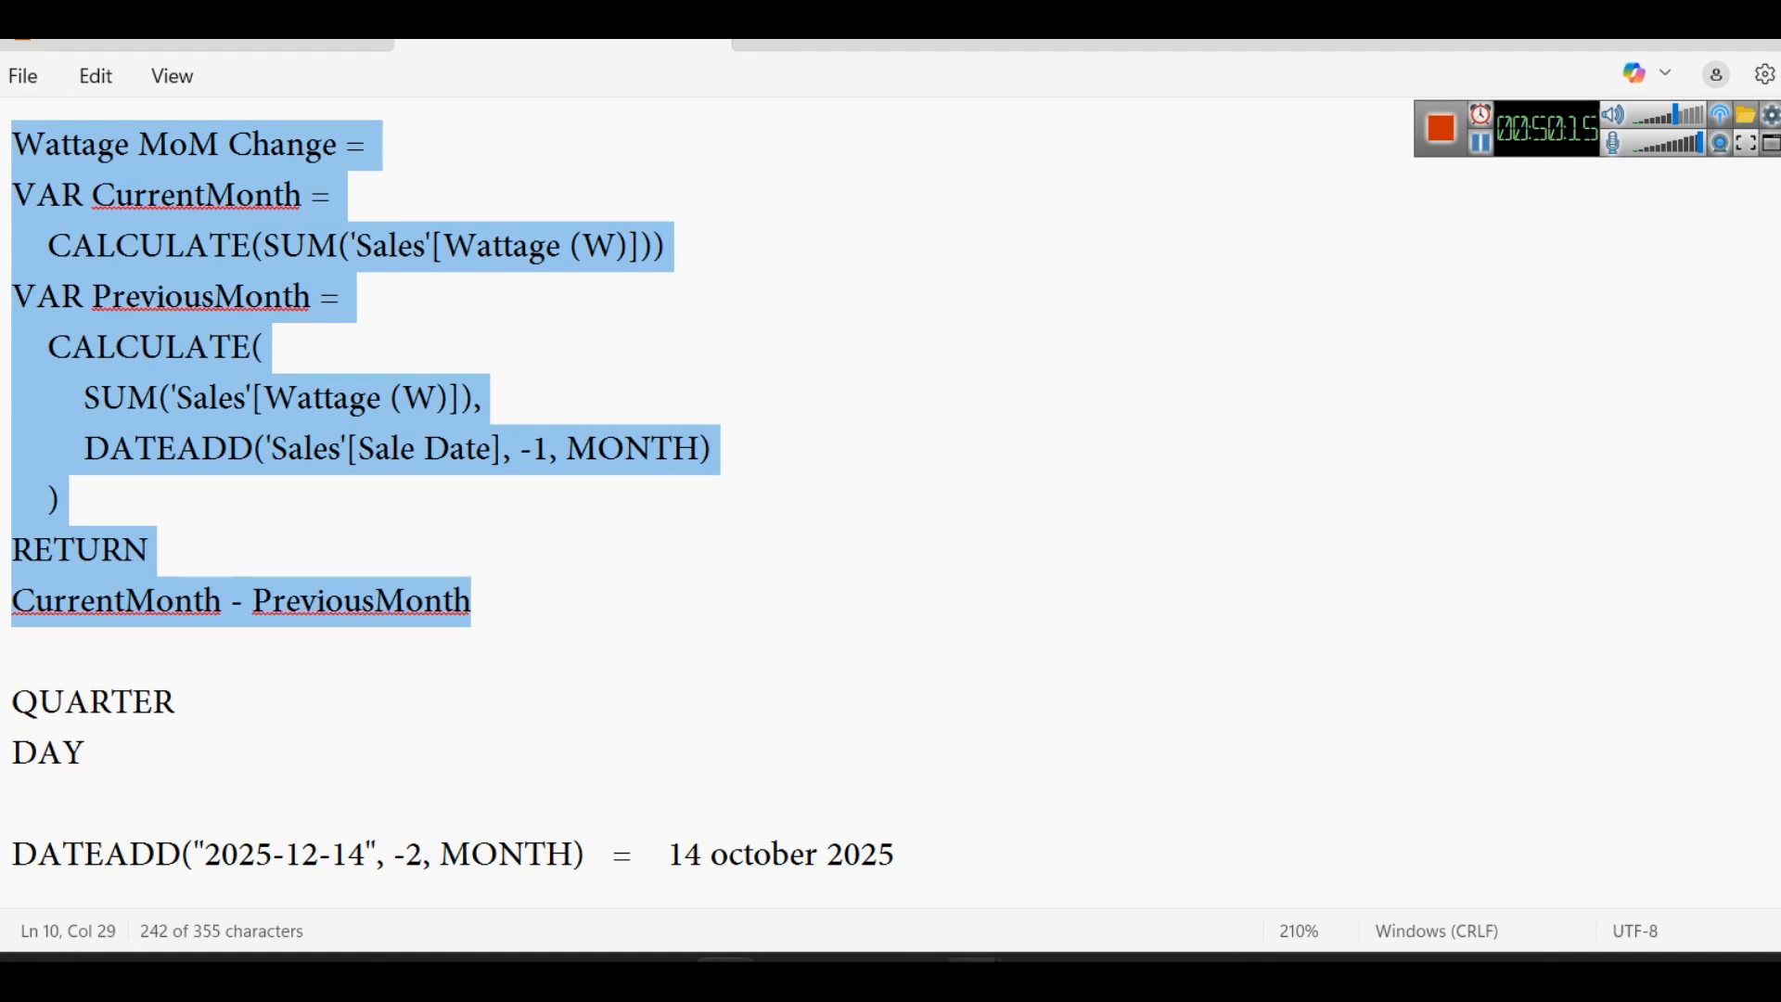
# - View the Month-over-Month Wattage Change solution in the browser, and switch to Power BI, leaving the unfinished AddDate formula
pyautogui.moveTo(973, 960)
pyautogui.click(827, 837)
pyautogui.click(795, 580)
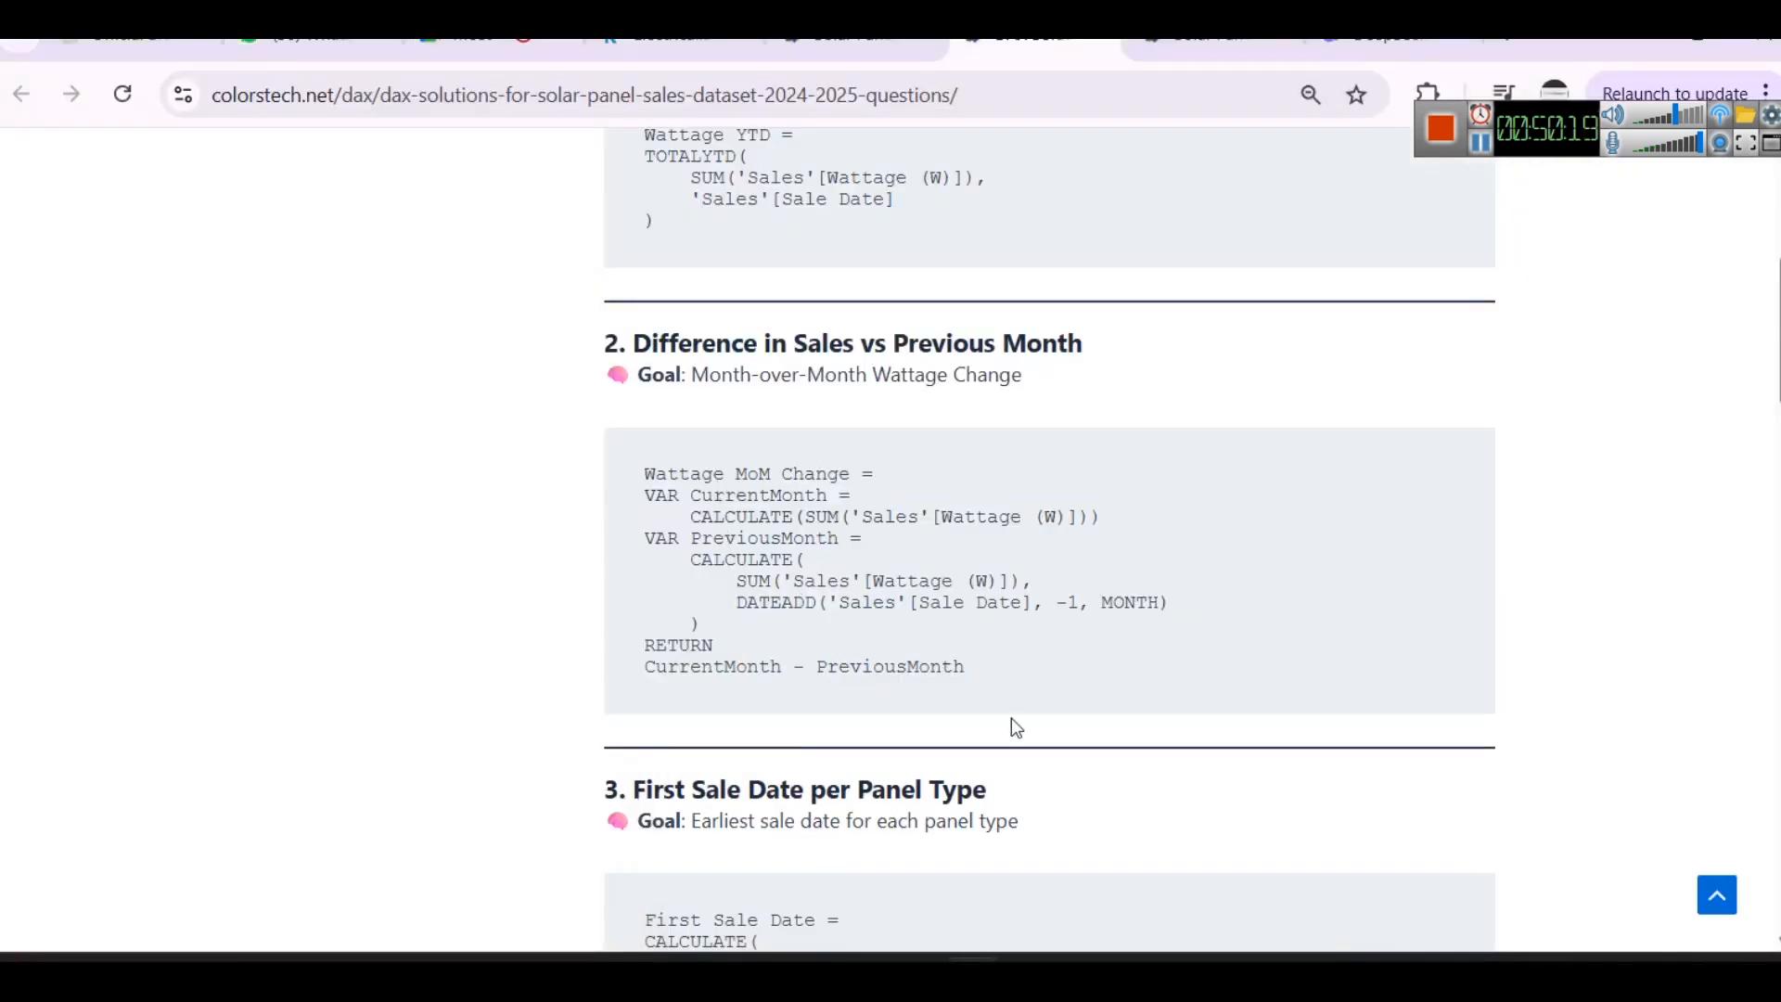
pyautogui.moveTo(1104, 960)
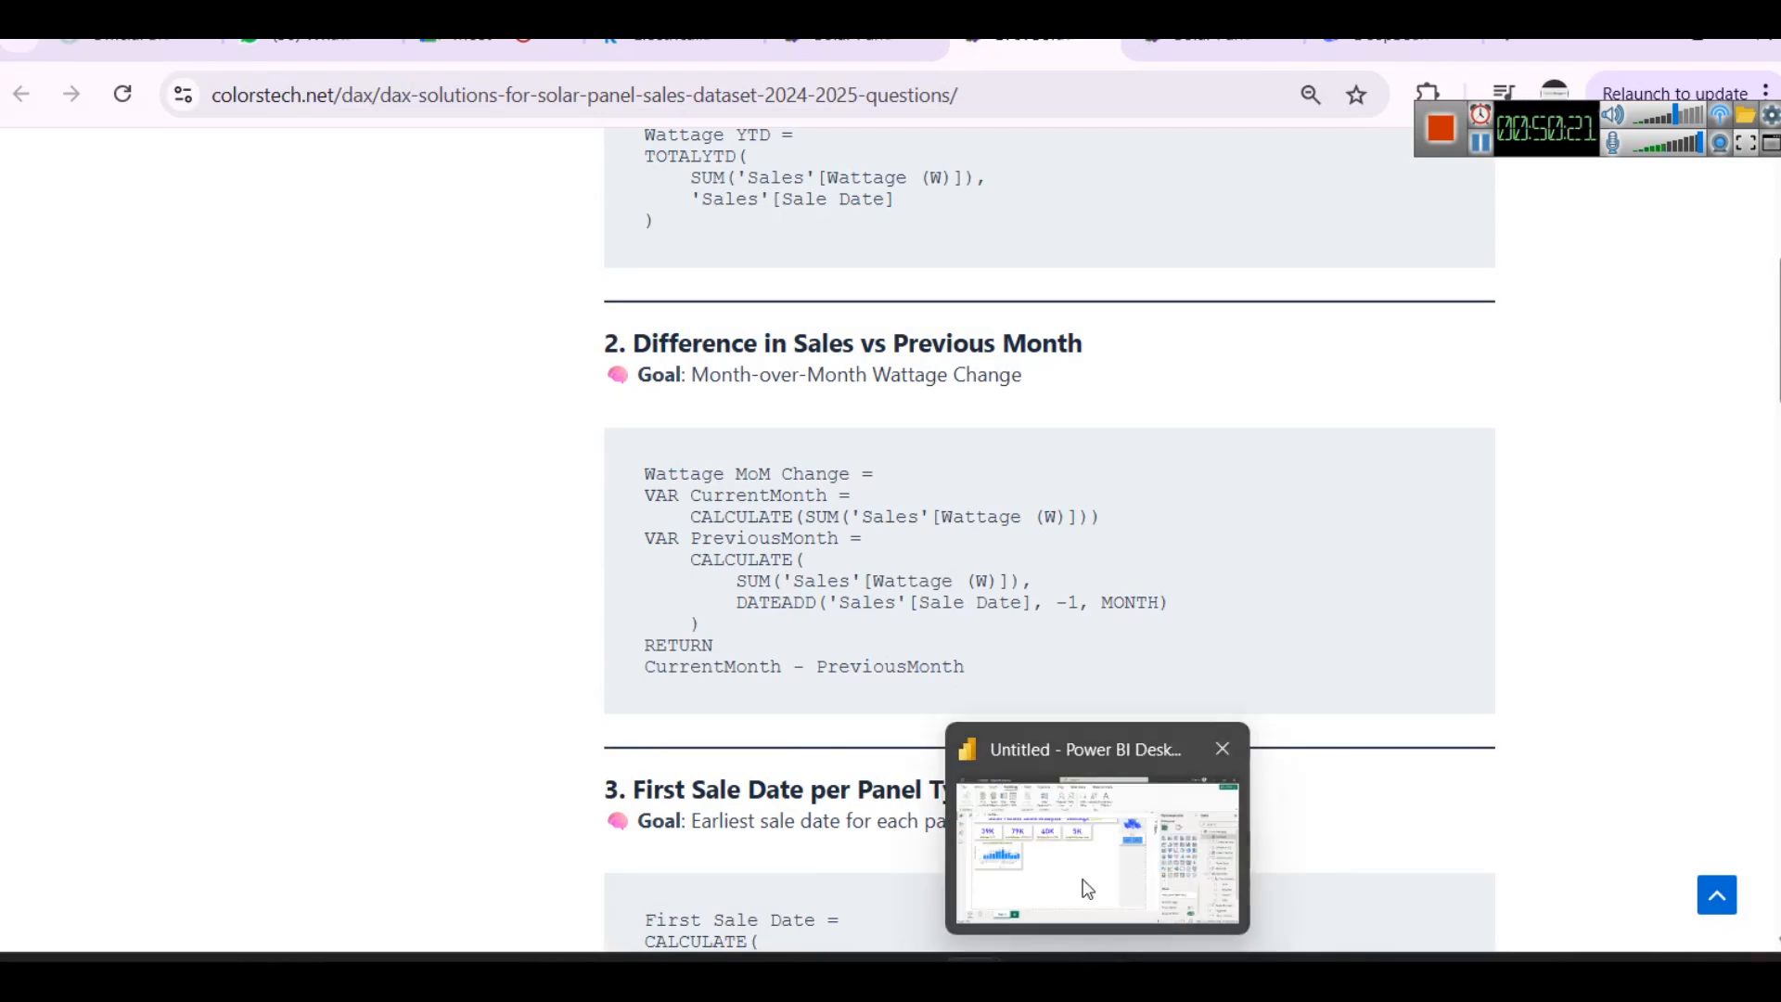
pyautogui.click(1060, 835)
pyautogui.click(769, 617)
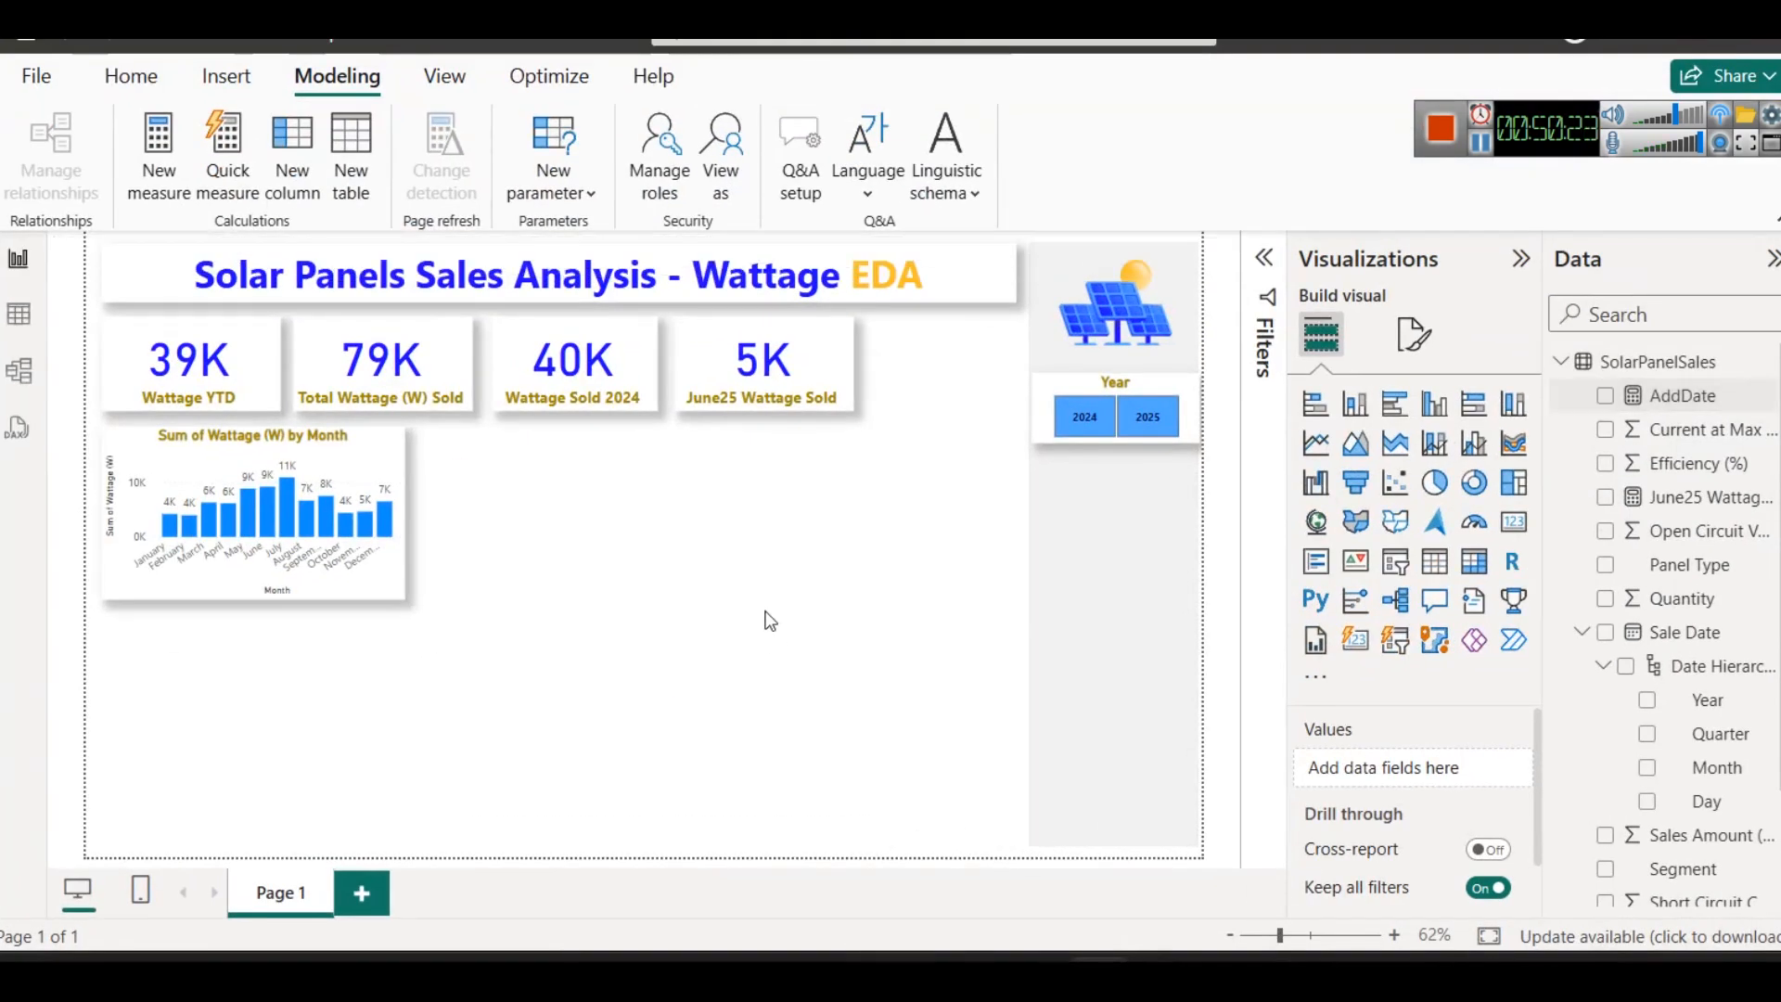
# - Duplicate the Year slicer beneath the original and replace the copy's field with Month from the Sale Date hierarchy
pyautogui.click(742, 362)
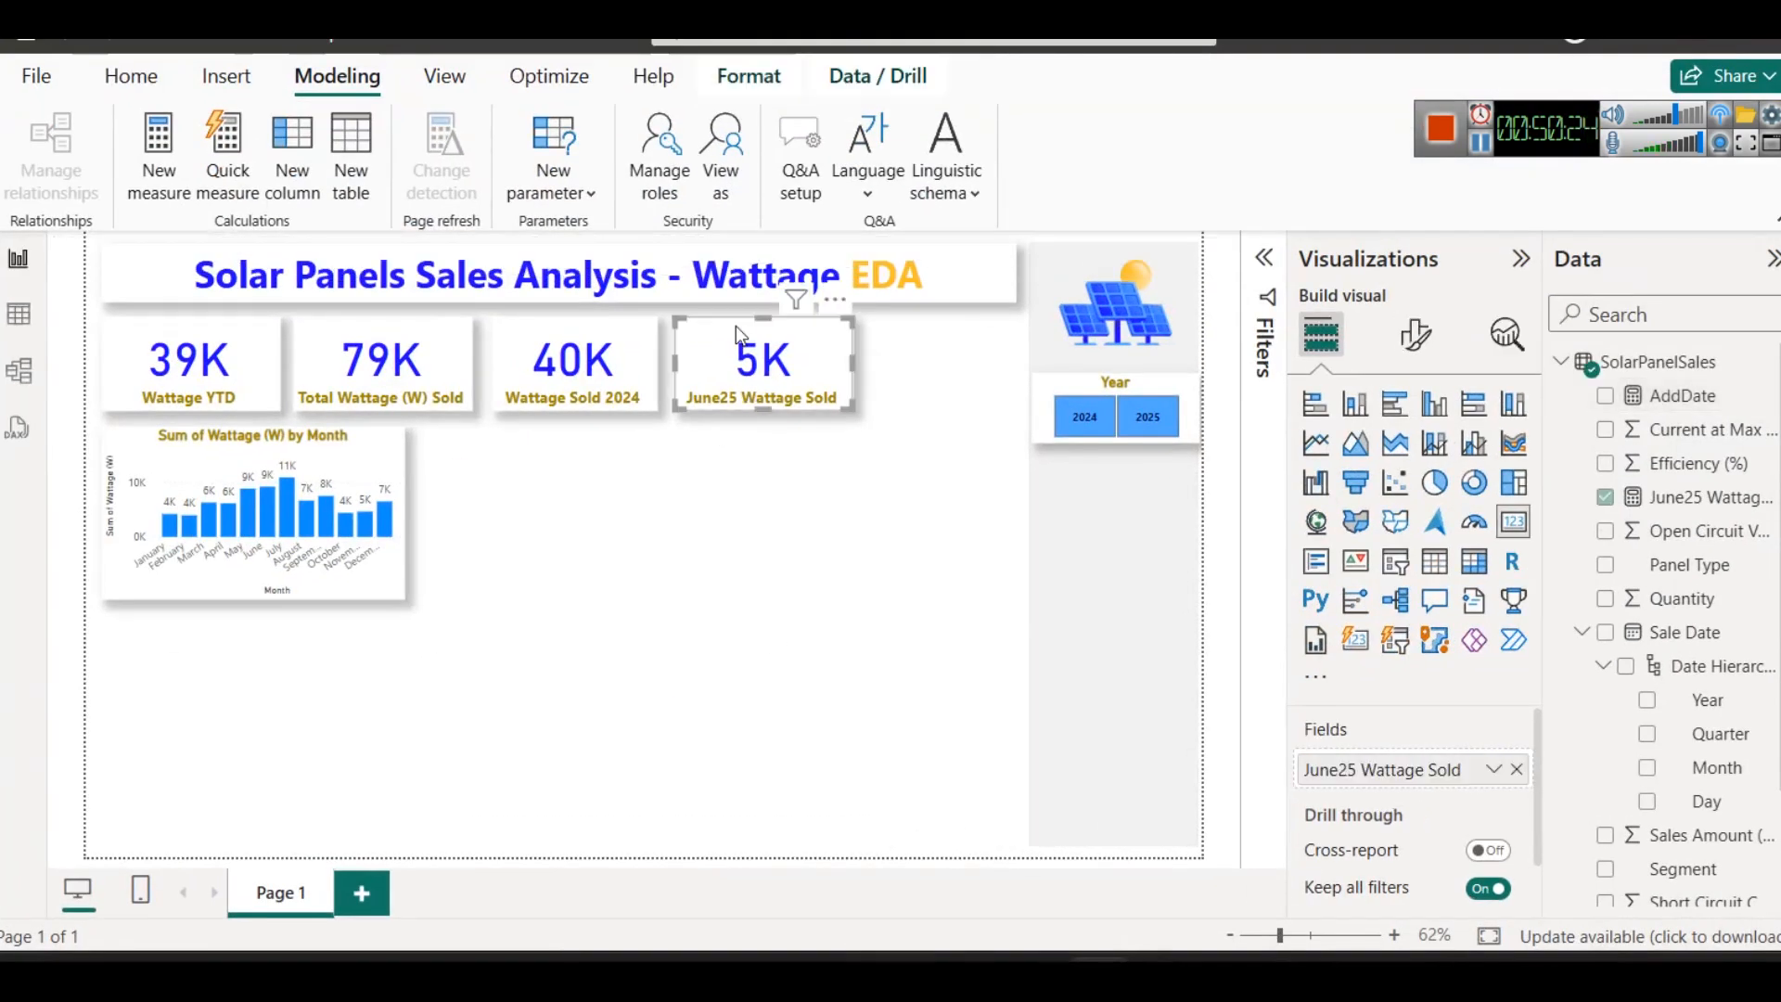
pyautogui.click(1080, 391)
pyautogui.hotkey('ctrl', 'c')
pyautogui.hotkey('ctrl', 'v')
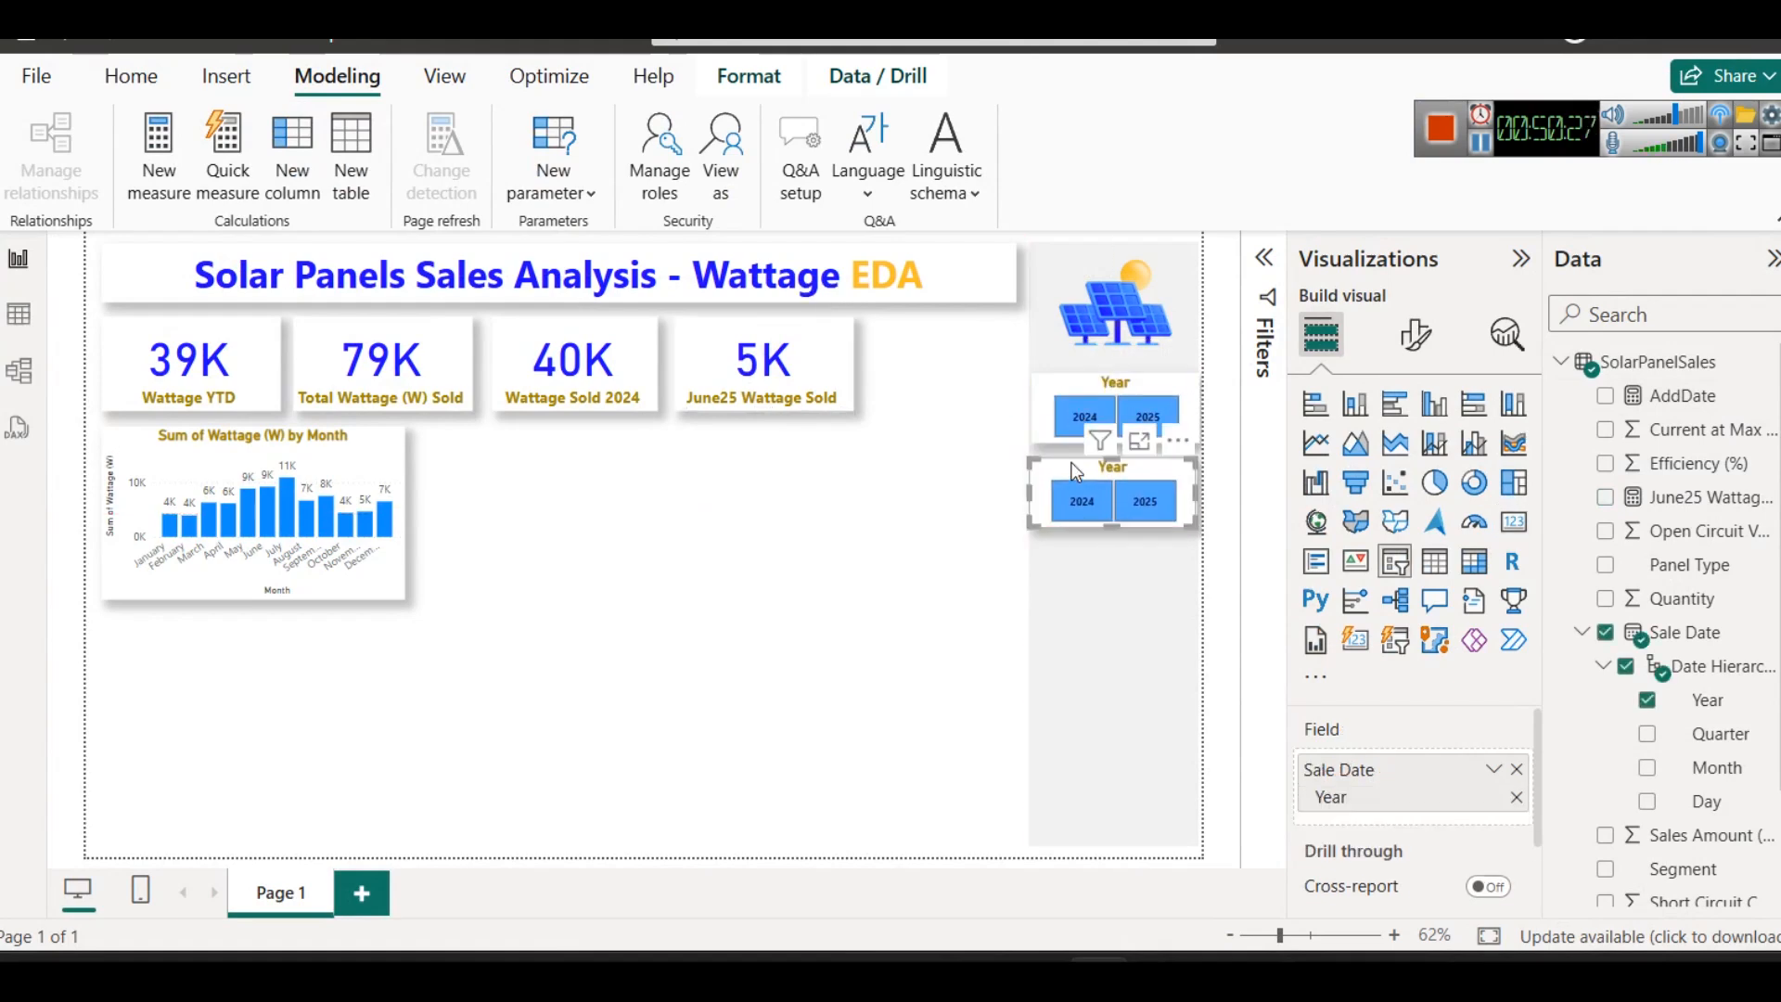
pyautogui.click(1516, 769)
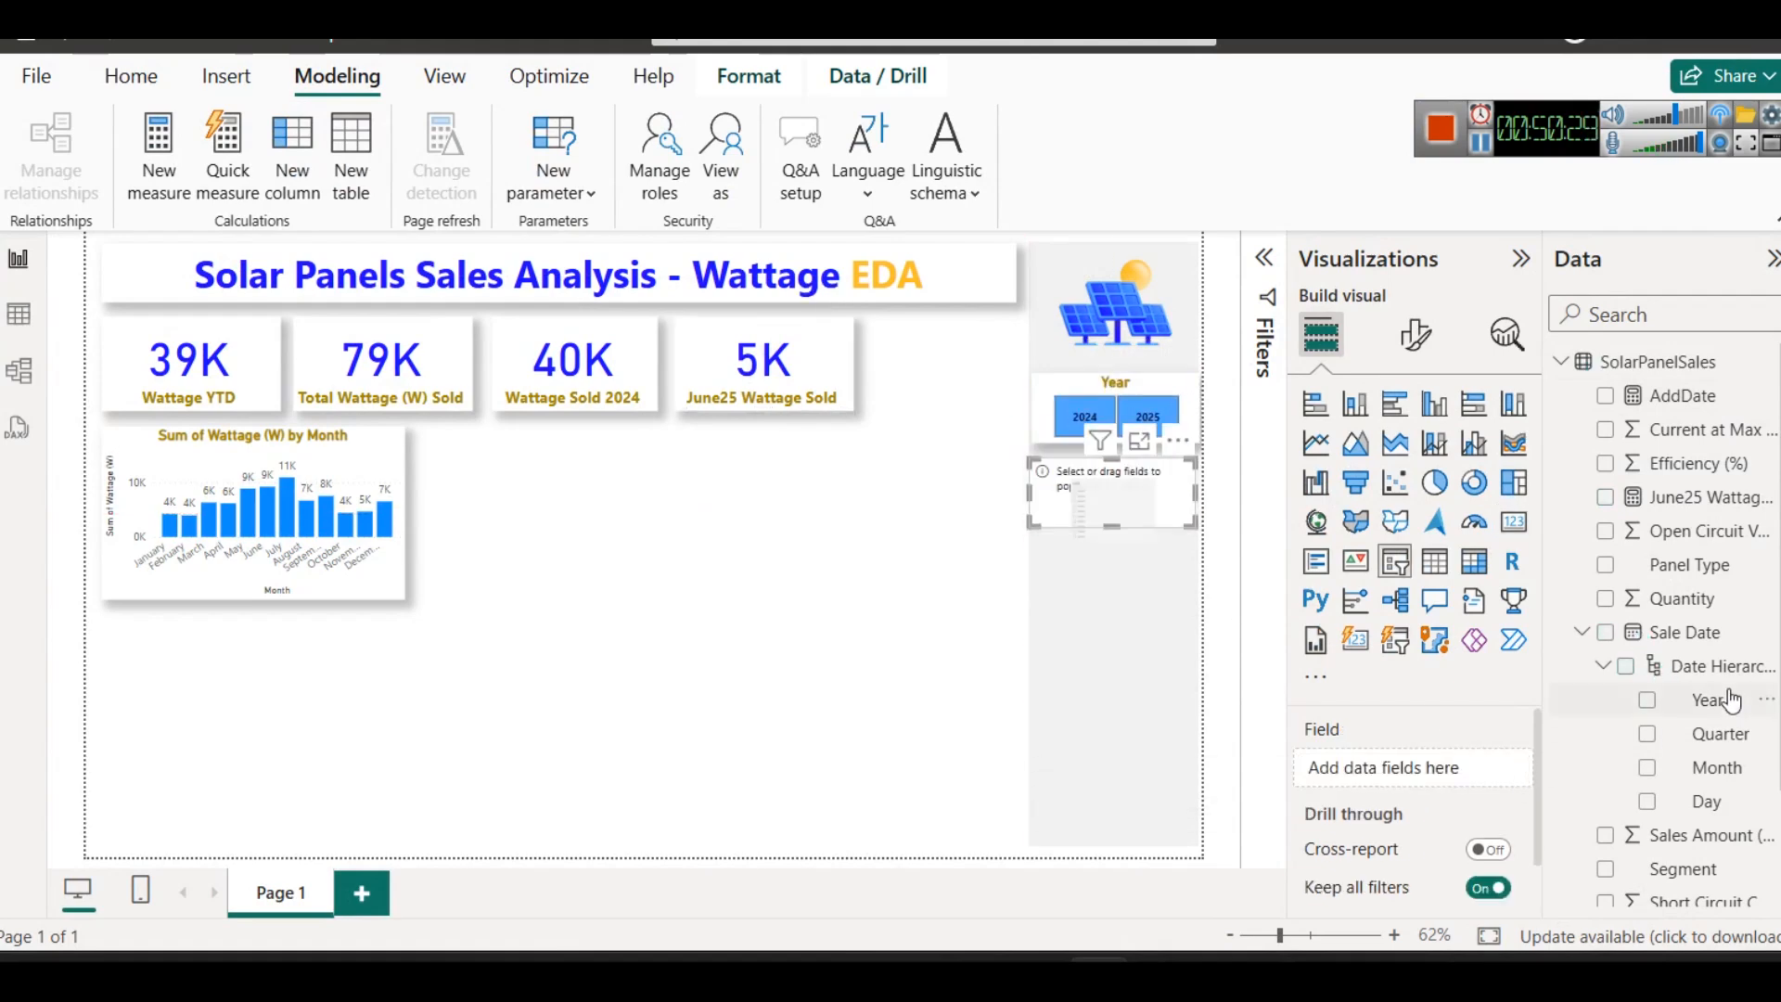
pyautogui.moveTo(1716, 767); pyautogui.dragTo(1387, 763)
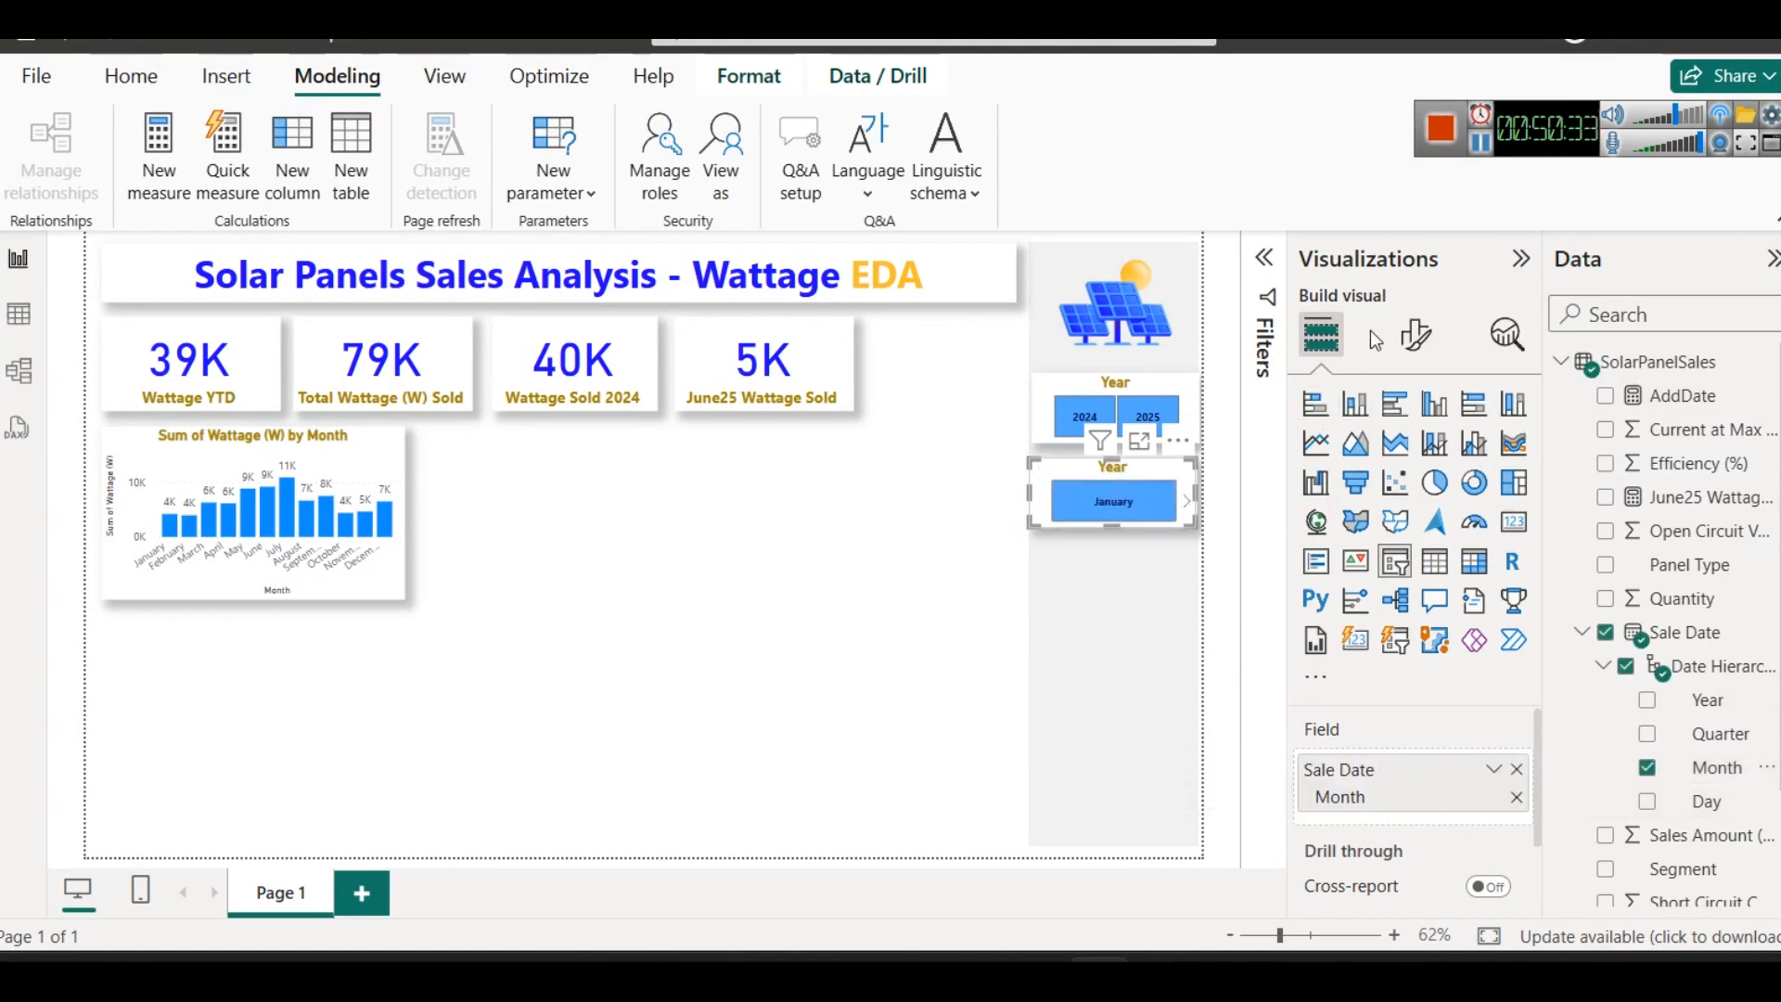
# - Set the month slicer's style to Dropdown and open its list of months to check it
pyautogui.click(1416, 335)
pyautogui.click(1381, 528)
pyautogui.click(1399, 670)
pyautogui.click(1396, 766)
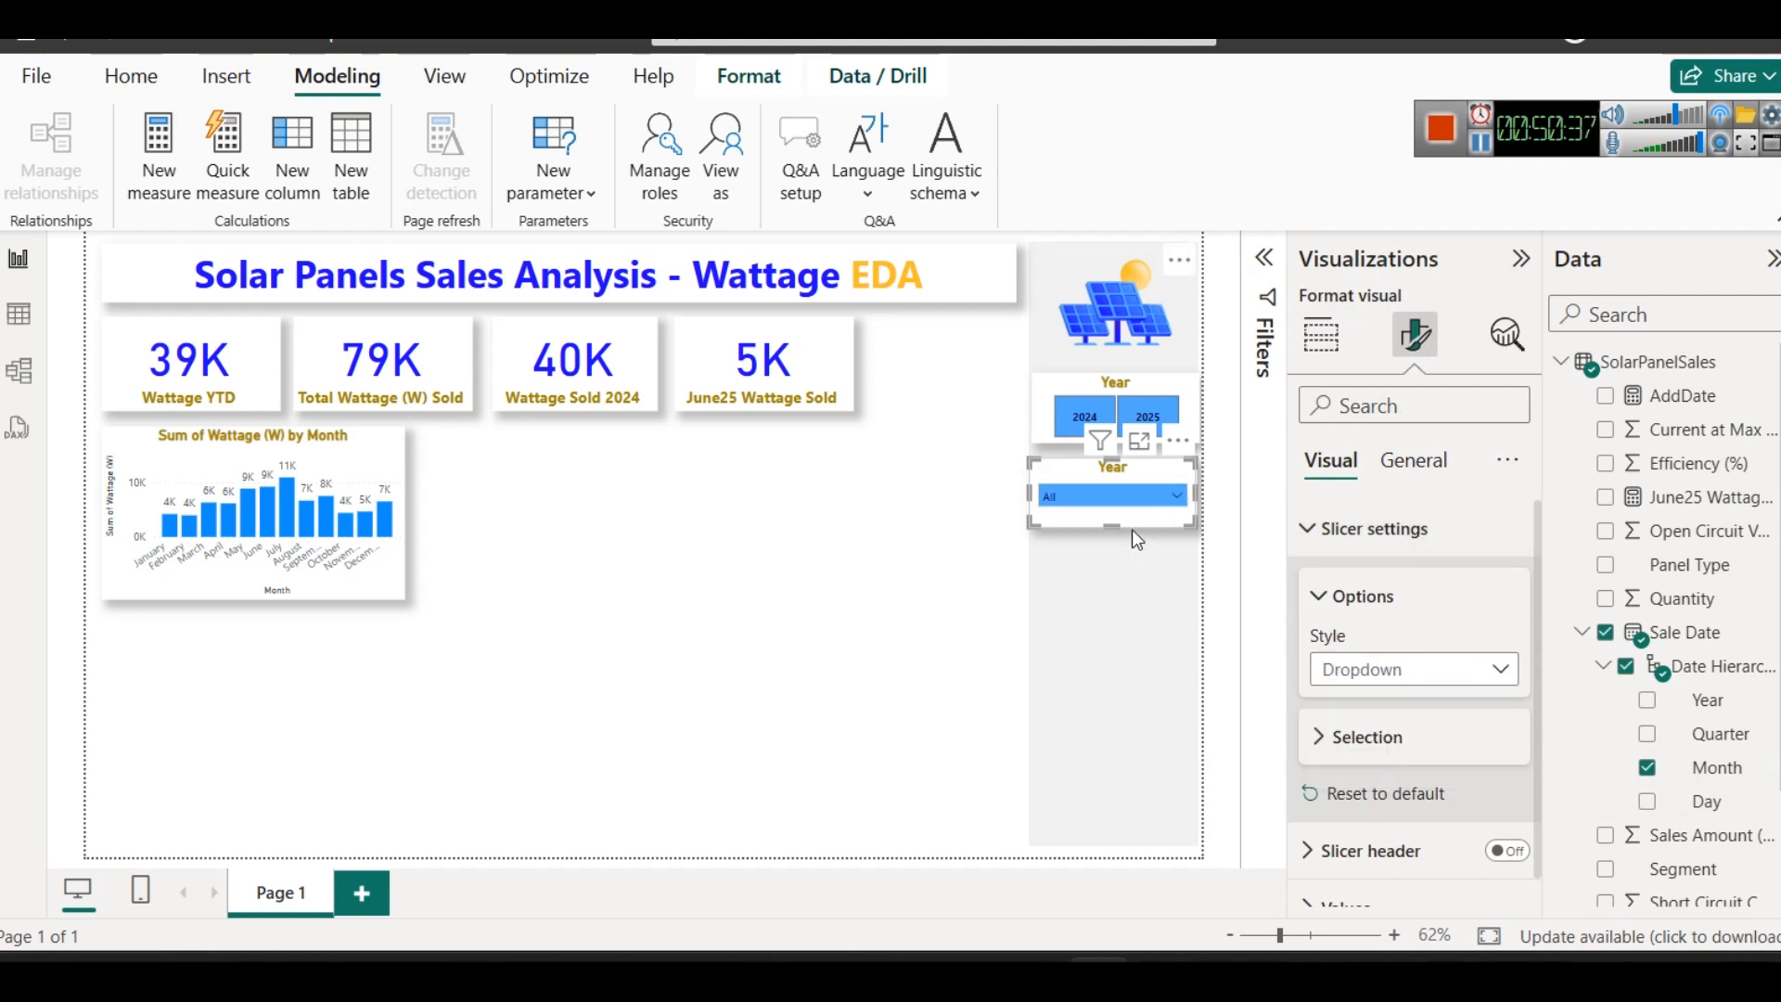
pyautogui.click(1141, 497)
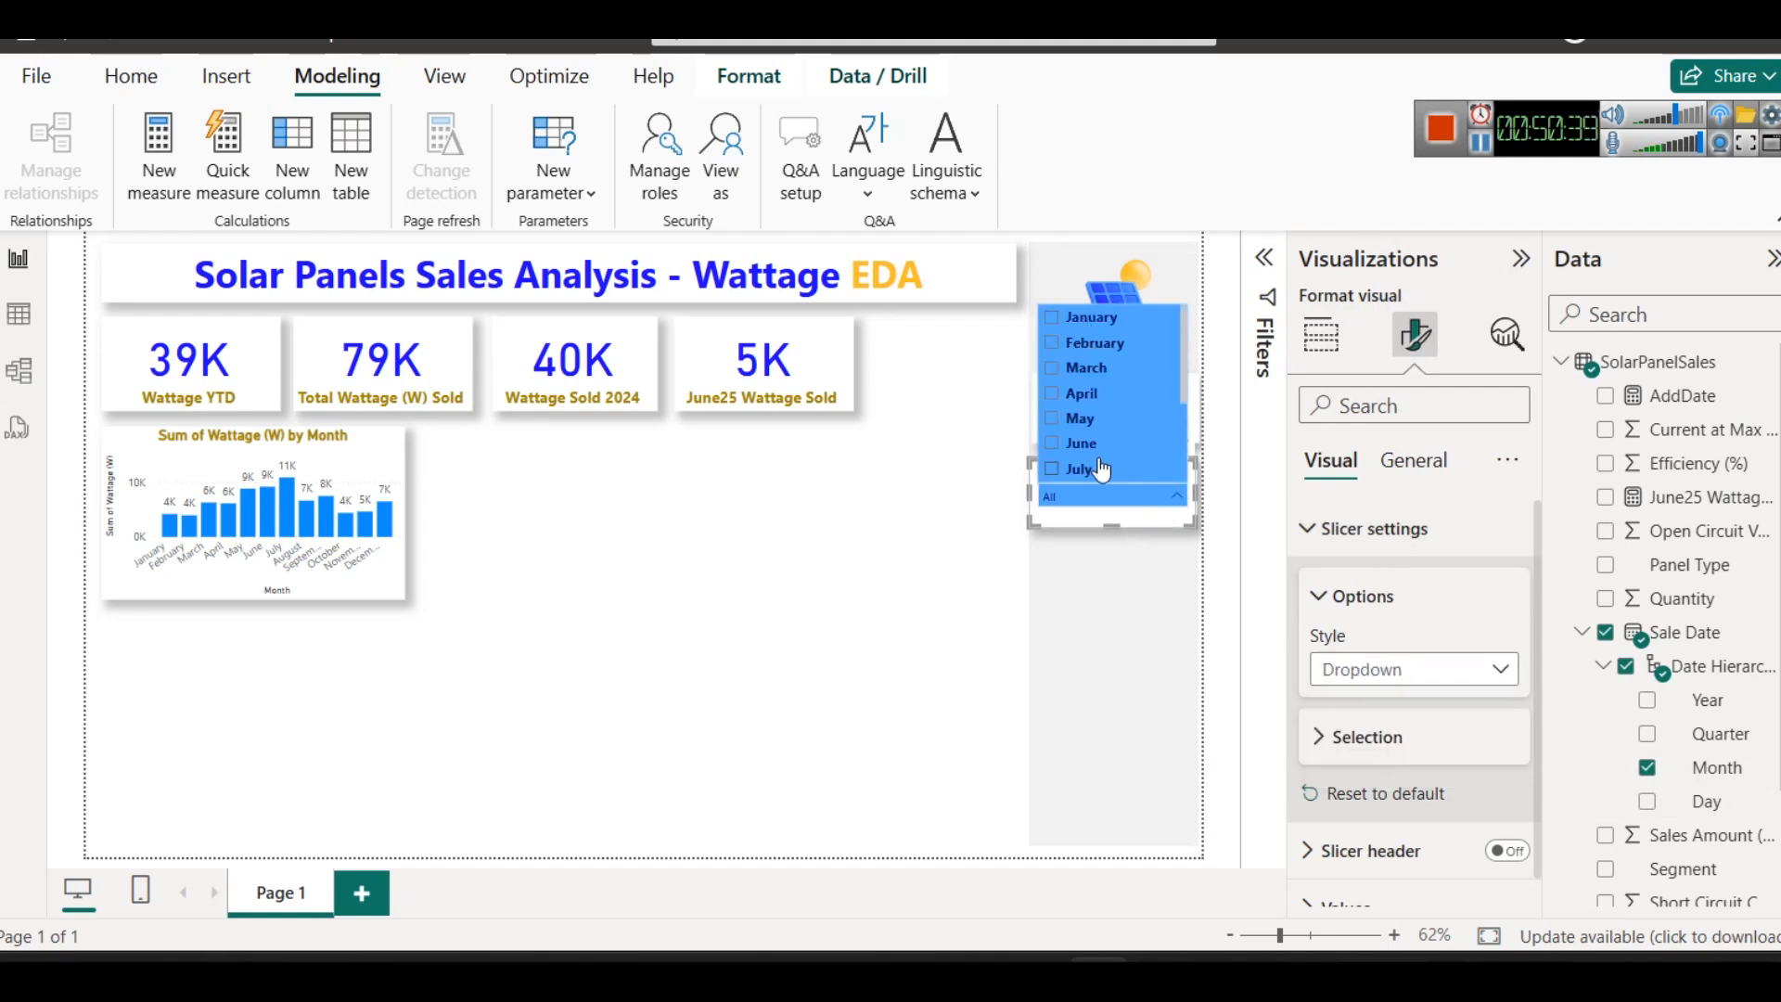
pyautogui.click(721, 567)
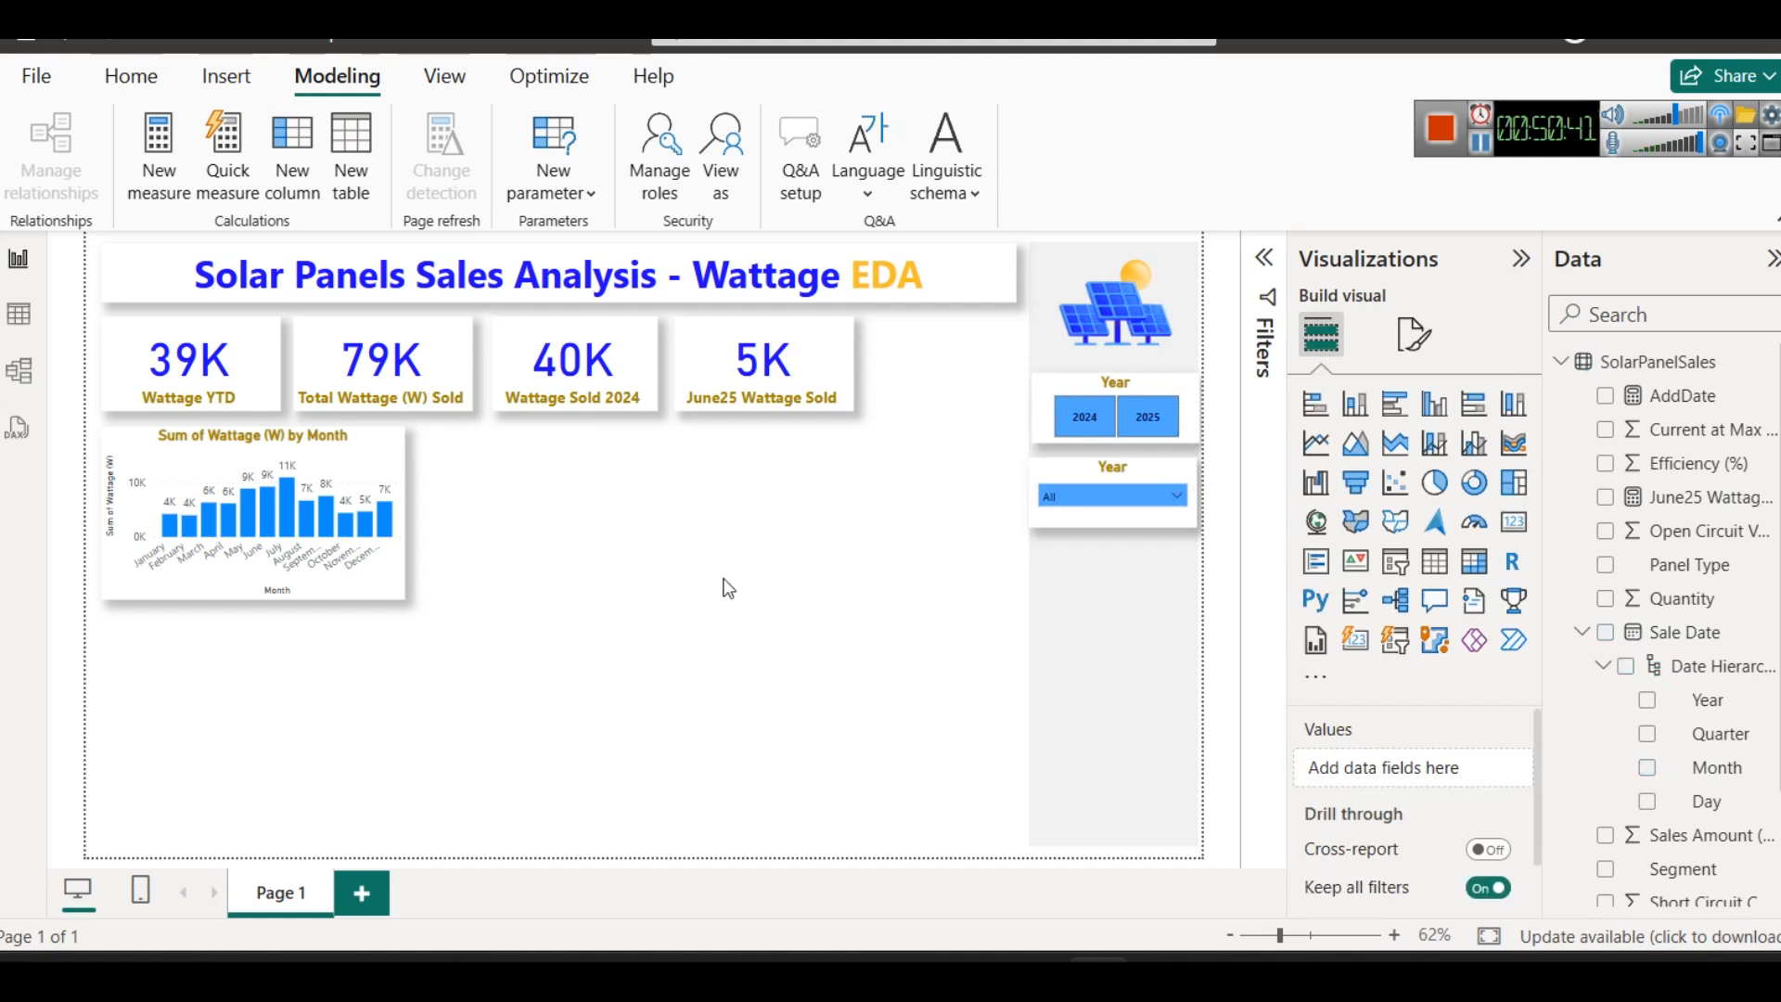
# - Duplicate the June25 Wattage Sold card and place the copy beside the original at the end of the card row
pyautogui.click(759, 362)
pyautogui.hotkey('ctrl', 'c')
pyautogui.hotkey('ctrl', 'v')
pyautogui.moveTo(758, 362); pyautogui.dragTo(914, 363)
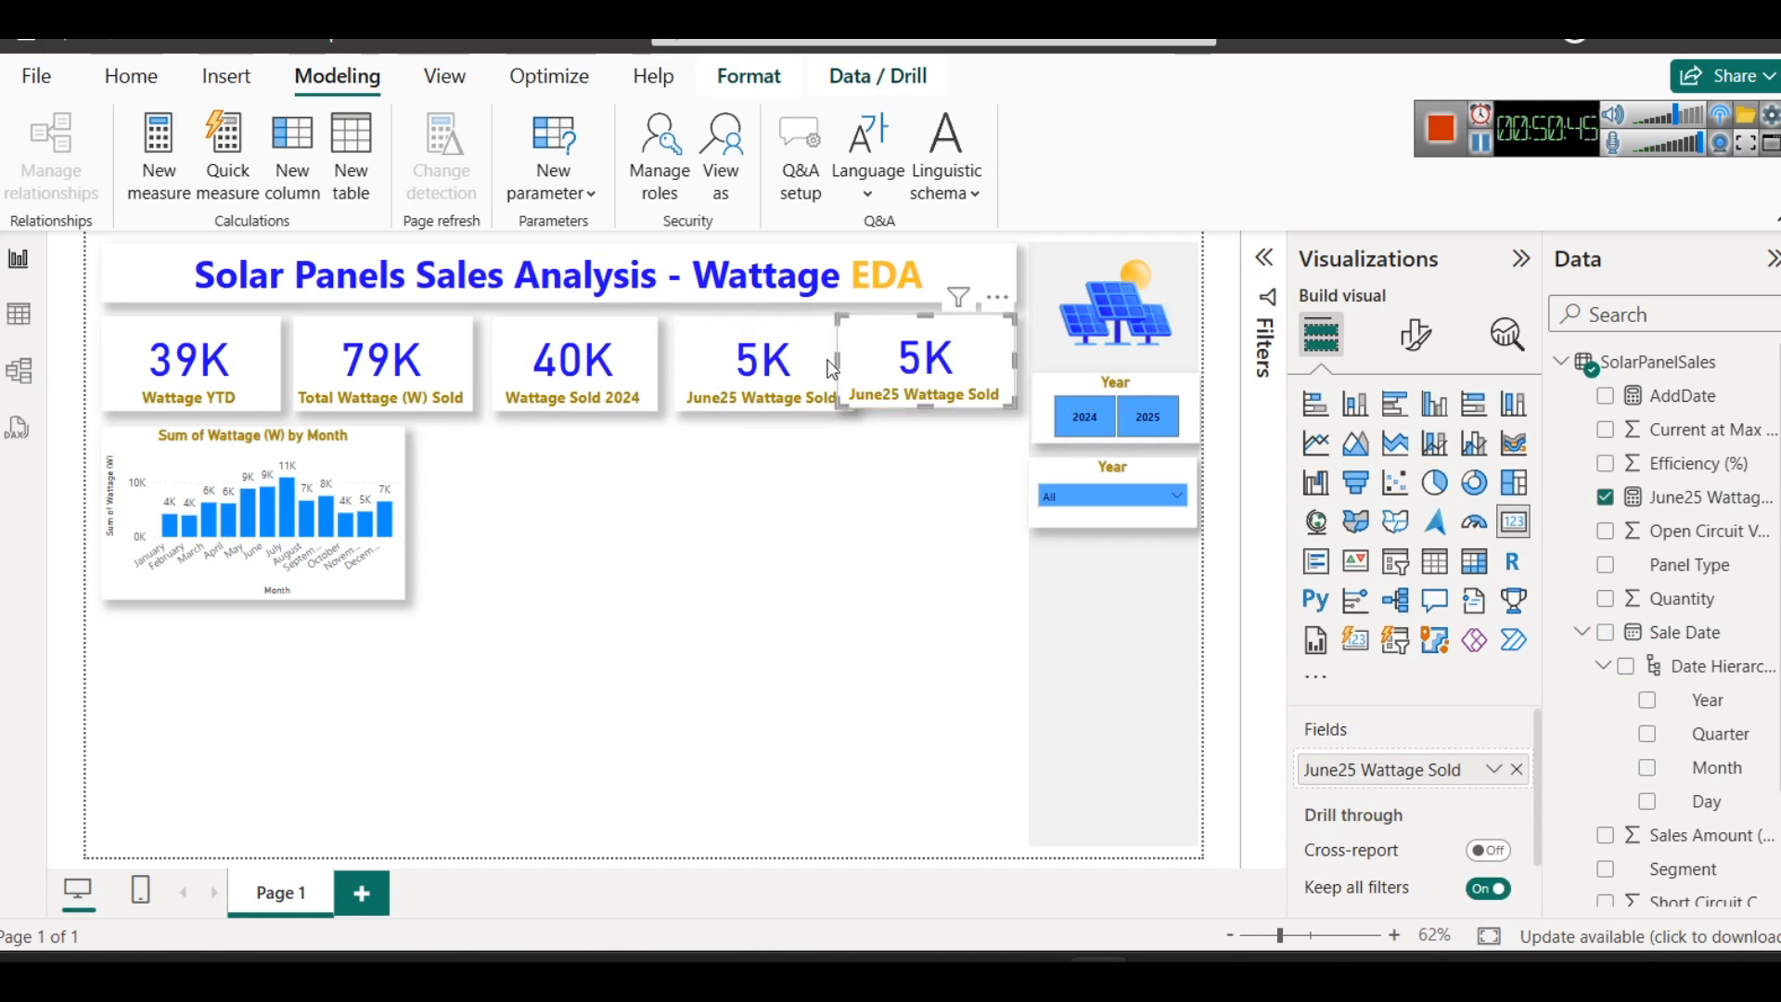
# - Shift the Total Wattage, Wattage Sold 2024 and both June25 Wattage Sold cards slightly to even out the spacing in the row
pyautogui.click(572, 360)
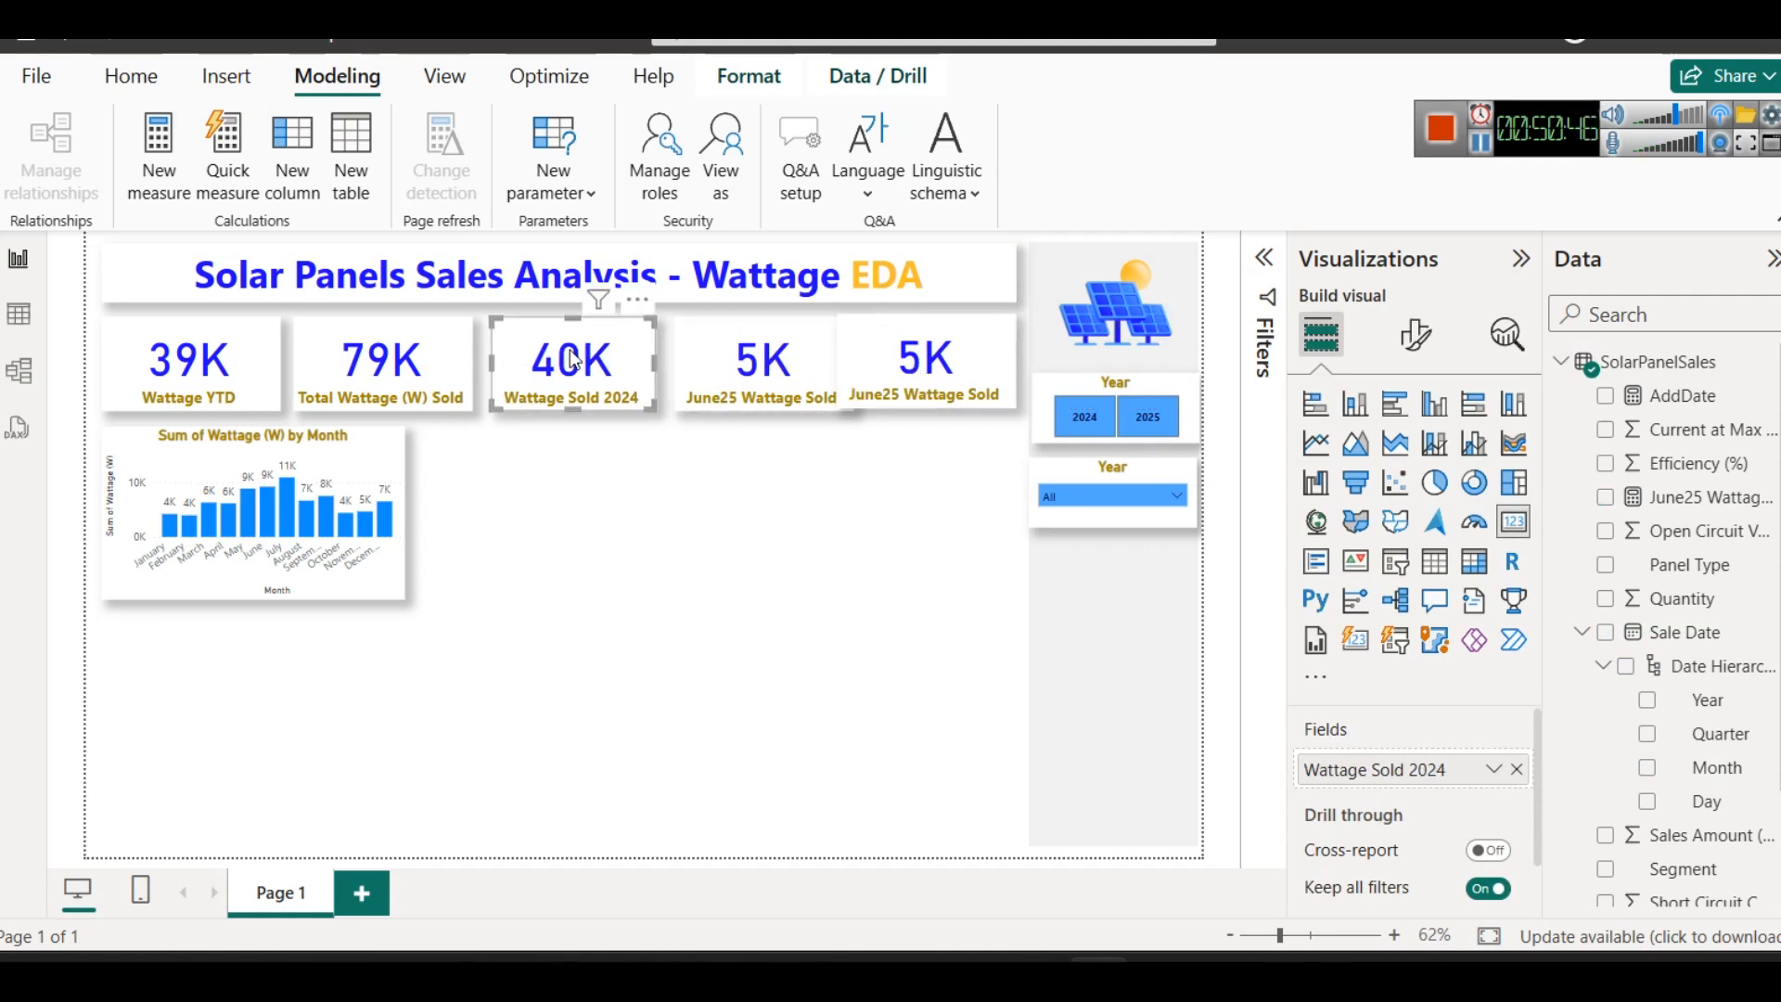
pyautogui.click(763, 369)
pyautogui.click(882, 378)
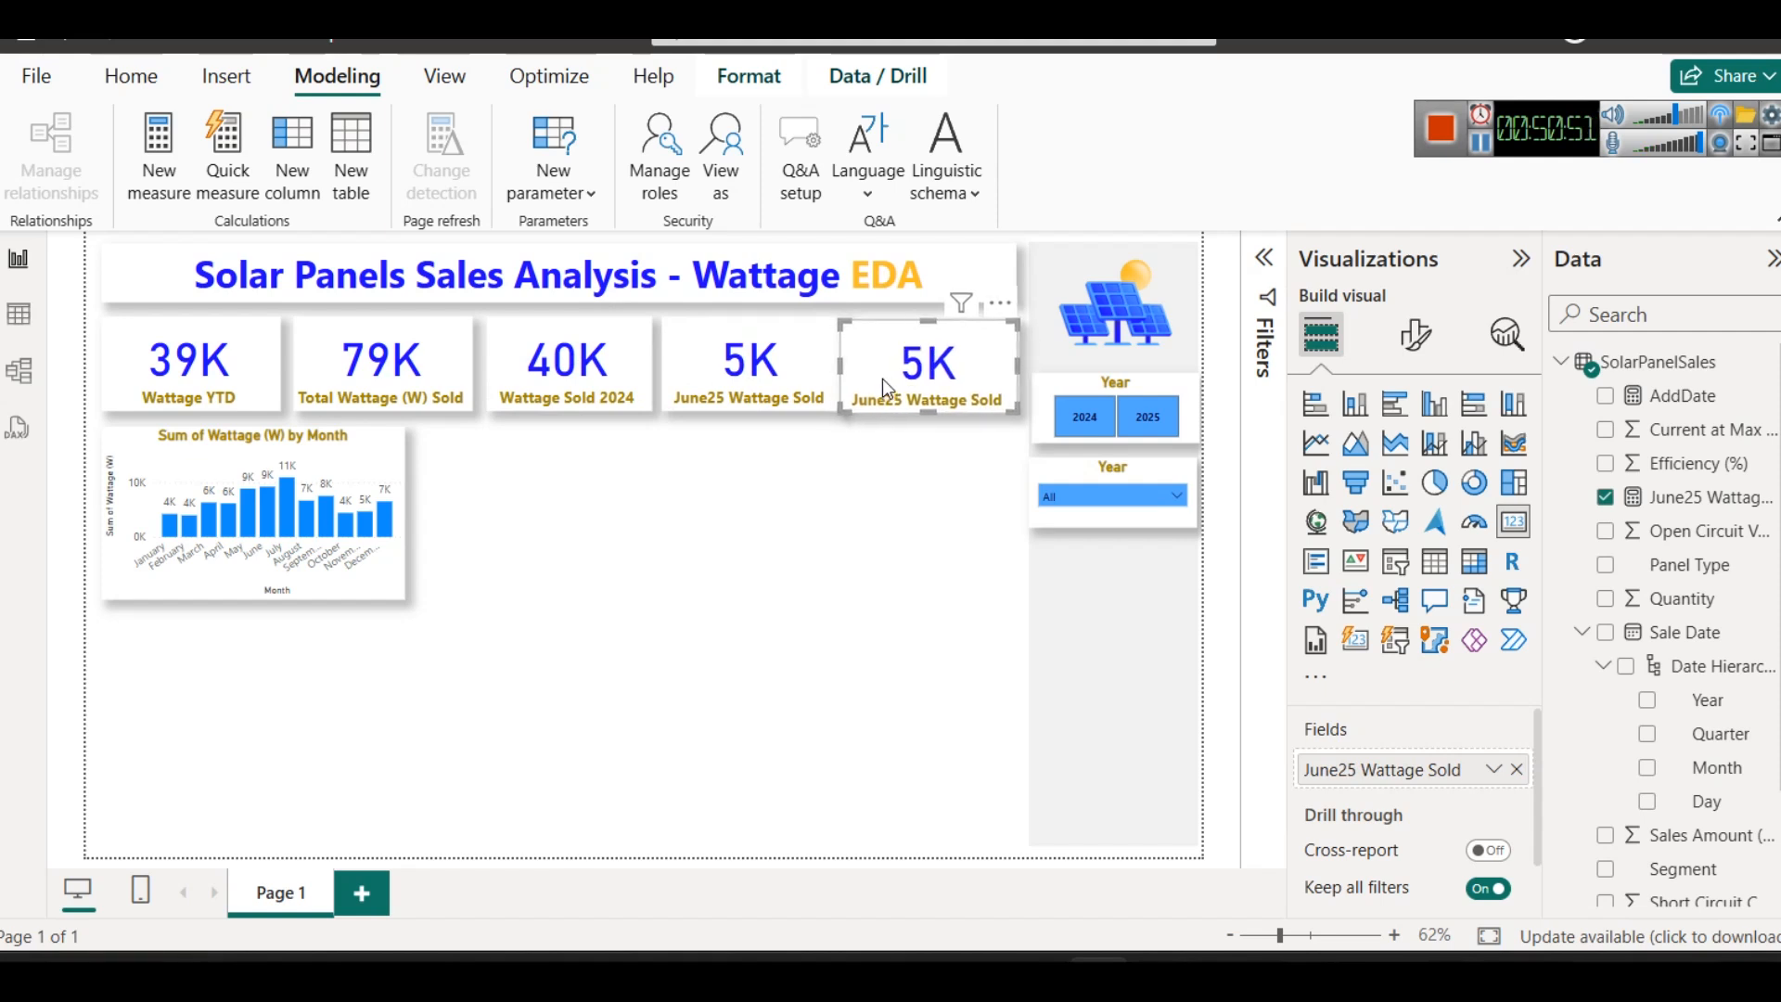
pyautogui.click(762, 362)
pyautogui.click(873, 530)
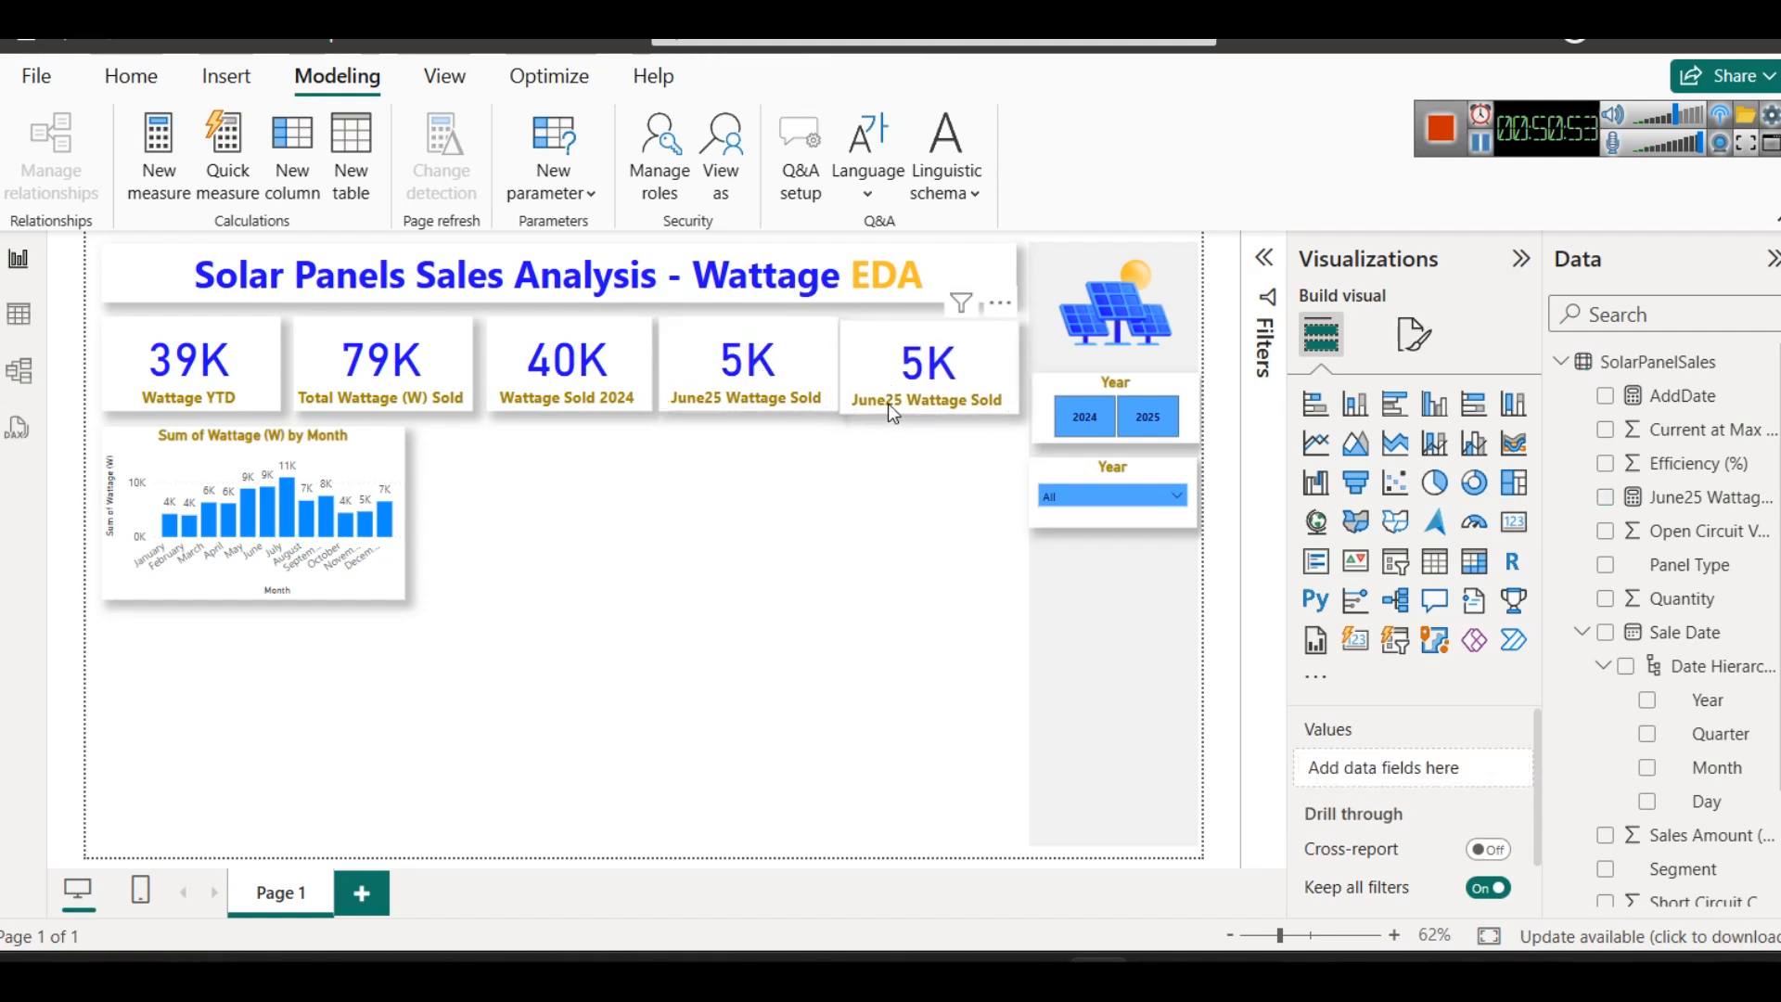
pyautogui.click(384, 381)
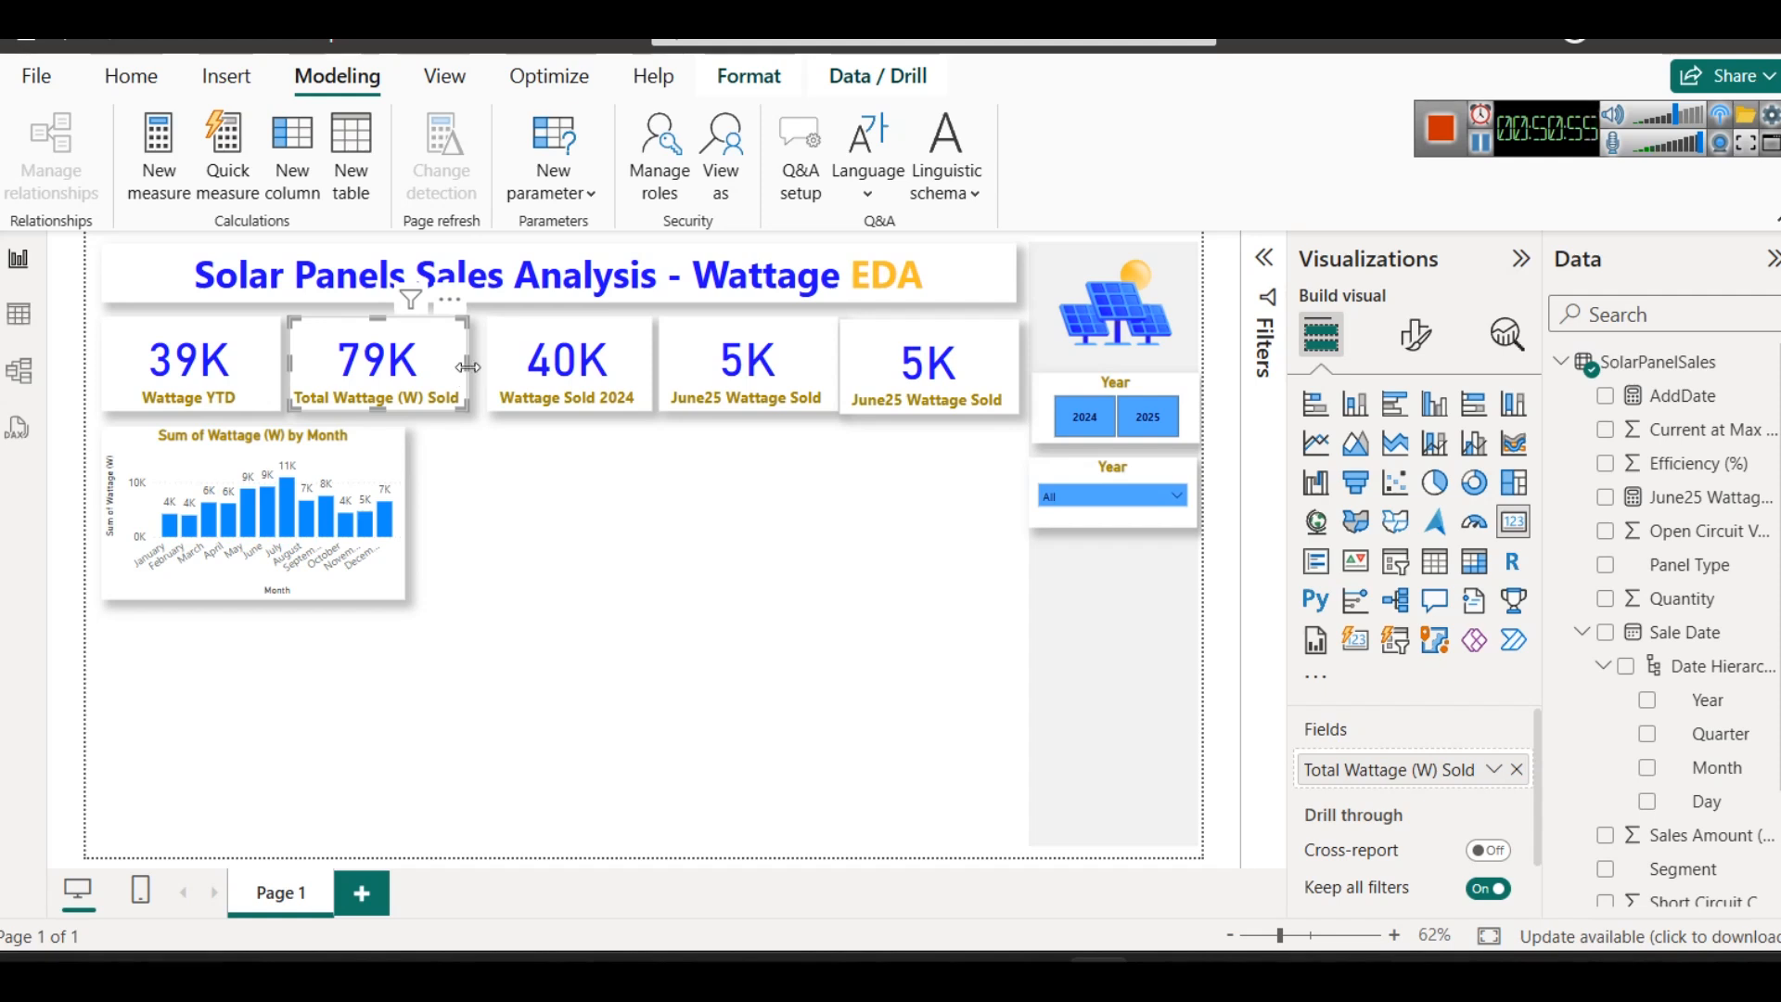
pyautogui.click(512, 373)
pyautogui.click(712, 388)
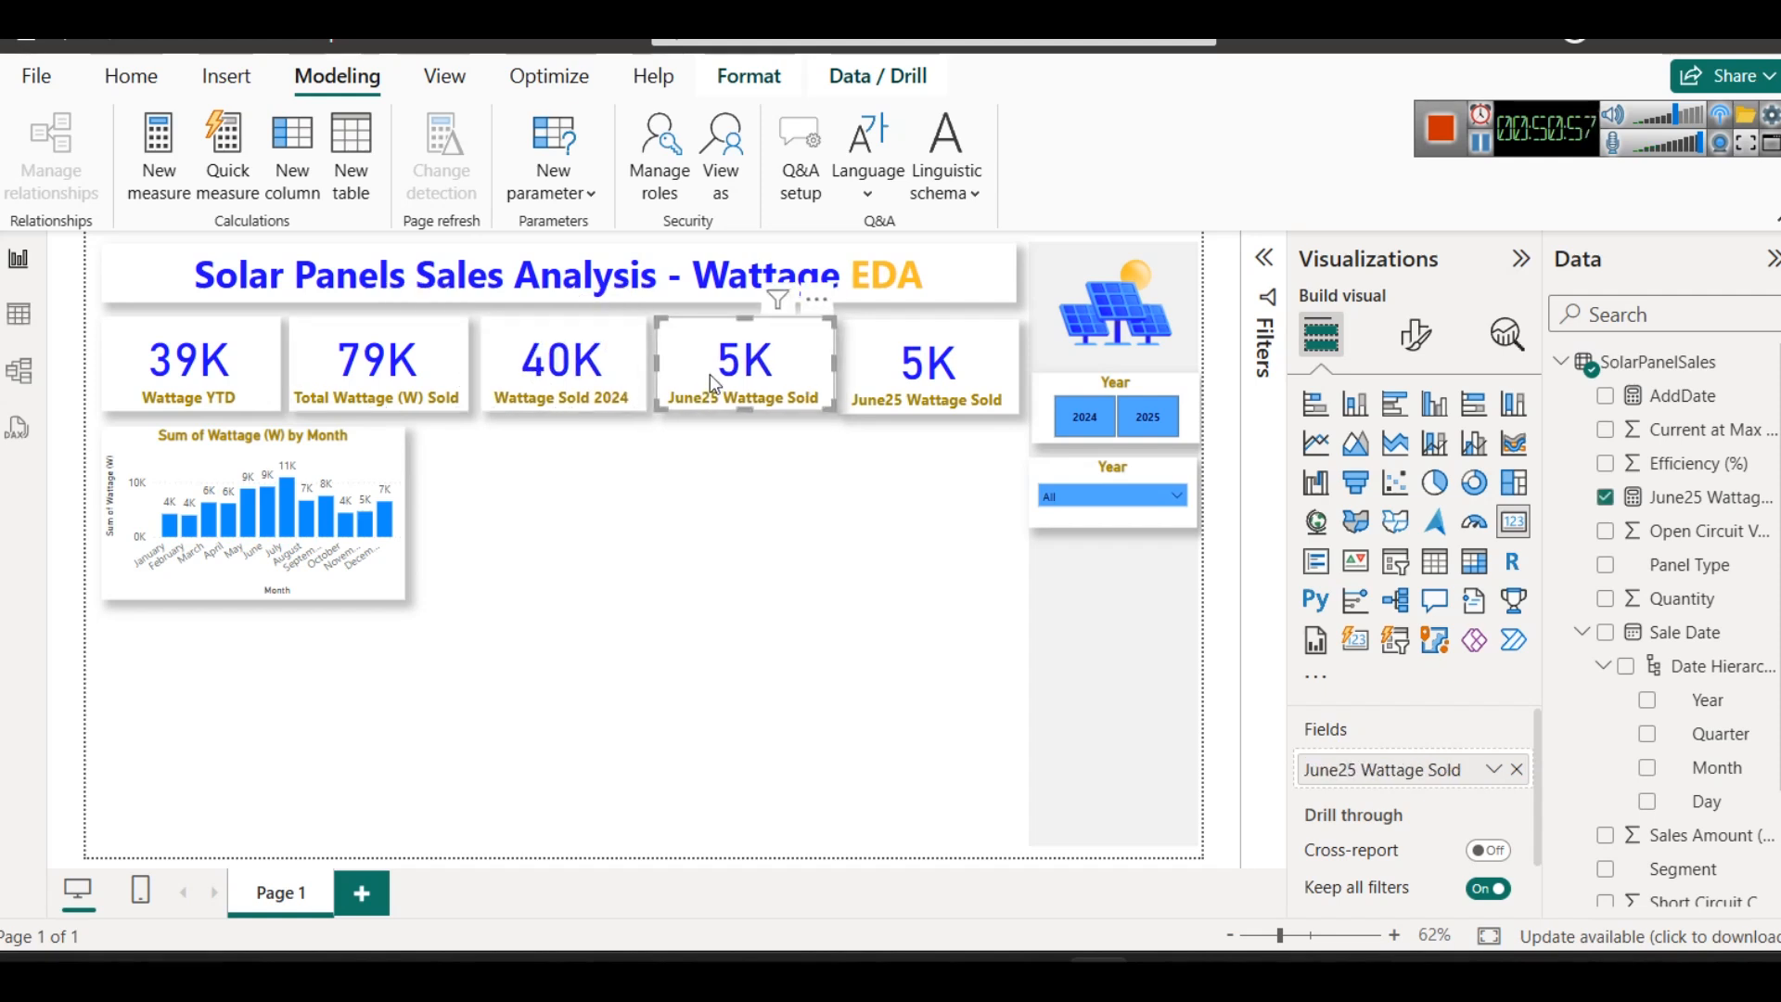
# - Make the Sum of Wattage (W) by Month chart slightly taller by extending its lower edge
pyautogui.click(885, 366)
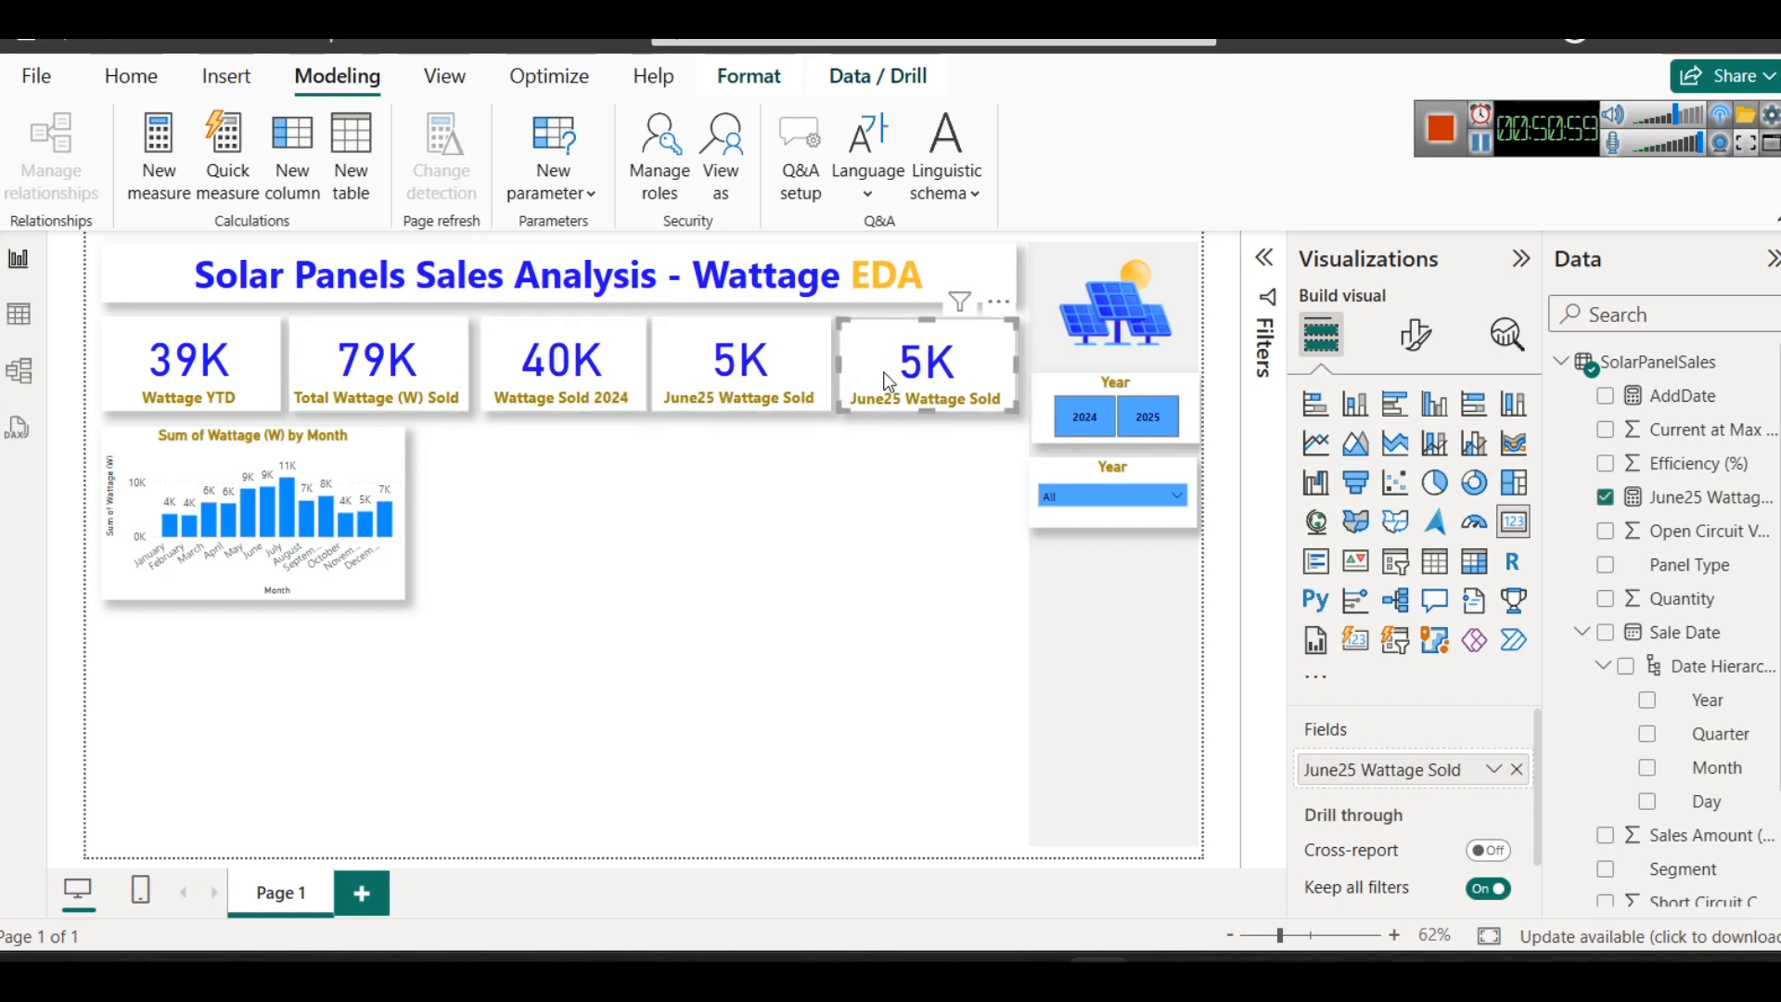
pyautogui.click(801, 501)
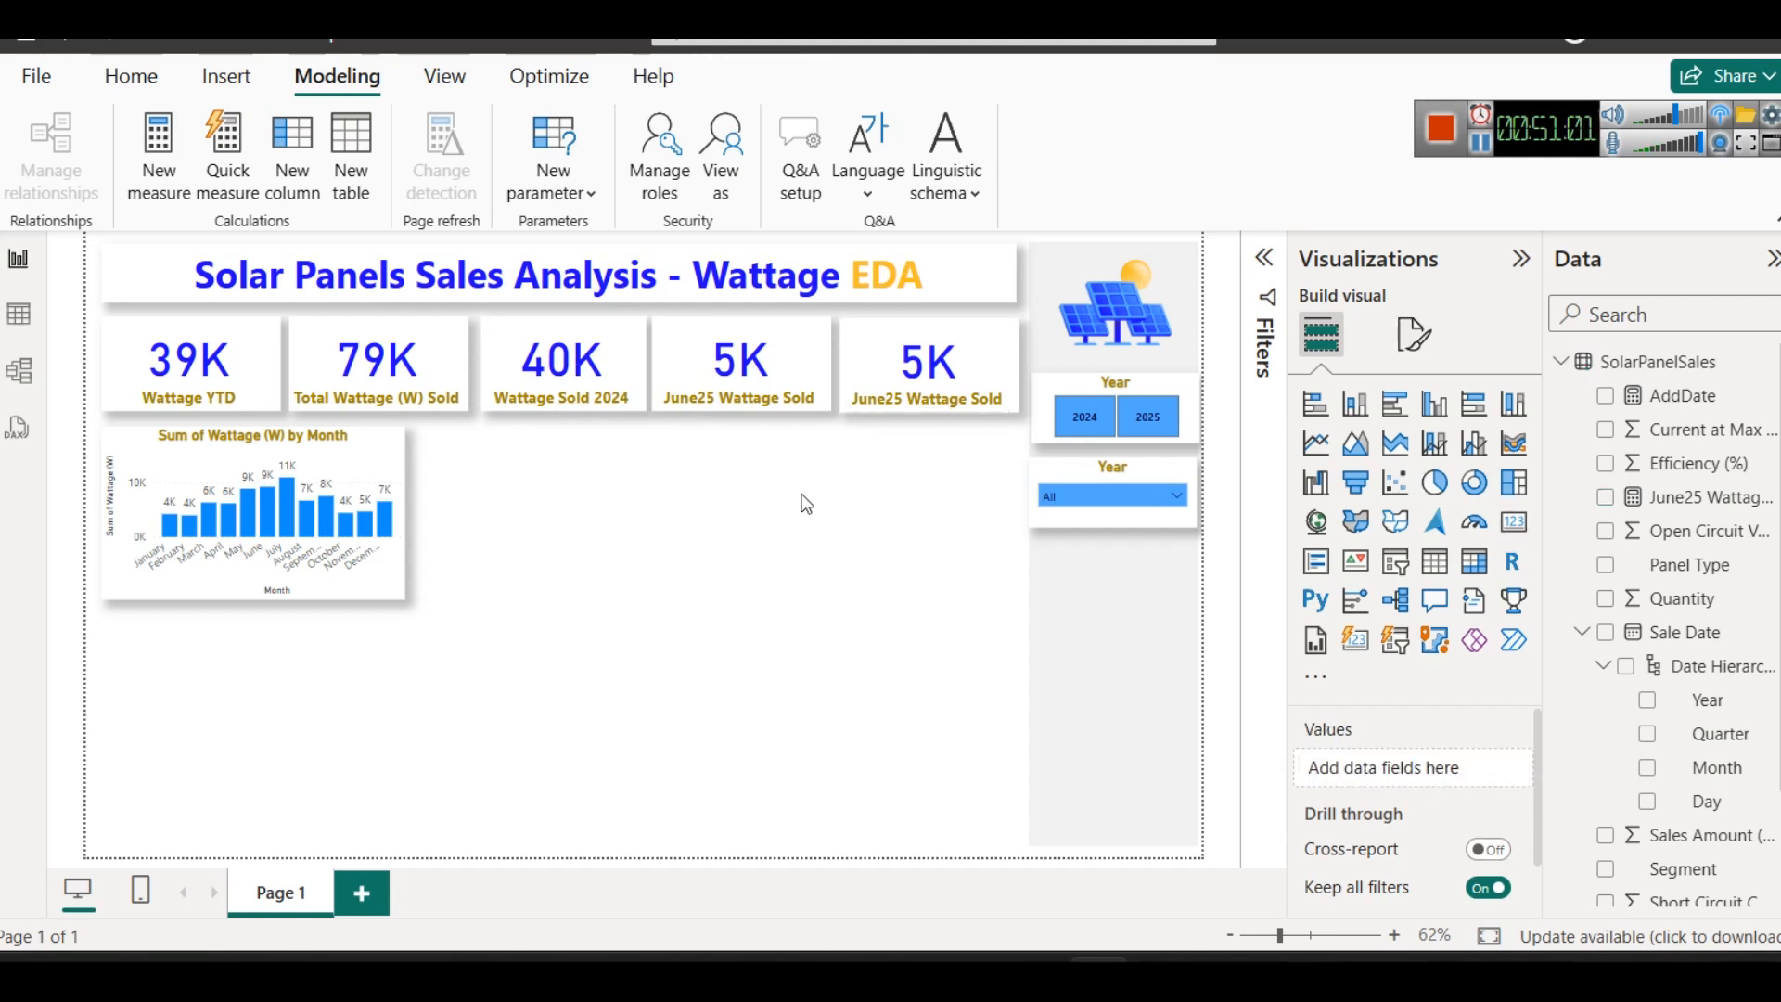
pyautogui.click(312, 595)
pyautogui.moveTo(247, 599); pyautogui.dragTo(250, 621)
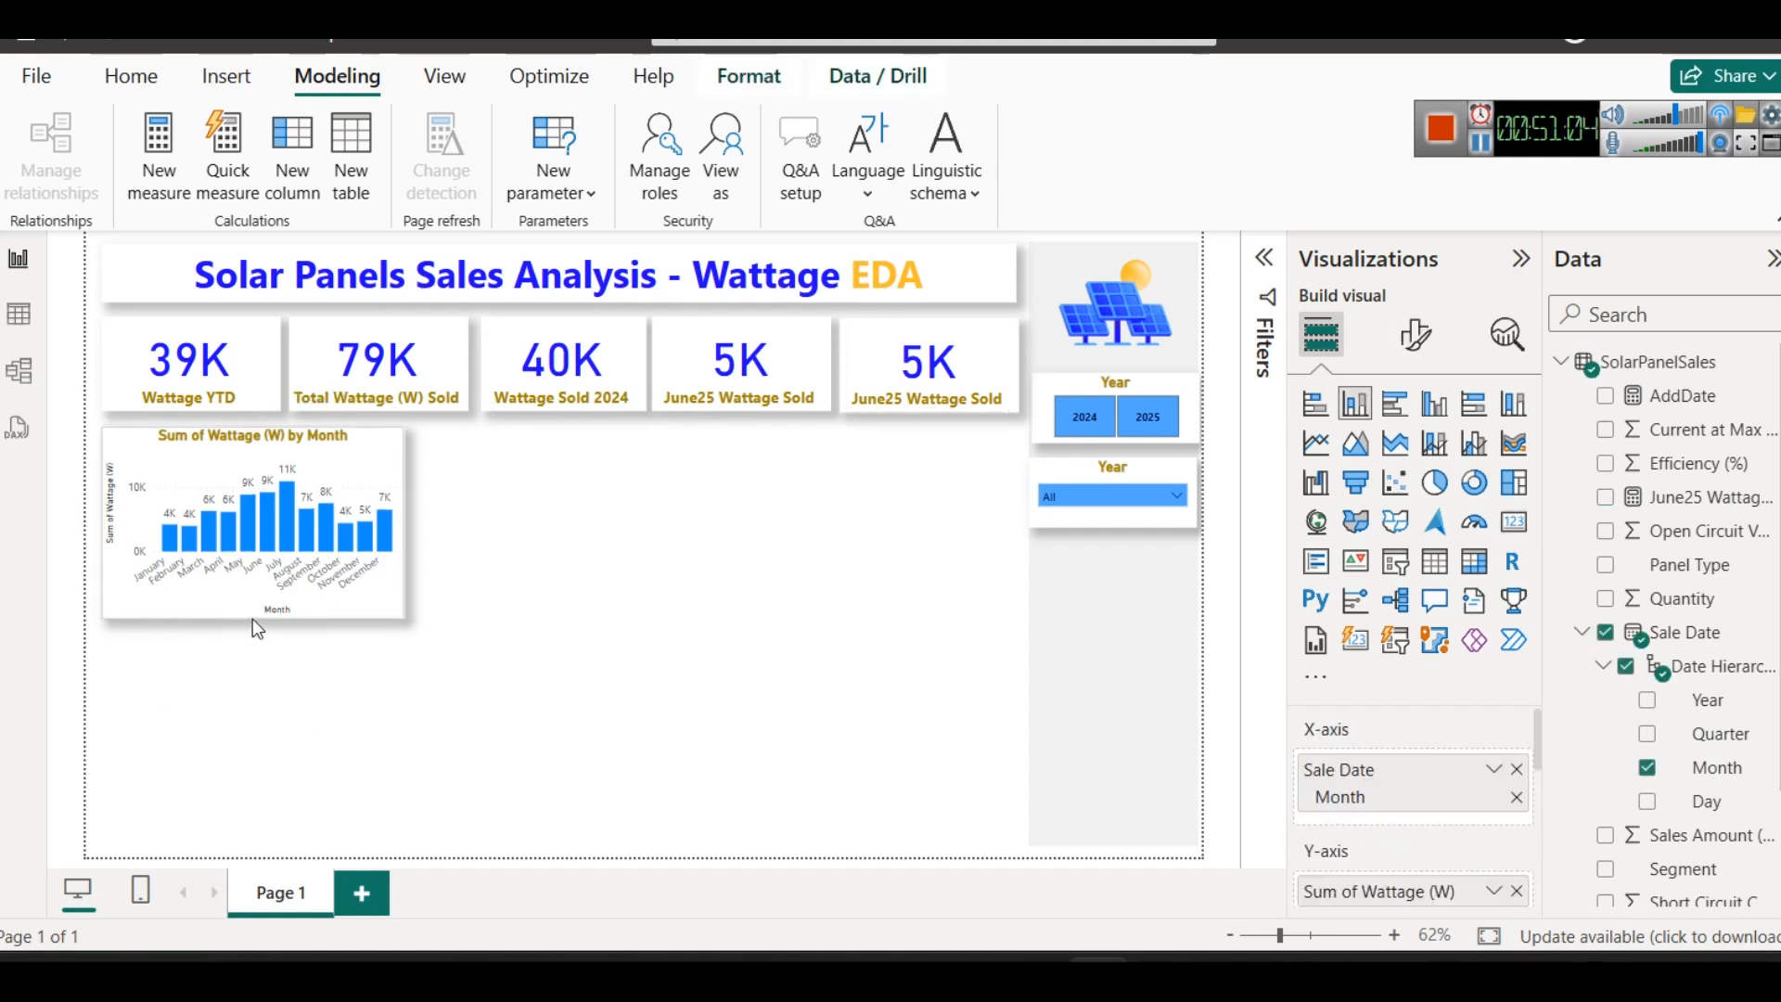
pyautogui.click(517, 624)
# - Remove the June25 Wattage Sold field from the duplicated card at the end of the card row
pyautogui.click(837, 417)
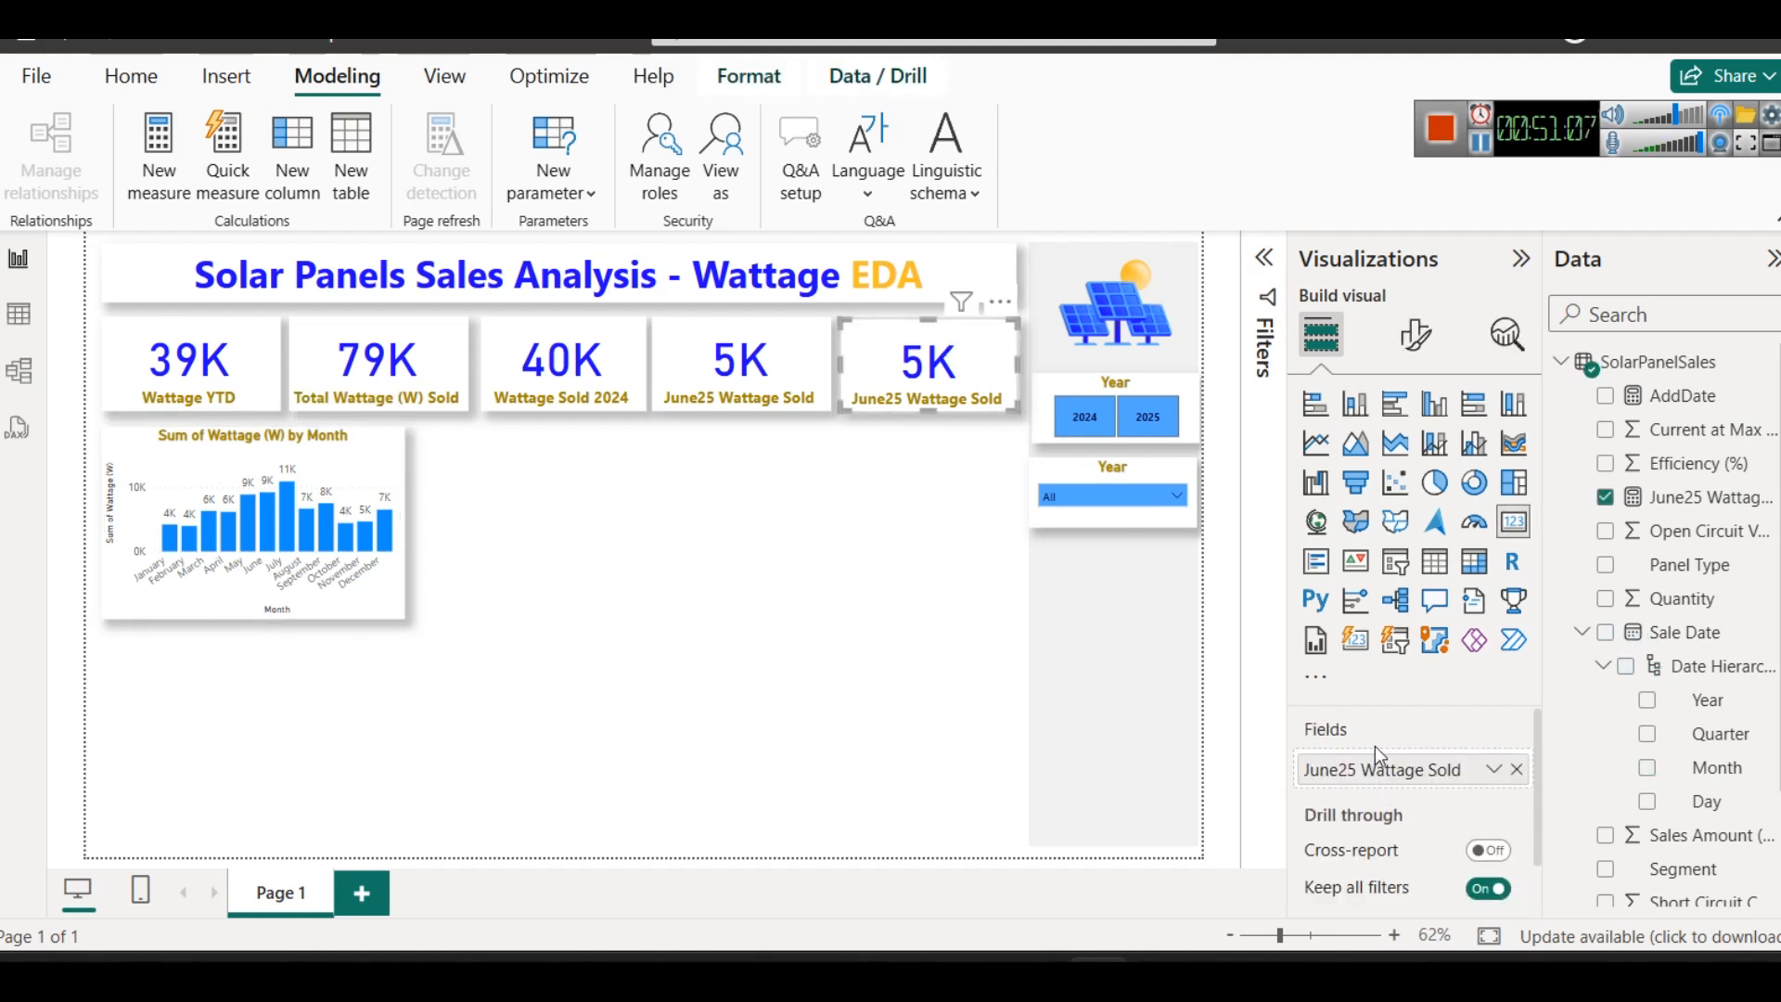
pyautogui.click(1487, 781)
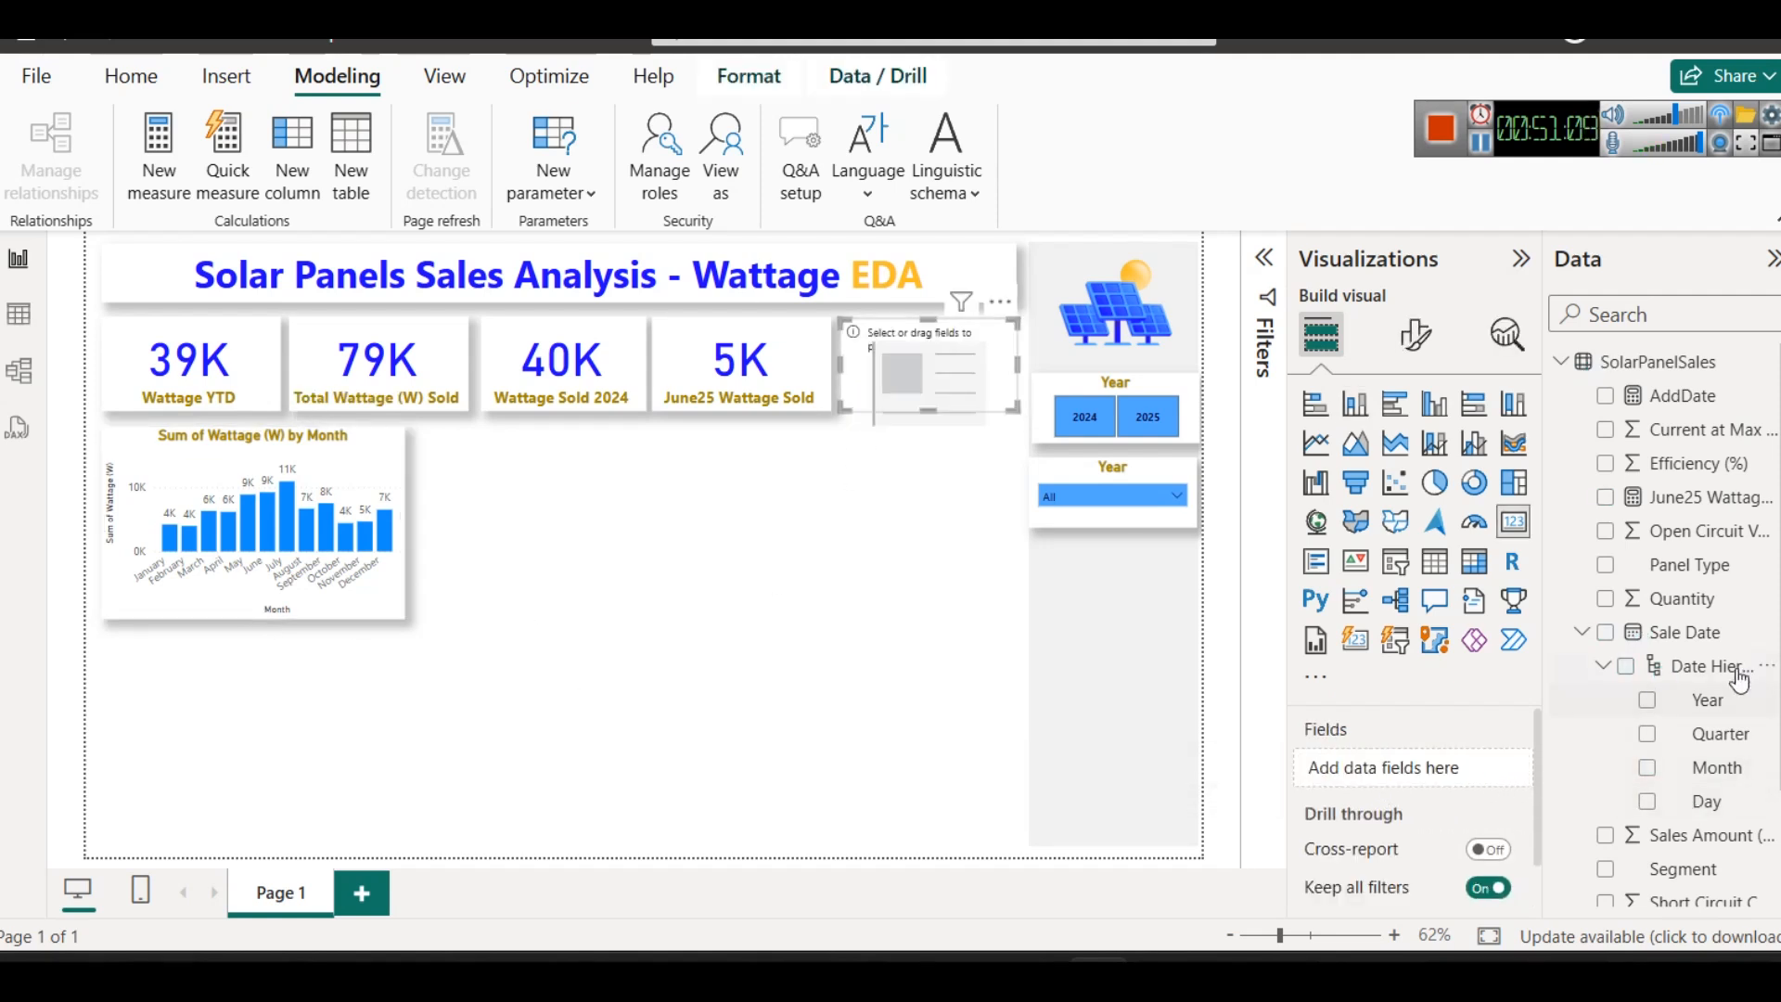
pyautogui.scroll(-3, 1755, 675)
pyautogui.scroll(3, 1760, 671)
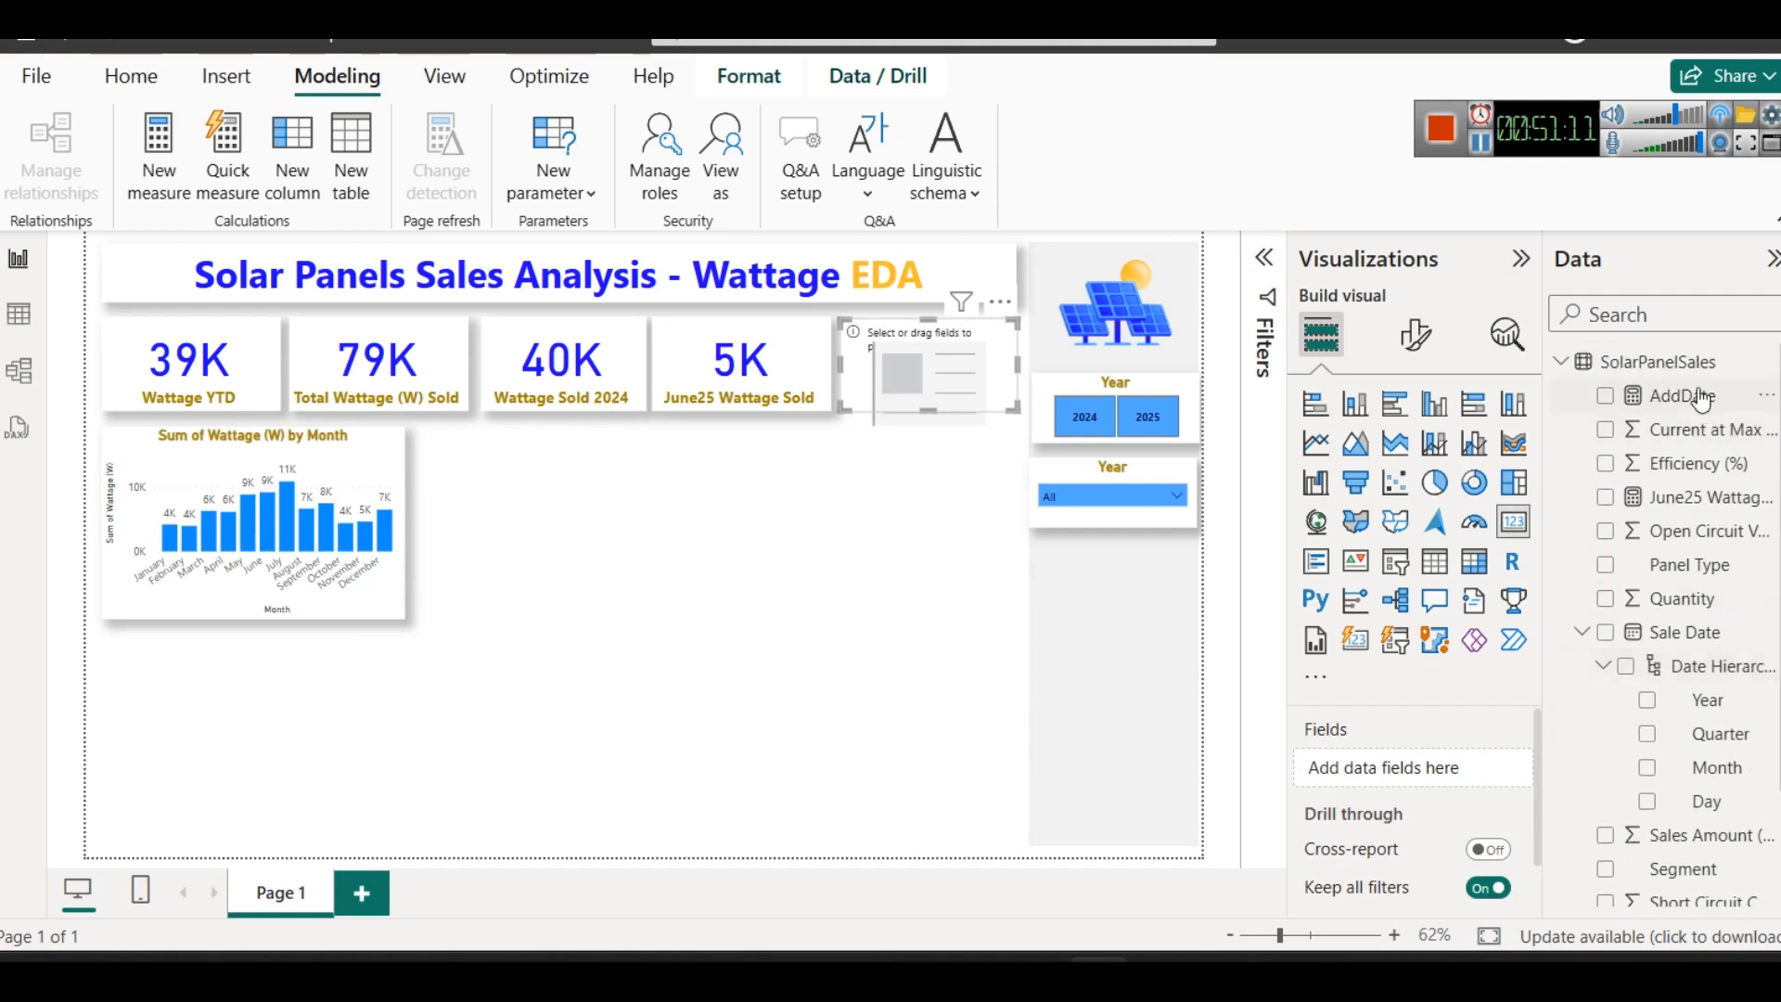
# - Replace the AddDate measure's formula with the Wattage MoM Change code copied from the DAX solutions web page
pyautogui.click(1683, 396)
pyautogui.tripleClick(298, 259)
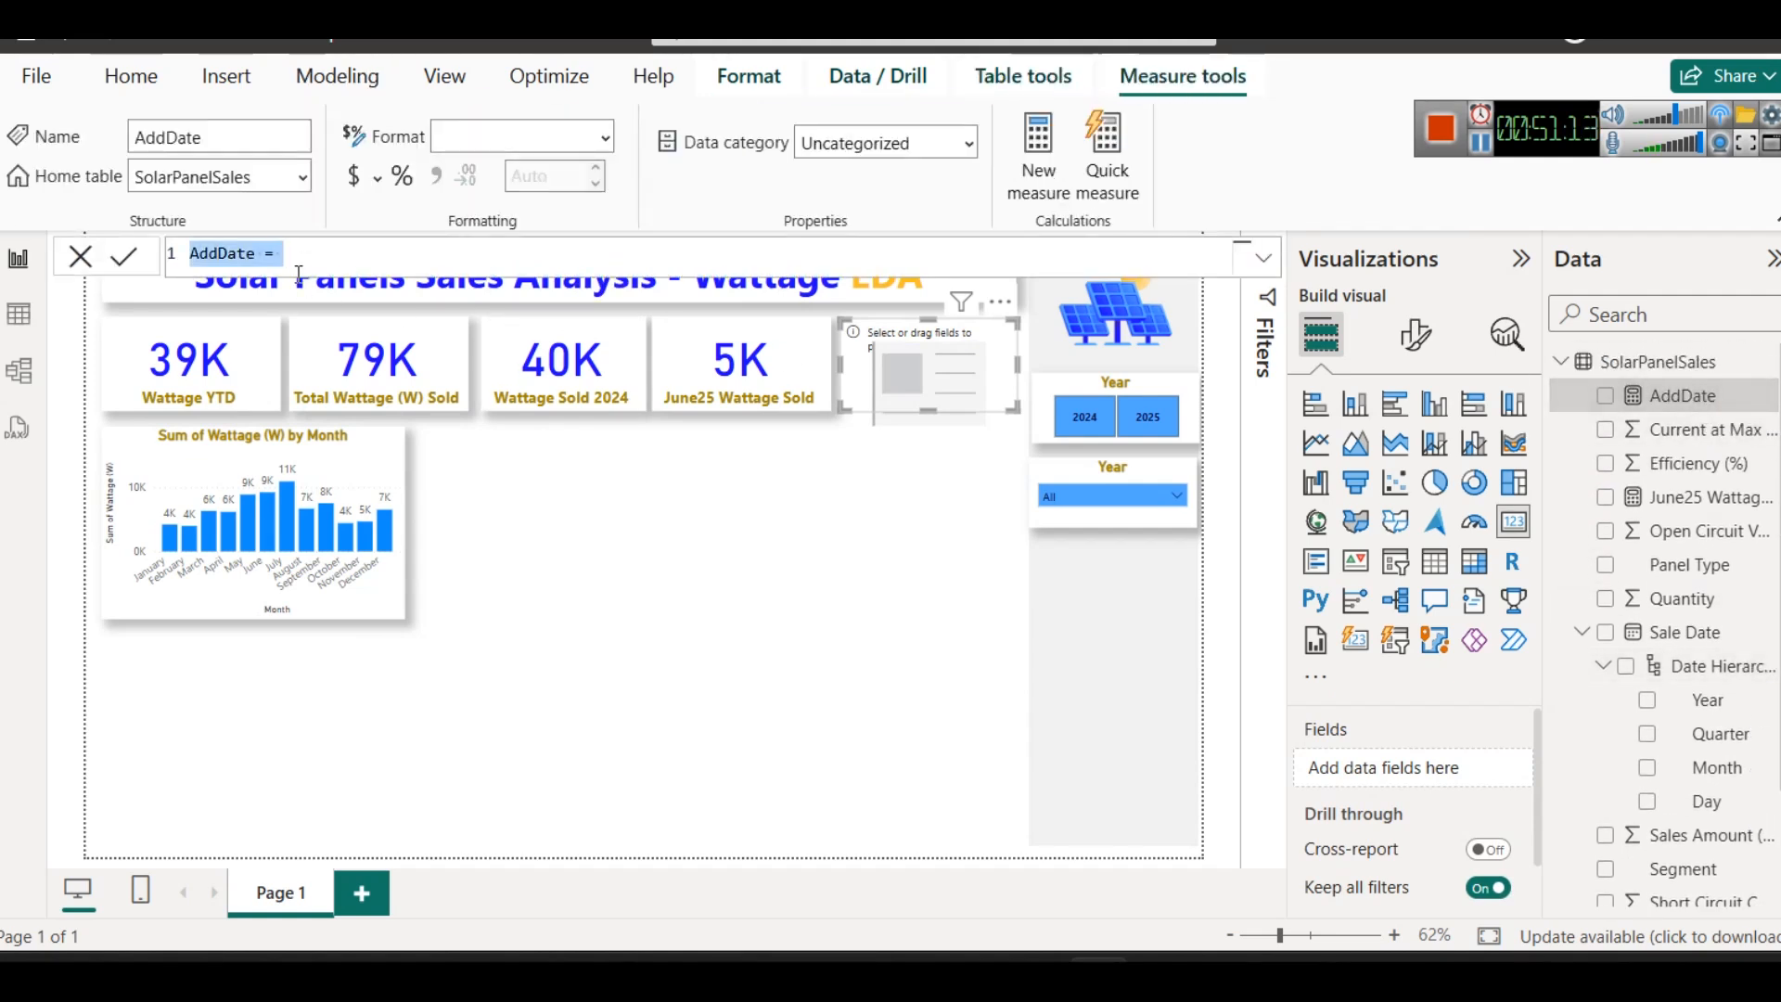
pyautogui.moveTo(1018, 969)
pyautogui.click(838, 803)
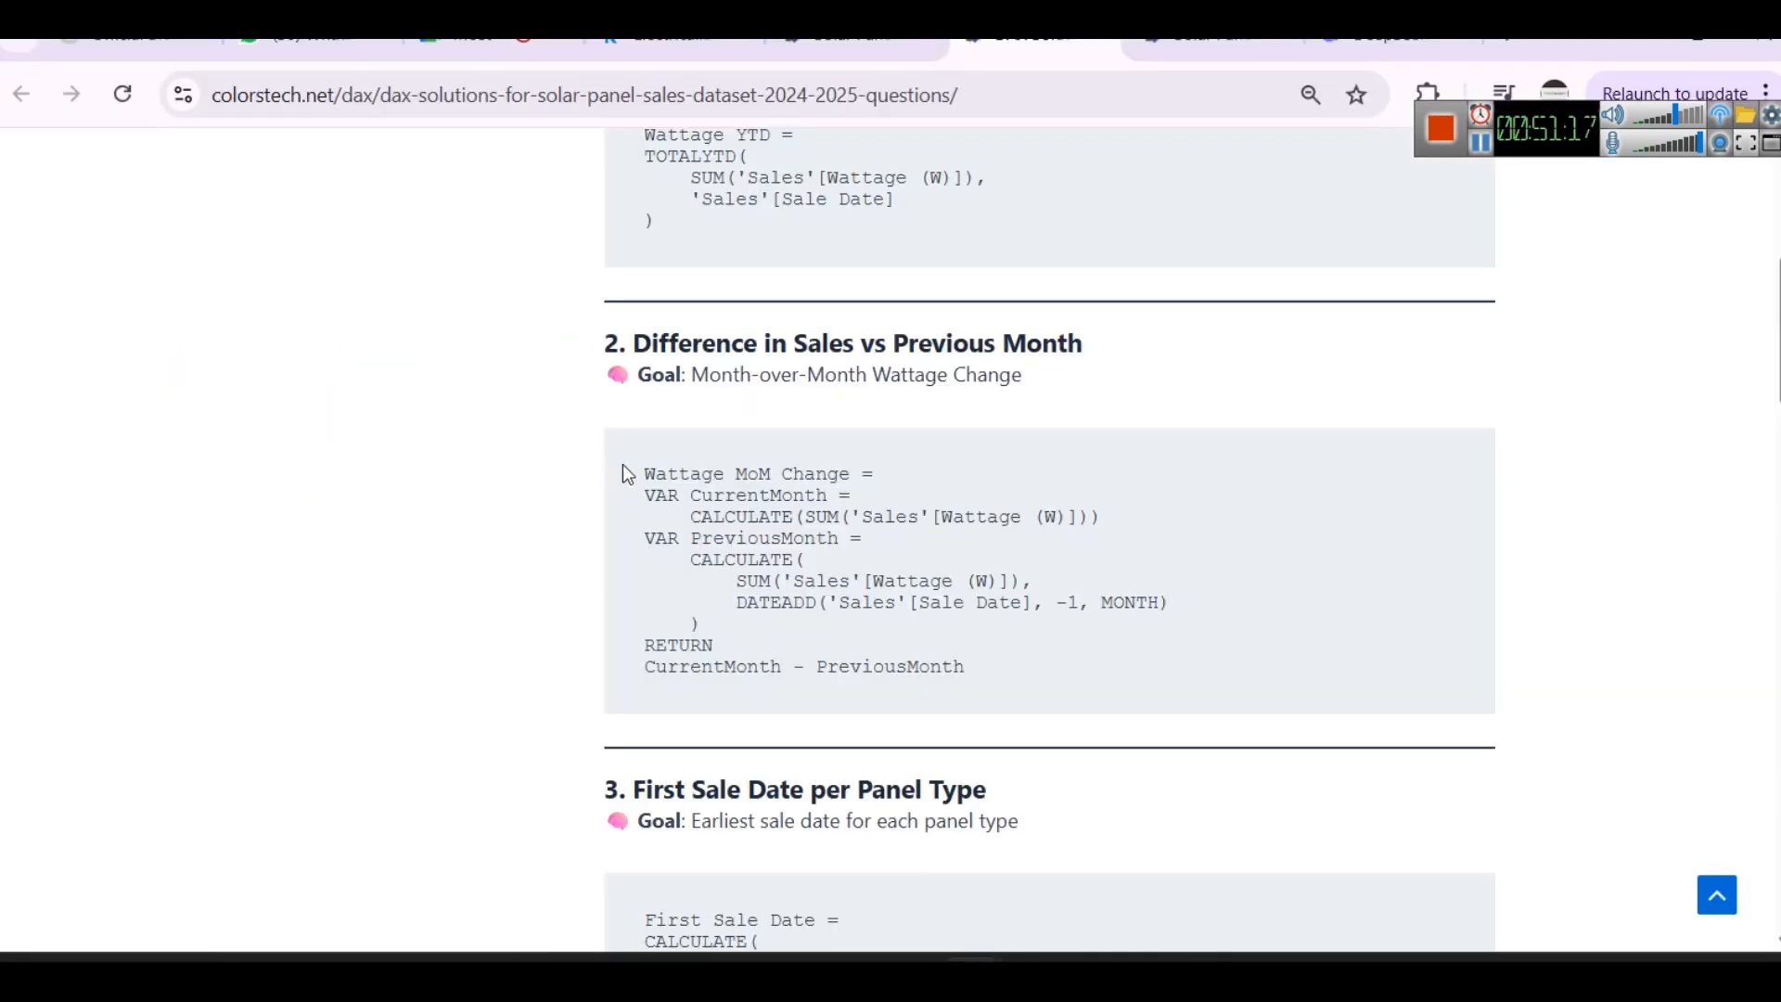
pyautogui.scroll(2, 622, 468)
pyautogui.scroll(-2, 709, 536)
pyautogui.moveTo(645, 471); pyautogui.dragTo(1078, 690)
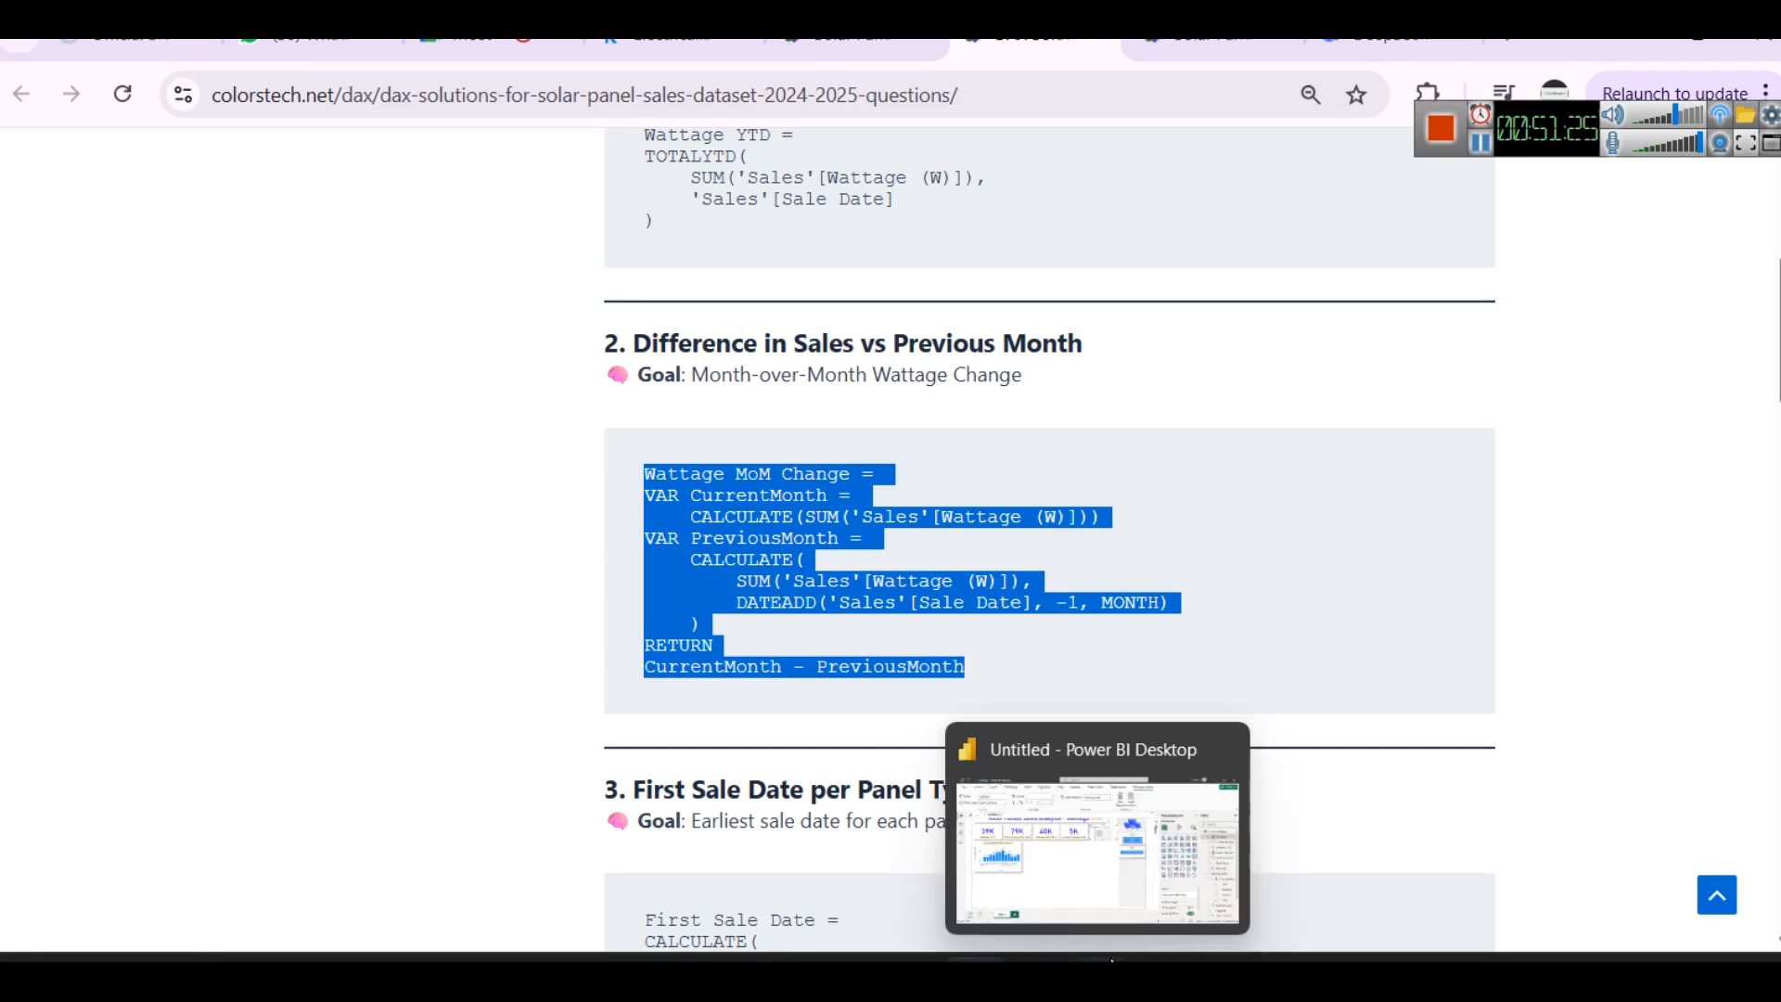
pyautogui.click(1095, 835)
pyautogui.hotkey('ctrl', 'v')
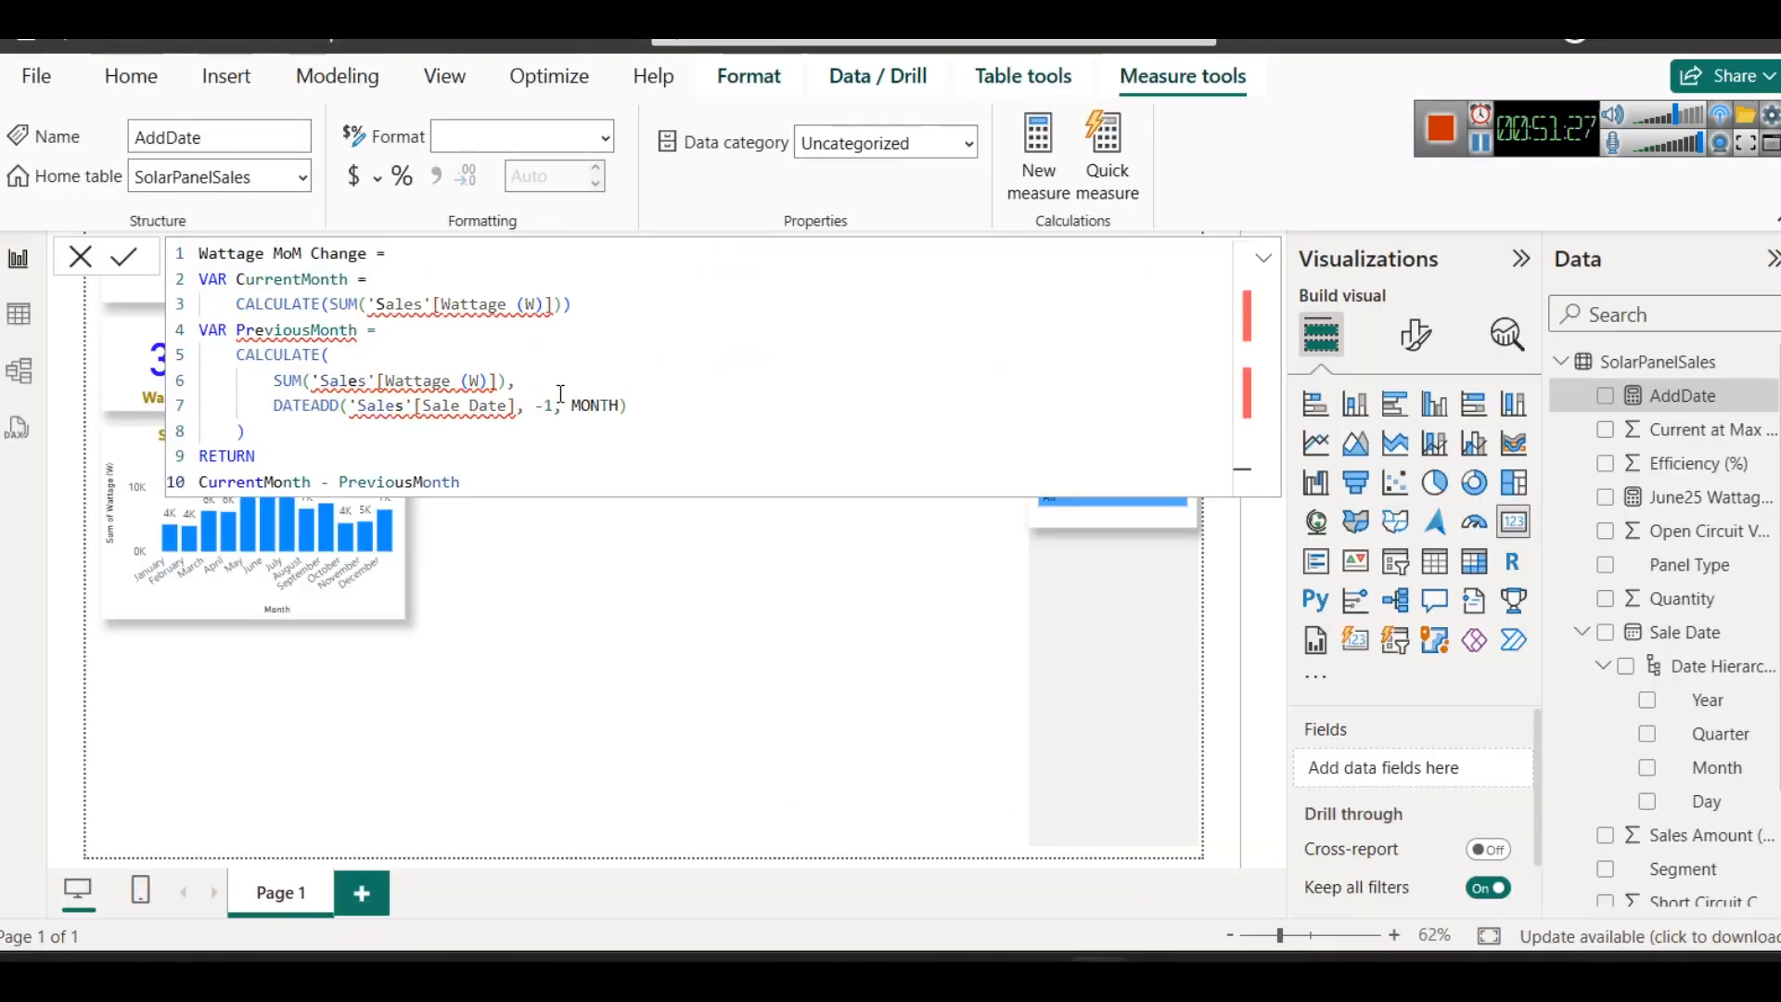
# - Replace 'Sales'[Wattage (W)] with SolarPanelSales[Wattage (W)] in the CurrentMonth variable of the Wattage MoM Change formula
pyautogui.doubleClick(269, 279)
pyautogui.click(396, 353)
pyautogui.doubleClick(297, 330)
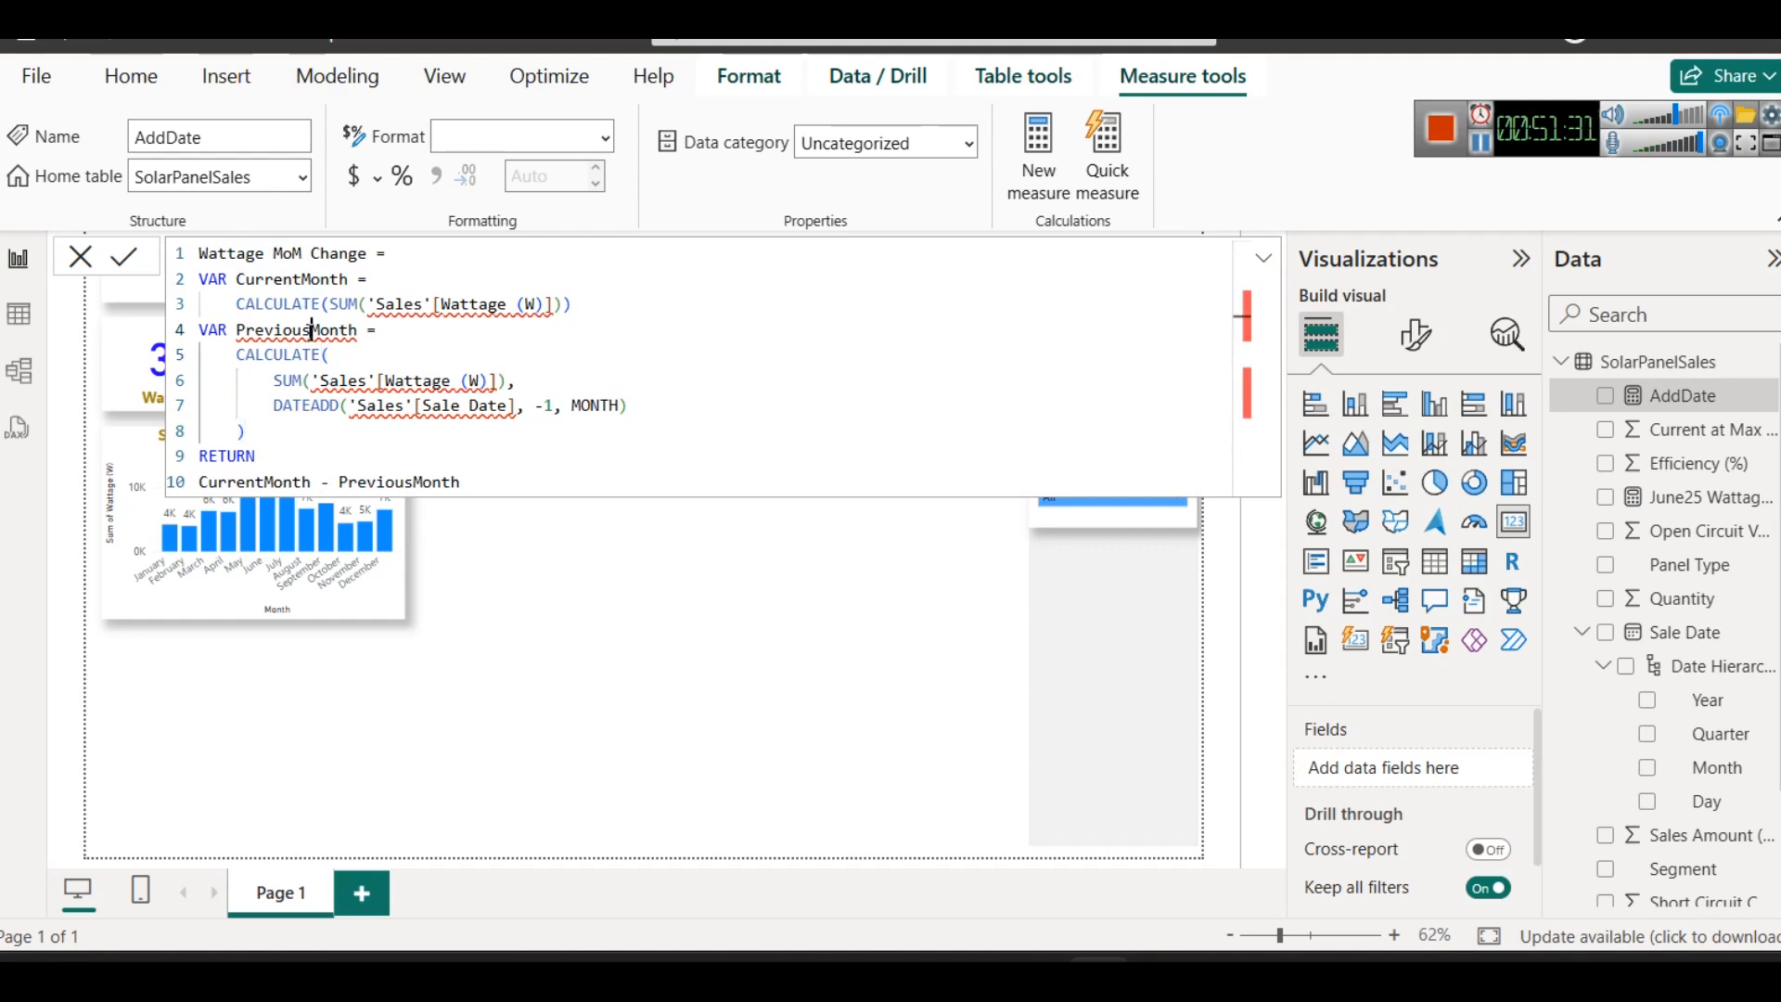
pyautogui.click(432, 304)
pyautogui.doubleClick(395, 306)
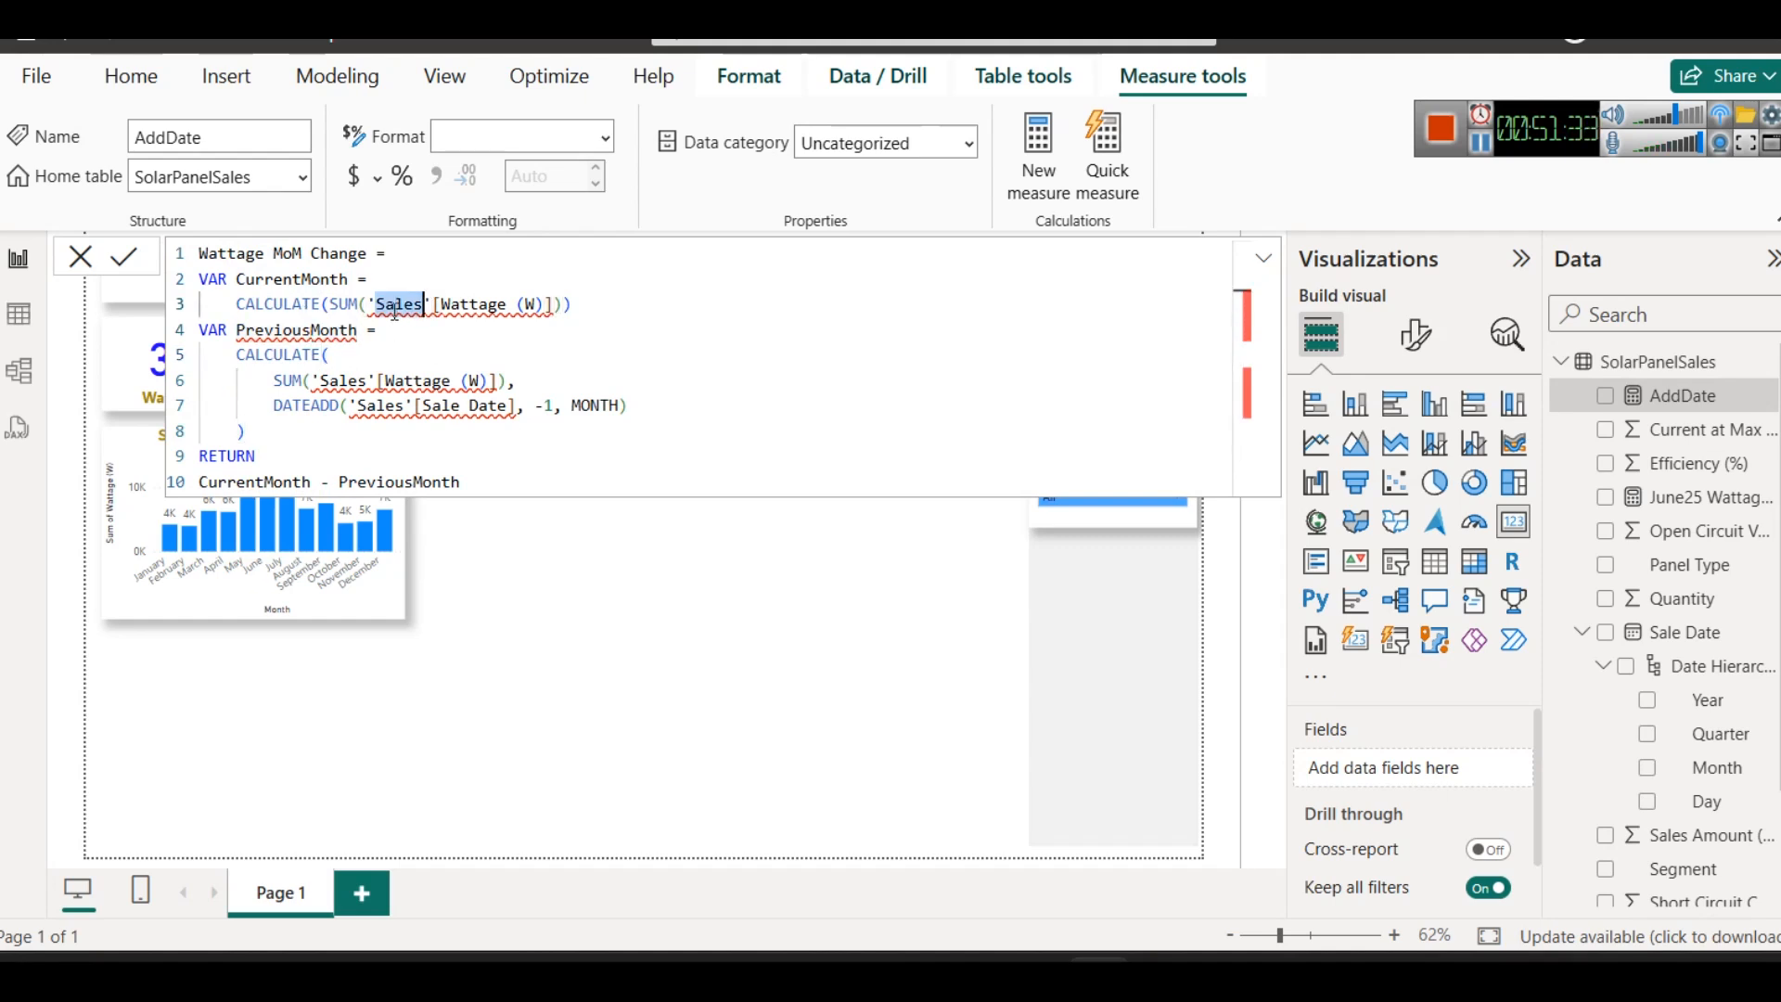
pyautogui.press('Left')
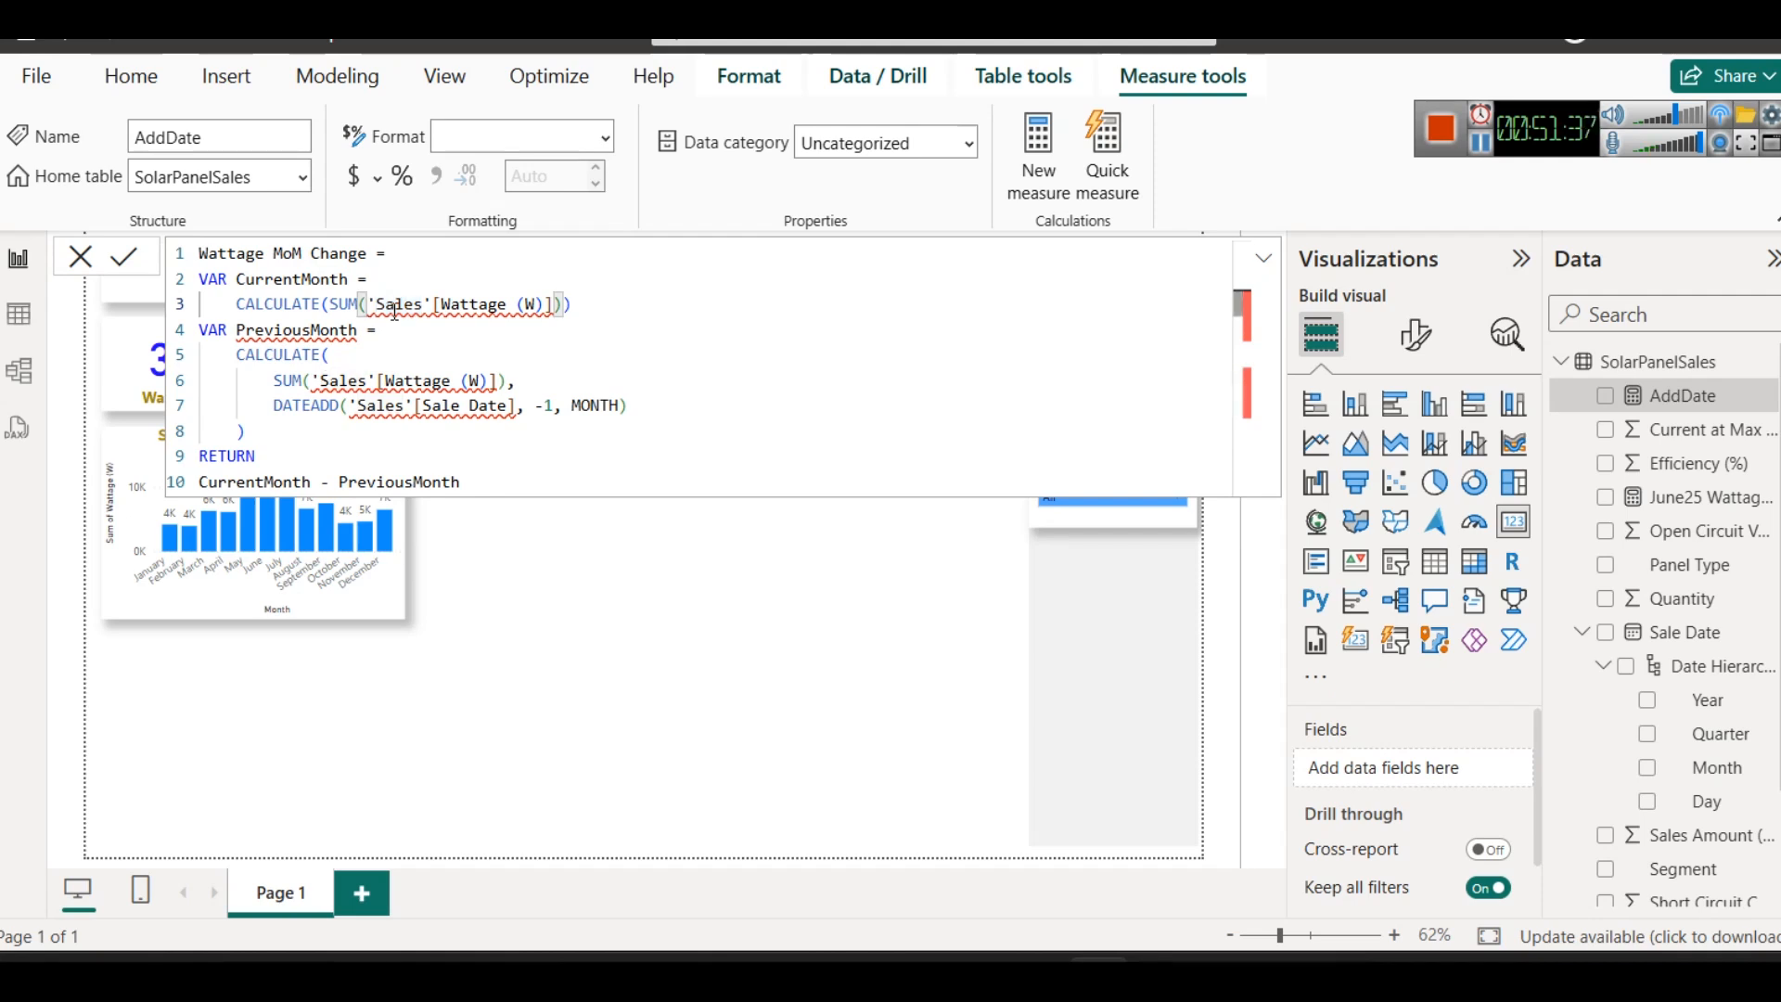
pyautogui.hotkey('ctrl', 'space')
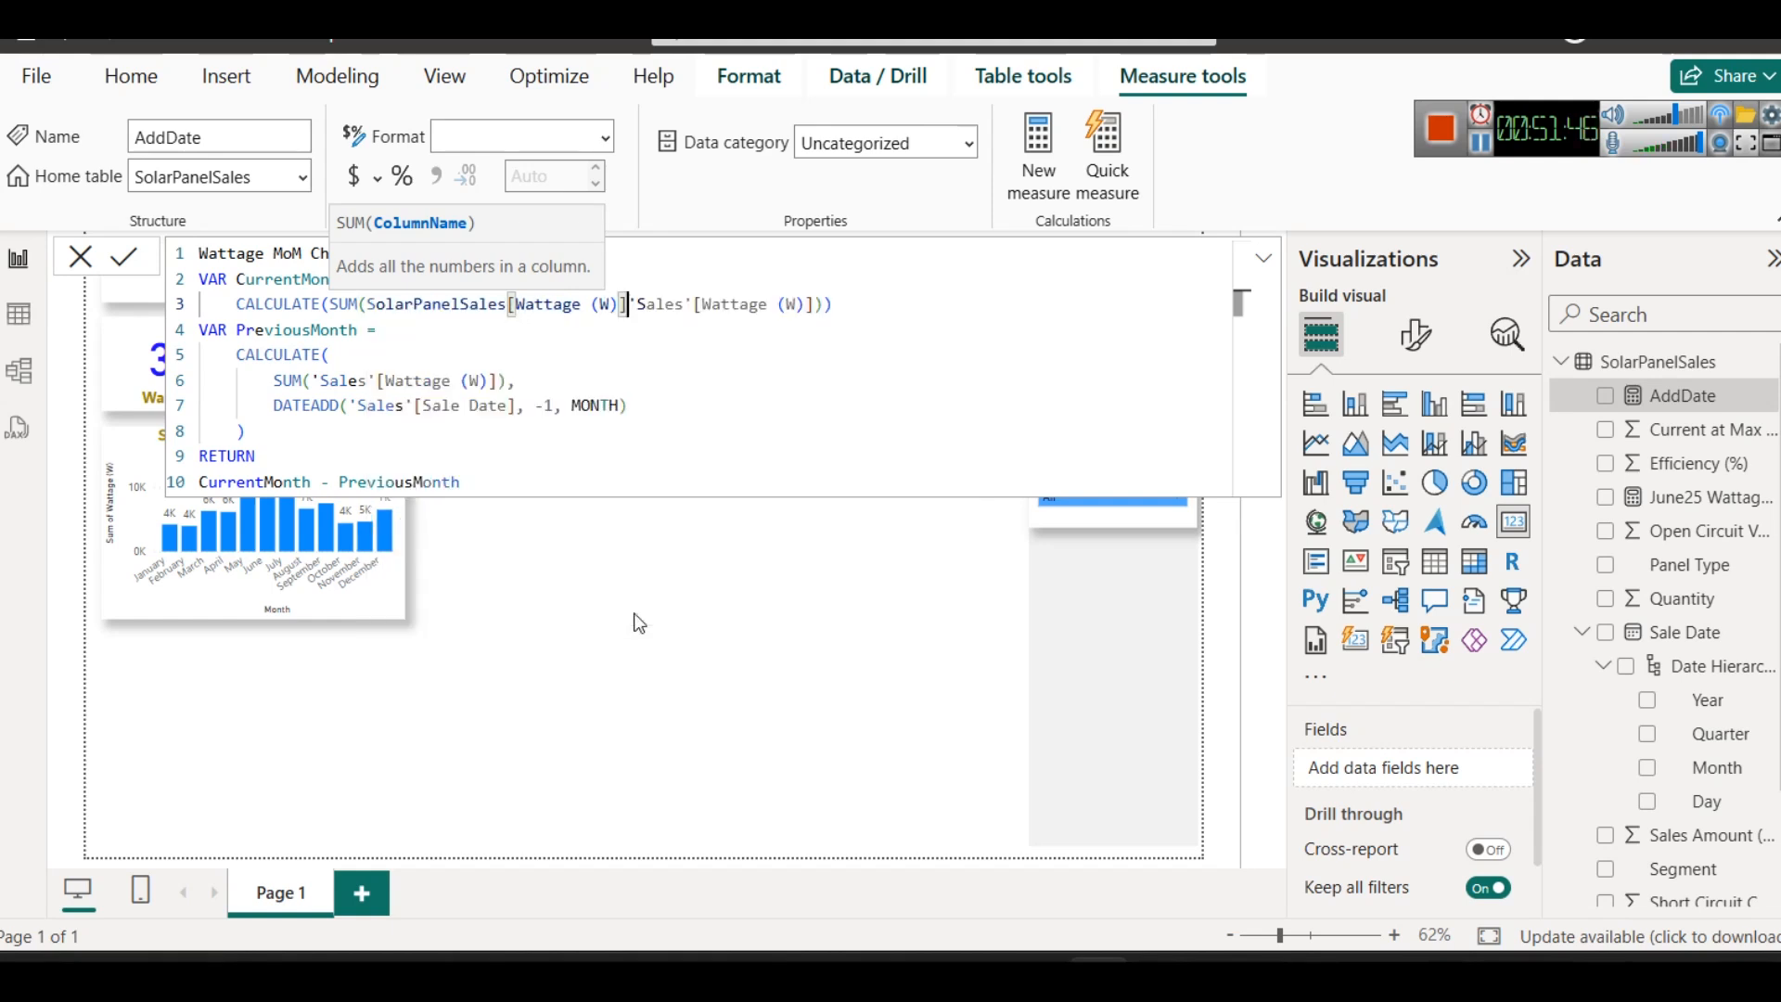
pyautogui.click(693, 340)
pyautogui.click(815, 308)
pyautogui.press('BackSpace')
pyautogui.press('BackSpace')
pyautogui.press('BackSpace')
pyautogui.press('BackSpace')
pyautogui.press('BackSpace')
pyautogui.press('BackSpace')
pyautogui.press('BackSpace')
pyautogui.press('BackSpace')
pyautogui.press('BackSpace')
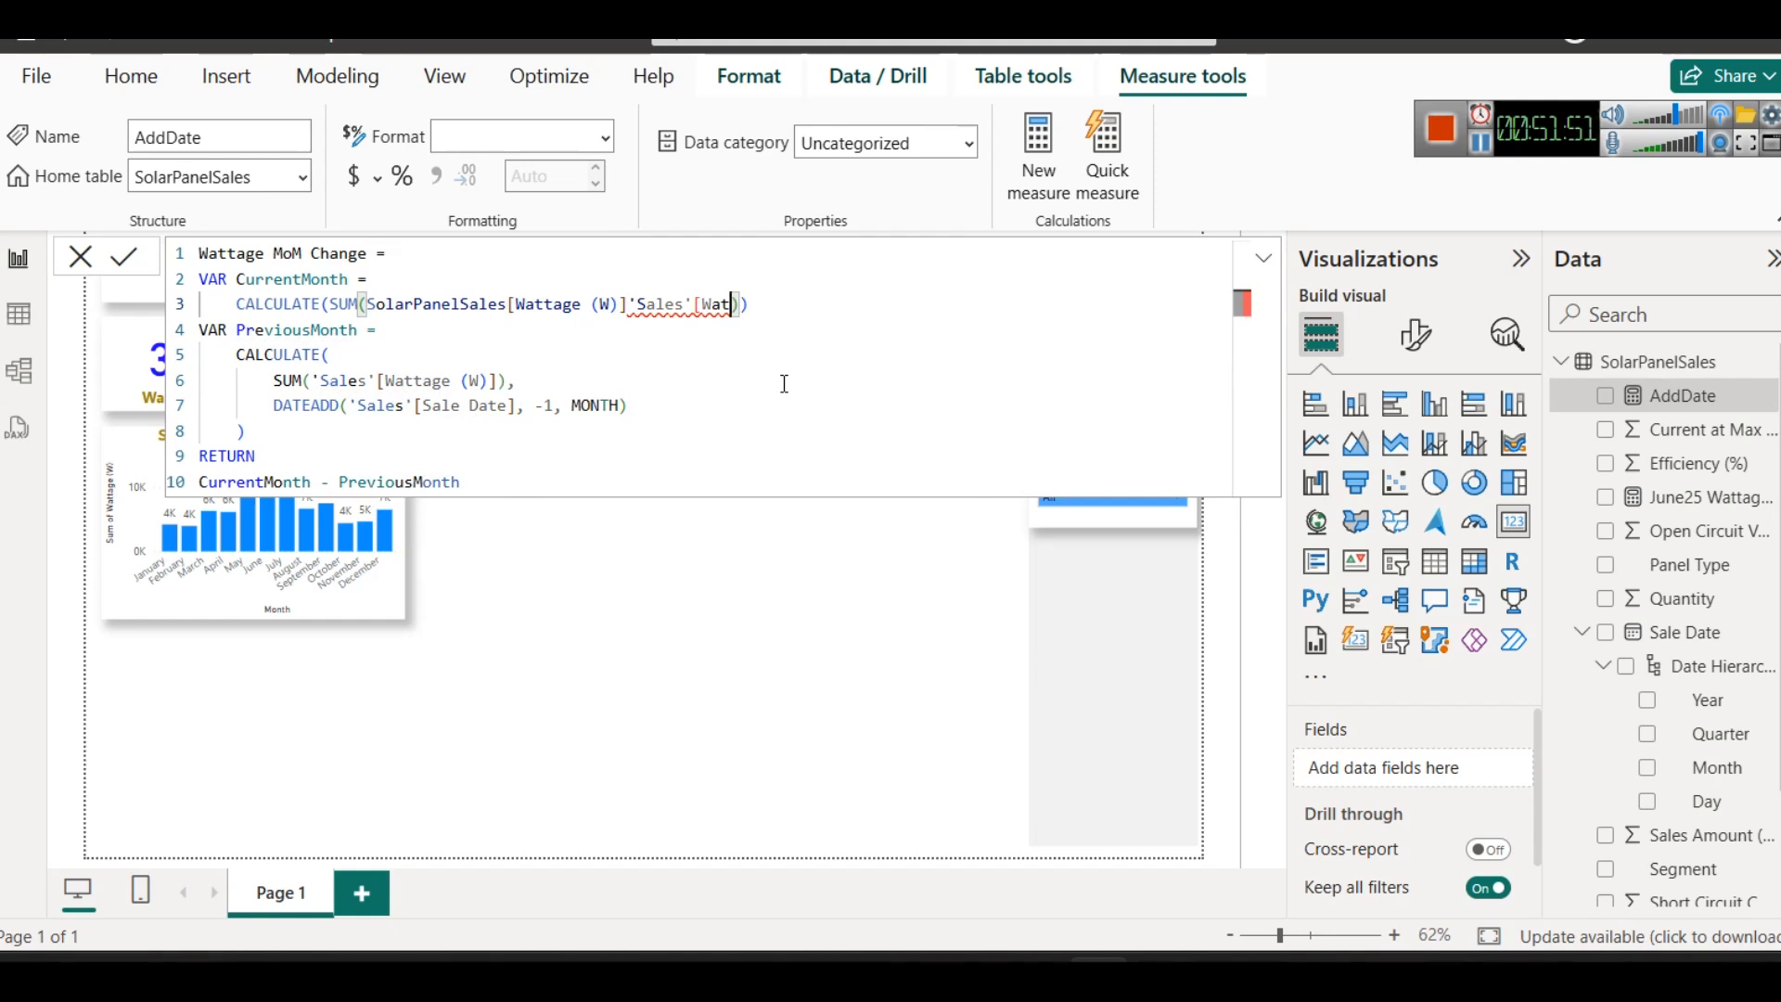
pyautogui.press('BackSpace')
pyautogui.press('BackSpace')
pyautogui.press('BackSpace')
pyautogui.press('BackSpace')
pyautogui.press('BackSpace')
pyautogui.press('BackSpace')
pyautogui.press('BackSpace')
pyautogui.press('BackSpace')
pyautogui.press('BackSpace')
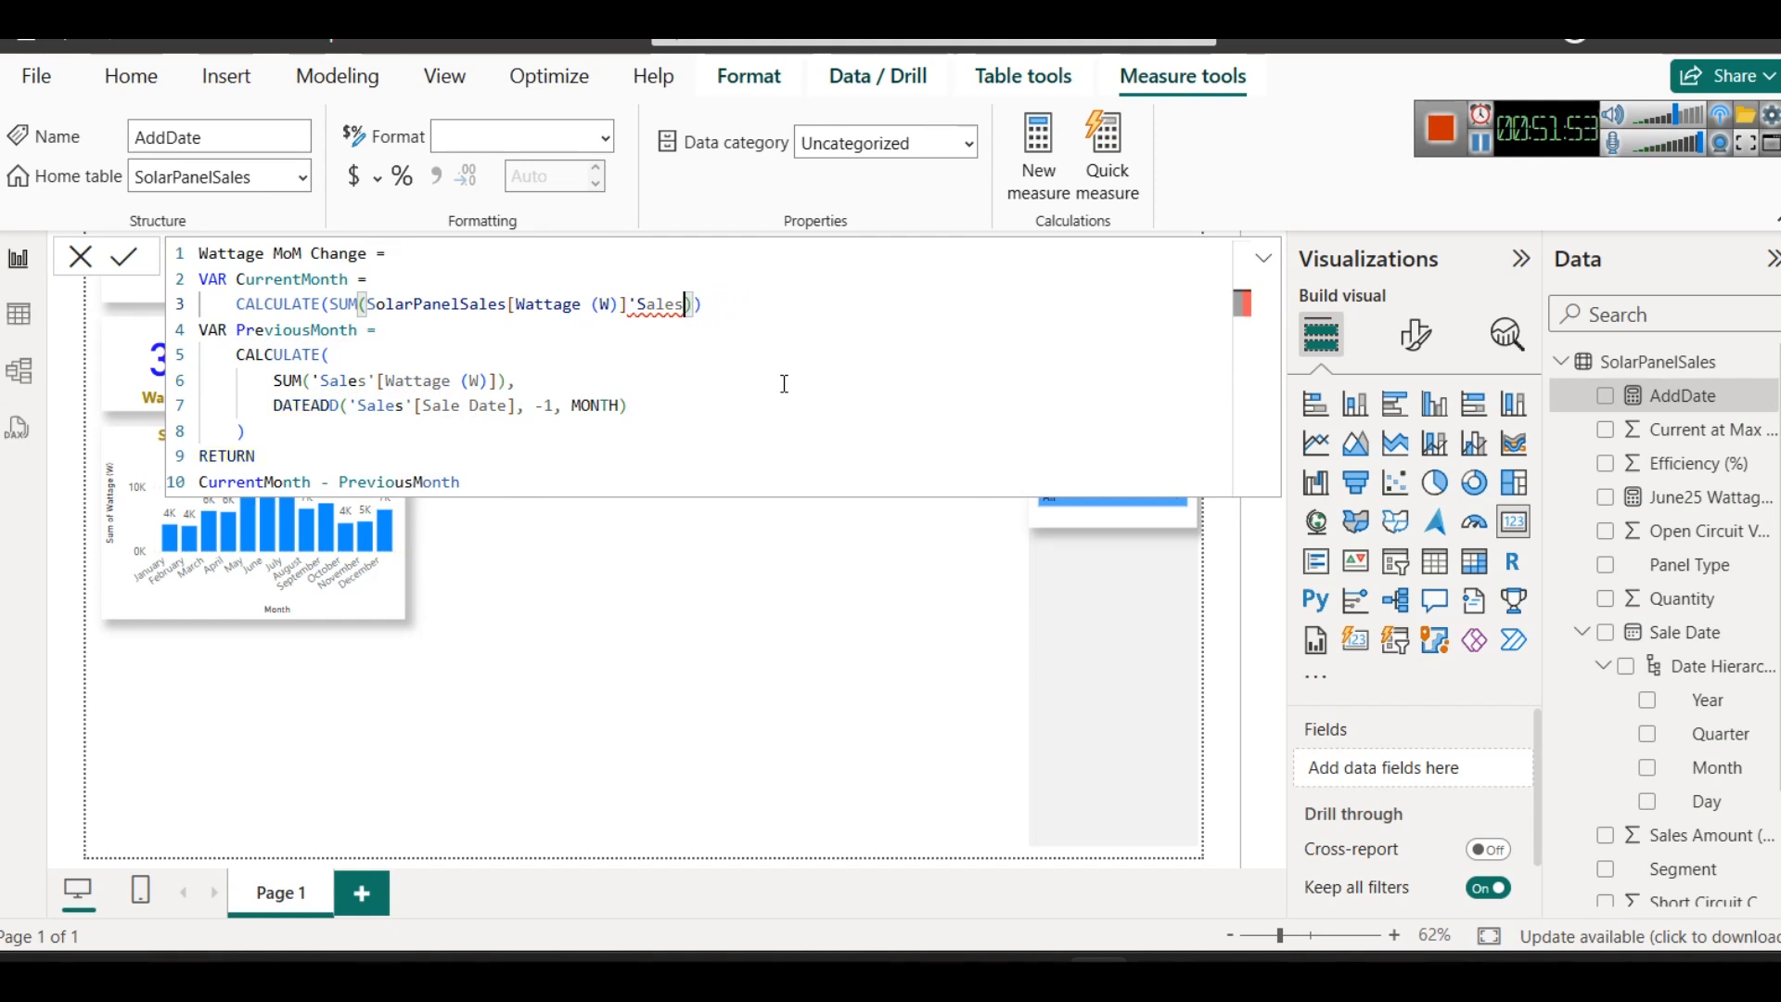
pyautogui.press('BackSpace')
pyautogui.press('BackSpace')
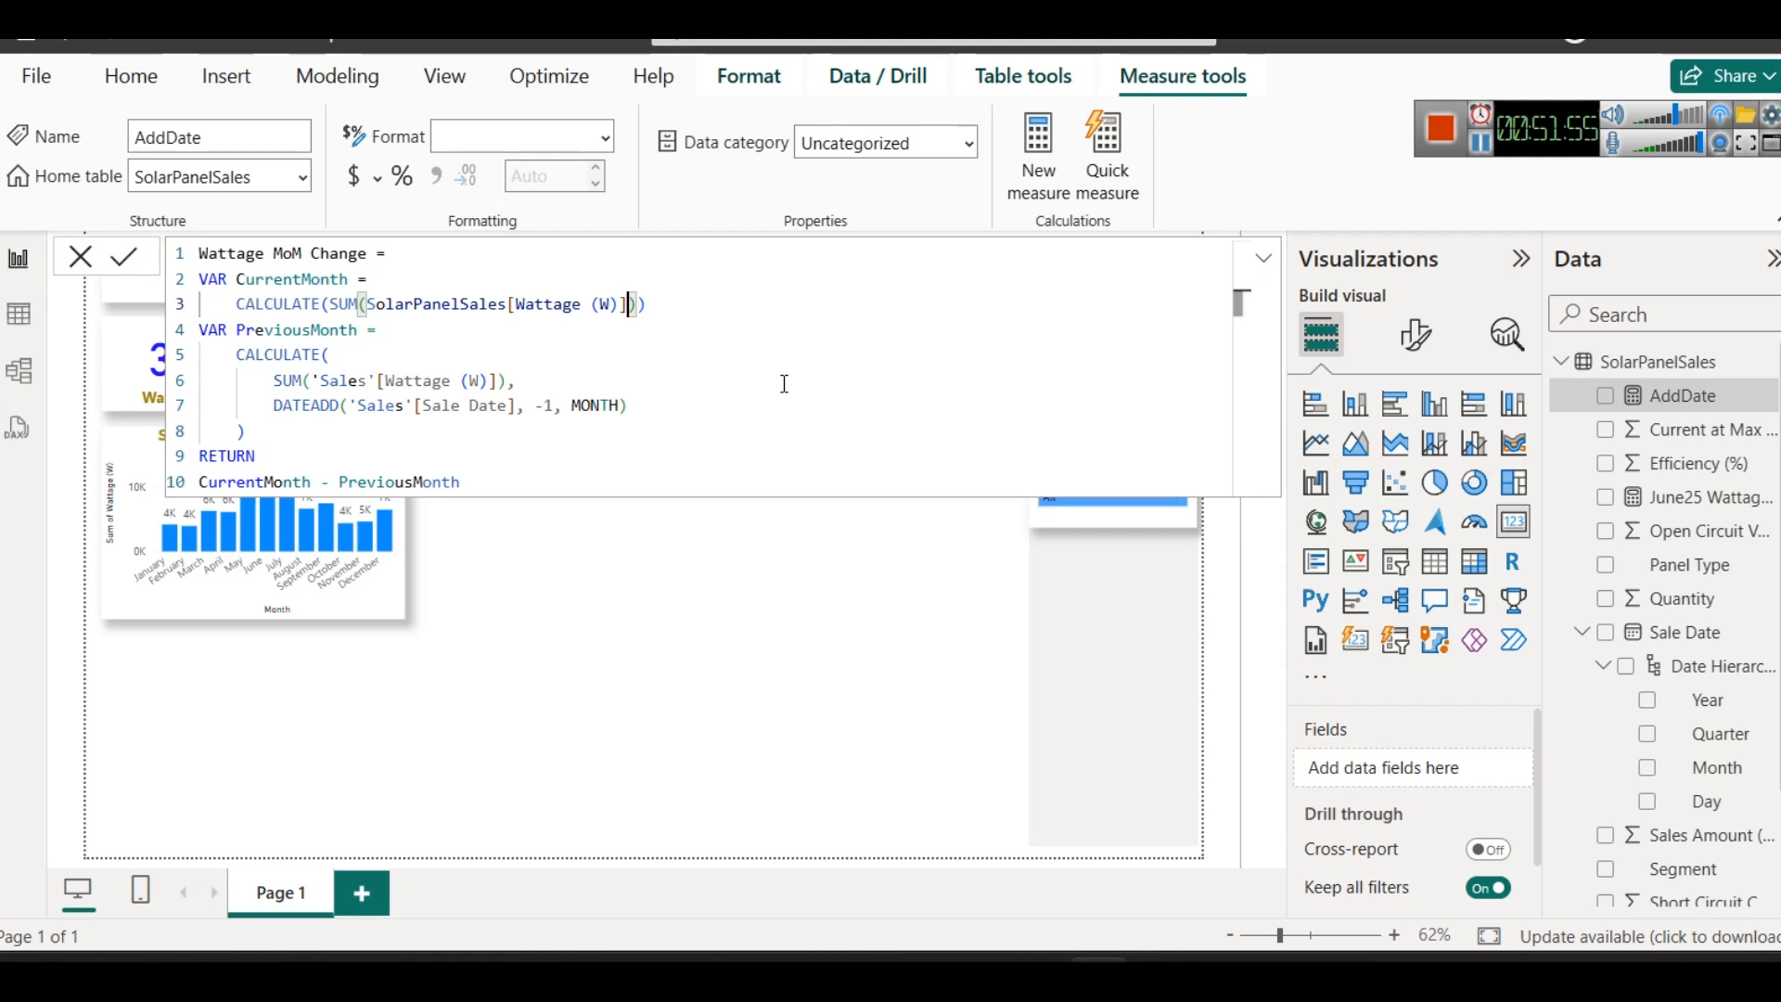
# - Change both Sales table references in the PreviousMonth variable to SolarPanelSales
pyautogui.doubleClick(415, 308)
pyautogui.hotkey('ctrl', 'c')
pyautogui.doubleClick(345, 380)
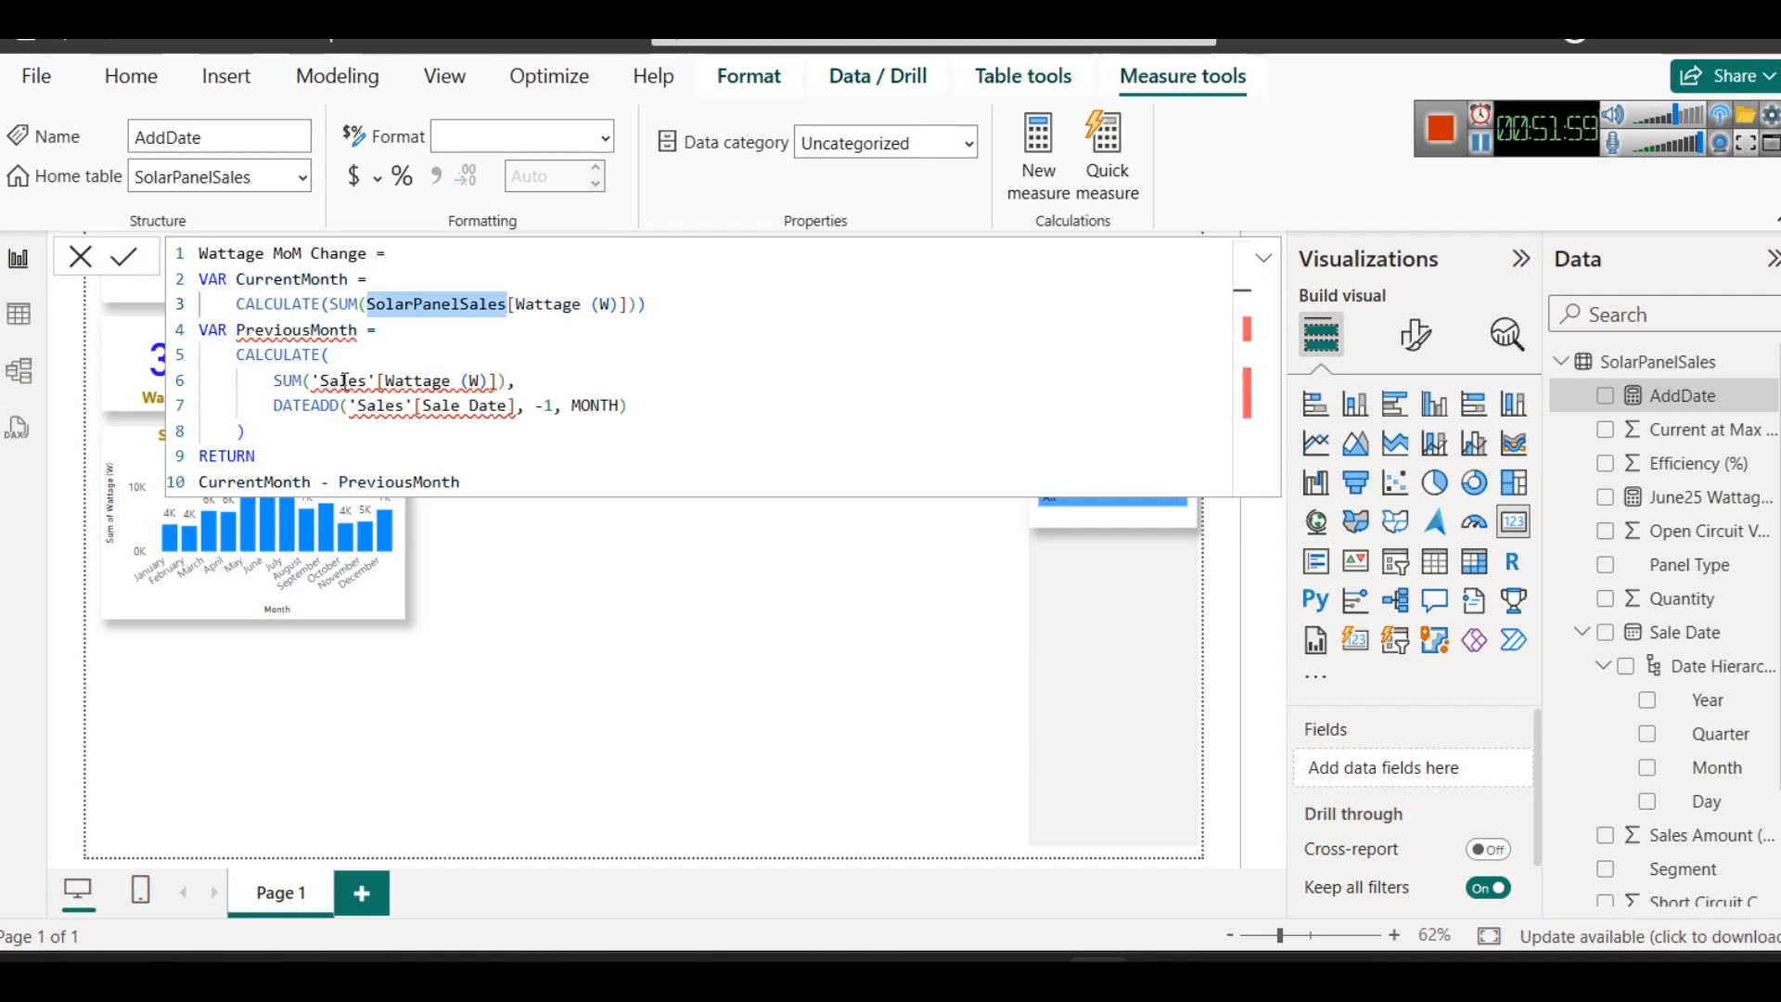
pyautogui.hotkey('ctrl', 'v')
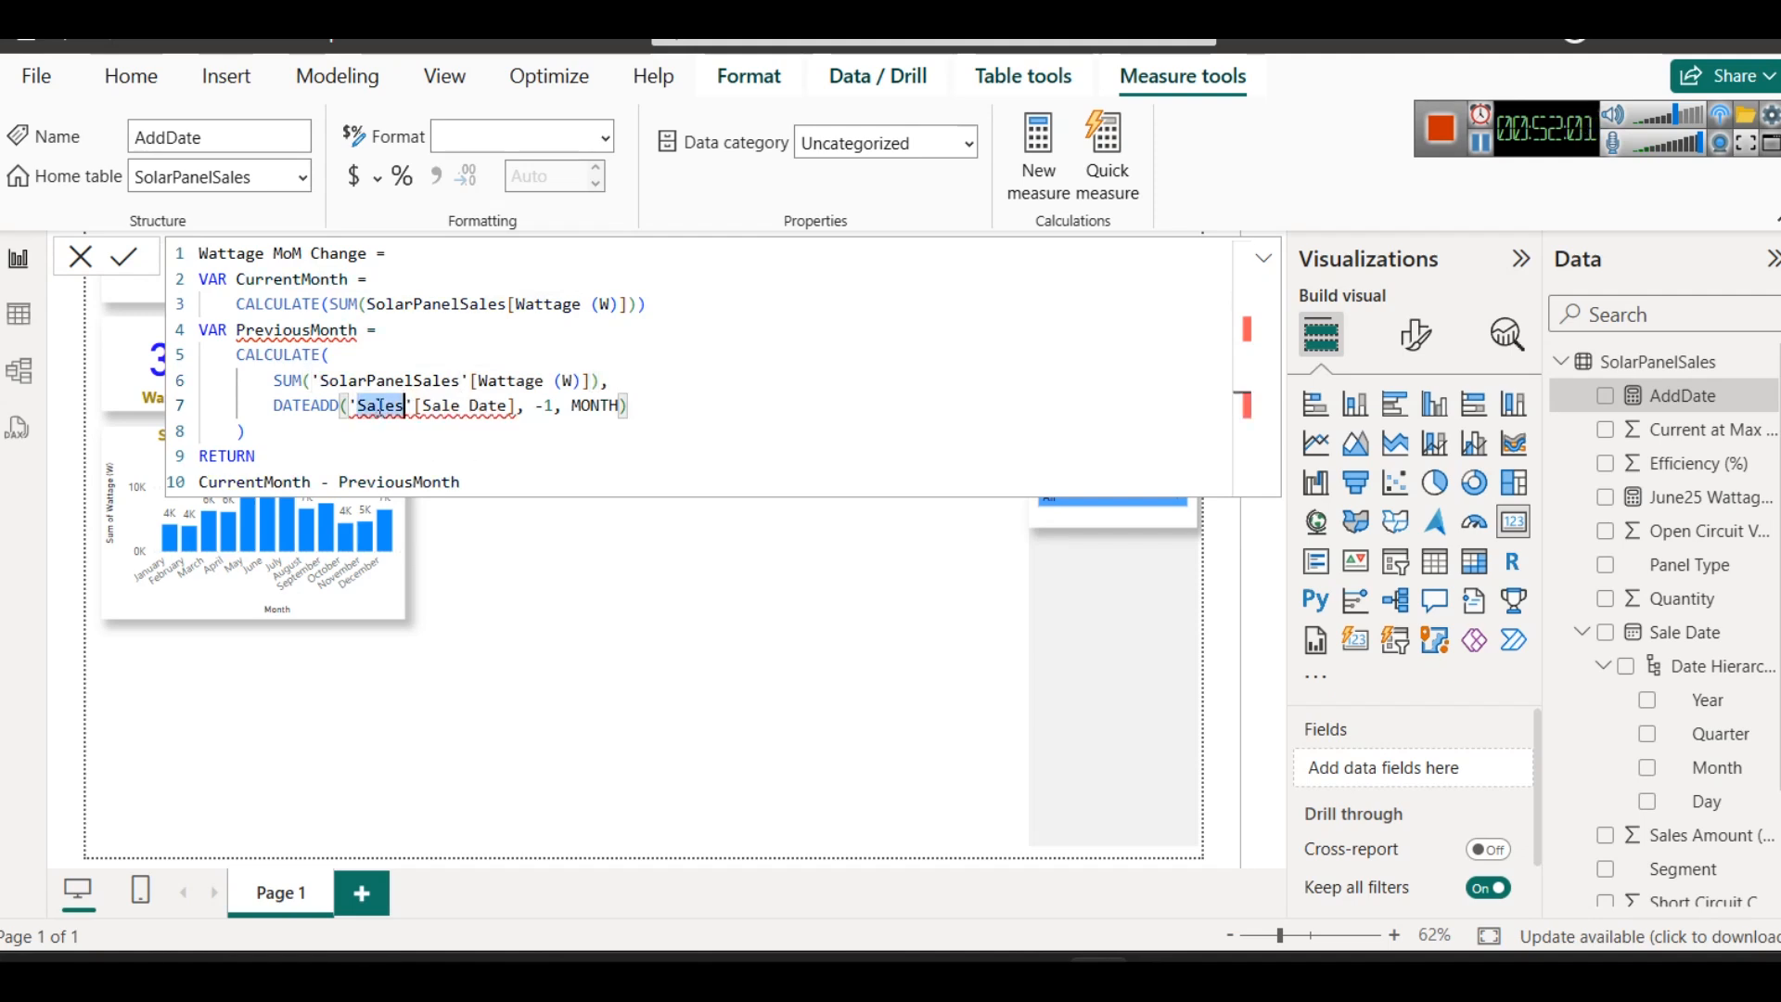
pyautogui.doubleClick(379, 405)
pyautogui.hotkey('ctrl', 'v')
pyautogui.write("'")
pyautogui.click(512, 438)
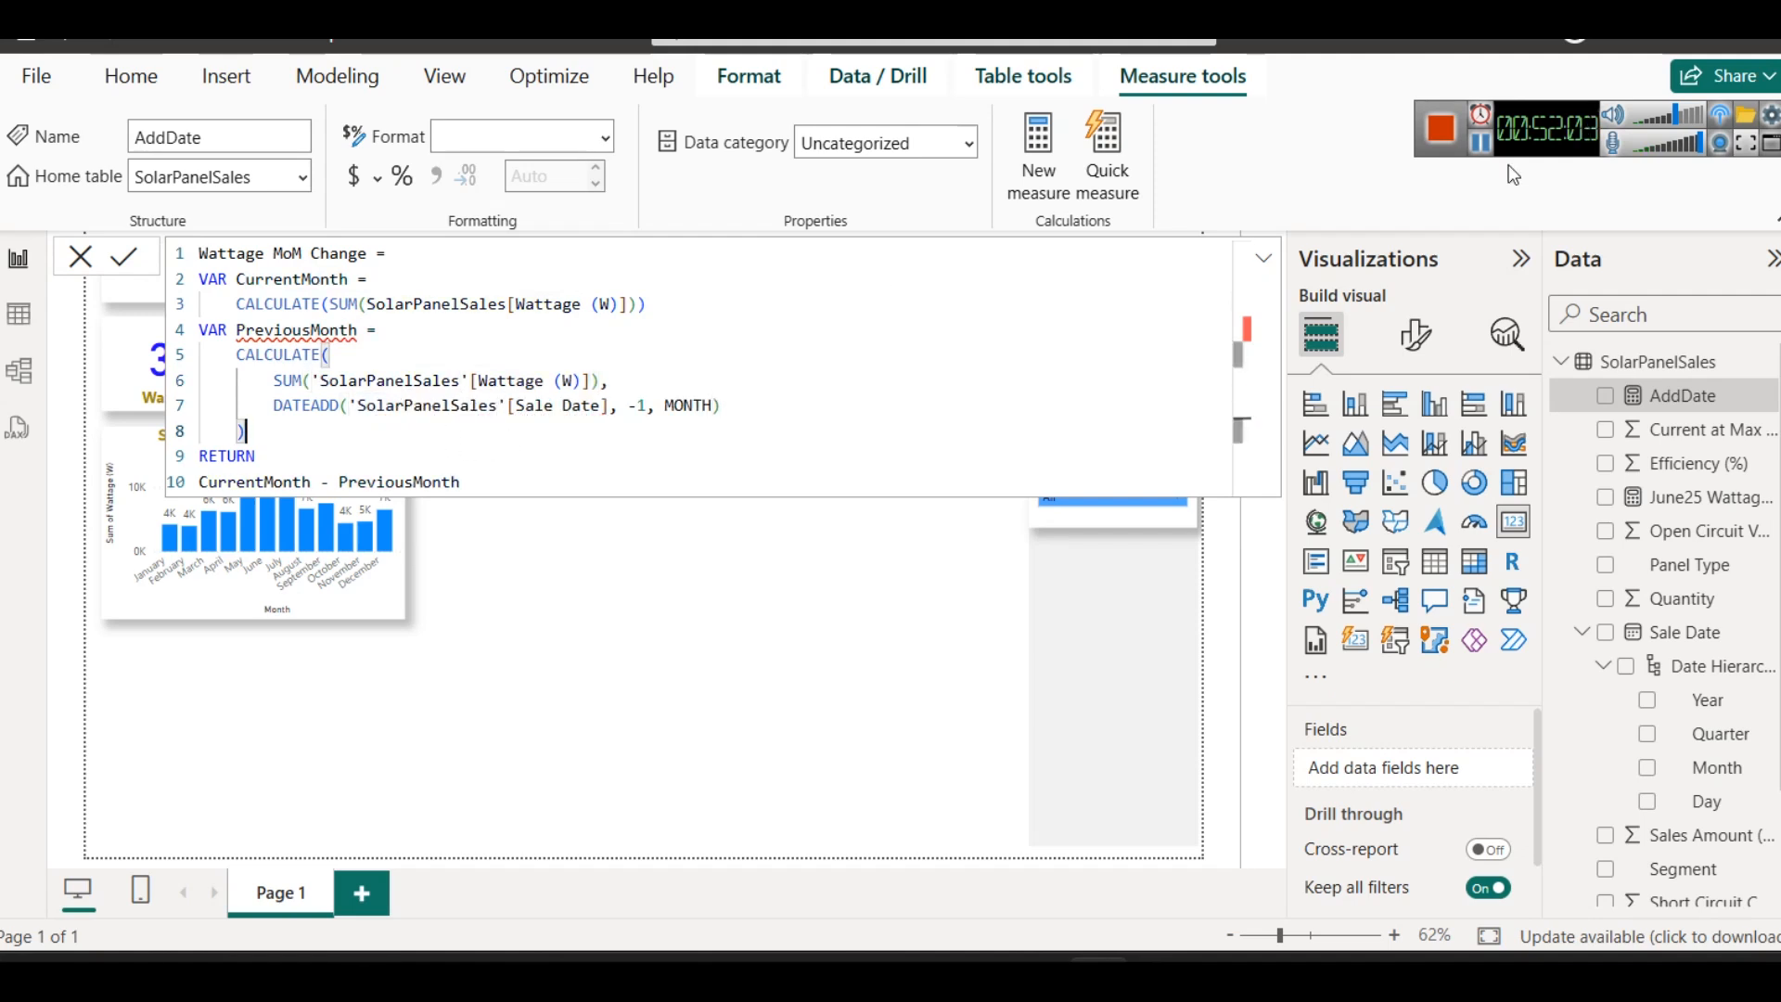
# - Copy the CurrentMonth definition from the text notes and use it as the formula of a new measure in Power BI
pyautogui.hotkey('alt', 'Tab')
pyautogui.click(894, 346)
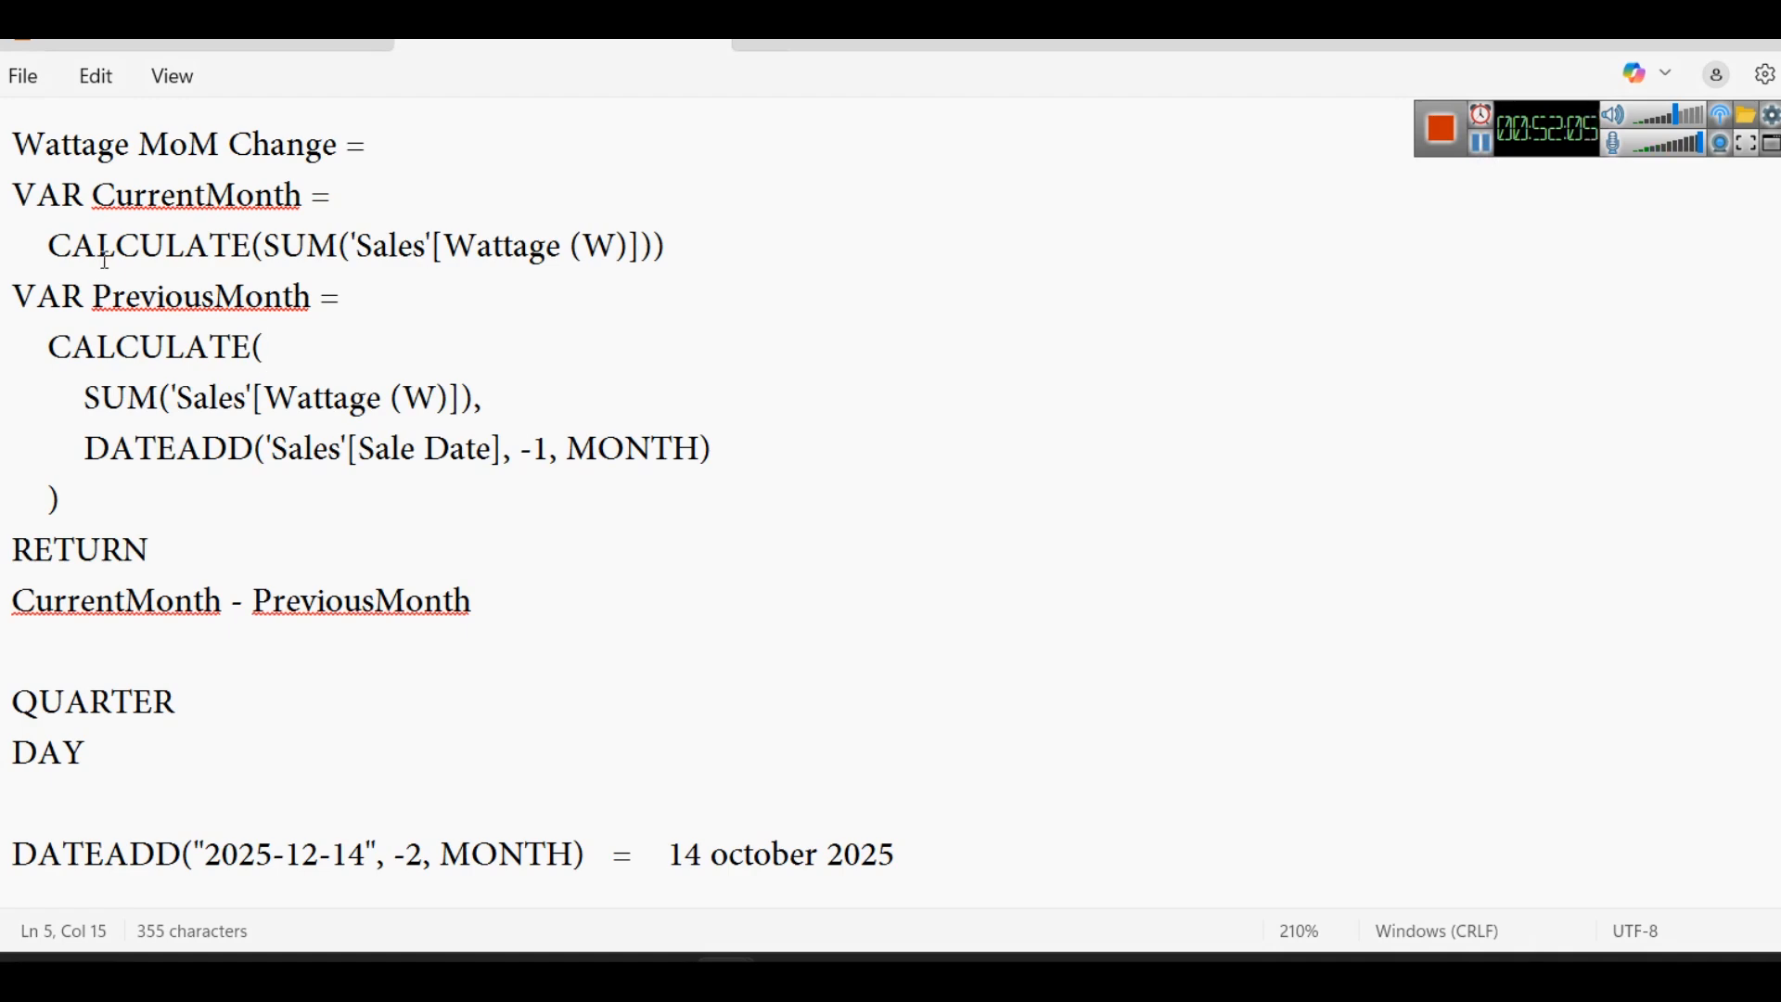
pyautogui.moveTo(94, 186); pyautogui.dragTo(715, 243)
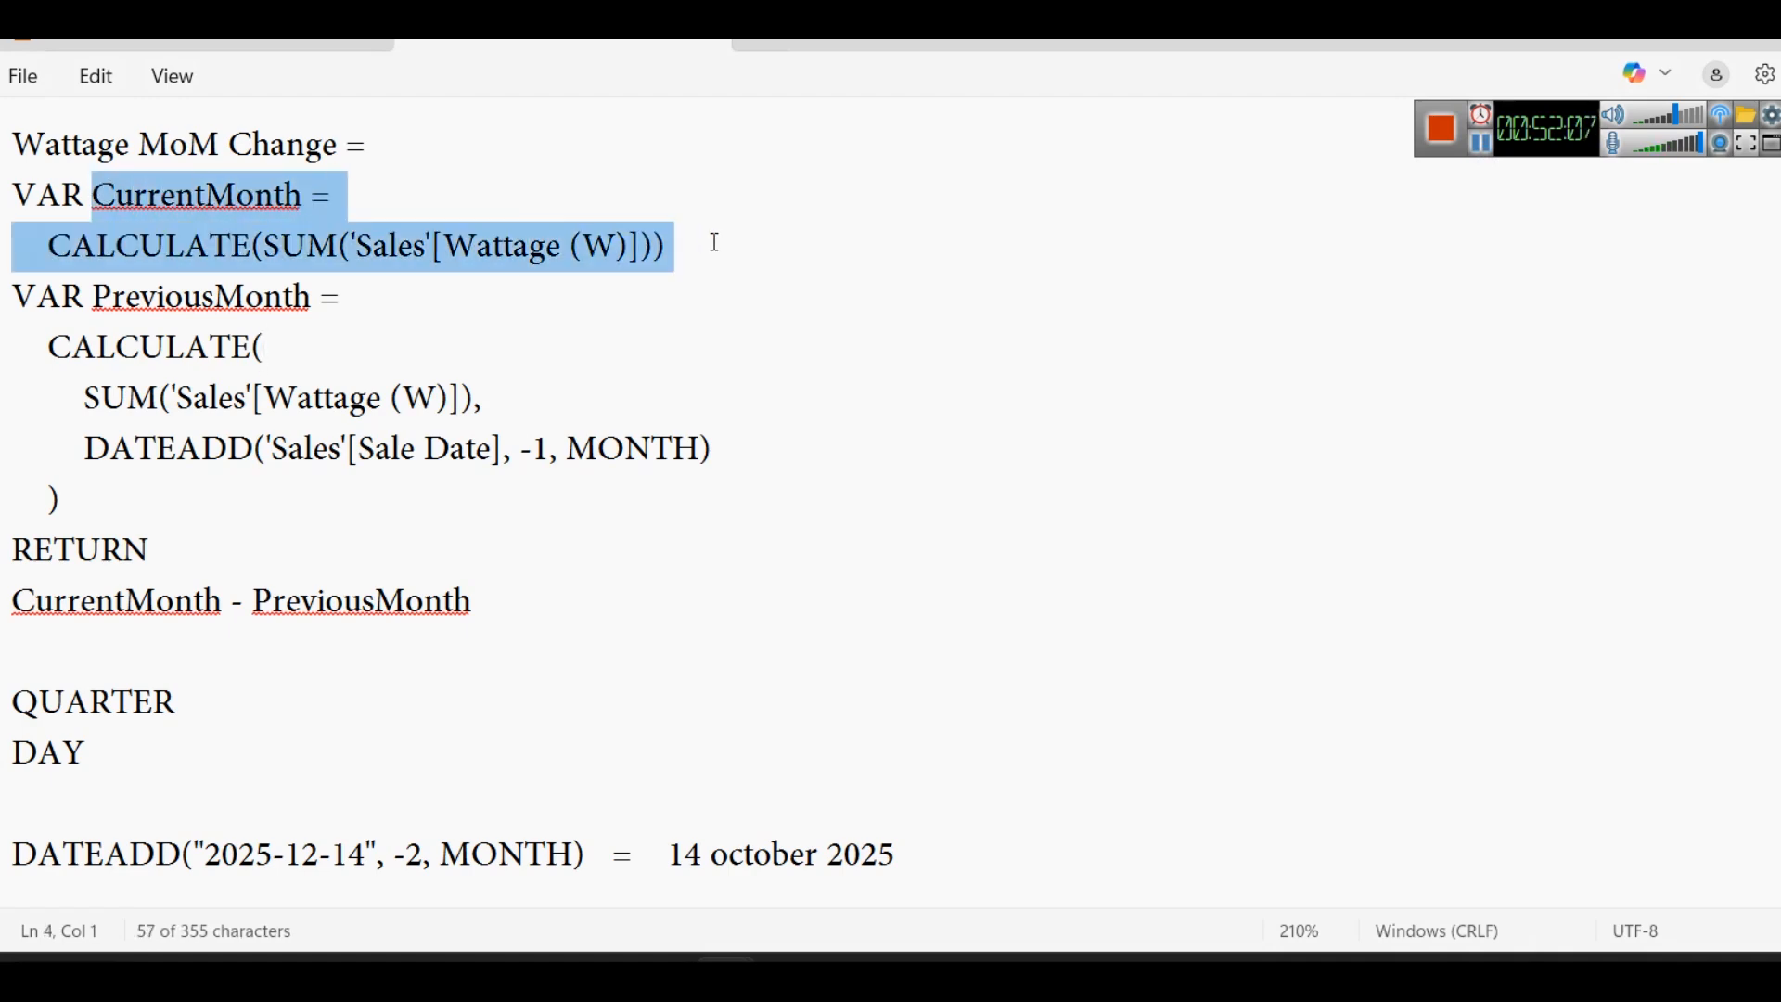
pyautogui.click(1086, 955)
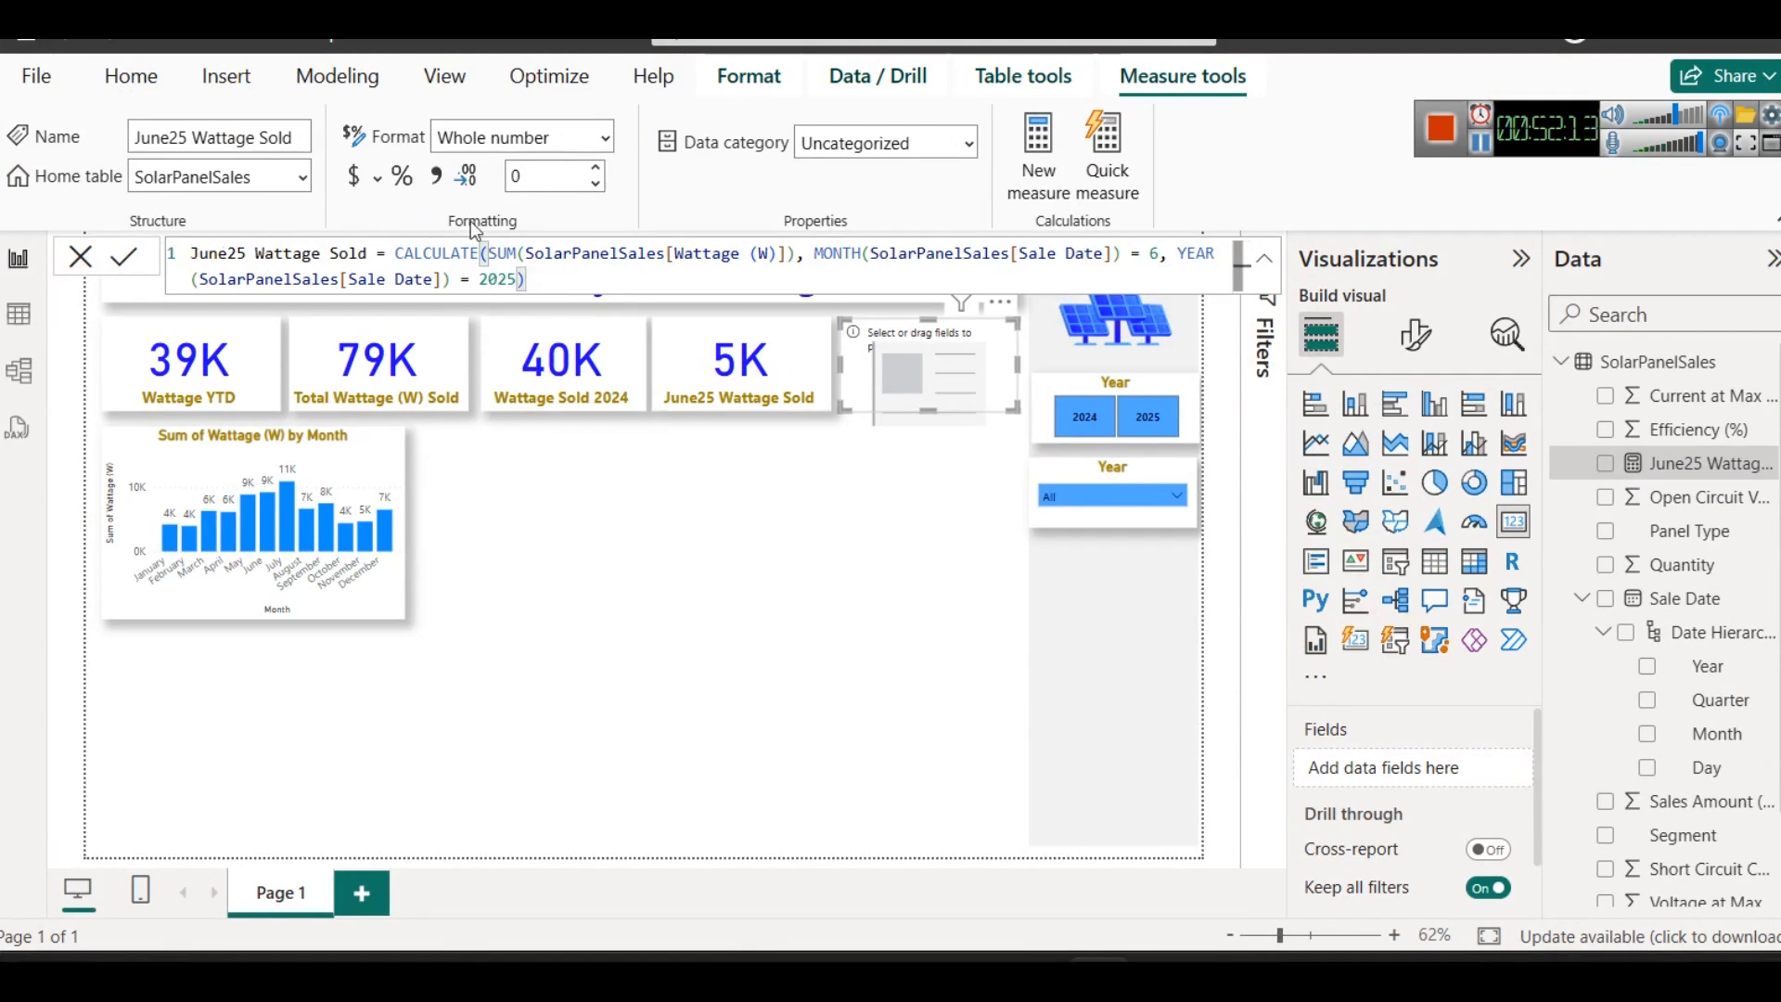
pyautogui.click(337, 76)
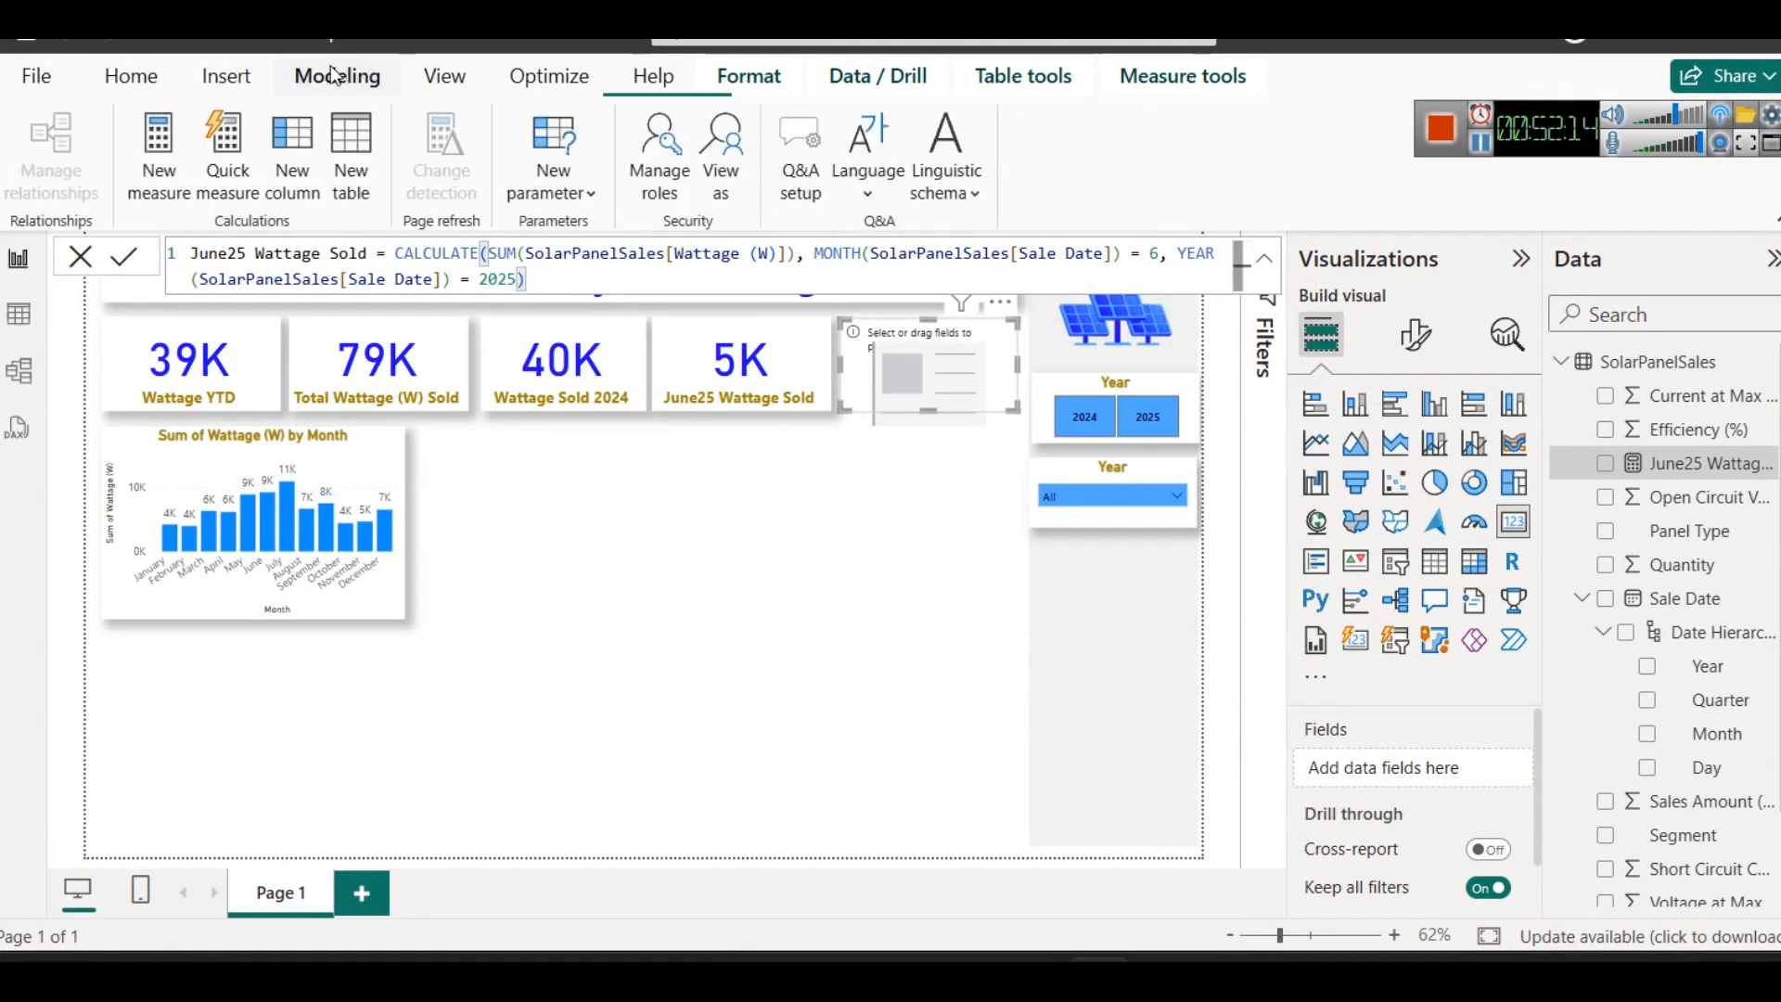
pyautogui.click(159, 193)
pyautogui.hotkey('ctrl', 'v')
# - Change the Sales table reference in the CurrentMonth measure to 'SolarPanelSales' and try to commit the formula
pyautogui.click(595, 290)
pyautogui.press('Left')
pyautogui.press('Left')
pyautogui.press('Left')
pyautogui.press('Left')
pyautogui.press('Left')
pyautogui.press('Left')
pyautogui.press('Left')
pyautogui.press('Left')
pyautogui.press('Left')
pyautogui.press('Left')
pyautogui.press('Left')
pyautogui.press('Left')
pyautogui.write('Wa')
pyautogui.press('BackSpace')
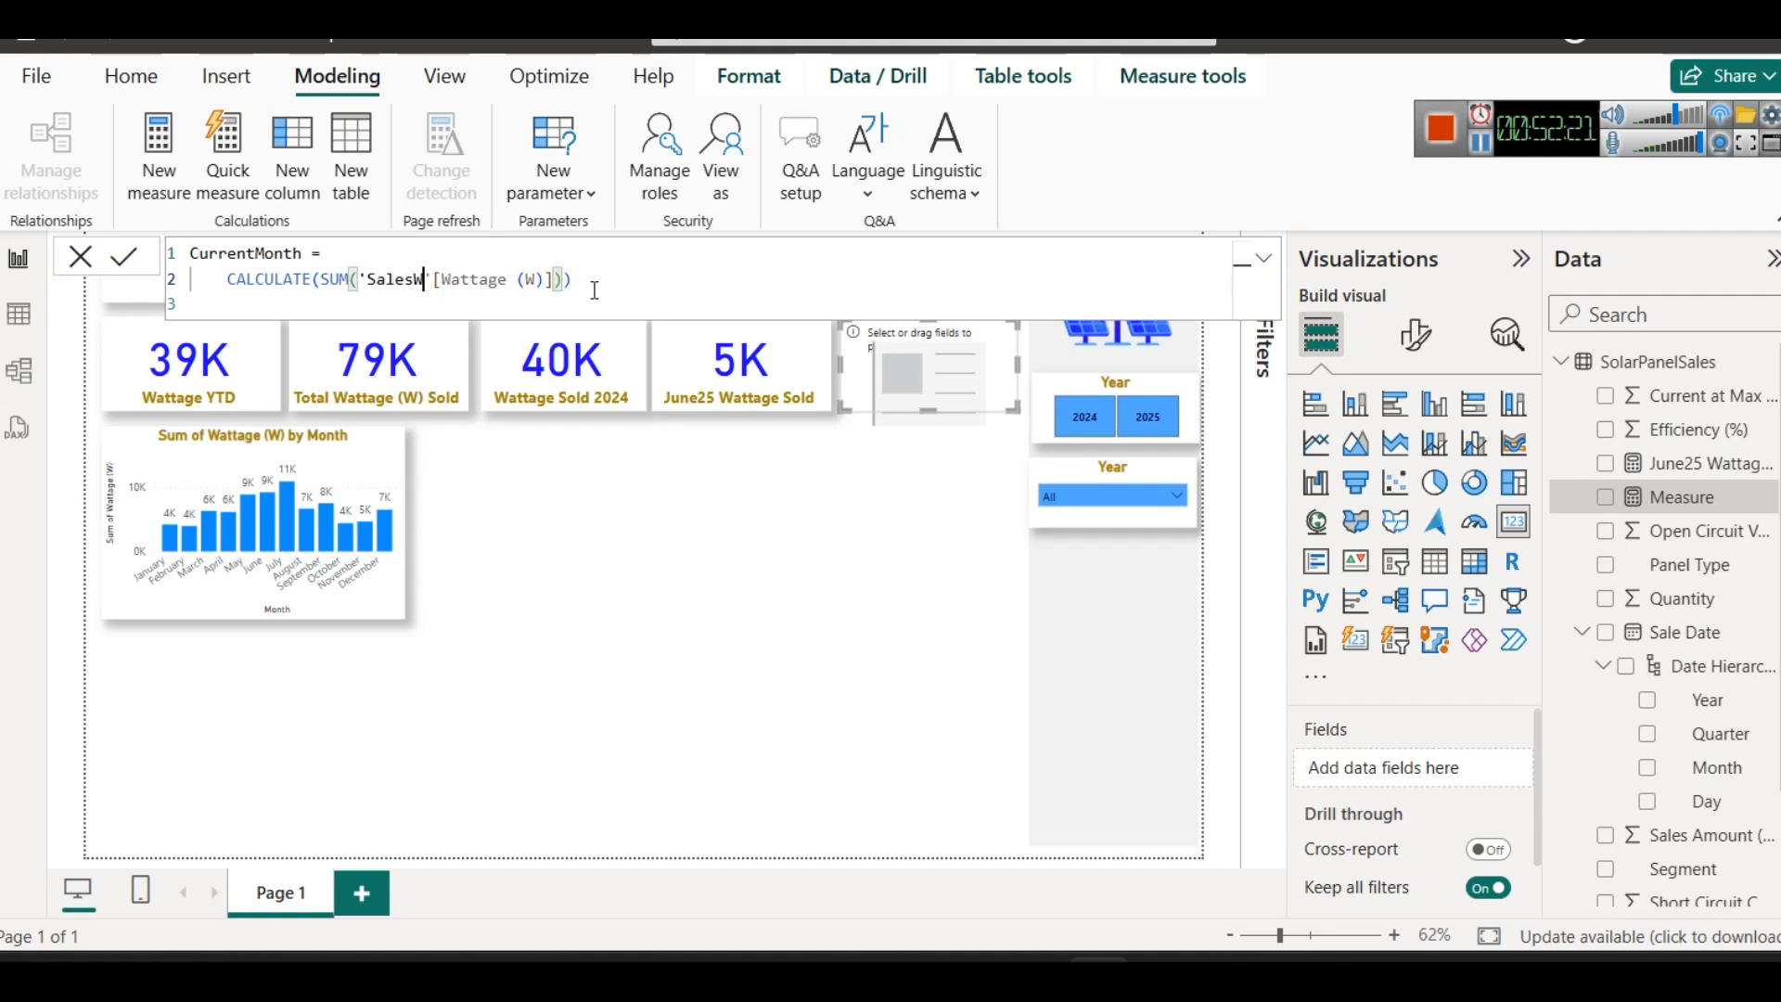
pyautogui.press('BackSpace')
pyautogui.press('BackSpace')
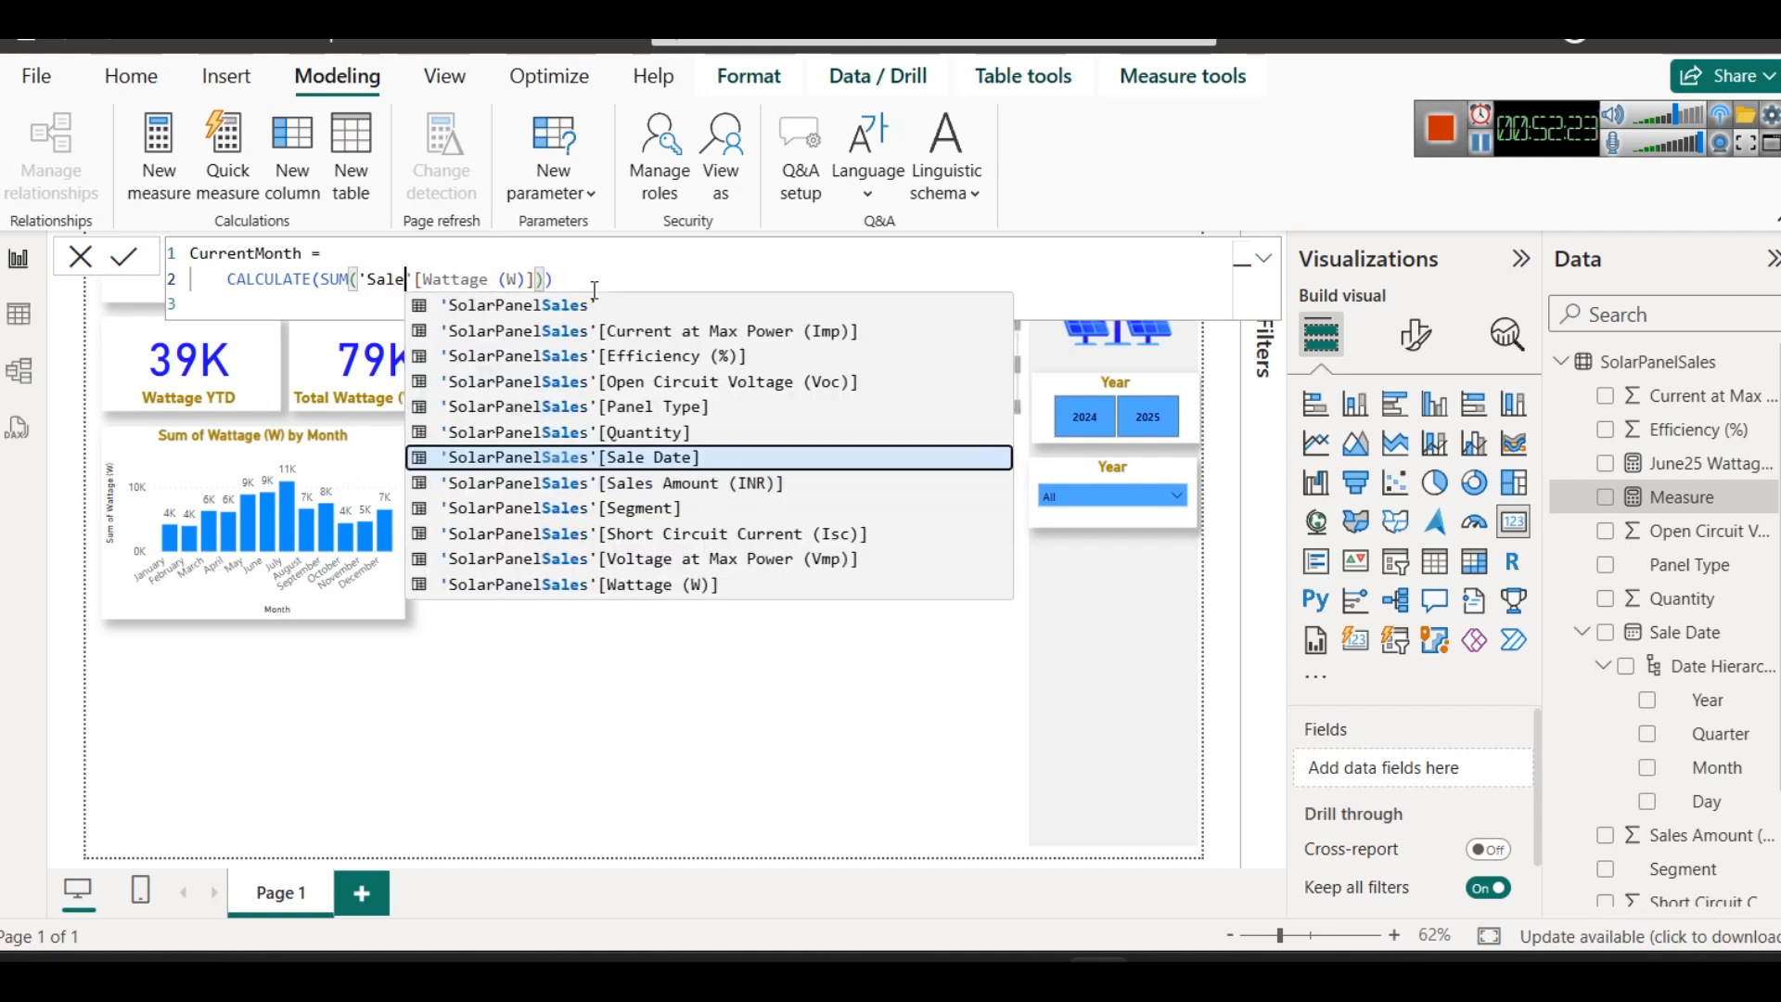
pyautogui.press('BackSpace')
pyautogui.press('BackSpace')
pyautogui.press('BackSpace')
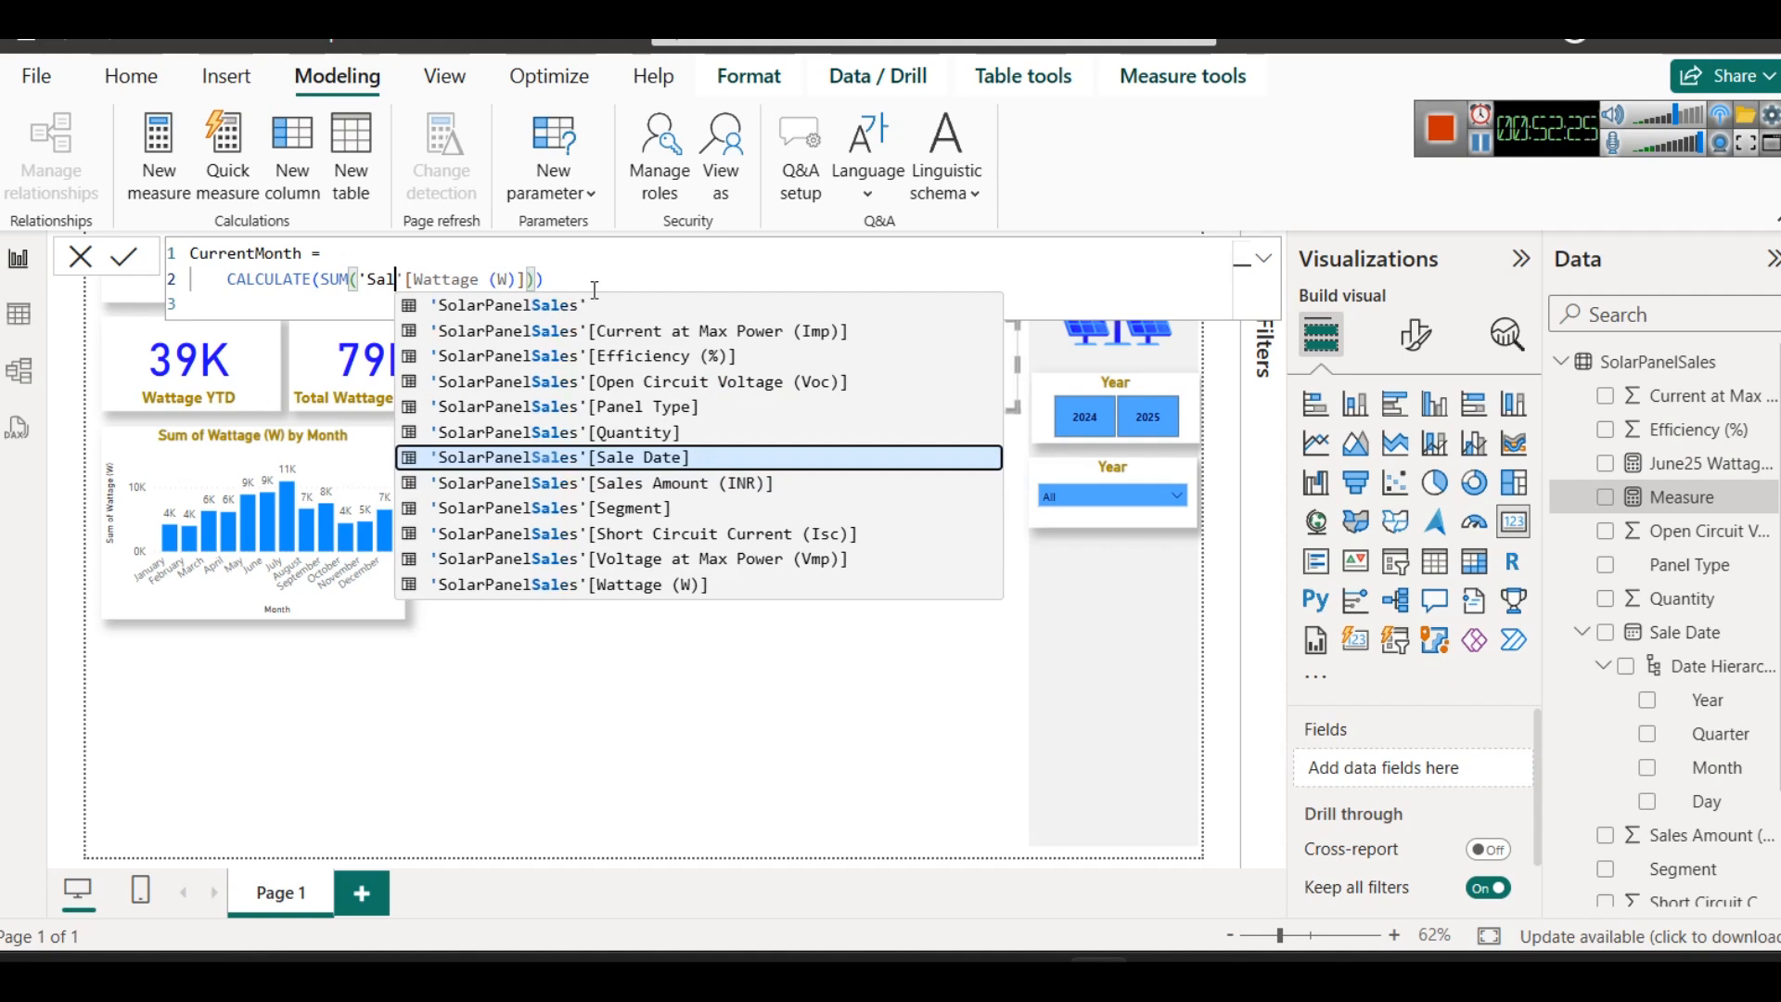
pyautogui.write('ol')
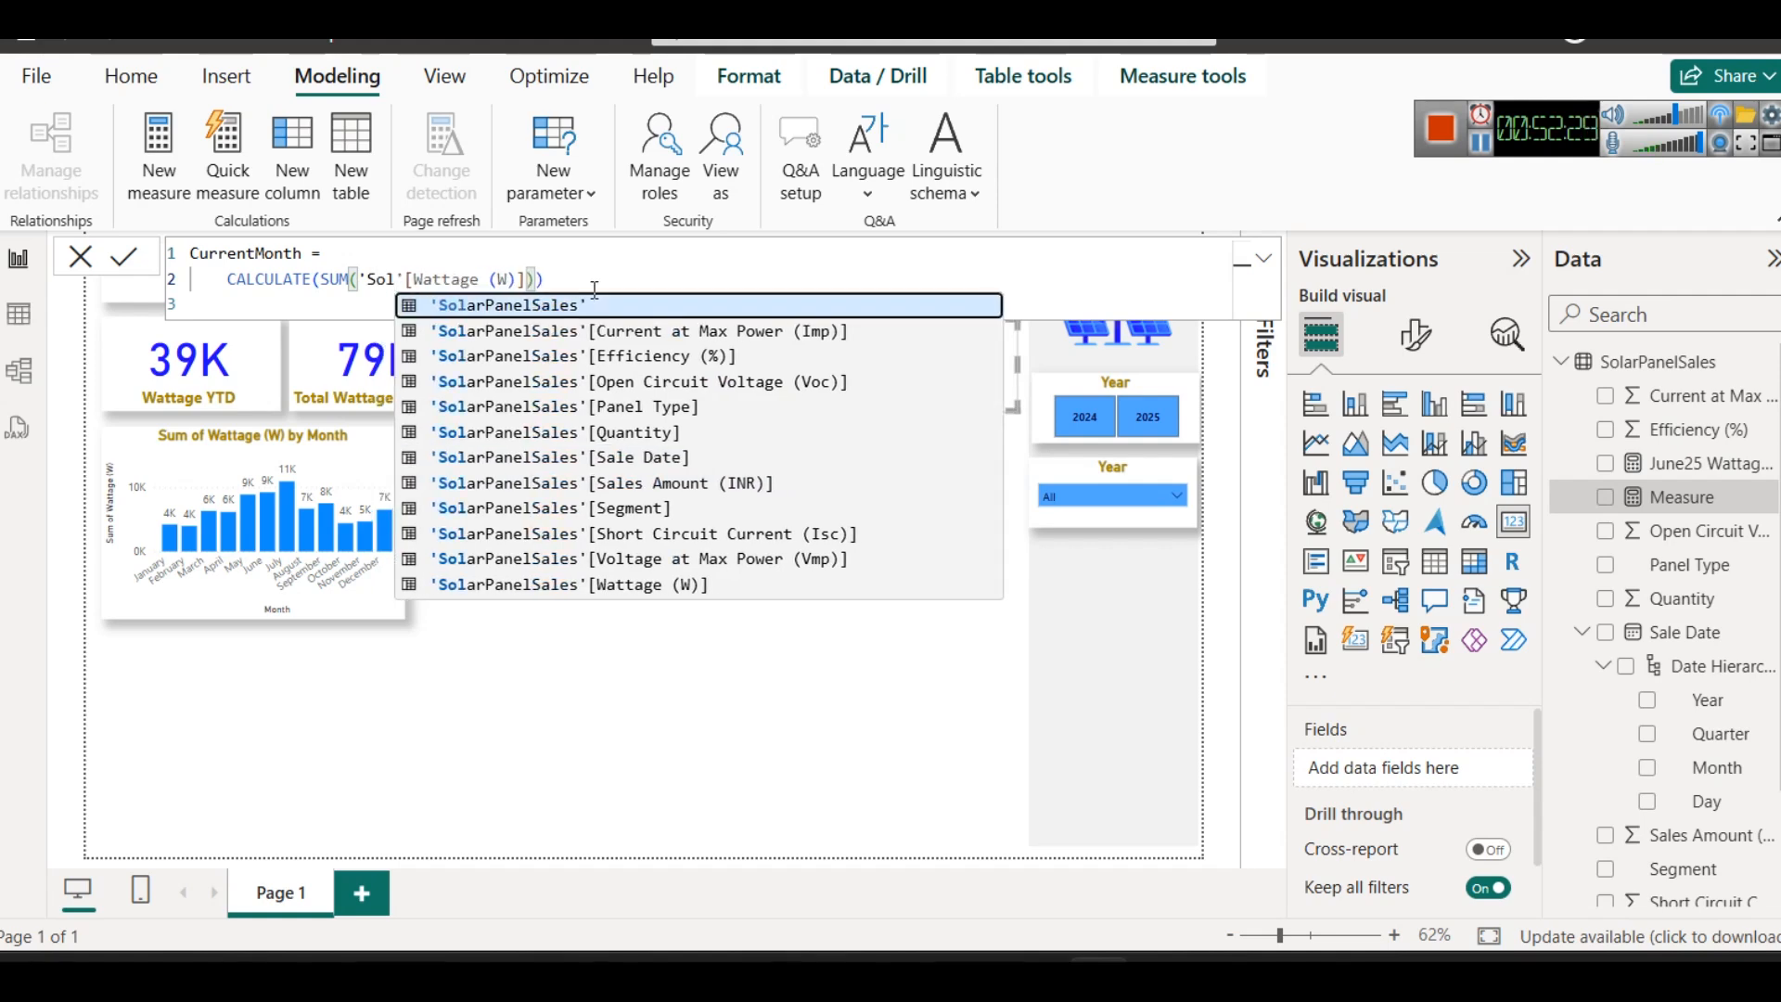
pyautogui.press('Down')
pyautogui.press('Down')
pyautogui.press('Down')
pyautogui.press('Down')
pyautogui.press('Down')
pyautogui.press('Down')
pyautogui.press('Down')
pyautogui.press('Down')
pyautogui.press('Down')
pyautogui.press('Down')
pyautogui.press('Down')
pyautogui.press('Tab')
pyautogui.hotkey('shift', 'Right')
pyautogui.hotkey('shift', 'Right')
pyautogui.hotkey('shift', 'Right')
pyautogui.hotkey('shift', 'Right')
pyautogui.hotkey('shift', 'Right')
pyautogui.hotkey('shift', 'Right')
pyautogui.hotkey('shift', 'Right')
pyautogui.hotkey('shift', 'Right')
pyautogui.hotkey('shift', 'Right')
pyautogui.hotkey('shift', 'Right')
pyautogui.hotkey('shift', 'Right')
pyautogui.hotkey('shift', 'Right')
pyautogui.hotkey('shift', 'Right')
pyautogui.hotkey('shift', 'Right')
pyautogui.press('BackSpace')
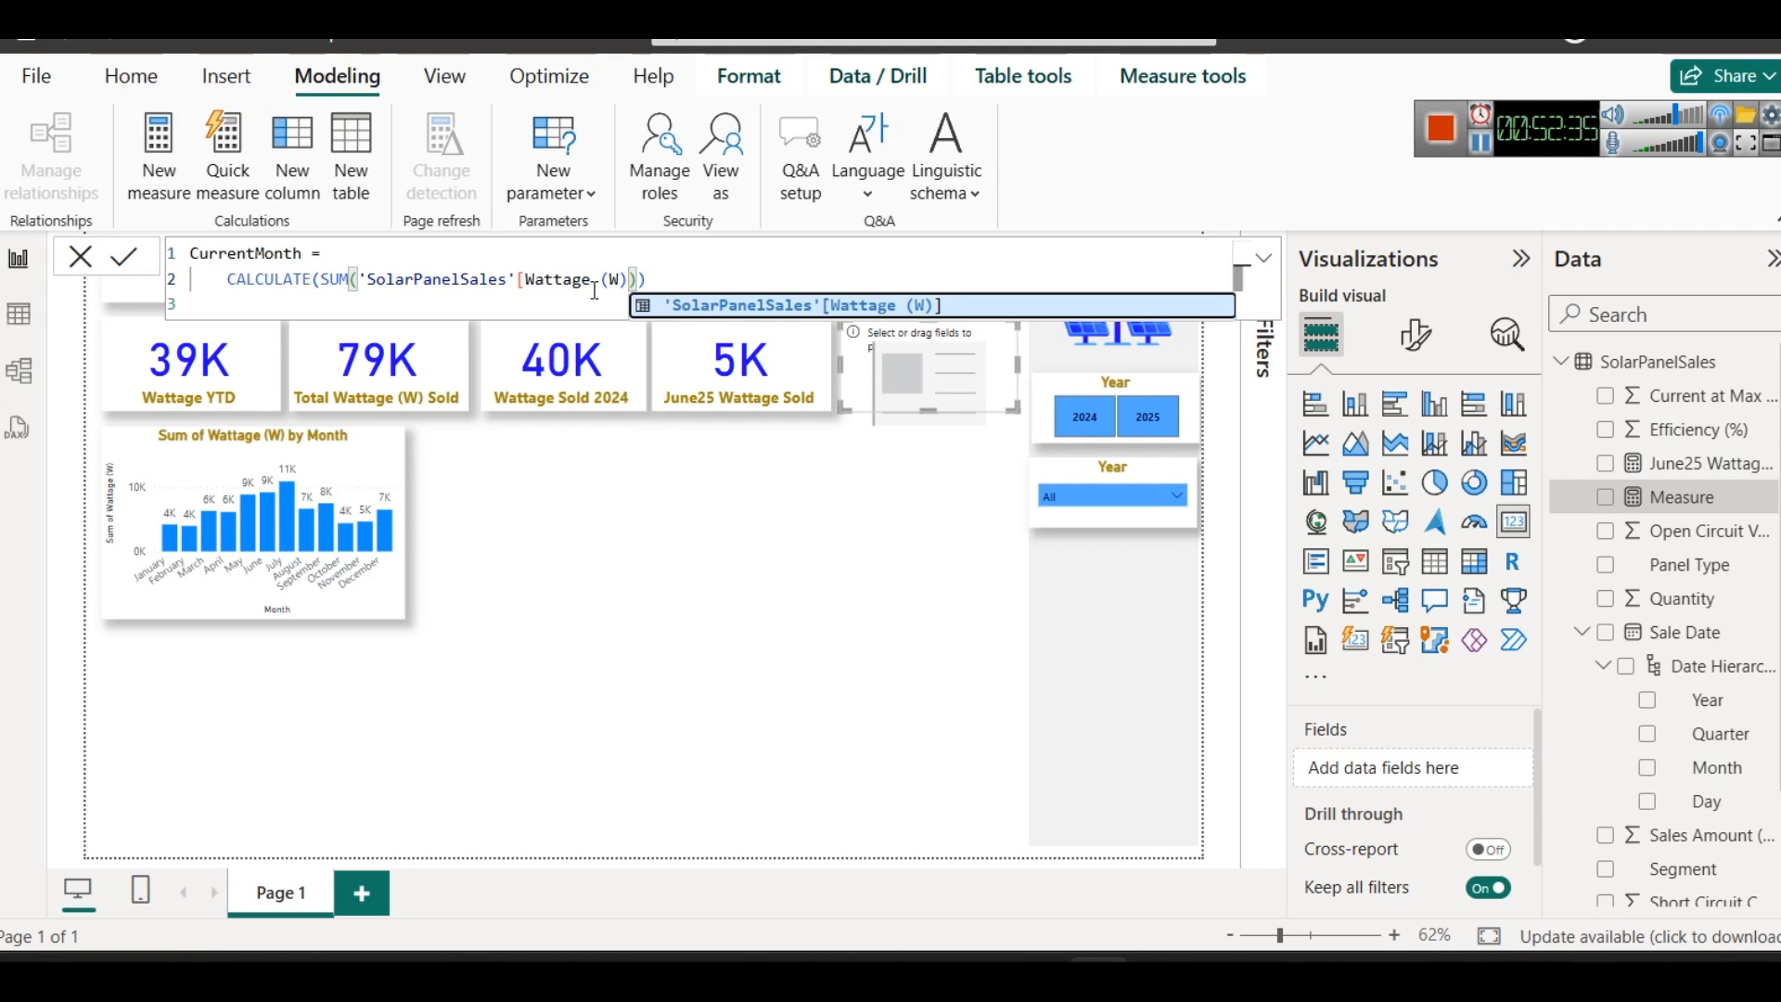
pyautogui.click(125, 257)
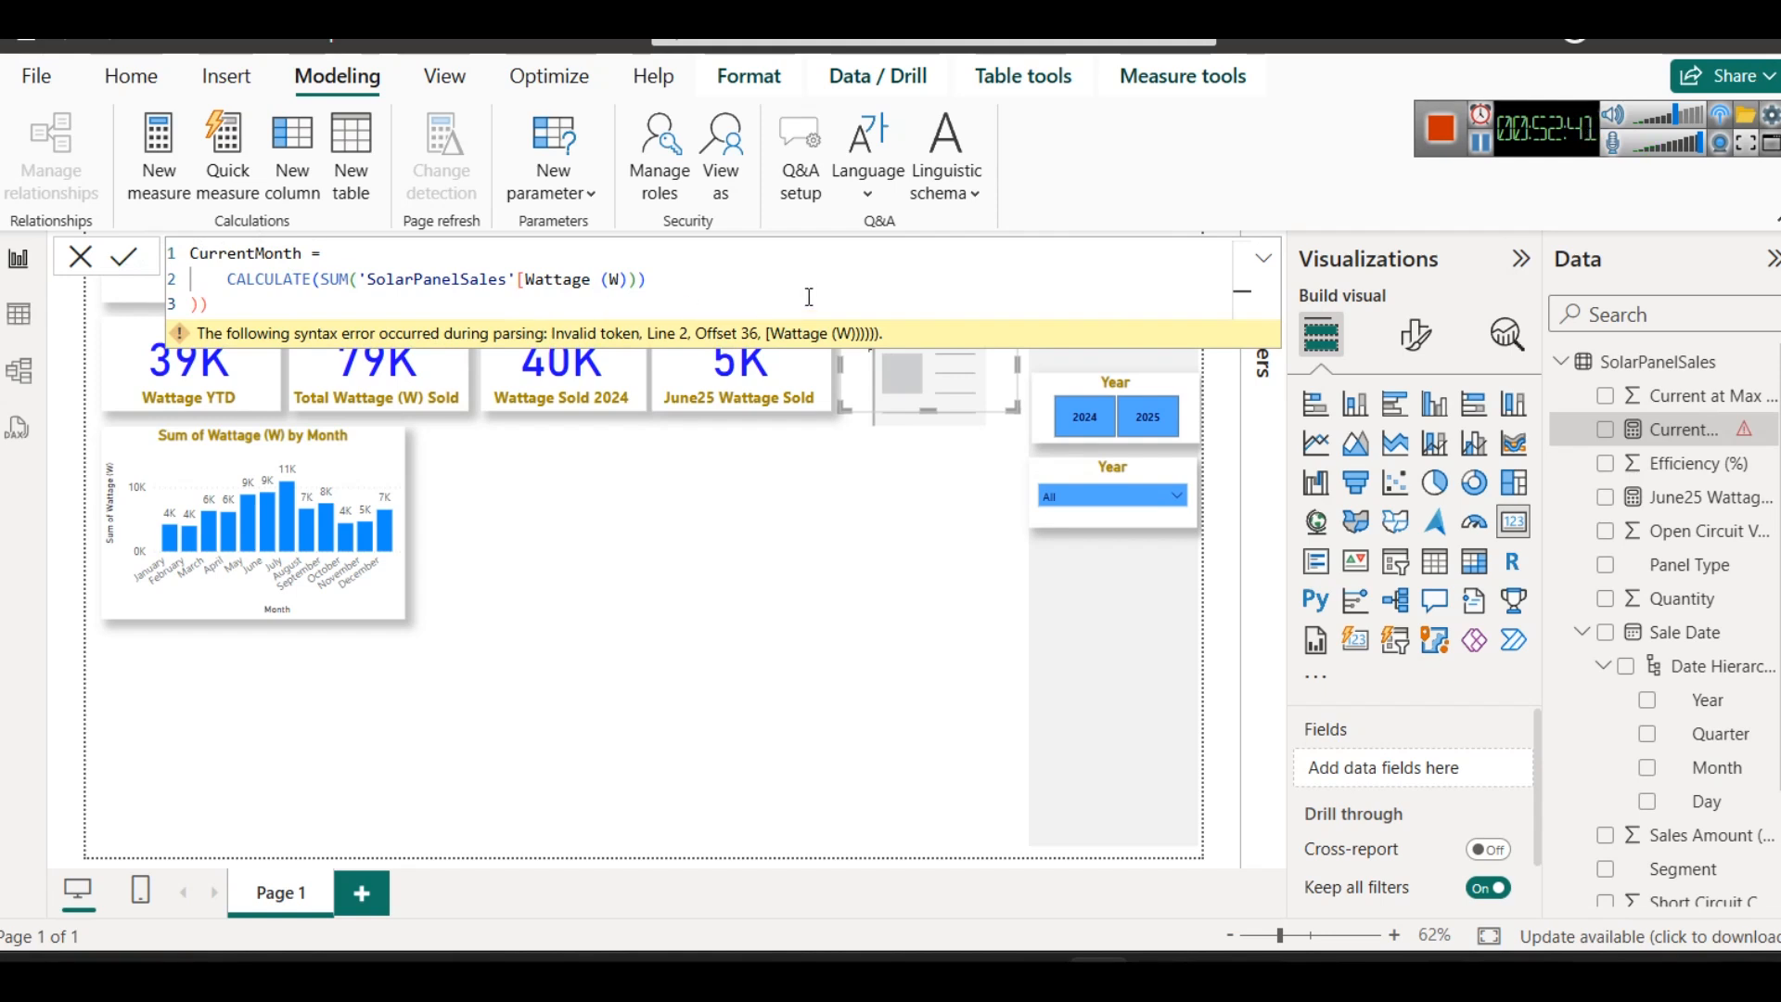
# - Add the missing square bracket after Wattage (W) in the CurrentMonth formula and complete its closing parentheses
pyautogui.click(671, 277)
pyautogui.press('Left')
pyautogui.write(']')
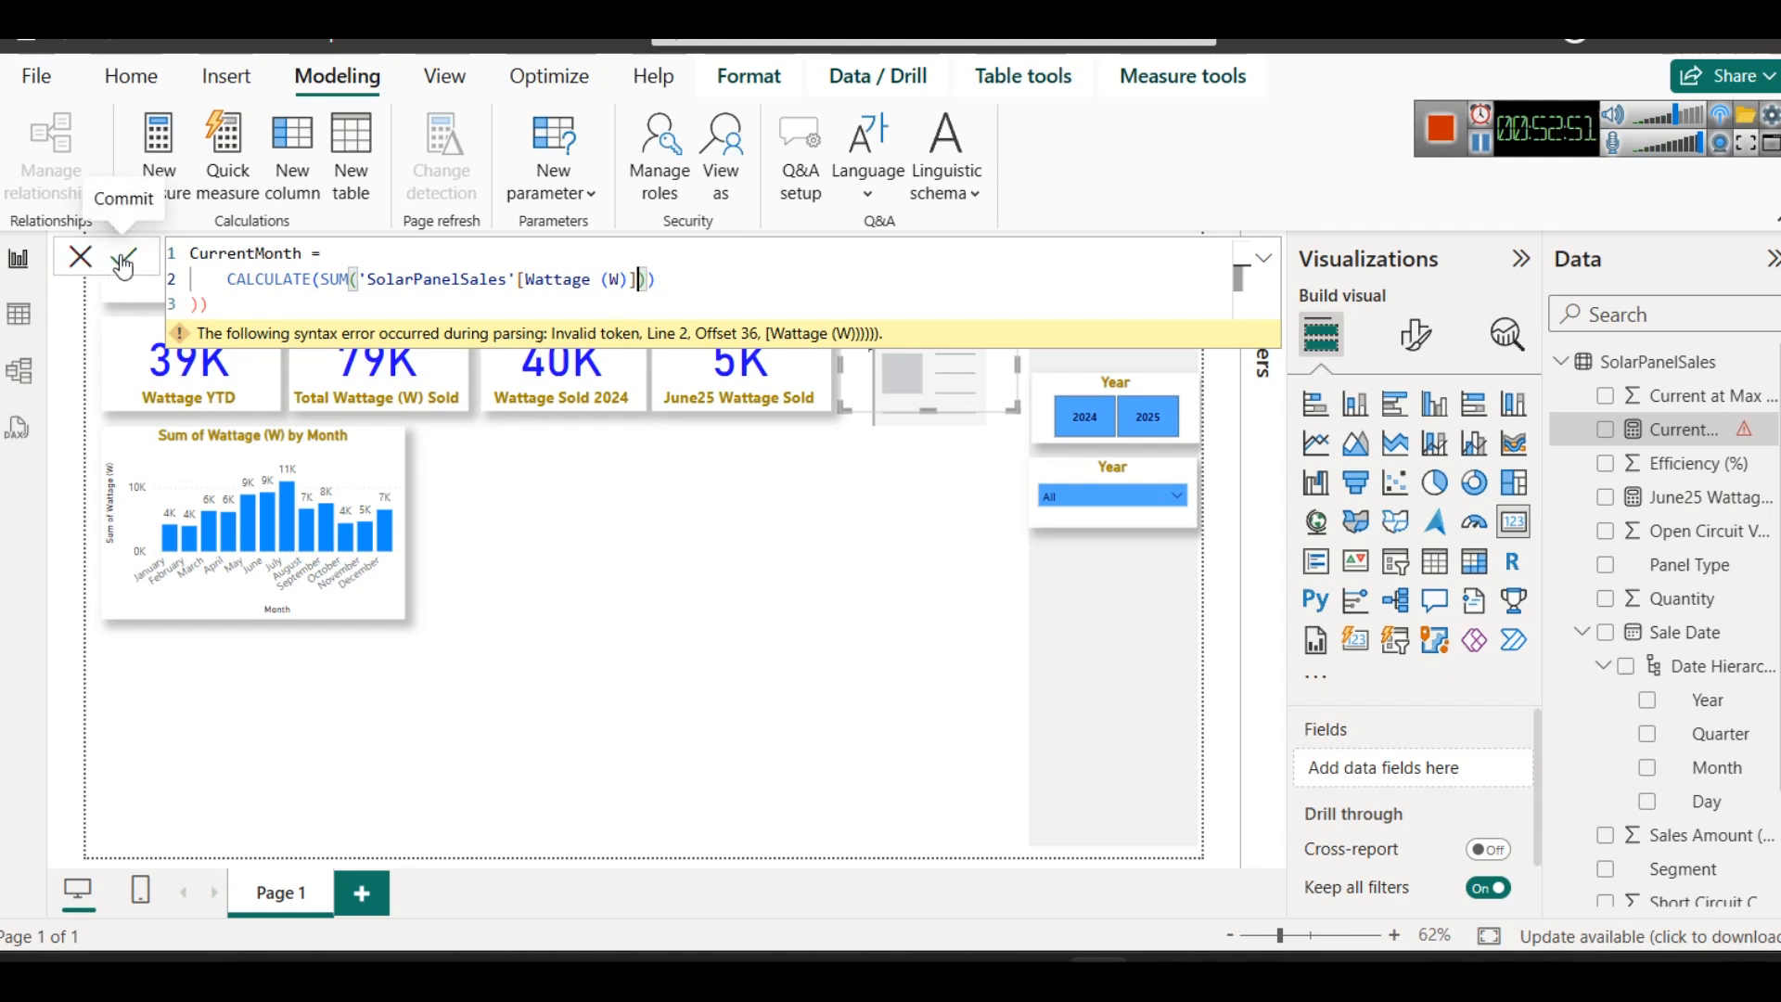
pyautogui.click(668, 277)
pyautogui.write(')')
# - Replace the expression inside CALCULATE in the CurrentMonth formula with SUM(SolarPanelSales[Wattage (W)])
pyautogui.moveTo(667, 276); pyautogui.dragTo(326, 279)
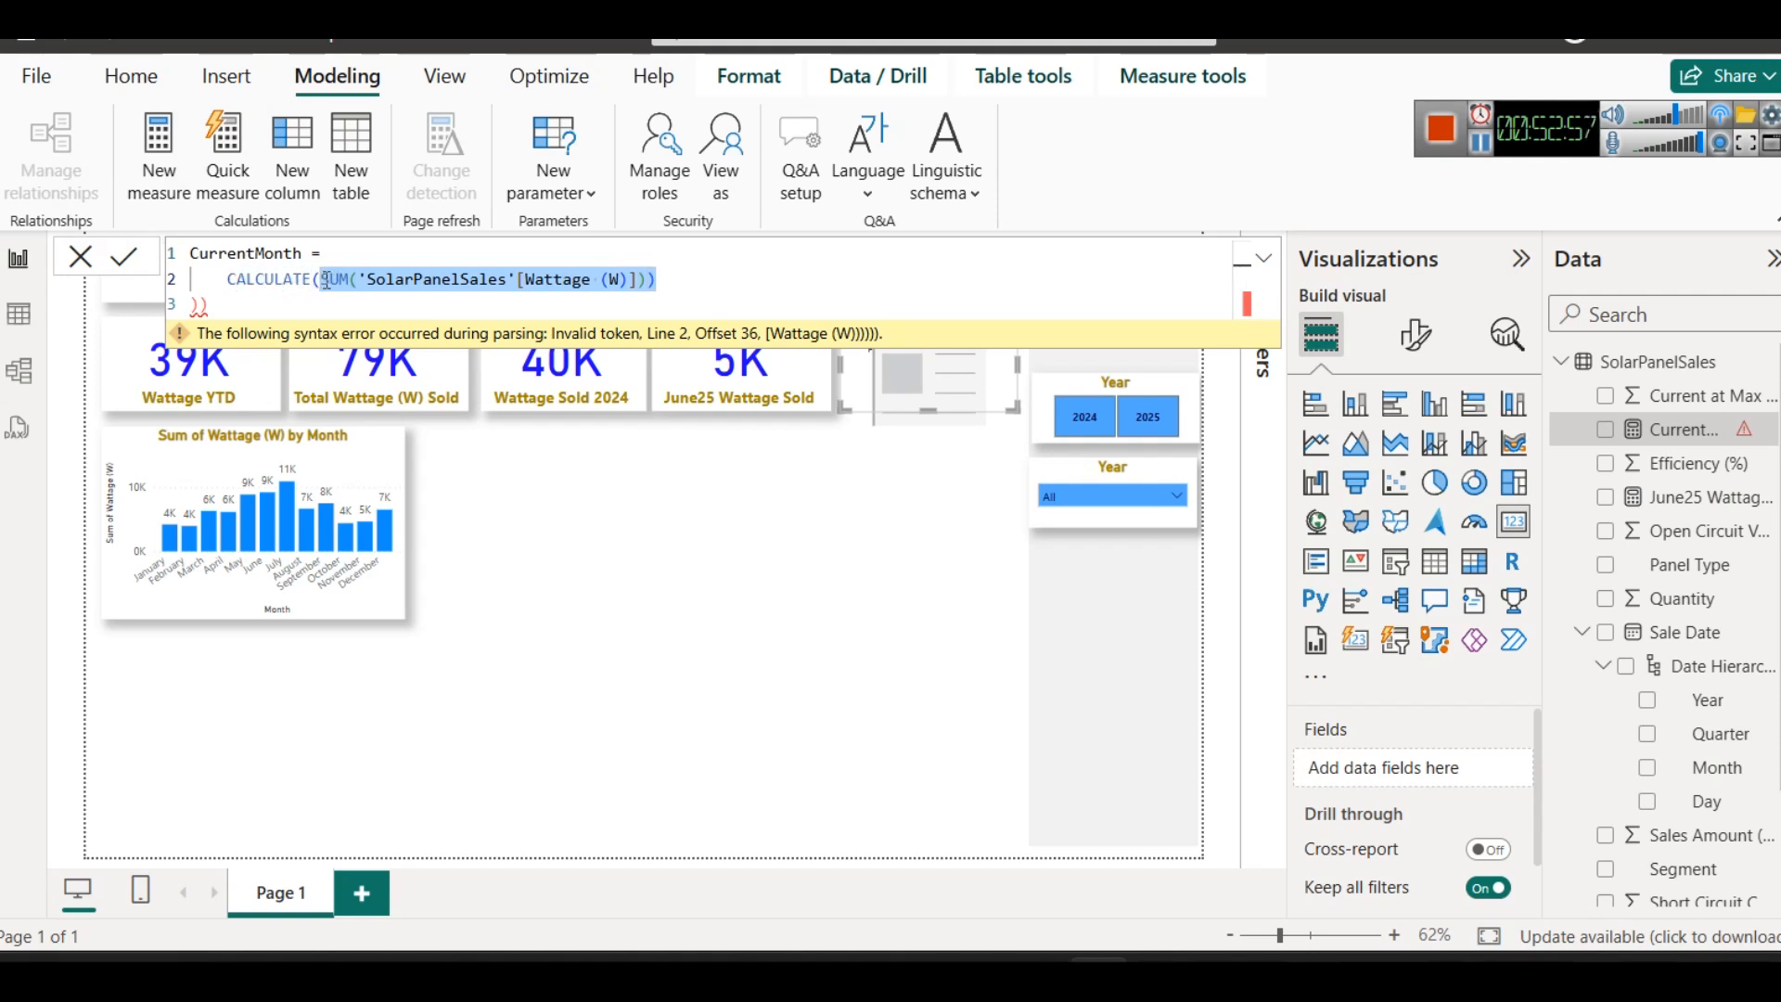
pyautogui.press('BackSpace')
pyautogui.write('SUM')
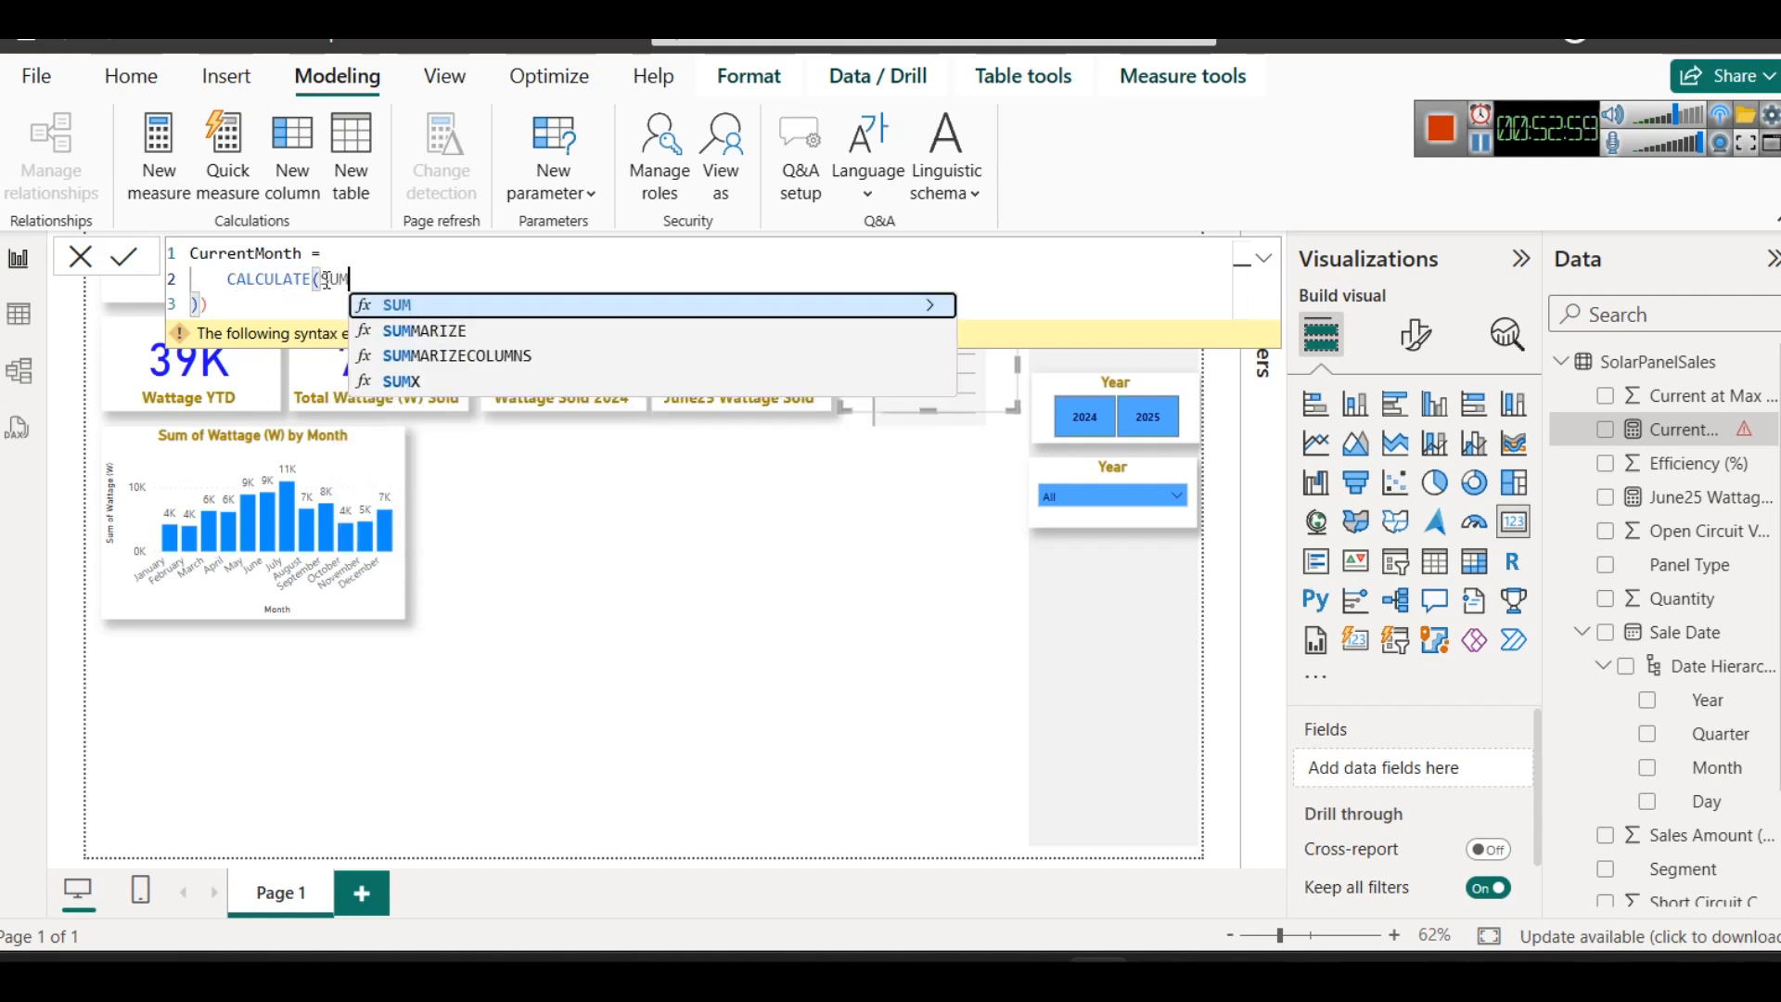
pyautogui.write('(')
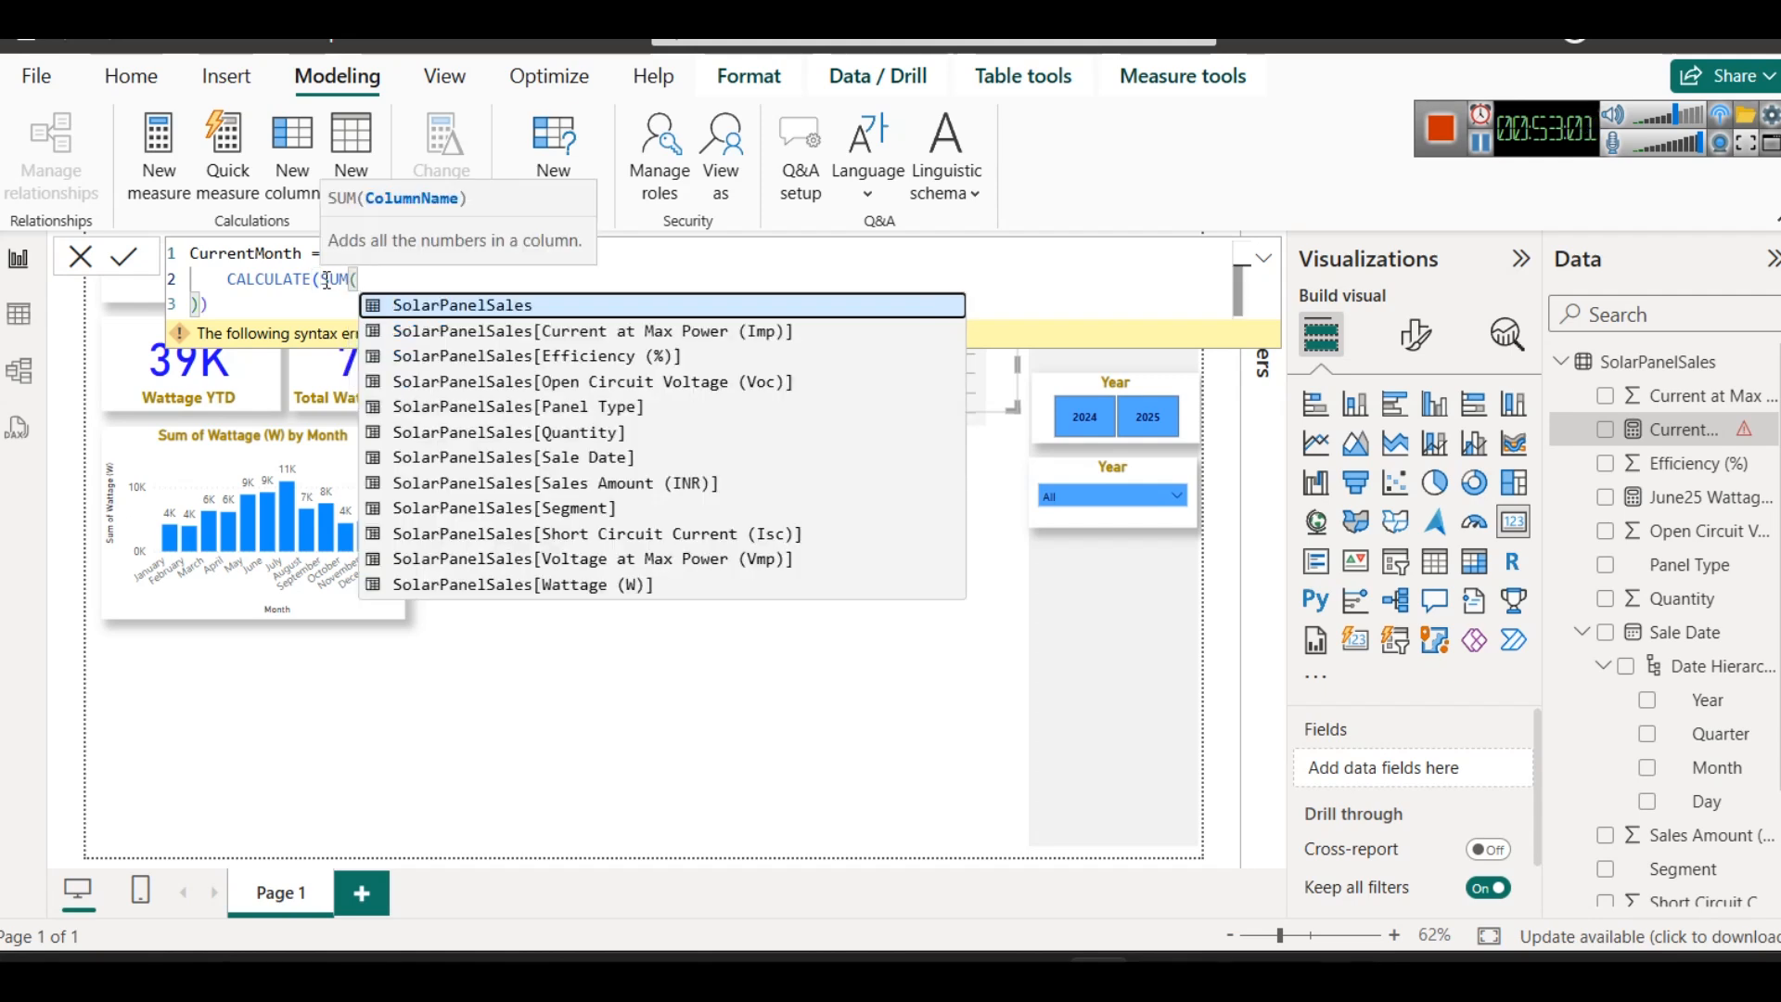
pyautogui.press('Down')
pyautogui.press('Down')
pyautogui.press('Down')
pyautogui.press('Down')
pyautogui.press('Down')
pyautogui.press('Down')
pyautogui.press('Down')
pyautogui.press('Down')
pyautogui.press('Down')
pyautogui.press('Down')
pyautogui.press('Down')
pyautogui.press('Tab')
pyautogui.write(')')
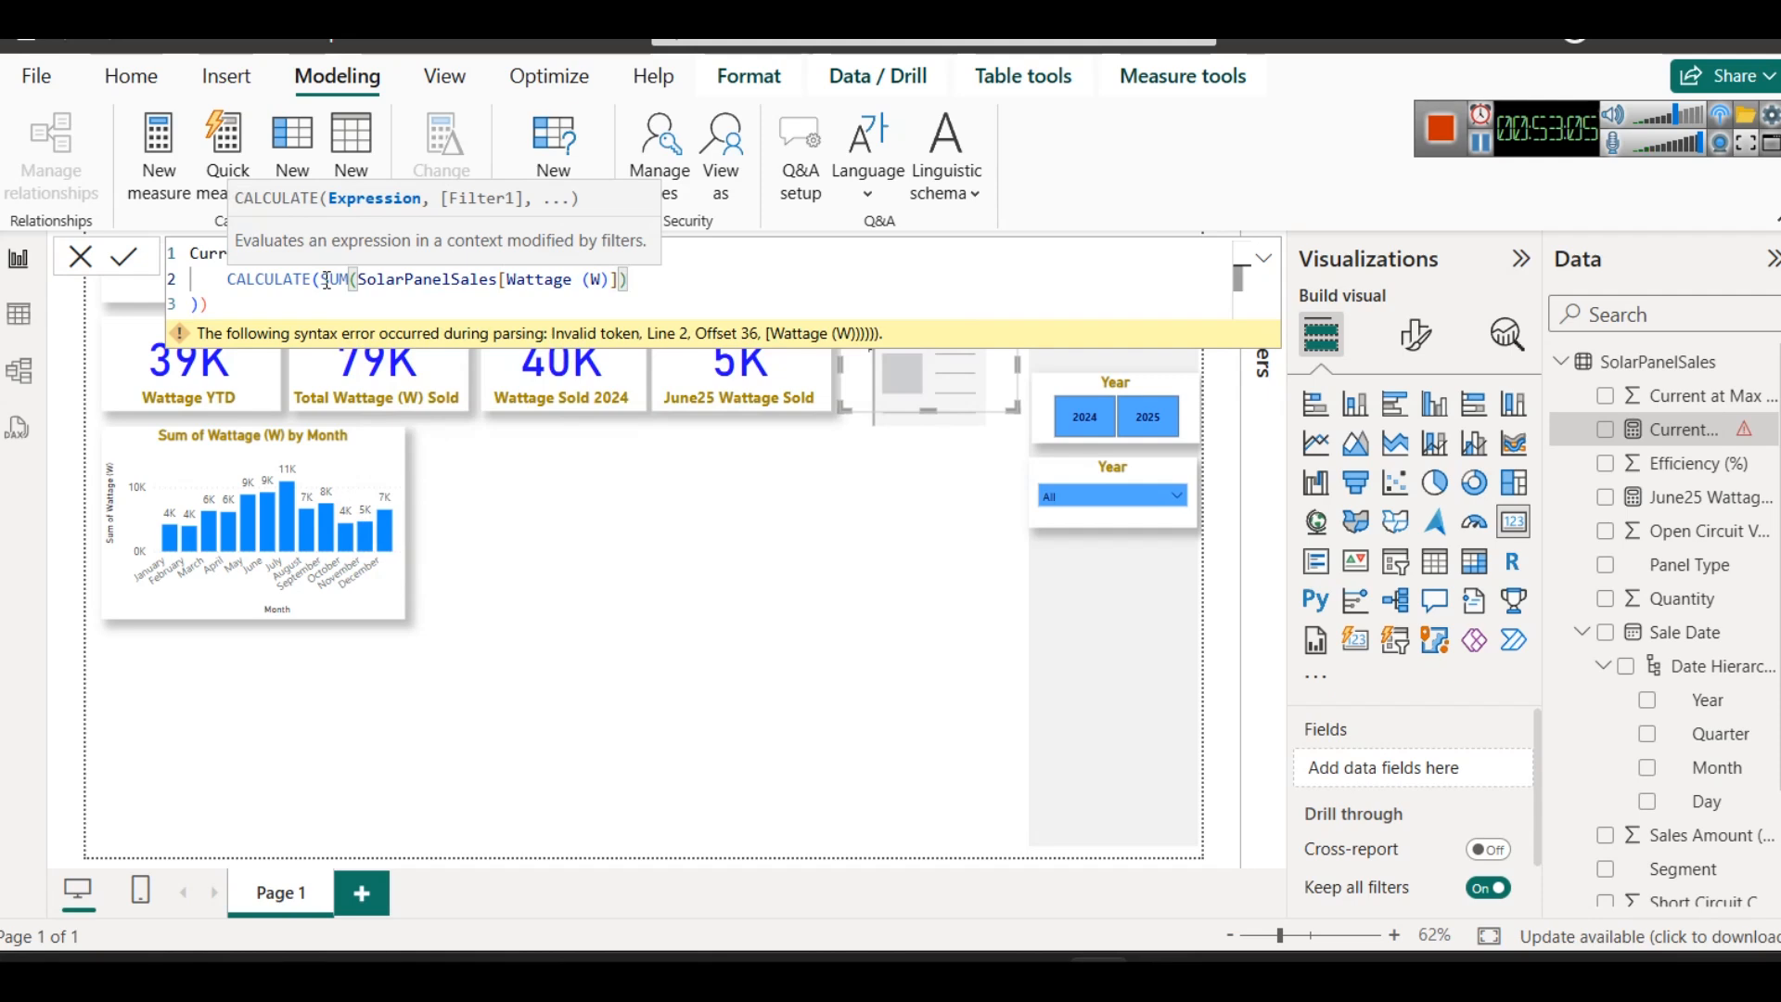
# - Tidy the CurrentMonth formula to one line with correct closing parentheses, CALCULATE(SUM(SolarPanelSales[Wattage (W)])), and commit it
pyautogui.moveTo(245, 303); pyautogui.dragTo(190, 308)
pyautogui.press('BackSpace')
pyautogui.press('BackSpace')
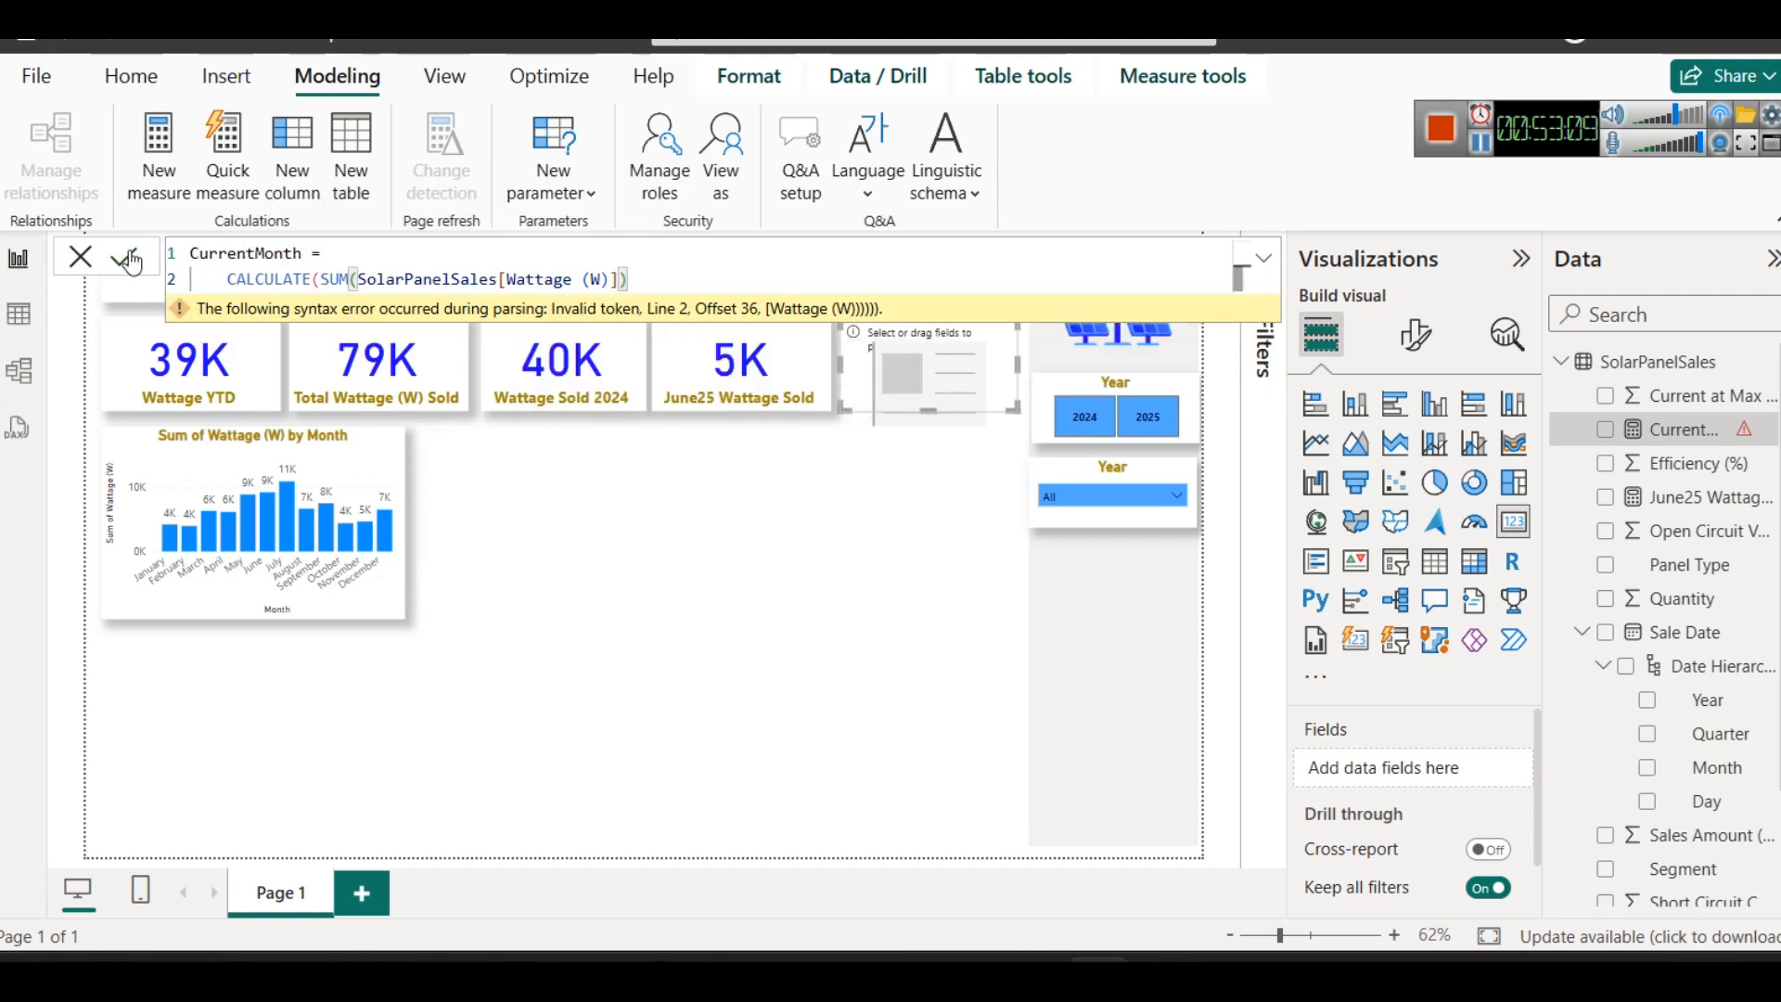
pyautogui.write(')')
pyautogui.click(133, 259)
pyautogui.moveTo(228, 280); pyautogui.dragTo(176, 281)
pyautogui.press('BackSpace')
pyautogui.press('BackSpace')
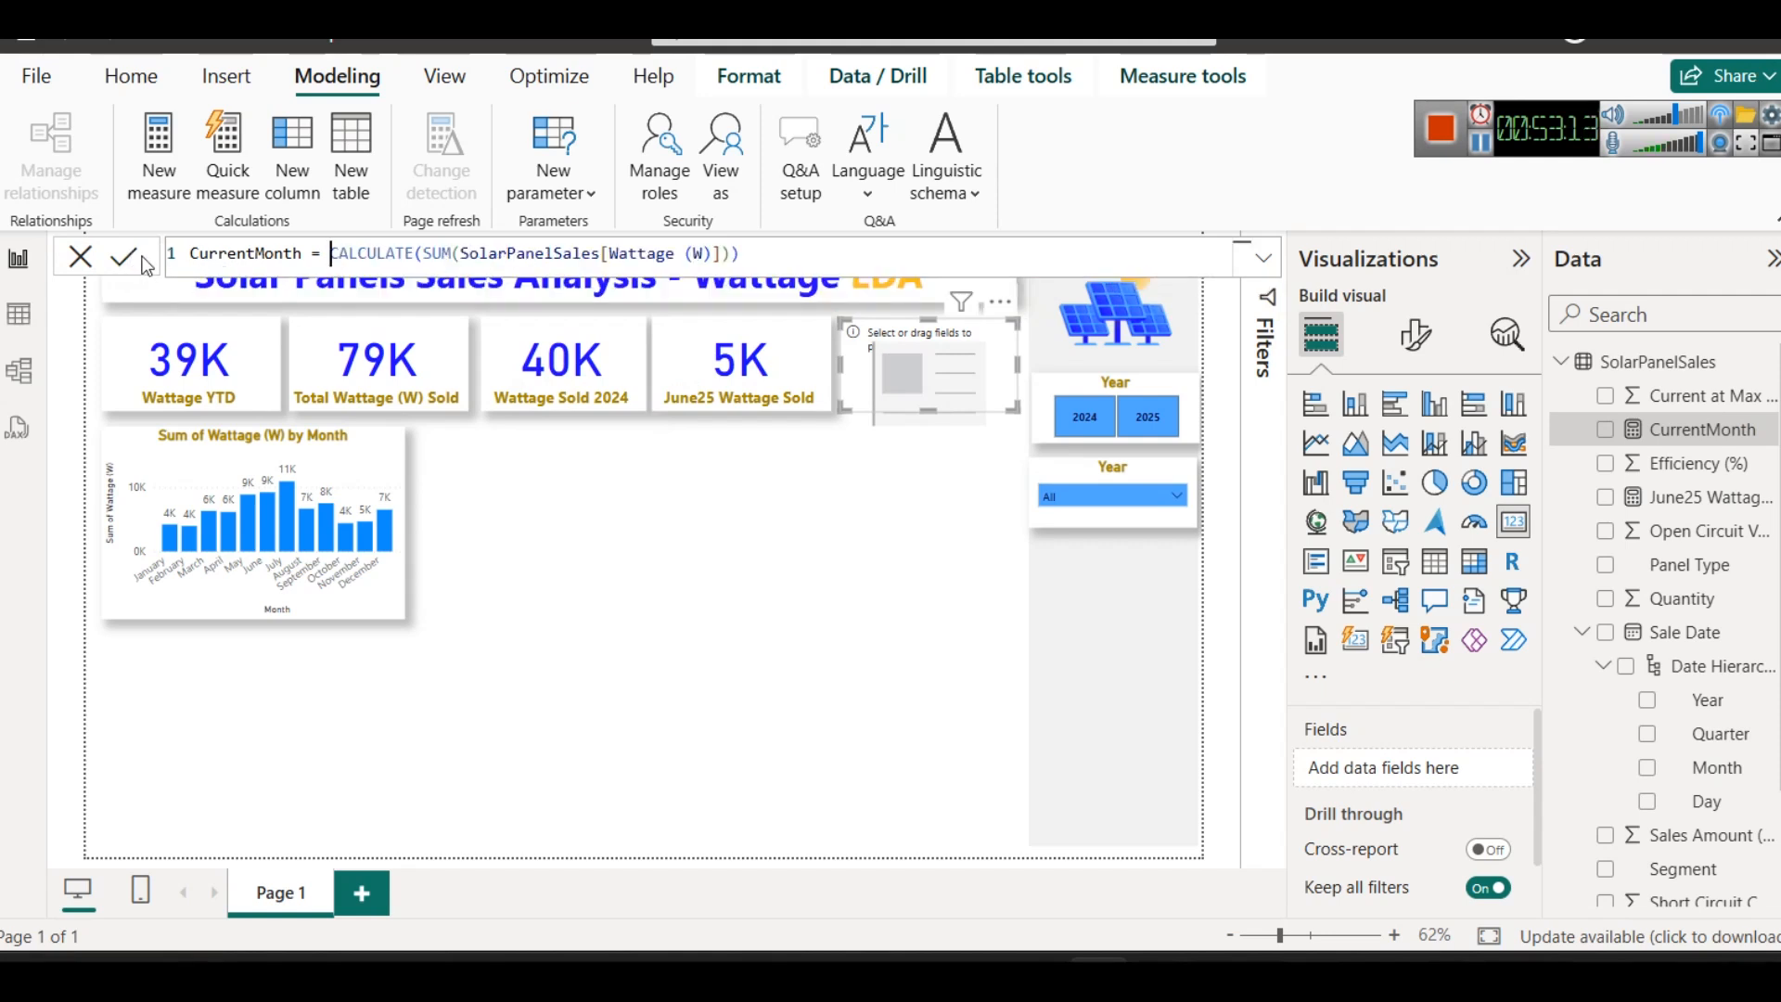
pyautogui.click(137, 261)
# - Copy the PreviousMonth definition from the text notes and paste it in Power BI over the whole CurrentMonth formula
pyautogui.click(1256, 857)
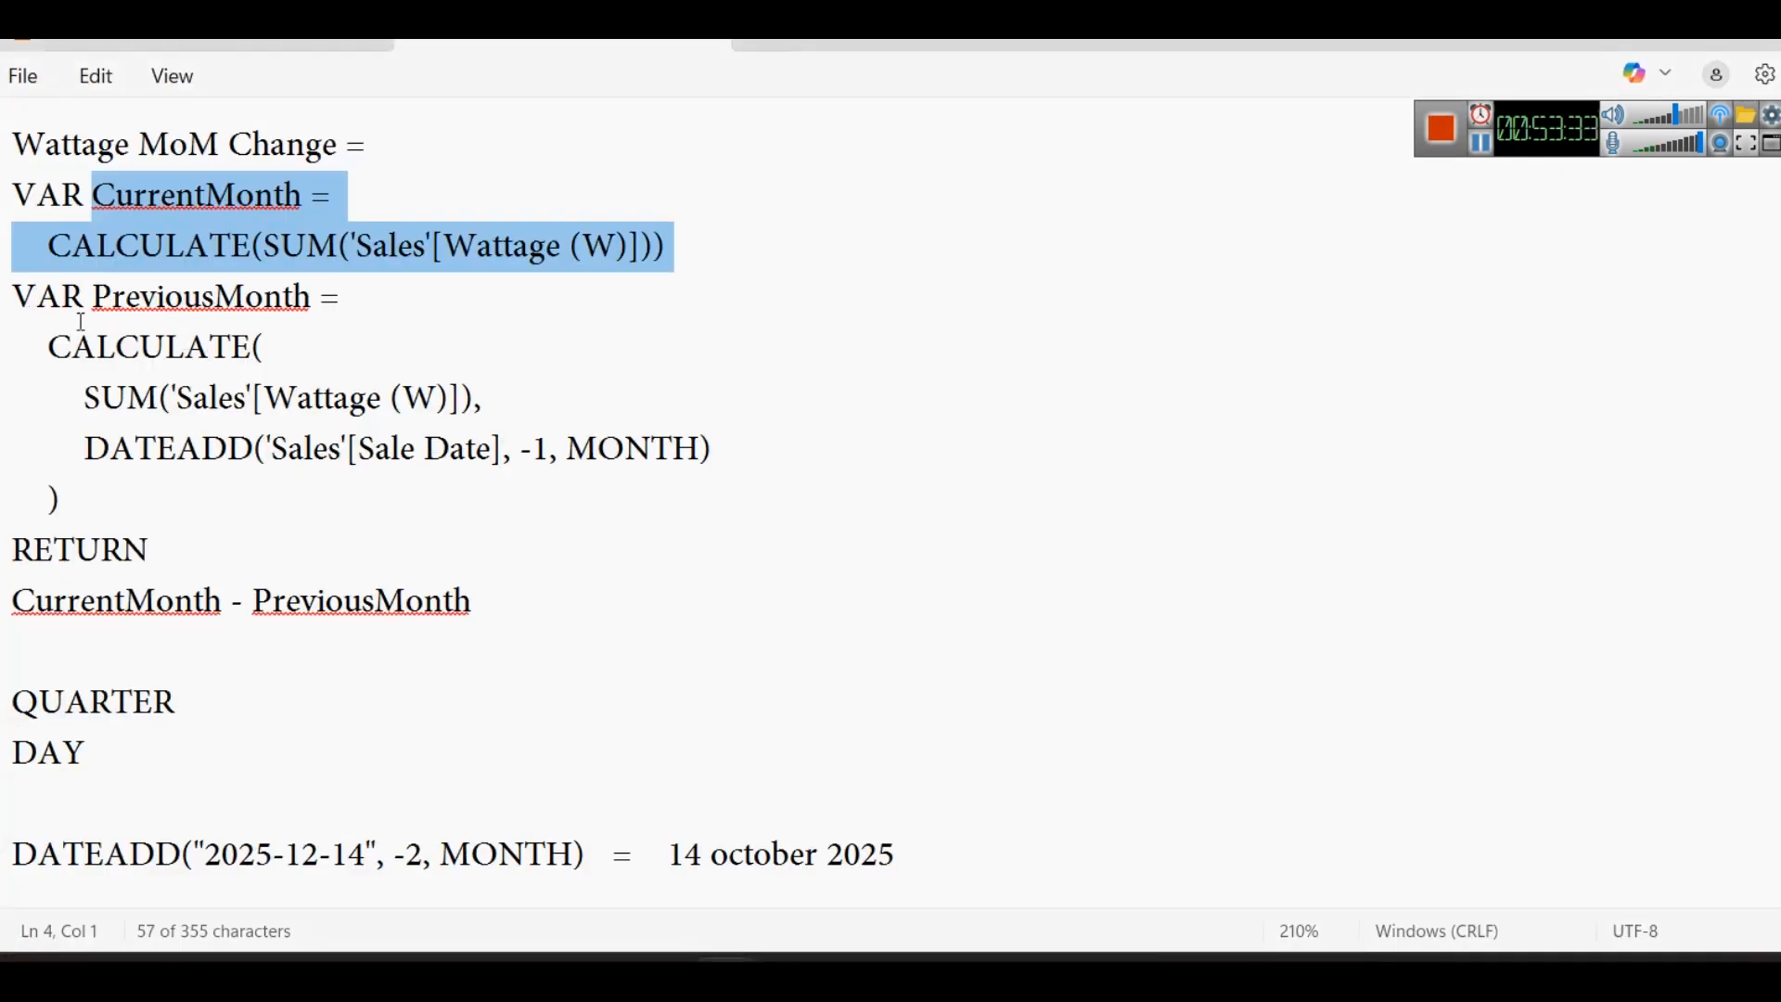
pyautogui.moveTo(92, 296); pyautogui.dragTo(211, 481)
pyautogui.hotkey('ctrl', 'c')
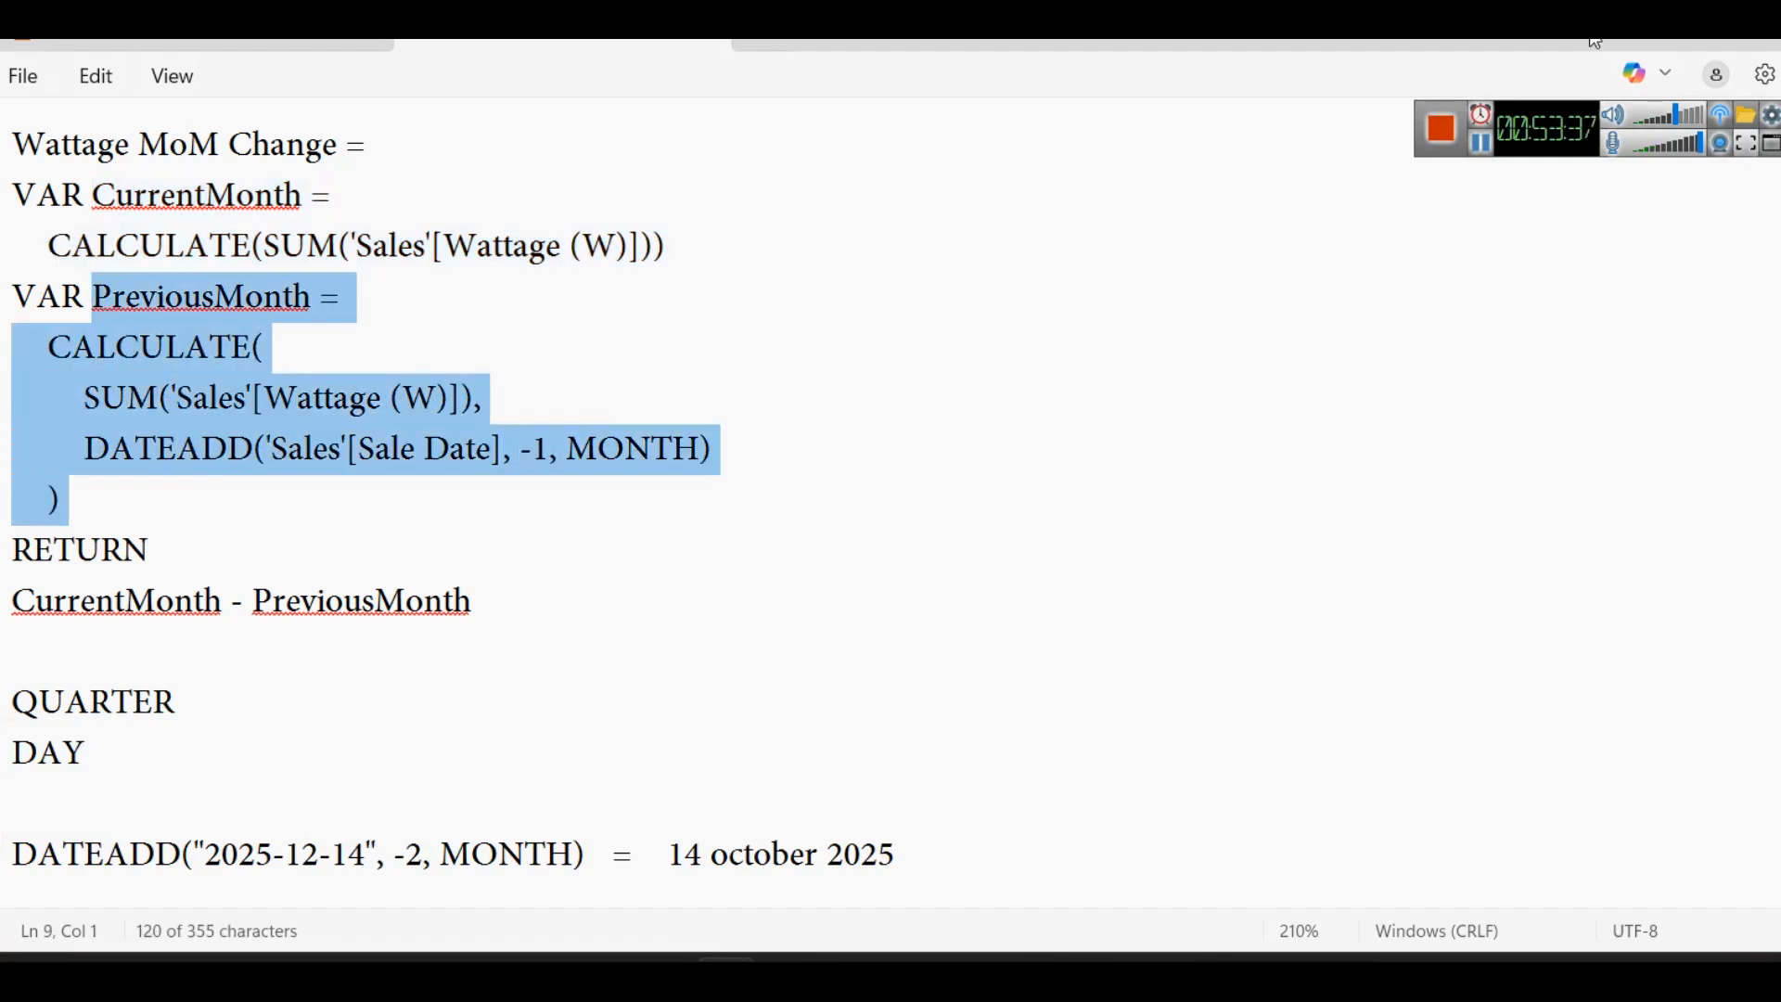
pyautogui.hotkey('alt', 'Tab')
pyautogui.click(594, 259)
pyautogui.hotkey('ctrl', 'a')
pyautogui.hotkey('ctrl', 'v')
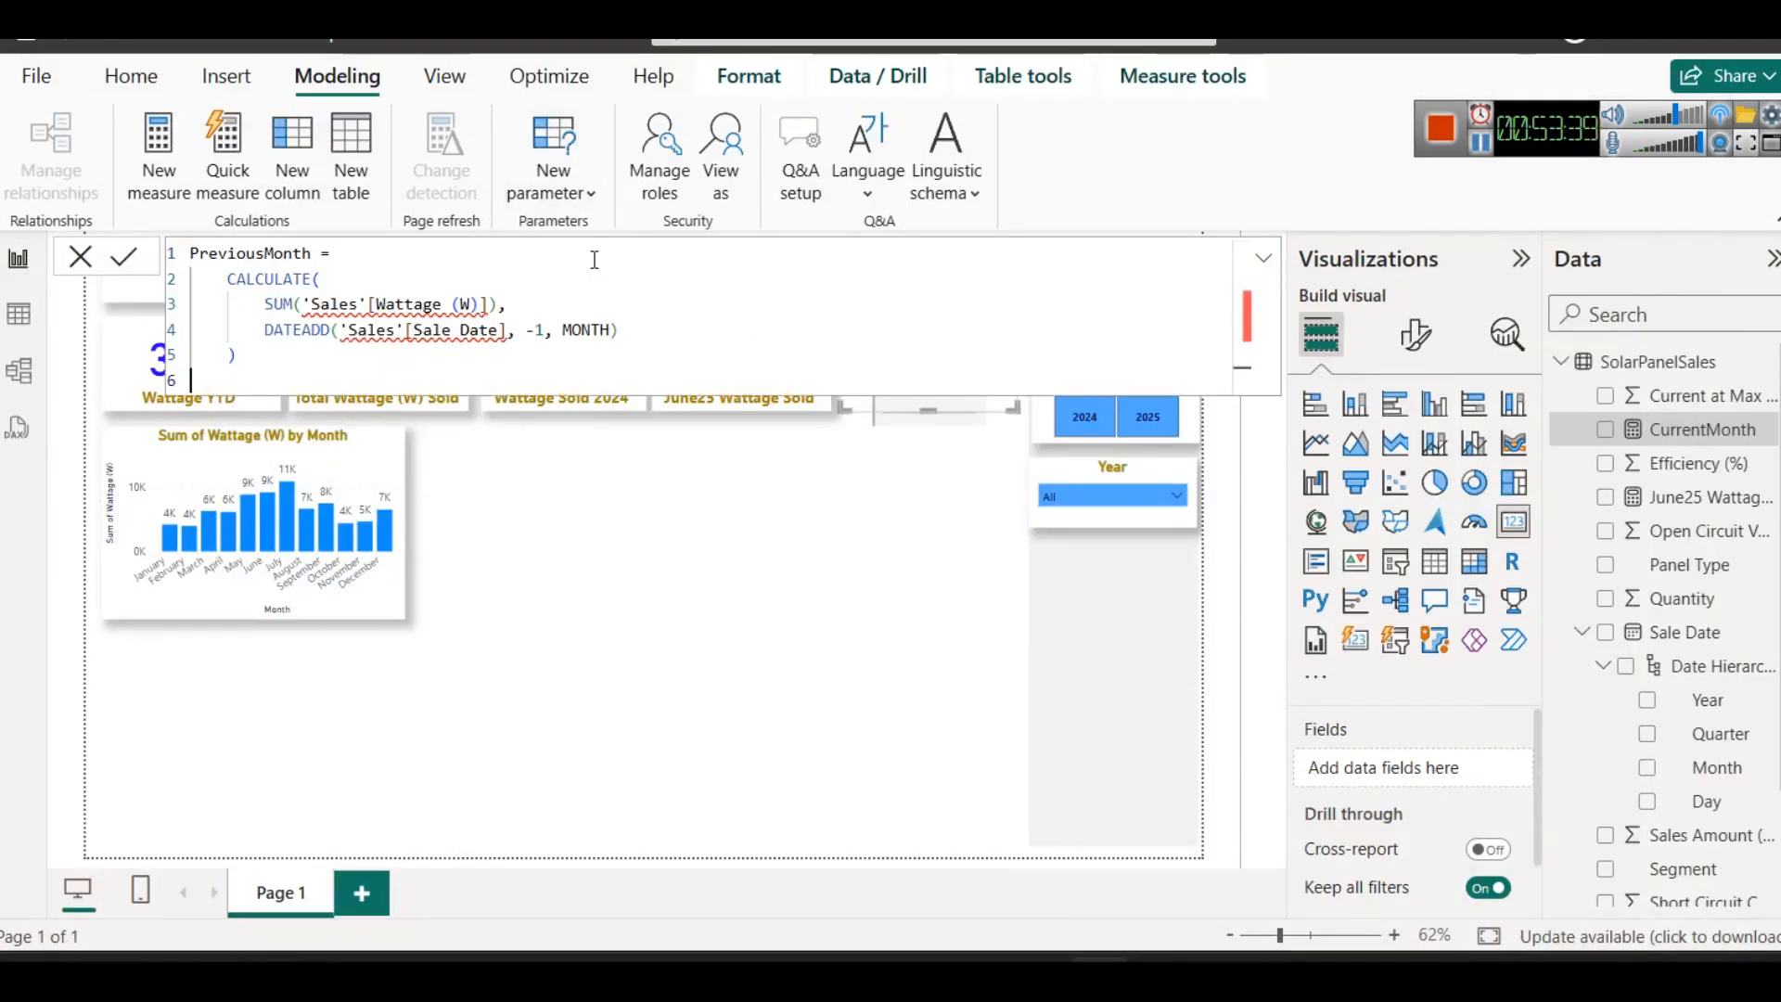
# - Change both Sales table references in the PreviousMonth formula to SolarPanelSales and commit the measure
pyautogui.doubleClick(335, 301)
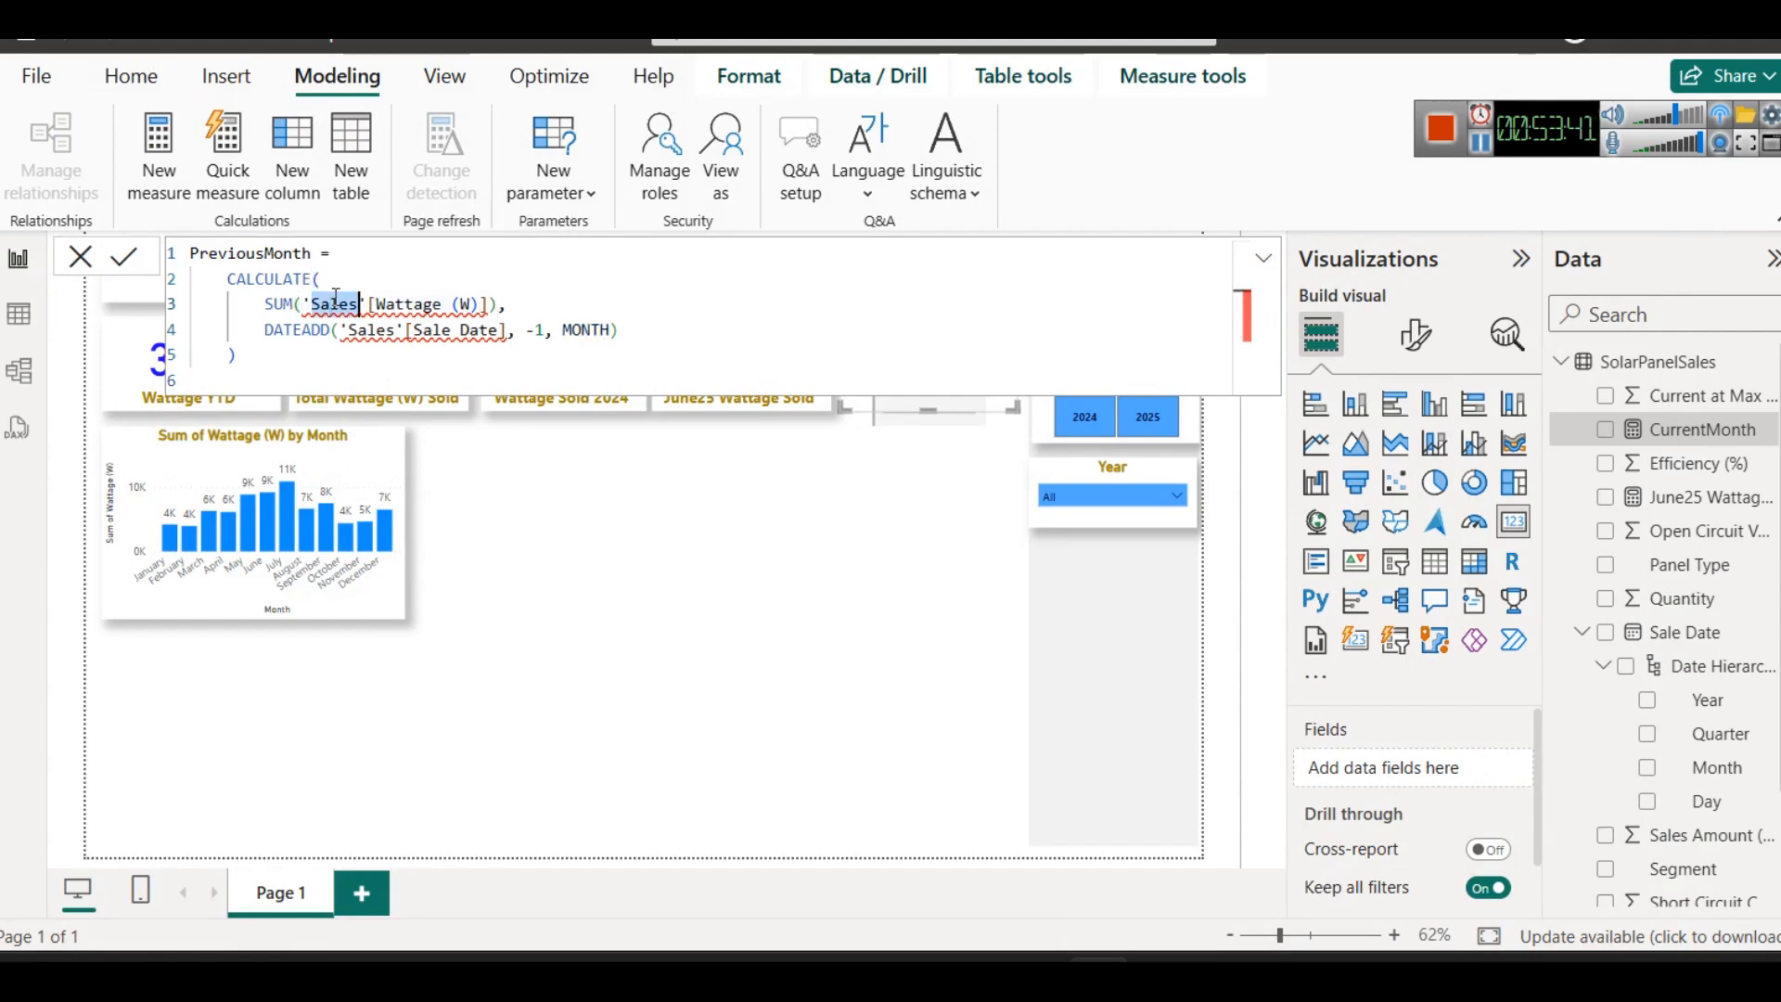
pyautogui.write("So'[W")
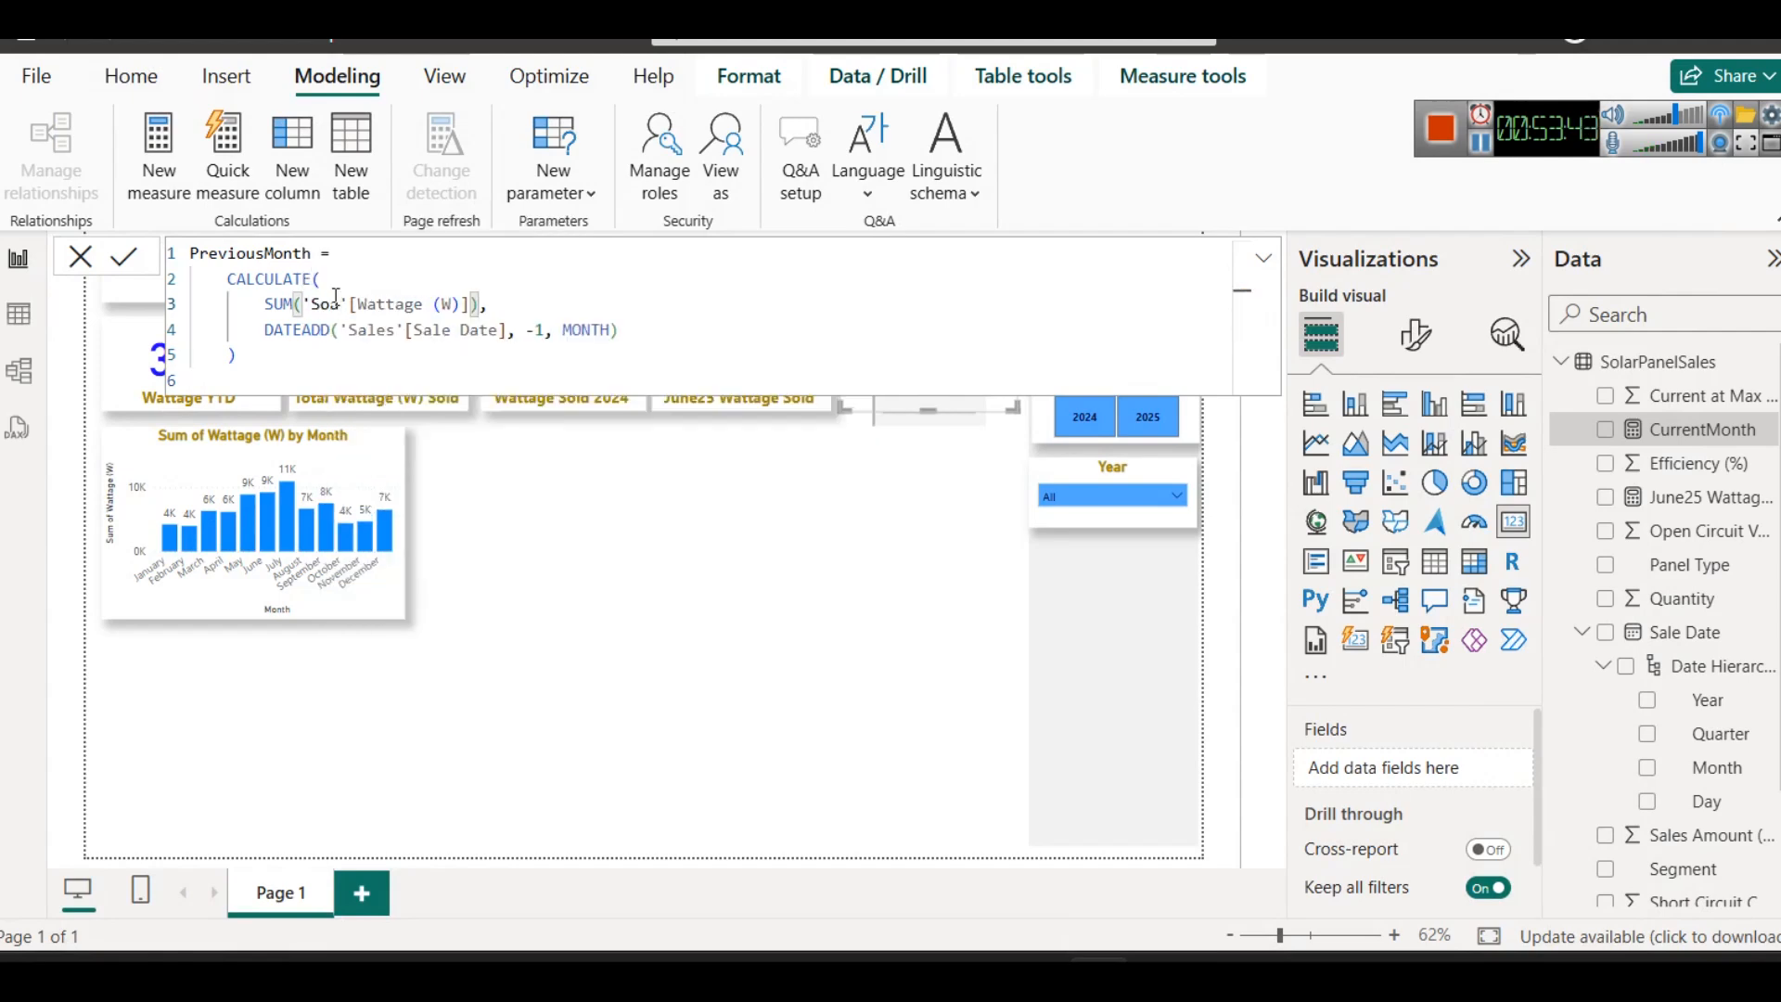
pyautogui.write('a')
pyautogui.press('BackSpace')
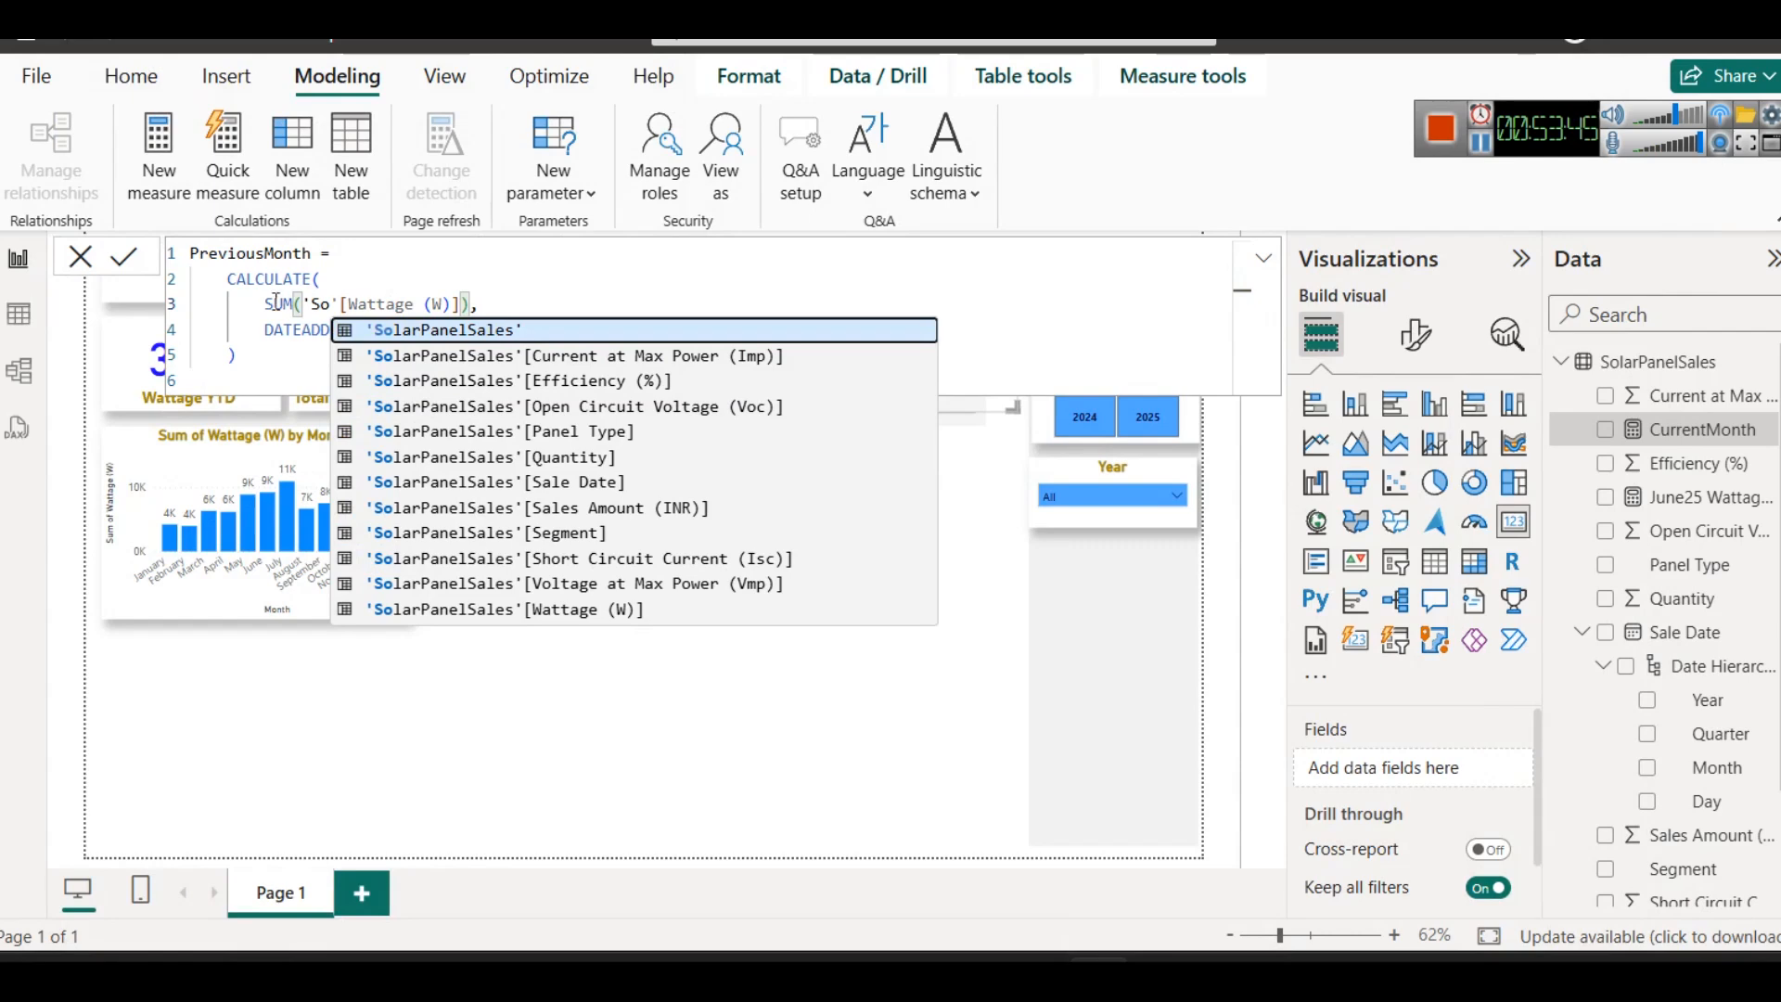
pyautogui.doubleClick(322, 304)
pyautogui.hotkey('ctrl', 'v')
pyautogui.hotkey('ctrl', 'z')
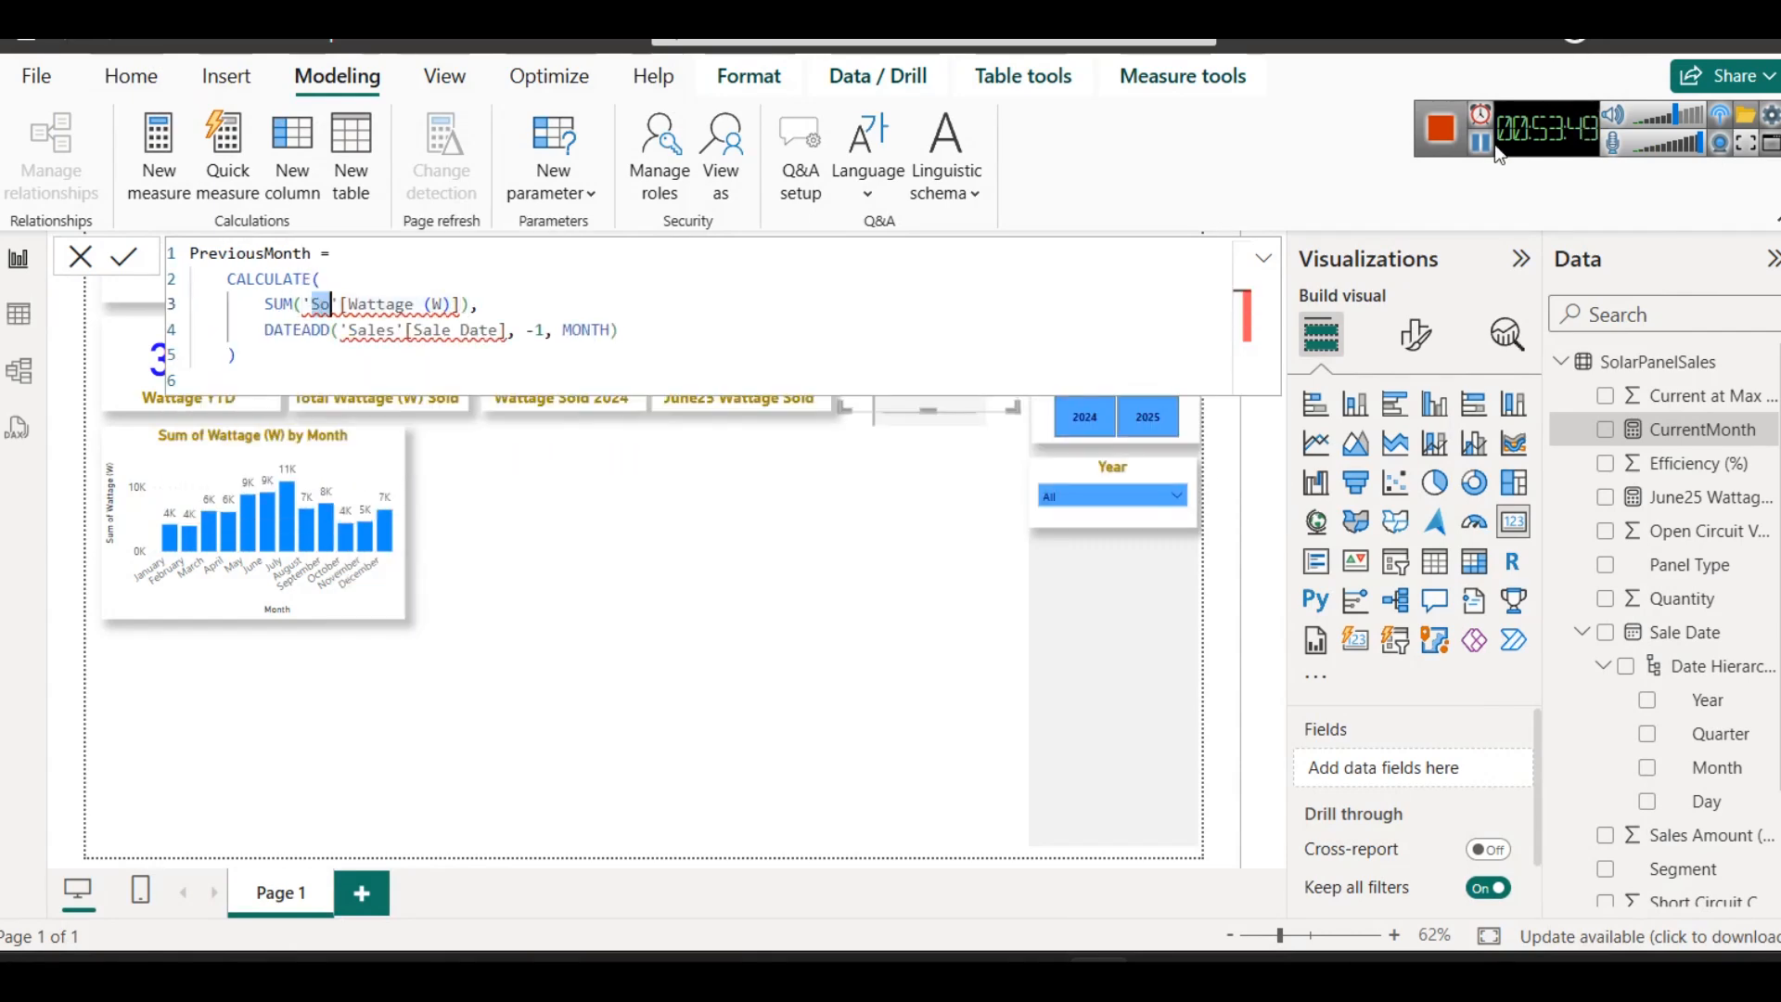
pyautogui.click(1480, 144)
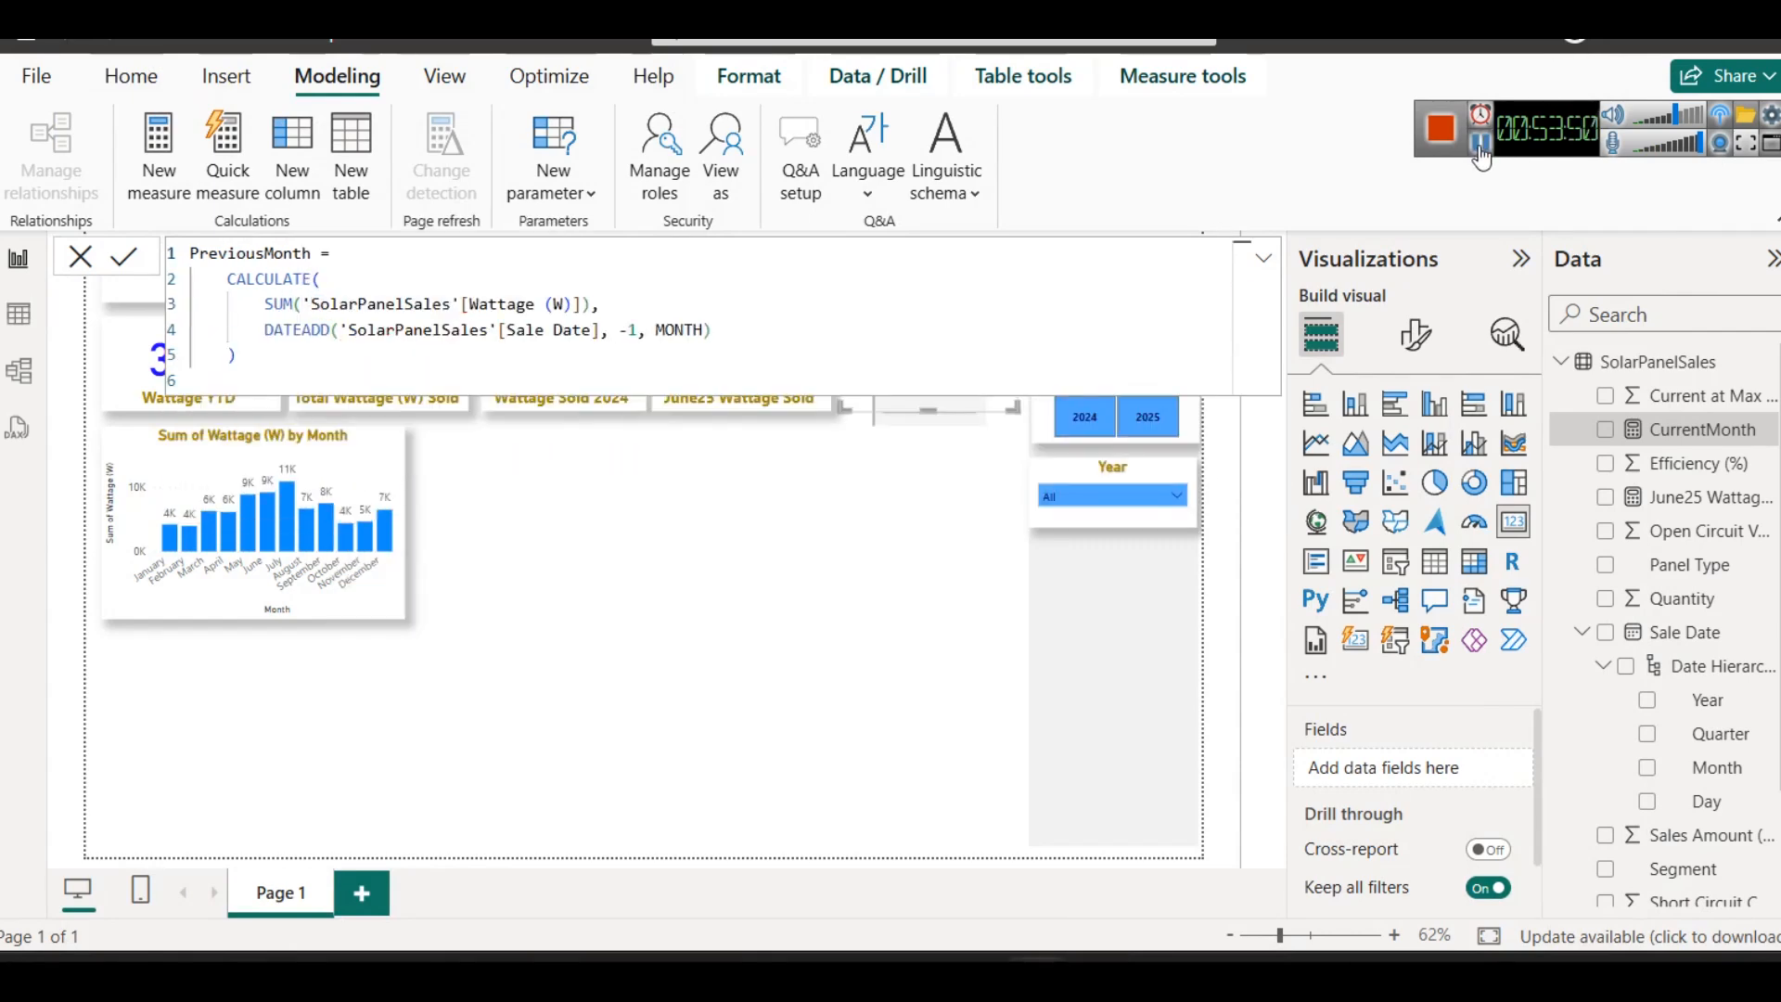
pyautogui.doubleClick(480, 305)
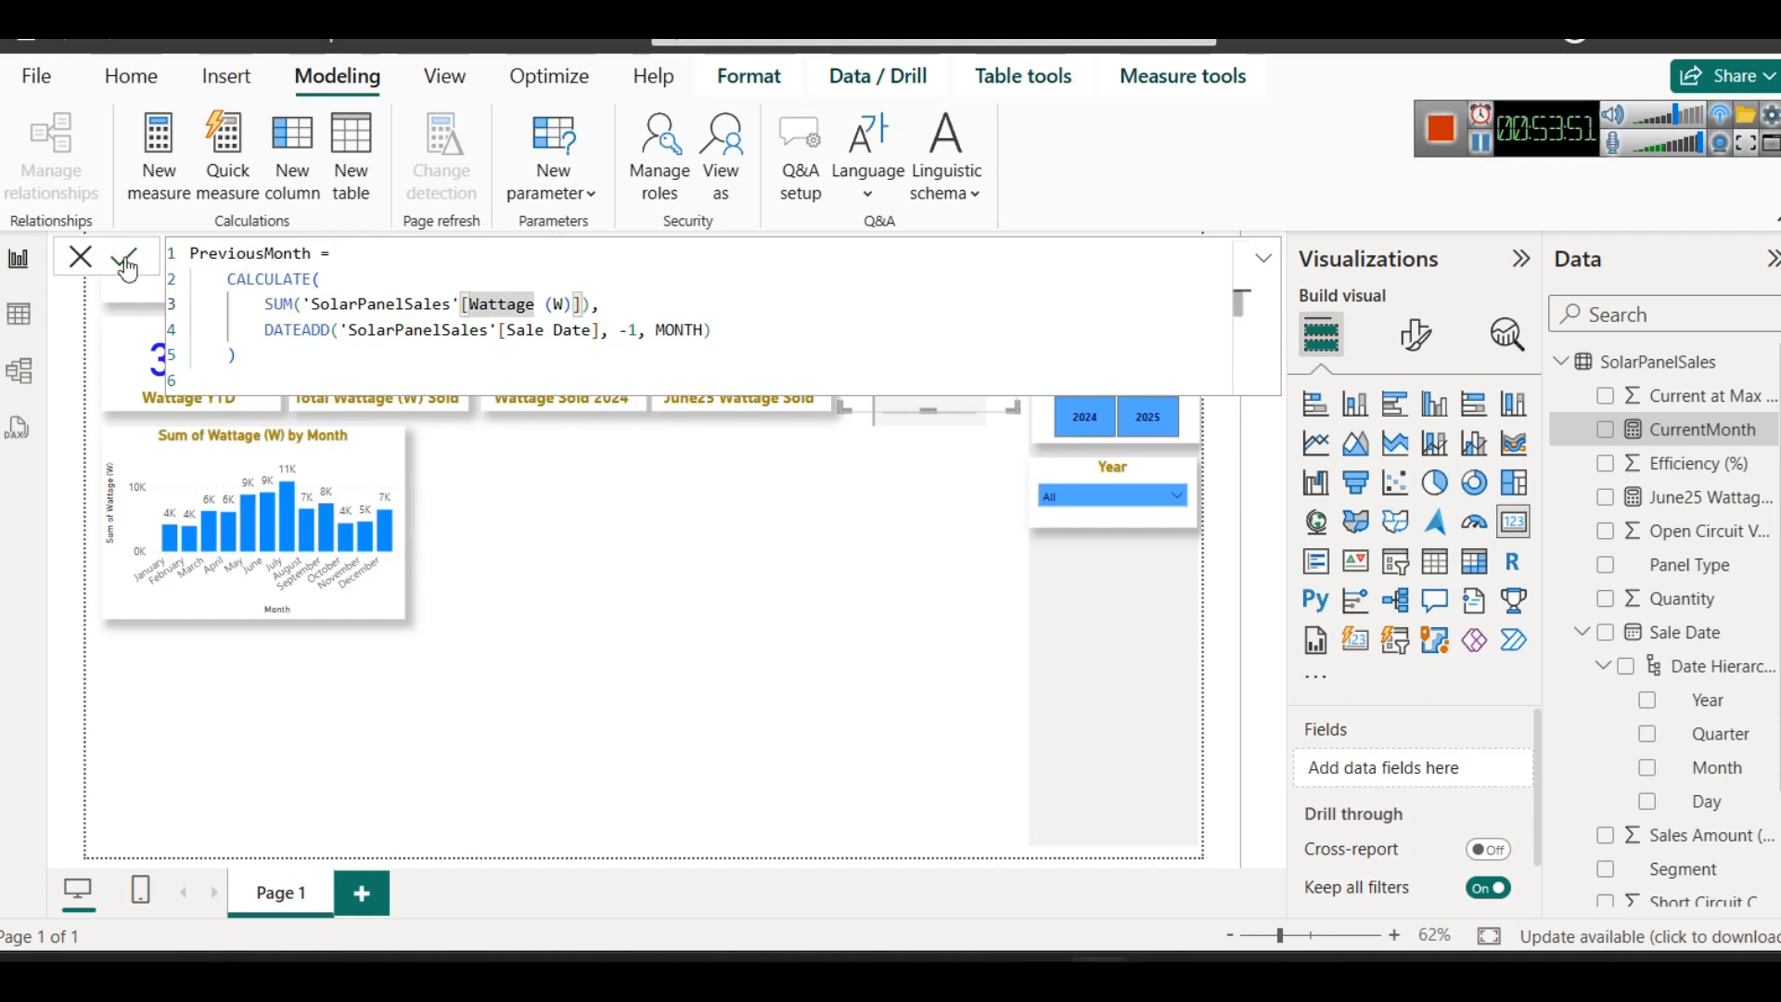
pyautogui.press('Return')
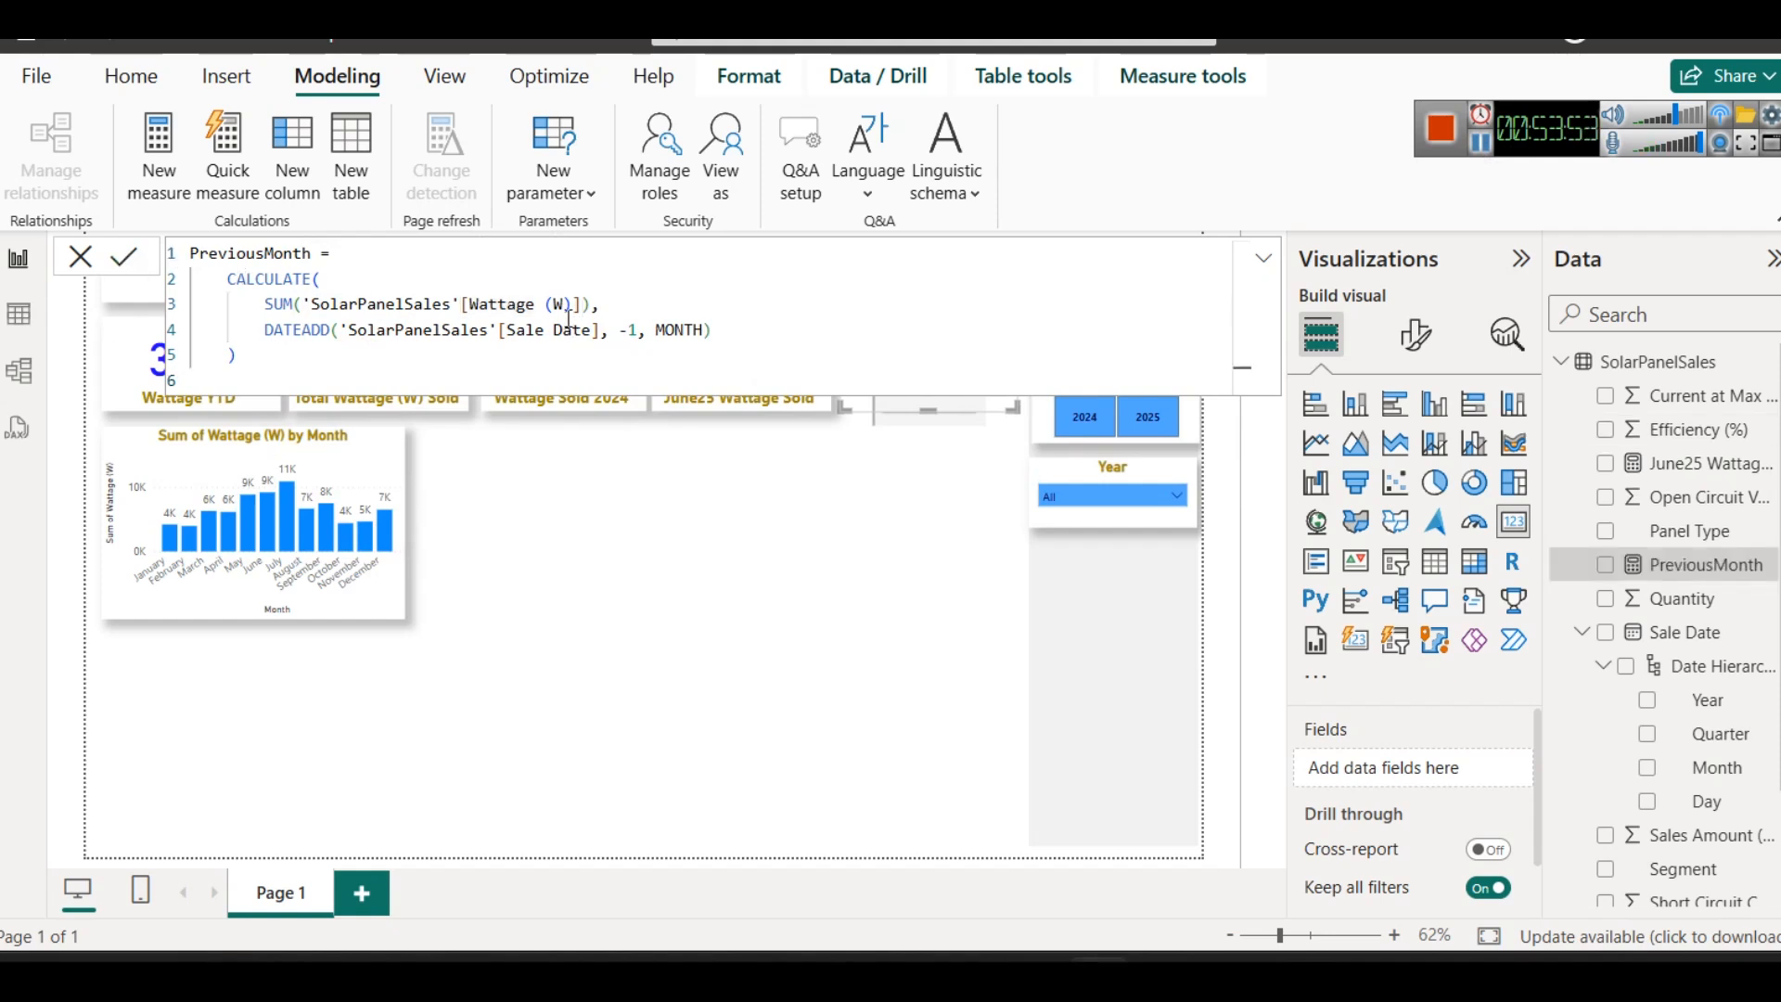
pyautogui.click(843, 578)
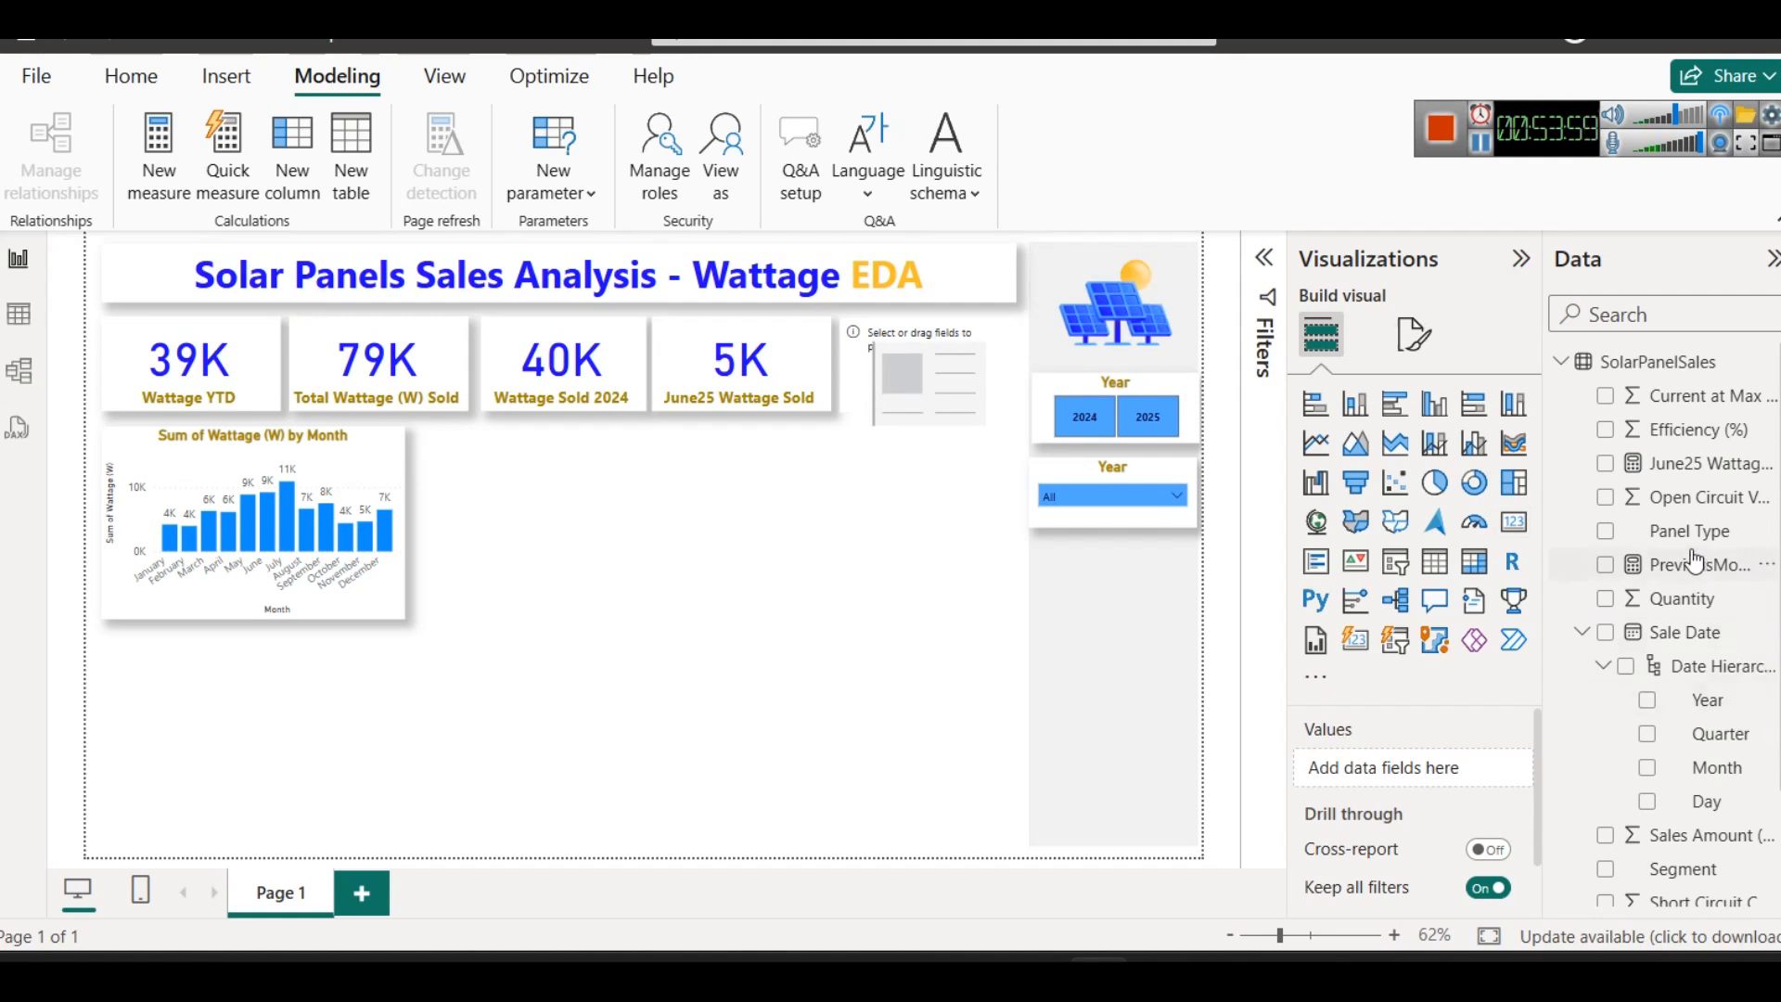
# - Create a new measure in the SolarPanelSales table and name it MoM
pyautogui.scroll(-3, 1746, 789)
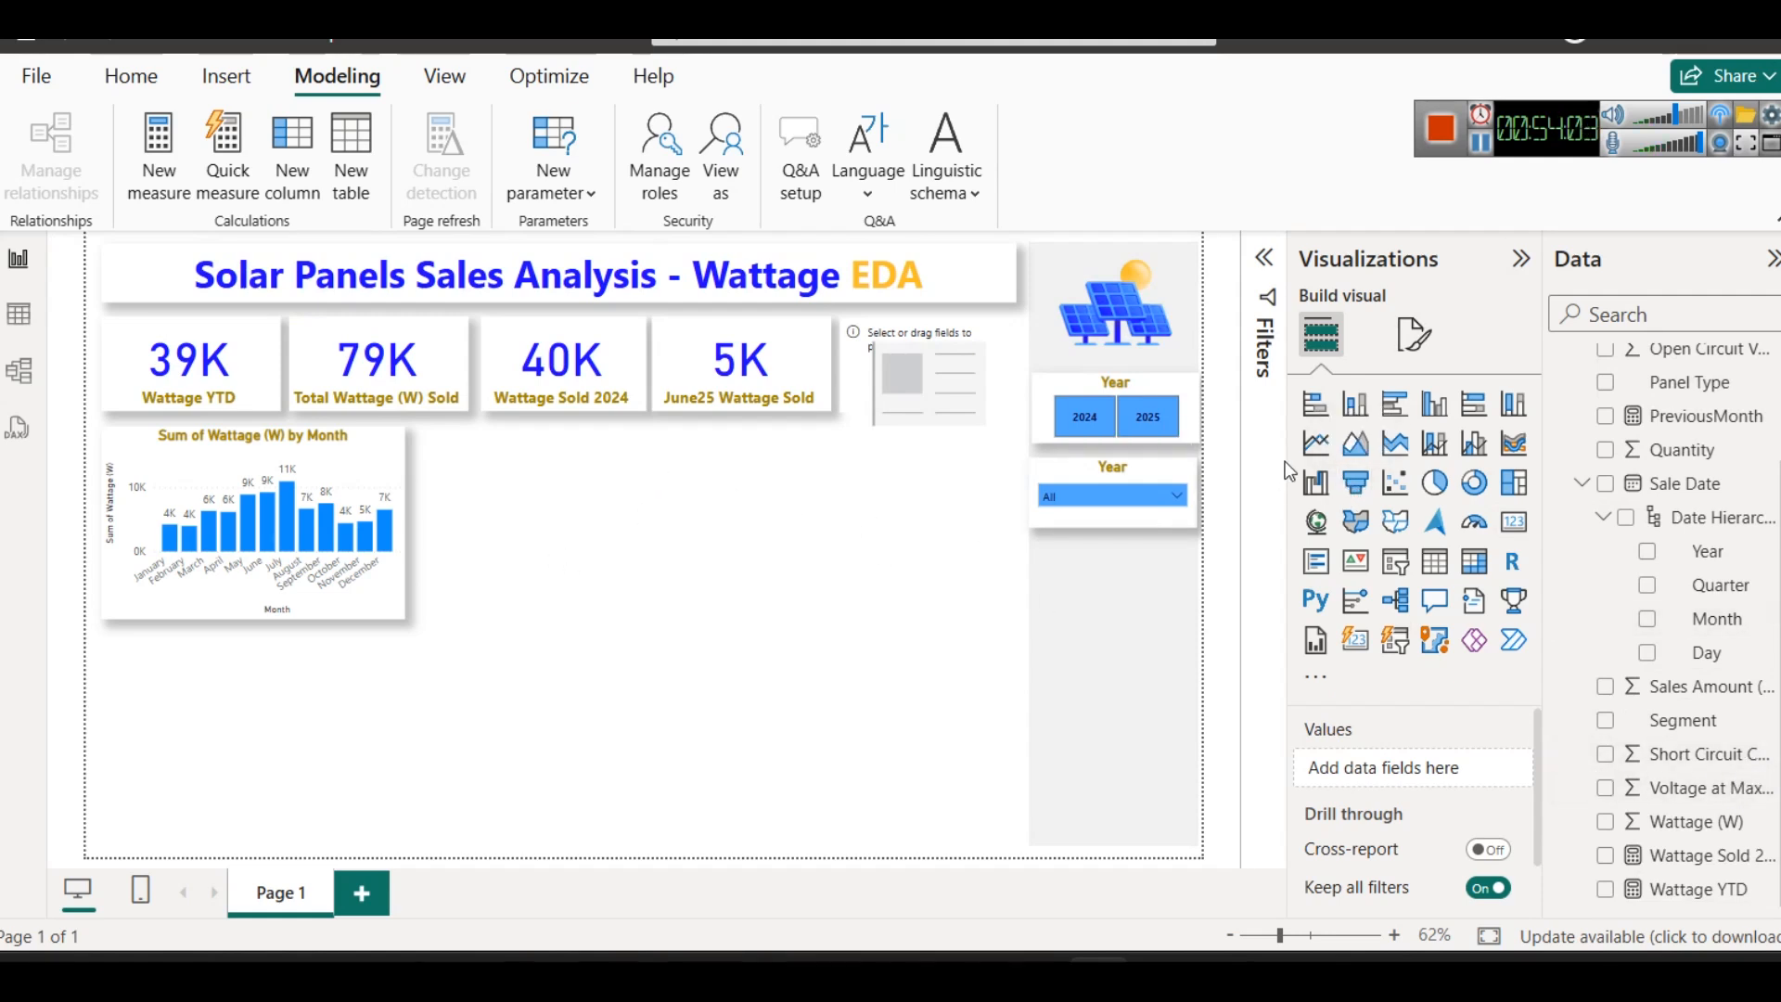
pyautogui.scroll(3, 1669, 658)
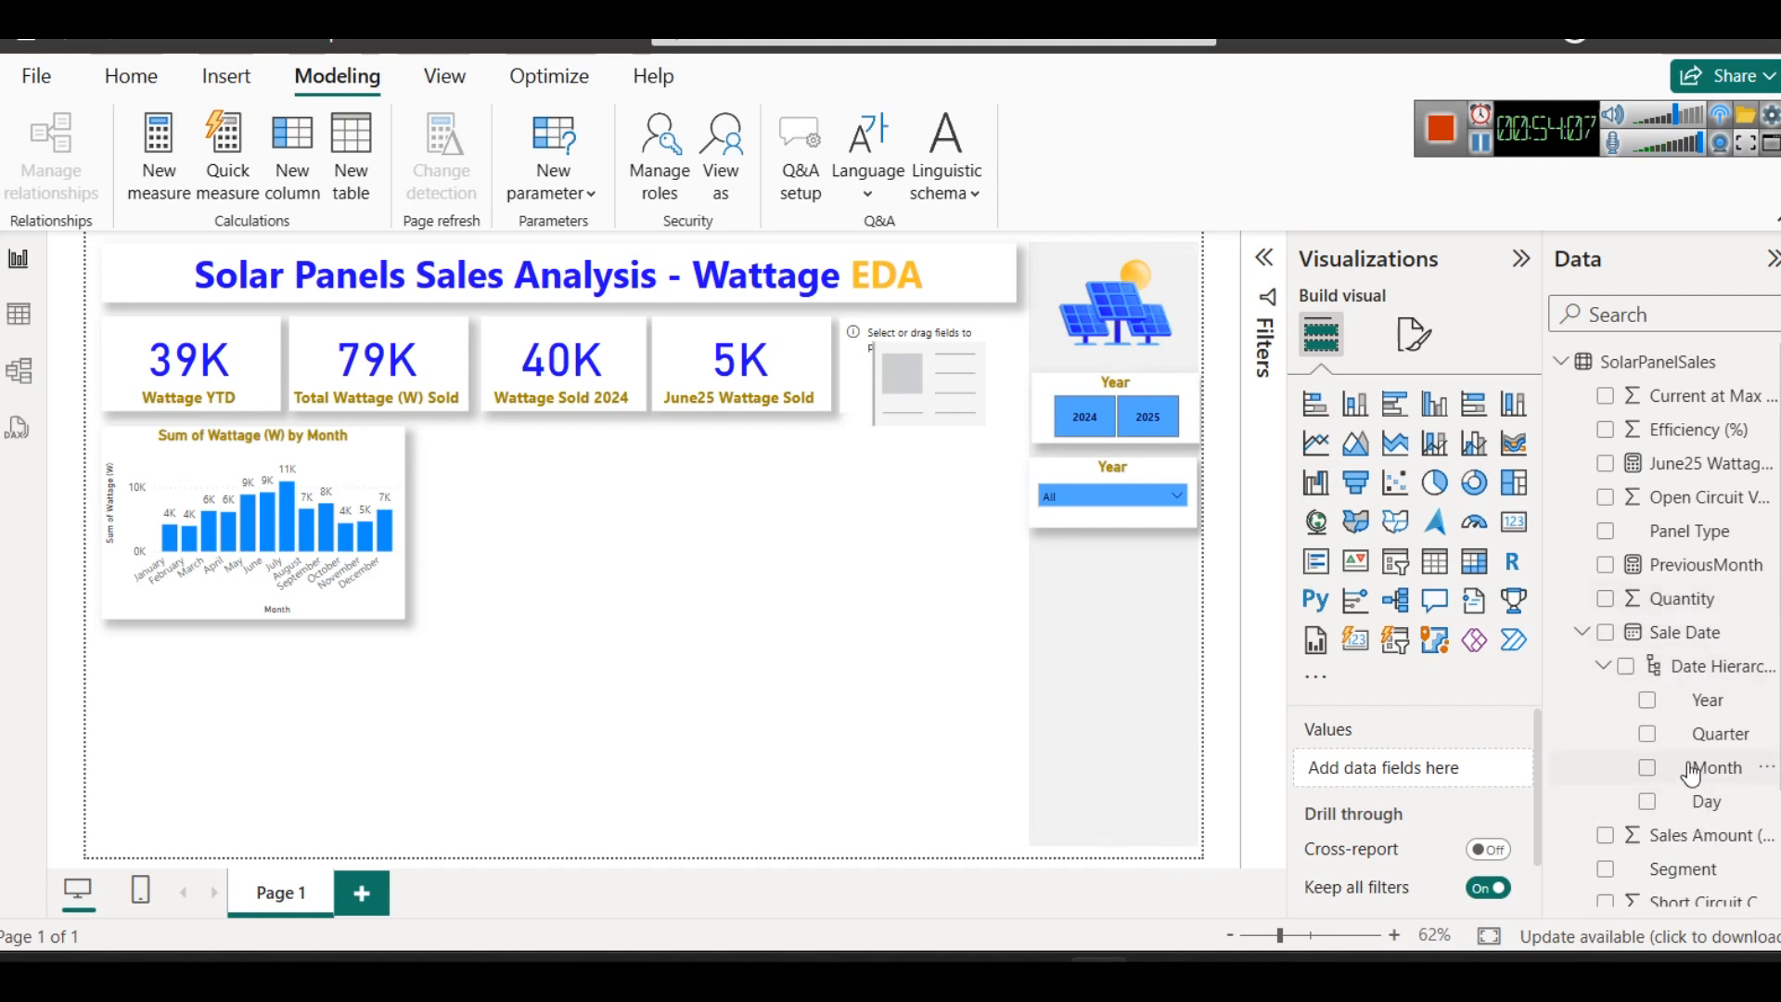
pyautogui.rightClick(1631, 362)
pyautogui.click(1514, 414)
pyautogui.doubleClick(223, 253)
pyautogui.write('m =')
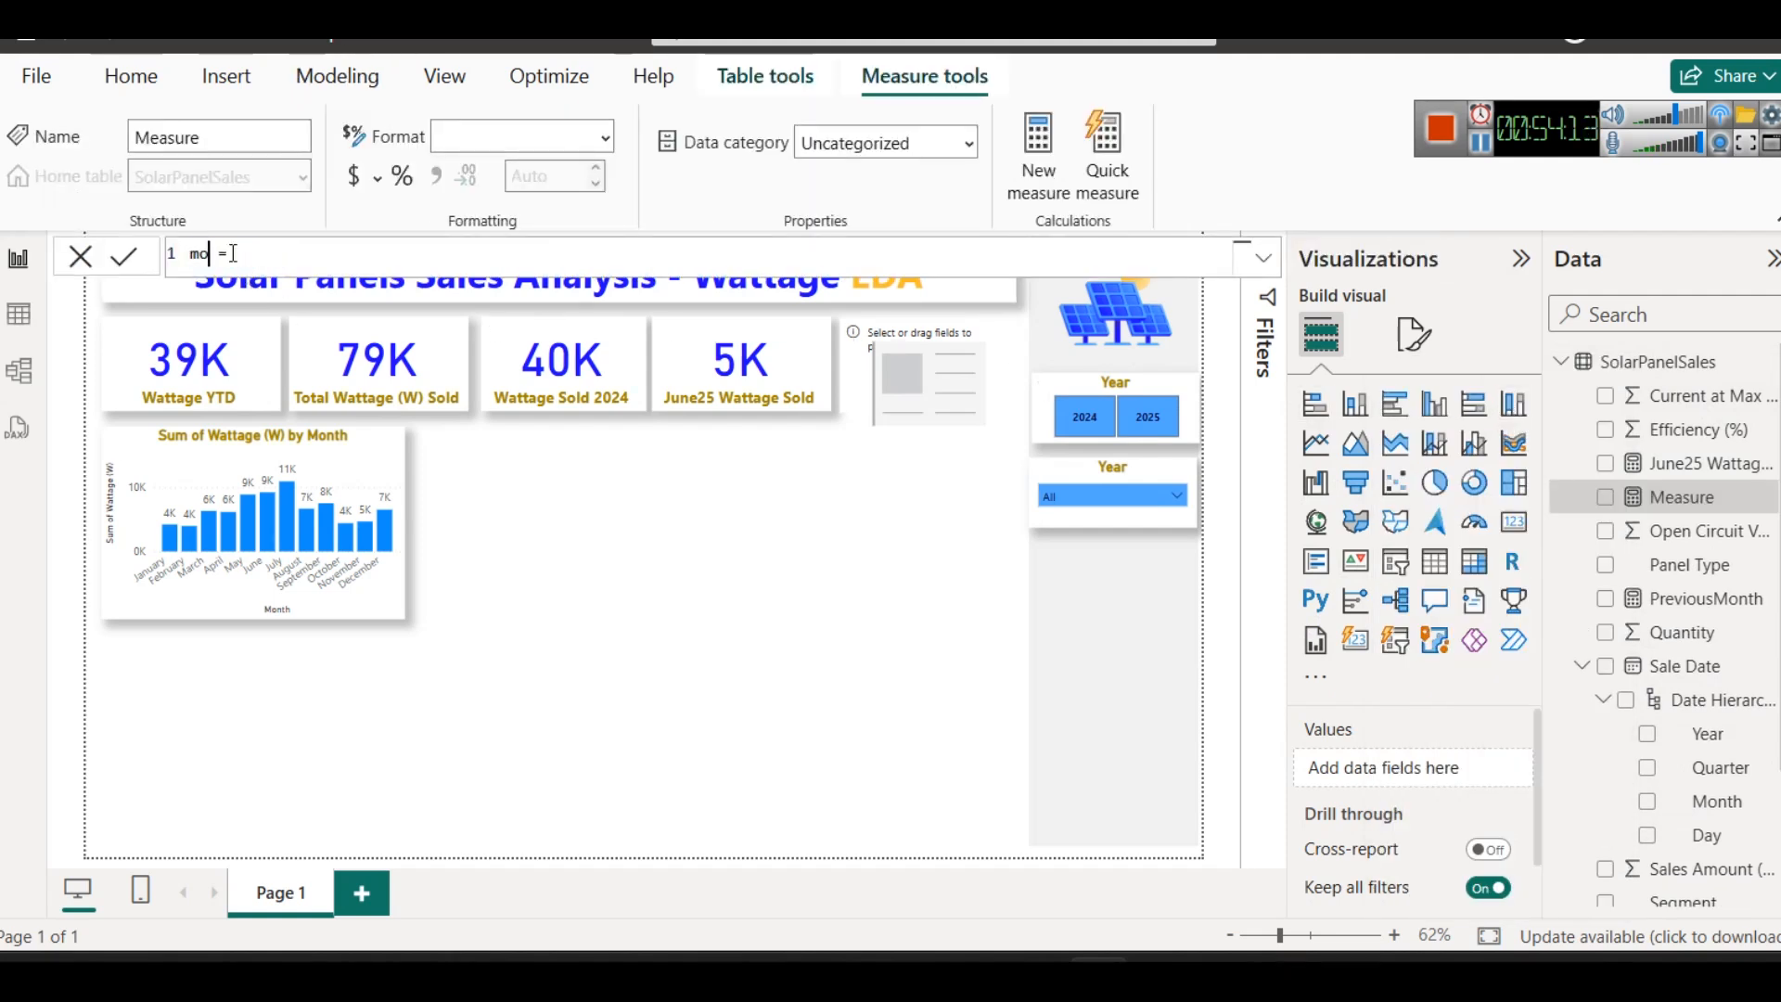
pyautogui.press('BackSpace')
pyautogui.write('MoM')
pyautogui.write('C')
pyautogui.press('BackSpace')
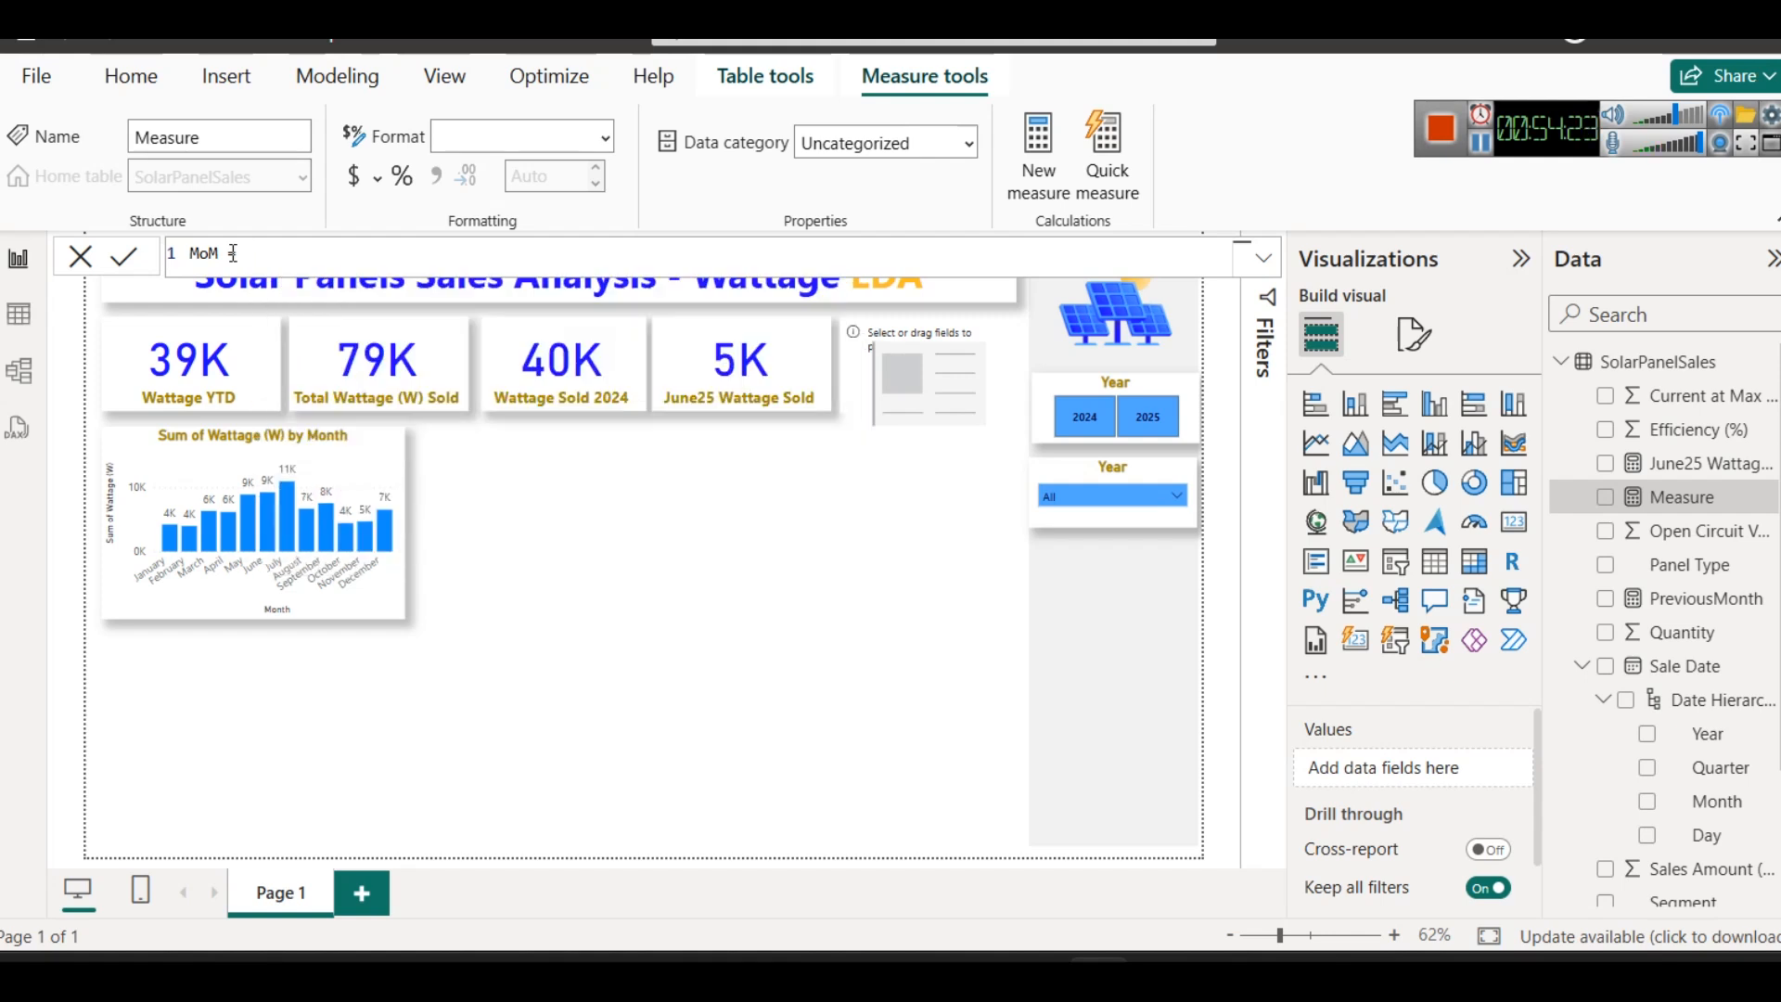
# - Enter the [CurrentMonth] measure as the first term of the MoM formula
pyautogui.write('p')
pyautogui.press('BackSpace')
pyautogui.write('cu')
pyautogui.press('BackSpace')
pyautogui.press('BackSpace')
pyautogui.write('Cuu')
pyautogui.press('BackSpace')
pyautogui.press('BackSpace')
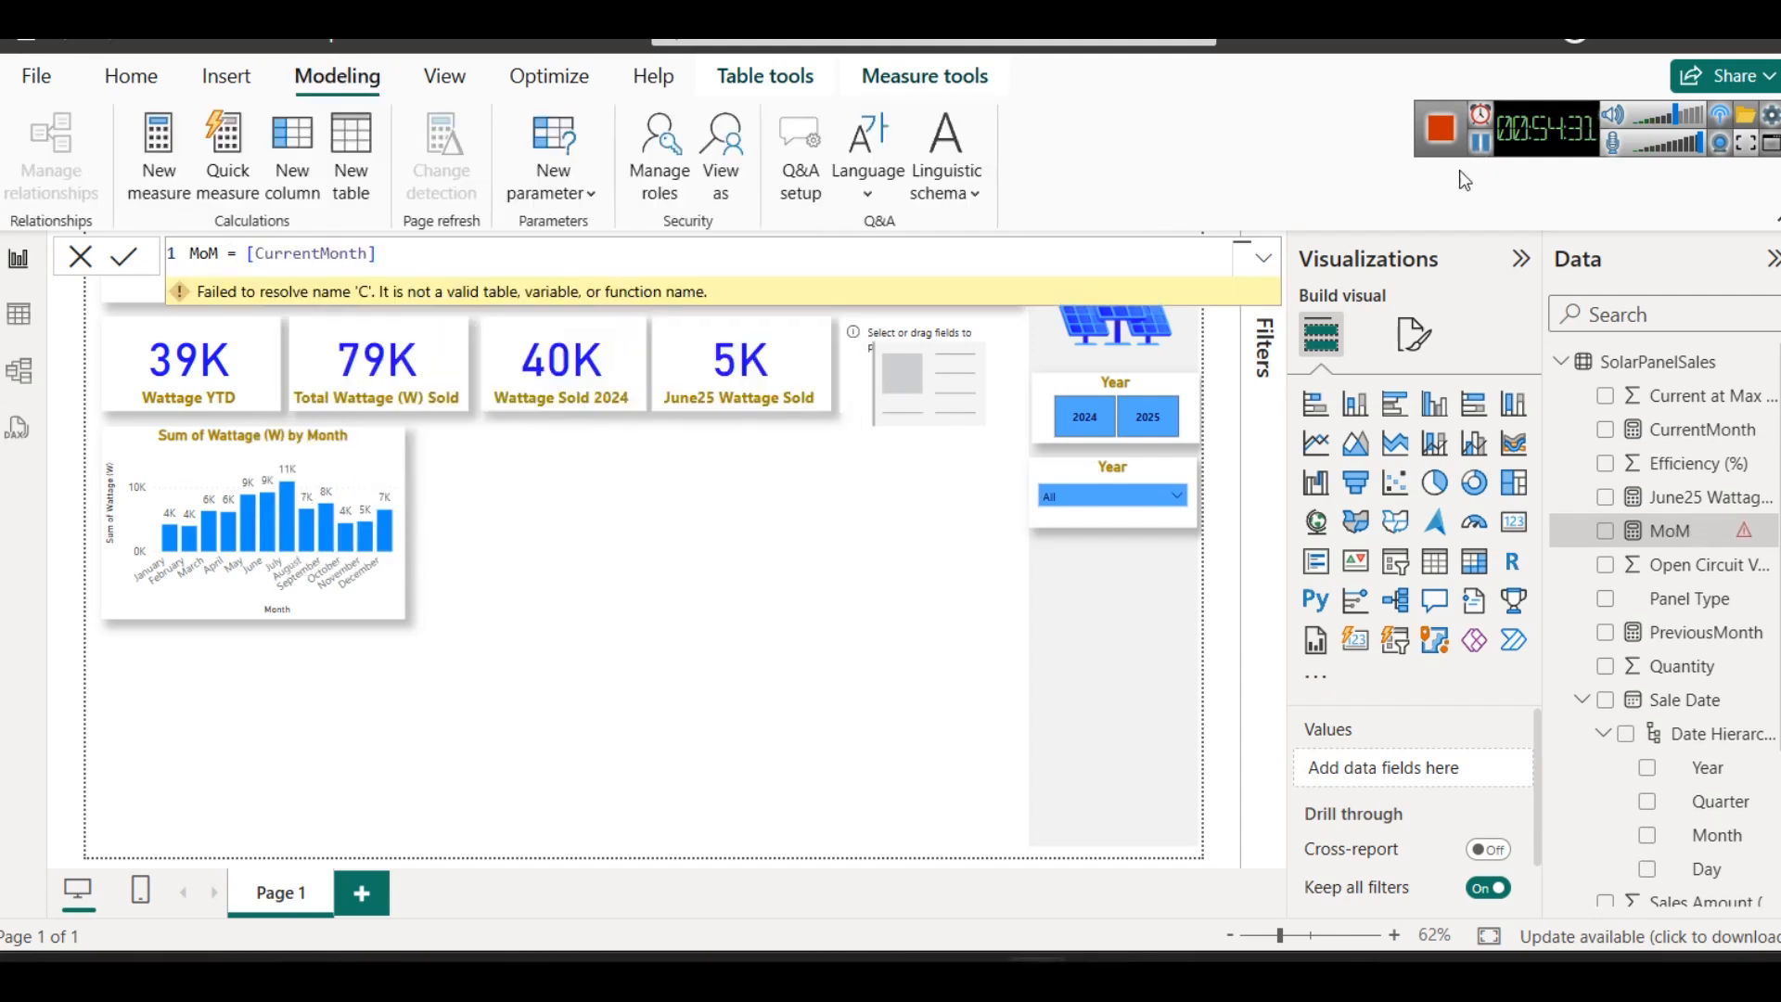
# - Subtract [PreviousMonth] from [CurrentMonth] in the MoM formula and commit the measure
pyautogui.click(466, 251)
pyautogui.write('- [Pre')
pyautogui.press('Up')
pyautogui.press('Up')
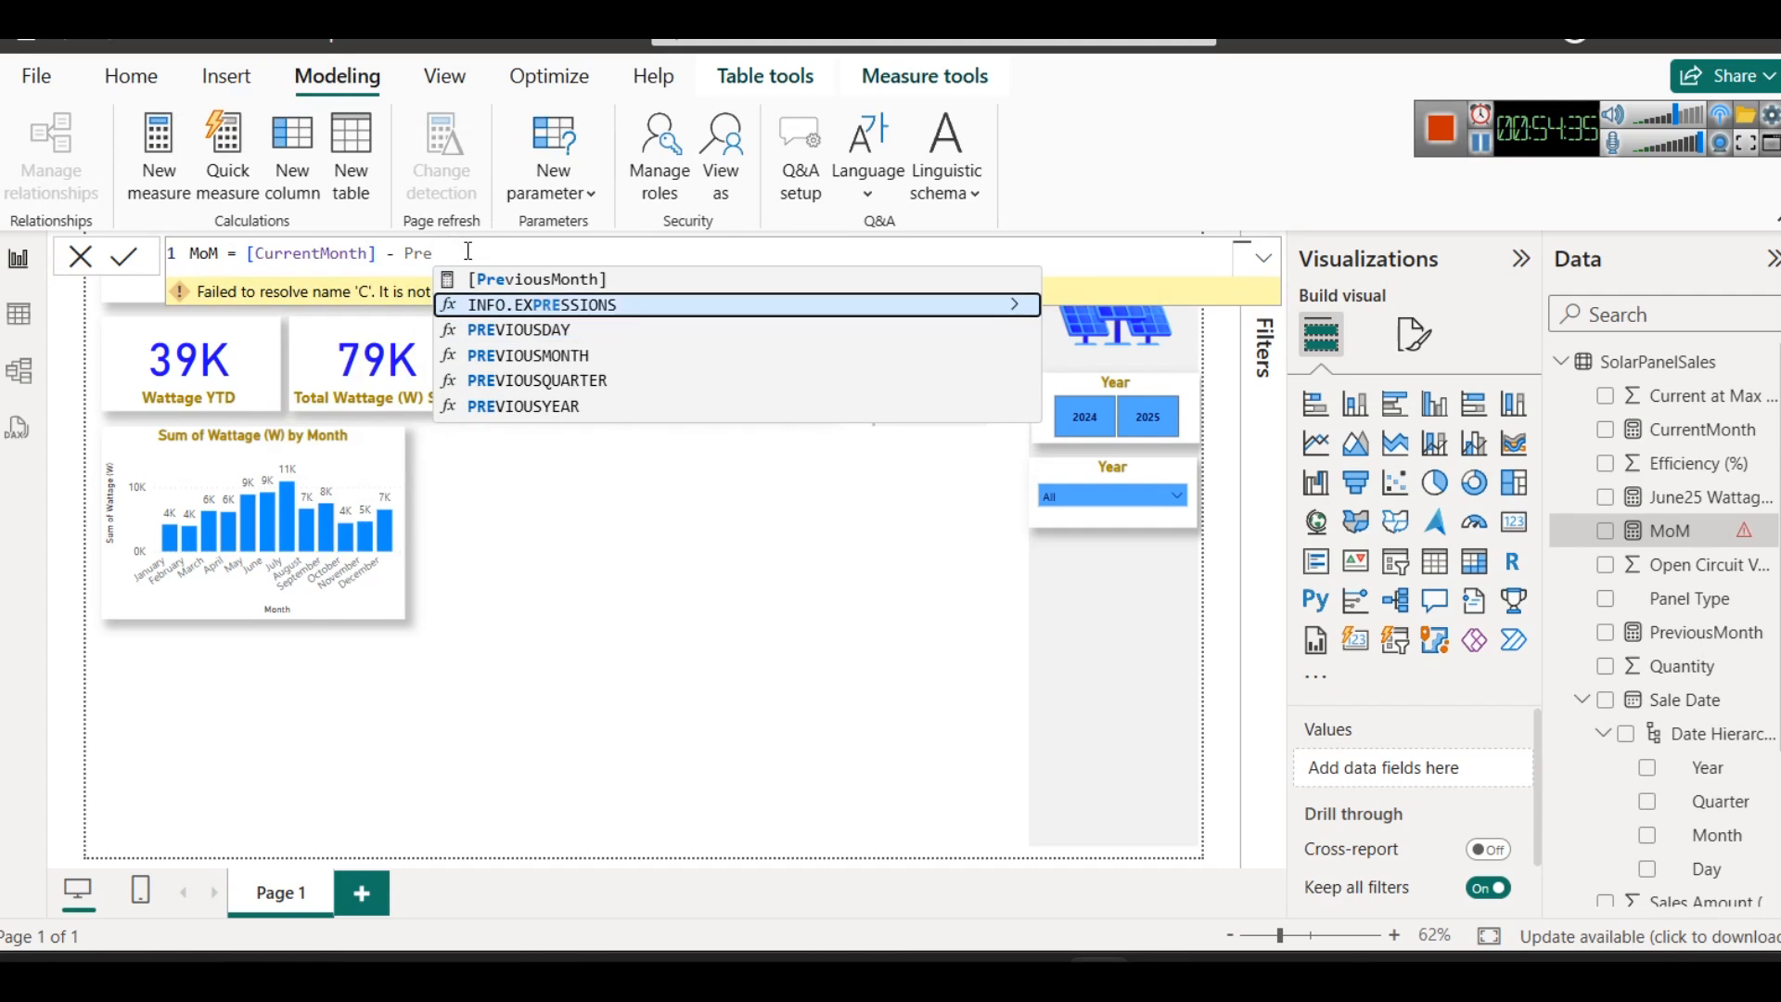
pyautogui.press('Tab')
pyautogui.click(133, 261)
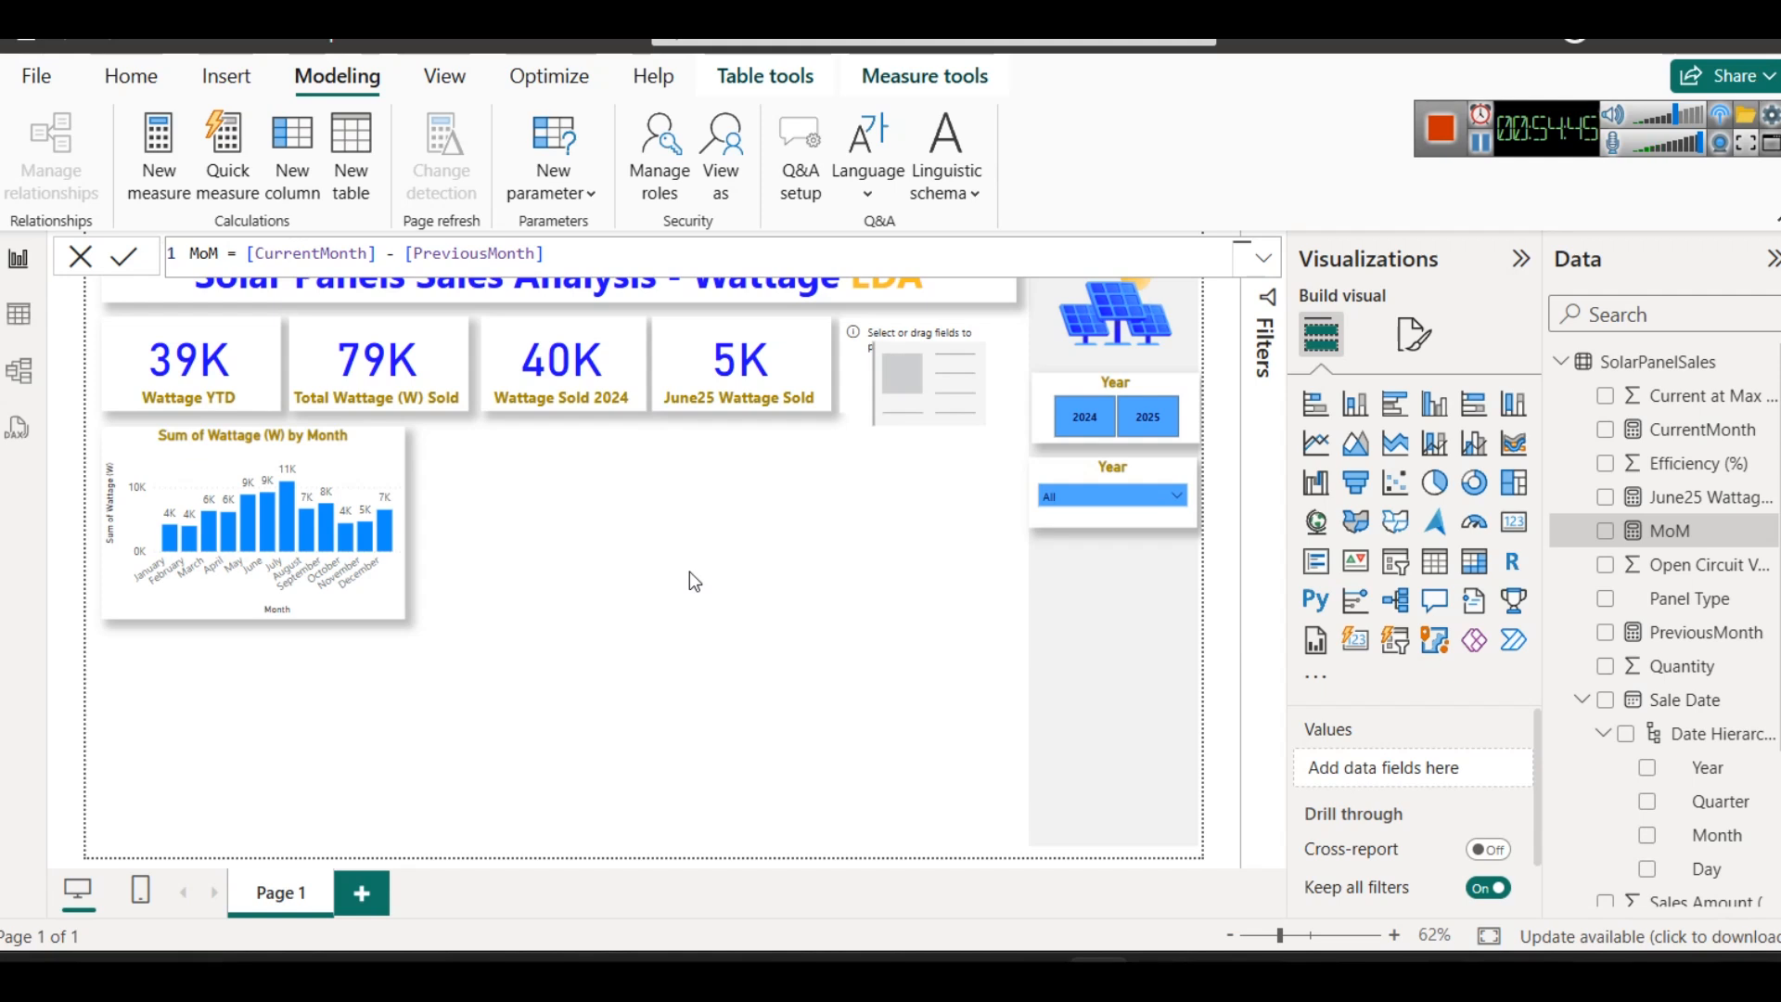
# - Display the MoM measure on the empty card beside the June25 Wattage Sold card
pyautogui.click(918, 384)
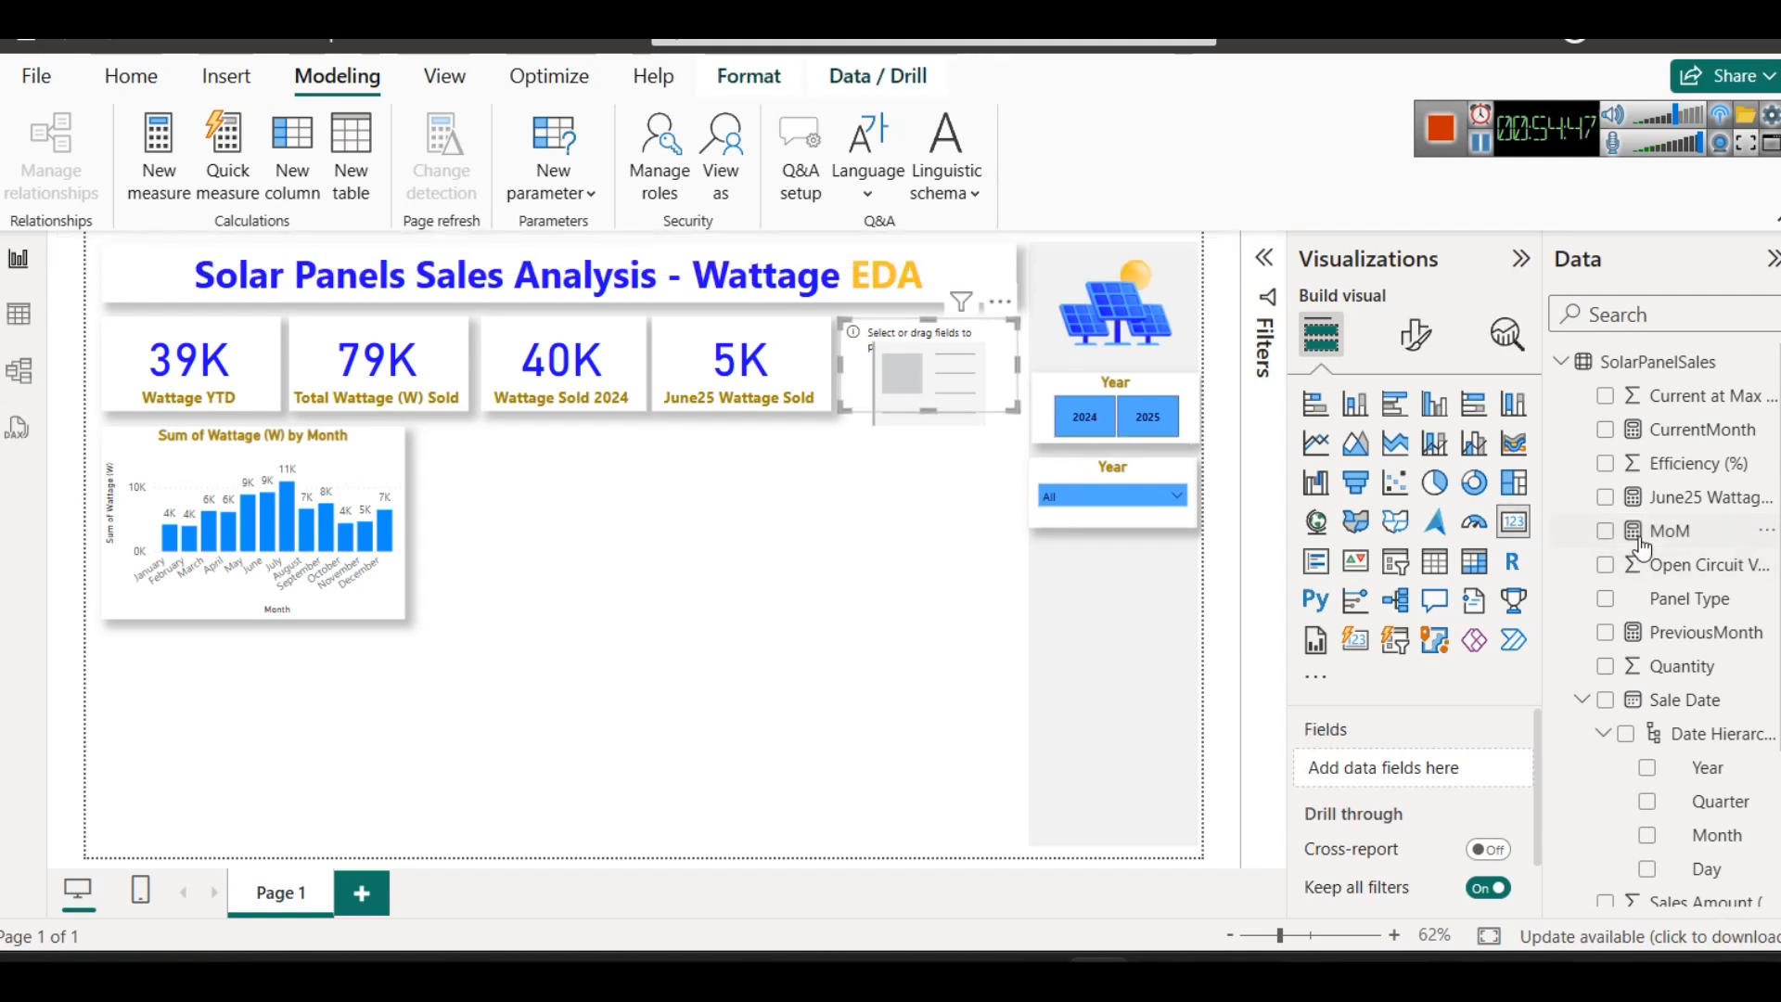
pyautogui.click(1634, 524)
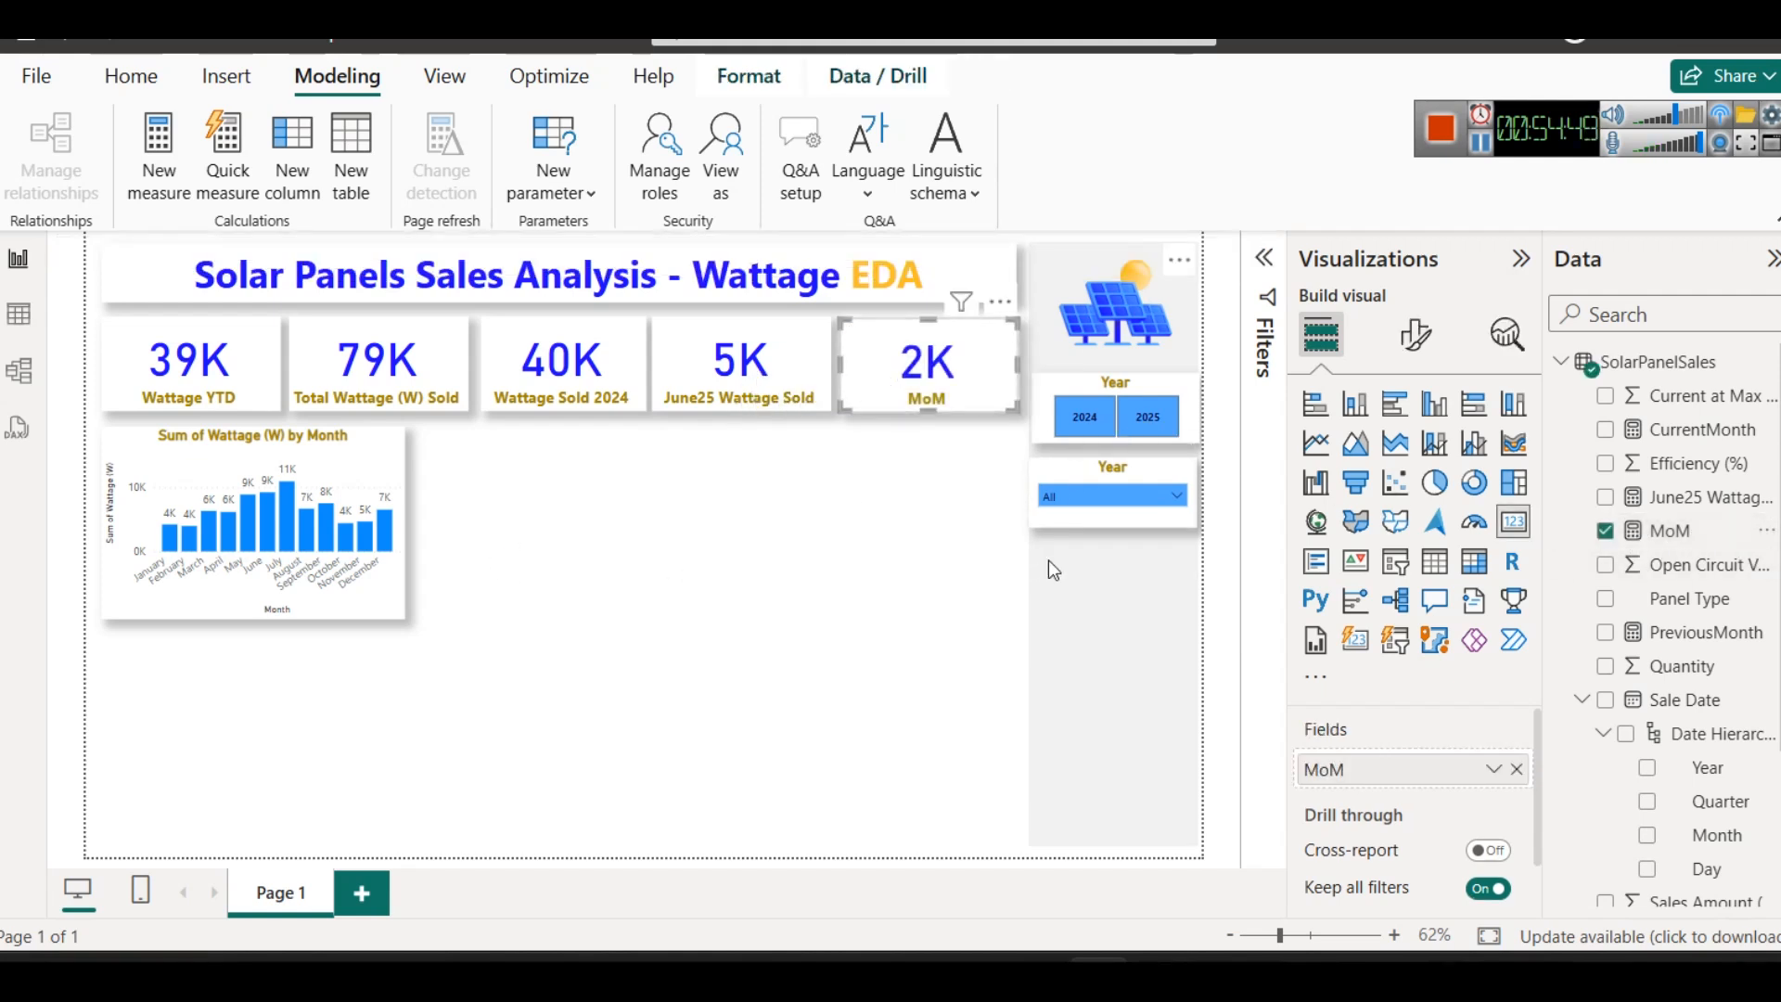
# - Test the MoM card by filtering the month slicer to April, May and June in turn, and clear the filter
pyautogui.click(1132, 494)
pyautogui.click(1080, 393)
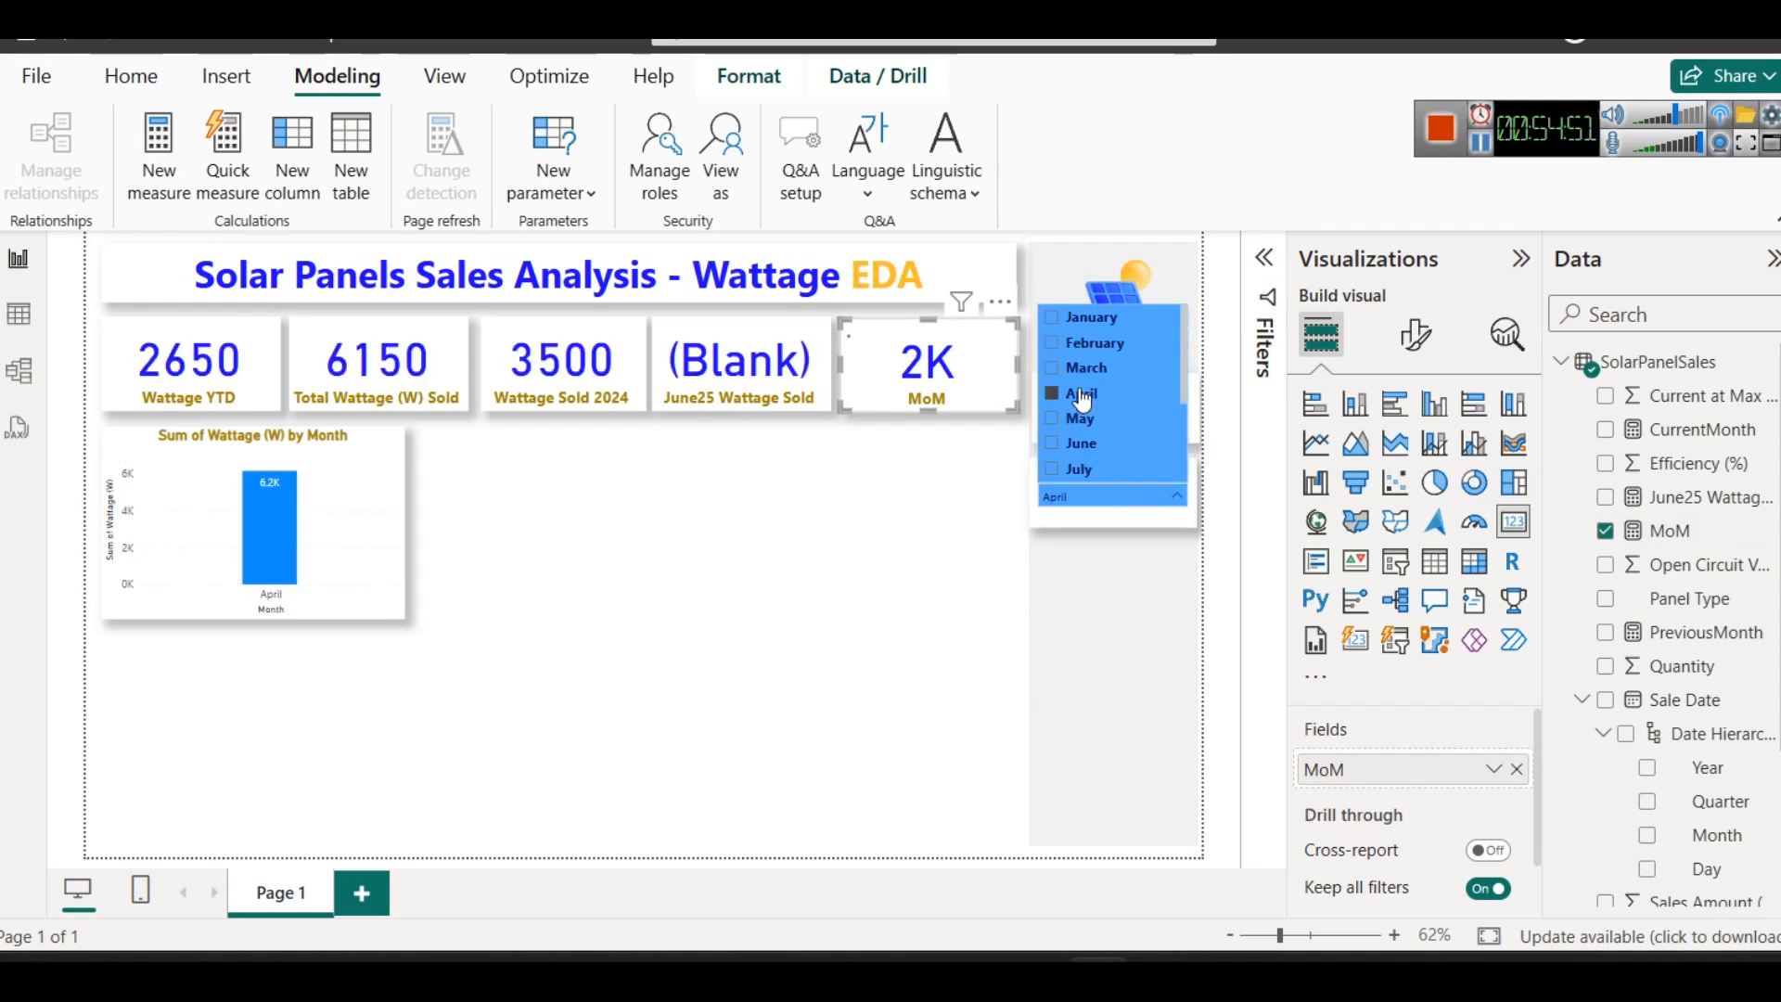
pyautogui.click(1079, 419)
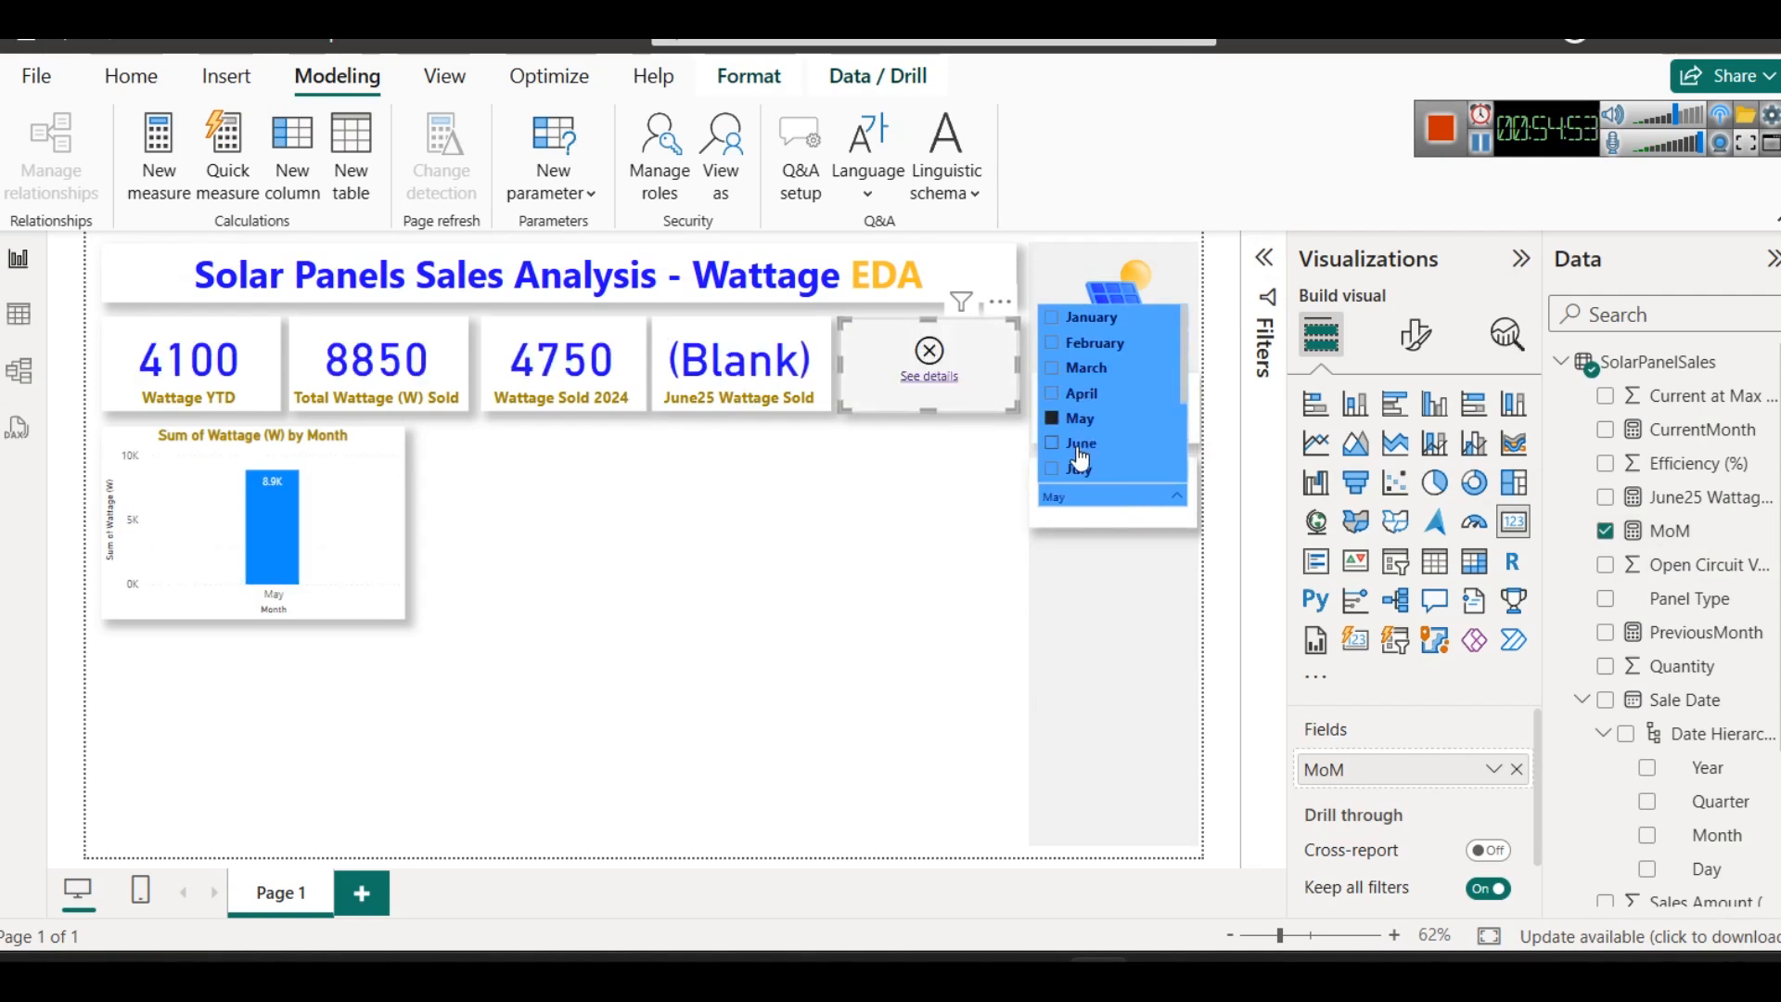
pyautogui.click(1079, 444)
pyautogui.click(1078, 447)
pyautogui.click(922, 509)
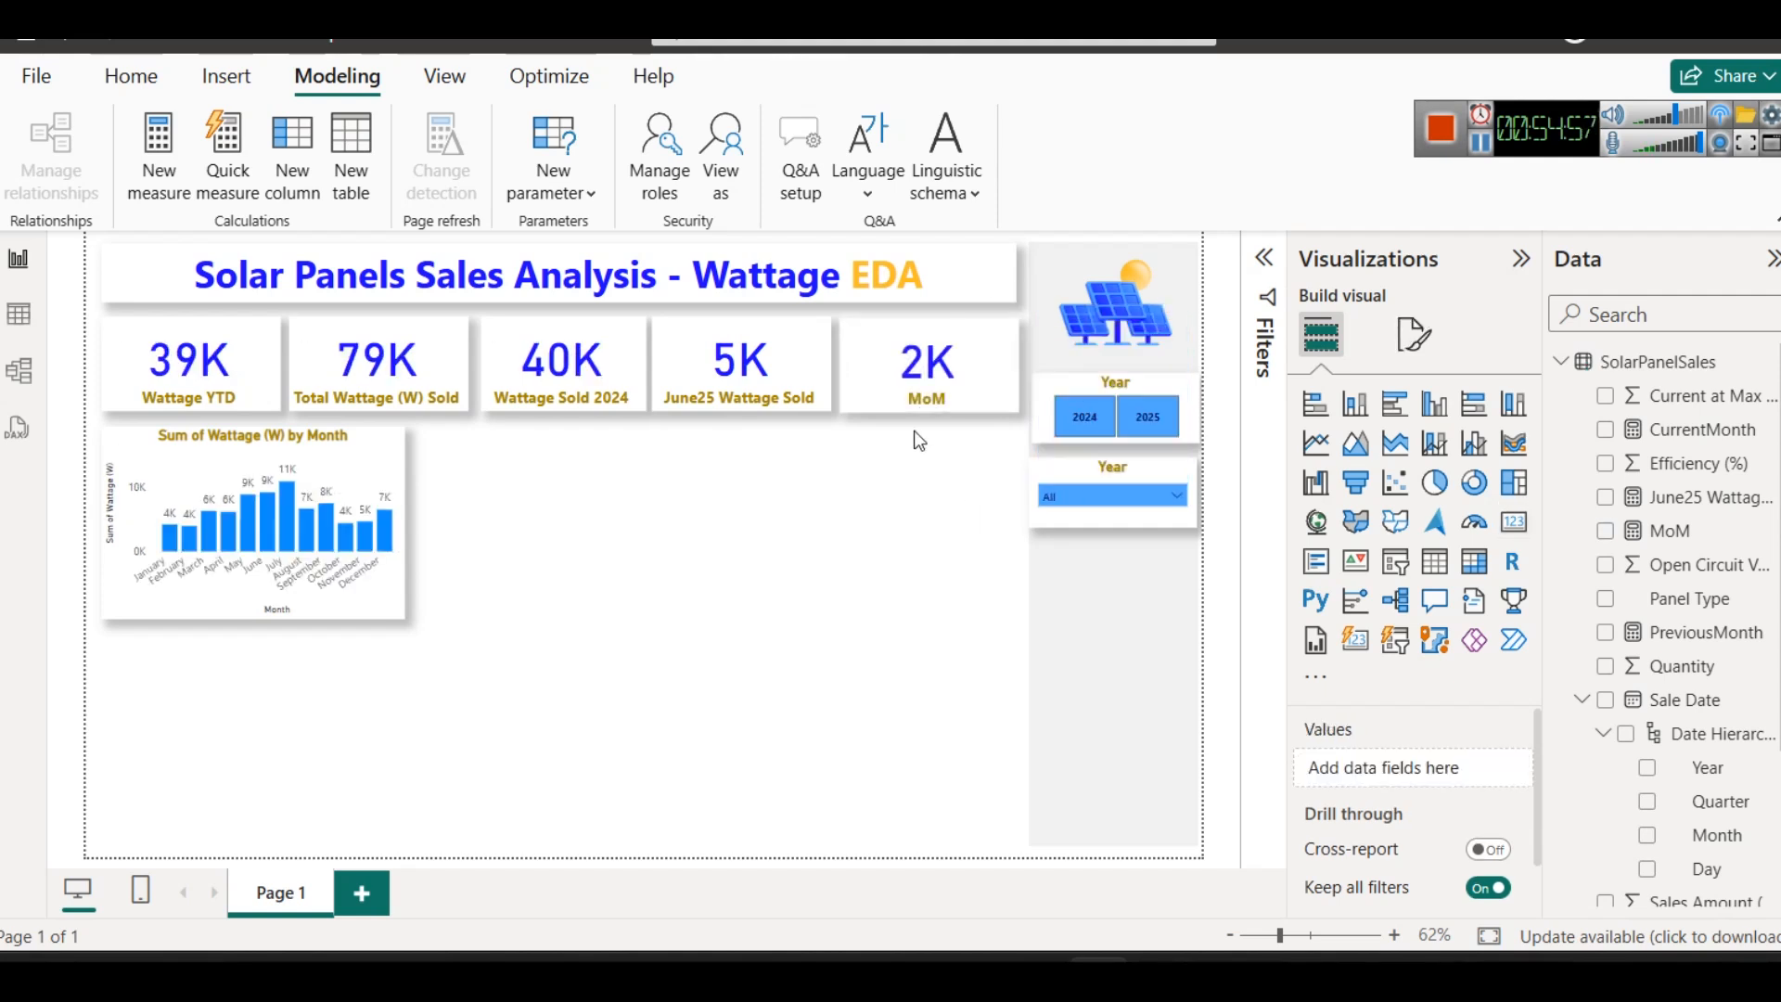
# - Select the MoM card and review the formula of the CurrentMonth measure
pyautogui.click(909, 380)
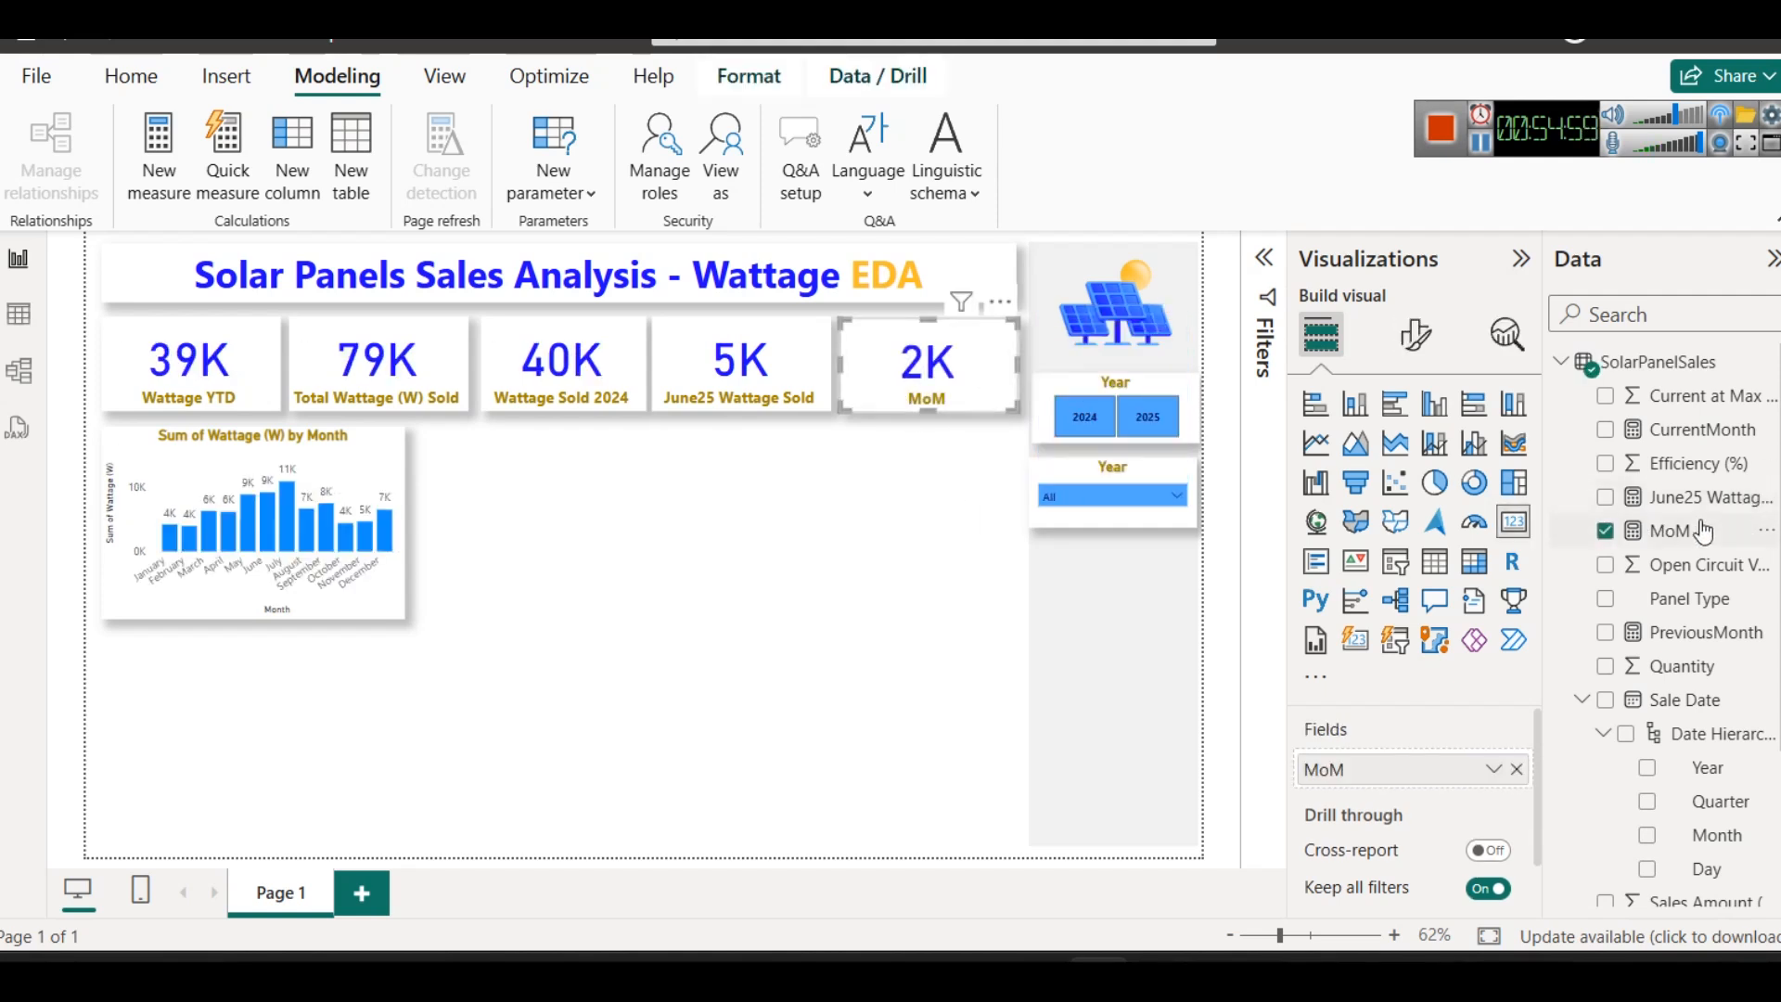
pyautogui.click(1694, 429)
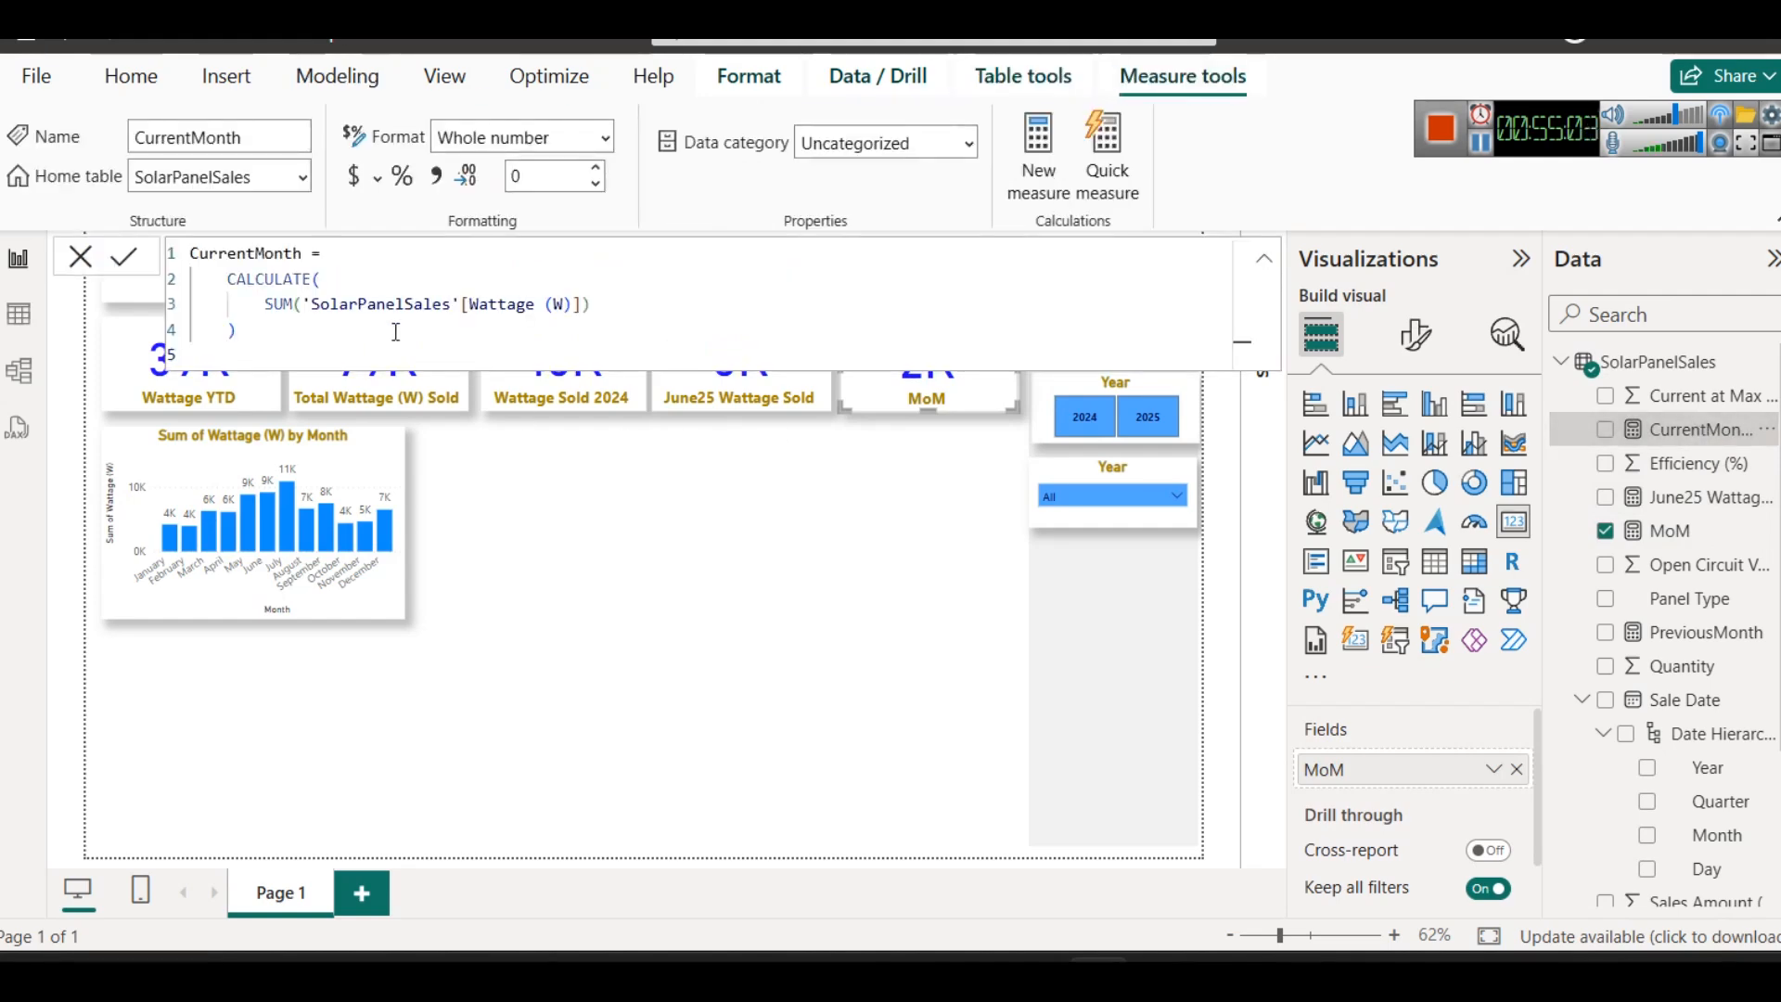
pyautogui.click(761, 588)
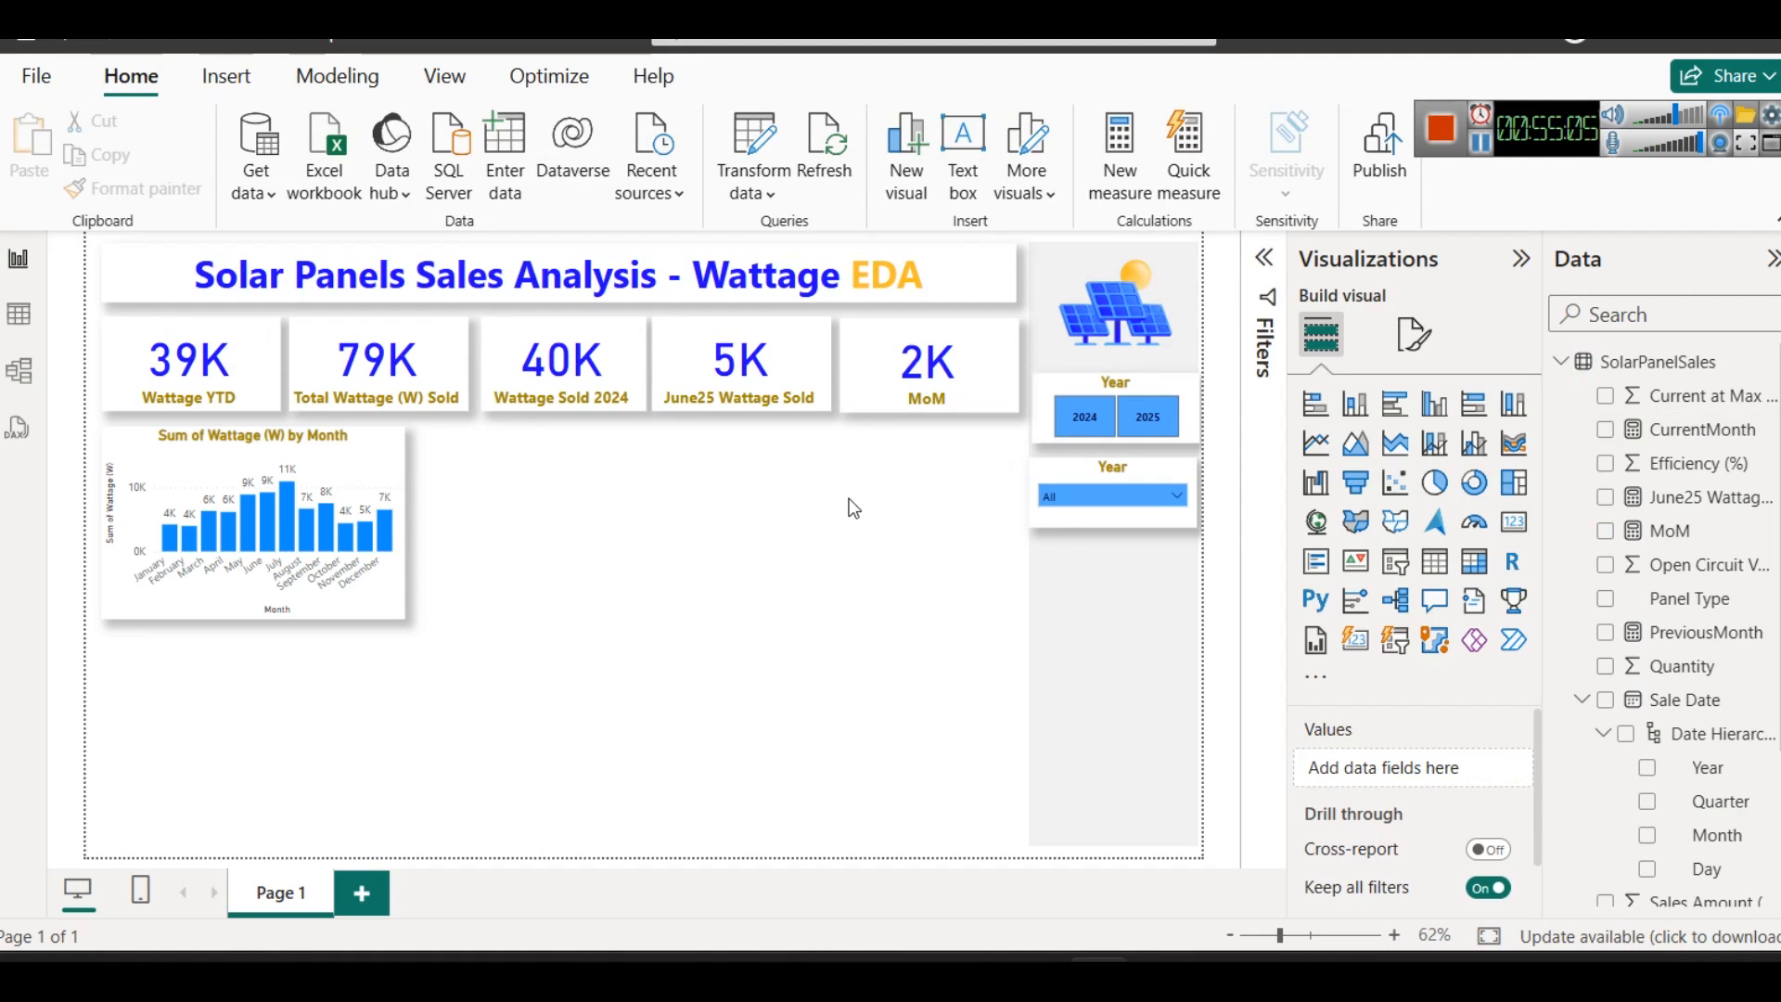
# - Filter the report to the year 2025 and the month April with the two slicers
pyautogui.click(1148, 416)
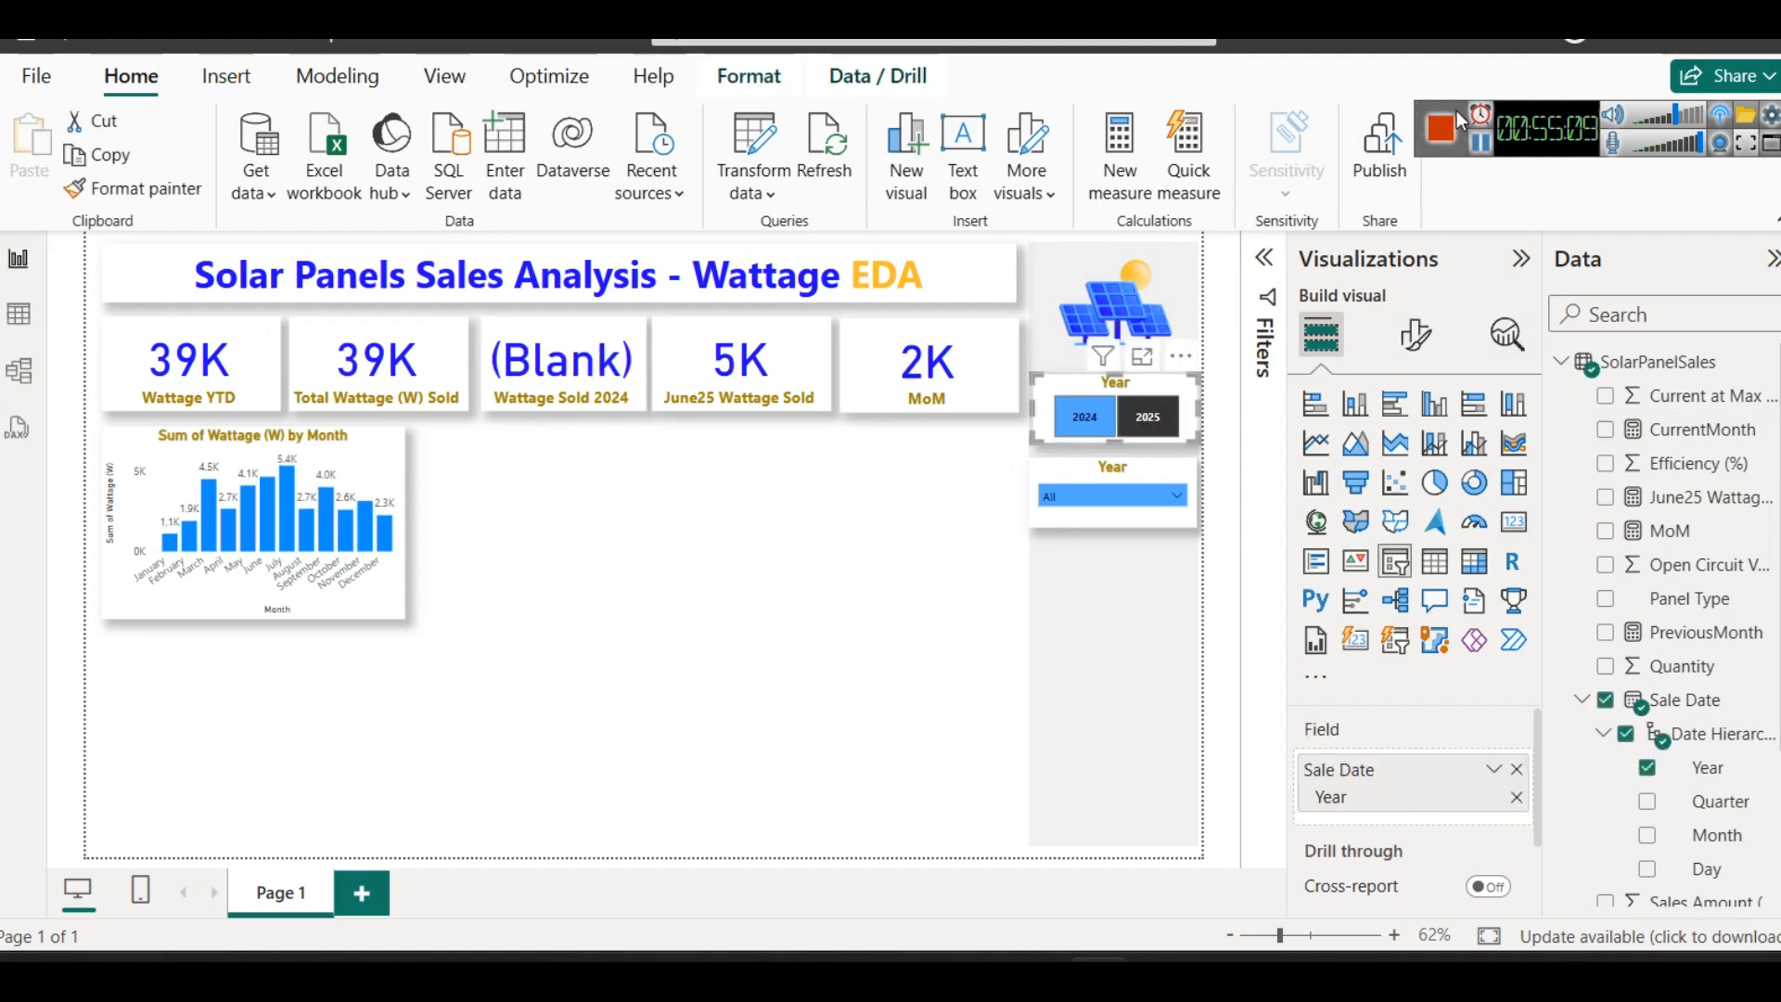
pyautogui.click(1080, 497)
pyautogui.click(944, 453)
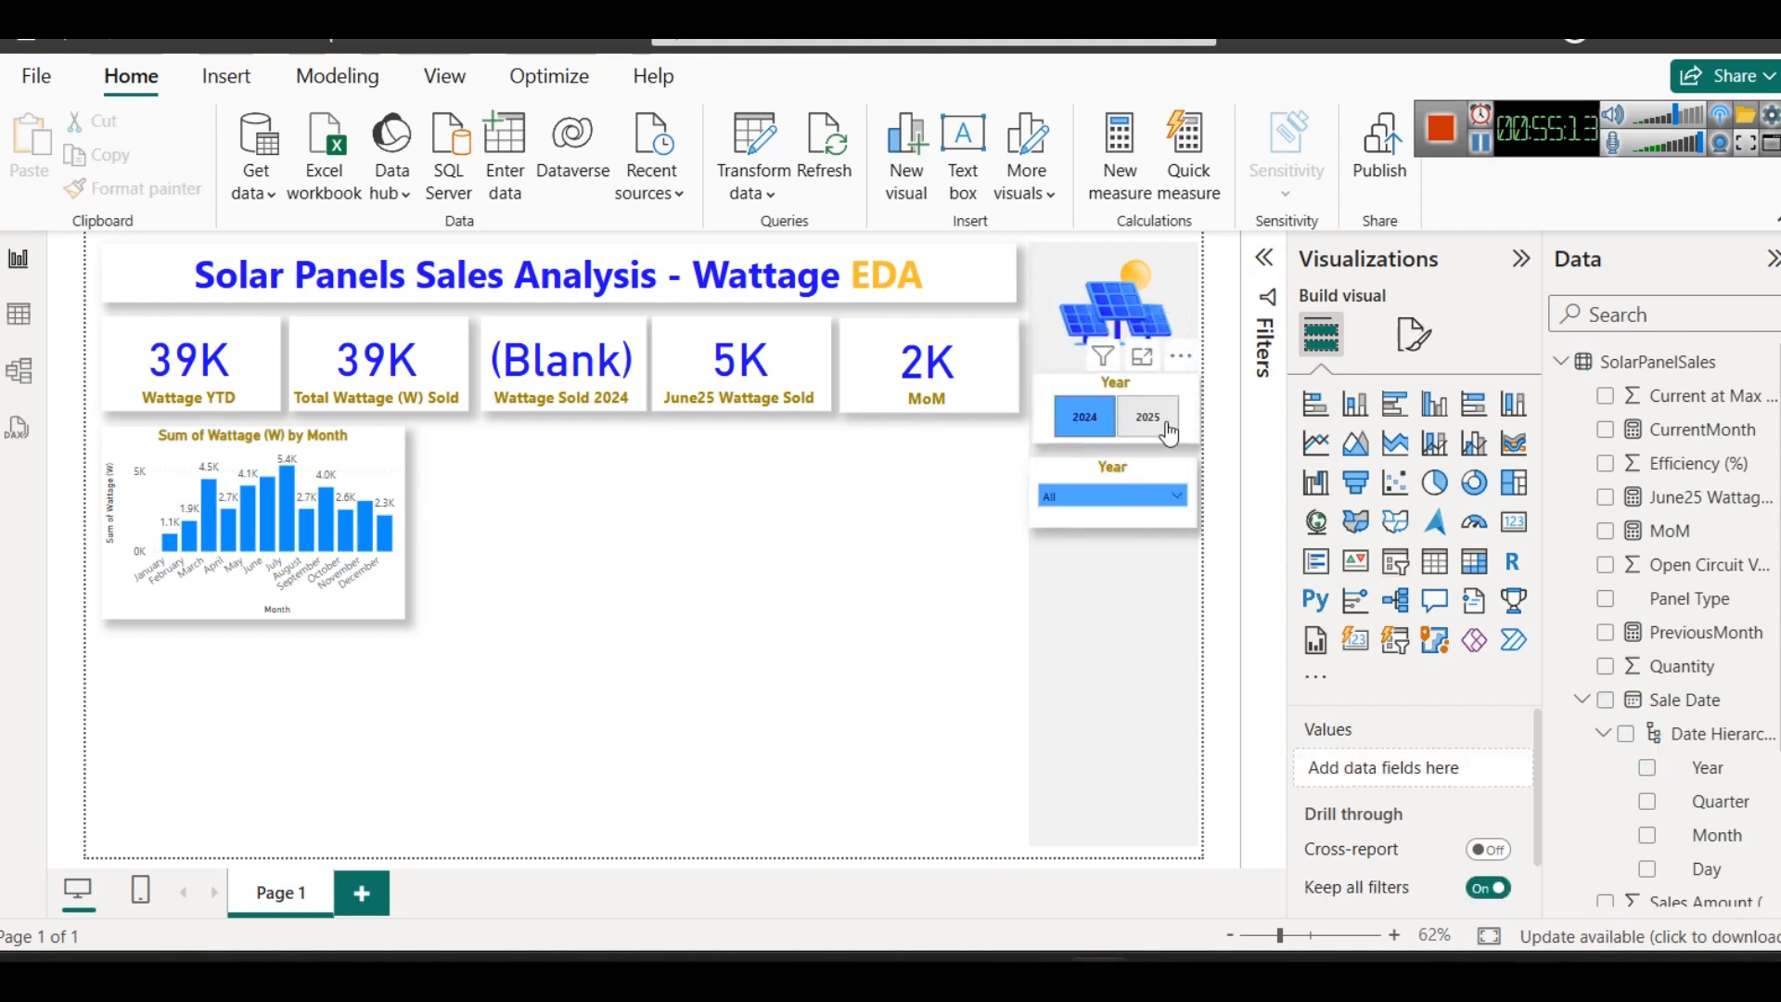
pyautogui.click(1118, 494)
pyautogui.click(1081, 398)
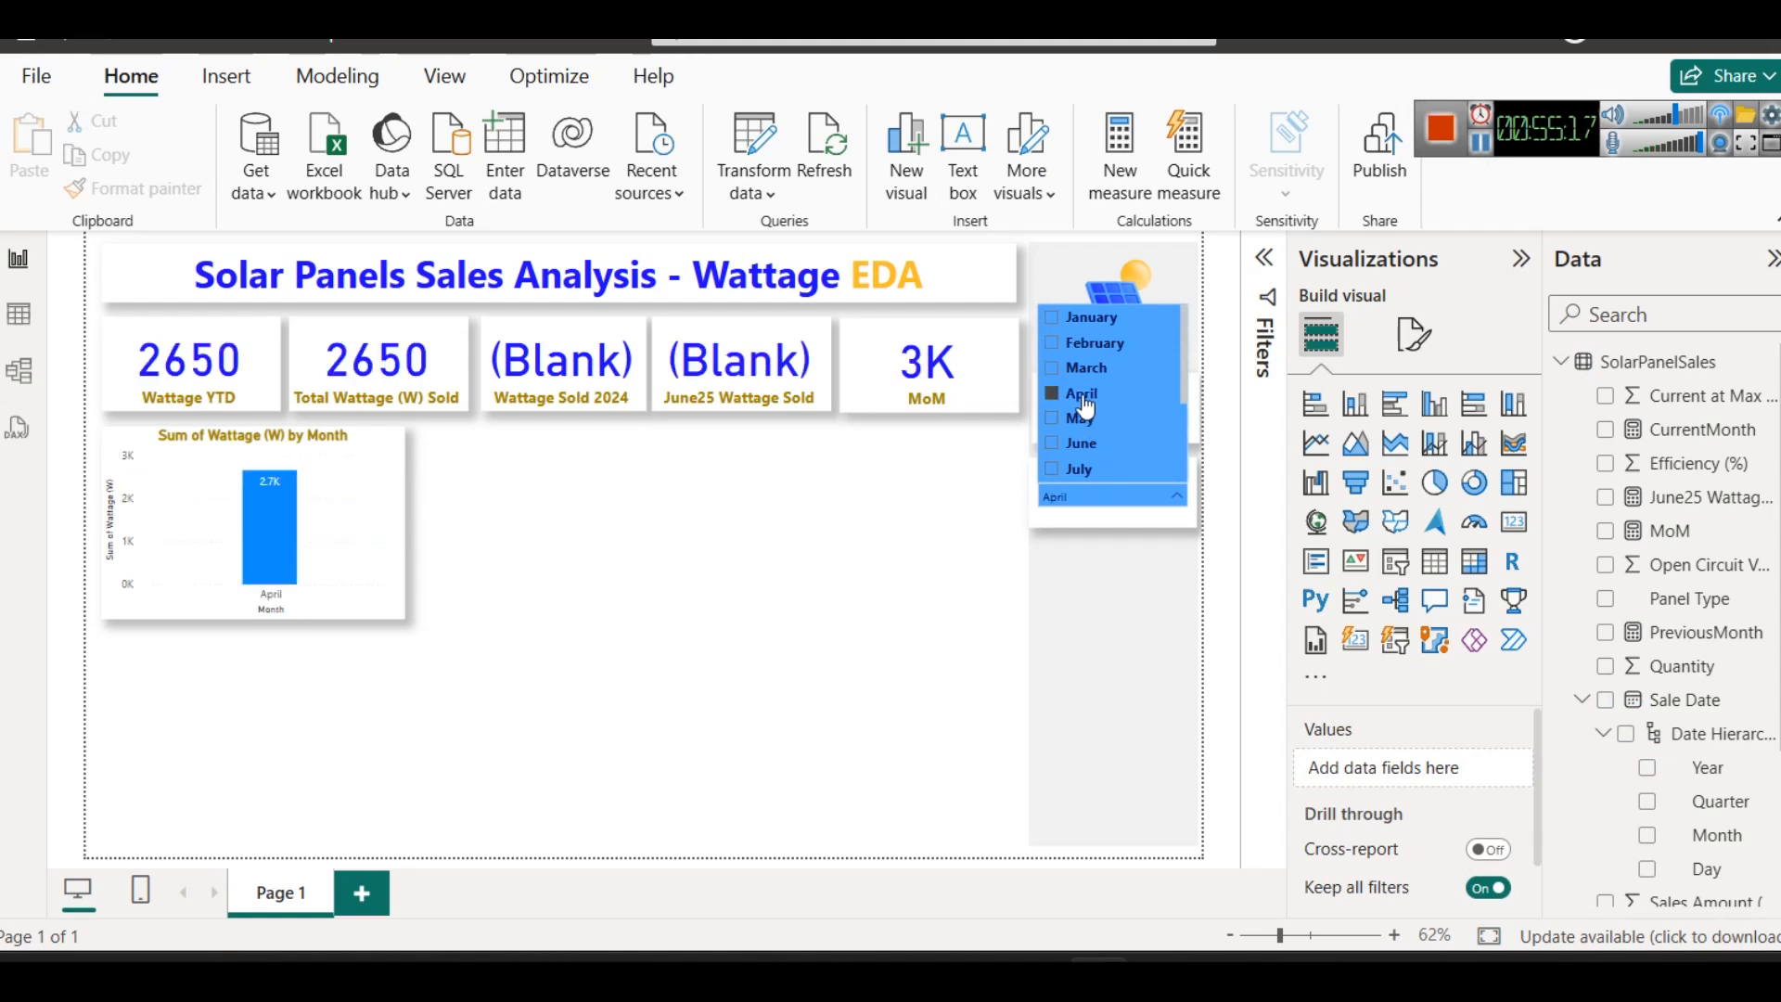
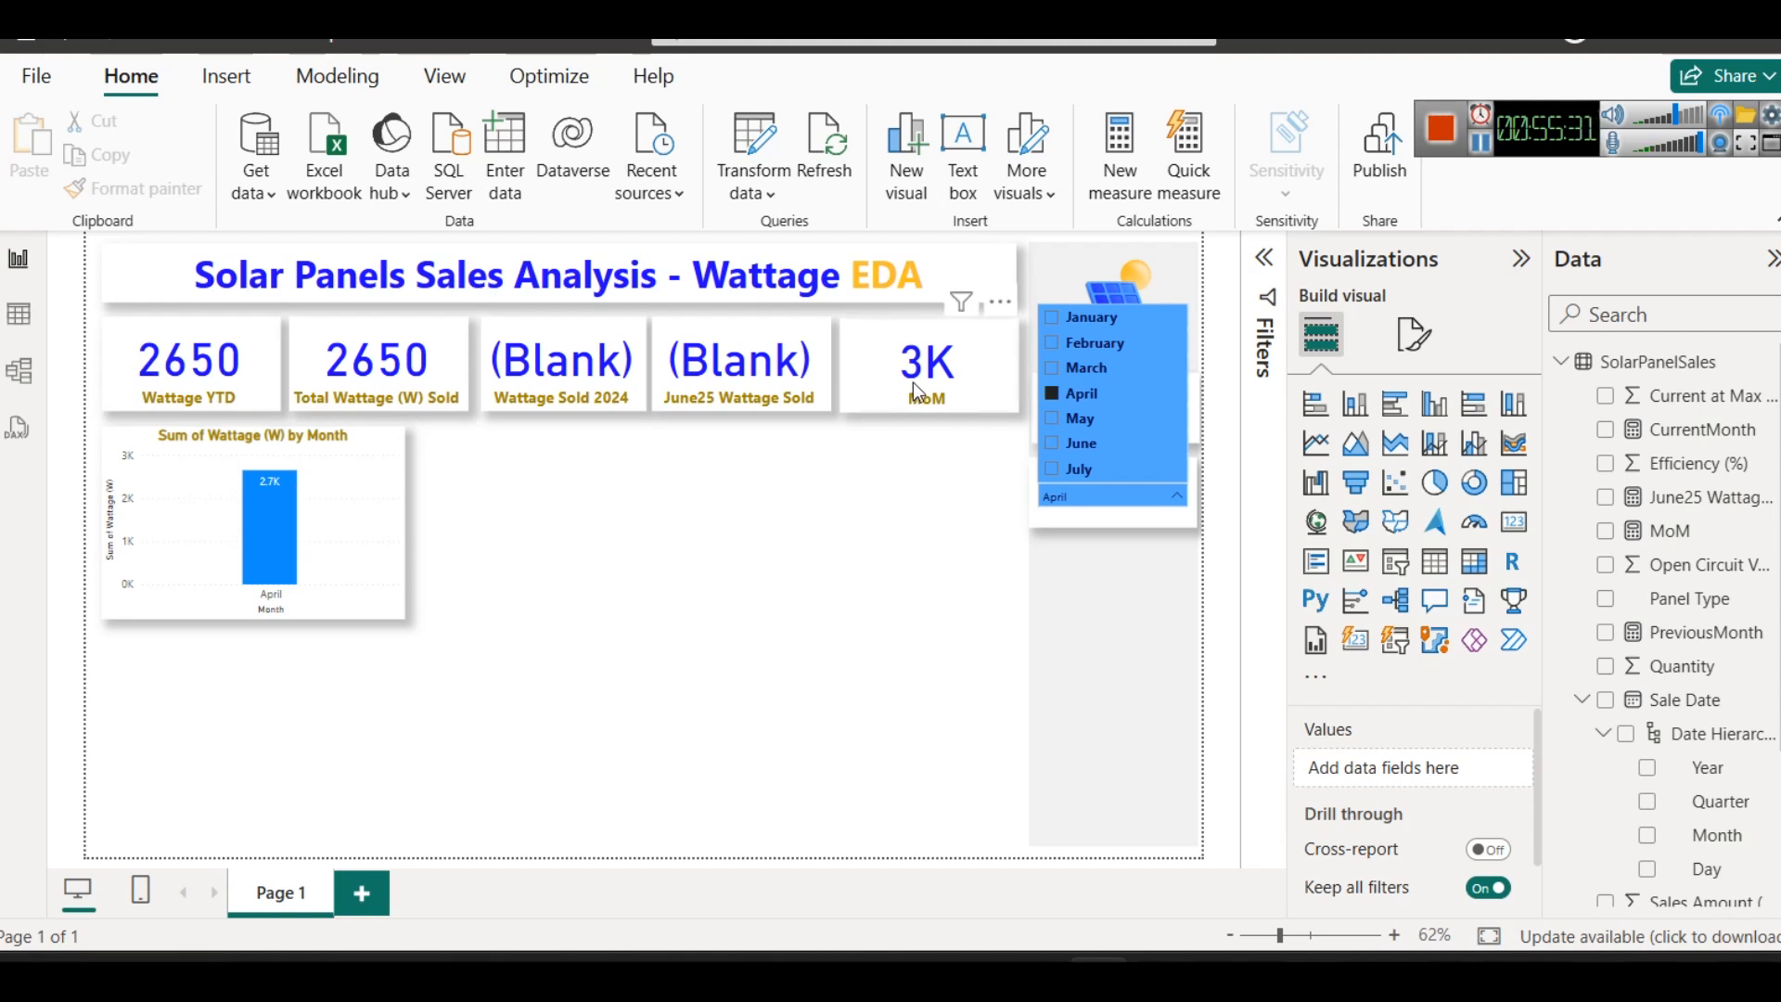
# - Test the MoM card by filtering the month slicer to March and then May, and clear the month and year filters
pyautogui.click(1085, 373)
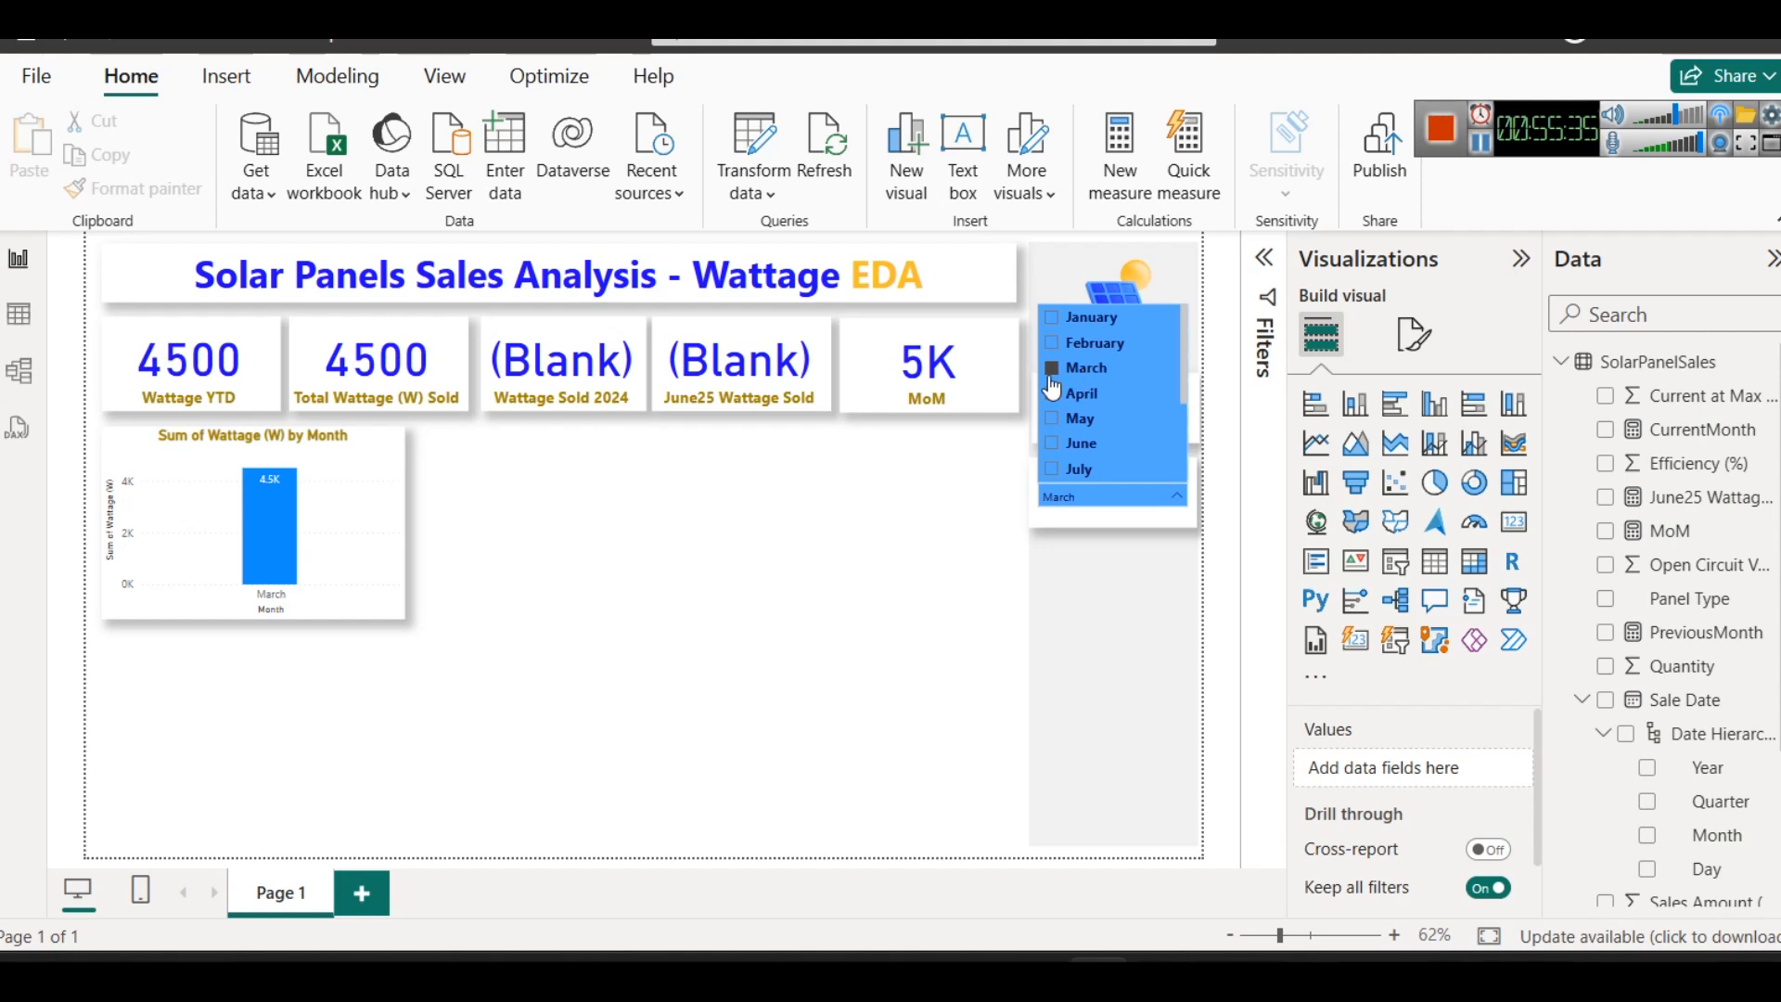
pyautogui.click(1078, 422)
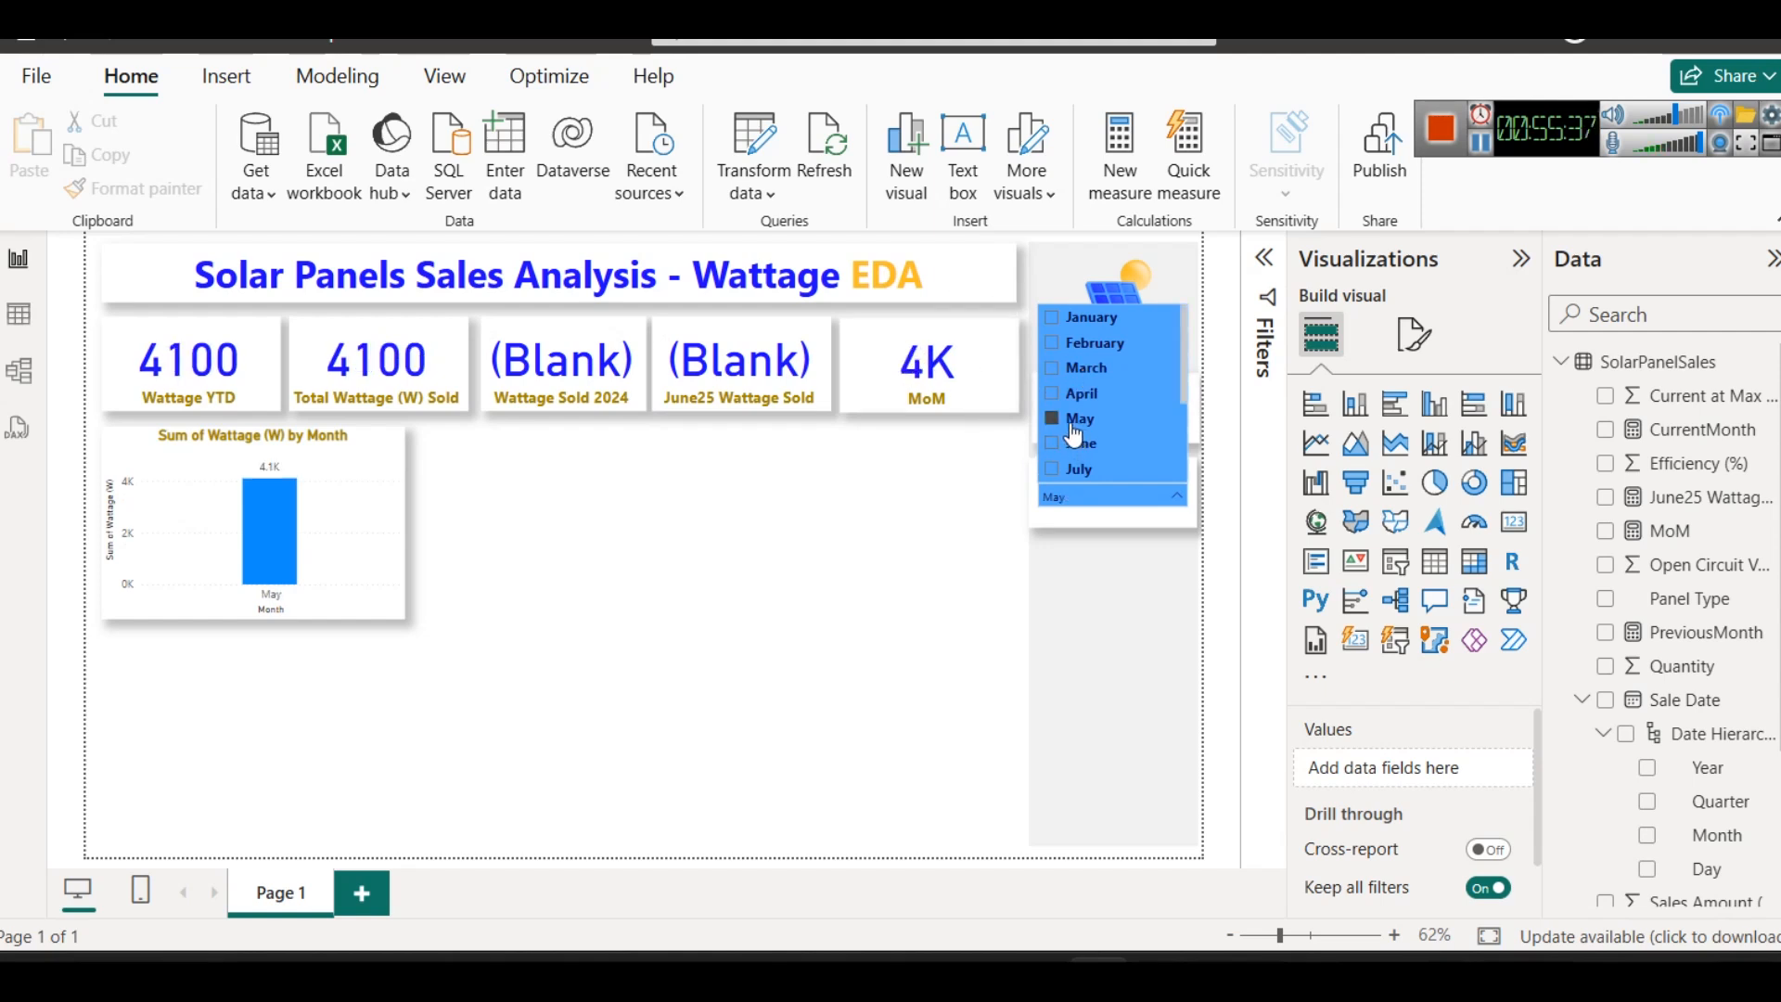
pyautogui.click(1075, 420)
pyautogui.click(858, 556)
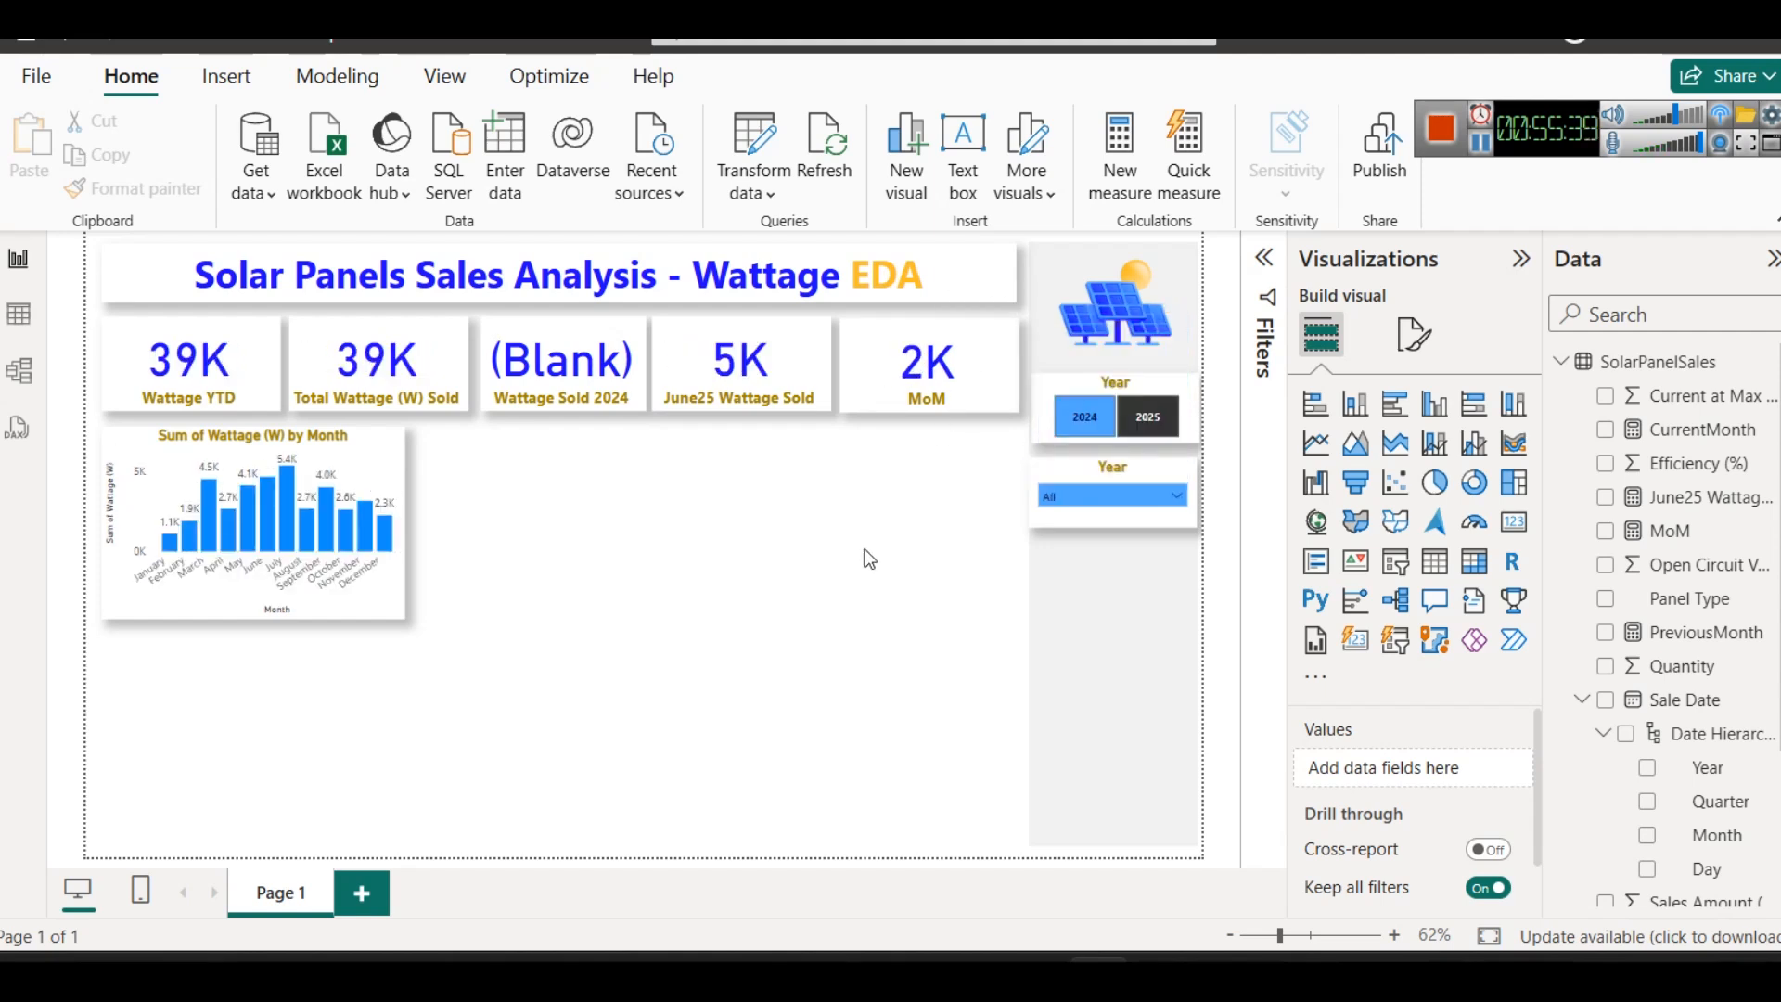
pyautogui.click(1076, 419)
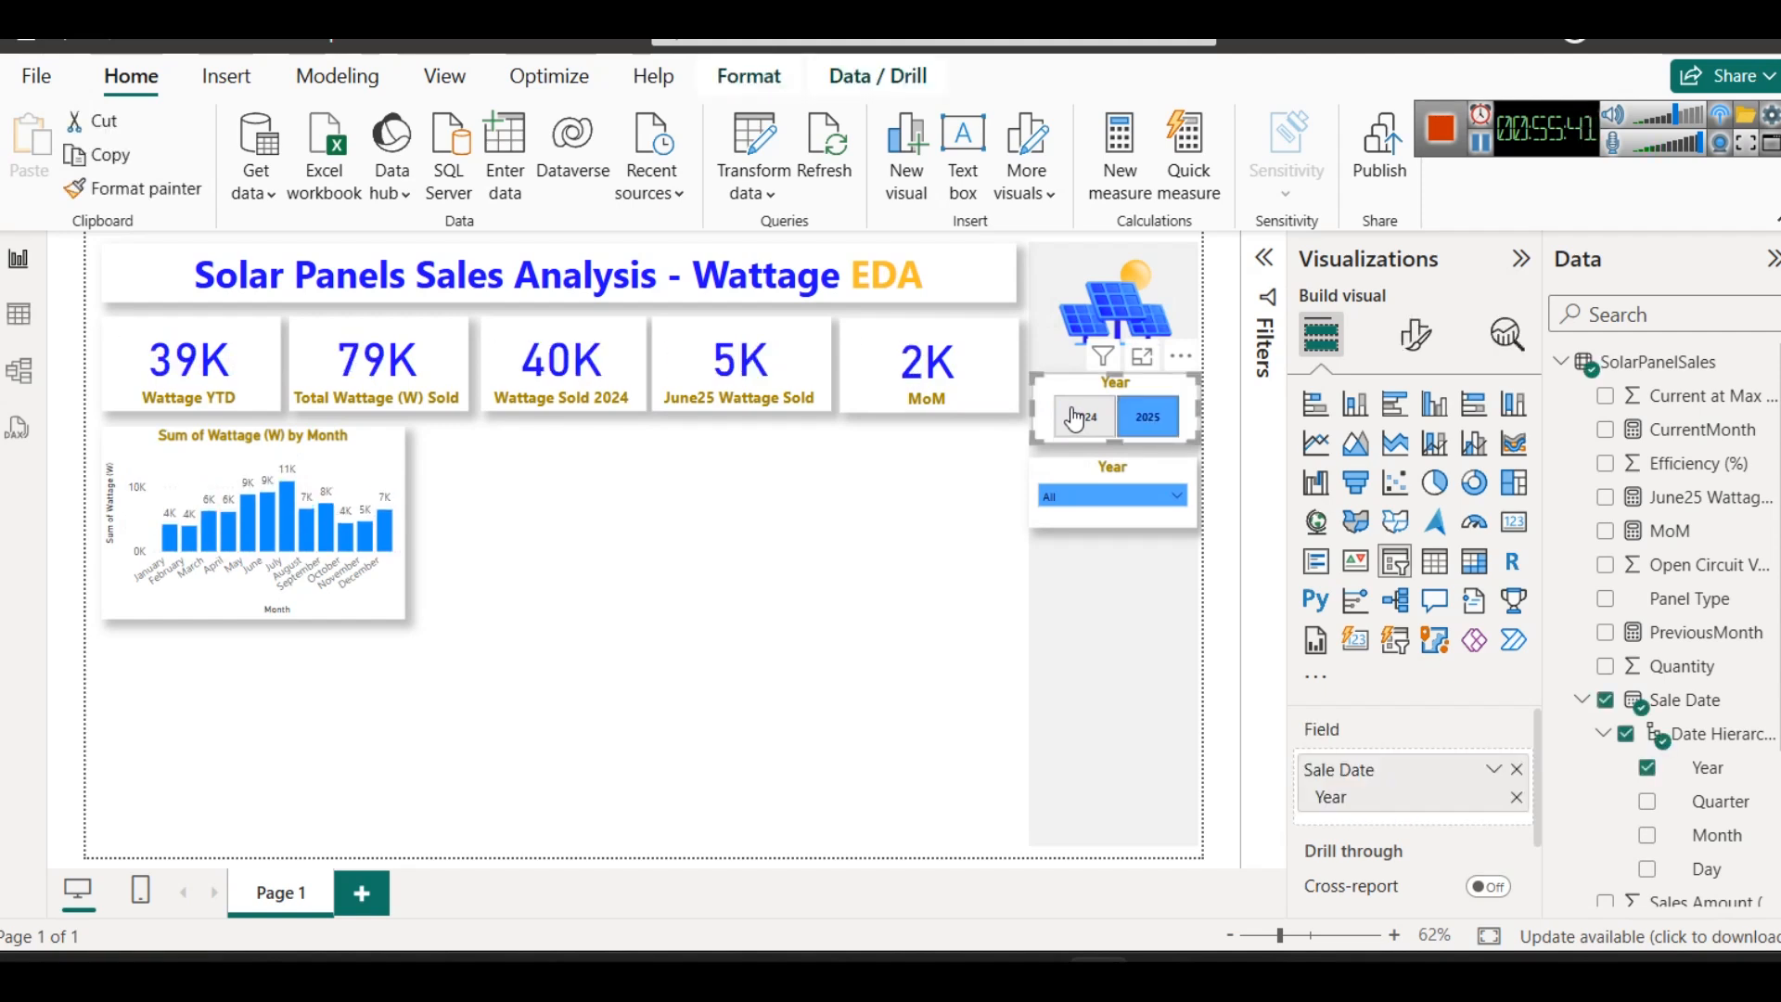
pyautogui.click(933, 553)
# - Check the cards for June with the month slicer and clear the month filter again
pyautogui.click(1058, 503)
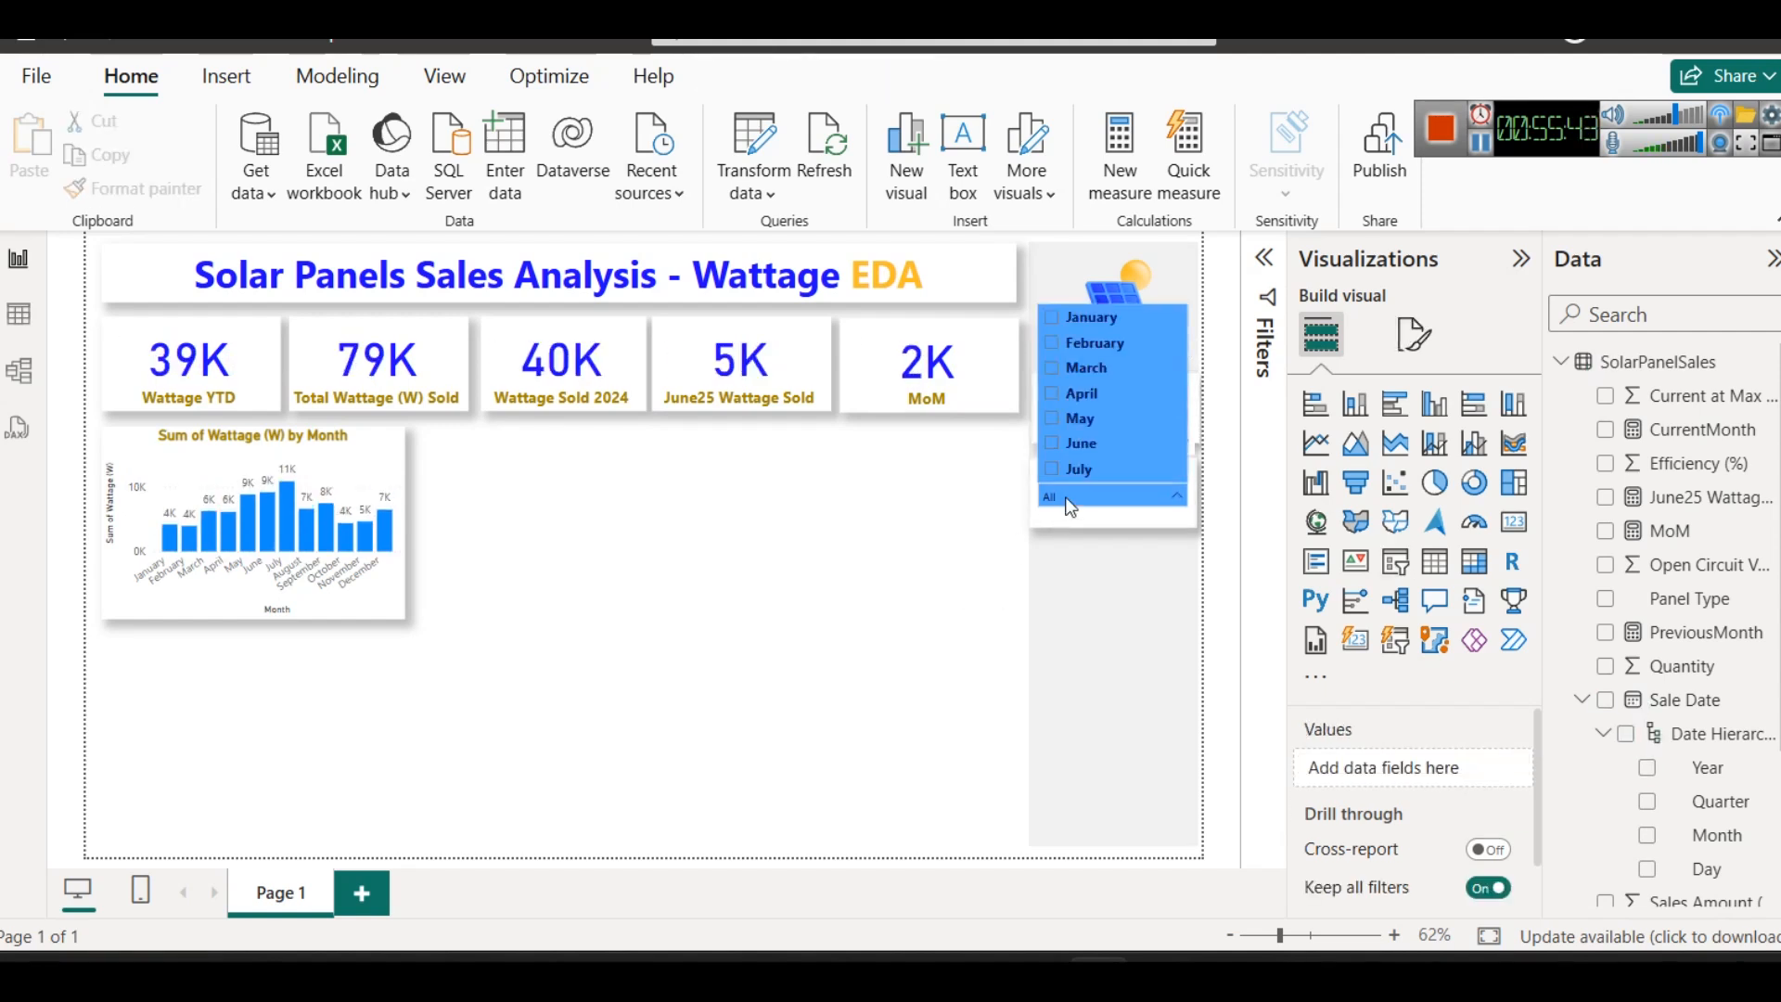
pyautogui.click(1066, 438)
pyautogui.click(1066, 438)
pyautogui.click(820, 524)
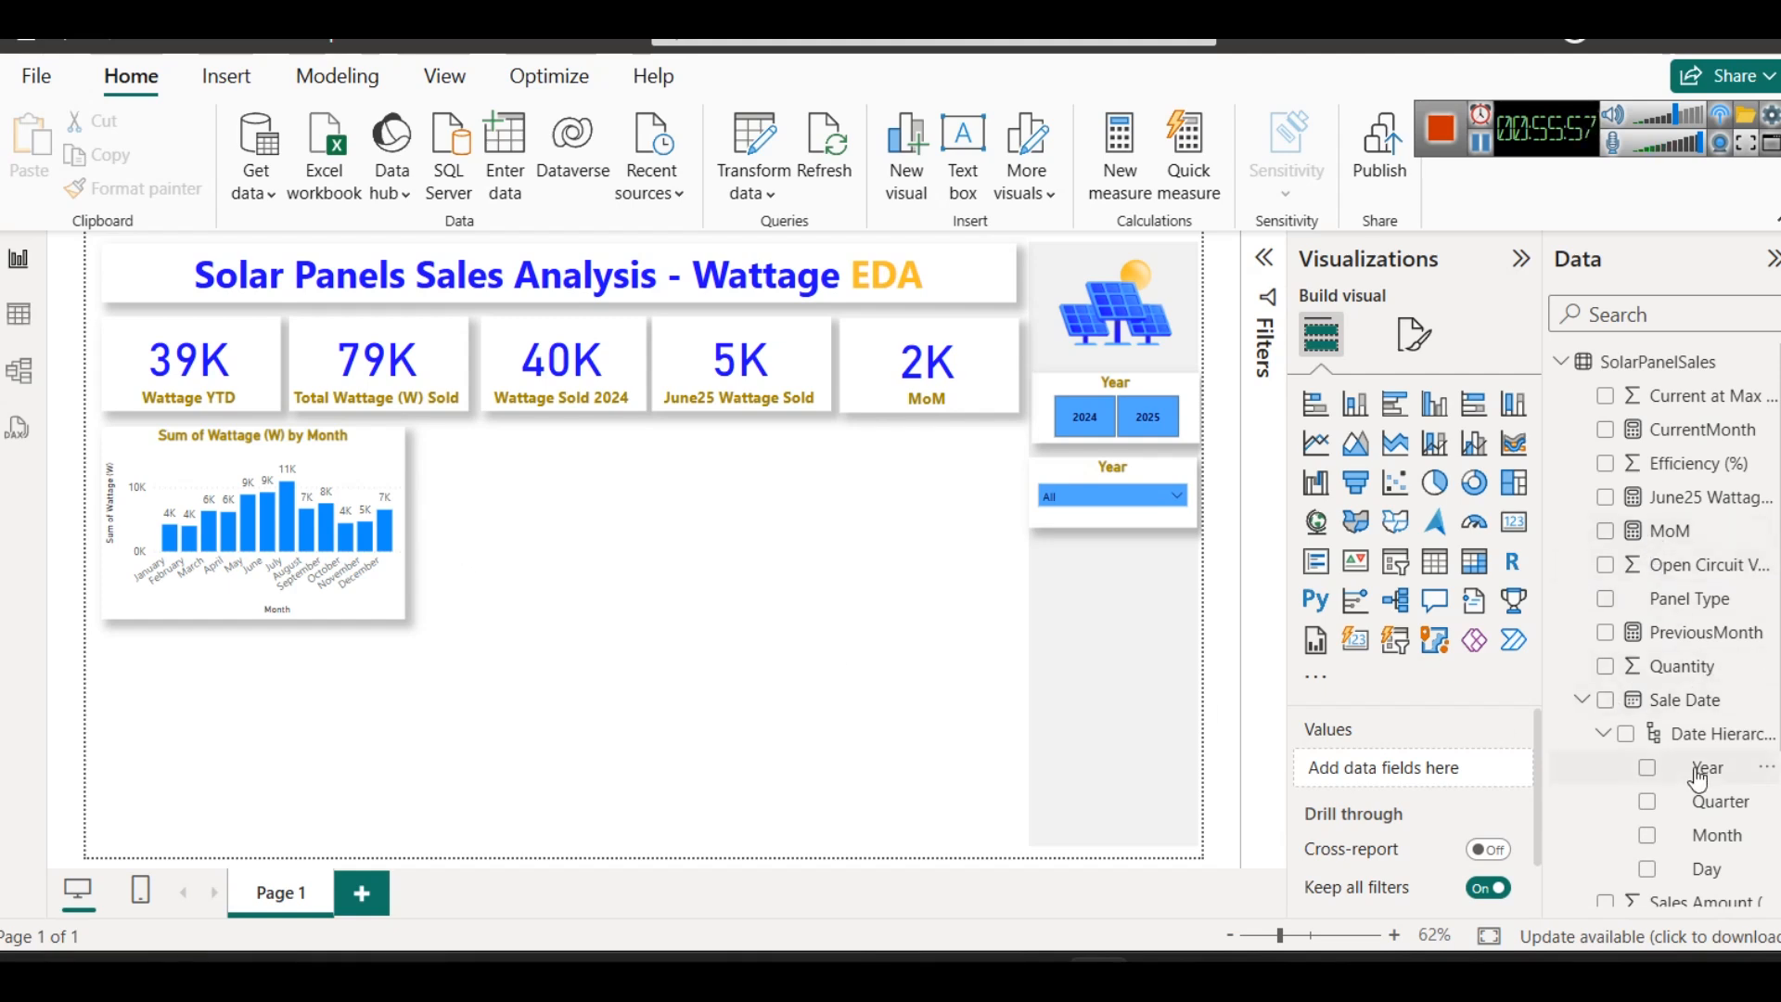
# - Duplicate the Sum of Wattage (W) by Month column chart and place the copy directly to the right of the original
pyautogui.click(376, 436)
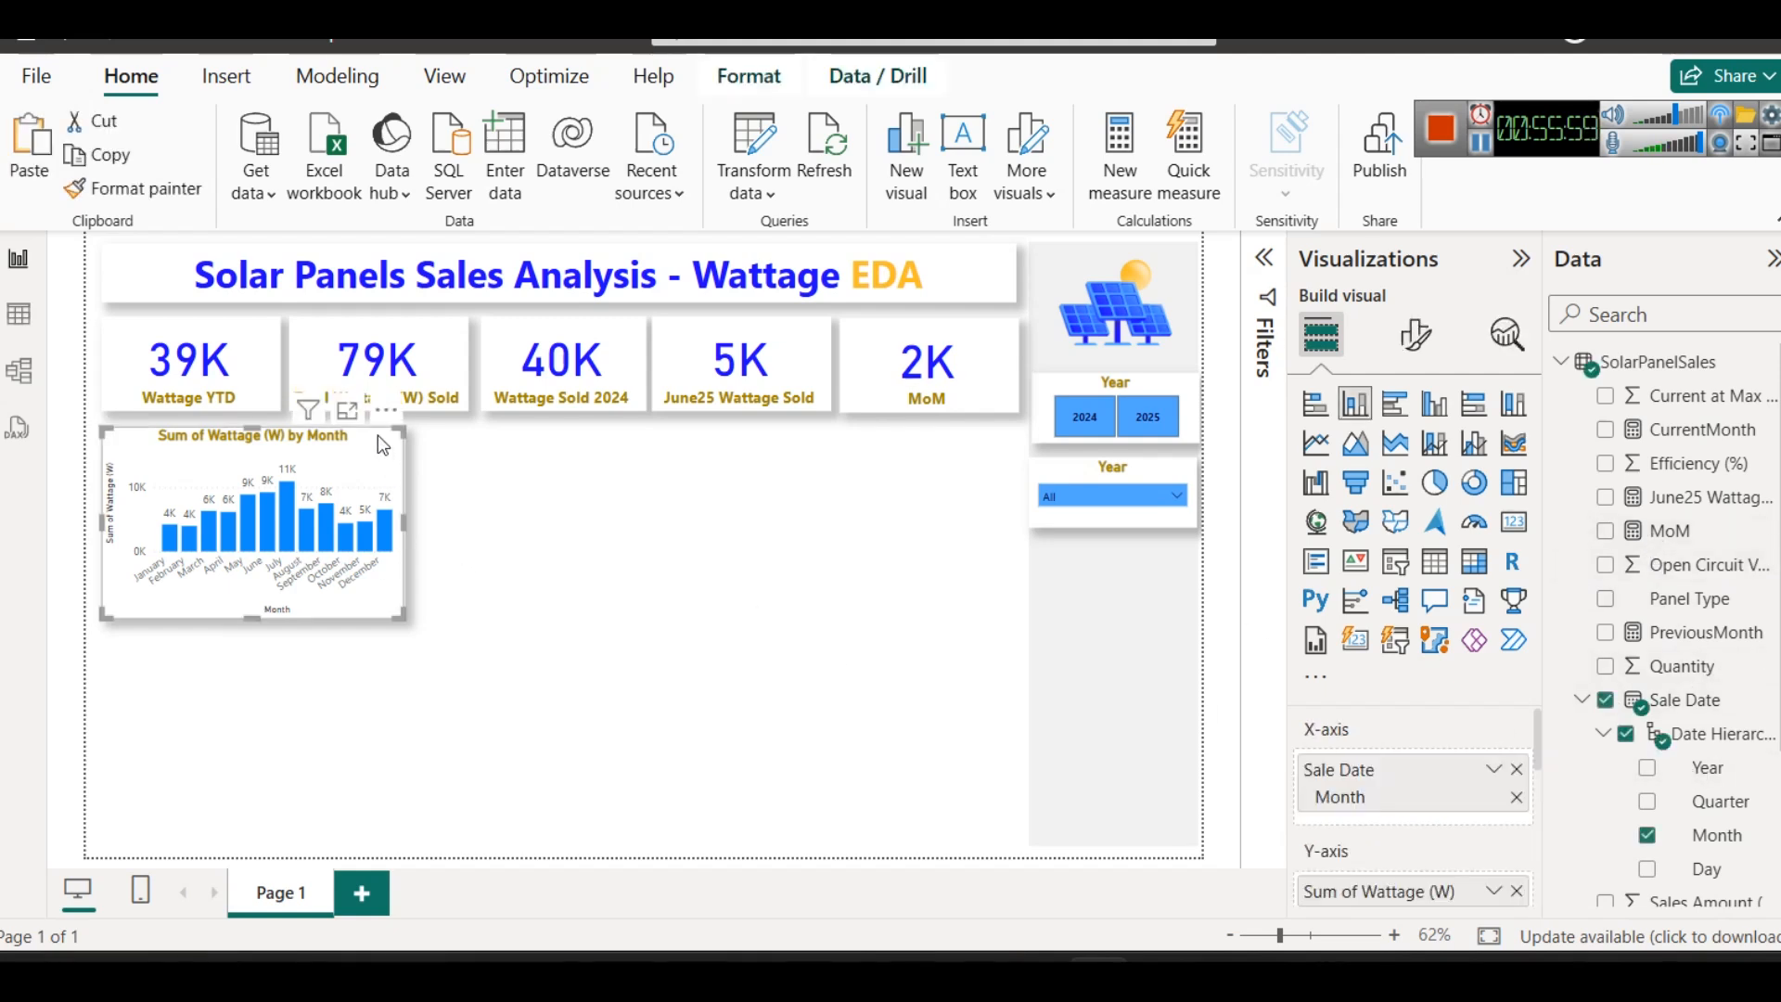
pyautogui.hotkey('ctrl', 'c')
pyautogui.hotkey('ctrl', 'v')
pyautogui.hotkey('ctrl', 'z')
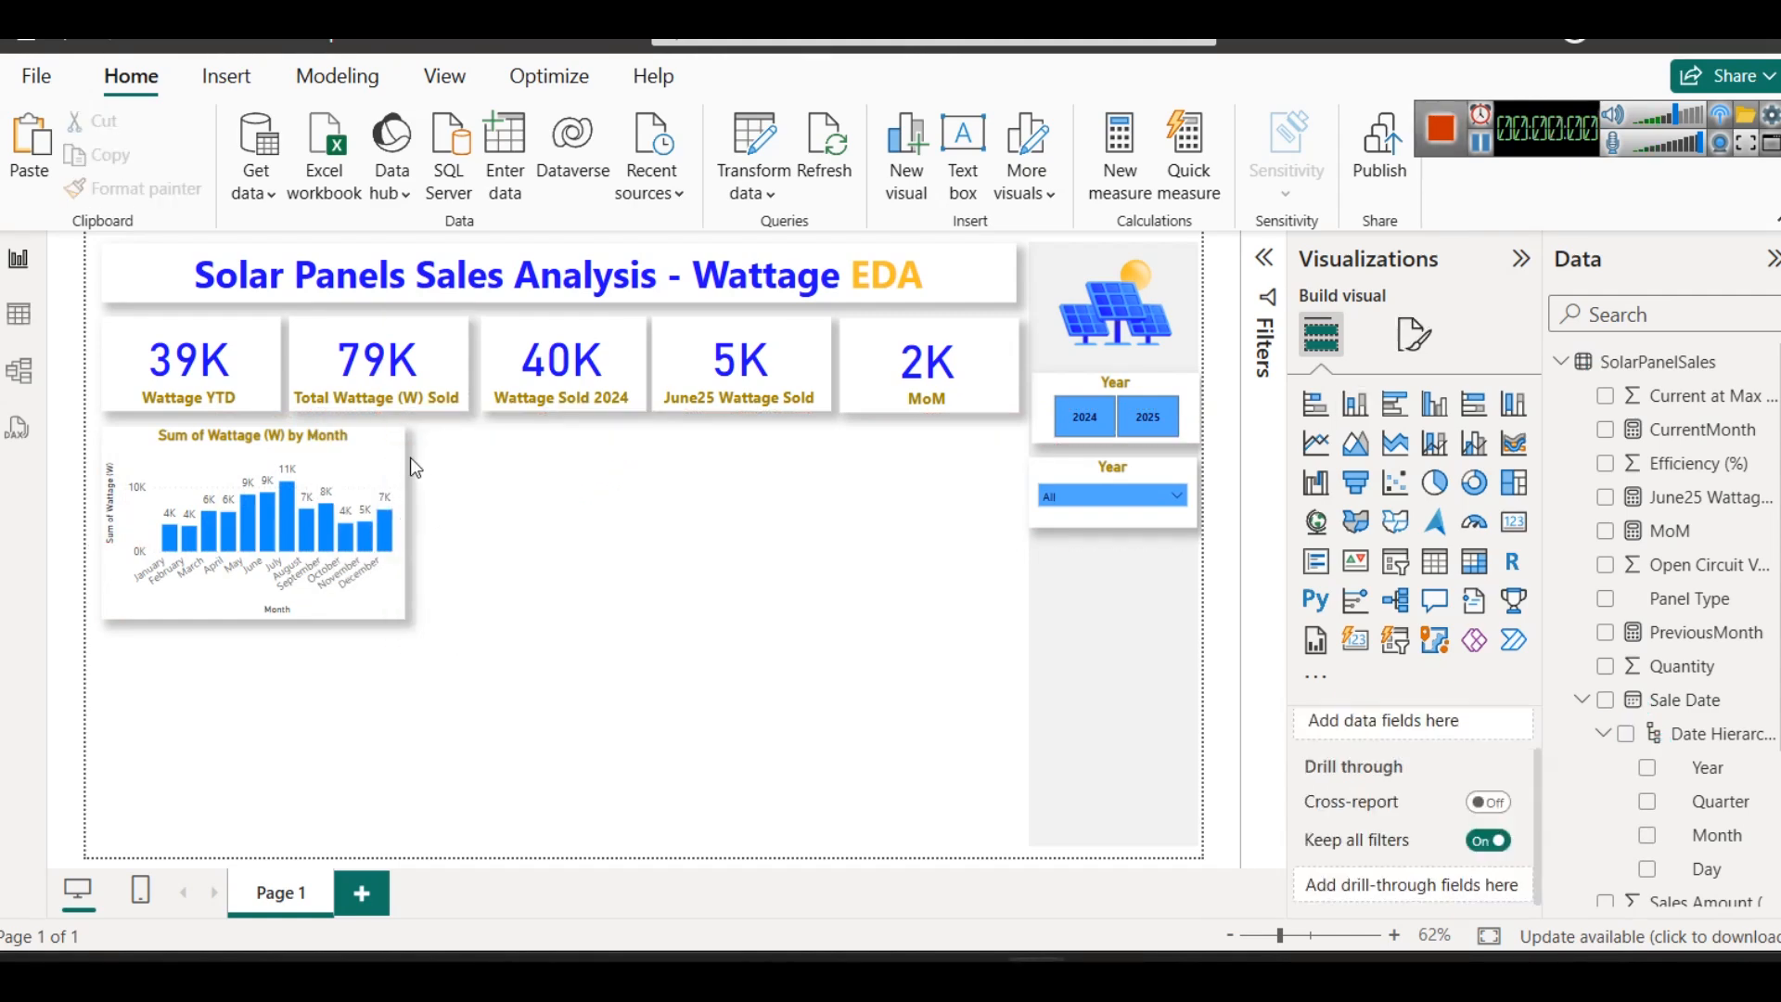
pyautogui.click(370, 453)
pyautogui.hotkey('ctrl', 'v')
pyautogui.moveTo(364, 464); pyautogui.dragTo(660, 460)
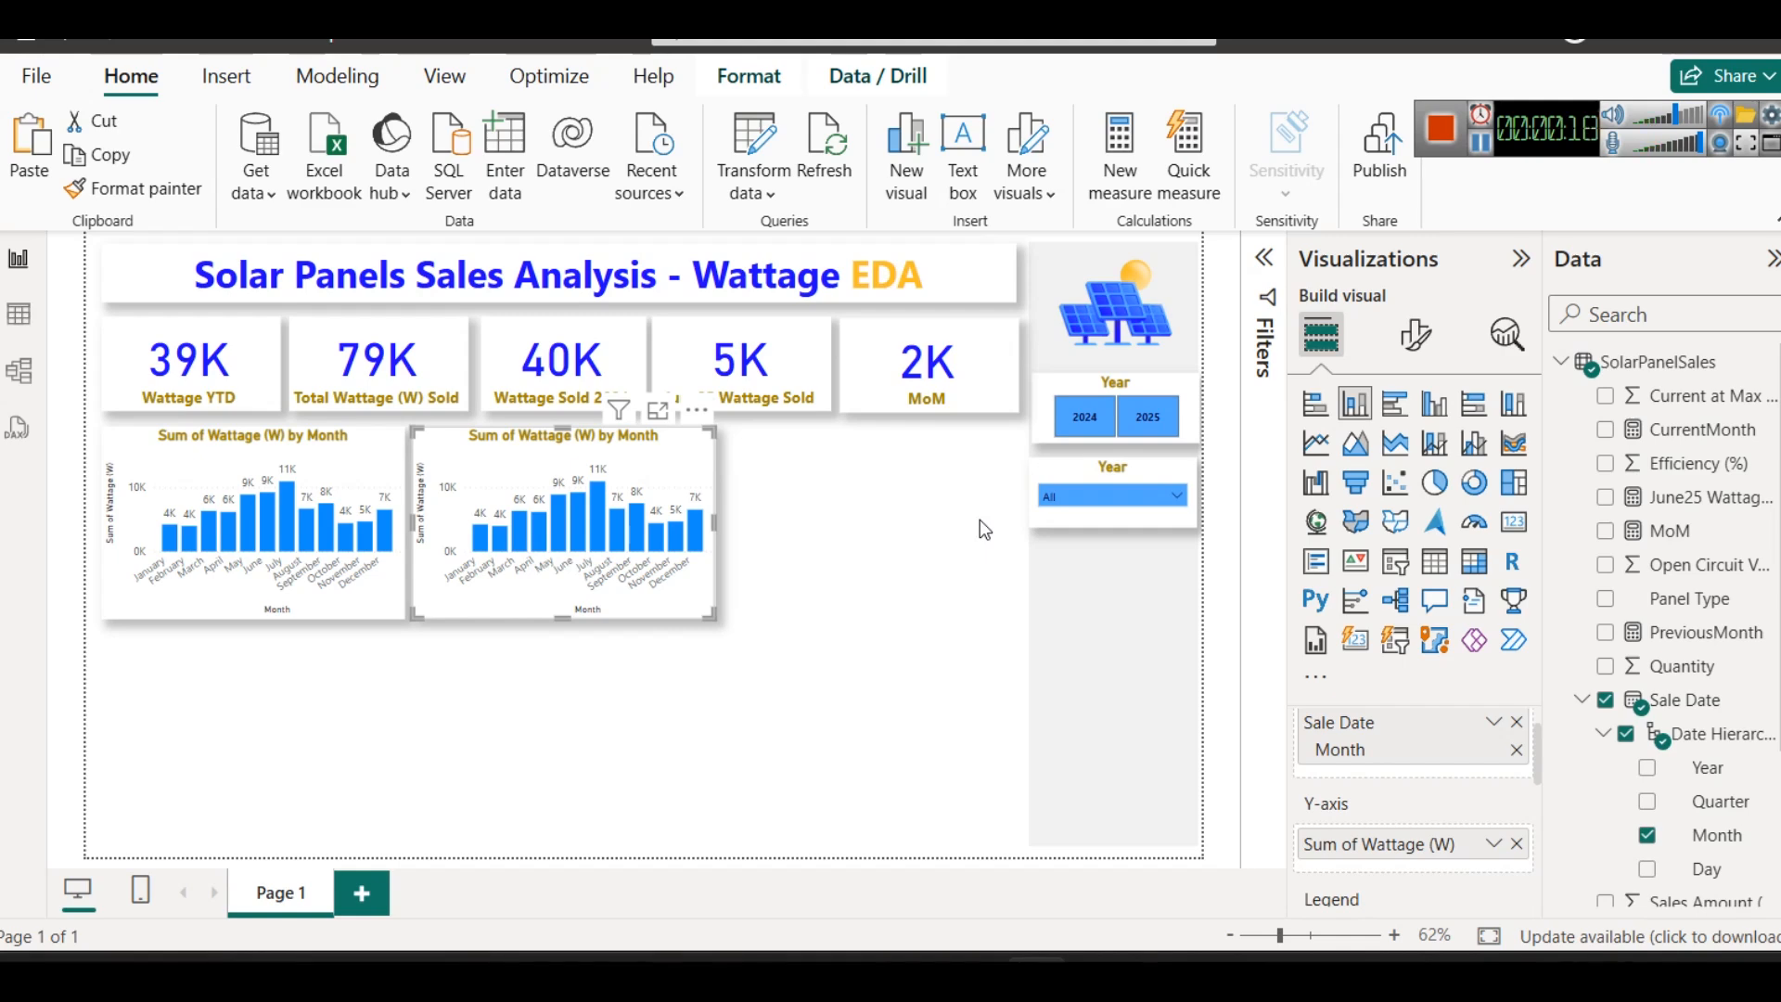
# - Replace Month on the copied chart's X-axis with the full Sale Date hierarchy, keeping Sum of Wattage (W) on the Y-axis
pyautogui.scroll(2, 1311, 873)
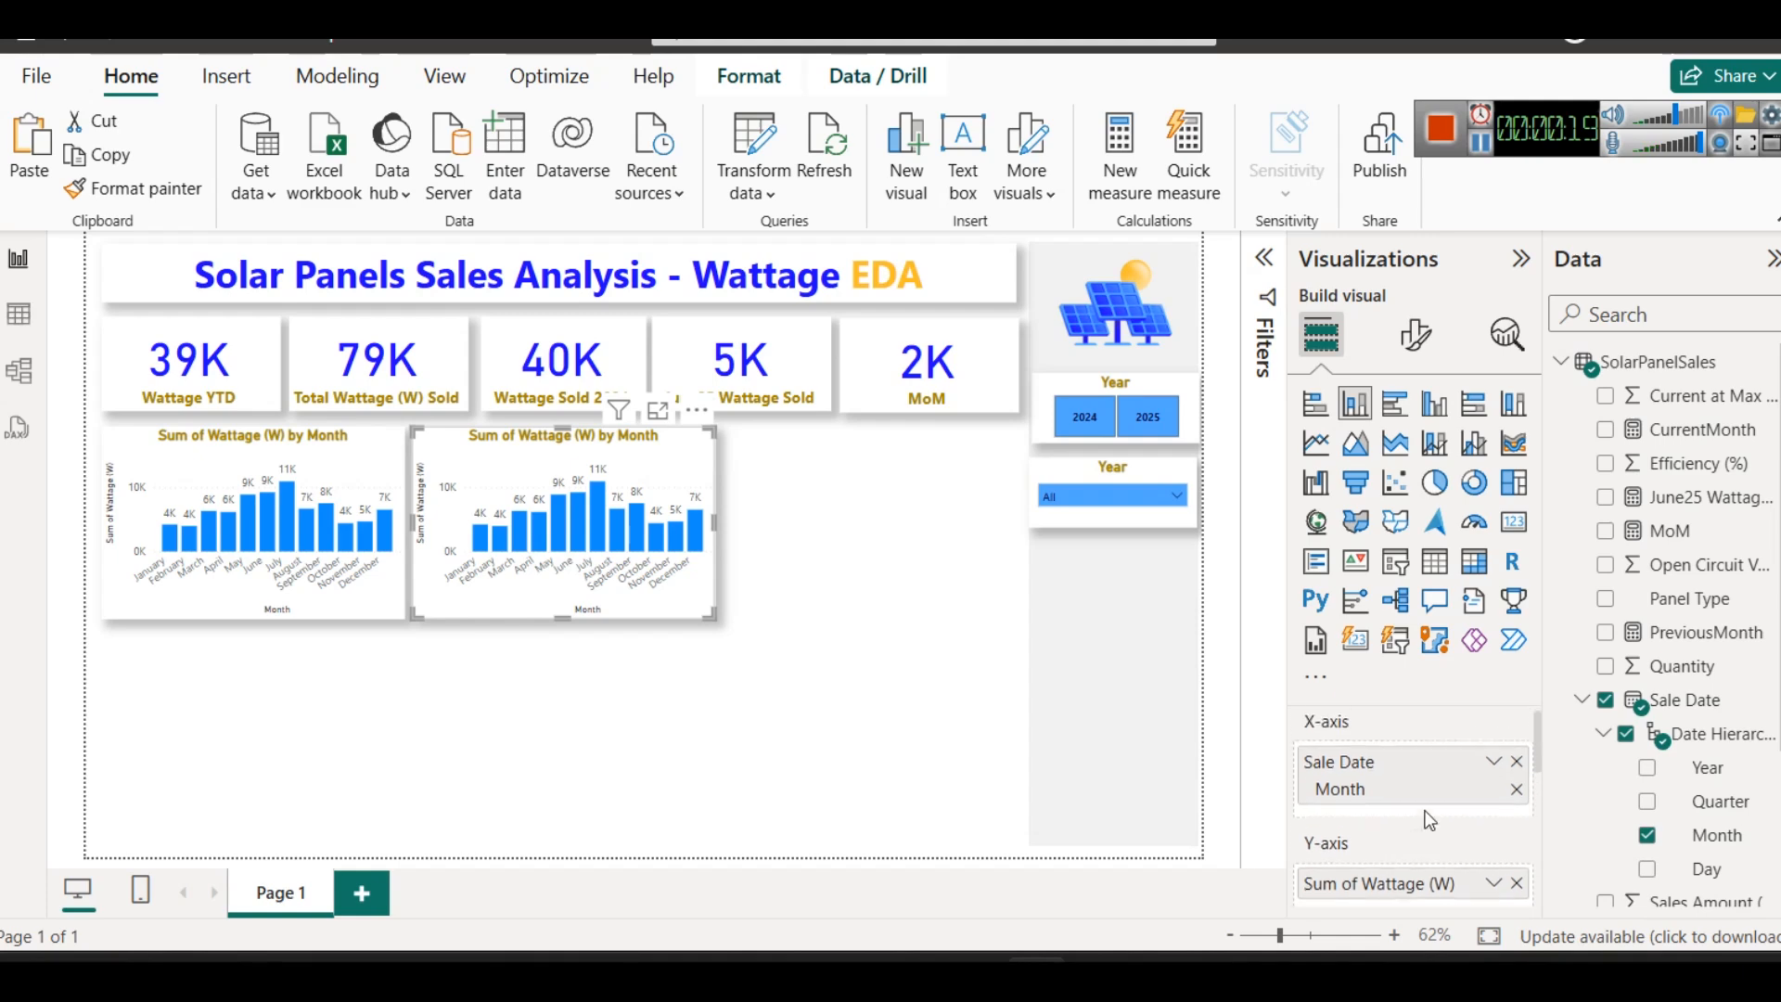
pyautogui.click(1516, 783)
pyautogui.click(1515, 852)
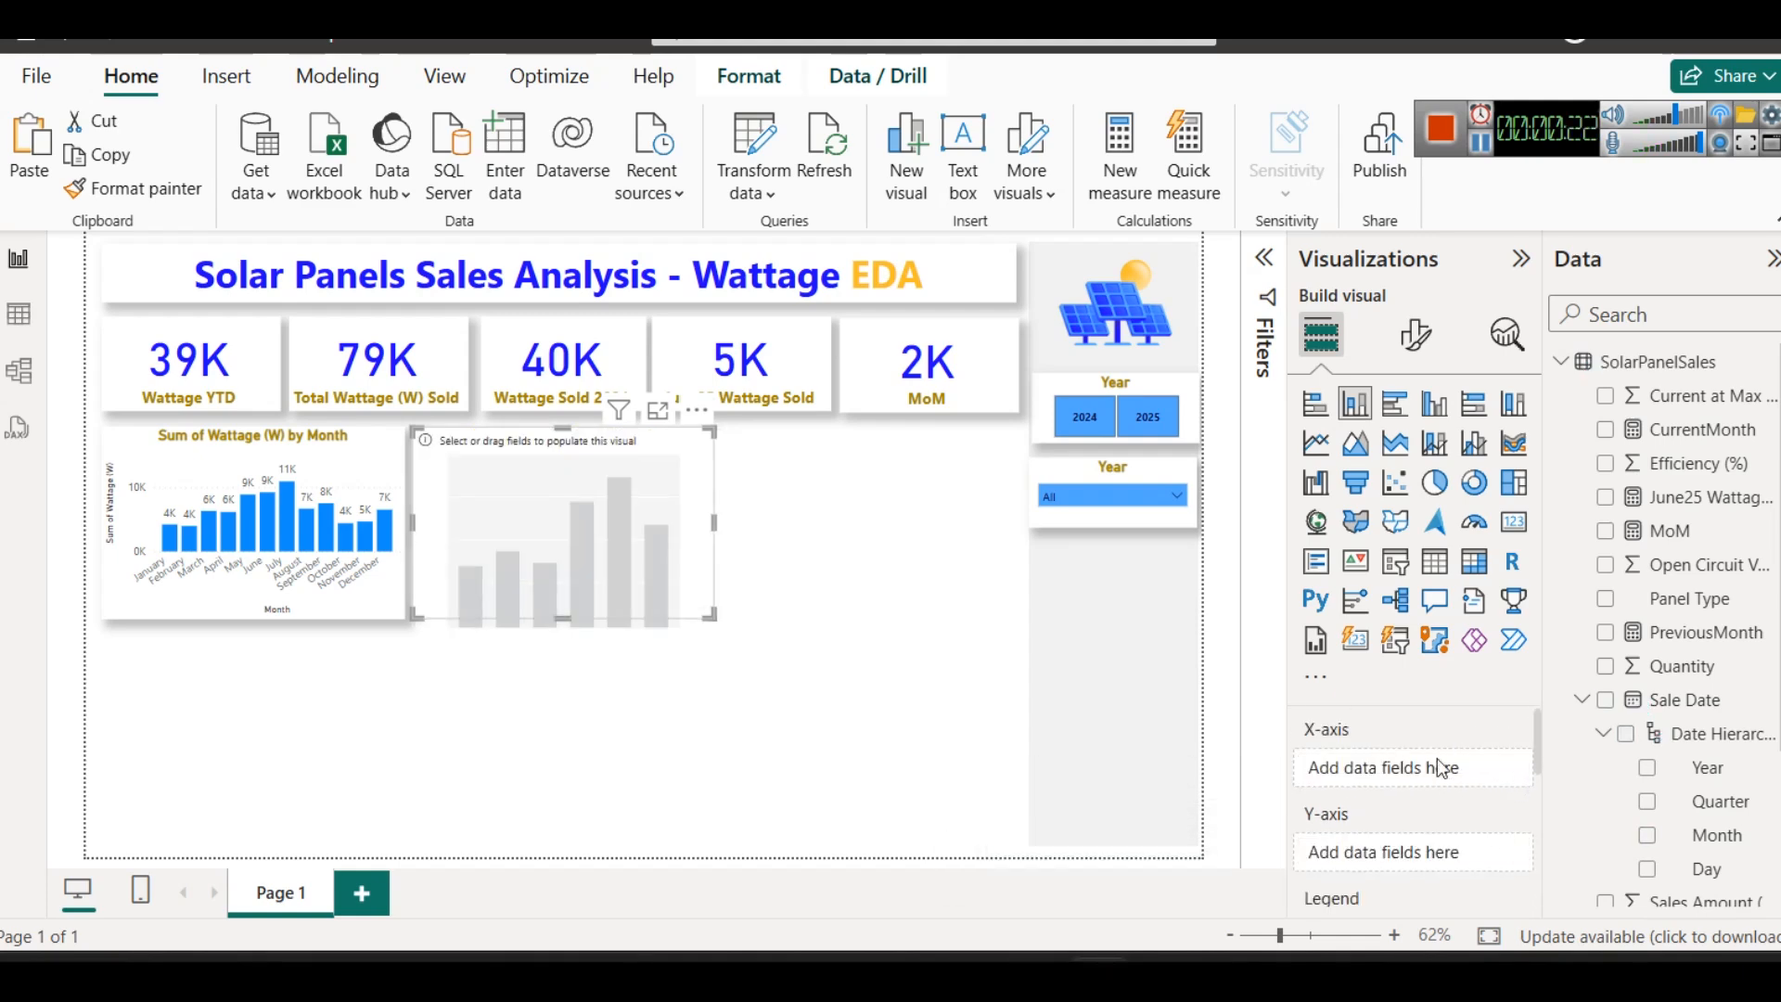
pyautogui.hotkey('ctrl', 'z')
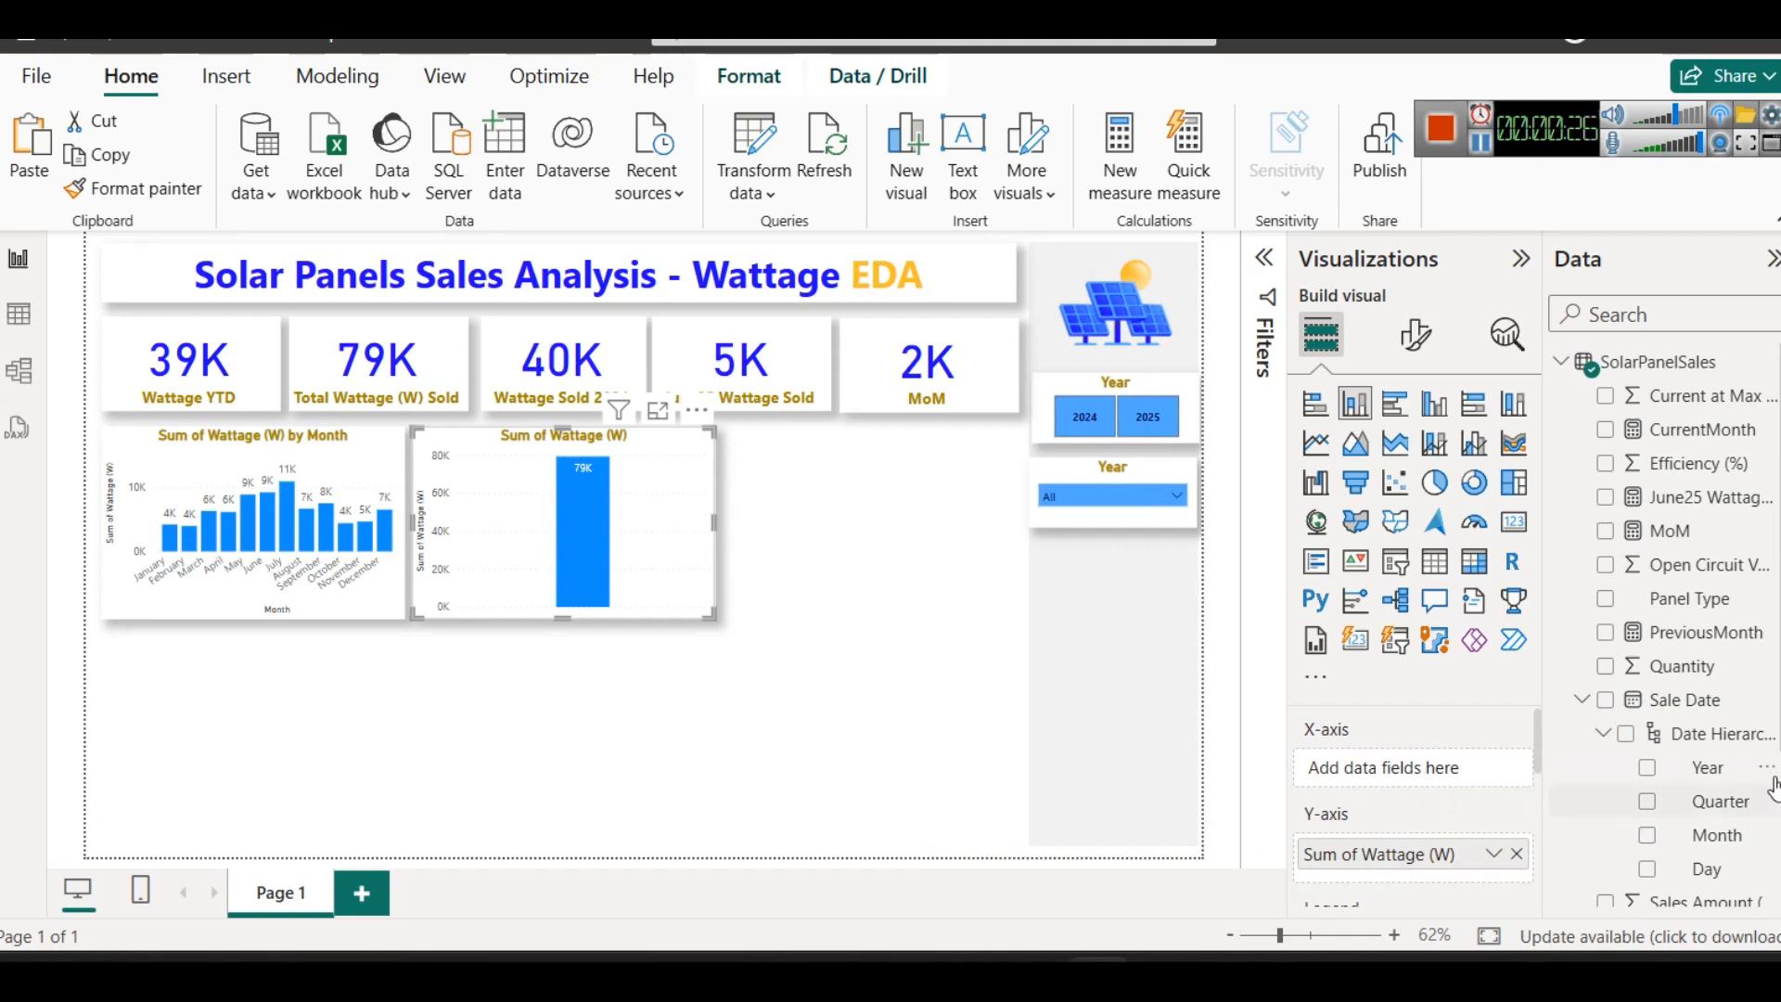
pyautogui.moveTo(1708, 701); pyautogui.dragTo(1400, 765)
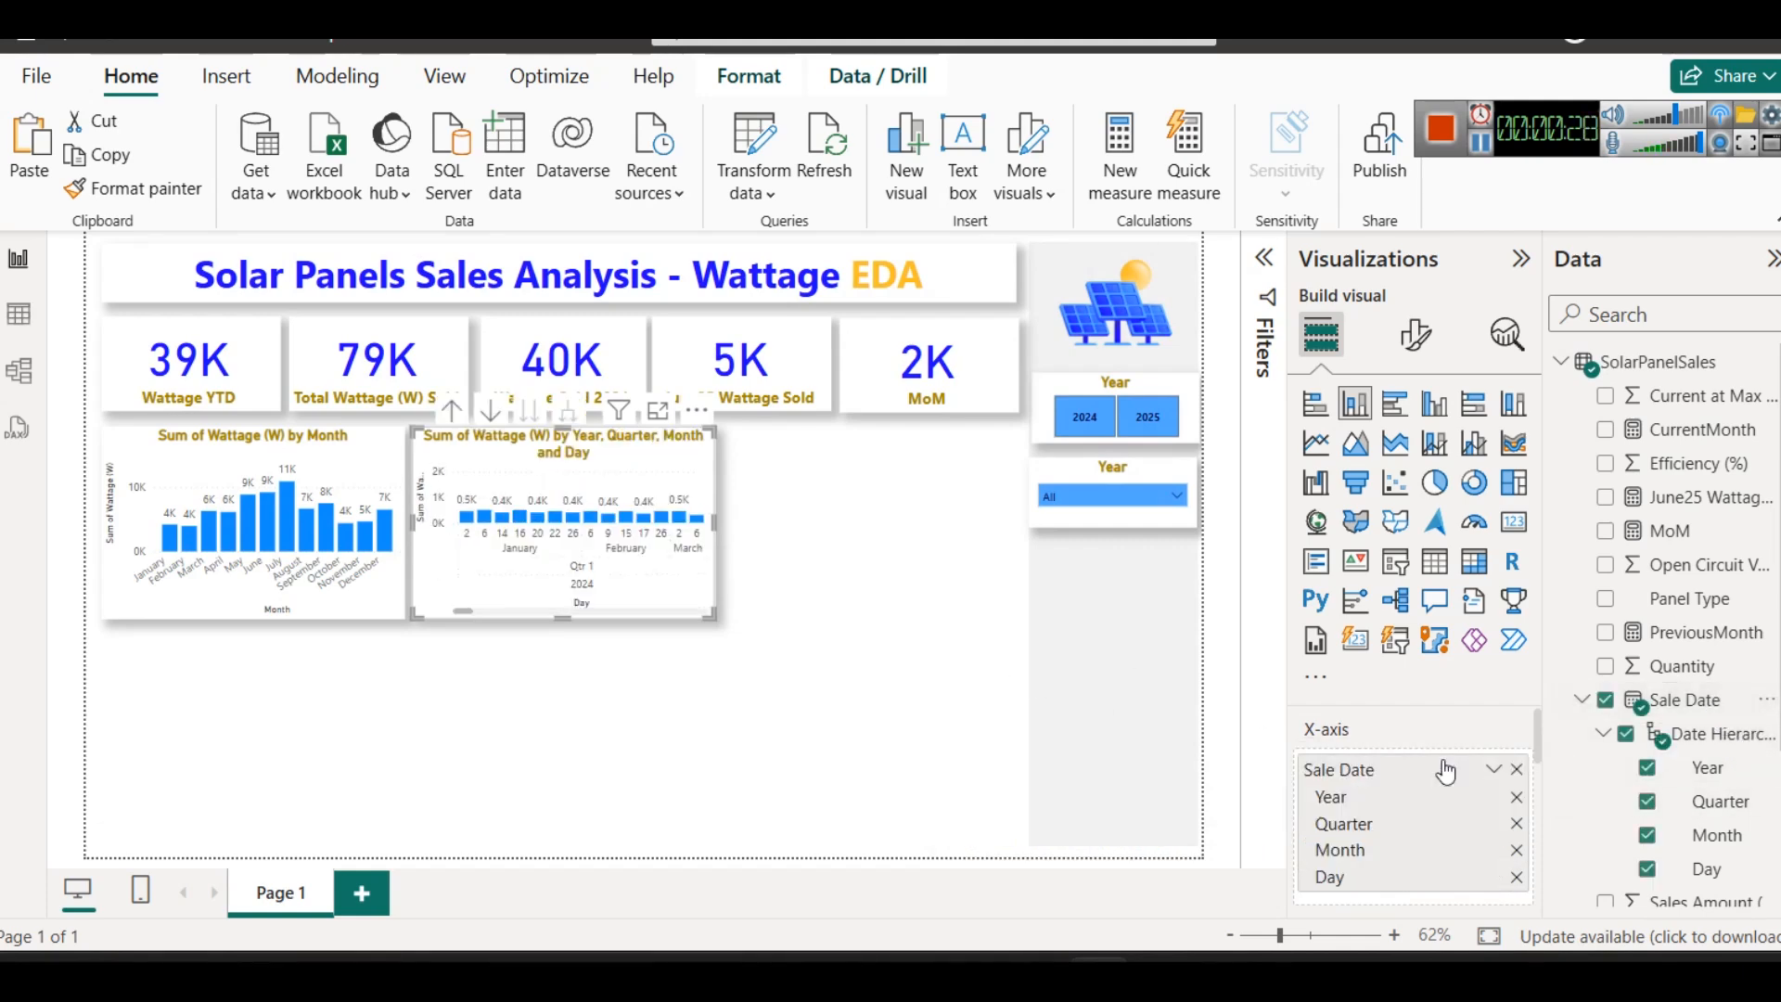
# - Change the copied chart to a line chart, drill it up to the Year level and inspect its 2024 and 2025 points
pyautogui.click(1315, 446)
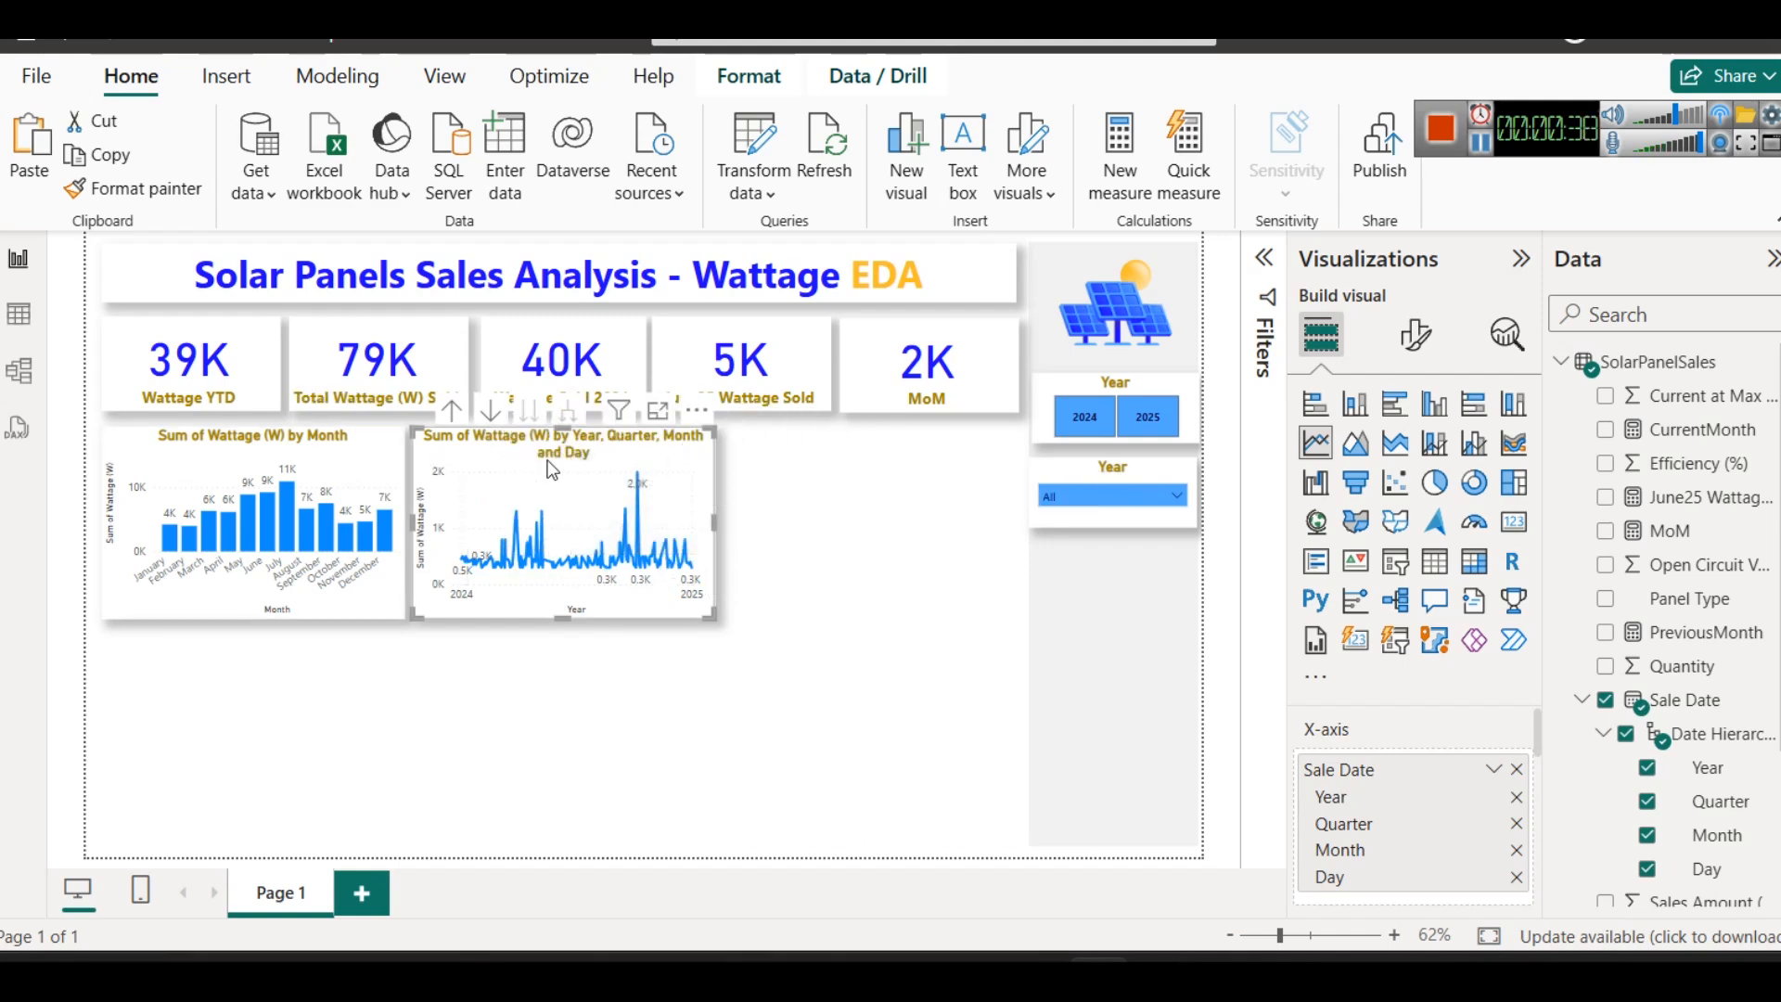
pyautogui.click(453, 413)
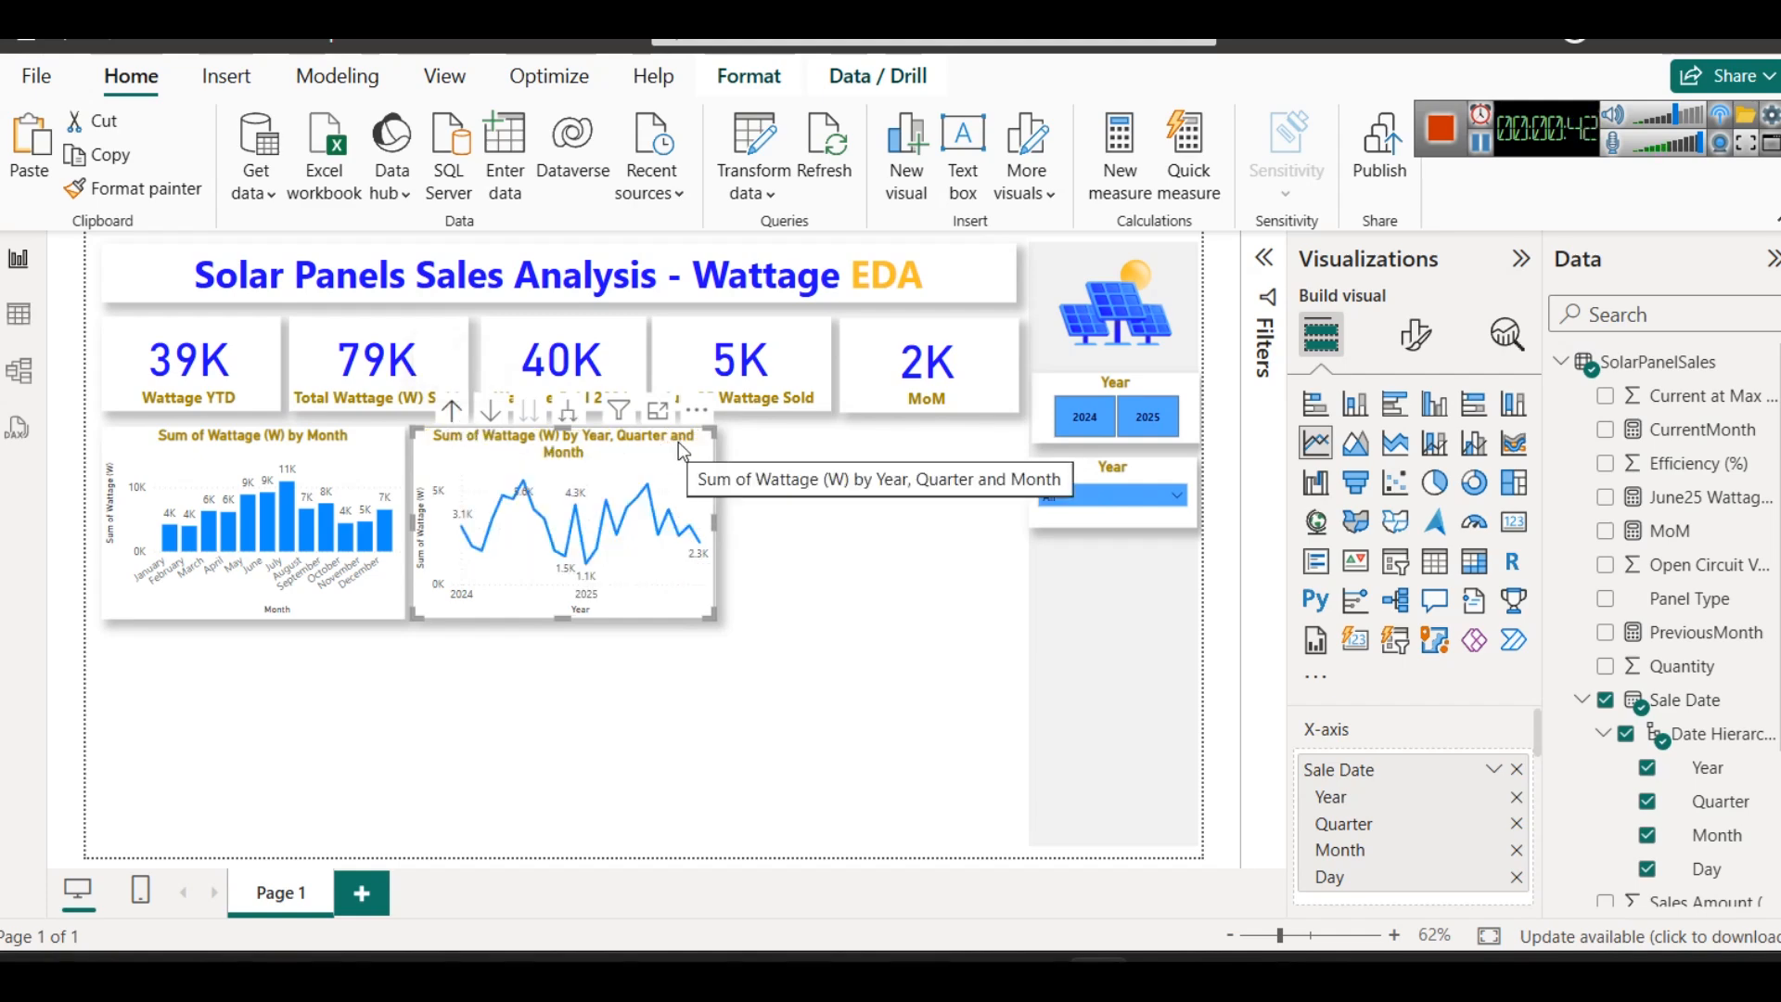
pyautogui.click(451, 412)
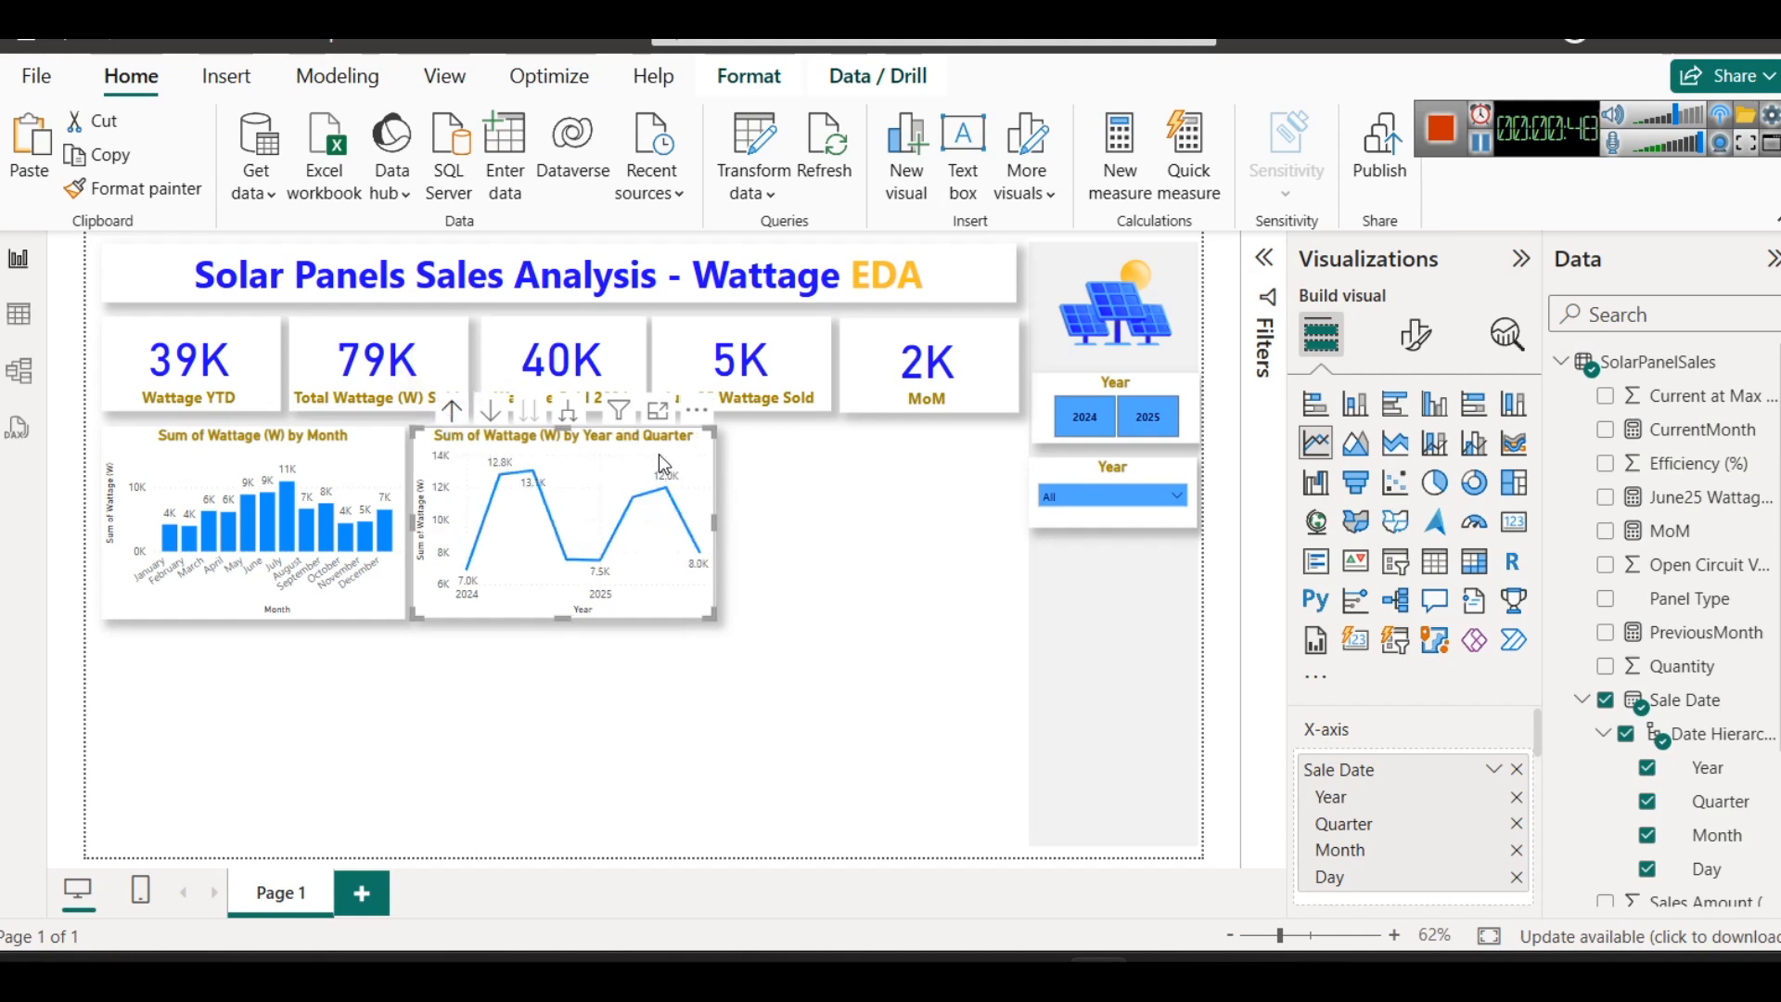
pyautogui.click(443, 410)
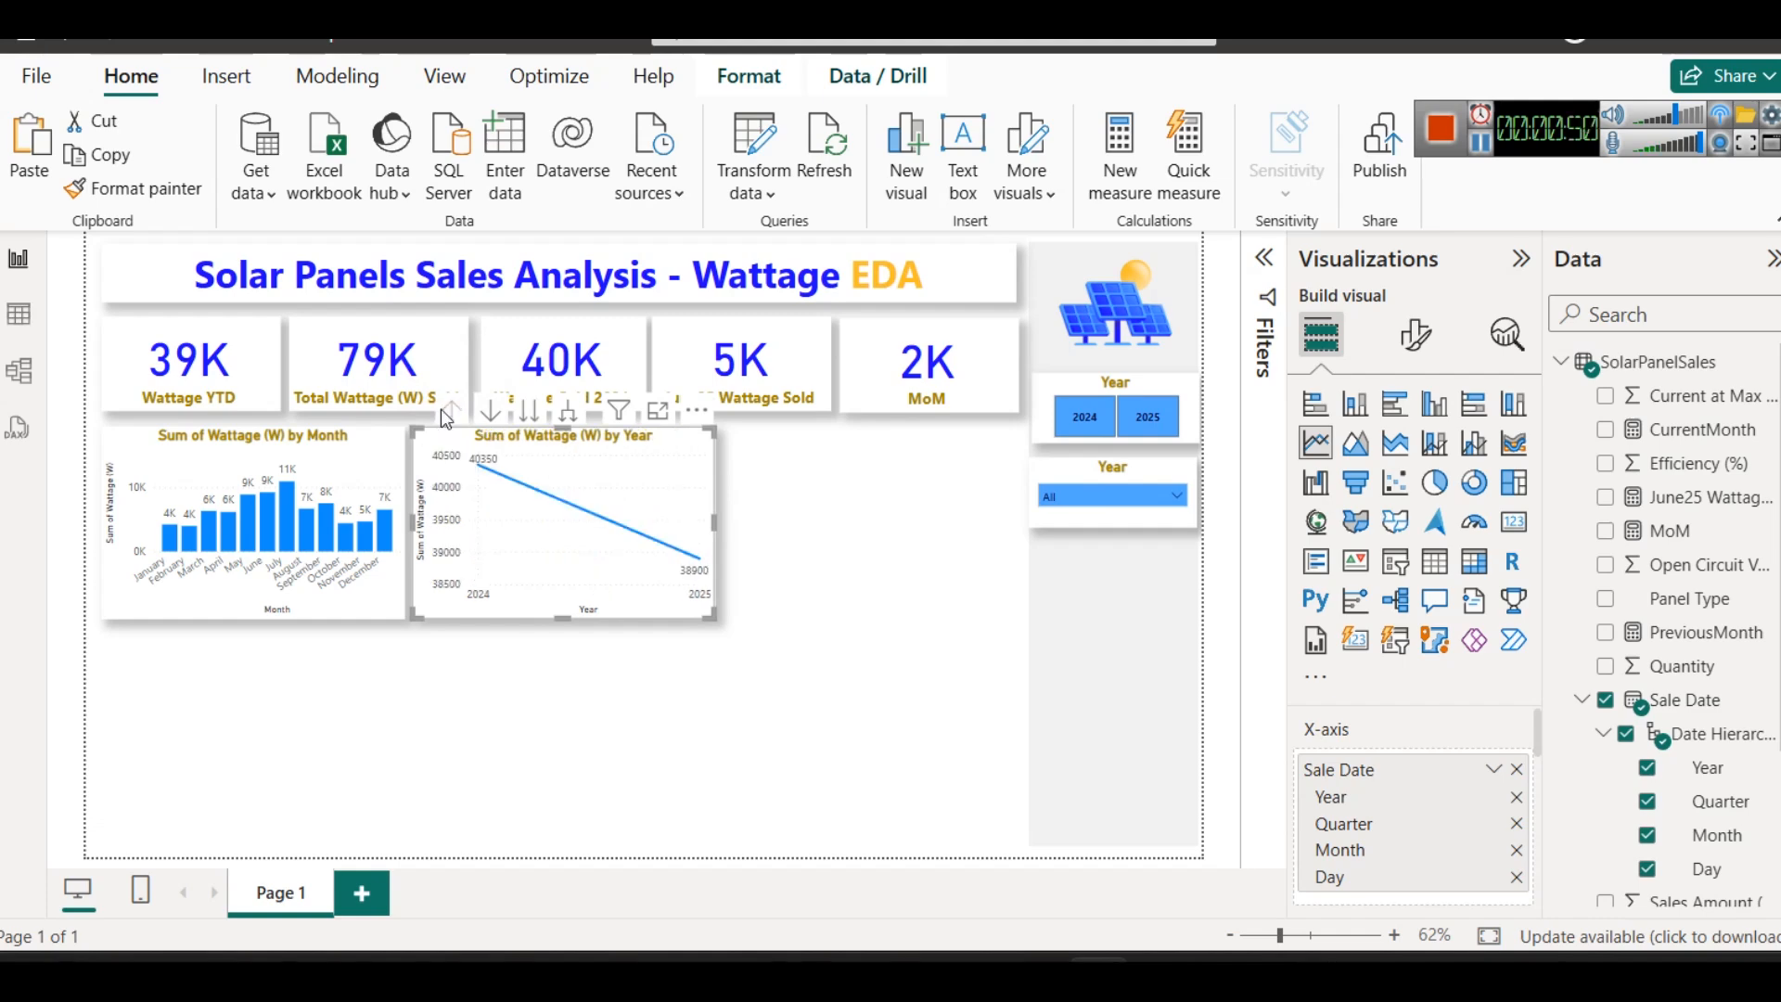
pyautogui.moveTo(668, 552)
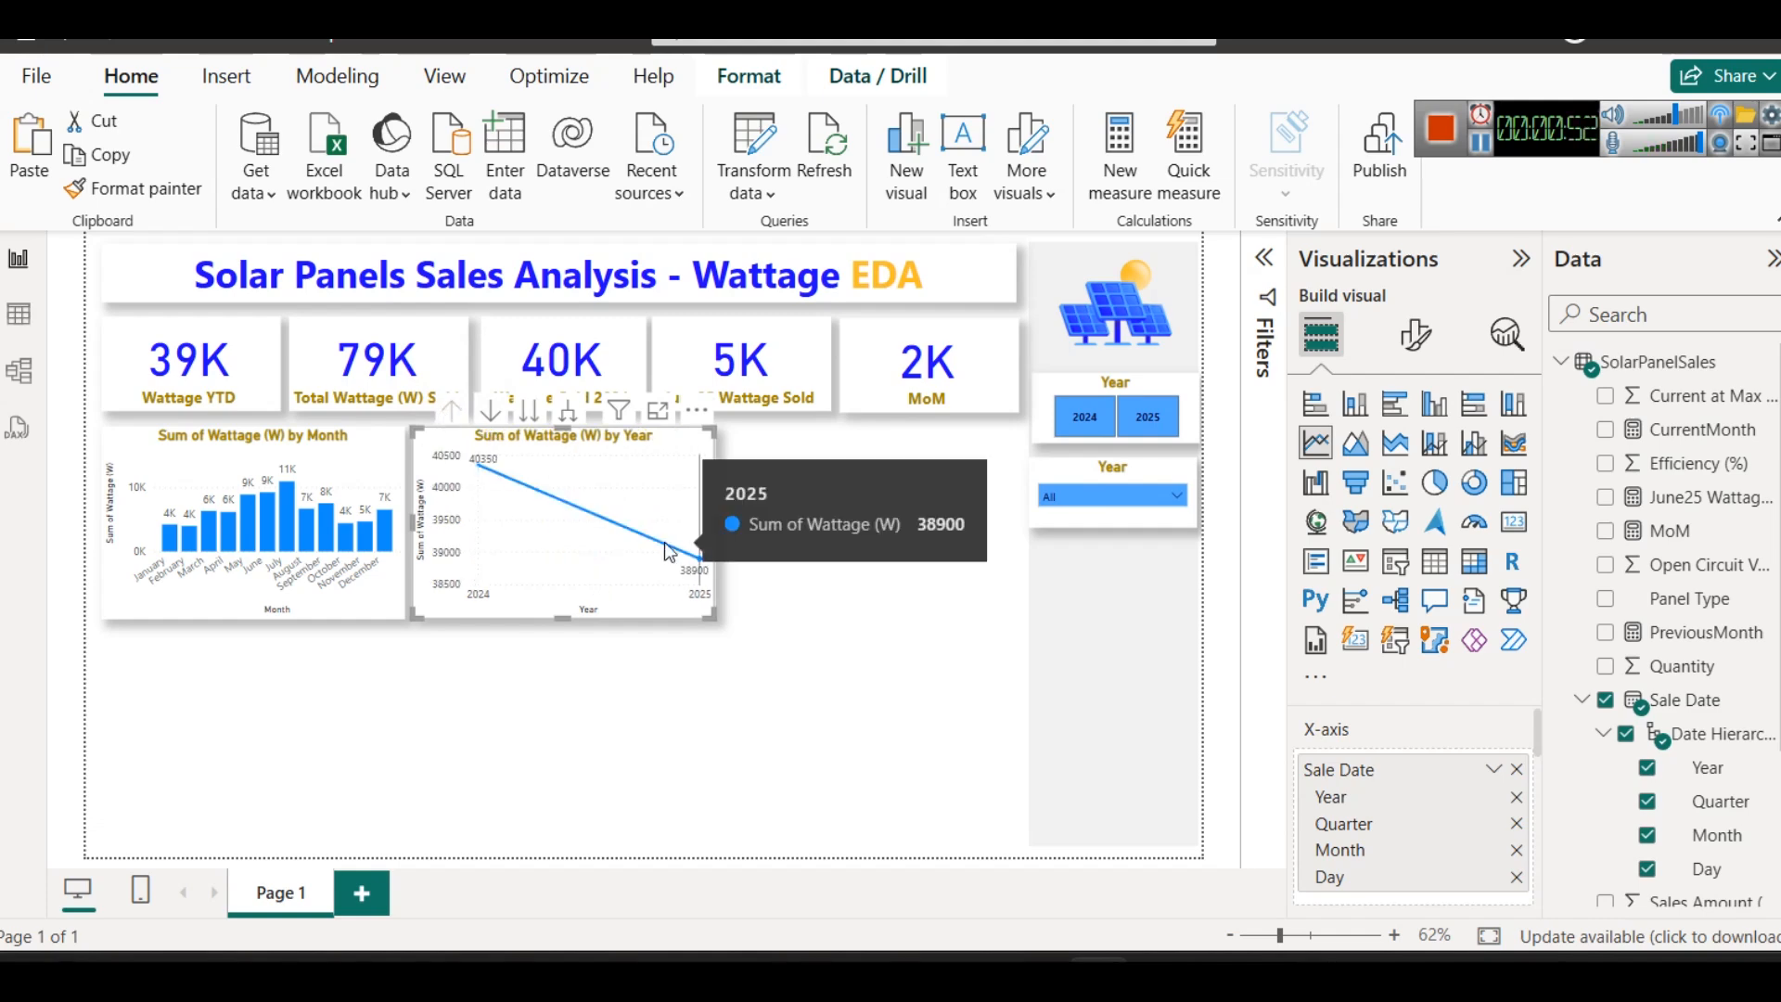
pyautogui.moveTo(488, 510)
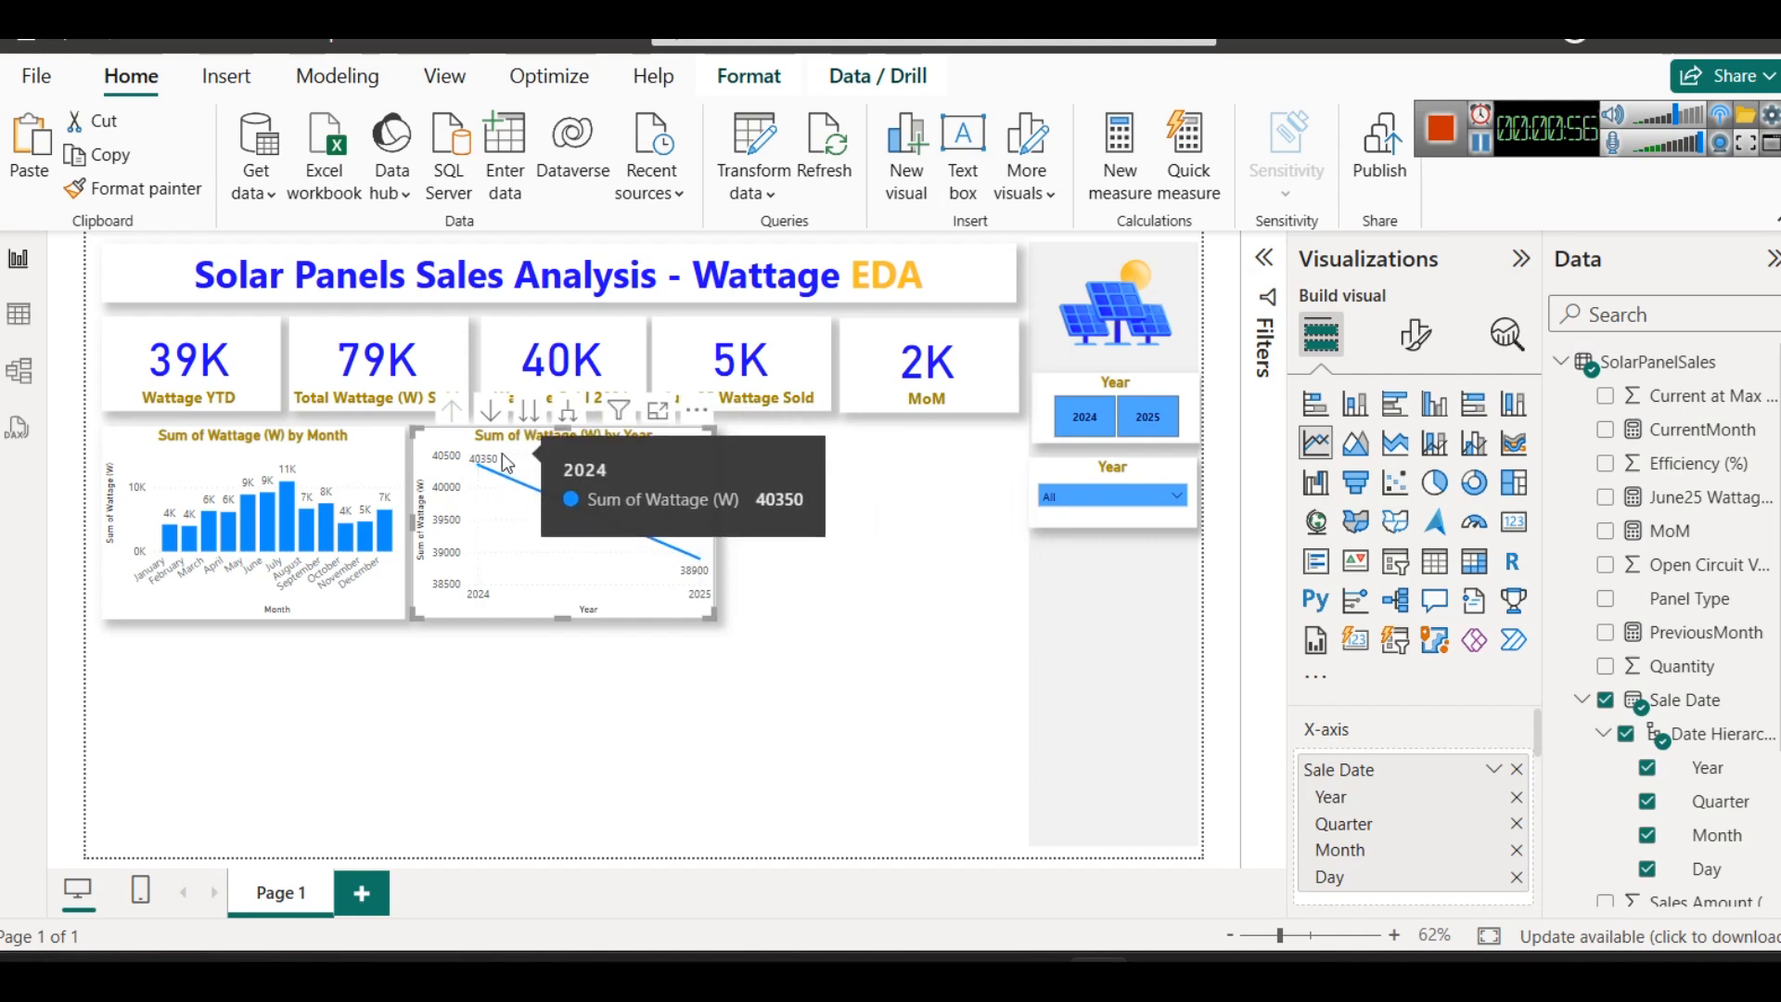
# - View the line chart by quarter and by month across all years, and drill back up to the Year level
pyautogui.click(525, 413)
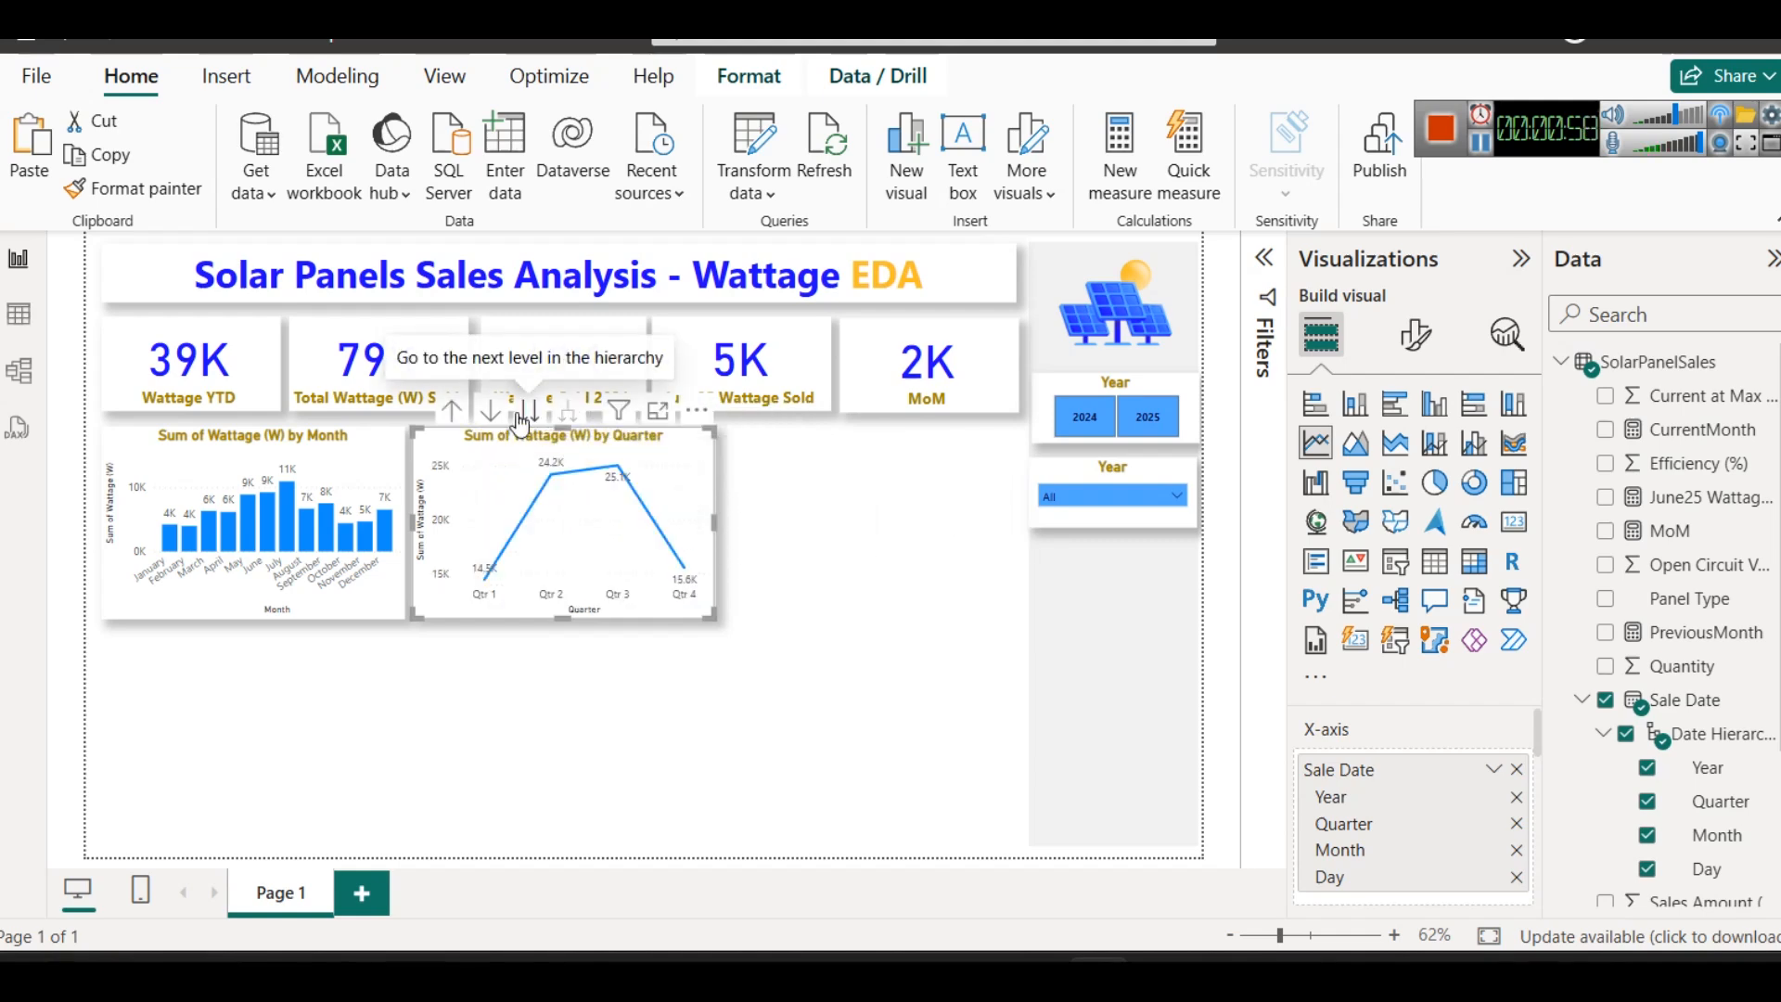
pyautogui.click(525, 415)
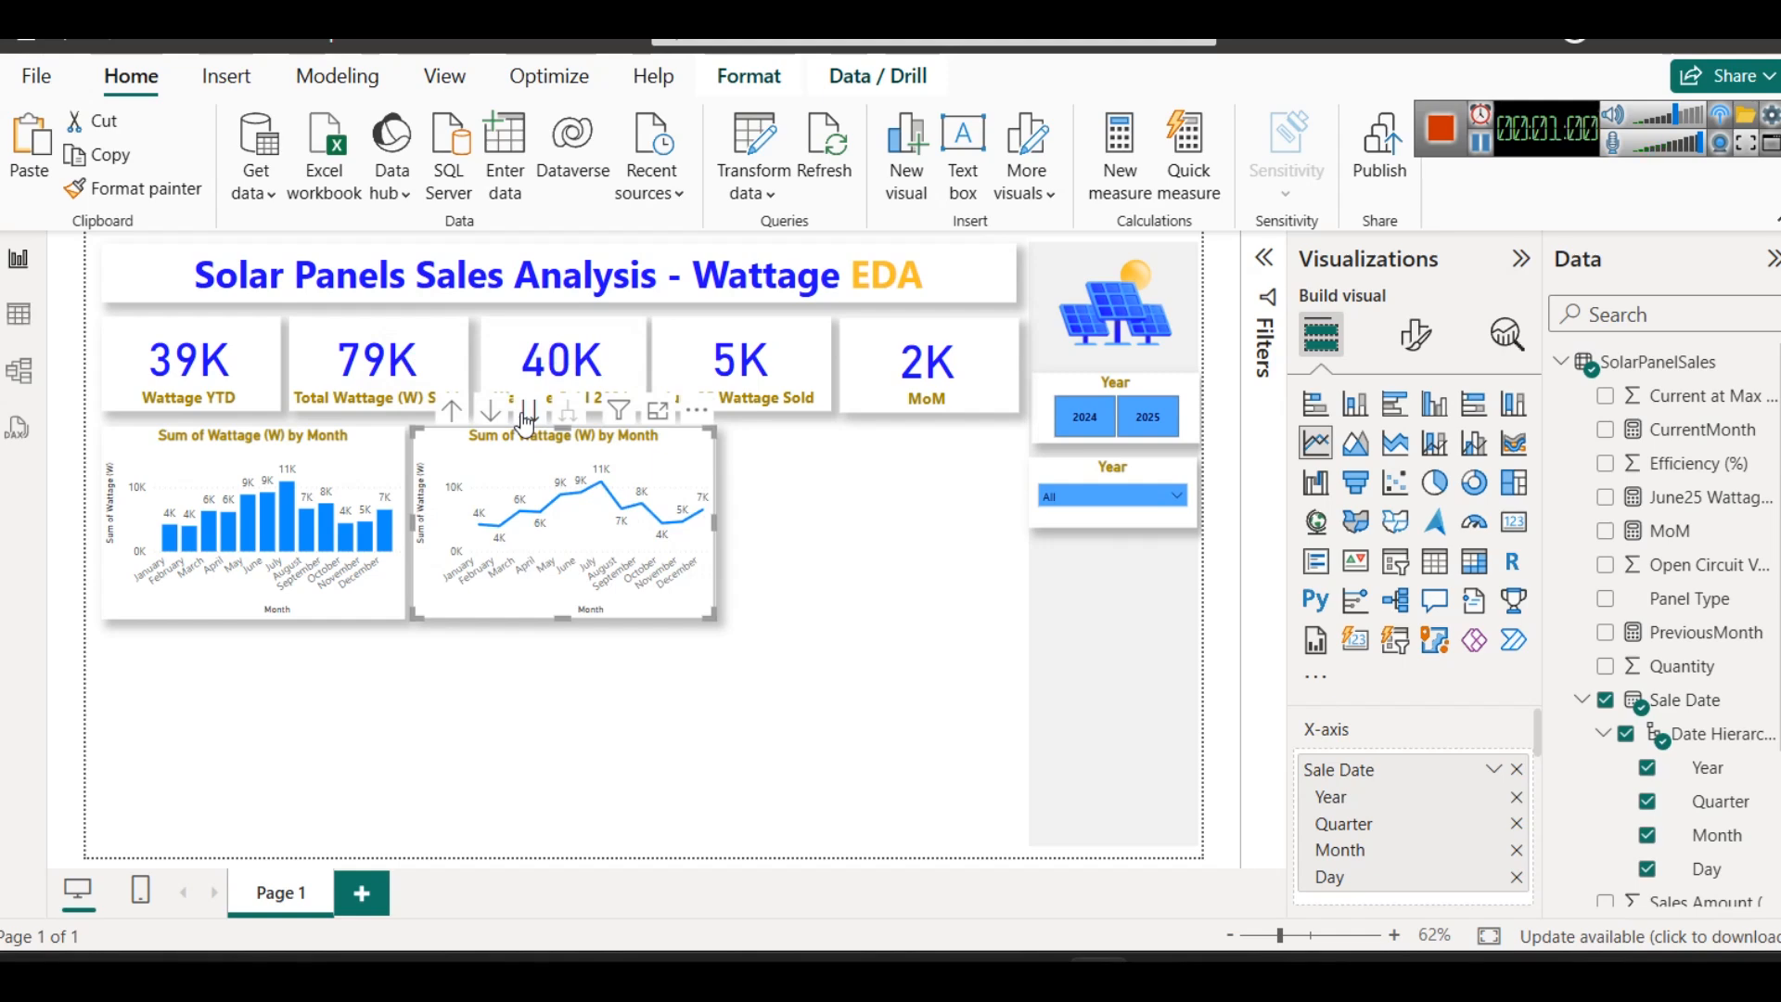
pyautogui.click(451, 413)
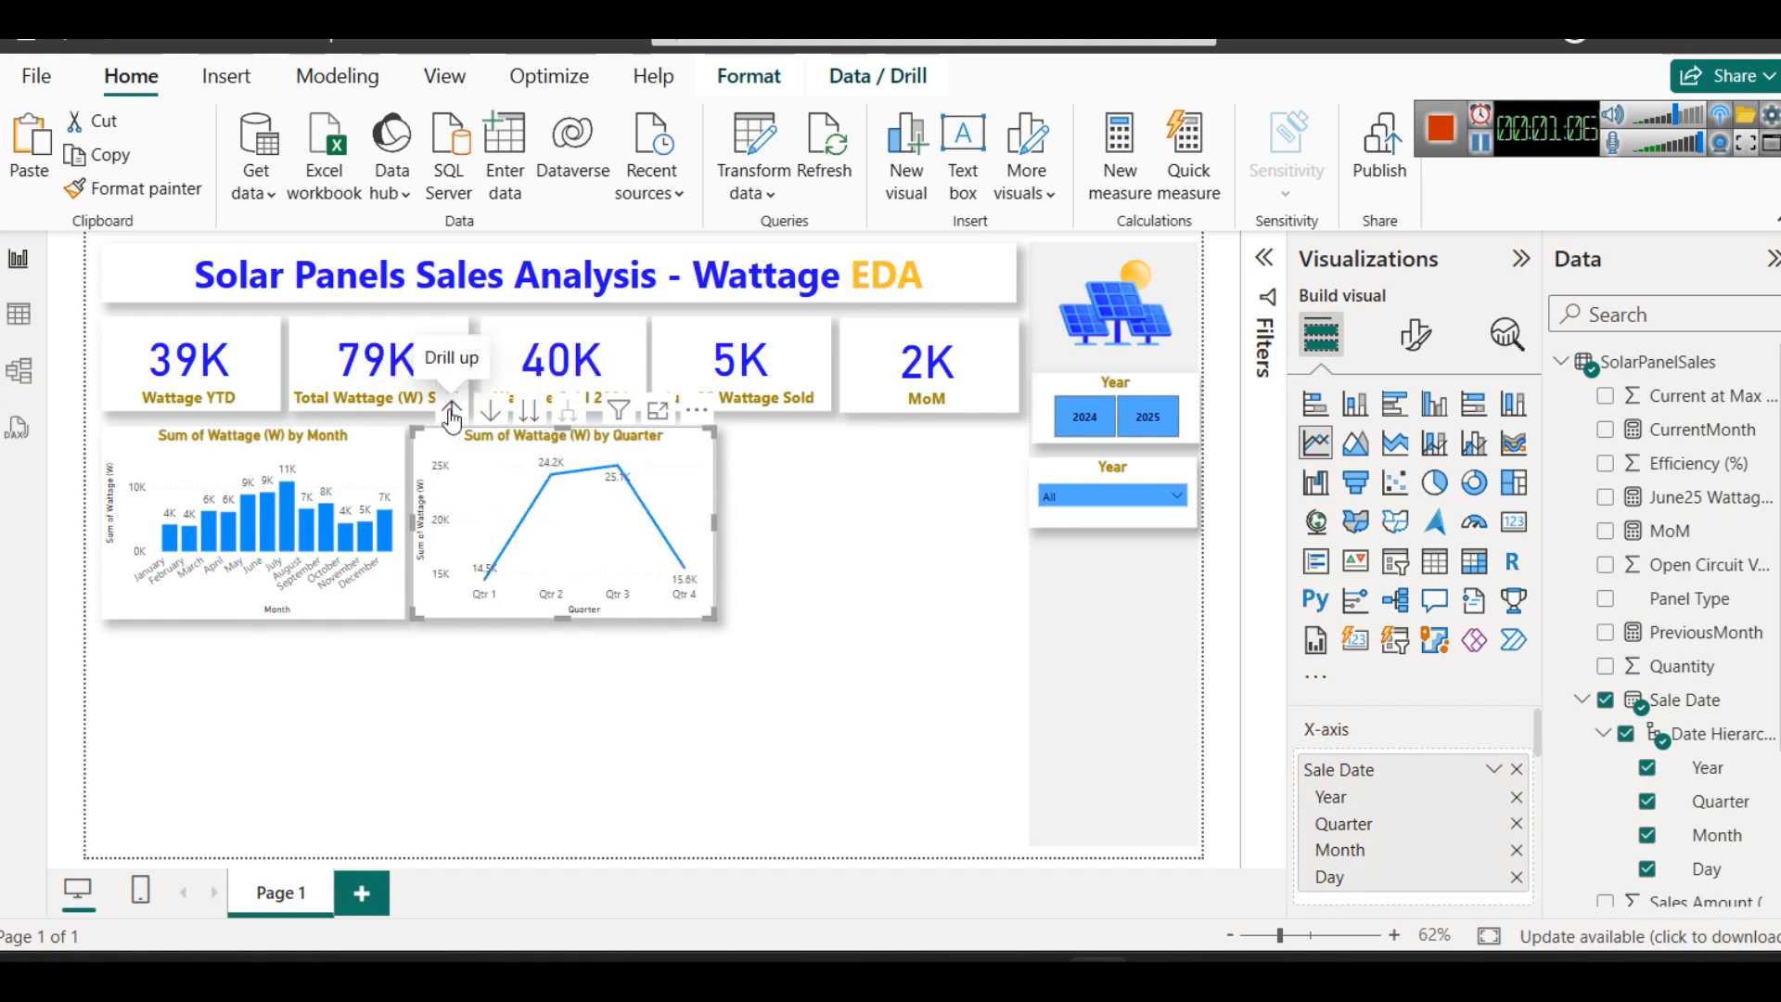
pyautogui.click(452, 413)
# - Expand the line chart's hierarchy to Year, Quarter and Month and convert it to an area chart
pyautogui.click(567, 411)
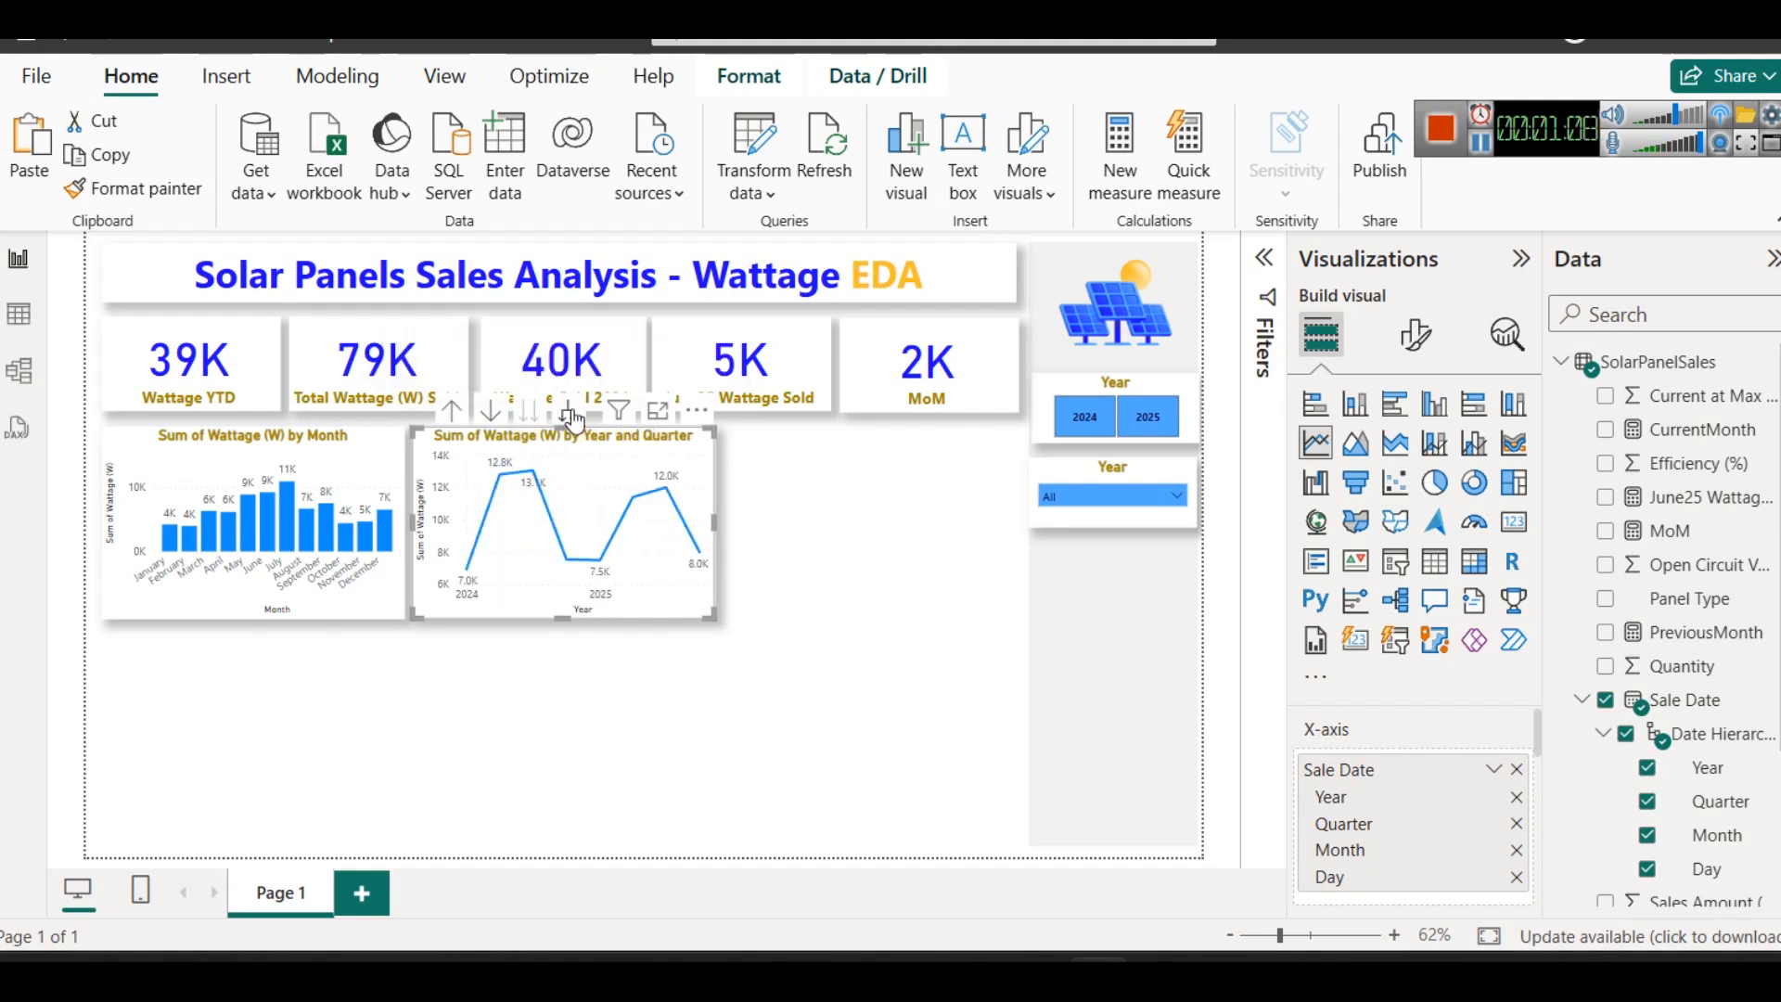
pyautogui.click(567, 414)
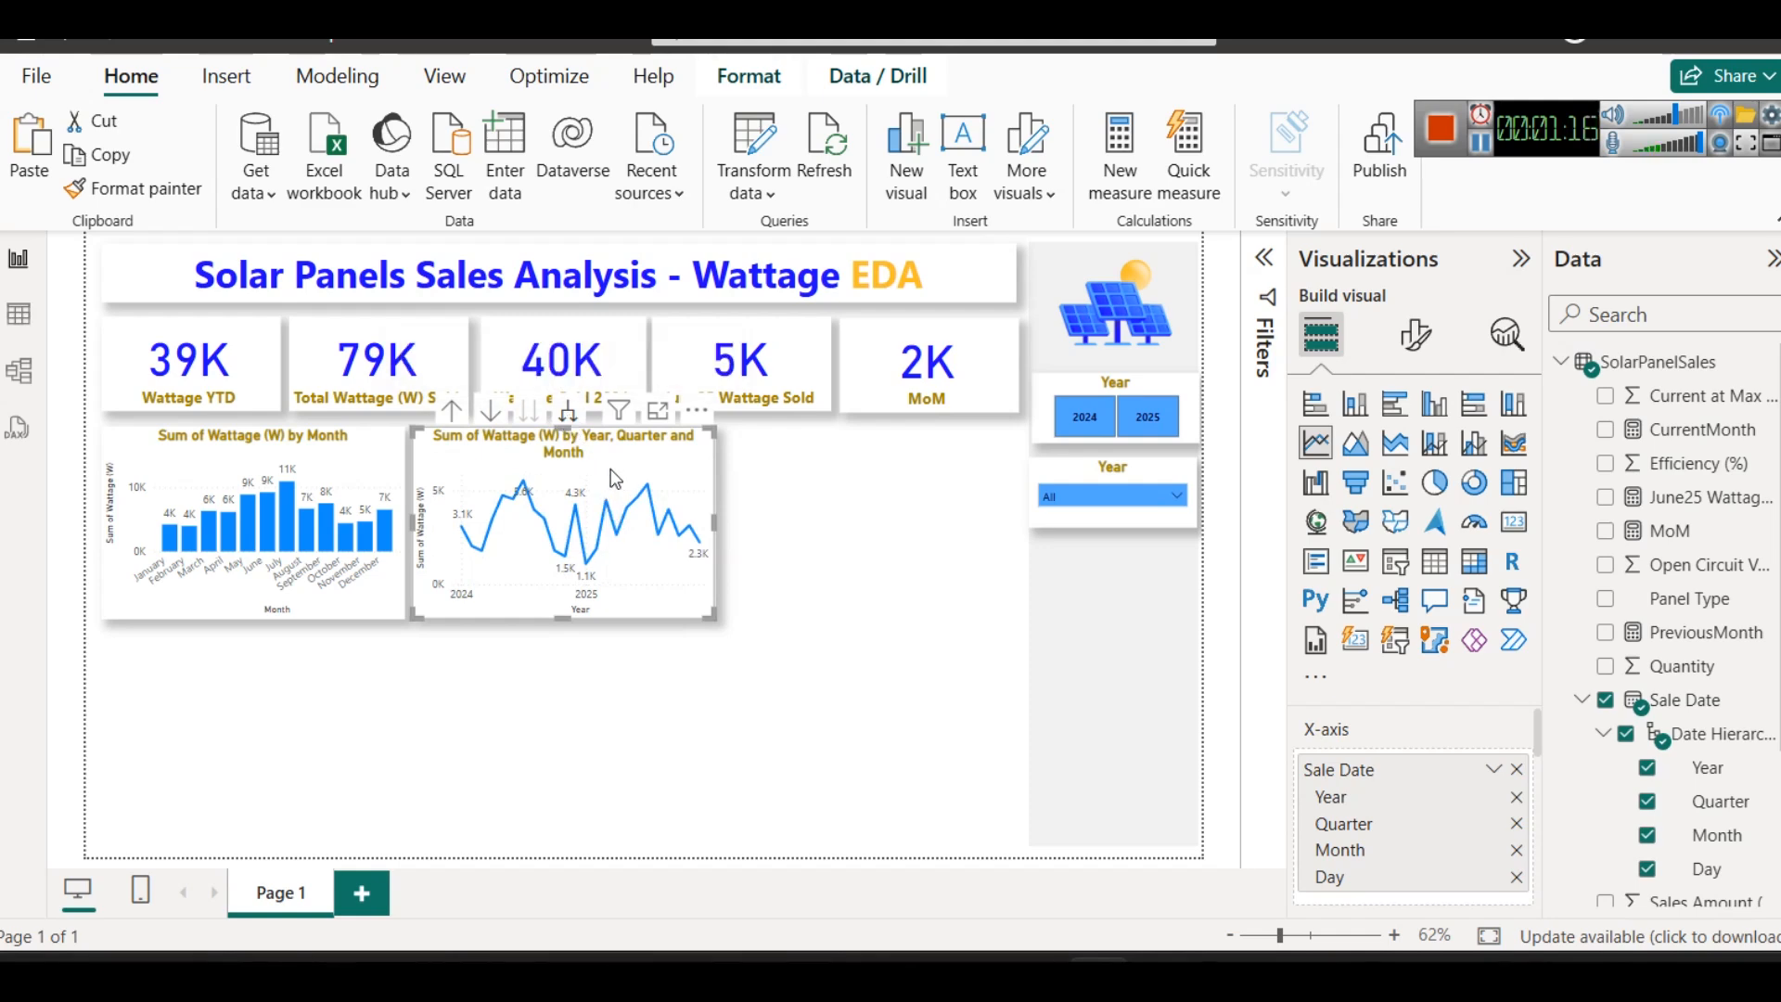
pyautogui.click(1341, 449)
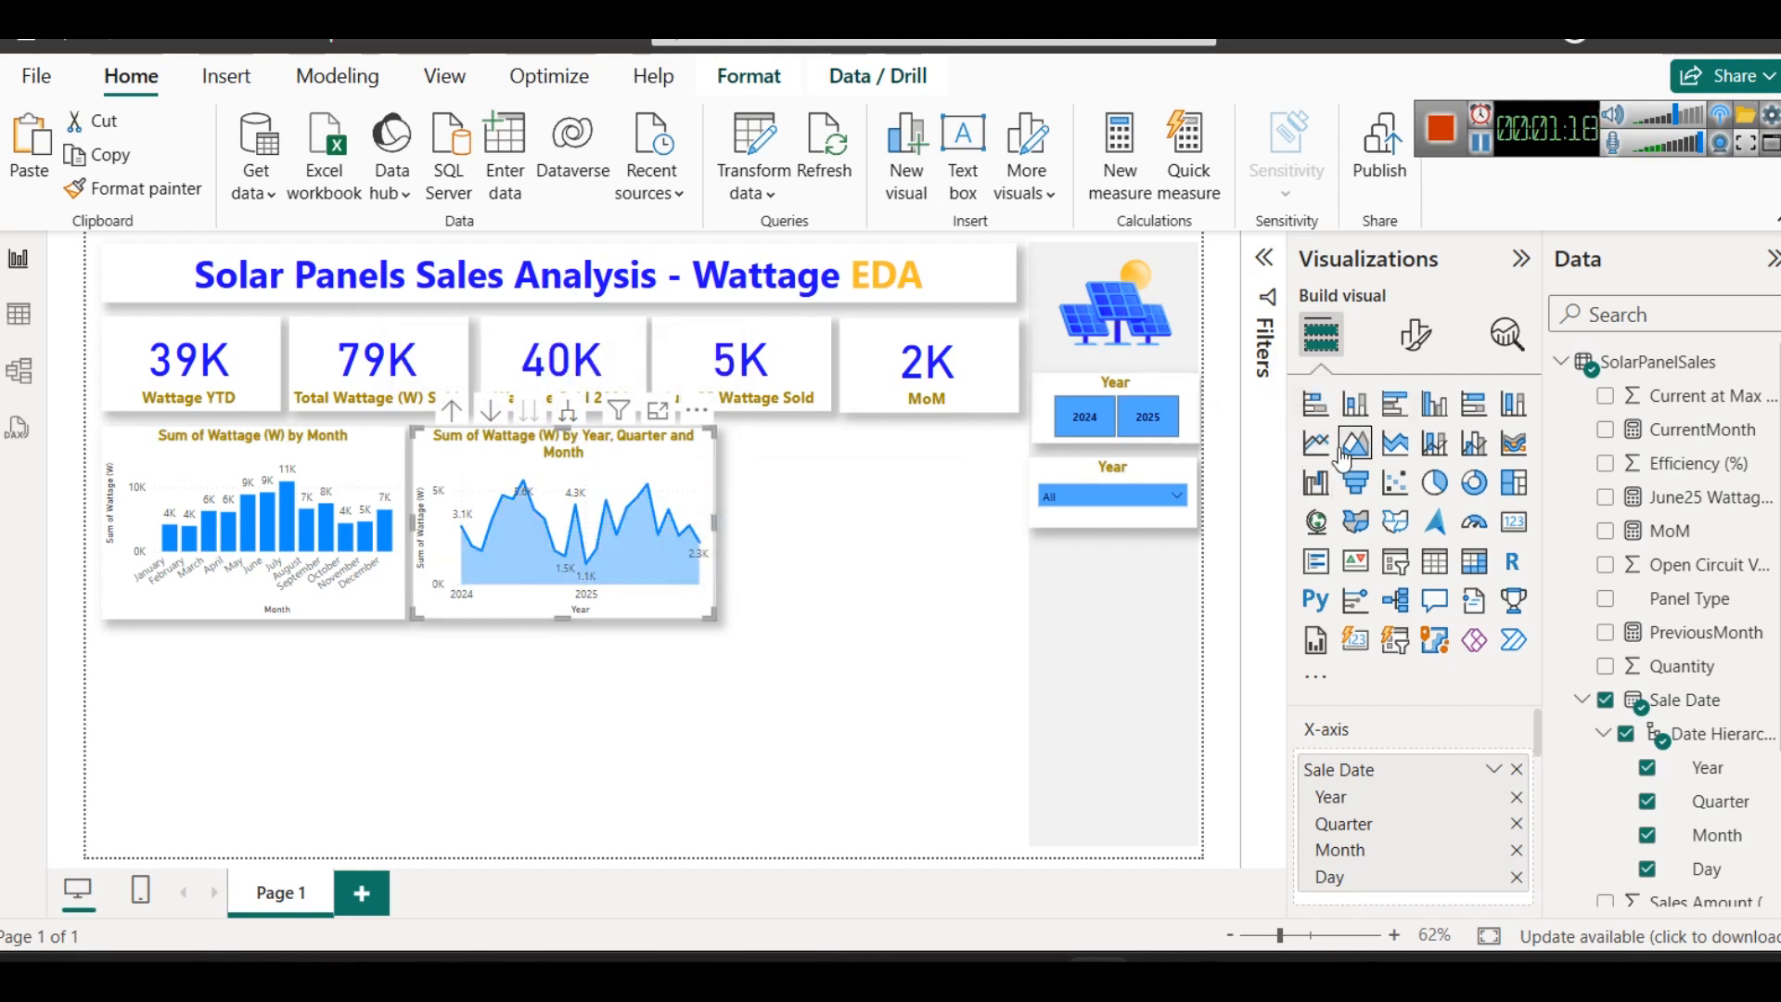
pyautogui.click(929, 554)
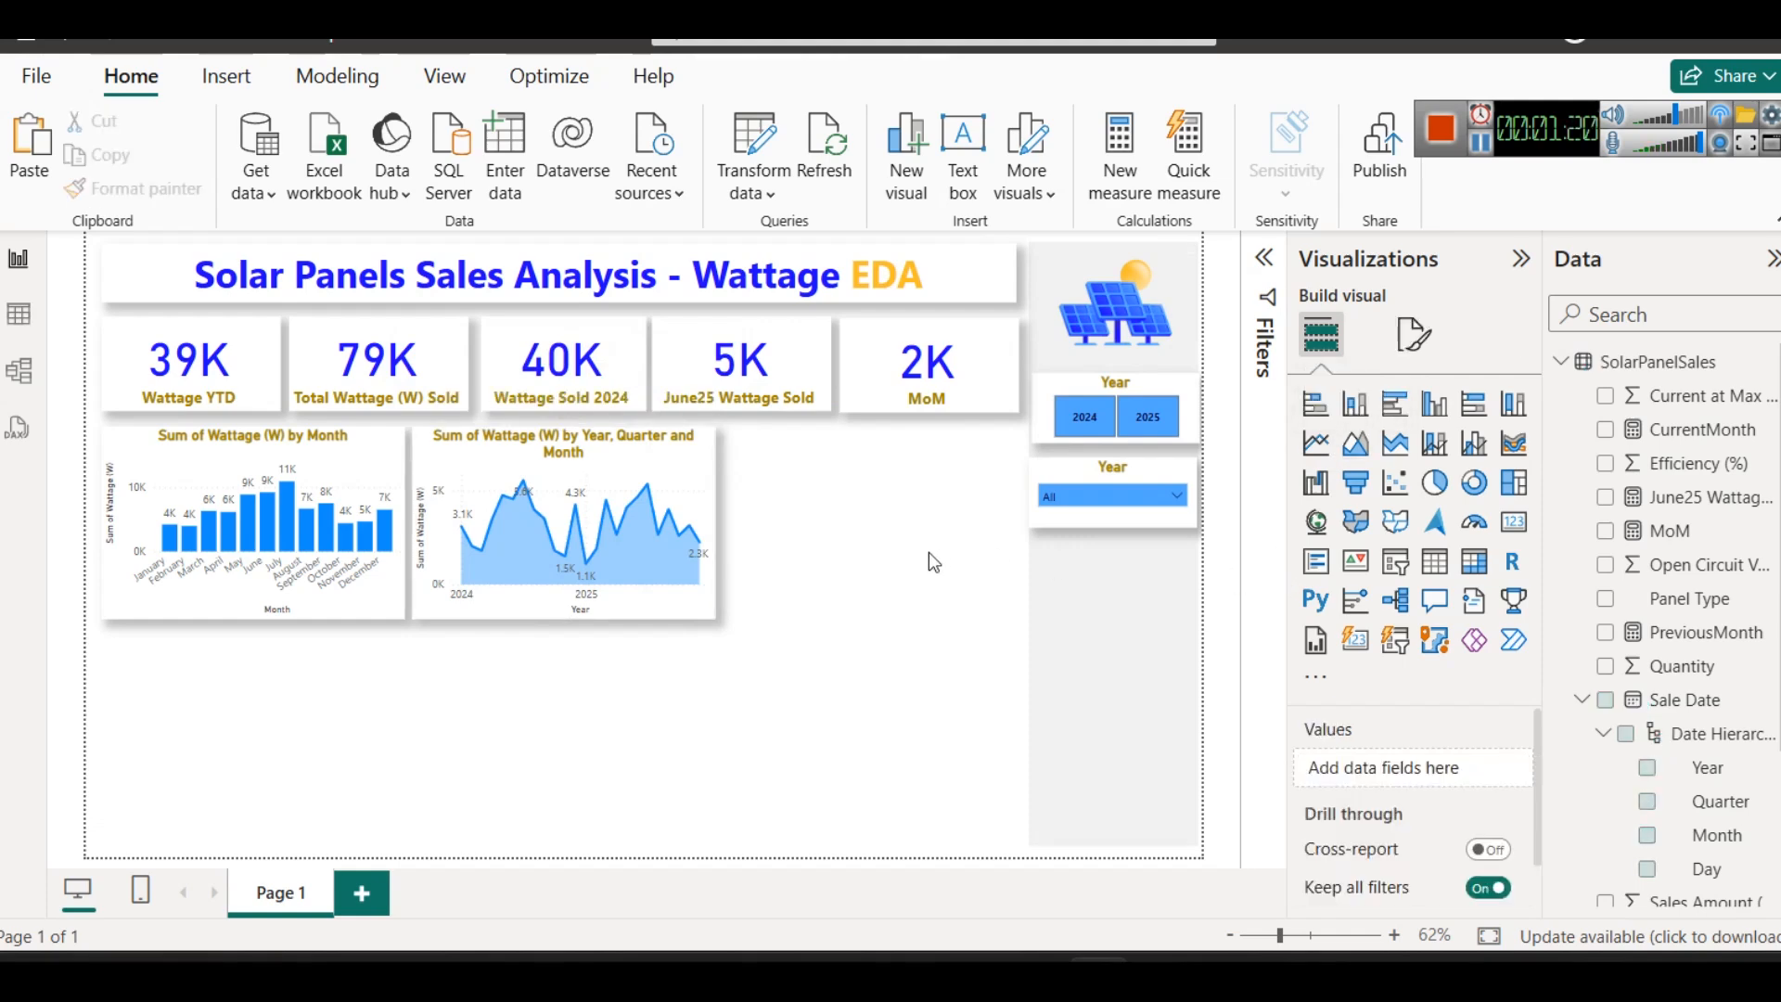
pyautogui.click(677, 470)
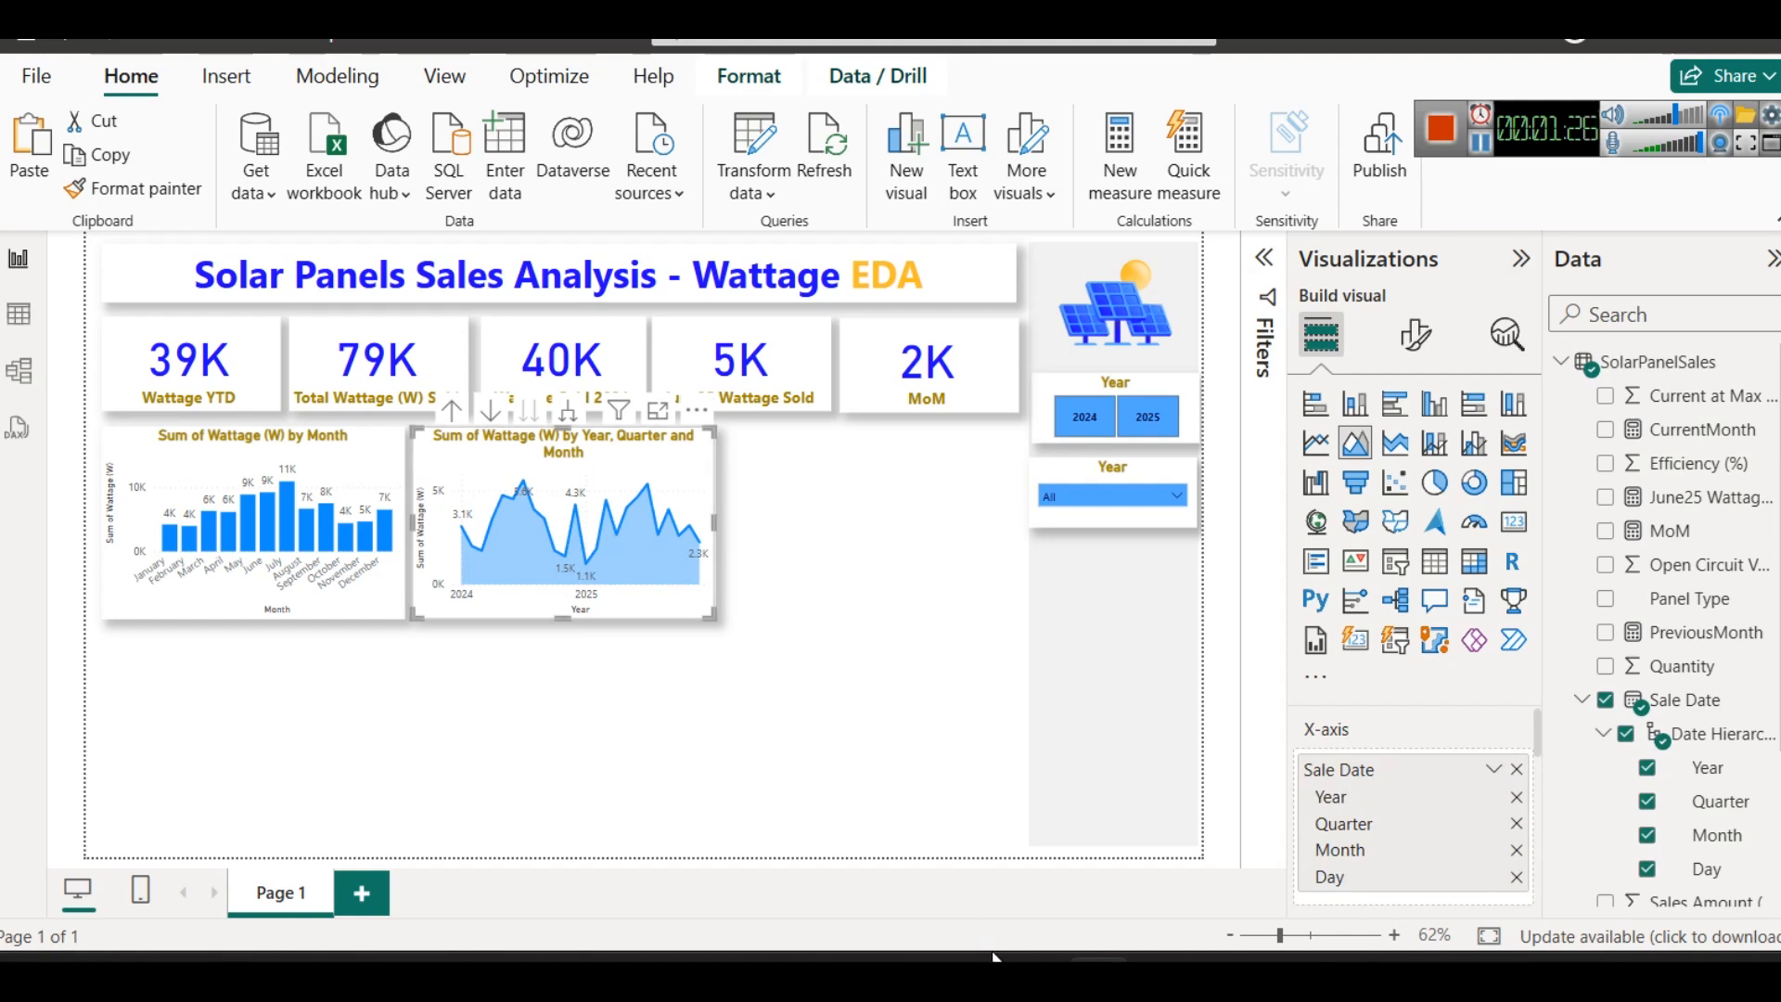
# - Switch to the colorstech.net DAX solutions page, look over the questions after Month-over-Month Wattage Change, and return to Power BI
pyautogui.moveTo(994, 955)
pyautogui.click(904, 883)
pyautogui.scroll(-5, 976, 628)
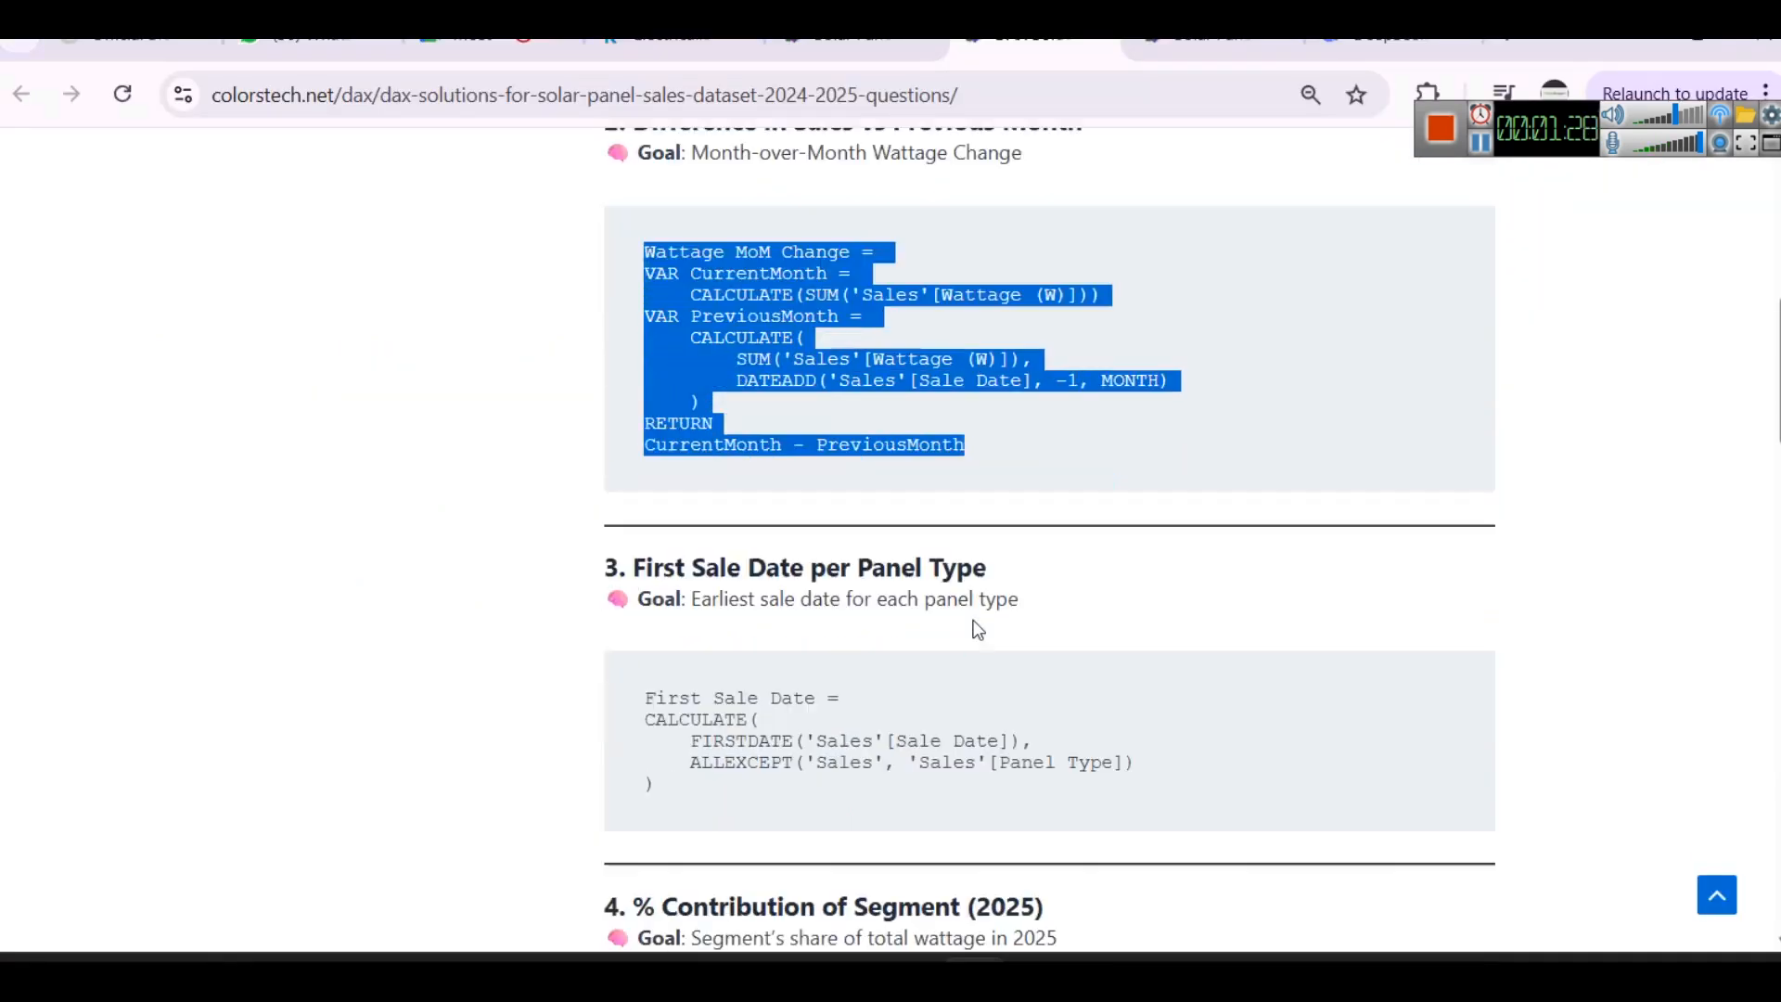
pyautogui.scroll(5, 976, 629)
pyautogui.click(1644, 43)
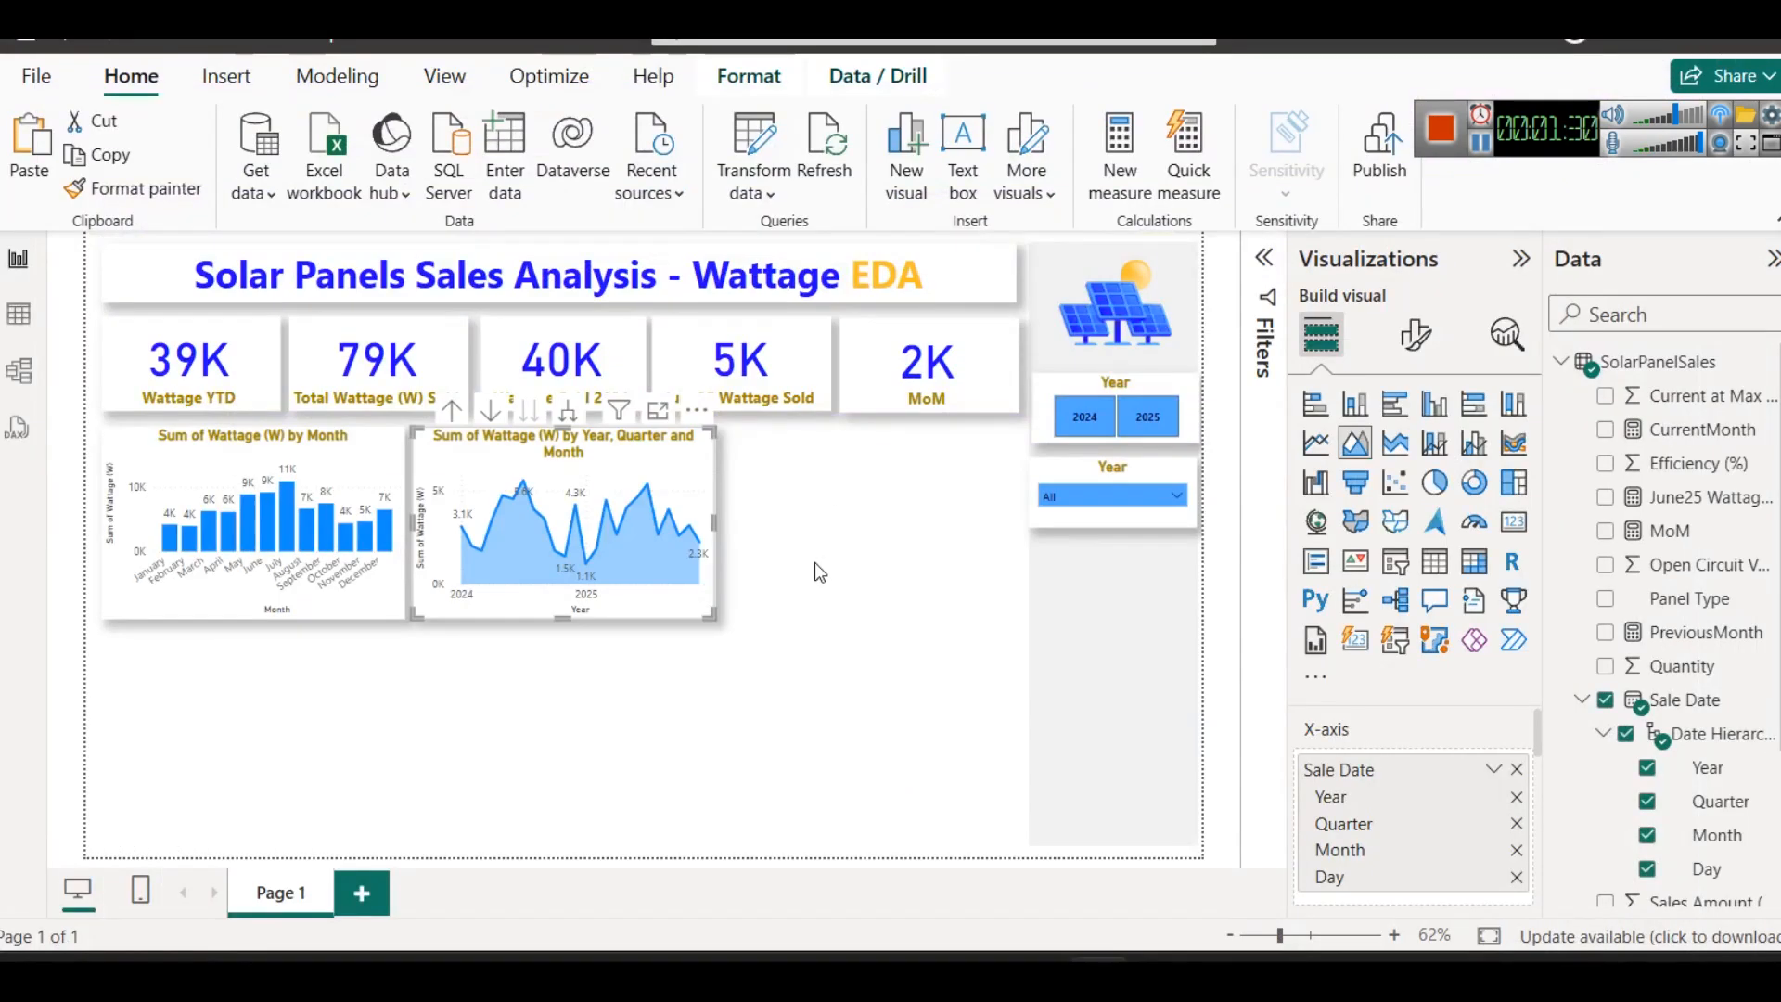
# - Duplicate the area chart and place the copy to its right, below the June25 Wattage Sold and MoM cards
pyautogui.click(849, 593)
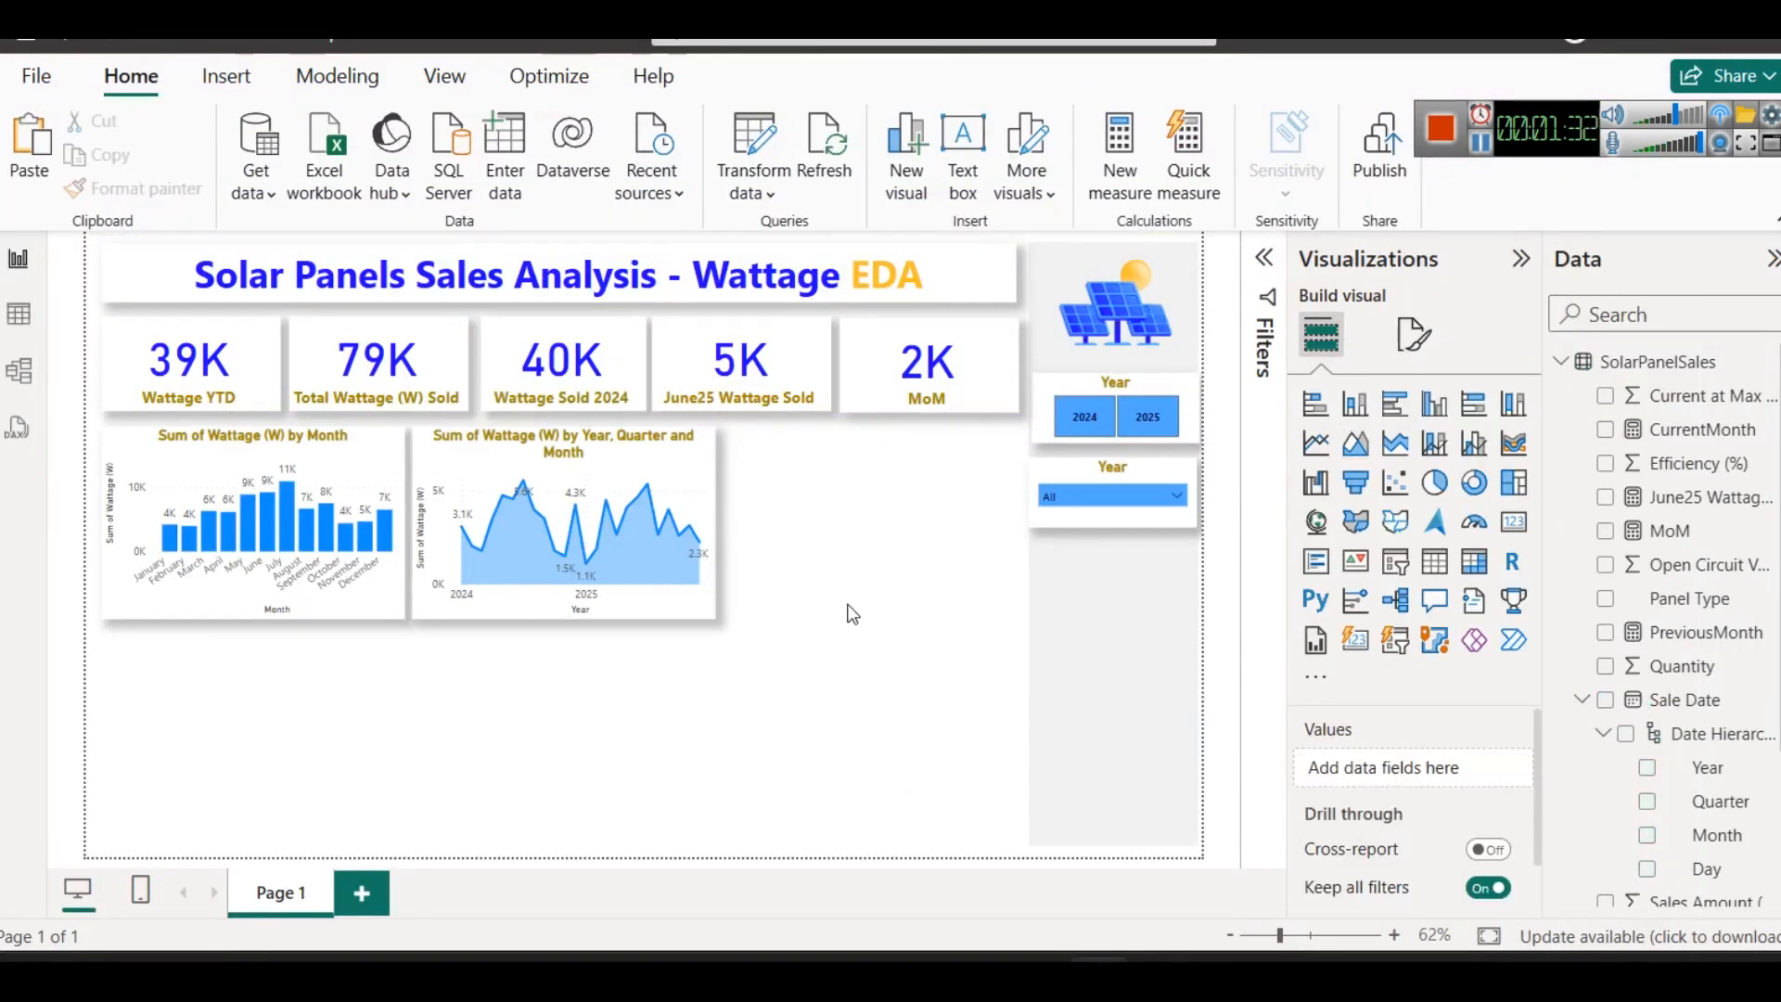
pyautogui.click(694, 459)
pyautogui.hotkey('ctrl', 'c')
pyautogui.hotkey('ctrl', 'v')
pyautogui.moveTo(693, 458); pyautogui.dragTo(985, 445)
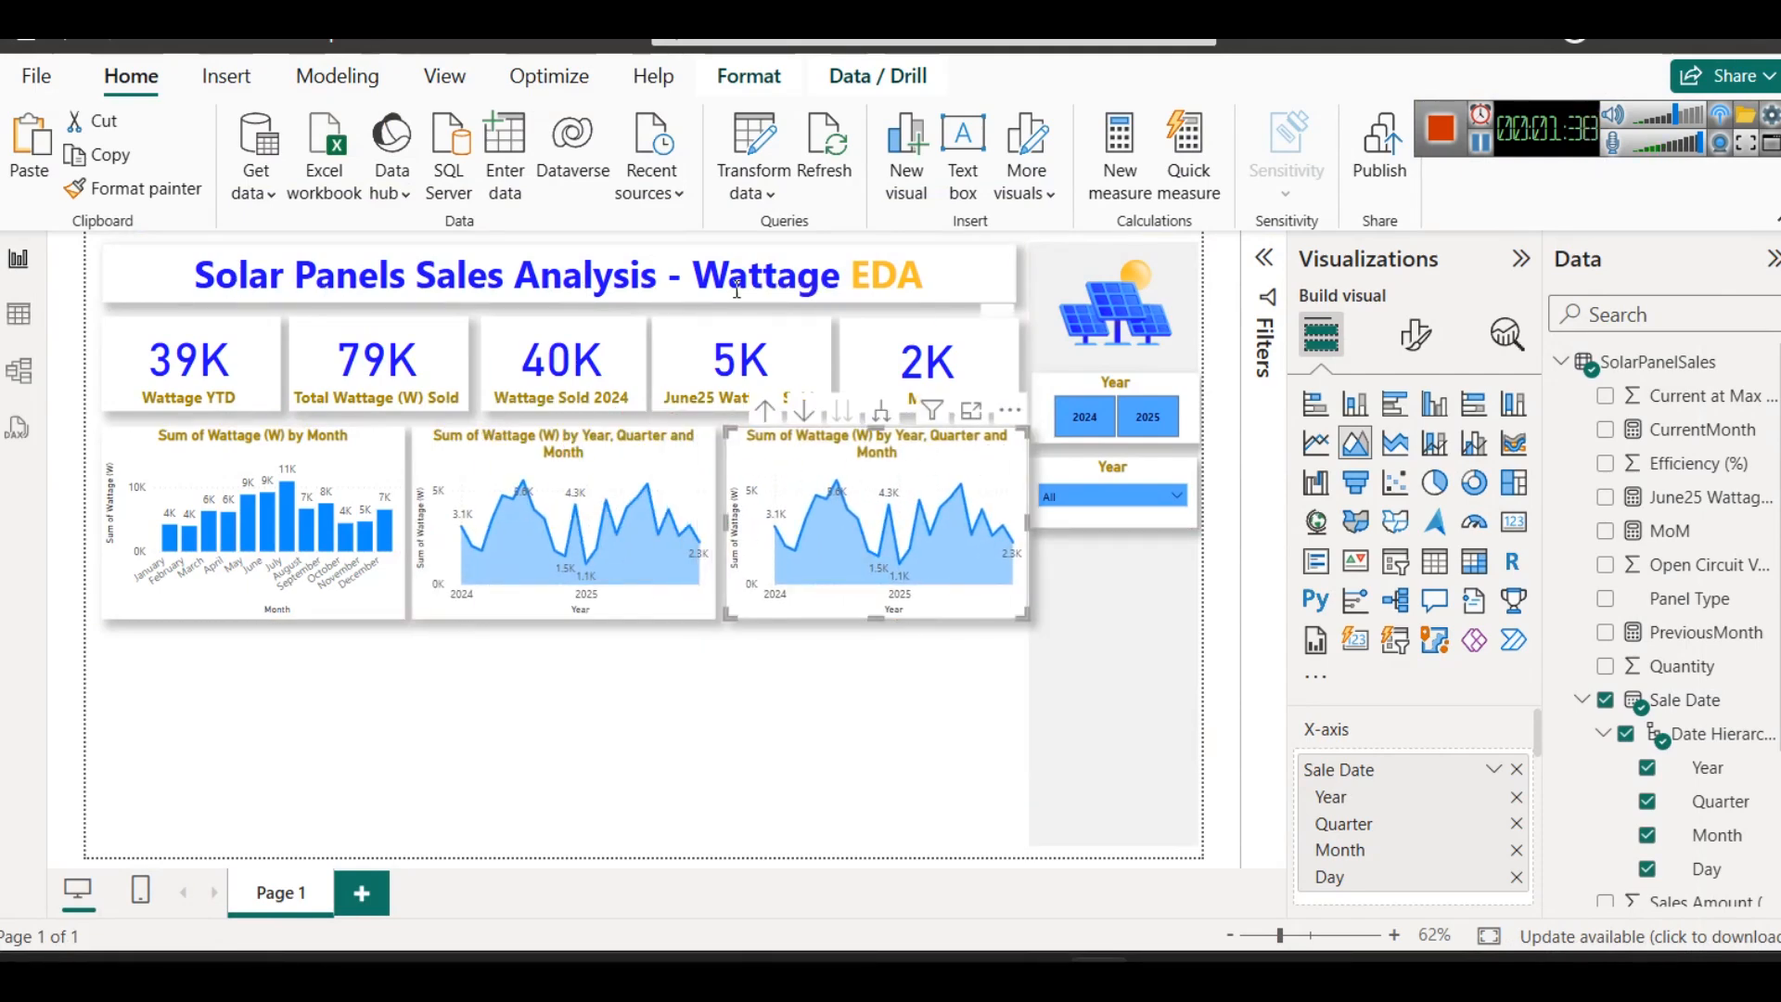
# - Nudge the two area charts slightly left so the row is evenly spaced and lines up with the cards above
pyautogui.click(511, 439)
pyautogui.click(829, 449)
pyautogui.press('Left')
pyautogui.press('Left')
pyautogui.press('Left')
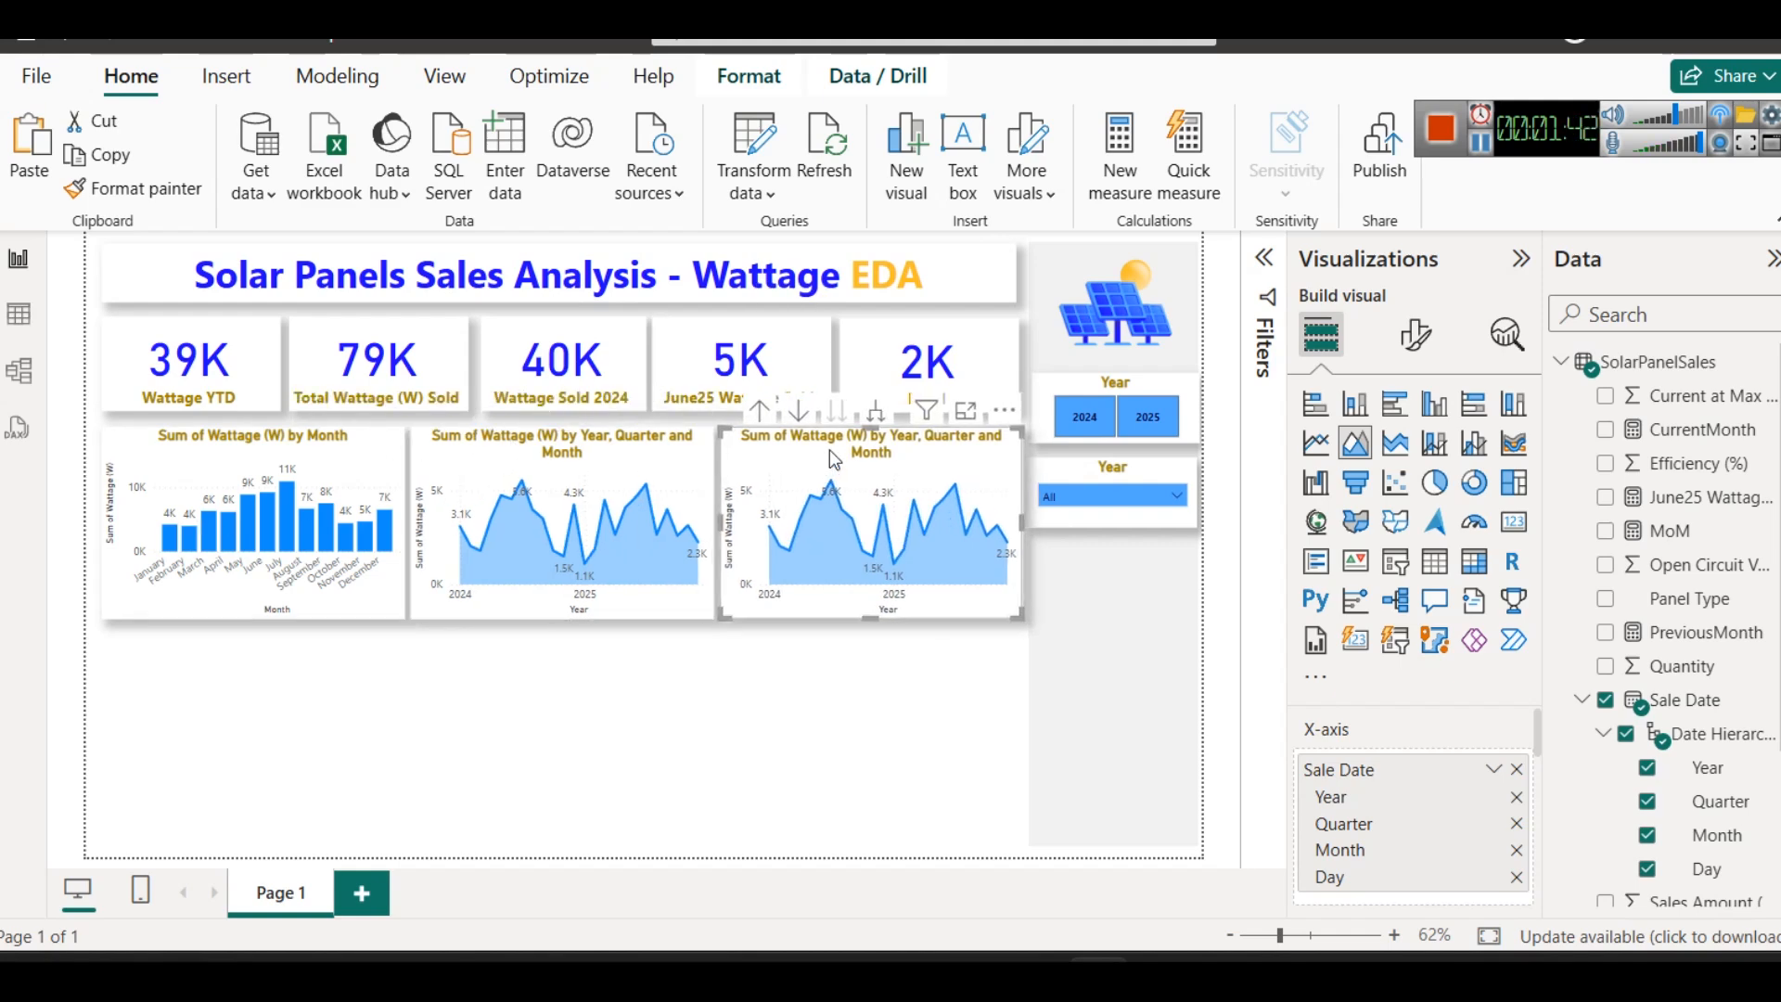
pyautogui.click(770, 718)
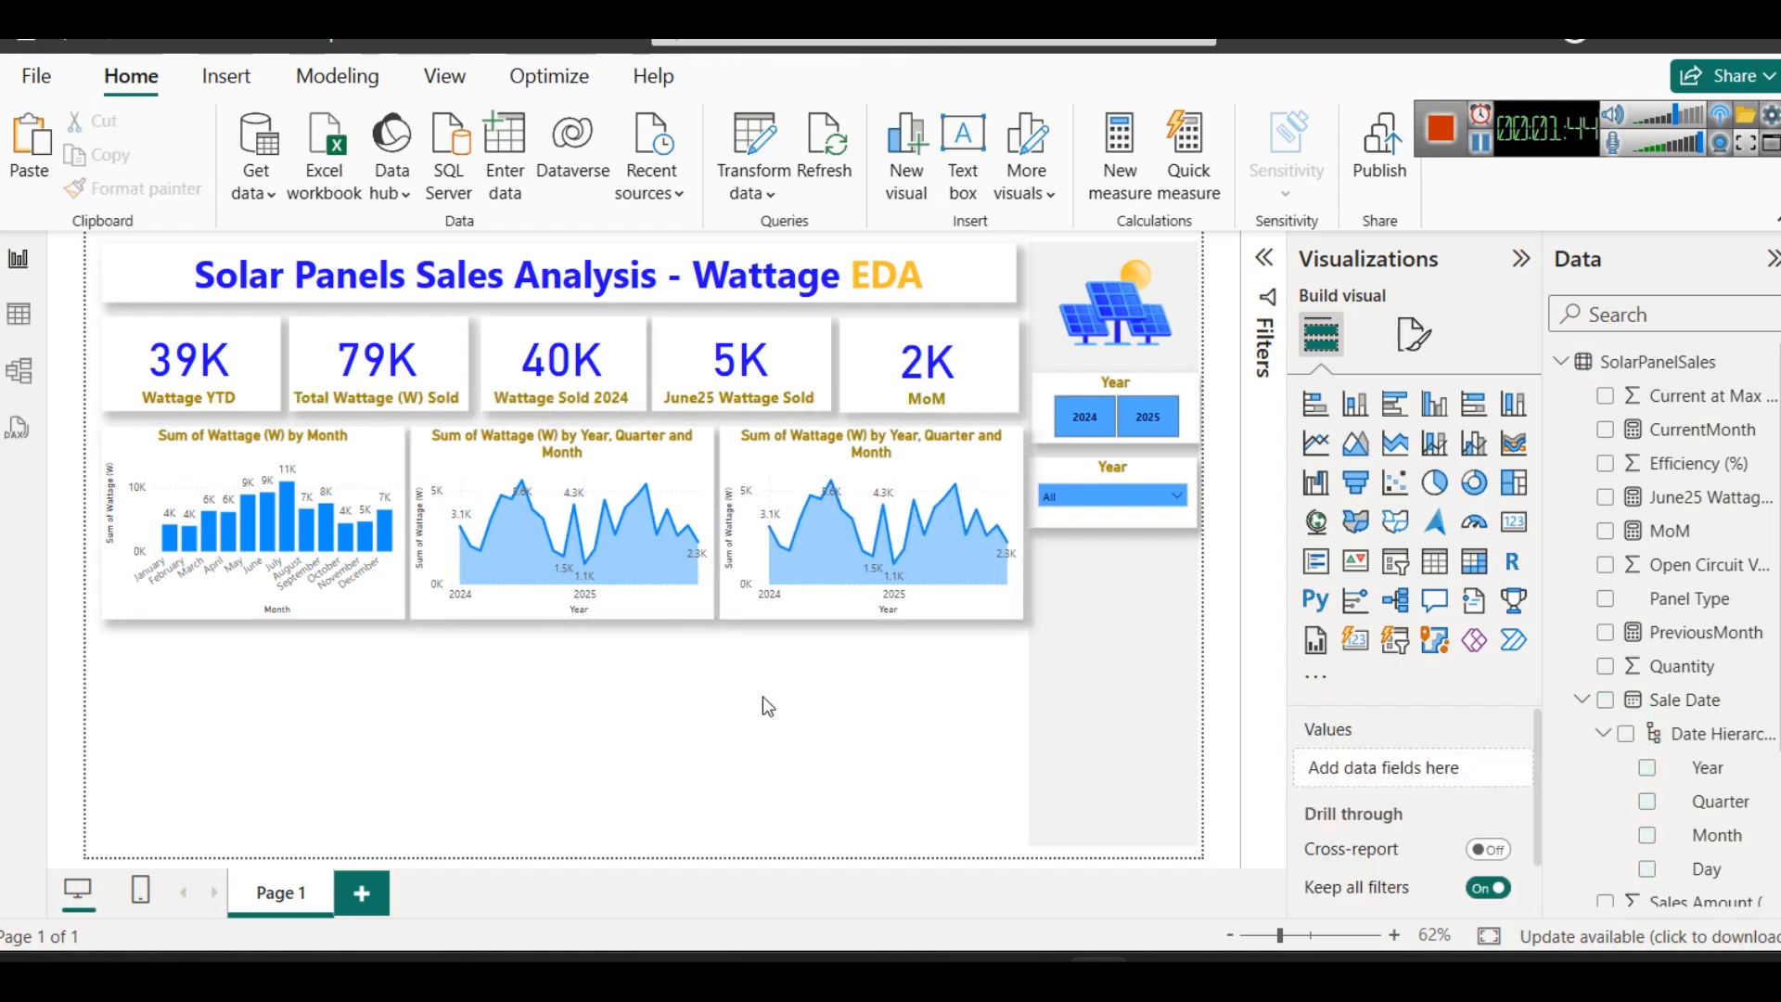
pyautogui.click(536, 464)
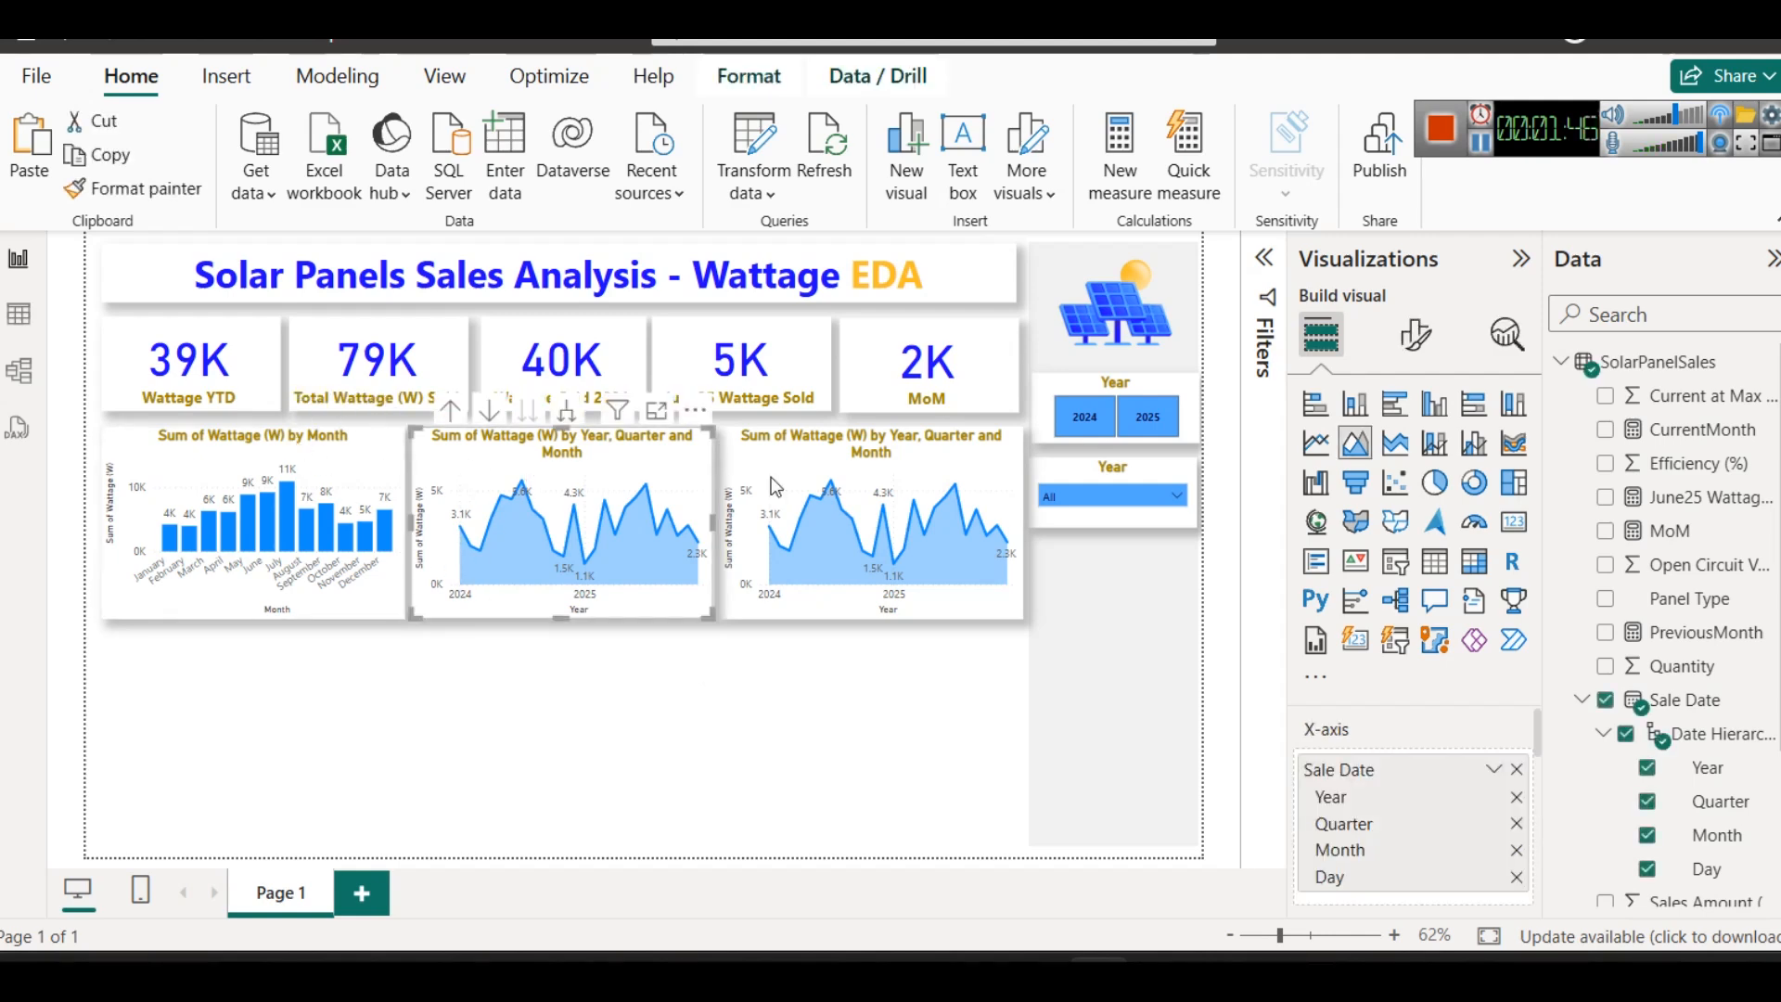
pyautogui.click(839, 520)
pyautogui.click(838, 716)
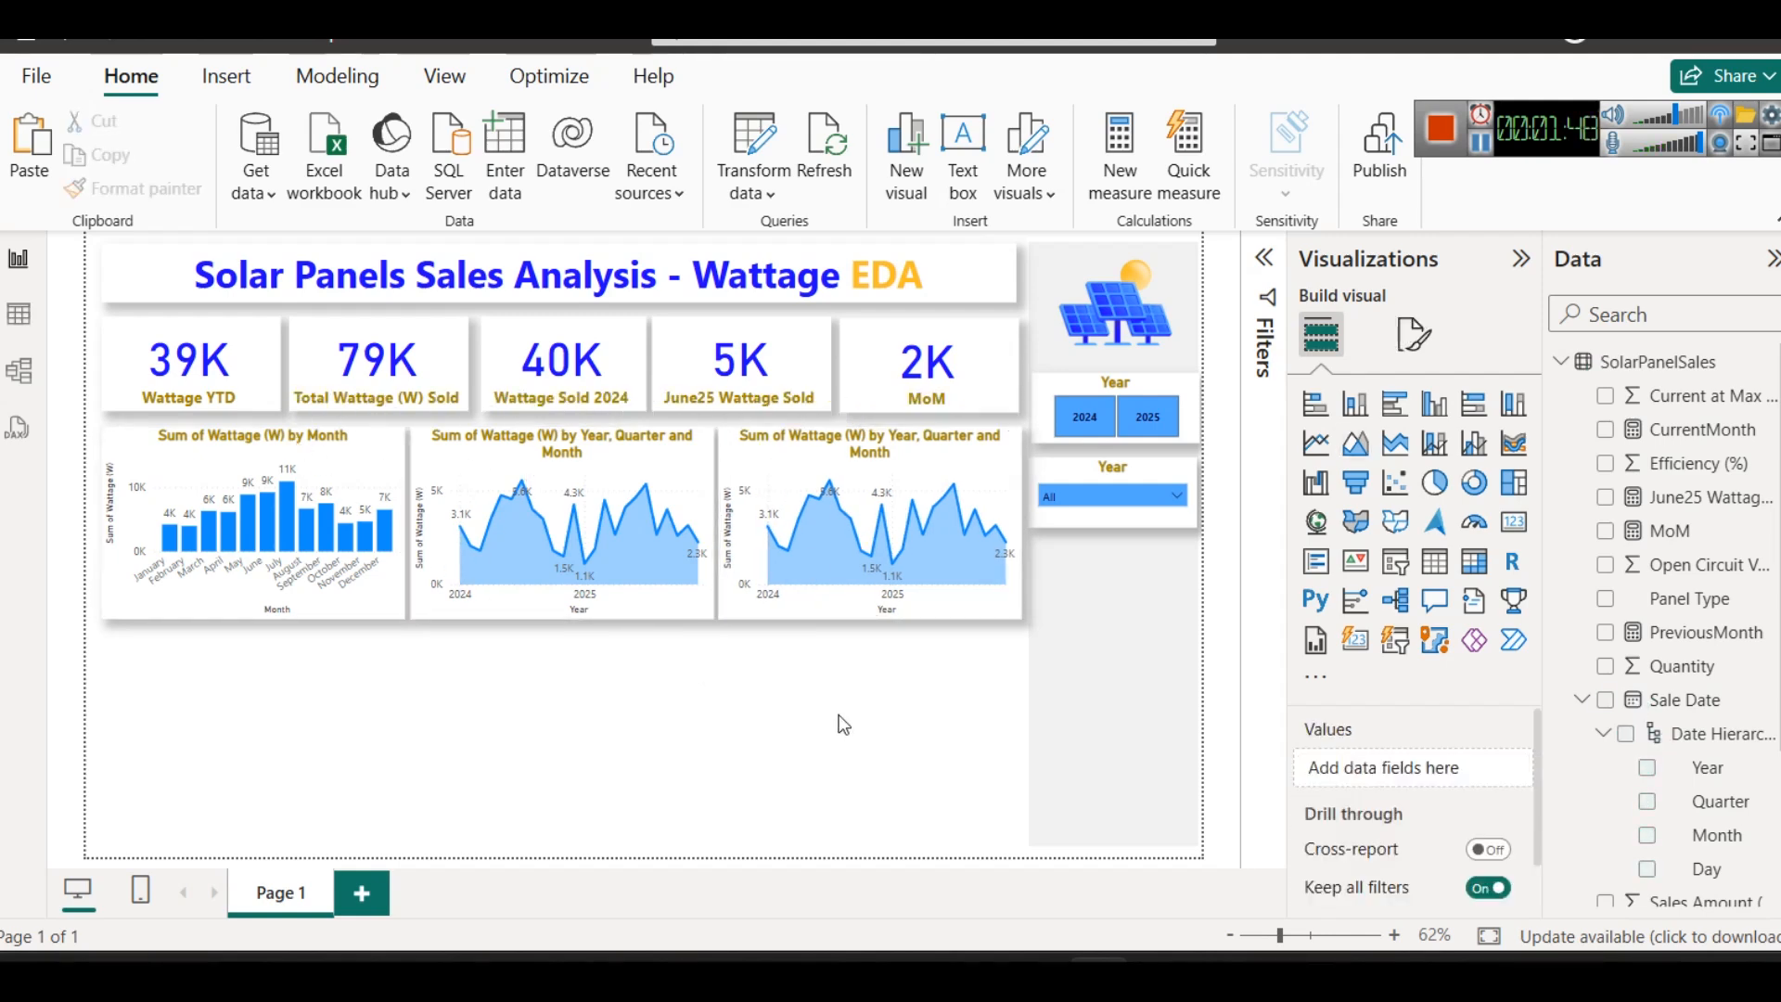
# - Check the columns of the SolarPanelSales table in the table data and return to the report
pyautogui.click(601, 447)
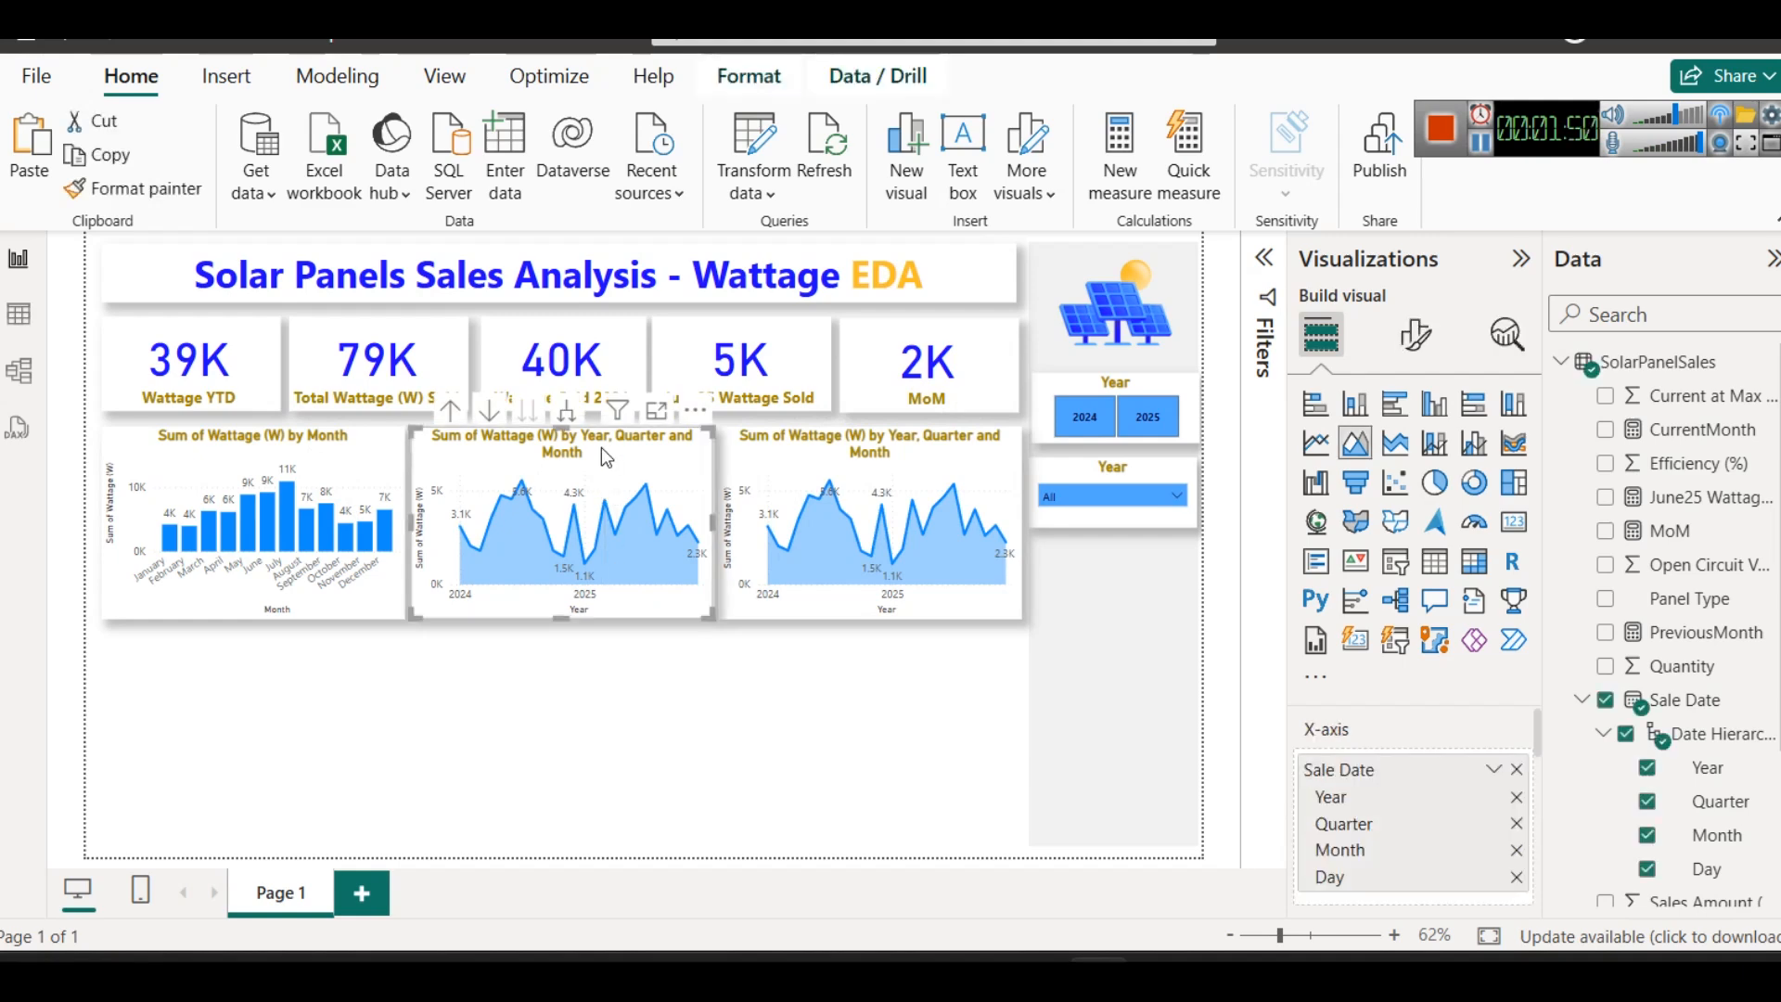
pyautogui.click(728, 668)
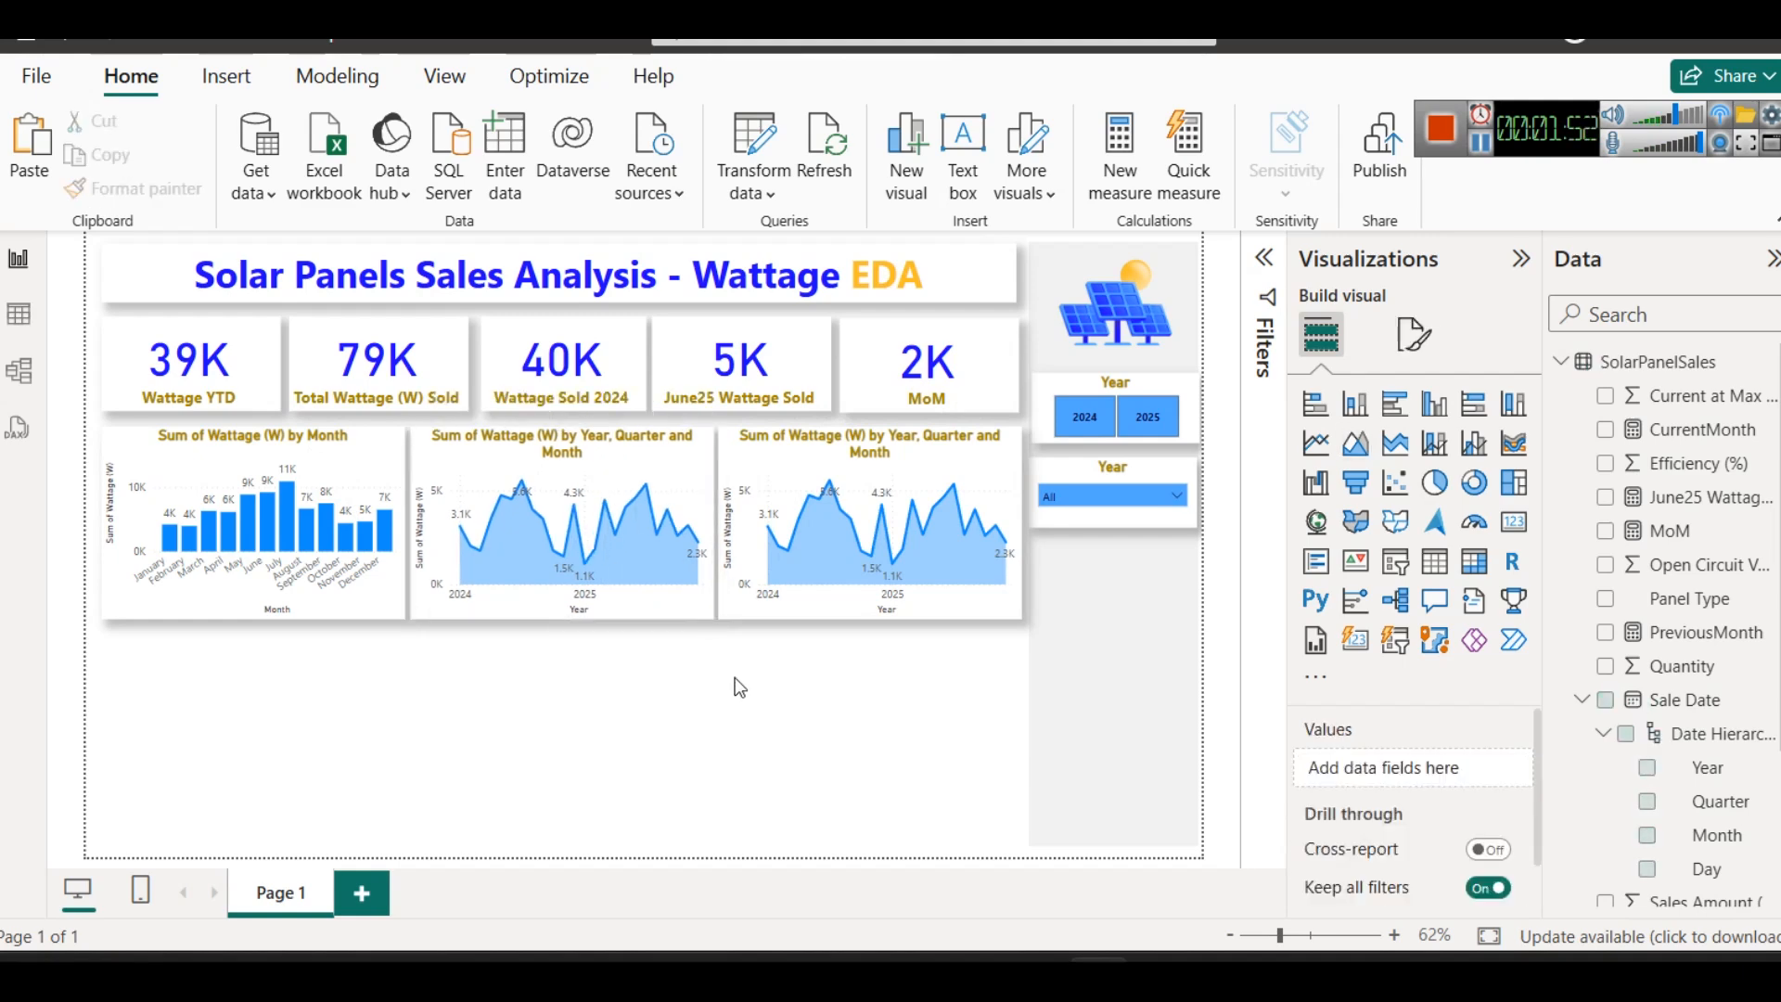
pyautogui.click(18, 313)
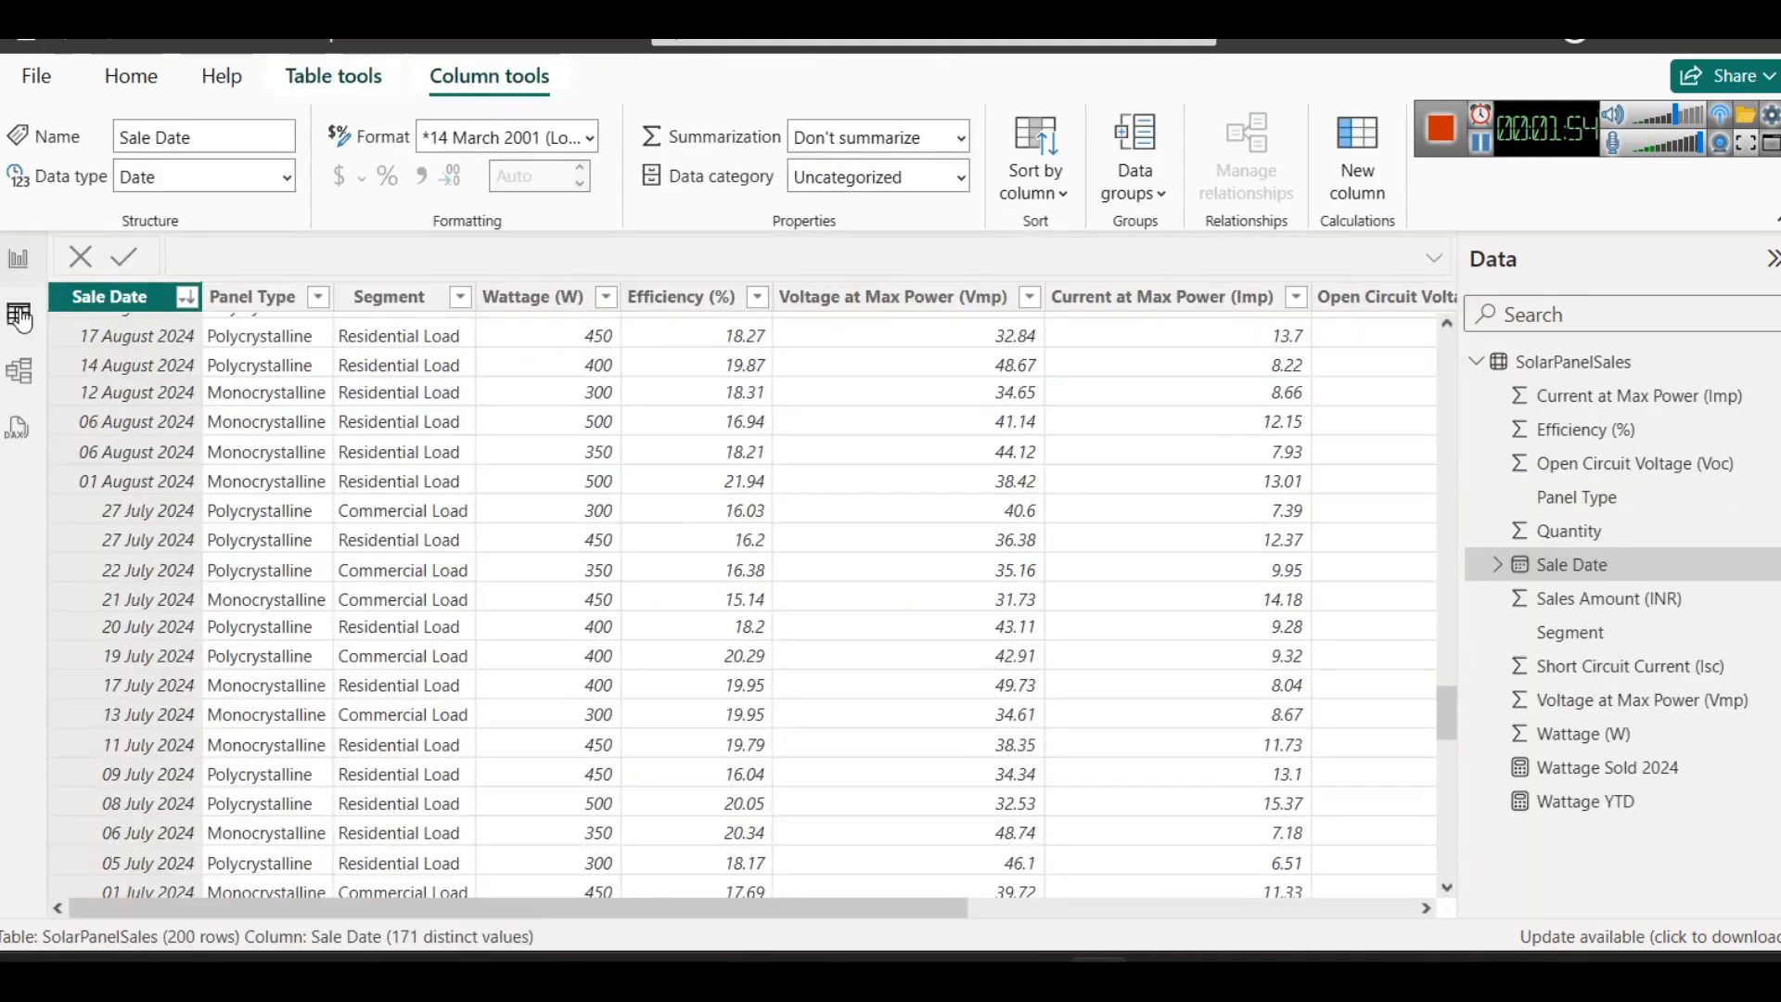
pyautogui.click(18, 259)
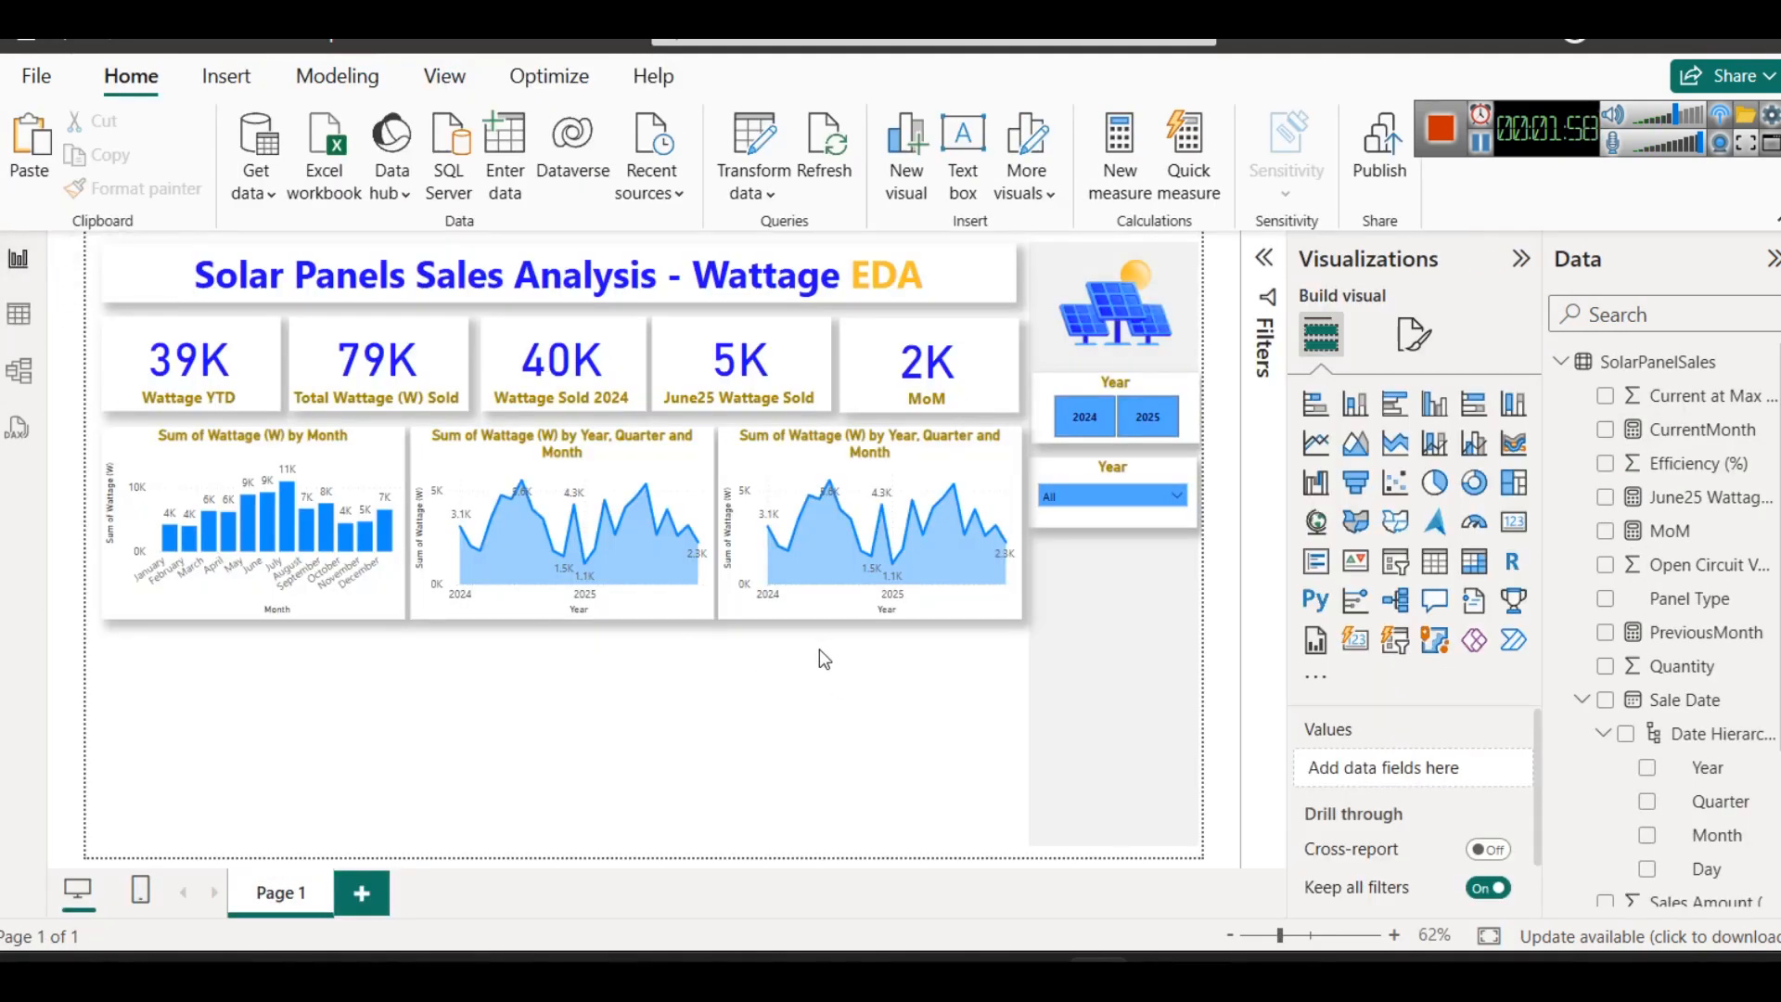
# - Narrow the duplicated area chart slightly to line up with the MoM card above and convert it to a donut chart
pyautogui.click(1019, 496)
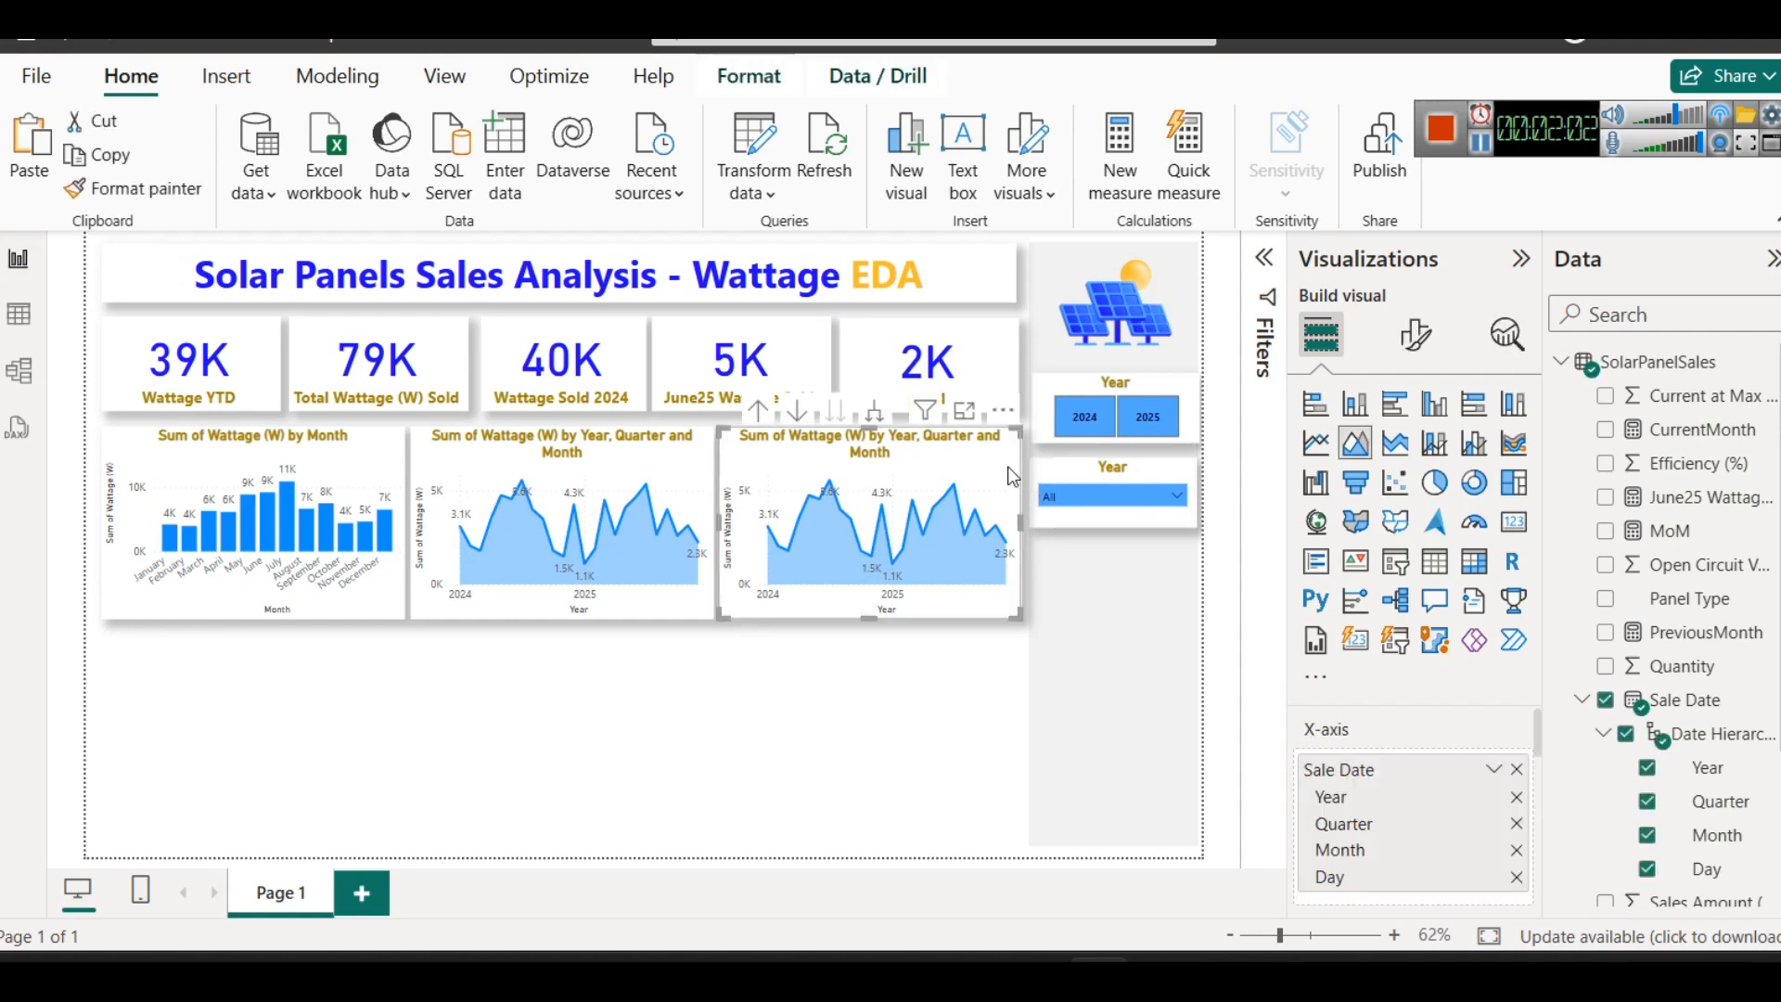
pyautogui.moveTo(1019, 518); pyautogui.dragTo(1019, 524)
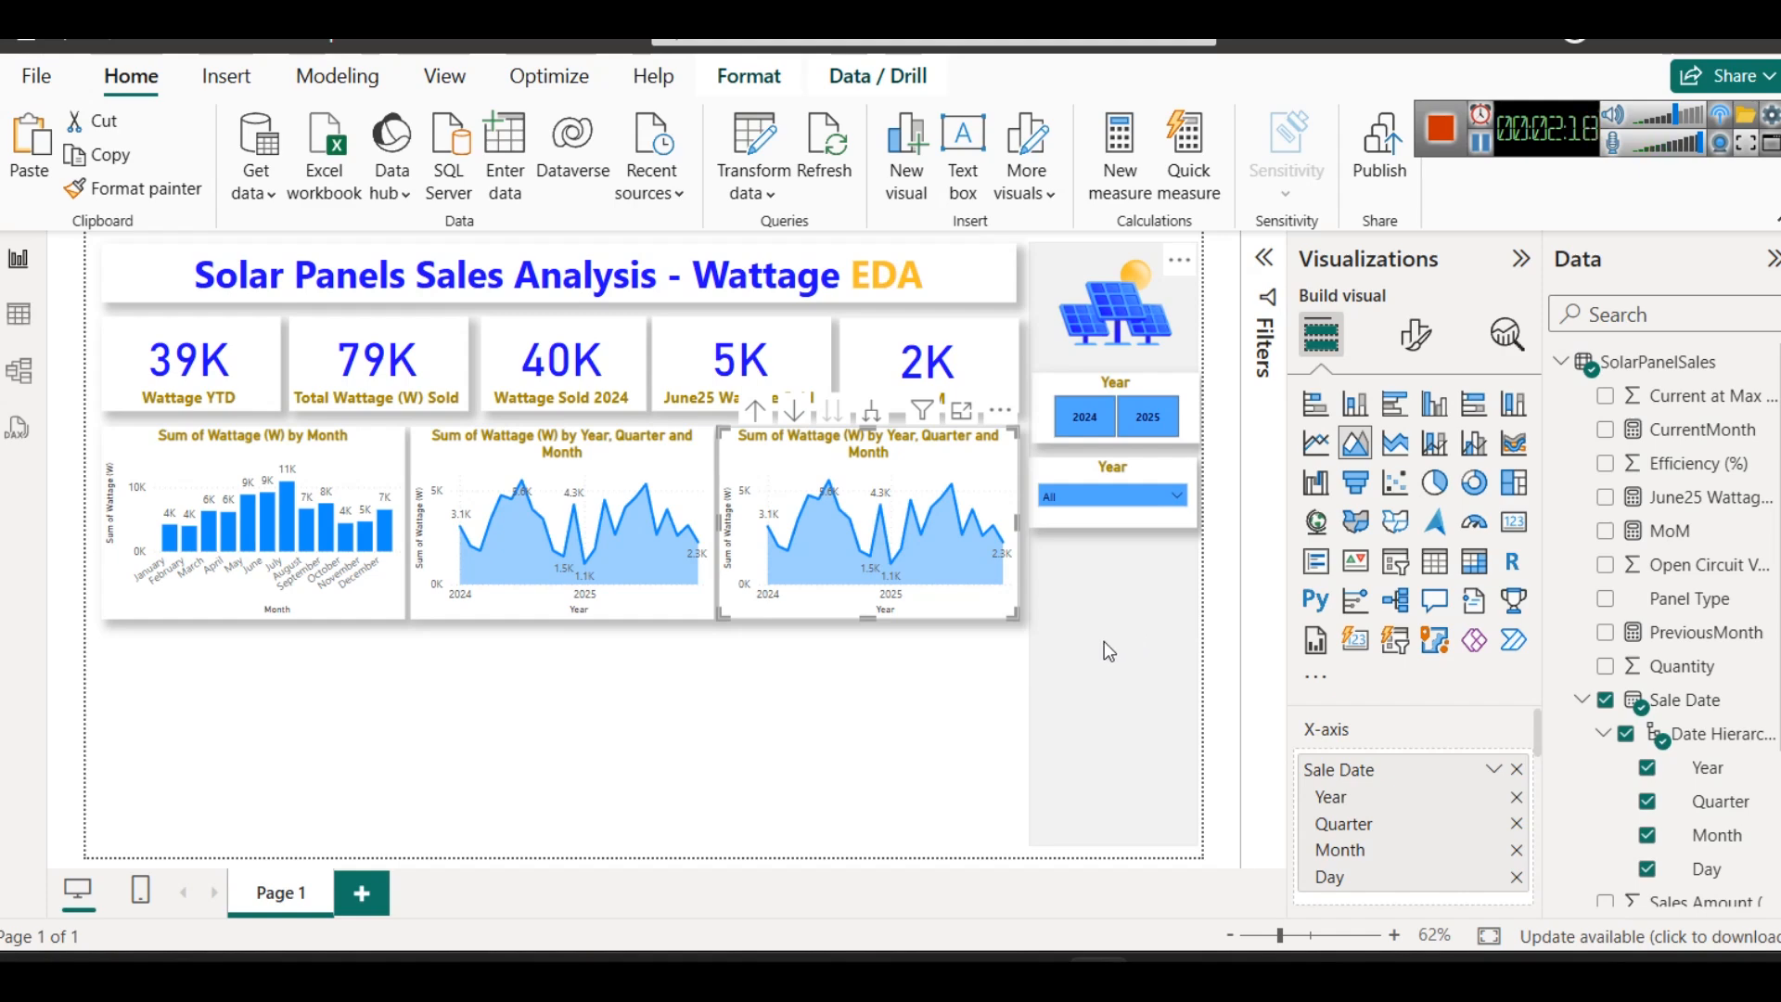
pyautogui.click(1484, 492)
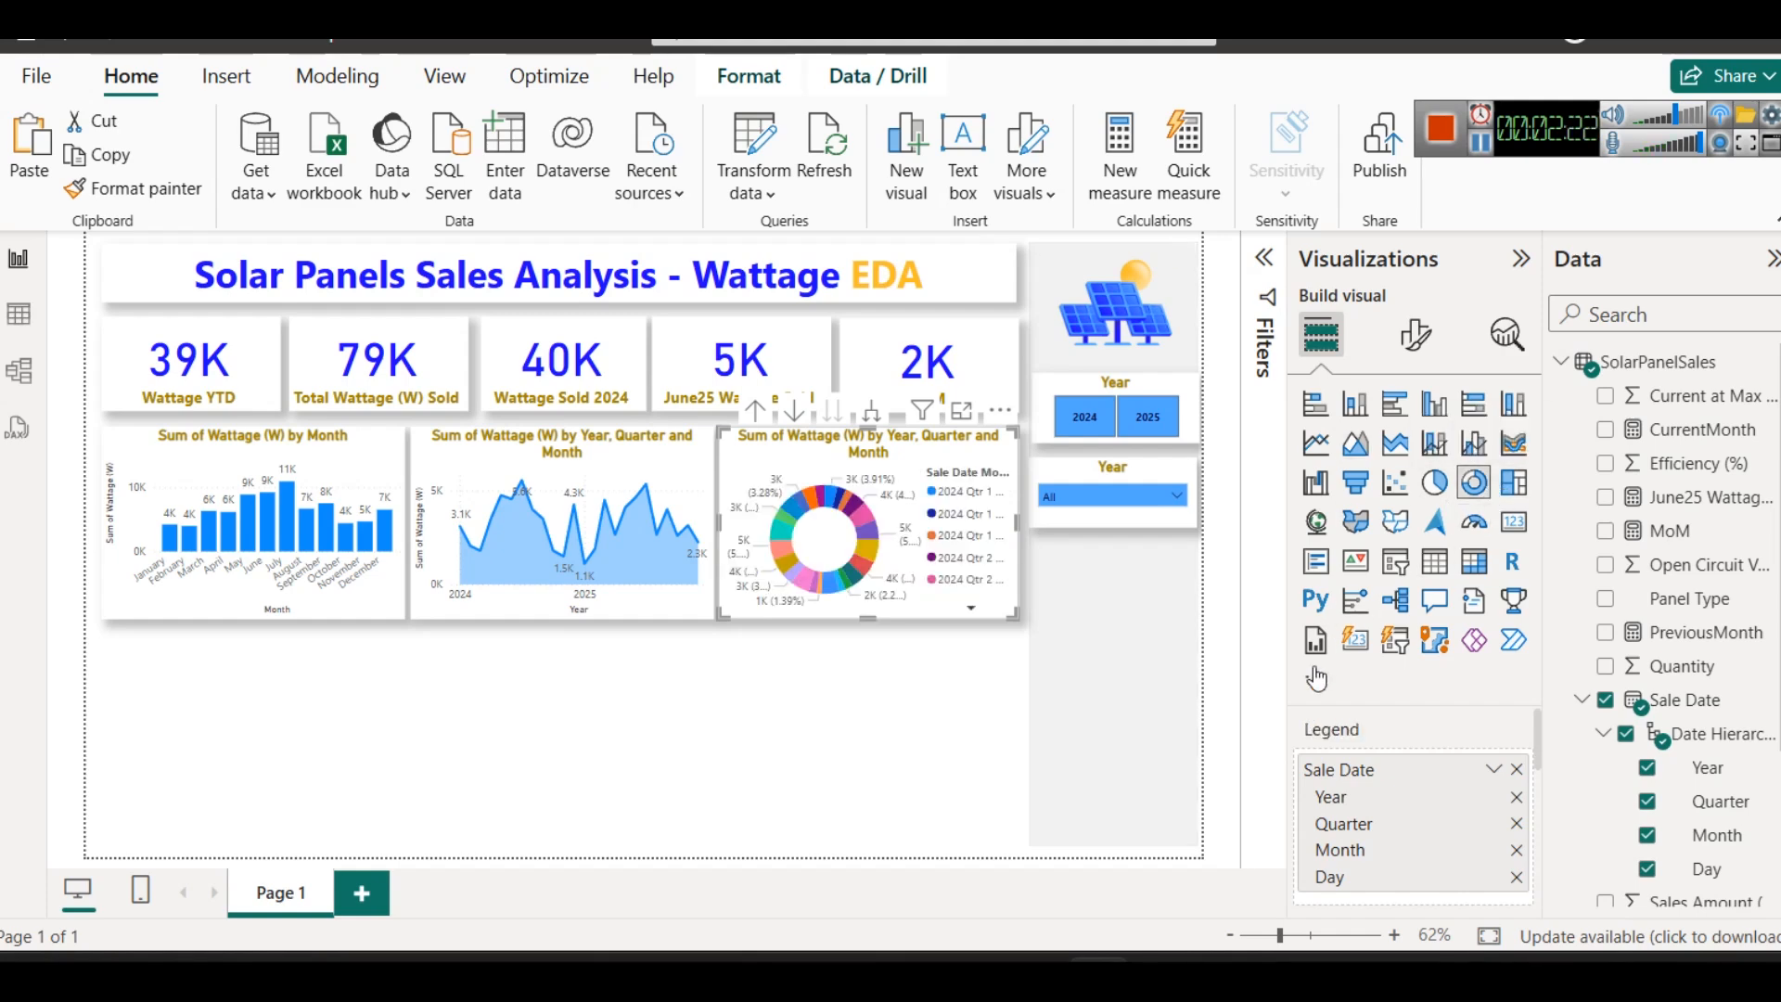
# - Replace Sale Date with Panel Type as the donut chart's legend
pyautogui.click(1516, 770)
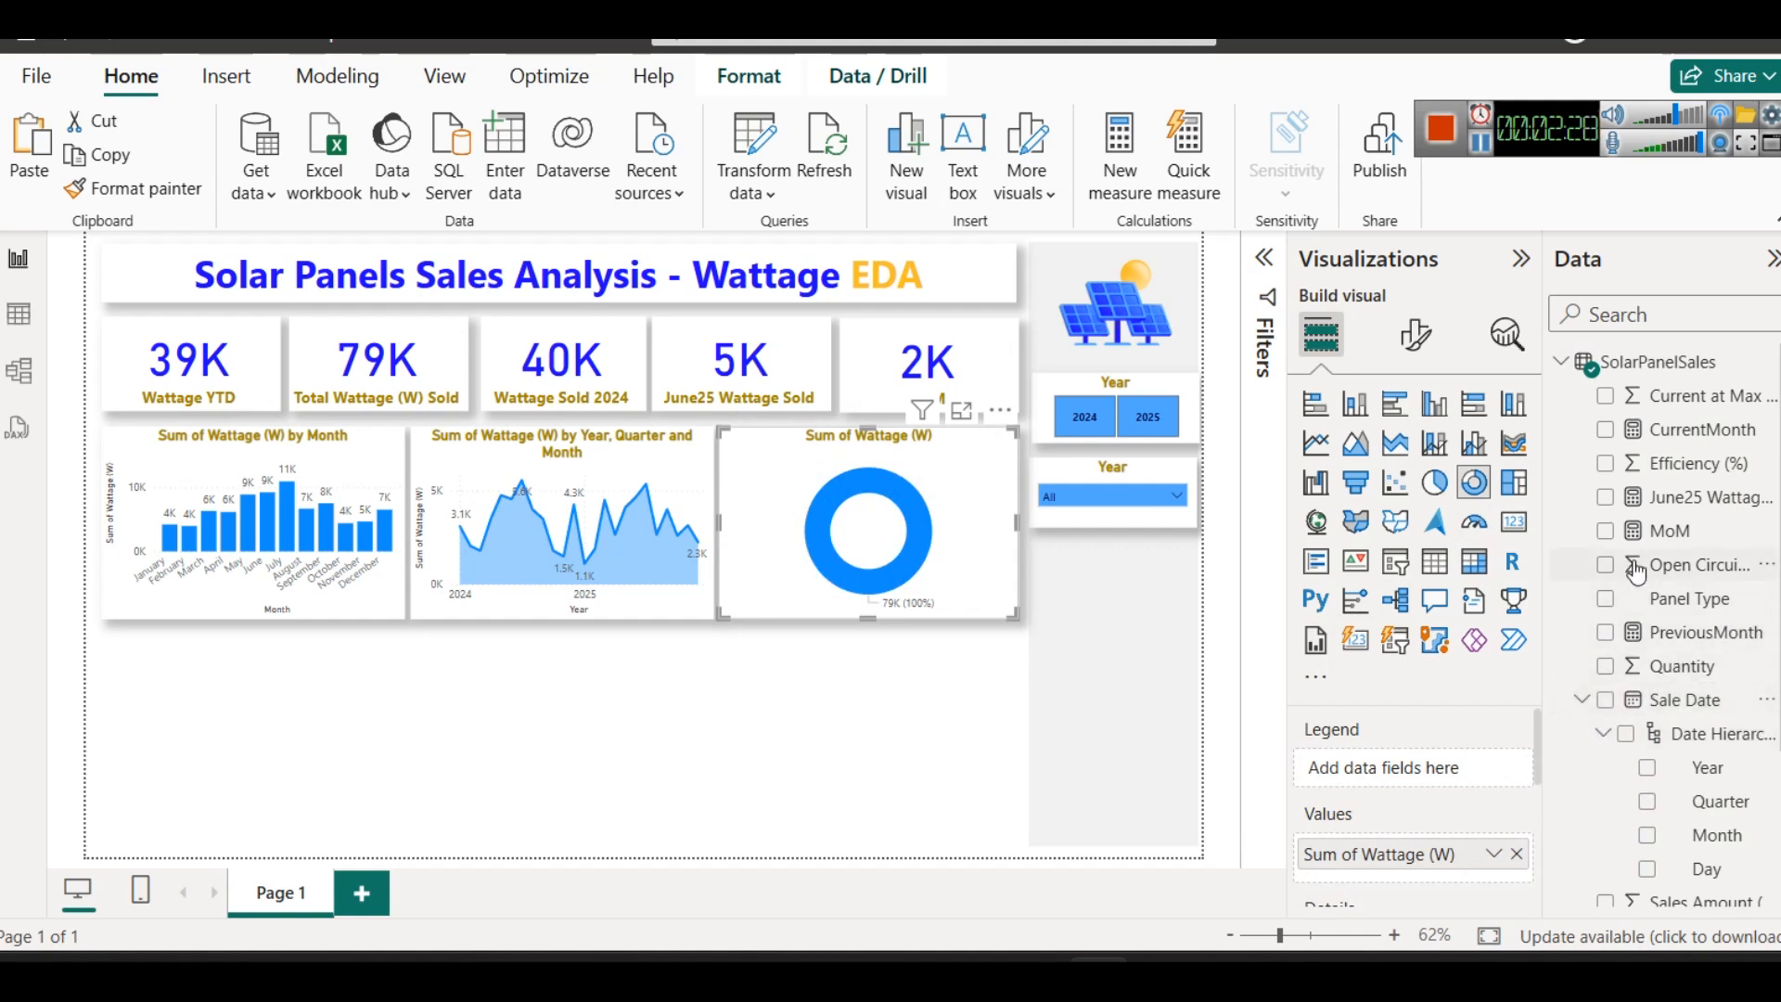
pyautogui.click(1581, 700)
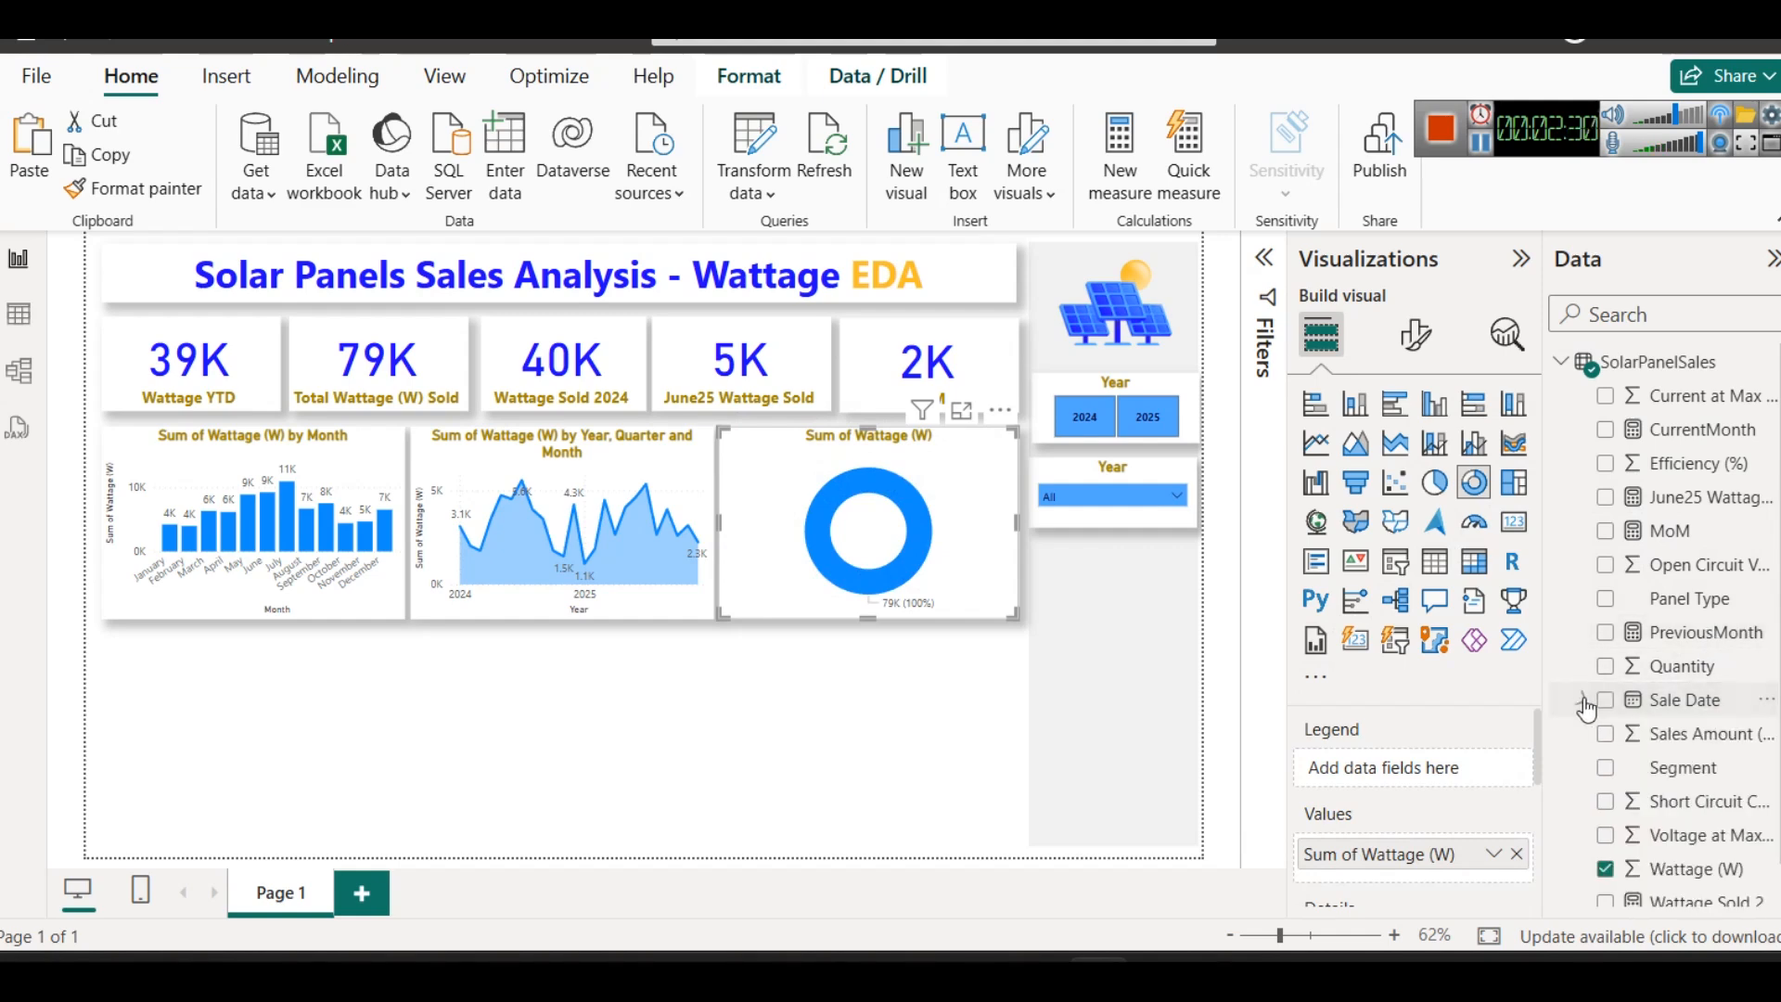
pyautogui.scroll(-1, 1632, 789)
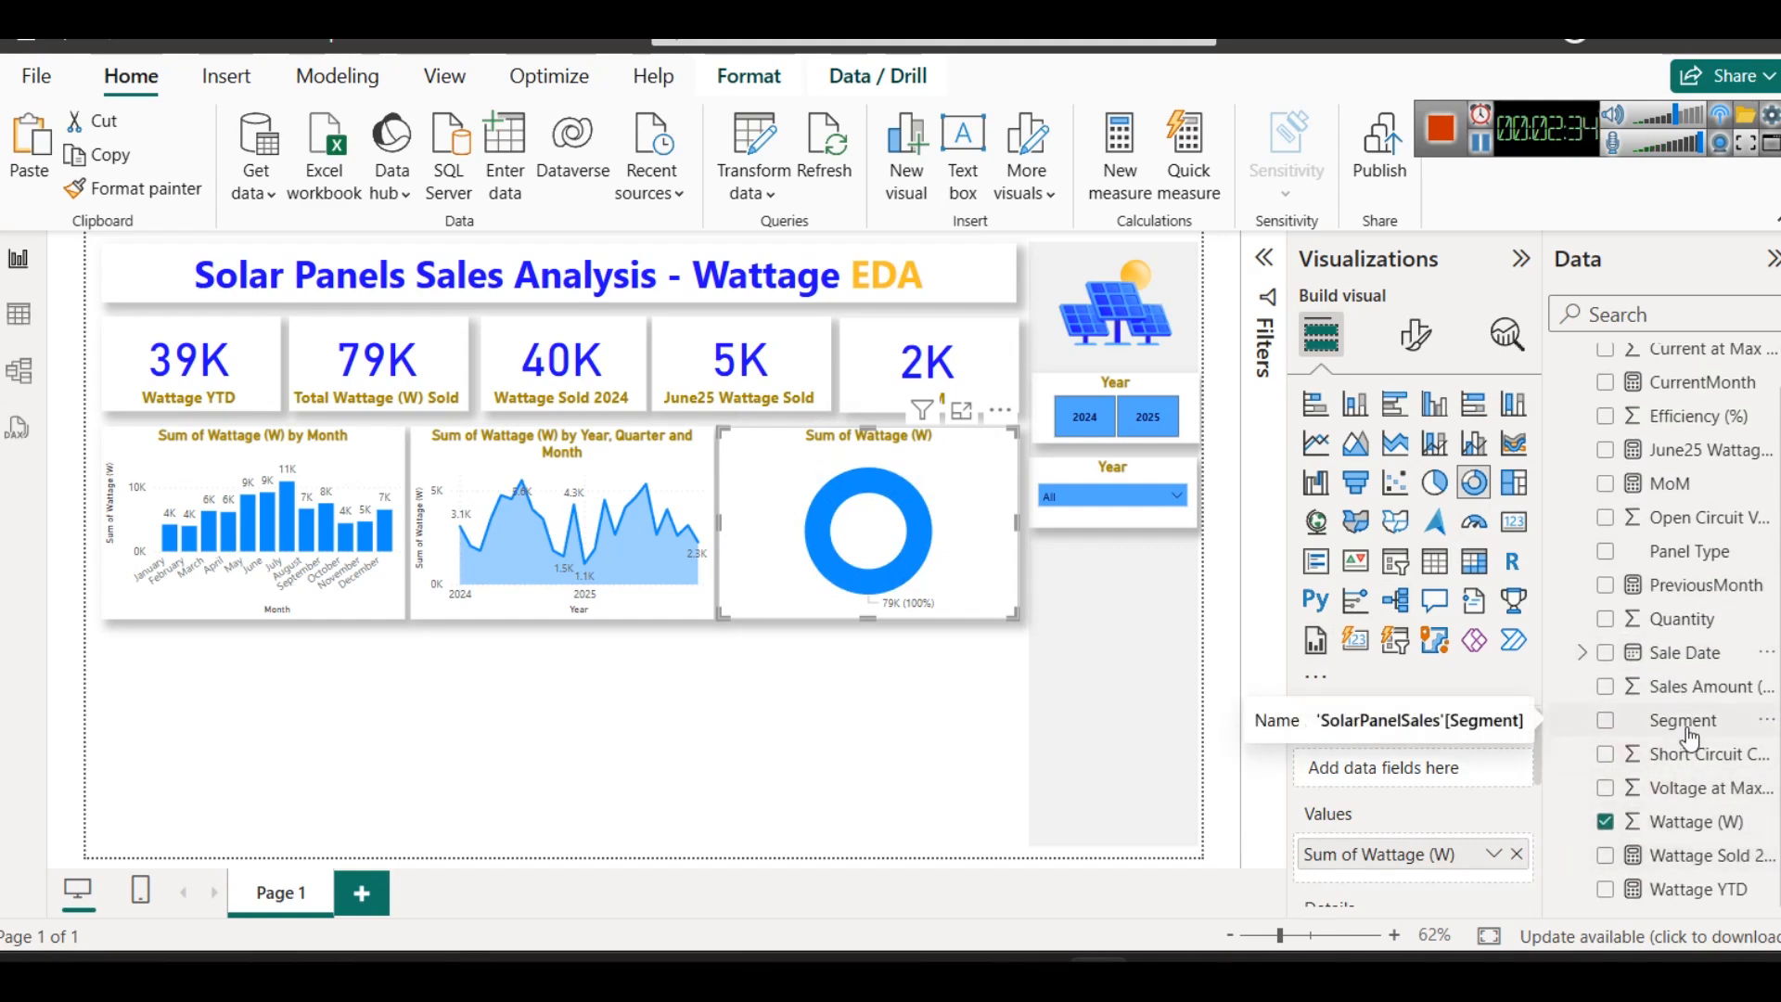
pyautogui.moveTo(1669, 551); pyautogui.dragTo(1462, 766)
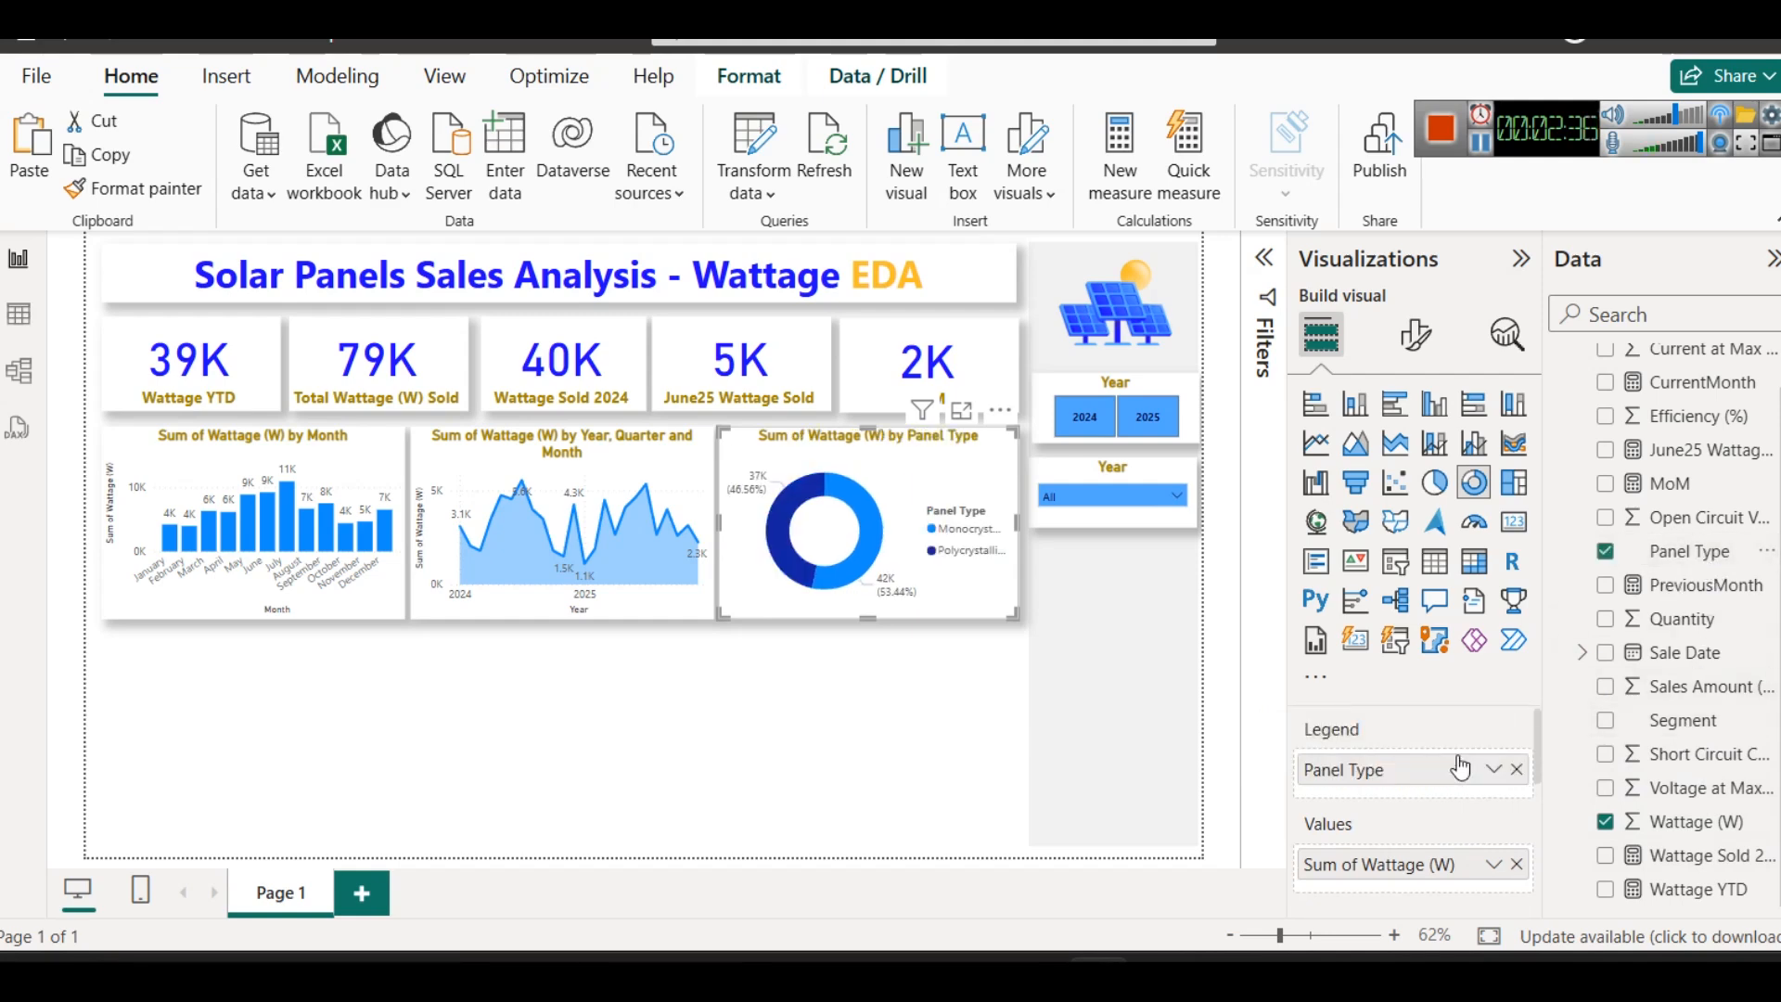
# - Examine the panel type donut chart enlarged in focus mode and return to the report page
pyautogui.click(961, 409)
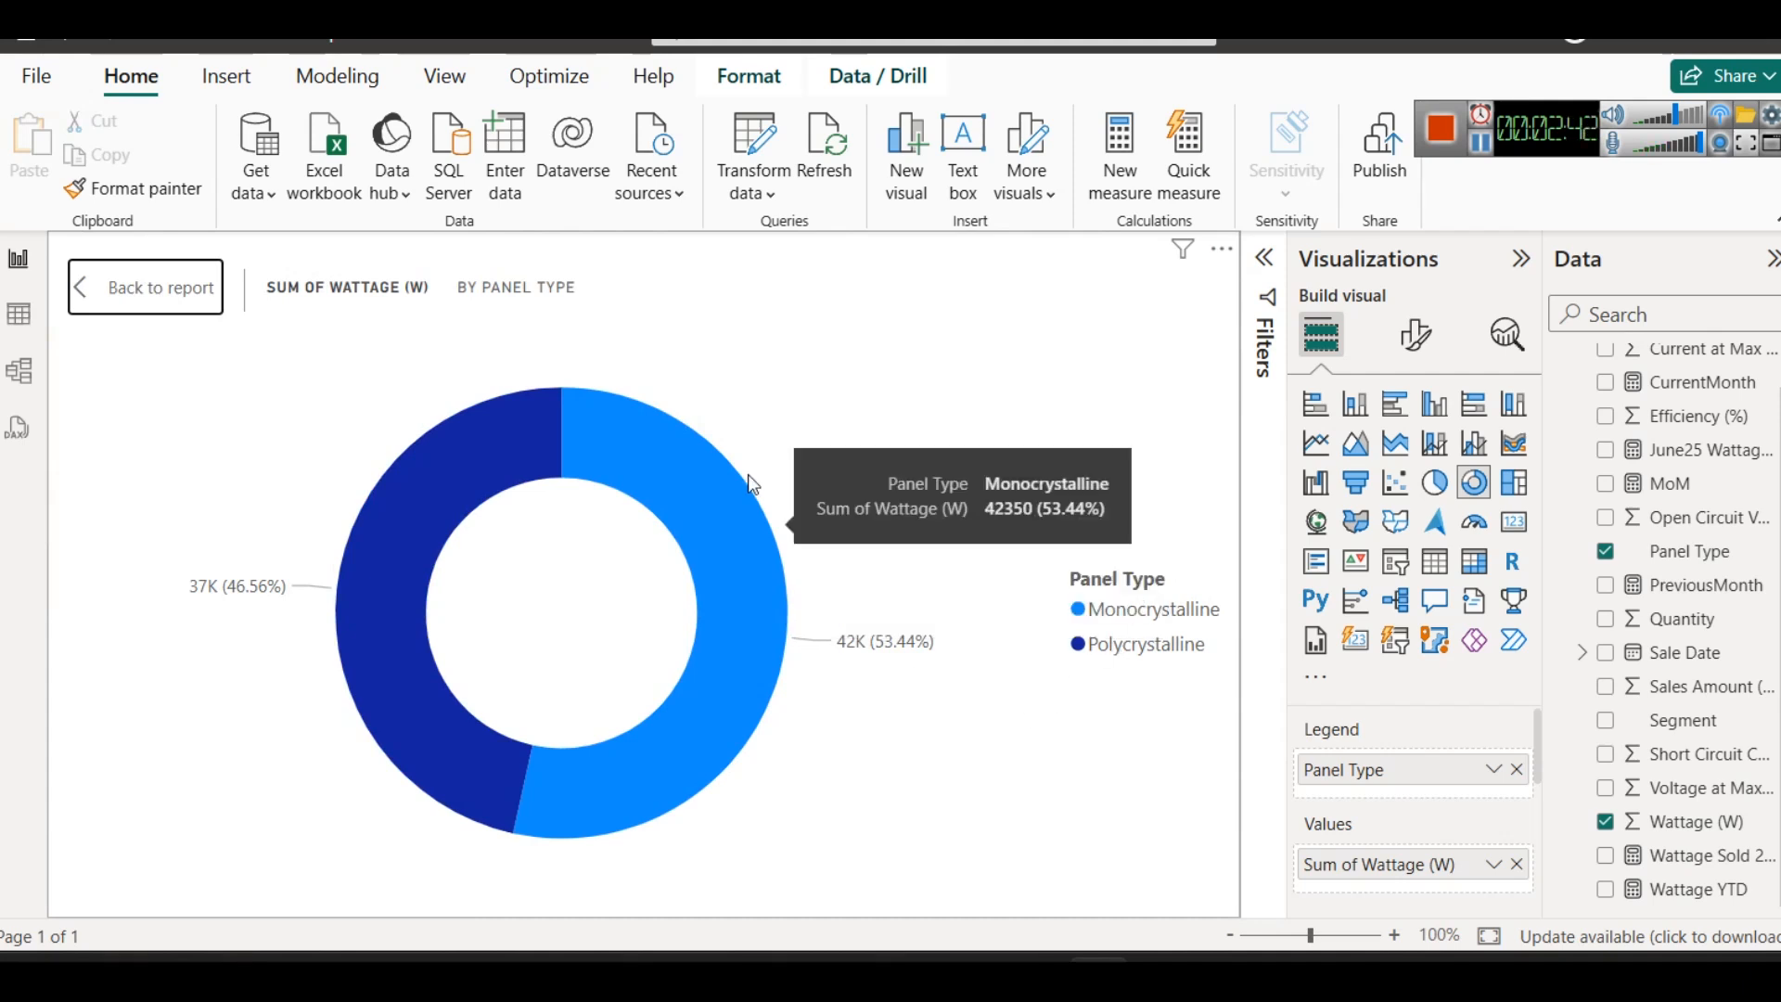
pyautogui.click(181, 287)
pyautogui.click(627, 692)
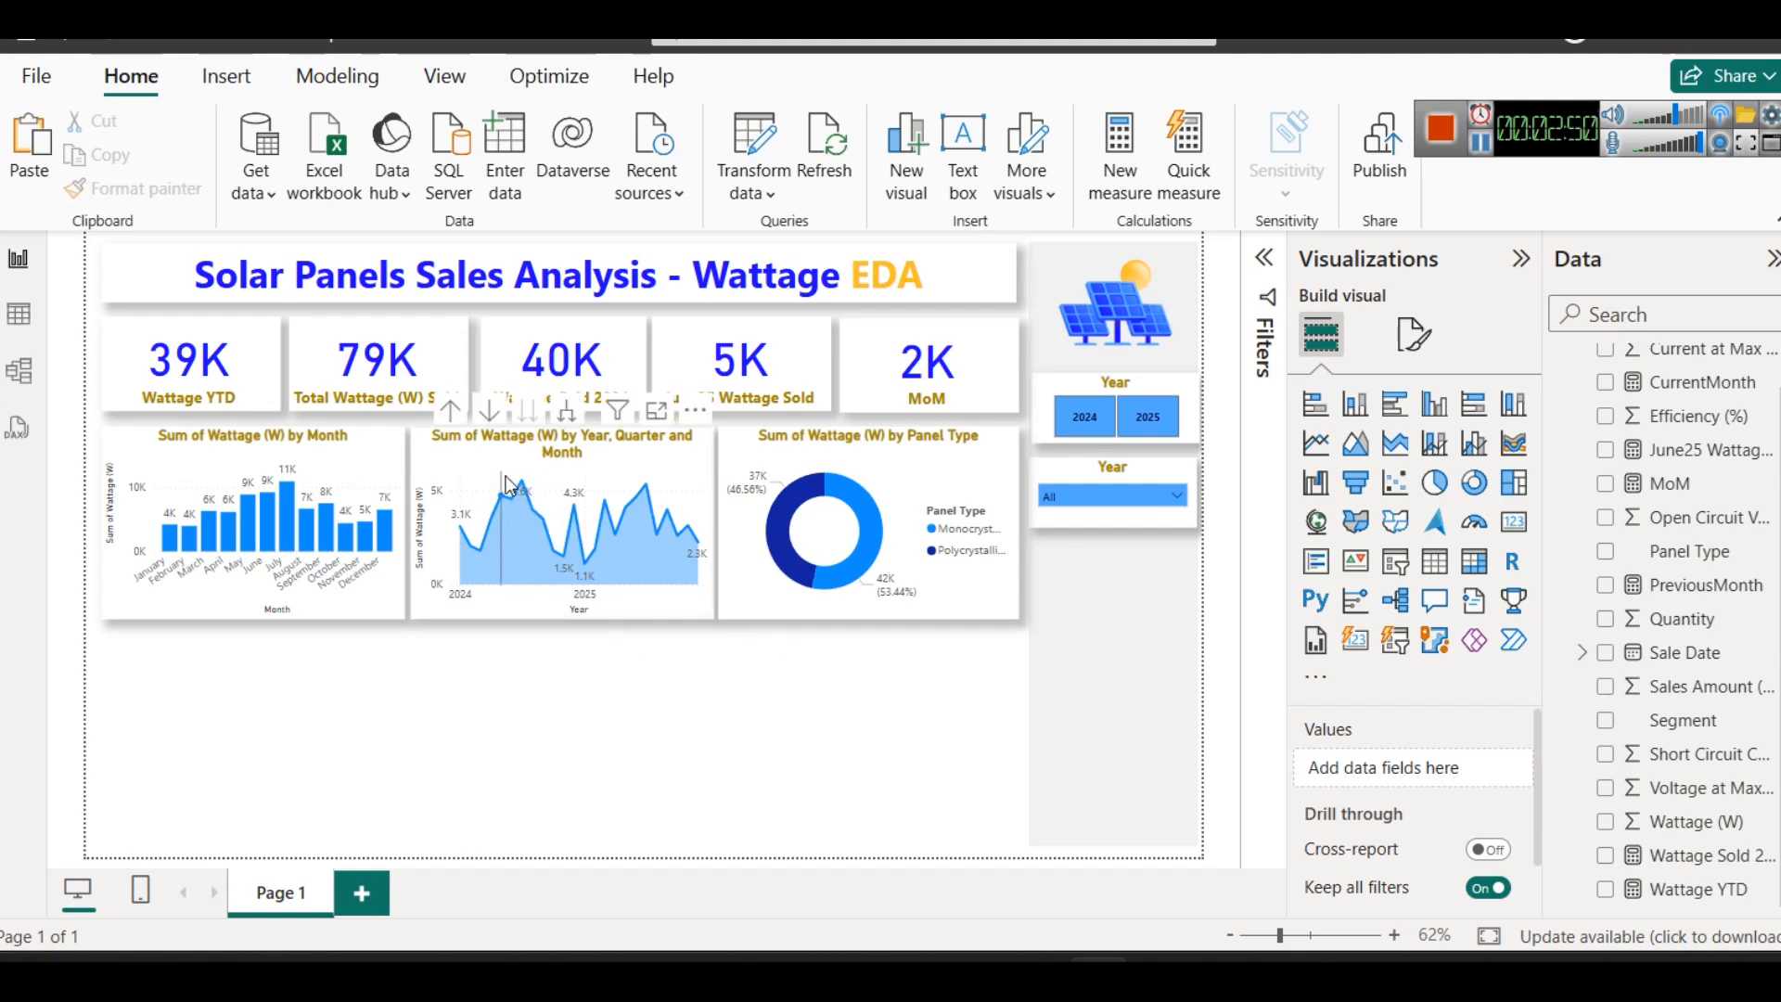
# - Duplicate the panel type donut chart and place the copy below the monthly column chart
pyautogui.click(907, 470)
pyautogui.hotkey('ctrl', 'c')
pyautogui.hotkey('ctrl', 'v')
pyautogui.moveTo(898, 494); pyautogui.dragTo(273, 712)
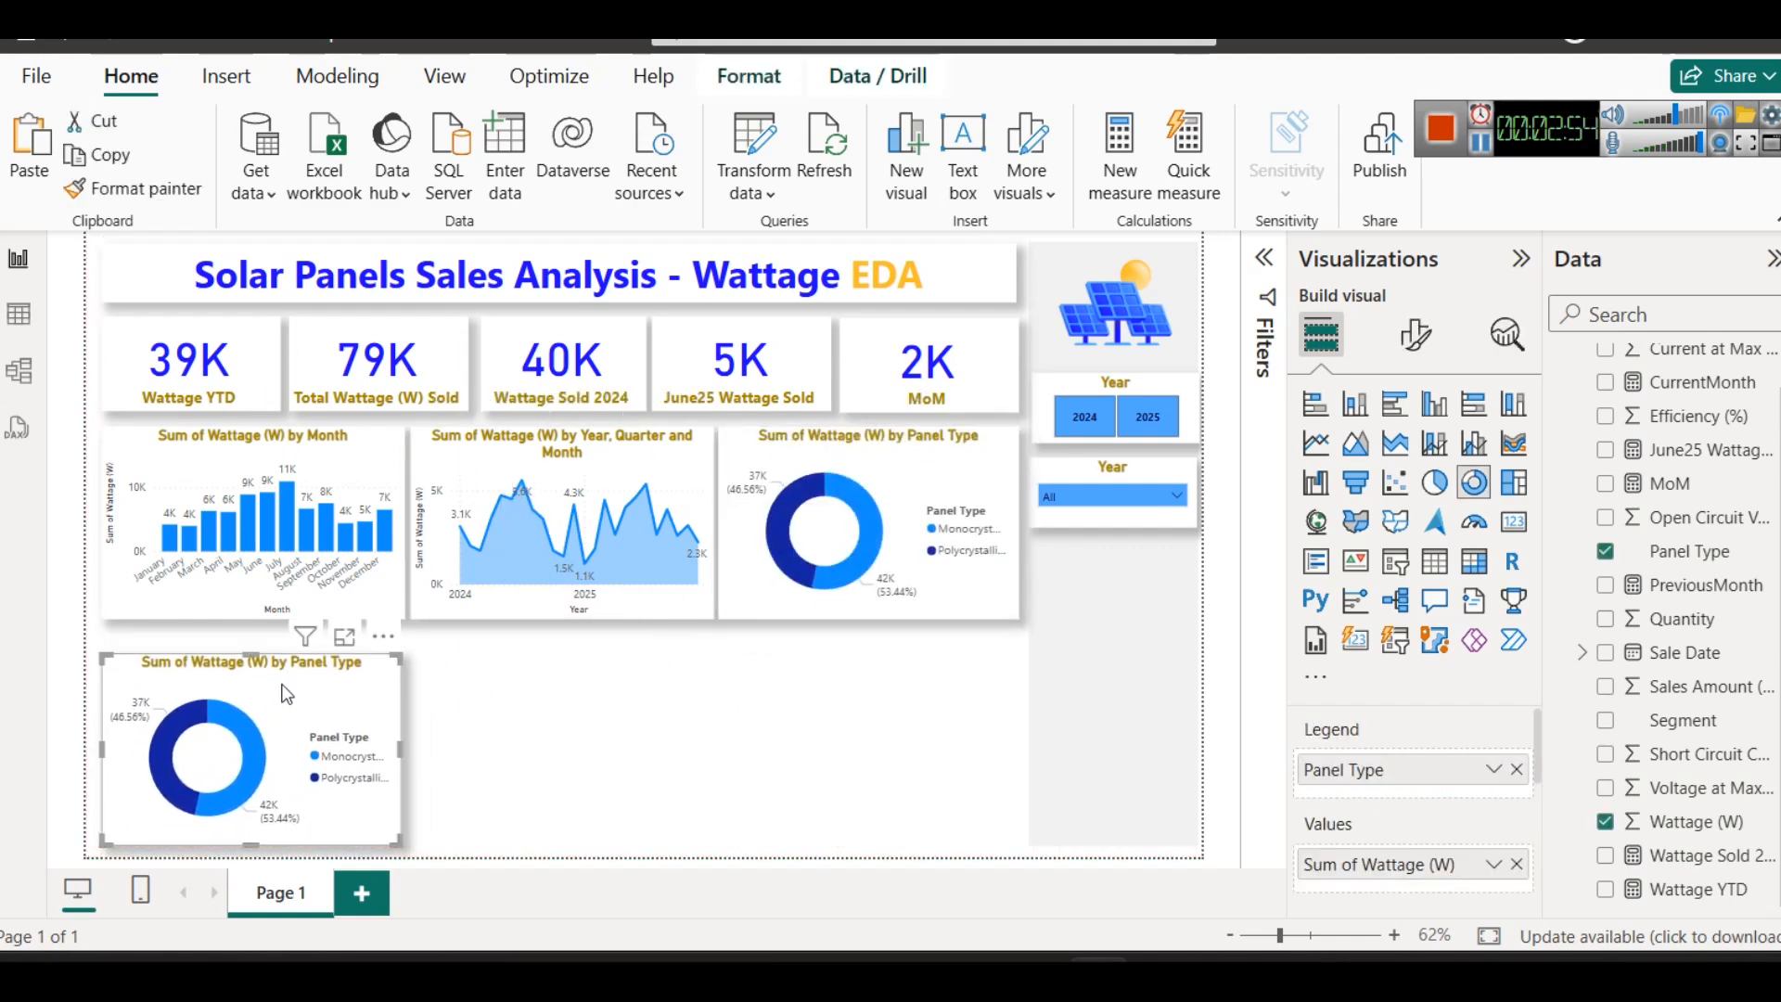
# - Widen the copied donut chart to match the column chart above and extend its upper edge, leaving a small gap between them
pyautogui.moveTo(402, 745); pyautogui.dragTo(409, 741)
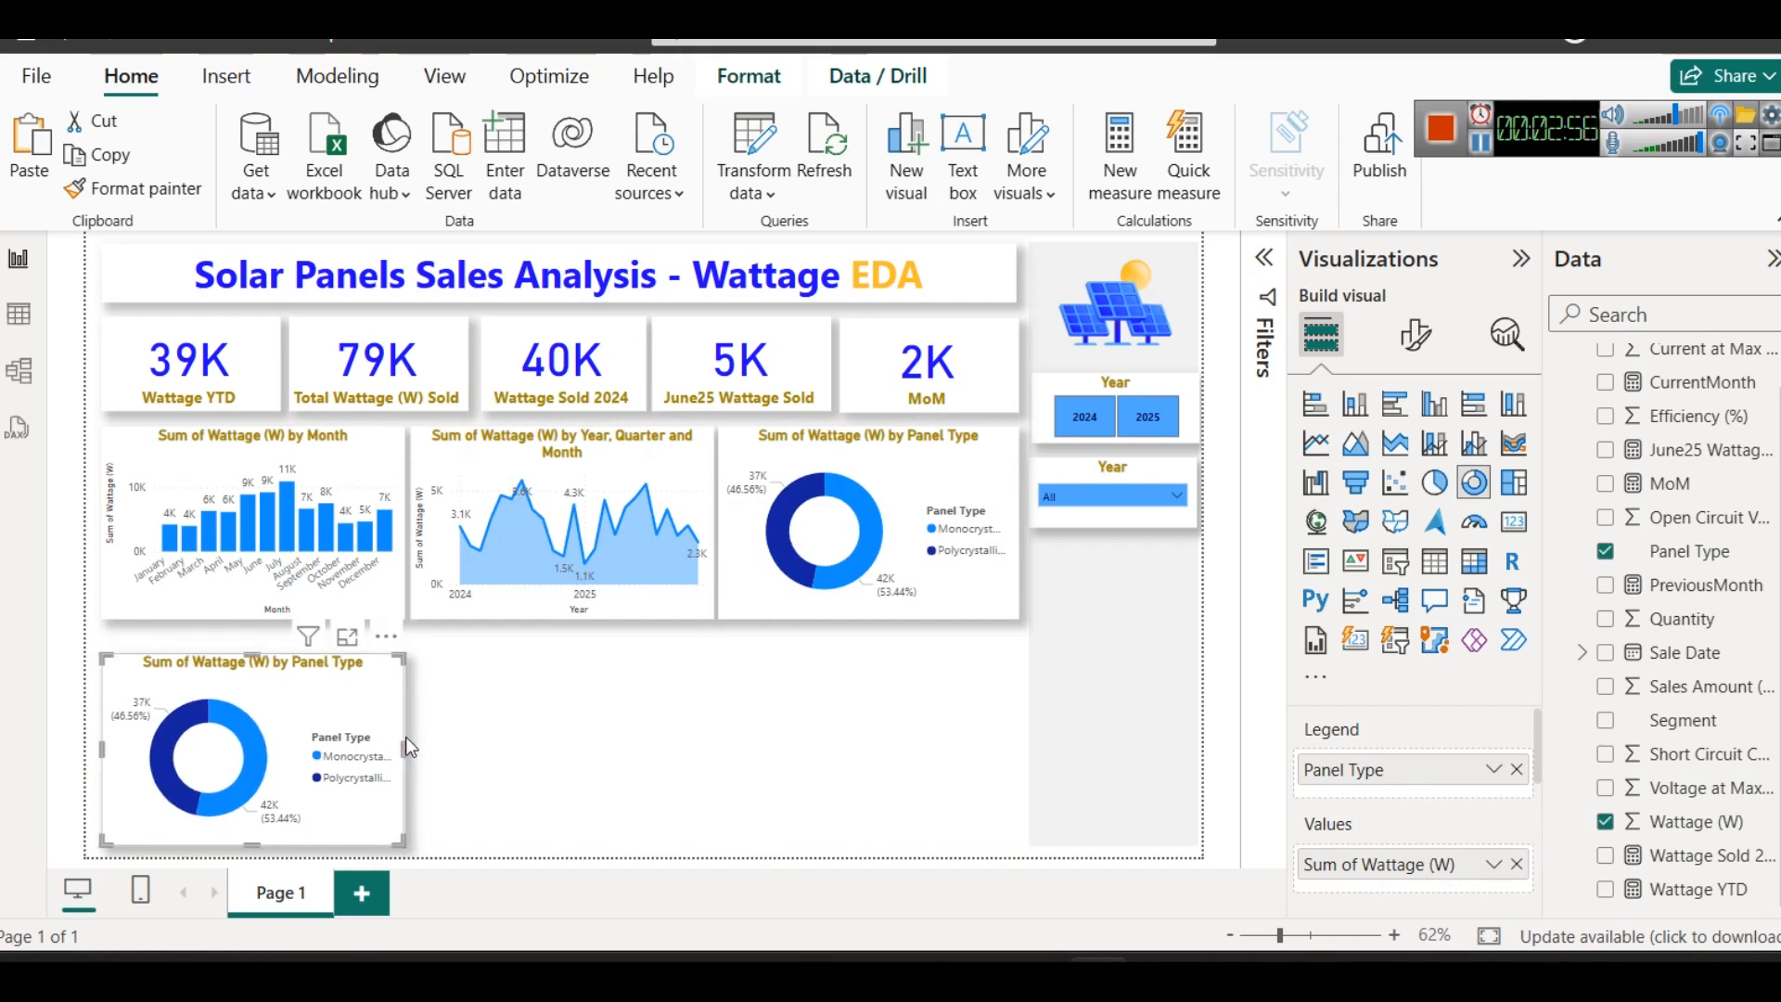
pyautogui.moveTo(275, 664)
pyautogui.mouseDown()
pyautogui.moveTo(269, 616)
pyautogui.moveTo(275, 640)
pyautogui.mouseUp()
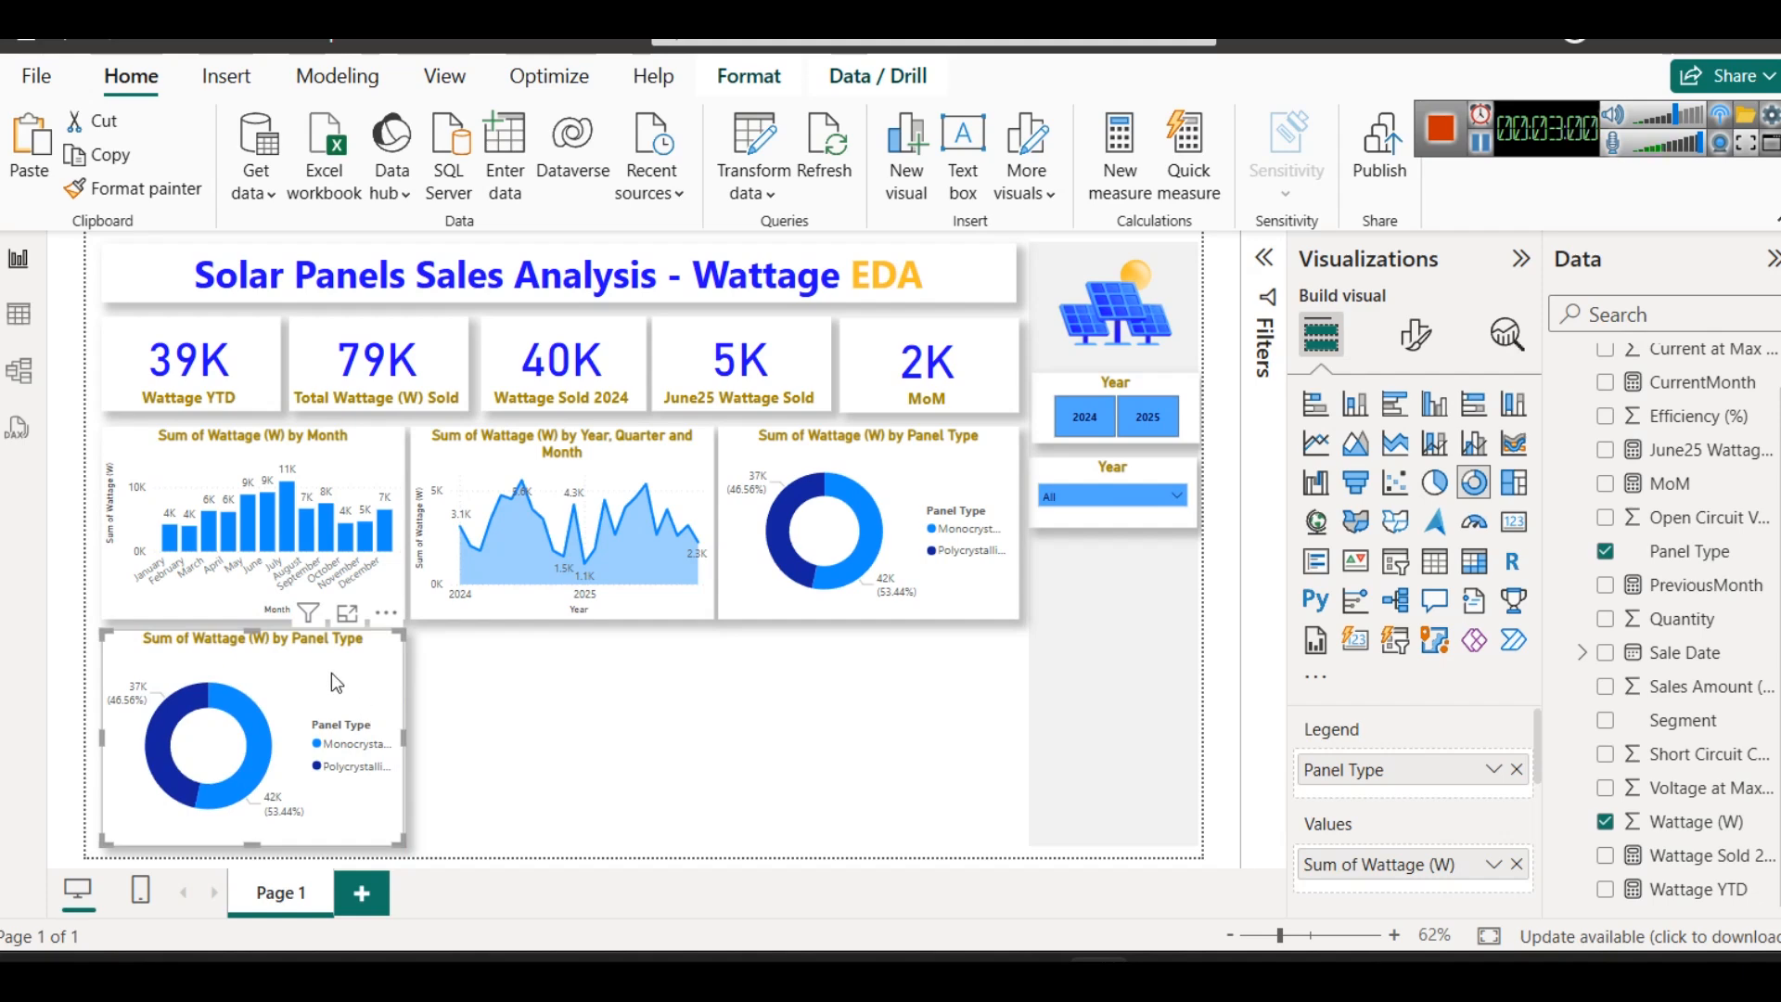
pyautogui.moveTo(252, 631); pyautogui.dragTo(252, 640)
pyautogui.click(254, 609)
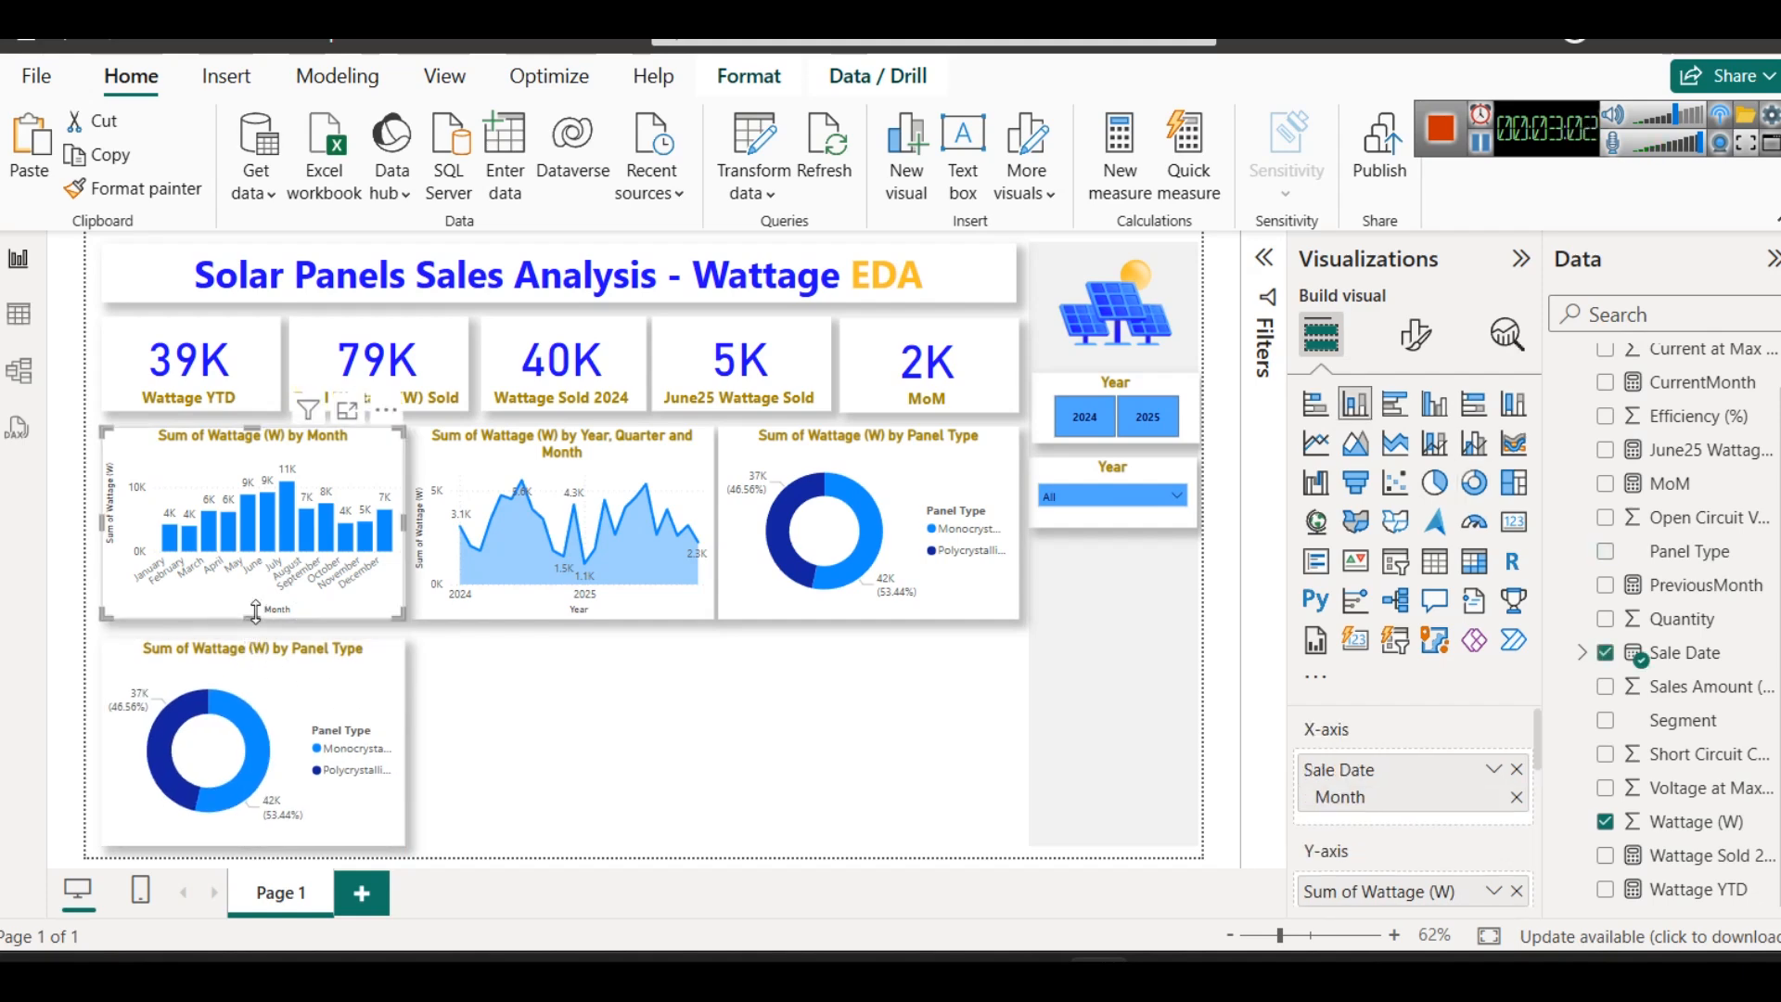
pyautogui.click(461, 688)
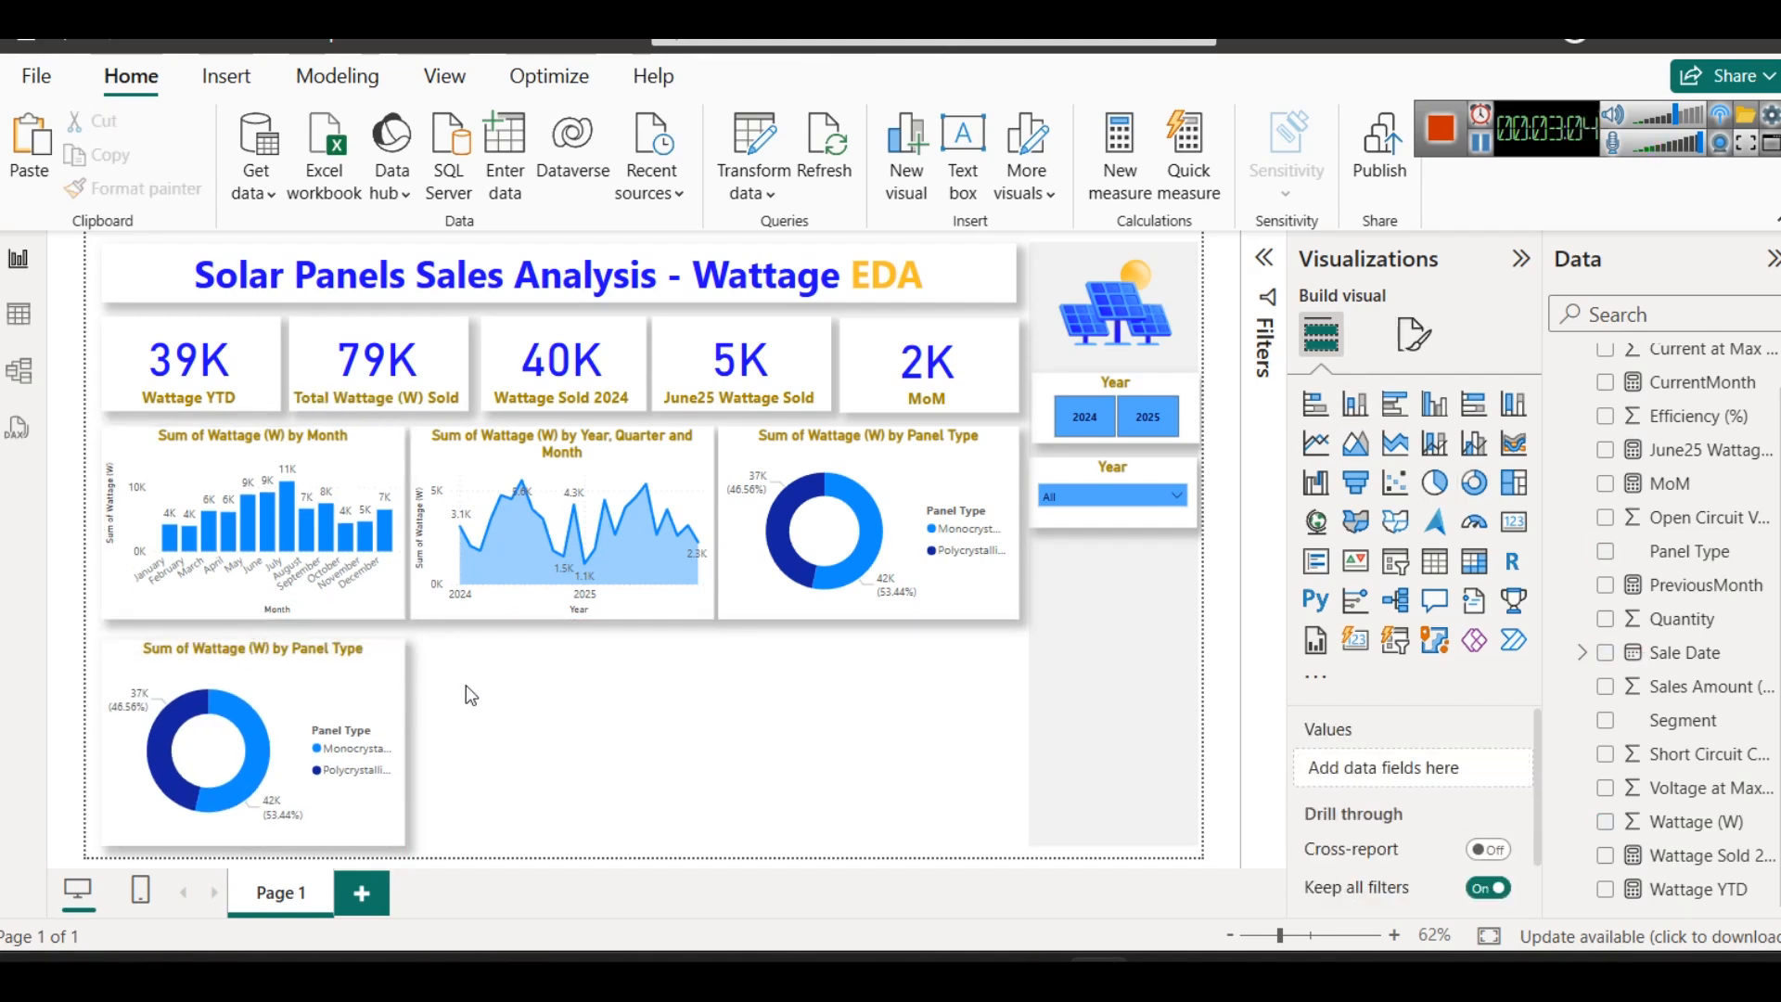
# - With the copied donut chart selected, check the Segment column in the table data and return to the report
pyautogui.click(346, 681)
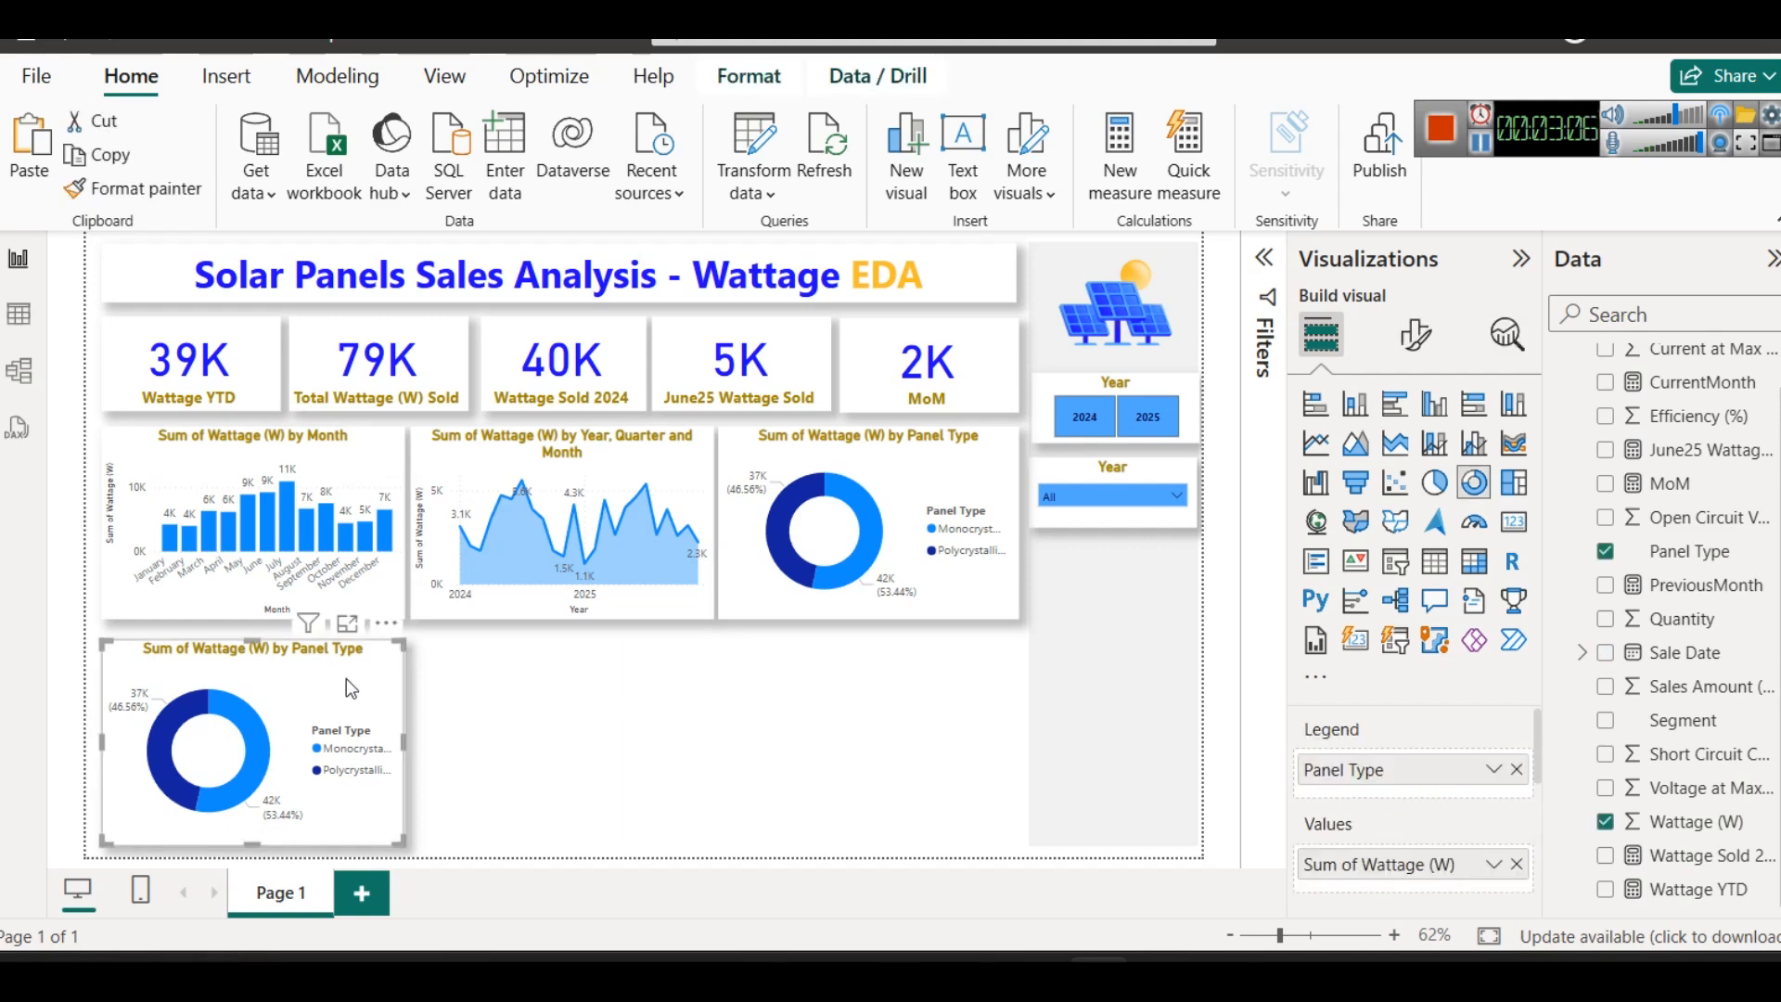
pyautogui.click(20, 320)
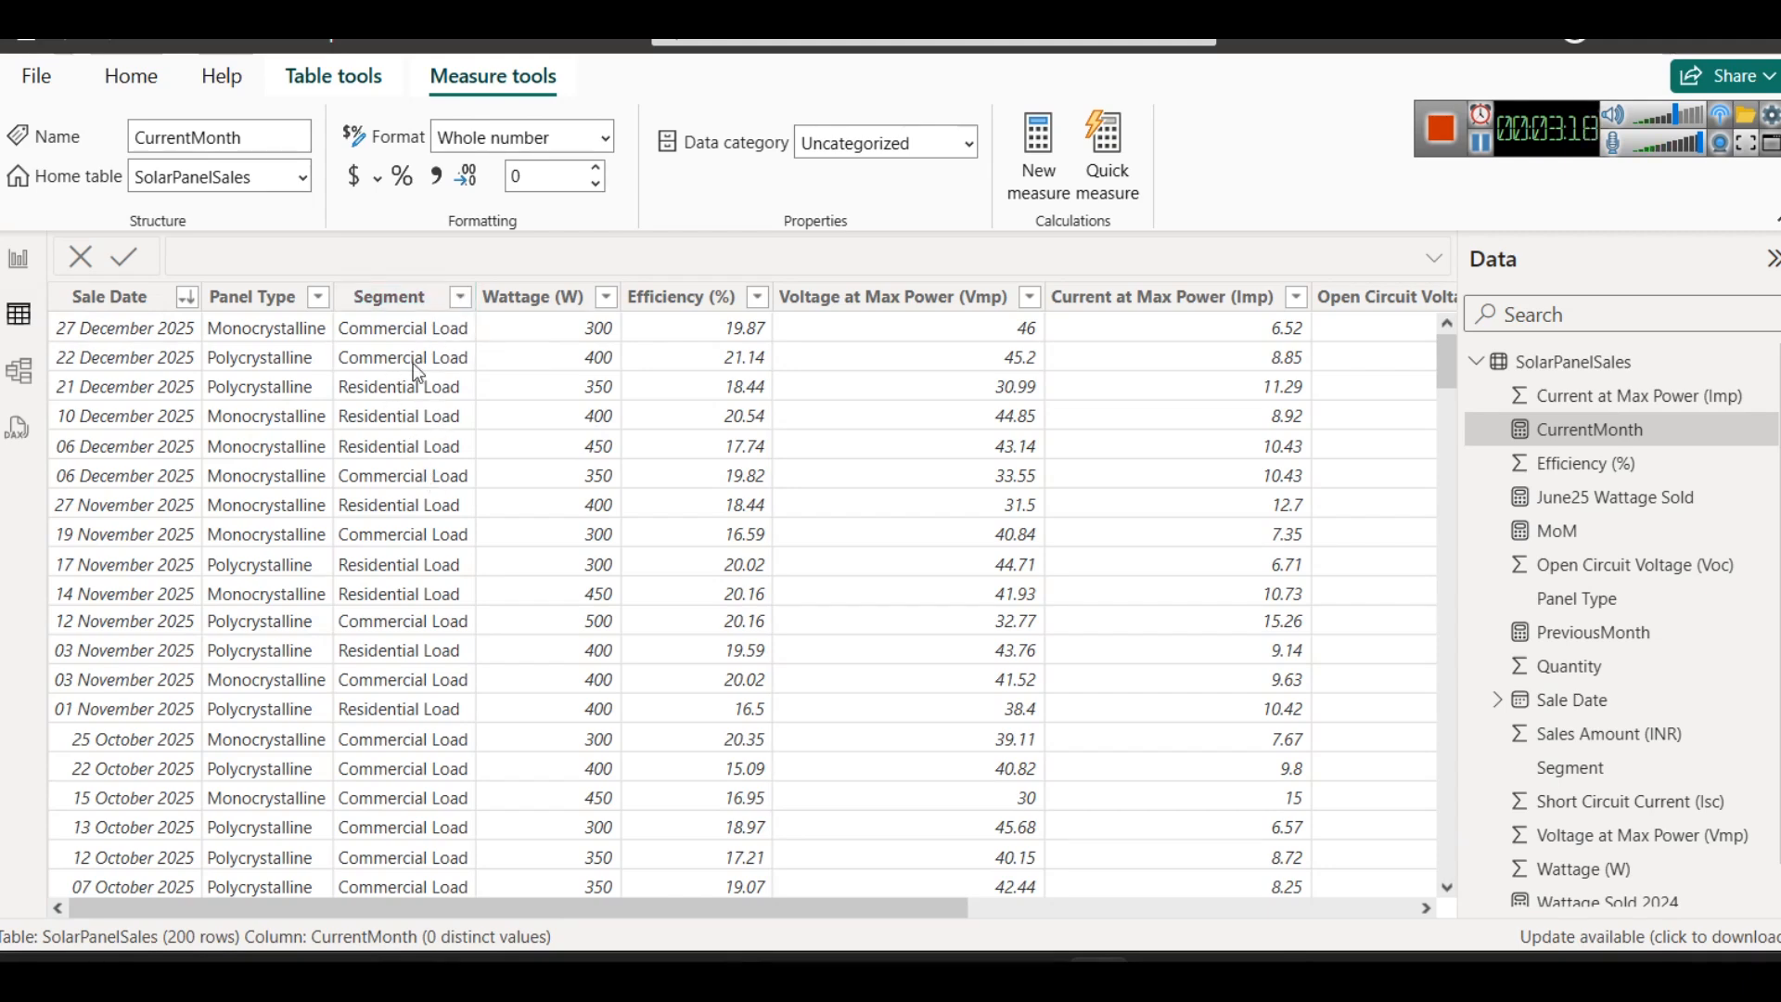
pyautogui.click(17, 258)
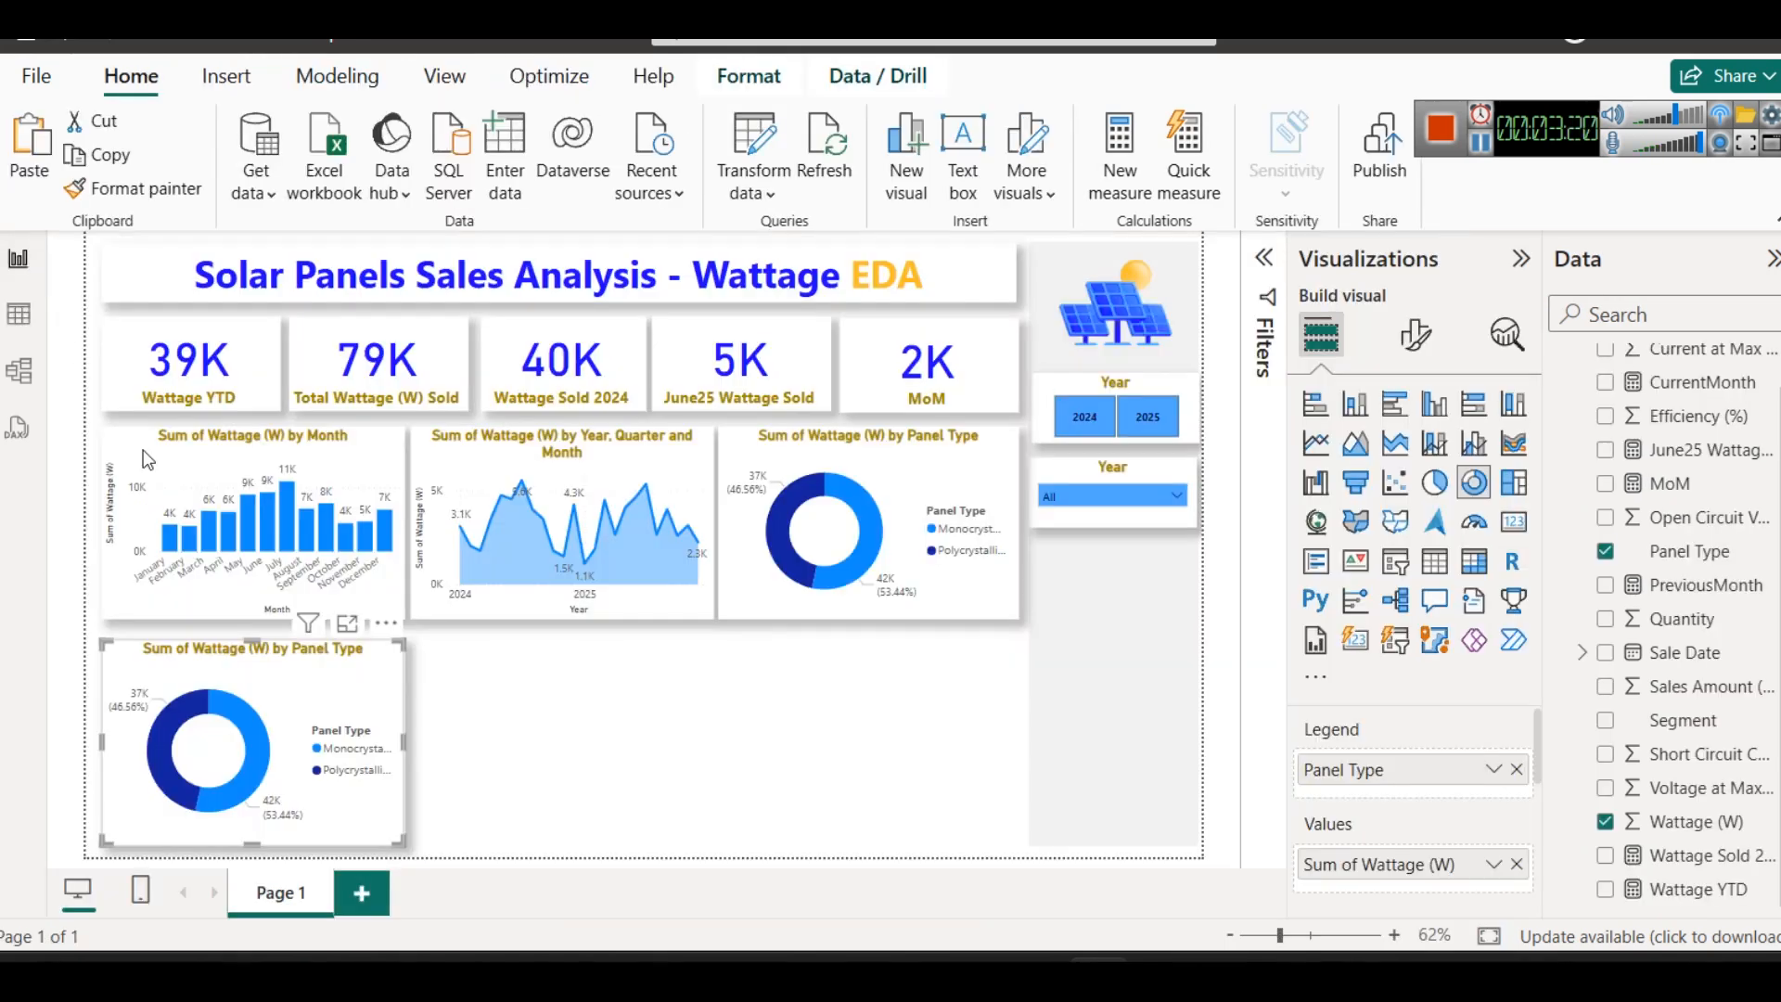
# - Convert the copied donut chart to a pie chart and replace Panel Type with Segment as its legend
pyautogui.click(1436, 483)
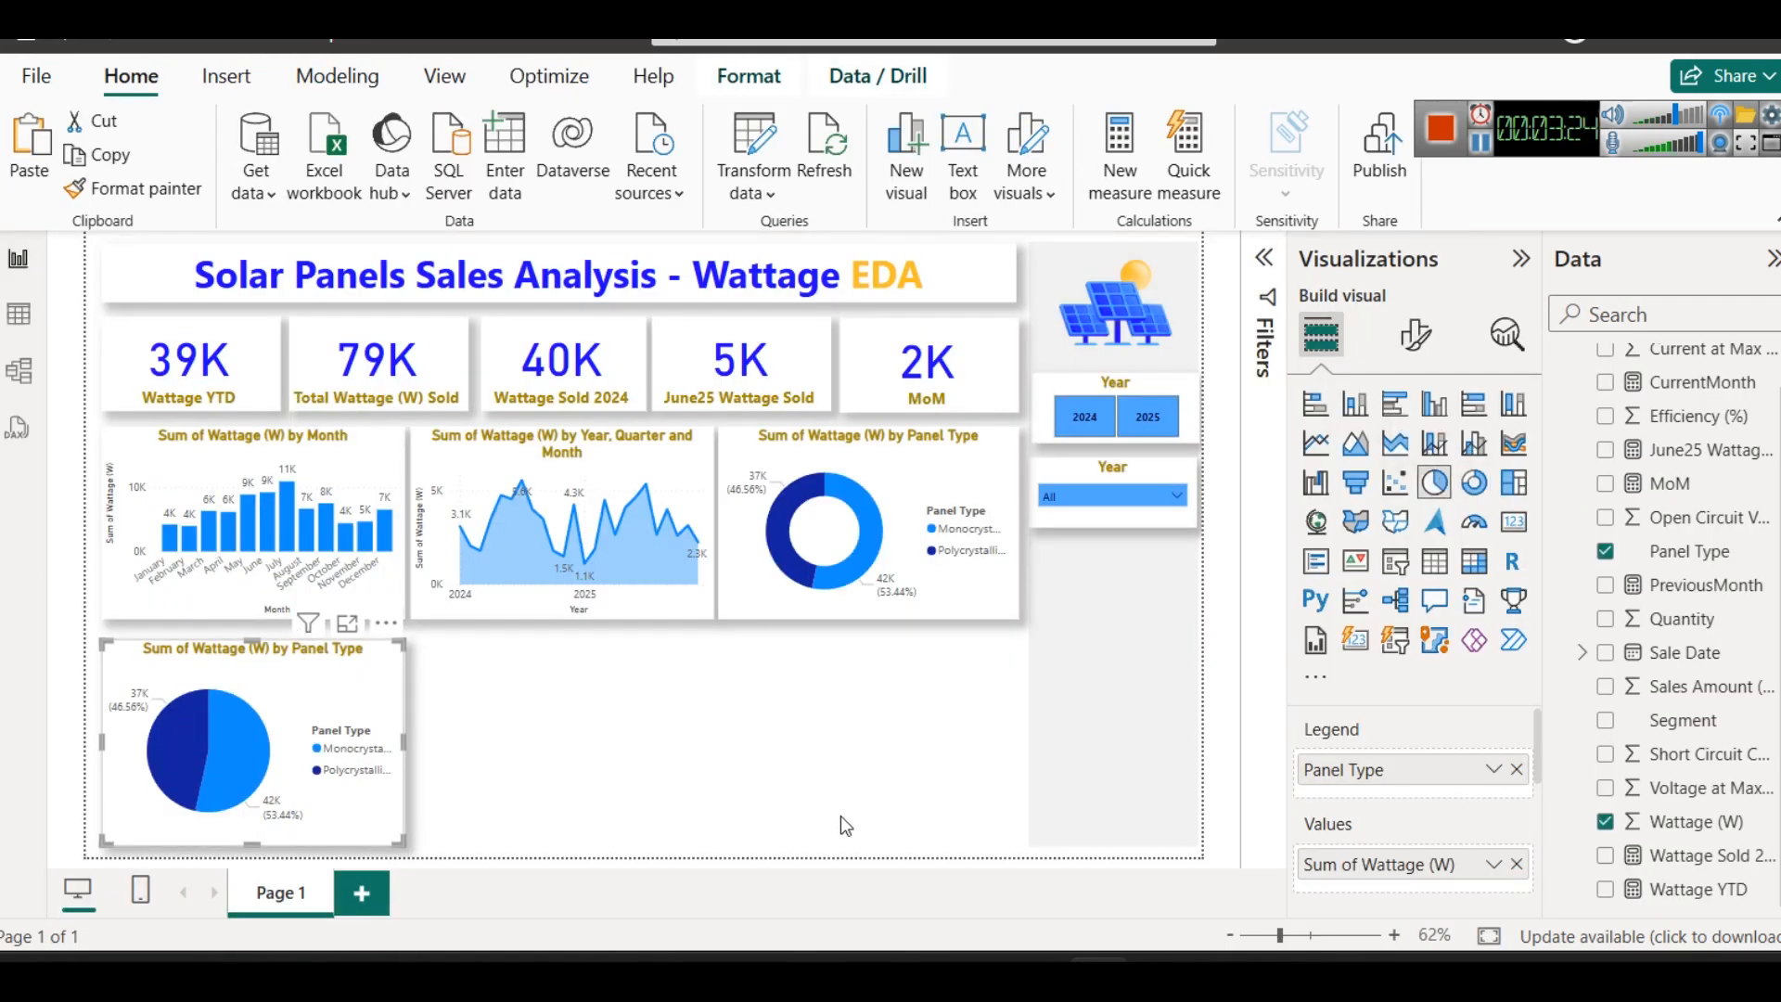
pyautogui.click(1517, 771)
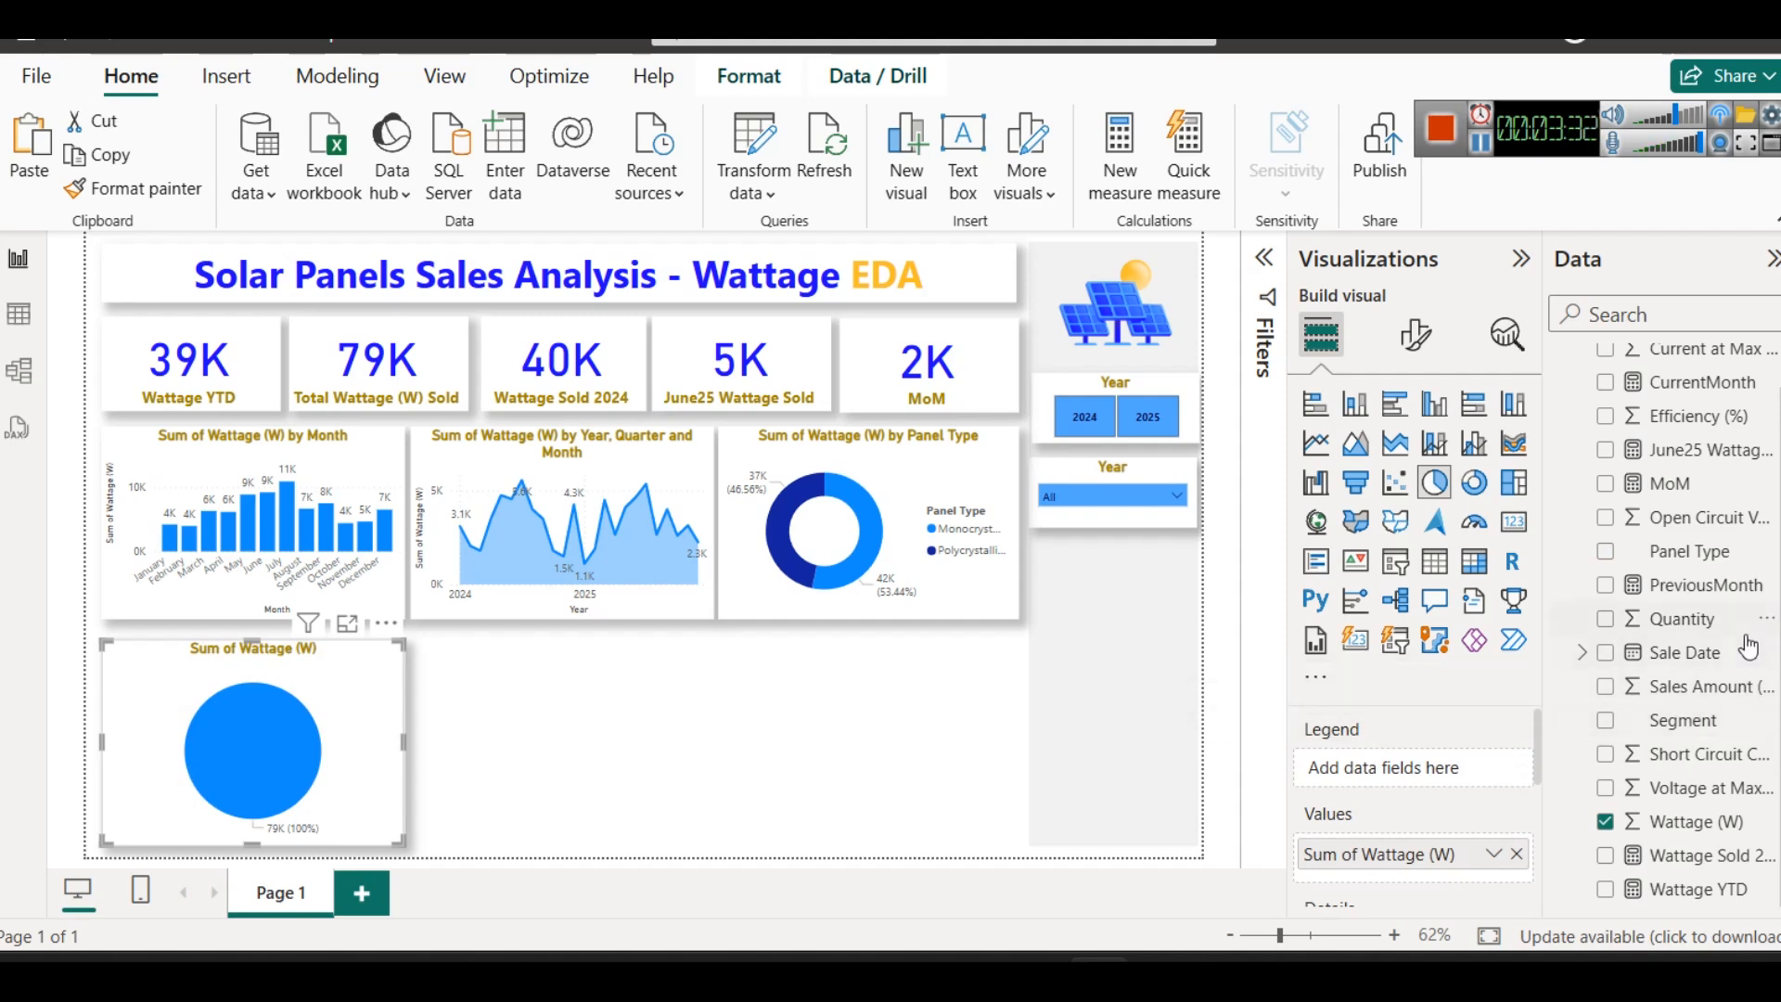
pyautogui.moveTo(1682, 720); pyautogui.dragTo(1460, 751)
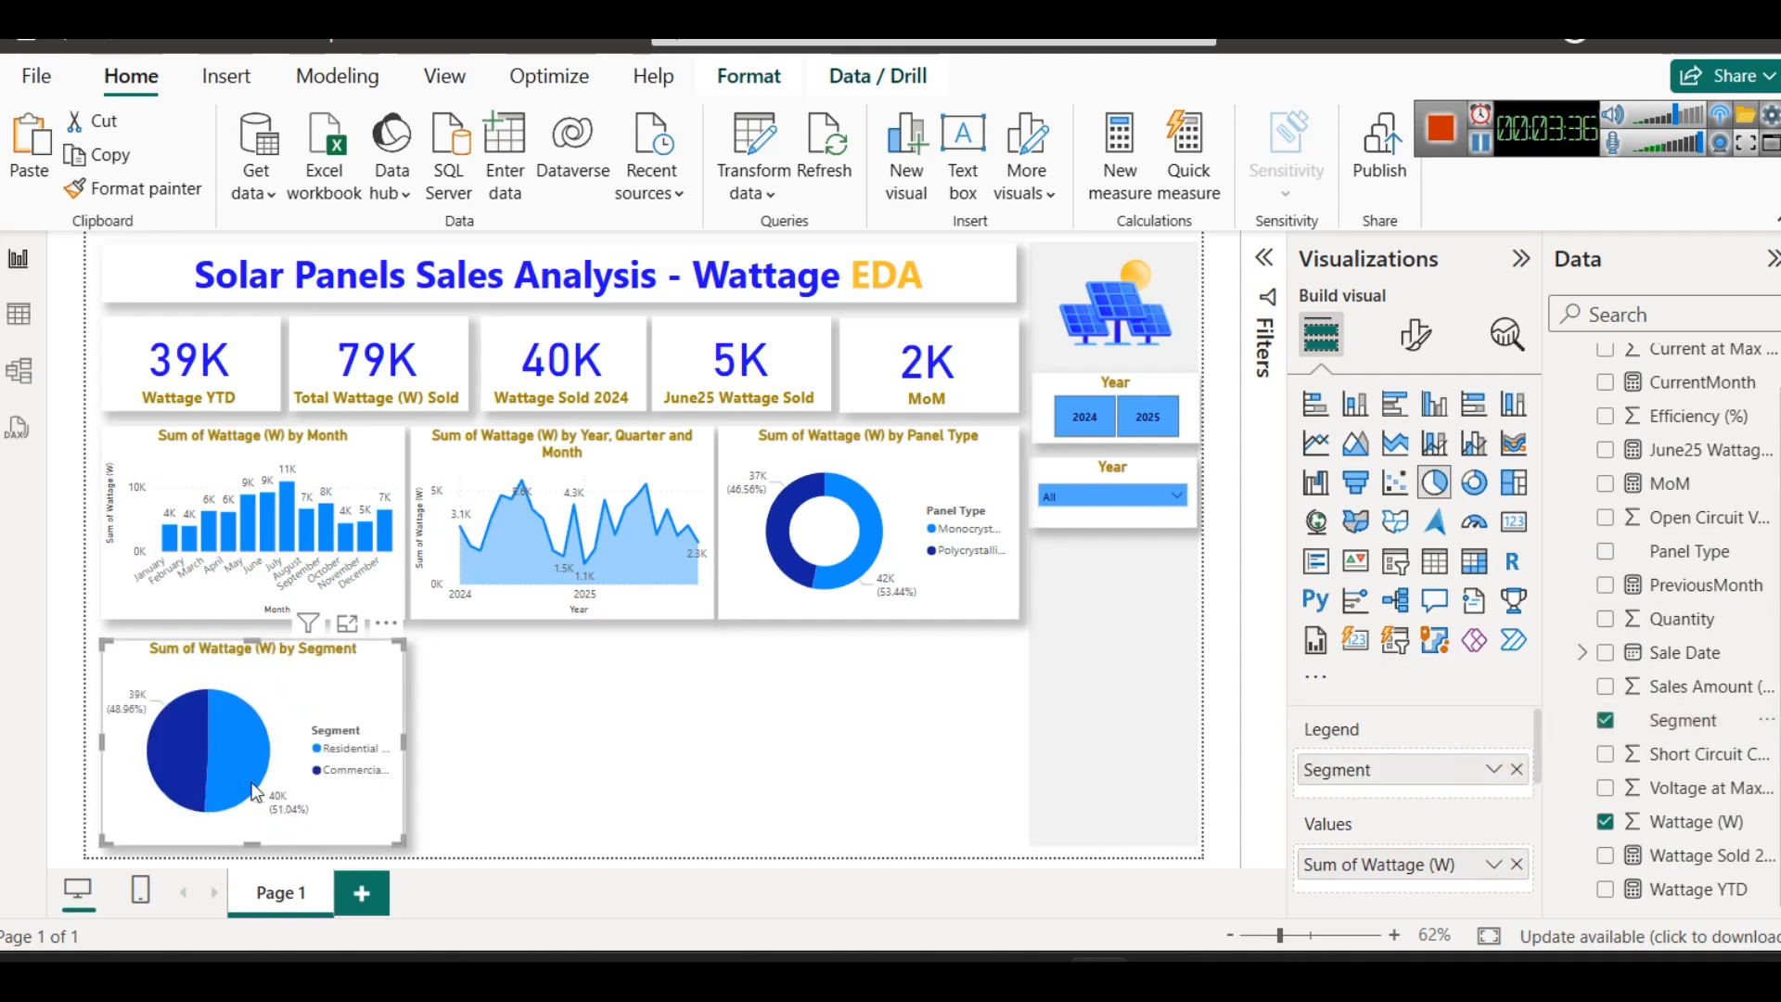
pyautogui.moveTo(240, 769)
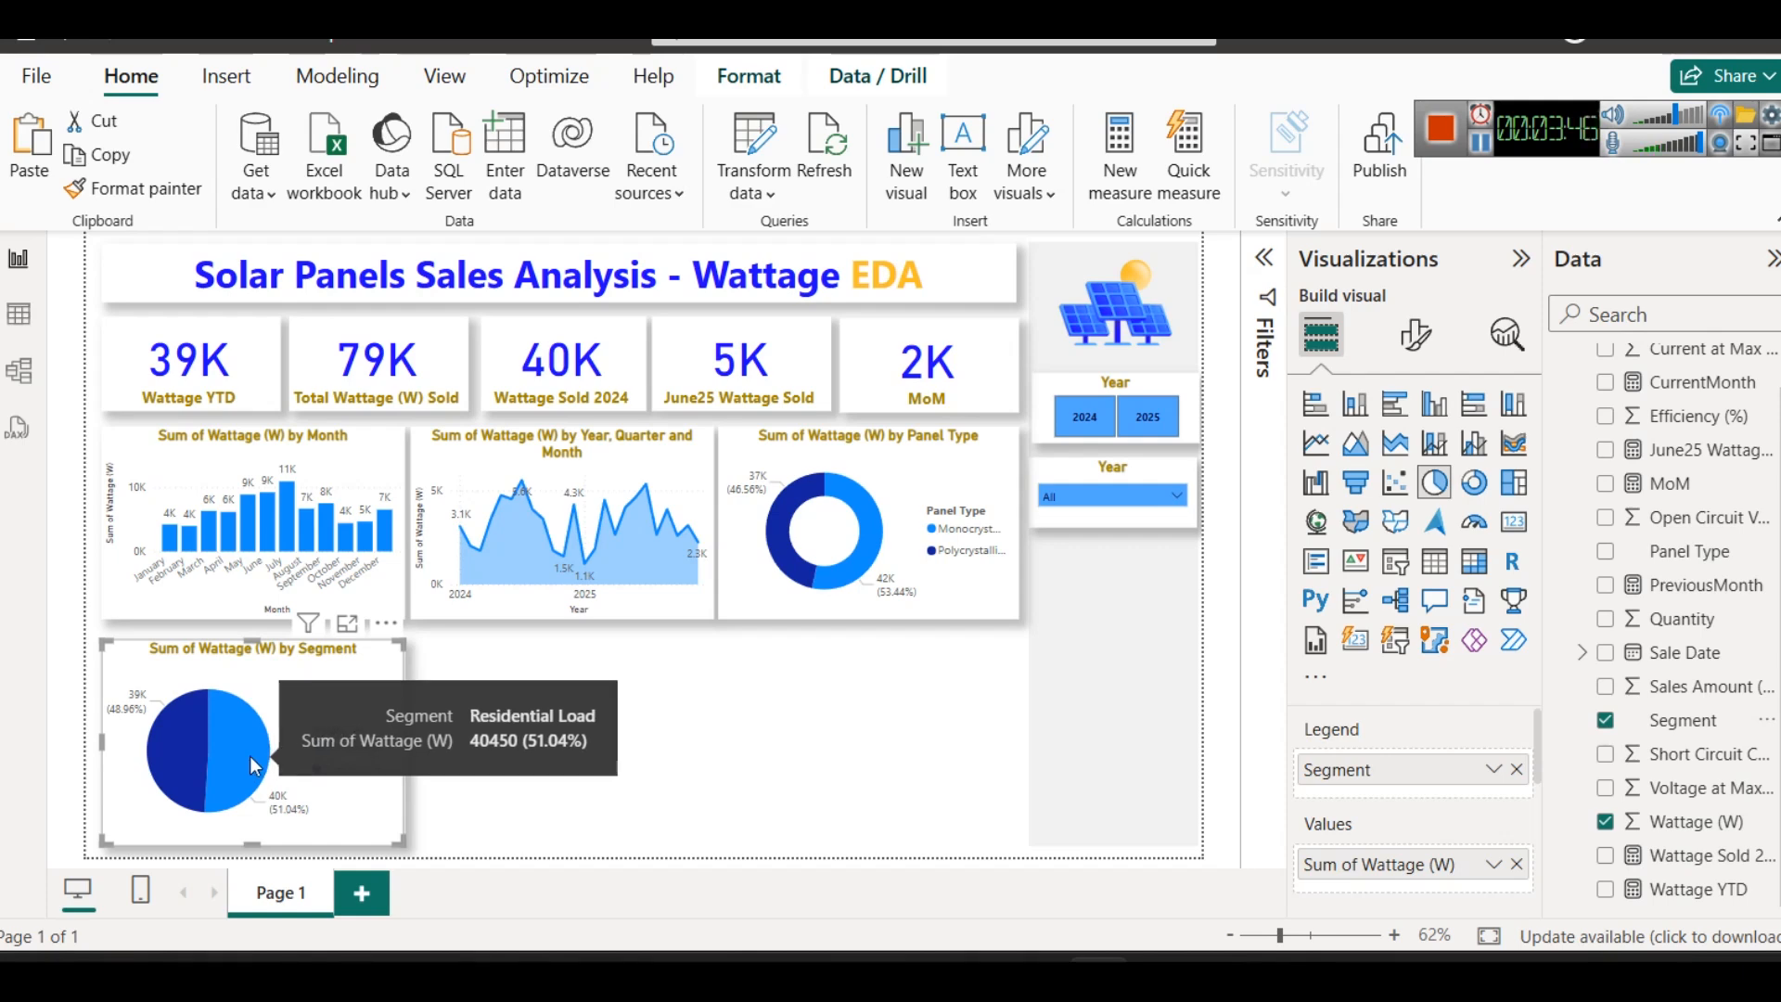
# - Move the Segment pie chart up slightly so it sits closer to the chart row above
pyautogui.click(685, 692)
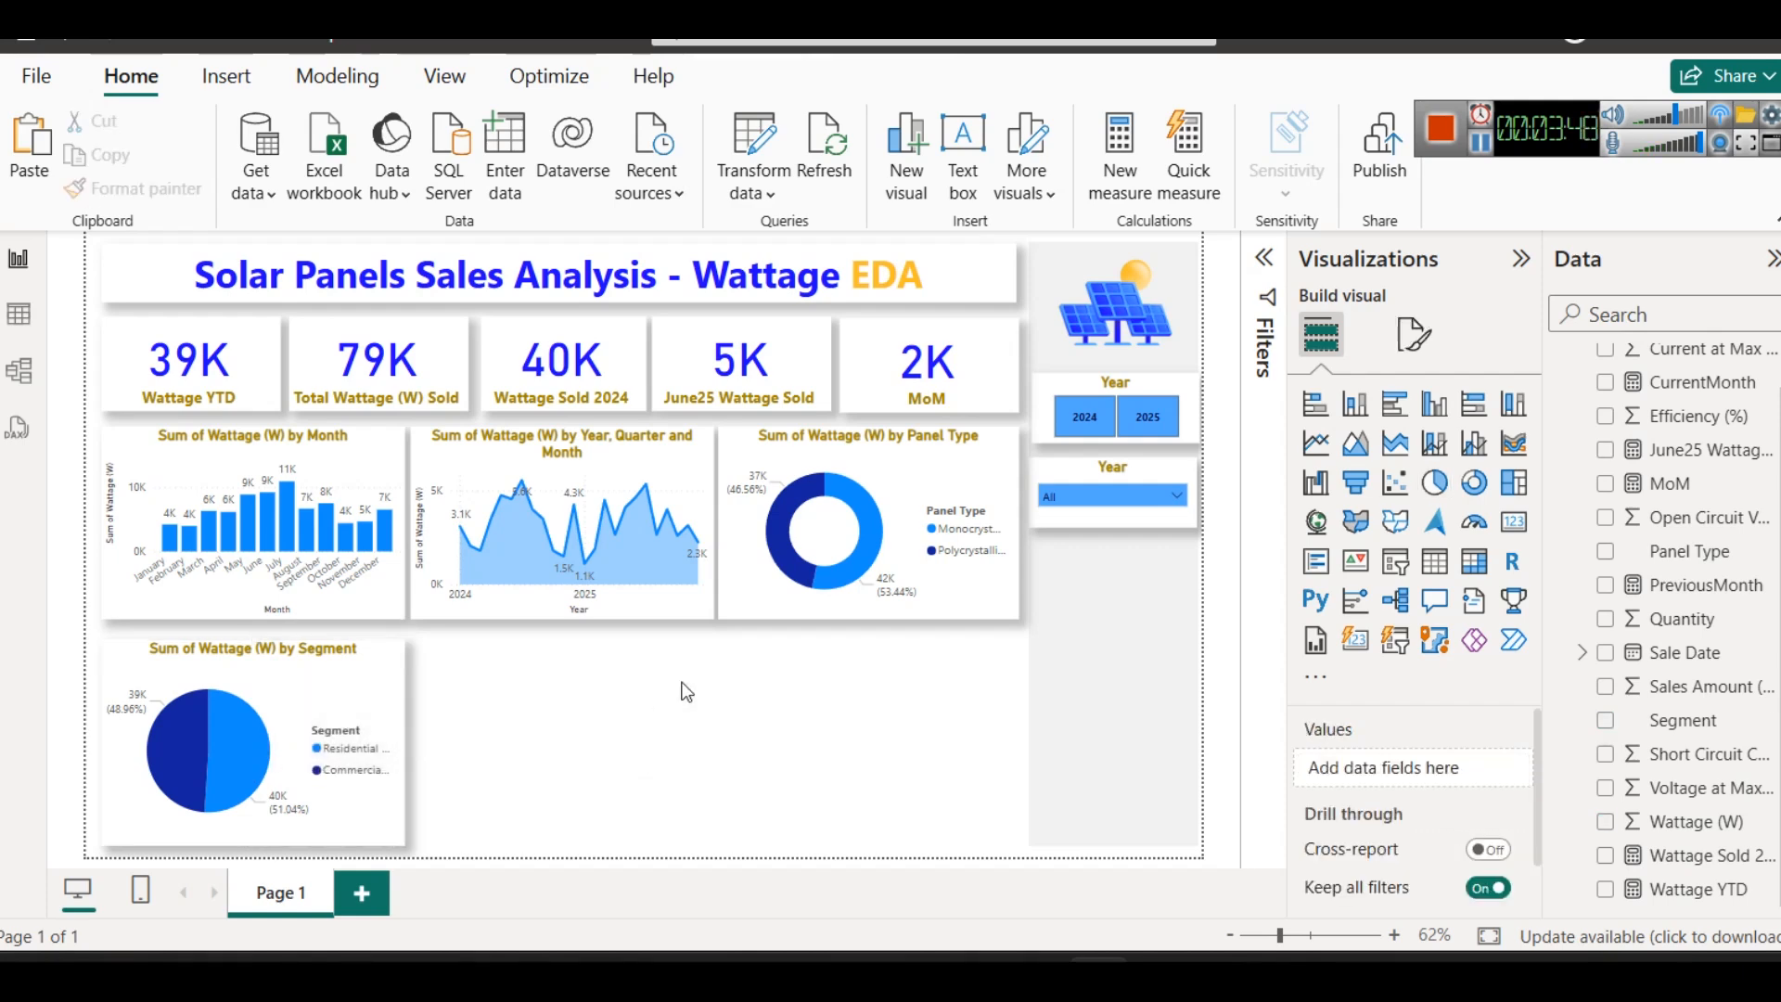
pyautogui.click(305, 651)
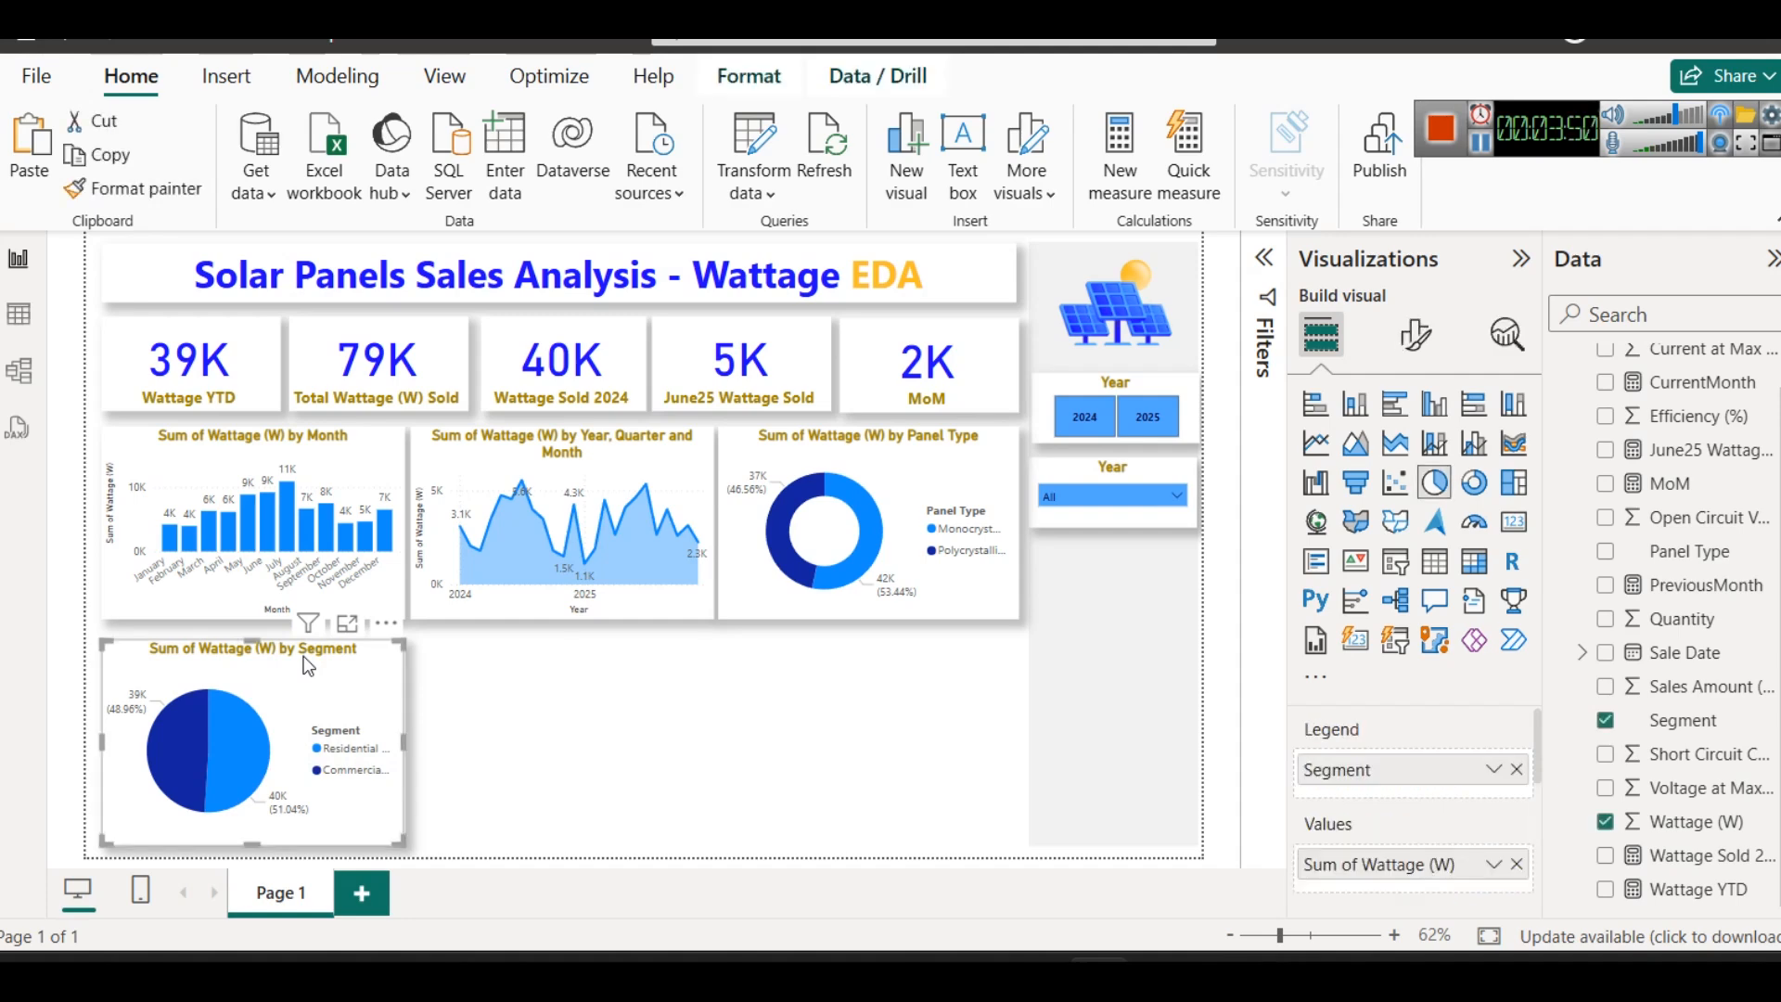
pyautogui.click(654, 705)
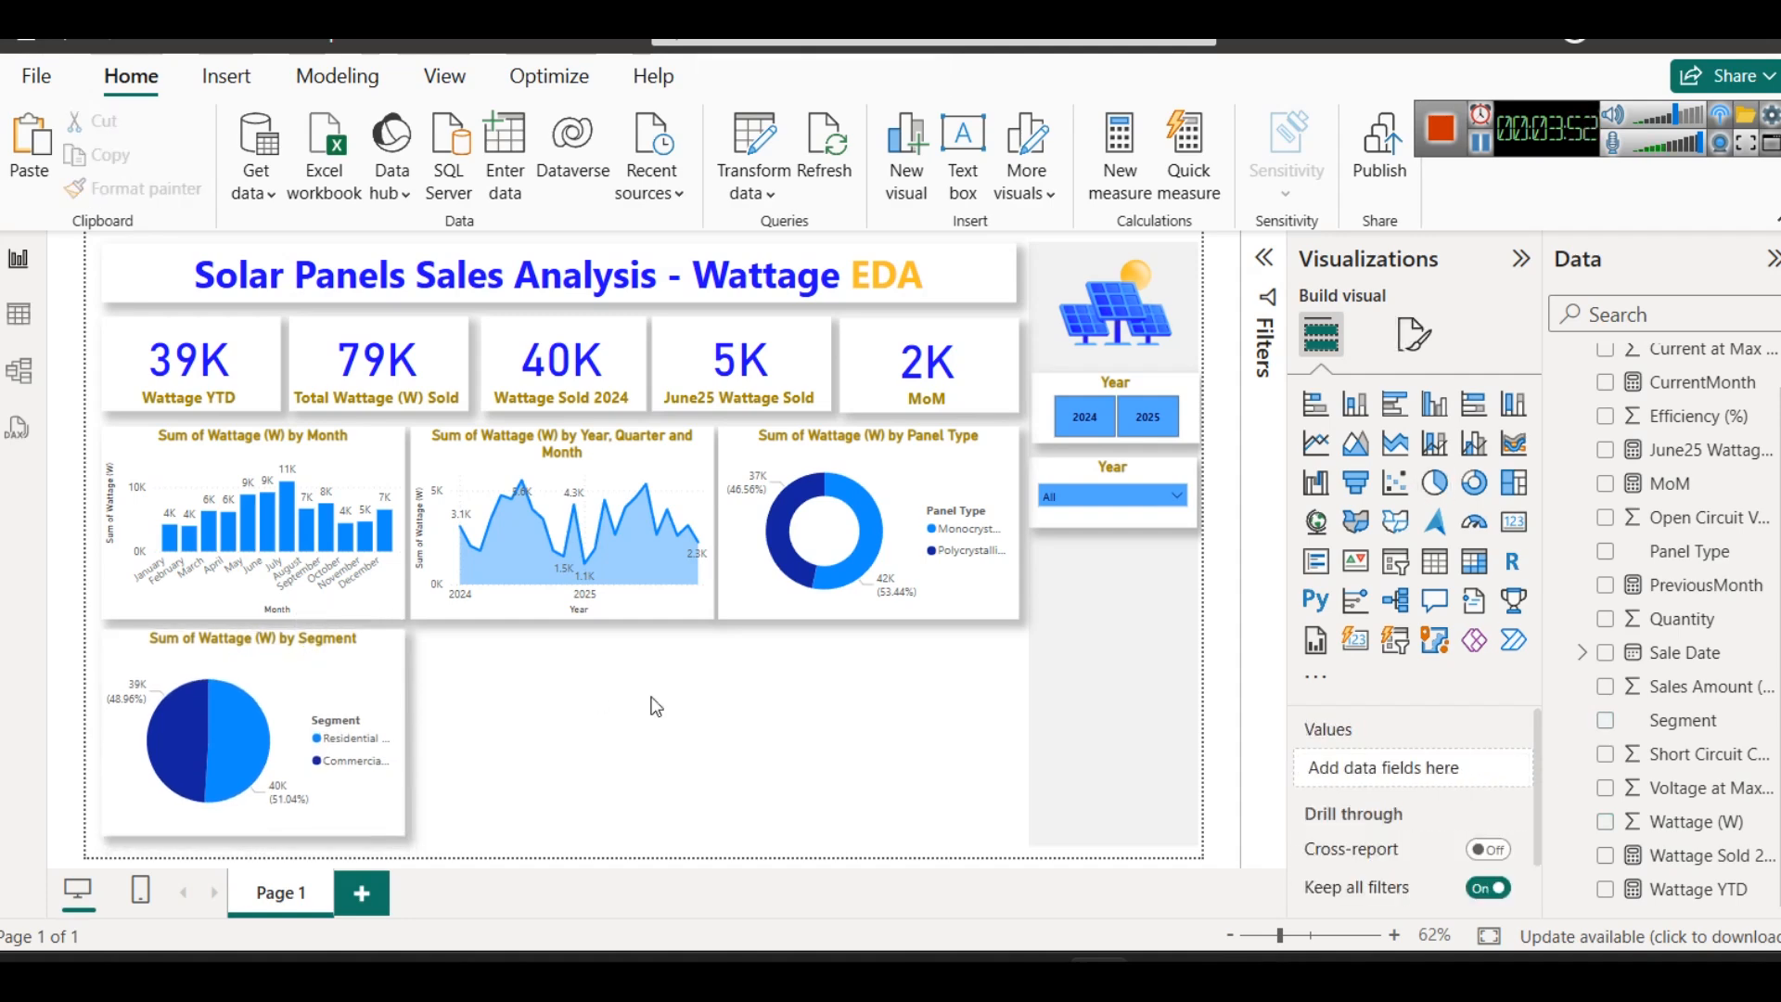
# - Look through the numeric columns of the table data, including Voltage at Max Power (Vmp), and return to the report
pyautogui.click(19, 314)
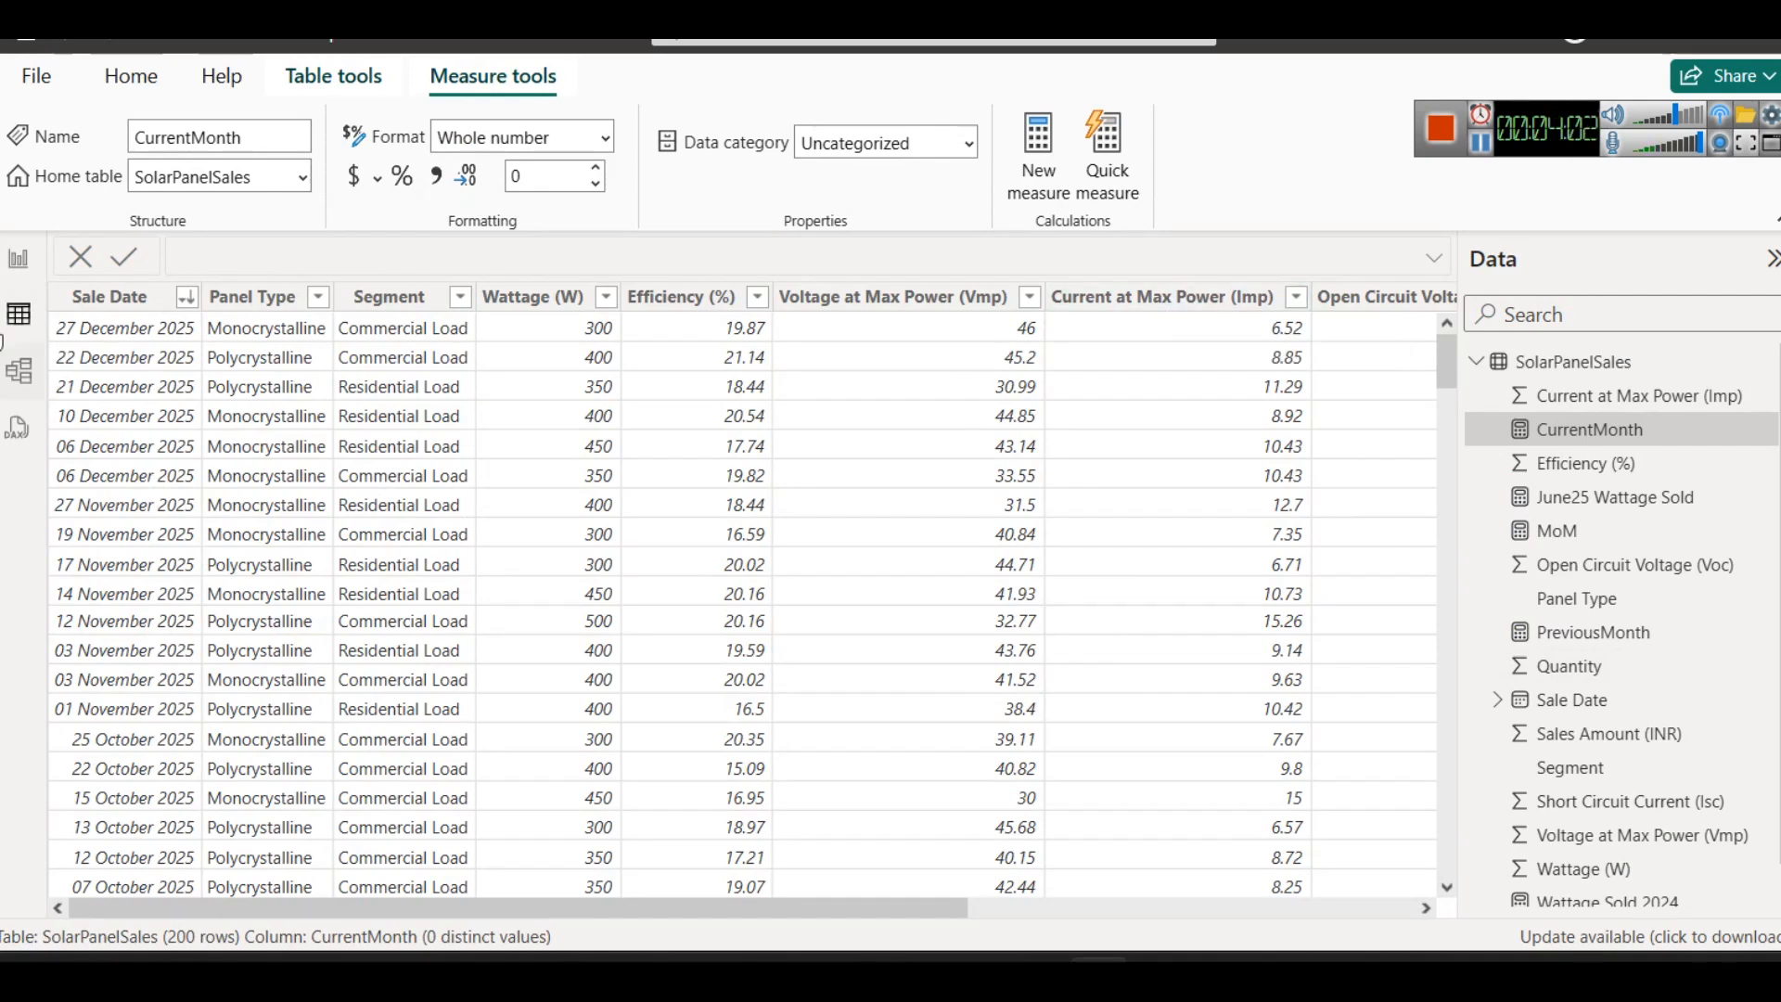
pyautogui.click(18, 257)
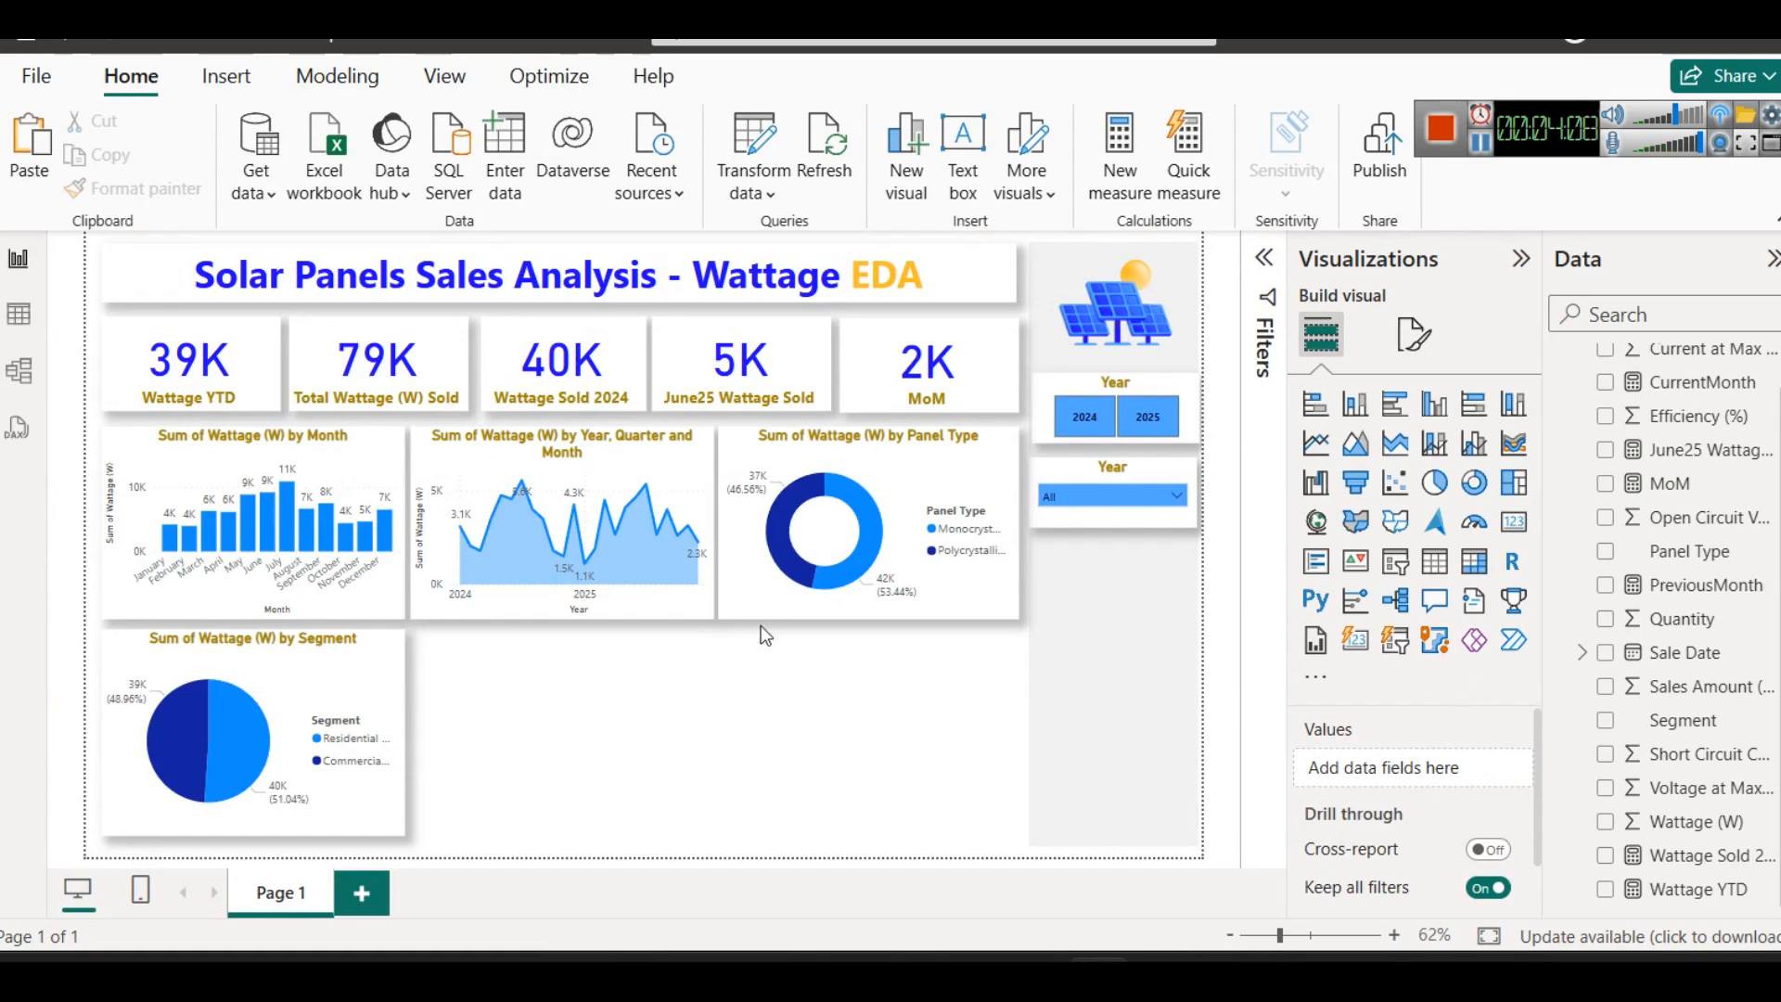
pyautogui.click(19, 314)
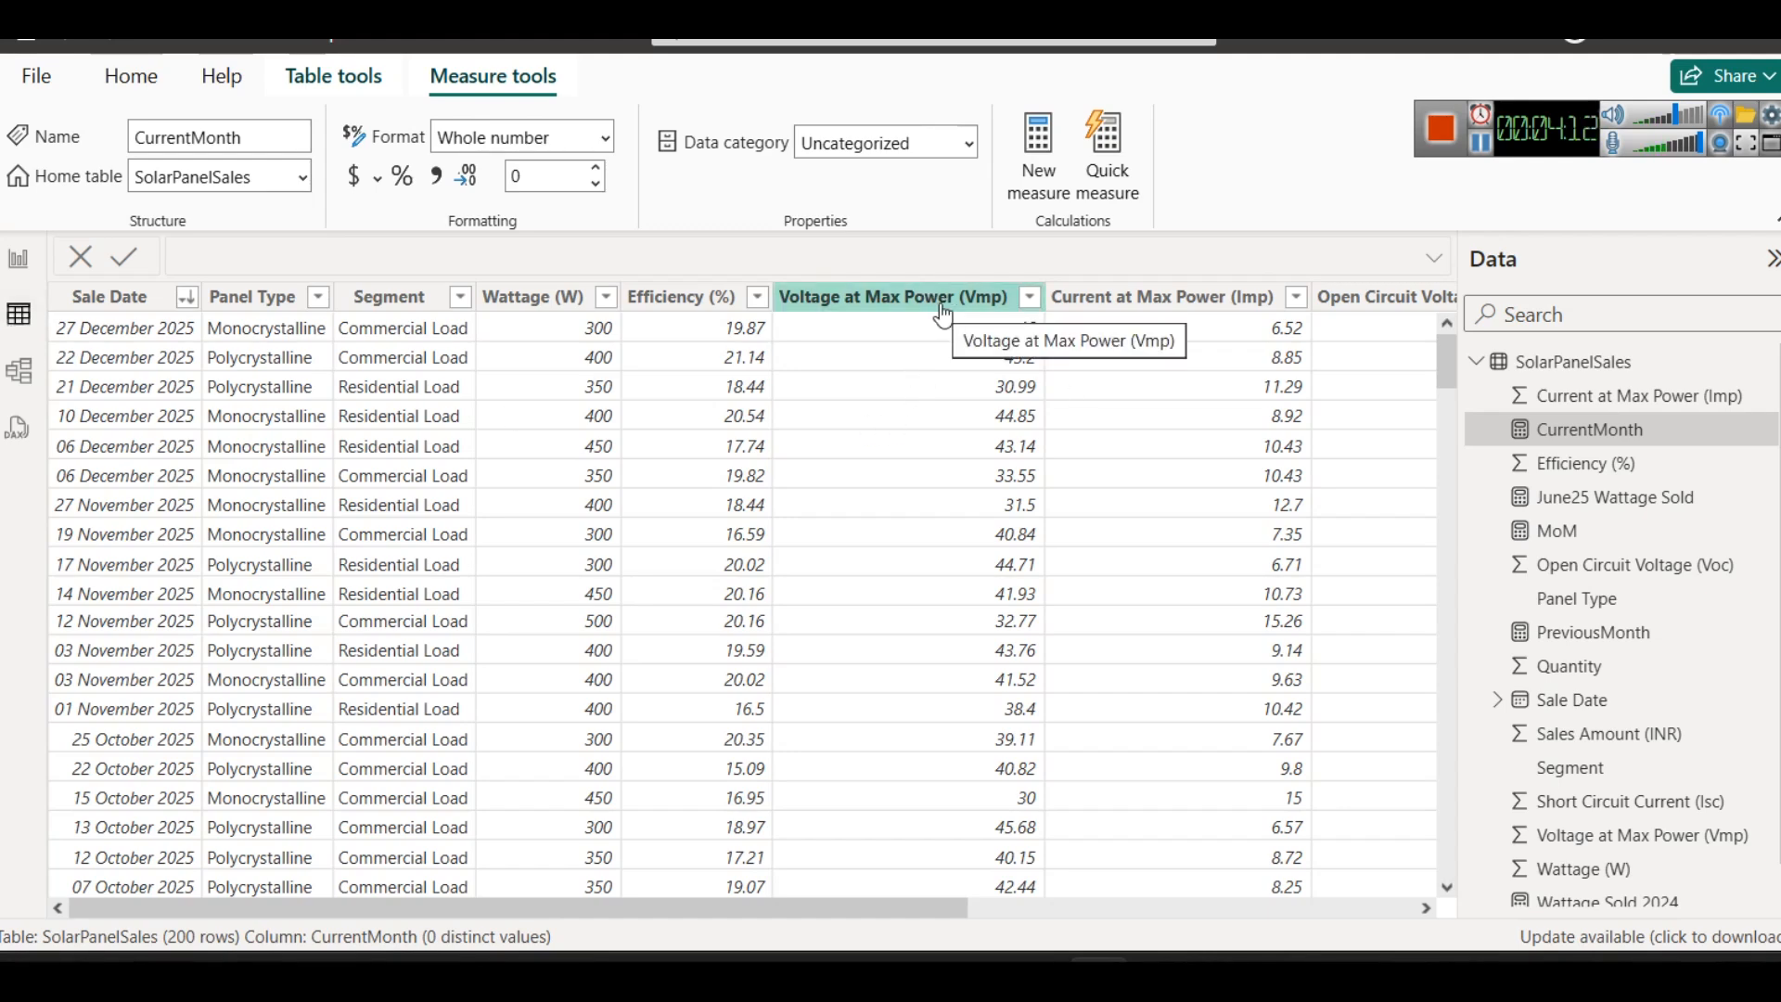
pyautogui.click(20, 260)
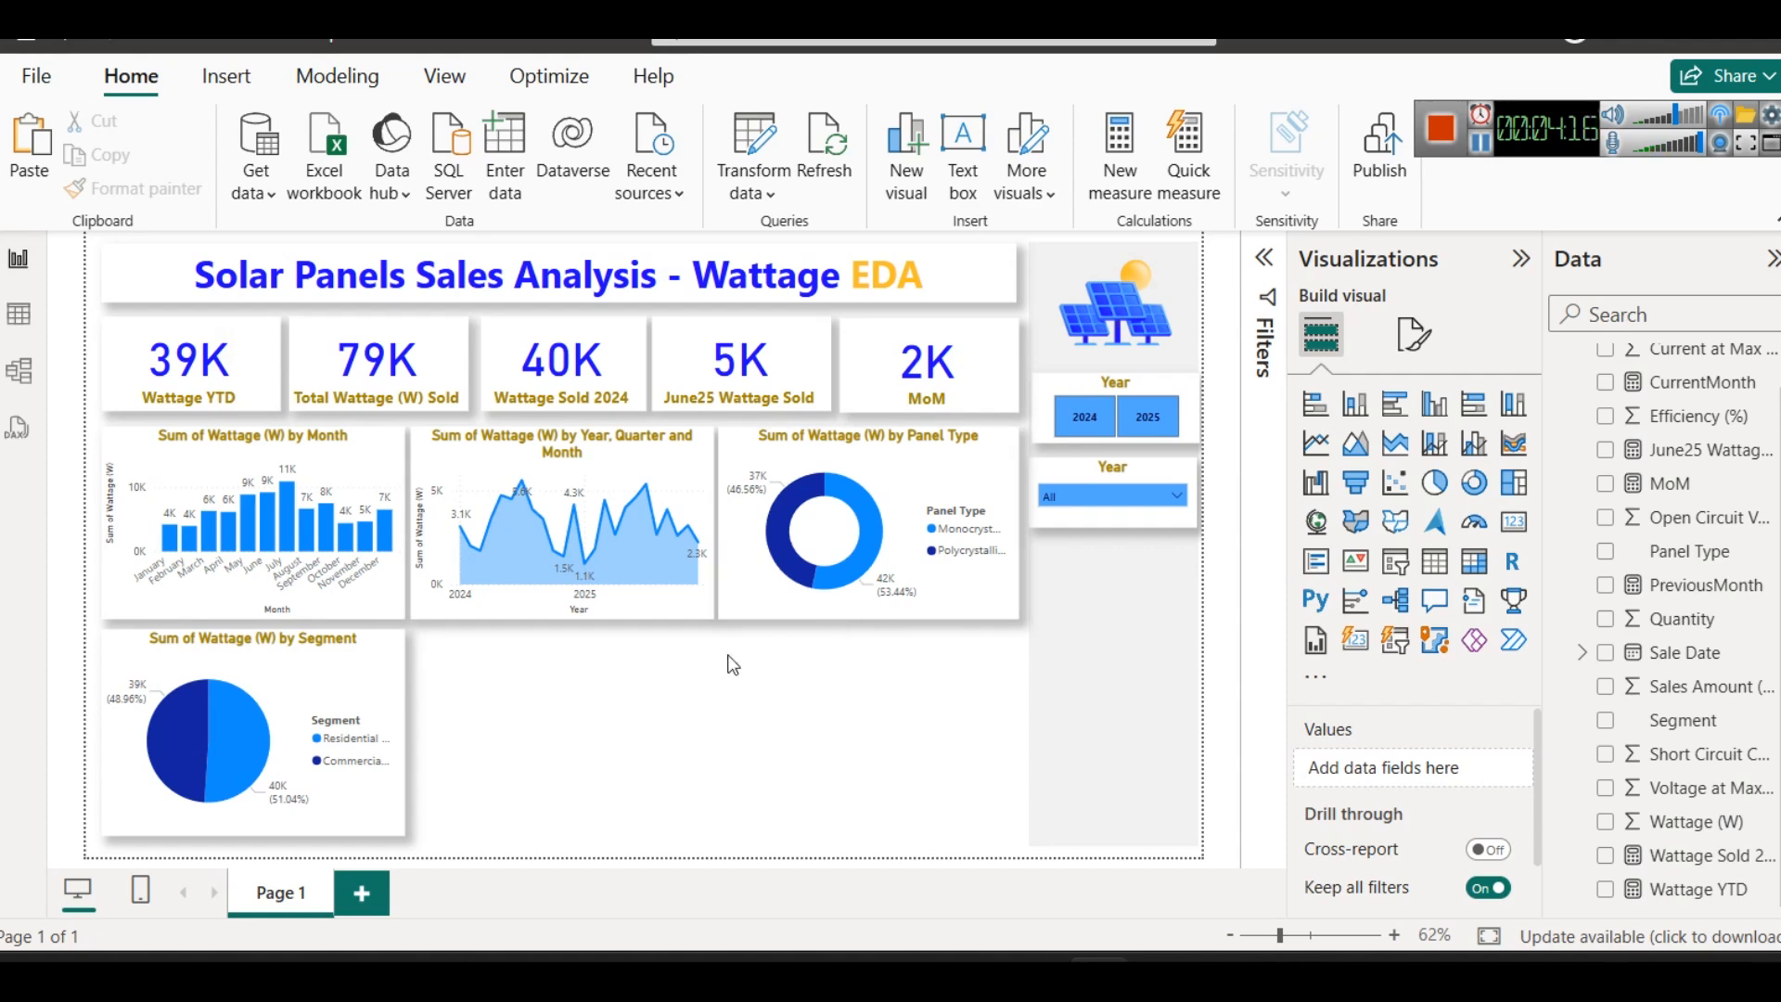
# - Add a scatter chart with Voltage at Max Power (Vmp) on the X axis and Current at Max Power (Imp) on the Y axis
pyautogui.click(1394, 482)
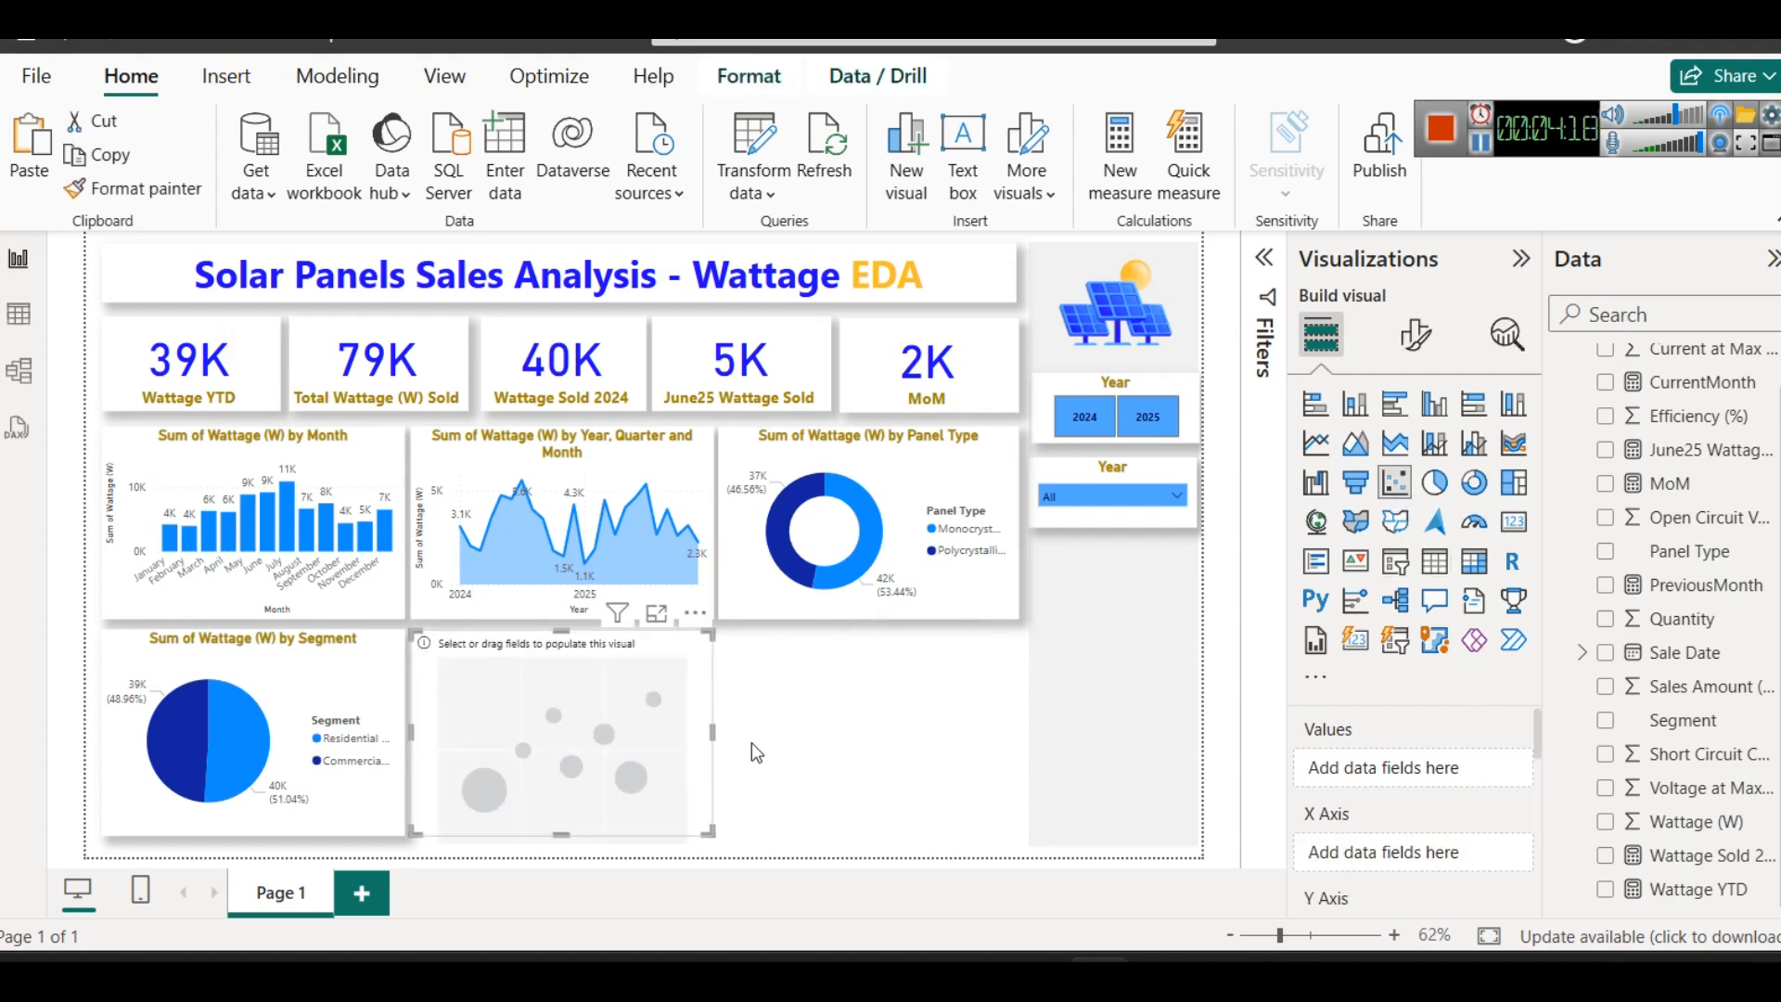
pyautogui.scroll(-2, 1371, 772)
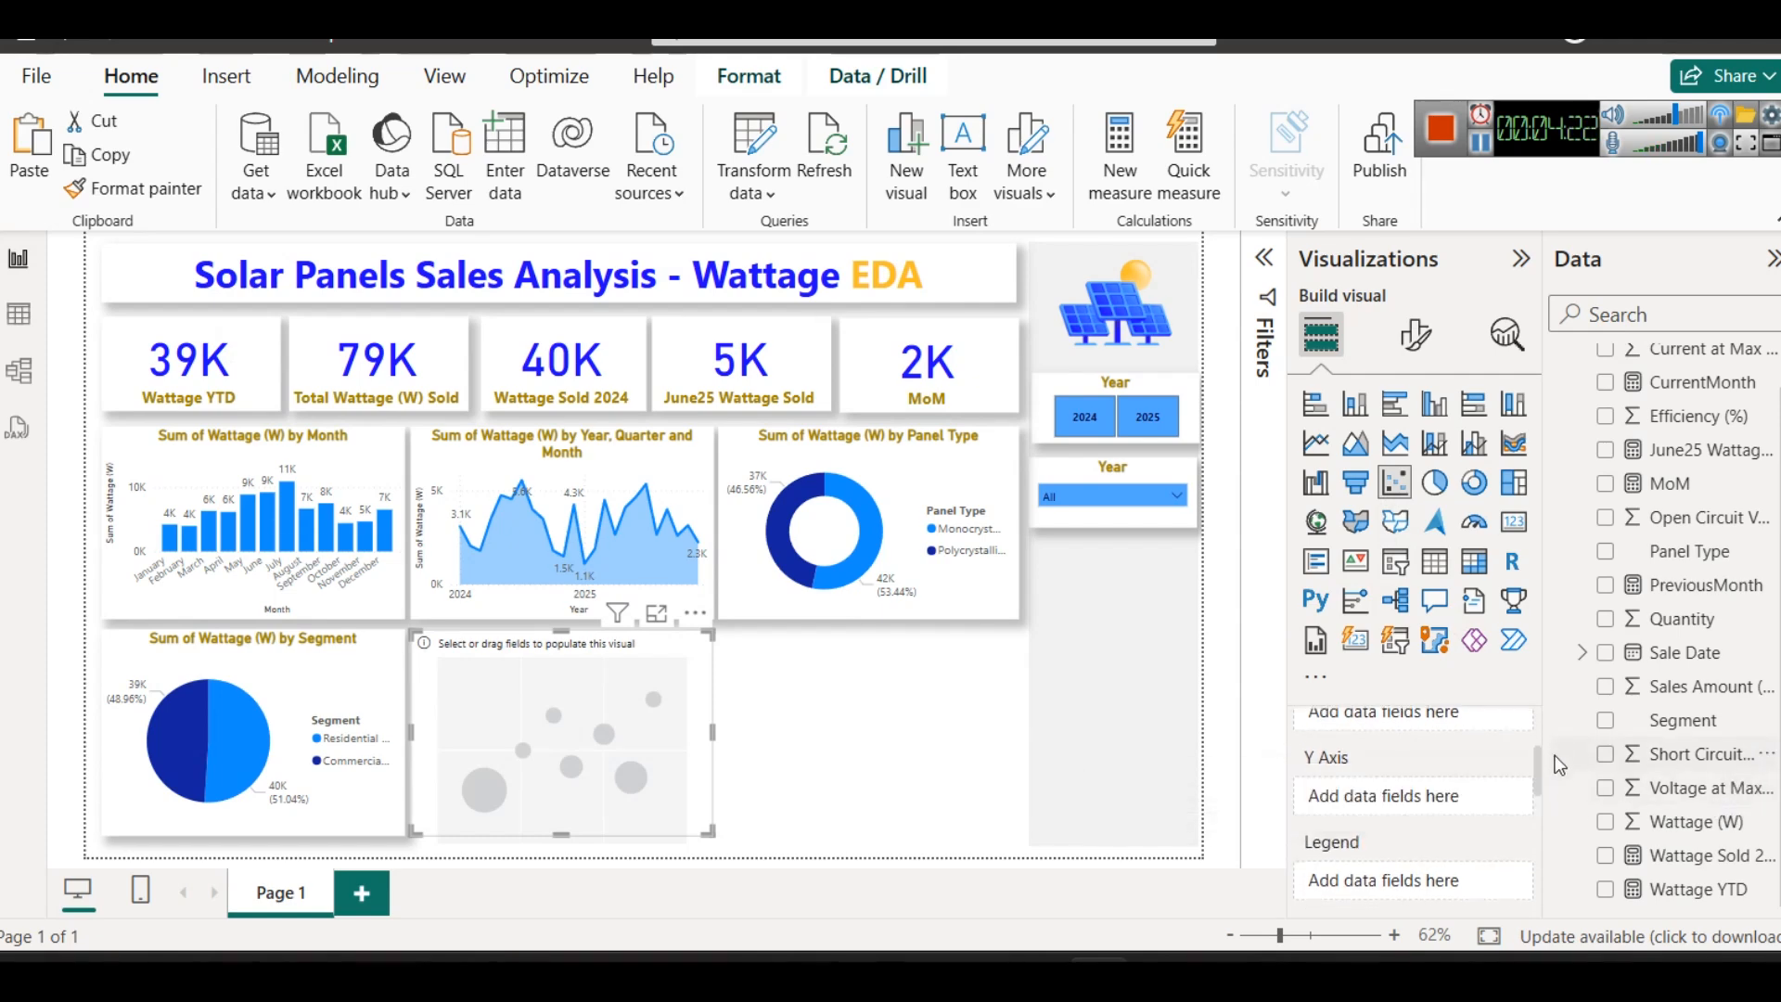
pyautogui.scroll(1, 1539, 766)
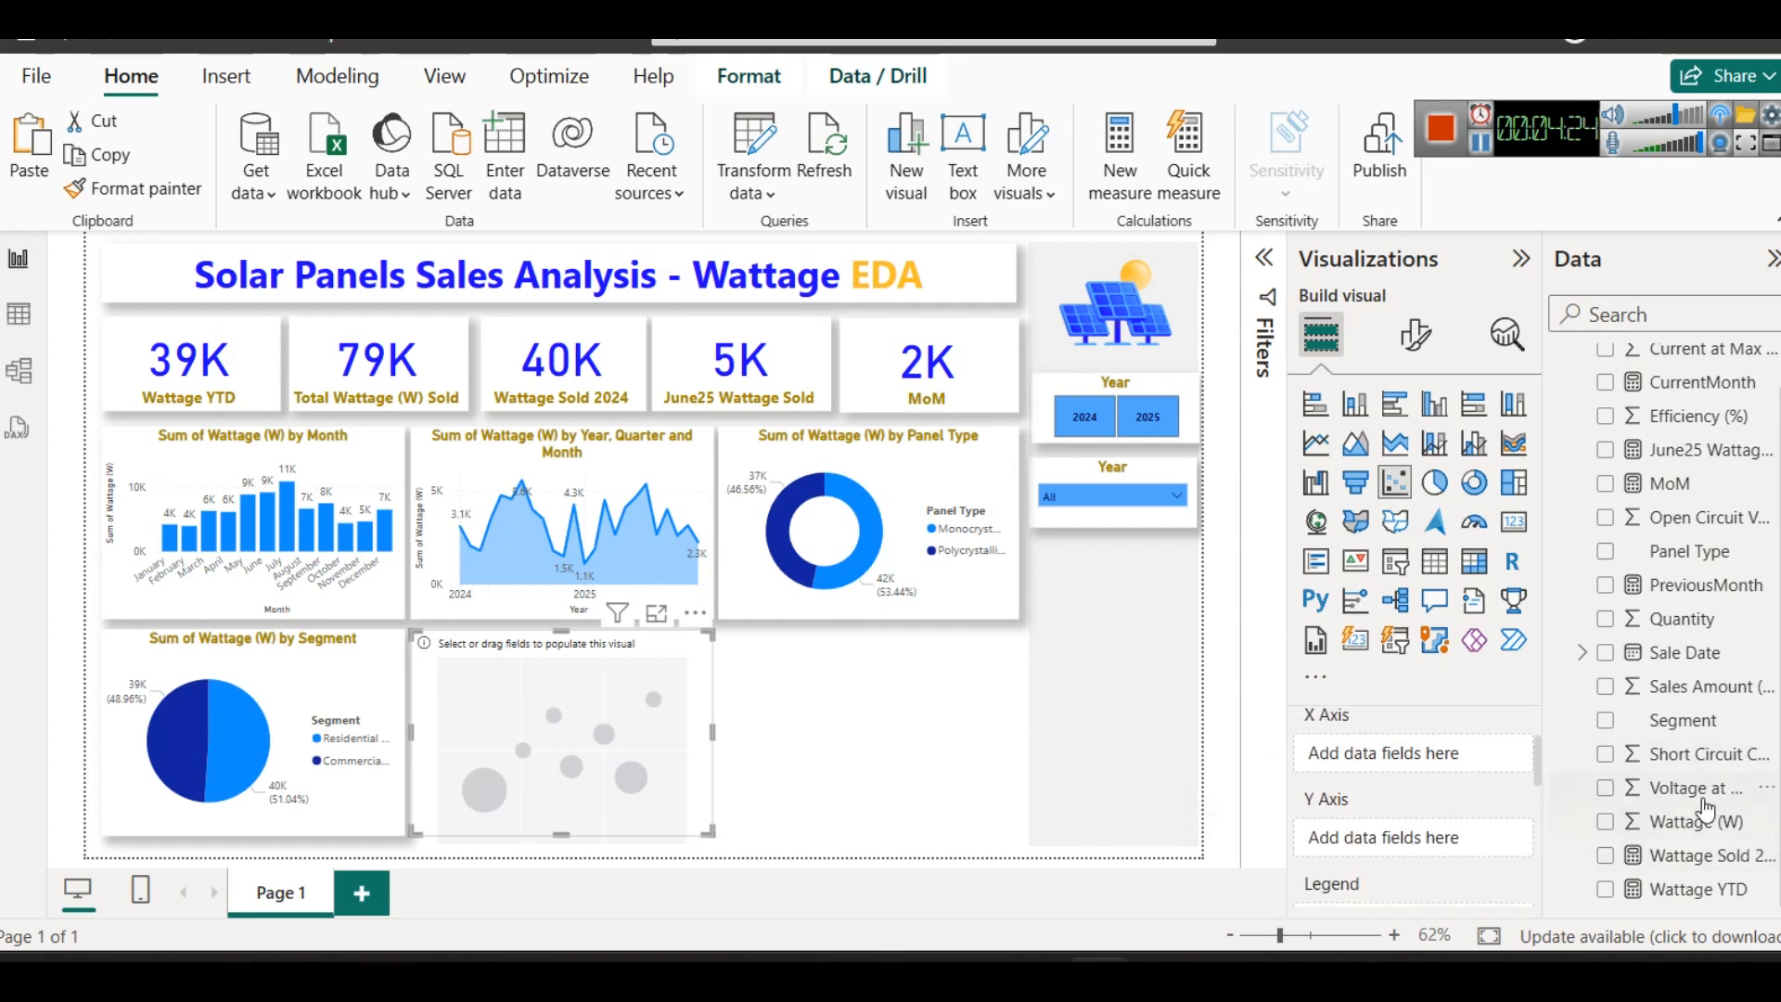
pyautogui.moveTo(1701, 793); pyautogui.dragTo(1476, 760)
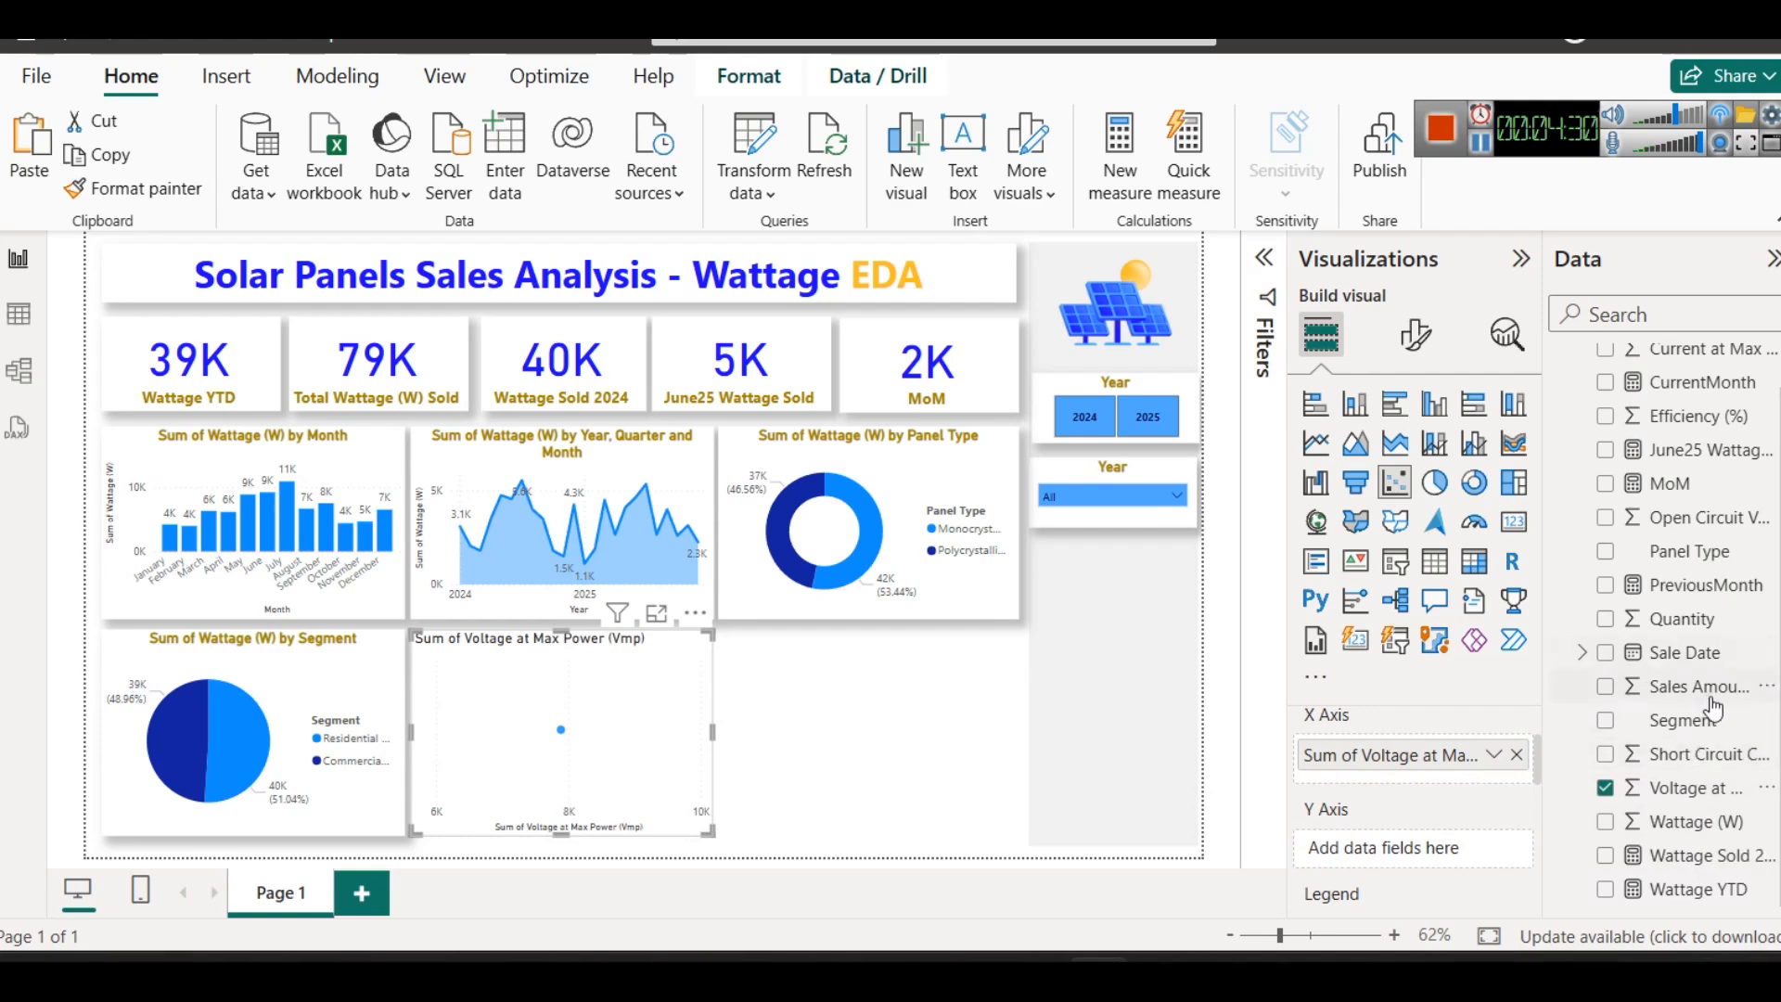
pyautogui.scroll(1, 1713, 709)
pyautogui.moveTo(1711, 397); pyautogui.dragTo(1484, 848)
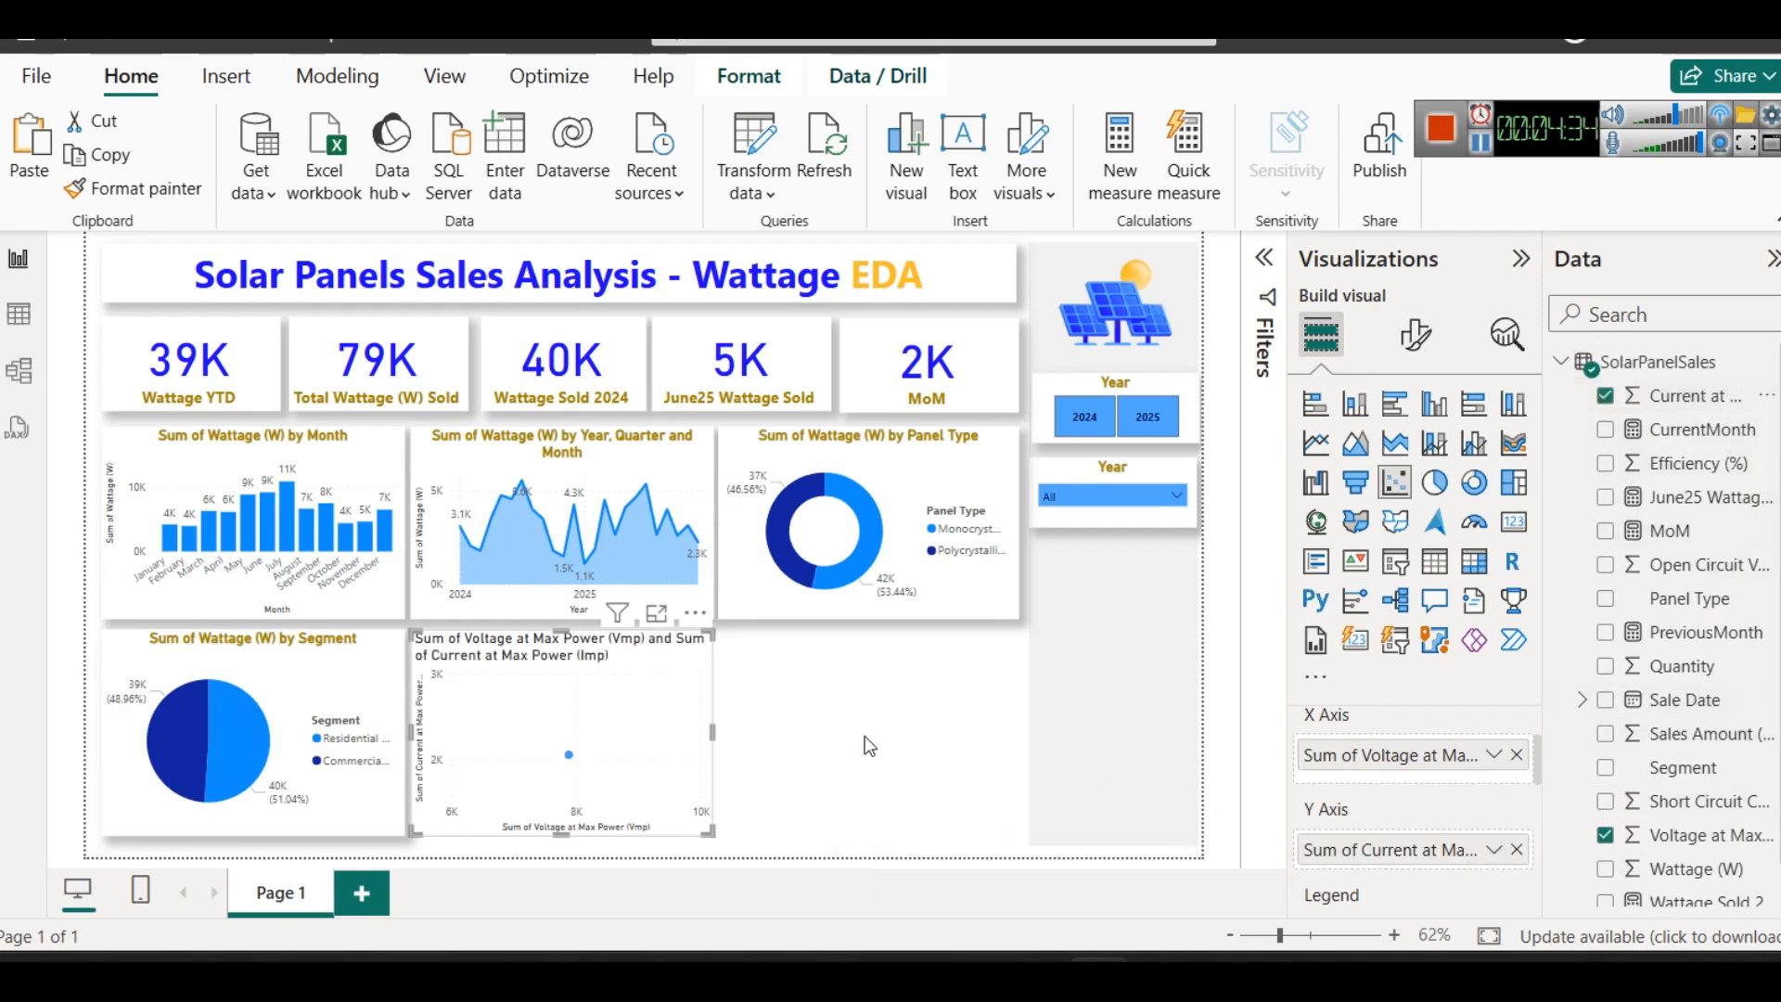
# - Copy the formatting of the Sum of Wattage (W) by Month chart onto the scatter chart
pyautogui.click(310, 477)
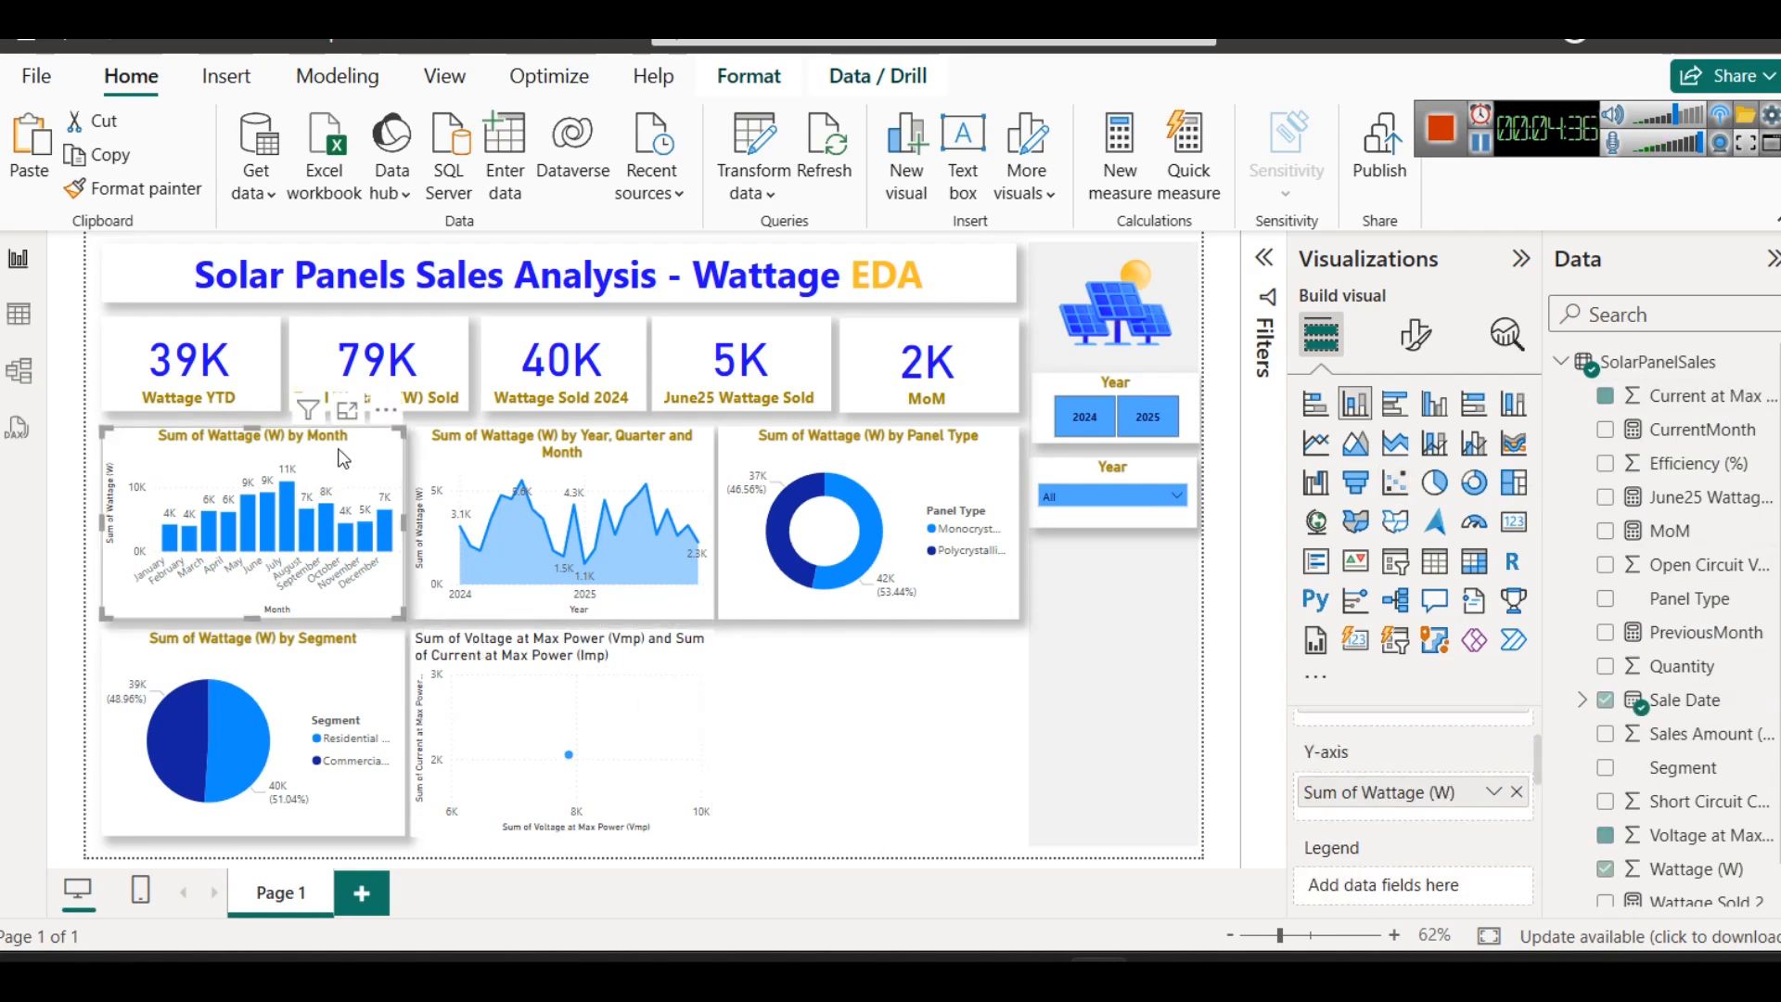
pyautogui.click(130, 188)
pyautogui.click(560, 664)
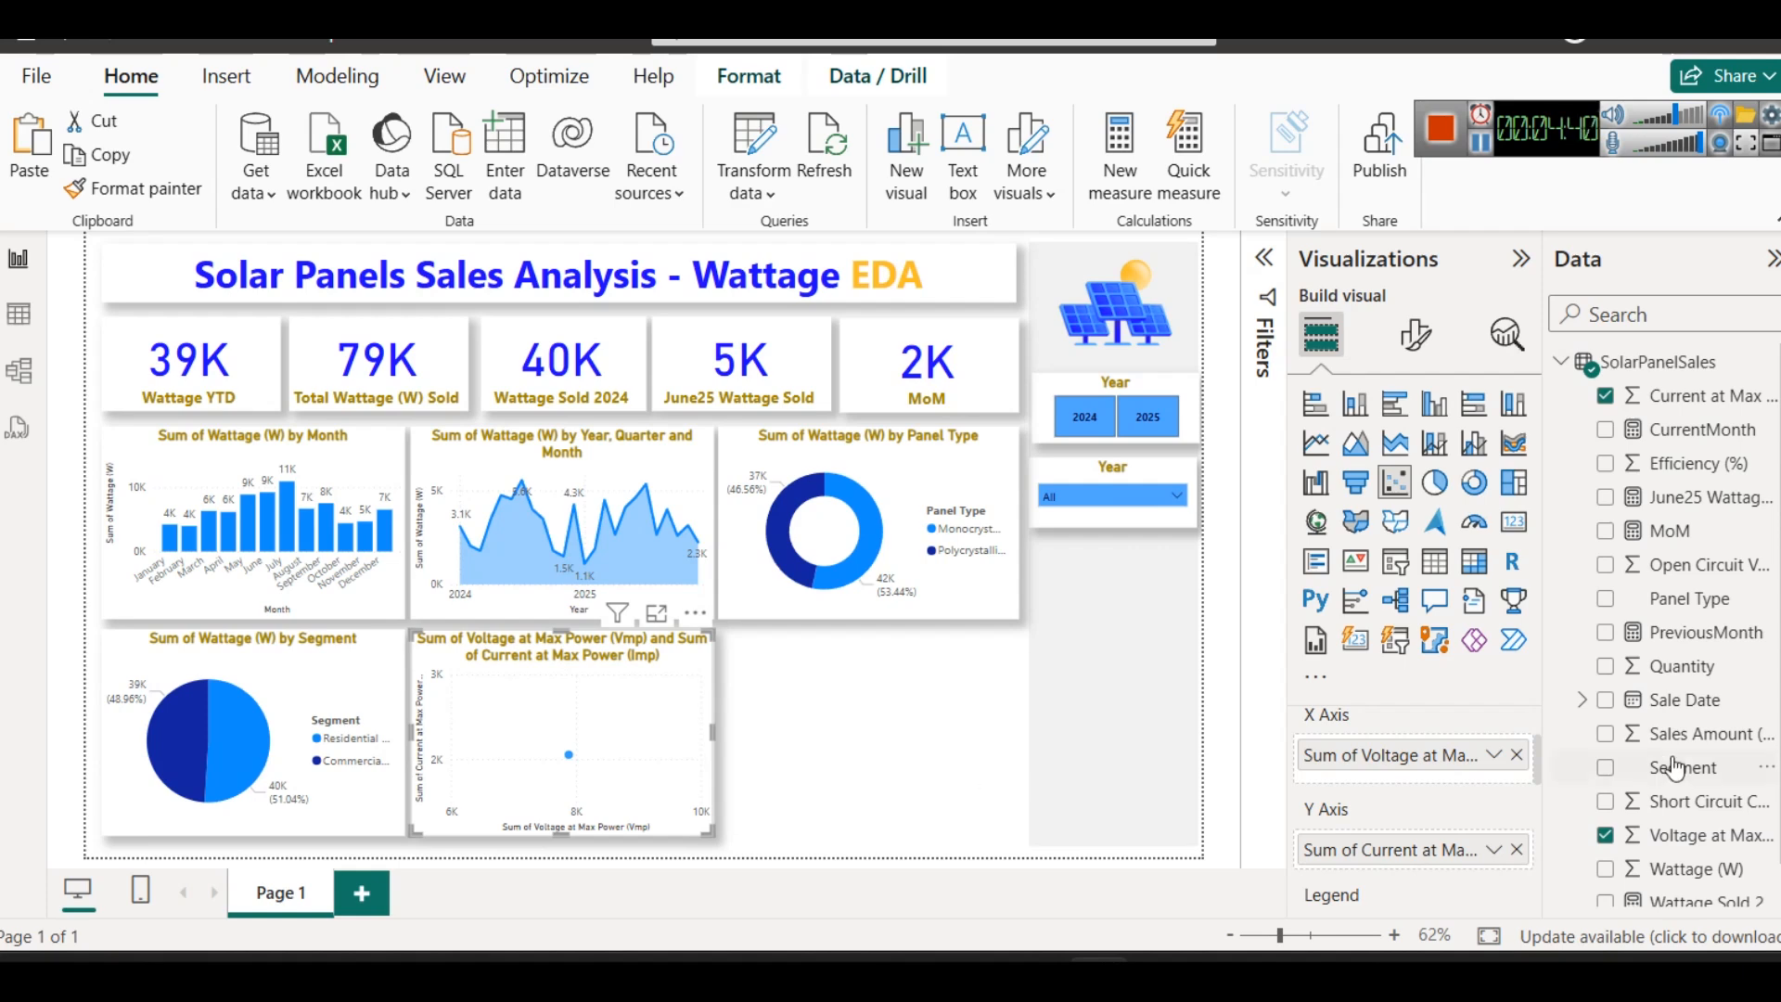
# - Set both the voltage and current fields of the scatter chart to Don't summarize
pyautogui.click(1493, 755)
pyautogui.click(1602, 374)
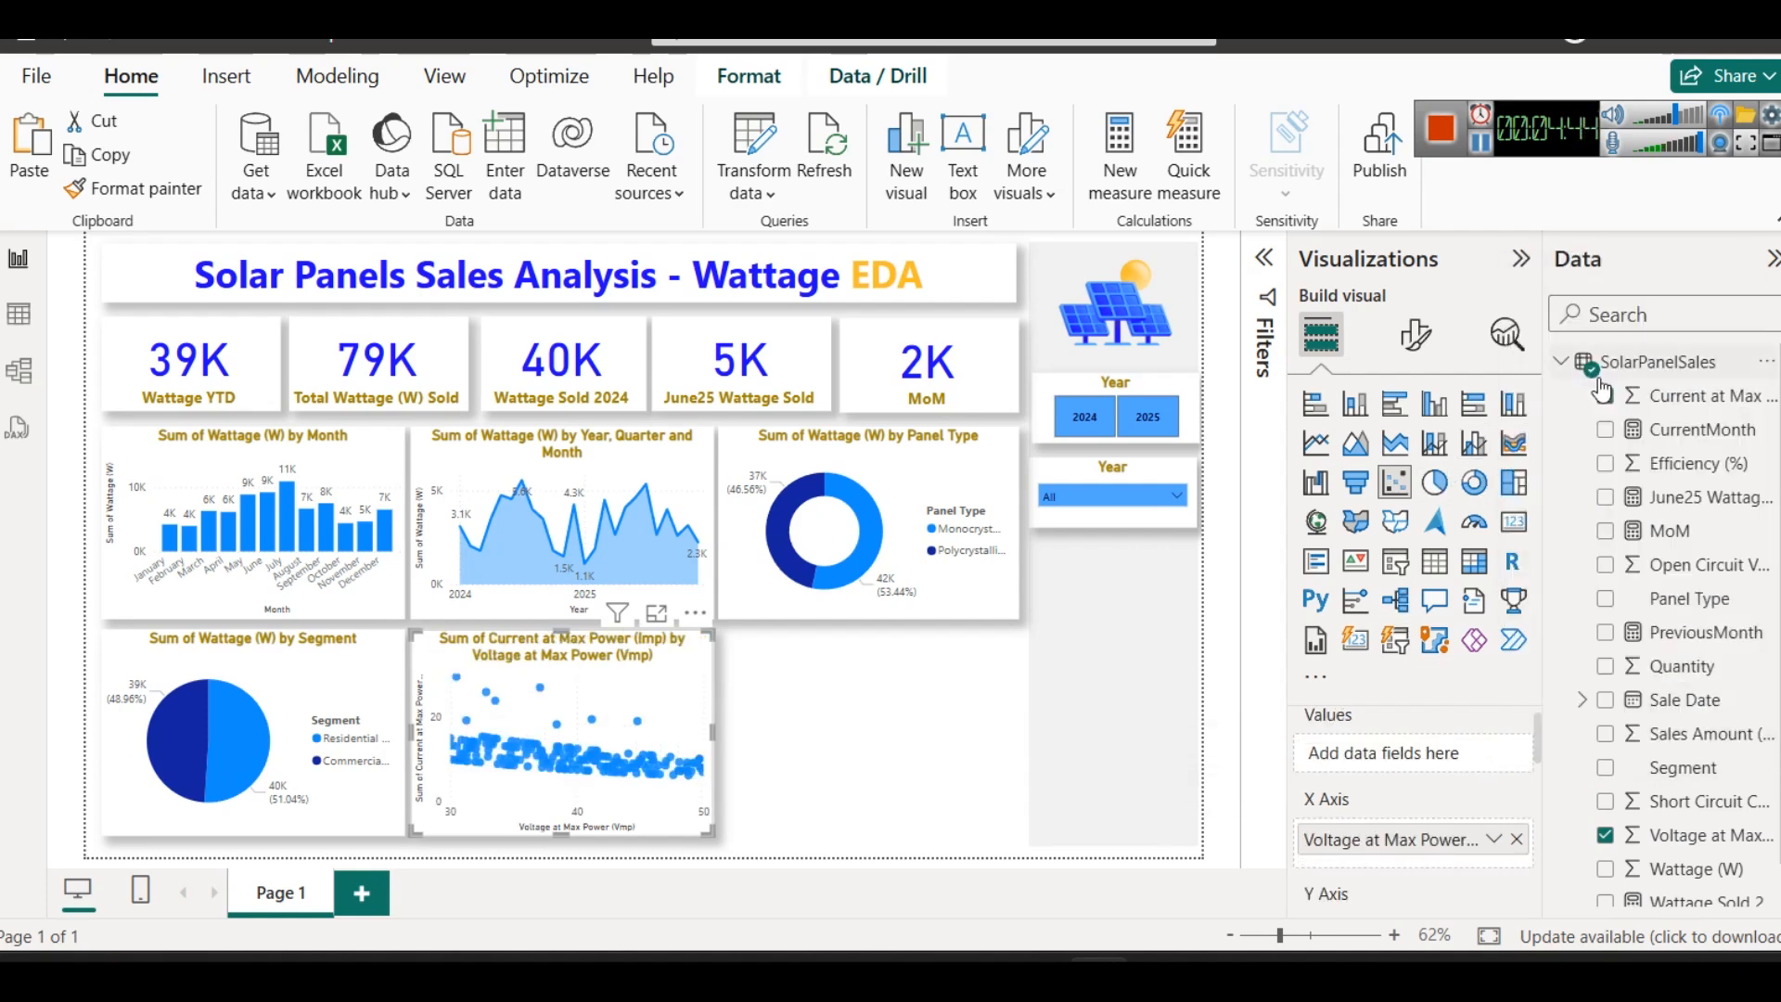
pyautogui.click(1493, 839)
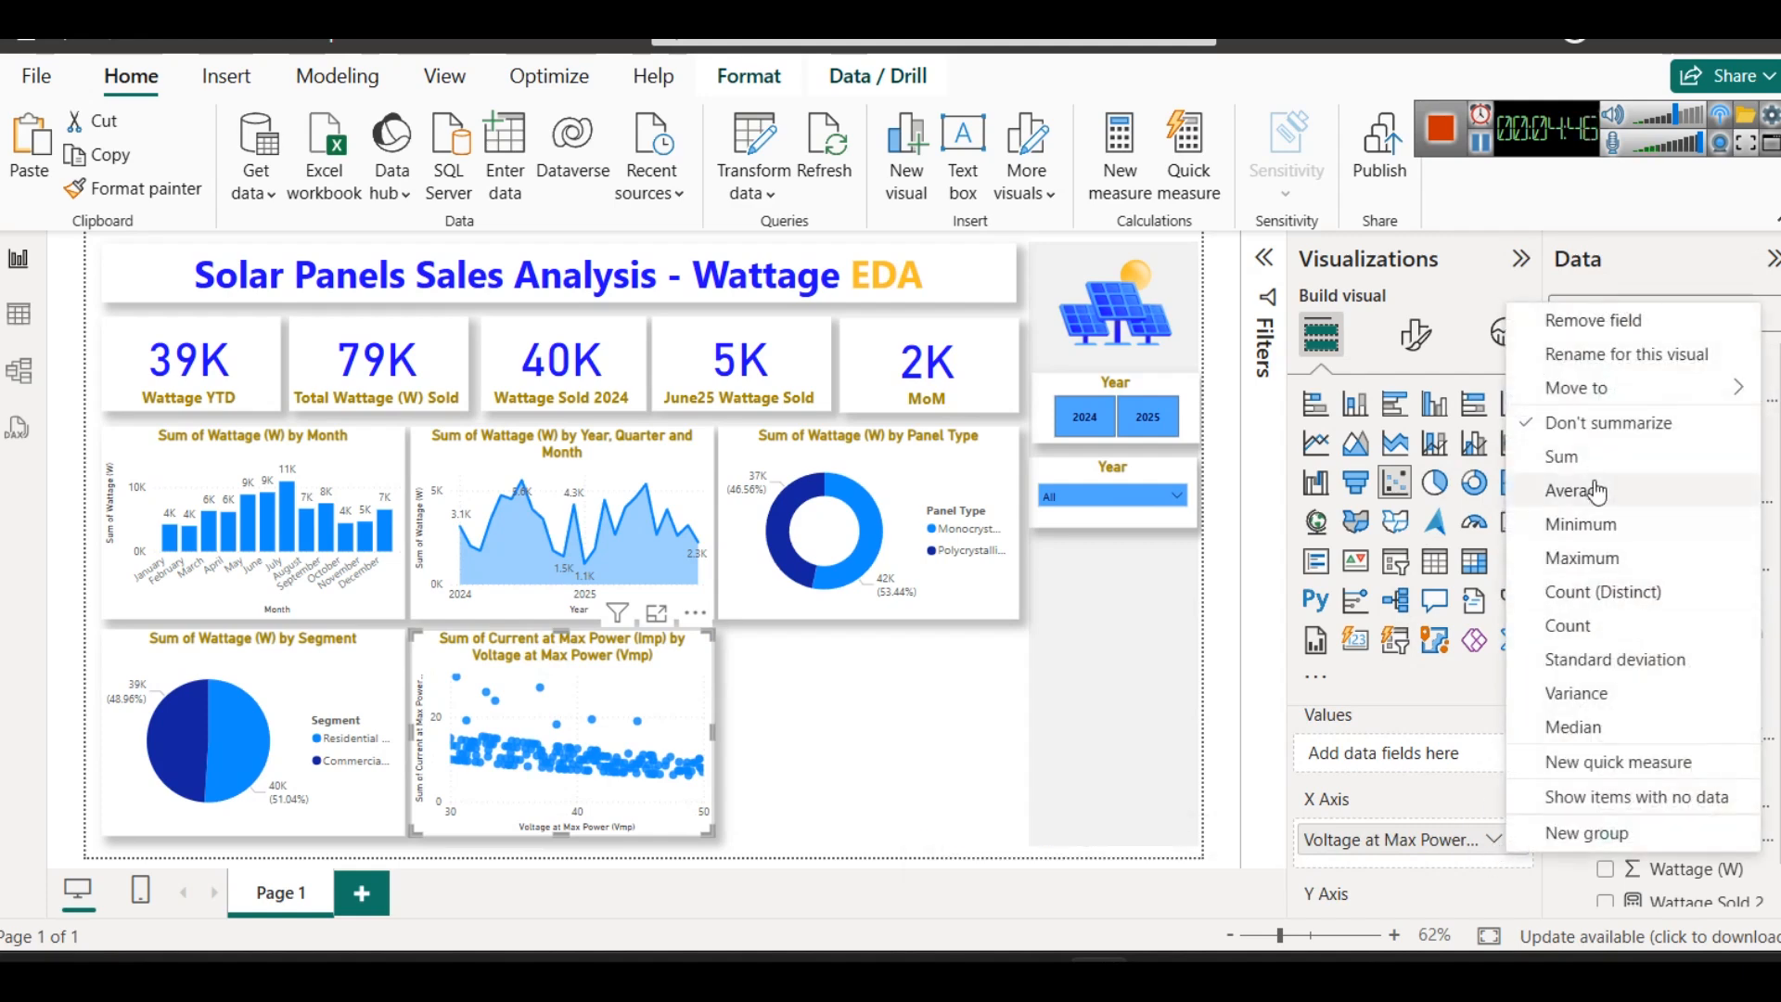
pyautogui.click(1406, 783)
pyautogui.scroll(-2, 1405, 774)
pyautogui.click(1490, 795)
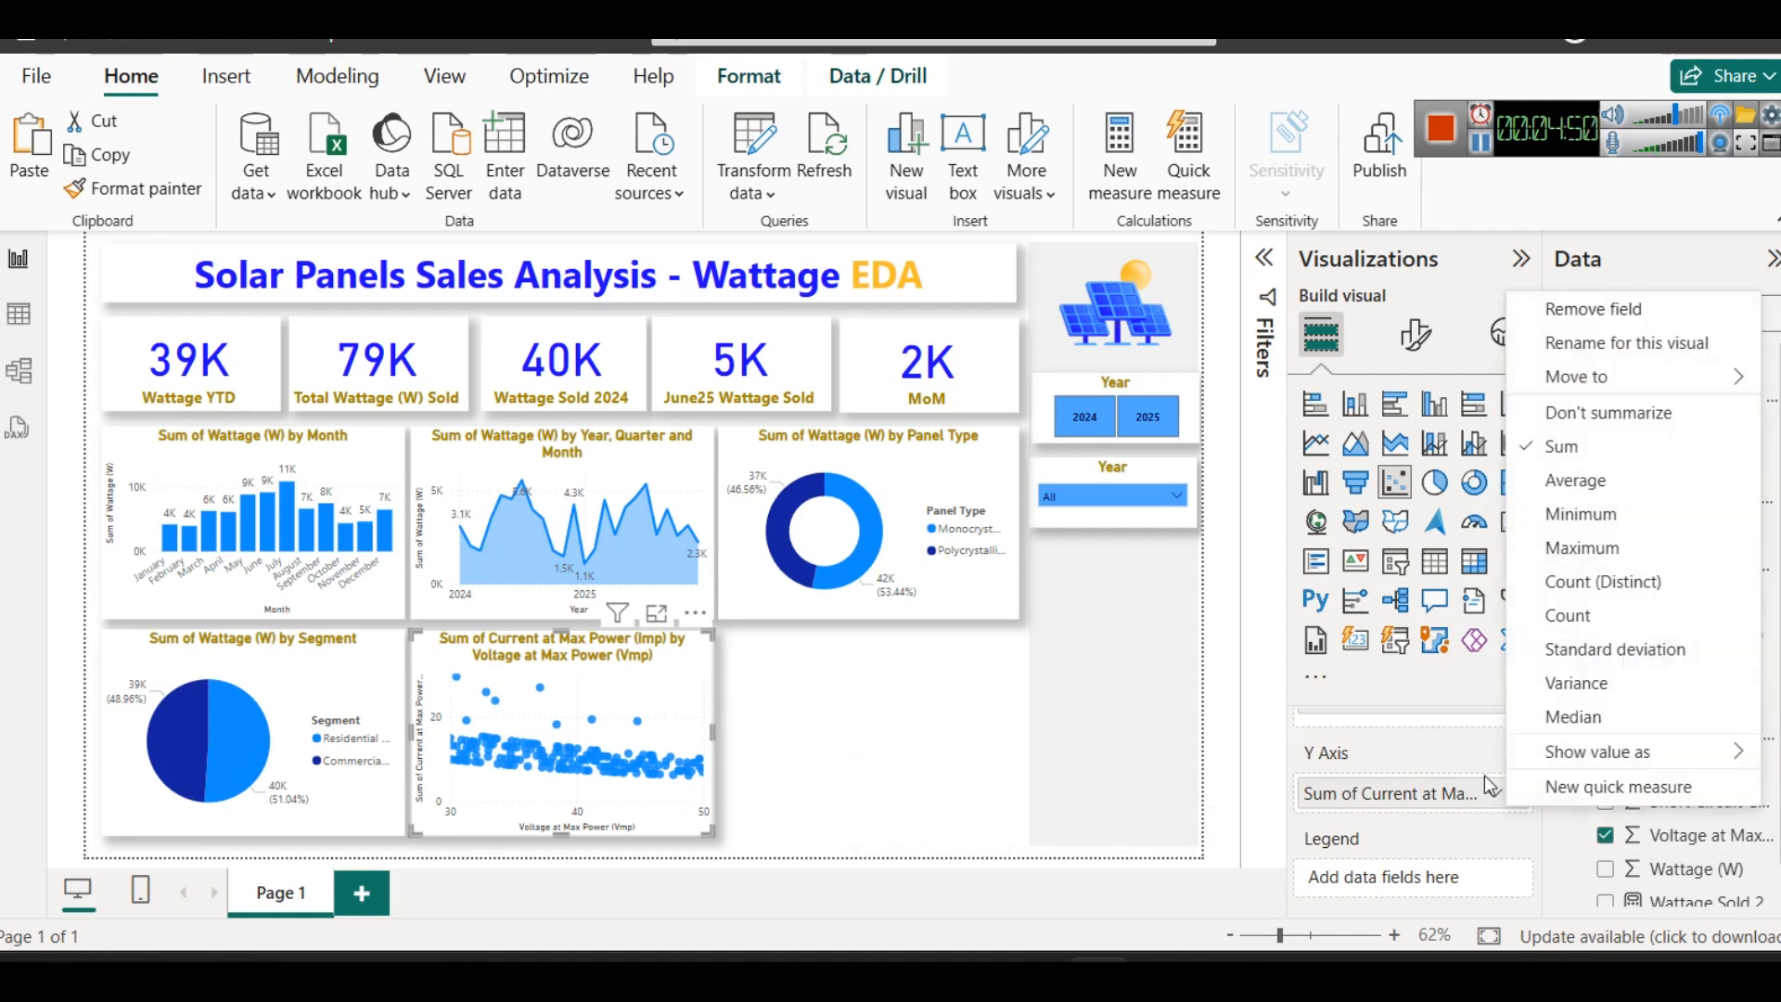
pyautogui.click(1605, 409)
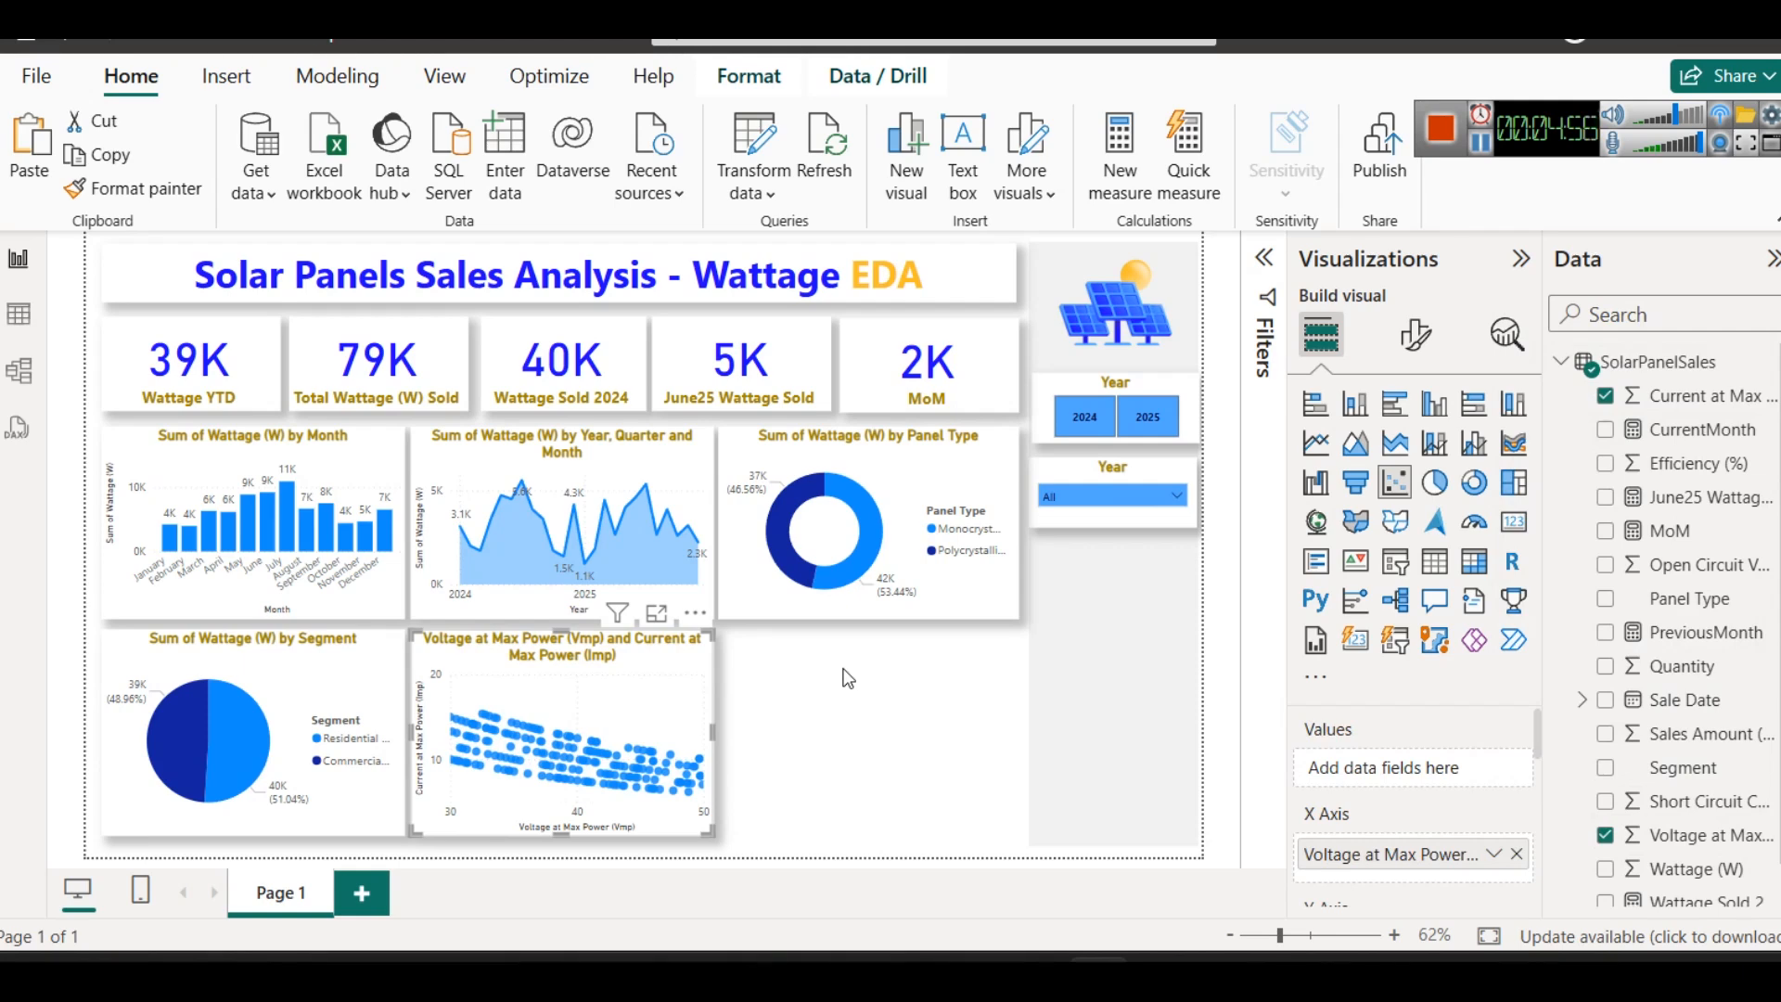
# - Turn on a trend line for the voltage and current scatter chart
pyautogui.moveTo(529, 742)
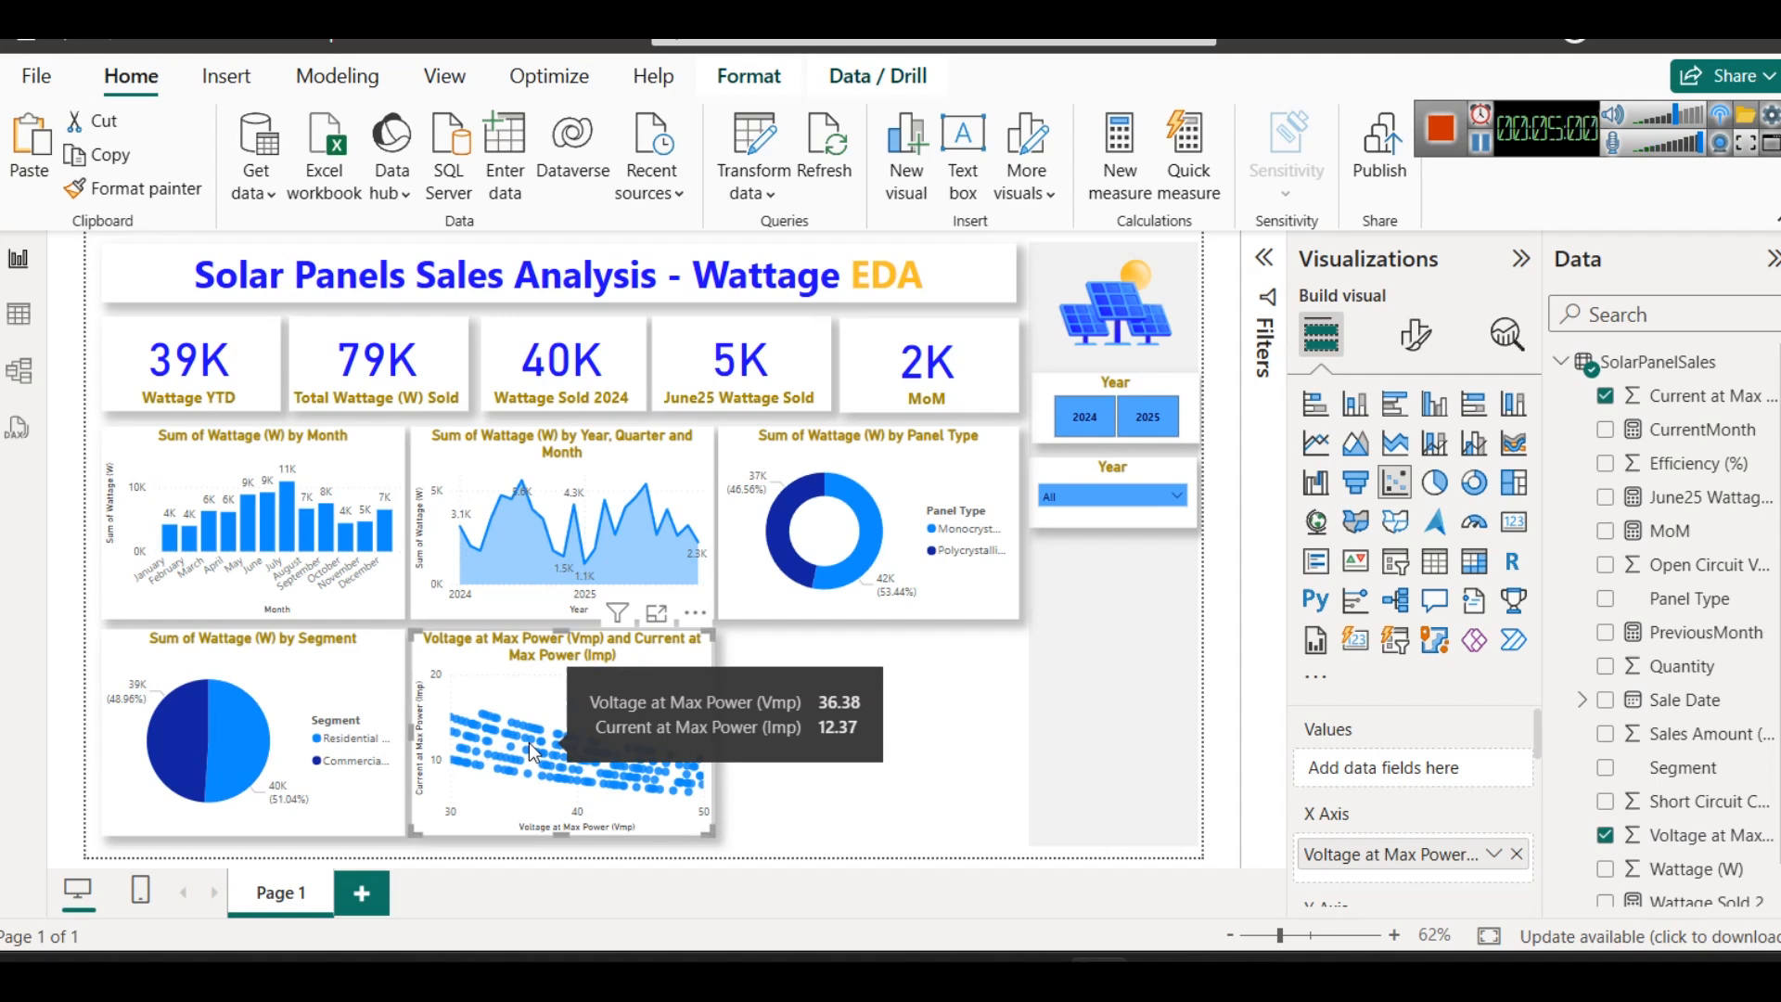
pyautogui.click(1505, 347)
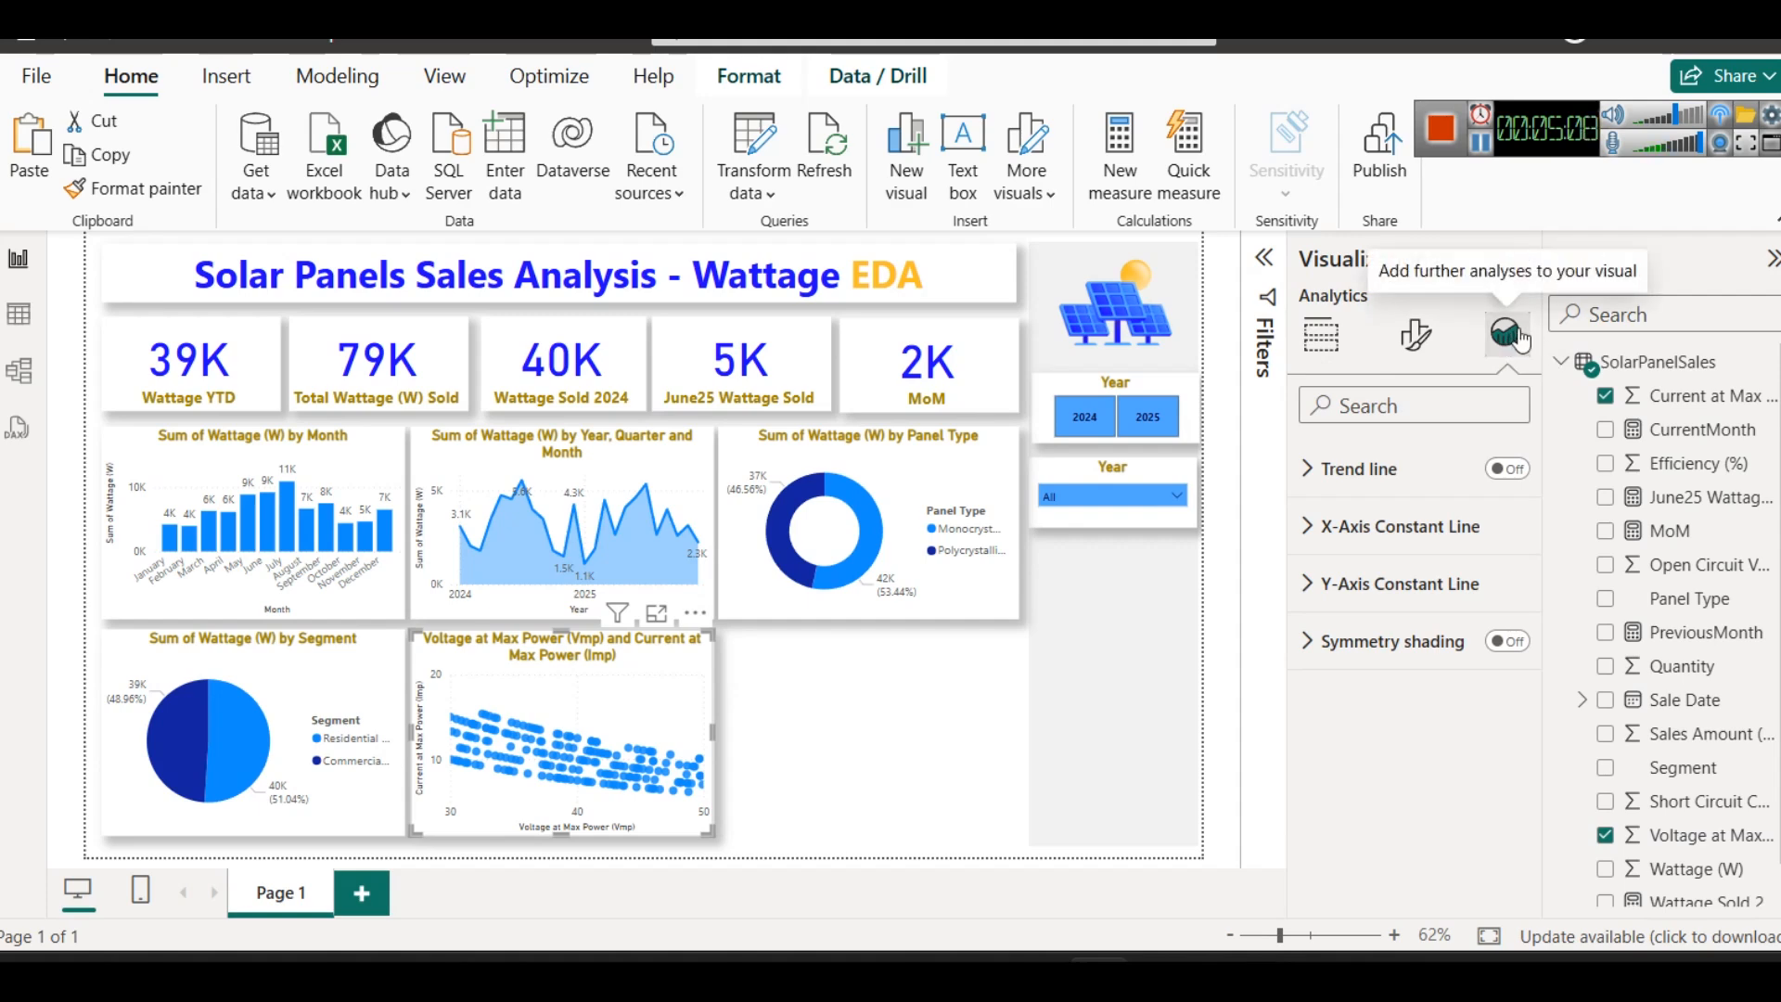
pyautogui.click(1506, 471)
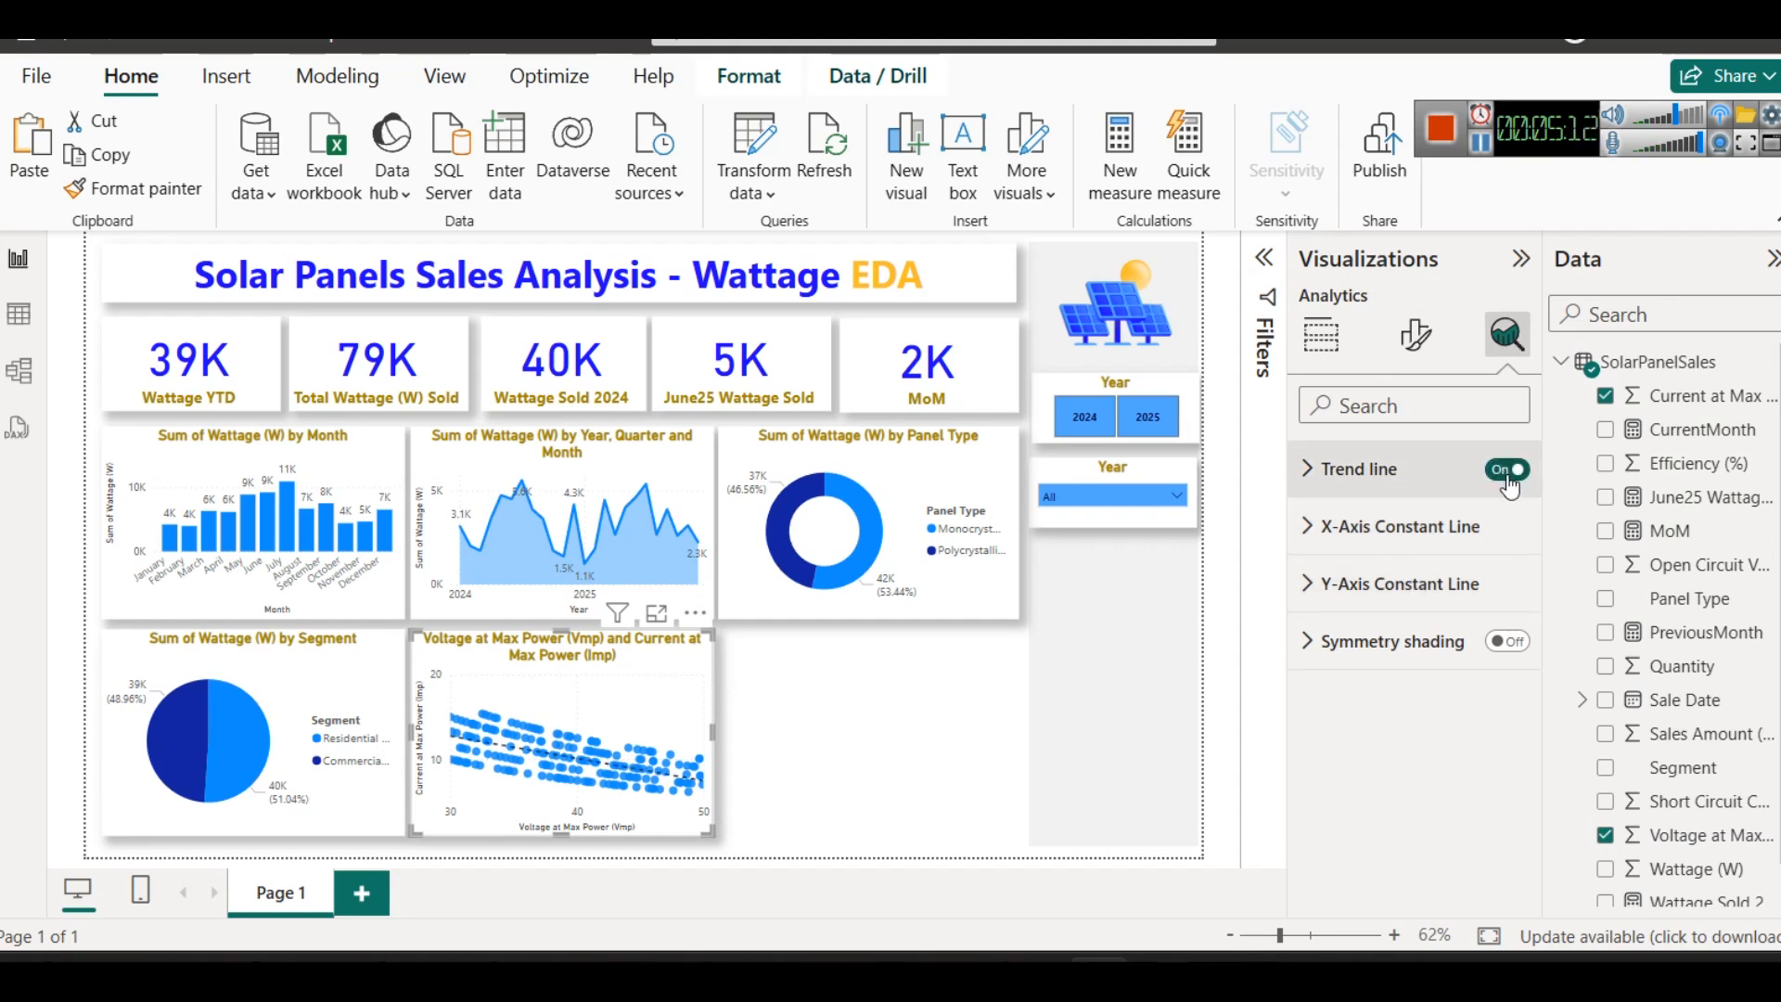
# - Examine the scatter chart's points and trend line in focus mode, then return to the report
pyautogui.moveTo(612, 765)
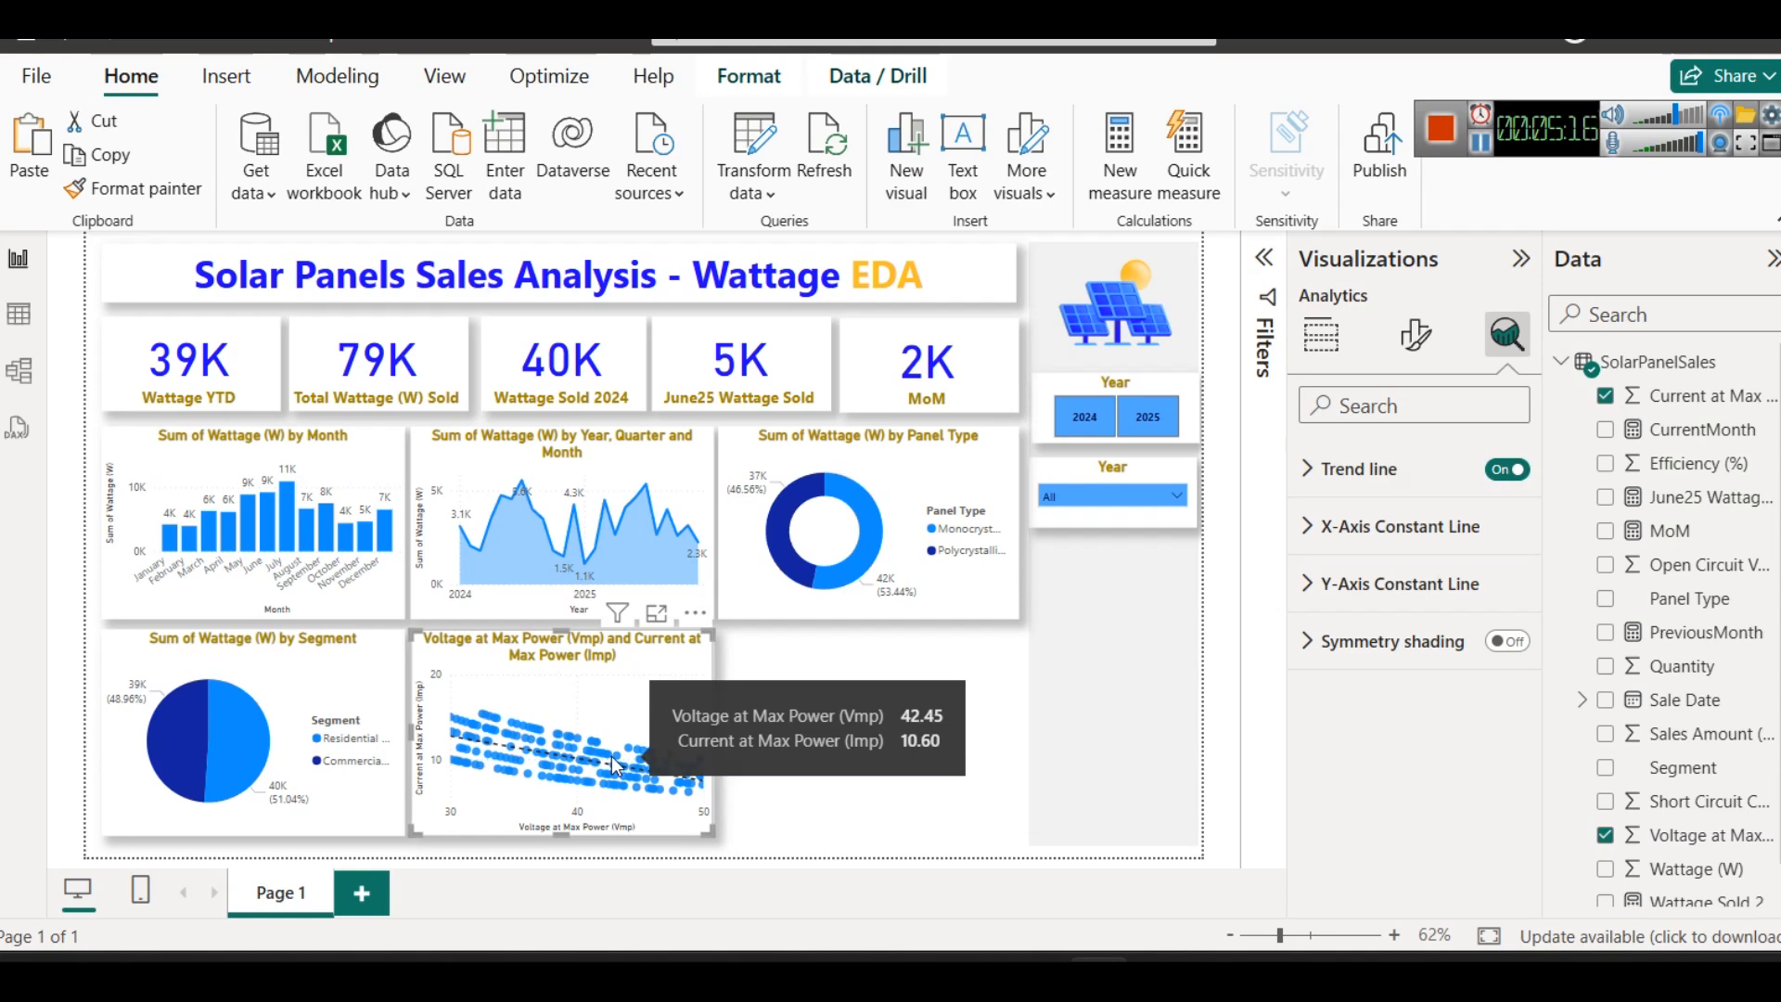
pyautogui.click(656, 613)
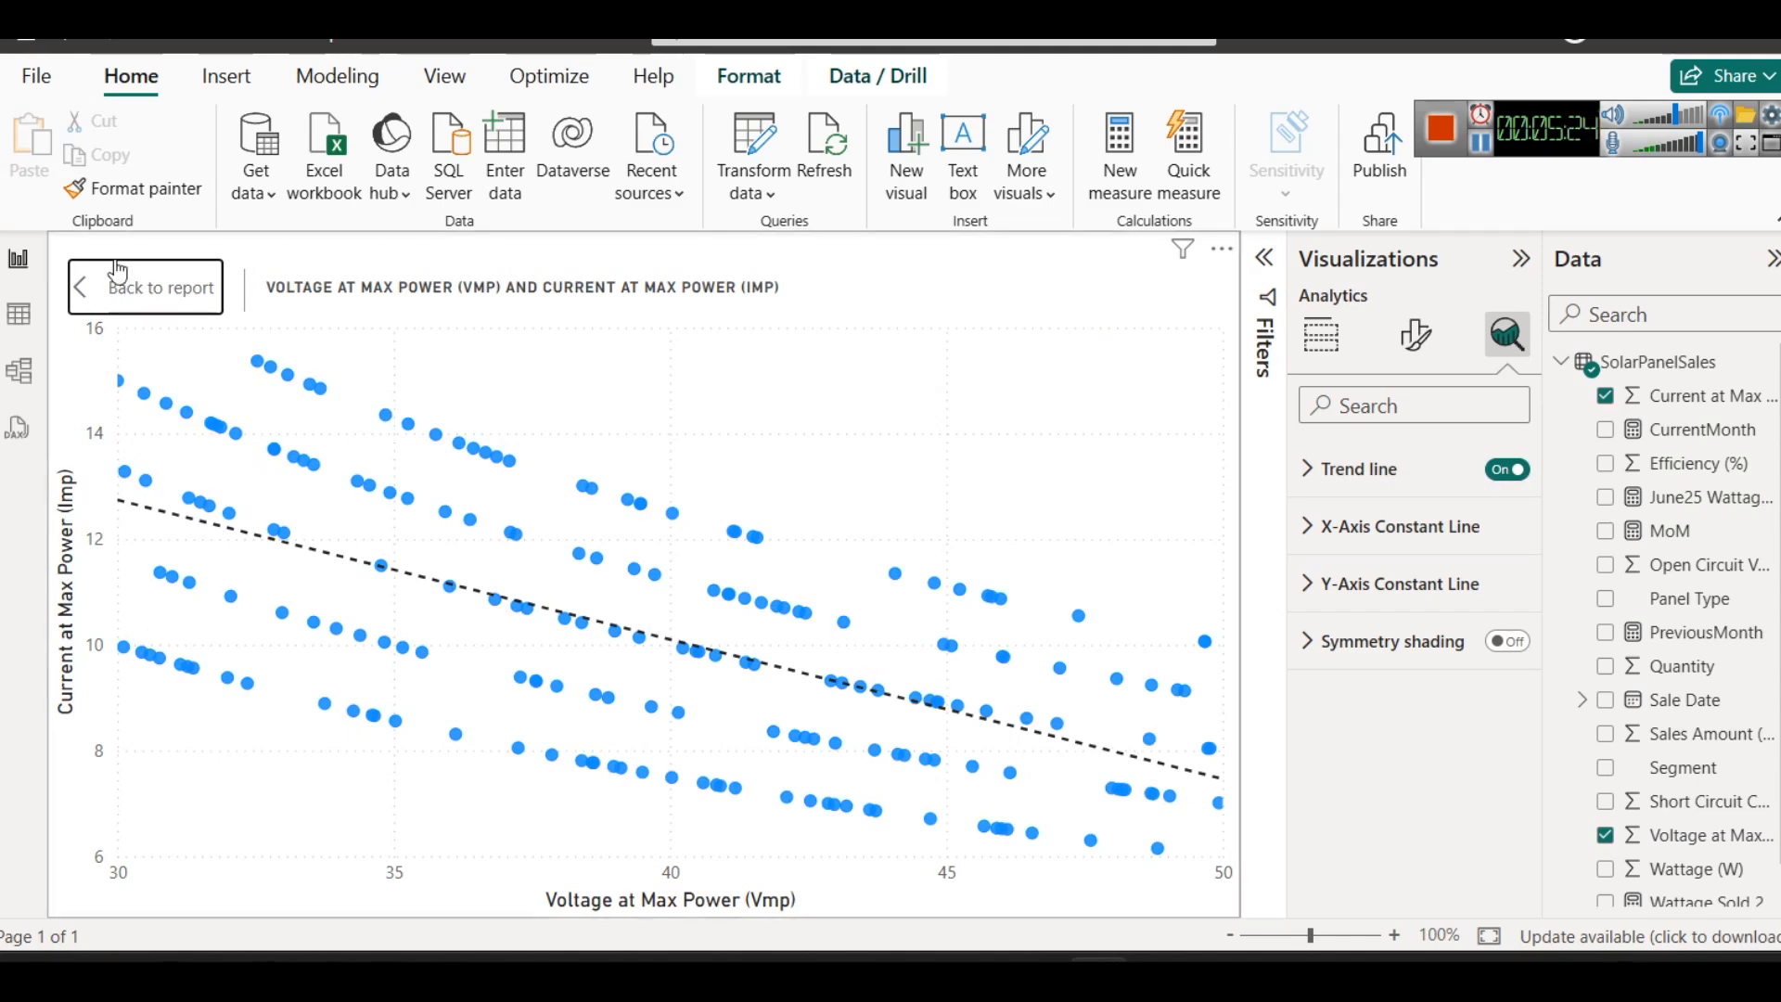
pyautogui.click(106, 287)
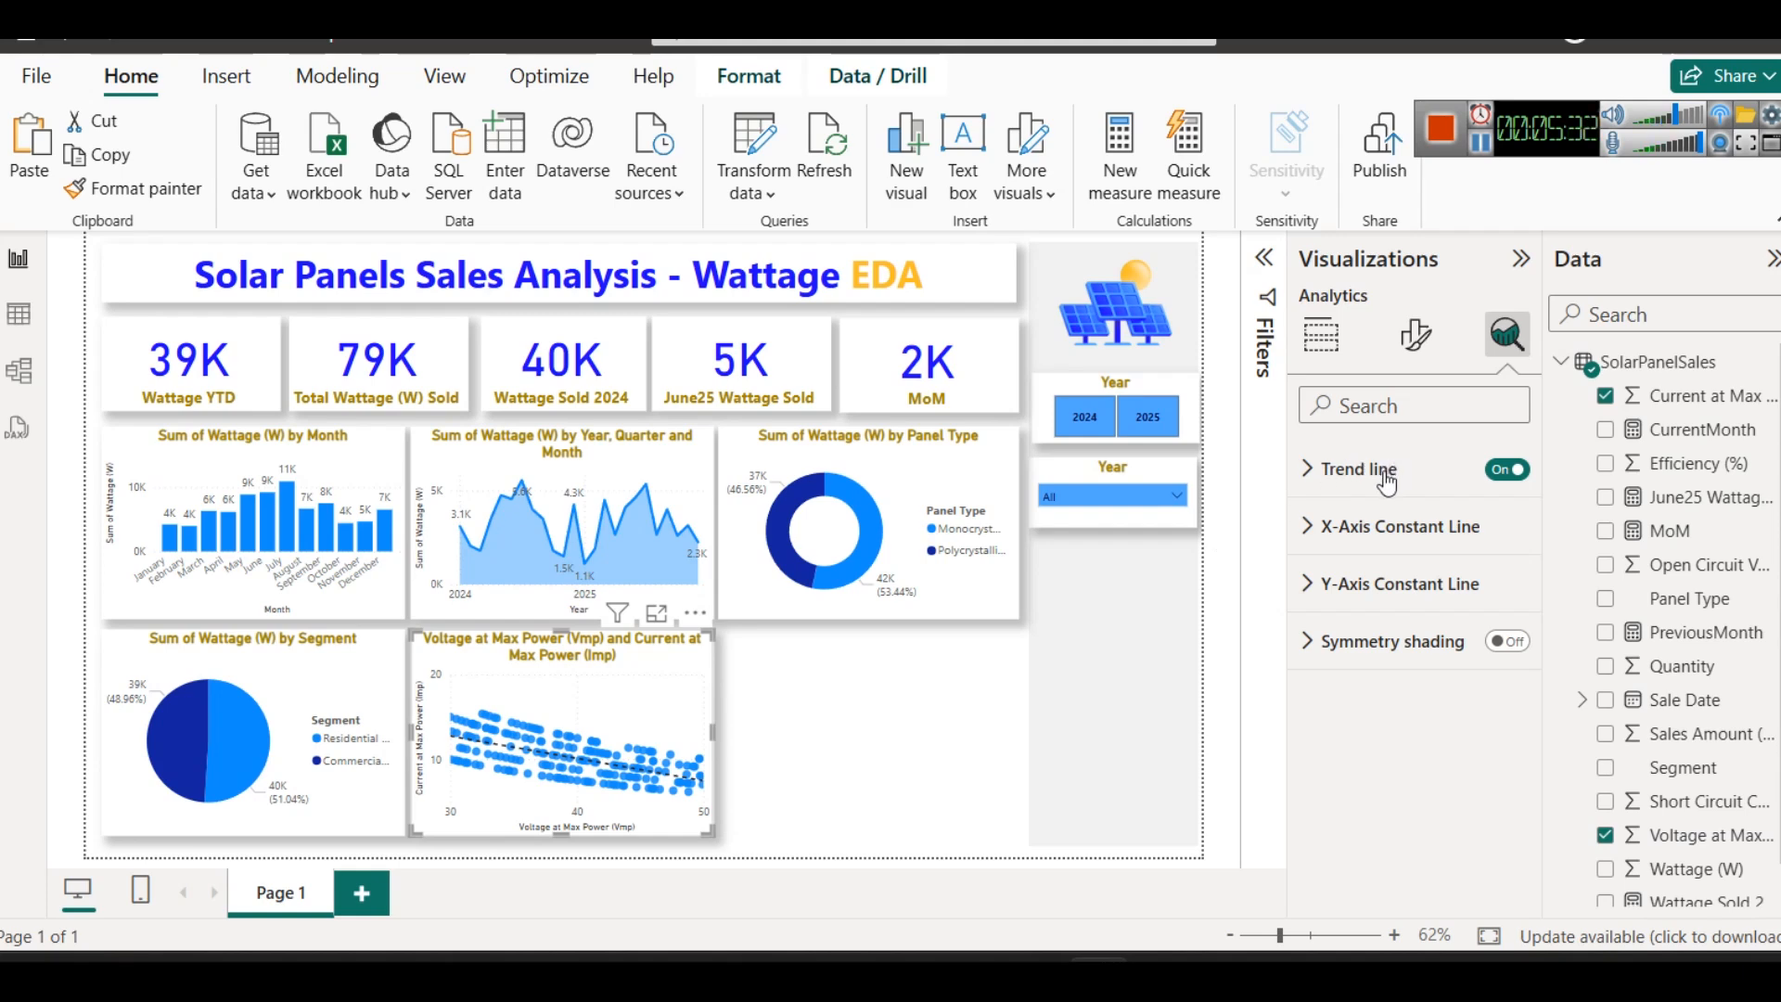
# - Change the scatter chart's trend line color to dark plum and deselect the chart
pyautogui.click(1314, 479)
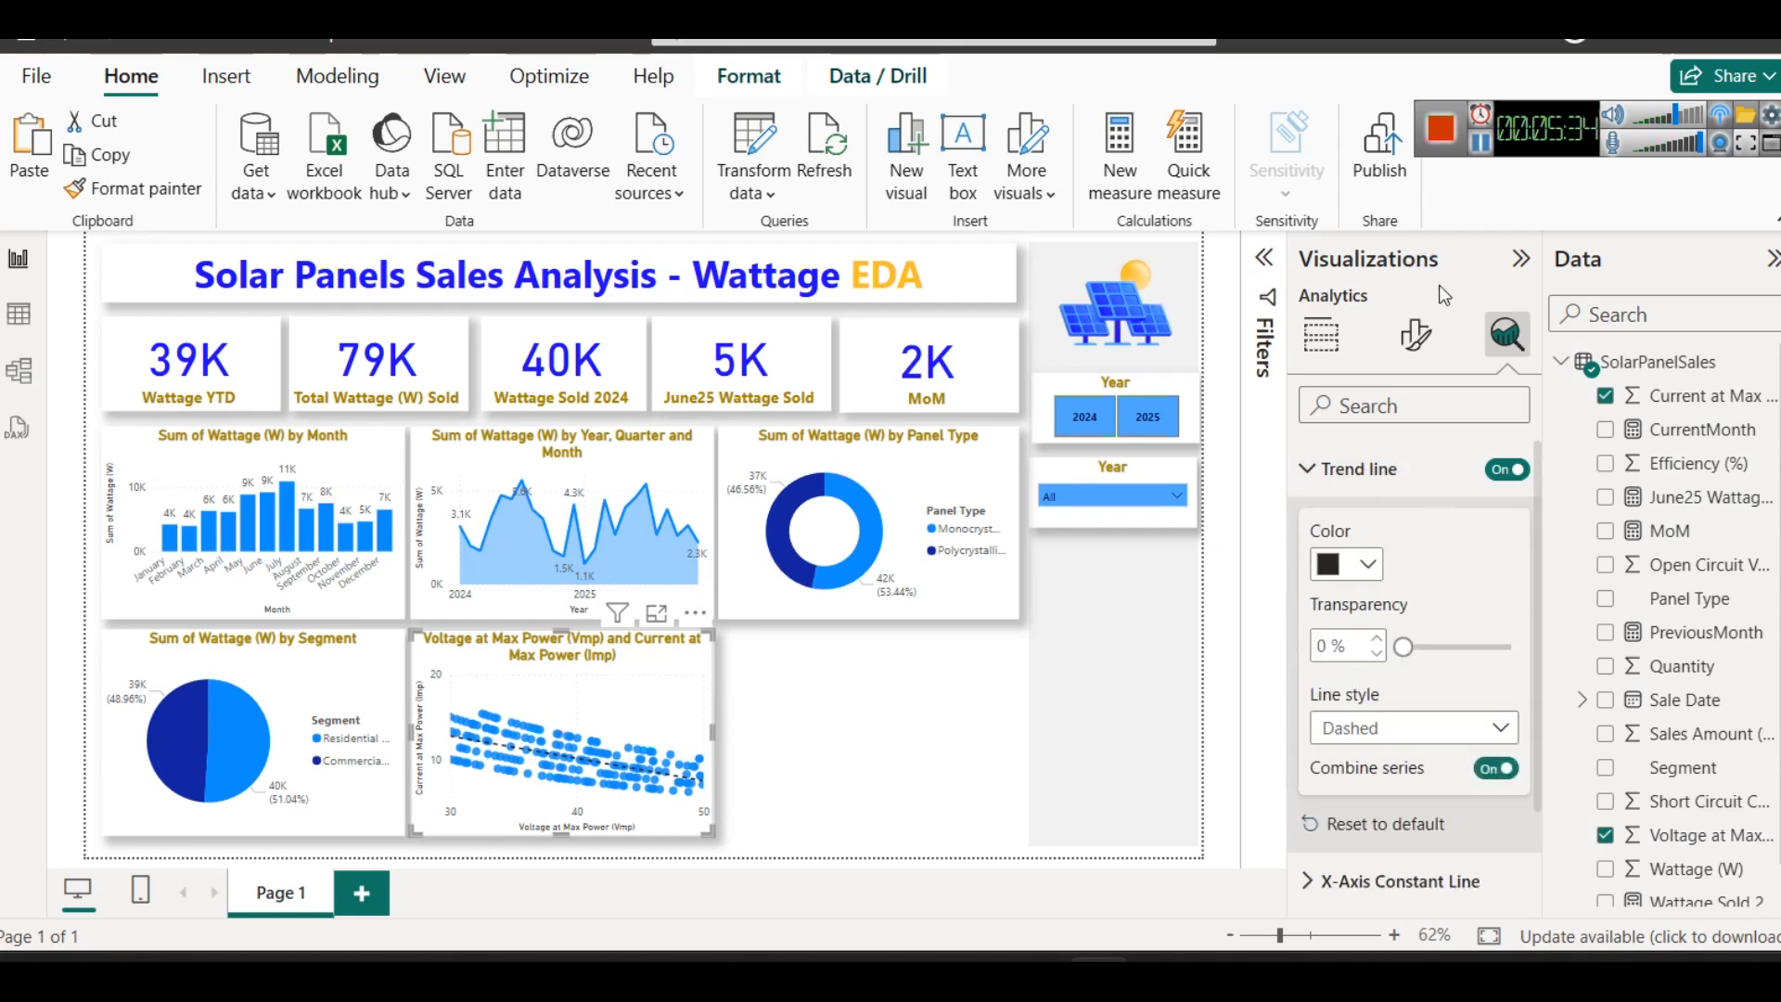
pyautogui.click(1360, 563)
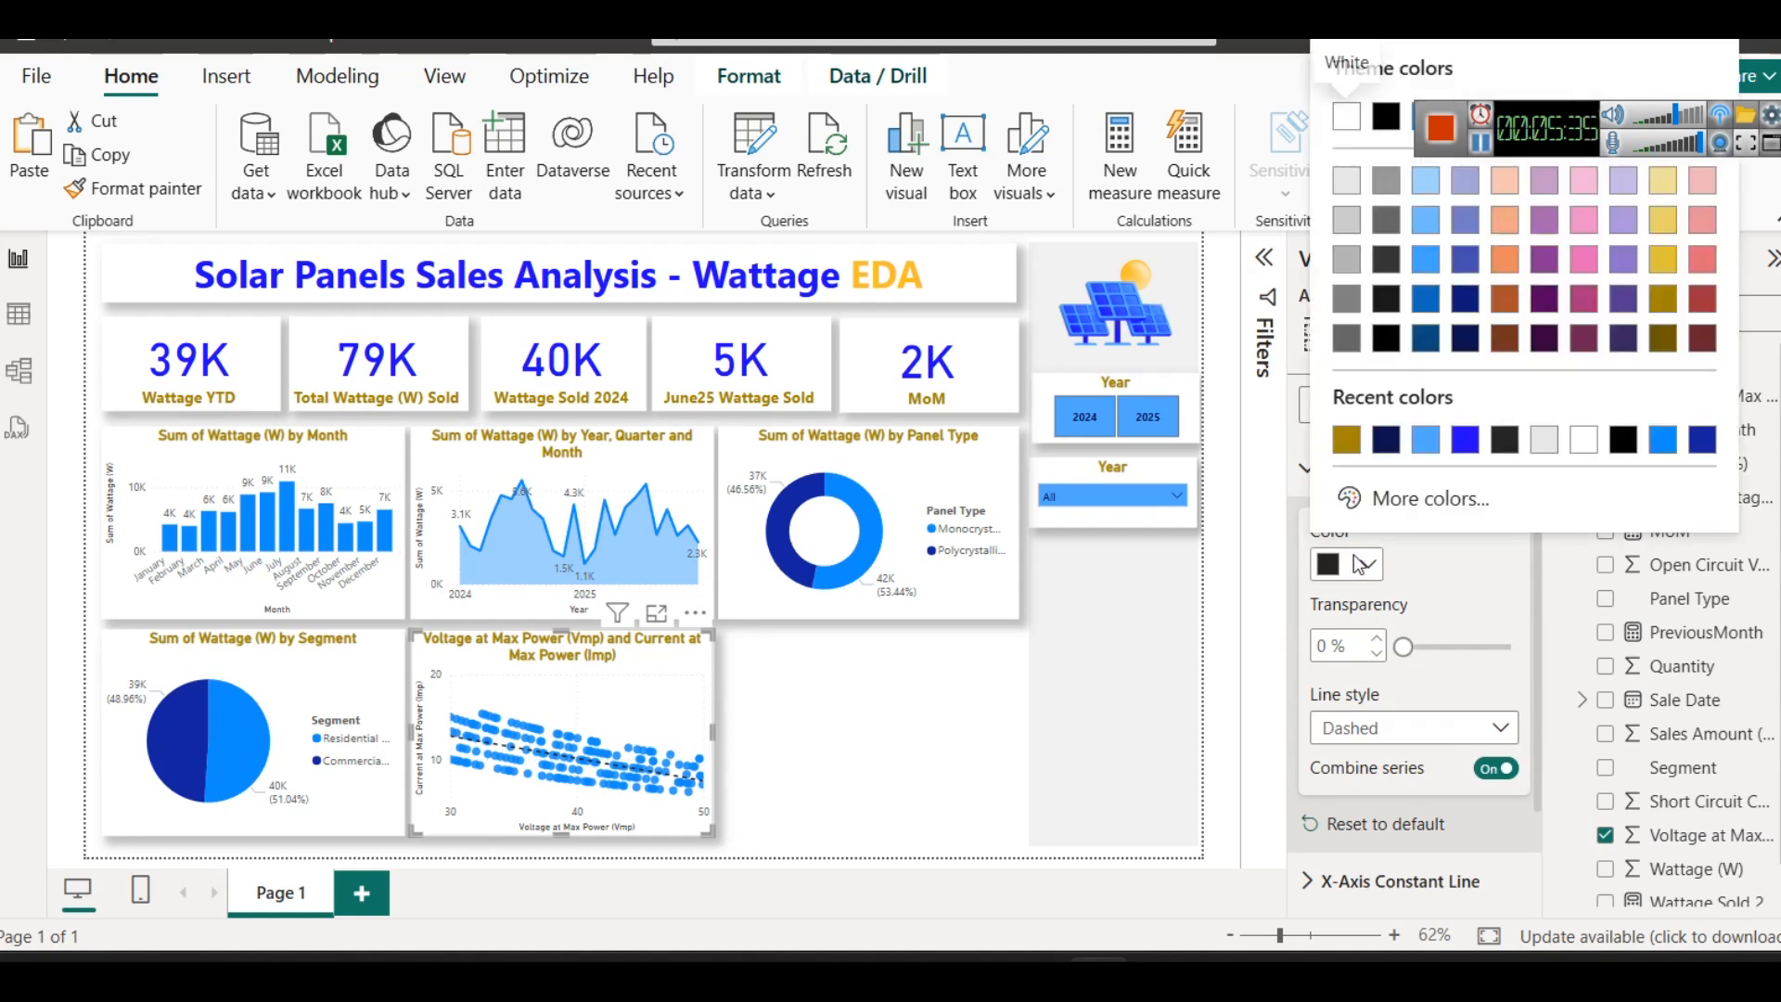
pyautogui.click(1346, 439)
pyautogui.click(1363, 563)
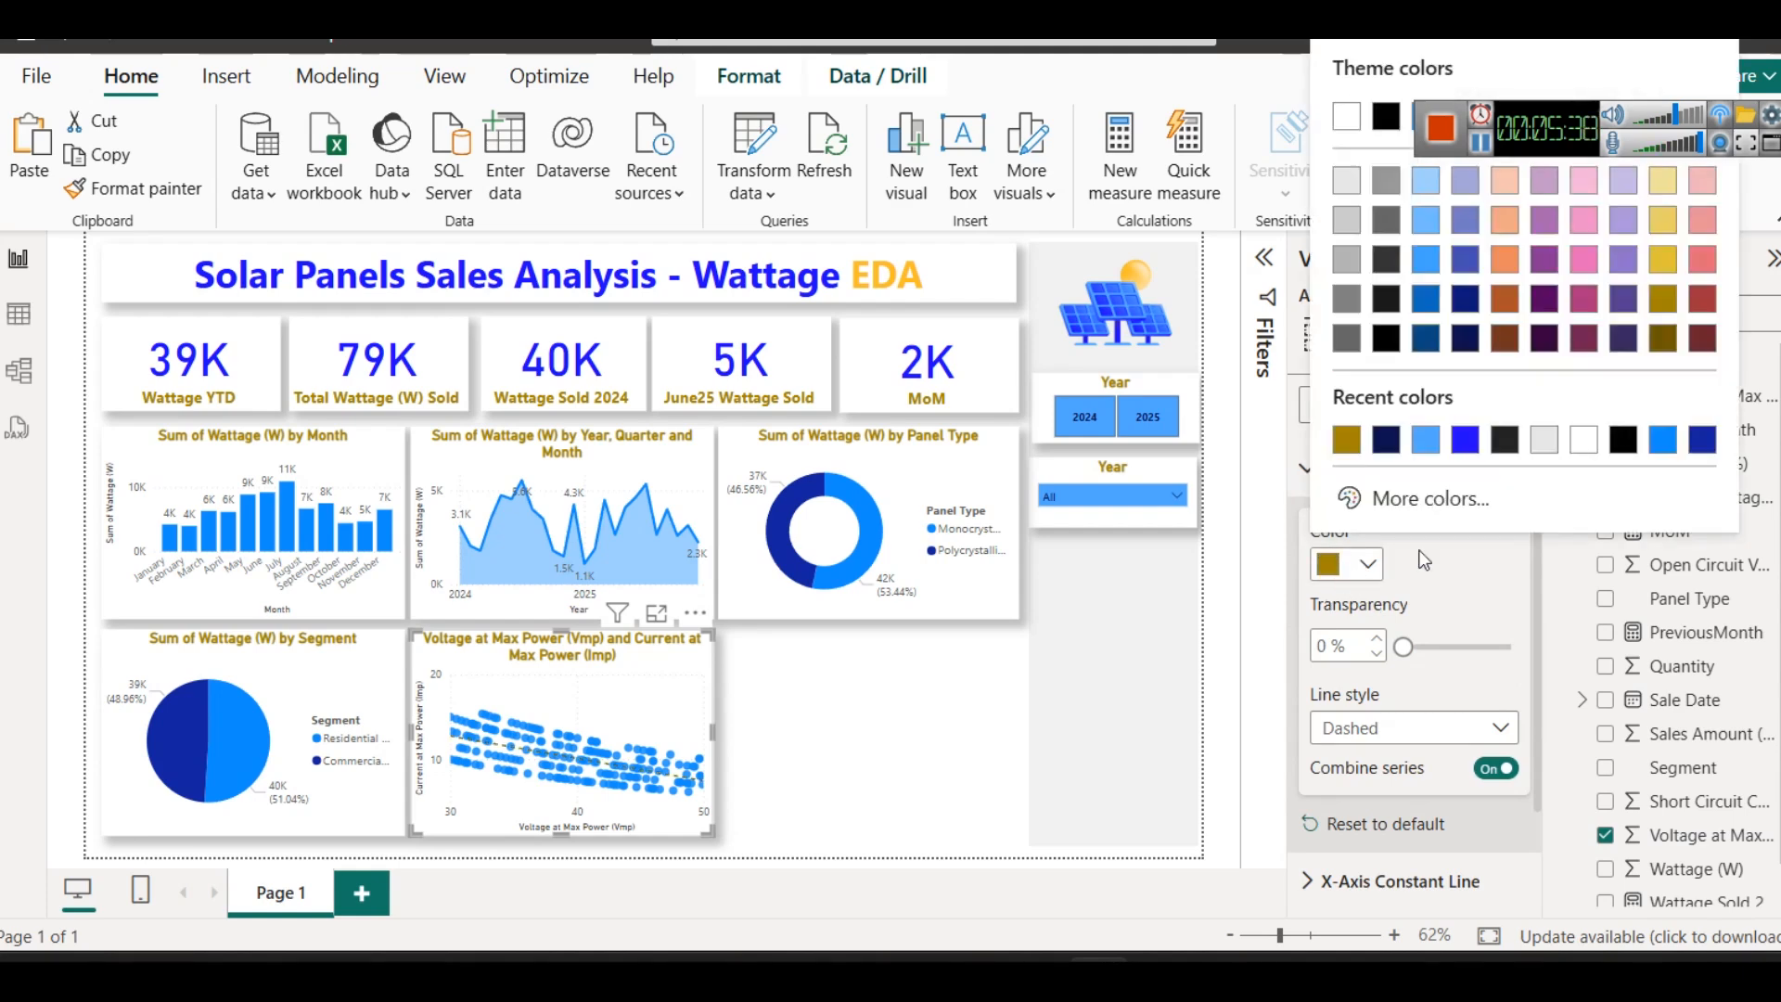
pyautogui.click(1607, 369)
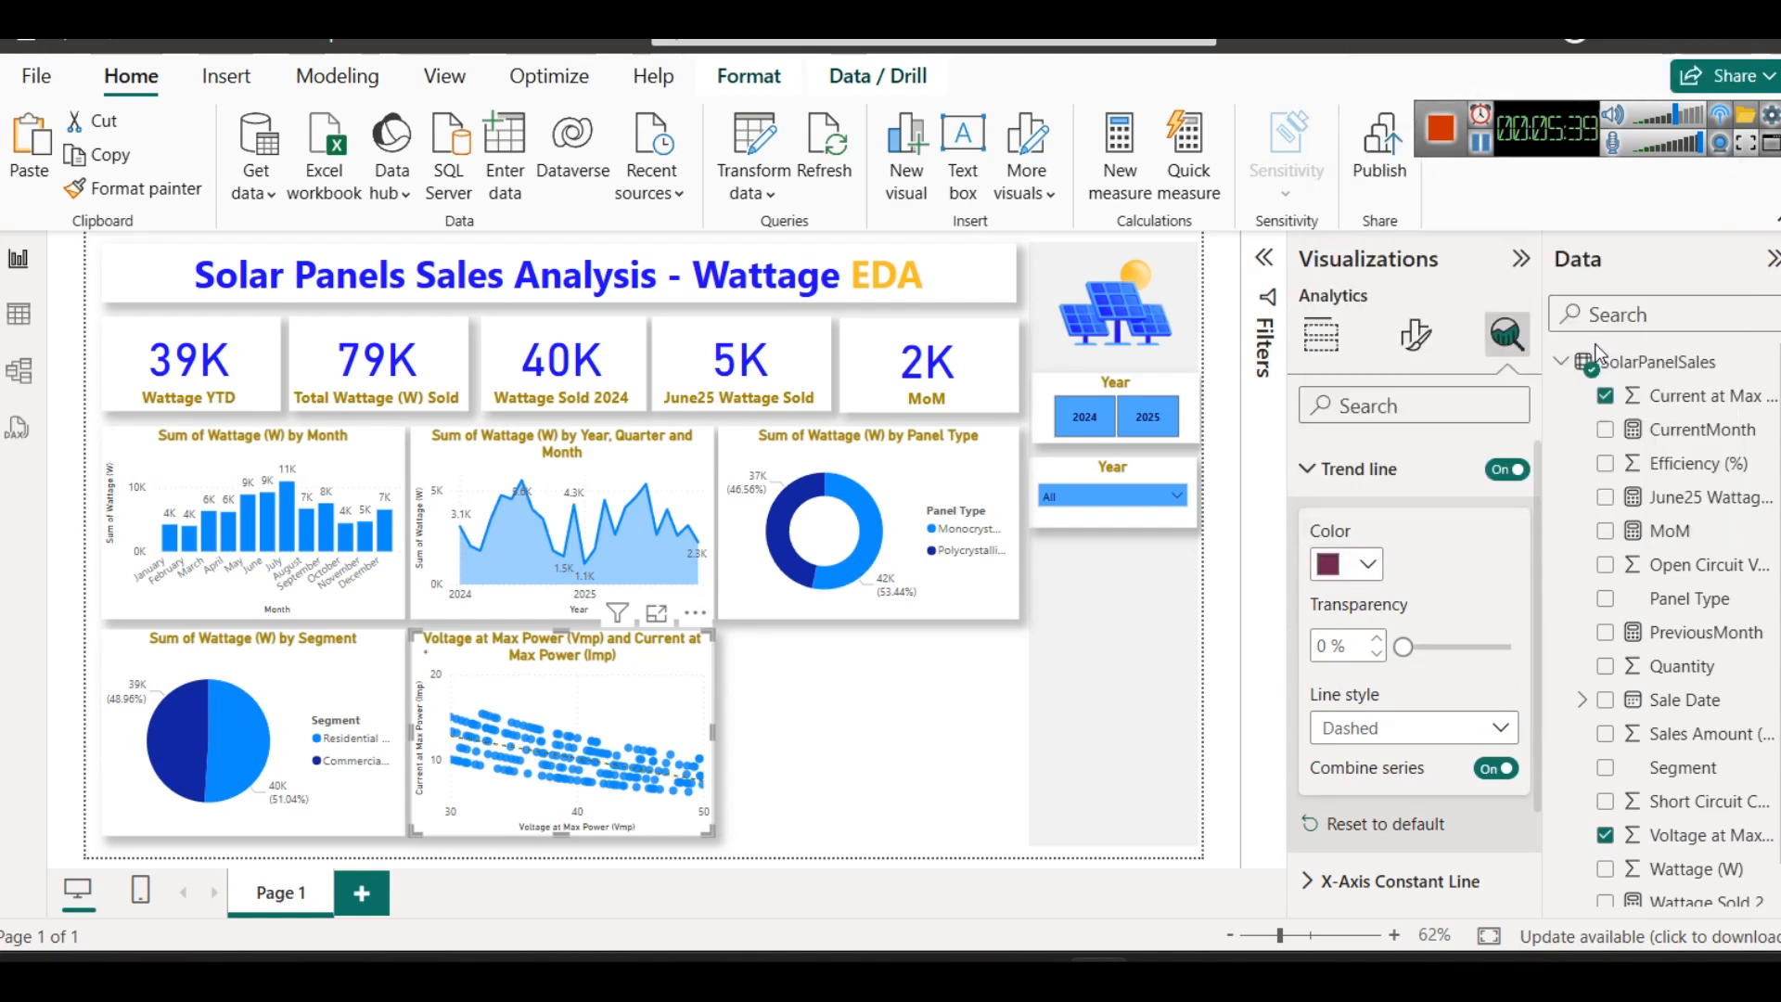
pyautogui.click(941, 700)
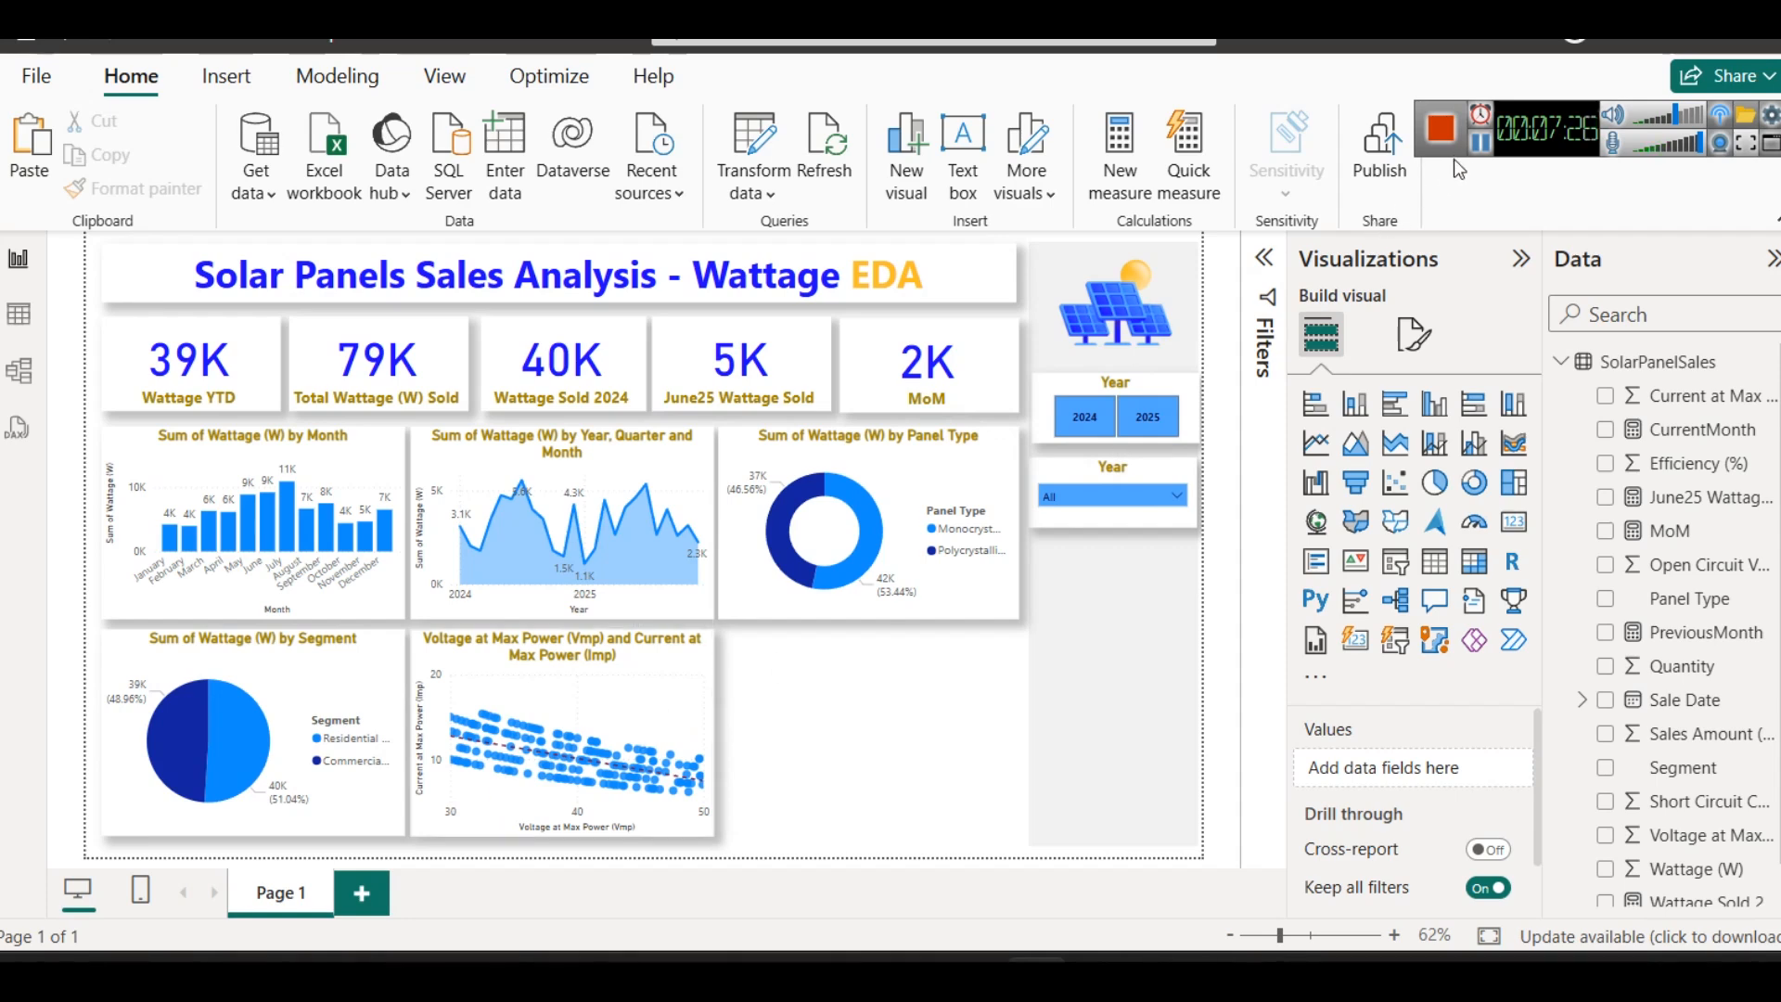
# - Recolor the Panel Type donut chart slices, with Polycrystalline in bright blue and Monocrystalline in dark gold
pyautogui.click(927, 468)
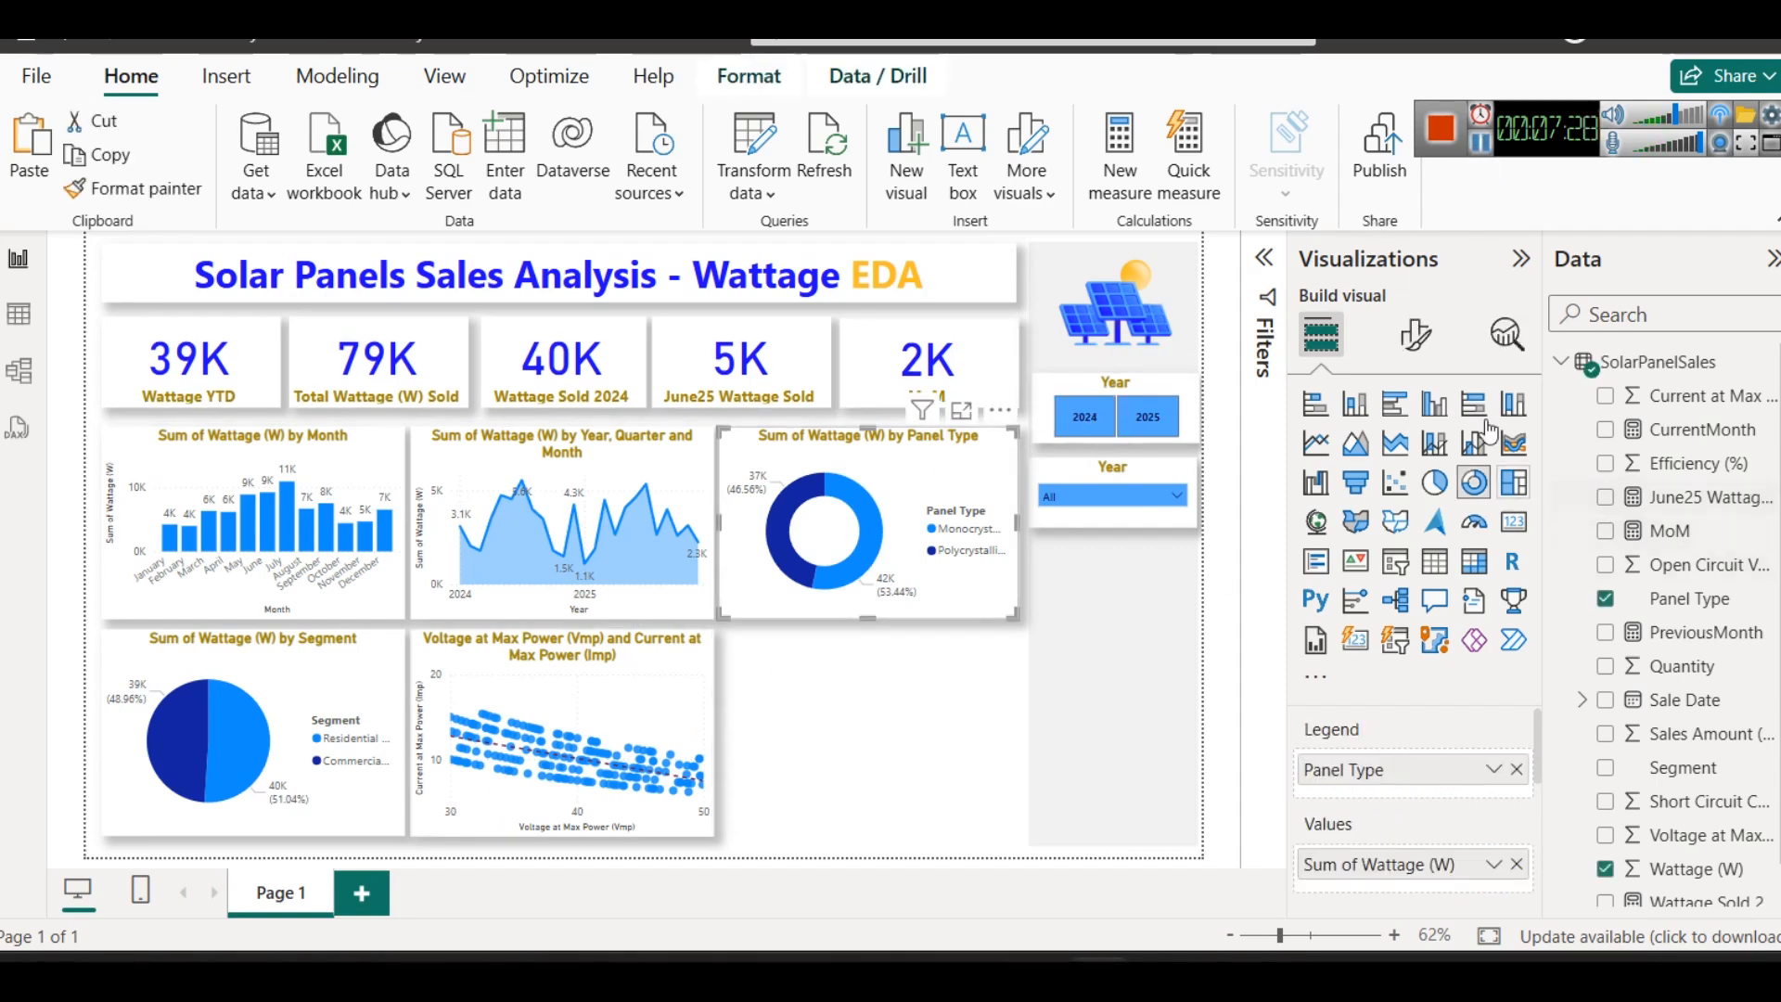
pyautogui.click(1402, 343)
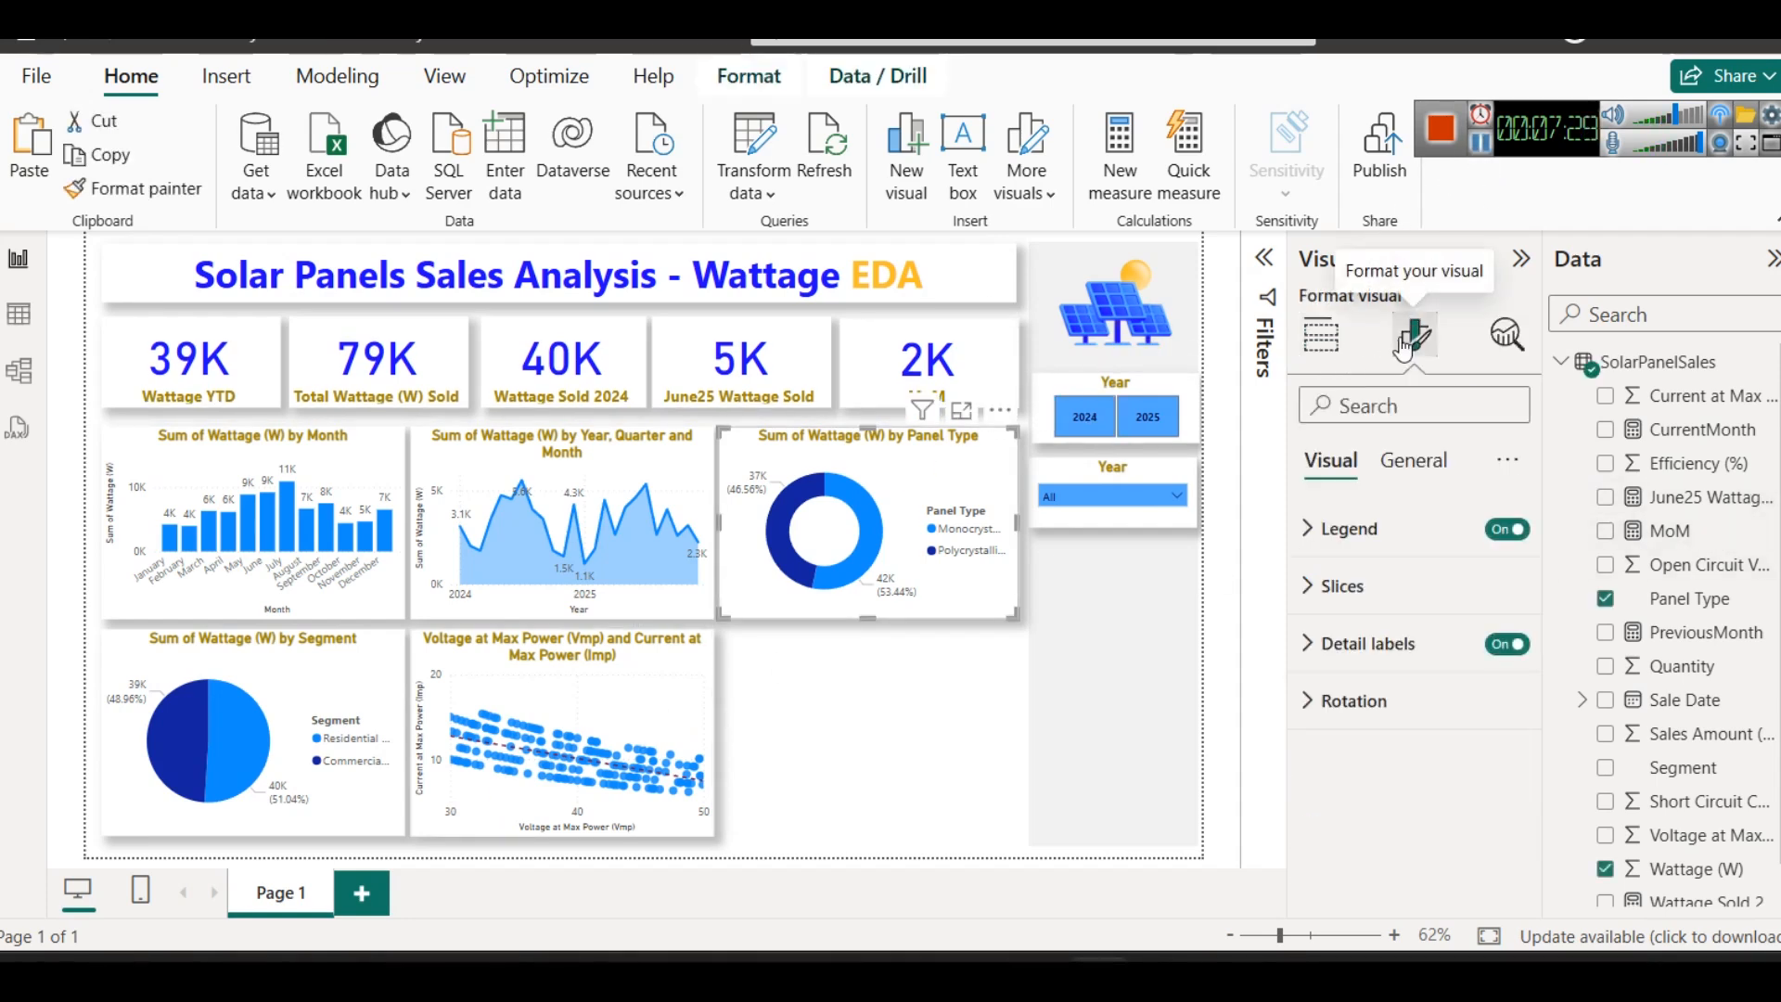
pyautogui.click(1379, 581)
pyautogui.scroll(-1, 1411, 688)
pyautogui.click(1375, 654)
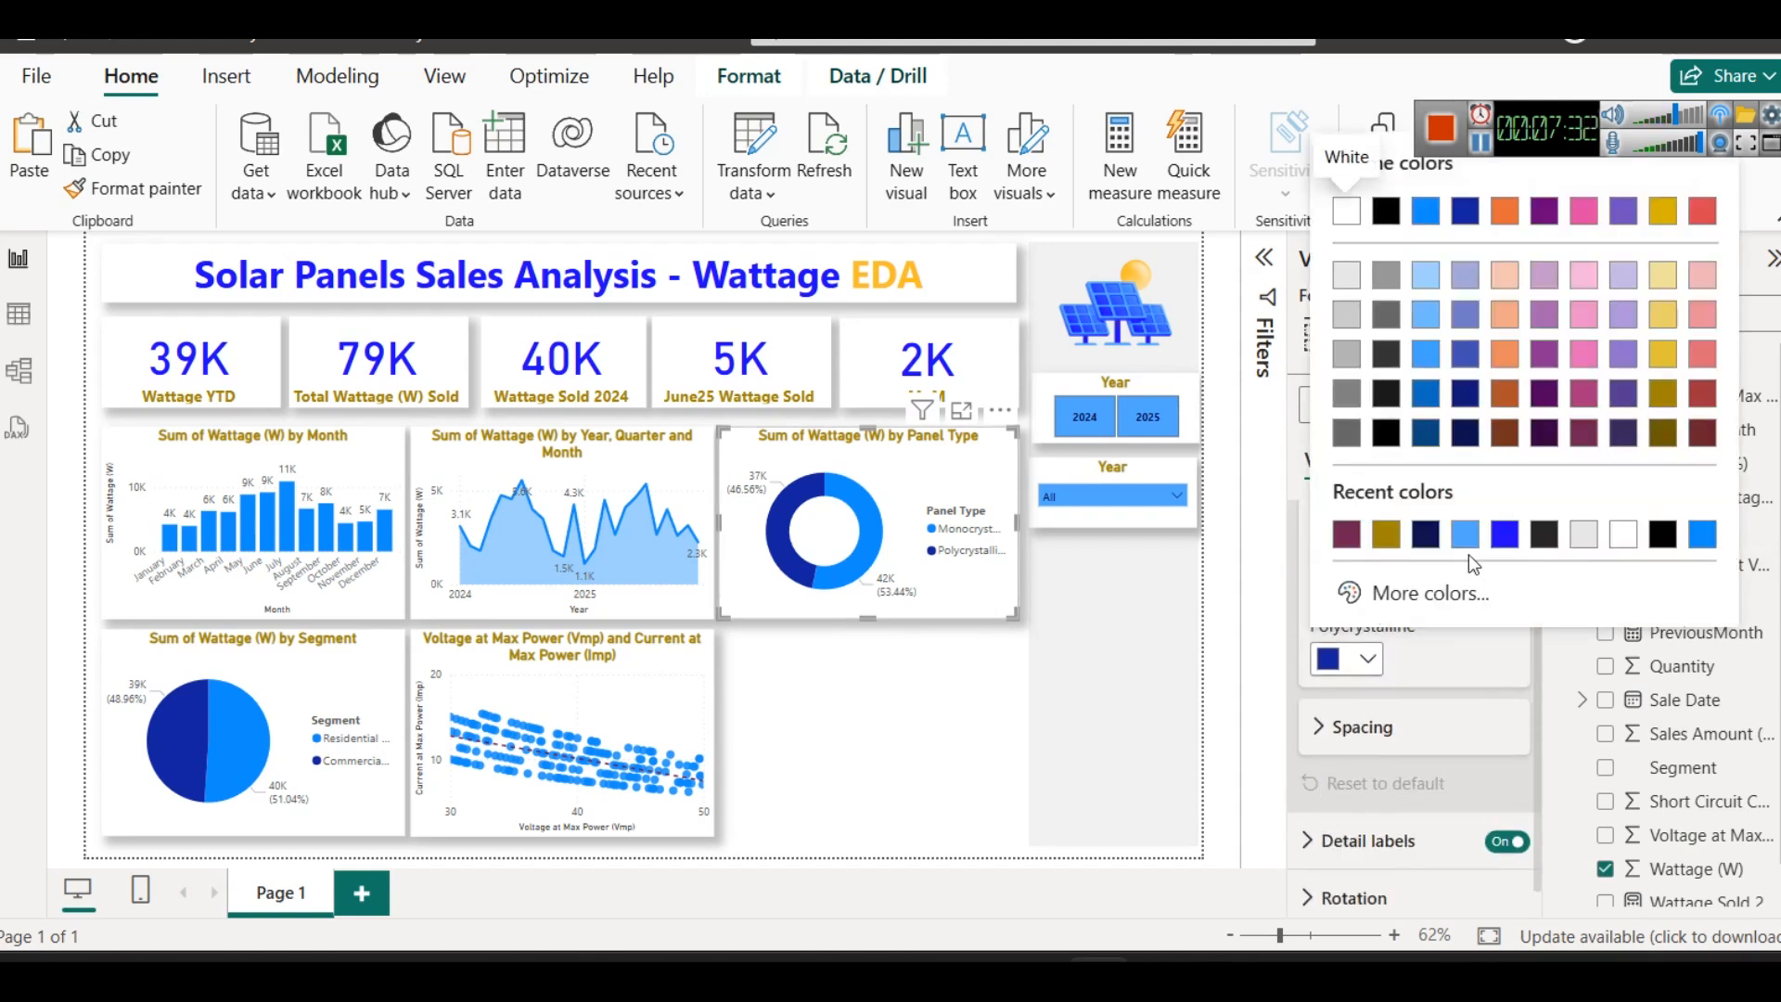
pyautogui.click(1497, 542)
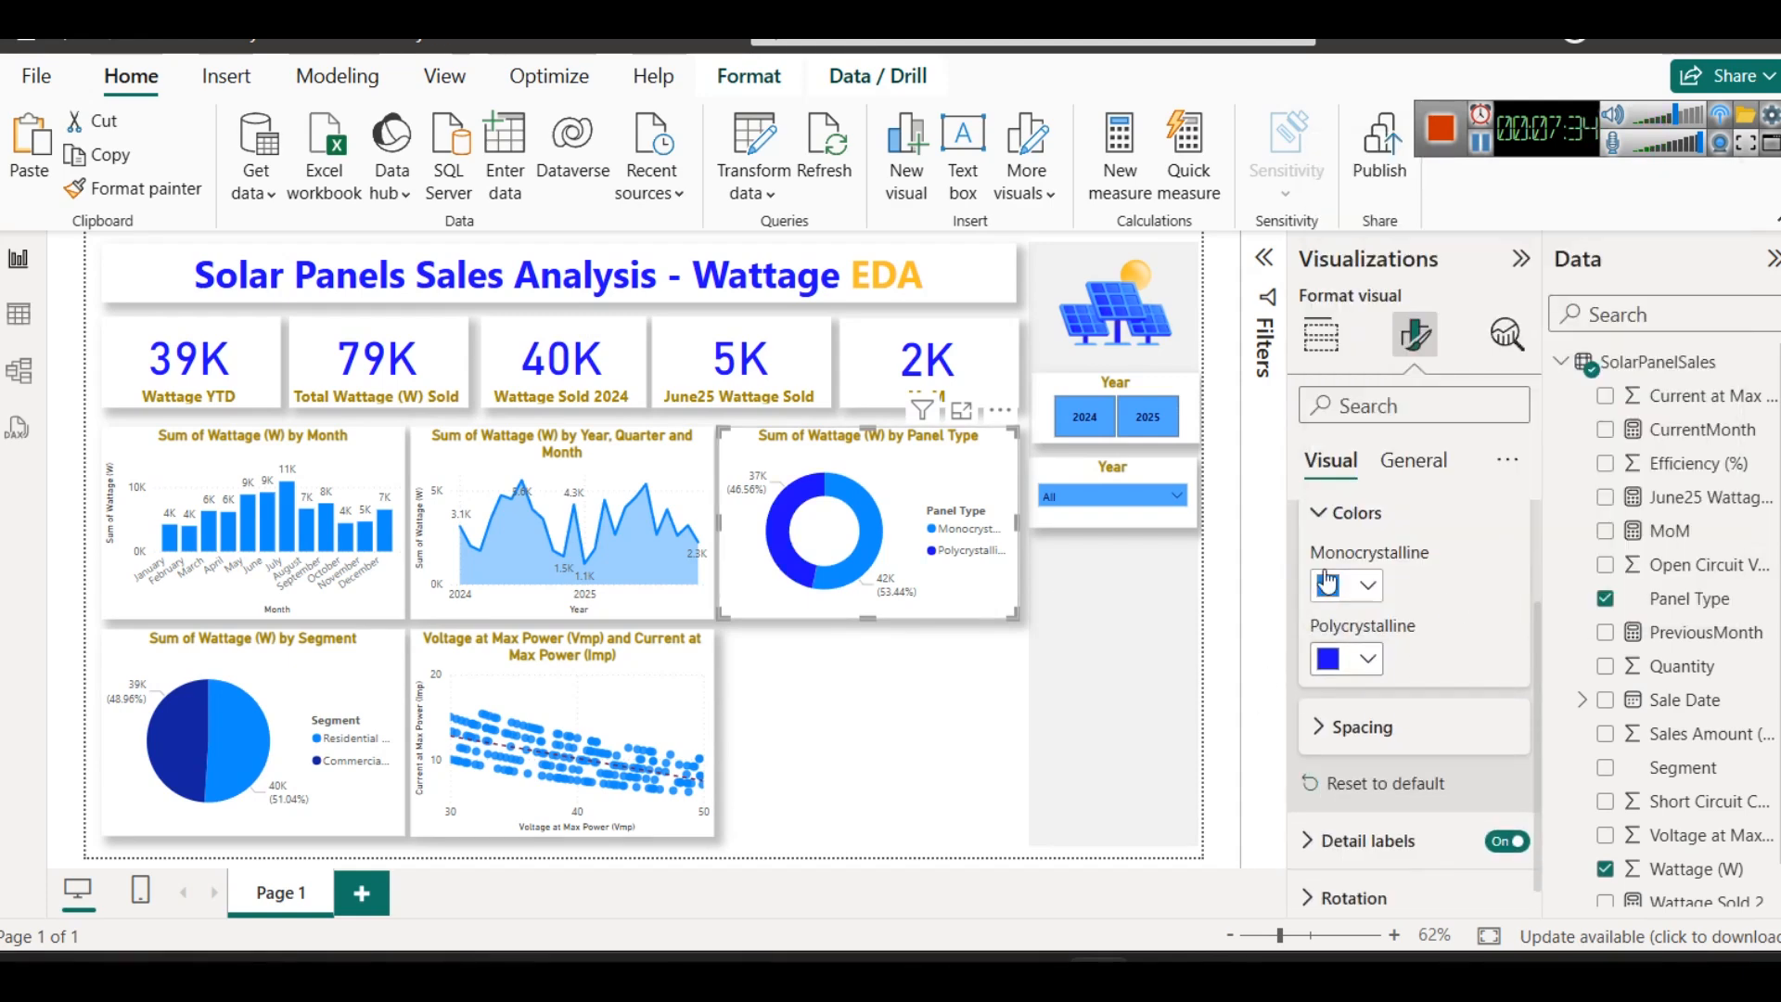
pyautogui.click(1367, 585)
pyautogui.click(1425, 461)
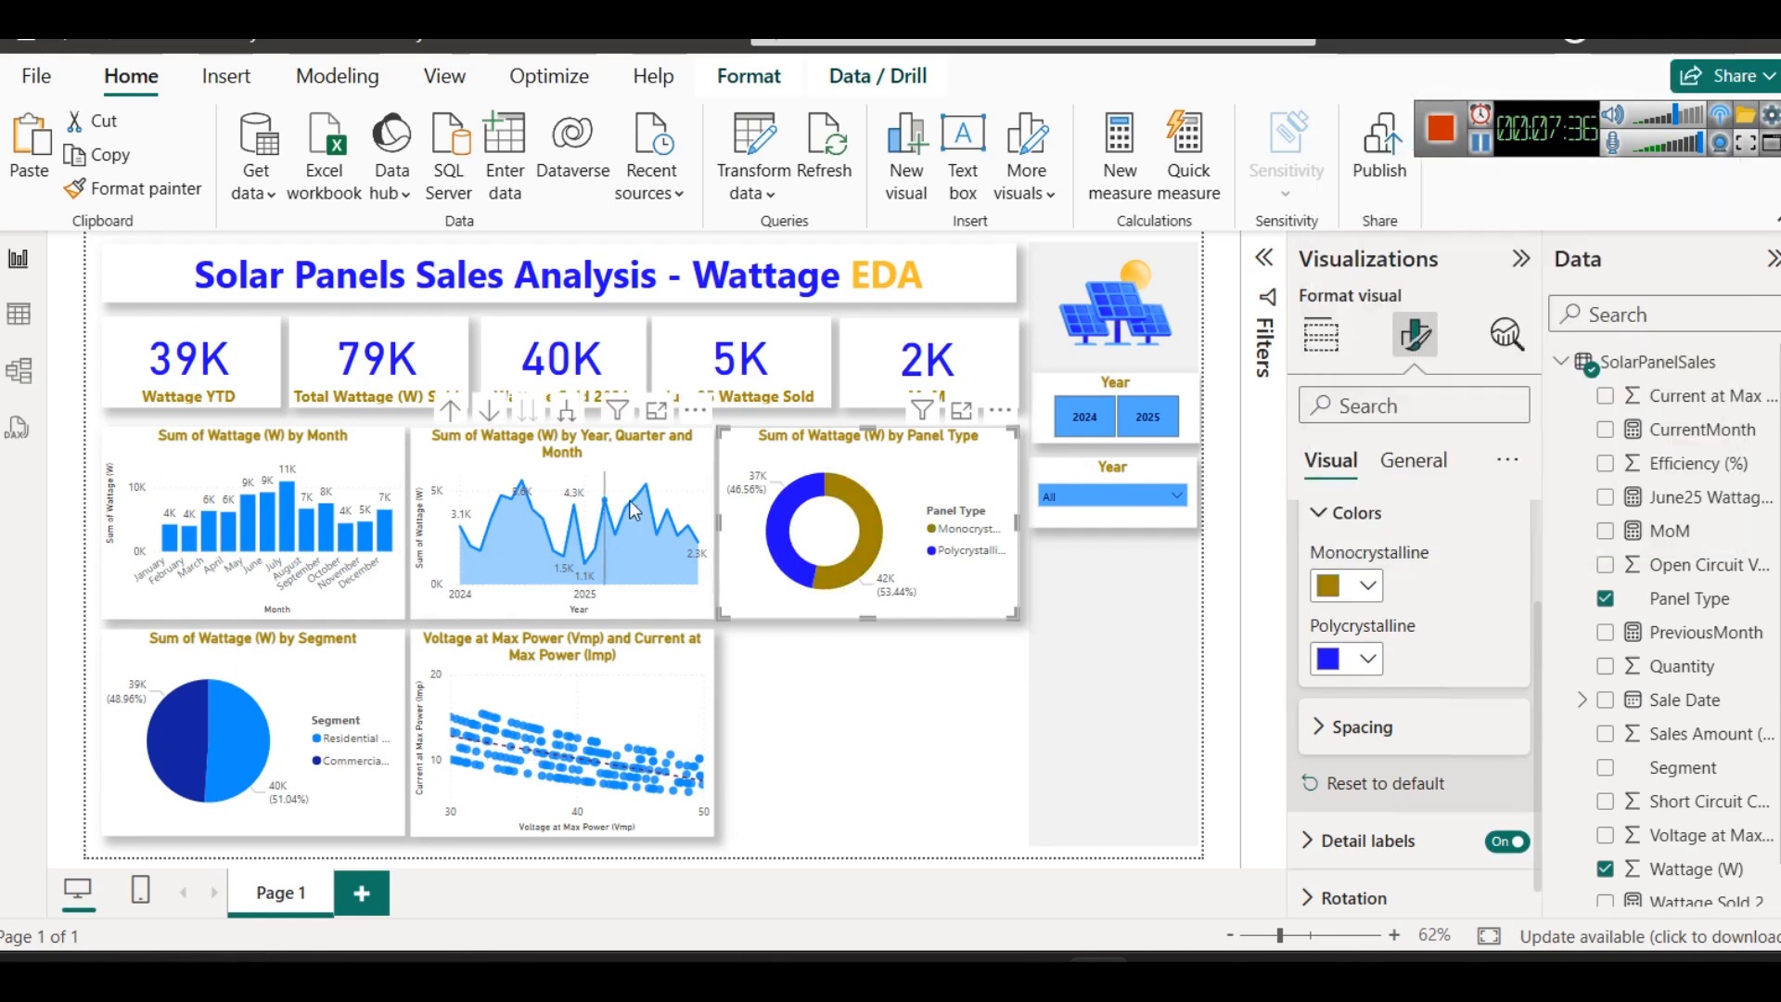
# - Set the Sum of Wattage (W) color of the Year, Quarter and Month area chart to bright blue
pyautogui.click(669, 469)
pyautogui.click(1351, 726)
pyautogui.scroll(-3, 1352, 727)
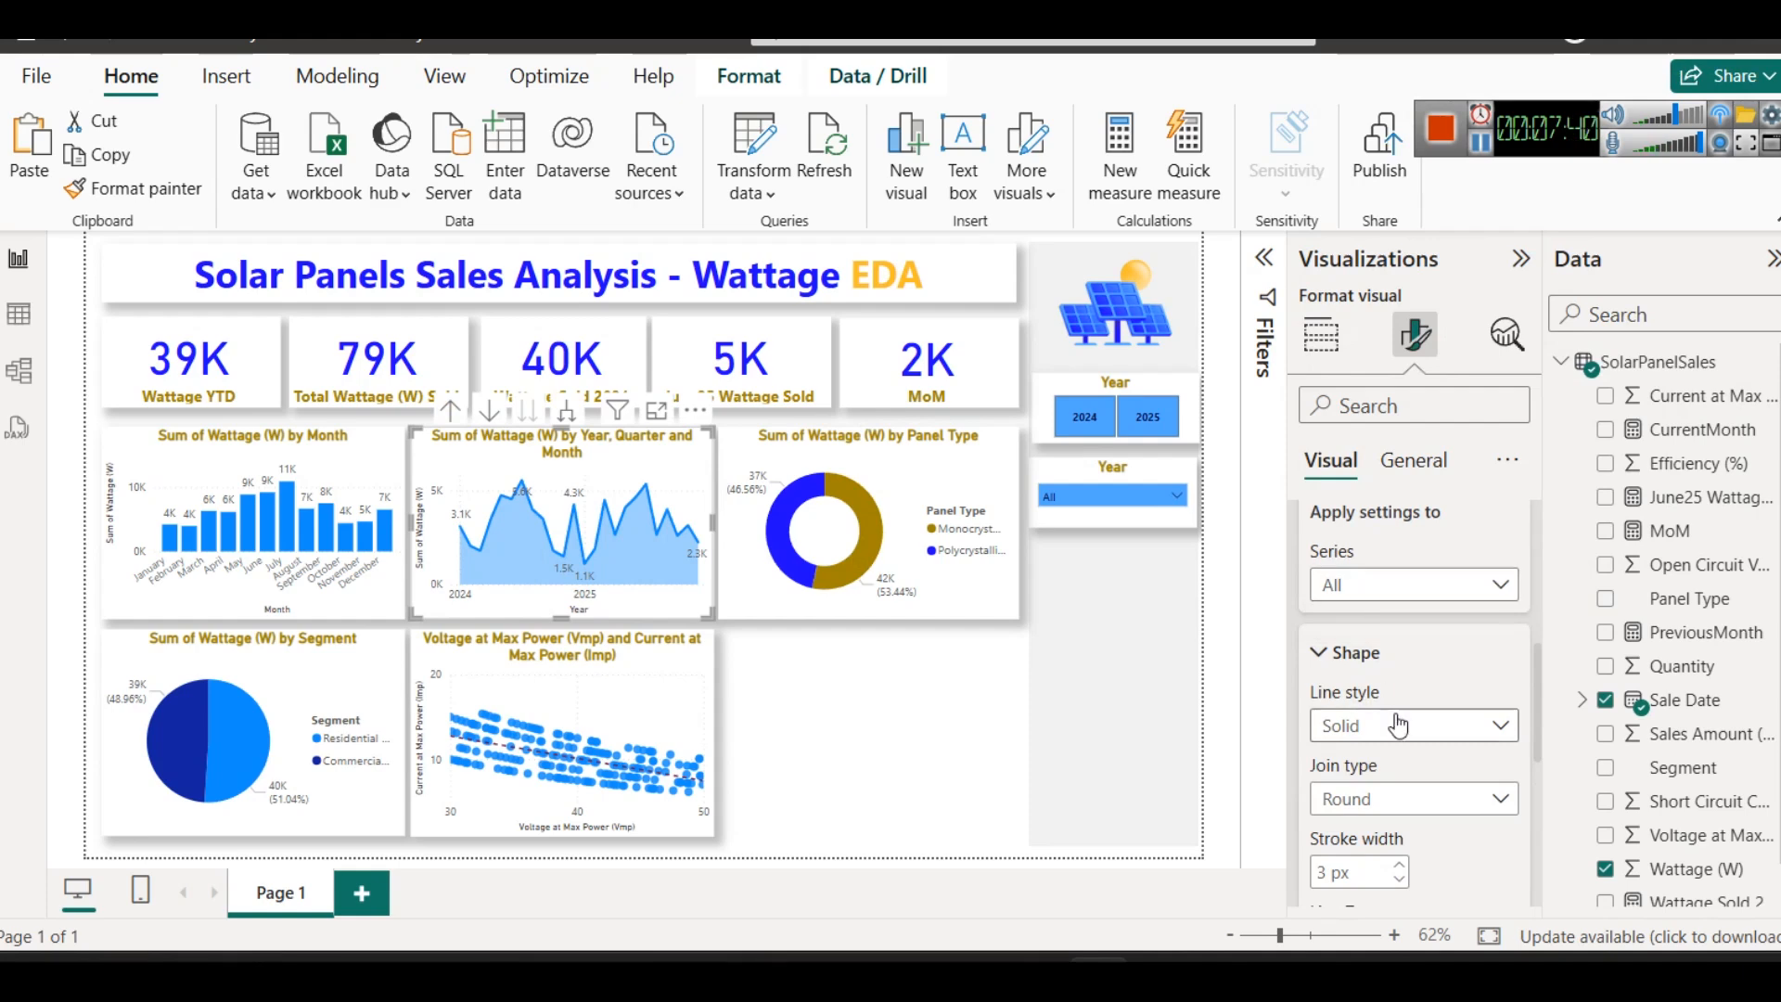
pyautogui.scroll(-3, 1398, 724)
pyautogui.click(1352, 729)
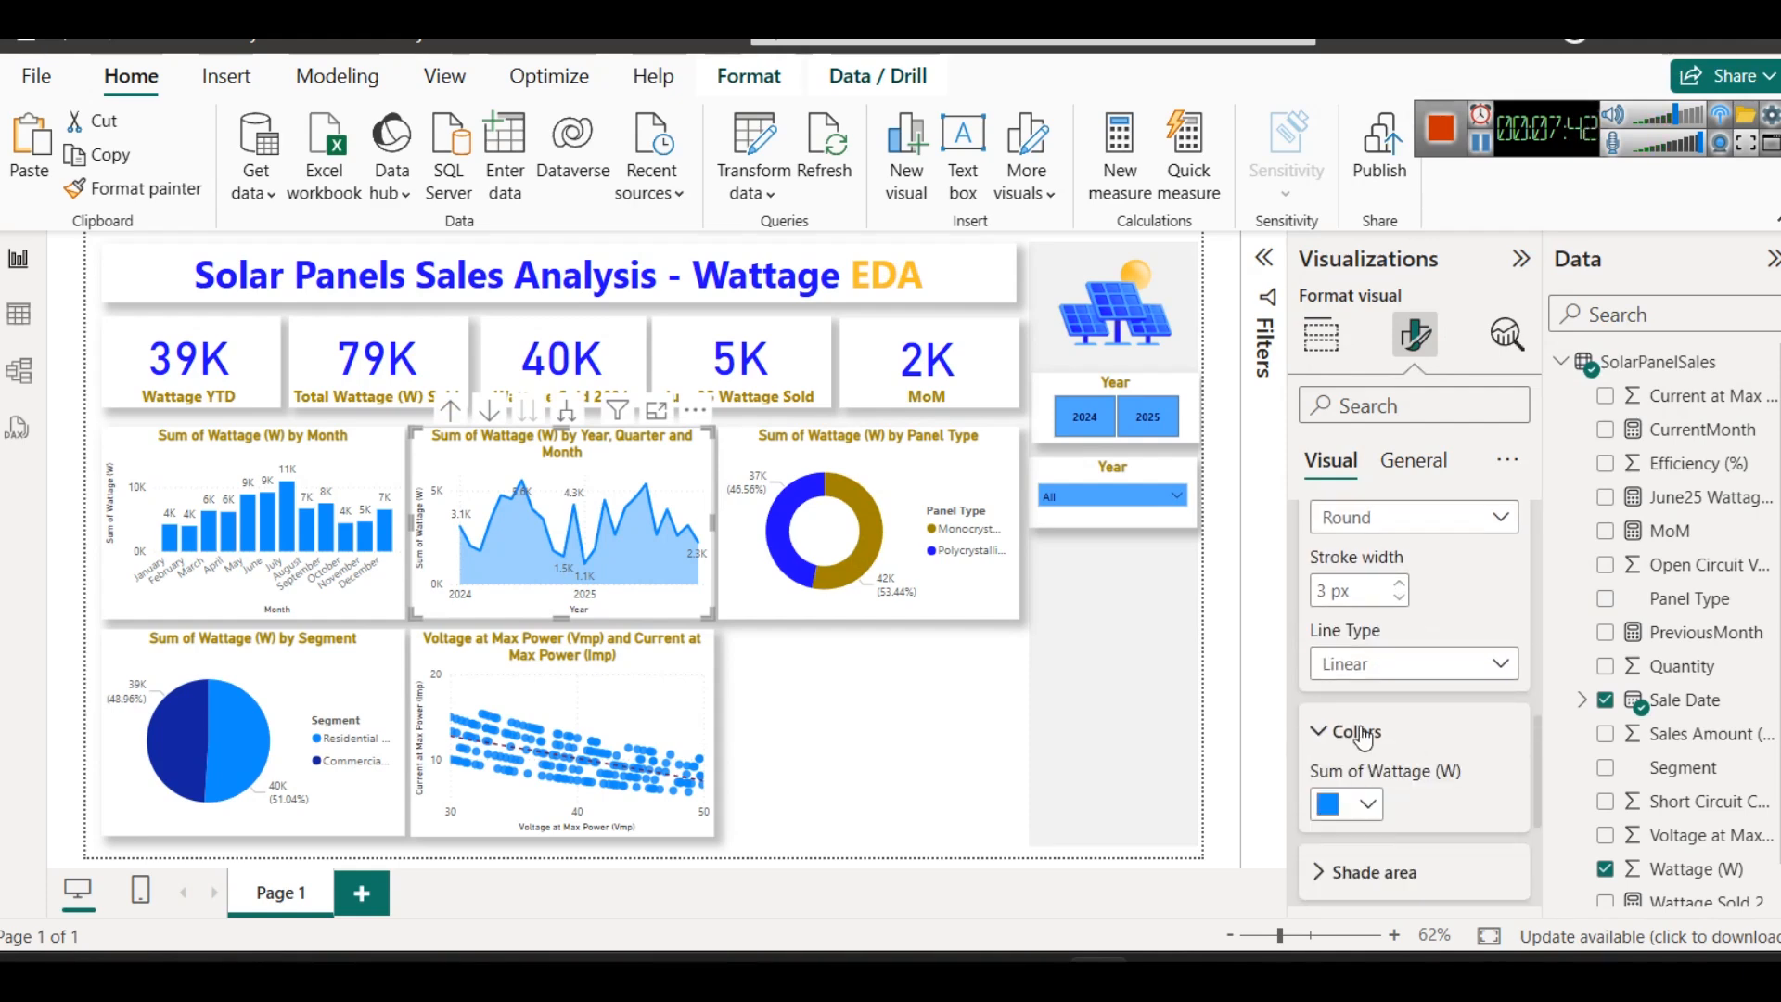
pyautogui.click(1355, 815)
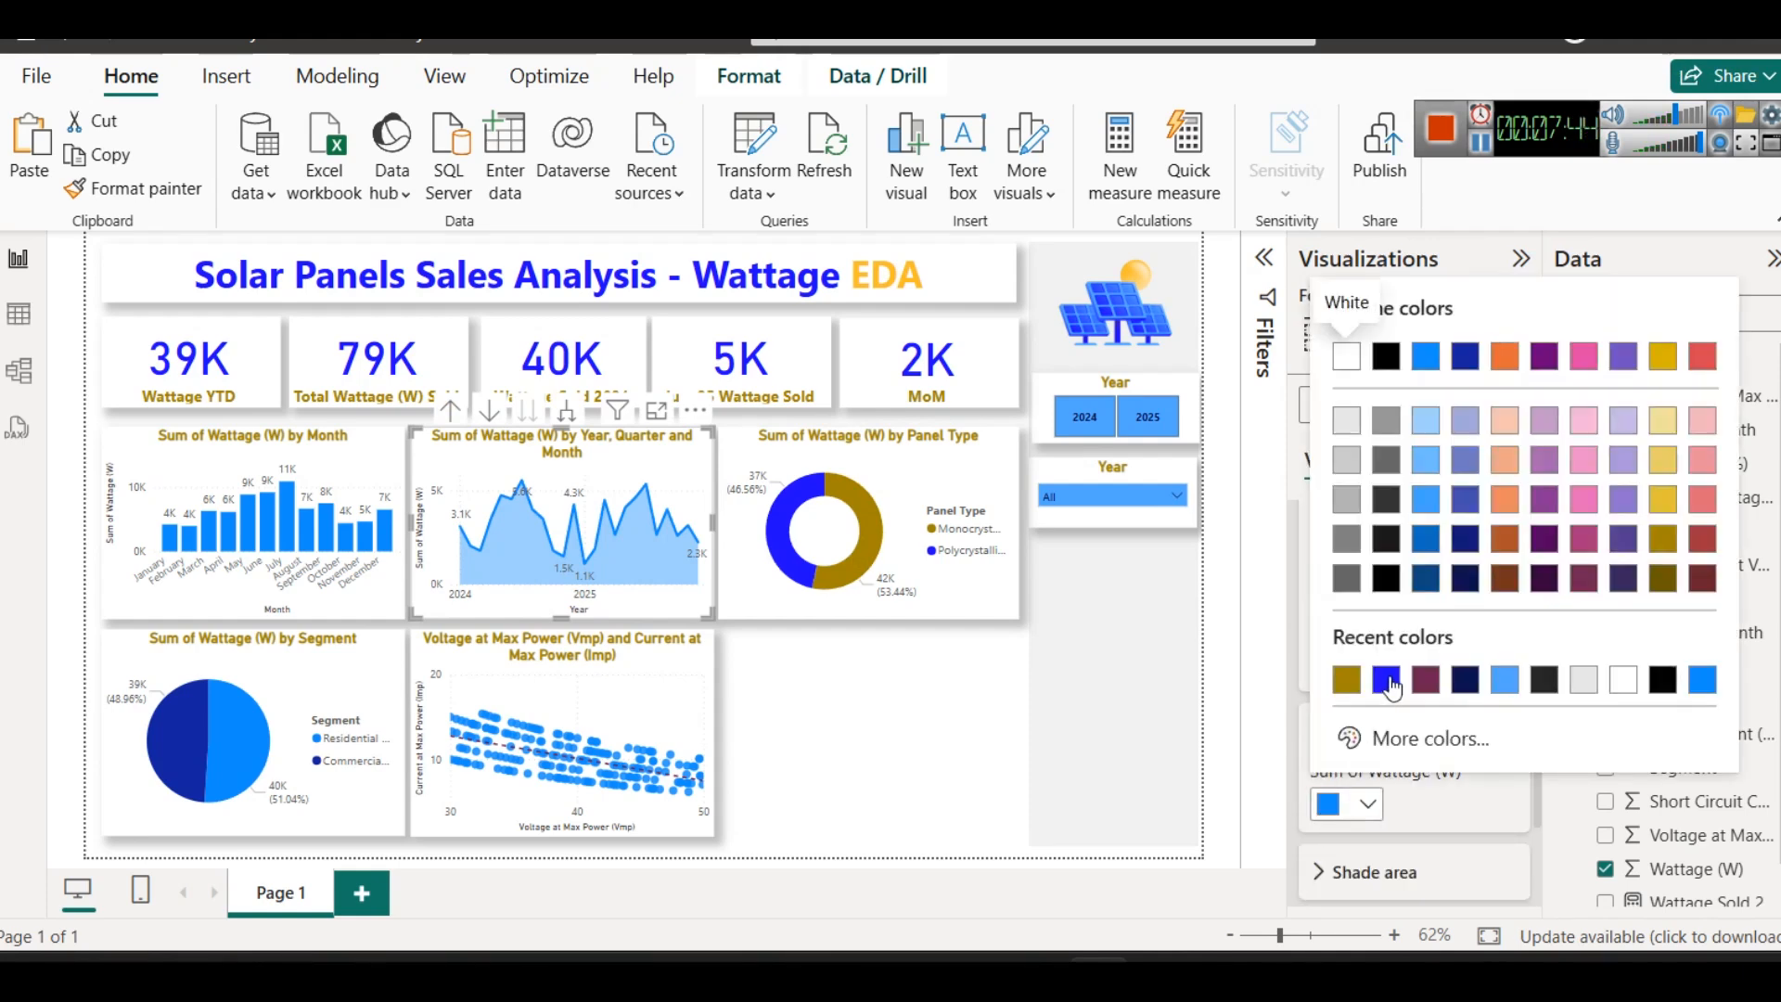
pyautogui.click(1391, 680)
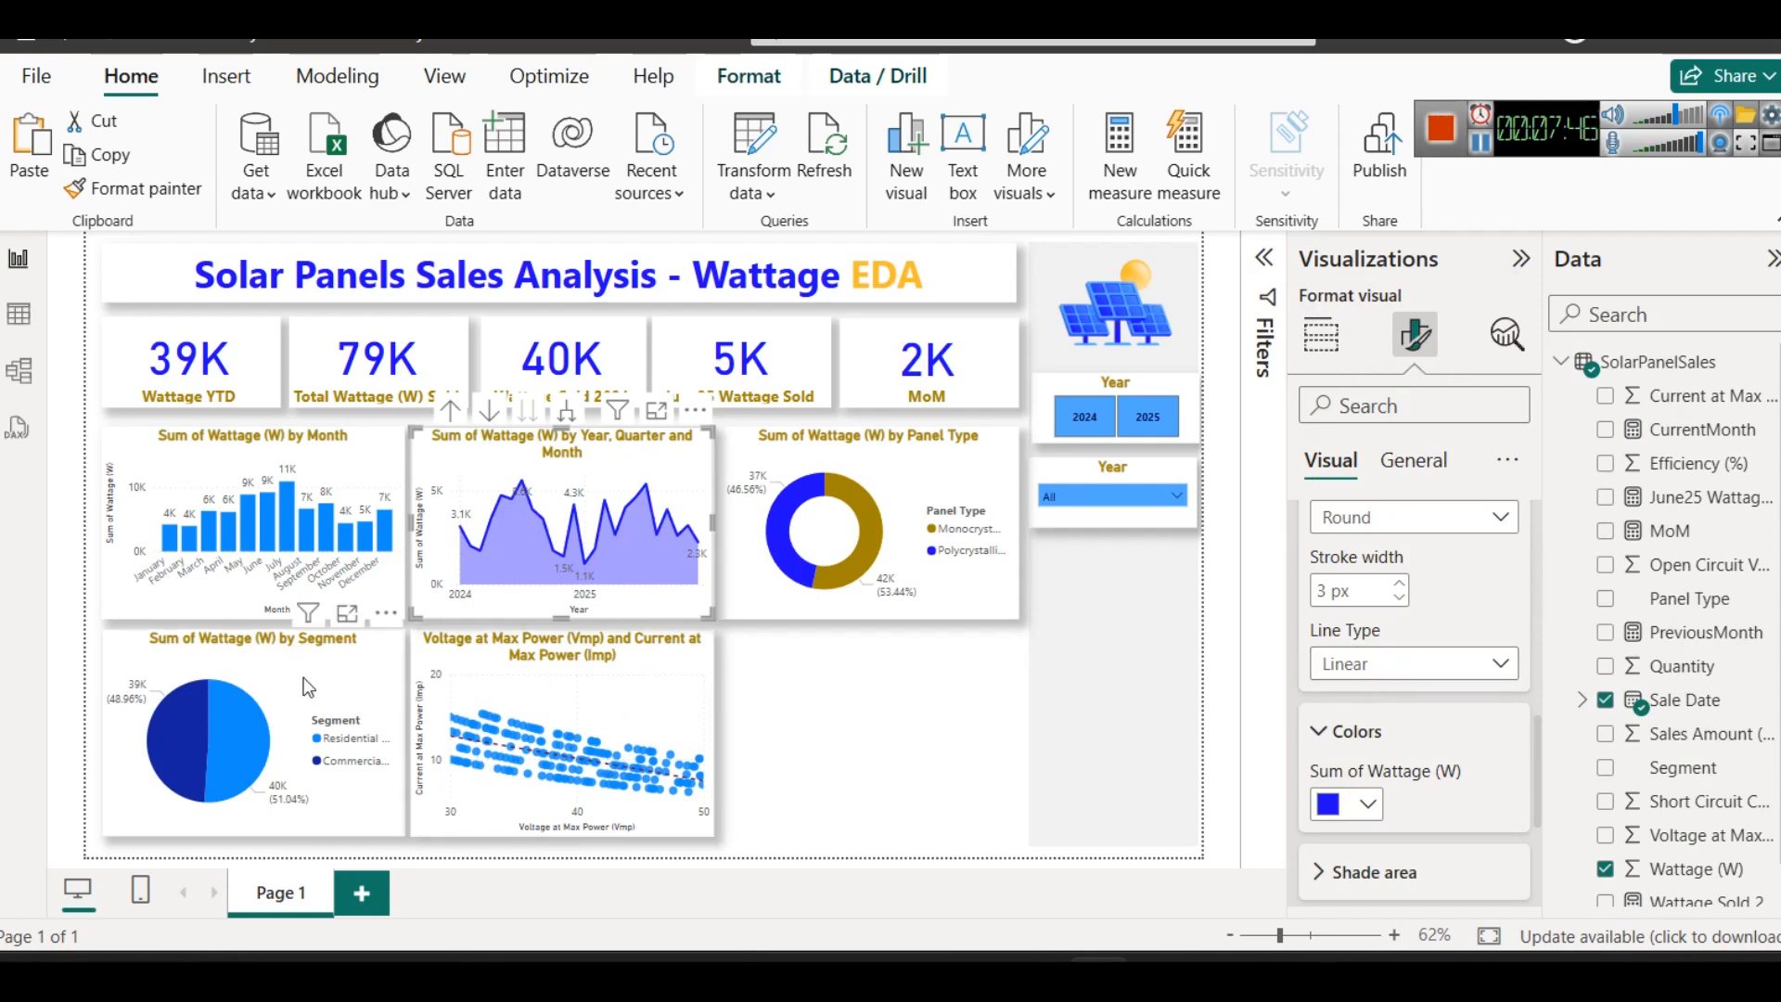
# - Recolor the Segment pie chart slices, with Commercial Load in bright blue and Residential Load in dark gold
pyautogui.click(371, 668)
pyautogui.click(1350, 707)
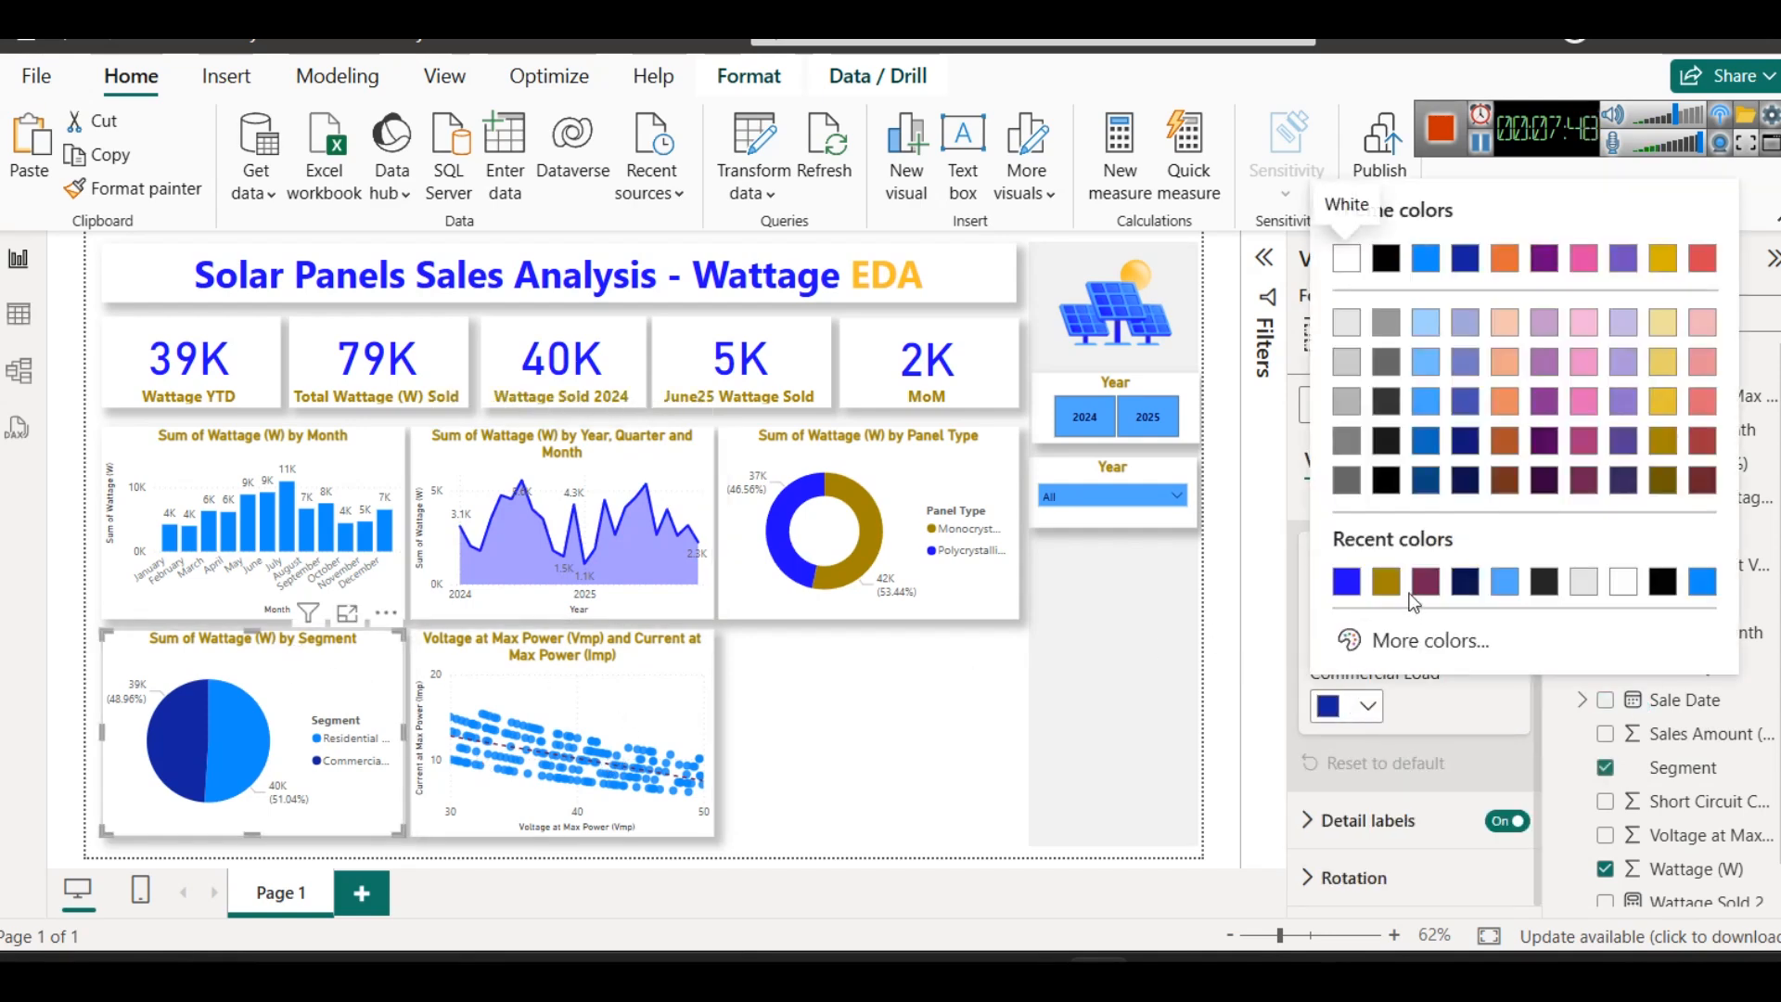
pyautogui.click(1344, 583)
pyautogui.click(1367, 633)
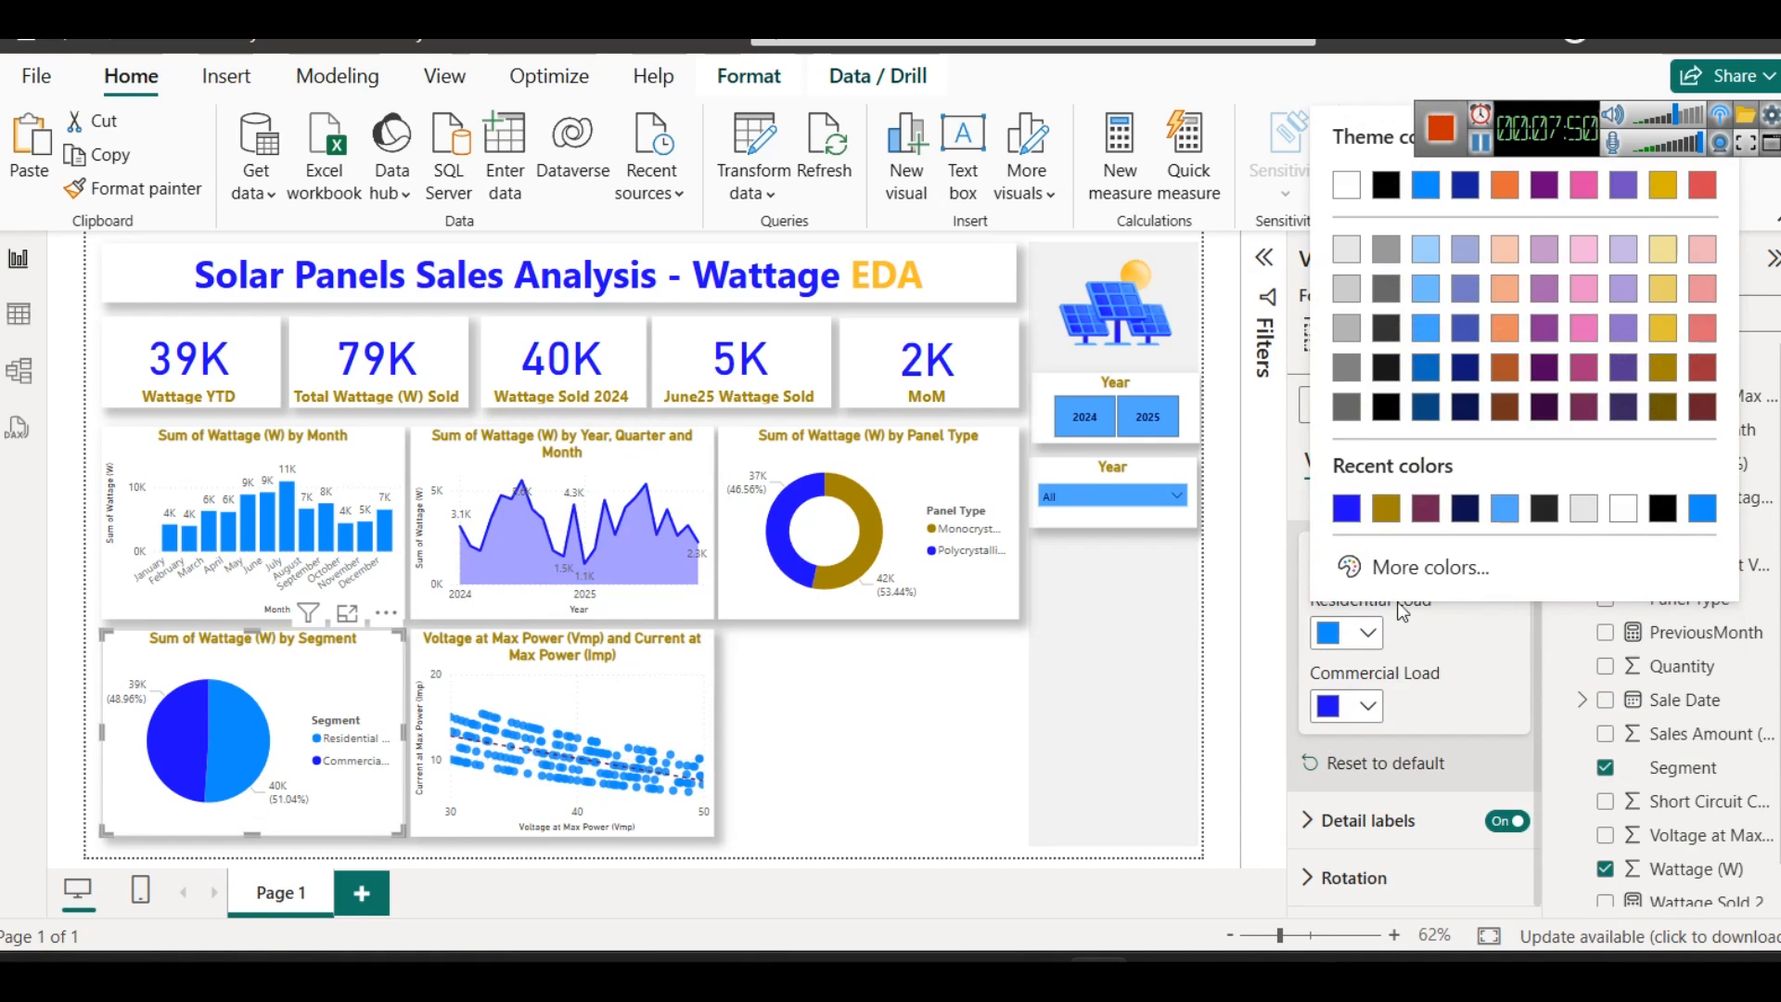
pyautogui.click(1386, 508)
# - Set the column color of the Sum of Wattage (W) by Month chart to bright blue
pyautogui.click(376, 465)
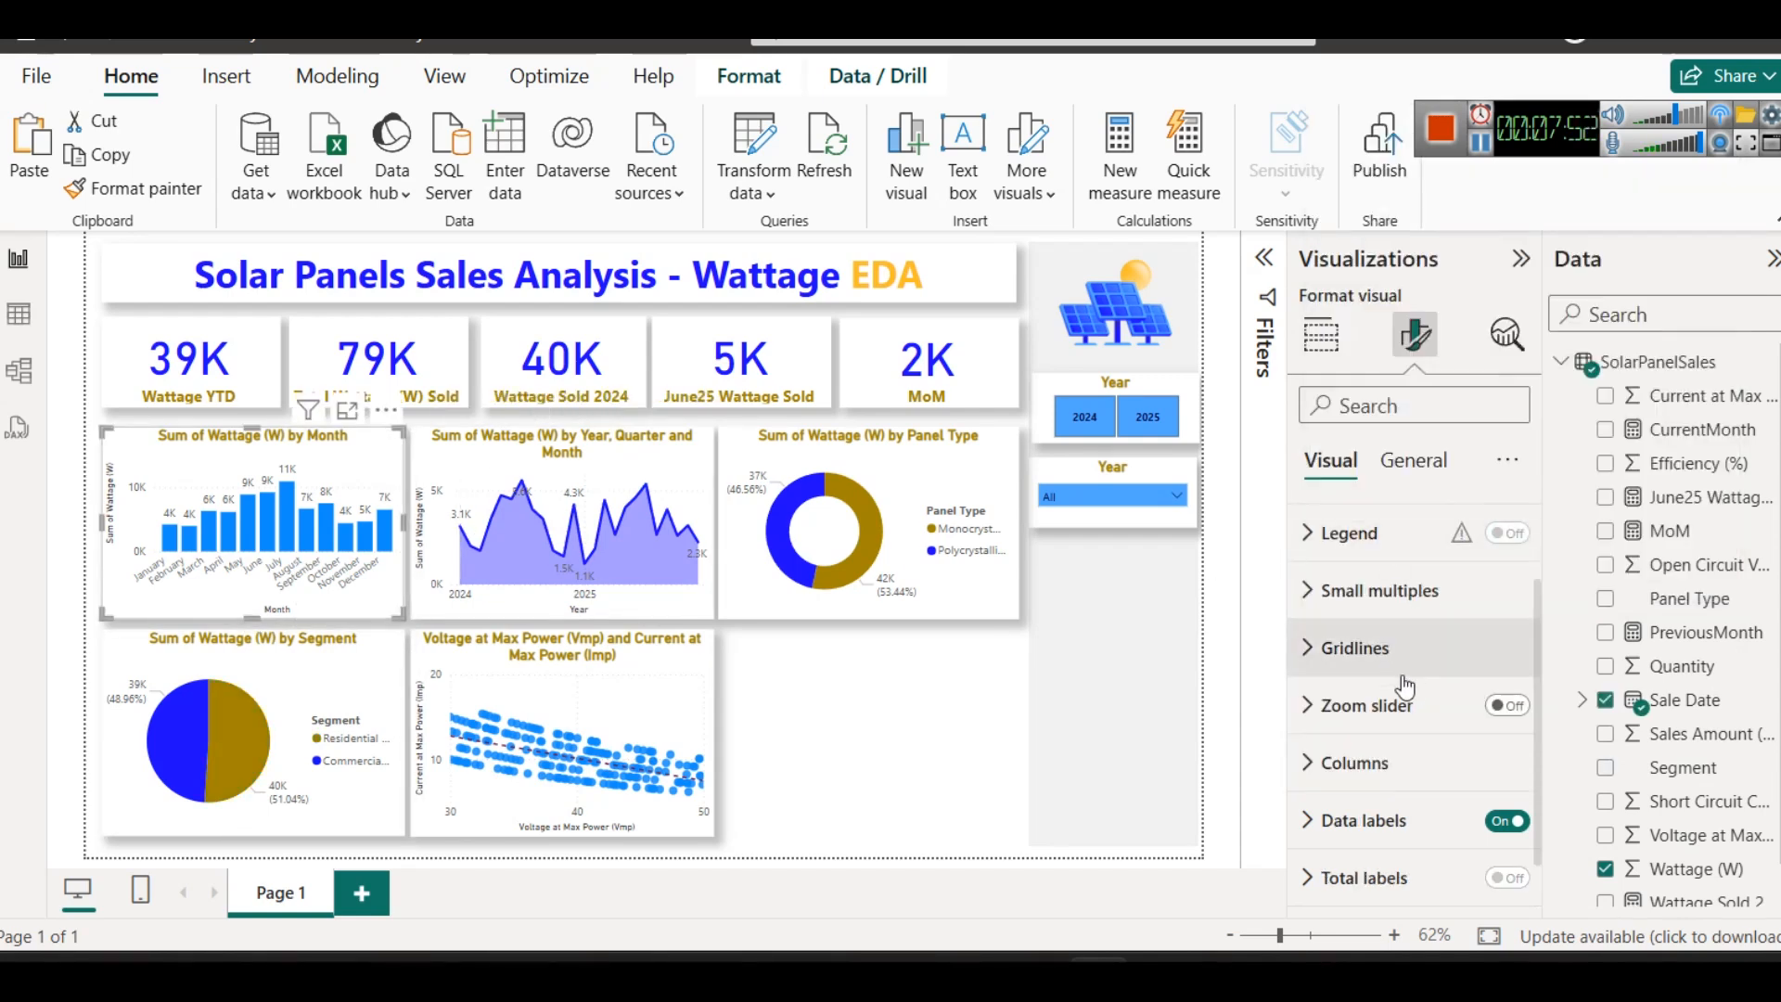
pyautogui.click(1392, 764)
pyautogui.click(1363, 763)
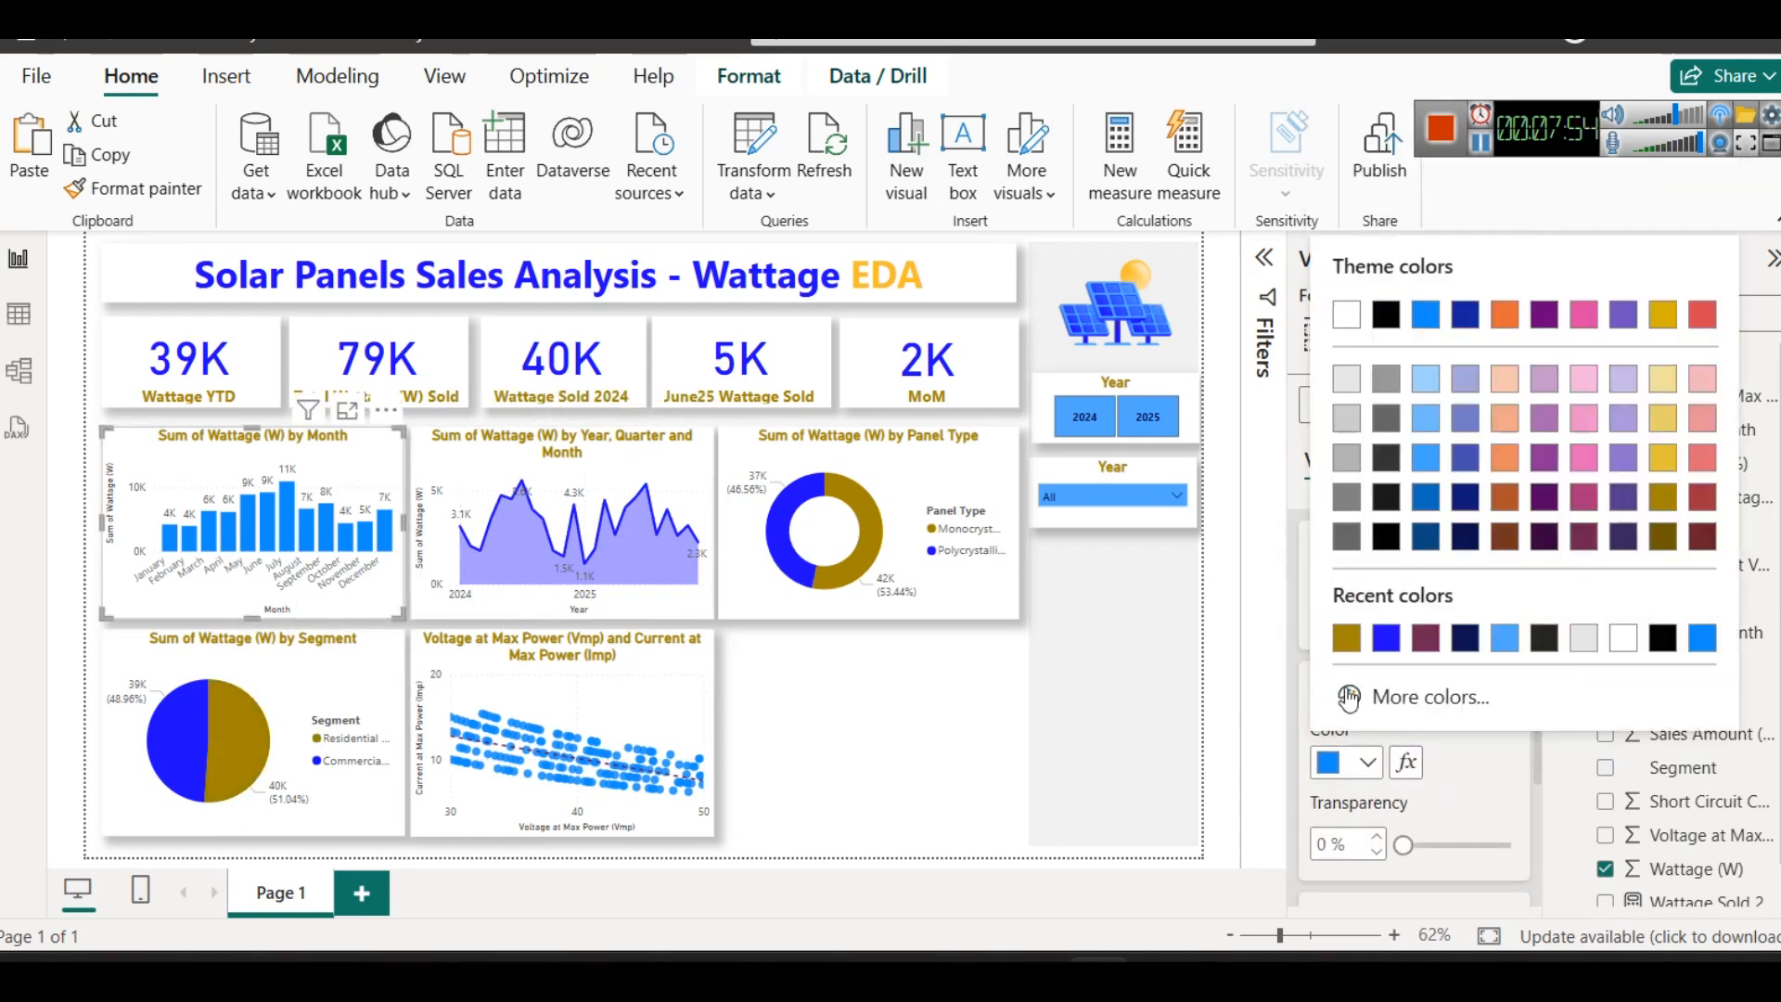
pyautogui.click(783, 733)
pyautogui.click(854, 782)
pyautogui.doubleClick(854, 782)
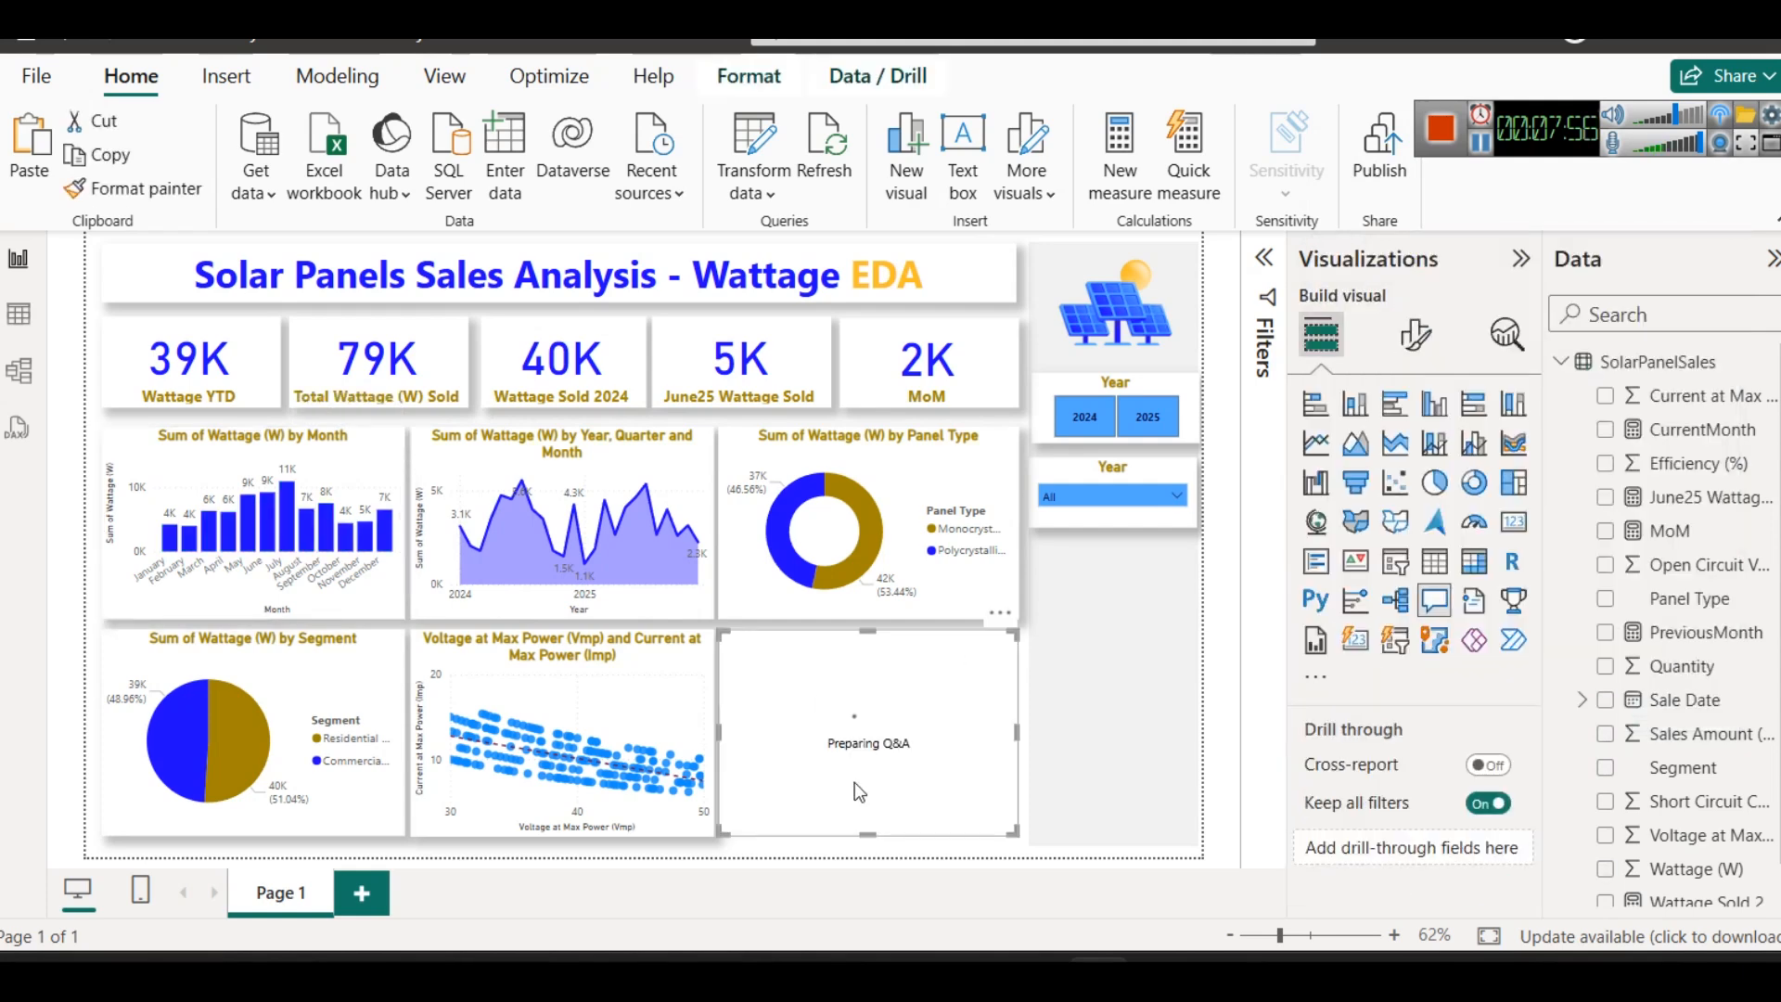
pyautogui.hotkey('ctrl', 'z')
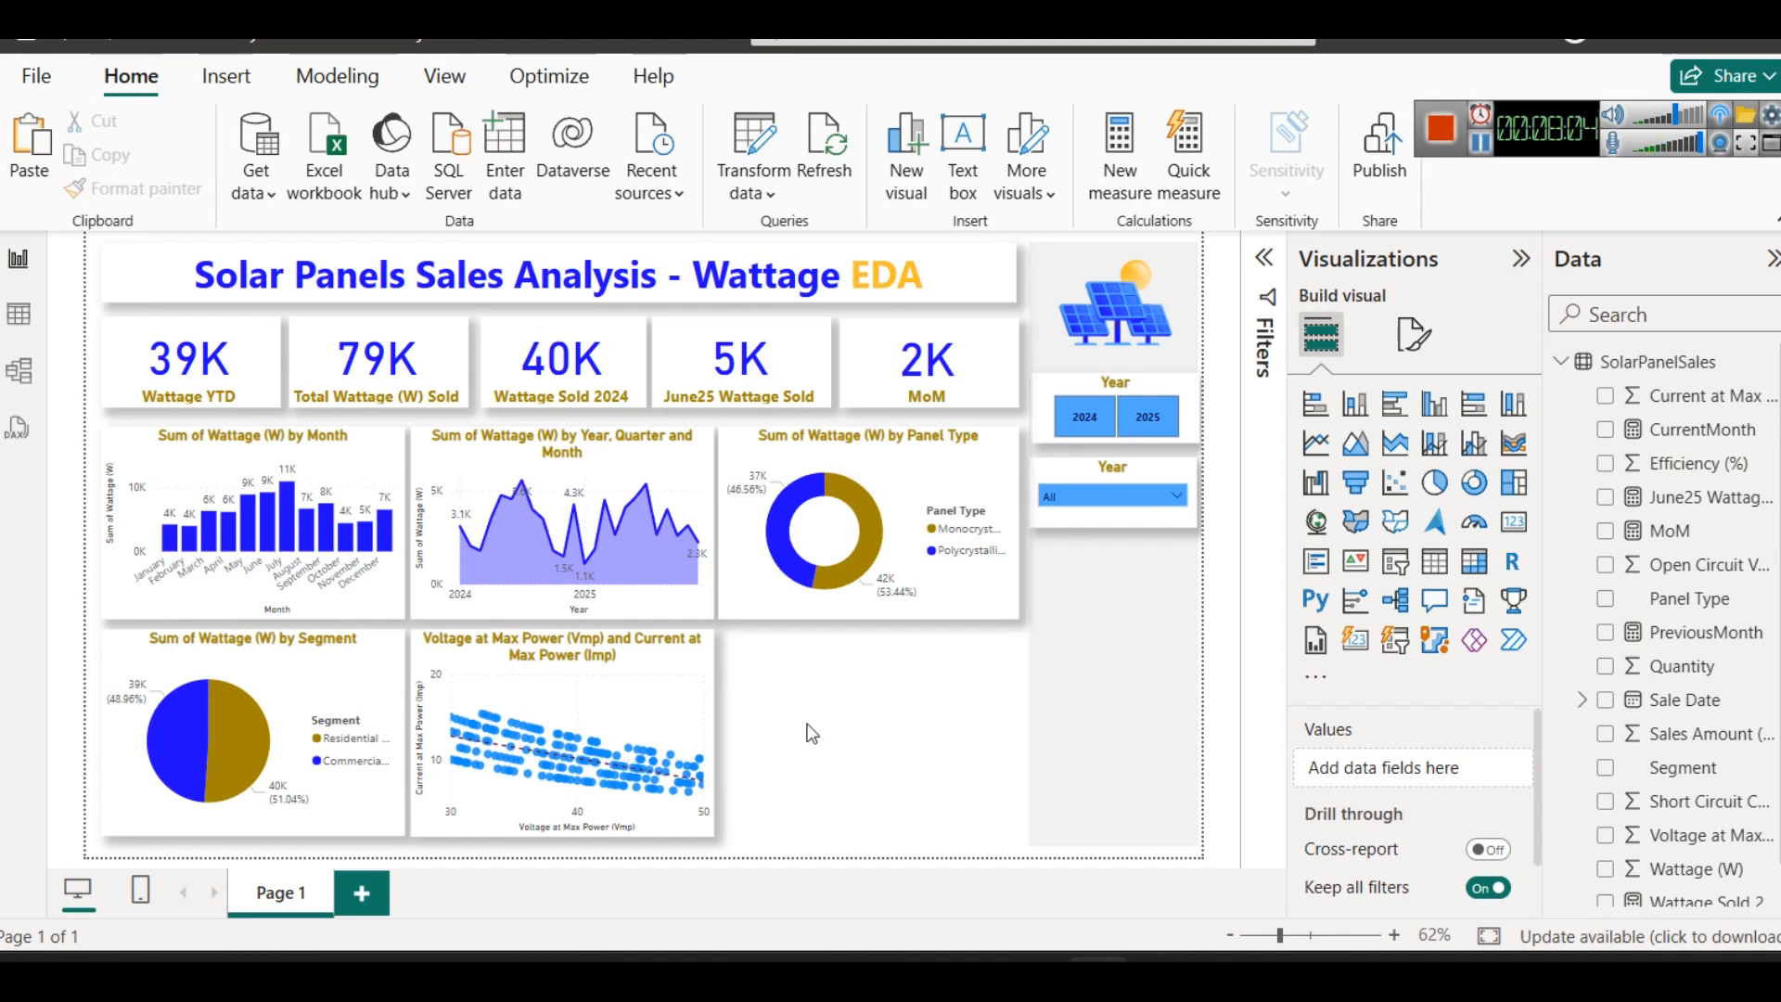
# - Check the sales table's electrical columns, then duplicate the Voltage and Current at Max Power scatter chart into the empty space beside it
pyautogui.click(18, 314)
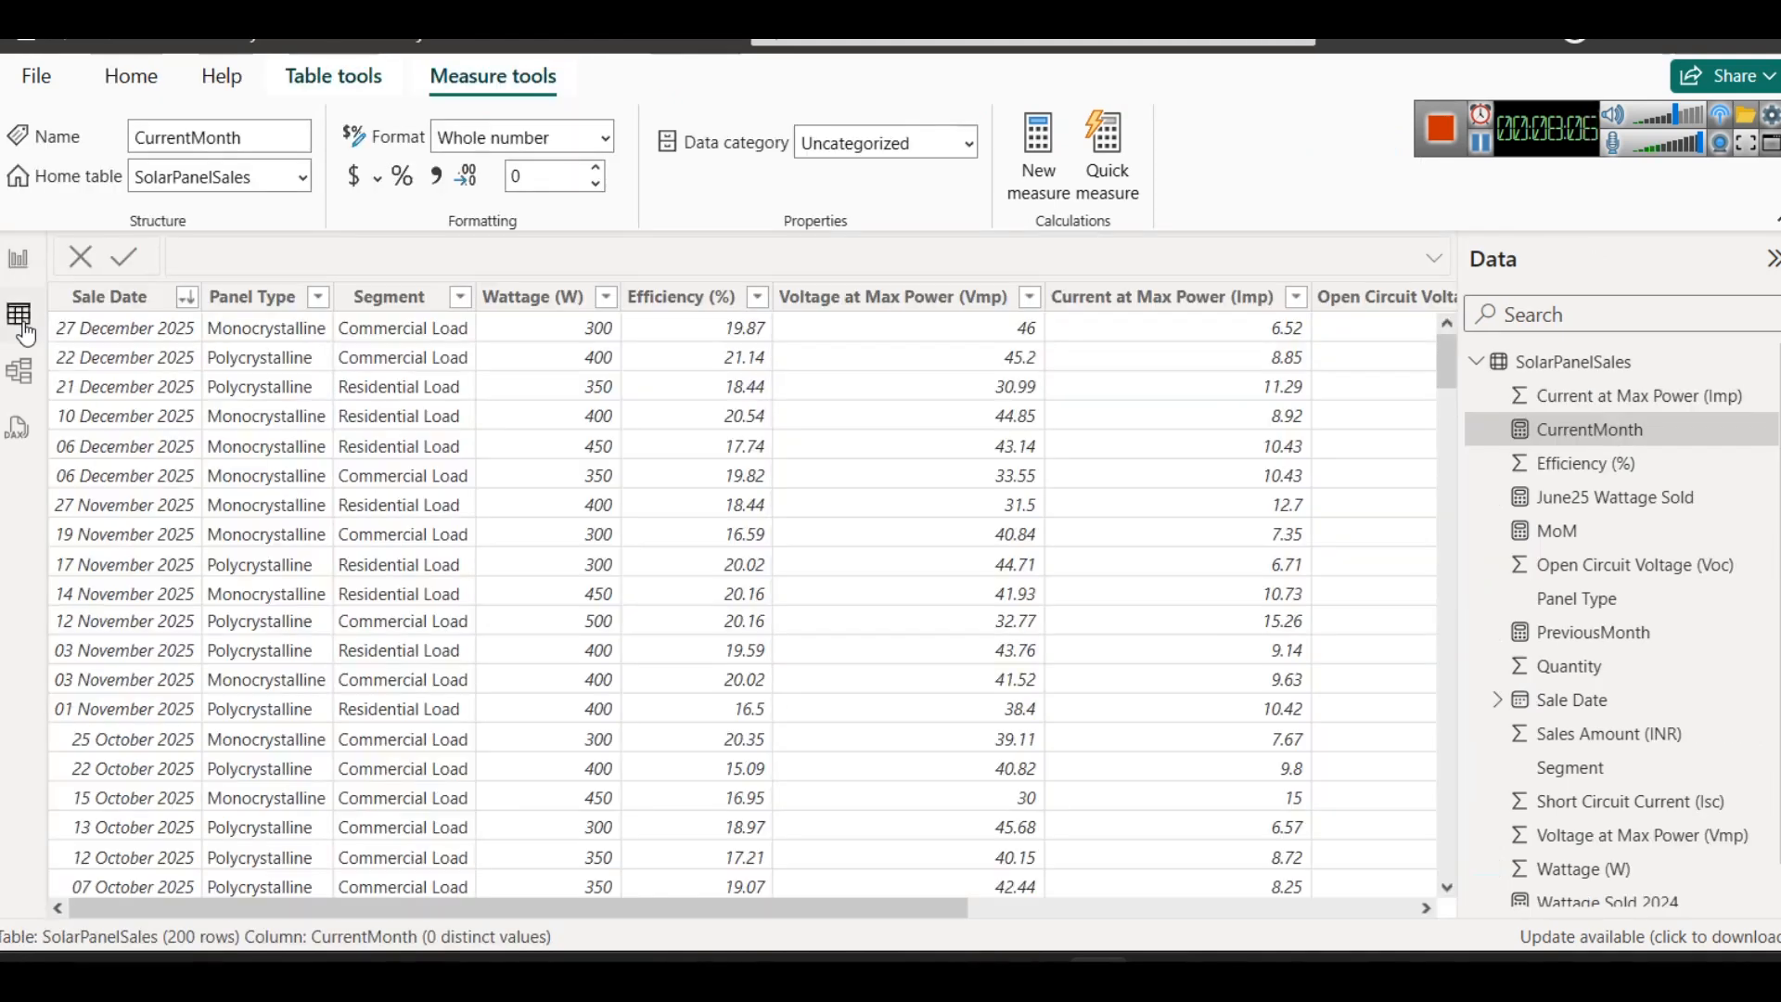
pyautogui.moveTo(892, 915); pyautogui.dragTo(1321, 909)
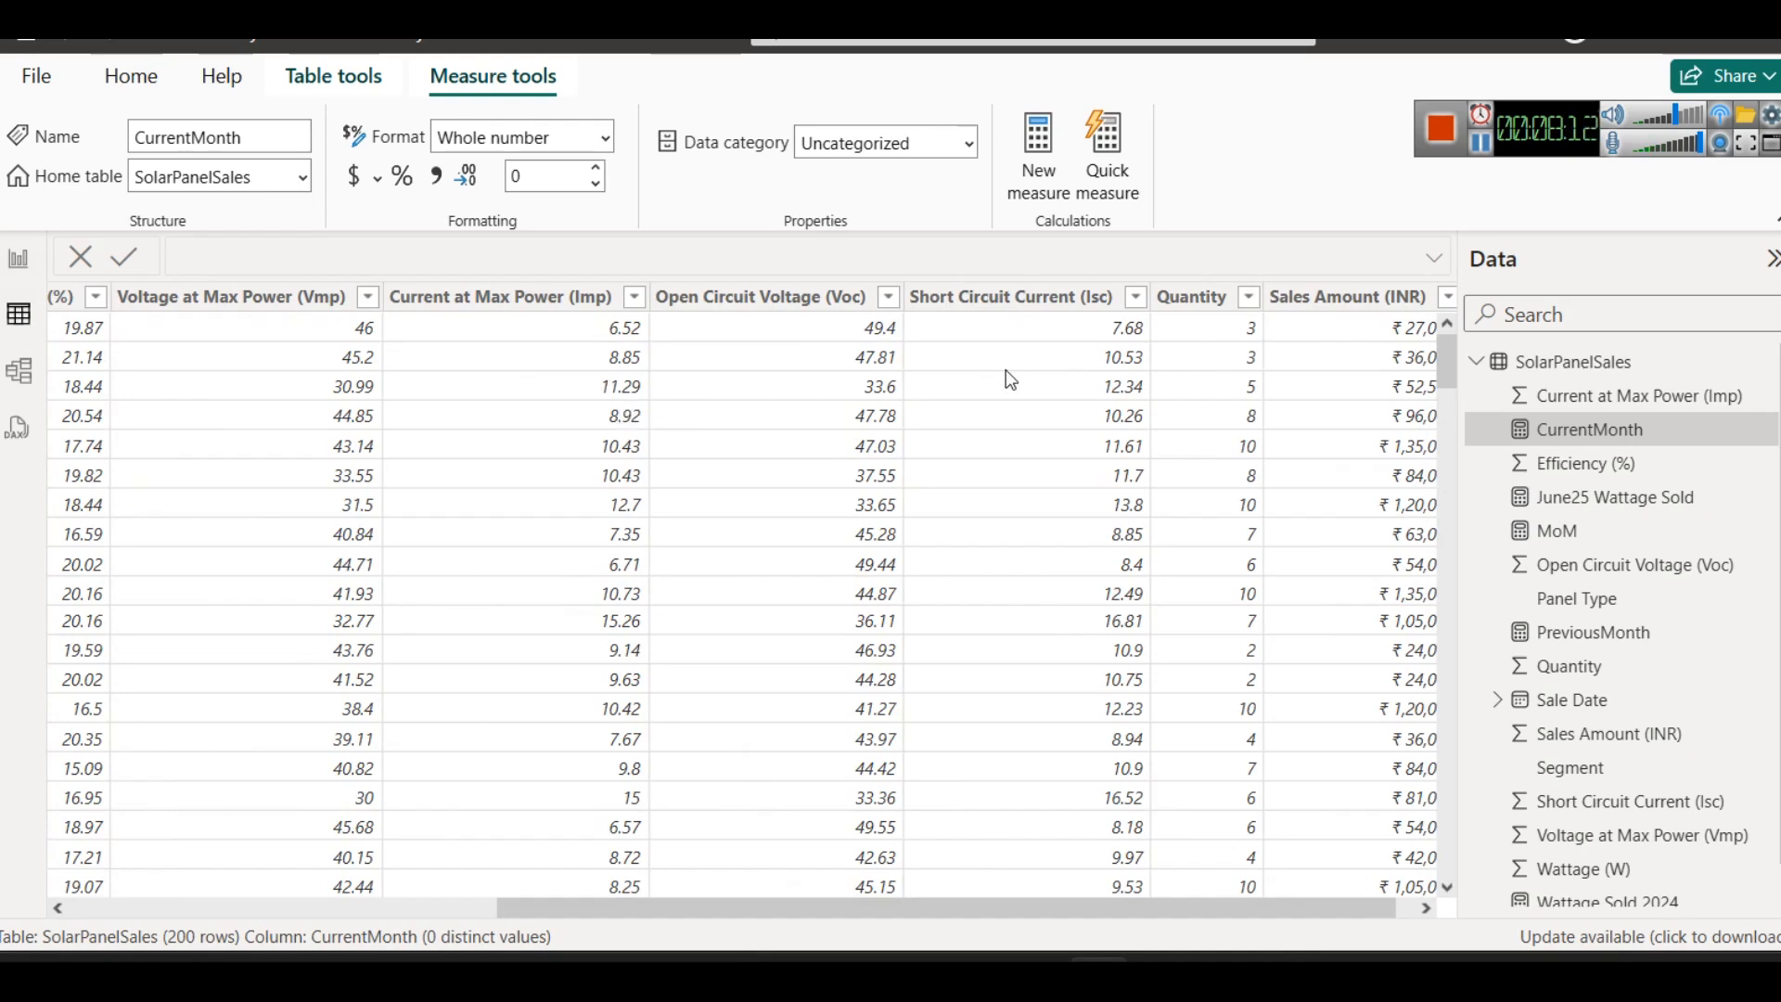
pyautogui.click(18, 259)
pyautogui.click(586, 699)
pyautogui.hotkey('ctrl', 'c')
pyautogui.hotkey('ctrl', 'v')
pyautogui.moveTo(586, 699); pyautogui.dragTo(888, 705)
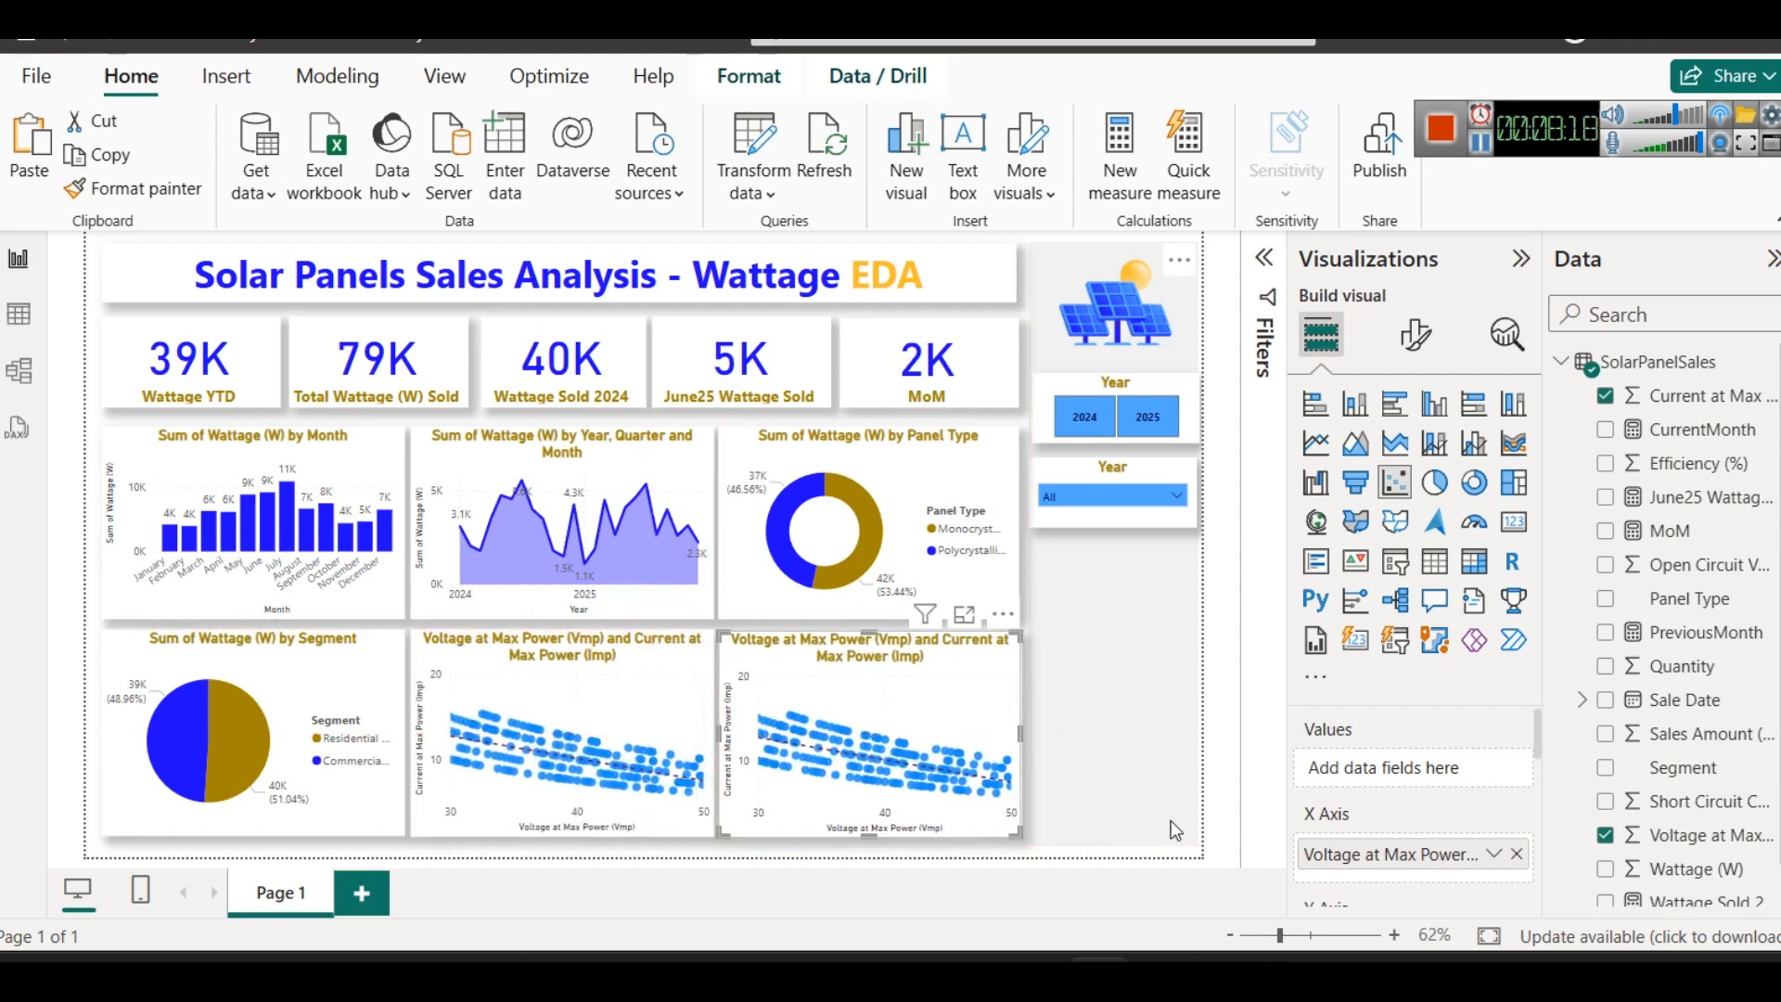
# - Remove the Voltage at Max Power and Current at Max Power fields from the copied scatter chart and widen the field list
pyautogui.scroll(-2, 1476, 758)
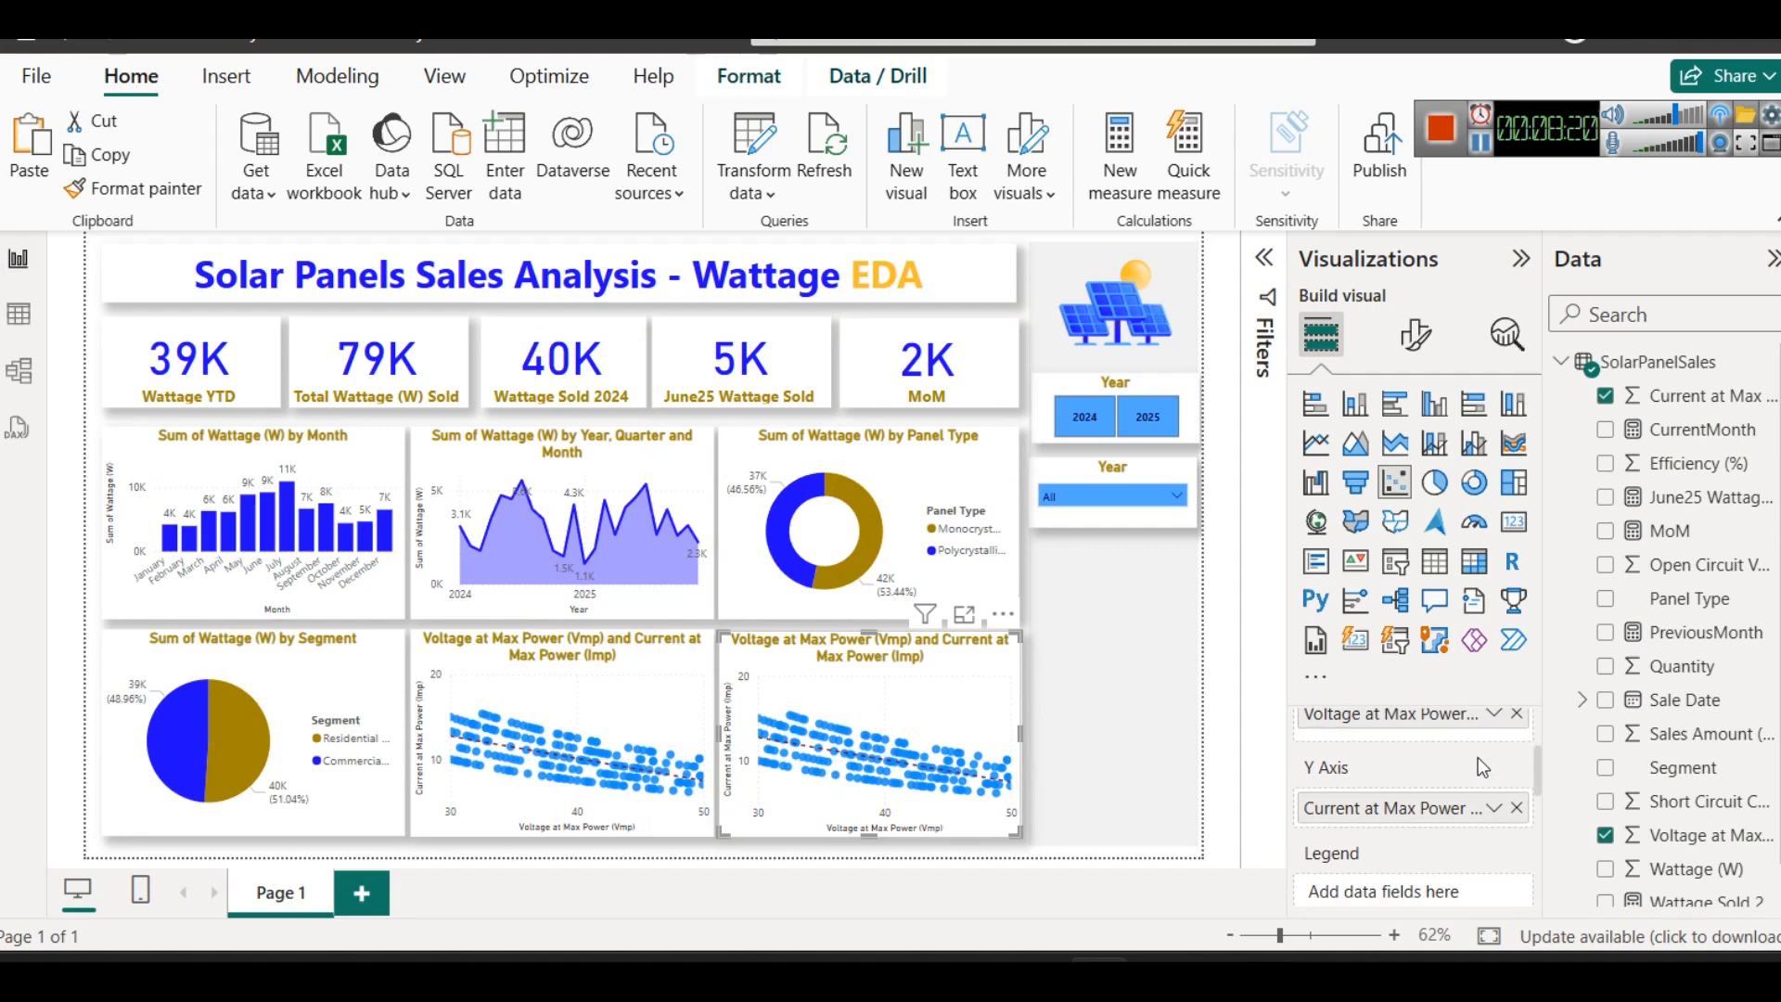
pyautogui.click(1516, 713)
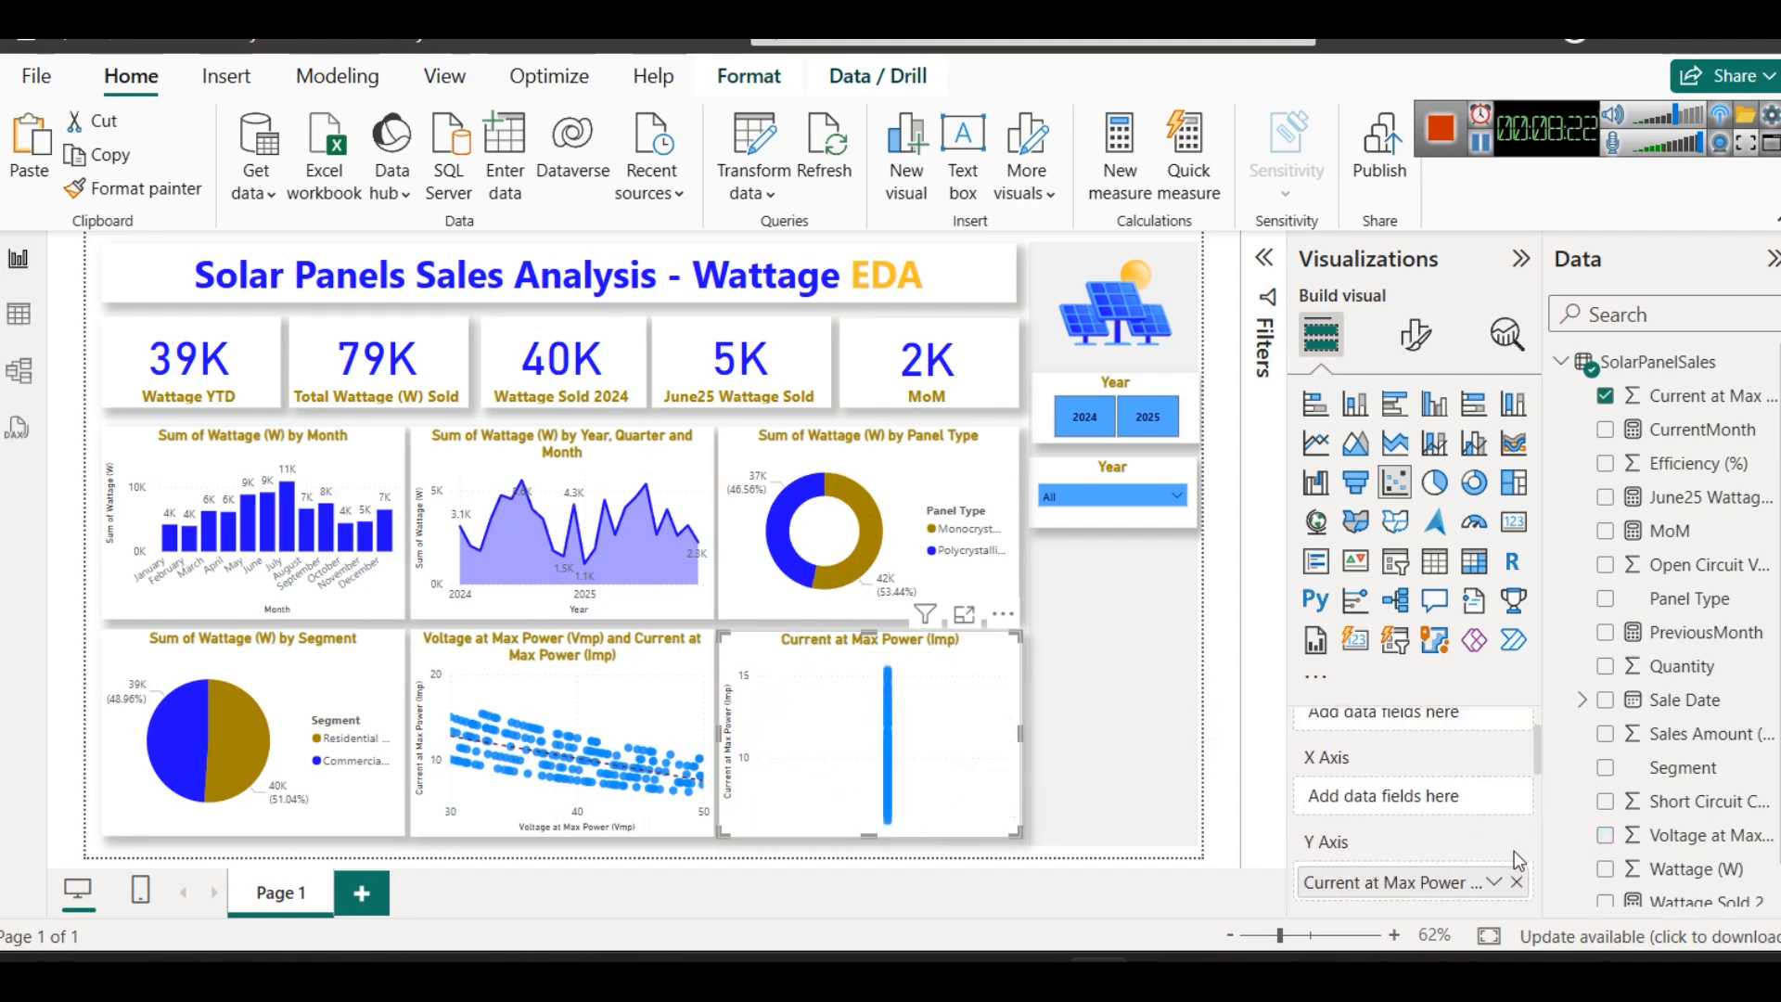
pyautogui.click(1516, 882)
pyautogui.scroll(-1, 1634, 839)
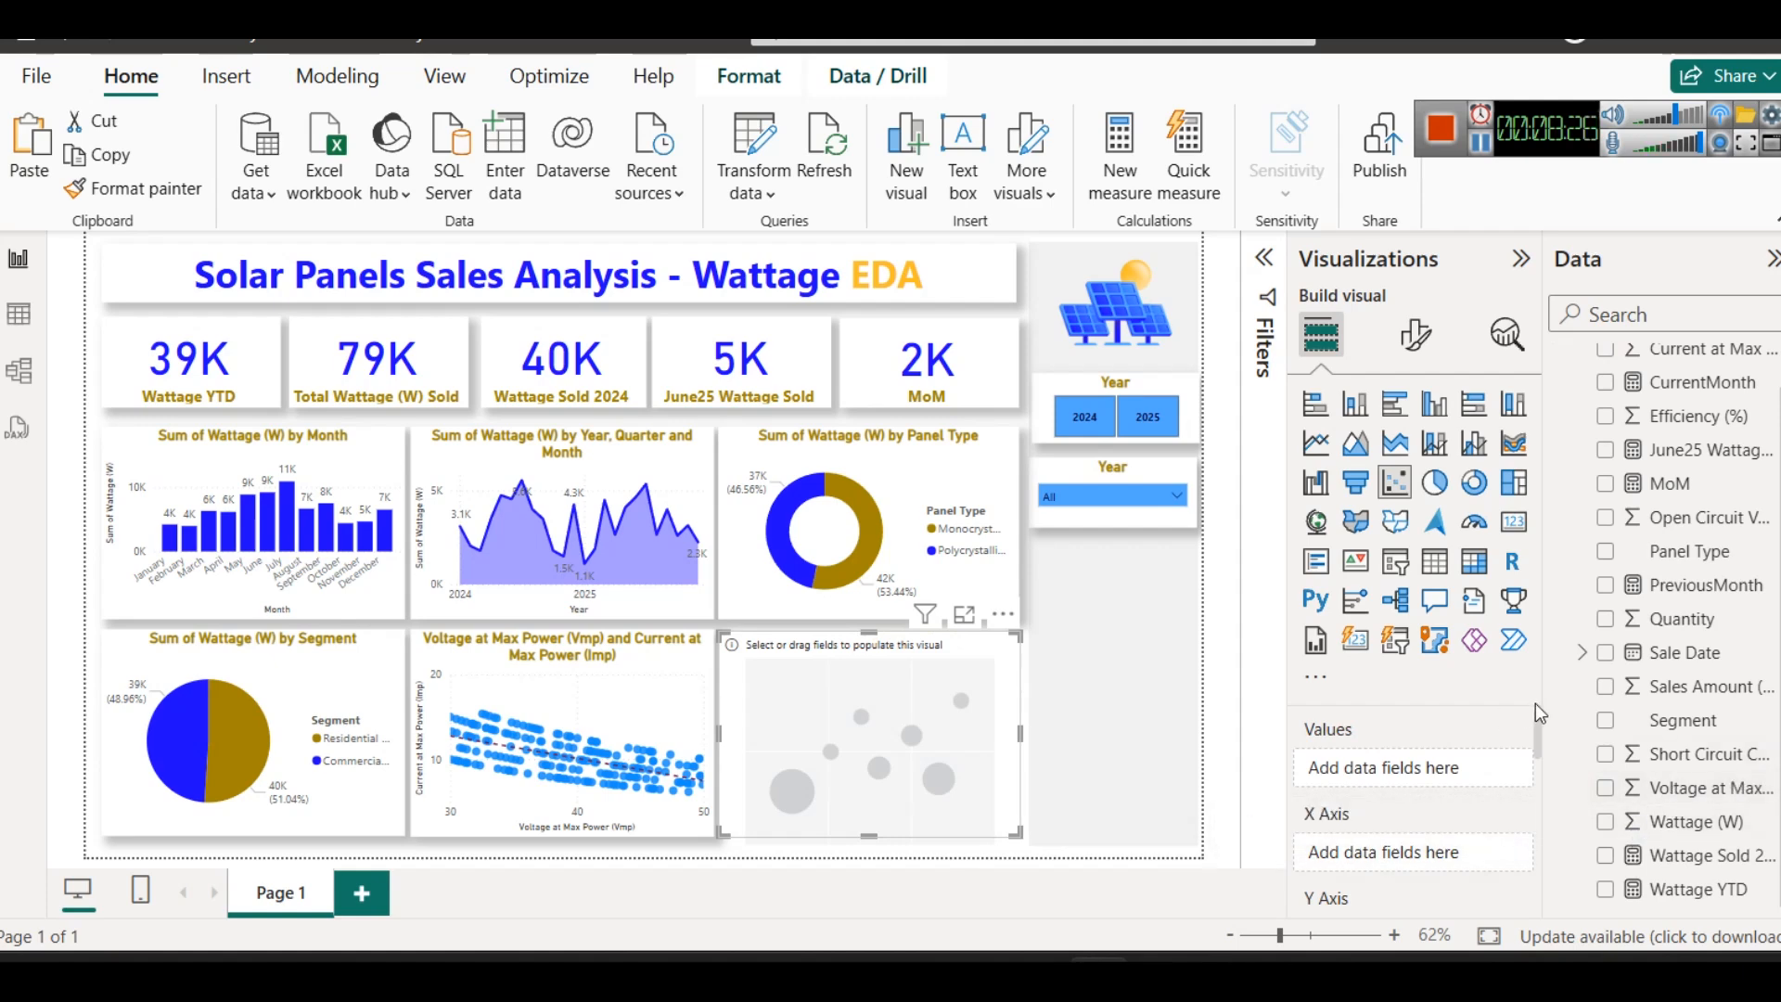
pyautogui.moveTo(1545, 696); pyautogui.dragTo(1449, 556)
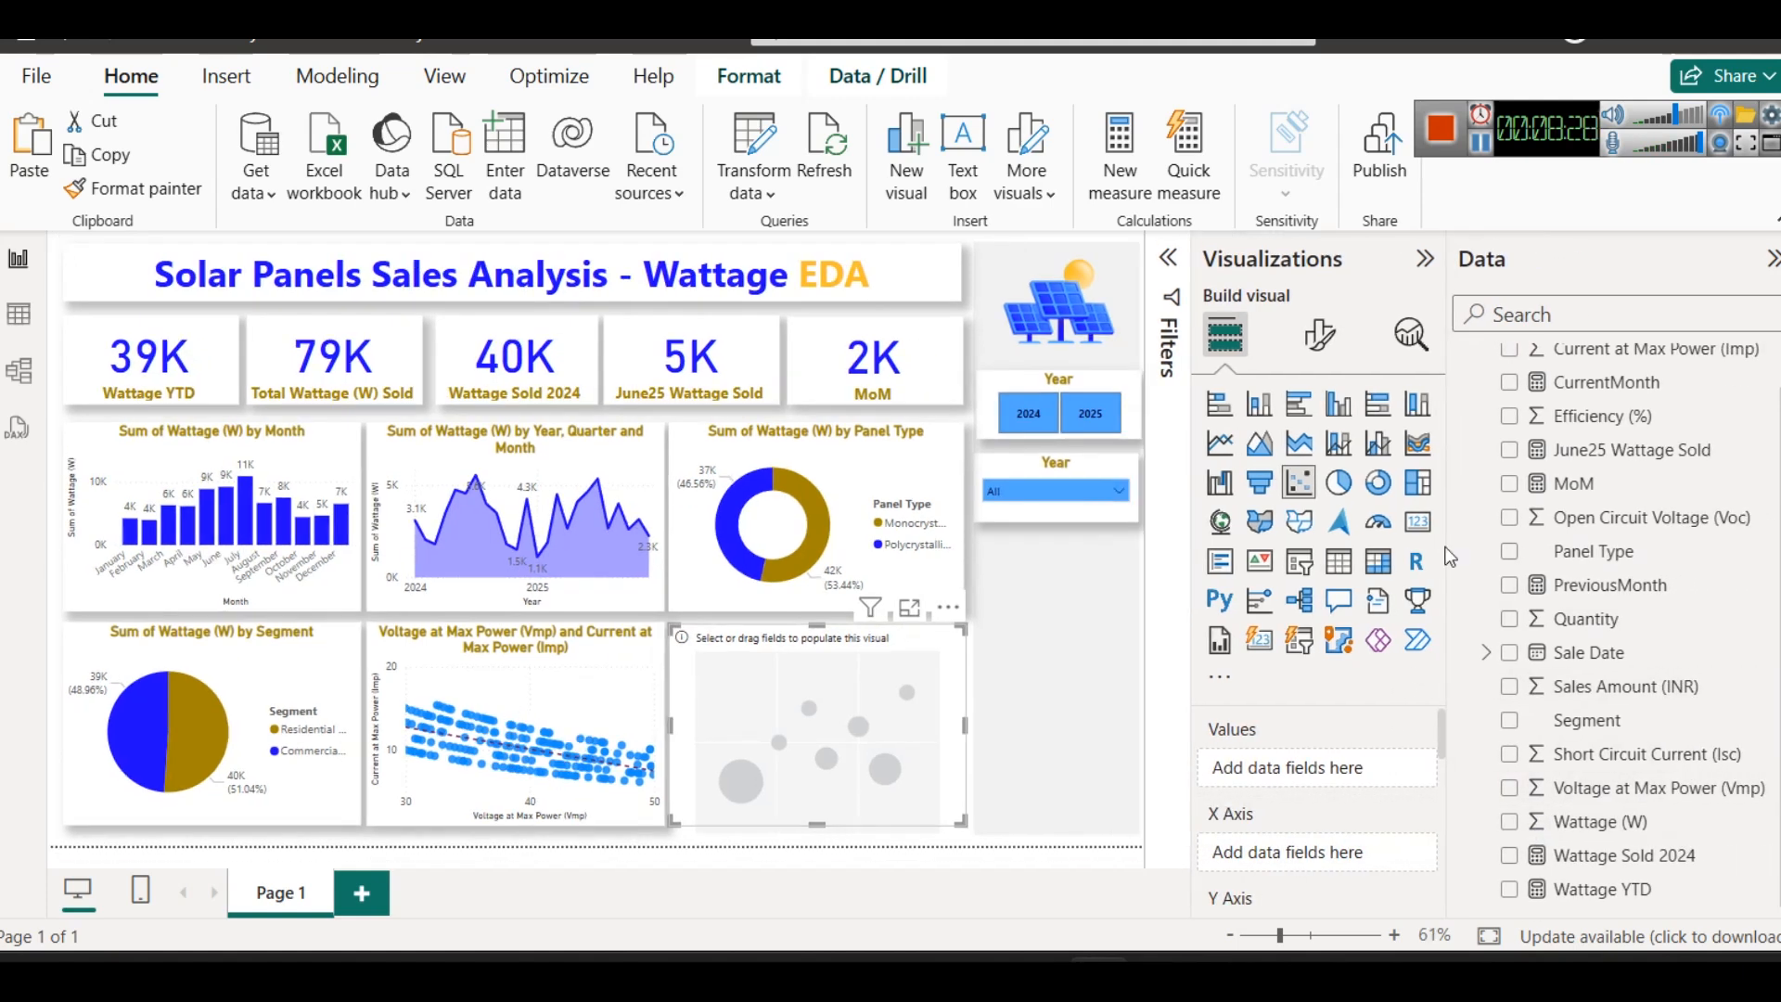
pyautogui.scroll(1, 1675, 716)
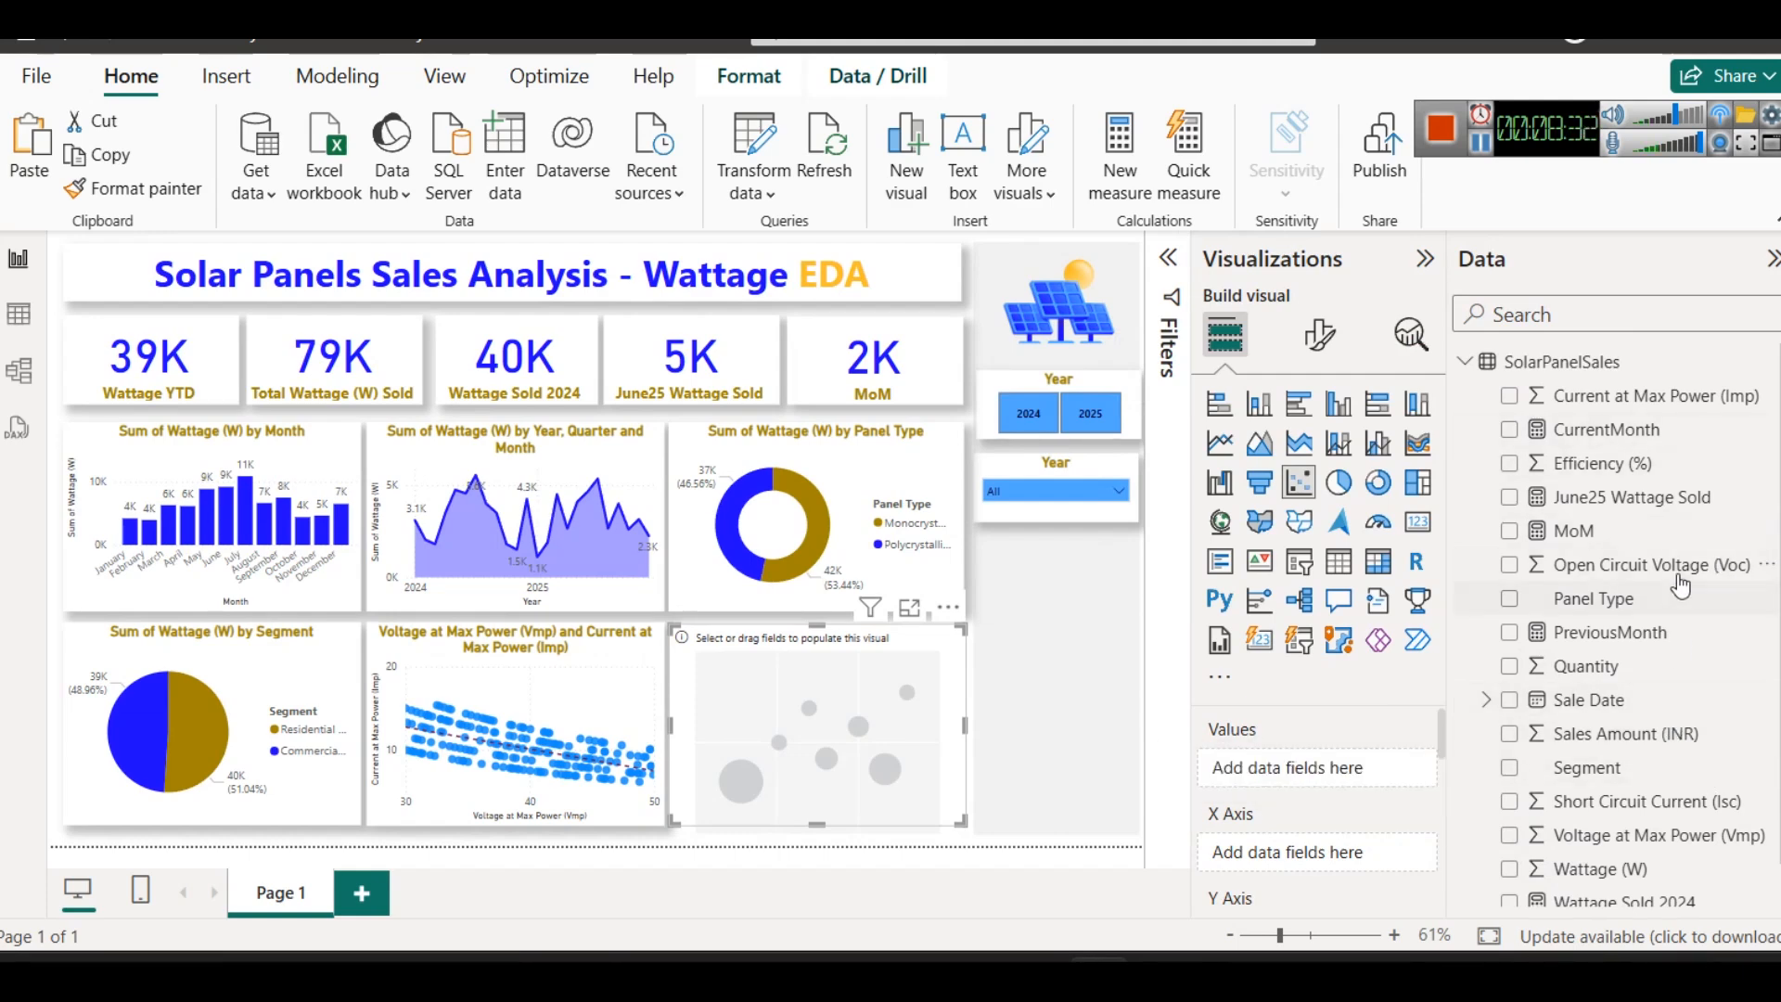
# - Plot Open Circuit Voltage (Voc) on the copied scatter chart's X axis and Short Circuit Current (Isc) on its Y axis
pyautogui.moveTo(1675, 567); pyautogui.dragTo(1389, 779)
pyautogui.scroll(-1, 1603, 702)
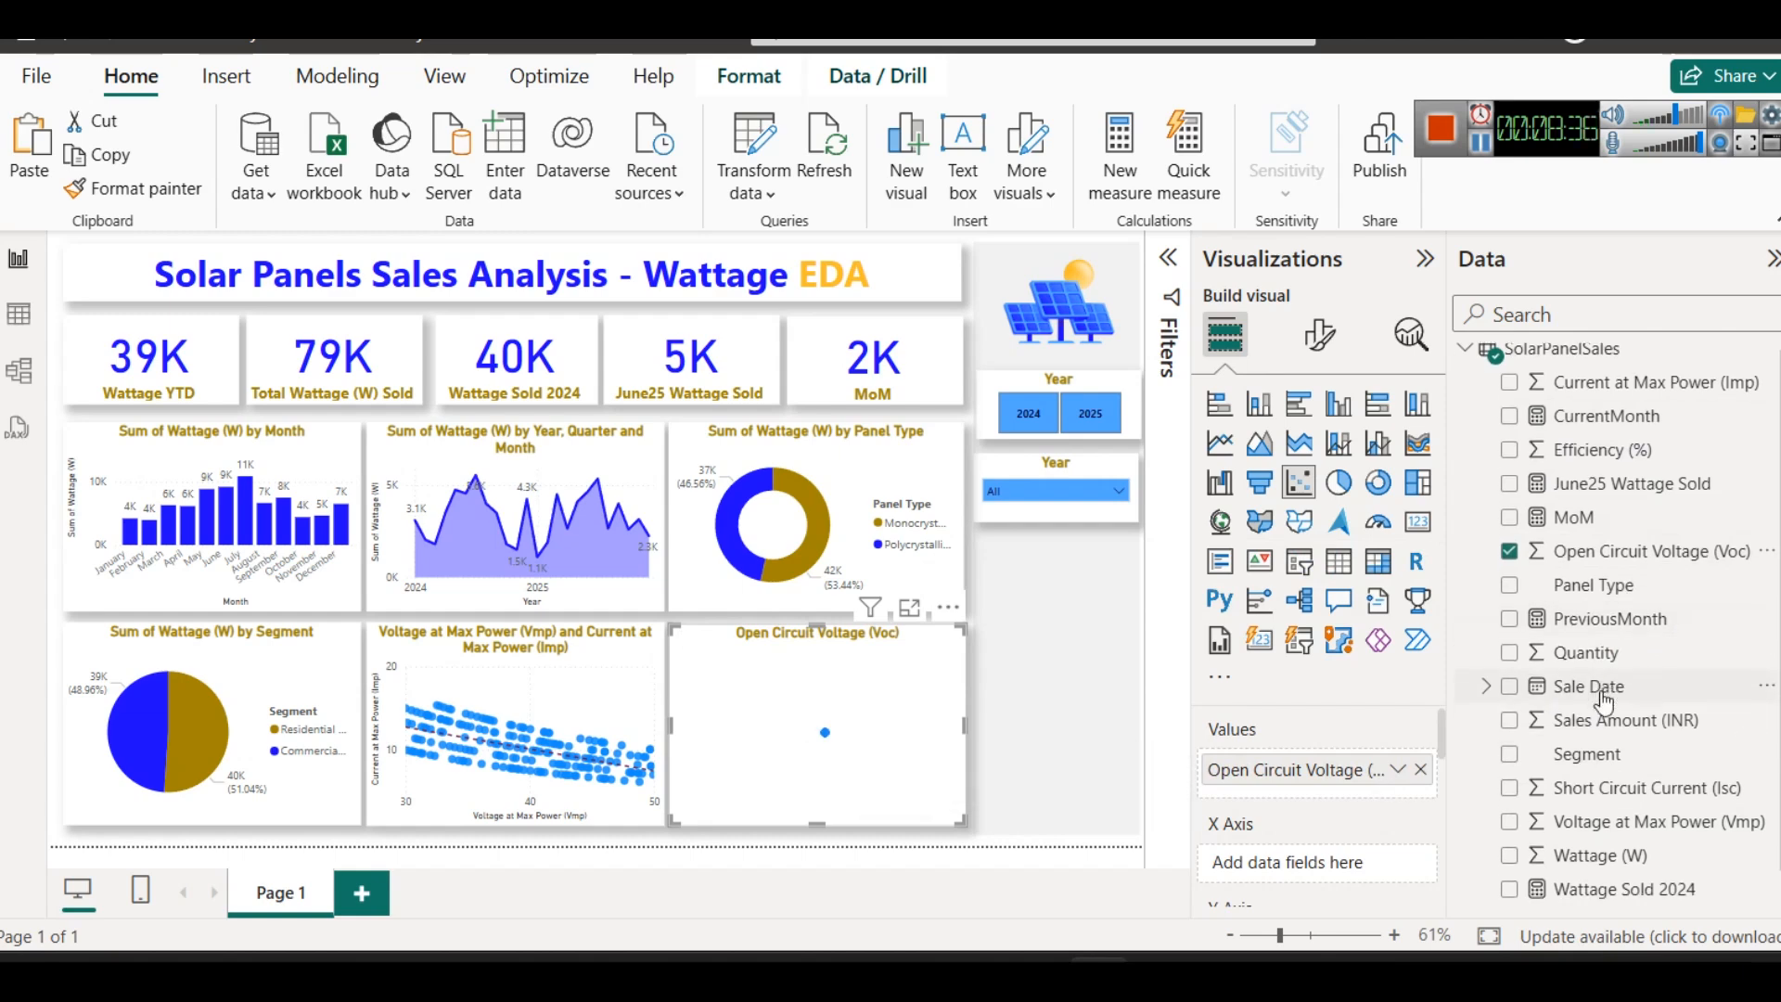
pyautogui.moveTo(1630, 756); pyautogui.dragTo(1595, 788)
pyautogui.moveTo(1317, 770); pyautogui.dragTo(1317, 867)
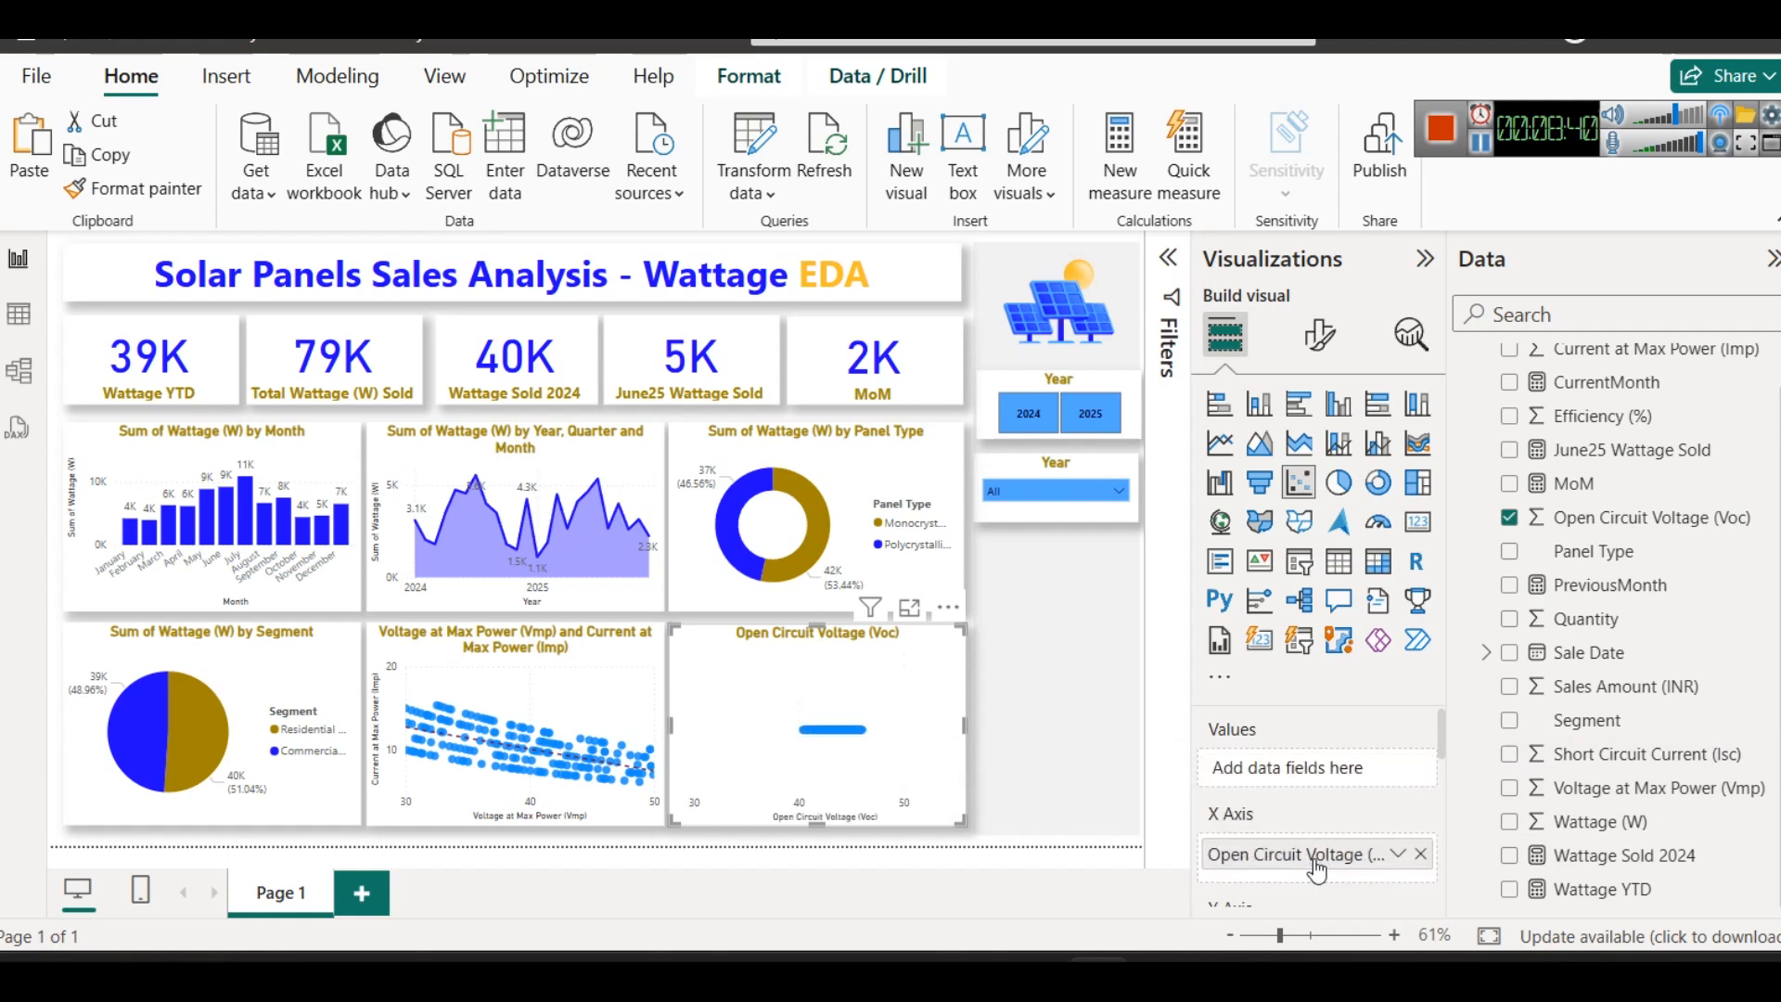
pyautogui.scroll(-2, 1317, 854)
pyautogui.moveTo(1616, 756); pyautogui.dragTo(1351, 807)
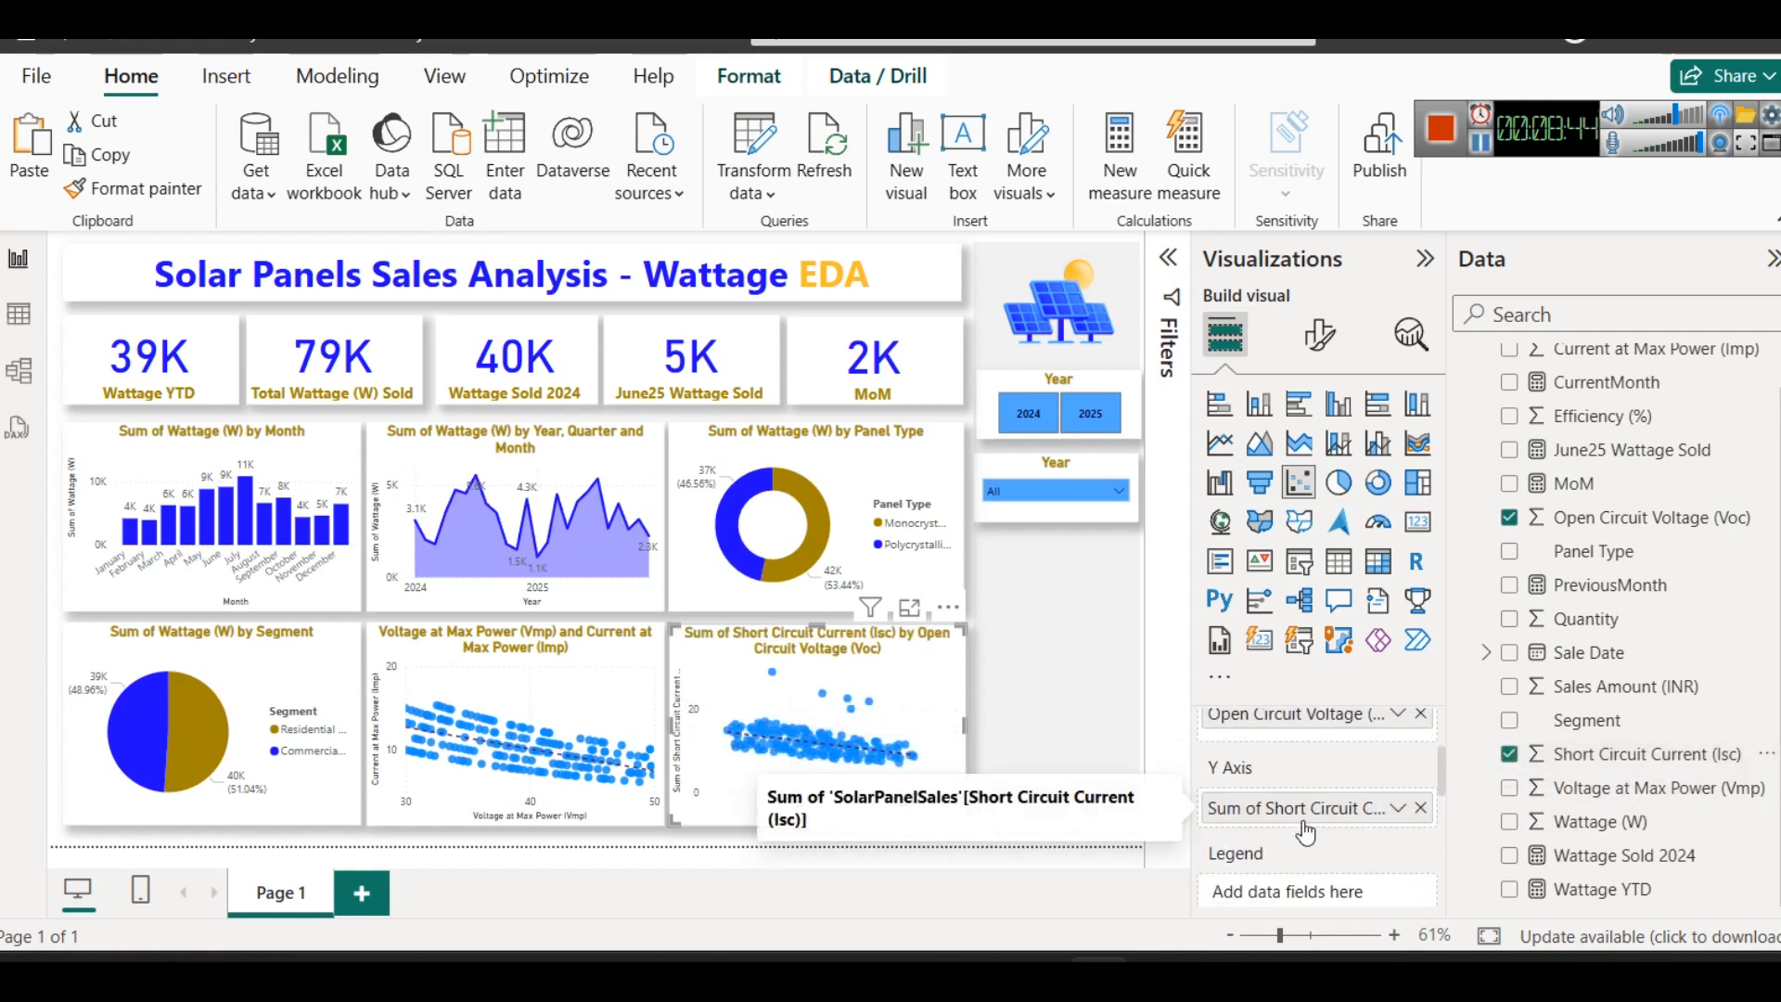
pyautogui.scroll(1, 1345, 788)
pyautogui.scroll(-1, 1344, 788)
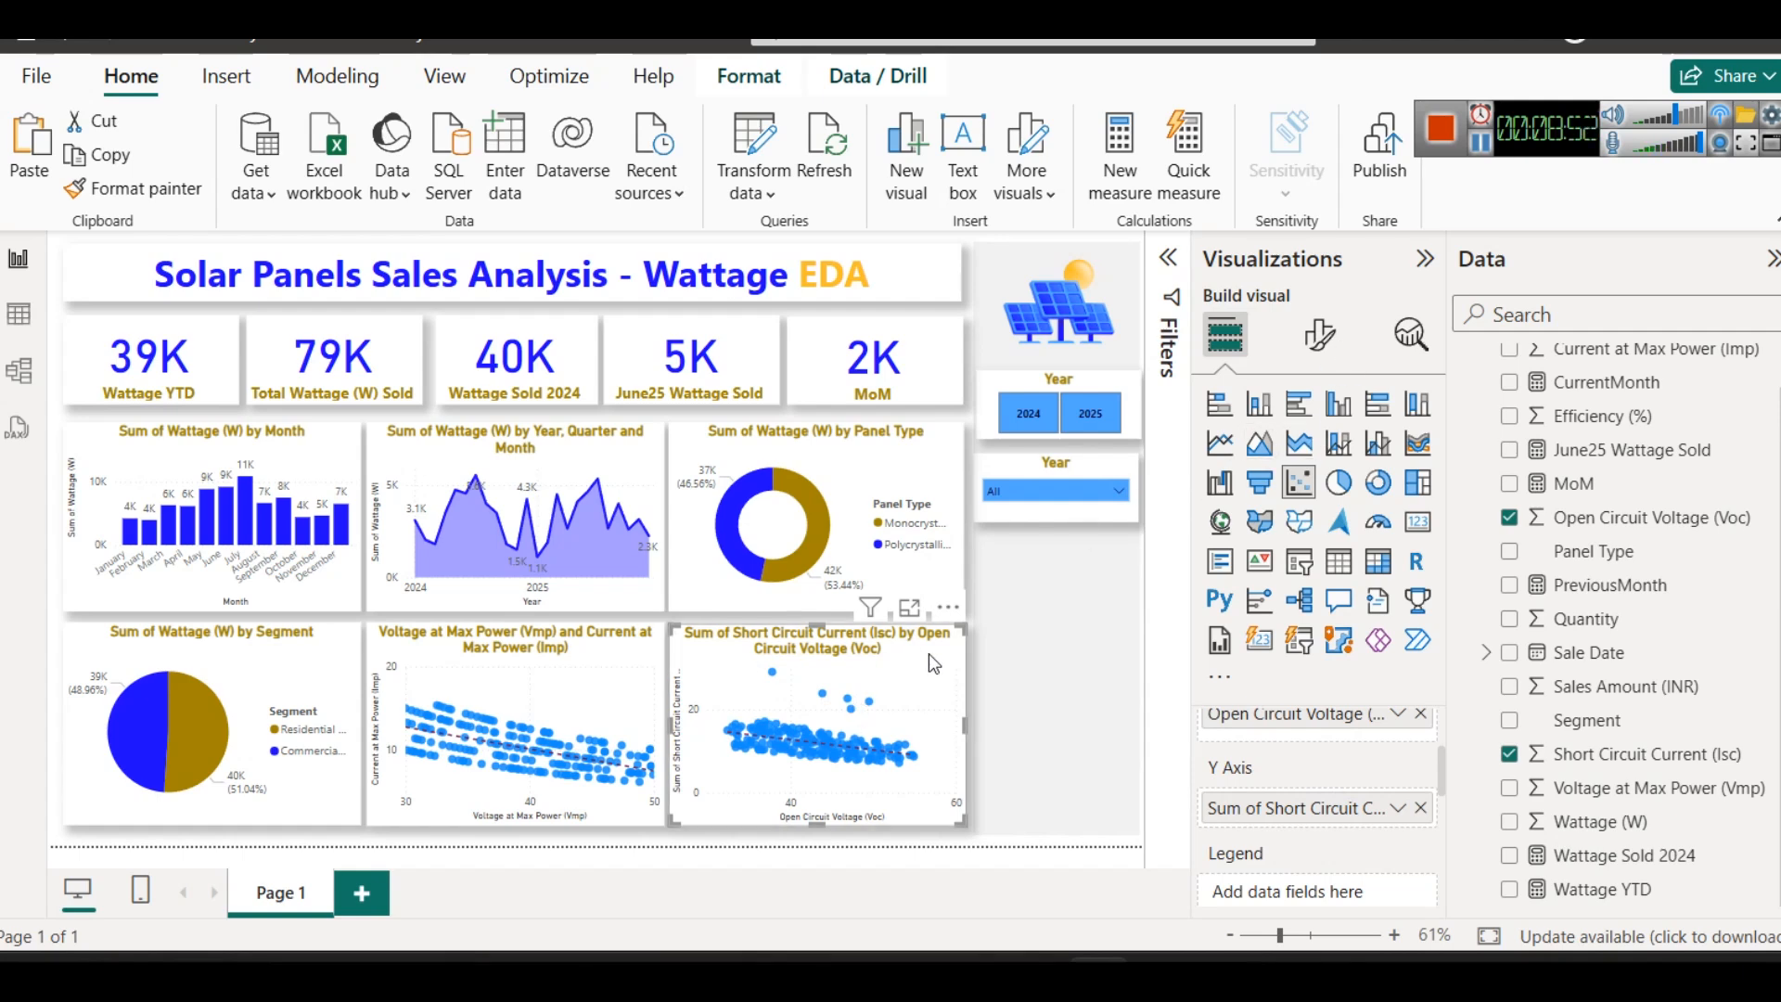
# - Give the Short Circuit Current scatter chart diamond markers in bright blue
pyautogui.click(1320, 343)
pyautogui.scroll(-1, 1293, 645)
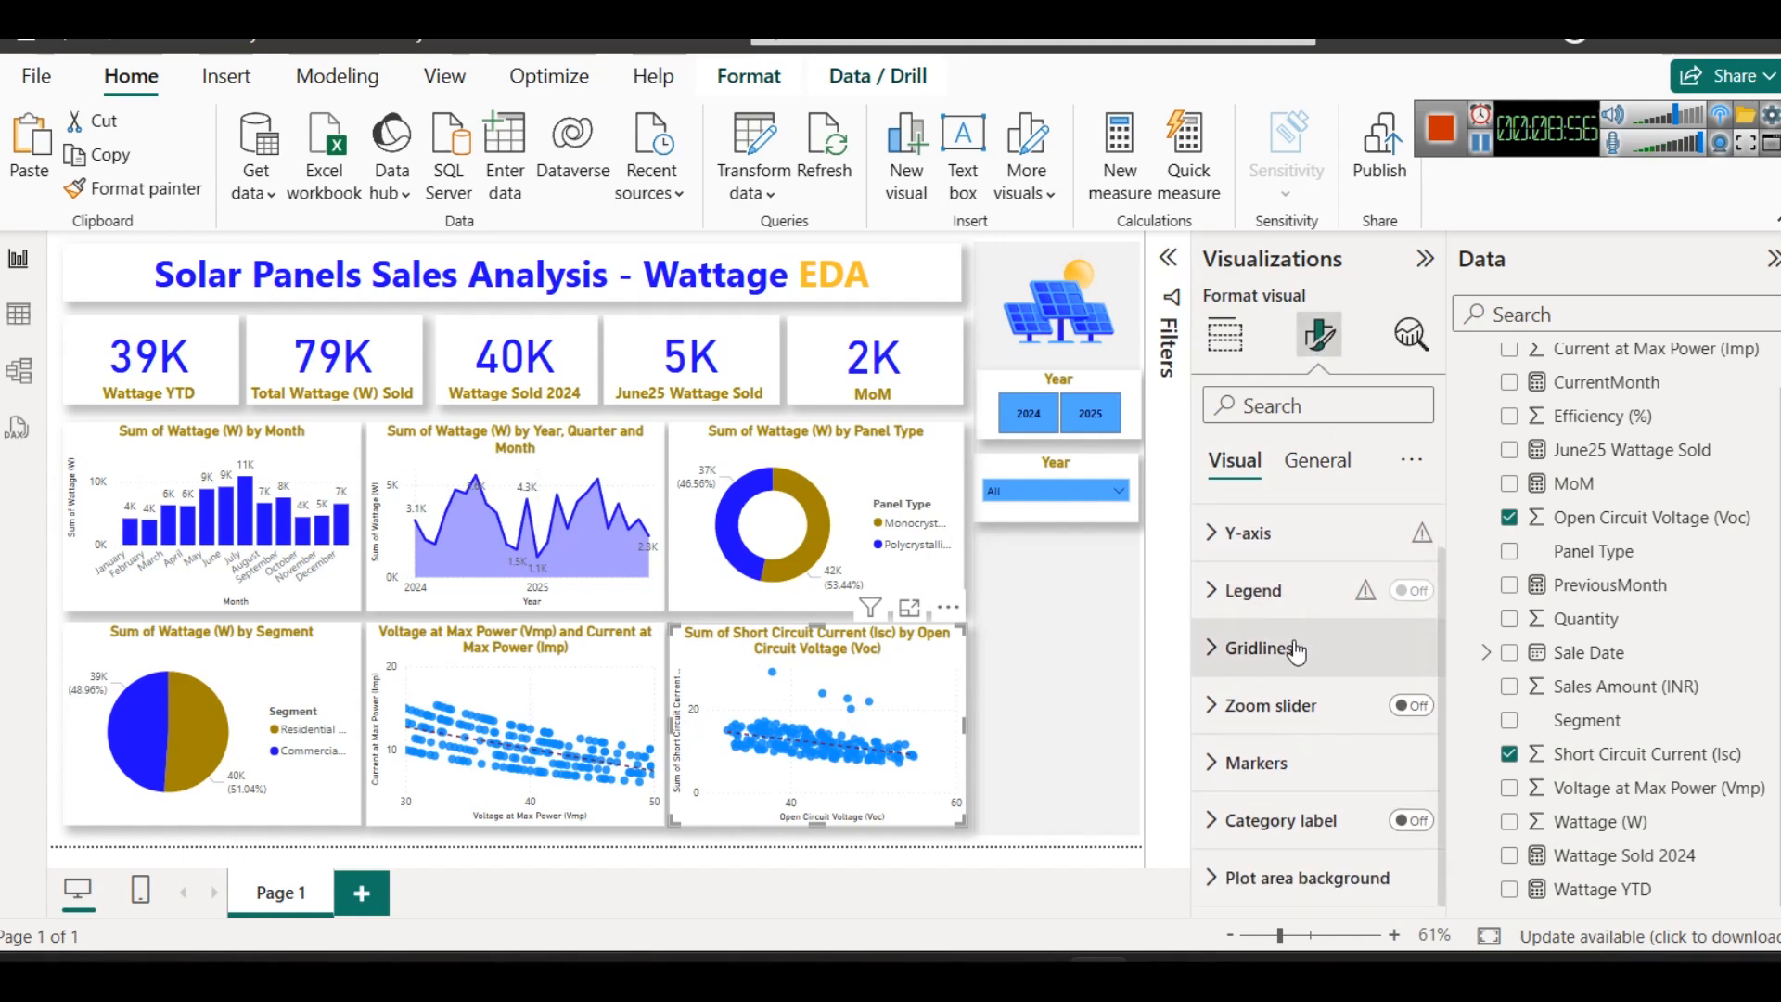
pyautogui.click(1286, 752)
pyautogui.scroll(-3, 1282, 727)
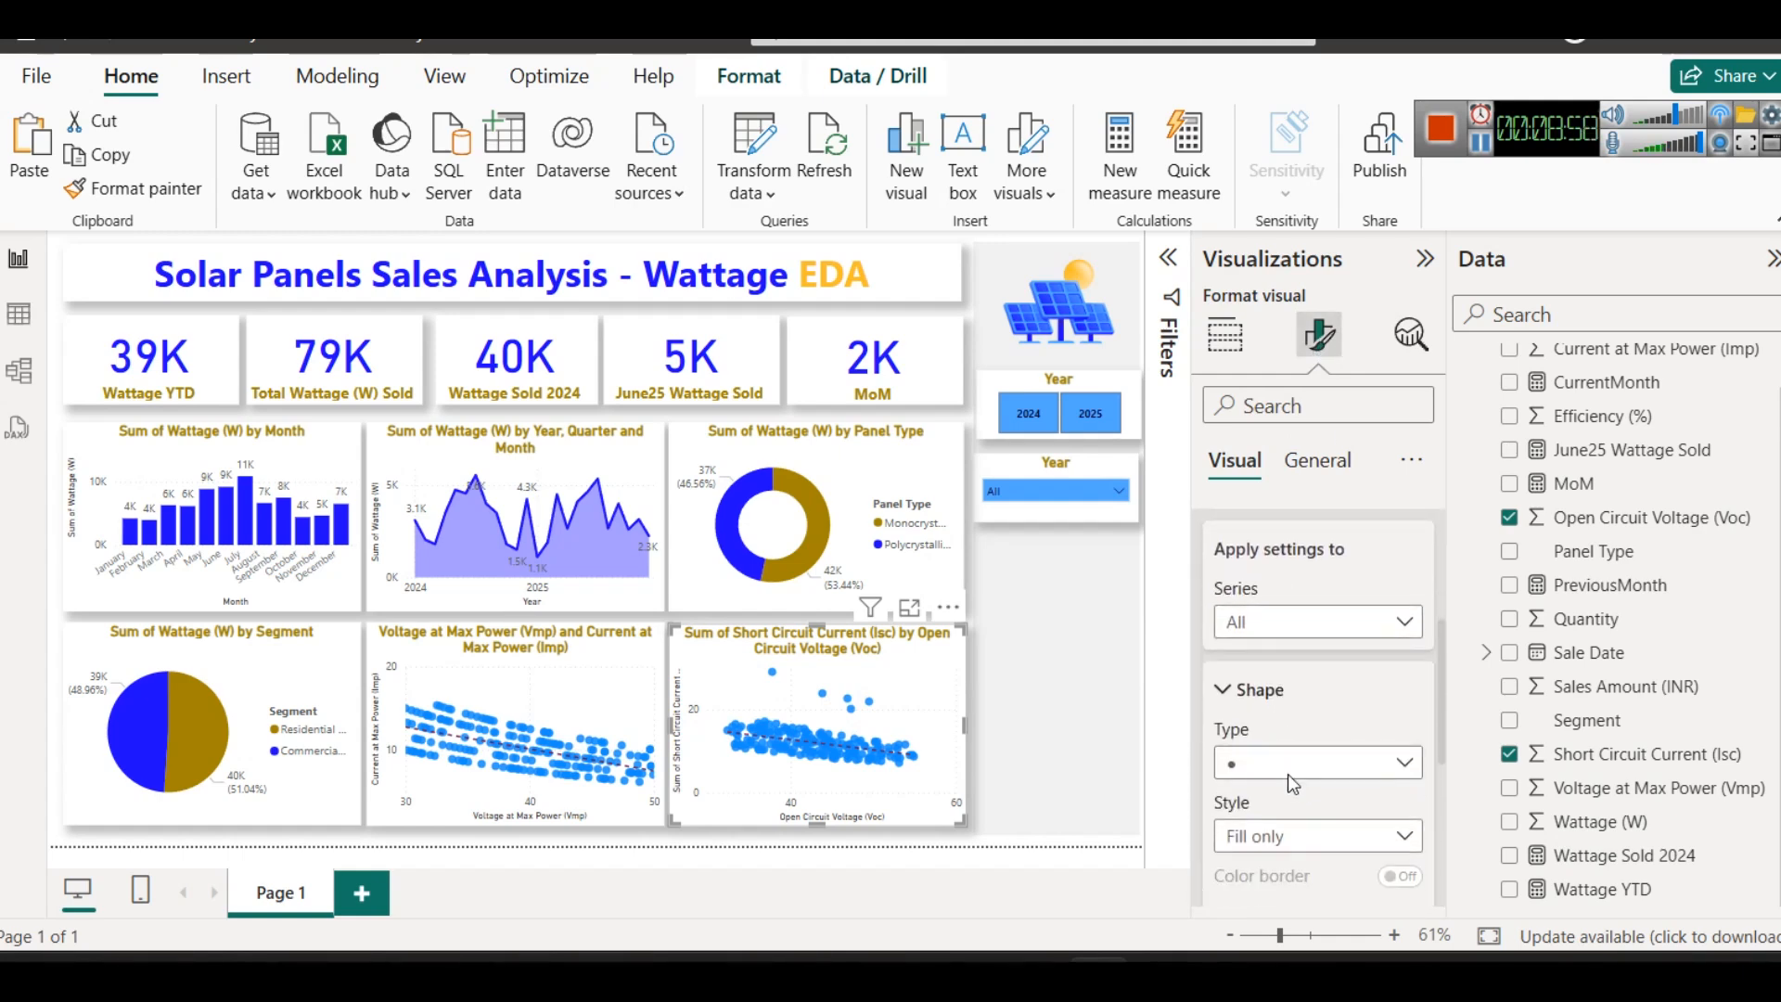
pyautogui.click(1287, 766)
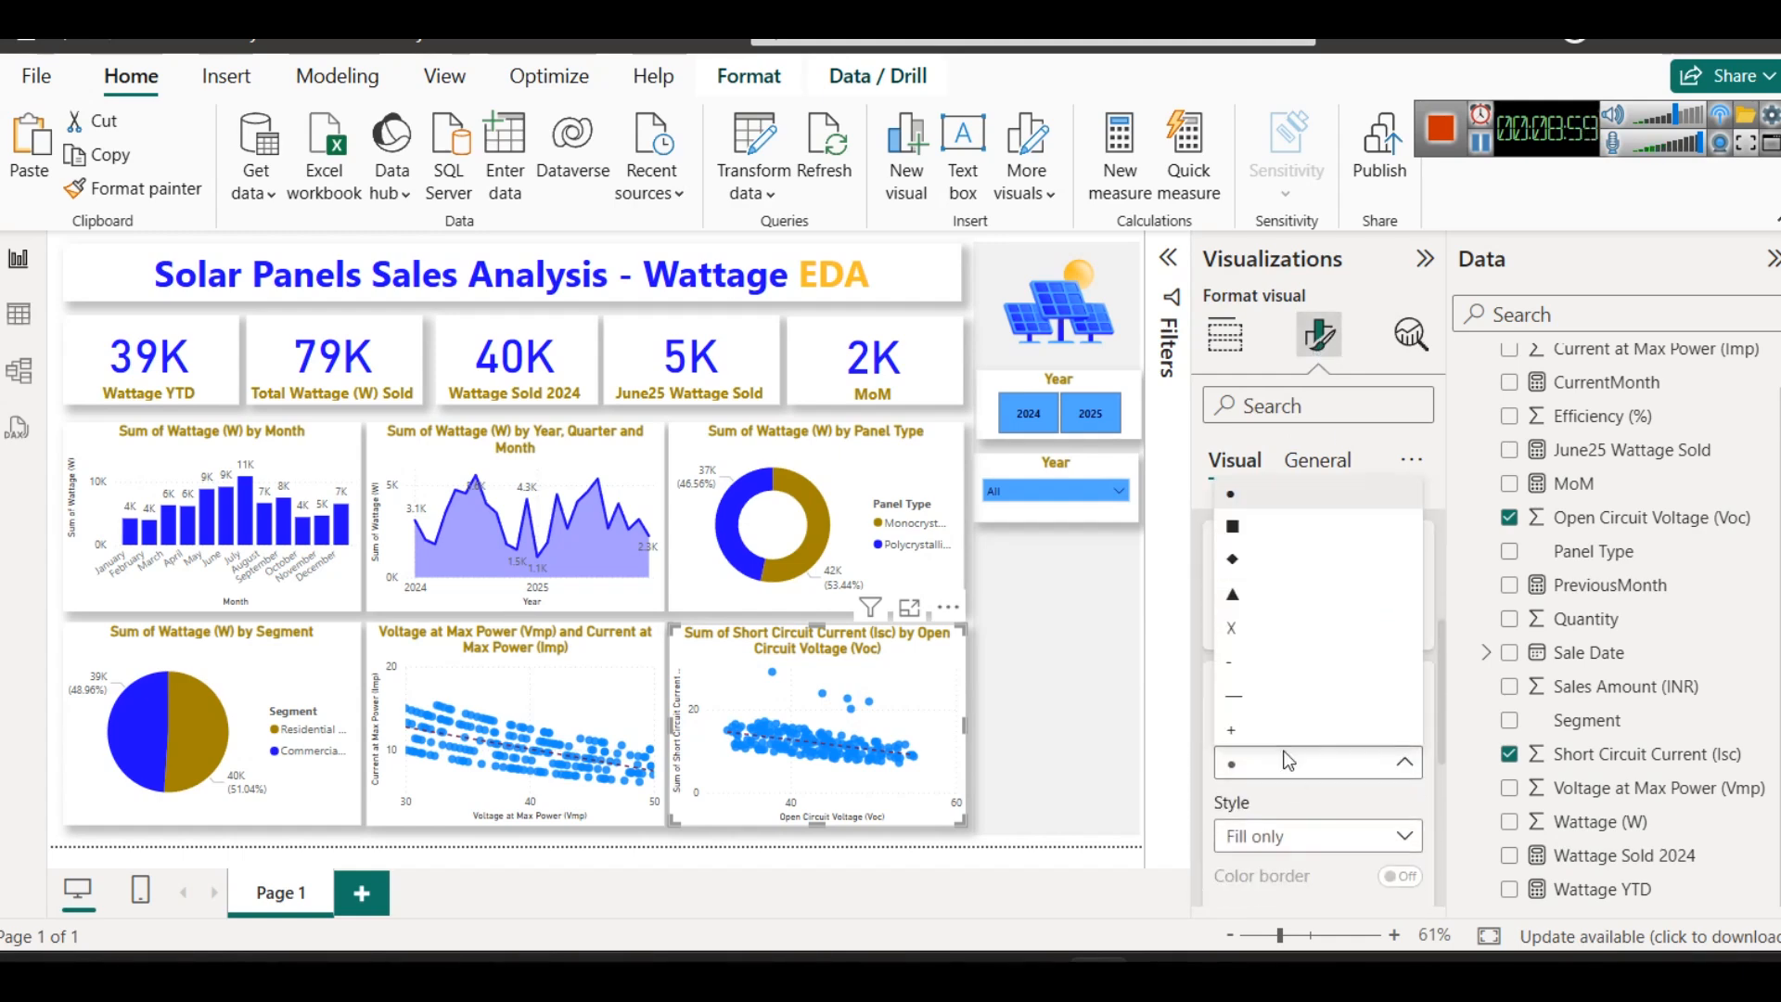
pyautogui.click(1249, 558)
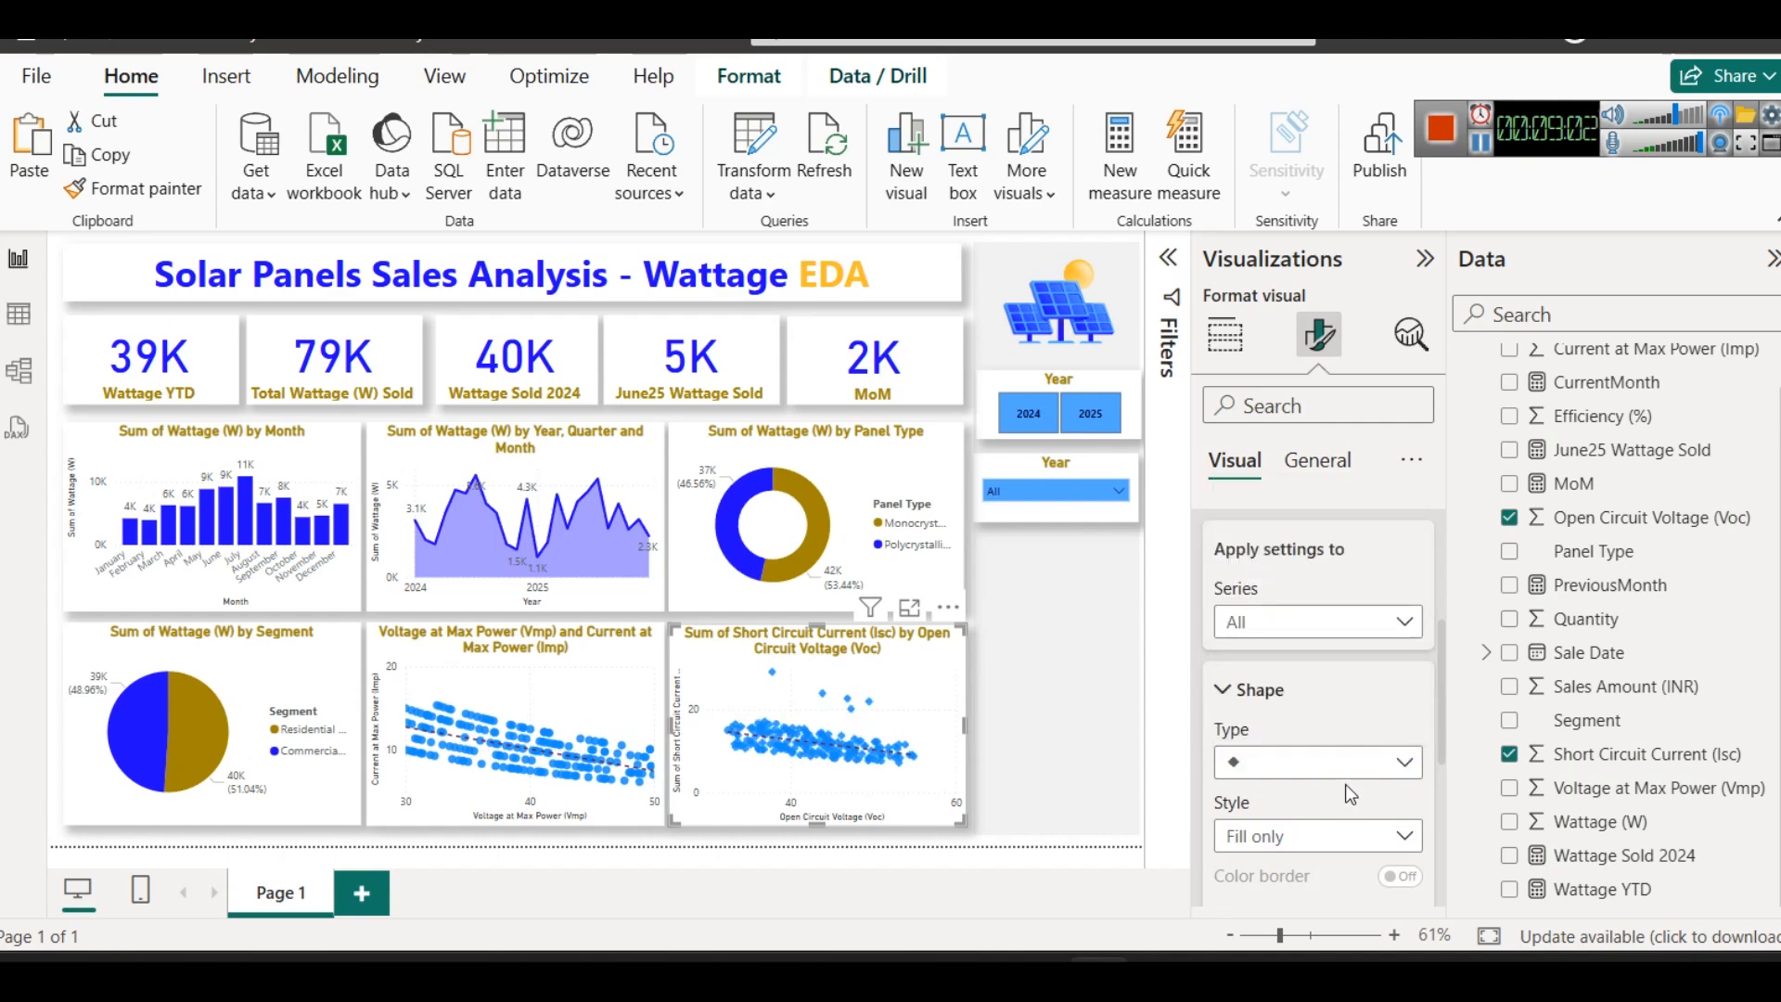
pyautogui.scroll(-5, 1336, 770)
pyautogui.click(1263, 709)
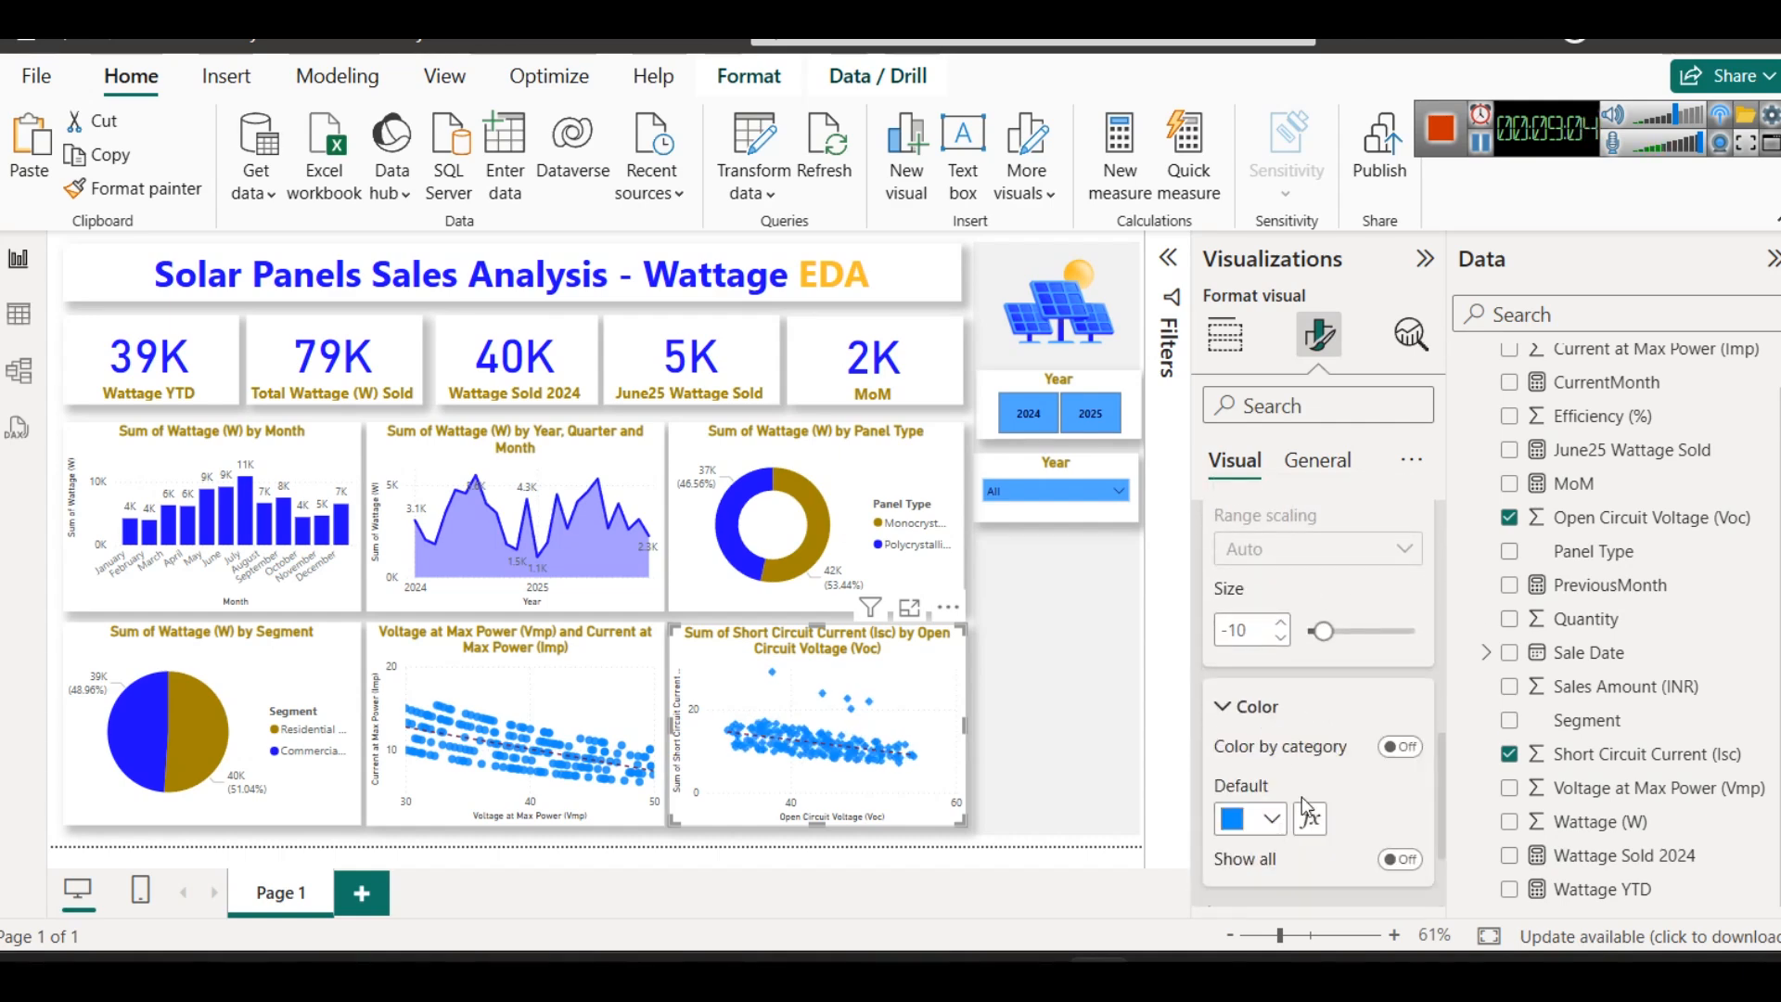
pyautogui.click(1247, 818)
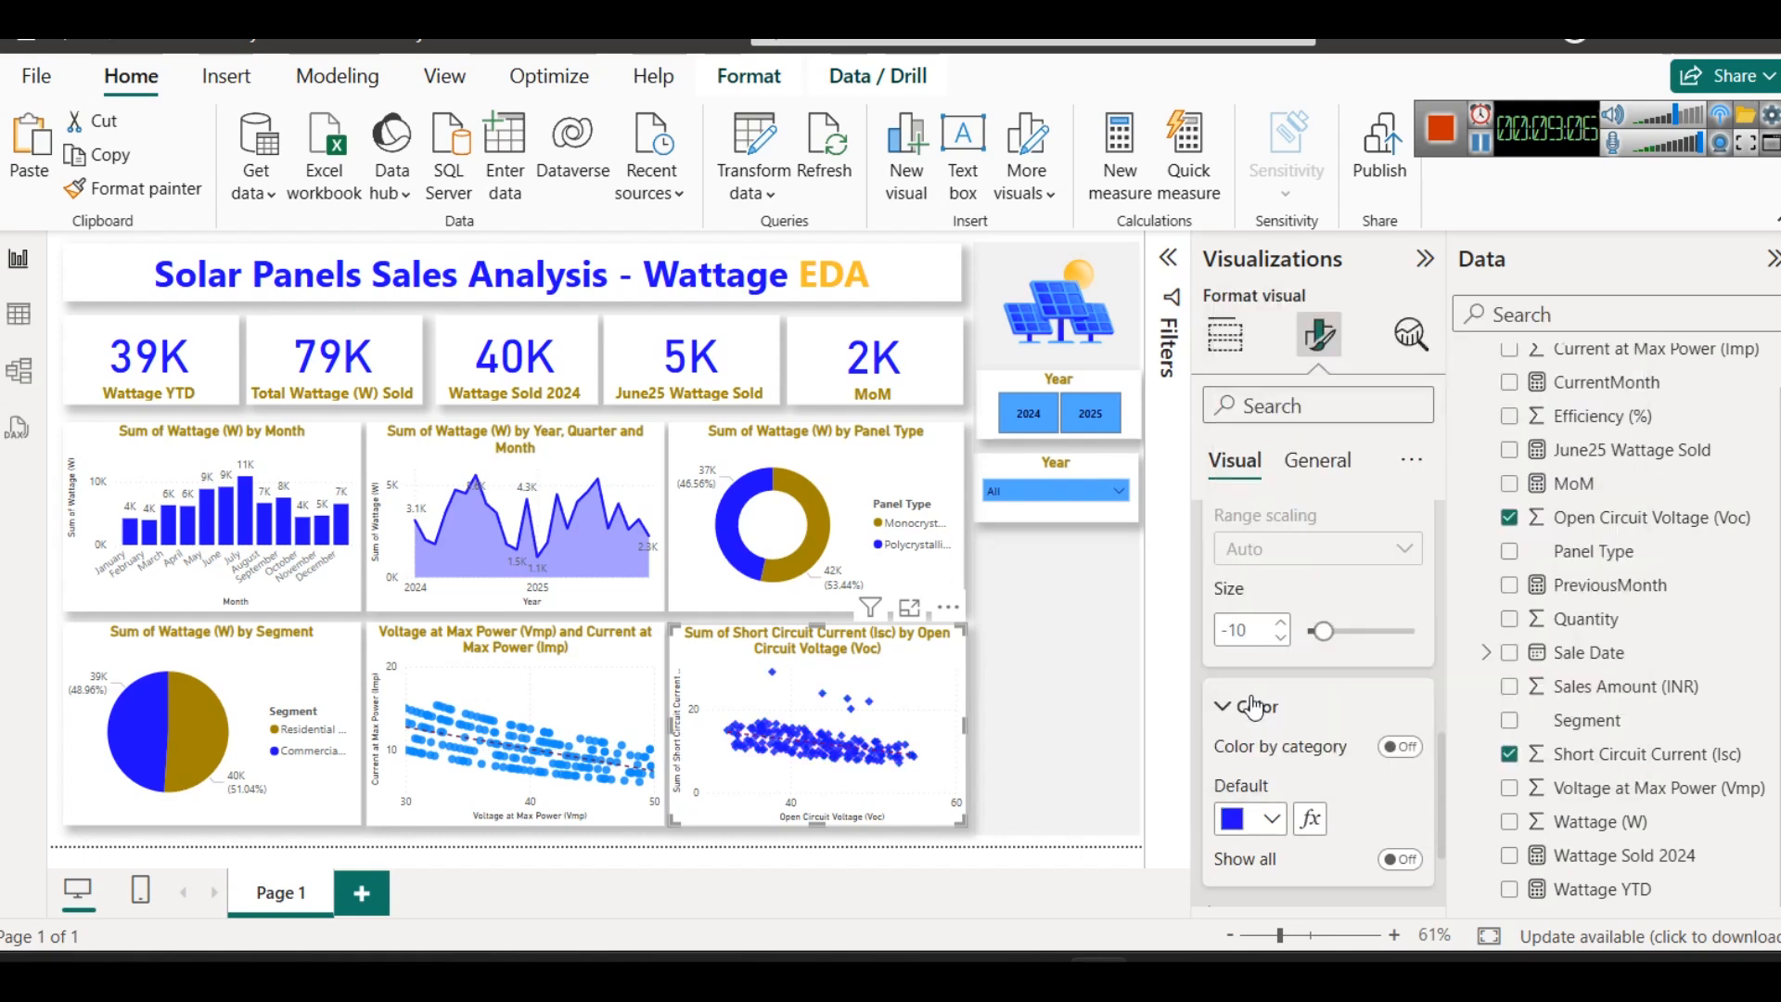
# - Set the trend line color of the Short Circuit Current scatter chart to dark gold and deselect the chart
pyautogui.click(1410, 334)
pyautogui.click(1340, 491)
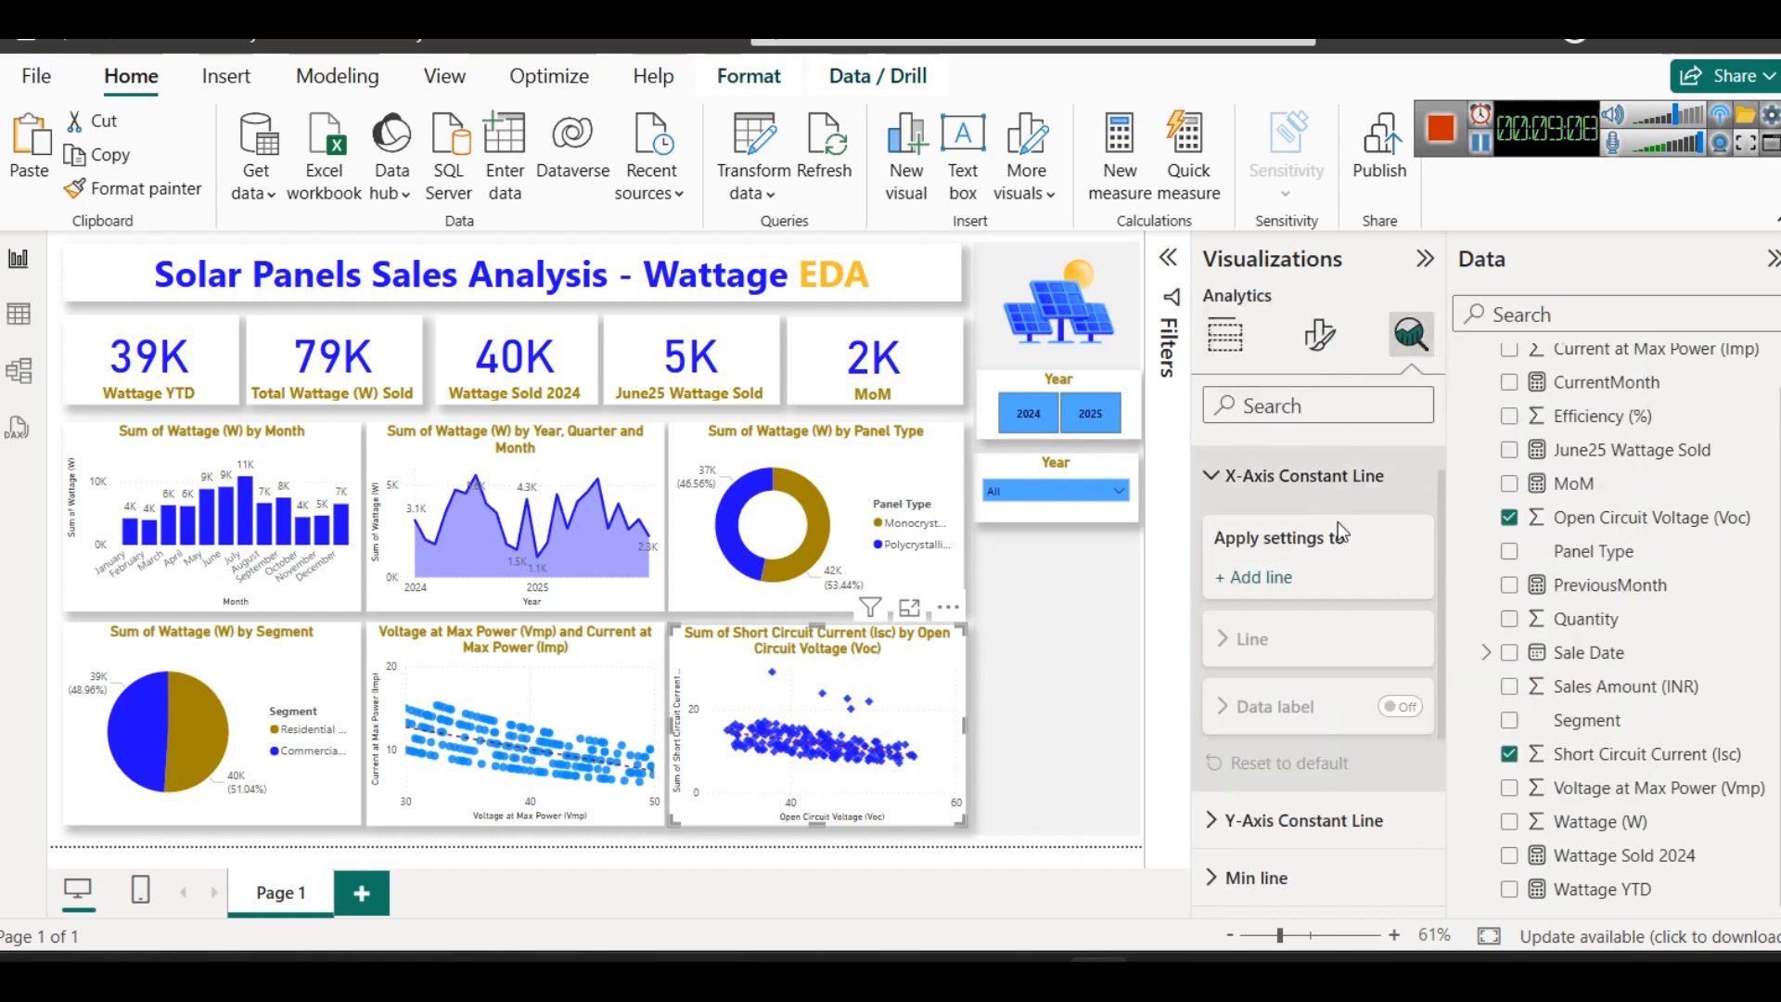
pyautogui.click(1339, 477)
pyautogui.scroll(1, 1348, 561)
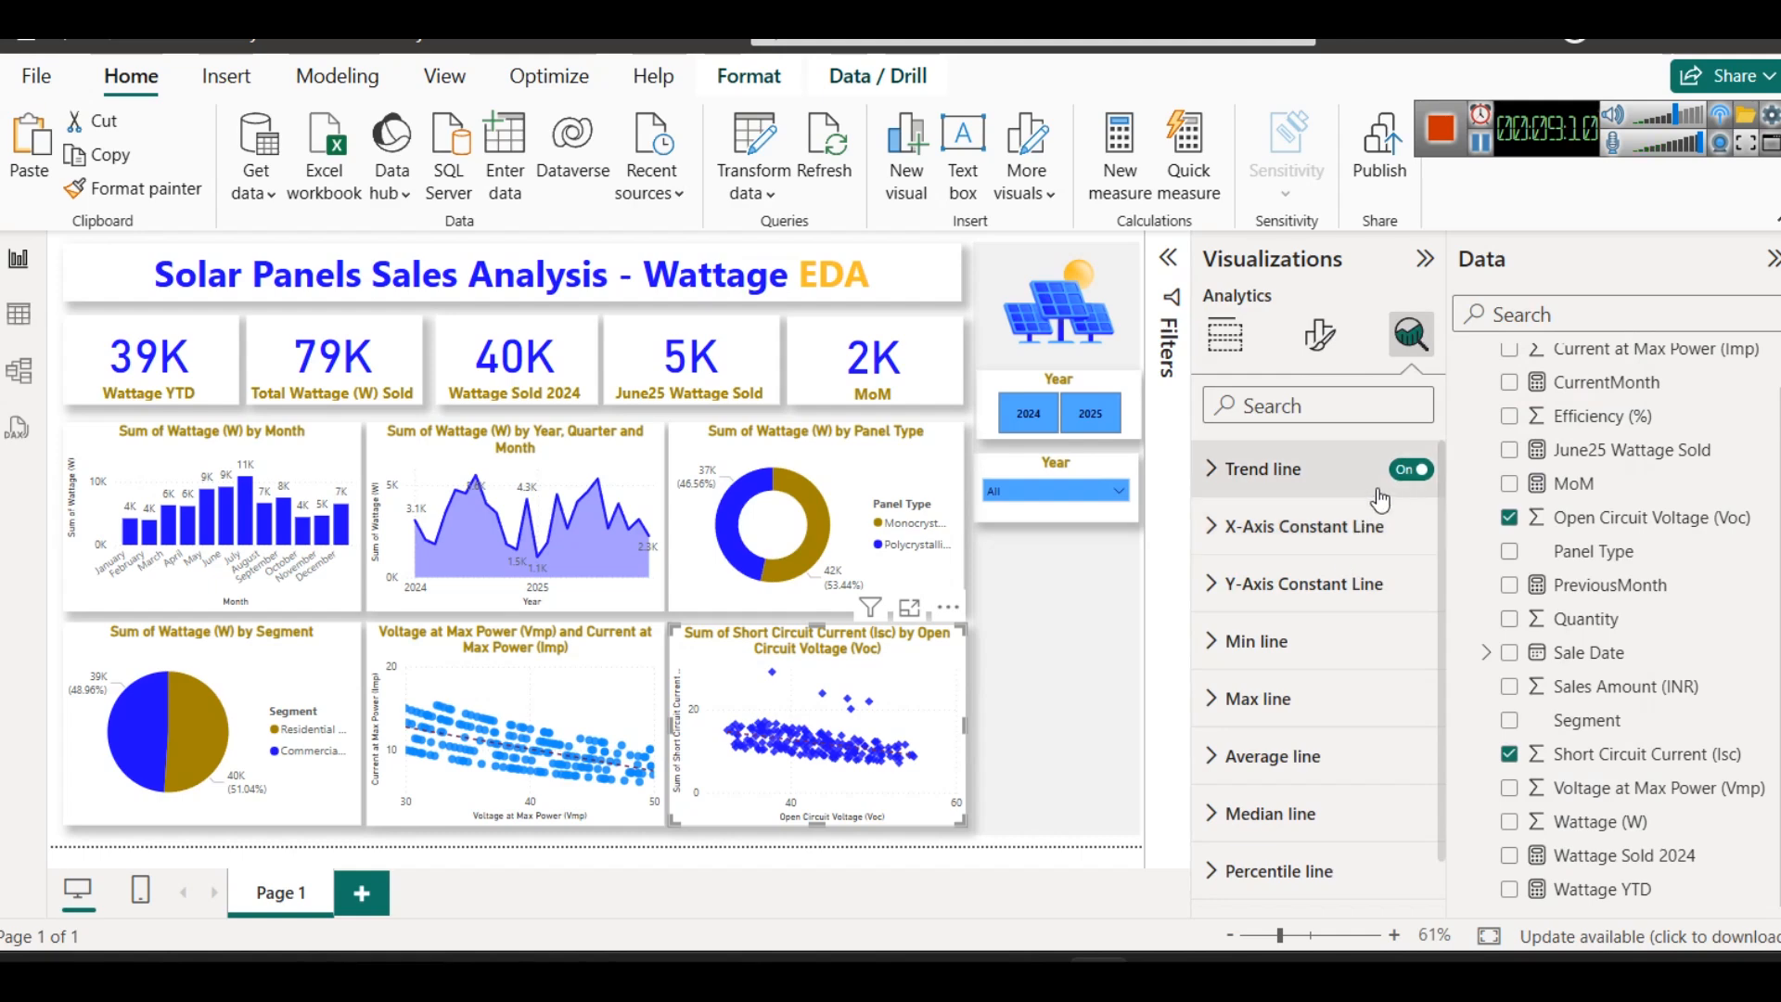
pyautogui.click(1266, 470)
pyautogui.click(1245, 565)
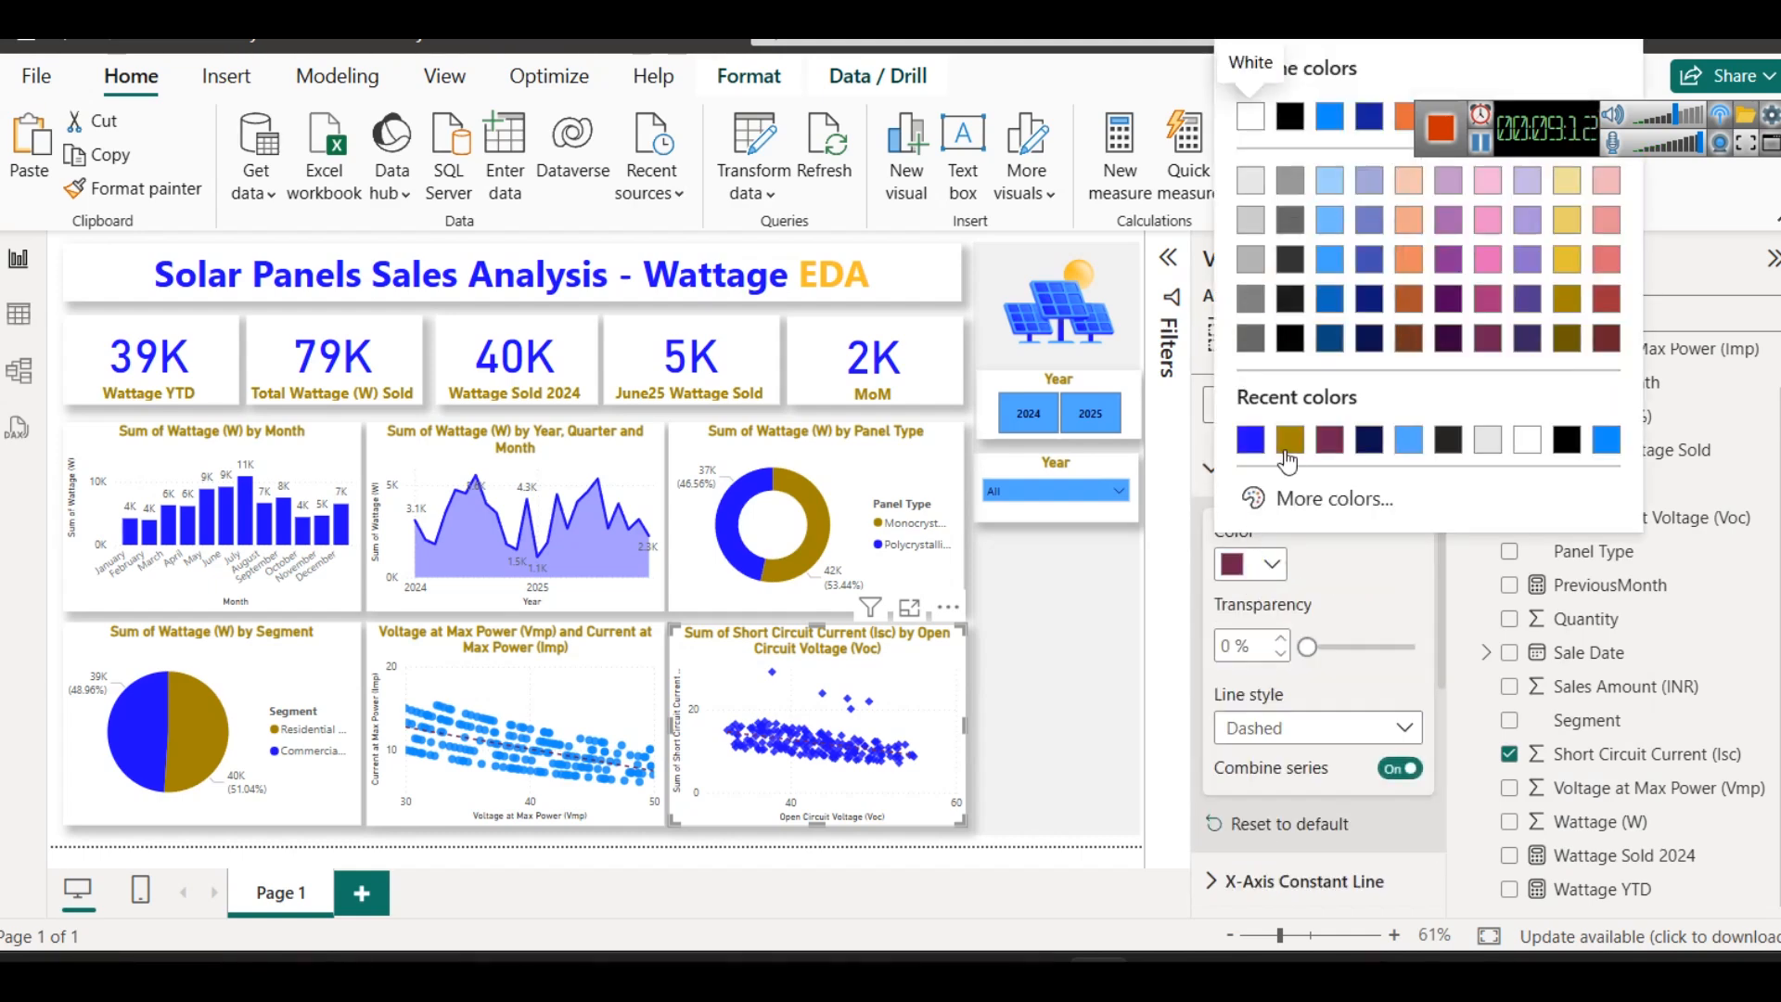
pyautogui.click(1288, 440)
pyautogui.click(1040, 702)
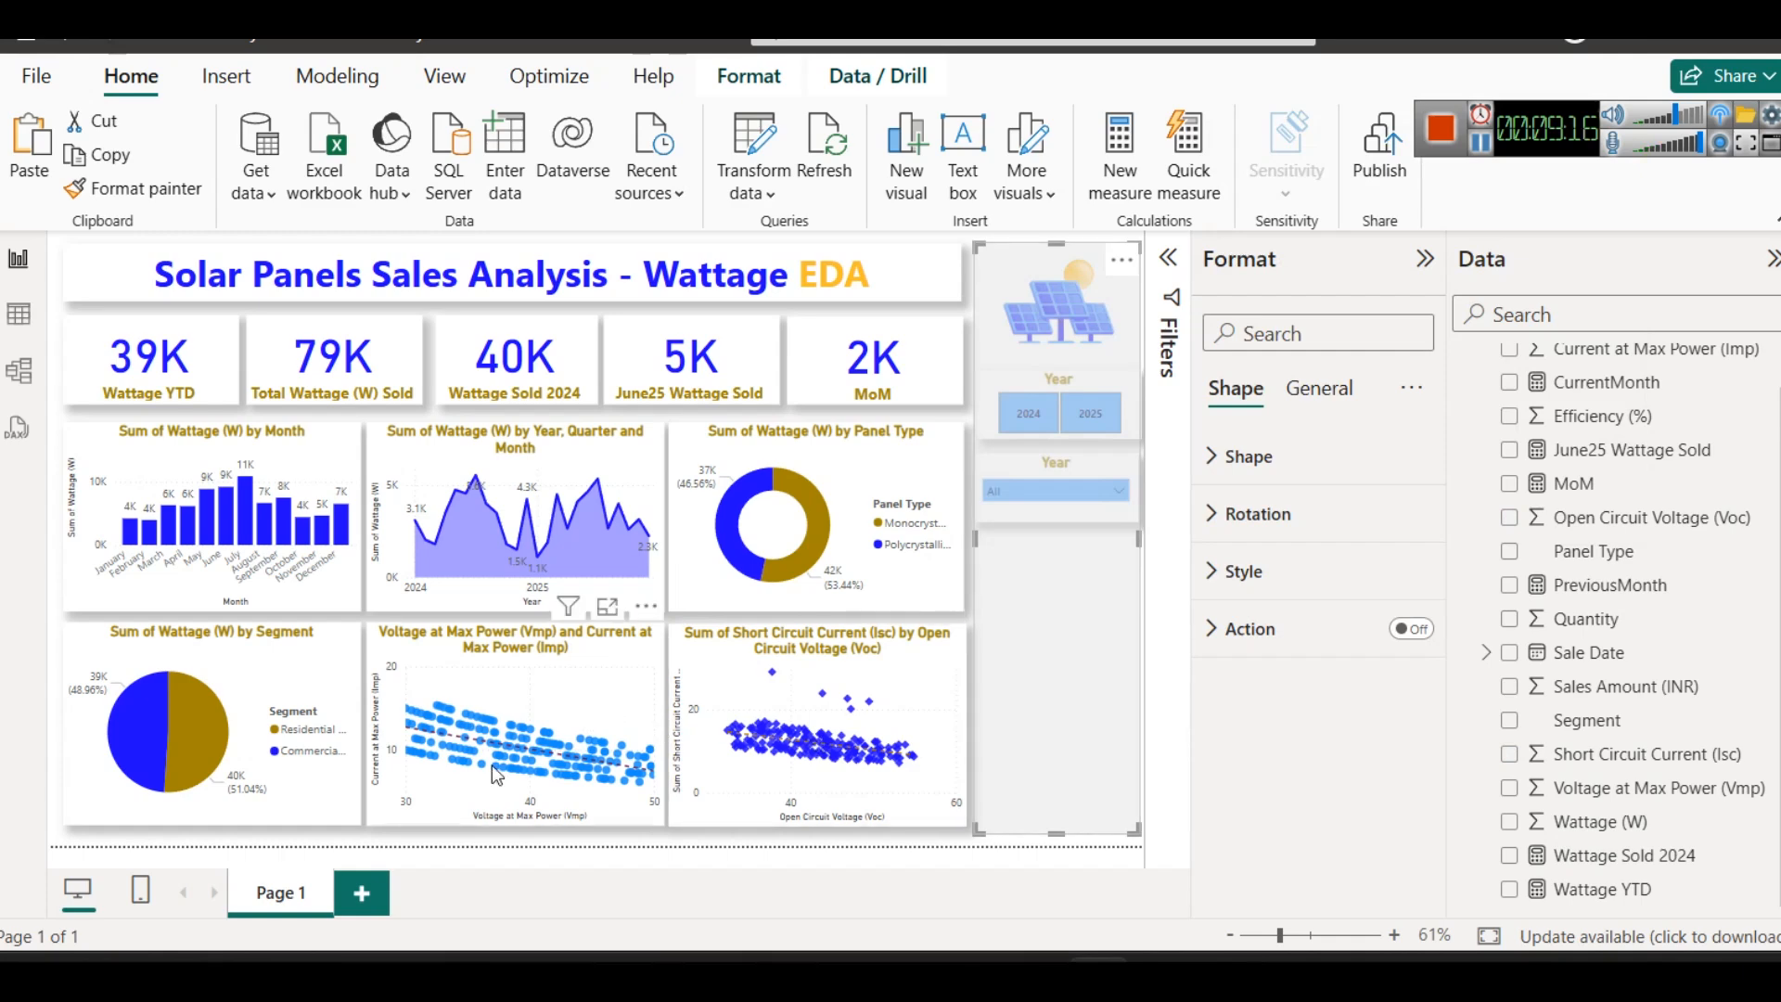
pyautogui.click(604, 693)
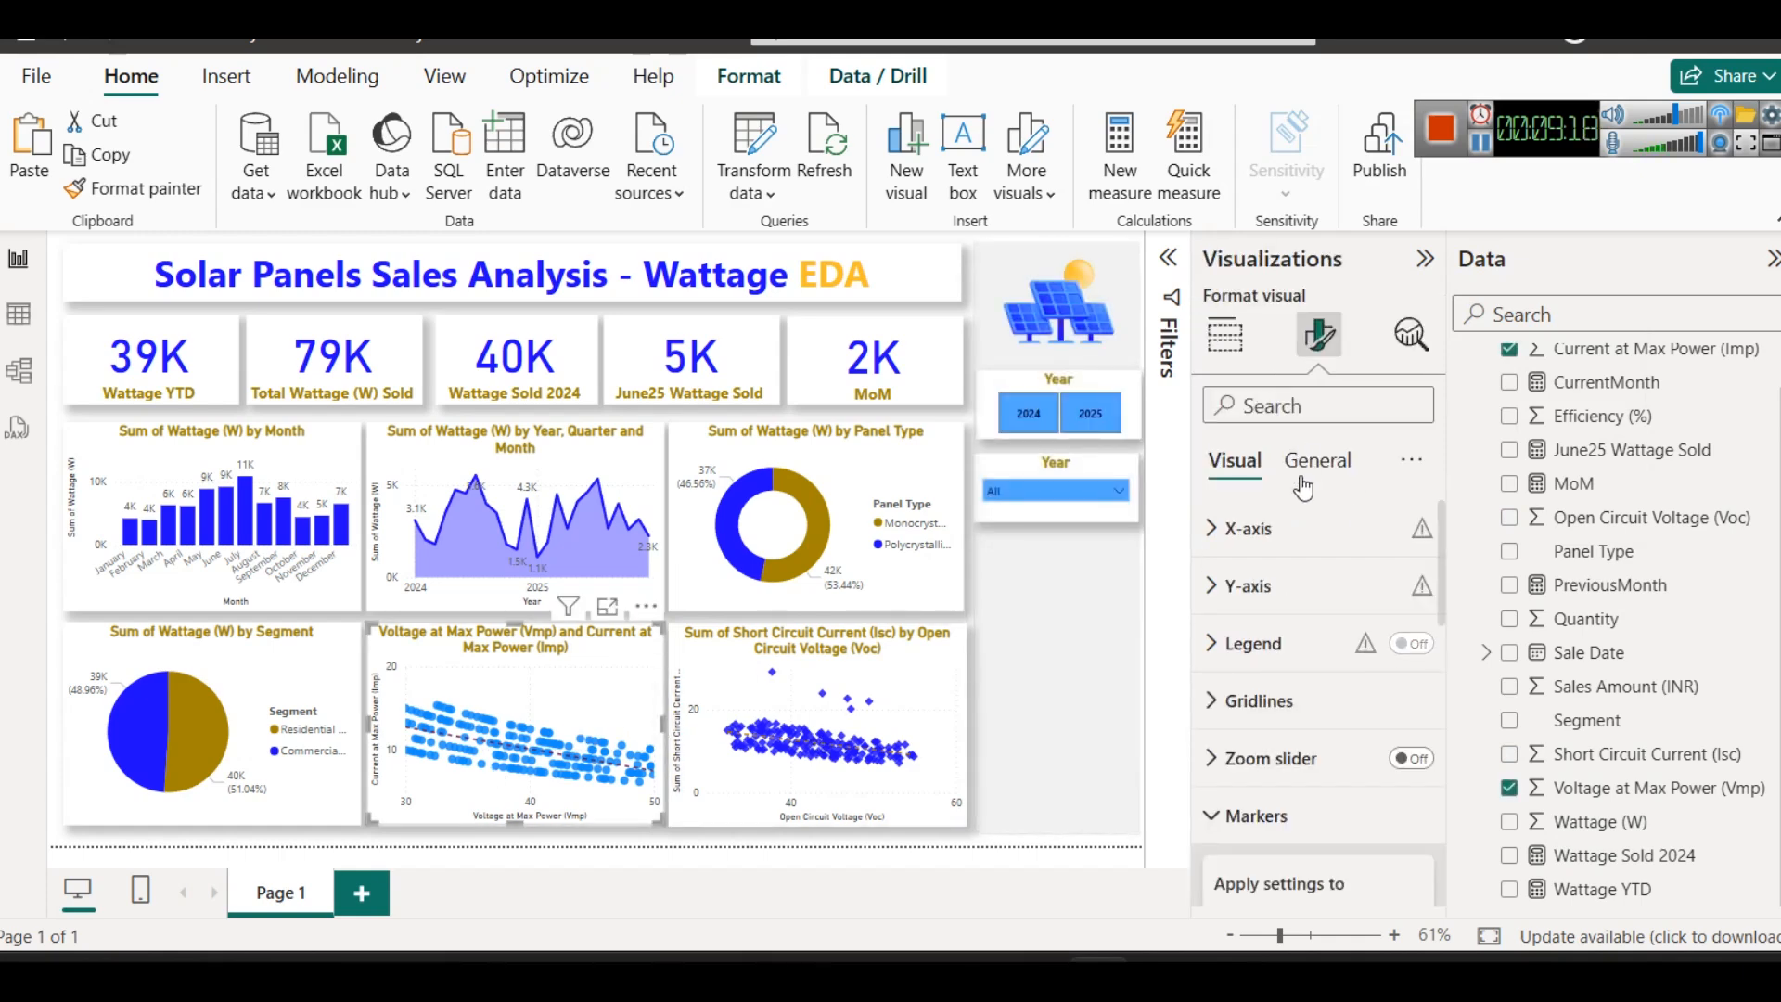
# - Duplicate the Sale Date Month dropdown slicer and place the copy directly below the original
pyautogui.click(1027, 471)
pyautogui.hotkey('ctrl', 'c')
pyautogui.hotkey('ctrl', 'v')
pyautogui.moveTo(1020, 471); pyautogui.dragTo(1010, 551)
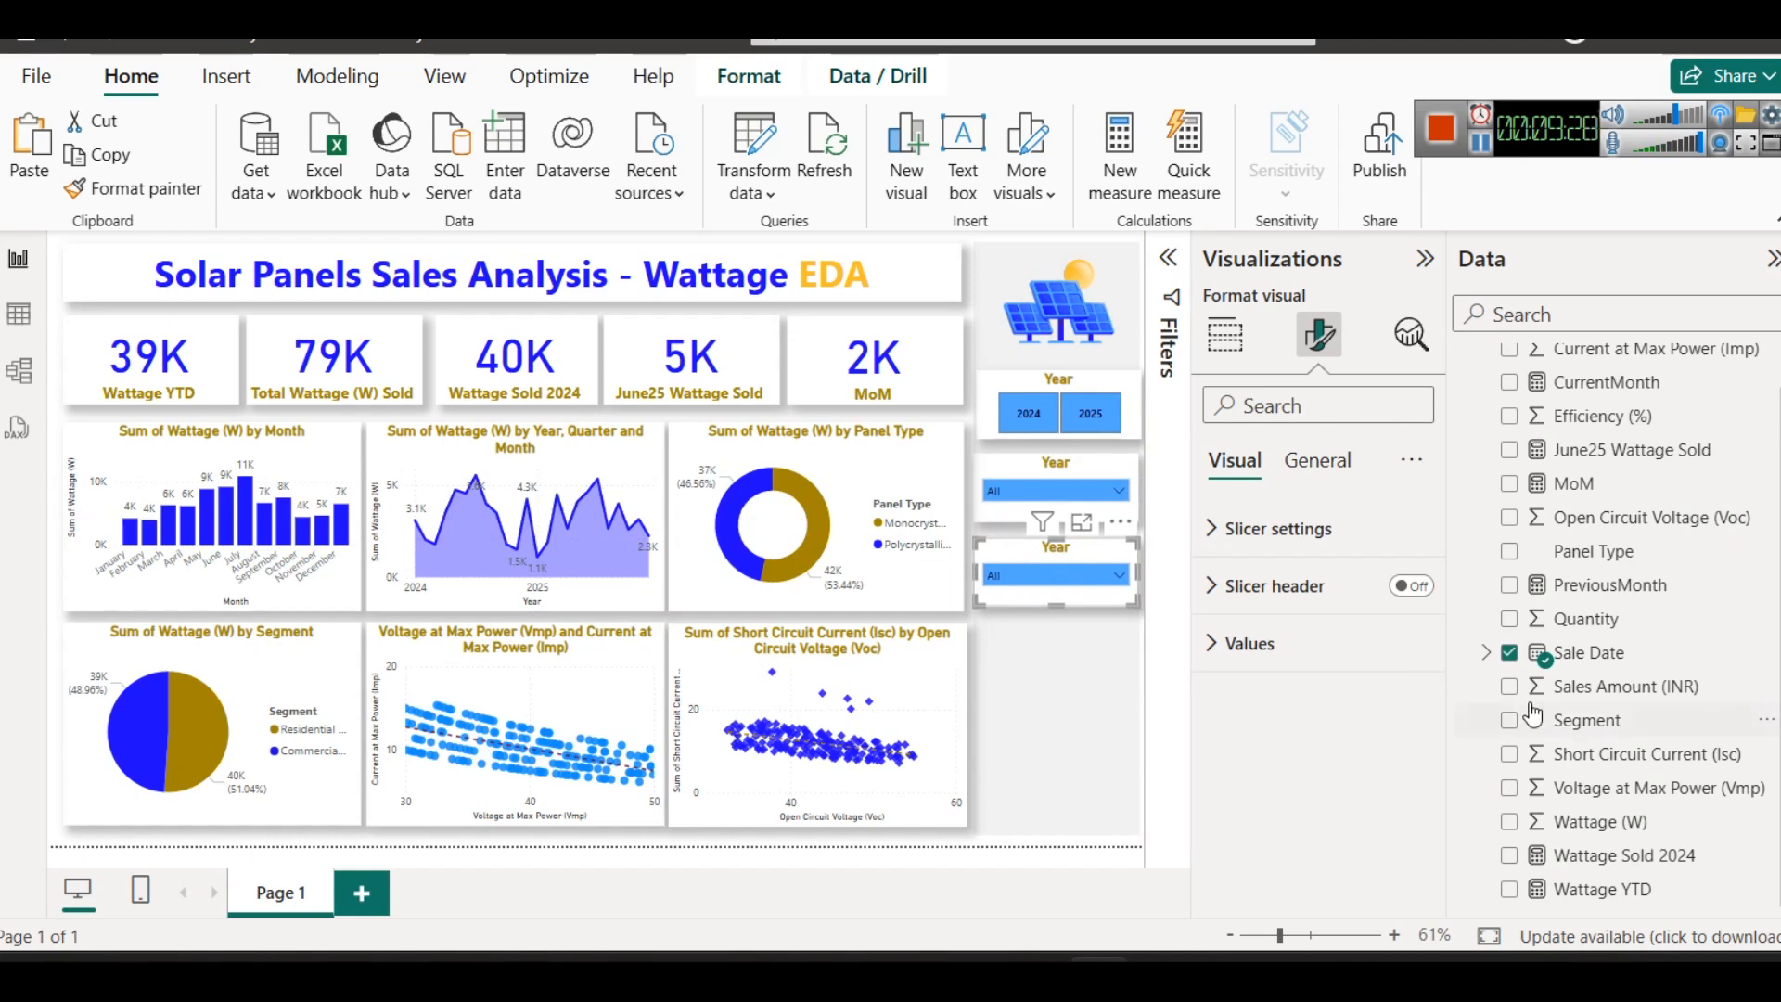
# - Replace the copied slicer's Sale Date field with Panel Type
pyautogui.click(1224, 334)
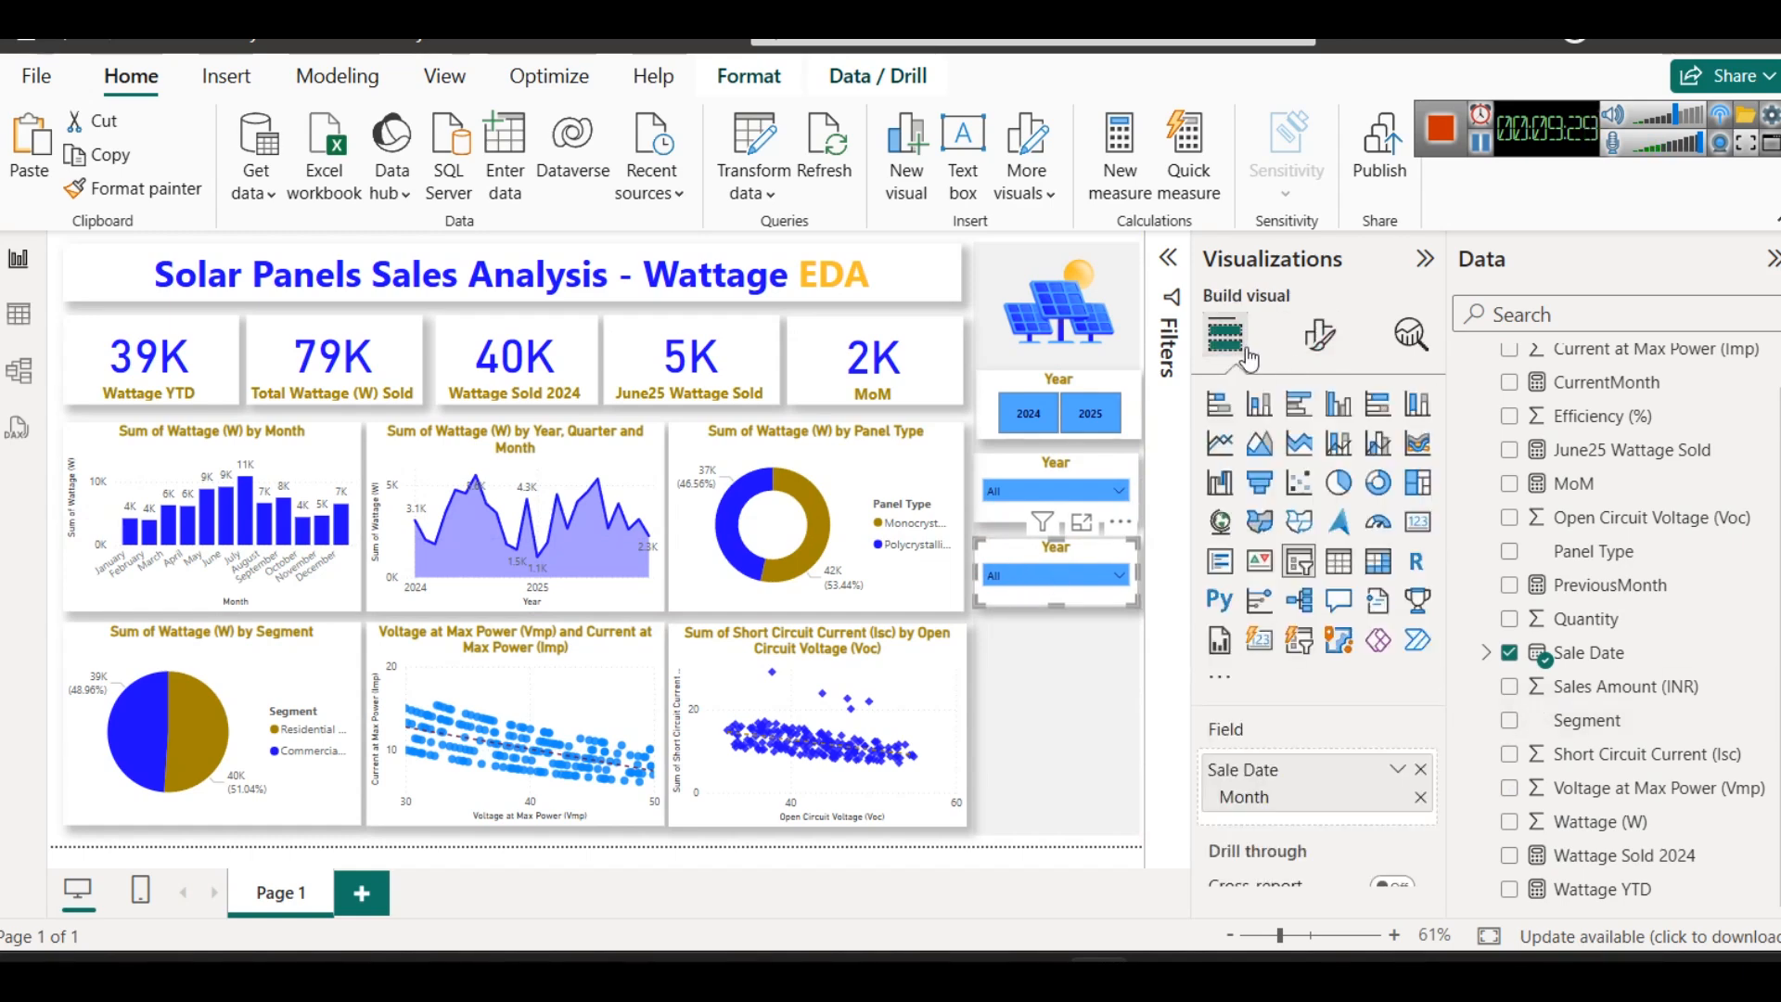
pyautogui.click(1420, 769)
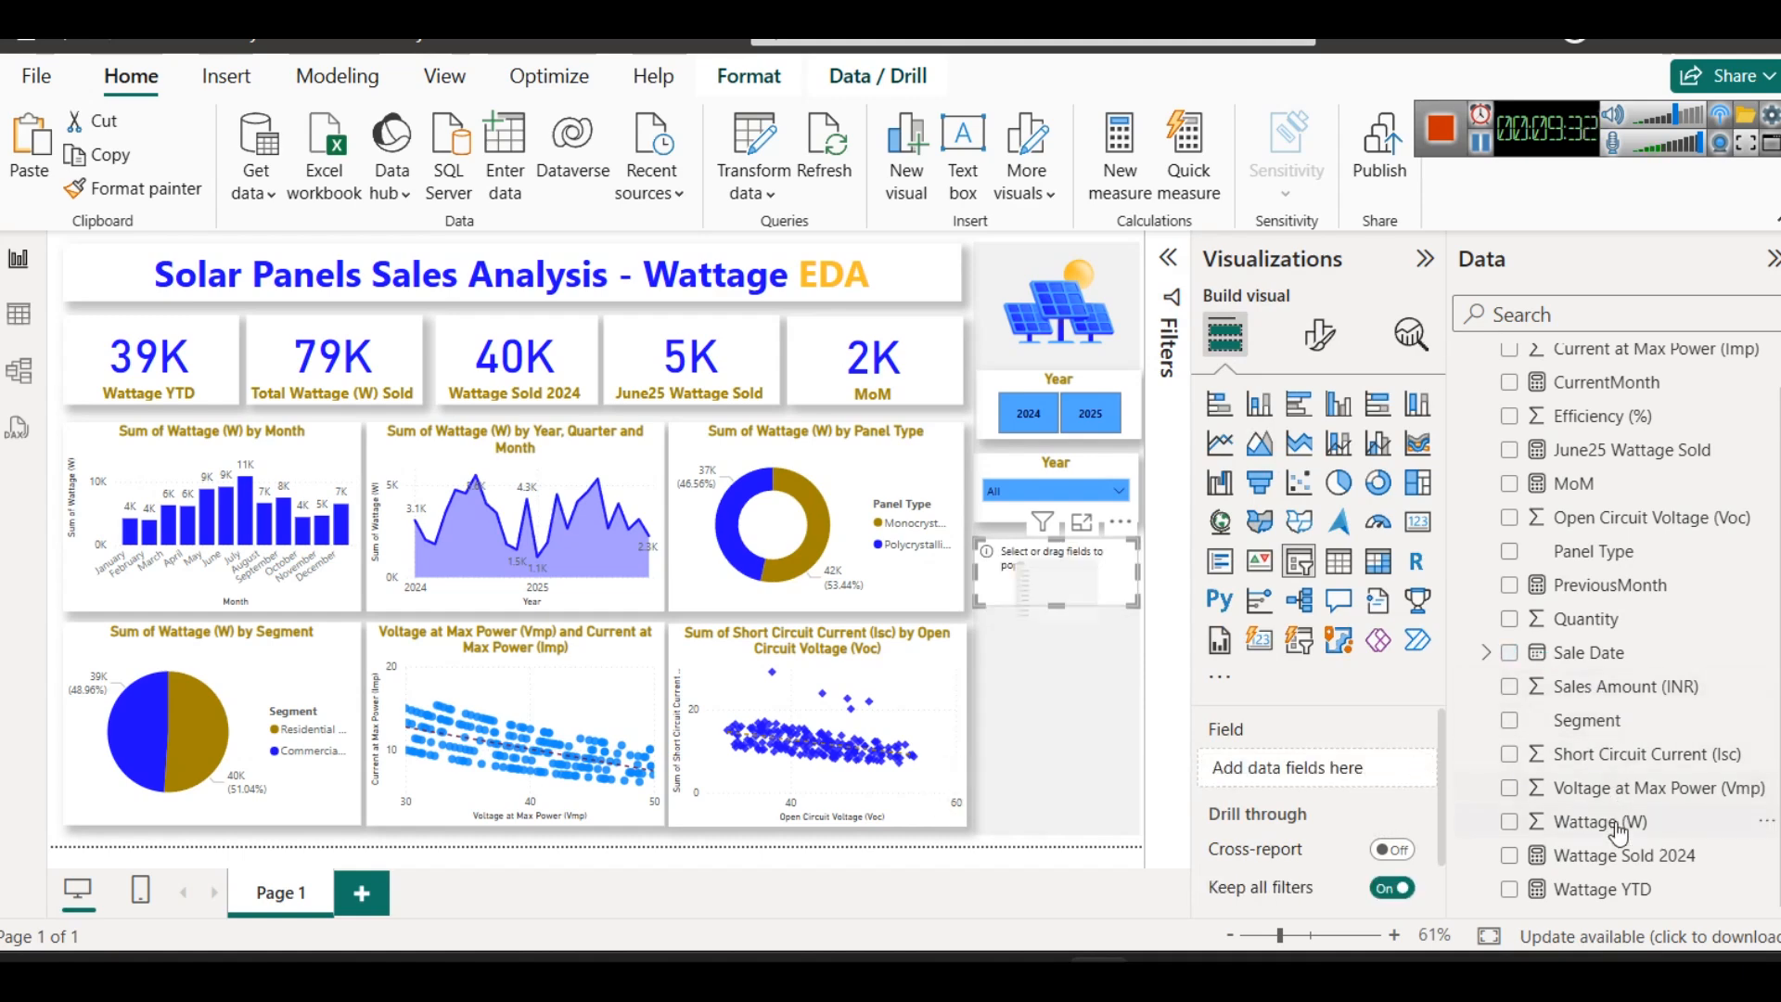
pyautogui.scroll(2, 1618, 835)
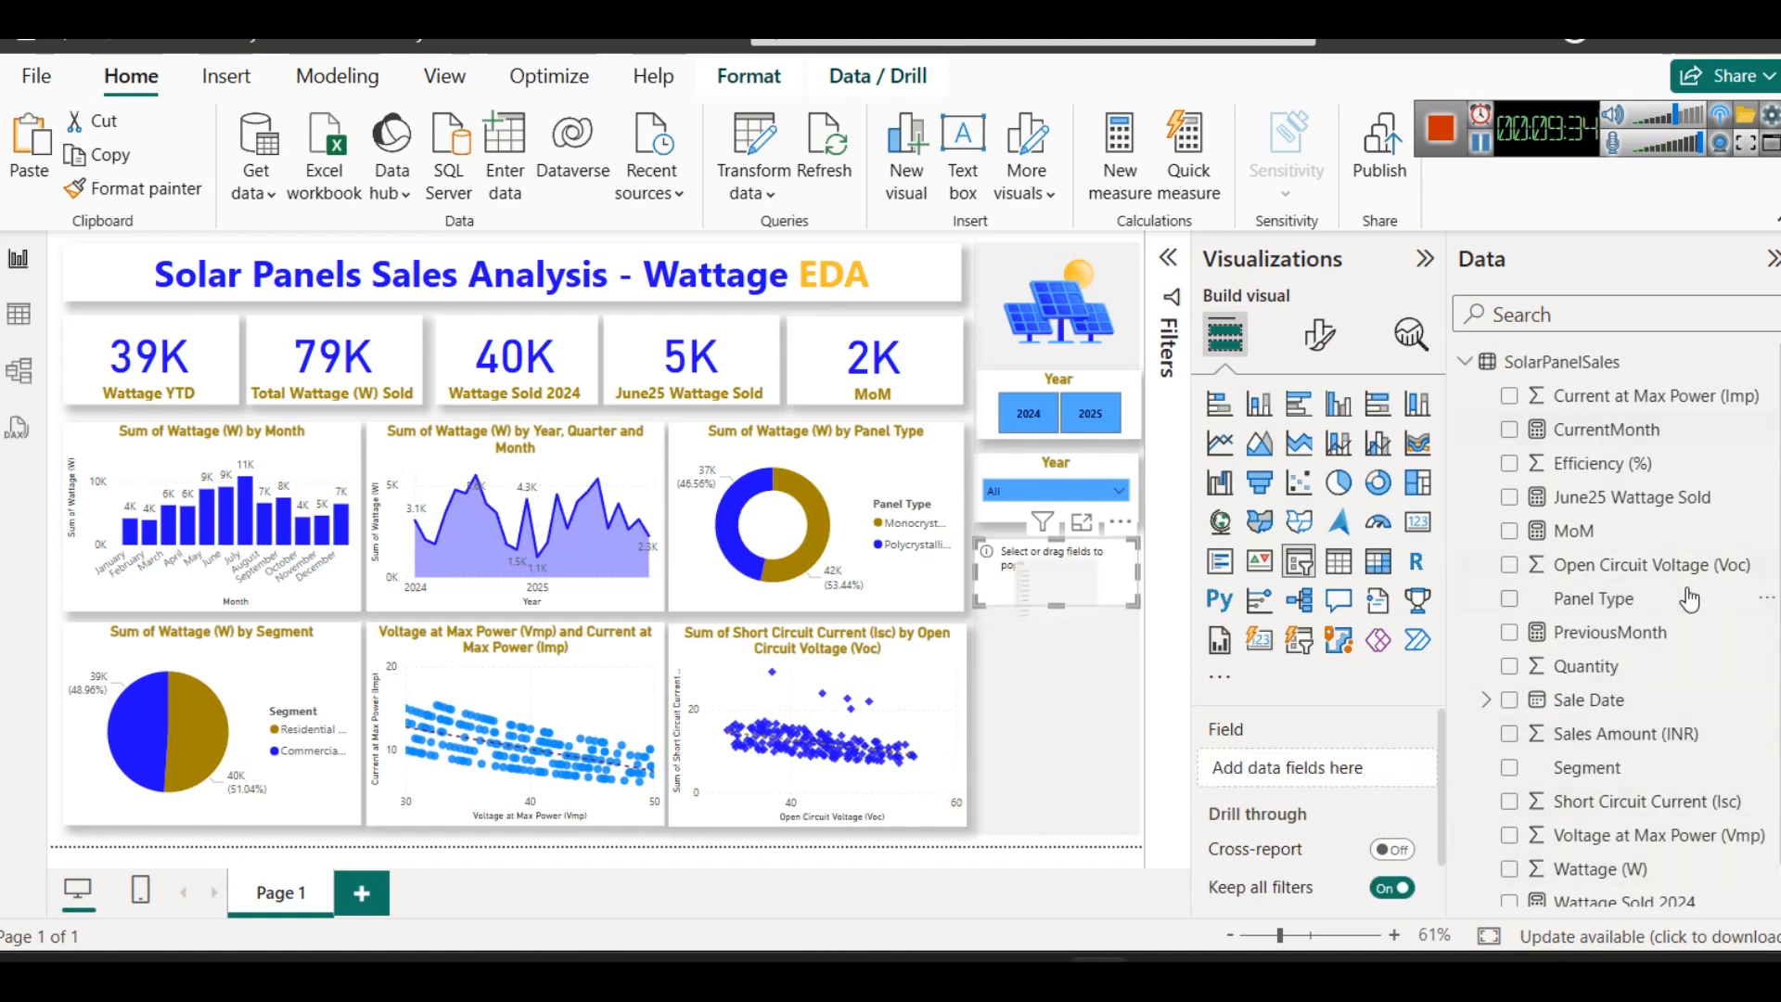
pyautogui.moveTo(1660, 598); pyautogui.dragTo(1297, 759)
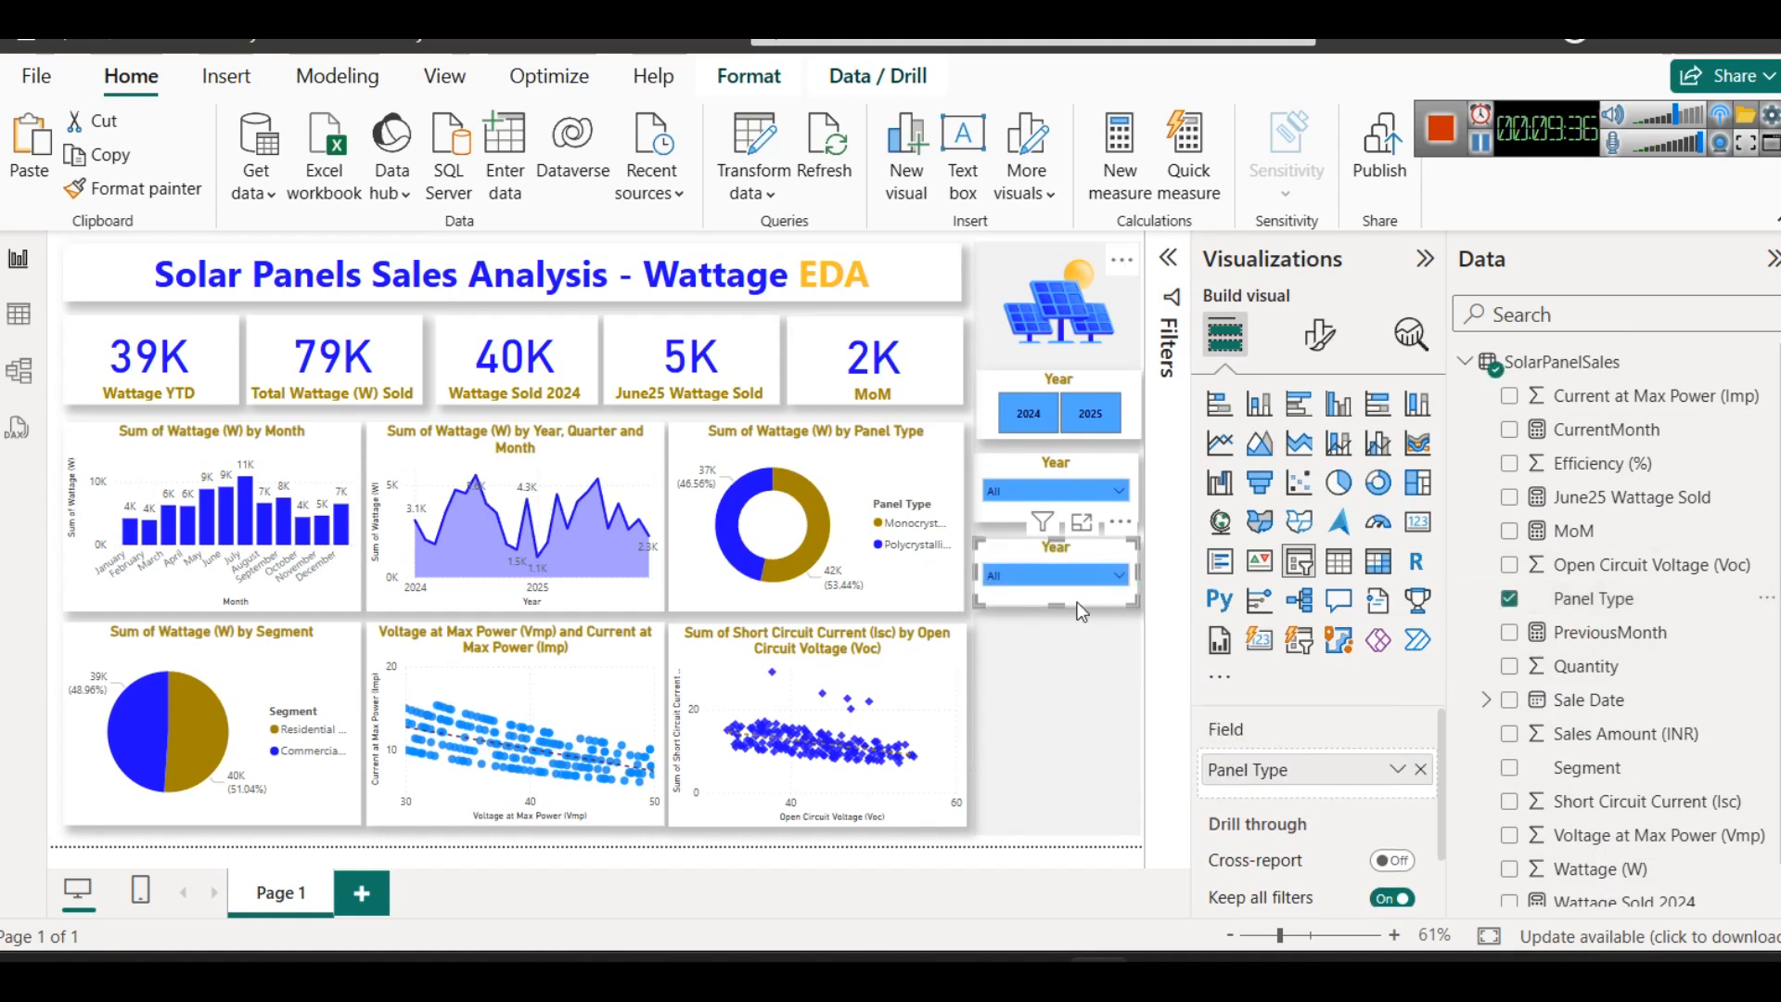
# - Change the title text of the Sale Date Month slicer to Month
pyautogui.click(1043, 475)
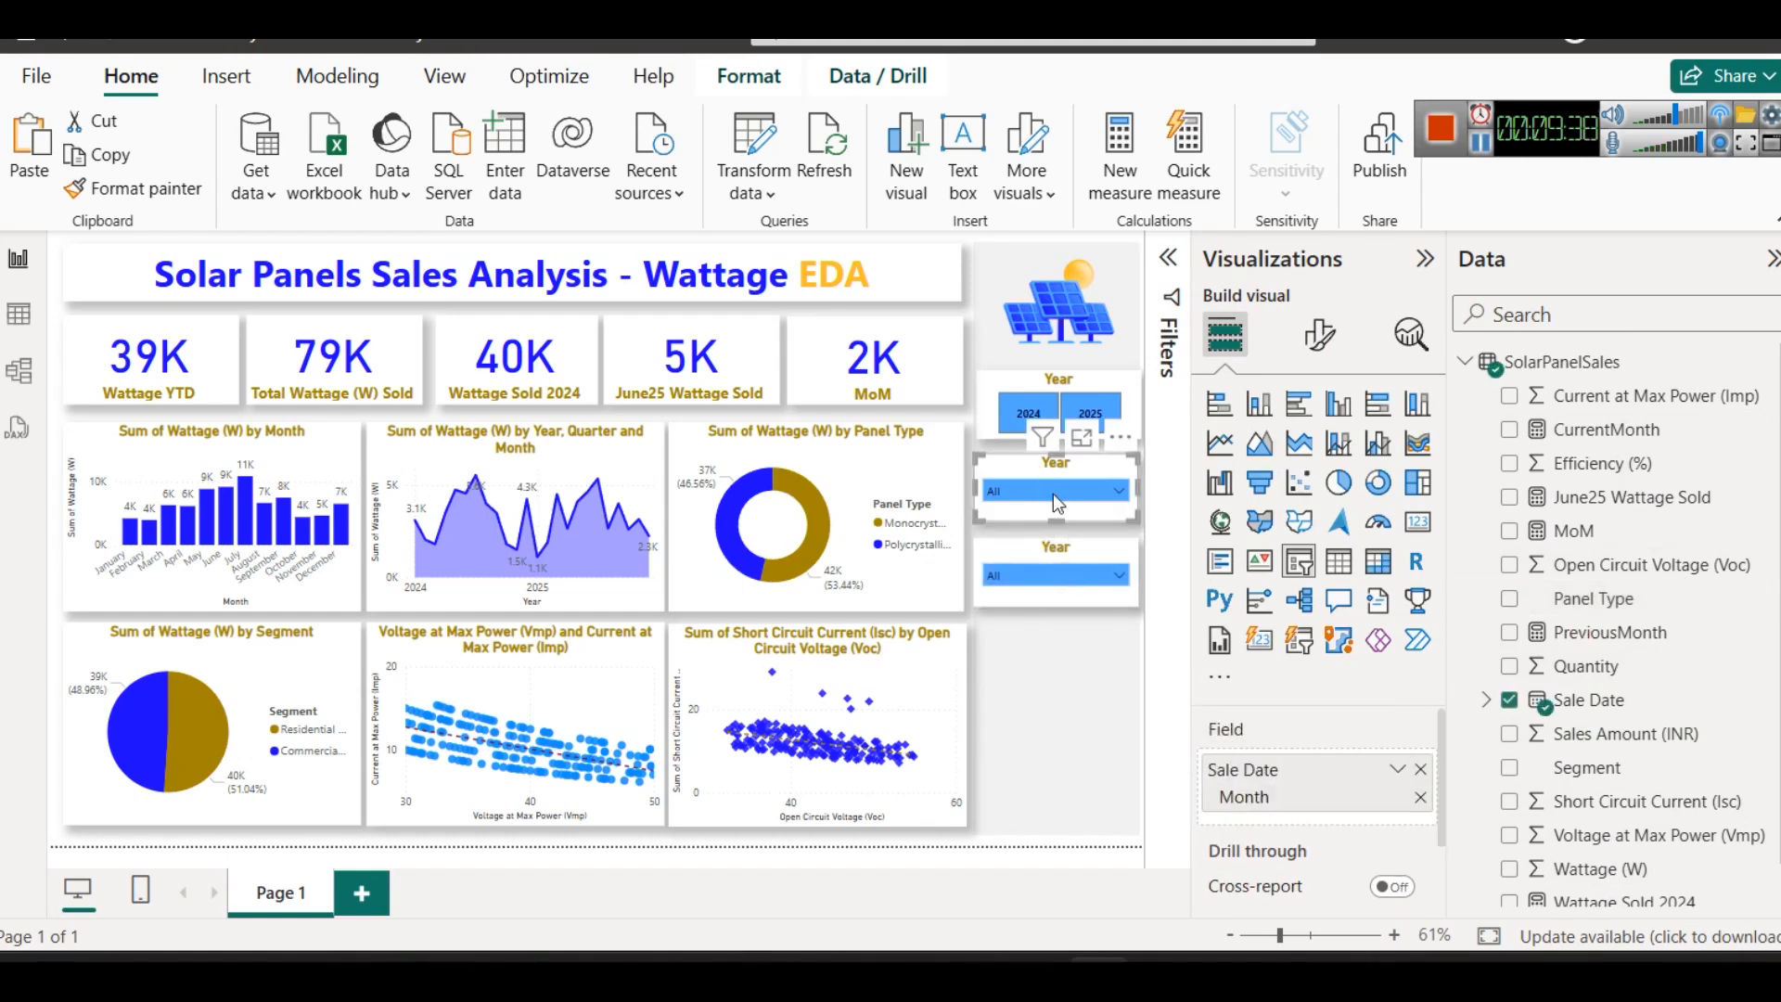
pyautogui.click(1052, 490)
pyautogui.click(1046, 471)
pyautogui.click(1318, 334)
pyautogui.click(1317, 461)
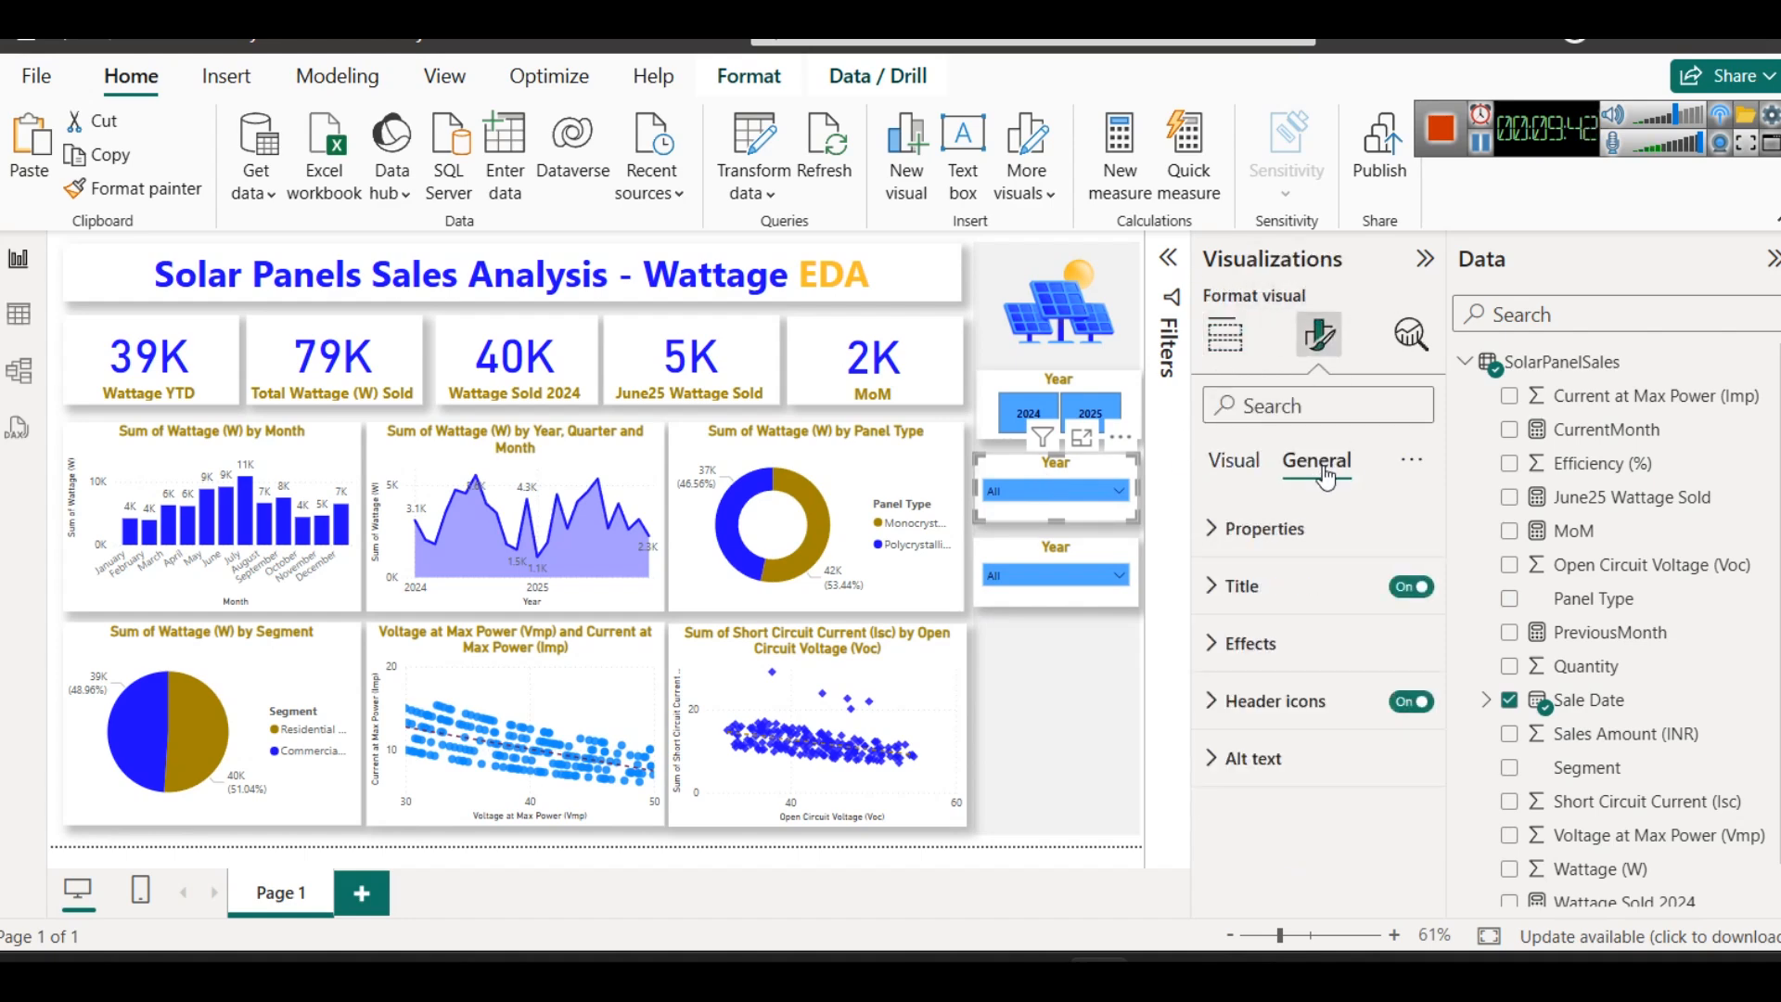
pyautogui.click(1240, 585)
pyautogui.click(1278, 724)
pyautogui.doubleClick(1278, 725)
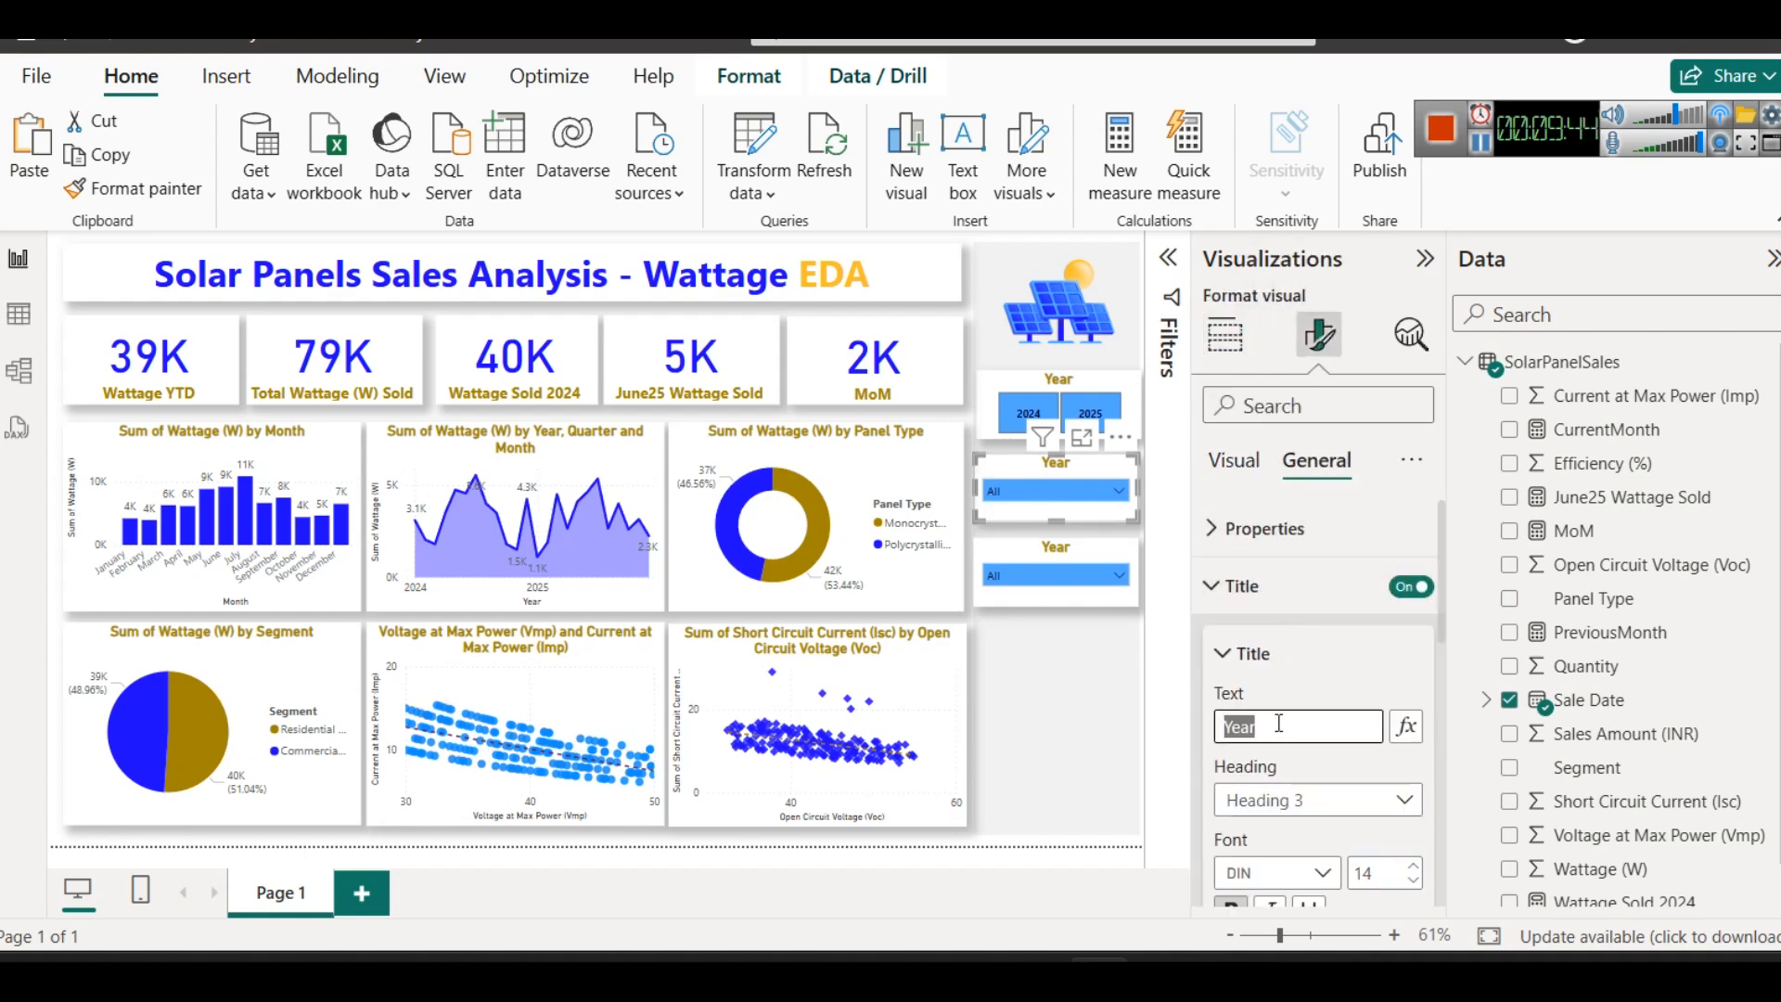
pyautogui.write('Month')
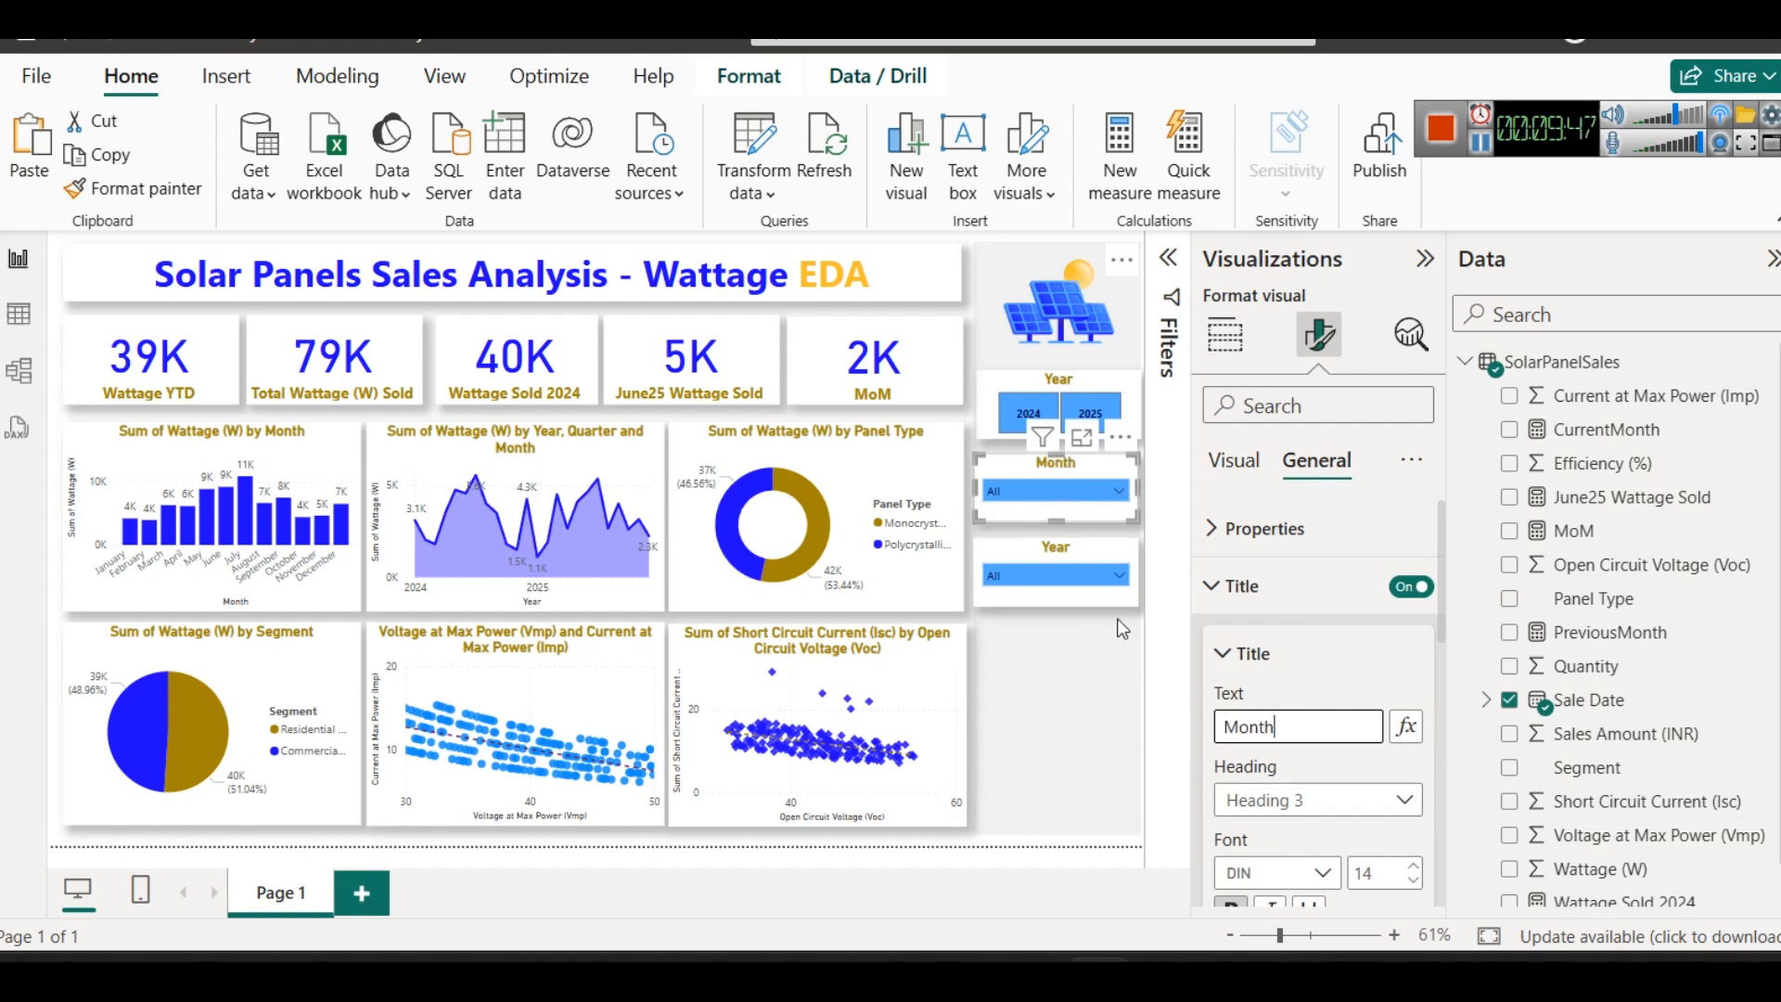
# - Change the title text of the slicer below the Month slicer to Panel Type
pyautogui.click(1068, 549)
pyautogui.click(1280, 723)
pyautogui.doubleClick(1280, 723)
pyautogui.write('Panbe;')
pyautogui.press('BackSpace')
pyautogui.press('BackSpace')
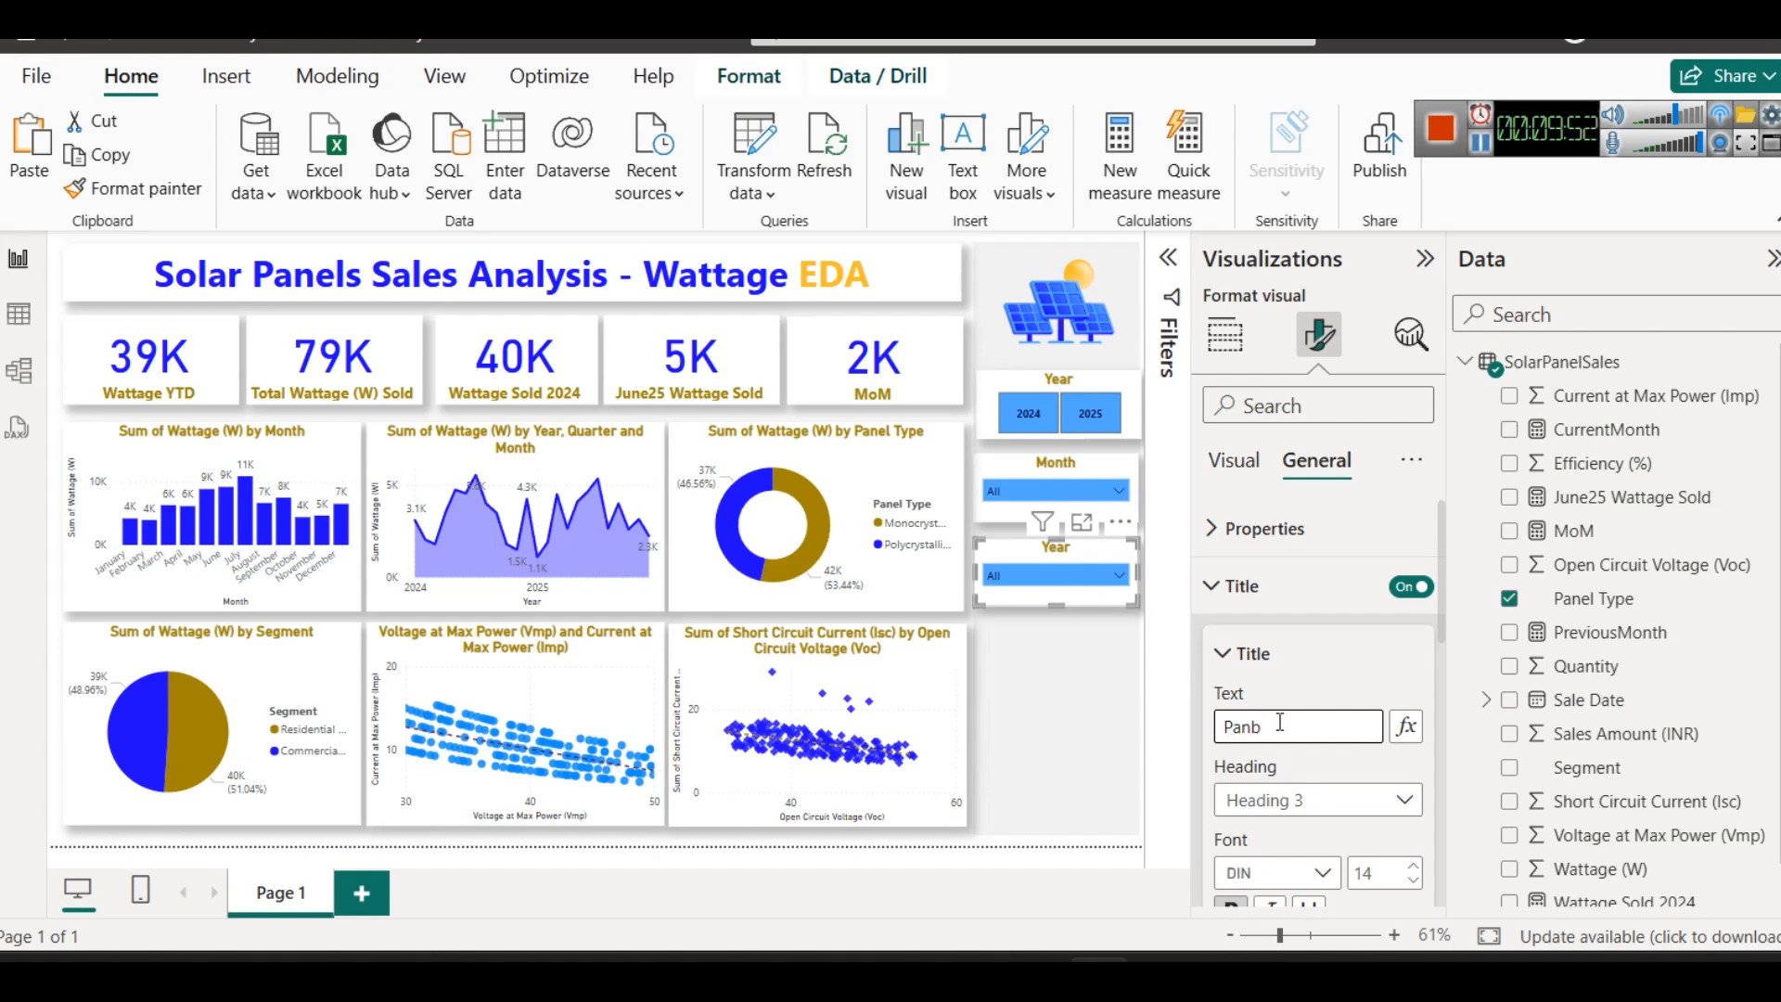
pyautogui.write('l Type')
# - Duplicate the Panel Type slicer directly below the original and replace the copy's field with Segment
pyautogui.moveTo(1043, 546); pyautogui.dragTo(1033, 619)
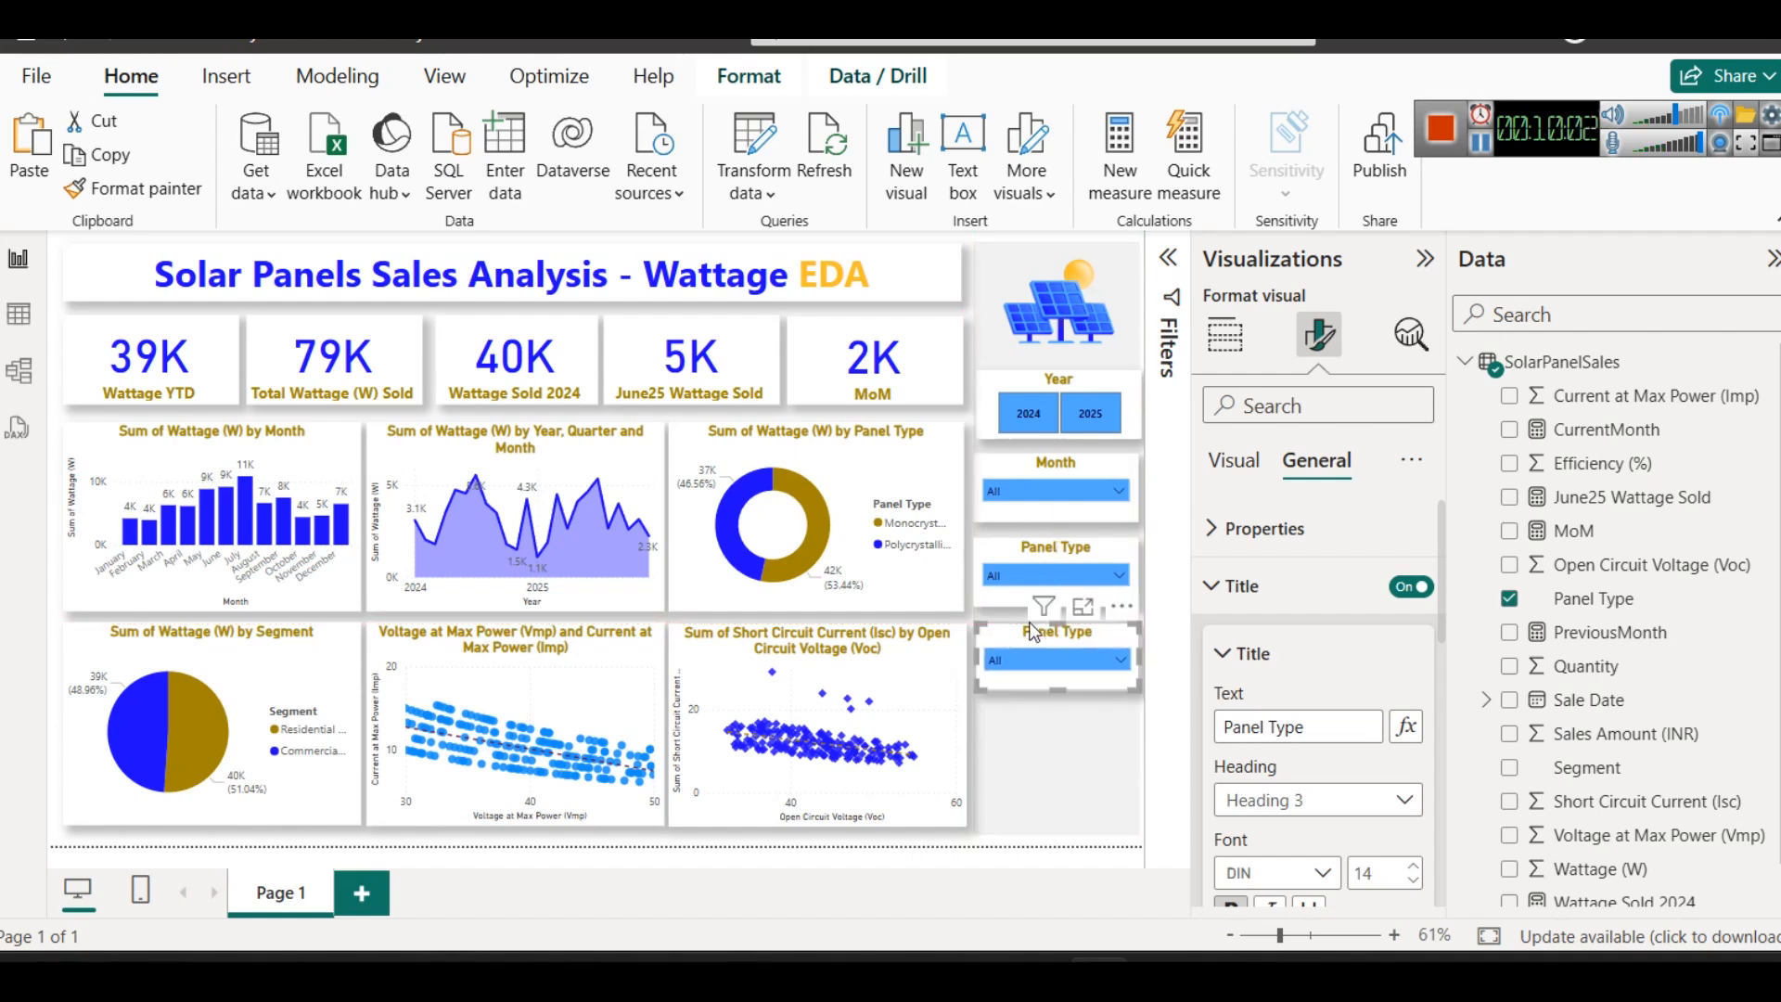
pyautogui.click(1011, 769)
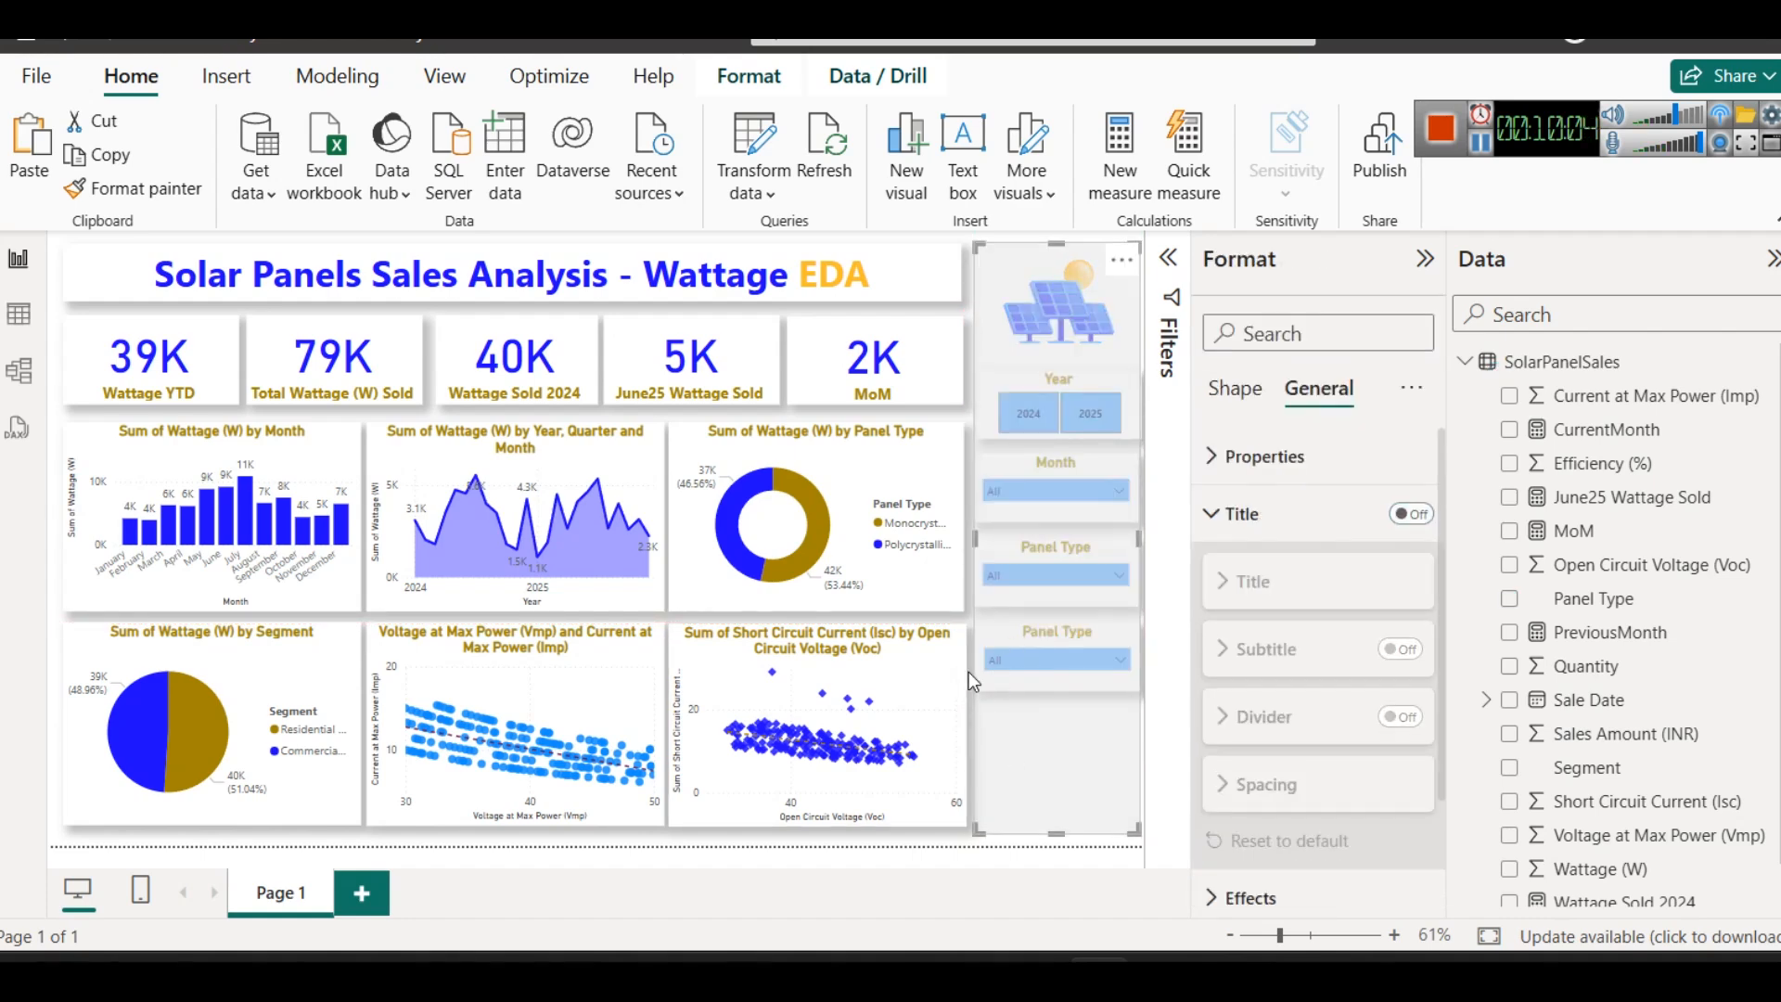
pyautogui.click(968, 674)
pyautogui.click(1053, 642)
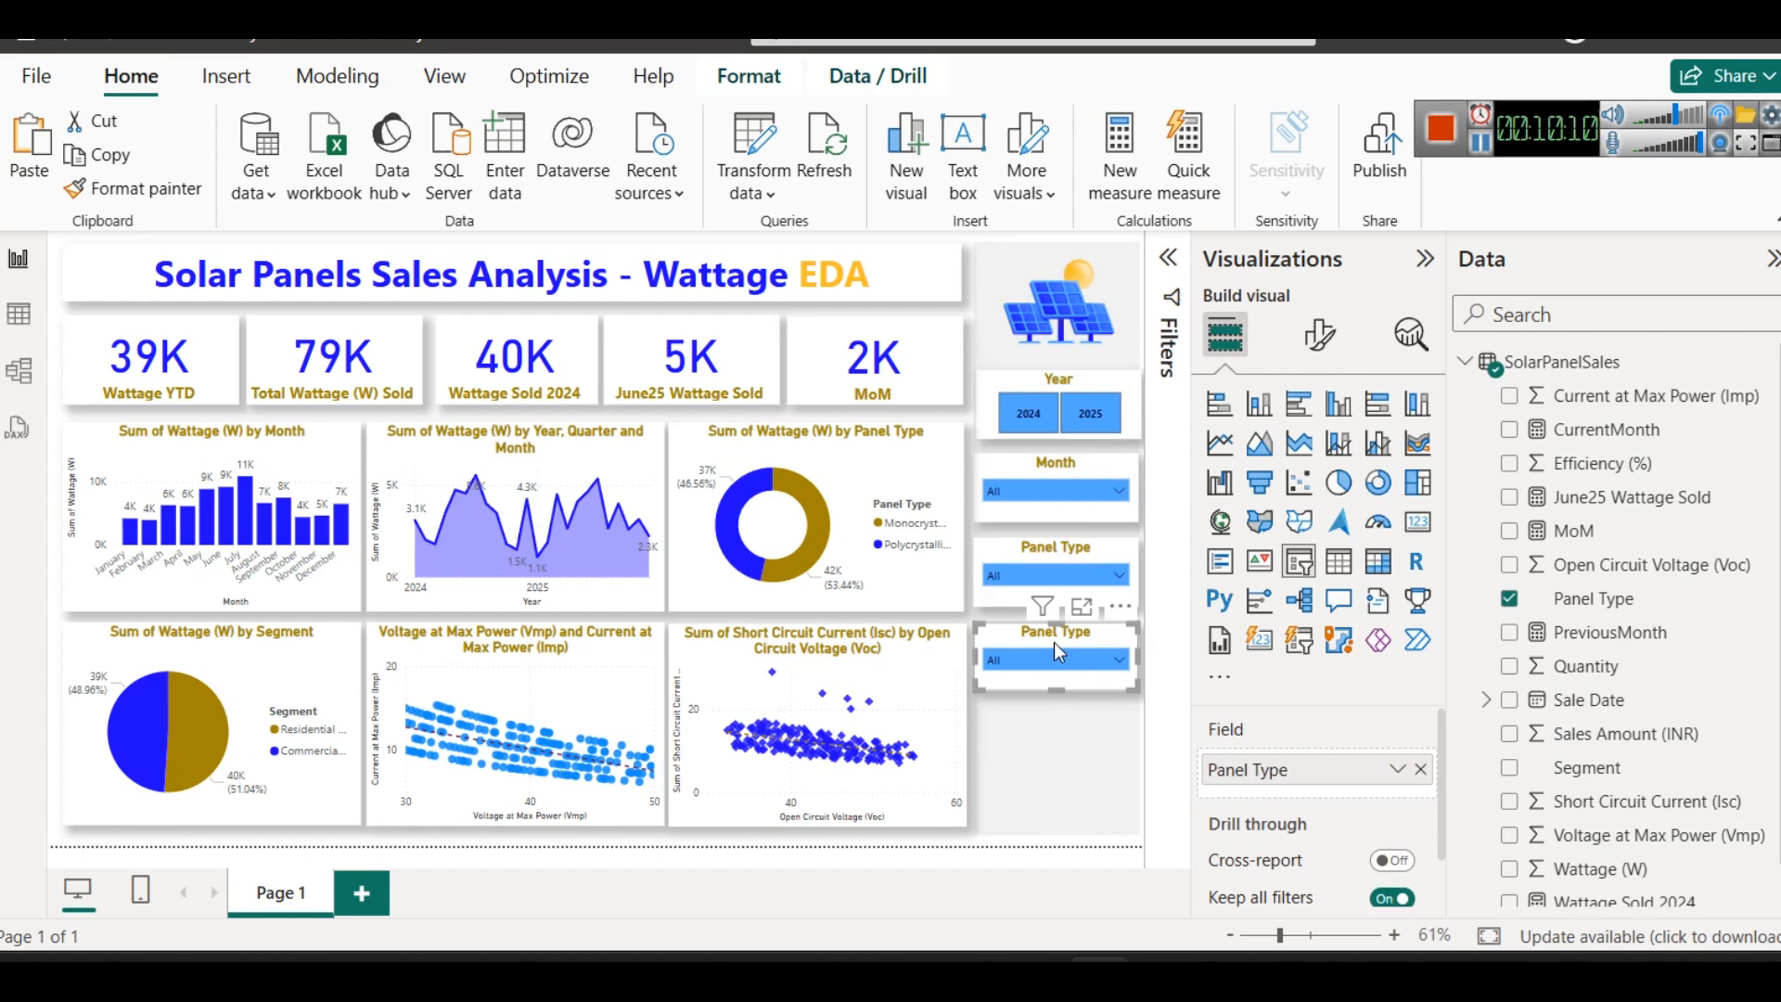
pyautogui.click(1420, 770)
pyautogui.moveTo(1587, 767); pyautogui.dragTo(1336, 770)
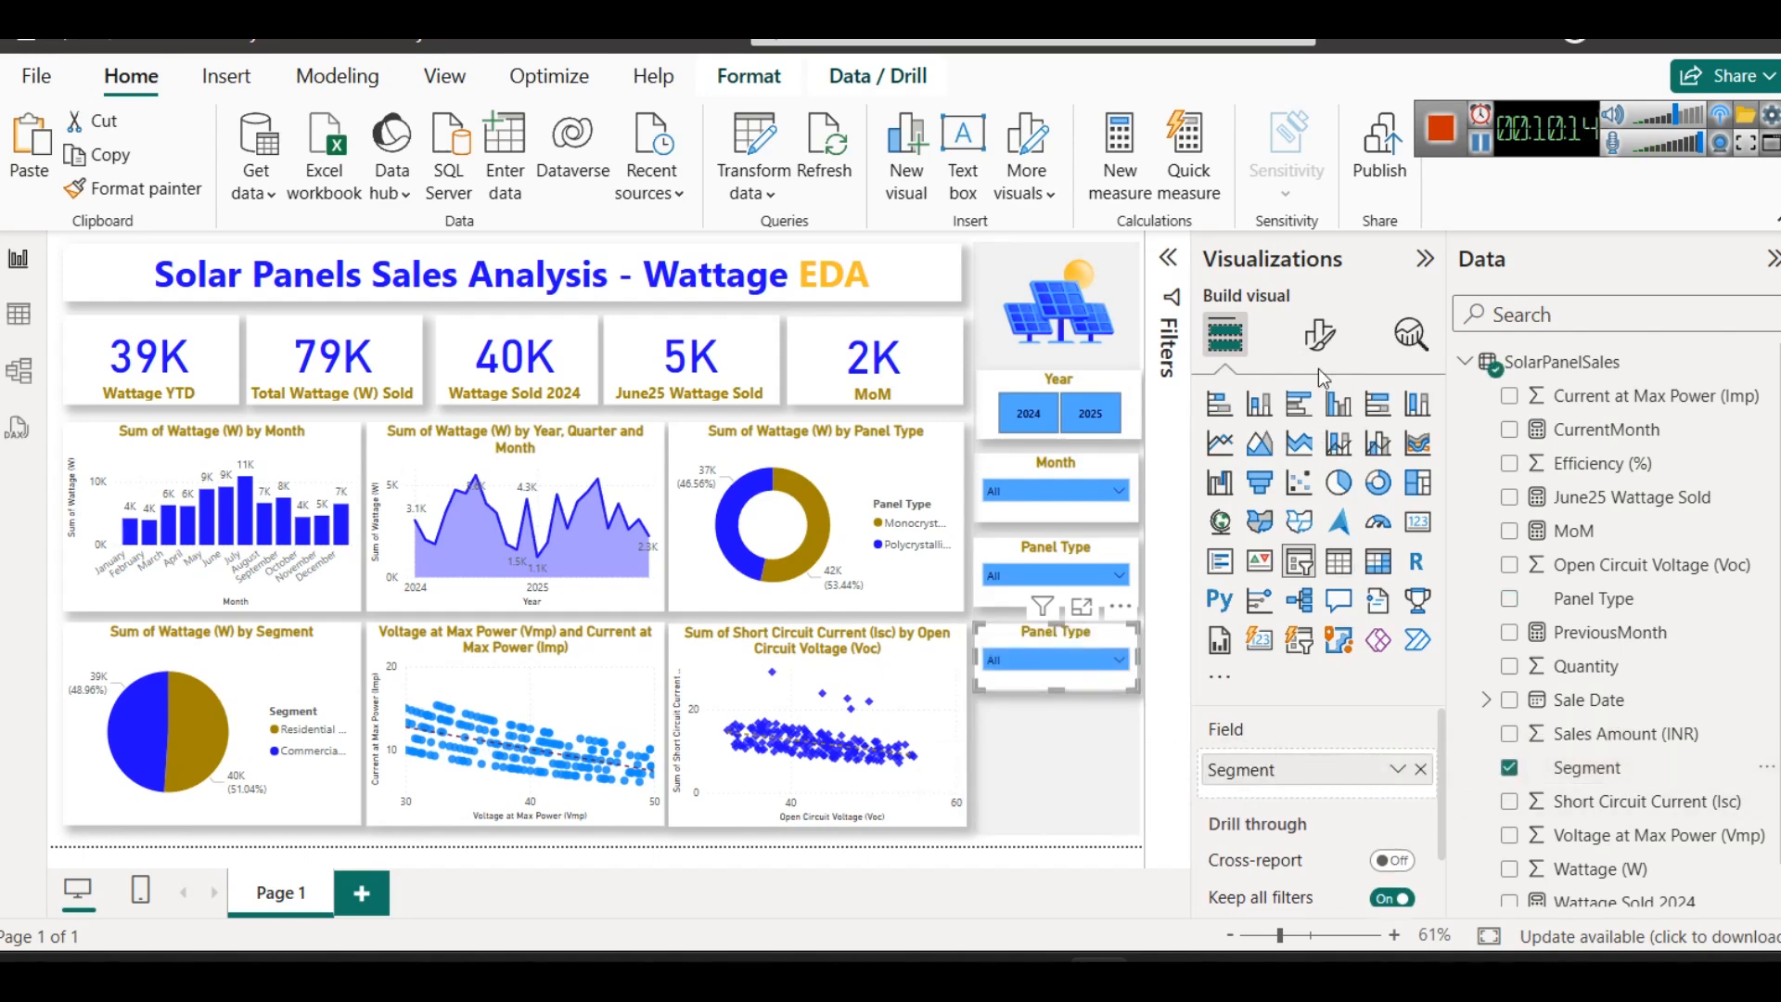
# - Change the title text of the lowest slicer to Segment and deselect it
pyautogui.click(1319, 333)
pyautogui.click(1316, 461)
pyautogui.click(1247, 642)
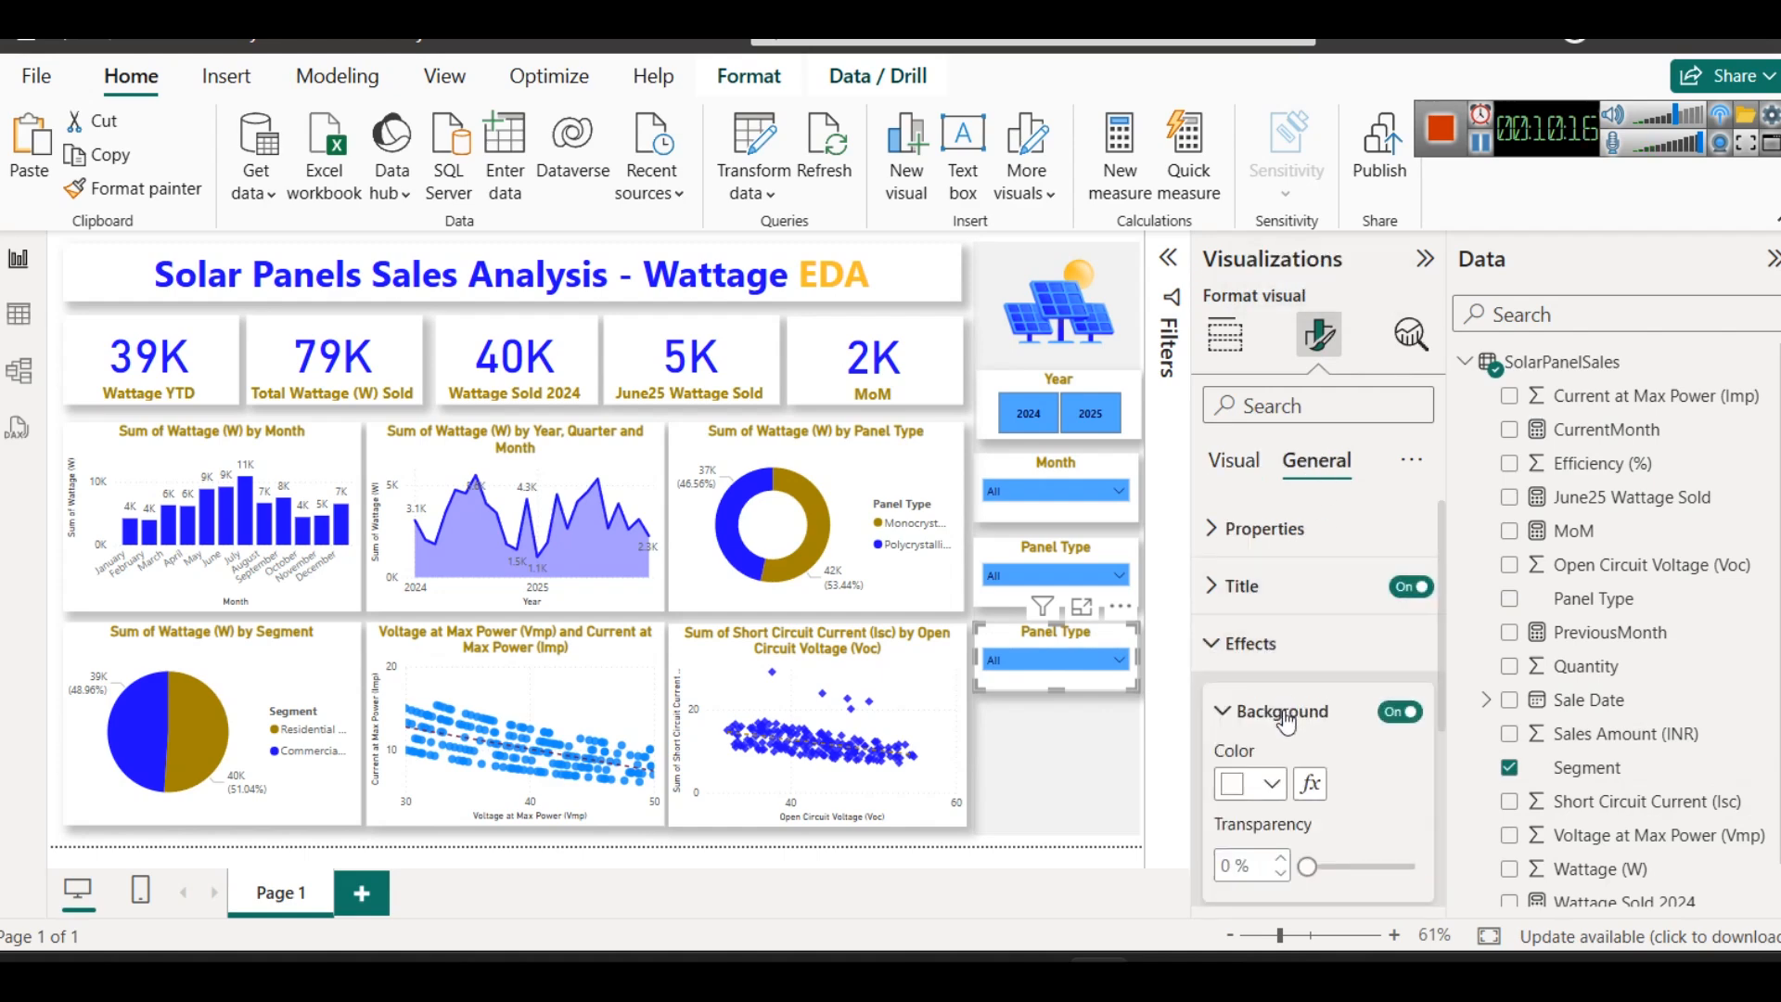
pyautogui.click(1241, 585)
pyautogui.tripleClick(1286, 725)
pyautogui.write('Segm,ent')
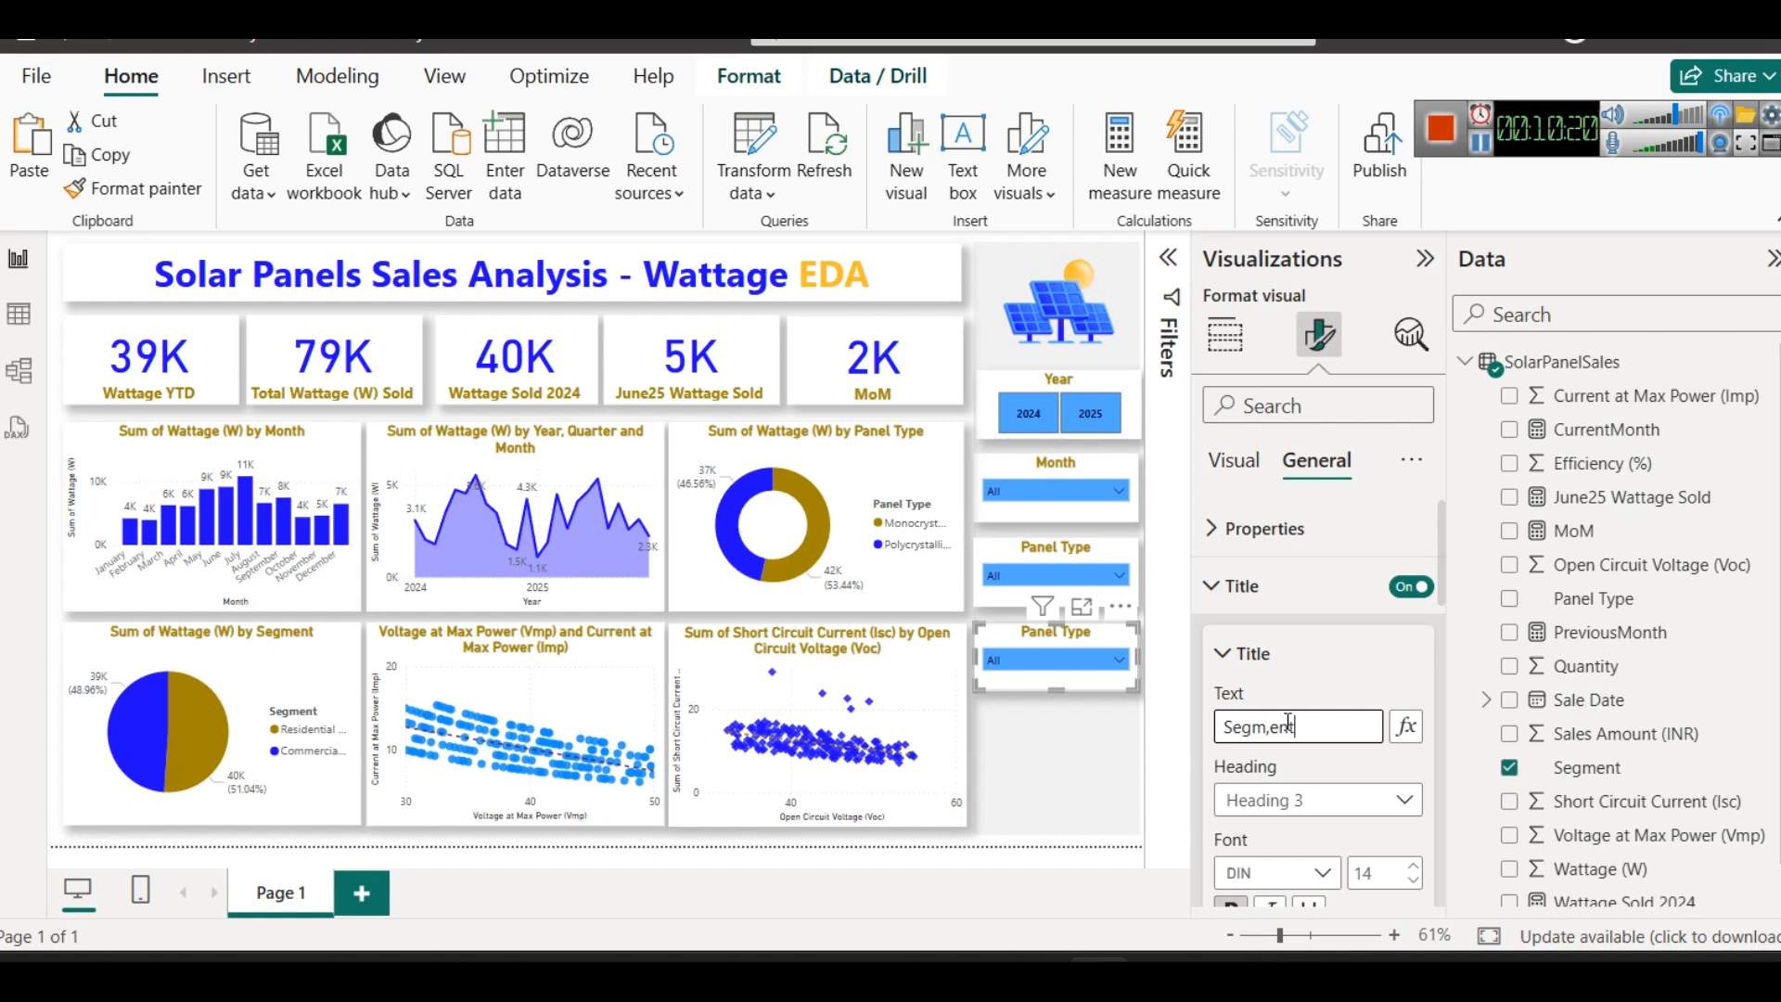
pyautogui.press('BackSpace')
pyautogui.press('BackSpace')
pyautogui.press('BackSpace')
pyautogui.press('BackSpace')
pyautogui.write('et')
pyautogui.press('BackSpace')
pyautogui.write('ent')
pyautogui.click(1037, 816)
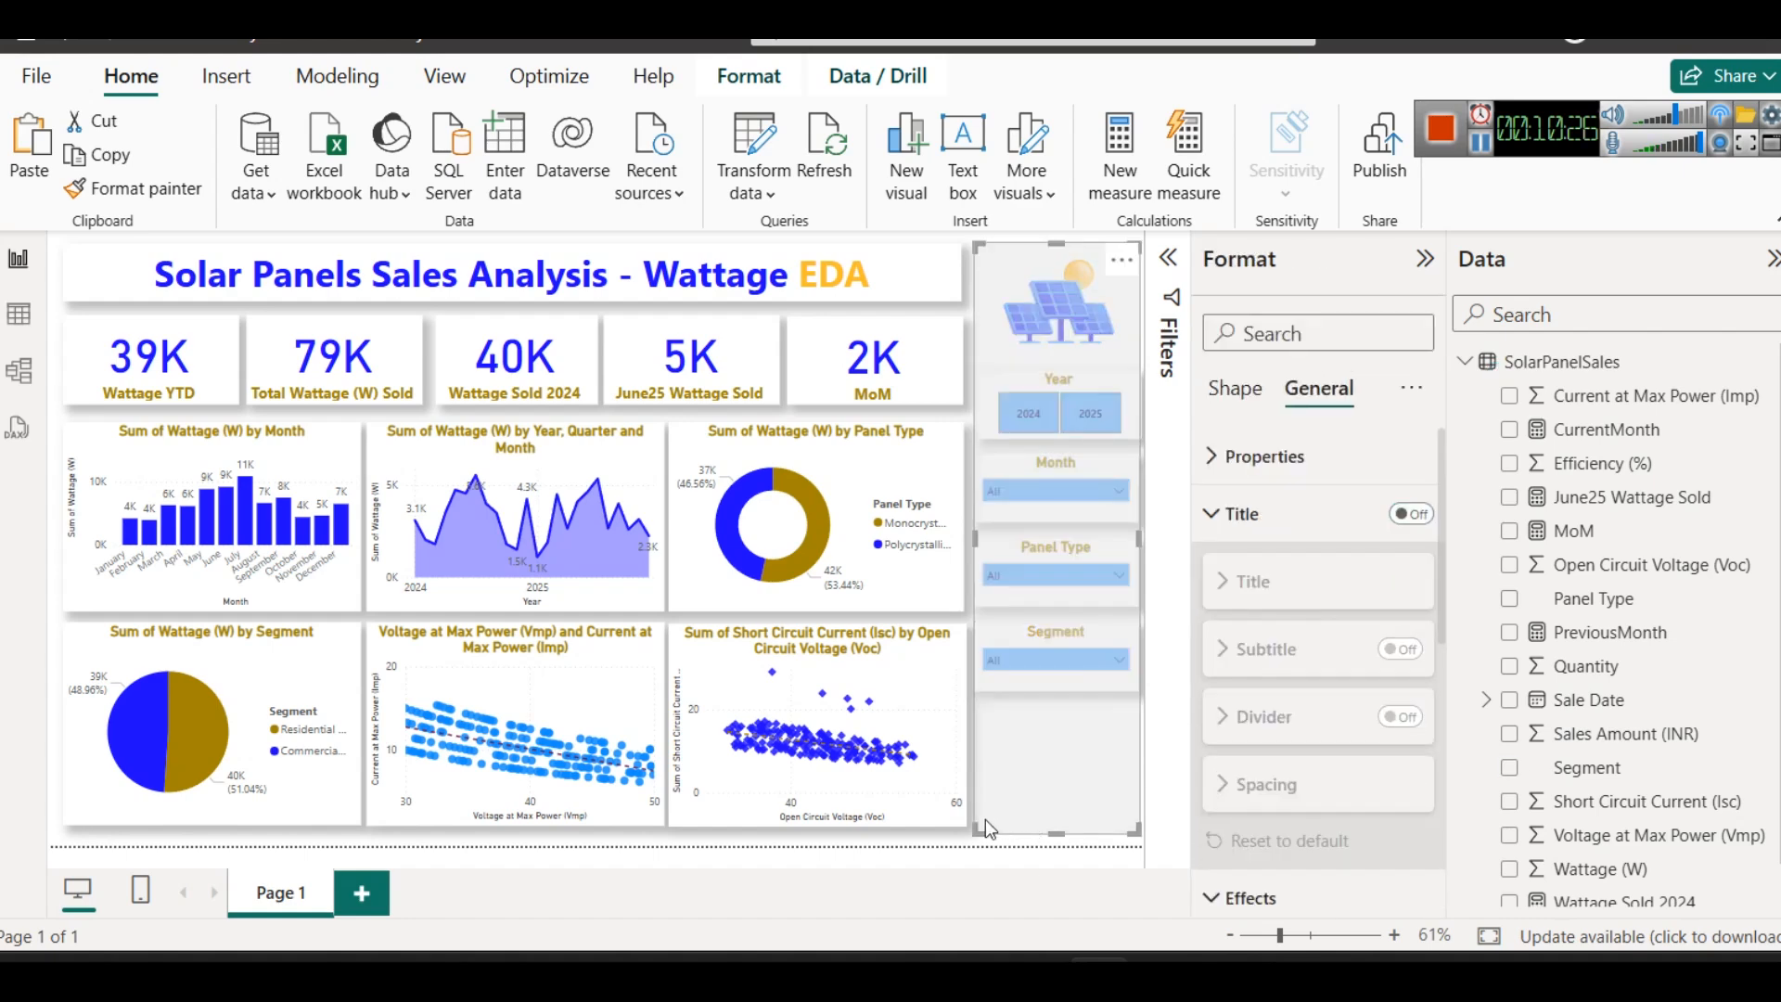
pyautogui.click(933, 832)
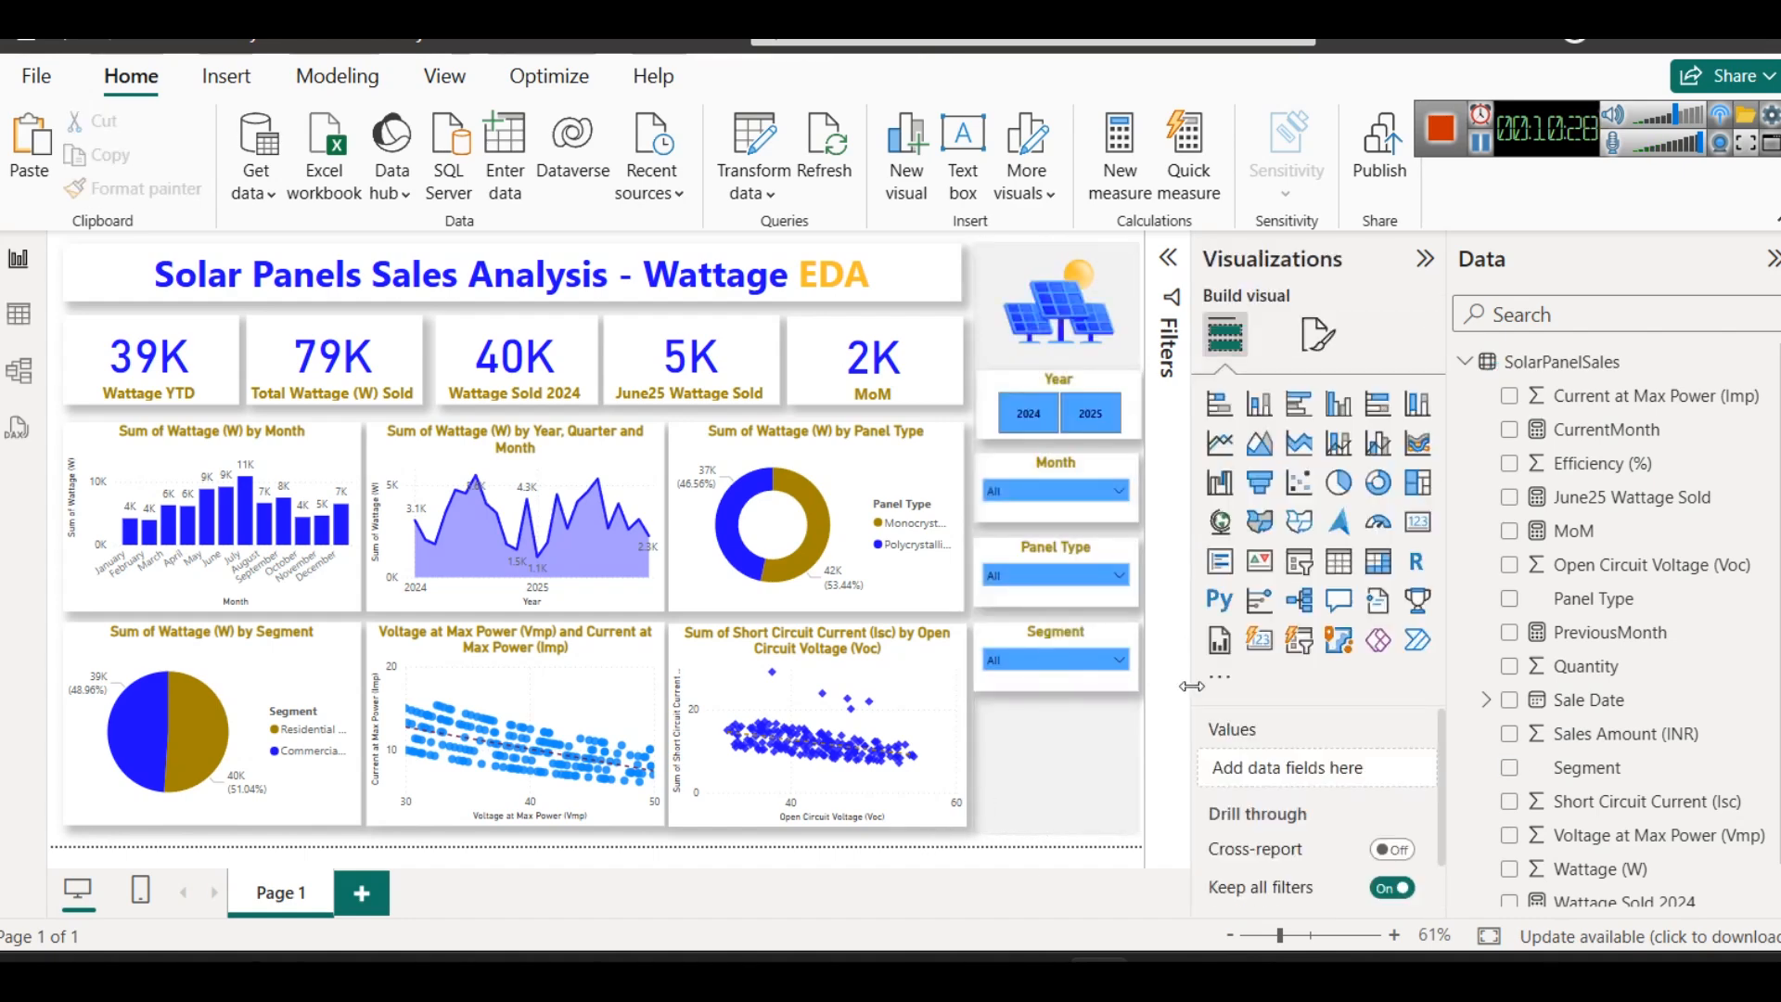
# - Move the Segment, Panel Type and Month slicers down so they are evenly spaced below the Year slicer
pyautogui.moveTo(1072, 630); pyautogui.dragTo(1078, 661)
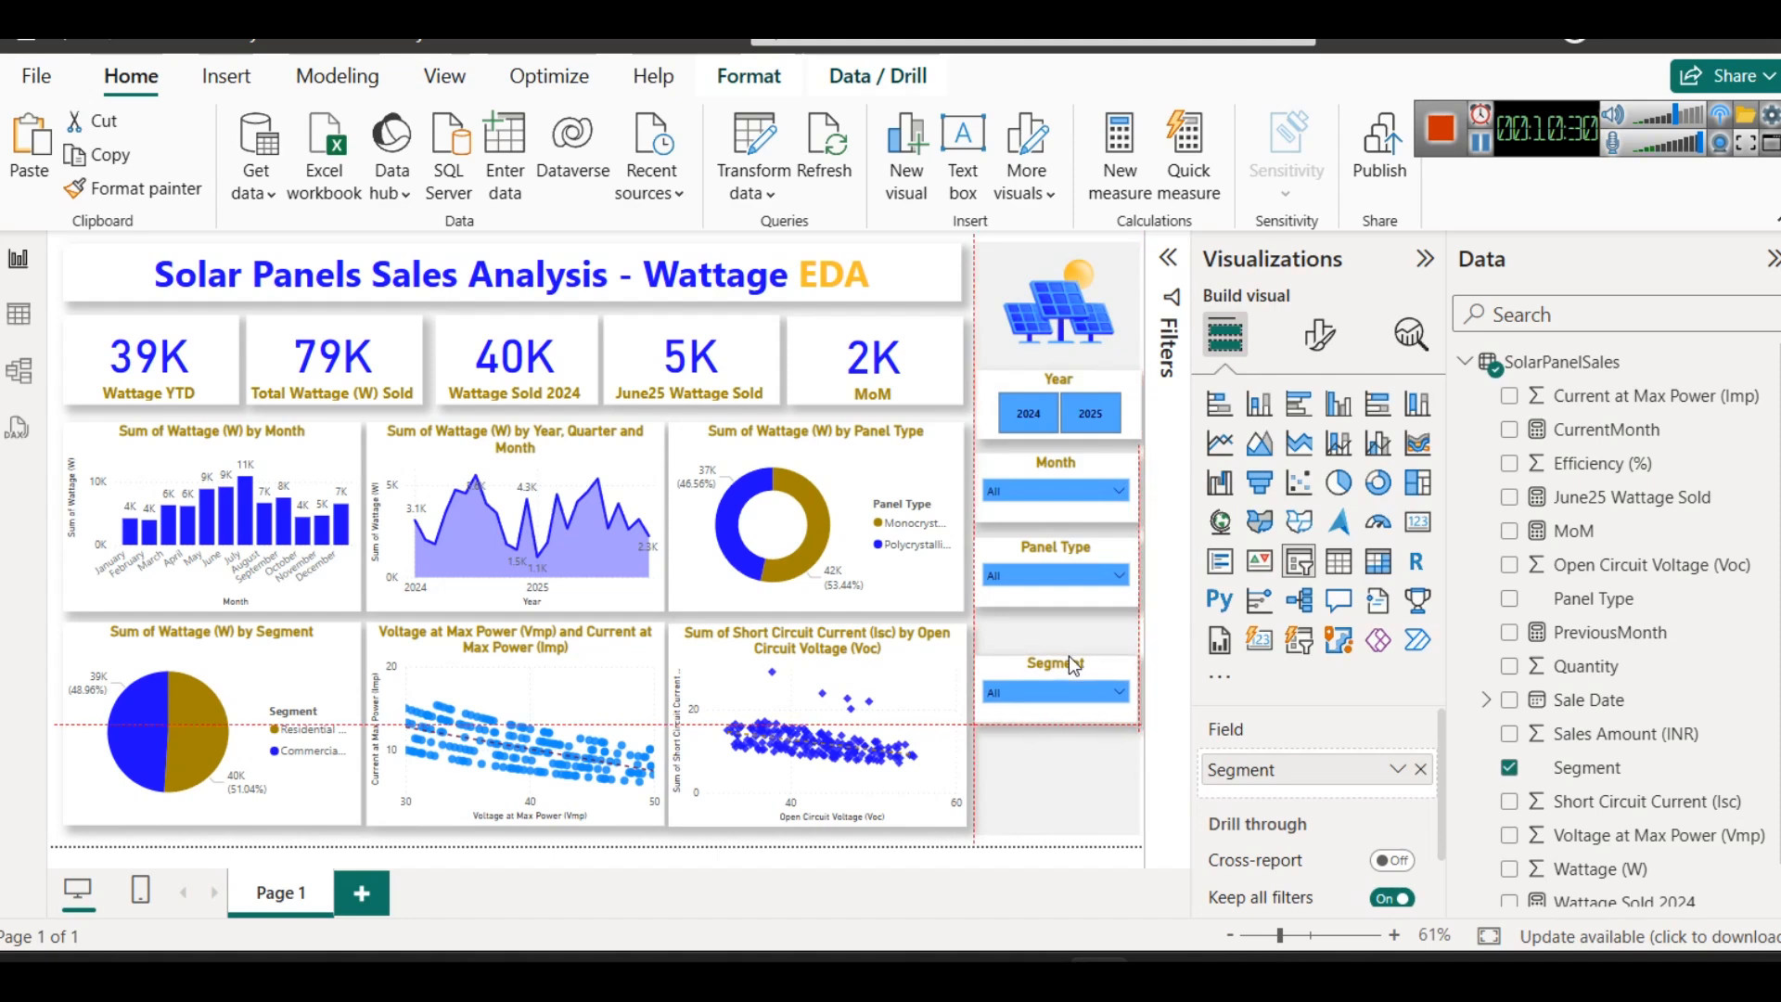
pyautogui.moveTo(1037, 542); pyautogui.dragTo(1039, 570)
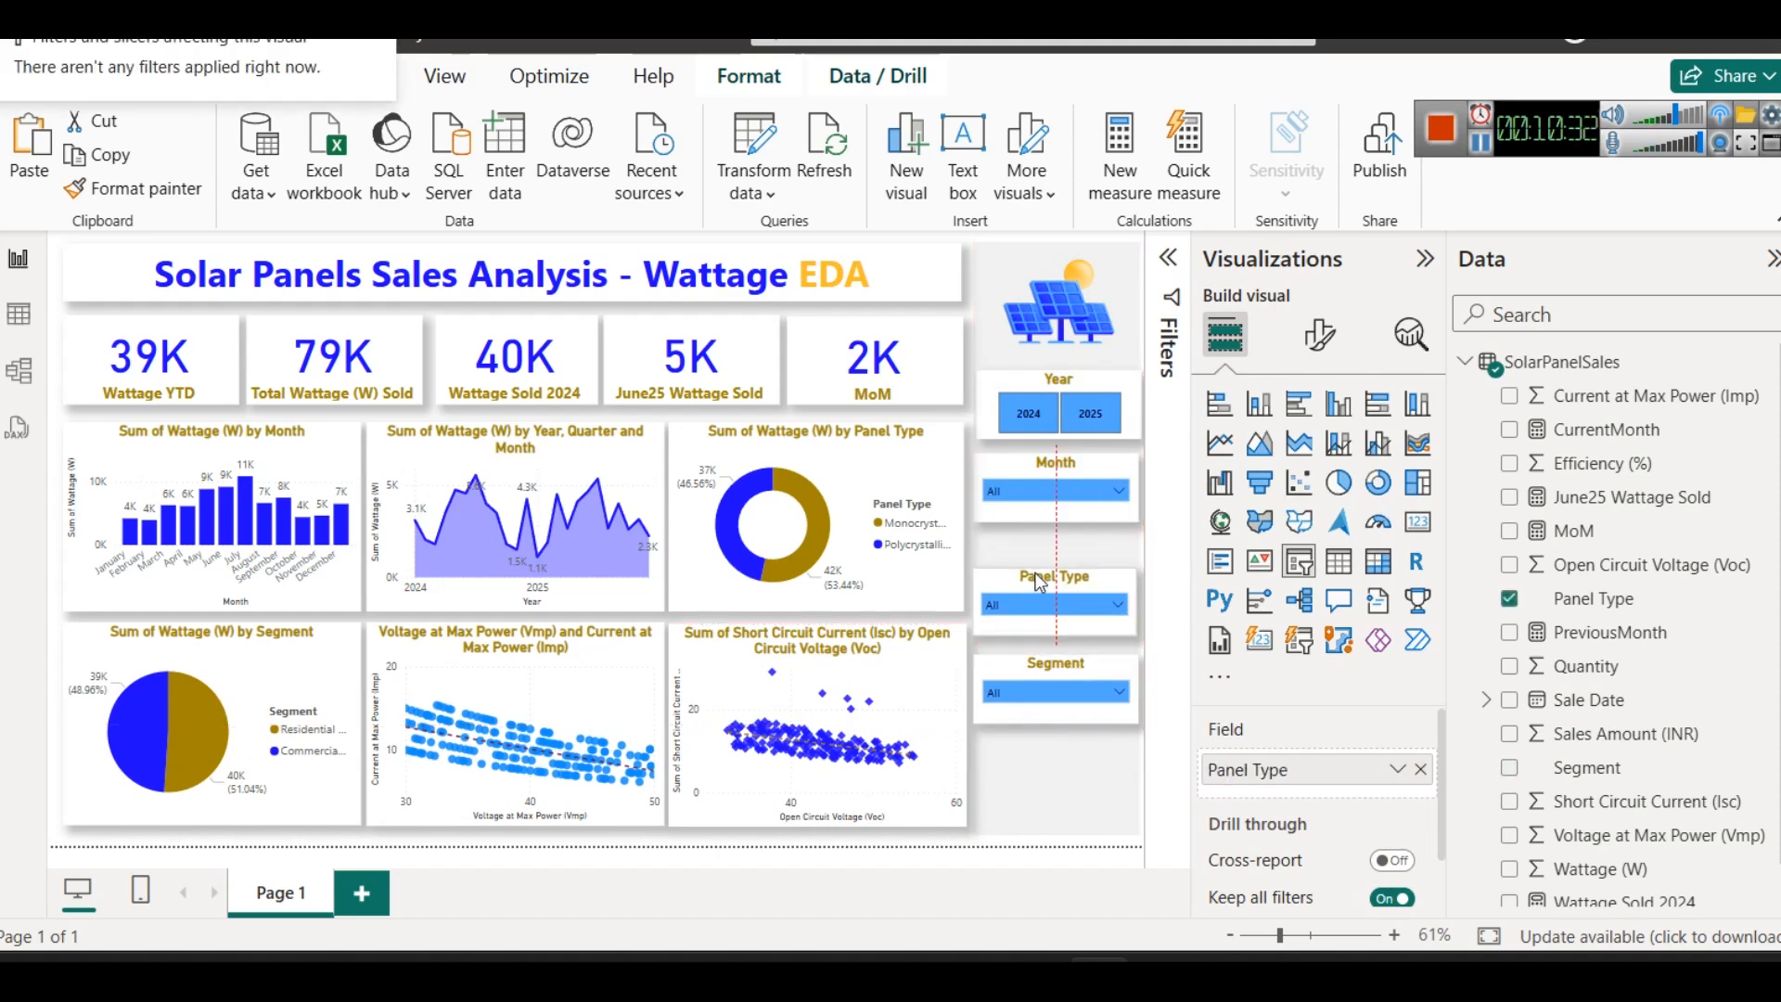
pyautogui.moveTo(1020, 468); pyautogui.dragTo(1019, 486)
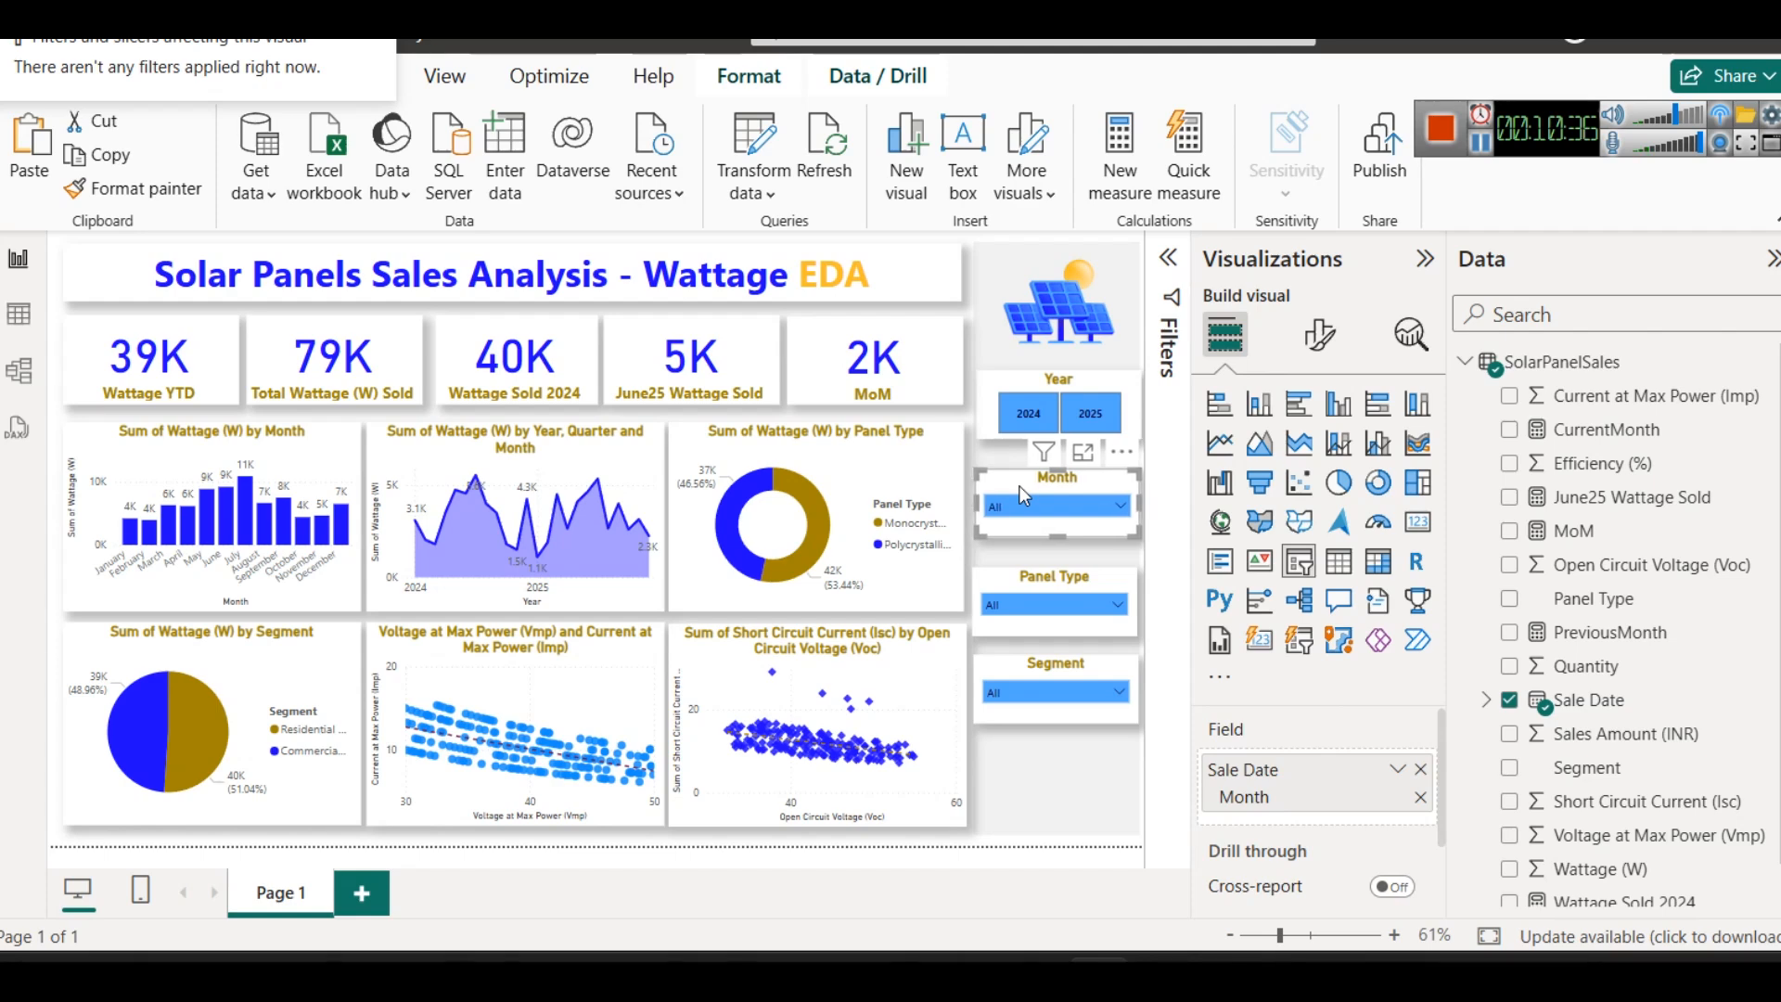
pyautogui.click(1043, 583)
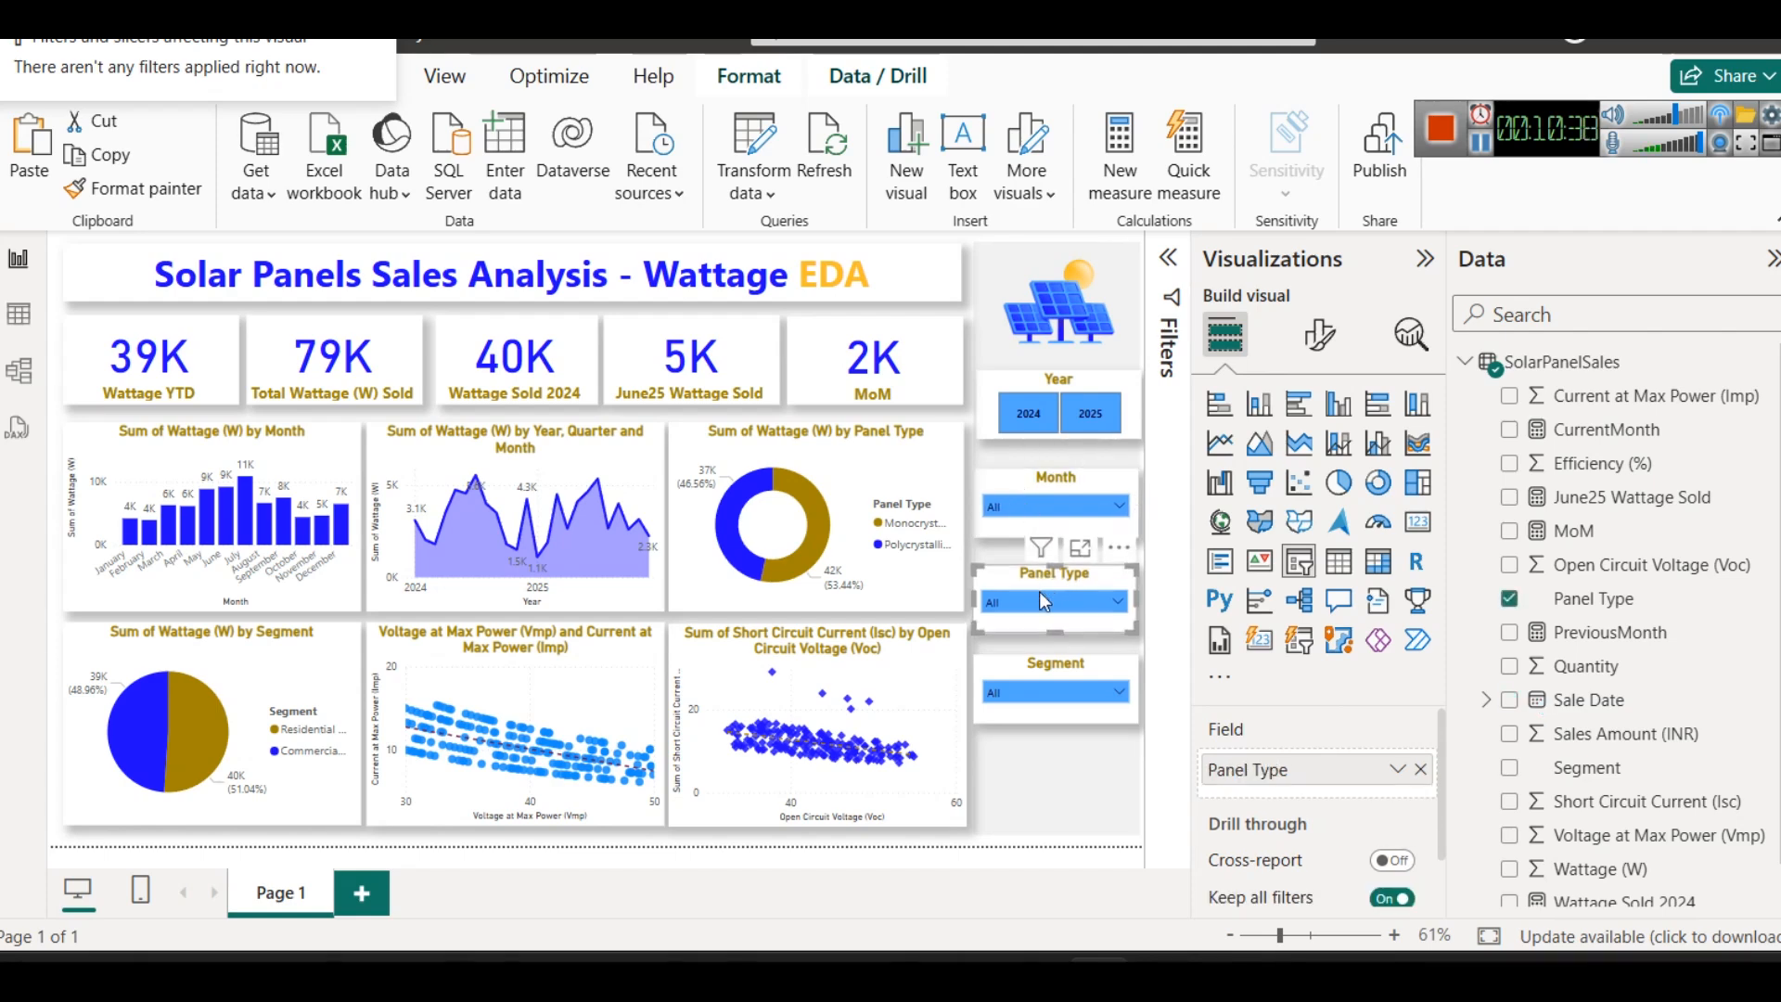
# - Test the Panel Type slicer by filtering to Polycrystalline and Monocrystalline, then clear the selection
pyautogui.click(1039, 594)
pyautogui.click(1031, 456)
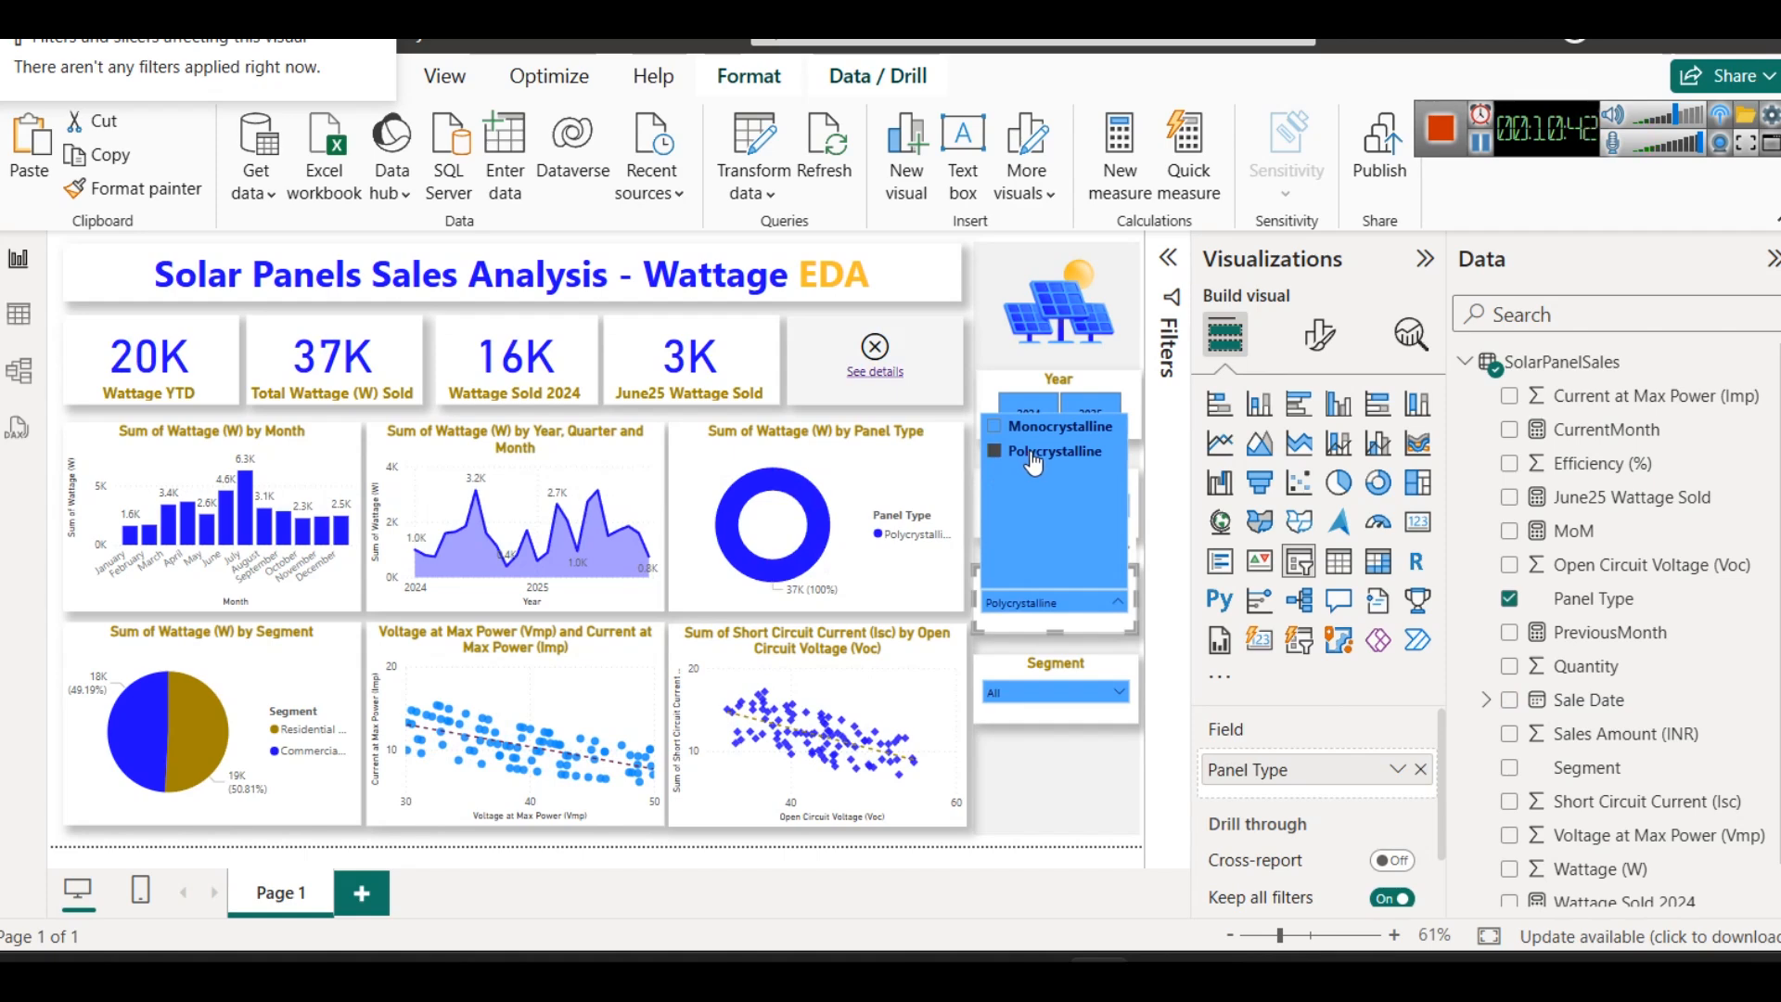
pyautogui.click(1031, 429)
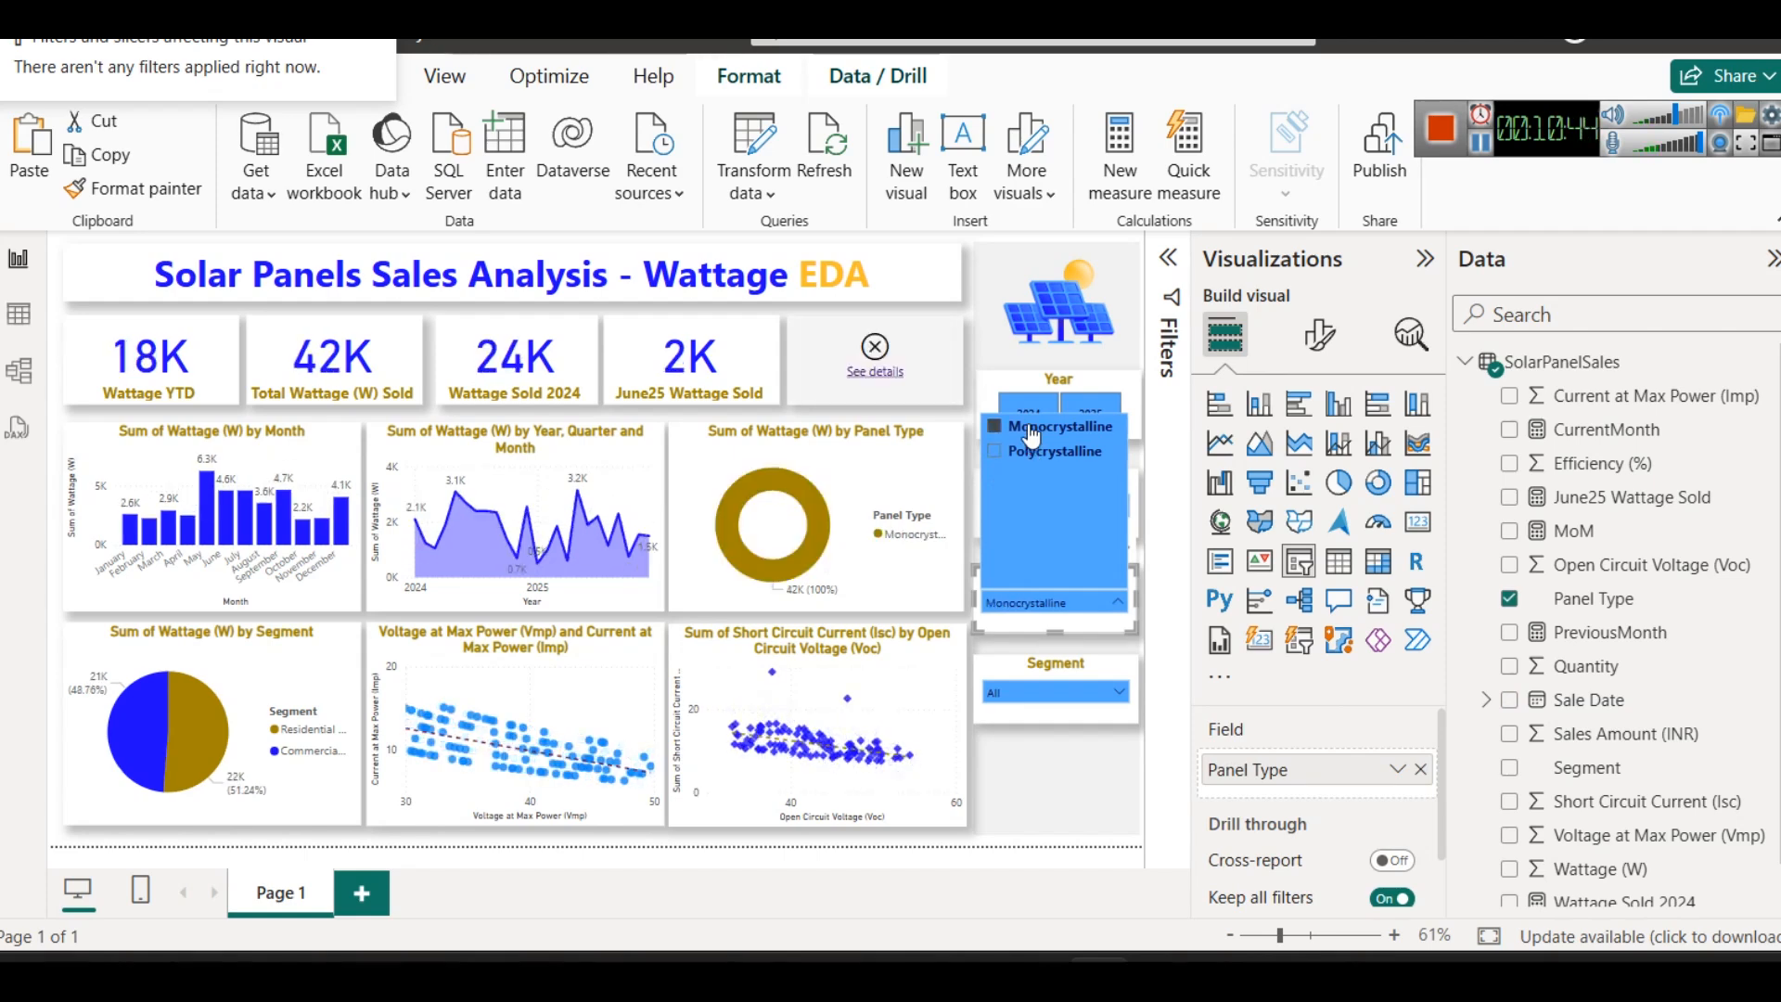
pyautogui.click(1032, 429)
pyautogui.click(1064, 764)
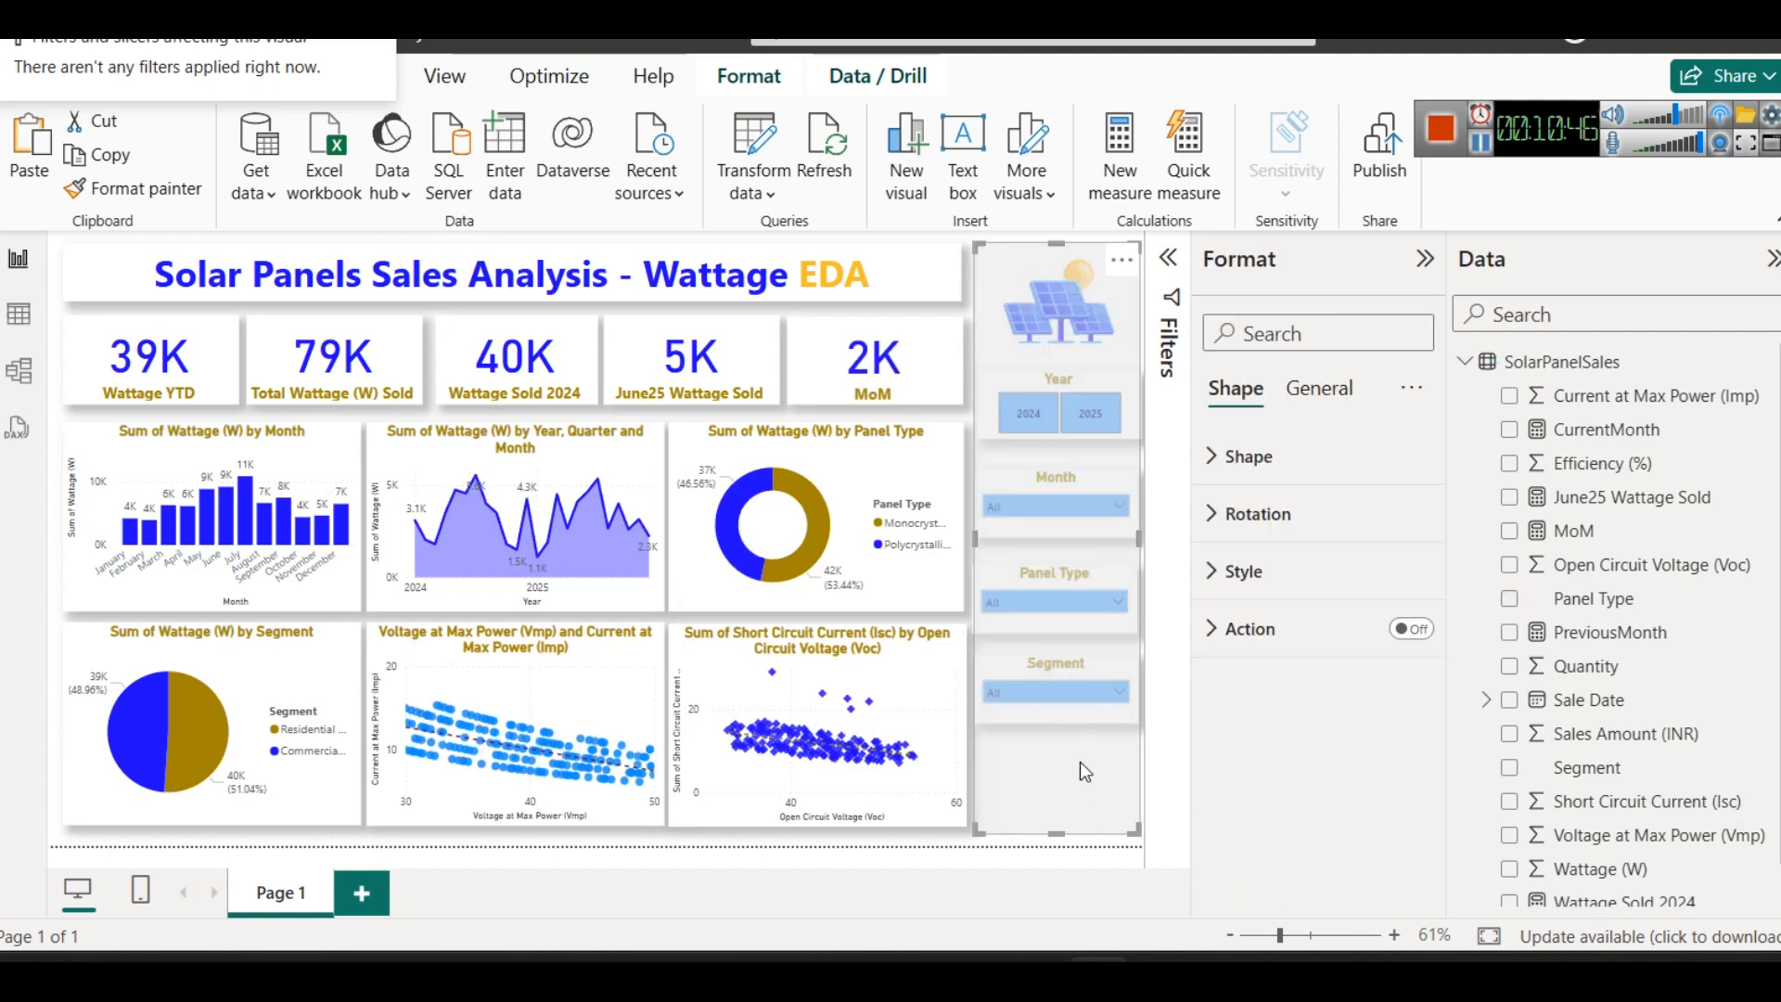
pyautogui.click(936, 840)
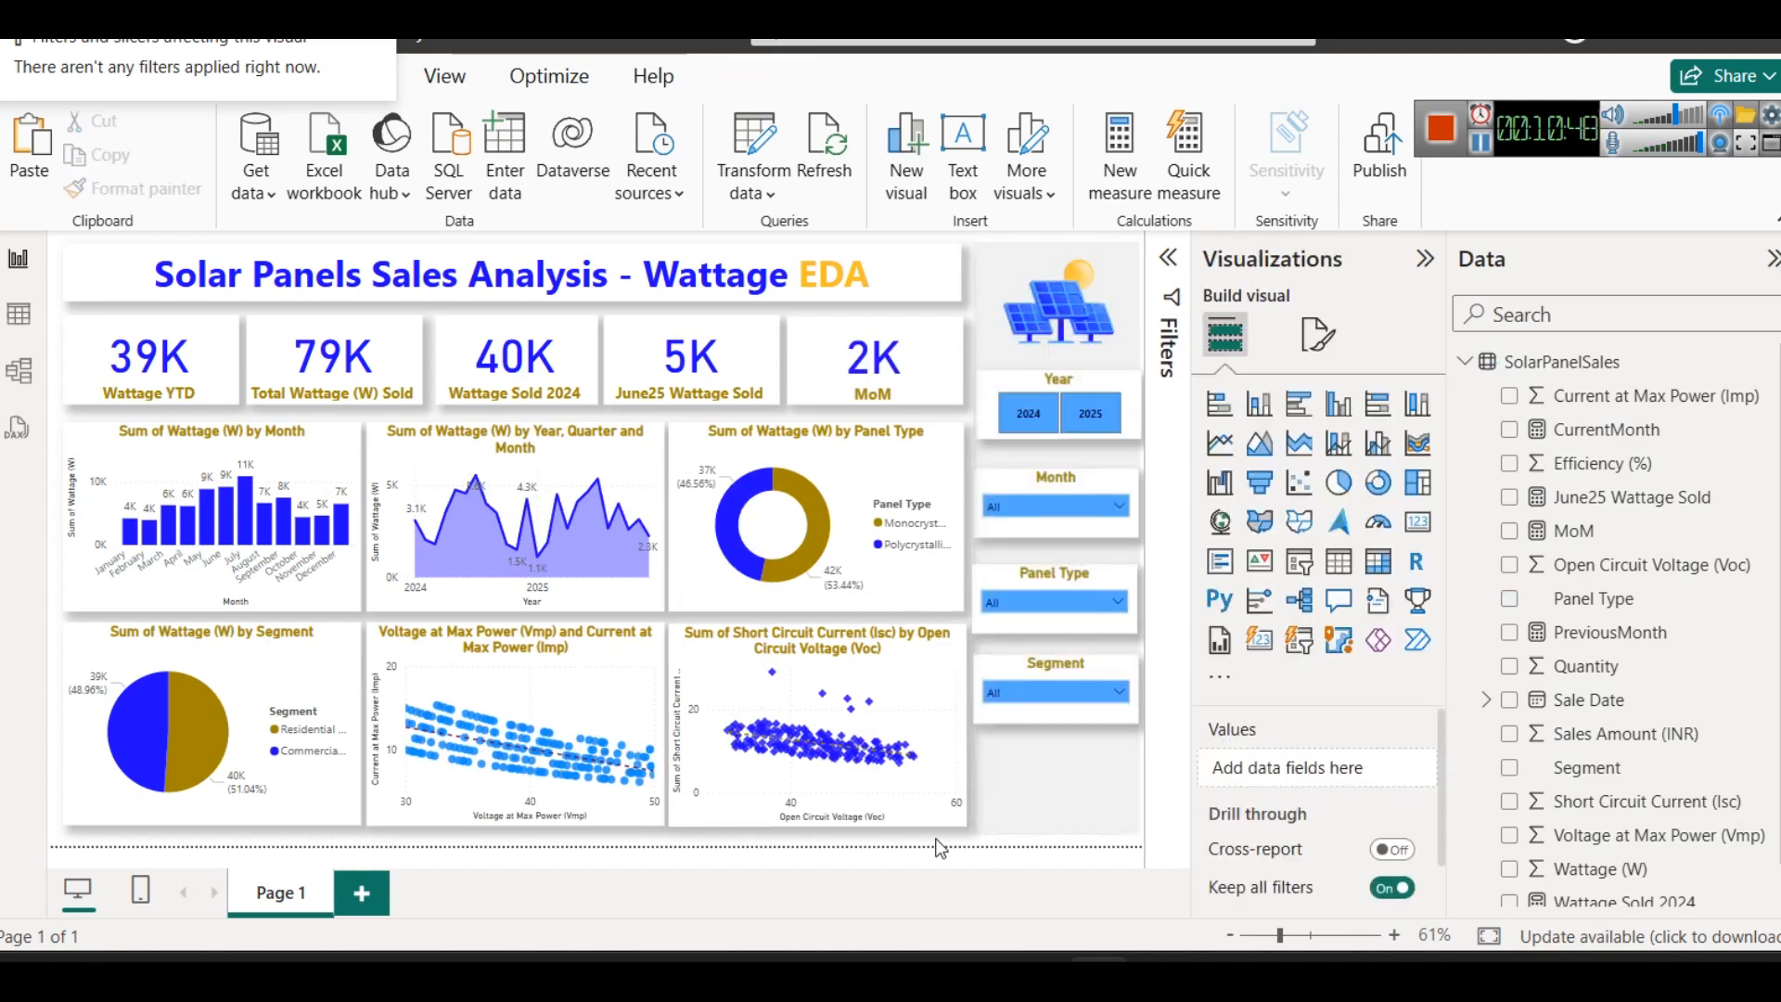
# - Test the Month slicer by selecting May, then clear the selection and close its list
pyautogui.click(1043, 508)
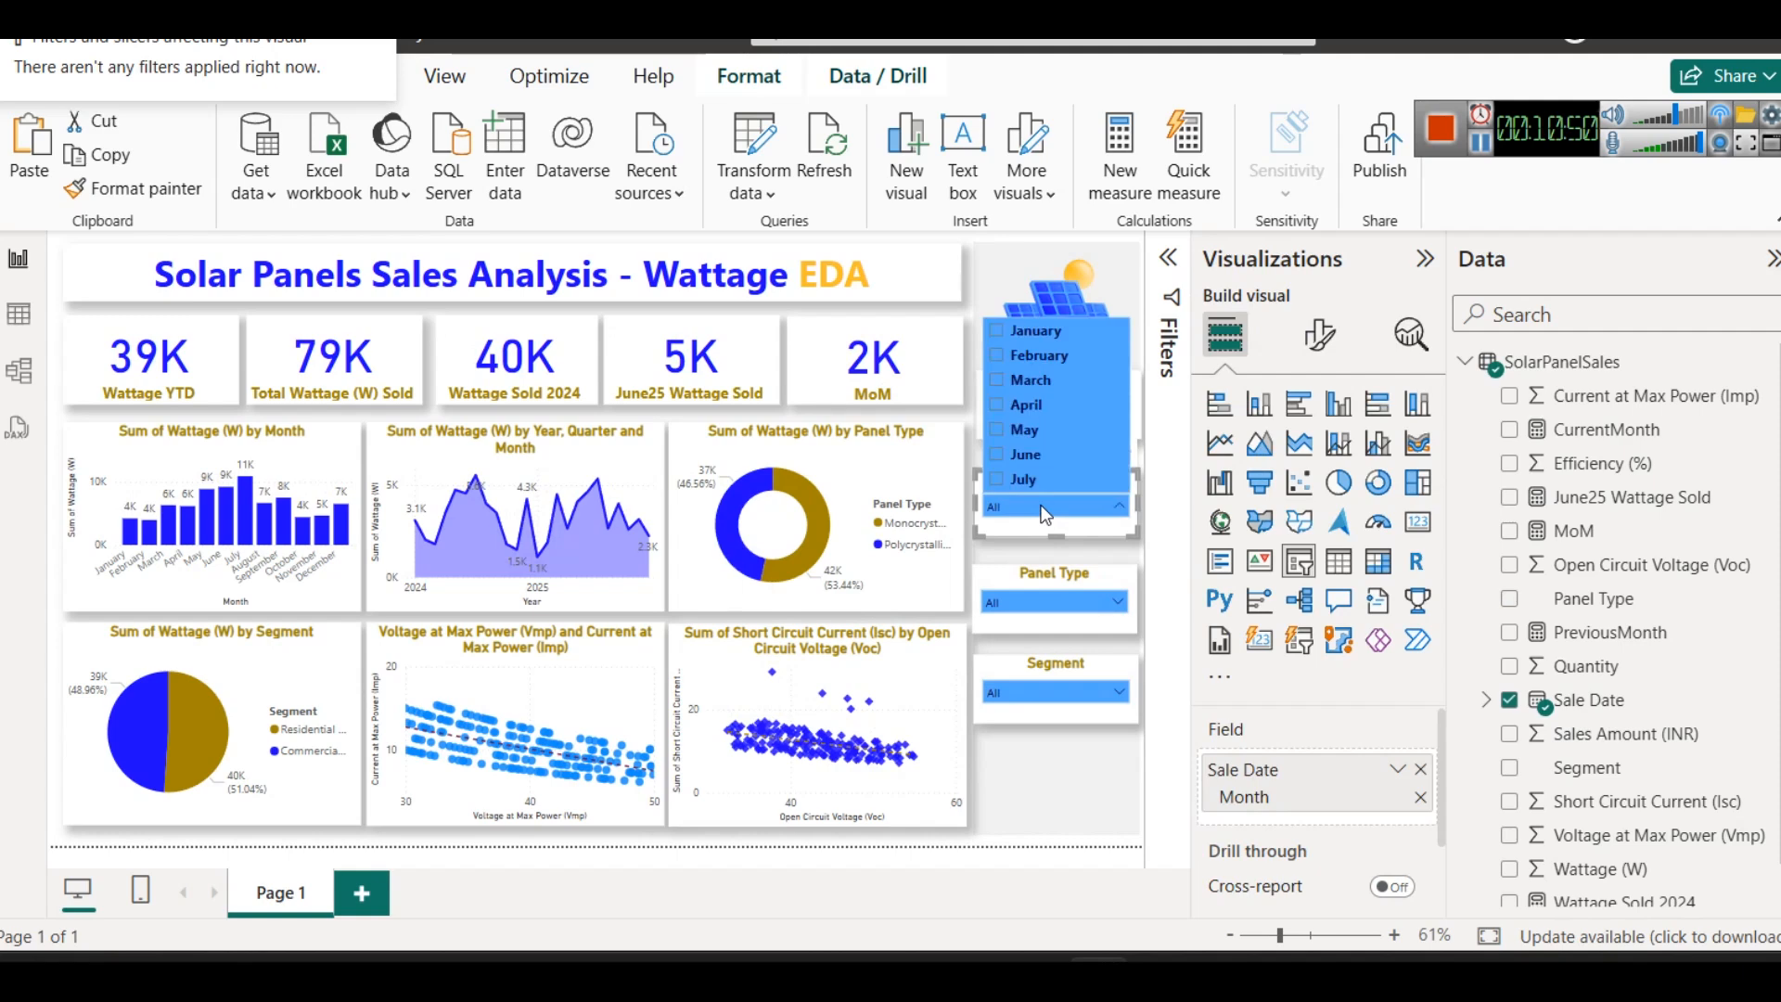
pyautogui.click(1025, 432)
pyautogui.click(1024, 432)
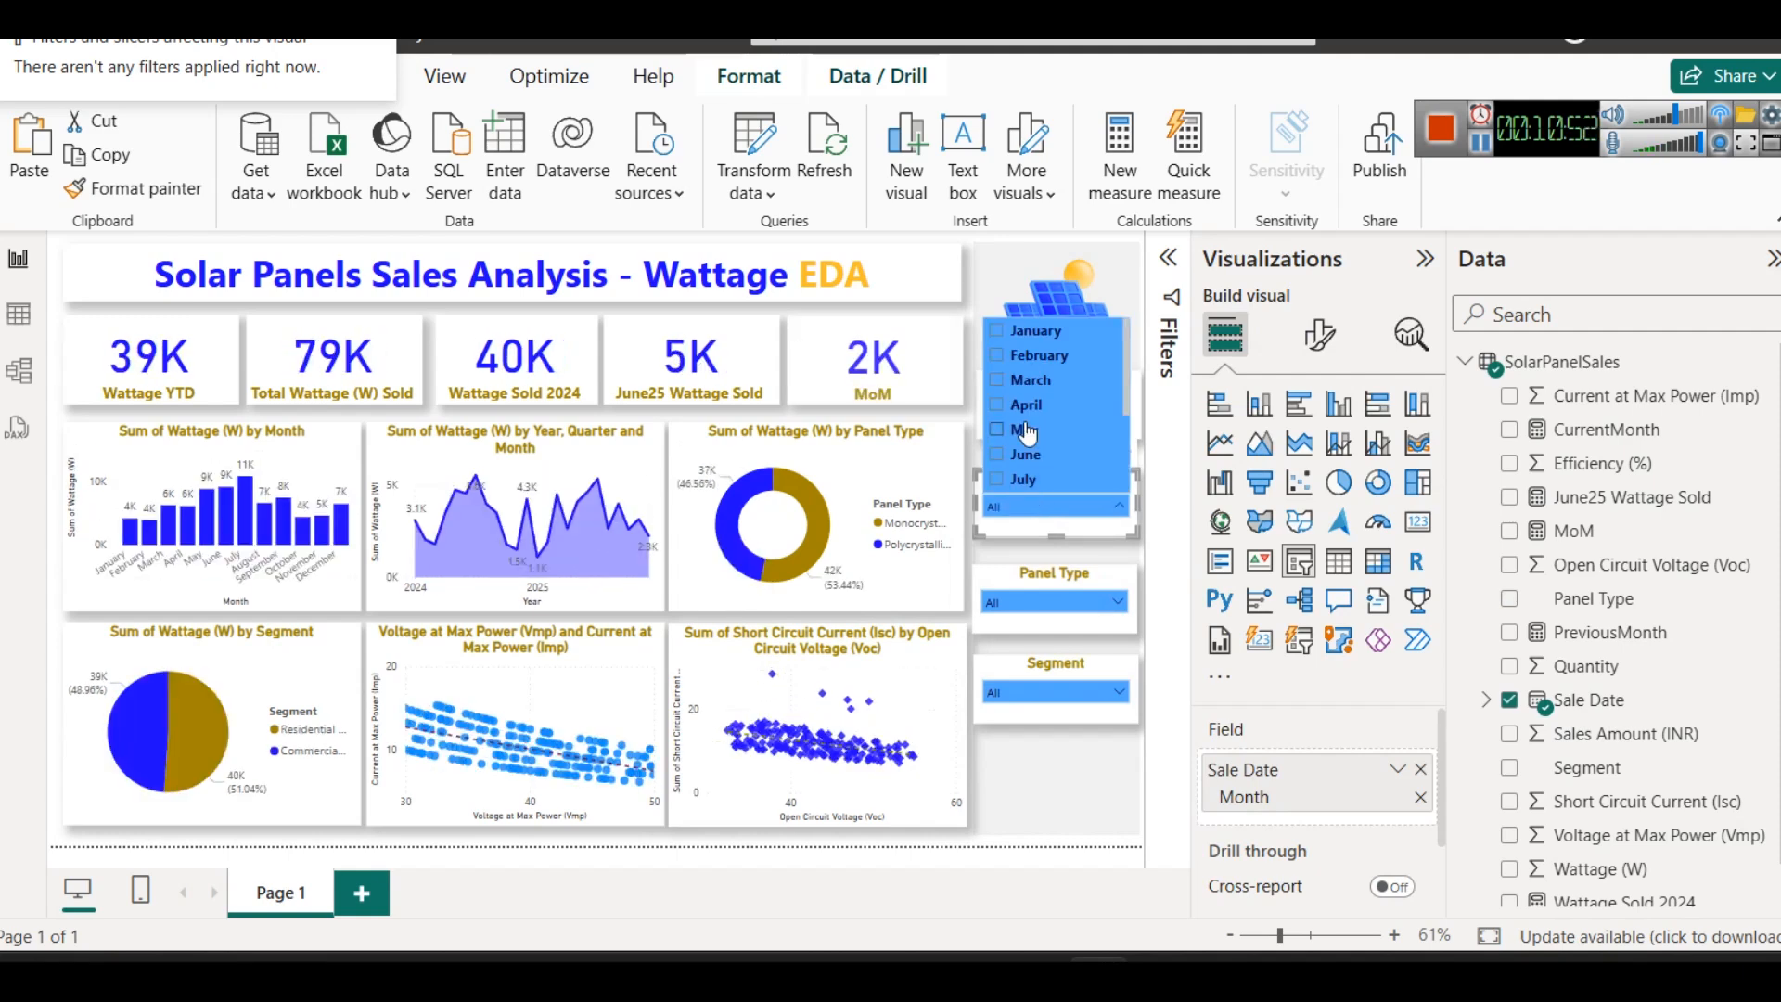
pyautogui.click(937, 842)
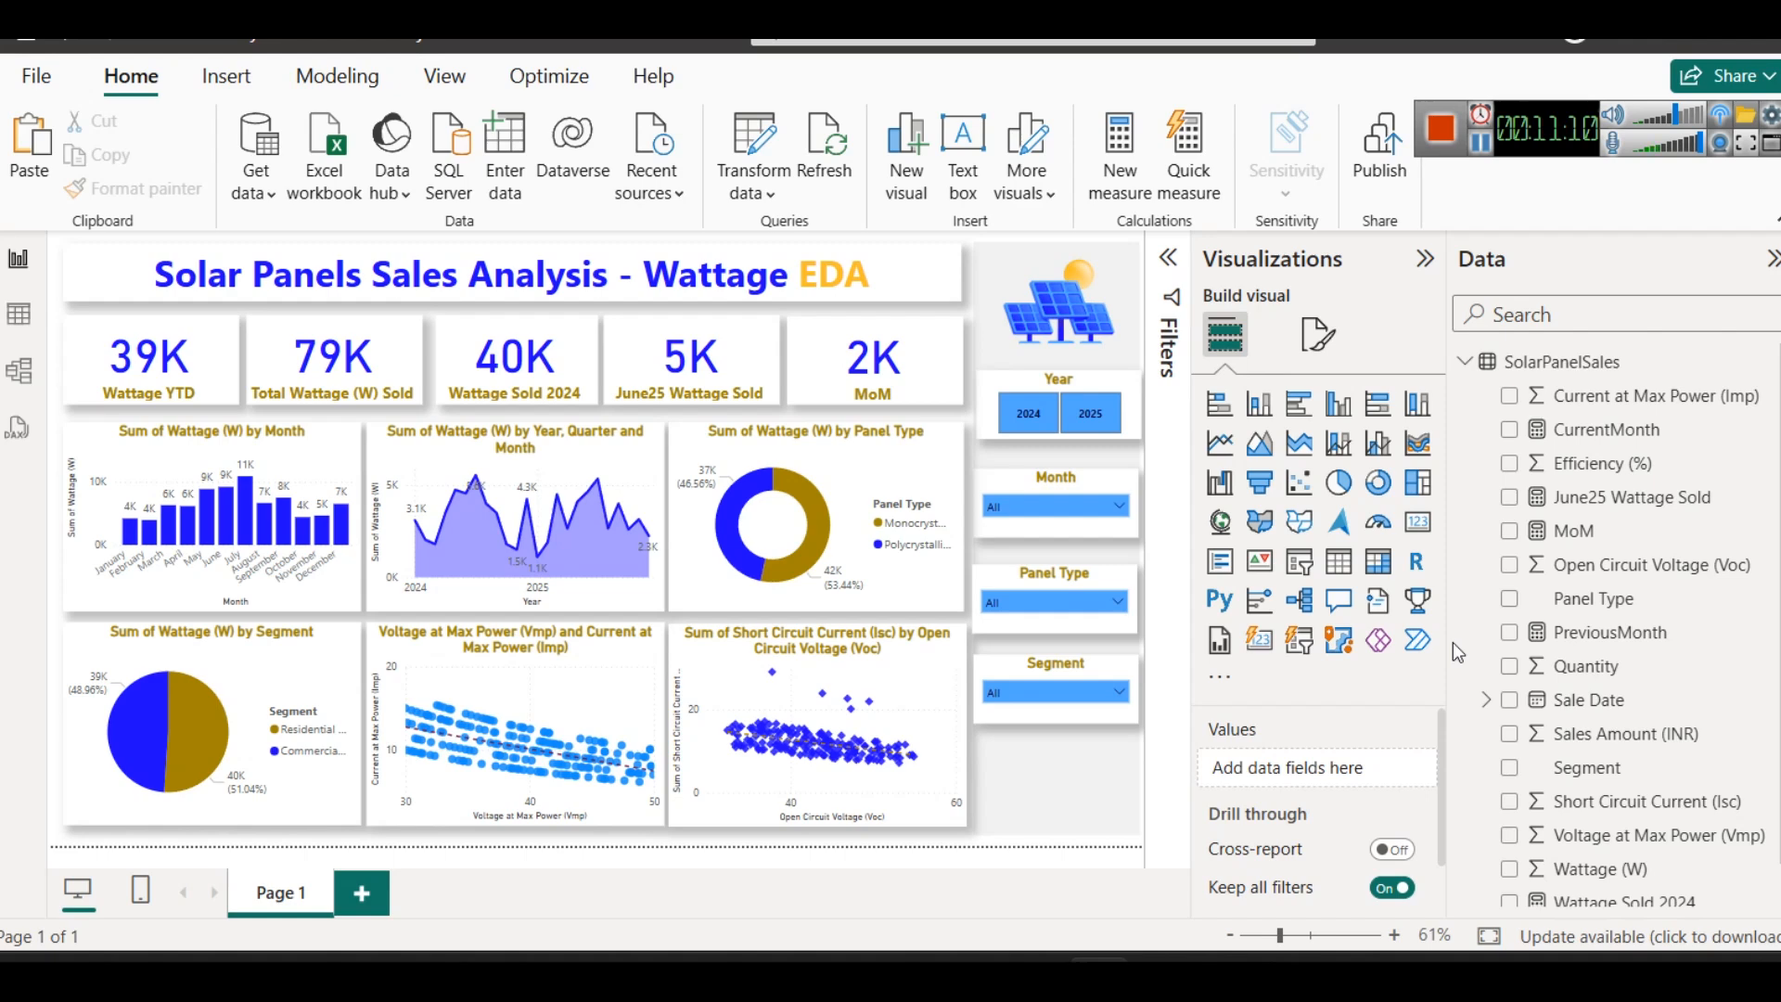
# - Nudge the Year slicer into alignment with the slicers below it and deselect it
pyautogui.click(990, 390)
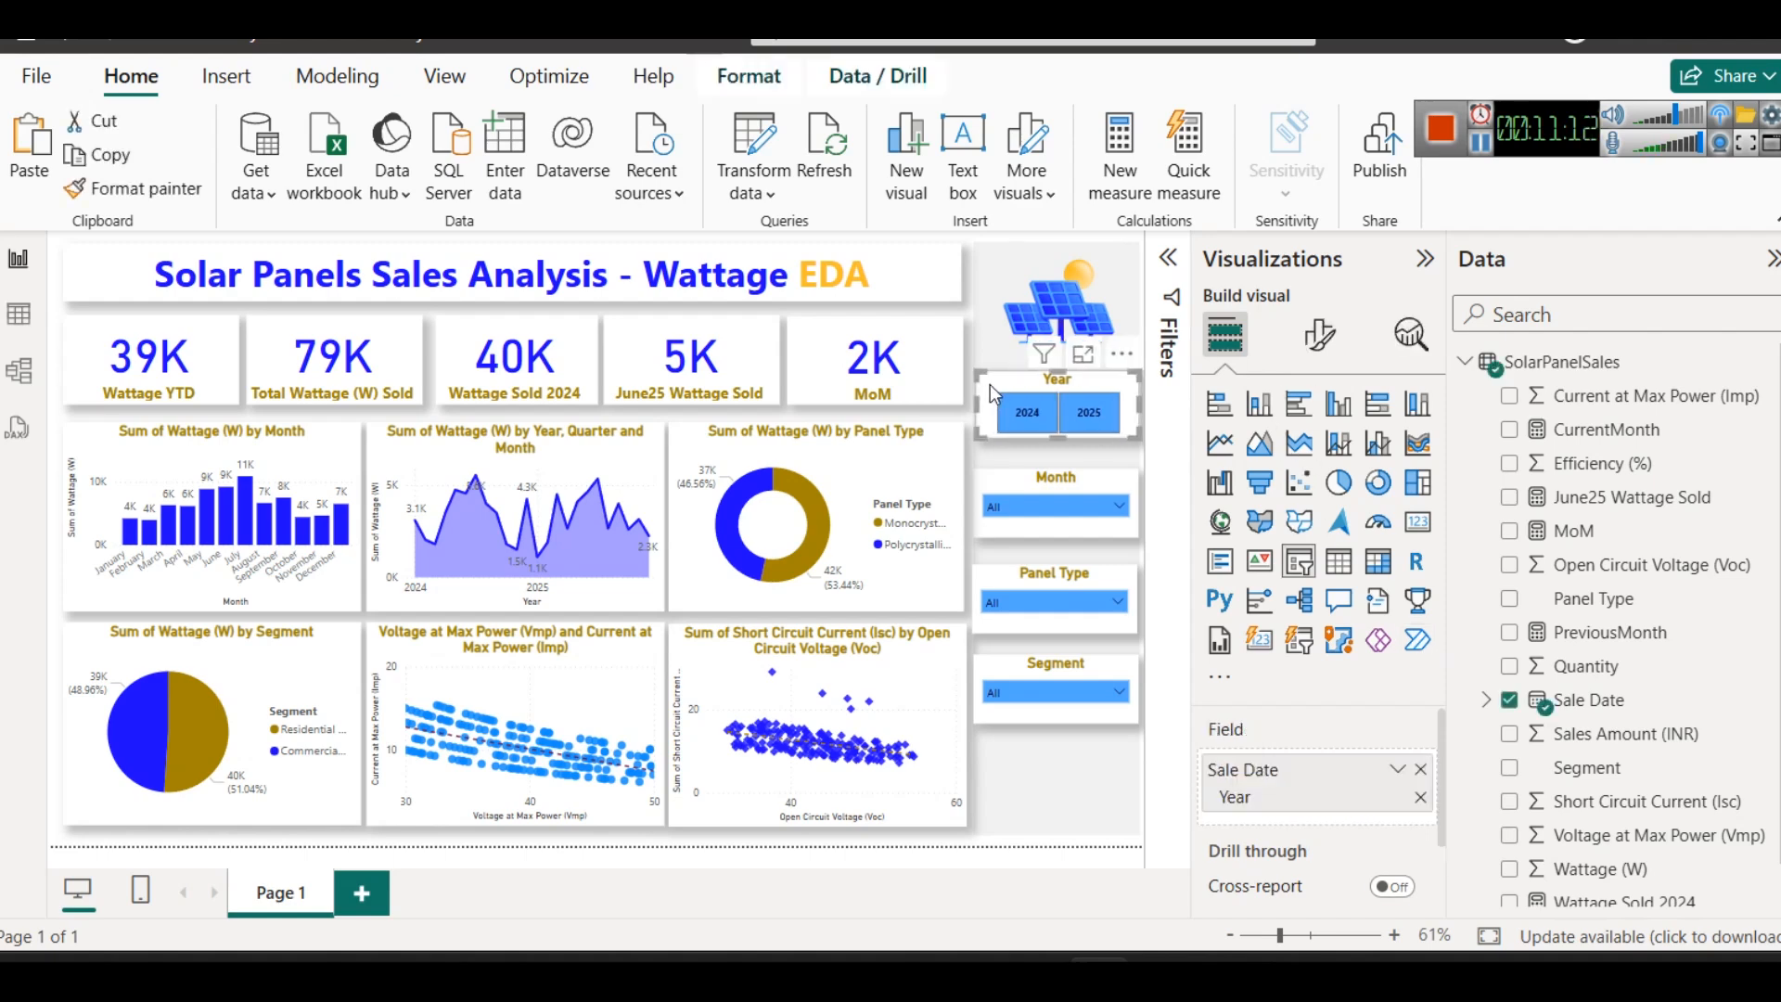
pyautogui.click(1071, 852)
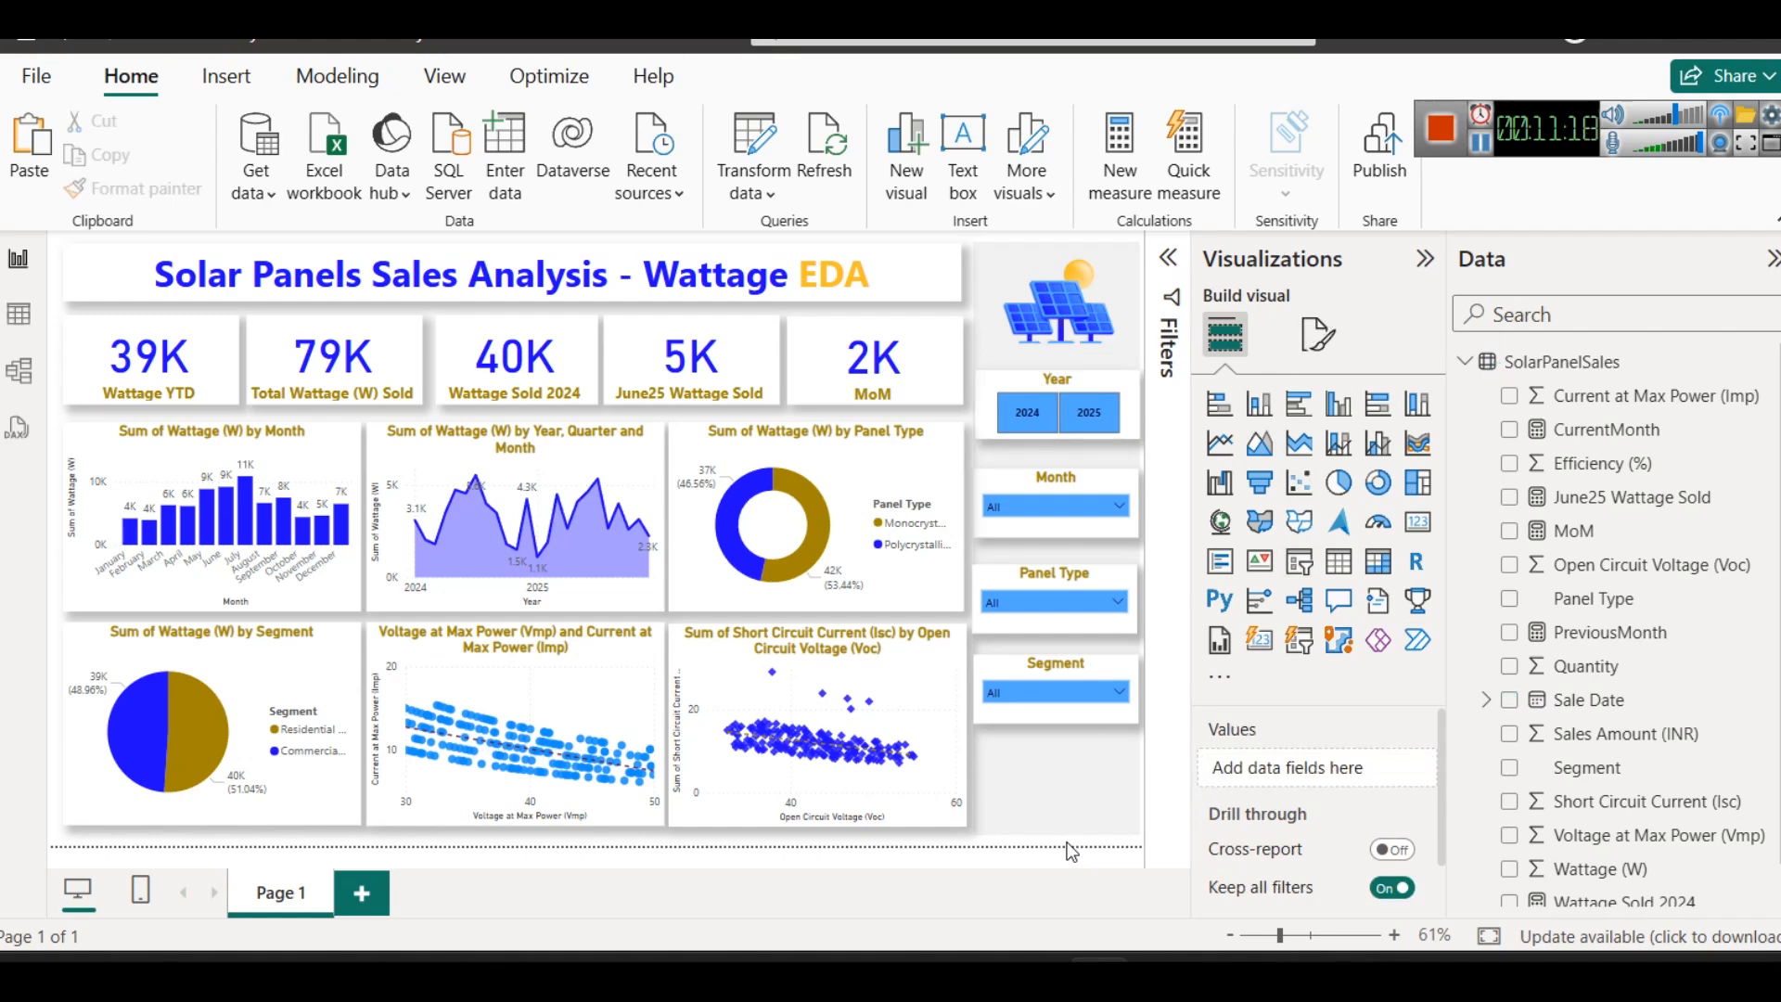
# - Rename the report page Page 1 as Wattage Reports
pyautogui.rightClick(270, 896)
pyautogui.click(315, 874)
pyautogui.write('Wattage Re')
pyautogui.press('BackSpace')
pyautogui.press('BackSpace')
pyautogui.press('BackSpace')
pyautogui.write('Water')
pyautogui.press('BackSpace')
pyautogui.press('BackSpace')
pyautogui.press('BackSpace')
pyautogui.press('BackSpace')
pyautogui.press('BackSpace')
pyautogui.write('Reports')
pyautogui.press('Return')
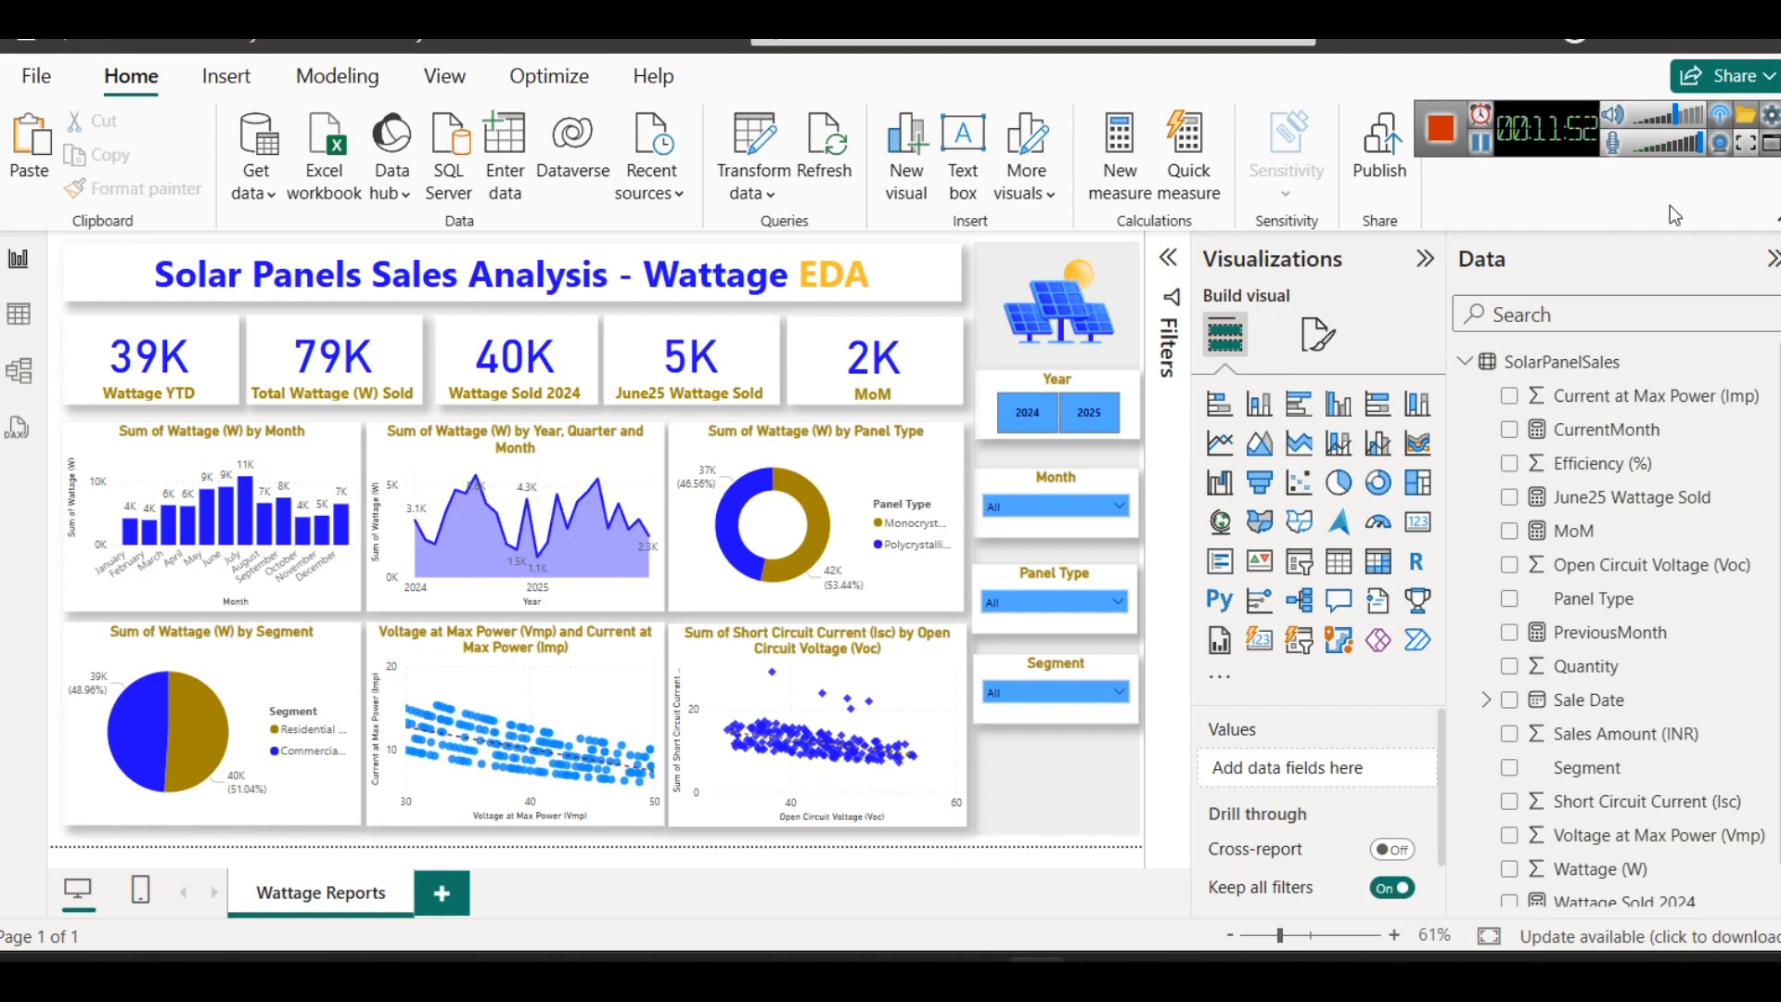
# - Collapse the Visualizations and Data panes to give the report canvas more room
pyautogui.click(1424, 258)
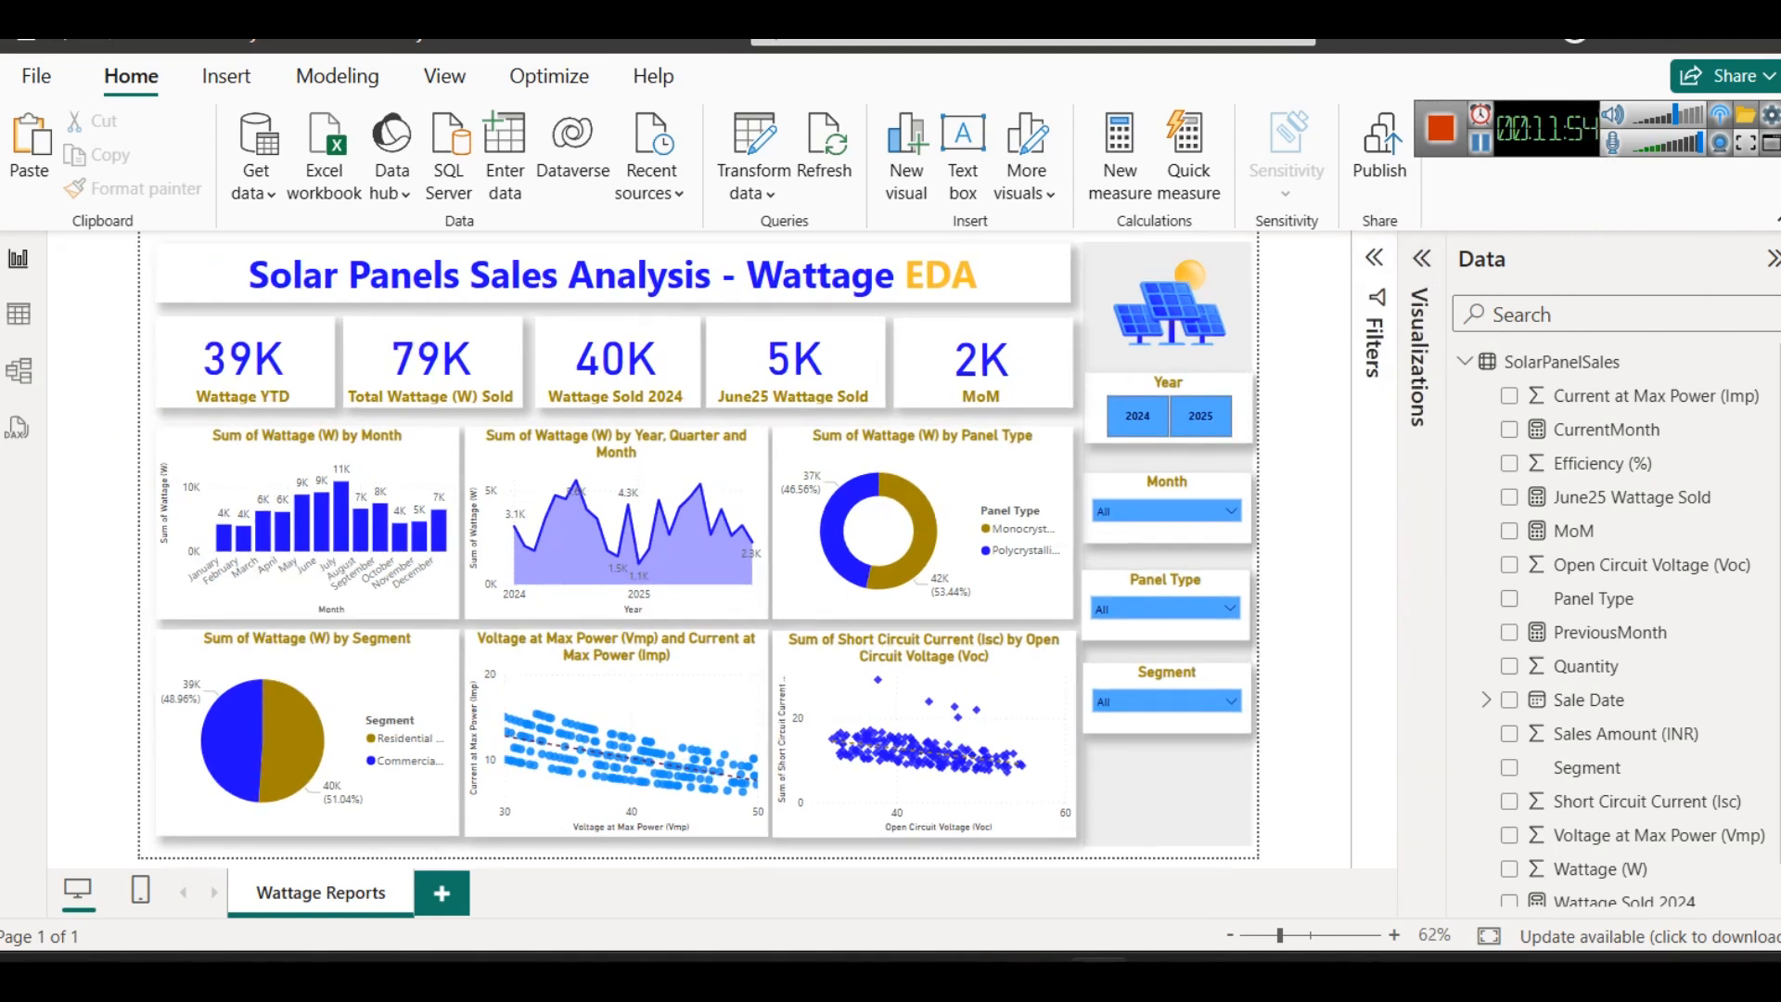
pyautogui.click(1772, 262)
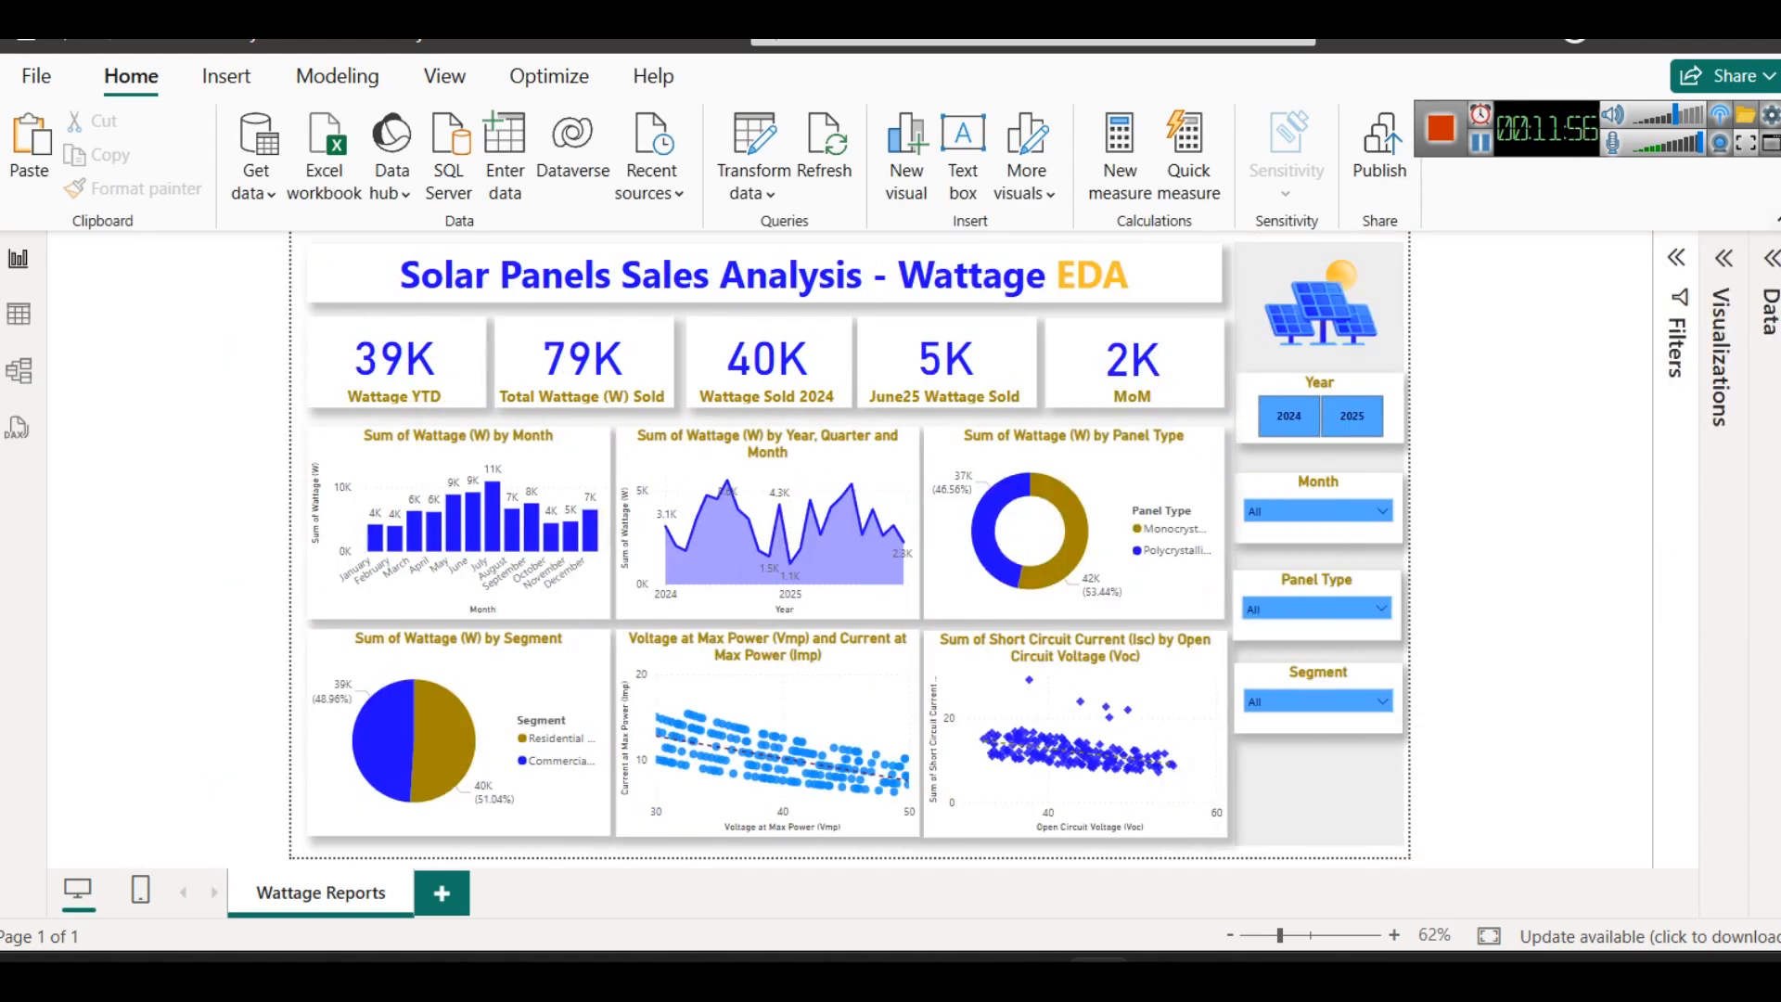